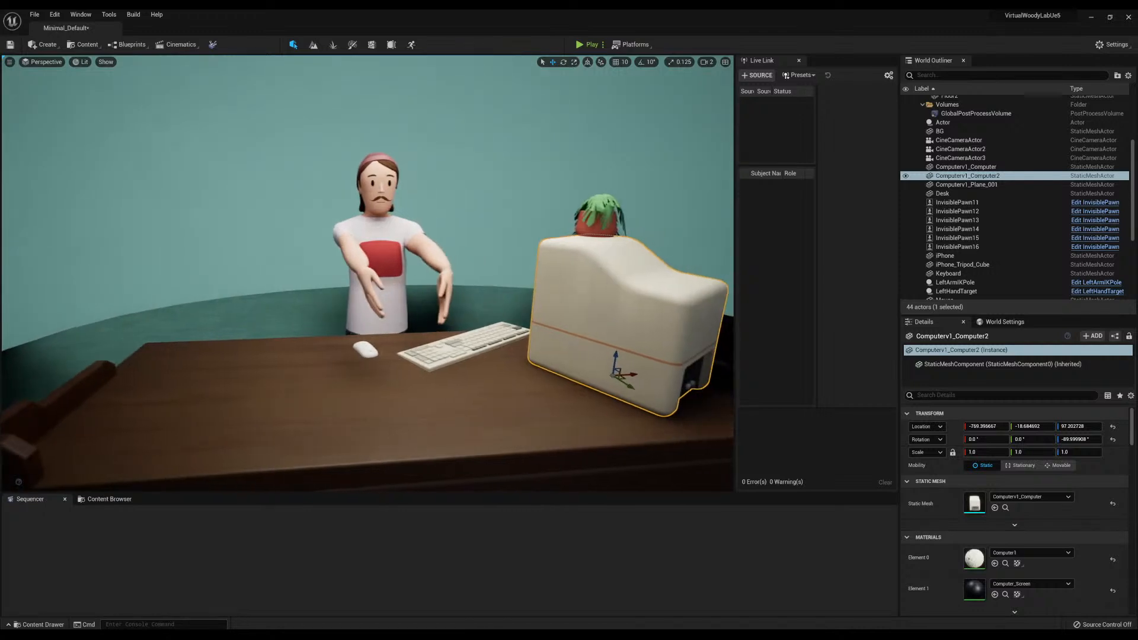
Examine the seated character, desk, mouse, keyboard and computer in the level from several angles
key(s)
right_drag(367, 272, 297, 312)
key(a)
key(w)
key(s)
key(w)
key(d)
key(s)
key(w)
key(a)
key(d)
key(s)
right_drag(503, 208, 315, 216)
key(d)
key(s)
key(s)
key(d)
key(a)
key(w)
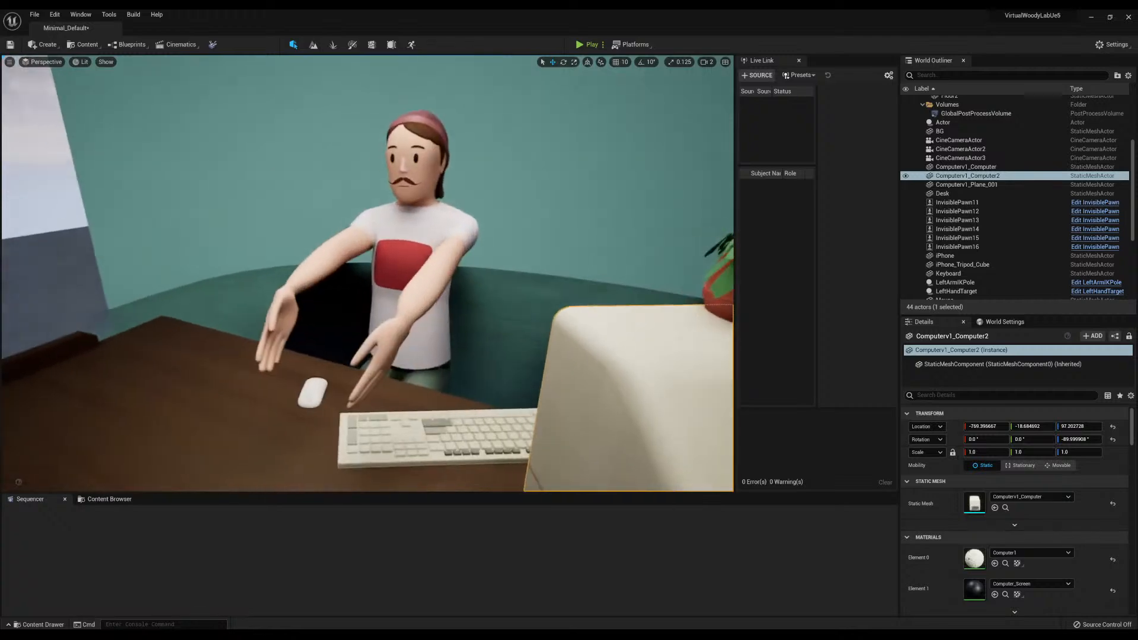
Look over the whole desk scene with its curved backdrop wall from farther away
right_drag(332, 342, 341, 302)
key(w)
key(a)
click(420, 300)
click(420, 300)
right_drag(420, 300, 500, 338)
key(w)
key(s)
key(d)
key(w)
key(e)
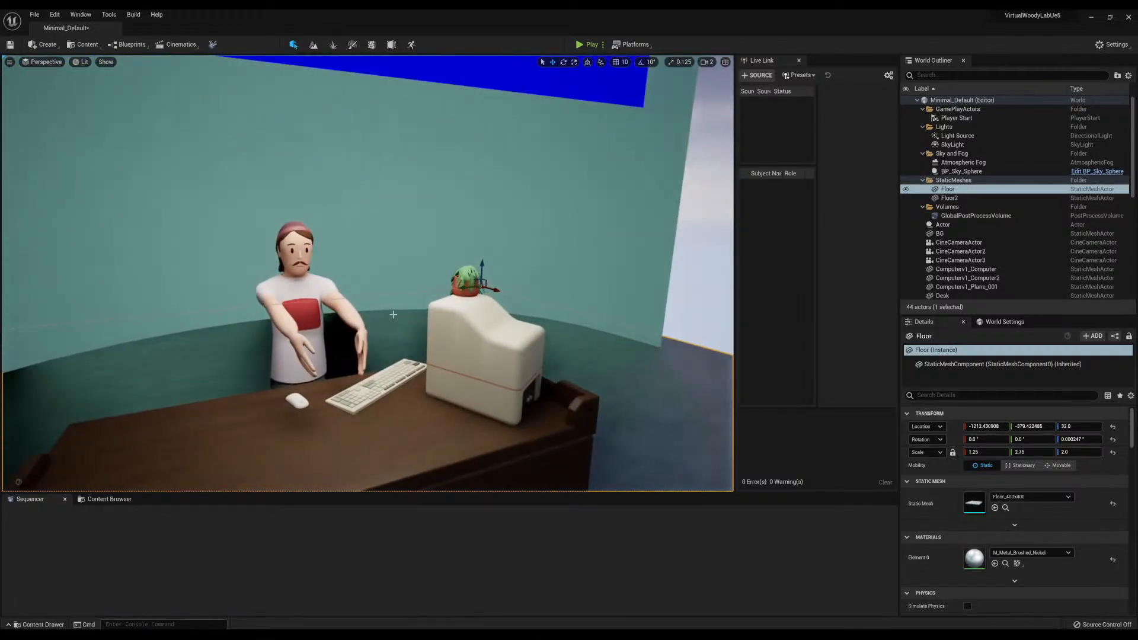
key(s)
right_drag(380, 337, 372, 386)
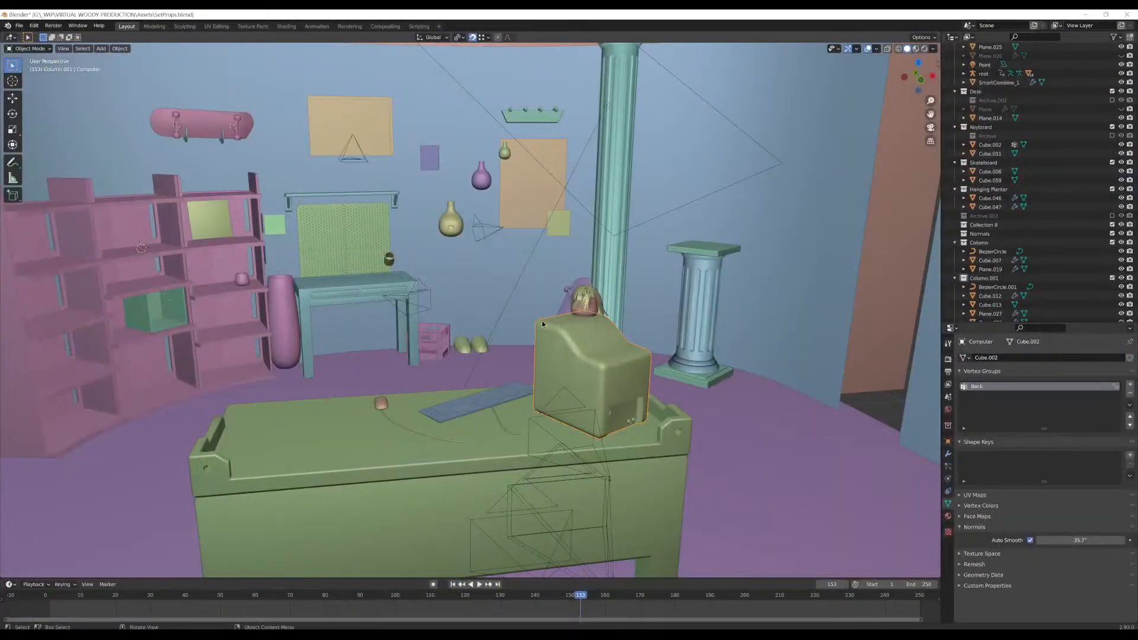
Switch to the props file in Blender and display the room set with Material Preview shading
middle_drag(542, 321, 529, 344)
scroll(548, 337, down, 4)
scroll(571, 337, up, 4)
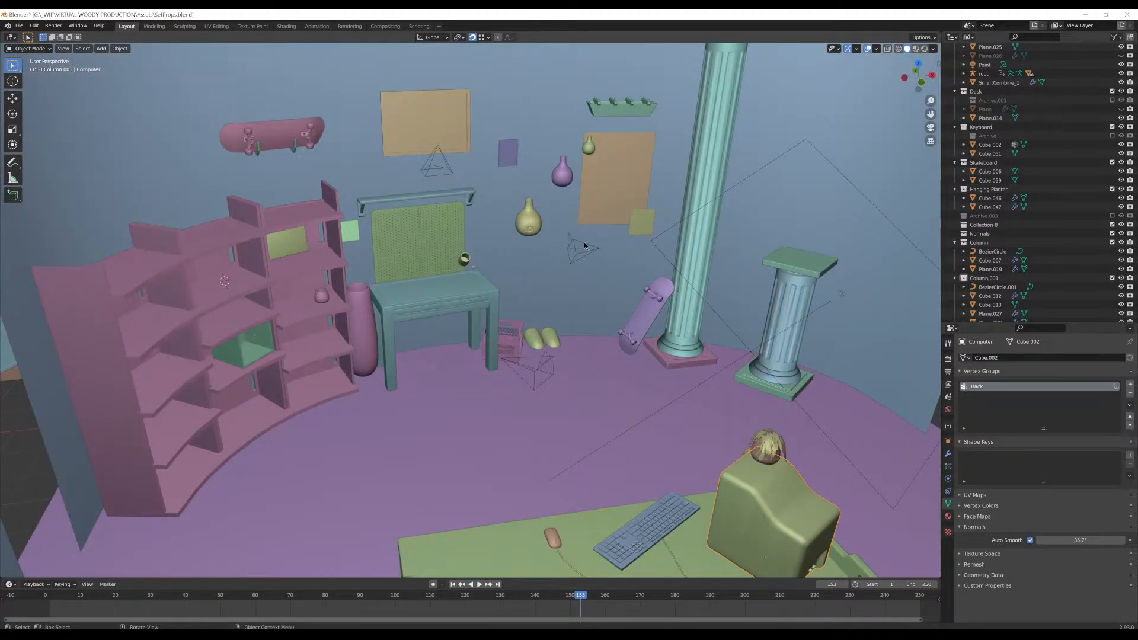
middle_drag(587, 343, 475, 277)
click(933, 49)
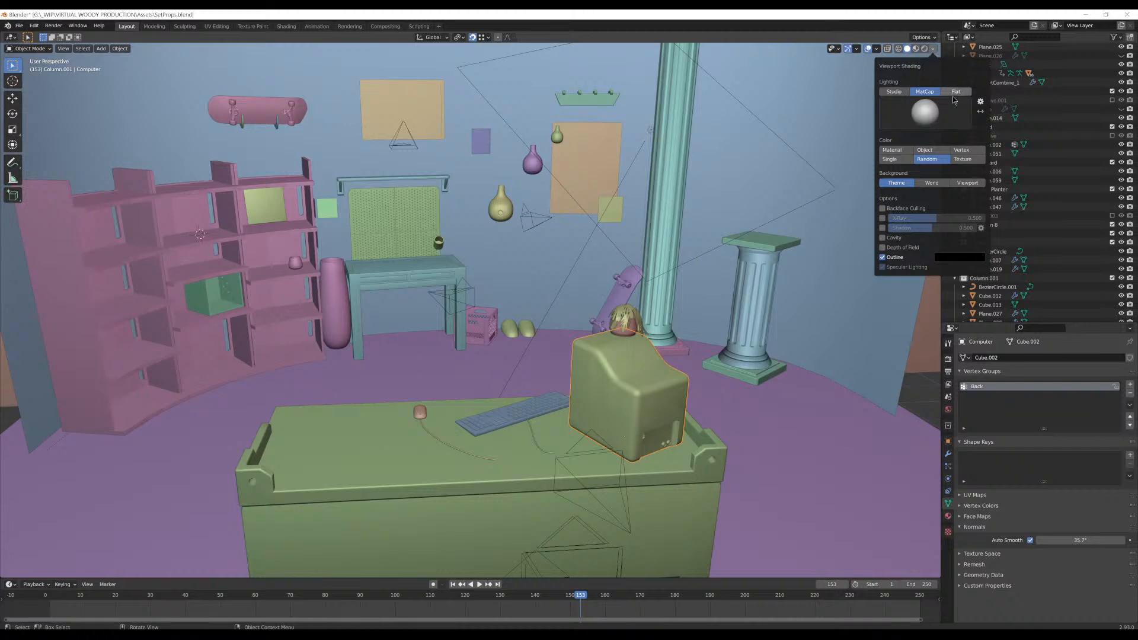
click(918, 50)
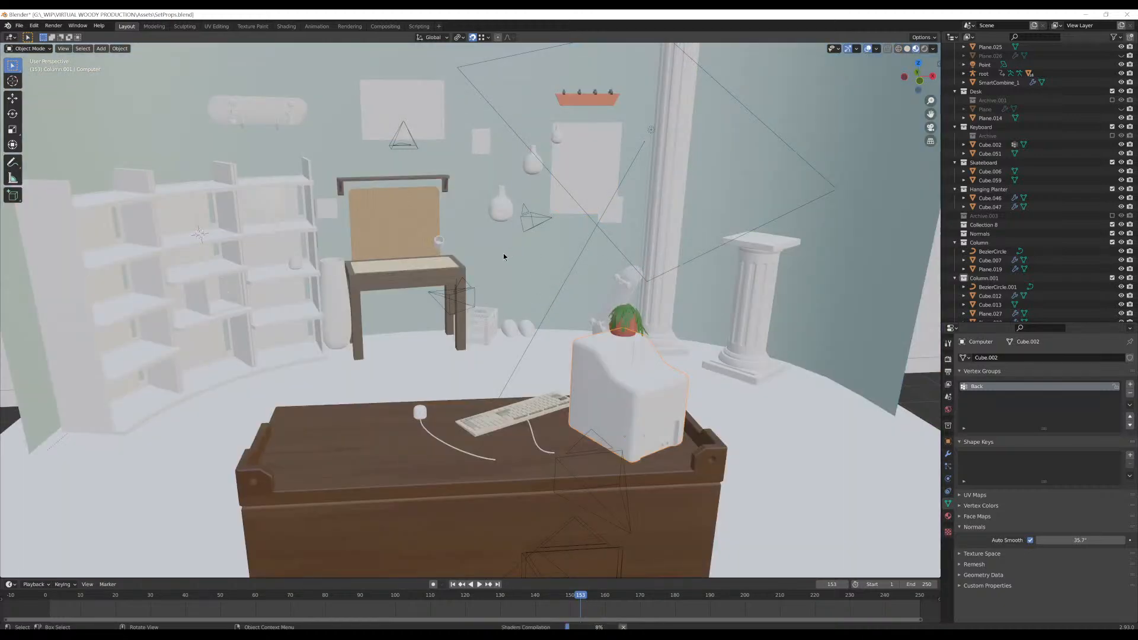
Inspect the curved wooden bookshelf and the props on its shelves
middle_drag(503, 257, 311, 300)
click(392, 279)
middle_drag(392, 280, 563, 279)
scroll(516, 283, down, 7)
scroll(503, 295, up, 5)
shift+middle_drag(584, 361, 559, 274)
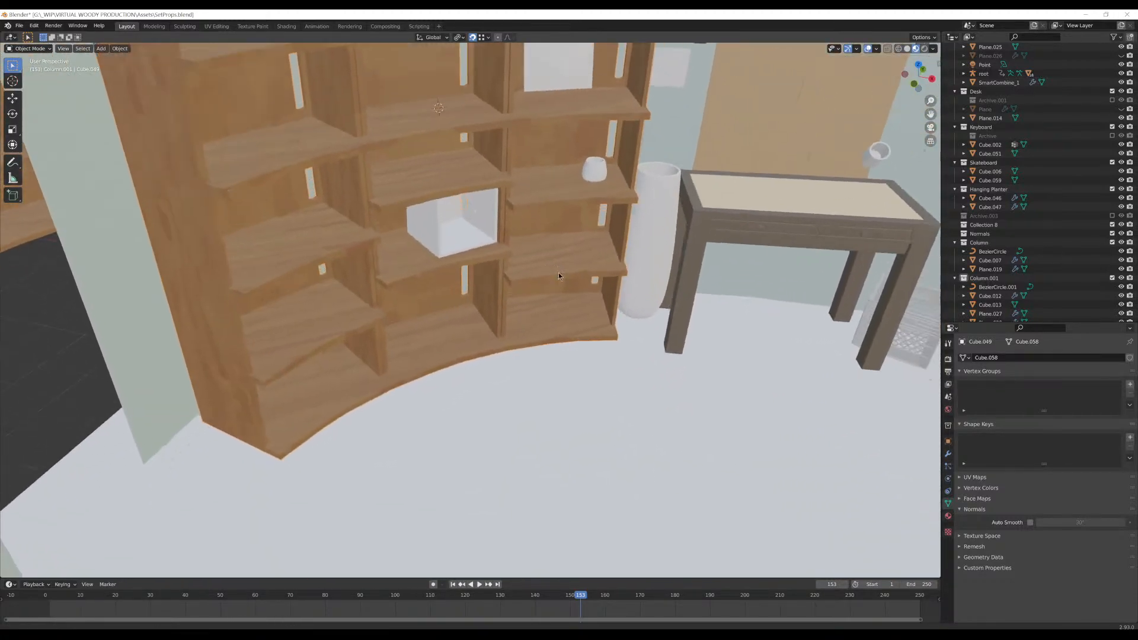
scroll(559, 274, down, 6)
shift+middle_drag(570, 357, 445, 387)
scroll(446, 287, up, 5)
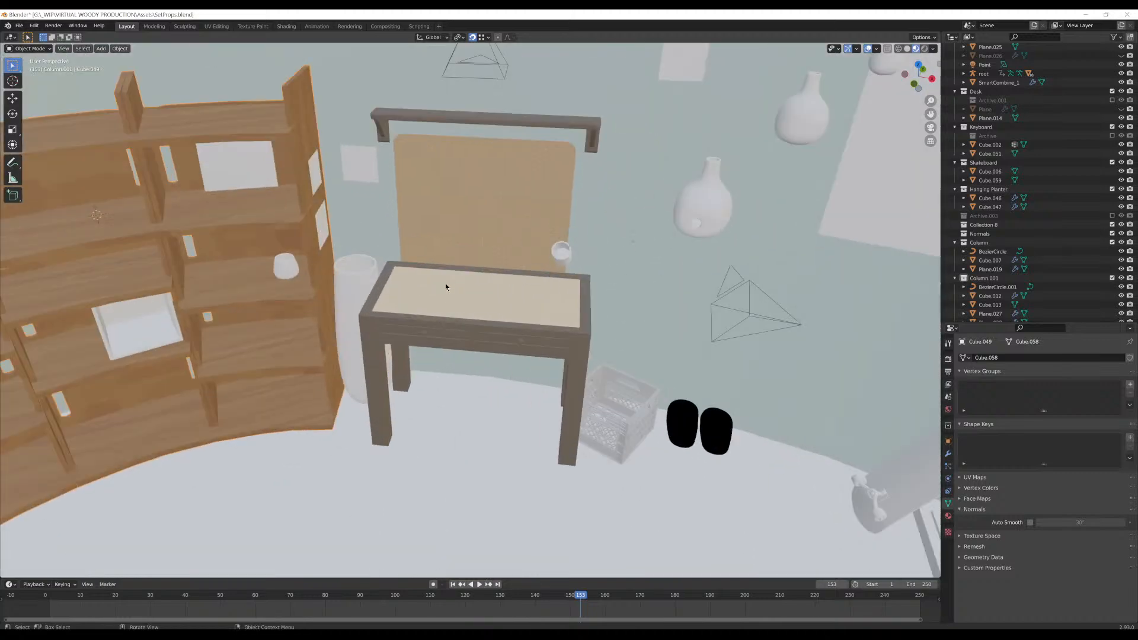
Inspect the small side table with its pegboard and hanging shelf against the back wall
click(371, 332)
middle_drag(370, 332, 460, 336)
scroll(473, 300, up, 3)
scroll(453, 323, down, 3)
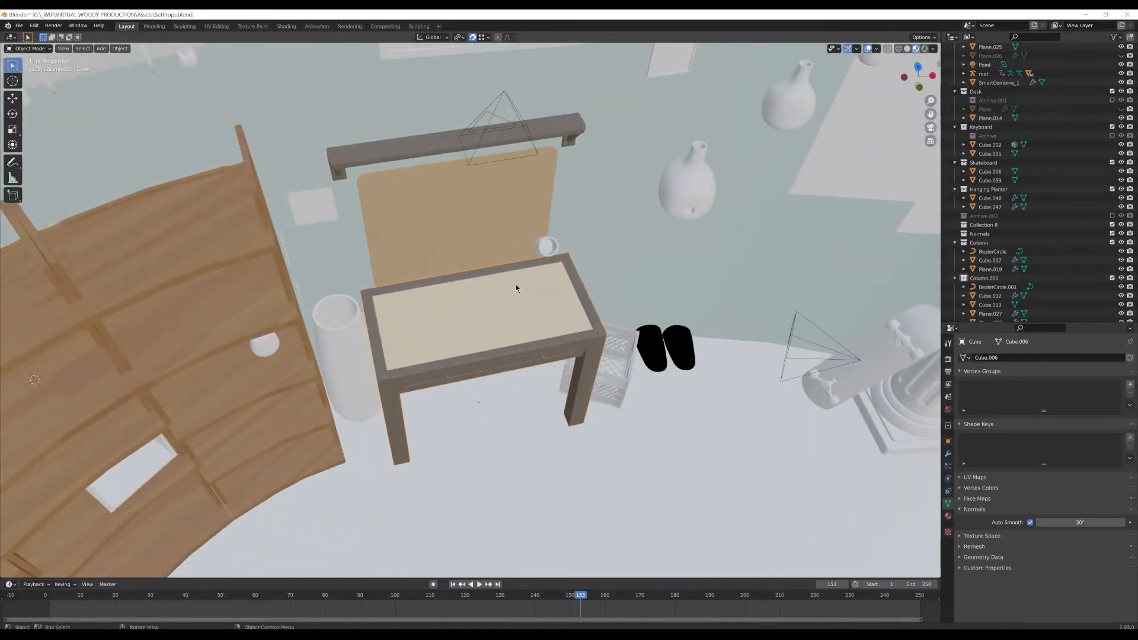
scroll(517, 287, down, 3)
middle_drag(518, 287, 477, 290)
scroll(474, 302, up, 5)
scroll(471, 303, up, 1)
scroll(467, 329, down, 3)
scroll(486, 246, down, 3)
Inspect the leaning skateboard, the tall column and the short pedestal column beside the back wall
middle_drag(485, 248, 602, 308)
middle_drag(685, 312, 442, 151)
click(713, 360)
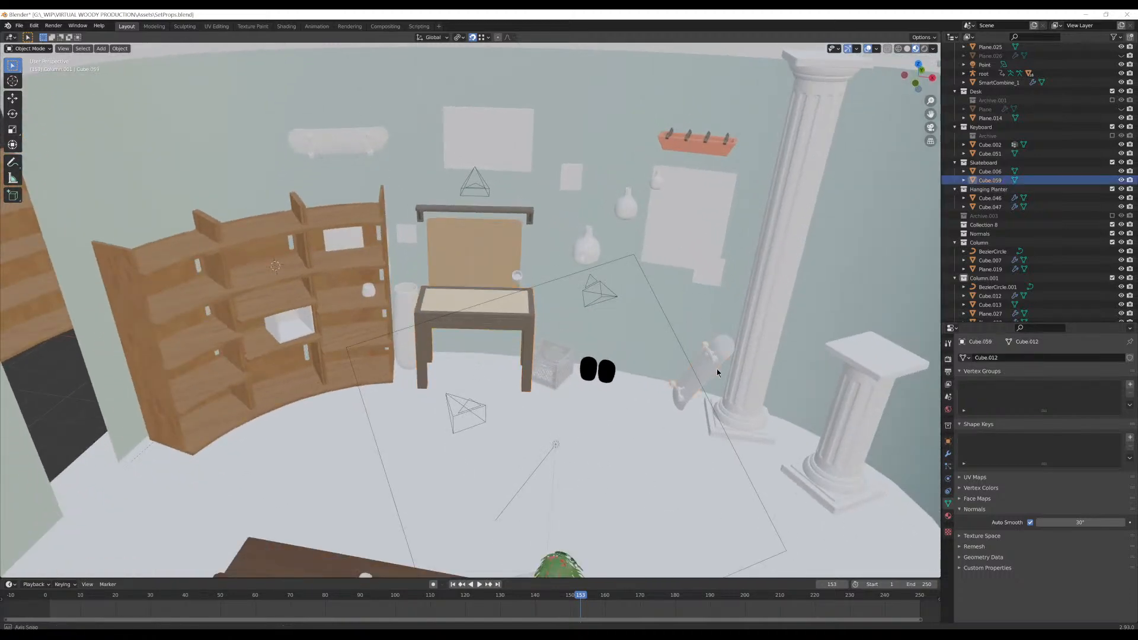
middle_drag(716, 368, 515, 267)
click(515, 270)
scroll(496, 264, down, 3)
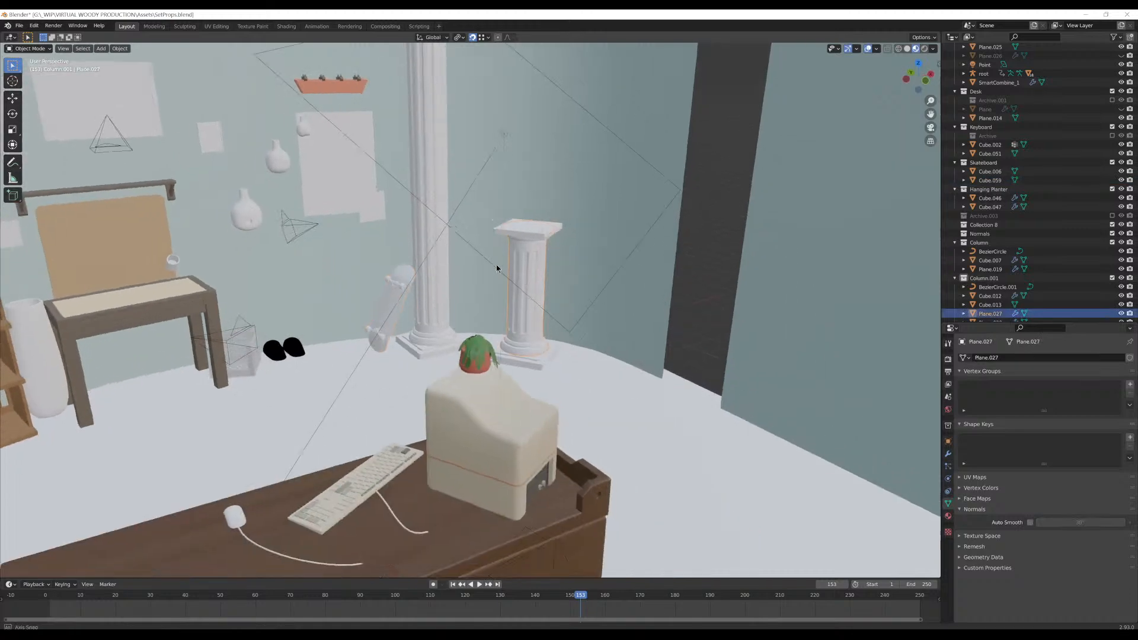
scroll(469, 356, up, 8)
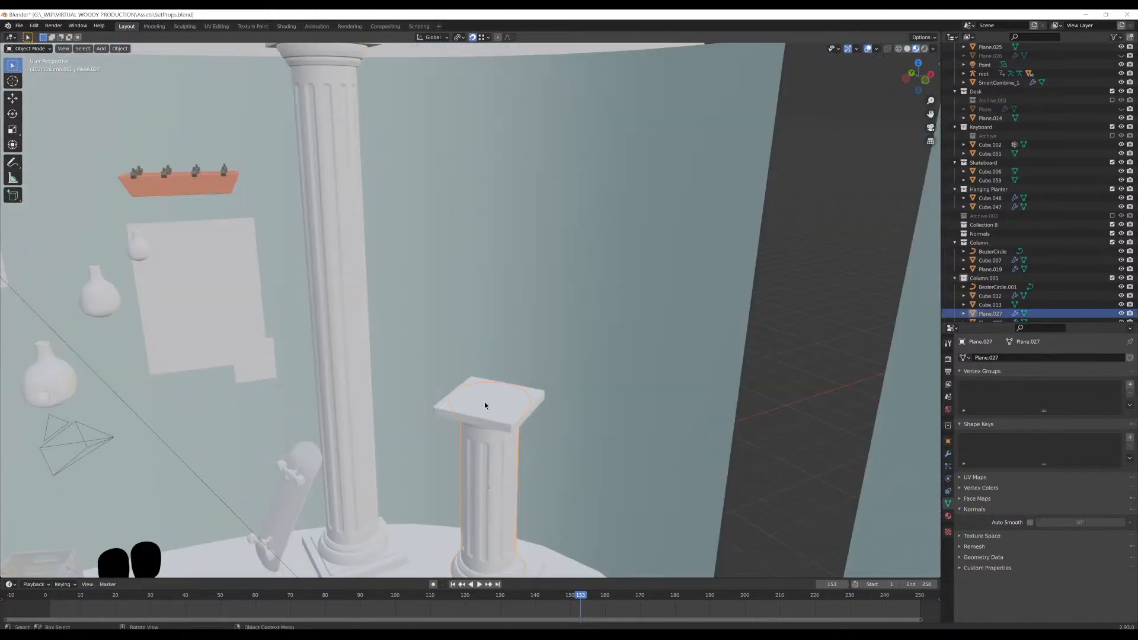
click(486, 403)
middle_drag(477, 376, 592, 283)
scroll(457, 388, down, 8)
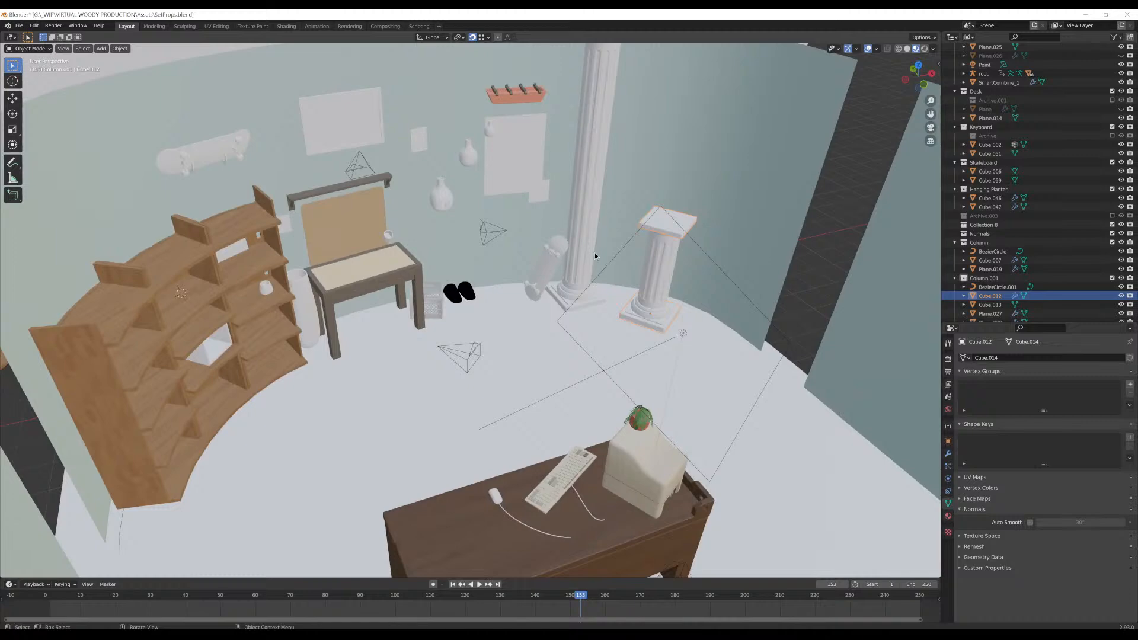
scroll(576, 276, down, 2)
middle_drag(576, 276, 543, 313)
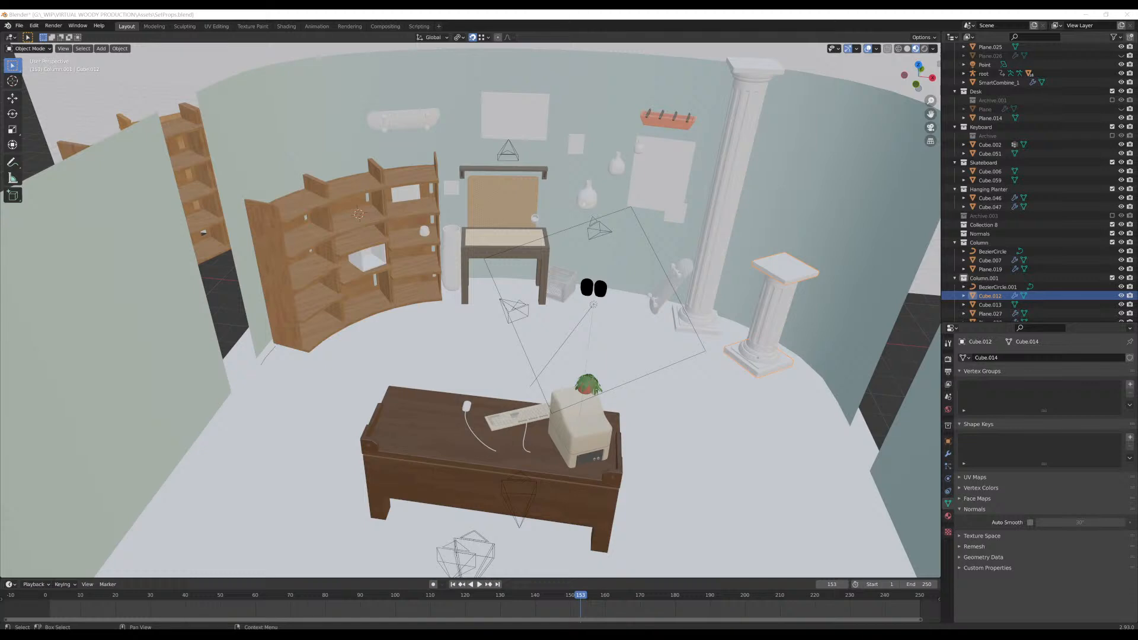
Review the room layout around the main desk and take another close look at the side table
middle_drag(611, 257, 422, 255)
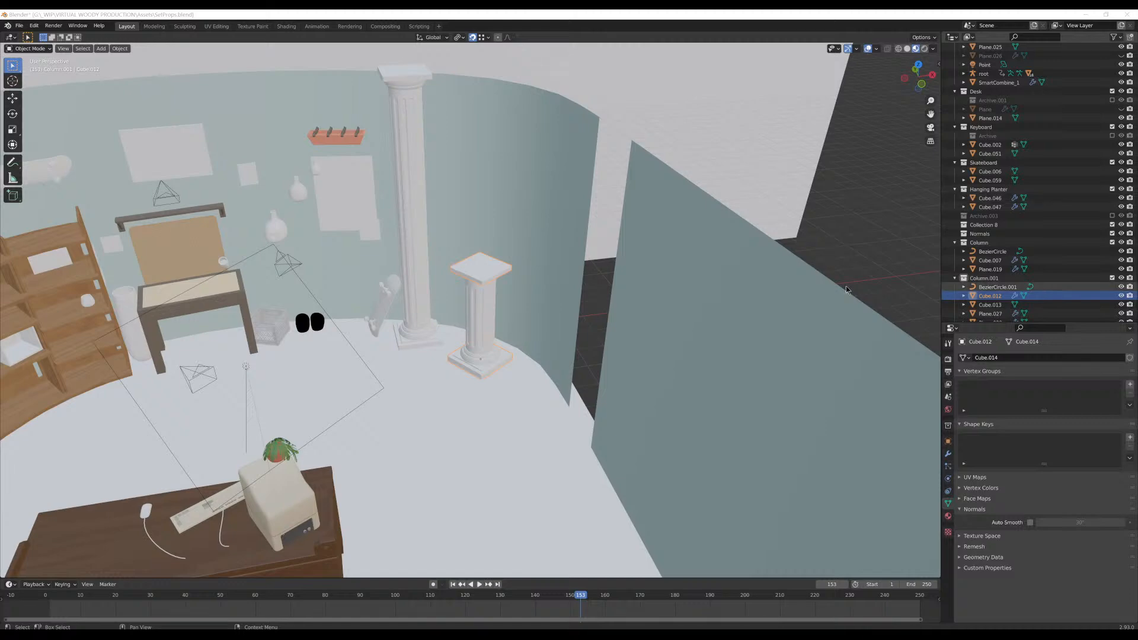
middle_drag(495, 315, 569, 296)
middle_drag(569, 296, 634, 291)
scroll(635, 291, up, 5)
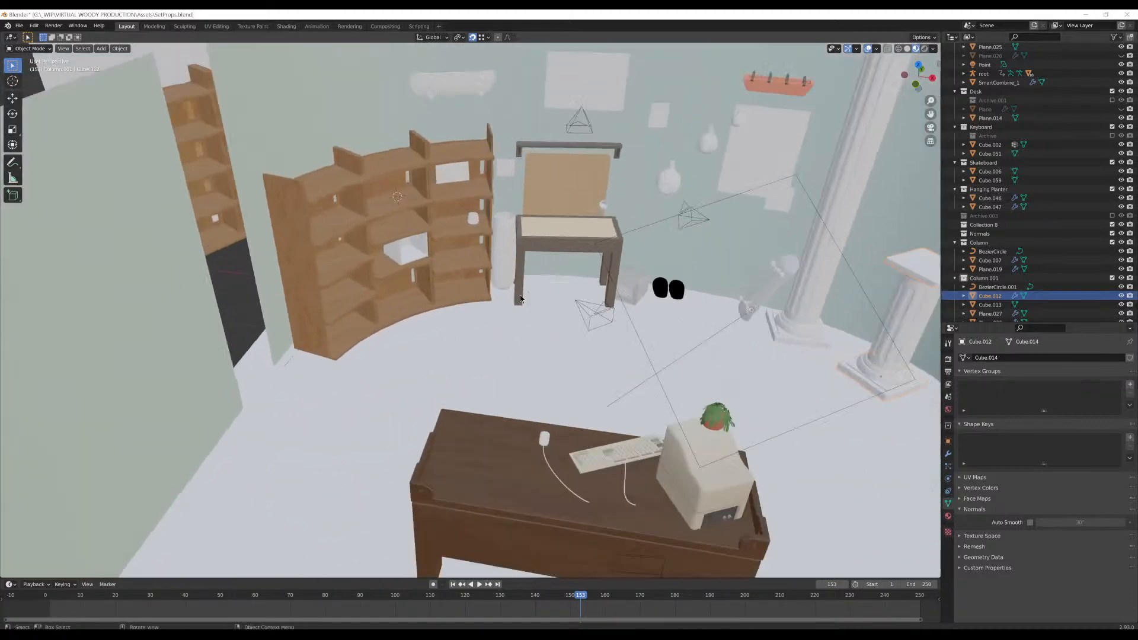
click(531, 251)
middle_drag(532, 251, 371, 286)
scroll(564, 296, down, 3)
scroll(391, 281, up, 3)
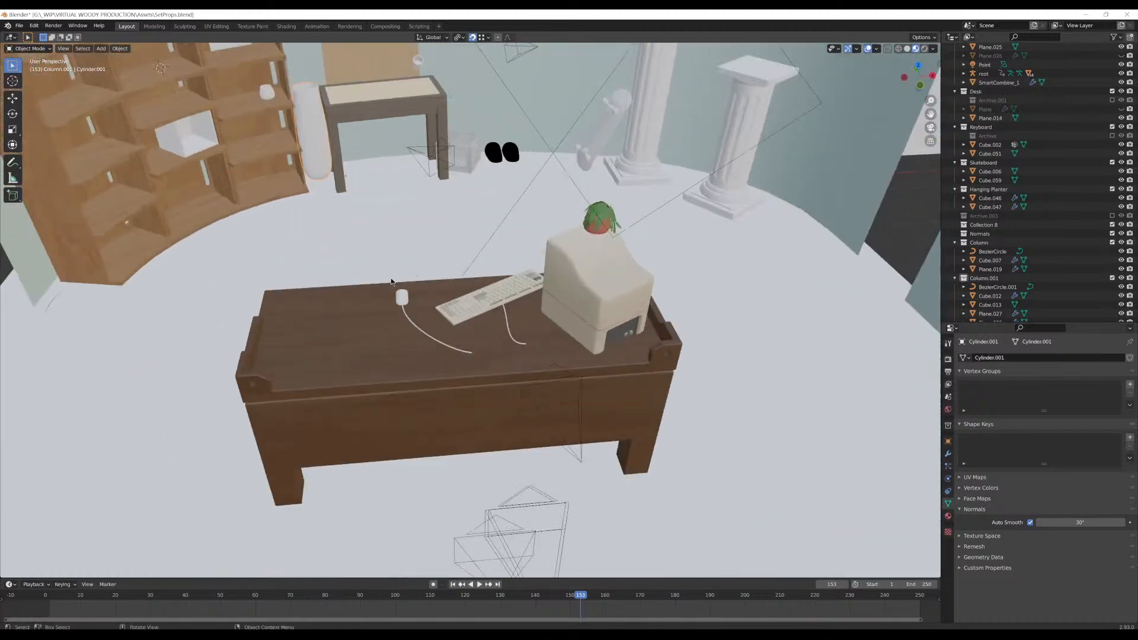
click(376, 105)
middle_drag(385, 113, 521, 366)
scroll(474, 368, up, 4)
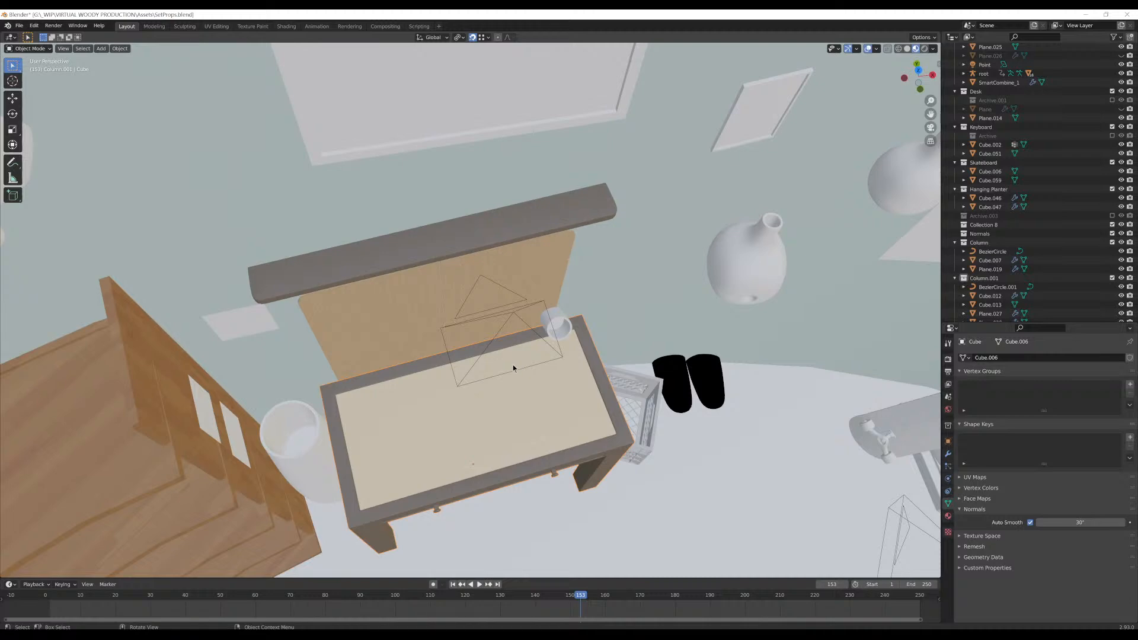
middle_drag(513, 364, 471, 289)
scroll(462, 320, down, 3)
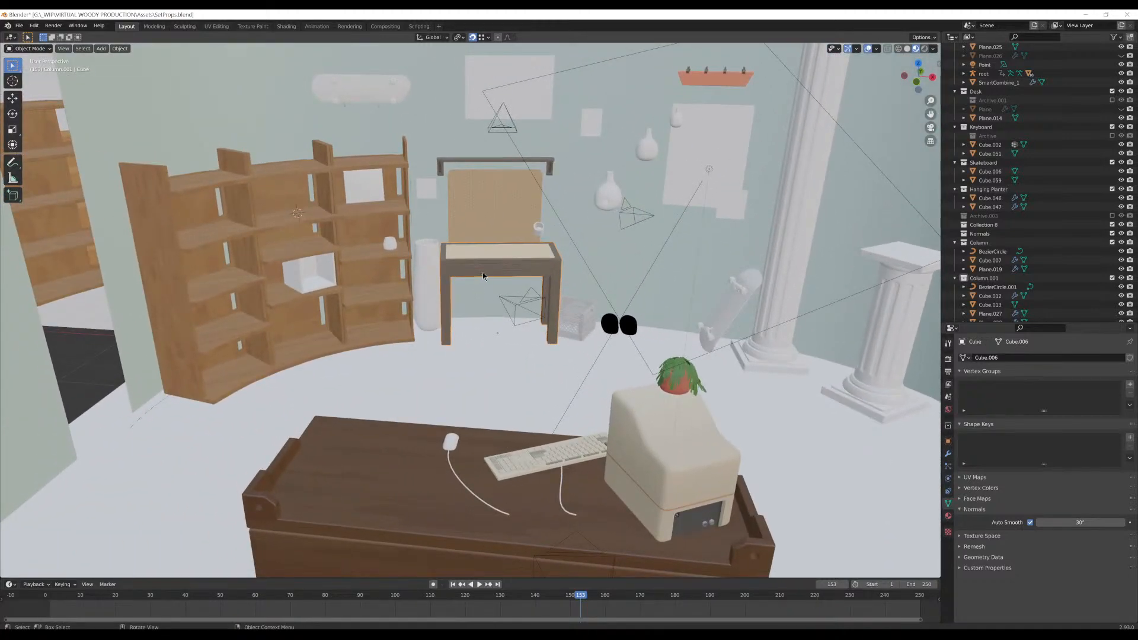
Separate the selected curved back section of the room's wall mesh into its own object
click(607, 240)
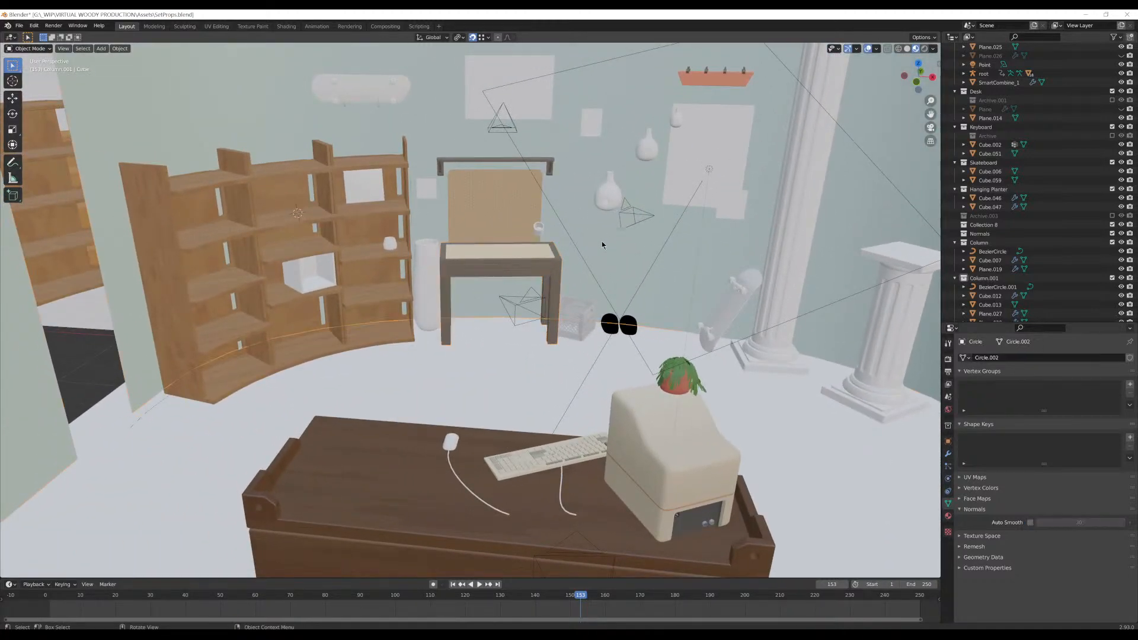
scroll(595, 241, down, 4)
middle_drag(579, 242, 592, 262)
scroll(455, 285, down, 3)
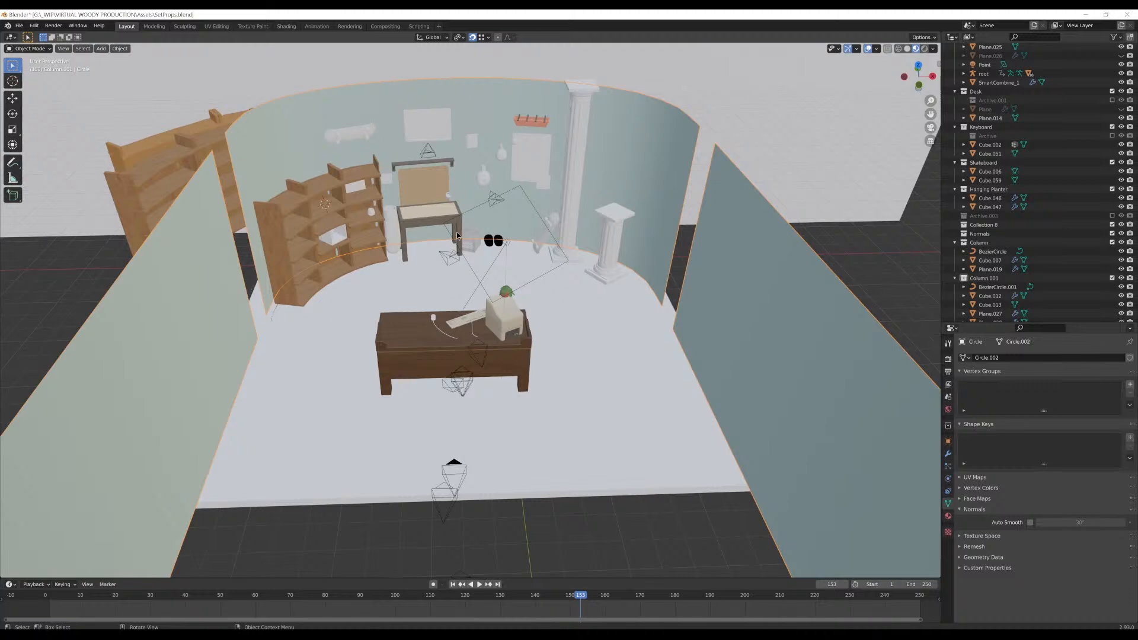
scroll(456, 233, down, 3)
middle_drag(455, 233, 563, 241)
key(Tab)
key(Tab)
scroll(331, 224, up, 6)
scroll(650, 248, down, 6)
middle_drag(653, 257, 488, 237)
key(Tab)
scroll(600, 234, up, 4)
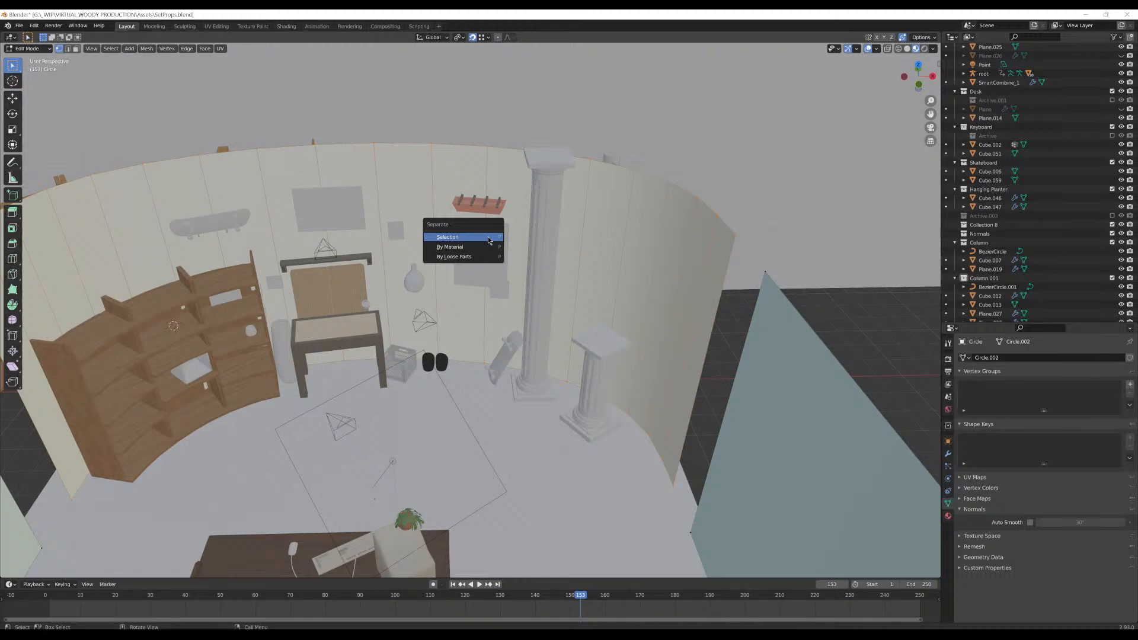
click(473, 240)
middle_drag(435, 256, 563, 309)
key(Tab)
Delete the huge white wall slab standing behind the room set
key(a)
scroll(490, 359, down, 5)
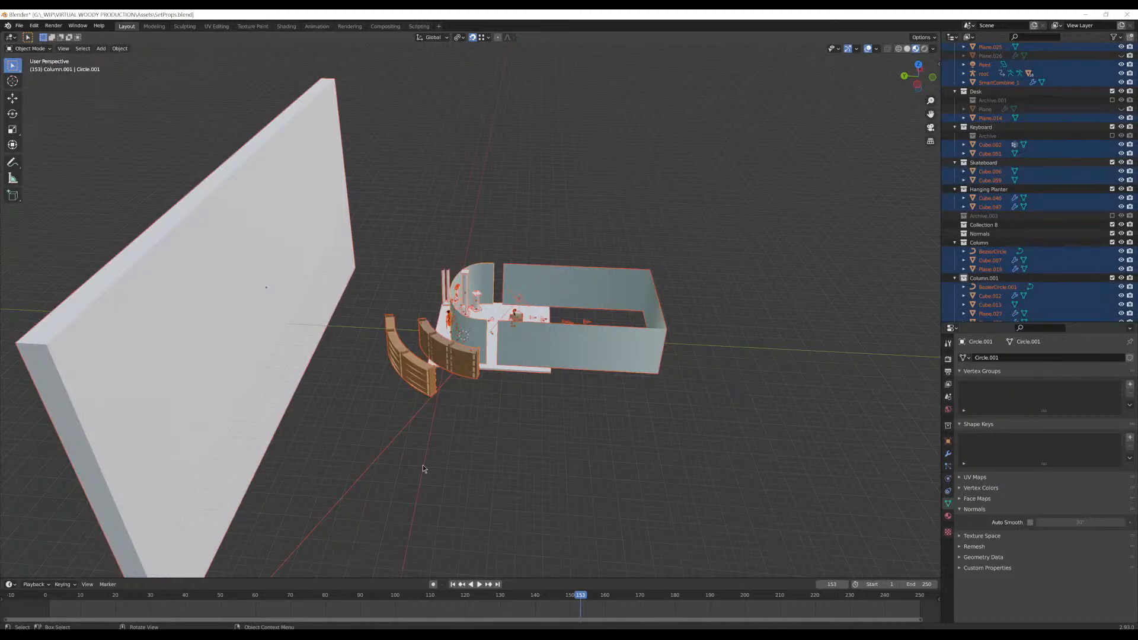
click(422, 466)
click(260, 350)
middle_drag(259, 351, 353, 257)
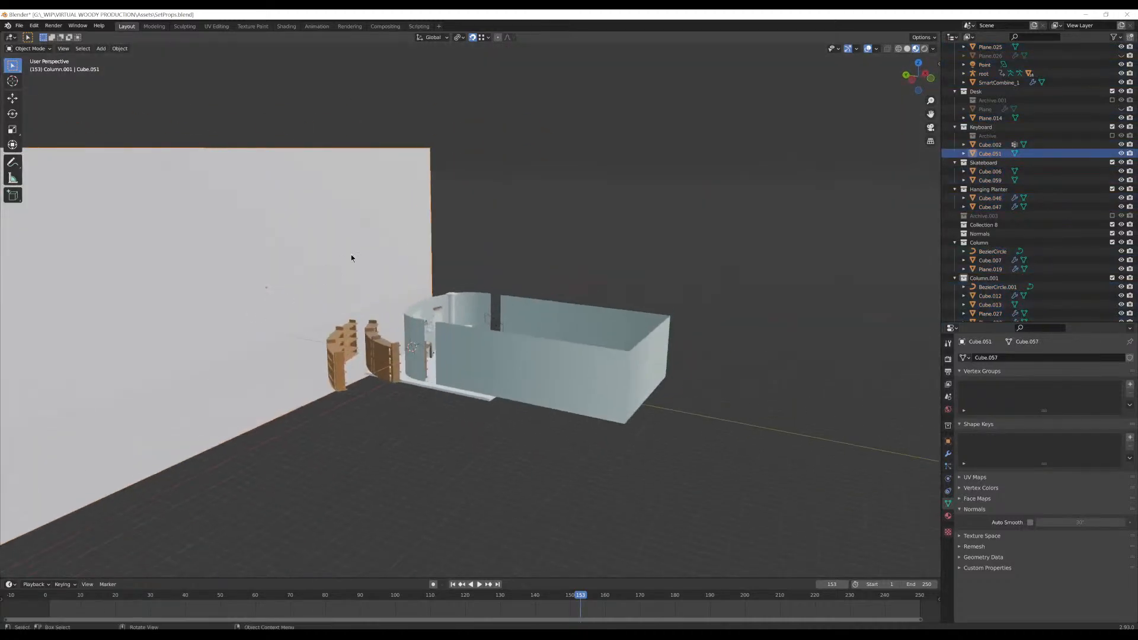
key(x)
click(351, 254)
Select all remaining objects in the scene
middle_drag(436, 276, 404, 318)
key(a)
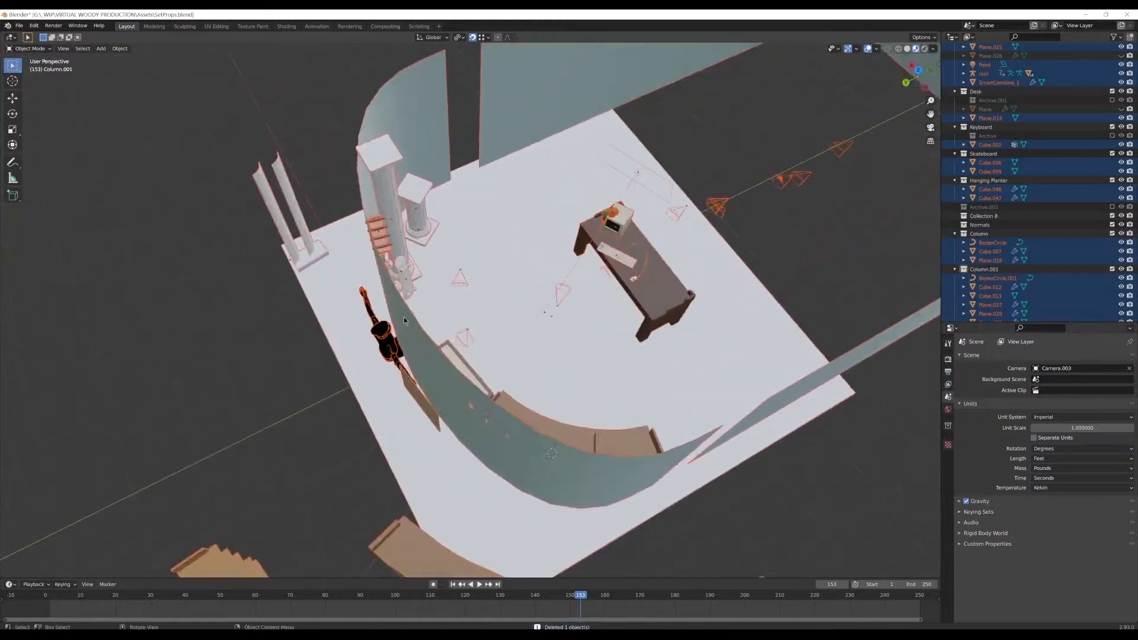
scroll(321, 369, up, 3)
middle_drag(394, 318, 649, 369)
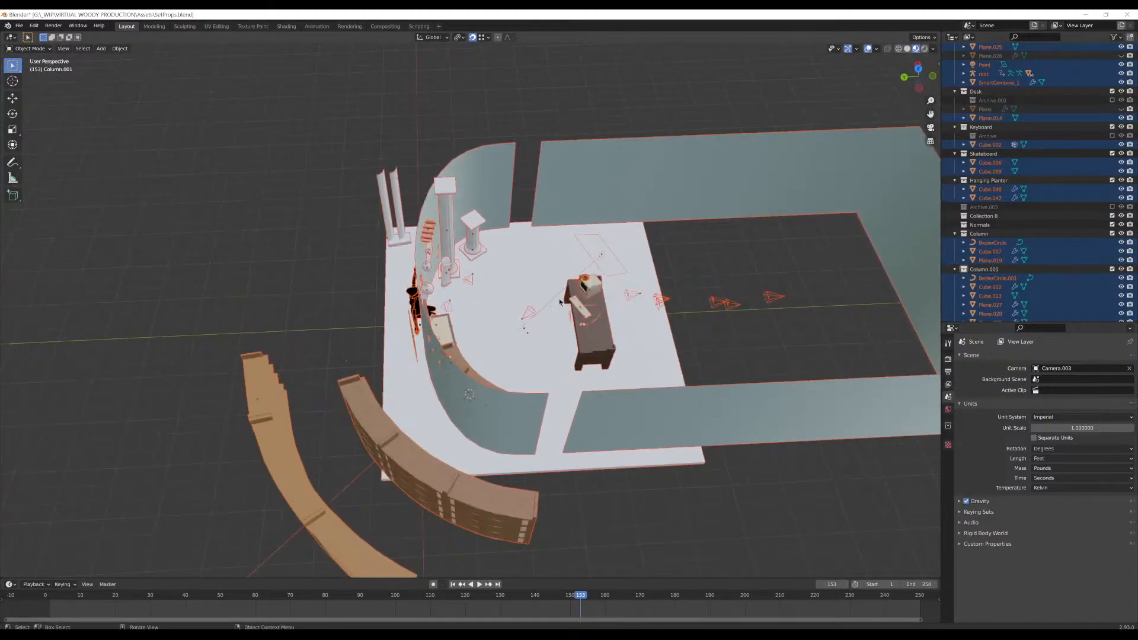
key(shift+s)
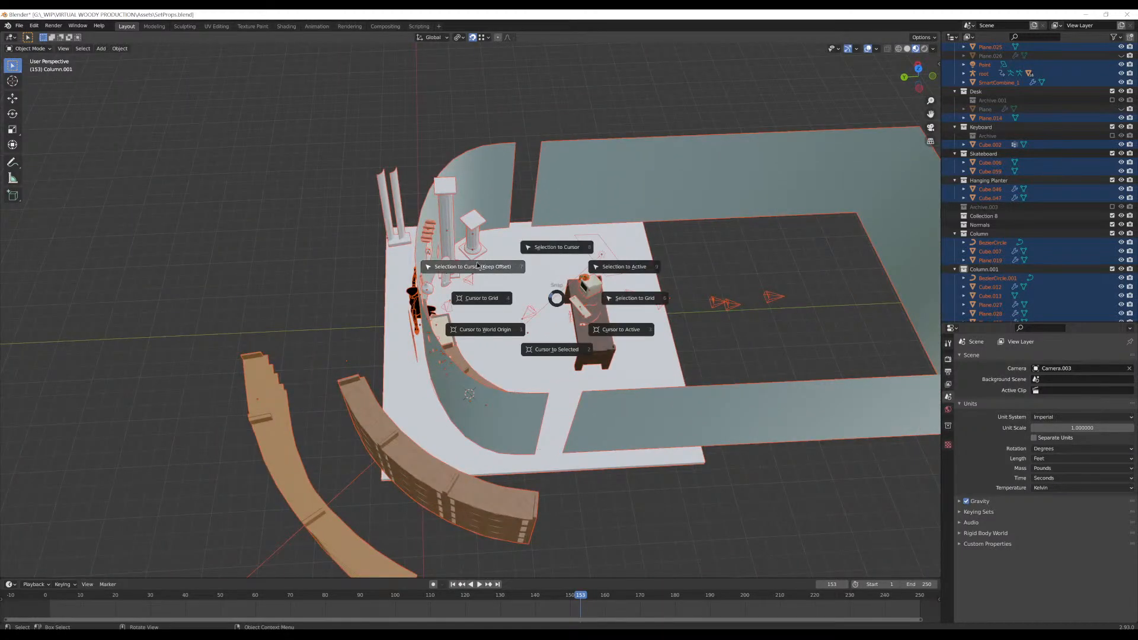
key(Escape)
middle_drag(478, 265, 497, 287)
key(shift+s)
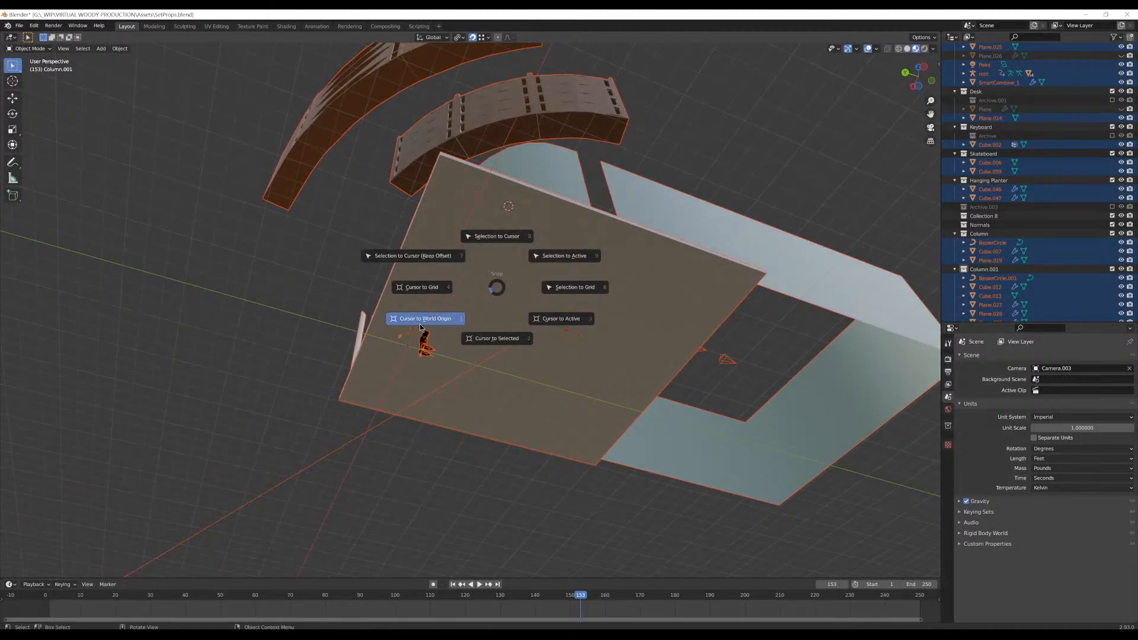
key(Escape)
middle_drag(421, 327, 558, 291)
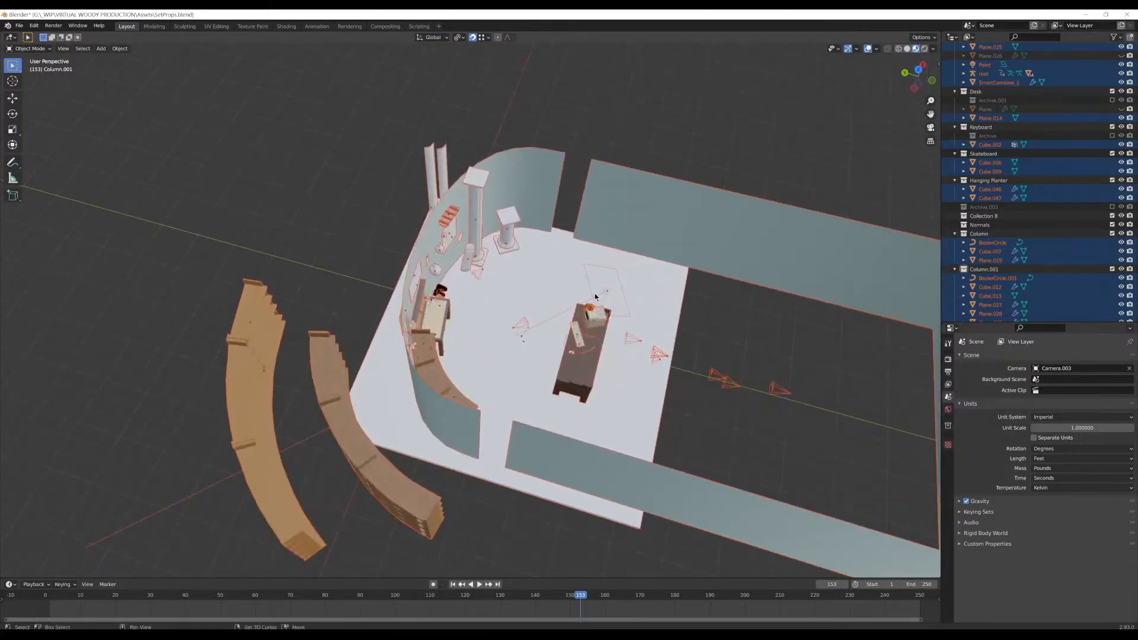
Snap all selected objects to the 3D cursor keeping their offset, and raise them about 2 ft along Z
key(shift+s)
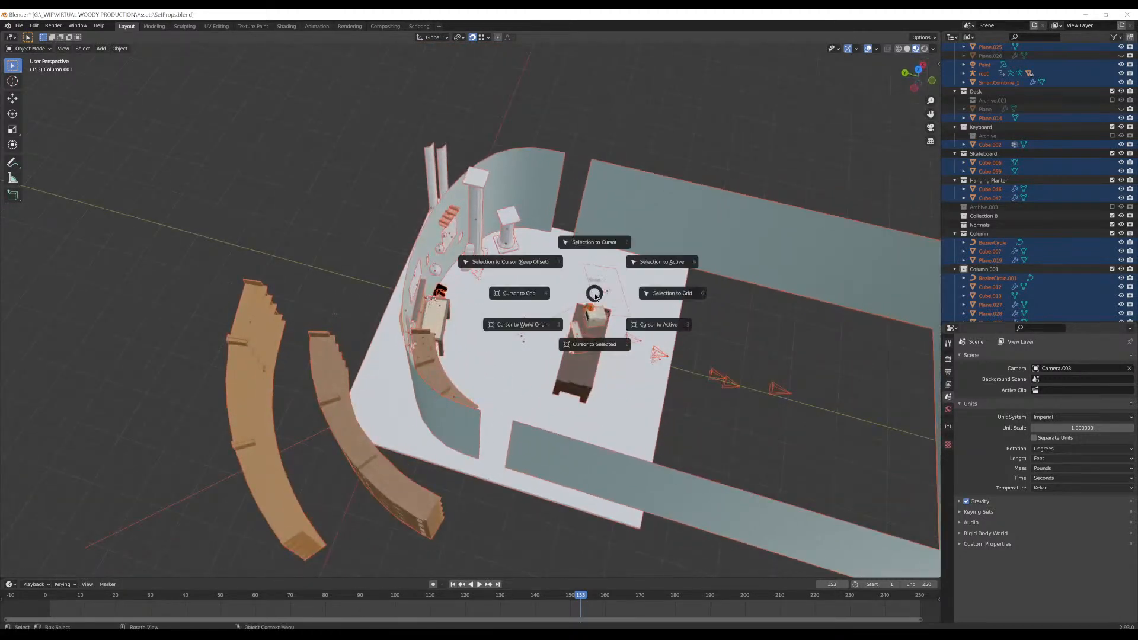
click(511, 259)
middle_drag(474, 278, 440, 272)
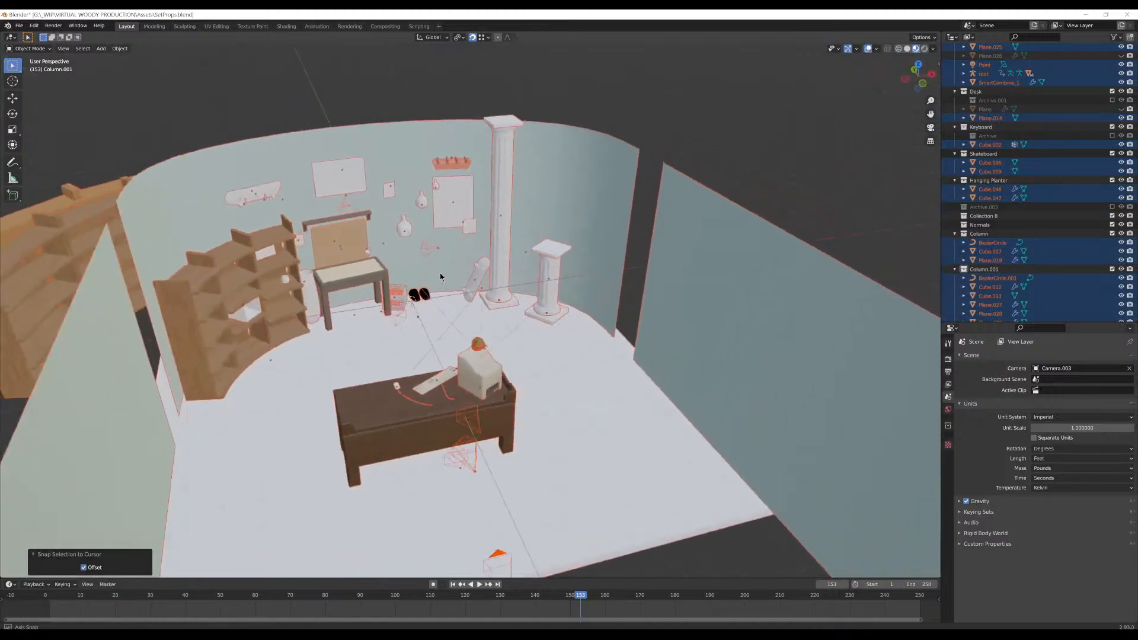
key(g)
key(z)
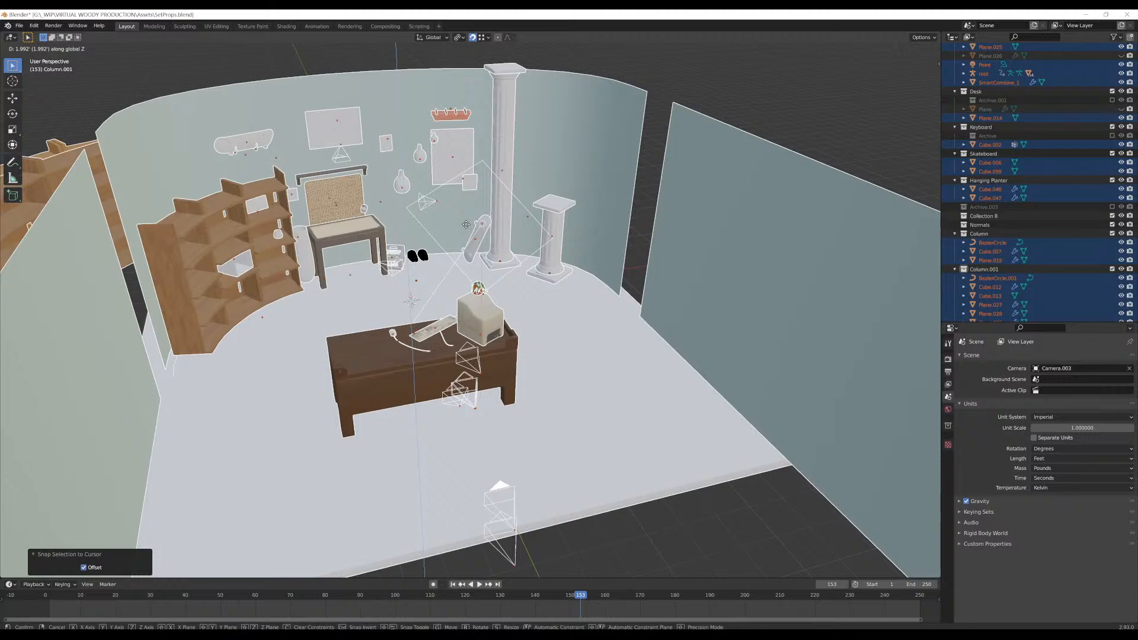
click(466, 224)
Move the straight wall section well away from the curved back wall and floor
scroll(492, 278, down, 5)
scroll(495, 282, up, 4)
scroll(496, 282, down, 4)
middle_drag(496, 282, 622, 353)
scroll(554, 273, up, 3)
scroll(554, 272, down, 2)
middle_drag(558, 273, 426, 260)
click(419, 305)
key(Tab)
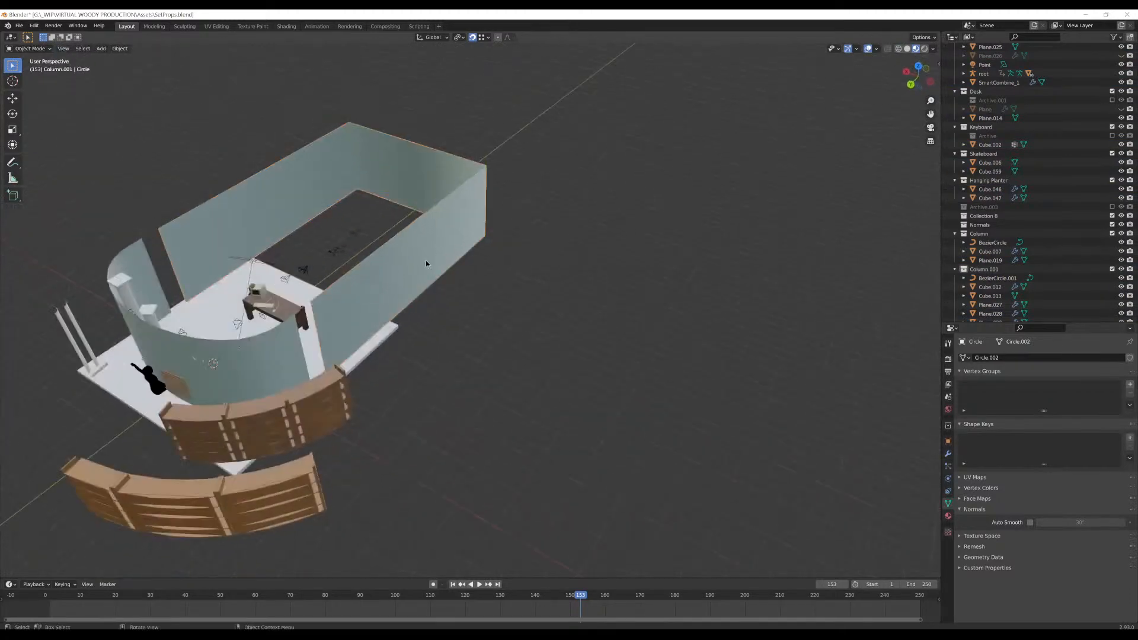
key(Tab)
key(g)
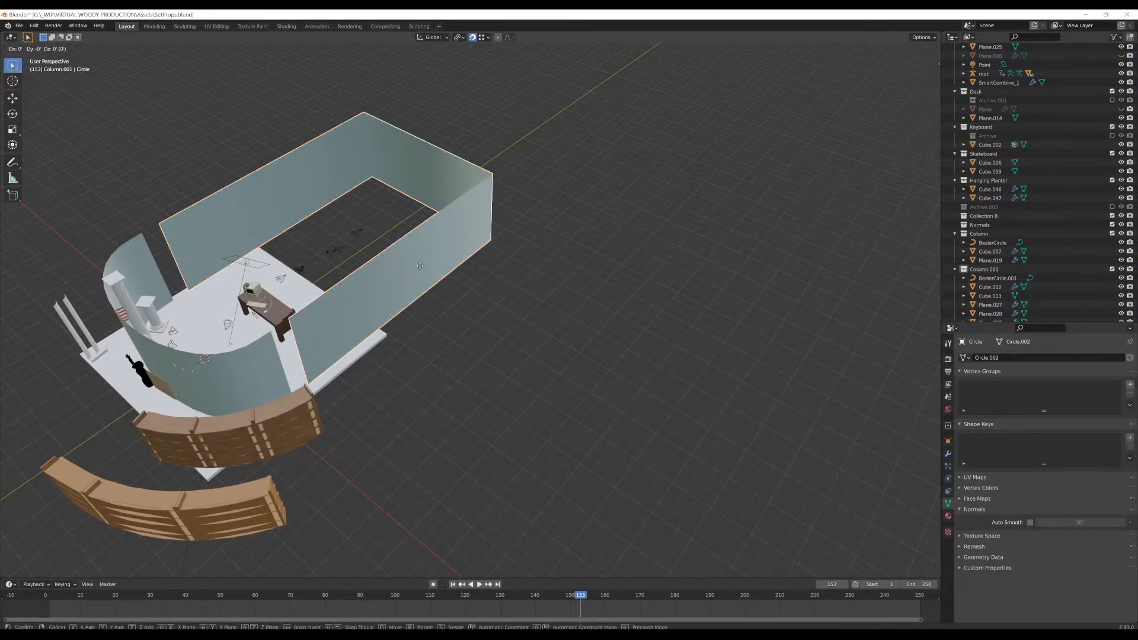
click(382, 217)
Examine the opened-up room set and its curved bookshelf from several angles
middle_drag(381, 217, 666, 486)
scroll(432, 300, up, 4)
click(357, 200)
middle_drag(384, 234, 584, 550)
scroll(334, 314, up, 4)
click(303, 290)
middle_drag(303, 289, 307, 309)
middle_drag(499, 330, 499, 160)
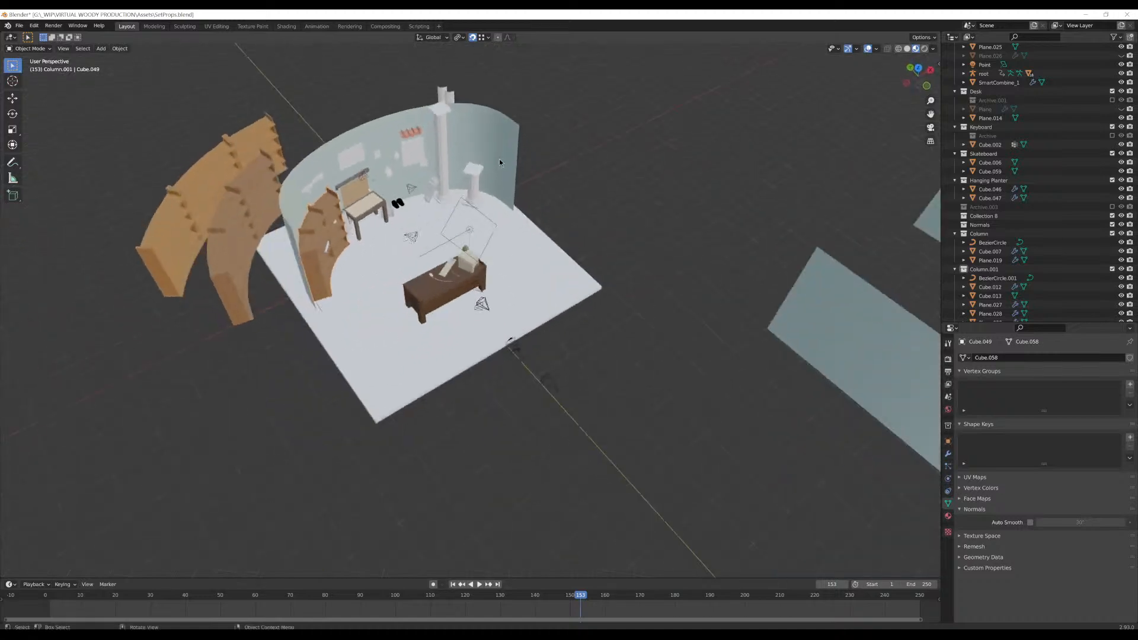
Examine the desk with its computer, keyboard and mouse at the front of the room set
middle_drag(592, 207, 564, 176)
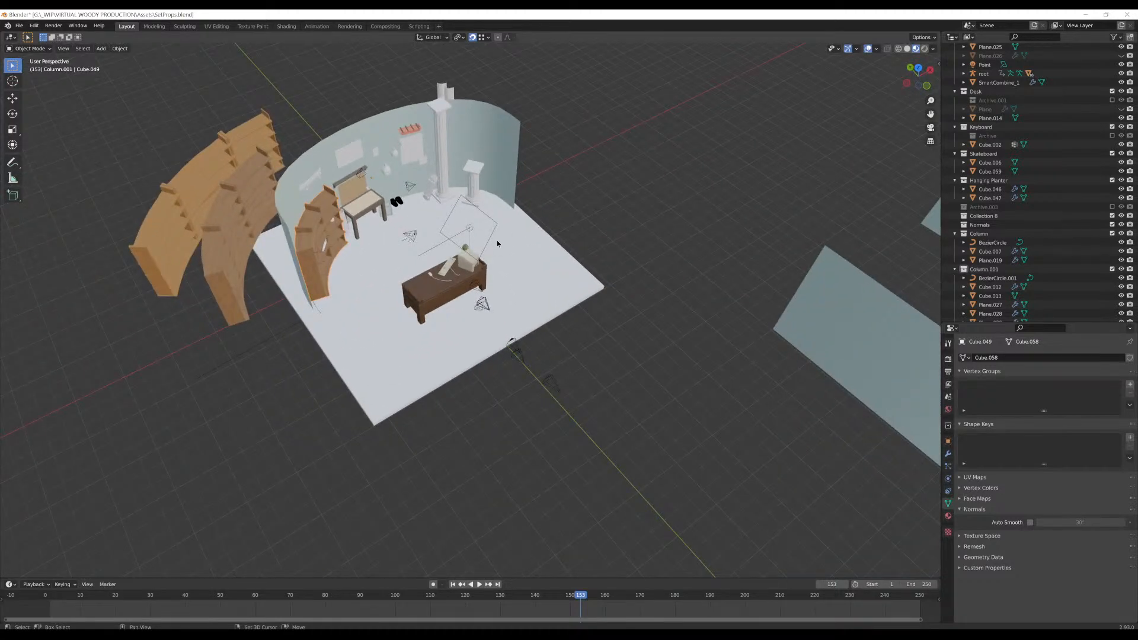
scroll(470, 275, up, 5)
click(464, 312)
middle_drag(465, 311, 564, 276)
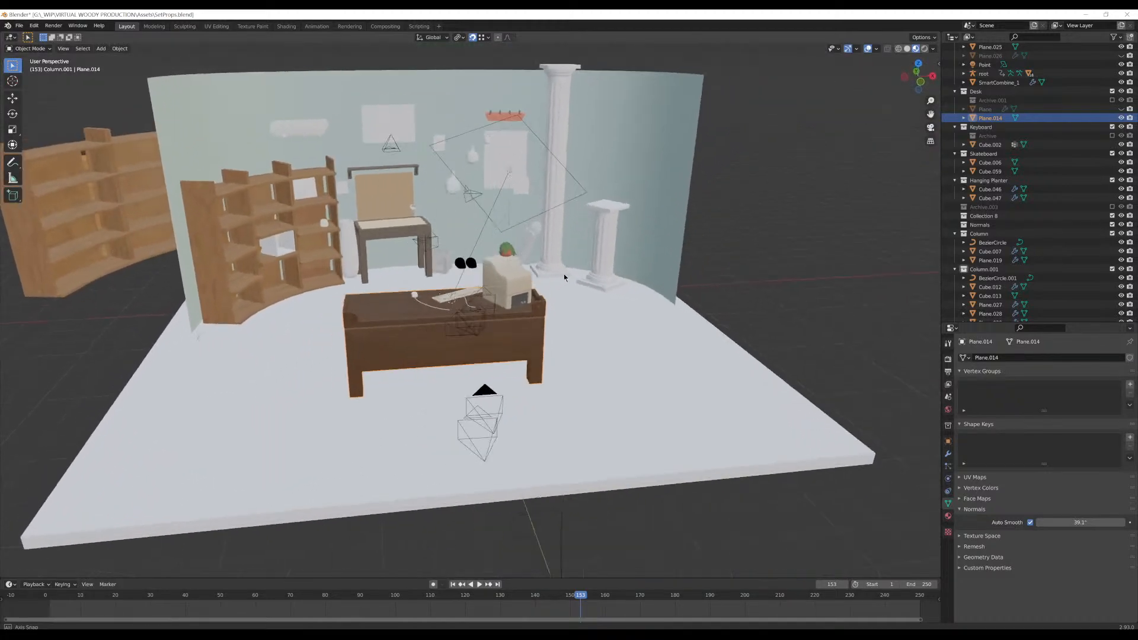
scroll(440, 251, up, 4)
shift+middle_drag(483, 242, 532, 379)
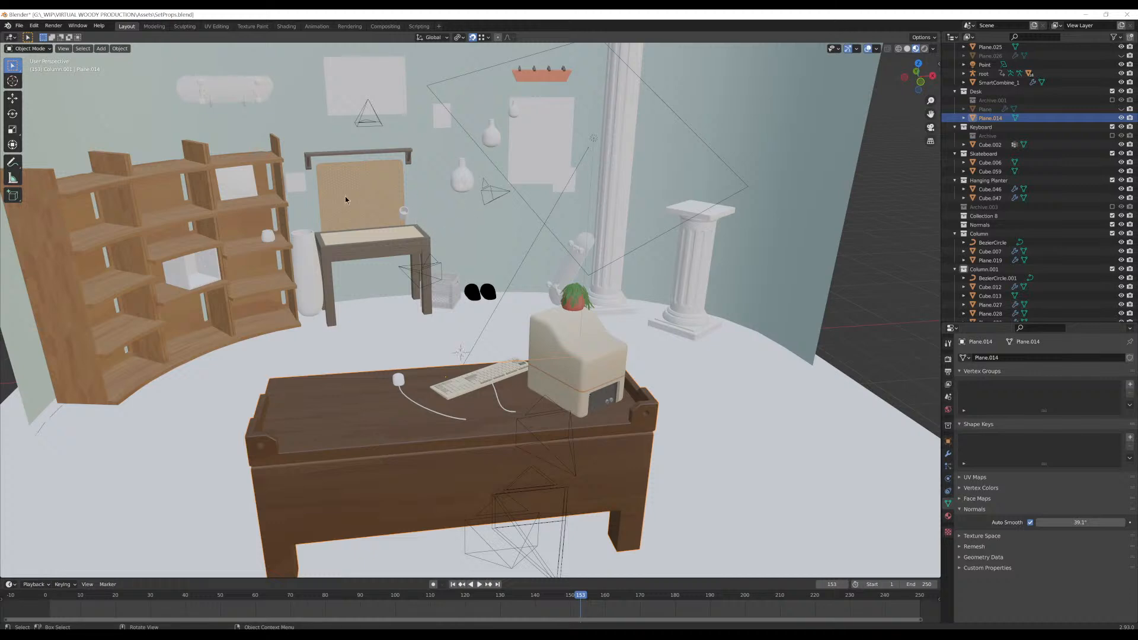
Inspect the curved bookshelf and the white open box on its shelf up close and from several angles
middle_drag(345, 197, 668, 411)
click(252, 245)
scroll(316, 312, up, 3)
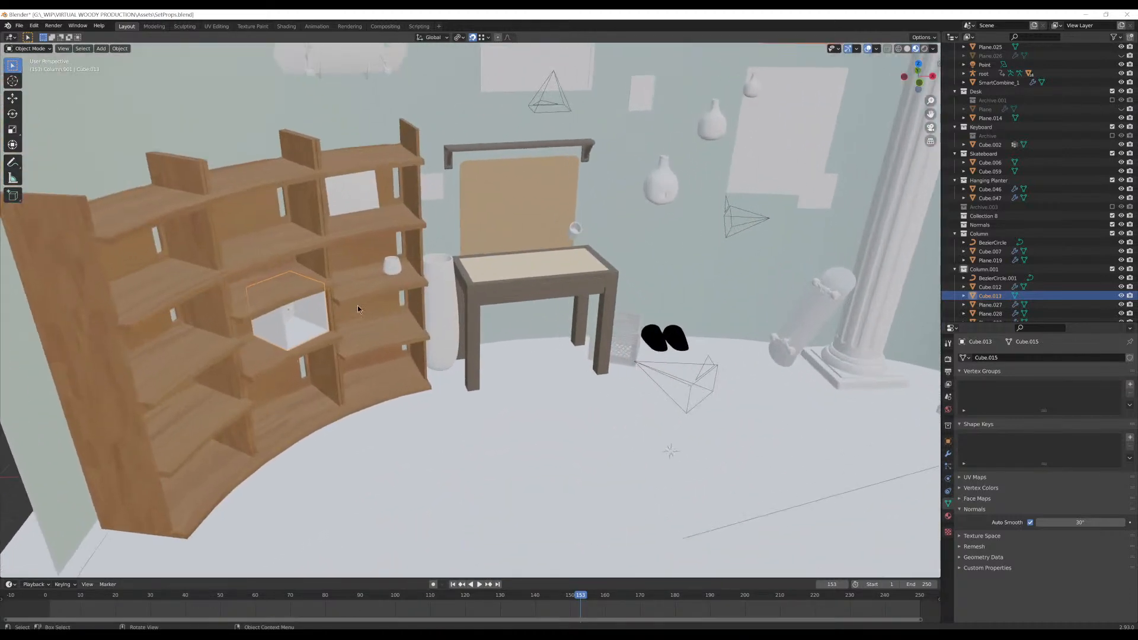
middle_drag(357, 304, 344, 297)
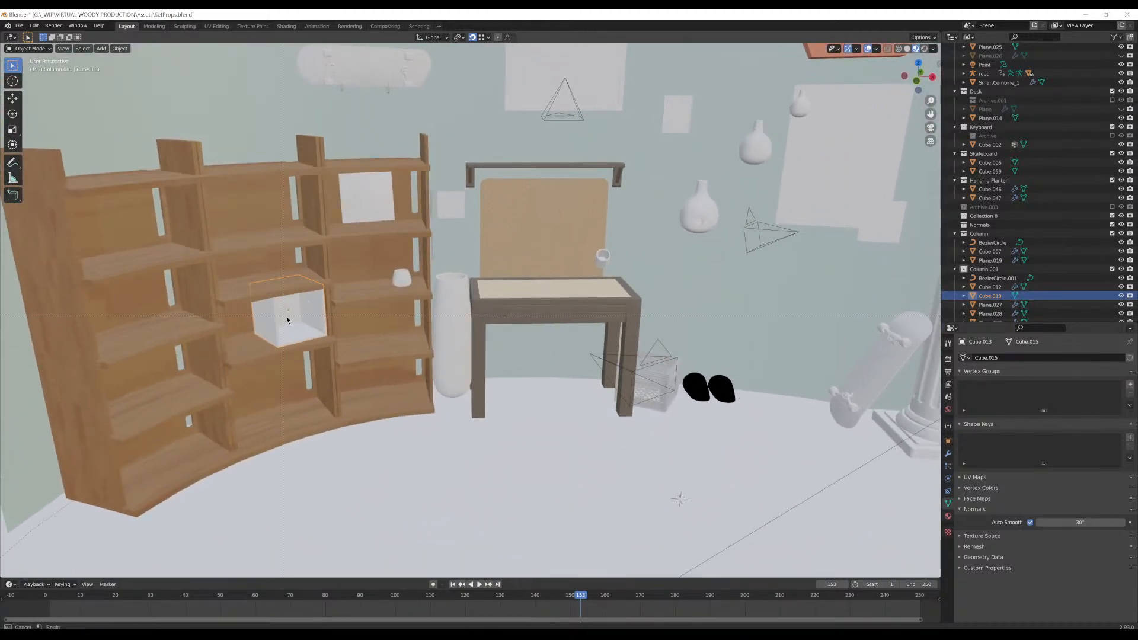
scroll(298, 323, up, 2)
key(KP_Decimal)
scroll(353, 303, down, 8)
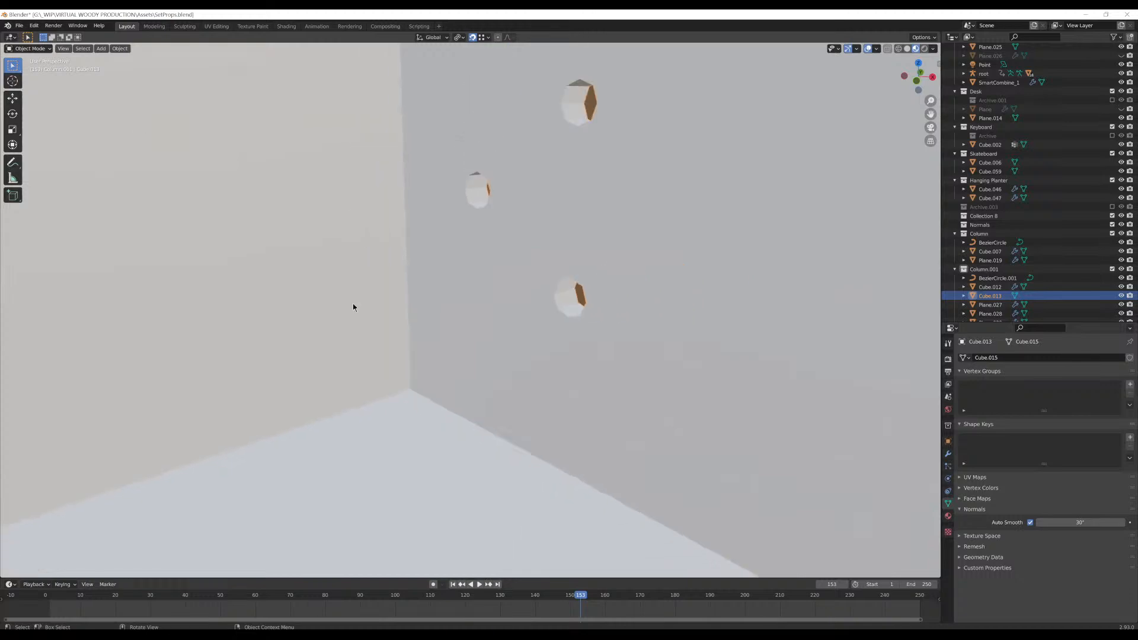
scroll(353, 303, down, 5)
middle_drag(406, 301, 590, 296)
scroll(535, 315, down, 3)
scroll(563, 266, down, 5)
shift+middle_drag(589, 297, 343, 289)
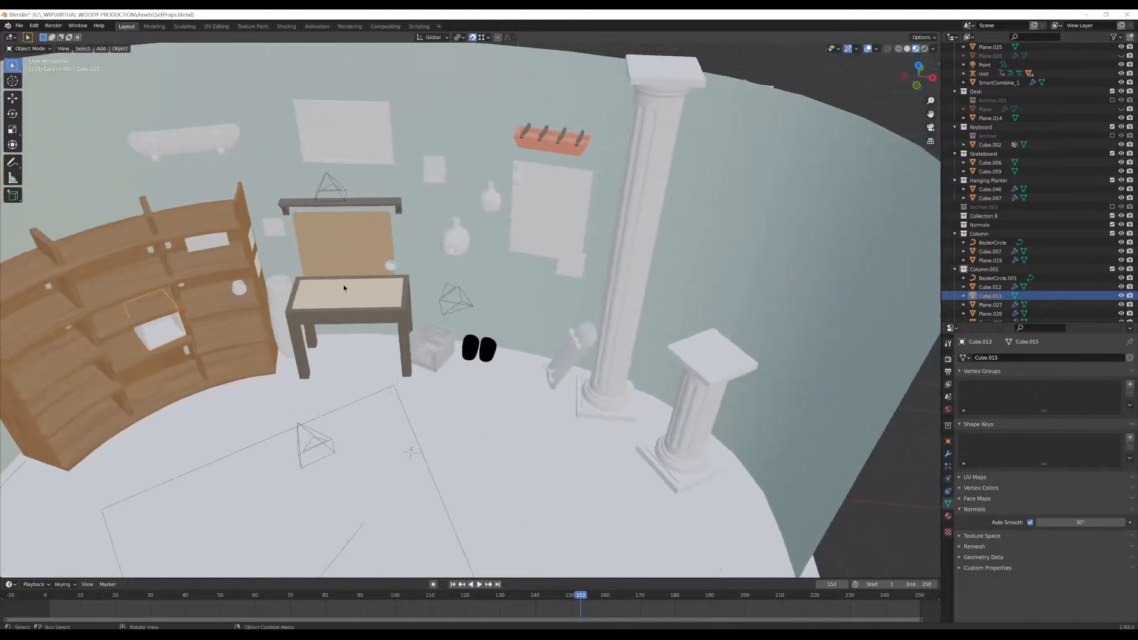
Inspect the wall props one by one, including the round vases, leaning skateboard, posters and pegboard
click(456, 242)
middle_drag(456, 242, 503, 220)
scroll(428, 225, up, 4)
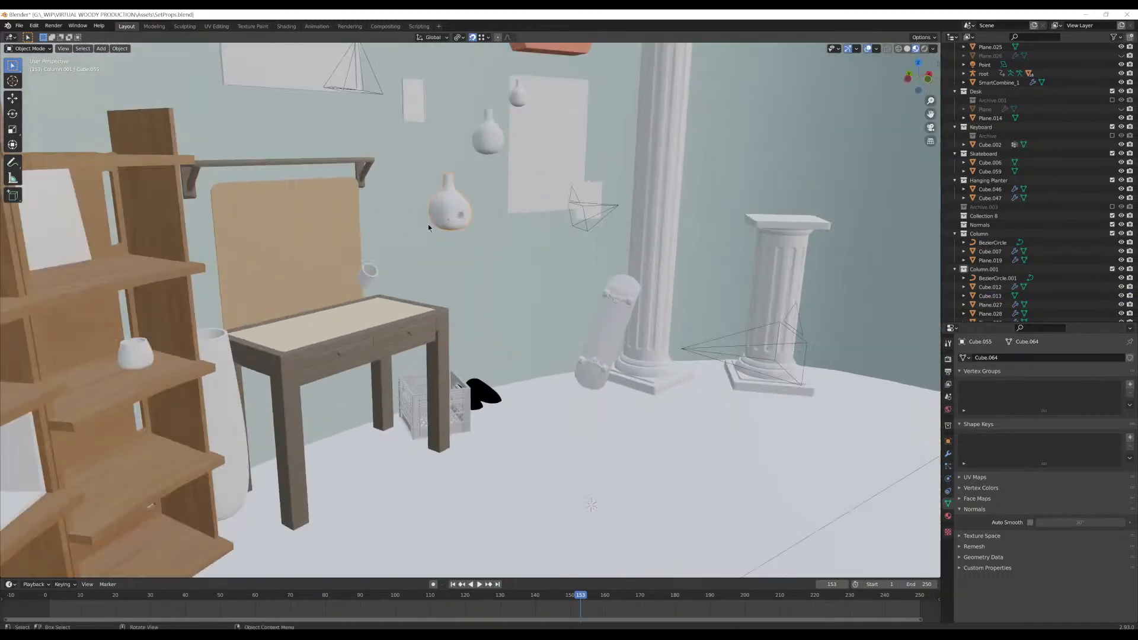
click(649, 357)
scroll(631, 356, down, 3)
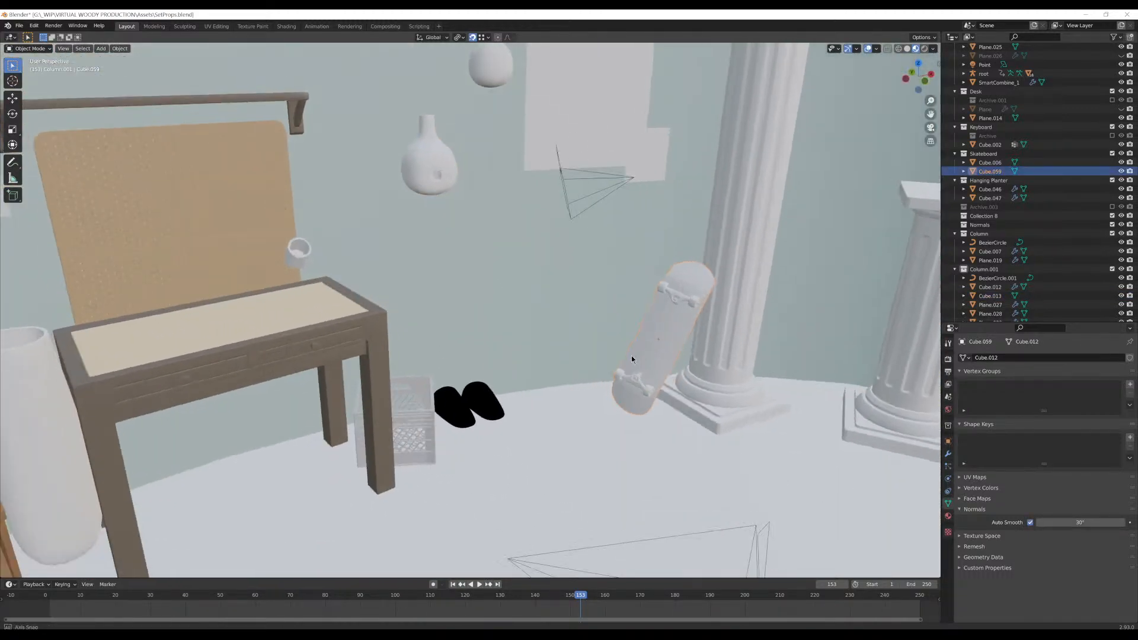
middle_drag(631, 356, 610, 333)
click(577, 199)
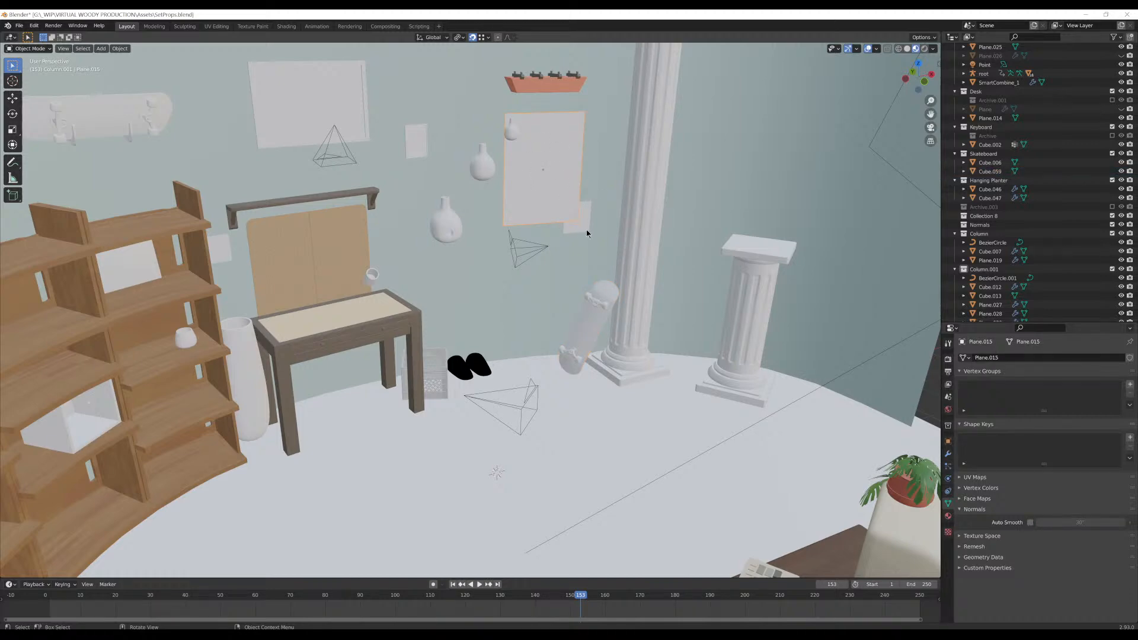
middle_drag(534, 217, 465, 252)
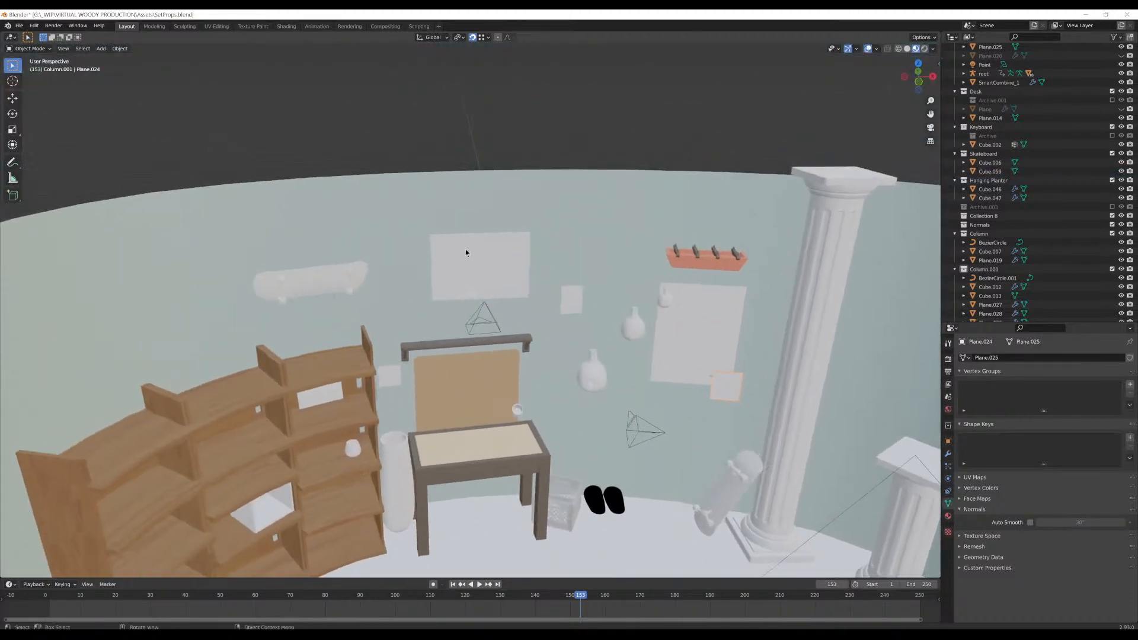
middle_drag(576, 346, 513, 308)
click(644, 290)
middle_drag(443, 227, 452, 248)
click(297, 211)
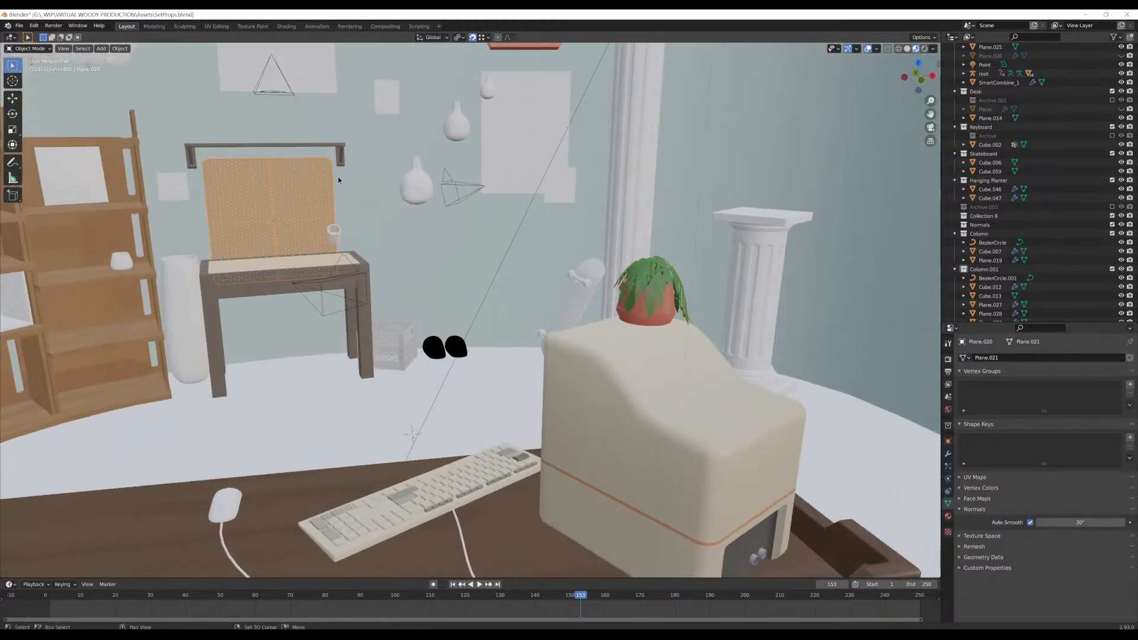
middle_drag(338, 177, 546, 231)
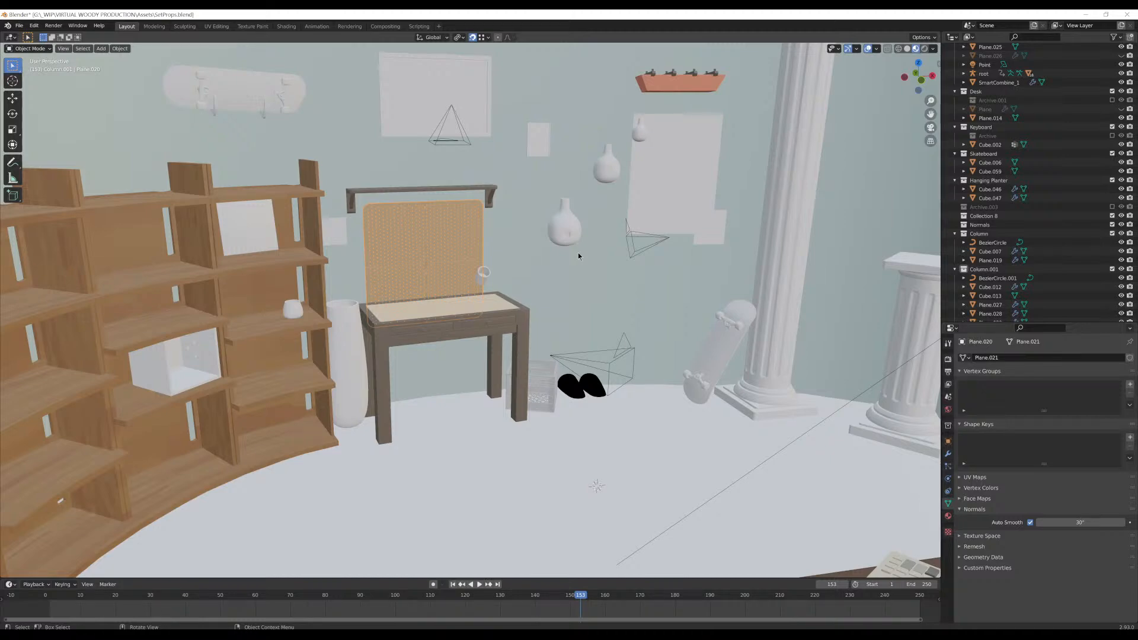
middle_drag(572, 261, 586, 229)
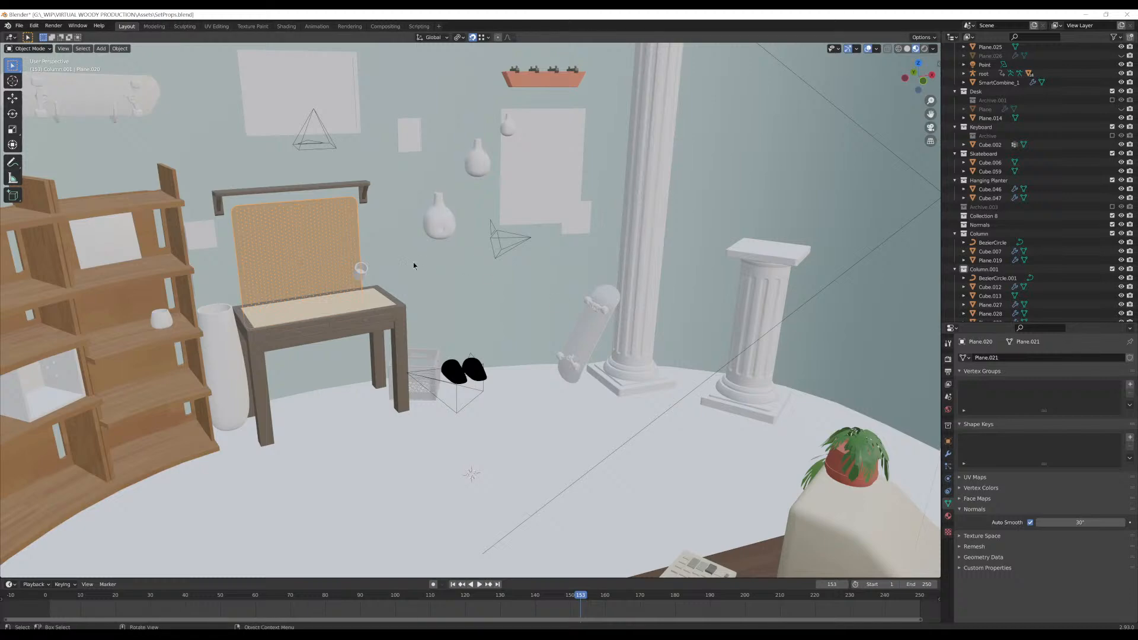
Survey the whole room set, comparing the bookshelf area with the desk and the columns
scroll(413, 262, down, 10)
scroll(376, 275, up, 3)
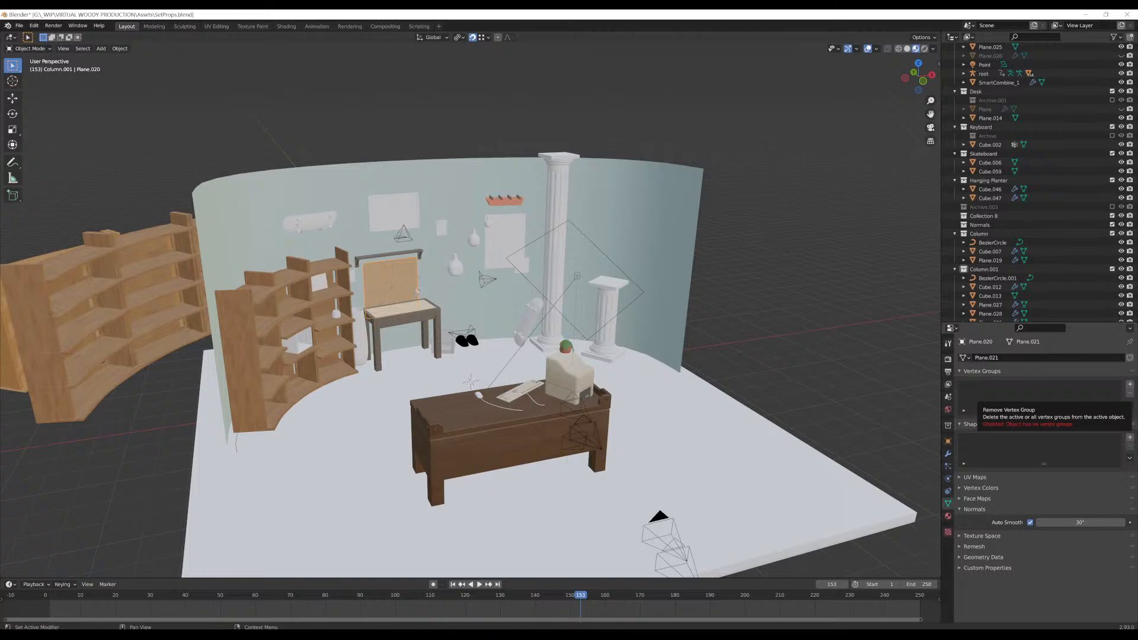
scroll(299, 247, up, 10)
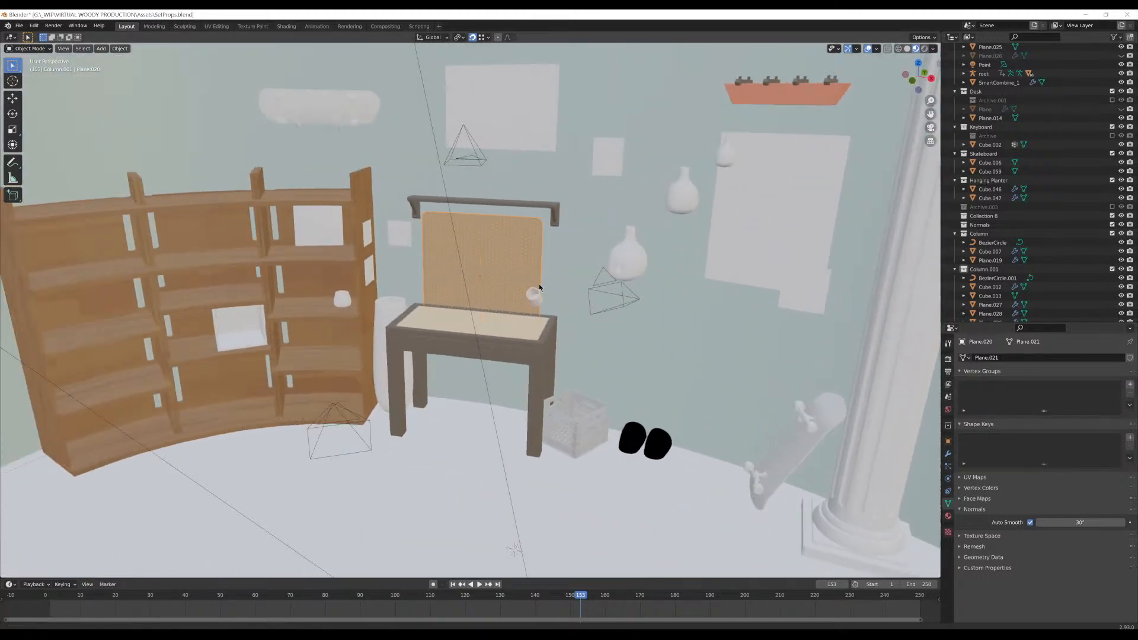
shift+middle_drag(538, 285, 621, 348)
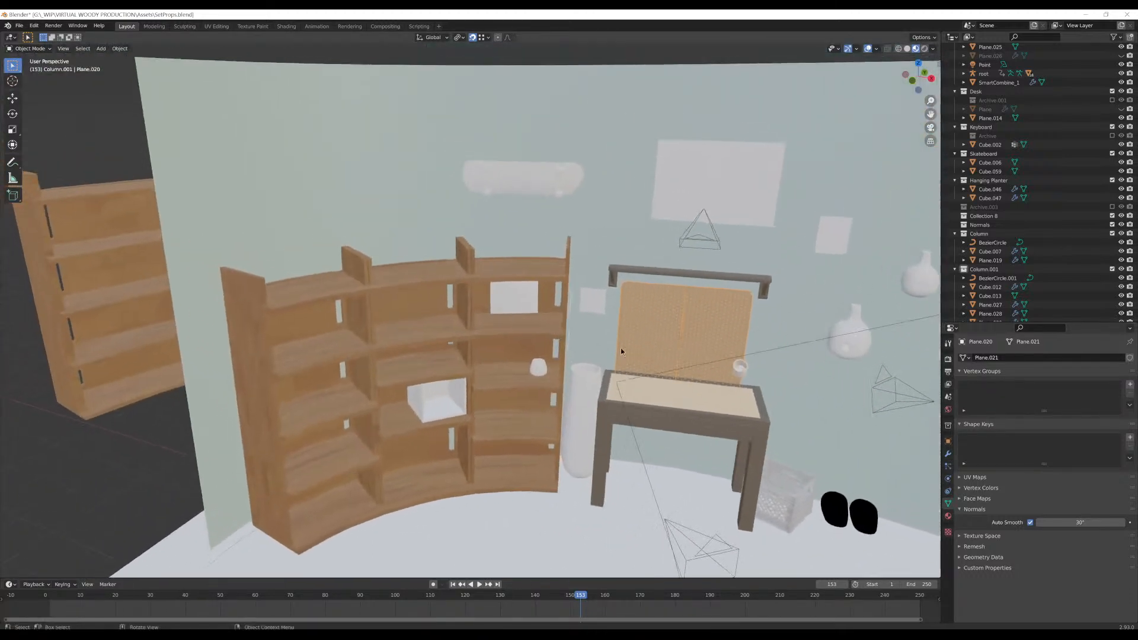
scroll(531, 349, up, 4)
middle_drag(529, 370, 566, 259)
scroll(489, 379, down, 3)
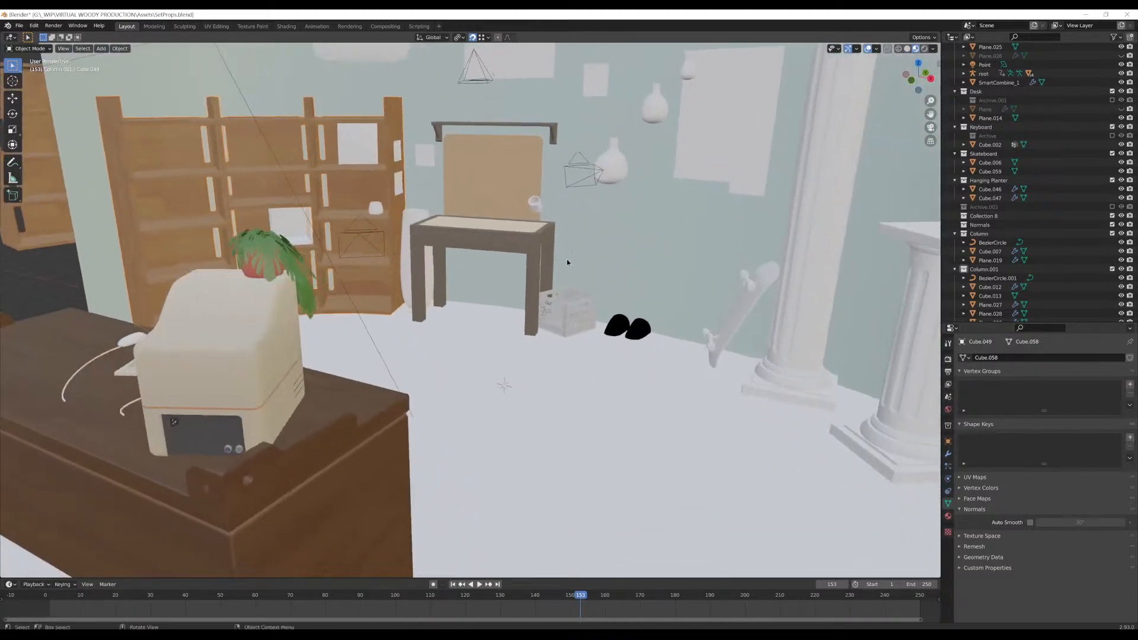
Examine the small drawer table below the pegboard, including its front drawers and inset top
click(289, 480)
middle_drag(289, 480, 478, 295)
scroll(439, 306, up, 5)
click(354, 294)
middle_drag(354, 294, 574, 318)
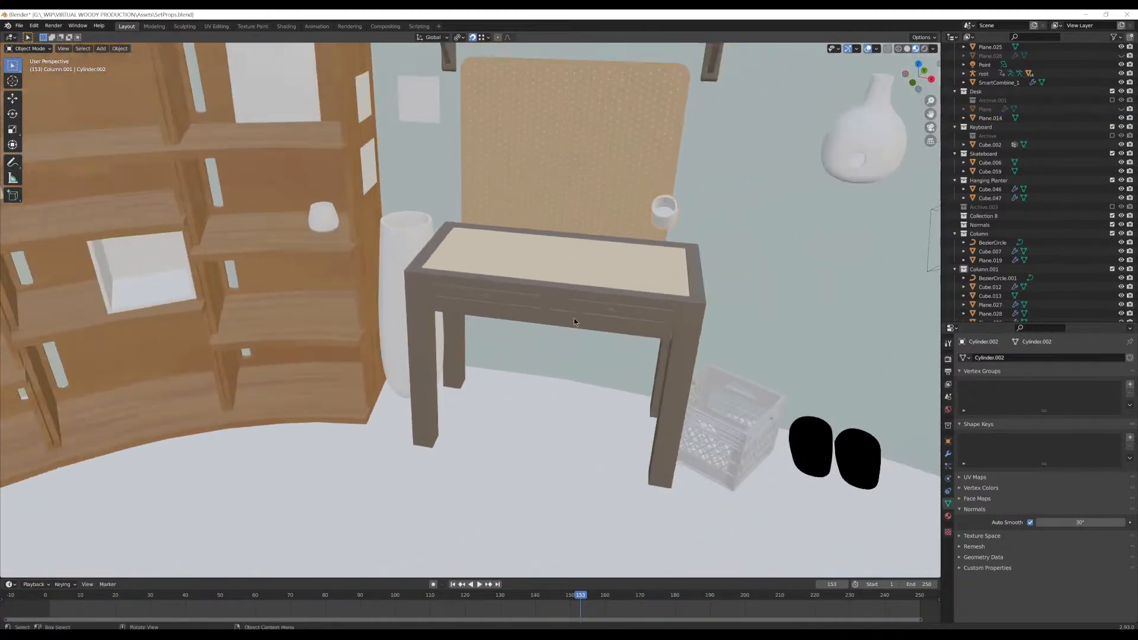
scroll(645, 366, up, 4)
scroll(362, 286, down, 8)
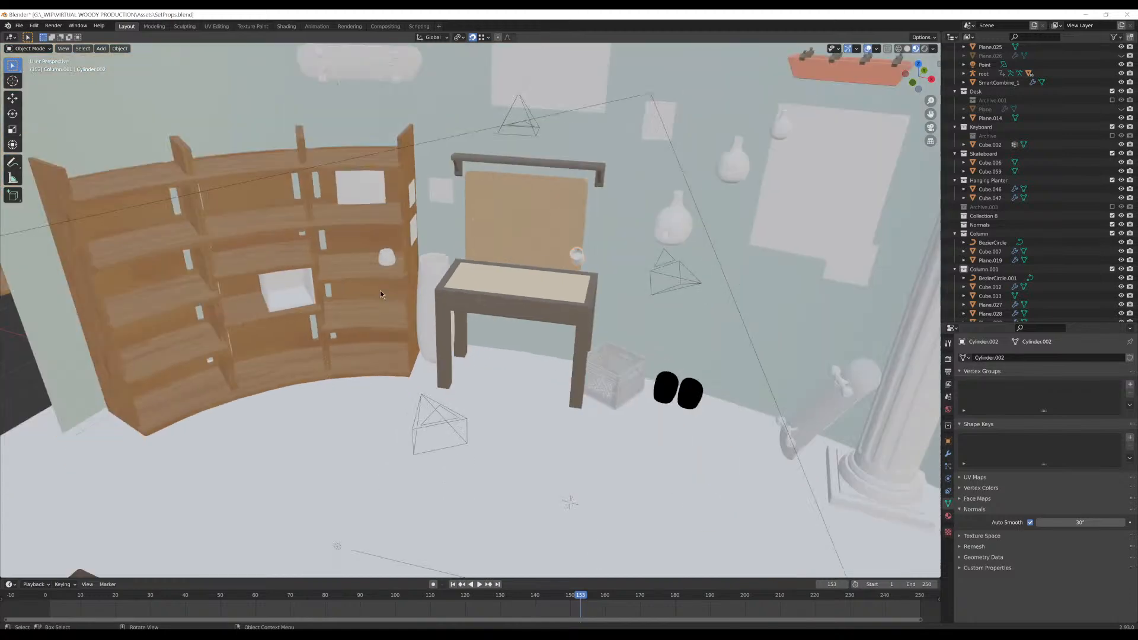
scroll(477, 293, up, 6)
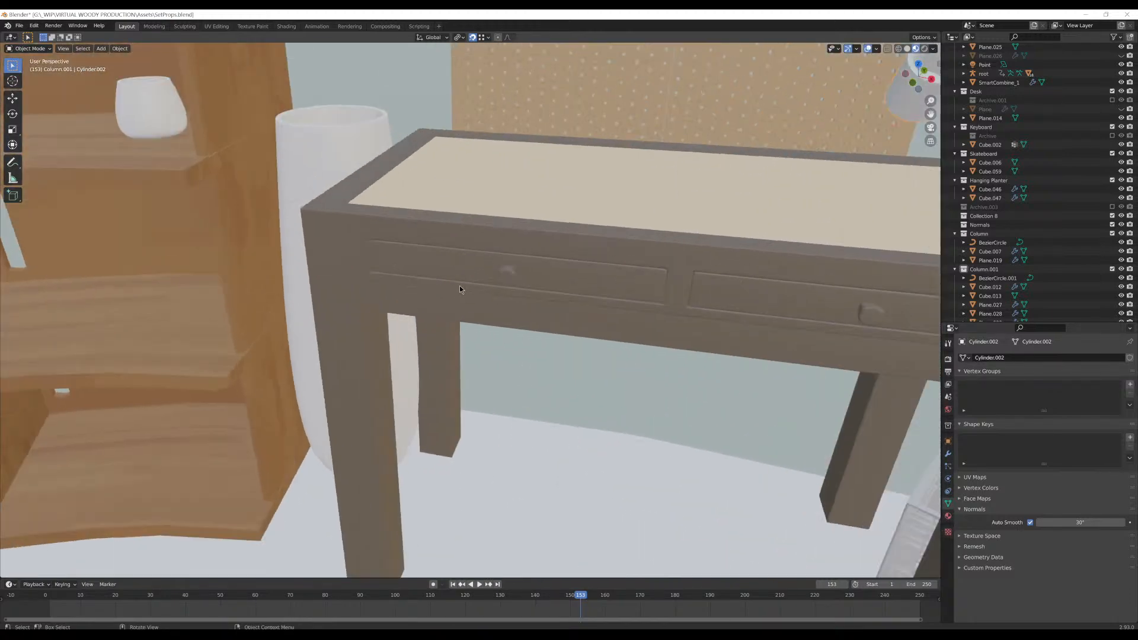
middle_drag(435, 255, 443, 337)
scroll(355, 368, up, 4)
scroll(361, 368, down, 2)
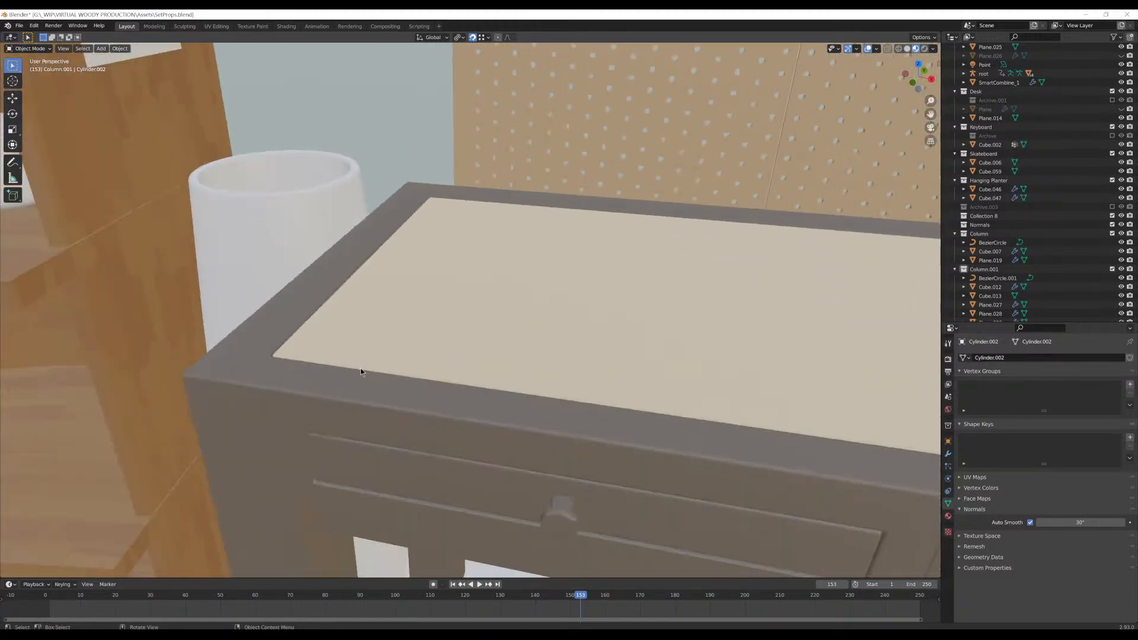
Inspect the drawer table's mesh in Edit Mode and compare it with its Bevel modifier hidden and shown in the viewport
key(Tab)
key(Tab)
click(394, 385)
key(Tab)
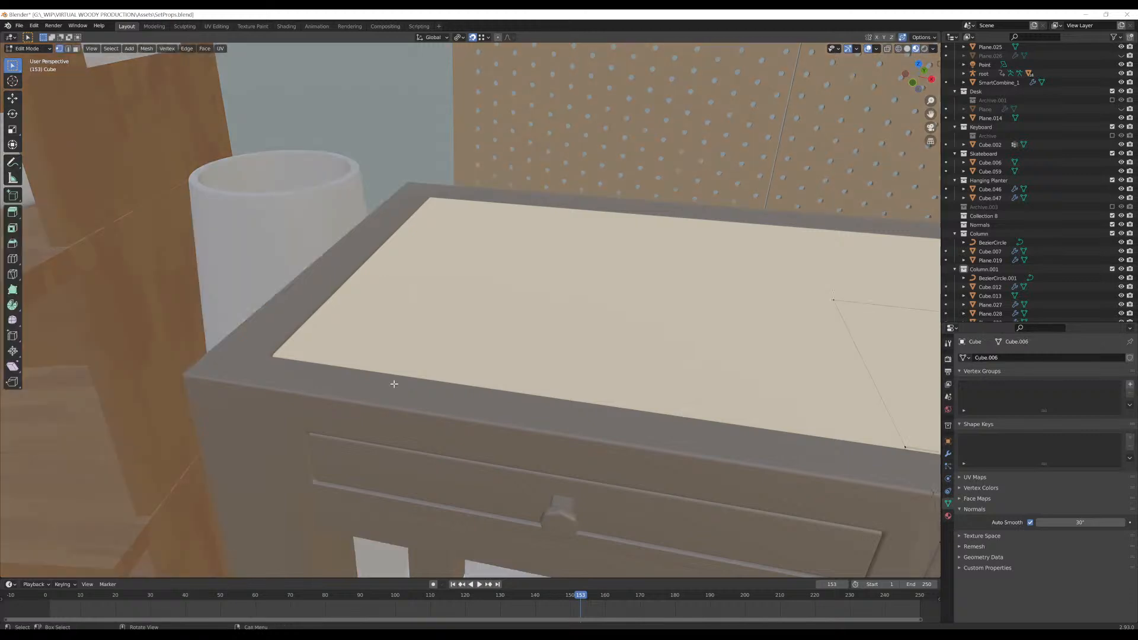
scroll(355, 380, down, 2)
shift+middle_drag(731, 366, 699, 362)
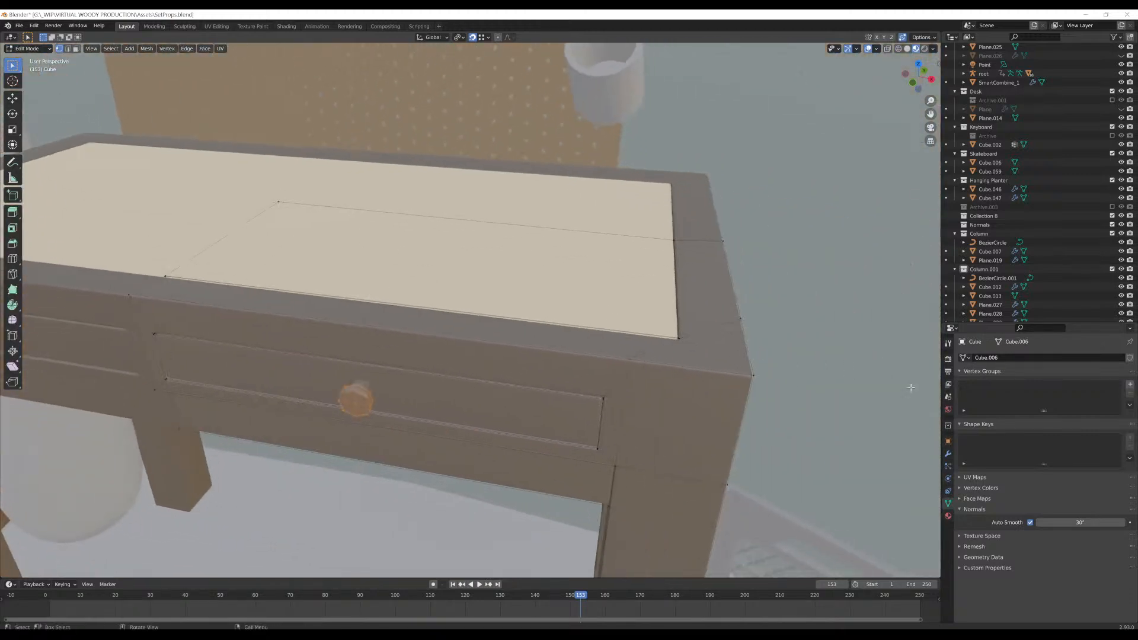
click(948, 453)
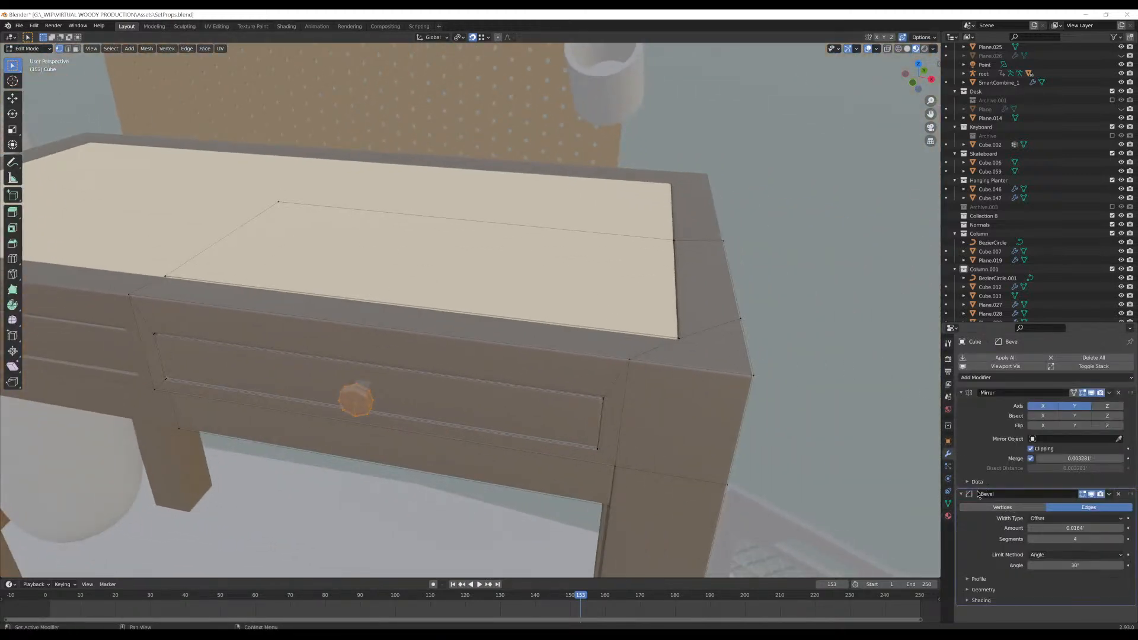
click(1091, 495)
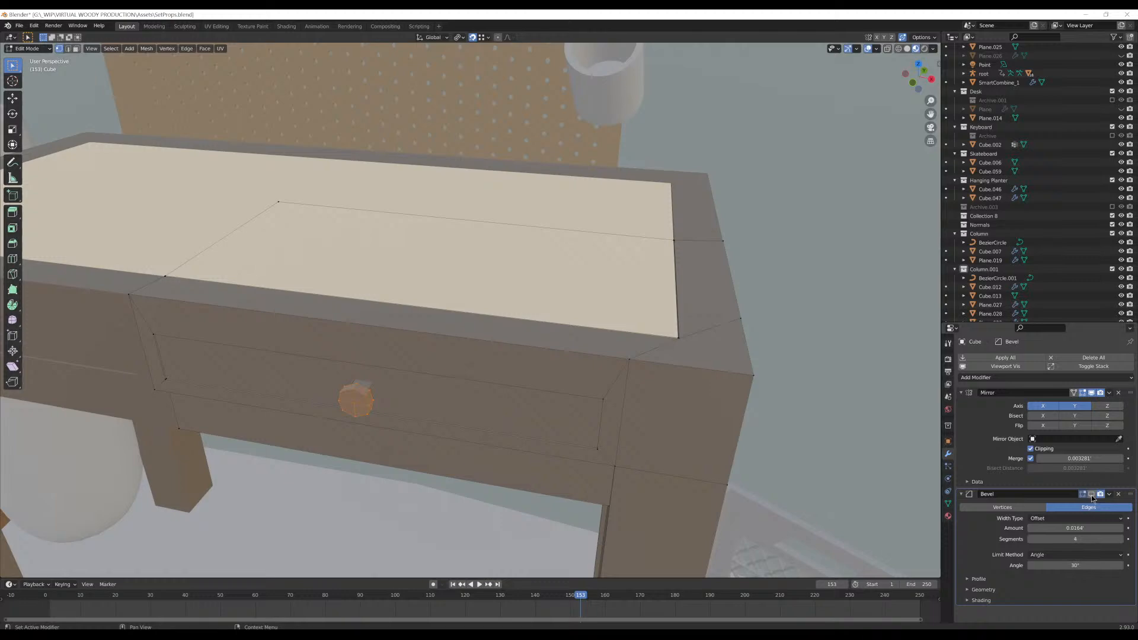
click(1090, 495)
click(1090, 495)
click(1091, 495)
key(Tab)
Examine the curved bookshelf against the back wall from the front, from above and within the full room set
scroll(596, 310, down, 7)
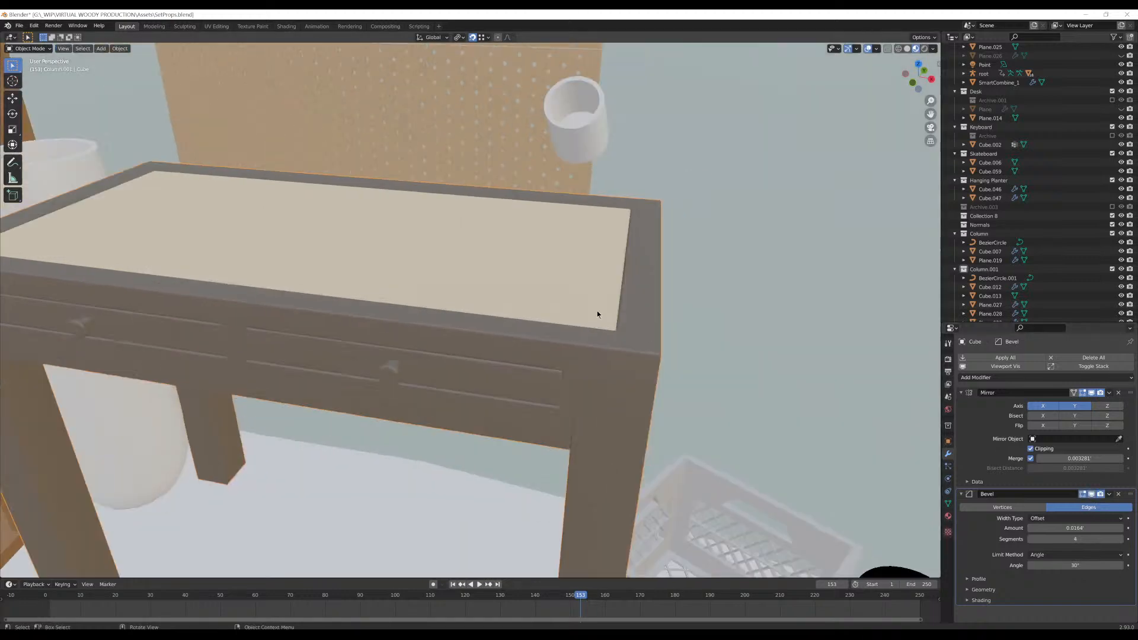
scroll(515, 299, down, 1)
middle_drag(400, 290, 653, 352)
click(498, 335)
middle_drag(539, 356, 518, 323)
mouse_move(432, 238)
middle_down()
mouse_move(468, 269)
mouse_move(420, 266)
mouse_move(461, 272)
mouse_move(417, 226)
middle_up()
scroll(414, 226, up, 6)
middle_drag(403, 283, 549, 340)
scroll(516, 303, down, 2)
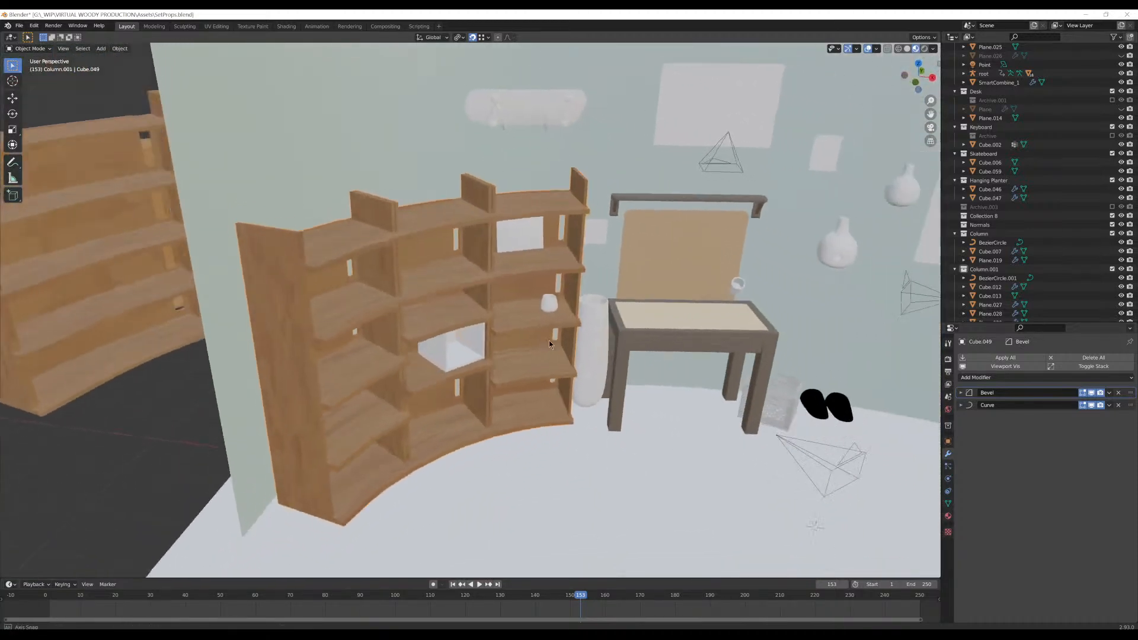
scroll(472, 342, down, 5)
middle_drag(473, 347, 485, 386)
scroll(565, 339, up, 3)
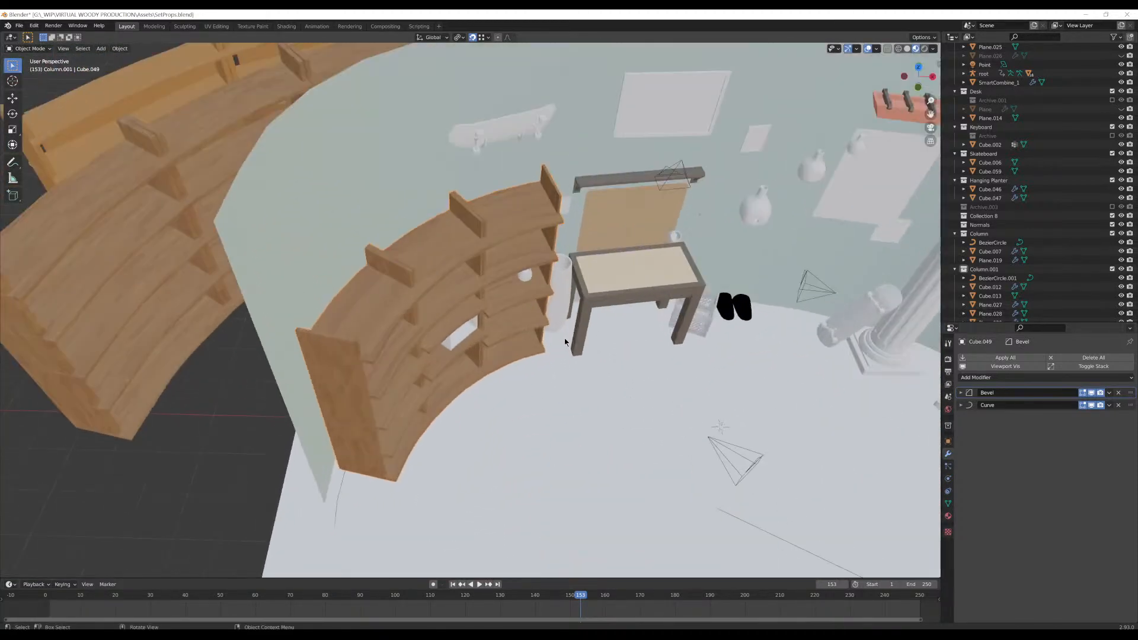
shift+middle_drag(564, 339, 353, 288)
scroll(356, 288, down, 4)
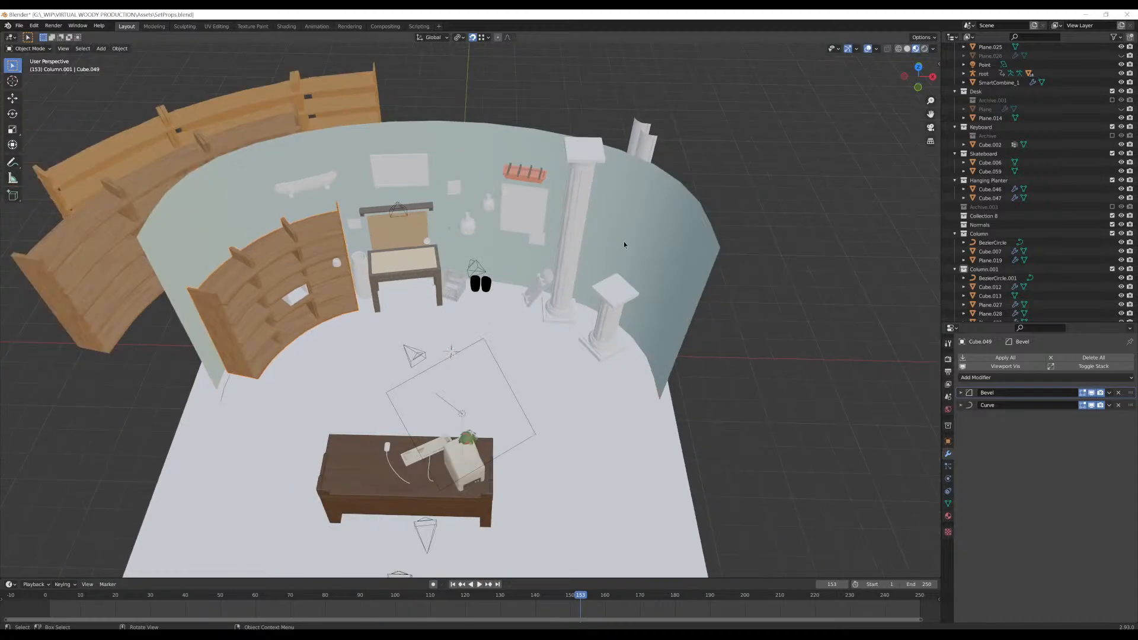
Select the curved back wall of the room set
click(624, 242)
middle_drag(527, 326, 592, 295)
middle_drag(403, 573, 415, 551)
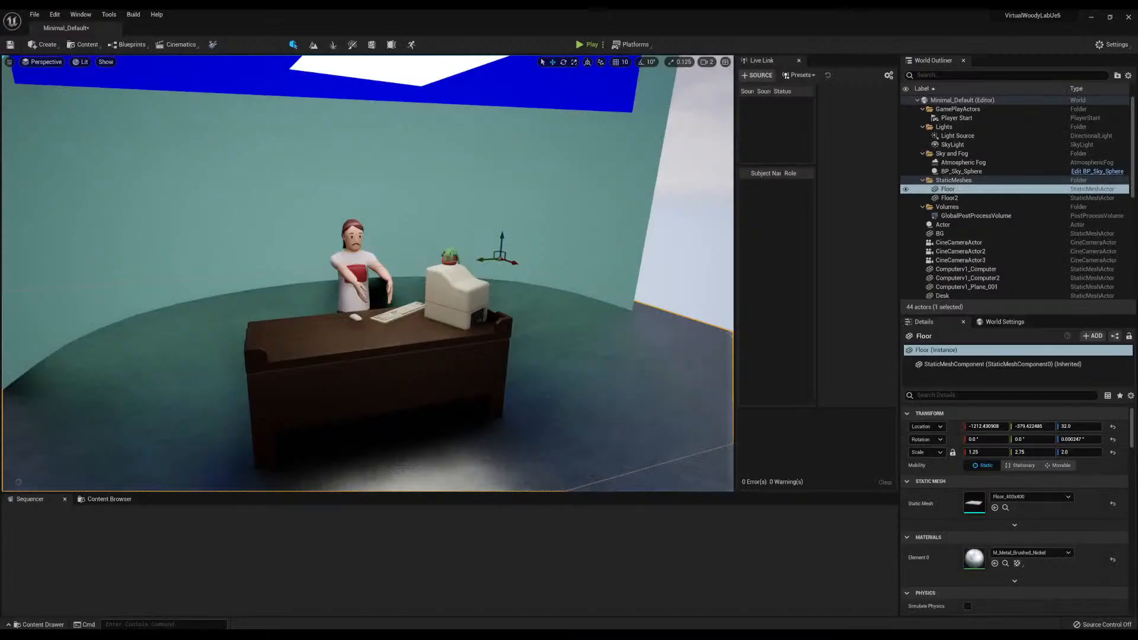
Switch to Unreal Editor and examine the curved wall and blue backdrop behind the character at the desk
middle_drag(391, 292, 389, 281)
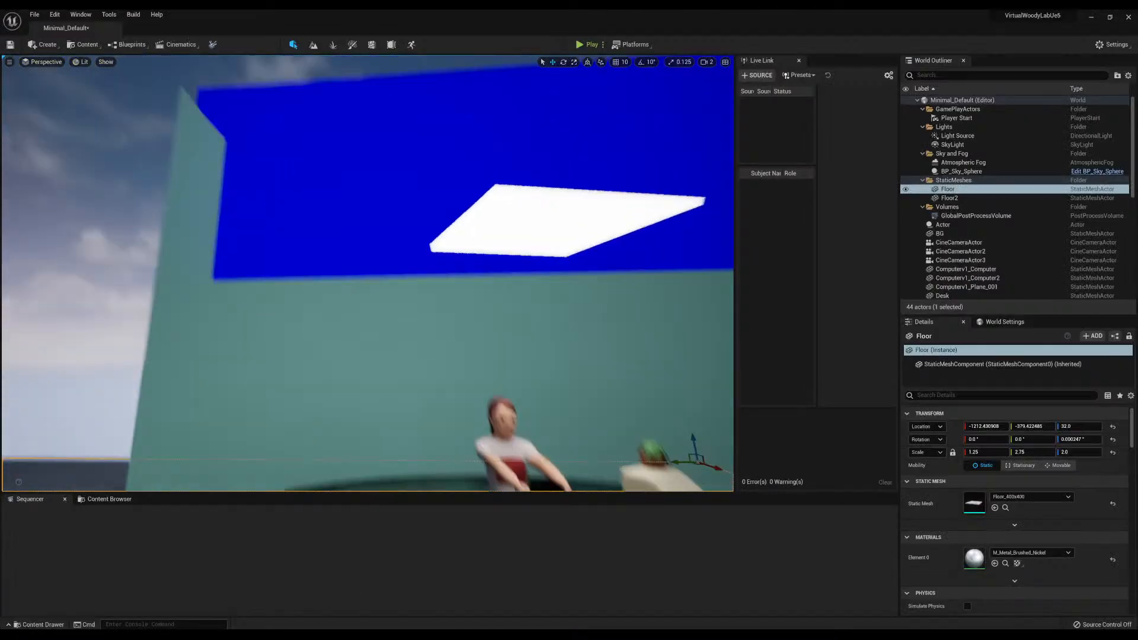
right_drag(353, 243, 456, 307)
click(324, 302)
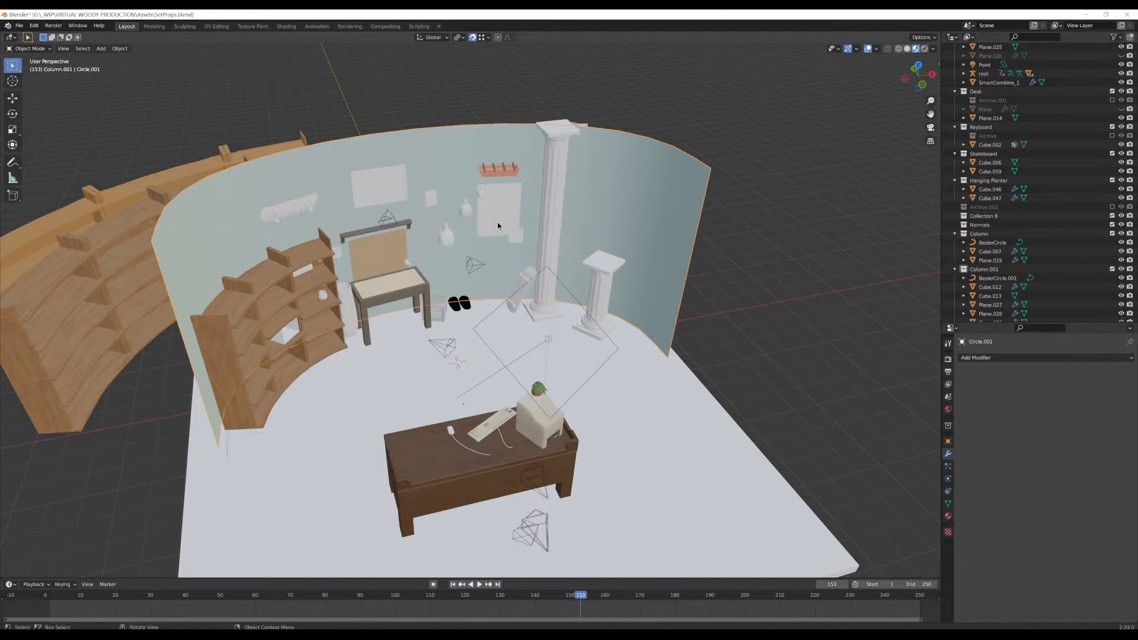
Start an FBX export of the selected curved wall and name the file BGv2.fbx in the Assets folder
middle_drag(498, 226, 474, 178)
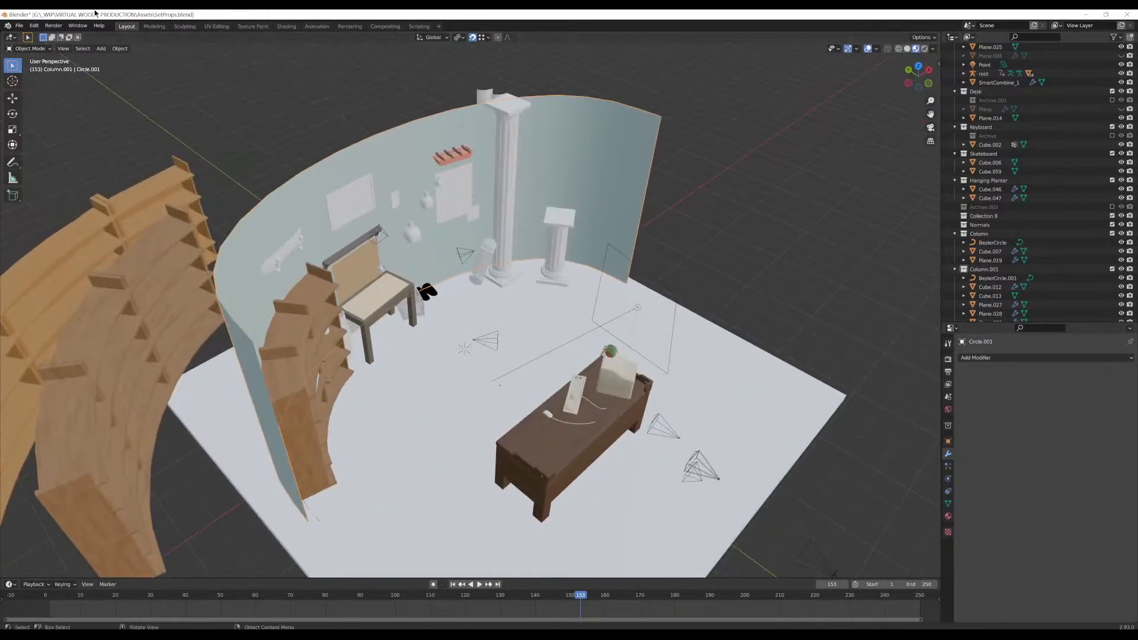
click(19, 27)
mouse_move(42, 154)
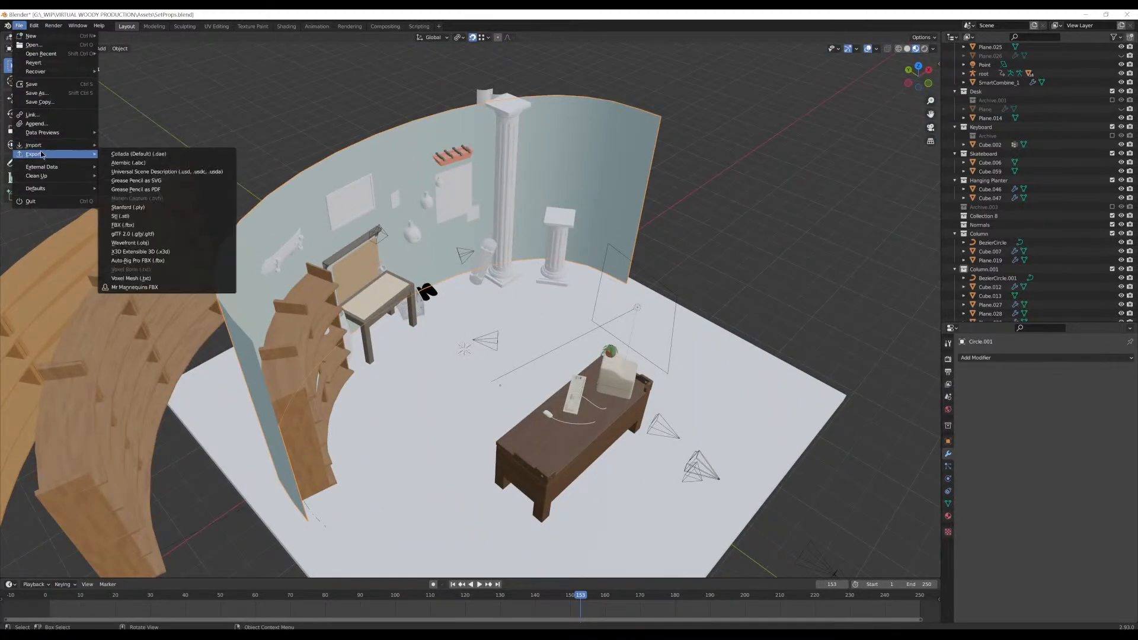
click(142, 226)
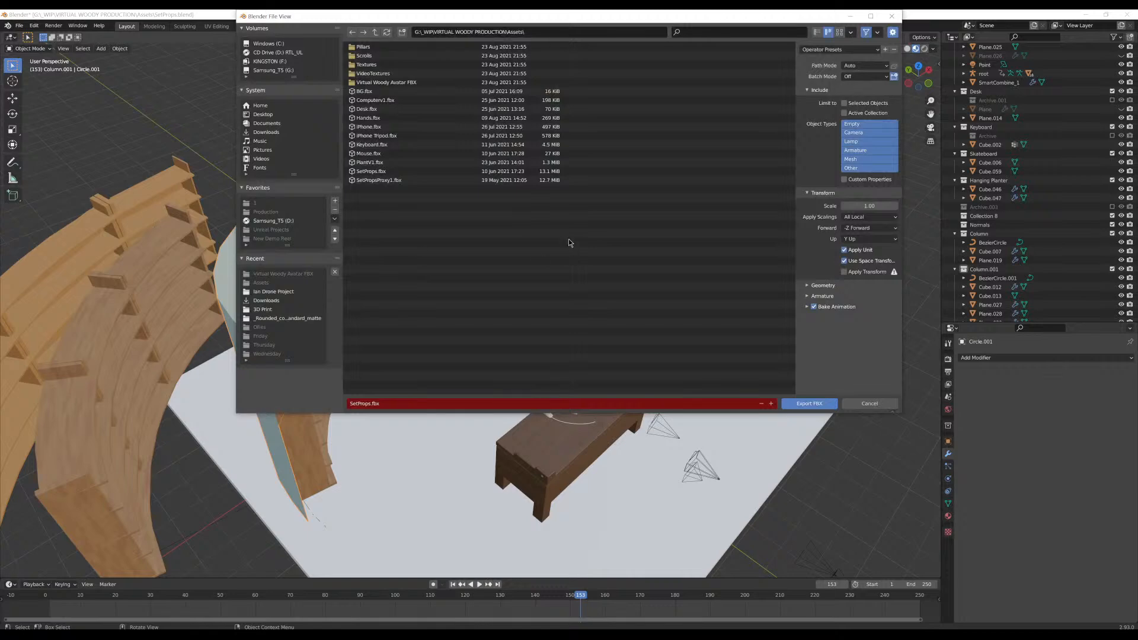
drag(392, 21, 391, 79)
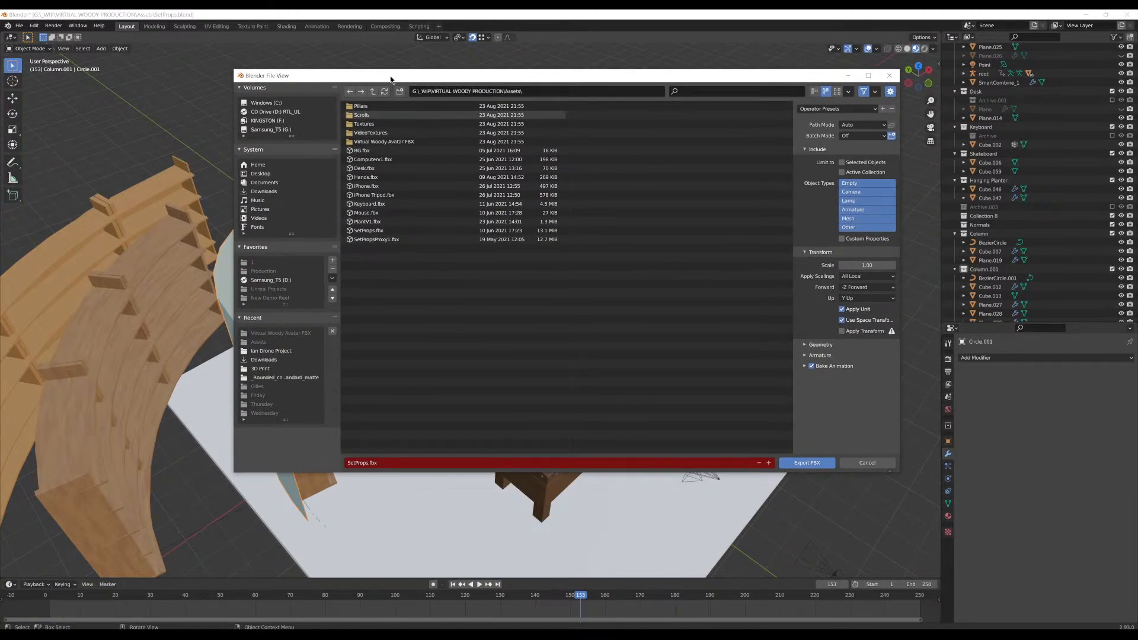
click(376, 152)
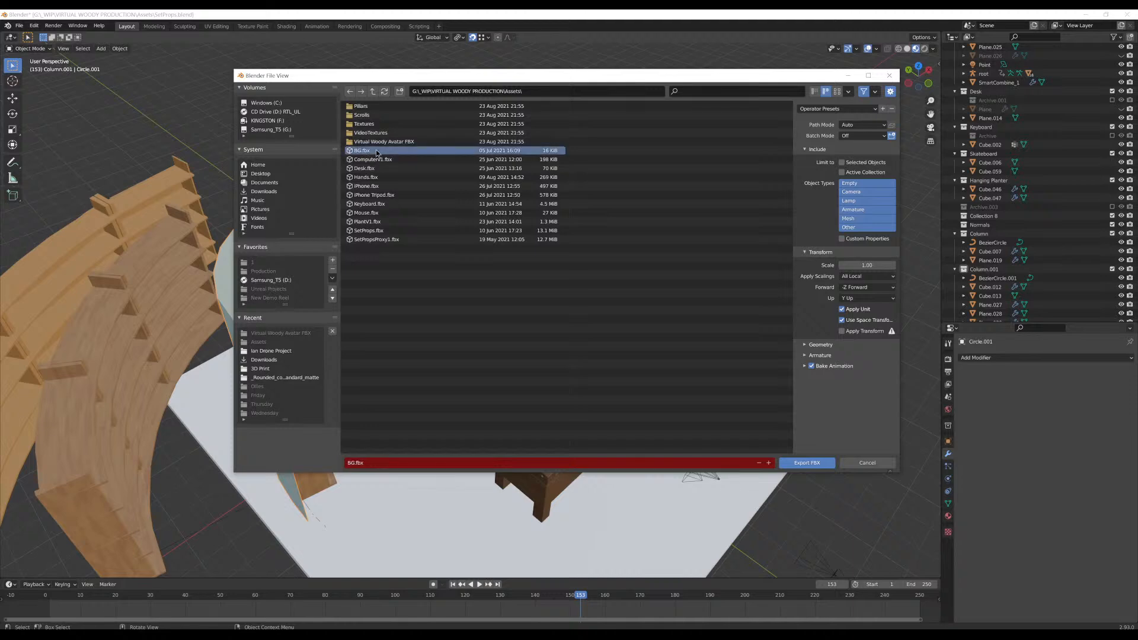
click(354, 465)
click(354, 464)
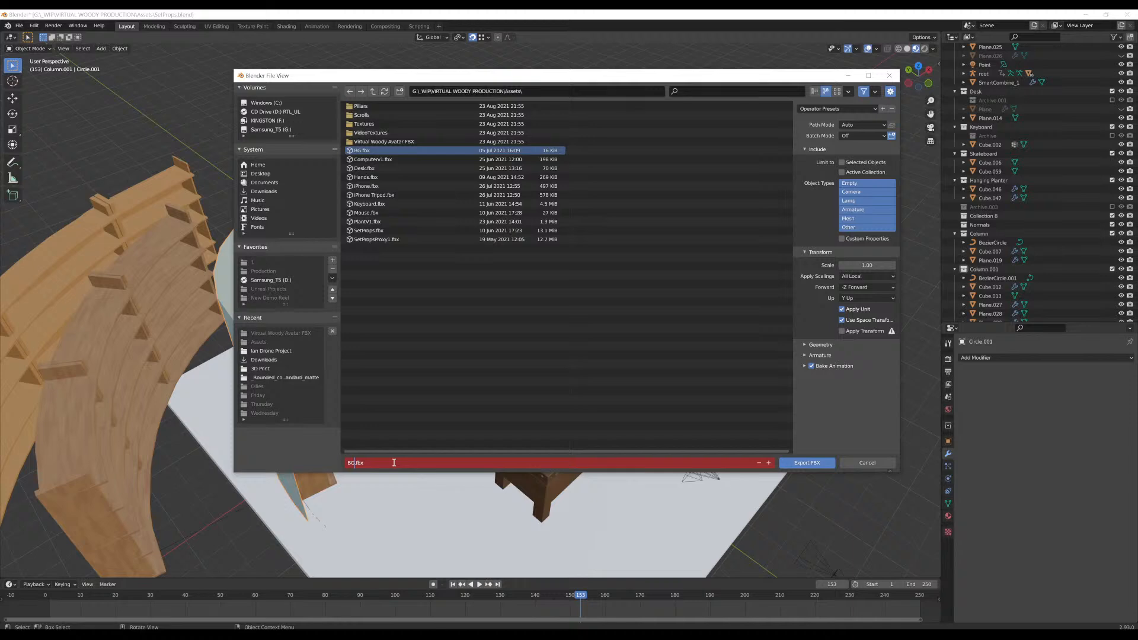
text(v2)
click(440, 412)
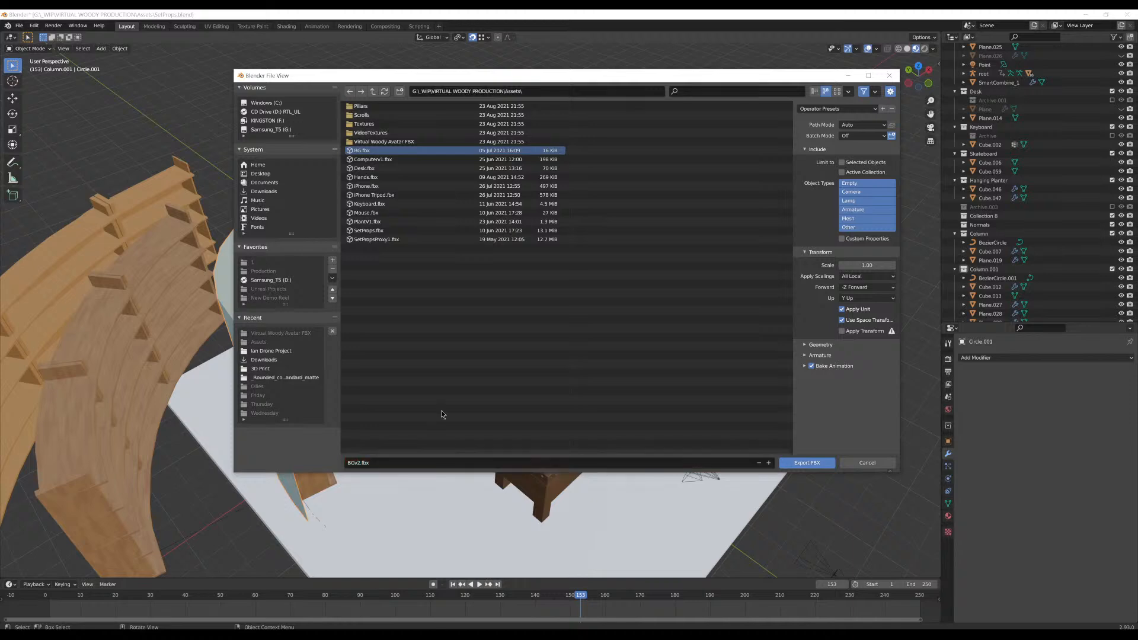
Limit the export to selected objects and mesh types only, and export the FBX
click(862, 219)
click(871, 162)
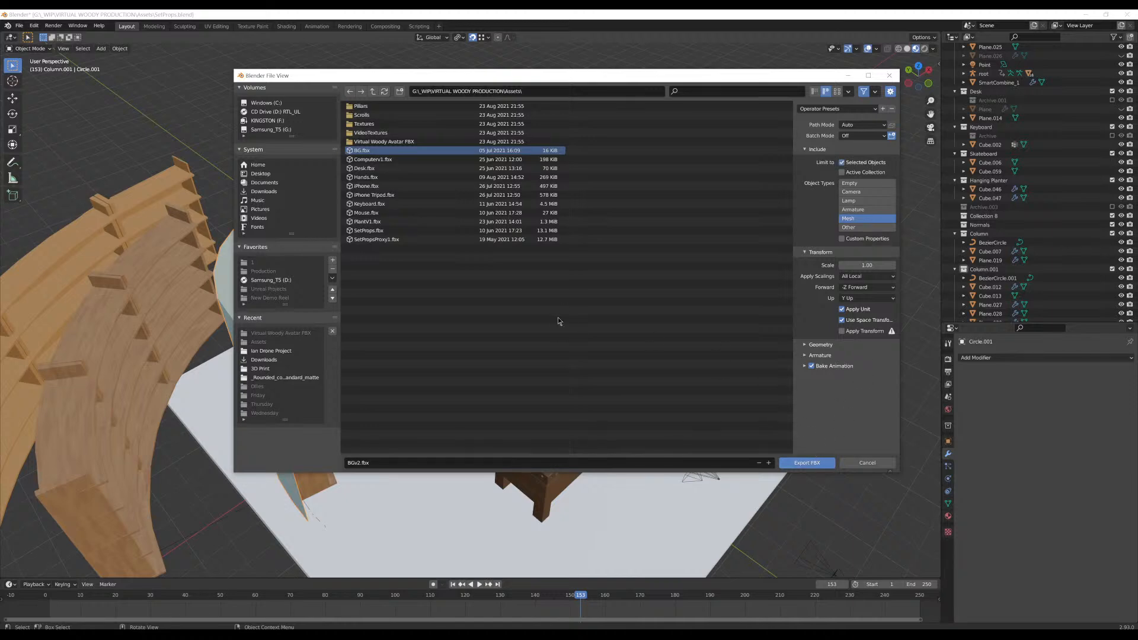
click(806, 462)
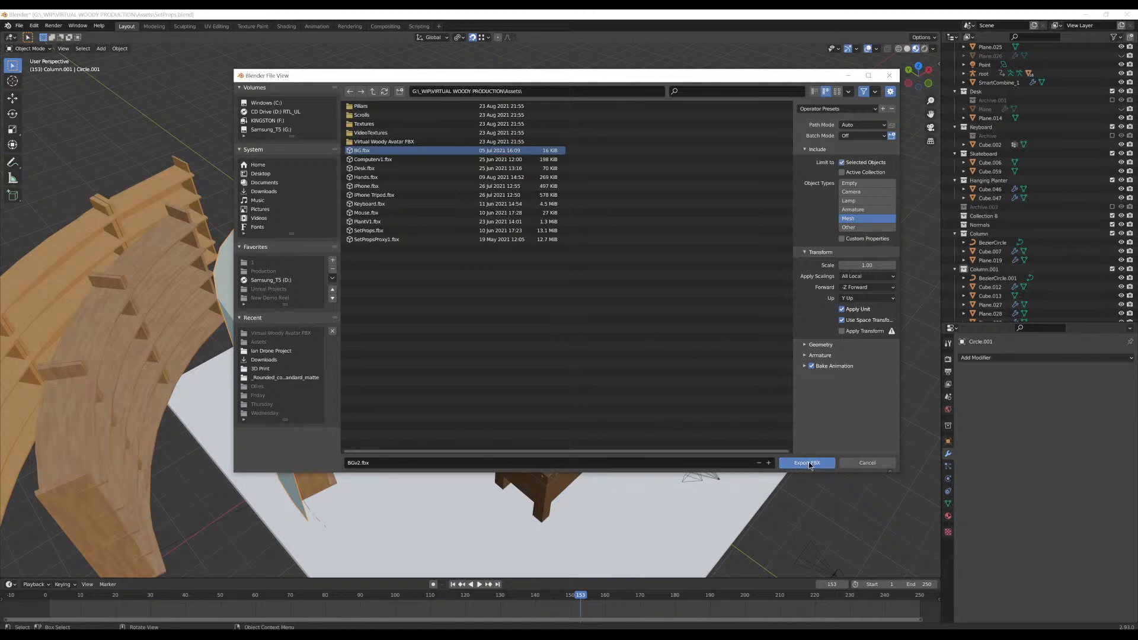
Select the character's T-shirt mesh and examine the character within the room set
middle_drag(441, 481, 459, 228)
click(471, 314)
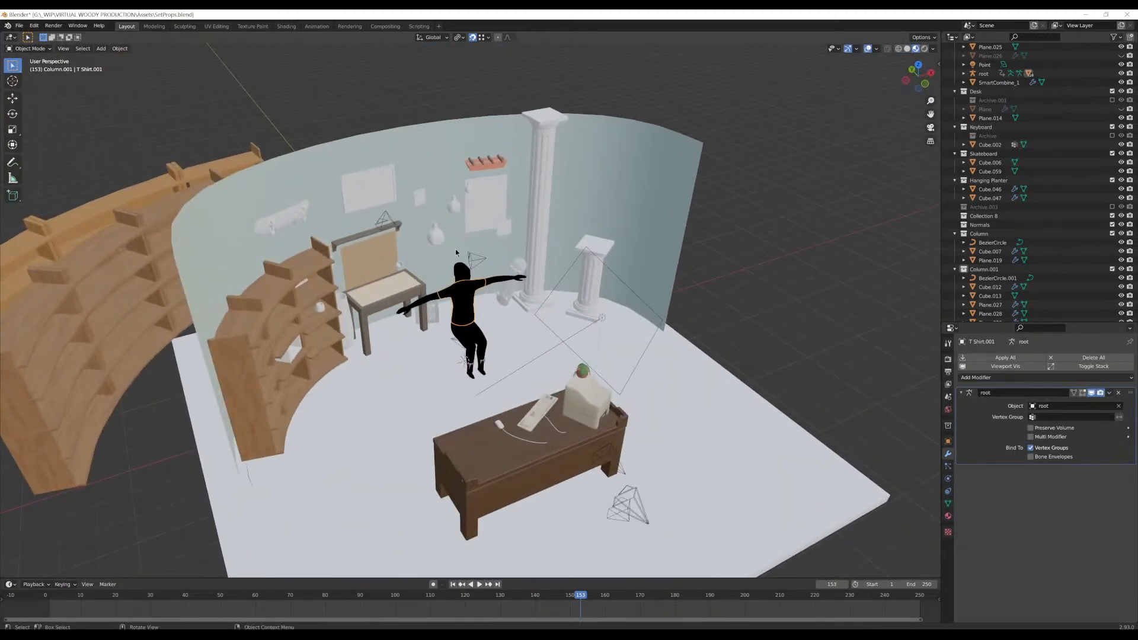
click(456, 249)
mouse_move(424, 297)
middle_down()
mouse_move(332, 311)
mouse_move(378, 292)
mouse_move(413, 313)
middle_up()
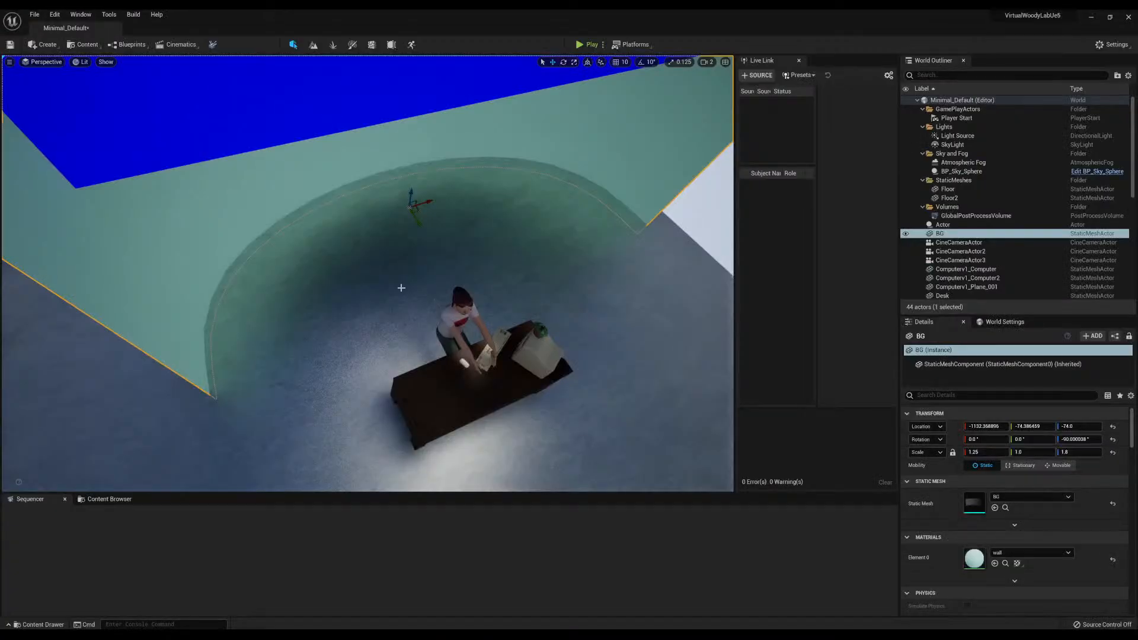
Switch to Unreal Editor, enlarge the Content Browser and look through the Background, SetDressing and Props folders under Assets
right_drag(401, 287, 396, 243)
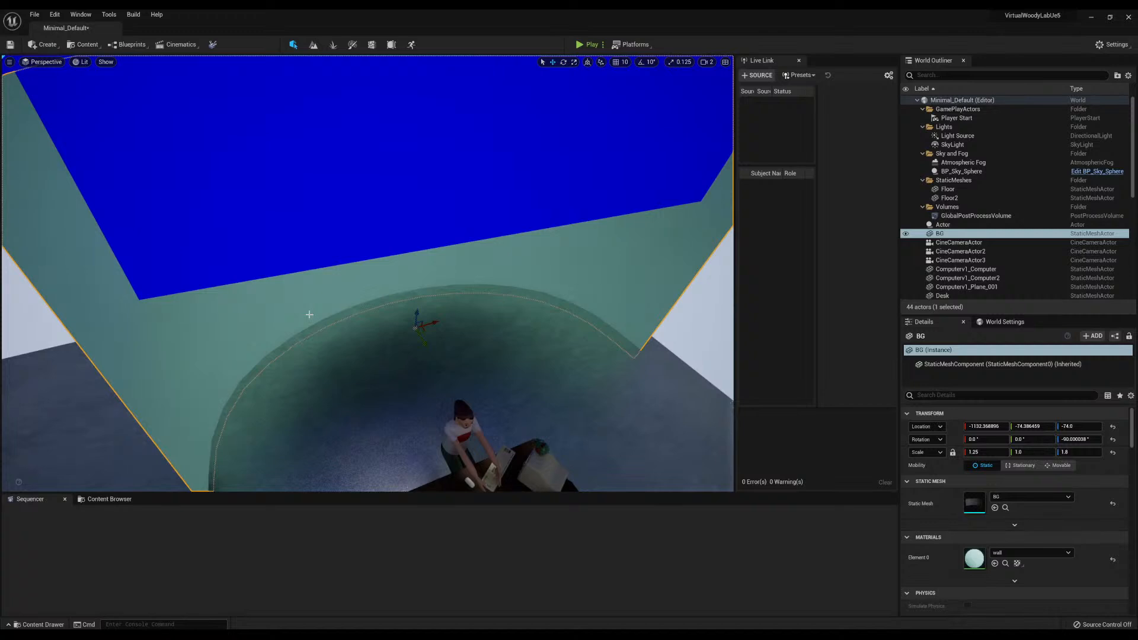
key(ctrl+b)
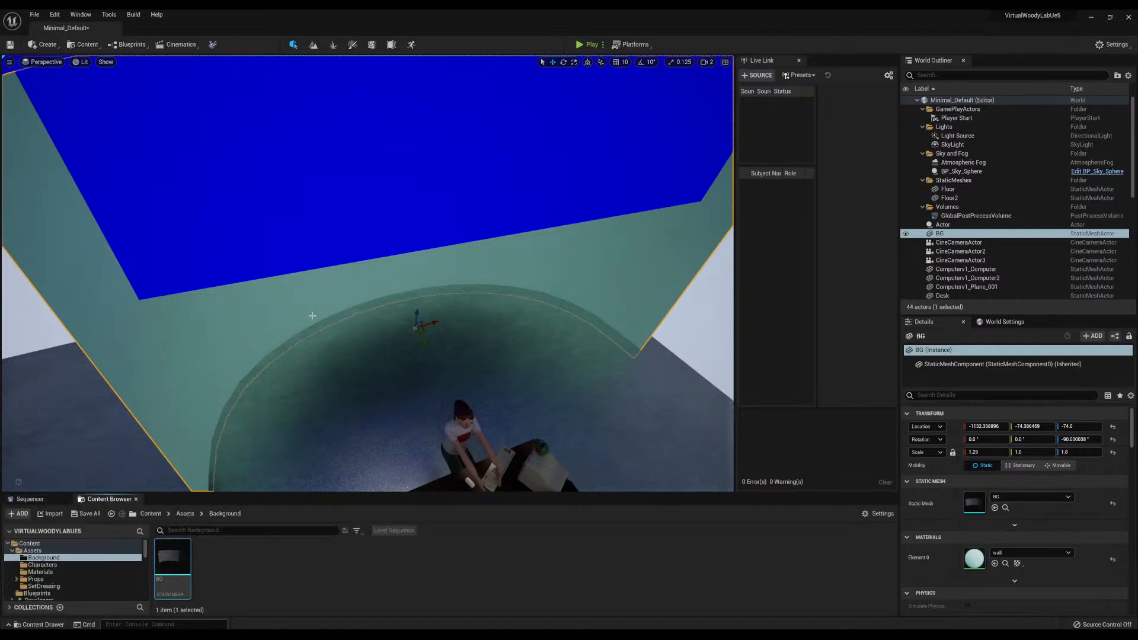
drag(215, 492, 211, 381)
click(206, 500)
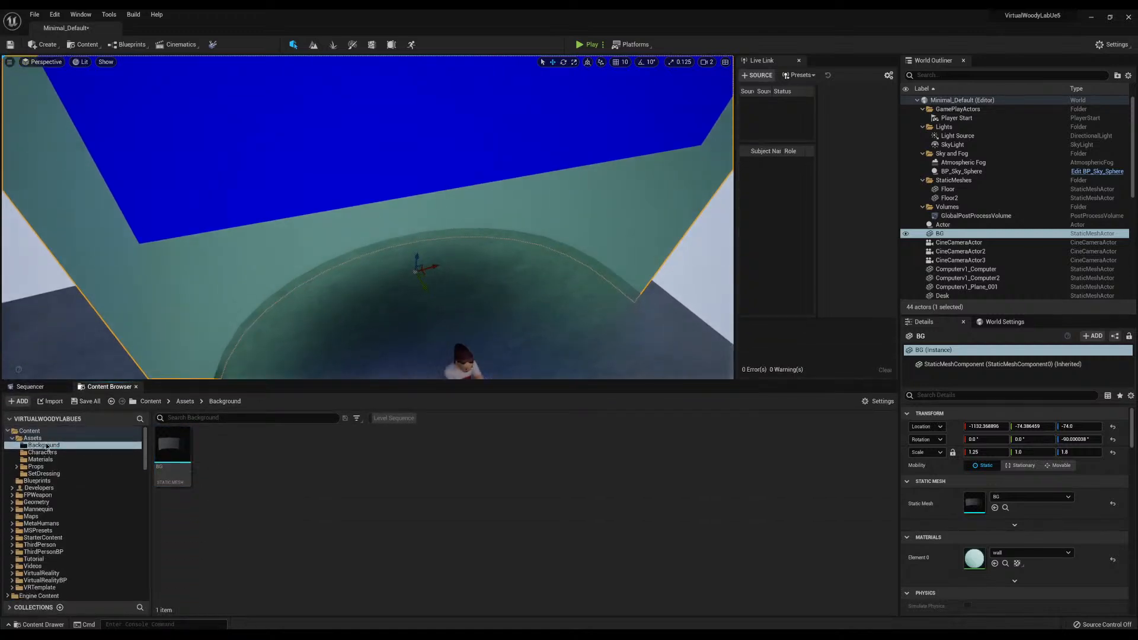
click(33, 438)
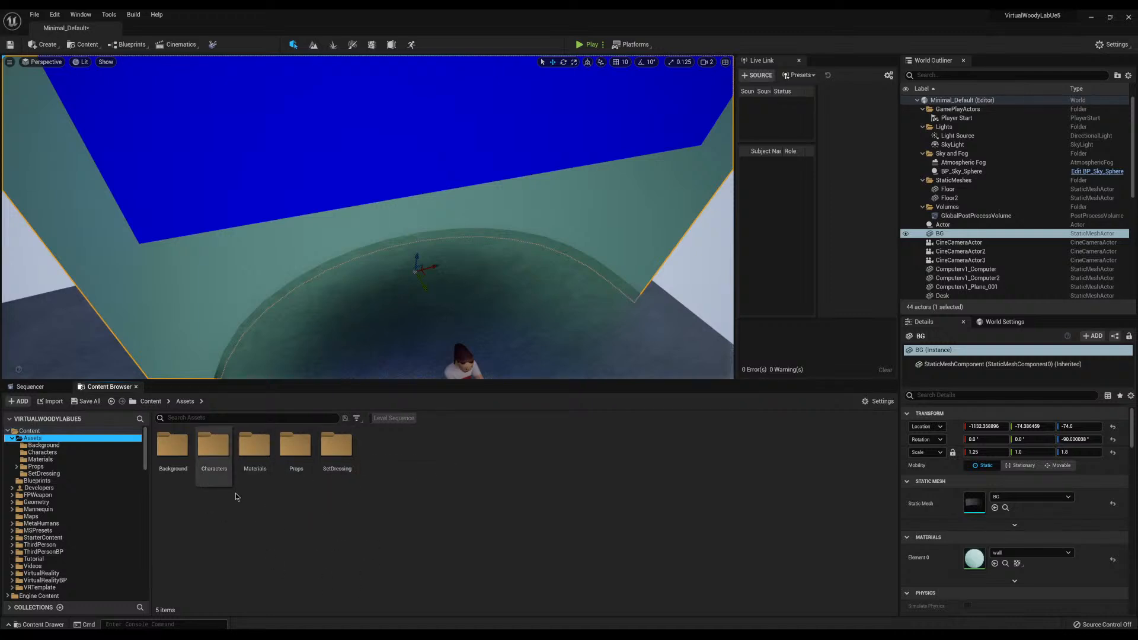
double_click(333, 445)
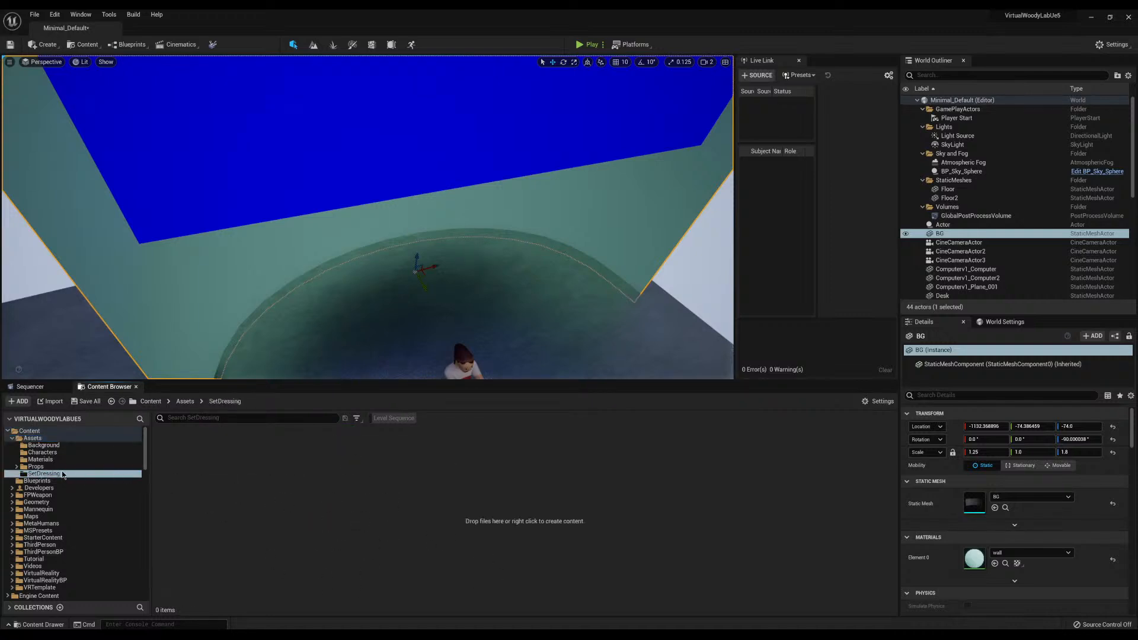
click(109, 445)
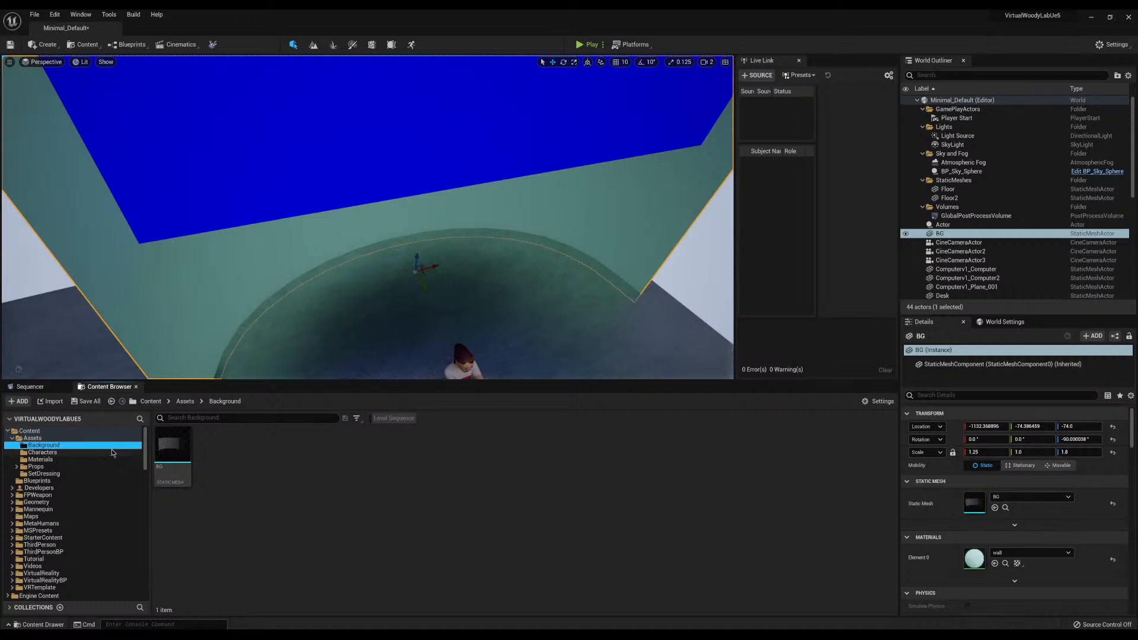
click(51, 467)
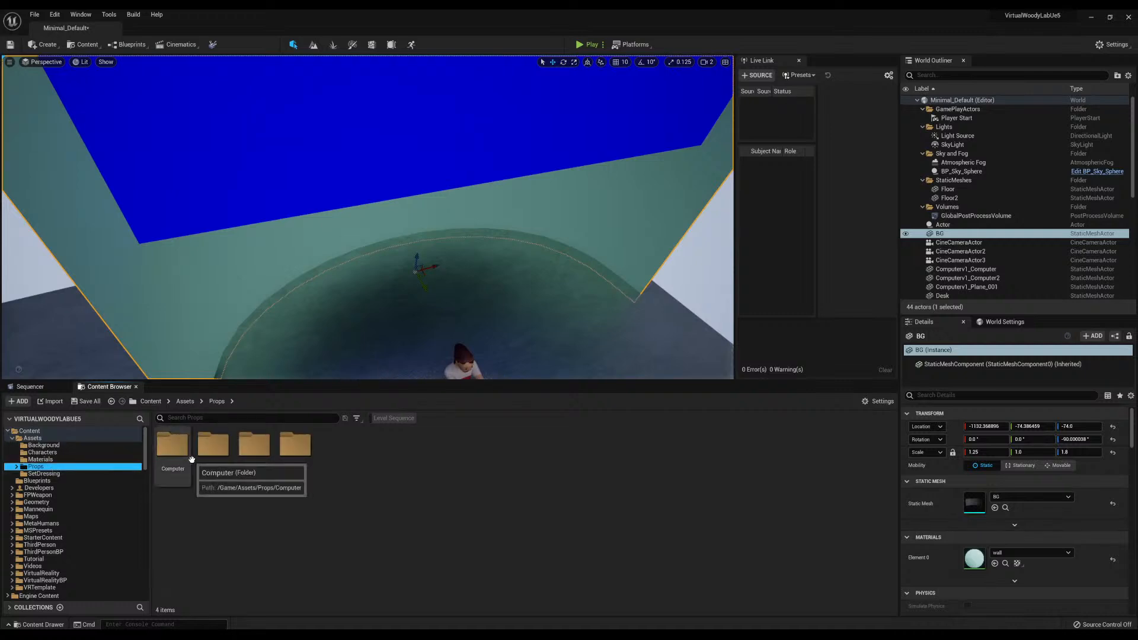
Examine the character and props at the desk from several angles, and open the Background assets folder
right_drag(458, 358, 616, 402)
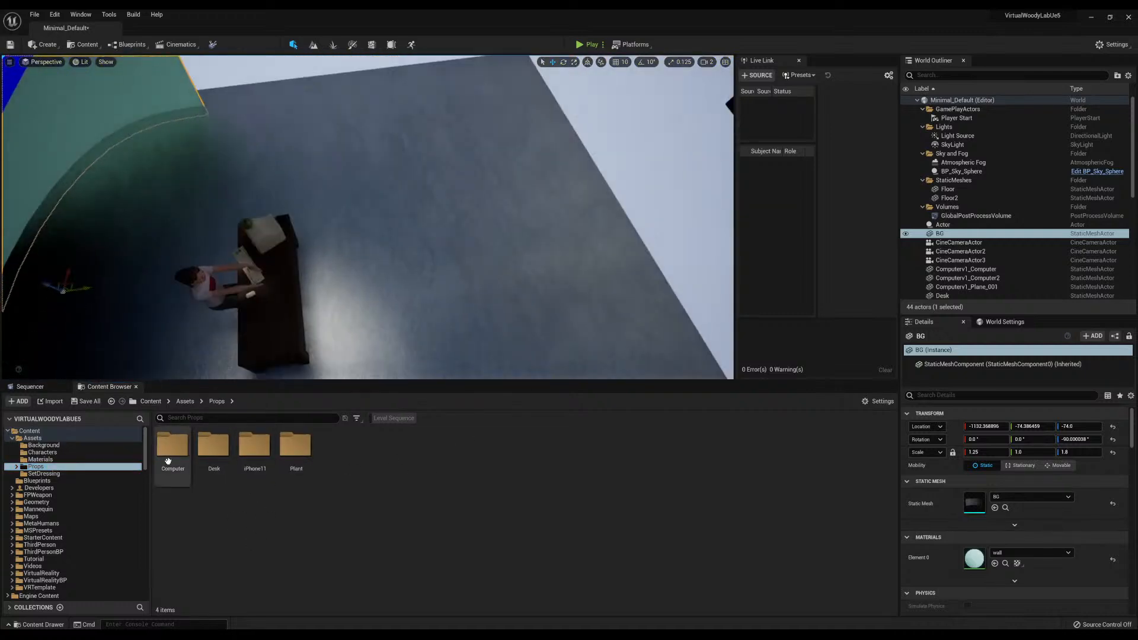
mouse_move(213, 457)
mouse_down()
mouse_move(145, 474)
mouse_move(72, 474)
mouse_move(203, 448)
mouse_up()
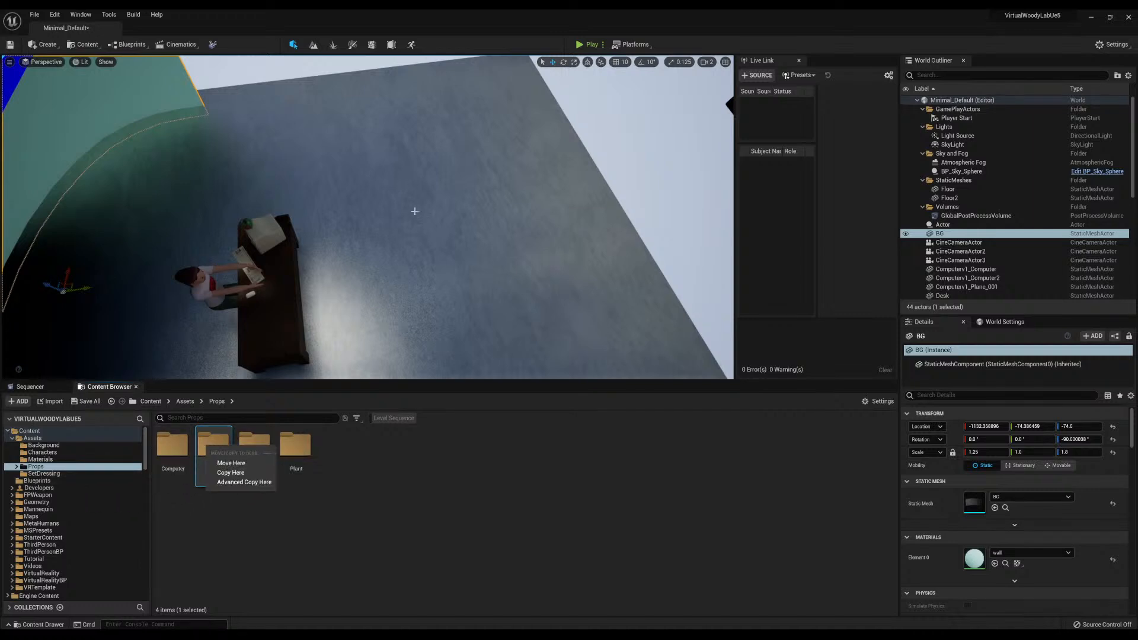
right_drag(414, 210, 184, 190)
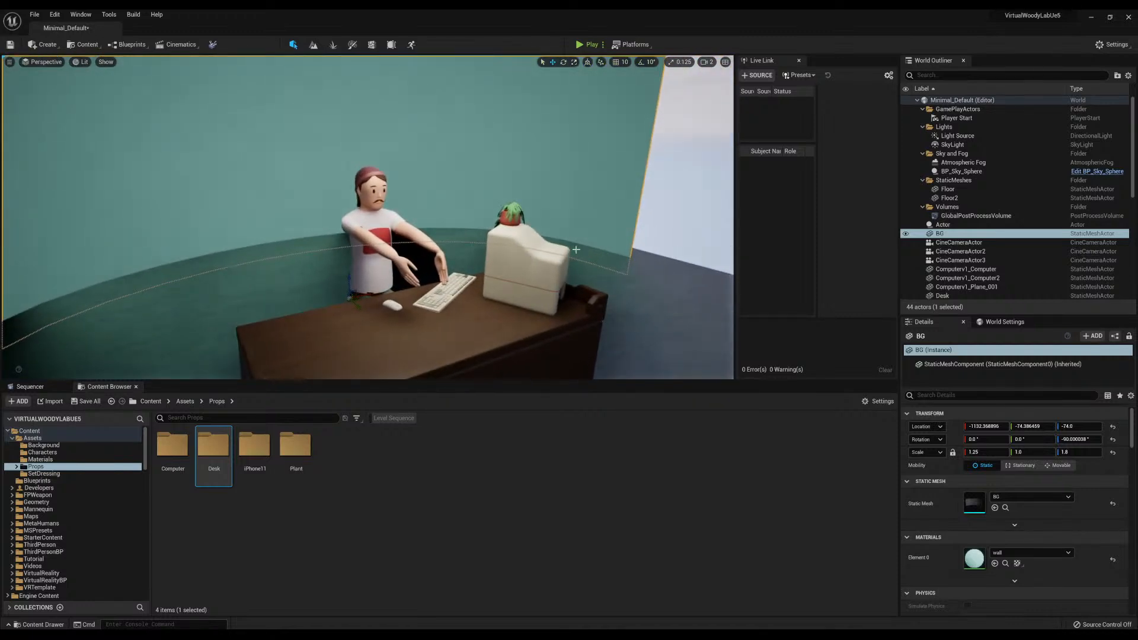
right_drag(269, 267, 301, 215)
click(356, 502)
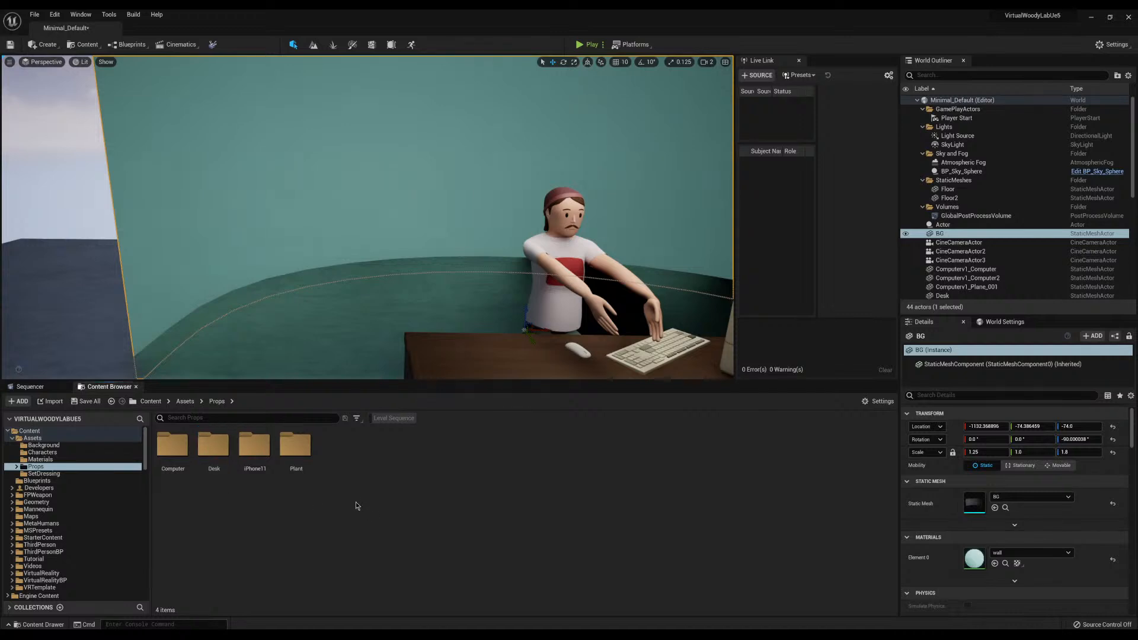
click(52, 445)
right_click(266, 481)
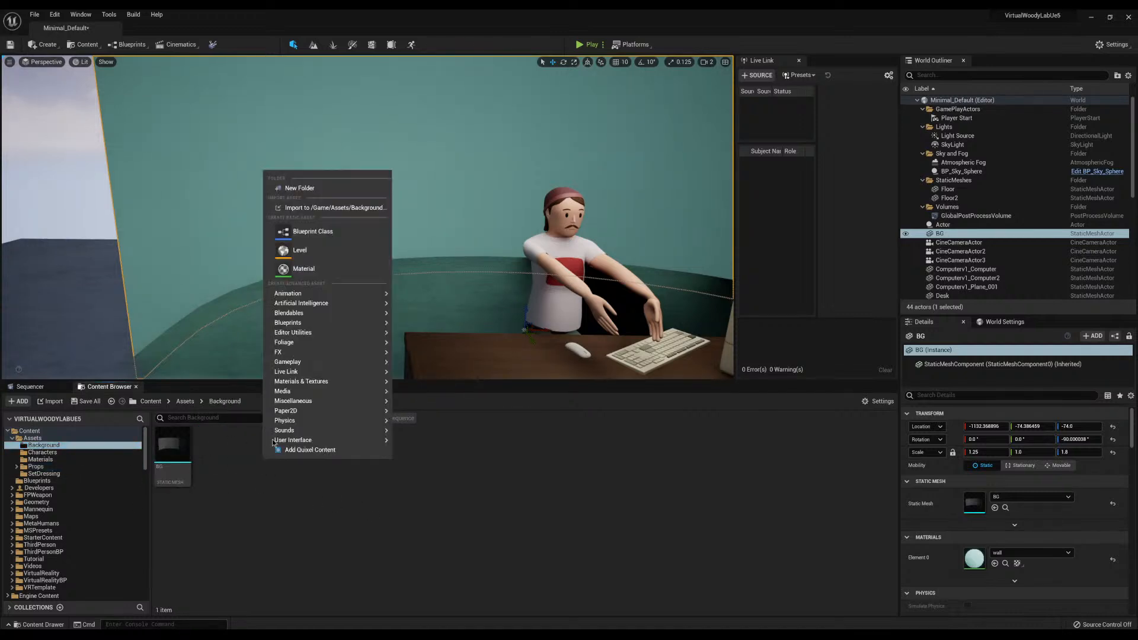
click(326, 208)
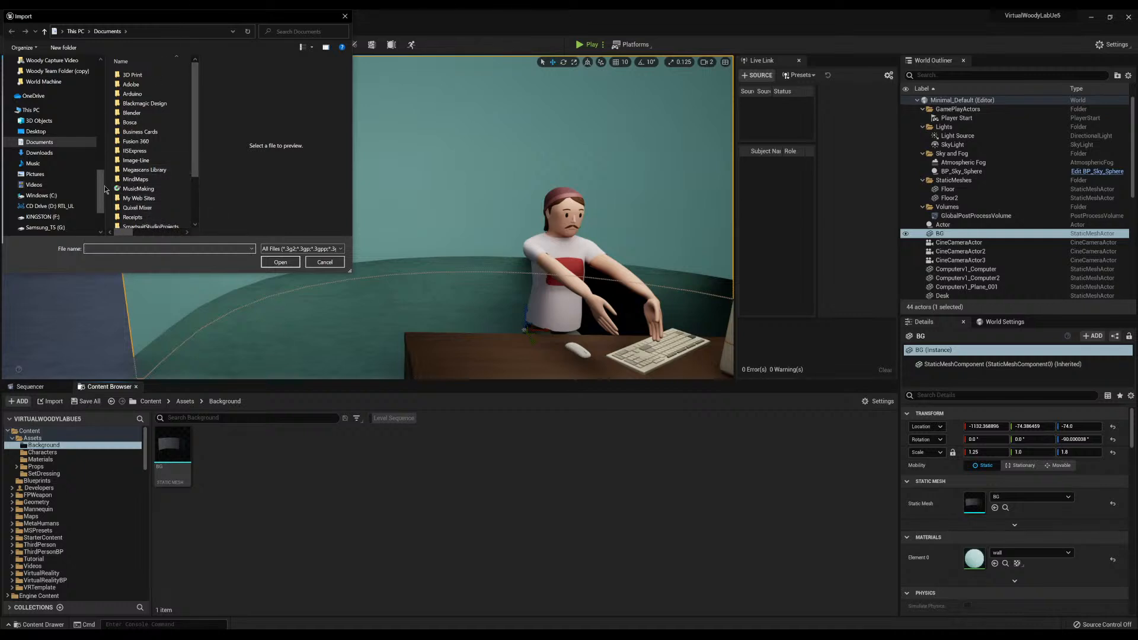
drag(101, 185, 100, 206)
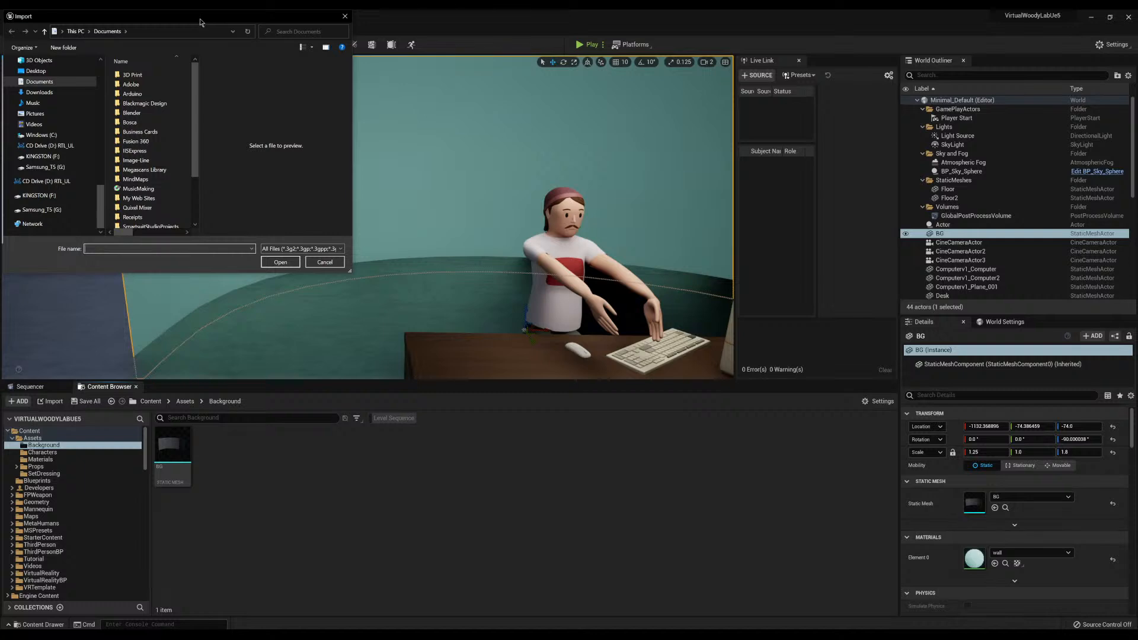
click(327, 263)
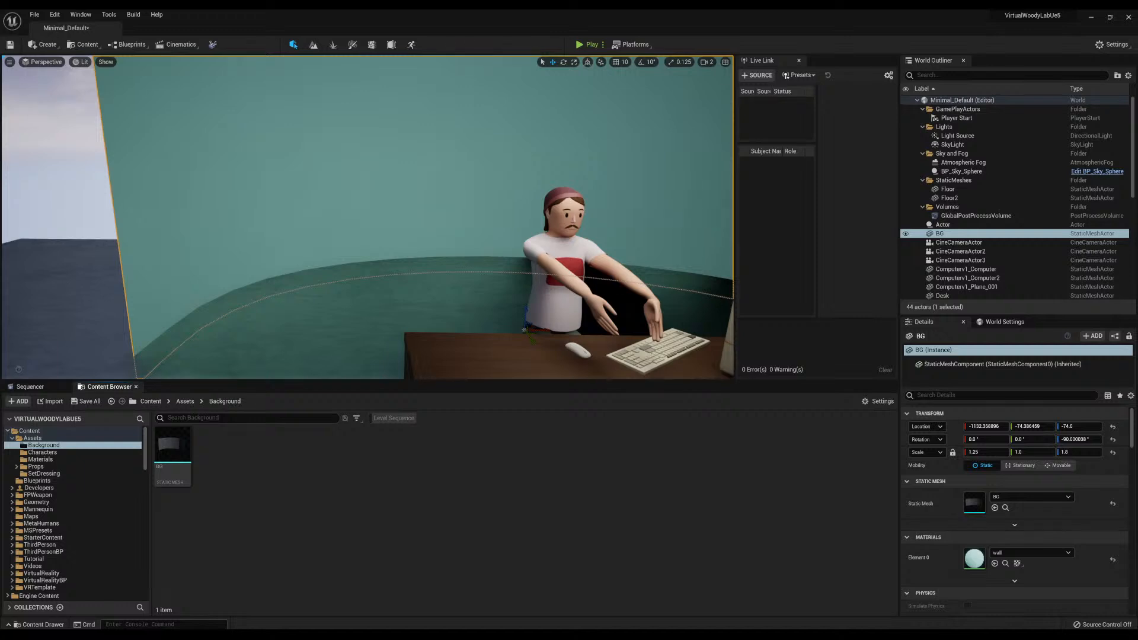
Import the BGv2 FBX into the Background folder with the import options left at their defaults, and dismiss the message log
drag(400, 454, 380, 495)
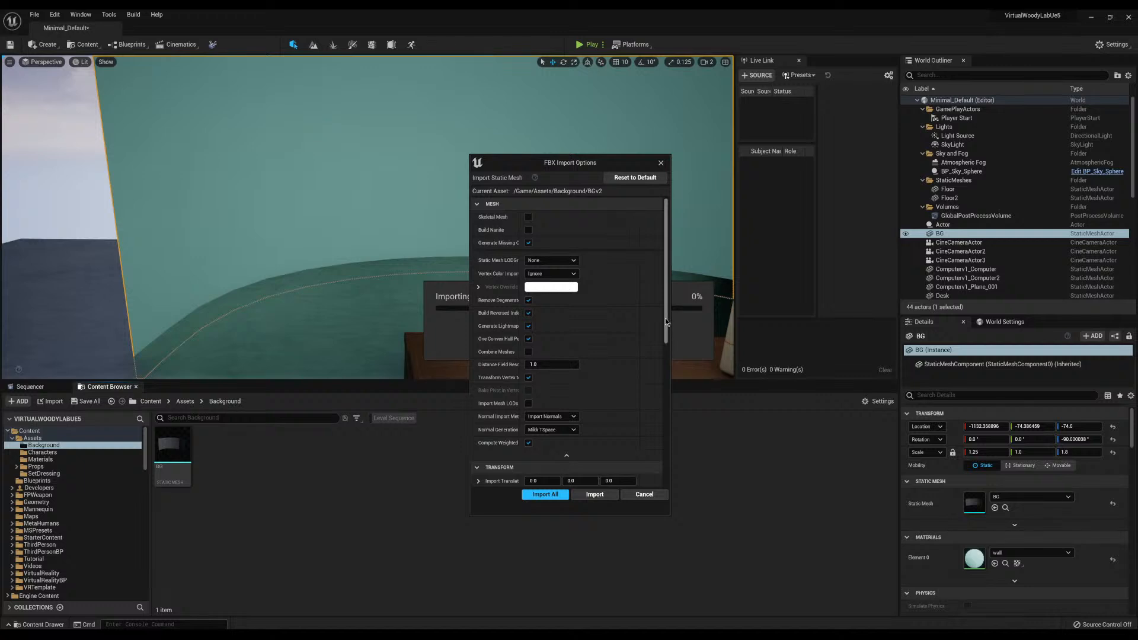
mouse_move(664, 318)
mouse_down()
mouse_move(665, 431)
mouse_move(661, 304)
mouse_up()
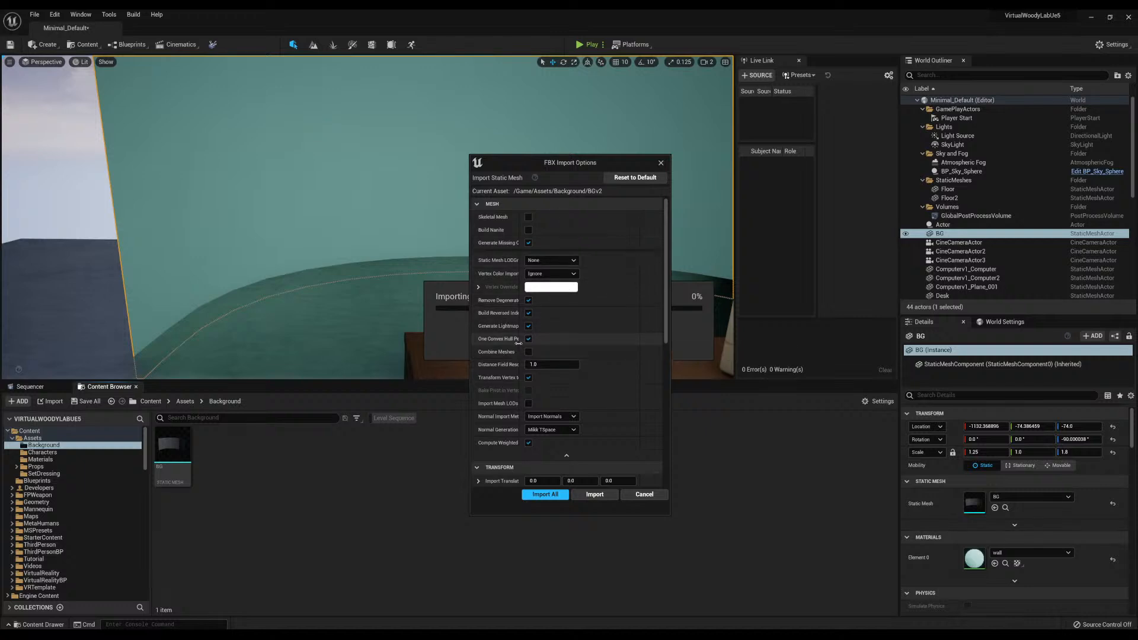
drag(519, 343, 537, 349)
scroll(593, 326, down, 3)
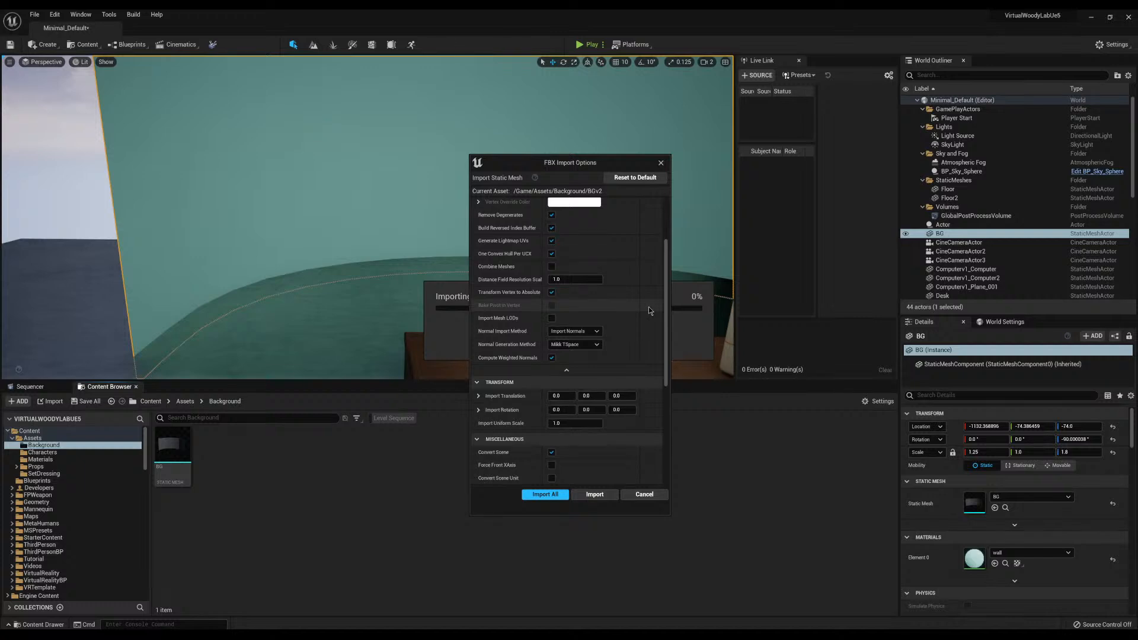
scroll(645, 297, up, 3)
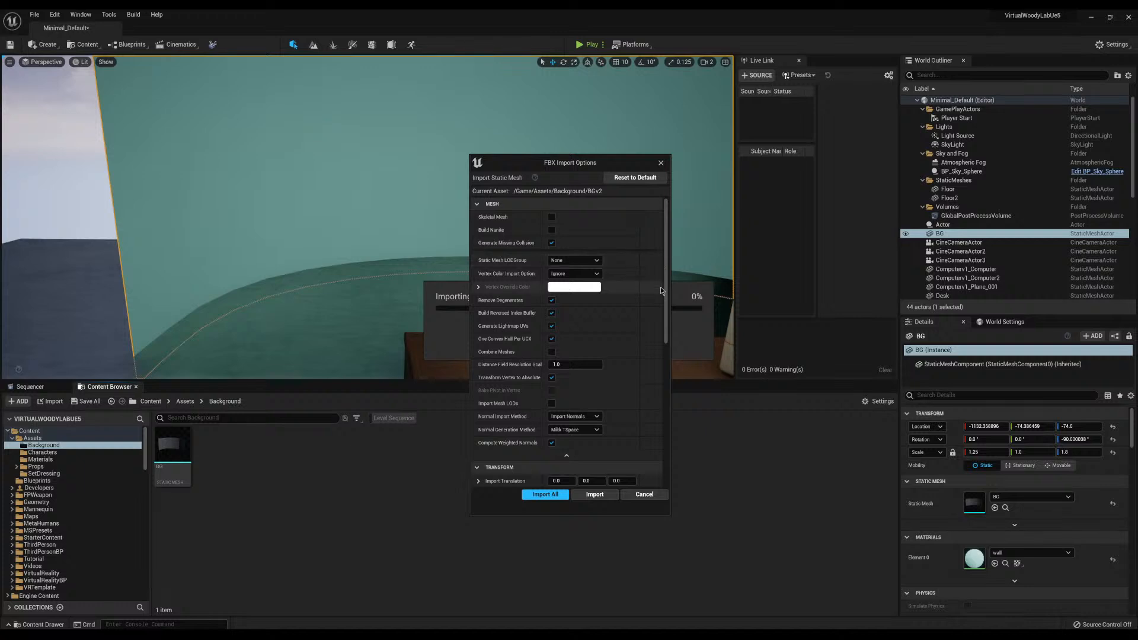
scroll(652, 308, down, 3)
scroll(620, 354, down, 4)
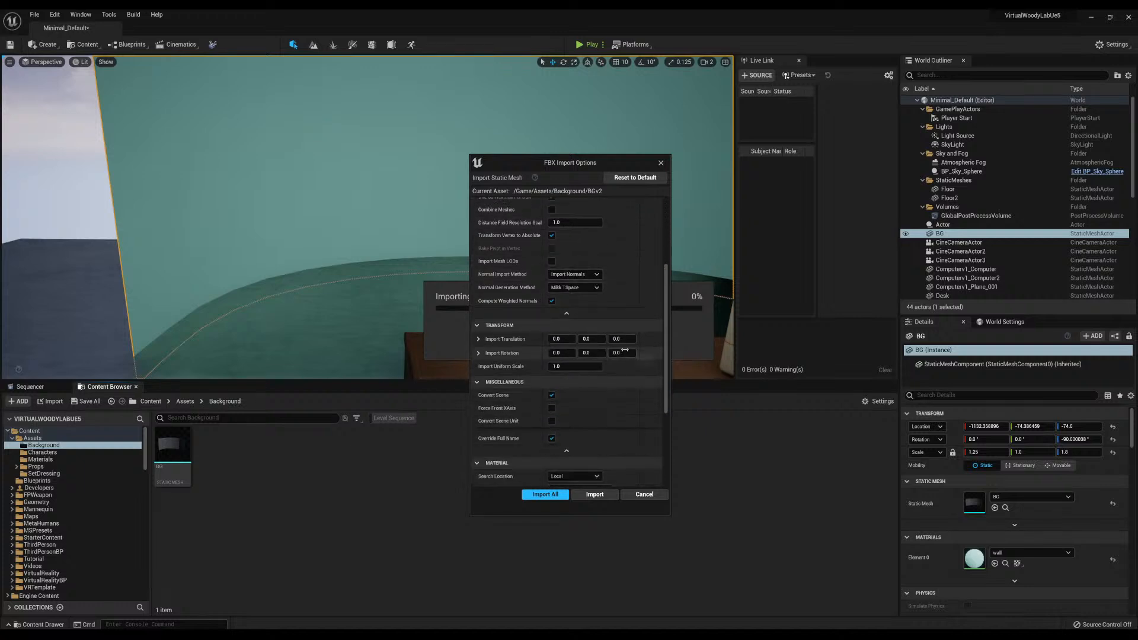
scroll(503, 318, up, 7)
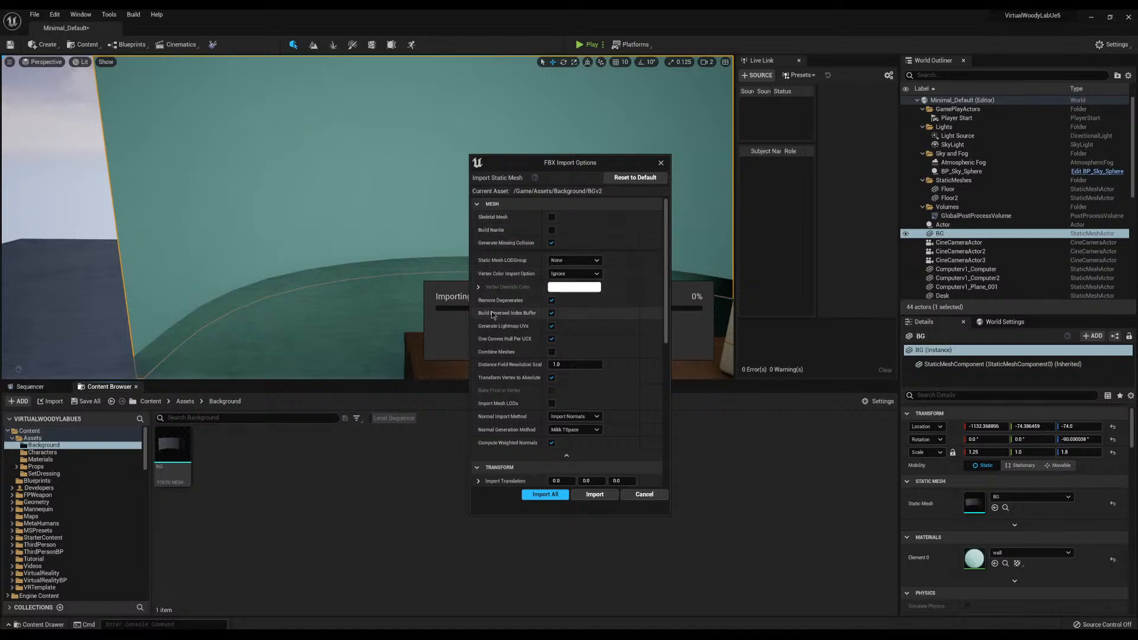
scroll(510, 366, down, 4)
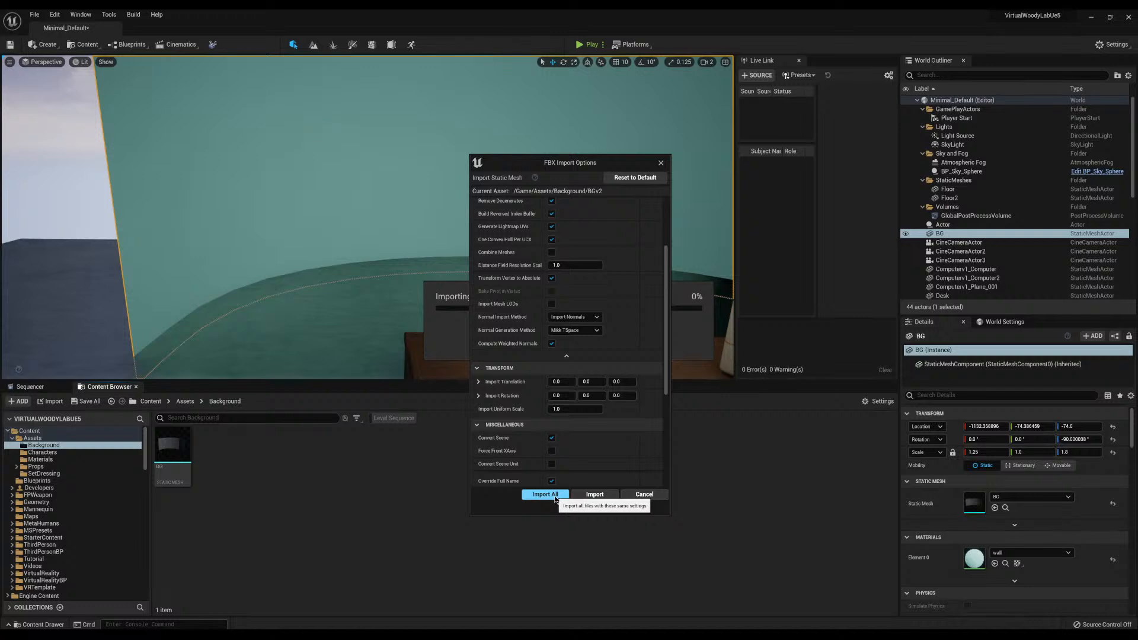
scroll(485, 290, up, 1)
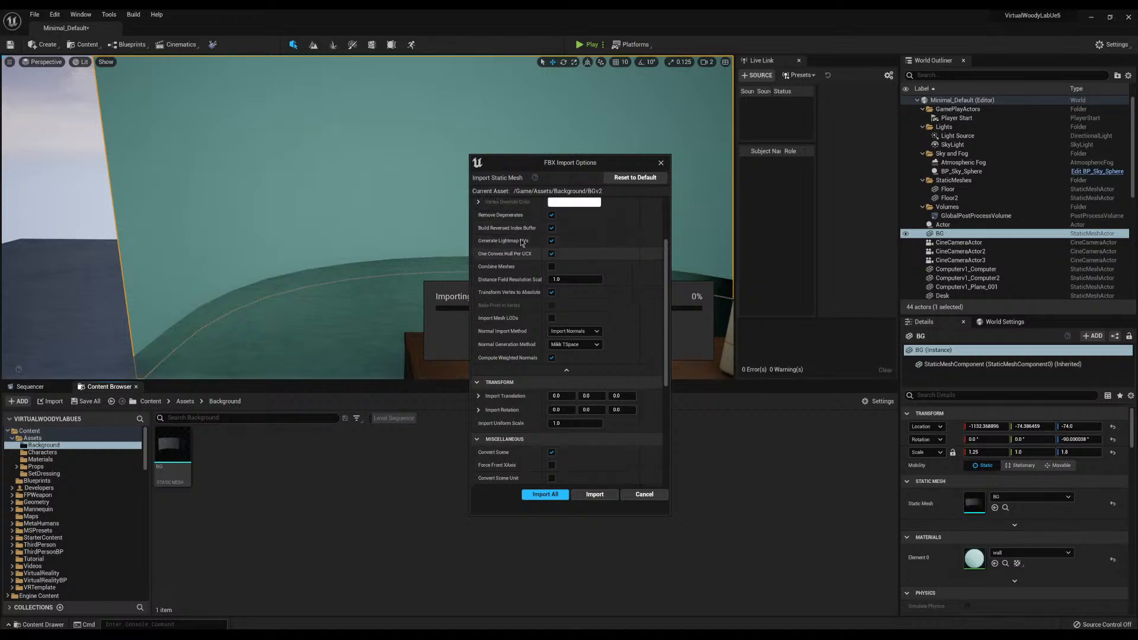
scroll(493, 379, down, 1)
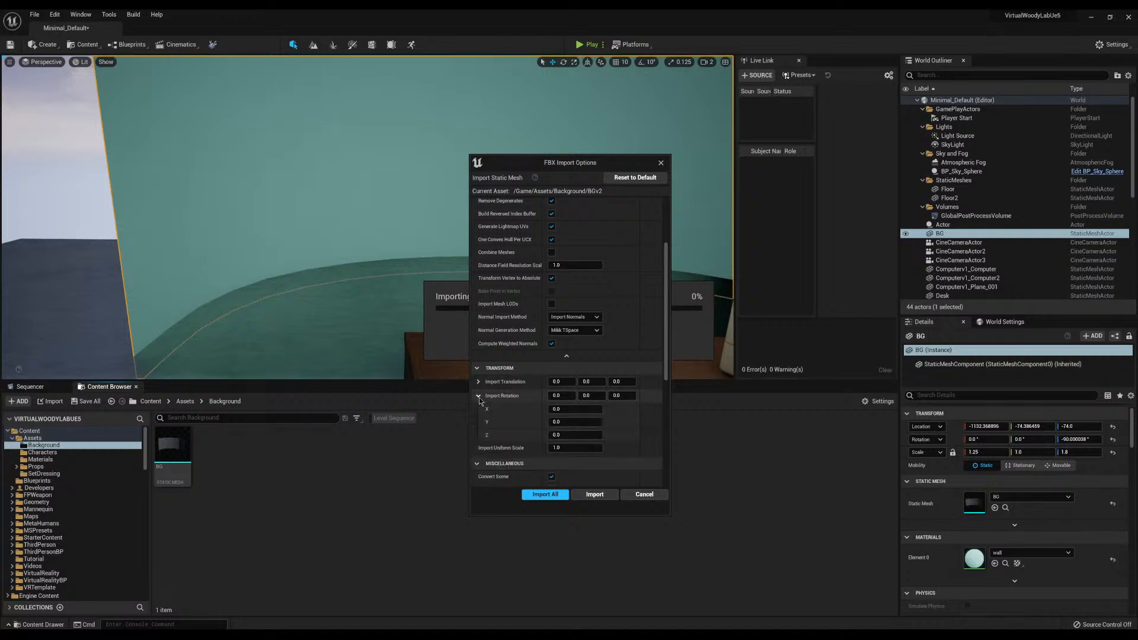
click(549, 495)
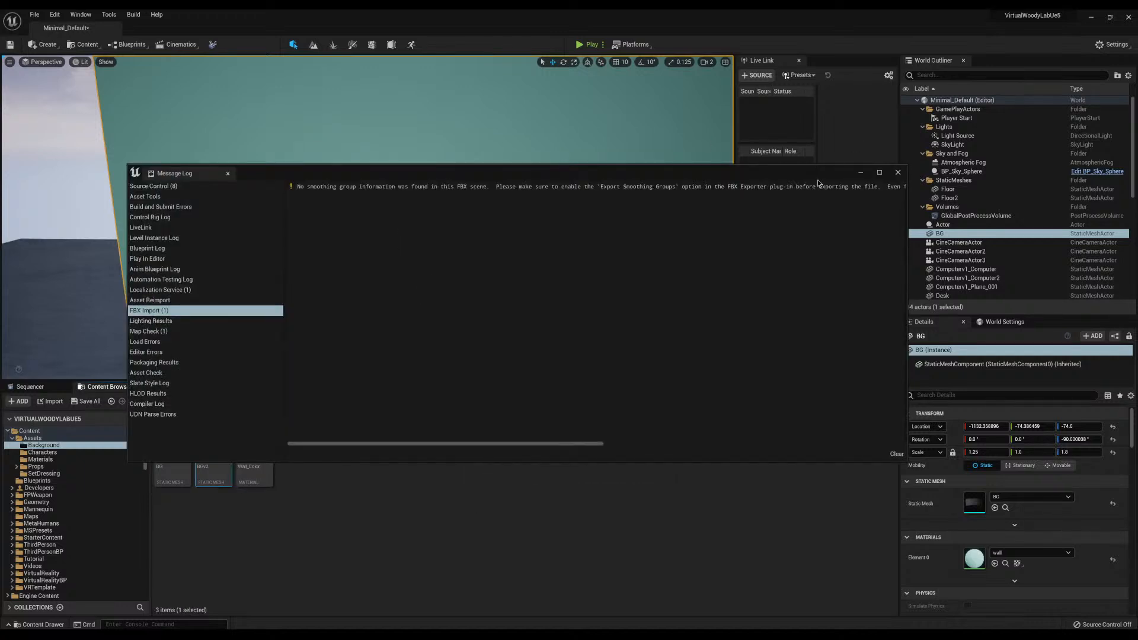
click(899, 174)
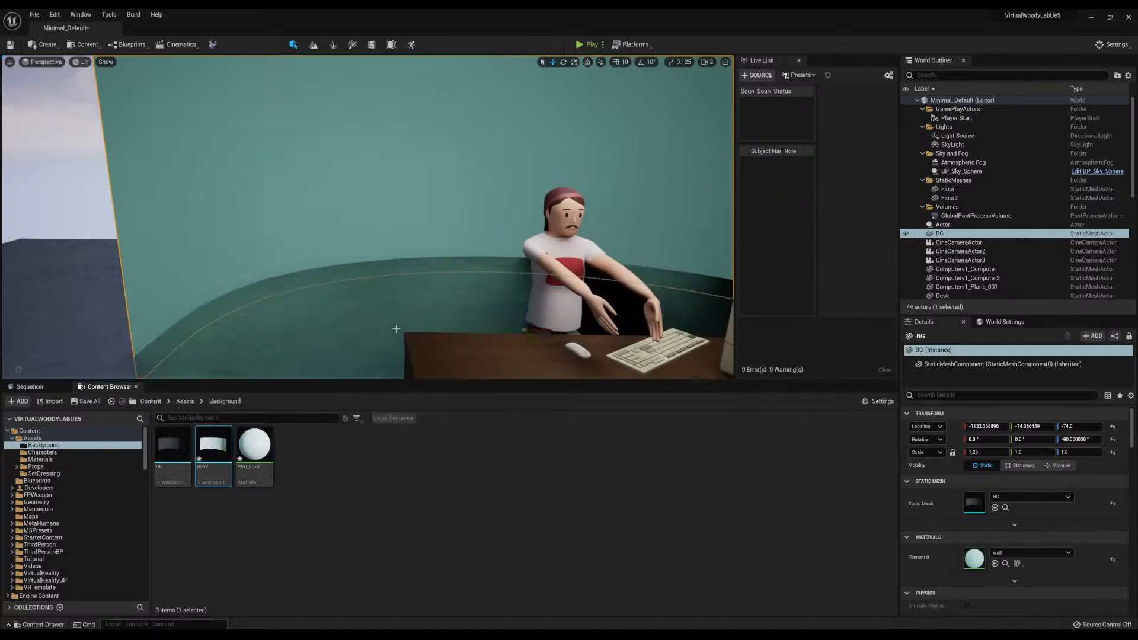
Force delete the imported Wall_Color material from the Background folder and select the BGv2 mesh
right_drag(338, 244, 359, 160)
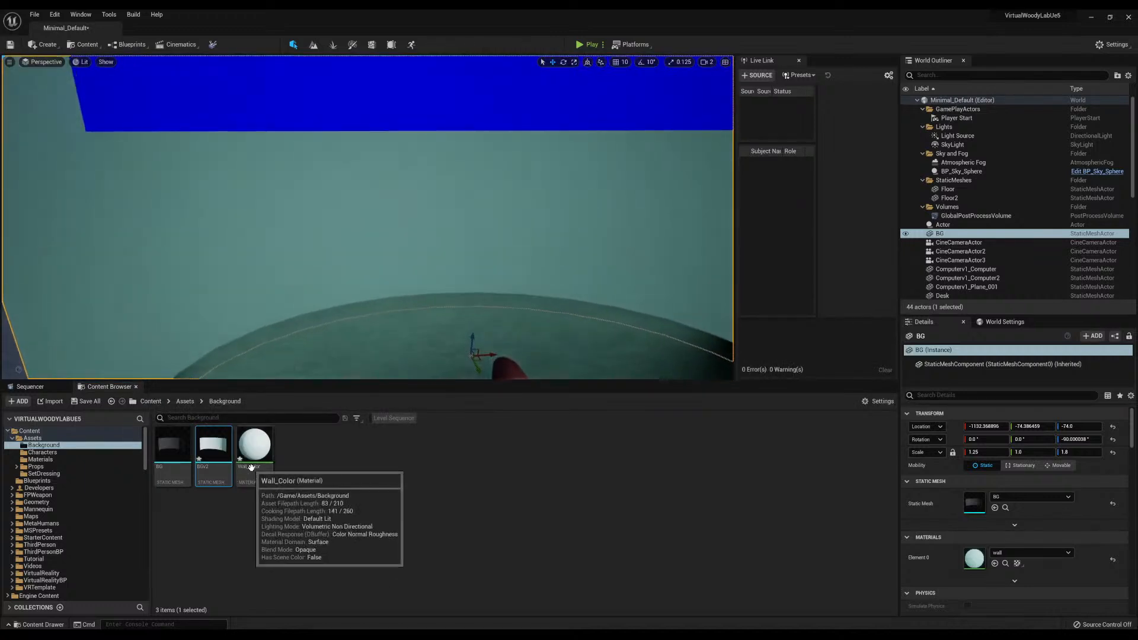
click(260, 447)
key(Delete)
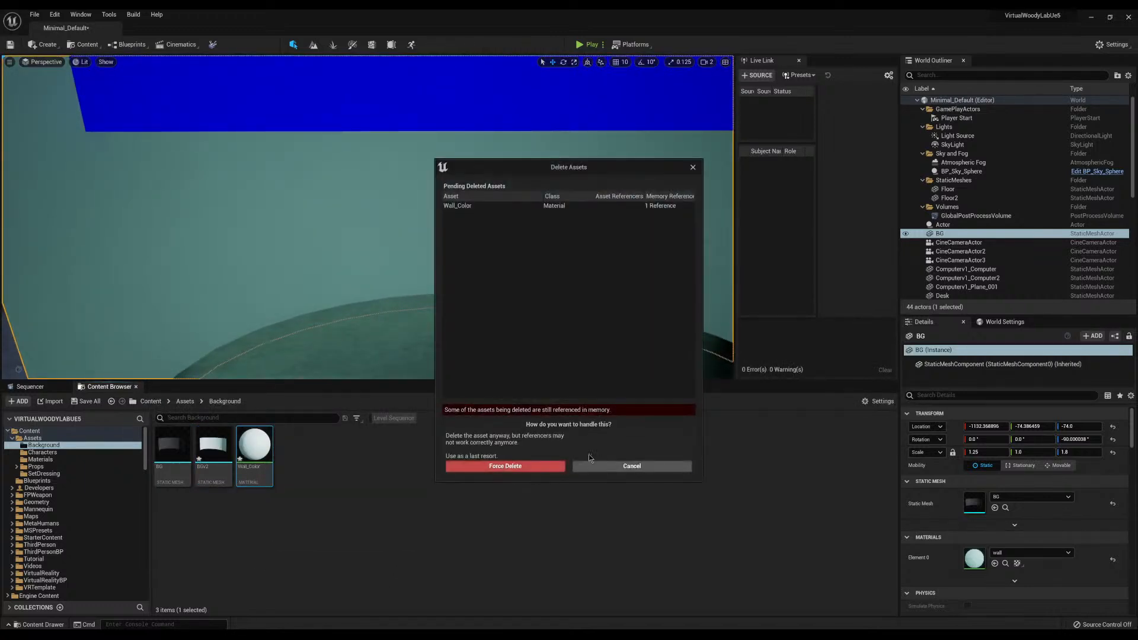
click(548, 470)
click(214, 455)
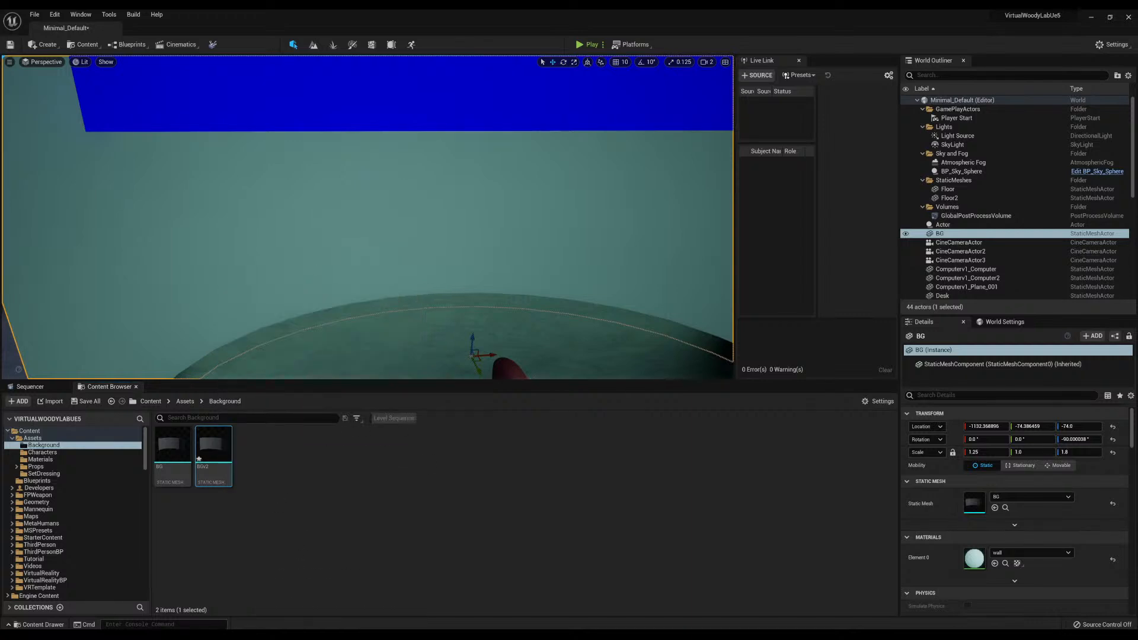
Place the BGv2 mesh in the level as a curved wall behind the character and desk, turned about -90° around Z
right_drag(332, 248, 347, 278)
key(s)
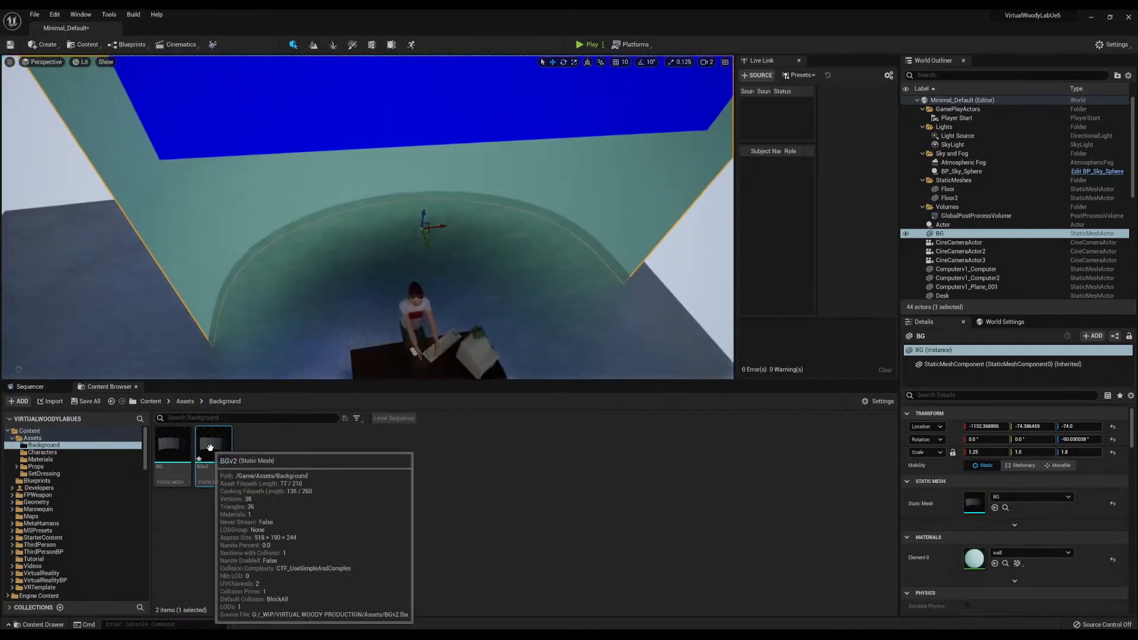
drag(215, 443, 408, 307)
key(ctrl+z)
right_drag(409, 307, 368, 303)
key(w)
key(a)
key(d)
drag(371, 287, 375, 291)
right_drag(375, 290, 314, 250)
key(w)
key(d)
key(s)
key(w)
key(a)
key(s)
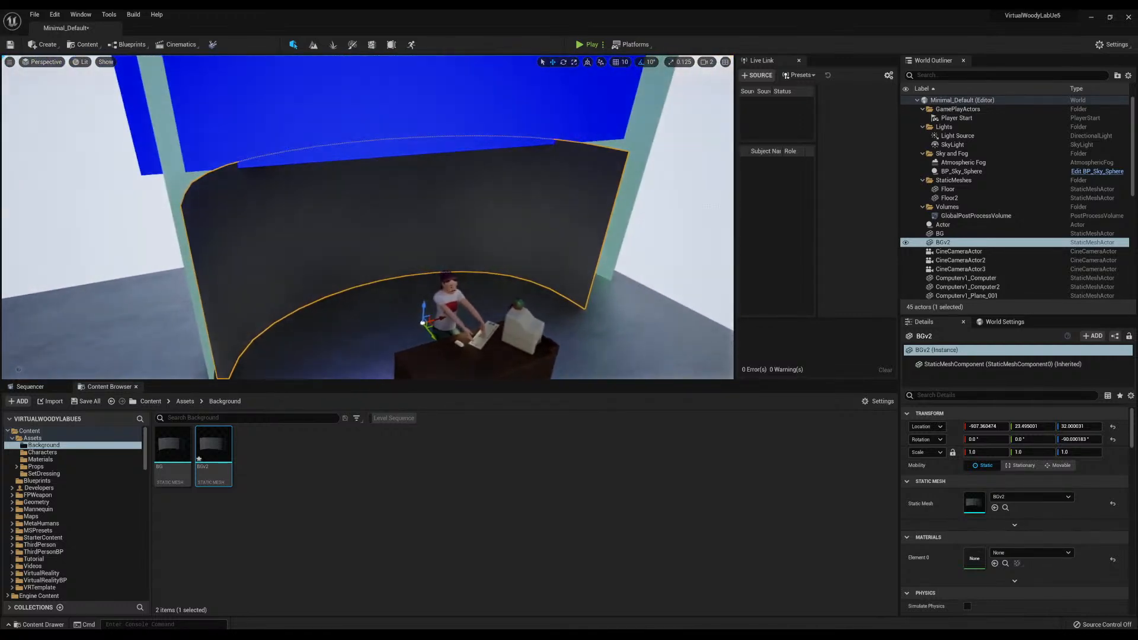
Apply the old BG wall's material, wall, to BGv2 and delete the old BG wall from the level
click(632, 177)
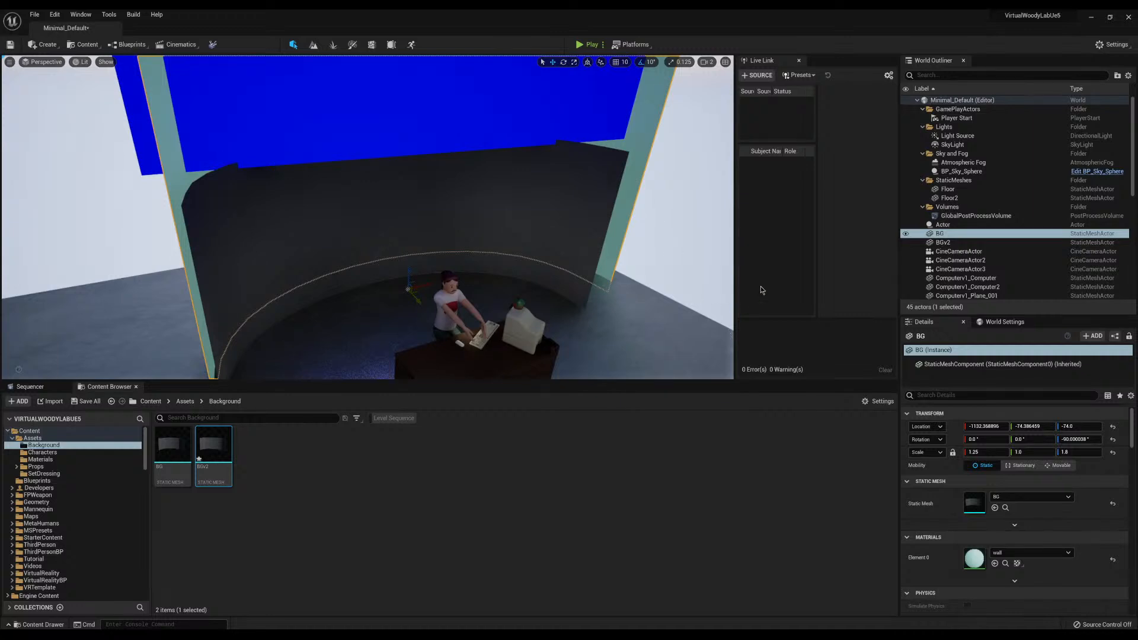
click(1005, 563)
drag(420, 431, 494, 211)
right_drag(490, 267, 573, 237)
key(Delete)
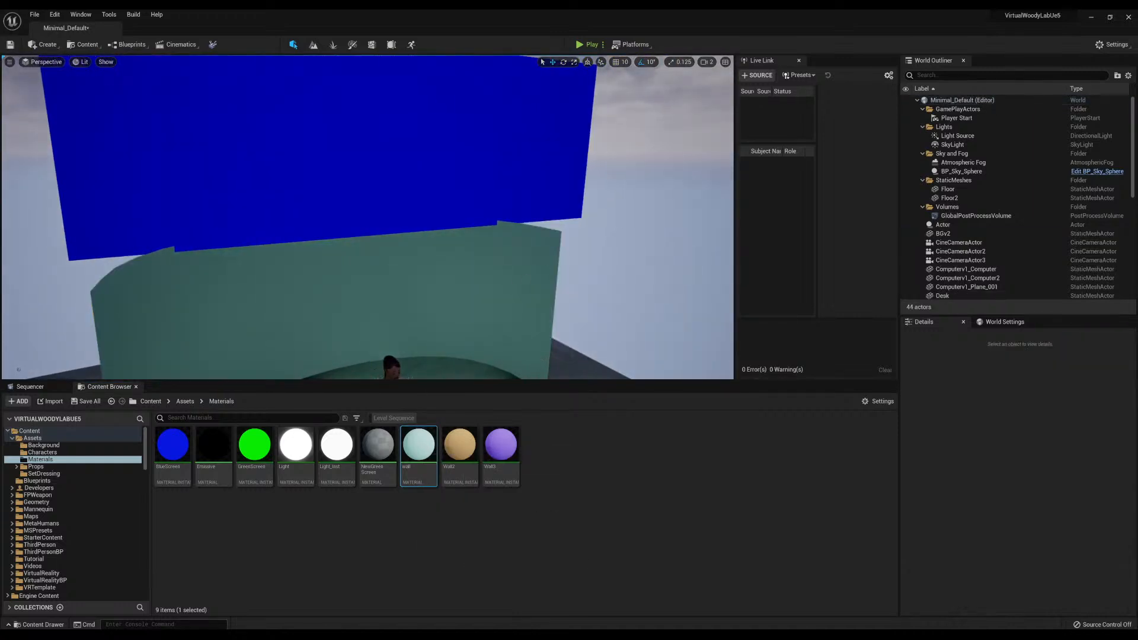
Make the BGv2 wall taller by adjusting its Z scale, trying 4 and 3 before settling on 2
click(551, 261)
right_drag(646, 249, 697, 294)
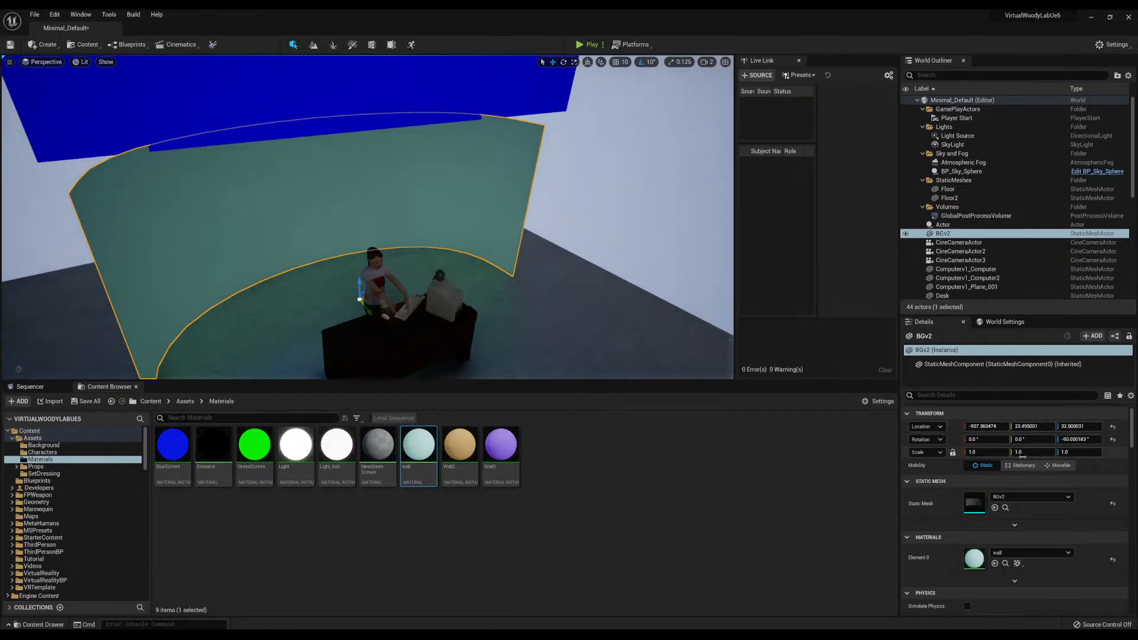
click(1074, 452)
text(6)
key(Return)
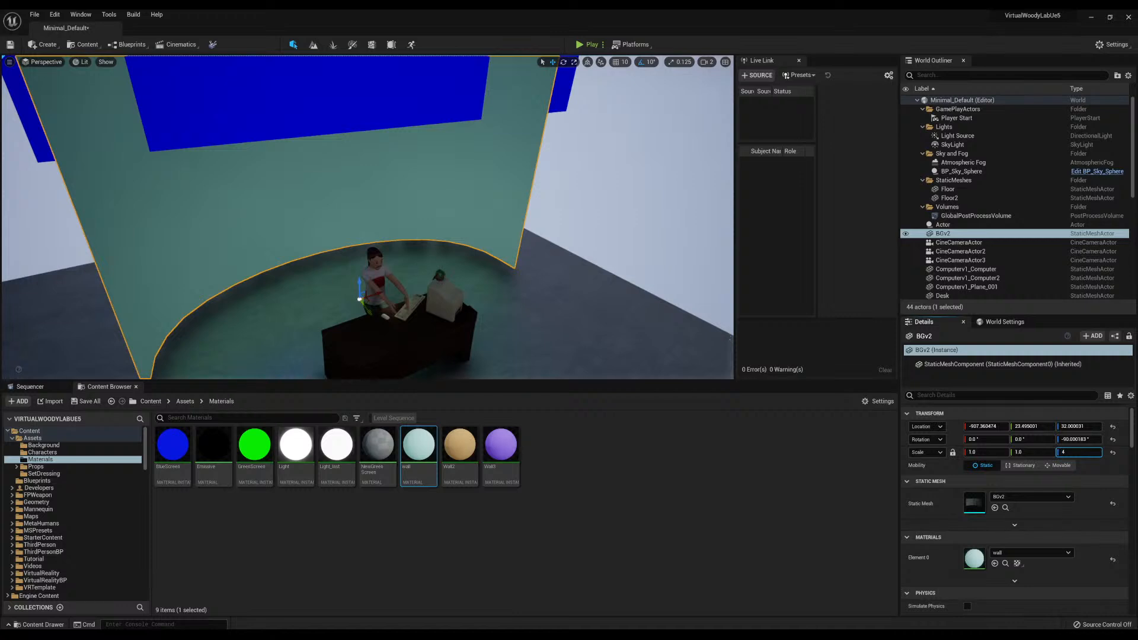
text(3)
key(Return)
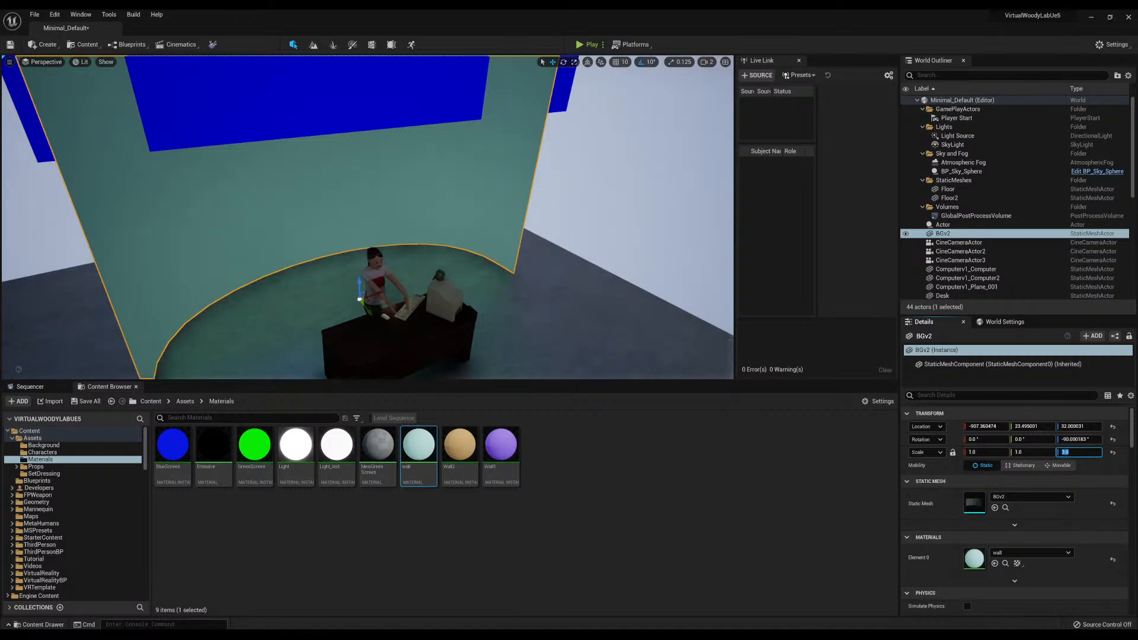
right_drag(268, 251, 268, 162)
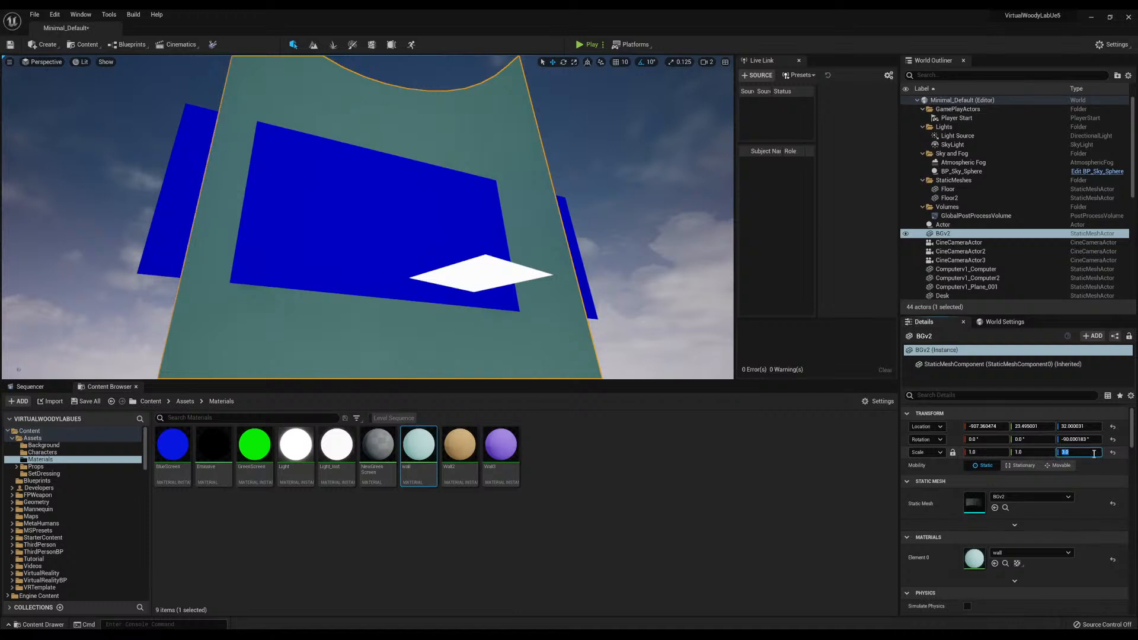
key(Return)
Lower the BGv2 wall to the floor by setting its Z location to 0
right_drag(411, 293, 396, 390)
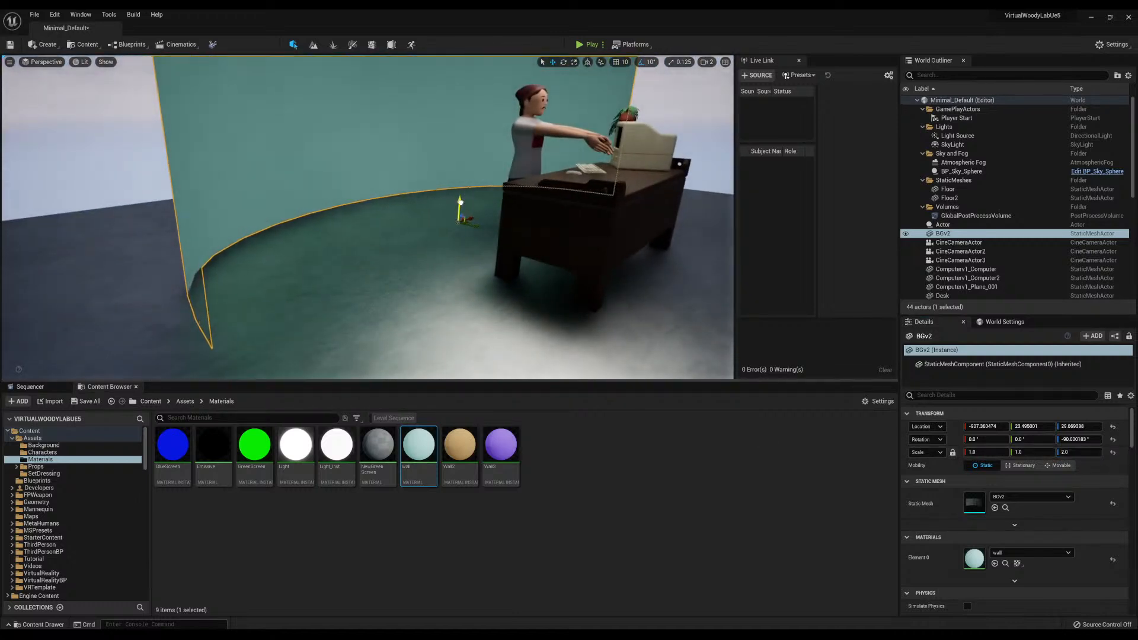
drag(460, 201, 460, 203)
right_drag(461, 207, 420, 291)
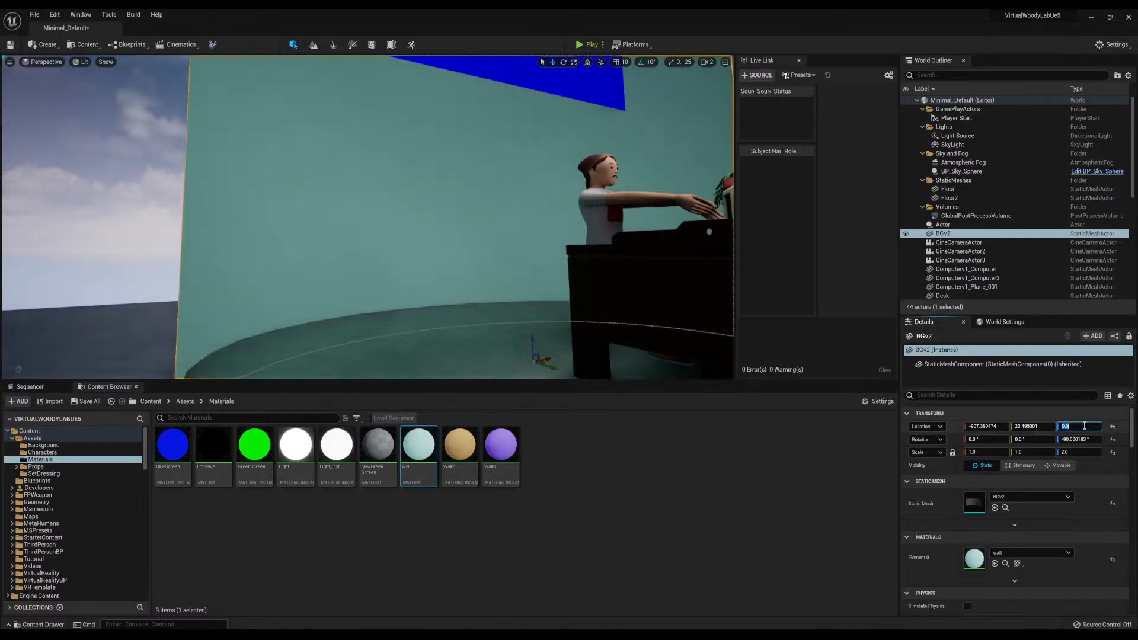
right_drag(415, 237, 443, 299)
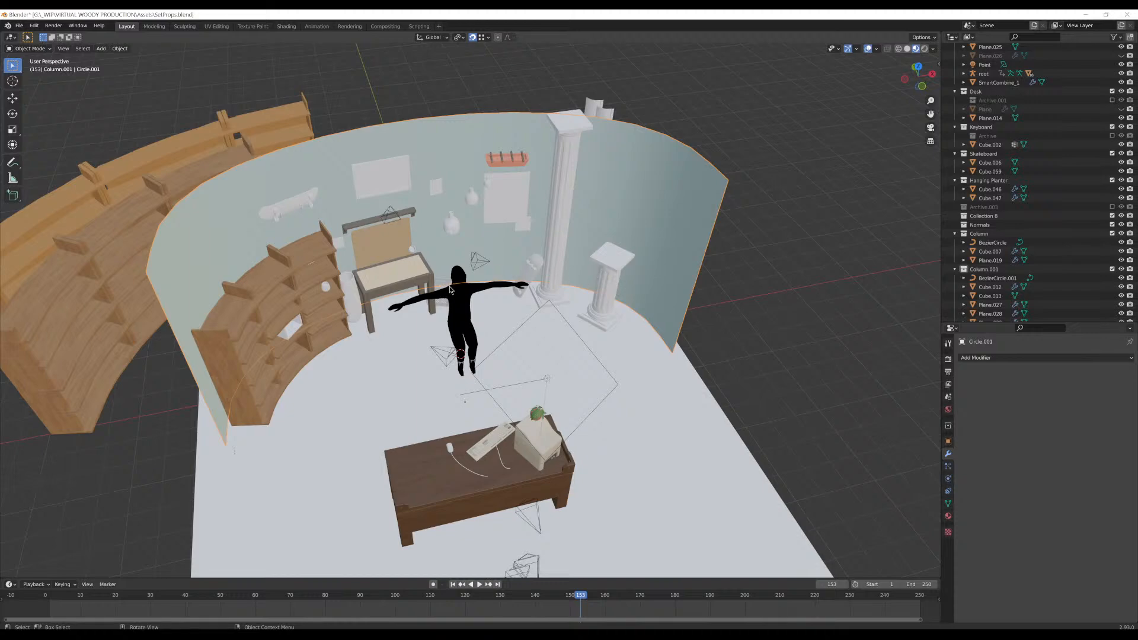
Switch to Blender and examine the set props, including the shelf items, the short column, the skateboard and the hanging planter
scroll(449, 286, up, 3)
middle_drag(451, 288, 580, 239)
click(525, 311)
click(556, 282)
middle_drag(481, 291, 540, 269)
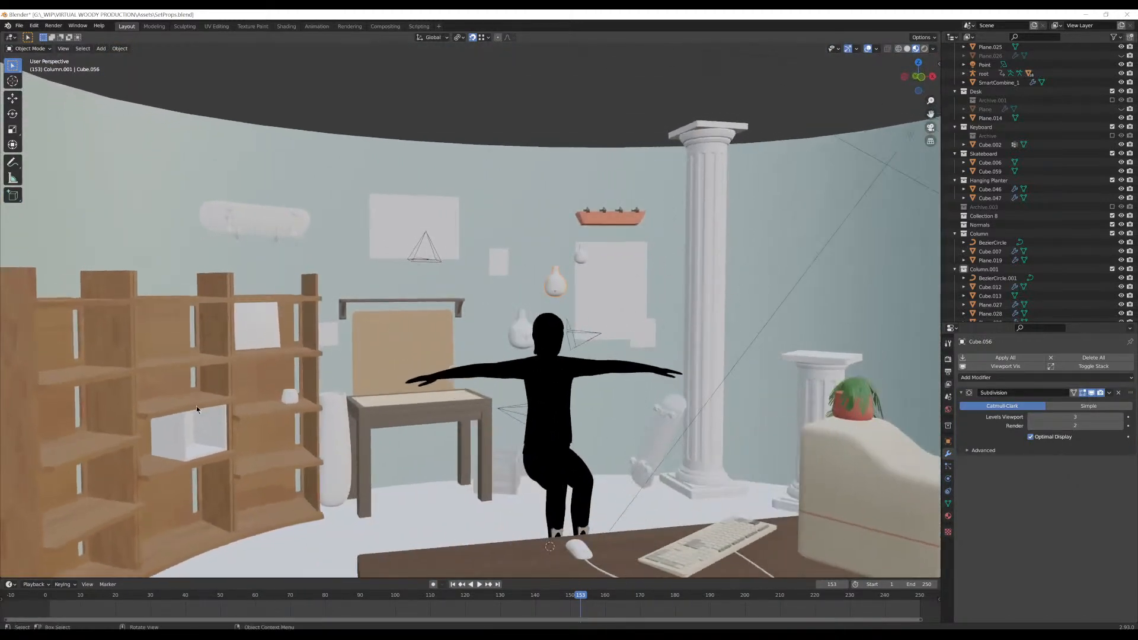
click(202, 425)
middle_drag(202, 425, 398, 325)
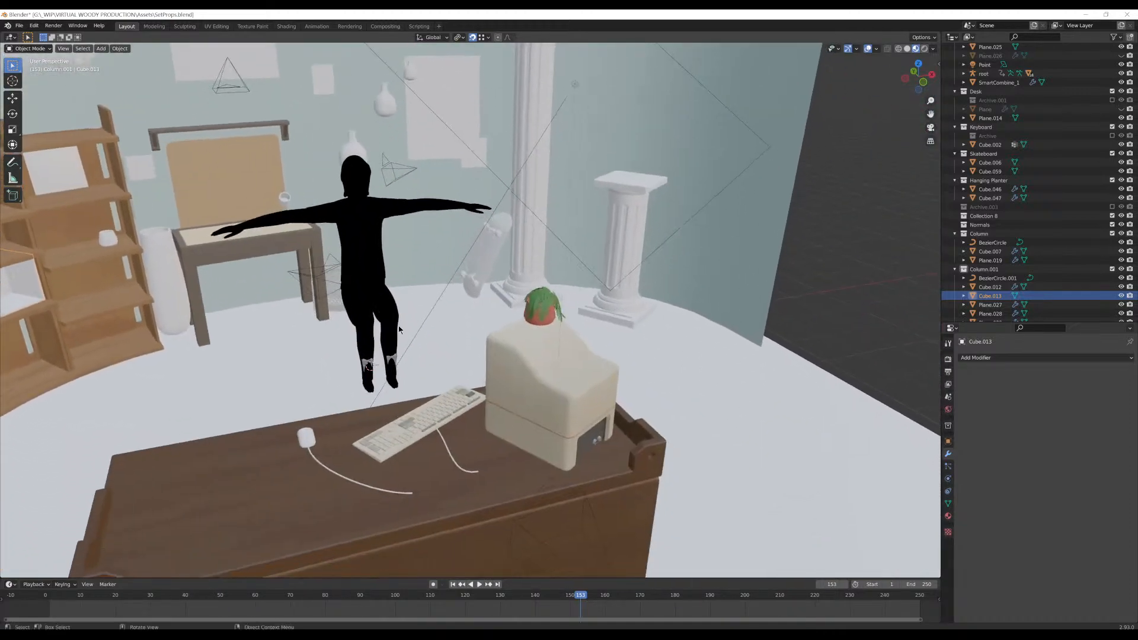
click(624, 186)
middle_drag(623, 186, 243, 183)
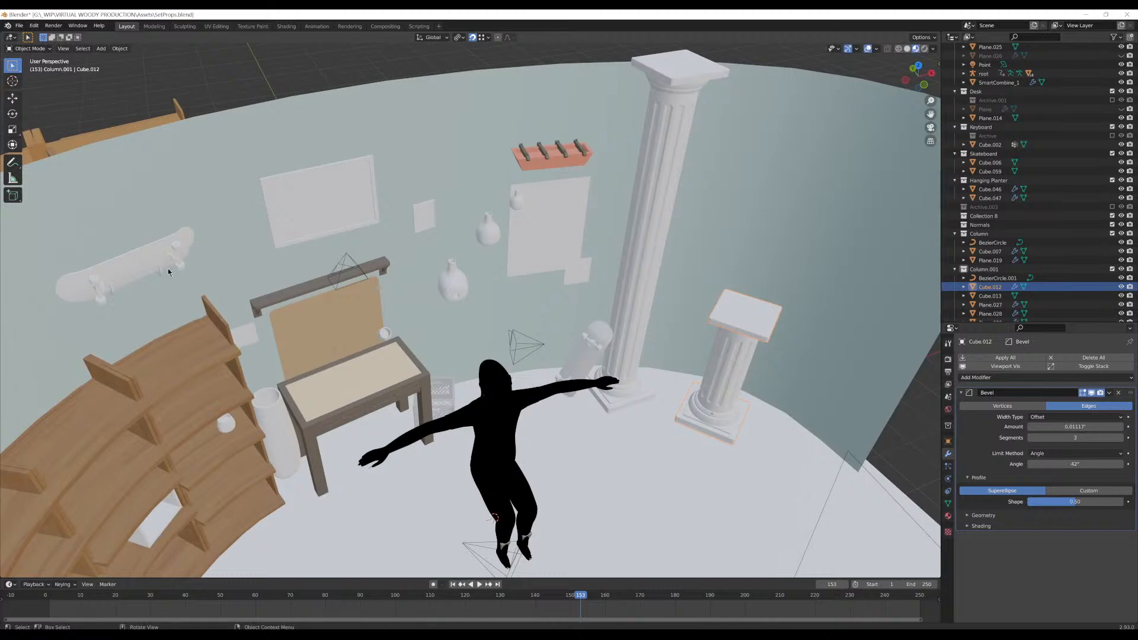
click(546, 151)
middle_drag(573, 153, 504, 238)
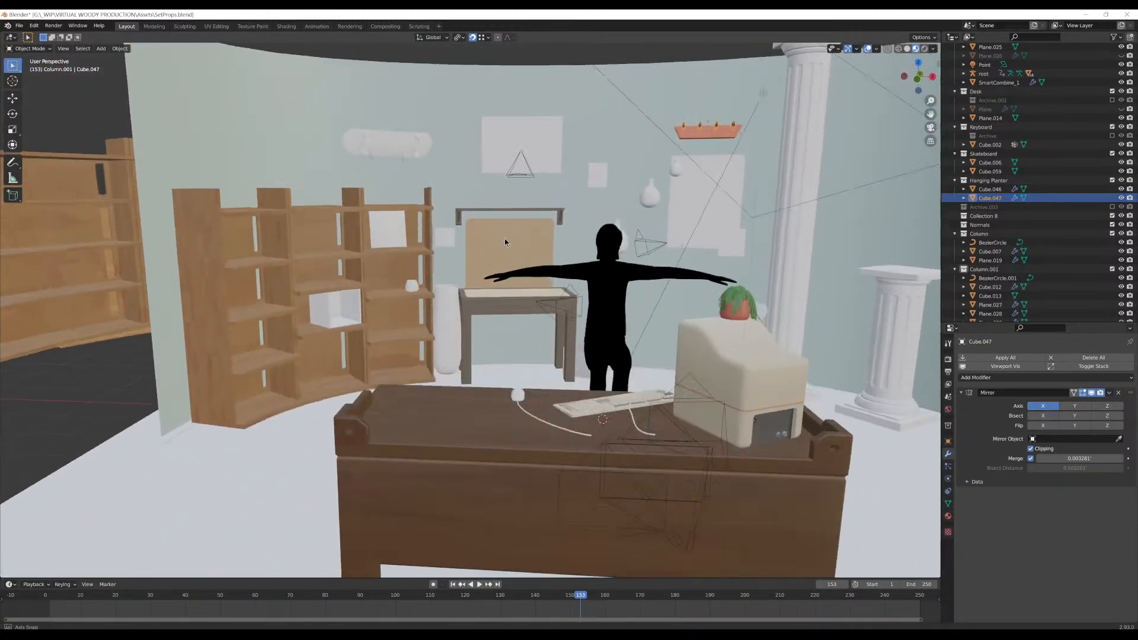
Examine the desk props, including the keyboard cable and the potted plant on the computer, and return to the bookshelf
click(643, 437)
middle_drag(556, 386, 571, 327)
click(571, 323)
scroll(634, 333, up, 2)
click(414, 342)
middle_drag(453, 342, 305, 346)
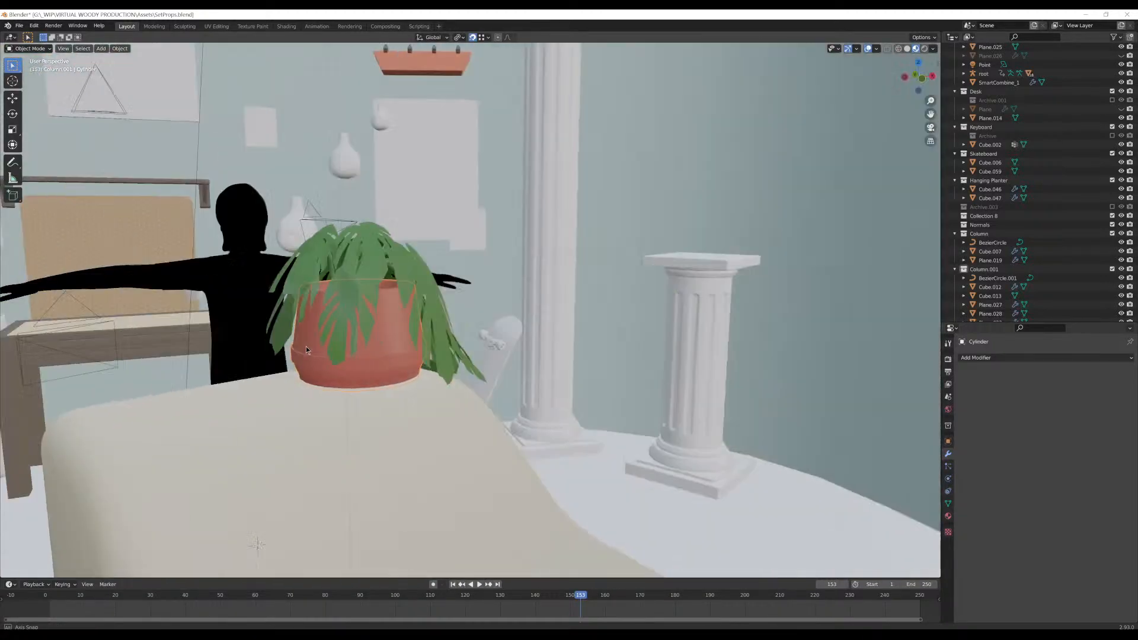
scroll(306, 346, down, 6)
shift+middle_drag(338, 307, 586, 327)
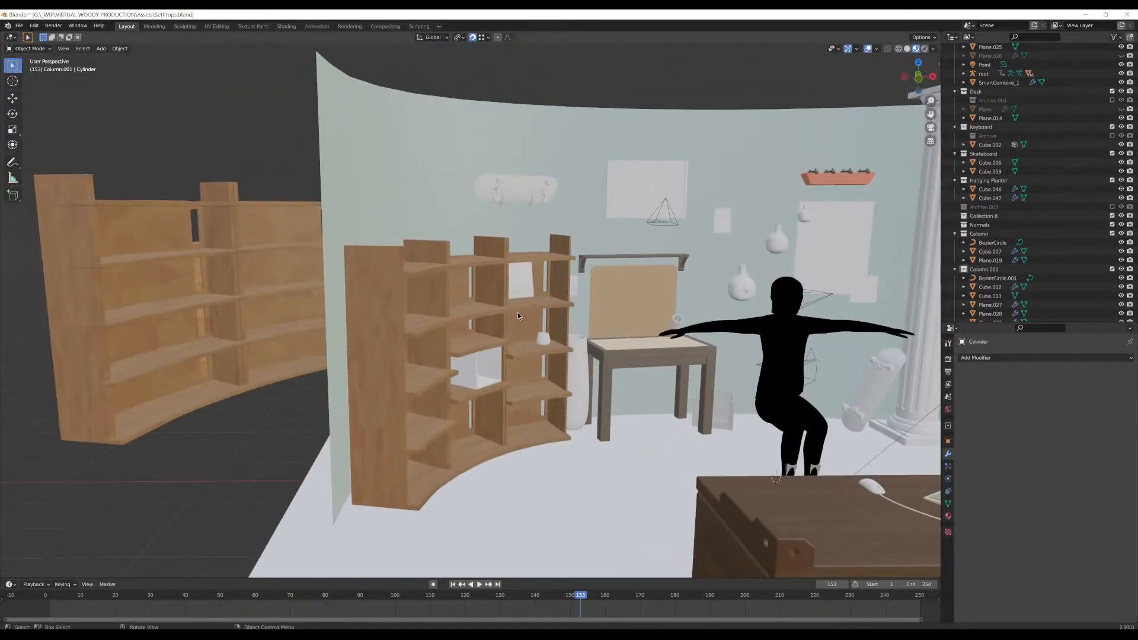
Select the bookshelf, open the Shading workspace and compare the material nodes of the bookshelf and the wall-mounted skateboard
click(518, 312)
middle_drag(517, 314, 448, 274)
scroll(510, 320, up, 4)
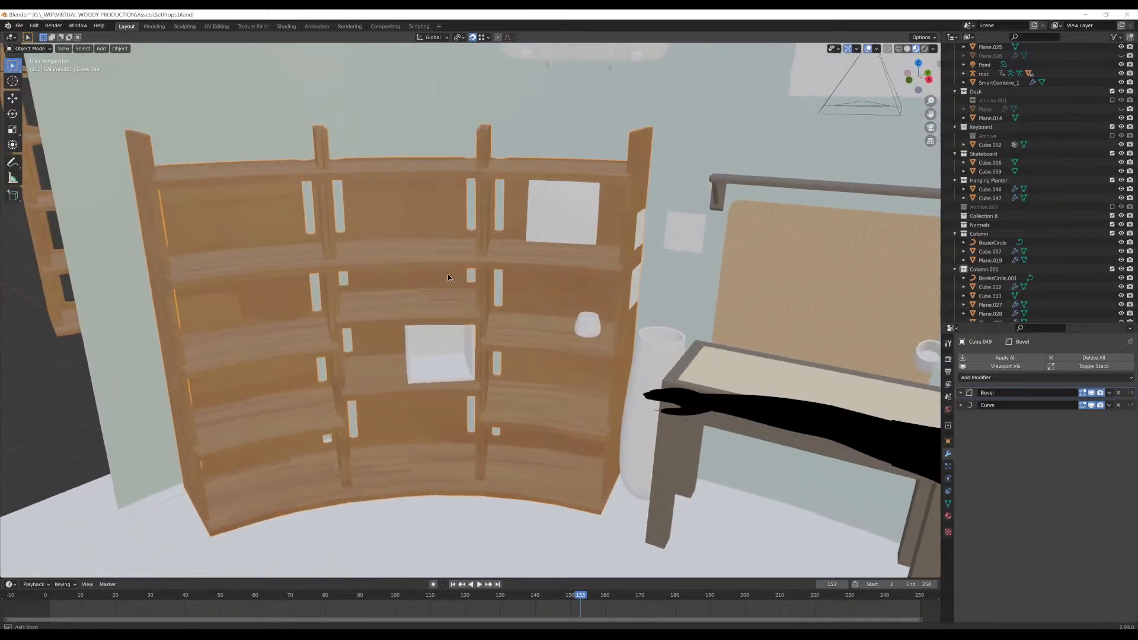
click(283, 24)
middle_drag(528, 443, 507, 389)
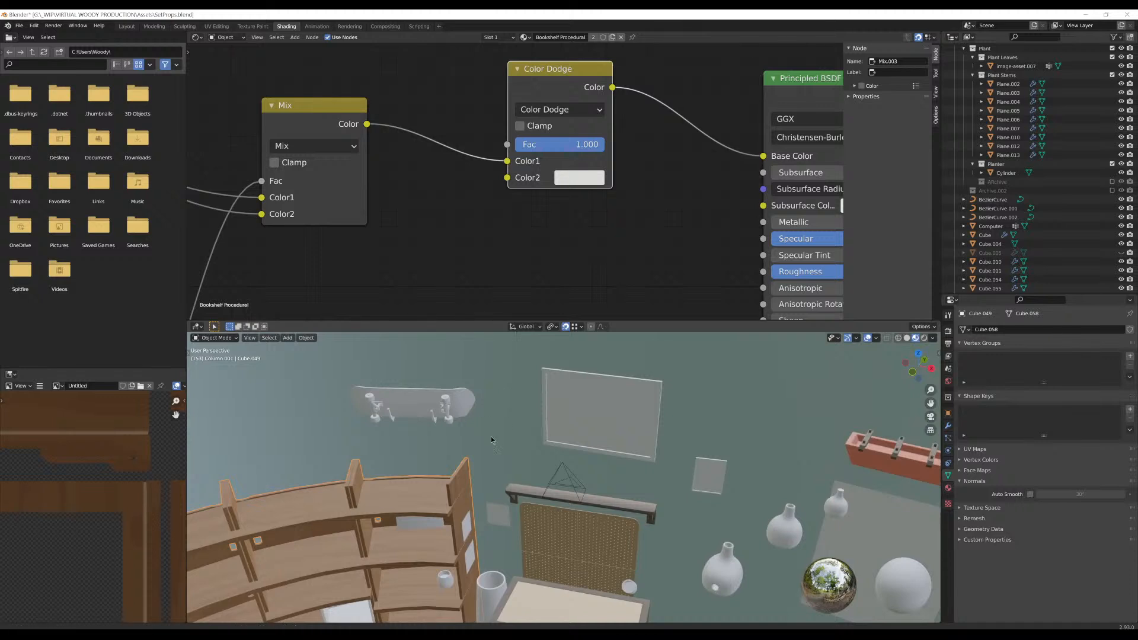
click(414, 400)
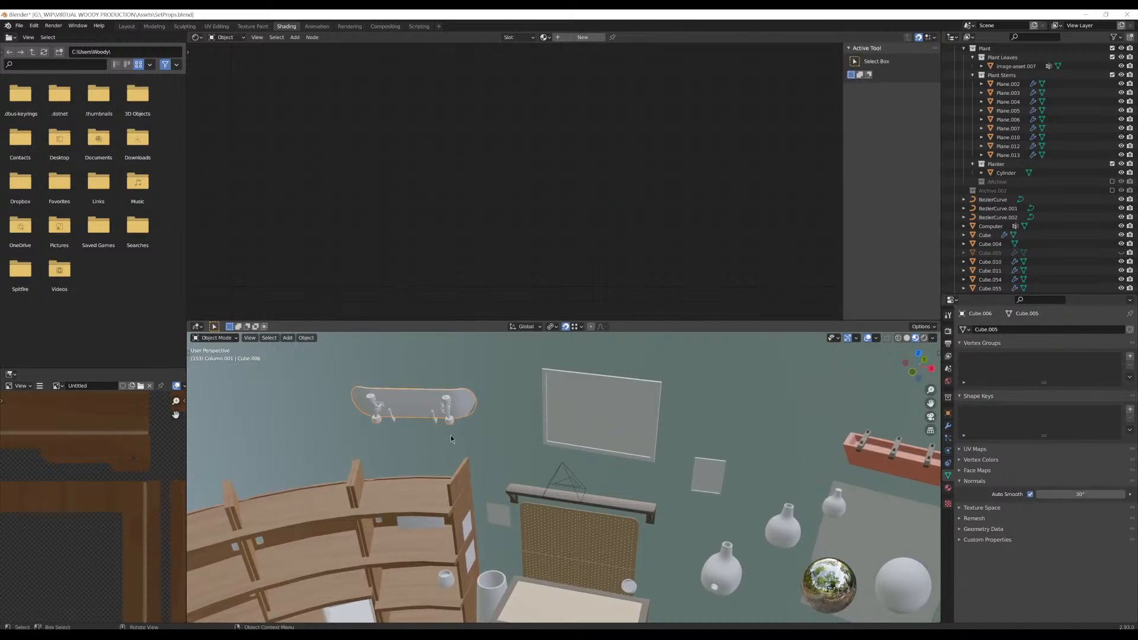
ctrl+middle_drag(764, 349, 649, 350)
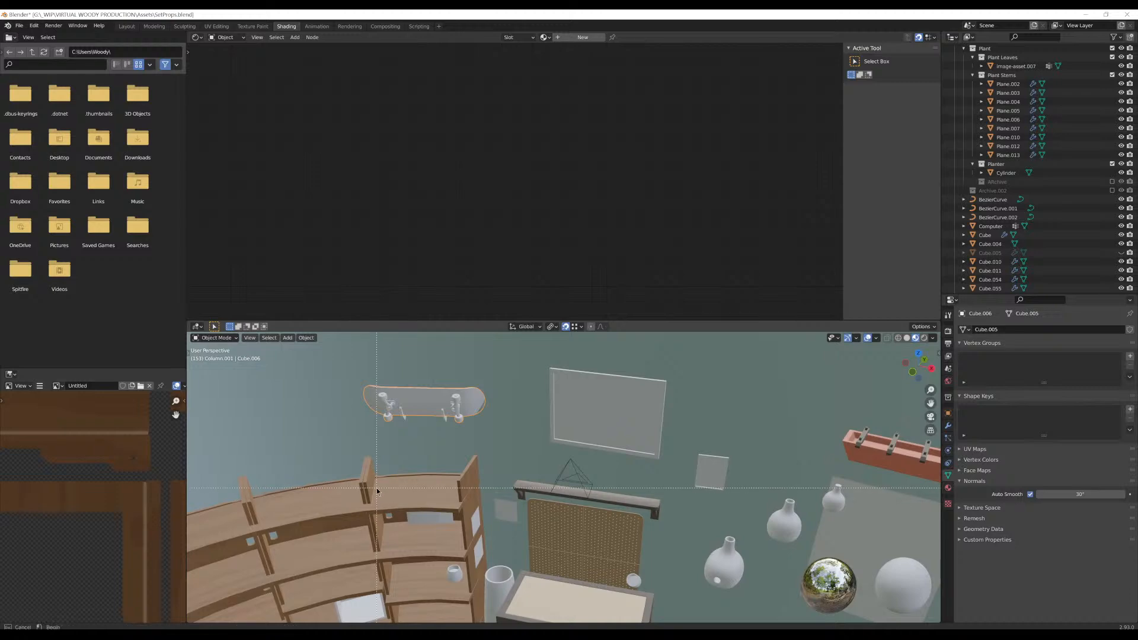
Enlarge the image editor over the file browser's area and widen it beside the centre editors
drag(377, 489, 359, 500)
middle_drag(364, 505, 485, 437)
scroll(409, 483, down, 10)
scroll(485, 437, up, 4)
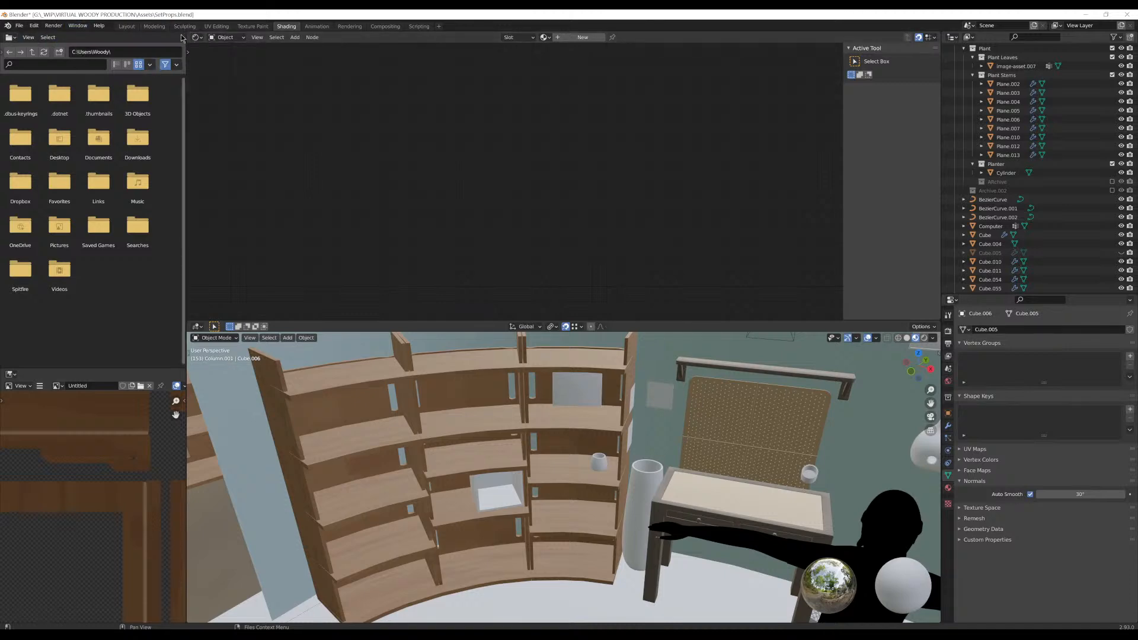
drag(183, 370, 368, 274)
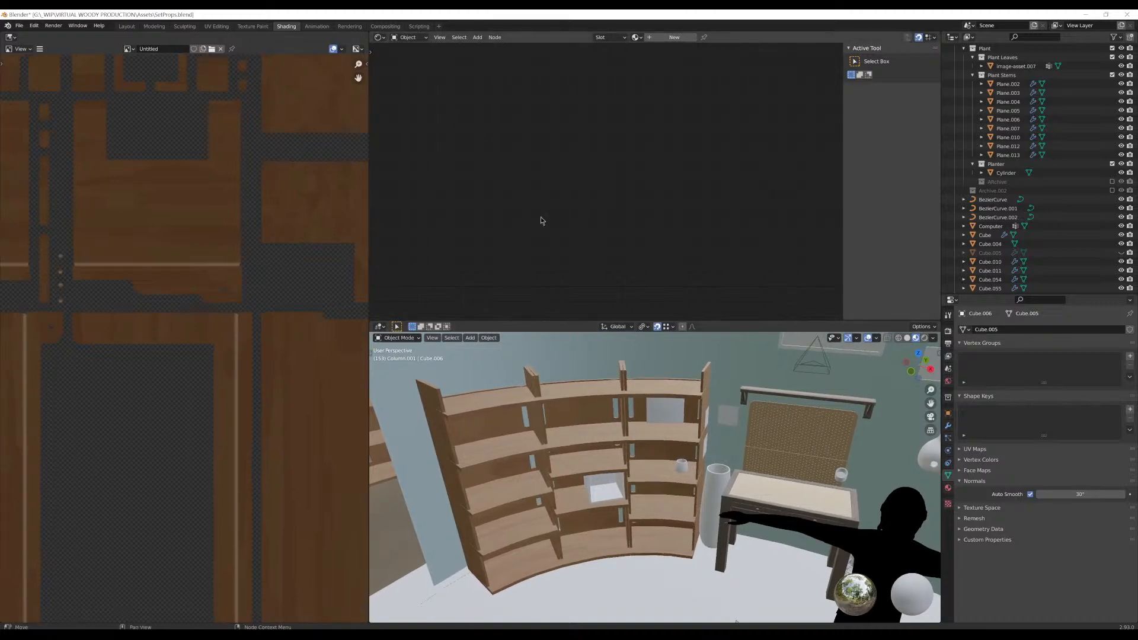
Swap the two centre editors, making the upper one a 3D Viewport and the lower one a Shader Editor
click(378, 38)
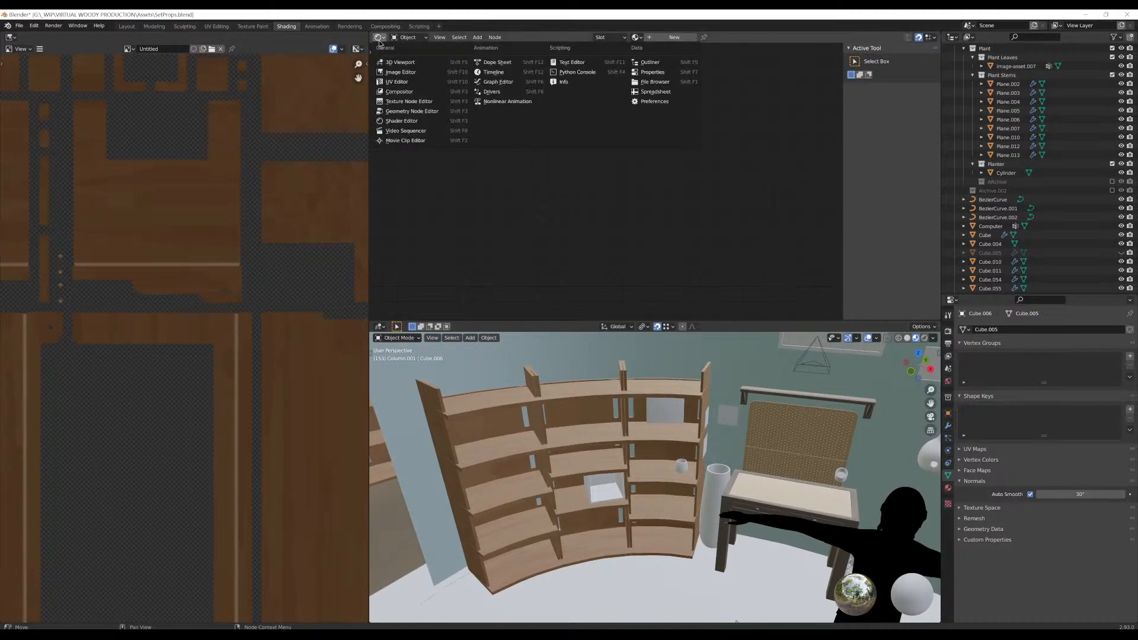
click(401, 62)
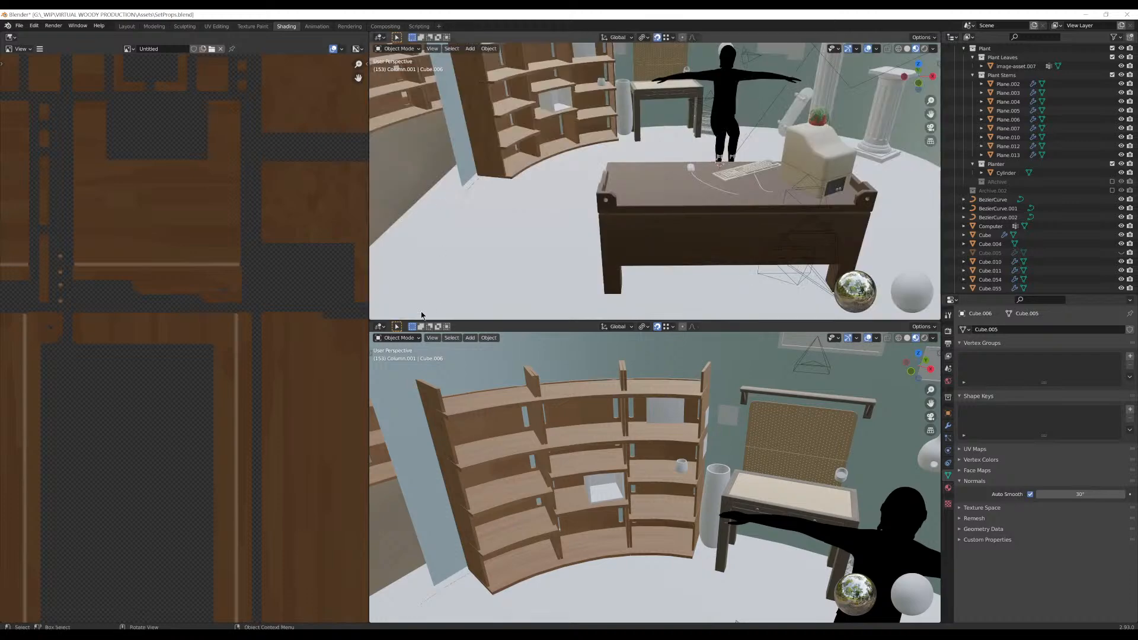
click(380, 327)
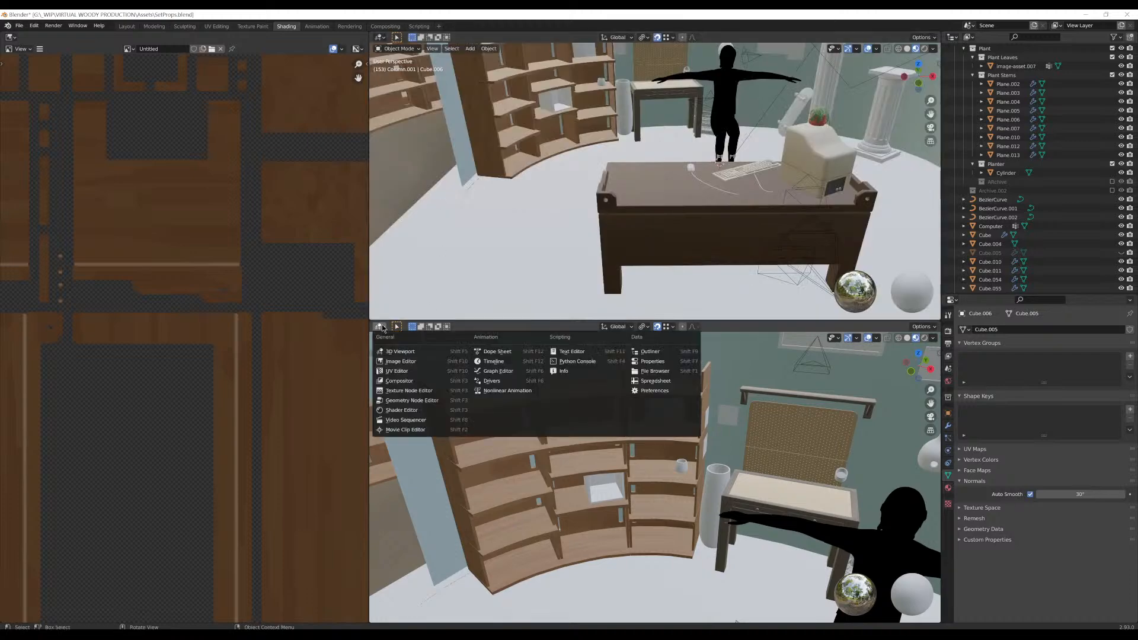
click(408, 409)
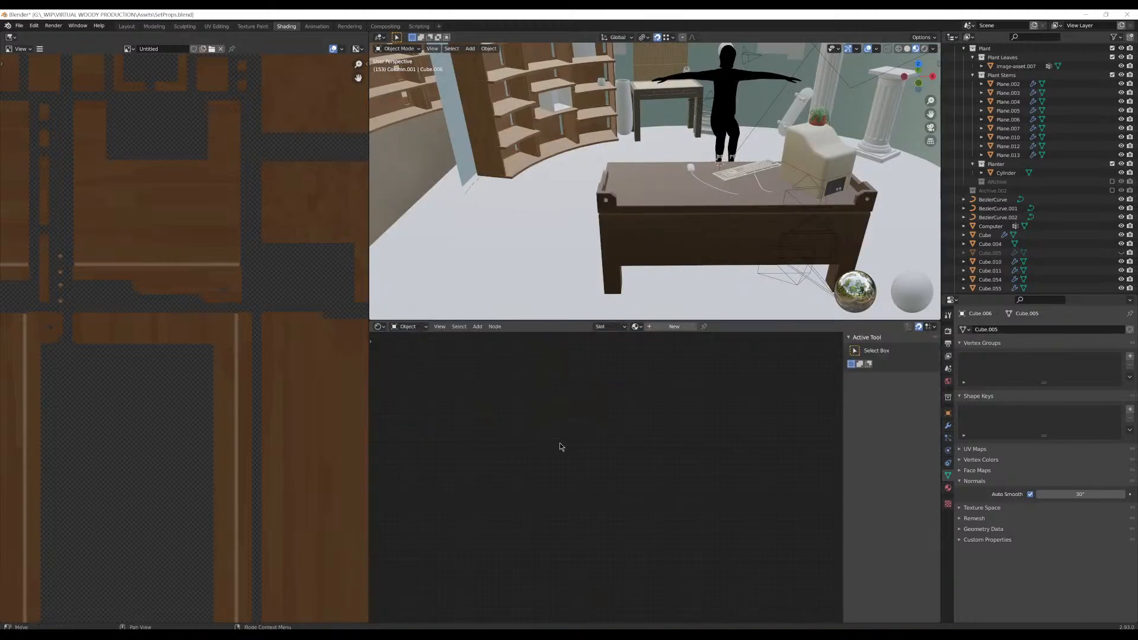
Select the bookshelf to load its Bookshelf Procedural node tree and examine the wood grain on its shelves
click(535, 126)
scroll(593, 468, down, 3)
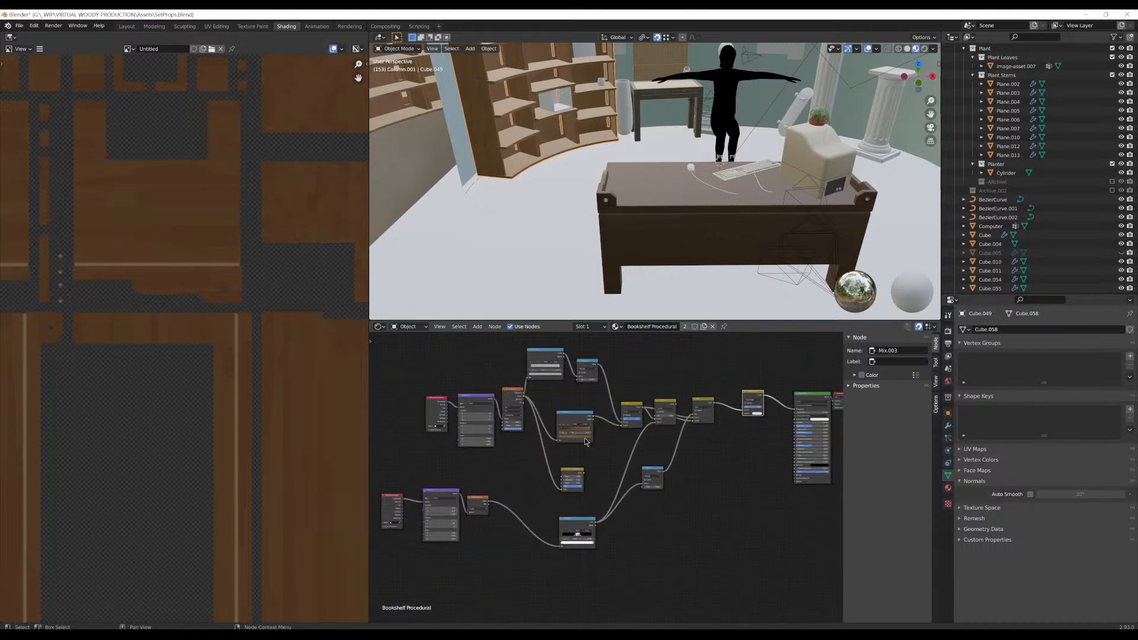
middle_drag(585, 441, 637, 473)
middle_drag(642, 165, 605, 211)
scroll(581, 150, up, 4)
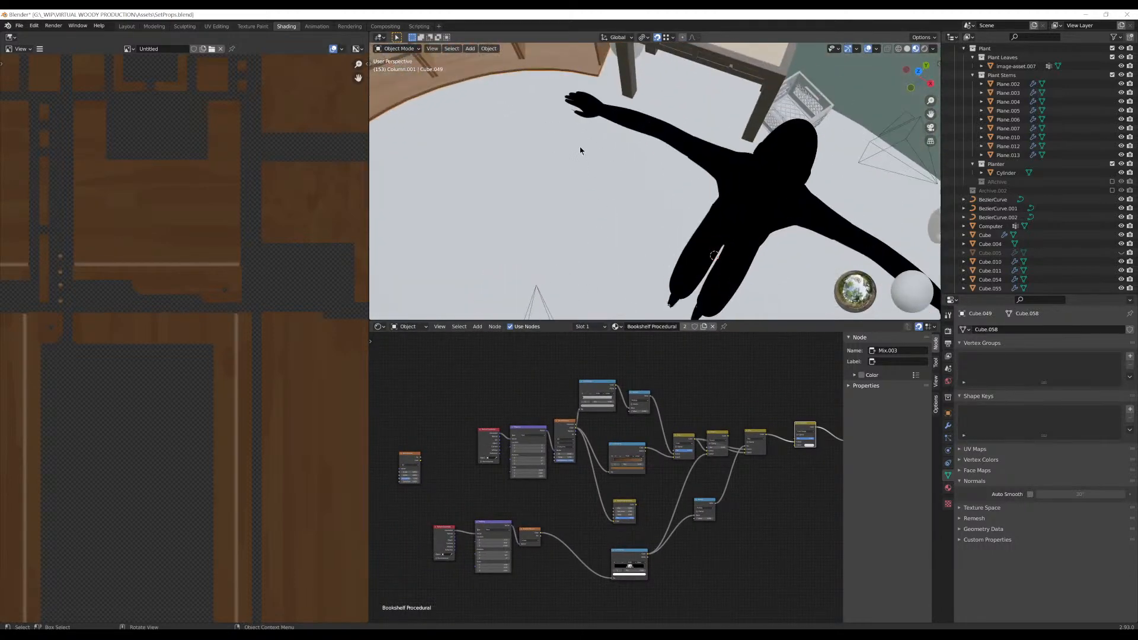
middle_drag(580, 147, 808, 123)
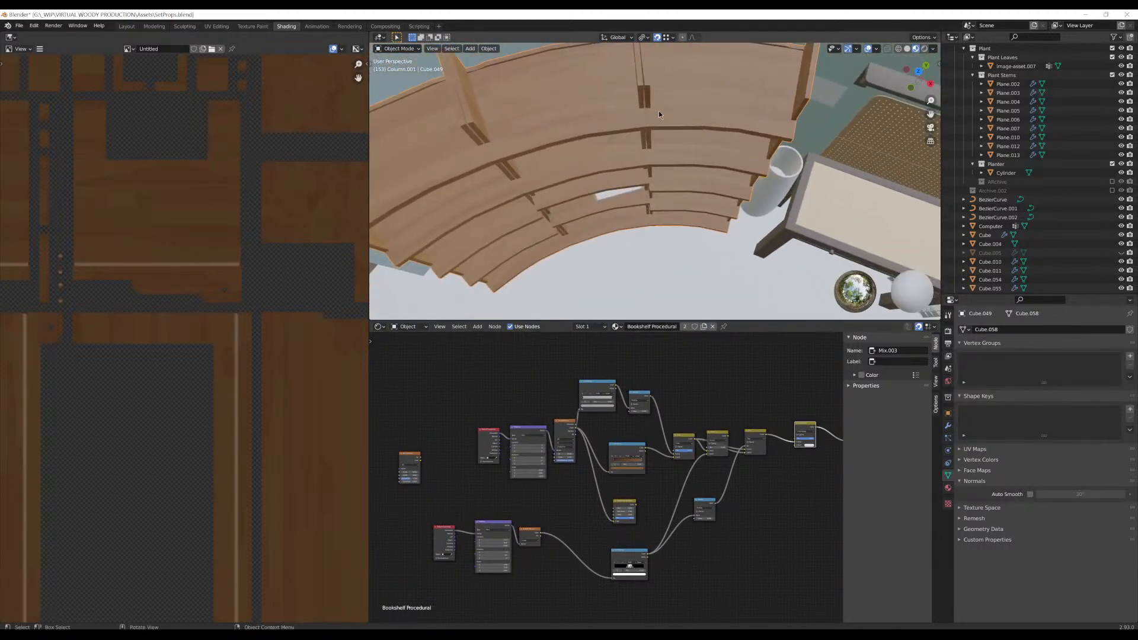
middle_drag(659, 112, 615, 141)
scroll(589, 116, up, 3)
scroll(585, 116, down, 3)
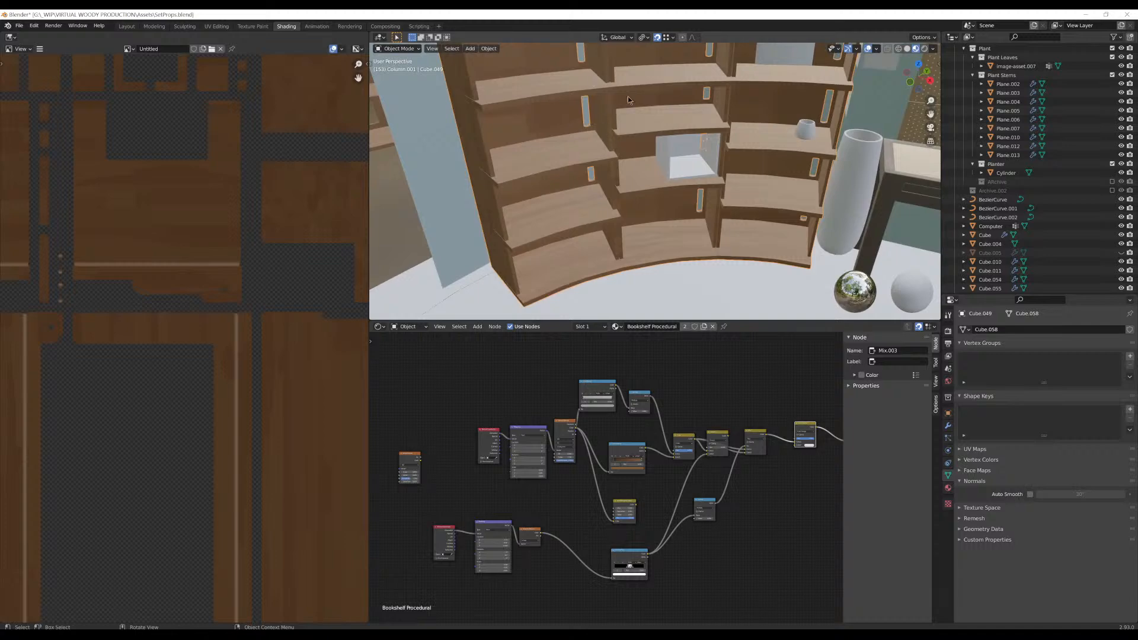
Examine the bookshelf within the whole set, and its back panels, dividers and shelves up close from several angles
mouse_move(628, 100)
middle_down()
mouse_move(599, 101)
mouse_move(641, 126)
mouse_move(617, 92)
middle_up()
scroll(595, 142, down, 6)
middle_drag(595, 160, 596, 179)
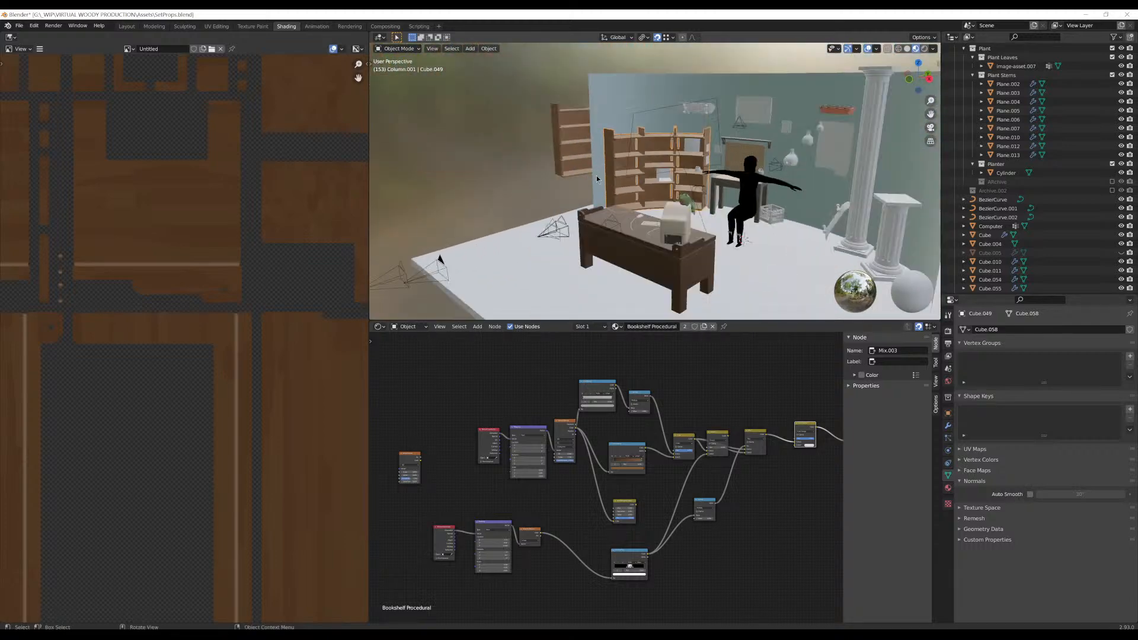
scroll(628, 198, up, 6)
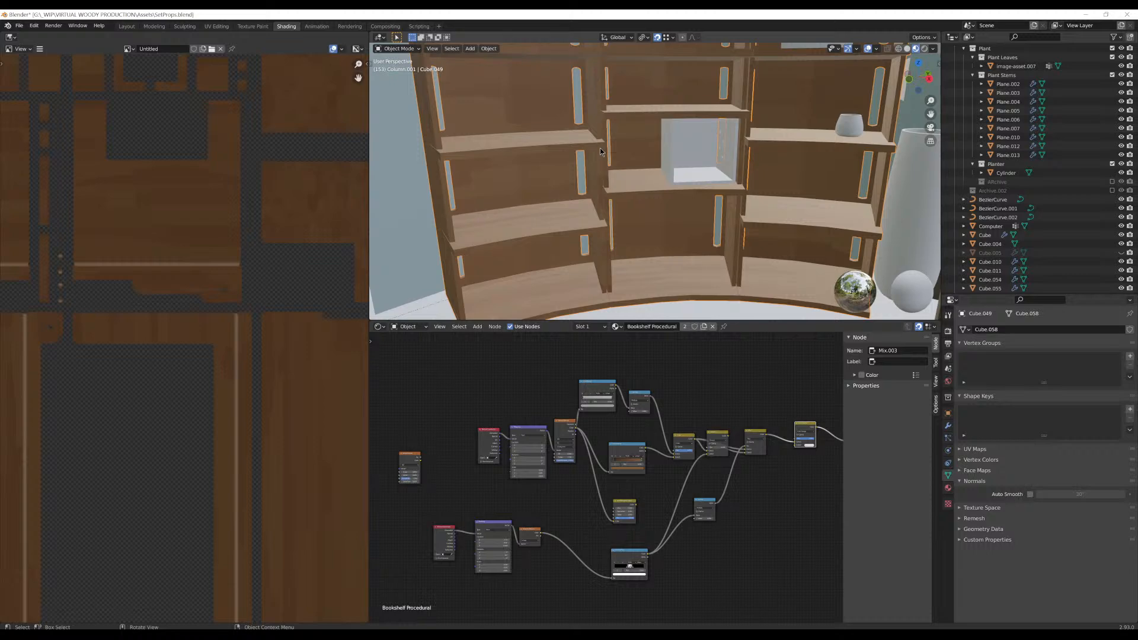
scroll(524, 148, up, 5)
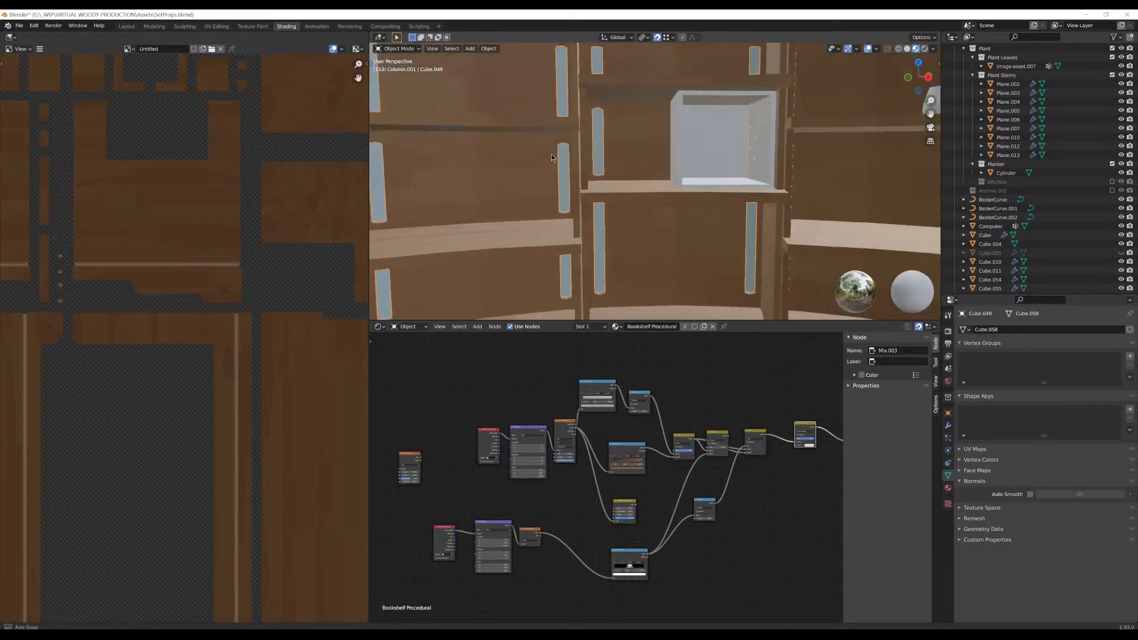
middle_drag(489, 193, 685, 222)
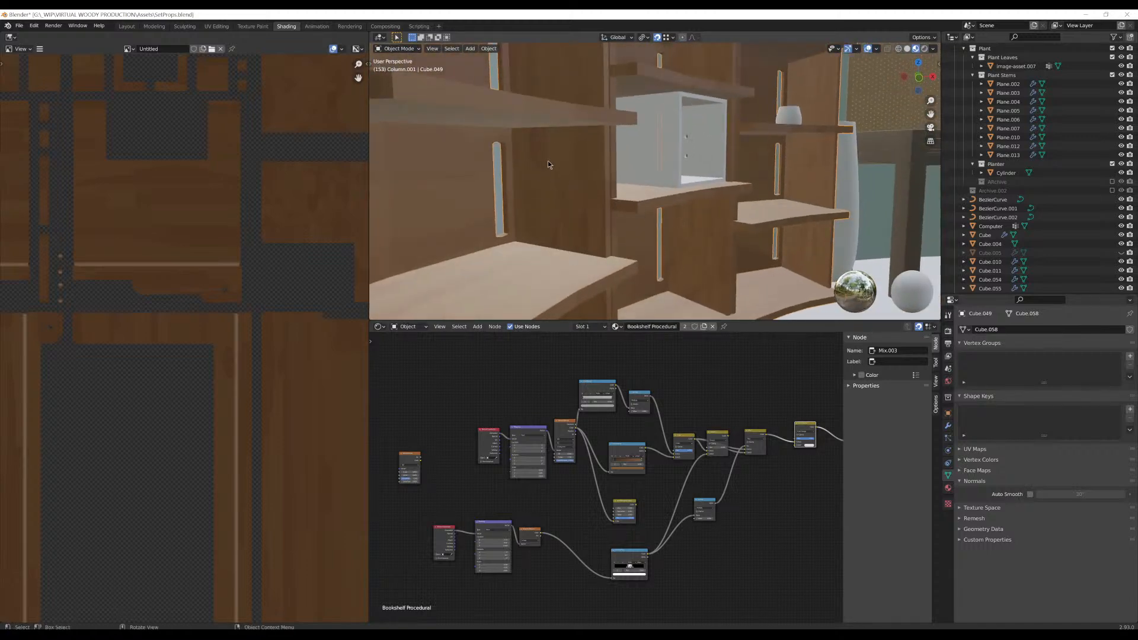
middle_drag(547, 161, 608, 166)
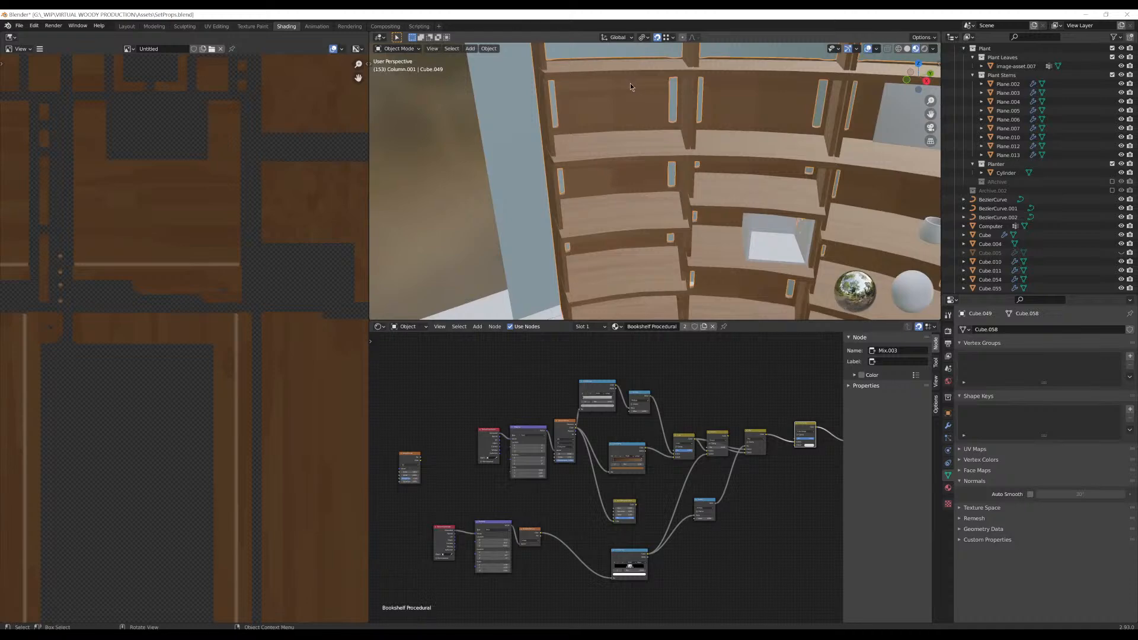
scroll(649, 87, up, 2)
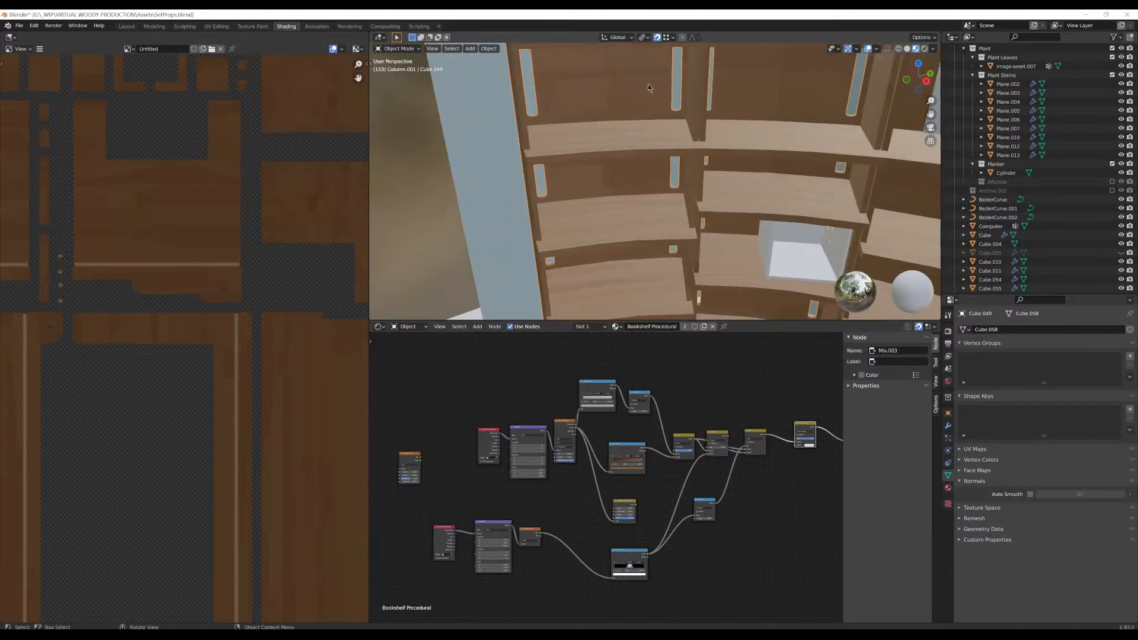
middle_drag(629, 208, 652, 149)
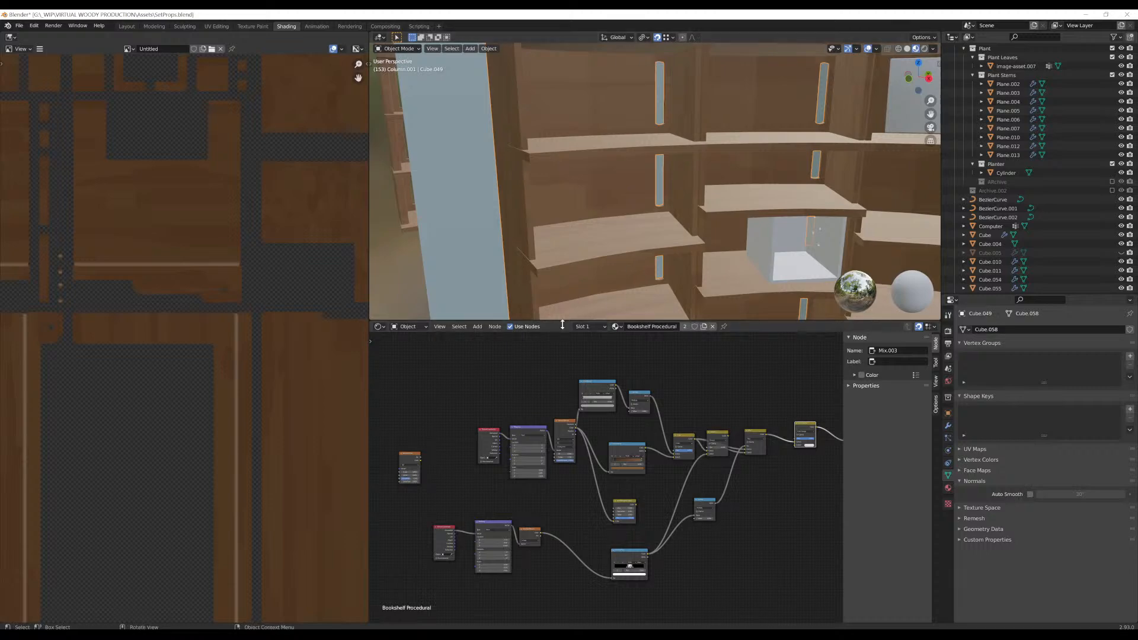
Move the Texture Coordinate, Mapping and Voronoi Texture nodes together away from the ColorRamp nodes they feed
middle_drag(541, 359, 580, 329)
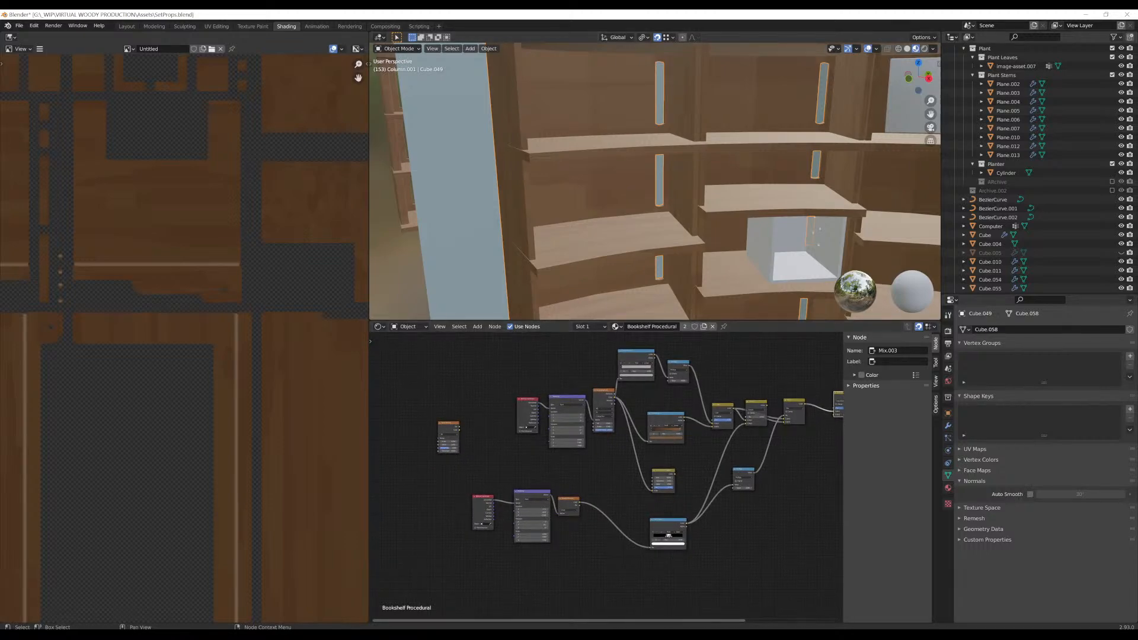
scroll(542, 478, up, 8)
middle_drag(597, 455, 803, 432)
scroll(521, 546, down, 5)
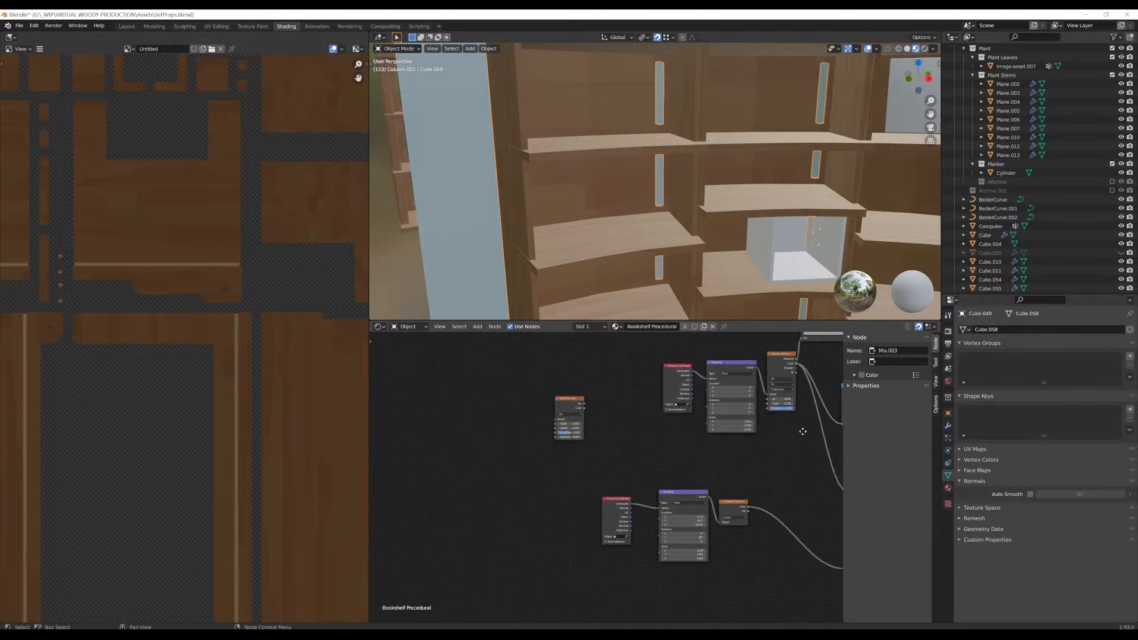
middle_drag(745, 339, 543, 430)
drag(454, 431, 567, 532)
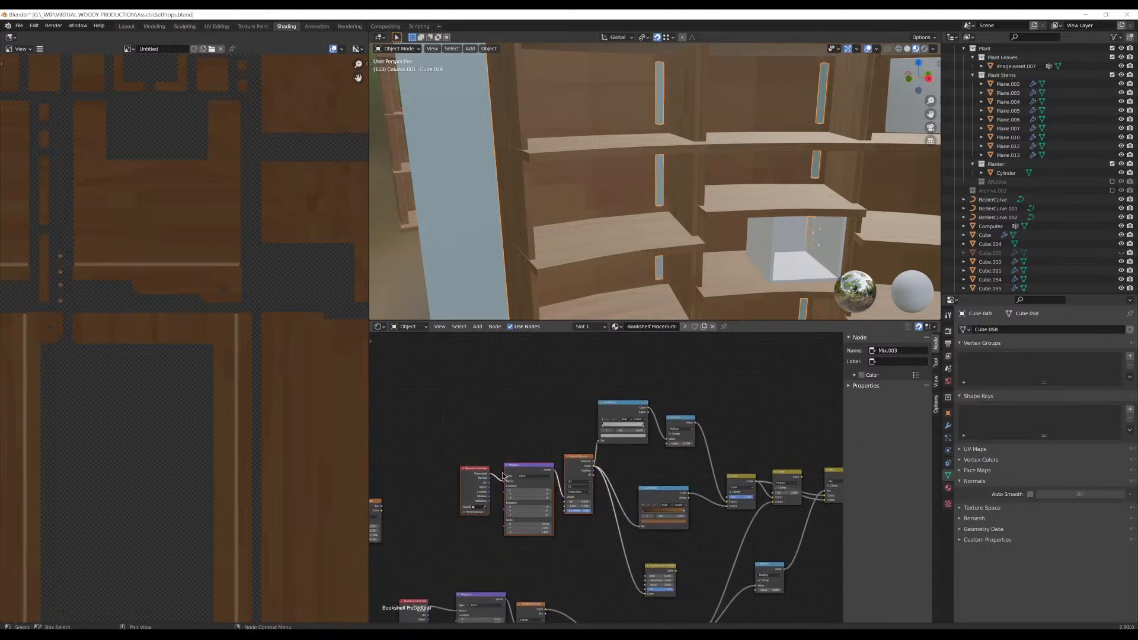
drag(502, 475, 455, 443)
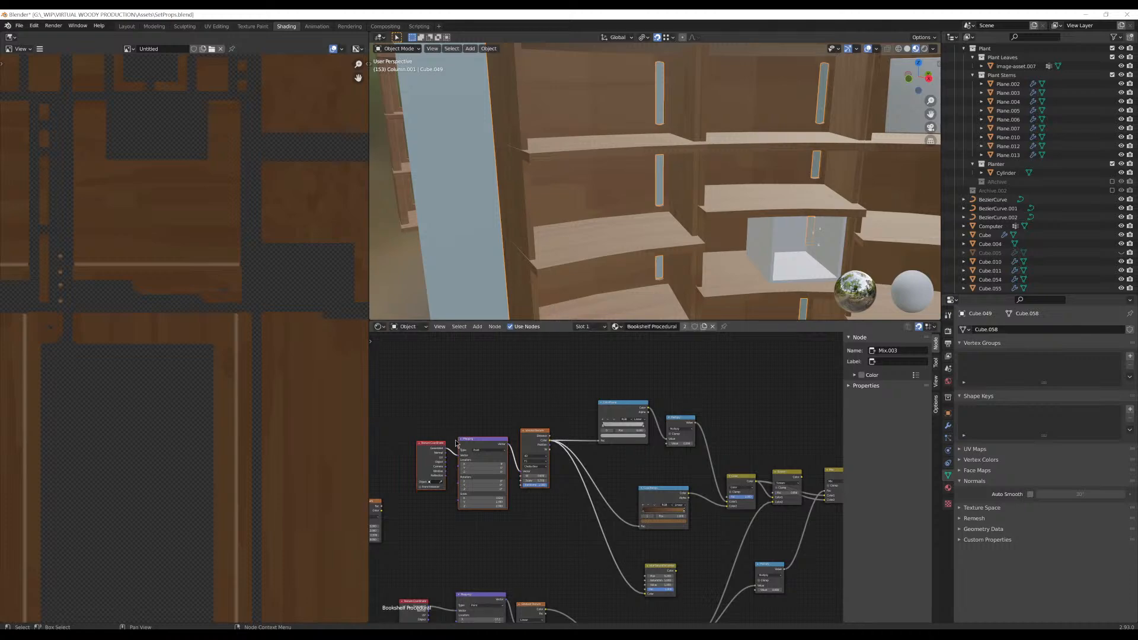
middle_drag(564, 512, 562, 473)
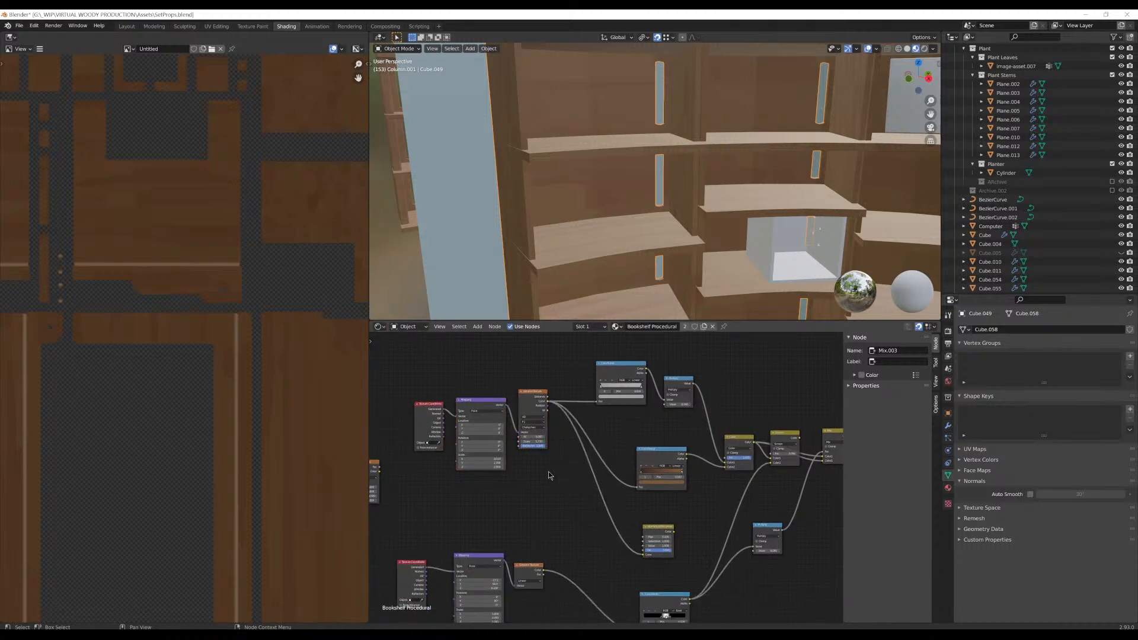
Trace the node chain from the texture nodes through Color, Screen, Mix and Color Dodge, and compare it with the bookshelf's surfaces
scroll(573, 474, up, 5)
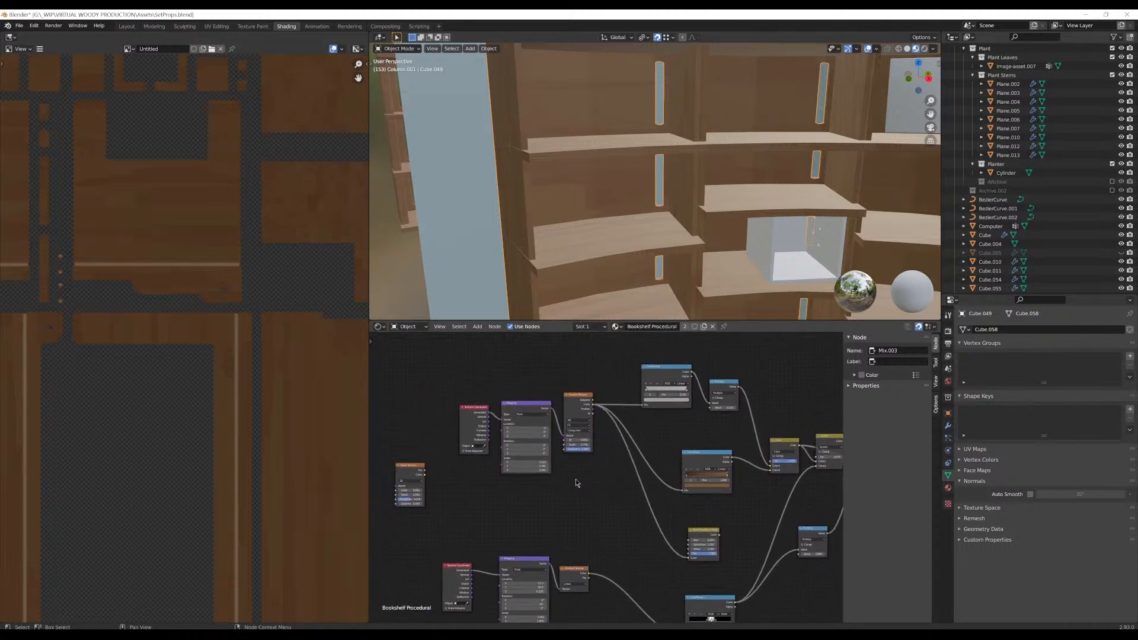
scroll(563, 483, down, 4)
scroll(690, 435, up, 3)
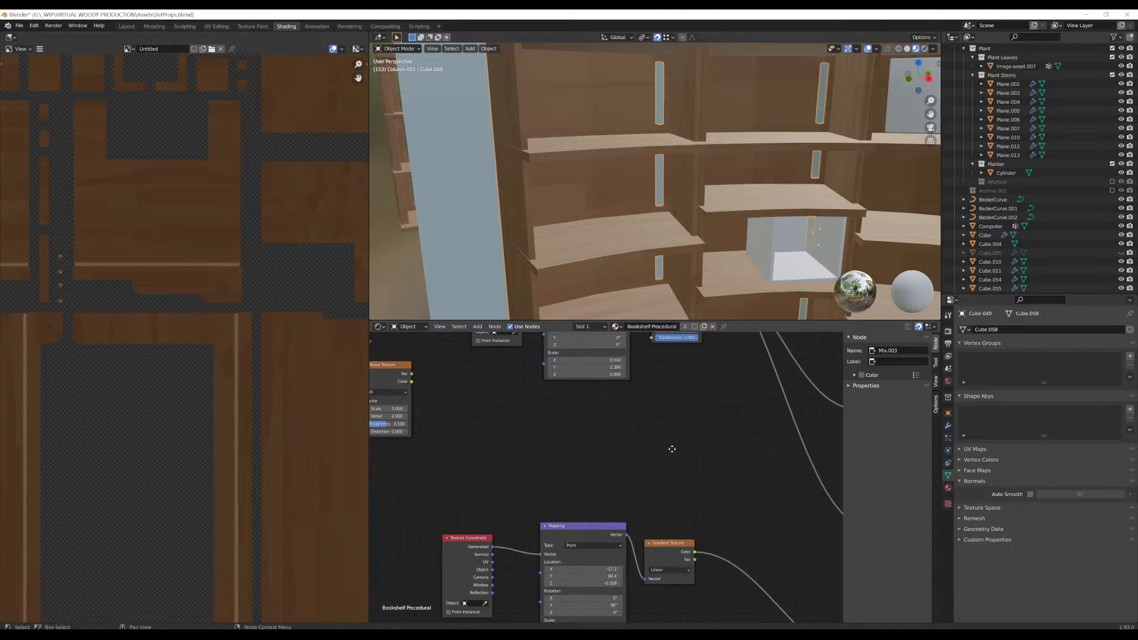
middle_drag(670, 450, 507, 507)
scroll(533, 513, down, 2)
scroll(551, 514, down, 4)
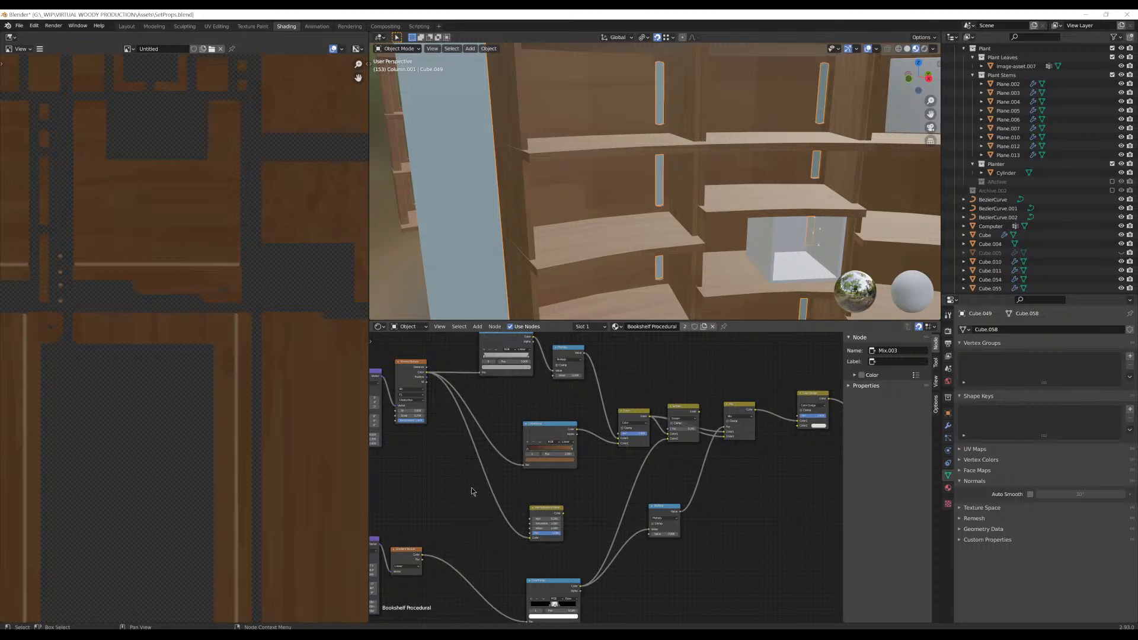
scroll(486, 490, down, 1)
scroll(672, 456, up, 3)
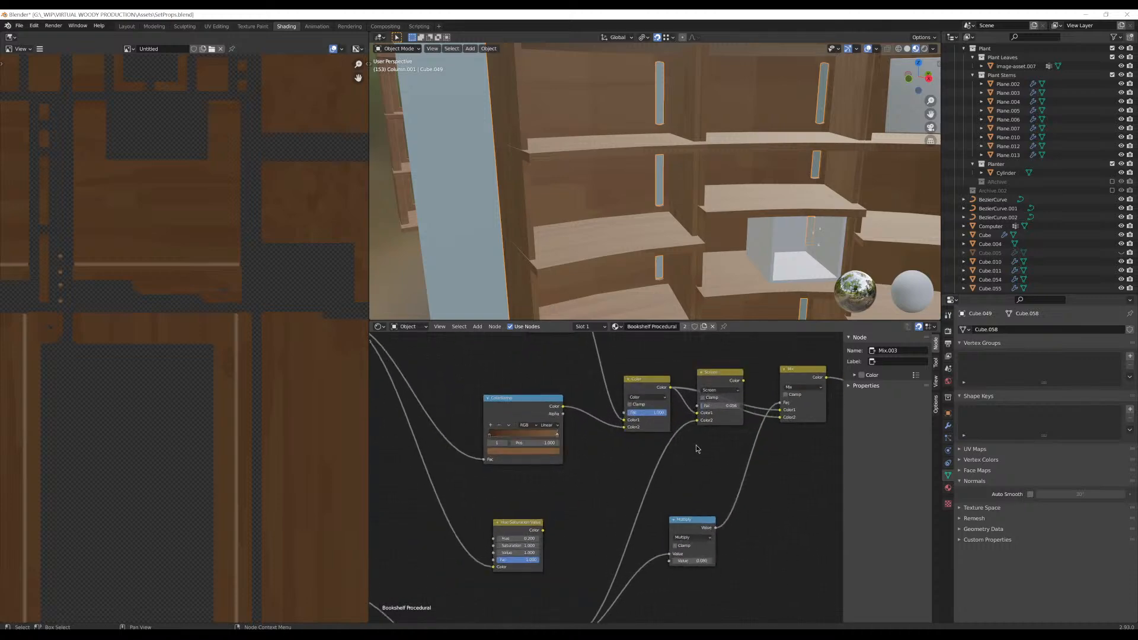
middle_drag(696, 446, 568, 525)
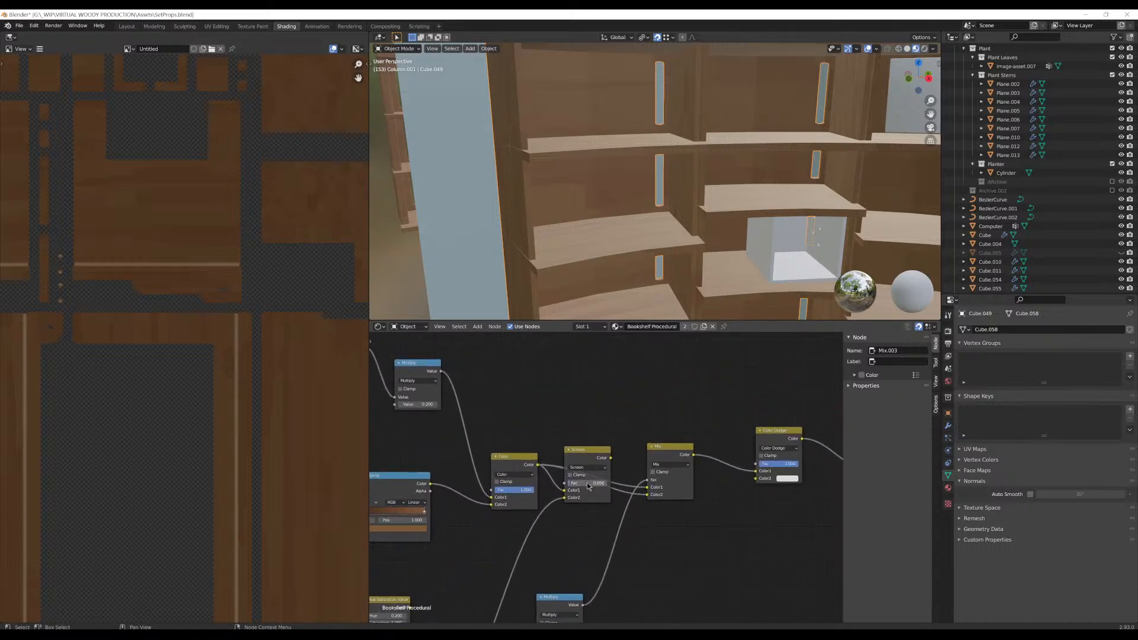
scroll(733, 226, down, 12)
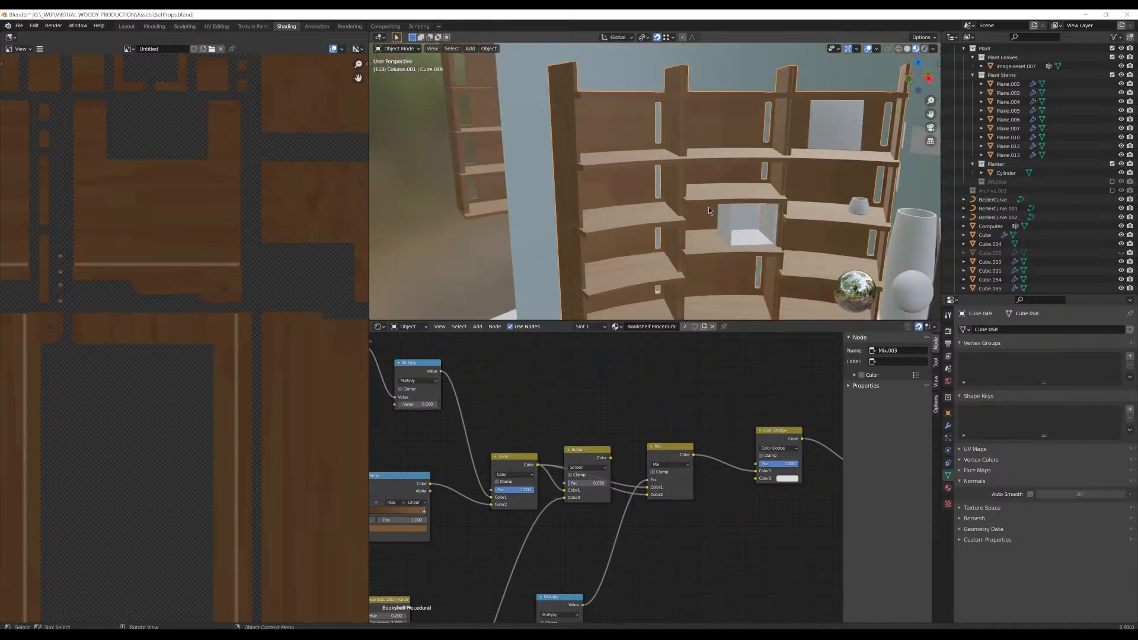
scroll(657, 221, up, 6)
scroll(656, 218, up, 5)
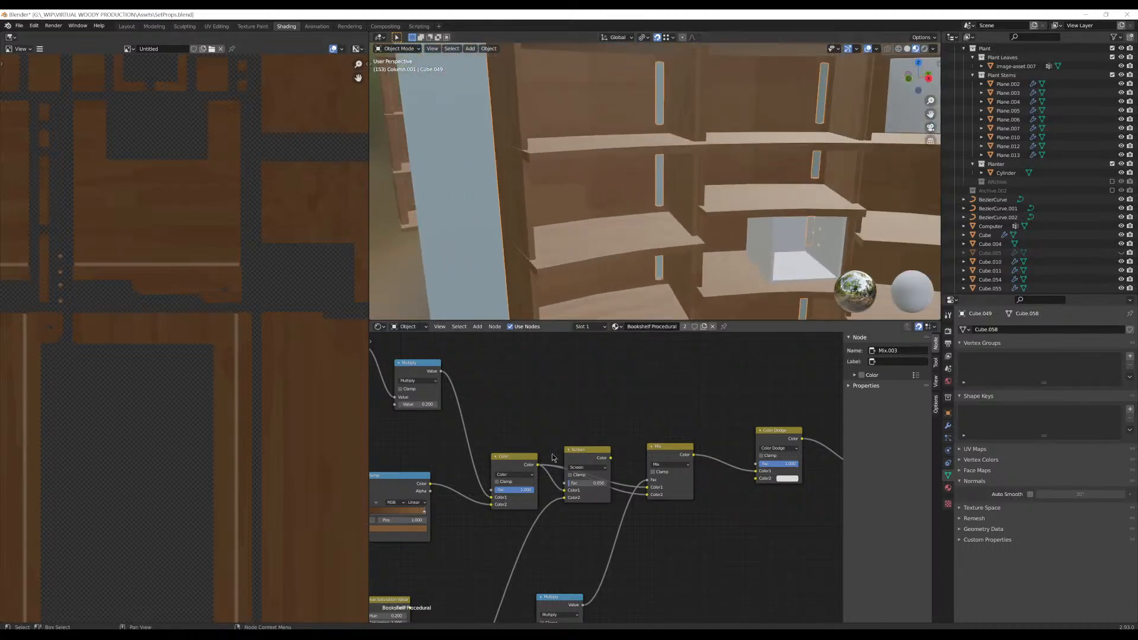
middle_drag(696, 241, 759, 217)
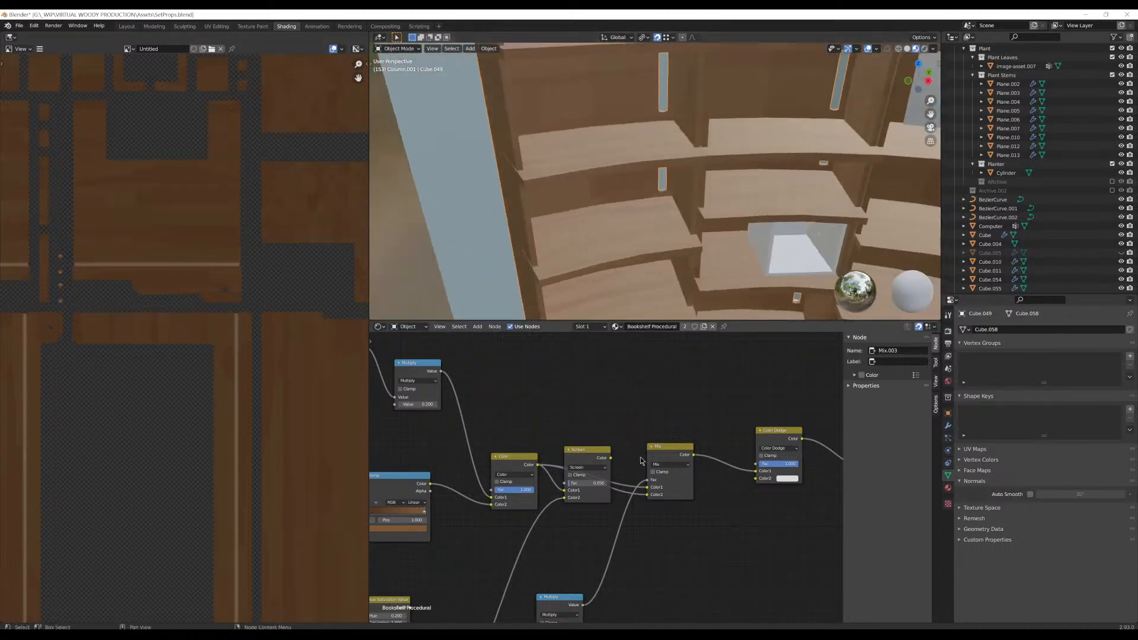
Set the X scale of the Voronoi Texture's Mapping node to -0.230 and check the grain on the shelves
middle_drag(642, 460, 456, 422)
scroll(497, 409, up, 3)
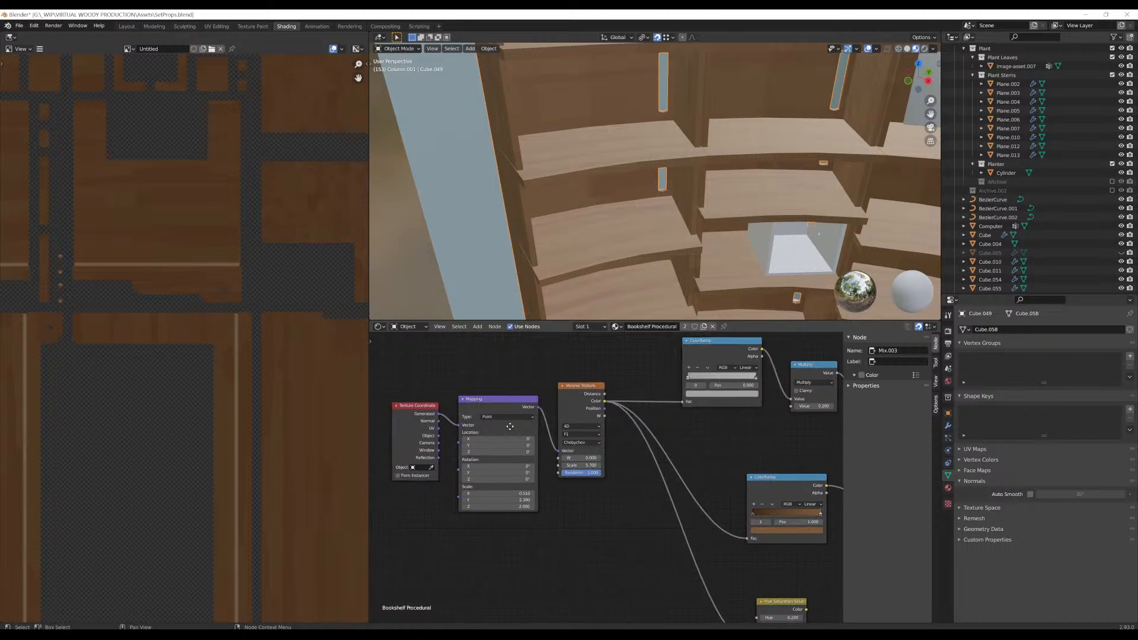
scroll(489, 370, down, 3)
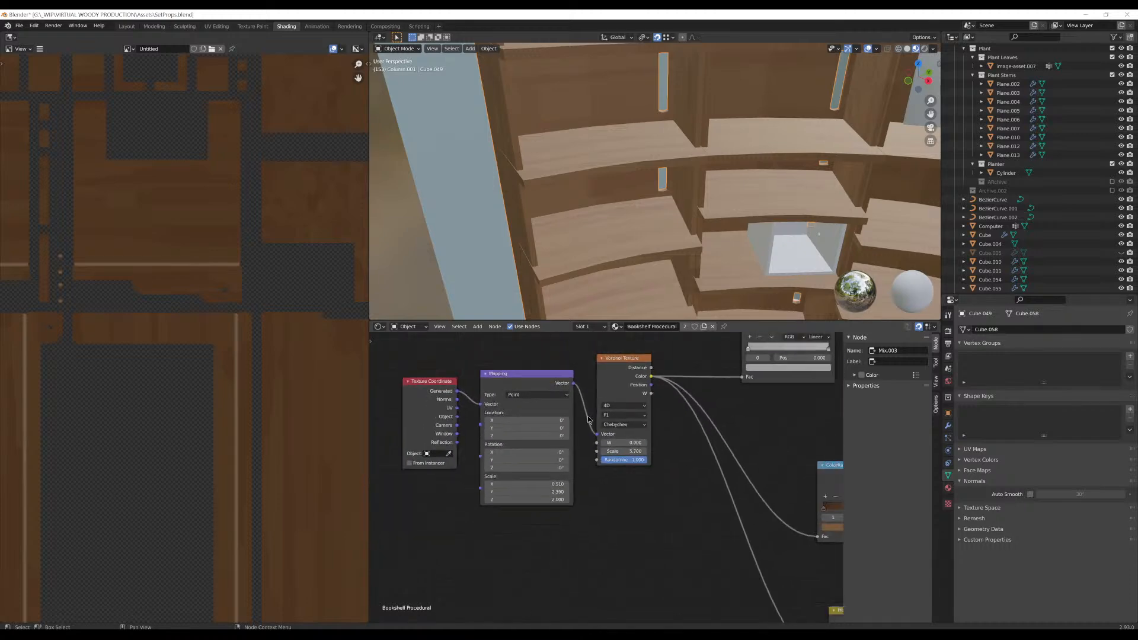
scroll(503, 500, down, 2)
scroll(503, 499, up, 6)
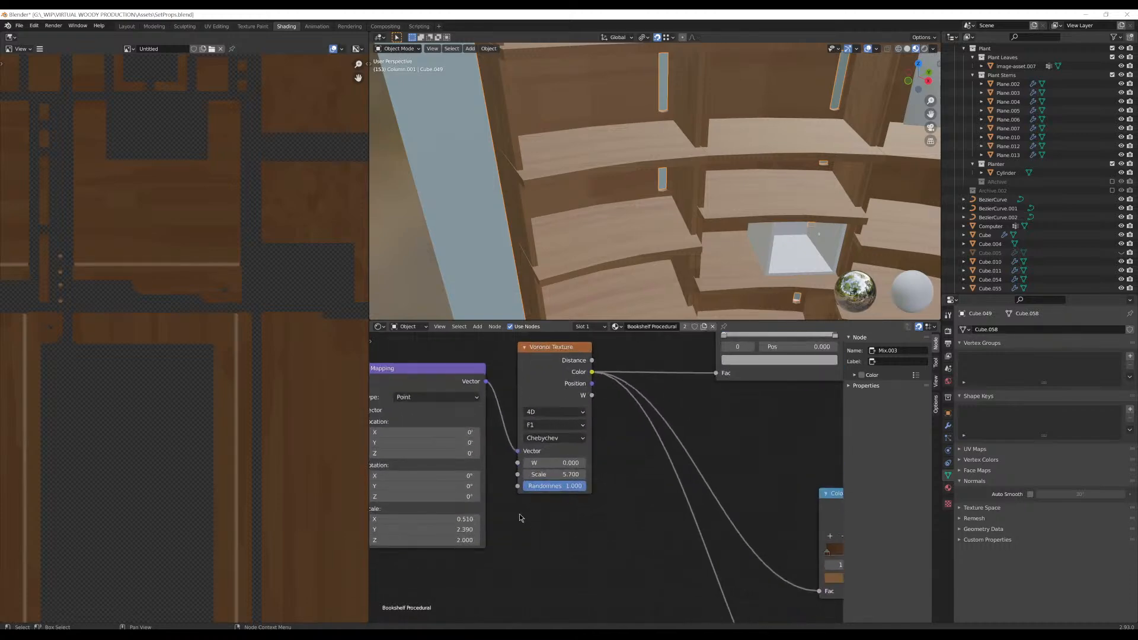
middle_drag(520, 515, 641, 548)
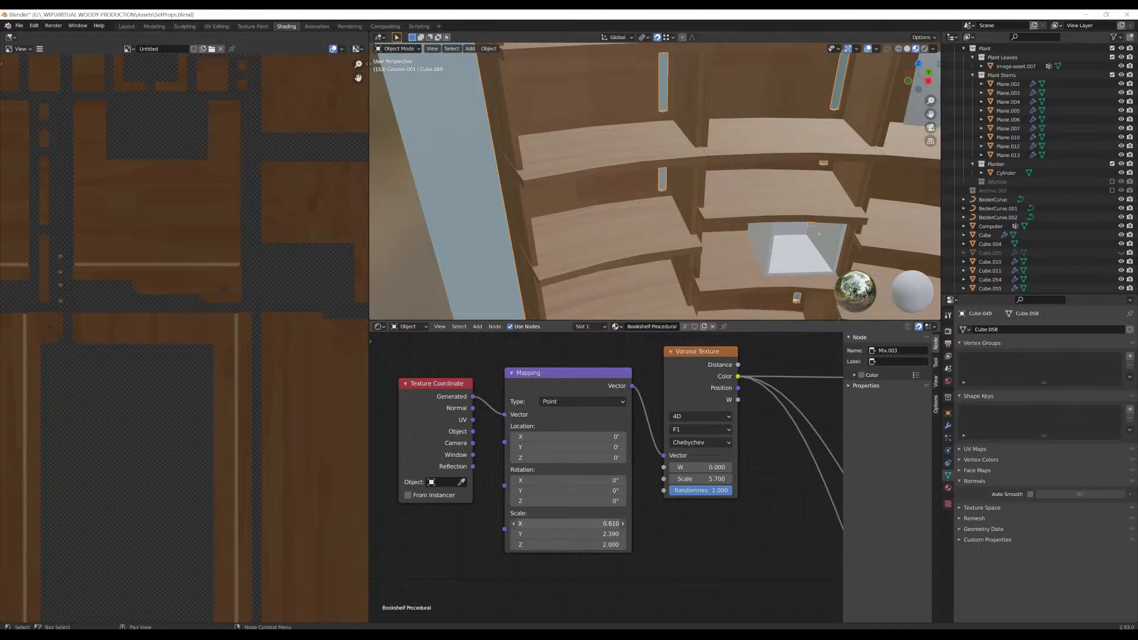
drag(568, 524, 544, 523)
middle_drag(649, 218, 554, 239)
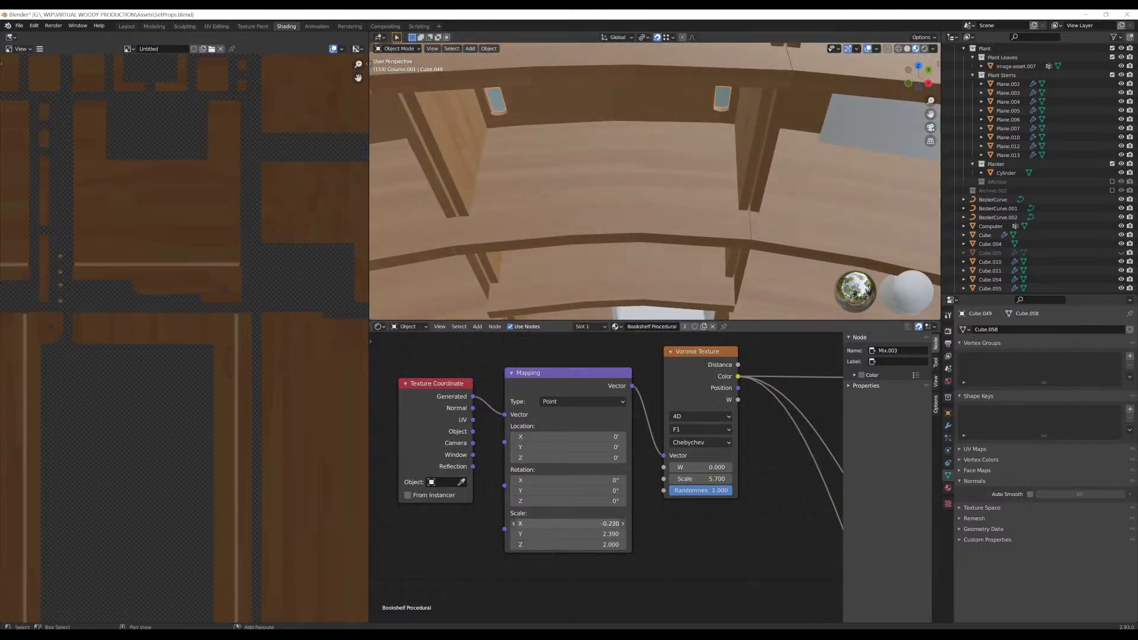
Set the Mapping node's Y scale to 1.280 and Z scale to 0.860, comparing the wood grain across the shelves and side panel
mouse_move(717, 208)
middle_down()
mouse_move(751, 142)
mouse_move(781, 196)
mouse_move(603, 192)
mouse_move(697, 205)
mouse_move(734, 188)
mouse_move(713, 215)
middle_up()
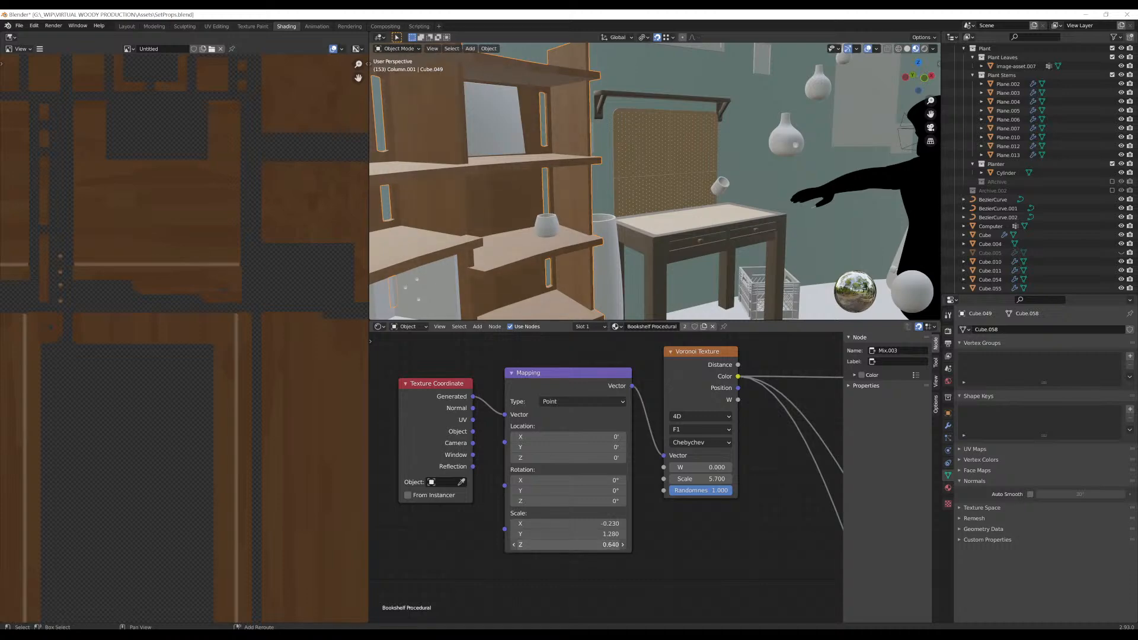
middle_drag(578, 214, 471, 194)
scroll(509, 170, up, 3)
scroll(509, 172, down, 5)
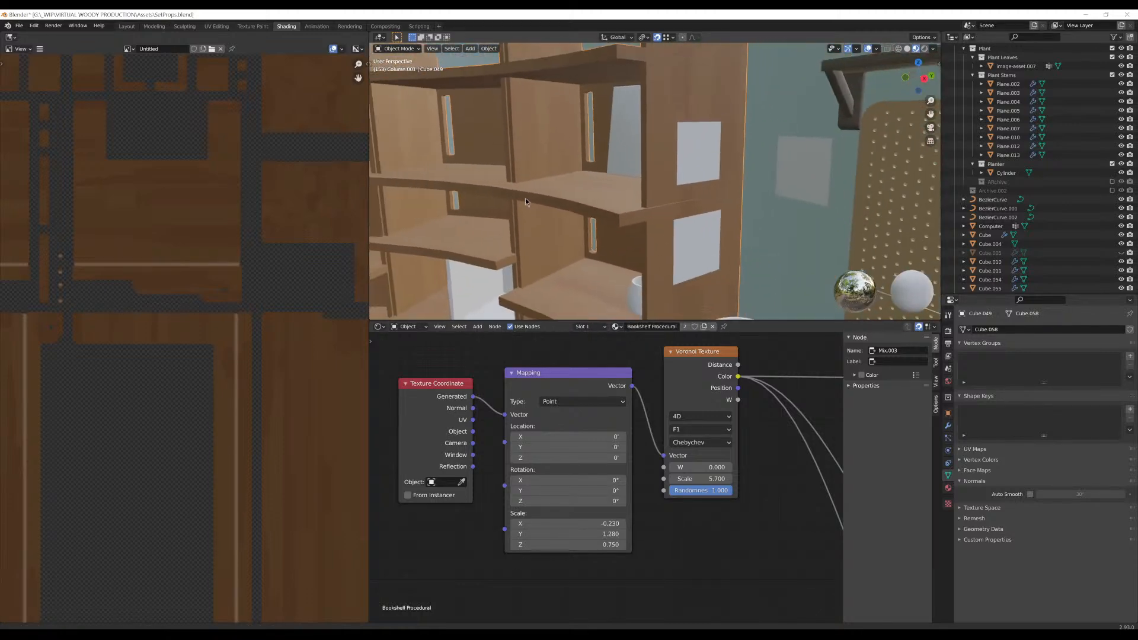
scroll(624, 143, up, 7)
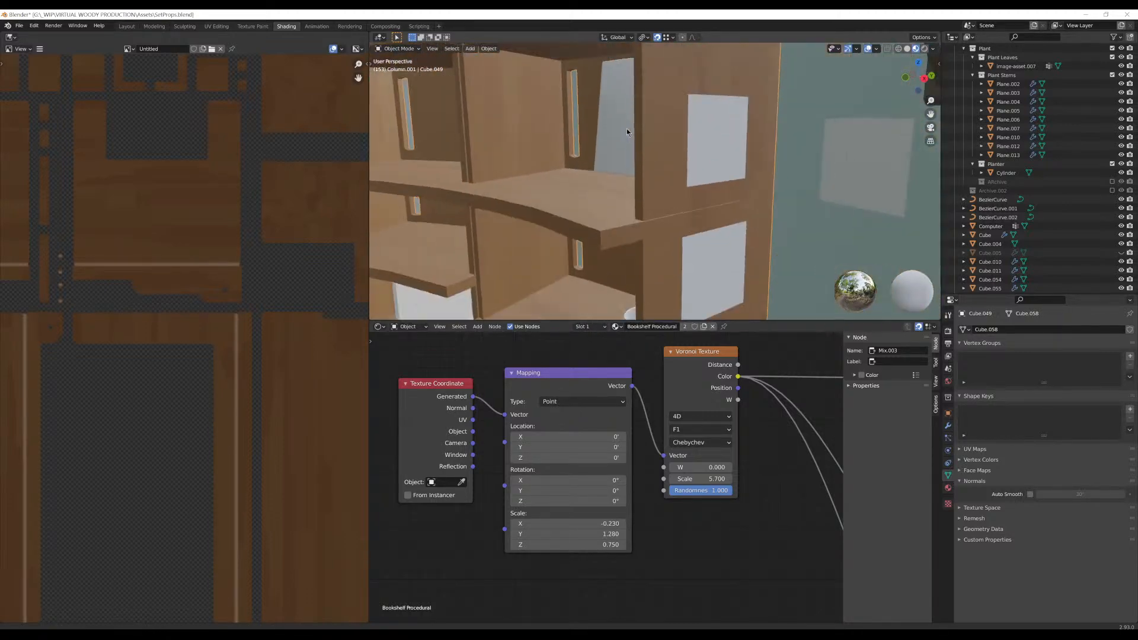
scroll(626, 135, down, 3)
middle_drag(617, 145, 605, 151)
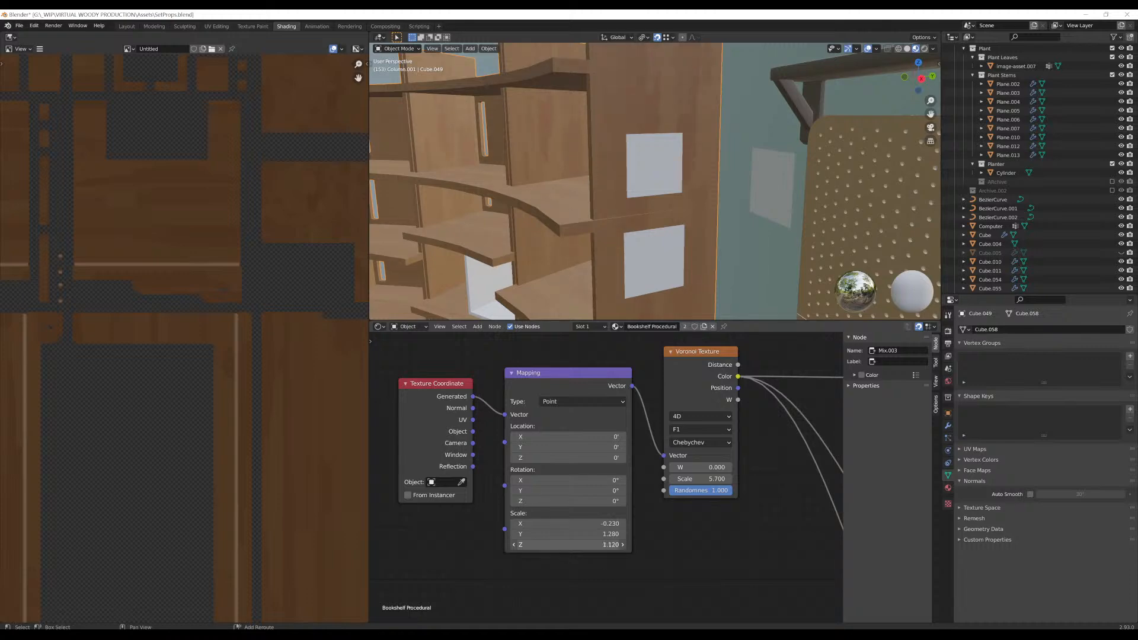
drag(568, 545, 571, 545)
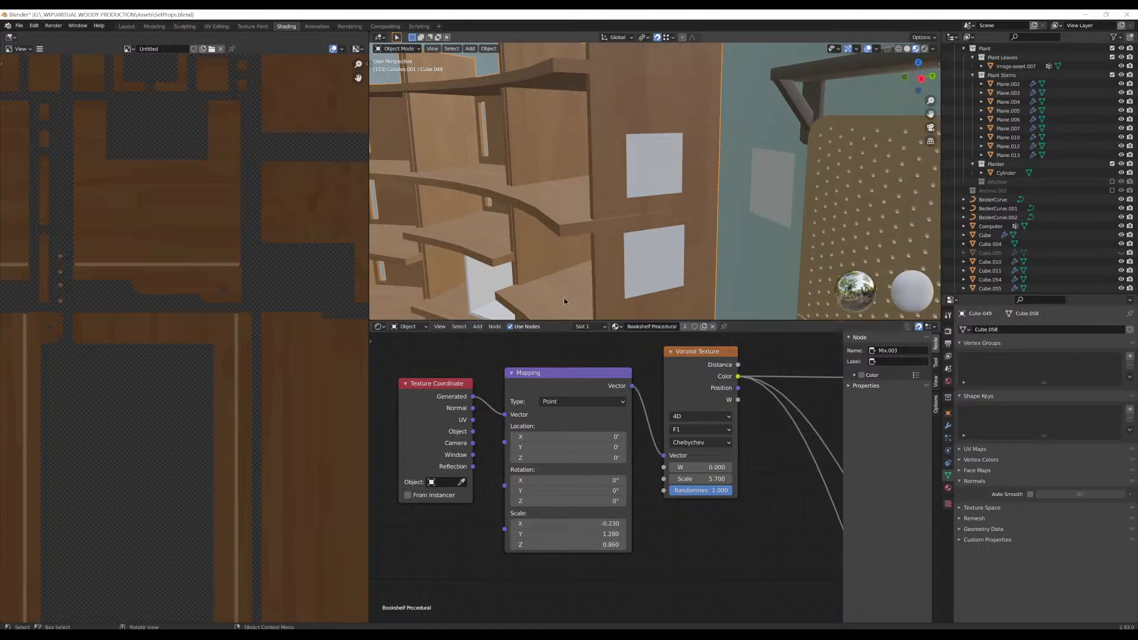
Set the Mapping node's Y scale to -1.920 and Z scale to 0.480, and check the grain on the bookshelf
scroll(551, 266, down, 2)
middle_drag(539, 238, 663, 273)
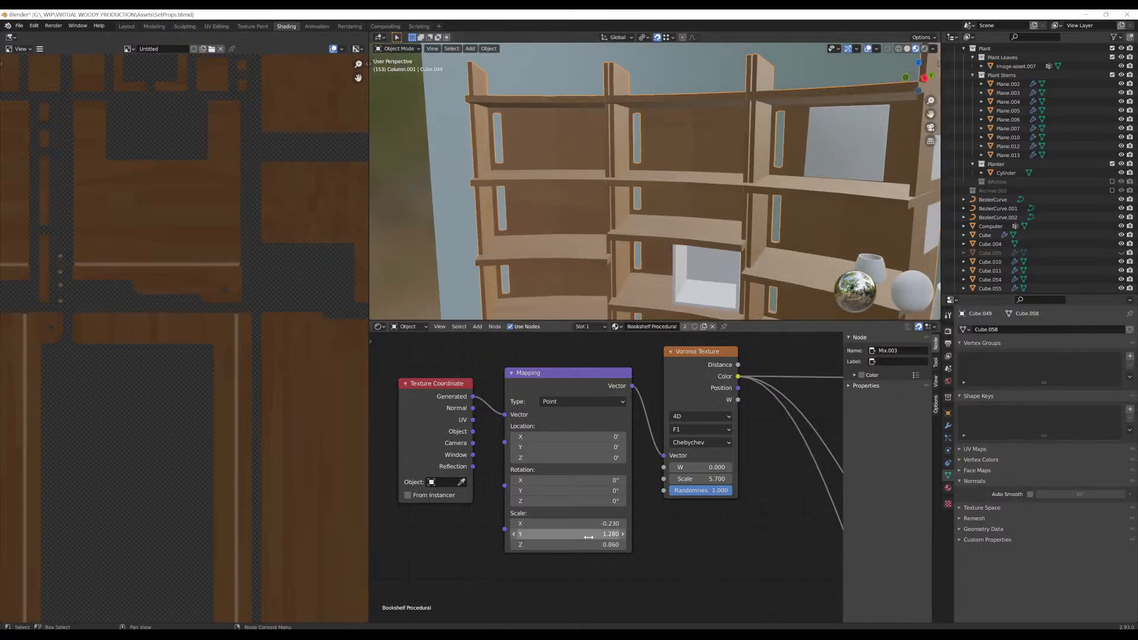
drag(568, 533, 534, 534)
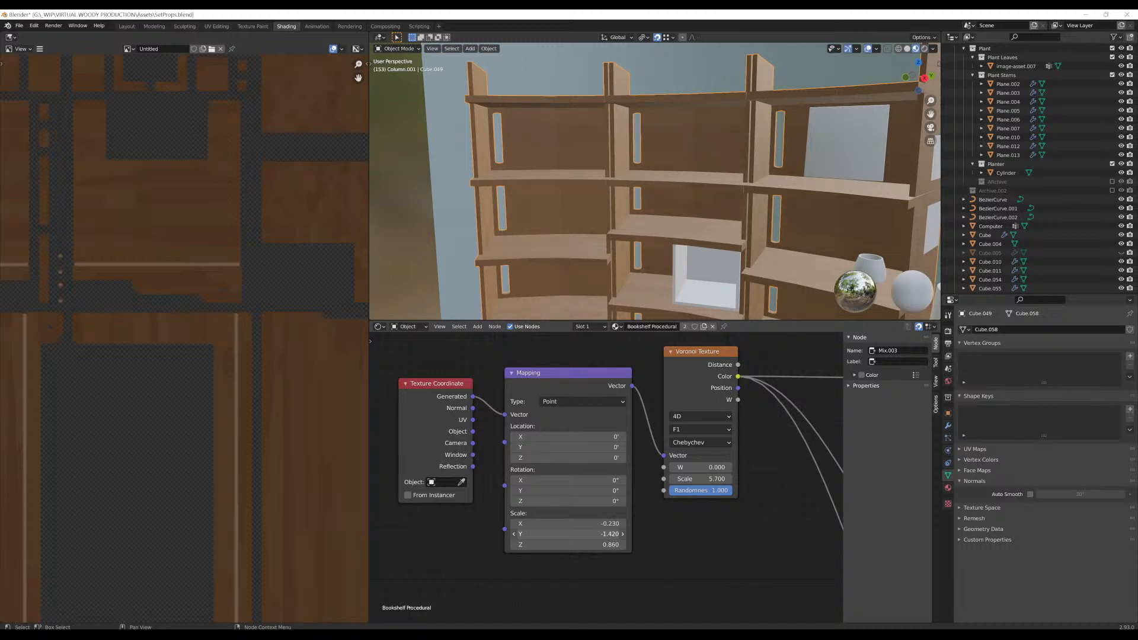
middle_drag(683, 167, 598, 286)
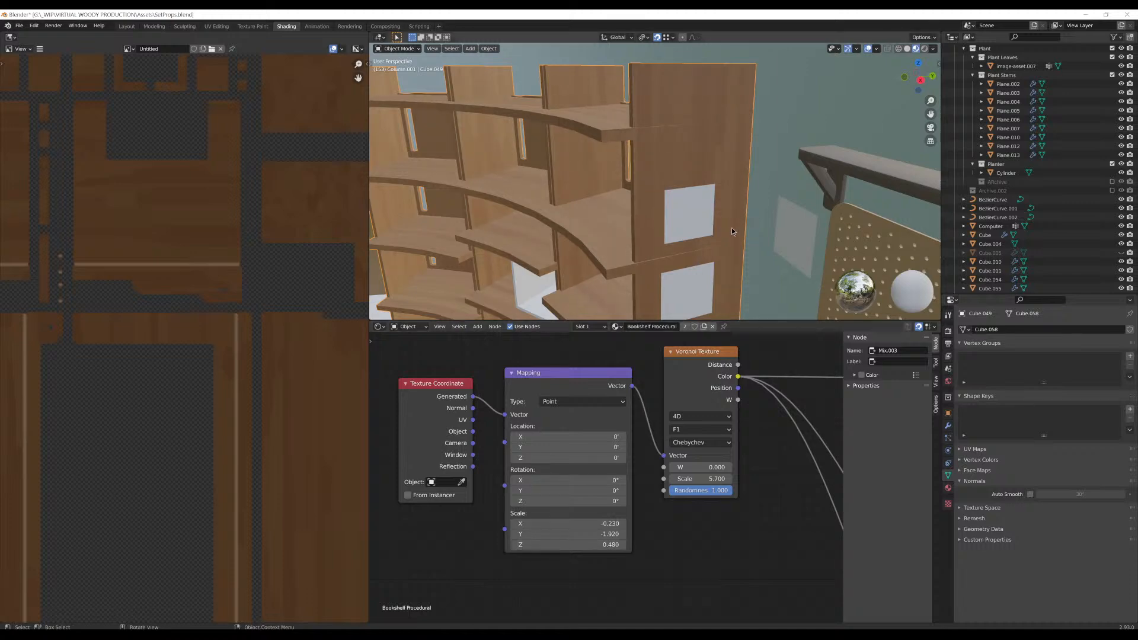
middle_drag(731, 227, 596, 188)
scroll(614, 198, down, 4)
scroll(615, 198, up, 7)
scroll(625, 210, down, 2)
Enter Edit Mode on the bookshelf and select the linked parts of the end section of its straight, undeformed mesh
key(Tab)
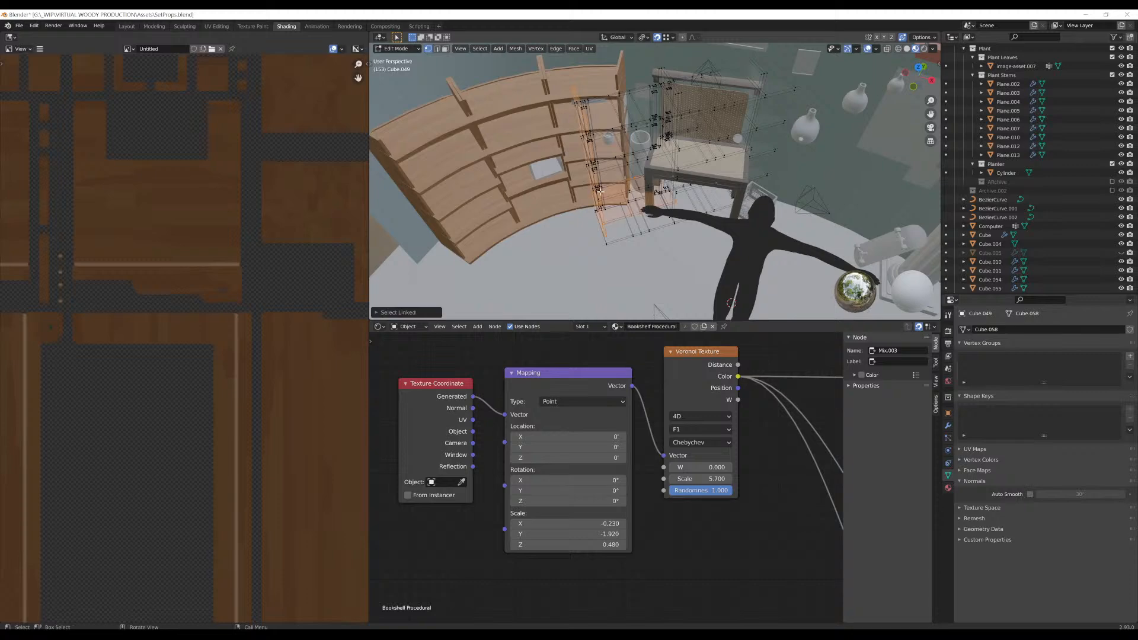
key(l)
key(l)
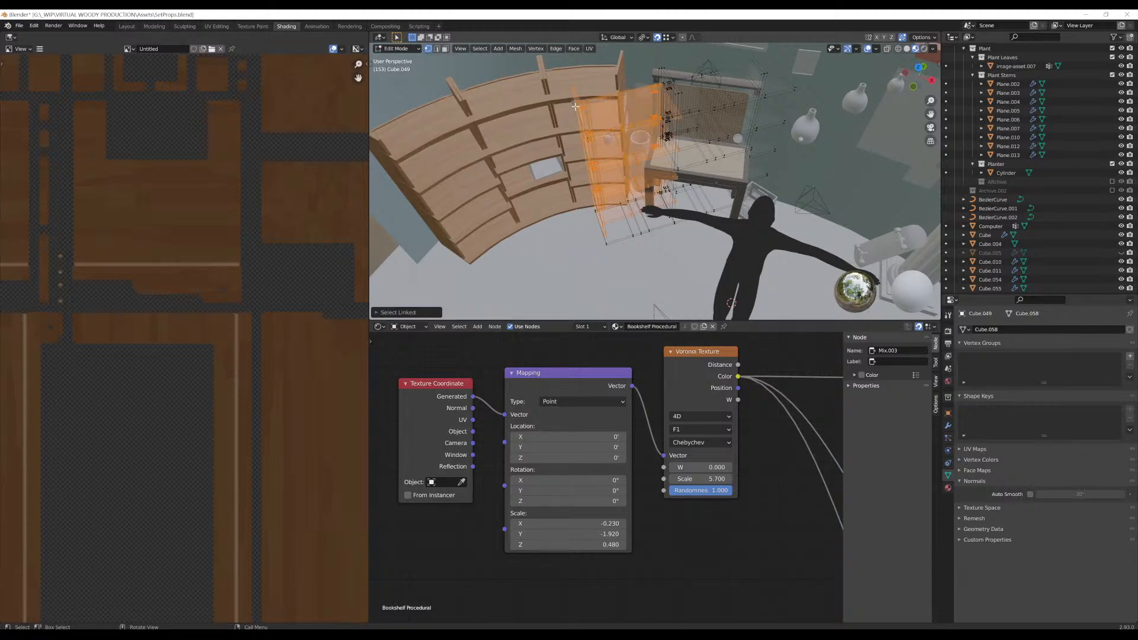
middle_drag(652, 189, 643, 152)
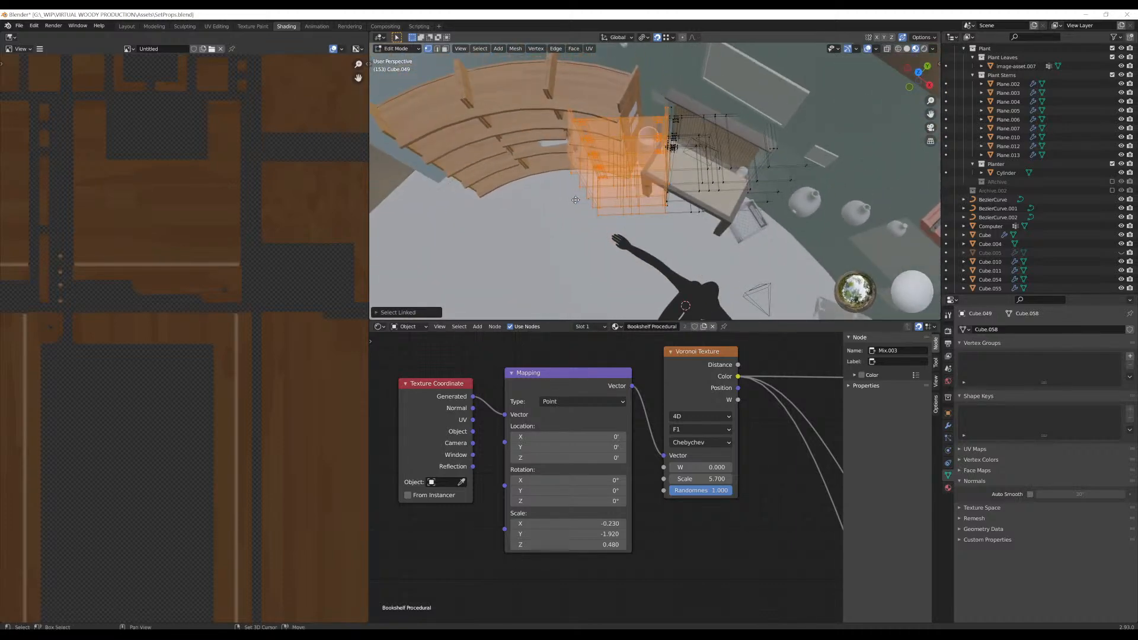
key(g)
key(x)
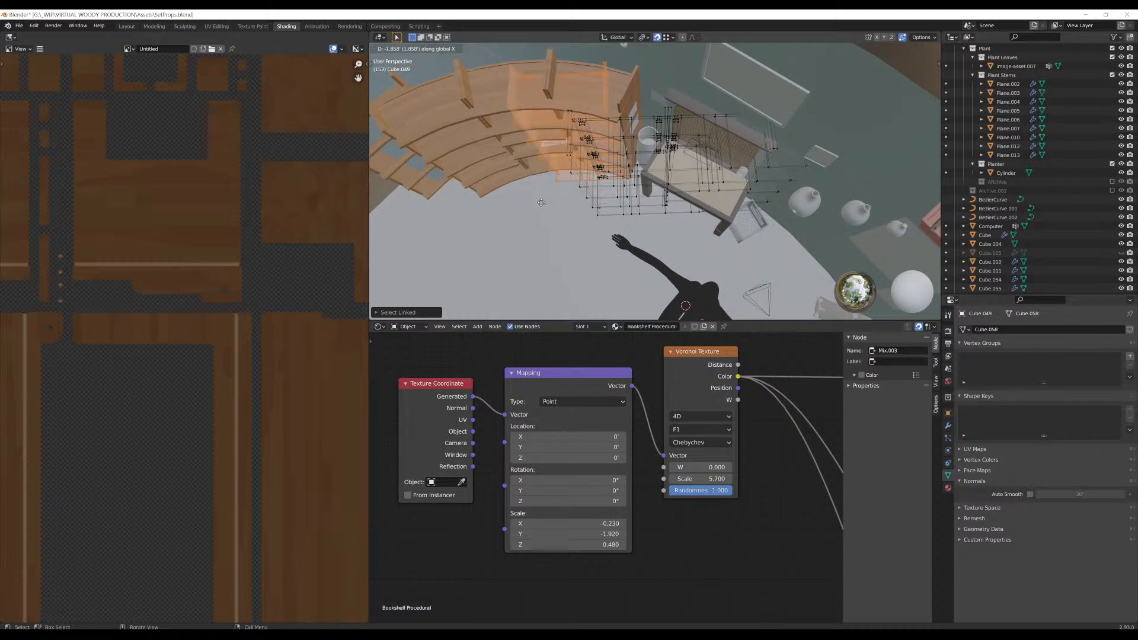
key(x)
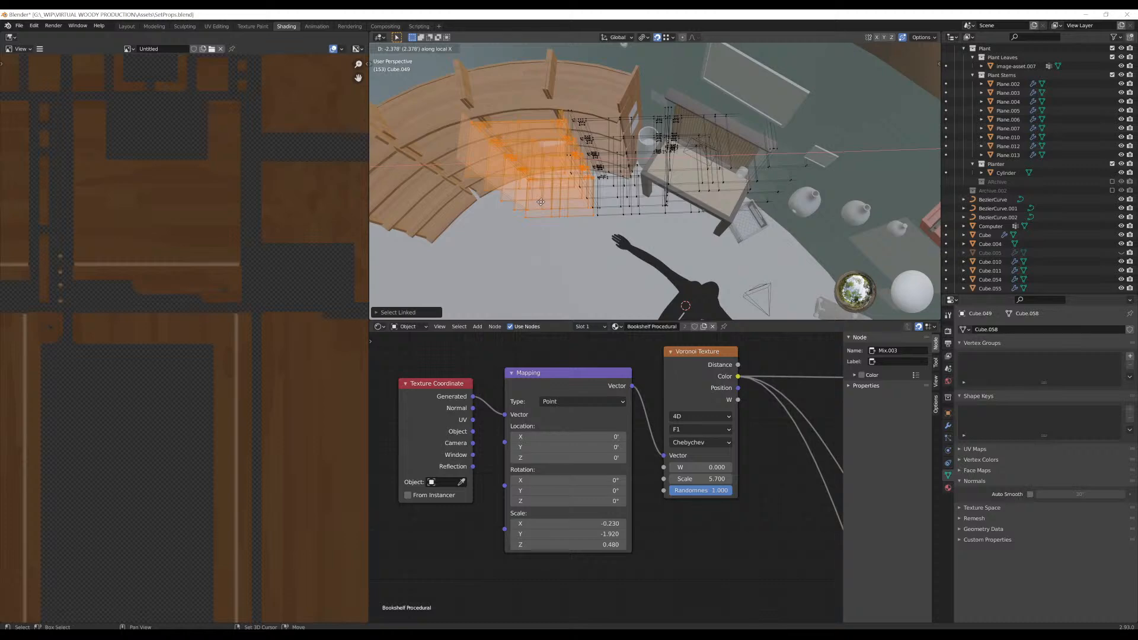
right_click(540, 202)
click(905, 37)
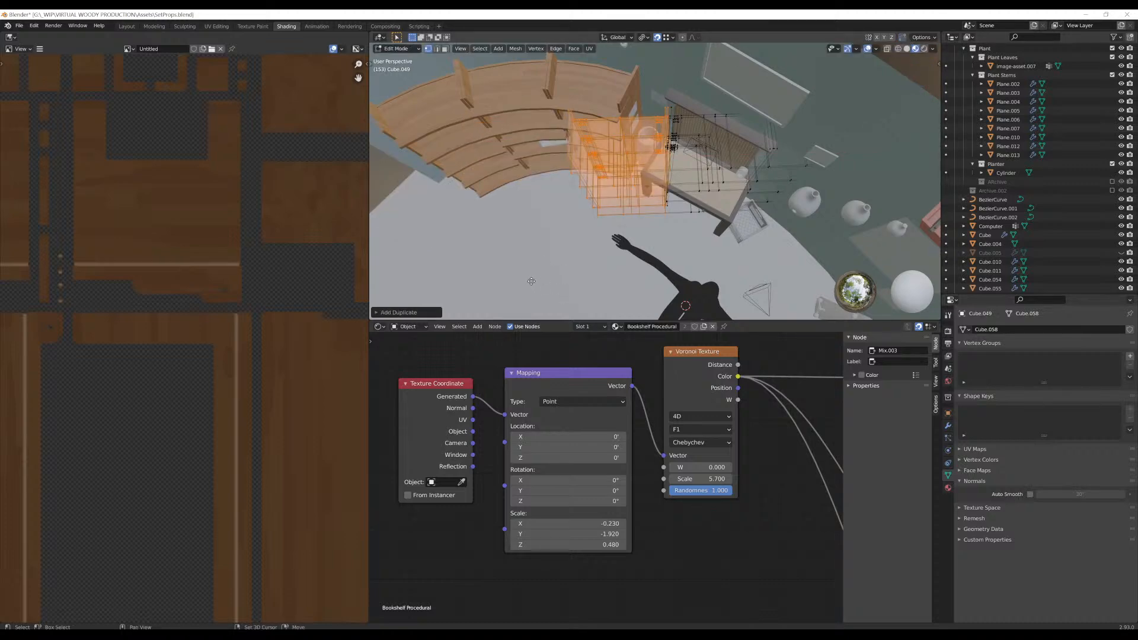
Duplicate the selected bookshelf section, place the copy about -2.225' along local X, and return to Object Mode
key(shift+d)
key(x)
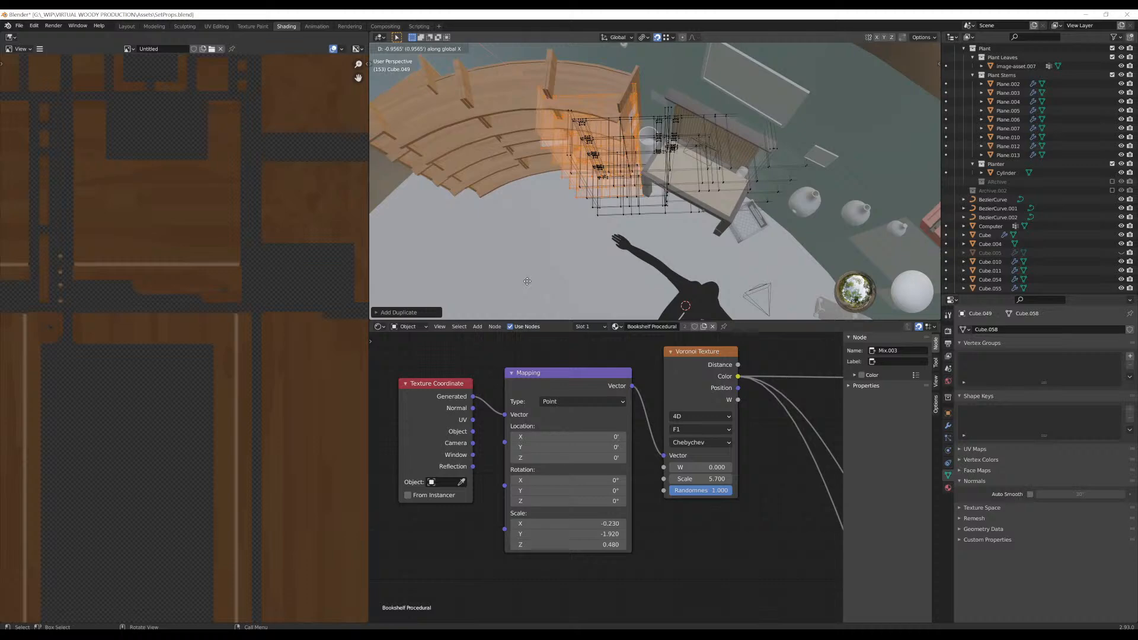
key(x)
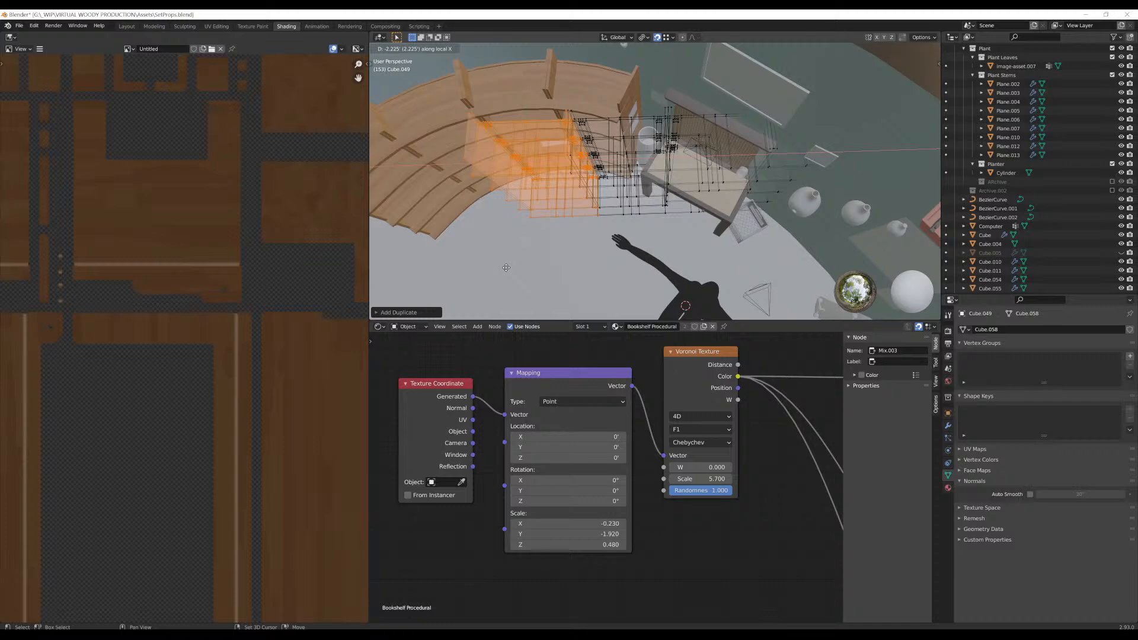
click(506, 267)
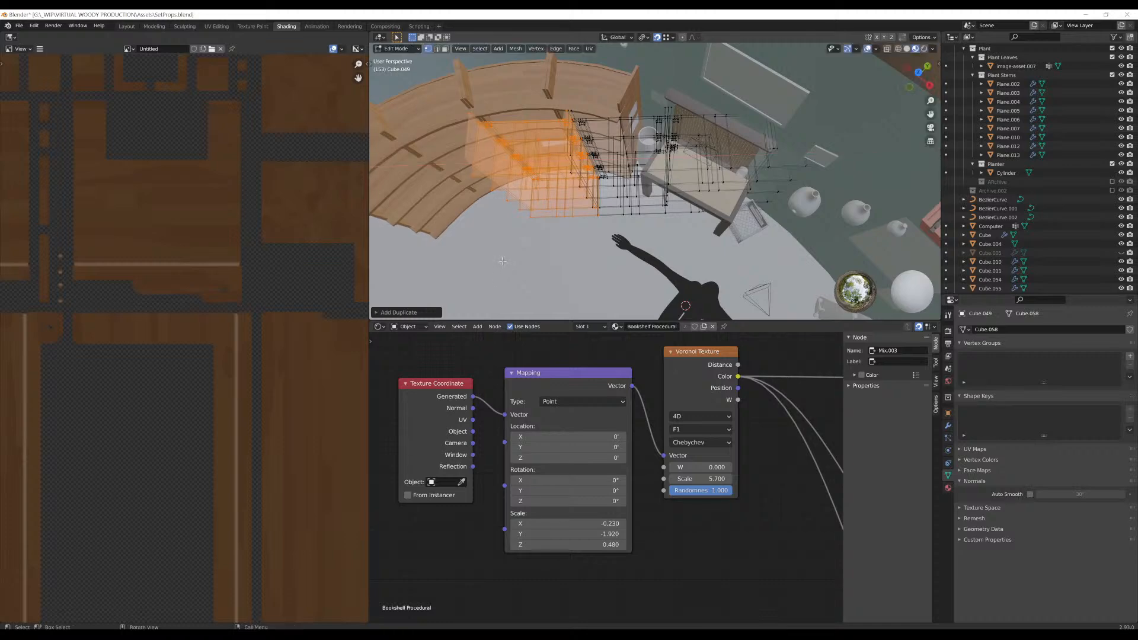
middle_drag(506, 267, 656, 145)
key(Tab)
Examine the extended bookshelf from both ends and compare its curved shape with the underlying straight mesh
middle_drag(669, 201, 616, 250)
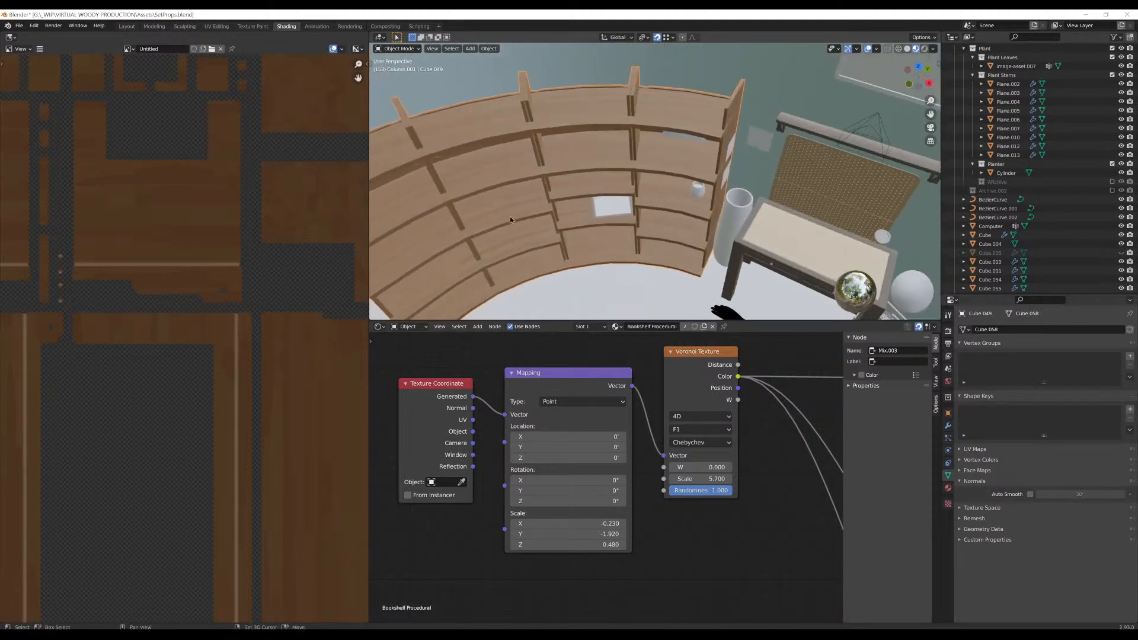
shift+middle_drag(510, 217, 734, 203)
scroll(558, 224, up, 4)
scroll(596, 189, down, 5)
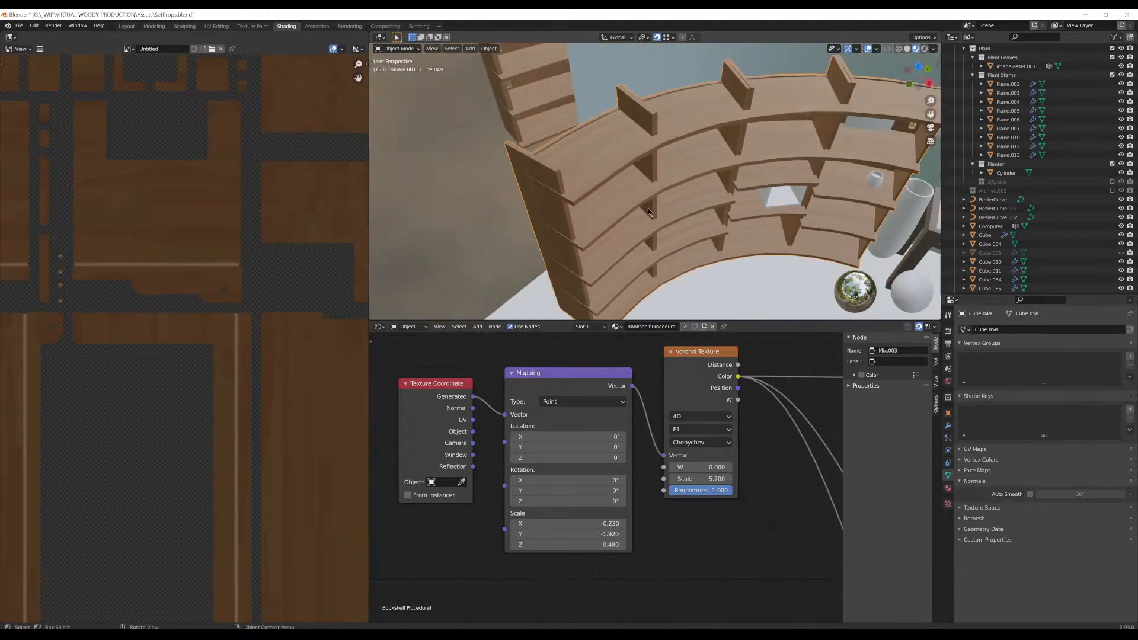
middle_drag(648, 208, 474, 189)
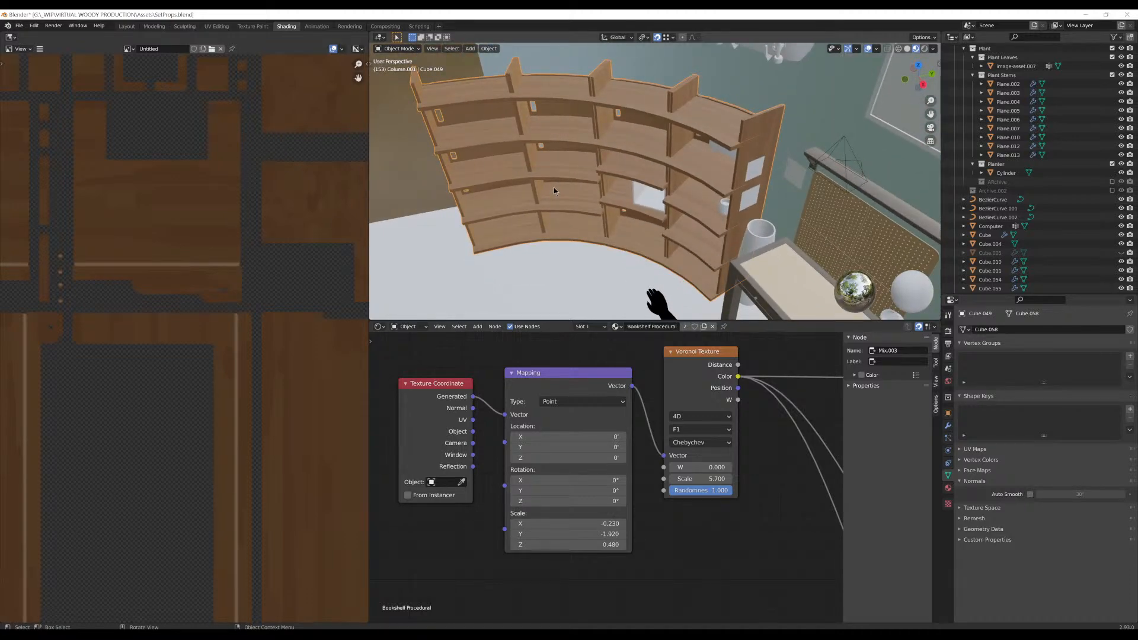
key(Tab)
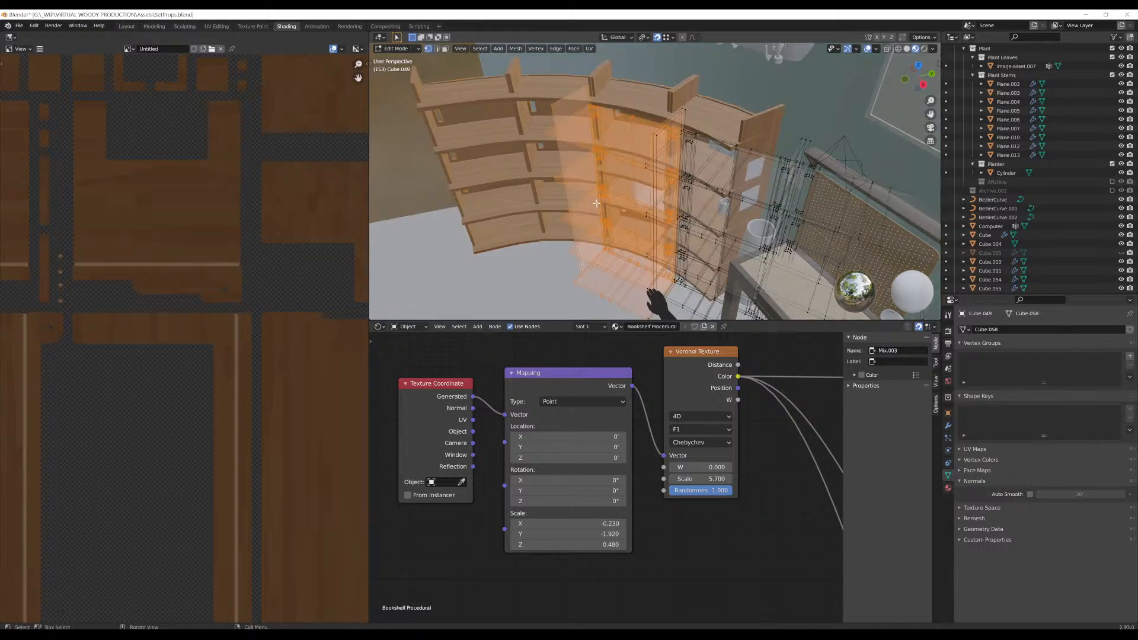
middle_drag(639, 189, 536, 166)
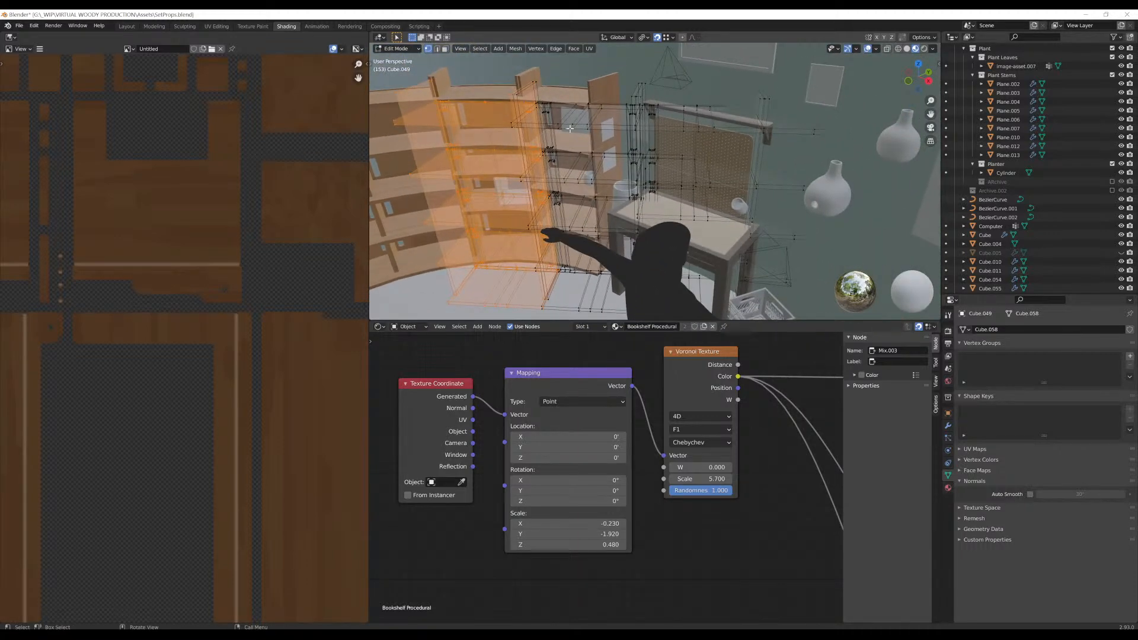
middle_drag(570, 129, 610, 175)
key(Tab)
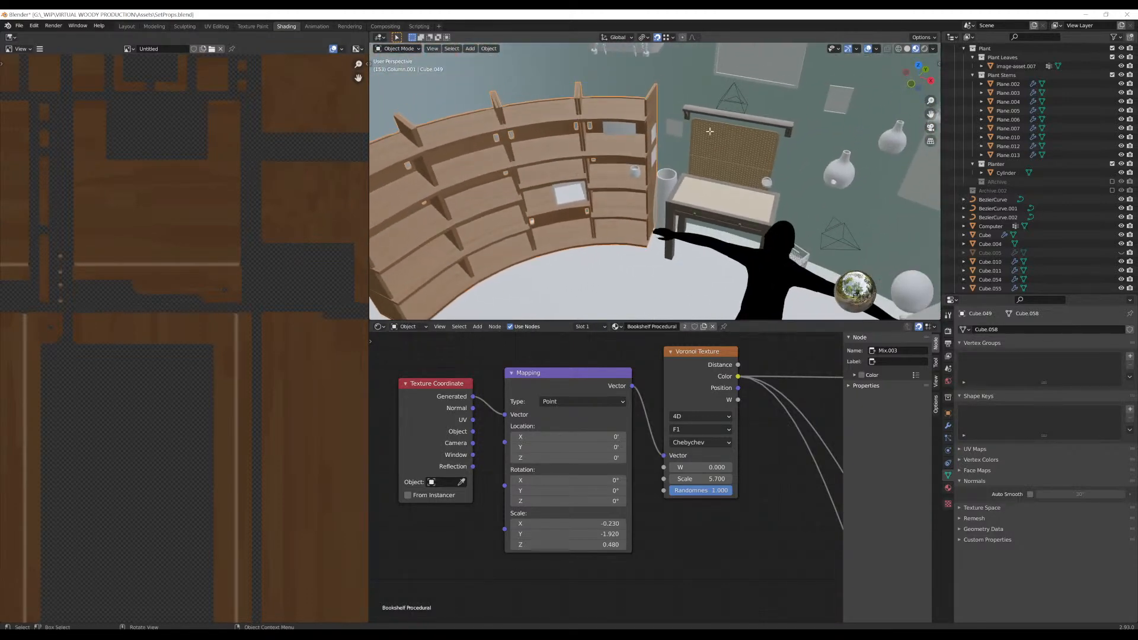
Isolate the bookshelf in local view with its mesh in Edit Mode and Material Preview shading
key(Tab)
middle_drag(683, 182, 718, 177)
scroll(501, 174, up, 2)
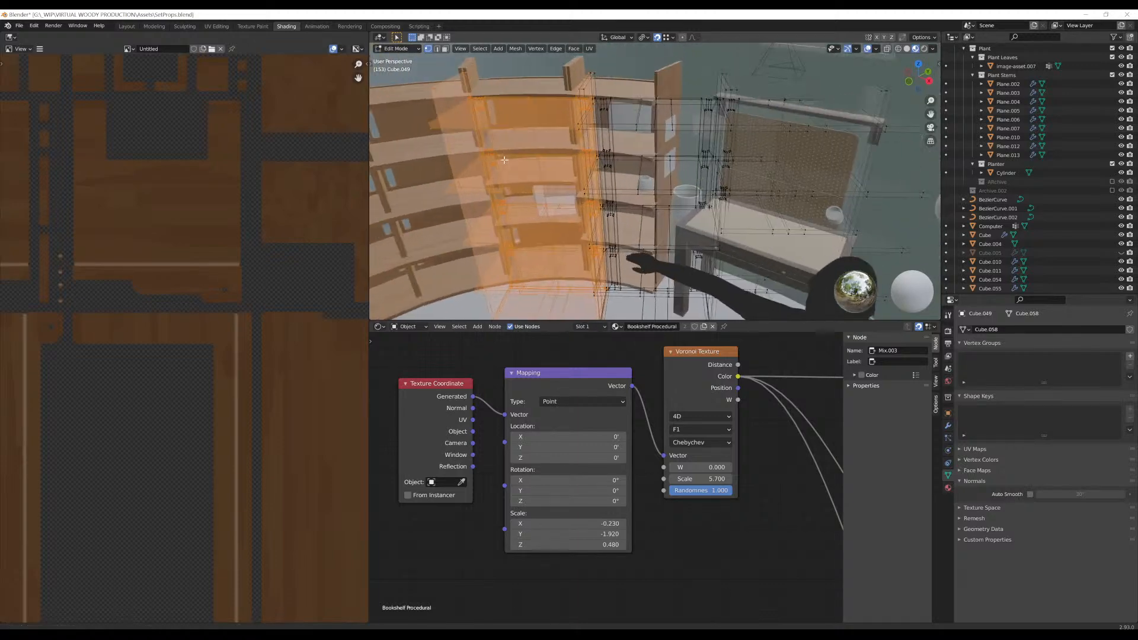
shift+middle_drag(501, 174, 571, 174)
scroll(646, 234, up, 3)
scroll(573, 174, down, 3)
middle_drag(652, 196, 583, 186)
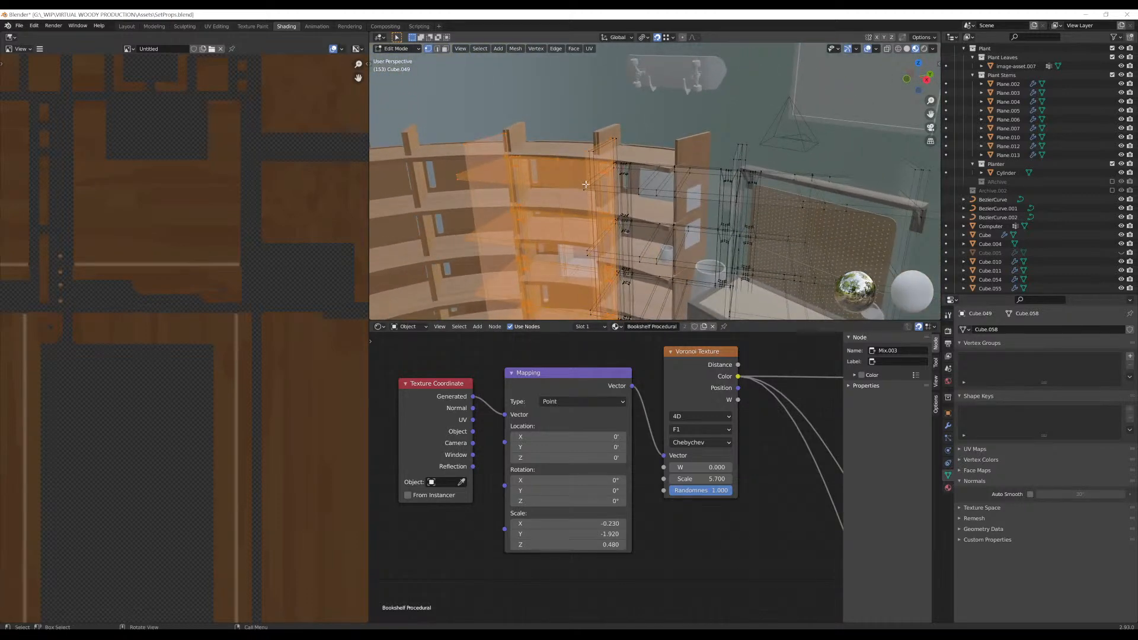
key(ctrl+l)
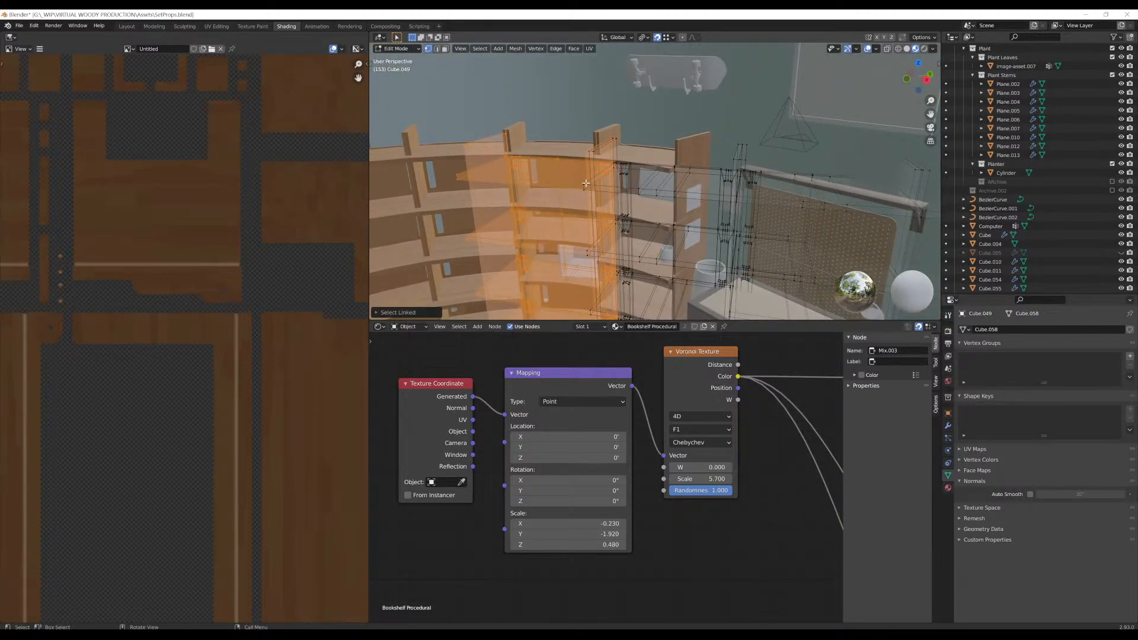
key(KP_Divide)
scroll(768, 157, up, 5)
key(z)
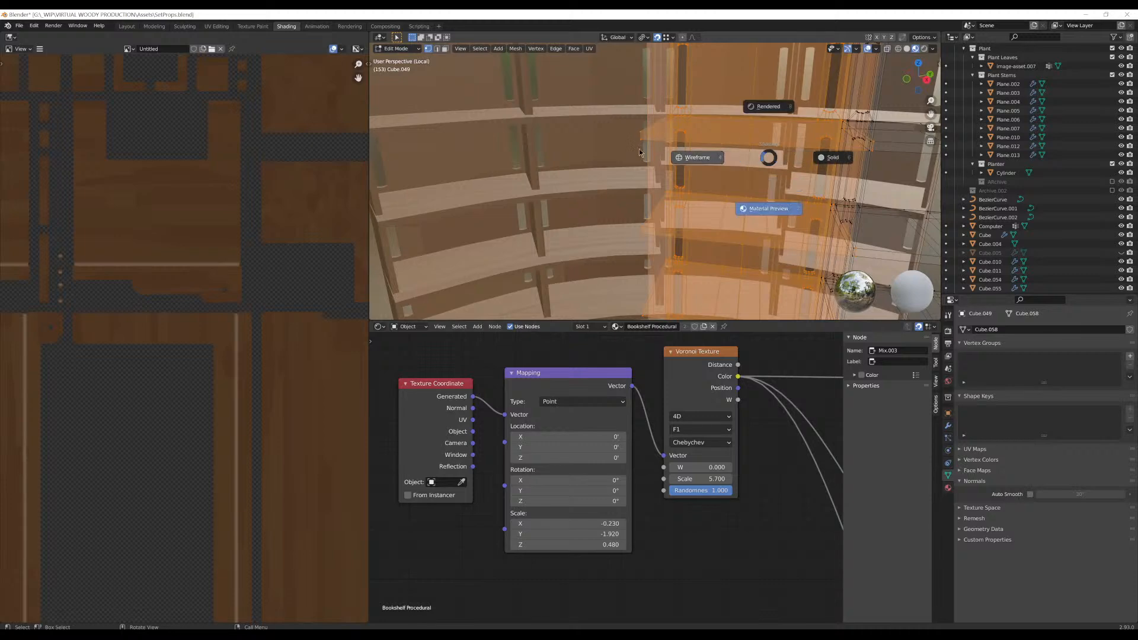
click(773, 208)
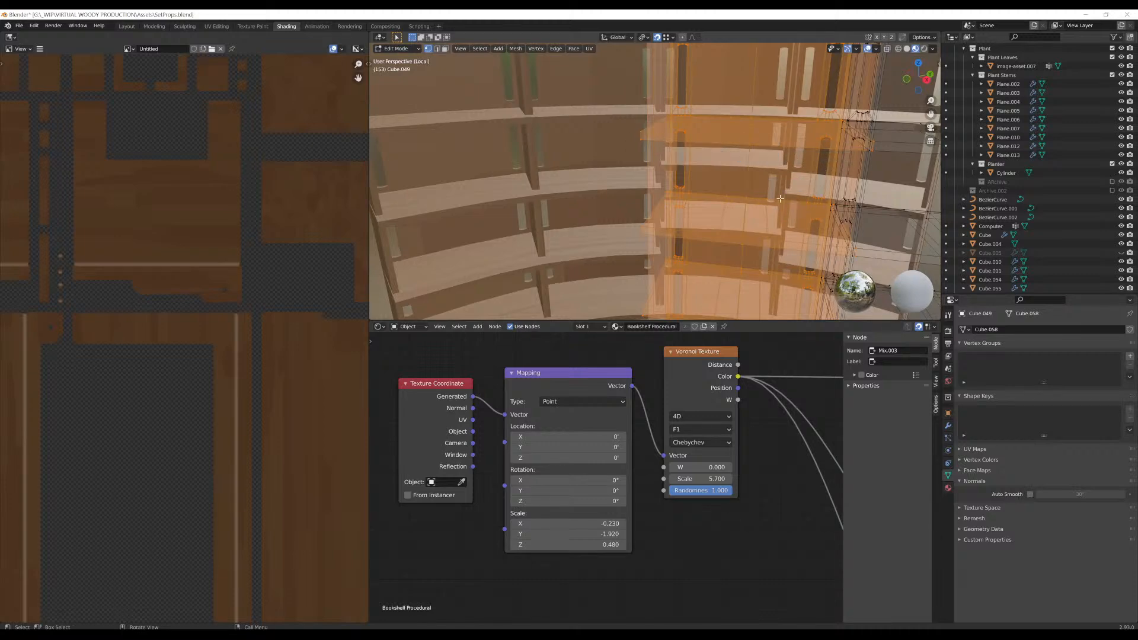
Add the linked shelves and panels of the neighbouring section to the duplicated section's selection
scroll(778, 185, down, 4)
shift+middle_drag(777, 175, 557, 193)
scroll(545, 225, up, 4)
key(l)
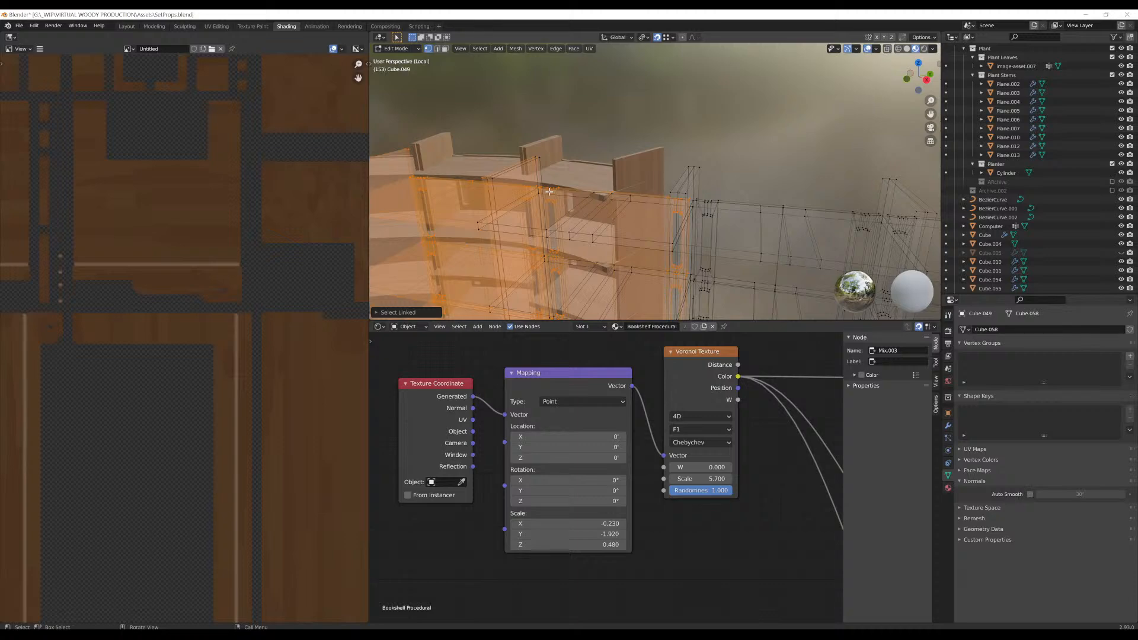
key(l)
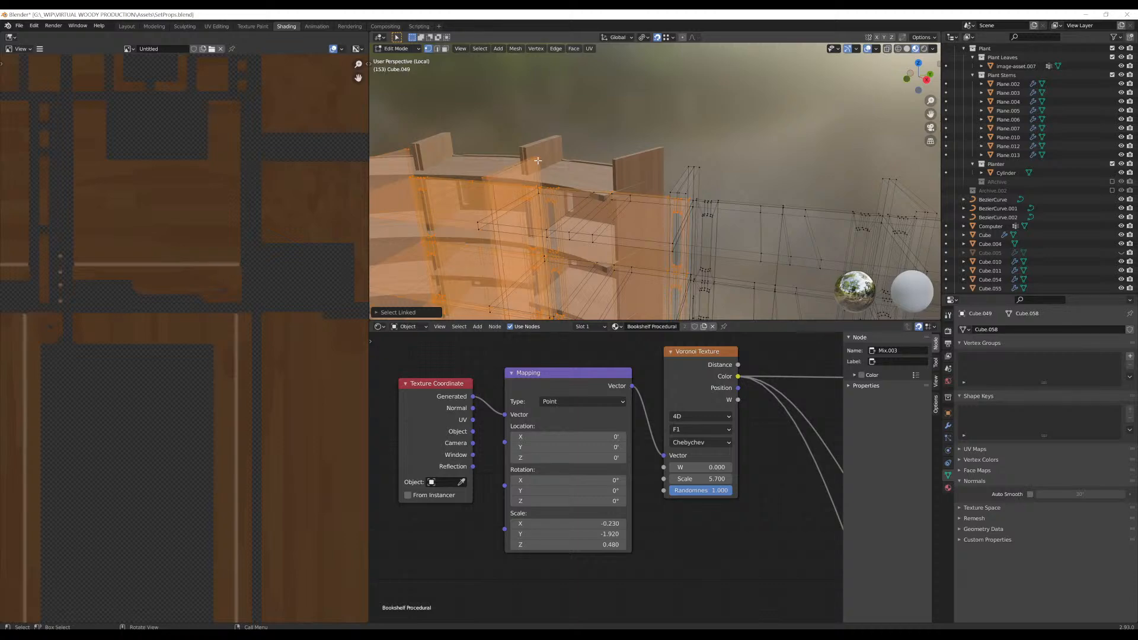
middle_drag(497, 234, 540, 276)
scroll(570, 281, down, 3)
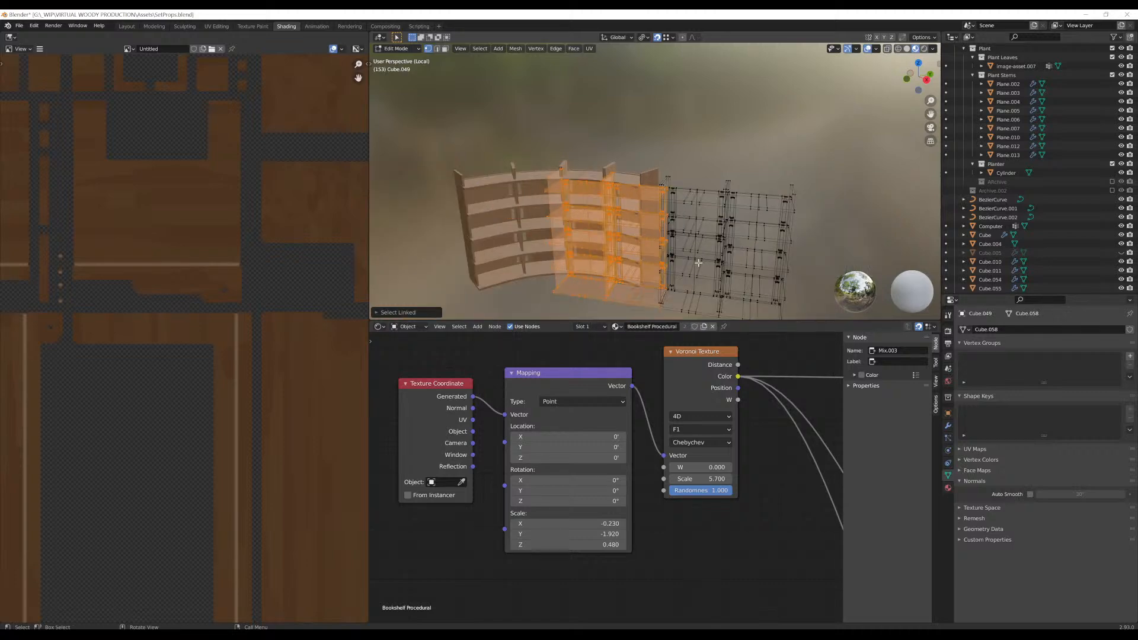
scroll(681, 199, up, 4)
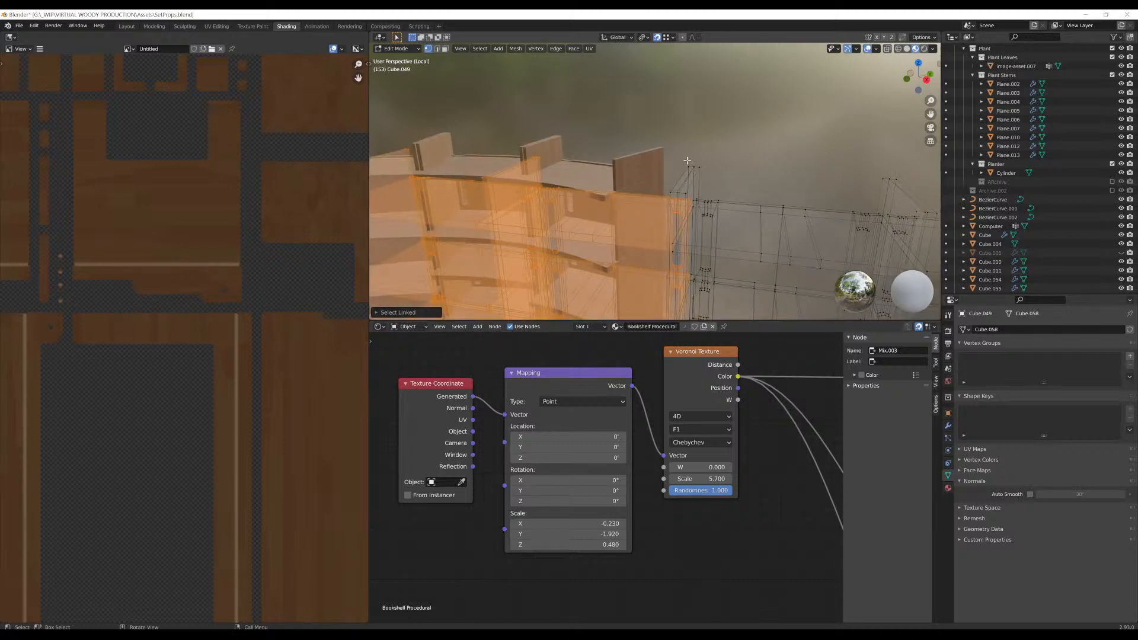
Move the selected bookshelf sections about 0.034' along local X
middle_drag(687, 160, 784, 143)
key(g)
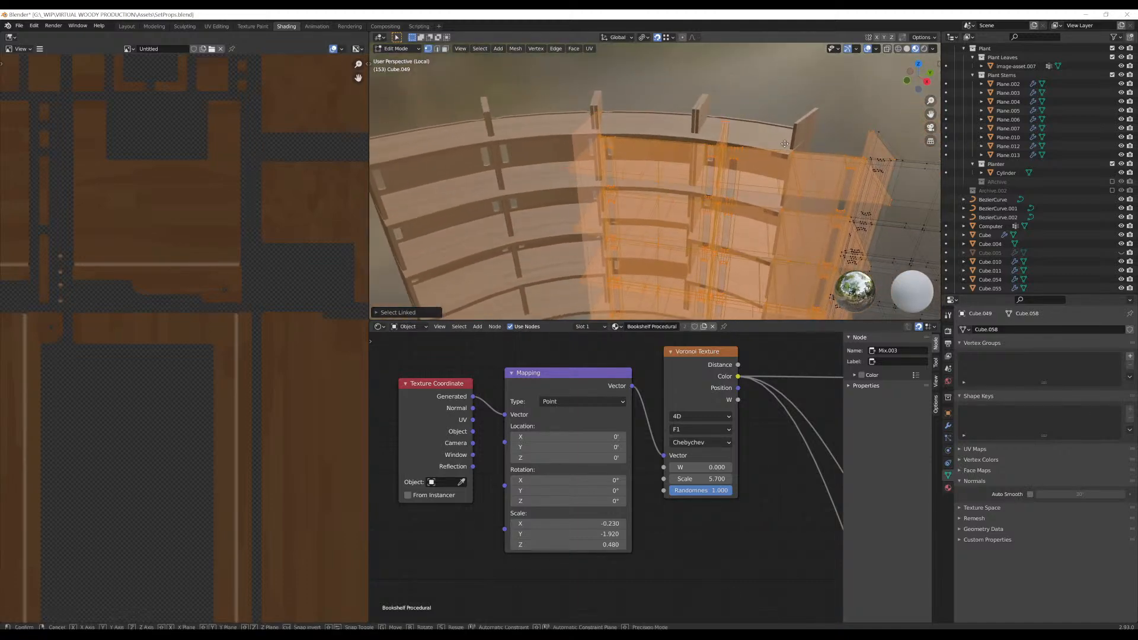
key(x)
key(x)
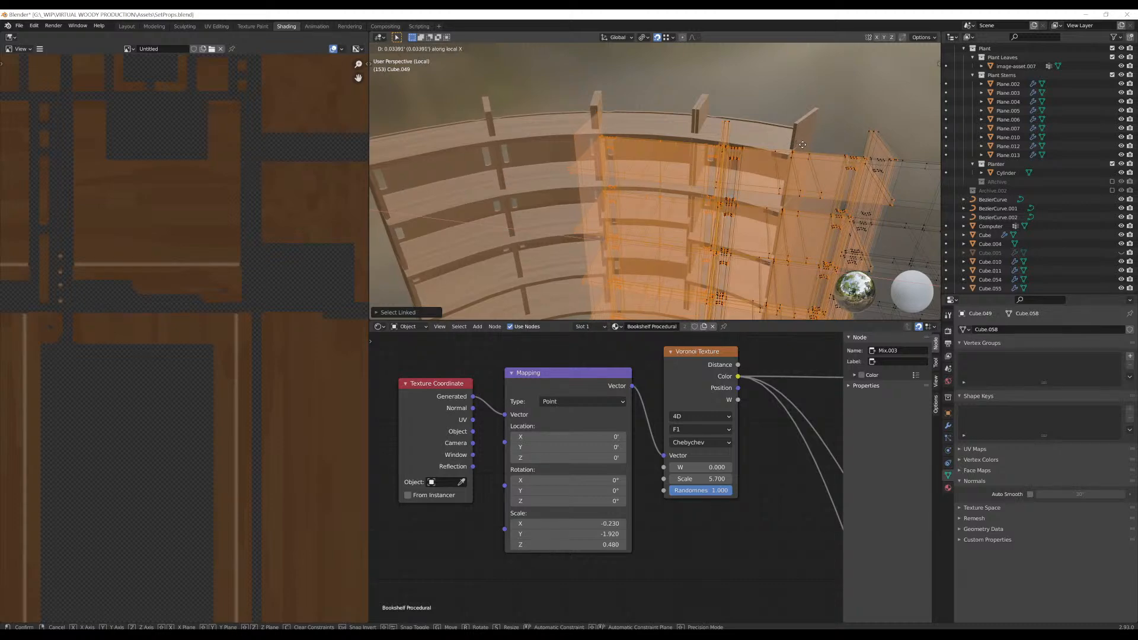
click(800, 145)
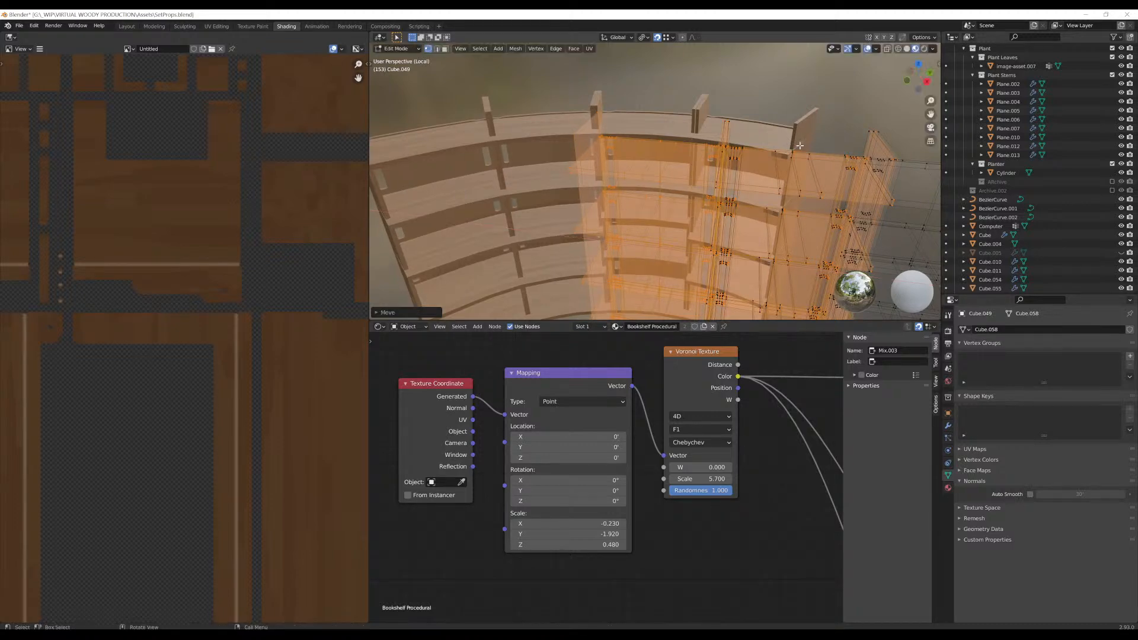
Extend the selection with the next section's linked back panel and shelves, including its bottom shelf
scroll(799, 145, down, 1)
middle_drag(799, 145, 677, 101)
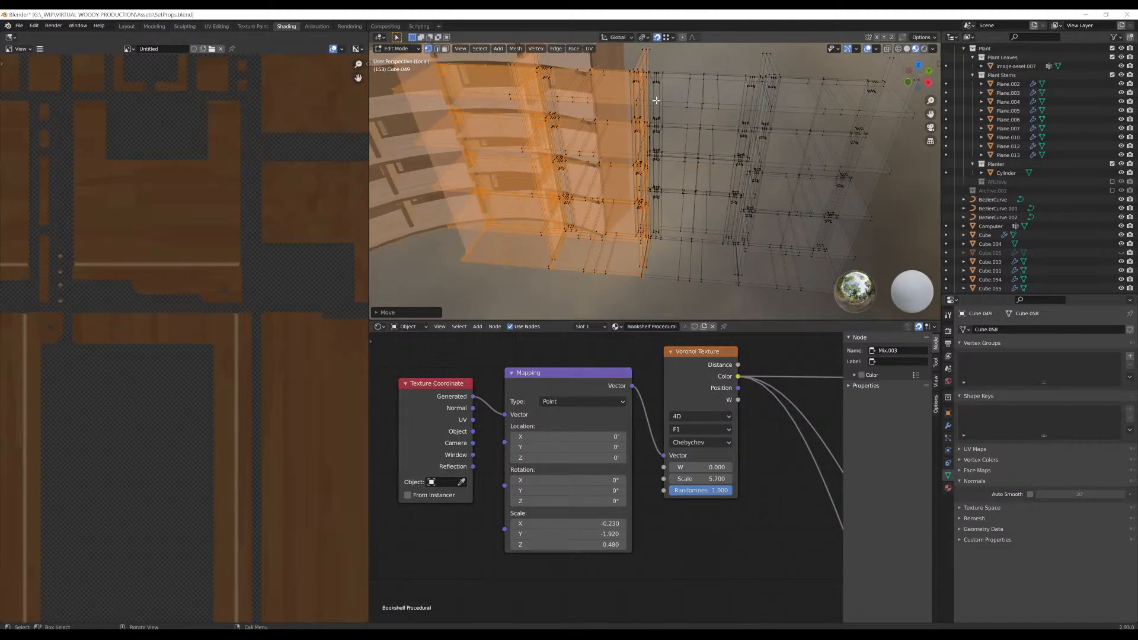
key(ctrl+l)
middle_drag(625, 79, 646, 106)
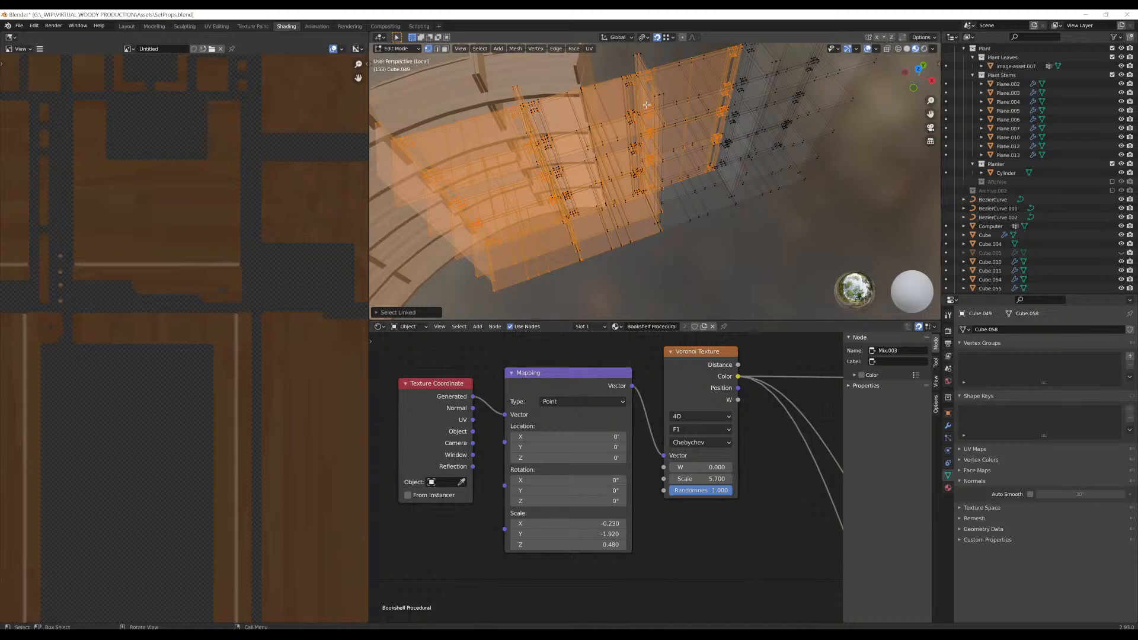
middle_drag(646, 105, 596, 134)
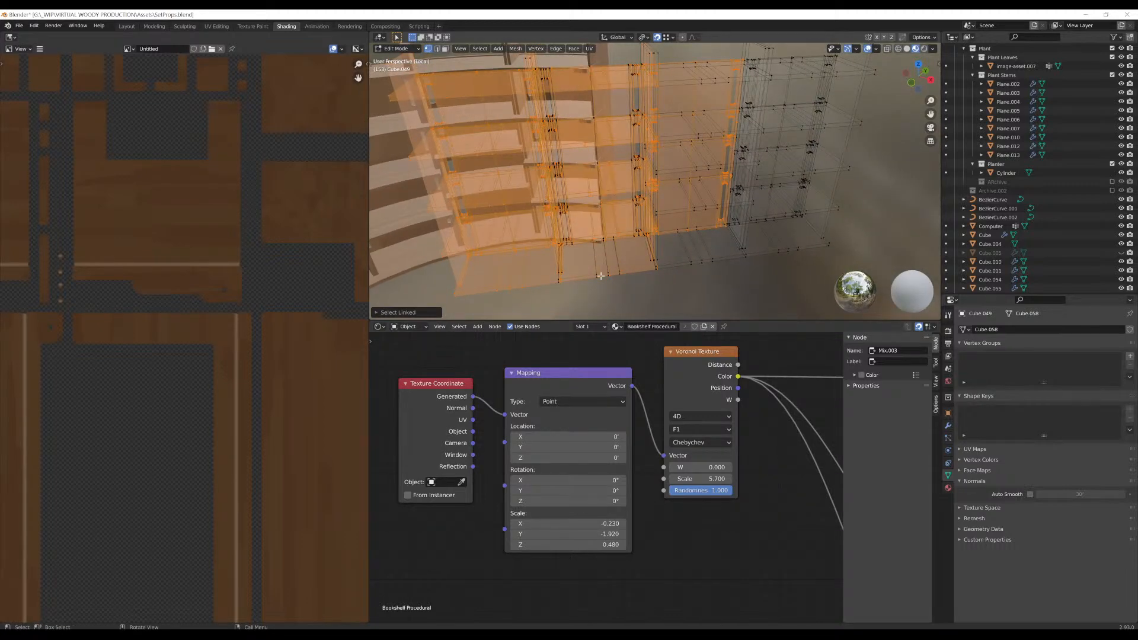
middle_drag(600, 276, 610, 208)
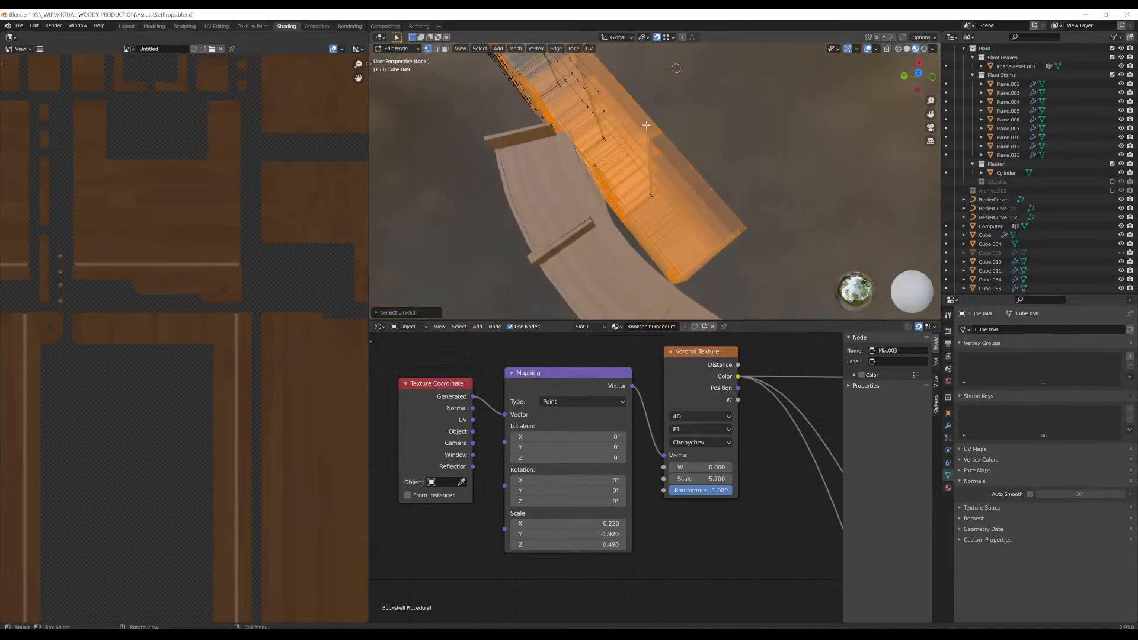
middle_drag(650, 127, 579, 93)
scroll(670, 91, down, 2)
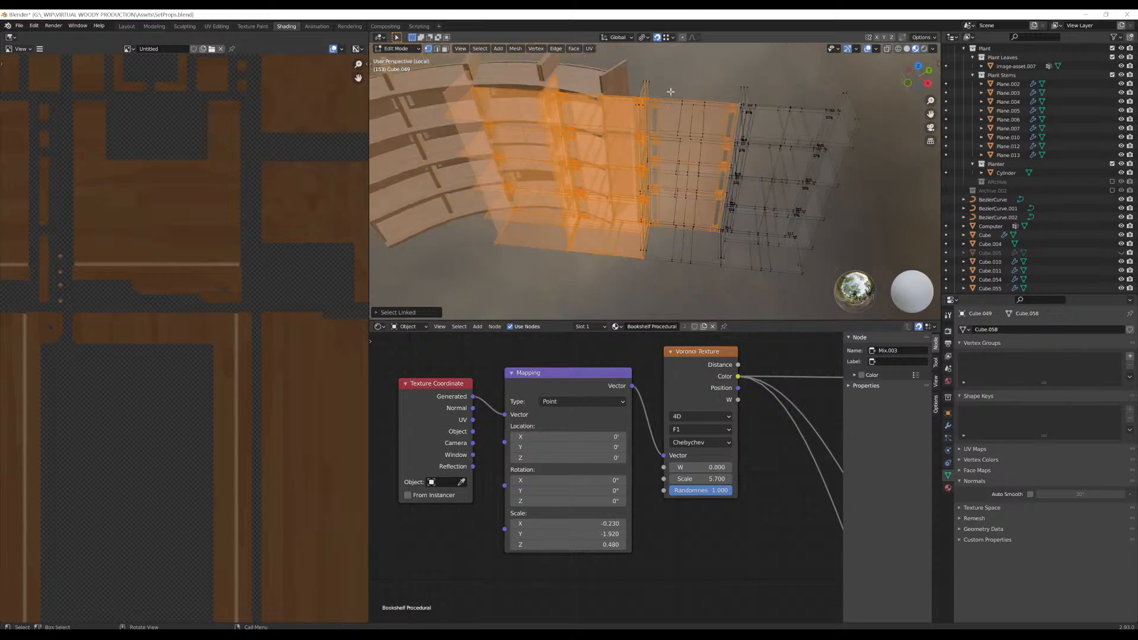
shift+drag(630, 67, 706, 284)
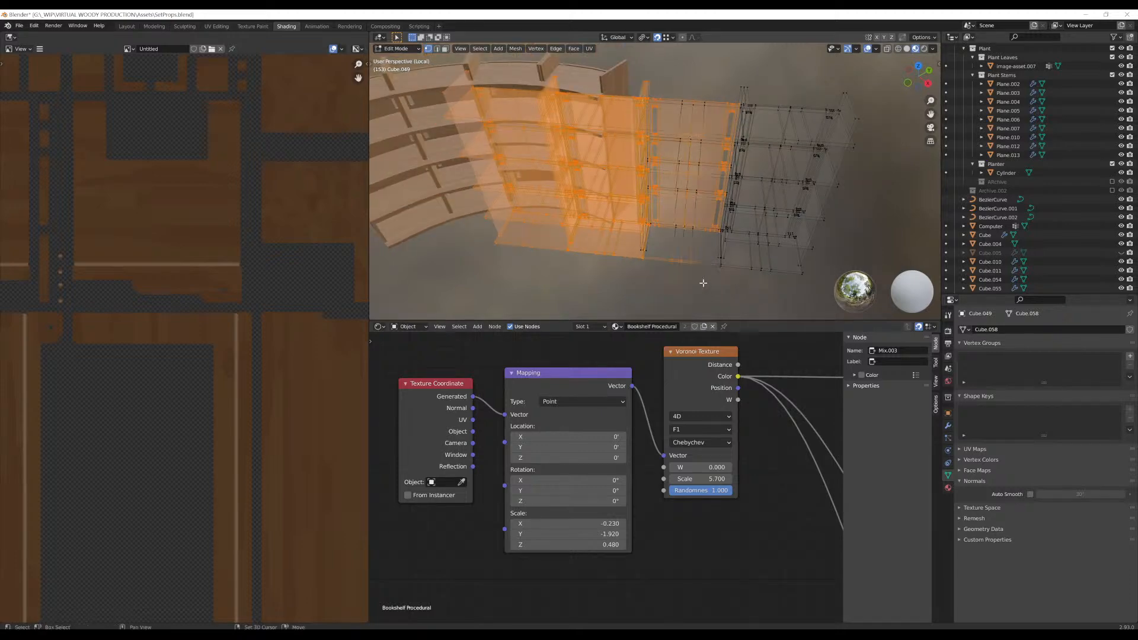
key(ctrl+KP_Add)
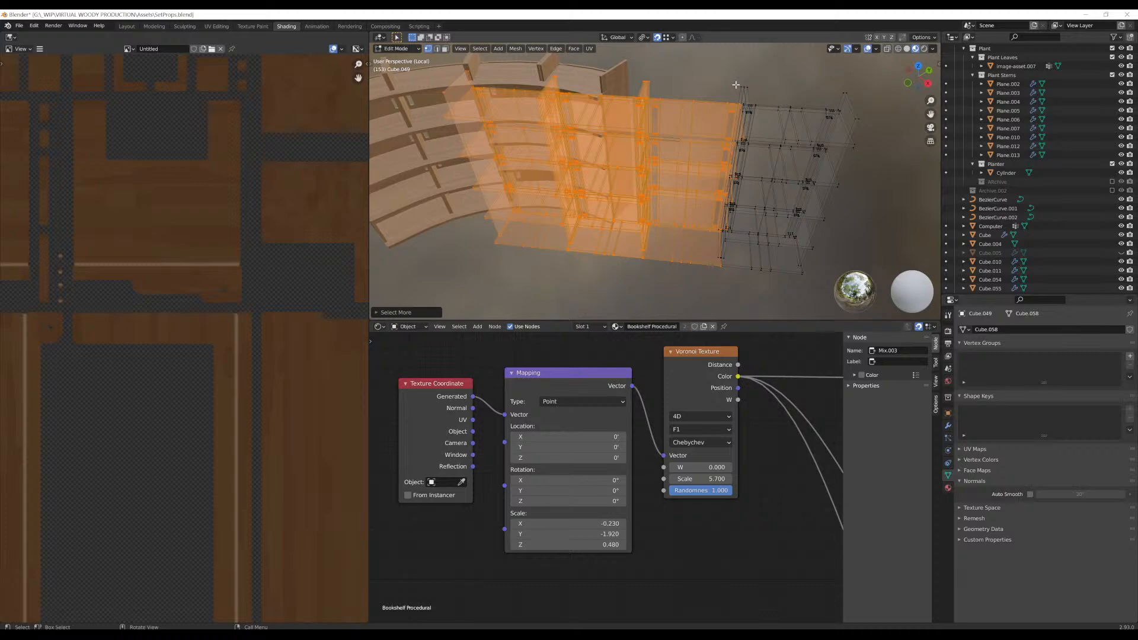
key(ctrl+l)
middle_drag(736, 85, 643, 183)
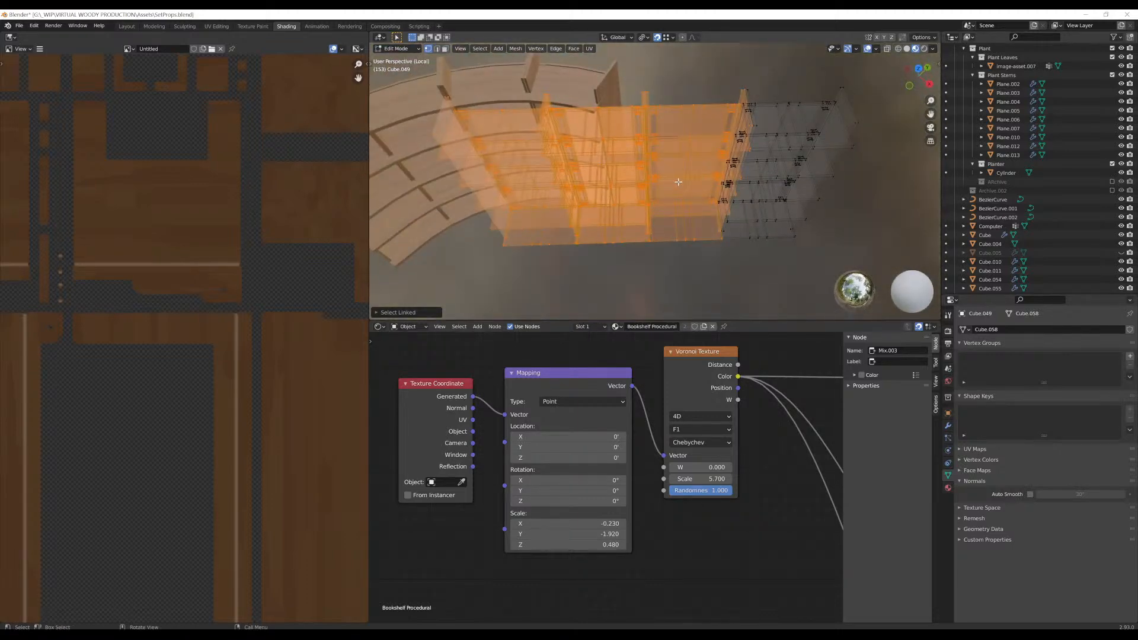
Move the selected bookshelf sections about 0.023' along local X and return to Object Mode
key(g)
key(x)
key(x)
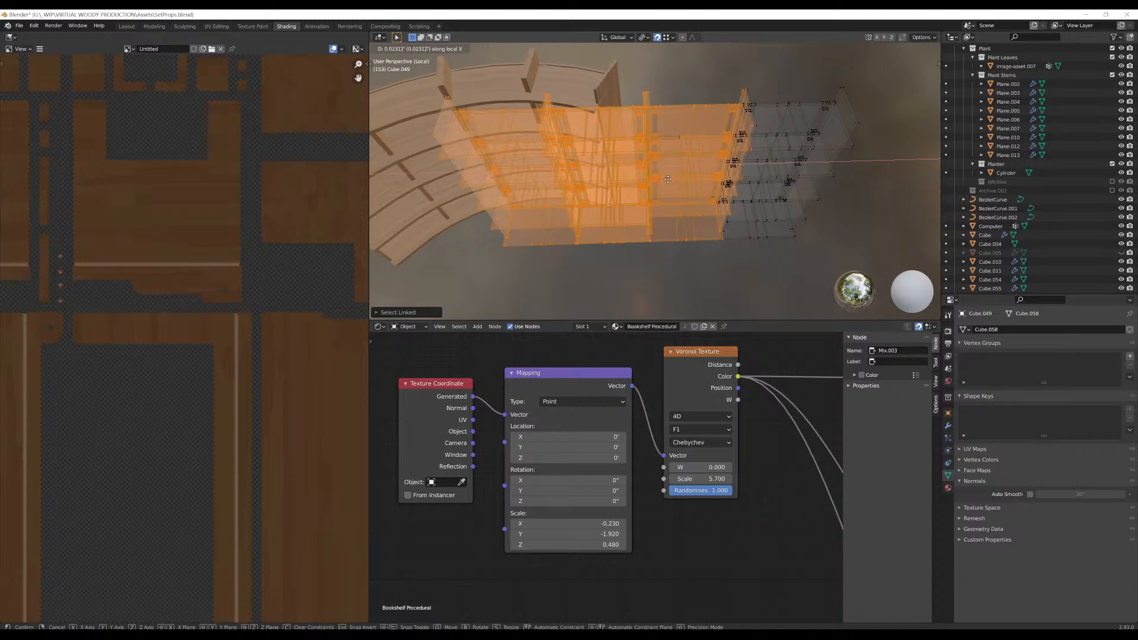
click(668, 179)
middle_drag(667, 179, 787, 186)
key(Tab)
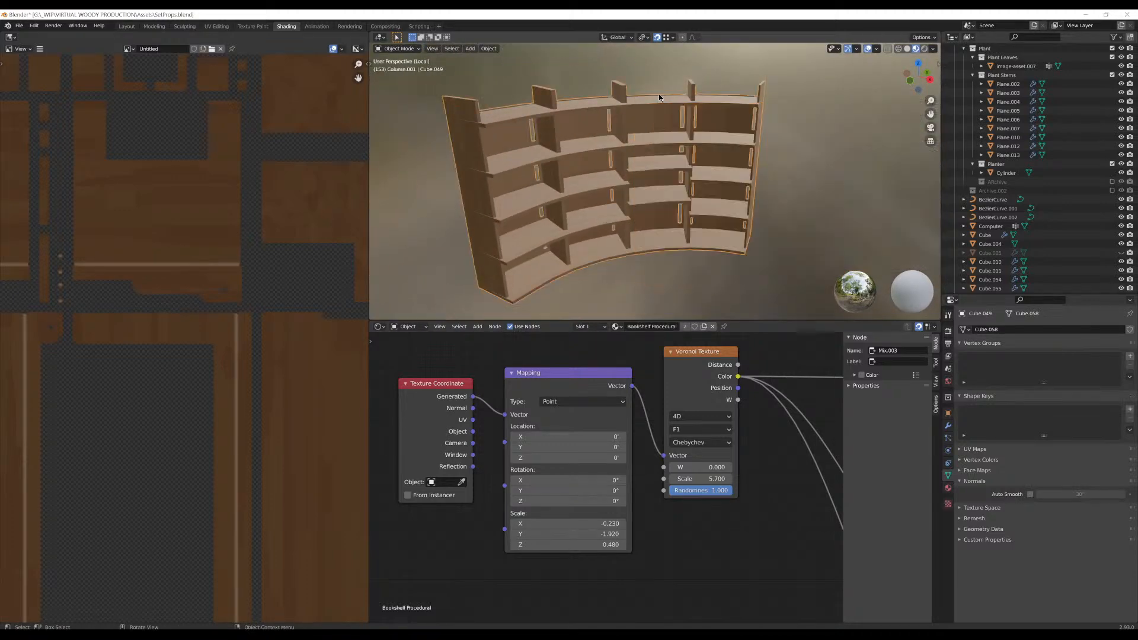
Leave local view to bring back the rest of the room, and reopen the bookshelf mesh in Edit Mode
scroll(687, 123, up, 5)
middle_drag(686, 123, 613, 158)
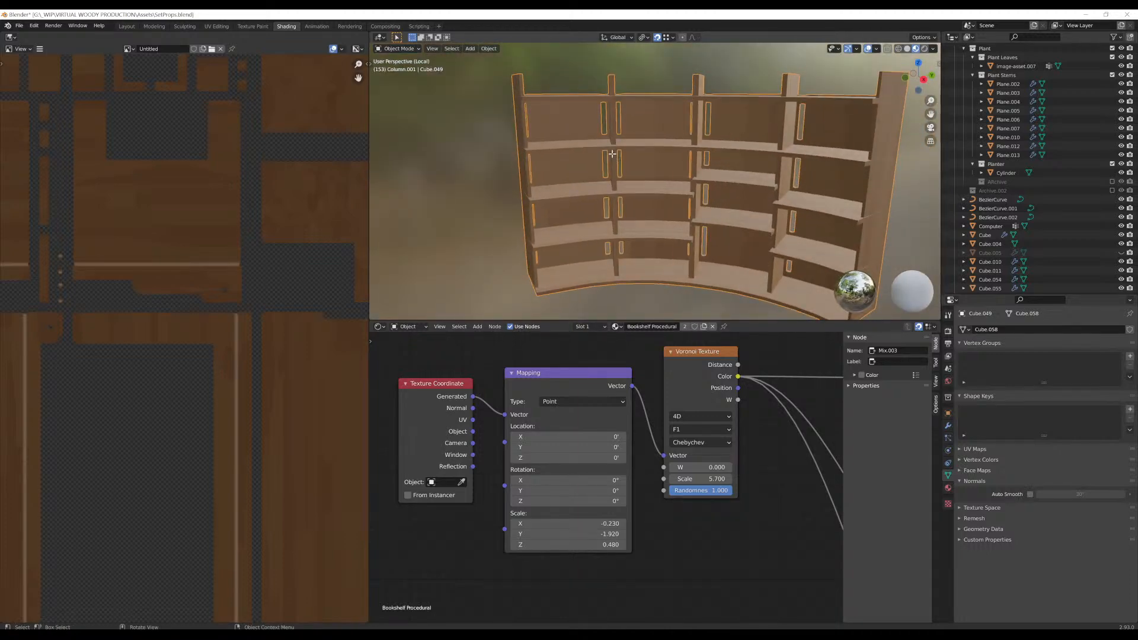
key(Tab)
middle_drag(665, 107, 628, 191)
key(KP_Divide)
key(Tab)
scroll(631, 137, down, 4)
scroll(624, 134, up, 2)
scroll(705, 57, up, 2)
scroll(569, 183, up, 2)
key(Tab)
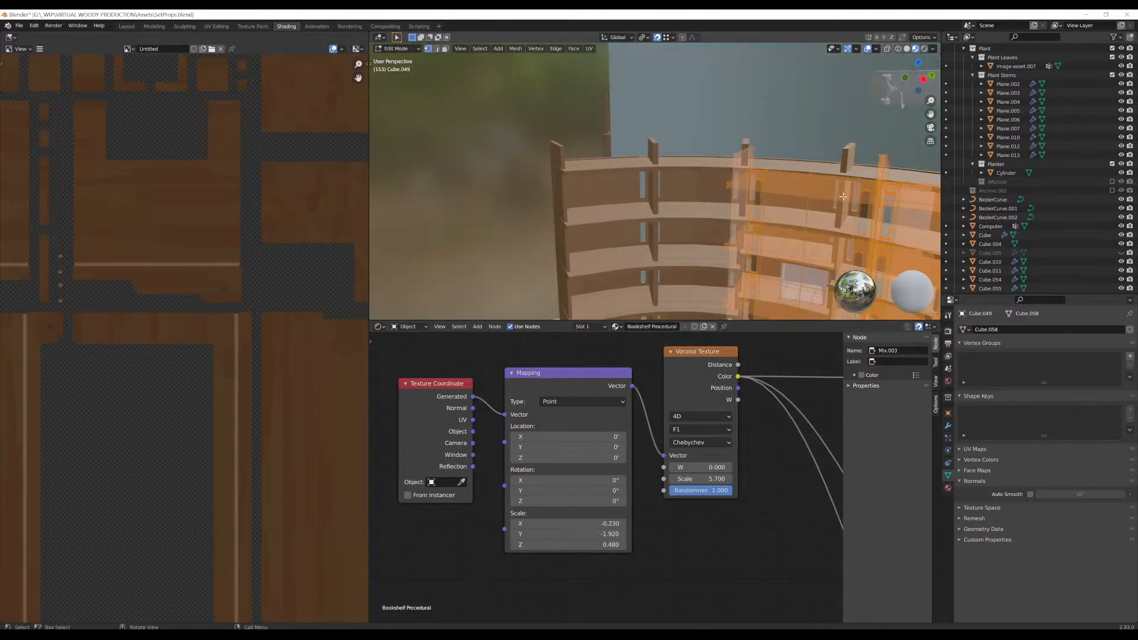
Clear the selection and delete the linked top shelf of the bookshelf's end section
key(alt+a)
key(l)
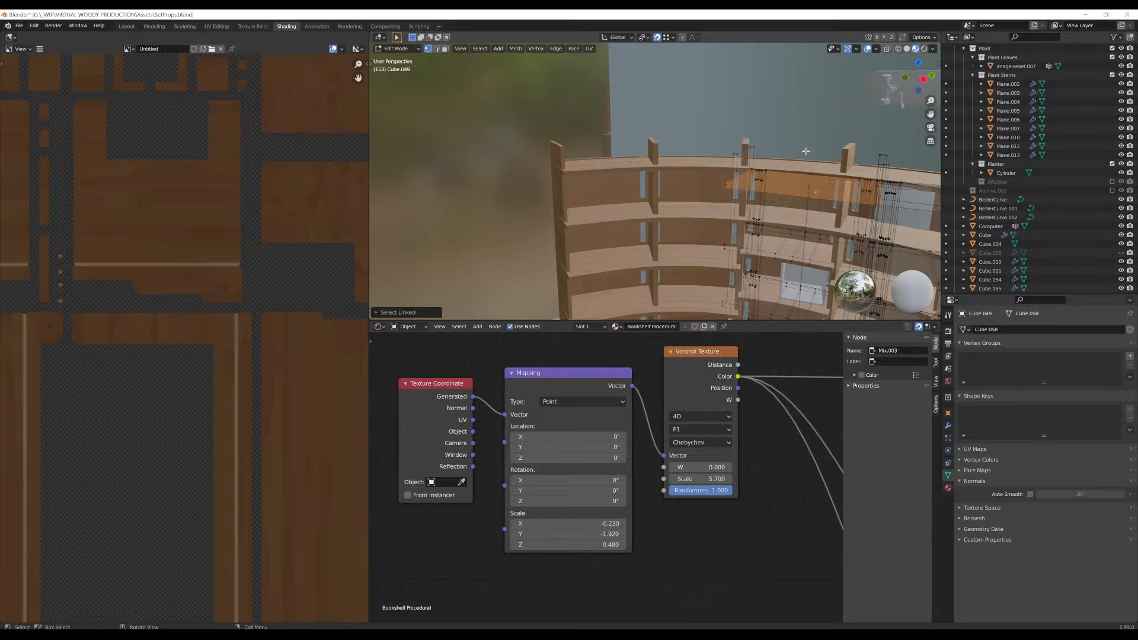
key(x)
click(807, 153)
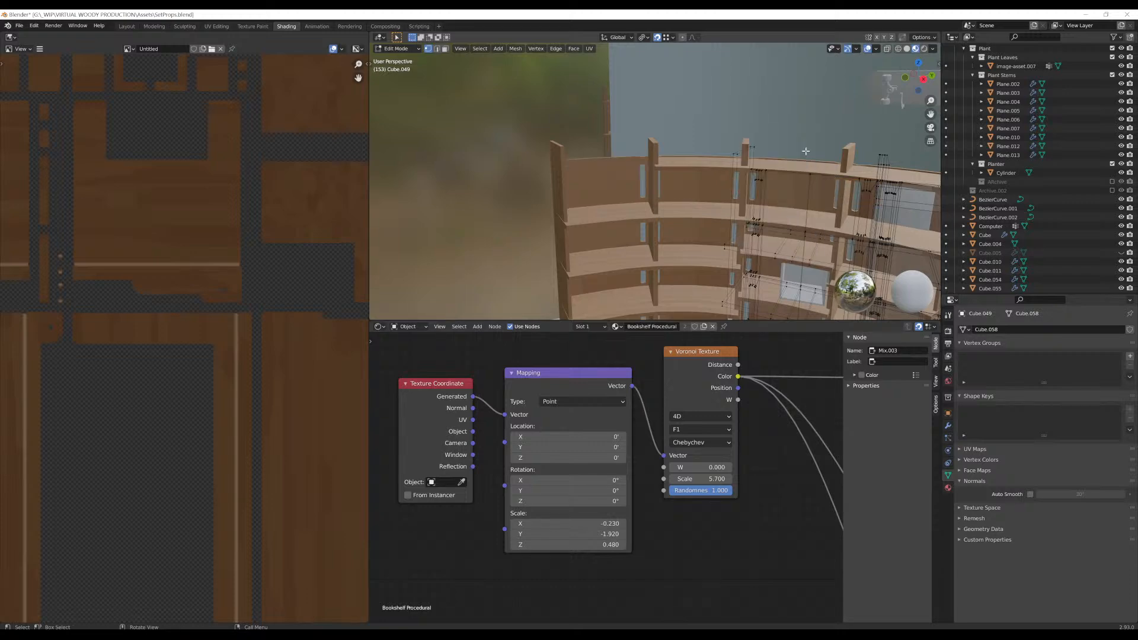
key(Tab)
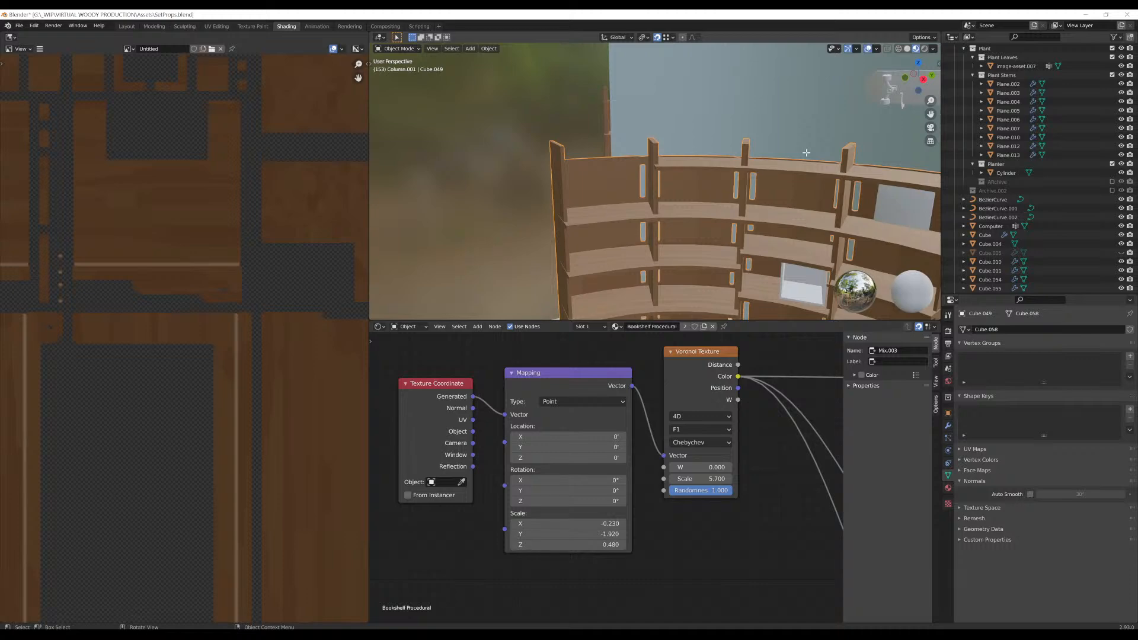
Lower the end section's uppermost remaining shelf by about 0.38' along global Z
key(Tab)
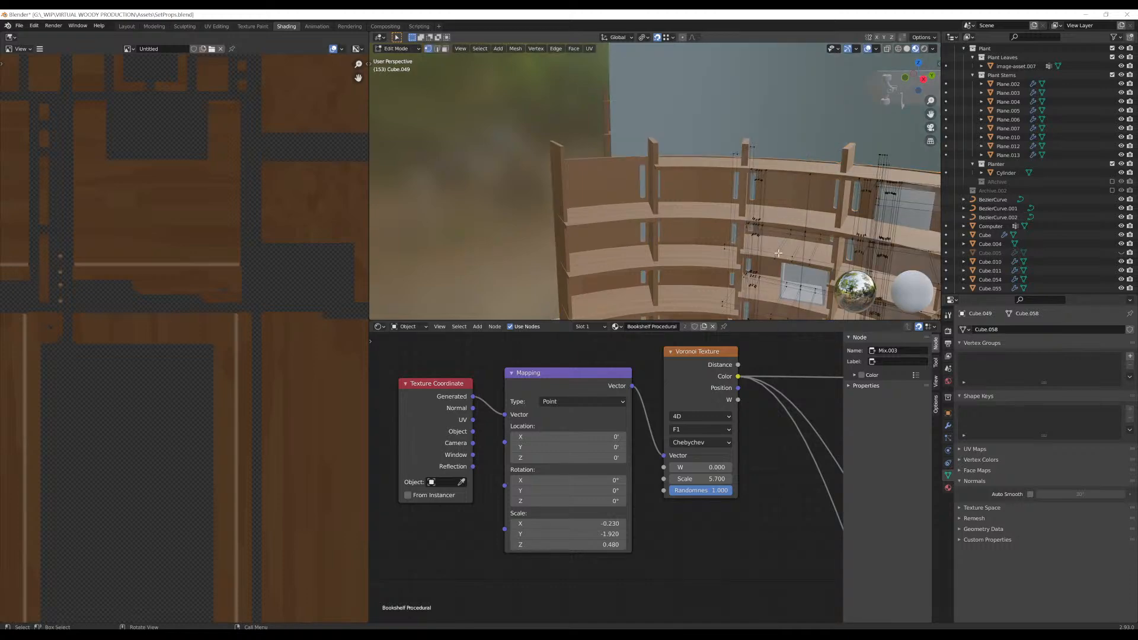
scroll(778, 253, down, 4)
scroll(764, 237, up, 6)
shift+middle_drag(713, 167, 648, 144)
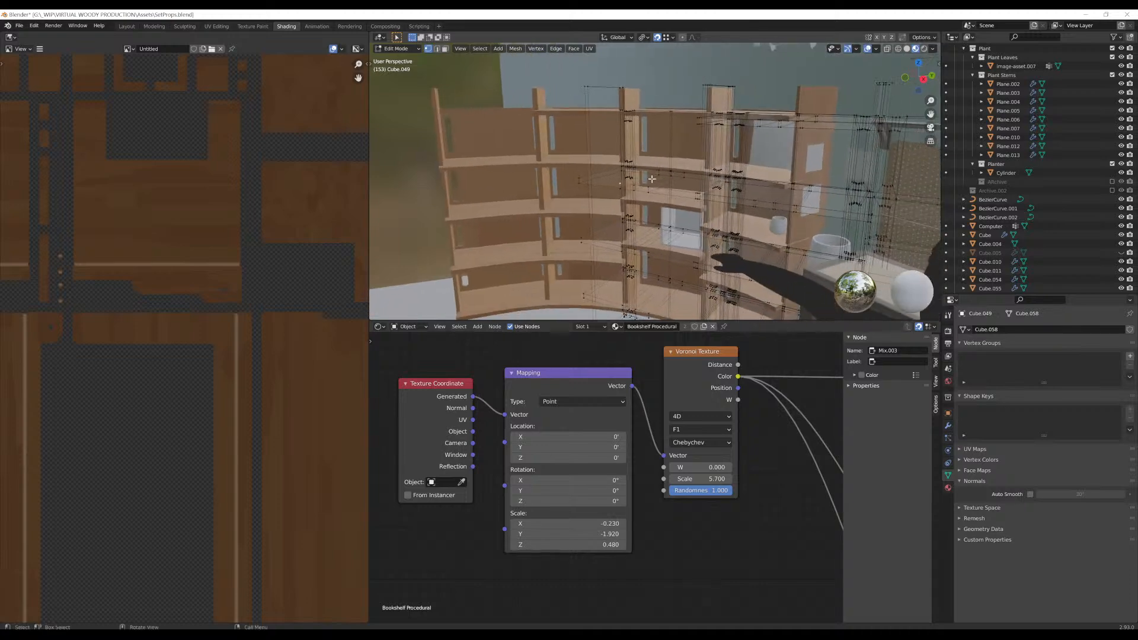
key(l)
key(g)
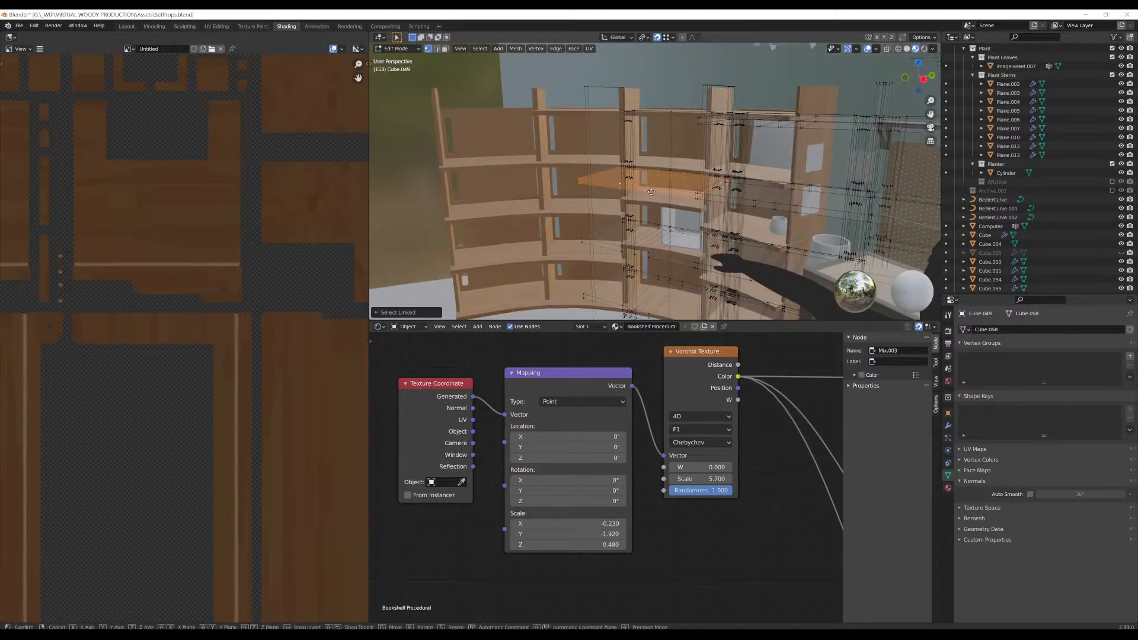
key(z)
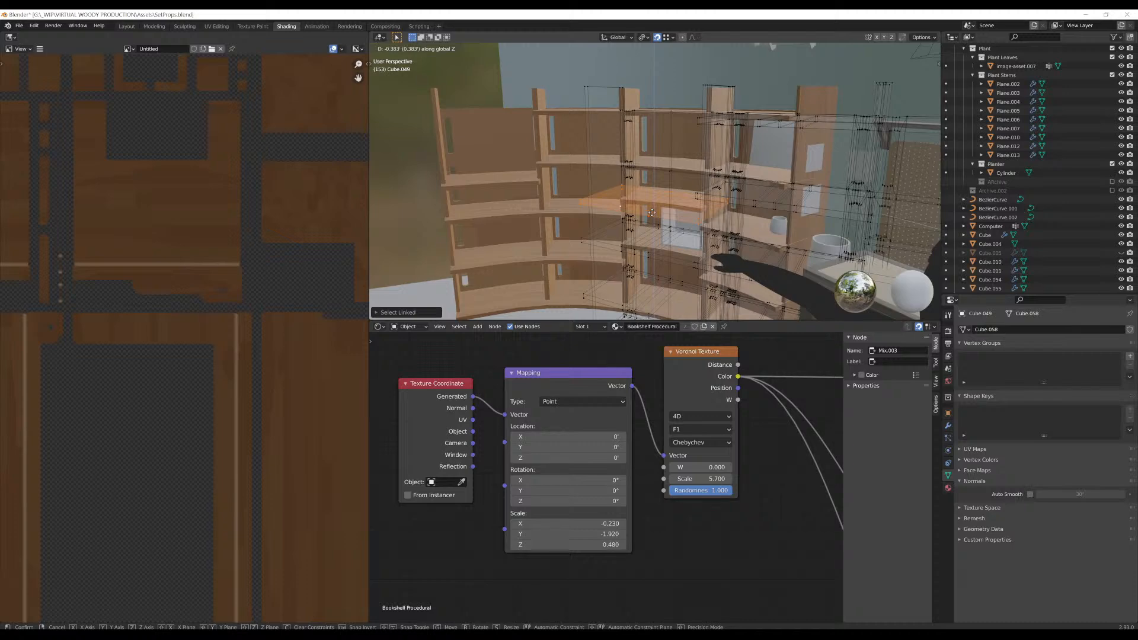
click(652, 213)
middle_drag(651, 212, 658, 242)
click(649, 247)
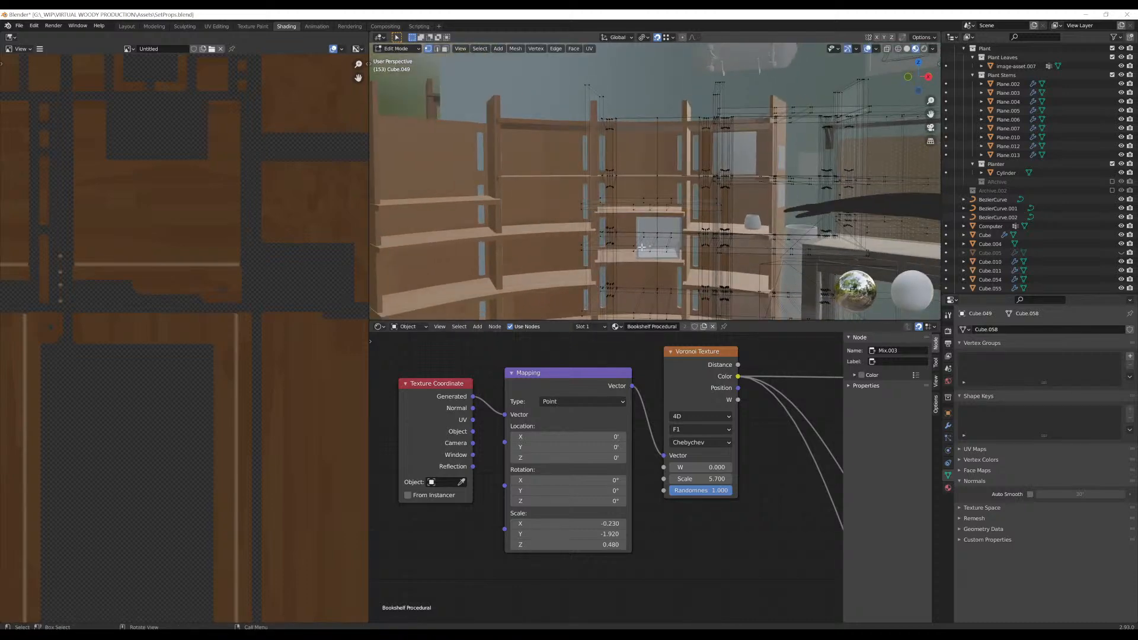
Switch to the Layout workspace, keeping the bookshelf mesh in Edit Mode
click(126, 27)
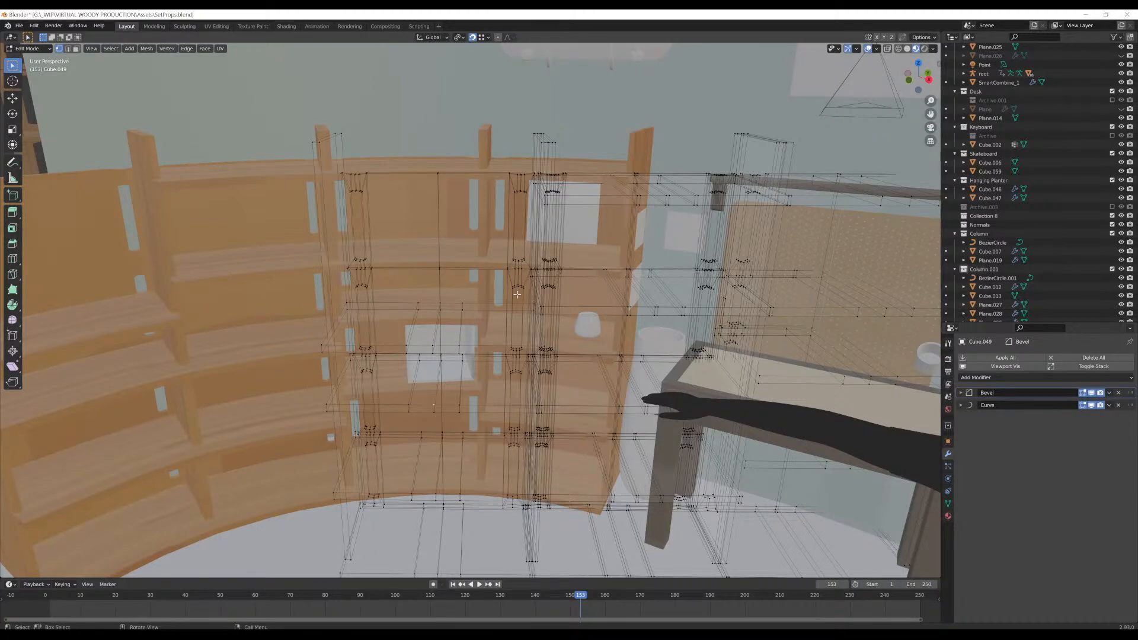
middle_drag(509, 293, 460, 328)
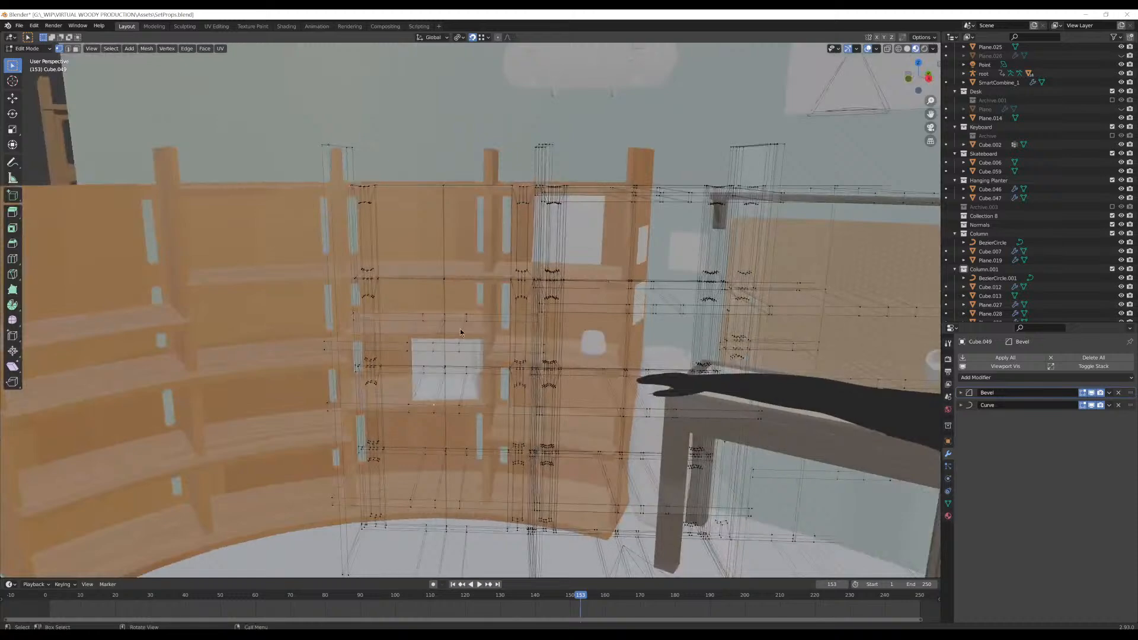
key(Tab)
key(Tab)
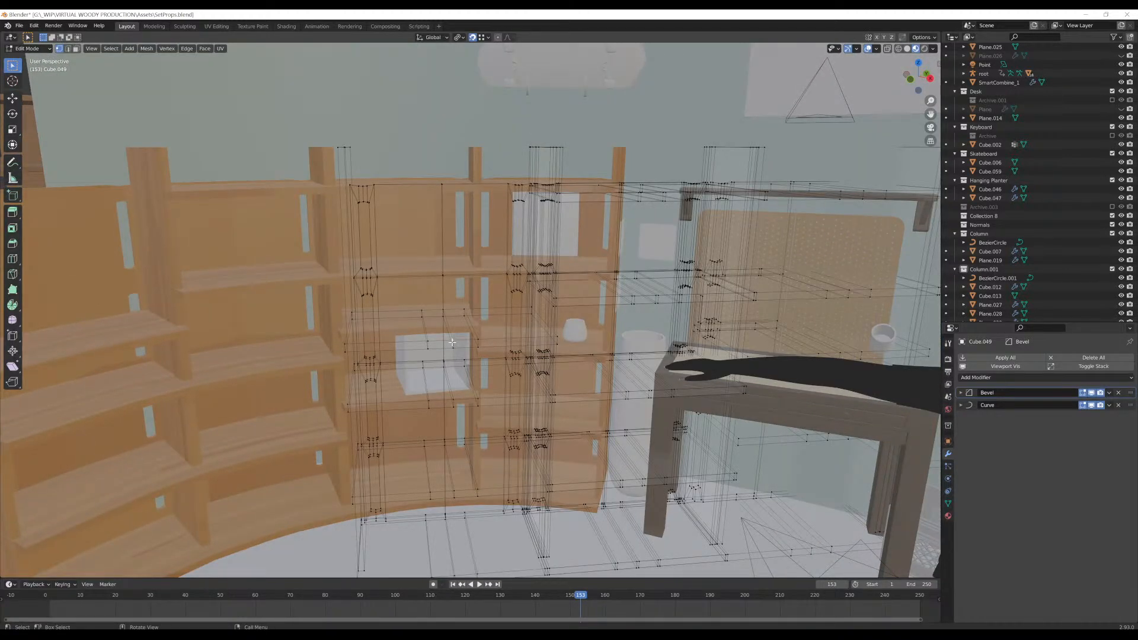
key(l)
mouse_move(452, 342)
middle_down()
mouse_move(456, 210)
mouse_move(554, 175)
middle_up()
key(l)
key(alt+a)
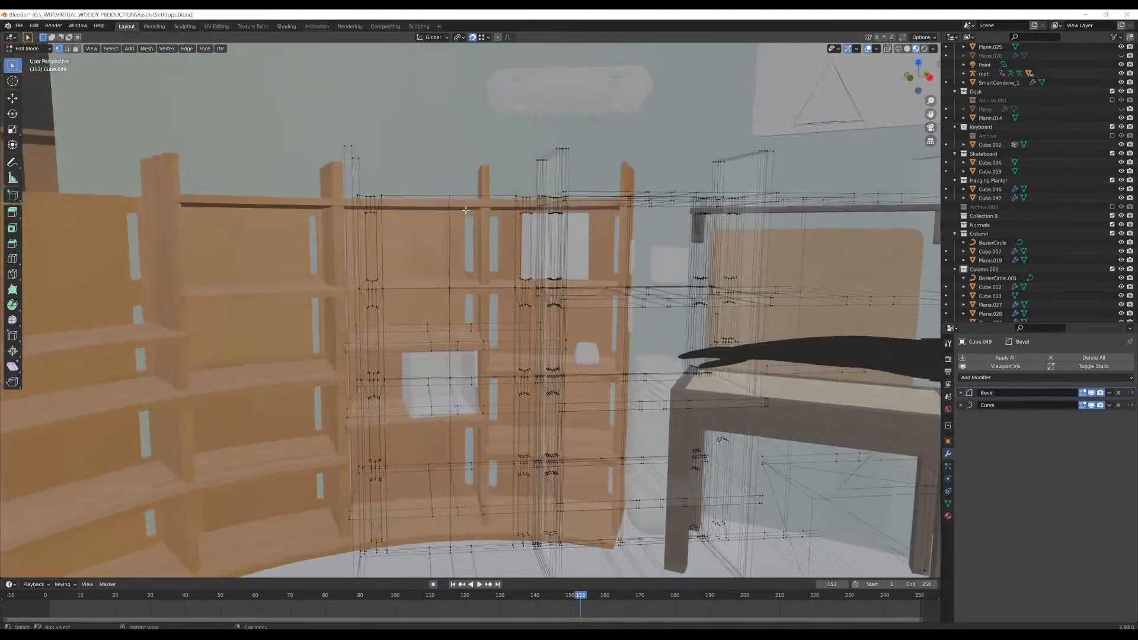
Select the back panel vertices around the end section's top compartment, circle-deselecting the lower ones in wireframe
key(shift+z)
key(shift+z)
drag(347, 186, 541, 201)
key(ctrl+KP_Add)
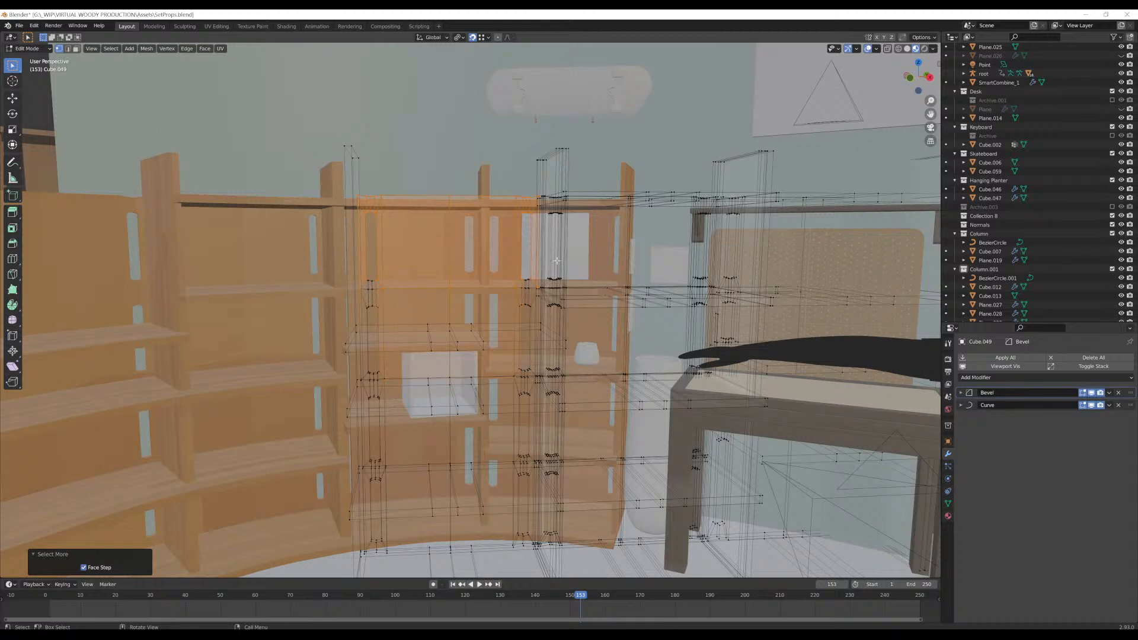
key(shift+z)
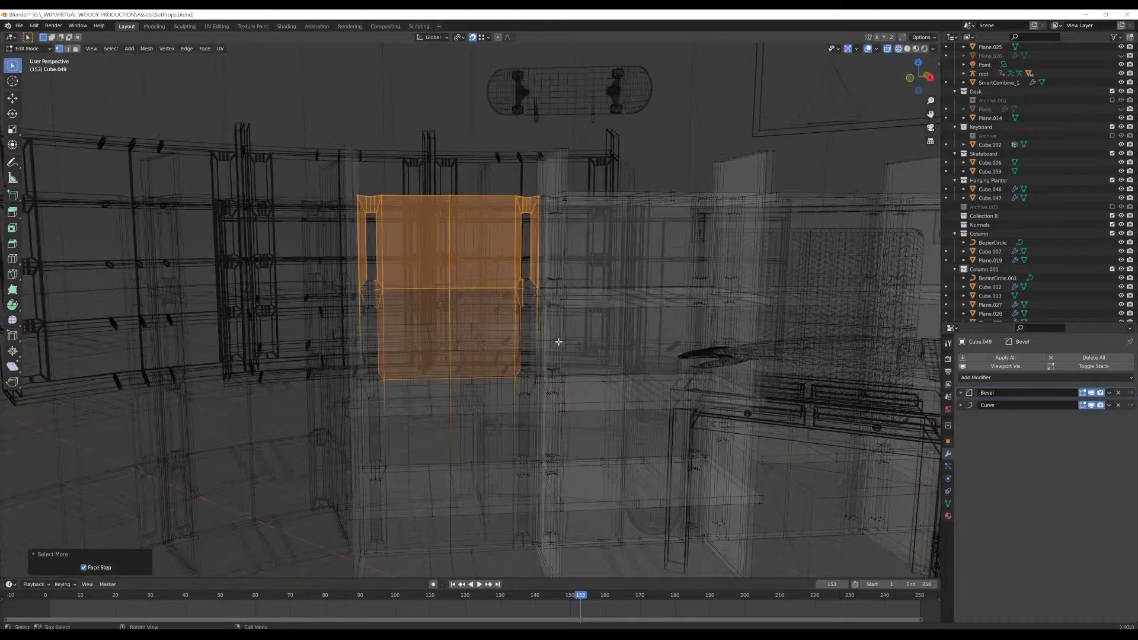
key(c)
middle_drag(516, 378, 374, 375)
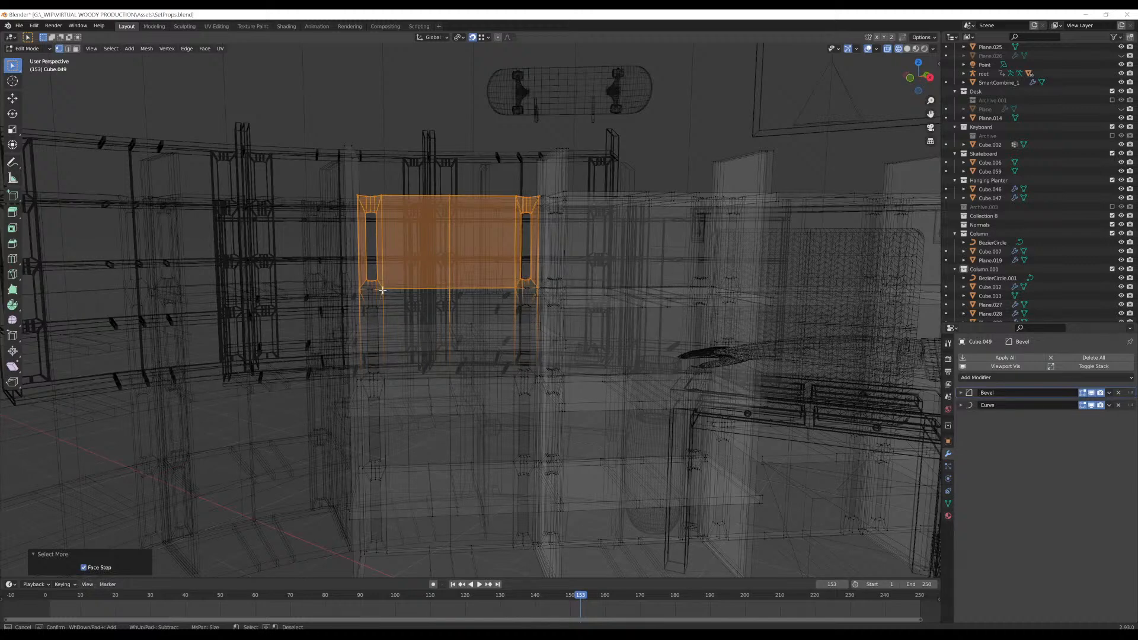
middle_drag(383, 290, 544, 288)
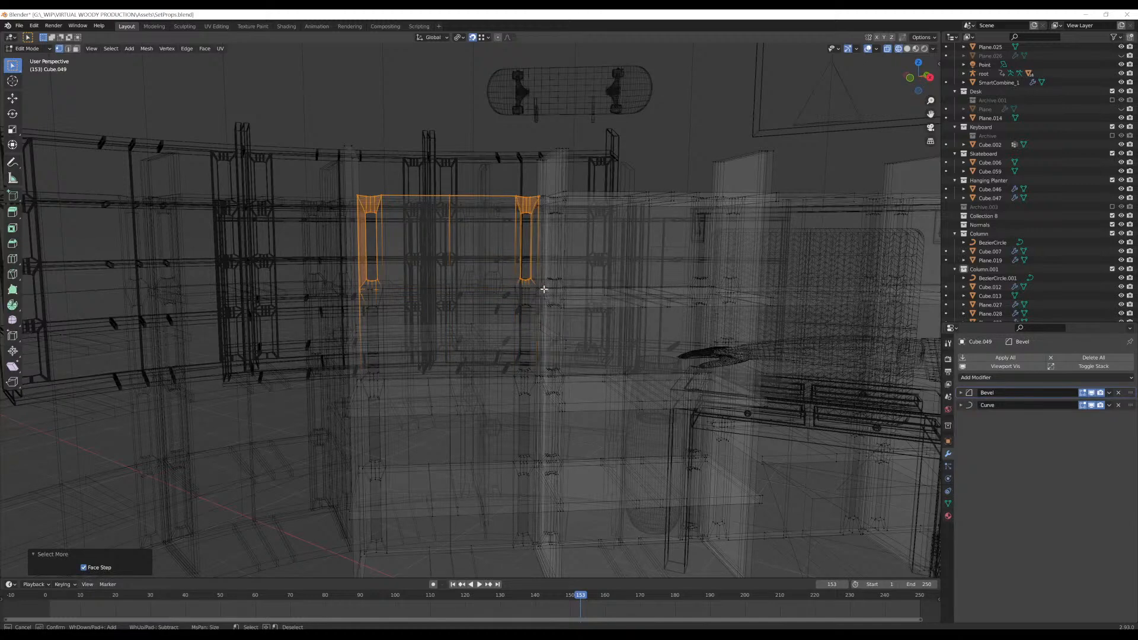
middle_drag(393, 291, 360, 288)
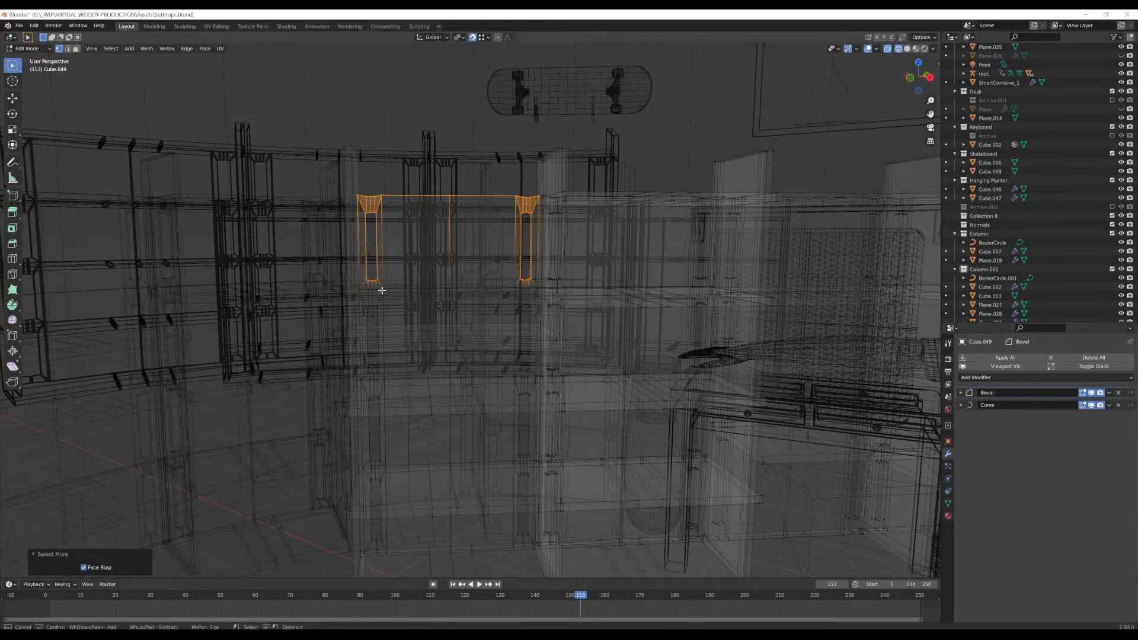
right_click(450, 276)
key(shift+z)
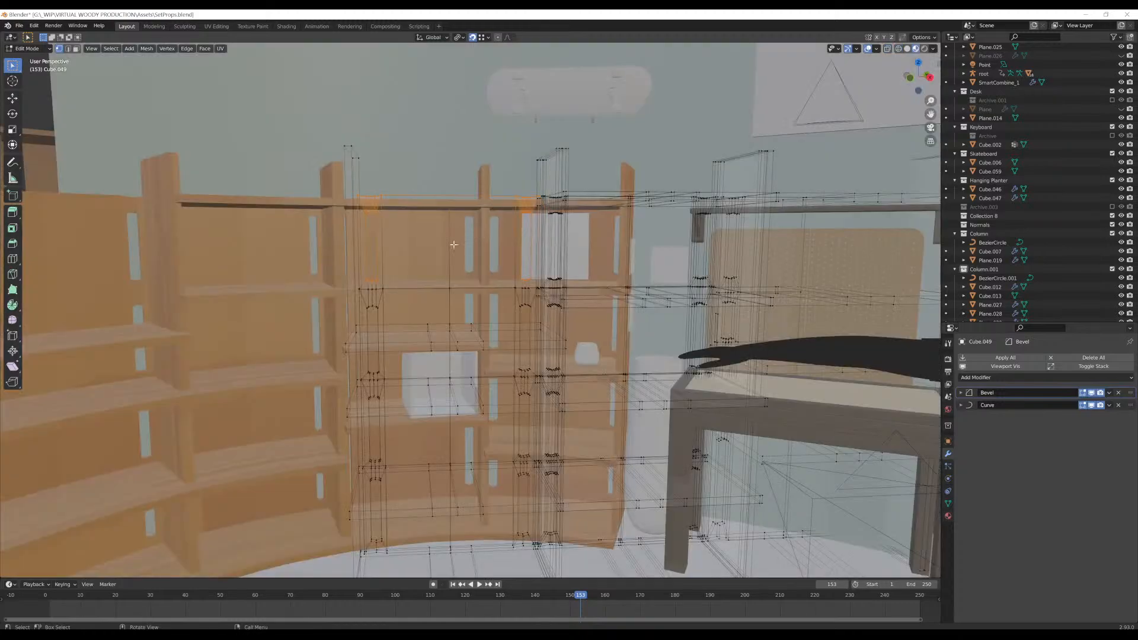
Try removing the selected back panel vertices by deleting them, and also by dissolving them
key(x)
click(454, 246)
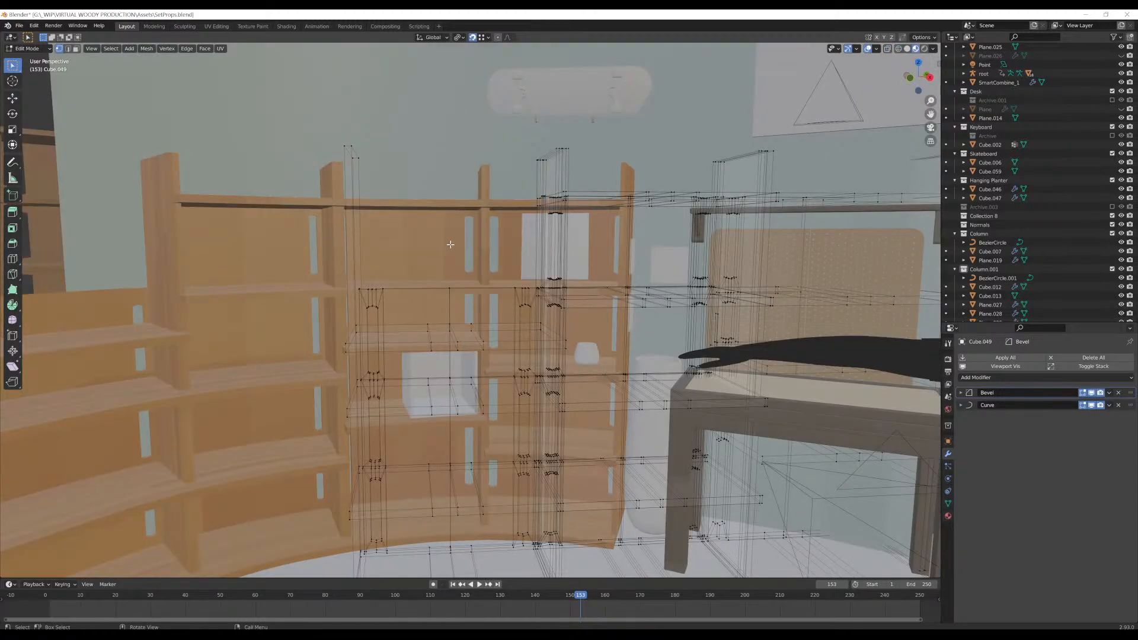
middle_drag(450, 244, 472, 281)
key(l)
key(x)
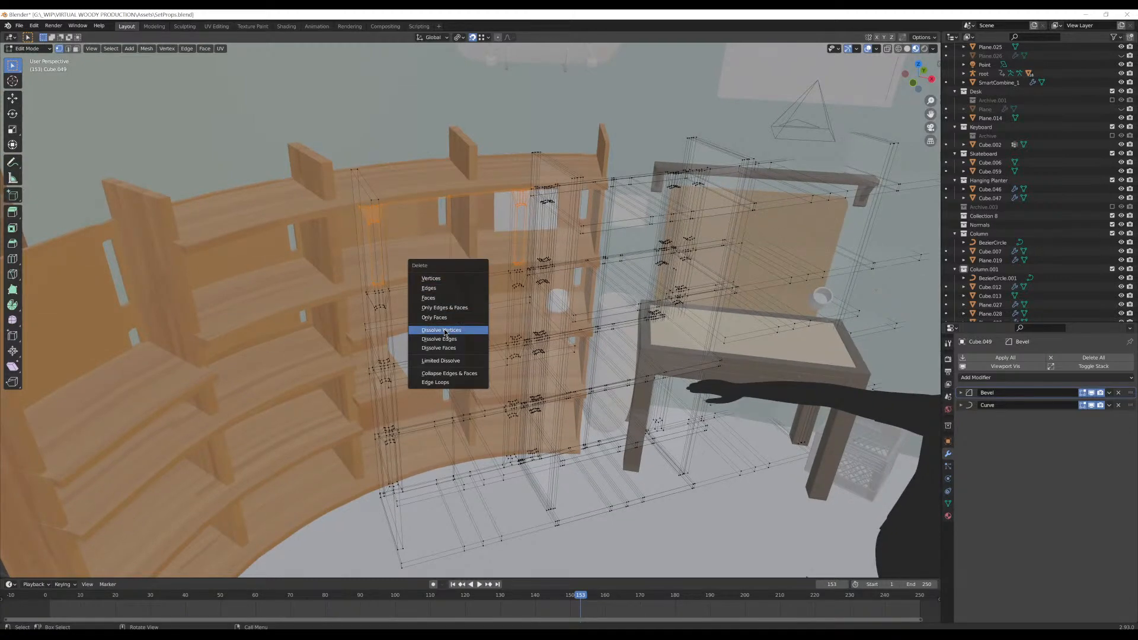
click(445, 332)
middle_drag(441, 302, 443, 241)
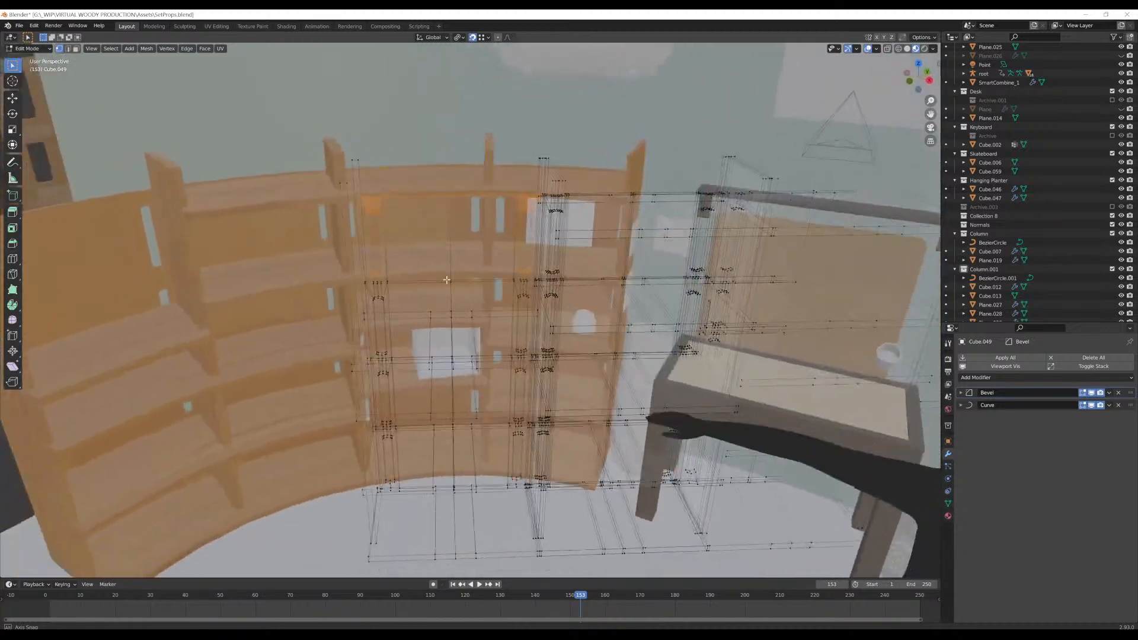
Delete the selected back panel vertices around the end section's top compartment
key(x)
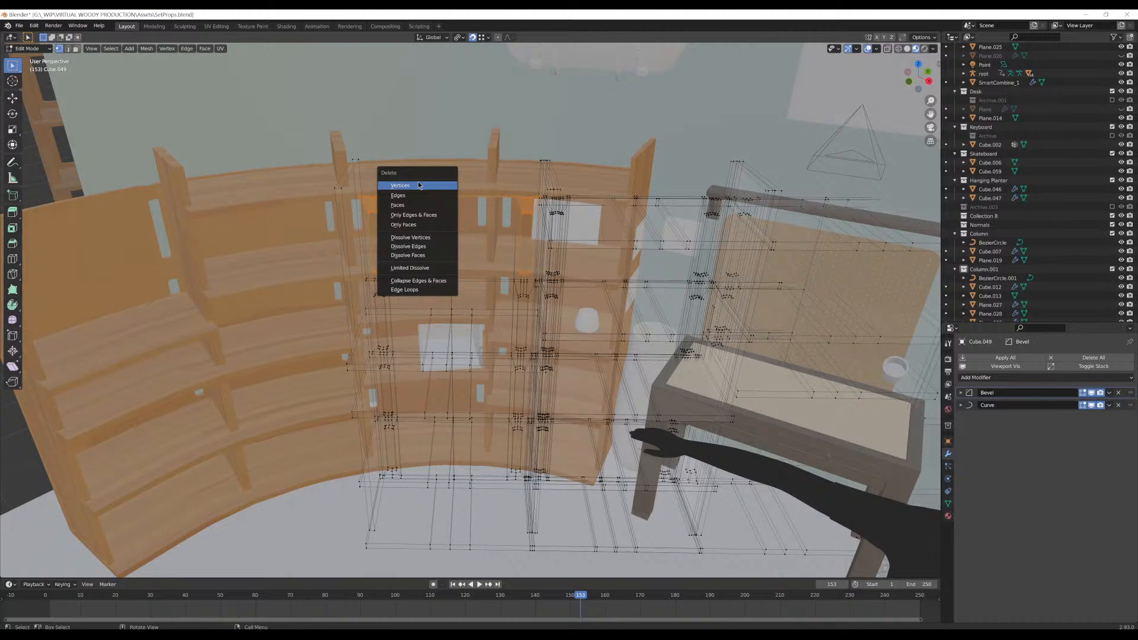
click(419, 186)
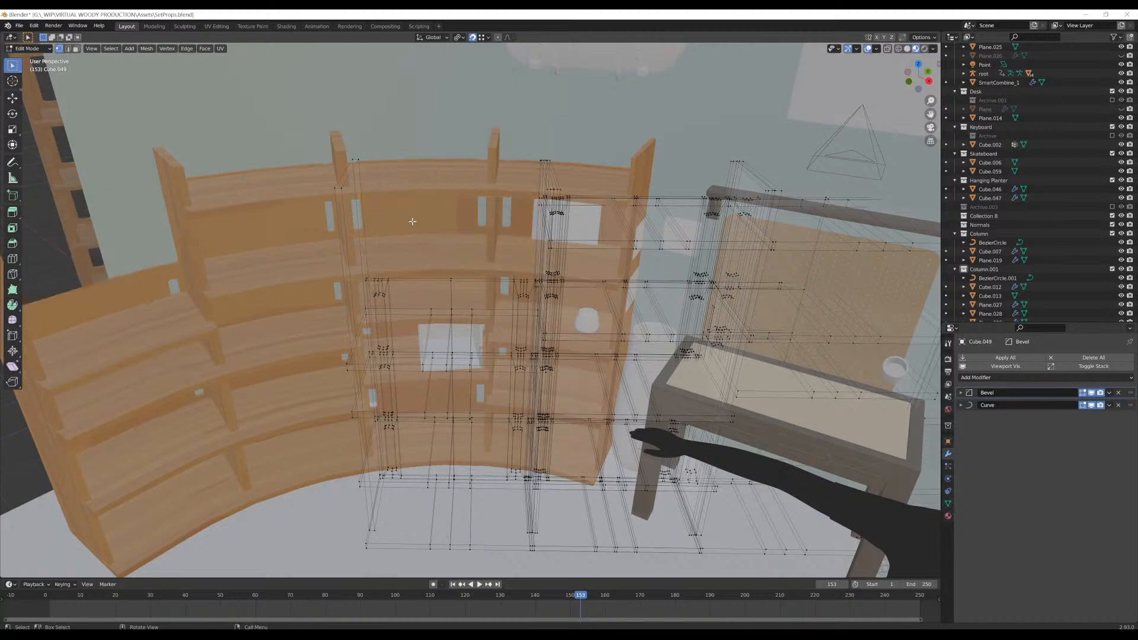
Select the top vertices of the end section's outer side panel and lower them about 1.85' along global Z
middle_drag(419, 185, 459, 162)
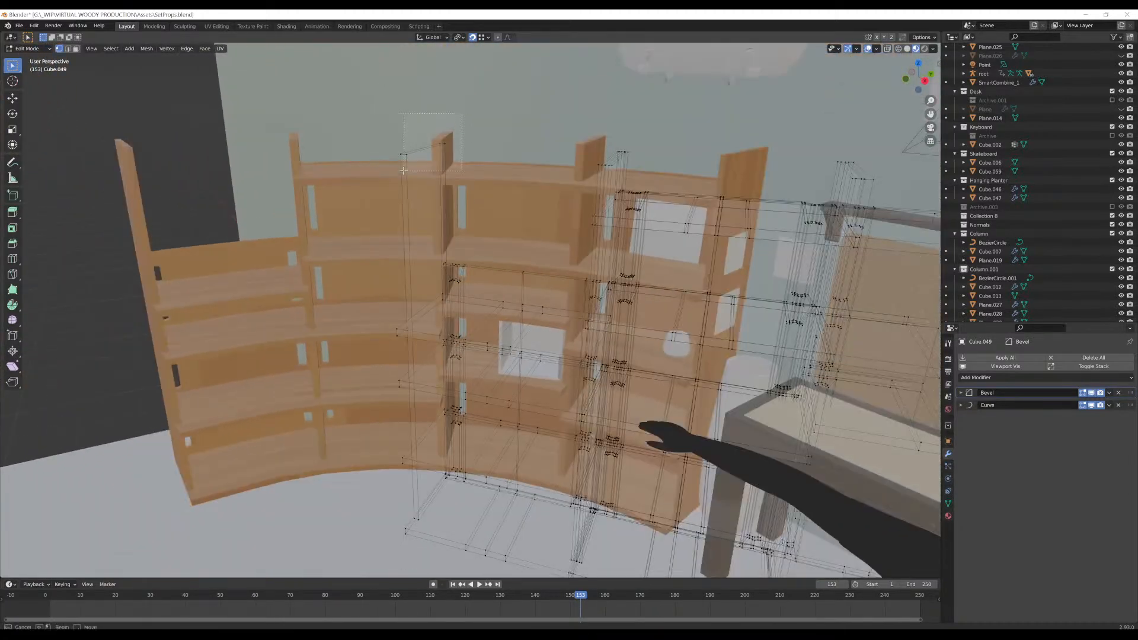
key(g)
key(z)
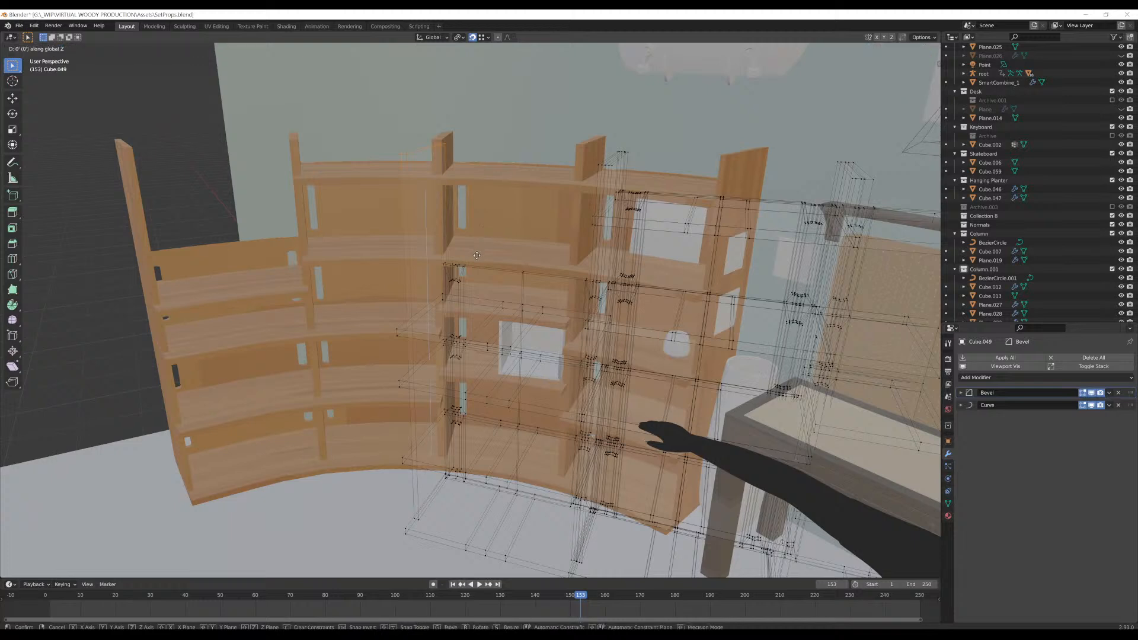
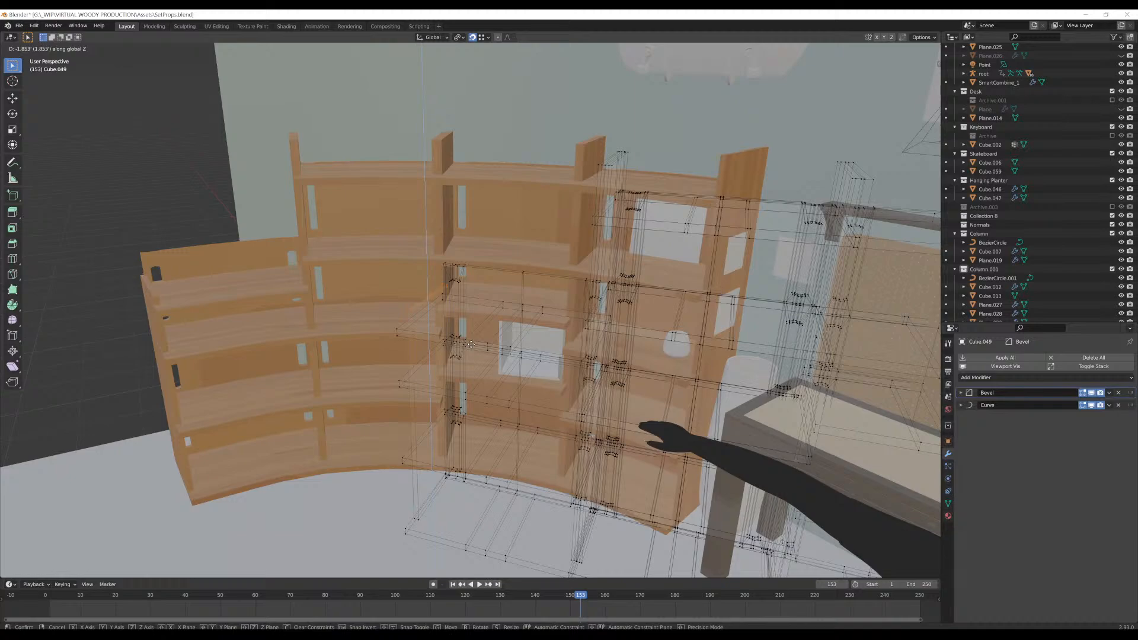
click(470, 345)
click(455, 264)
middle_drag(455, 265, 434, 240)
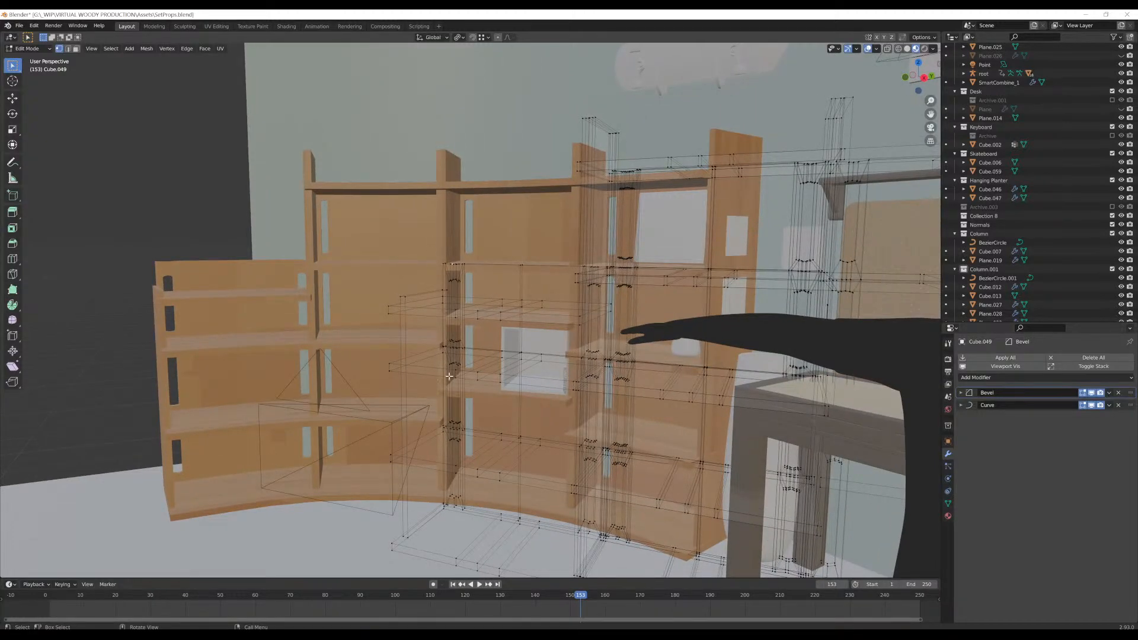
Select the linked geometry of the end section's upper middle shelf board and delete its vertices
middle_drag(492, 364, 525, 368)
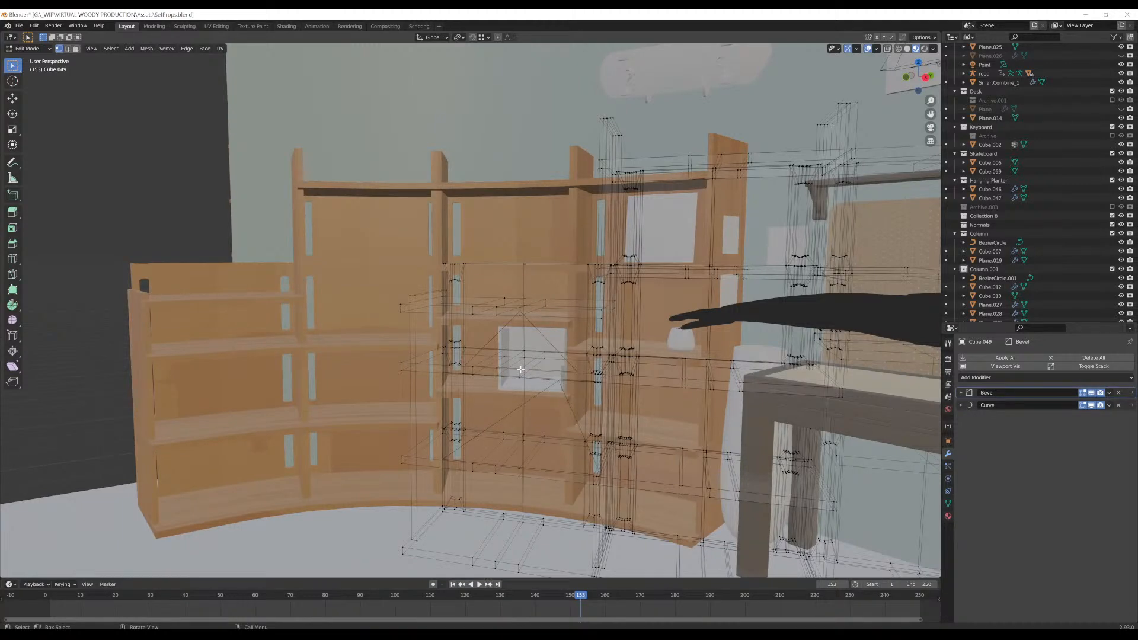
key(ctrl+l)
middle_drag(519, 368, 514, 362)
key(x)
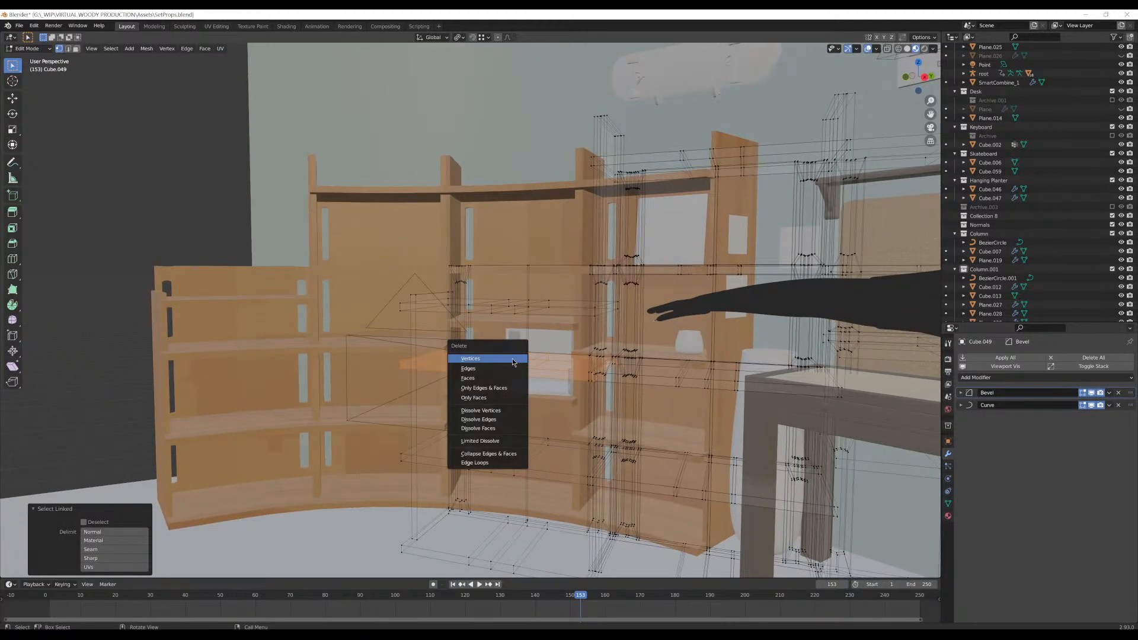
click(512, 361)
middle_drag(512, 361, 520, 358)
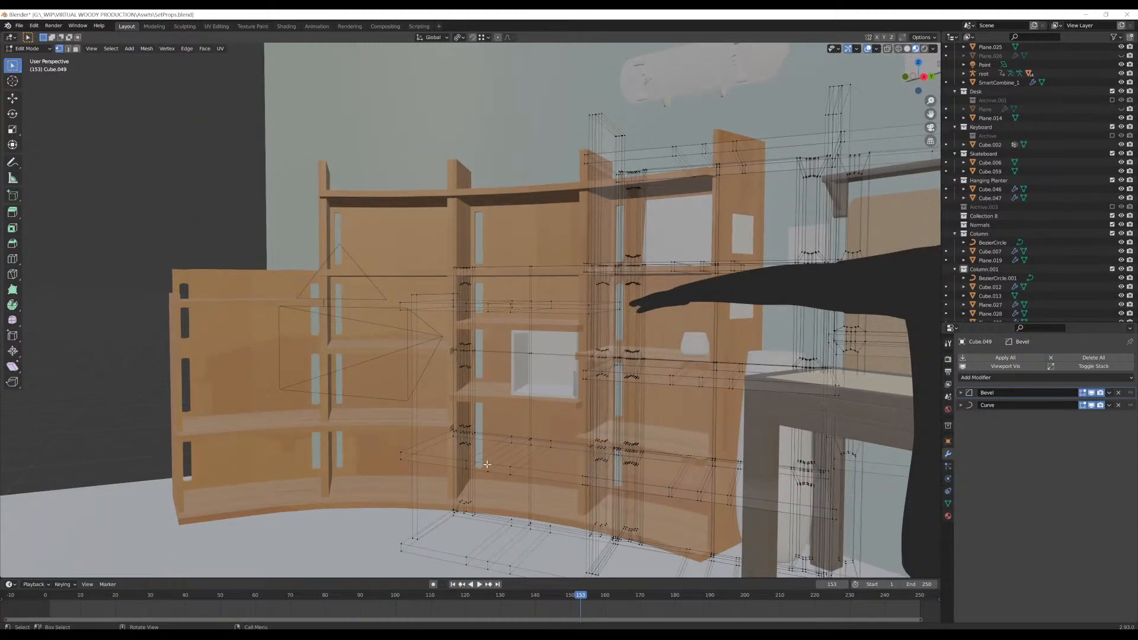
Raise the end section's remaining middle shelf board about 0.62' along global Z
key(l)
key(g)
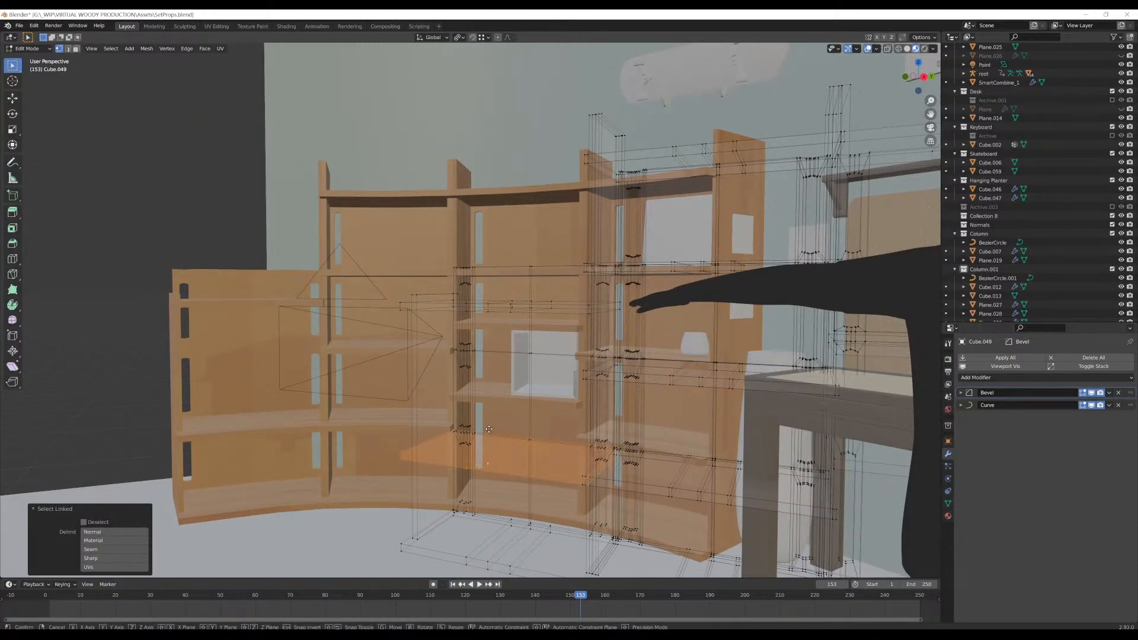
key(z)
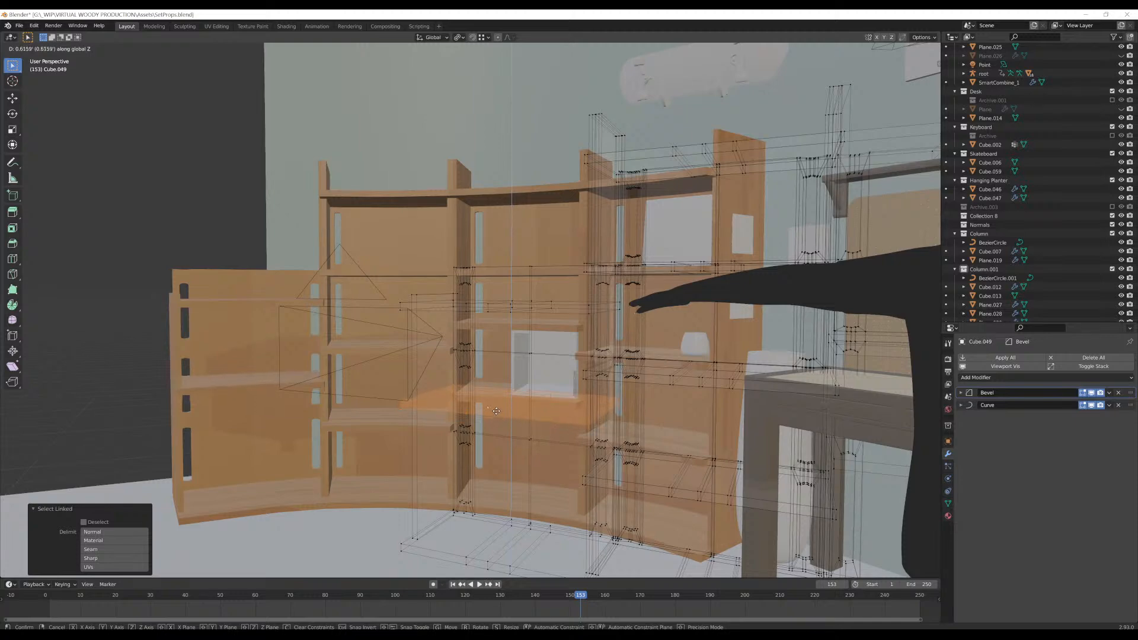
click(495, 410)
Delete the back panel's top-edge vertices and those around both upper slots in the end section, selecting them in wireframe
middle_drag(511, 264, 543, 279)
scroll(546, 277, up, 3)
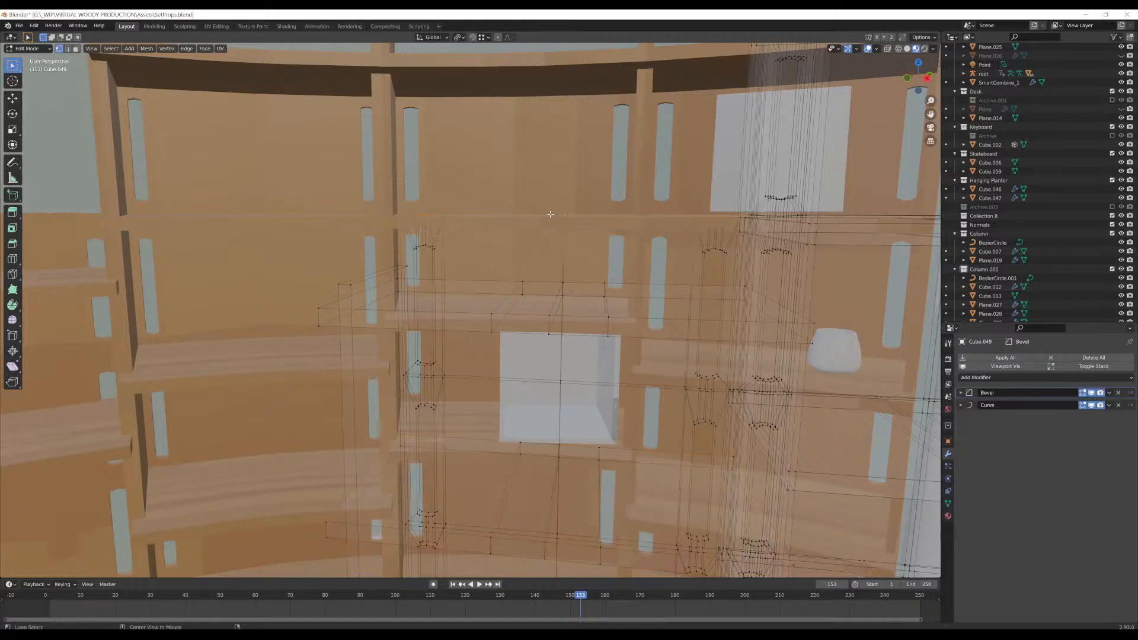
middle_drag(564, 217, 673, 242)
key(shift+z)
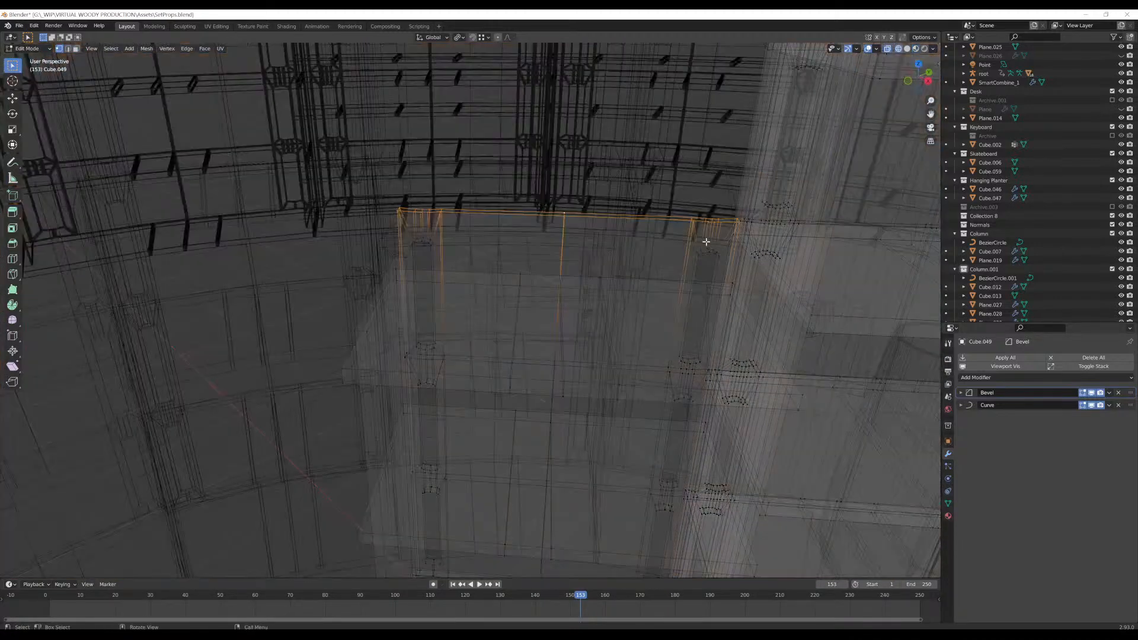
alt+click(704, 263)
shift+drag(447, 229, 409, 249)
key(shift+z)
middle_drag(578, 277, 576, 256)
key(x)
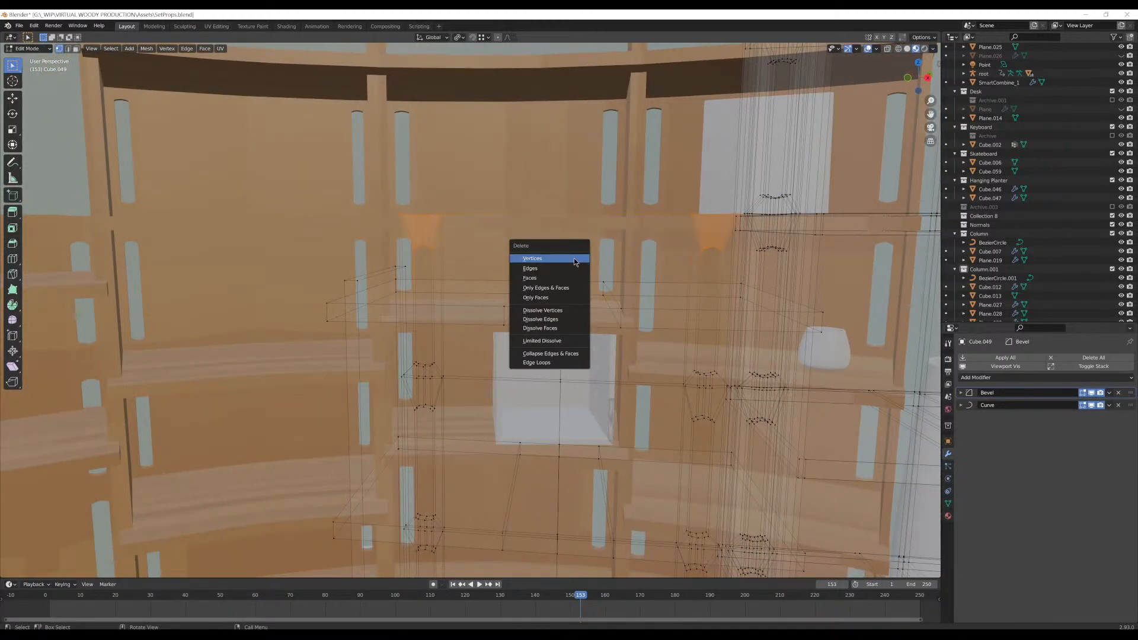
shift+drag(412, 351, 457, 375)
shift+drag(688, 362, 724, 379)
key(x)
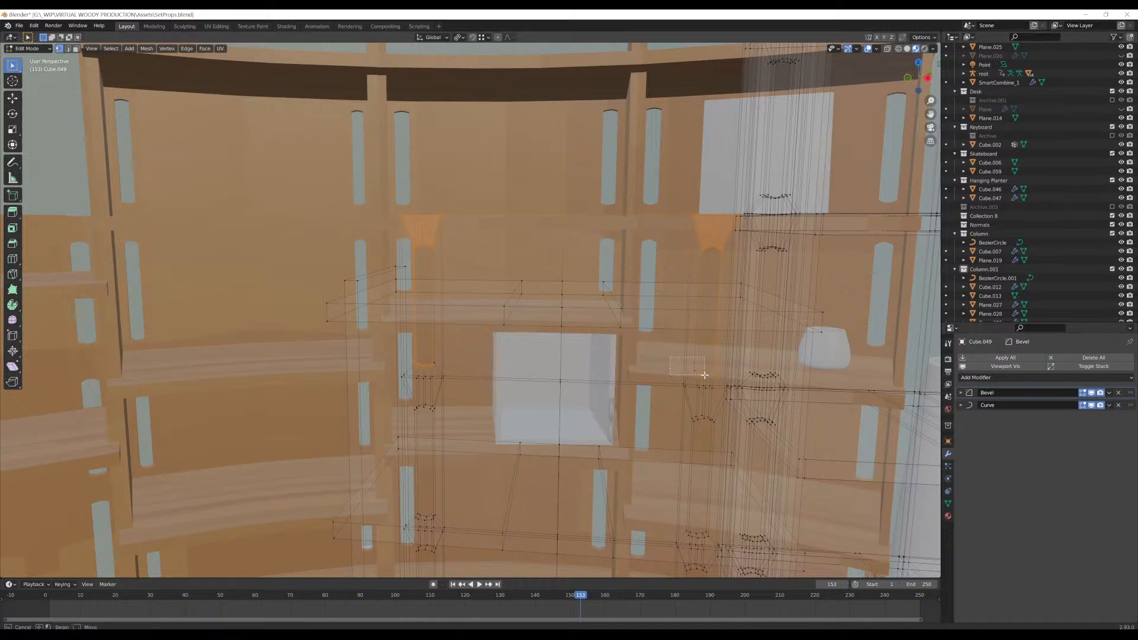
key(shift+z)
shift+drag(683, 359, 719, 380)
shift+drag(457, 351, 409, 370)
key(shift+z)
key(x)
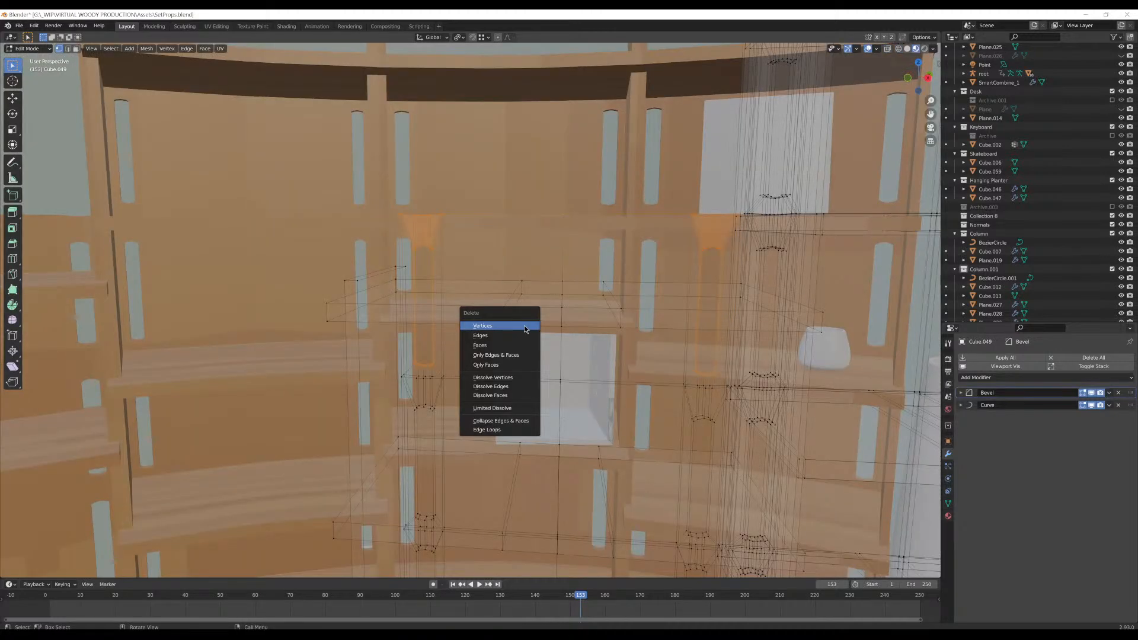
click(524, 326)
key(shift+z)
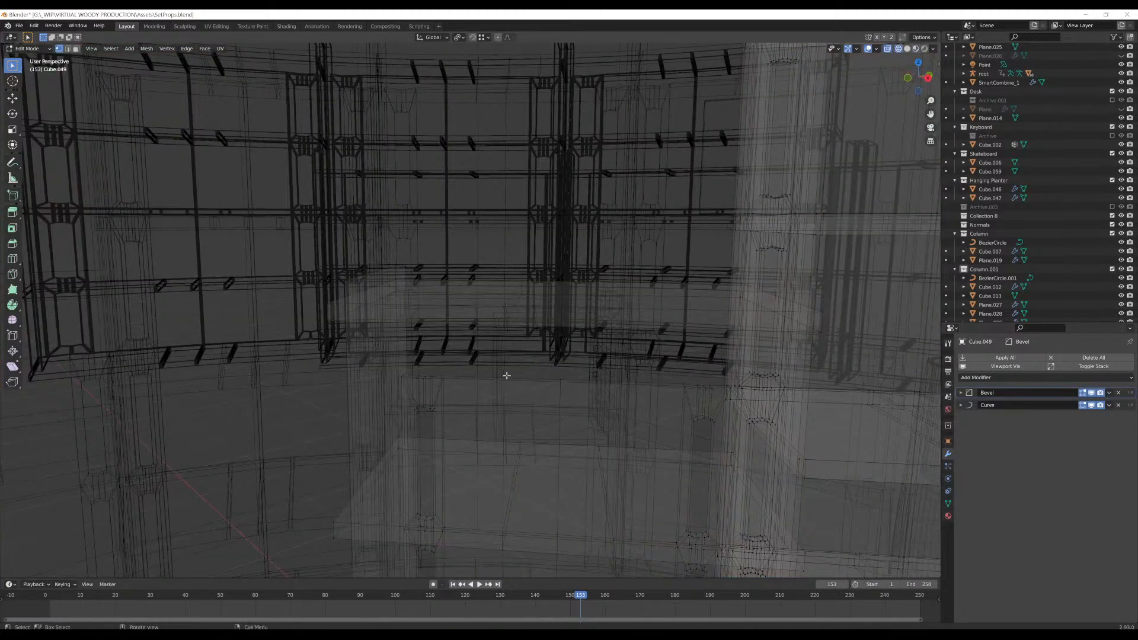
key(shift+z)
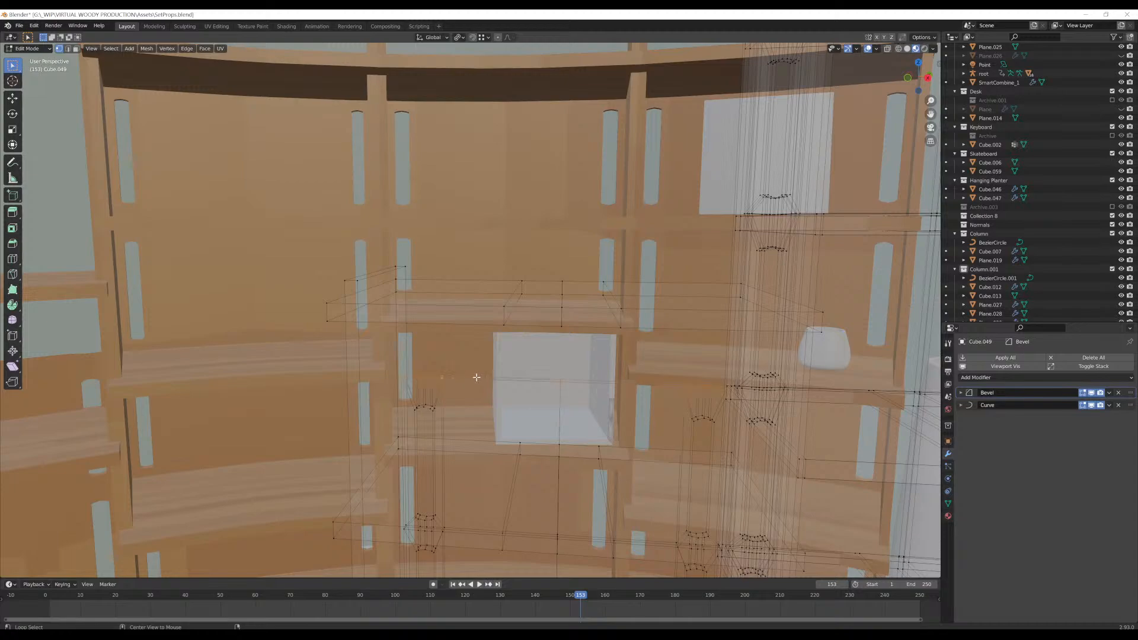
Grow the selection over the back panel's middle part, include its lower edge vertices, and raise it about 0.65' along global Z
scroll(533, 358, down, 2)
middle_drag(538, 366, 532, 331)
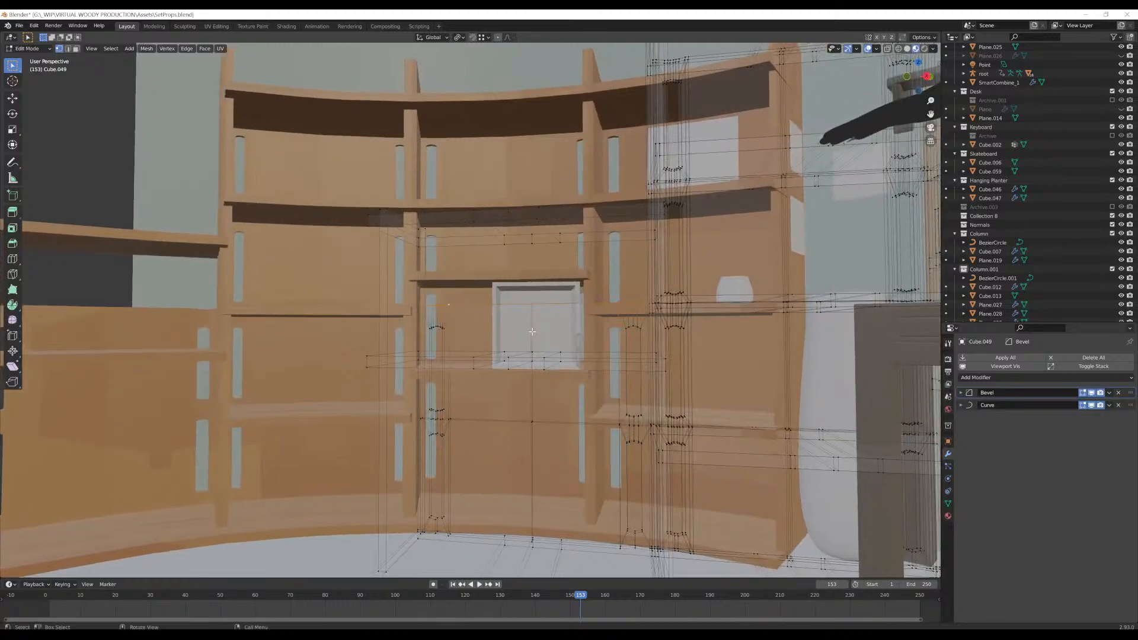
key(ctrl+KP_Add)
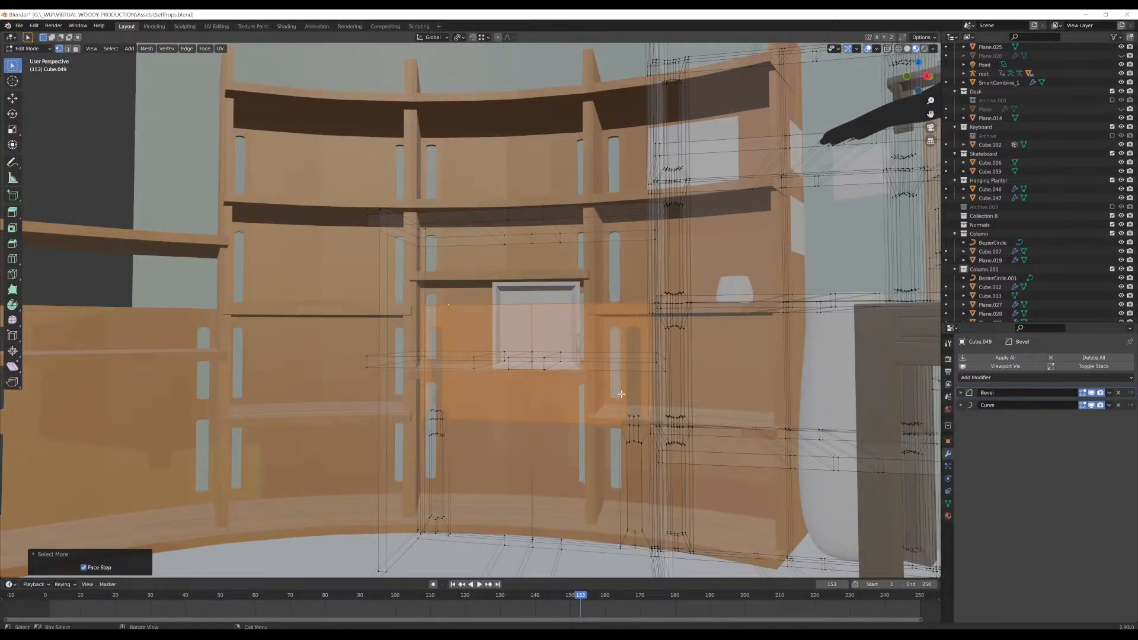
key(b)
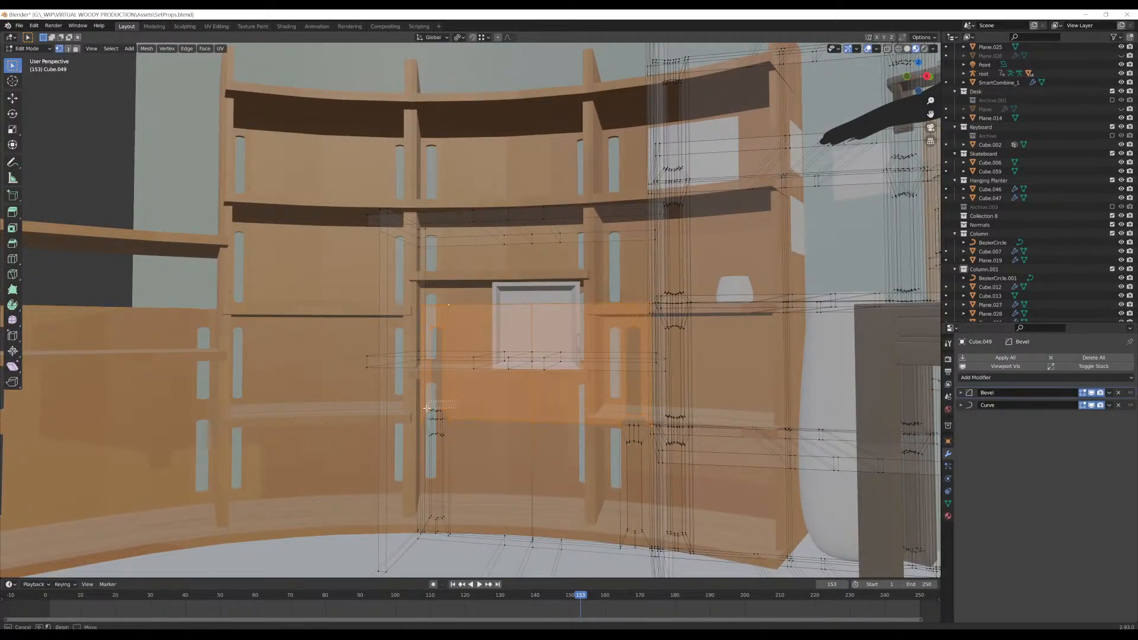
drag(427, 408, 425, 412)
middle_drag(517, 392, 604, 419)
key(b)
drag(605, 419, 422, 421)
key(alt+z)
key(b)
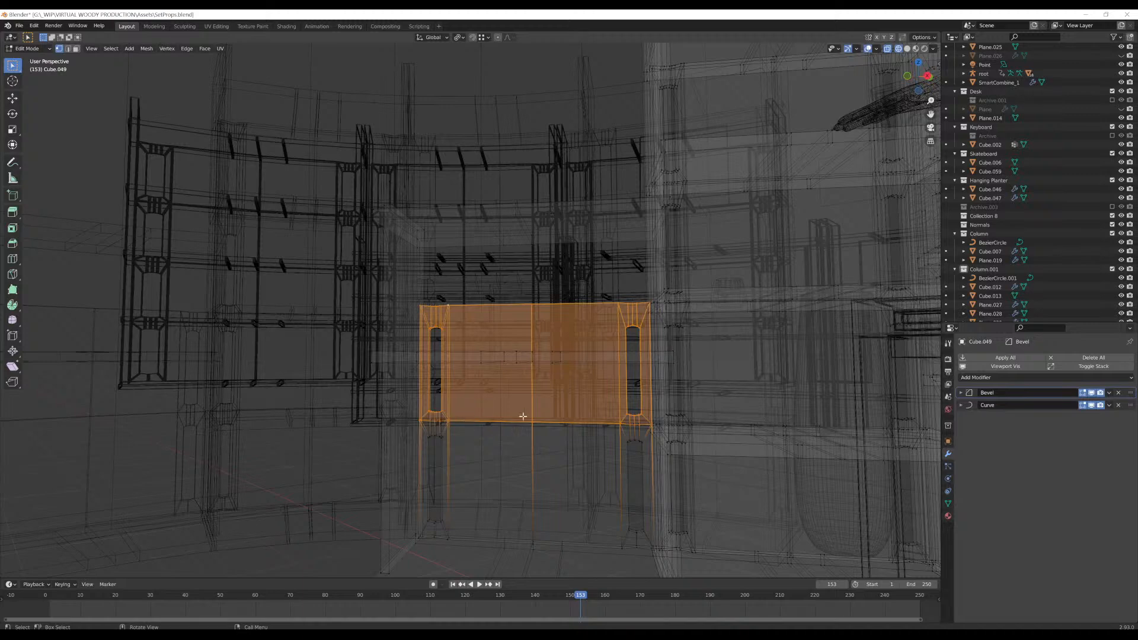
key(b)
drag(442, 420, 426, 425)
key(shift+z)
key(shift+d)
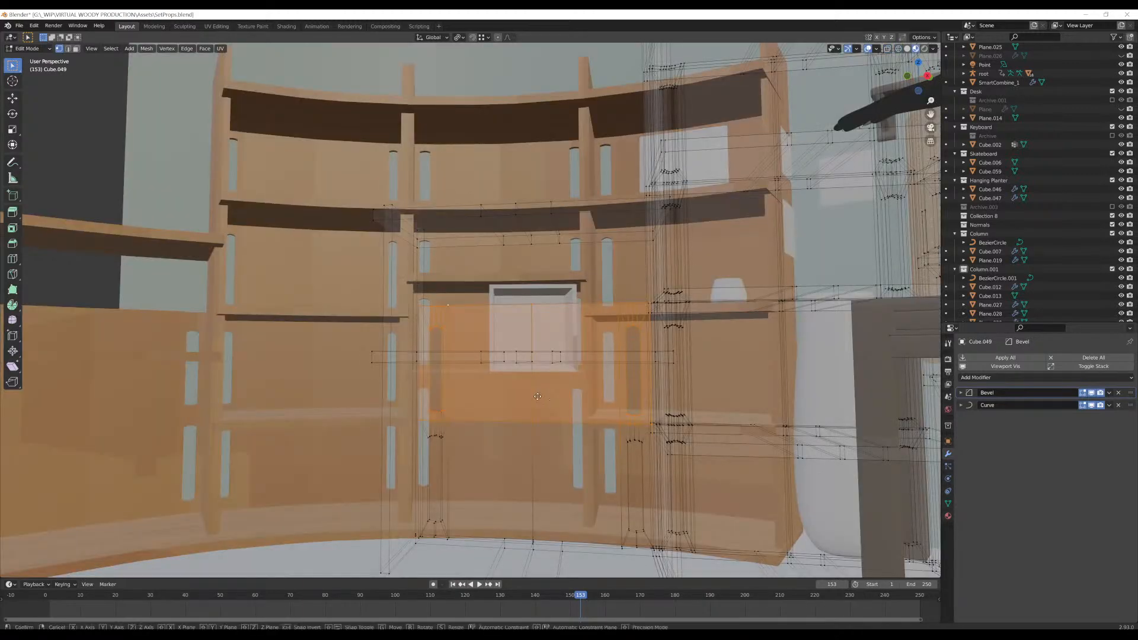
key(z)
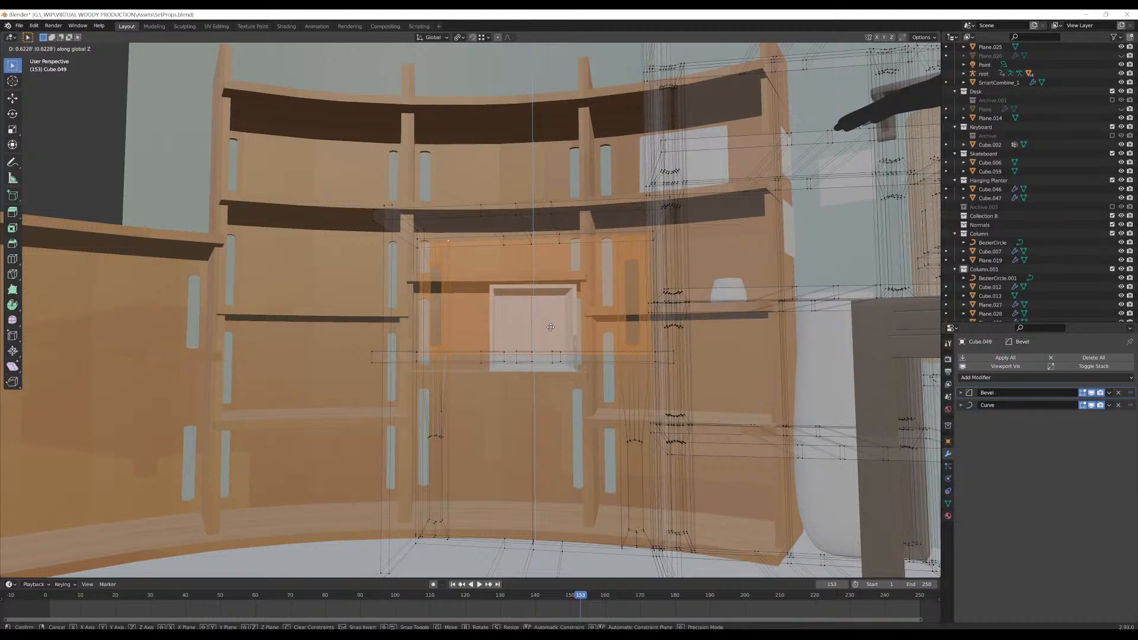
click(551, 327)
middle_drag(550, 327, 574, 413)
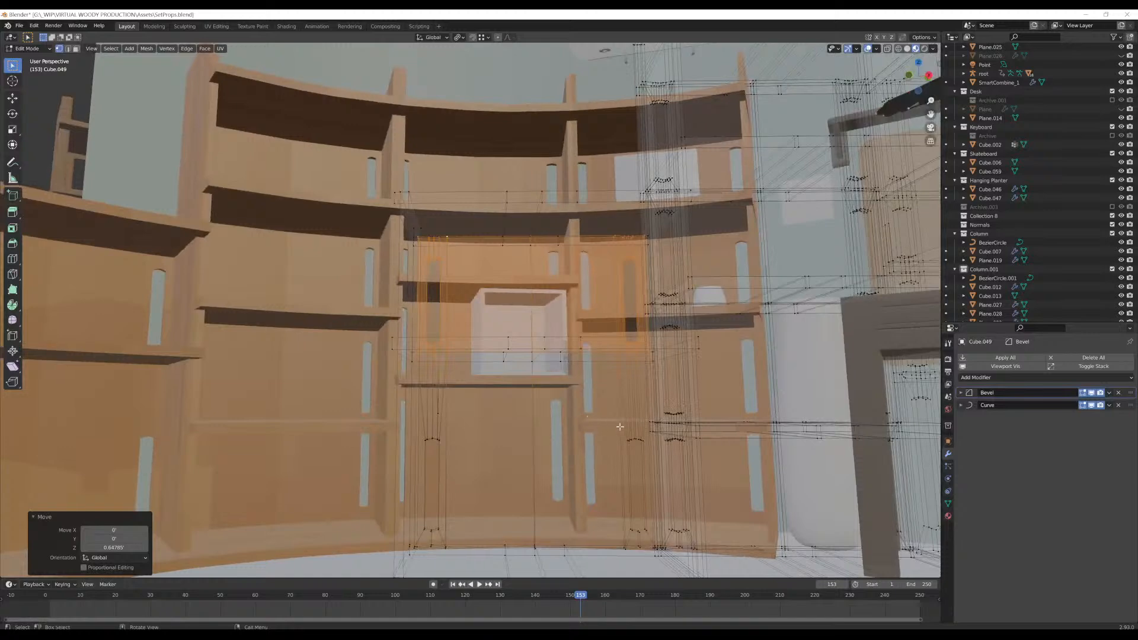
Raise the top ends of both lower back panel slots about 0.53' along global Z and leave Edit Mode
click(642, 445)
key(shift+z)
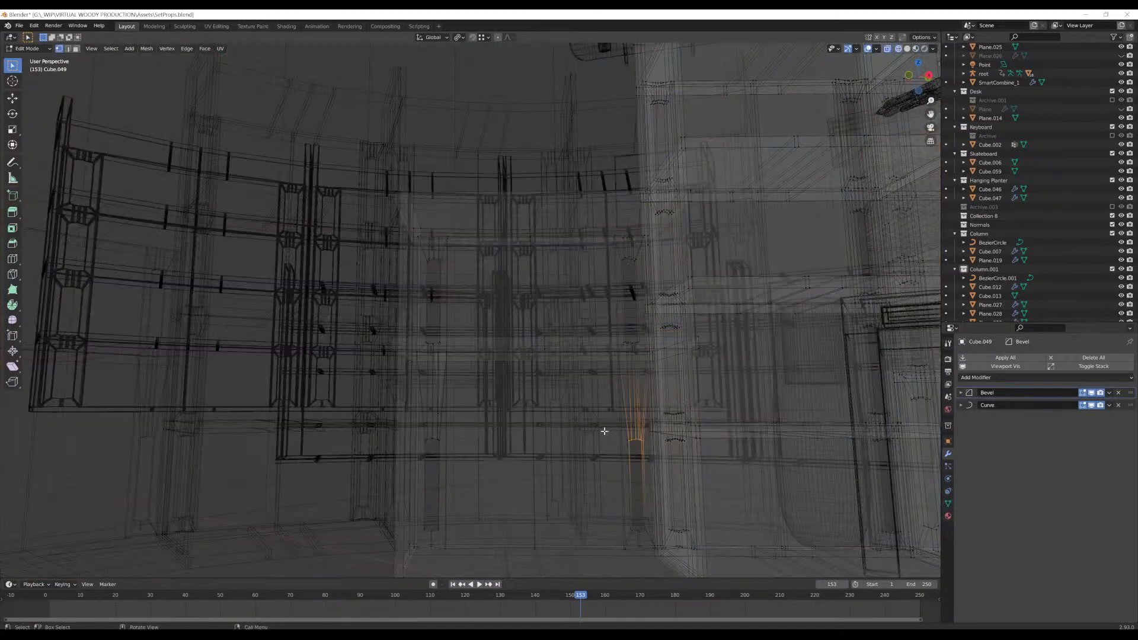
shift+drag(457, 428, 422, 449)
key(shift+z)
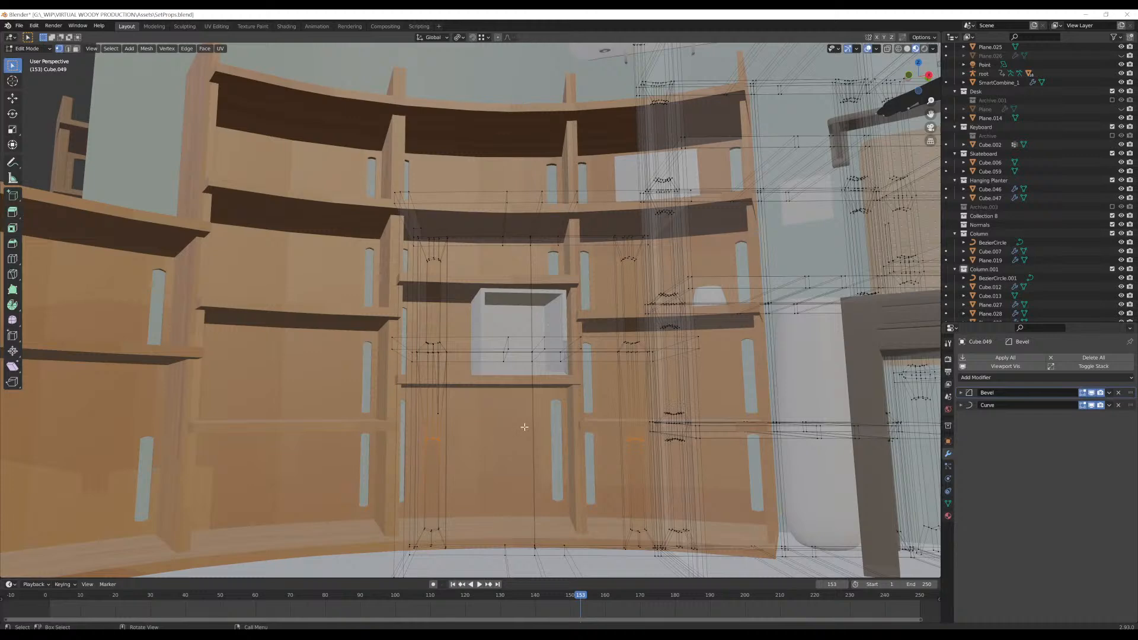
middle_drag(524, 427, 510, 428)
key(g)
key(z)
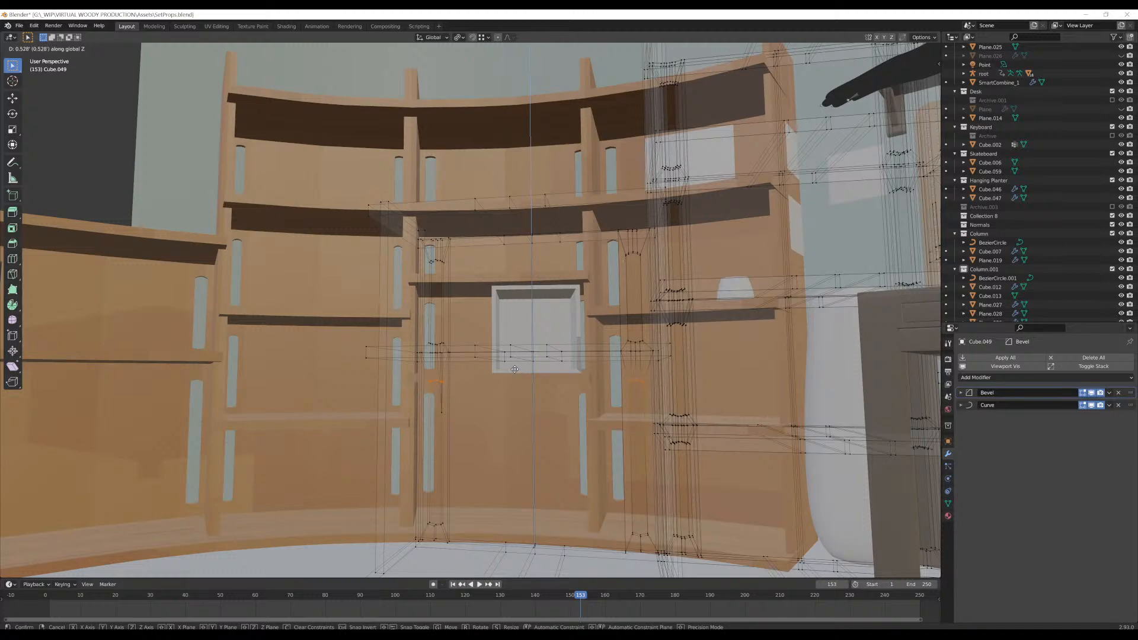
click(515, 367)
middle_drag(515, 359, 501, 387)
key(Tab)
Examine the reworked bookshelf and its lowered end section from several angles, together with the surrounding desk and room
scroll(521, 392, down, 6)
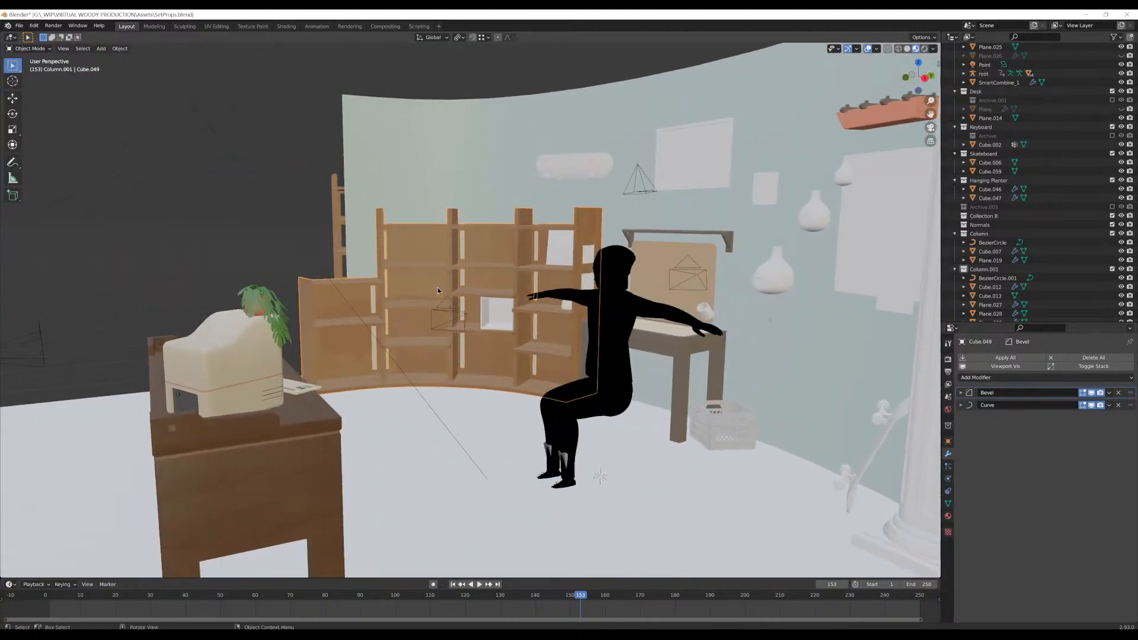
scroll(439, 288, up, 3)
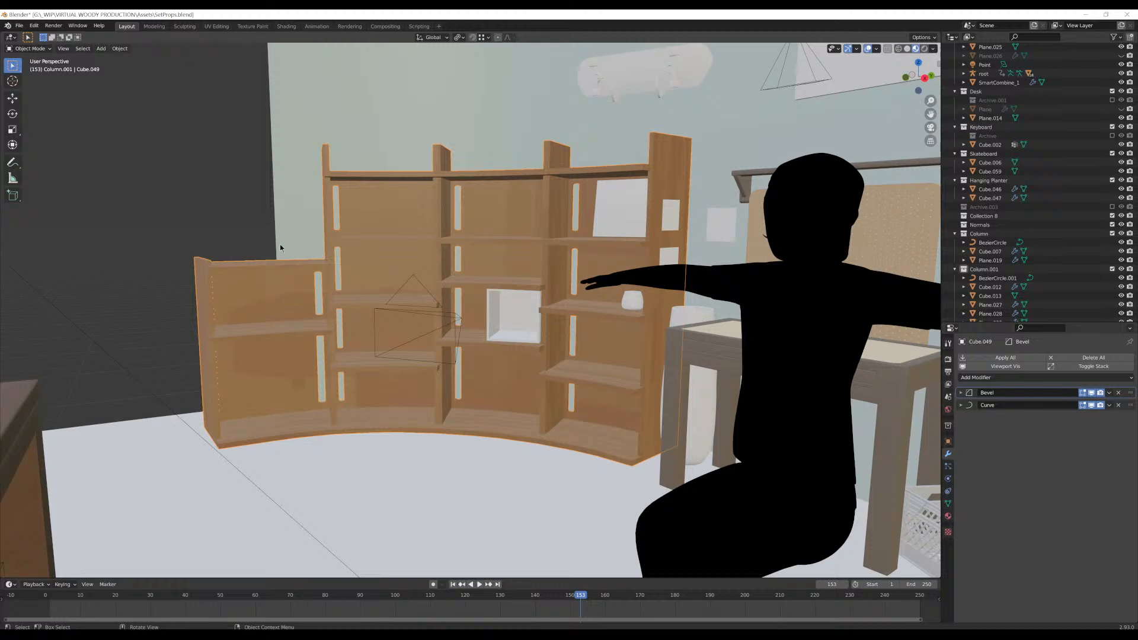
middle_drag(280, 244, 176, 237)
scroll(319, 207, up, 3)
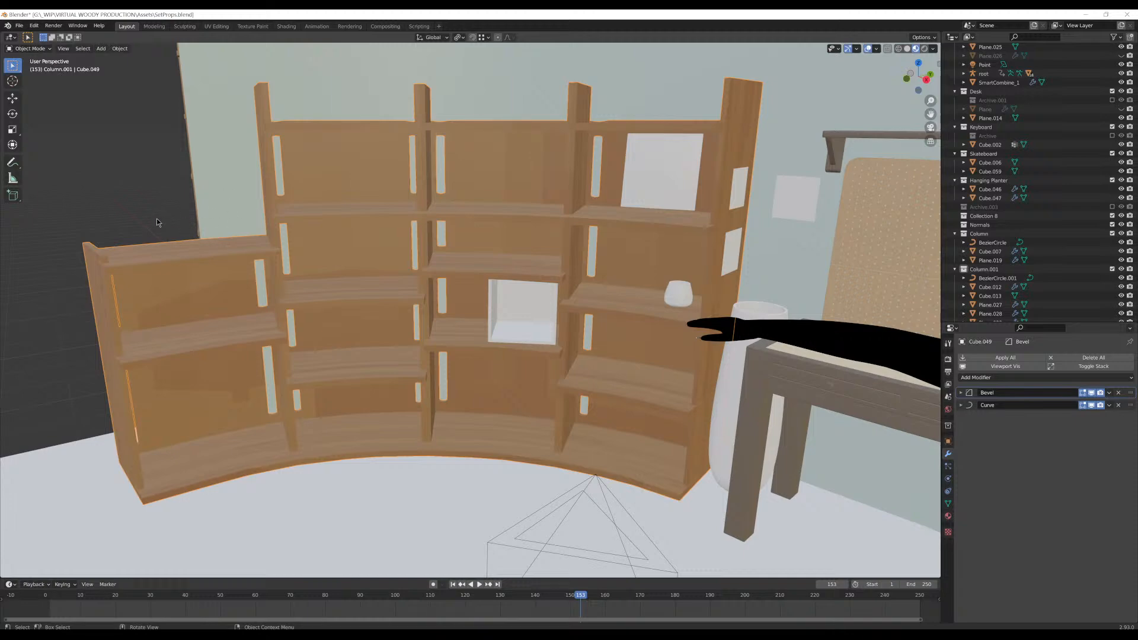
middle_drag(426, 233, 516, 328)
click(497, 313)
scroll(515, 325, down, 6)
middle_drag(563, 226, 433, 140)
middle_drag(568, 258, 585, 188)
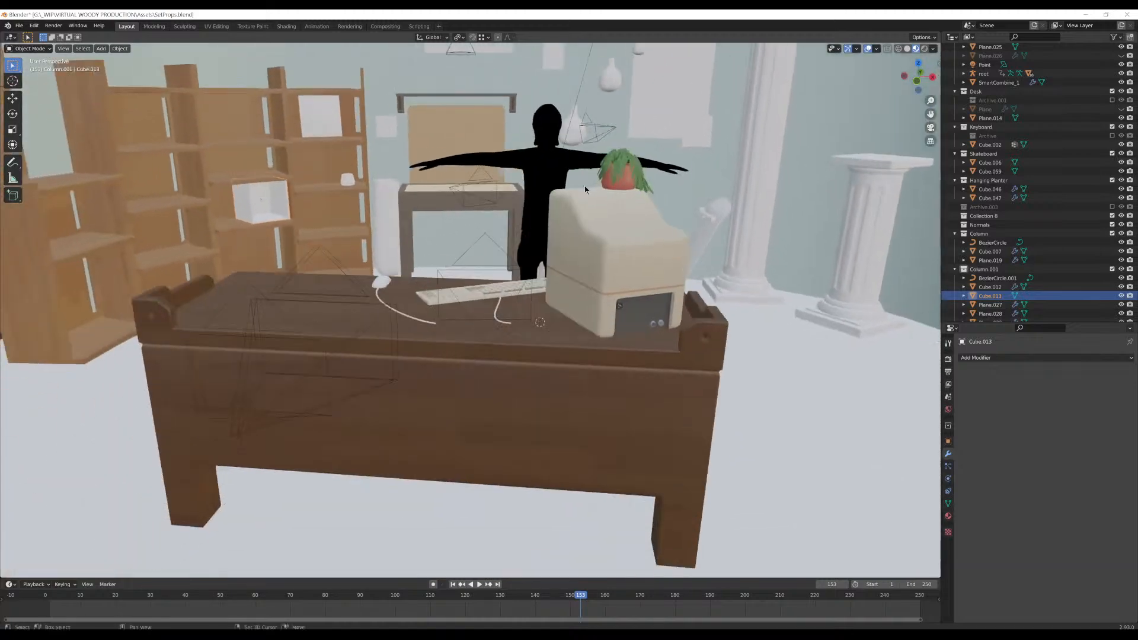
middle_drag(609, 279, 395, 294)
Select the bookshelf and inspect the end section's outer side panel up close, as well as the whole unit within the scene
click(235, 301)
scroll(249, 296, up, 3)
scroll(264, 289, down, 3)
scroll(396, 308, up, 4)
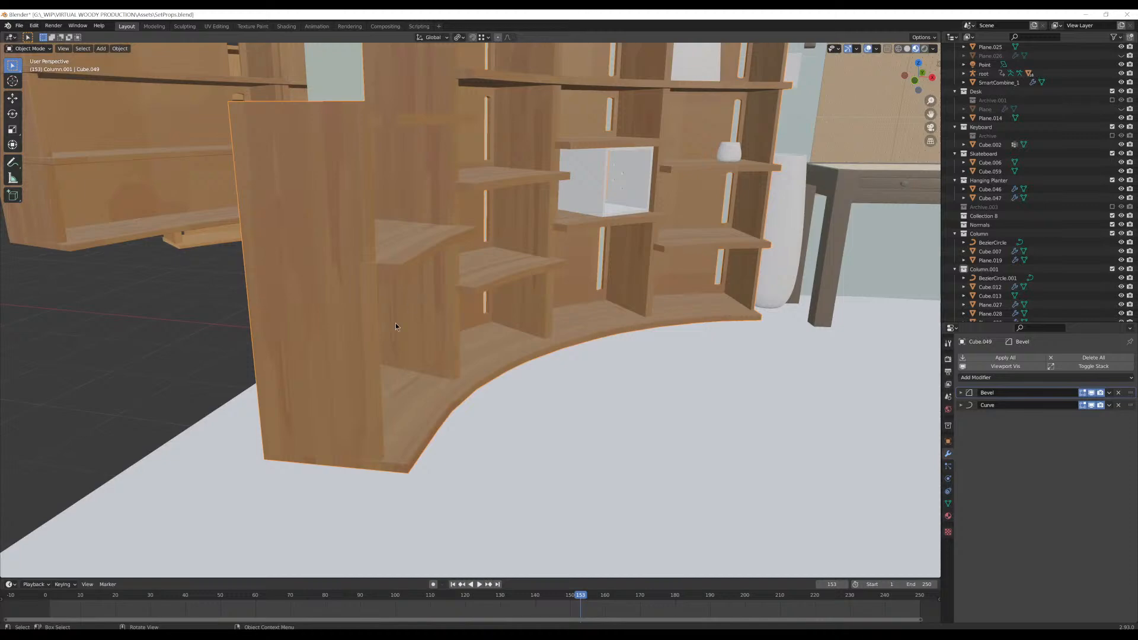
scroll(396, 326, down, 5)
shift+middle_drag(681, 317, 482, 307)
middle_drag(306, 317, 495, 323)
scroll(358, 297, down, 5)
scroll(265, 298, up, 5)
scroll(495, 323, up, 6)
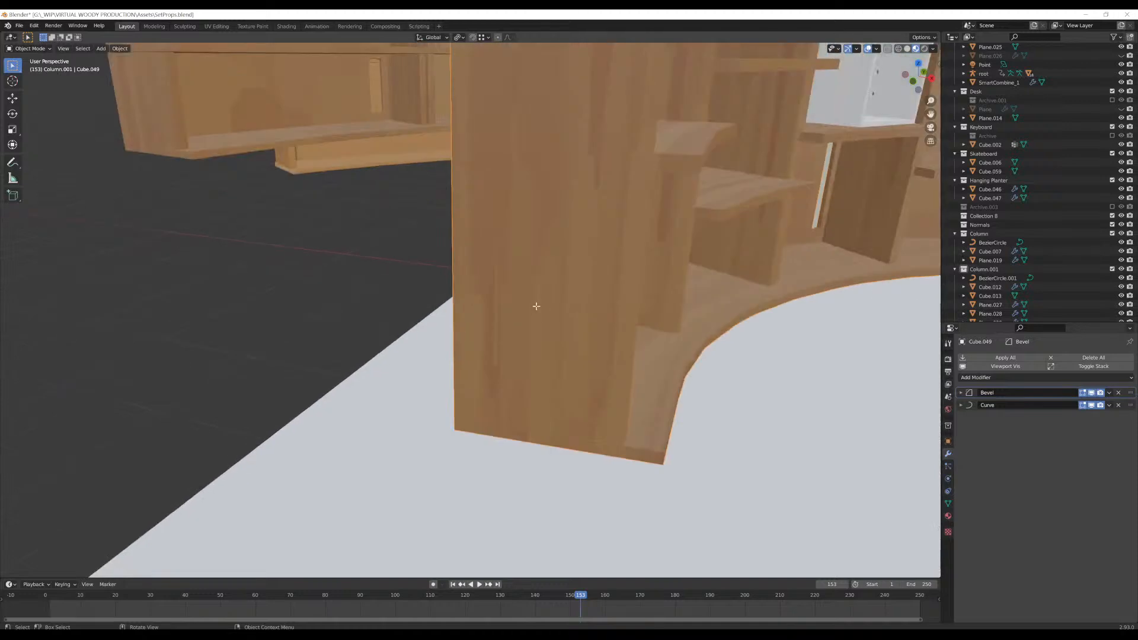
scroll(536, 306, down, 2)
key(Tab)
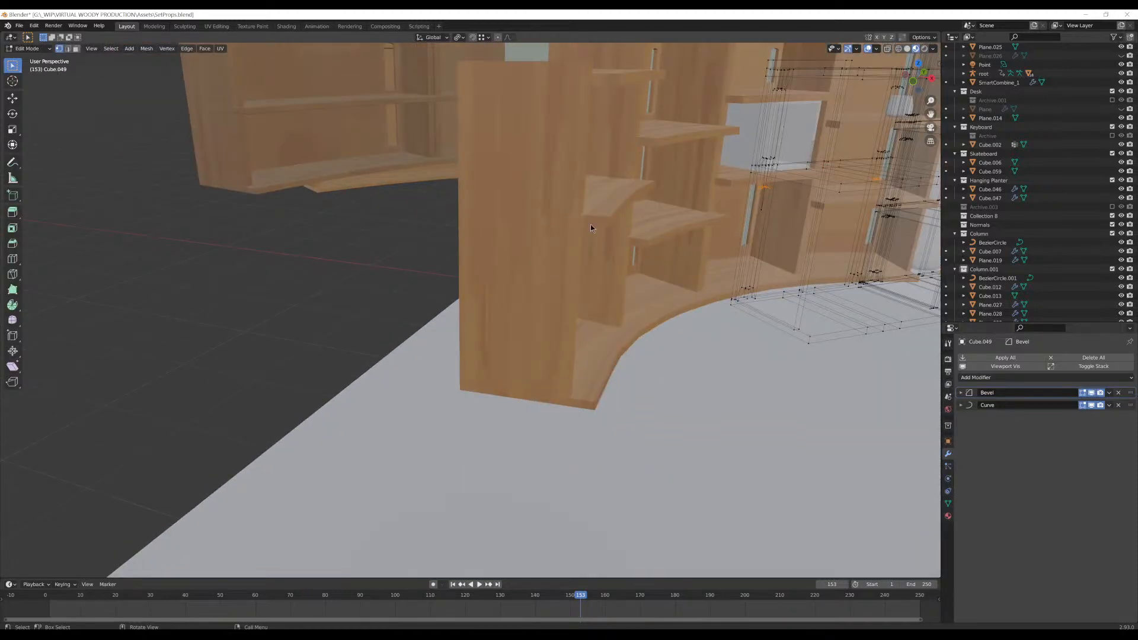
key(Tab)
scroll(590, 252, down, 5)
shift+middle_drag(589, 256, 423, 326)
scroll(483, 319, up, 3)
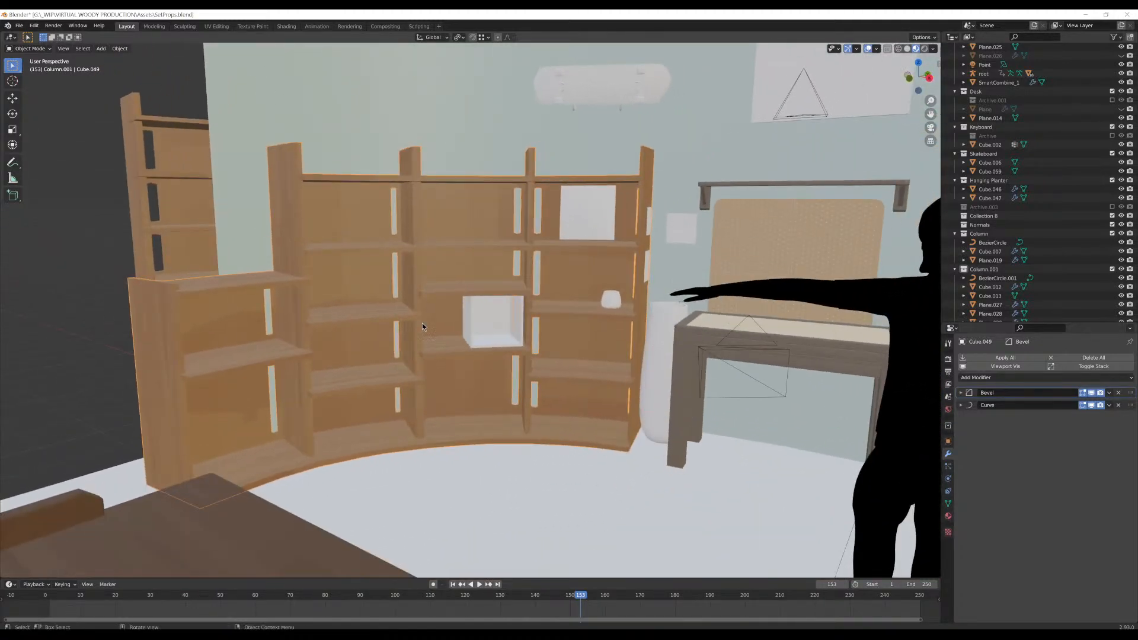
scroll(578, 262, down, 5)
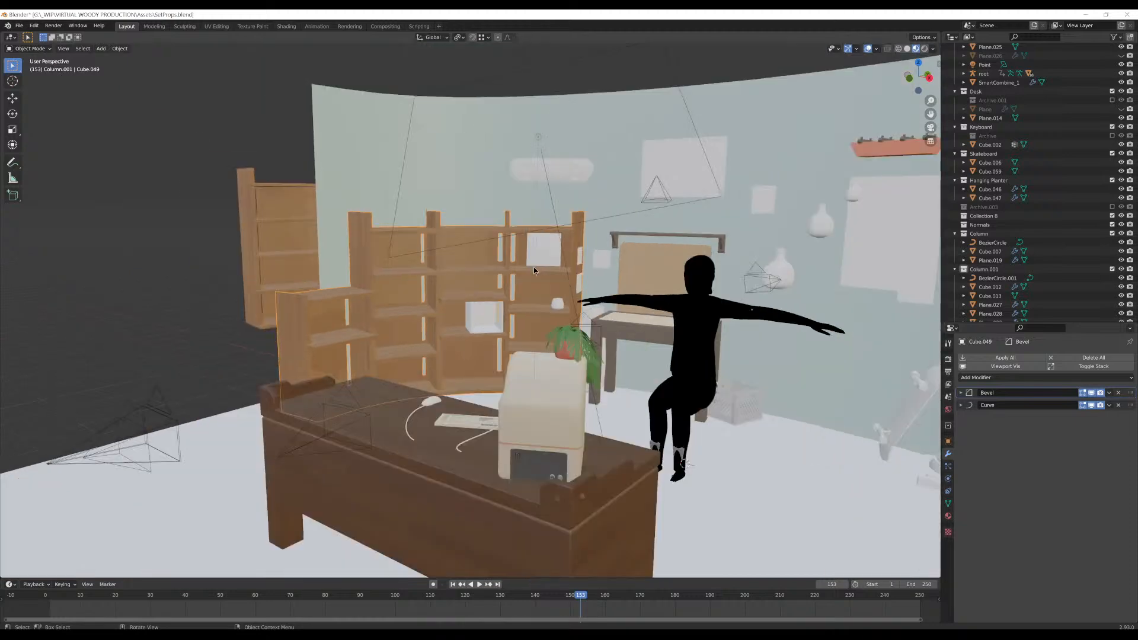
Duplicate the bookshelf in place, leaving the copy at the original's location
middle_drag(533, 267, 363, 344)
scroll(553, 264, up, 5)
scroll(528, 301, down, 4)
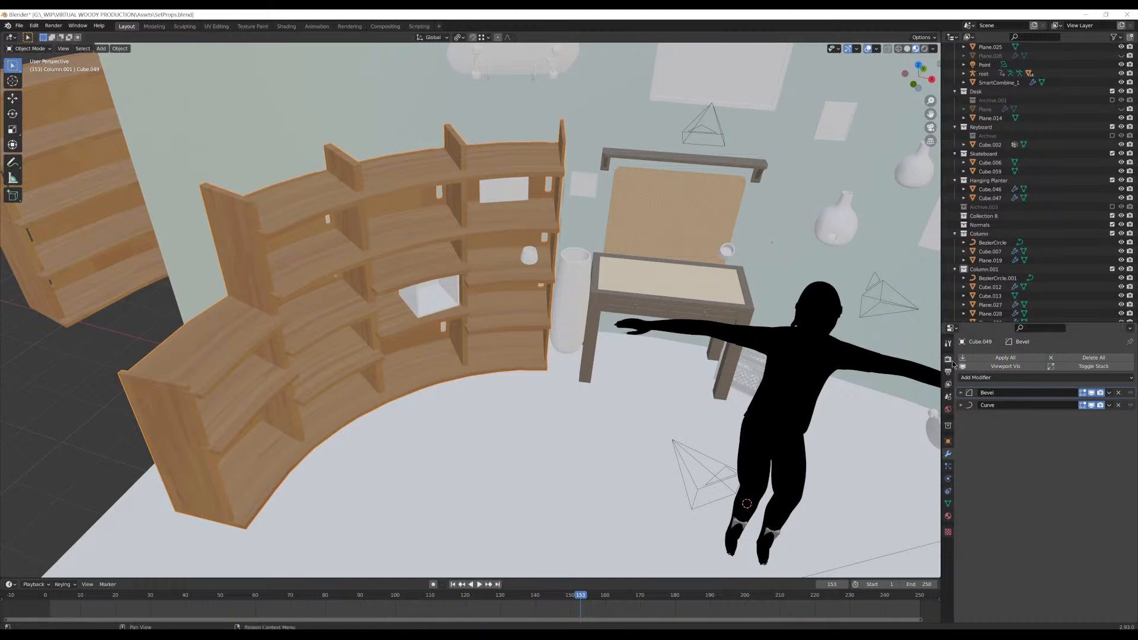
middle_drag(939, 367, 902, 283)
middle_drag(955, 383, 465, 359)
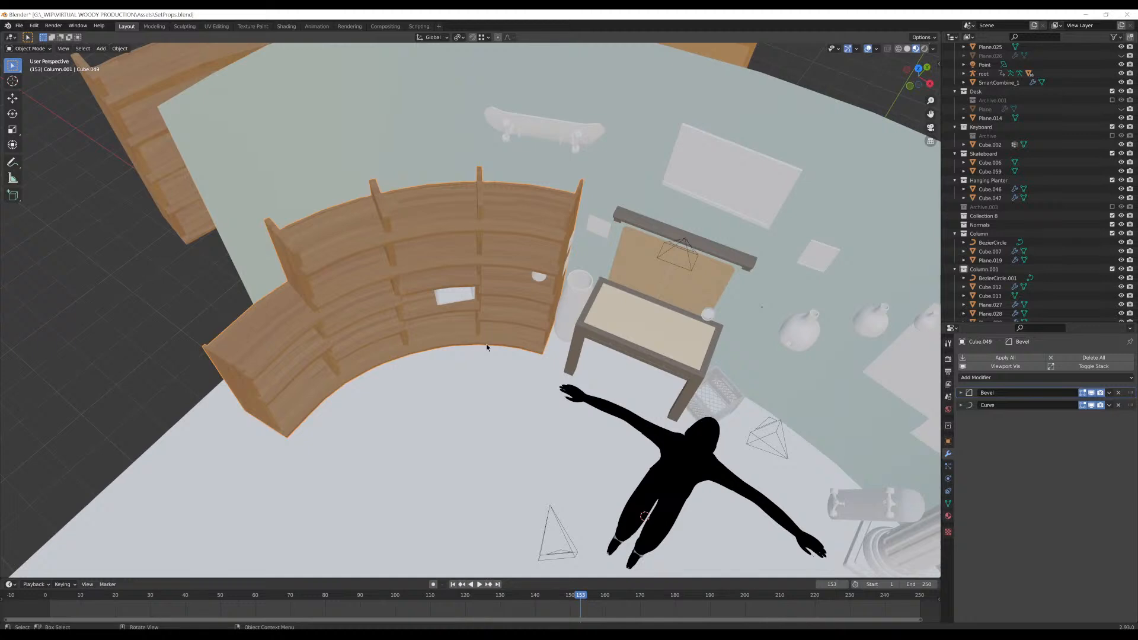
shift+click(487, 351)
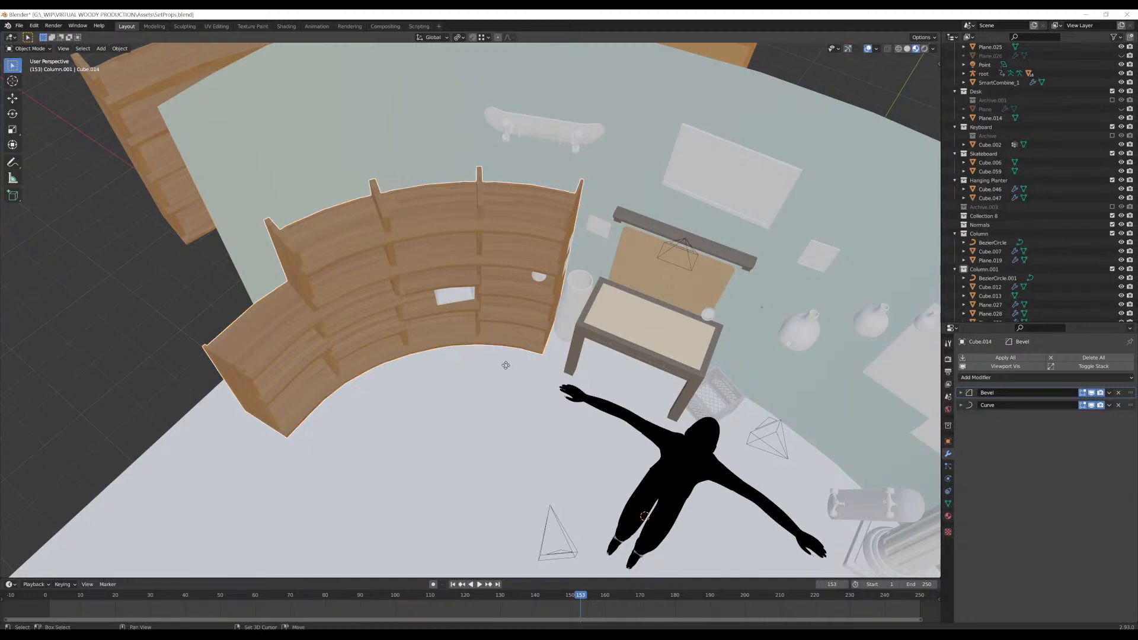
key(g)
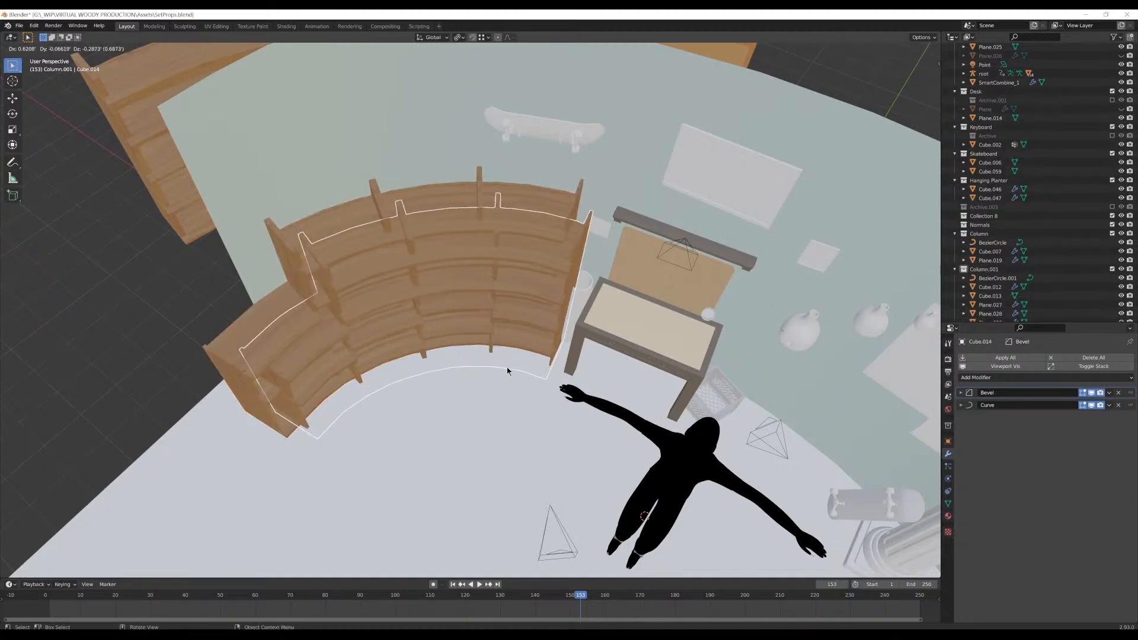
key(Escape)
Rename the duplicated bookshelf object as ShelfTarget
scroll(1021, 225, up, 10)
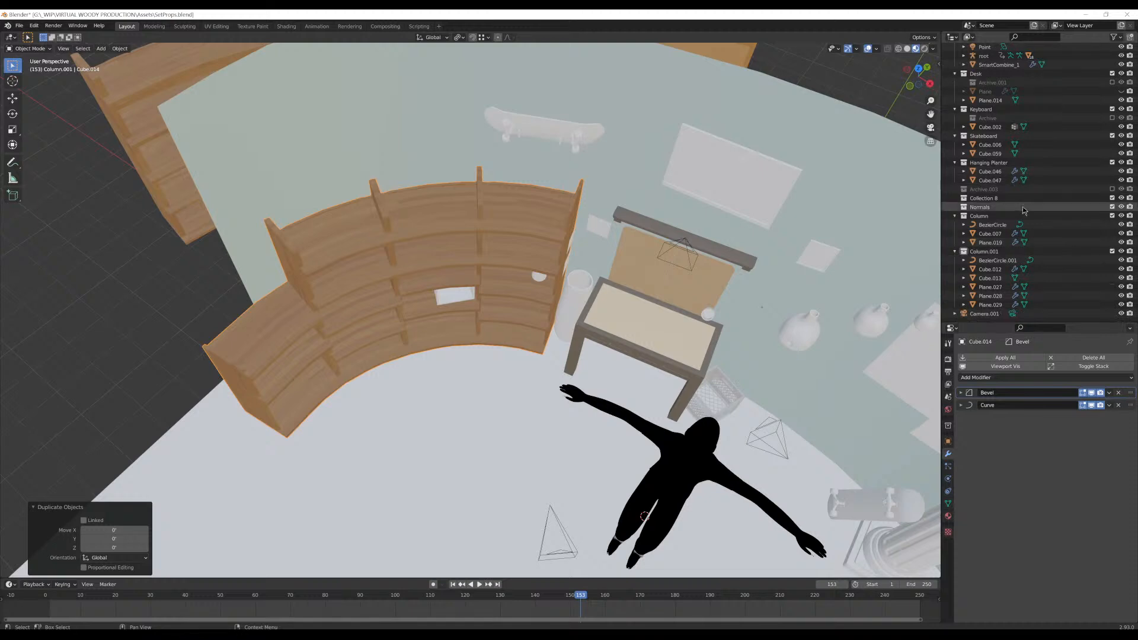
scroll(1052, 234, up, 10)
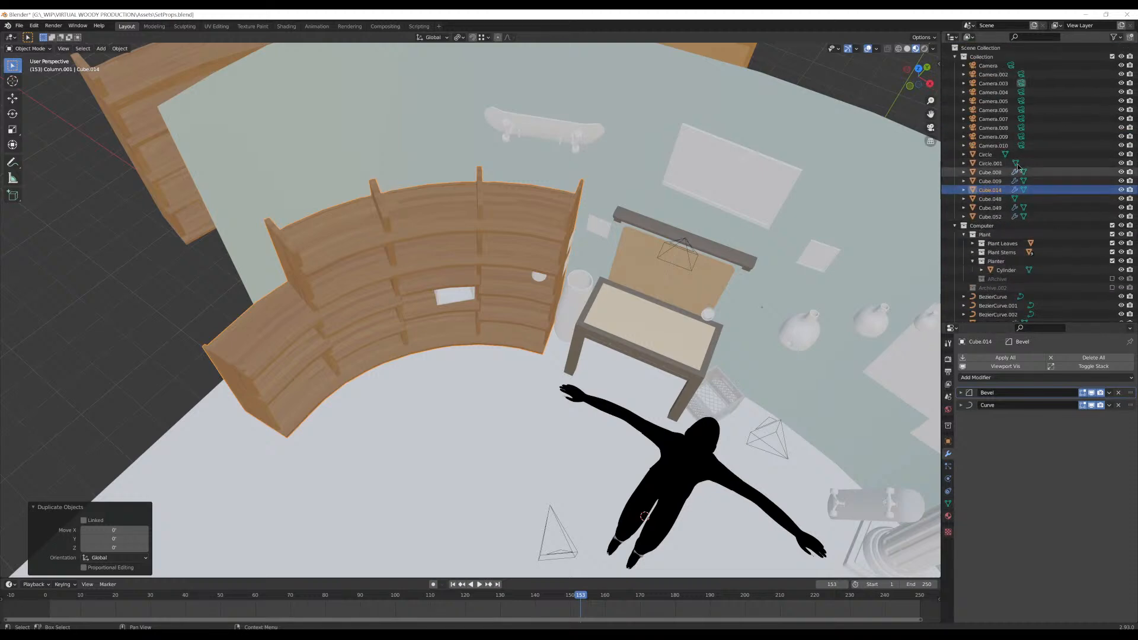
click(974, 181)
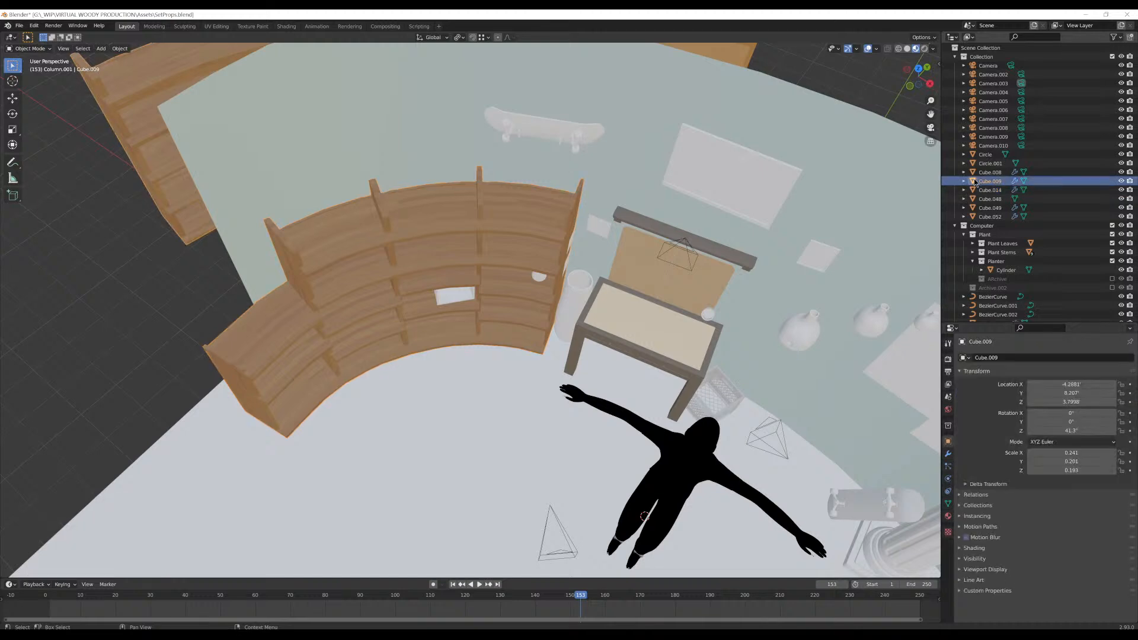
click(978, 190)
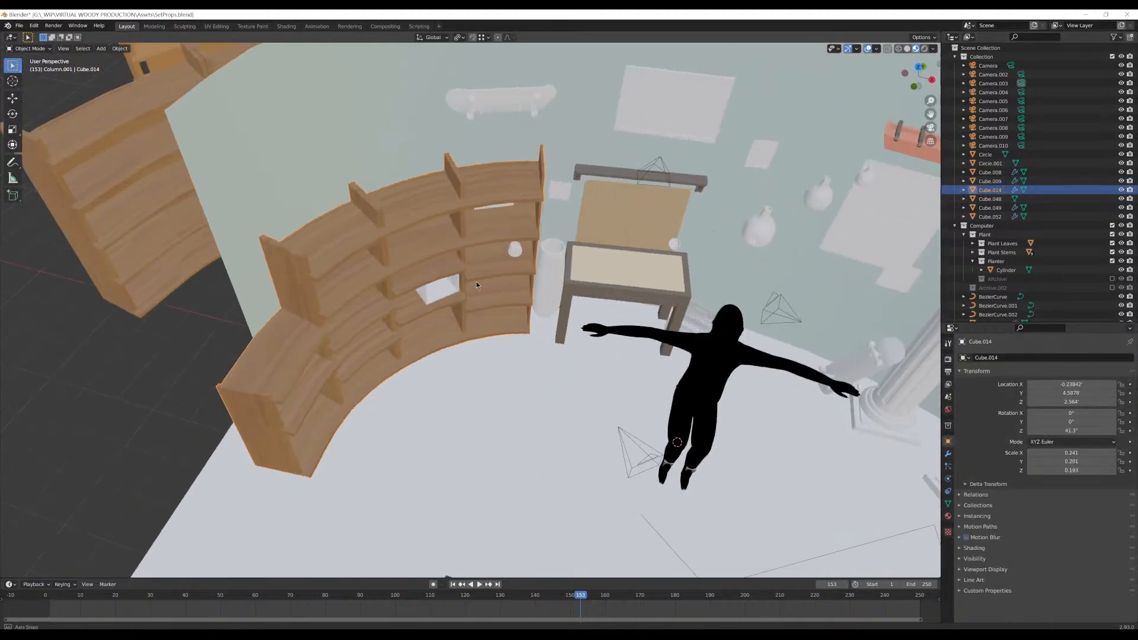
double_click(990, 190)
scroll(991, 187, down, 1)
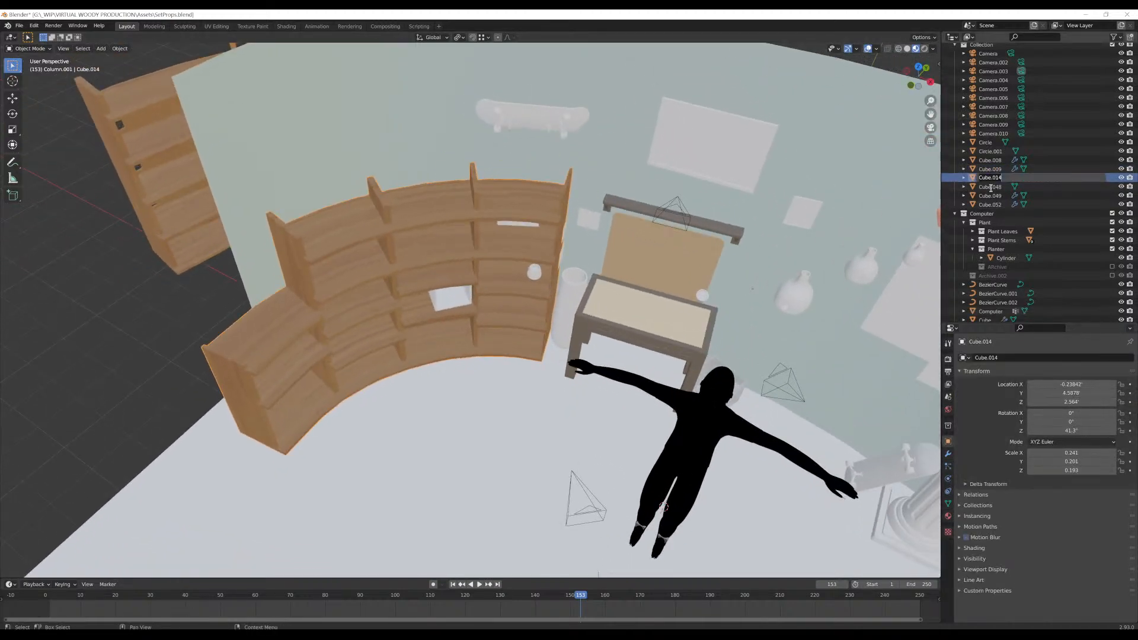
text(Shelf)
key(Return)
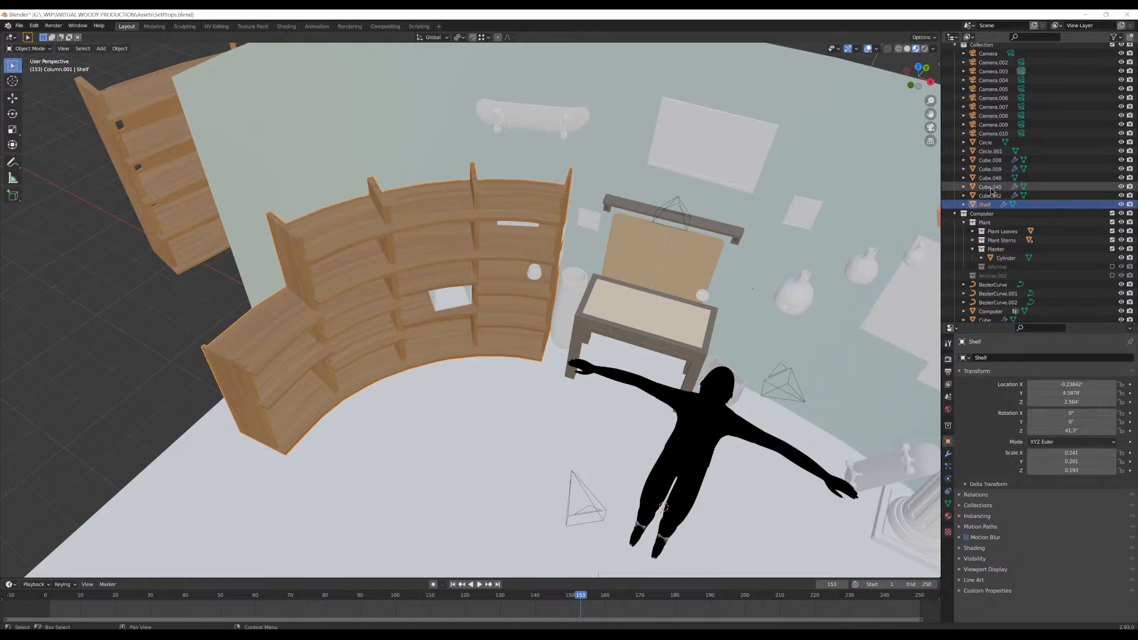
double_click(989, 205)
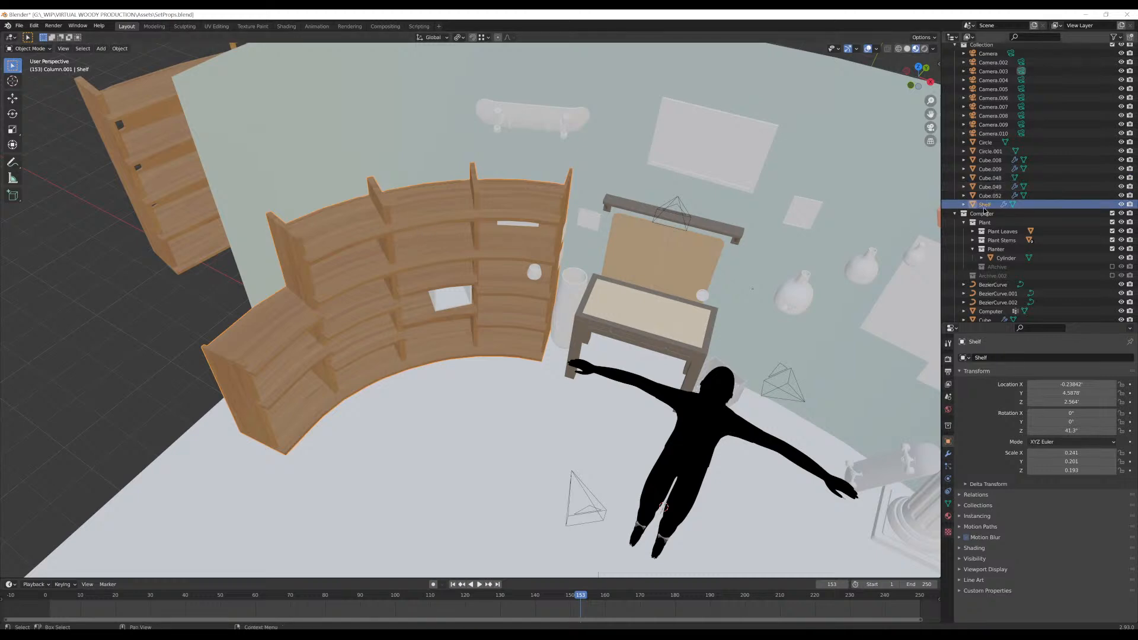
scroll(990, 205, down, 3)
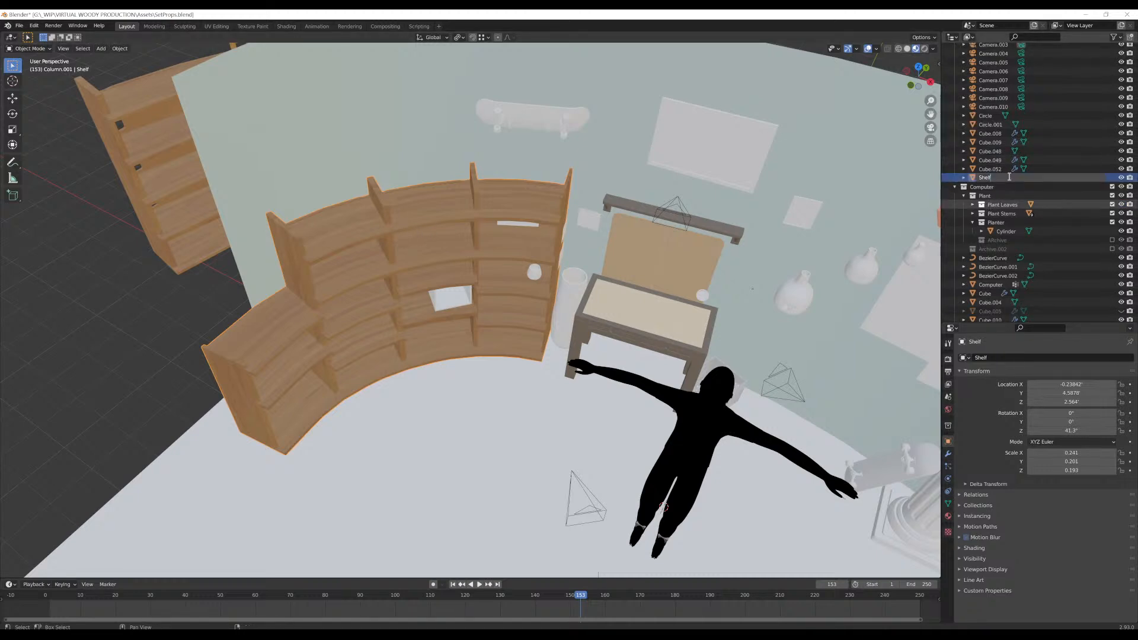
text(Target)
key(Return)
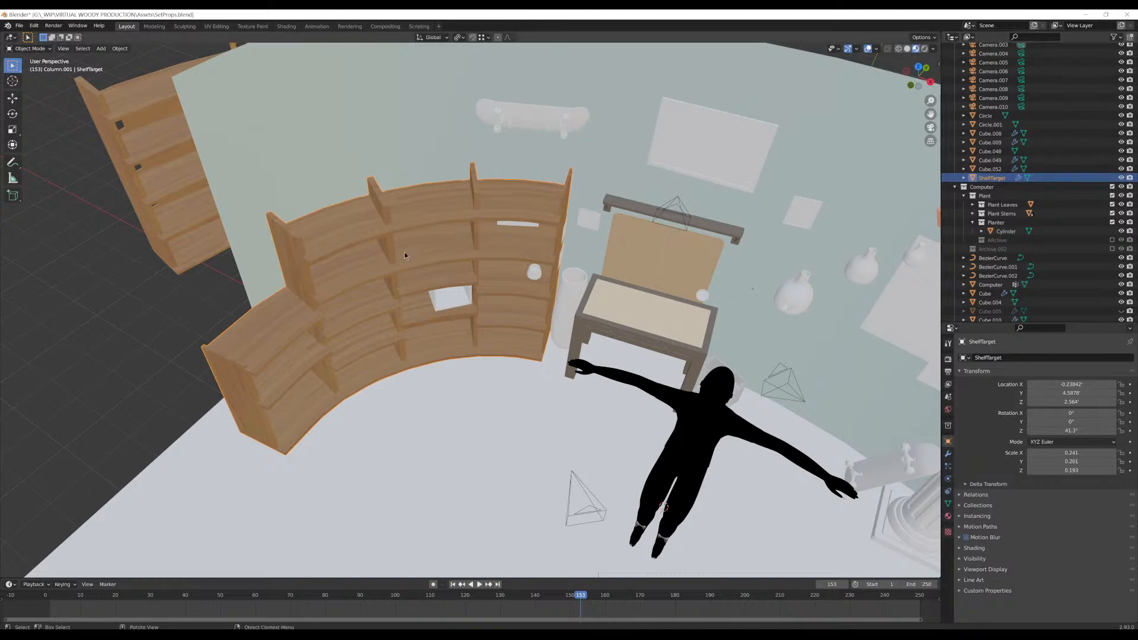
Hide ShelfTarget and rename the original bookshelf object, Cube.049, as ShelfOriginal
key(h)
click(1007, 161)
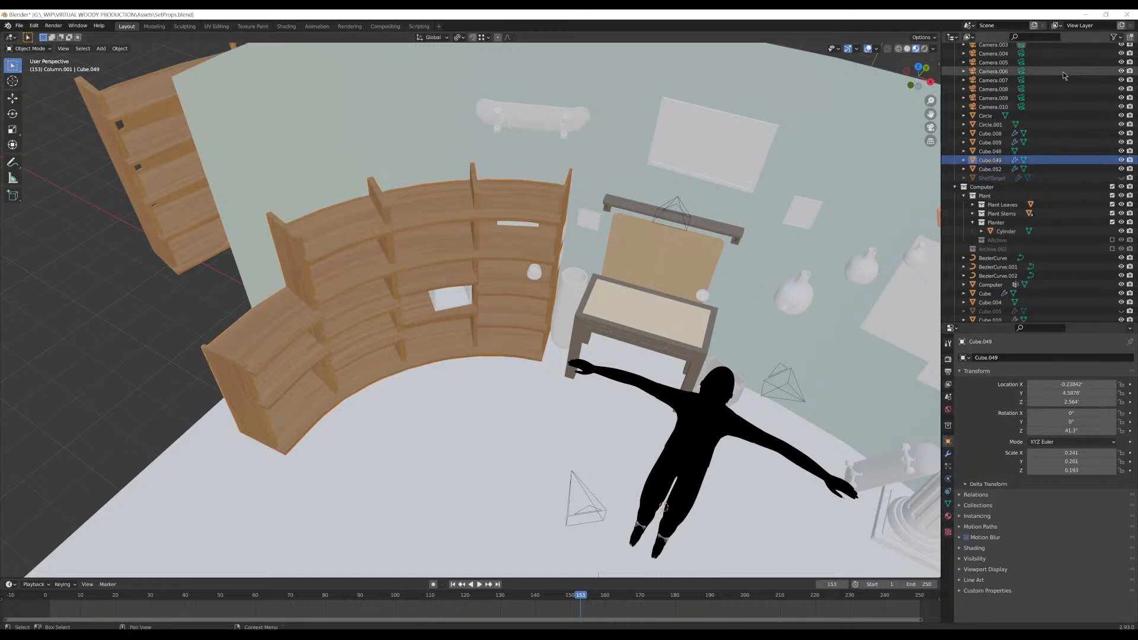
double_click(998, 160)
scroll(997, 160, up, 1)
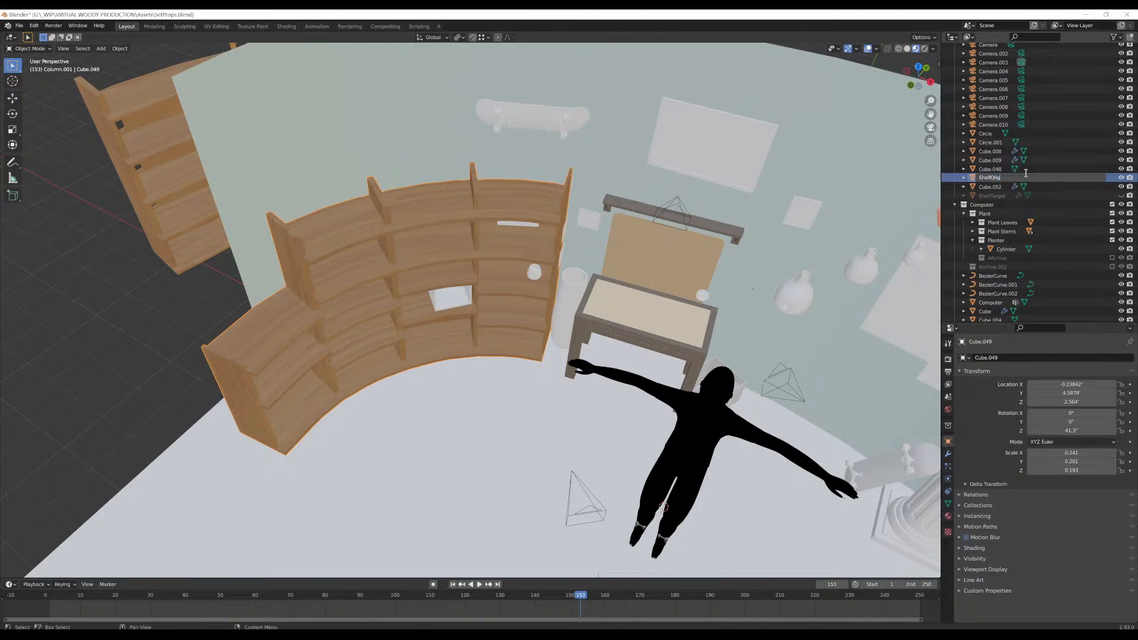
key(Return)
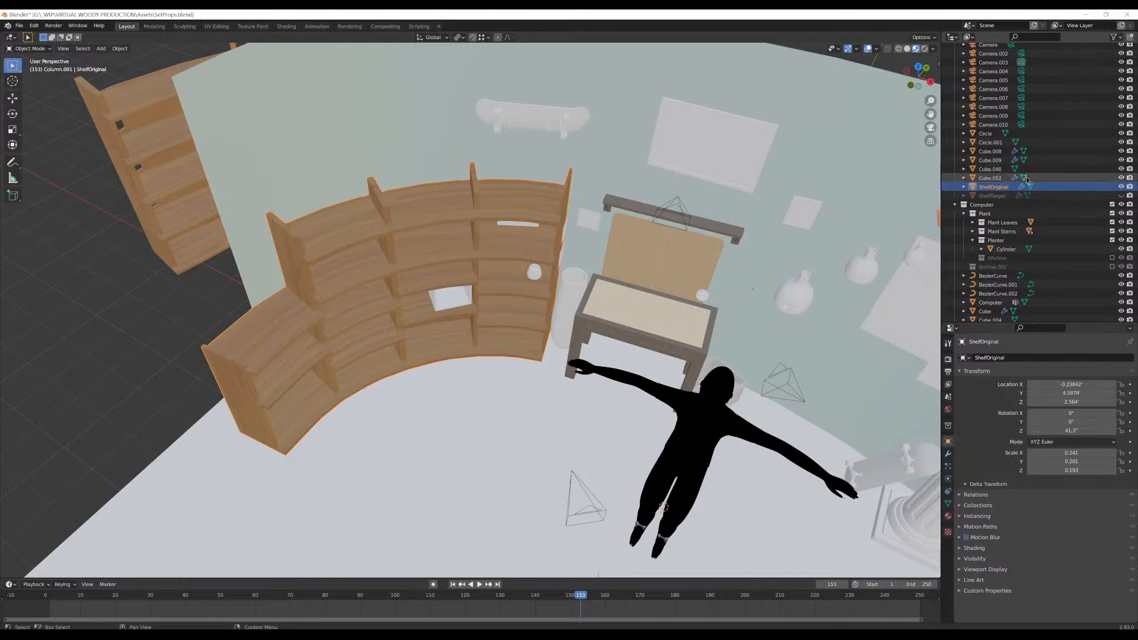
Select the curve that bends the bookshelf in wireframe display and rename it as Shelf Curve
middle_drag(439, 284, 525, 251)
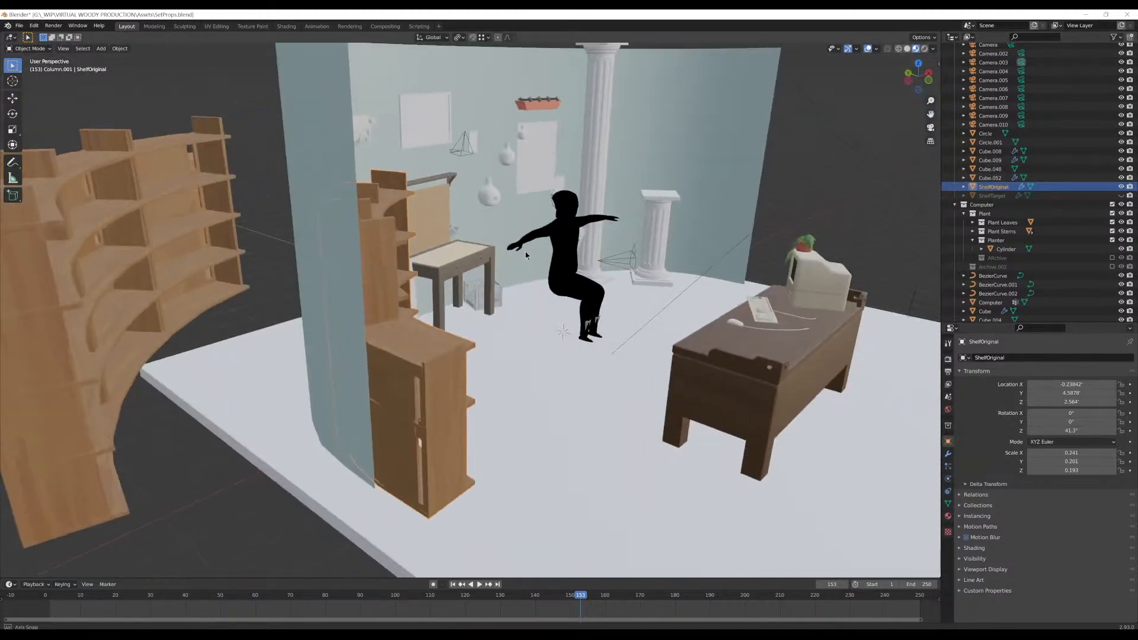
key(shift+z)
middle_drag(433, 339, 452, 363)
click(350, 420)
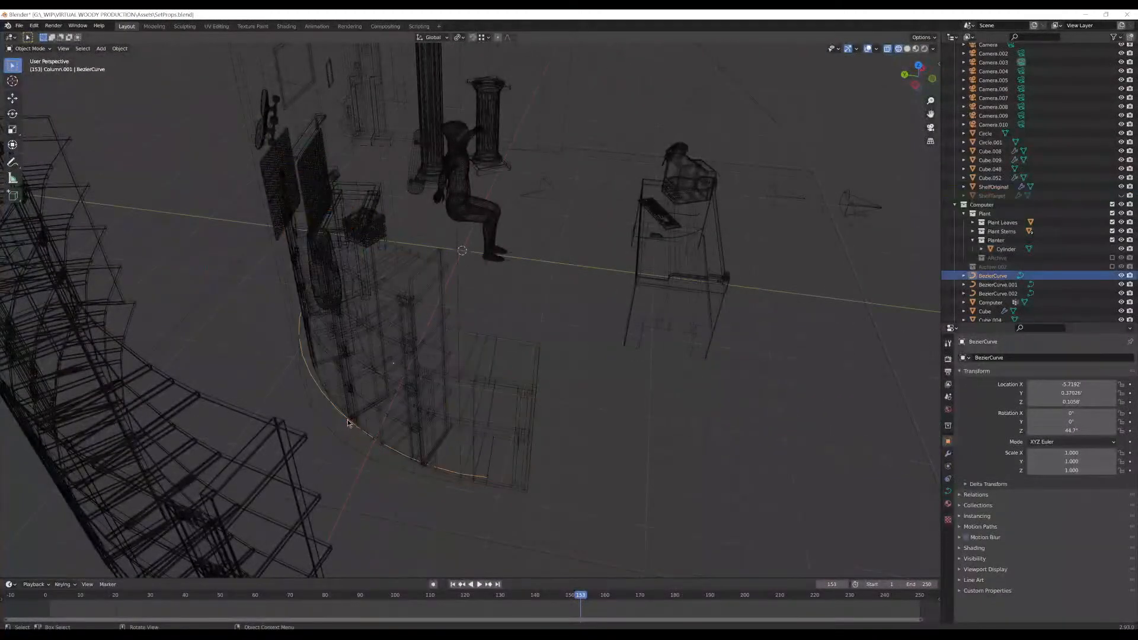
middle_drag(536, 346, 483, 366)
double_click(1003, 275)
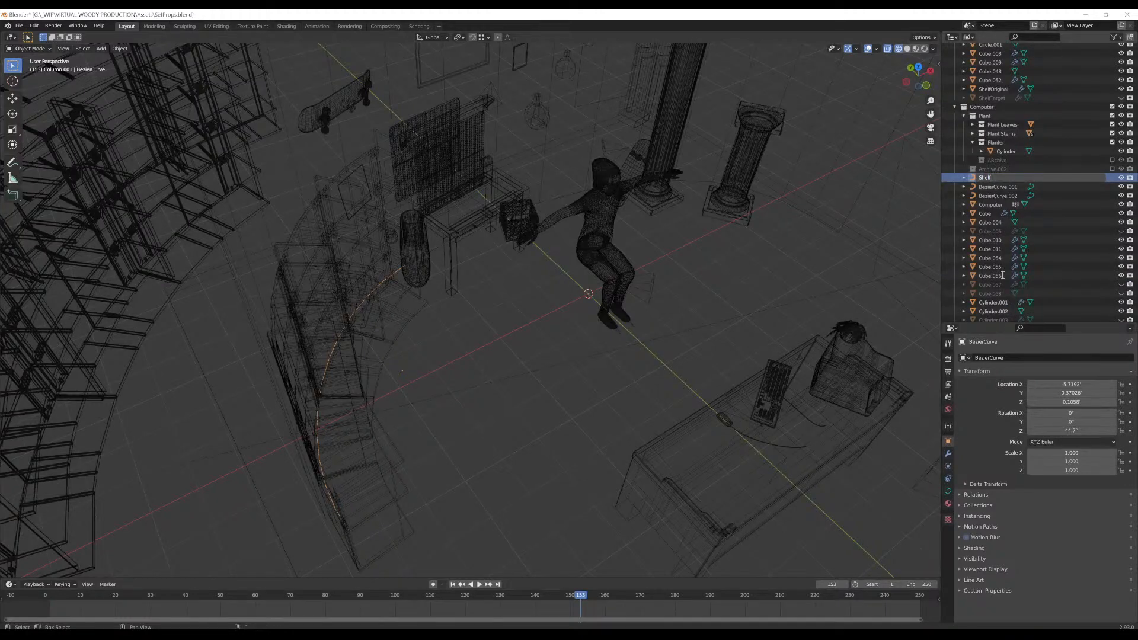
key(Return)
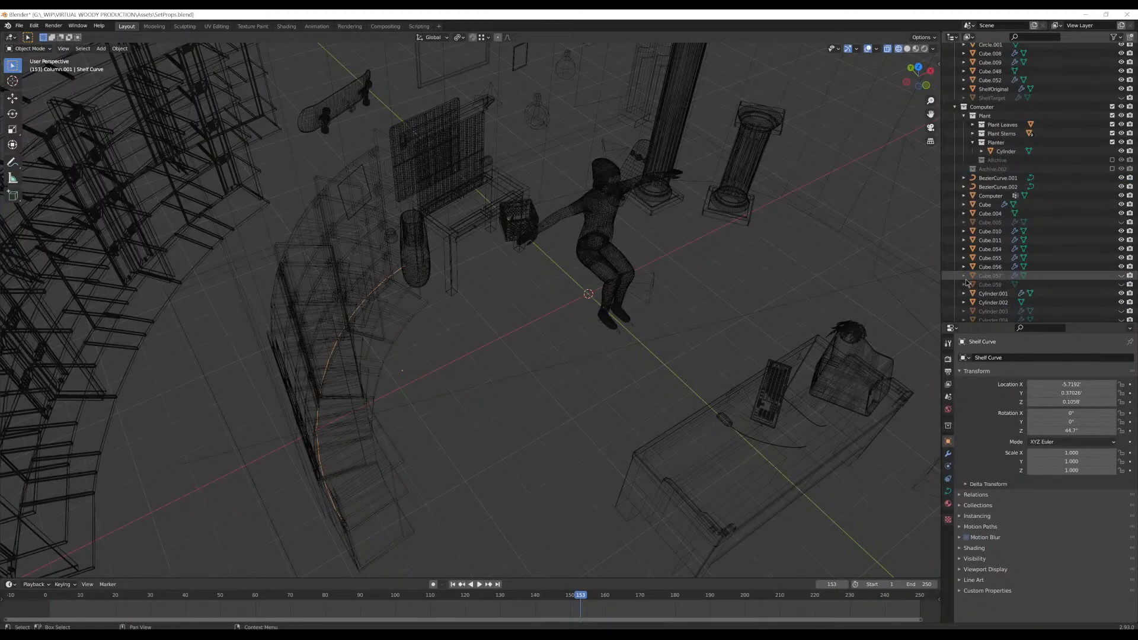
Return to shaded display, select ShelfOriginal, and examine the curved bookshelf from several angles within the room
middle_drag(616, 280, 560, 283)
key(shift+z)
middle_drag(464, 296, 379, 278)
click(404, 352)
mouse_move(406, 352)
middle_down()
mouse_move(430, 338)
mouse_move(604, 325)
mouse_move(560, 302)
mouse_move(624, 340)
mouse_move(674, 324)
mouse_move(616, 329)
middle_up()
scroll(507, 325, up, 4)
scroll(547, 332, down, 5)
scroll(604, 329, down, 6)
scroll(460, 264, up, 4)
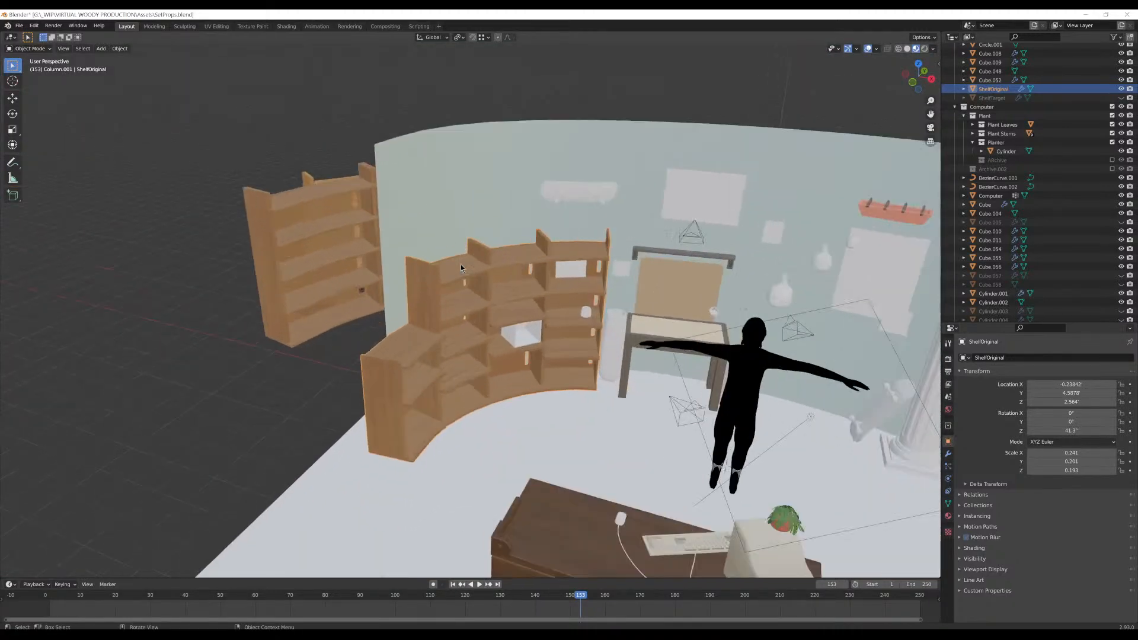
scroll(461, 264, up, 3)
mouse_move(443, 247)
middle_down()
mouse_move(471, 275)
mouse_move(527, 291)
mouse_move(429, 233)
mouse_move(454, 265)
middle_up()
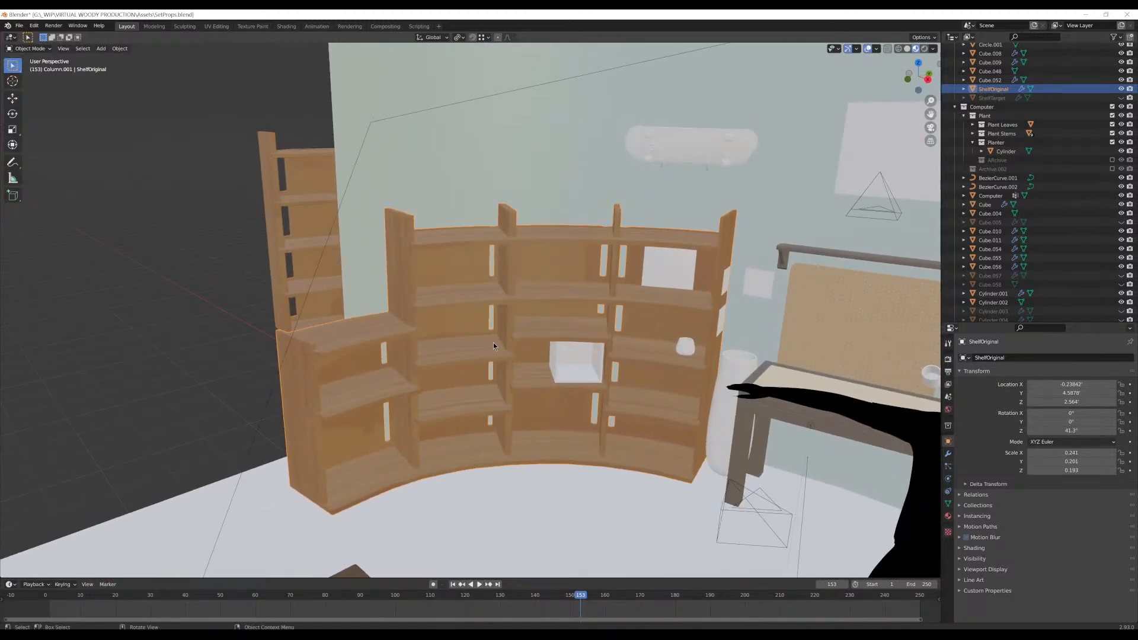
middle_drag(493, 346, 516, 332)
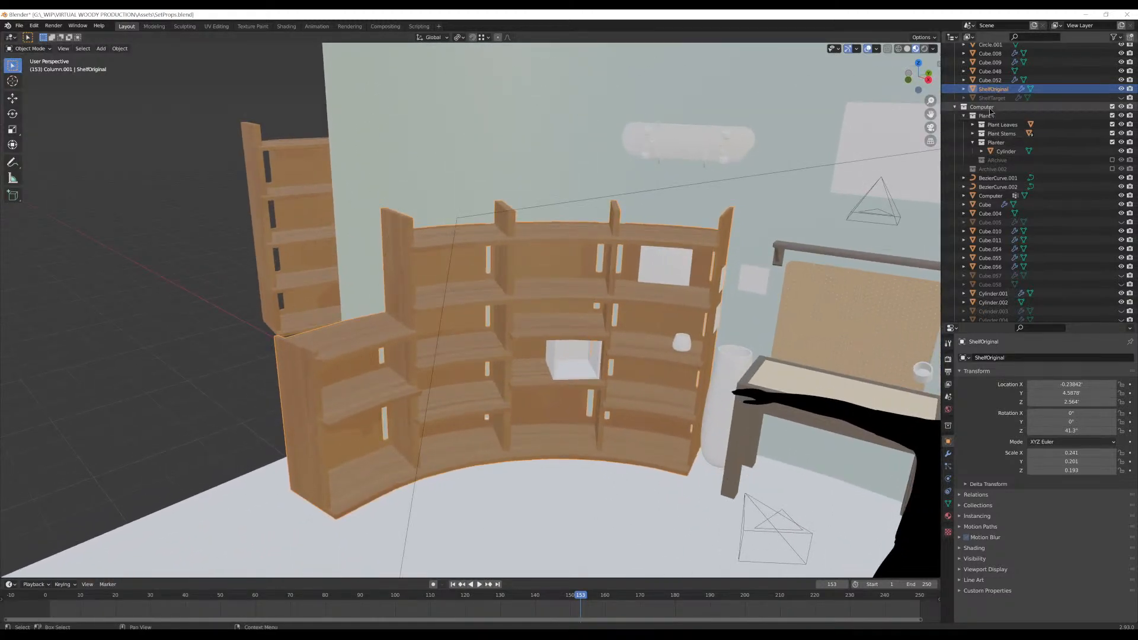
Unhide ShelfTarget and select all of its geometry in Edit Mode
click(1109, 98)
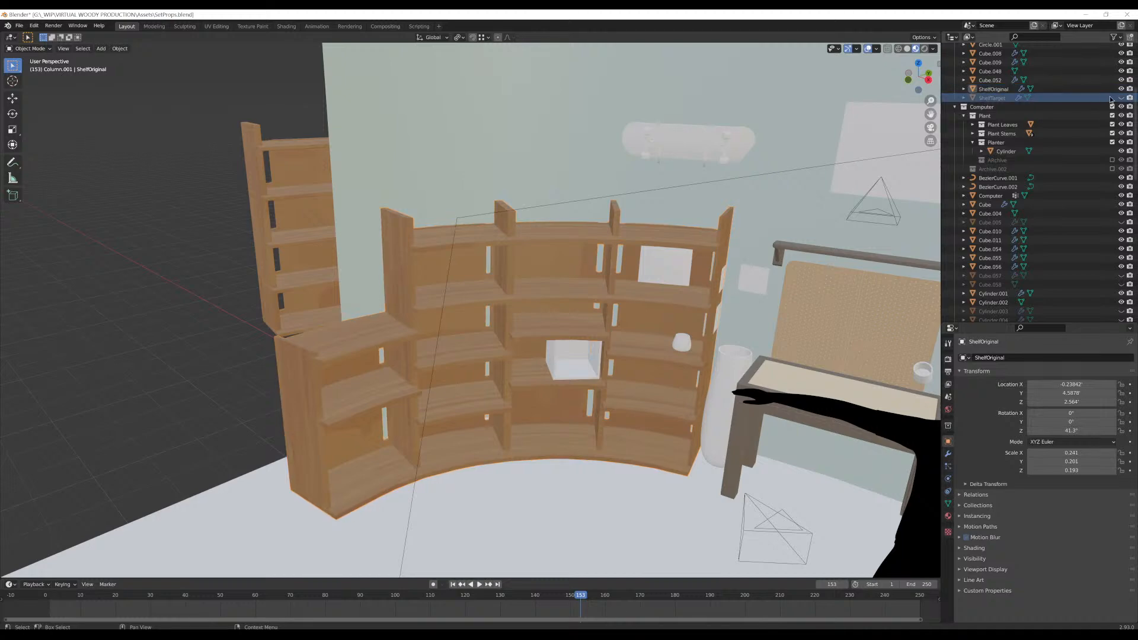
click(1121, 98)
click(989, 97)
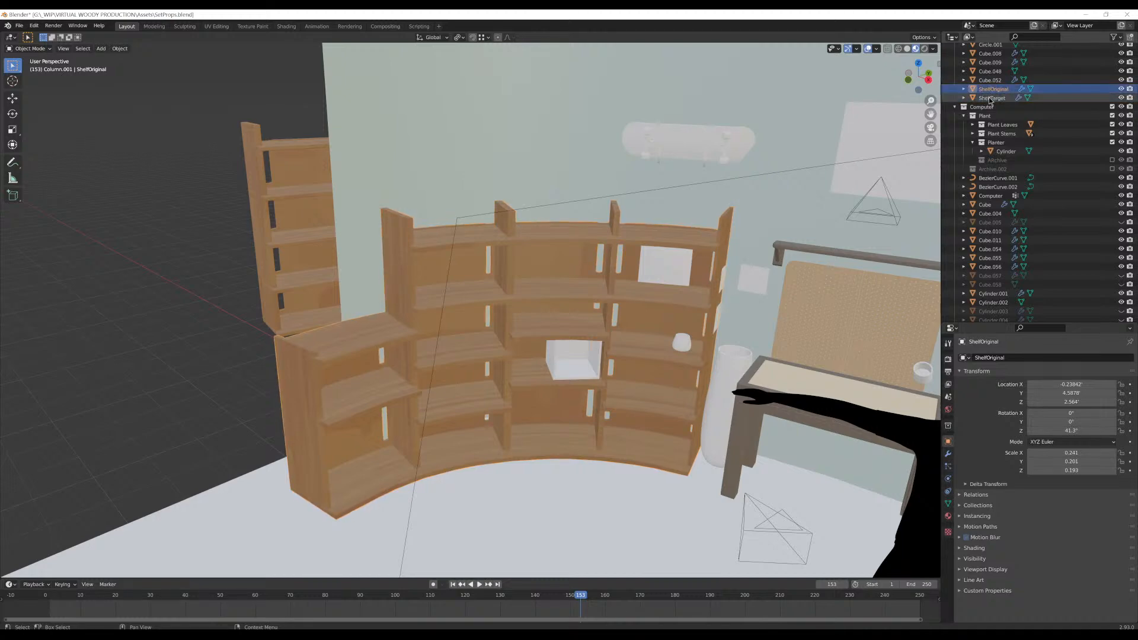
middle_drag(590, 262, 350, 341)
key(Tab)
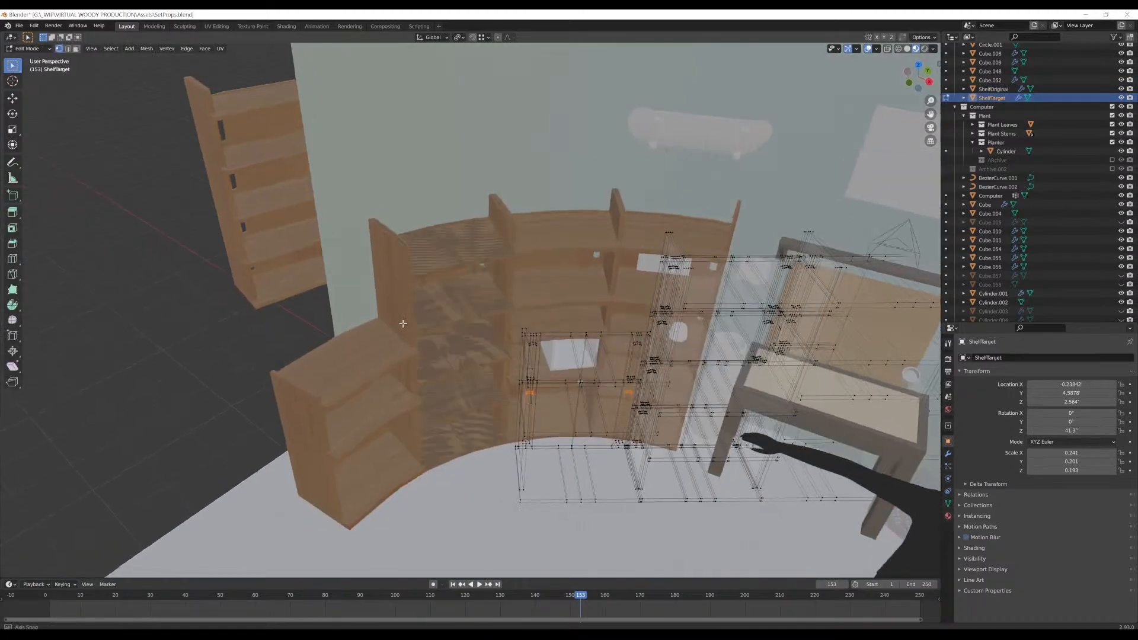
middle_drag(397, 312, 414, 330)
middle_drag(631, 347, 592, 367)
key(a)
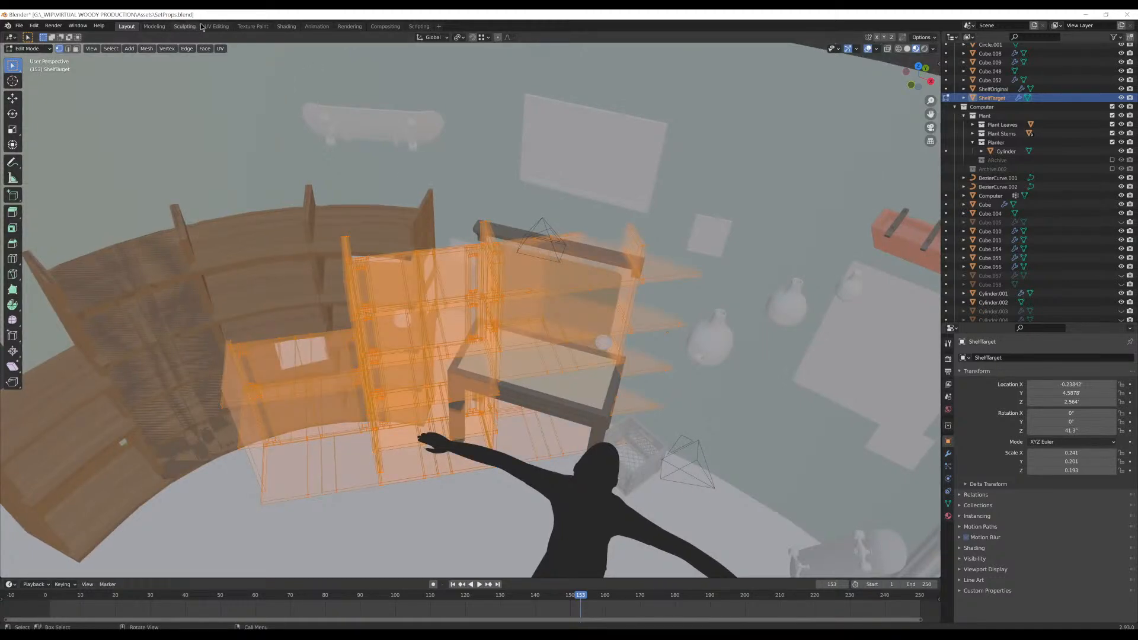
Switch to the UV Editing workspace, bring ShelfTarget's UV layout into view, and clear the geometry selection
middle_drag(390, 165, 366, 155)
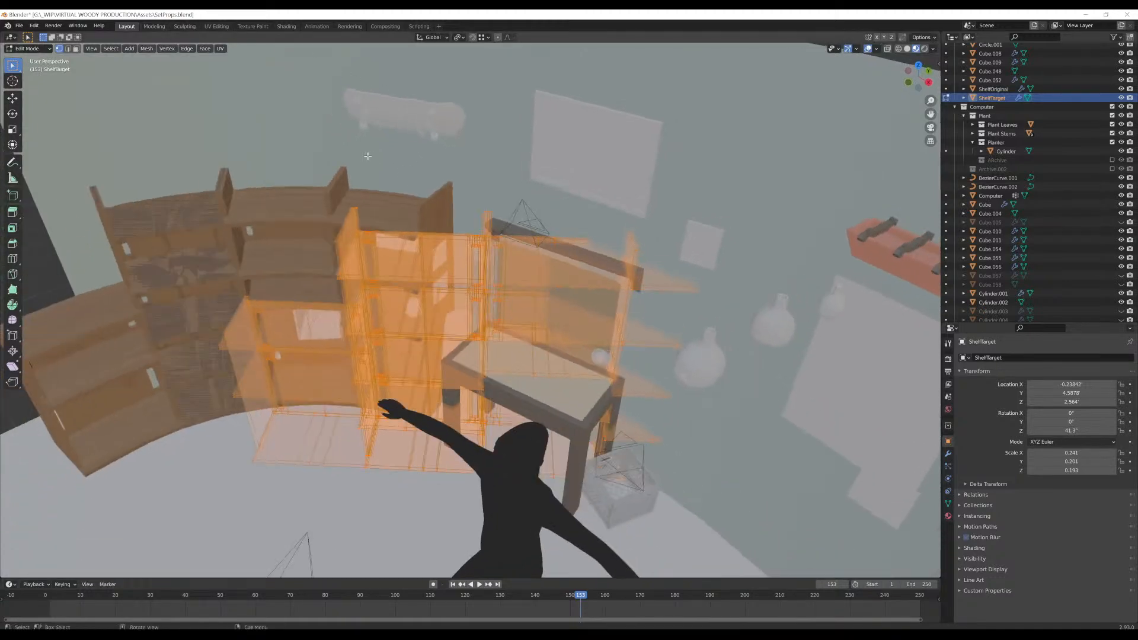
click(216, 26)
scroll(353, 261, up, 5)
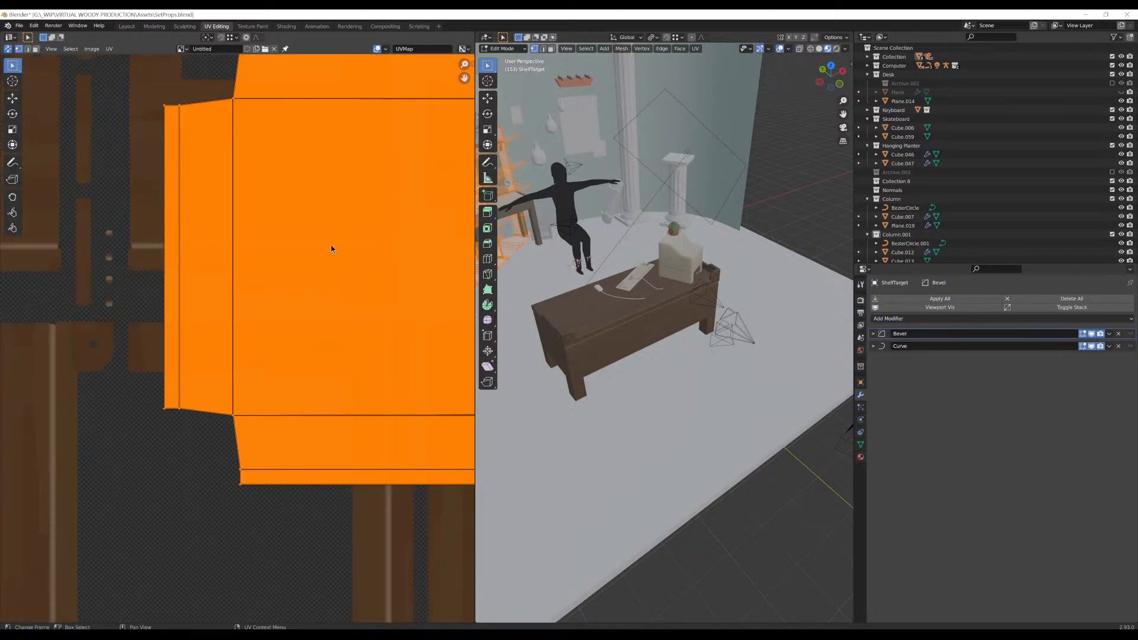
scroll(332, 249, down, 4)
middle_drag(381, 207, 341, 218)
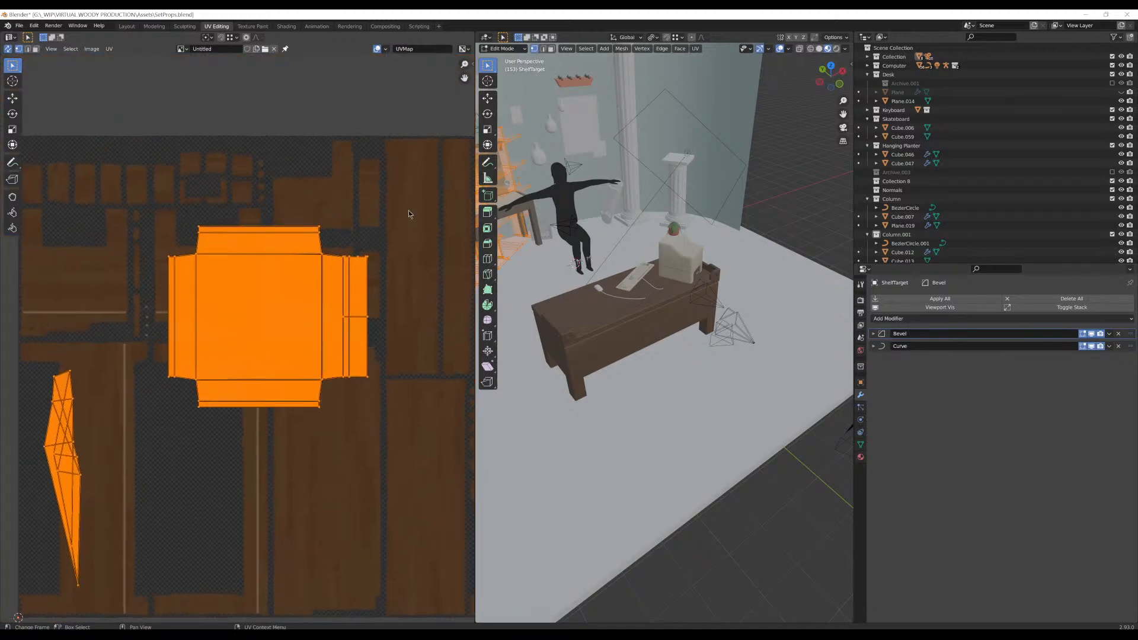
middle_drag(228, 364, 308, 297)
click(276, 409)
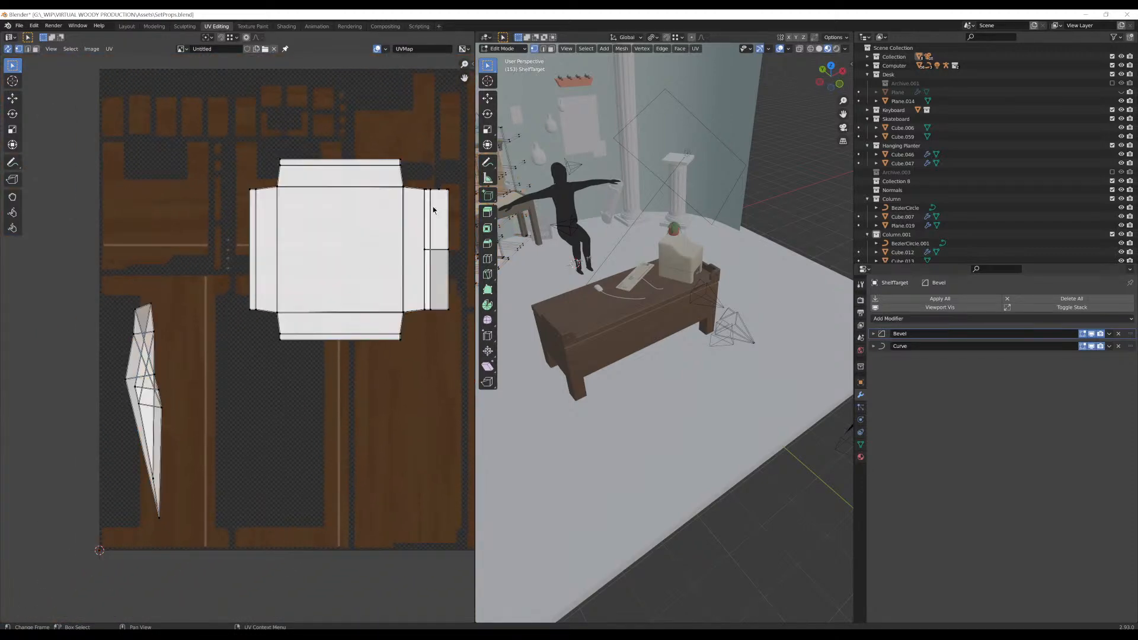
Bring ShelfTarget's mesh into view beside the UV layout and isolate it in local view
middle_drag(560, 179, 481, 305)
scroll(326, 285, up, 5)
scroll(383, 270, down, 3)
scroll(382, 273, down, 4)
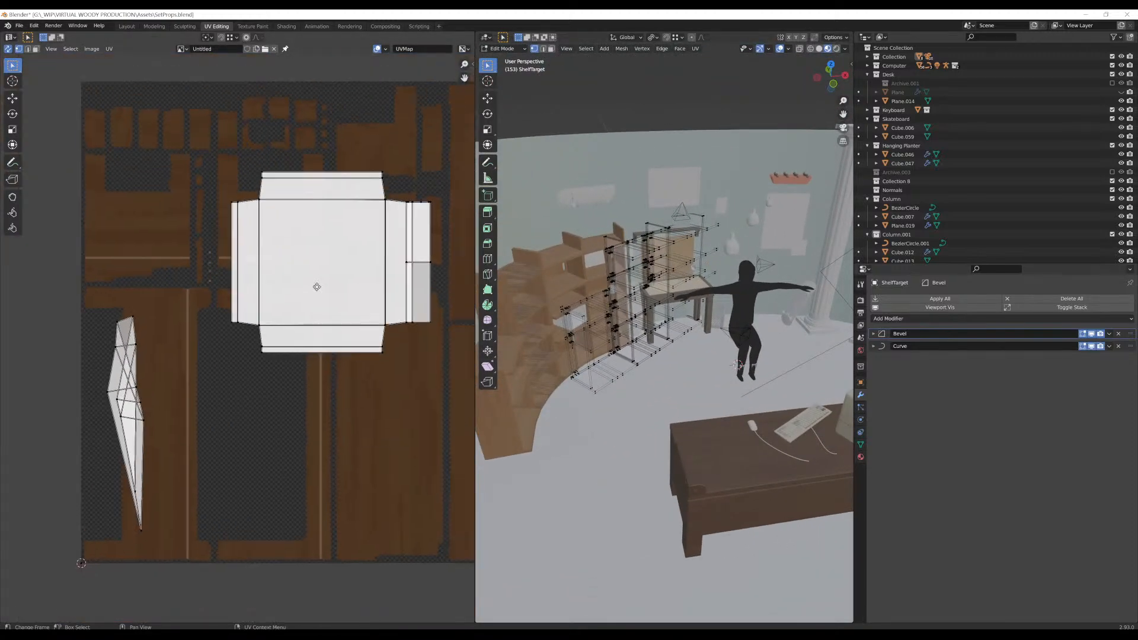
middle_drag(586, 249, 604, 255)
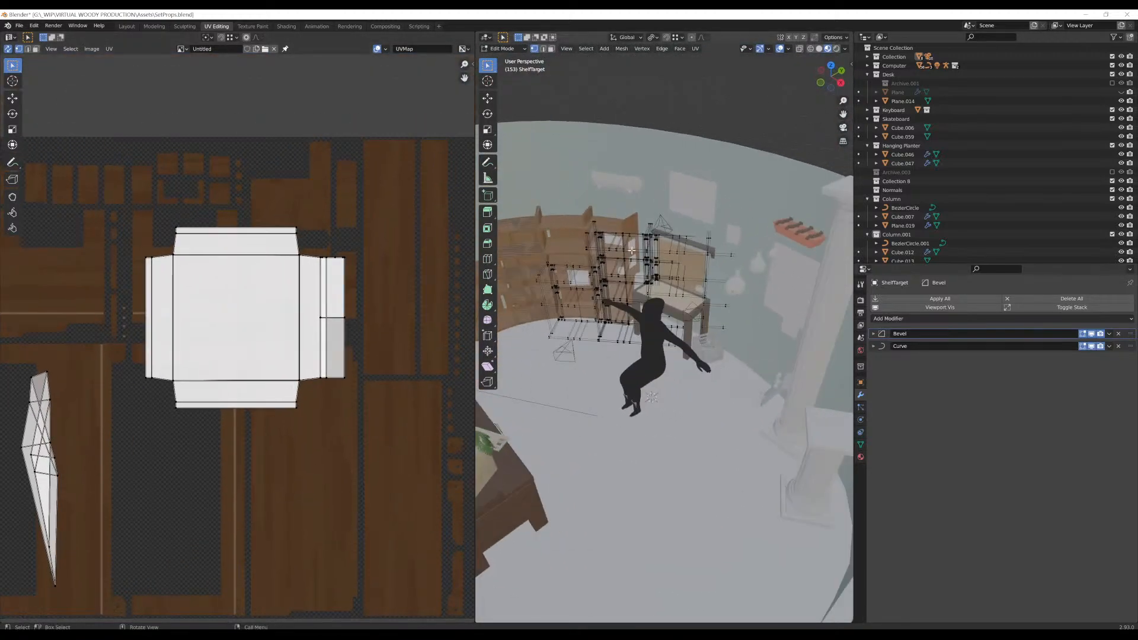
middle_drag(729, 253, 752, 247)
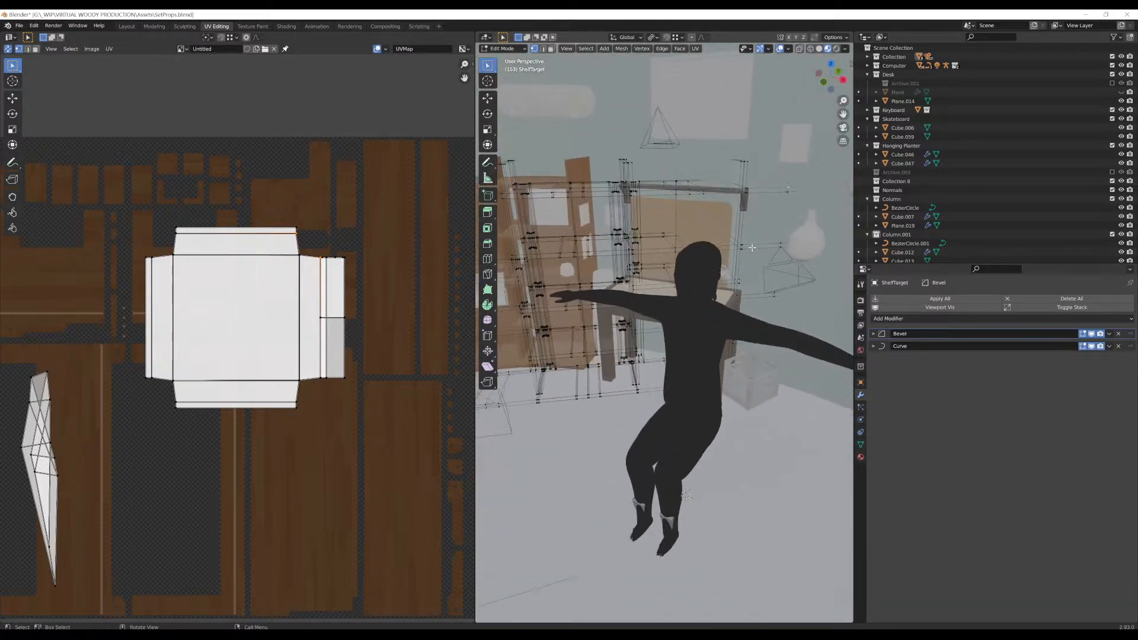
middle_drag(779, 207, 604, 223)
key(KP_Divide)
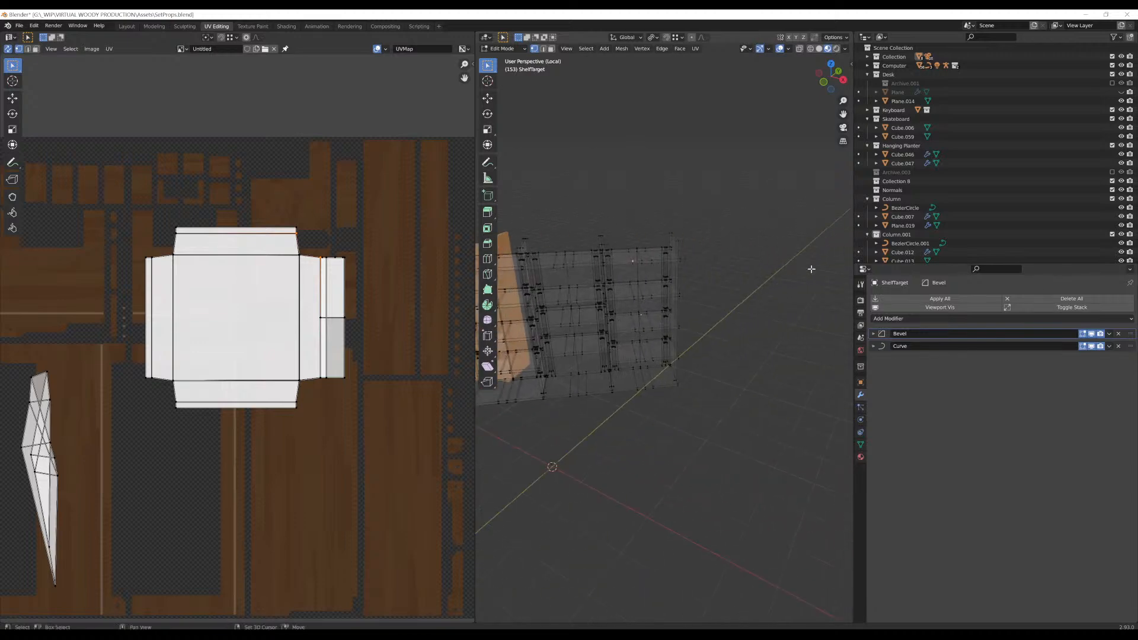
Select the whole top shelf board in the end bay of ShelfTarget as linked geometry
middle_drag(639, 263, 749, 304)
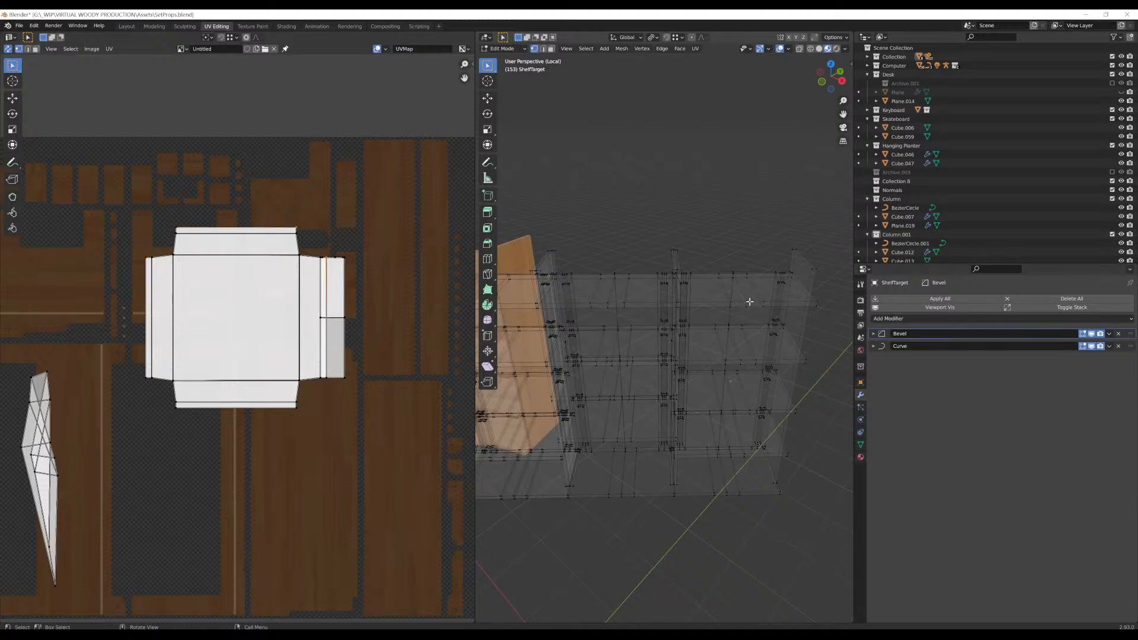
key(l)
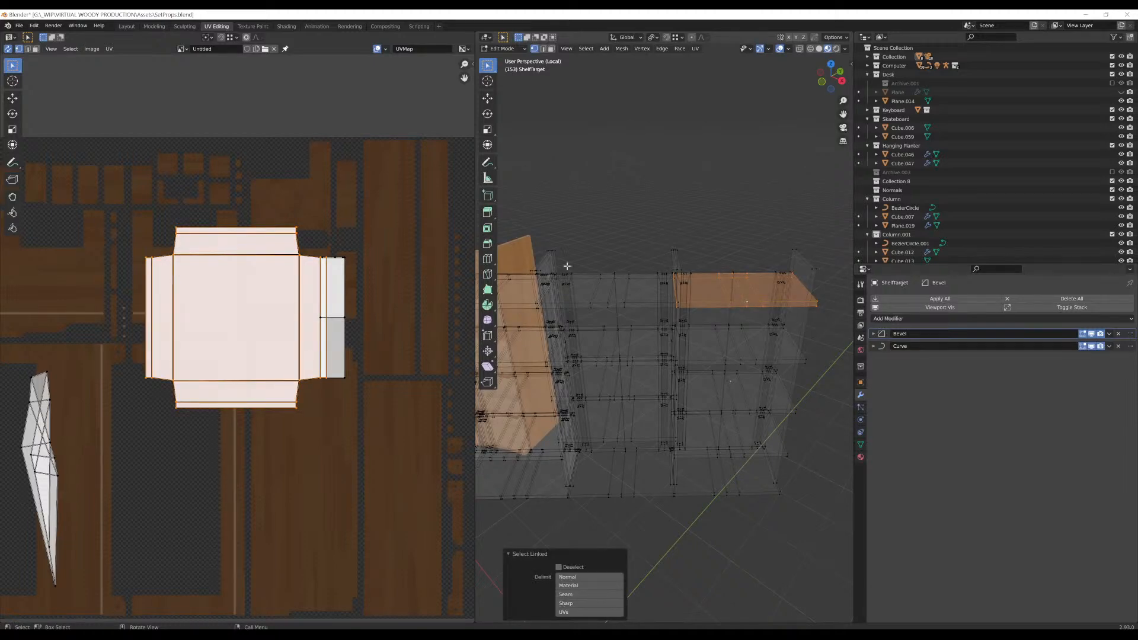
Try a standard Angle Based unwrap on the top shelf board and shift its UV island off the overlapping one
key(u)
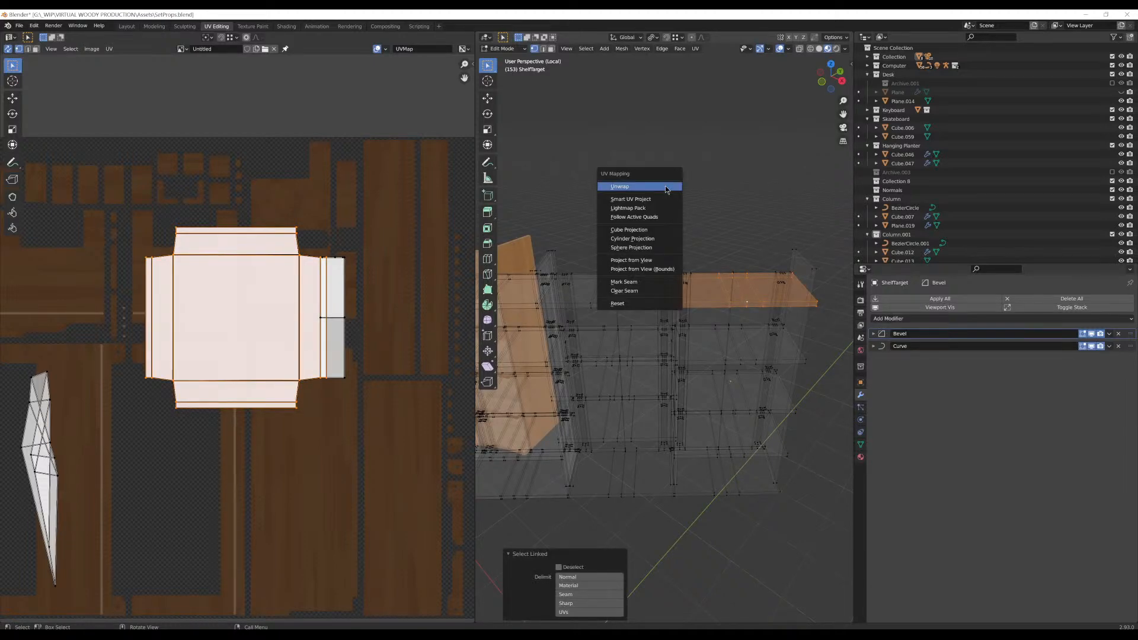
click(666, 187)
scroll(192, 391, down, 3)
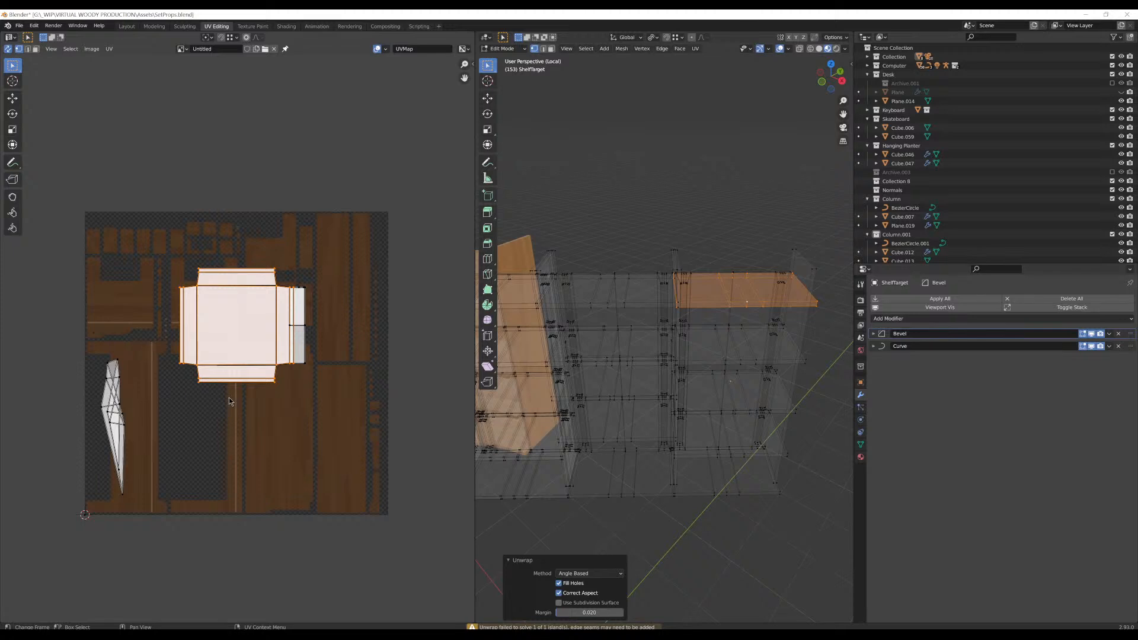
scroll(265, 345, up, 4)
scroll(266, 340, down, 3)
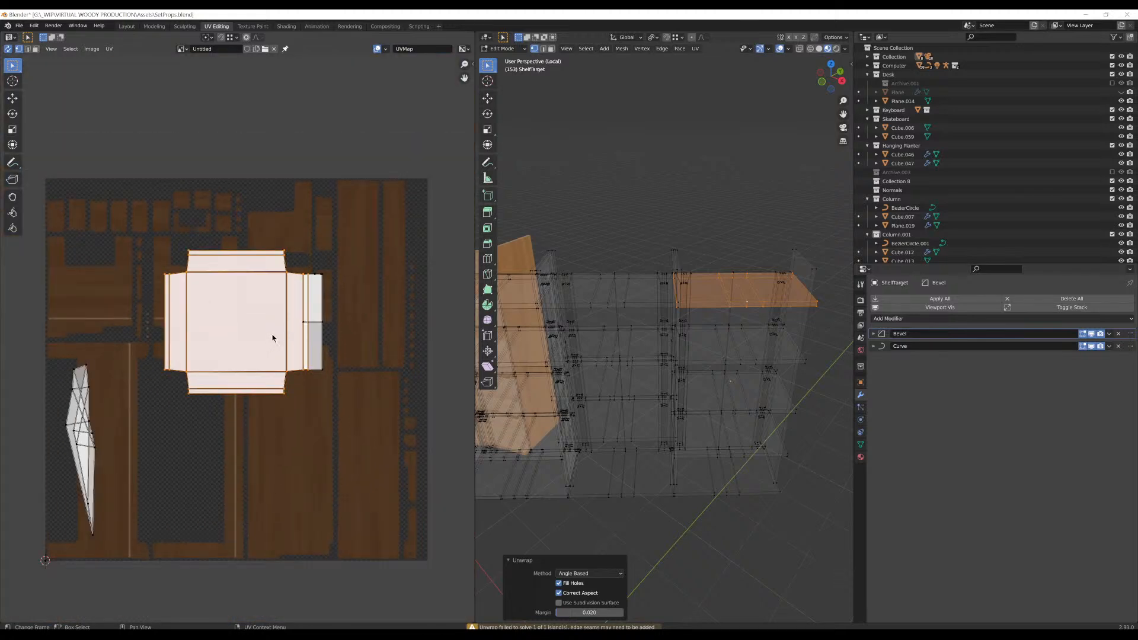
click(586, 573)
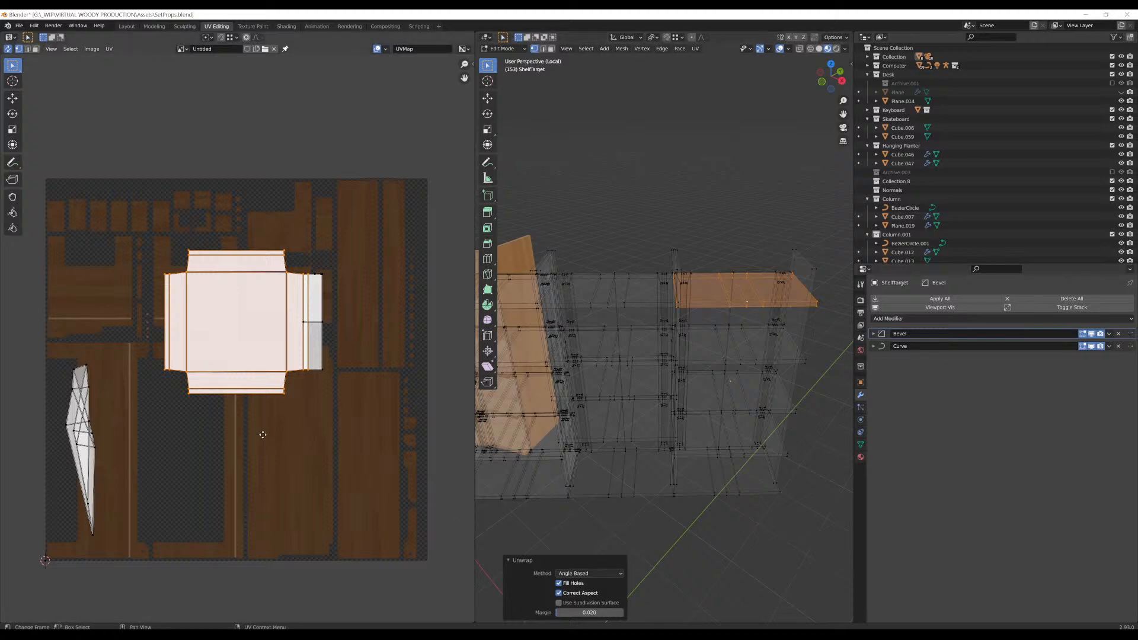
key(g)
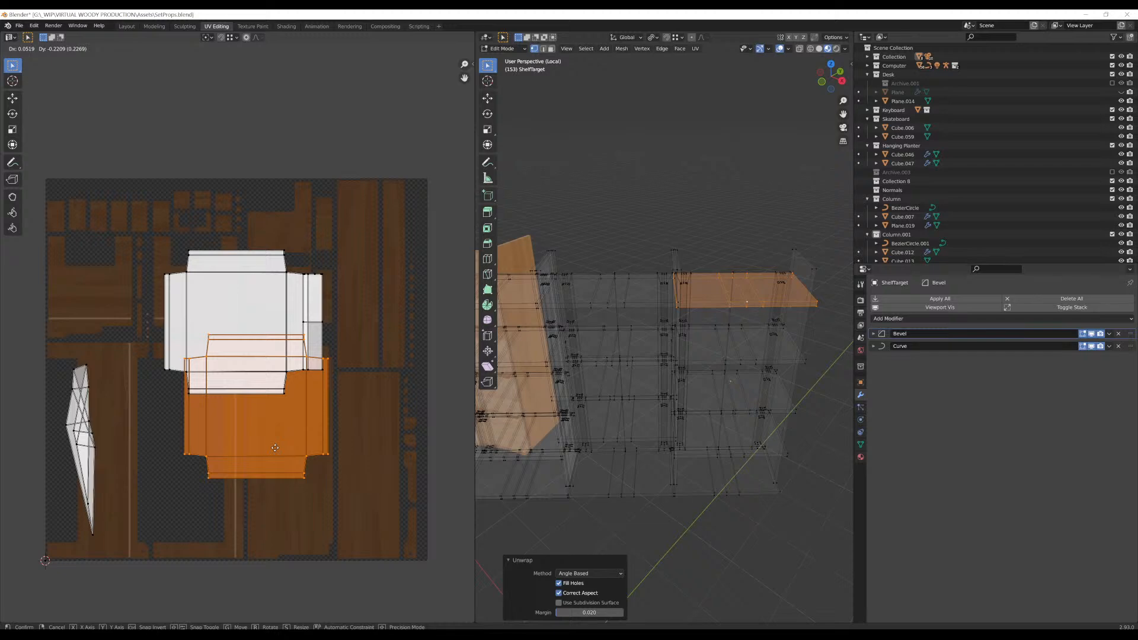
click(320, 473)
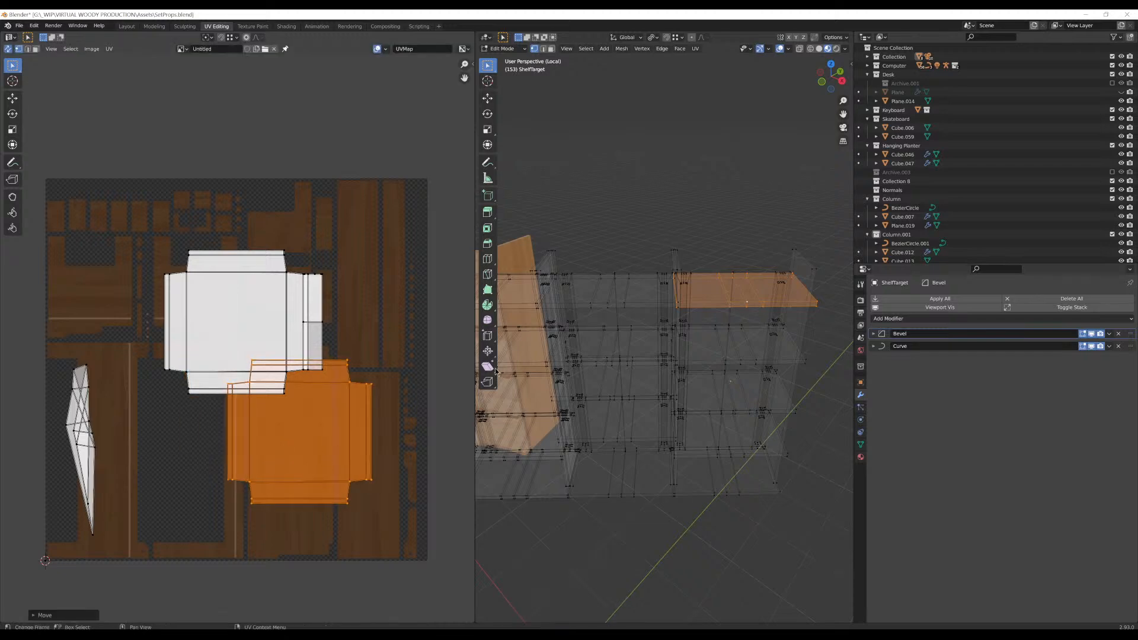
Unwrap the top shelf board with Smart UV Project using an island margin of 0.010
middle_drag(744, 278, 739, 293)
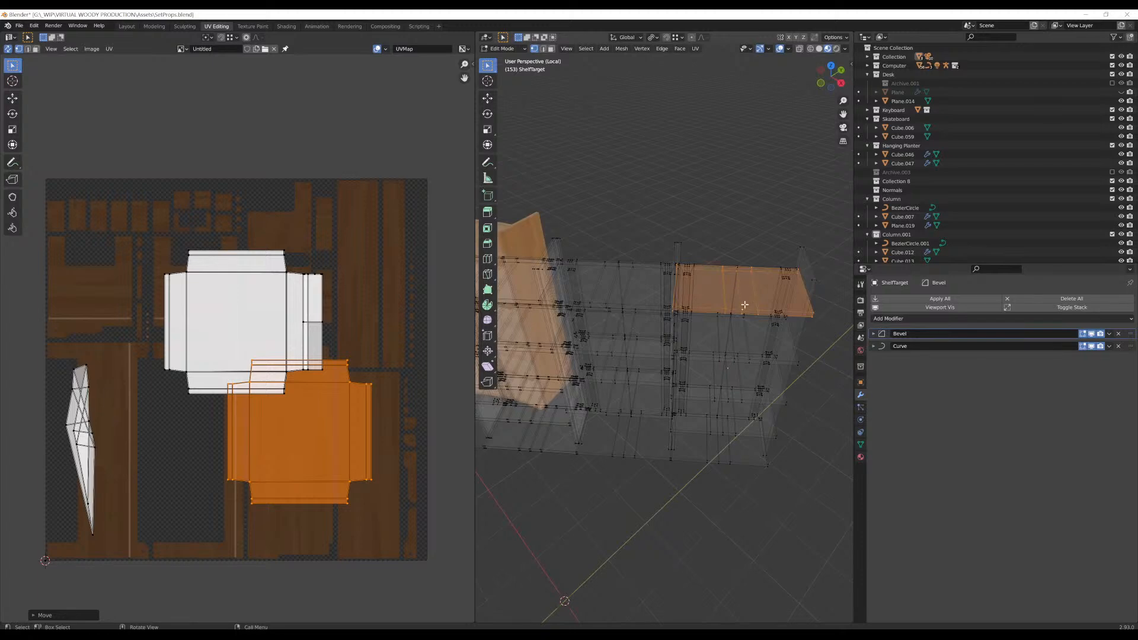
key(u)
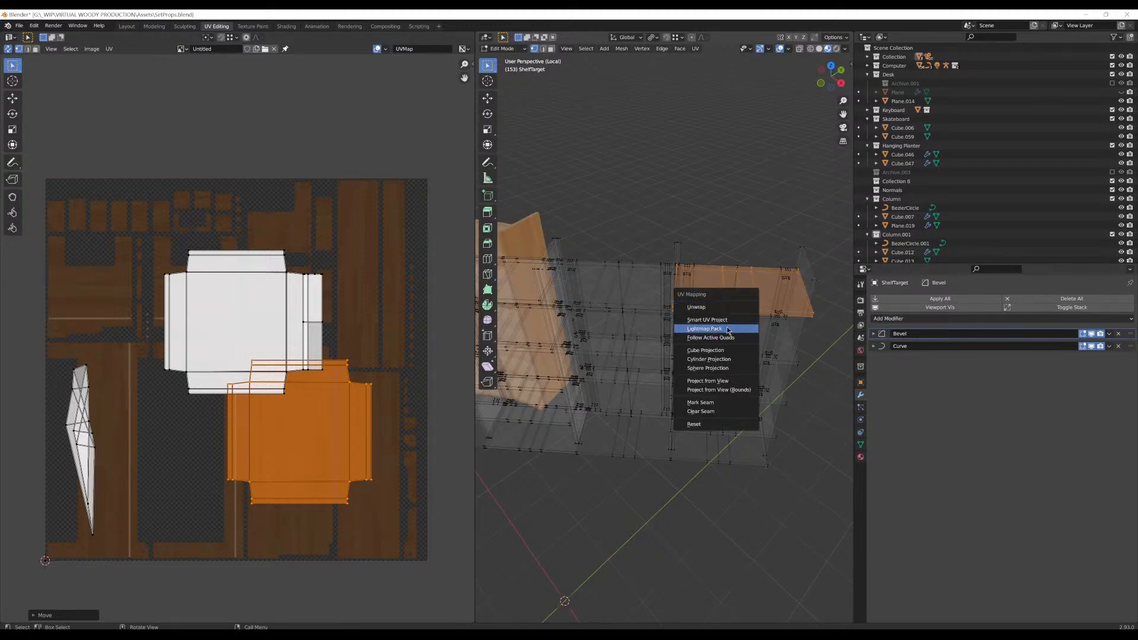
click(730, 321)
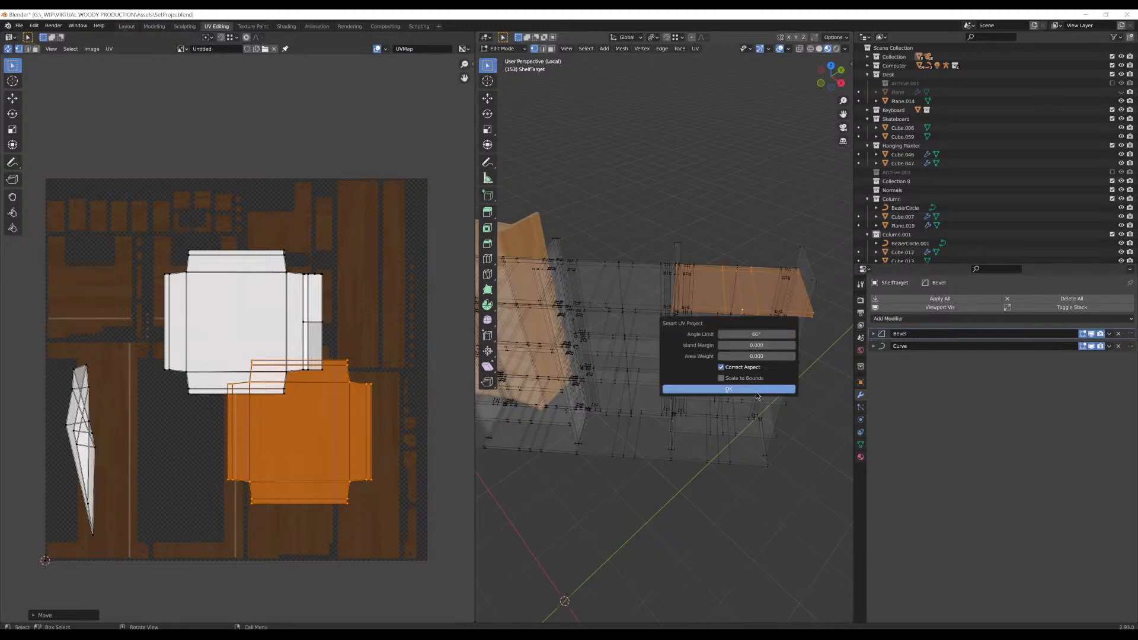
drag(788, 346, 795, 346)
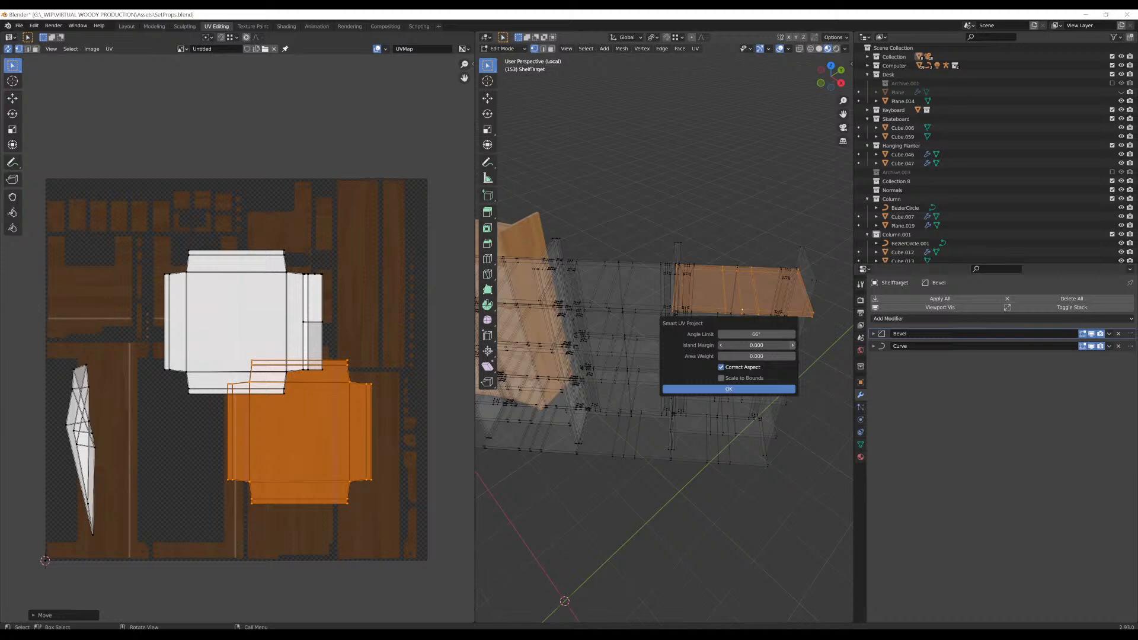
click(765, 389)
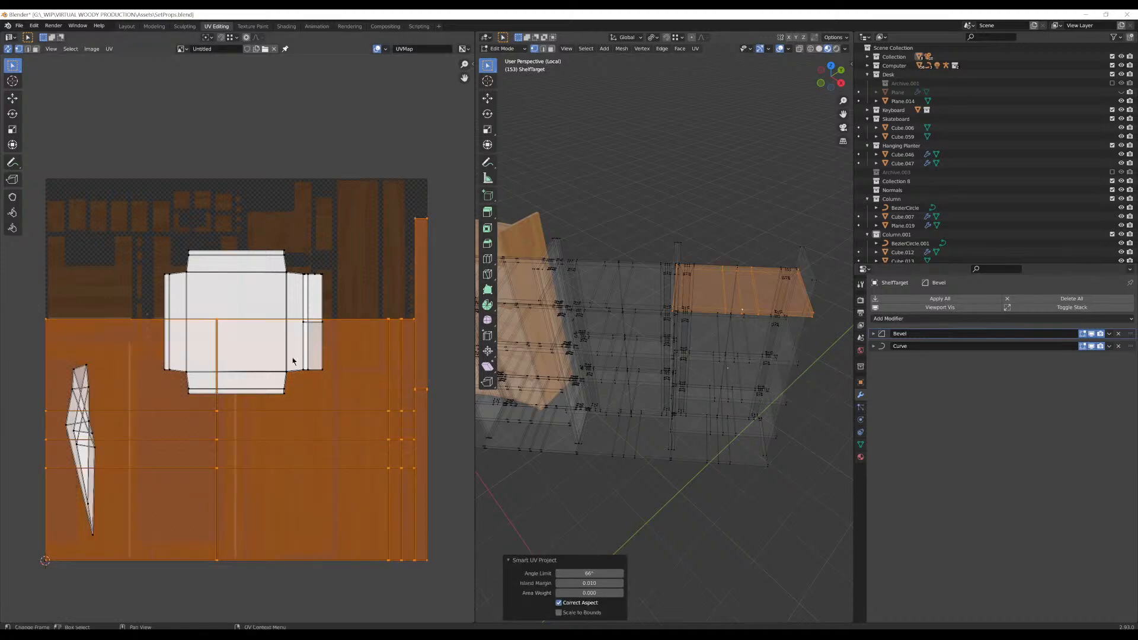
Scale down the top board's UV islands and move them into the lower-right corner of the wood texture
middle_drag(316, 364, 328, 367)
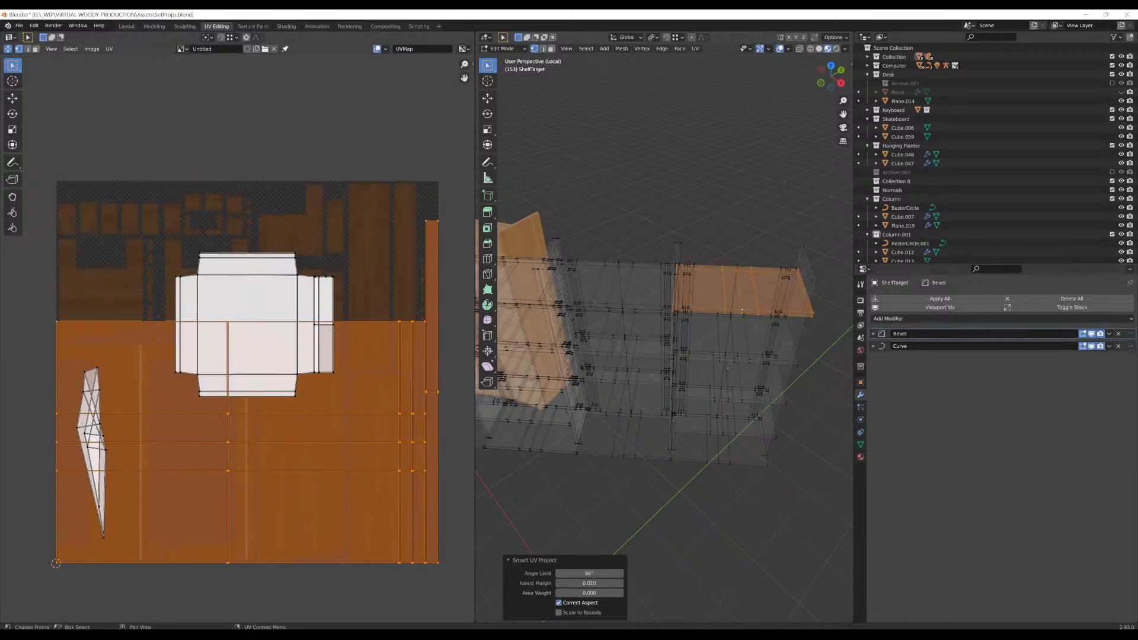
key(s)
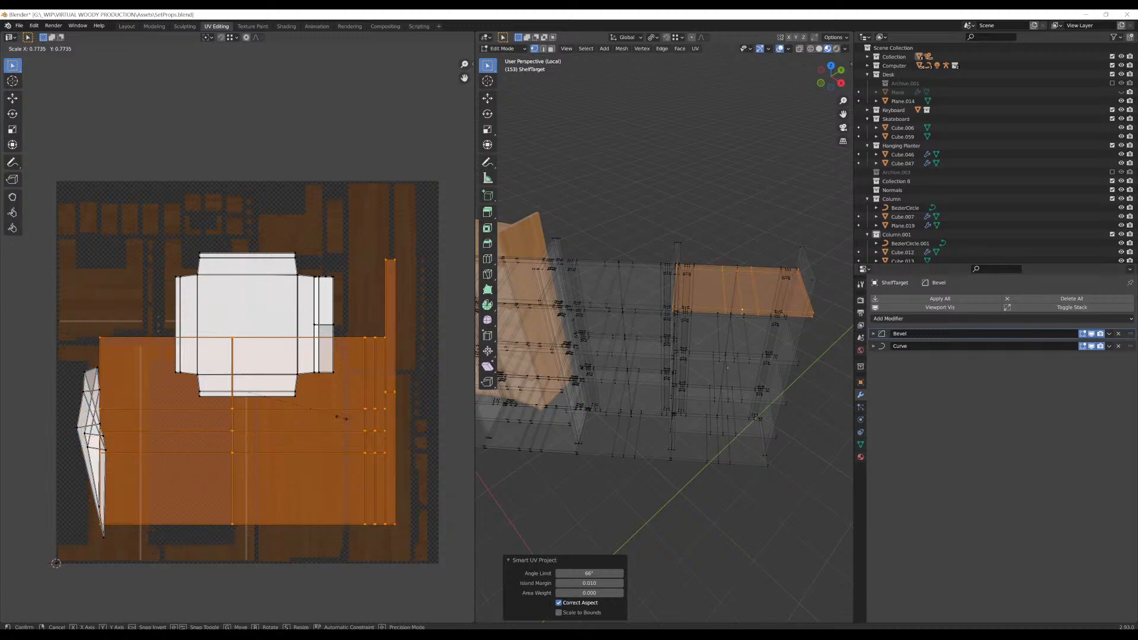
click(338, 416)
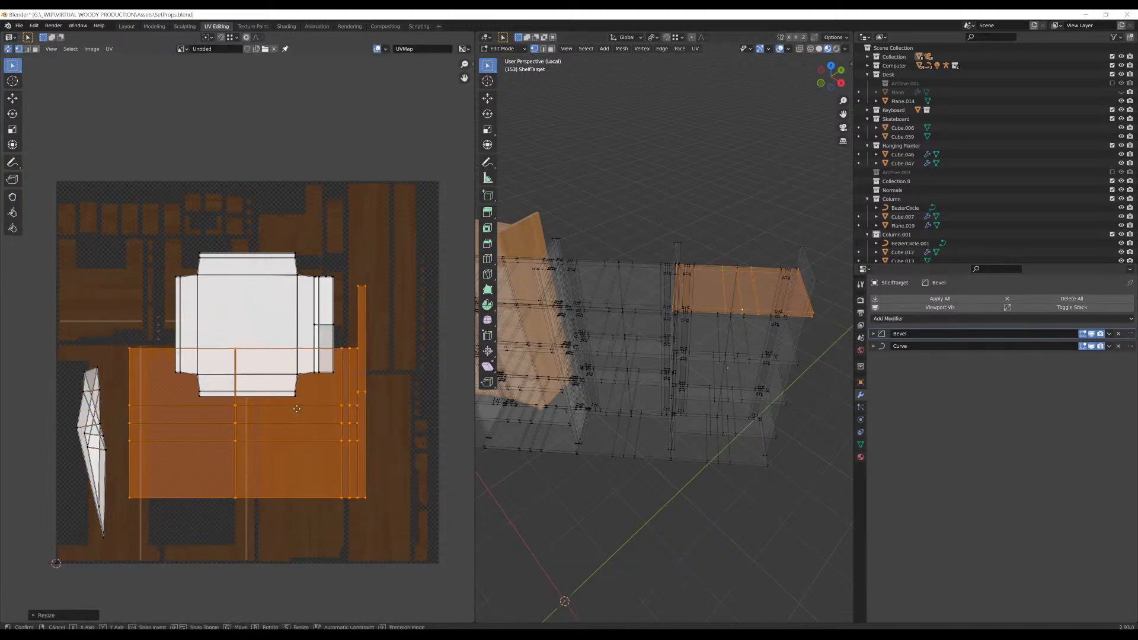
key(g)
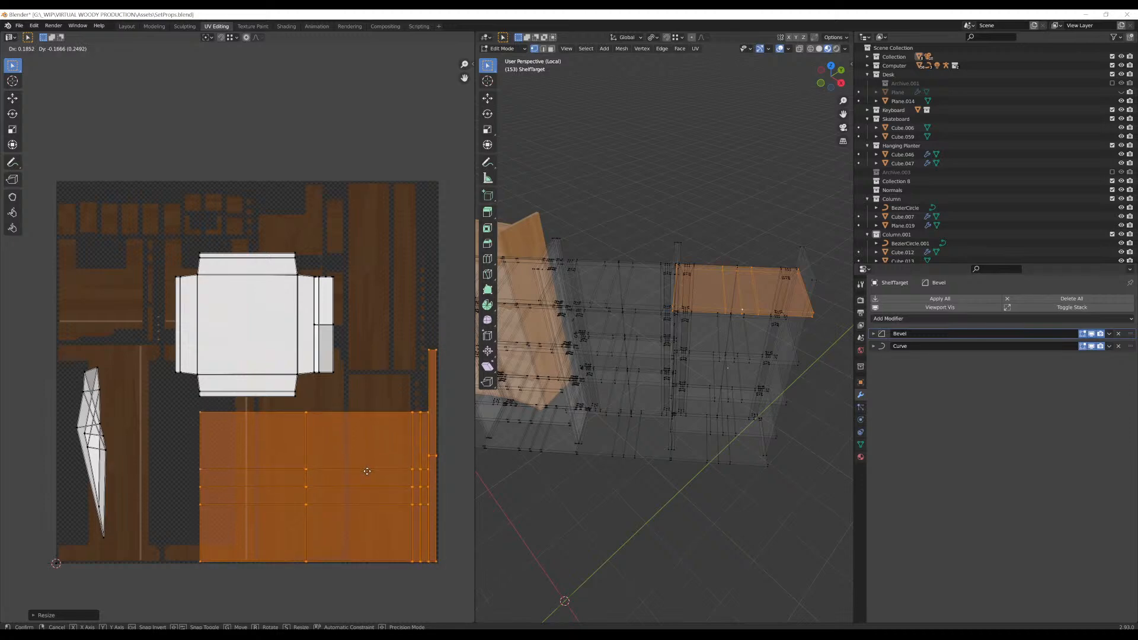
click(368, 473)
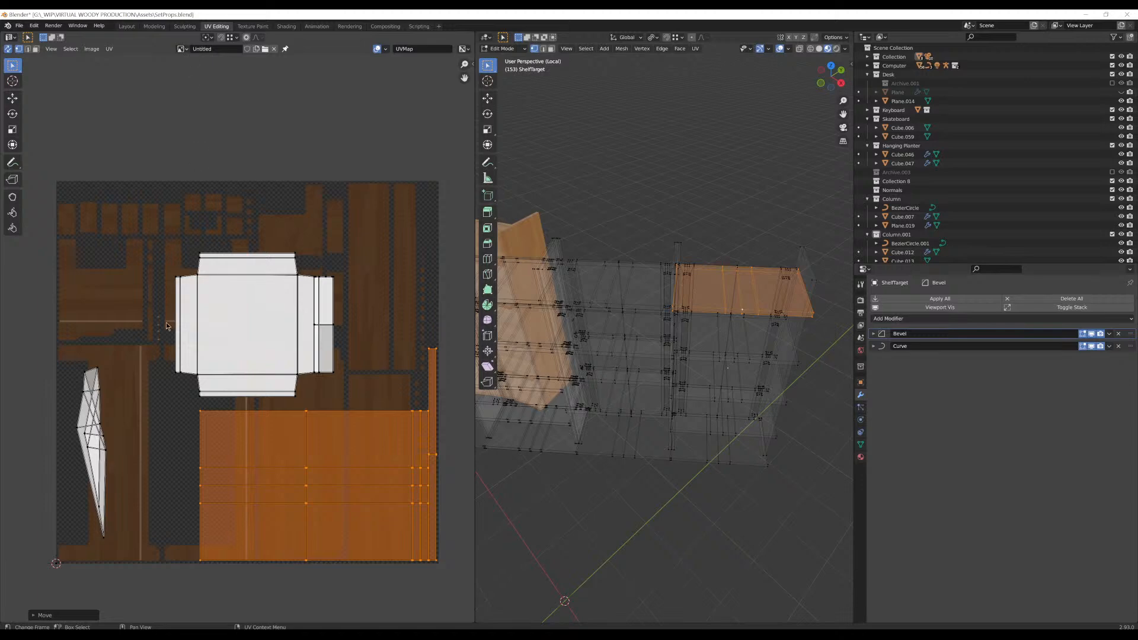
scroll(190, 326, up, 2)
scroll(178, 330, down, 3)
scroll(166, 344, up, 3)
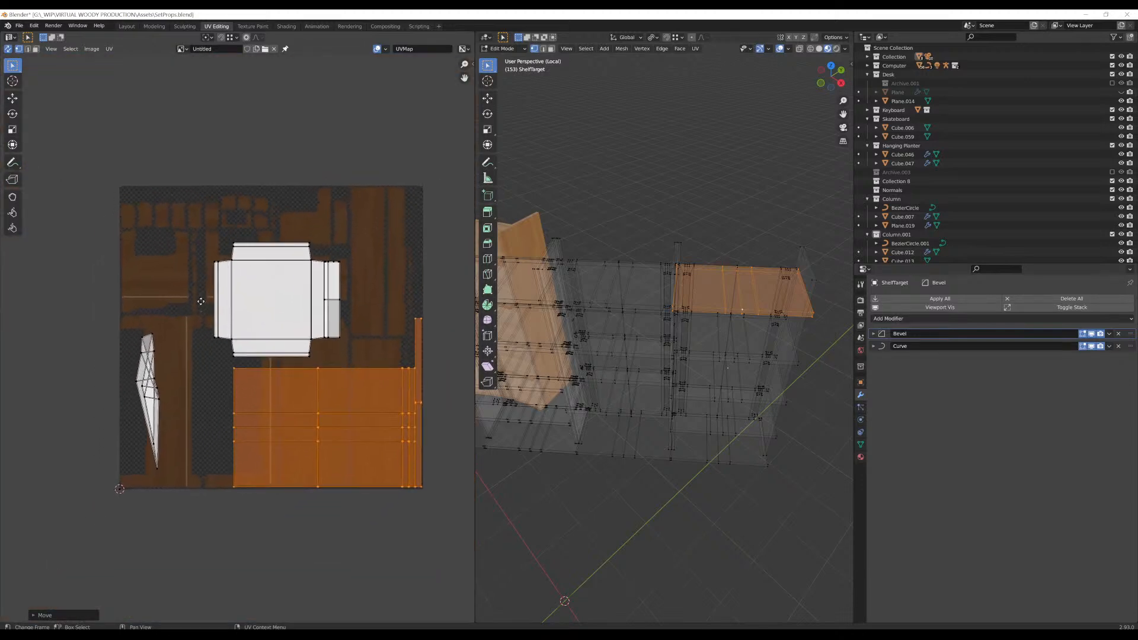
scroll(160, 354, down, 2)
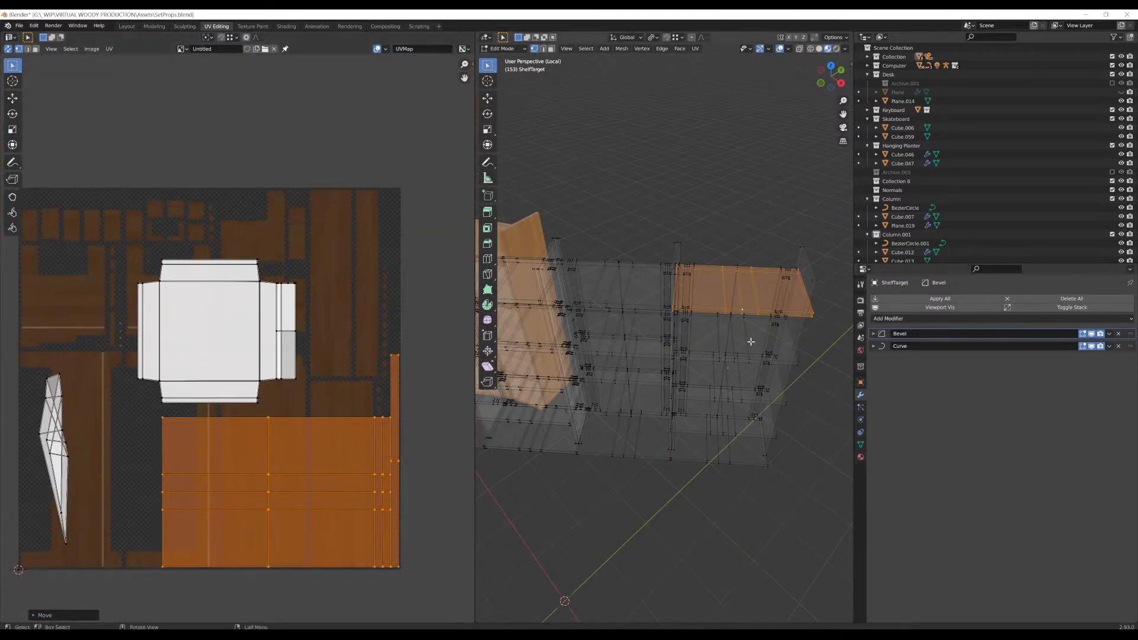
Clear the mesh selection and switch to face selection mode
key(alt+a)
middle_drag(748, 359, 748, 343)
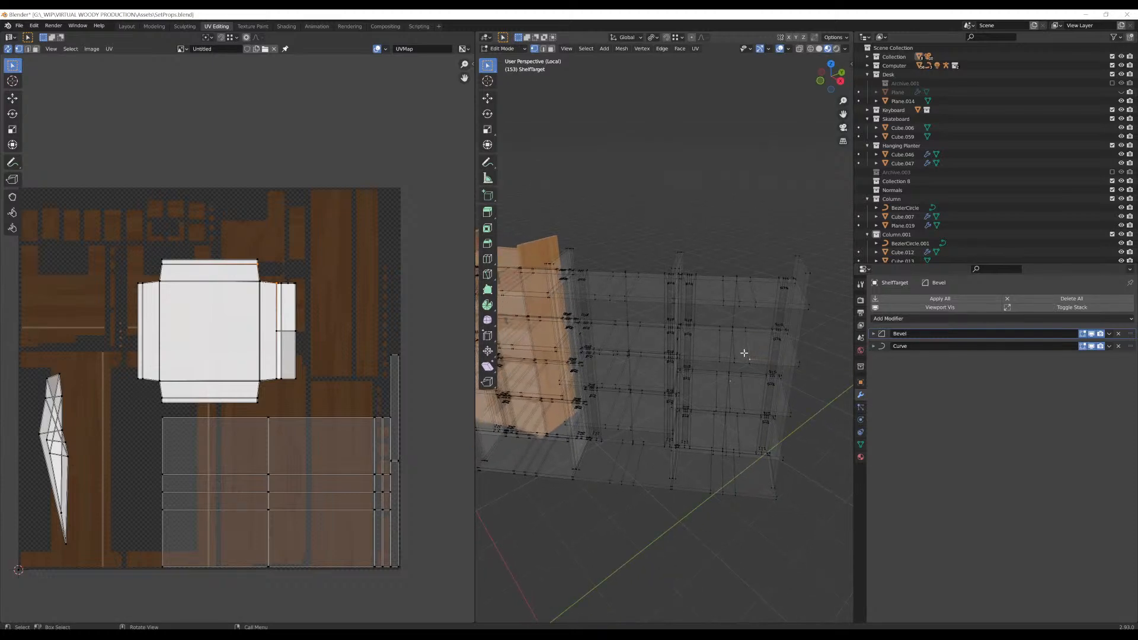
key(l)
key(l)
key(alt+a)
middle_drag(749, 403, 693, 404)
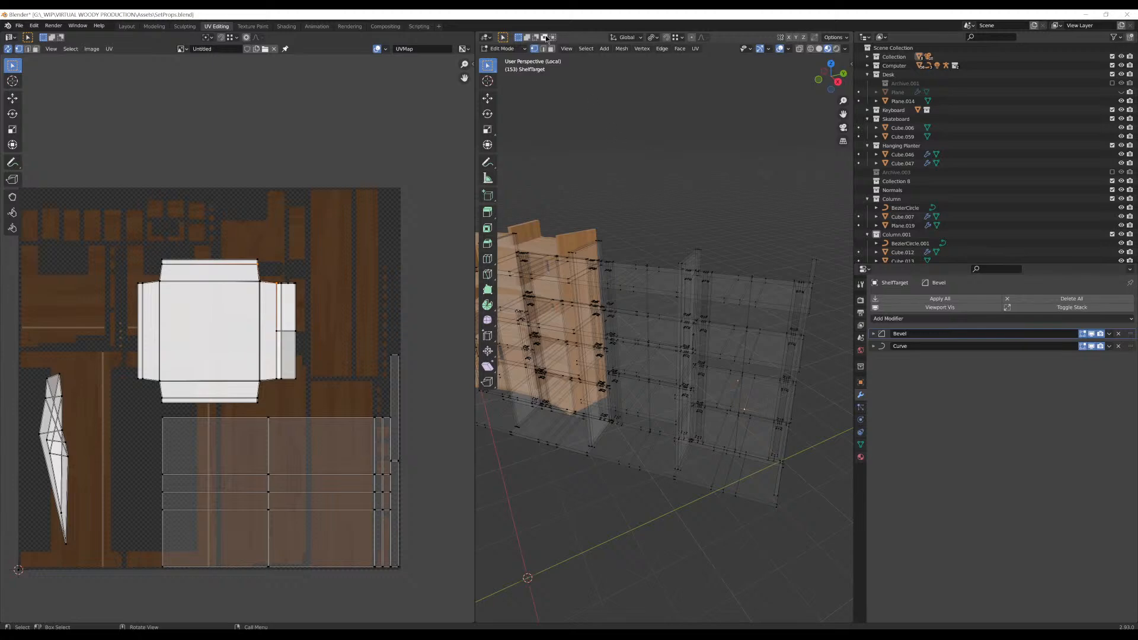
click(552, 50)
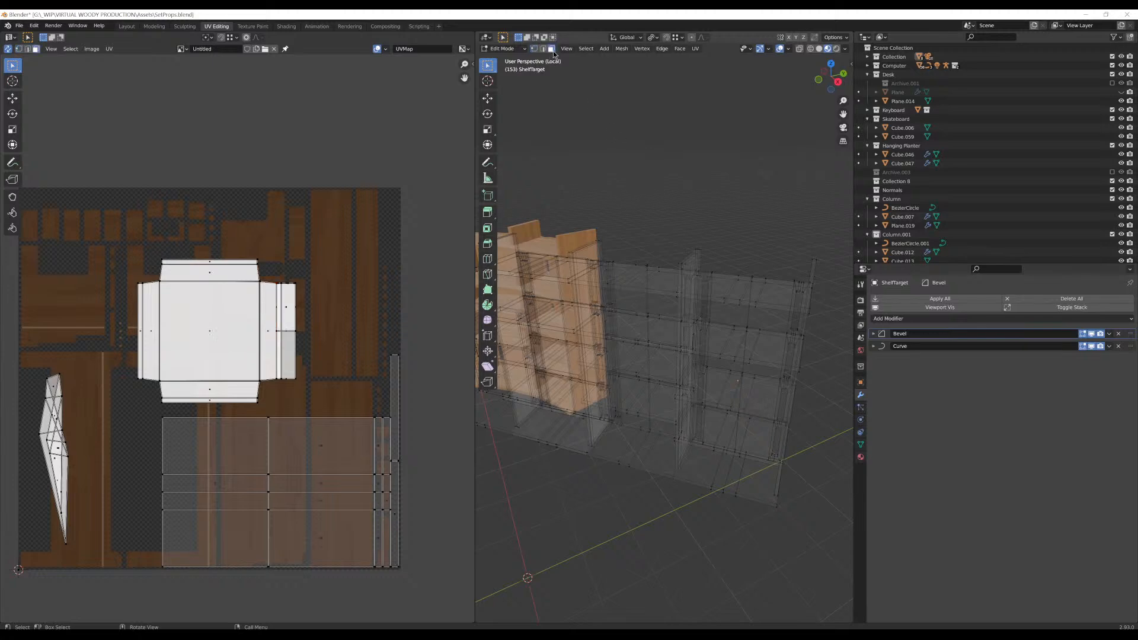
middle_drag(571, 104, 726, 313)
key(l)
key(l)
key(l)
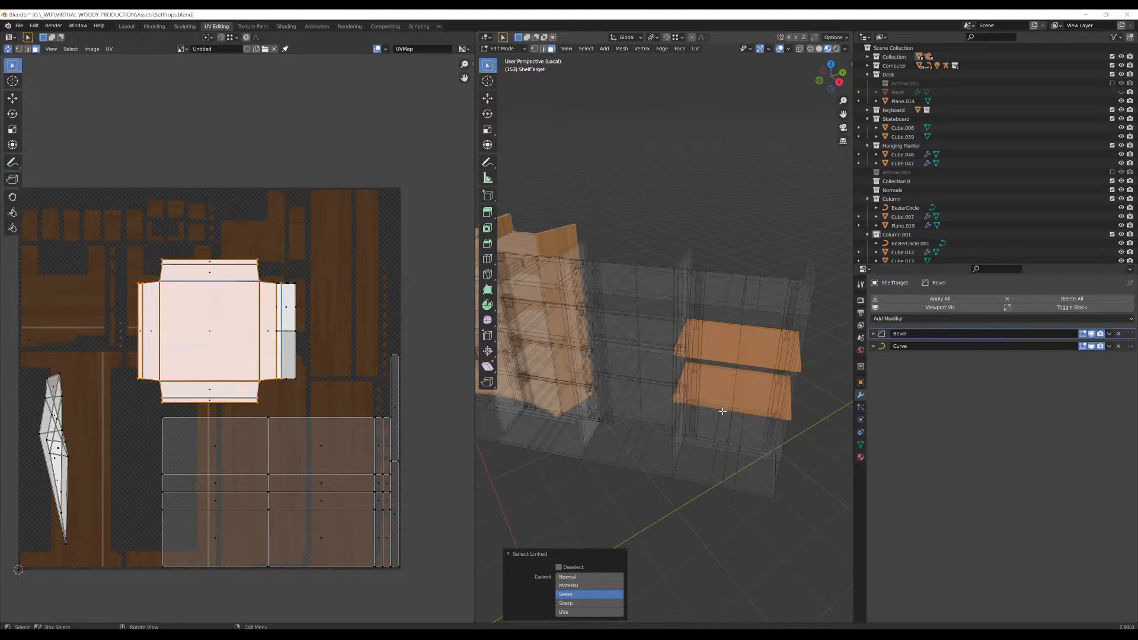
key(l)
key(l)
key(l)
key(l)
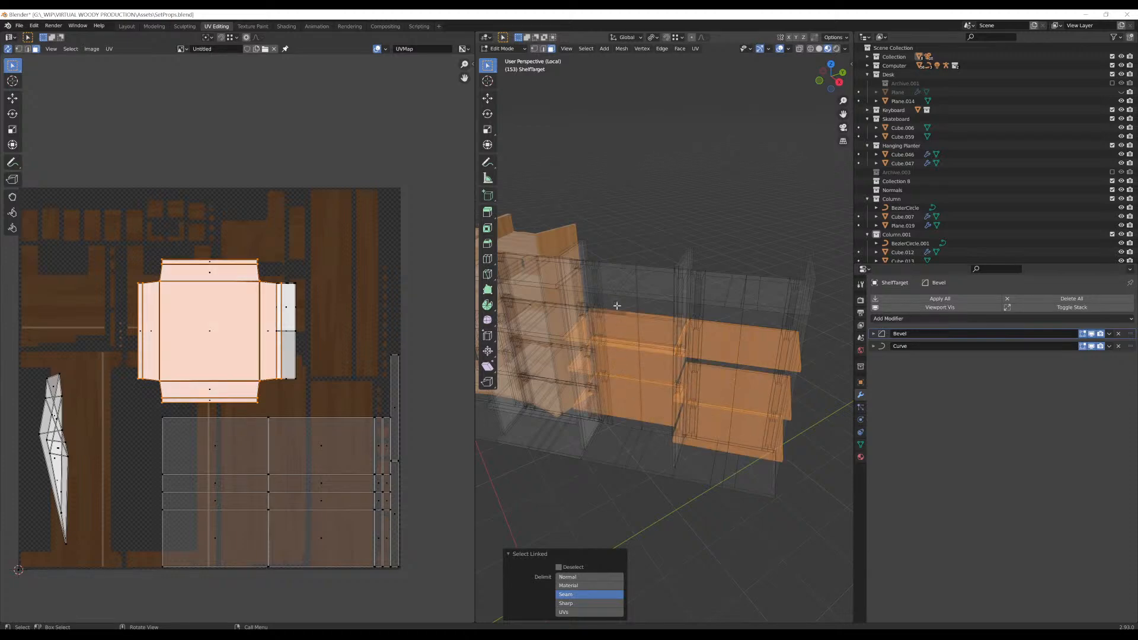
middle_drag(616, 284, 692, 414)
key(l)
key(l)
key(l)
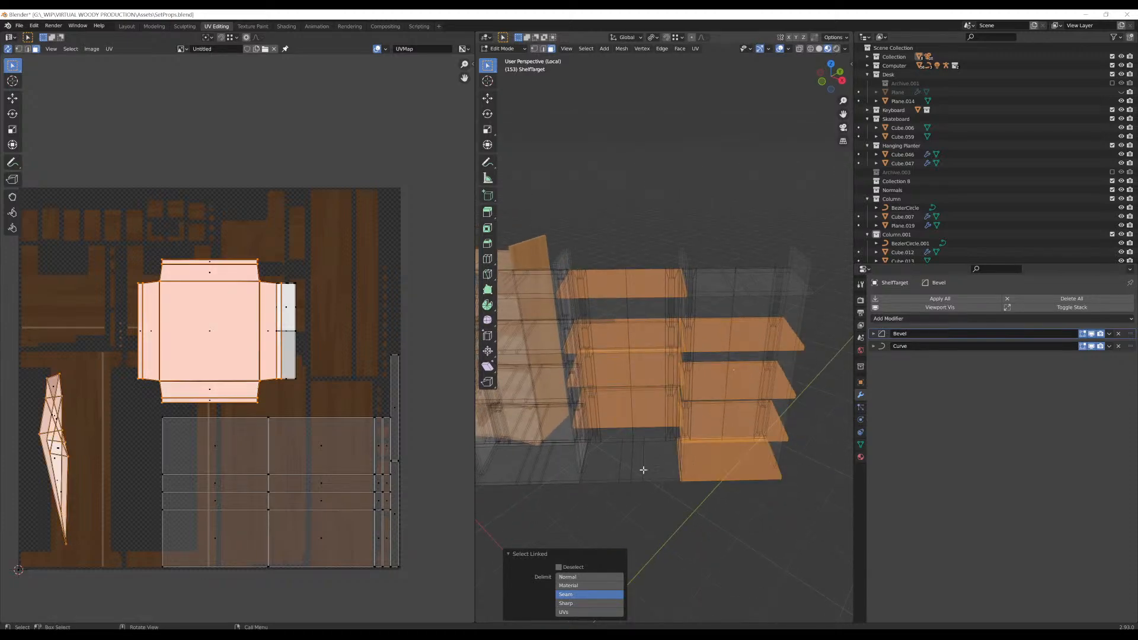
middle_drag(681, 411, 770, 311)
click(772, 340)
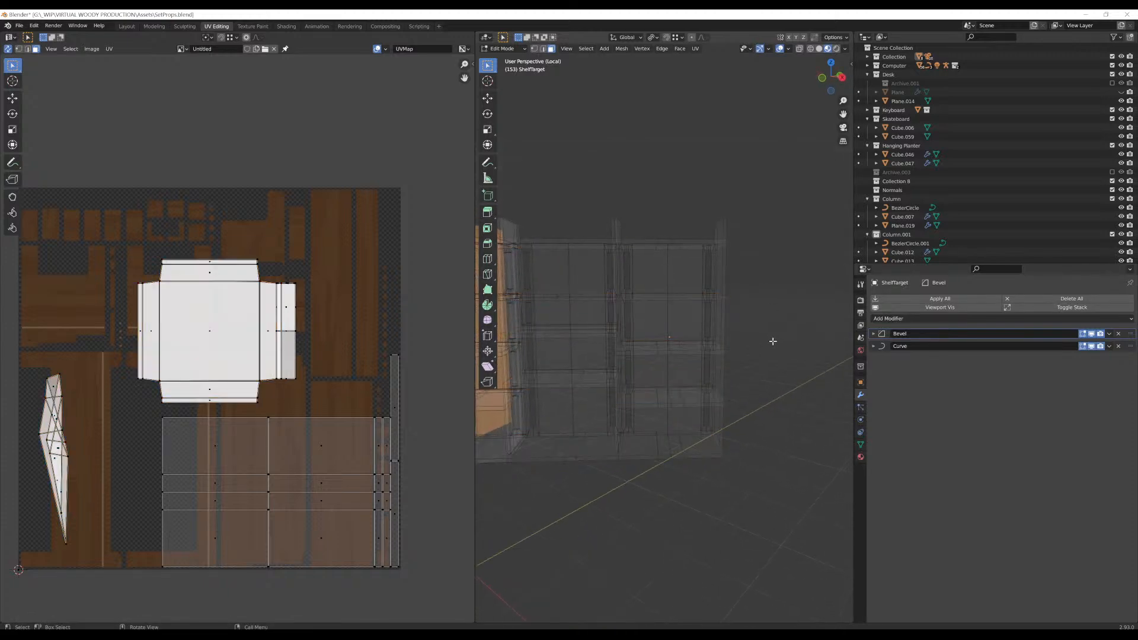
click(656, 246)
middle_drag(656, 246, 650, 241)
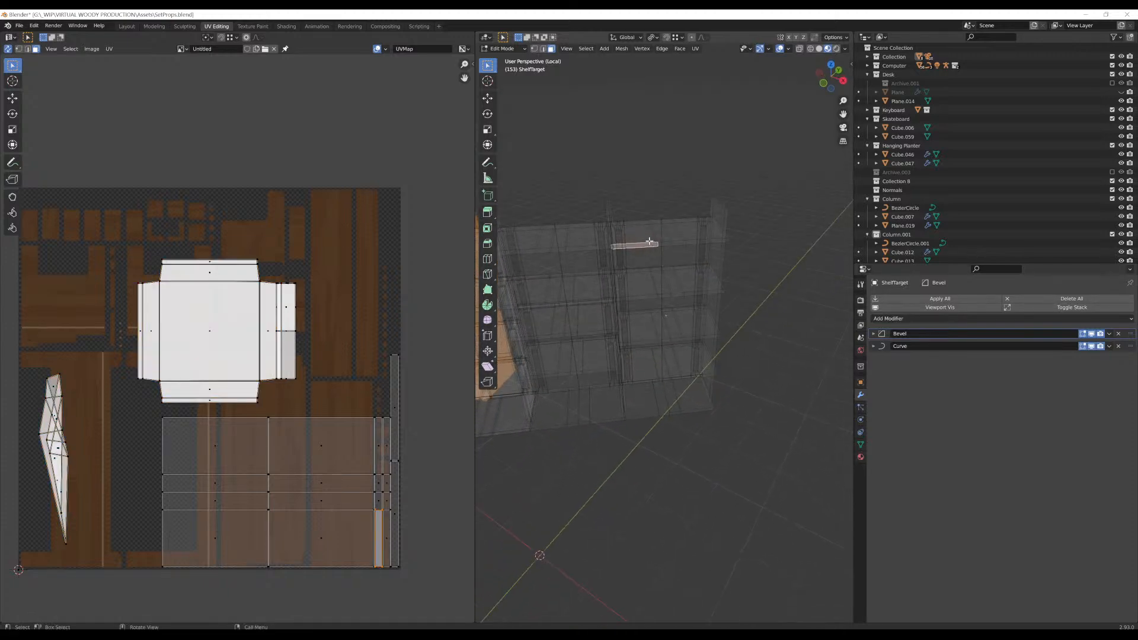
key(l)
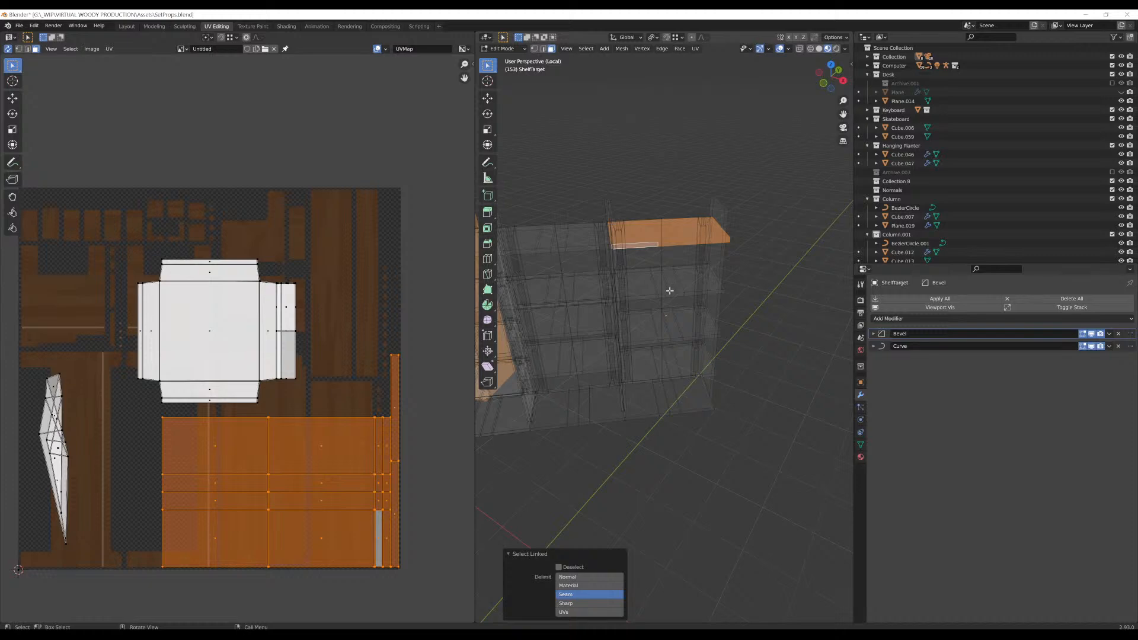
Delete the four linked shelf boards below the top board in the end bay
mouse_move(670, 290)
middle_down()
mouse_move(652, 256)
mouse_move(655, 338)
mouse_move(674, 302)
mouse_move(658, 282)
middle_up()
click(656, 277)
key(l)
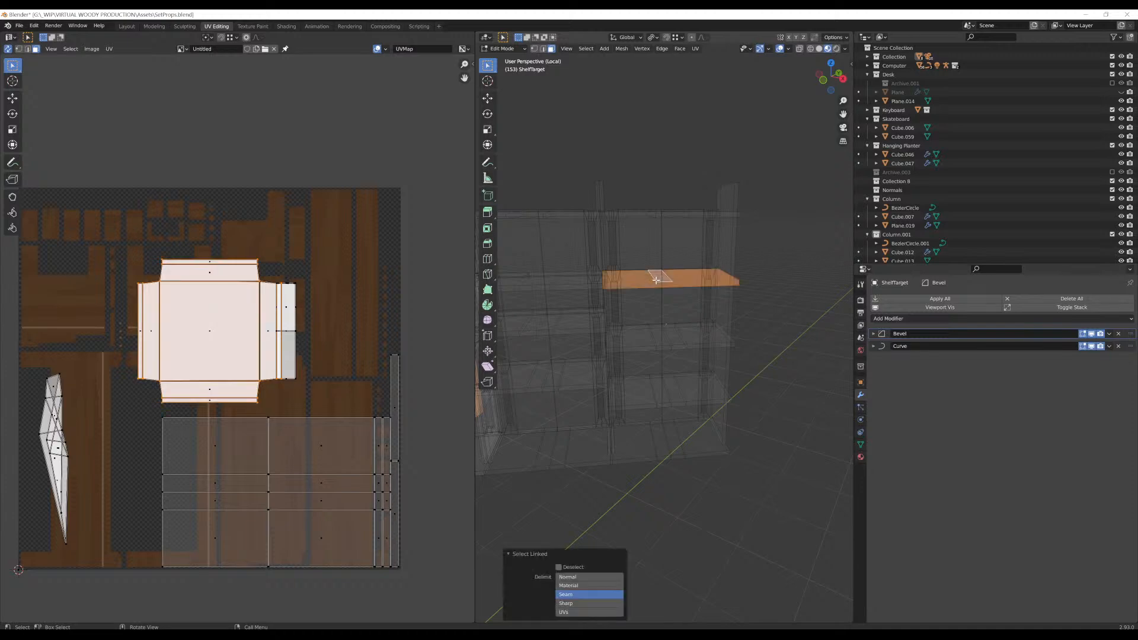
key(l)
key(l)
key(l)
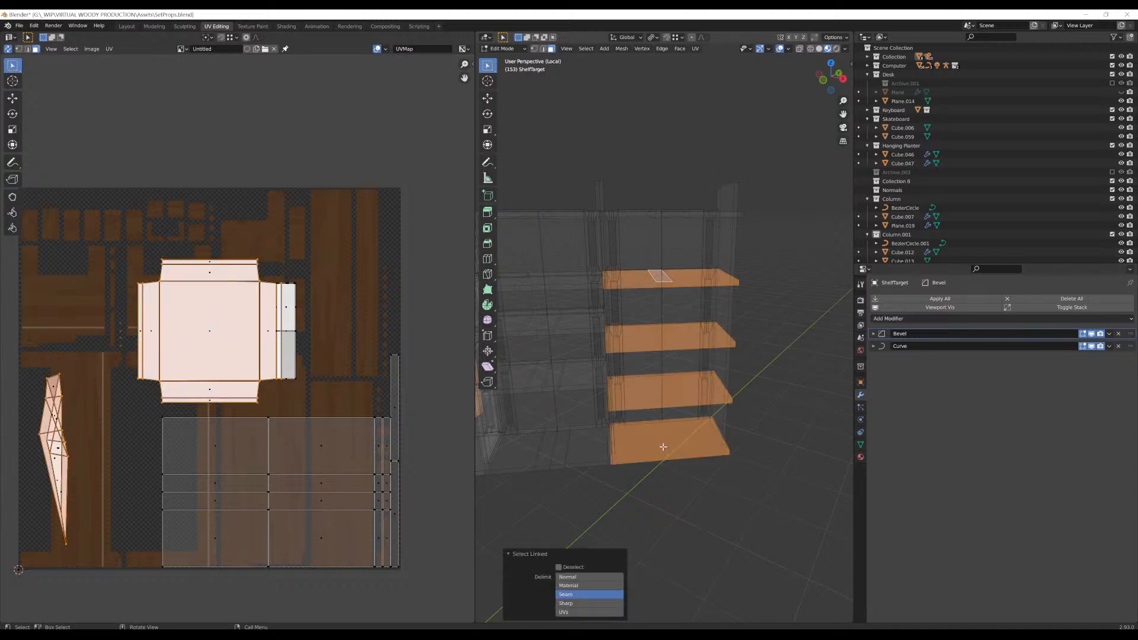
key(x)
key(Return)
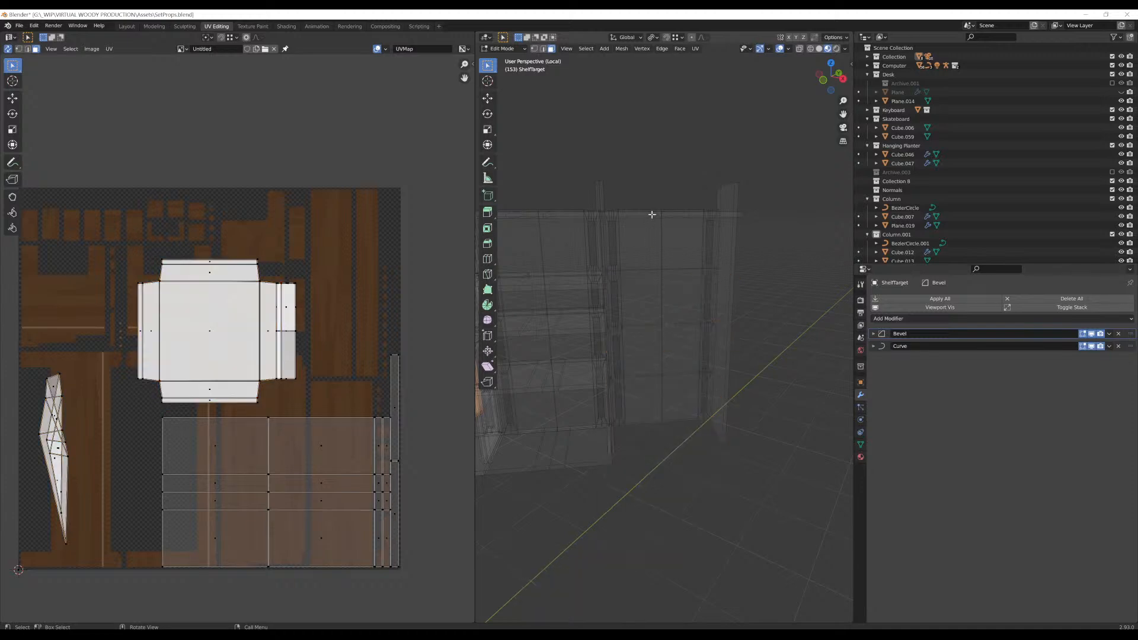
Duplicate the end bay's linked top board and place the copy about 1.08 ft lower along Z
key(l)
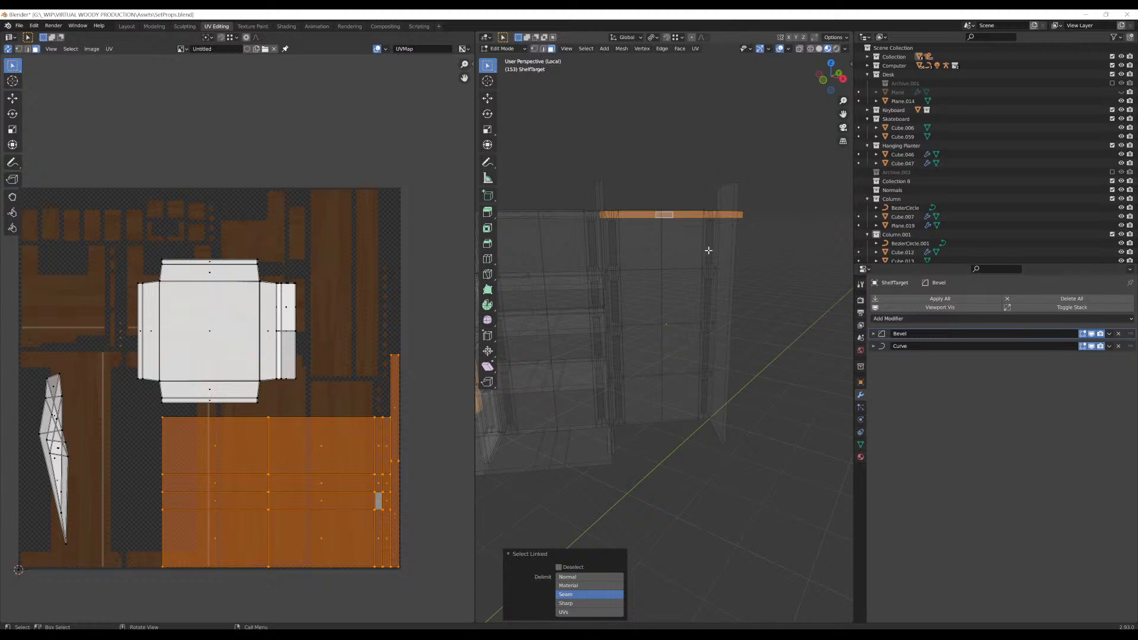
key(l)
key(g)
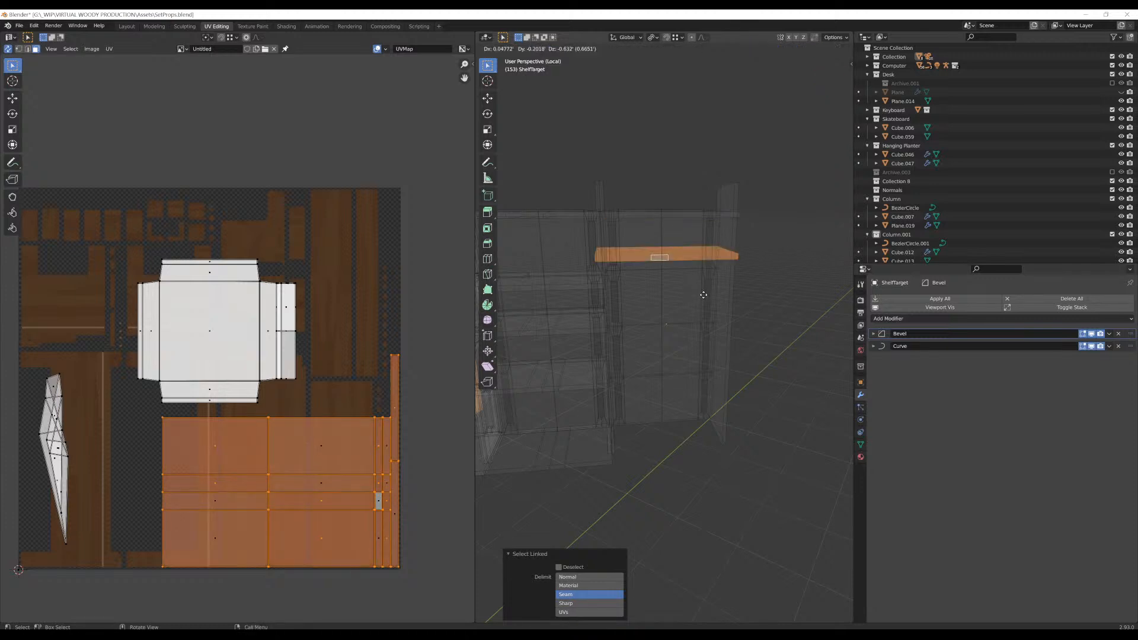
key(z)
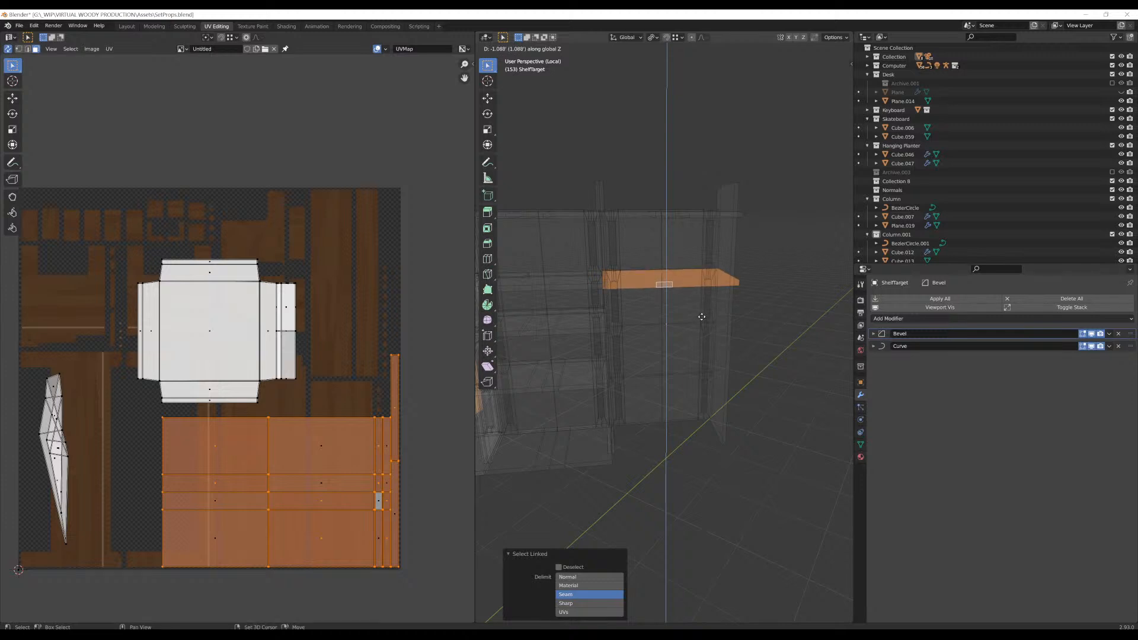
click(702, 317)
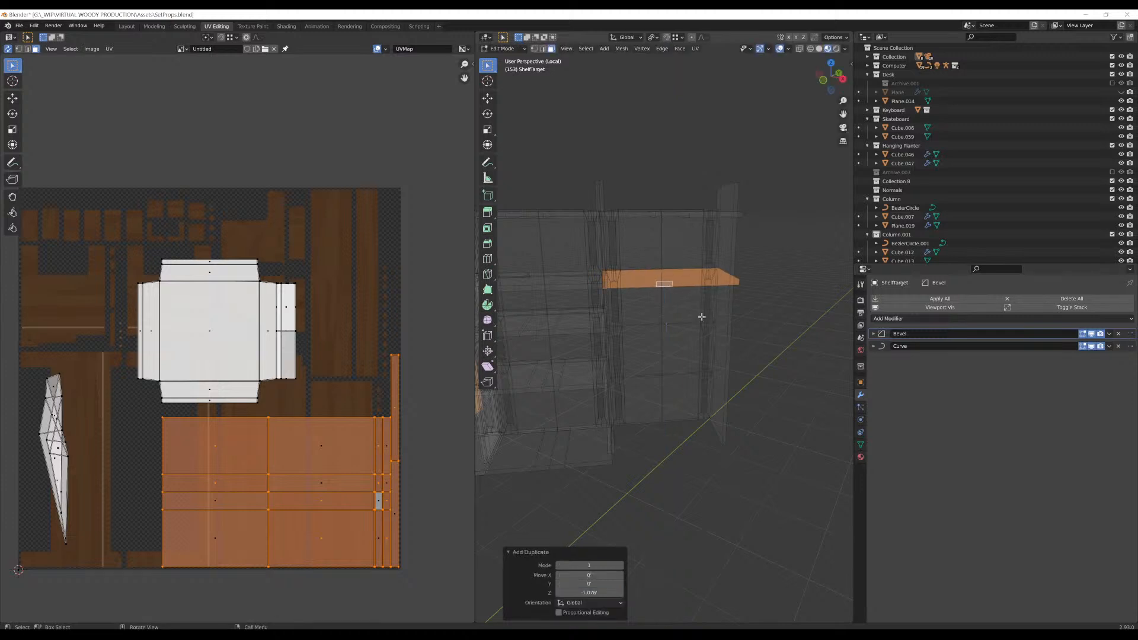
Hide the Curve modifier's effect in the viewport and lower the duplicated board by about 0.01 ft along Z
click(1092, 347)
middle_drag(670, 323, 647, 309)
scroll(646, 309, up, 2)
scroll(652, 305, up, 4)
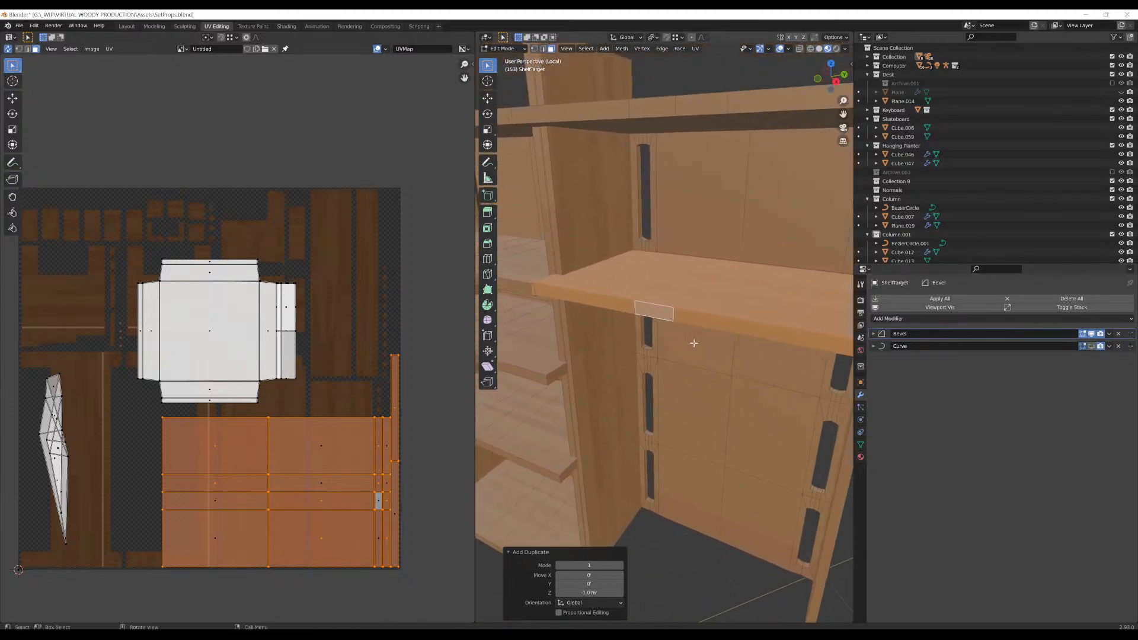
middle_drag(694, 343, 736, 360)
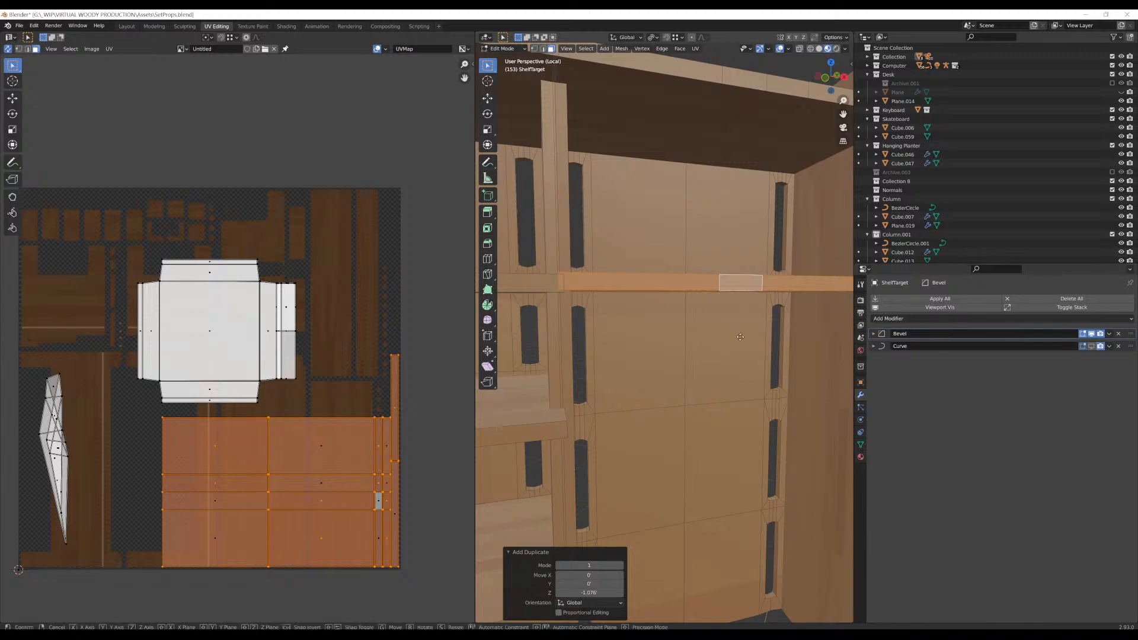
key(g)
key(z)
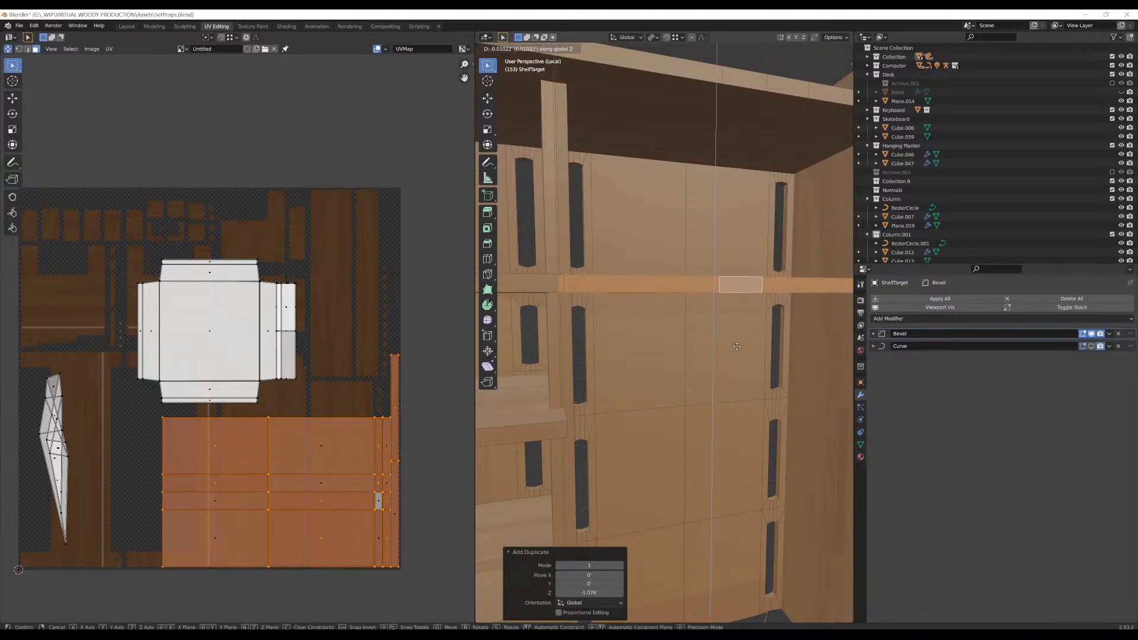
click(737, 348)
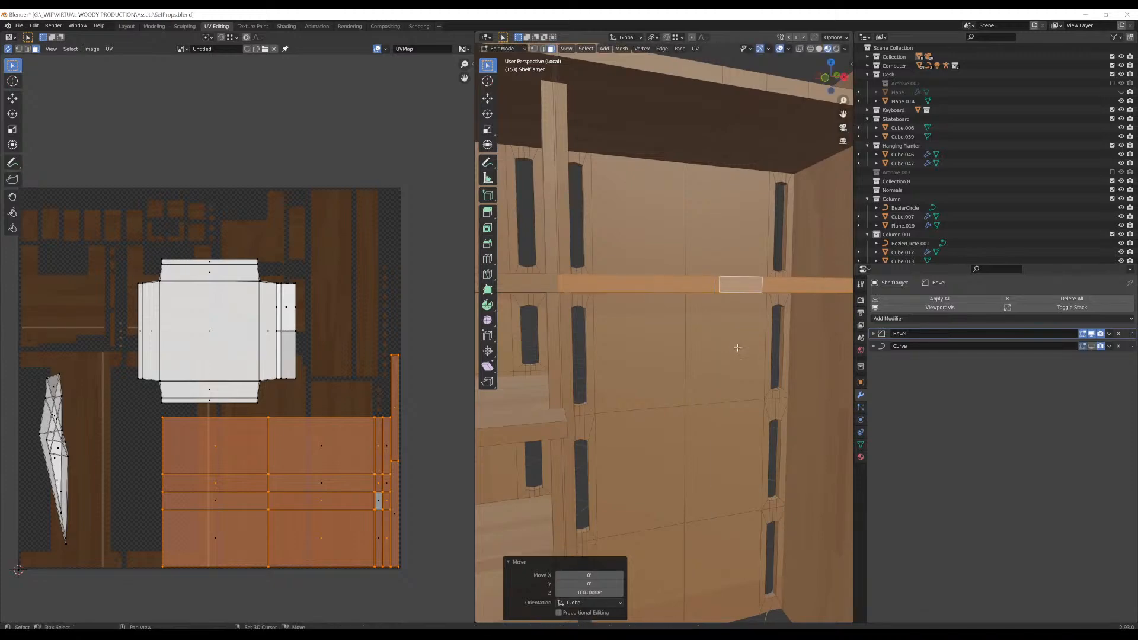
Duplicate the second shelf board of the end bay about 1.04 ft down along Z to form the third shelf
middle_drag(737, 348, 692, 458)
key(Tab)
scroll(622, 357, down, 2)
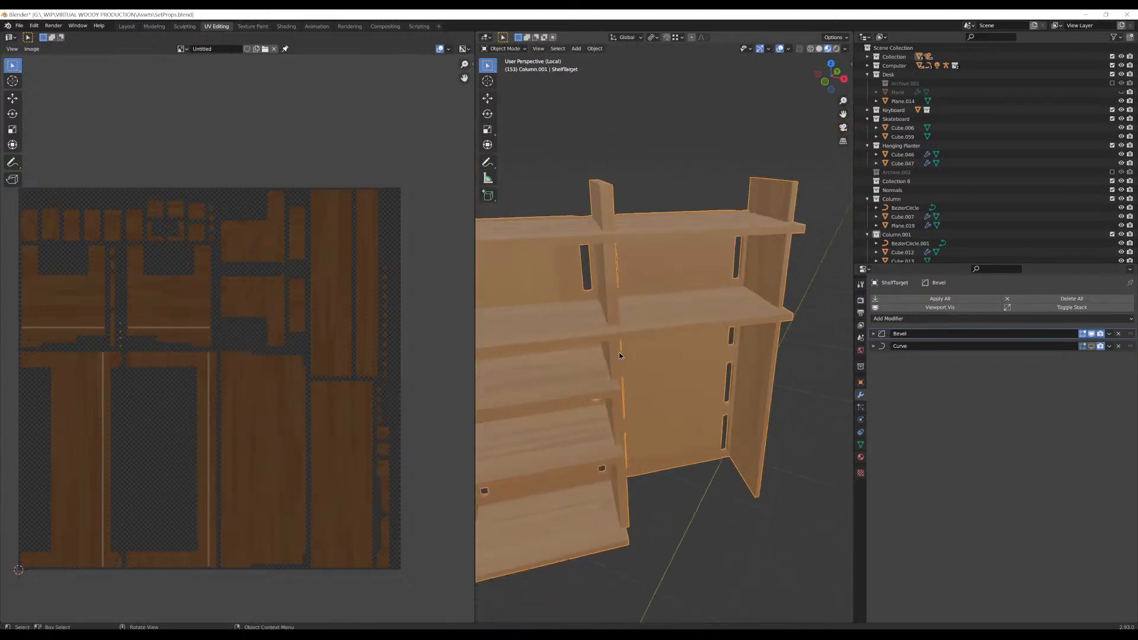
scroll(610, 326, up, 3)
middle_drag(607, 315, 711, 235)
key(Tab)
scroll(677, 391, down, 1)
key(g)
key(z)
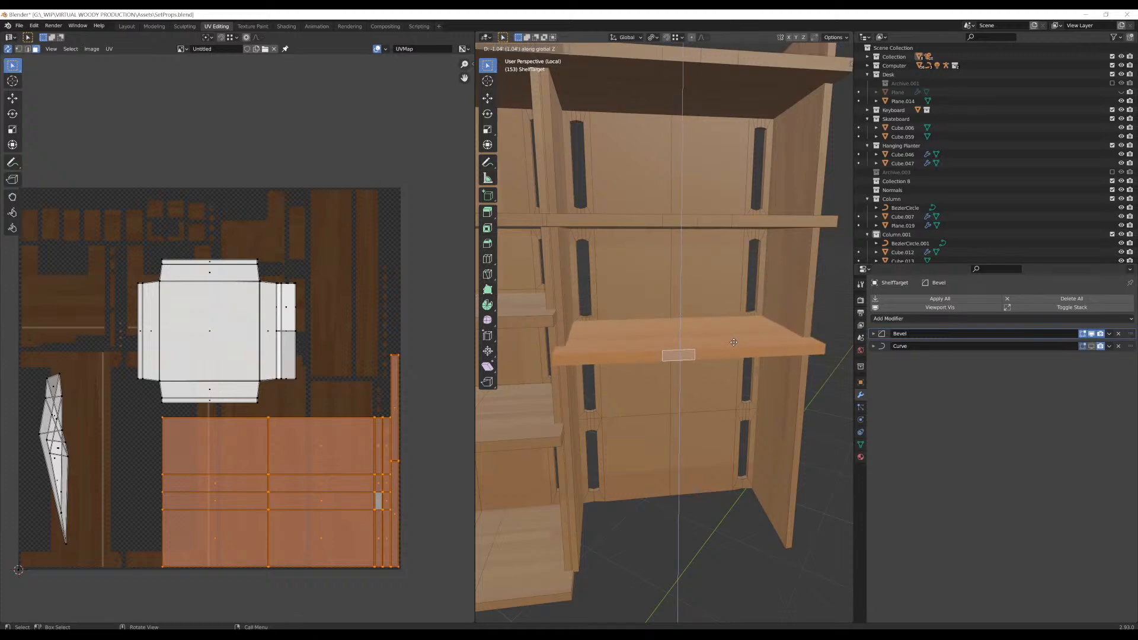
click(730, 341)
Lower the third shelf board by about 0.036 ft along Z to line it up with the back panel joint
mouse_move(730, 341)
middle_down()
mouse_move(725, 329)
mouse_move(737, 360)
middle_up()
key(g)
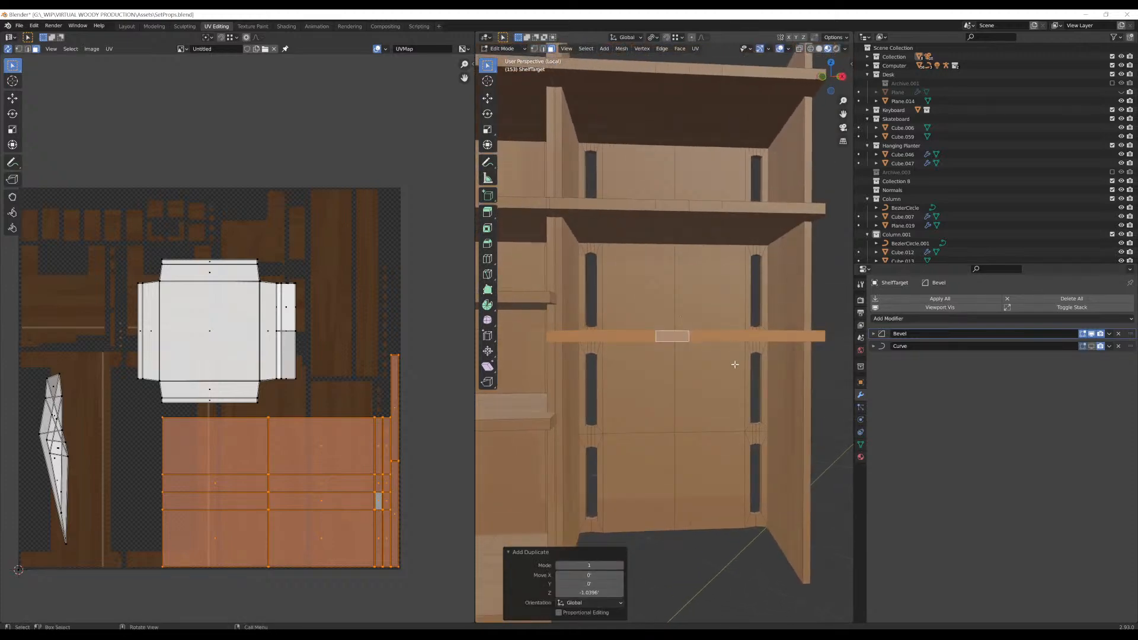
key(z)
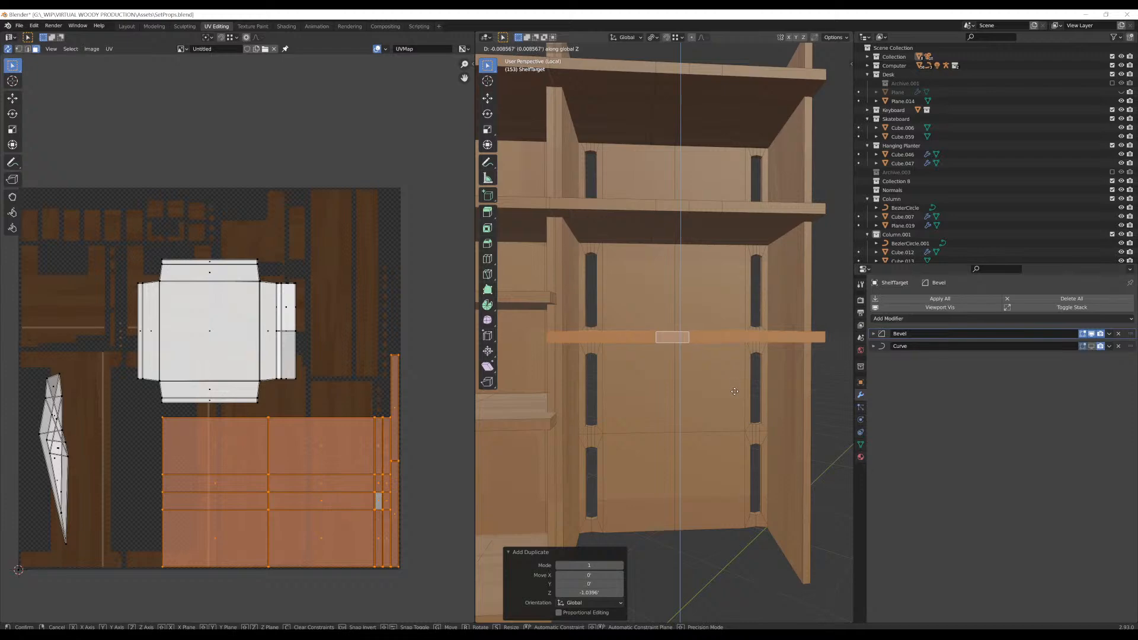
click(731, 403)
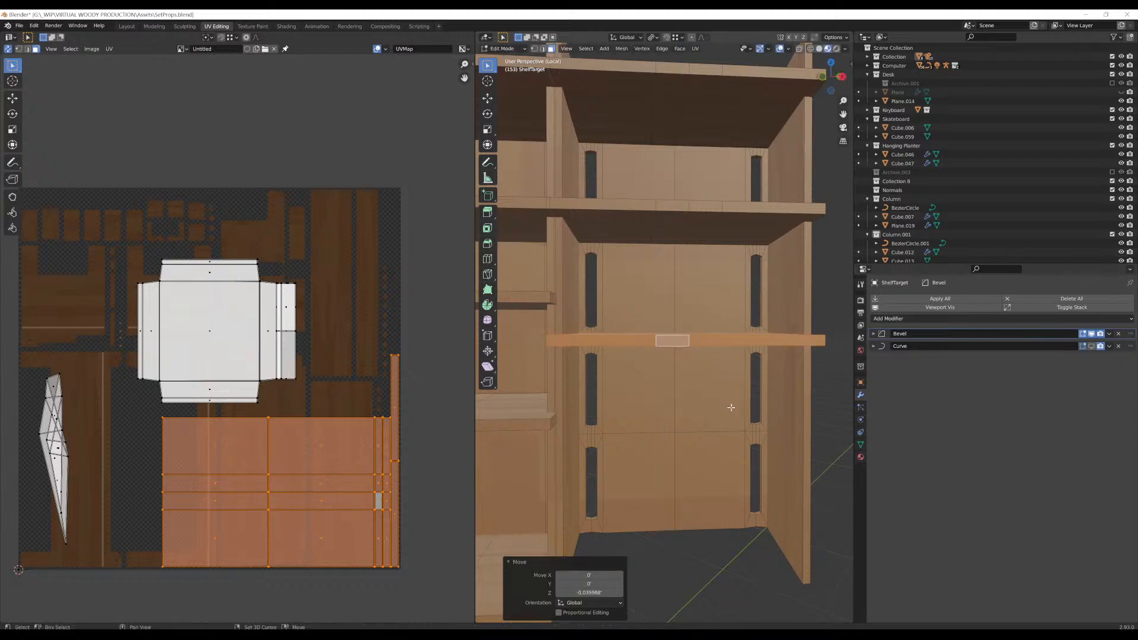
Duplicate the third shelf board about 1.07 ft down along Z to form the fourth shelf
key(g)
key(z)
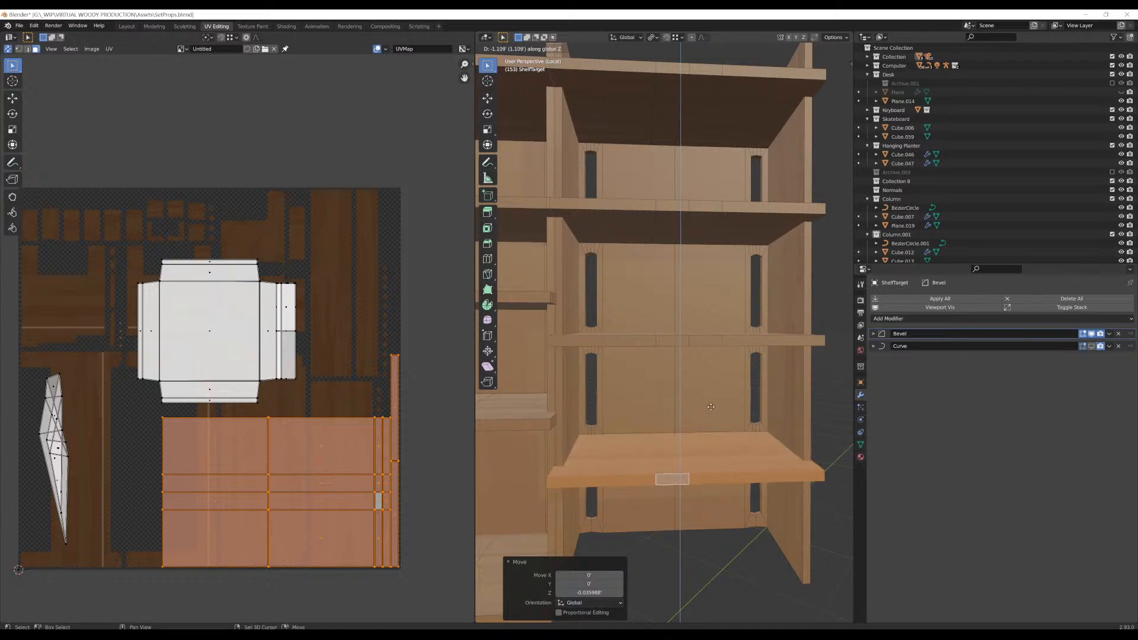
click(710, 399)
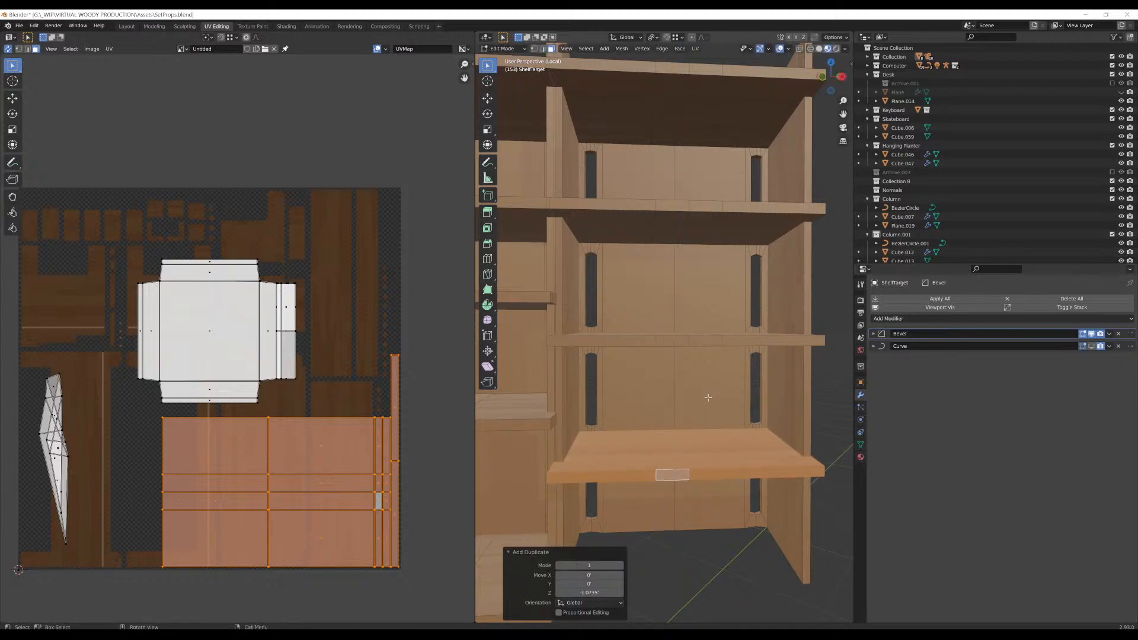
Duplicate the fourth shelf board about 1.11 ft down along Z to form the bottom shelf of the end bay
scroll(706, 393, down, 1)
key(shift+d)
key(z)
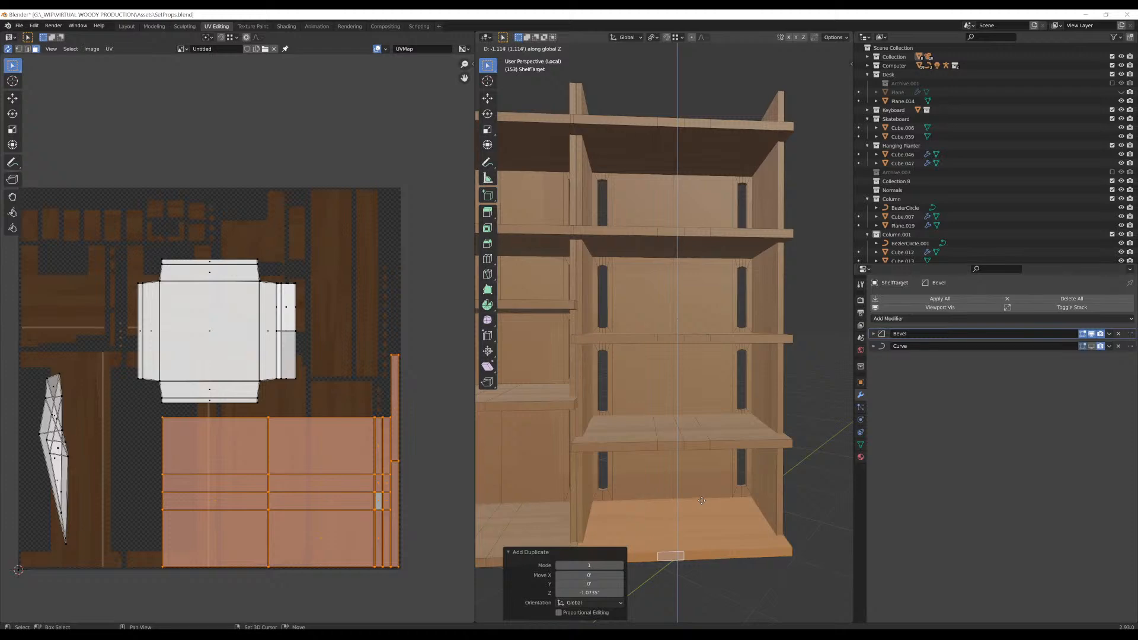
click(702, 500)
scroll(697, 496, down, 1)
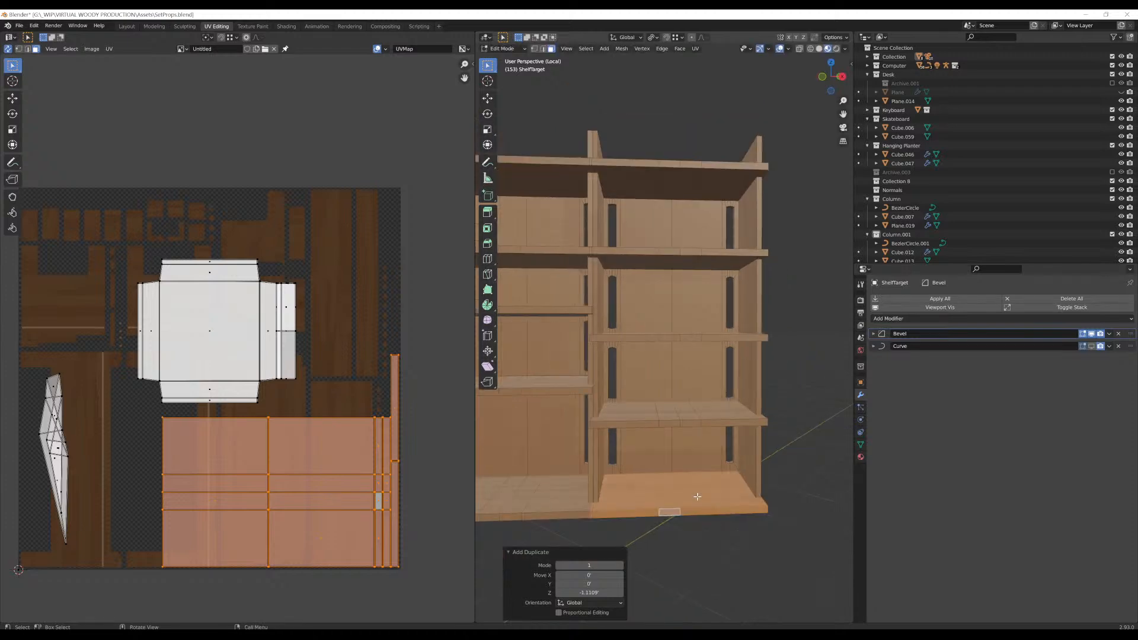
Replace the bottom board selection with a single top face on the end bay's second shelf
middle_drag(695, 495, 765, 292)
scroll(714, 428, down, 3)
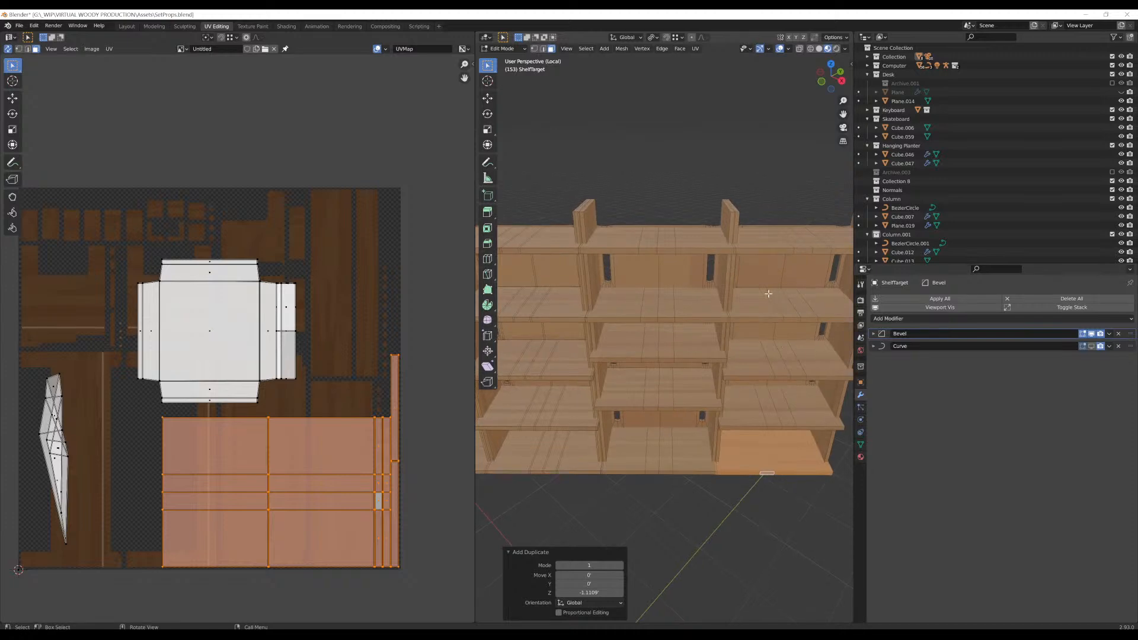
click(768, 293)
scroll(594, 305, down, 1)
middle_drag(593, 304, 669, 302)
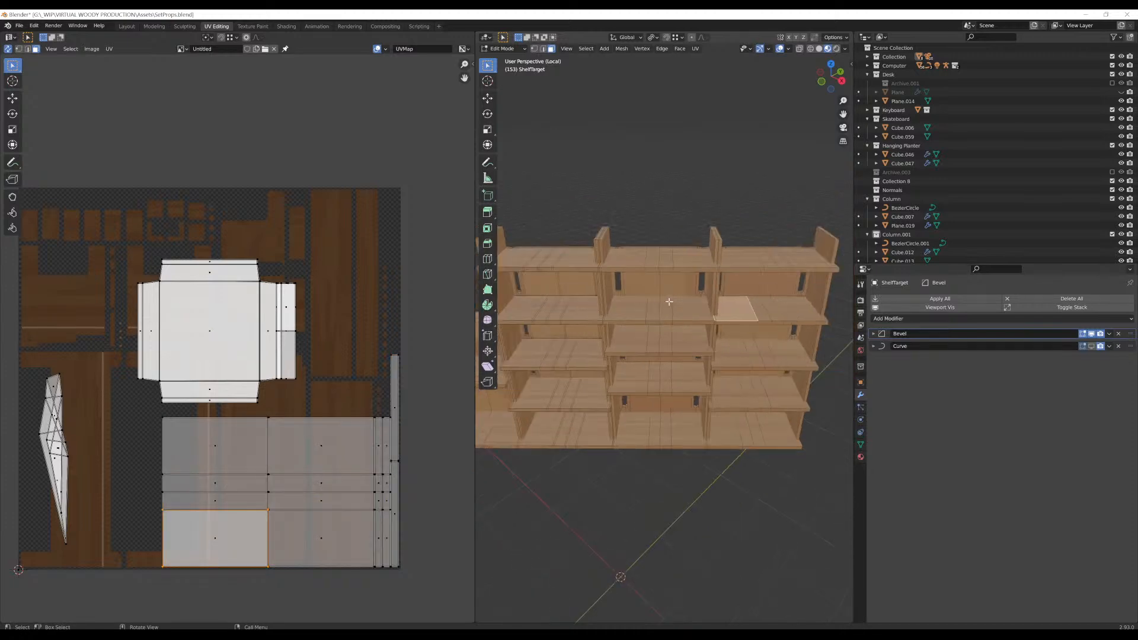
Delete the faces of the central bay's top shelf, including its linked geometry
scroll(702, 294, up, 4)
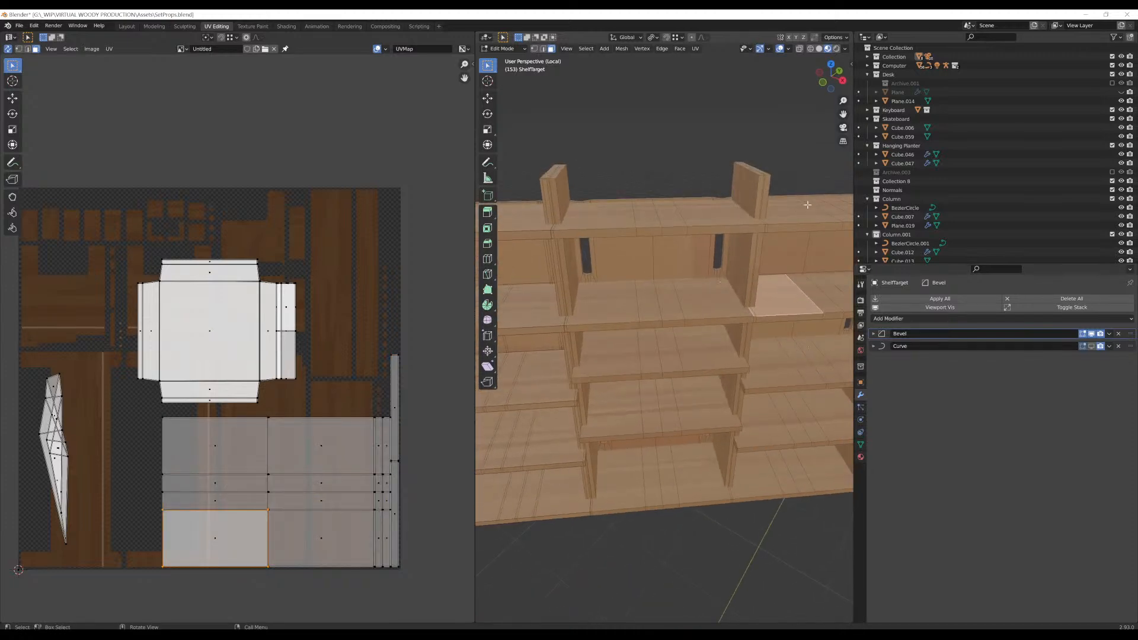
click(721, 213)
scroll(679, 217, down, 2)
scroll(660, 242, down, 1)
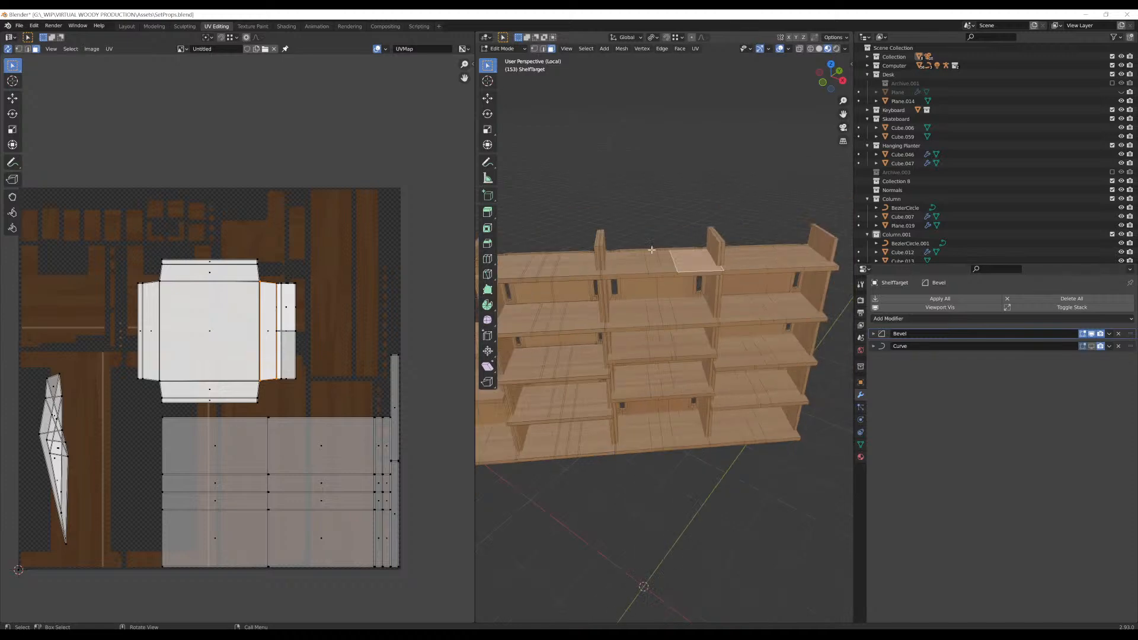
key(l)
key(x)
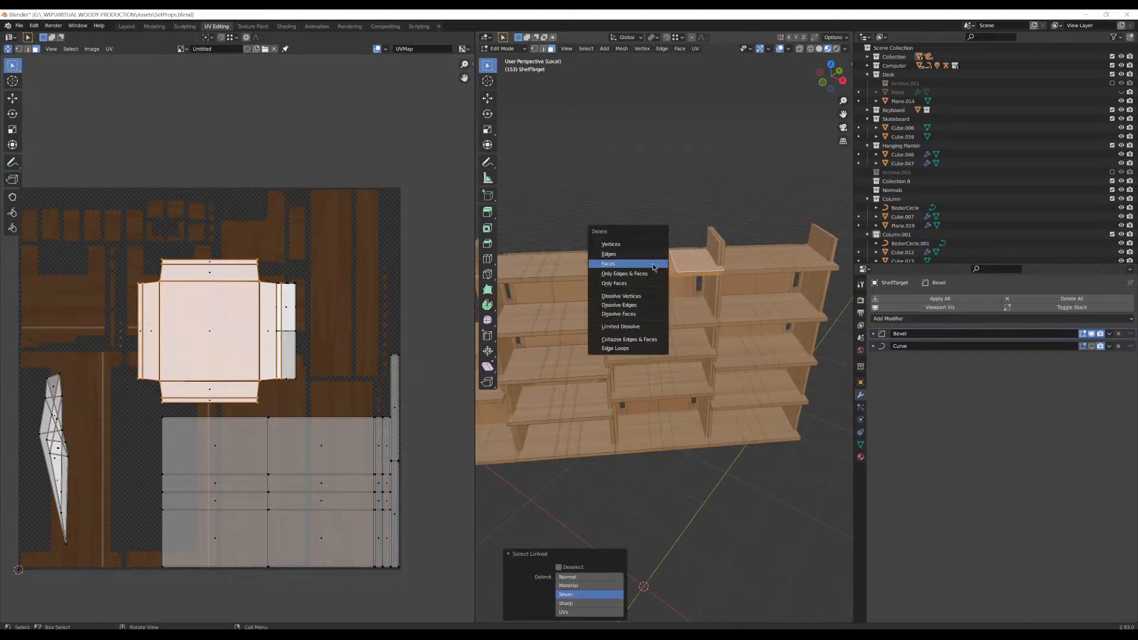
click(652, 265)
Duplicate the end bay's linked top shelf along local X by about -2.22 ft into the emptied central bay
click(773, 261)
key(l)
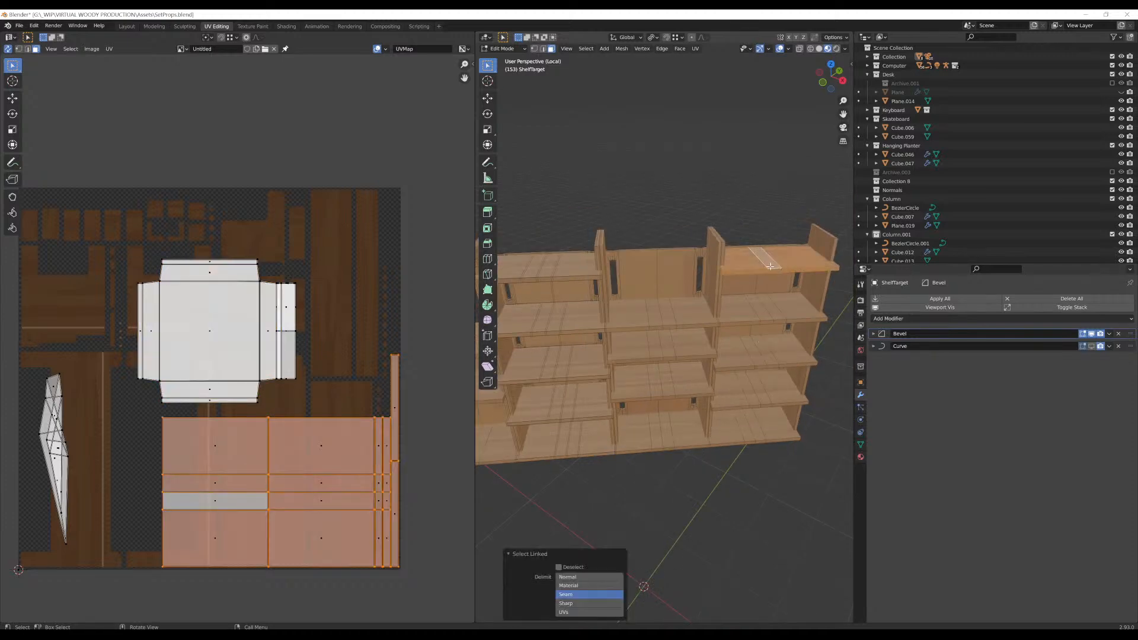
key(g)
key(x)
key(x)
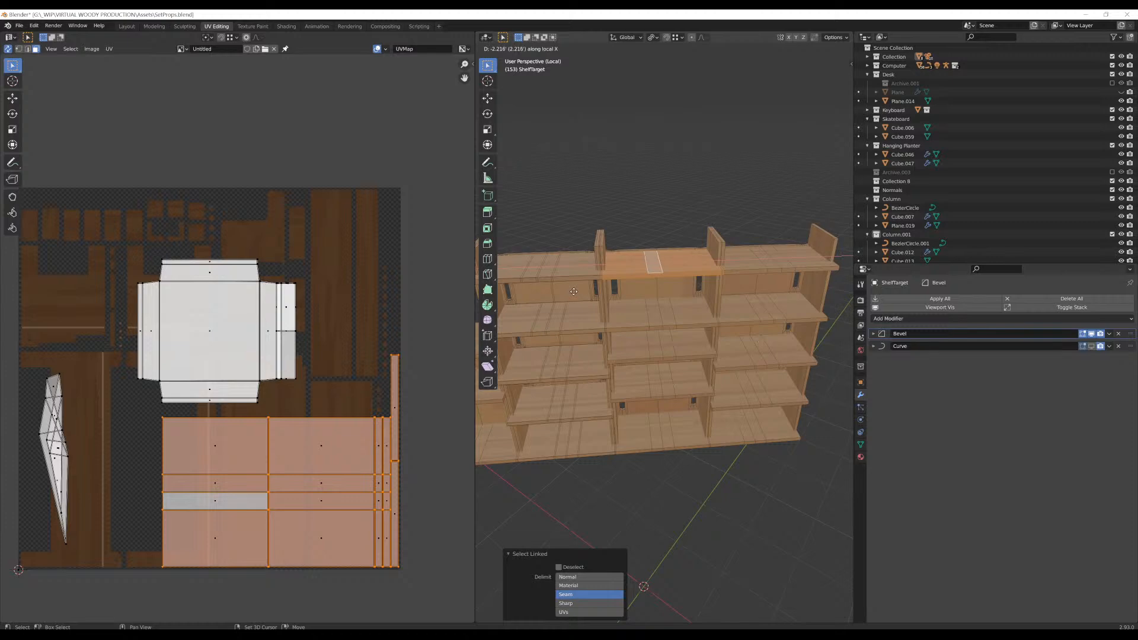
click(573, 291)
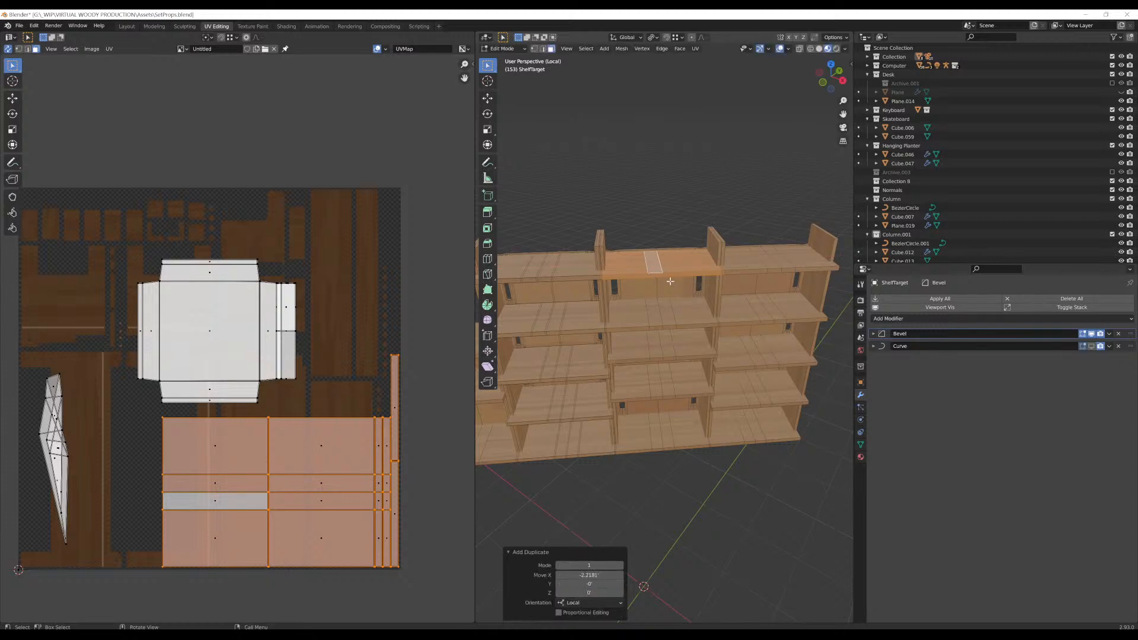
Select the four linked lower shelves of the central bay, including the bottom one, and delete their vertices
scroll(670, 281, up, 3)
click(682, 311)
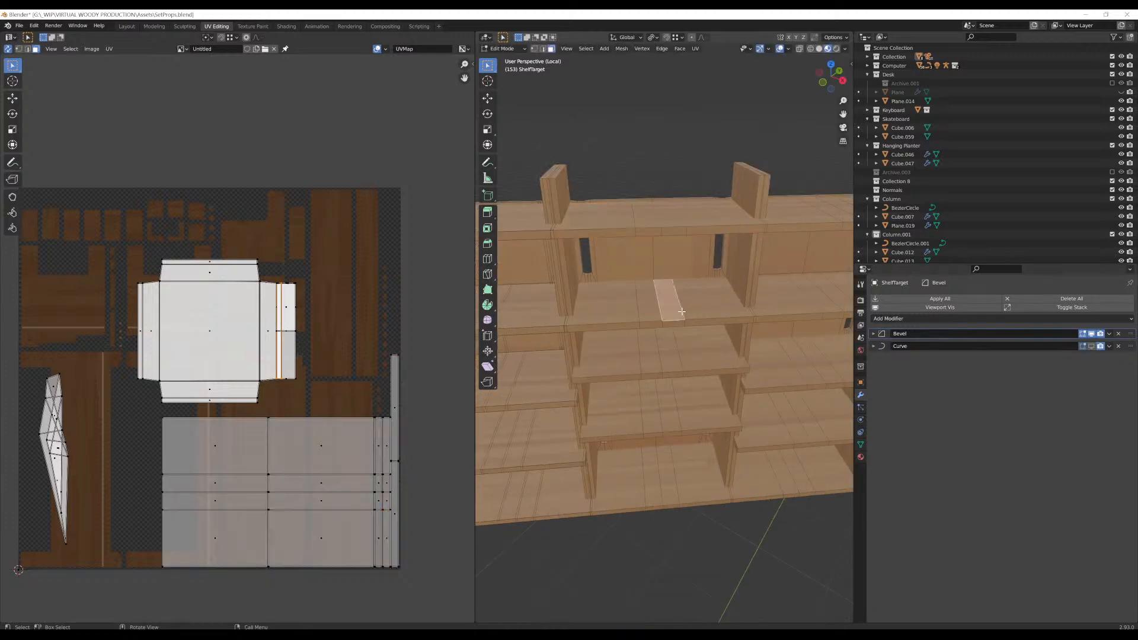
middle_drag(681, 311, 681, 274)
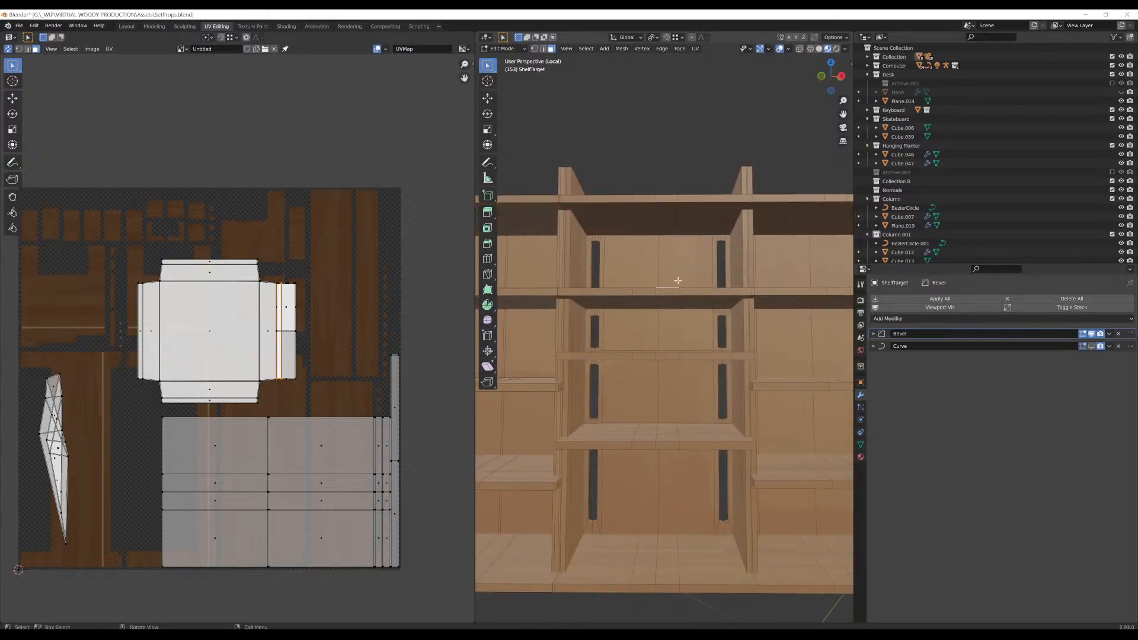
click(665, 291)
key(l)
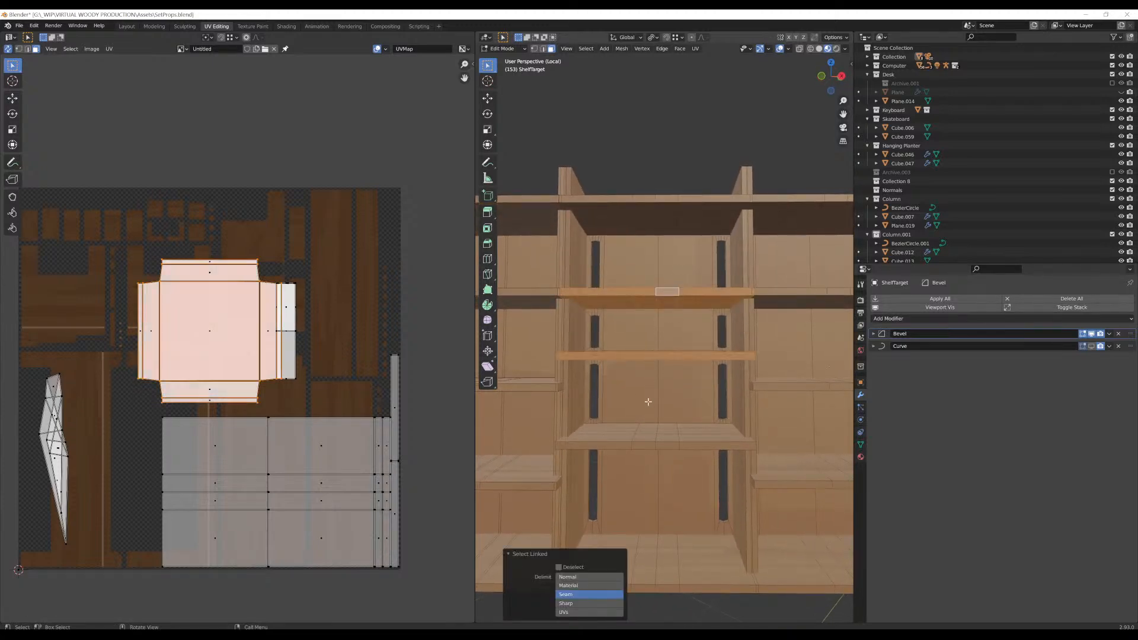
key(l)
key(l)
key(l)
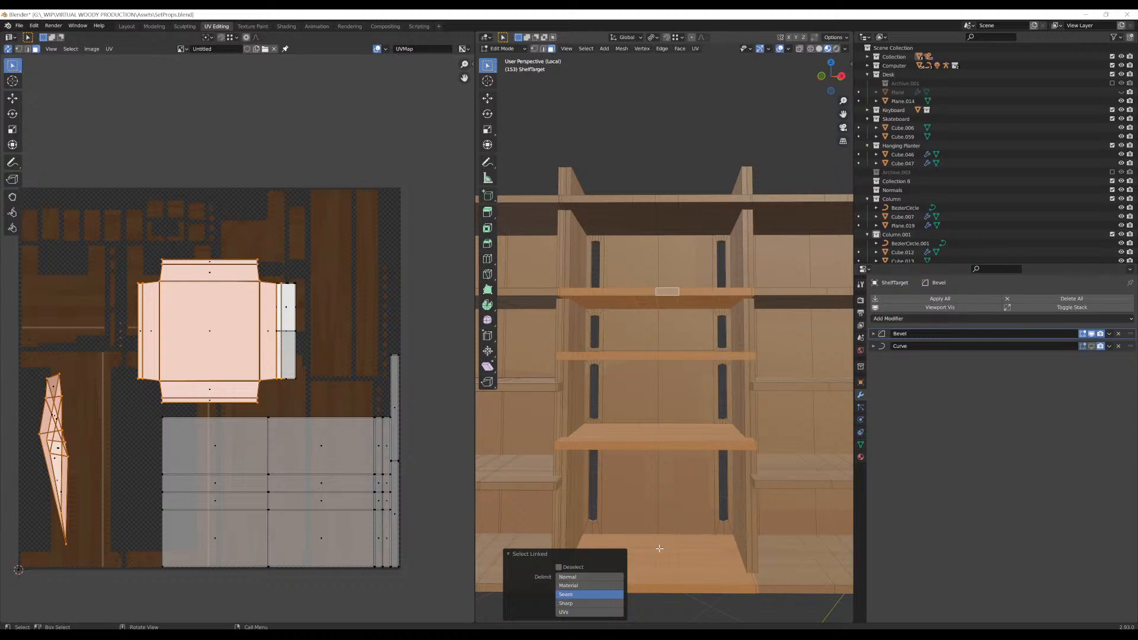
key(x)
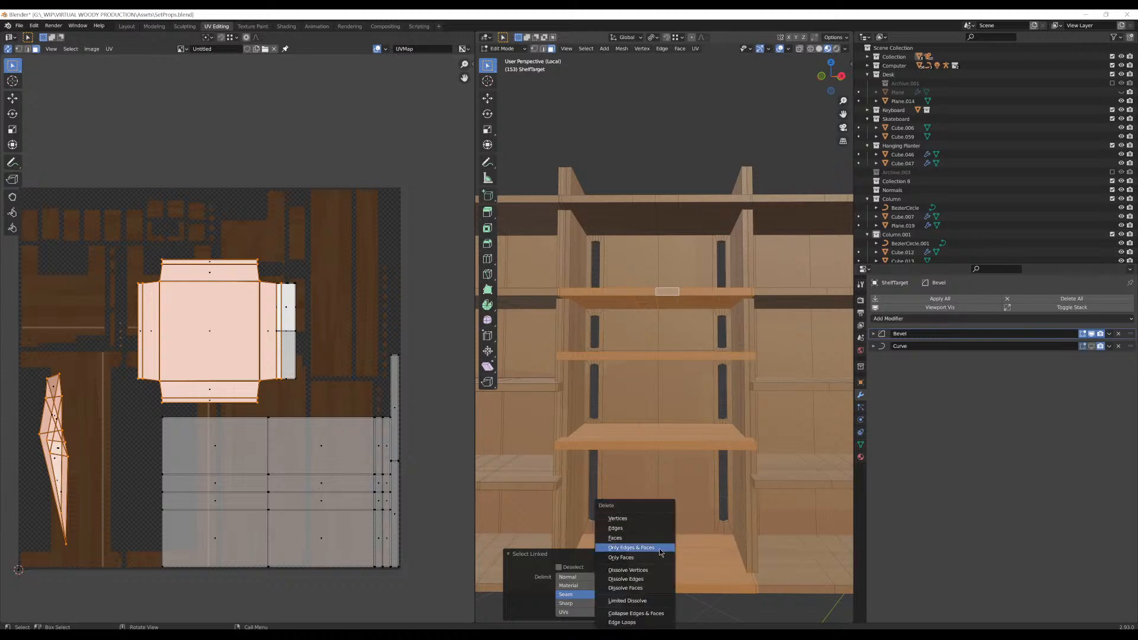
click(648, 520)
Duplicate the central bay's linked top shelf about 1.08 ft down along global Z to form the second shelf
click(644, 223)
key(l)
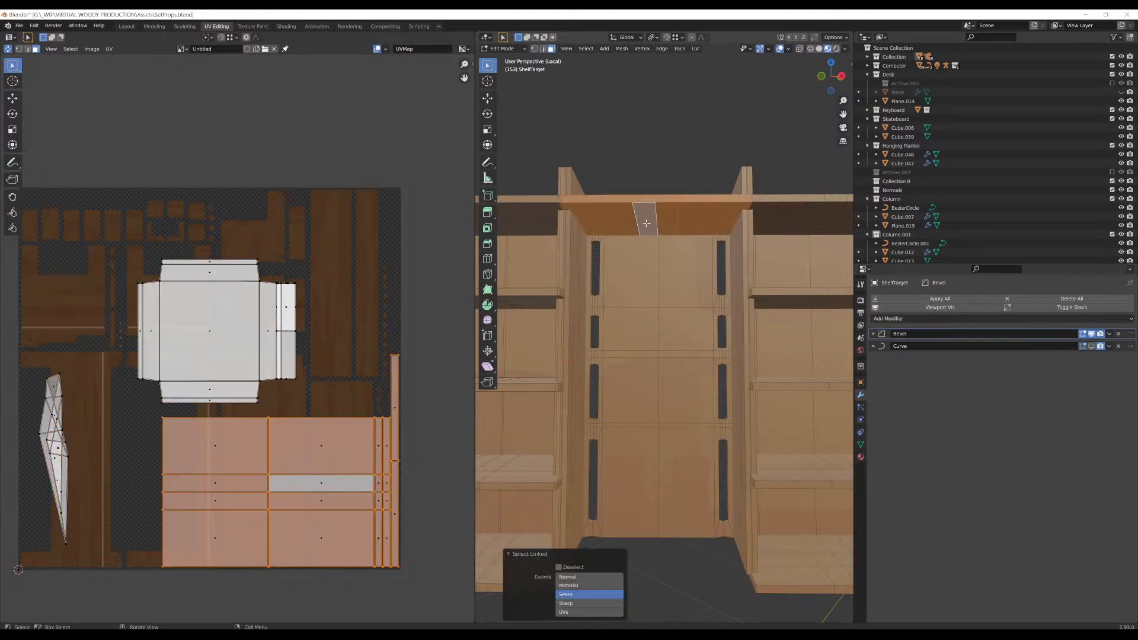
key(g)
key(z)
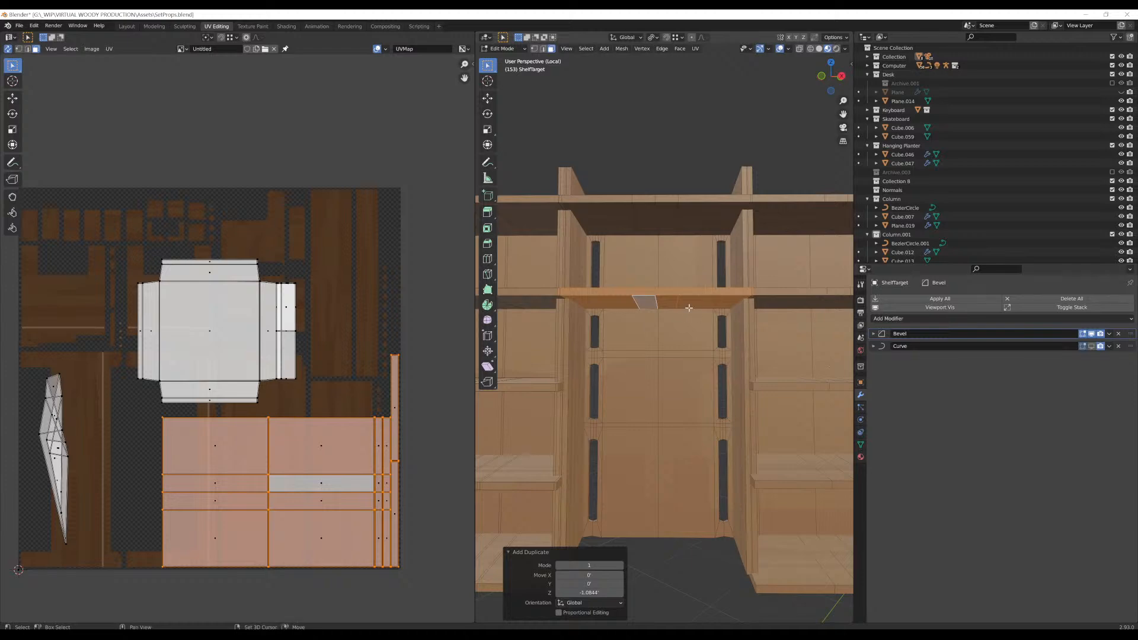
Duplicate the shelf downward twice more along global Z, by about 0.71 ft and then about 0.99 ft
key(shift+d)
key(z)
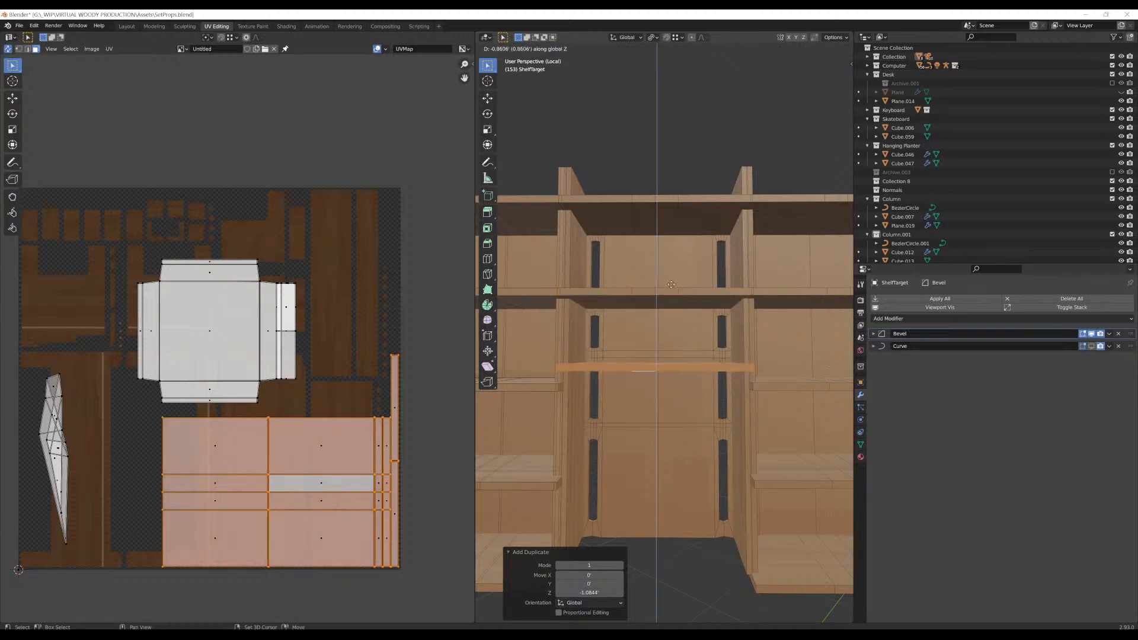
click(660, 221)
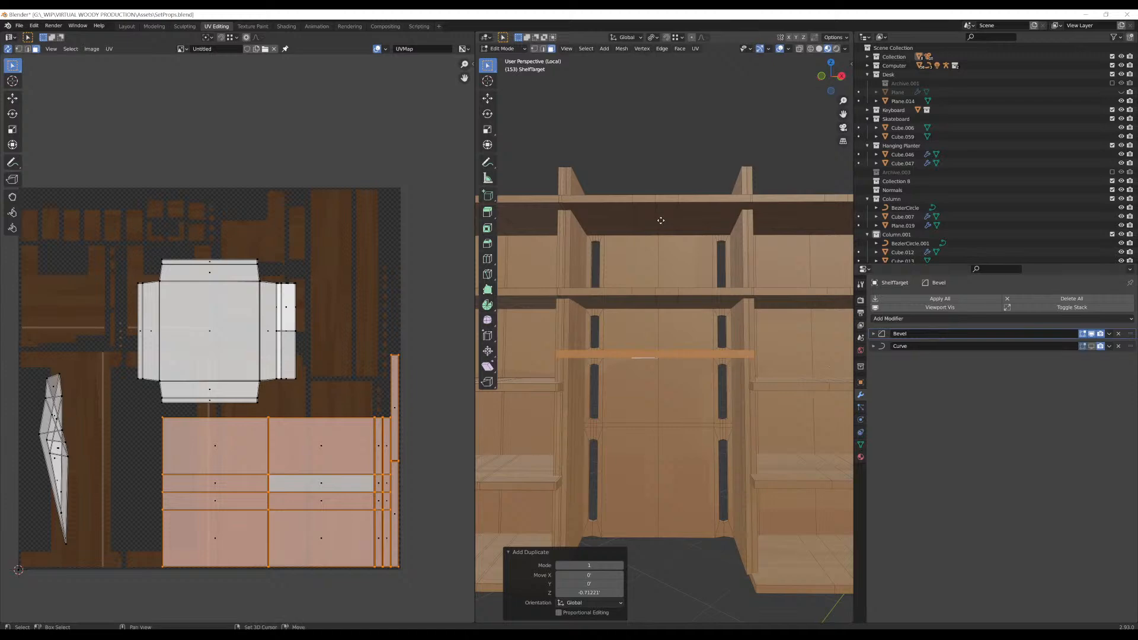
key(shift+d)
key(z)
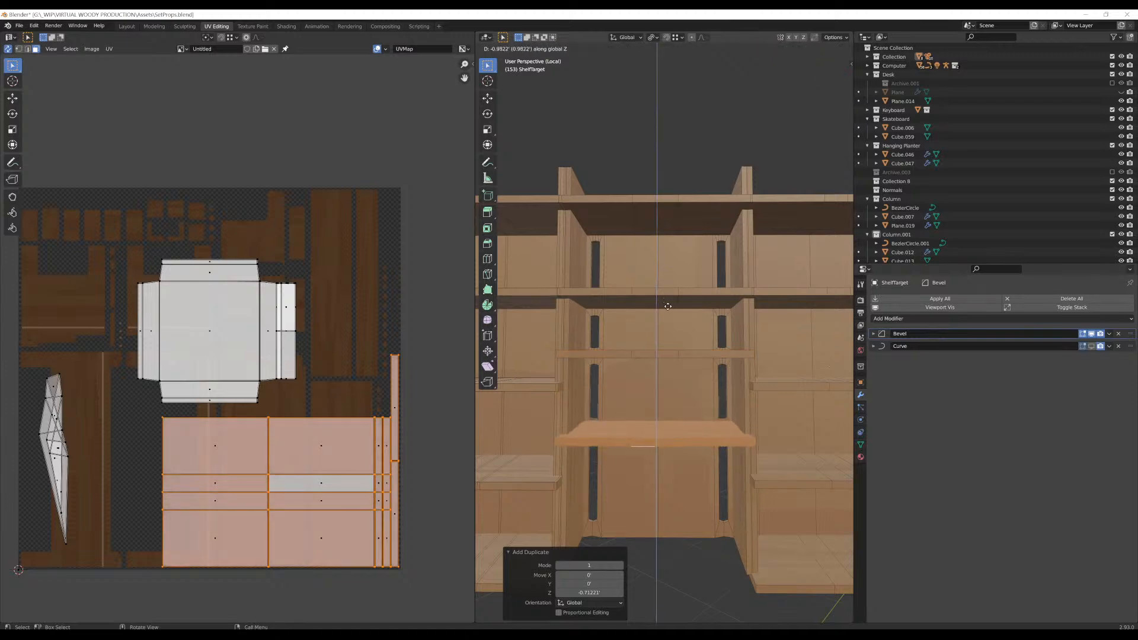
click(671, 228)
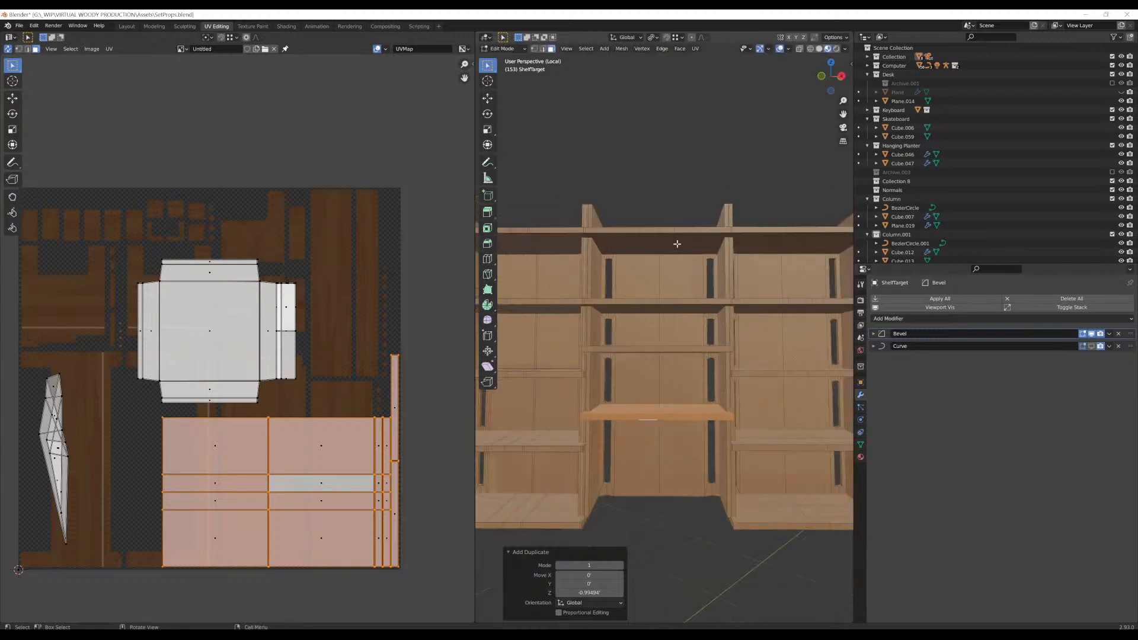
Duplicate the lowest new shelf about 1.55 ft down along global Z to form the bay's bottom shelf
middle_drag(673, 246, 682, 363)
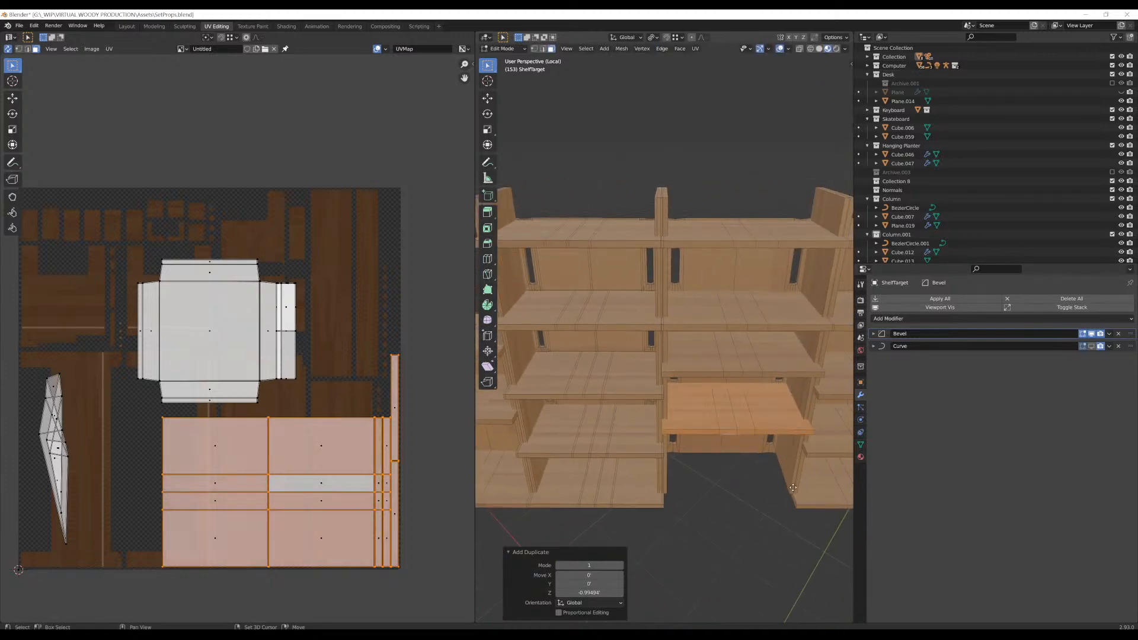
key(shift+d)
key(z)
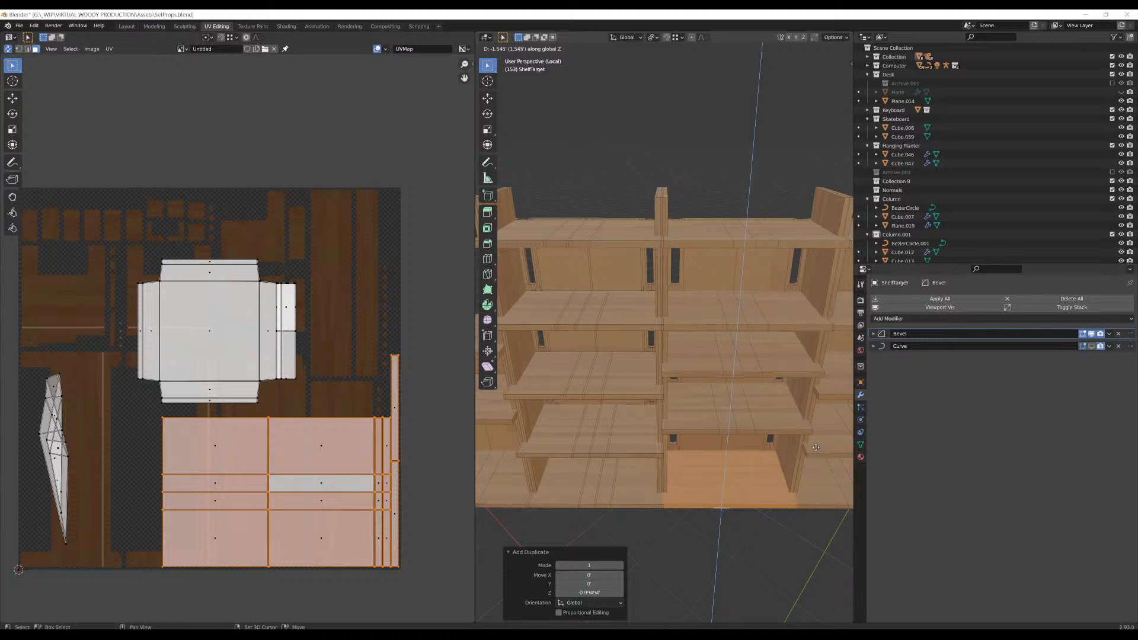
click(815, 448)
middle_drag(815, 448, 687, 425)
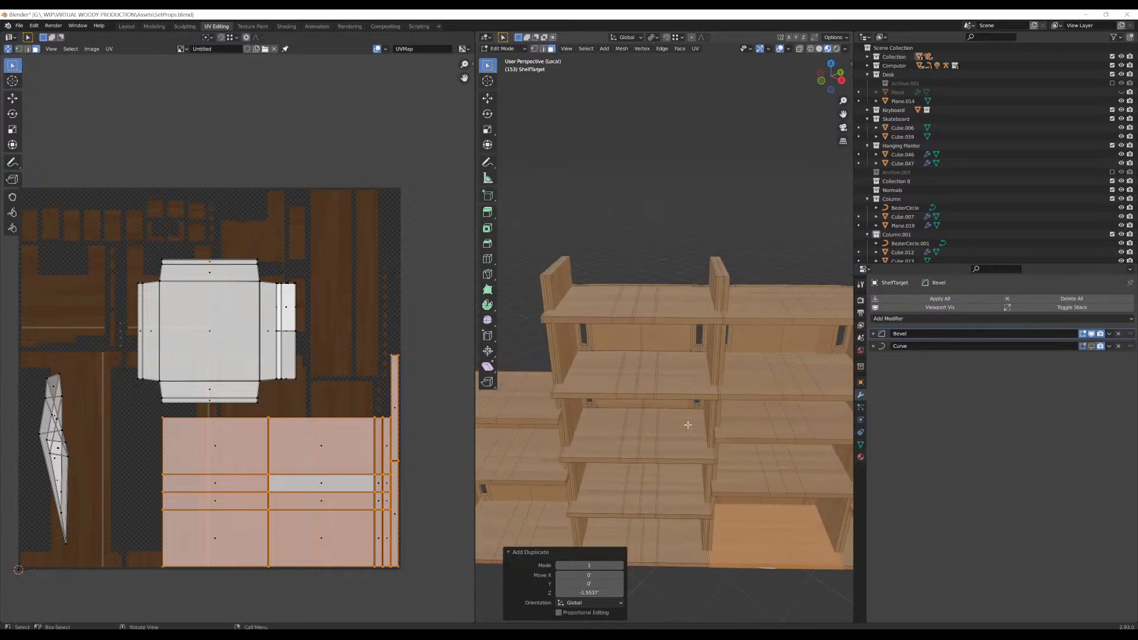
Select a top-shelf face in the bay beside the rebuilt one and examine its UV placement and the shelf textures
click(656, 302)
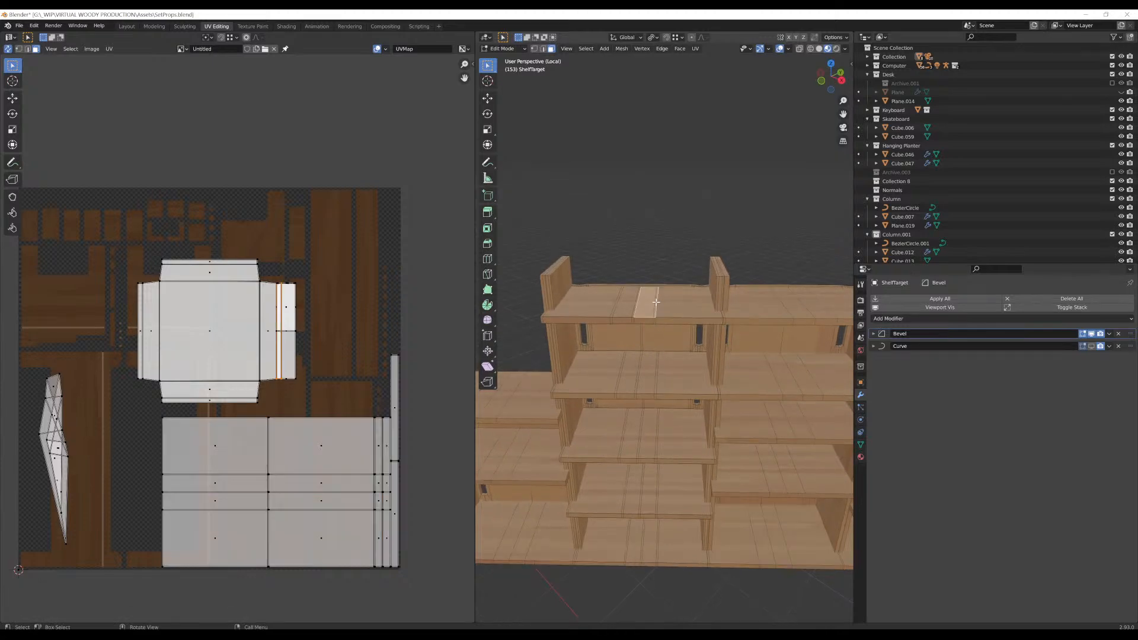
scroll(416, 434, up, 6)
middle_drag(444, 450, 109, 126)
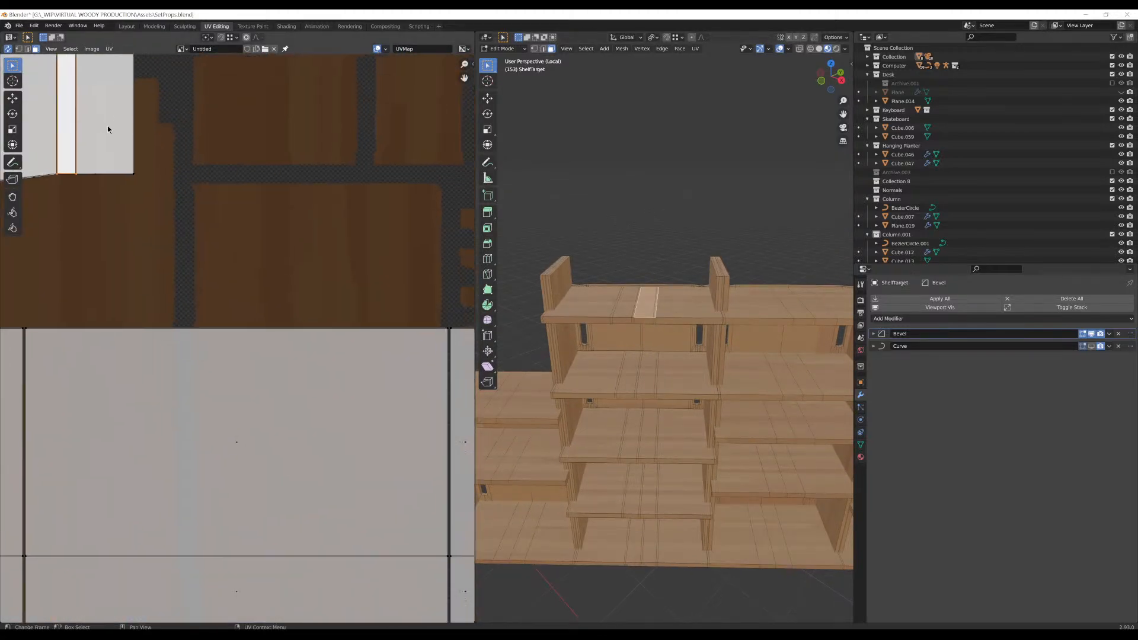
middle_drag(300, 229, 149, 172)
scroll(259, 298, up, 5)
middle_drag(296, 340, 160, 375)
scroll(233, 317, down, 9)
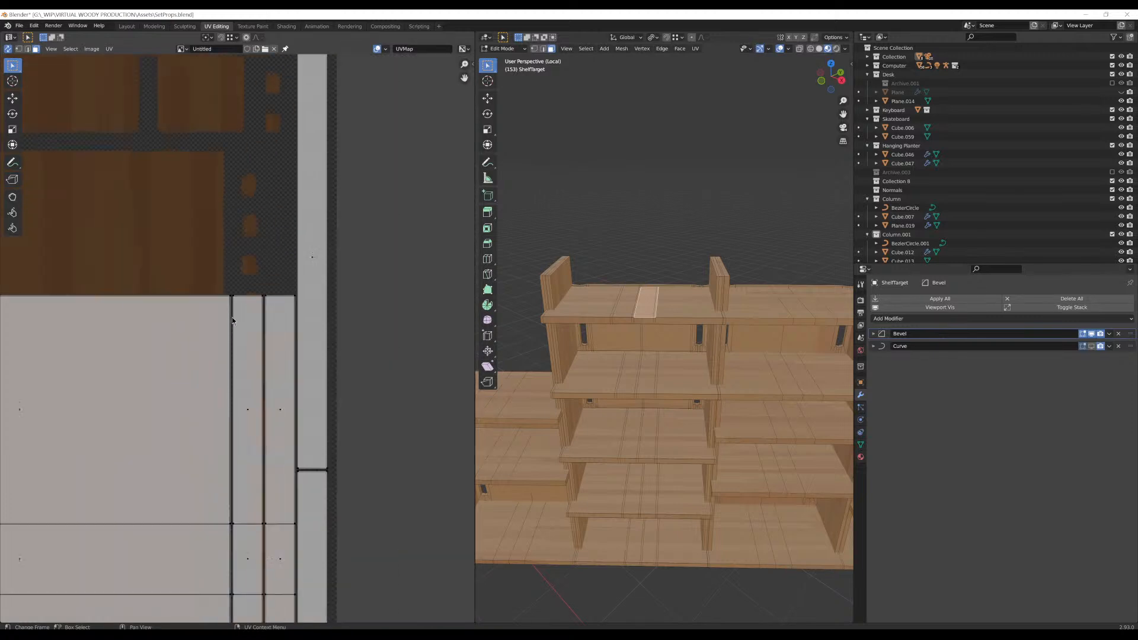
middle_drag(652, 376, 660, 406)
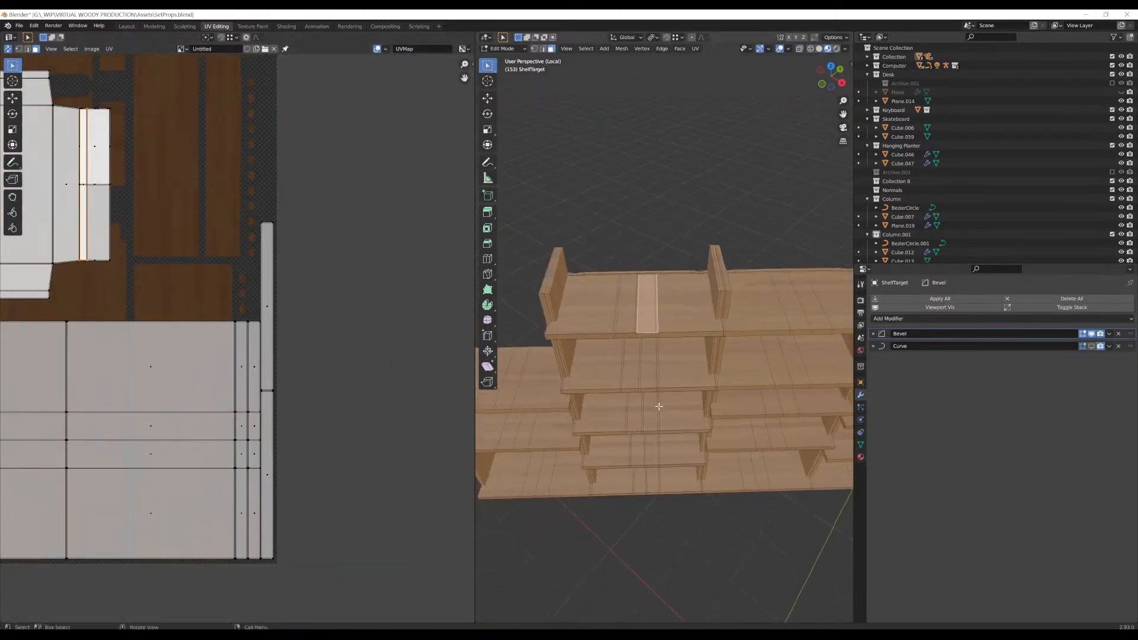
scroll(665, 354, down, 5)
scroll(207, 283, down, 5)
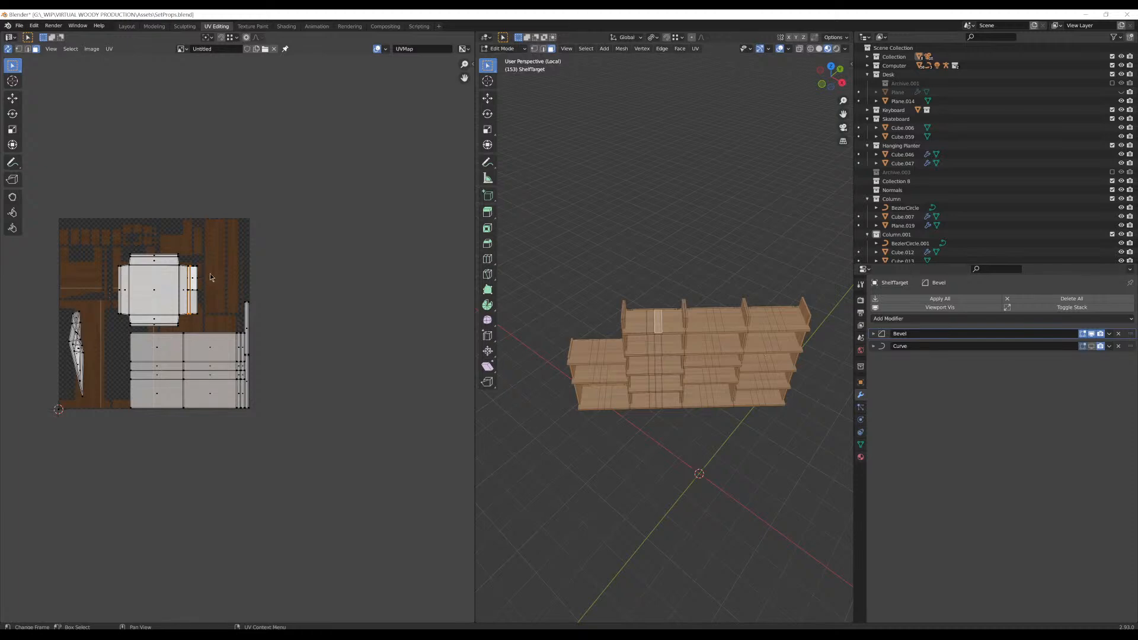
scroll(211, 277, up, 5)
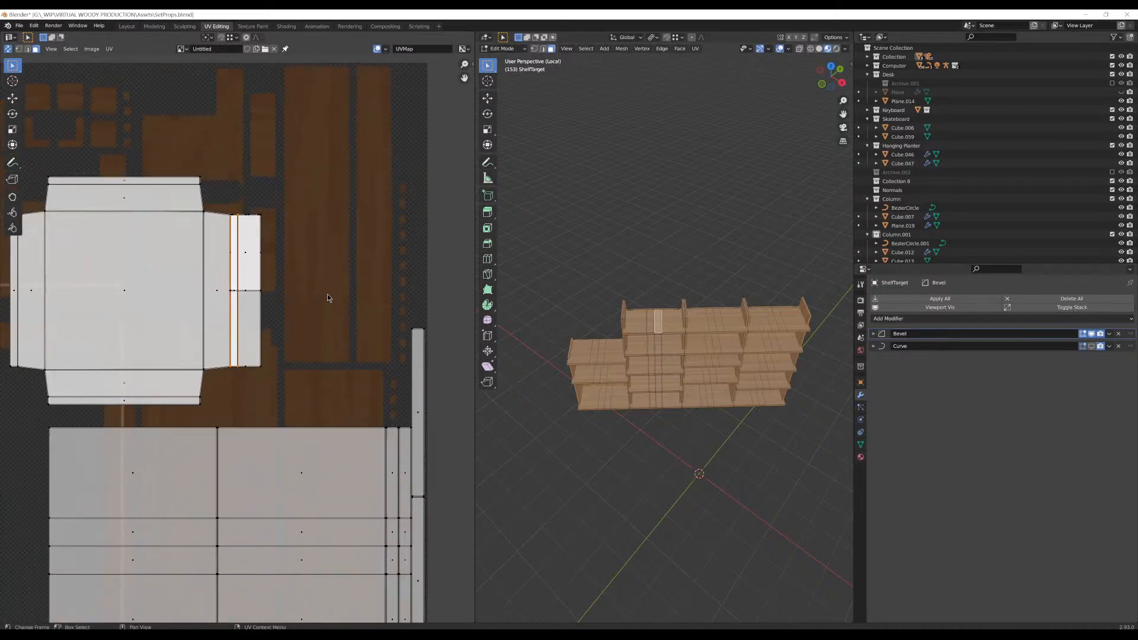
scroll(743, 329, up, 8)
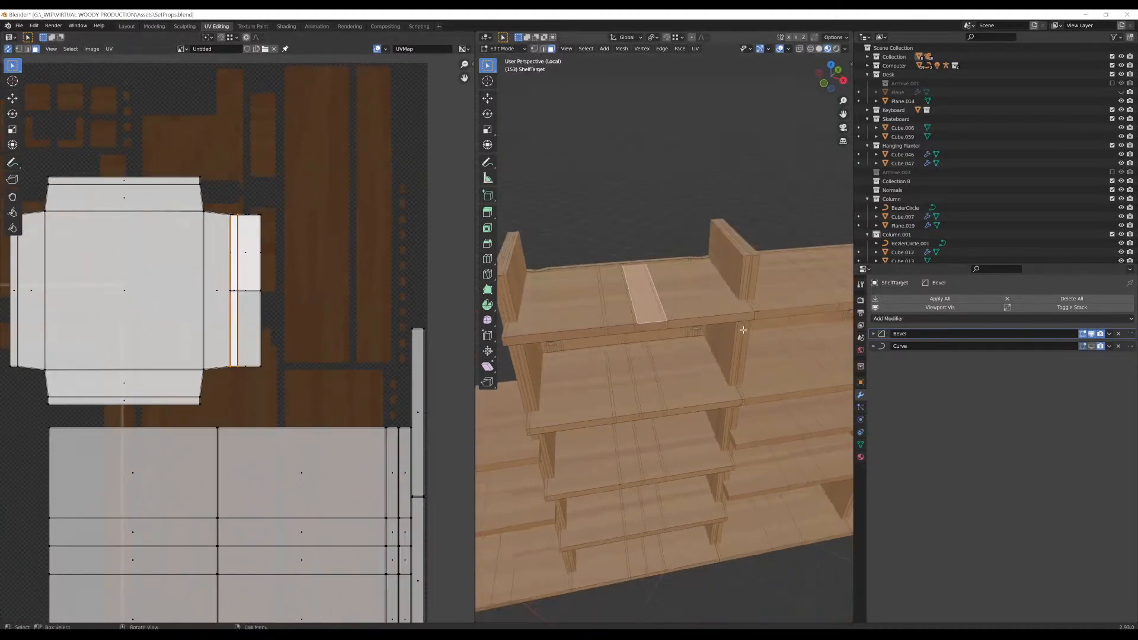
middle_drag(743, 329, 664, 326)
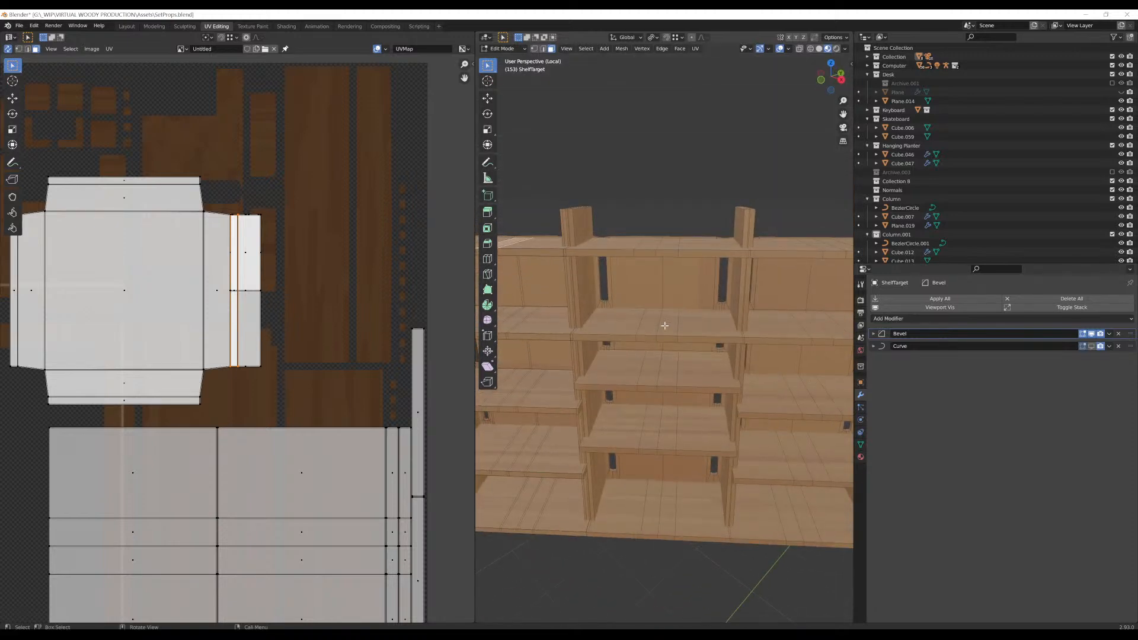
scroll(665, 325, down, 5)
middle_drag(664, 325, 604, 340)
scroll(247, 269, down, 4)
scroll(663, 329, up, 4)
scroll(680, 351, down, 2)
Select the upper faces of the end bay's top shelf to check where they lie in the UV layout
click(203, 388)
shift+click(649, 287)
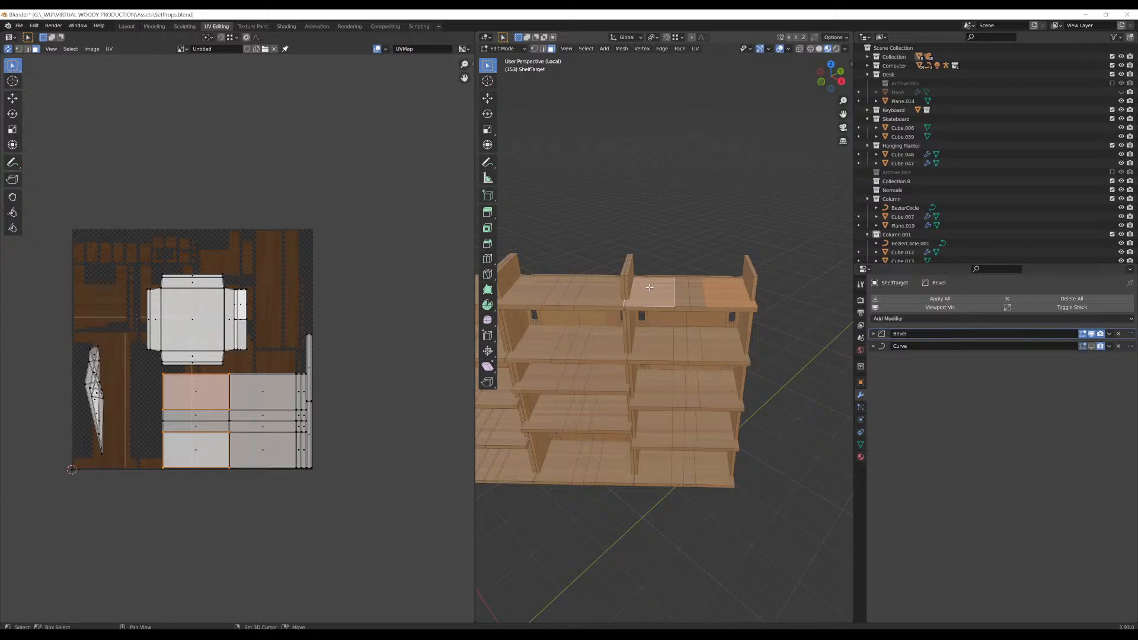
shift+click(693, 292)
shift+click(690, 290)
Examine the wood grain on the rebuilt central shelves and the neighbouring bays from several angles
scroll(697, 296, up, 8)
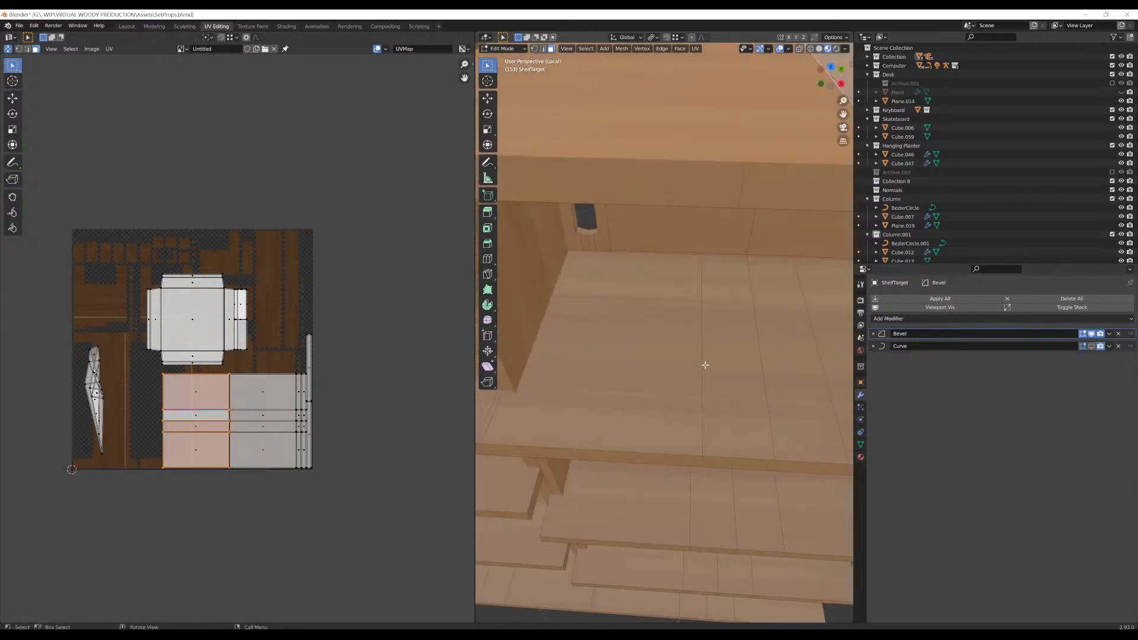
scroll(704, 319, down, 7)
mouse_move(705, 365)
middle_down()
mouse_move(704, 319)
mouse_move(714, 351)
middle_up()
shift+middle_drag(659, 394, 686, 381)
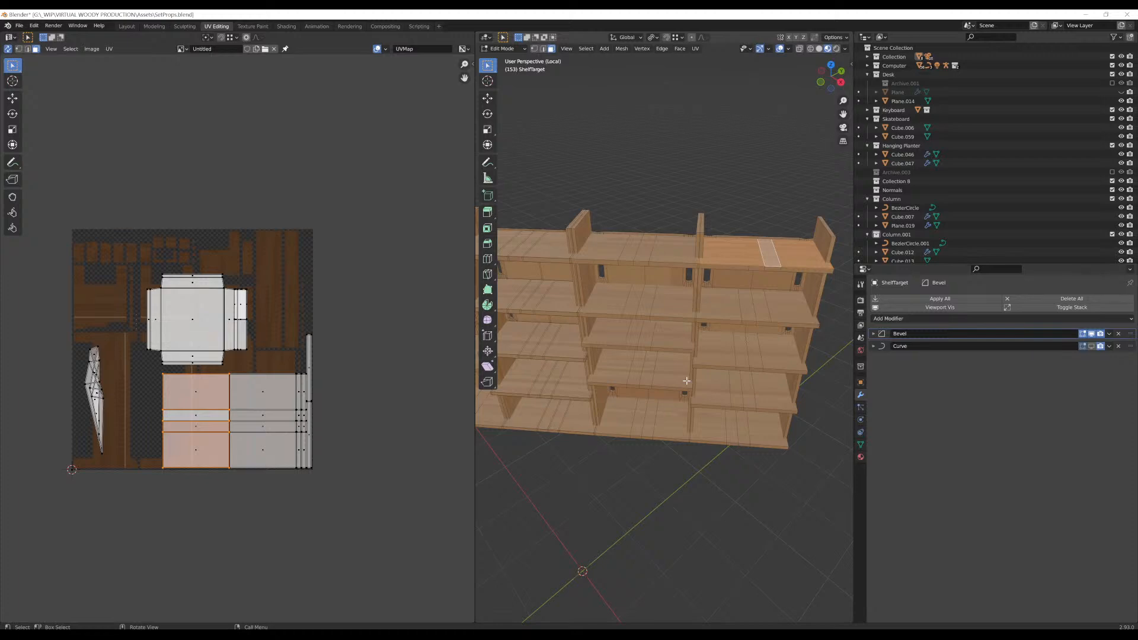
scroll(682, 378, up, 6)
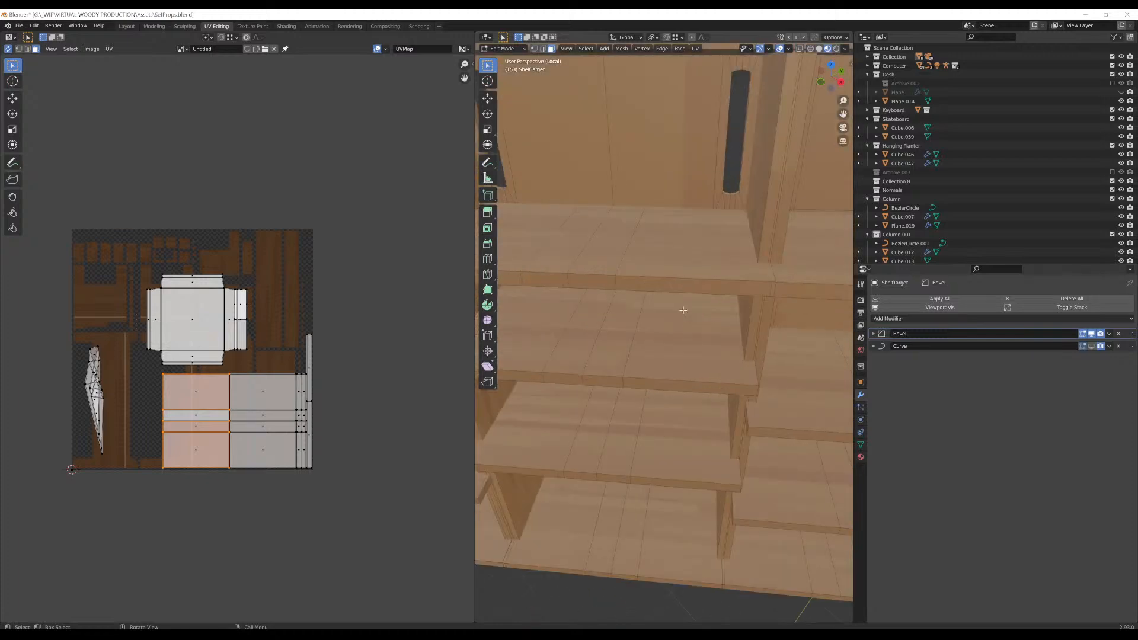
middle_drag(683, 310, 766, 302)
scroll(766, 302, down, 4)
scroll(696, 300, up, 3)
mouse_move(695, 300)
middle_down()
mouse_move(688, 264)
mouse_move(665, 269)
mouse_move(705, 255)
mouse_move(729, 285)
mouse_move(714, 311)
middle_up()
scroll(688, 264, down, 3)
scroll(646, 303, down, 2)
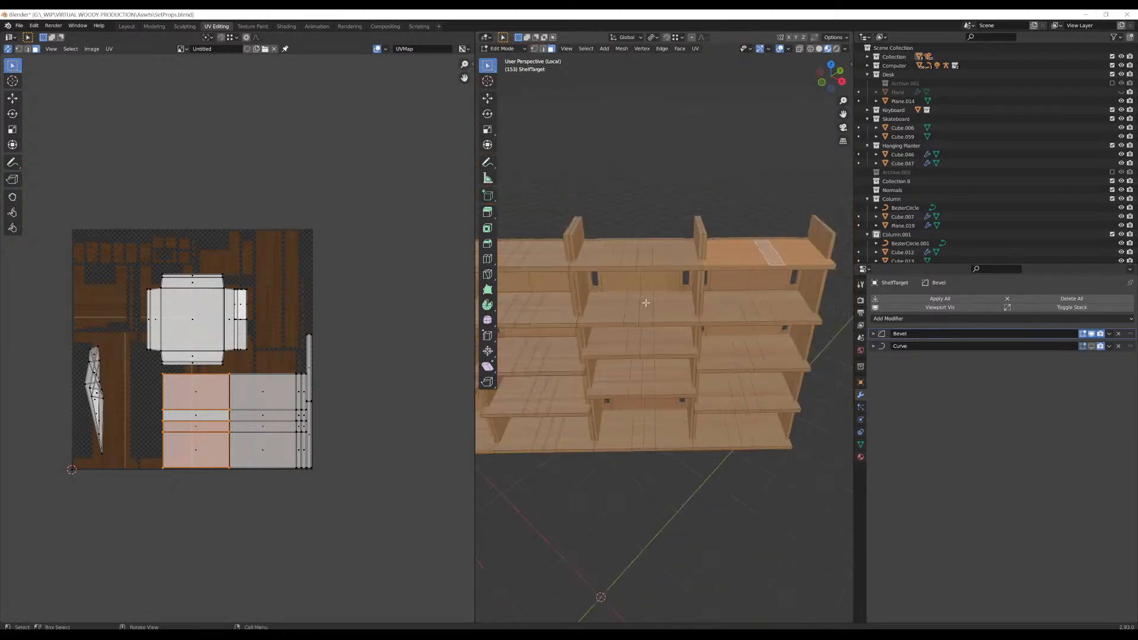
middle_drag(598, 285, 720, 333)
key(Tab)
key(Tab)
Select the linked shelf boards in the rebuilt central bay, then in the adjacent bay, to compare their UV islands
click(699, 312)
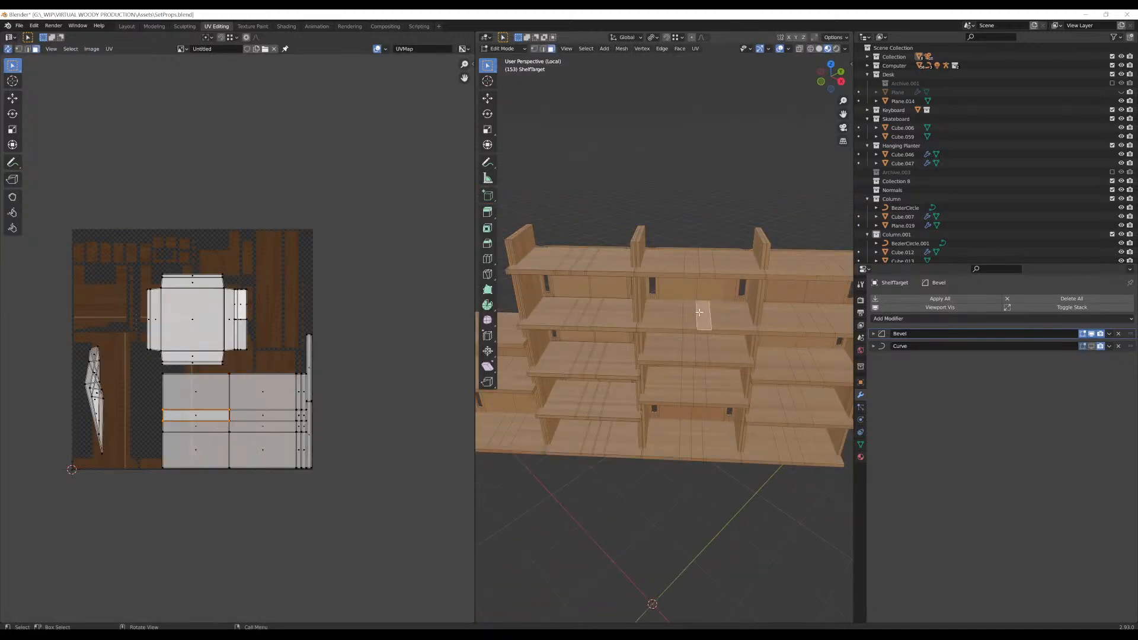
key(l)
key(l)
key(l)
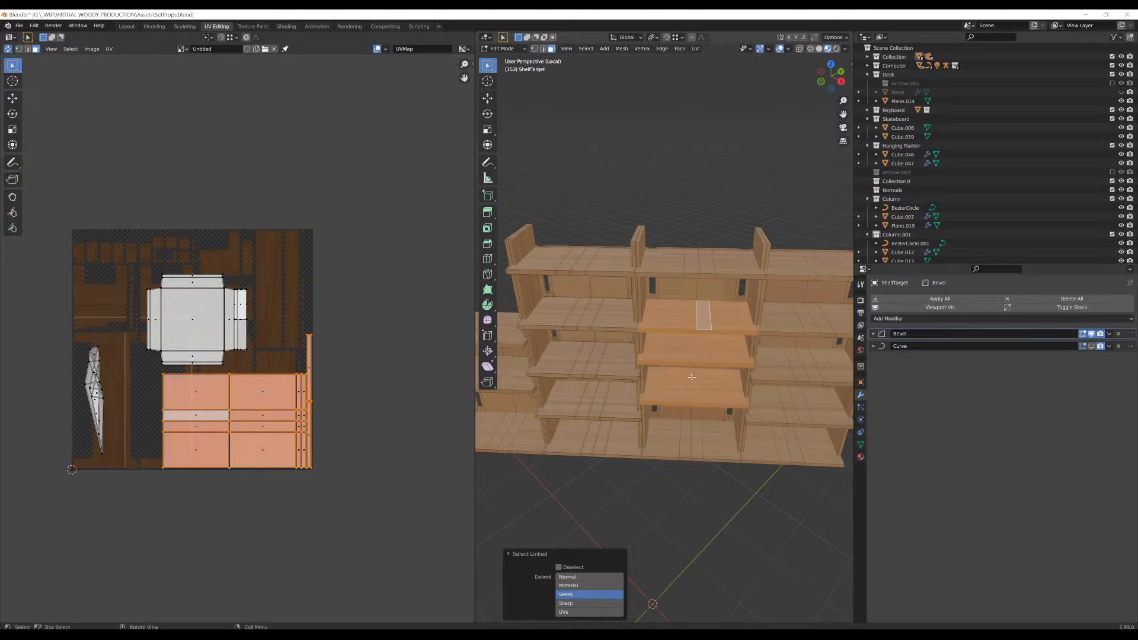
key(l)
click(582, 363)
key(l)
key(l)
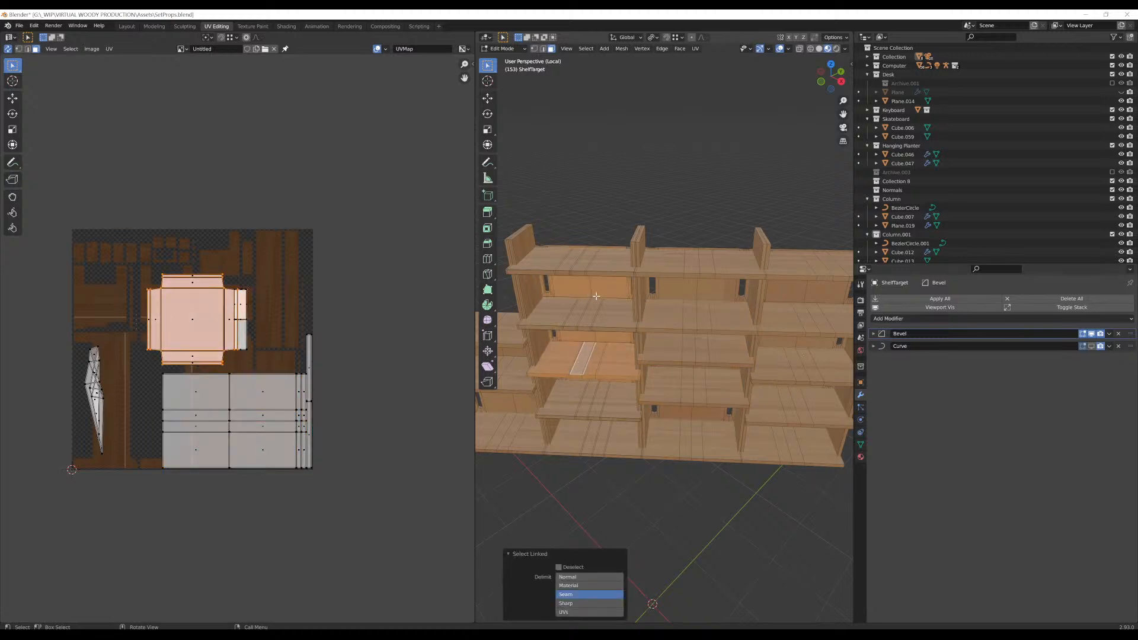
click(590, 310)
key(l)
key(l)
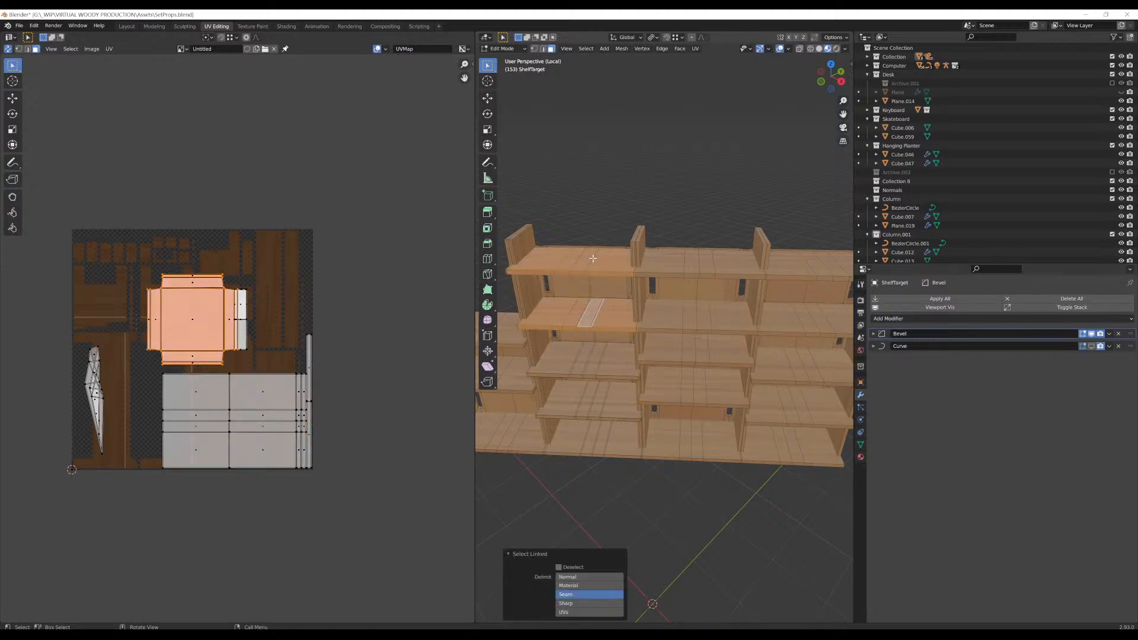
Check shelf boards in other bays, including the lower end section, against the UV layout
click(603, 368)
middle_drag(691, 388, 691, 333)
click(688, 352)
scroll(731, 366, up, 3)
scroll(727, 370, up, 3)
scroll(611, 357, down, 3)
scroll(640, 382, down, 4)
scroll(638, 361, up, 3)
scroll(707, 377, down, 2)
click(541, 343)
key(l)
click(560, 389)
key(l)
scroll(700, 370, down, 3)
Try Smart UV Project on the entire shelving mesh with an island margin of 0.002
key(a)
key(u)
click(690, 321)
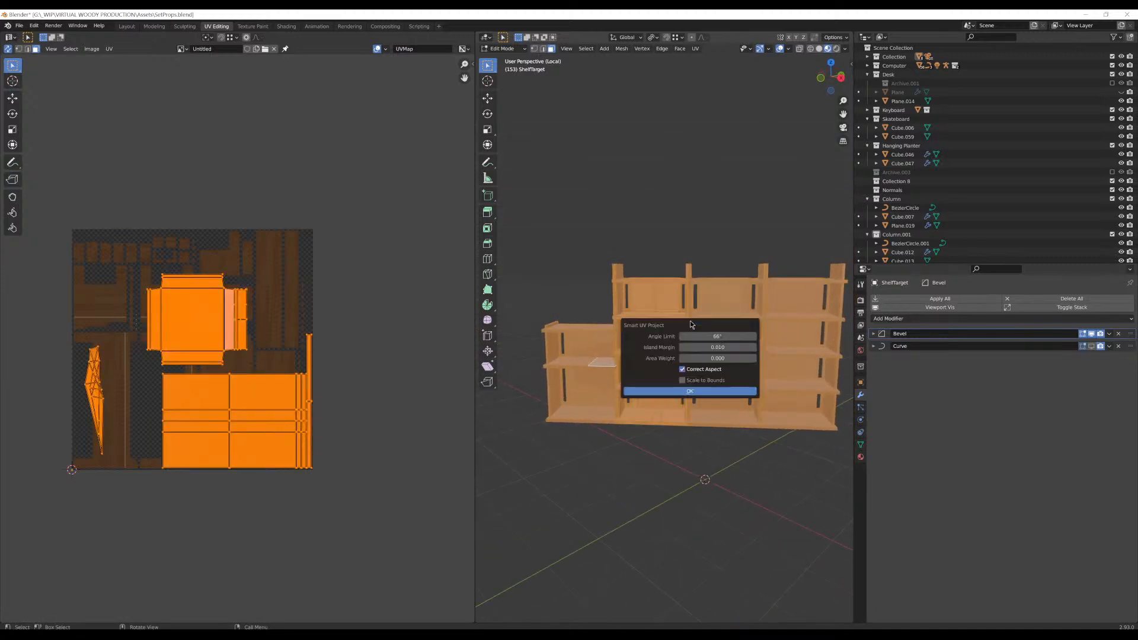
click(728, 391)
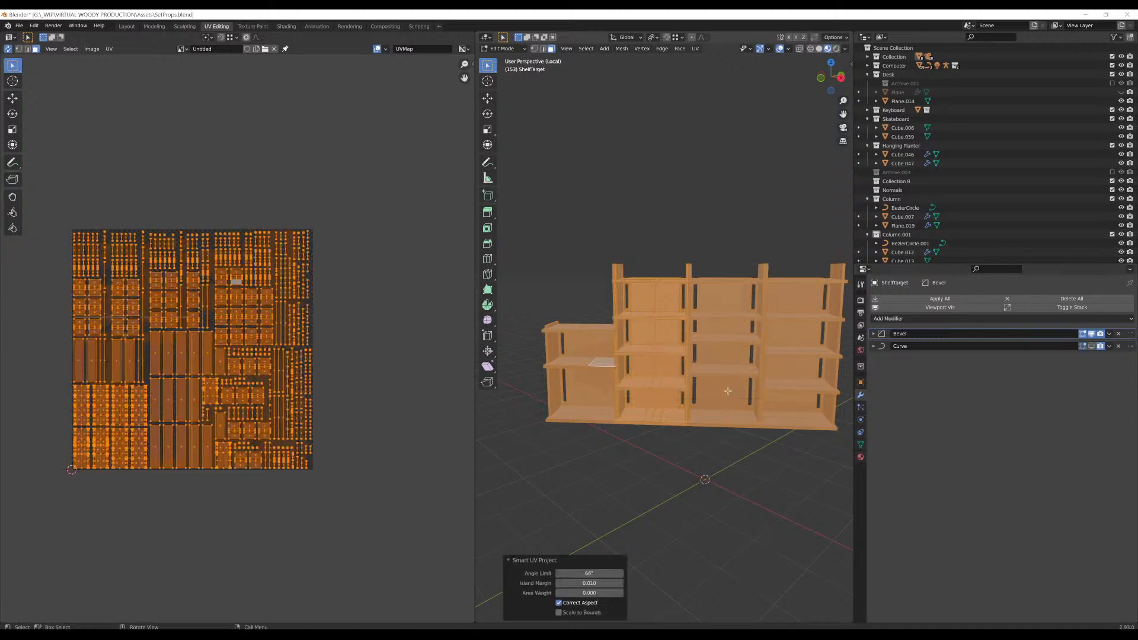
scroll(267, 387, up, 2)
scroll(266, 387, up, 3)
scroll(257, 344, down, 3)
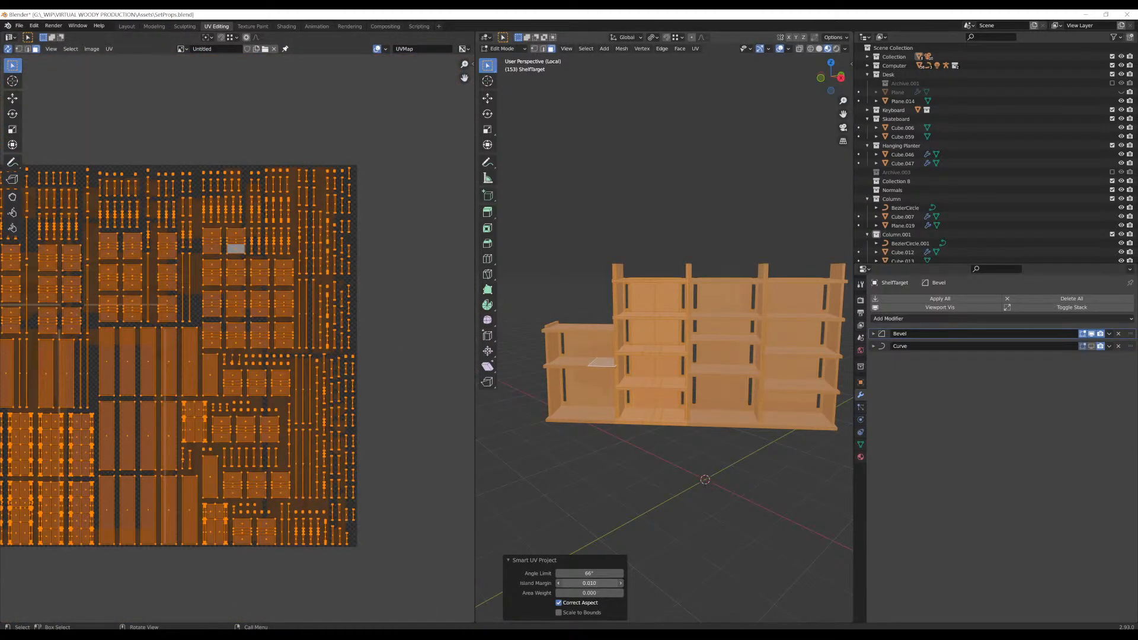
drag(589, 583, 580, 583)
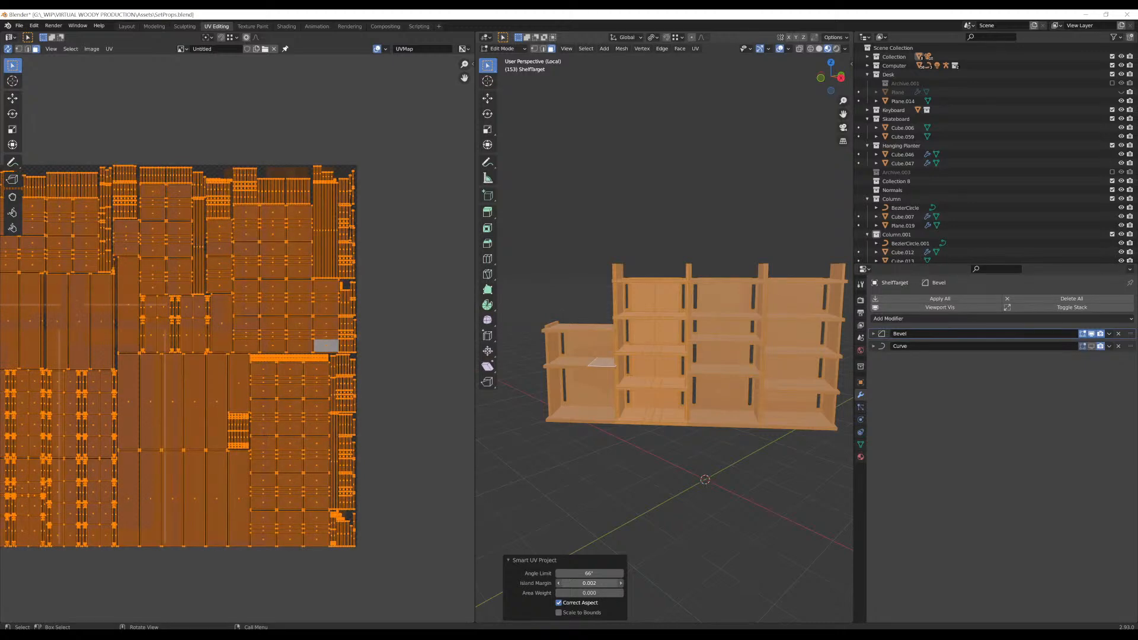
Examine the spacing and packing of the projected UV islands across the texture
scroll(289, 448, up, 8)
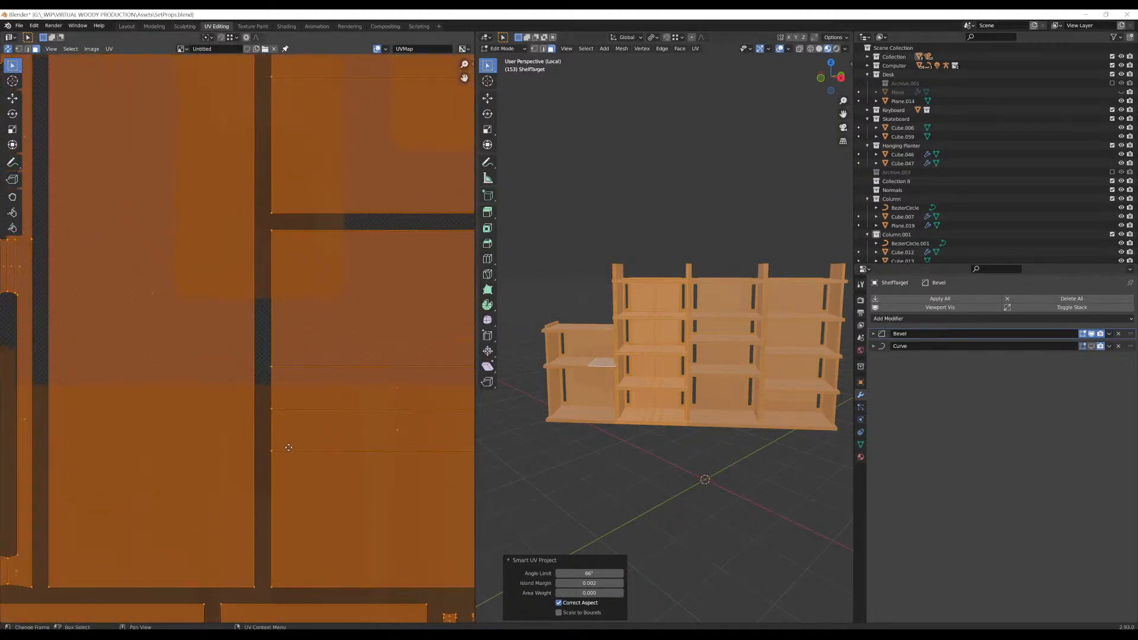
middle_drag(289, 448, 285, 424)
scroll(286, 424, down, 10)
middle_drag(234, 303, 254, 364)
scroll(254, 364, up, 5)
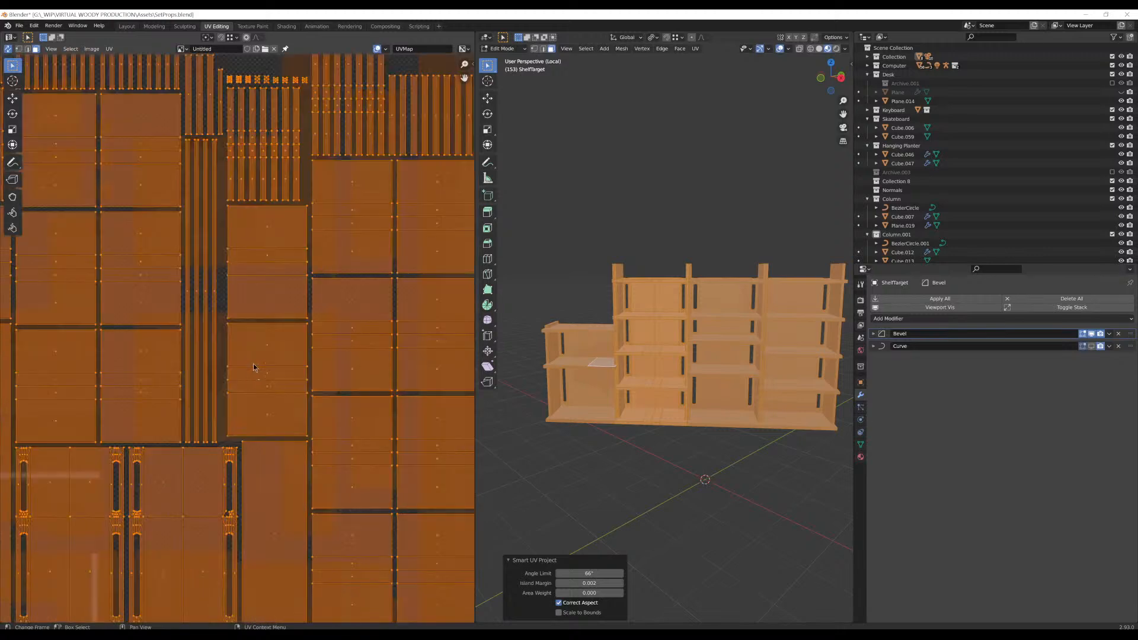
scroll(235, 339, down, 3)
middle_drag(236, 296, 319, 203)
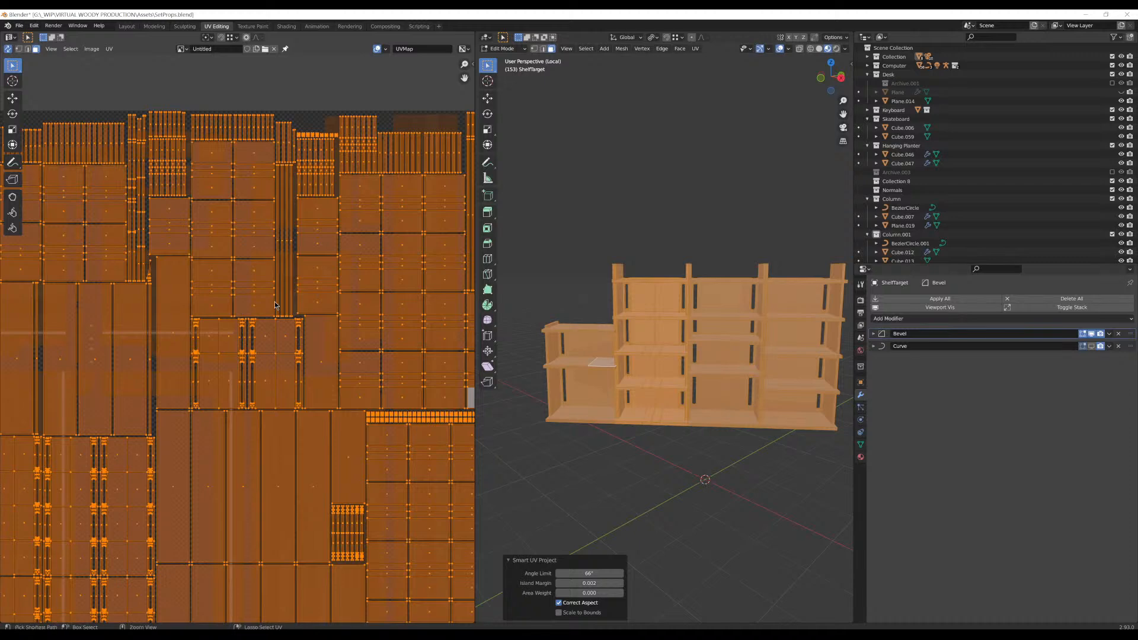
Undo the Smart UV projection of the shelving mesh
key(ctrl+z)
scroll(273, 301, down, 3)
scroll(404, 327, up, 1)
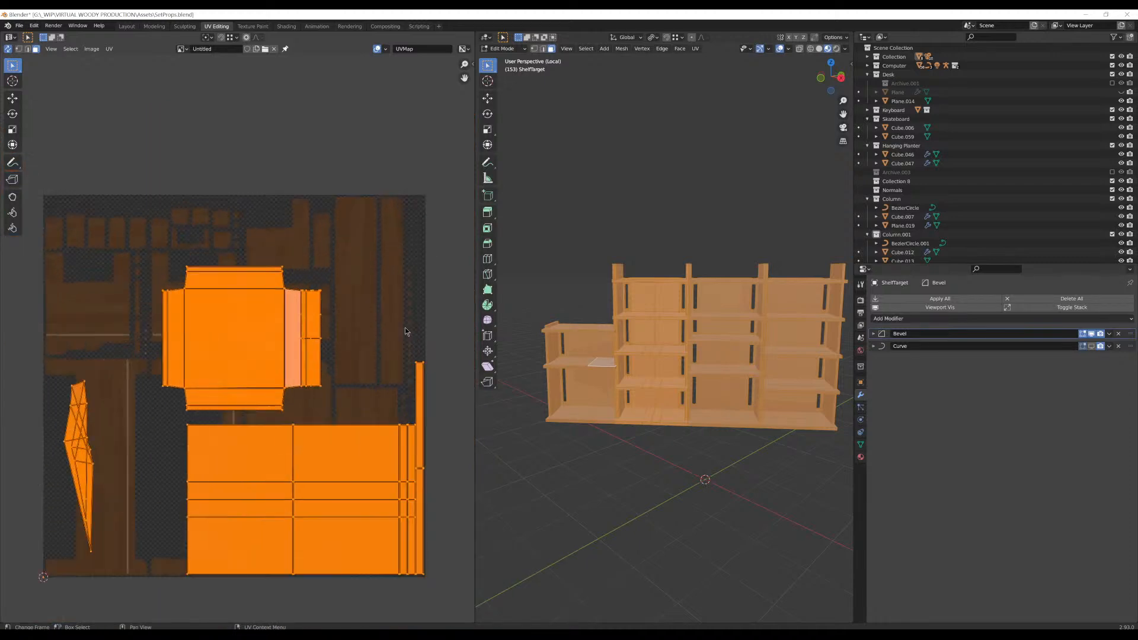
scroll(404, 328, down, 1)
scroll(404, 332, up, 2)
Select all the central bay's shelf boards and try moving their shared UV island across the texture, then cancel the move
middle_drag(706, 340, 714, 332)
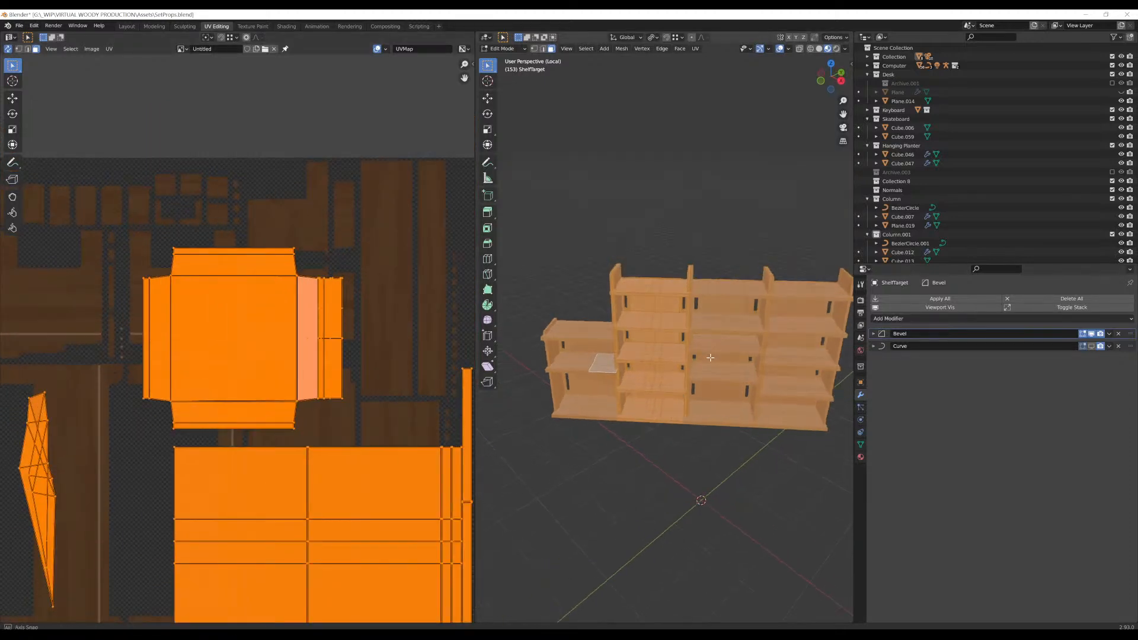
click(714, 316)
scroll(594, 308, up, 6)
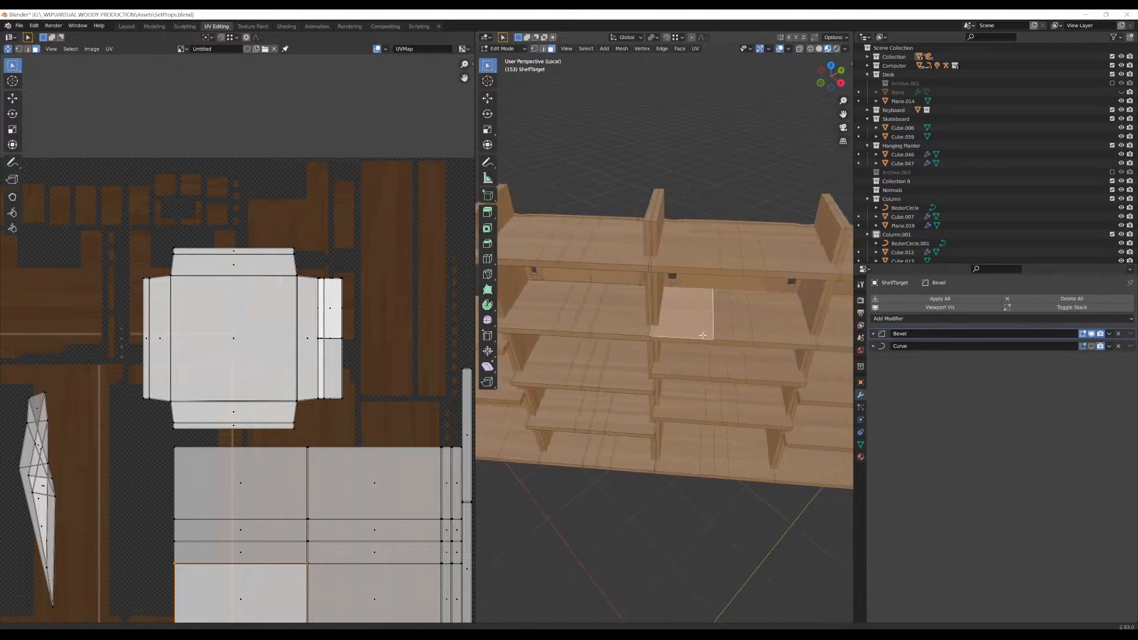
mouse_move(594, 308)
middle_down()
mouse_move(657, 305)
mouse_move(608, 303)
middle_up()
scroll(628, 303, down, 3)
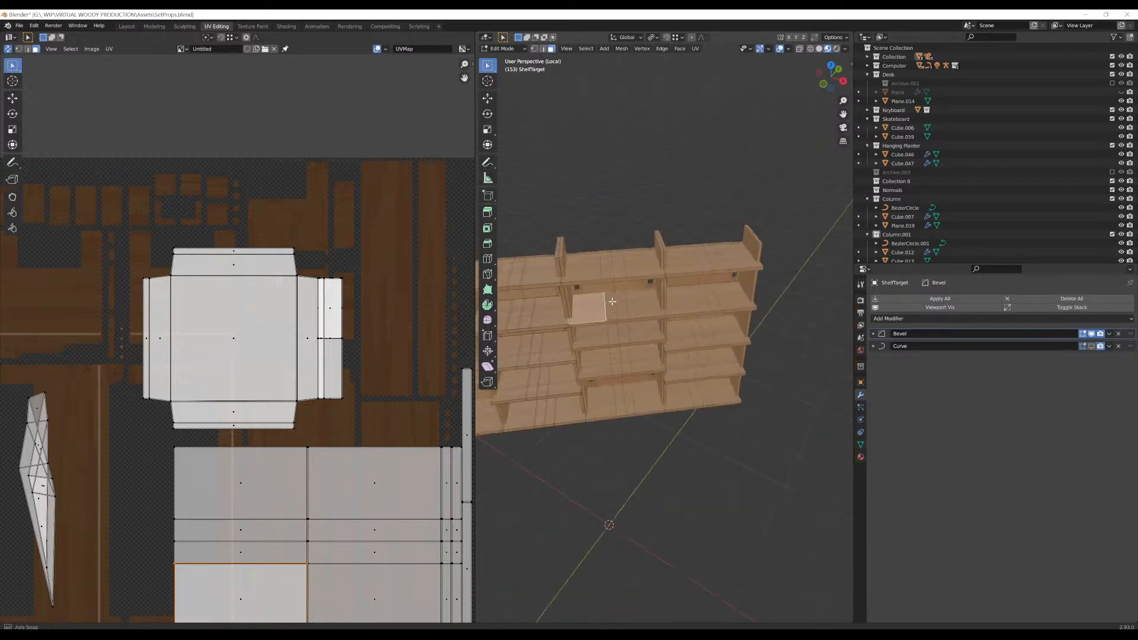
key(l)
key(l)
key(l)
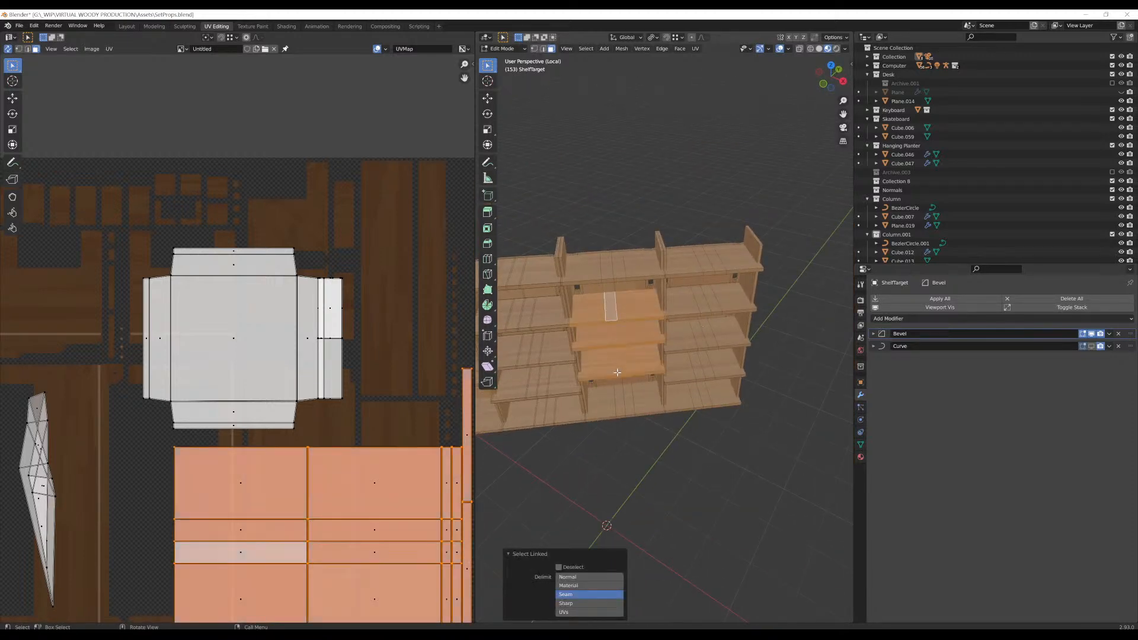
key(l)
key(l)
scroll(440, 407, down, 1)
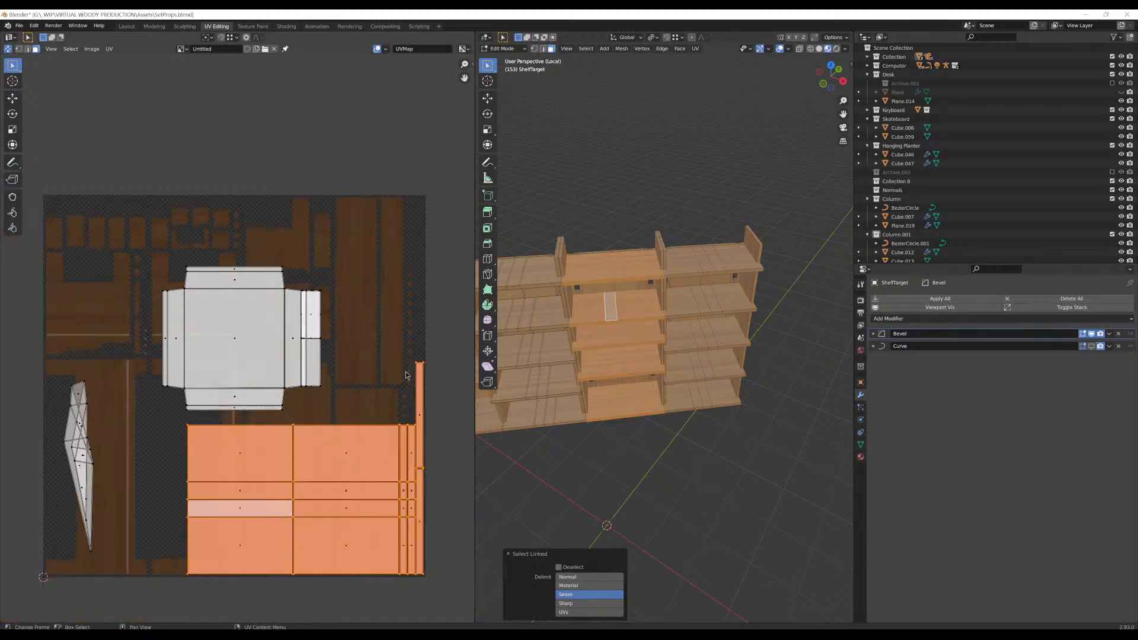
key(g)
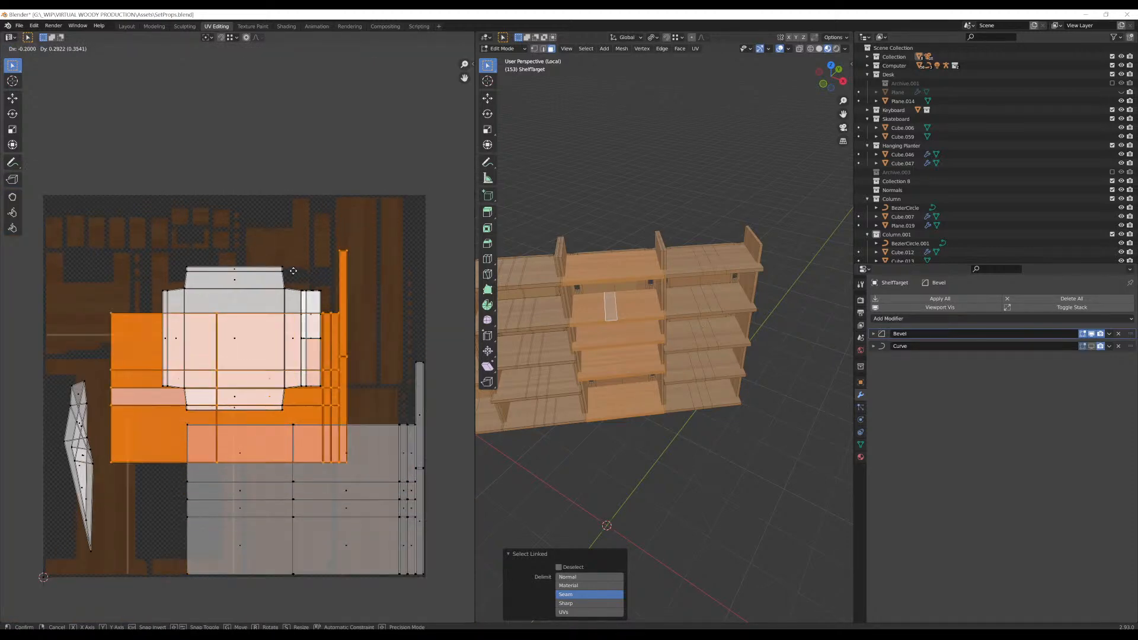
key(Escape)
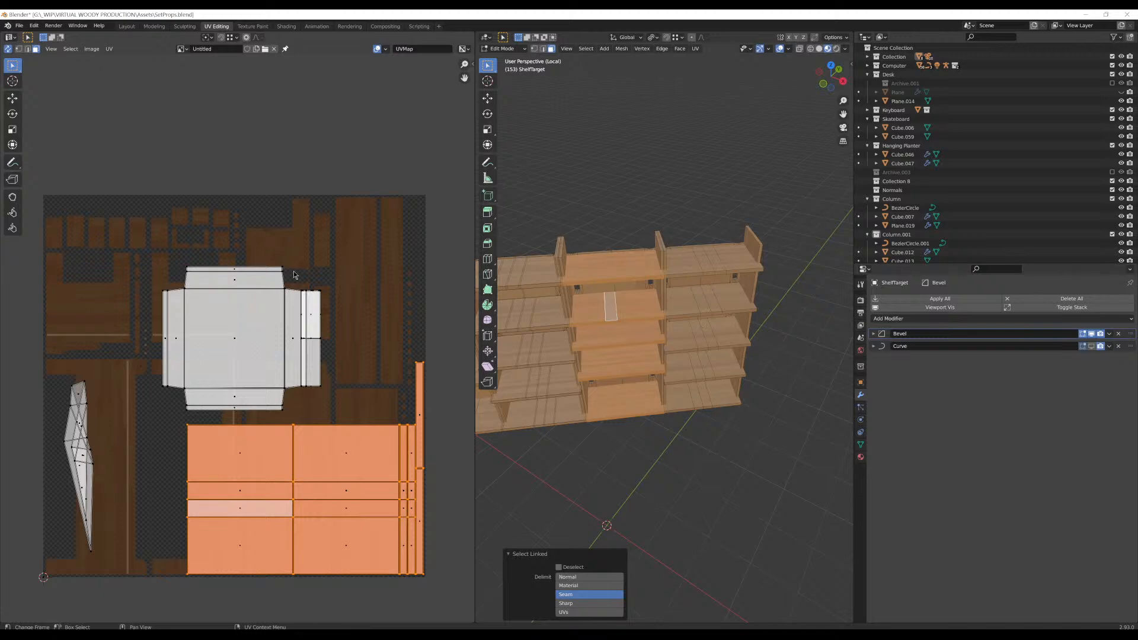
Select shelf faces and linked boards in the bay beside the rebuilt one to check which UV island they use
click(607, 310)
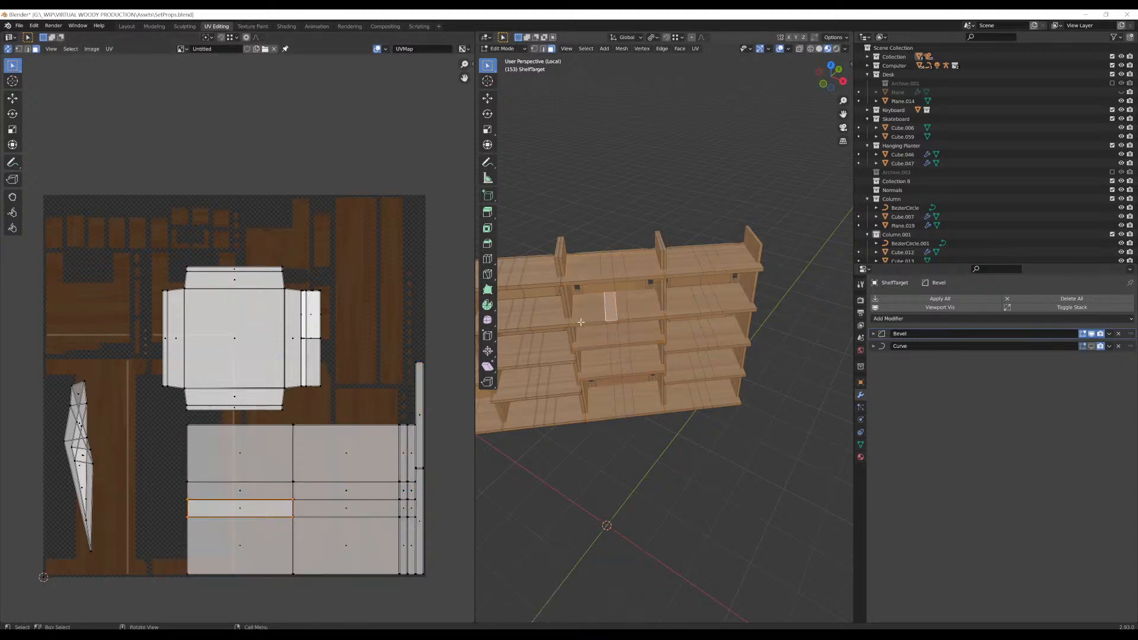
shift+middle_drag(540, 329, 654, 311)
click(670, 321)
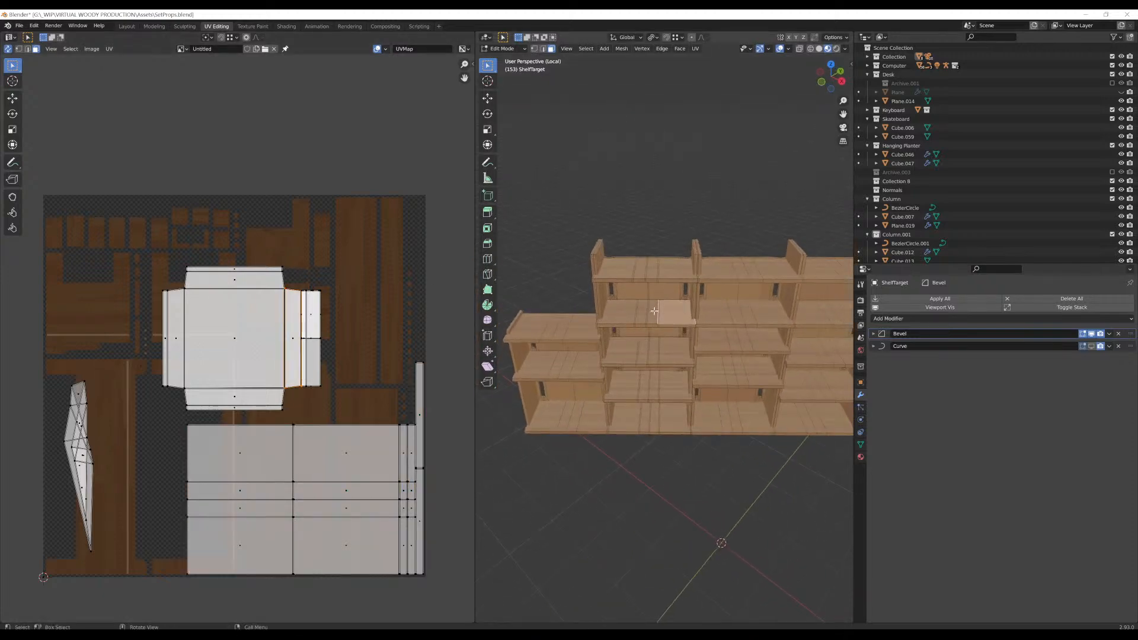
click(654, 313)
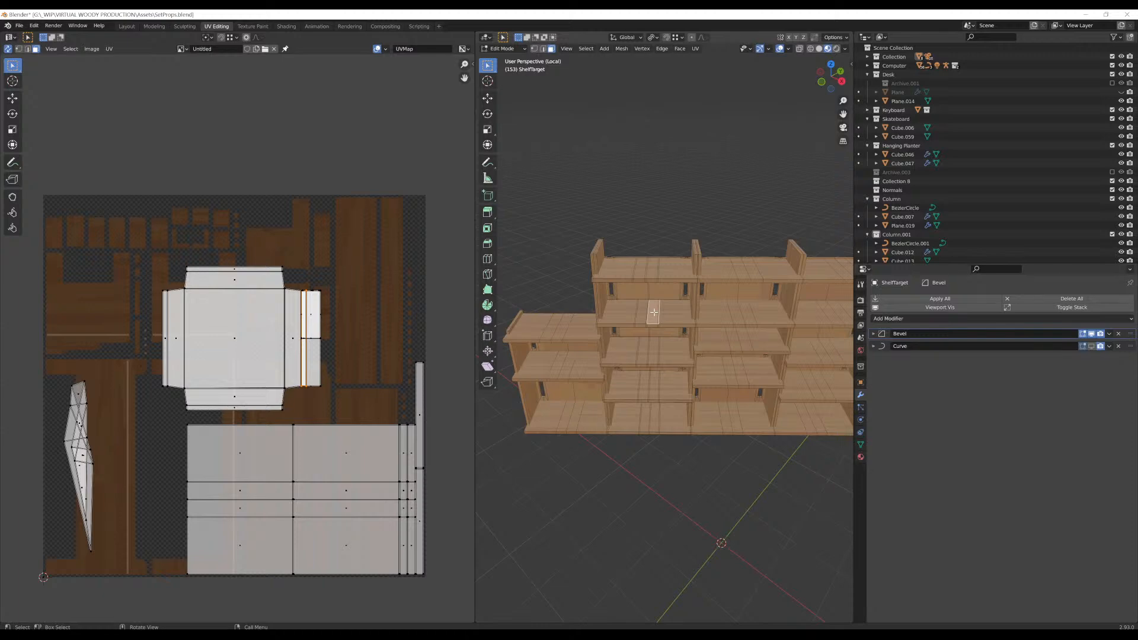
middle_drag(647, 320, 660, 255)
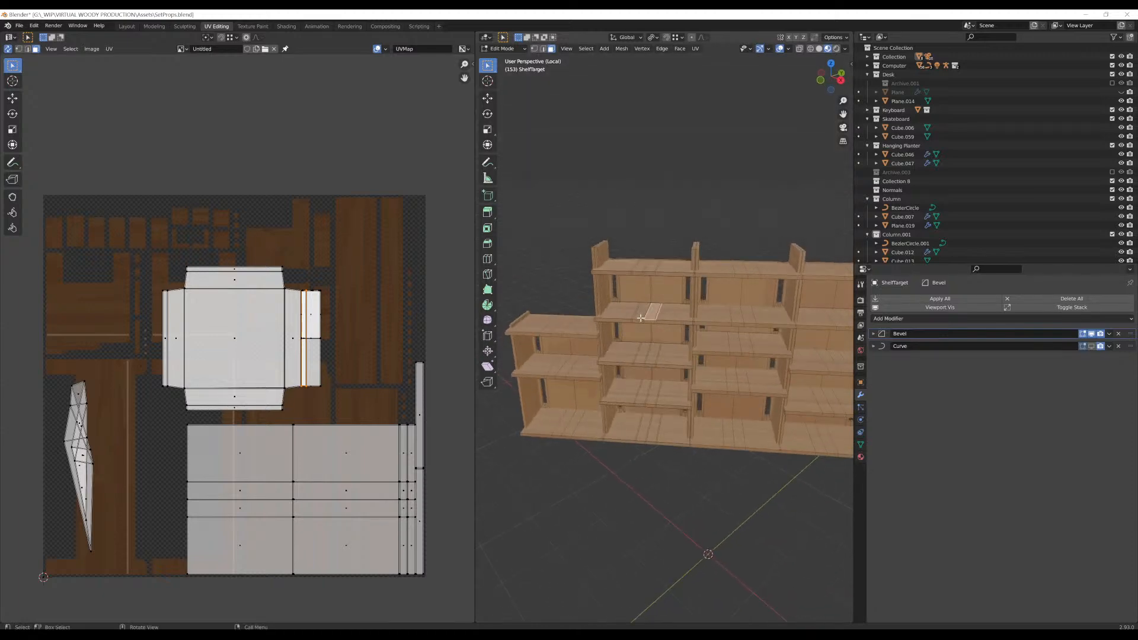
scroll(669, 225, up, 3)
key(l)
key(l)
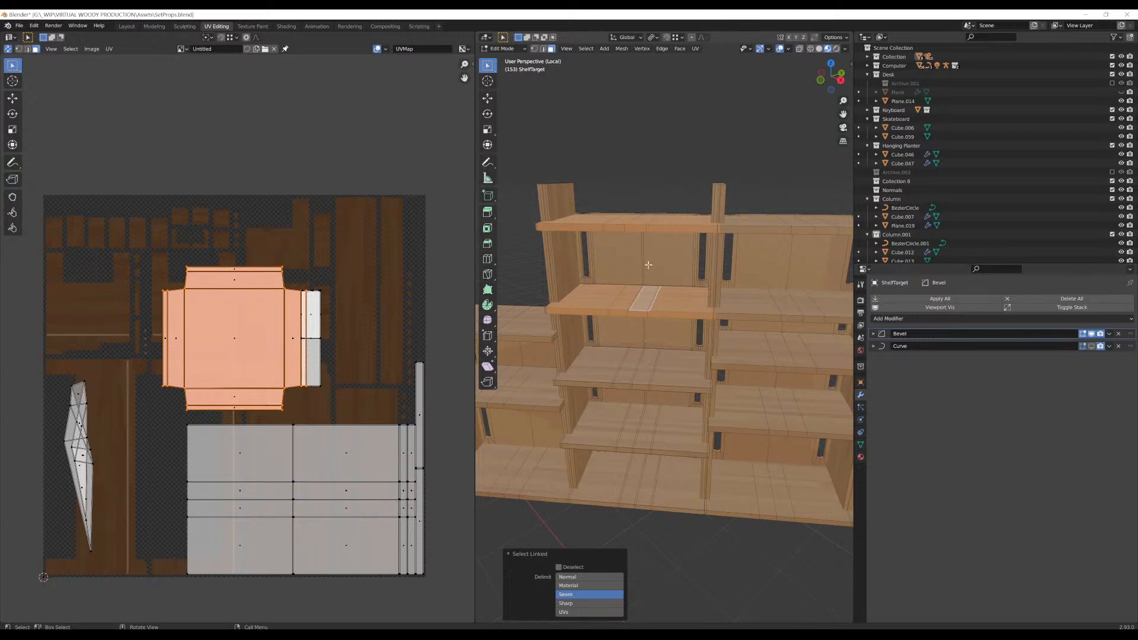
Delete the vertices of the old top shelf board in the bay beside the rebuilt central bay
click(653, 225)
key(l)
key(x)
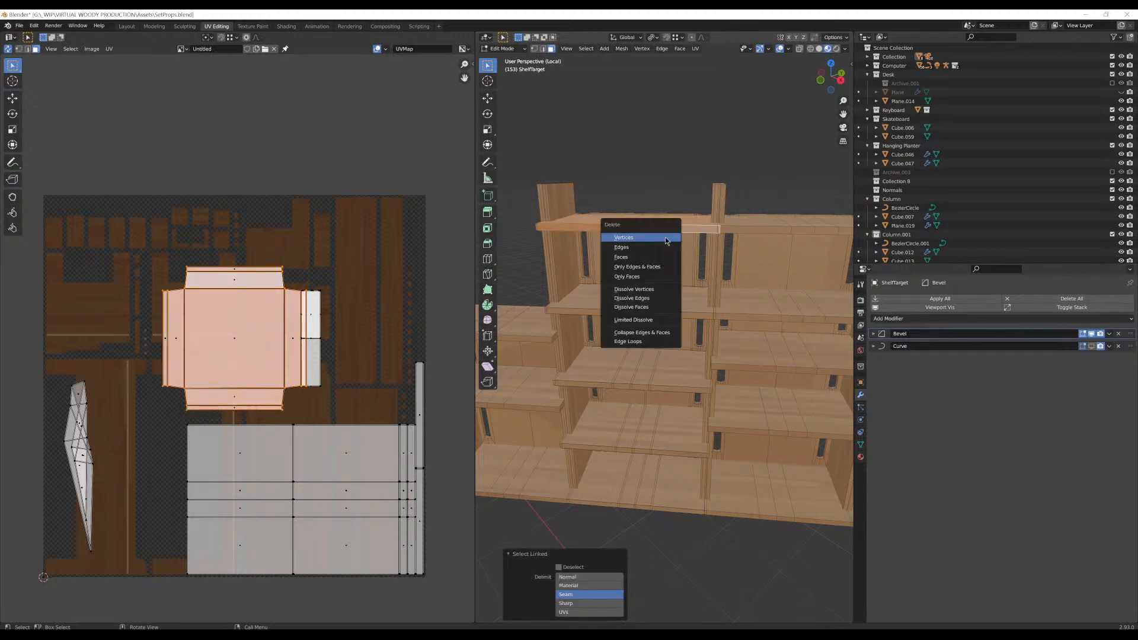
click(666, 240)
click(661, 224)
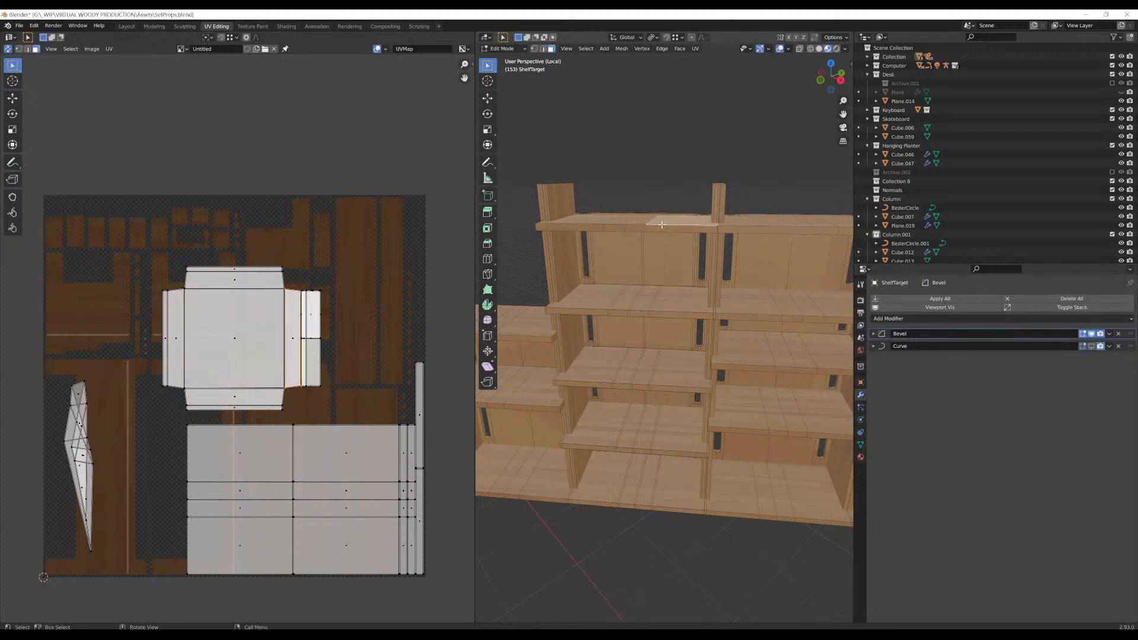
key(l)
key(x)
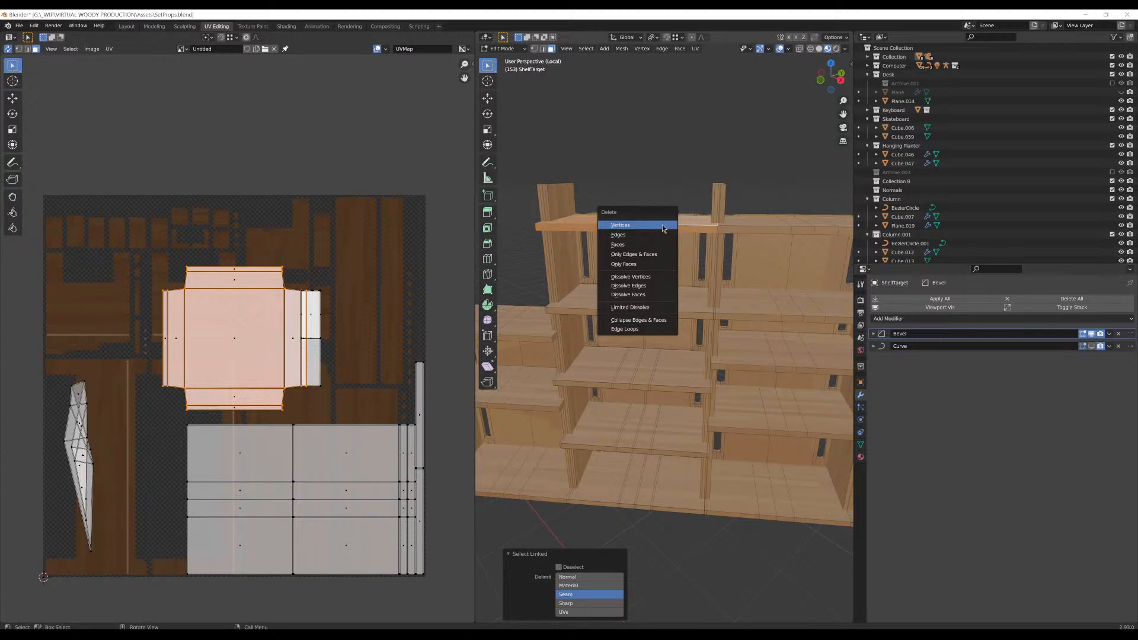
click(663, 227)
Duplicate the rebuilt bay's top shelf about 2.2 ft along negative local X into the adjacent bay's empty top position
click(761, 221)
key(l)
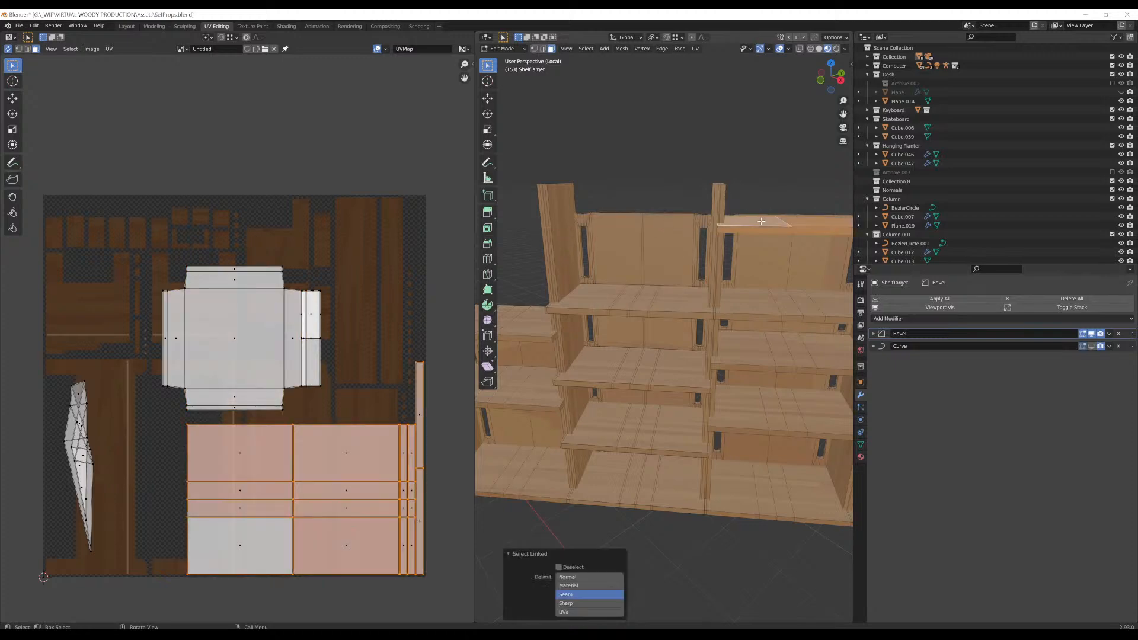
key(g)
key(x)
key(x)
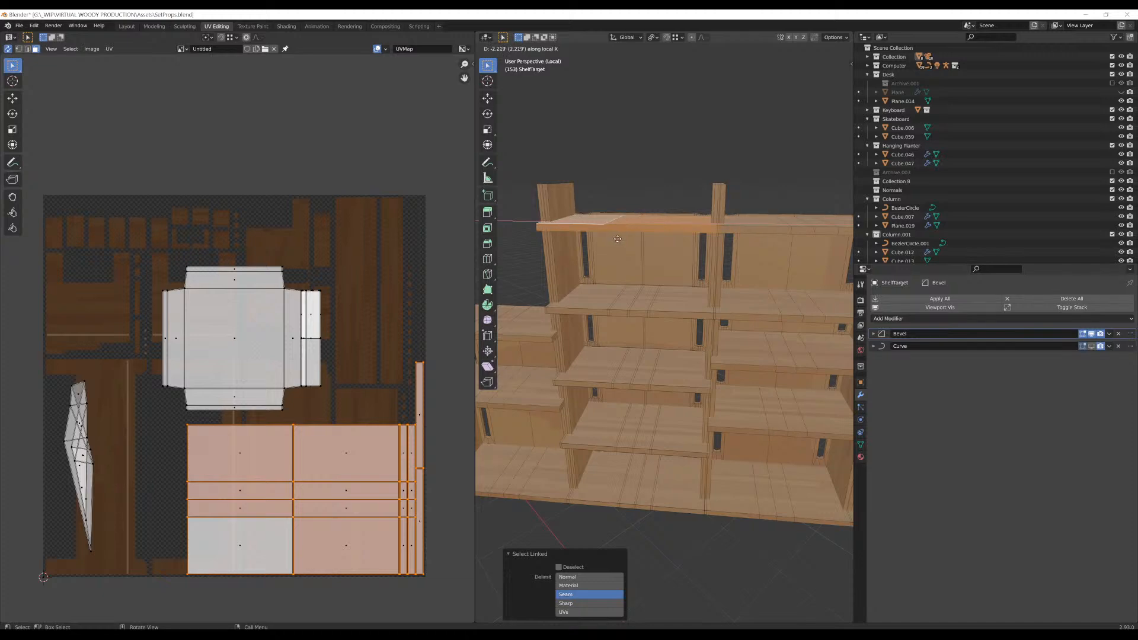
click(618, 238)
mouse_move(617, 237)
middle_down()
mouse_move(650, 239)
mouse_move(638, 232)
middle_up()
key(alt+a)
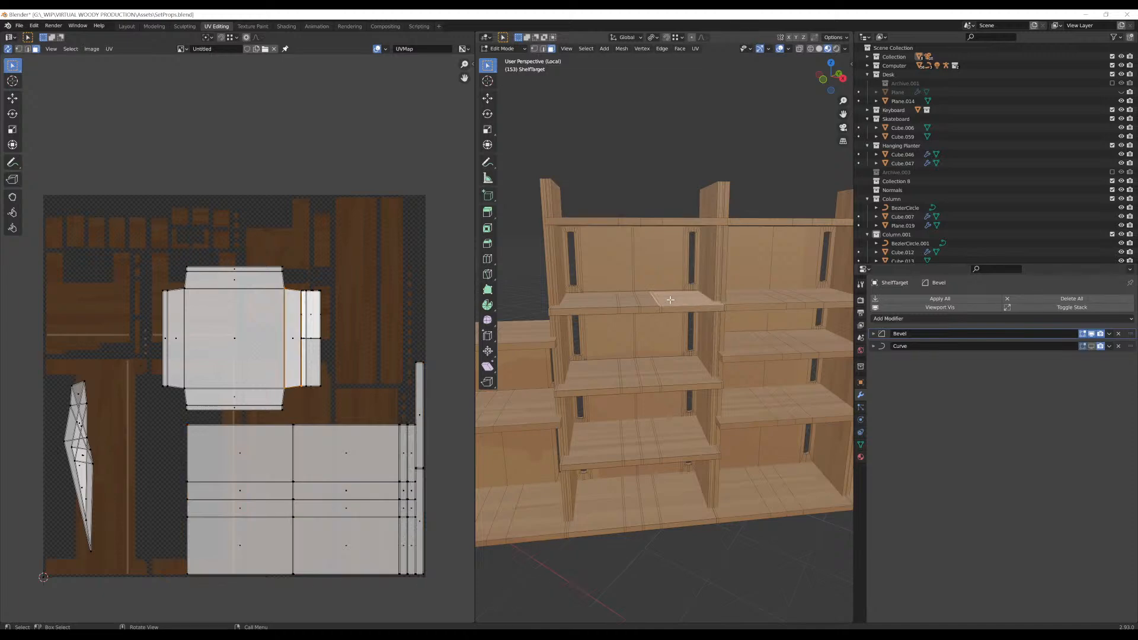
Delete the old second and third shelf boards from the top in the same adjacent bay
key(l)
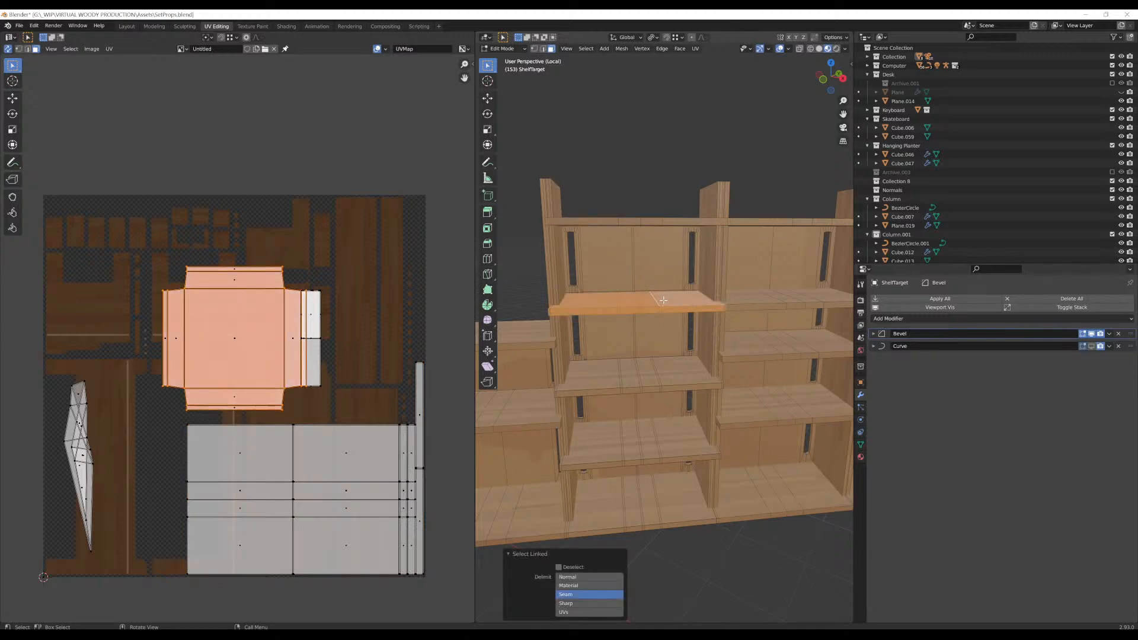
key(x)
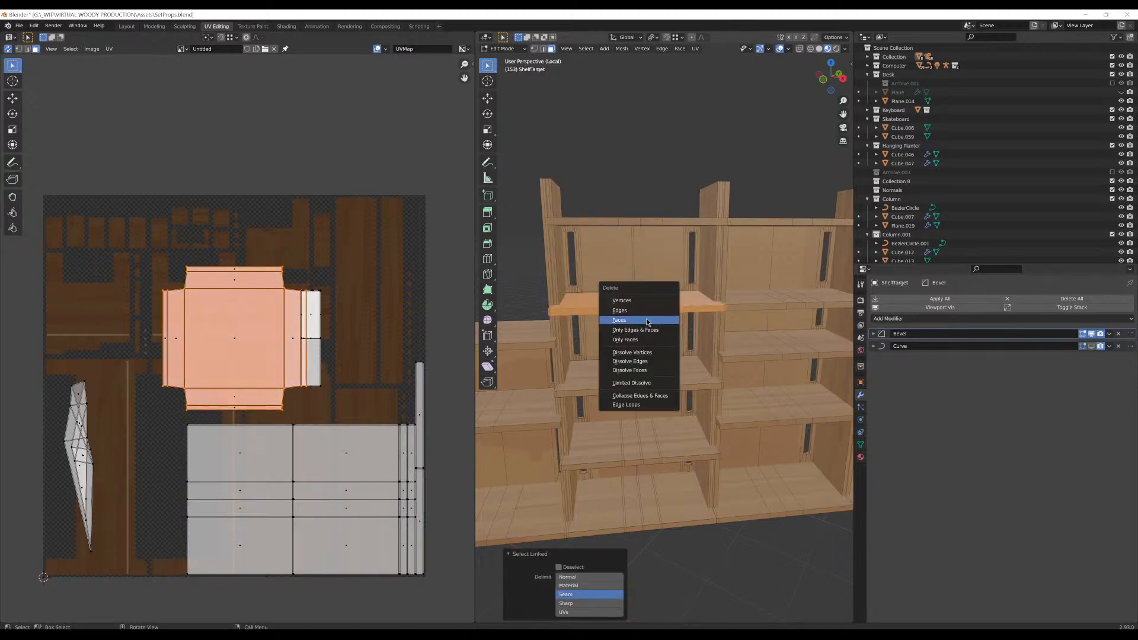
click(647, 321)
click(631, 379)
key(l)
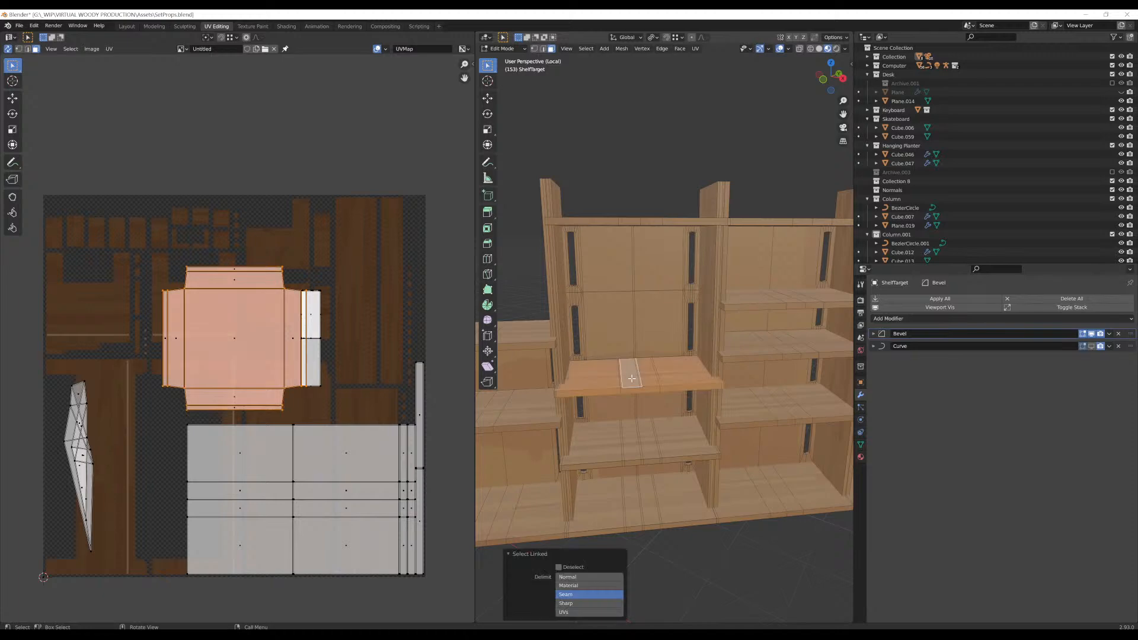
key(x)
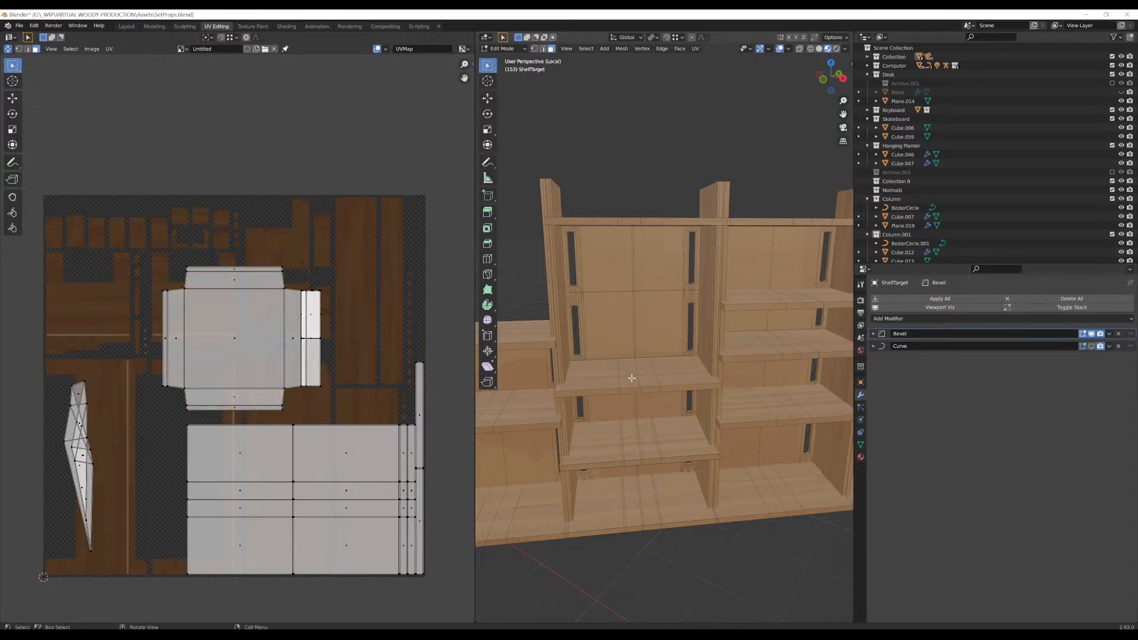
click(632, 378)
key(ctrl+l)
key(x)
click(632, 378)
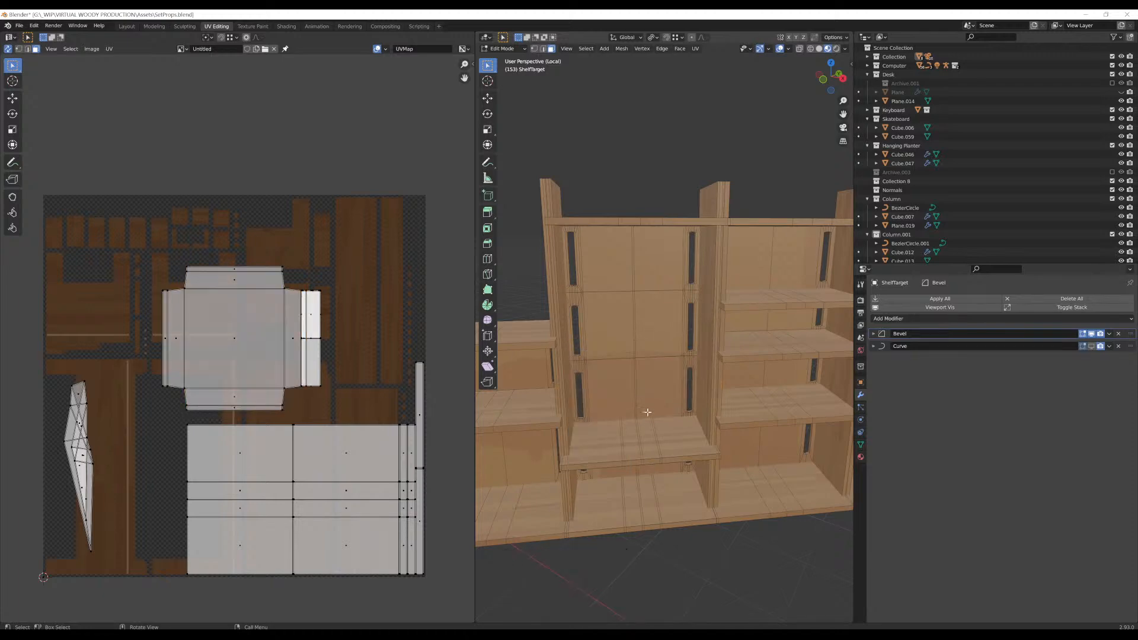
Delete the faces of the lowest raised shelf board in the adjacent bay, including the overlapping copy in the same place
click(643, 437)
key(ctrl+l)
key(x)
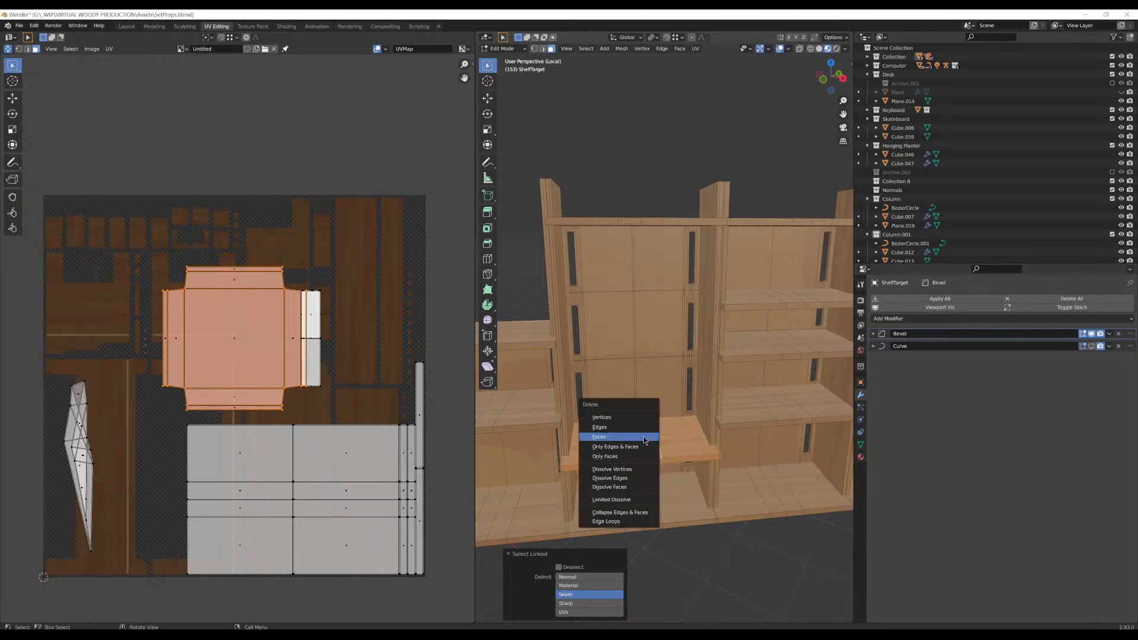
click(643, 439)
click(642, 439)
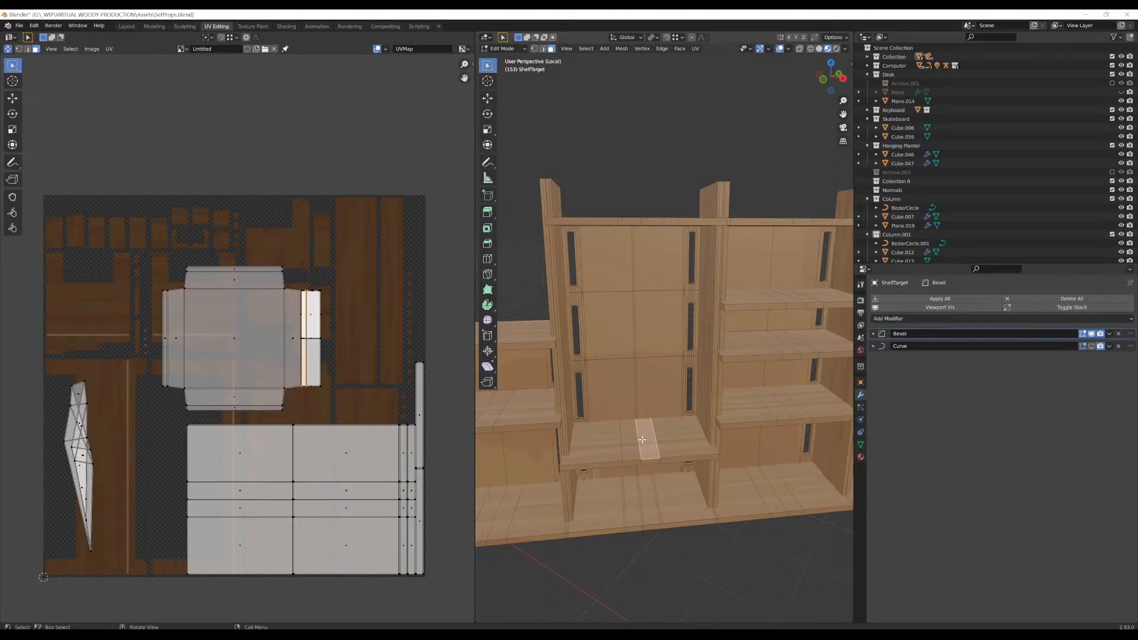
key(ctrl+l)
key(x)
click(641, 437)
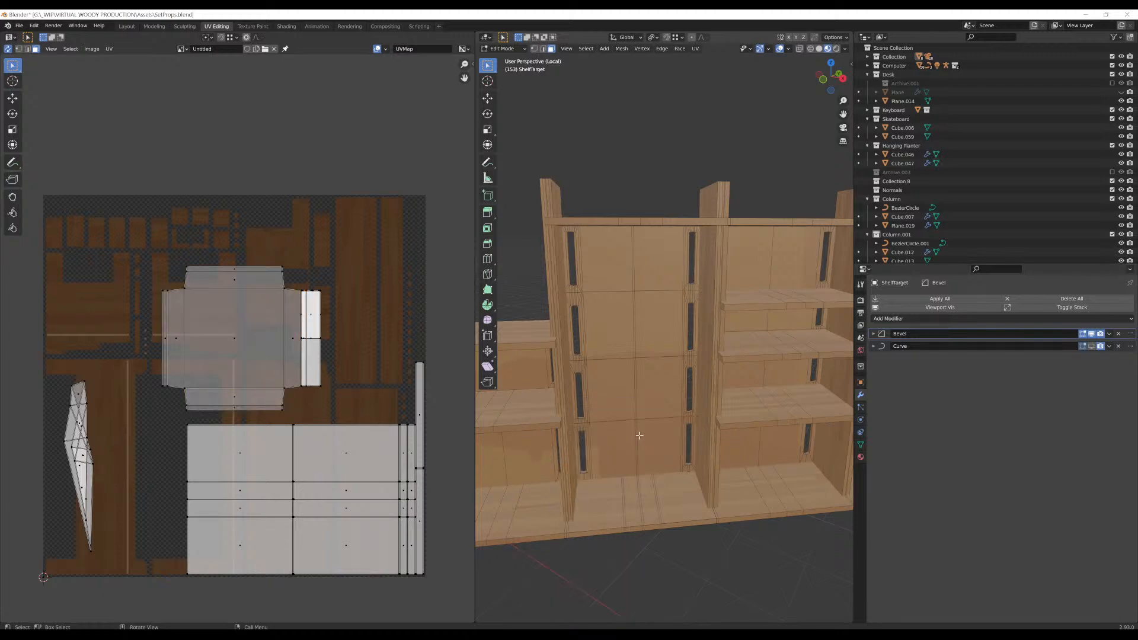
Delete the linked faces of the overlapping back panel copy in the emptied bay
scroll(614, 318, up, 3)
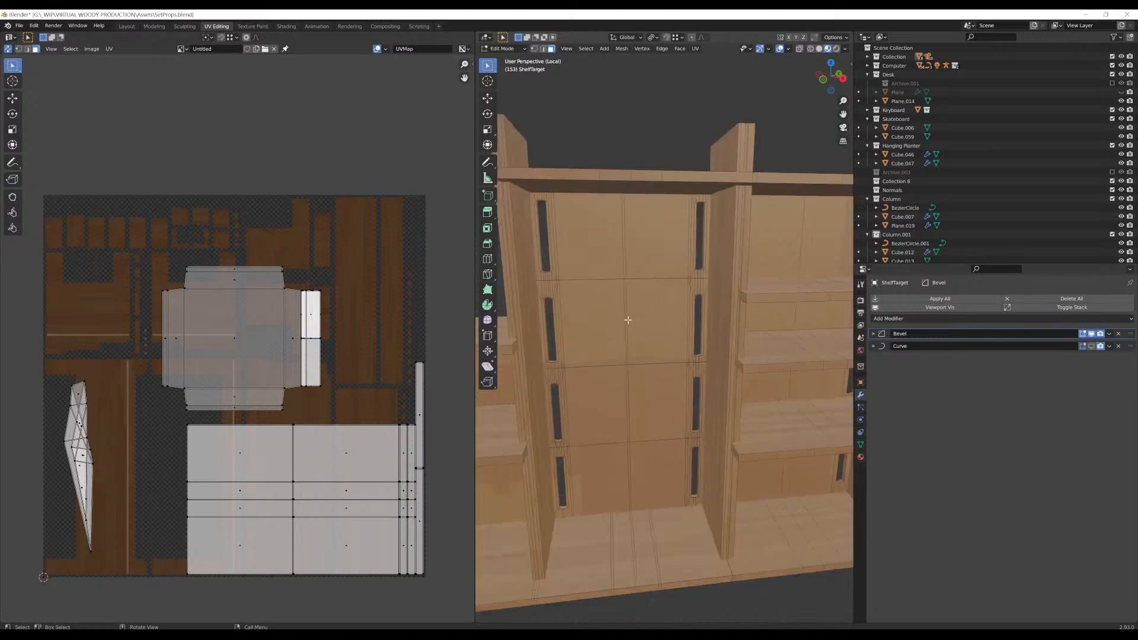
click(632, 319)
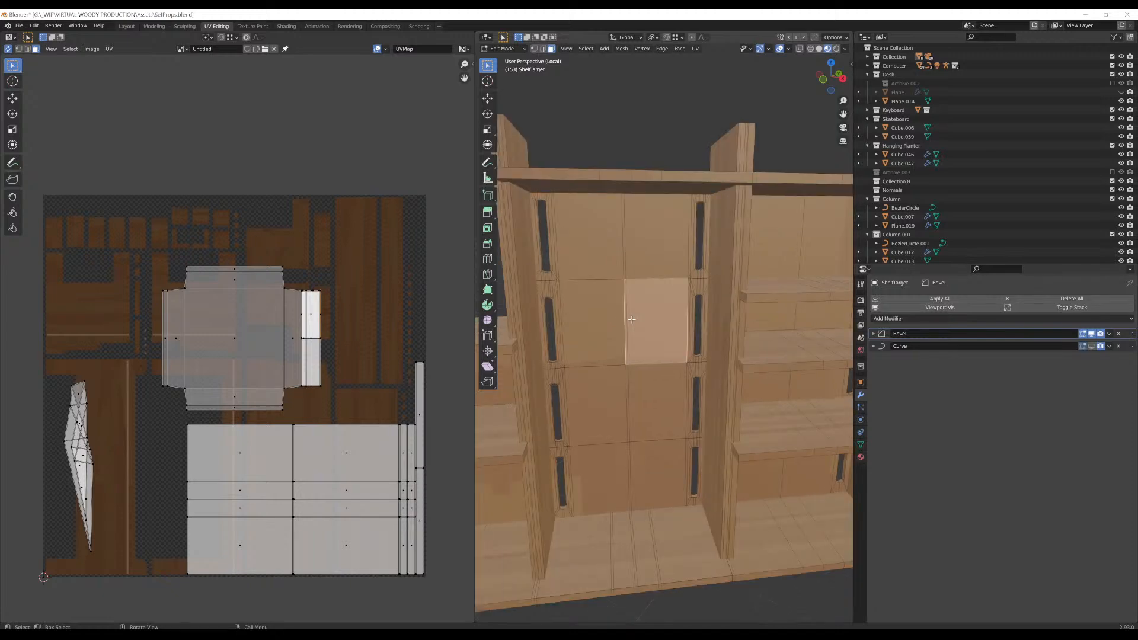
key(l)
key(x)
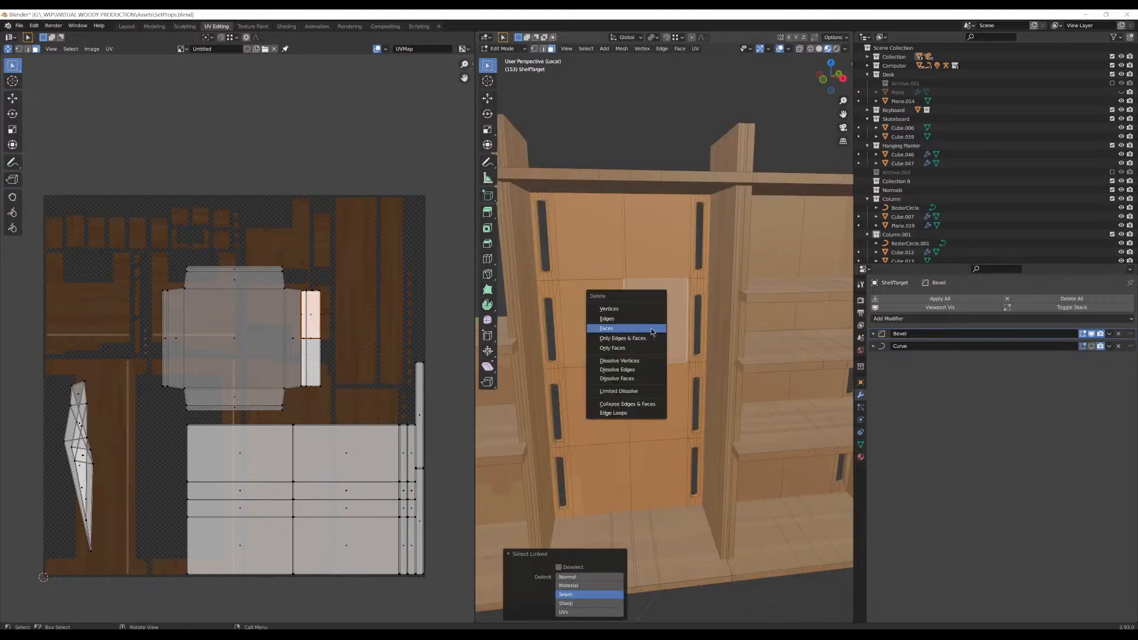
click(651, 329)
scroll(648, 326, down, 3)
Delete the linked faces of the overlapping bottom board copies in the emptied bay
click(658, 519)
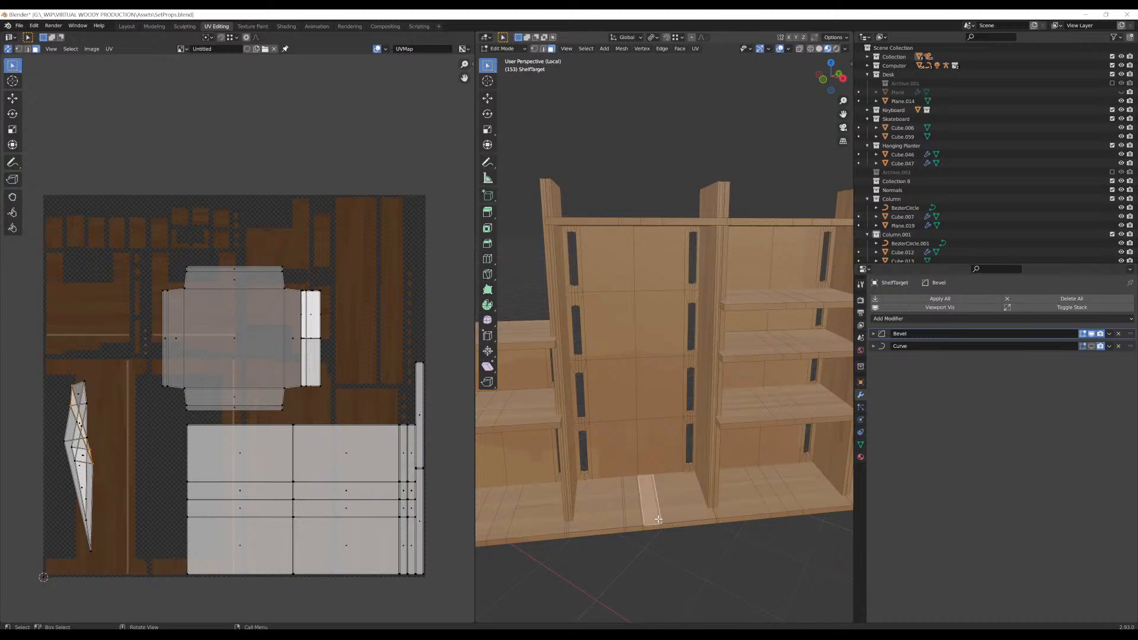
key(l)
key(x)
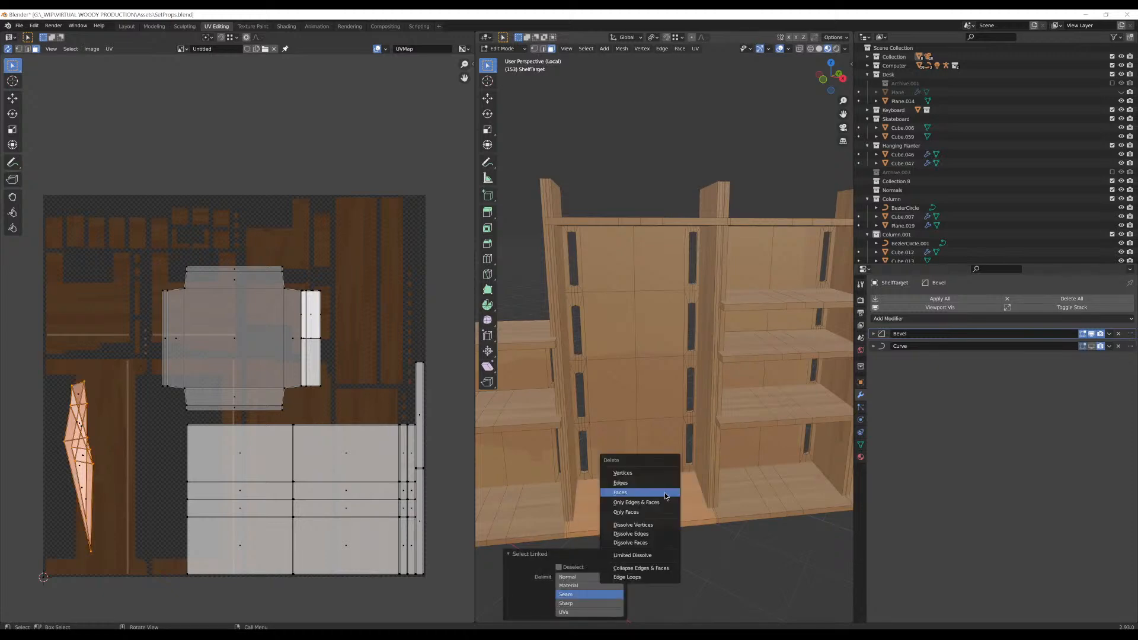
click(663, 492)
middle_drag(663, 493, 665, 470)
key(l)
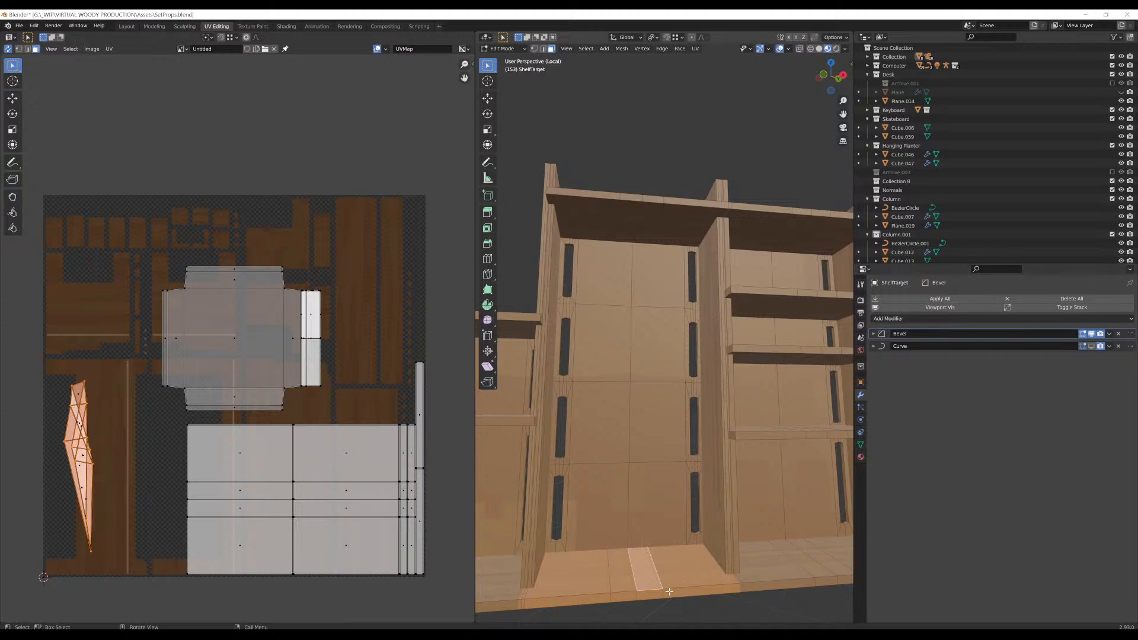
key(l)
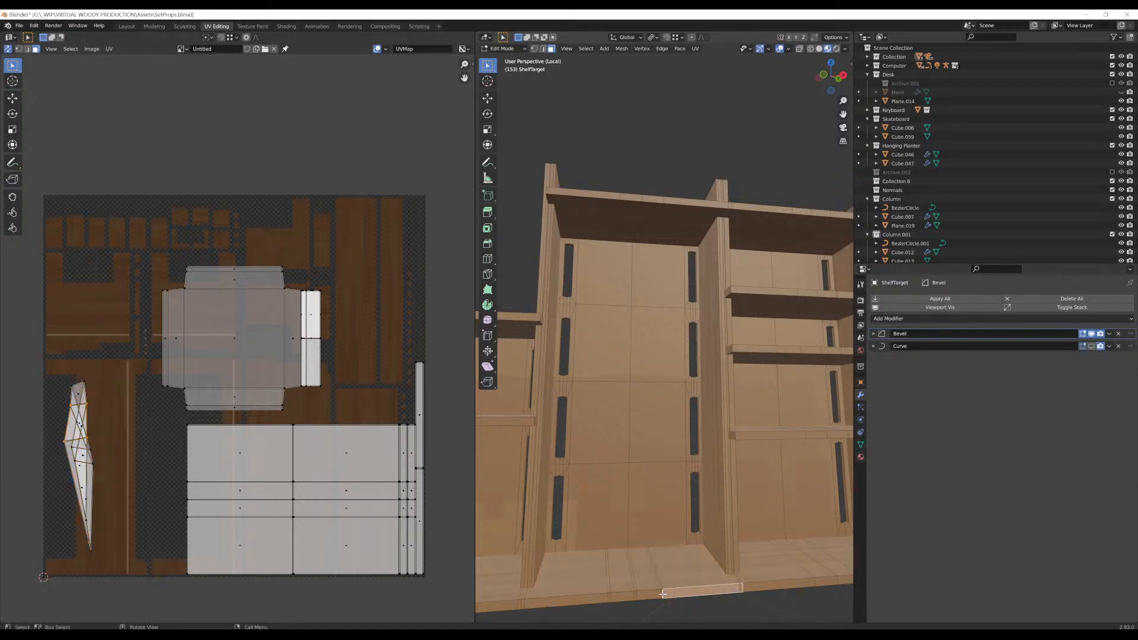
key(x)
click(675, 543)
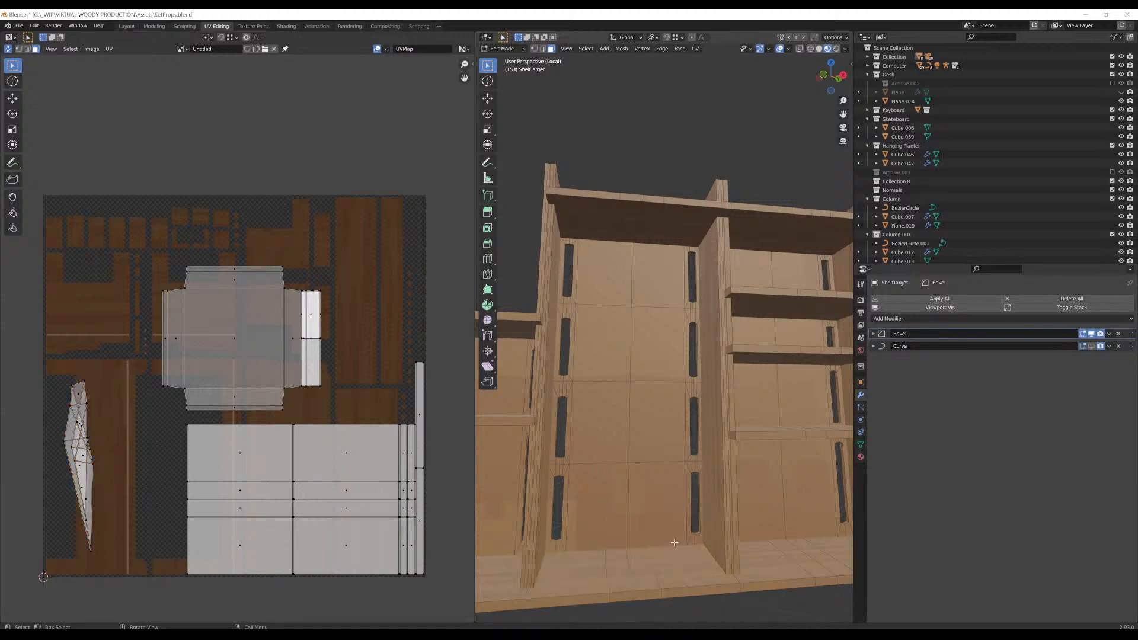
click(674, 573)
Duplicate the three shelf boards below the top from the bay two over about 4.4 ft along negative local X into the emptied bay
scroll(674, 573, down, 2)
middle_drag(674, 506, 682, 379)
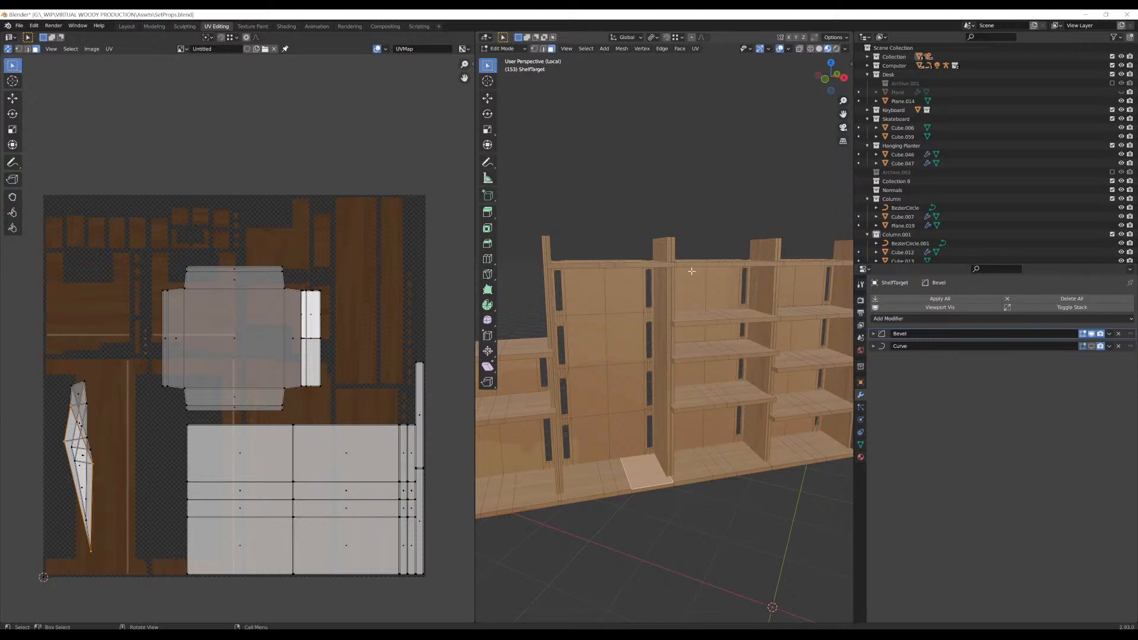
click(806, 361)
mouse_move(806, 361)
middle_down()
mouse_move(783, 352)
mouse_move(796, 373)
middle_up()
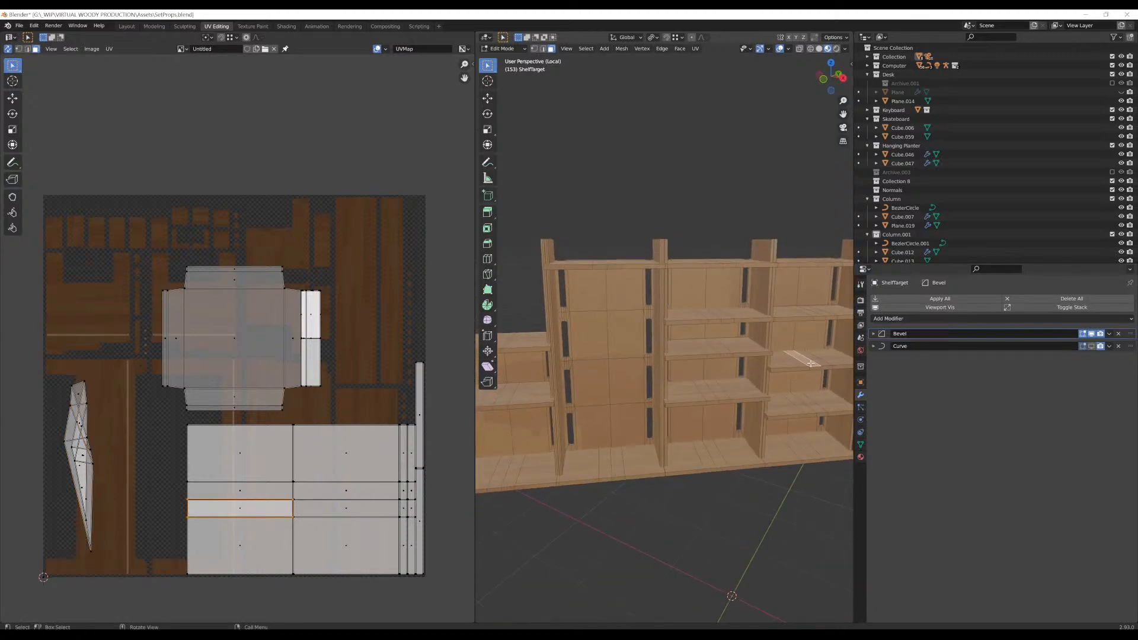
key(l)
key(l)
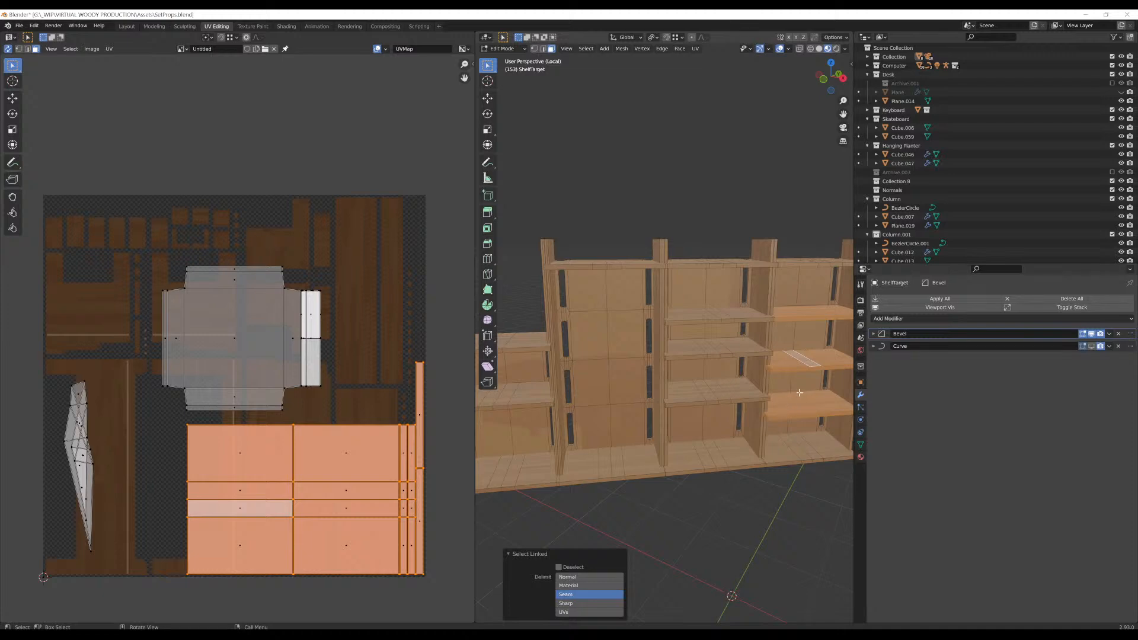
key(g)
key(x)
key(x)
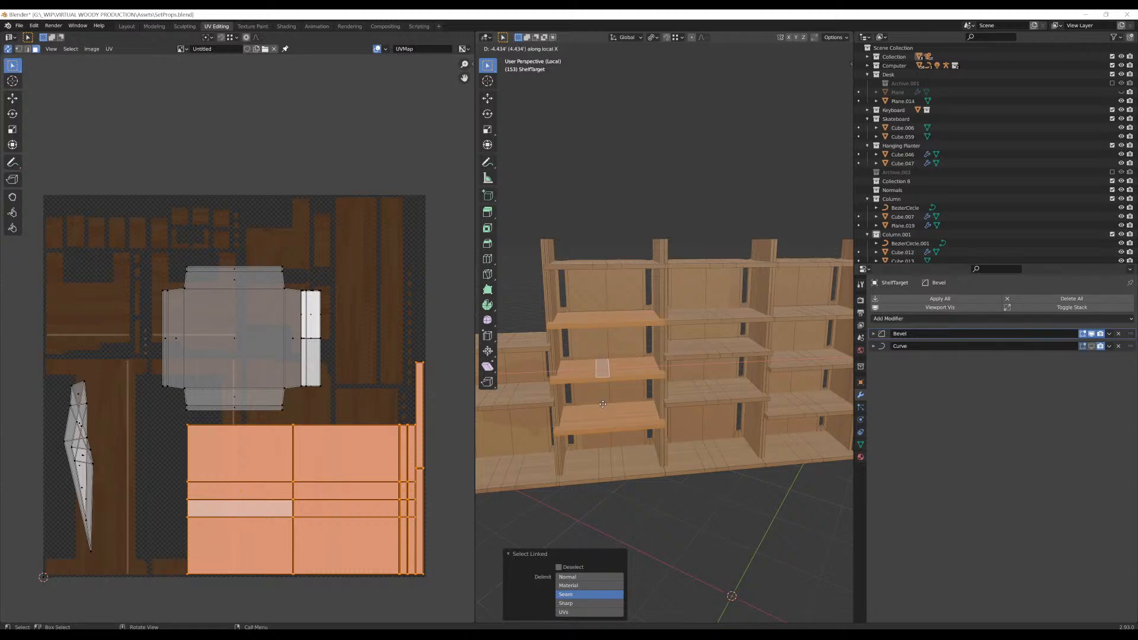
click(603, 404)
mouse_move(603, 404)
middle_down()
mouse_move(615, 394)
mouse_move(595, 408)
middle_up()
scroll(595, 361, up, 3)
shift+middle_drag(599, 358, 663, 208)
key(alt+a)
key(l)
key(x)
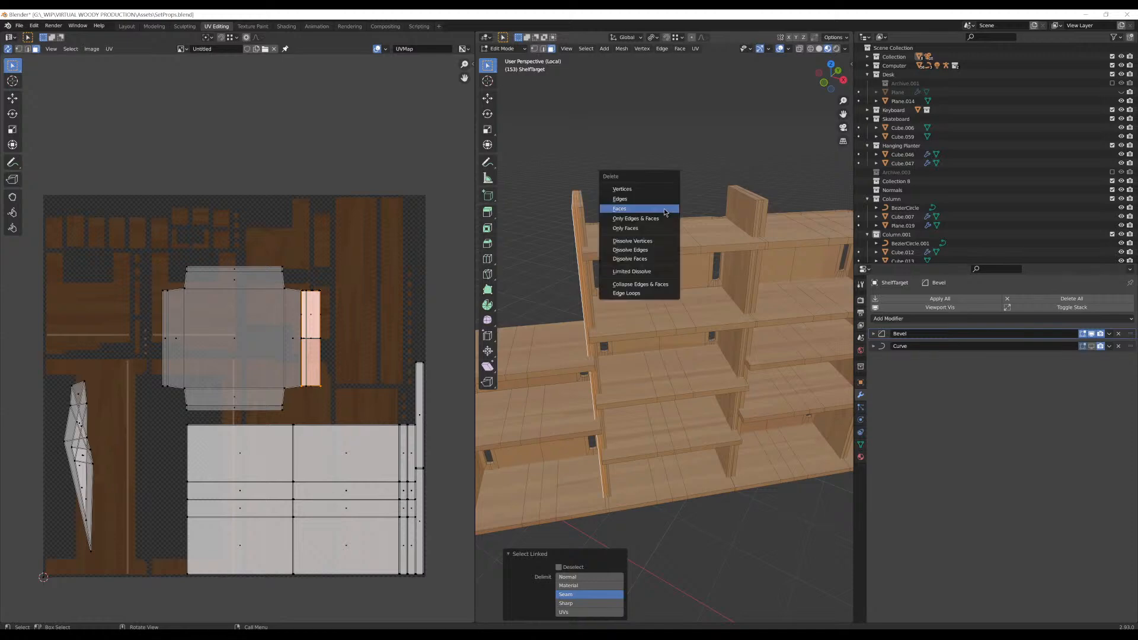
click(664, 209)
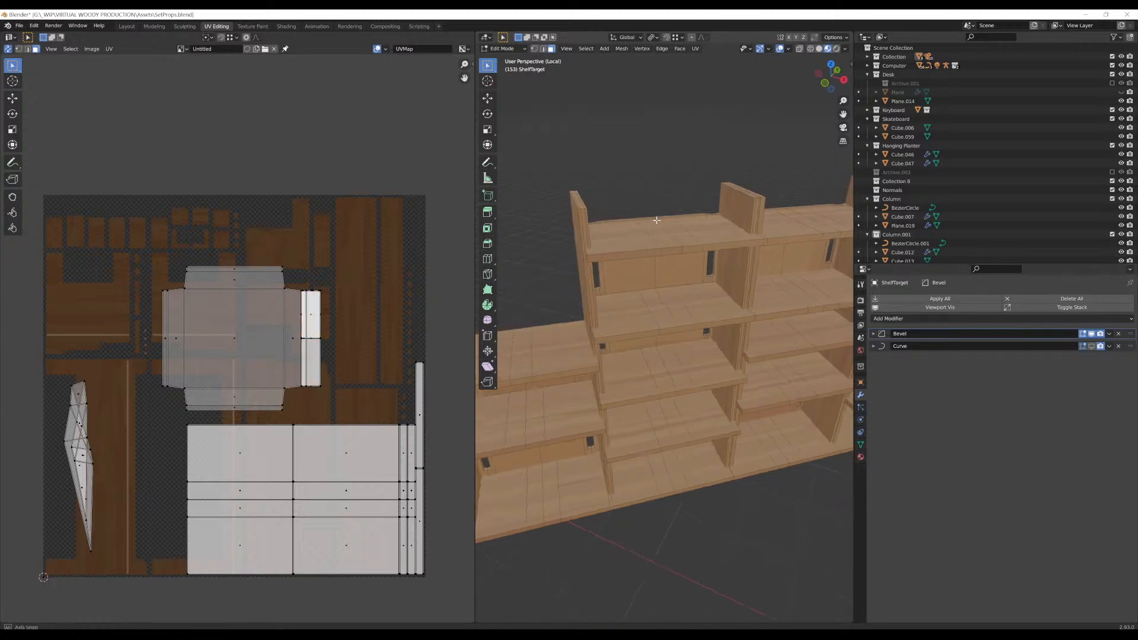
key(ctrl+z)
Delete the linked faces of the overlapping copies of the two upright dividers flanking the refilled bay
middle_drag(589, 218, 574, 223)
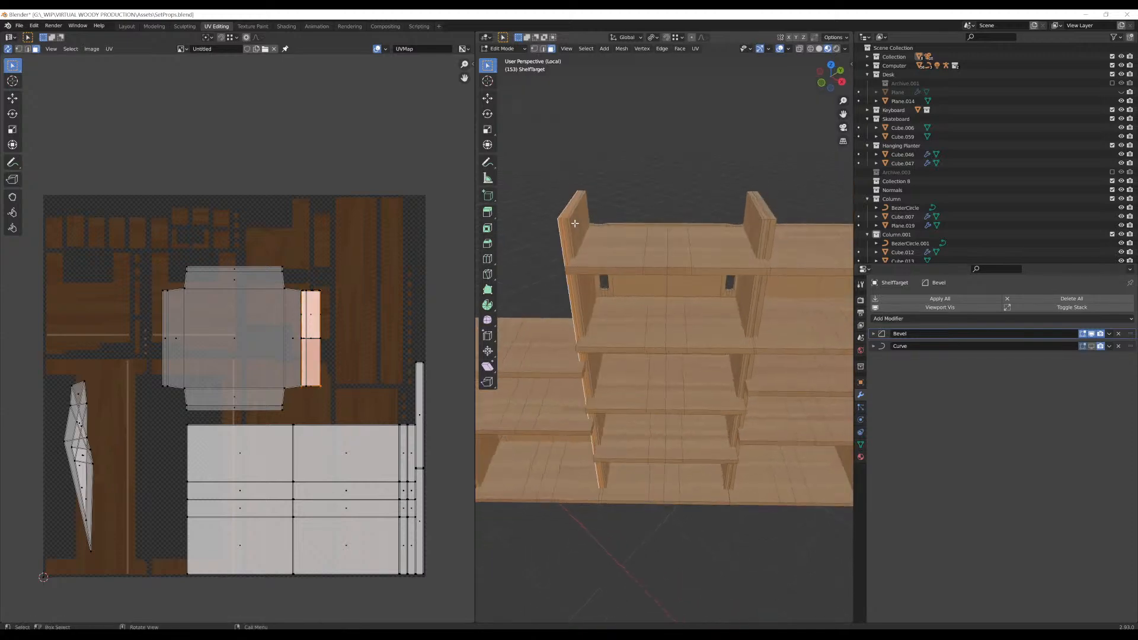
key(alt+a)
key(l)
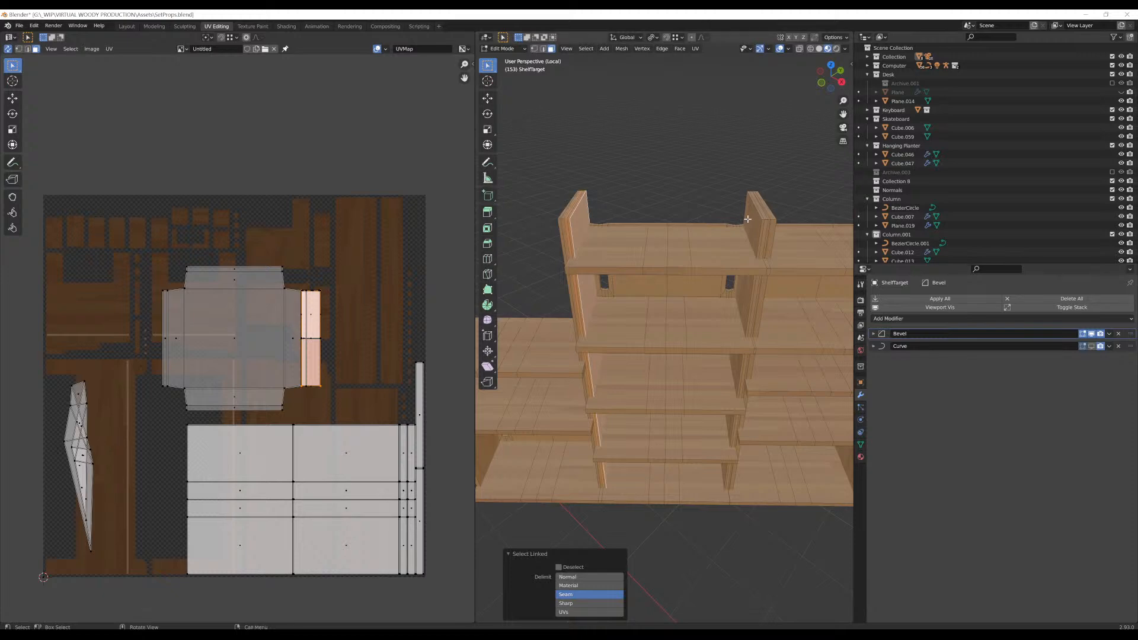
key(l)
key(x)
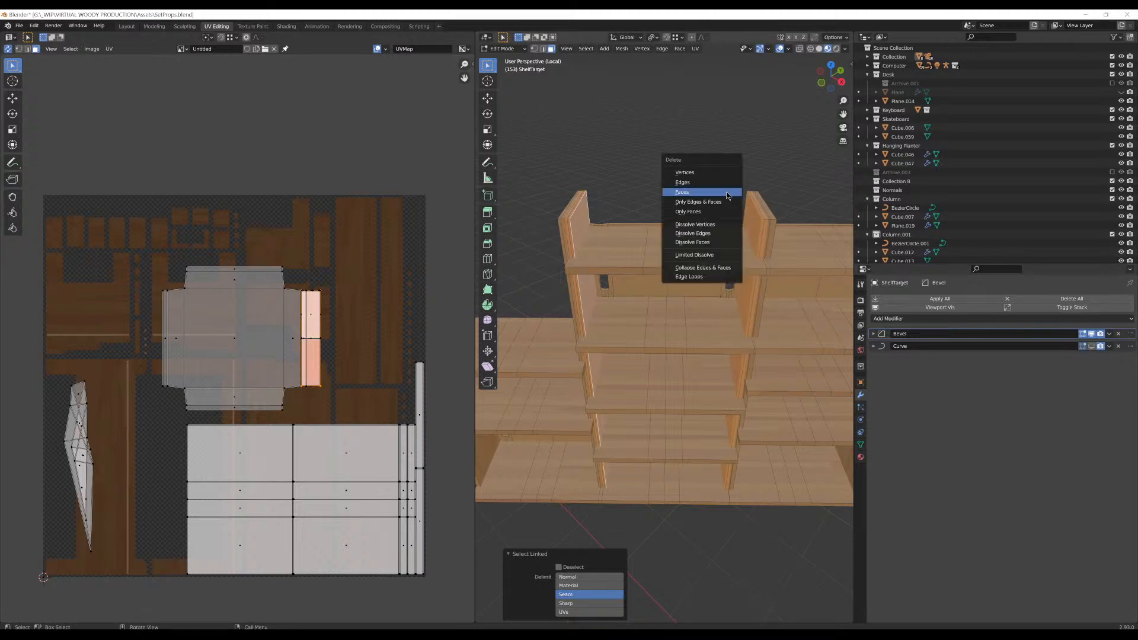
click(726, 192)
ctrl+middle_drag(725, 197, 726, 236)
scroll(734, 237, up, 4)
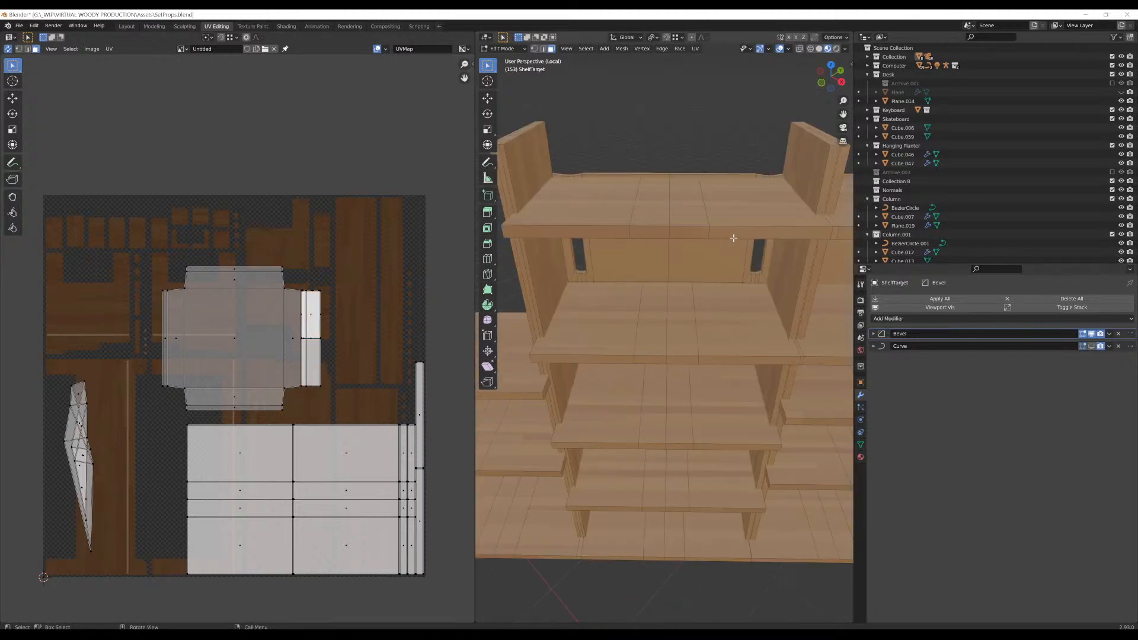
Examine the divider between the refilled bay and the low end bay by selecting its linked faces and viewing the unit in Object Mode
scroll(761, 316, down, 3)
middle_drag(682, 358, 747, 323)
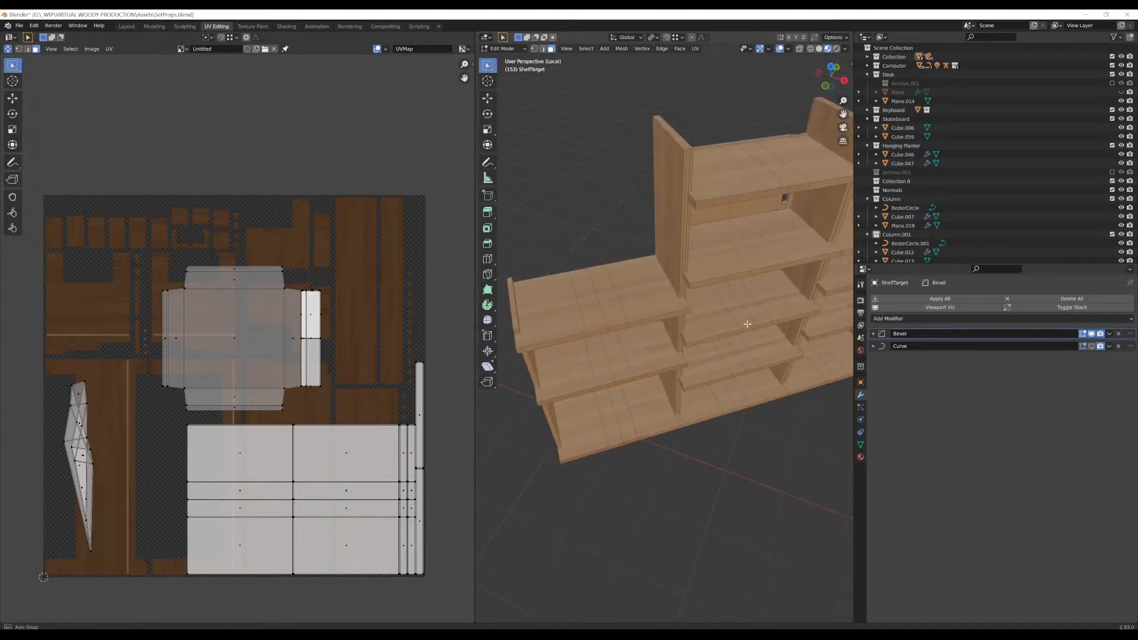
click(667, 195)
key(l)
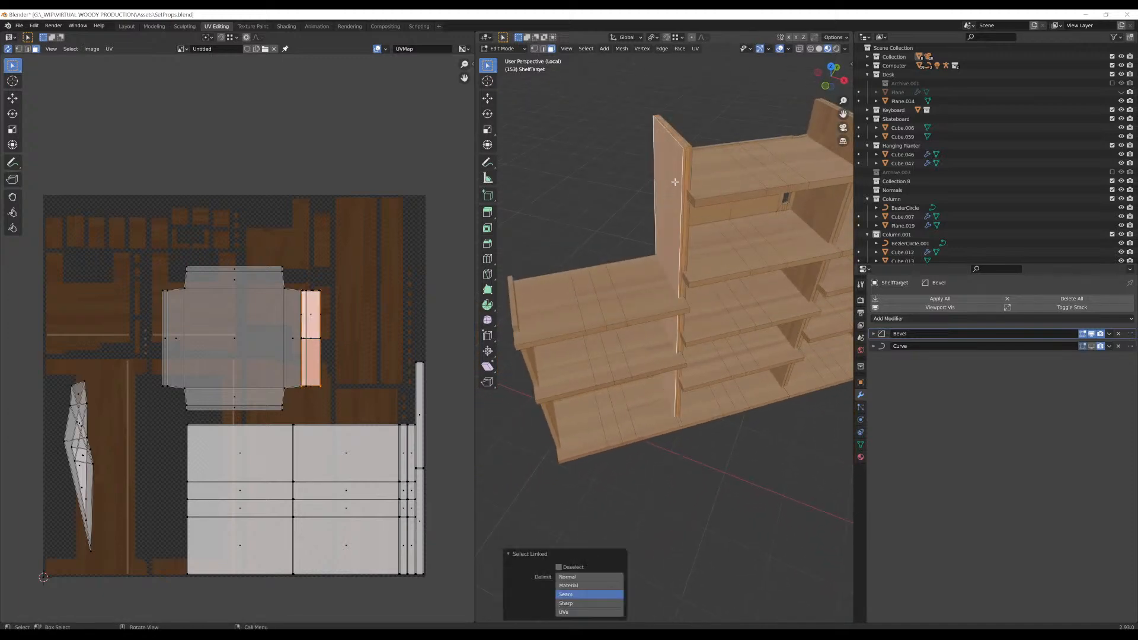
click(690, 149)
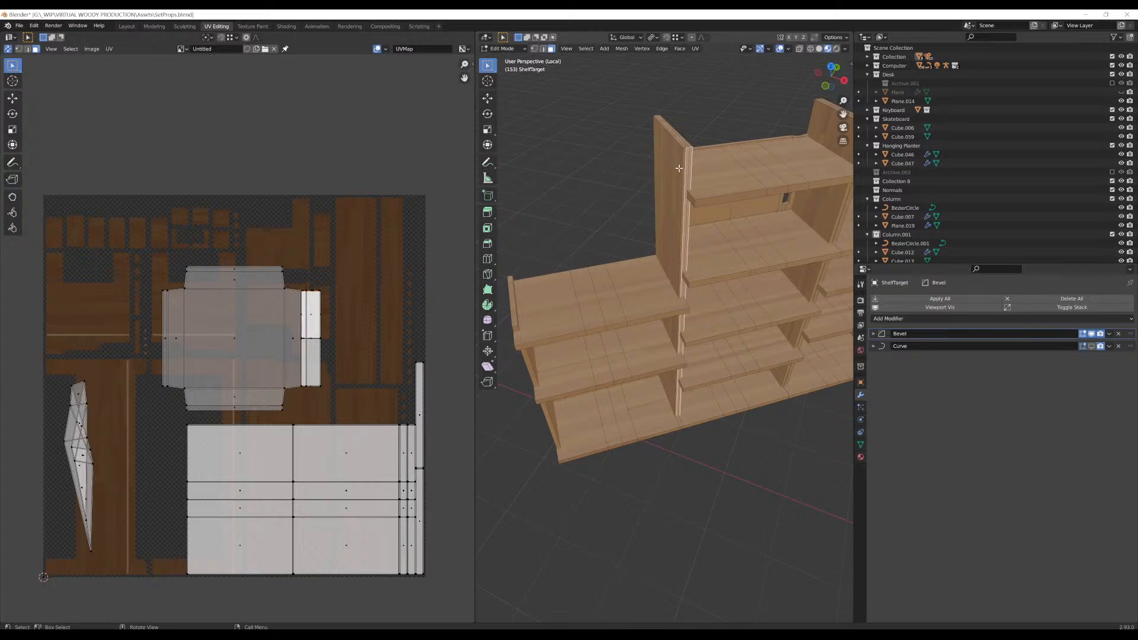
middle_drag(679, 168, 648, 183)
key(Tab)
scroll(677, 238, up, 3)
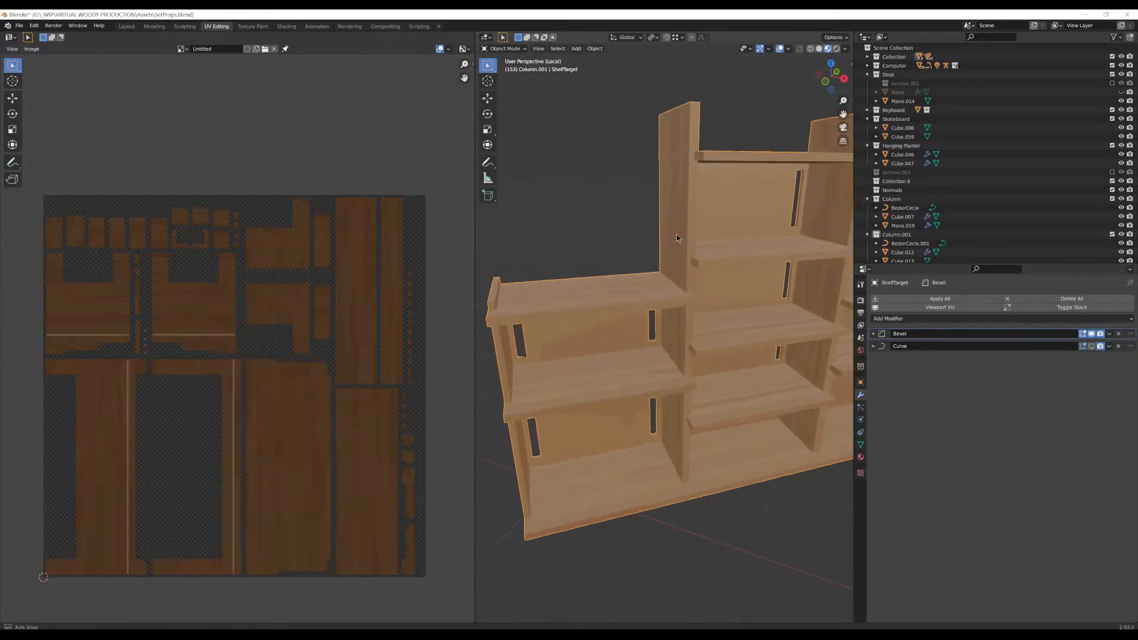
middle_drag(676, 238, 649, 254)
key(Tab)
scroll(602, 358, down, 2)
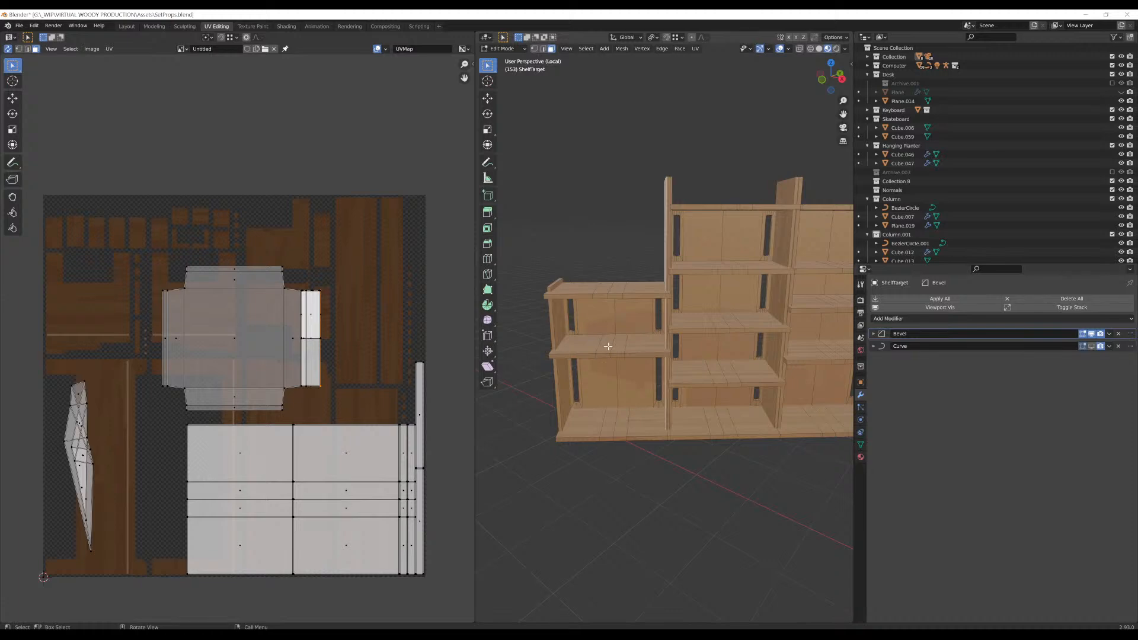
Select linked boards in the refilled bay and the low end bay to compare which UV islands they use
click(608, 346)
click(720, 322)
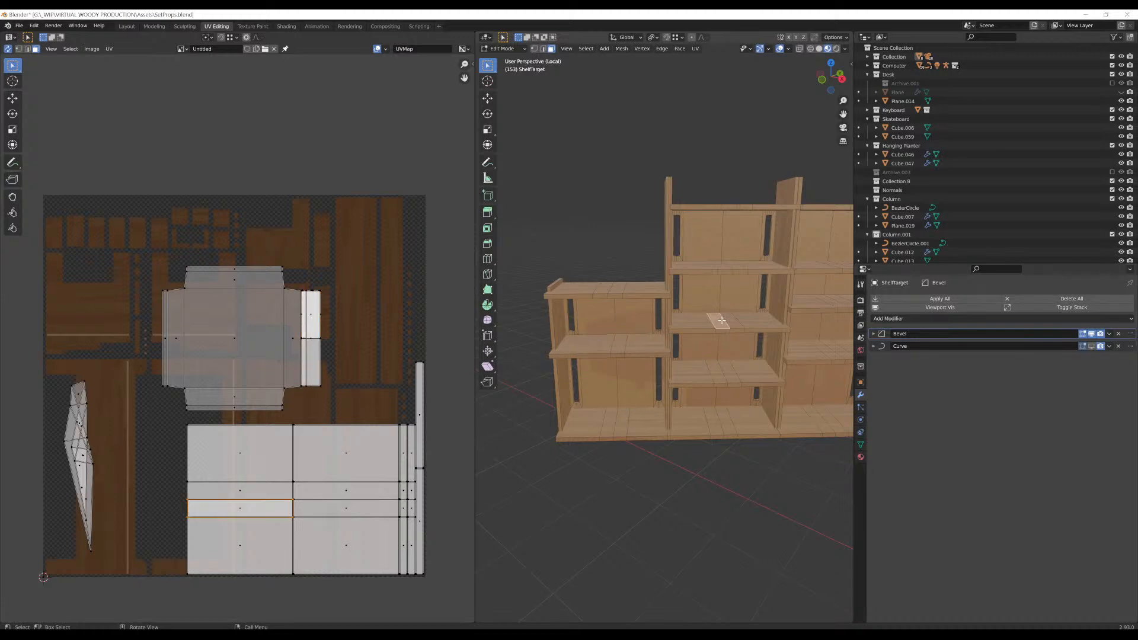
key(ctrl+l)
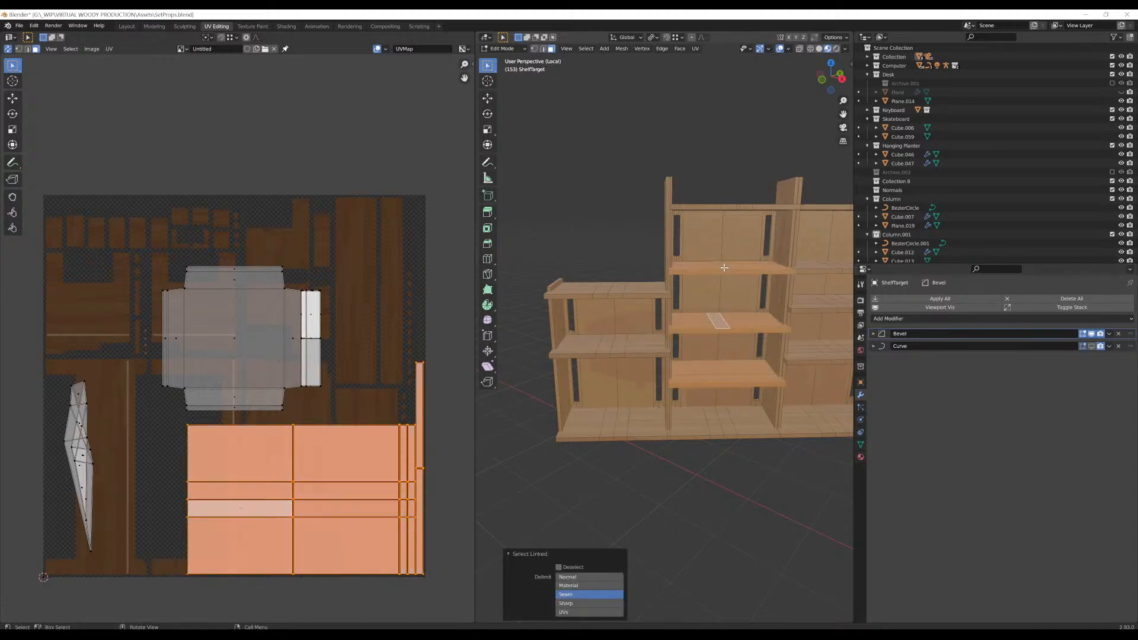
click(607, 349)
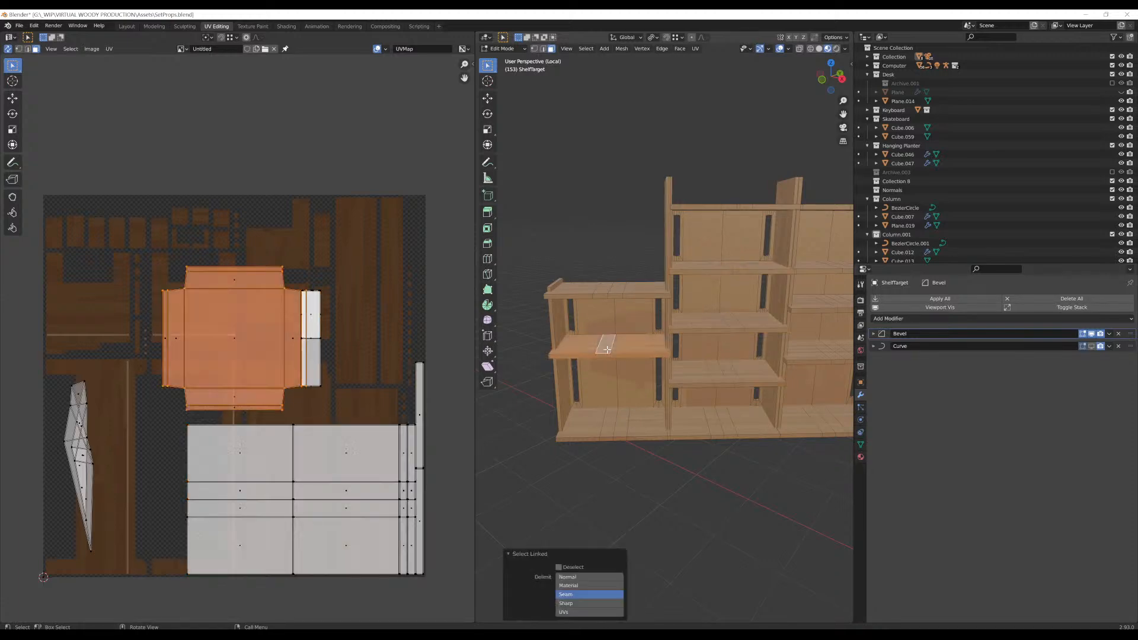
Delete the linked faces of the old top board on the low end bay
click(625, 289)
key(ctrl+l)
key(x)
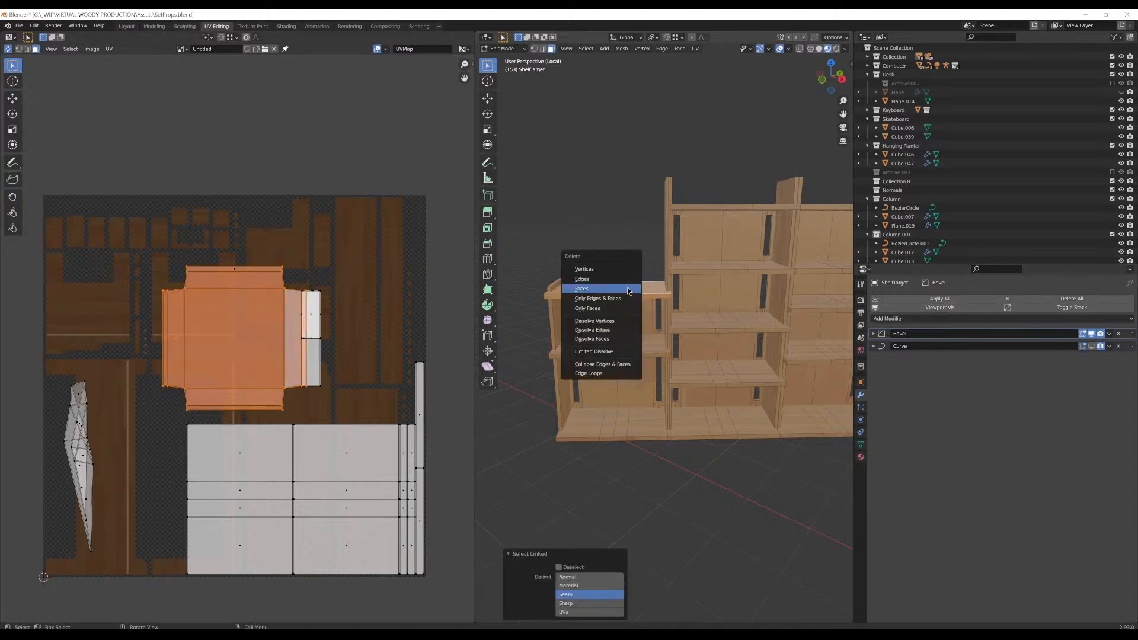
click(628, 289)
Duplicate the mapped second-from-top board of the adjacent tall bay about 2.21' along local X, over the low end bay
click(732, 265)
key(ctrl+l)
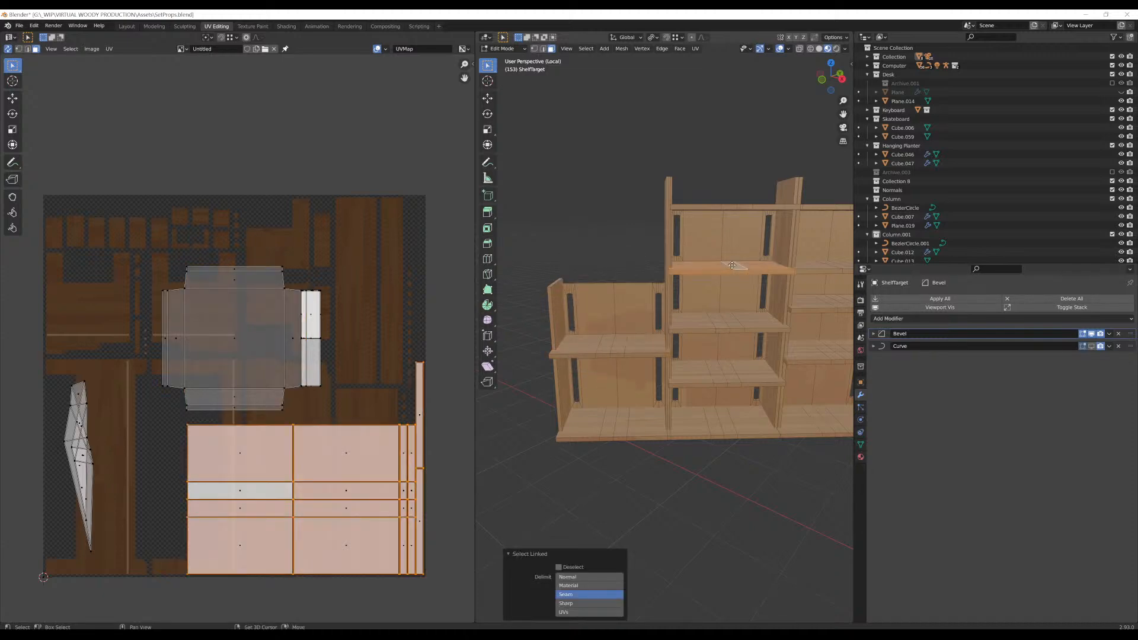
key(g)
key(z)
key(z)
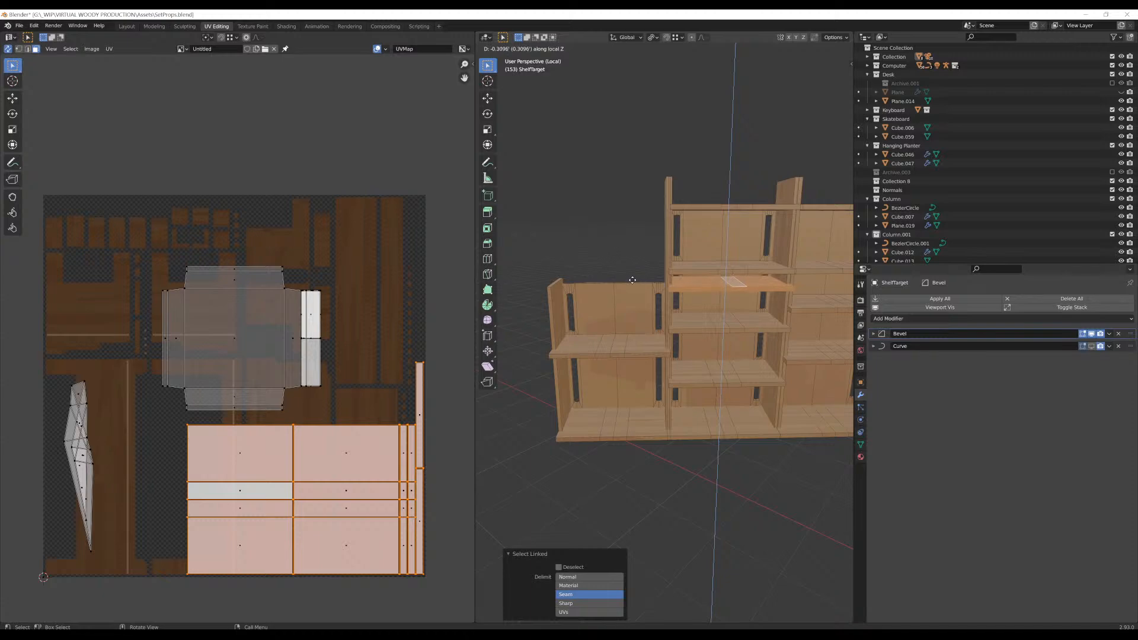
key(x)
key(x)
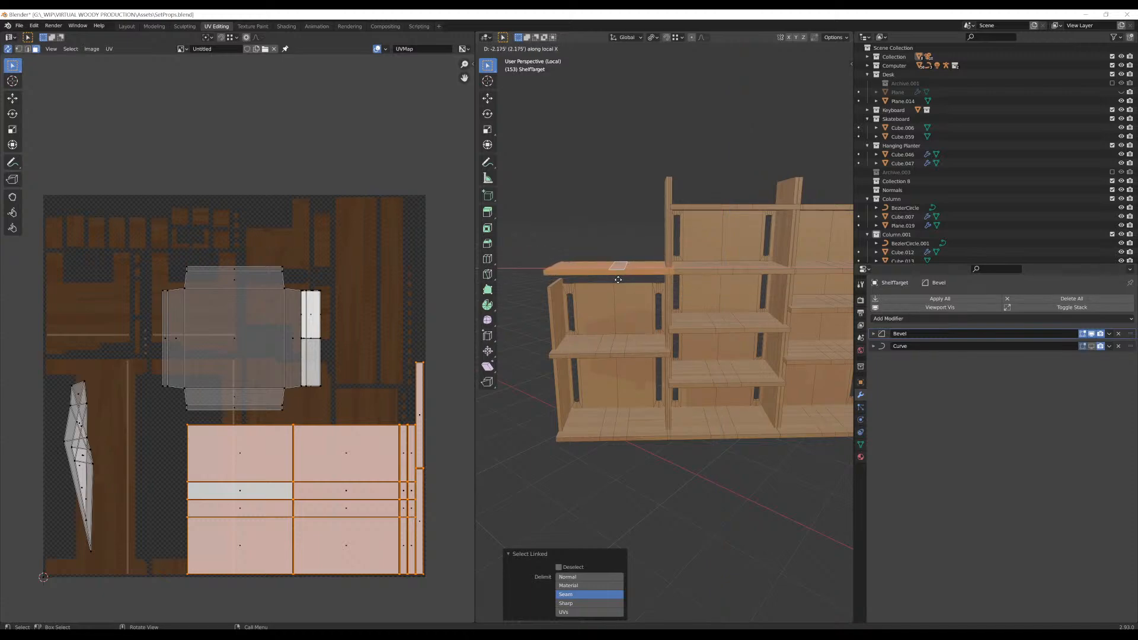
click(616, 279)
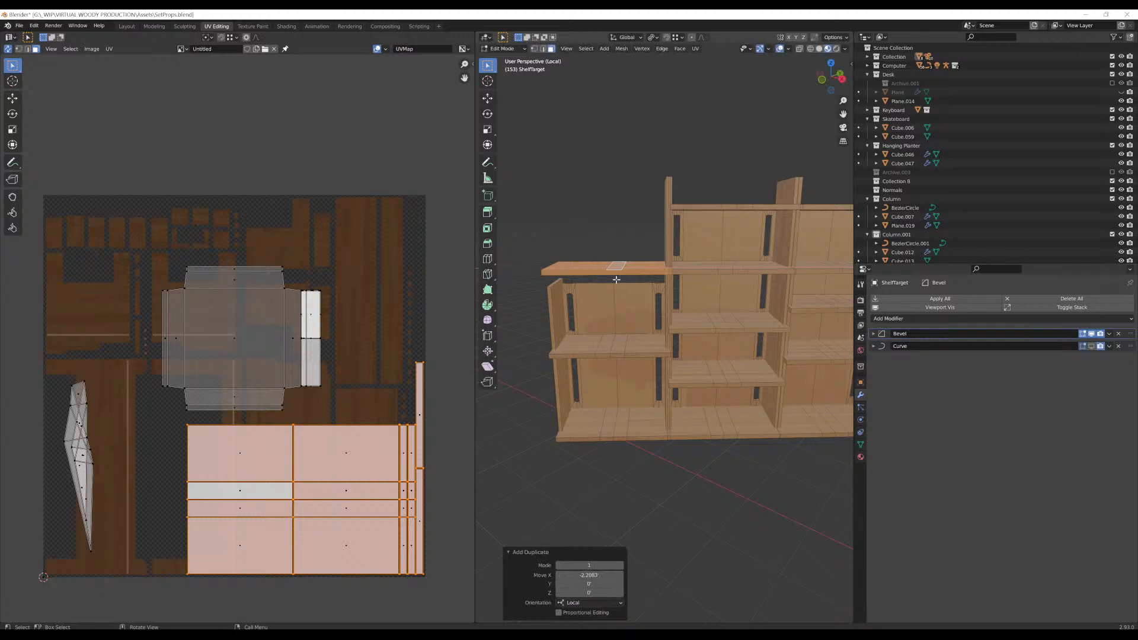
Lower the duplicated board about 0.45' along Z onto the low end bay and check its fit in Object Mode
key(g)
key(z)
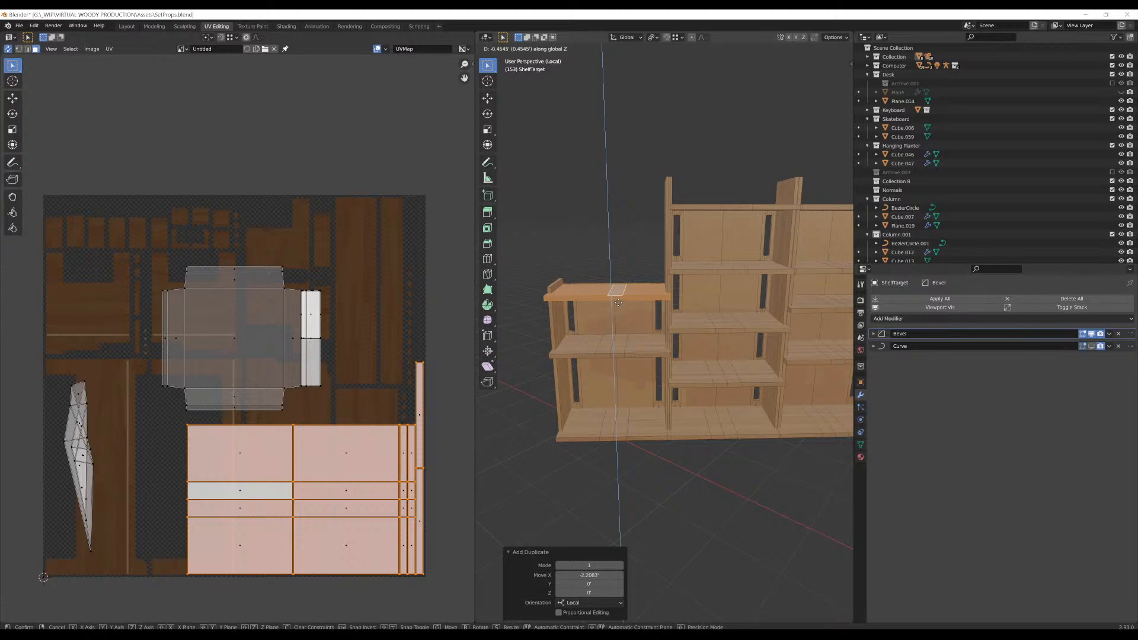
click(618, 301)
middle_drag(627, 302, 581, 336)
key(Tab)
scroll(556, 242, up, 3)
scroll(538, 253, down, 2)
middle_drag(536, 253, 663, 343)
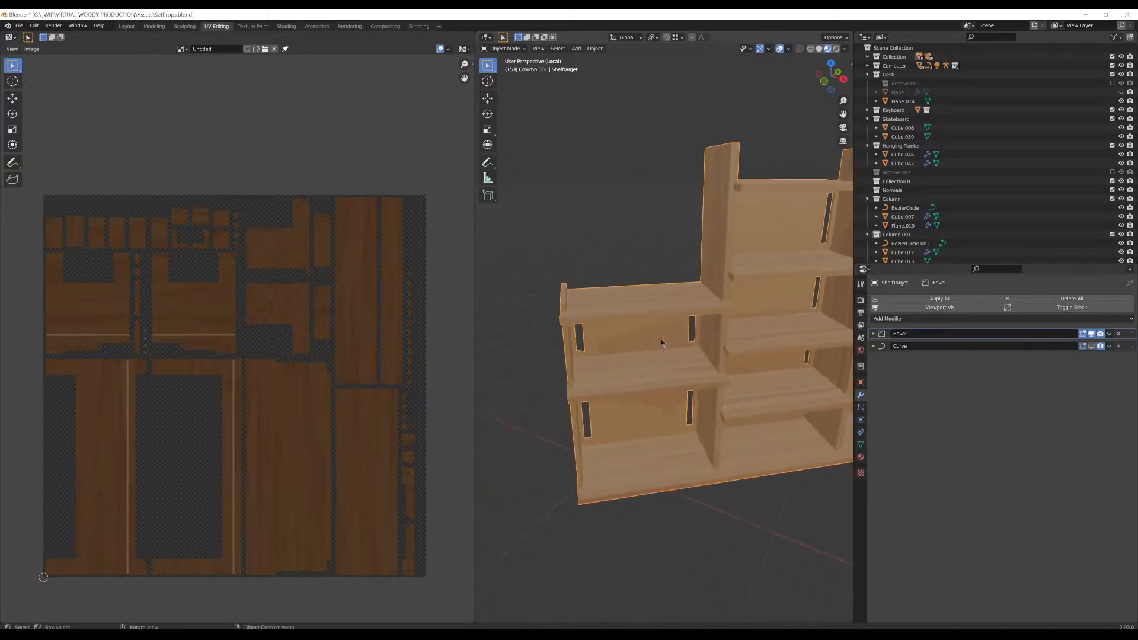
Delete the linked faces of the low end bay's old middle and bottom boards
key(Tab)
scroll(694, 370, up, 4)
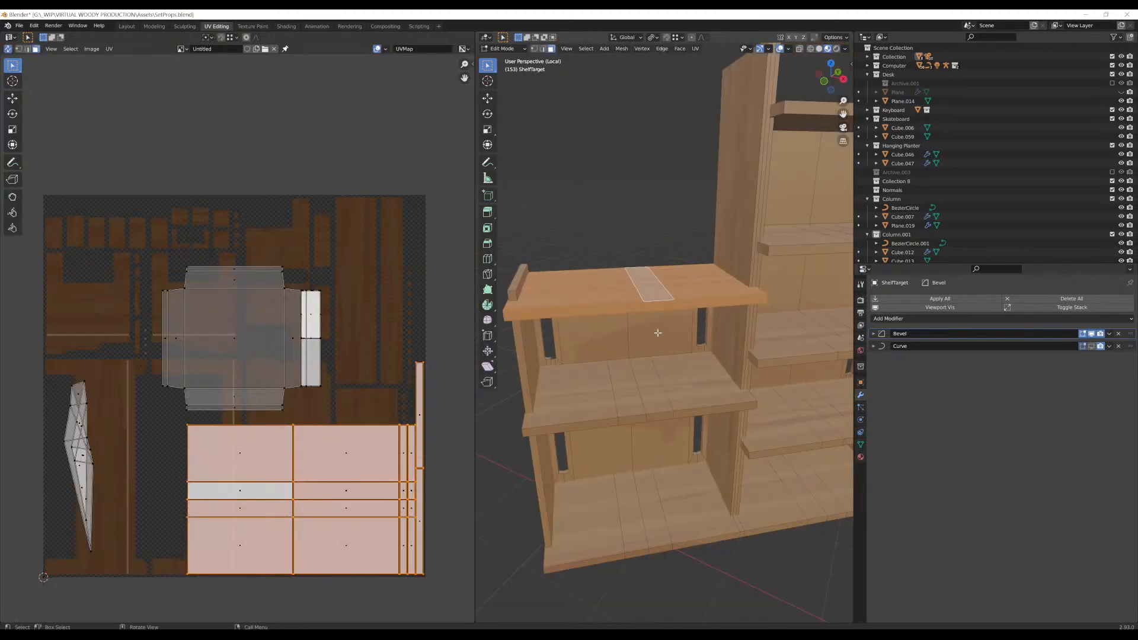
click(650, 392)
key(l)
key(l)
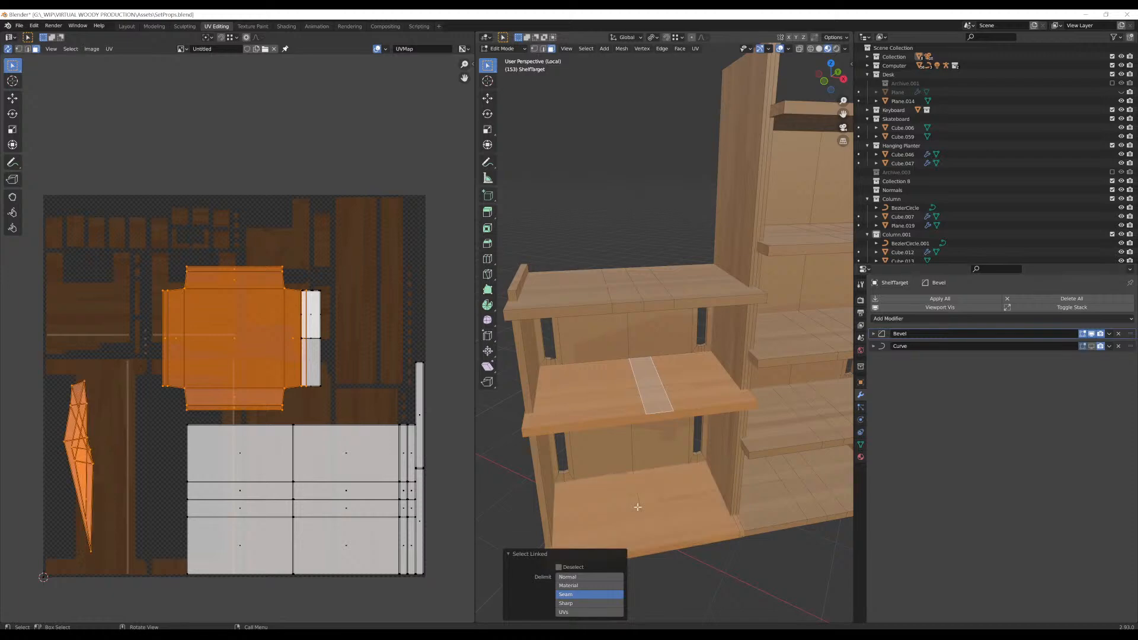
key(x)
click(638, 505)
Duplicate the low end bay's top board about 1.1' down along Z to form its middle shelf
click(693, 291)
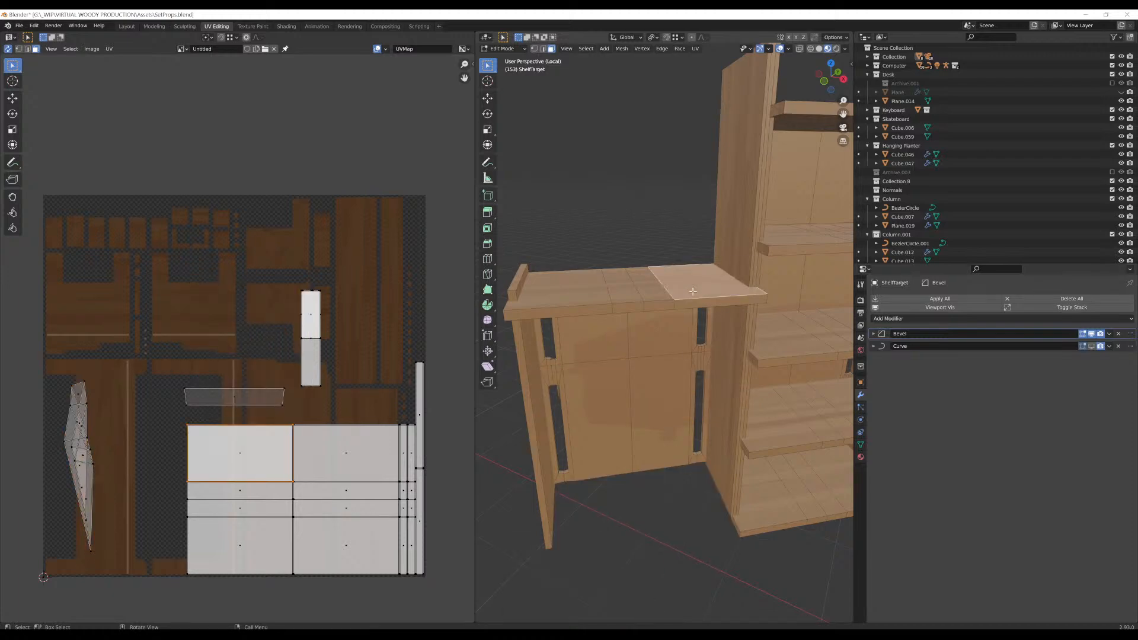
key(l)
key(shift+d)
key(z)
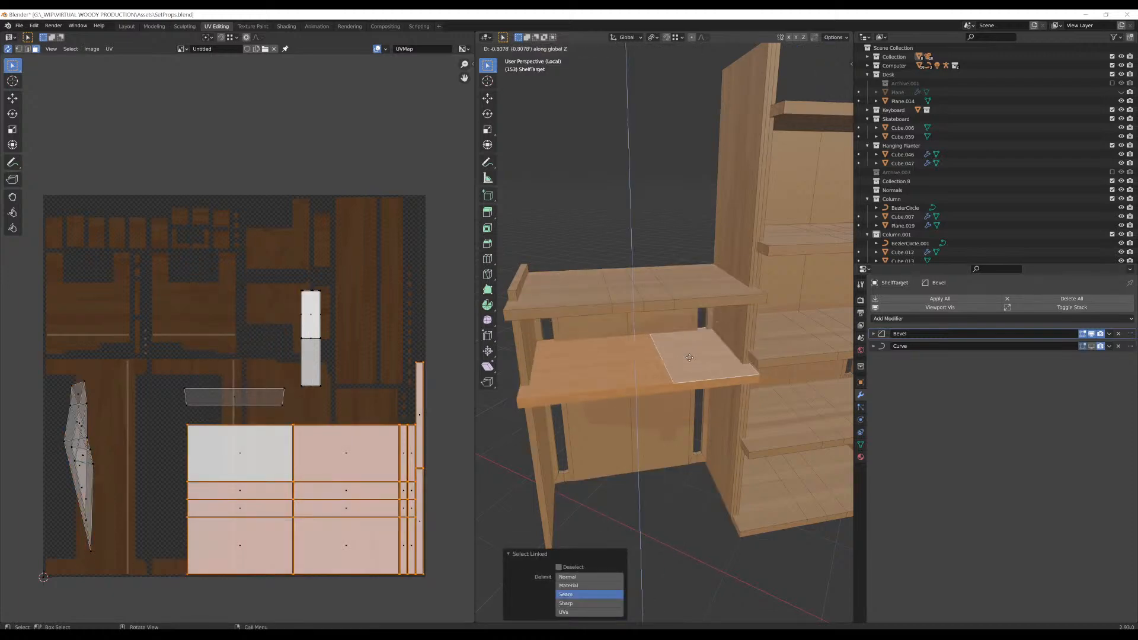
click(686, 373)
middle_drag(686, 373, 663, 361)
key(g)
key(z)
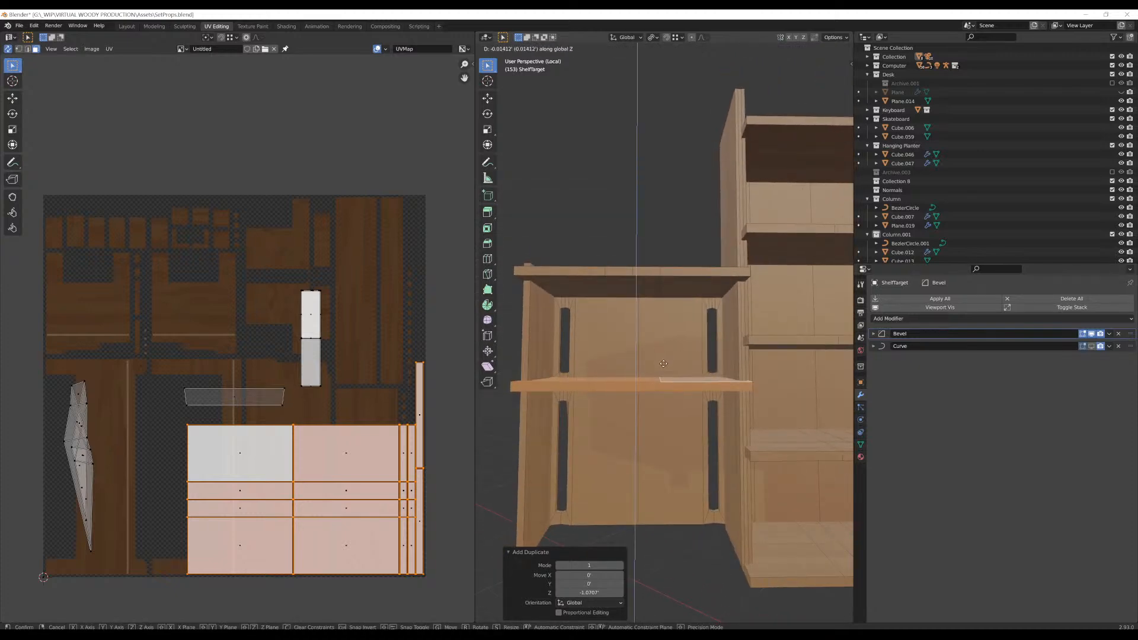
click(658, 363)
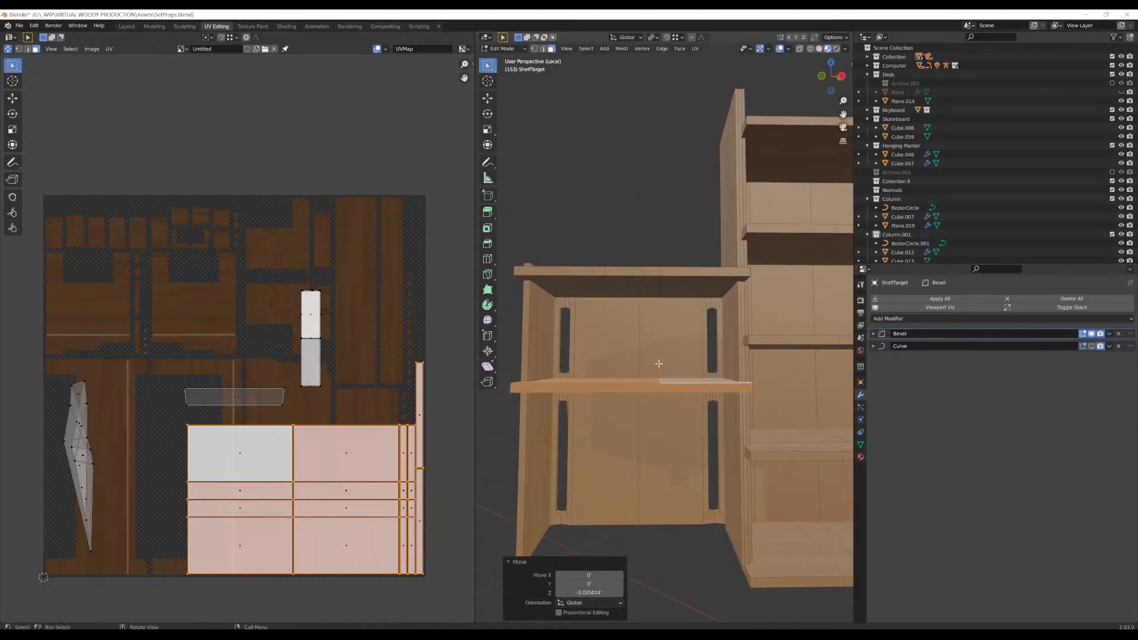
Duplicate the low end bay's middle shelf about 1.74' down along Z as the bottom board and check the unit in Object Mode
key(shift+d)
key(z)
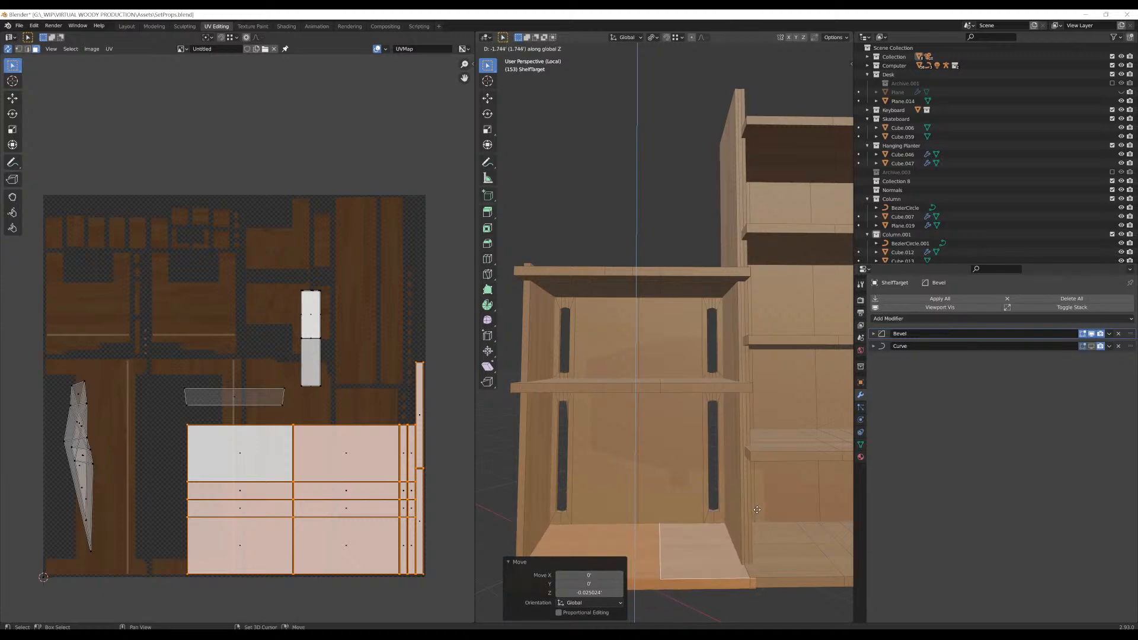
click(750, 573)
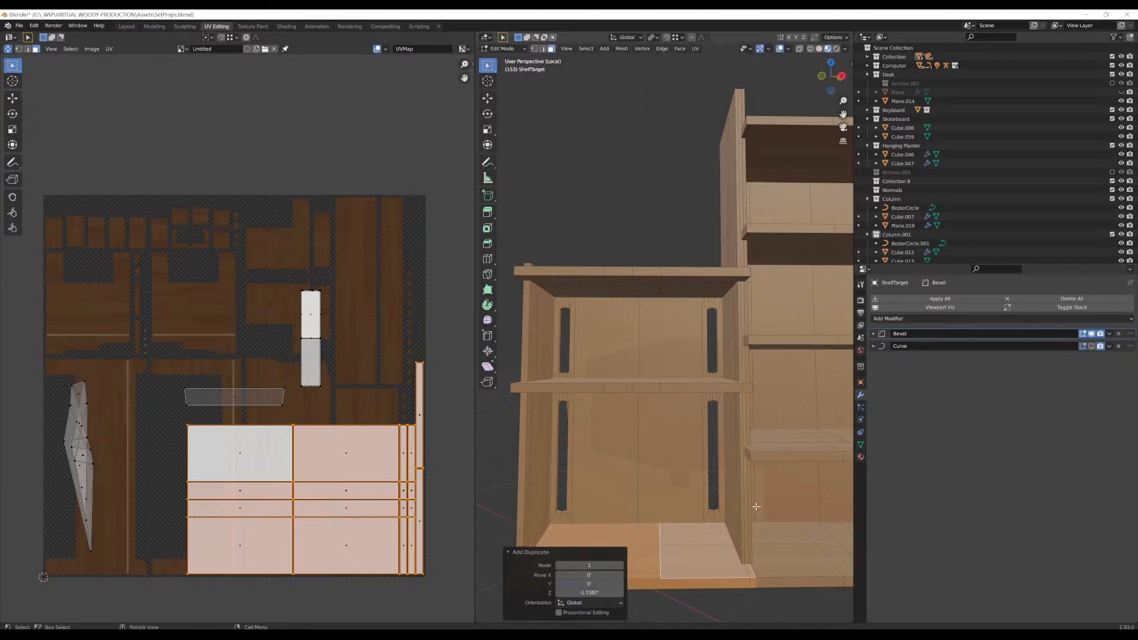
scroll(692, 469, down, 4)
key(Tab)
middle_drag(792, 422, 706, 411)
scroll(706, 411, up, 1)
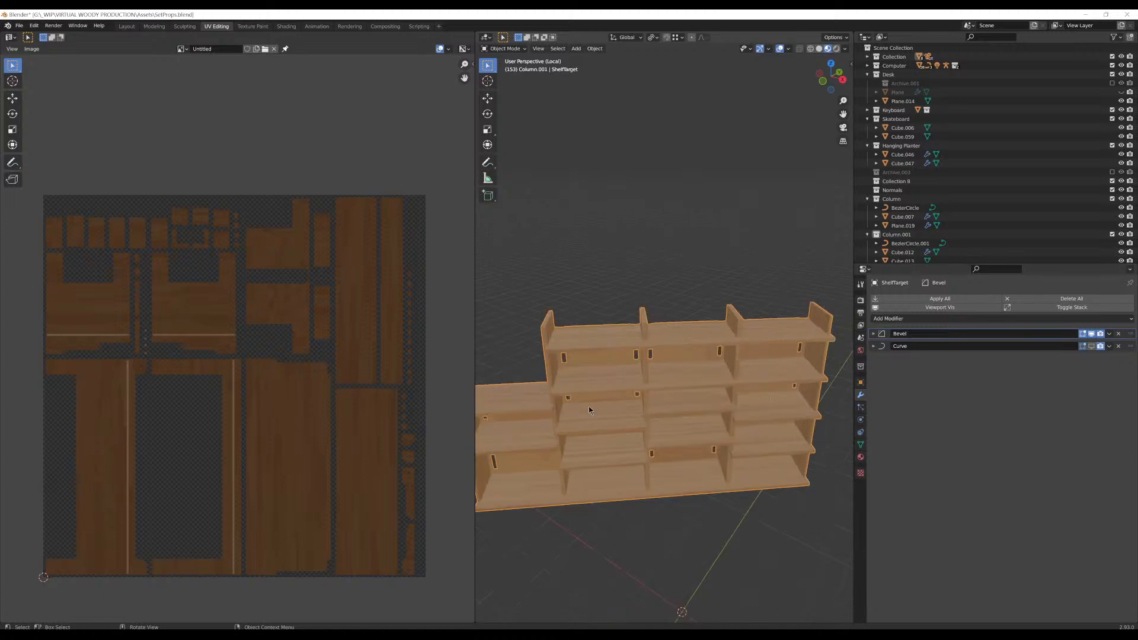
Move the UV islands of the upright dividers and back panels out of the texture area, beyond its upper-left corner
shift+middle_drag(588, 406, 638, 380)
key(Tab)
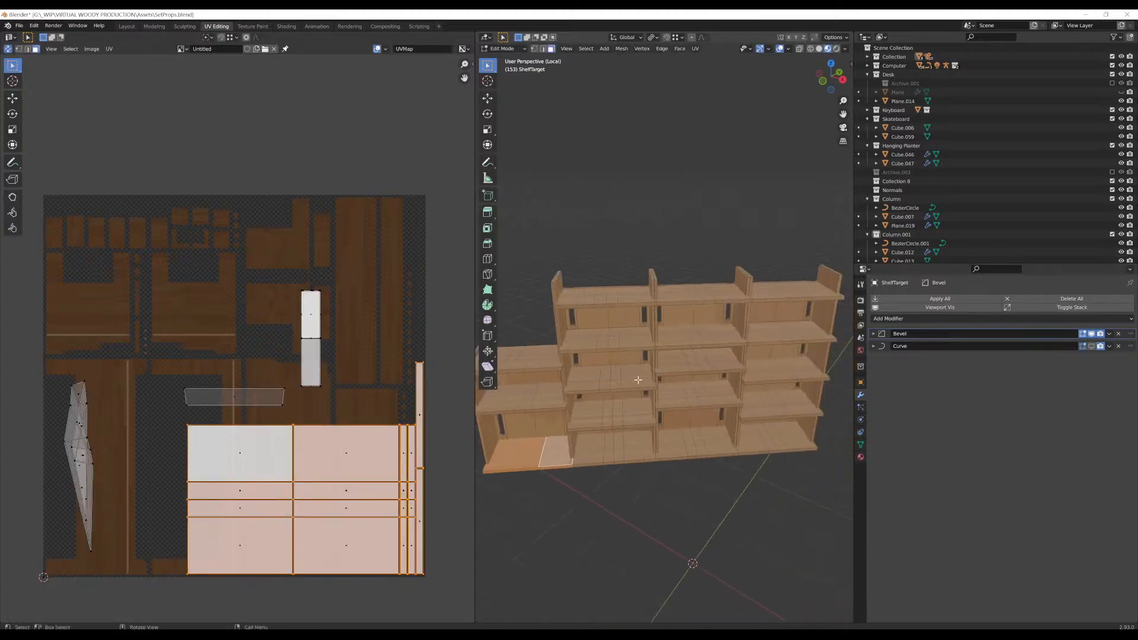
click(316, 314)
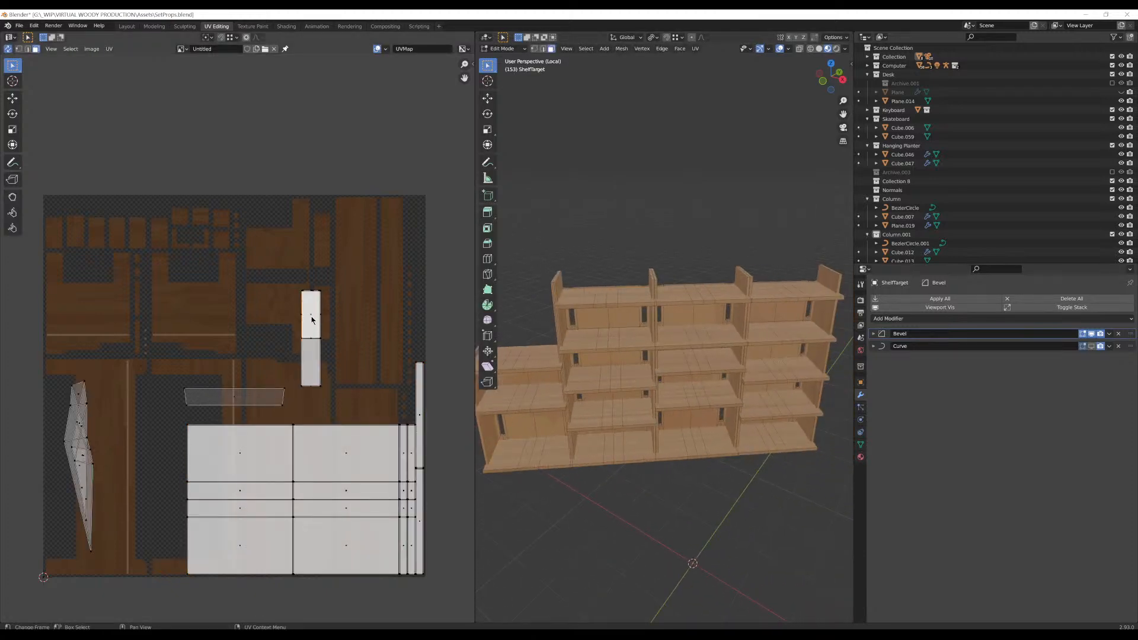
key(l)
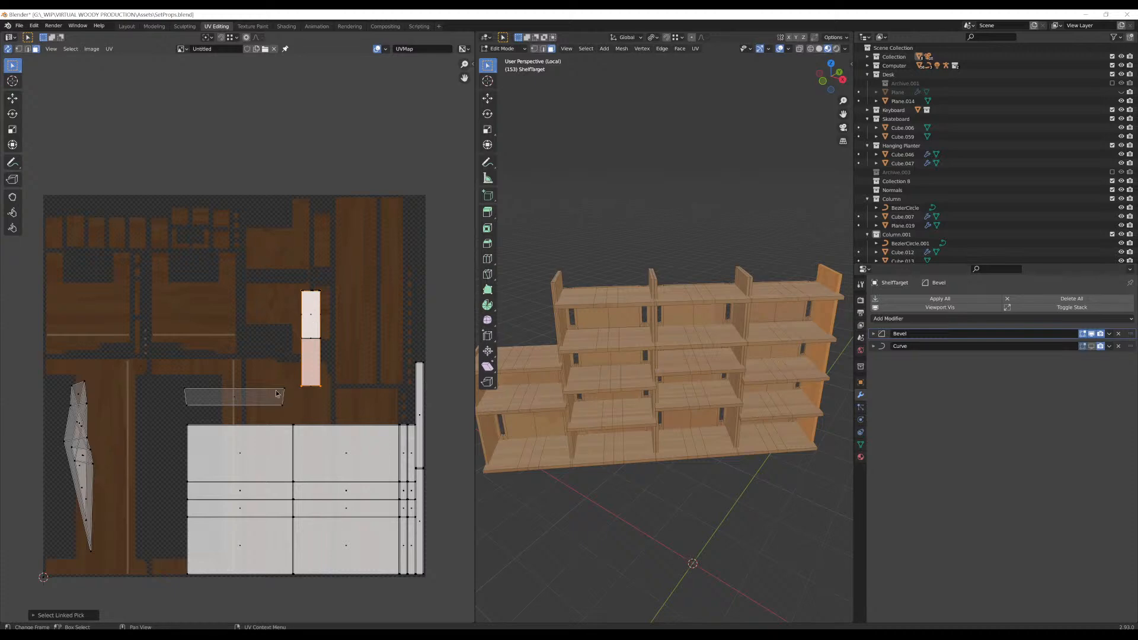
key(l)
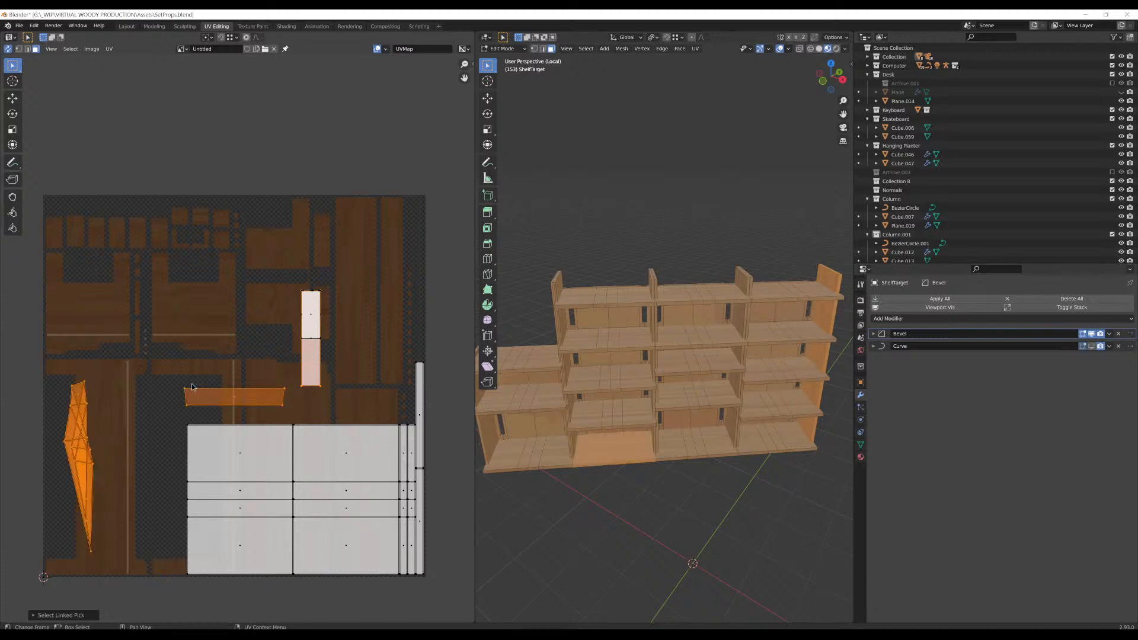
drag(342, 261, 289, 407)
key(g)
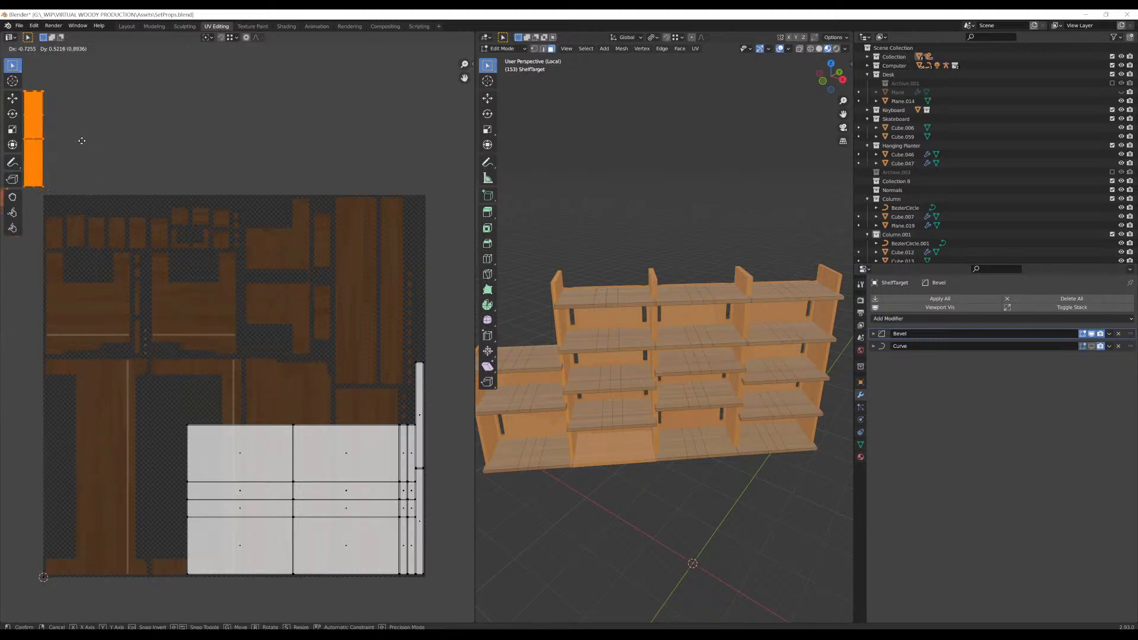
click(63, 118)
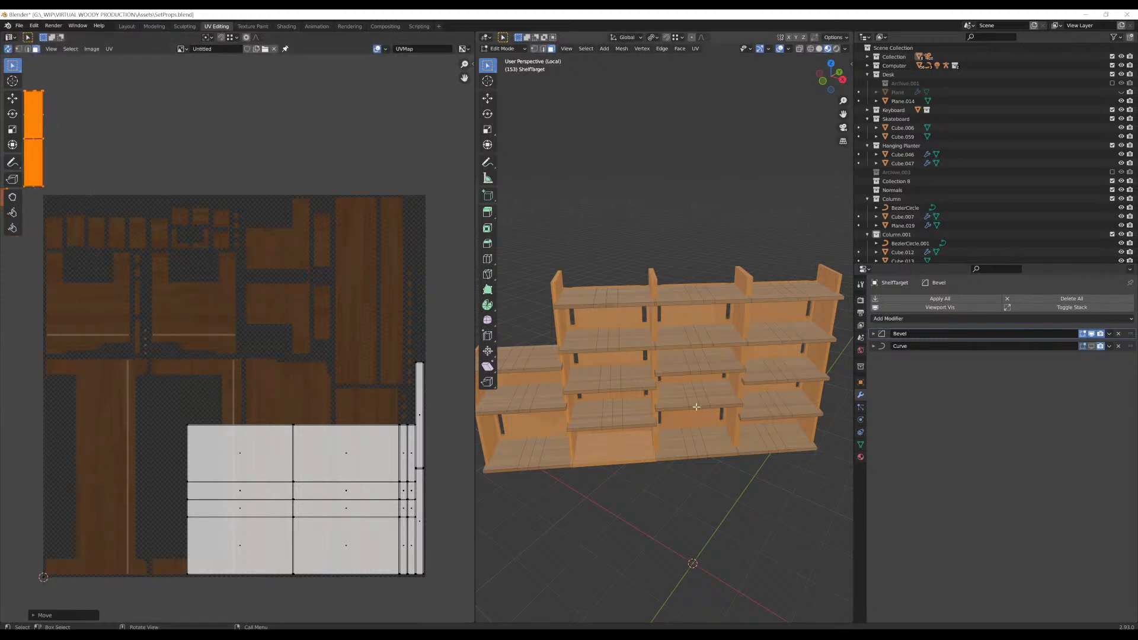
Select the linked faces of one shelf board in each of the four bays, including the low bay's bottom board
scroll(318, 440, down, 1)
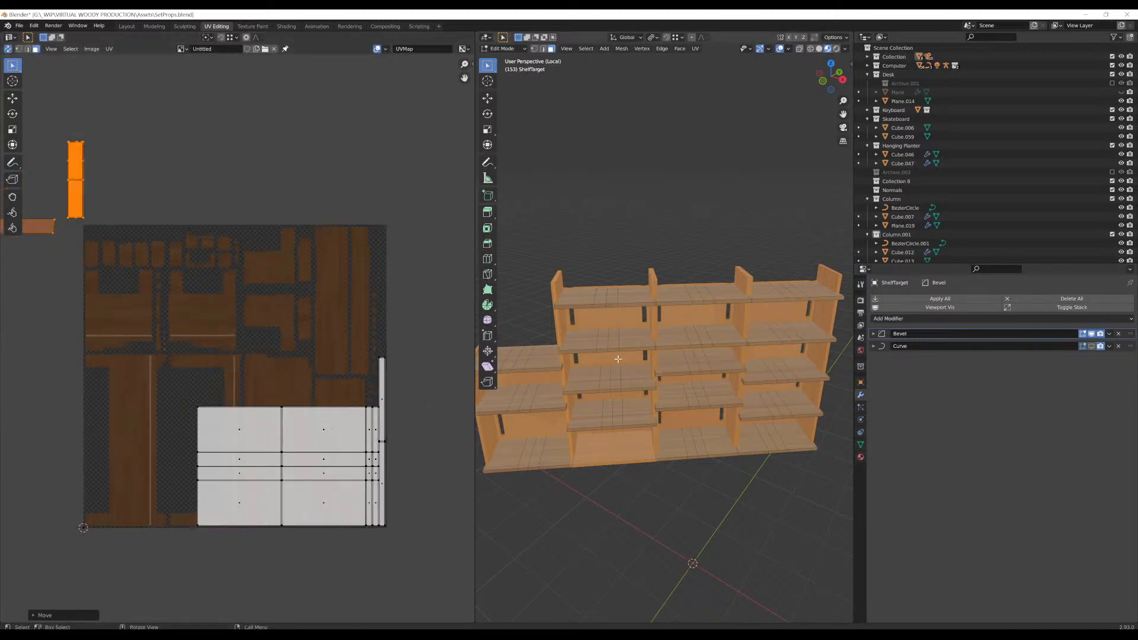
click(349, 433)
click(323, 434)
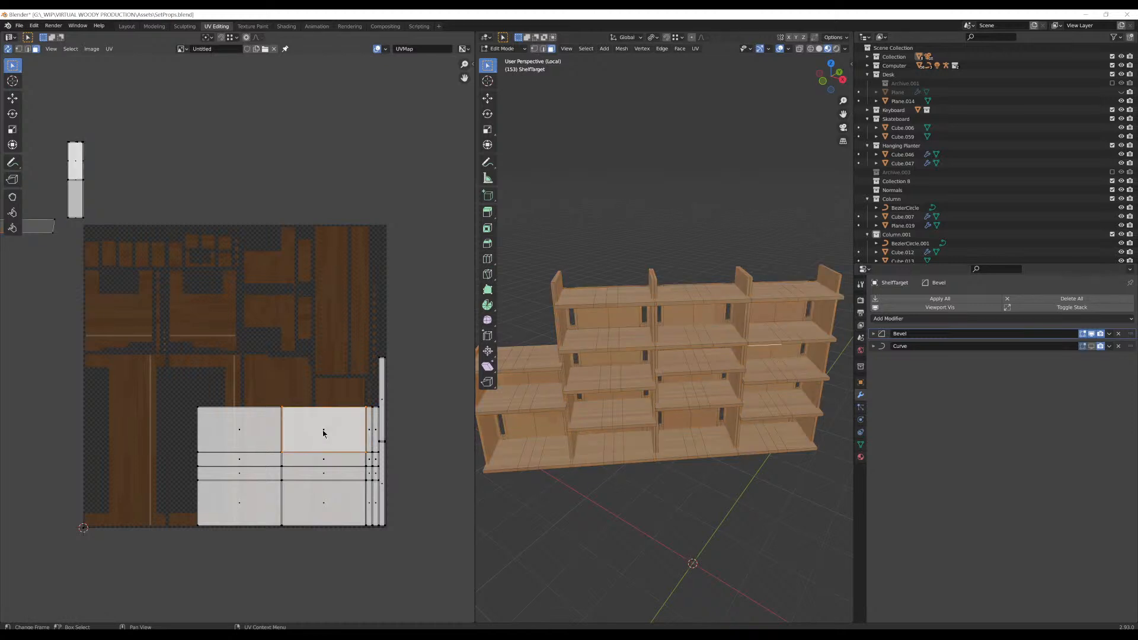
middle_drag(330, 430, 334, 430)
key(l)
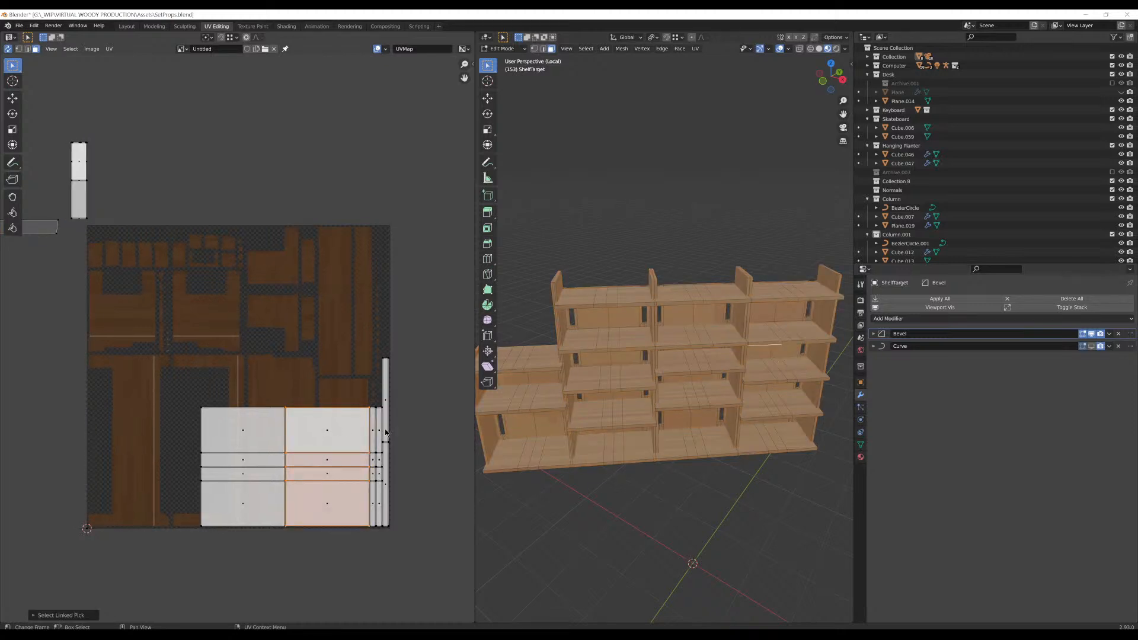
key(l)
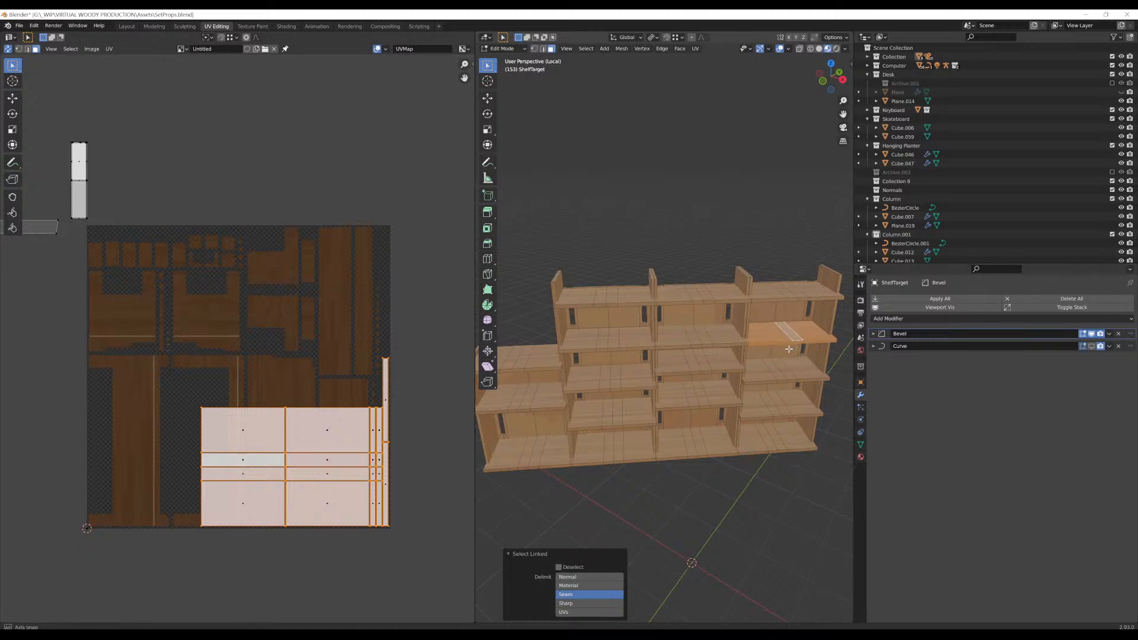
middle_drag(788, 350, 691, 374)
key(l)
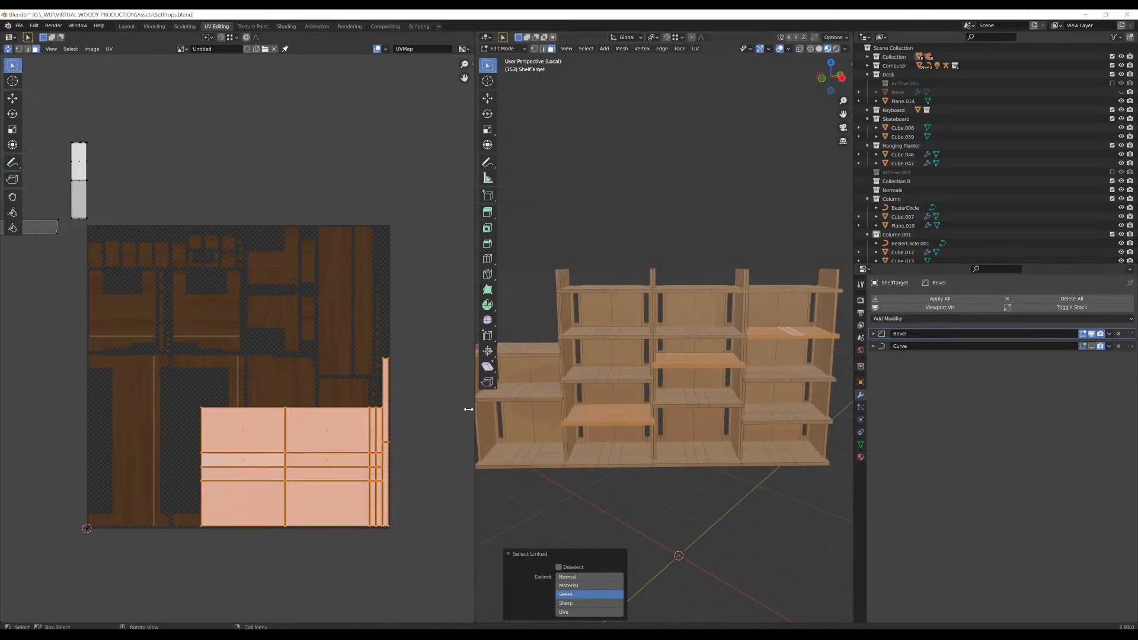
middle_drag(510, 440, 523, 453)
key(l)
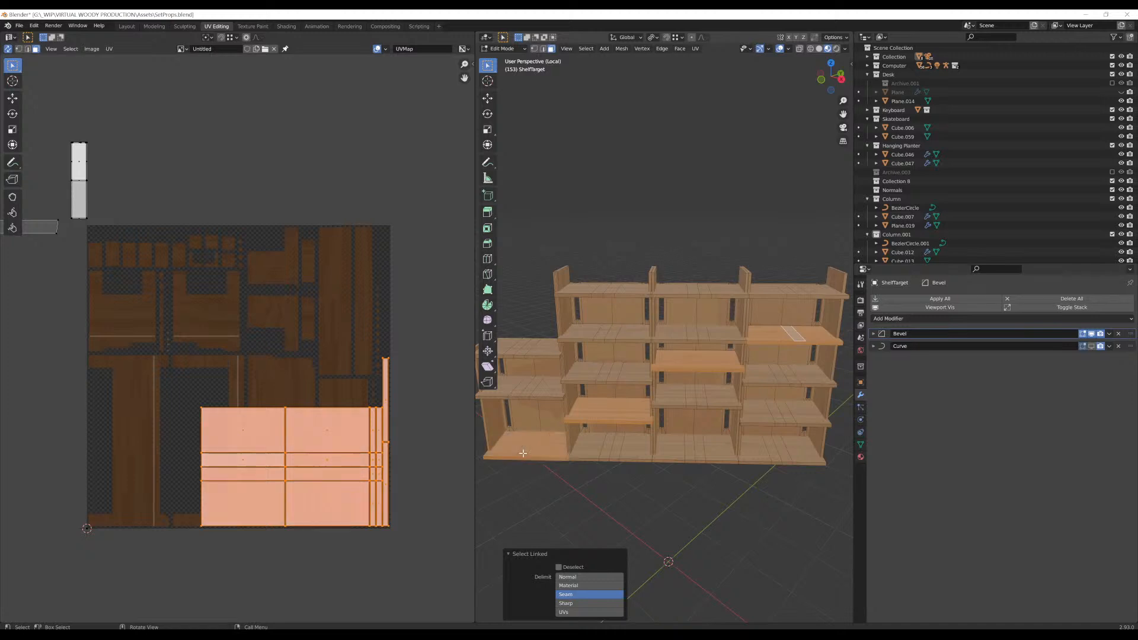
middle_drag(602, 397, 611, 356)
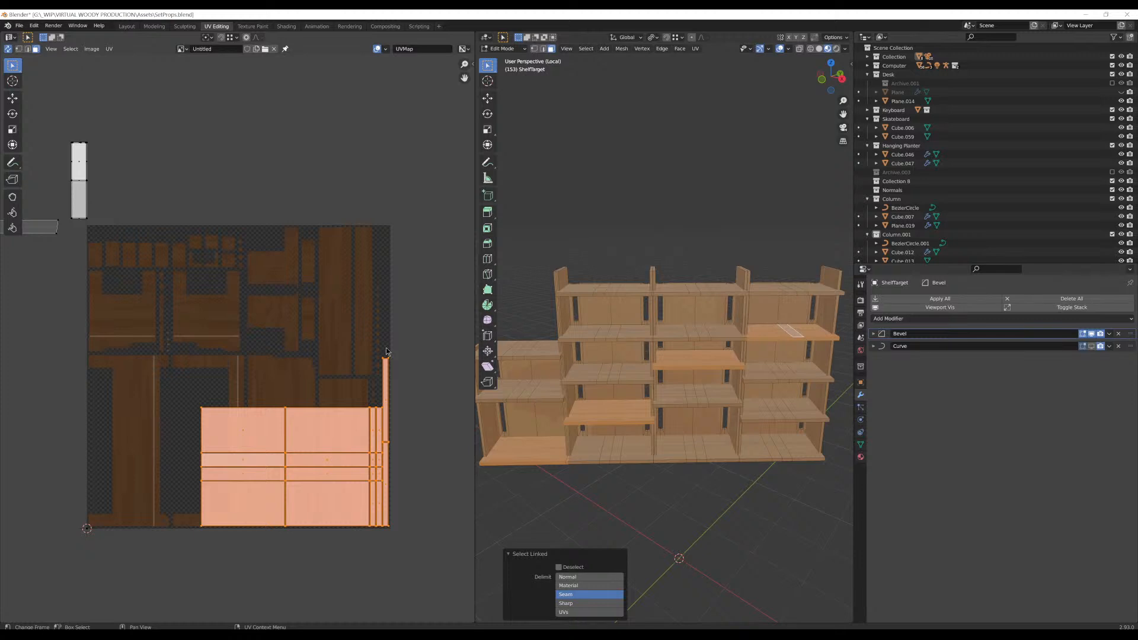
Move the selected boards' UV islands up about 0.41, above the remaining shelf islands, keeping these boards selected
middle_drag(325, 346, 333, 349)
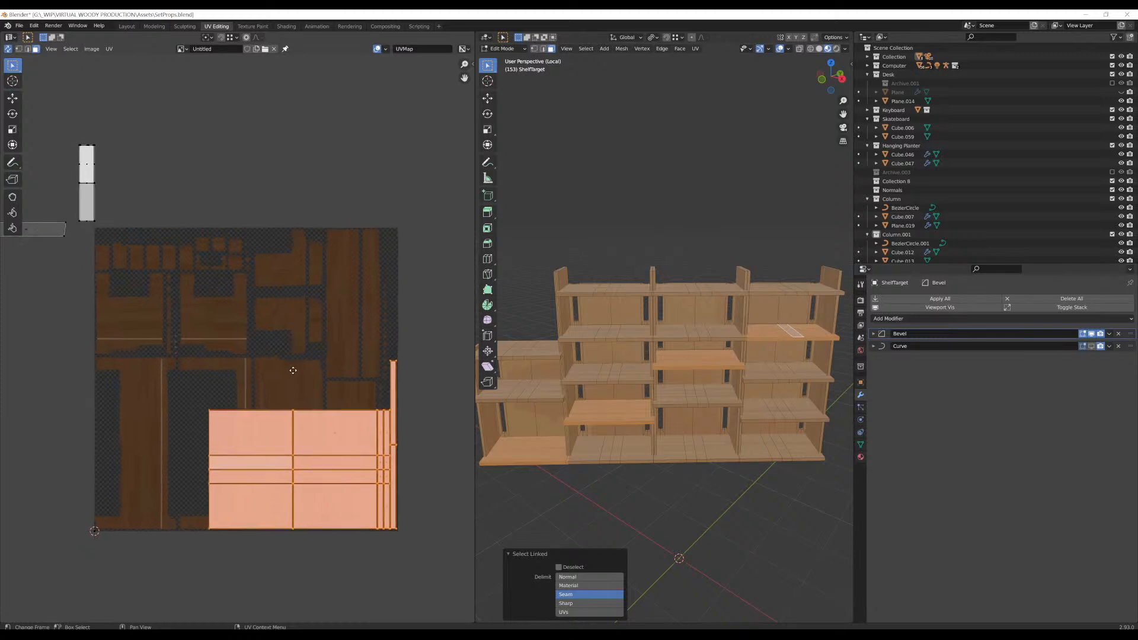
key(g)
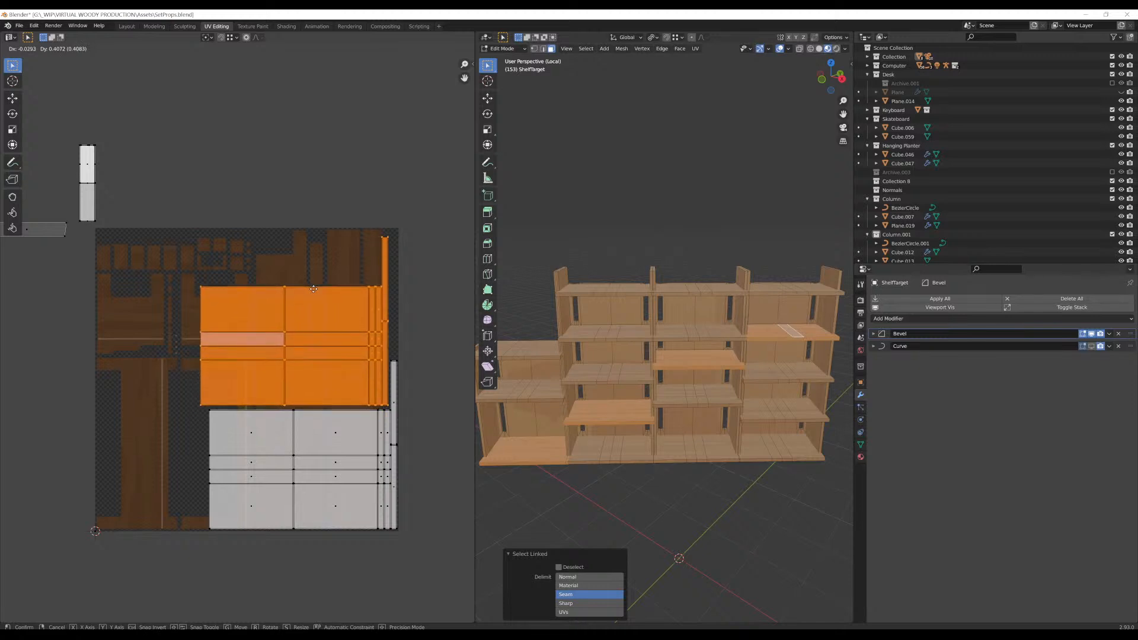
click(313, 288)
middle_drag(765, 400, 771, 404)
click(764, 440)
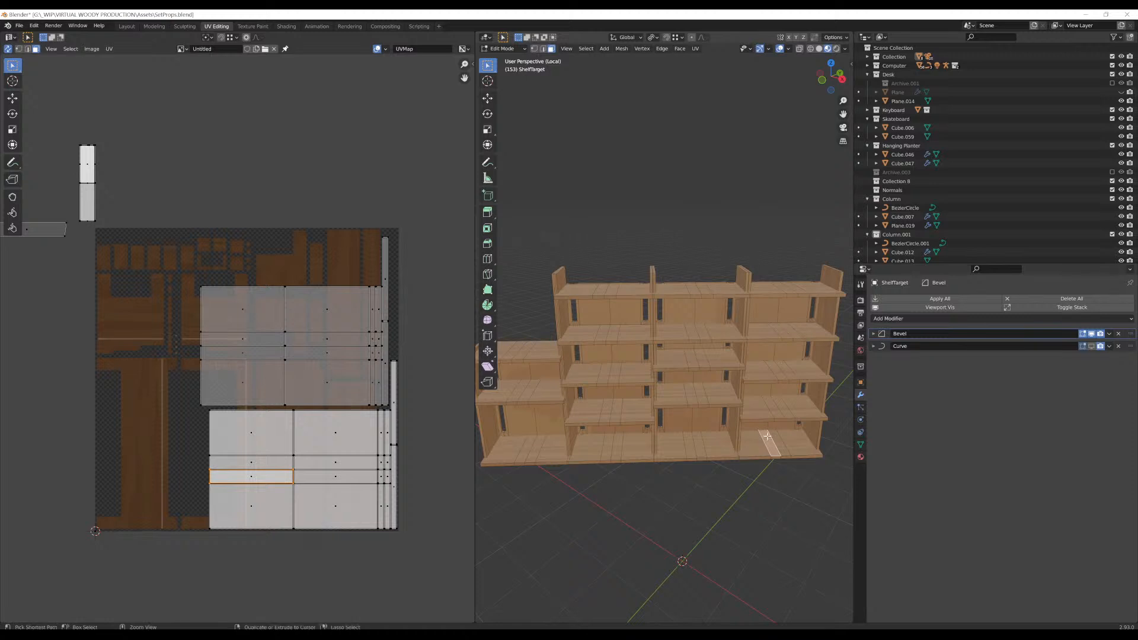
key(ctrl+z)
Add a vertex group to the shelf mesh and name it Shelf1
click(861, 445)
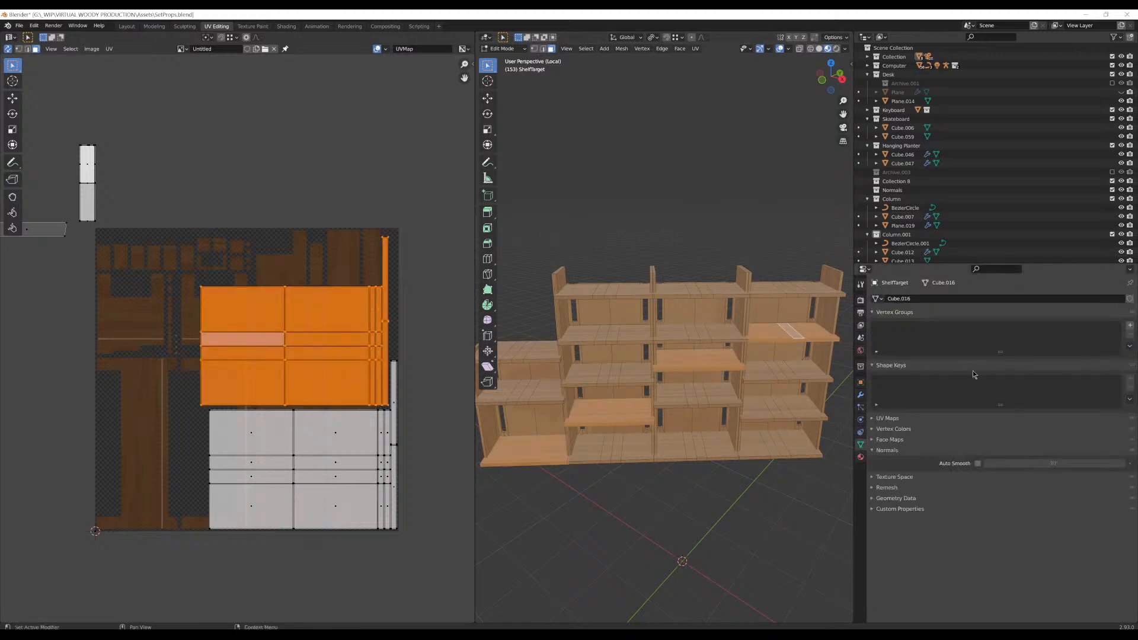
click(1130, 325)
double_click(903, 328)
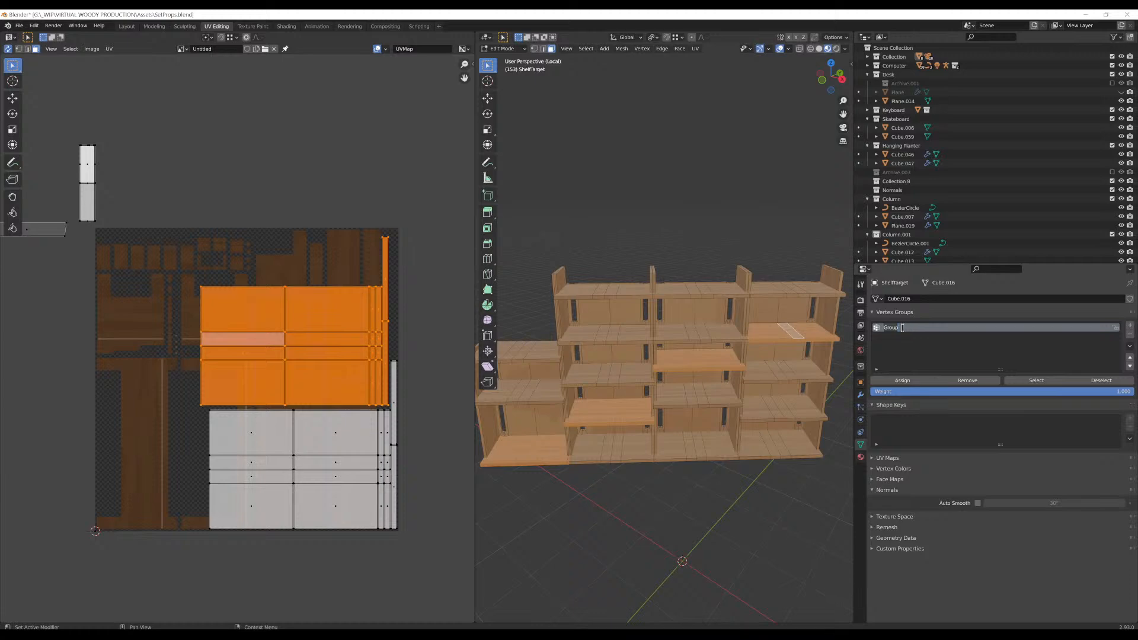
text(Shelf2)
click(779, 411)
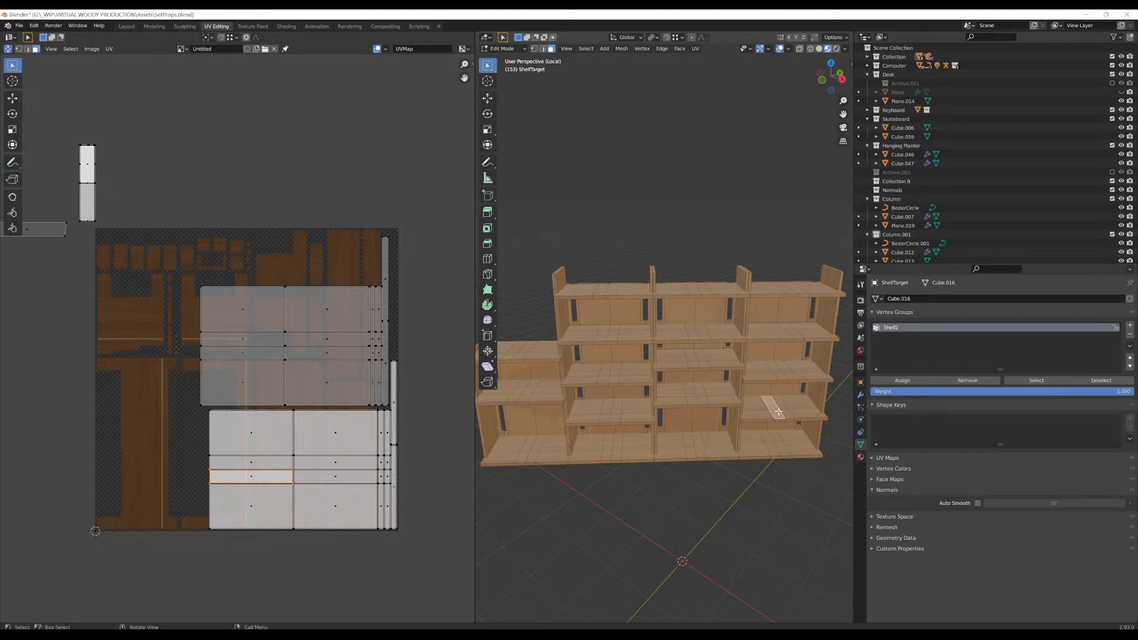
key(l)
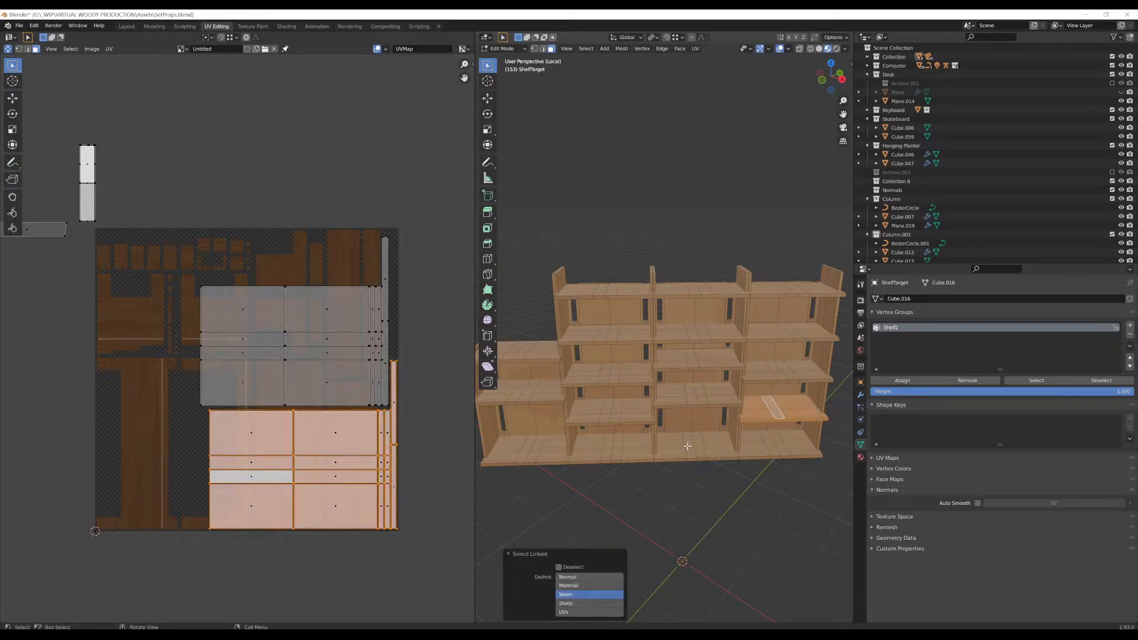
click(1037, 381)
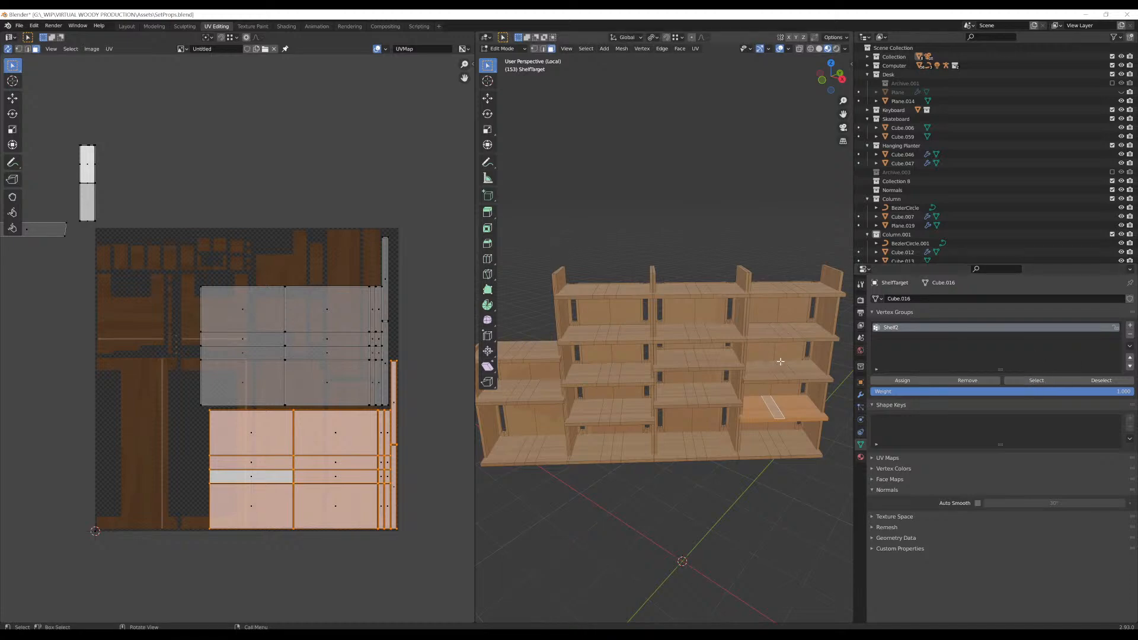
key(ctrl+z)
key(ctrl+z)
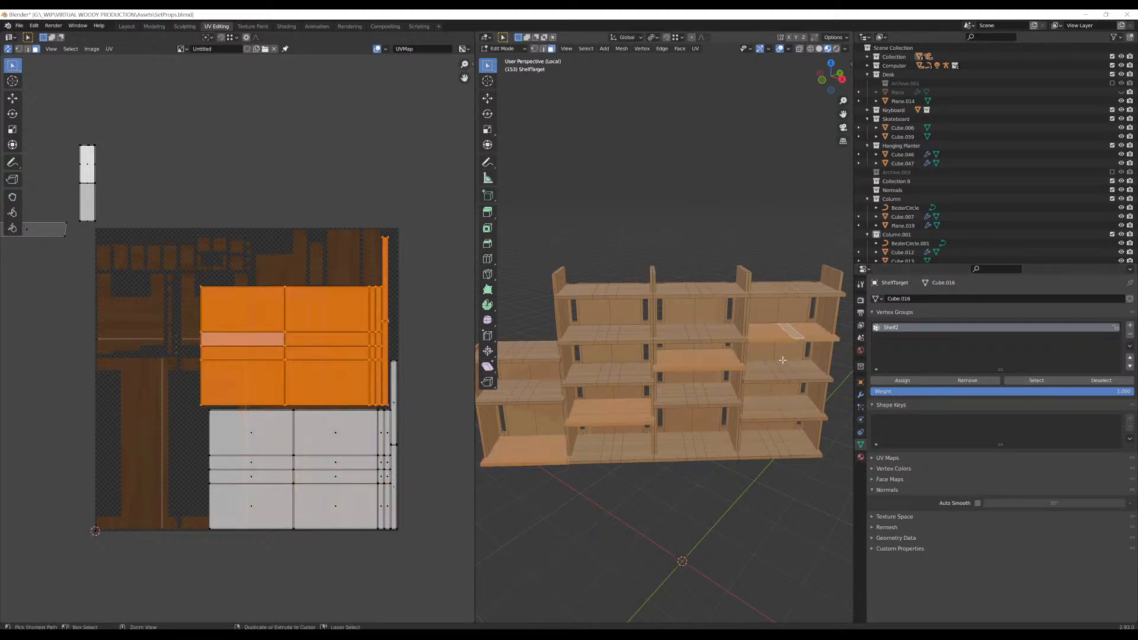
Assign the selected boards to the Shelf1 vertex group, check it by deselecting and reselecting the group, and leave its boards deselected
click(913, 381)
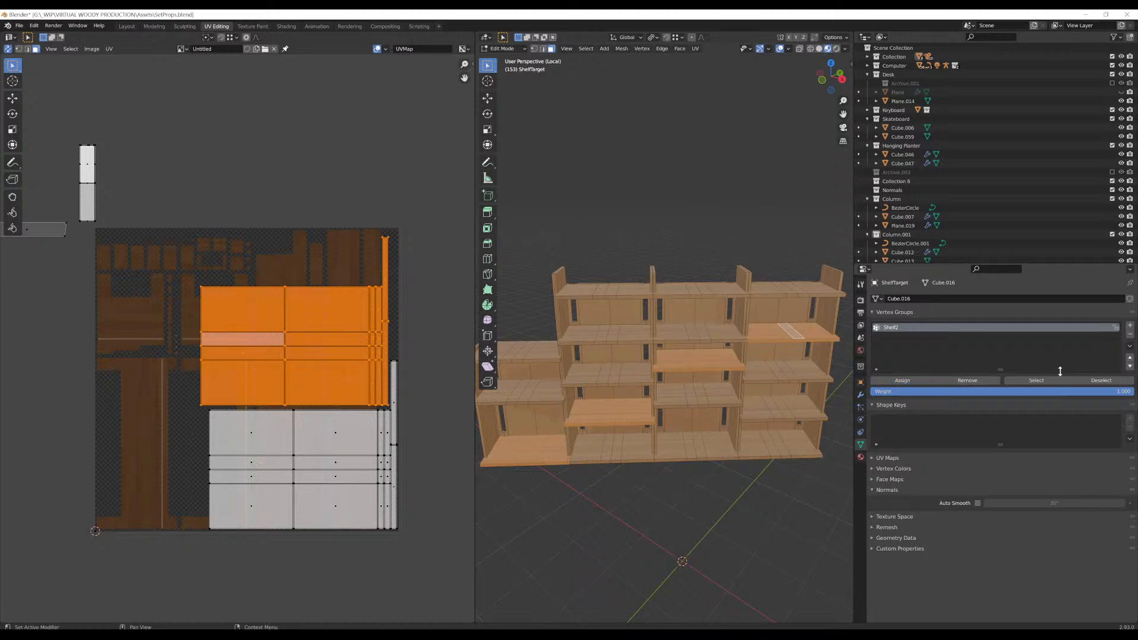
click(1099, 379)
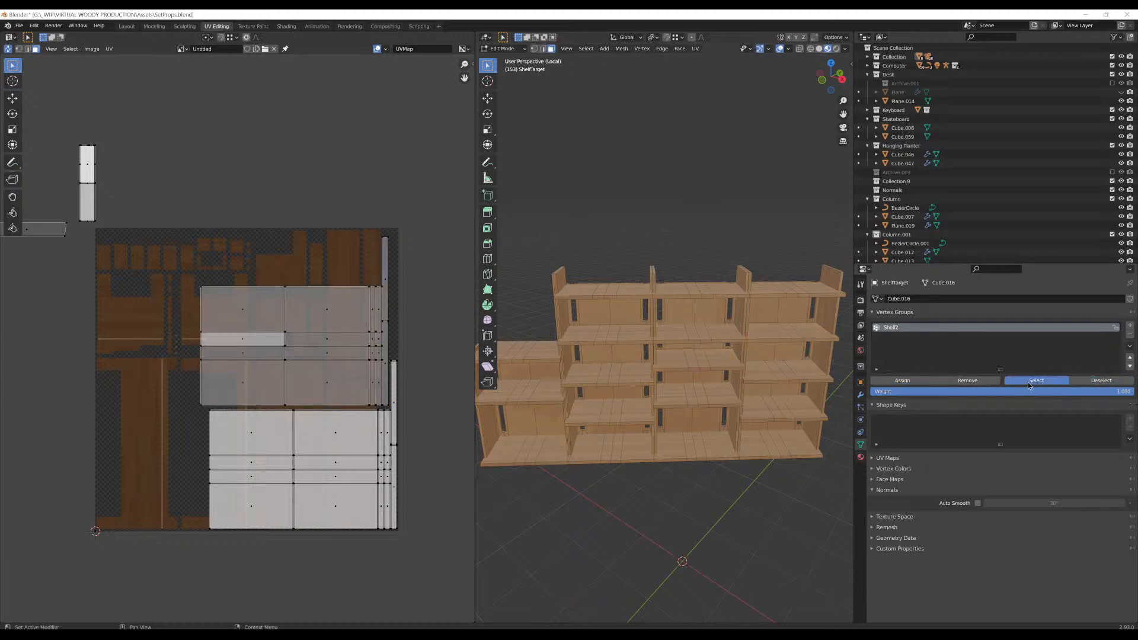
click(1029, 382)
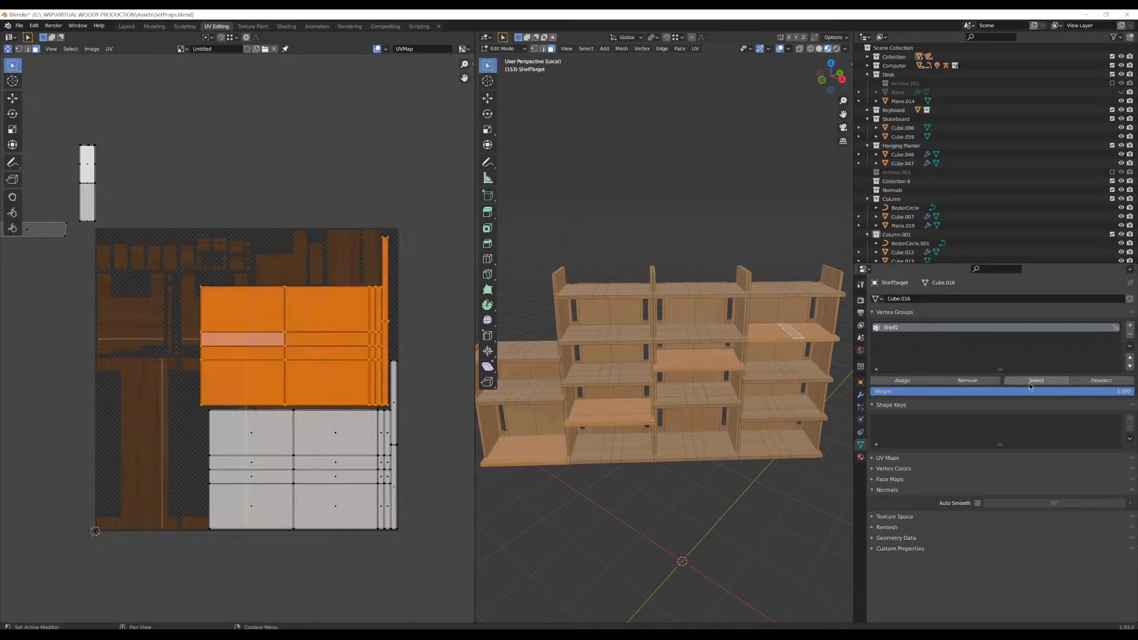
click(1083, 380)
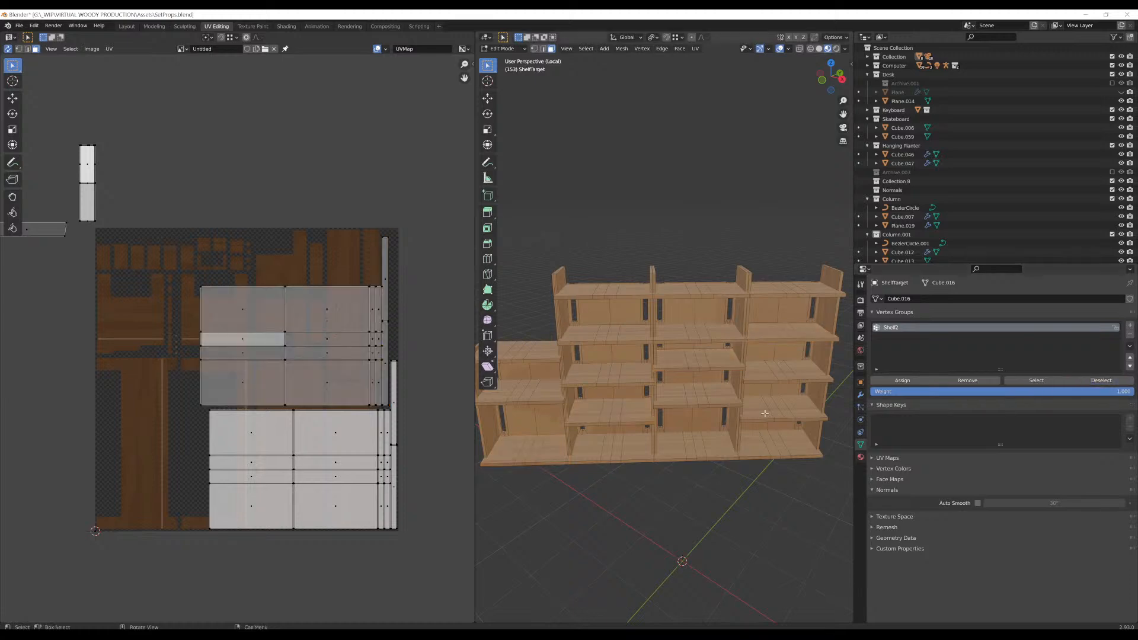
Select a second set of five linked boards outside Shelf1, spread over the four bays, and move their UV islands up about 0.81, above the Shelf1 islands
key(l)
key(l)
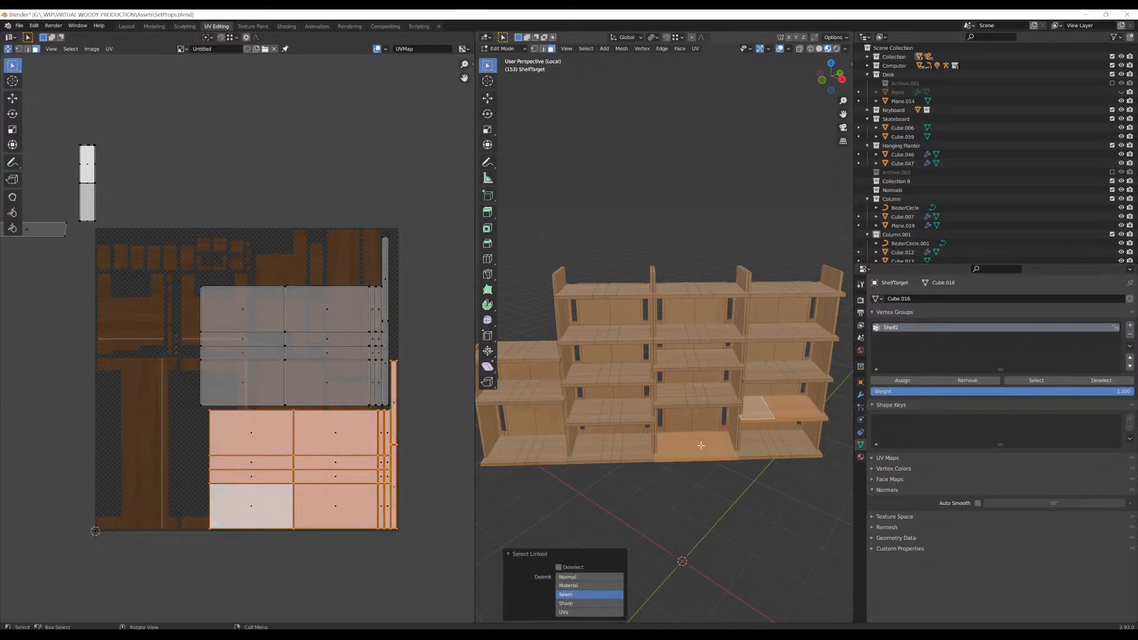
key(l)
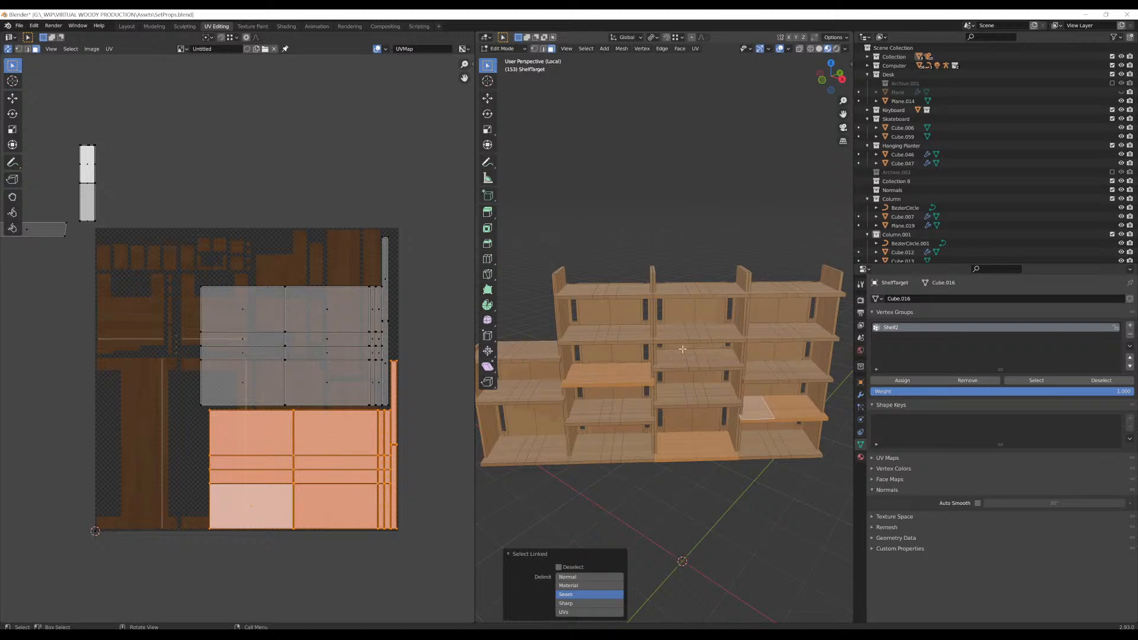
click(1036, 381)
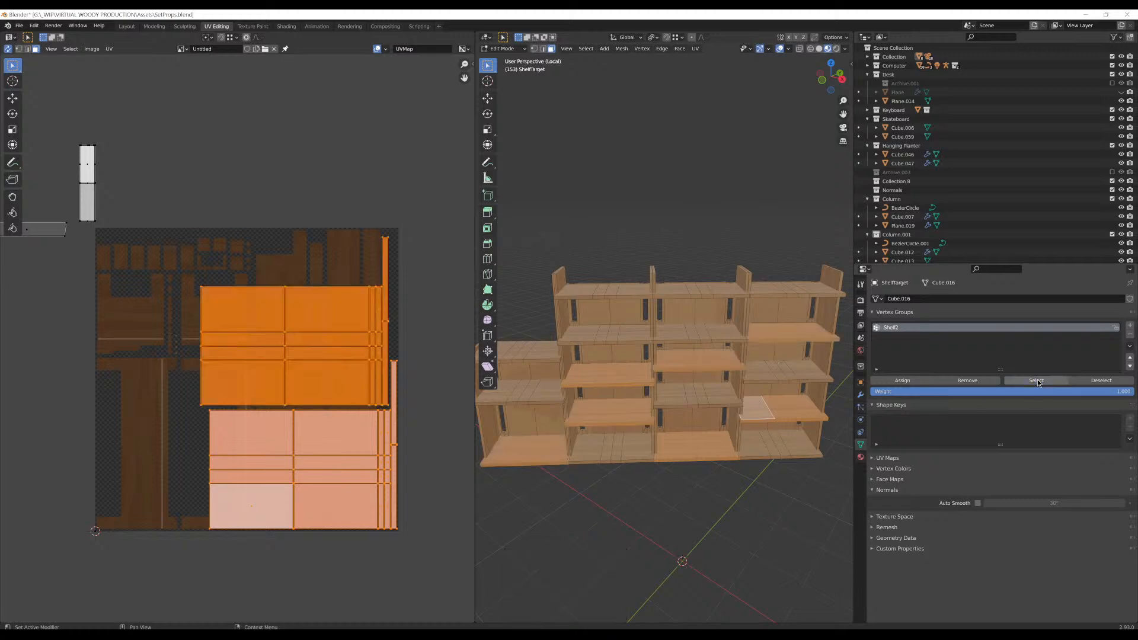
click(1088, 381)
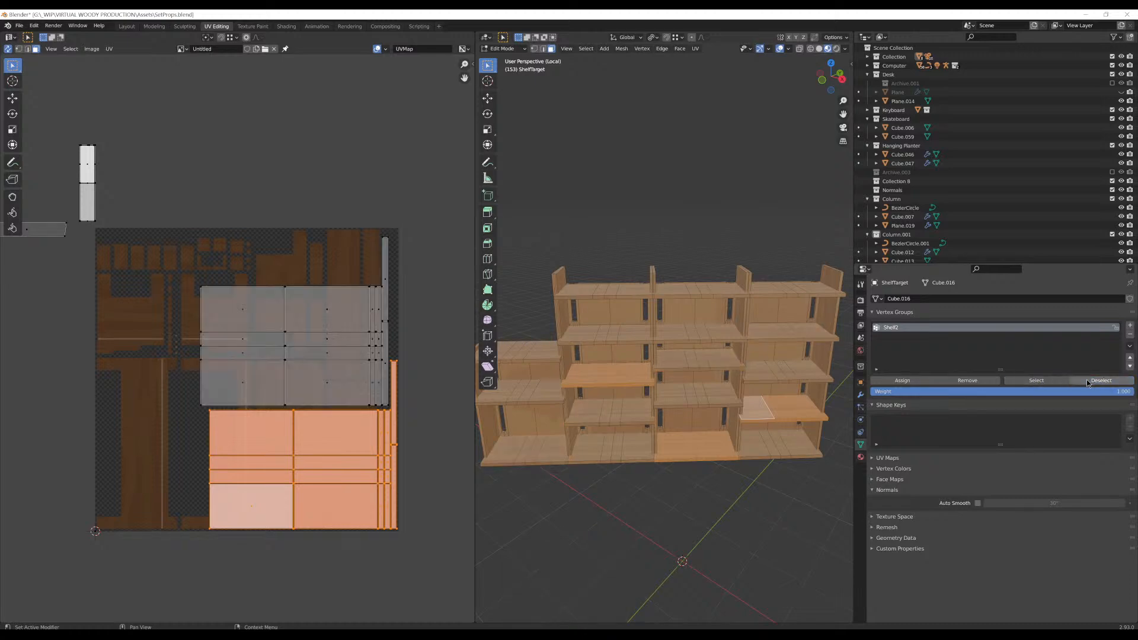
key(l)
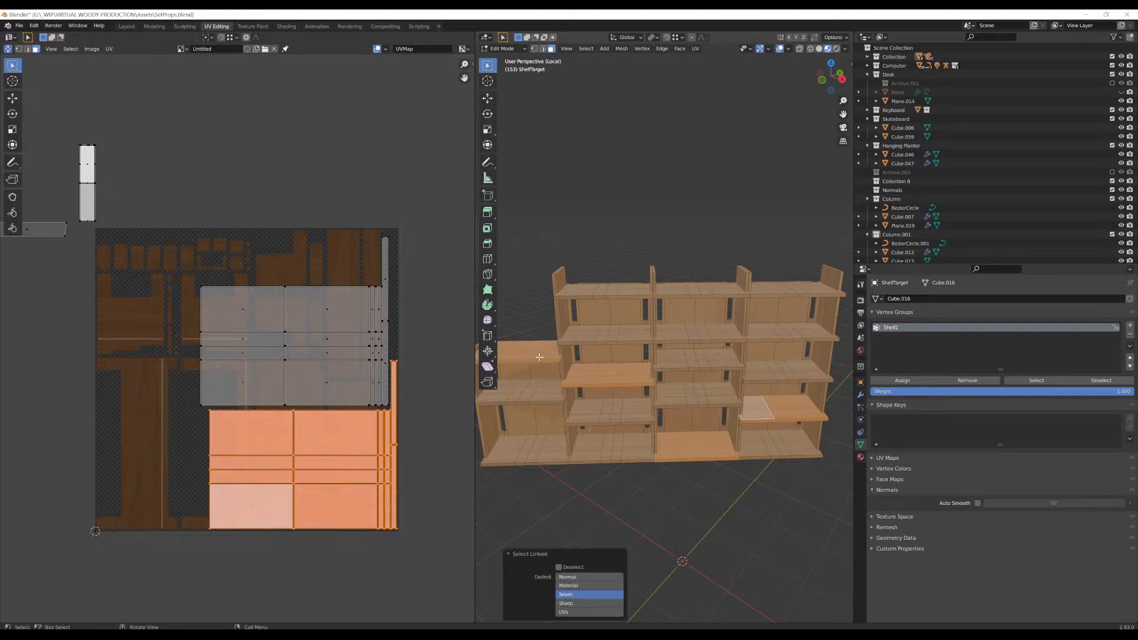
key(l)
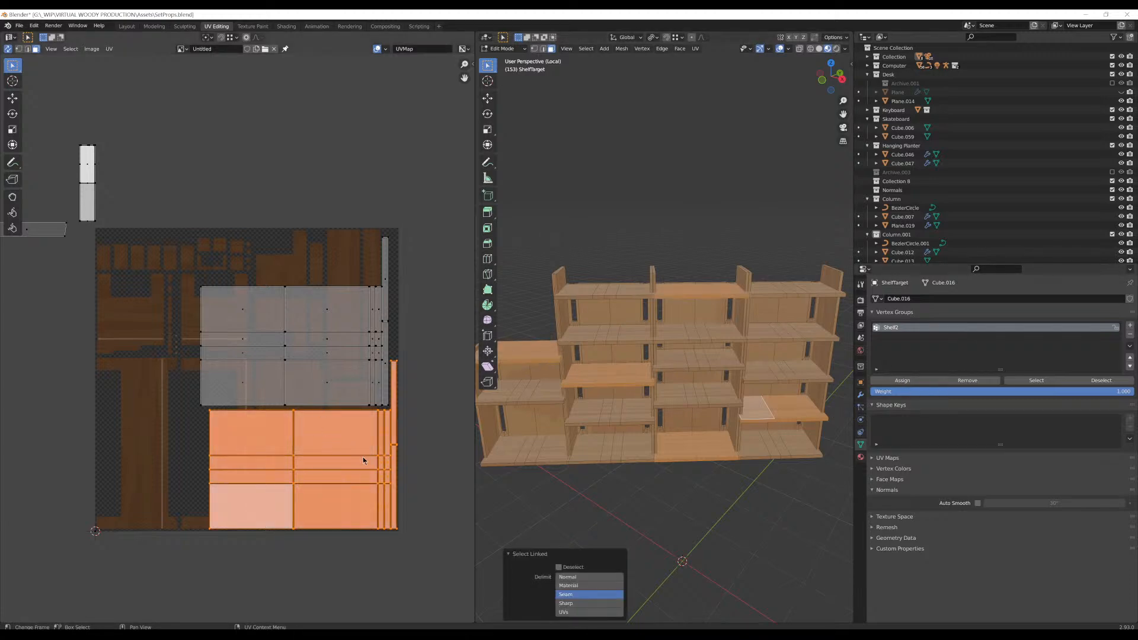
key(g)
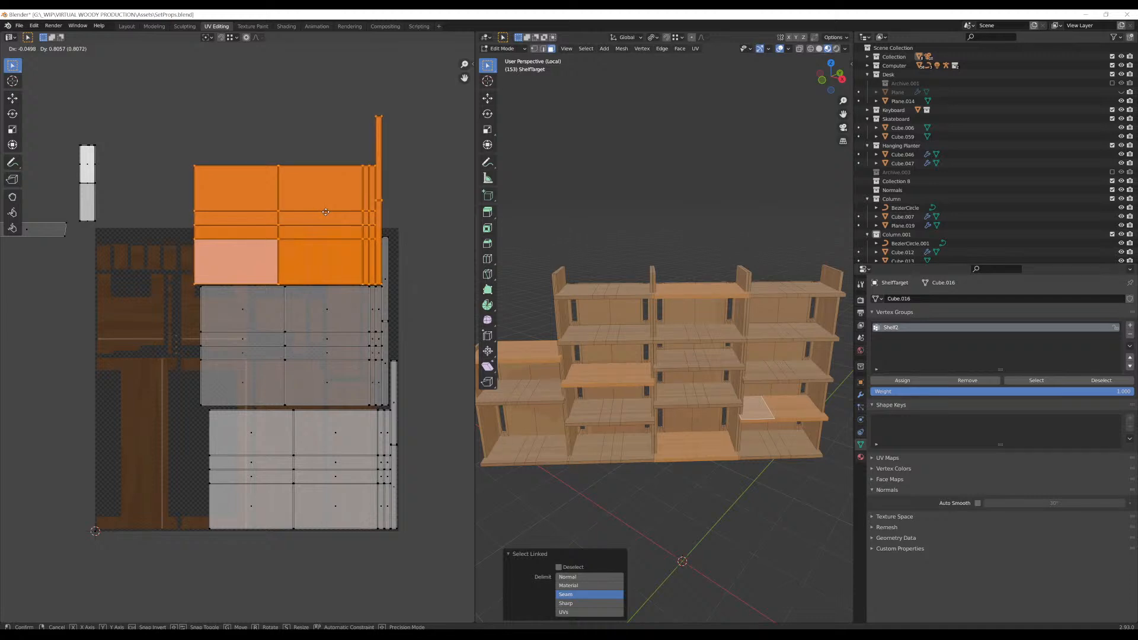
click(325, 211)
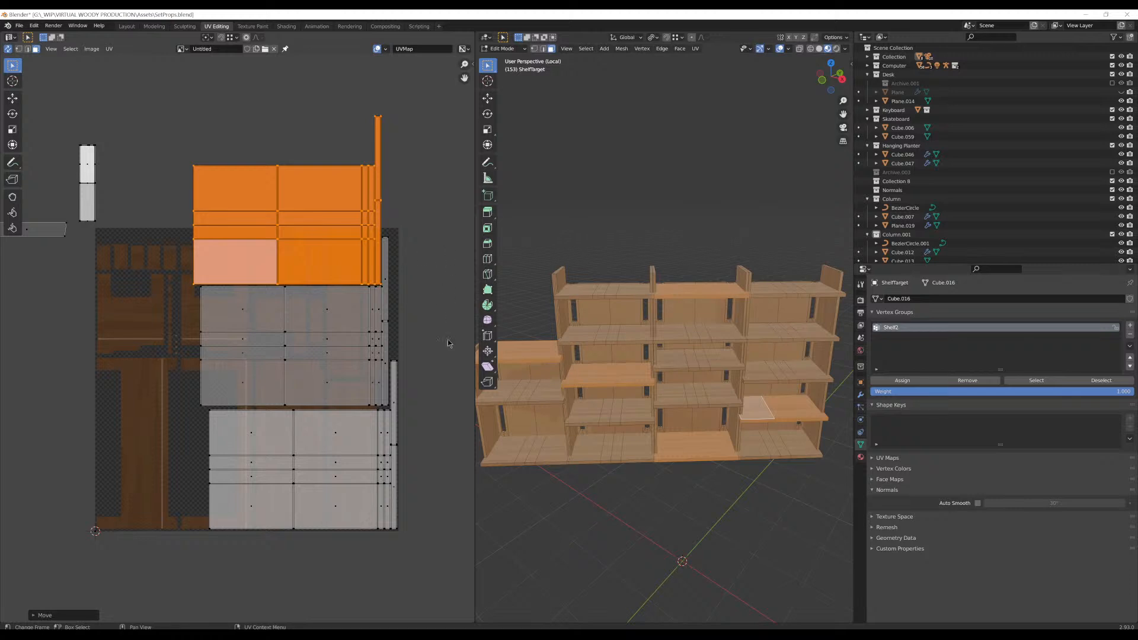
Scale all UV islands down to about 70 percent and move them until the three shelf stacks fit along the texture's right edge
key(a)
key(s)
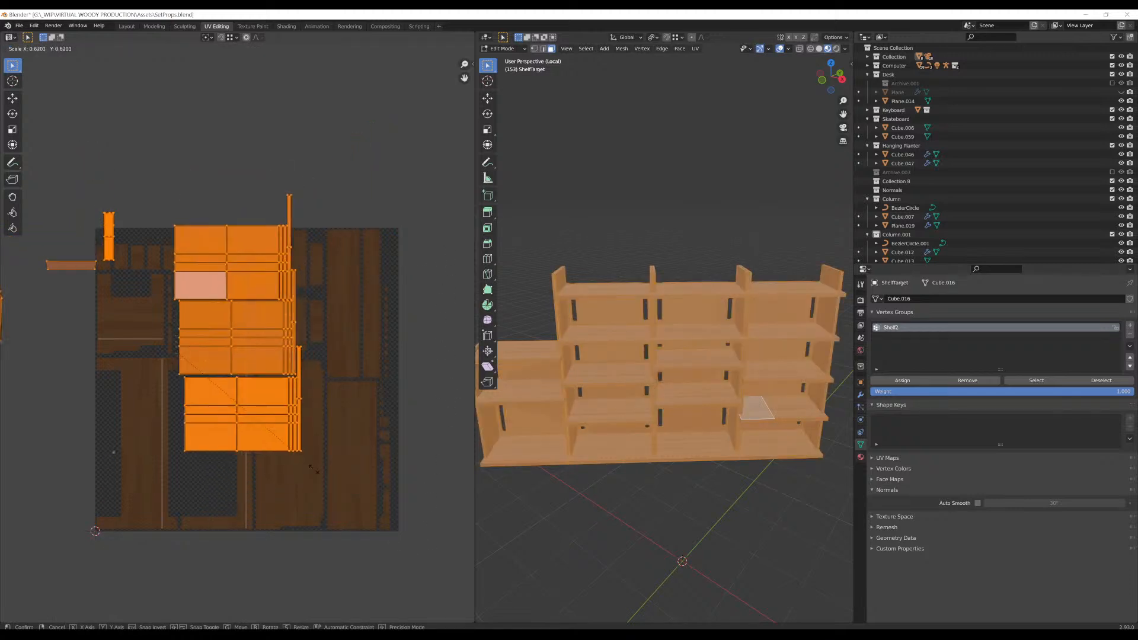
click(321, 430)
key(g)
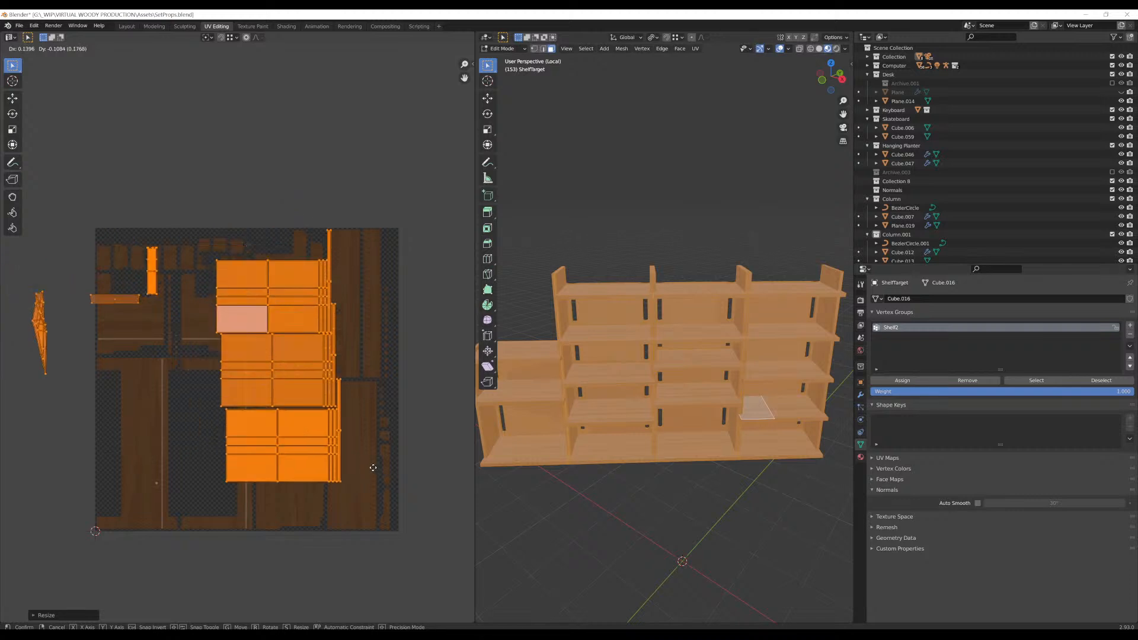
click(387, 480)
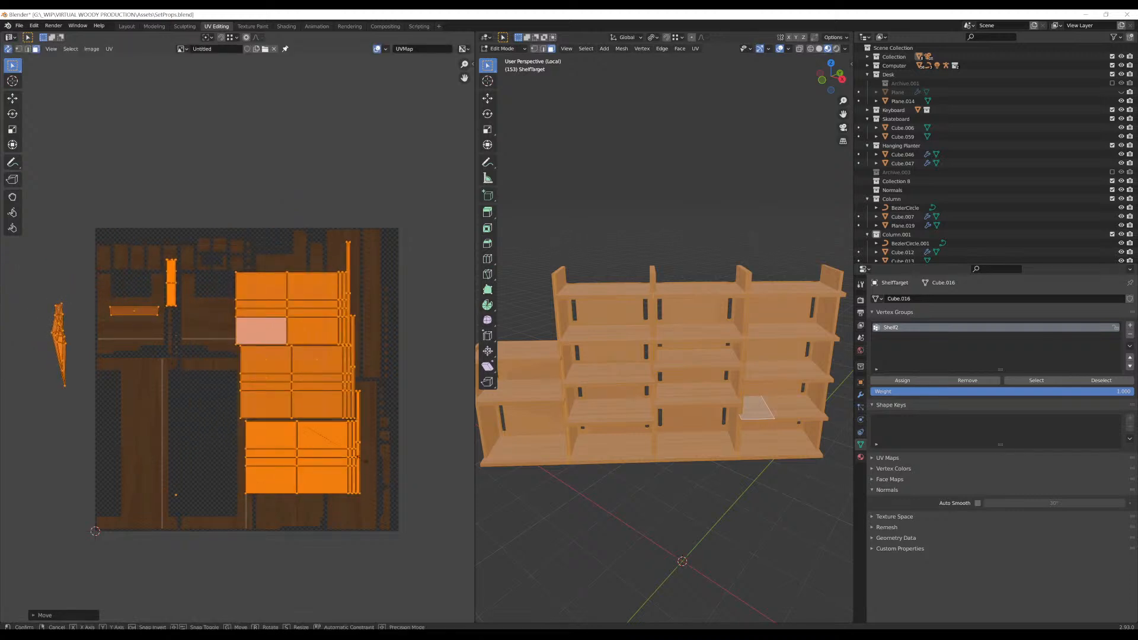
key(s)
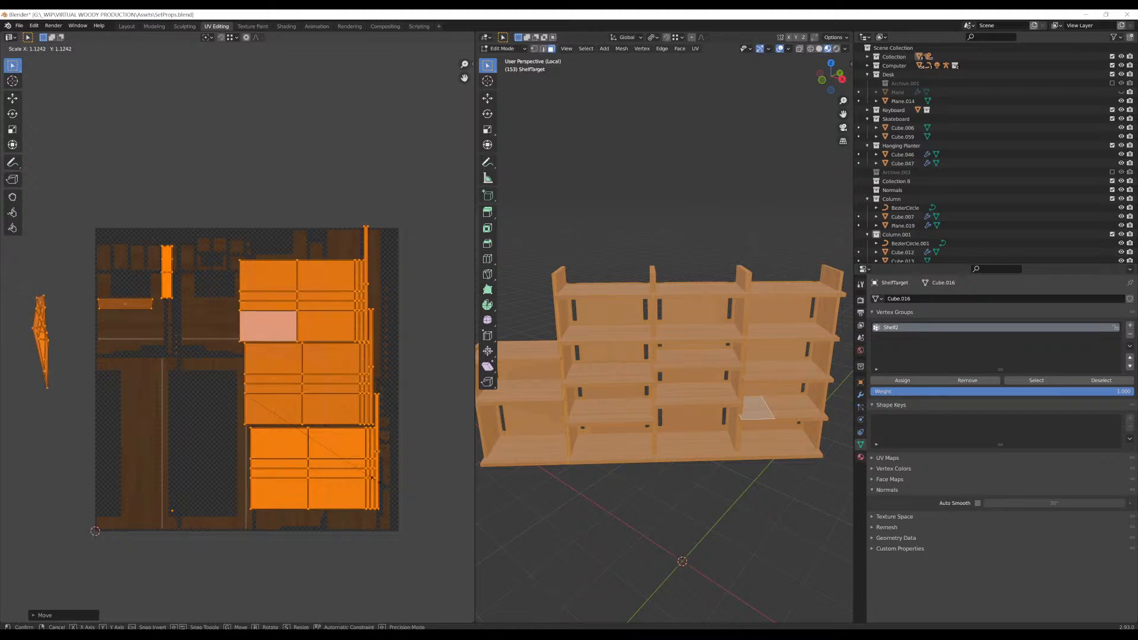
click(373, 480)
key(g)
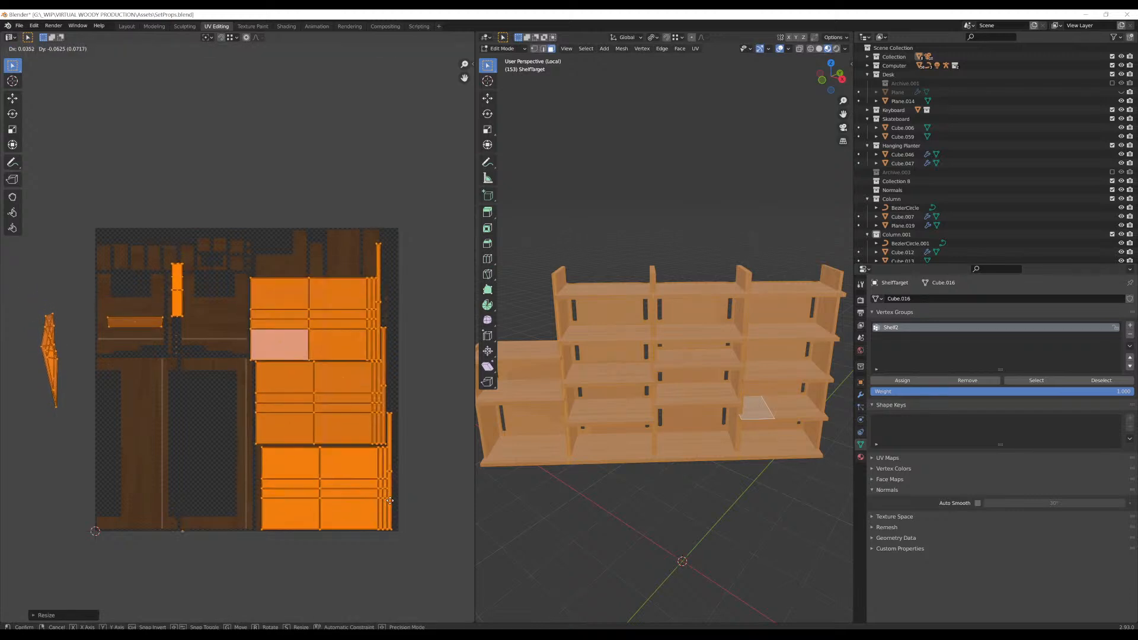
click(392, 499)
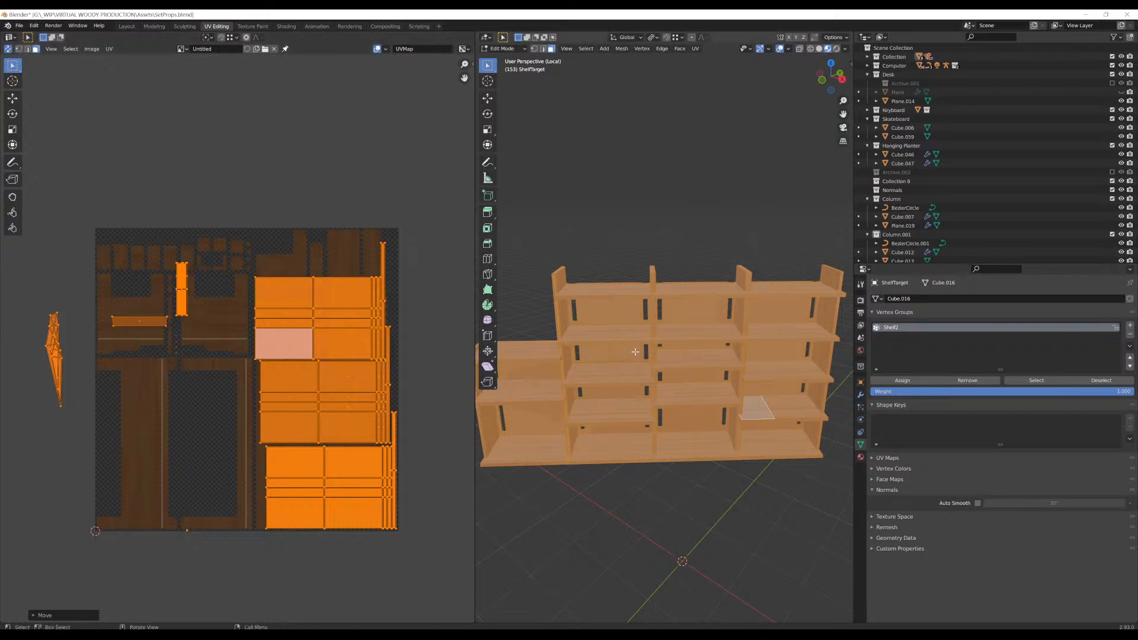
Inspect the shelving unit in object mode and edit mode, and look at its Bevel and Curve modifiers
middle_drag(636, 350, 685, 361)
key(Tab)
scroll(659, 347, down, 1)
scroll(614, 344, up, 3)
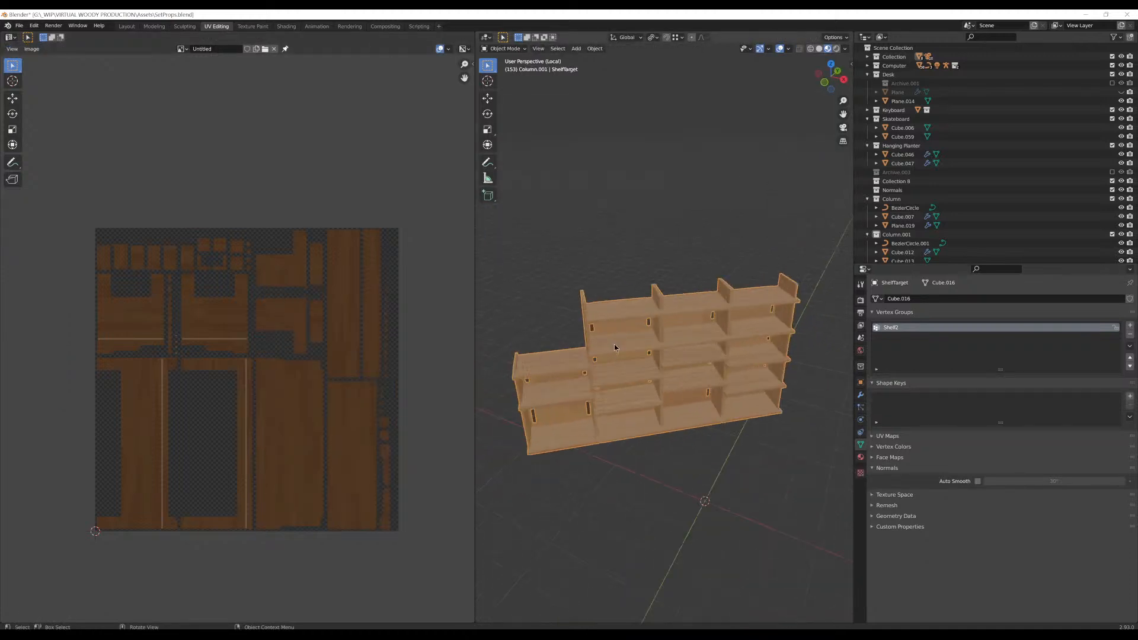
key(Tab)
scroll(741, 208, down, 3)
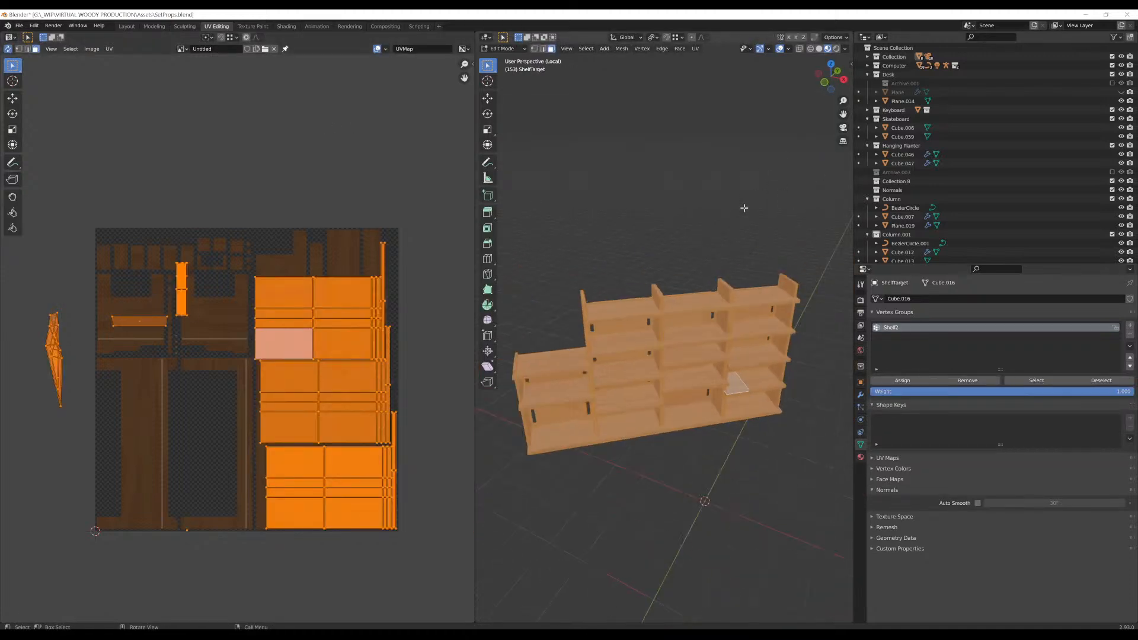
click(860, 396)
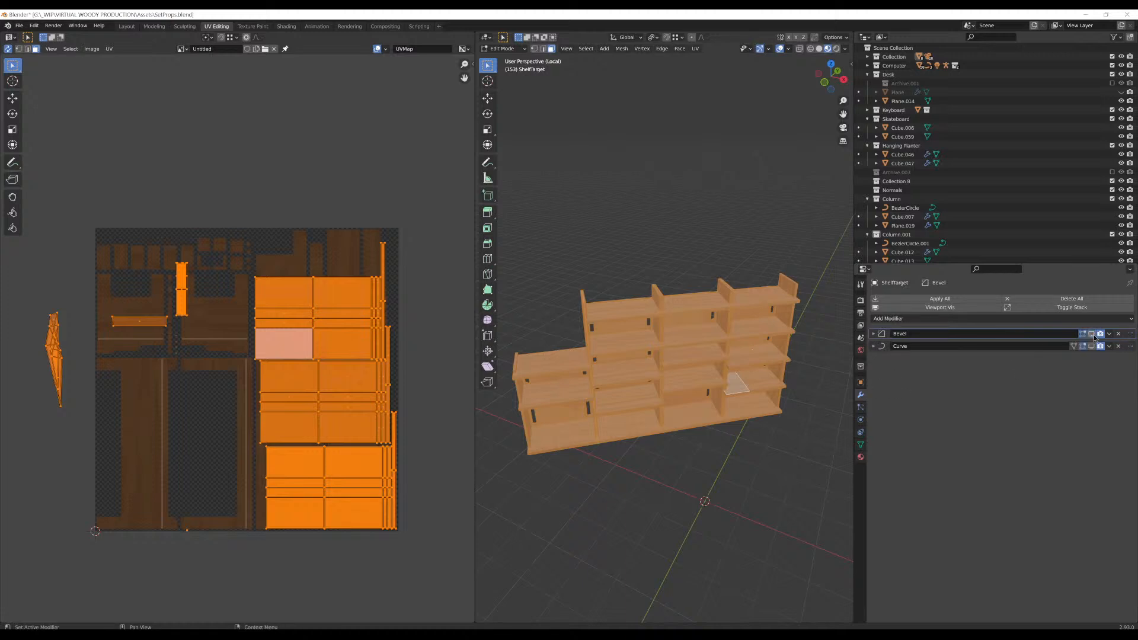
scroll(596, 344, up, 4)
key(Tab)
key(Tab)
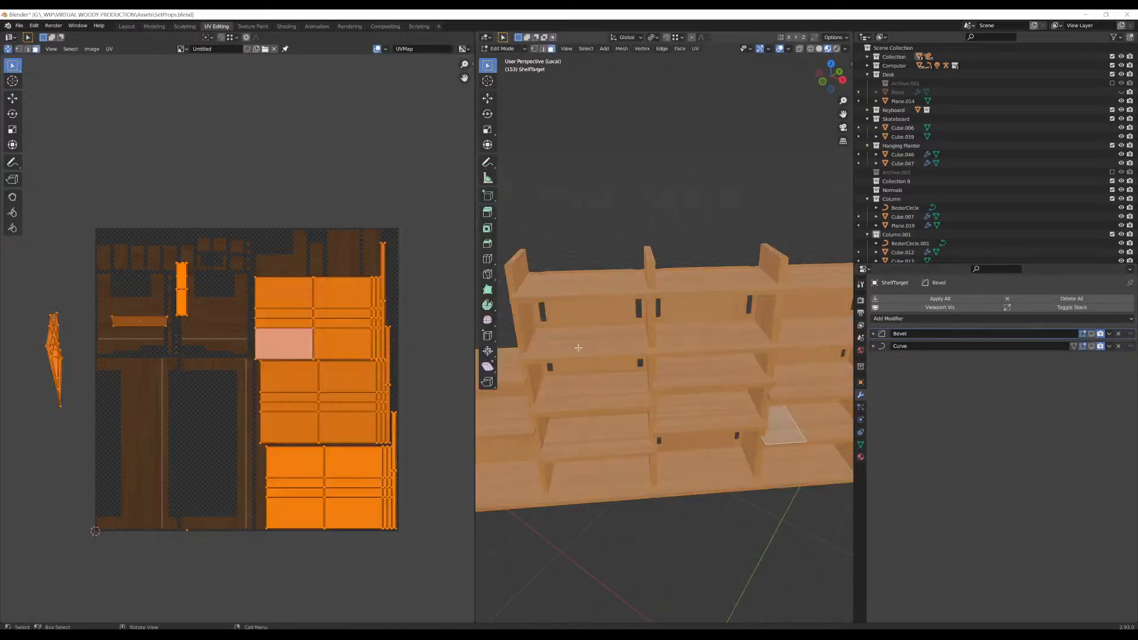
Deselect everything, select the linked faces of the tall section's rightmost upright, and unwrap them with Smart UV Project at a 66° angle limit
middle_drag(597, 343, 731, 288)
key(alt+a)
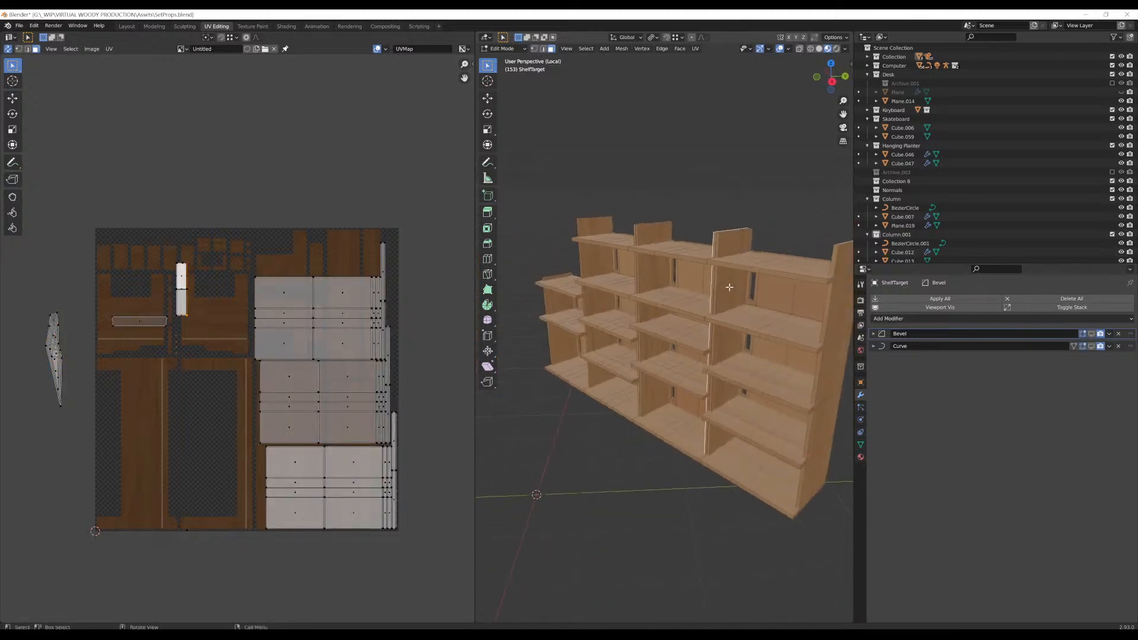
key(l)
middle_drag(796, 317, 874, 306)
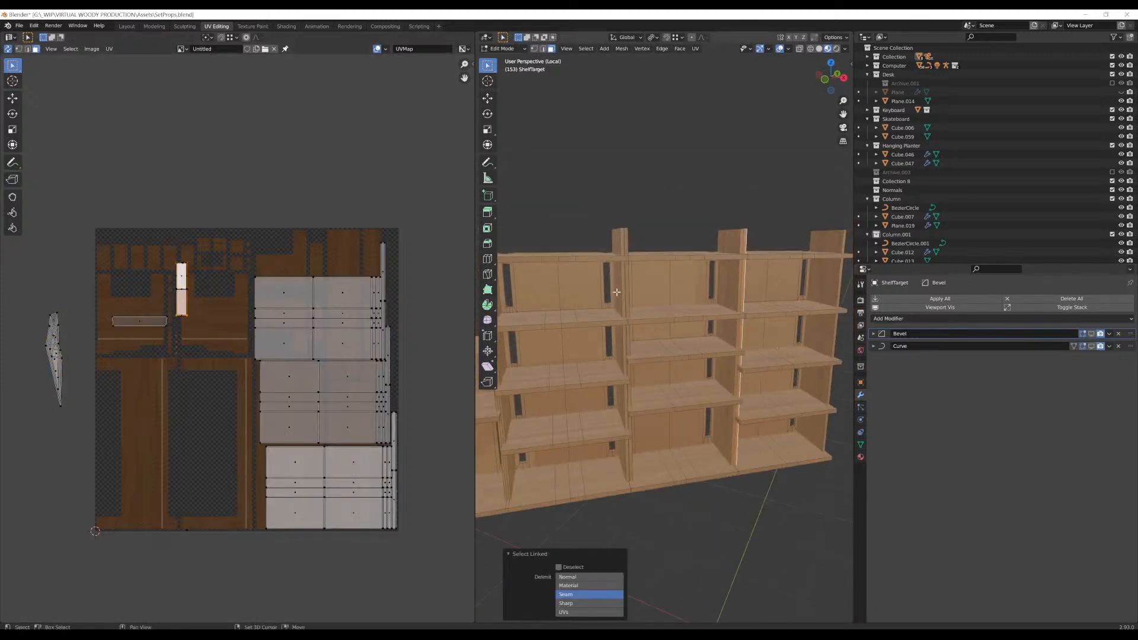
middle_drag(628, 302, 728, 292)
click(779, 292)
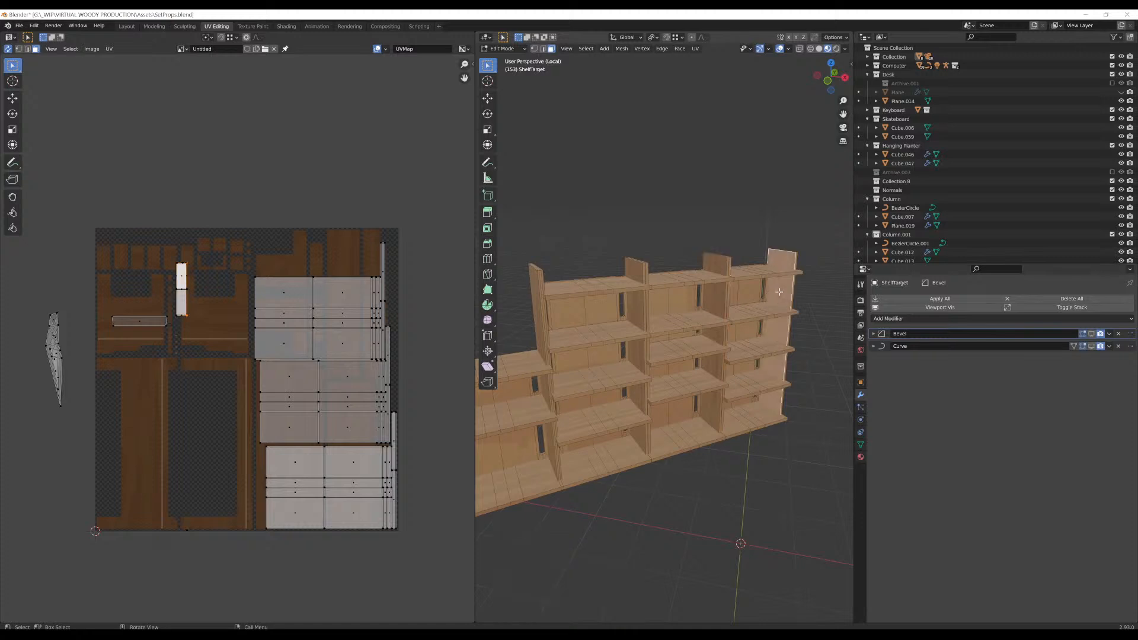
key(l)
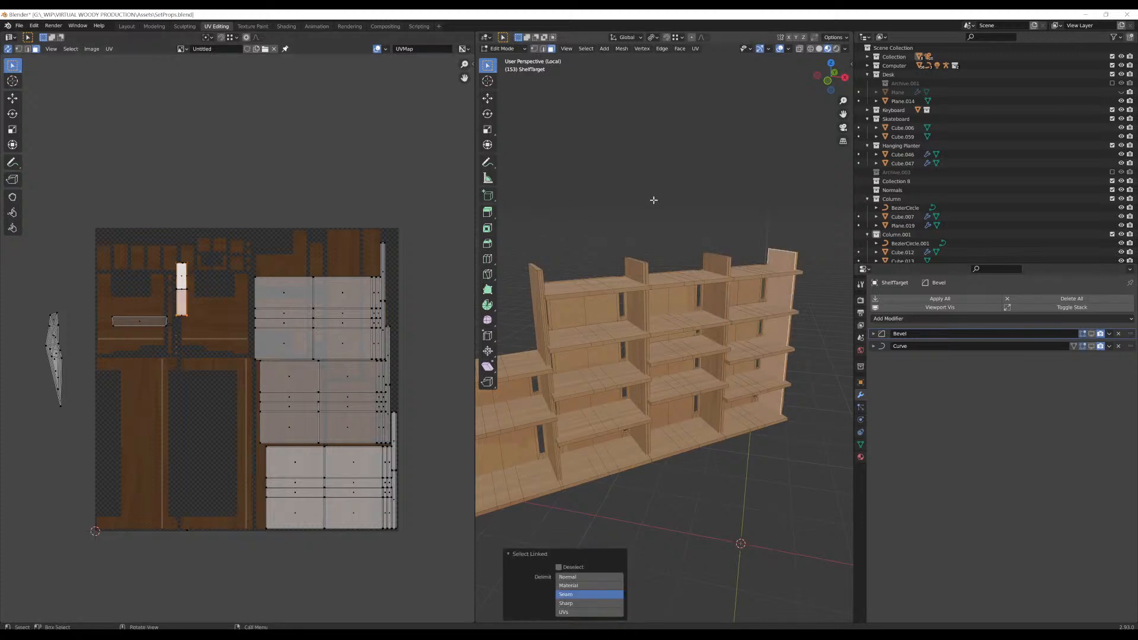
key(u)
click(692, 201)
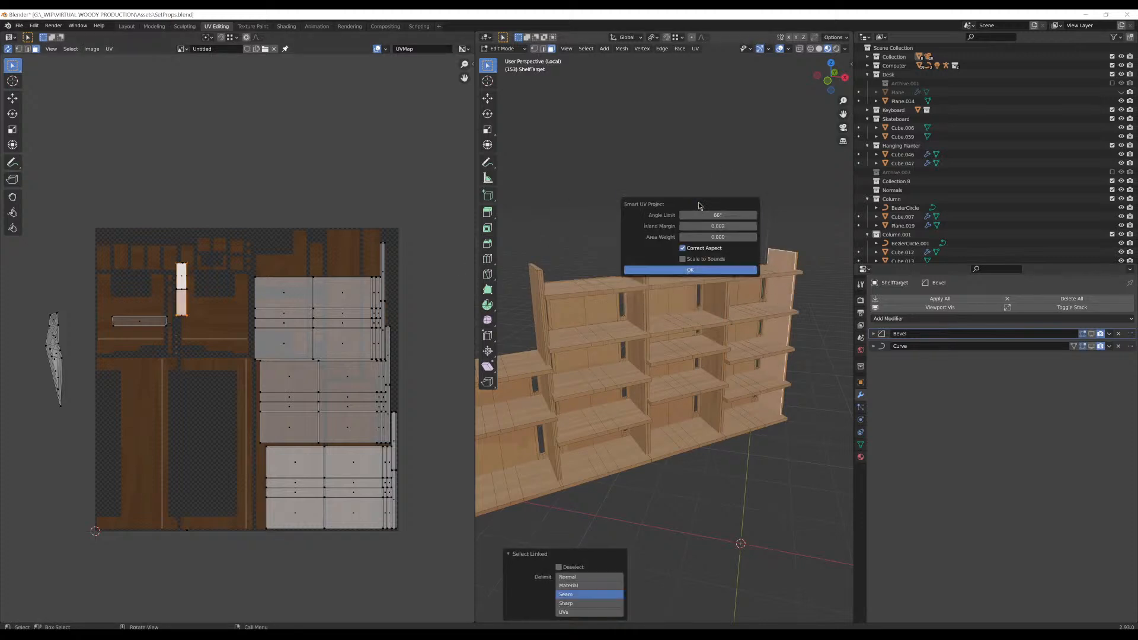
click(714, 267)
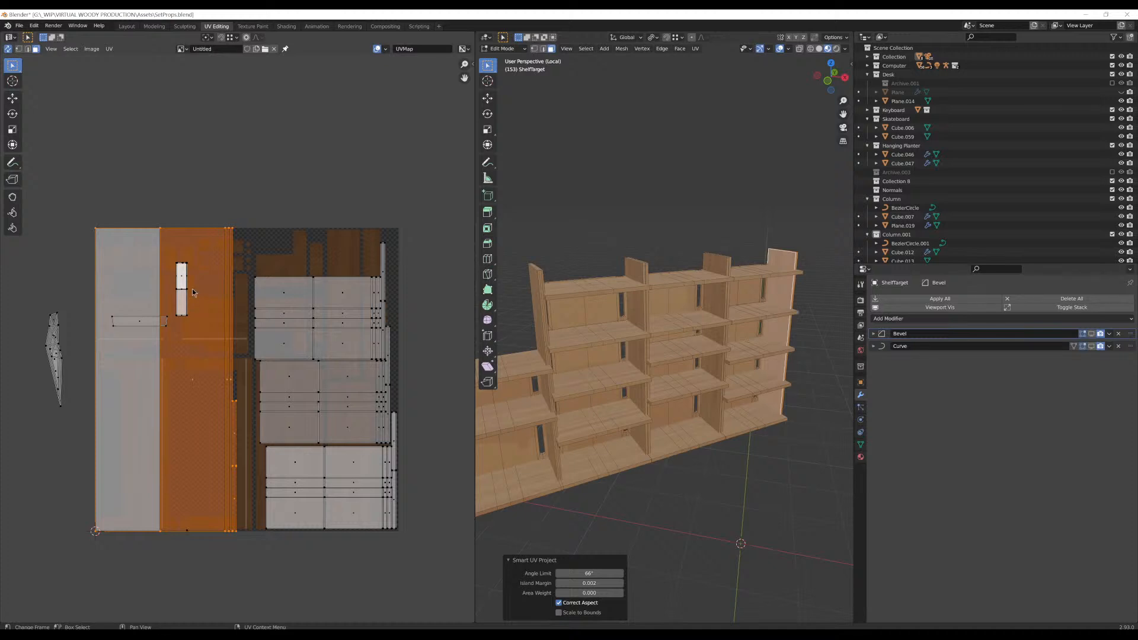
middle_drag(241, 262, 233, 273)
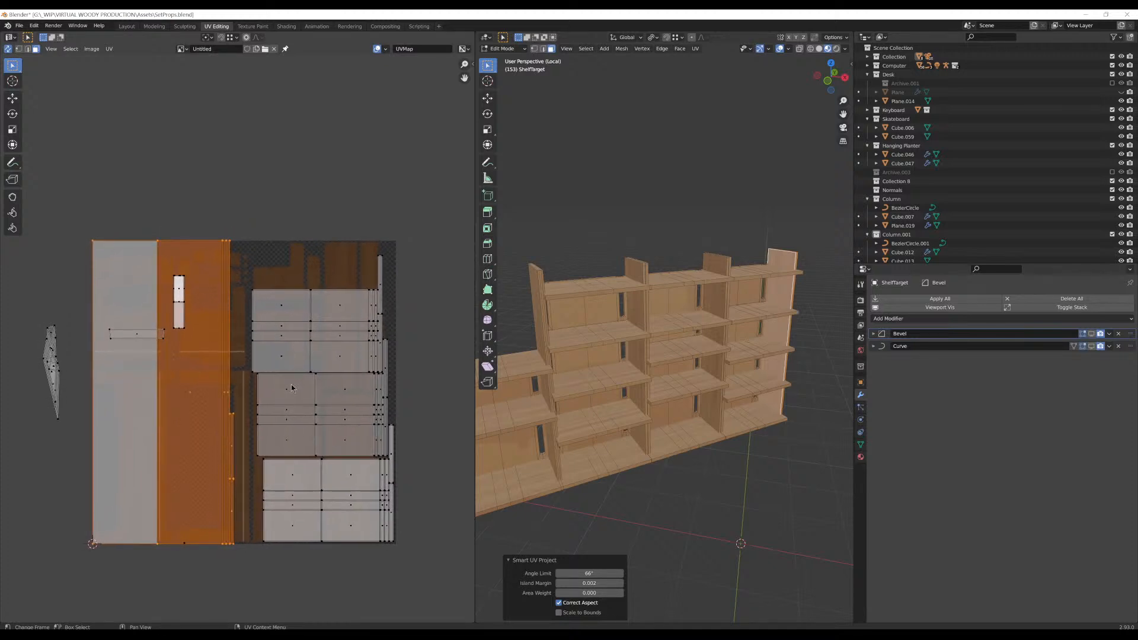
key(s)
right_click(221, 407)
Select the linked faces of one old board of the tall section's second upright from the right and delete them
middle_drag(613, 264, 681, 280)
click(710, 268)
scroll(715, 269, up, 3)
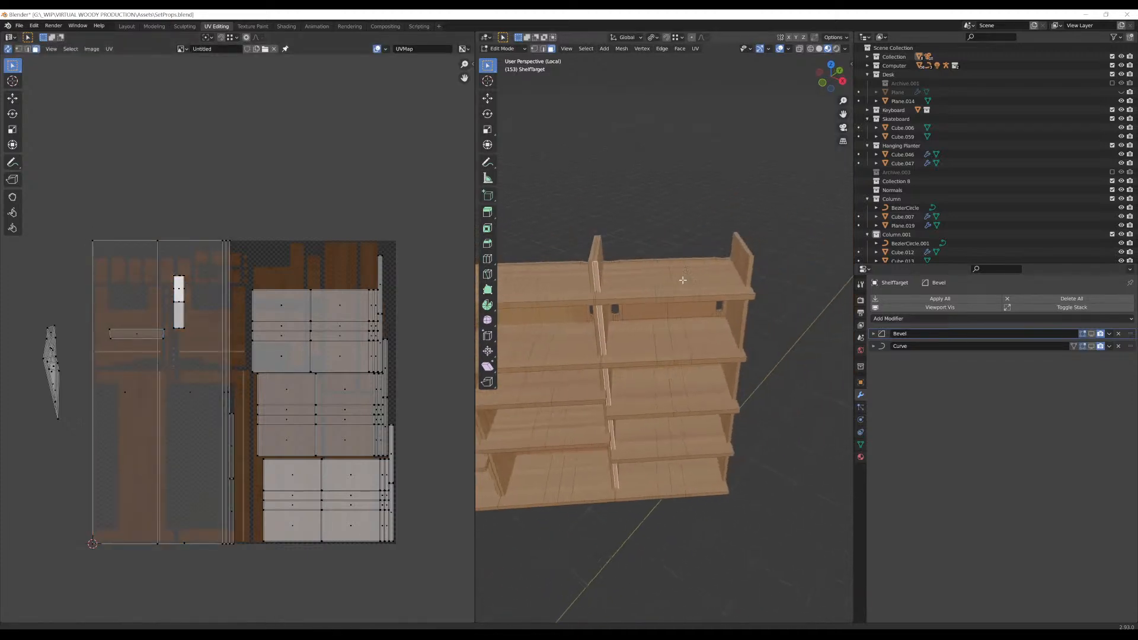
middle_drag(610, 245, 696, 240)
key(l)
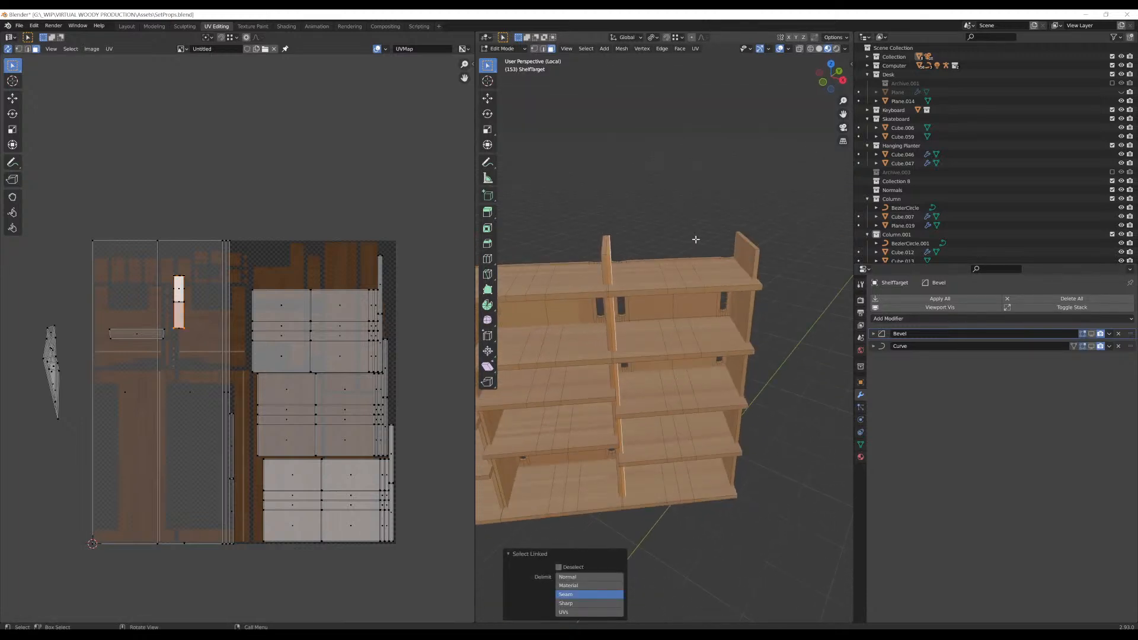
key(x)
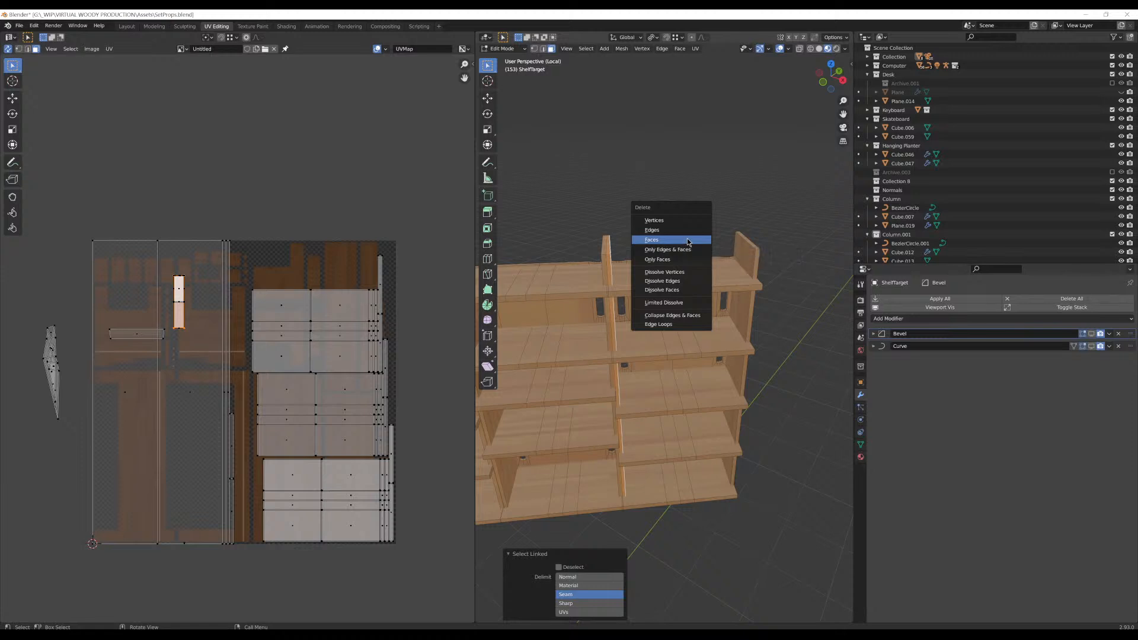
click(688, 240)
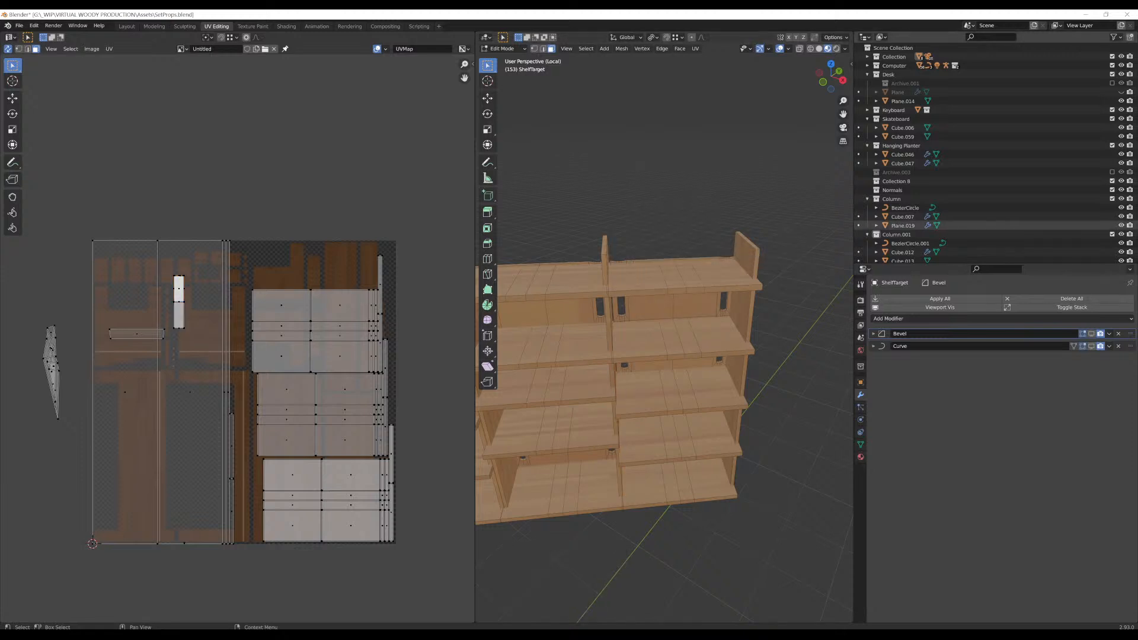
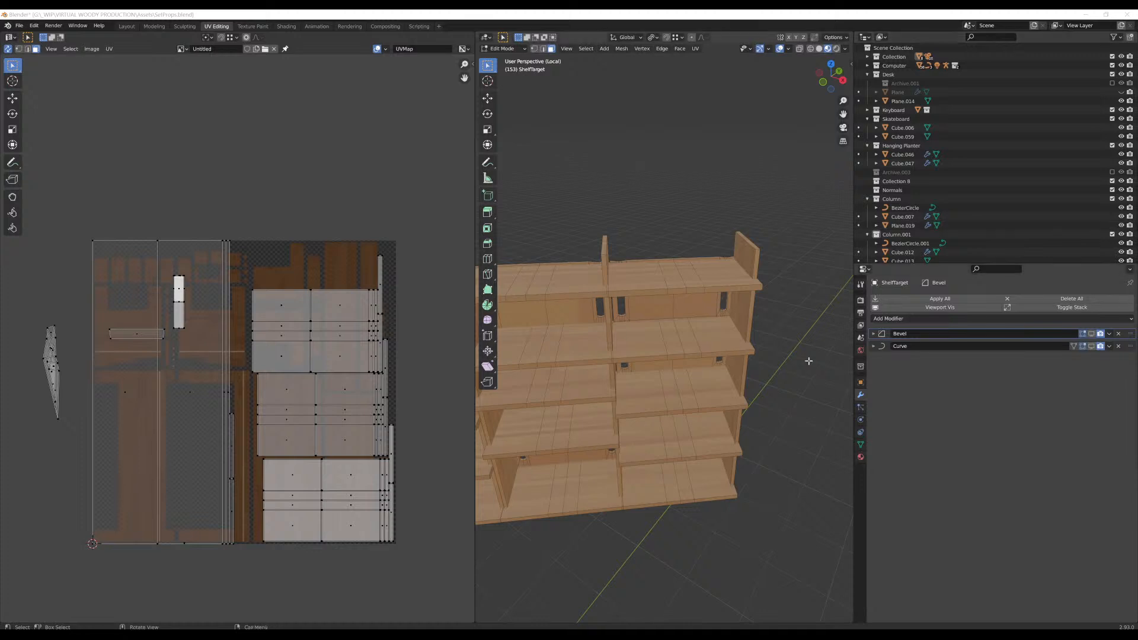
Examine which UV islands belong to the middle bay's shelf board, its back panel and the newly unwrapped upright
middle_drag(574, 290, 716, 289)
mouse_move(676, 323)
middle_down()
mouse_move(670, 311)
mouse_move(763, 298)
mouse_move(689, 308)
middle_up()
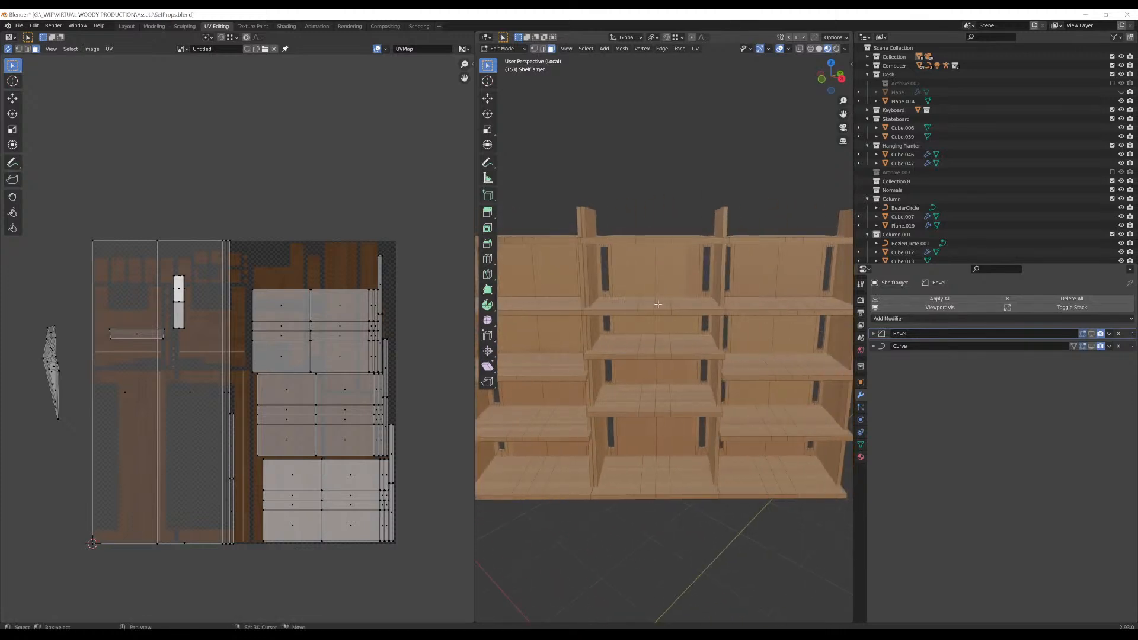
click(688, 308)
key(l)
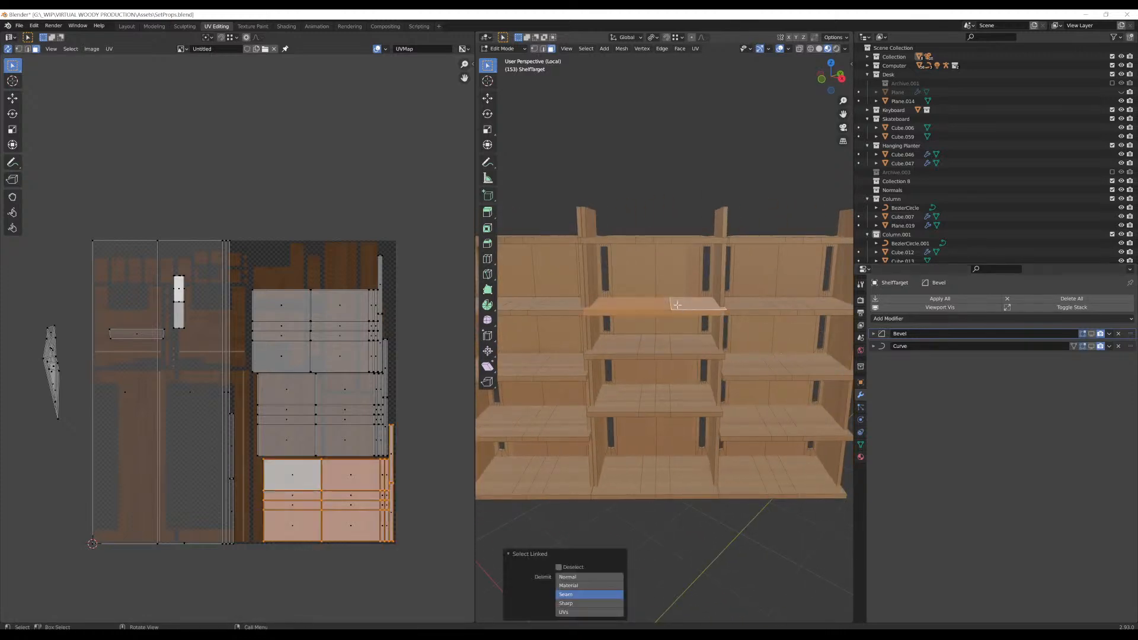
click(662, 277)
key(l)
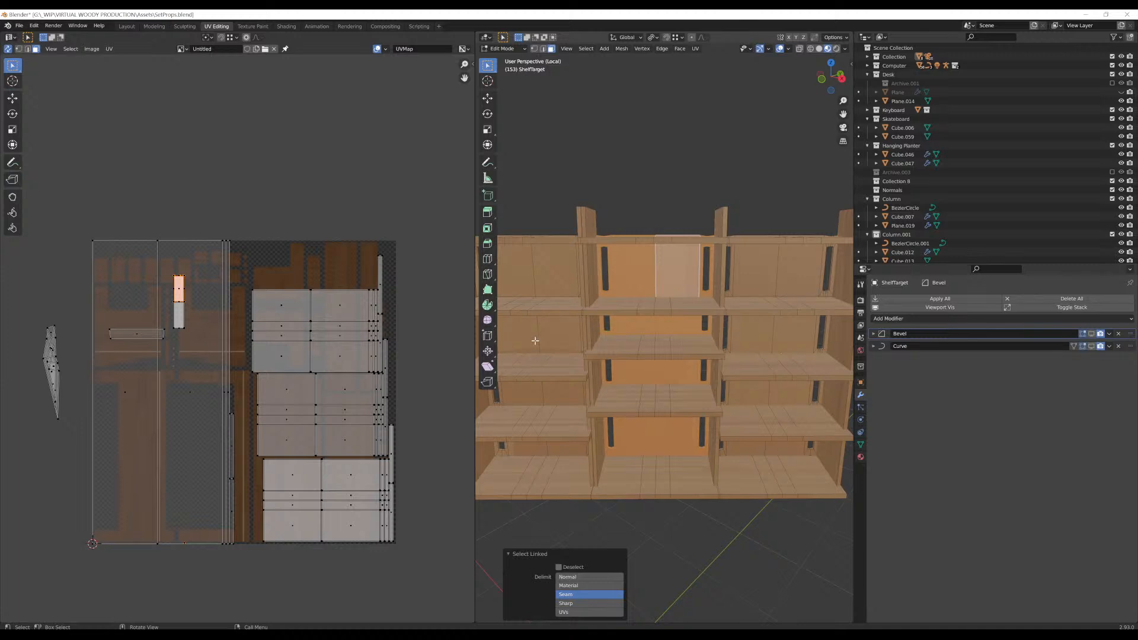
click(637, 261)
scroll(665, 282, down, 2)
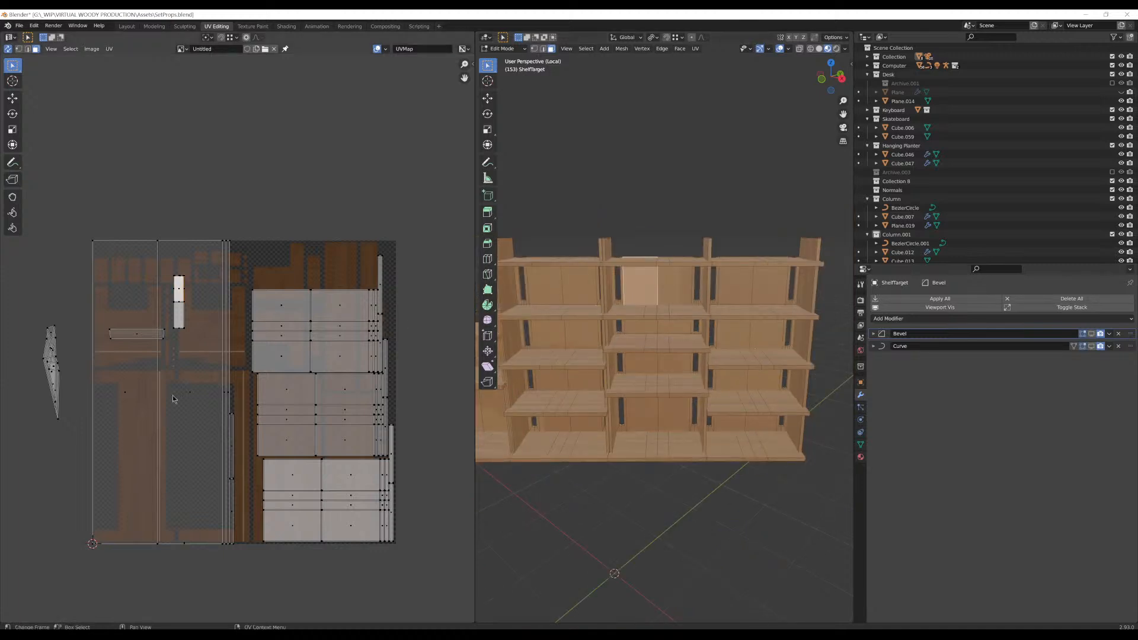
key(l)
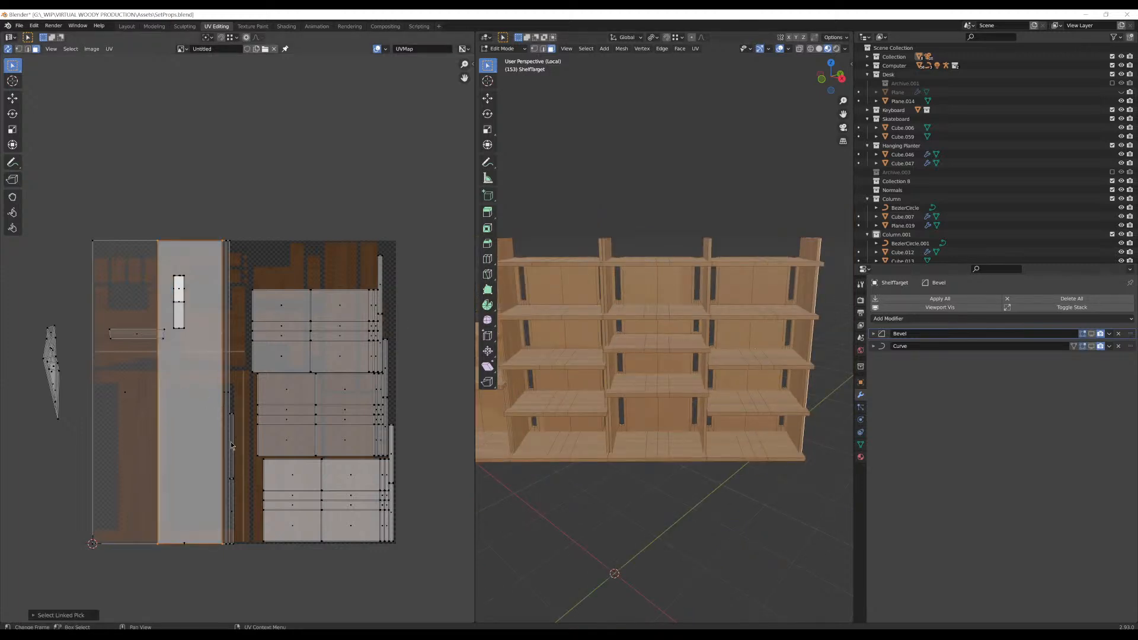
Duplicate the linked faces of the tall section's rightmost upright and move the copy about -2.14' along local X to the next divider
middle_drag(752, 198, 788, 260)
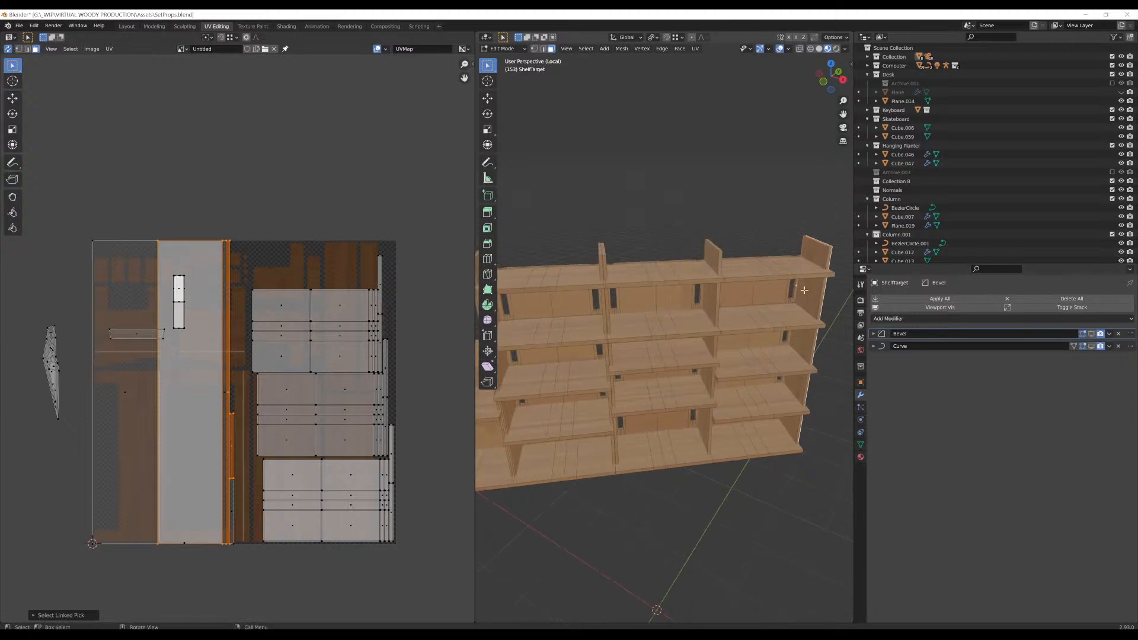
key(l)
scroll(763, 289, down, 2)
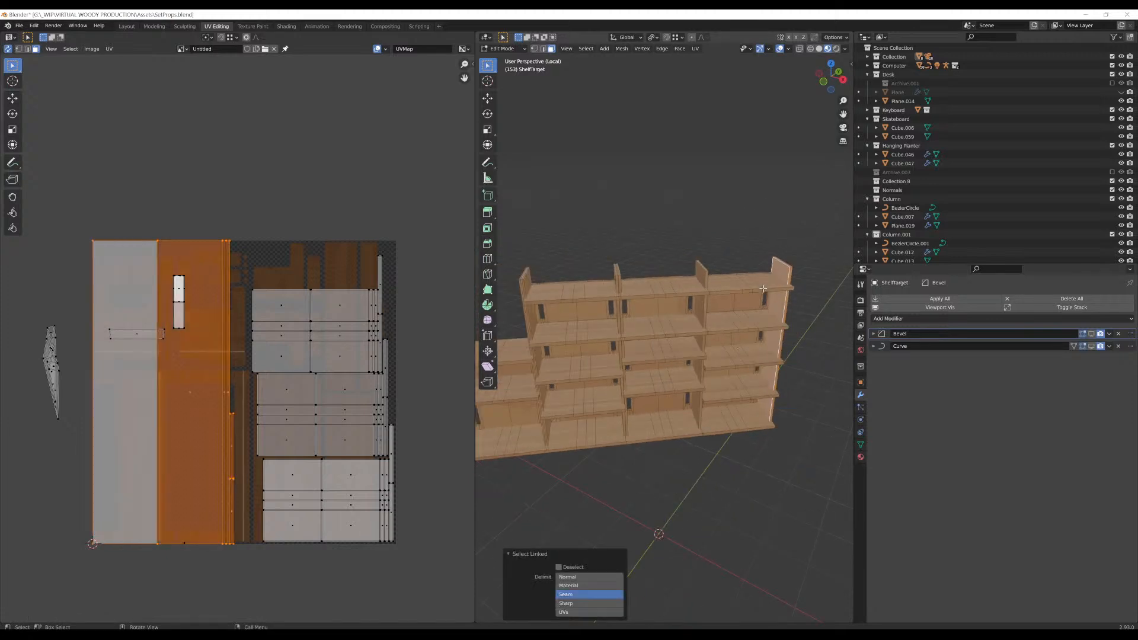
click(709, 307)
click(703, 306)
key(l)
scroll(703, 307, up, 5)
middle_drag(703, 306, 804, 307)
scroll(711, 285, down, 2)
click(811, 299)
key(l)
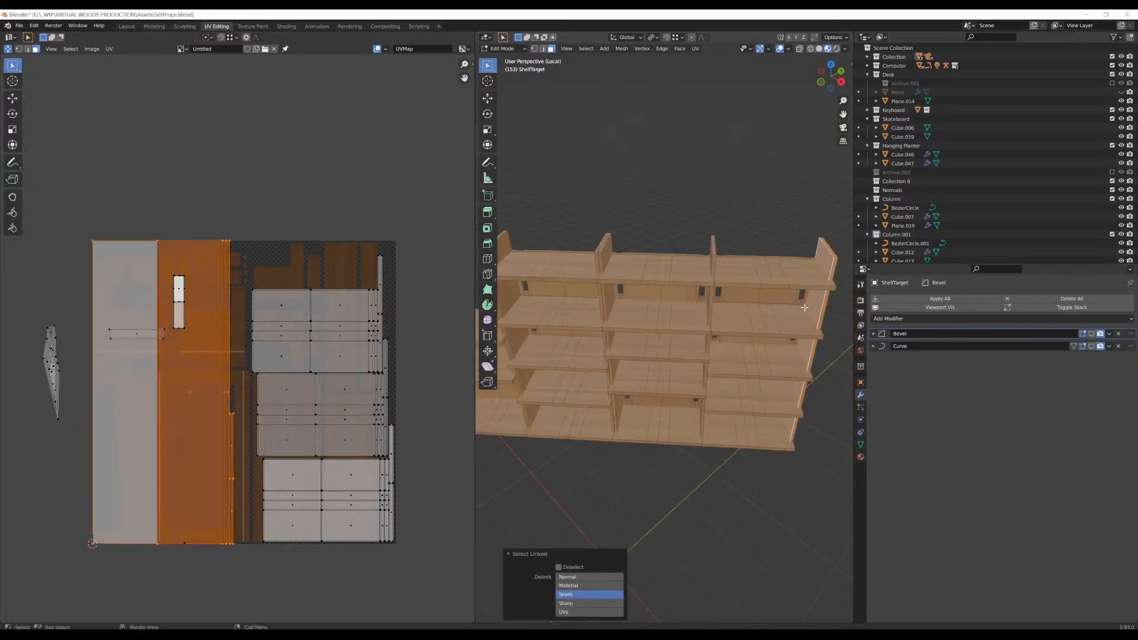
key(g)
key(x)
key(x)
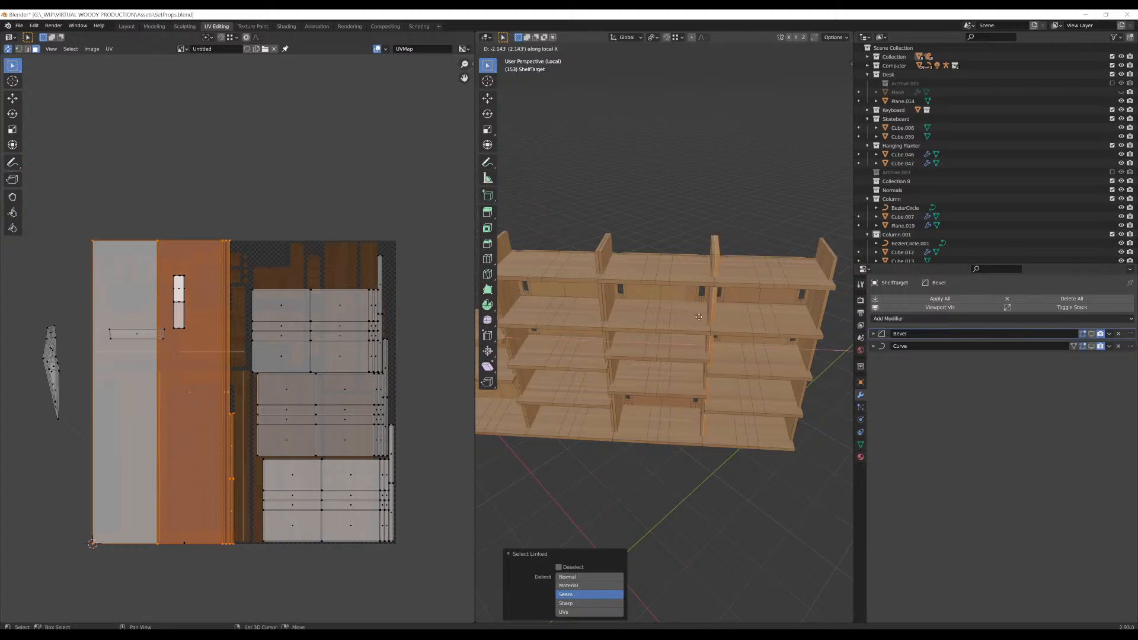
click(699, 317)
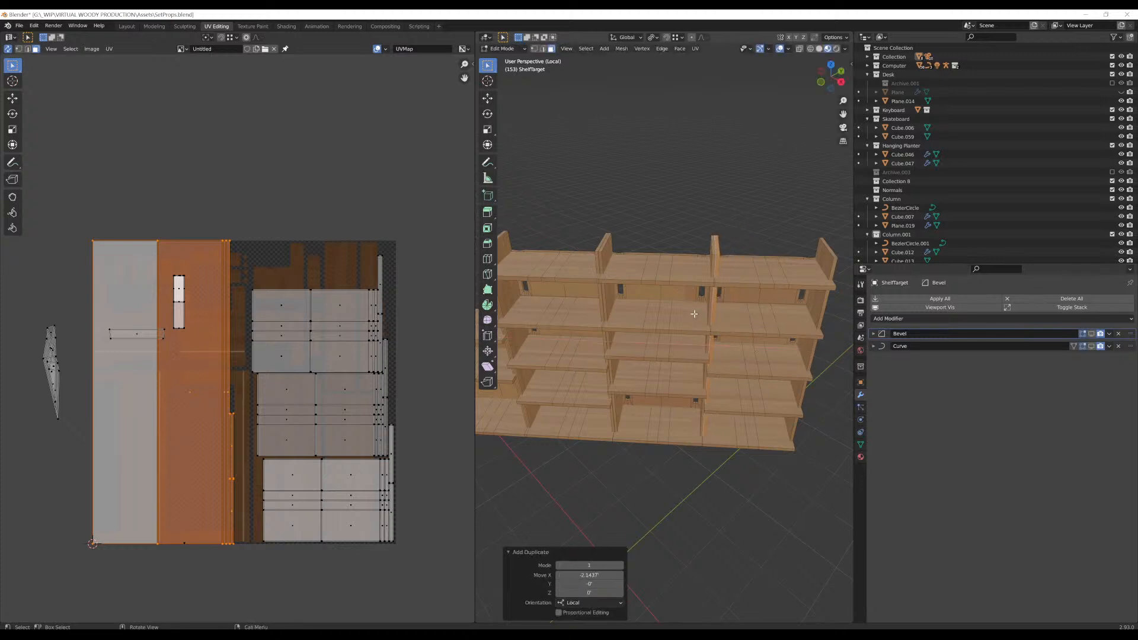
Select the linked faces of an old board on the tall section's third upright from the right and delete them
middle_drag(698, 317, 734, 258)
scroll(734, 259, up, 5)
scroll(733, 258, down, 5)
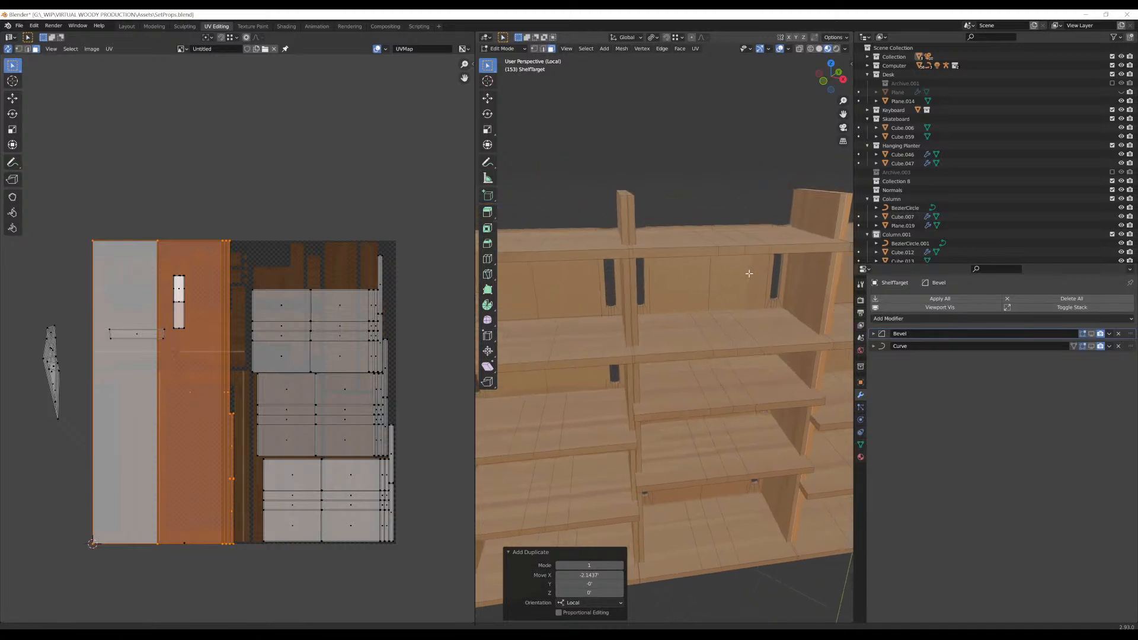
click(641, 254)
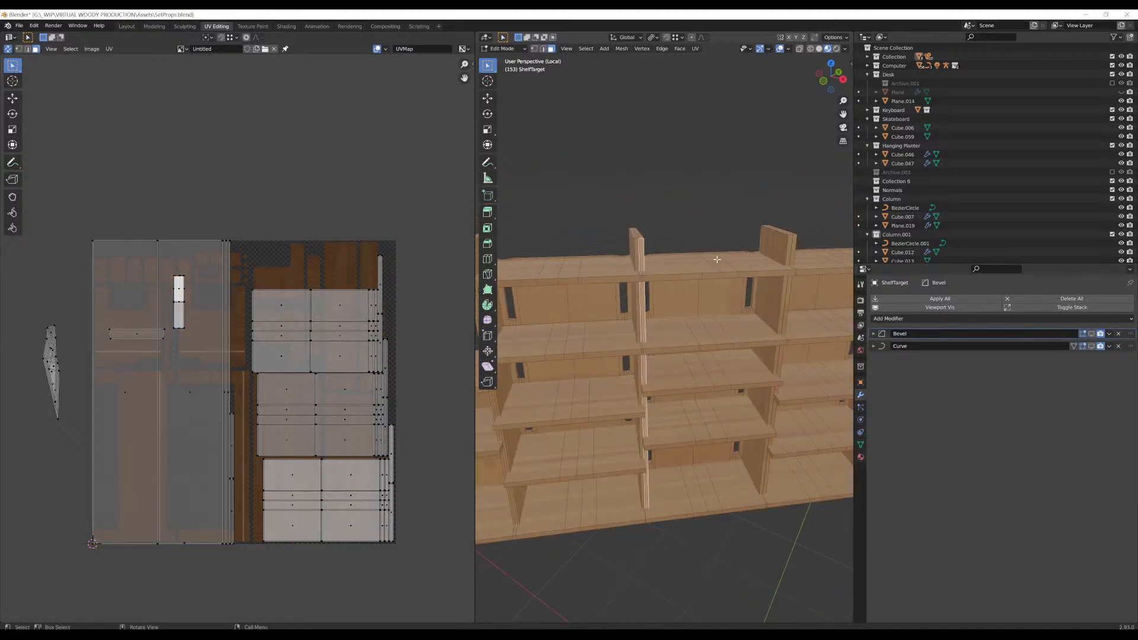
middle_drag(717, 260, 713, 277)
shift+middle_drag(712, 278, 664, 271)
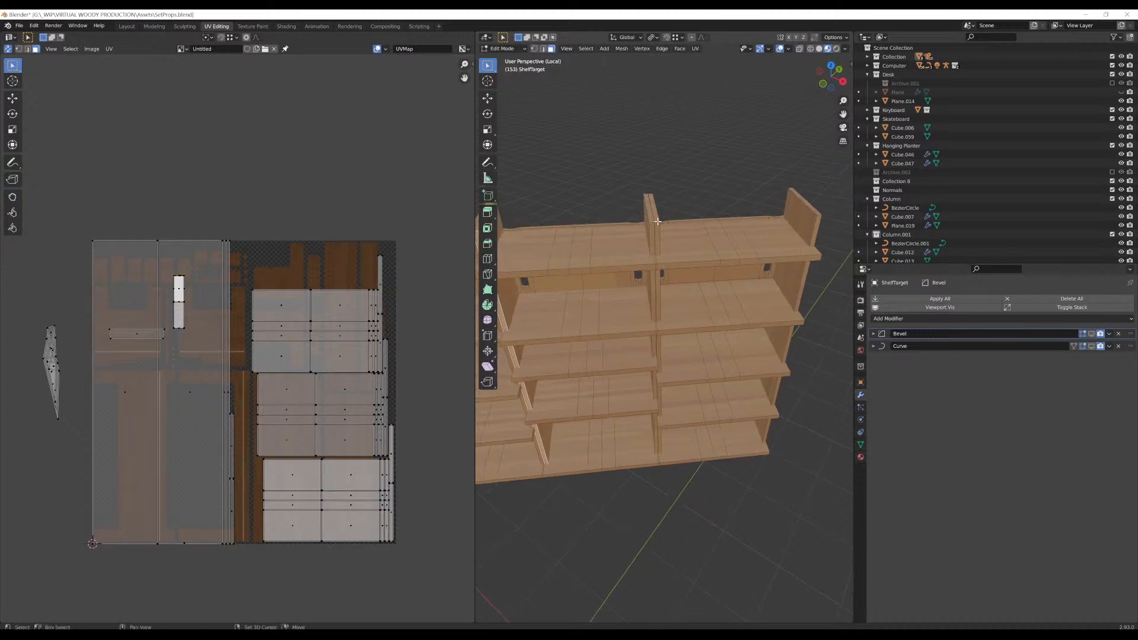
scroll(657, 221, up, 4)
scroll(679, 234, down, 3)
scroll(679, 234, up, 3)
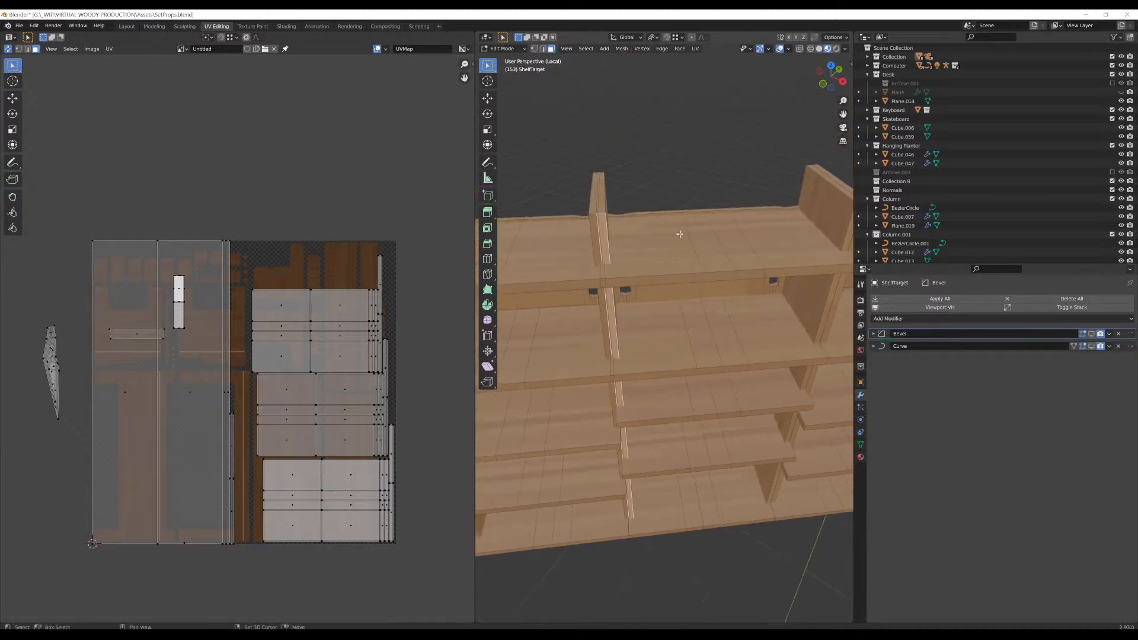
key(l)
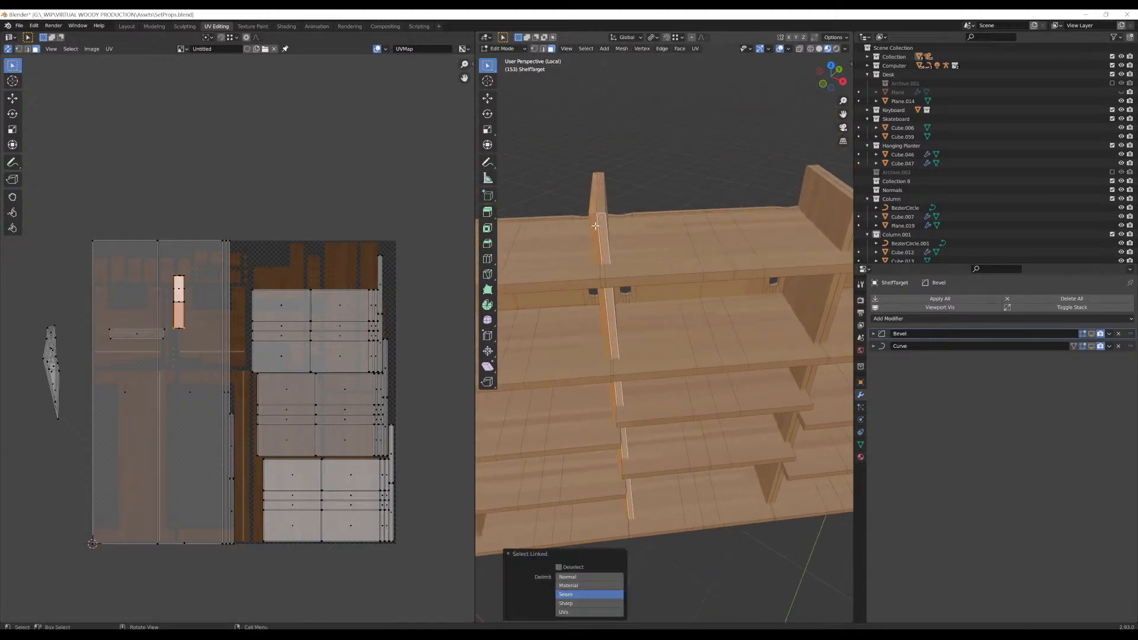
key(ctrl+z)
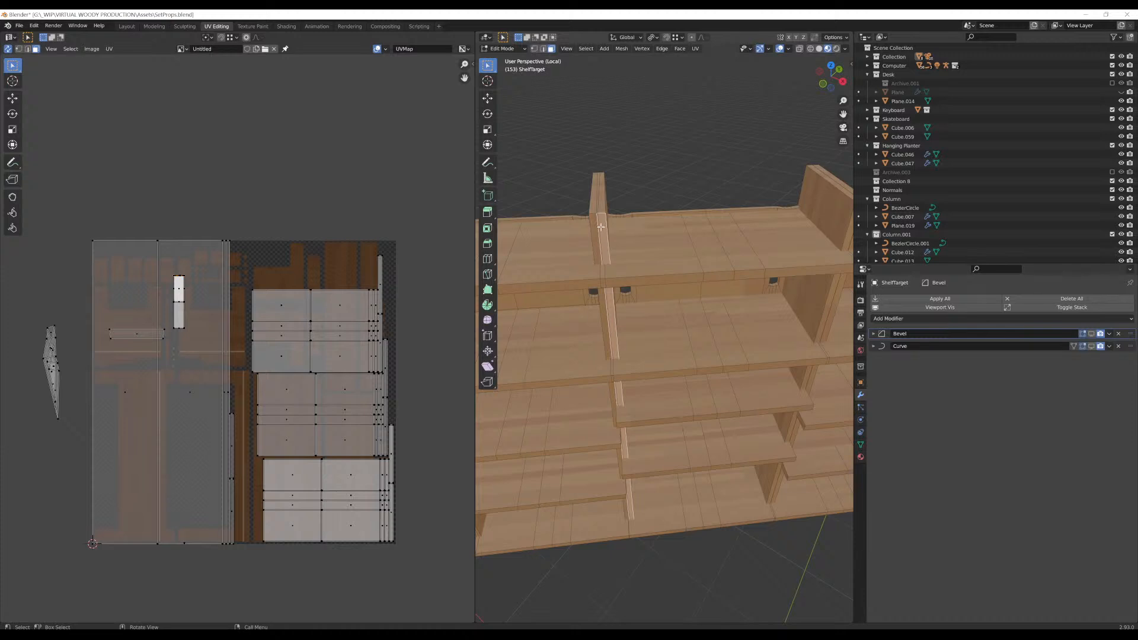
key(l)
key(x)
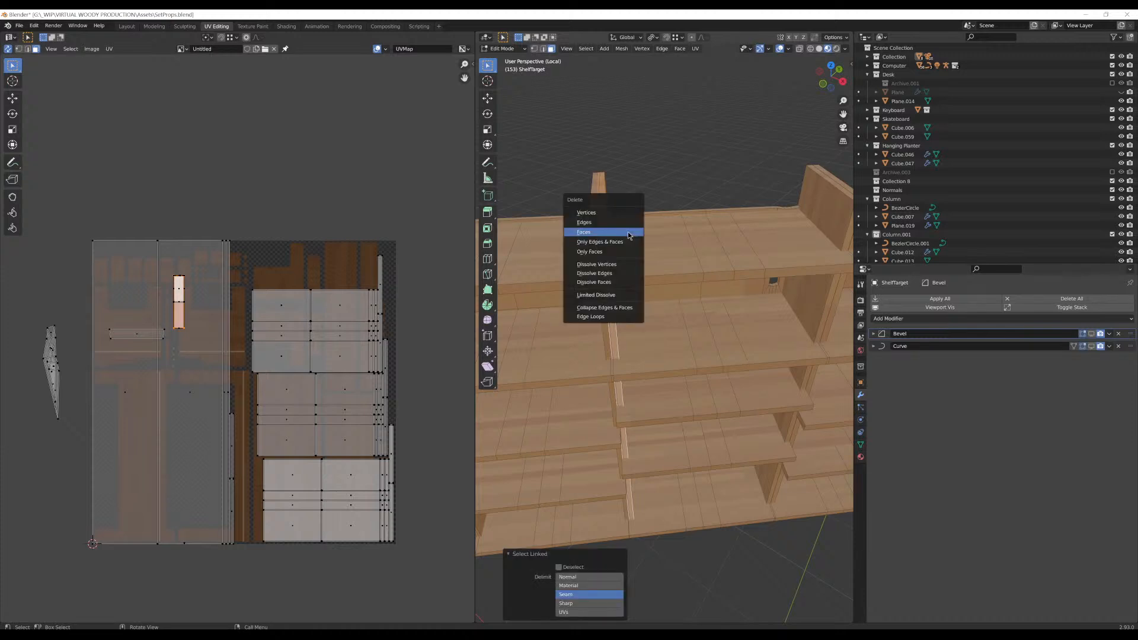
click(628, 234)
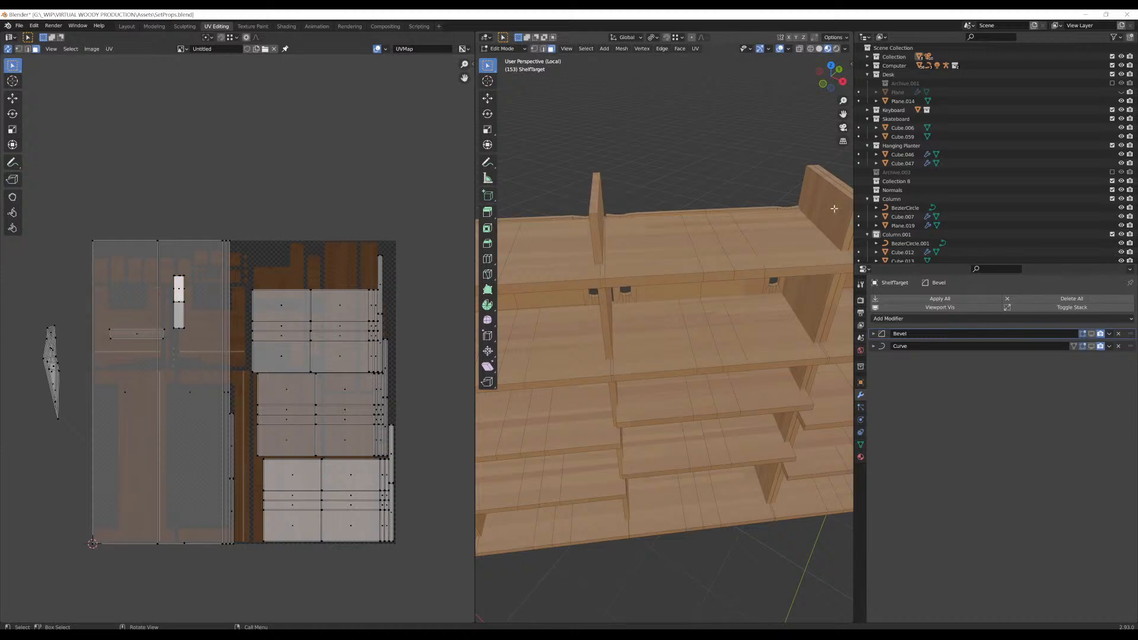
key(l)
key(k)
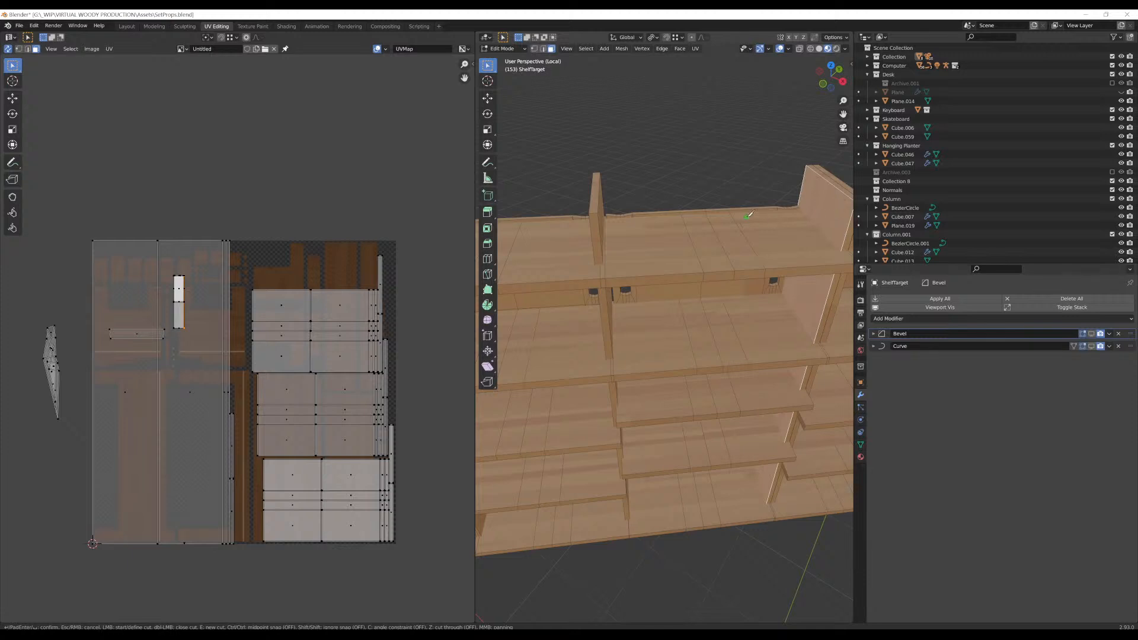
key(Escape)
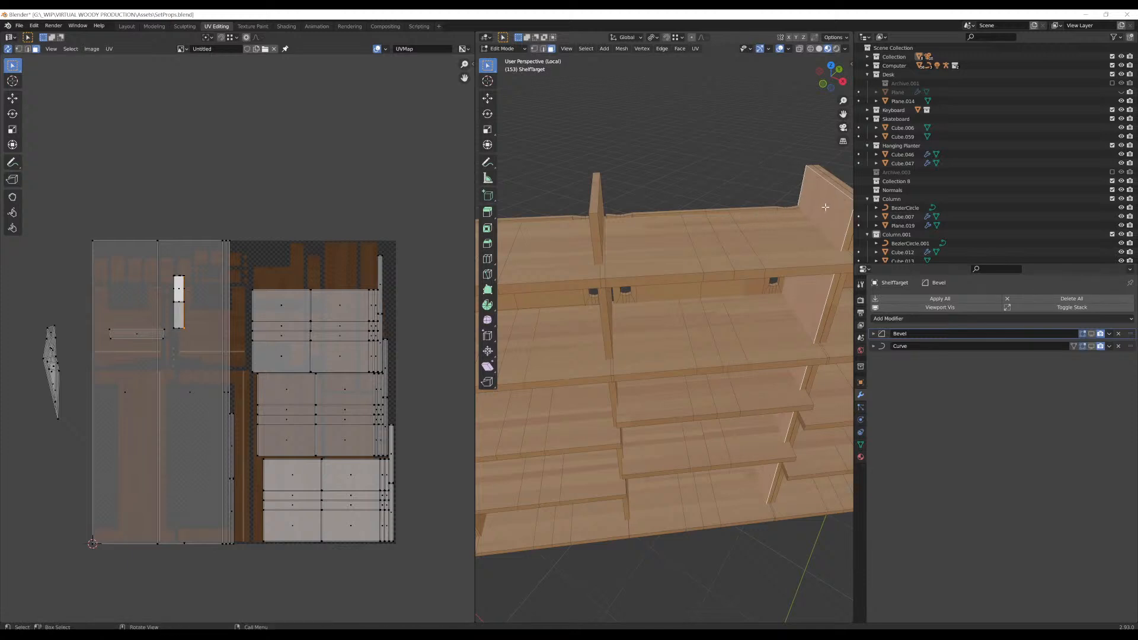
key(l)
key(shift+d)
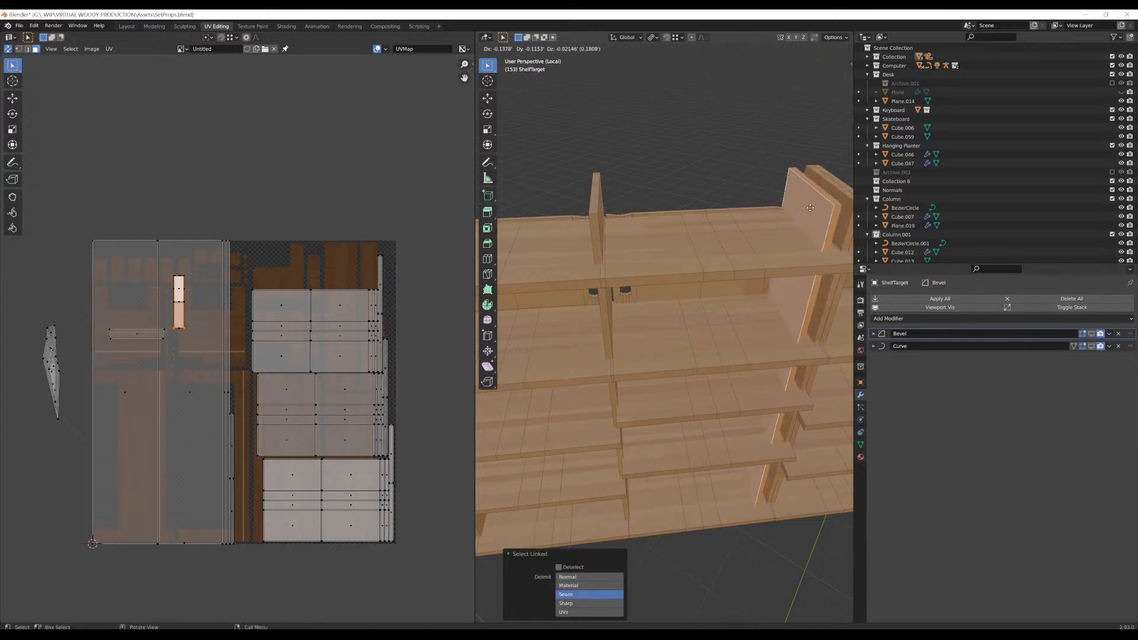
right_click(675, 191)
scroll(728, 179, down, 2)
Delete the remaining old board faces at the tall section's second upright from the right, keeping only the duplicated upright
click(796, 242)
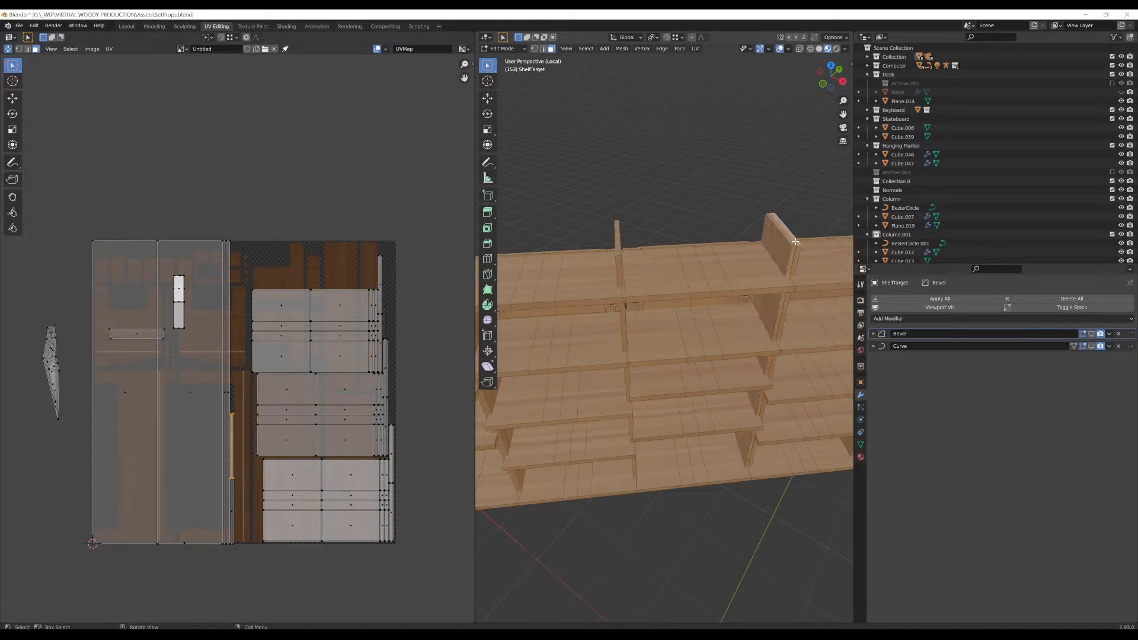
key(l)
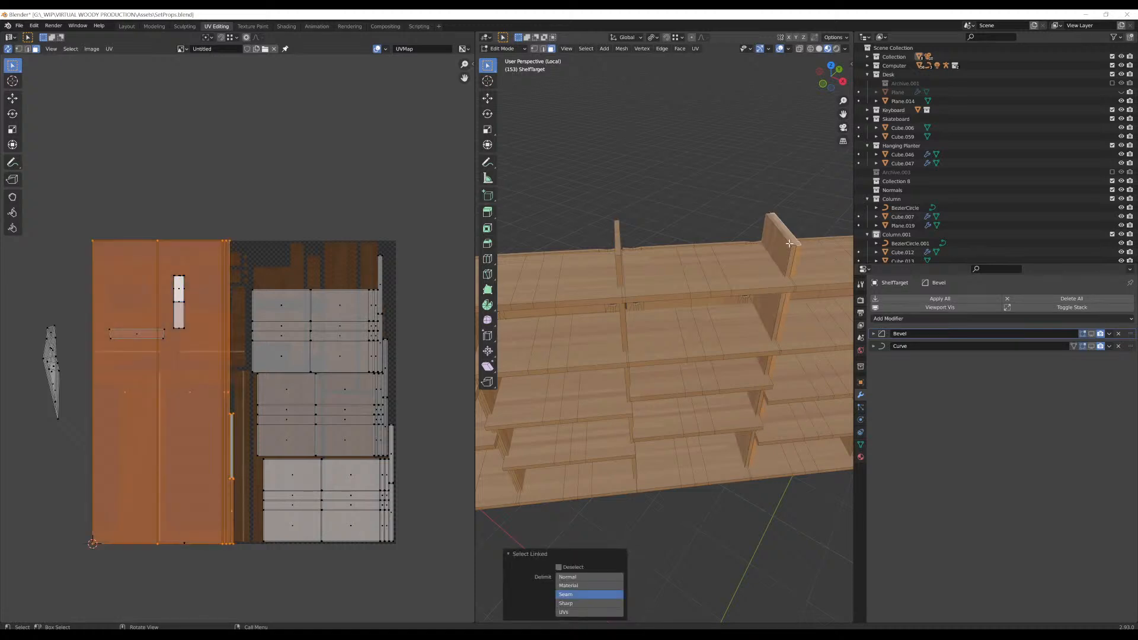
click(789, 243)
key(l)
right_click(790, 242)
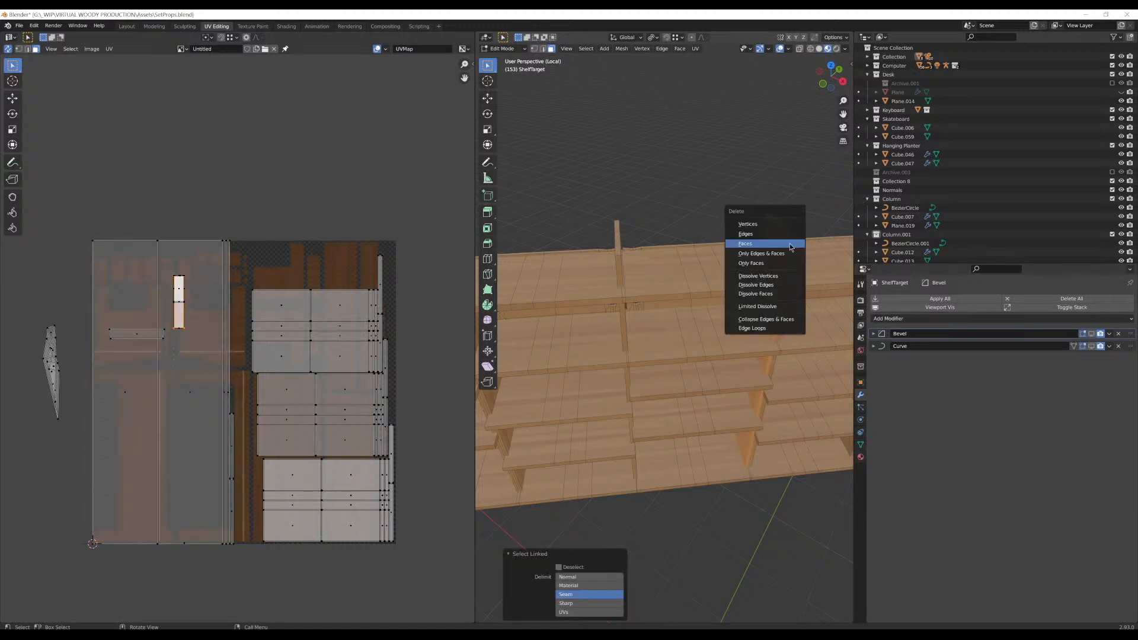
click(789, 244)
right_click(789, 253)
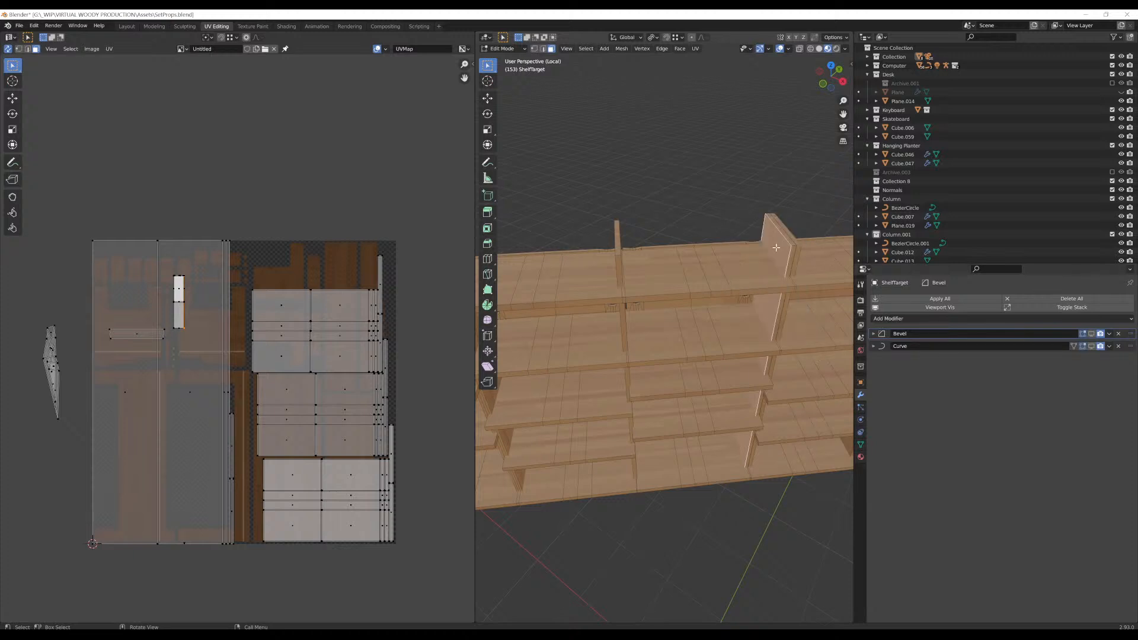
key(l)
key(x)
click(776, 248)
Move the duplicated upright about -0.043' along local X and scale its thickness by about 1.55 along the same axis
click(792, 244)
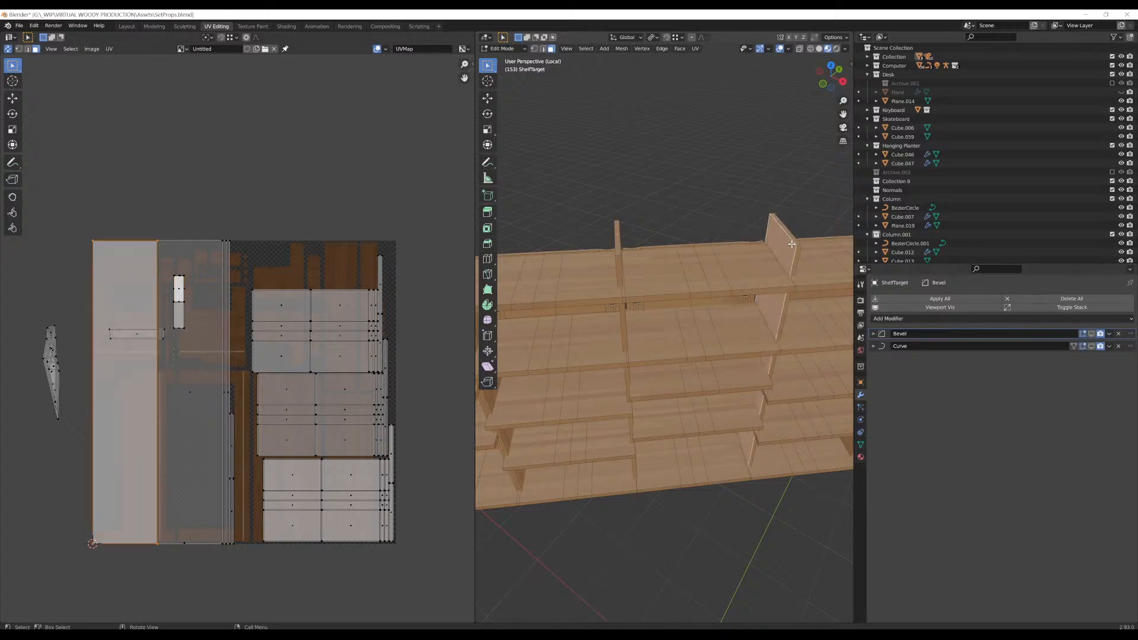
key(l)
middle_drag(792, 244, 770, 220)
key(g)
key(x)
key(x)
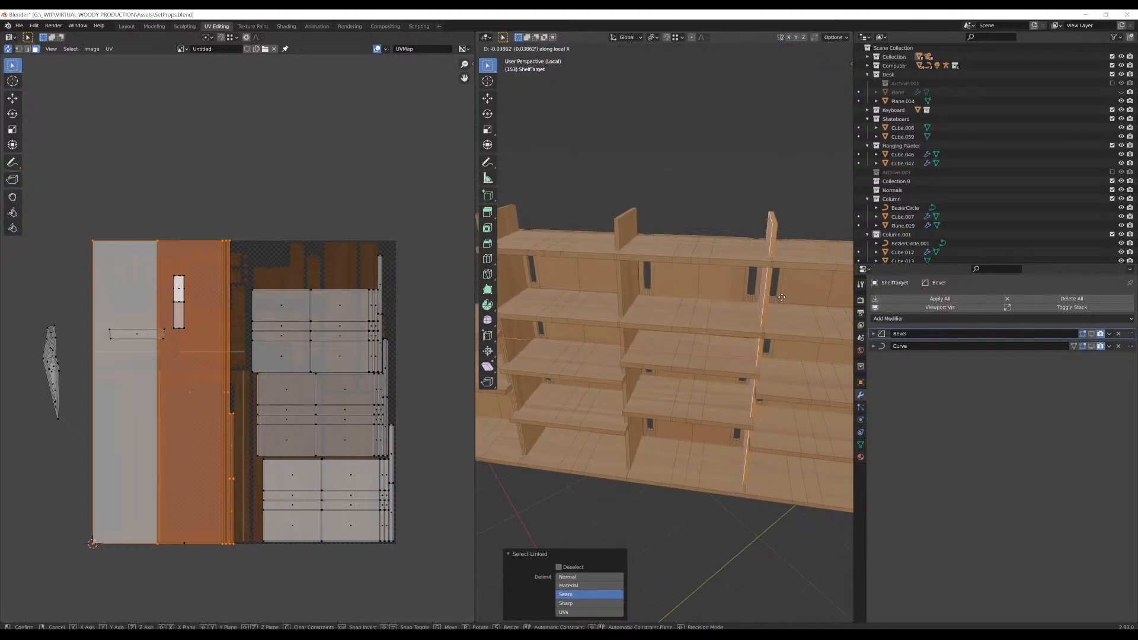
click(781, 298)
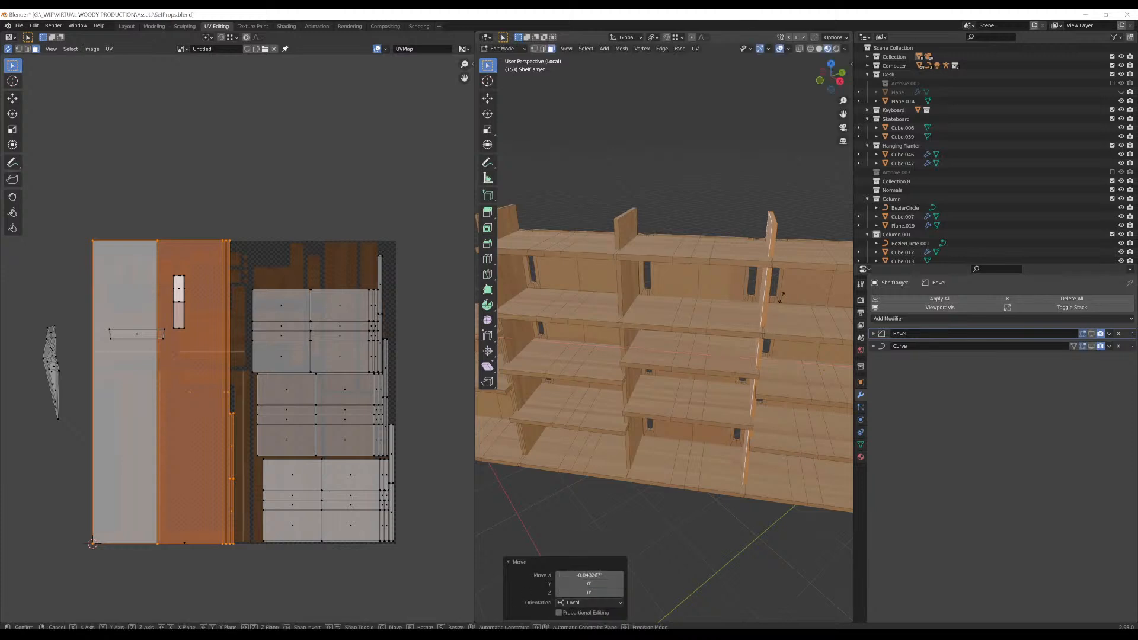
key(s)
key(x)
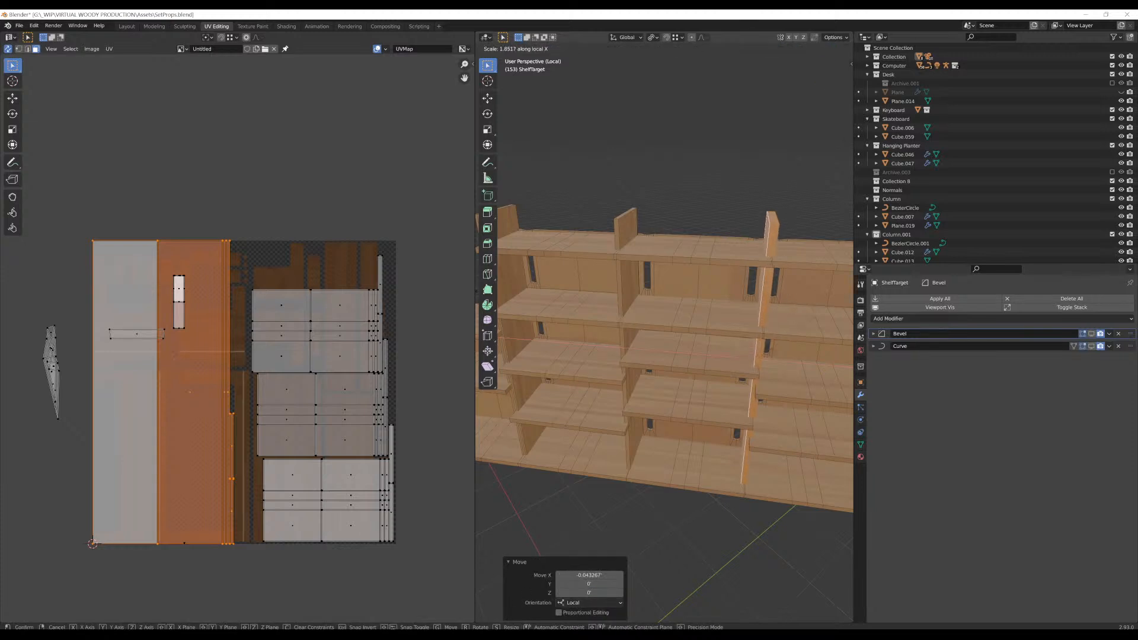
click(834, 292)
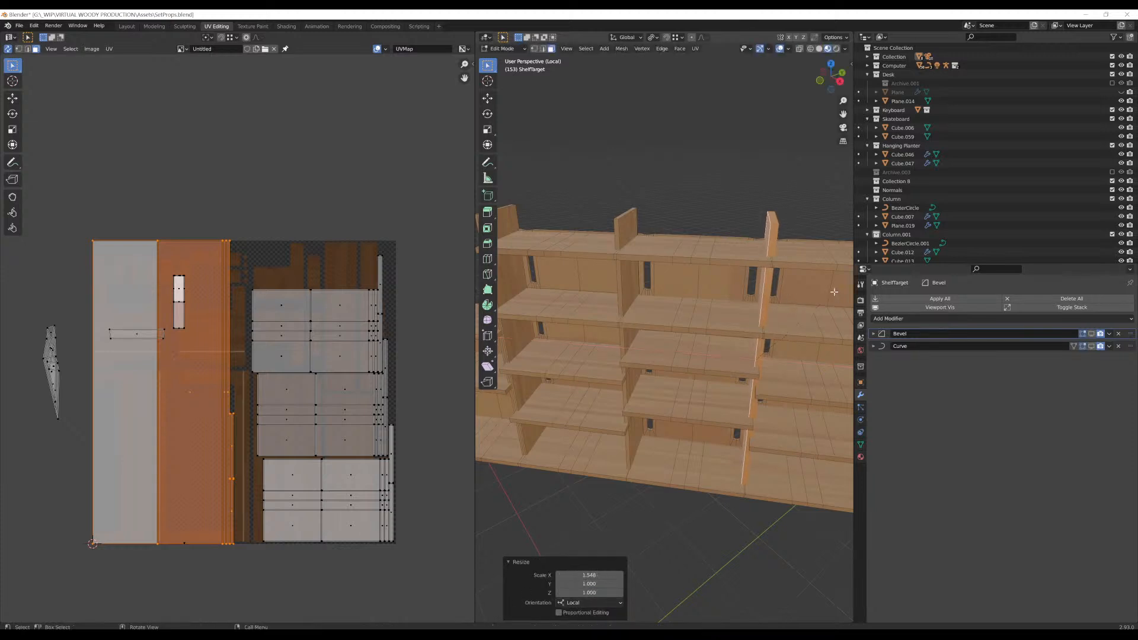
middle_drag(755, 273, 706, 274)
click(691, 269)
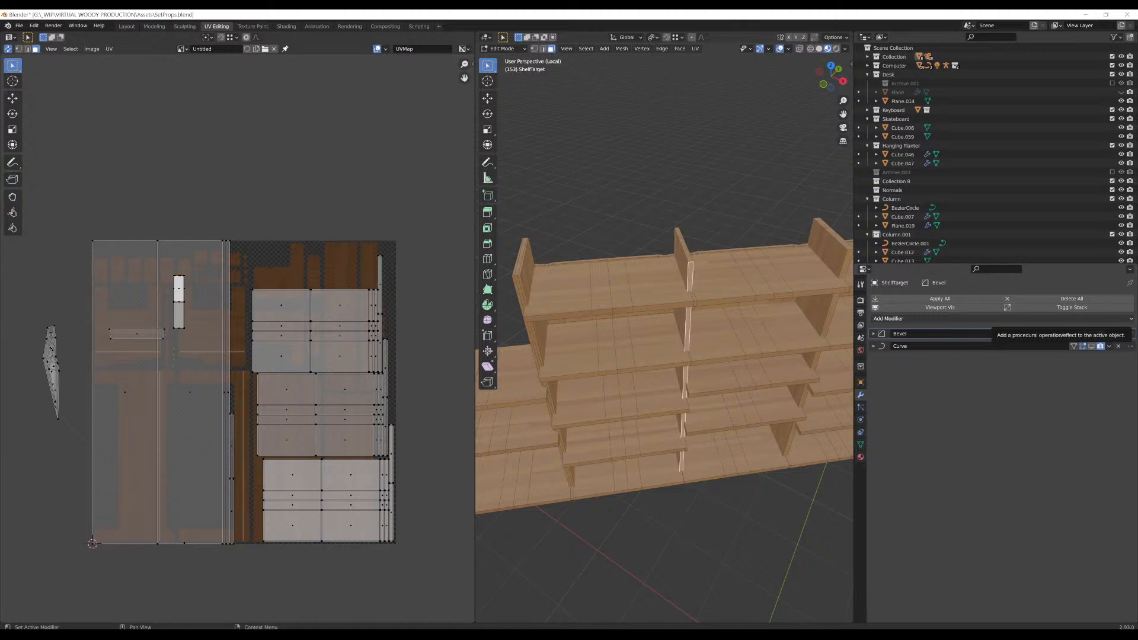
middle_drag(646, 283, 744, 332)
click(707, 290)
scroll(714, 290, up, 3)
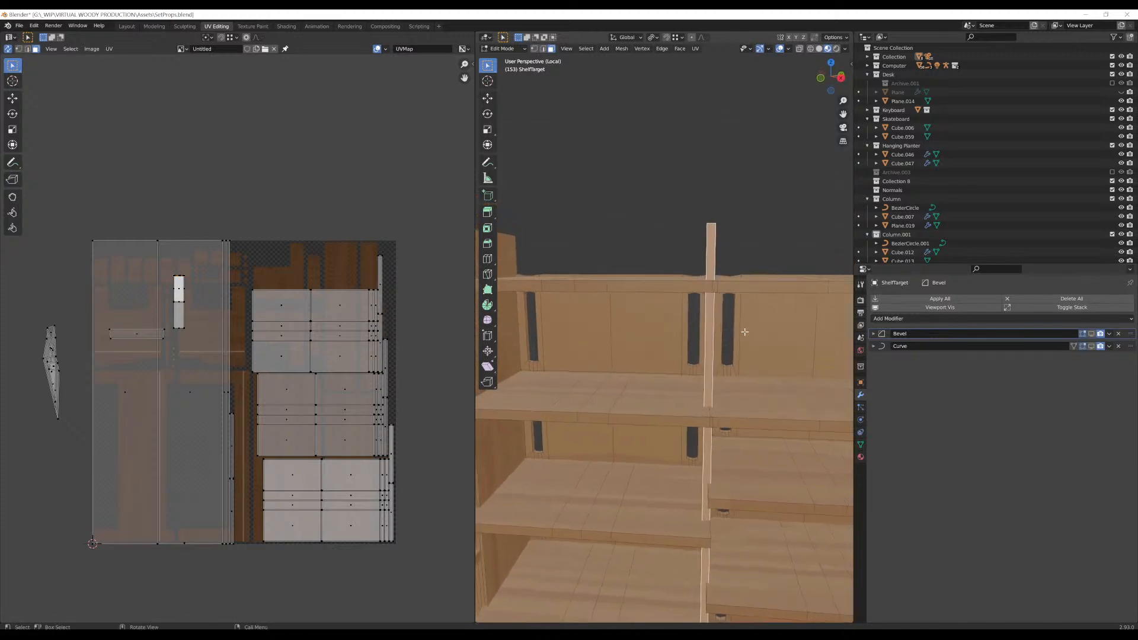
key(g)
key(x)
key(x)
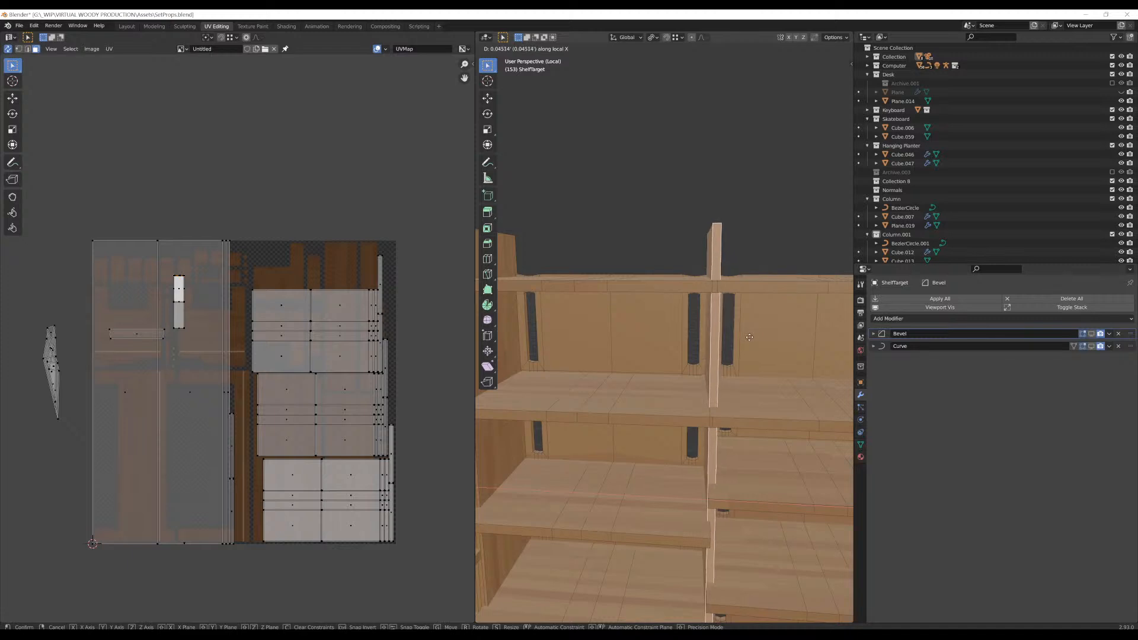
right_click(750, 336)
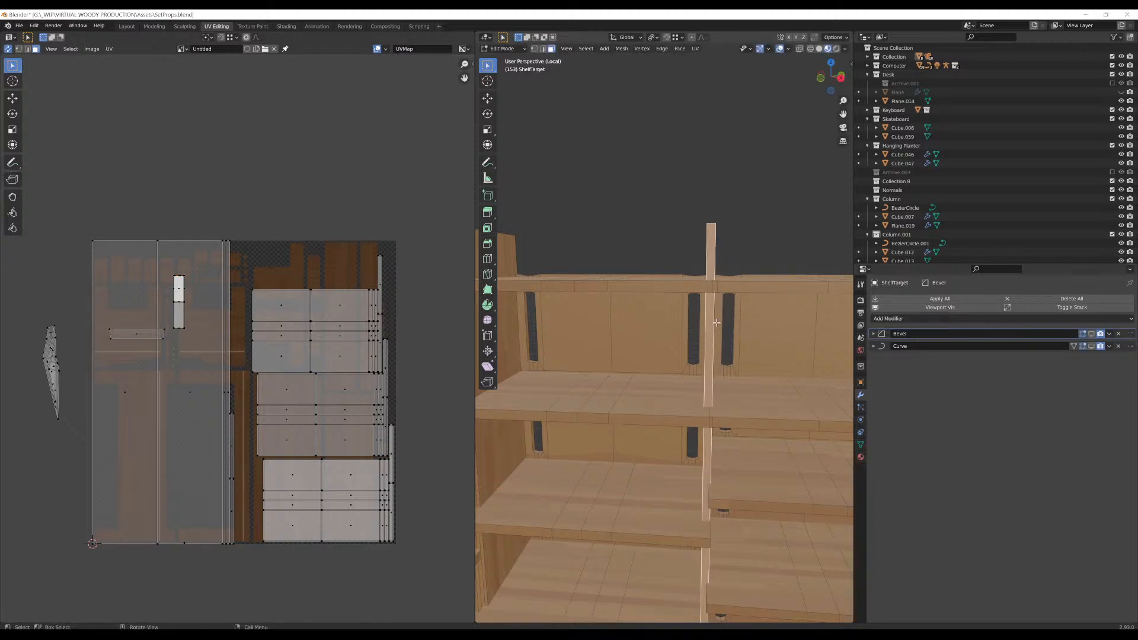
Select the linked faces of the old upright third from the tall section's right end and move them about 0.041' and 0.012' along local X
key(l)
middle_drag(730, 328, 730, 358)
key(g)
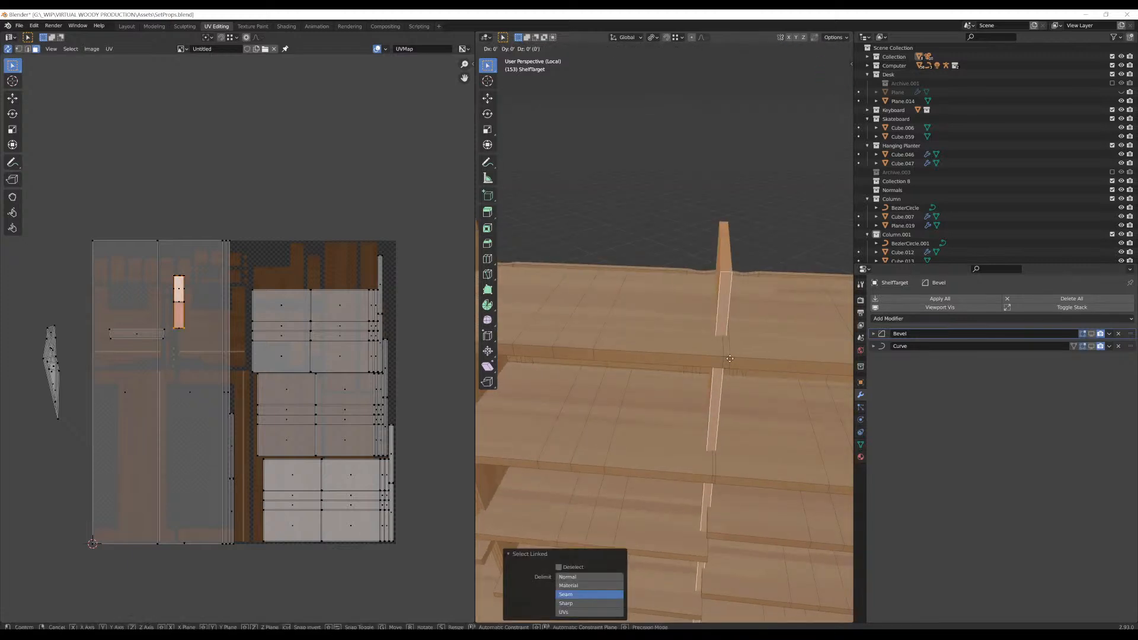
key(x)
key(x)
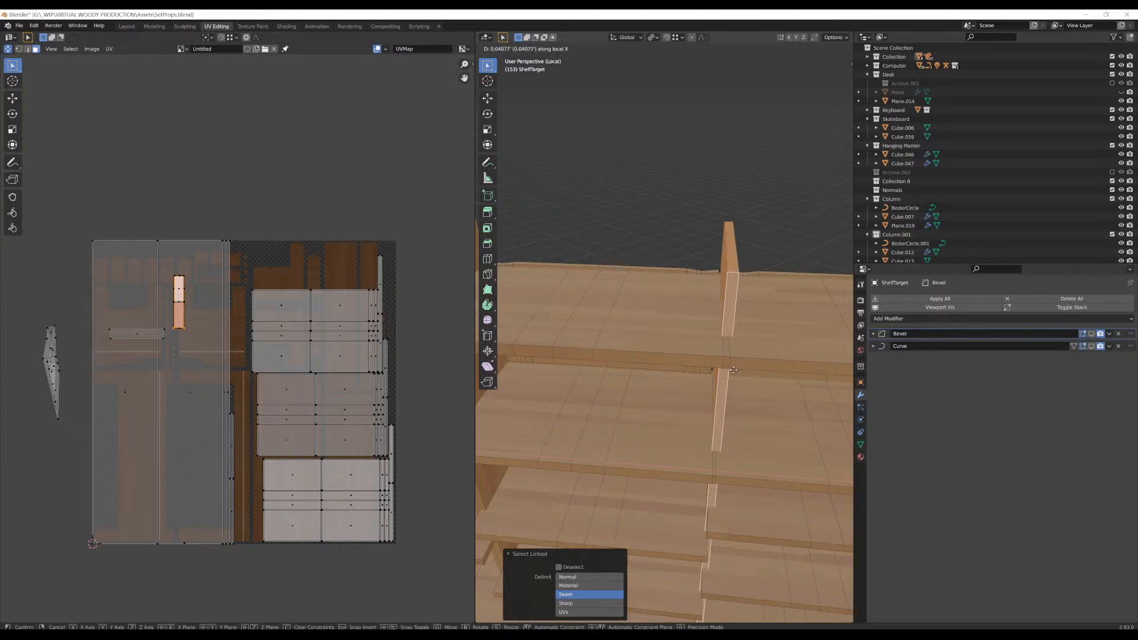
click(735, 368)
middle_drag(734, 368, 740, 374)
key(g)
key(x)
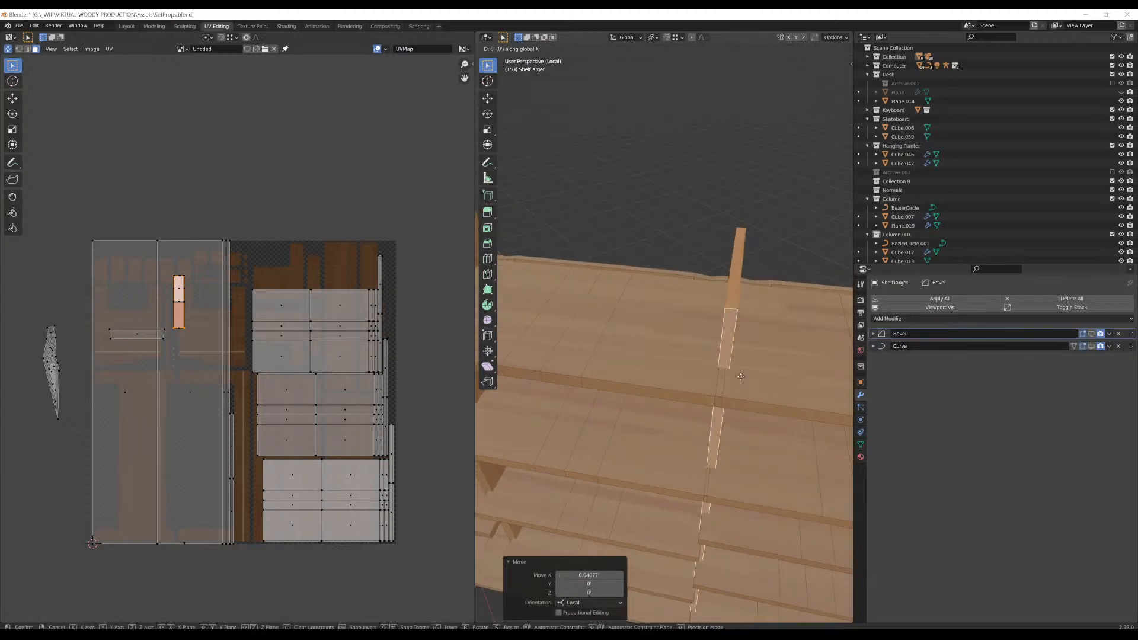
click(740, 377)
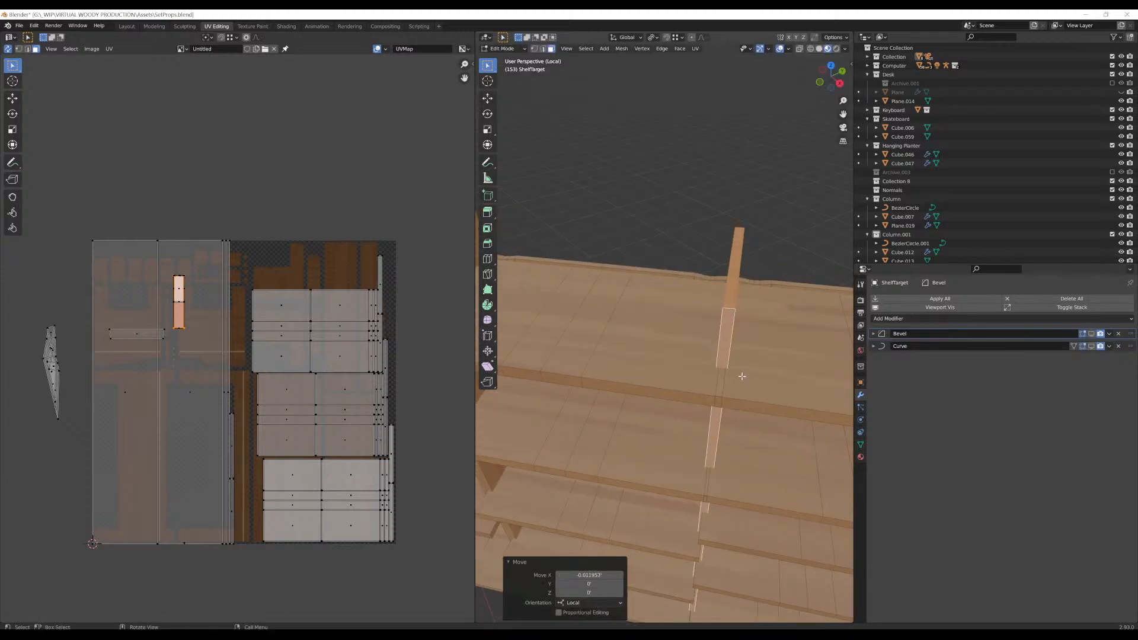
Scale the old upright's thickness by about 1.32 along local X
key(s)
key(x)
key(x)
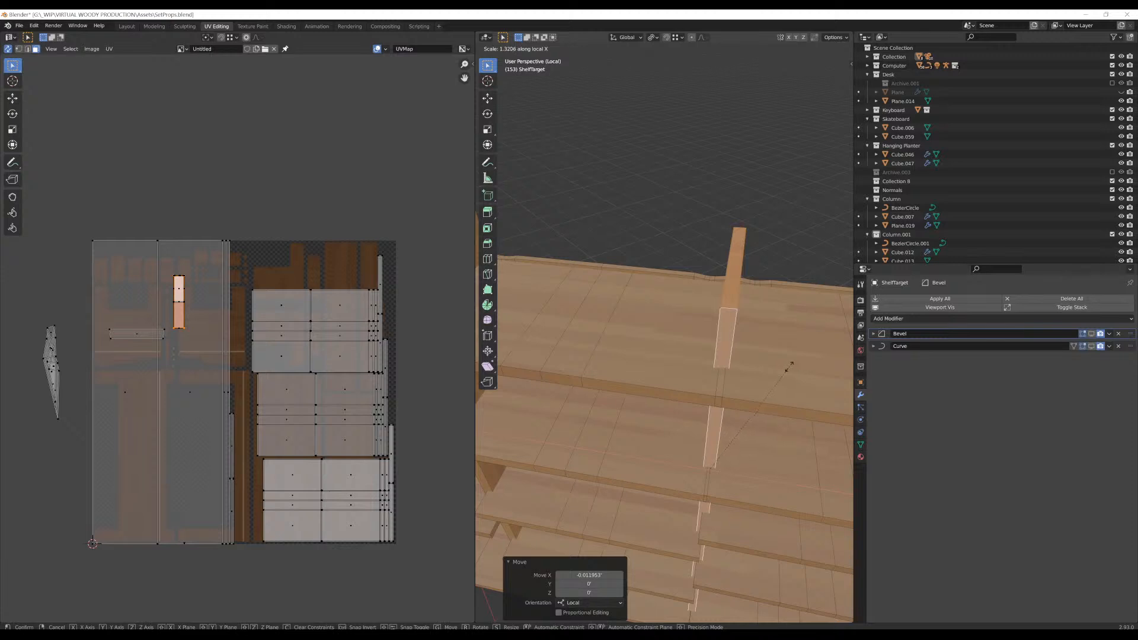
click(789, 368)
Delete the selected faces of the old upright third from the tall section's right end
middle_drag(787, 369, 640, 383)
scroll(767, 373, down, 3)
middle_drag(698, 325, 676, 274)
key(x)
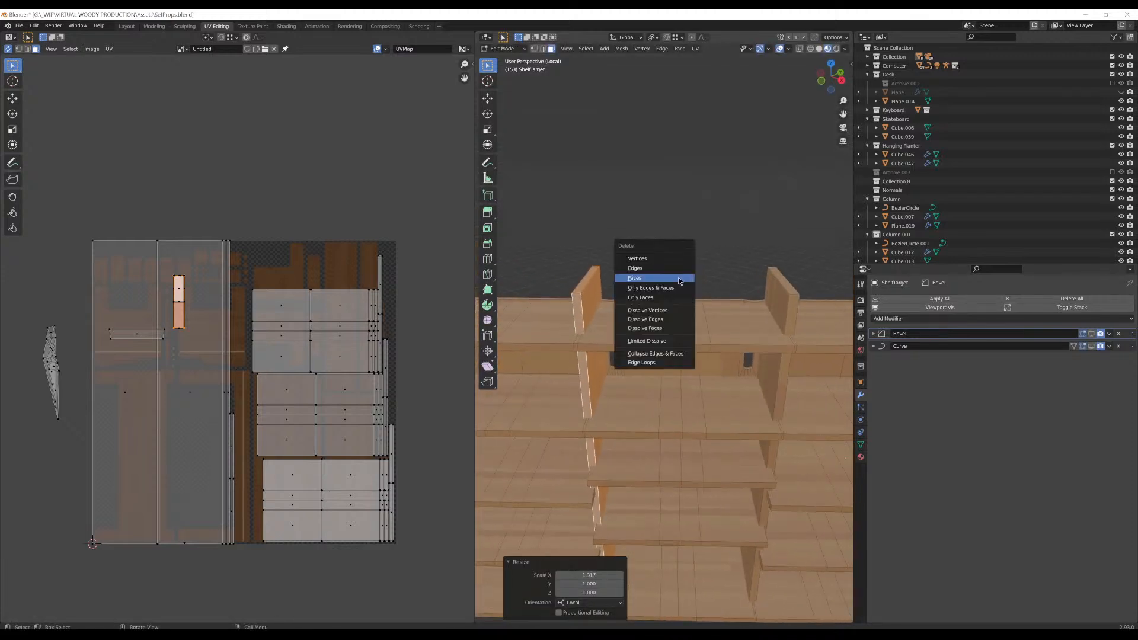
click(675, 276)
Duplicate the linked faces of the second upright from the tall section's right end and move the copy about -2.21' along local X
click(786, 302)
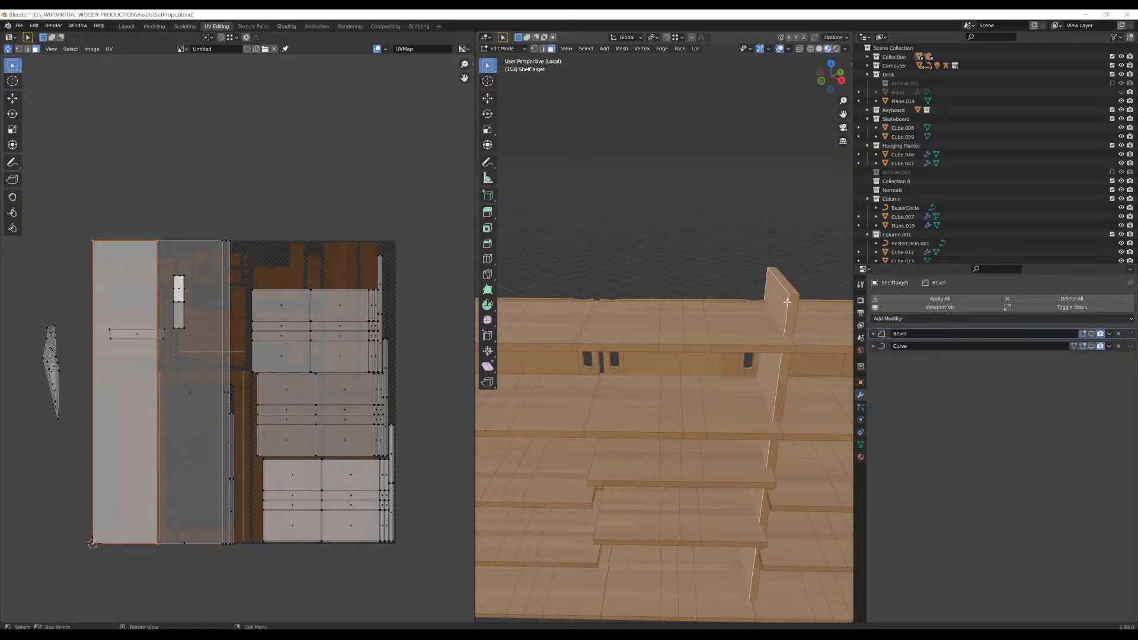
key(l)
key(shift+d)
key(x)
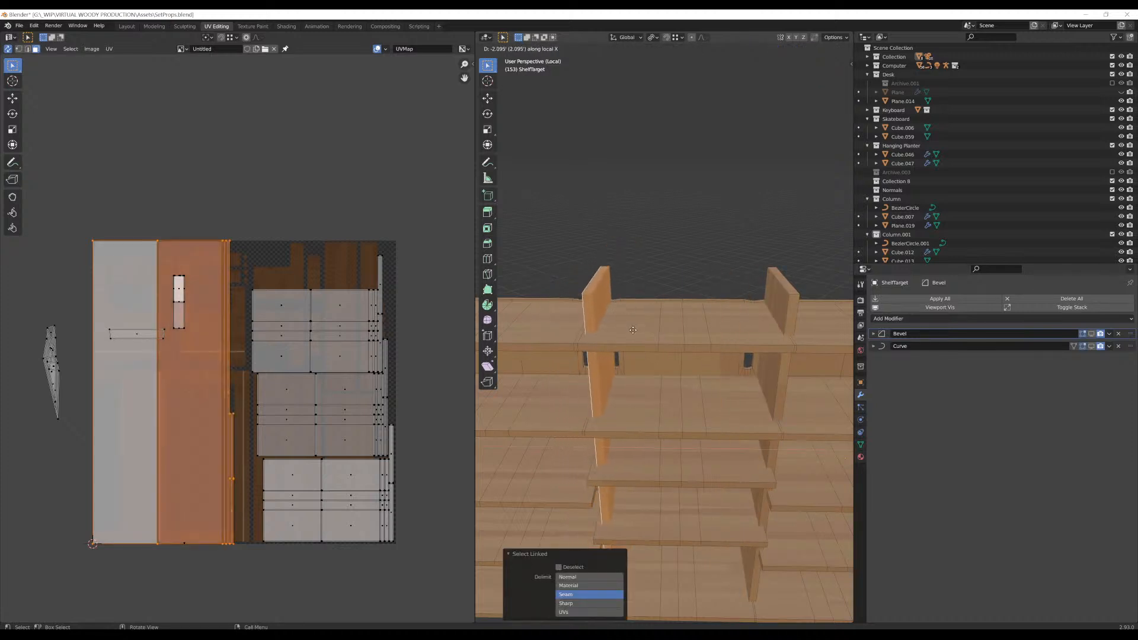
key(x)
click(618, 335)
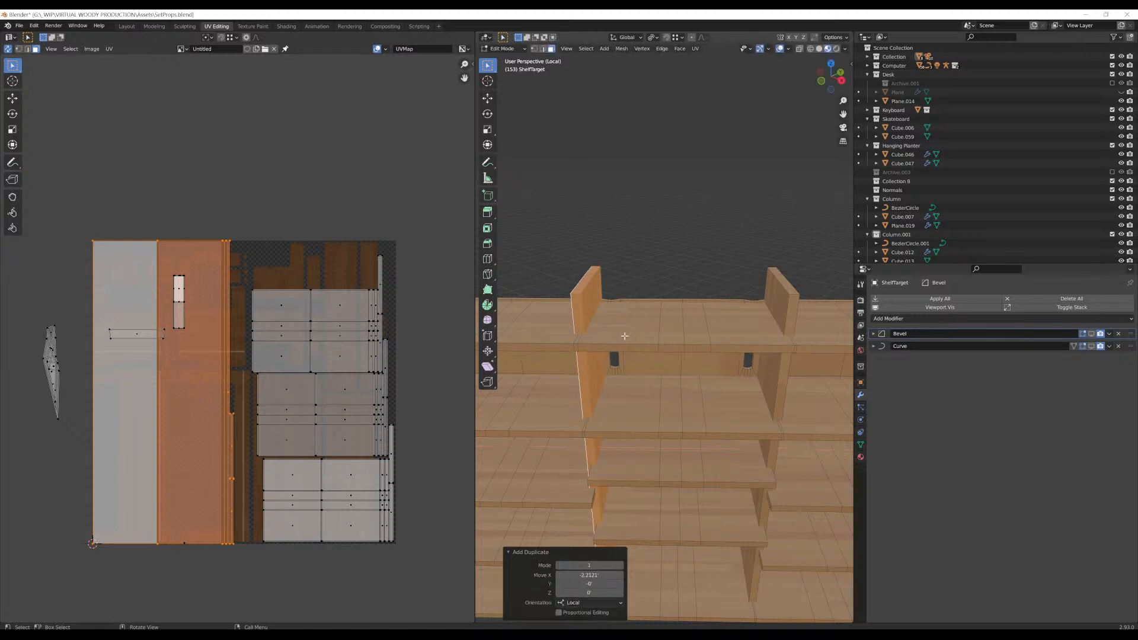
Select the linked faces of the old upright at the tall section's left end and delete them
middle_drag(618, 336, 587, 282)
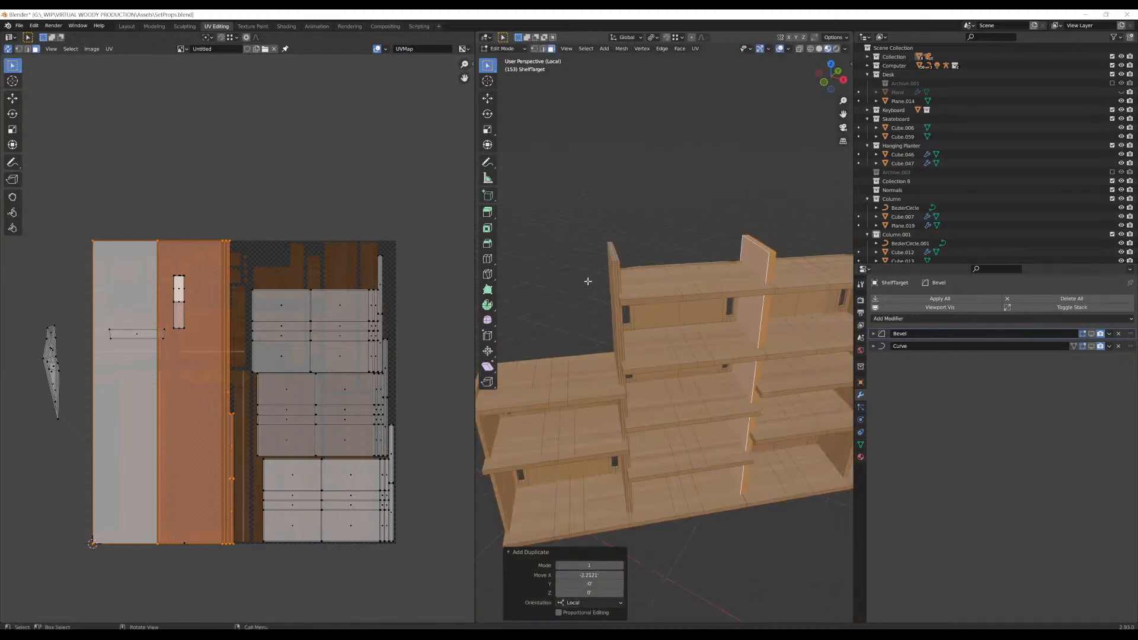
key(alt+a)
key(l)
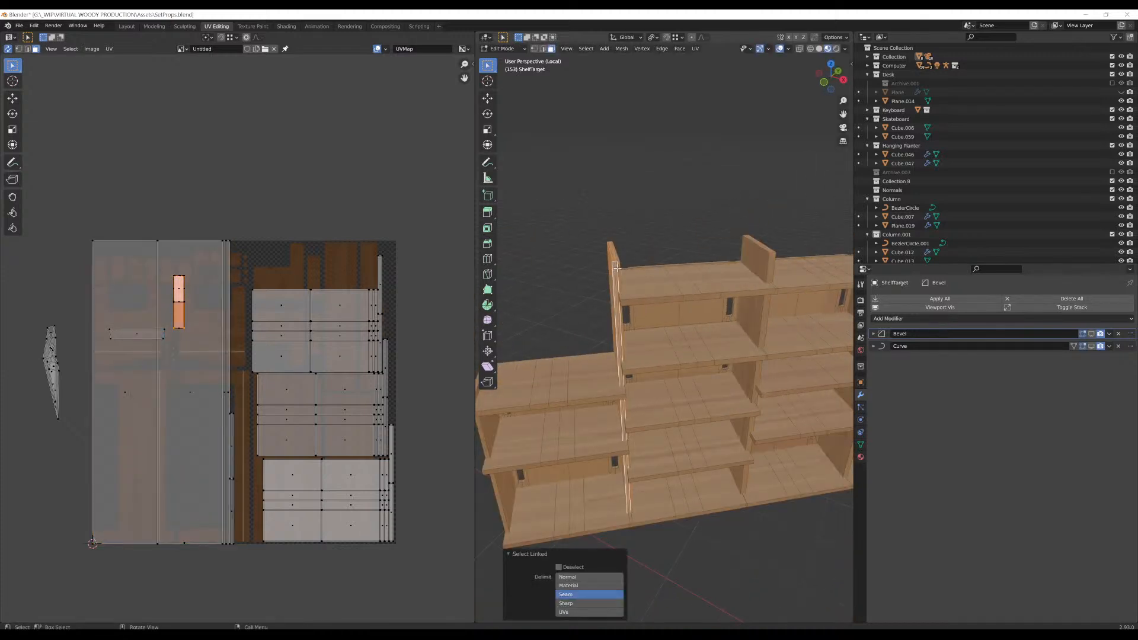
key(x)
click(617, 266)
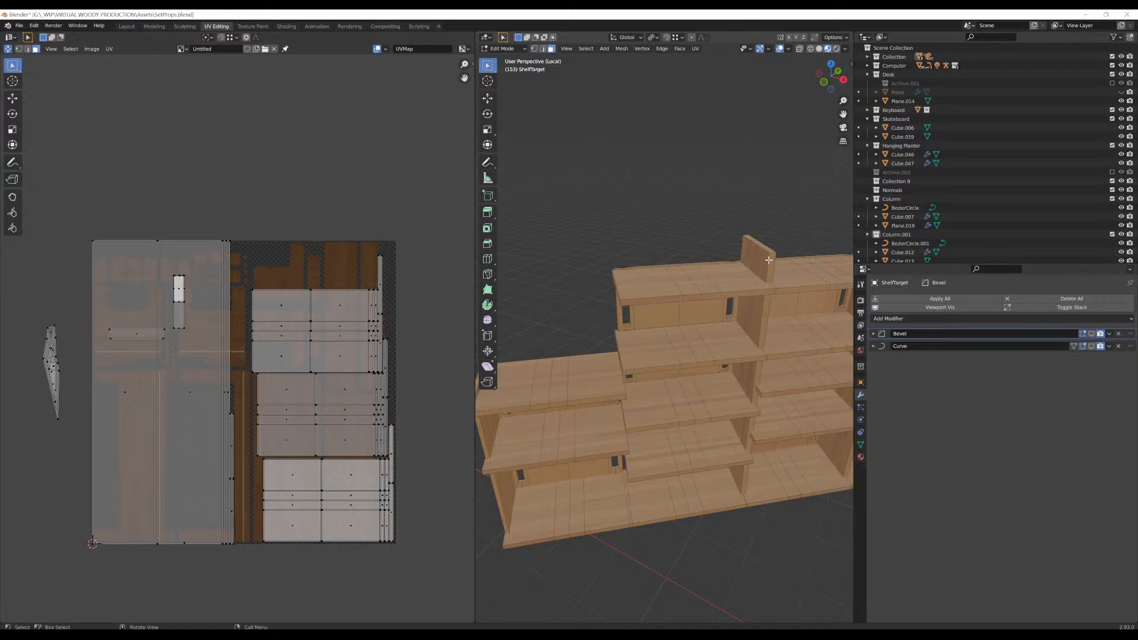
Duplicate the neighbouring new upright and move the copy about -2.19' along local X to the tall section's left end
key(l)
key(l)
key(shift+d)
key(x)
key(x)
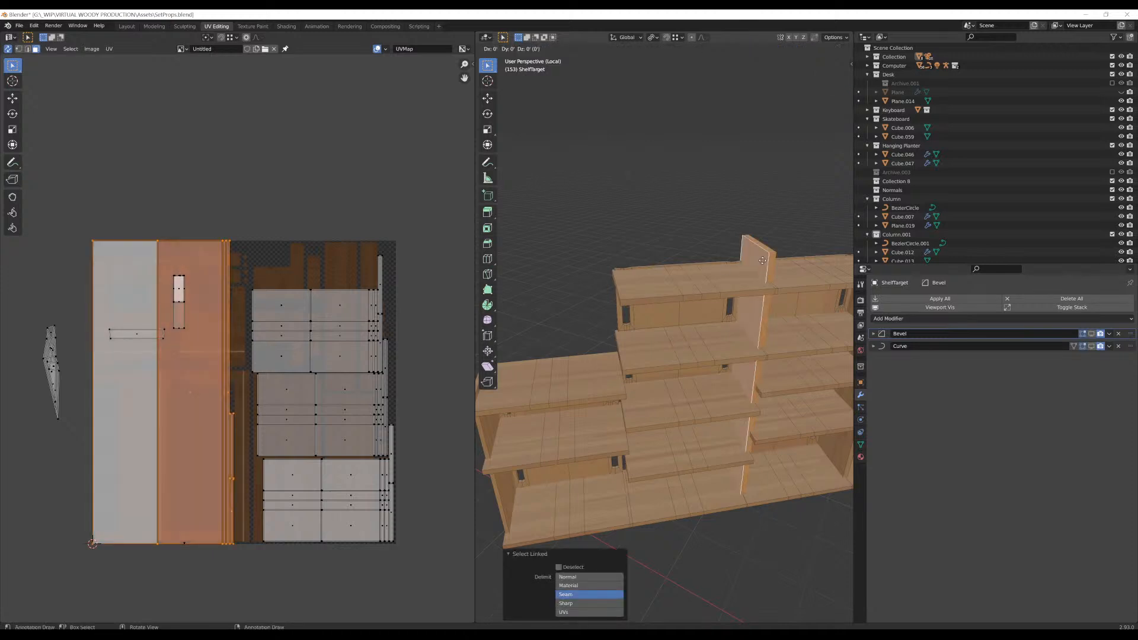
click(644, 313)
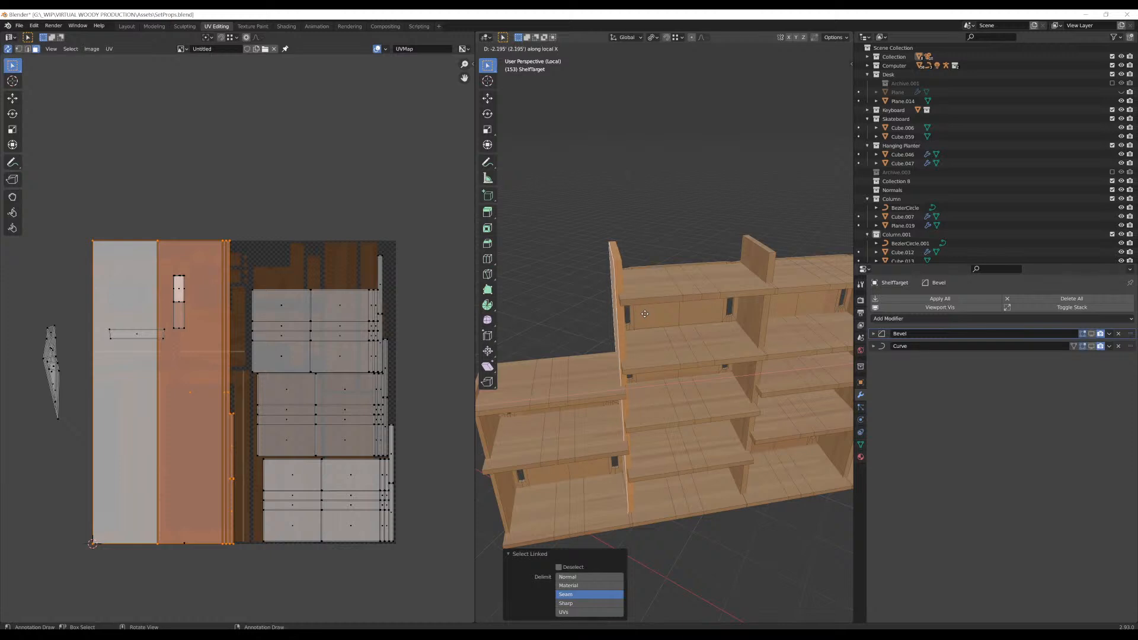
middle_drag(644, 313, 690, 313)
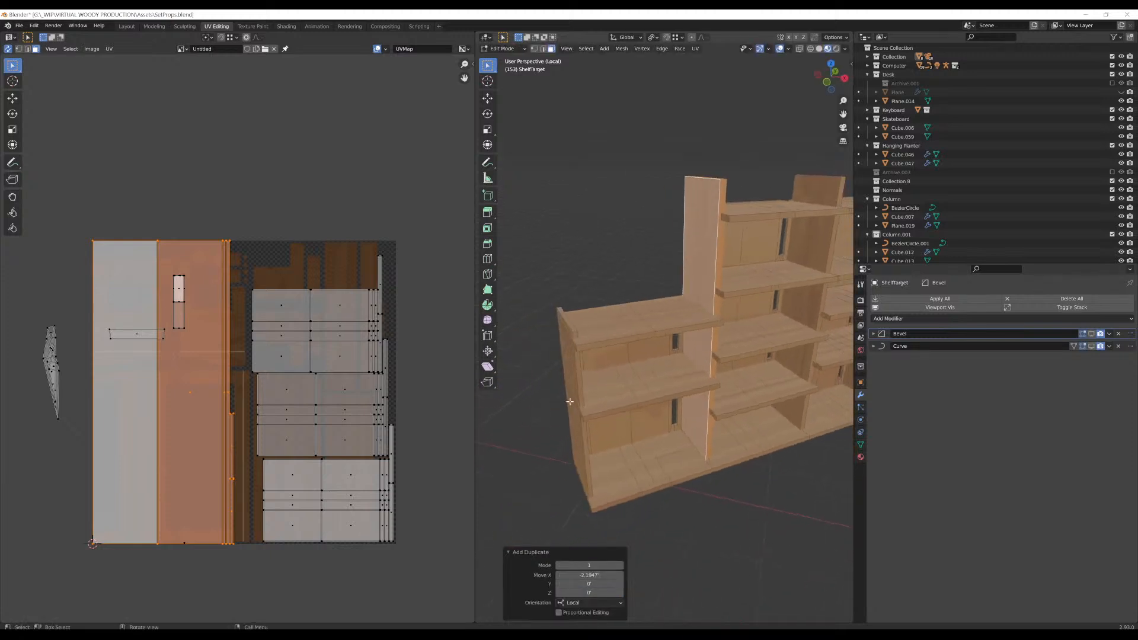
click(568, 378)
middle_drag(591, 364, 716, 359)
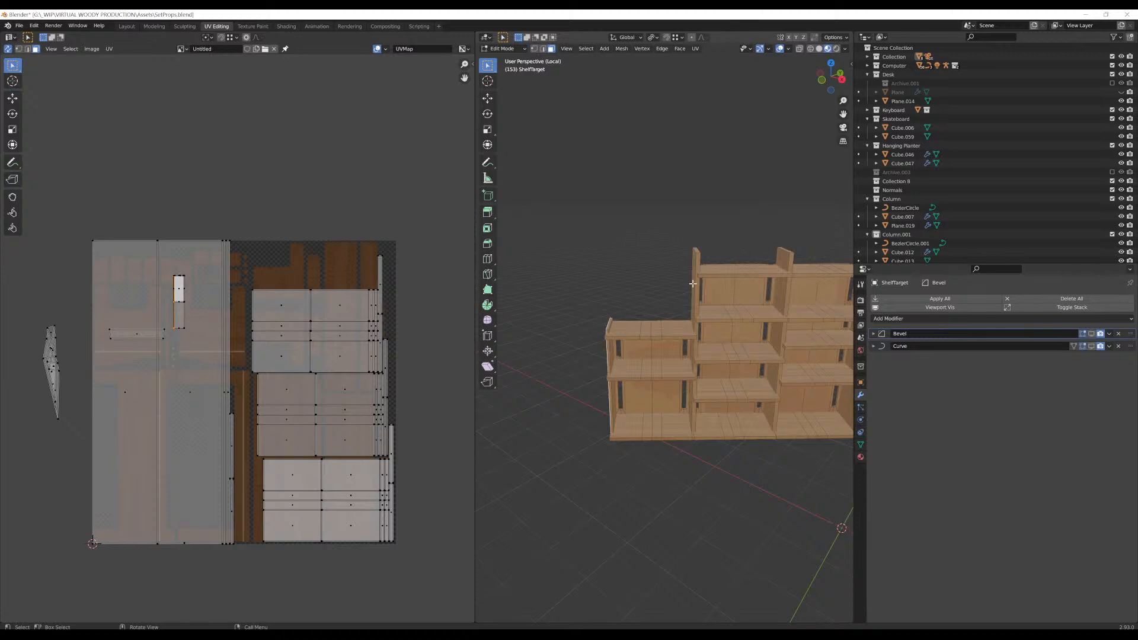
key(ctrl+l)
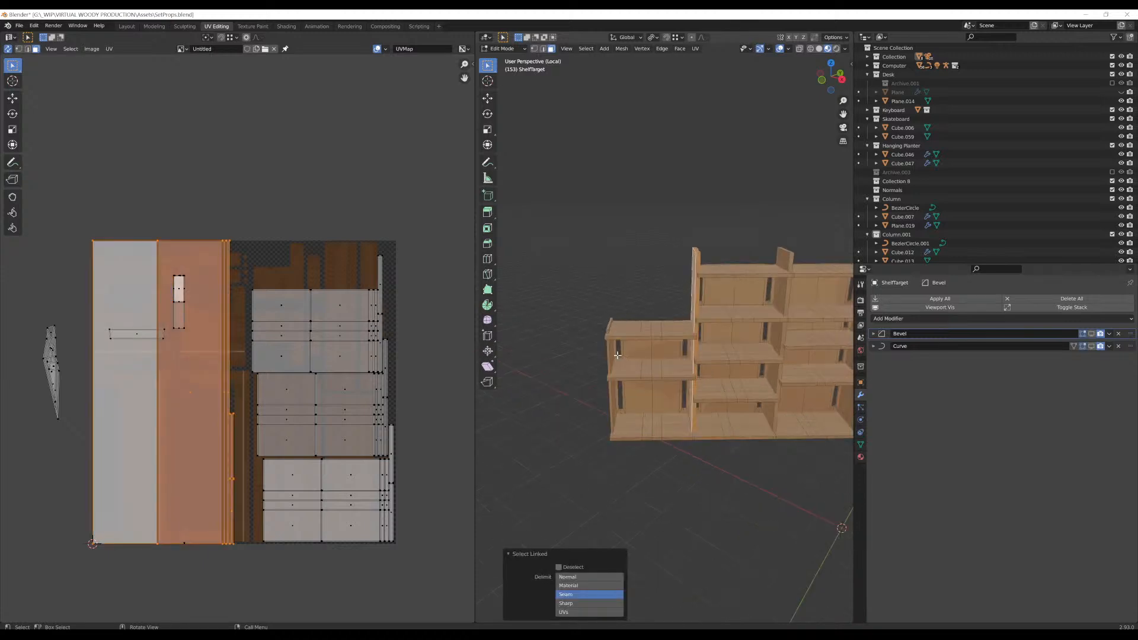
click(618, 354)
Duplicate the upright at the tall section's right end and move the copy along local X to the short section's outer end
middle_drag(617, 354, 585, 346)
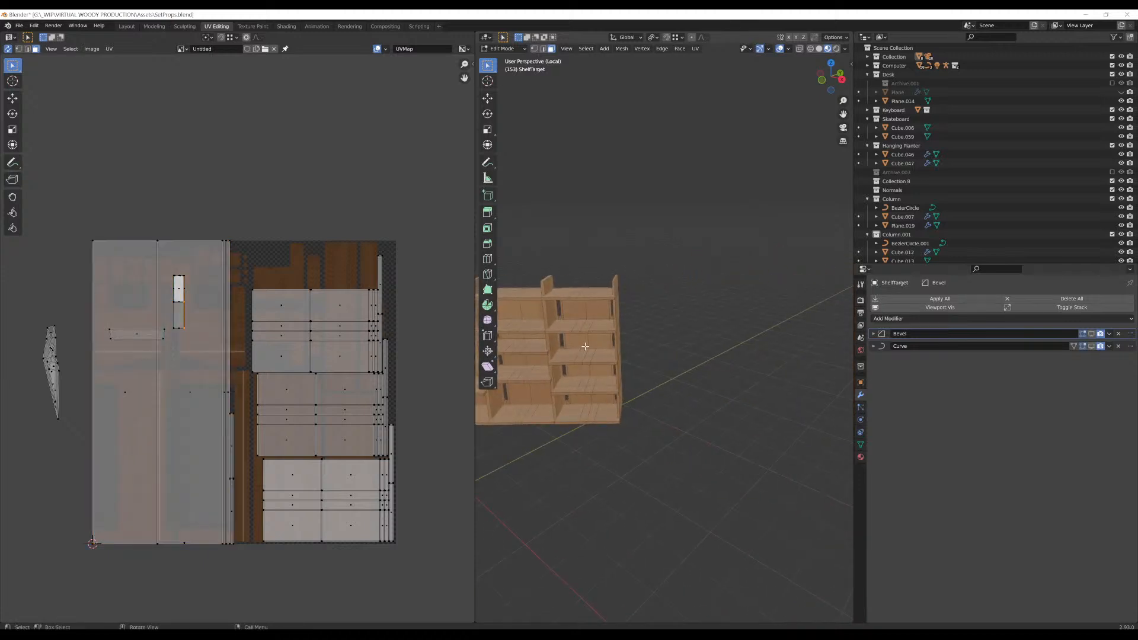
click(613, 306)
key(ctrl+l)
middle_drag(613, 306, 774, 379)
key(g)
key(x)
key(x)
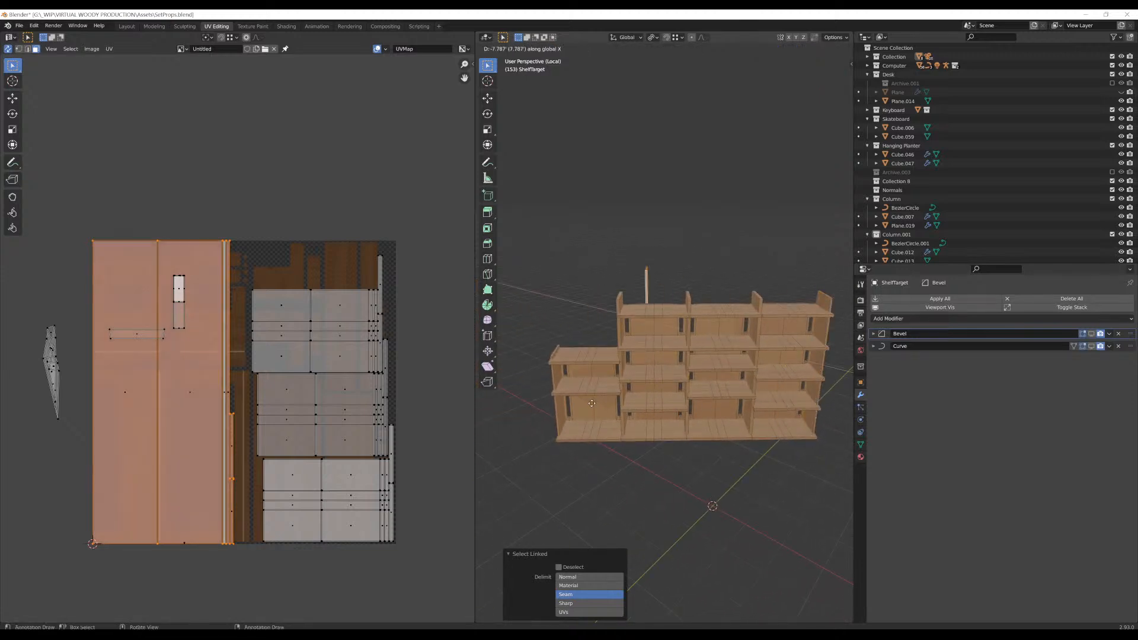
click(525, 414)
Select the linked faces of the old short upright at the short section's outer end and delete them
scroll(525, 415, up, 4)
shift+middle_drag(525, 414, 748, 335)
scroll(756, 317, up, 2)
click(747, 336)
key(l)
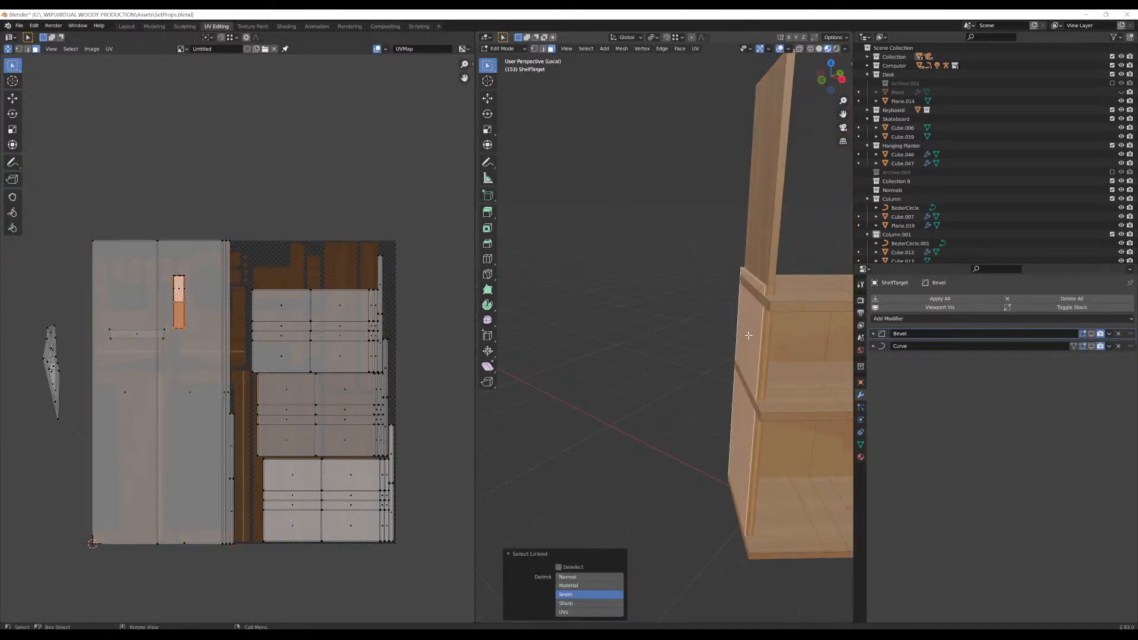
key(x)
click(671, 278)
scroll(743, 248, down, 1)
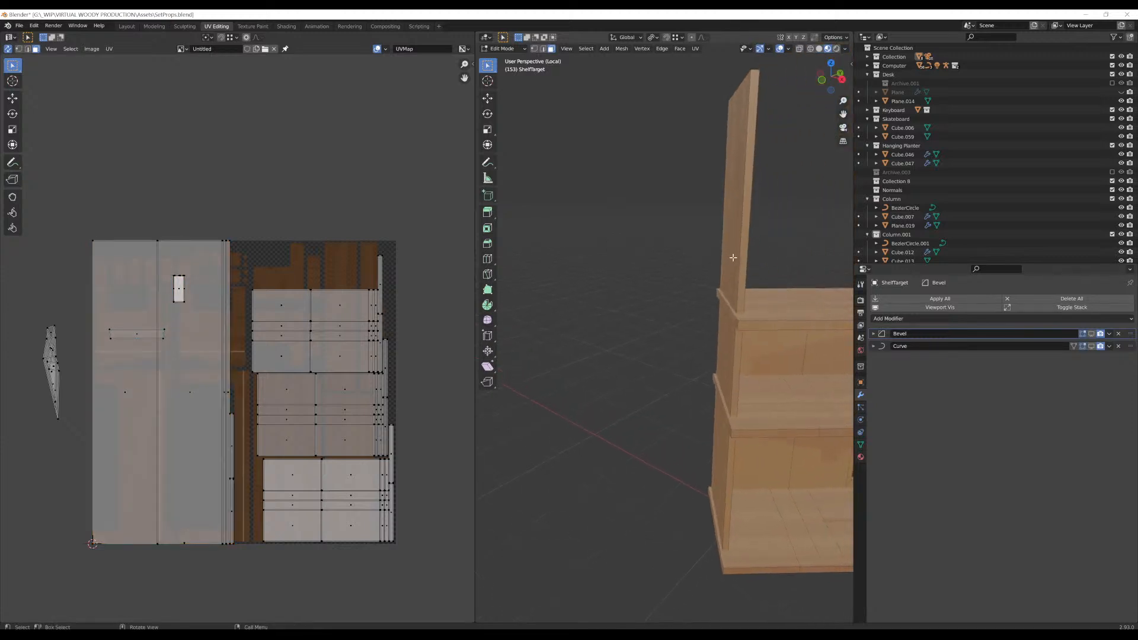
Select the duplicated tall board at the short section's outer end and move it about 0.056' along local X to align it with the shelf ends
click(734, 256)
key(l)
key(g)
key(x)
key(x)
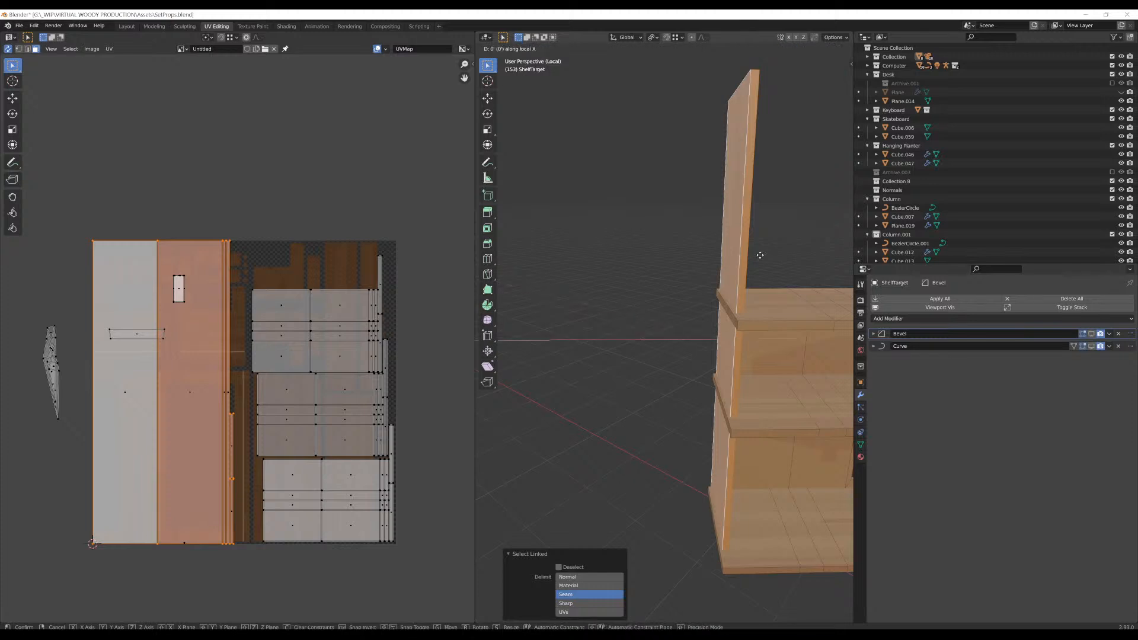
click(709, 266)
Edge-slide the top of the short section's new end upright down by a factor of about 0.41, near the top shelf's height
middle_drag(719, 211, 689, 259)
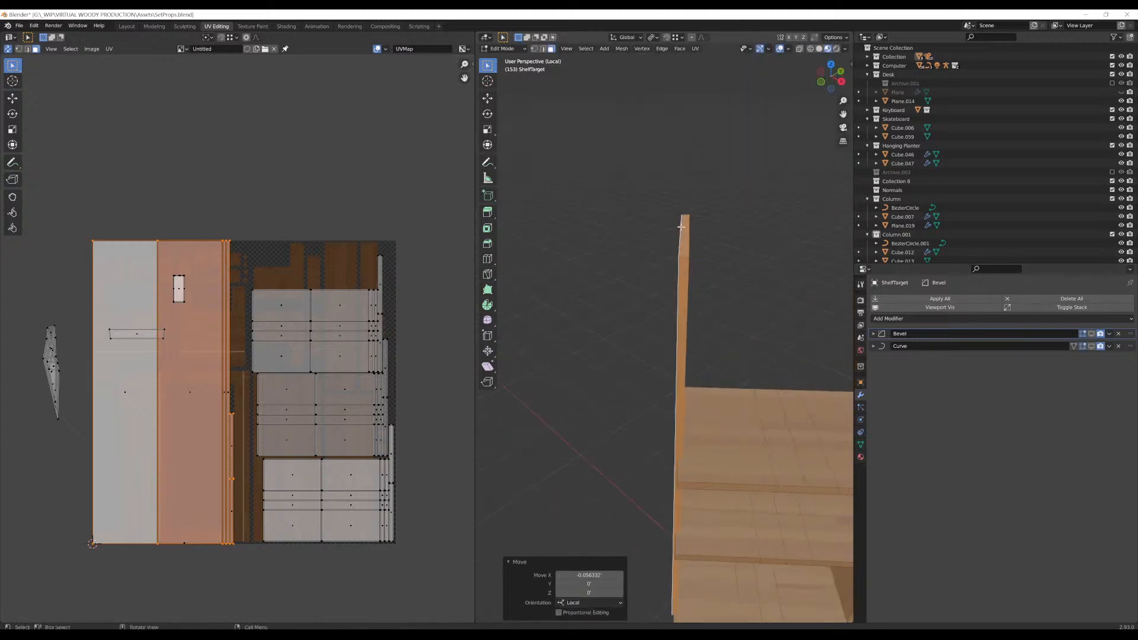
click(703, 318)
middle_drag(703, 317, 734, 291)
alt+click(713, 284)
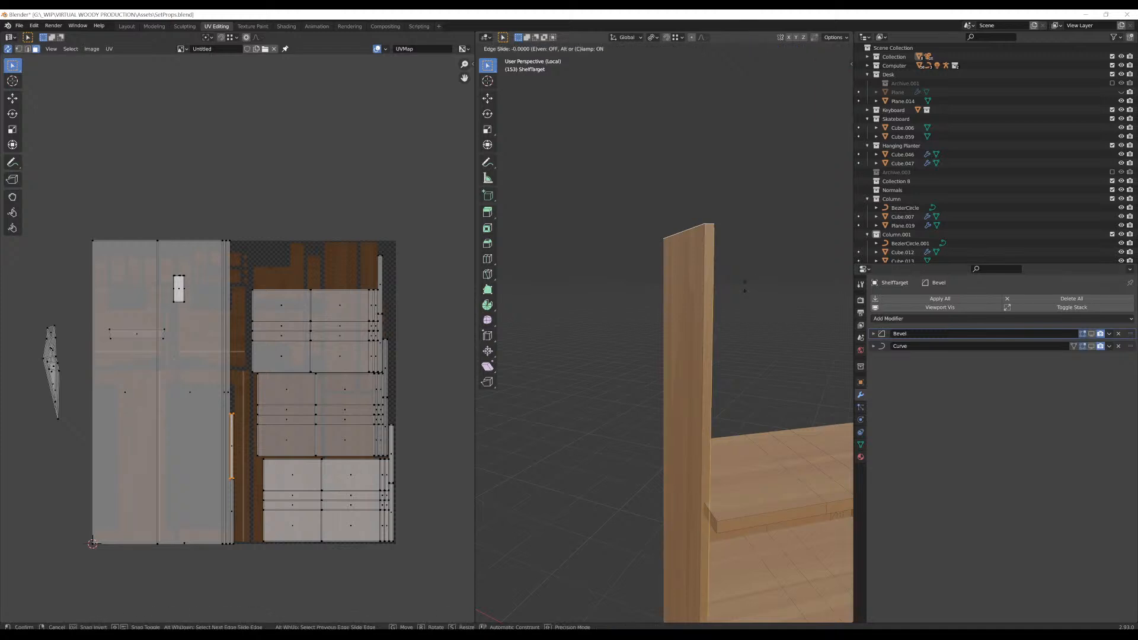
key(g)
key(g)
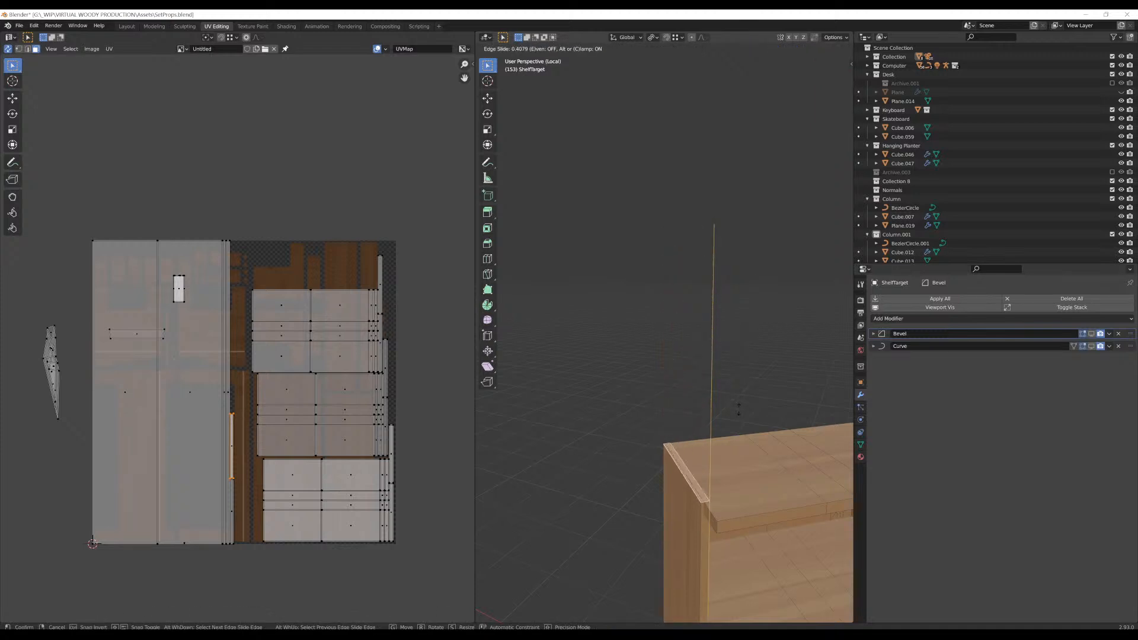
click(738, 409)
Raise the end upright's top about 0.19' along global Z above the short section's top shelf and fine-tune its height
scroll(738, 408, down, 7)
middle_drag(736, 403, 586, 356)
key(g)
key(z)
click(707, 382)
scroll(594, 359, up, 4)
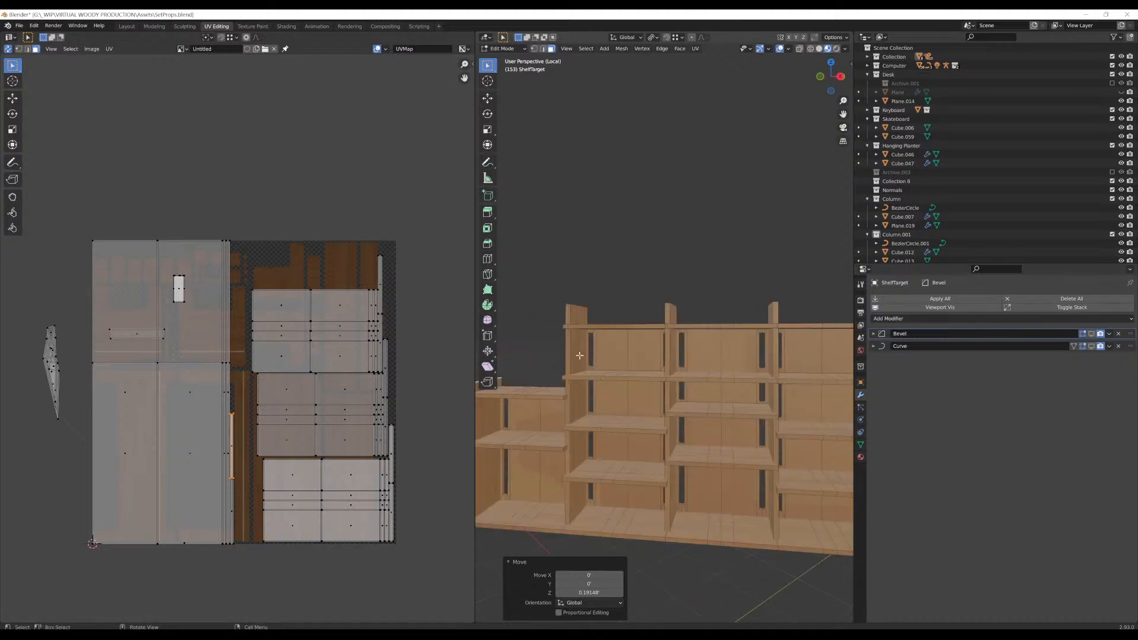
key(g)
key(z)
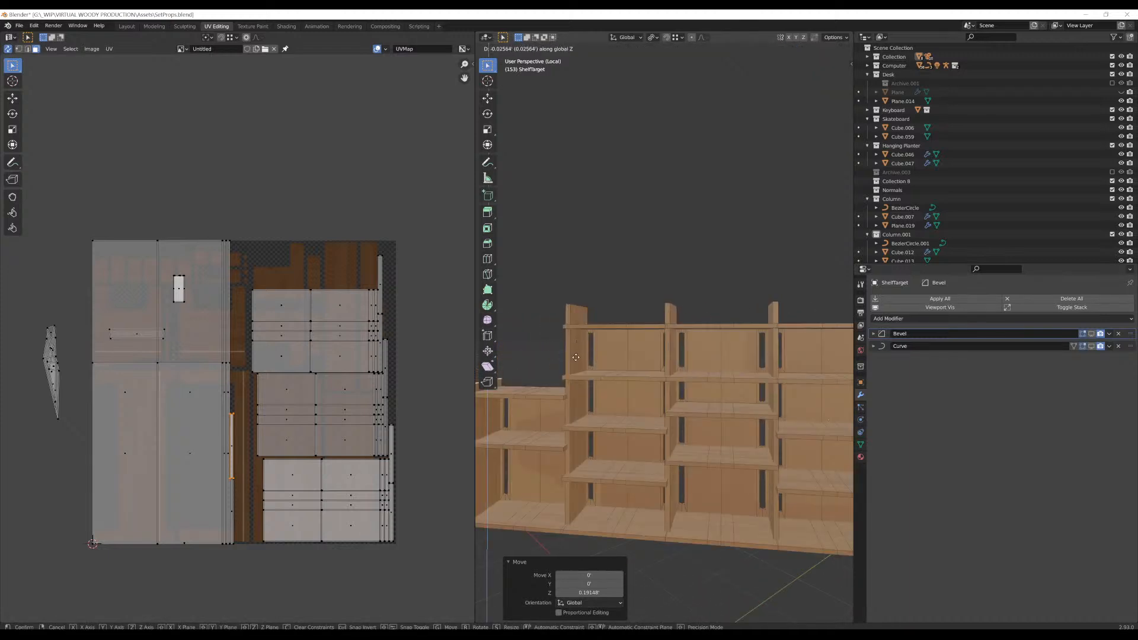
click(577, 351)
Return to Object Mode and leave local view to show the shelving unit in the full room scene
key(Tab)
scroll(615, 346, down, 4)
middle_drag(615, 347, 686, 323)
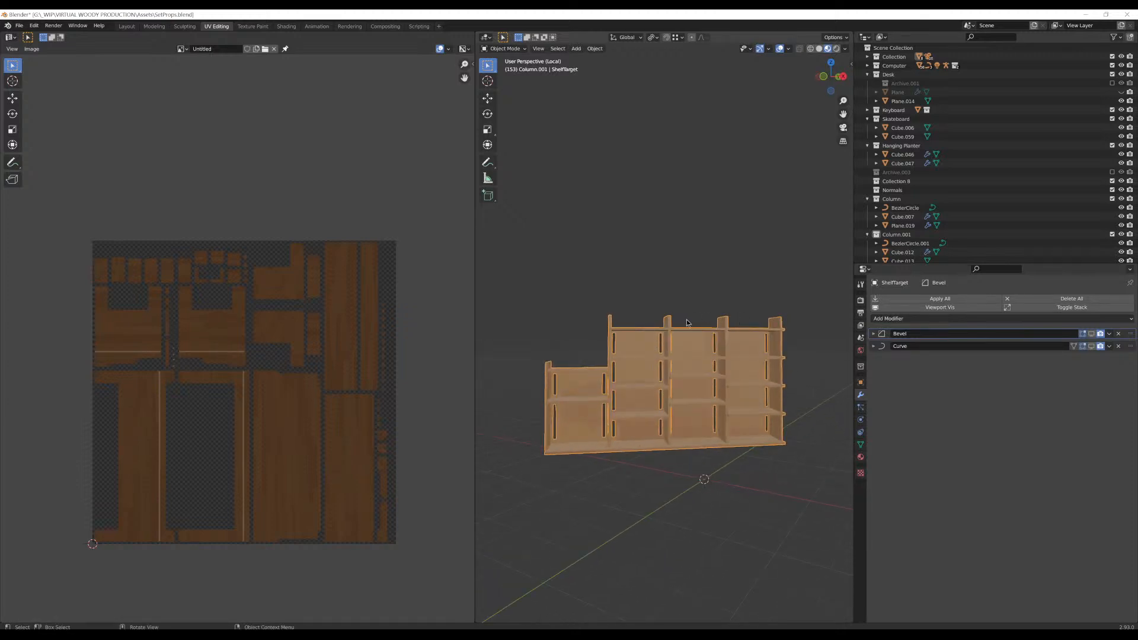
key(KP_Divide)
scroll(712, 319, down, 2)
middle_drag(625, 312, 706, 409)
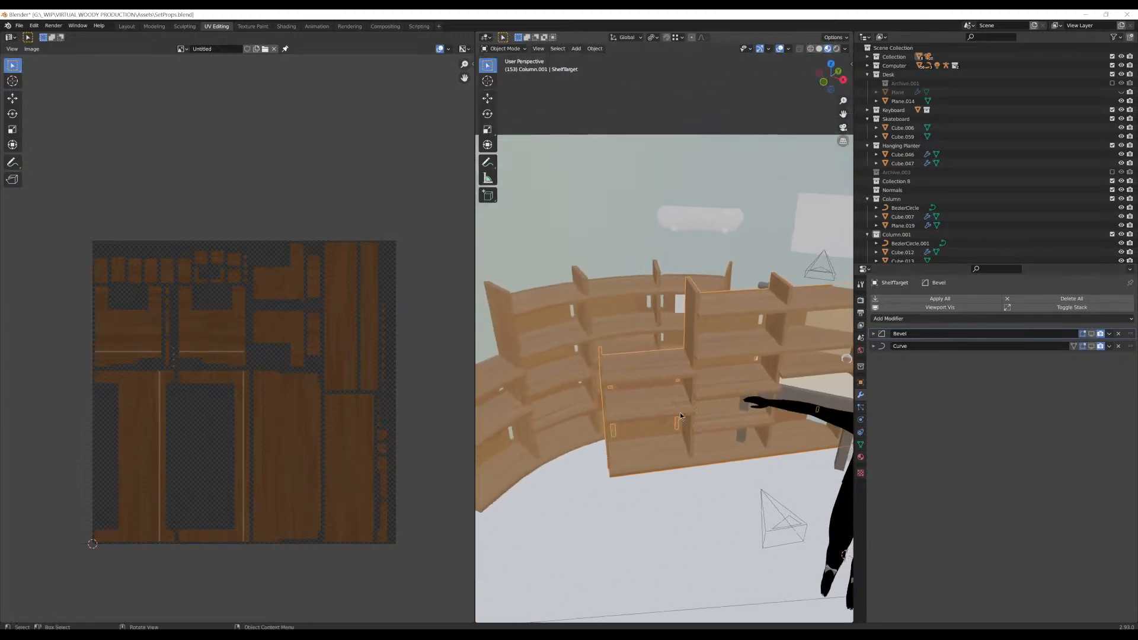
Preview the shelving unit with its Bevel and Curve modifiers enabled in the viewport, then disable both displays again
click(1092, 346)
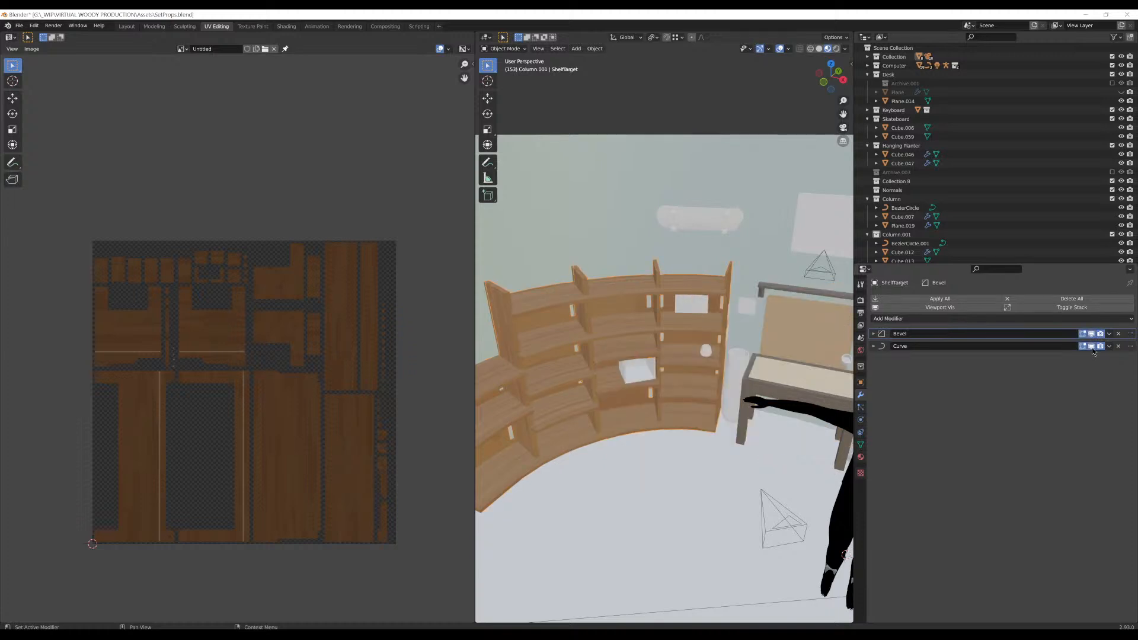
click(1092, 346)
click(1092, 335)
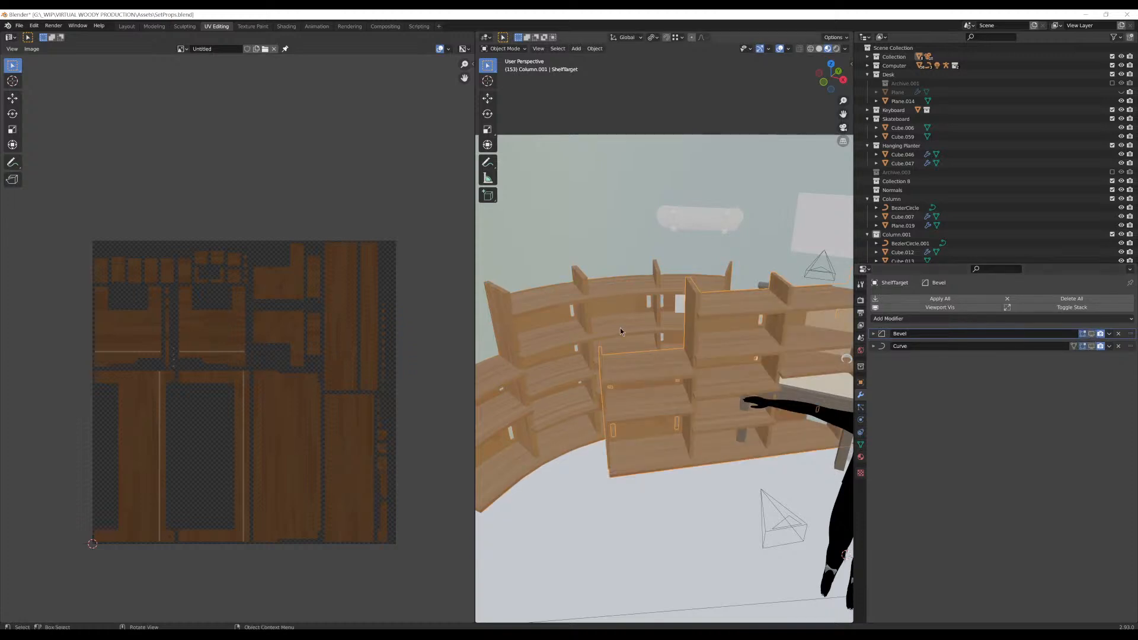
Isolate the shelving unit in local view, enter Edit Mode and pick individual back-panel faces to check their UVs
middle_drag(619, 329, 631, 331)
key(KP_Divide)
key(Tab)
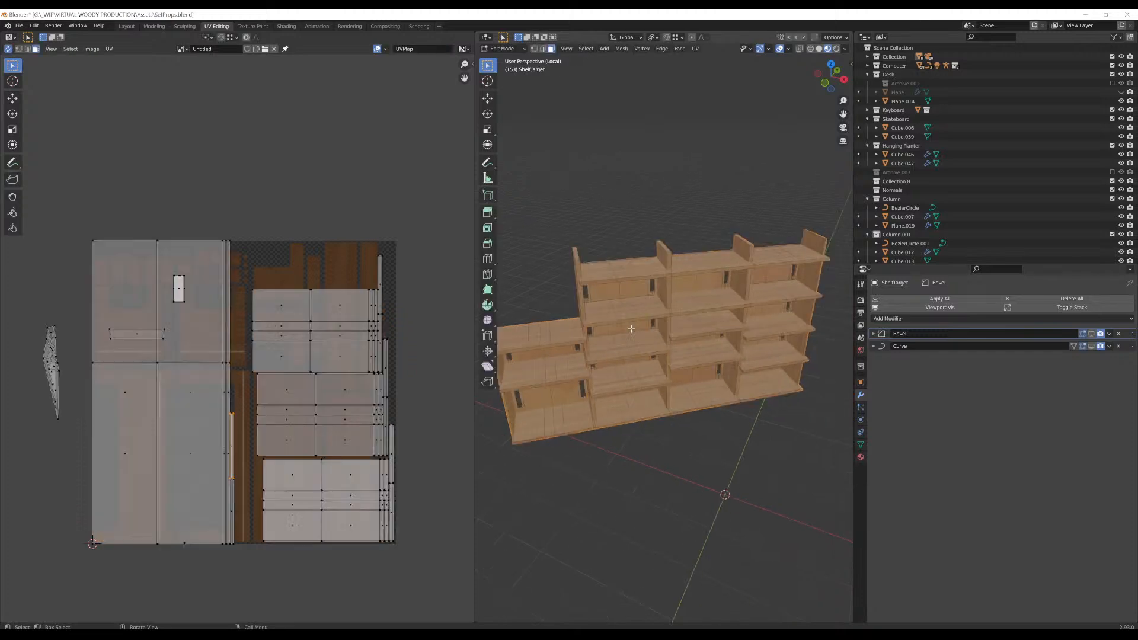
key(a)
click(605, 375)
click(551, 391)
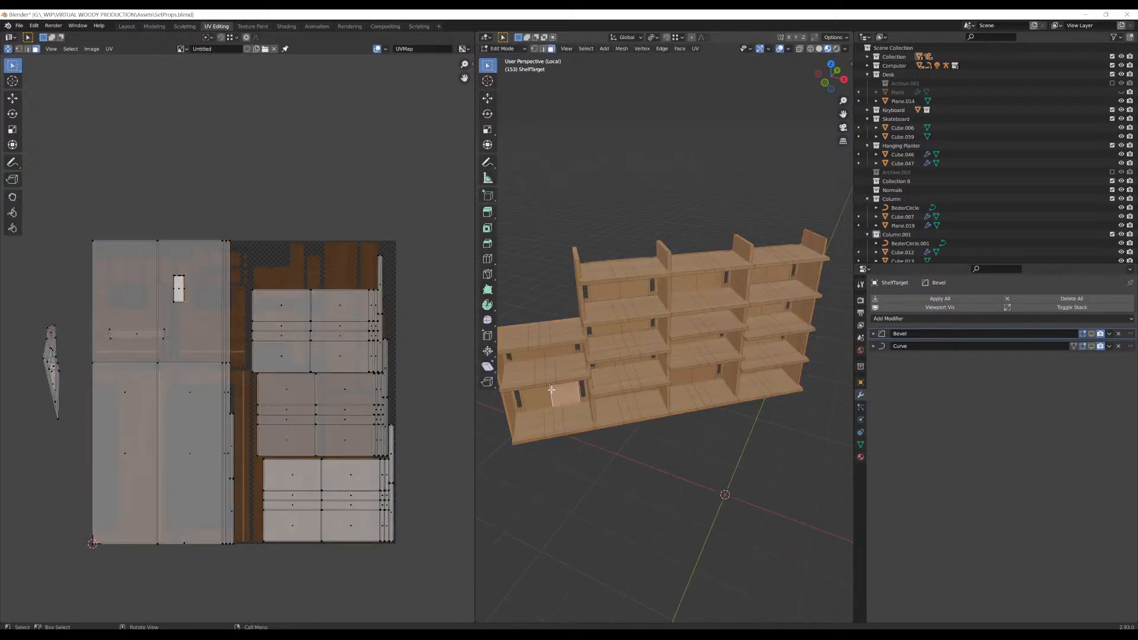
middle_drag(552, 391, 785, 322)
key(l)
click(706, 345)
Smart UV Project the linked back panel of the bay farthest from the short section, with a 66° angle limit and 0.002 island margin
click(786, 322)
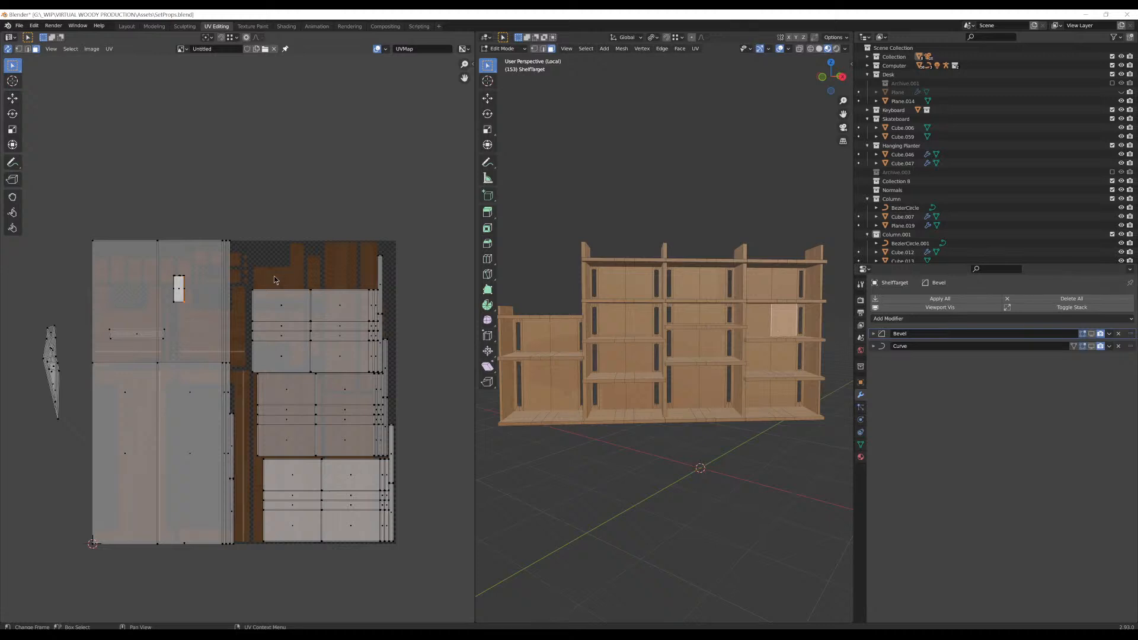
middle_drag(729, 317, 646, 322)
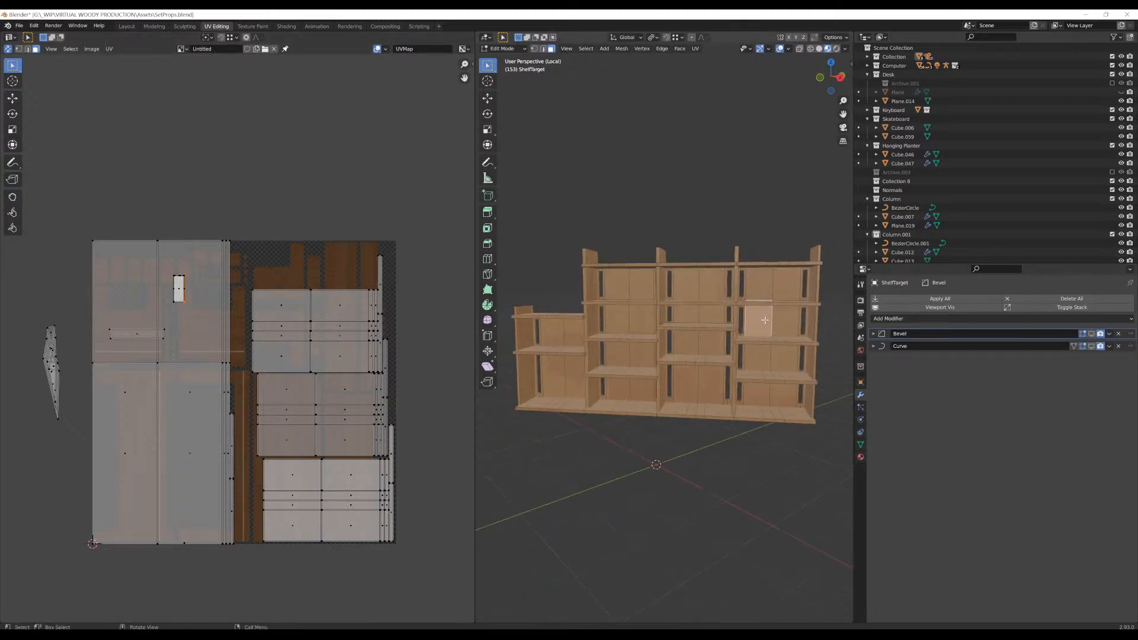
key(ctrl+l)
key(l)
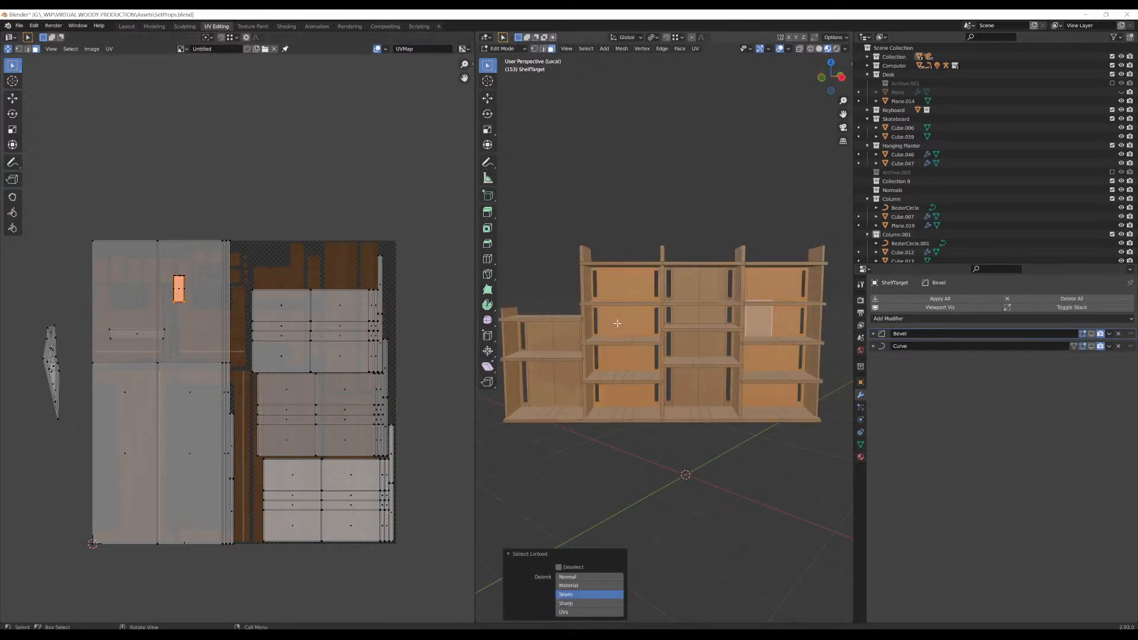
click(786, 317)
key(l)
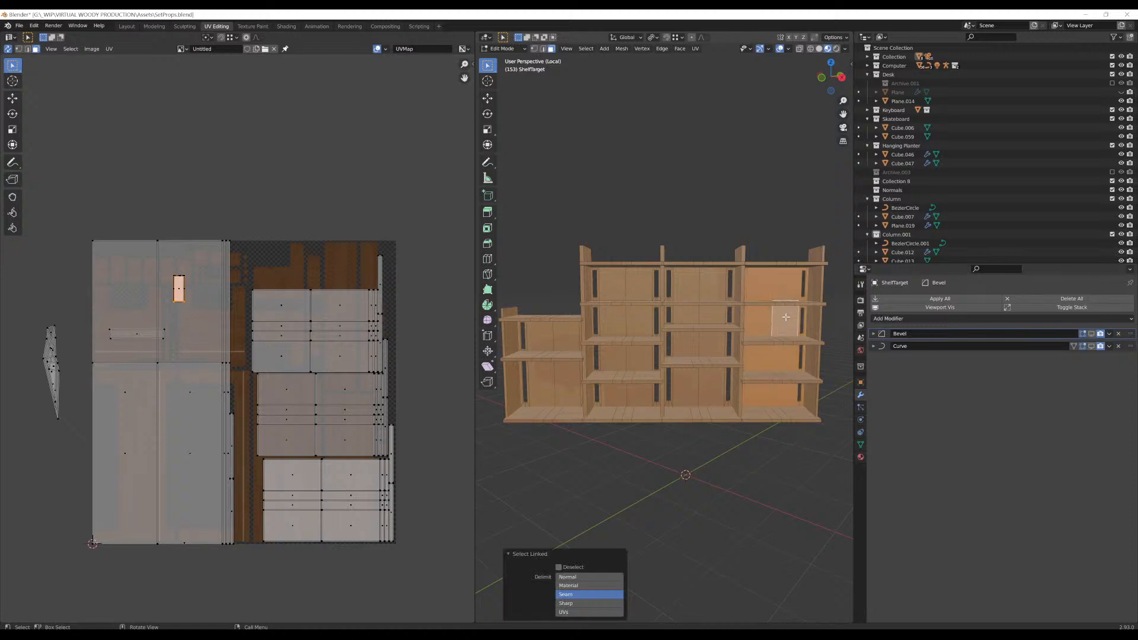
key(u)
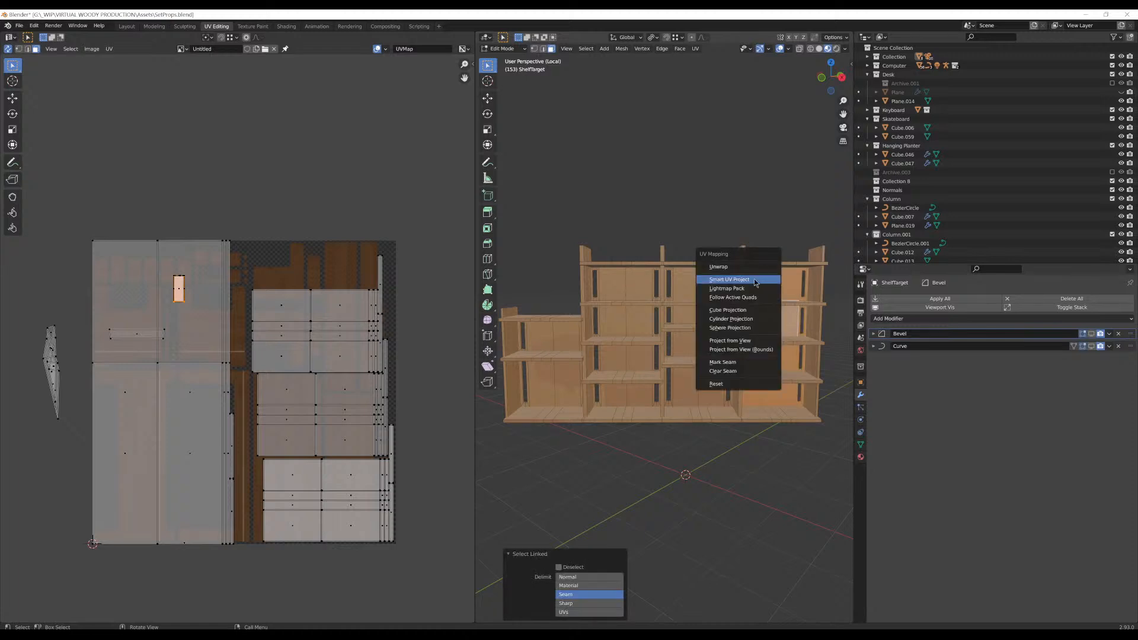
click(755, 282)
click(782, 353)
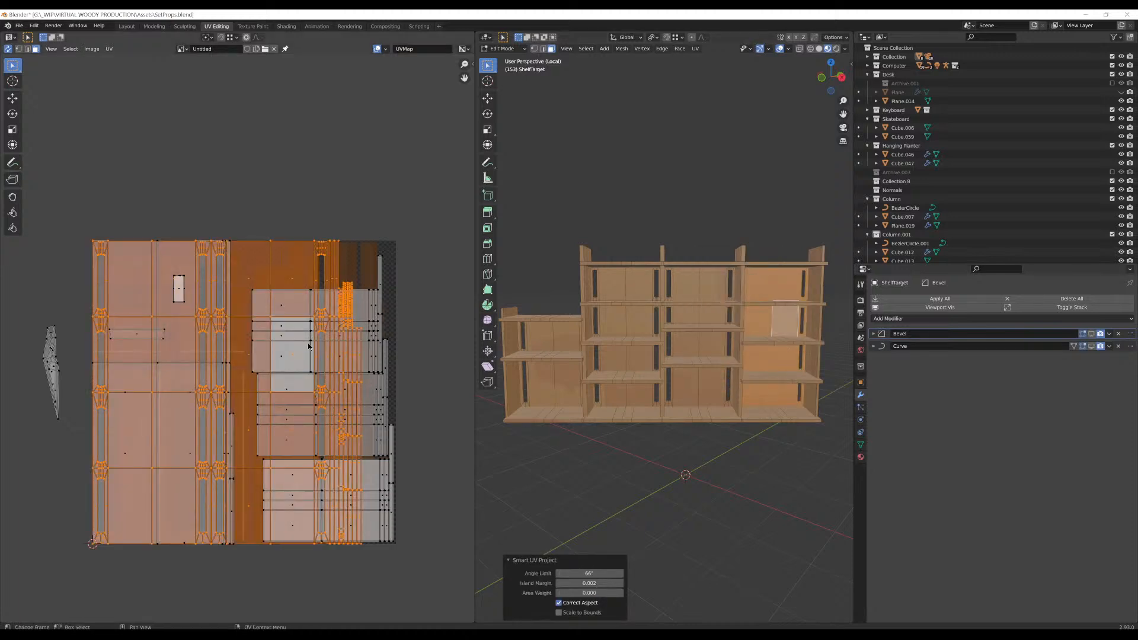
Scale the end bay back panel's UV islands to about 0.4 and move them onto the texture's upper-left area
key(s)
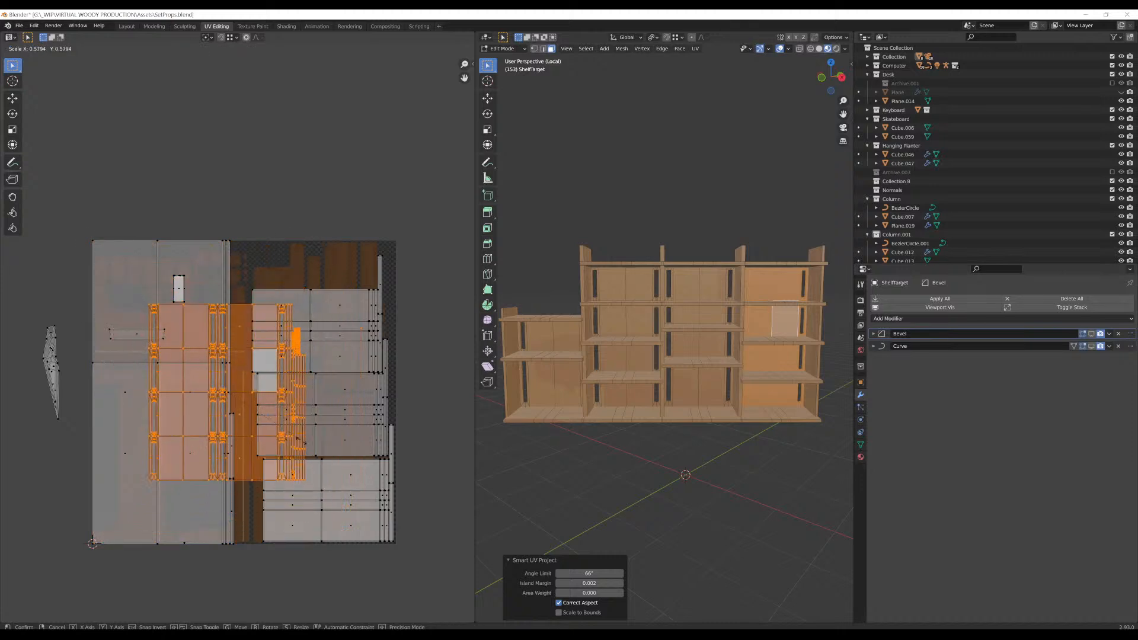
click(315, 457)
key(g)
click(247, 395)
key(s)
click(224, 389)
key(g)
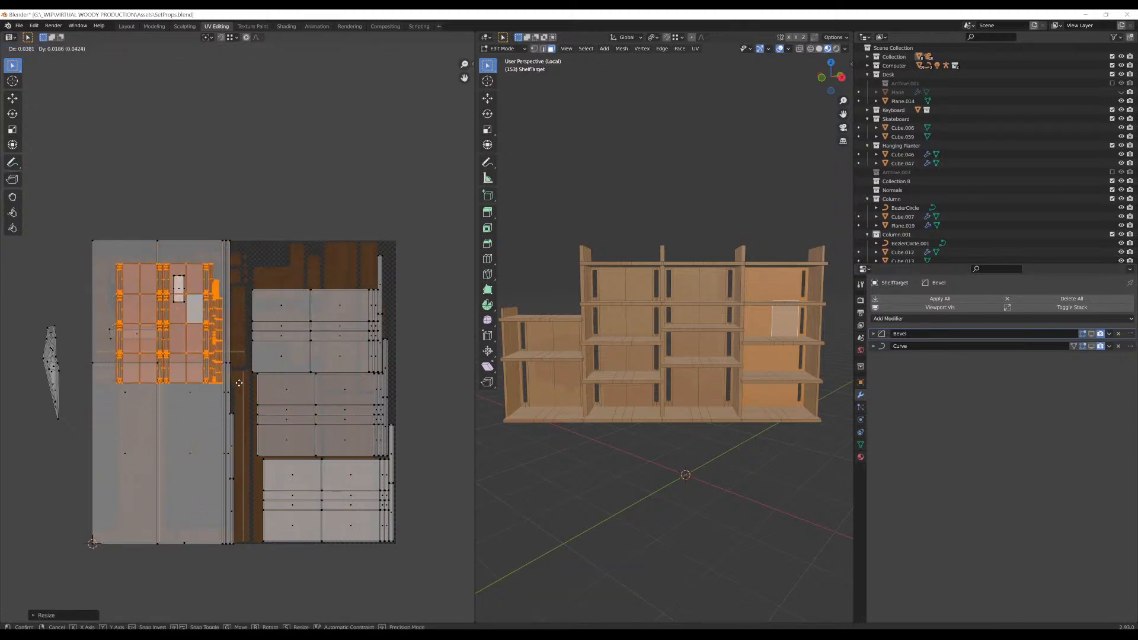
click(224, 372)
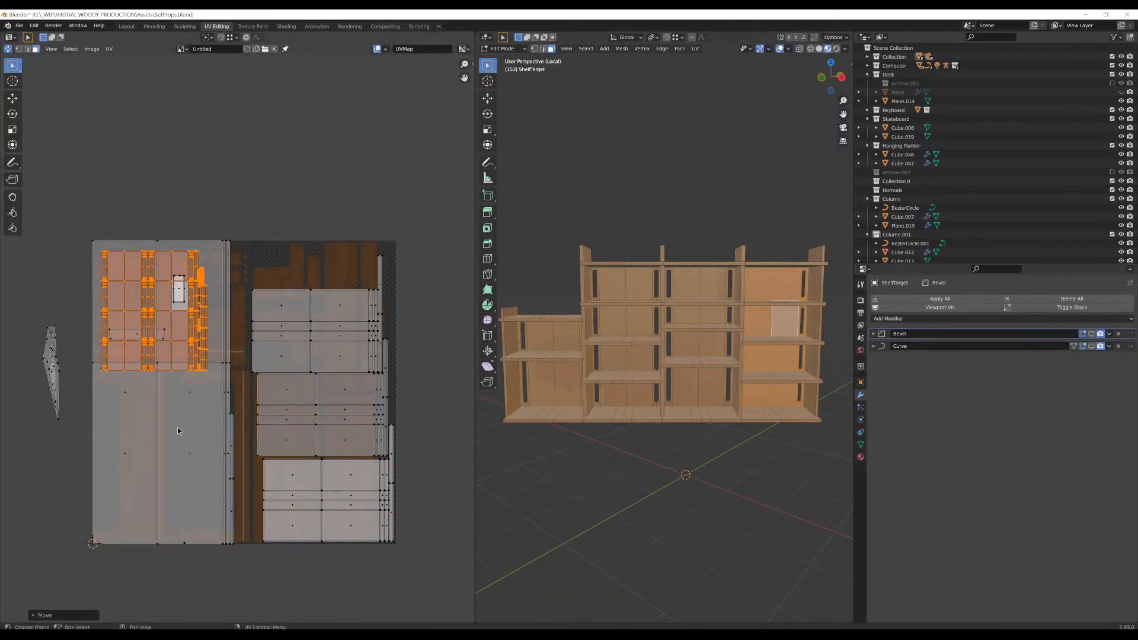
click(188, 391)
key(l)
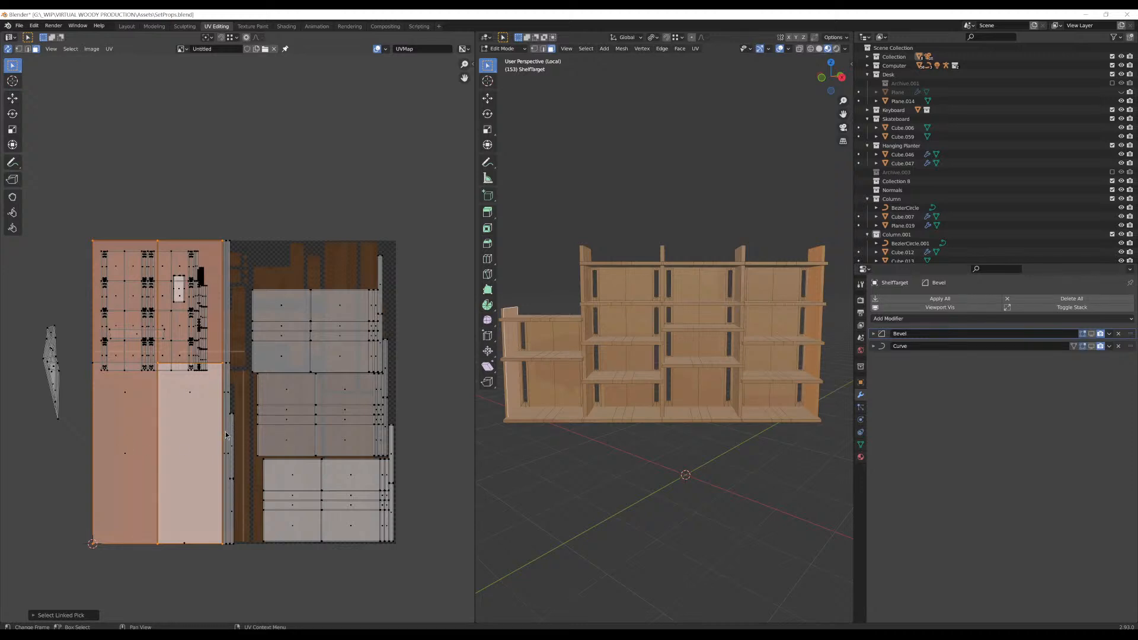
key(l)
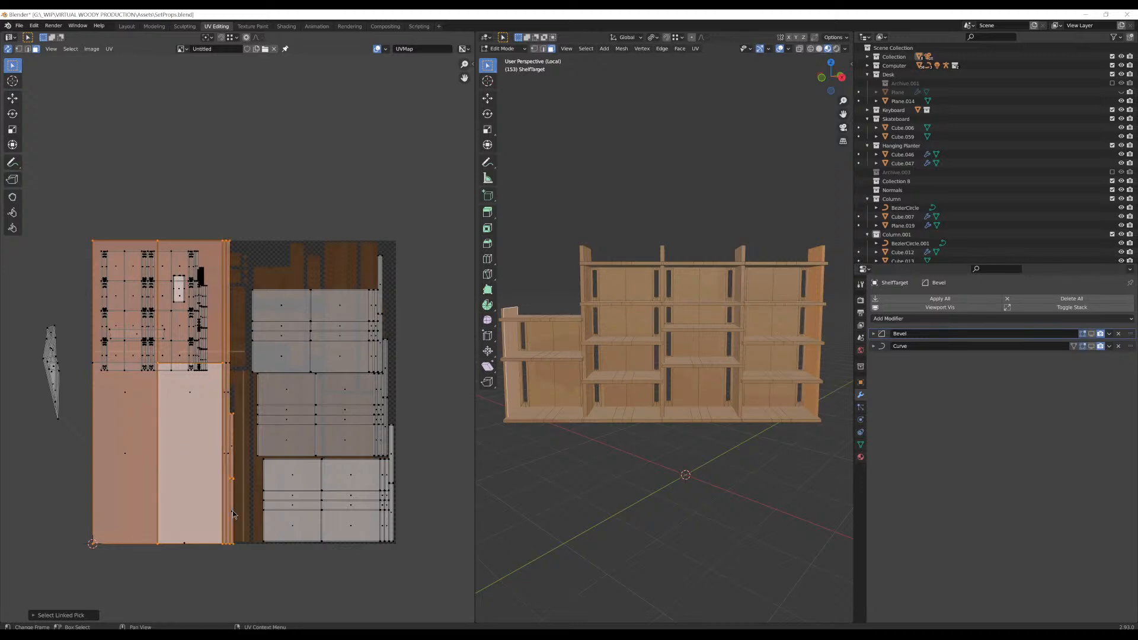
key(l)
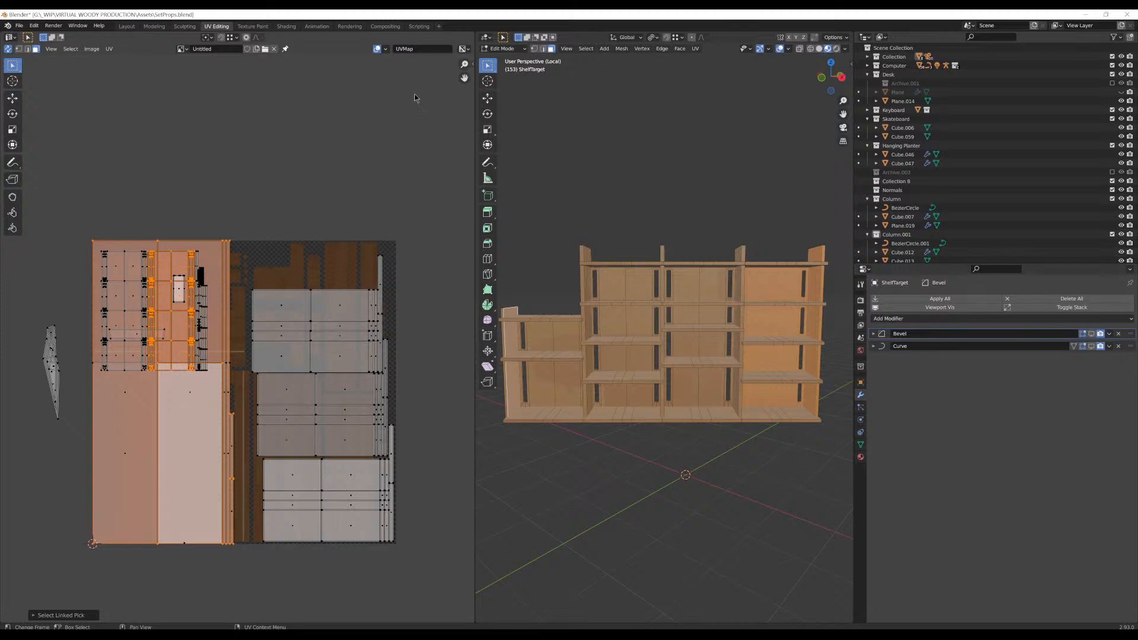
key(alt+a)
middle_drag(621, 277, 647, 286)
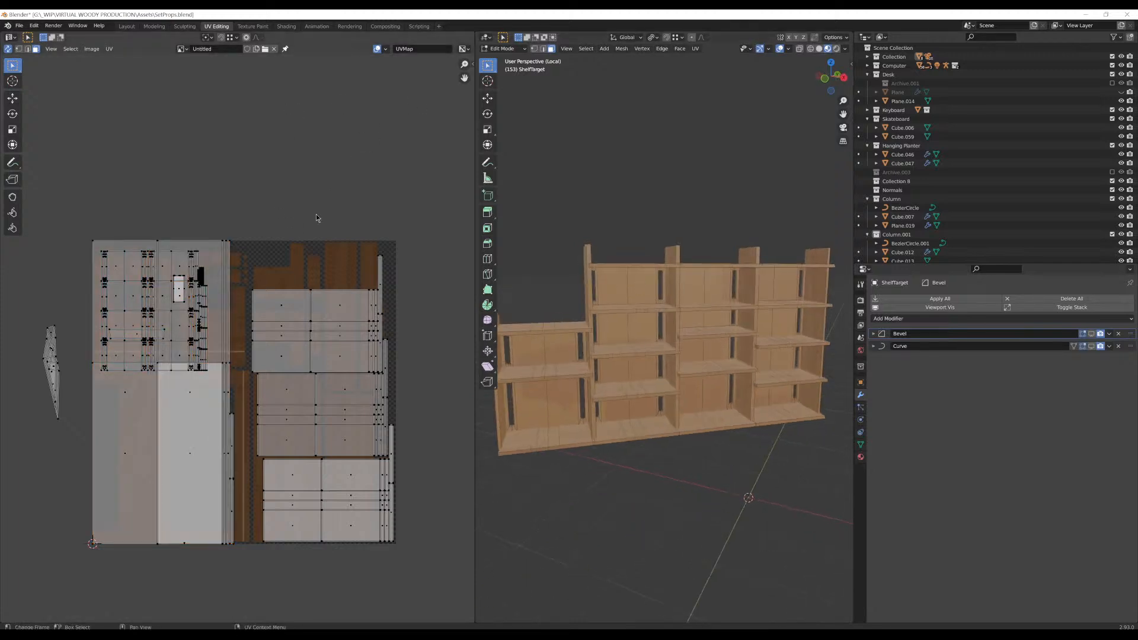
key(l)
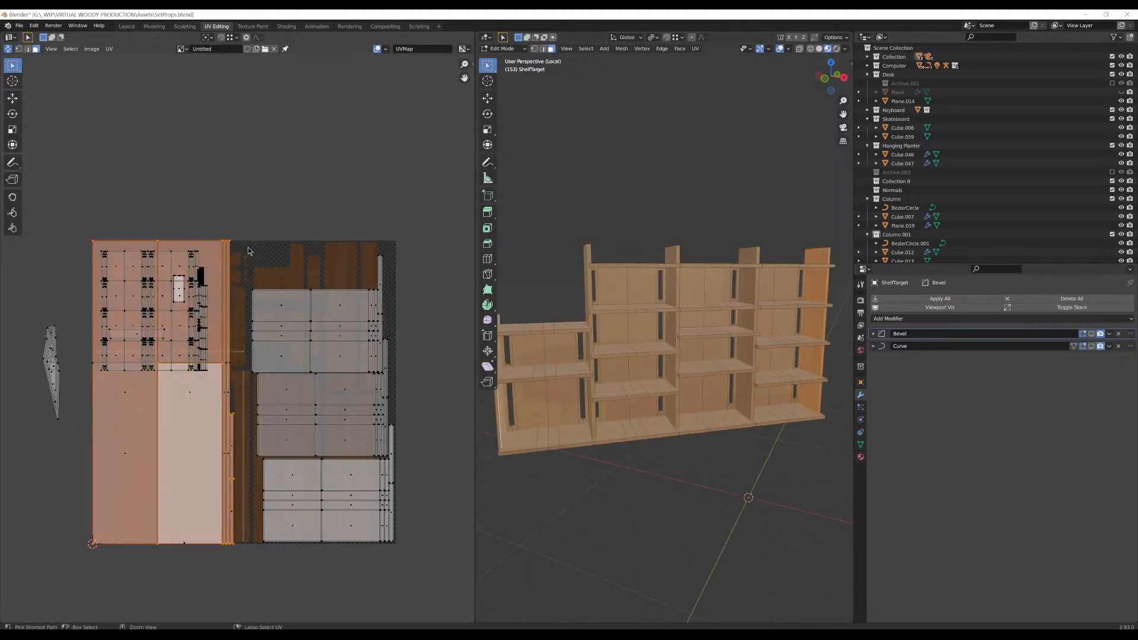
key(ctrl+z)
key(ctrl+z)
key(ctrl+z)
key(ctrl+z)
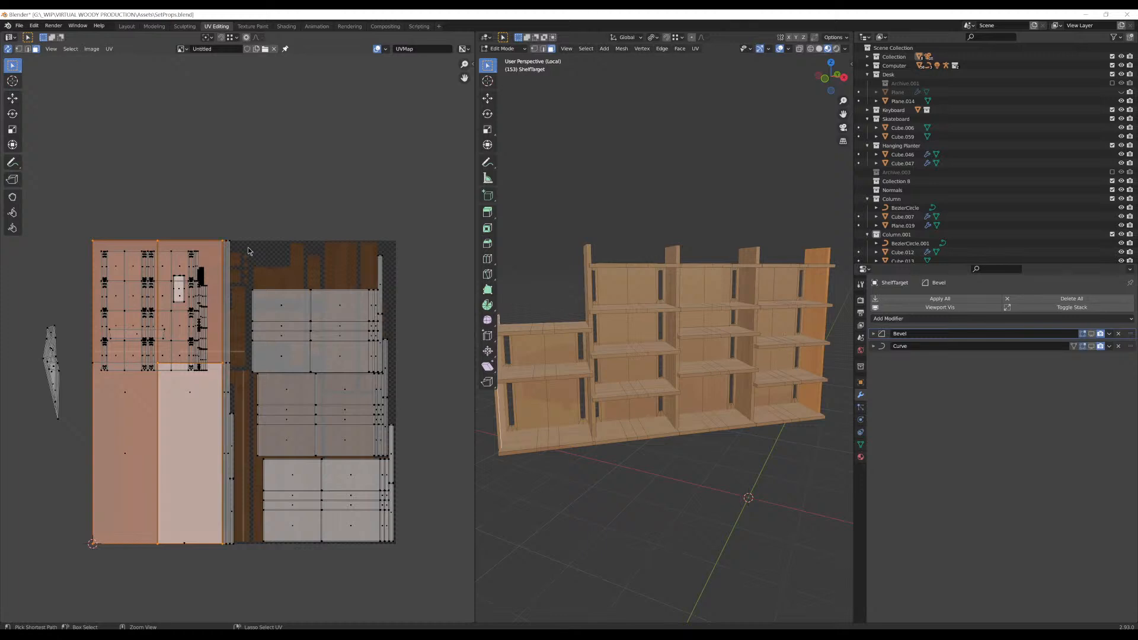
key(ctrl+z)
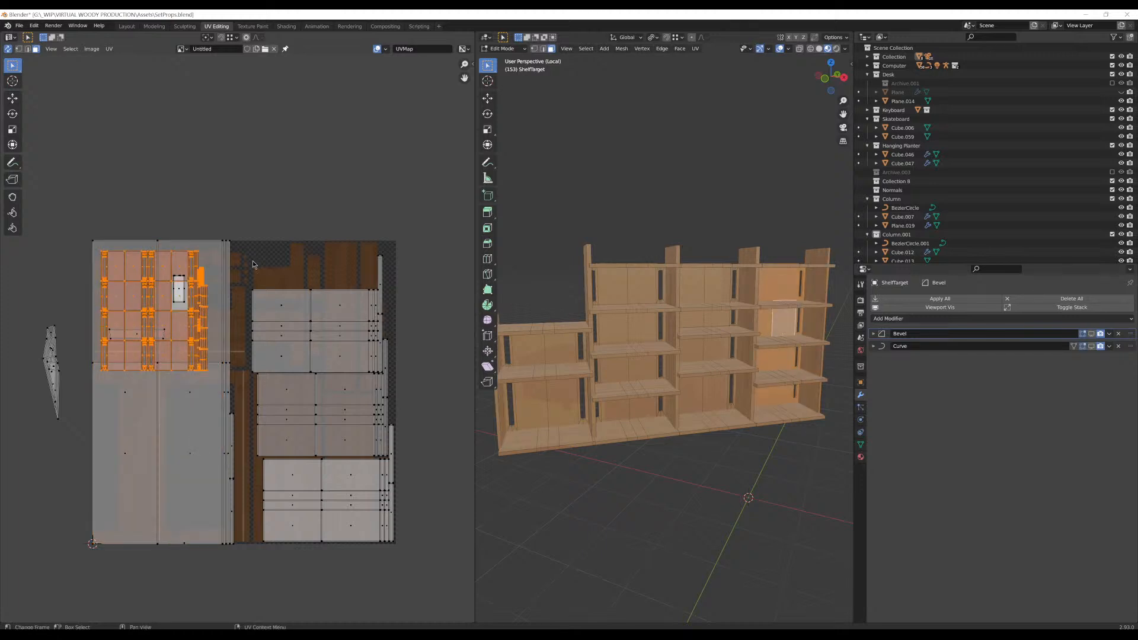
Move the end bay back panel's UV islands off the texture into the empty space above it
key(g)
click(350, 119)
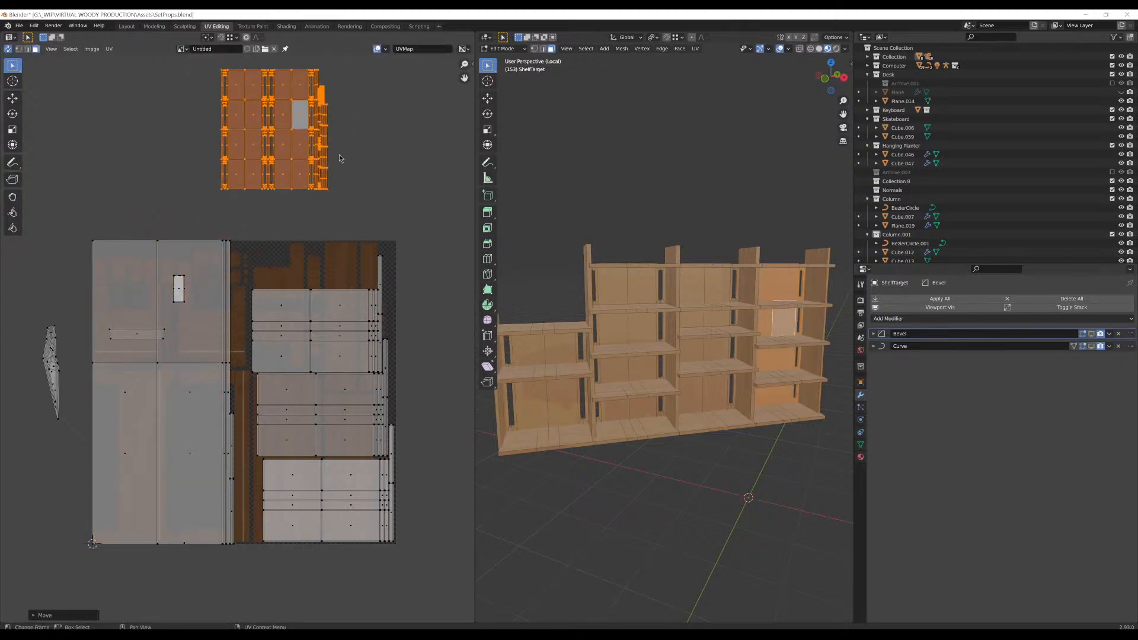
Smart UV Project the linked back panel of the middle tall bay, with a 66° angle limit and 0.002 island margin
click(181, 295)
key(l)
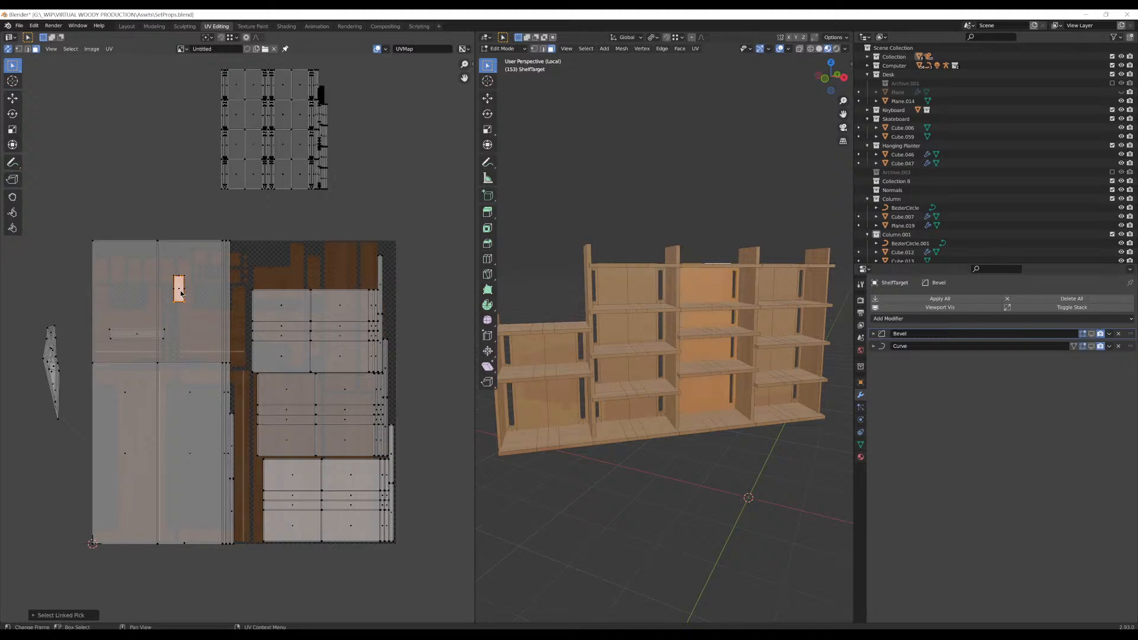
middle_drag(521, 274, 713, 286)
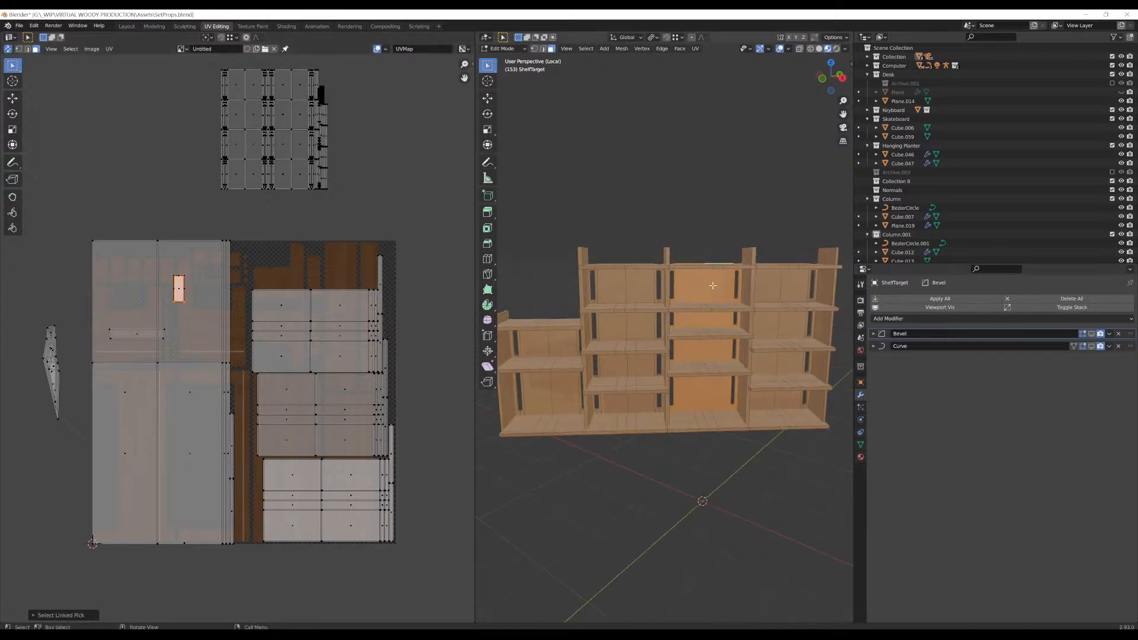
click(713, 286)
key(ctrl+l)
key(u)
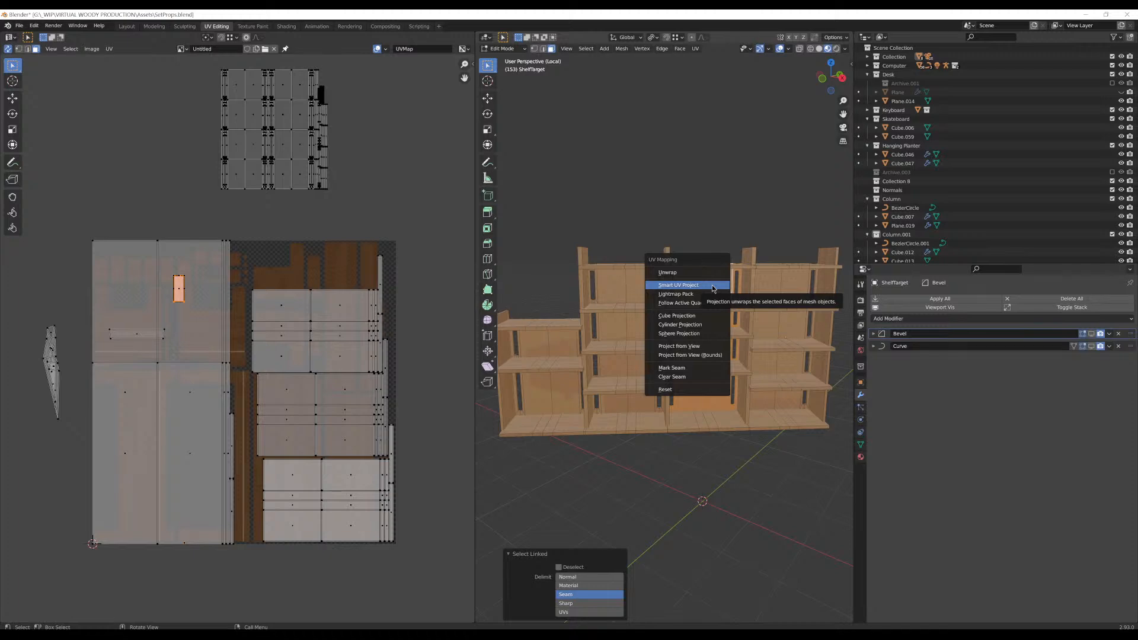
click(679, 285)
click(708, 353)
Move the middle tall bay panel's UV islands above the texture, beside the end bay panel's islands
scroll(348, 425, down, 2)
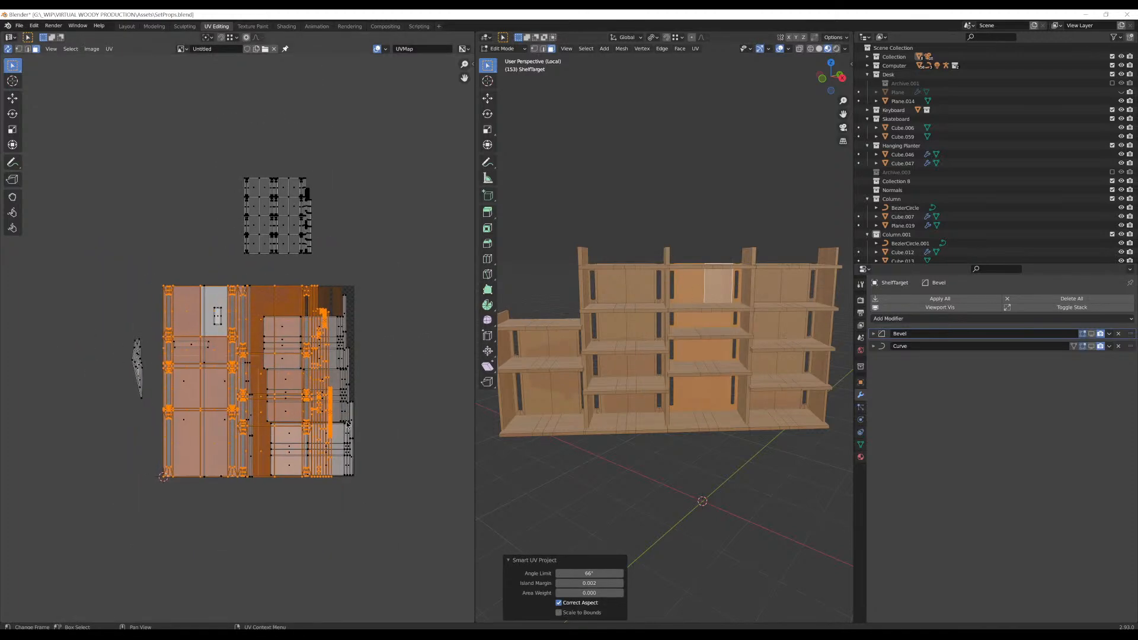
key(g)
click(249, 214)
scroll(183, 240, up, 1)
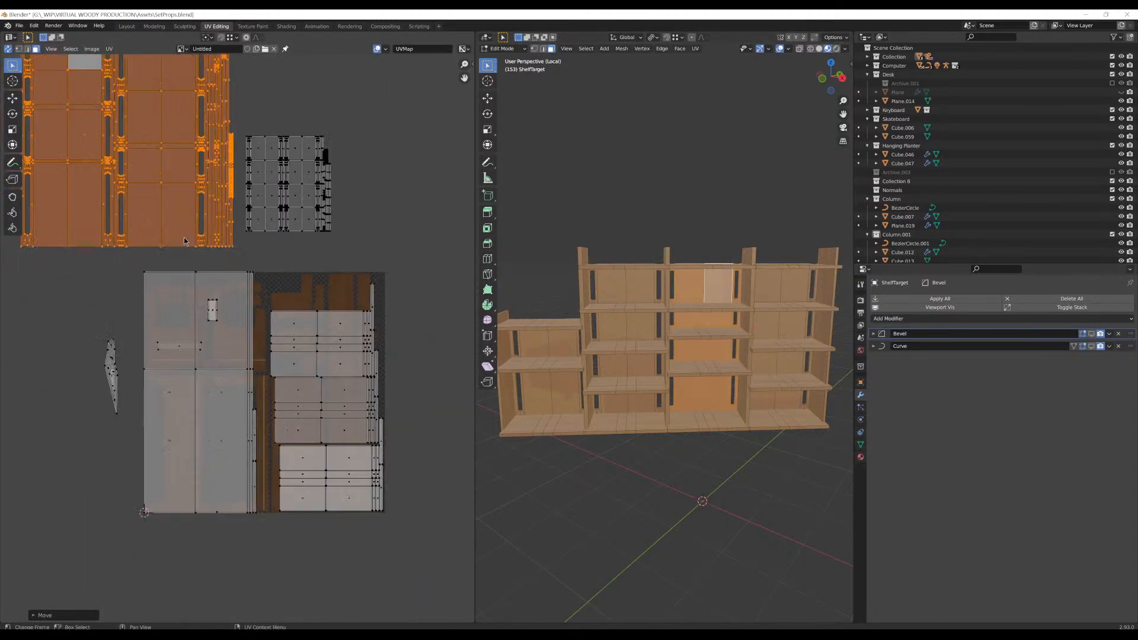
middle_drag(184, 237, 250, 362)
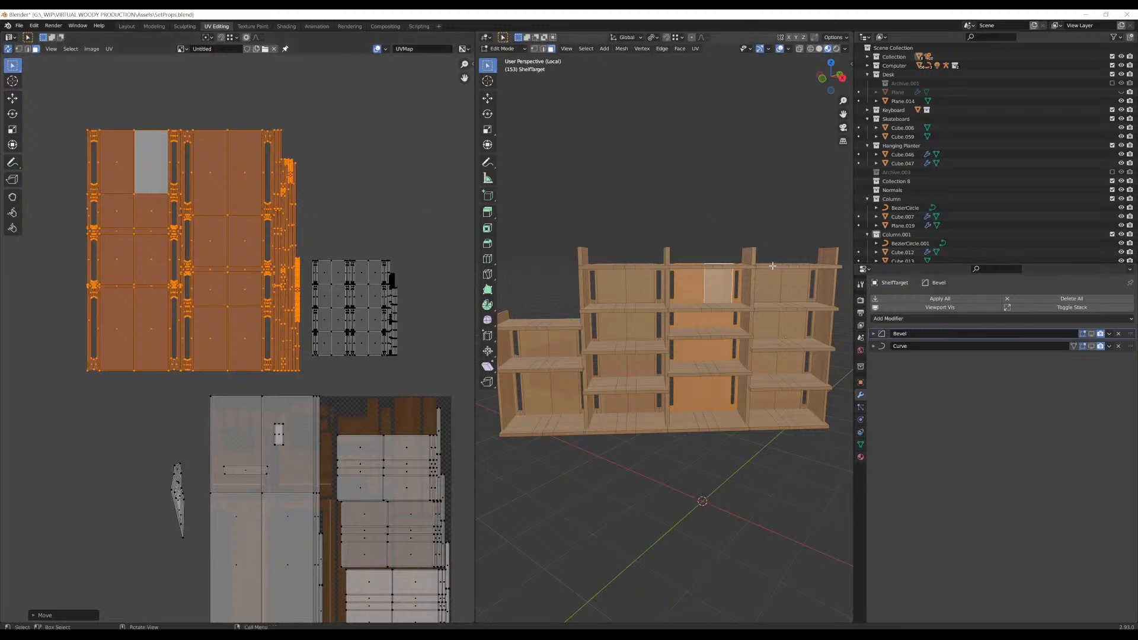
Examine the remaining back panels, selecting a face in the tall bay beside the short section to check its UV island
mouse_move(772, 266)
middle_down()
mouse_move(747, 314)
mouse_move(762, 254)
mouse_move(753, 259)
middle_up()
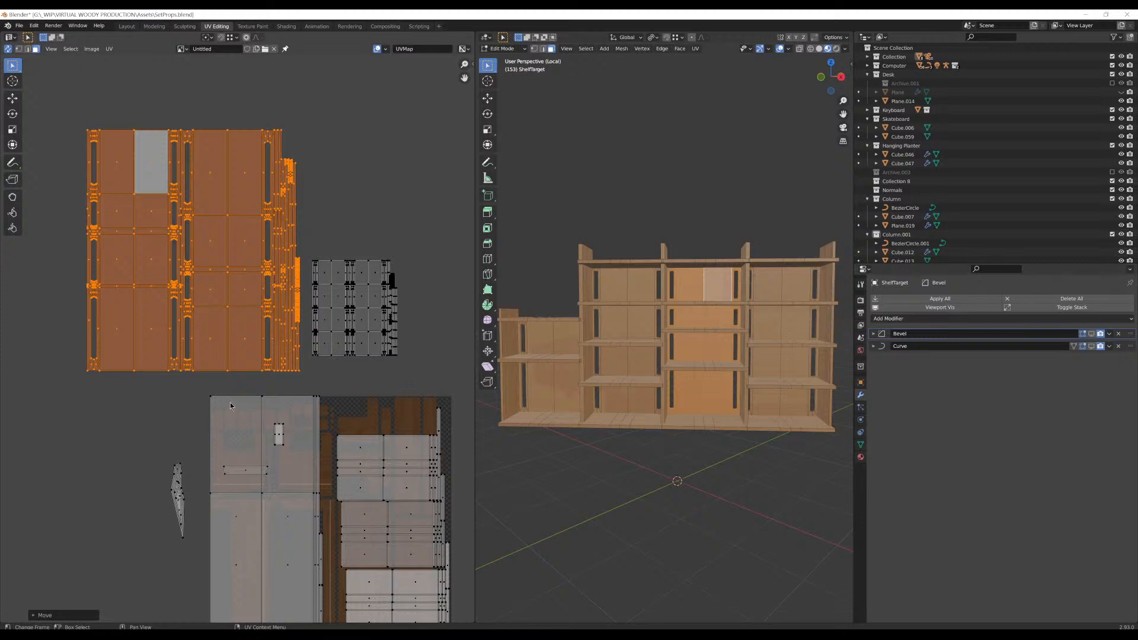
middle_drag(548, 326, 559, 323)
middle_drag(613, 306, 664, 318)
middle_drag(249, 199, 195, 122)
middle_drag(681, 332, 570, 341)
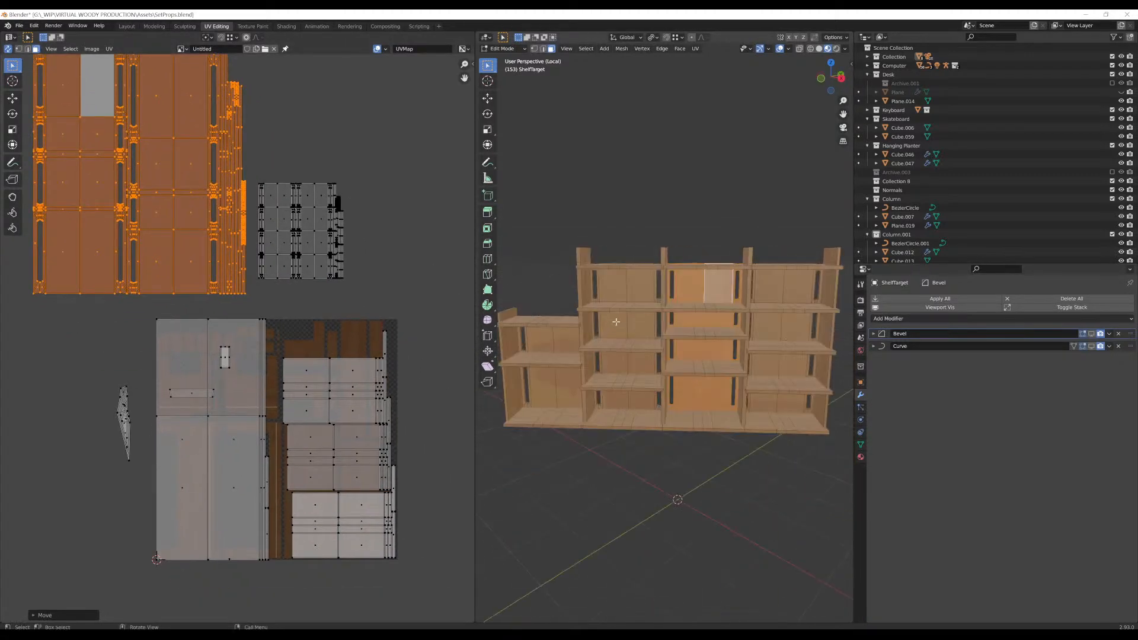
click(616, 322)
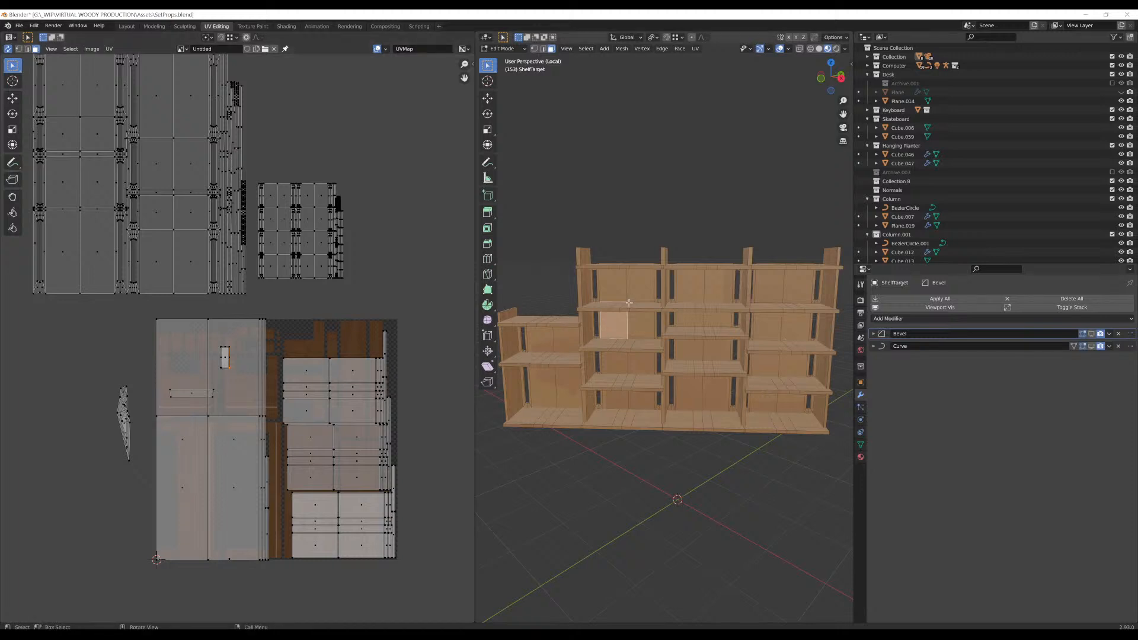
middle_drag(609, 325, 624, 318)
middle_drag(564, 342, 598, 352)
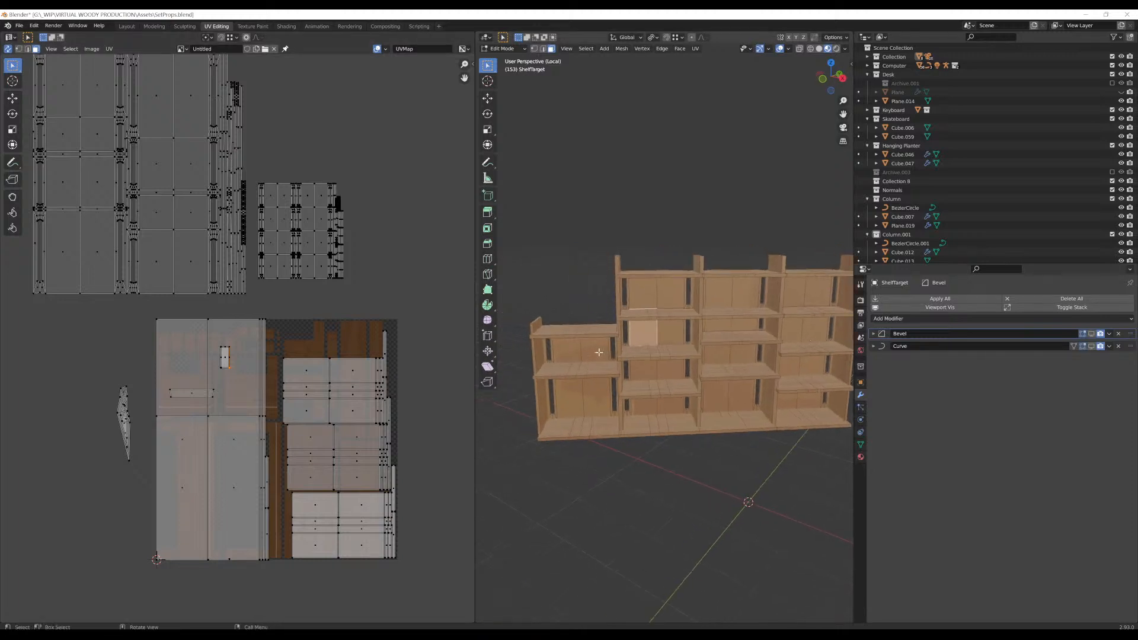
Smart UV Project the short section's linked back panel, with a 66° angle limit and 0.002 island margin
click(598, 352)
key(l)
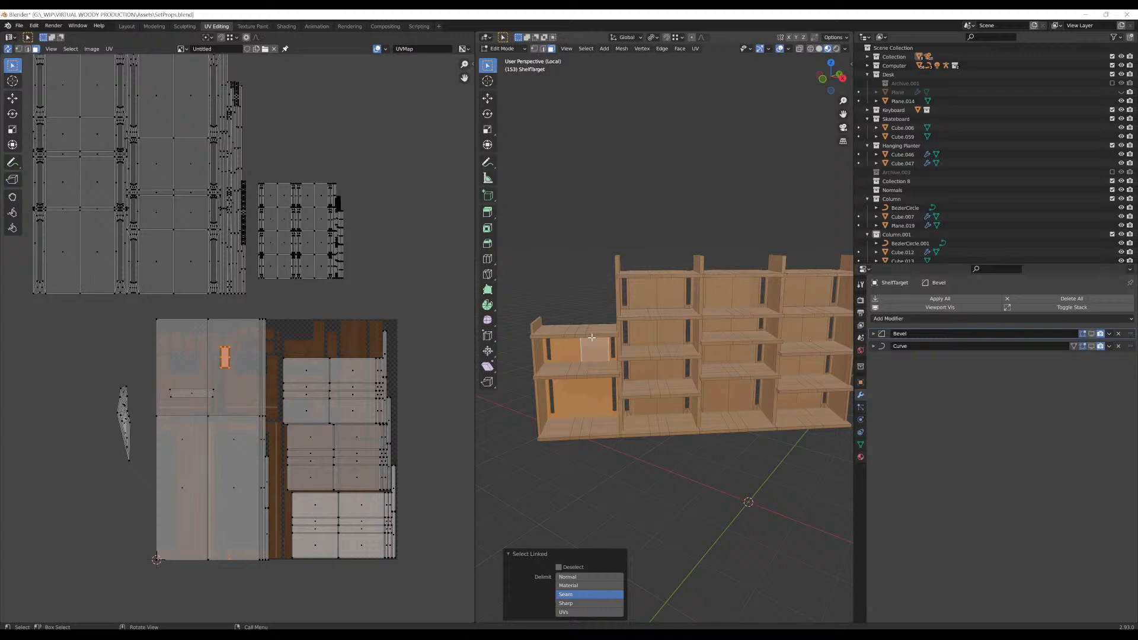
key(u)
click(561, 257)
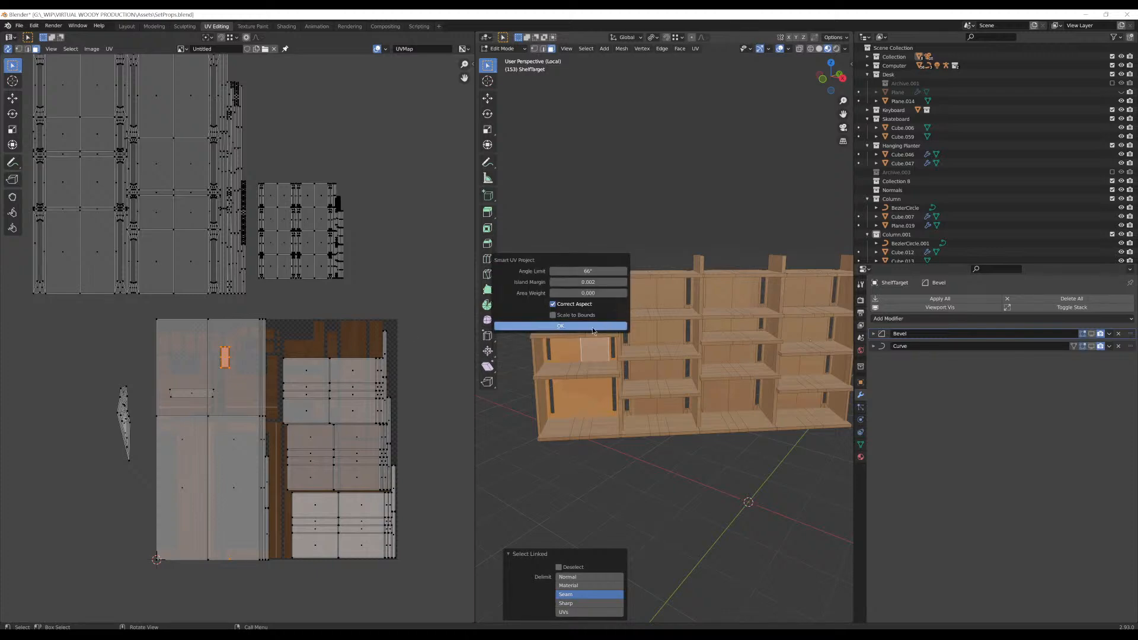
click(560, 326)
Move the short section panel's UV islands into the empty space above the texture and scale them to about 0.8
key(g)
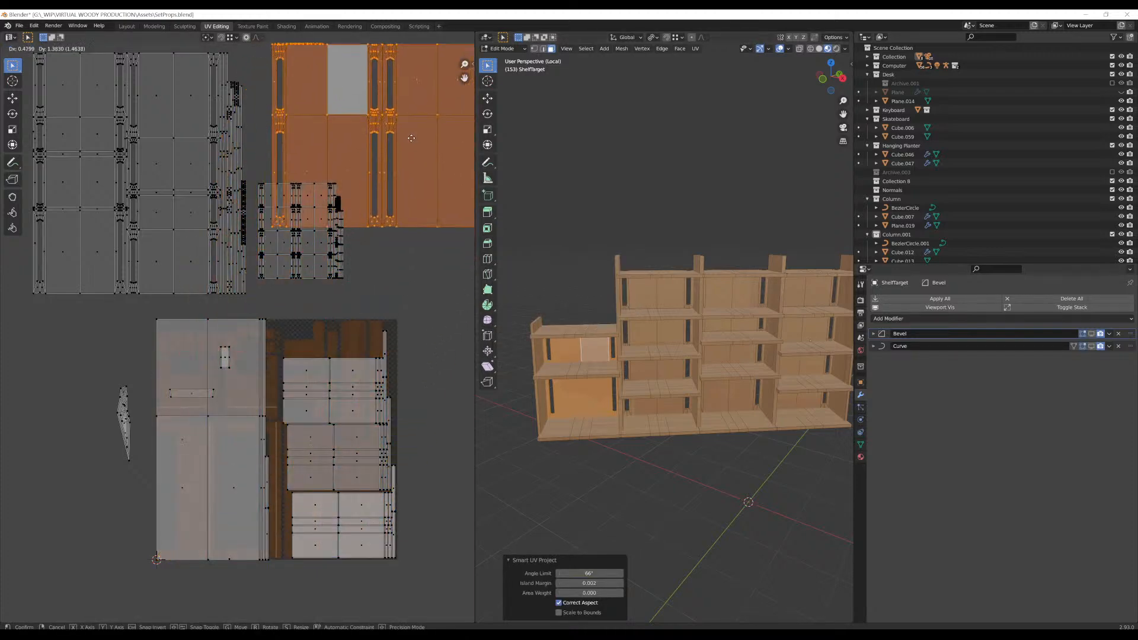
click(388, 191)
scroll(387, 191, down, 4)
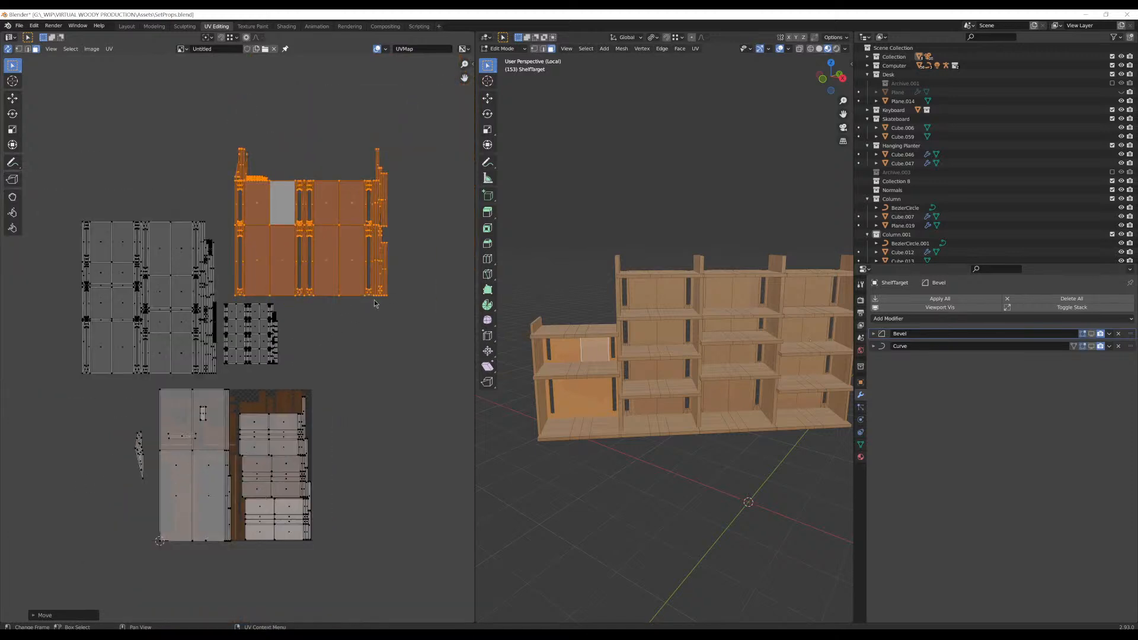
key(g)
click(403, 306)
key(s)
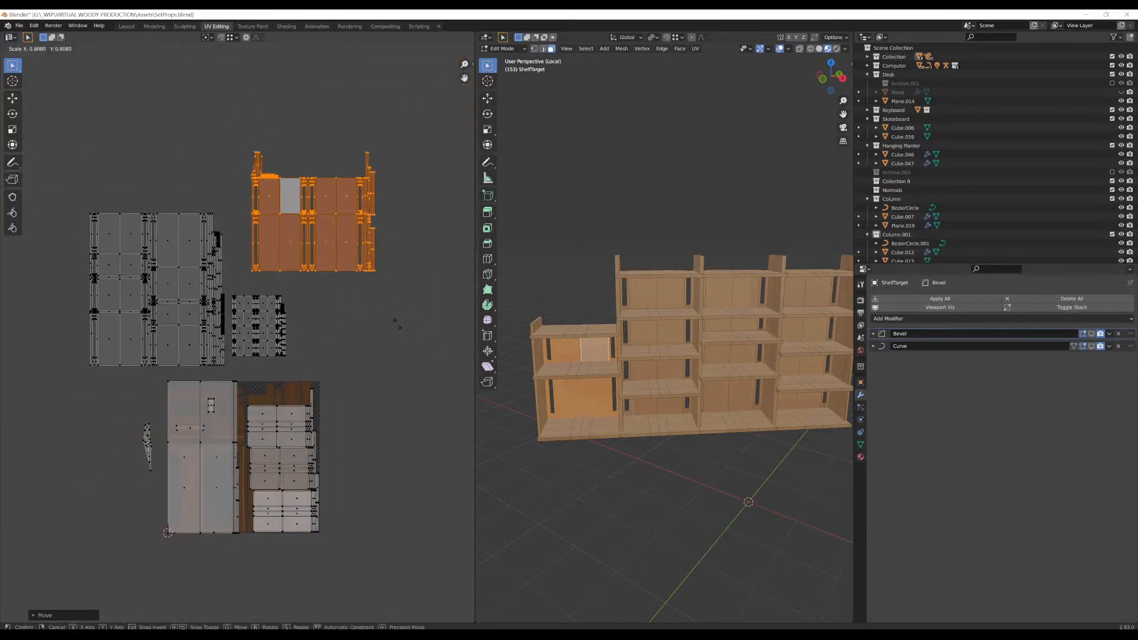
click(391, 326)
key(g)
click(391, 337)
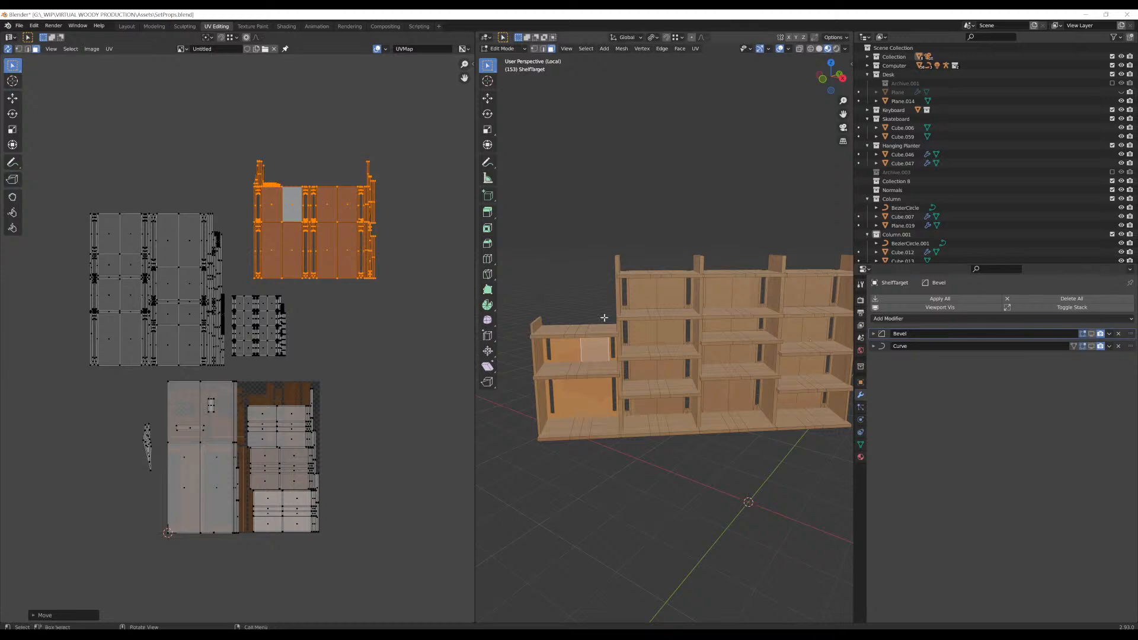
Select the stray distorted UV island beside the texture and delete its faces, the bottom shelf of the tall bay beside the short section
middle_drag(355, 371, 345, 330)
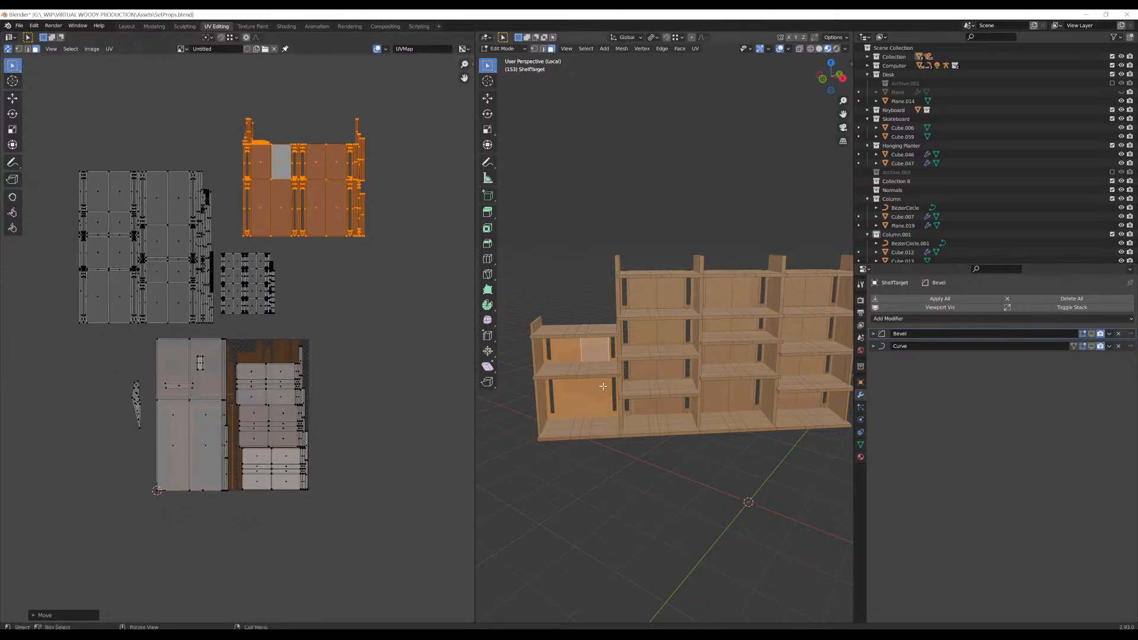
click(136, 402)
key(l)
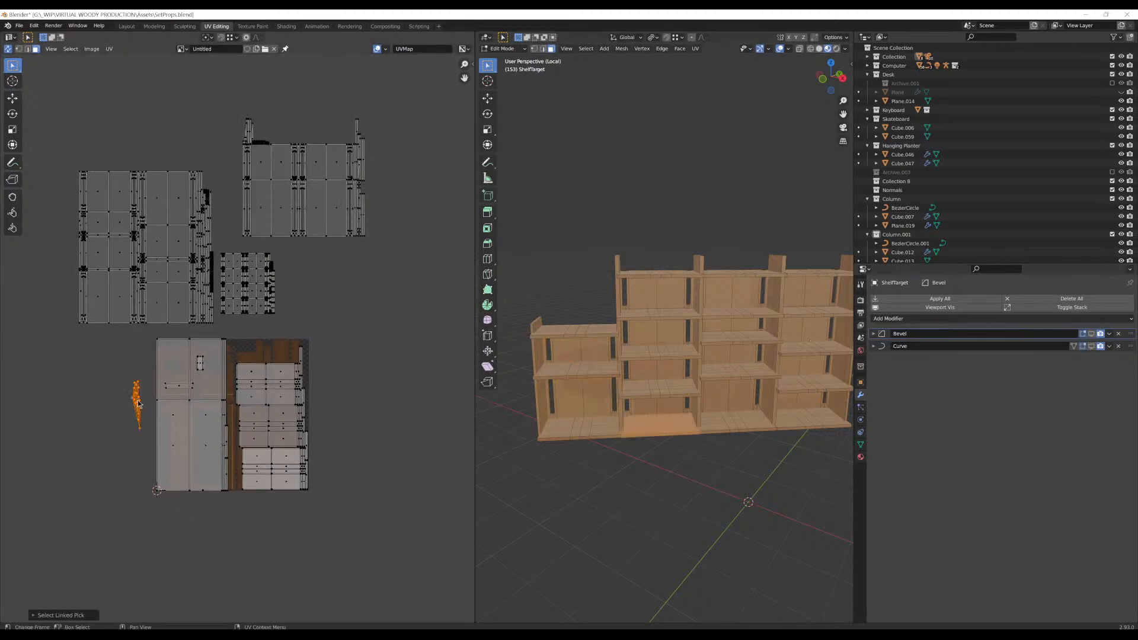
scroll(723, 303, down, 2)
middle_drag(724, 302, 744, 373)
key(alt+z)
key(alt+z)
key(alt+a)
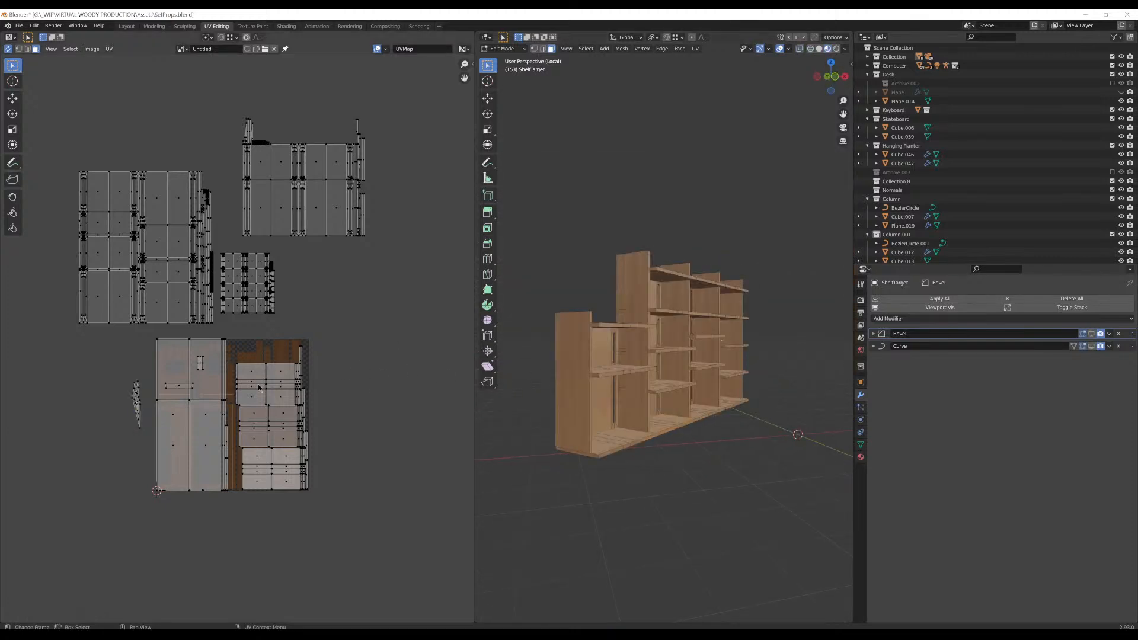
key(l)
middle_drag(634, 385, 678, 390)
key(x)
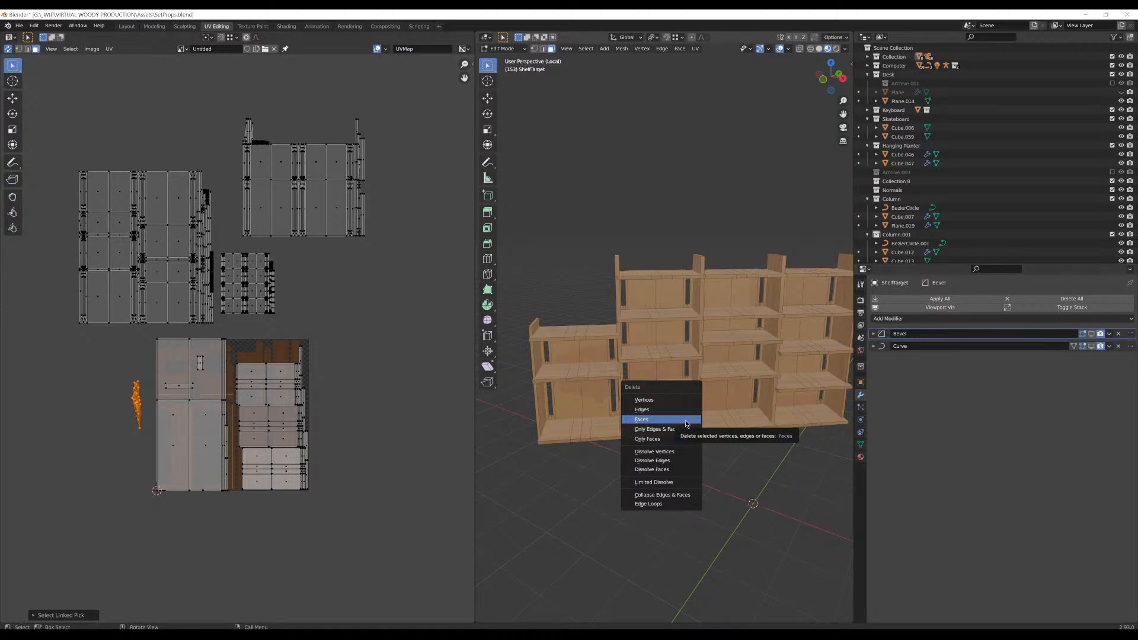
click(664, 419)
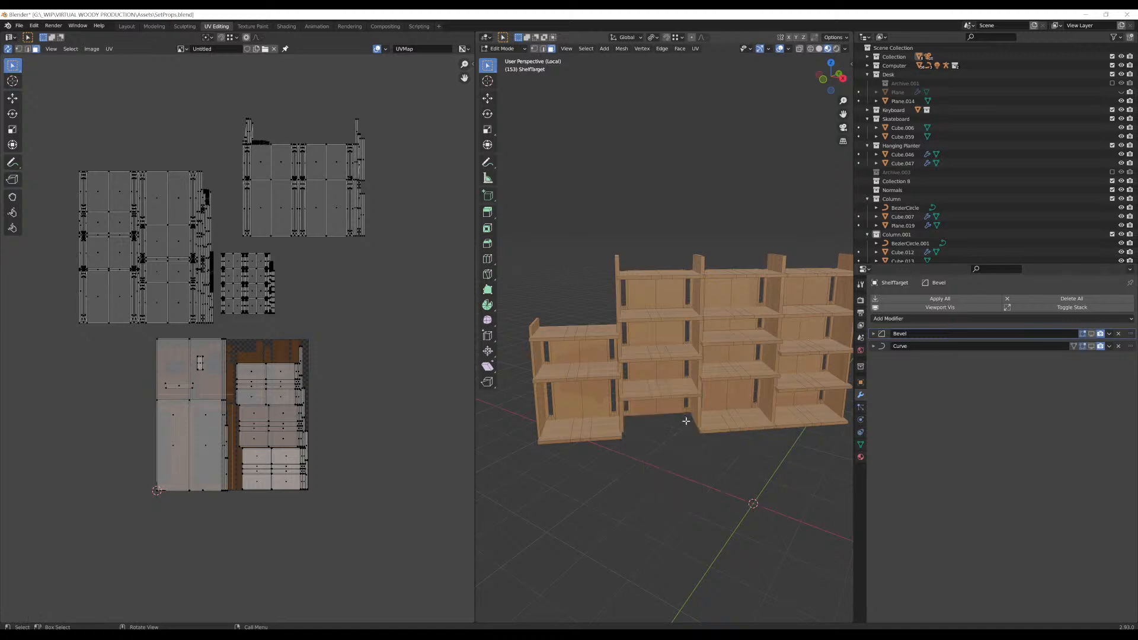
Move the lowest remaining shelf of the tall bay beside the short section about 1.11' down along Z to its base
click(657, 389)
key(l)
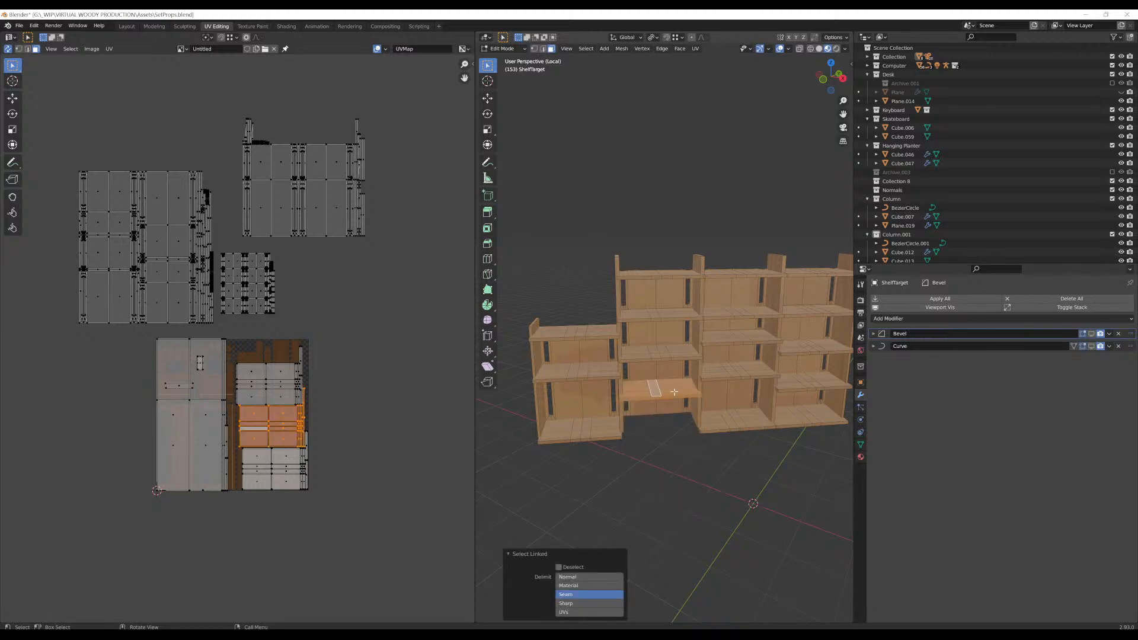
key(g)
key(z)
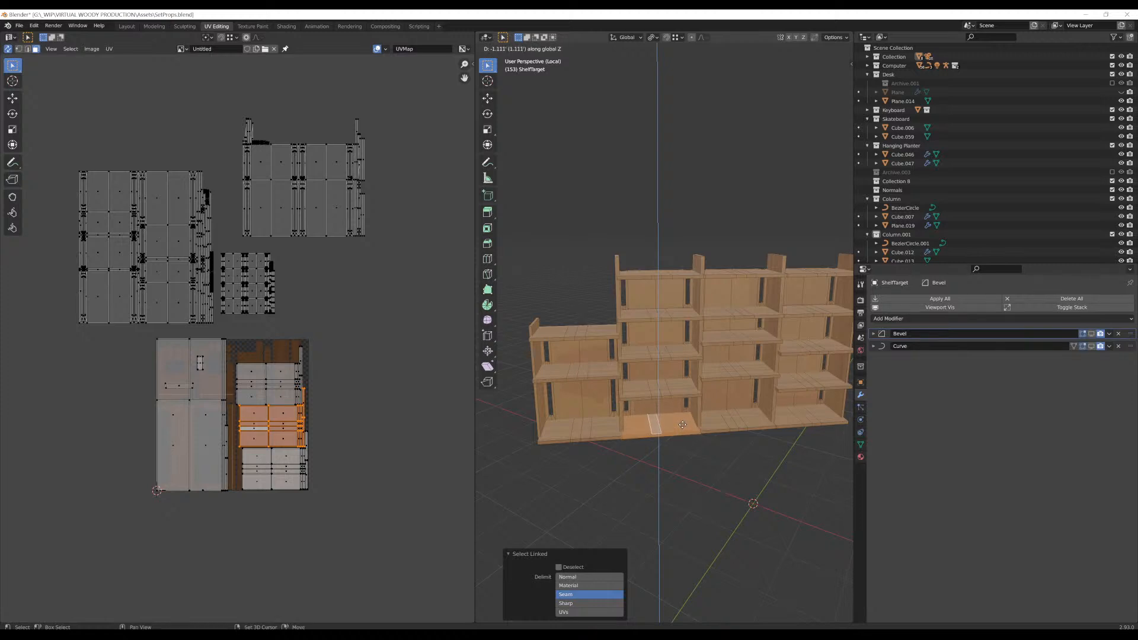
click(682, 424)
key(Tab)
middle_drag(682, 424, 656, 361)
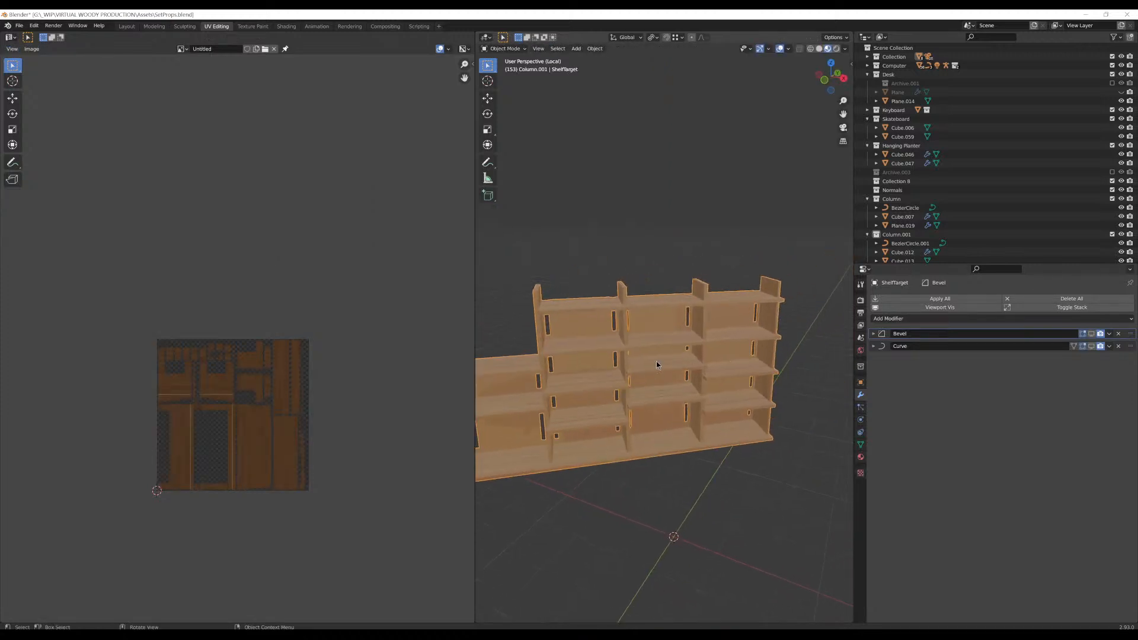
key(Tab)
middle_drag(317, 270, 382, 296)
middle_drag(640, 287, 695, 282)
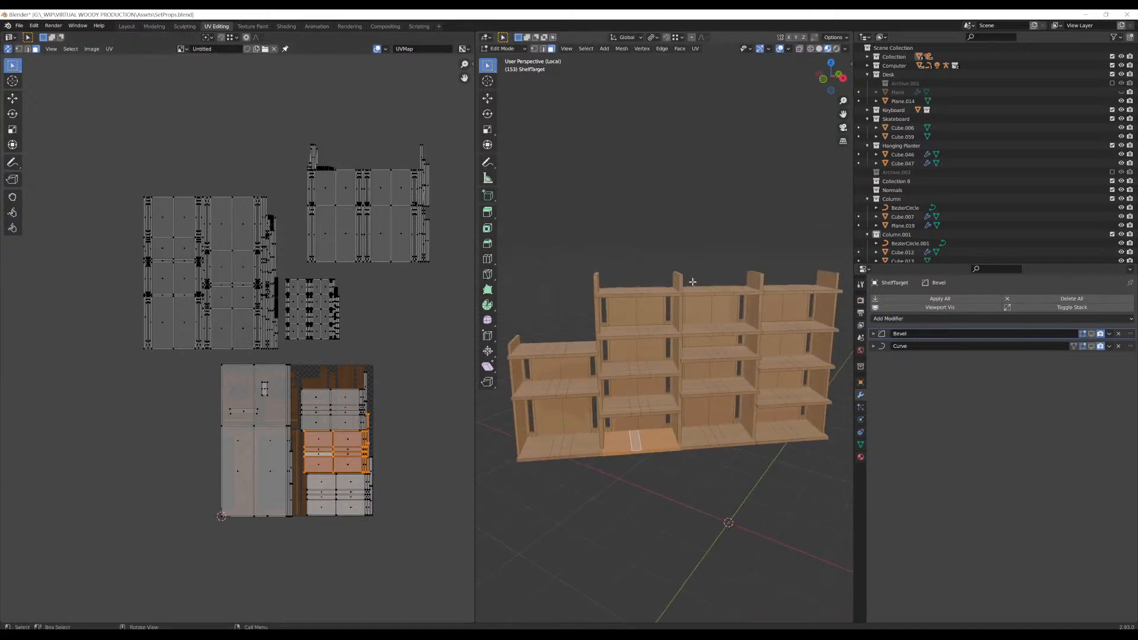
middle_drag(364, 310, 327, 304)
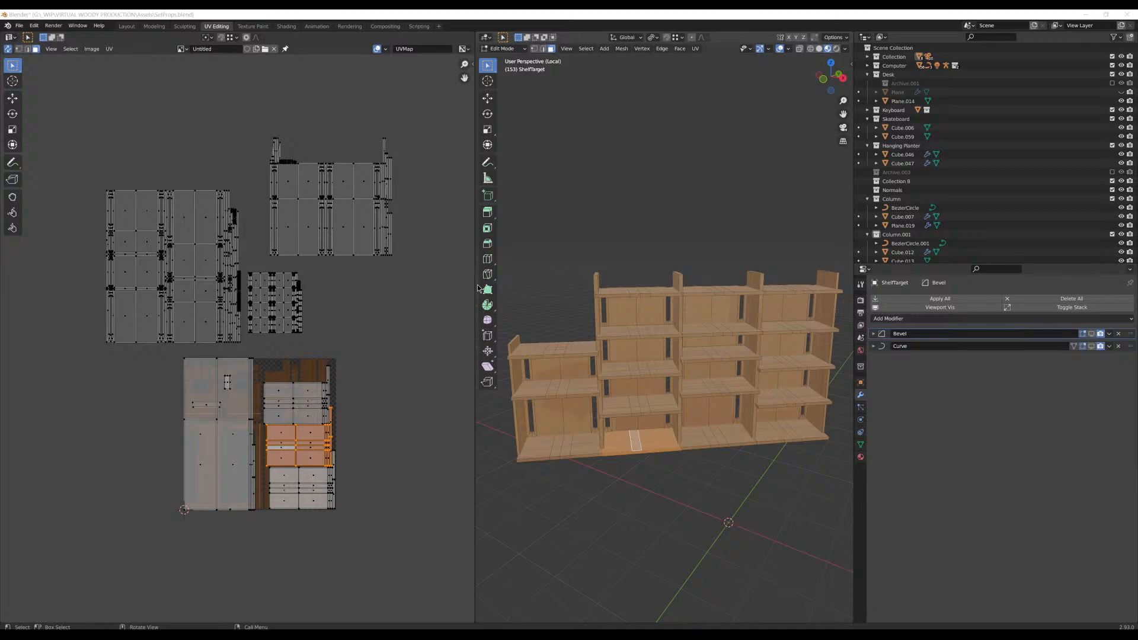
Examine the short section's shelves, selecting them with their linked faces to check their UV islands
middle_drag(617, 363, 752, 381)
click(561, 382)
click(673, 407)
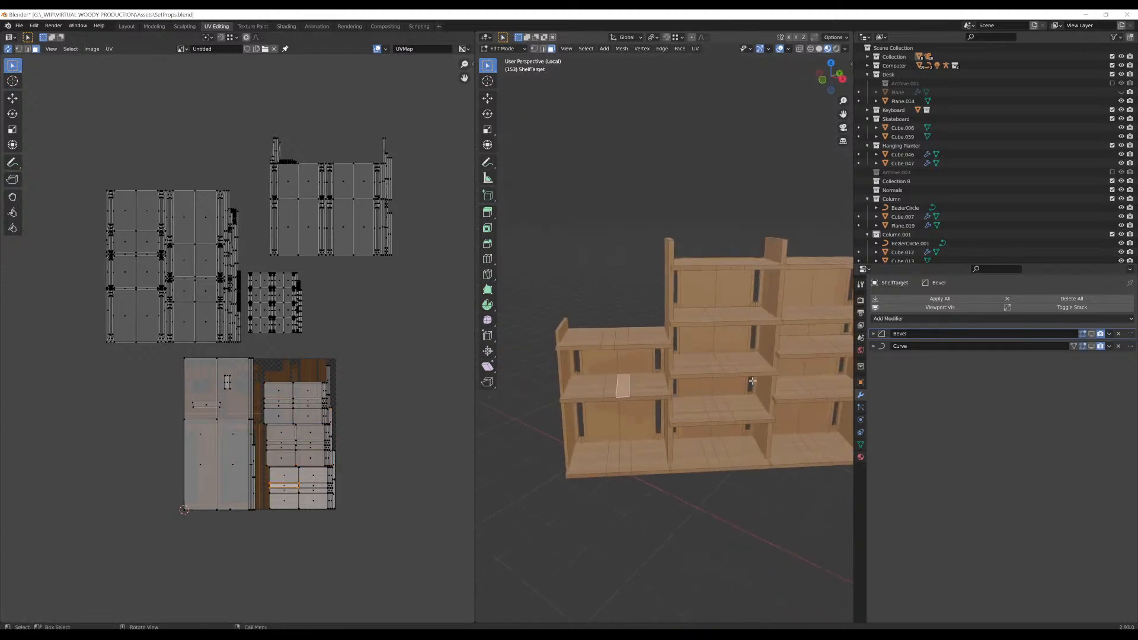
shift+drag(753, 381, 585, 379)
shift+middle_drag(585, 379, 607, 367)
click(735, 401)
click(607, 368)
key(ctrl+l)
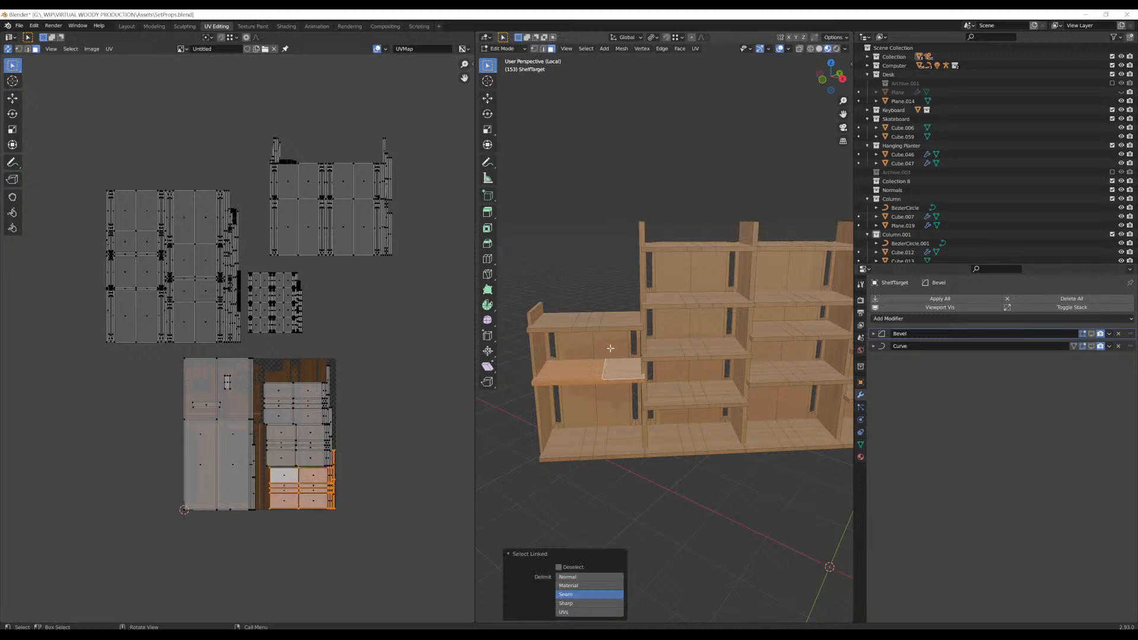
key(l)
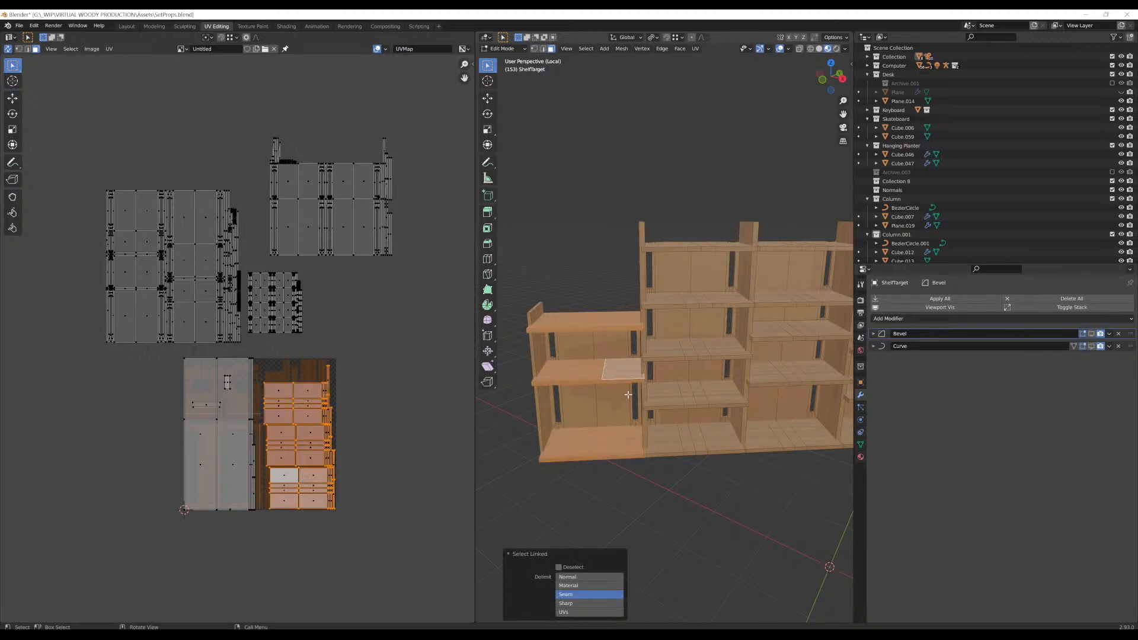
Examine the short section's back panel, selecting a lower and an upper face to locate them in the UV layout
scroll(608, 391, down, 1)
mouse_move(607, 390)
middle_down()
mouse_move(652, 383)
mouse_move(611, 386)
middle_up()
click(610, 386)
scroll(610, 387, up, 2)
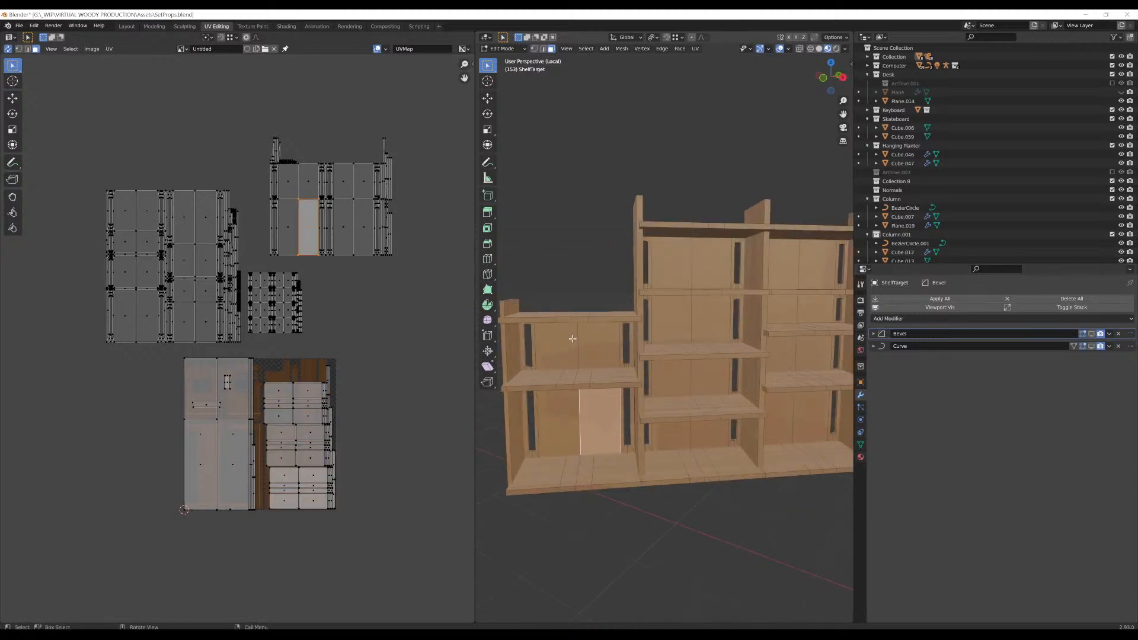
middle_drag(571, 339, 600, 328)
middle_drag(694, 325, 647, 400)
scroll(644, 360, up, 2)
click(646, 388)
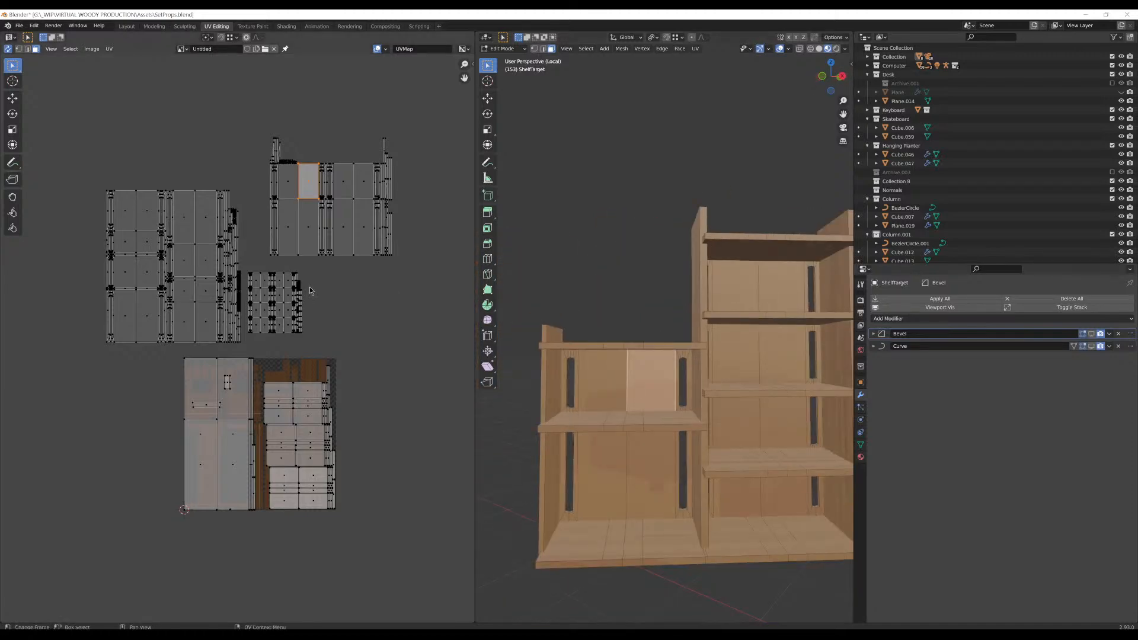
scroll(275, 227, up, 8)
scroll(305, 443, down, 6)
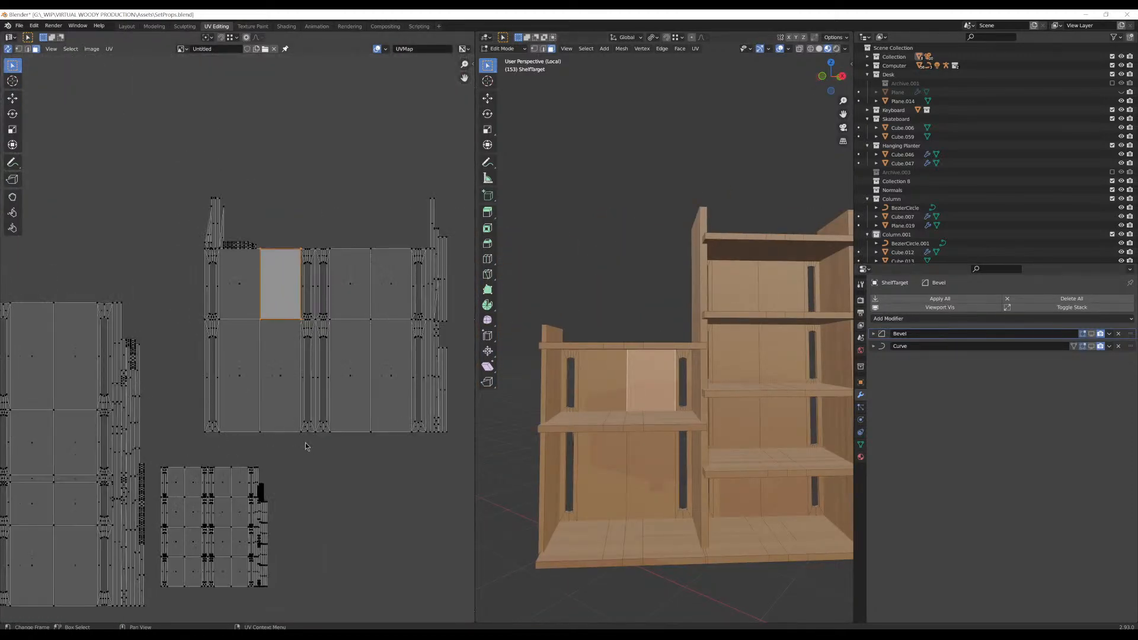
scroll(329, 456, down, 2)
middle_drag(329, 504, 370, 356)
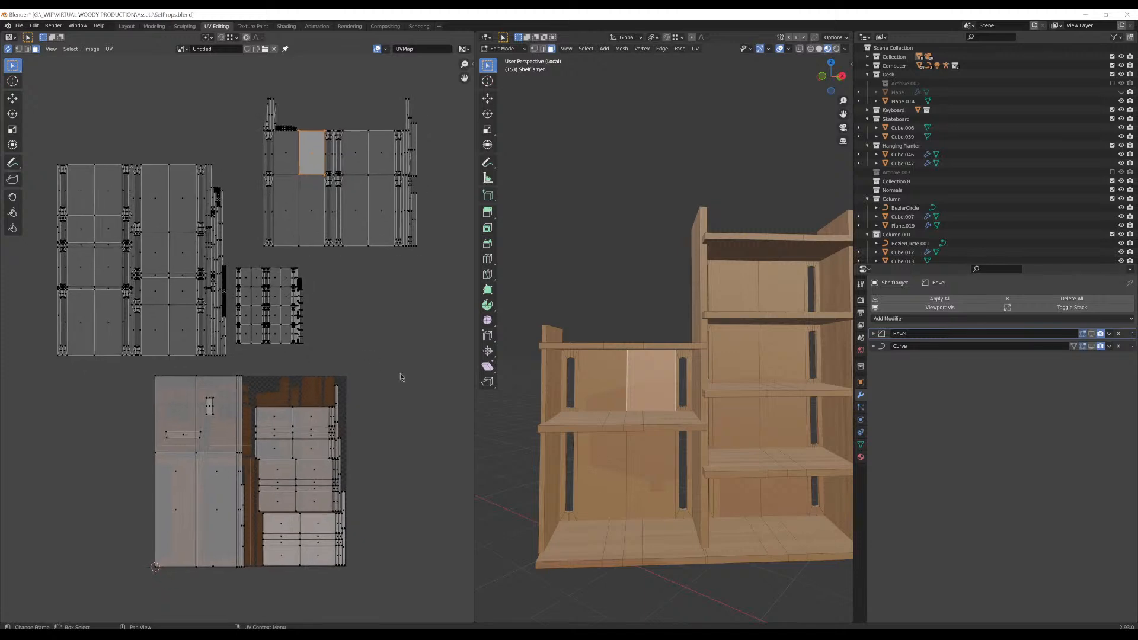
scroll(699, 462, down, 4)
shift+middle_drag(714, 428, 760, 416)
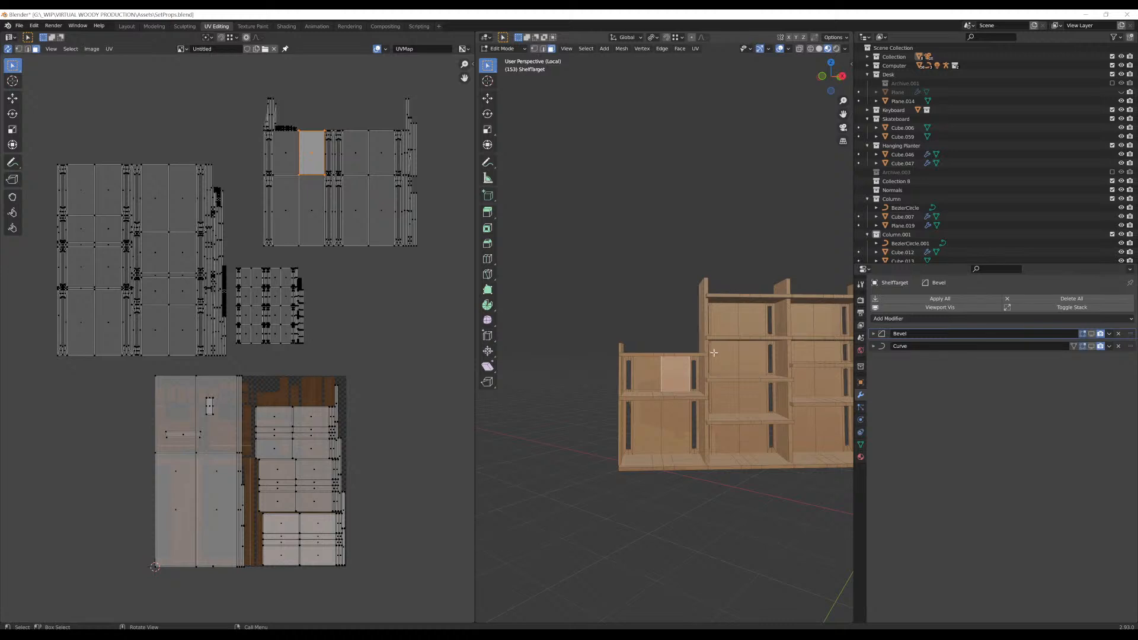
Compare the UV islands of the short section's individual shelves and its outer upright by selecting each part
middle_drag(713, 353, 627, 380)
scroll(676, 374, up, 3)
click(674, 384)
click(628, 380)
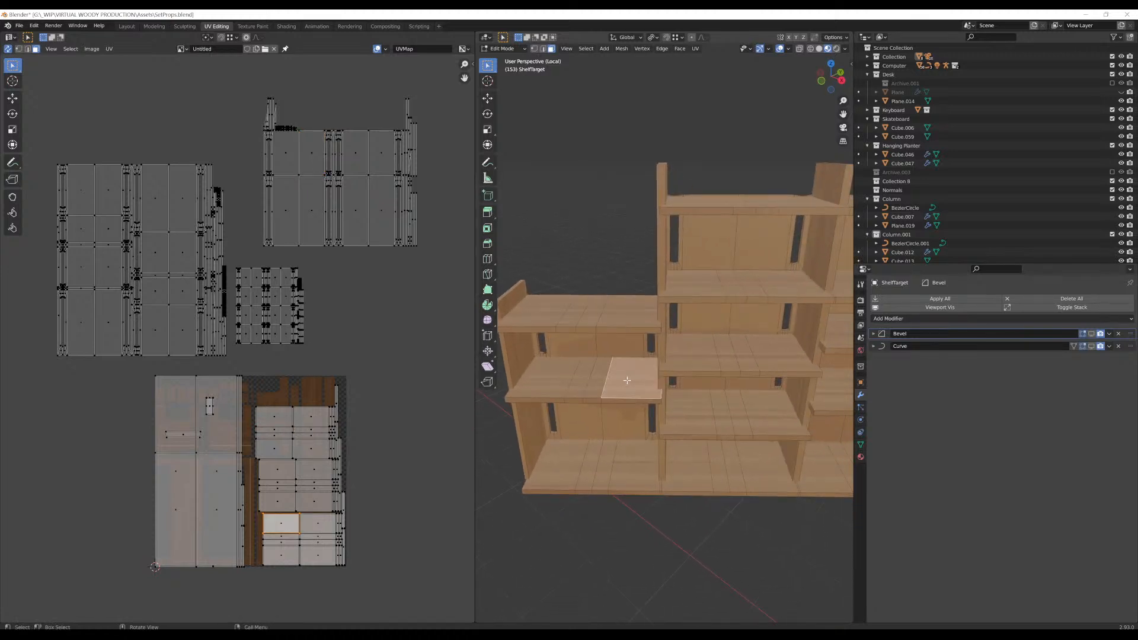
click(620, 315)
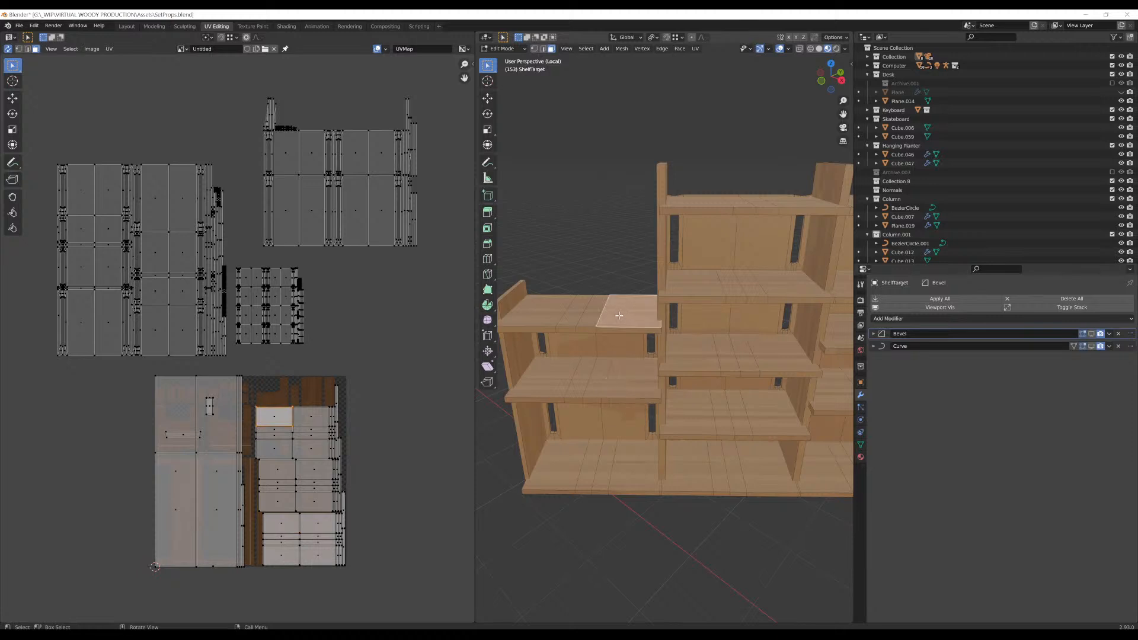
key(l)
key(l)
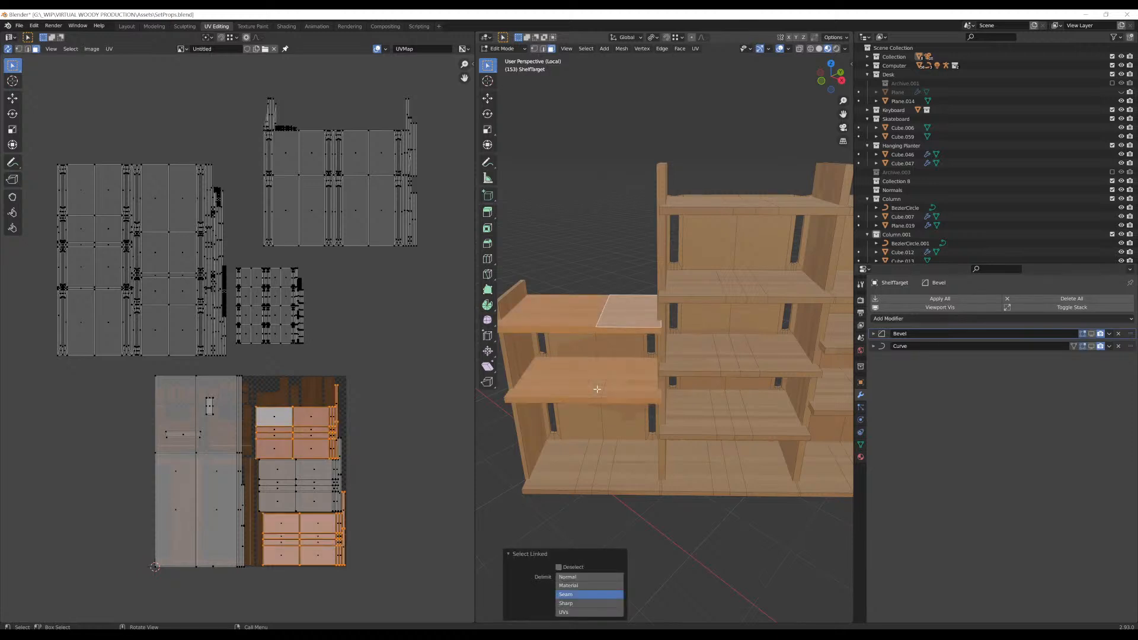
key(l)
key(alt+a)
key(l)
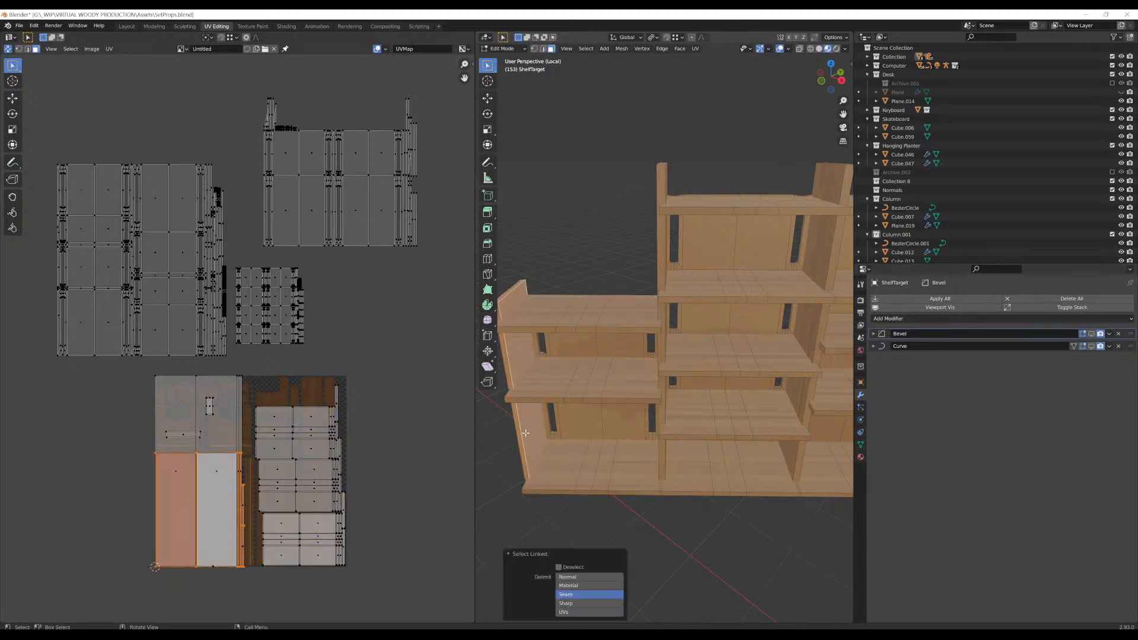
scroll(534, 356, down, 1)
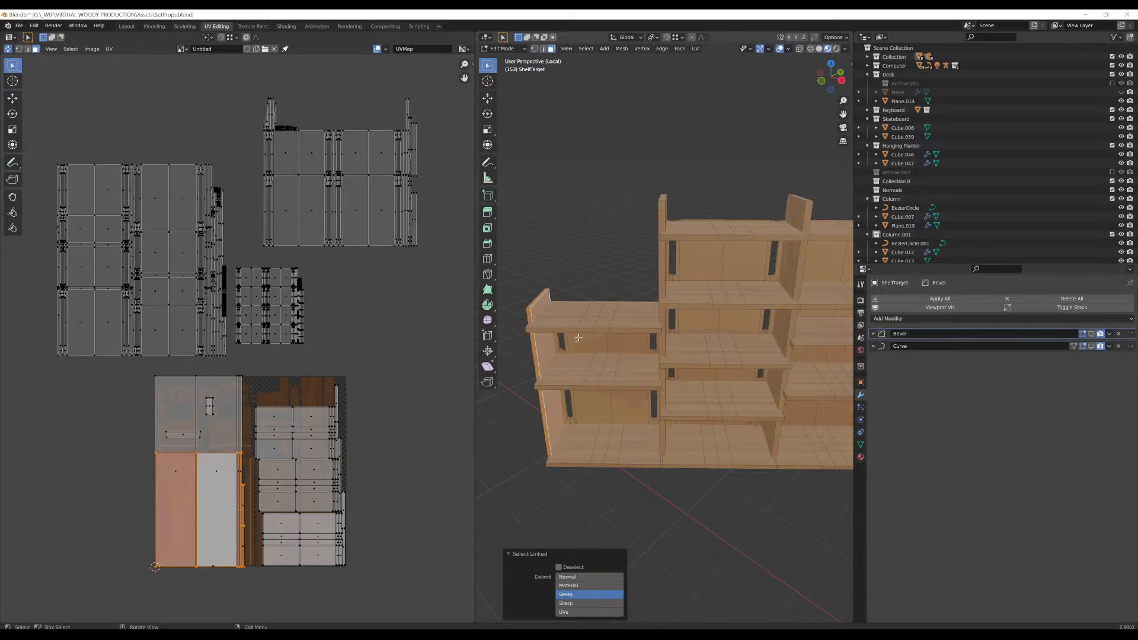
Select the small upright UV island over the texture's upper area to identify the geometry it belongs to
middle_drag(577, 337, 614, 332)
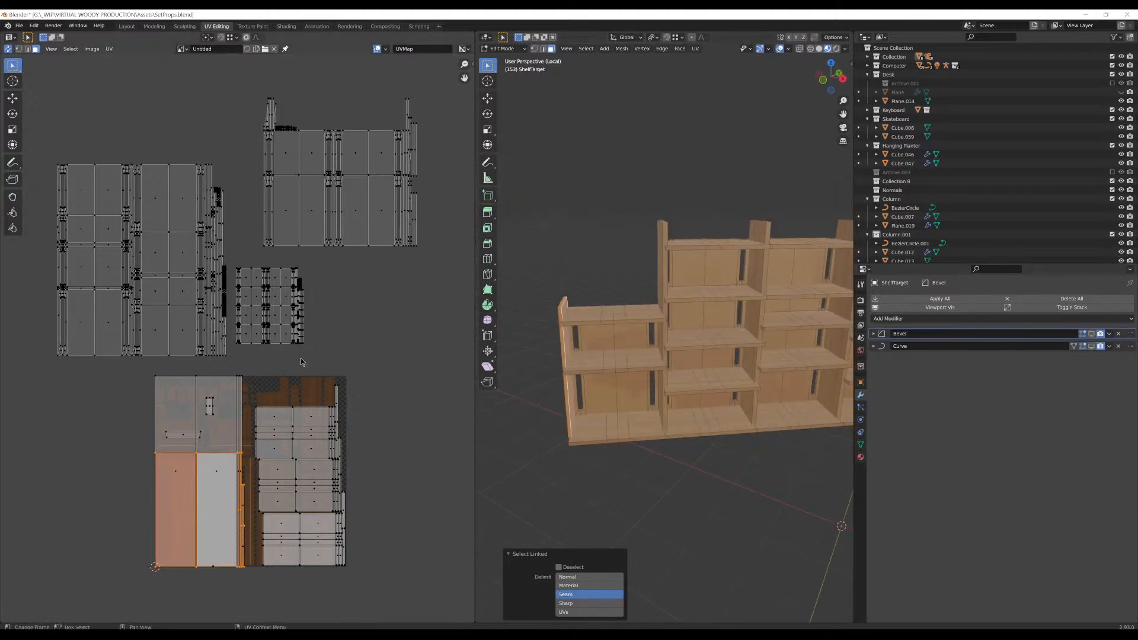
scroll(365, 363, down, 1)
scroll(213, 435, up, 4)
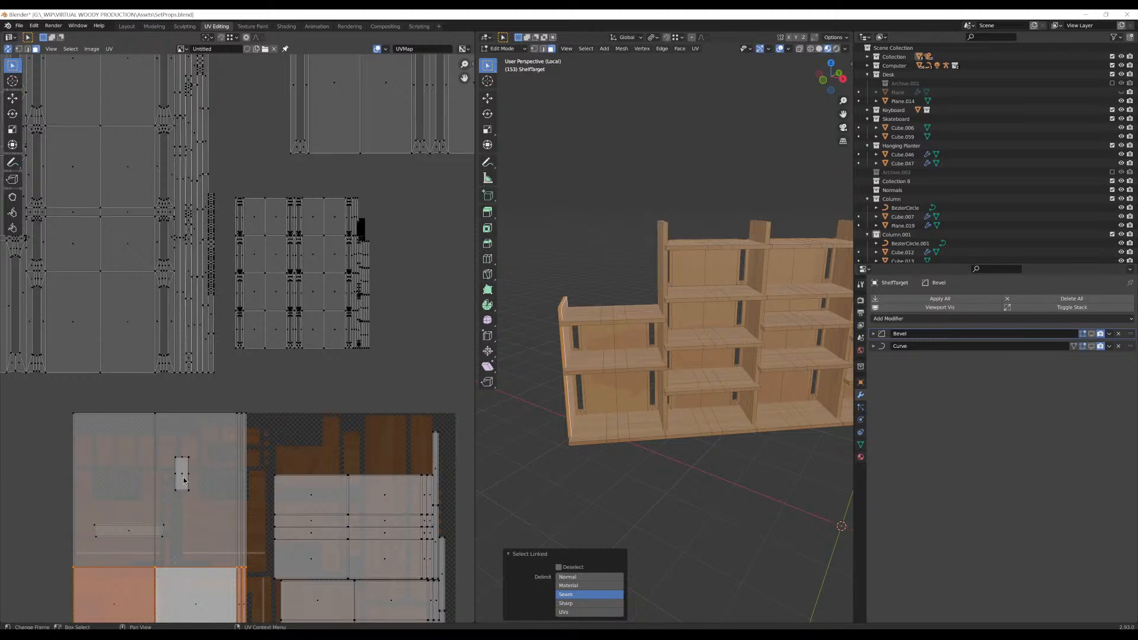
key(l)
scroll(626, 361, down, 1)
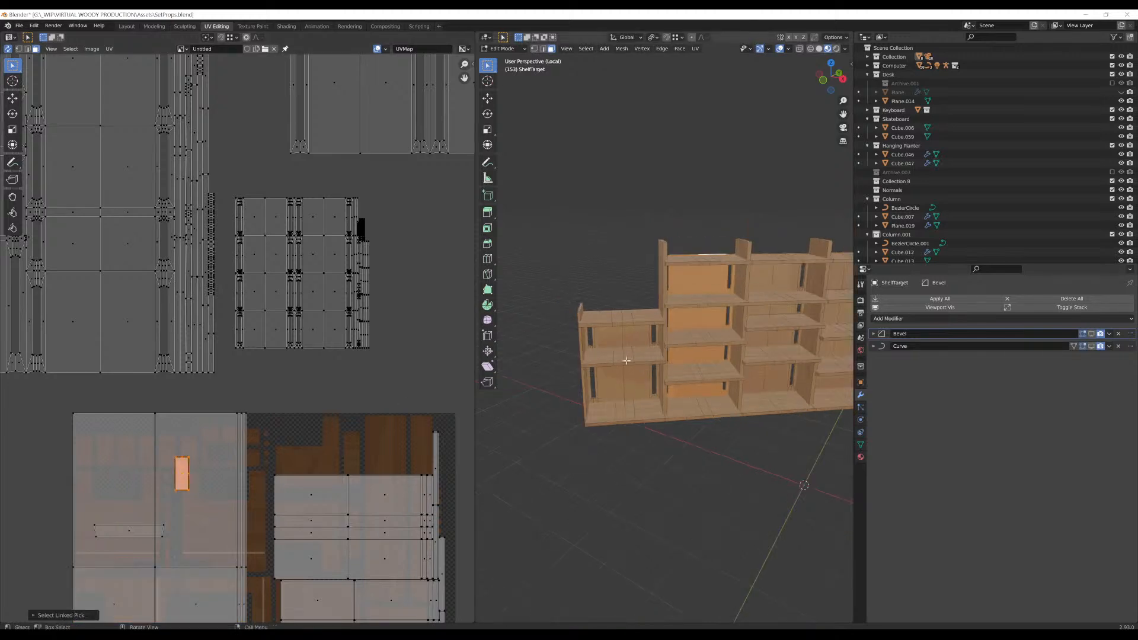
click(708, 318)
key(l)
mouse_move(708, 318)
middle_down()
mouse_move(717, 315)
mouse_move(704, 314)
middle_up()
Select the thin horizontal UV island over the texture and delete its stray strip of faces at the back of the shelving
key(l)
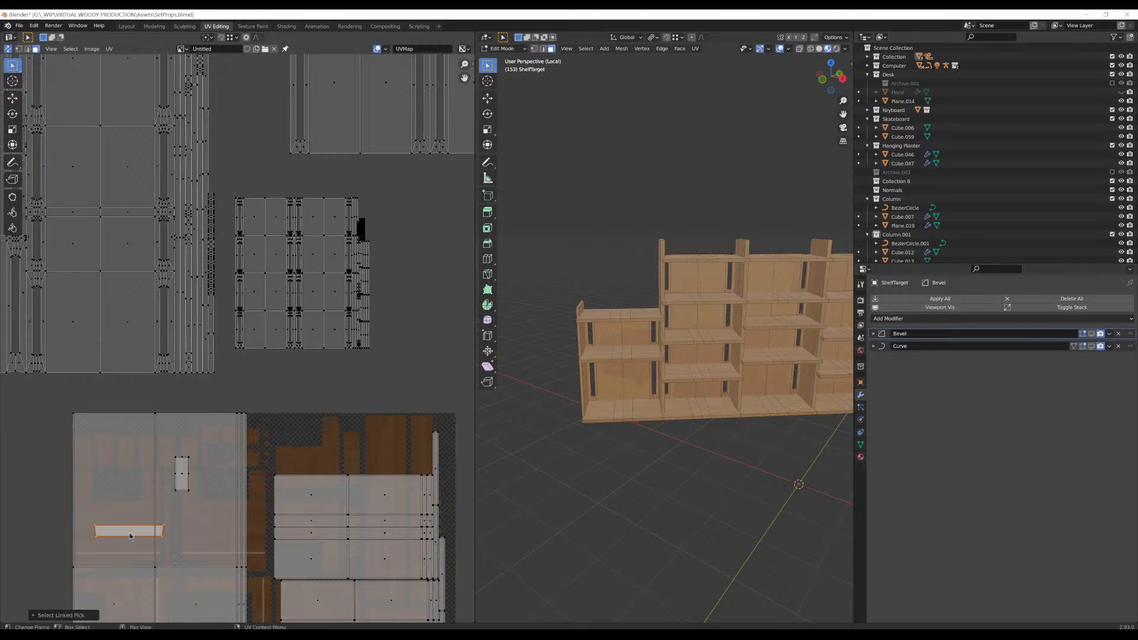
scroll(130, 532, down, 2)
mouse_move(661, 344)
middle_down()
mouse_move(677, 332)
mouse_move(694, 352)
mouse_move(681, 364)
mouse_move(634, 318)
mouse_move(782, 320)
mouse_move(695, 300)
middle_up()
key(alt+z)
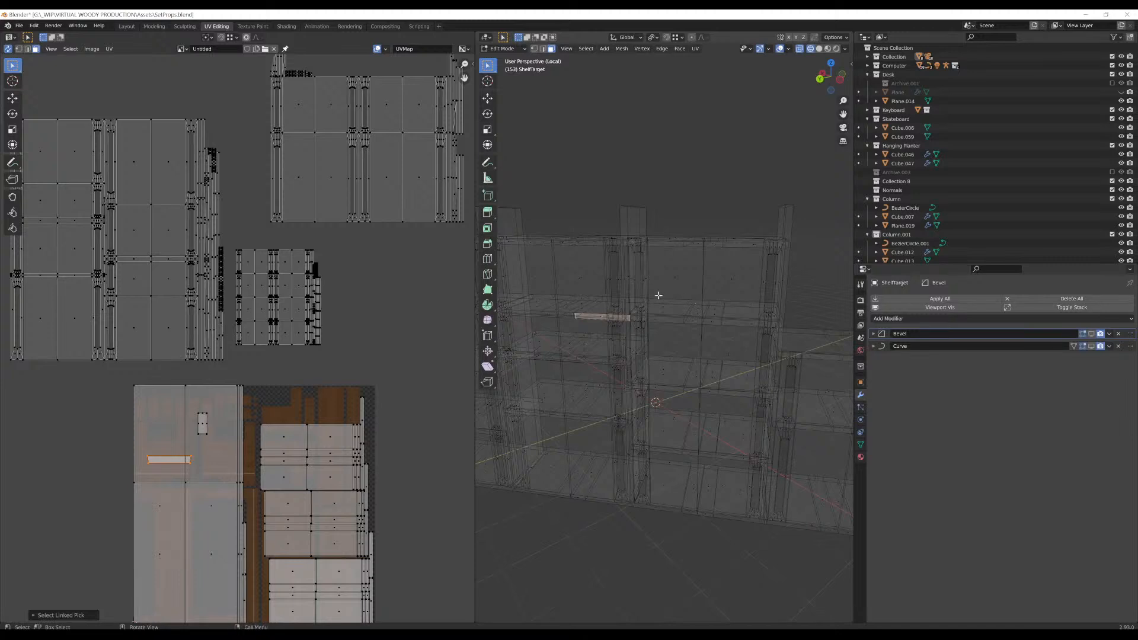
scroll(658, 295, up, 4)
key(alt+z)
middle_drag(627, 272, 771, 288)
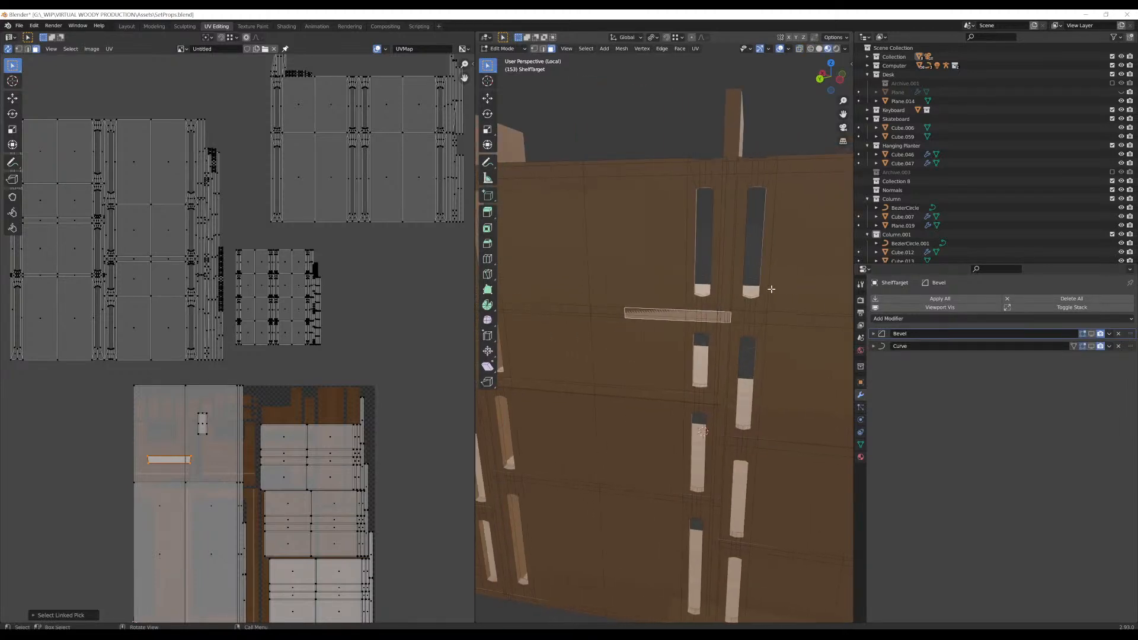
key(x)
click(660, 274)
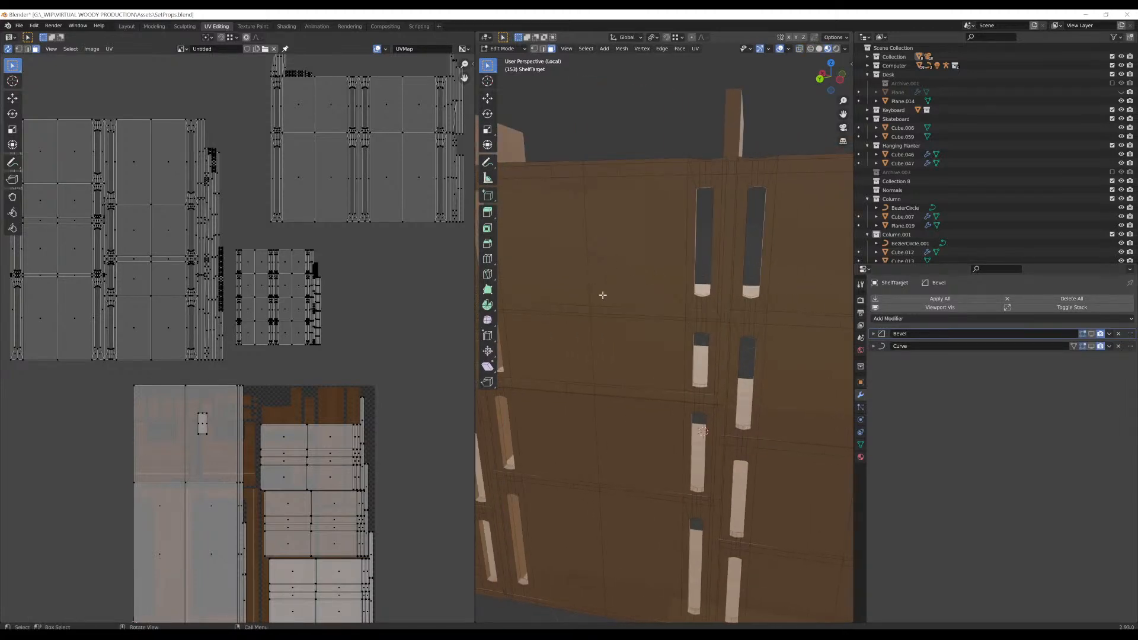
middle_drag(602, 295, 773, 332)
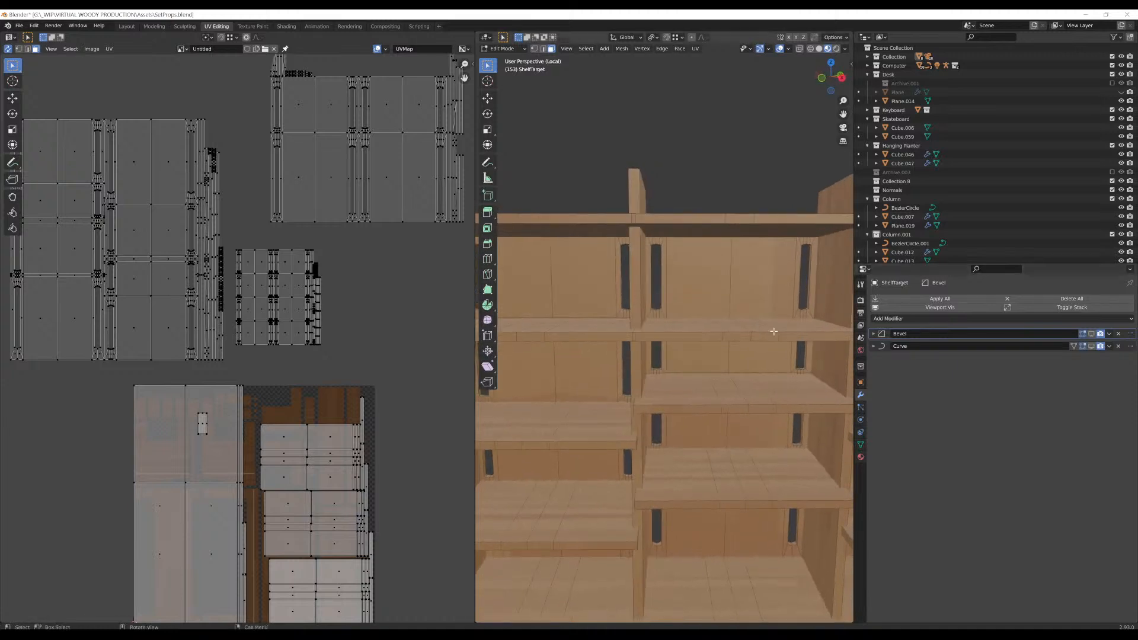
Select the whole back panel of the tall bay beside the short section, Smart UV Project it and move its UVs beside the texture
scroll(774, 332, down, 6)
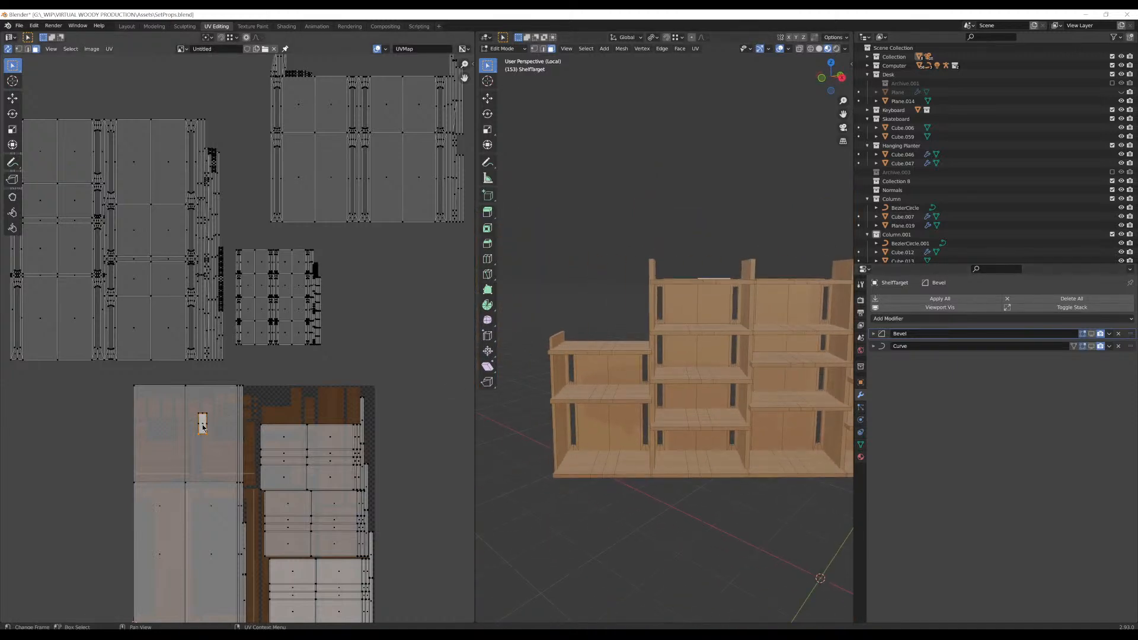
key(l)
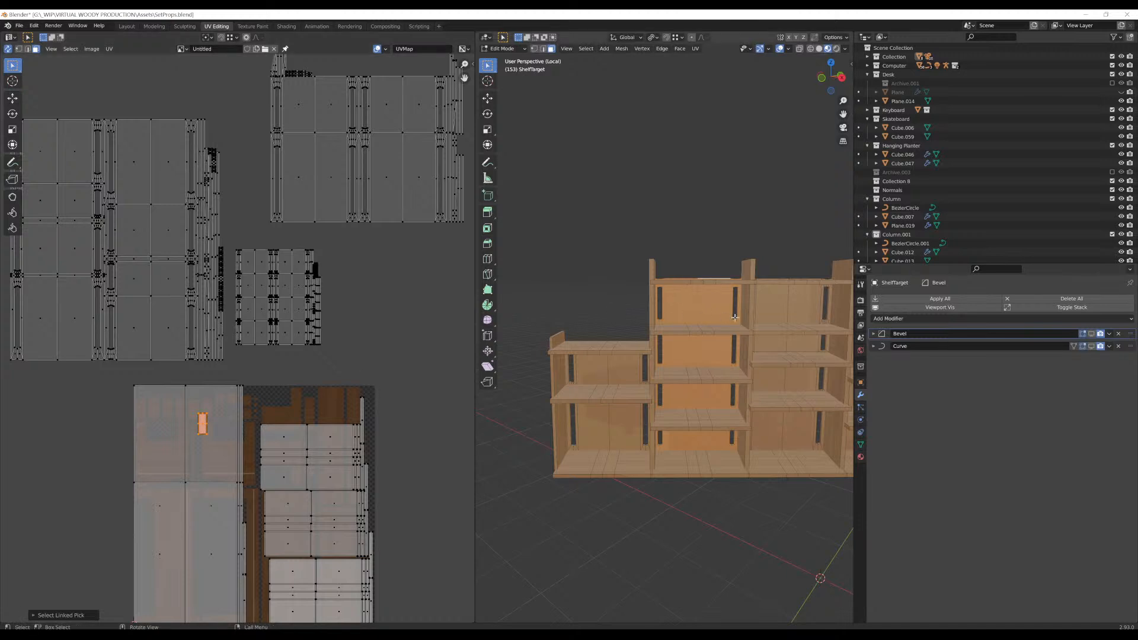
key(ctrl+l)
key(u)
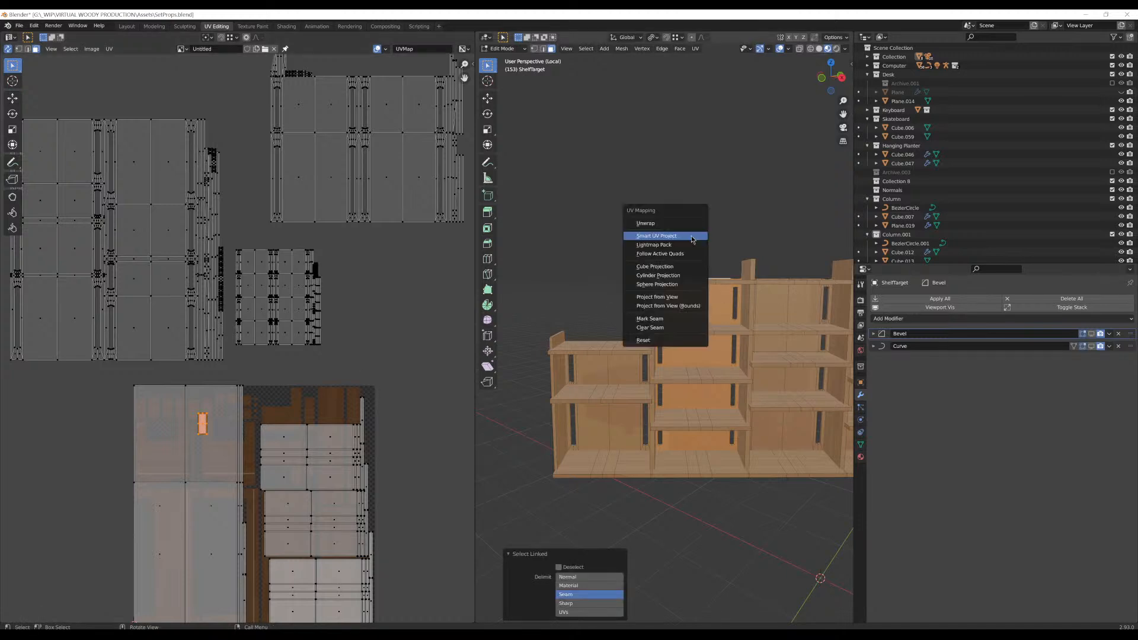
click(692, 239)
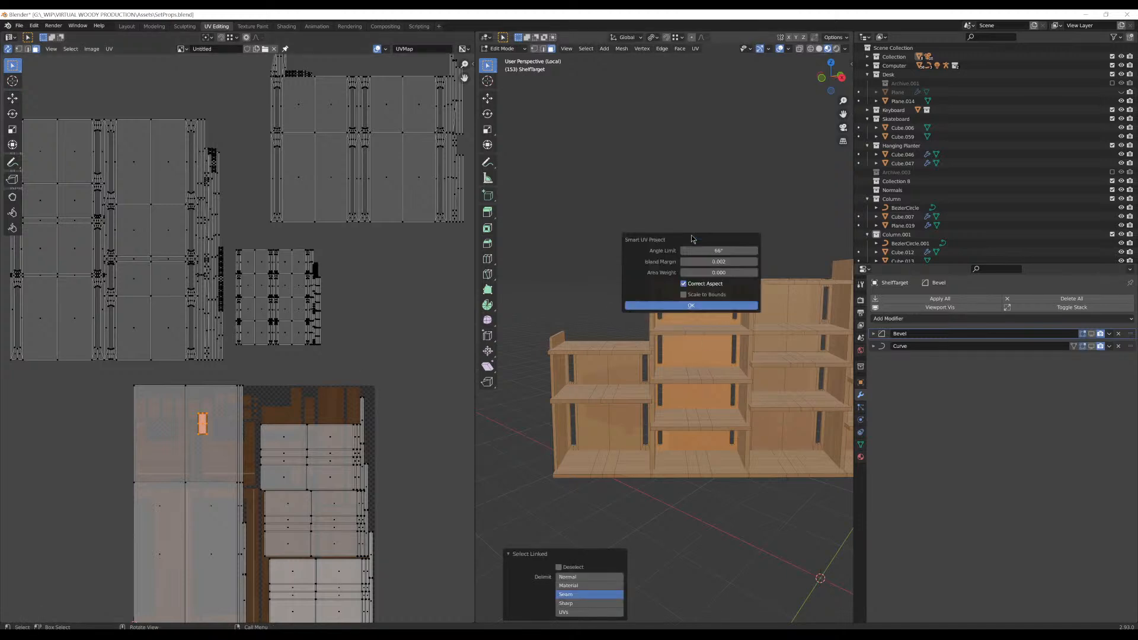
click(705, 306)
key(g)
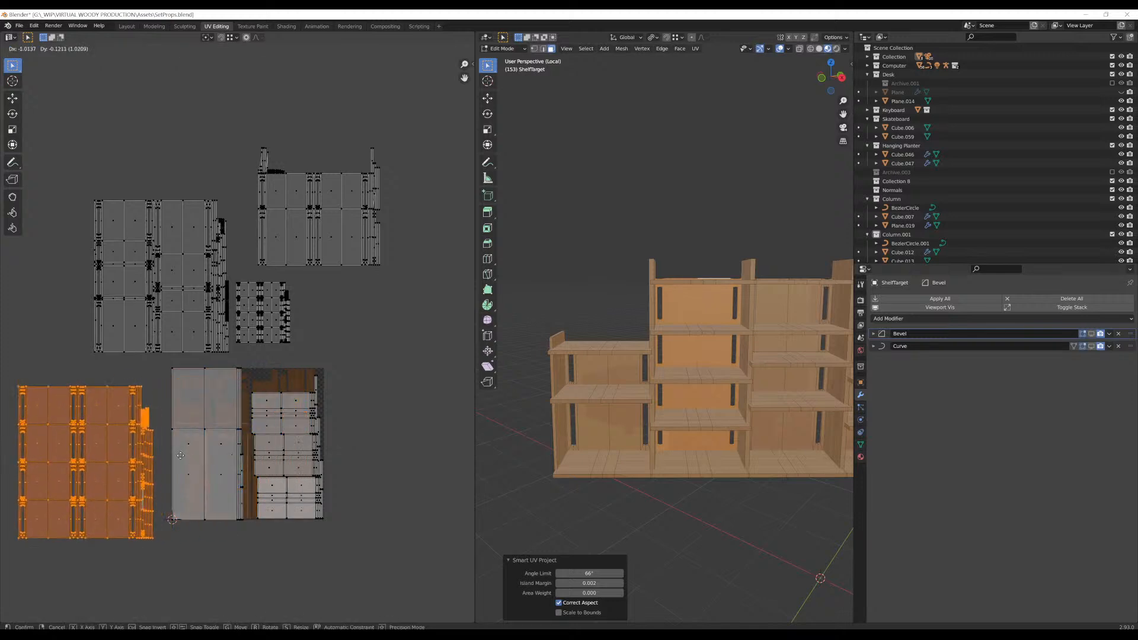
click(183, 444)
scroll(404, 334, down, 2)
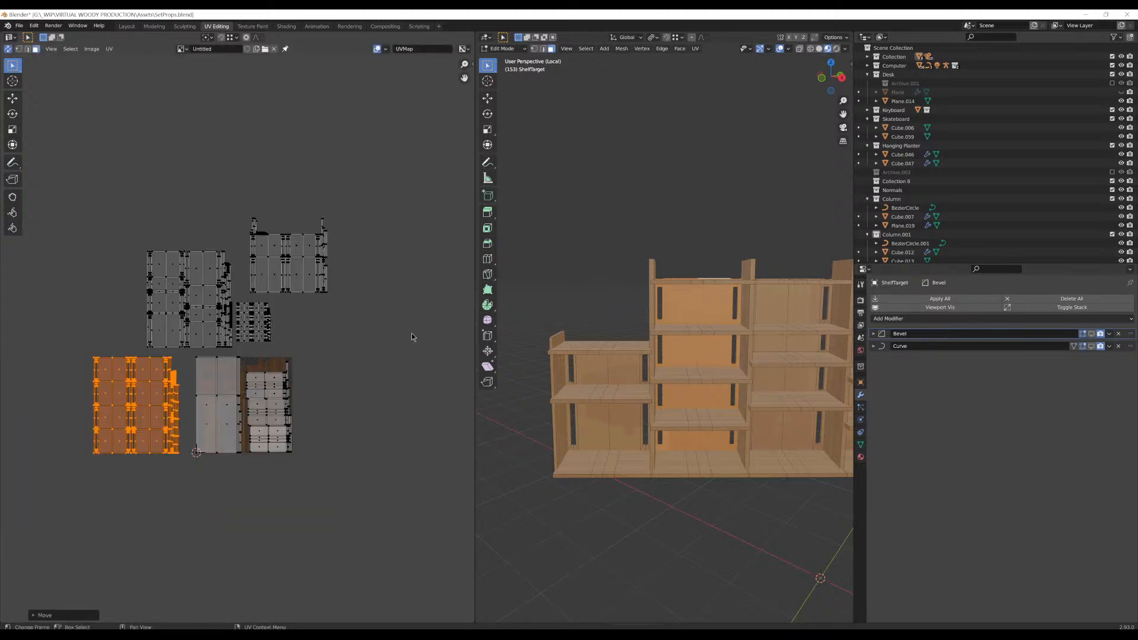
scroll(391, 337, down, 1)
scroll(343, 351, up, 3)
click(309, 361)
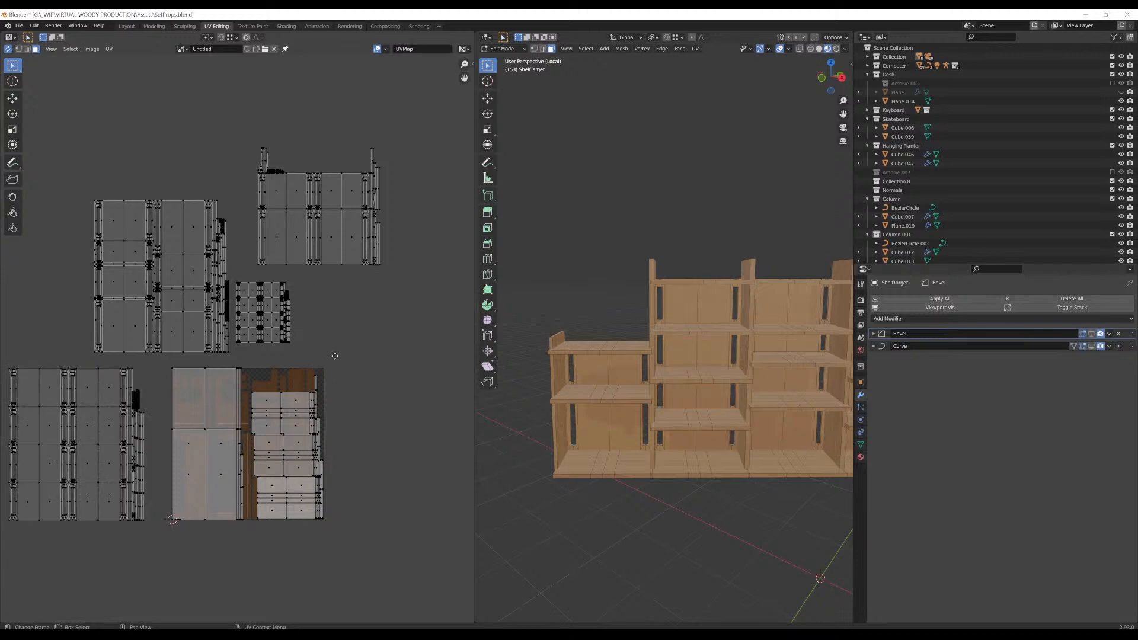
middle_drag(335, 355, 402, 332)
drag(56, 336, 223, 502)
key(g)
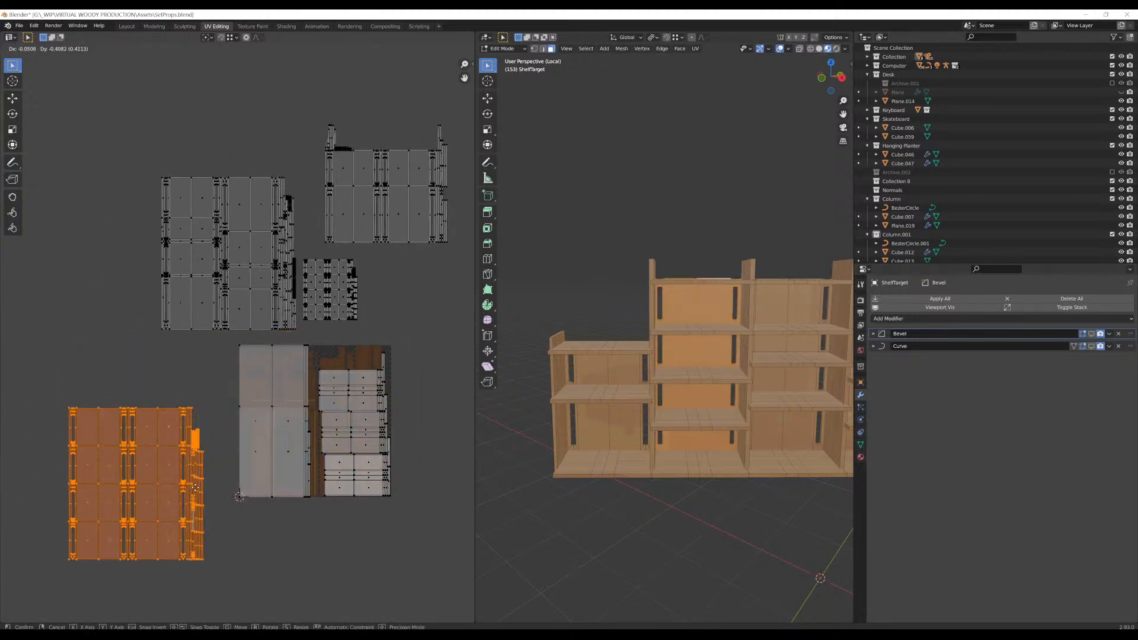
right_click(191, 447)
Select all the shelf boards' UV islands over the texture and scale them down to roughly half size
scroll(386, 437, up, 3)
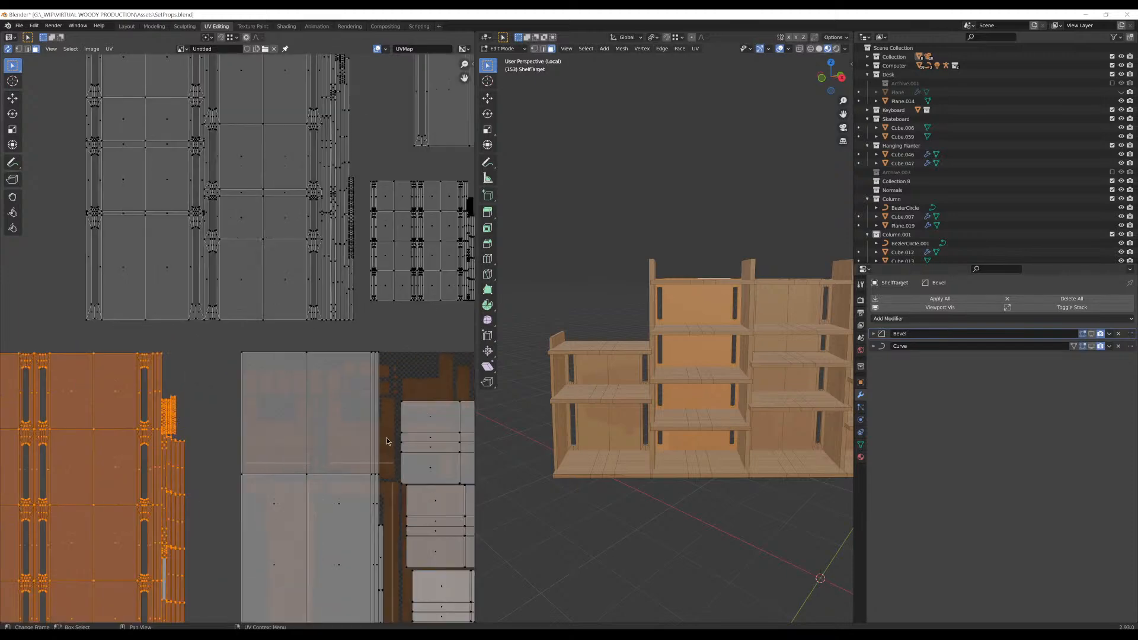
middle_drag(456, 413, 235, 356)
scroll(253, 378, up, 2)
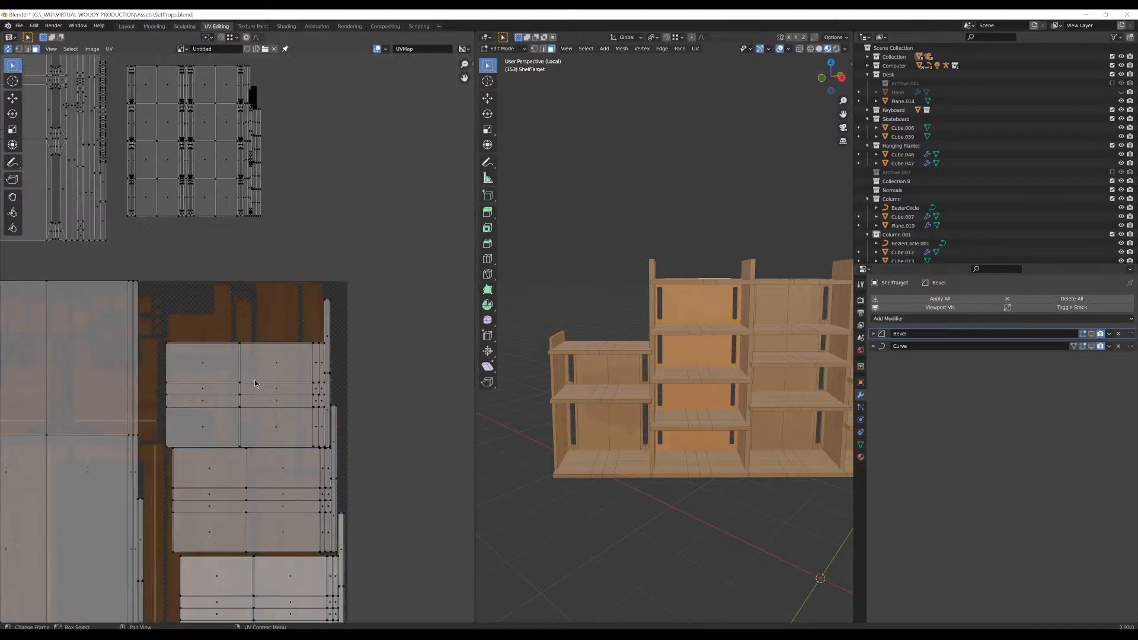
scroll(301, 392, down, 4)
drag(323, 289, 198, 507)
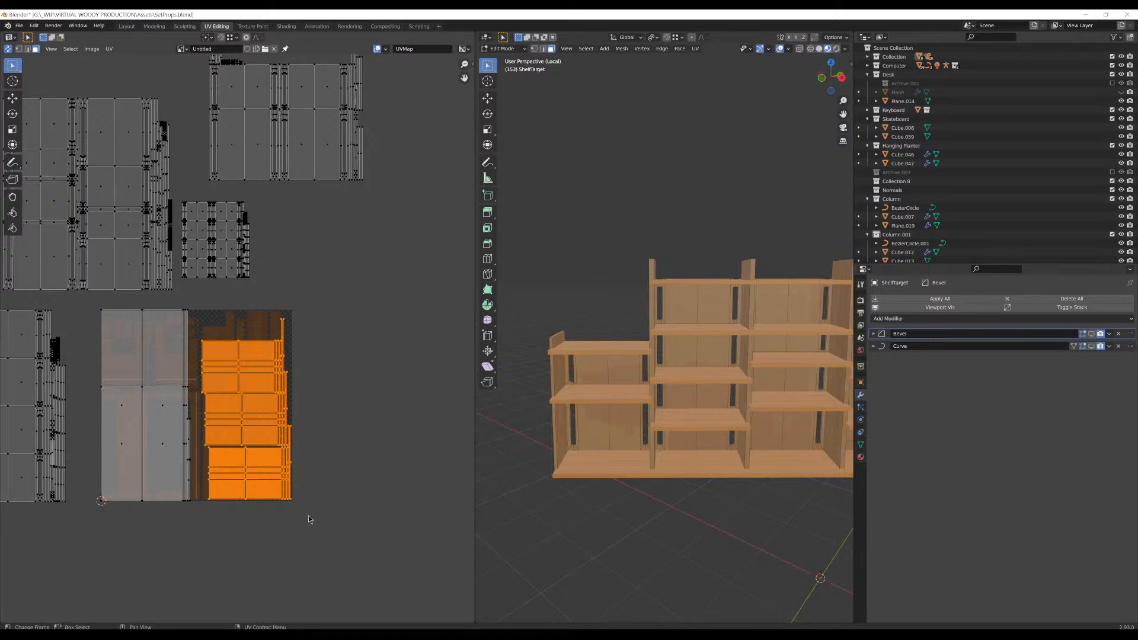
key(s)
click(269, 464)
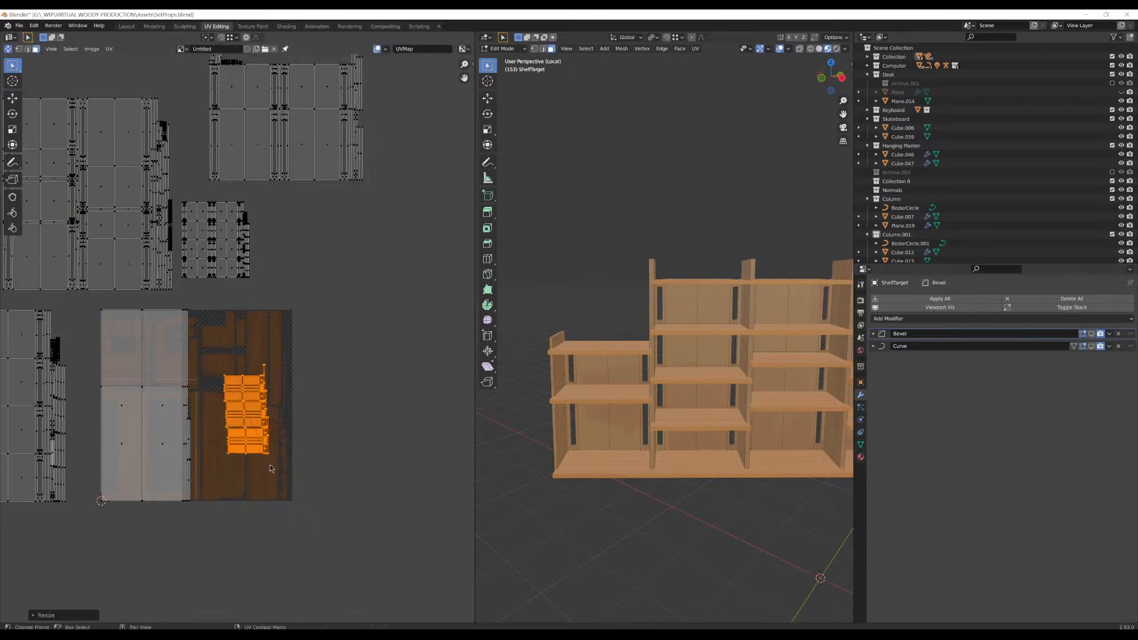
Fit the shelf boards' UV islands into the texture's lower-right corner, enlarging them slightly
key(g)
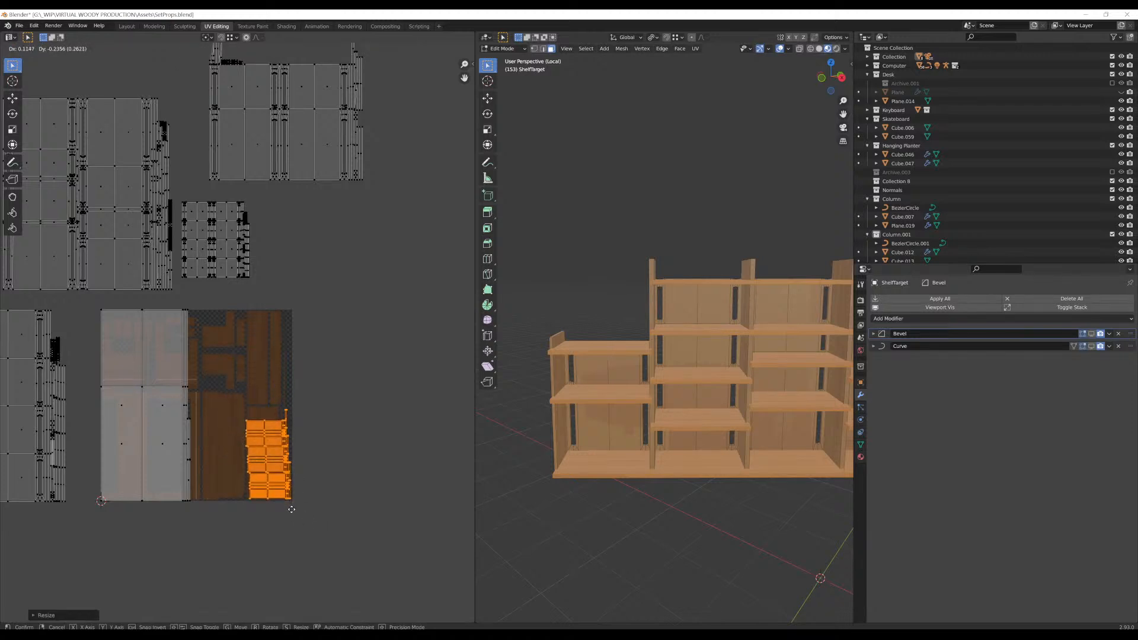
click(292, 510)
key(s)
click(298, 514)
key(g)
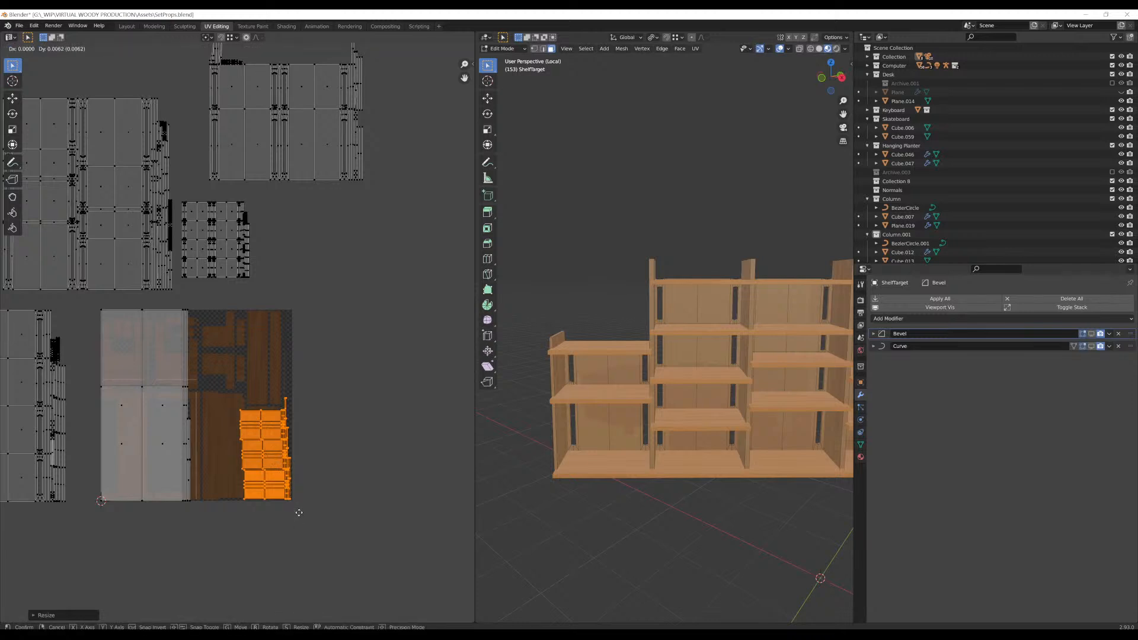
click(300, 514)
Scale down the uprights' tall UV islands and place them in the texture's lower-left corner
drag(208, 299, 87, 550)
key(s)
click(141, 499)
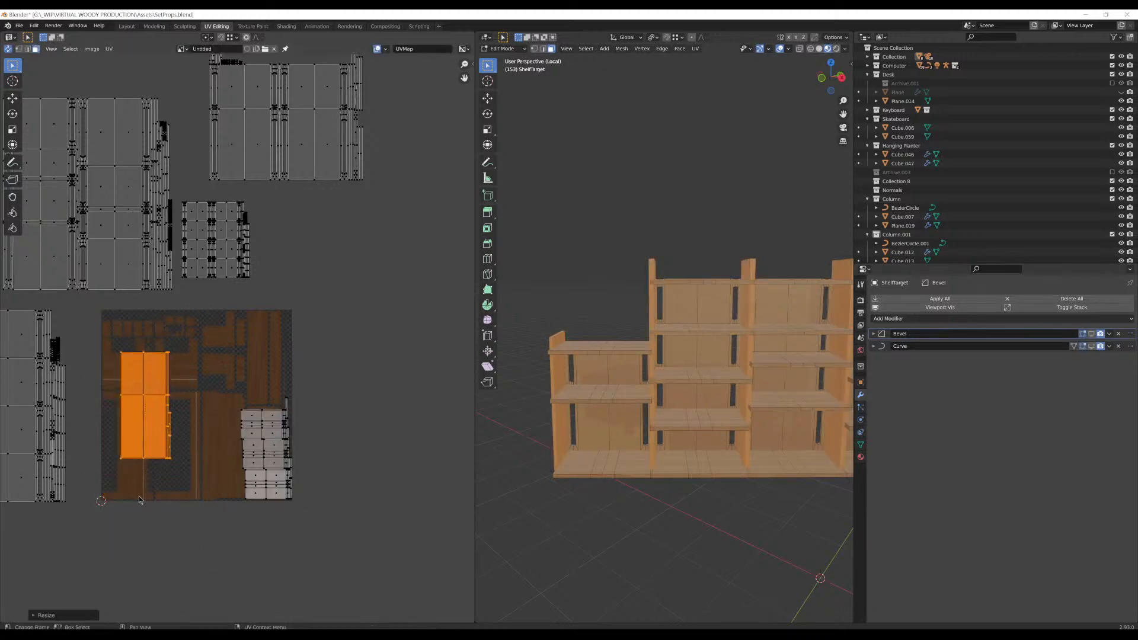
key(g)
click(130, 466)
Move the newly projected back-panel UV block from beside the texture onto it and scale the block down
middle_drag(130, 466, 311, 487)
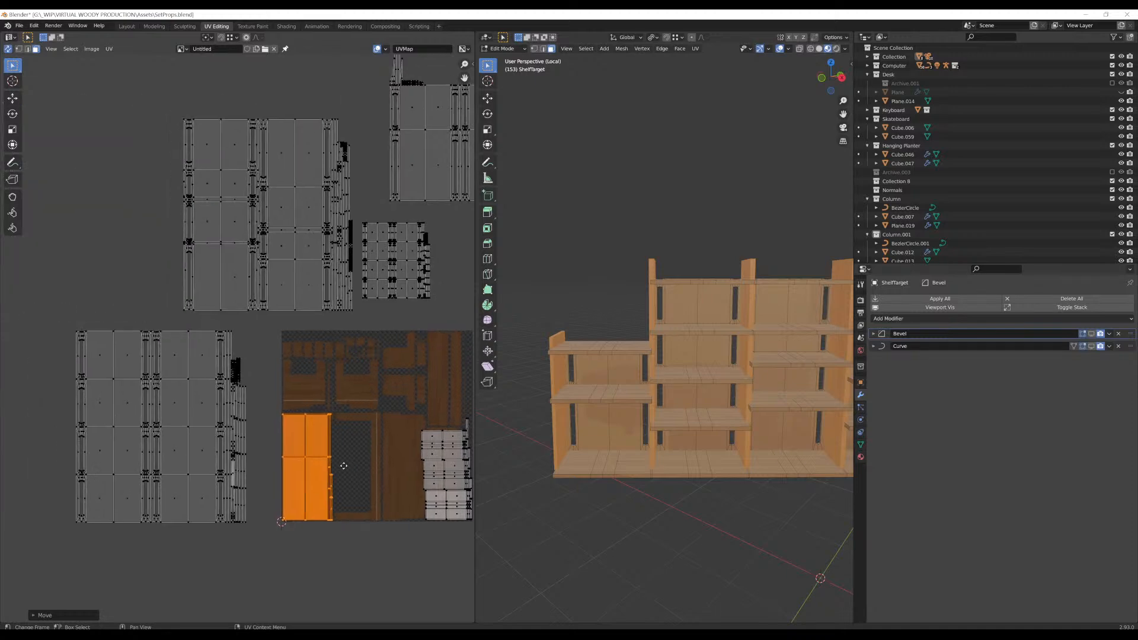
drag(49, 326, 259, 539)
scroll(240, 335, up, 6)
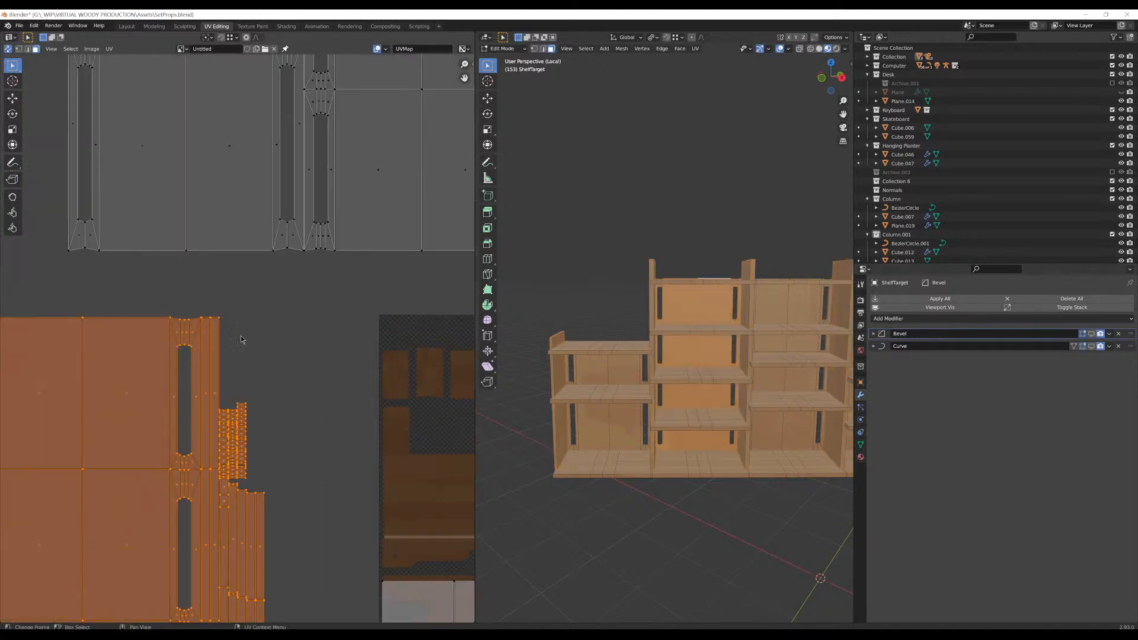
scroll(267, 422, down, 7)
scroll(259, 430, up, 3)
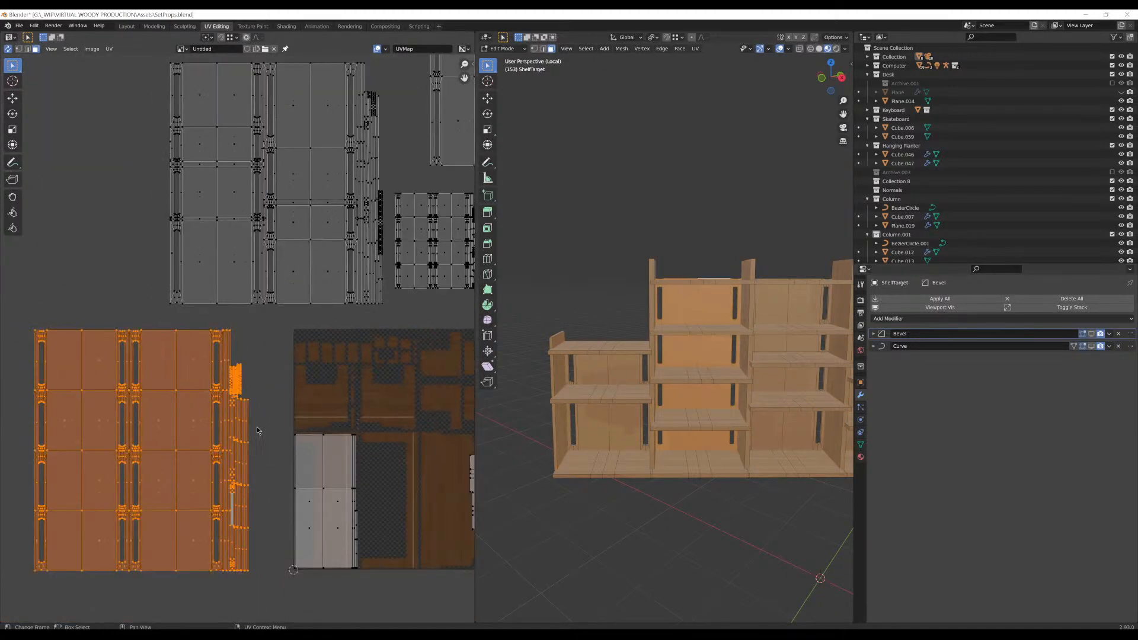
key(g)
click(411, 346)
key(s)
click(363, 382)
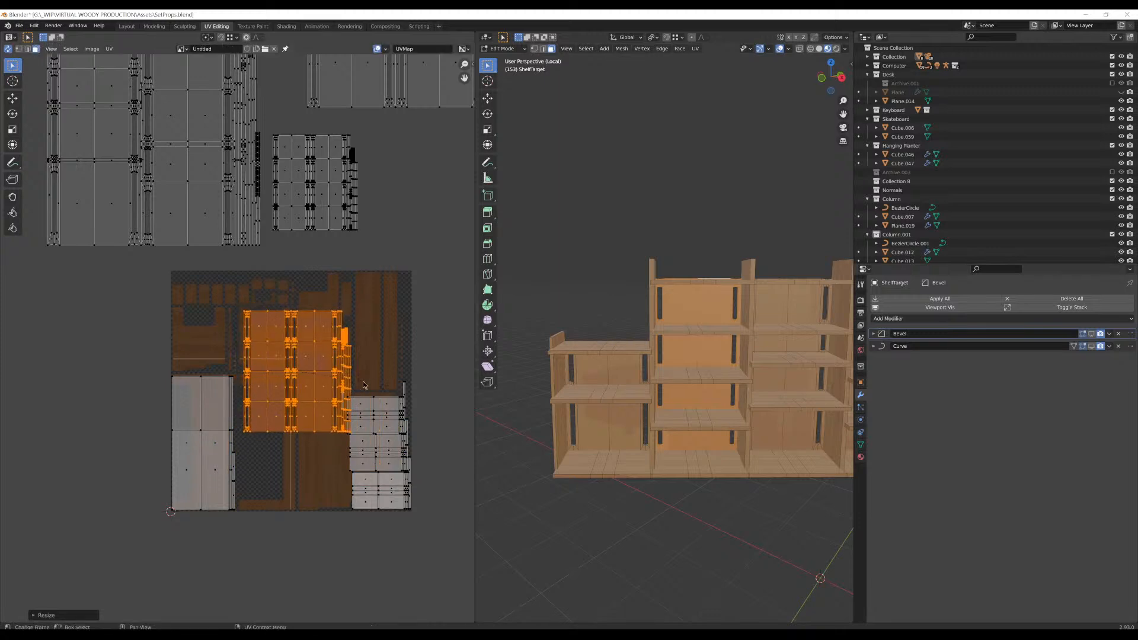
Shrink that back-panel UV block slightly more and fit it into the texture's upper-right corner
key(g)
click(404, 343)
key(s)
click(410, 357)
key(g)
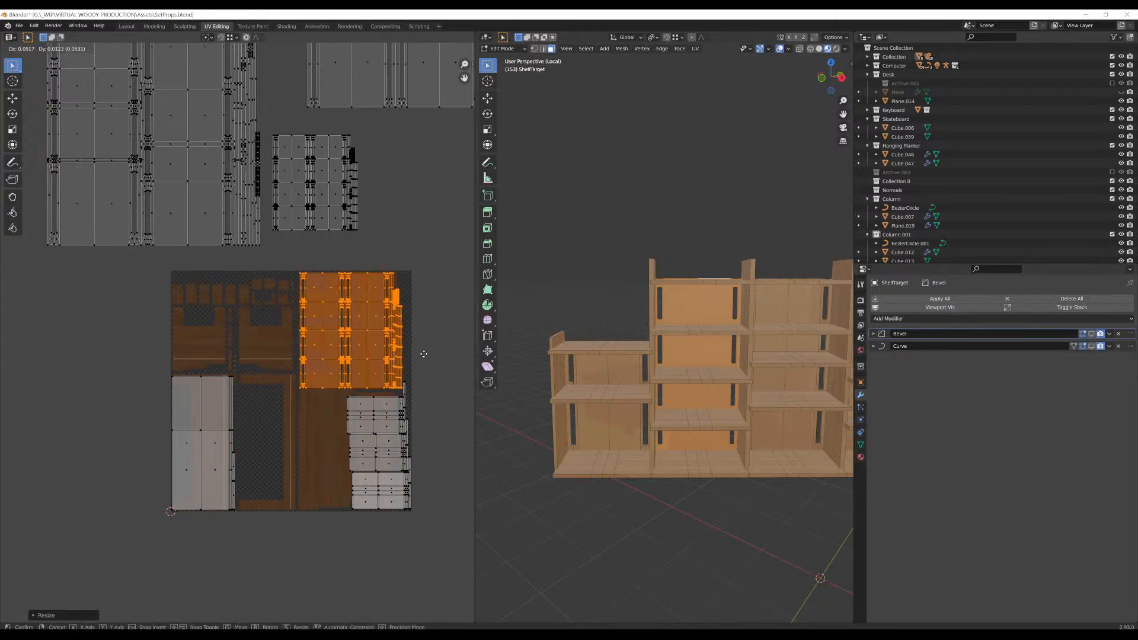
click(422, 357)
Select all UV islands of the third bay's back panel in the large block above the texture
middle_drag(325, 269, 329, 318)
click(209, 204)
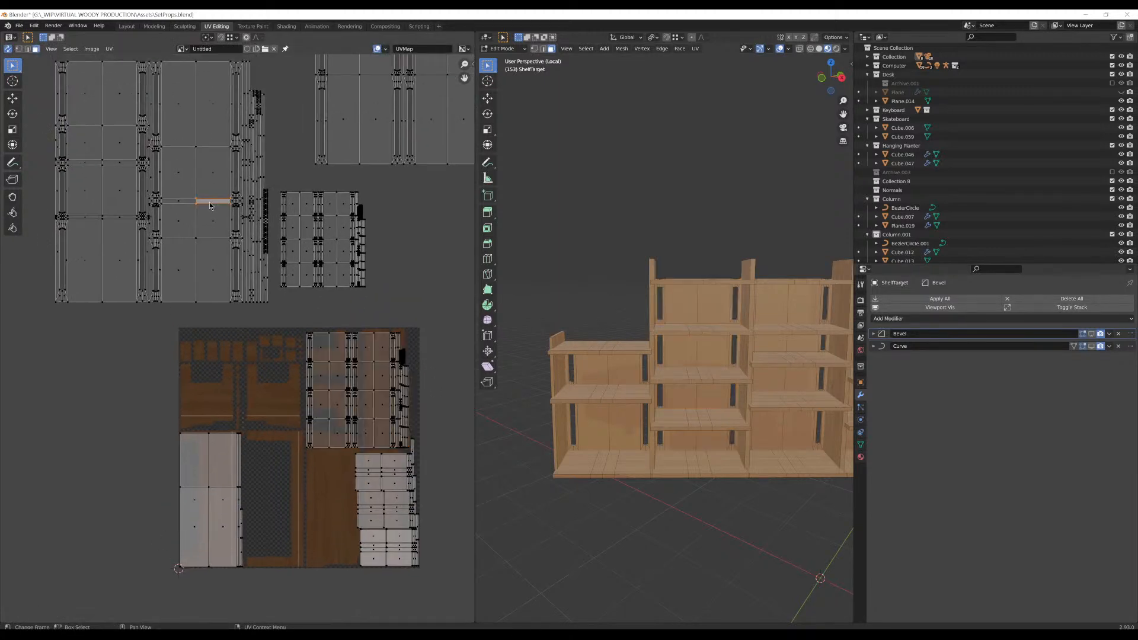
key(l)
key(l)
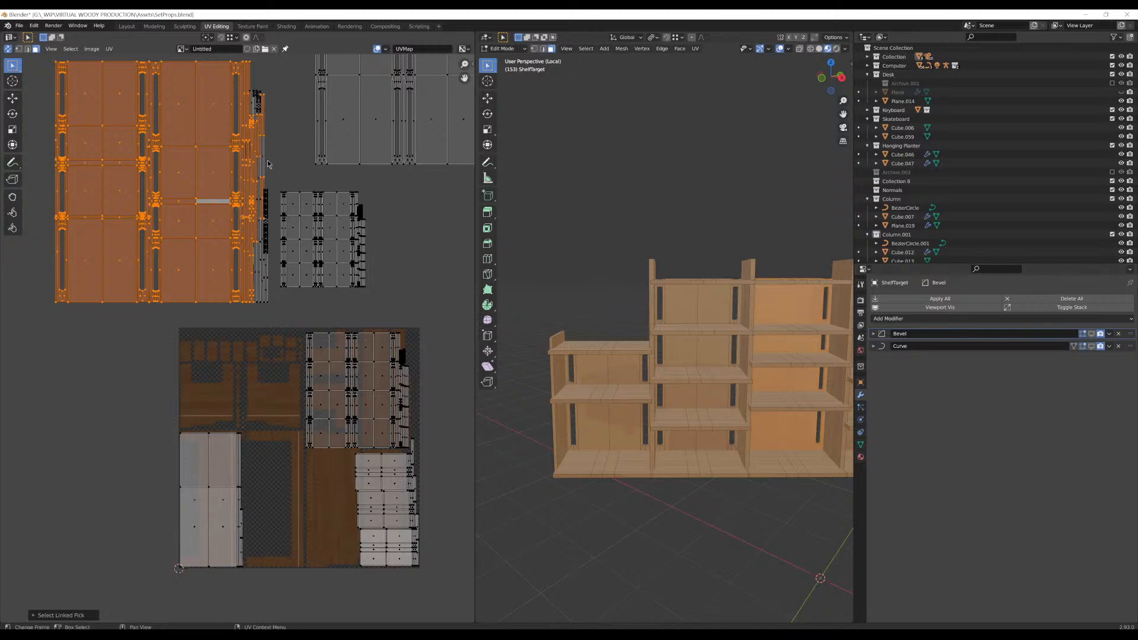
scroll(267, 164, down, 4)
scroll(226, 154, up, 2)
drag(84, 116, 264, 314)
Scale down the third bay's back-panel UV block and place it in the texture's upper-left corner
key(g)
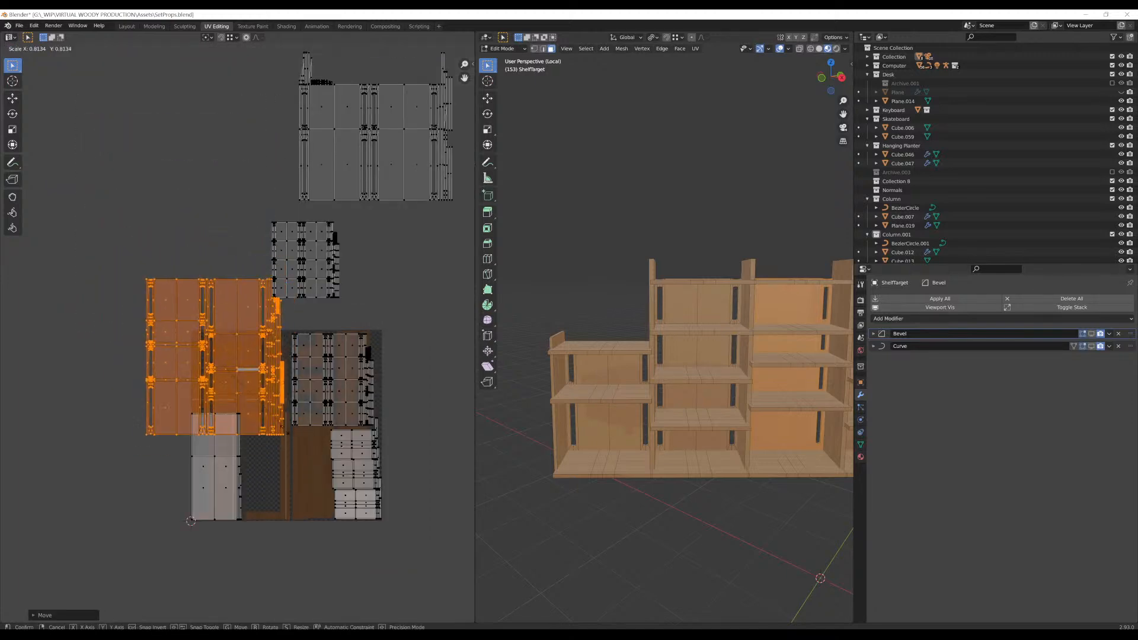
click(252, 356)
scroll(260, 379, up, 4)
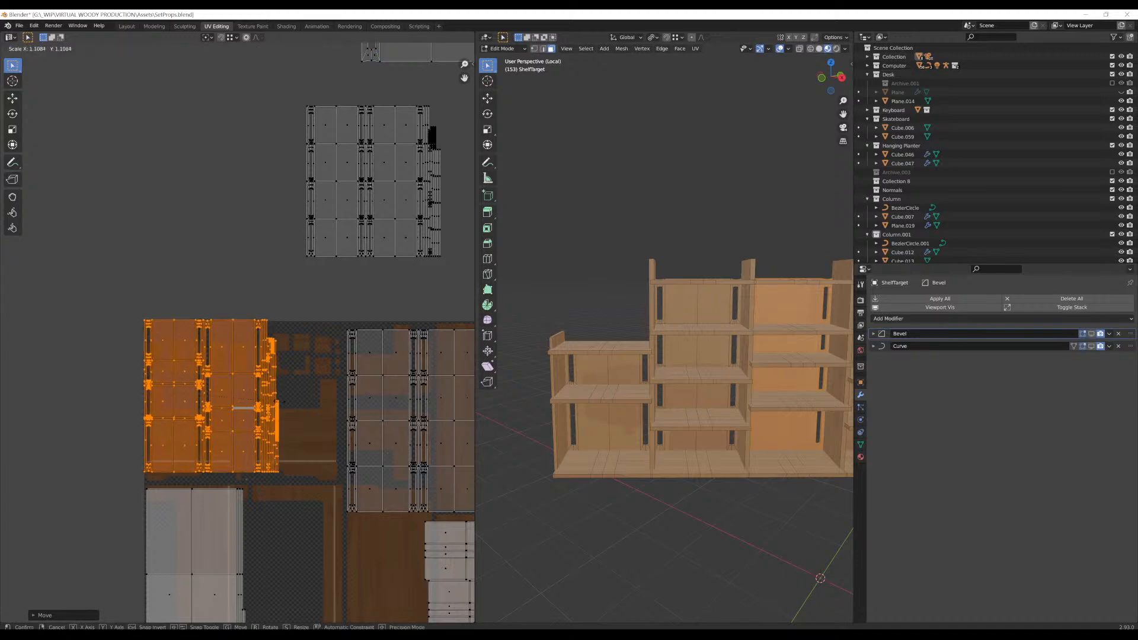
scroll(260, 341, down, 2)
middle_drag(297, 350, 237, 293)
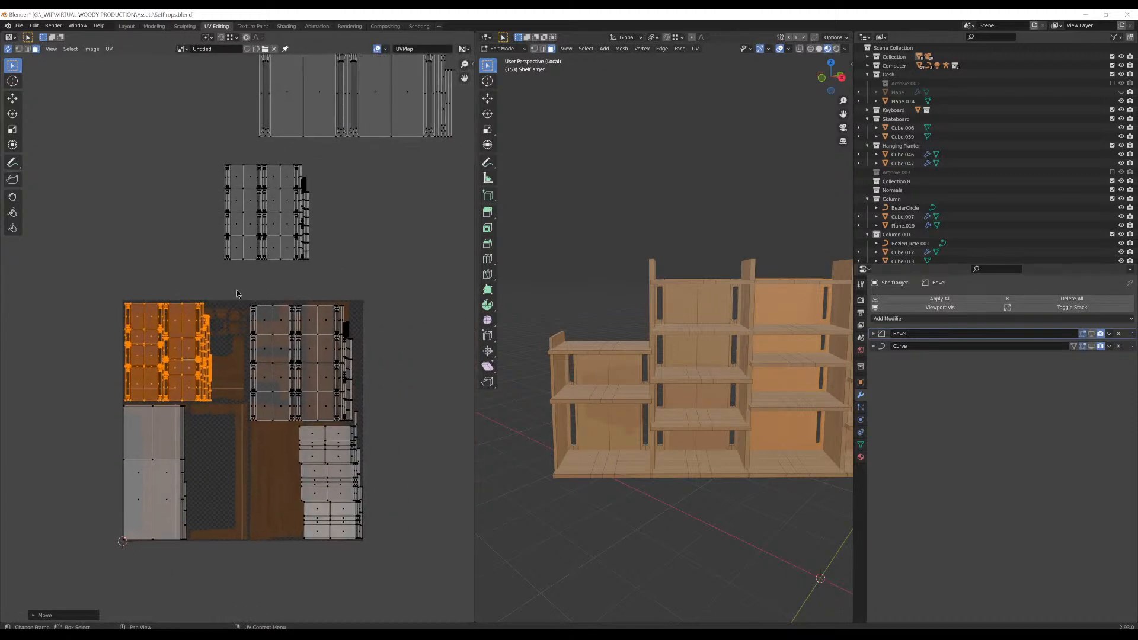
Scale down the short section's back-panel UV block and place it at the texture's bottom edge, beside the uprights' islands
scroll(196, 154, down, 3)
mouse_move(184, 112)
mouse_down()
mouse_move(397, 308)
mouse_move(234, 183)
mouse_move(208, 144)
mouse_move(384, 142)
mouse_move(217, 293)
mouse_up()
click(398, 309)
middle_drag(352, 288, 374, 197)
key(g)
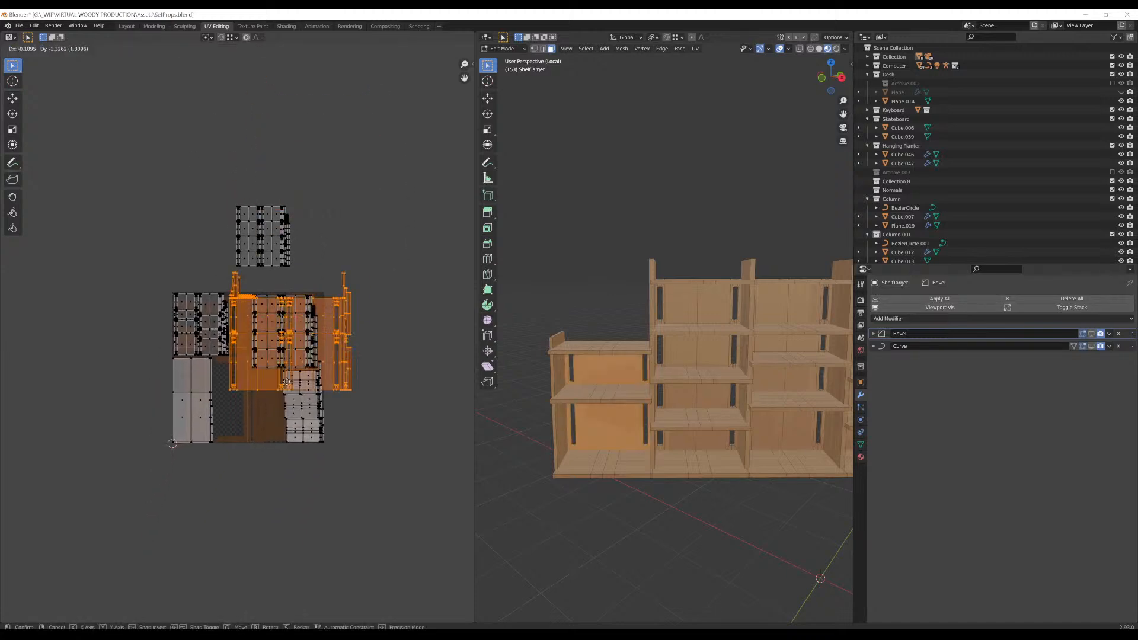
click(264, 444)
scroll(263, 445, up, 4)
key(s)
click(321, 521)
key(g)
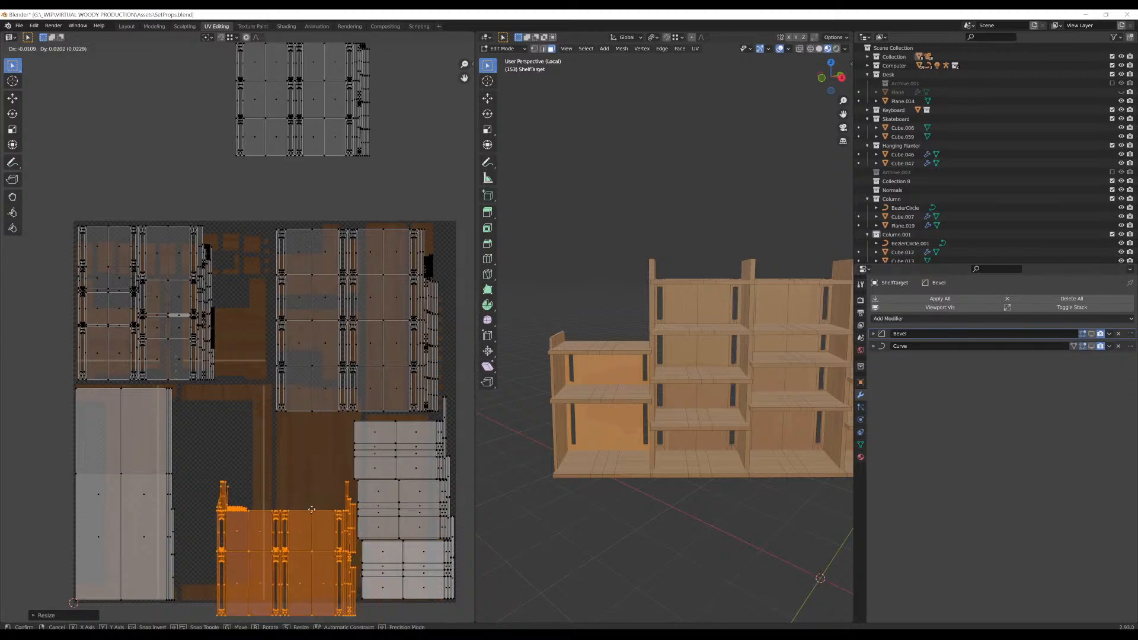
click(279, 502)
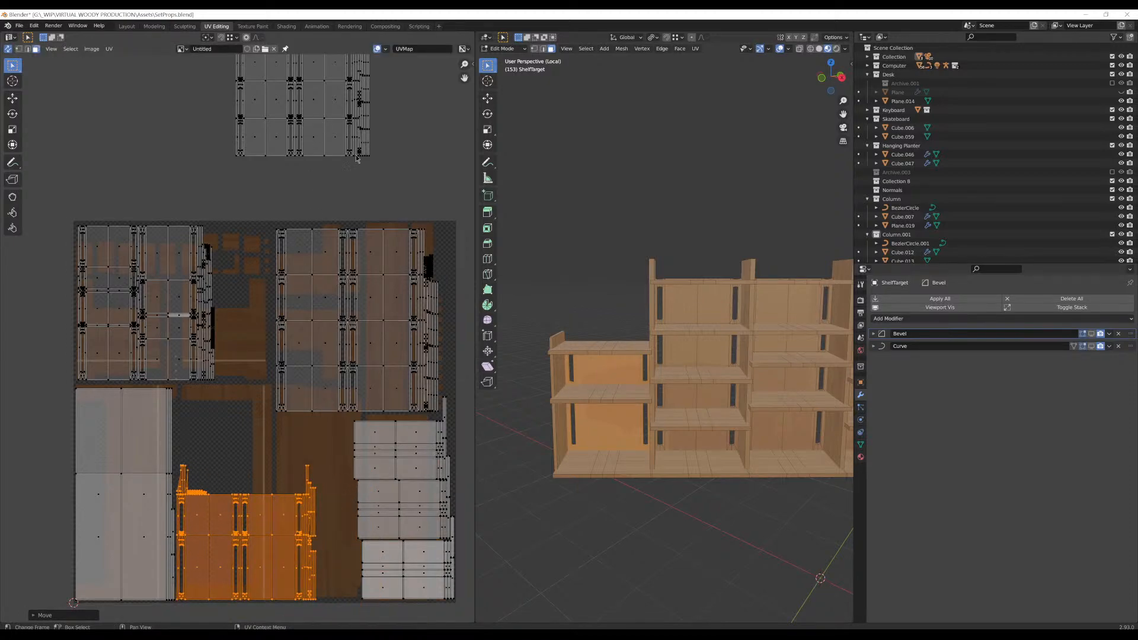
Move the remaining back-panel UV block from above the texture into its central gap and scale the block down
scroll(358, 159, down, 2)
drag(362, 91, 185, 240)
key(g)
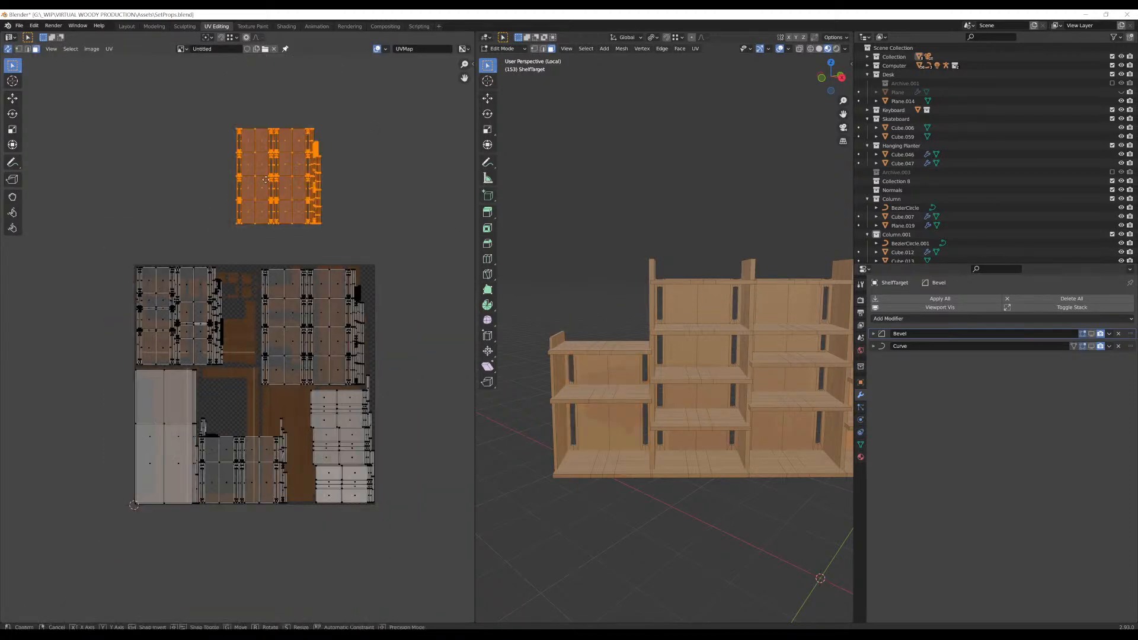
click(228, 386)
scroll(236, 338, up, 3)
key(s)
click(308, 470)
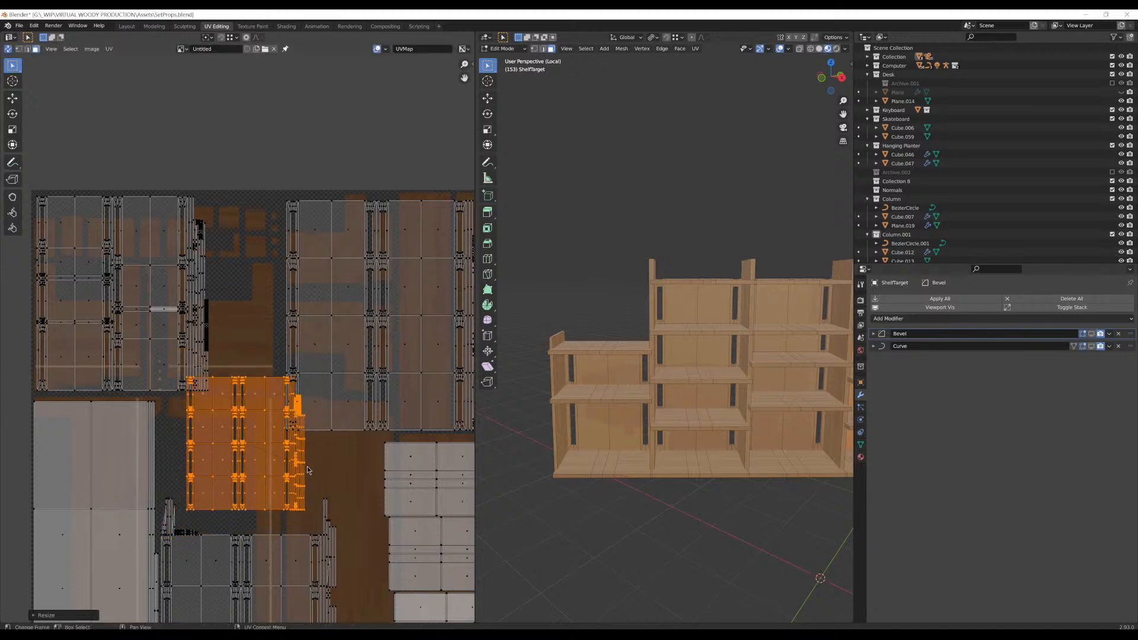
Lower the last back-panel UV block slightly and rotate it a quarter turn
key(g)
click(307, 492)
key(r)
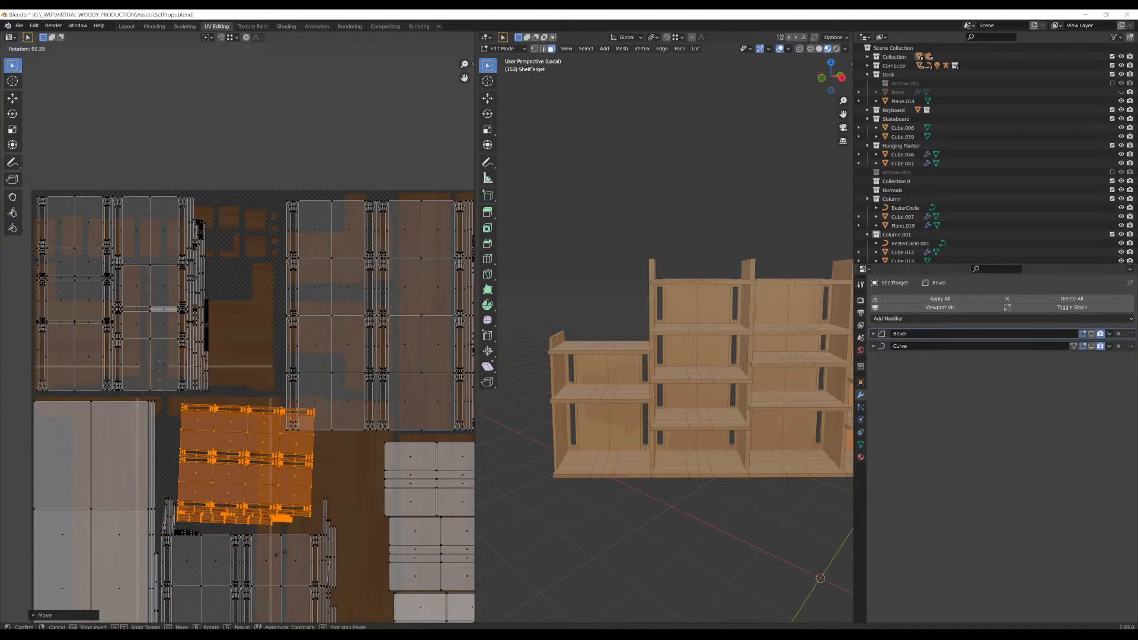
click(283, 554)
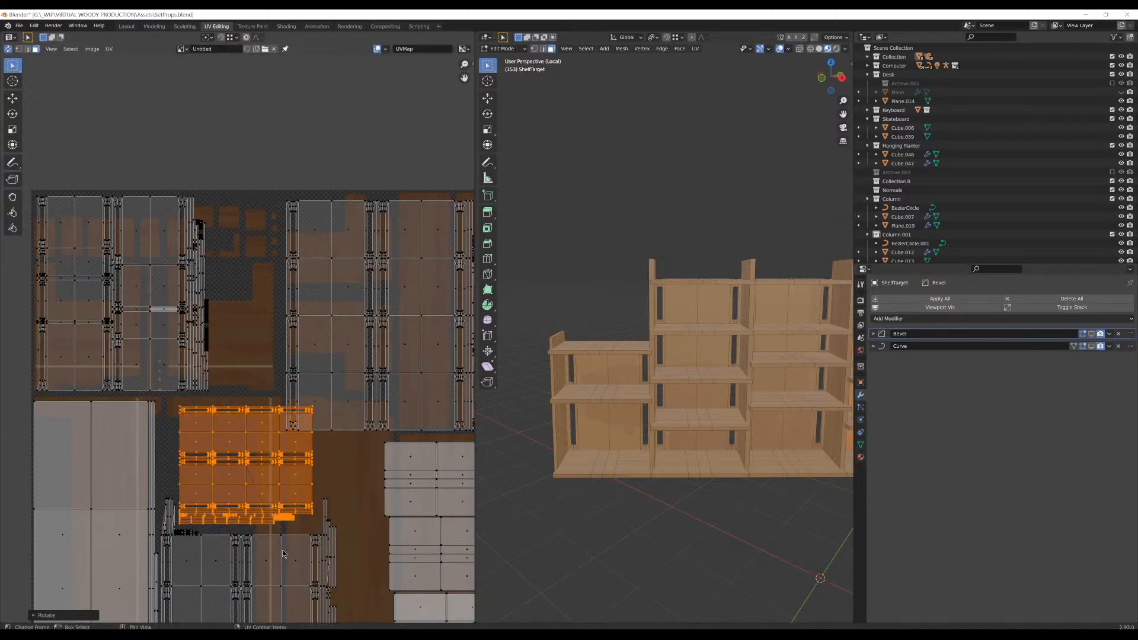
Resize the rotated UV block and fit it into the gap above the short section's back-panel islands
key(s)
click(355, 491)
key(g)
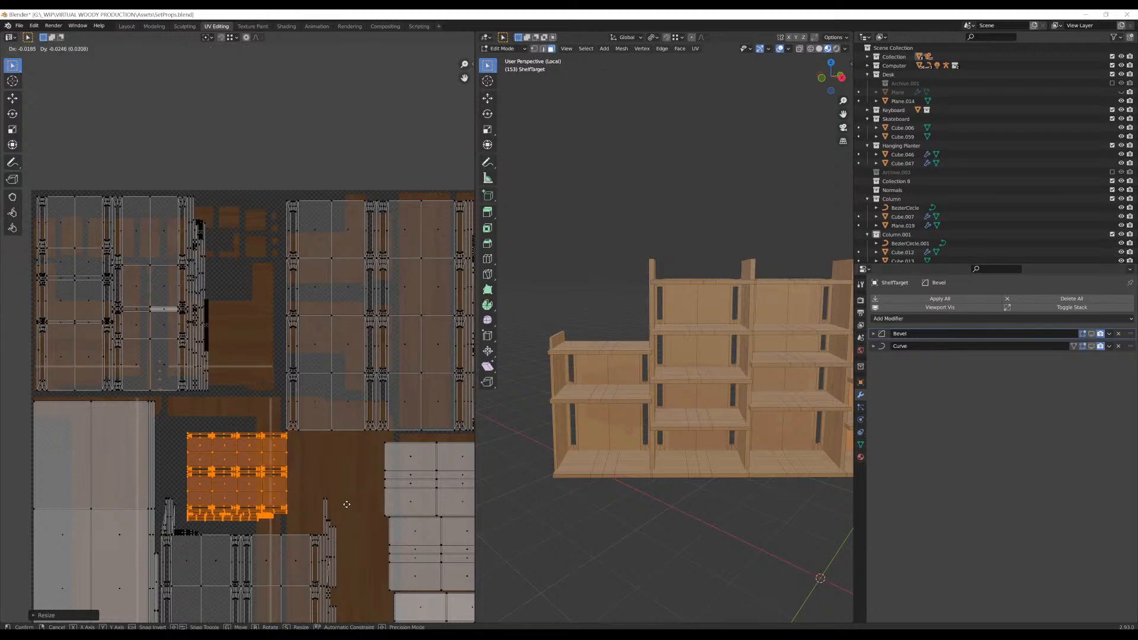
click(343, 506)
key(s)
click(358, 505)
middle_drag(328, 459, 243, 398)
scroll(243, 398, up, 1)
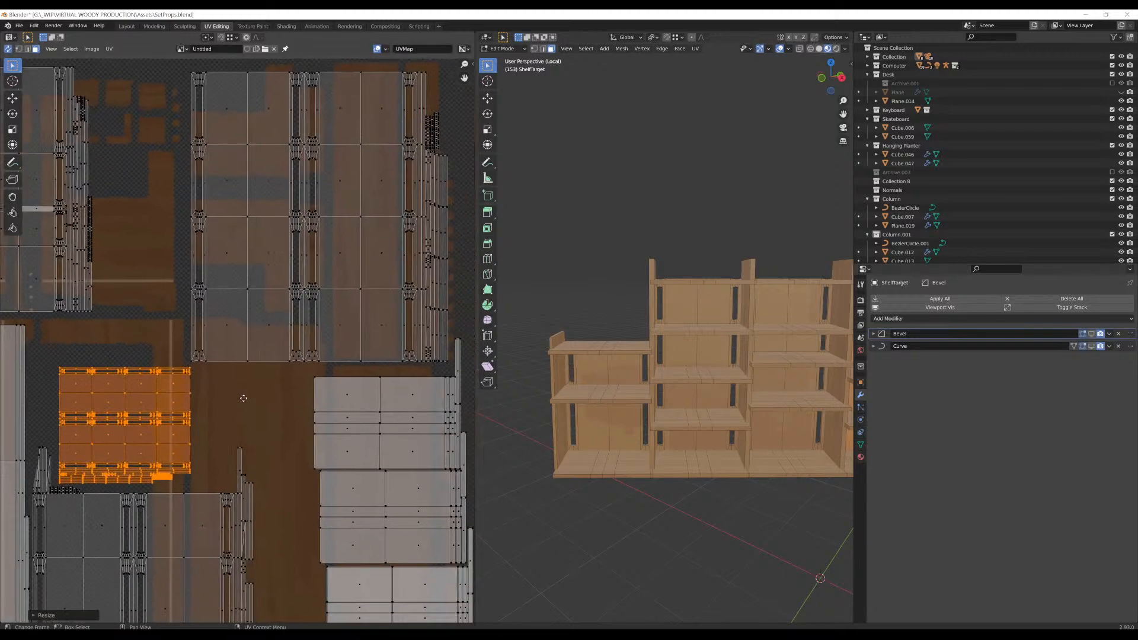
scroll(243, 398, down, 3)
scroll(261, 374, up, 2)
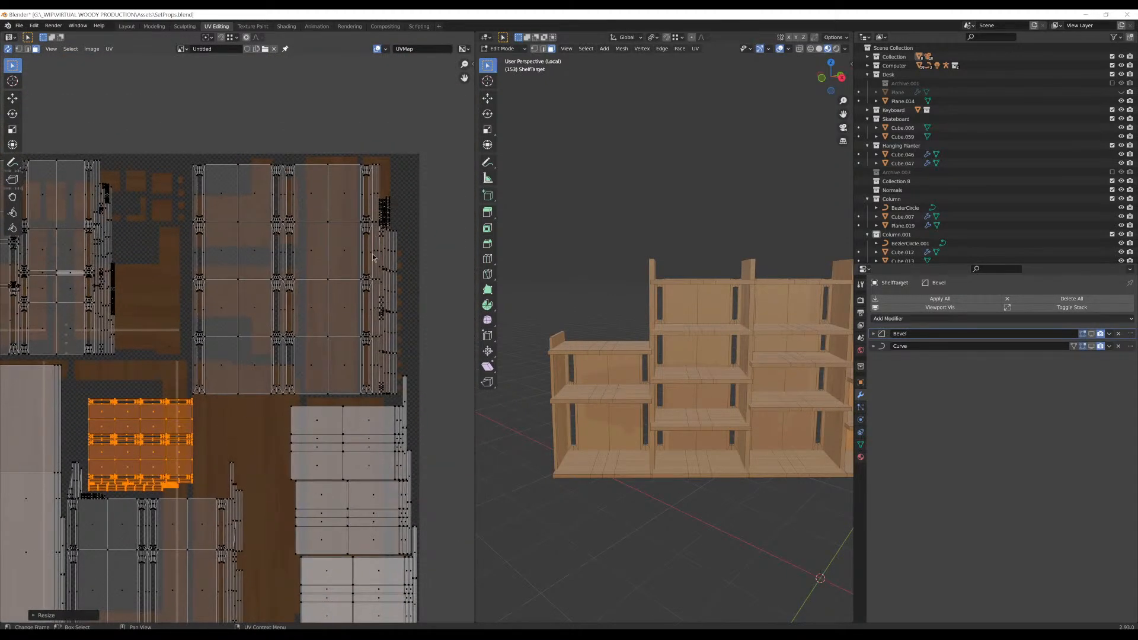
Move the large back-panel UV block about 0.15 left along the texture's top edge, up against the neighbouring back-panel islands
scroll(373, 256, down, 1)
click(307, 266)
key(l)
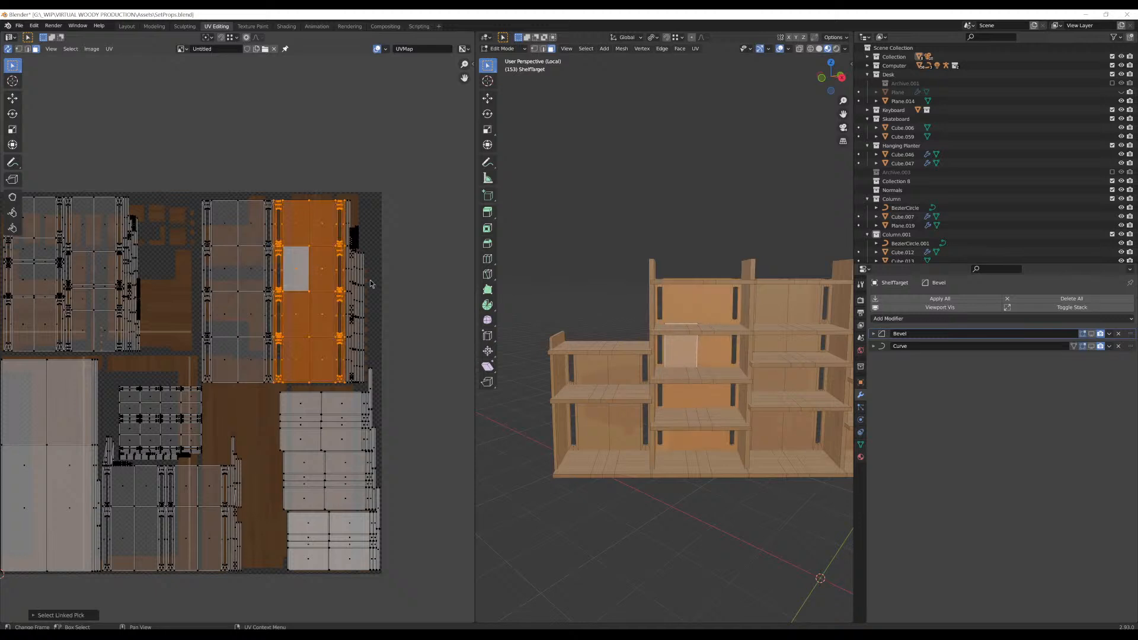
drag(197, 187, 367, 387)
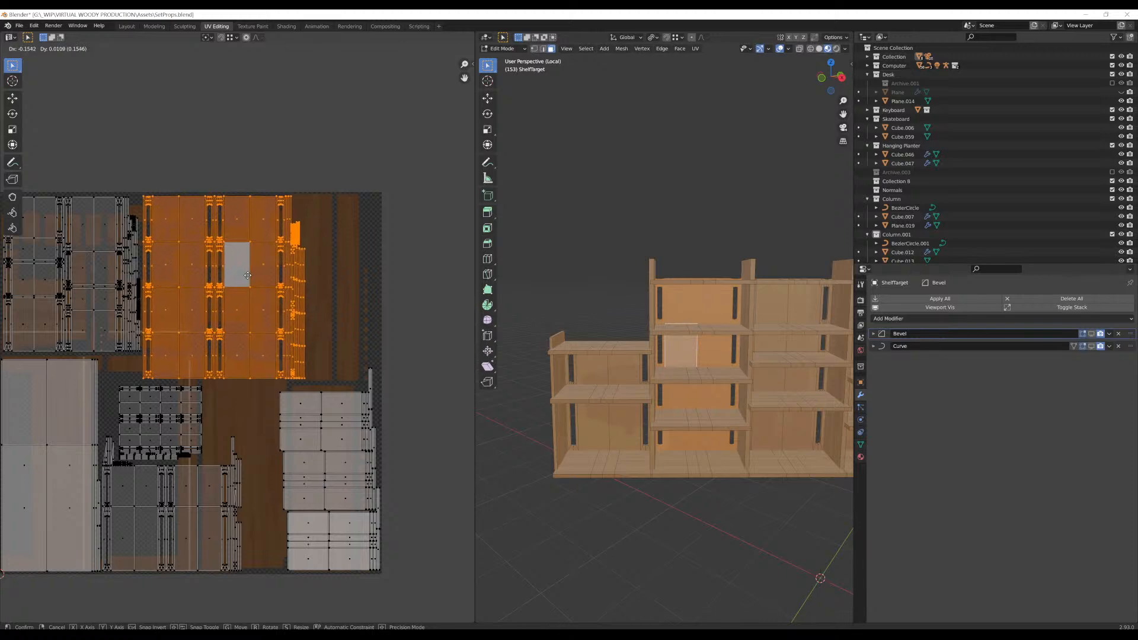
click(247, 276)
Enlarge the three stacked shelf-board UV blocks slightly and fit them into the texture's lower-right corner
middle_drag(297, 291, 298, 241)
drag(417, 540, 271, 337)
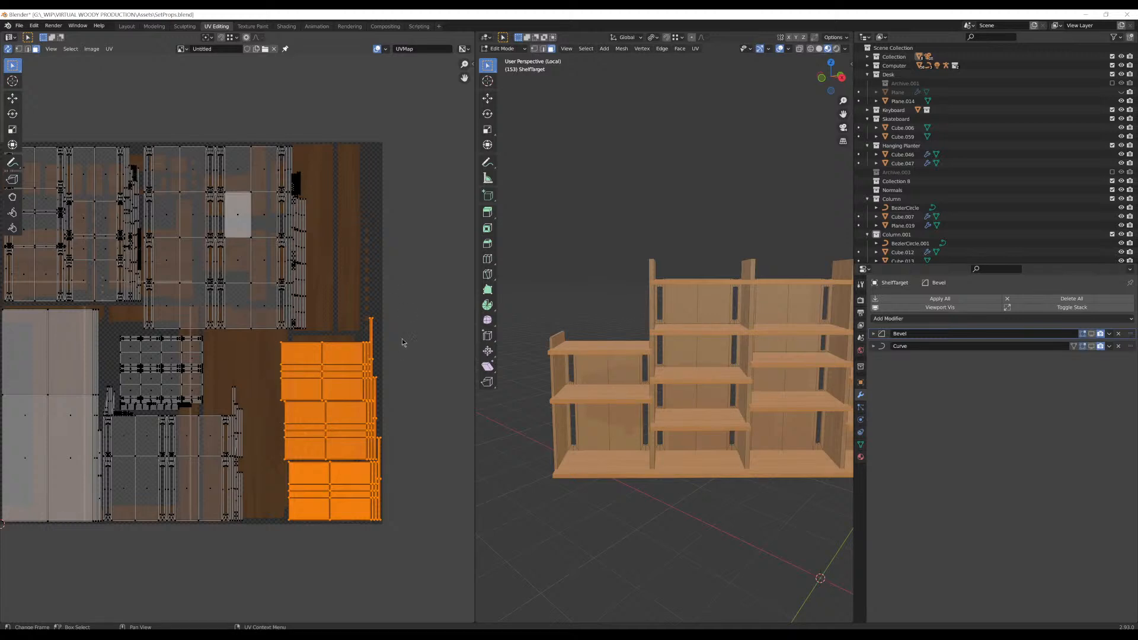
key(s)
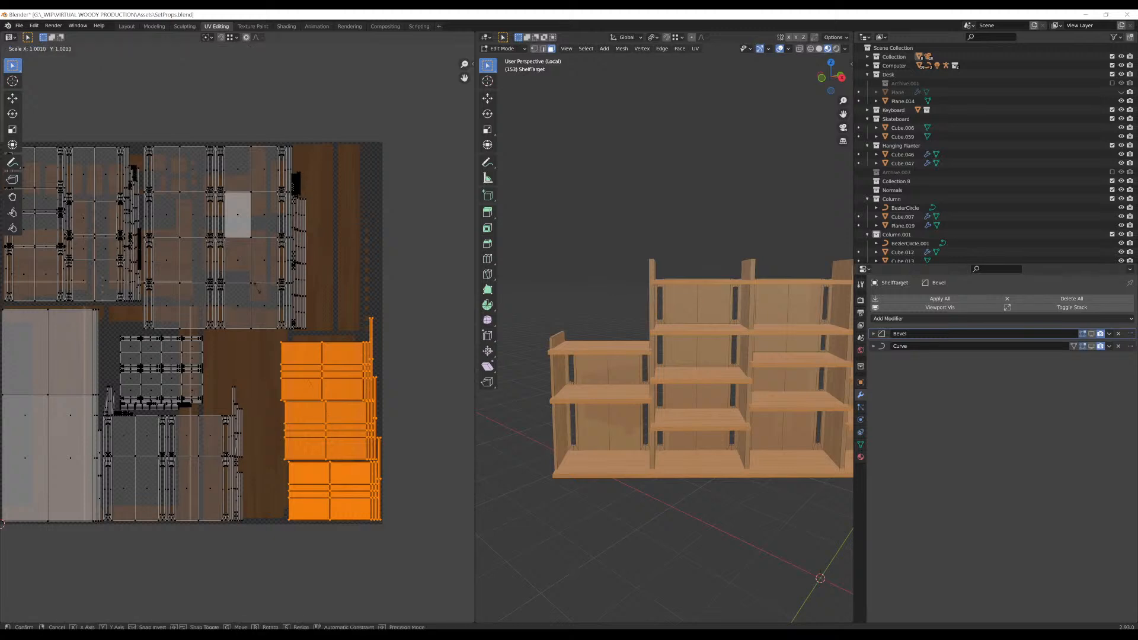
click(251, 276)
key(g)
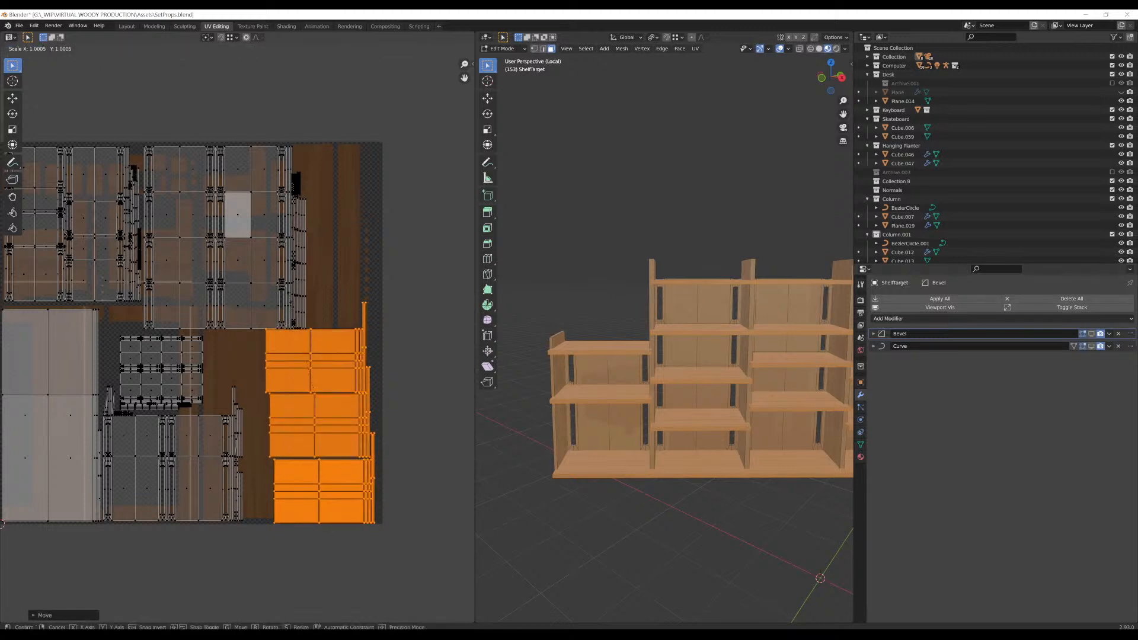
click(301, 301)
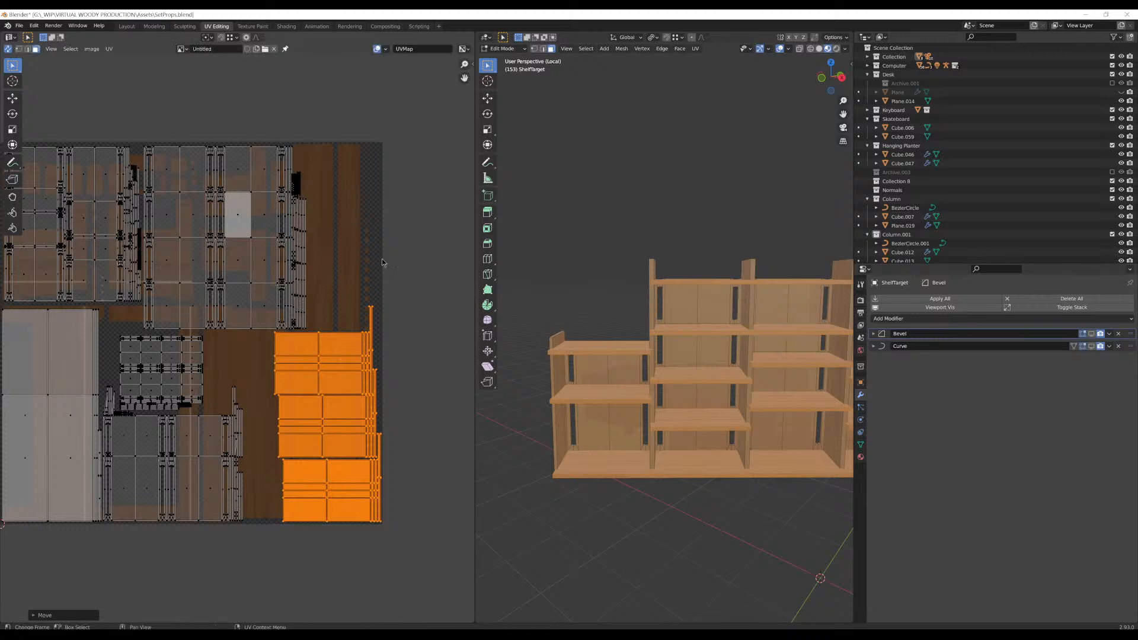
middle_drag(302, 302, 294, 348)
click(317, 414)
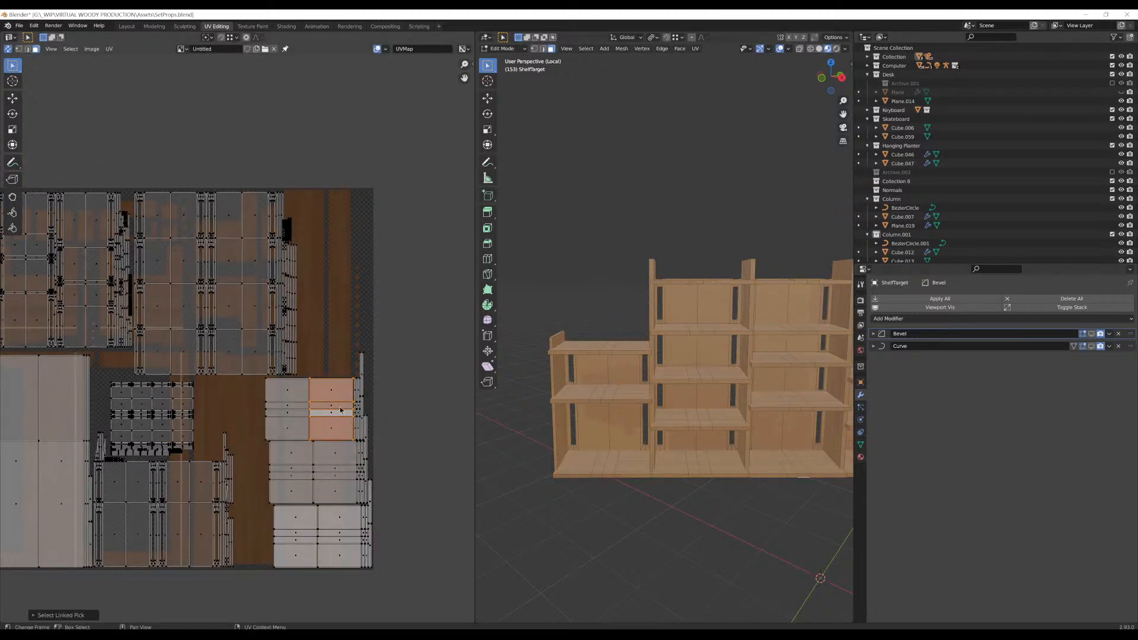
key(l)
click(382, 400)
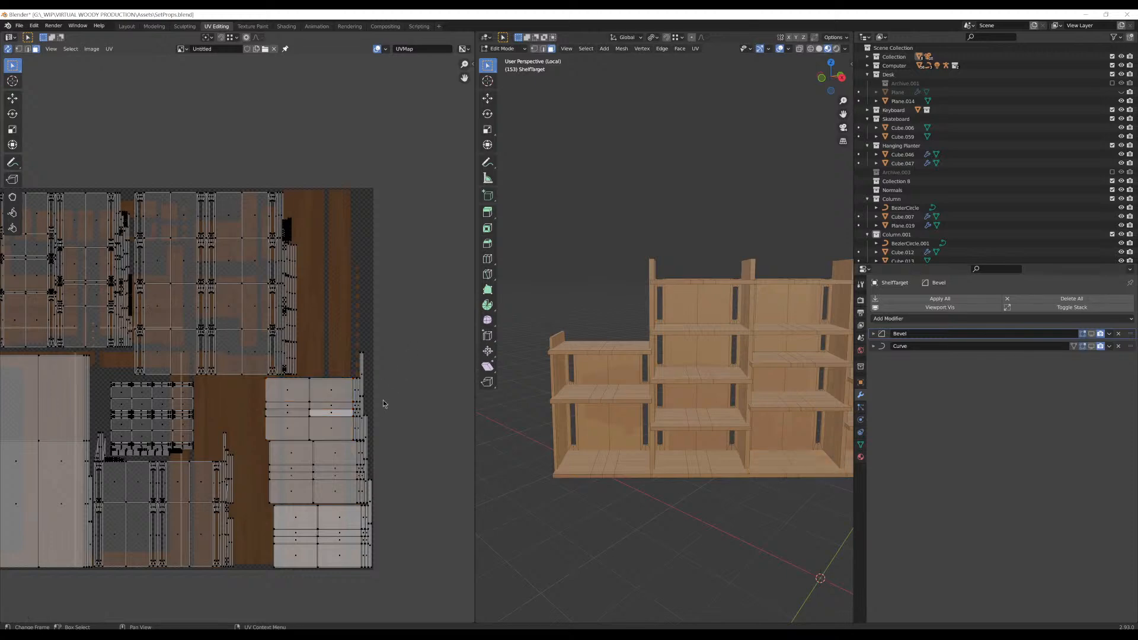
Select the uppermost shelf-board UV block with its edge strips and move it into the free strip near the texture's upper-right corner
scroll(291, 454, up, 3)
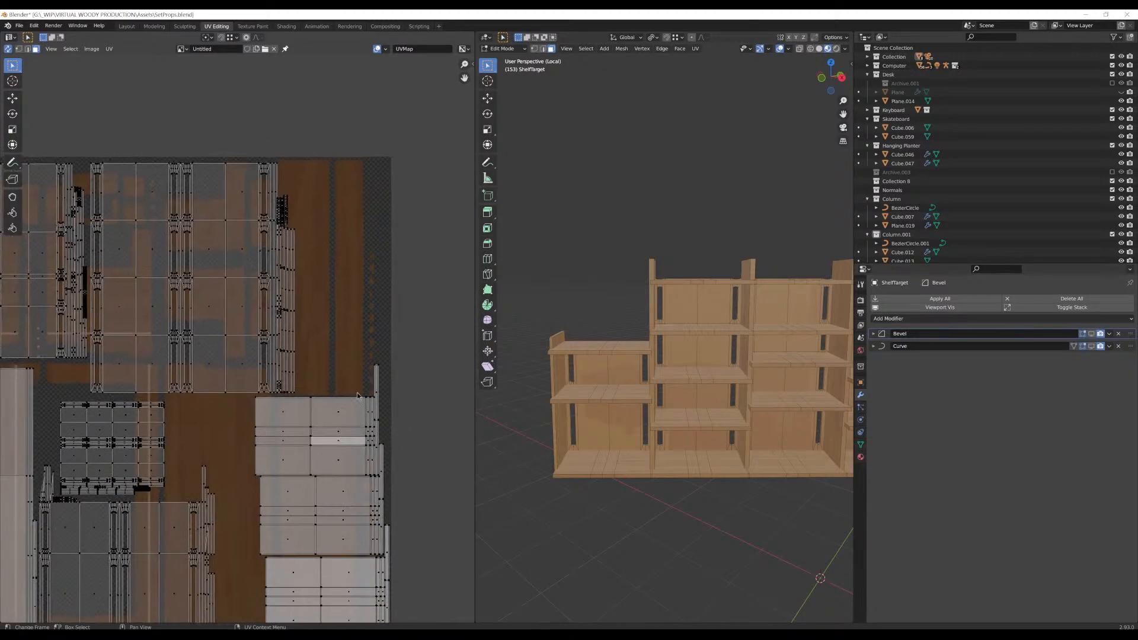
drag(387, 385, 400, 414)
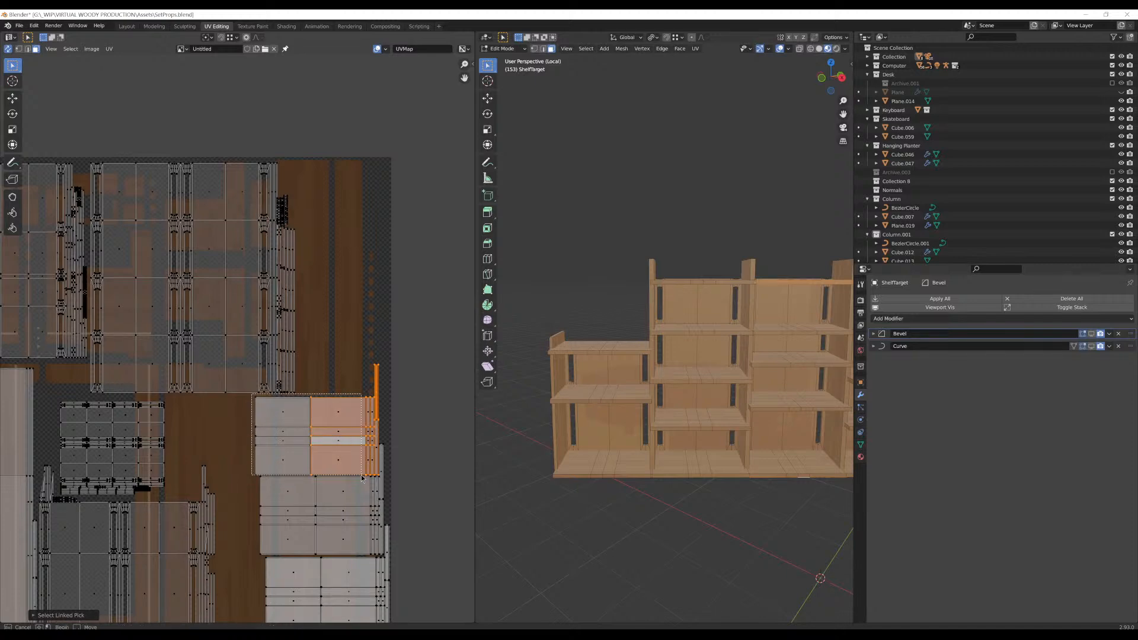
drag(362, 477, 360, 475)
scroll(381, 411, up, 5)
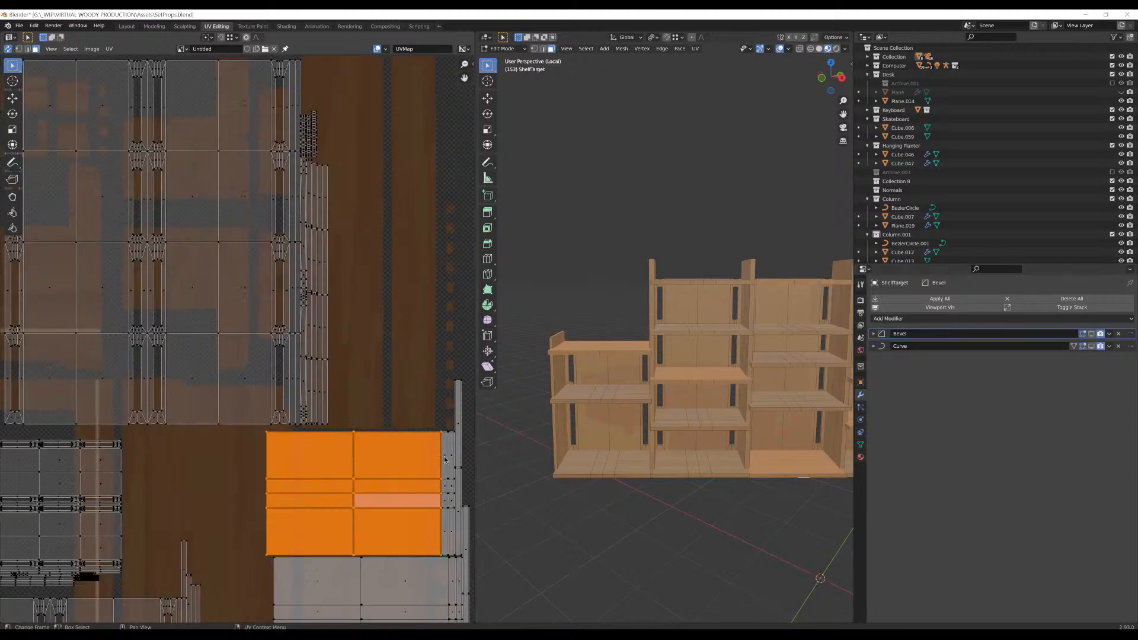
drag(318, 143, 378, 437)
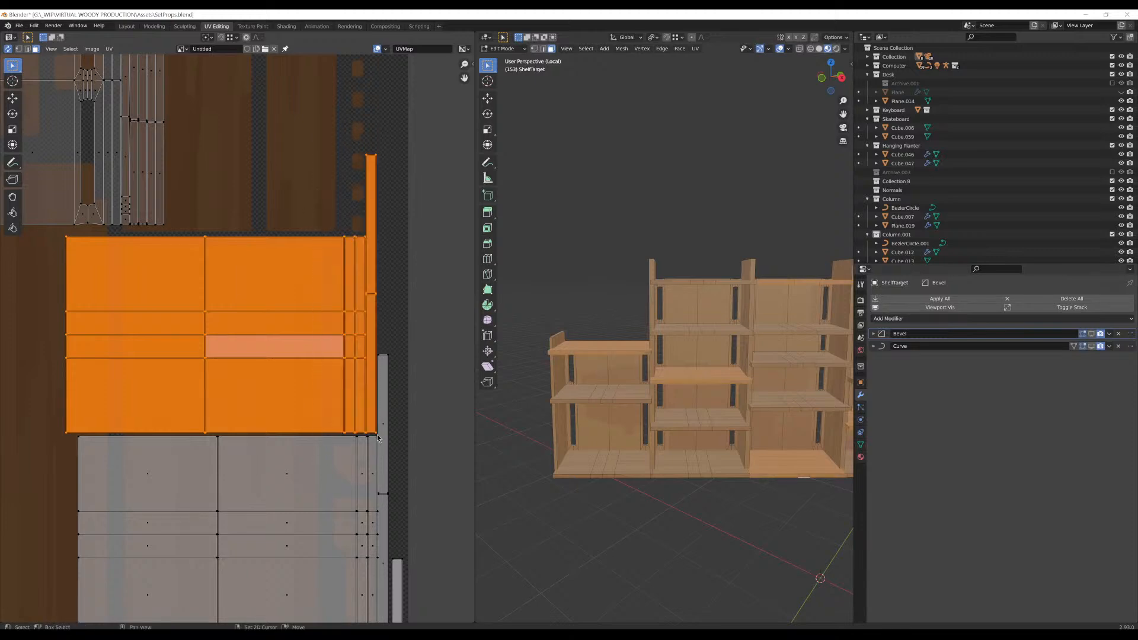
scroll(360, 368, down, 5)
middle_drag(296, 328, 409, 386)
key(g)
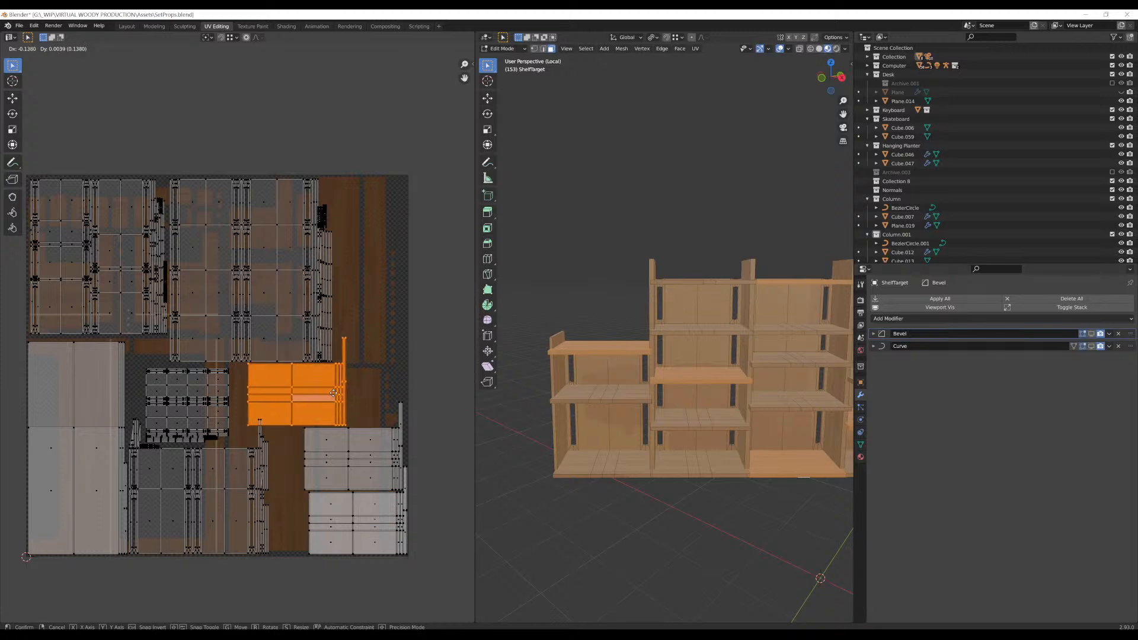
click(403, 249)
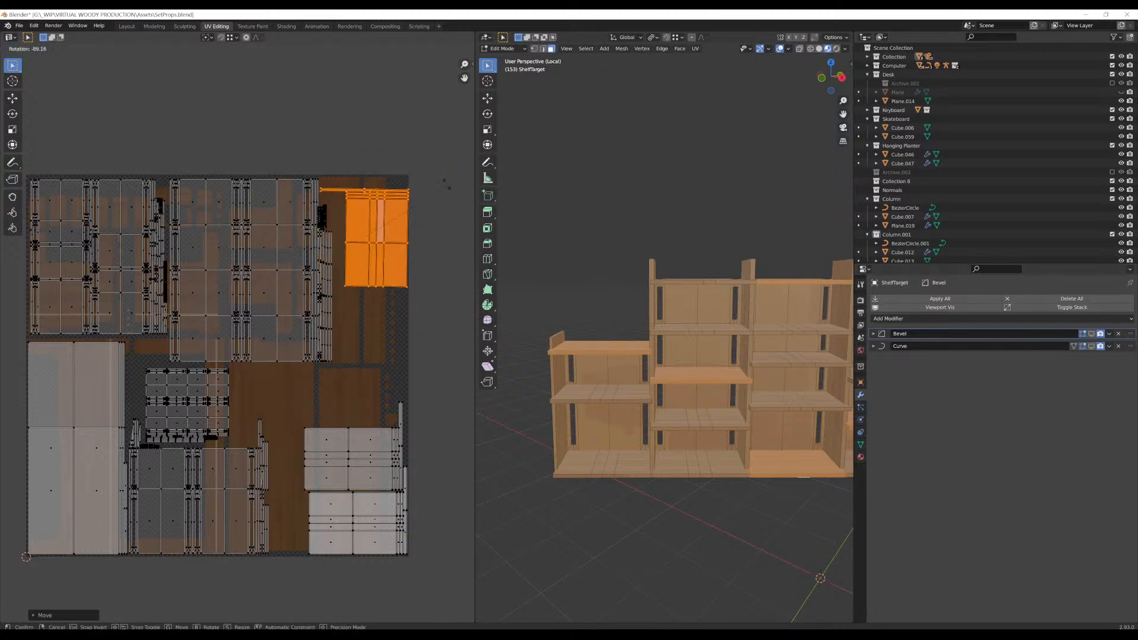
Rotate the moved shelf-board UV block by -90 degrees and fit it into the texture's upper-right corner
right_click(448, 187)
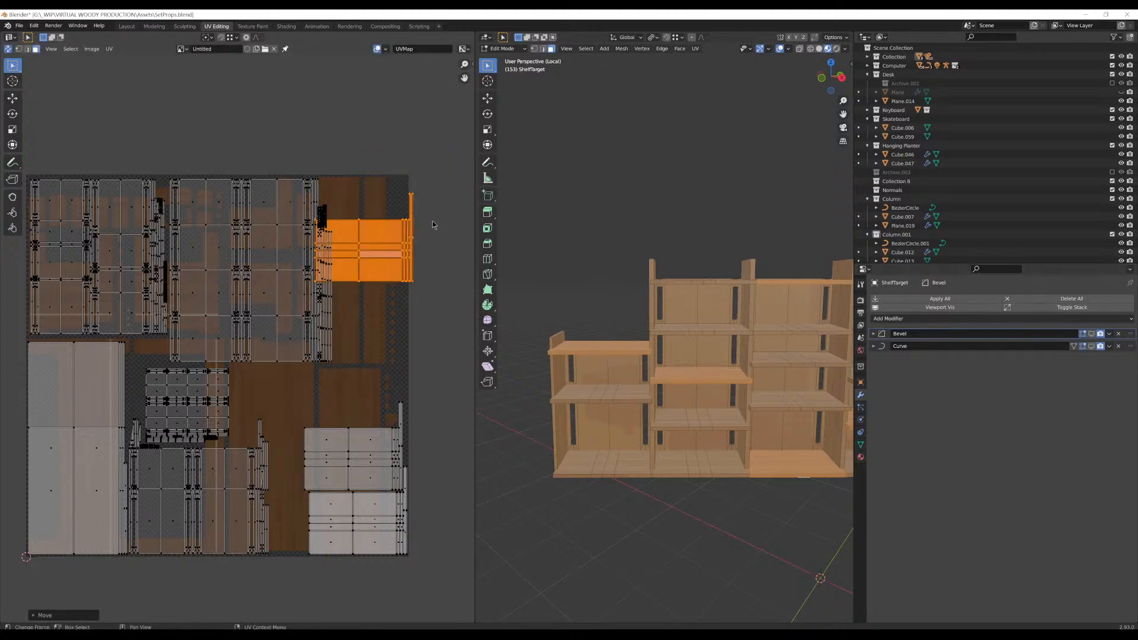
text(r90)
key(Return)
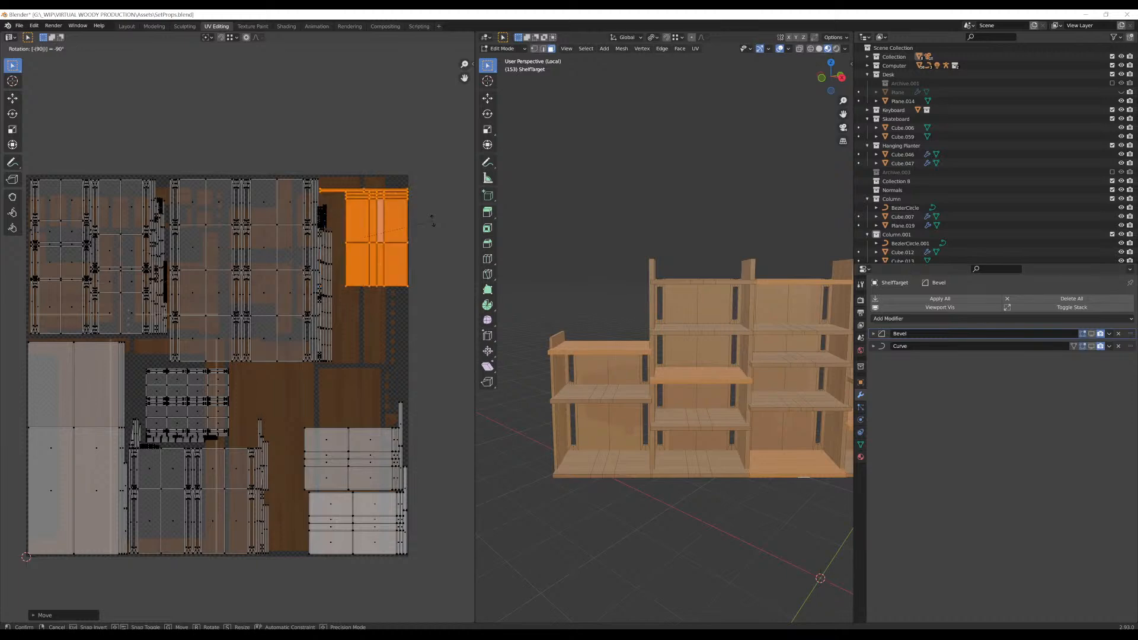
scroll(432, 220, up, 3)
middle_drag(437, 215, 201, 449)
scroll(252, 324, up, 3)
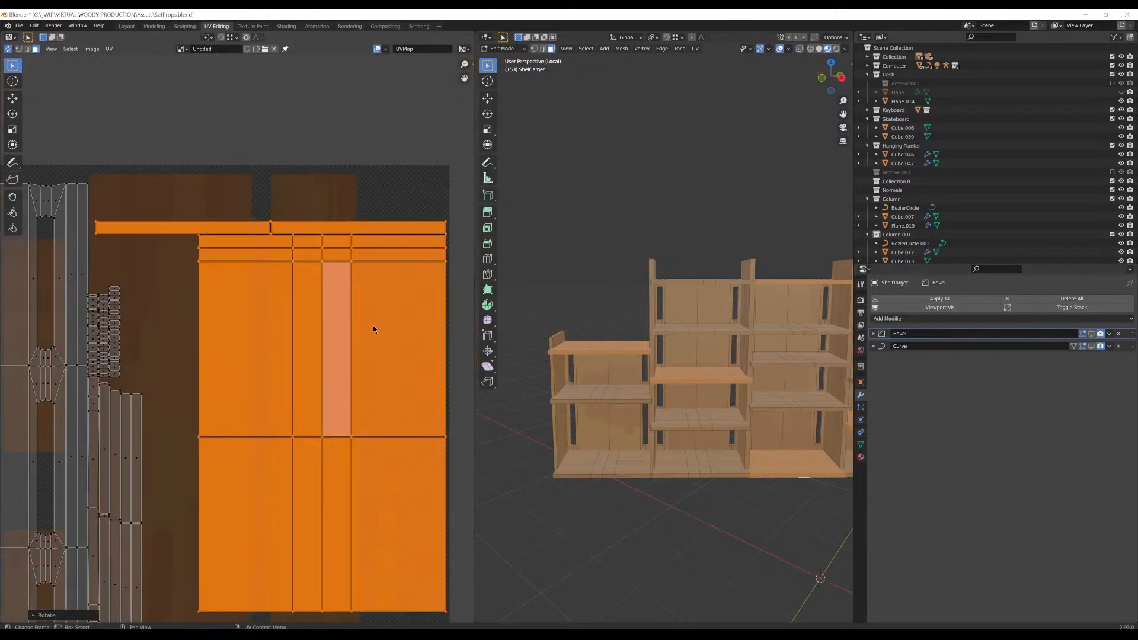
key(g)
click(374, 292)
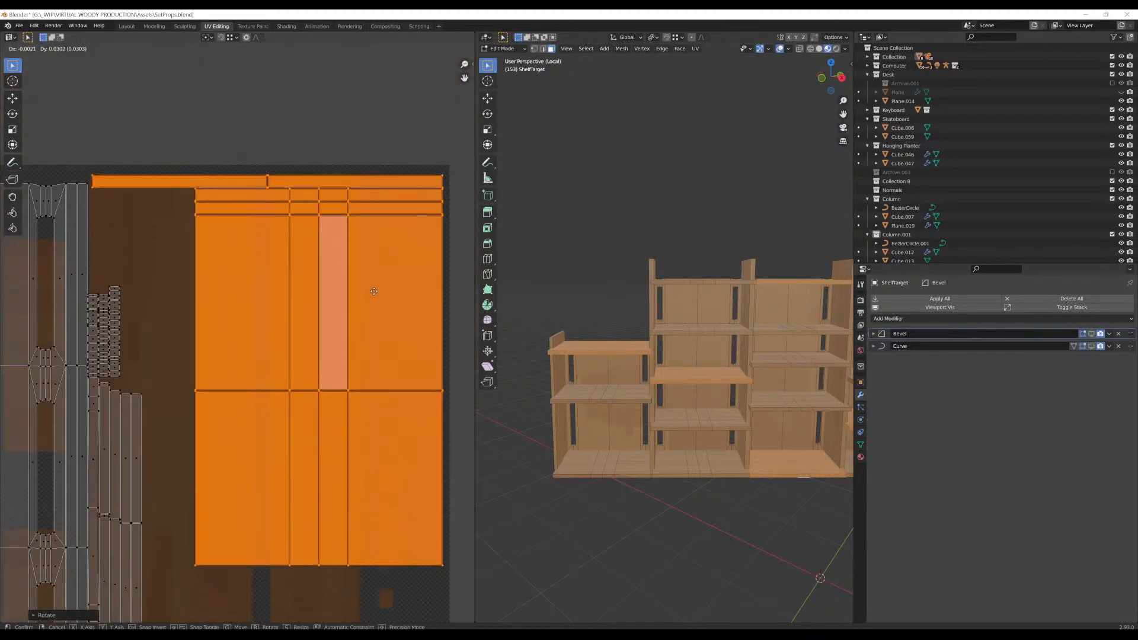
scroll(374, 292, down, 4)
middle_drag(321, 470, 377, 284)
scroll(355, 335, down, 1)
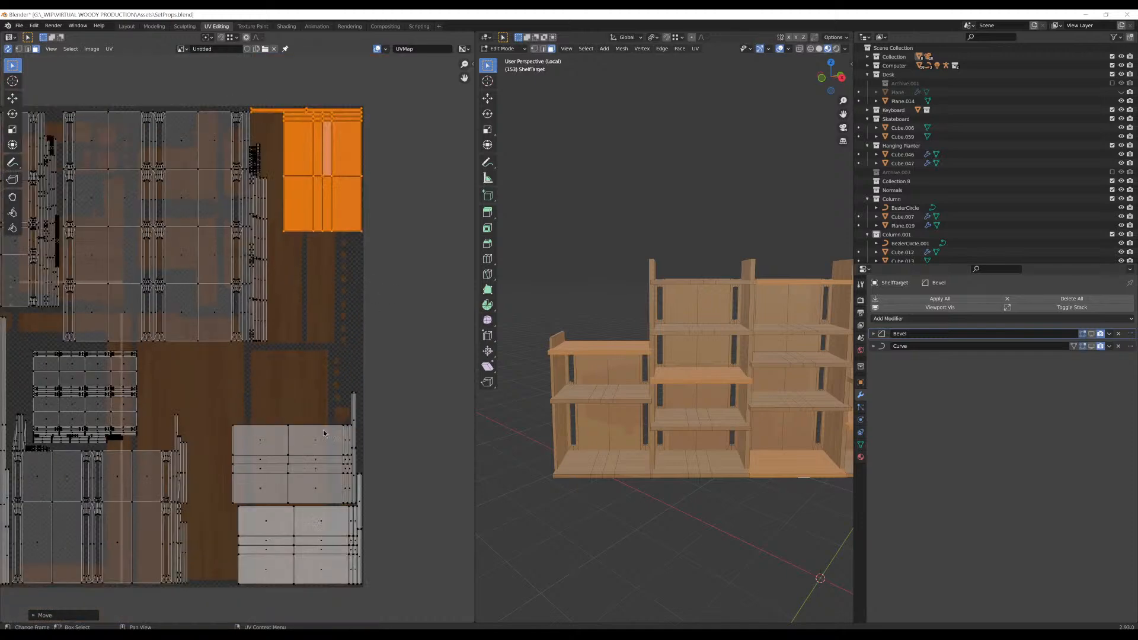
Select the upper of the two lower-right shelf-board island groups, enlarge it and fit it into the gap above, against the UV tile's right edge
click(316, 446)
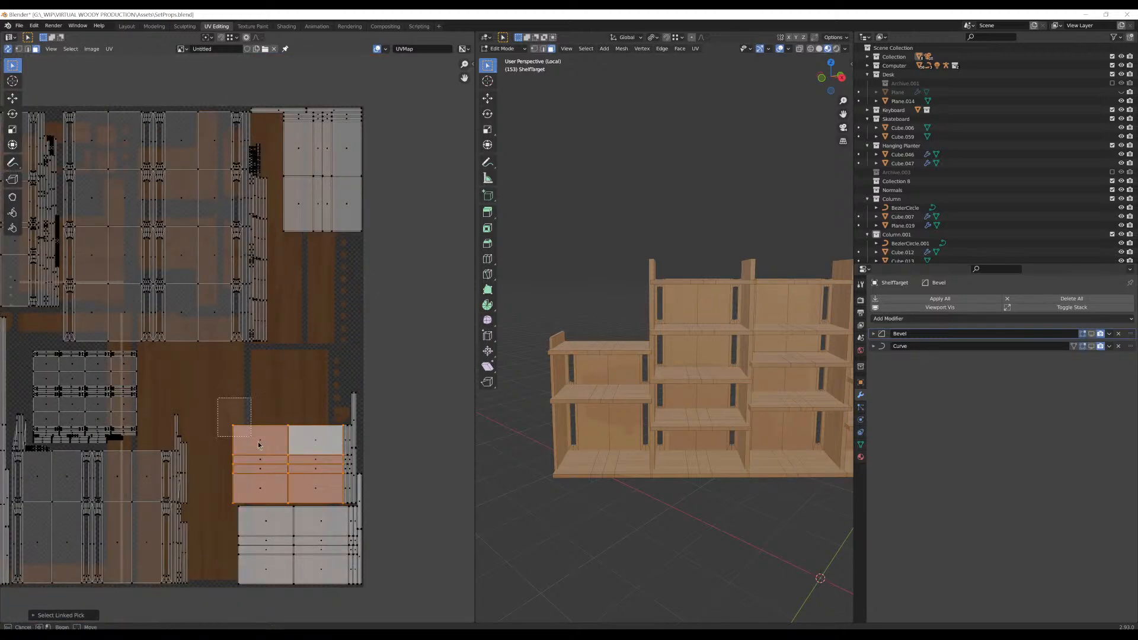
drag(259, 444, 355, 504)
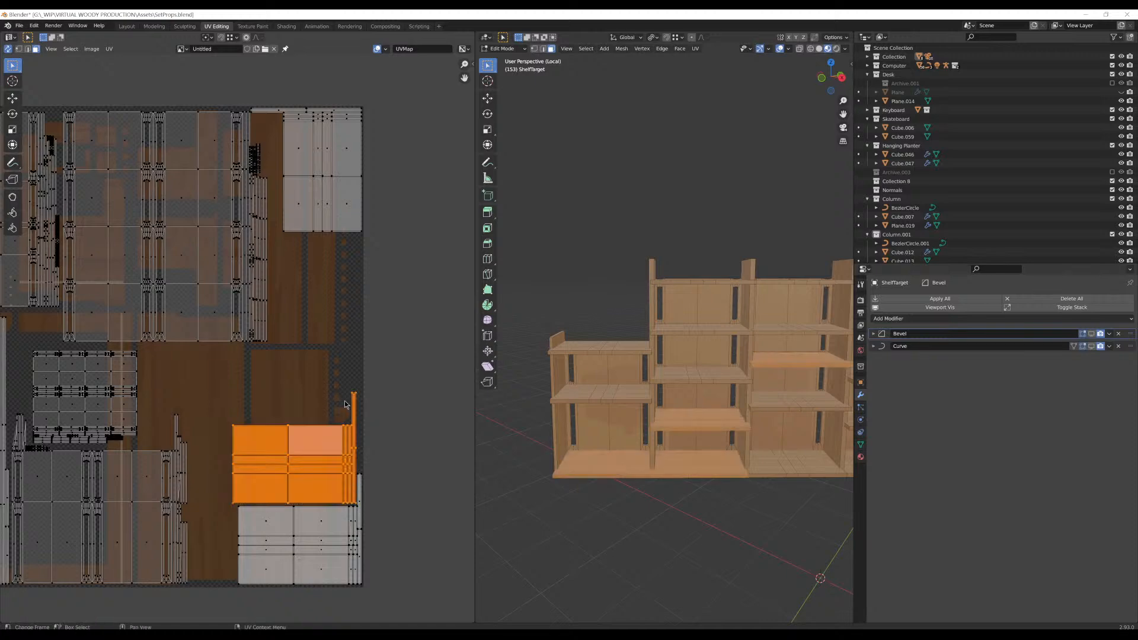
key(g)
click(317, 379)
key(s)
click(361, 396)
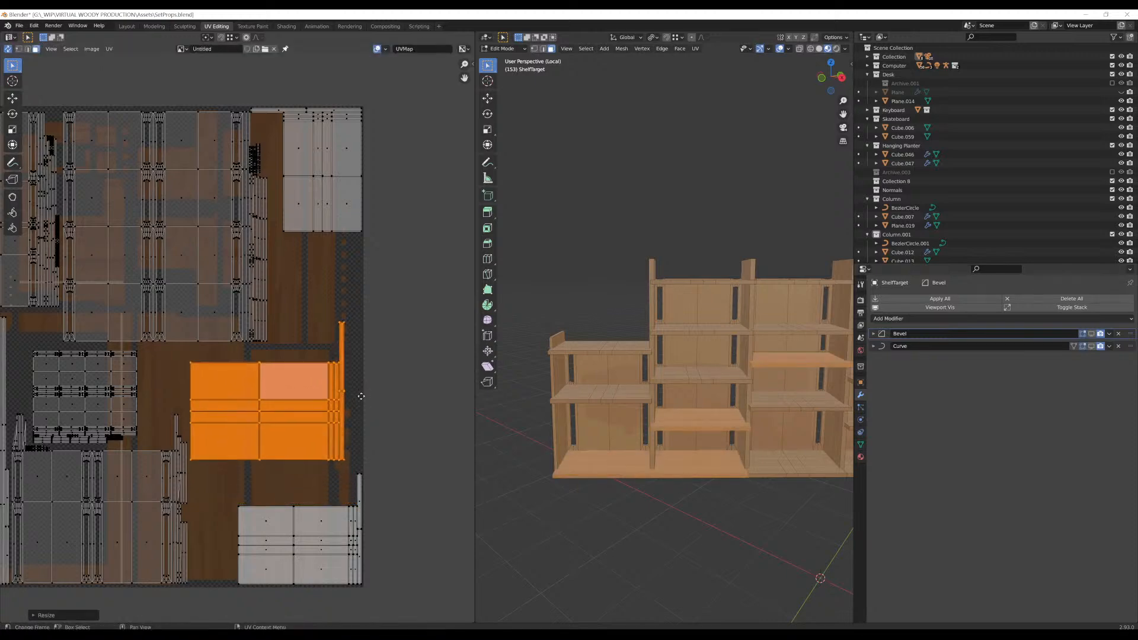
key(g)
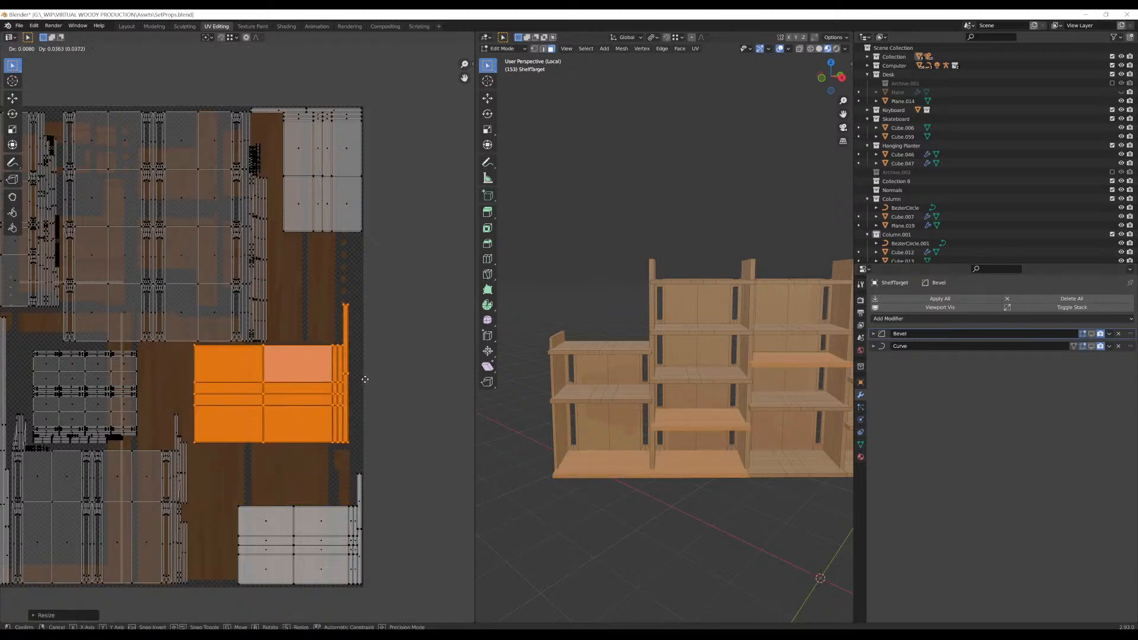
click(363, 381)
key(s)
click(376, 386)
key(g)
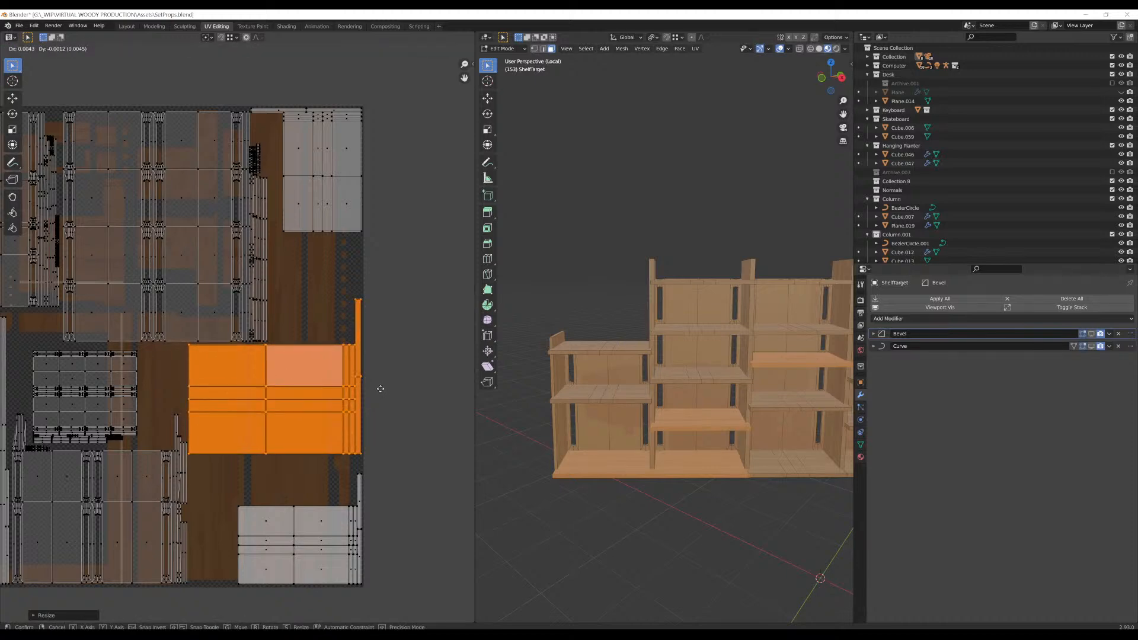
click(380, 389)
Select the bottom-right shelf-board island group, scale it up and place it in the UV tile's lower-right corner
click(334, 551)
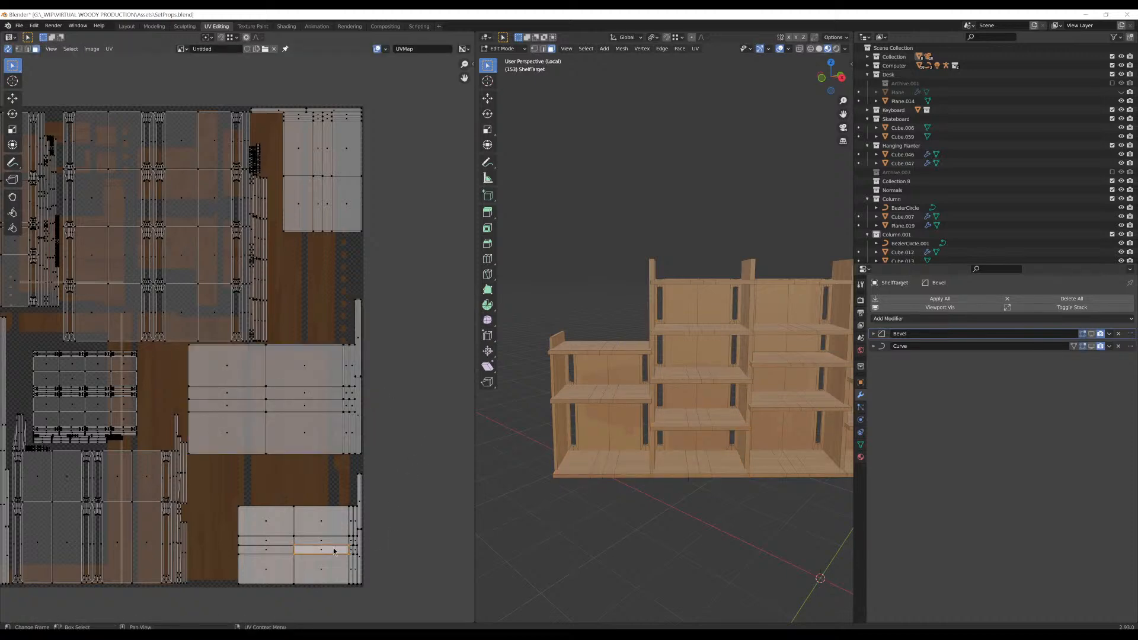
drag(347, 509, 225, 601)
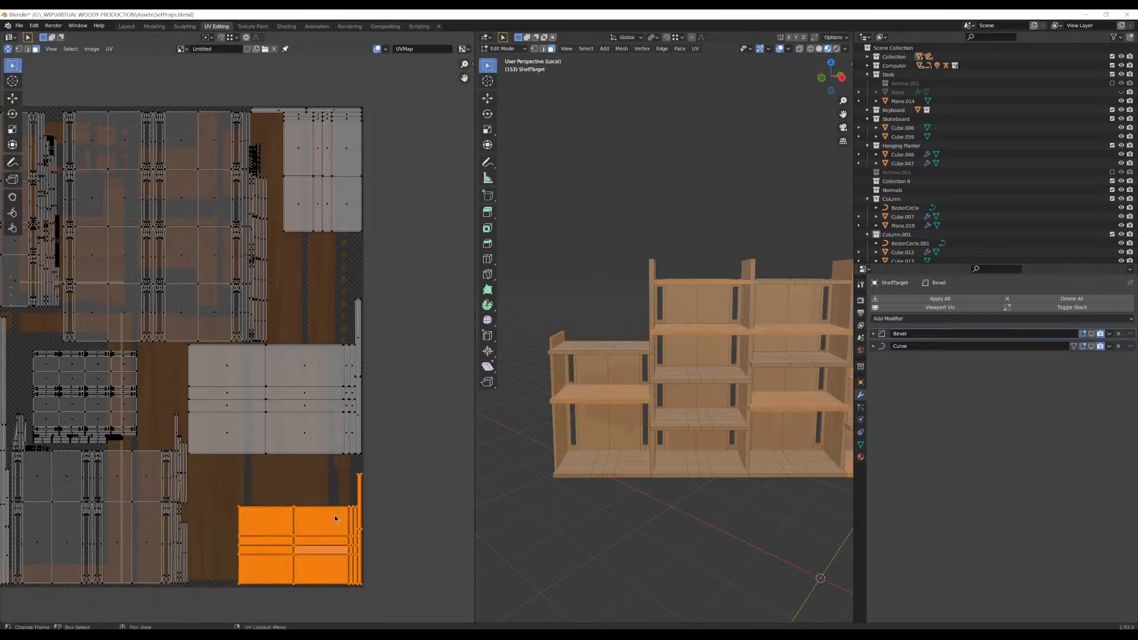
key(g)
click(374, 476)
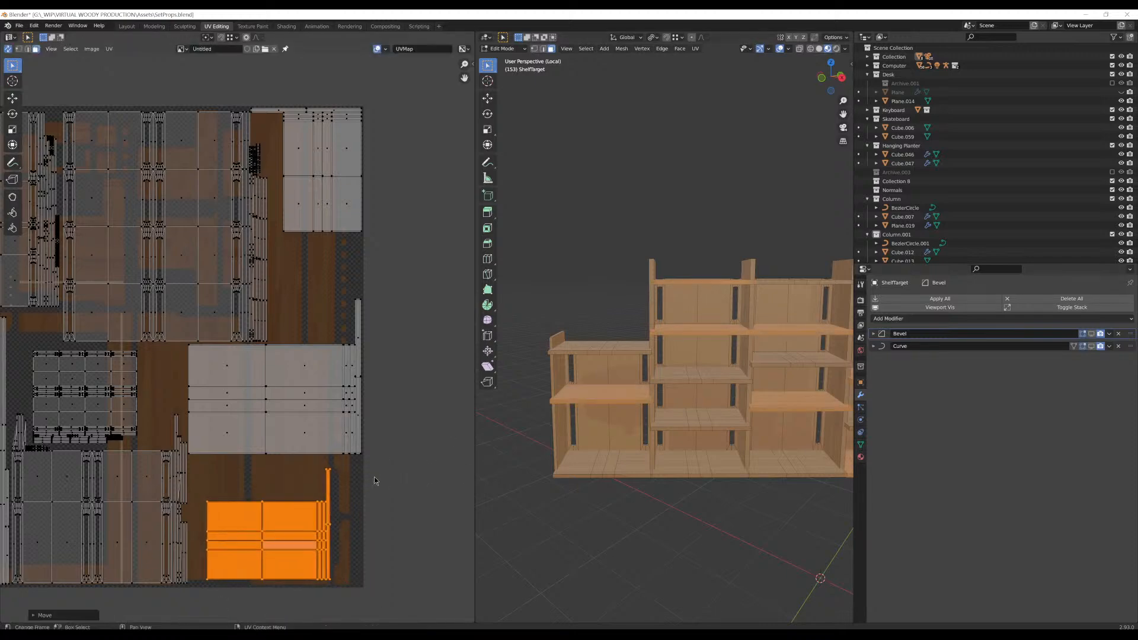
key(s)
click(398, 470)
key(g)
click(407, 462)
key(s)
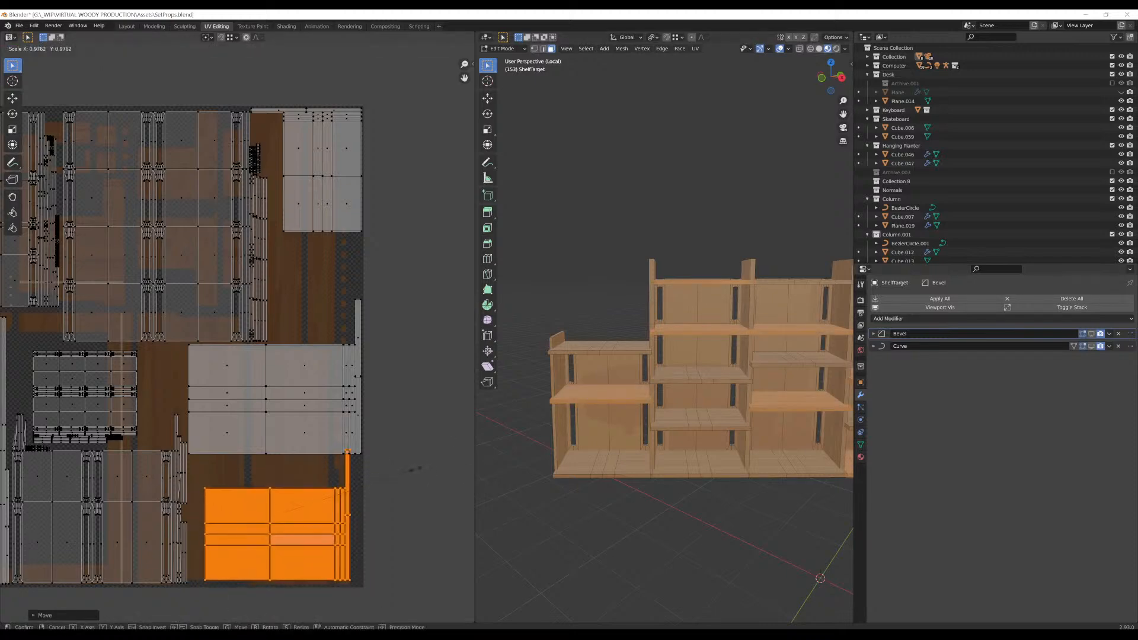
click(408, 471)
key(g)
click(417, 475)
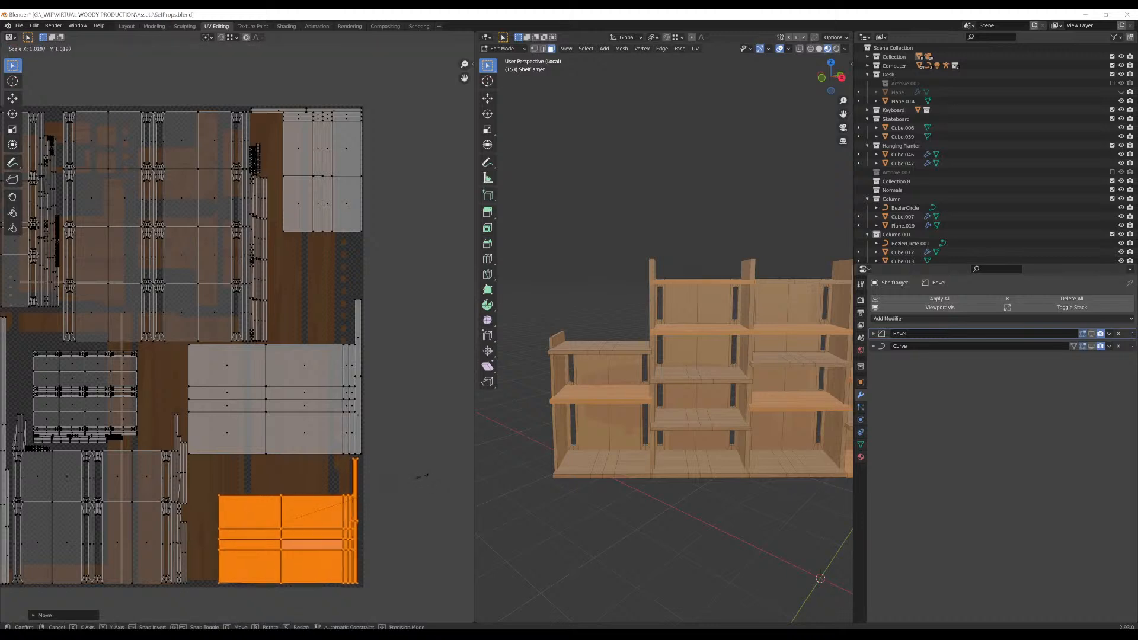
Enlarge and reposition the bottom shelf-board islands further to fill the free space beneath the middle group
key(s)
click(425, 477)
key(g)
click(355, 504)
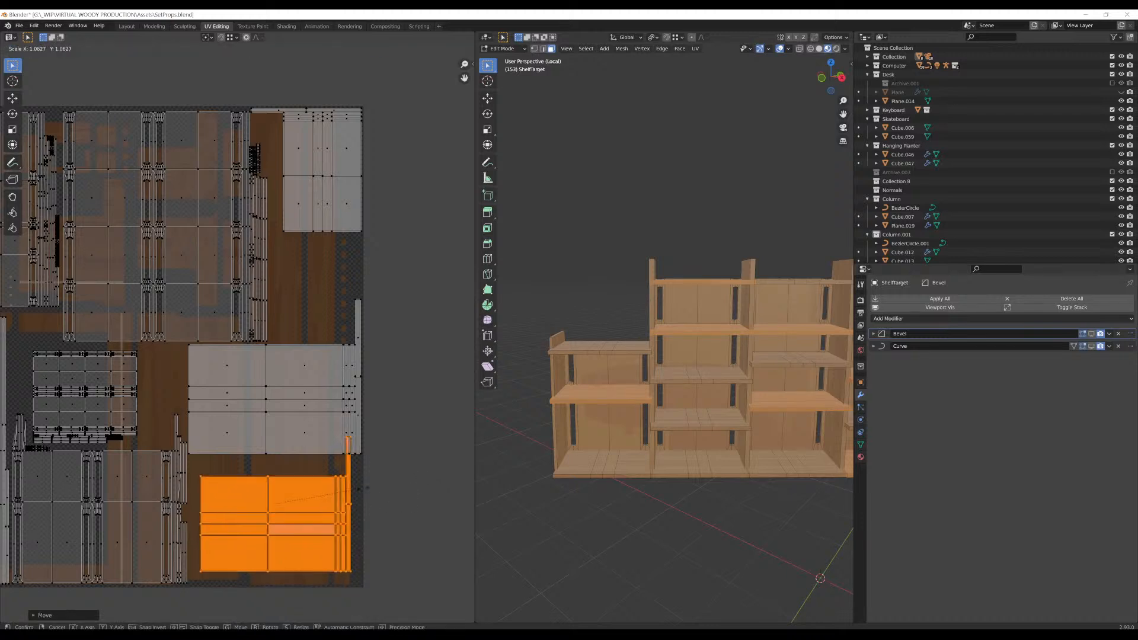
key(s)
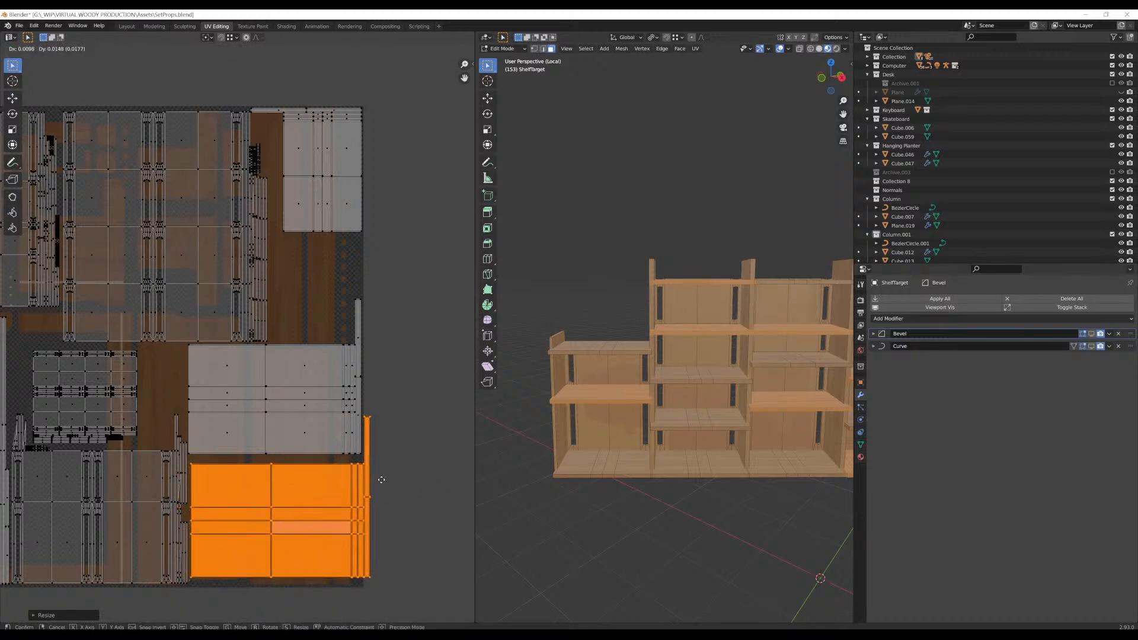
click(372, 480)
key(g)
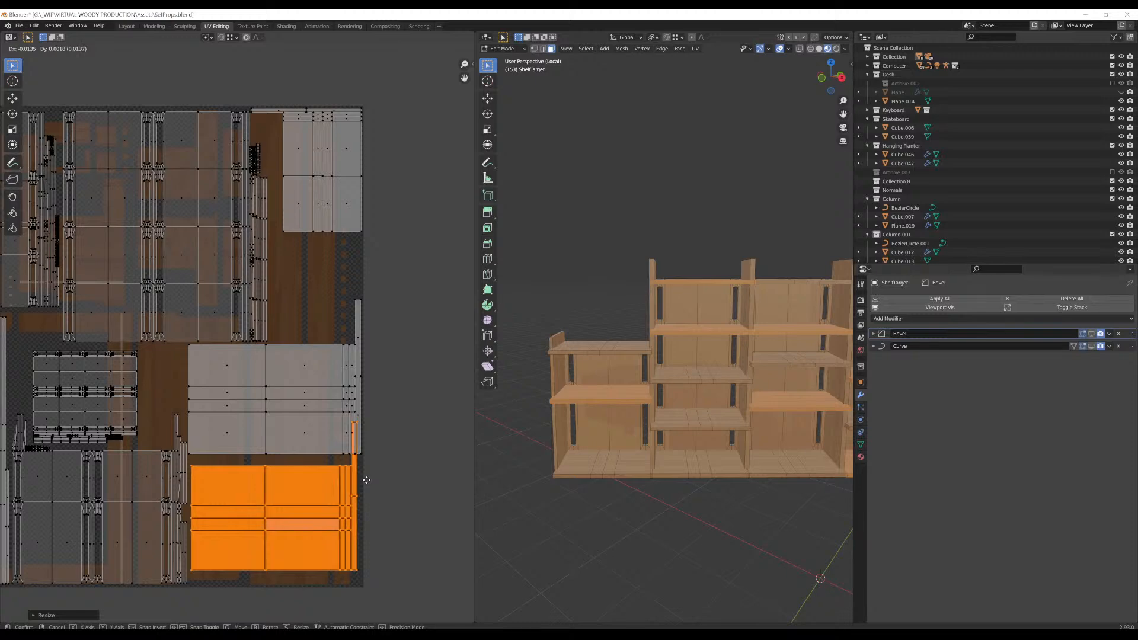
click(365, 482)
Move the narrow strip island overlapping the middle group down into the gap beside the bottom group, along the tile's right edge
scroll(364, 482, up, 2)
scroll(408, 504, up, 2)
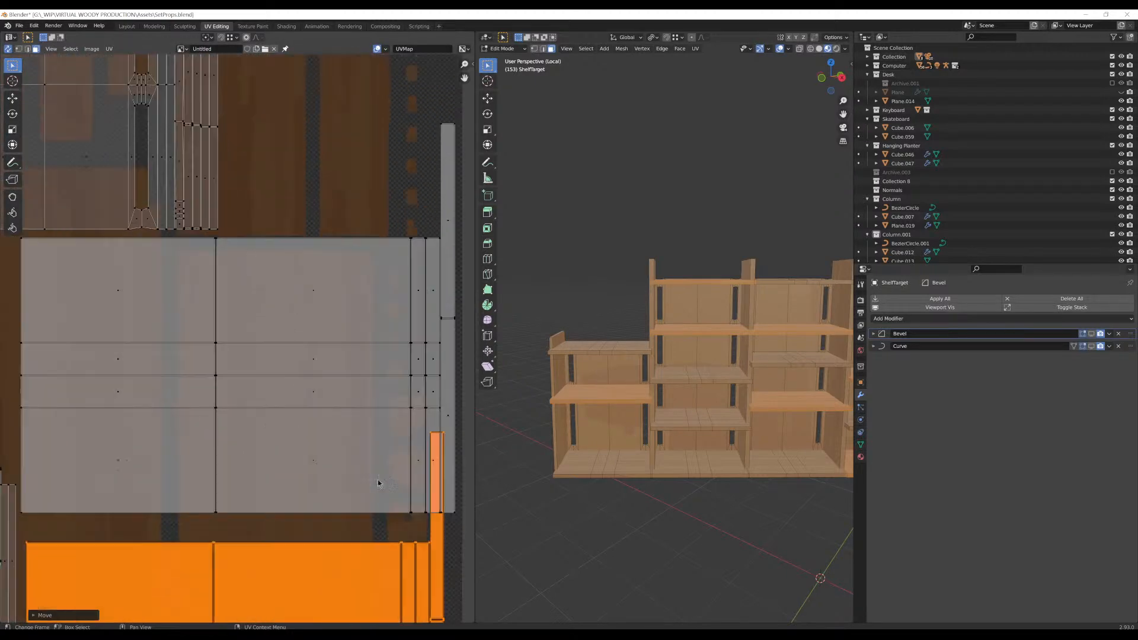
click(454, 533)
drag(408, 523, 409, 523)
scroll(408, 515, down, 3)
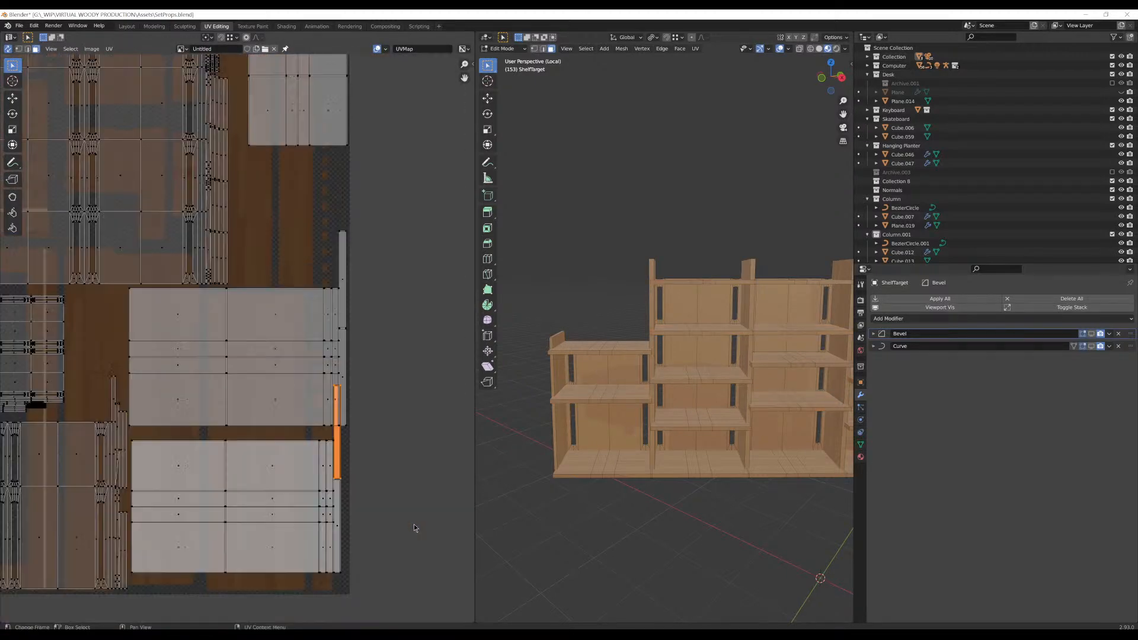
key(g)
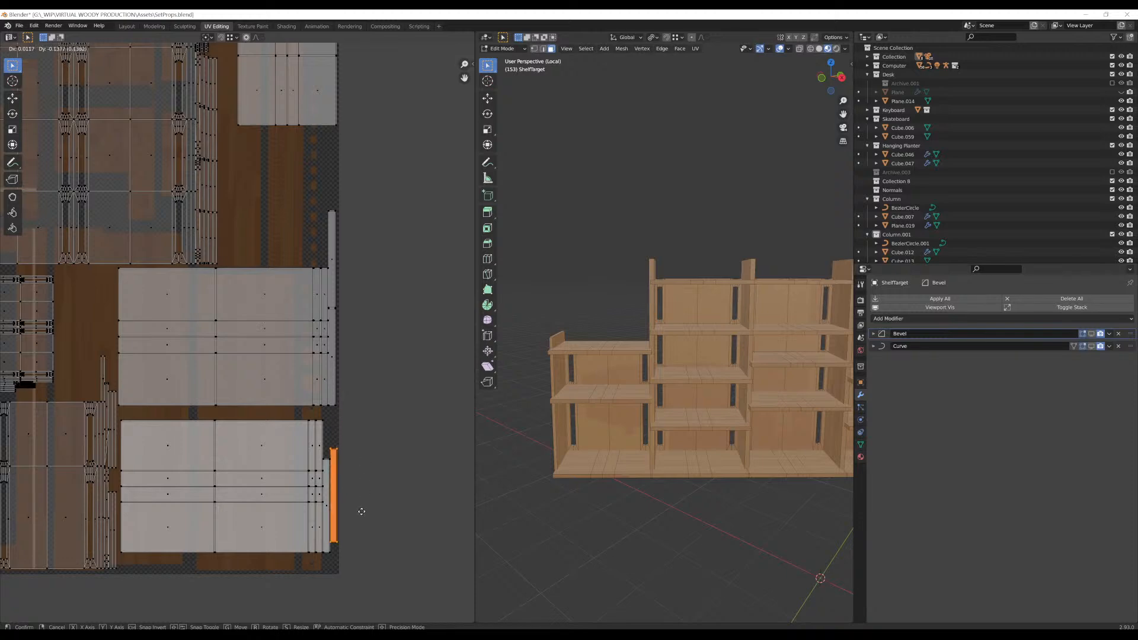
click(363, 510)
click(368, 392)
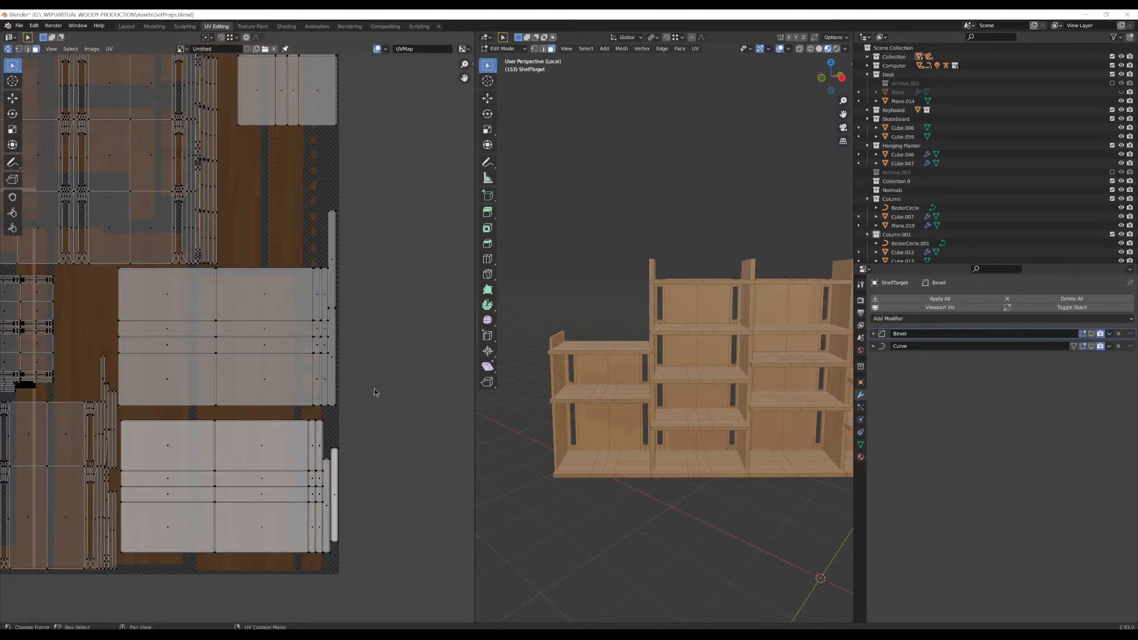
Move the thin horizontal strip island from the tile's top edge to just below the upper-right island group
scroll(374, 390, down, 1)
middle_drag(309, 331, 472, 399)
middle_drag(263, 381, 215, 421)
middle_drag(366, 256, 303, 309)
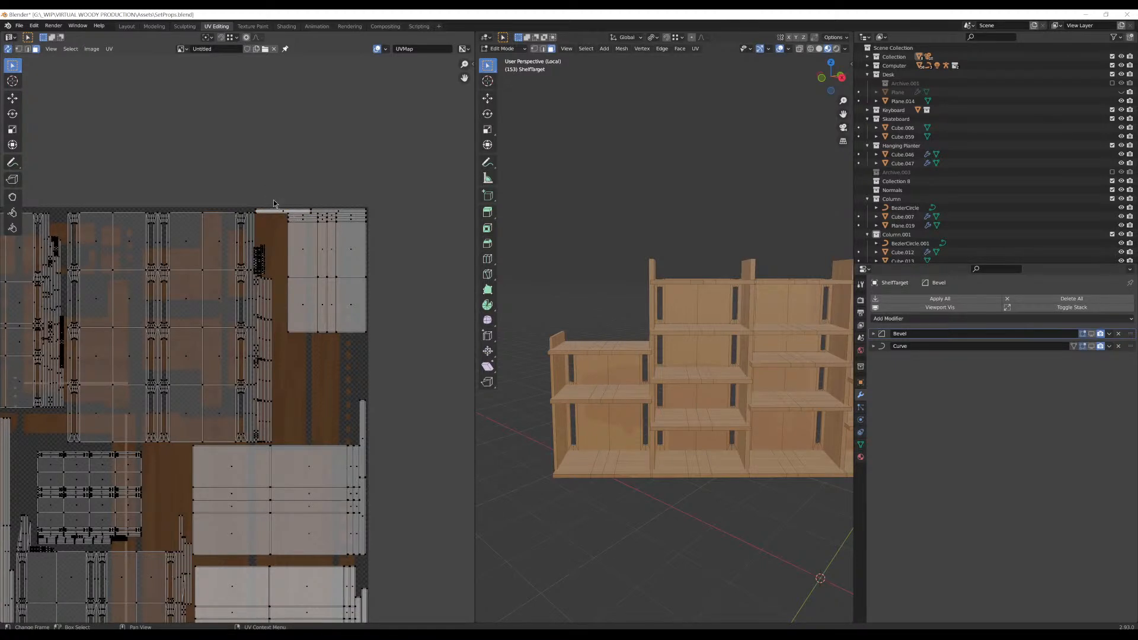
key(g)
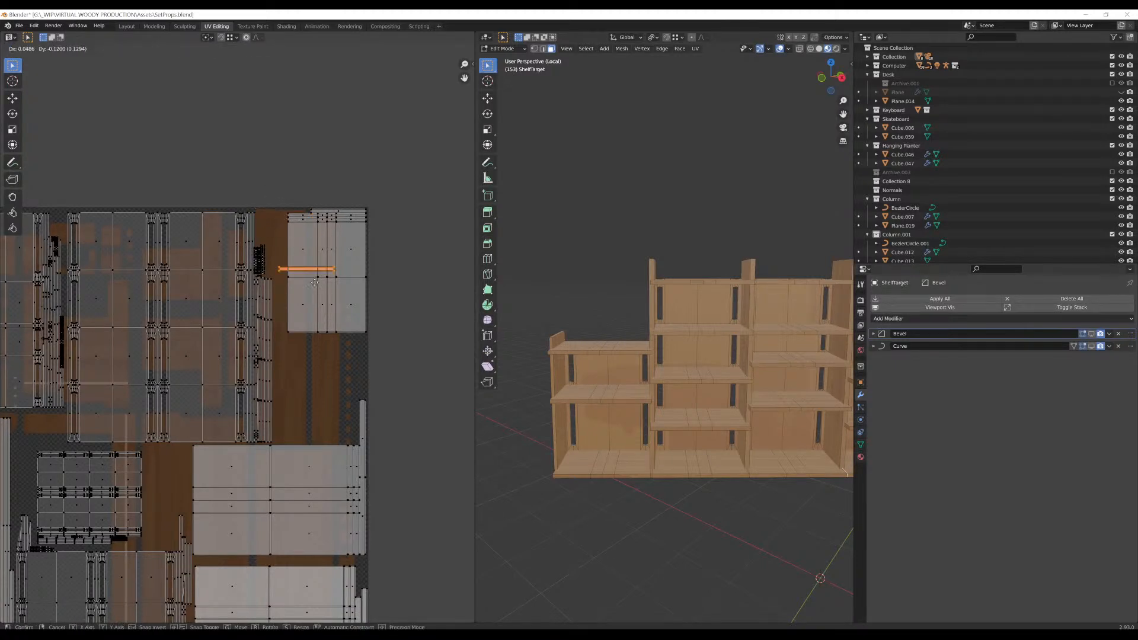
click(336, 340)
Select the upper-right island group with its thin strip and scale it up to fill the tile's upper-right corner
drag(396, 159, 288, 363)
key(s)
click(329, 368)
key(g)
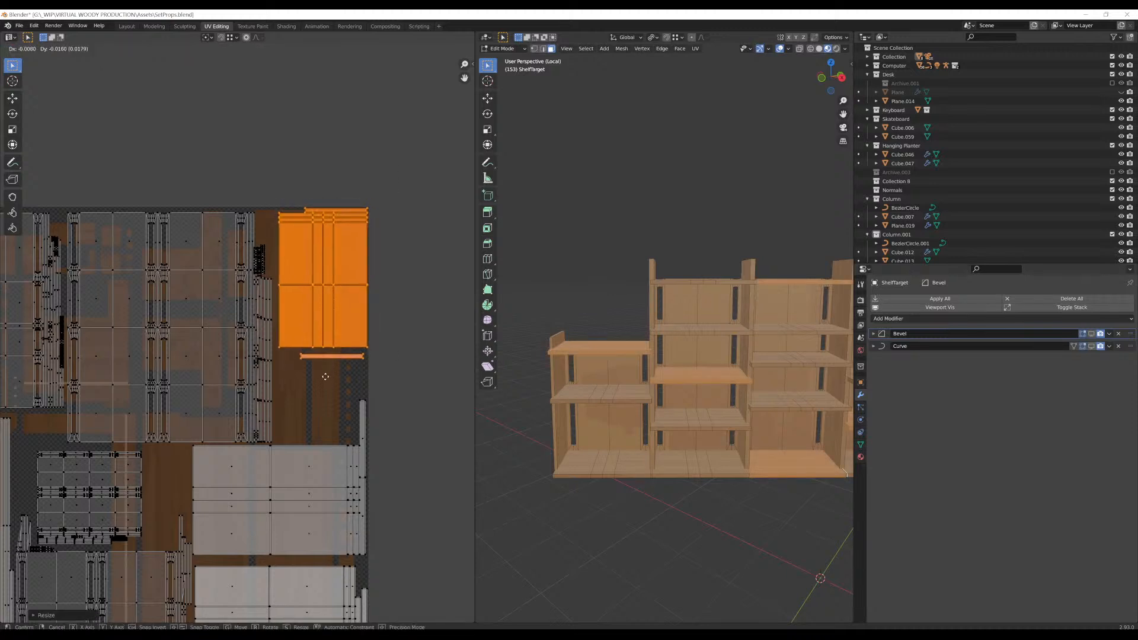
click(323, 378)
key(s)
click(326, 381)
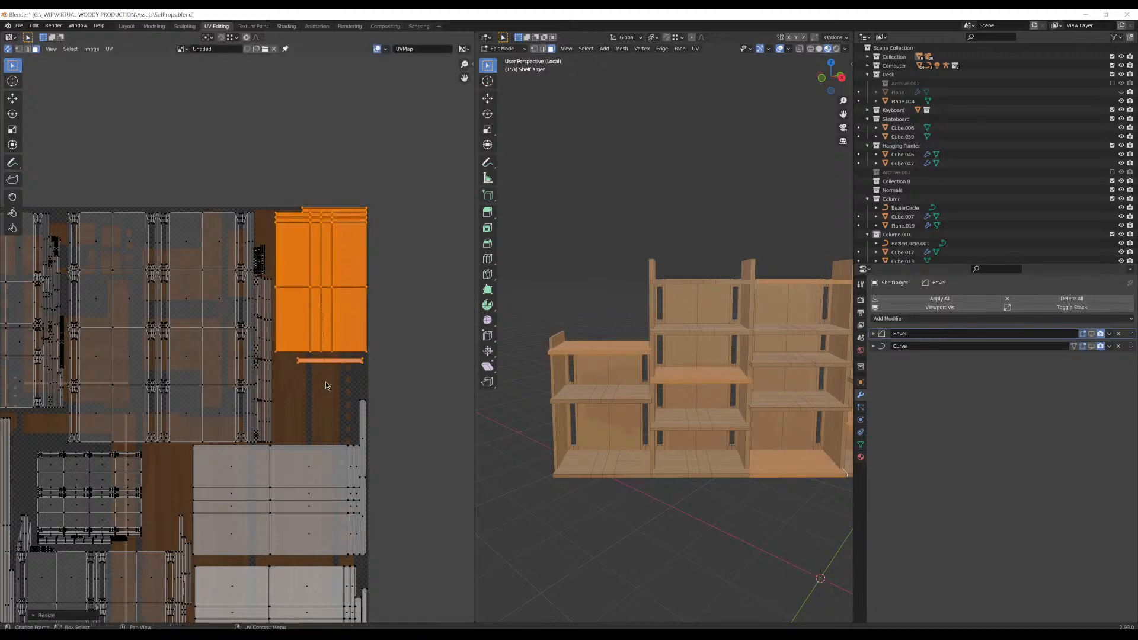
key(s)
click(325, 386)
Examine the shelf model in Object Mode from several angles, then return to Edit Mode and review the whole UV layout
middle_drag(558, 356, 663, 296)
key(Tab)
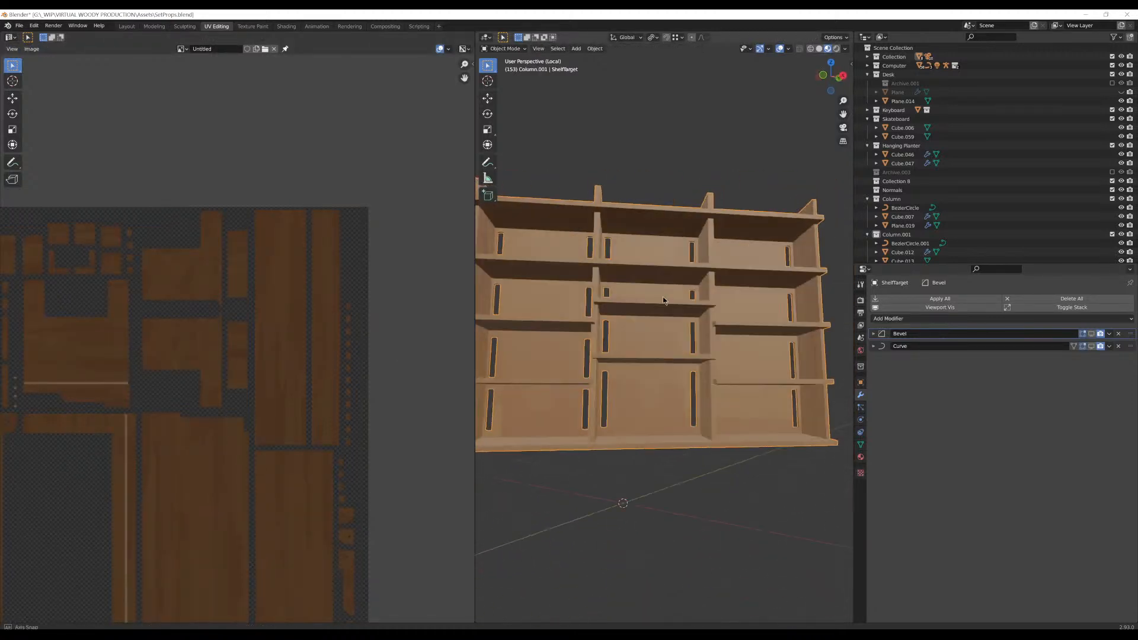
scroll(711, 320, up, 5)
middle_drag(762, 343, 691, 346)
scroll(729, 344, down, 5)
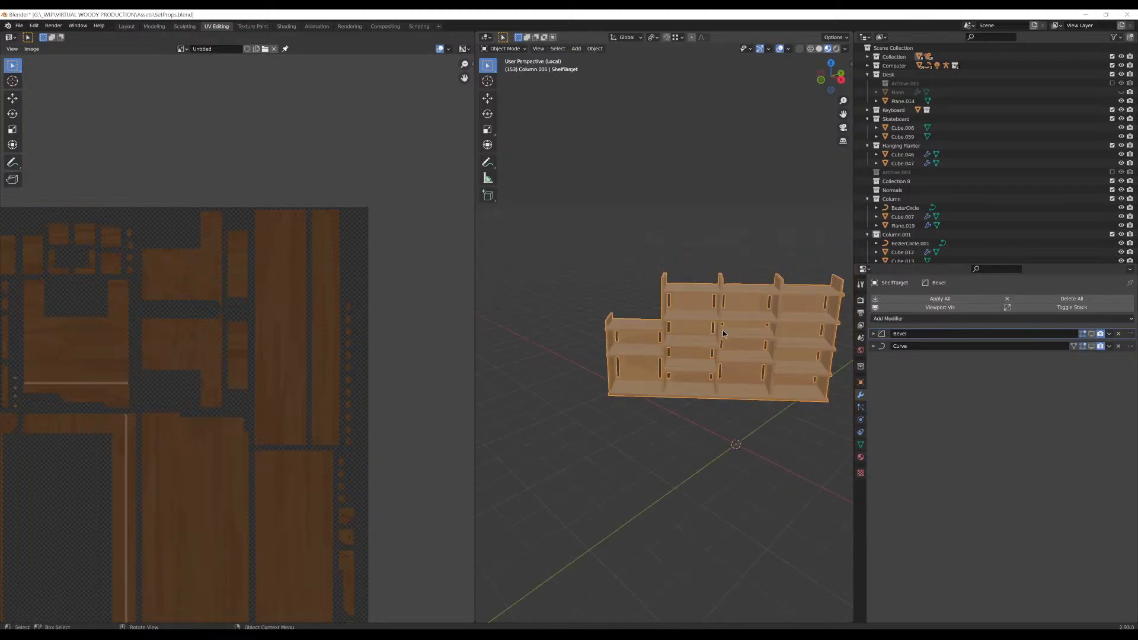
key(Tab)
middle_drag(118, 419, 272, 327)
scroll(323, 274, down, 2)
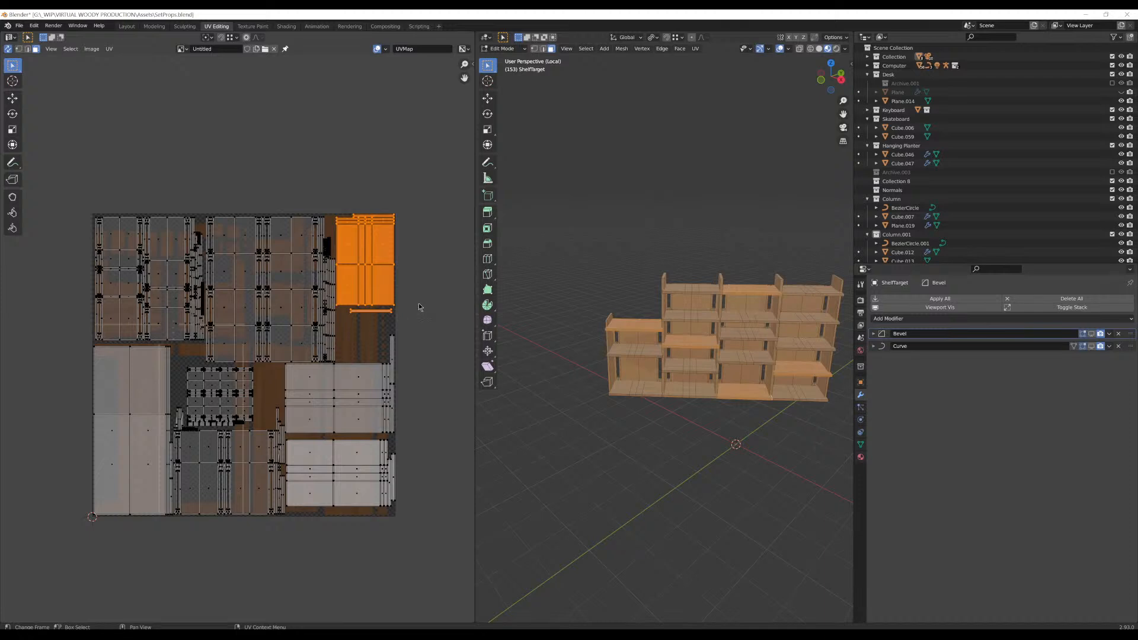
middle_drag(341, 355, 315, 349)
Select the faces linked to the tall stacked upright-panel island in the tile's lower-left corner
click(111, 428)
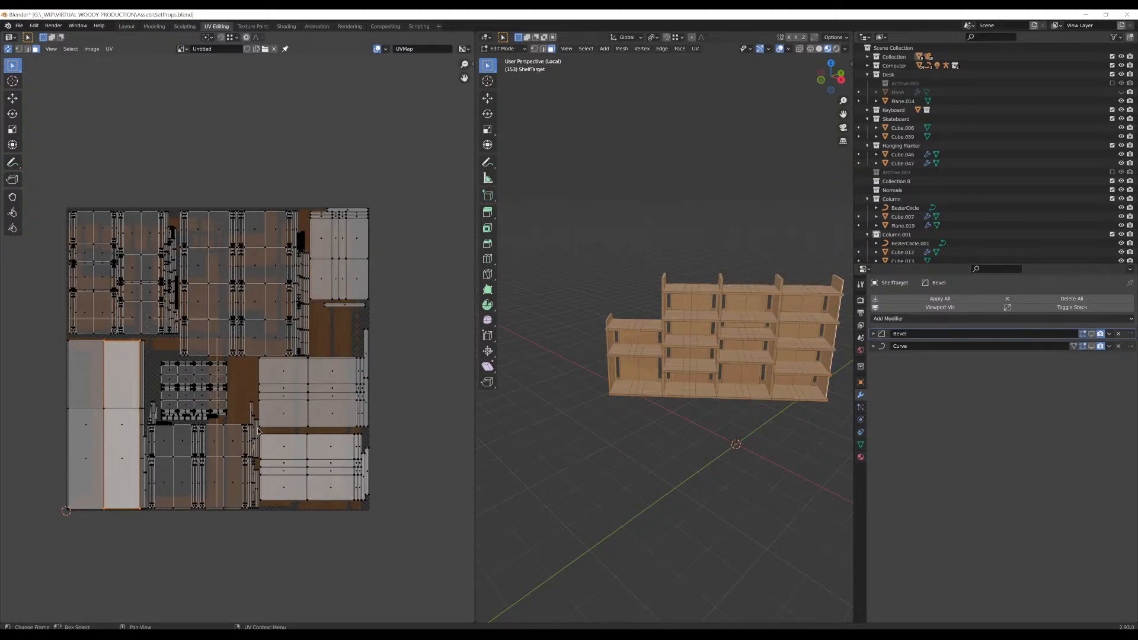
mouse_move(716, 346)
middle_down()
mouse_move(836, 335)
mouse_move(772, 331)
middle_up()
key(ctrl+l)
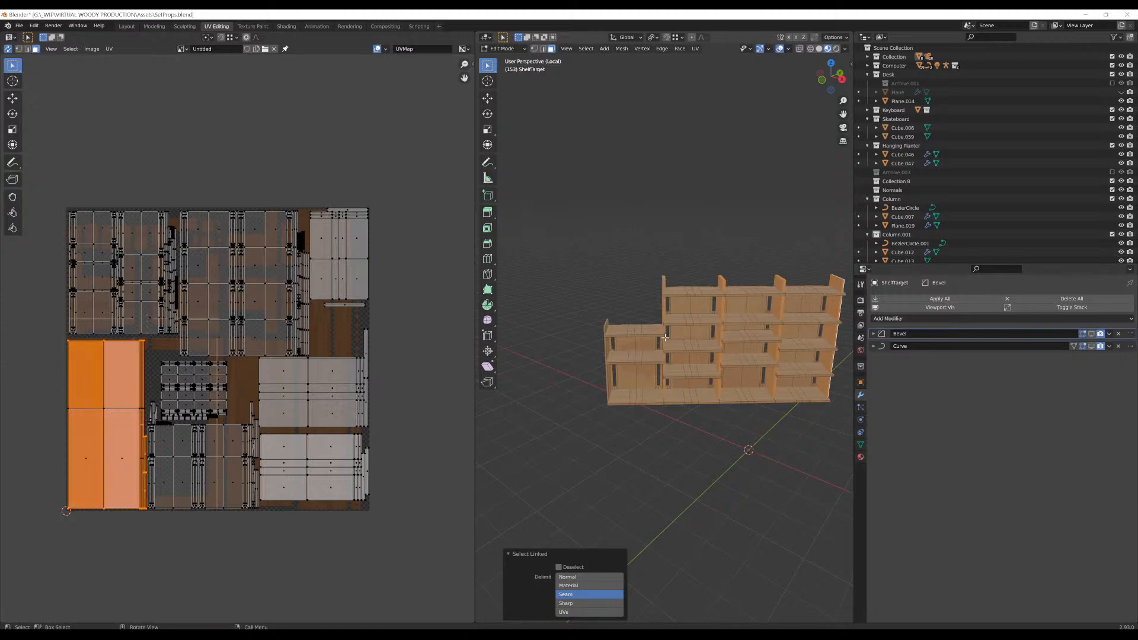
scroll(235, 339, up, 1)
middle_drag(521, 356, 621, 336)
scroll(640, 335, up, 2)
middle_drag(762, 325, 666, 335)
Select the linked faces of the shelf's middle upright and move their UV island outside the tile, beside its upper-left edge
click(746, 321)
key(l)
middle_drag(165, 410, 309, 422)
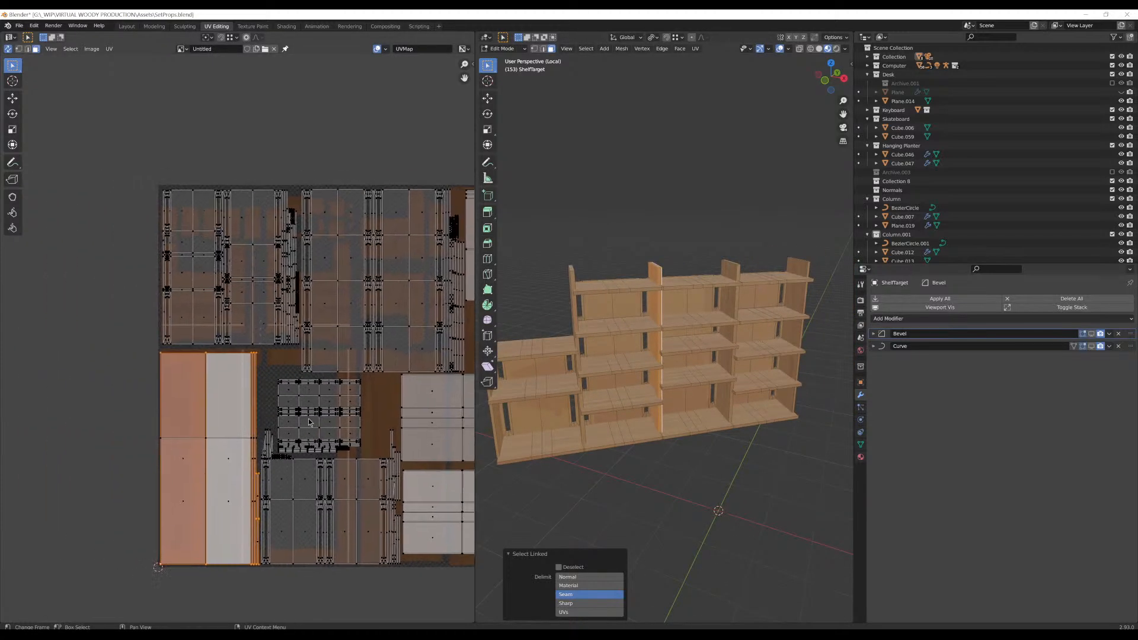
key(g)
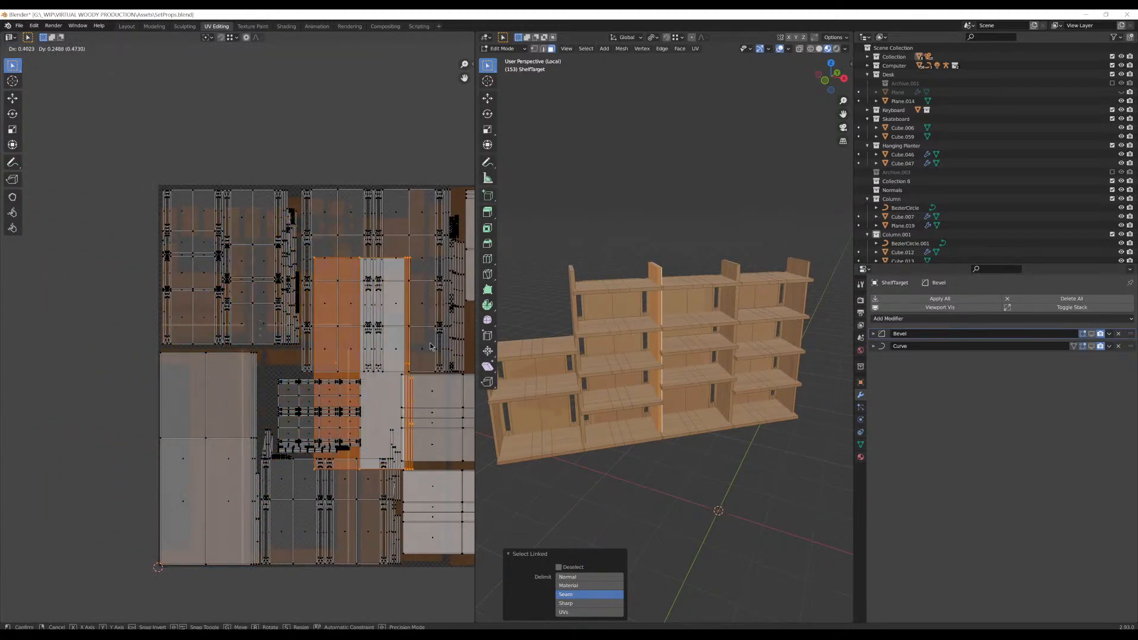
click(432, 348)
middle_drag(406, 352, 432, 333)
key(g)
click(222, 343)
key(g)
click(215, 260)
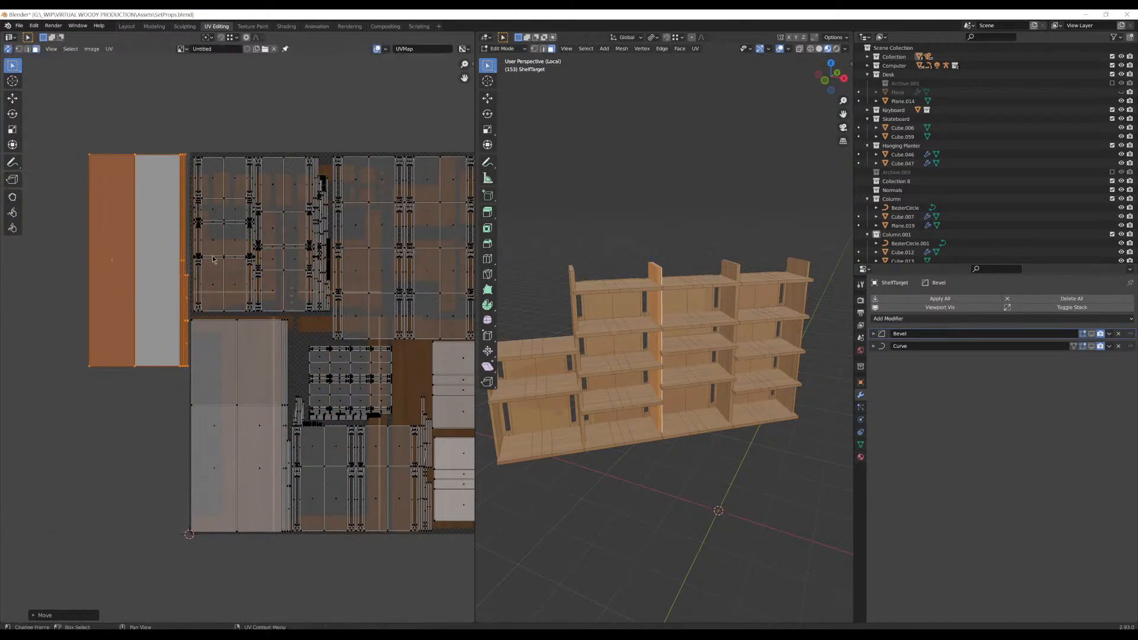
Select the linked faces of the fourth upright from the shelf's low end and move their UV island directly below the first separated panel
click(728, 331)
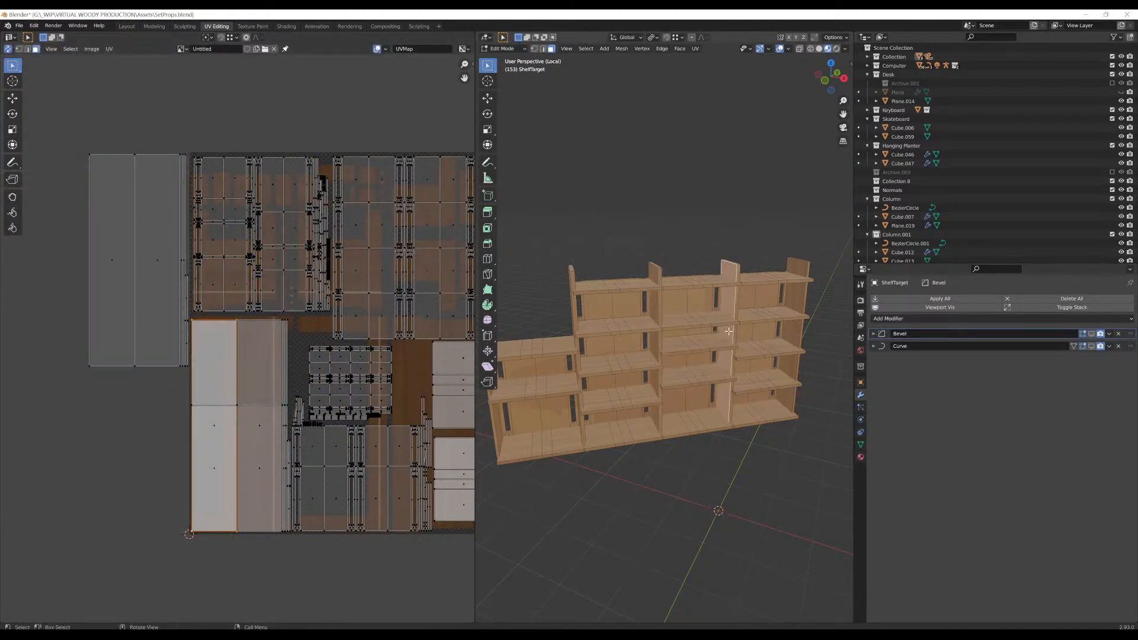
key(ctrl+l)
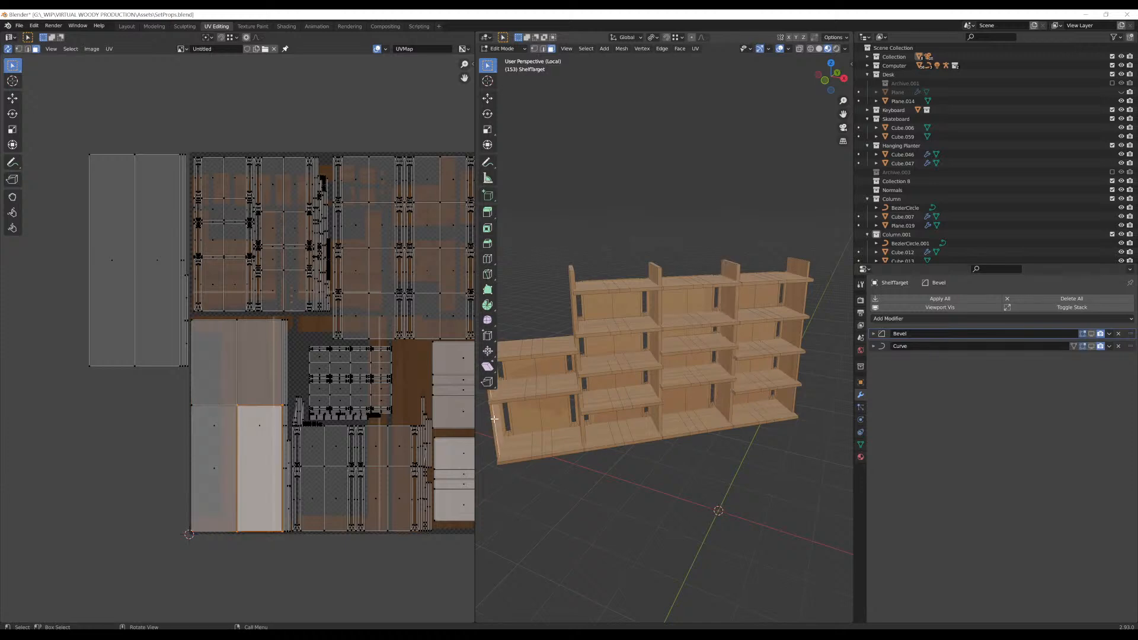
click(726, 331)
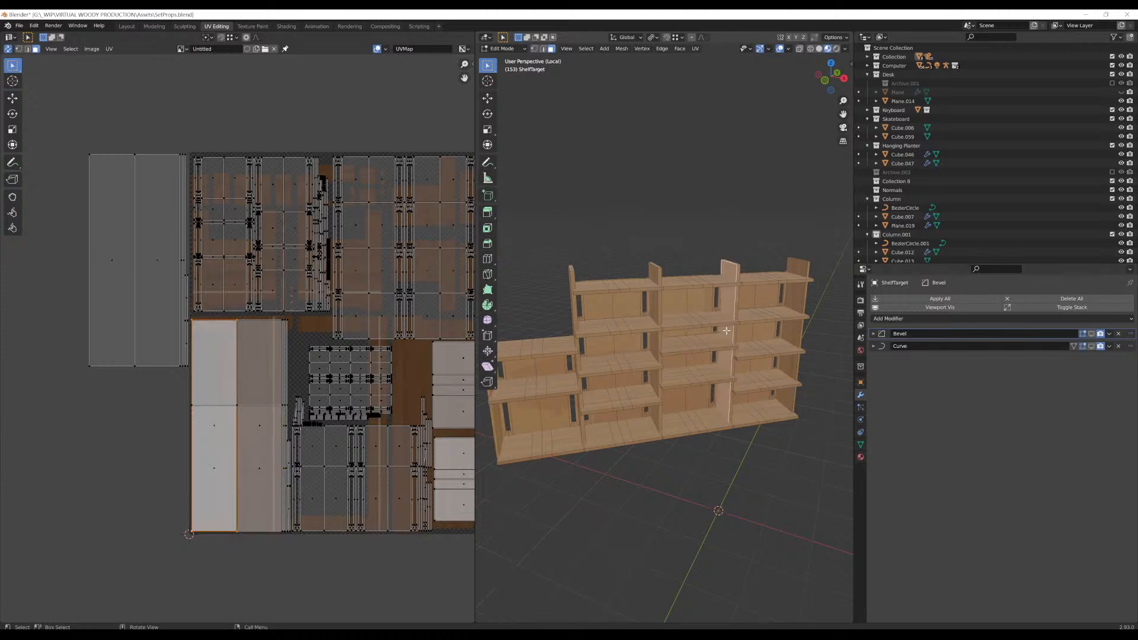
key(l)
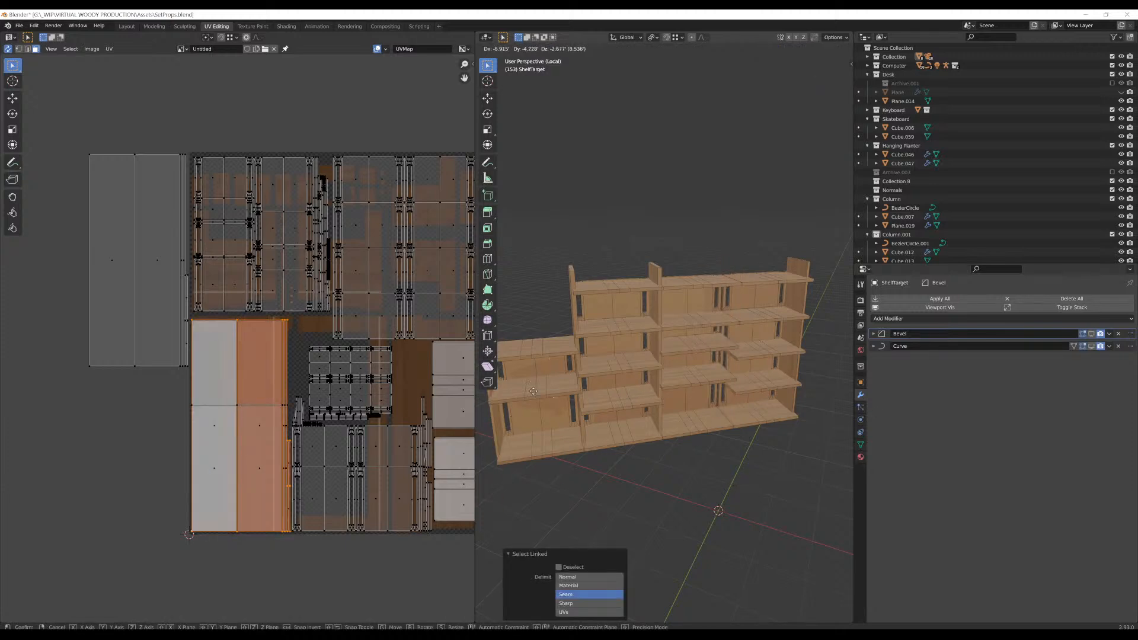
key(g)
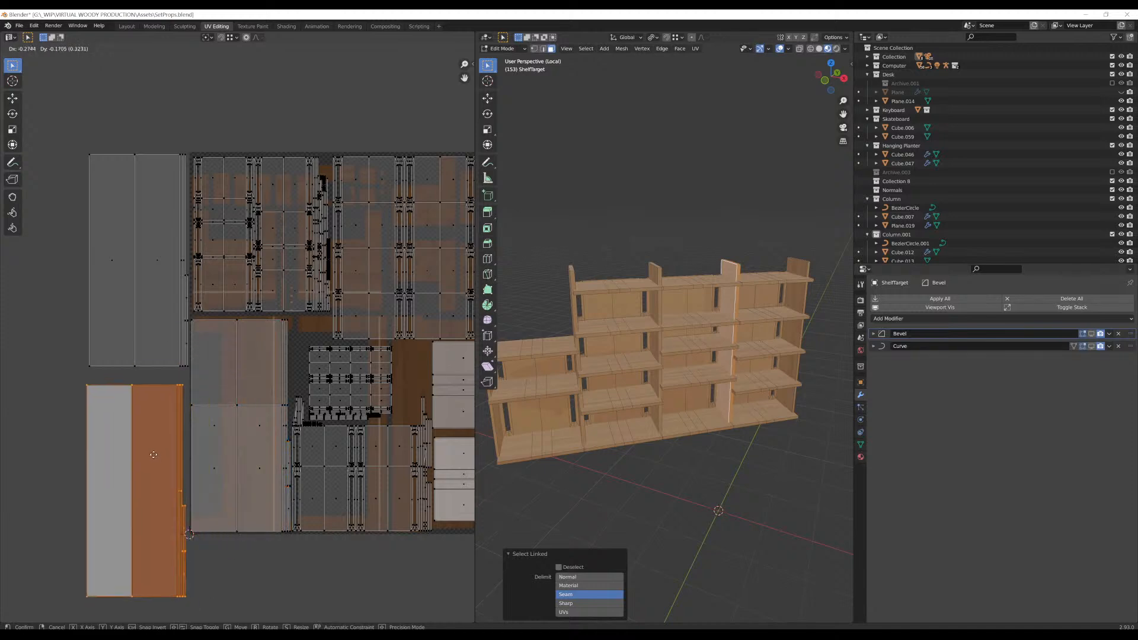
click(161, 446)
scroll(278, 401, down, 2)
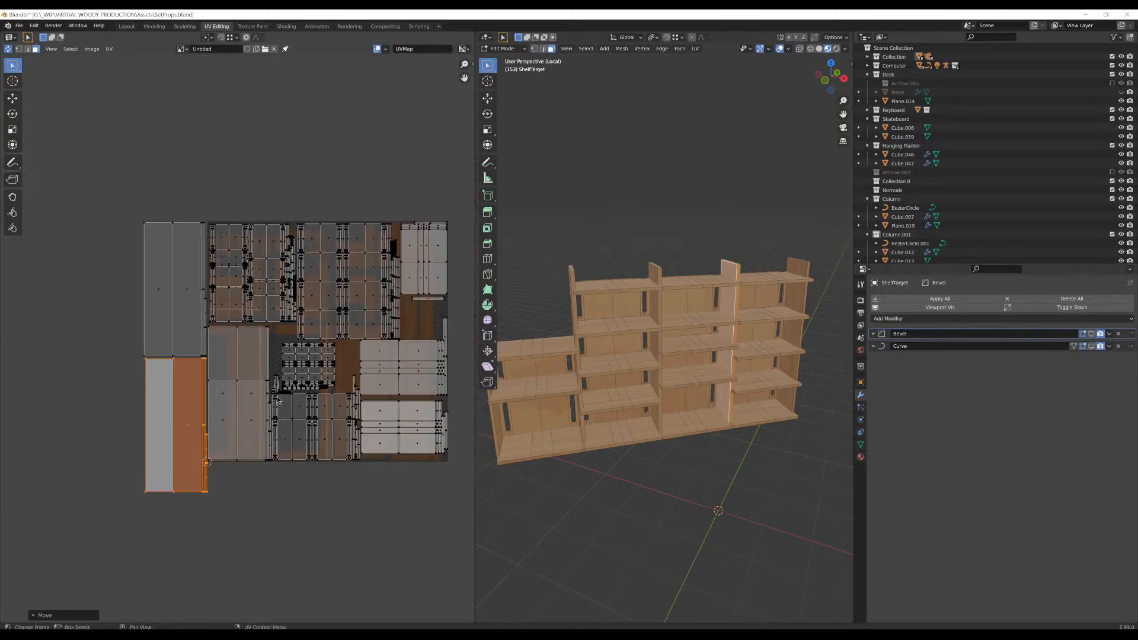
Scale down all the UV islands together and move them to fit inside the texture tile, against its upper-left corner
key(a)
key(s)
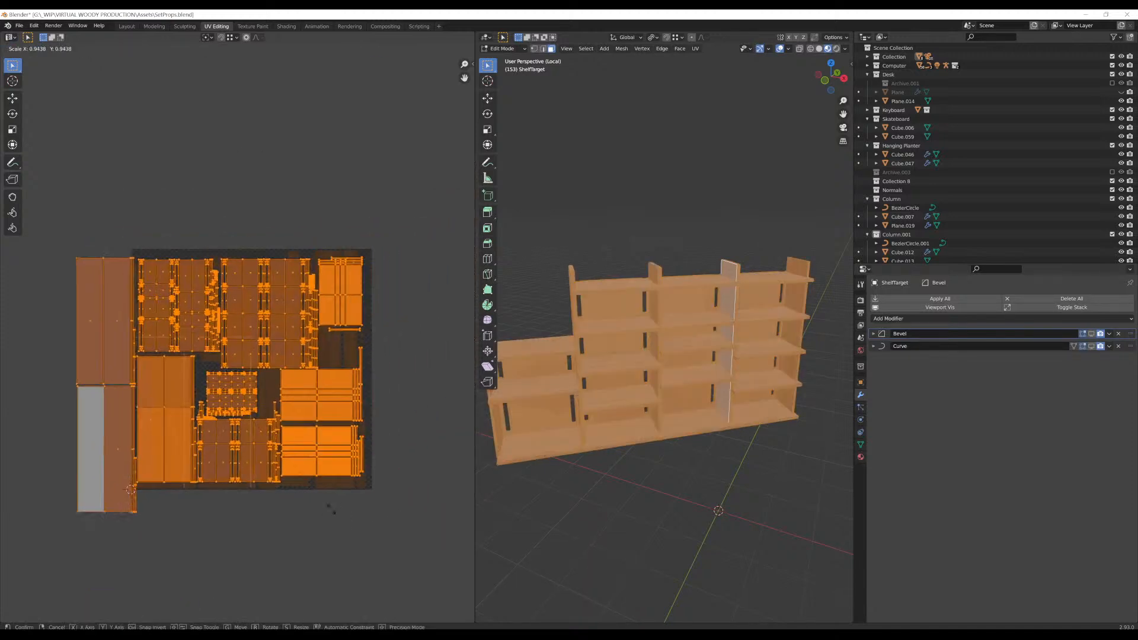
click(314, 506)
key(g)
click(352, 482)
key(s)
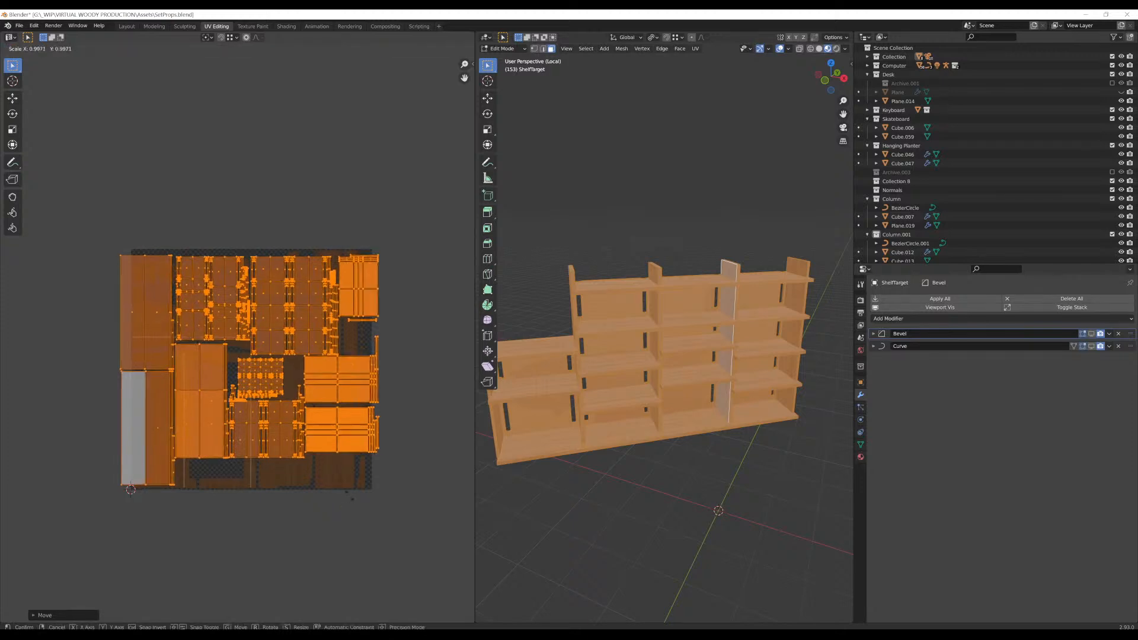
click(335, 489)
key(g)
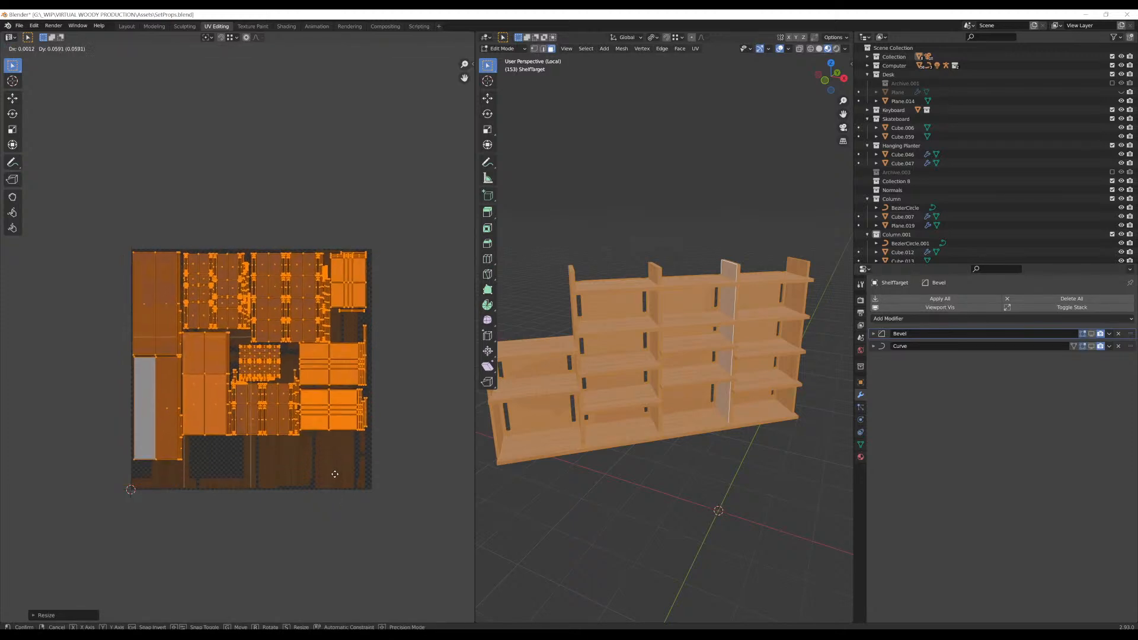
click(261, 477)
scroll(261, 478, up, 2)
click(166, 469)
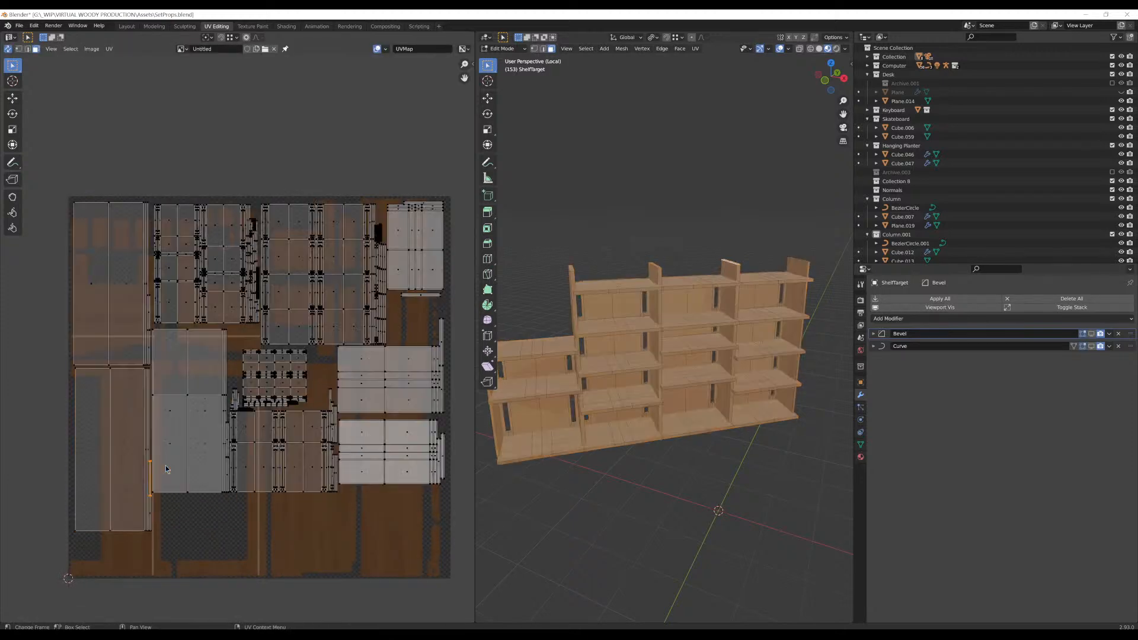
Select the lower of the two wide shelf-board UV islands, move it into the tile's lower-right corner and enlarge it
middle_drag(368, 503, 299, 453)
click(296, 398)
key(g)
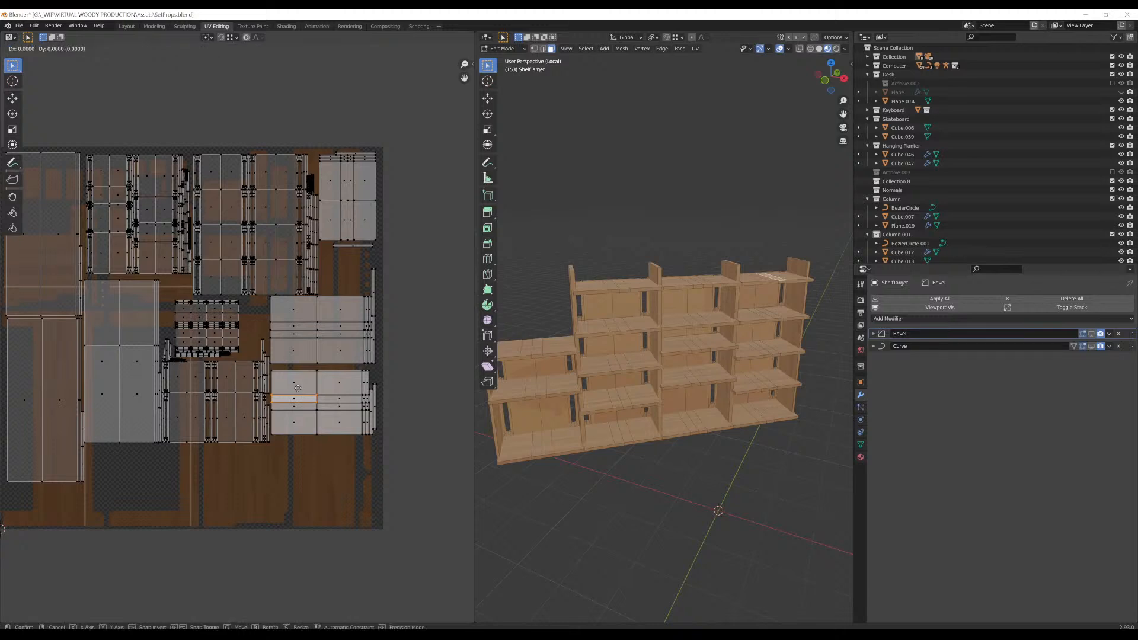
click(298, 390)
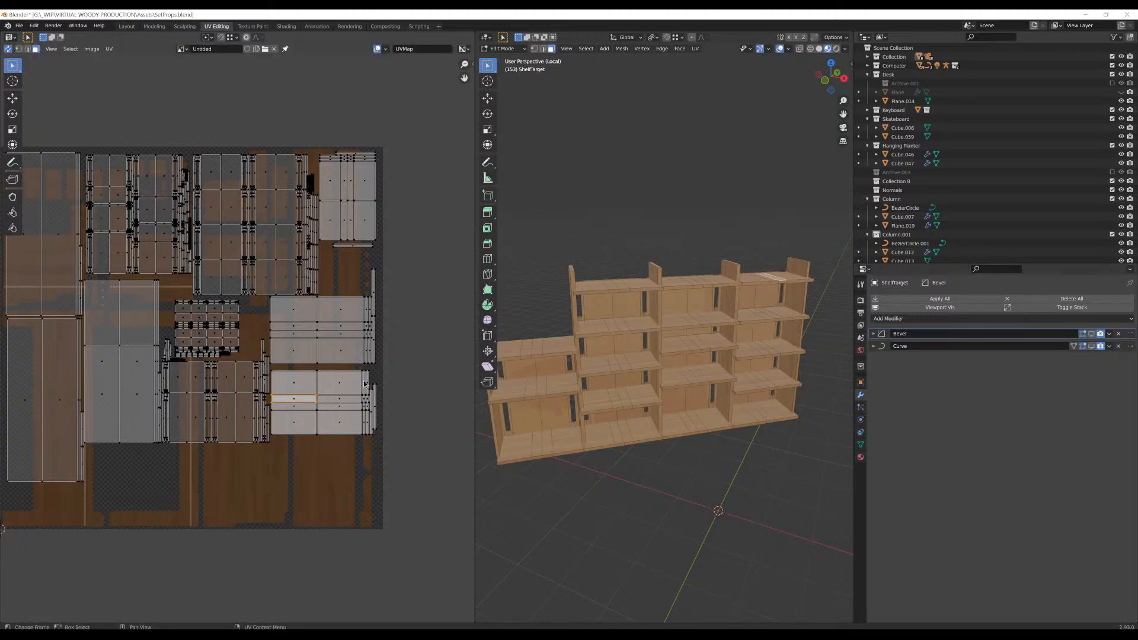
drag(386, 369, 300, 426)
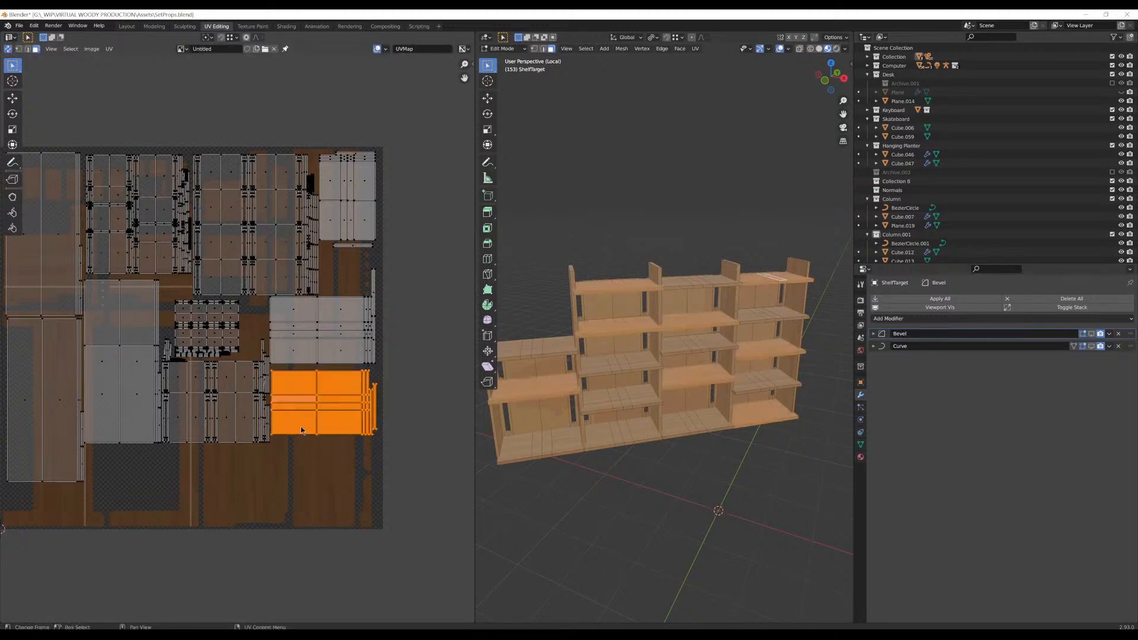
key(g)
click(301, 514)
key(s)
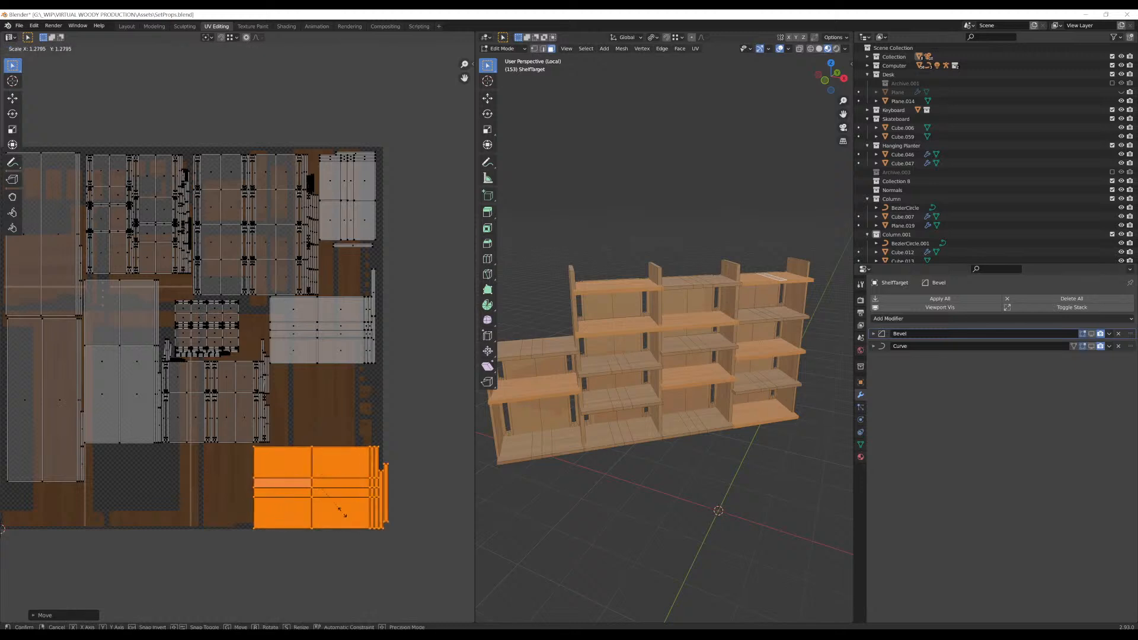
click(333, 511)
key(g)
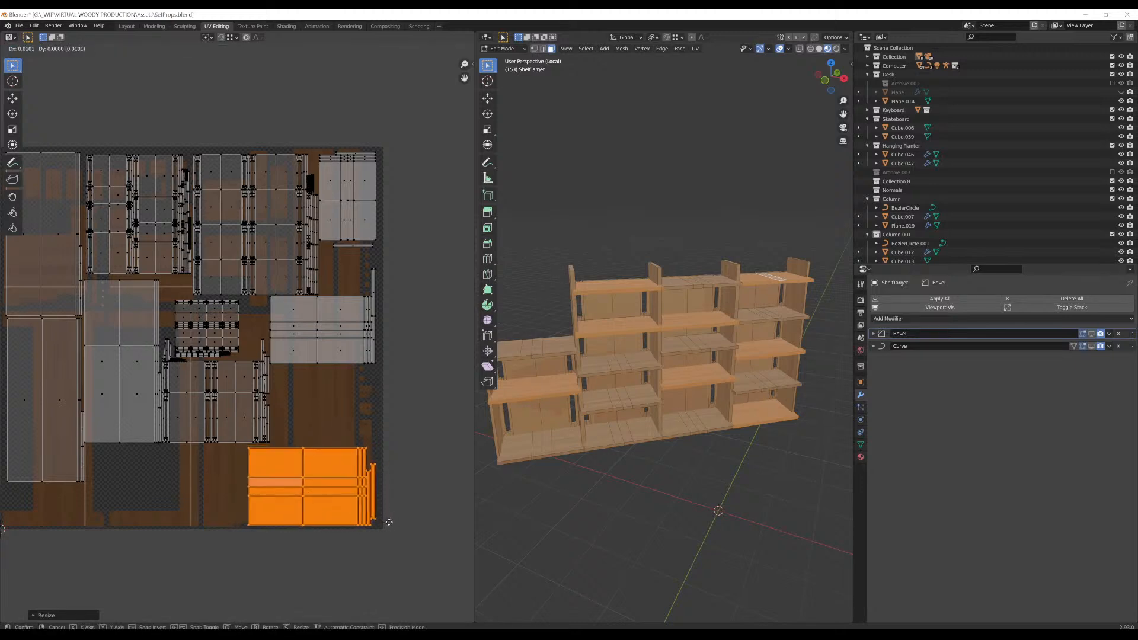
click(390, 522)
Select the other wide shelf-board UV island with its edge strips and rotate it by -90 degrees
click(293, 307)
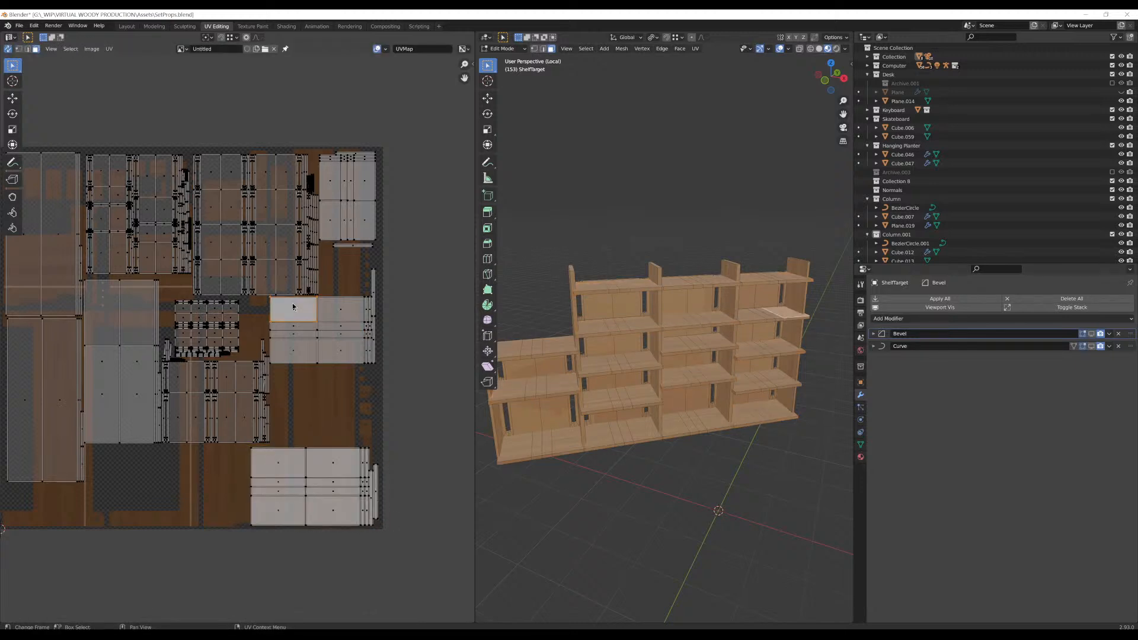
drag(407, 382, 282, 304)
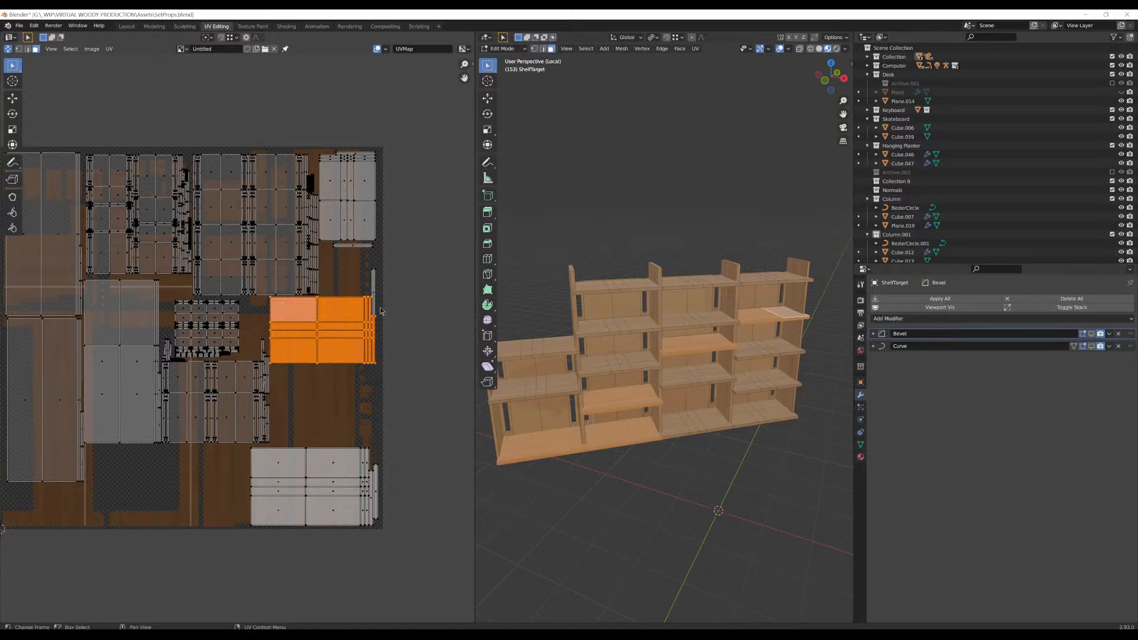
shift+drag(421, 340, 344, 280)
key(g)
click(358, 365)
key(r)
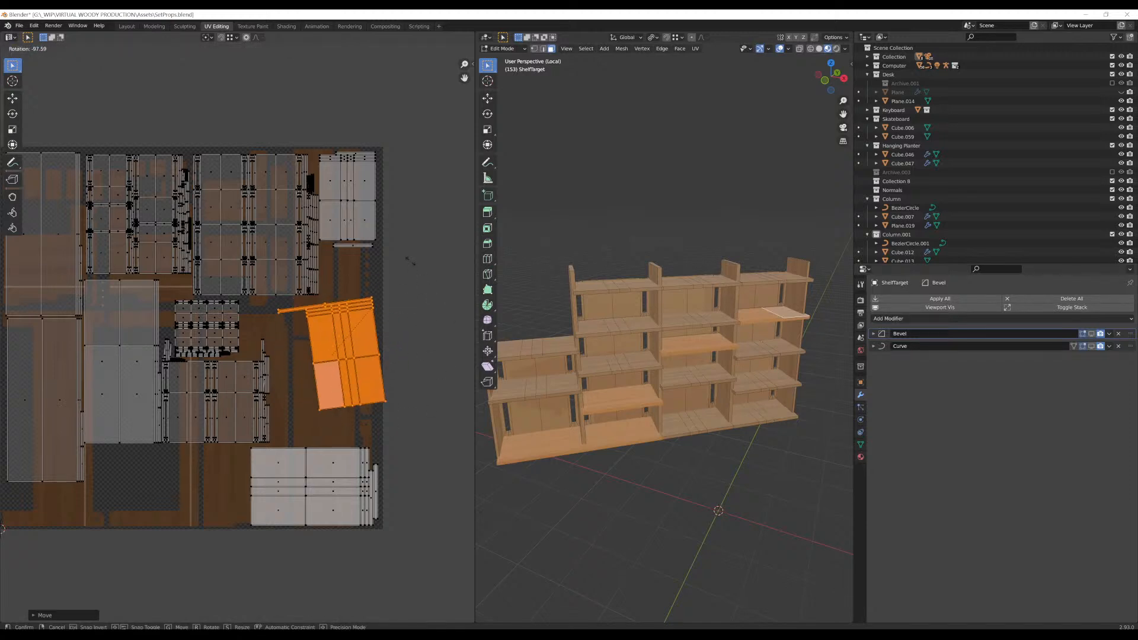
text(90)
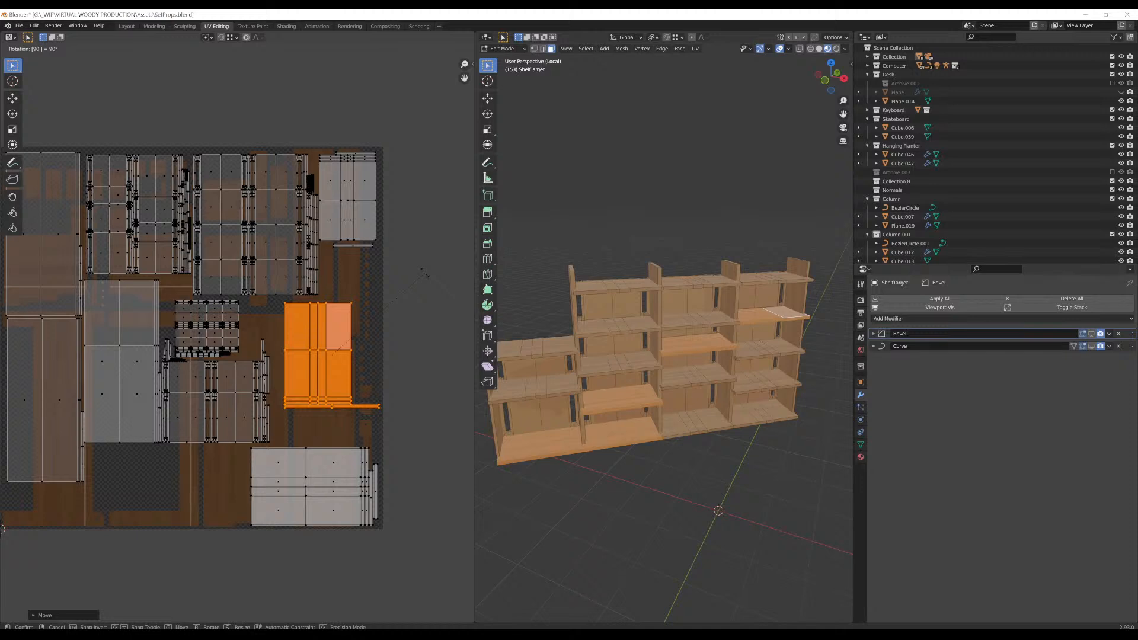
key(Return)
Place the rotated shelf-board UV island just above the lower-right island and enlarge it to fill the gap there
key(g)
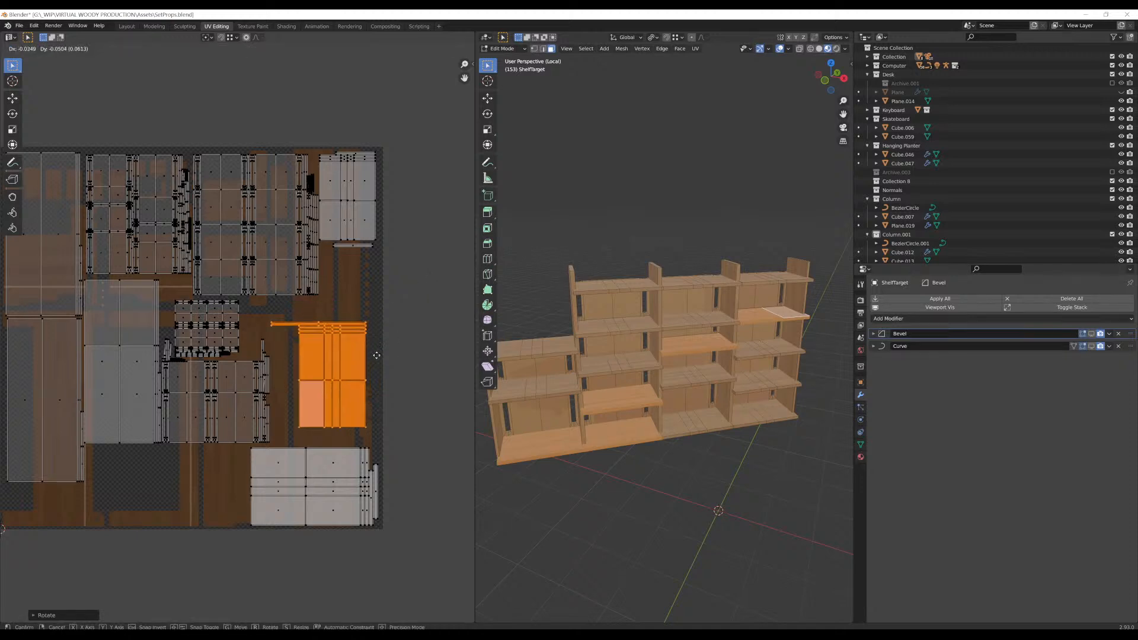
click(377, 355)
key(s)
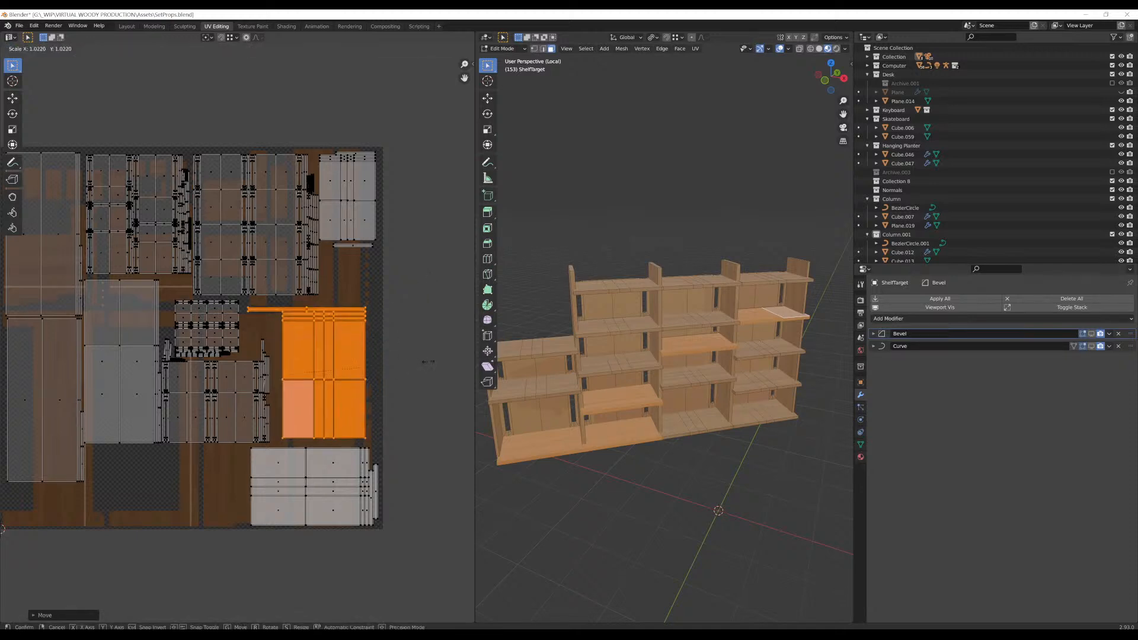
click(437, 360)
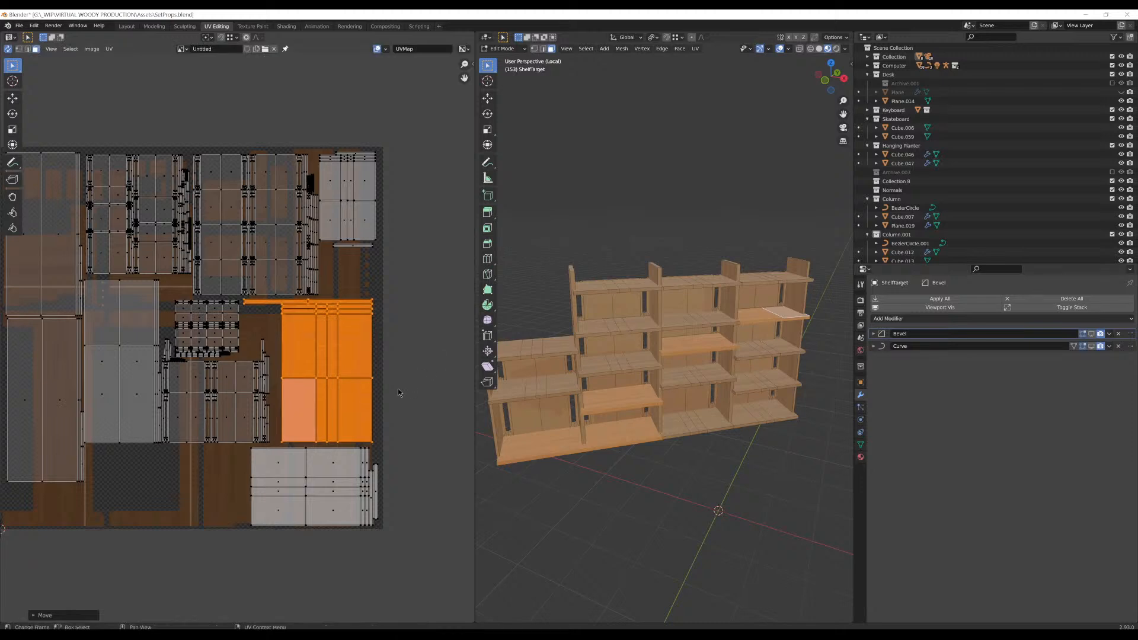
Select the lower-left upright panel's UV island, rotate it 90 degrees and place it along the tile's bottom edge beside the lower-right shelf-board island
middle_drag(398, 389, 3, 383)
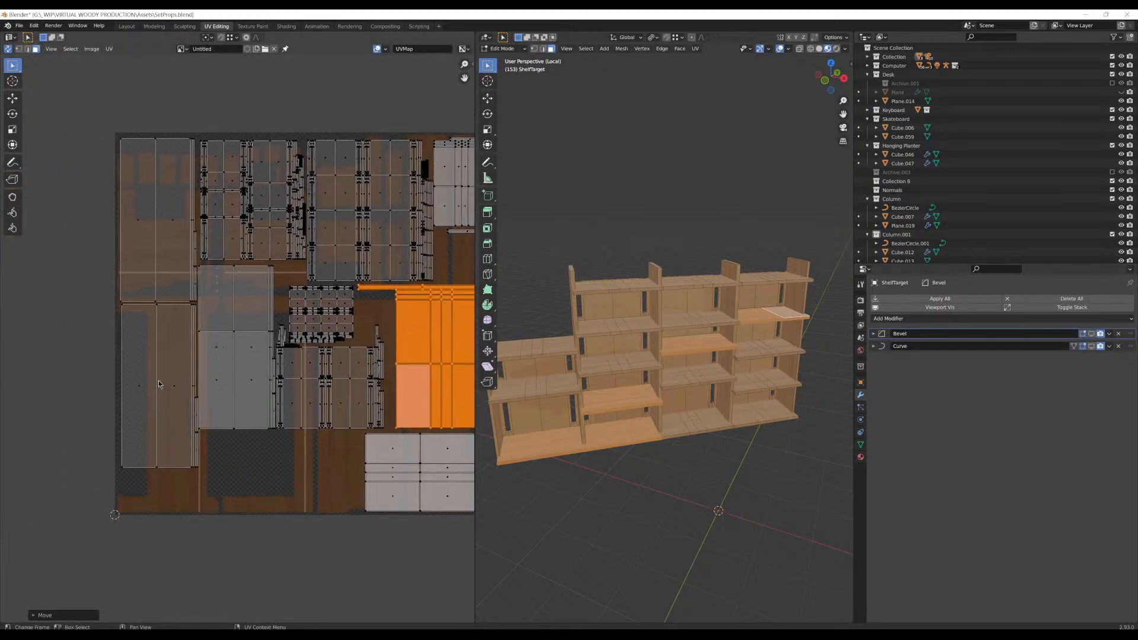
drag(113, 353, 200, 426)
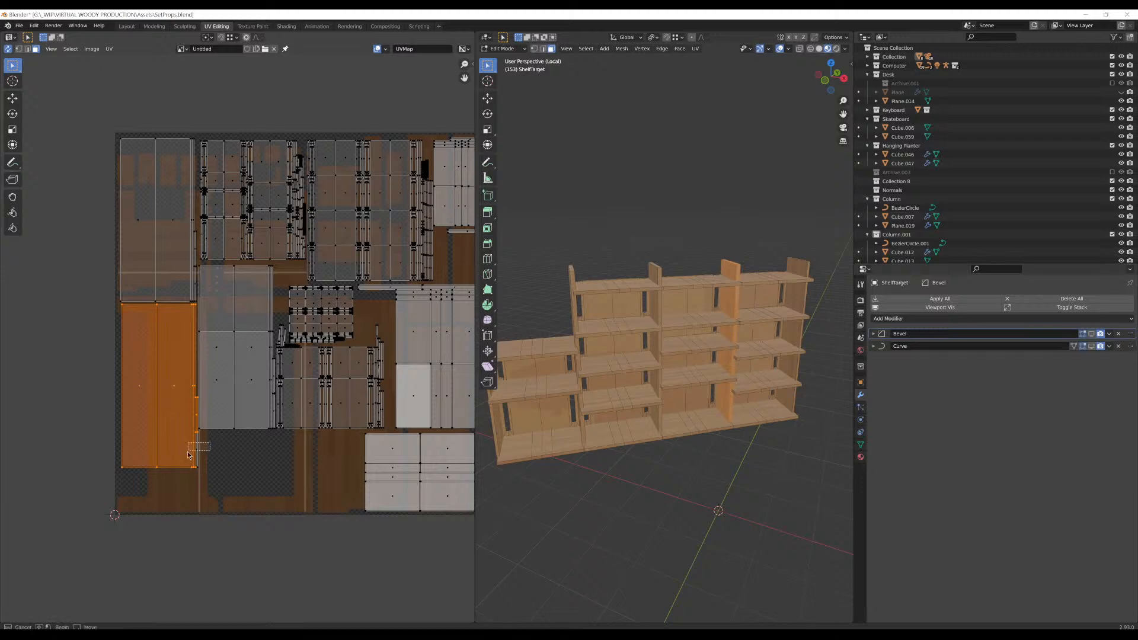
key(g)
click(209, 418)
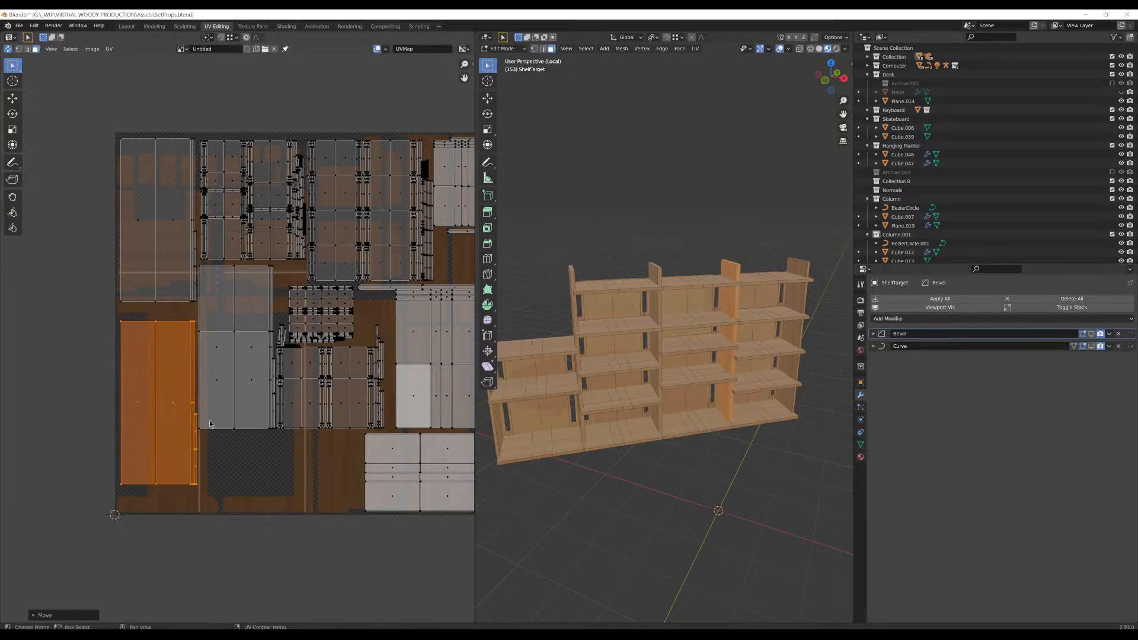
key(s)
click(210, 435)
key(g)
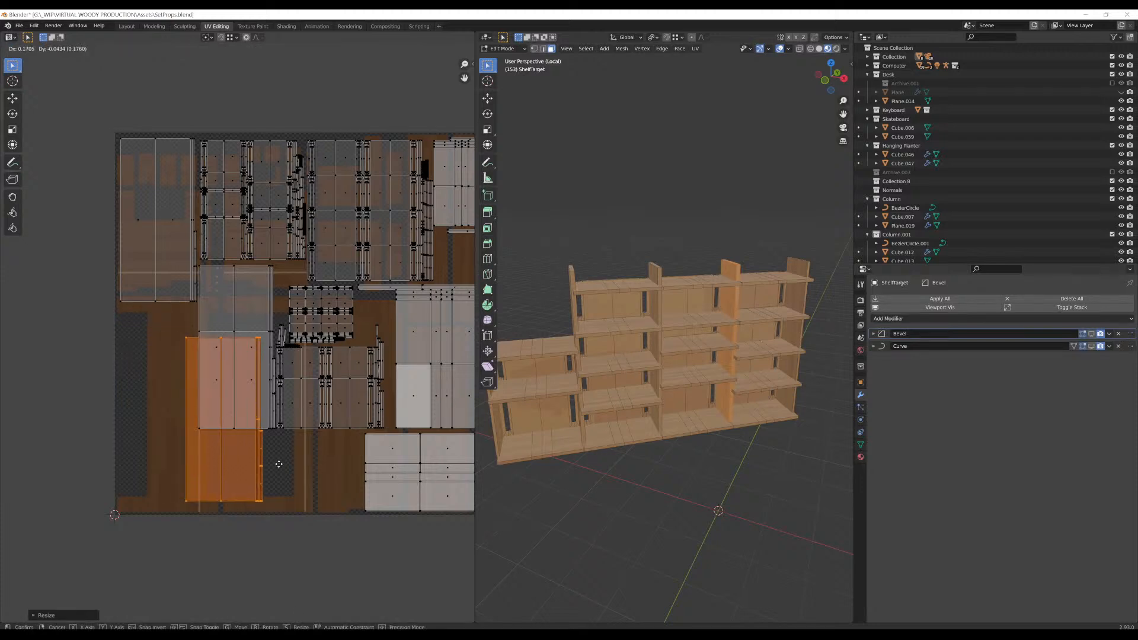
click(278, 466)
text(r90)
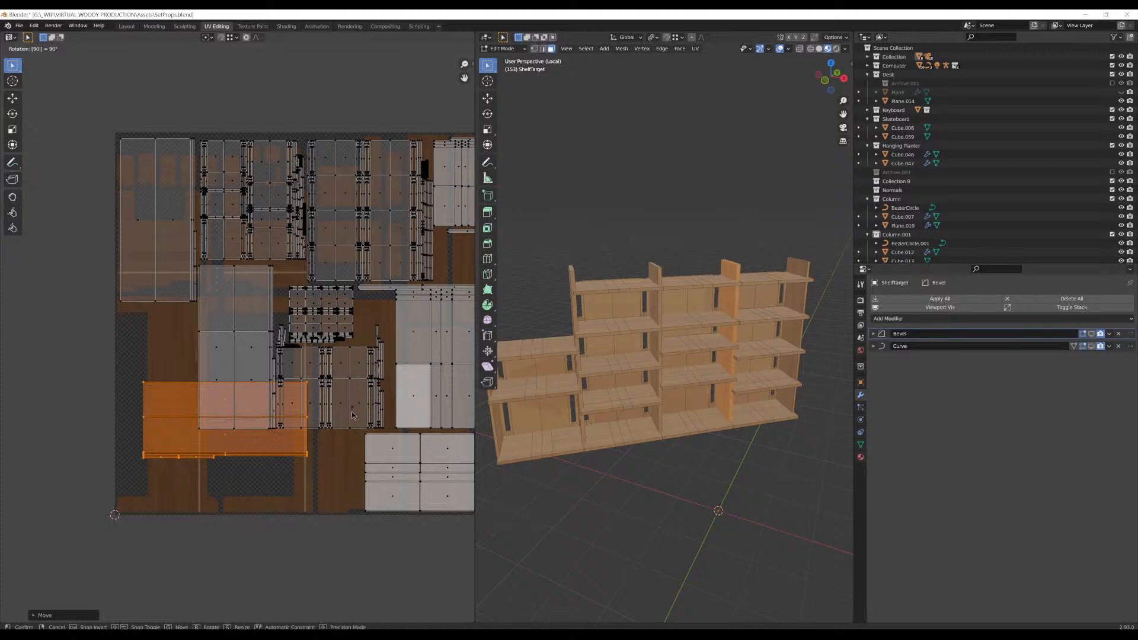
key(Return)
key(g)
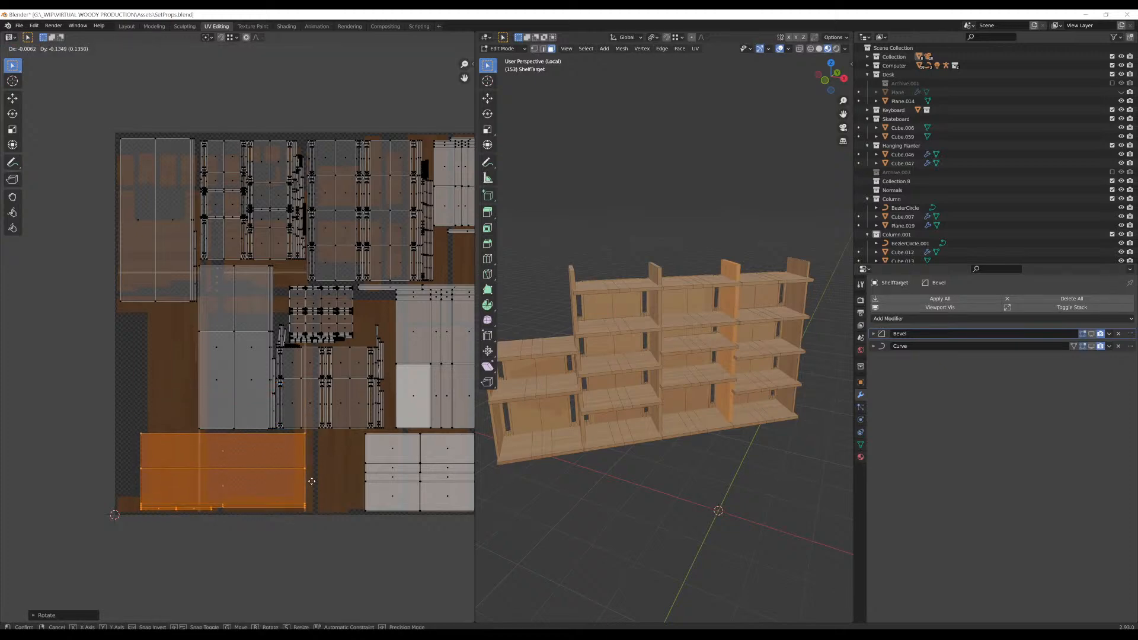
click(368, 483)
Check which UV islands the low bay's top board and one middle board in each of the second and third bays use by selecting their linked faces
key(Home)
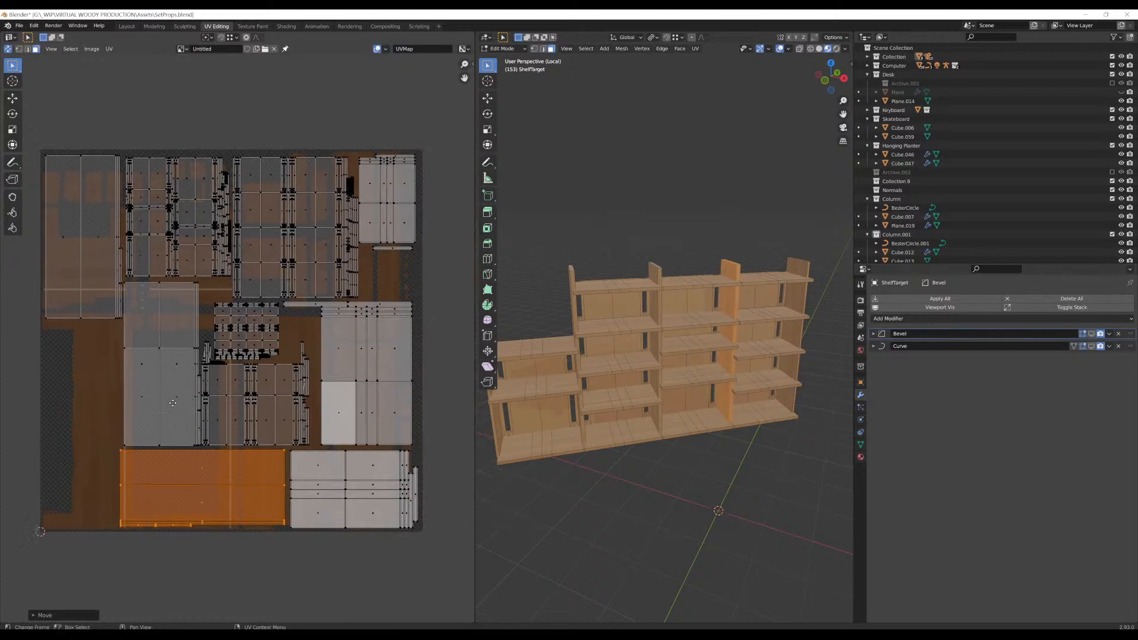
middle_drag(173, 403, 190, 429)
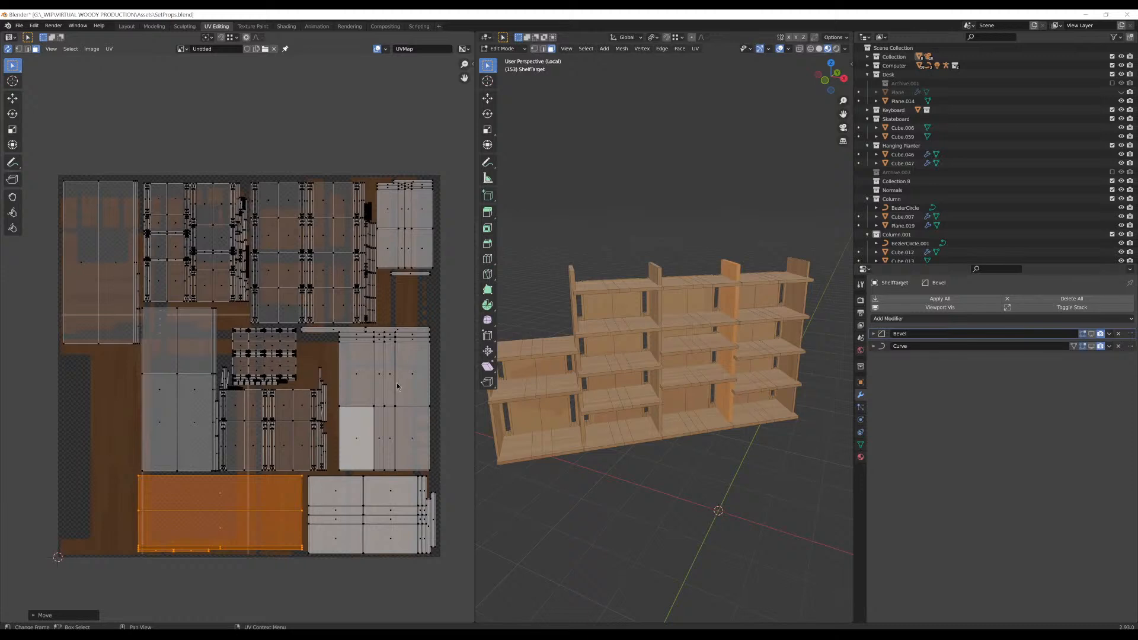
click(537, 346)
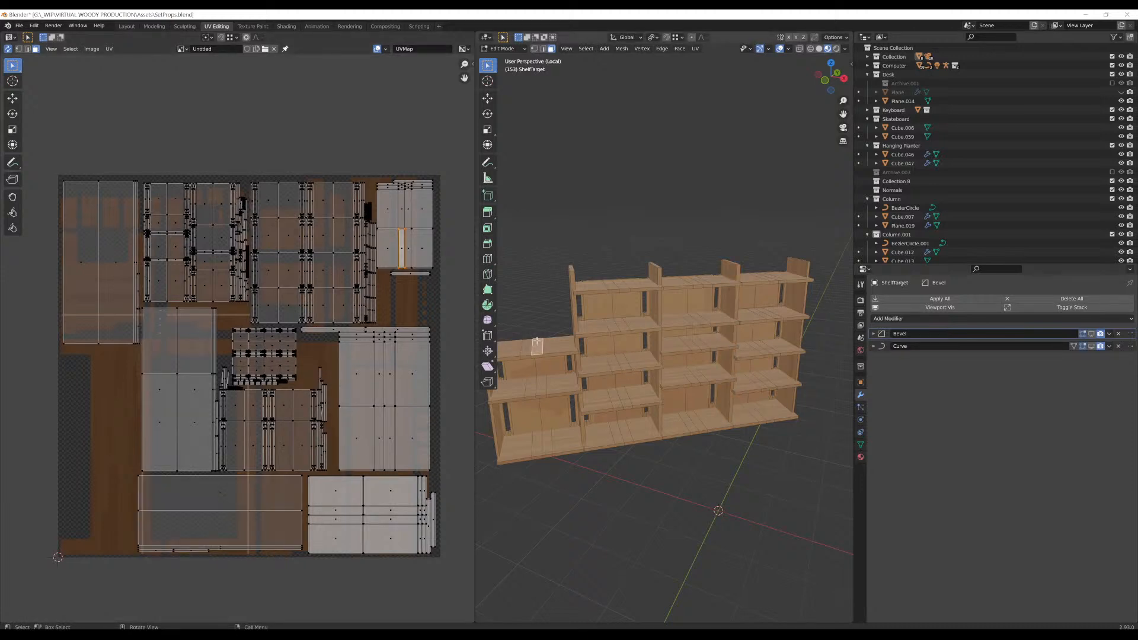
key(ctrl+l)
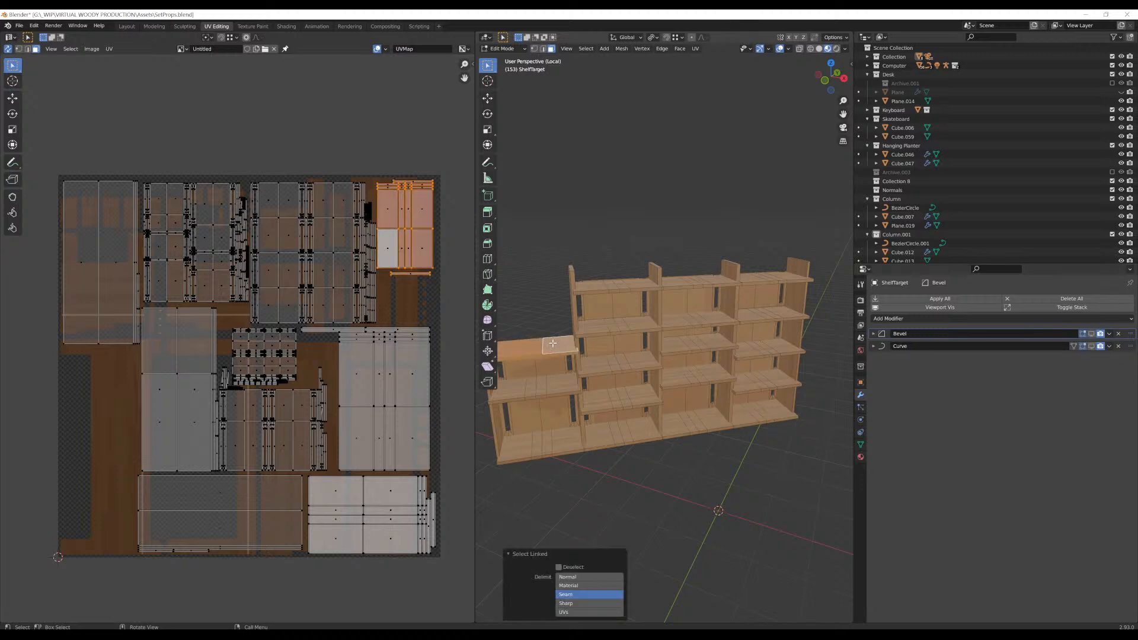
click(612, 362)
key(l)
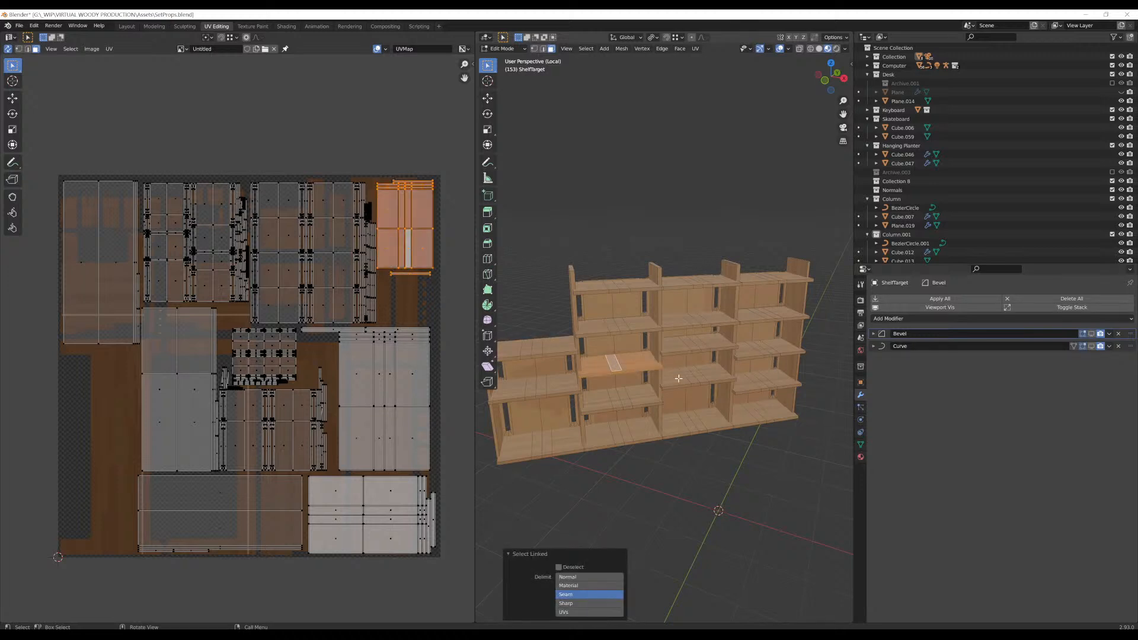
click(678, 378)
key(ctrl+l)
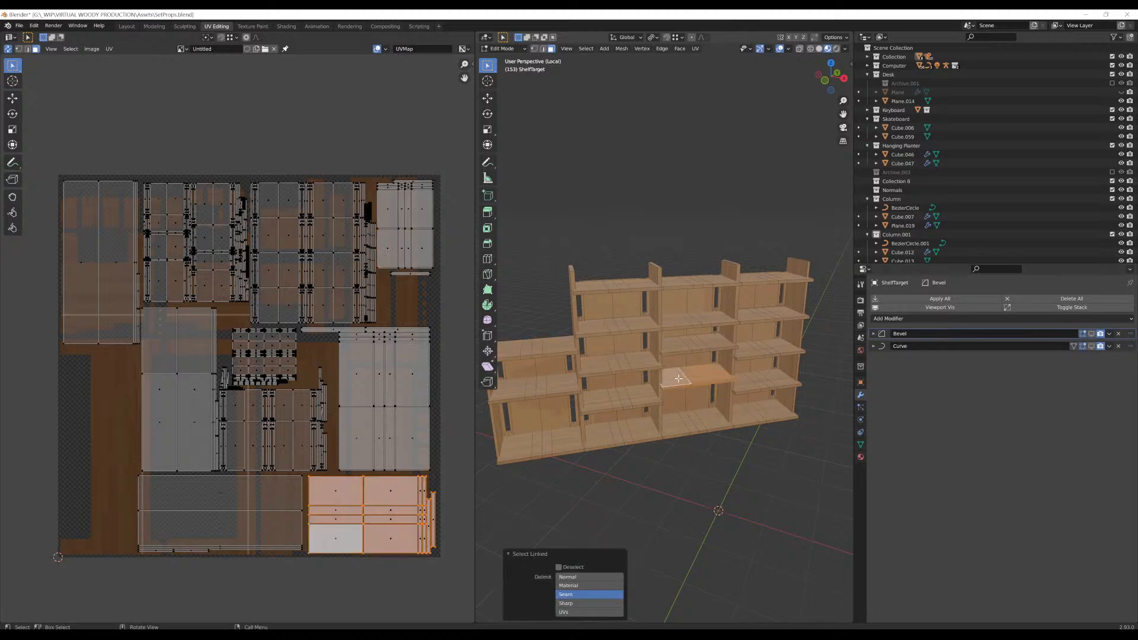
Select the linked faces of each board in the shelf's tall end bay in turn to check its UV island
click(761, 347)
key(ctrl+l)
click(757, 314)
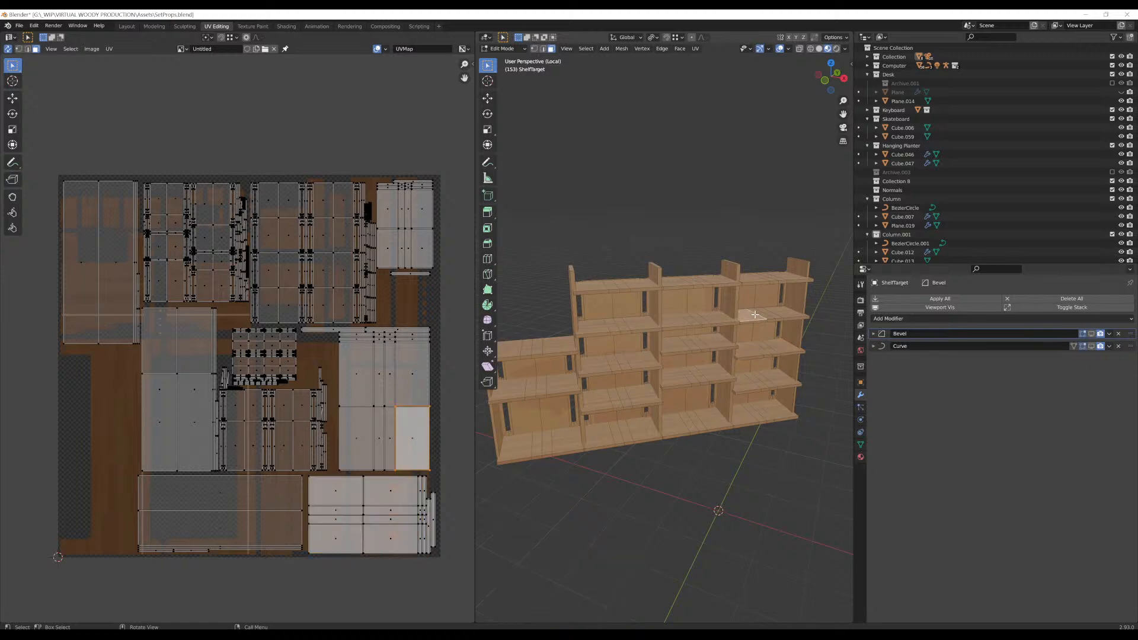
key(ctrl+l)
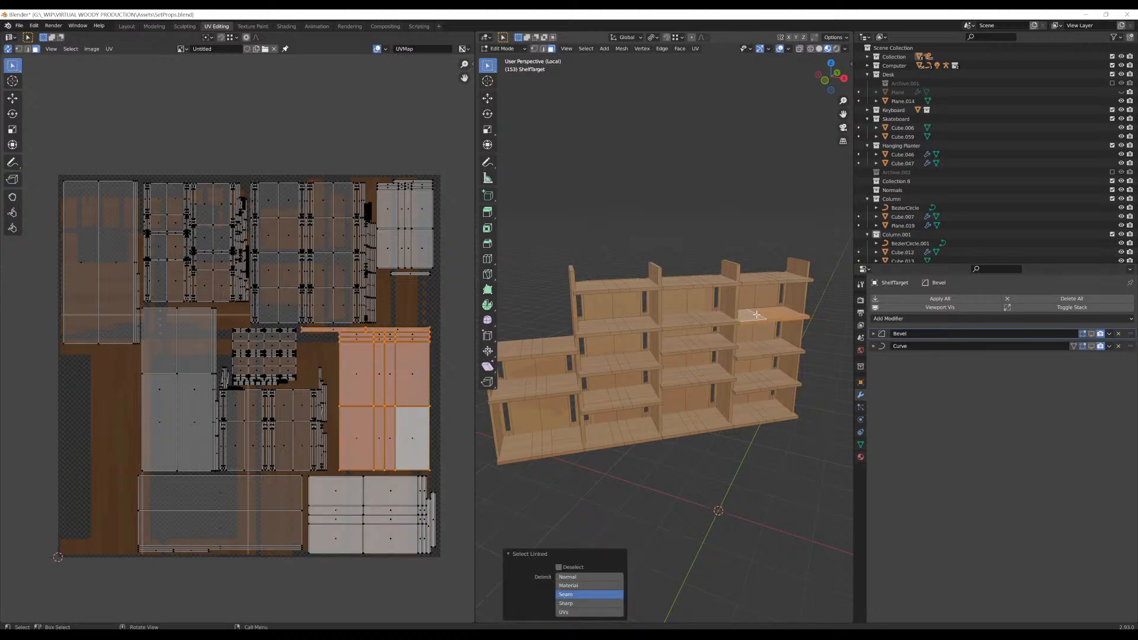
click(757, 356)
click(754, 356)
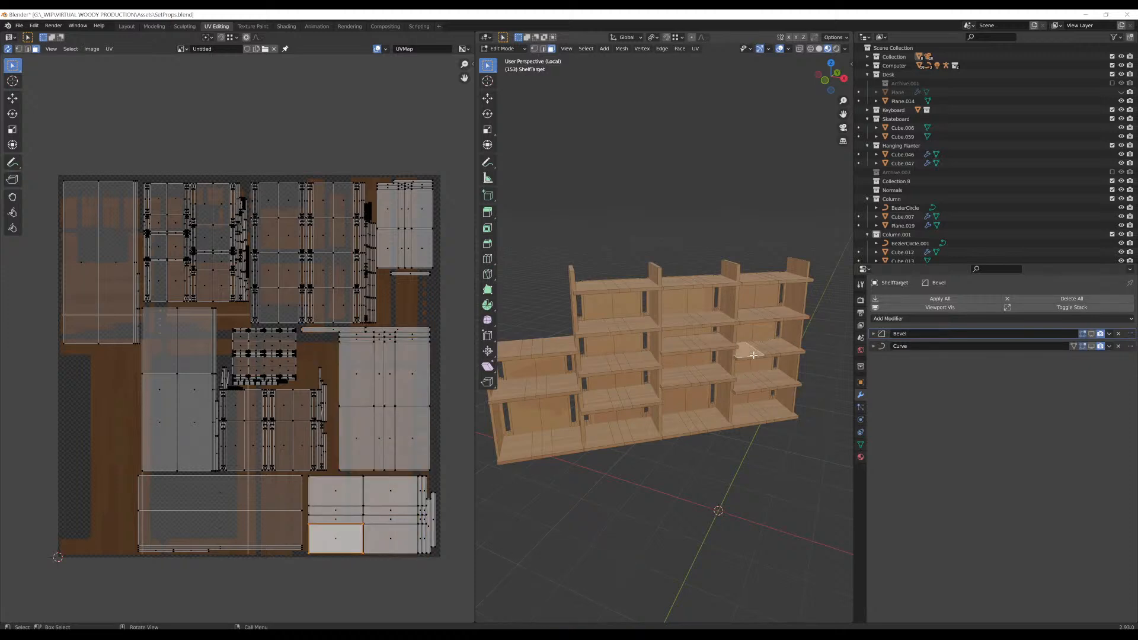
key(ctrl+l)
click(757, 382)
key(ctrl+l)
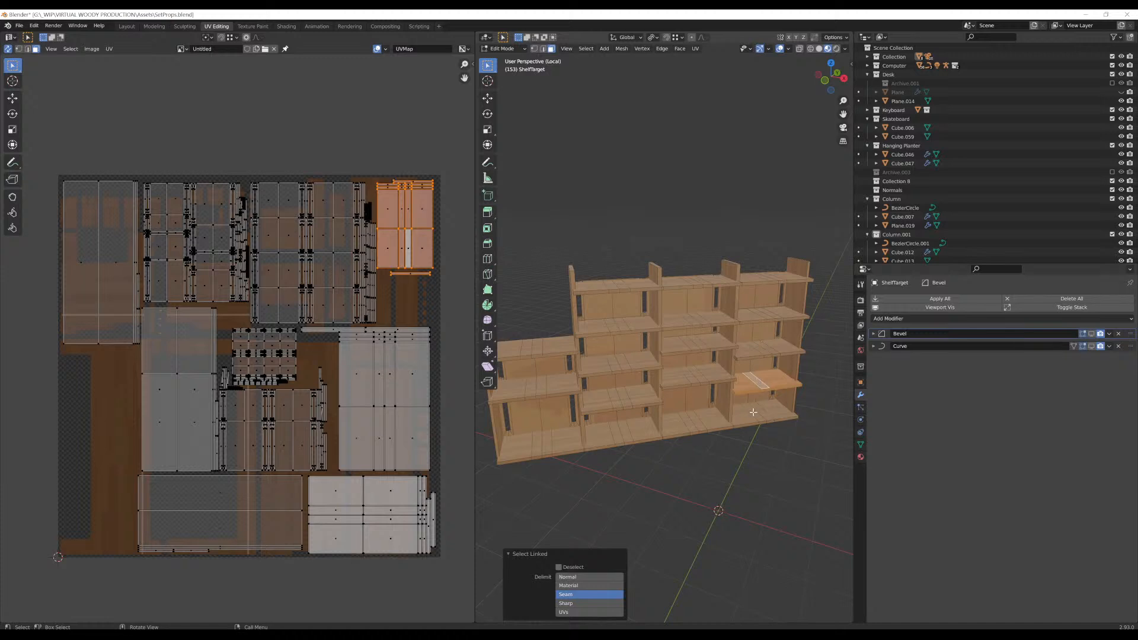
click(753, 412)
key(ctrl+l)
click(758, 284)
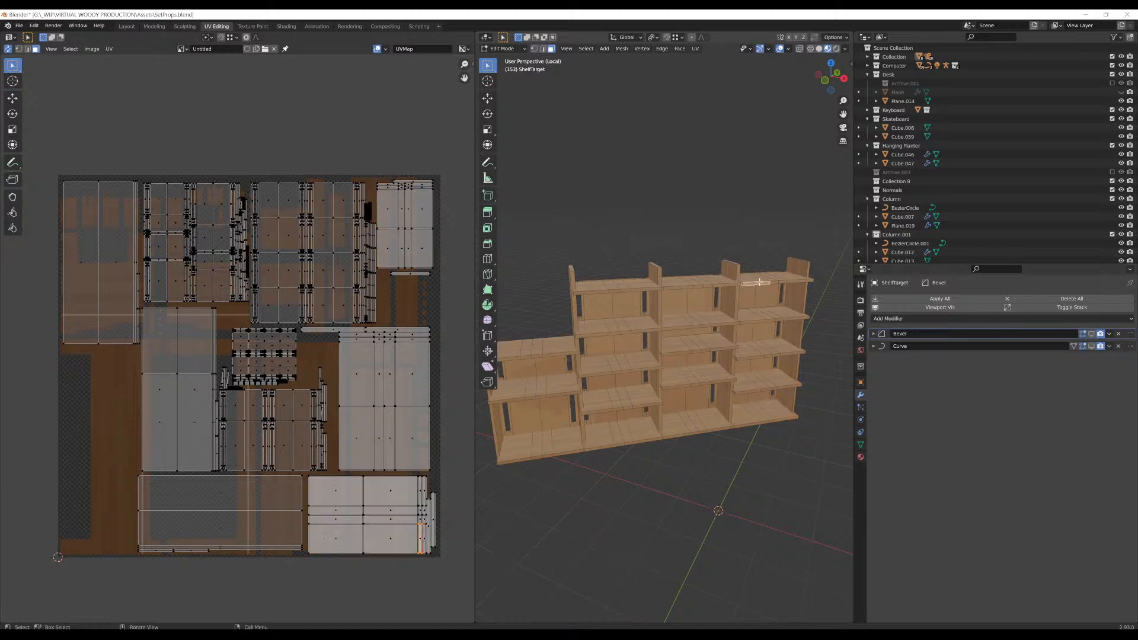
key(ctrl+l)
Check the UV islands of the top boards in the third and second bays and of the second bay's next board down
click(706, 283)
key(ctrl+l)
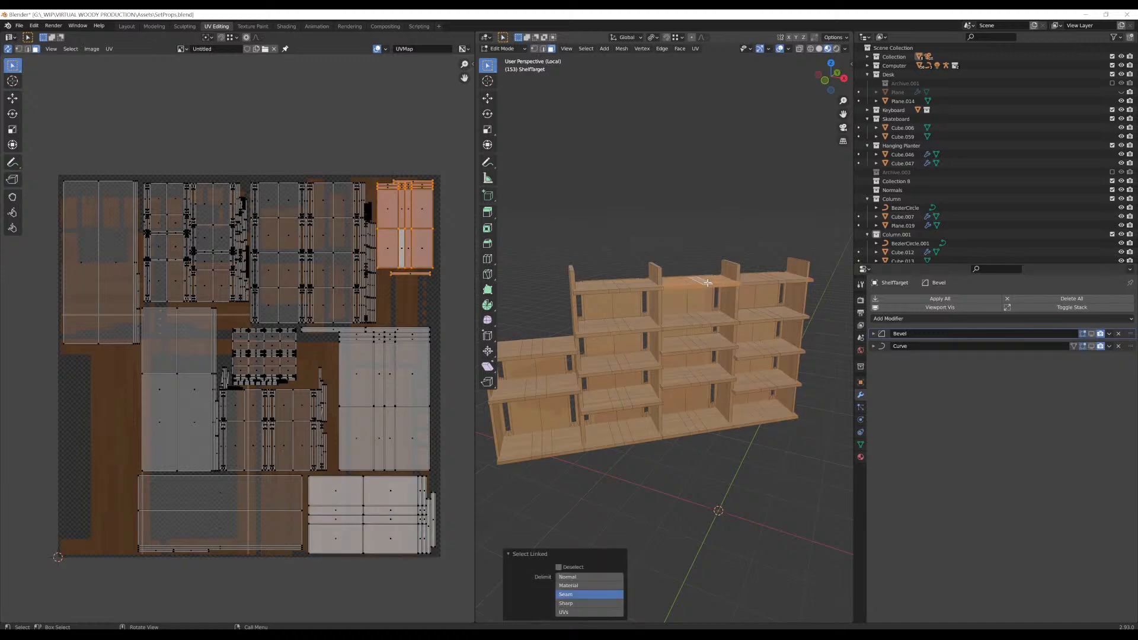
click(632, 288)
key(ctrl+l)
click(626, 325)
key(ctrl+l)
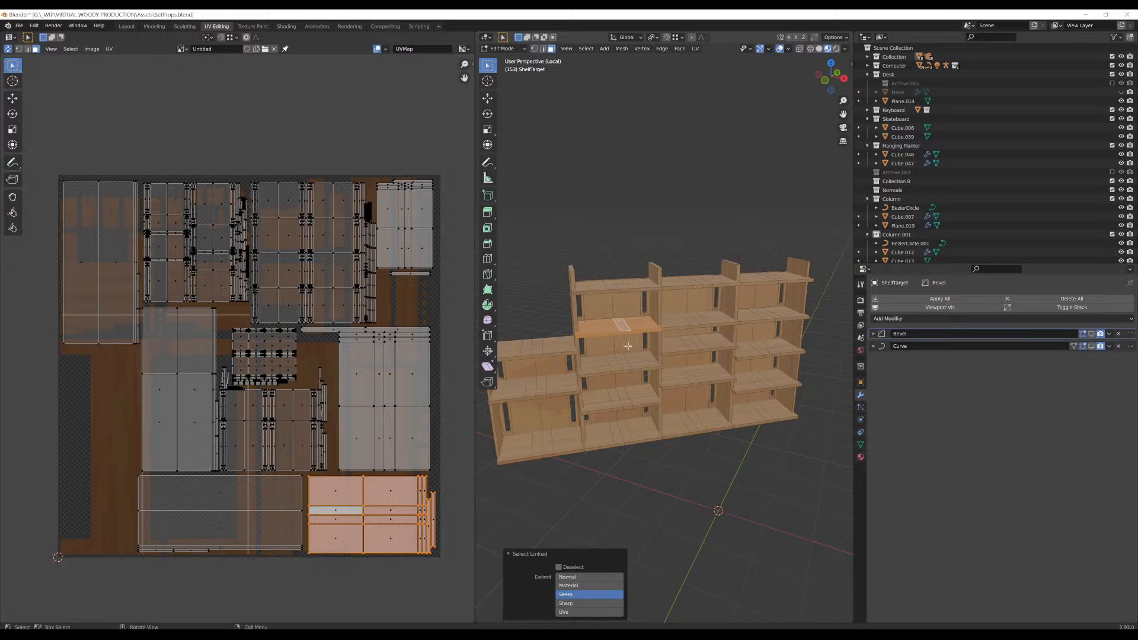
Check which UV islands the second bay's other boards use by selecting the linked faces of each in turn
key(l)
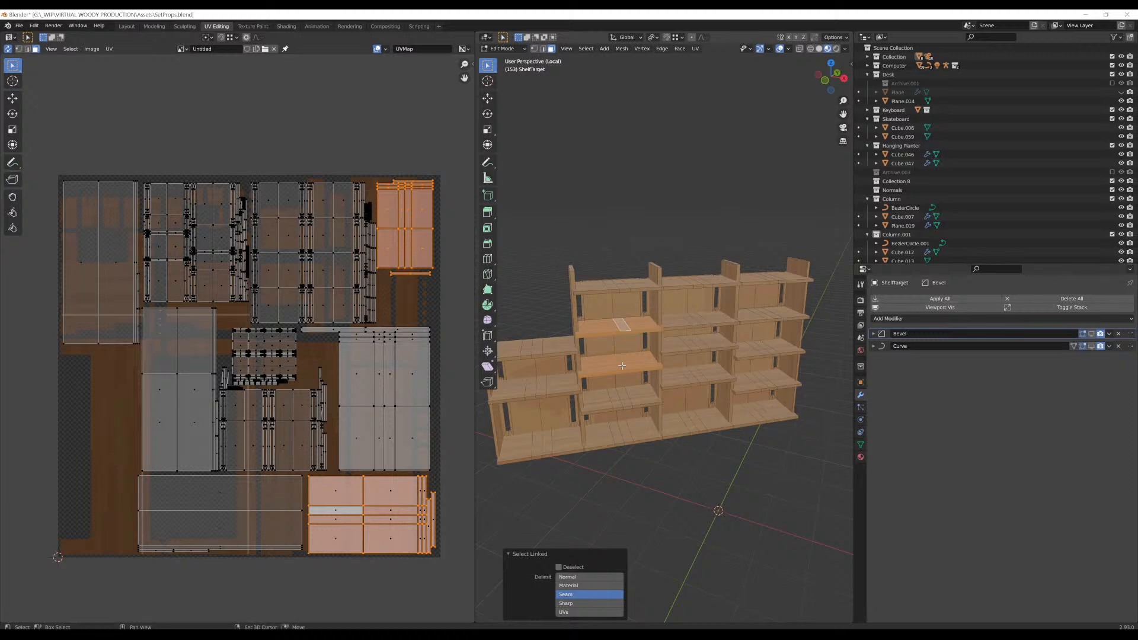
key(shift+l)
key(l)
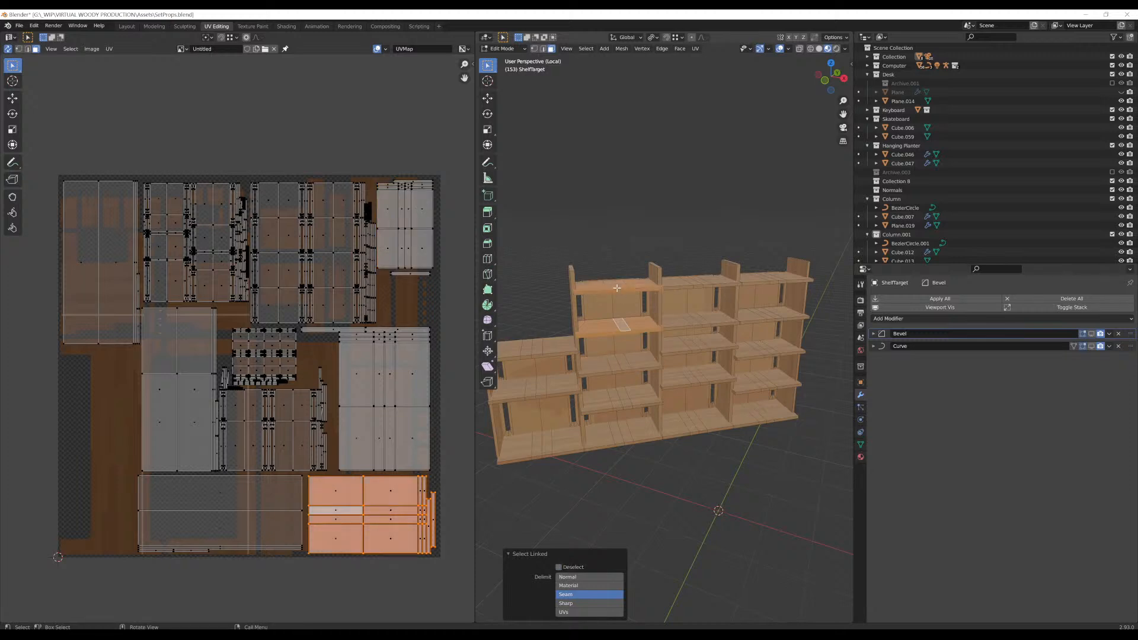
key(shift+l)
key(l)
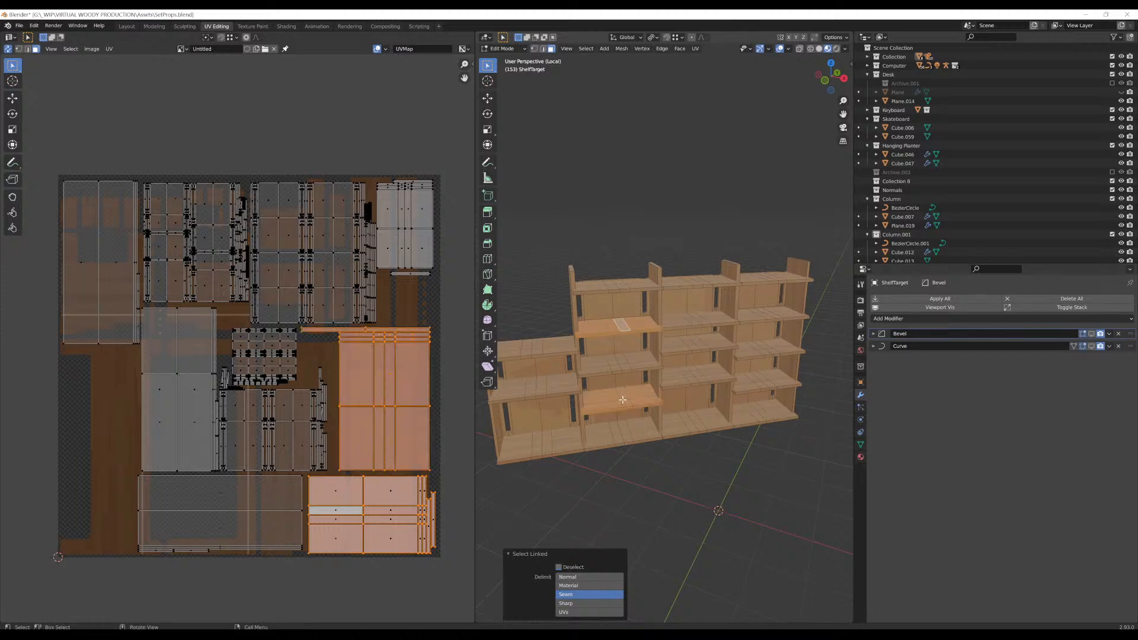
key(shift+l)
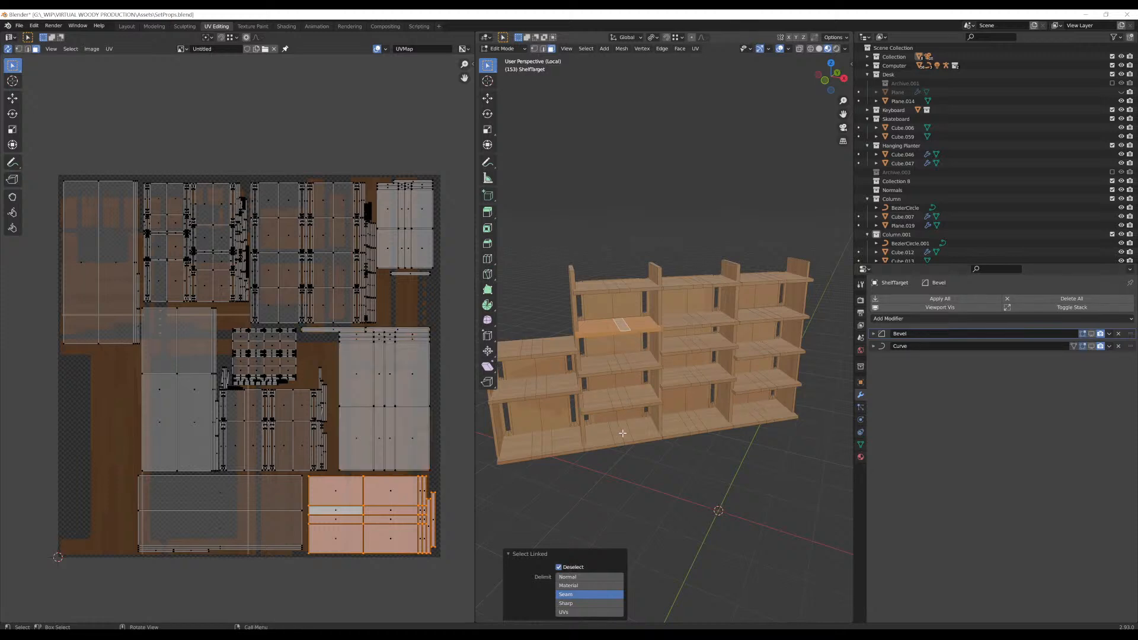
key(l)
key(shift+l)
key(l)
key(shift+l)
Add the second bay's fourth board to the selected second board and move both boards' UV islands to the tile's lower-left corner
key(l)
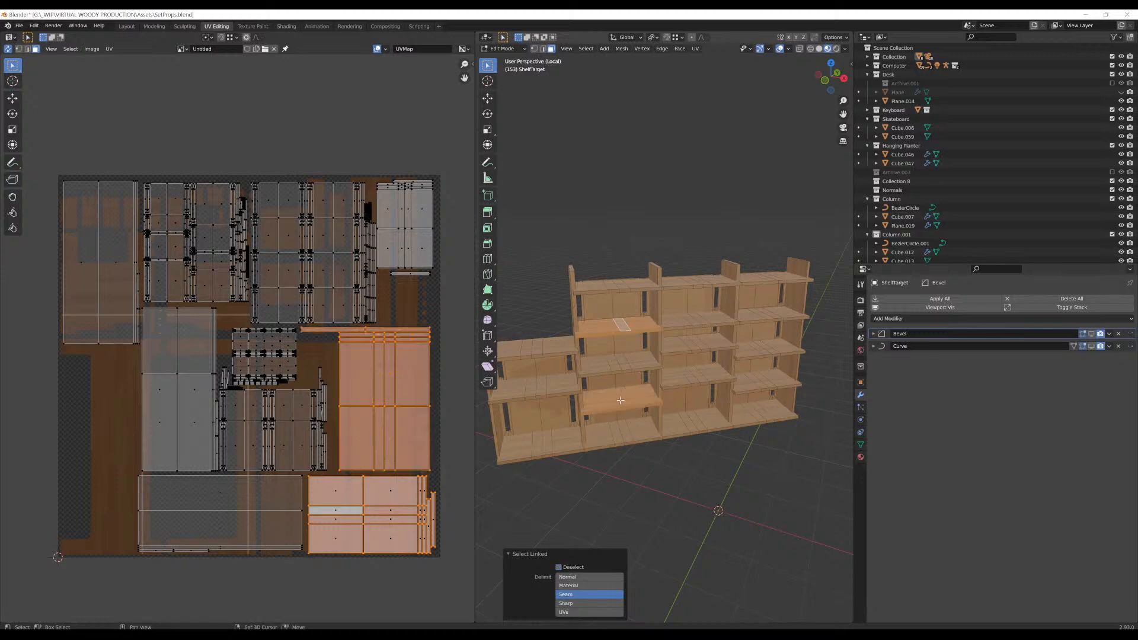
key(shift+l)
key(l)
key(g)
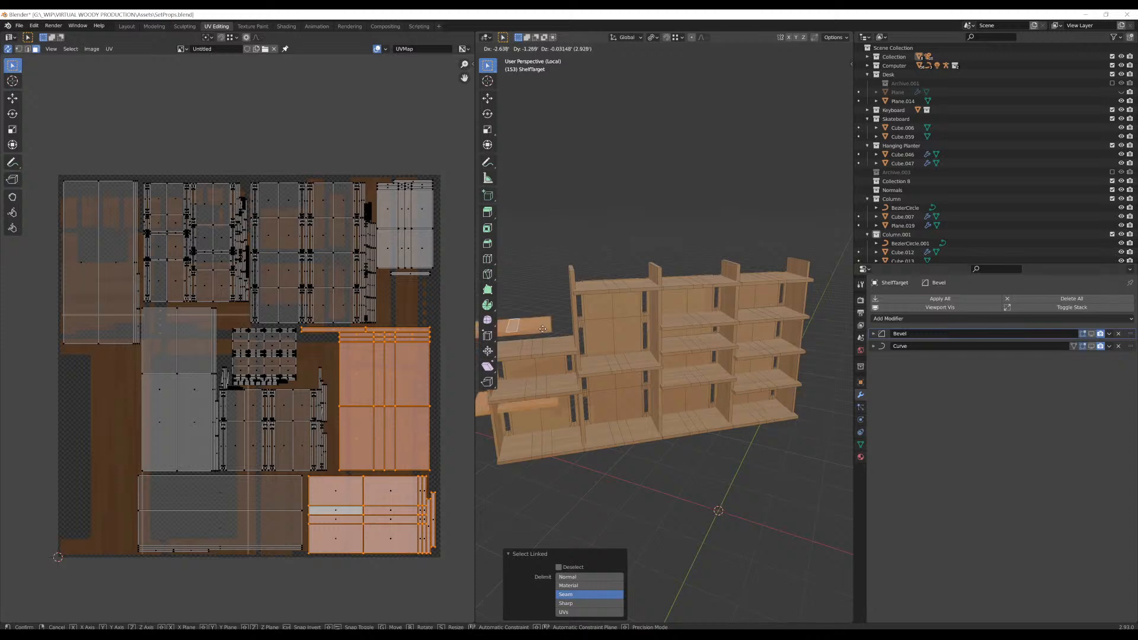
right_click(539, 330)
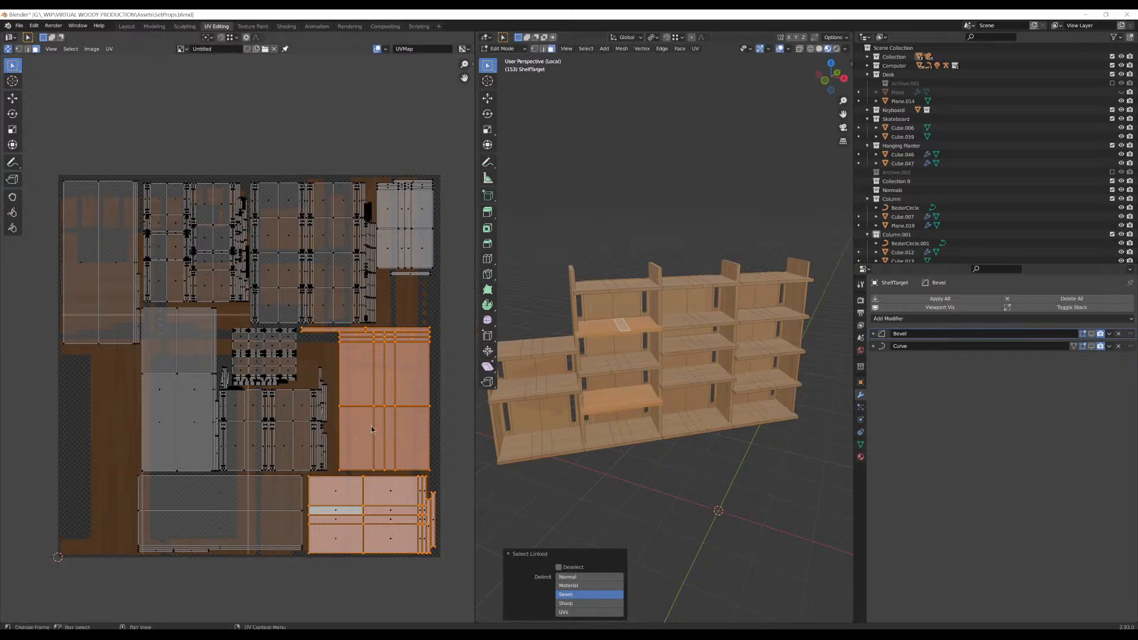
key(g)
click(62, 457)
Unwrap the two selected boards with Smart UV Project, then scale the islands down and fit them into the tile's free left-hand gap
key(u)
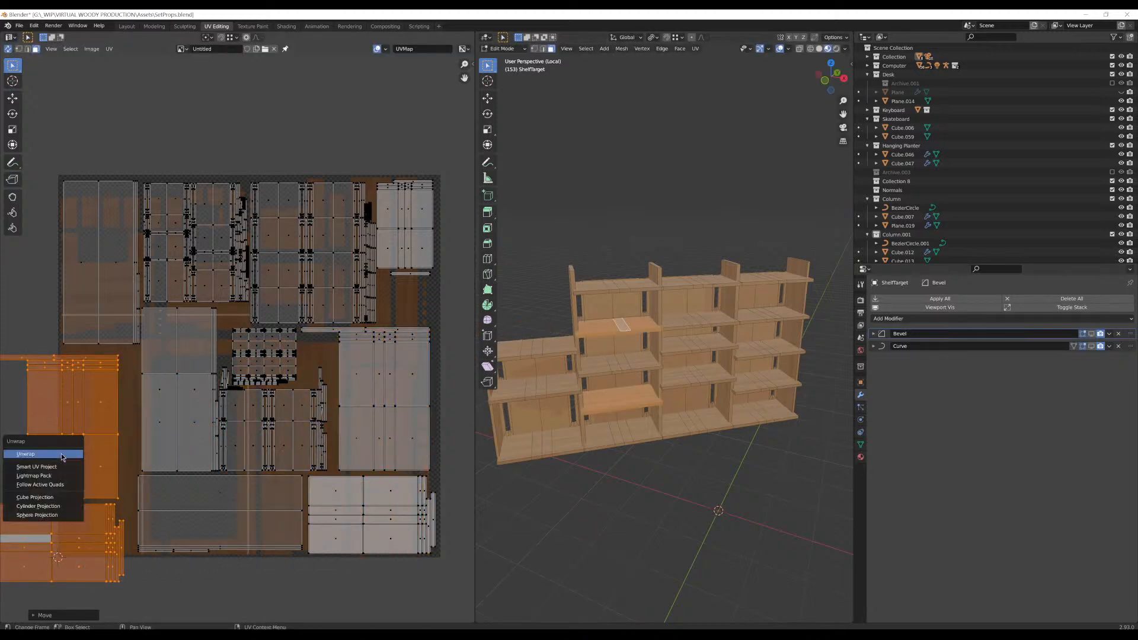
click(57, 468)
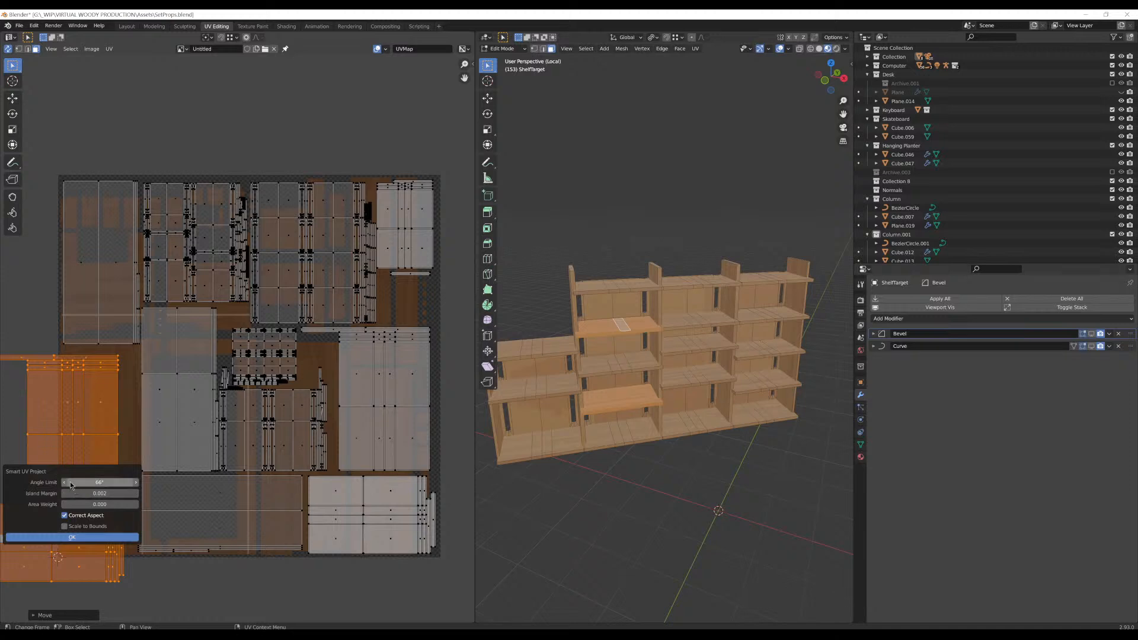
key(Return)
key(s)
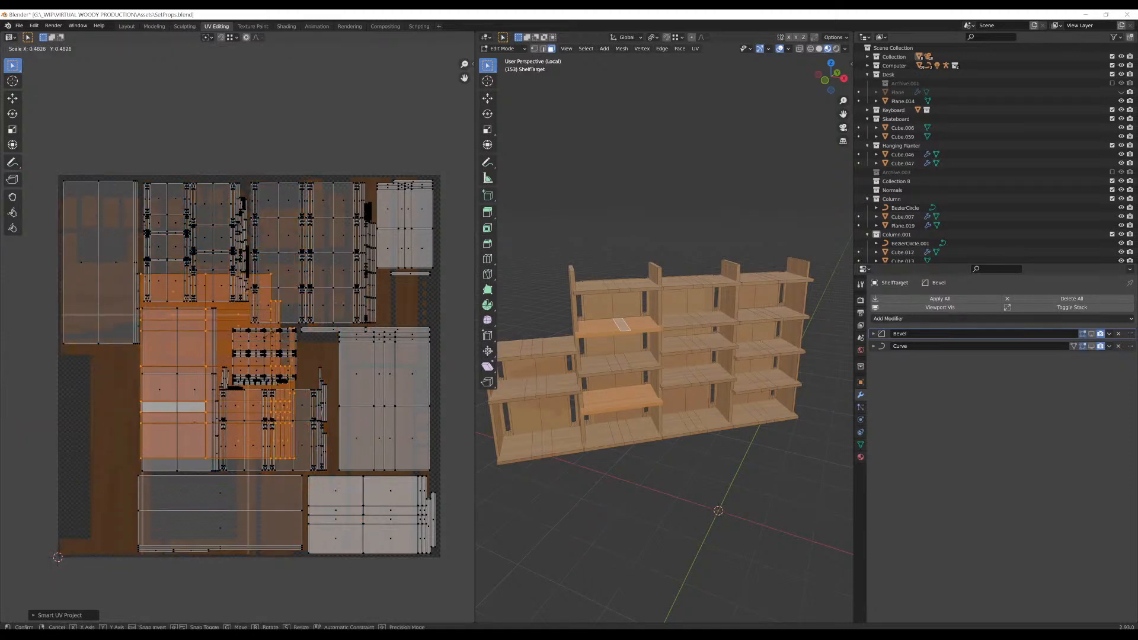
click(250, 355)
key(g)
click(128, 403)
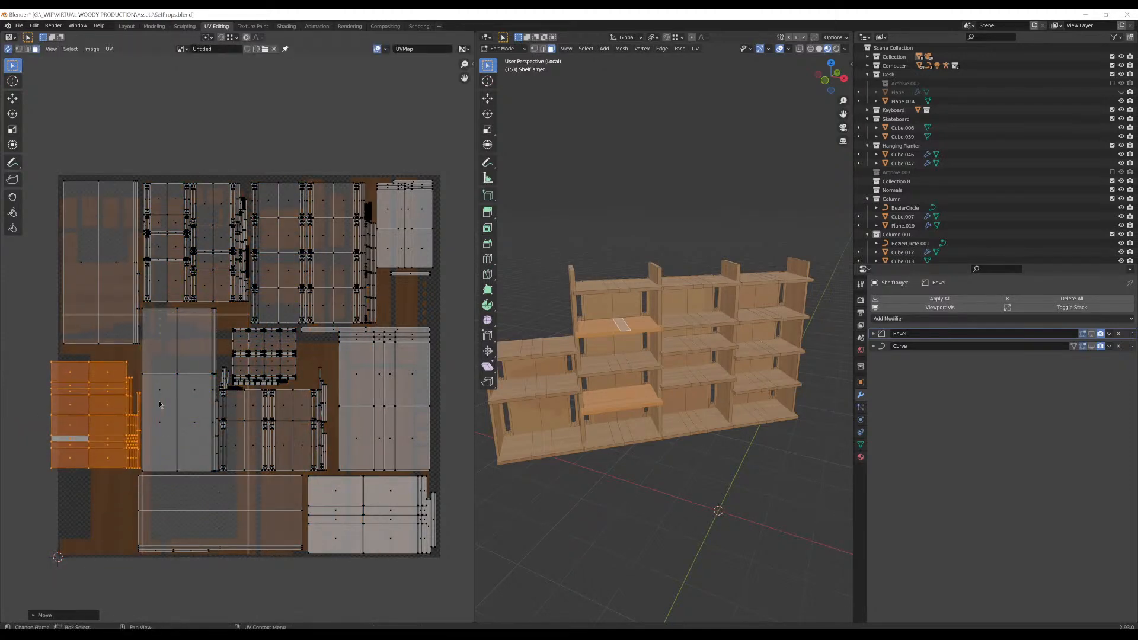
key(s)
click(147, 404)
key(g)
click(151, 389)
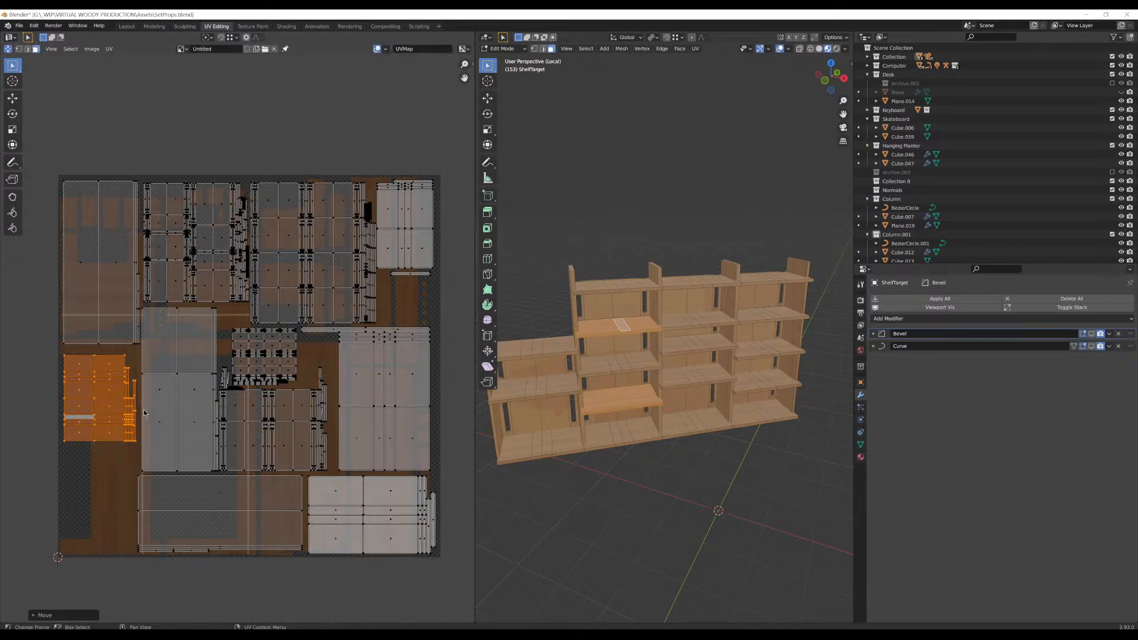
Separate the boards' narrow edge-strip islands from their face islands and place the strips in the tile's lower-left gap
scroll(143, 415, up, 2)
middle_drag(108, 423, 277, 349)
drag(254, 298, 172, 567)
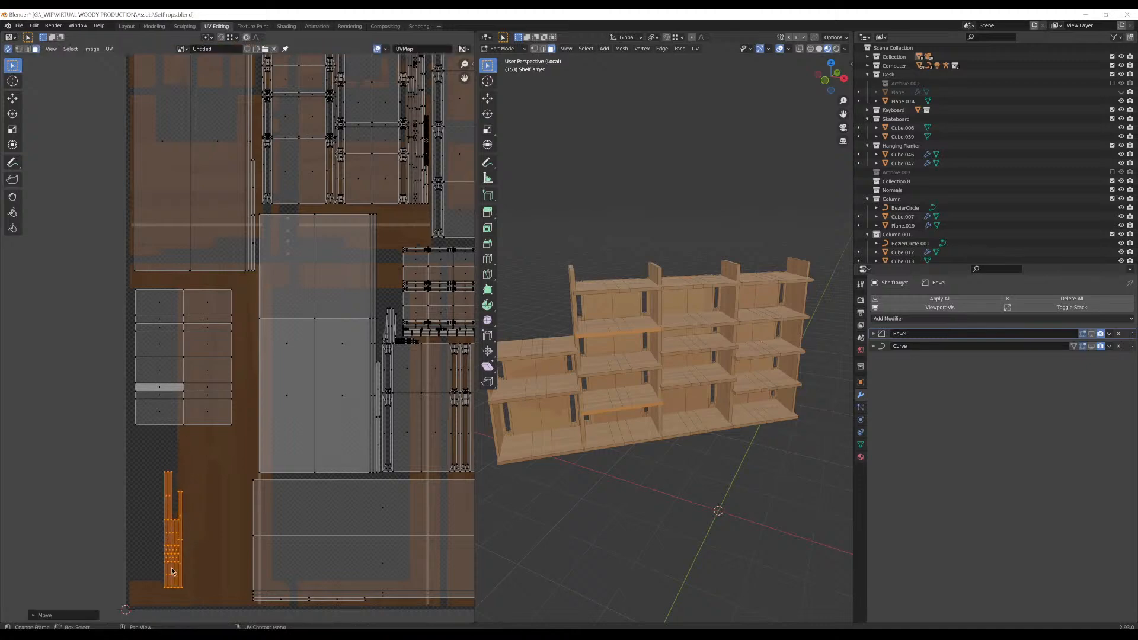
key(g)
click(258, 522)
Scale up the two boards' face islands and position them to fill the gap below the upper-left island
drag(237, 449, 116, 293)
key(s)
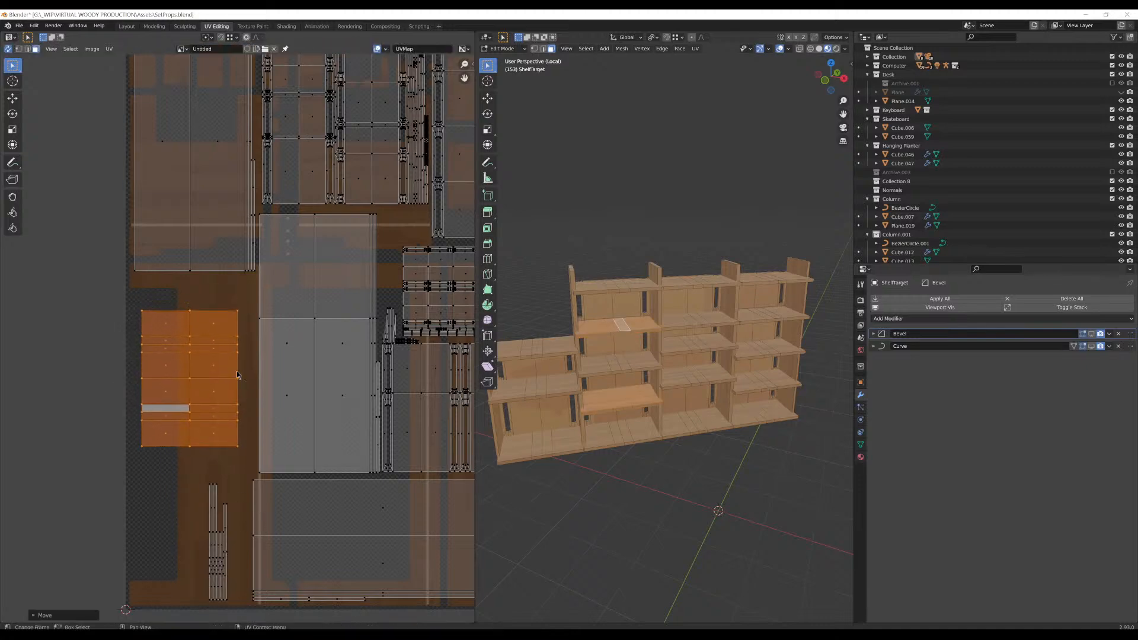
click(252, 370)
key(g)
click(255, 370)
Inspect the whole bookshelf and the wood texture in Object Mode, and look over the scene's bake settings
scroll(681, 329, down, 1)
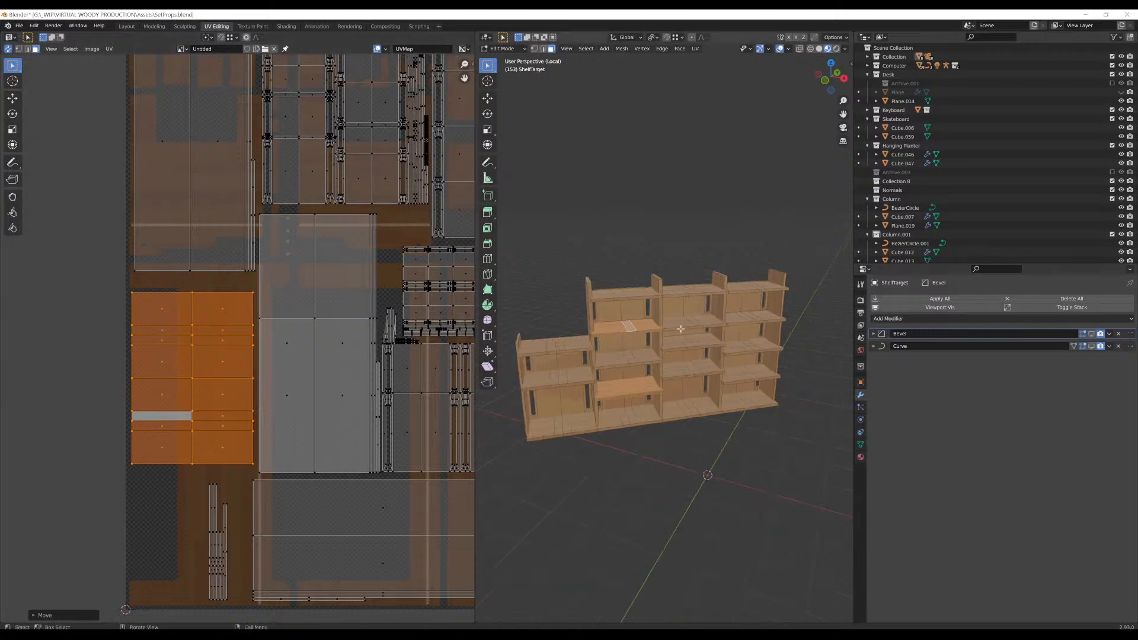
scroll(624, 336, up, 2)
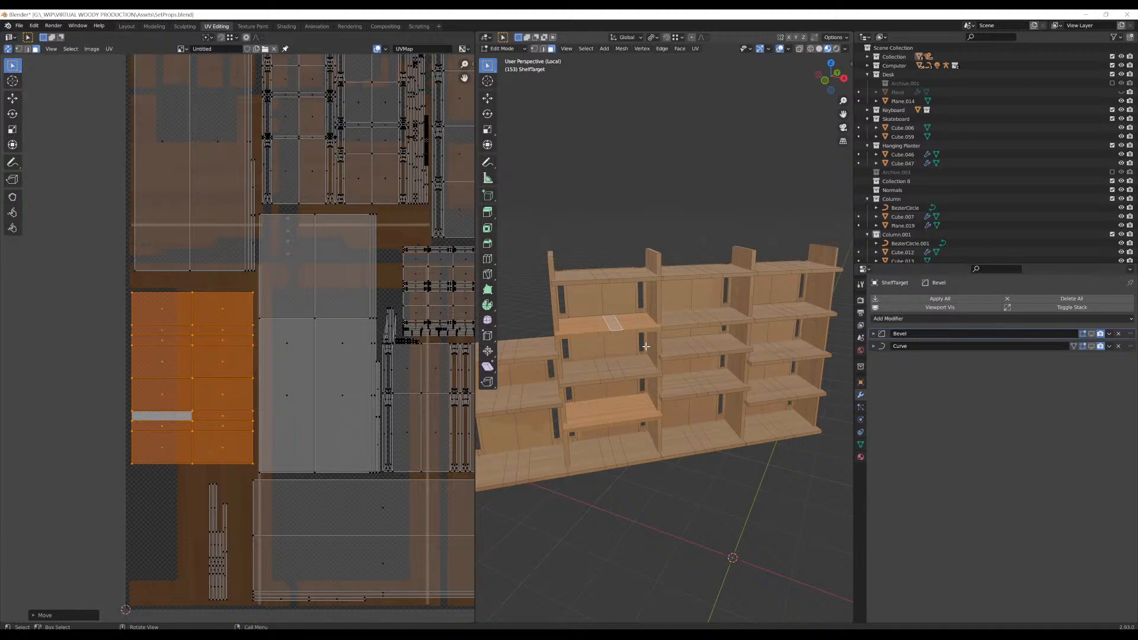
key(Tab)
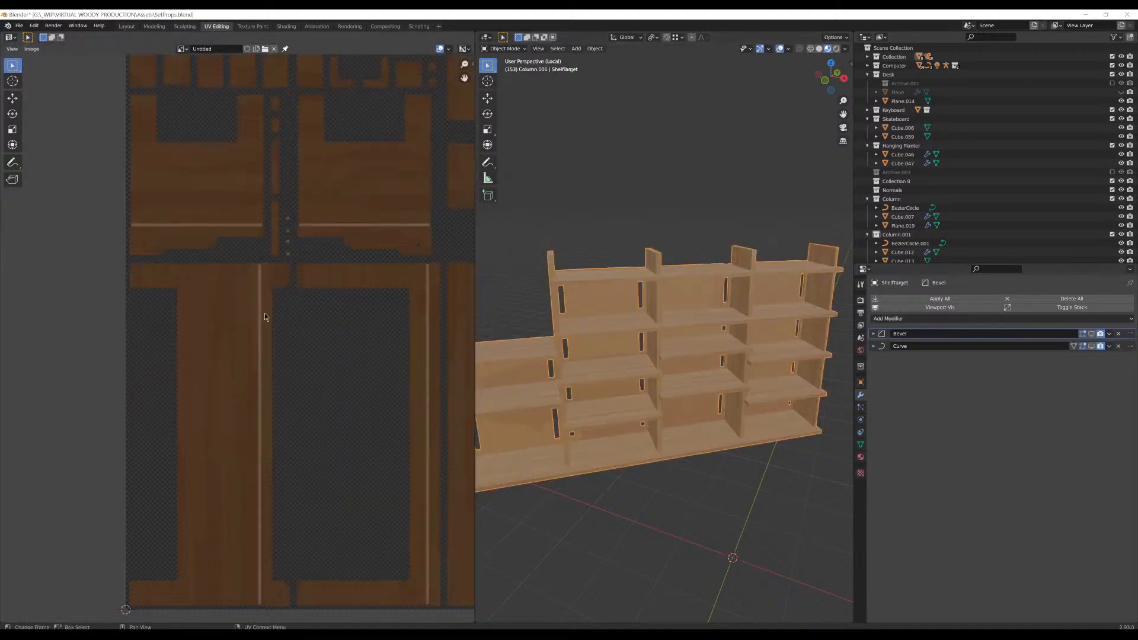
scroll(265, 313, down, 1)
scroll(343, 375, down, 1)
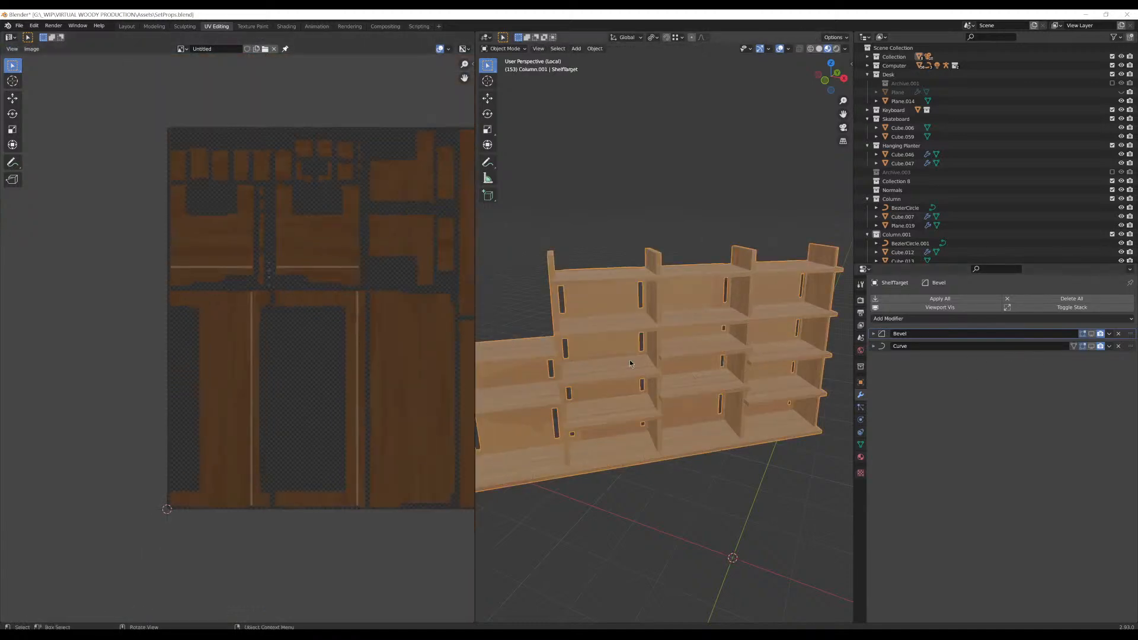
middle_drag(648, 371, 688, 381)
key(Tab)
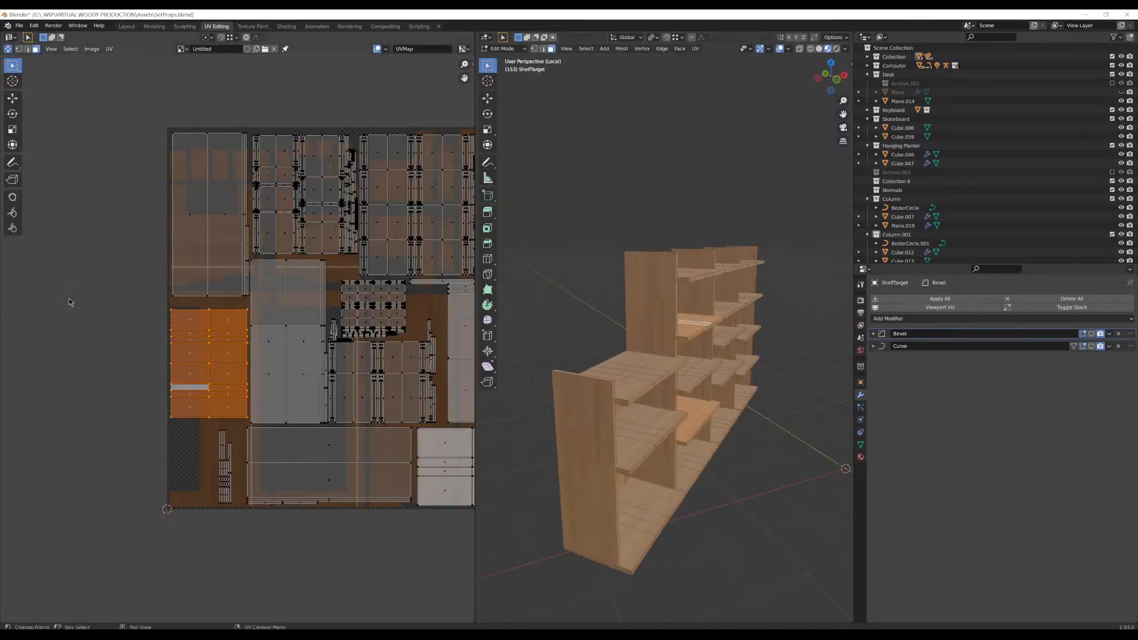
scroll(95, 301, down, 1)
middle_drag(173, 301, 59, 329)
key(Tab)
scroll(648, 315, down, 2)
middle_drag(648, 315, 608, 299)
scroll(608, 299, up, 1)
scroll(672, 291, up, 1)
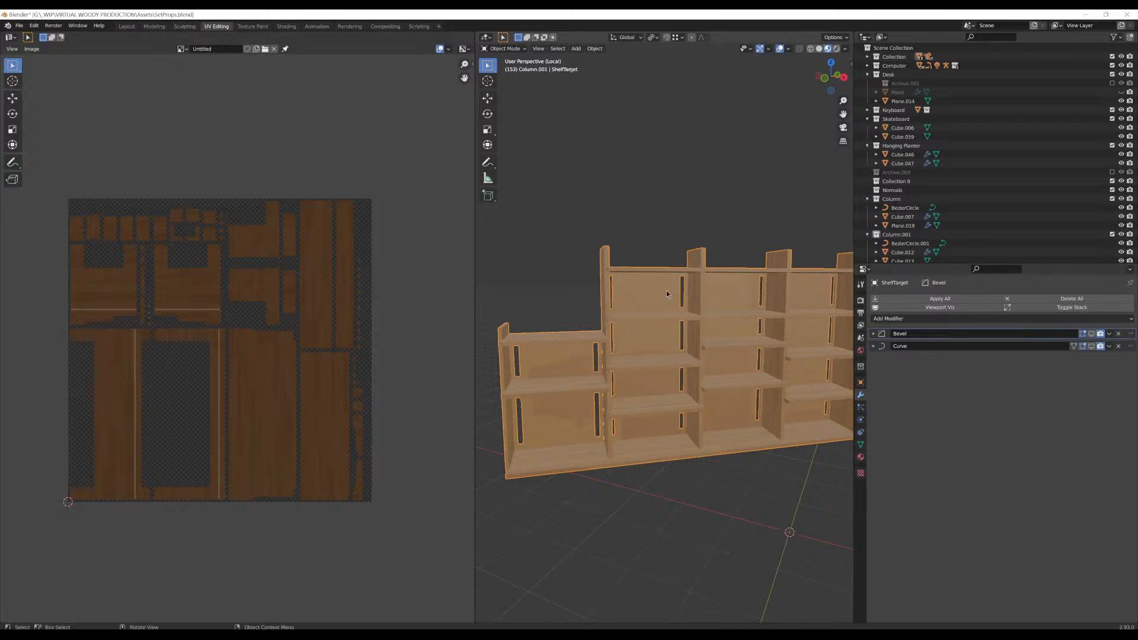
click(861, 300)
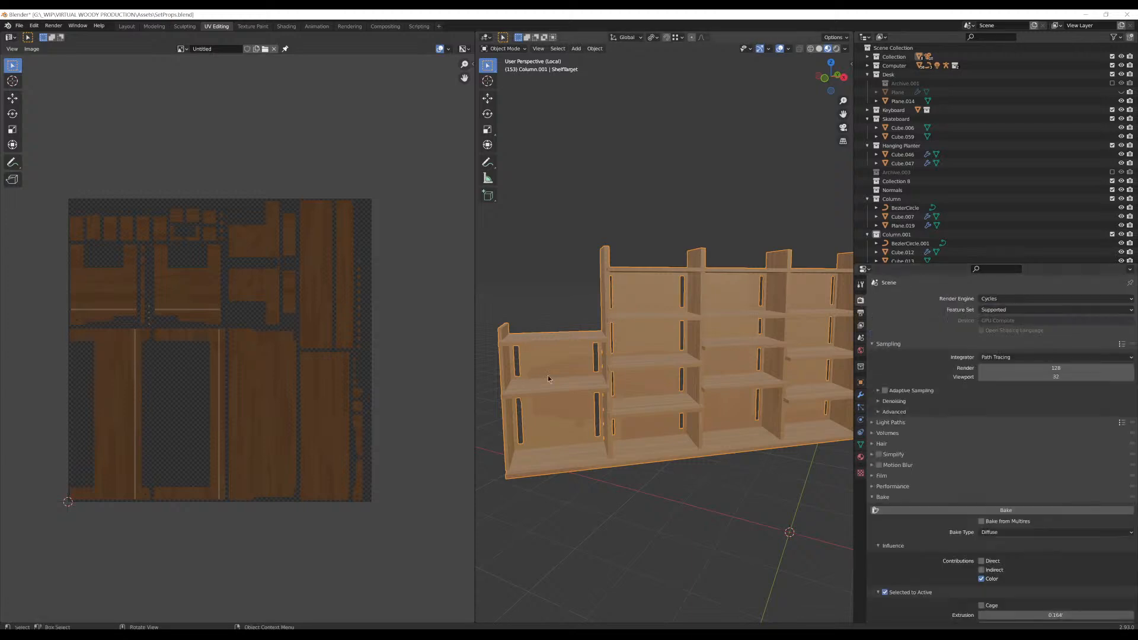
middle_drag(787, 386, 680, 264)
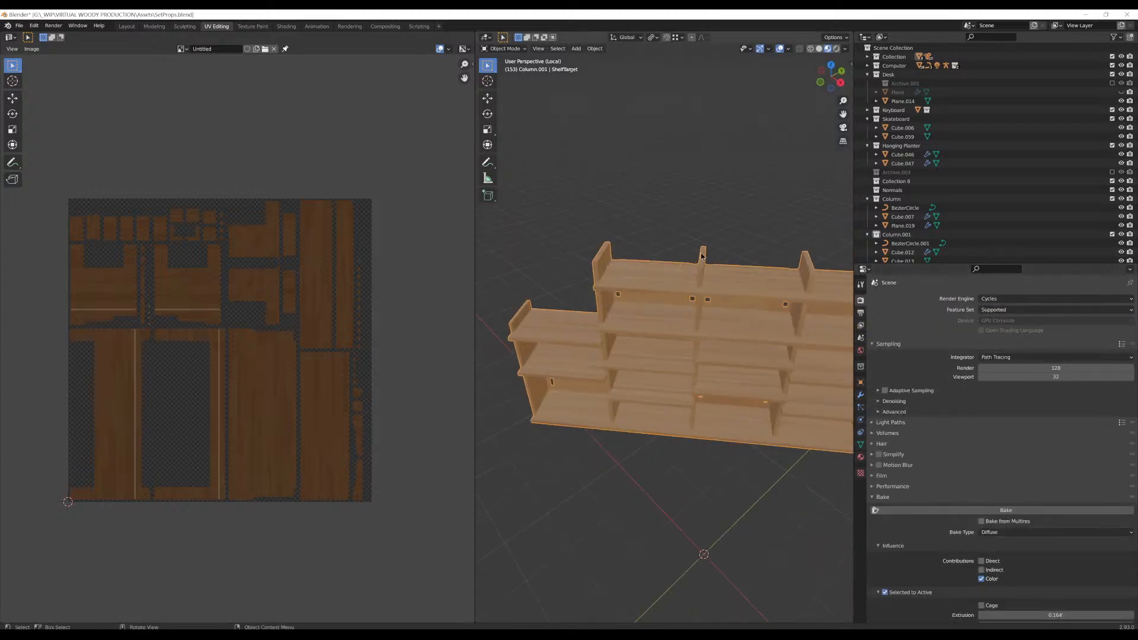
Leave local view, select ShelfOriginal and turn off the viewport display of its Bevel and Curve modifiers
key(KP_Divide)
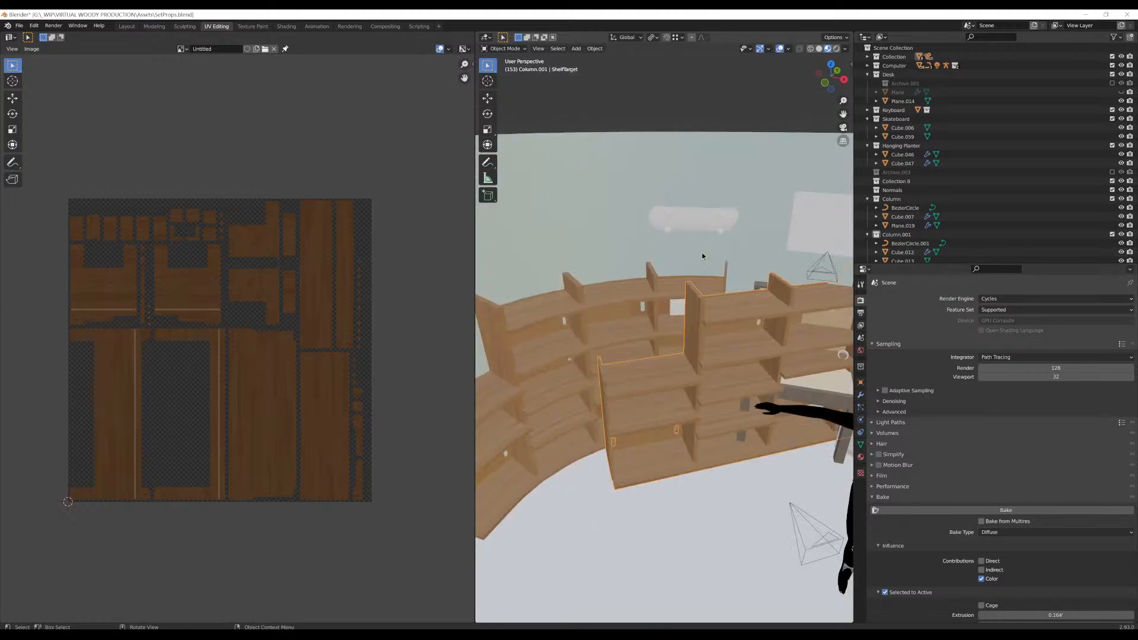
middle_drag(611, 279, 685, 366)
click(861, 395)
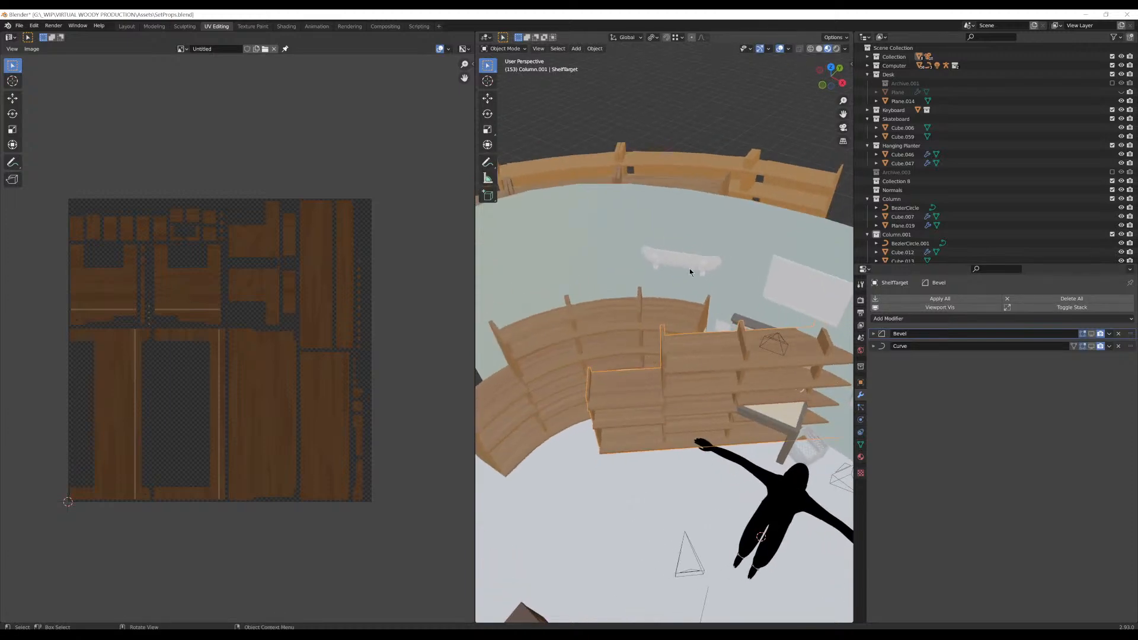
click(613, 325)
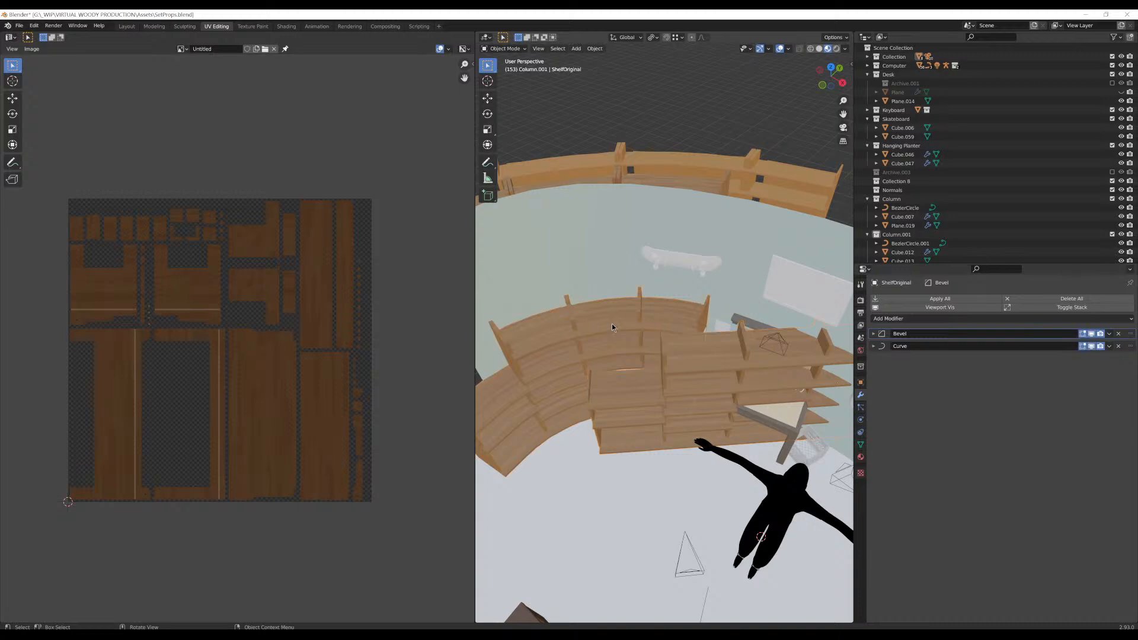
click(1092, 346)
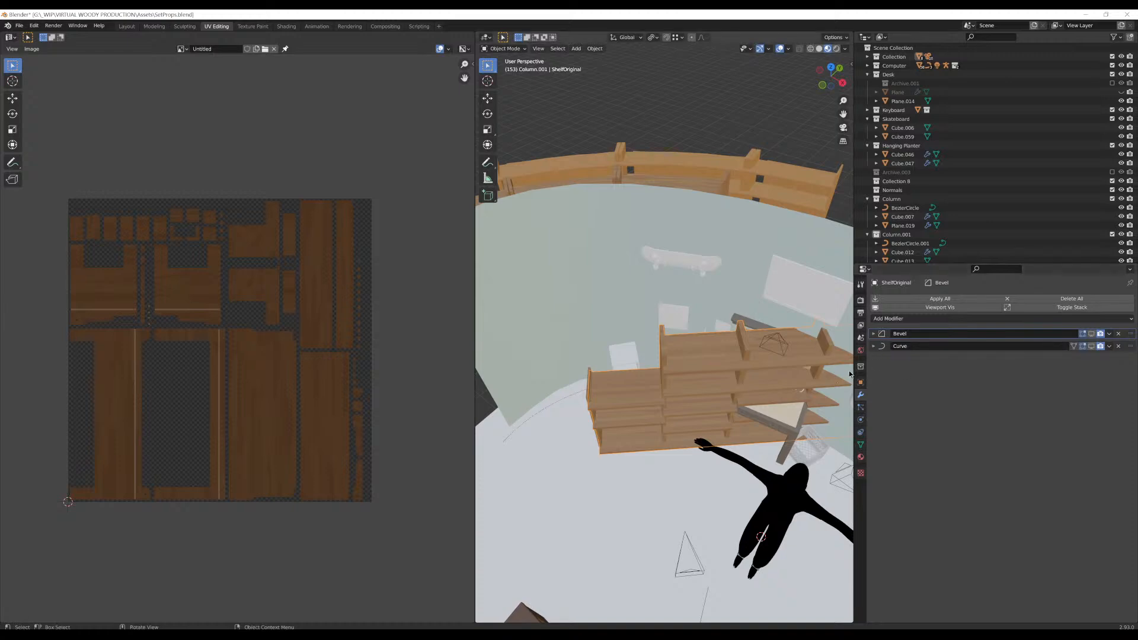
Edit ShelfTarget's mesh by moving the top face of the low bay's end upright along Z
middle_drag(847, 368, 571, 364)
click(587, 369)
key(Tab)
click(571, 364)
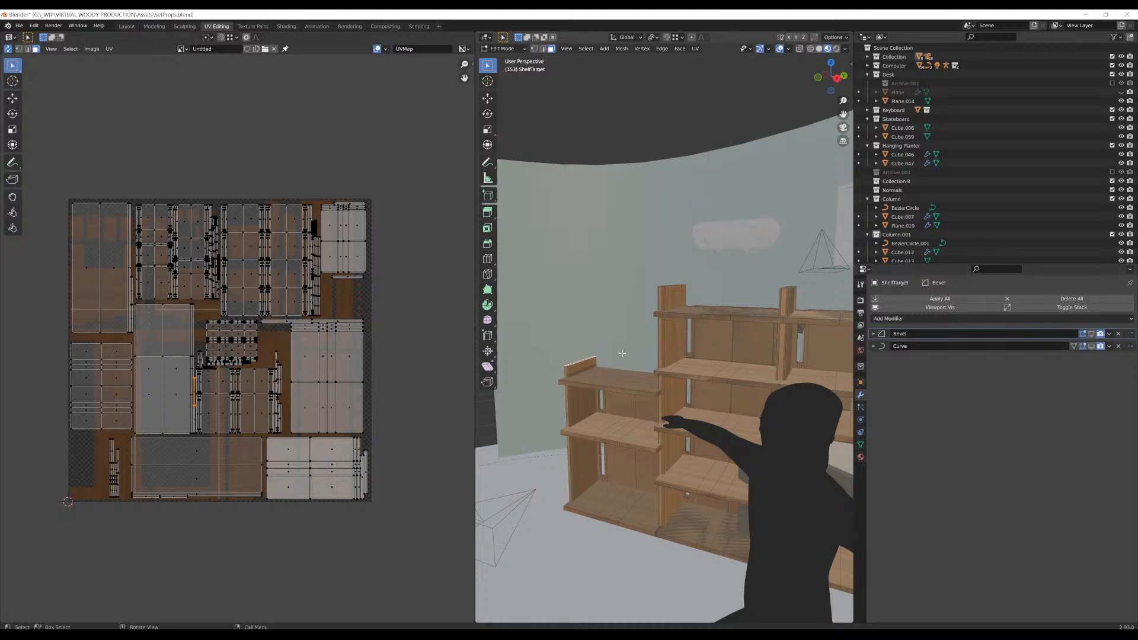
key(g)
key(z)
middle_drag(622, 359, 717, 372)
Duplicate ShelfTarget in place and list the objects of Collection in the outliner
key(shift+d)
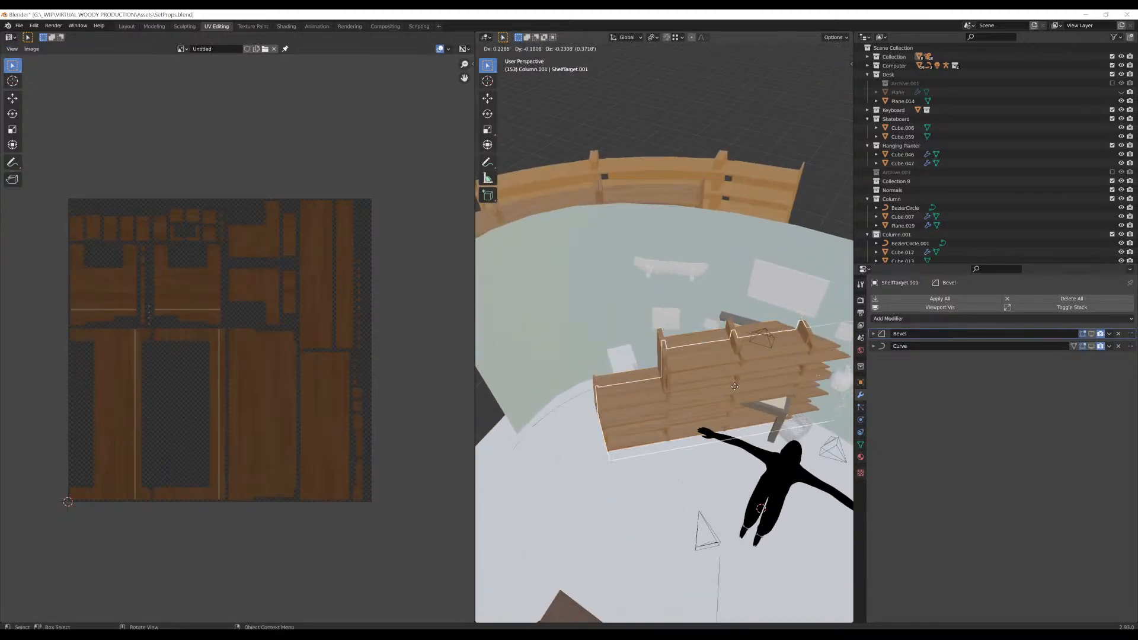
right_click(734, 464)
scroll(963, 162, down, 3)
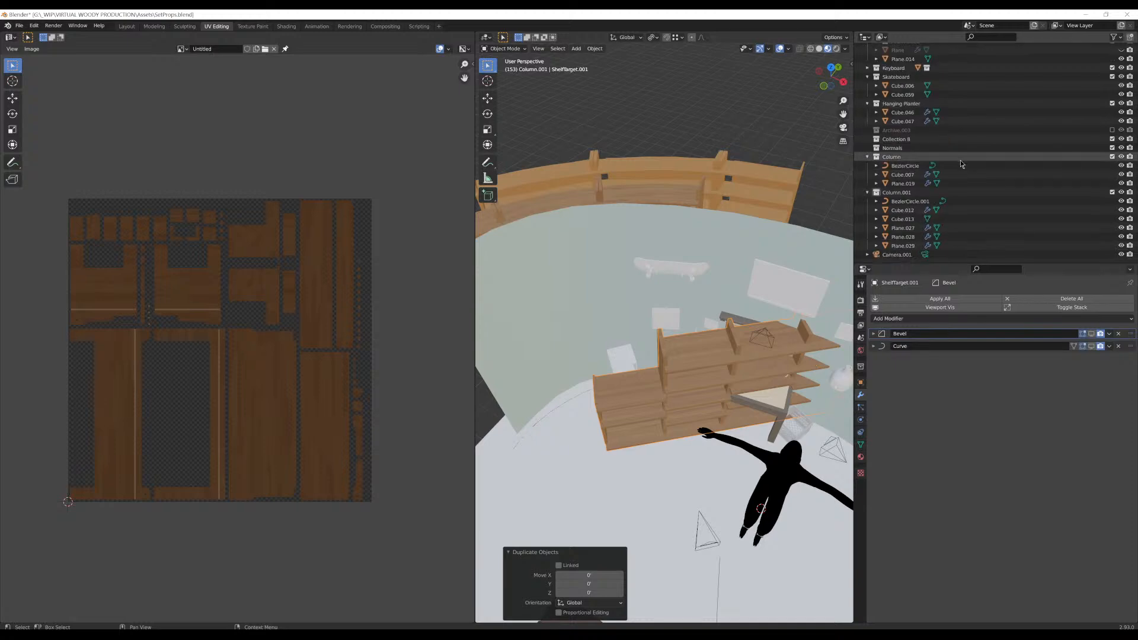
scroll(1025, 166, up, 3)
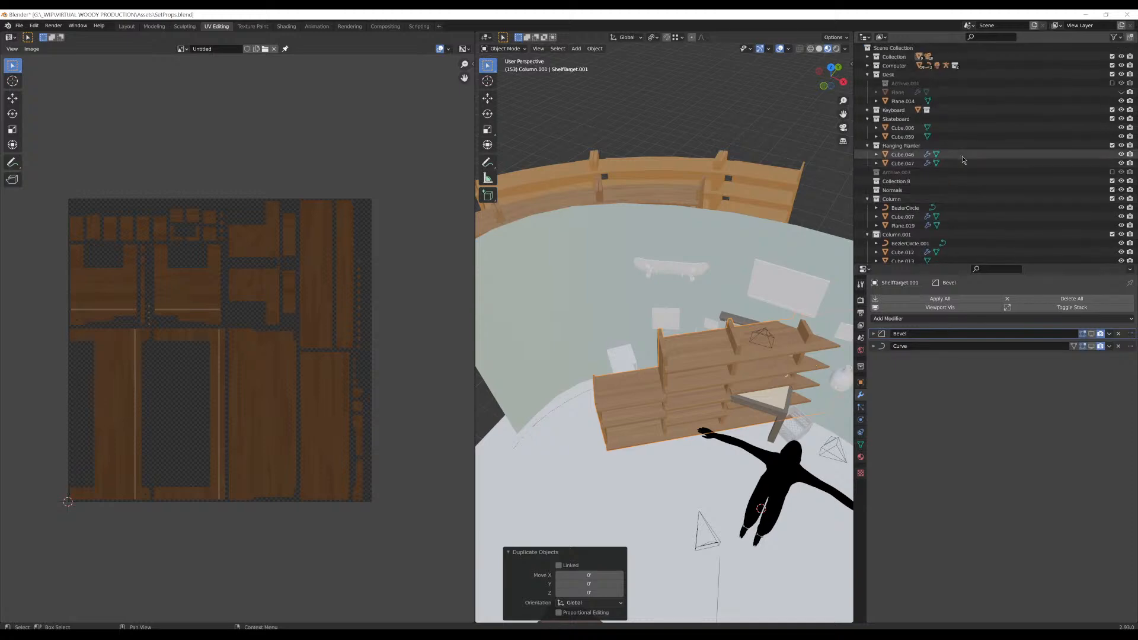
click(868, 74)
click(869, 57)
scroll(894, 160, down, 1)
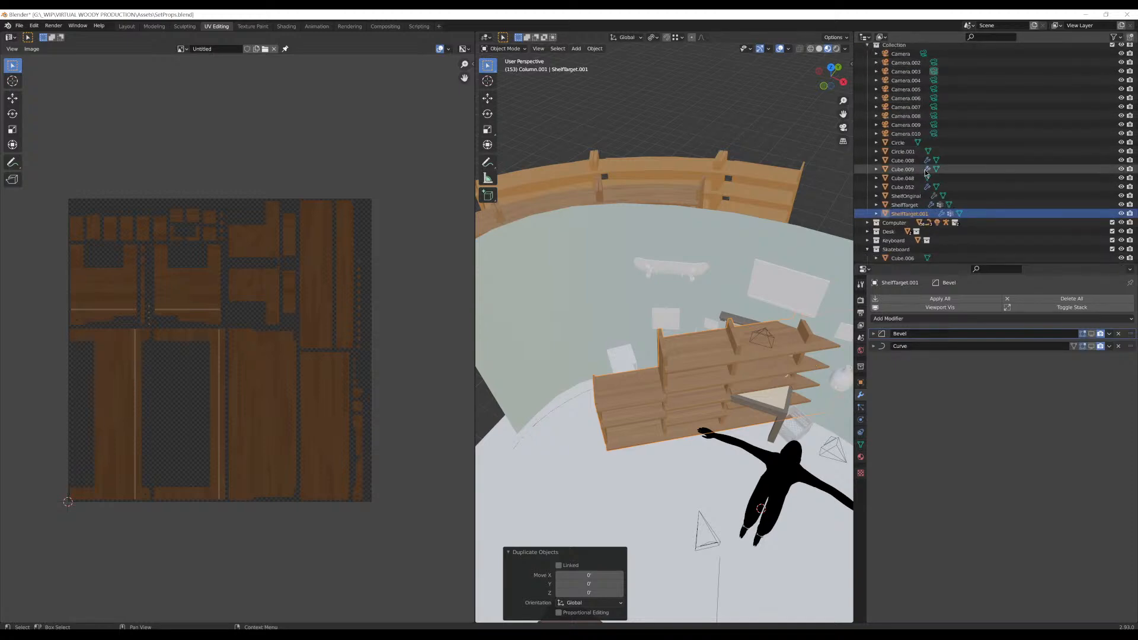
Rename the ShelfTarget object as ShelfOG
double_click(912, 206)
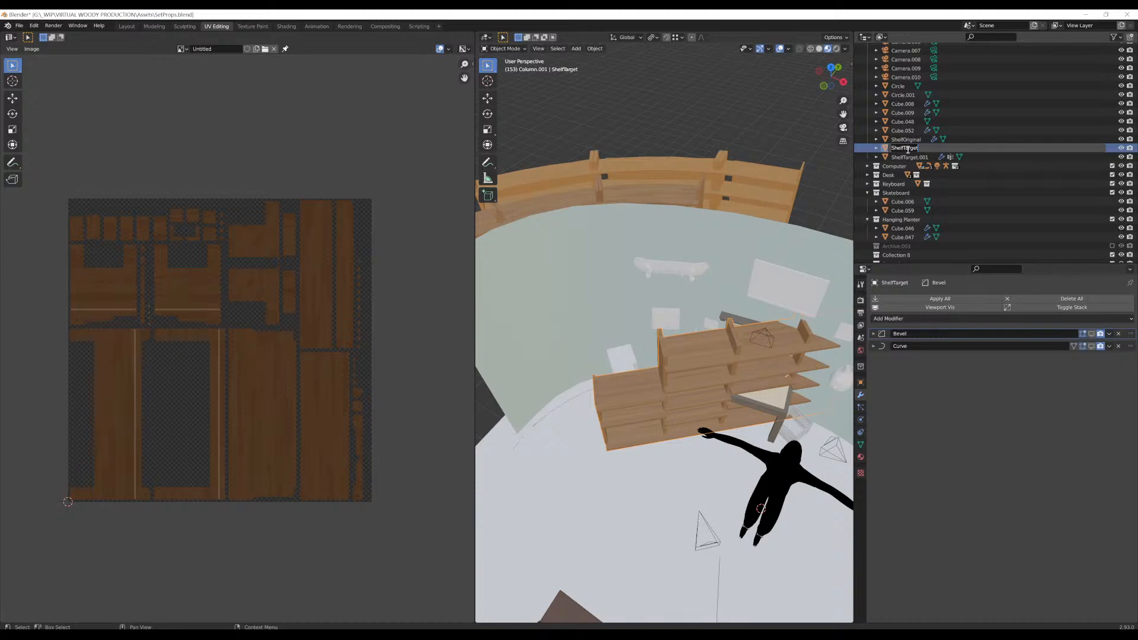
click(907, 149)
key(BackSpace)
key(BackSpace)
key(BackSpace)
key(BackSpace)
key(BackSpace)
key(BackSpace)
text(OG)
key(Return)
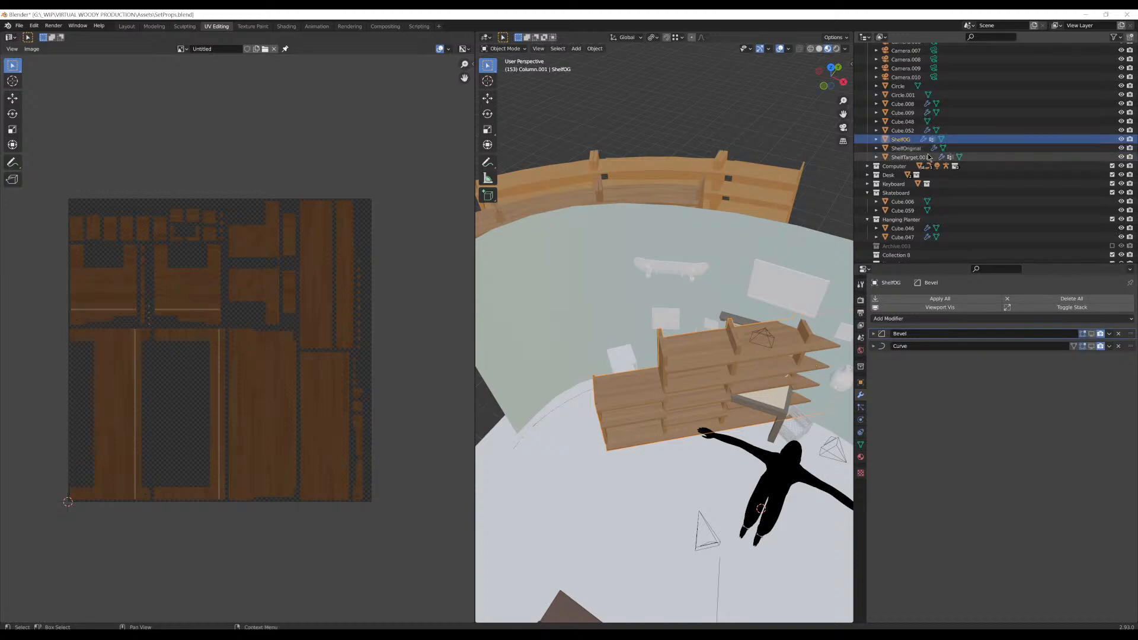
Delete the ShelfOriginal object together with its hierarchy
click(934, 148)
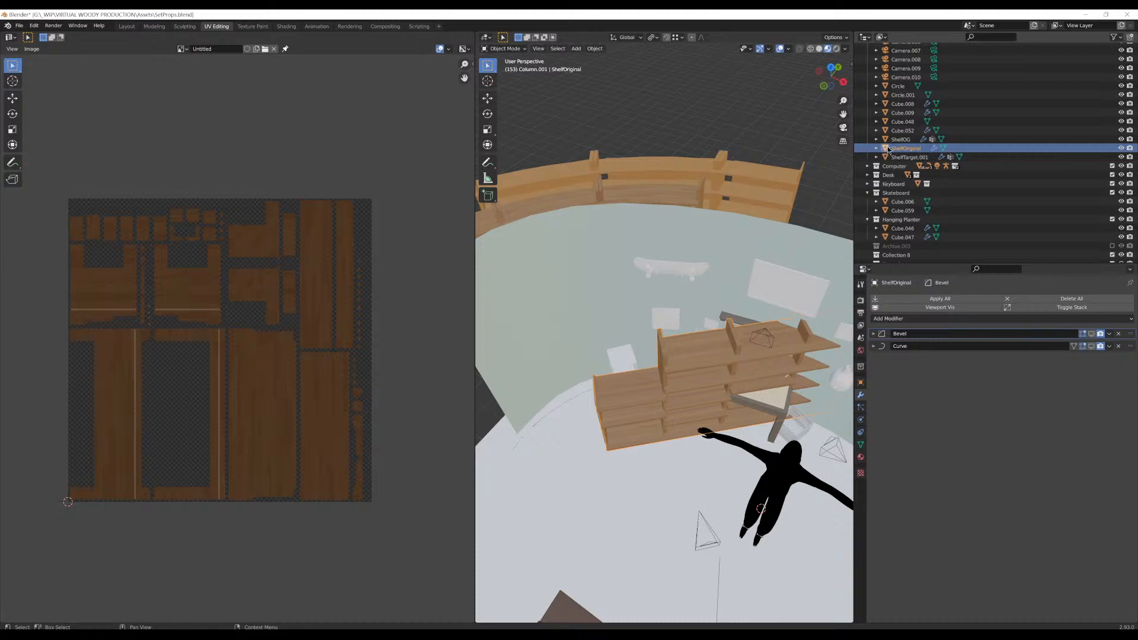
right_click(888, 149)
key(Escape)
right_click(903, 150)
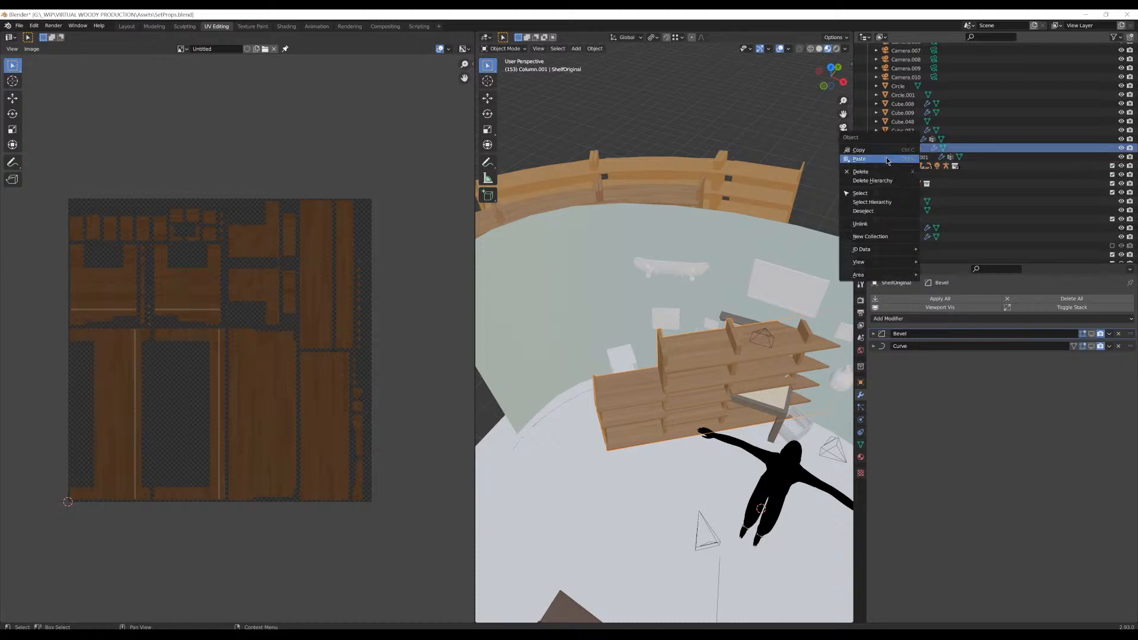
click(872, 180)
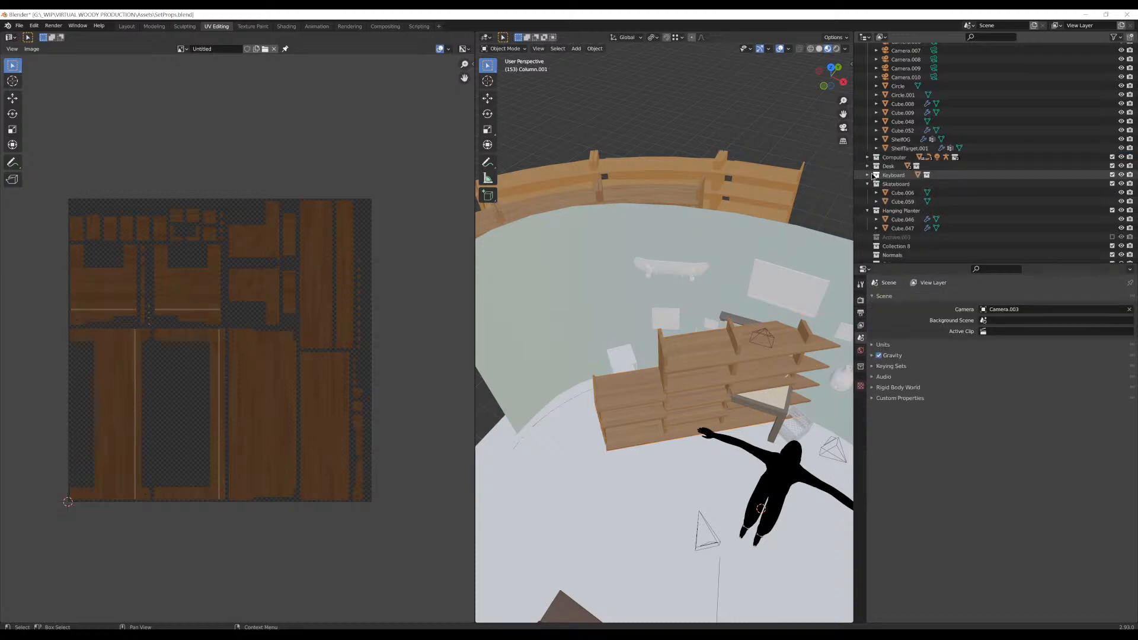
Select ShelfTarget.001 and ShelfOG in turn to check the two overlapping shelves in the viewport
click(911, 149)
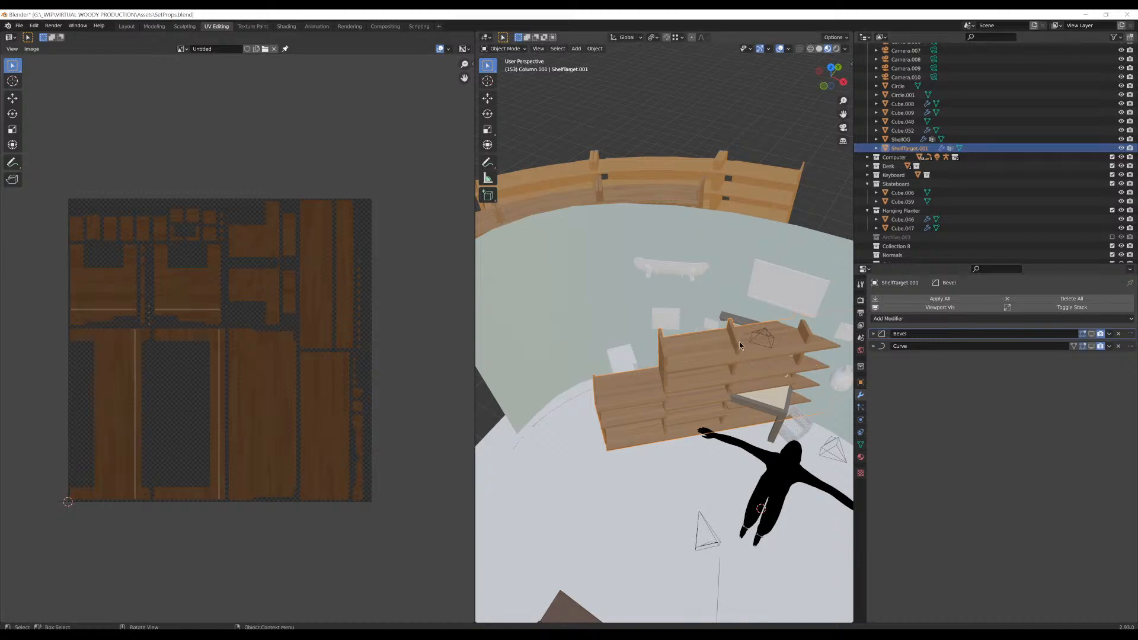
scroll(712, 385, up, 5)
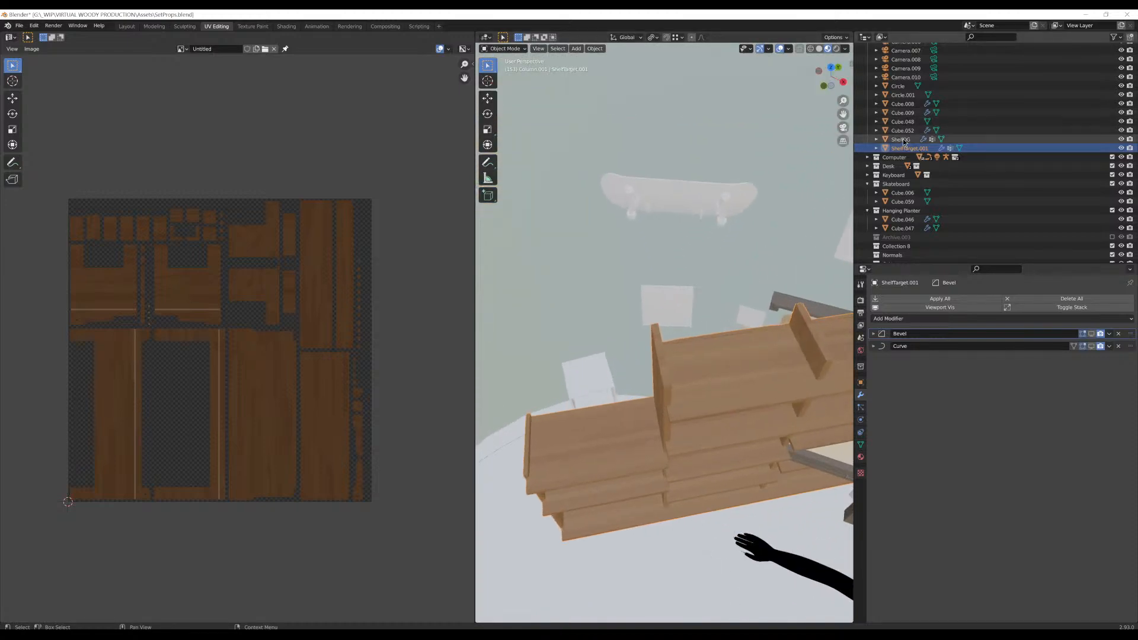
click(902, 140)
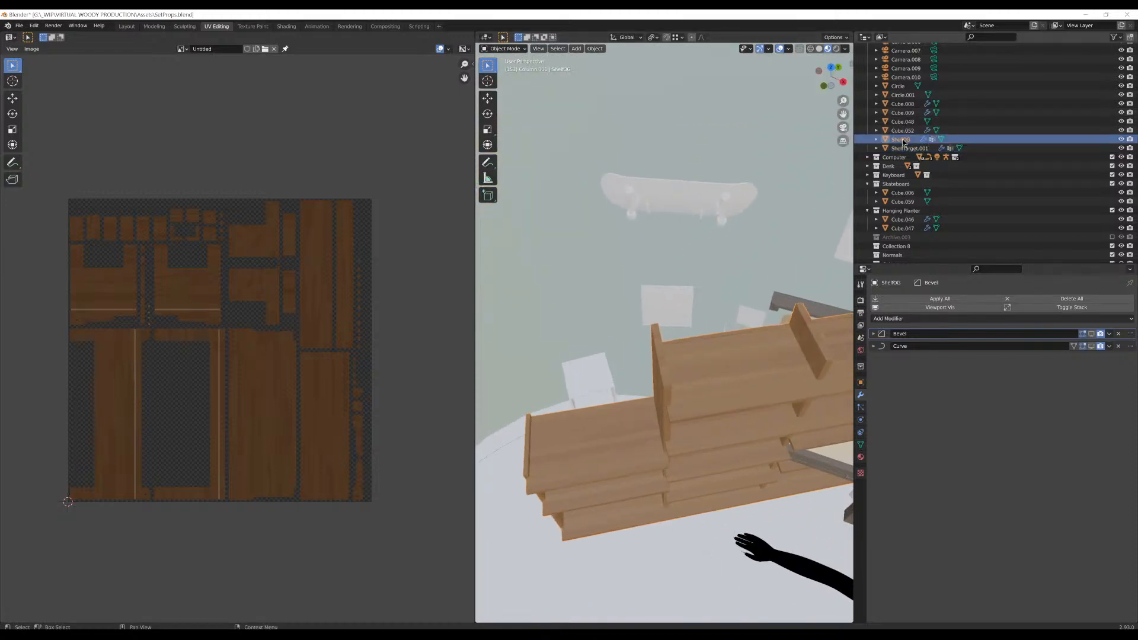
middle_drag(695, 207, 684, 389)
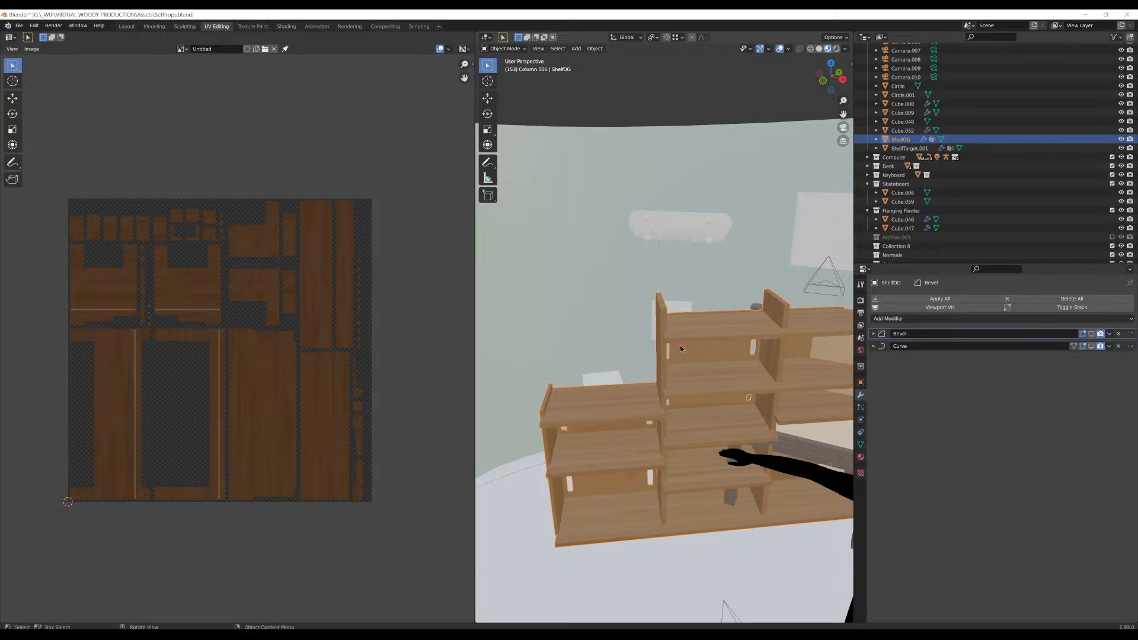
mouse_move(676, 340)
middle_down()
mouse_move(670, 349)
mouse_move(692, 346)
middle_up()
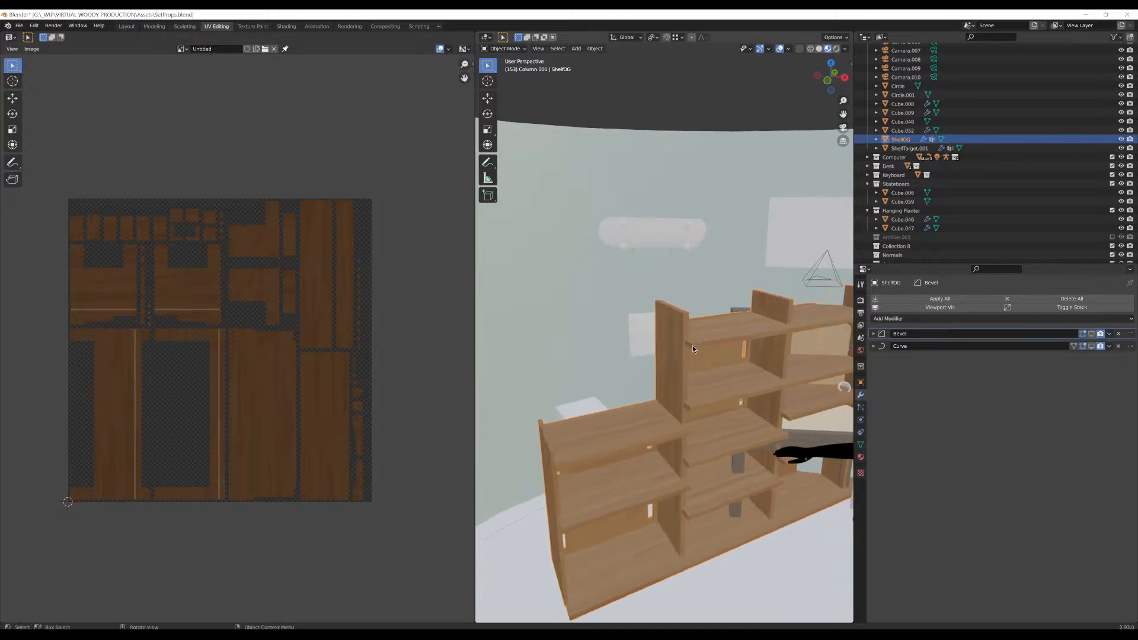
Review the Cycles bake settings, including bake type, influence contributions, Selected to Active and output options
click(861, 300)
scroll(944, 471, down, 5)
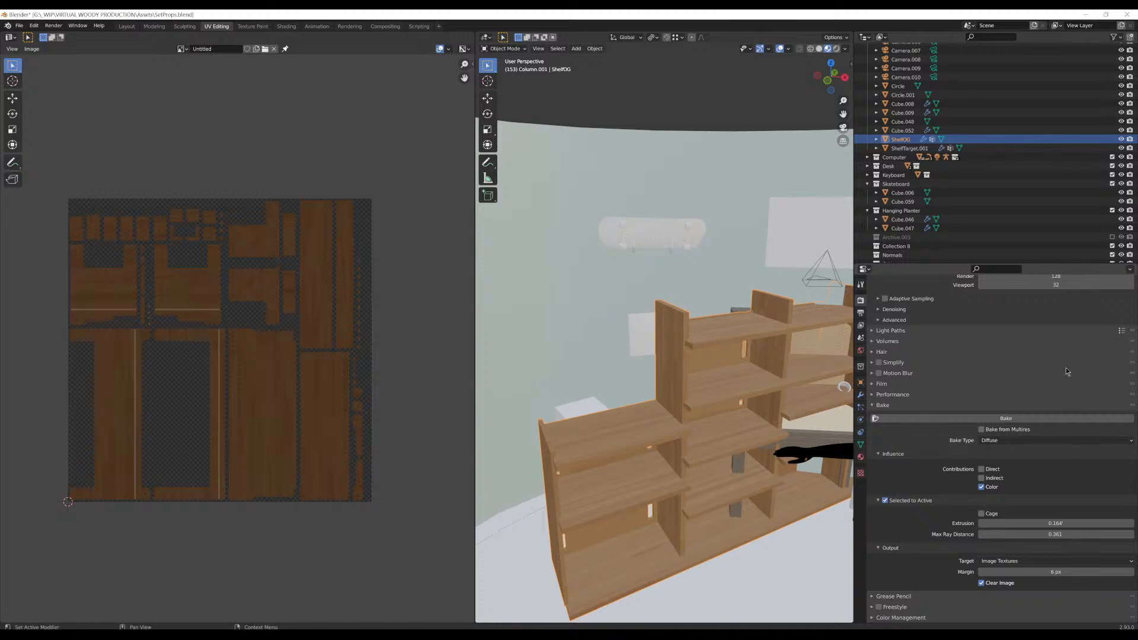
middle_drag(721, 404, 575, 313)
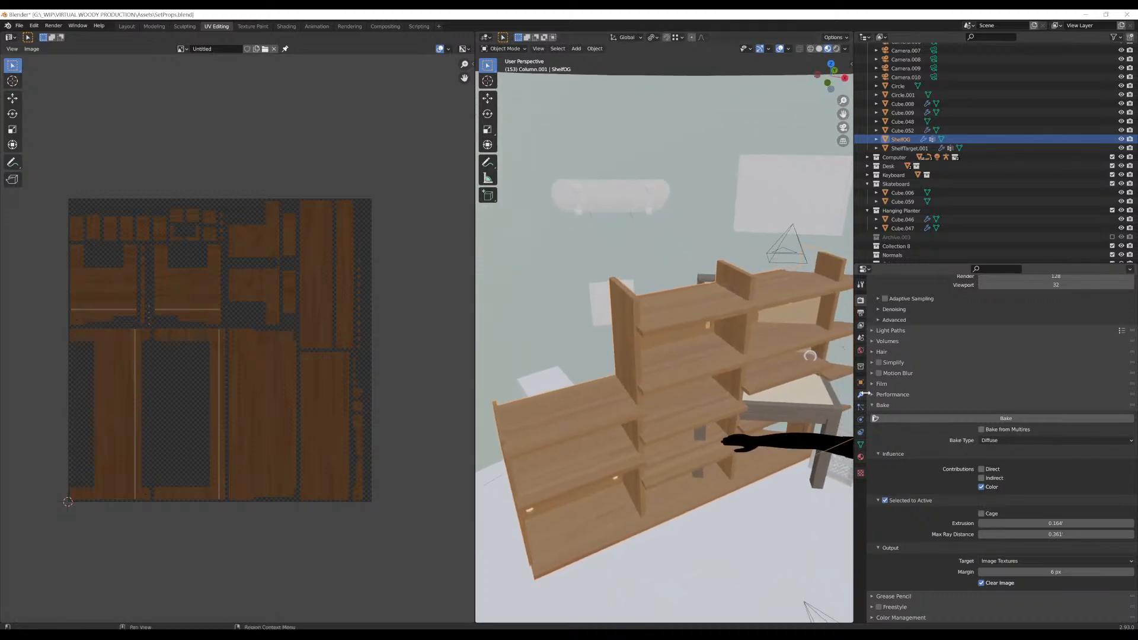
click(894, 406)
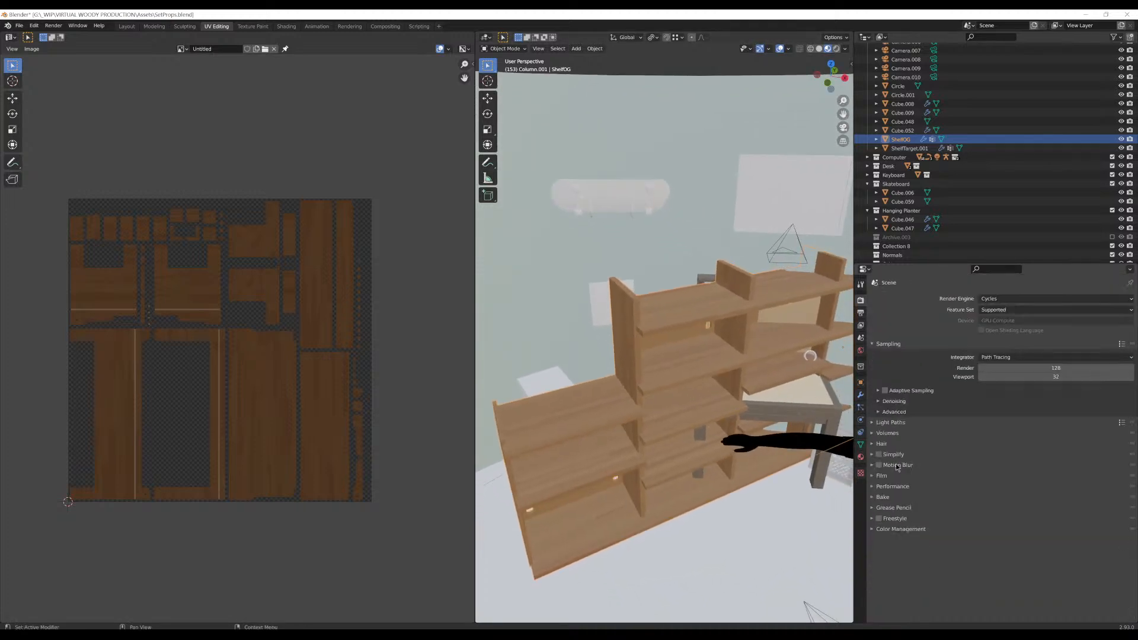
click(882, 496)
scroll(889, 504, down, 4)
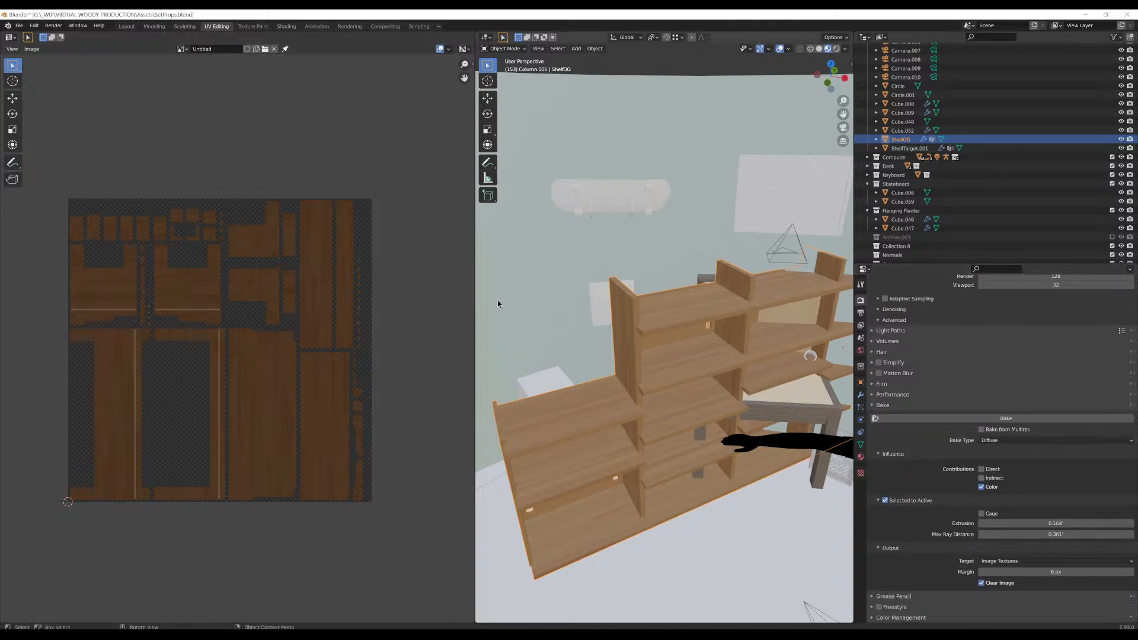
scroll(498, 304, down, 3)
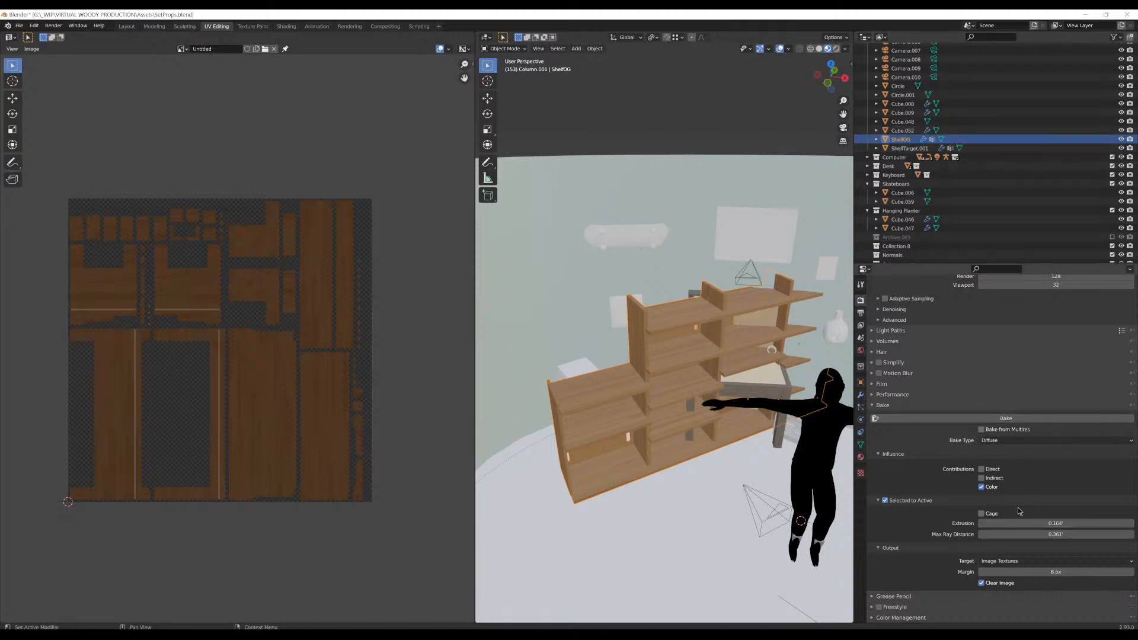
click(1018, 441)
click(1018, 442)
Add a second material slot to ShelfTarget.001 with a new material named BookShelfBakedTexture
ctrl+click(899, 148)
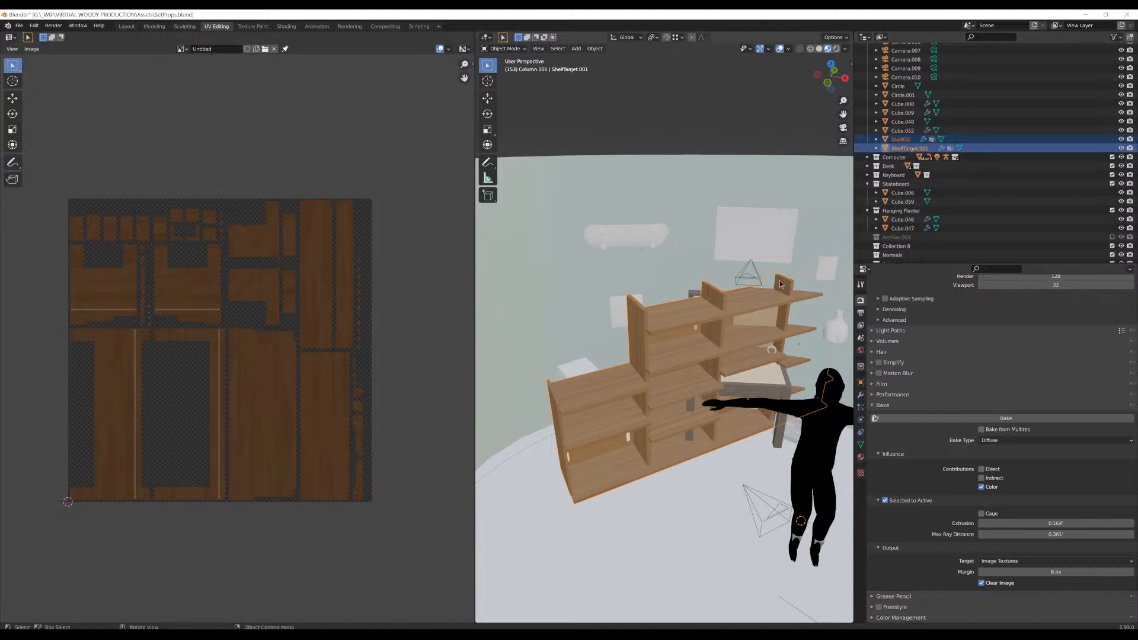
click(892, 149)
click(861, 457)
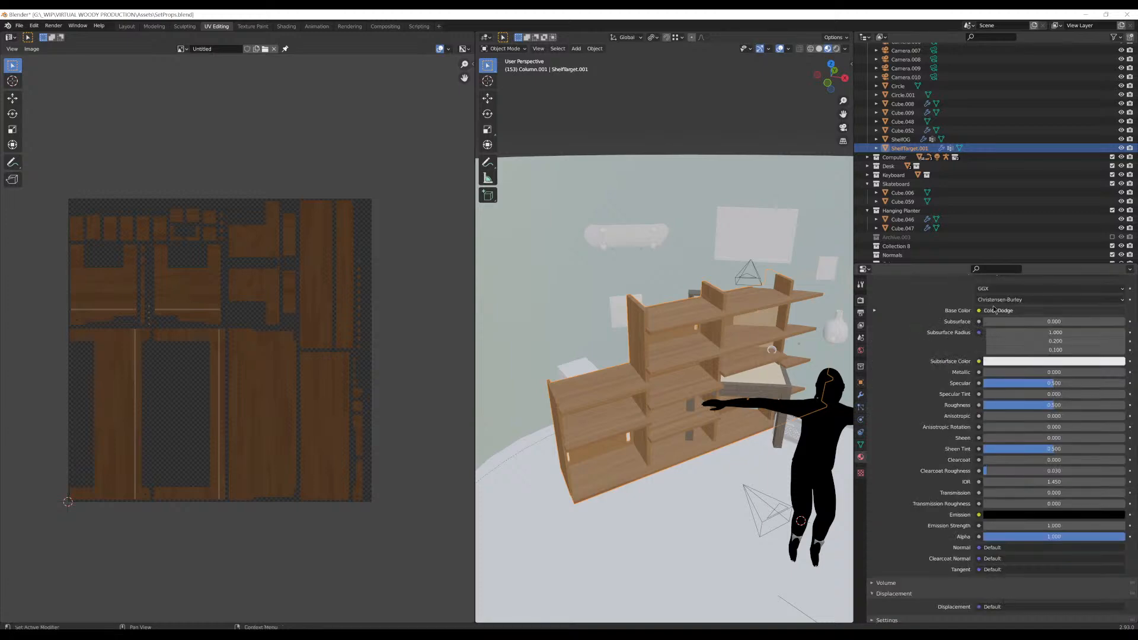
scroll(929, 379, up, 4)
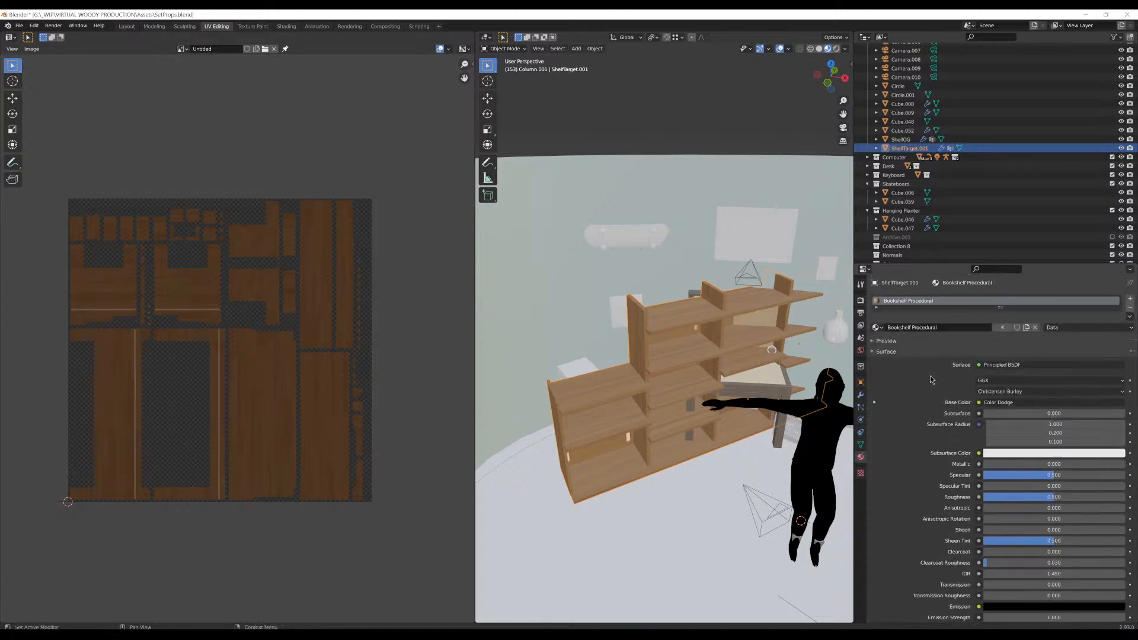
click(889, 139)
click(895, 148)
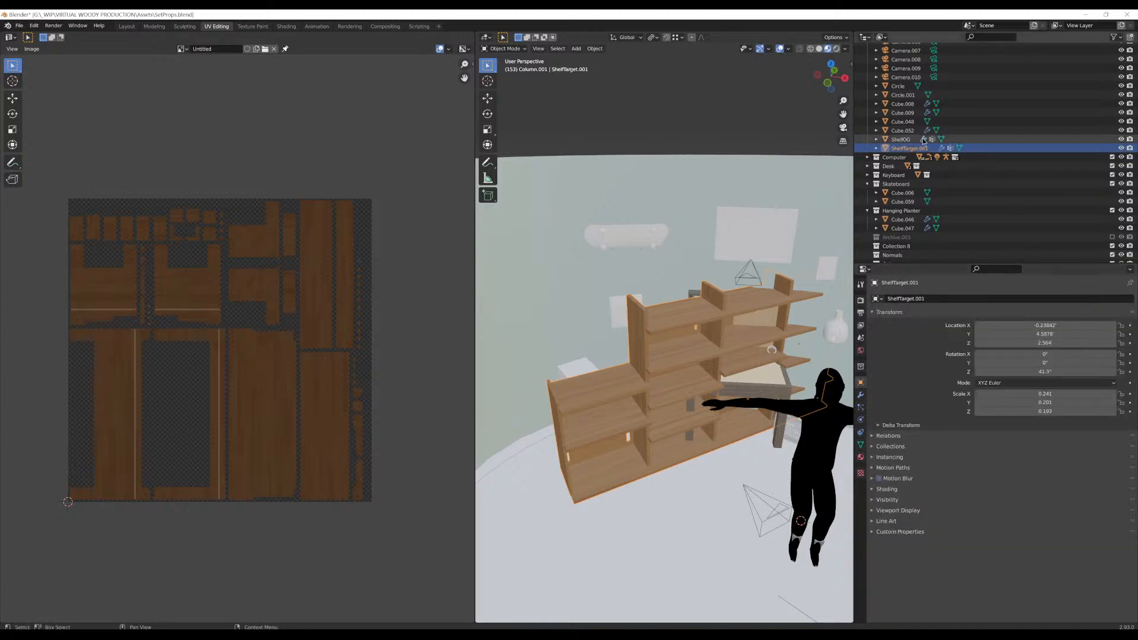
click(861, 457)
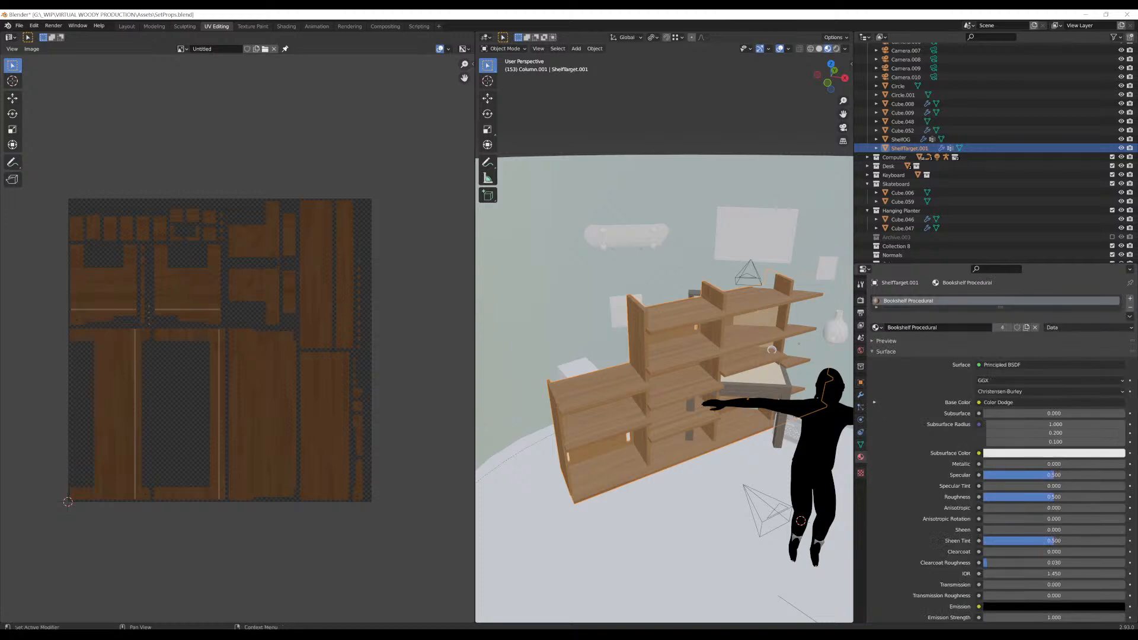
click(1130, 300)
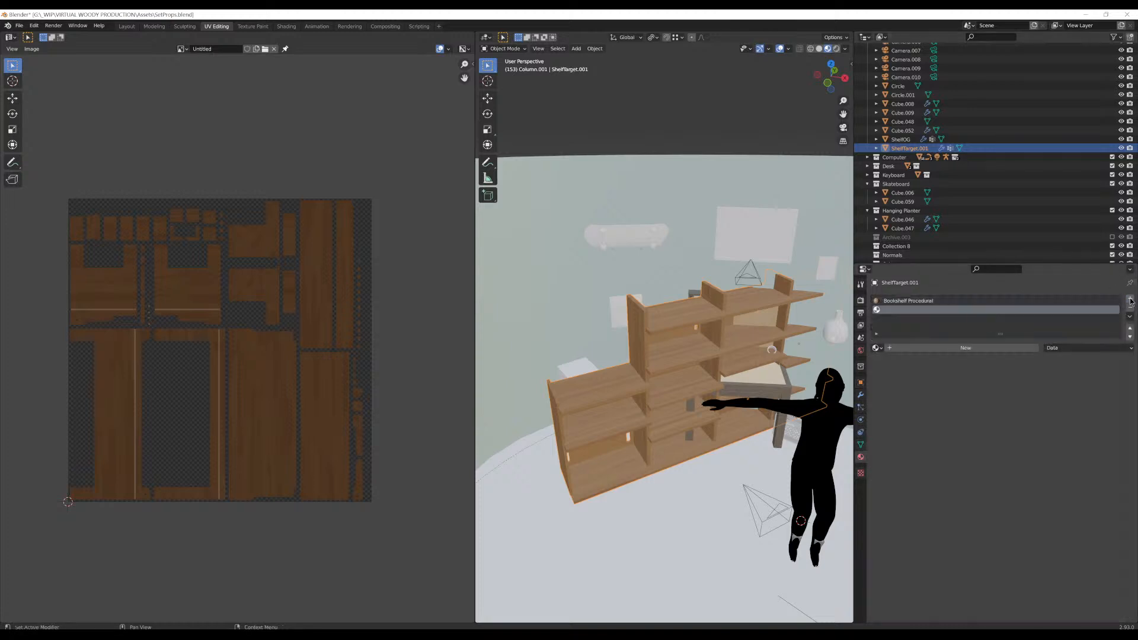
click(896, 348)
click(949, 348)
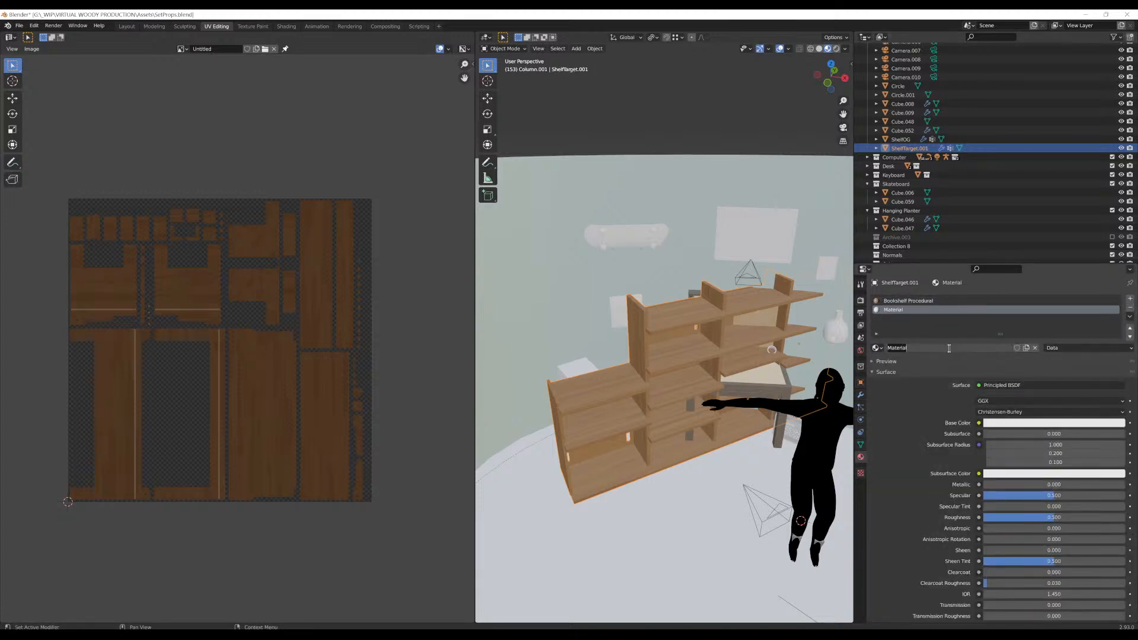
text(BookShelfBakedTexture)
key(Return)
Remove the Bookshelf Procedural material slot from ShelfTarget.001
middle_drag(717, 378, 706, 521)
scroll(581, 349, up, 3)
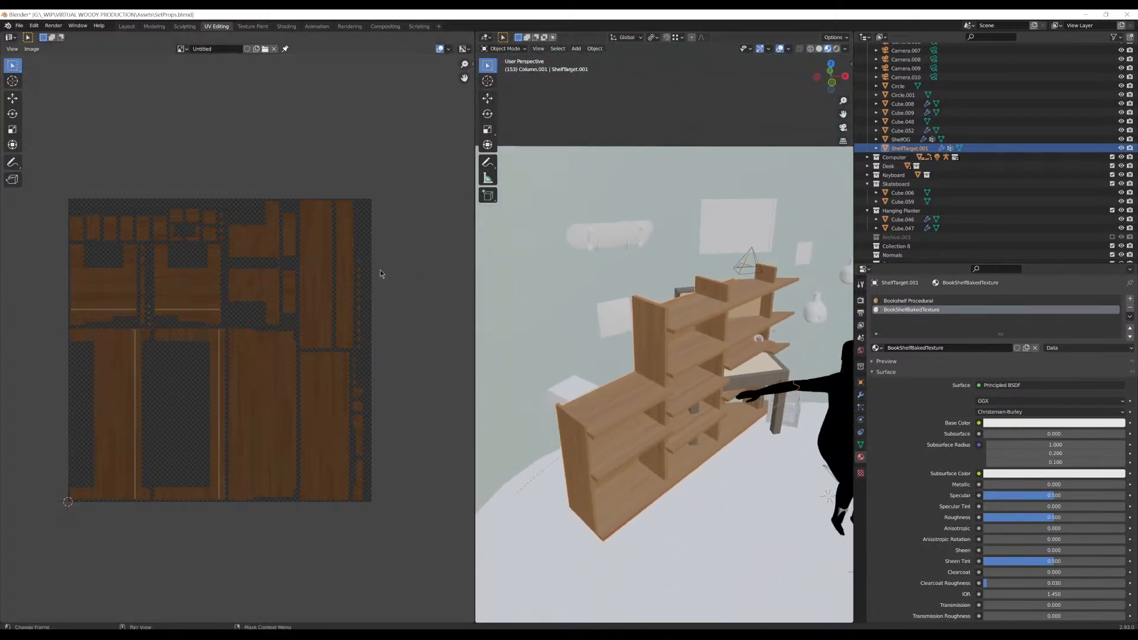
middle_drag(379, 270, 334, 257)
scroll(383, 295, down, 1)
middle_drag(724, 322, 681, 247)
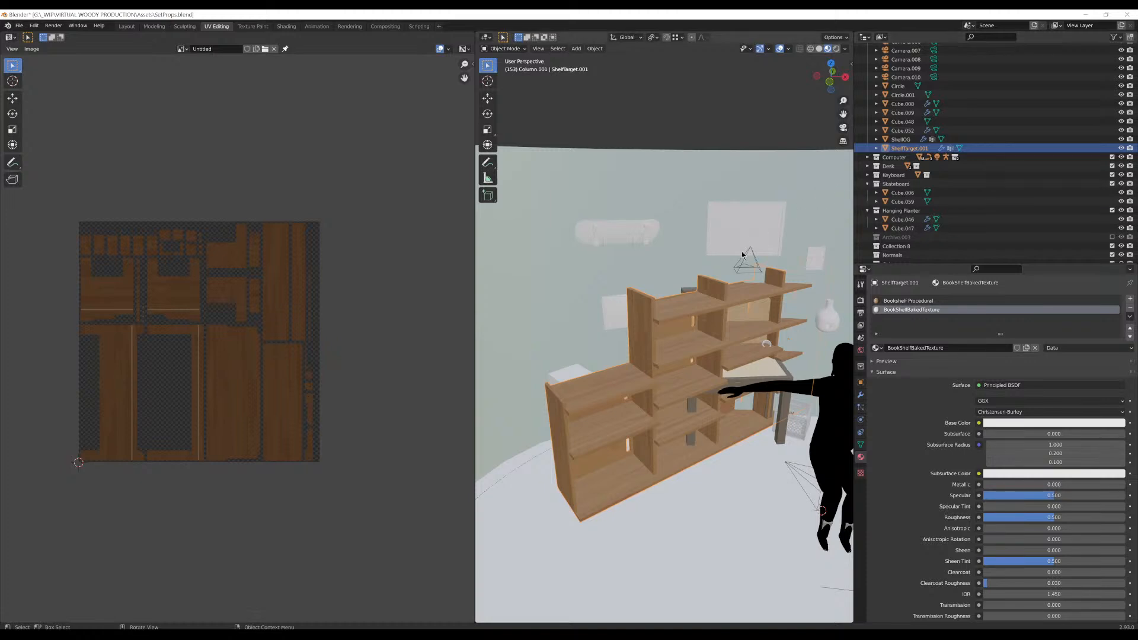
middle_drag(777, 215, 754, 237)
click(906, 301)
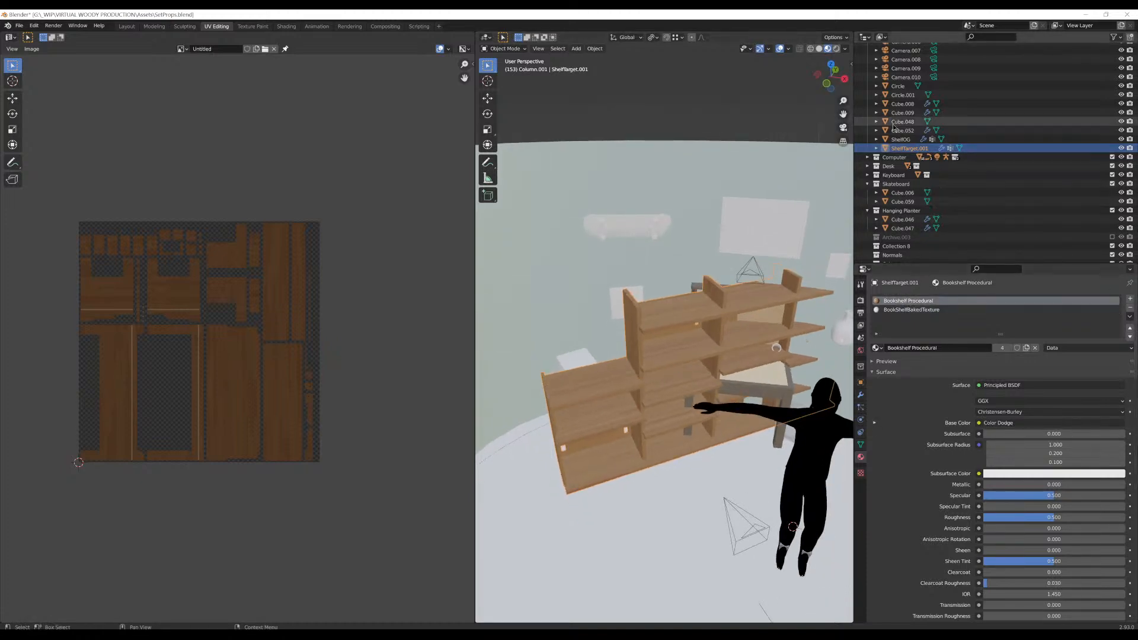
click(1129, 308)
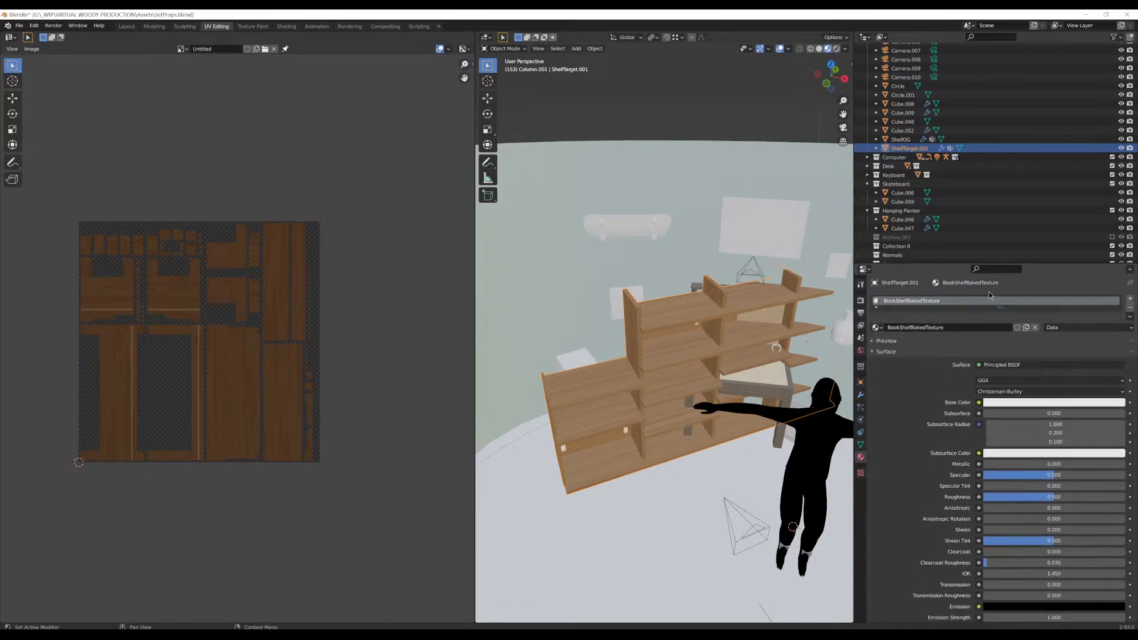
Compare the materials of ShelfOG and ShelfTarget.001, finishing with only ShelfTarget.001 selected
click(907, 139)
ctrl+click(902, 150)
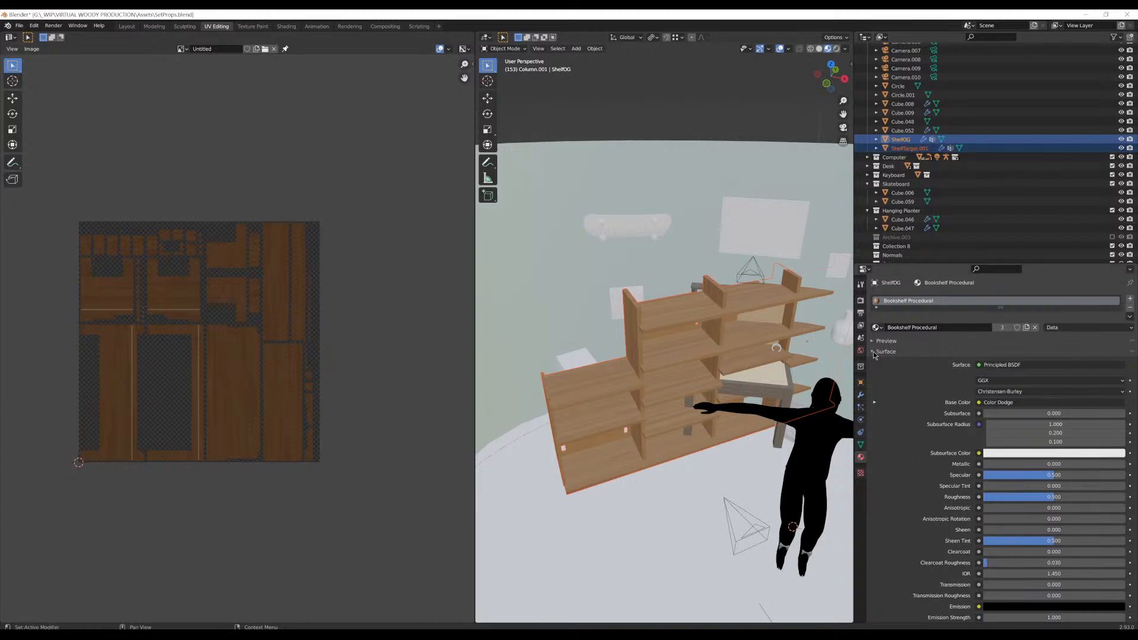
scroll(631, 350, up, 6)
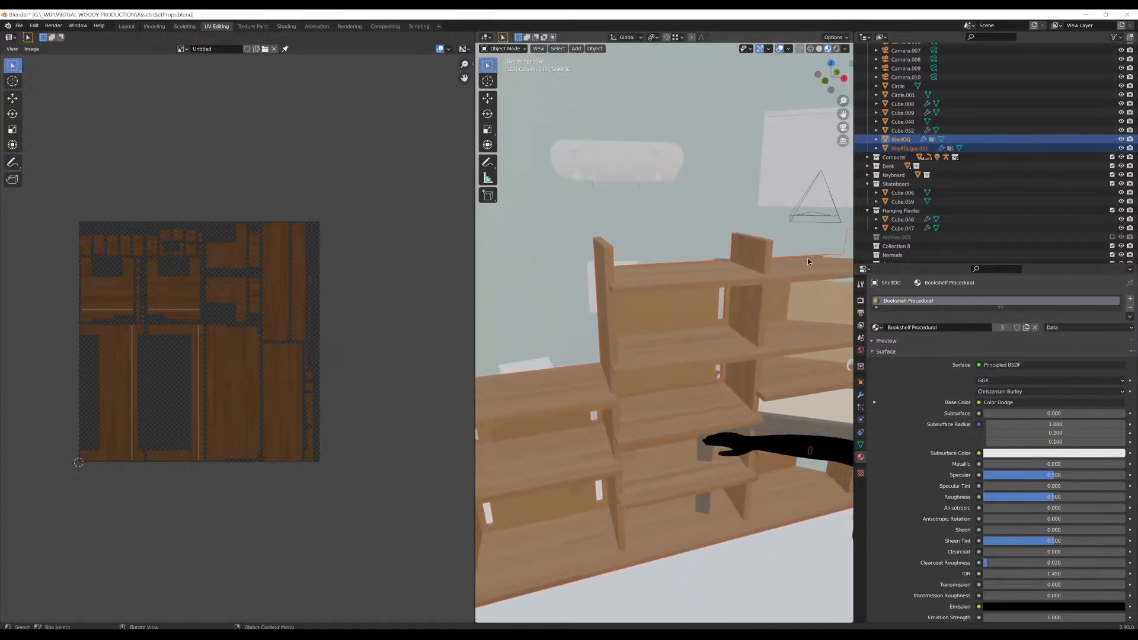
middle_drag(709, 258, 716, 291)
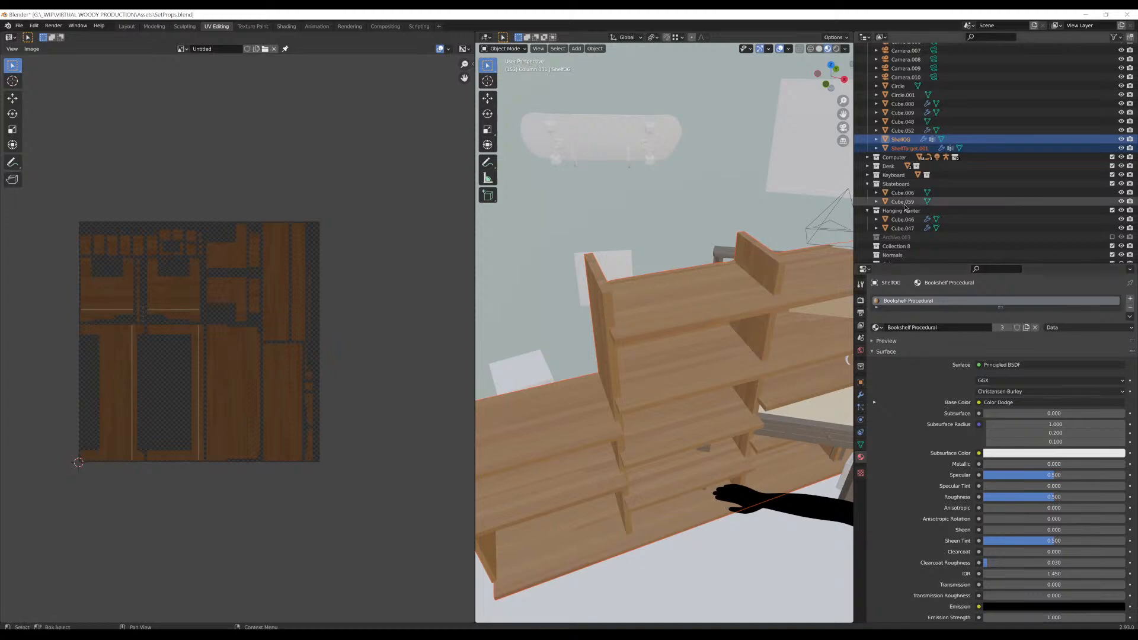
click(907, 149)
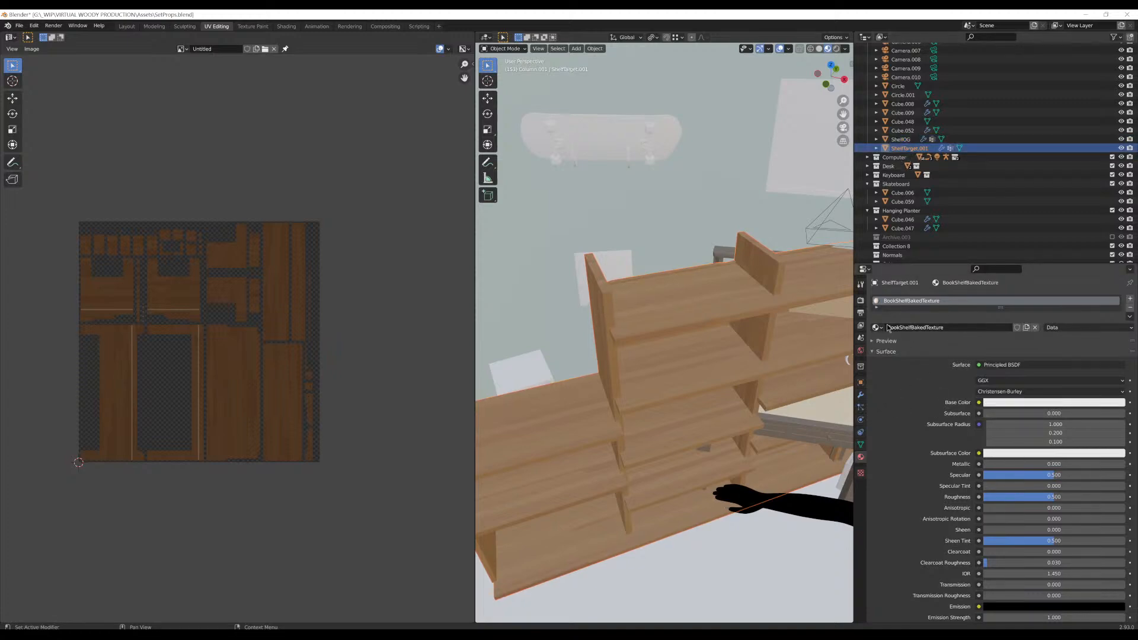
click(877, 306)
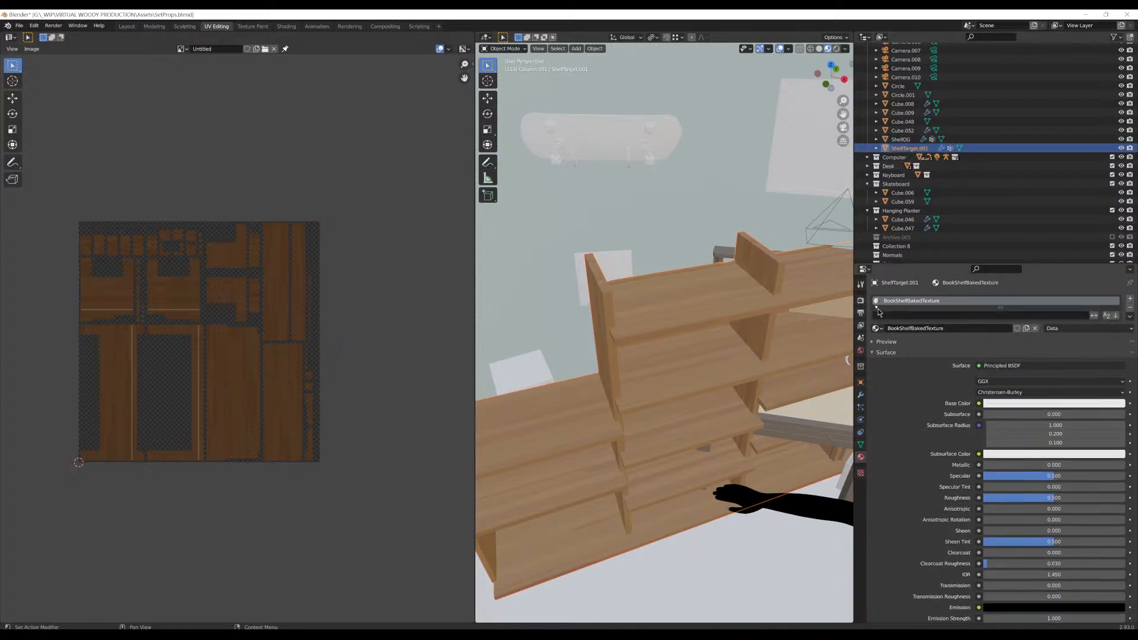
Switch to the Shading workspace and bring ShelfTarget.001's BookShelfBakedTexture material nodes into view
click(286, 27)
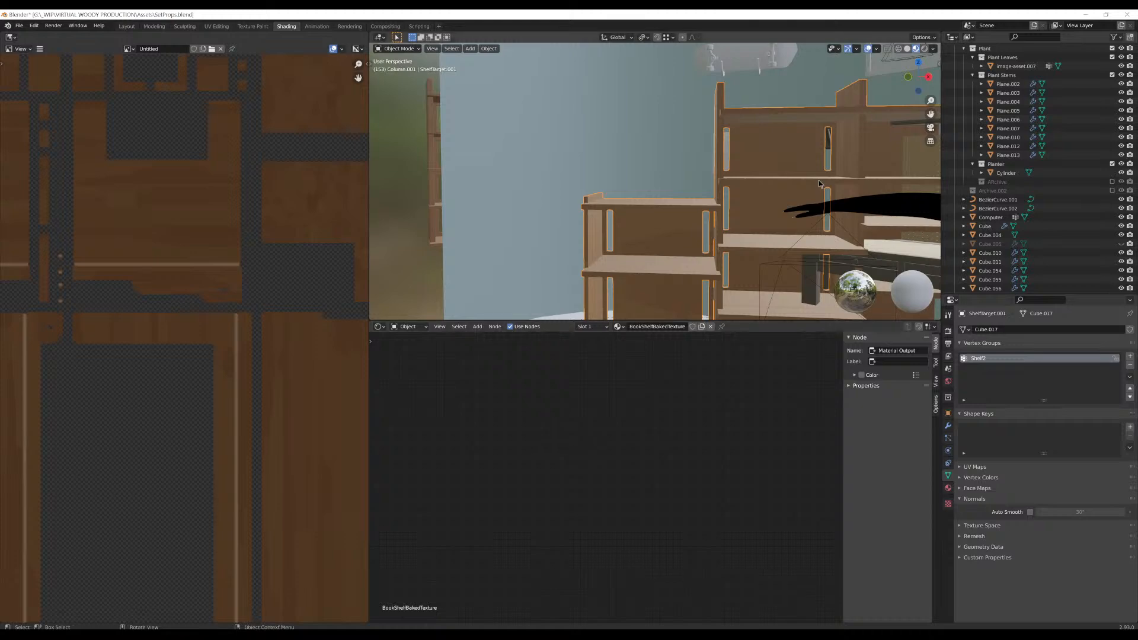
middle_drag(813, 161, 930, 225)
scroll(834, 211, down, 4)
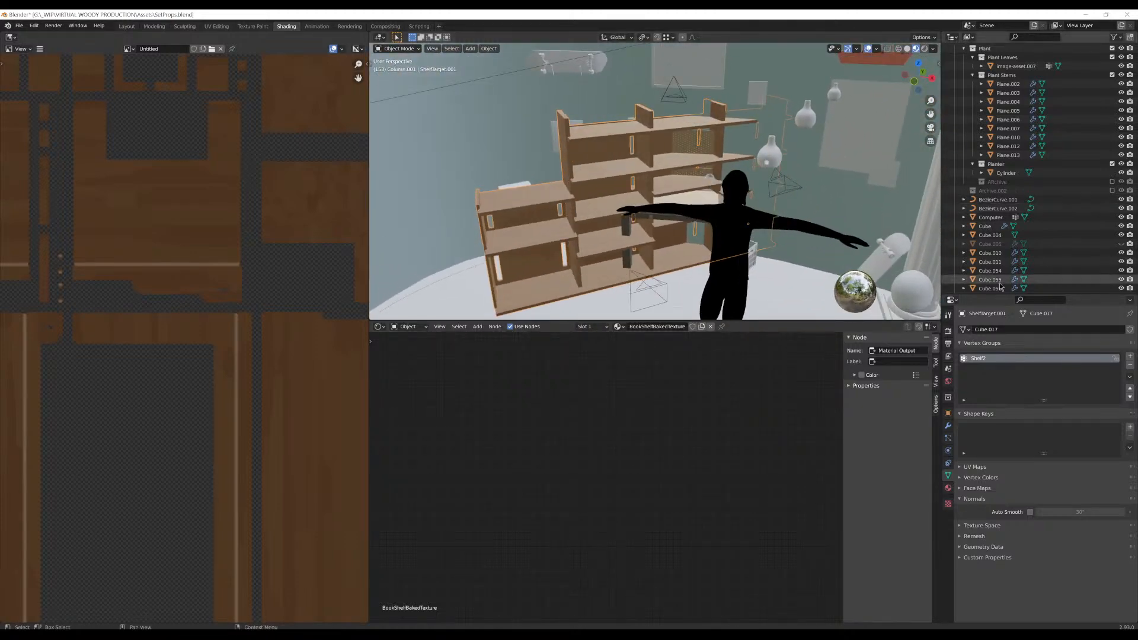
key(Home)
middle_drag(629, 446, 449, 389)
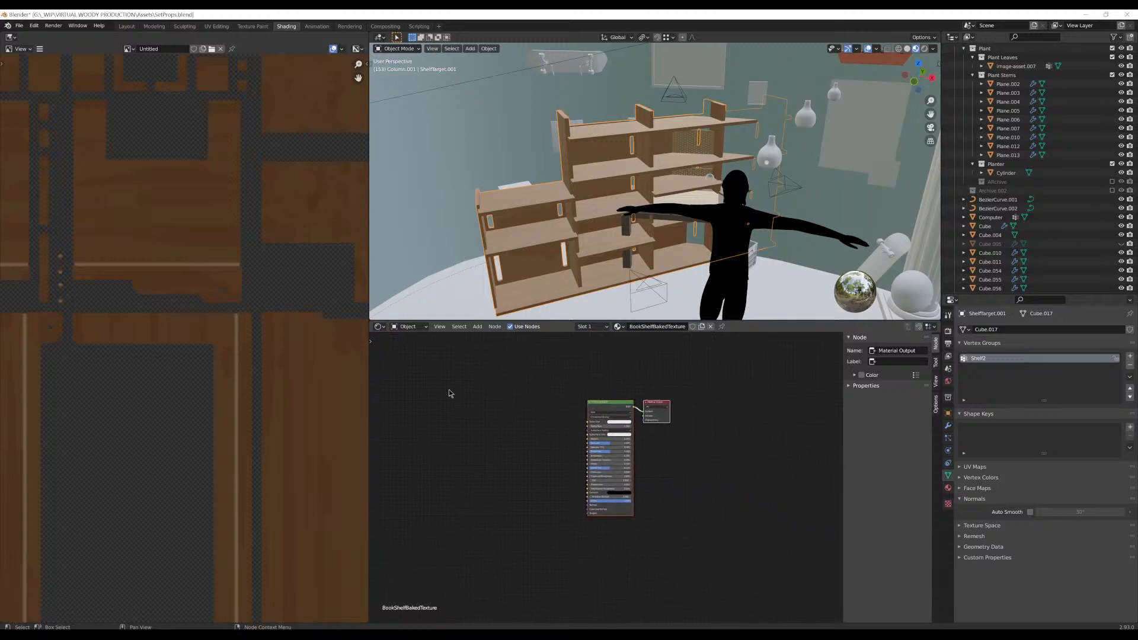
scroll(540, 397, up, 6)
middle_drag(528, 384, 657, 502)
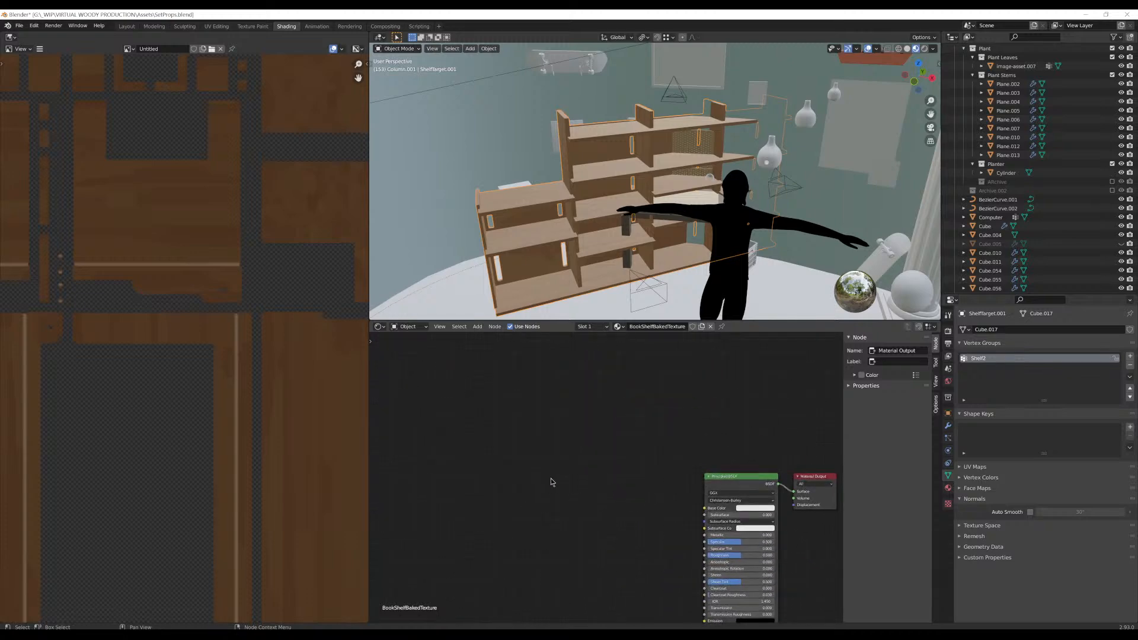
Add an Image Texture node to BookShelfBakedTexture and connect its Color output to the Principled BSDF's Base Color
key(shift+a)
click(564, 466)
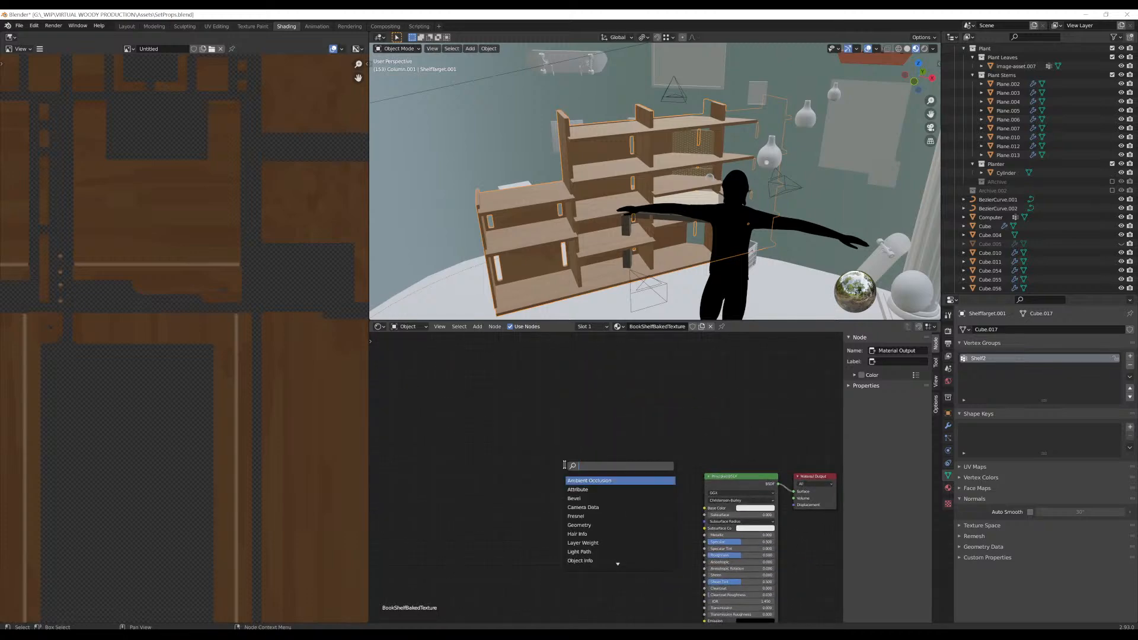
text(image)
key(Return)
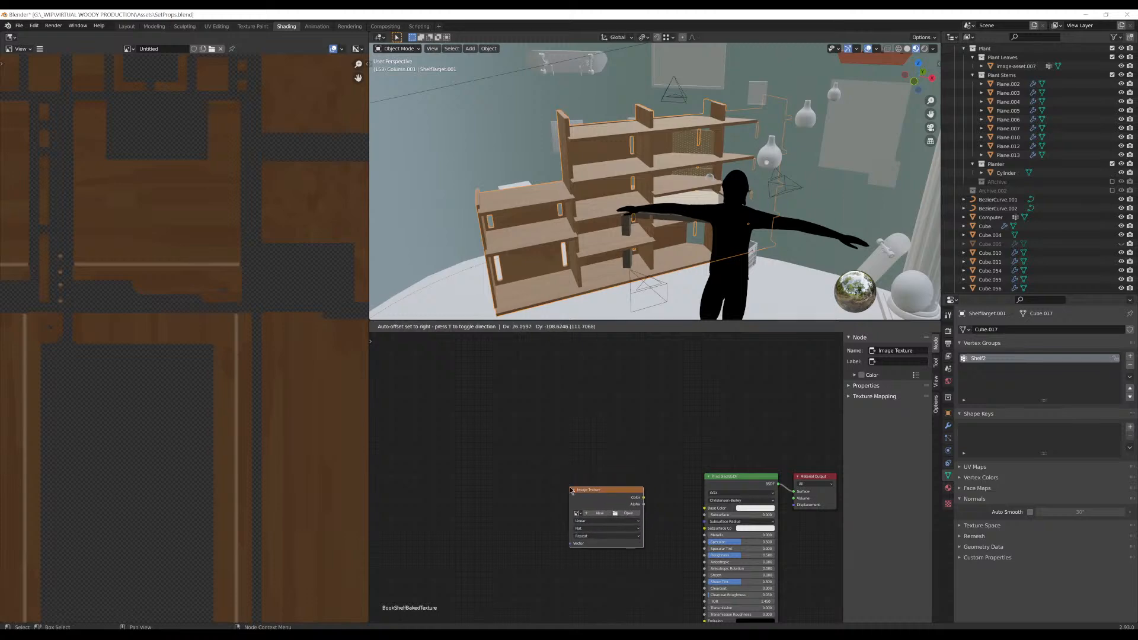
click(570, 487)
drag(644, 497, 704, 508)
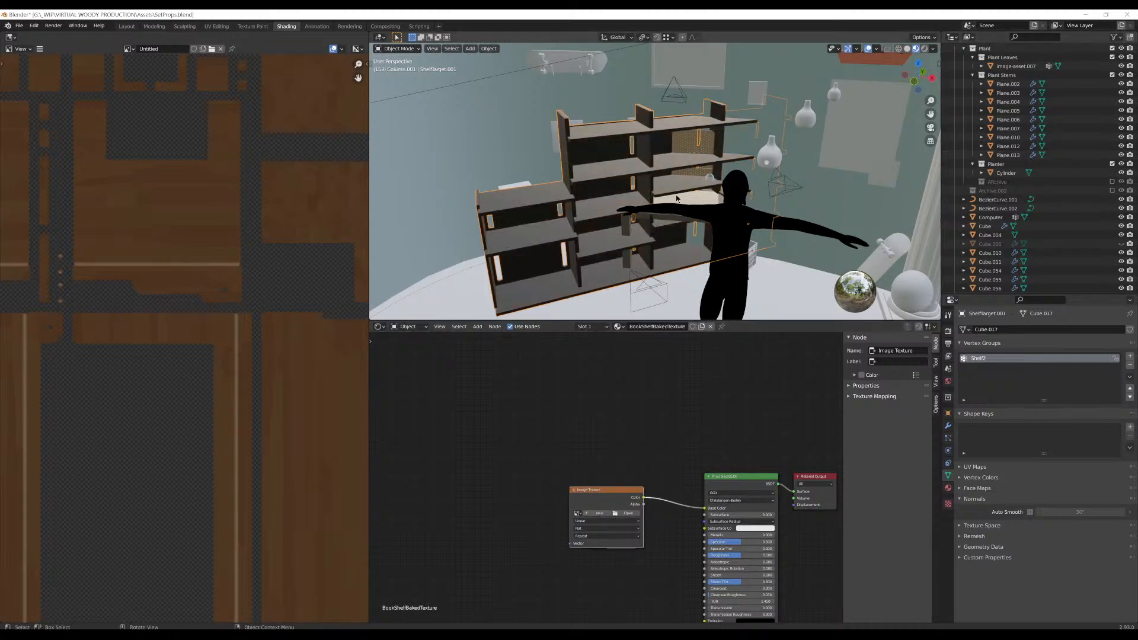
mouse_move(676, 197)
middle_down()
mouse_move(676, 231)
mouse_move(672, 204)
middle_up()
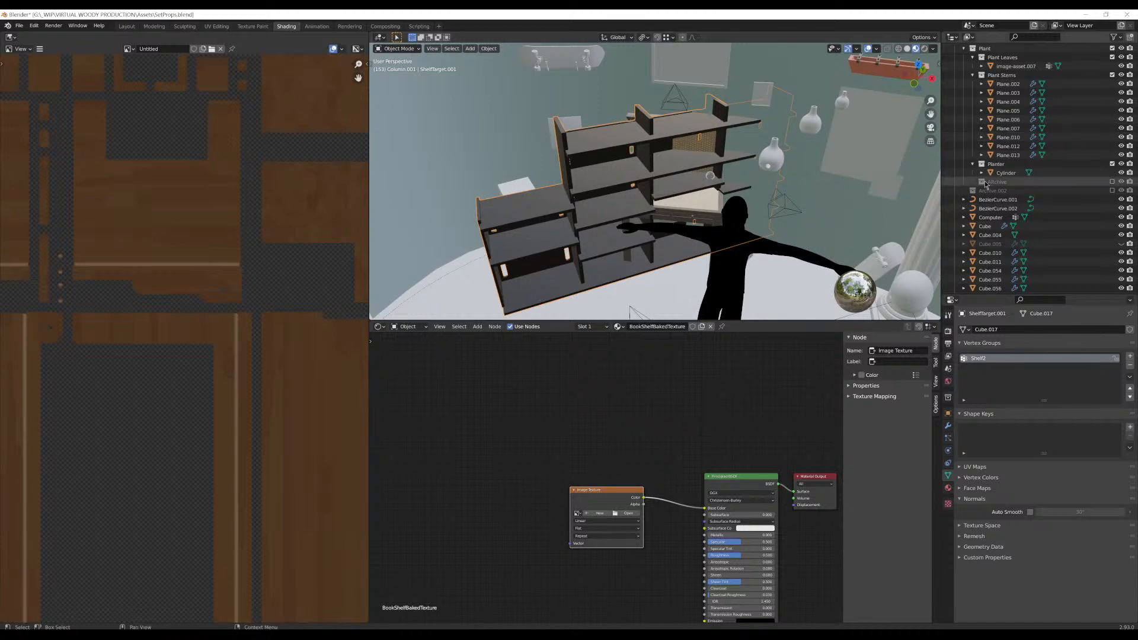
Select ShelfOG and add ShelfTarget.001 to the selection as the active object
scroll(1012, 128, up, 6)
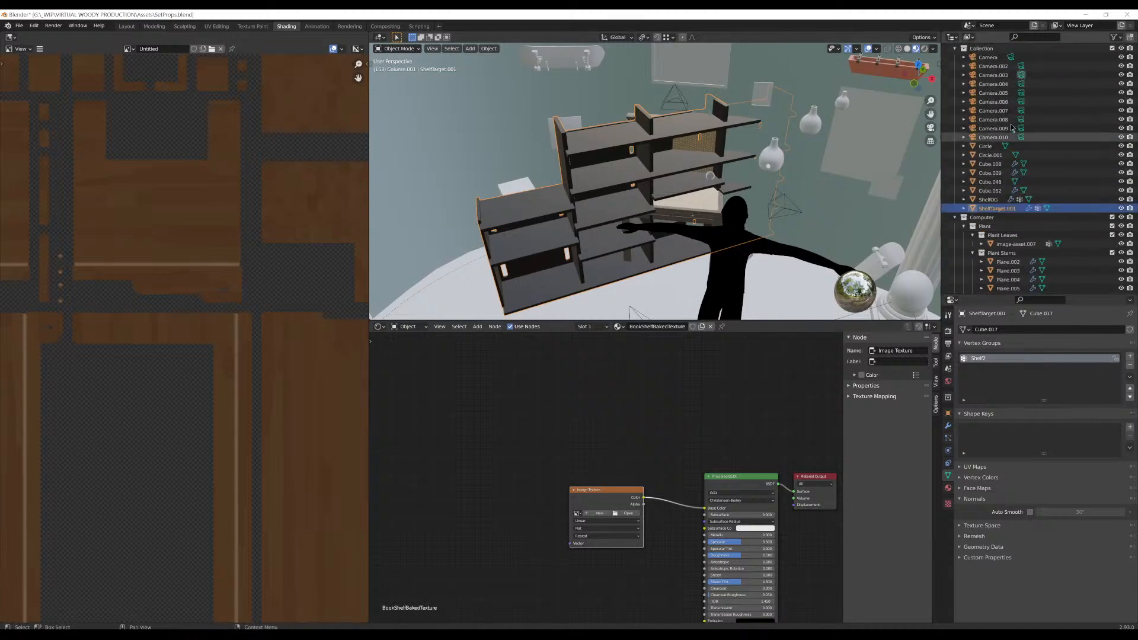
scroll(1011, 130, up, 1)
click(996, 208)
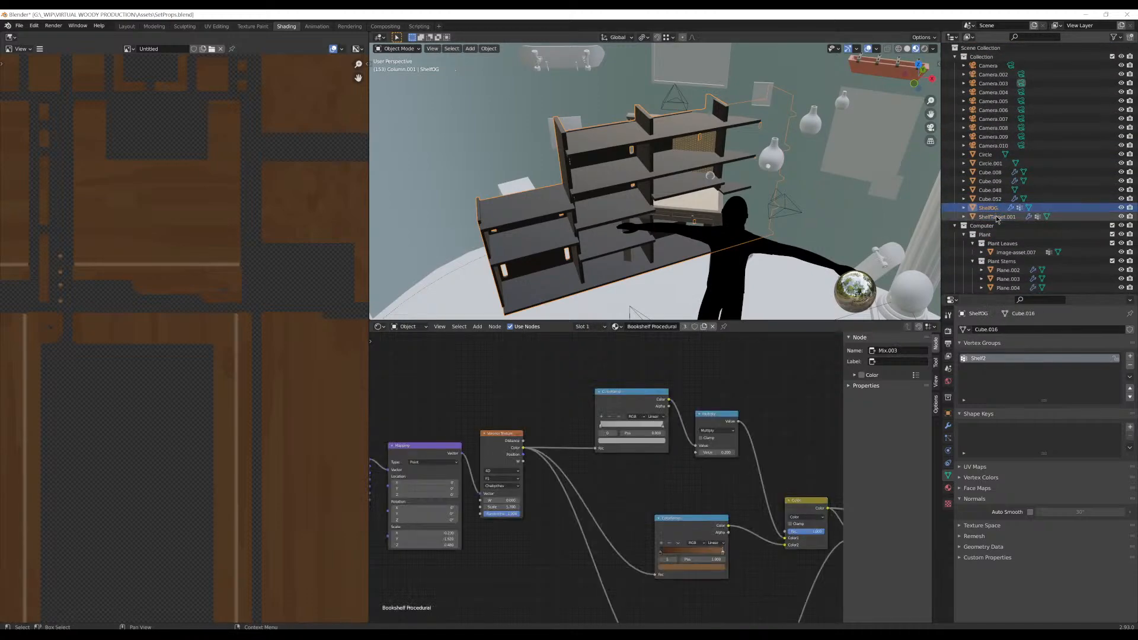
ctrl+click(997, 217)
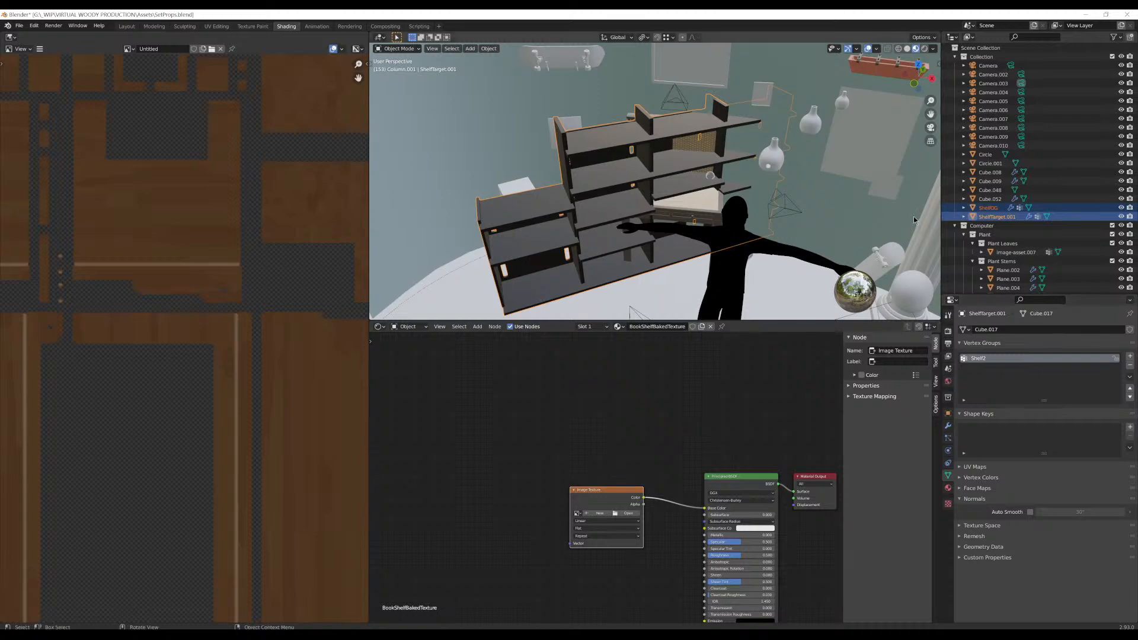
Try to bake the Diffuse colour from ShelfOG onto ShelfTarget.001 using Selected to Active
click(947, 333)
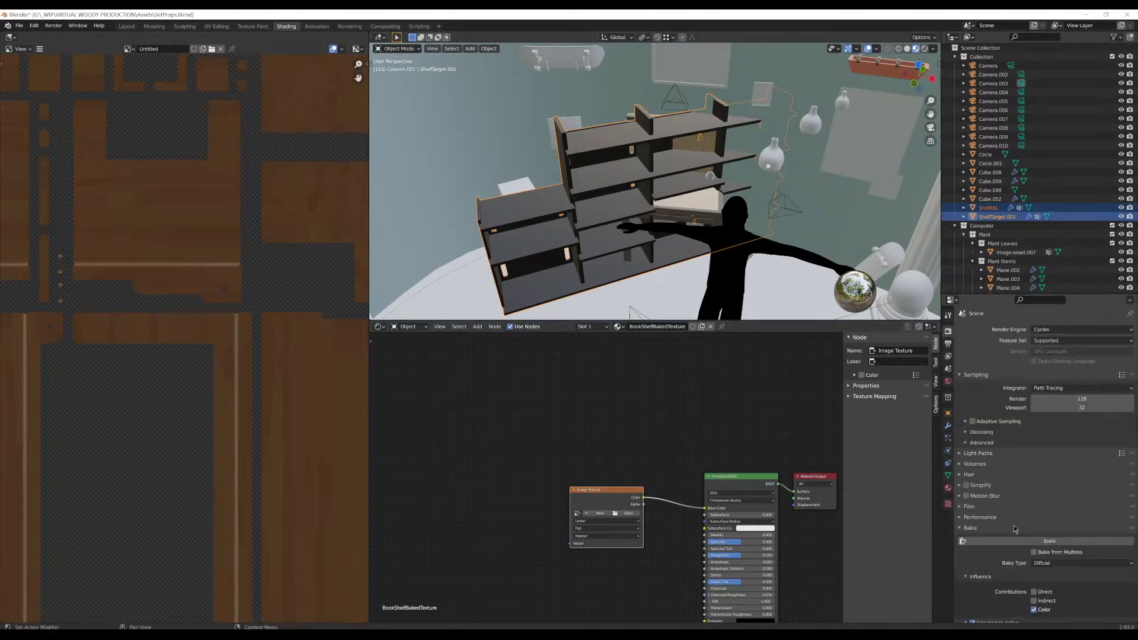
scroll(989, 516, down, 5)
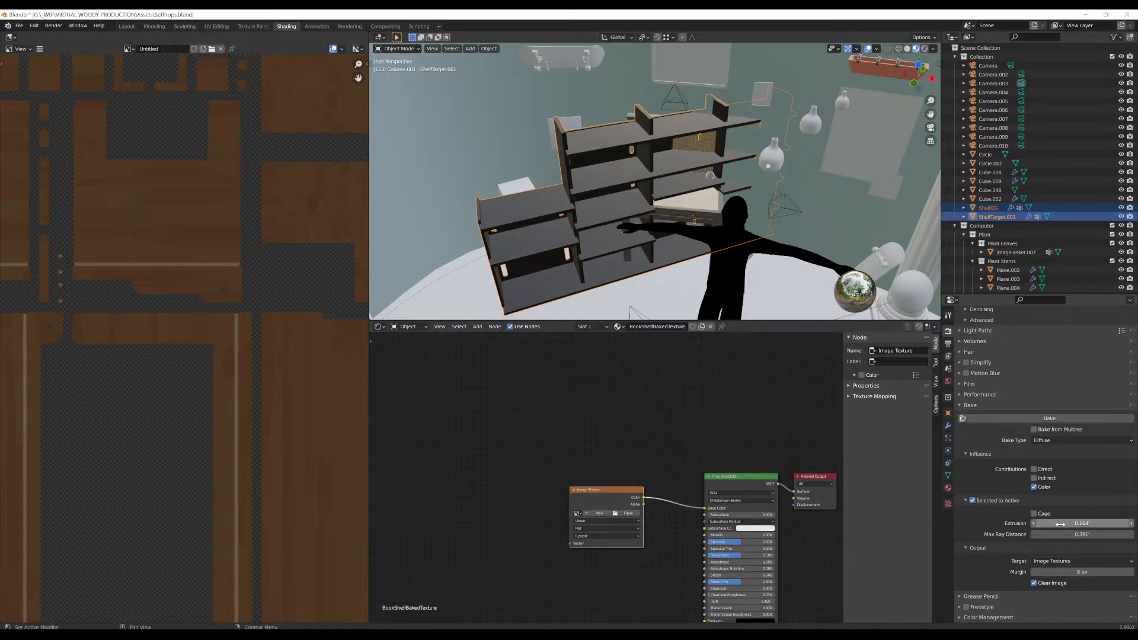
click(1028, 421)
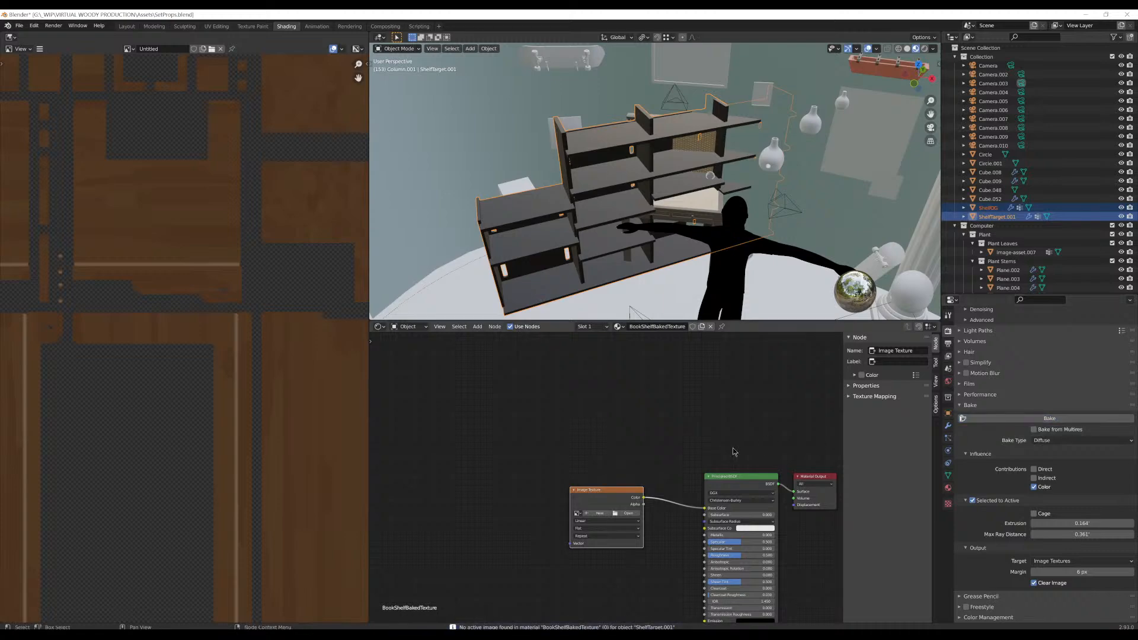
Move the Image Texture node closer to the Principled BSDF and create a new blank image with alpha in it
middle_drag(660, 458, 575, 396)
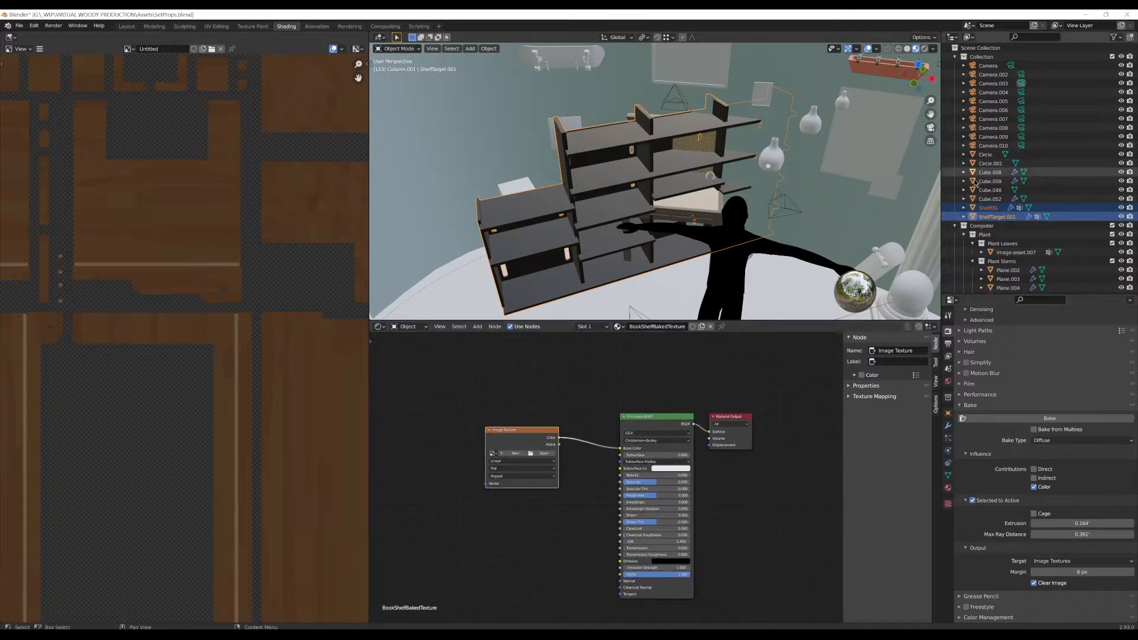
scroll(513, 439, up, 2)
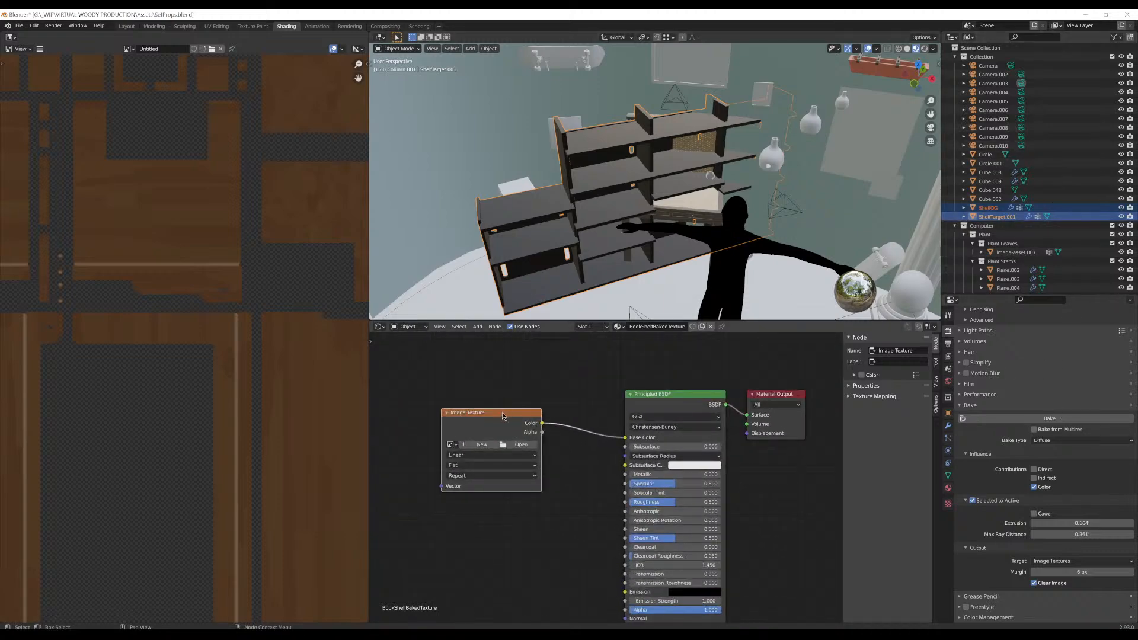
middle_drag(496, 415, 521, 409)
drag(519, 407, 558, 403)
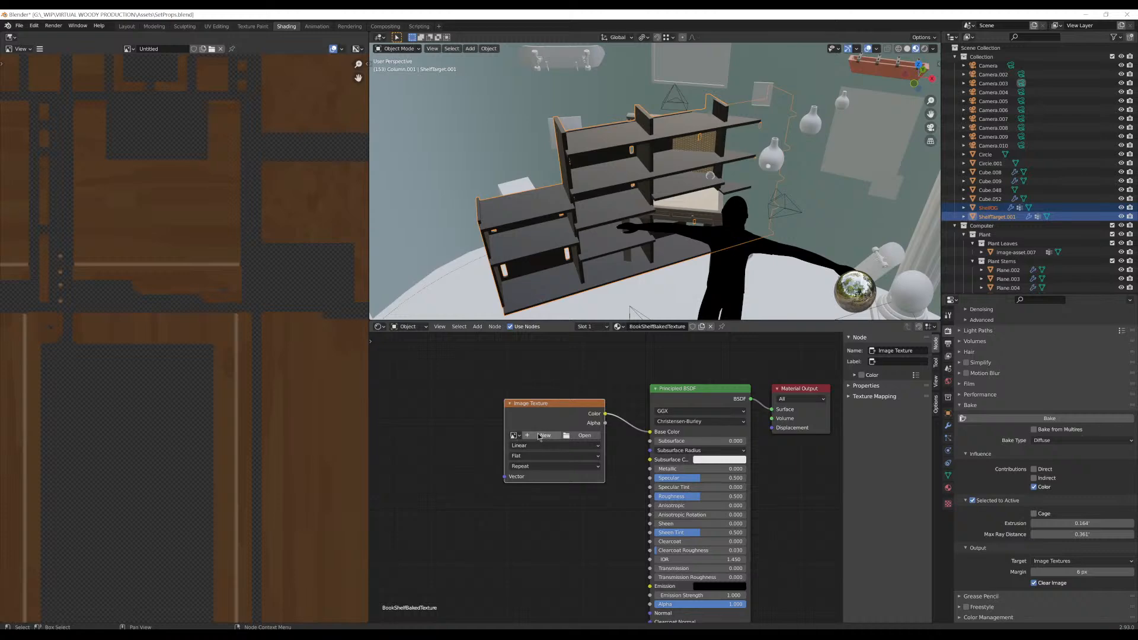
click(540, 435)
click(562, 457)
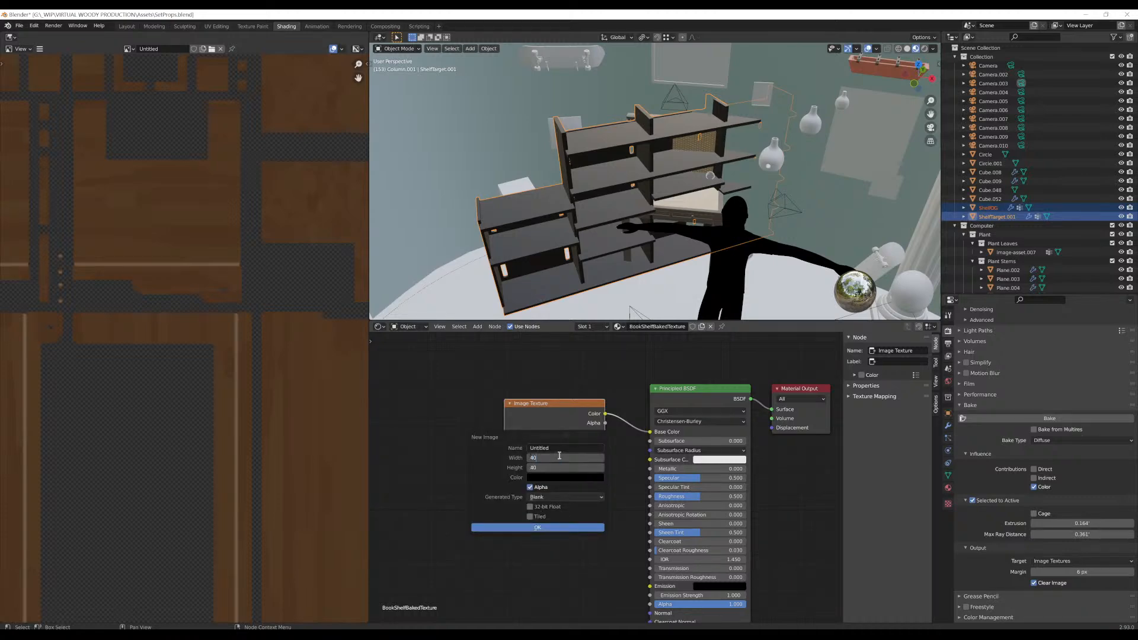
key(Return)
click(572, 528)
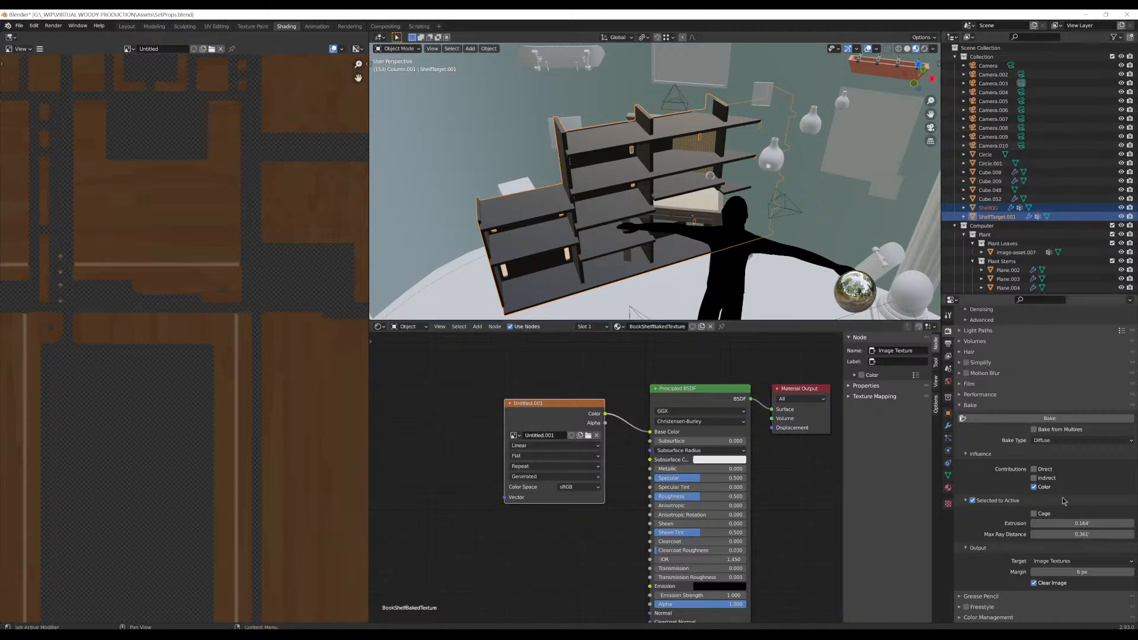
Start the Diffuse colour bake from ShelfOG to ShelfTarget.001, and switch to the VirtualWoodyLabUe5 project in Unreal Editor
click(1042, 420)
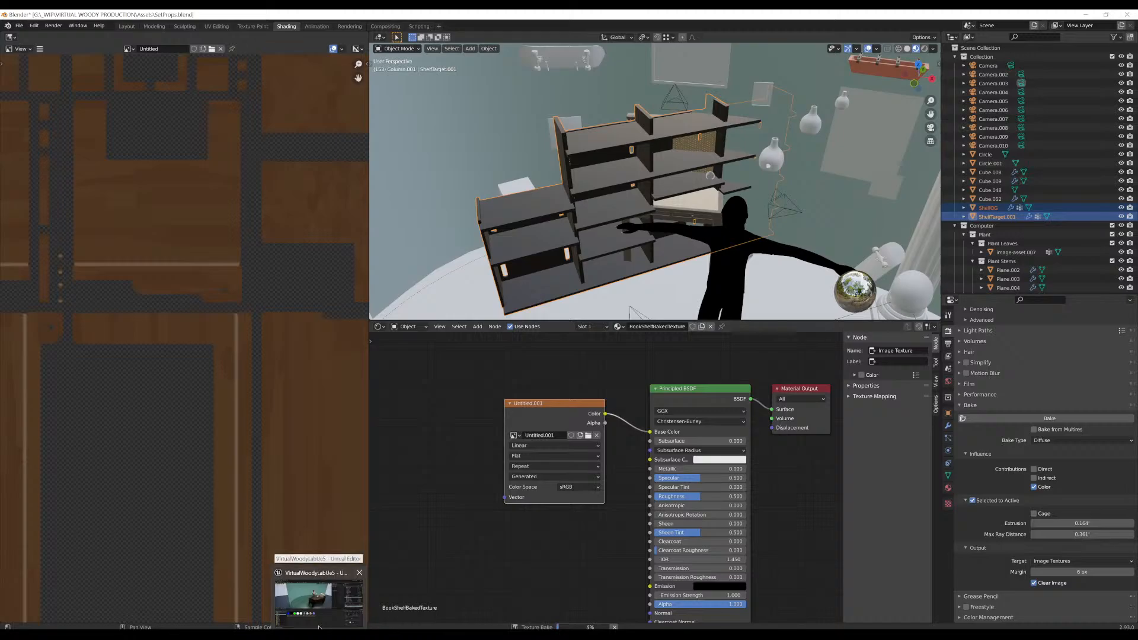
click(320, 616)
click(318, 634)
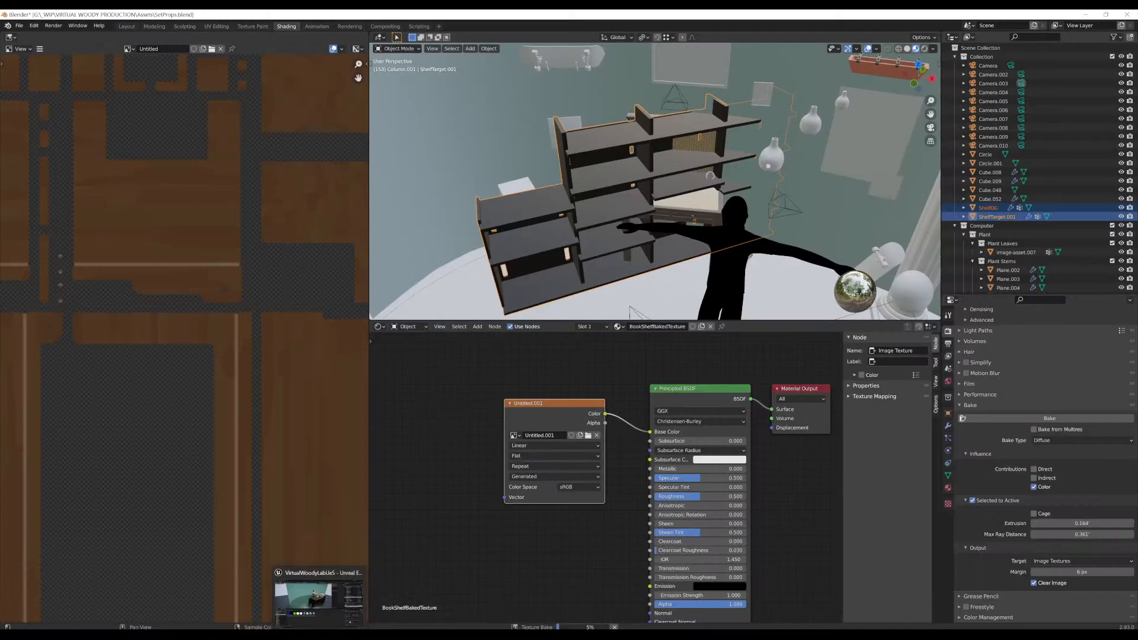
scroll(457, 561, down, 1)
scroll(244, 509, down, 7)
middle_drag(264, 461, 202, 514)
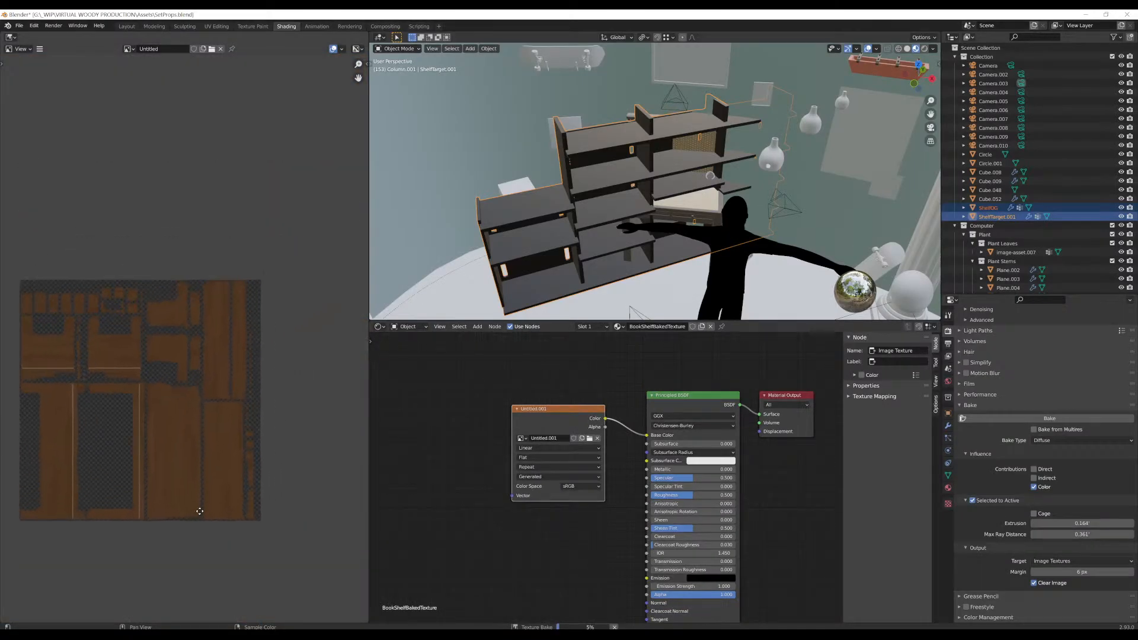
scroll(534, 531, up, 1)
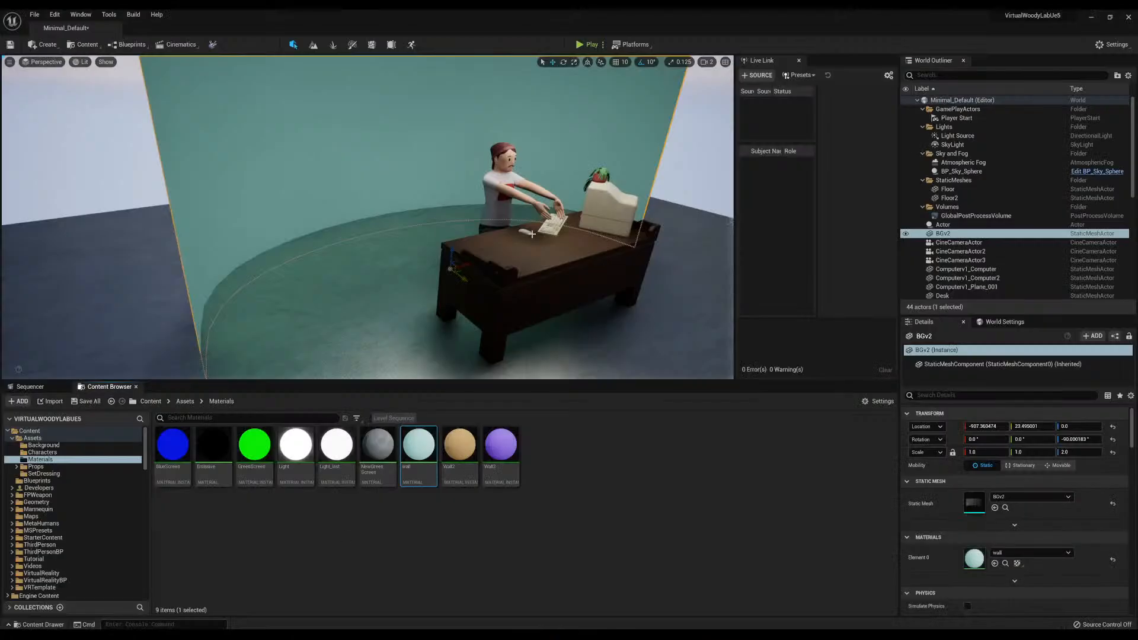
Examine the character, desk, computer and wall backdrop in the Minimal_Default level from several distances and angles
right_drag(525, 226, 508, 175)
scroll(354, 207, down, 8)
scroll(356, 203, up, 12)
scroll(366, 203, down, 5)
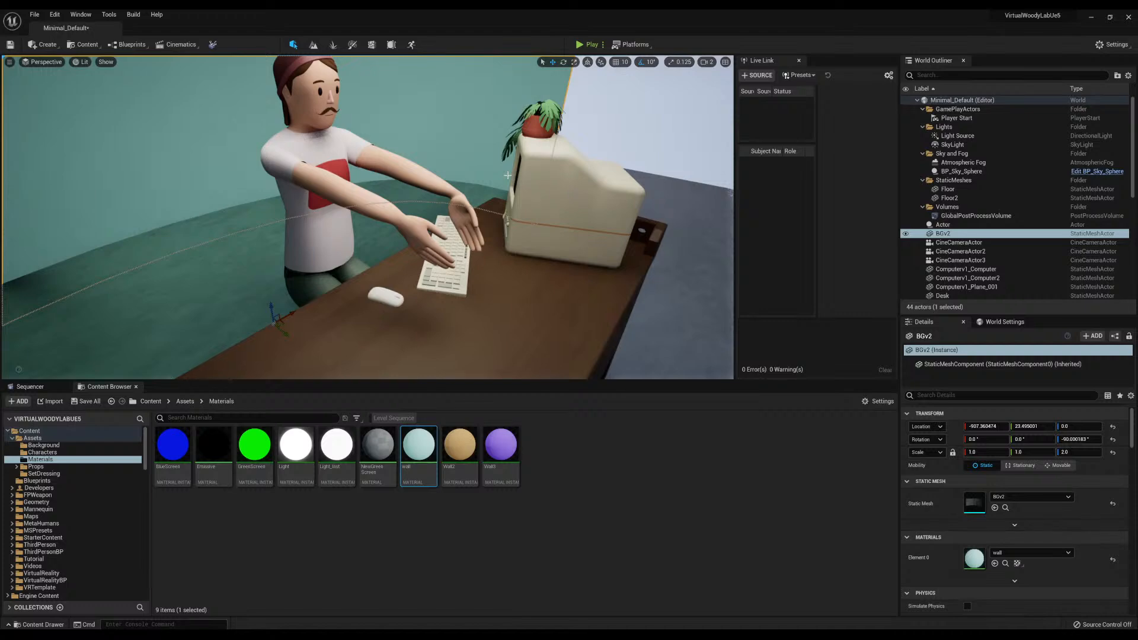
right_drag(508, 175, 465, 170)
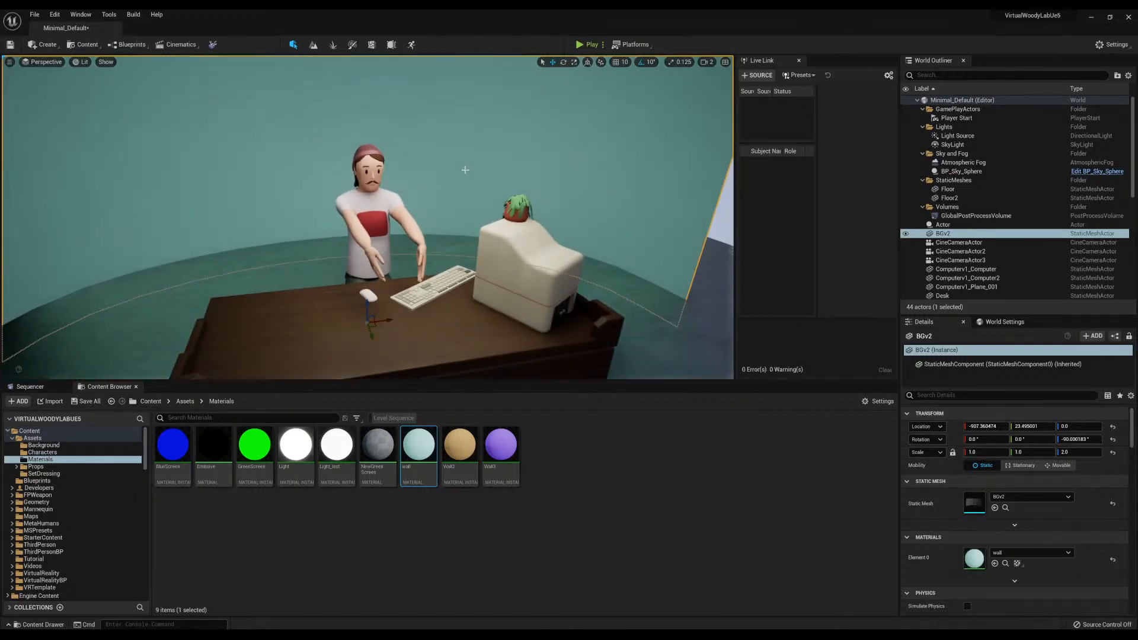
right_drag(443, 204, 406, 238)
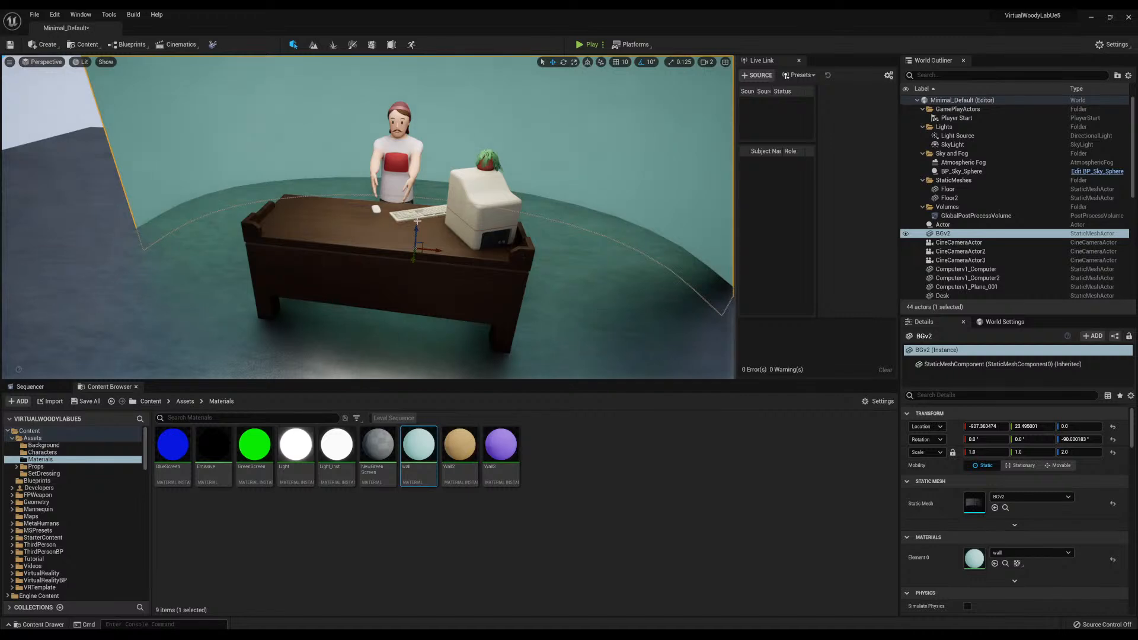
right_drag(594, 314, 581, 303)
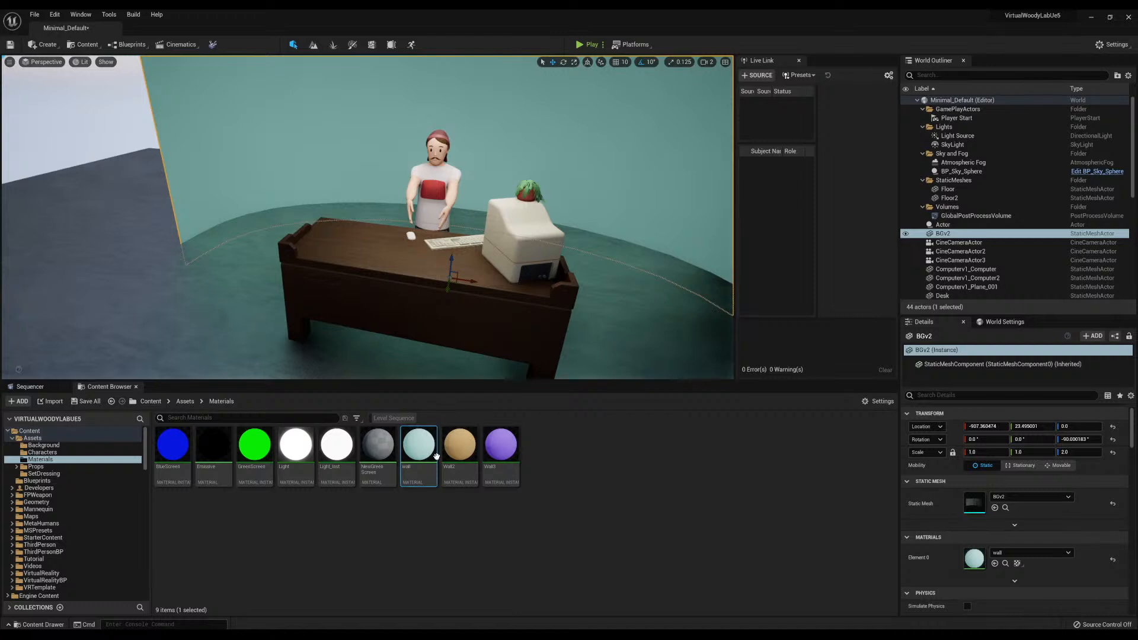
mouse_move(436, 455)
key(s)
right_drag(360, 233, 362, 134)
key(w)
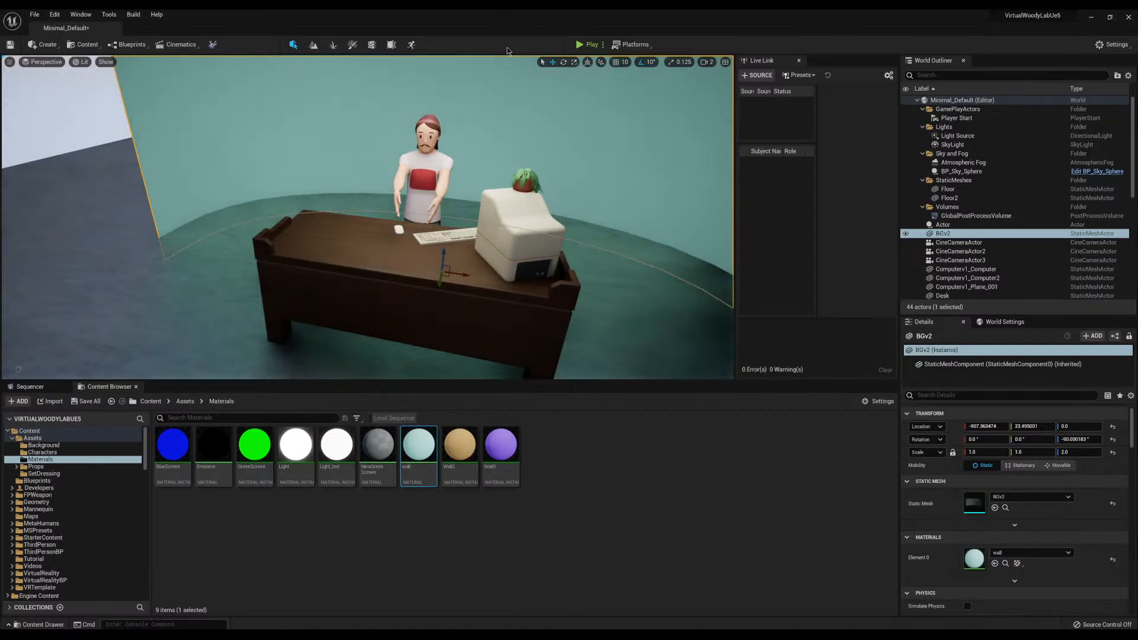
Play the level to preview the character through different camera shots, check the SteamVR headset status, and stop playing
click(582, 45)
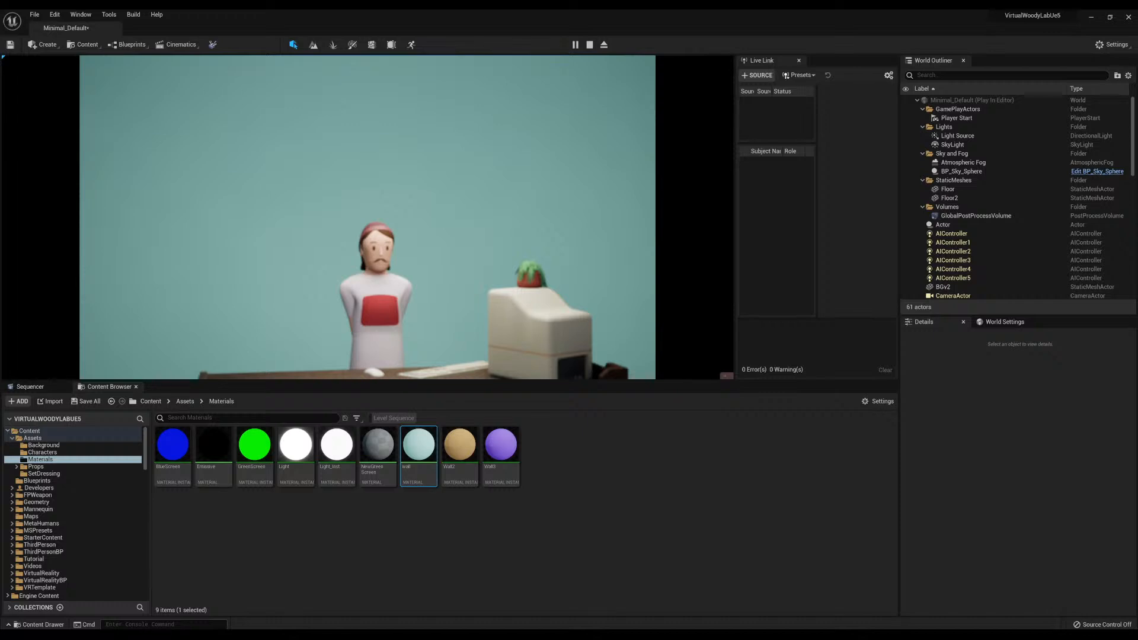
key(1)
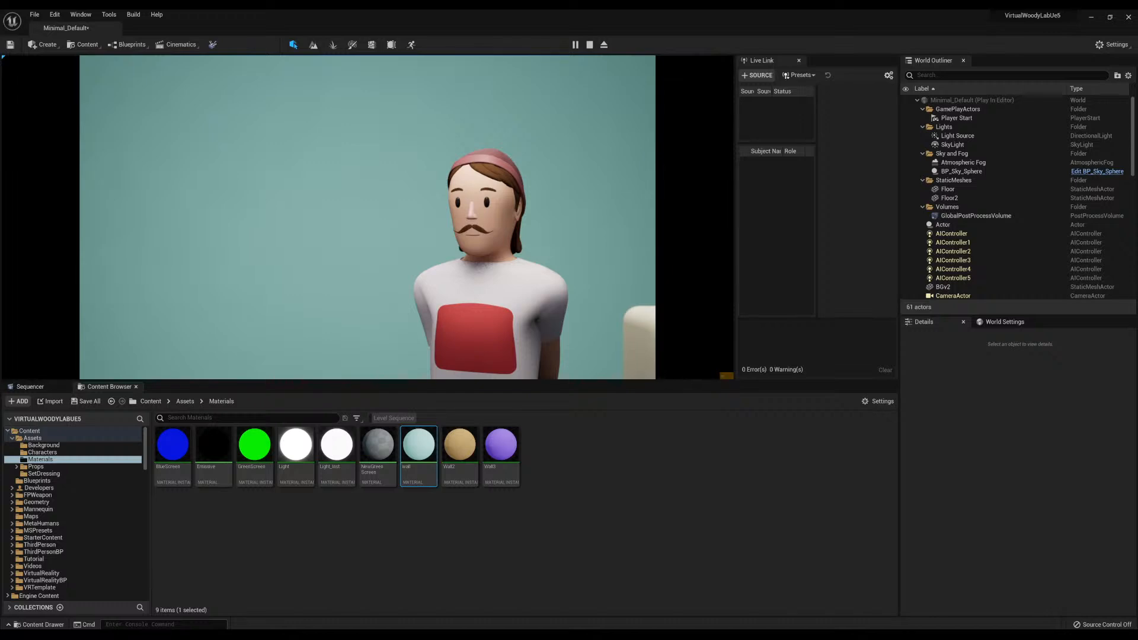
key(shift+F1)
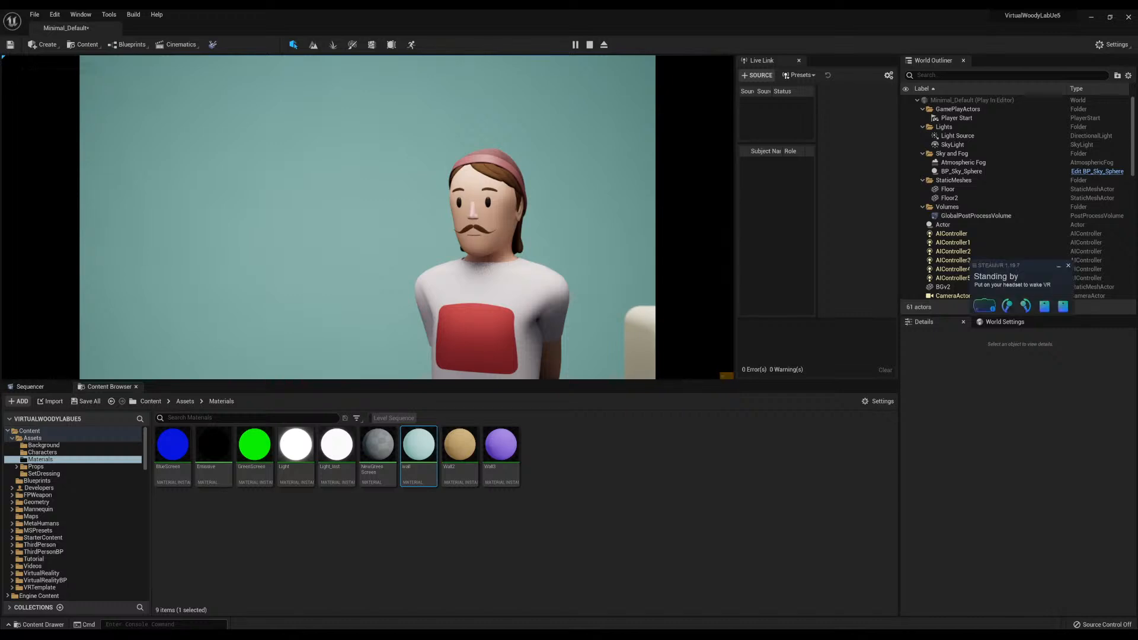
mouse_move(1059, 307)
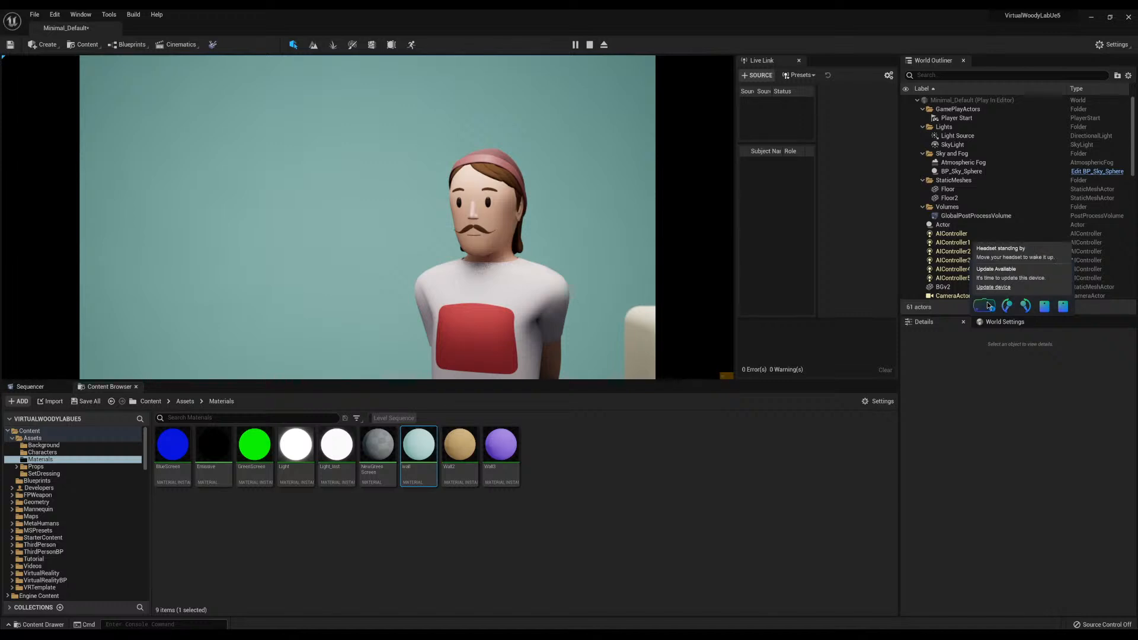
click(574, 174)
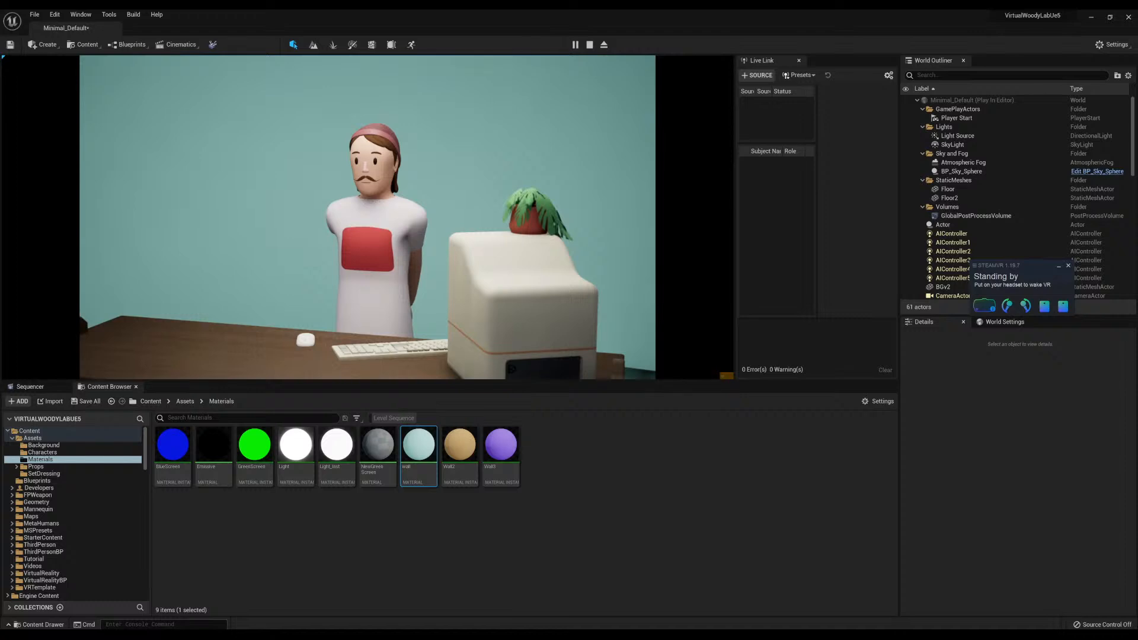
key(Escape)
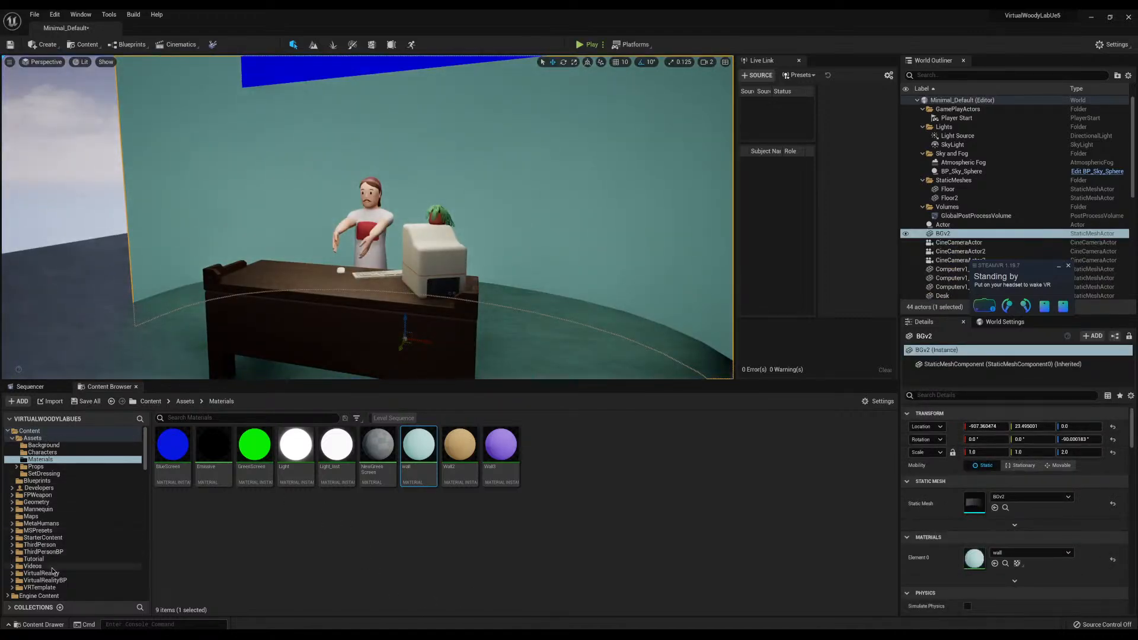
Open the CameraController blueprint from the project's Blueprints folder
click(12, 439)
click(33, 446)
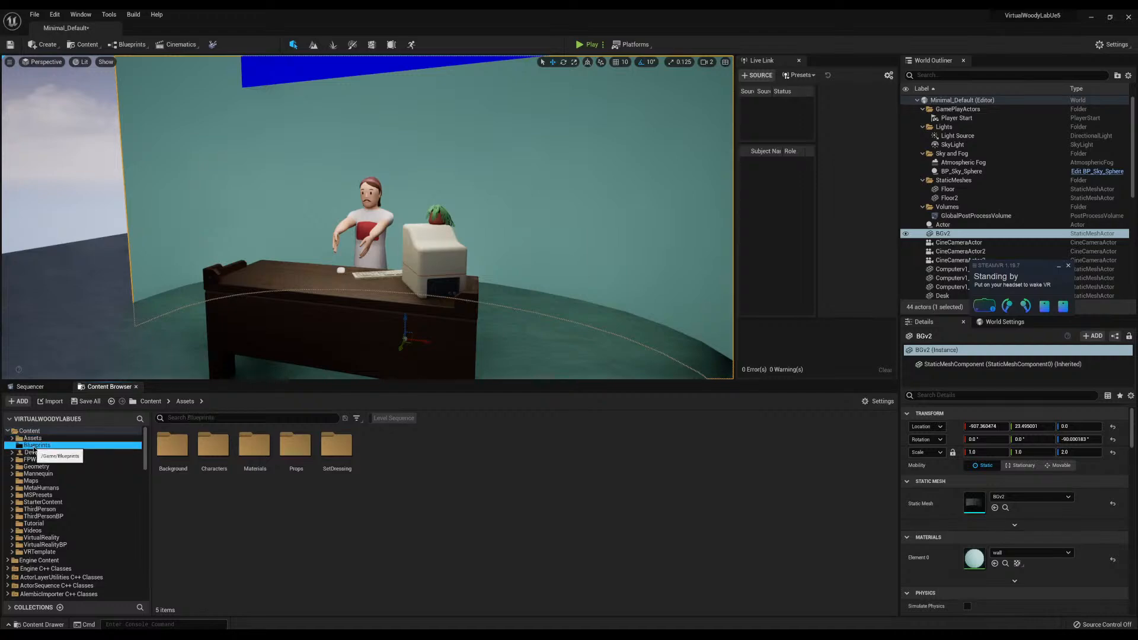
double_click(303, 450)
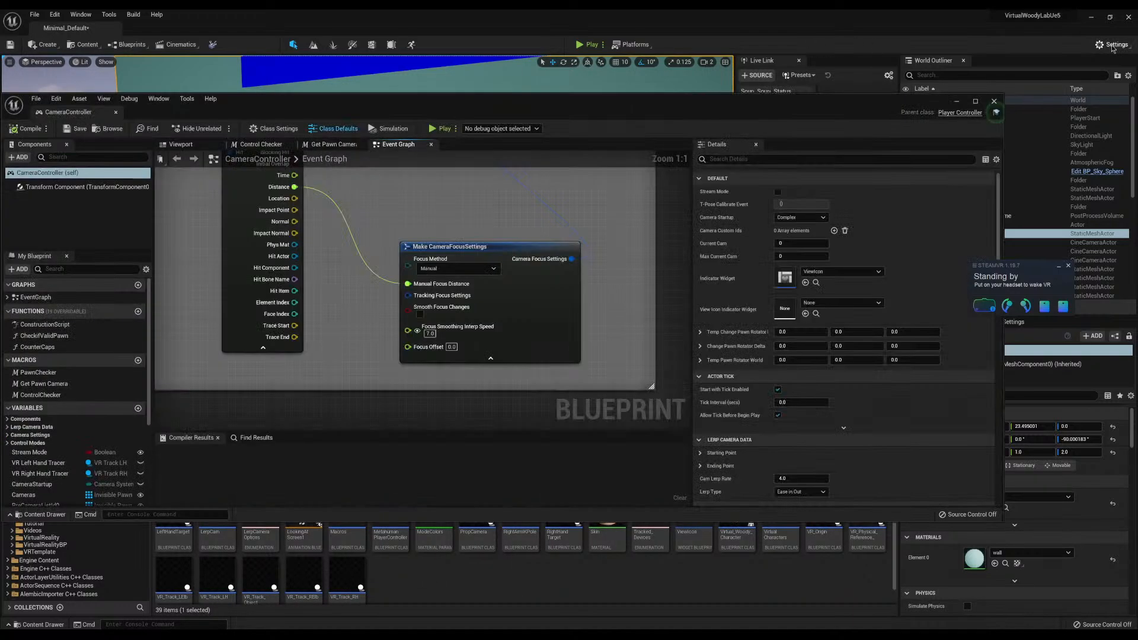
Open the Project Settings and display the engine's Input bindings
click(1112, 45)
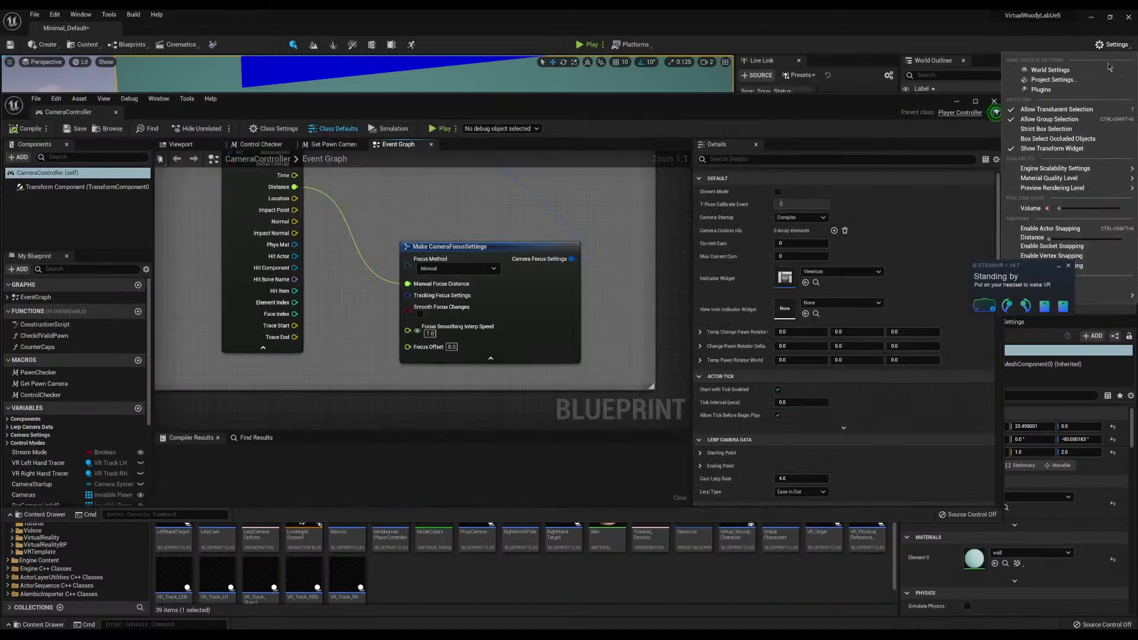
click(1052, 80)
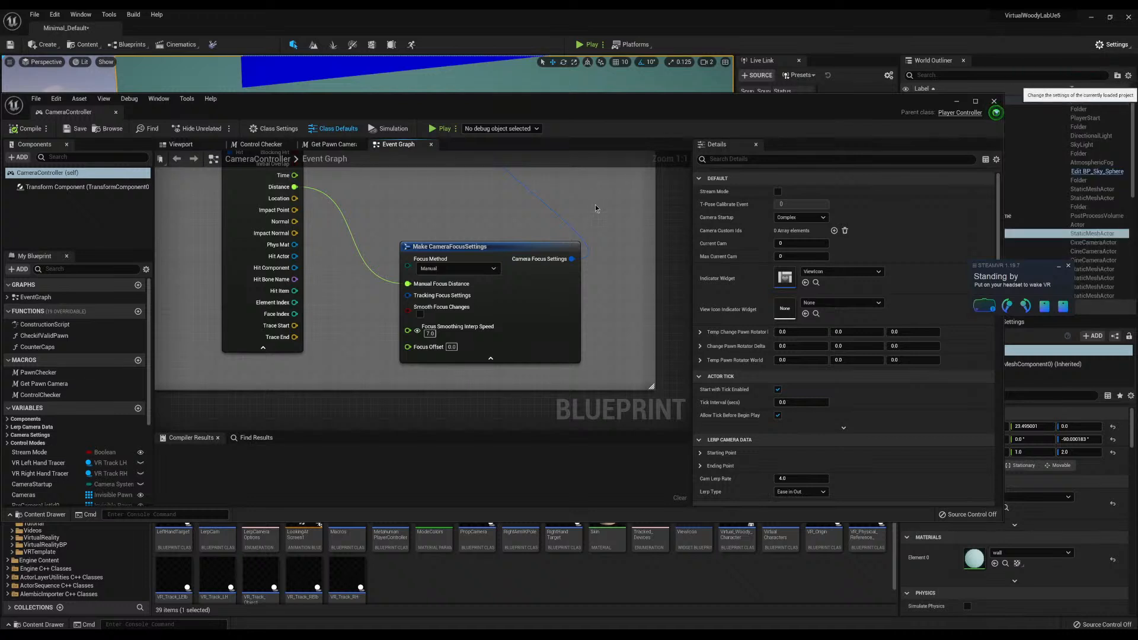
scroll(61, 358, down, 3)
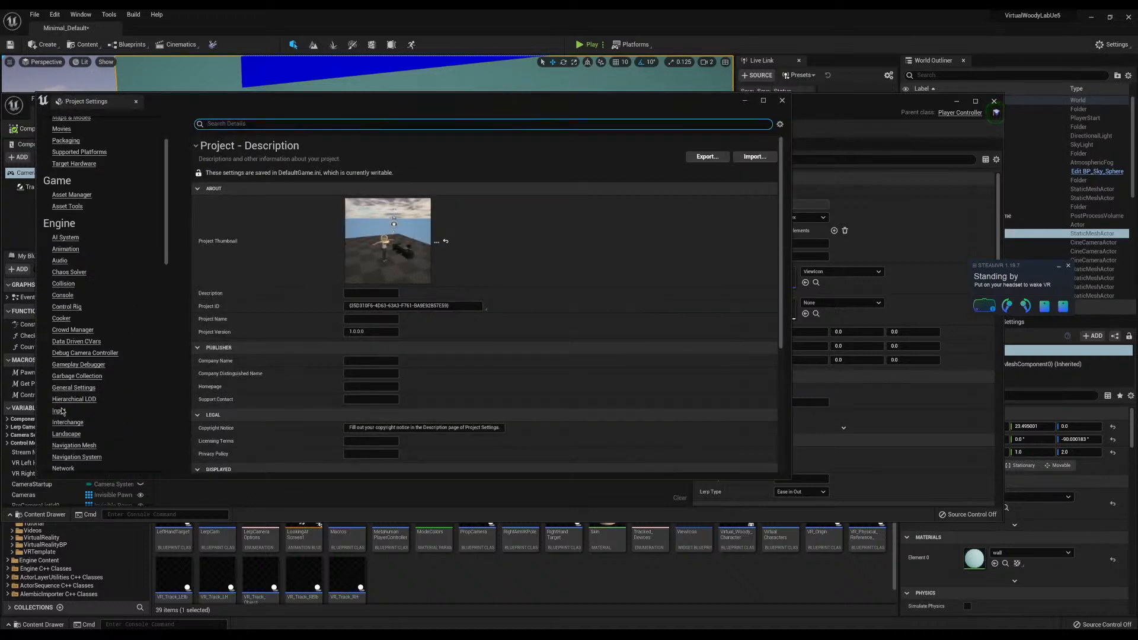
click(59, 411)
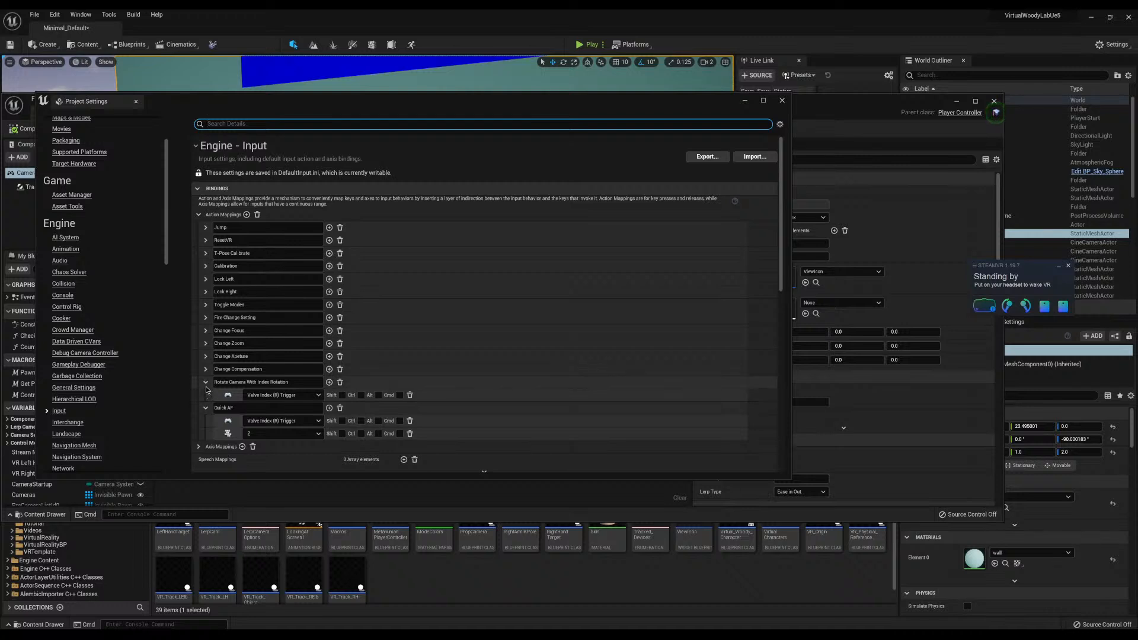
Rebind the Rotate Camera With Index Rotation action to Valve Index (R) Grip Grab and put the Project Settings away
scroll(225, 320, down, 3)
scroll(210, 346, up, 2)
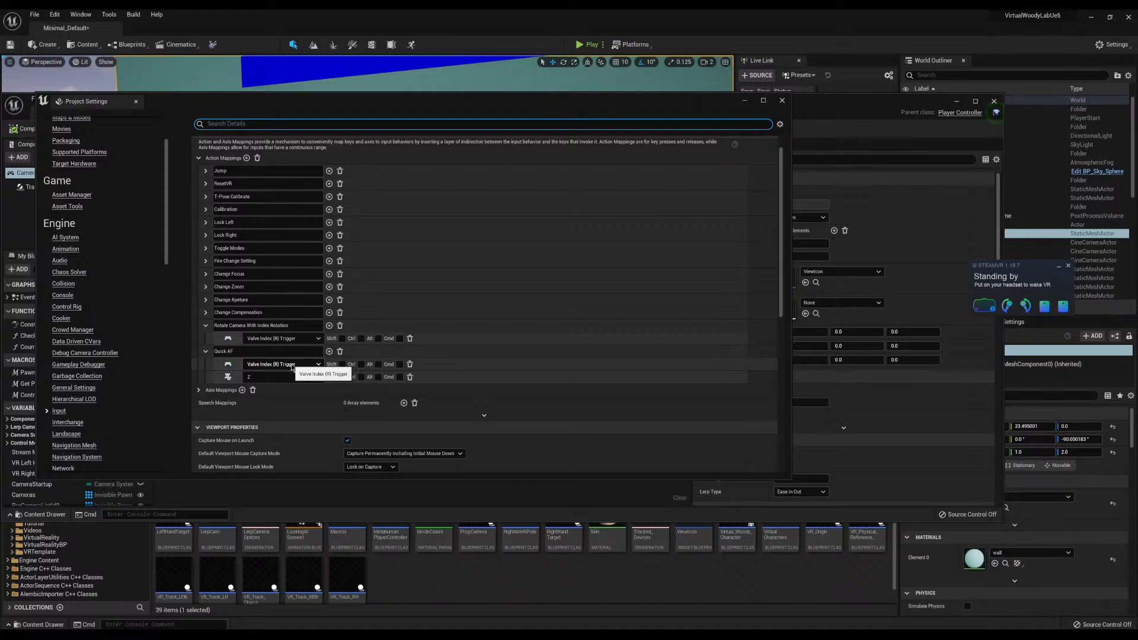
click(290, 375)
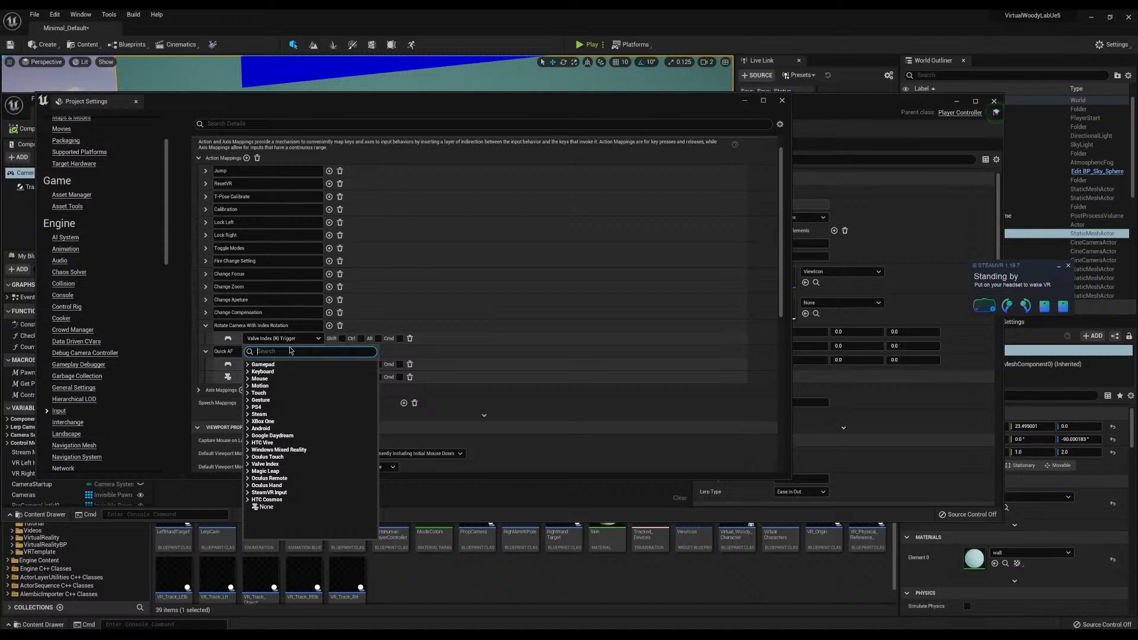
text(grip)
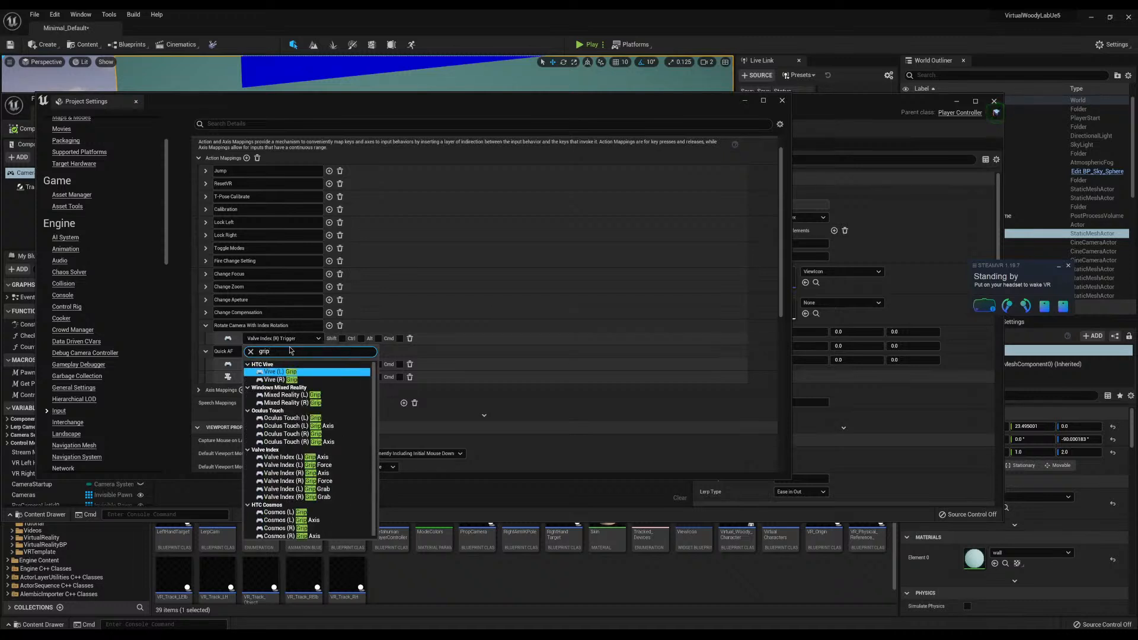
text( inde)
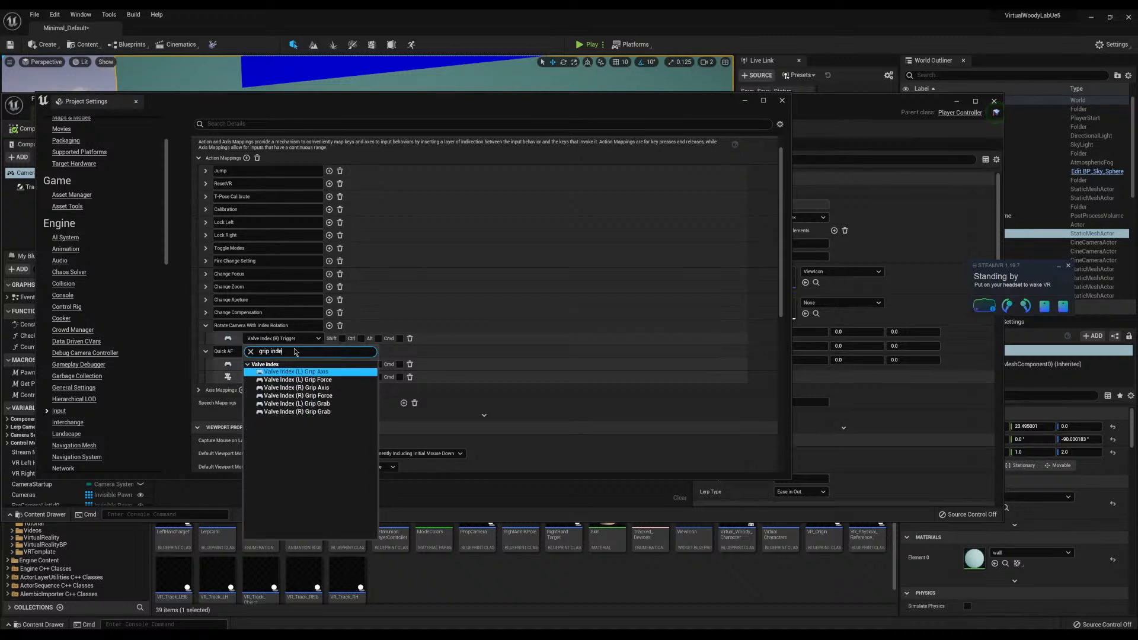
click(340, 411)
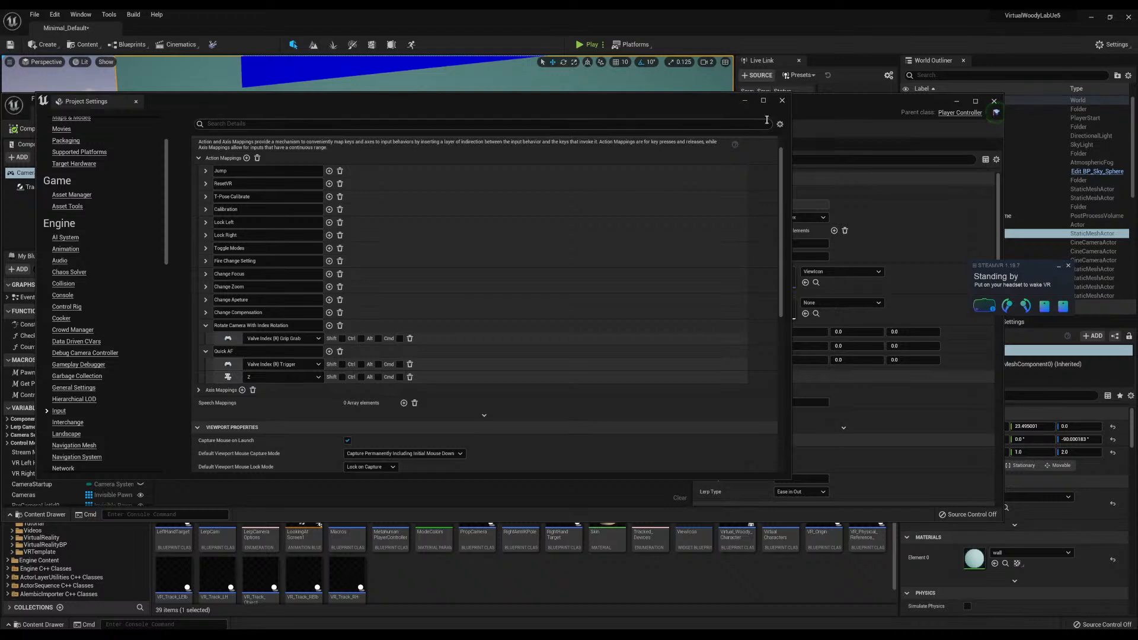
click(745, 102)
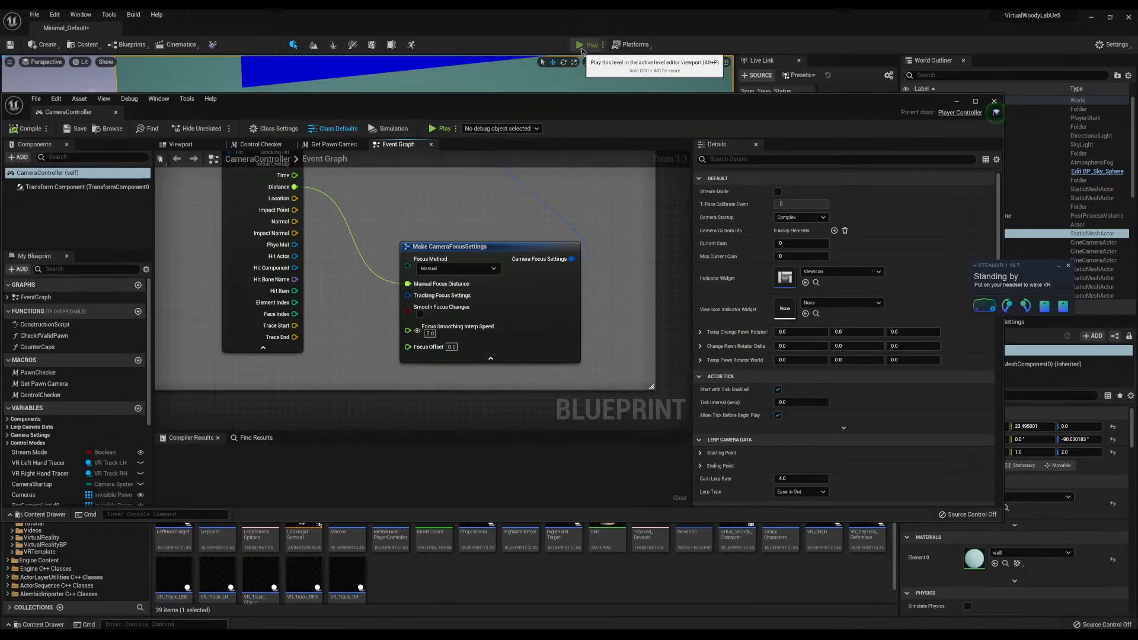
Play the level with the blueprint window moved clear of the viewport to test the camera rotation, and stop playing
click(582, 46)
drag(614, 108, 634, 440)
click(595, 259)
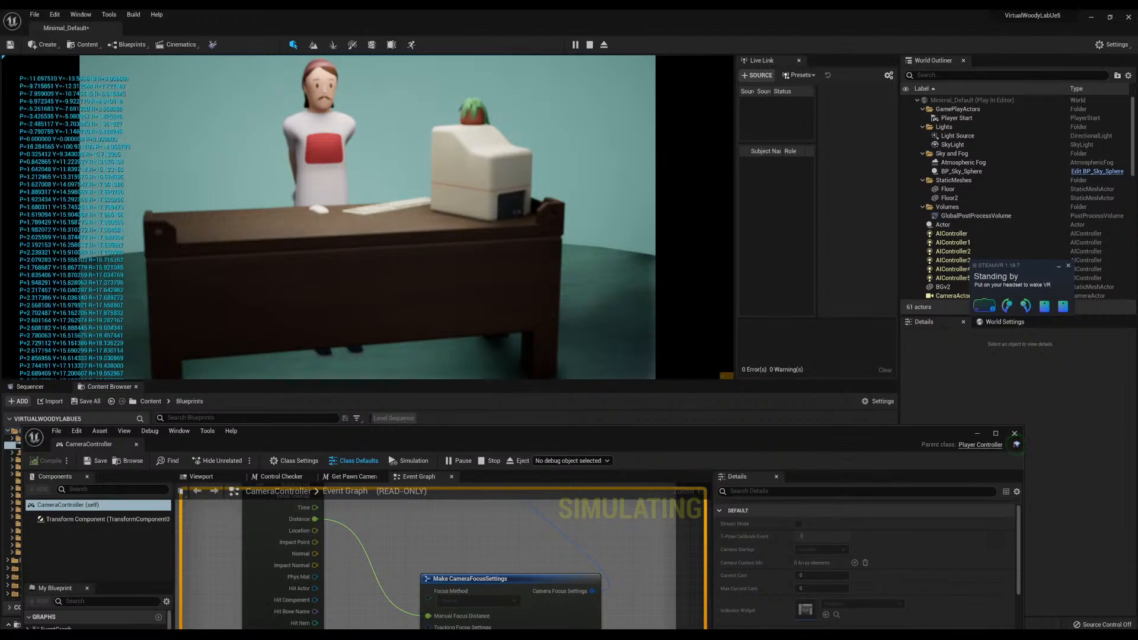
key(Escape)
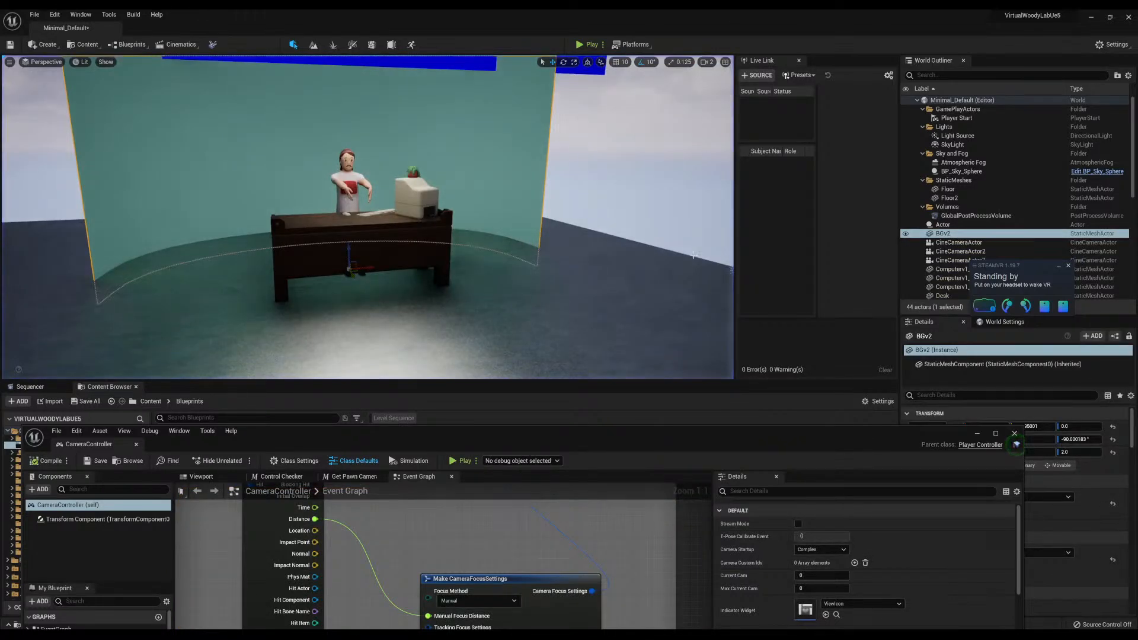
Examine the AutoFocus section and its surroundings in the CameraController event graph
drag(556, 436, 547, 189)
scroll(380, 349, down, 5)
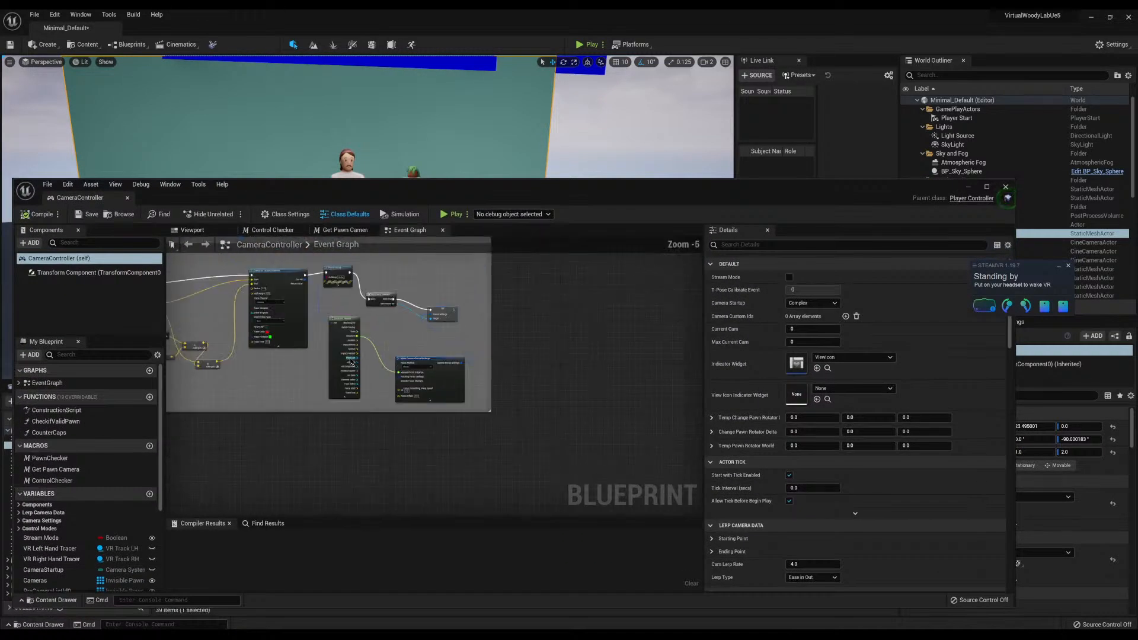
right_drag(380, 349, 430, 413)
scroll(396, 335, up, 2)
right_drag(458, 345, 446, 375)
scroll(492, 329, down, 3)
scroll(442, 375, up, 3)
right_drag(367, 384, 412, 341)
scroll(471, 326, down, 2)
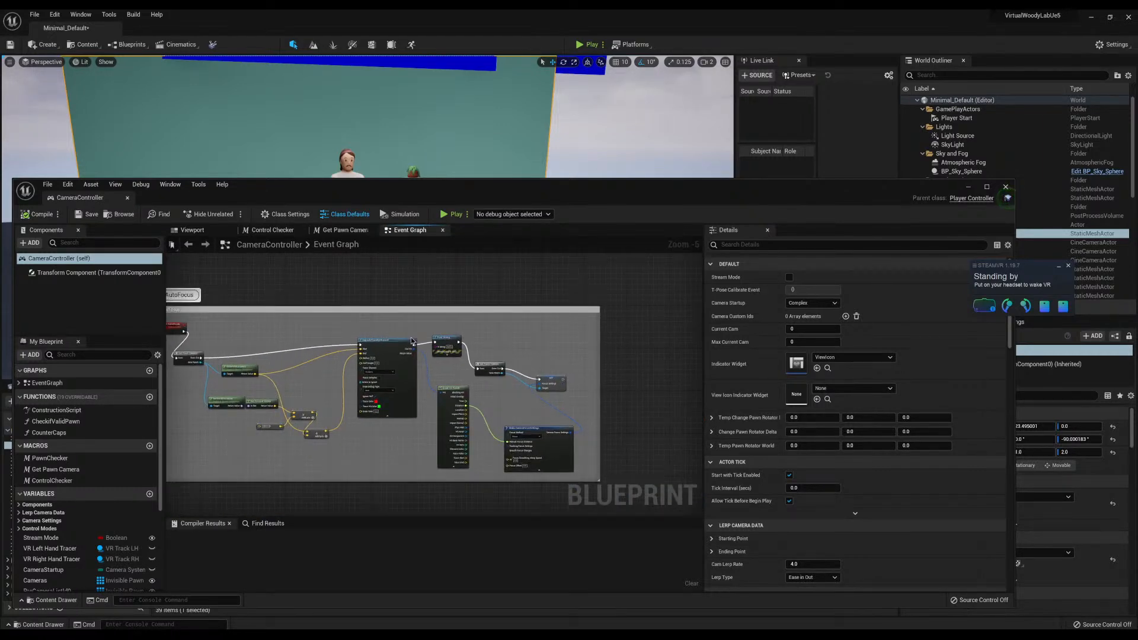
right_drag(243, 332, 332, 348)
right_drag(422, 287, 413, 332)
scroll(416, 342, down, 5)
scroll(391, 348, down, 2)
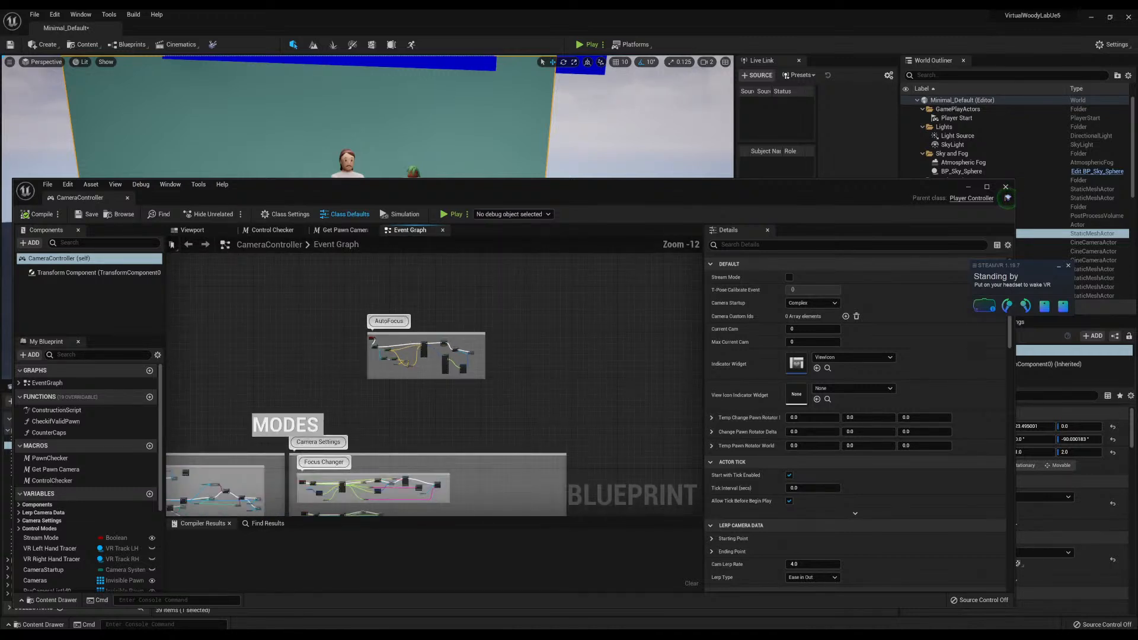
Enclose the uncommented two-row rotation node network above the red section in a comment named Grip Rotation
right_drag(322, 370, 668, 379)
right_drag(384, 323, 589, 445)
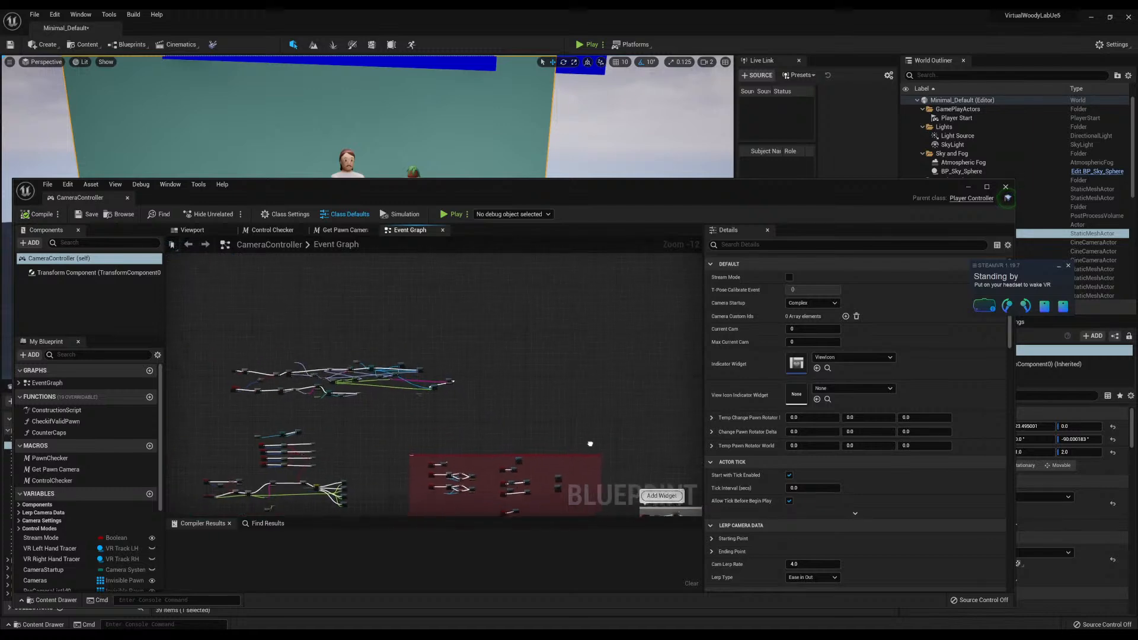
scroll(288, 399, up, 6)
scroll(321, 385, down, 2)
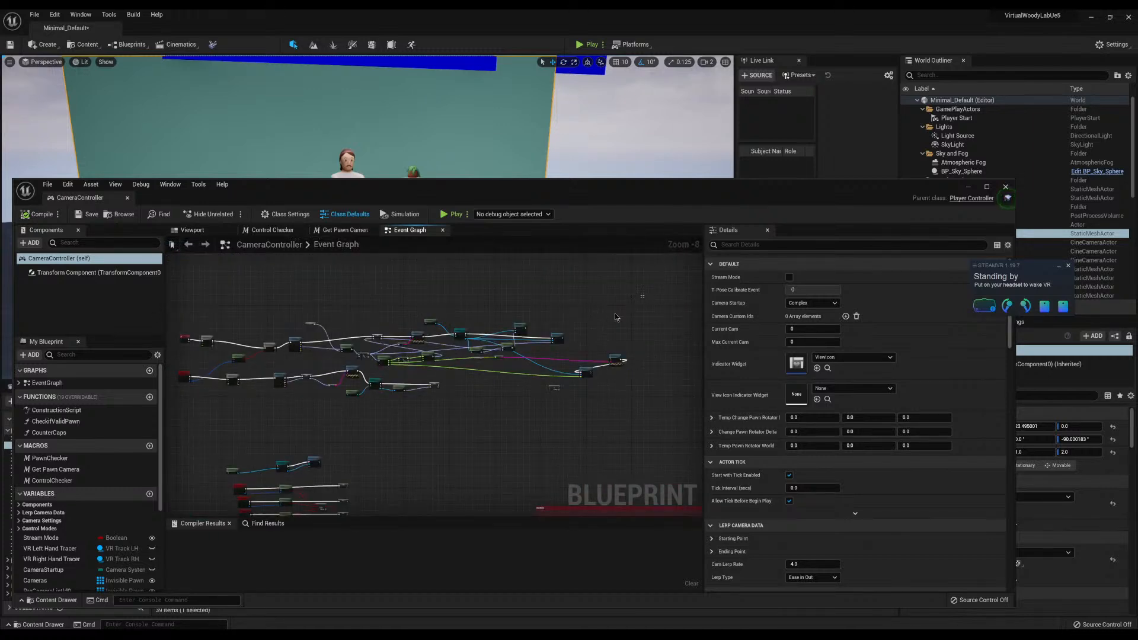
drag(645, 295, 182, 419)
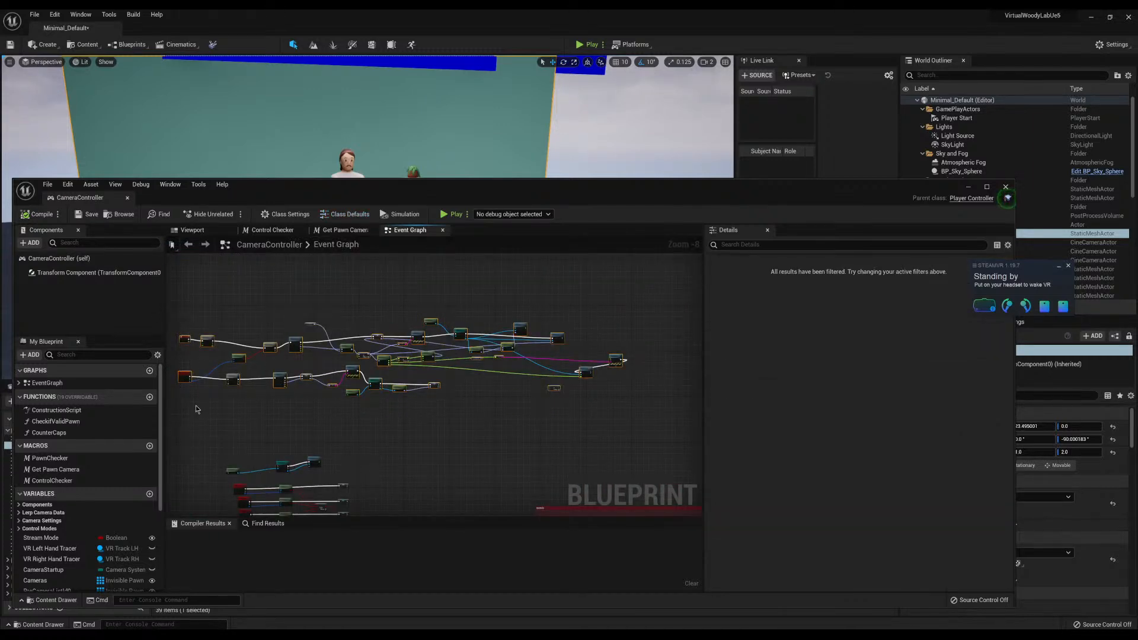
key(c)
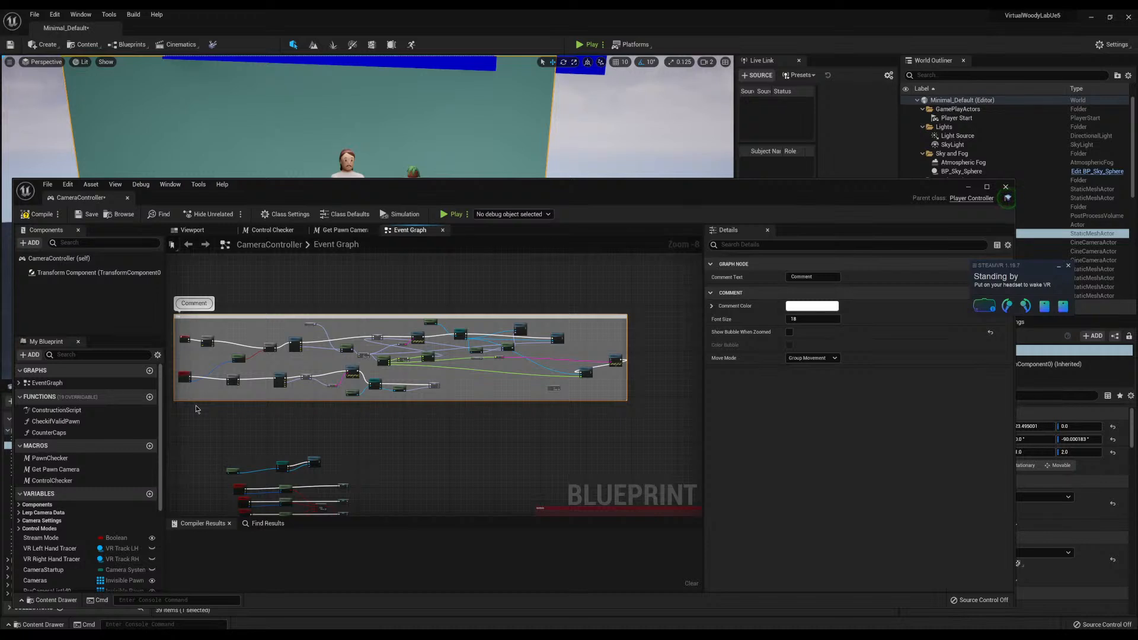
text(Grip Rotation)
key(Return)
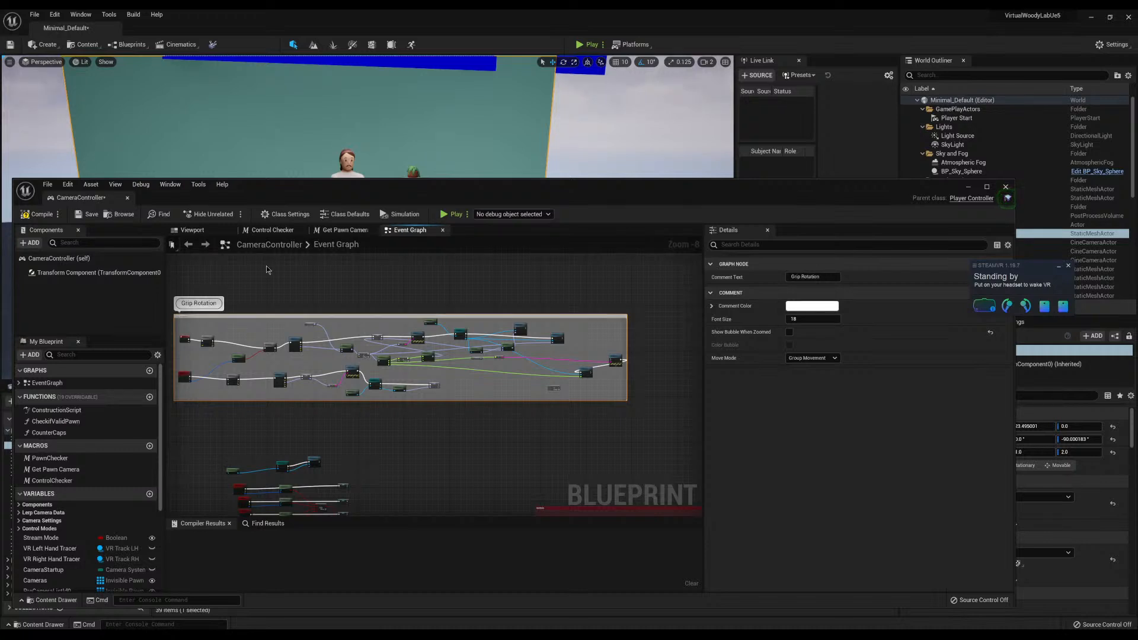
Move the Grip Rotation comment group to the empty graph area beside the Add Widget comment
drag(270, 315, 660, 291)
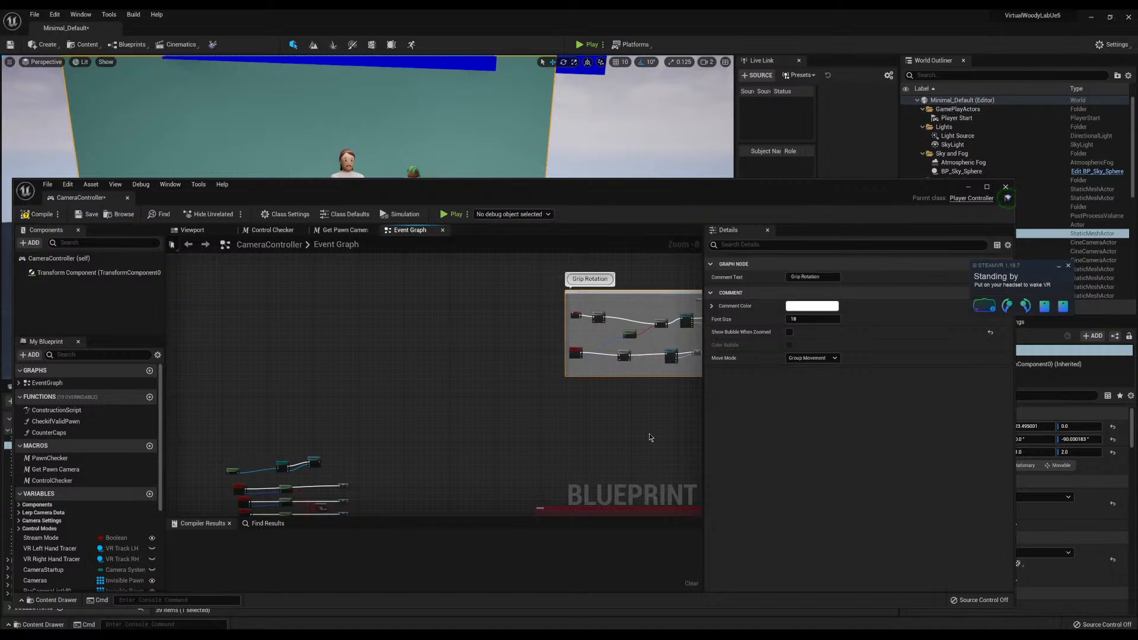
scroll(339, 385, down, 1)
right_drag(648, 433, 269, 360)
scroll(338, 388, down, 3)
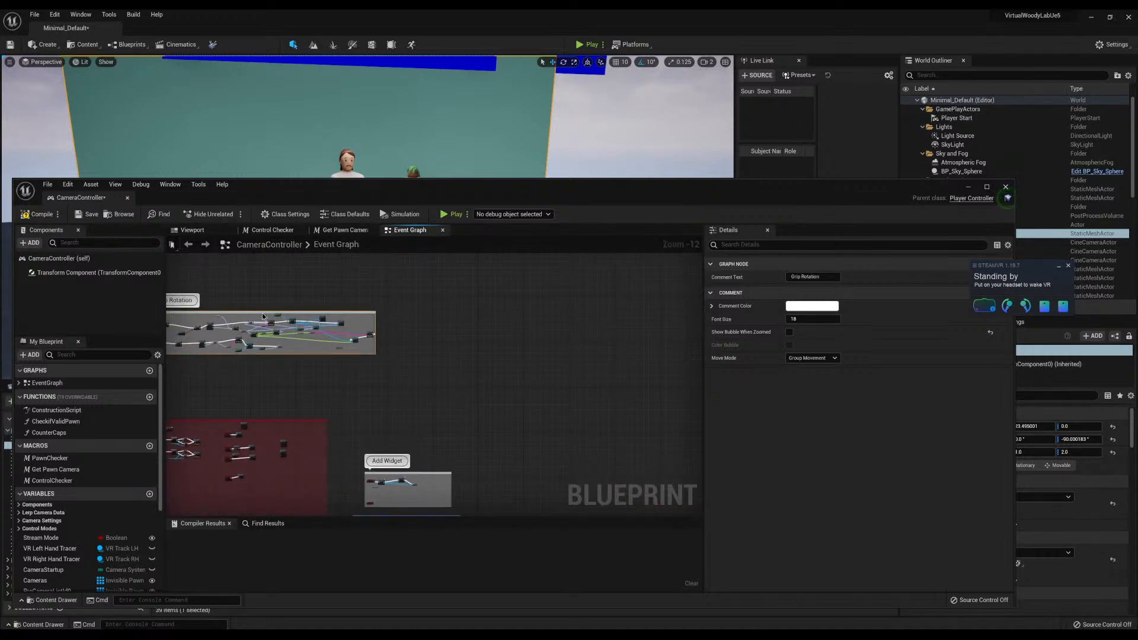
drag(264, 314, 612, 426)
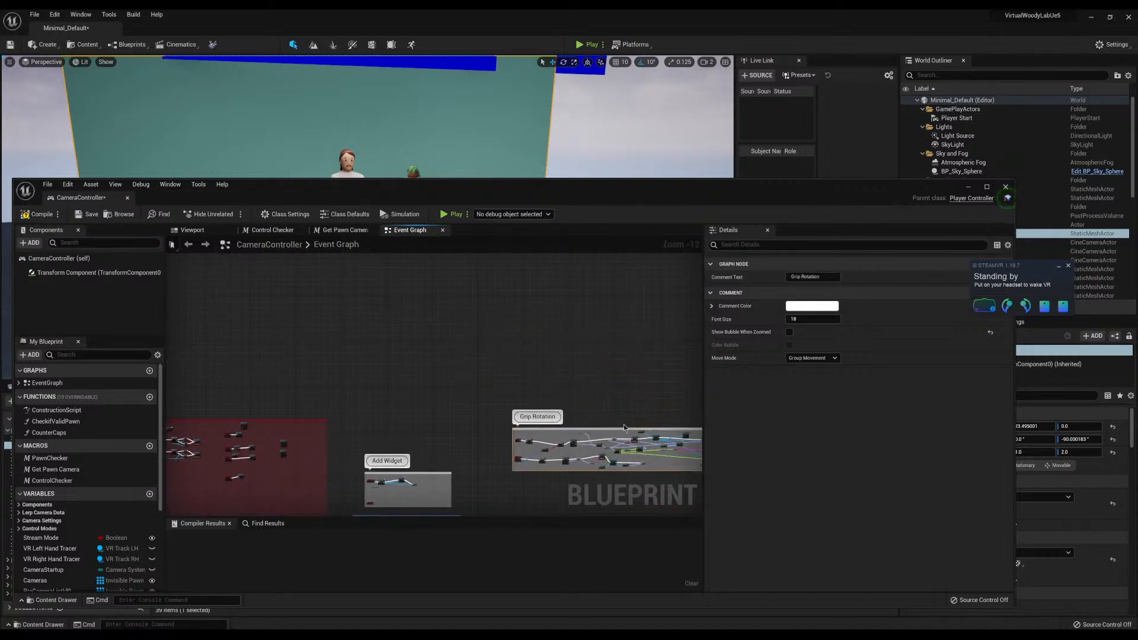
right_drag(608, 382, 448, 247)
scroll(439, 273, up, 5)
right_drag(410, 288, 356, 274)
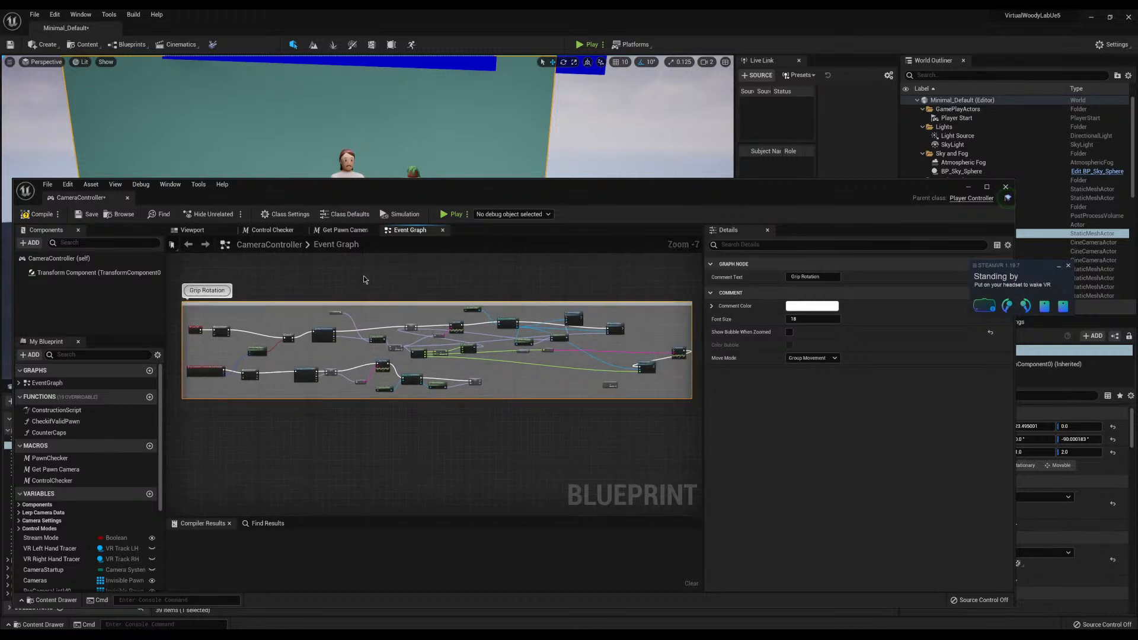
Reposition the Print String node inside Grip Rotation so it sits just before the node it feeds
scroll(367, 280, up, 3)
right_drag(430, 305, 242, 292)
right_drag(506, 299, 367, 293)
mouse_move(461, 299)
right_down()
mouse_move(317, 300)
mouse_move(264, 254)
right_up()
click(556, 381)
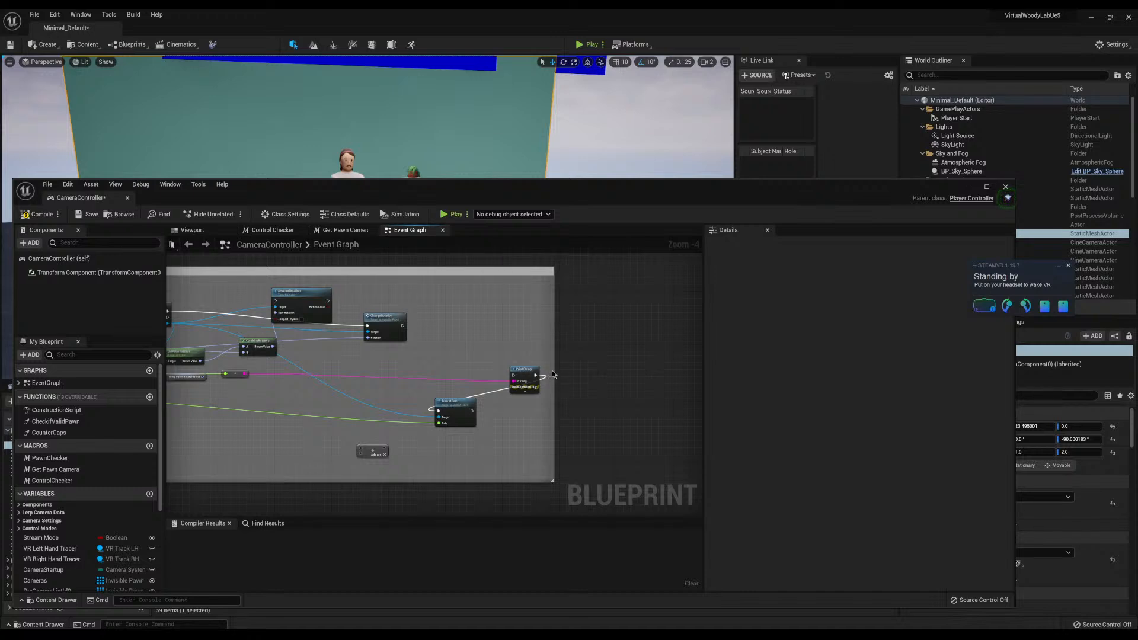
drag(554, 370, 616, 382)
drag(541, 373, 415, 380)
right_drag(435, 336, 495, 365)
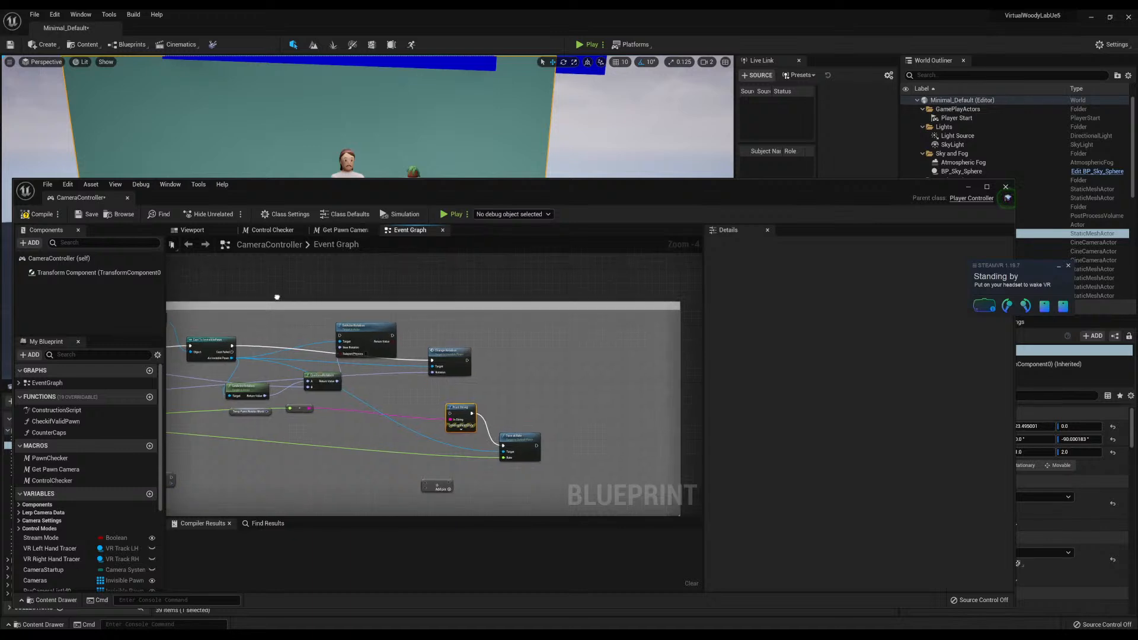
right_drag(272, 295, 306, 265)
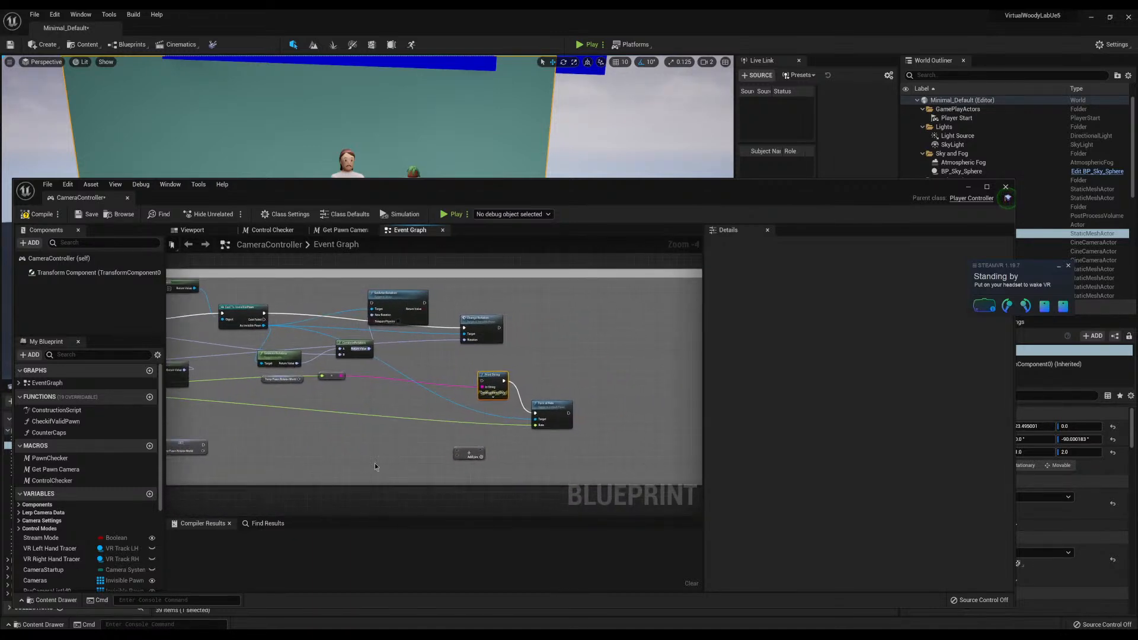
Move the CameraController window out of the way of the Blueprints folder and open the InvisiblePawn blueprint
drag(656, 198, 676, 54)
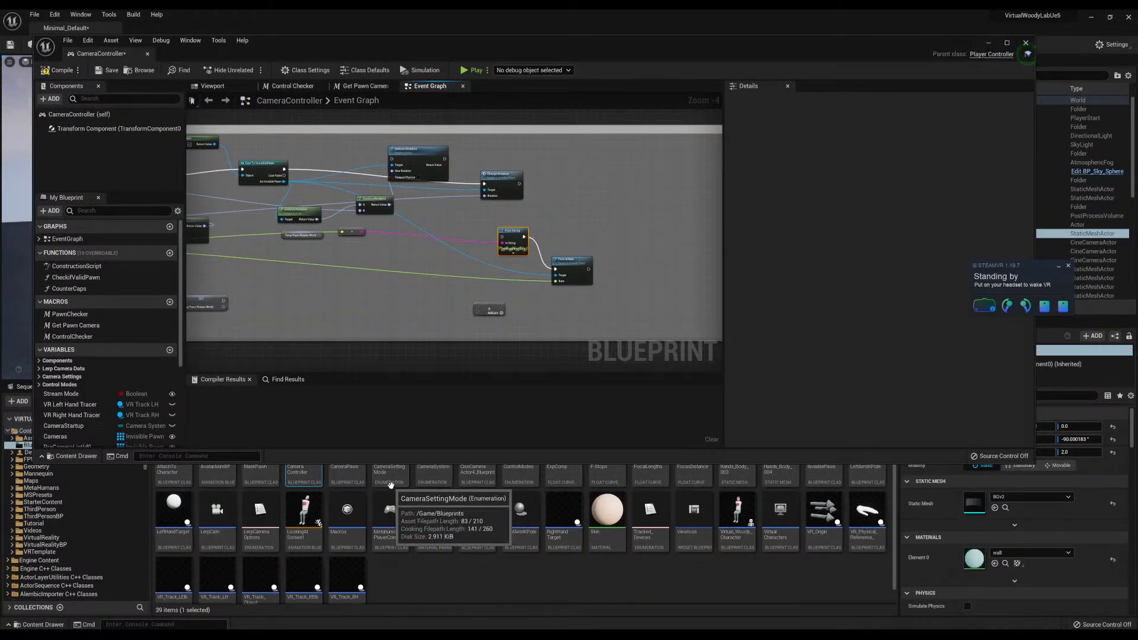
click(347, 474)
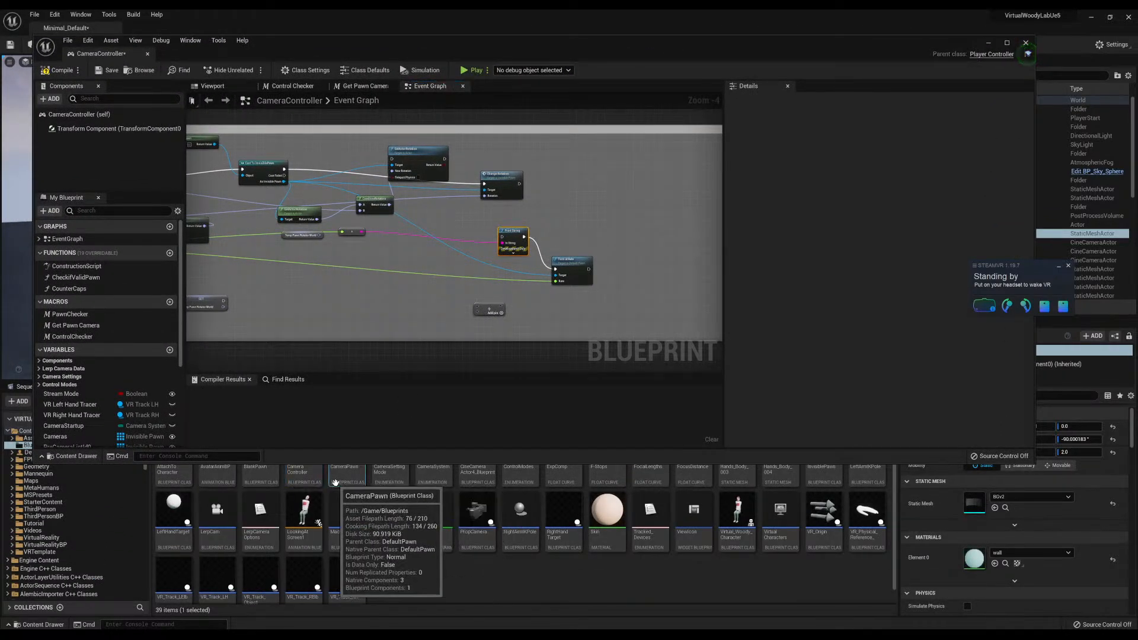
click(990, 44)
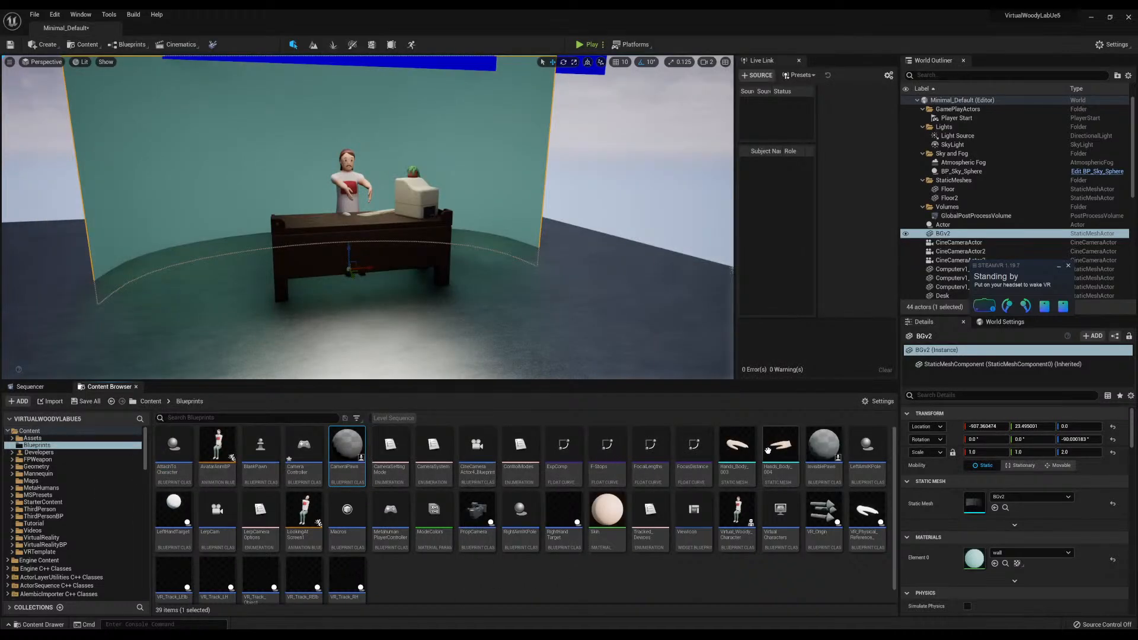
double_click(824, 446)
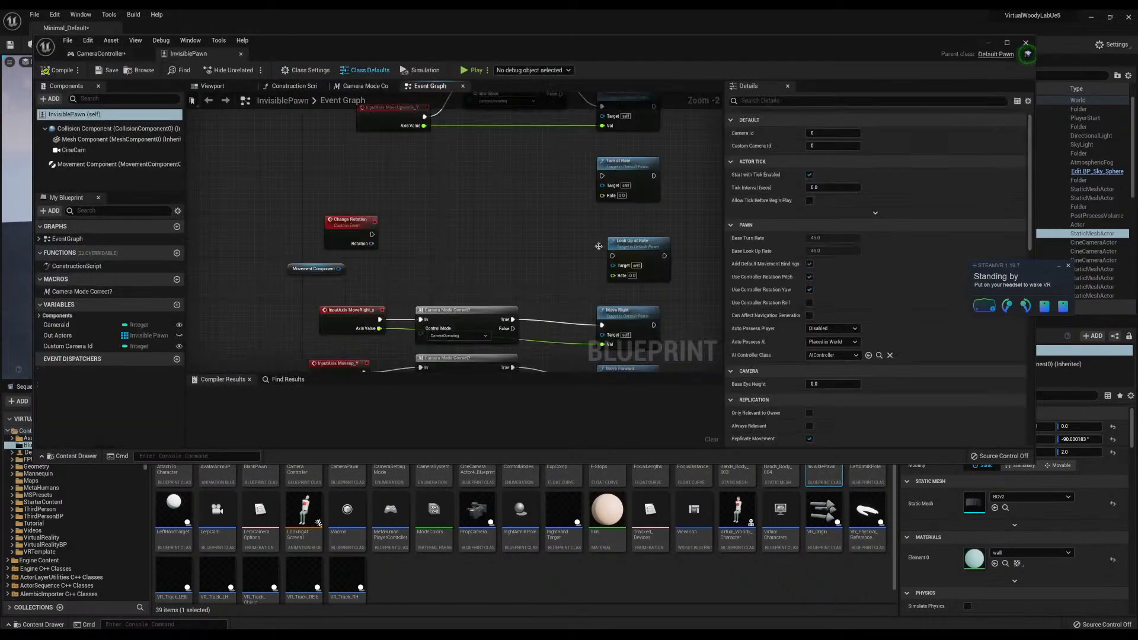
Examine the Change Rotation event and the movement input nodes in the InvisiblePawn event graph
right_drag(599, 246, 432, 242)
scroll(481, 261, down, 2)
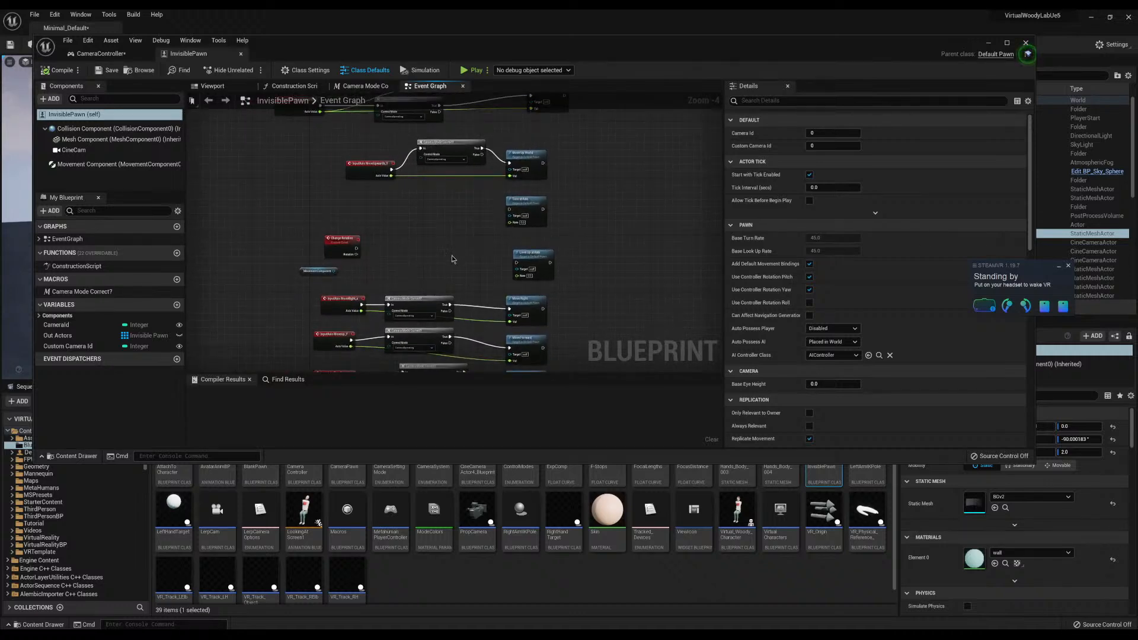
right_drag(451, 259, 396, 356)
scroll(433, 226, down, 1)
right_drag(445, 195, 446, 171)
scroll(439, 196, up, 3)
right_drag(430, 323, 474, 223)
scroll(473, 228, down, 4)
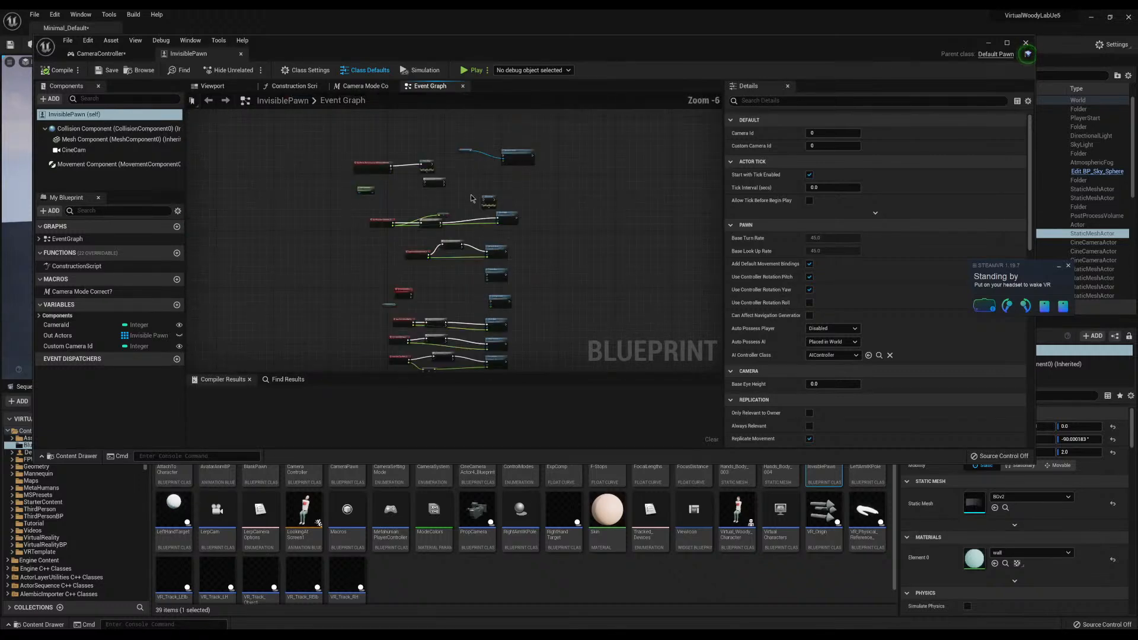
Move the Change Rotation event into the empty space above the Camera Mode Correct? node of the InputAxis MoveRight_x row
scroll(464, 283, up, 7)
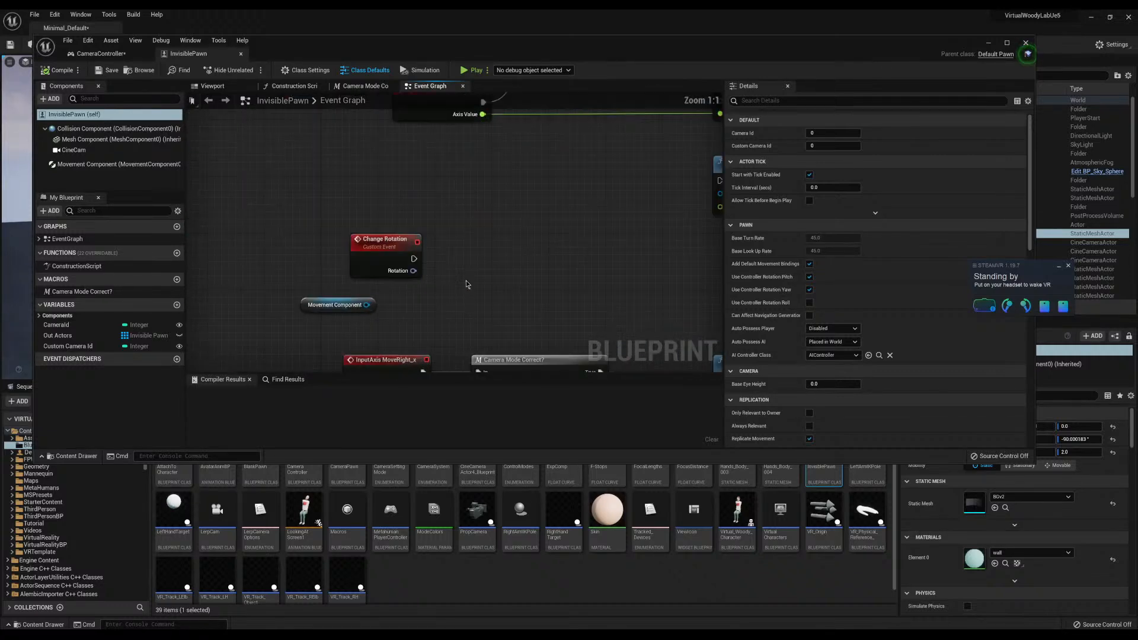
right_drag(466, 279, 398, 204)
scroll(407, 223, down, 1)
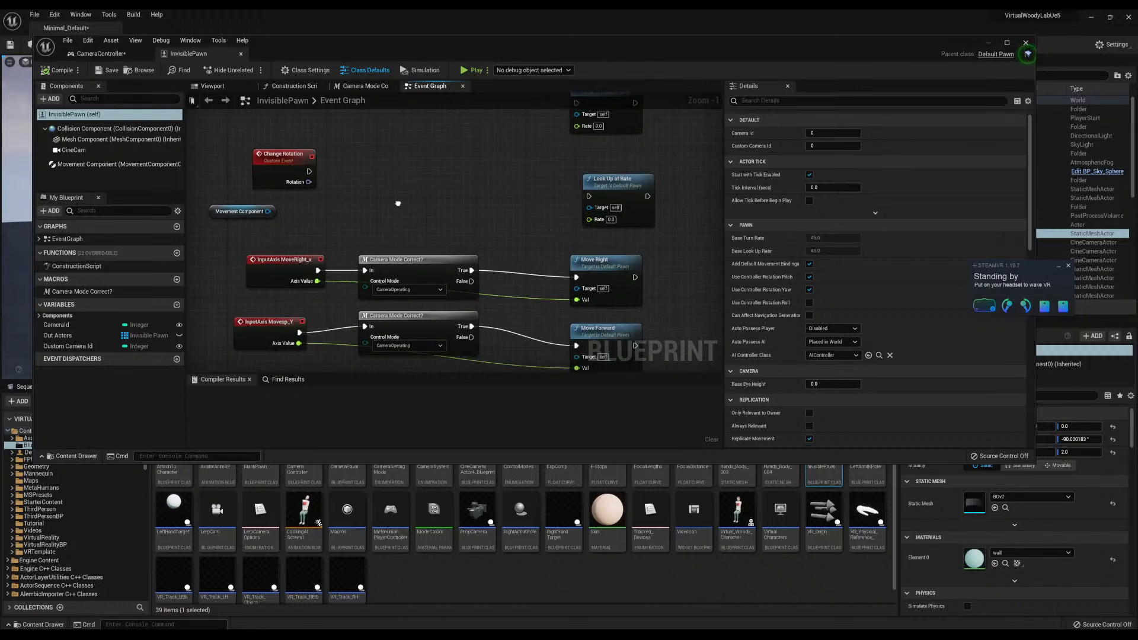
drag(285, 150, 429, 169)
scroll(521, 214, down, 1)
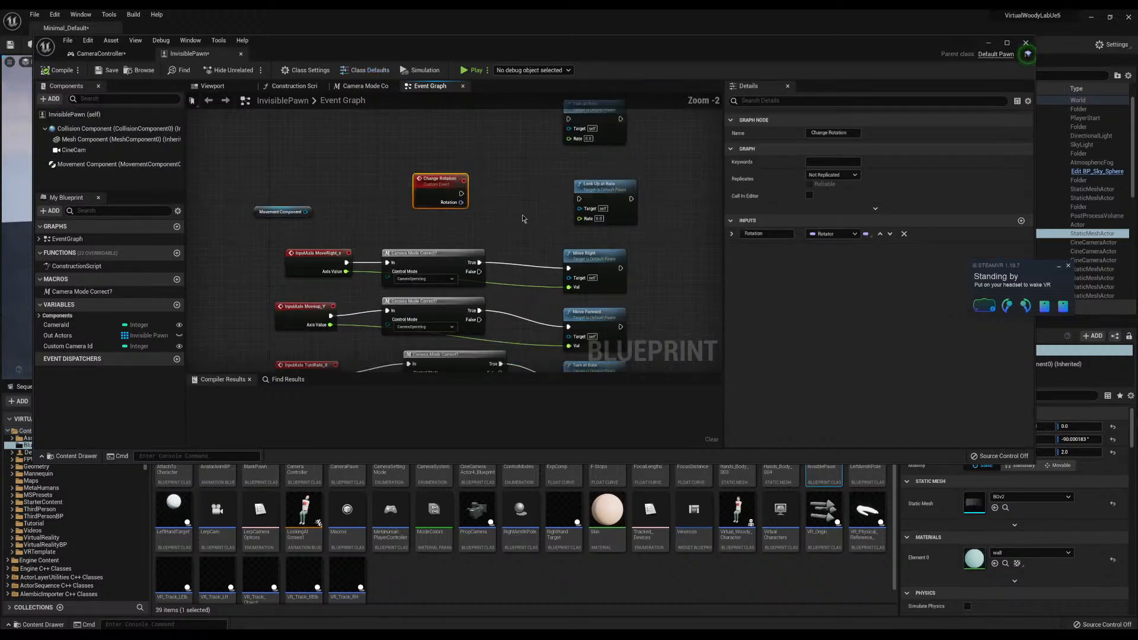
Inspect the InputAxis MoveRight_x event, its Camera Mode Correct? node and the connected Move Right node
scroll(511, 217, up, 1)
click(292, 272)
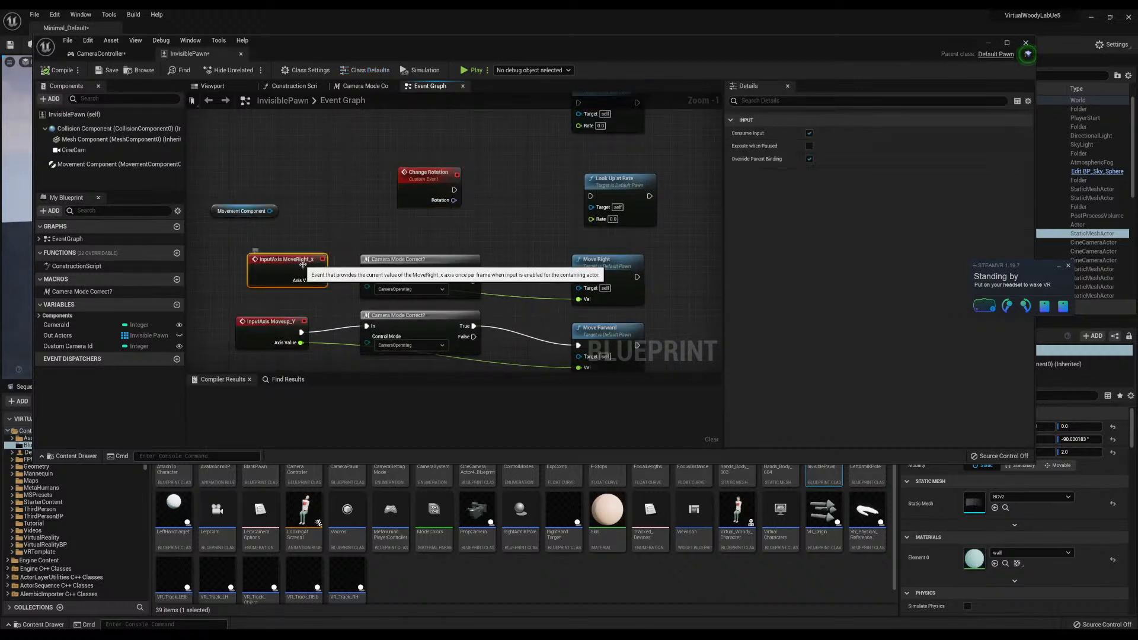
click(435, 259)
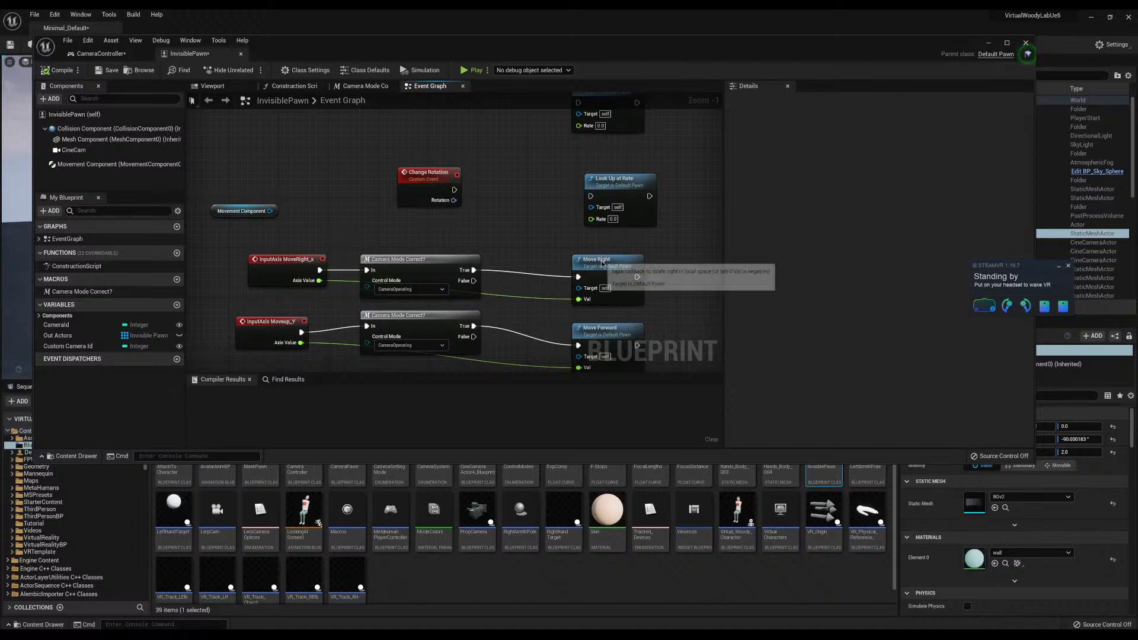
click(597, 256)
Move the Change Rotation event and the Movement Component node up and left to clear space above the InputAxis MoveRight_x row
scroll(521, 244, down, 1)
scroll(486, 225, up, 2)
right_drag(484, 224, 451, 218)
click(386, 172)
drag(386, 171, 294, 200)
right_drag(379, 187, 384, 210)
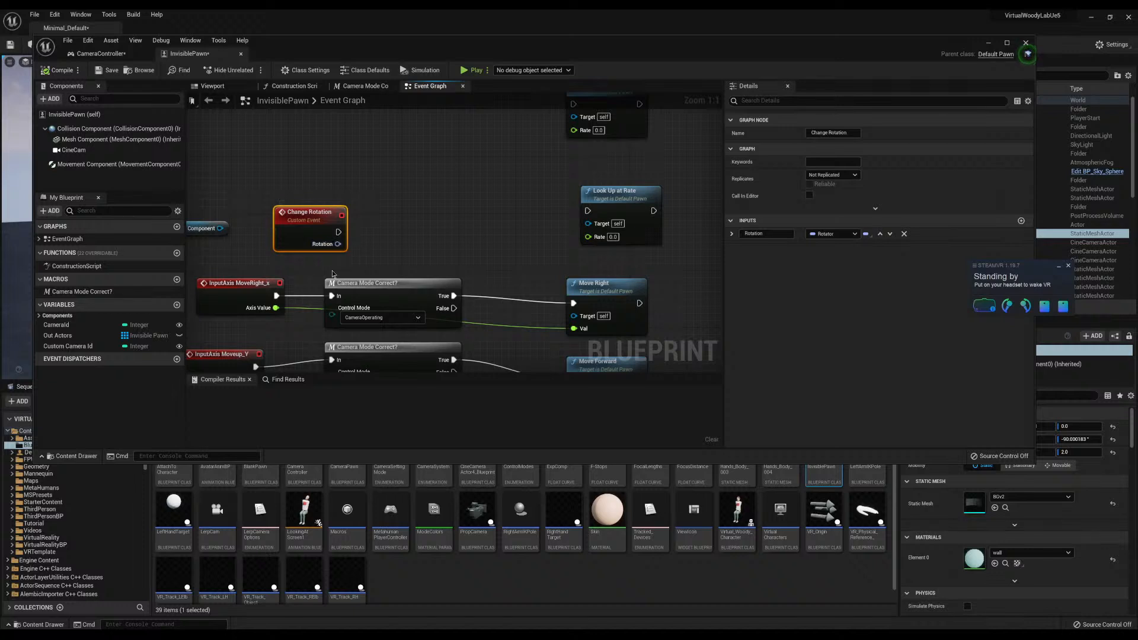
drag(314, 220, 300, 143)
right_drag(333, 255, 375, 265)
drag(256, 241, 231, 156)
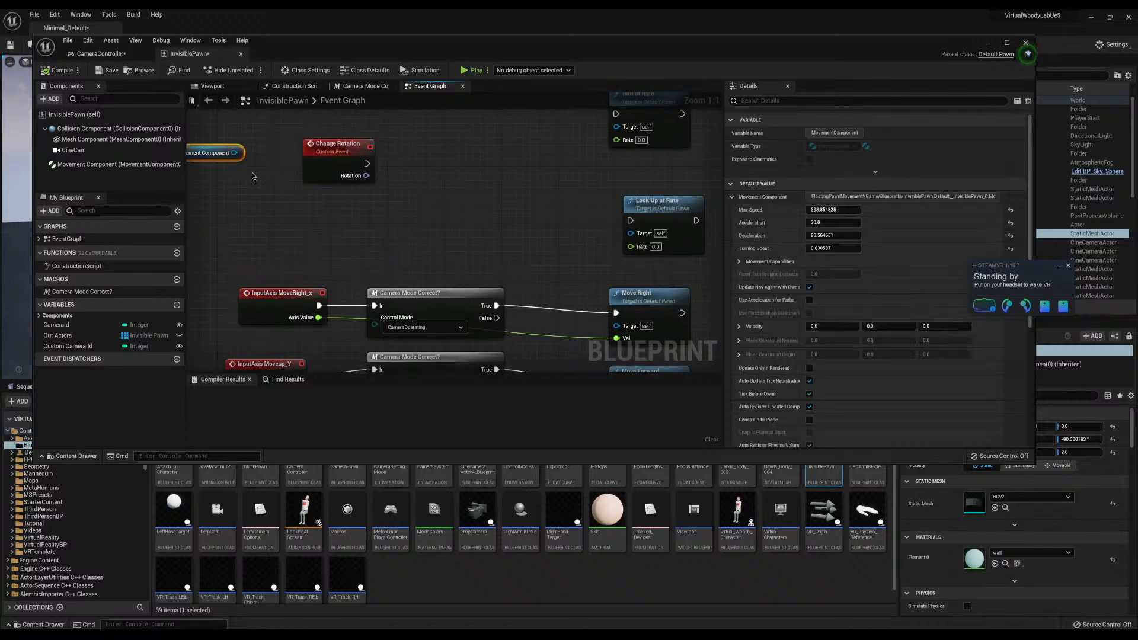
Move the Move Right node of the InputAxis MoveRight_x row farther away from its Camera Mode Correct? node
click(542, 251)
right_drag(634, 294, 496, 282)
drag(495, 282, 545, 274)
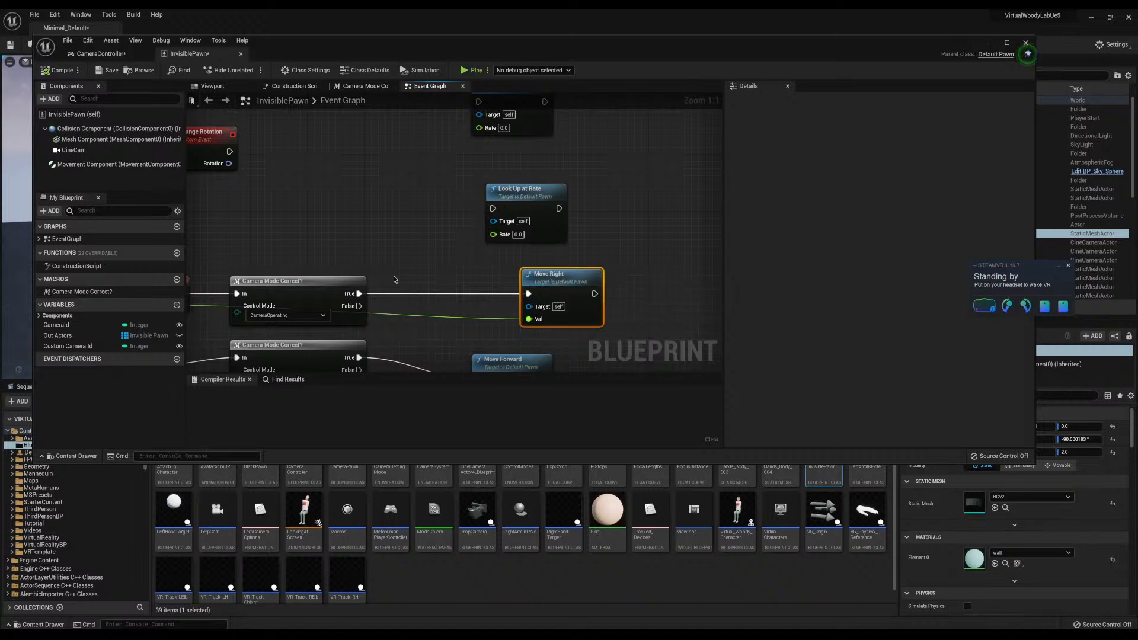
Place the Change Rotation event just above the InputAxis MoveRight_x event
right_drag(393, 275, 515, 286)
drag(341, 155, 299, 219)
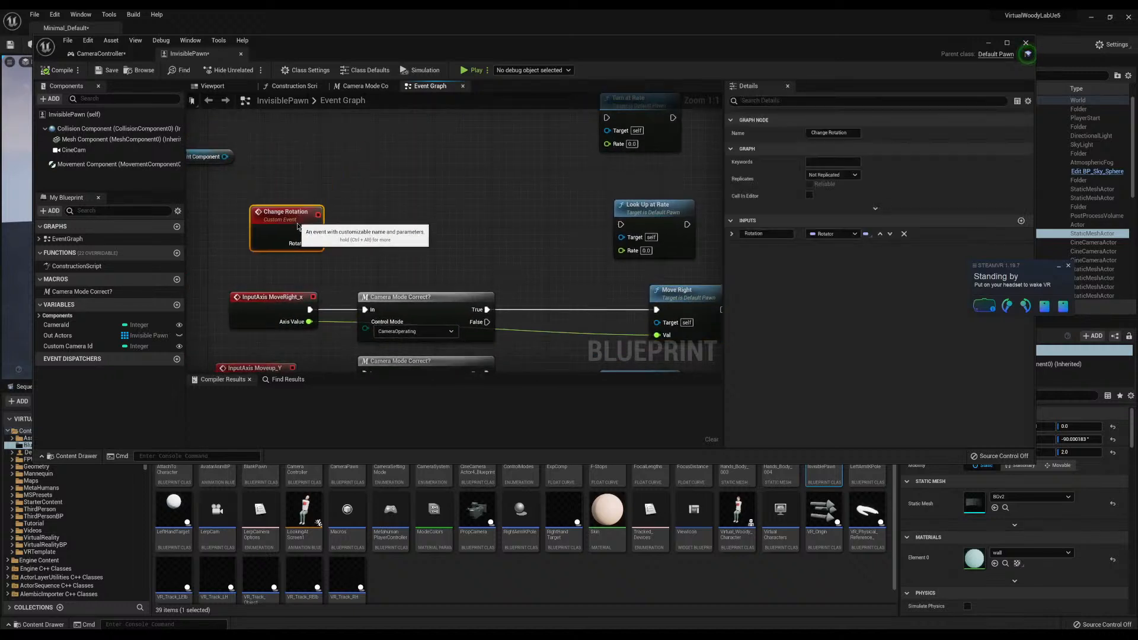
click(341, 198)
Move the Look Up at Rate node directly below the Turn at Rate node
right_drag(436, 228, 402, 299)
scroll(439, 211, down, 3)
drag(563, 199, 509, 247)
scroll(393, 252, down, 3)
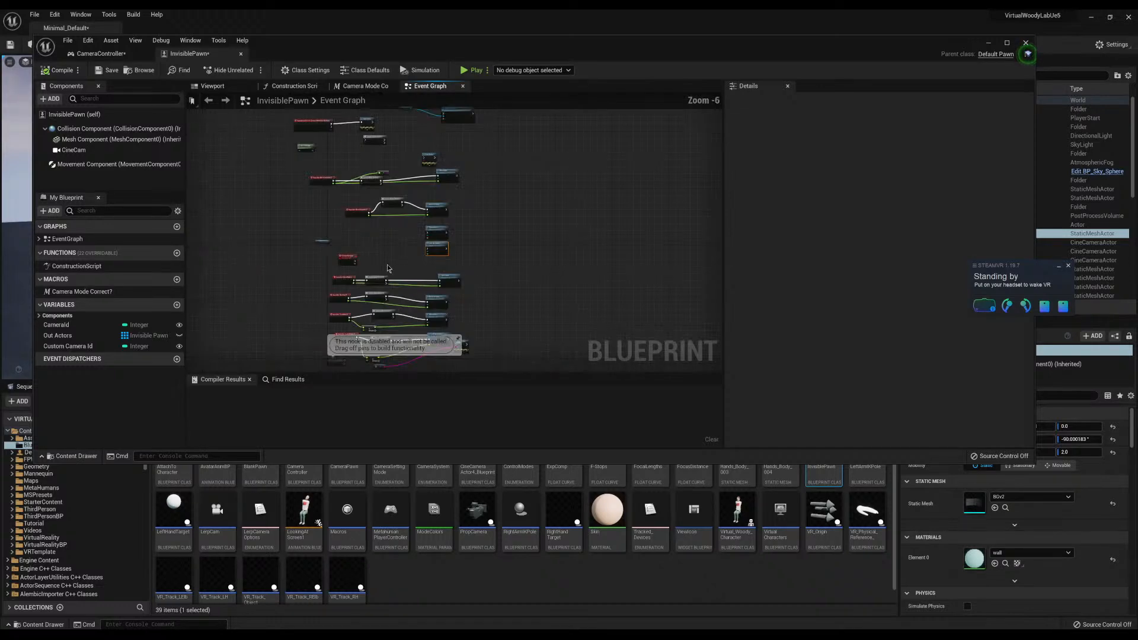
right_drag(384, 263, 362, 252)
scroll(389, 268, up, 5)
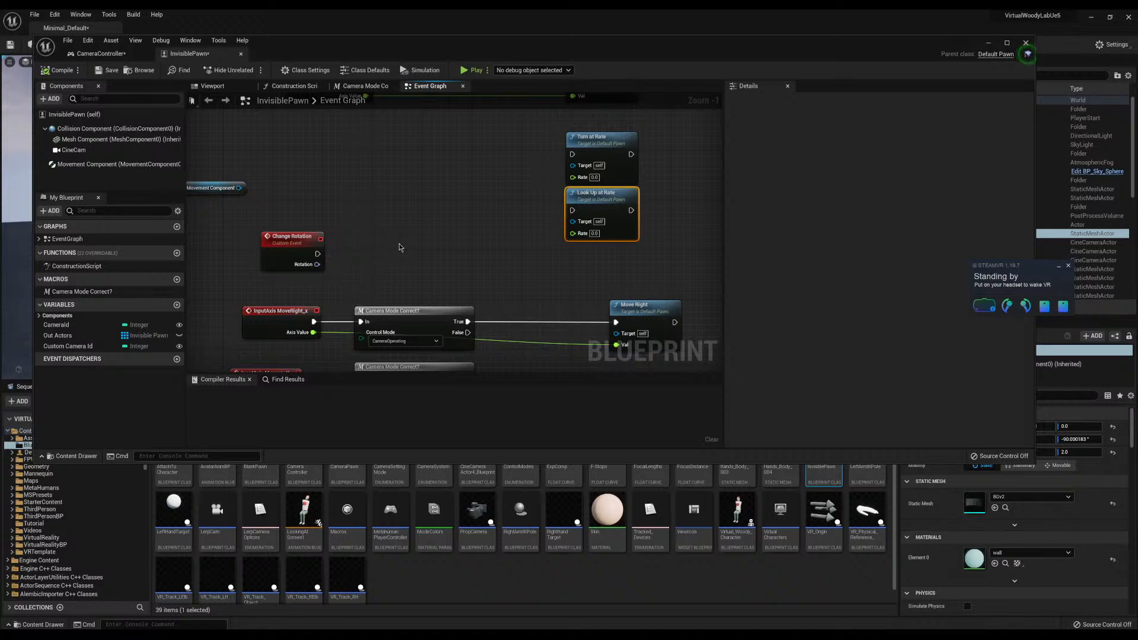
scroll(350, 272, up, 1)
right_drag(323, 265, 310, 241)
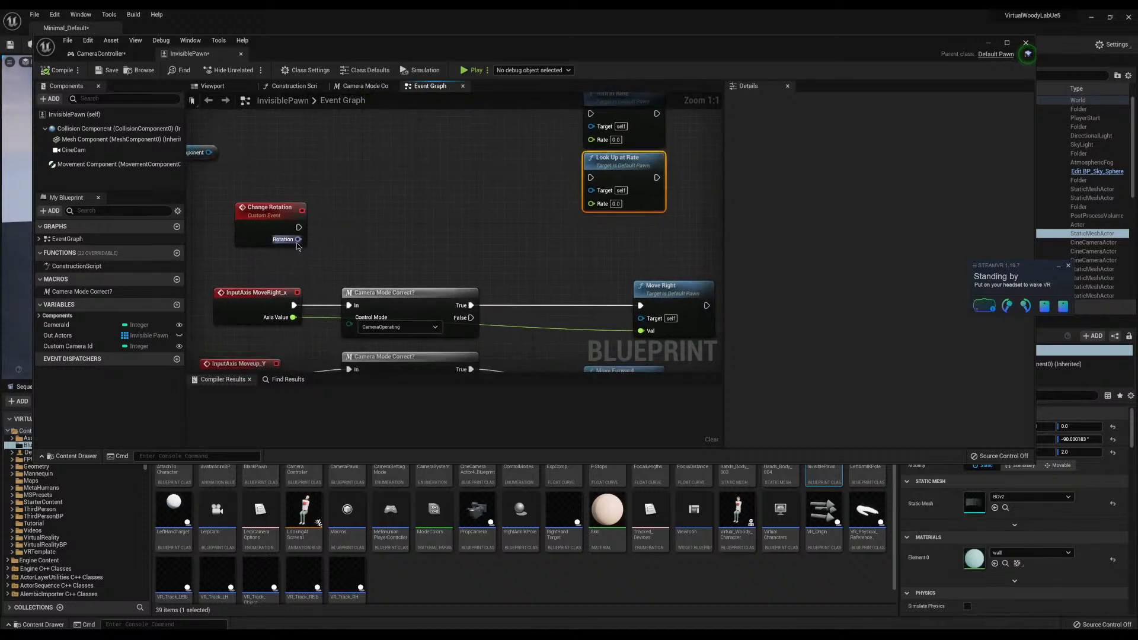
drag(297, 240, 410, 220)
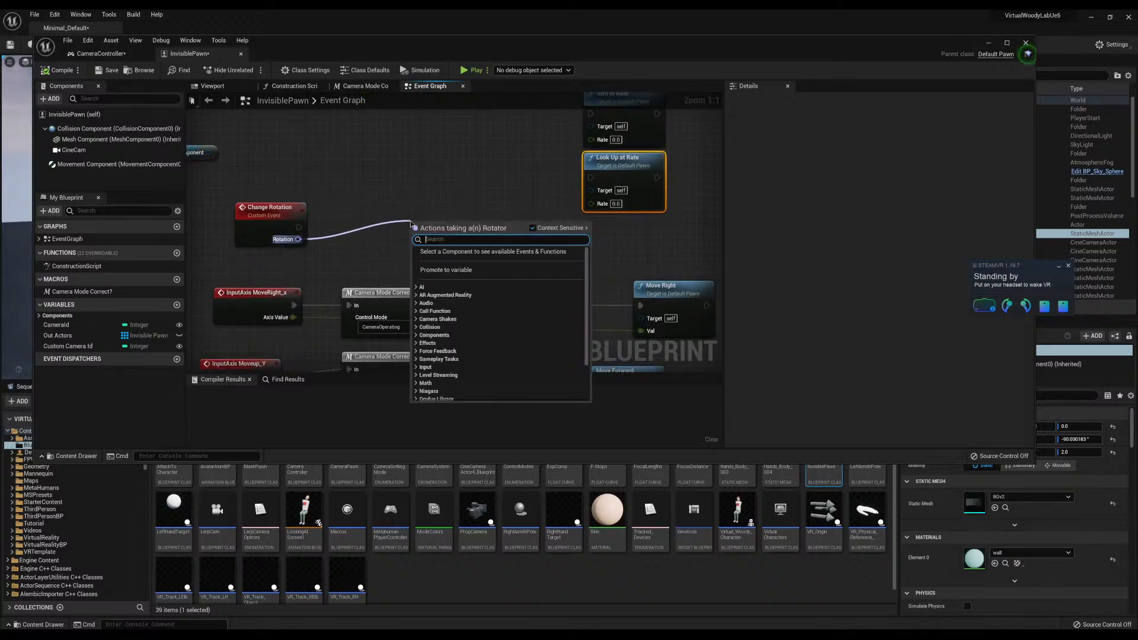
click(407, 205)
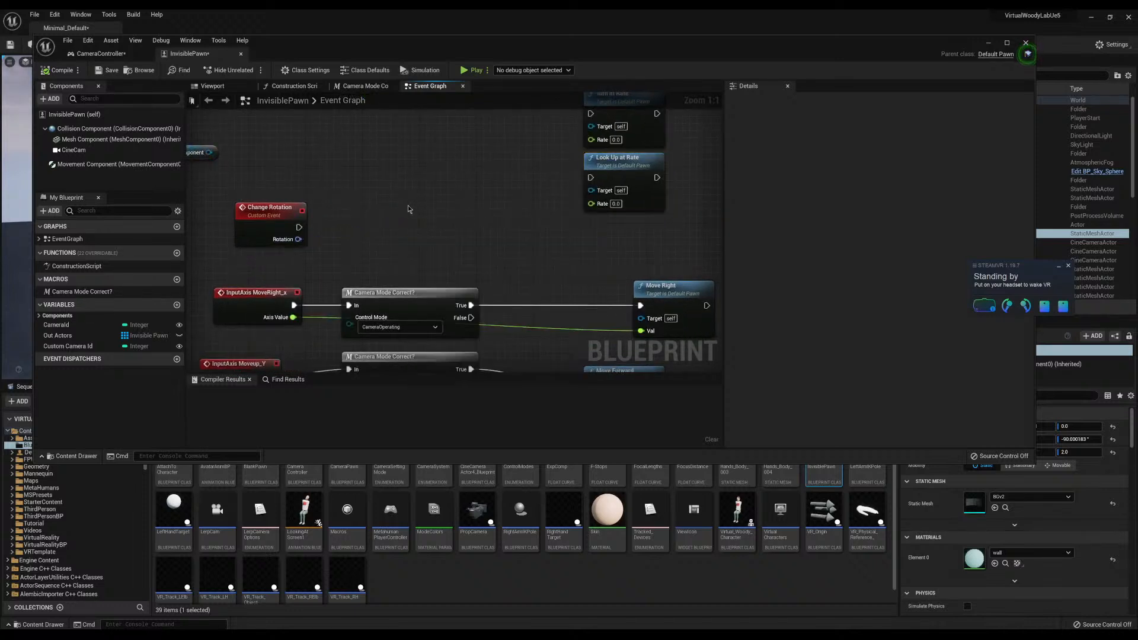
Add the Rotate Camera With Index Rotation input action event above the Change Rotation event
right_click(292, 159)
text(camera)
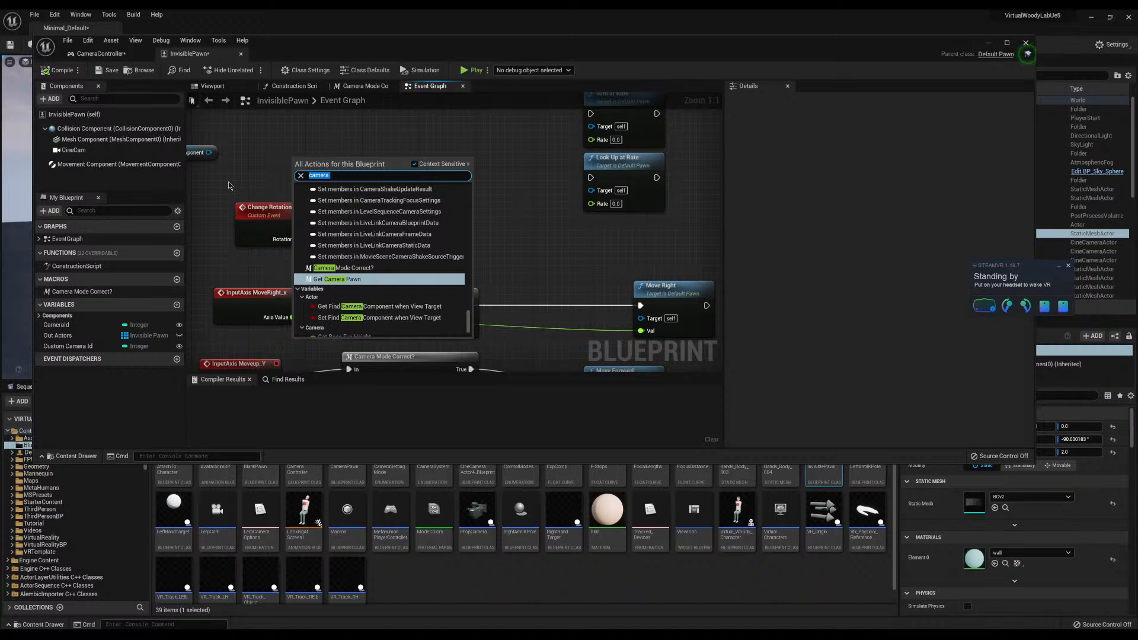
text(input)
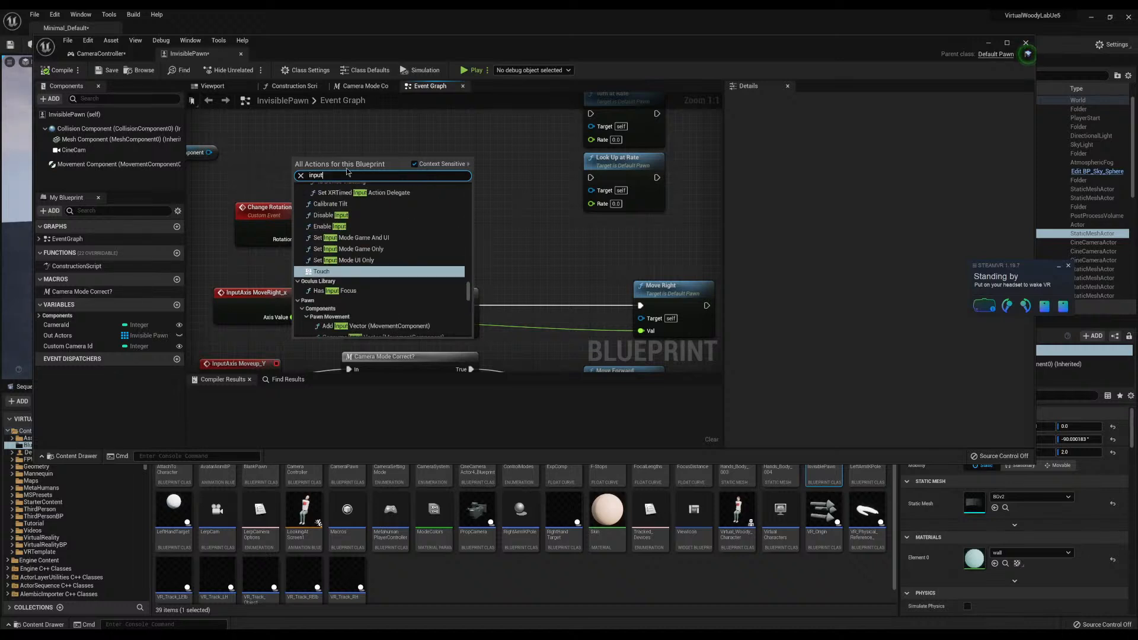
text( camer)
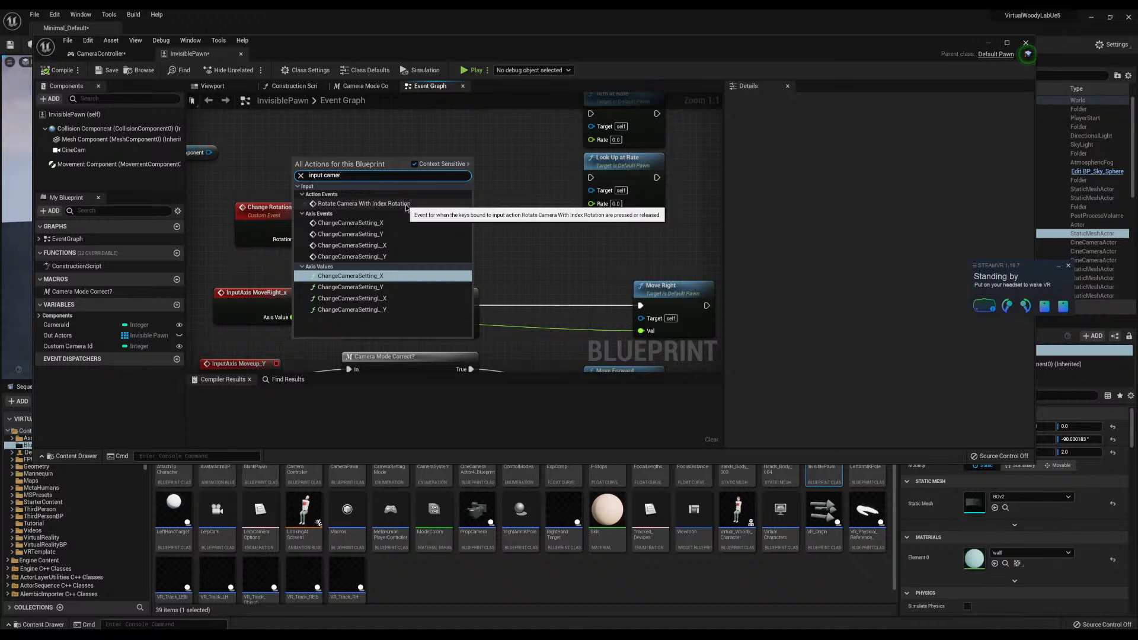
click(406, 205)
Search the actions for the new event's Key output for "pressed", and all blueprint actions for "key pressed"
drag(292, 176, 383, 180)
text(pressed)
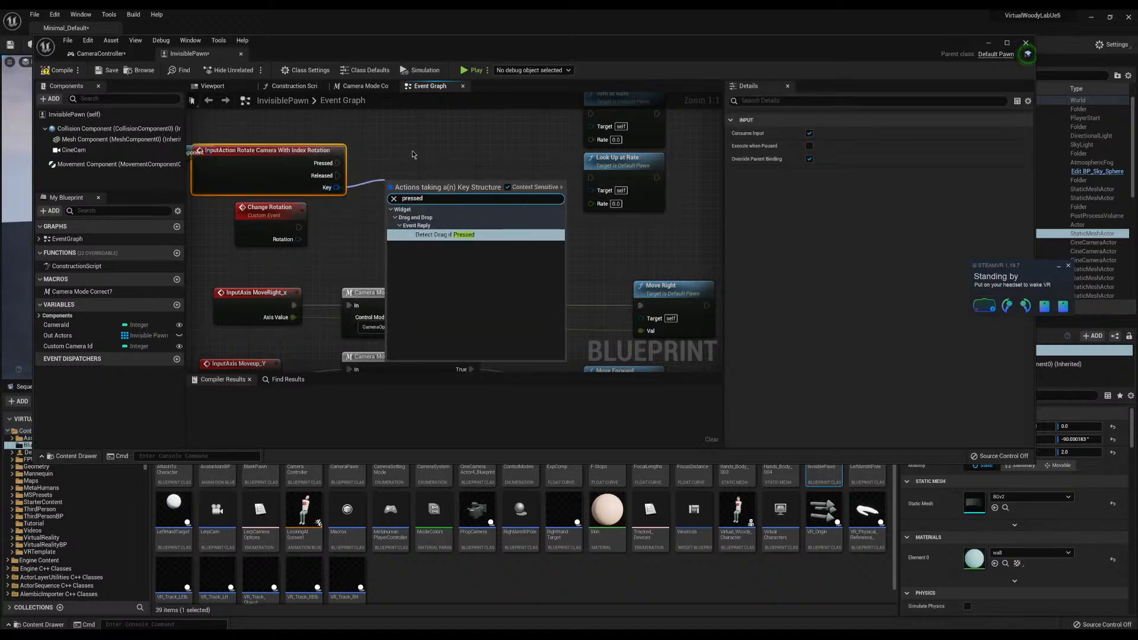
click(411, 150)
right_drag(408, 201, 405, 204)
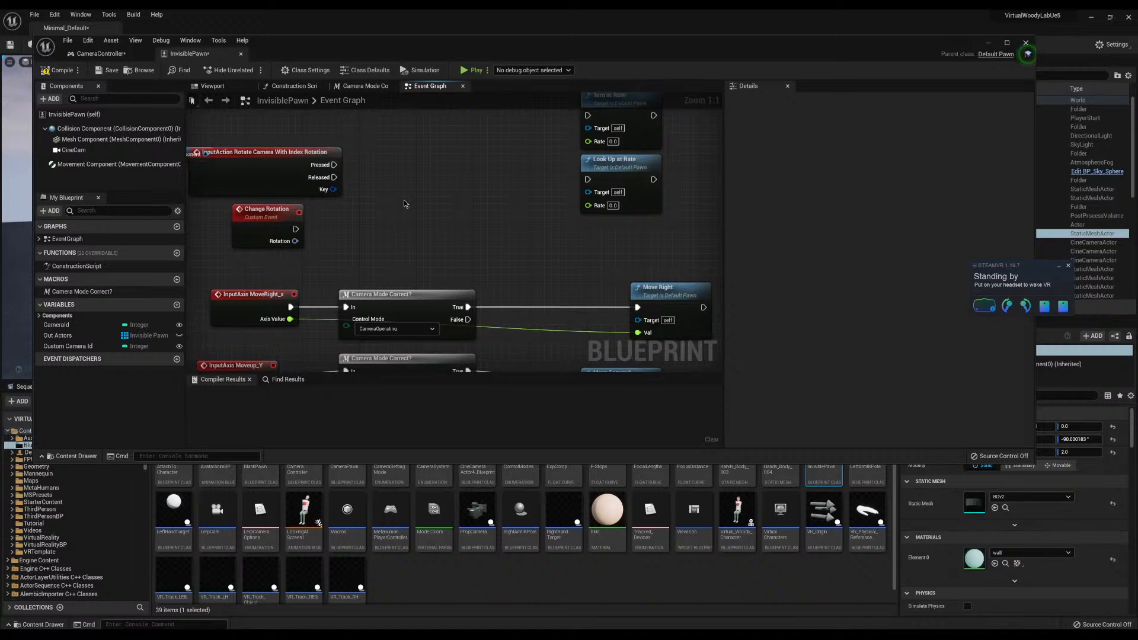
right_click(388, 212)
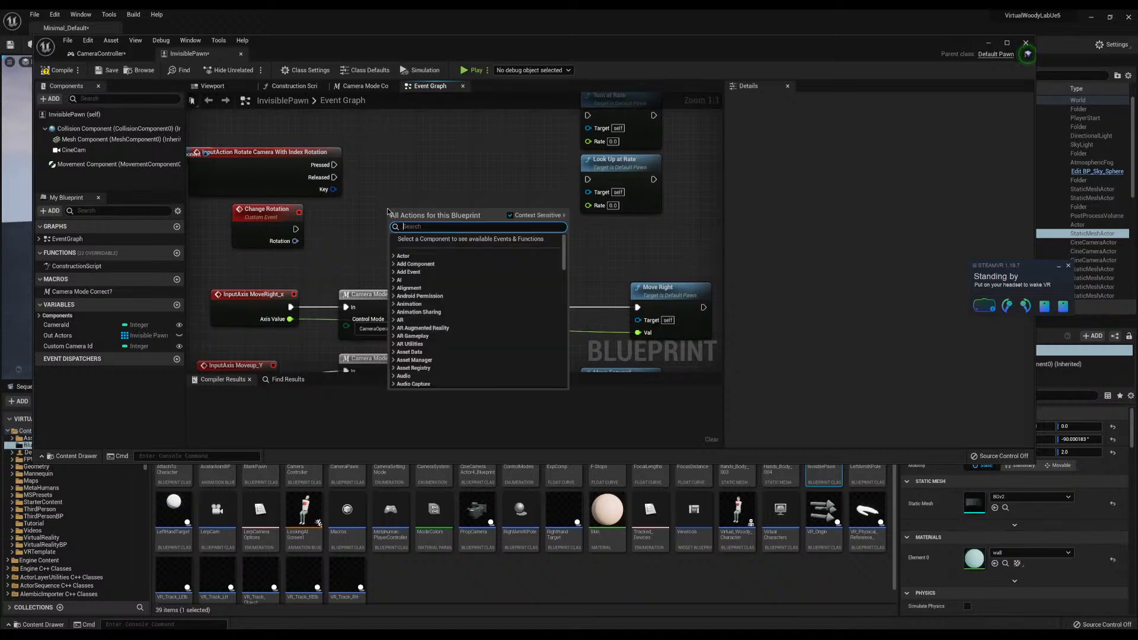
text(key presse)
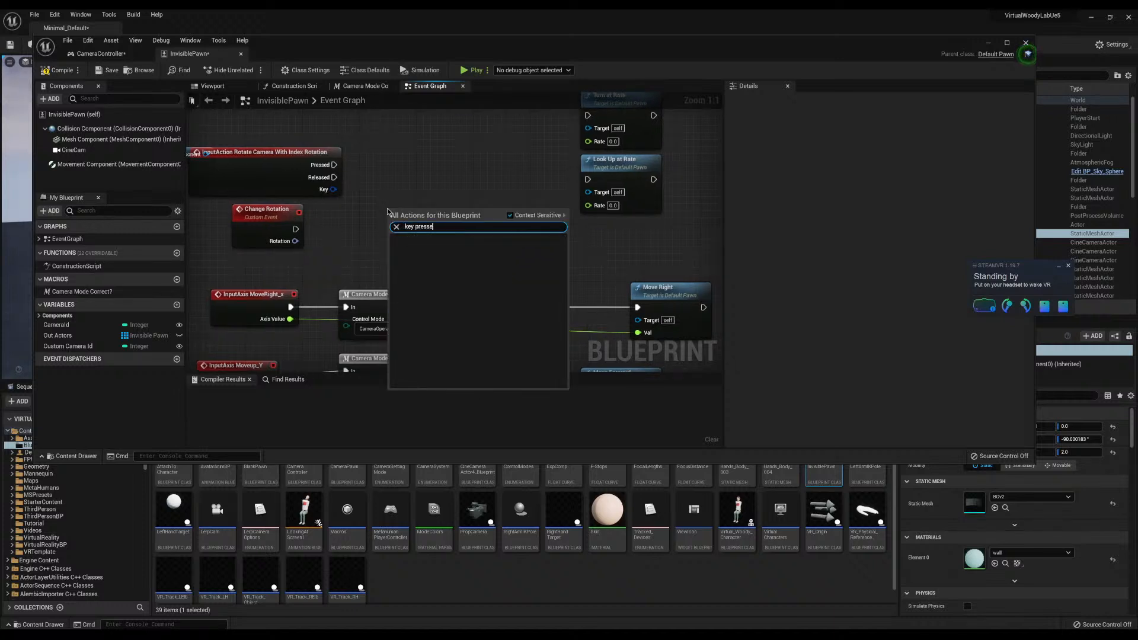
text(d)
click(429, 158)
right_drag(415, 166, 503, 260)
Add a Get Controller node above the Rotate Camera With Index Rotation event
right_click(380, 214)
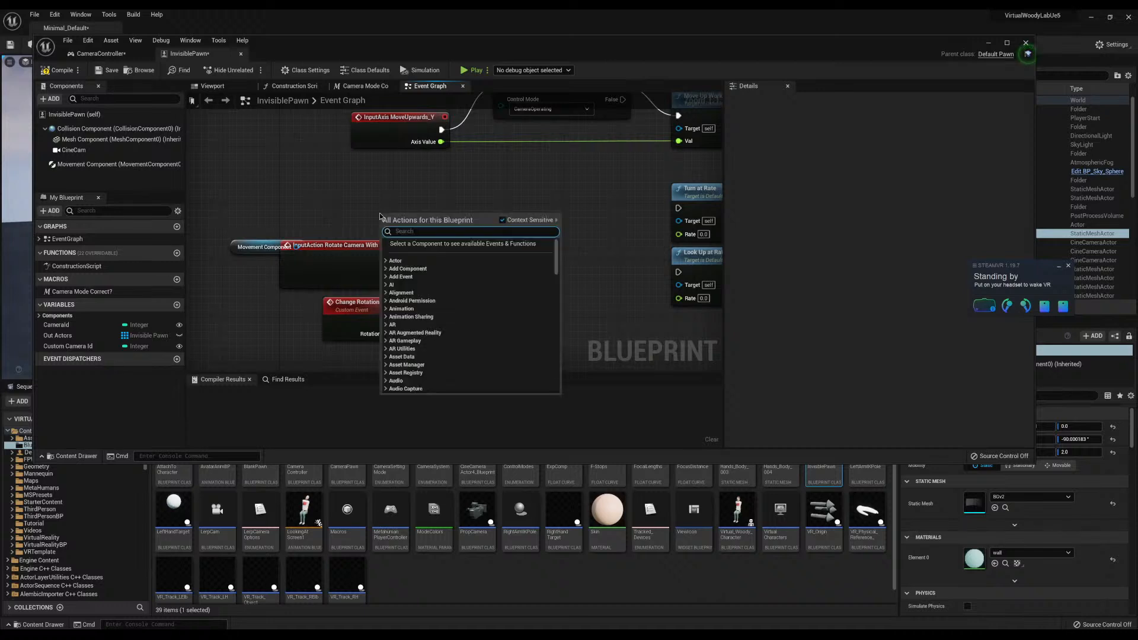
text(get controll)
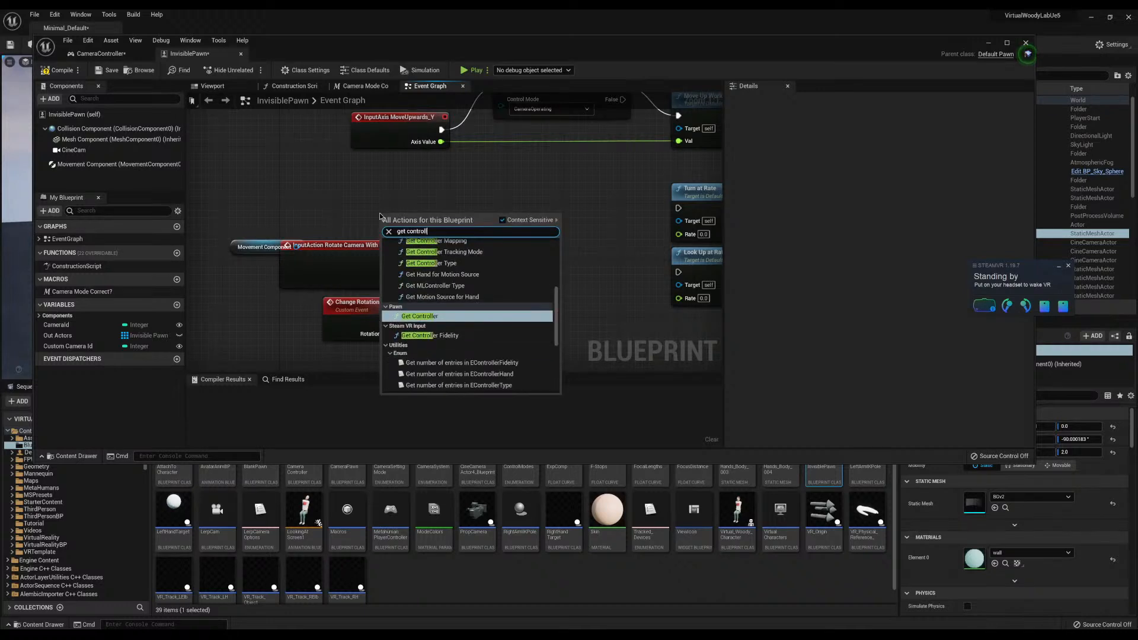
key(Return)
Search the actions available from Get Controller's return value for "key"
drag(469, 236, 500, 284)
text(key pre)
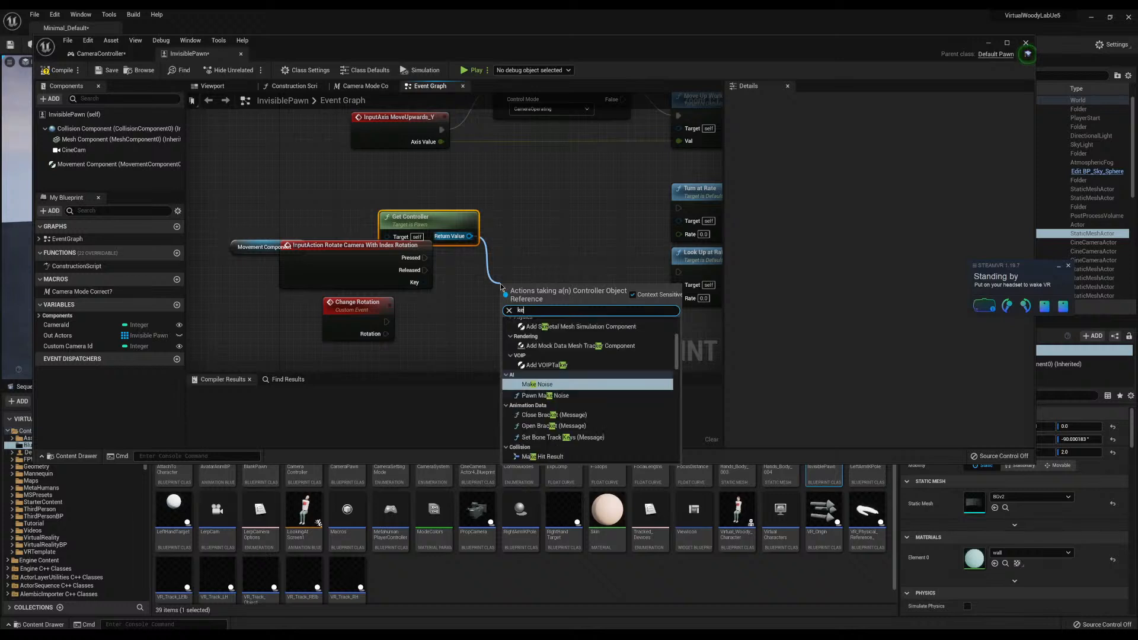
key(BackSpace)
key(BackSpace)
key(BackSpace)
key(BackSpace)
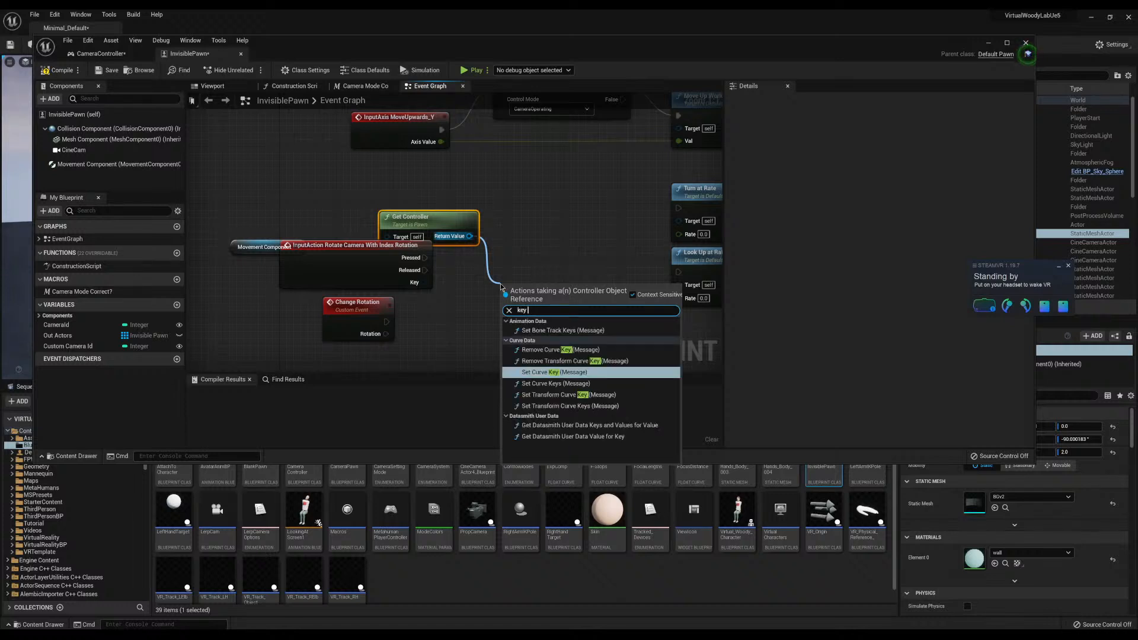
click(553, 243)
Spread apart the Get Controller, Rotate Camera With Index Rotation and Movement Component nodes so that they no longer overlap
drag(462, 227, 497, 234)
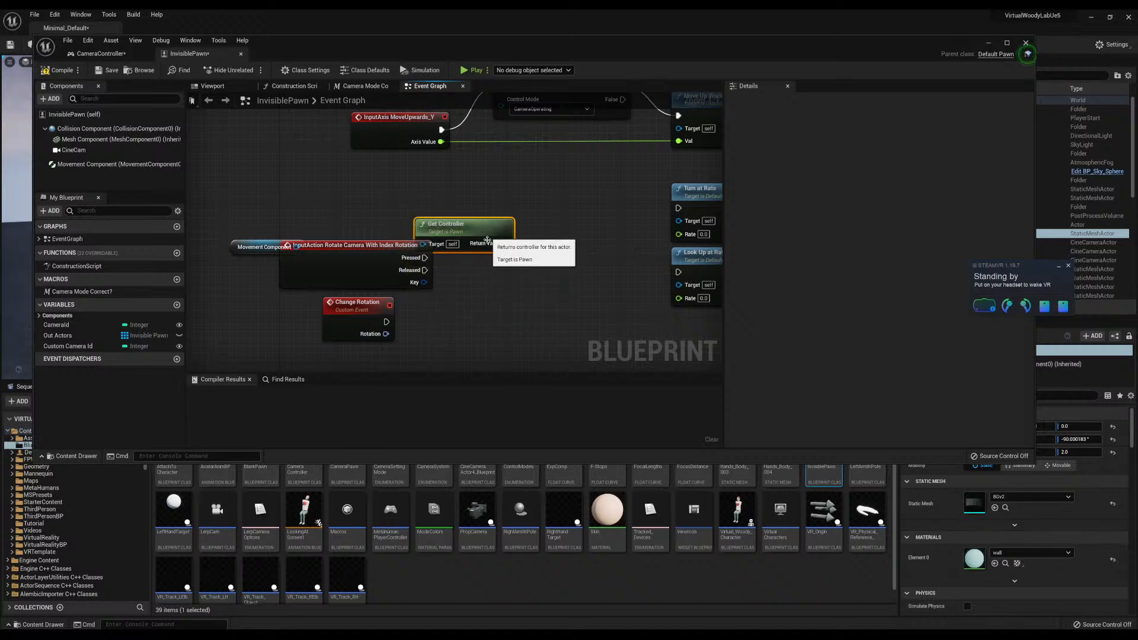
drag(353, 249, 318, 180)
drag(237, 245, 201, 152)
drag(441, 203, 417, 274)
right_drag(461, 261, 288, 245)
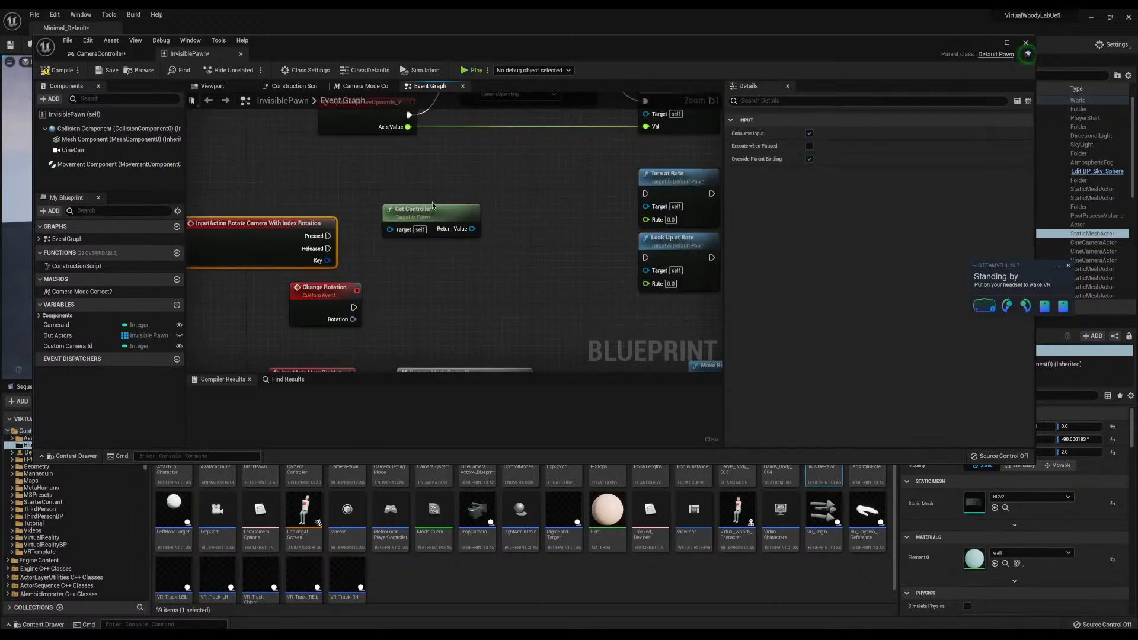
drag(433, 207, 365, 233)
Delete the Change Rotation event together with the adjacent Rotate Camera With Index Rotation event and Get Controller node
scroll(415, 241, down, 3)
drag(456, 217, 301, 301)
key(Delete)
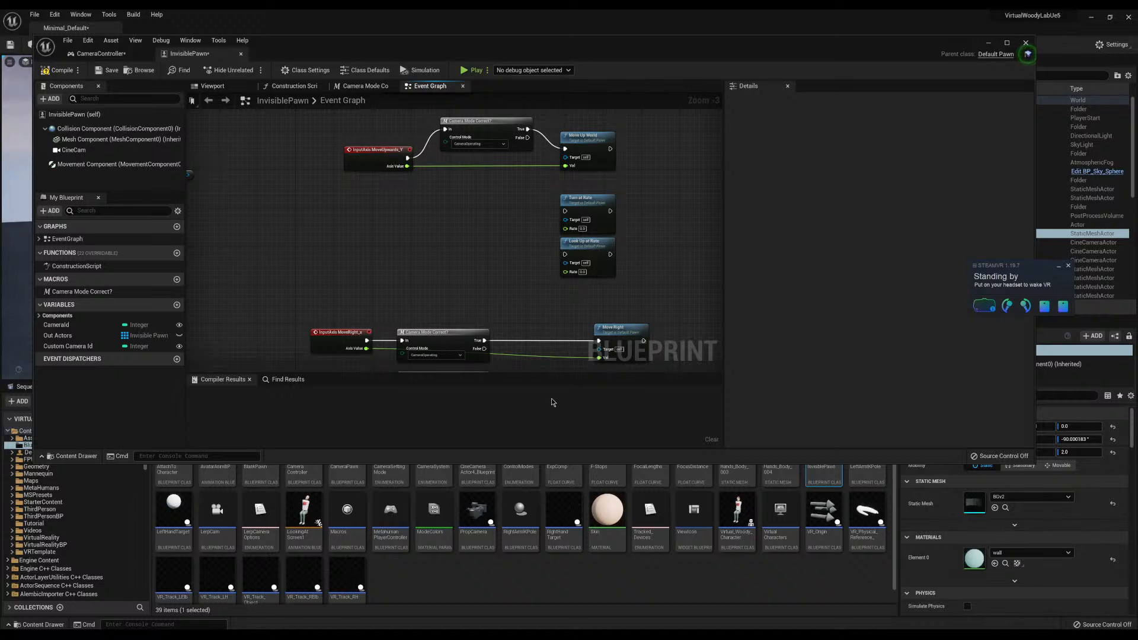
Move the three disabled event nodes into the free area below the last input axis row
right_drag(545, 356, 413, 210)
scroll(452, 278, down, 3)
scroll(413, 210, up, 2)
right_drag(409, 274, 451, 164)
drag(269, 194, 230, 354)
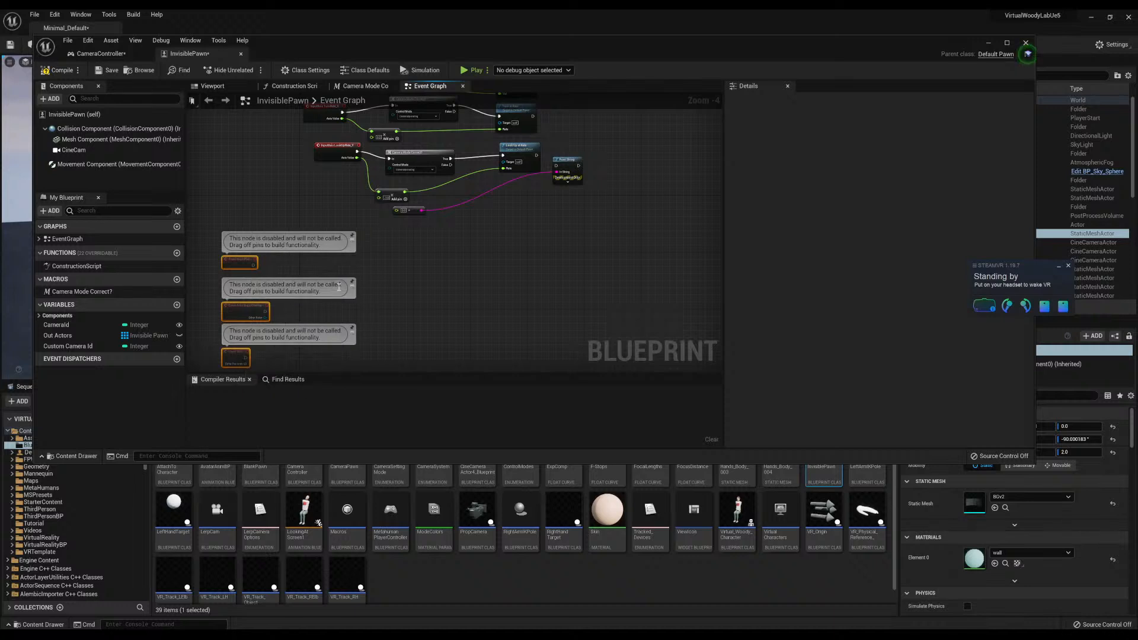
click(412, 265)
Move the input axis event and Camera Mode Correct? node above the InputAxis MoveUpwards_Y row closer to their Move Right node
right_drag(422, 148, 386, 288)
scroll(399, 270, down, 1)
right_drag(400, 163, 403, 355)
scroll(368, 231, up, 2)
scroll(404, 232, up, 1)
scroll(411, 235, down, 2)
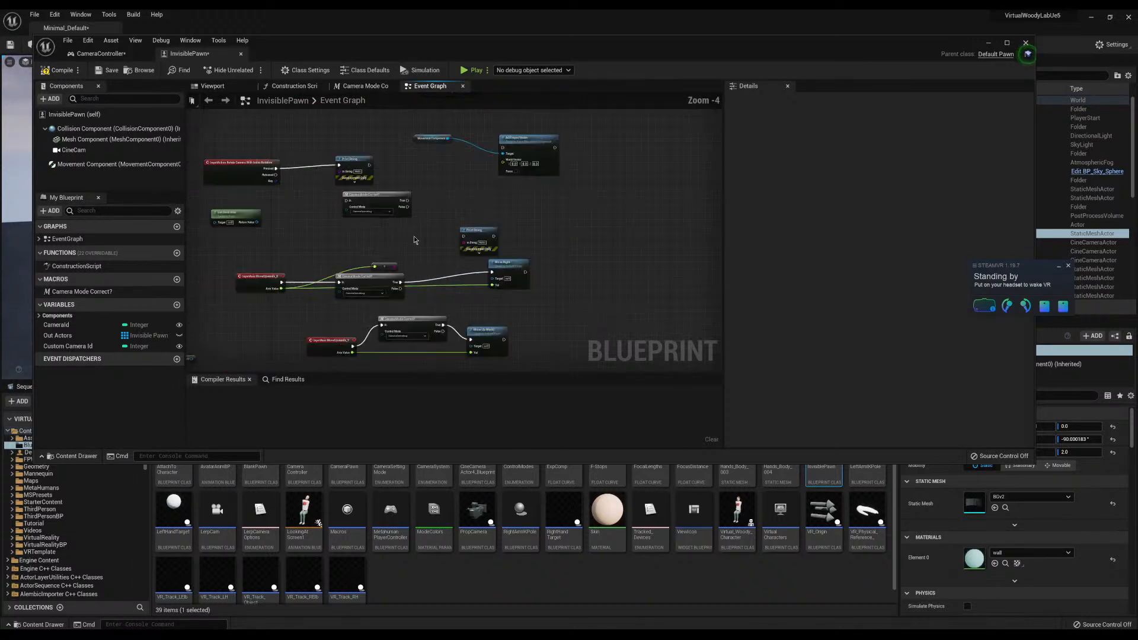
right_drag(414, 238, 455, 217)
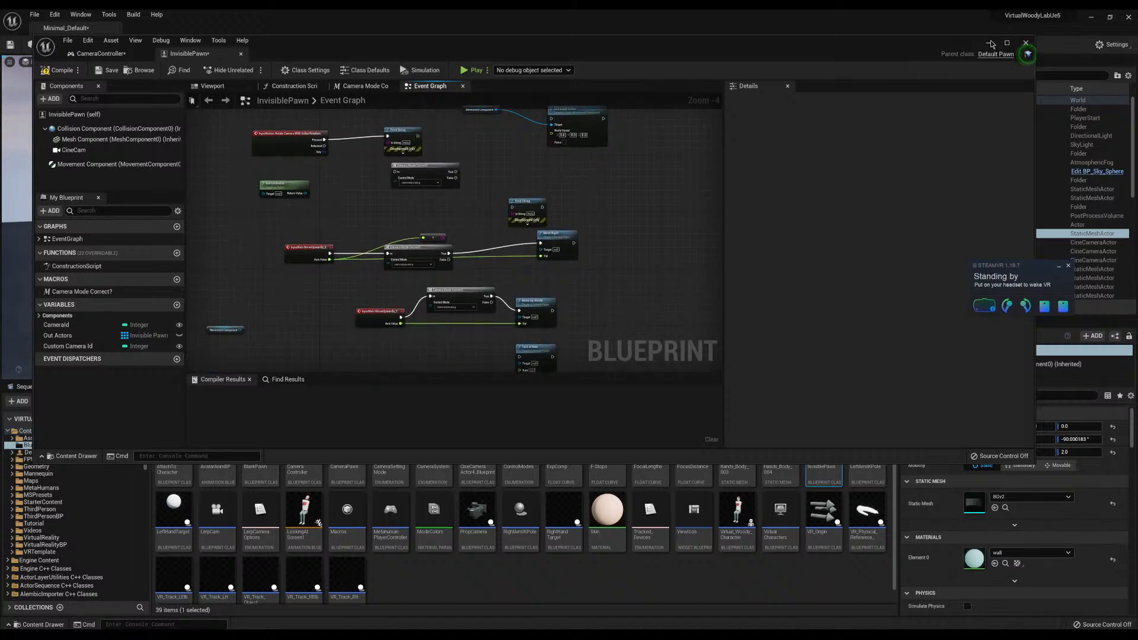
scroll(484, 211, down, 2)
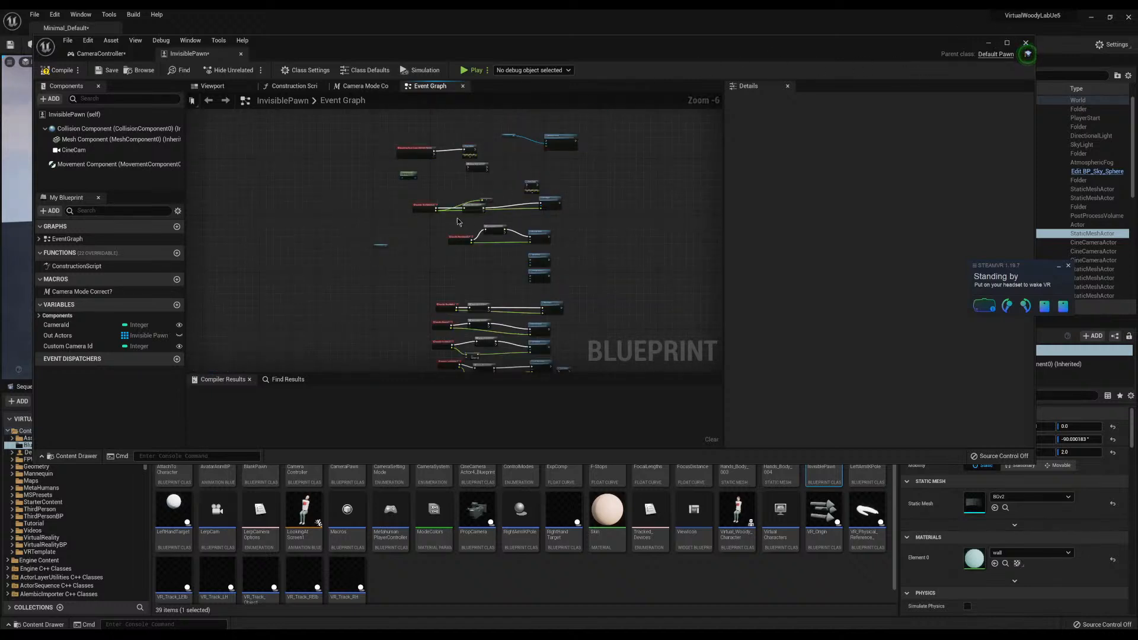
scroll(485, 210, up, 2)
drag(381, 172, 542, 206)
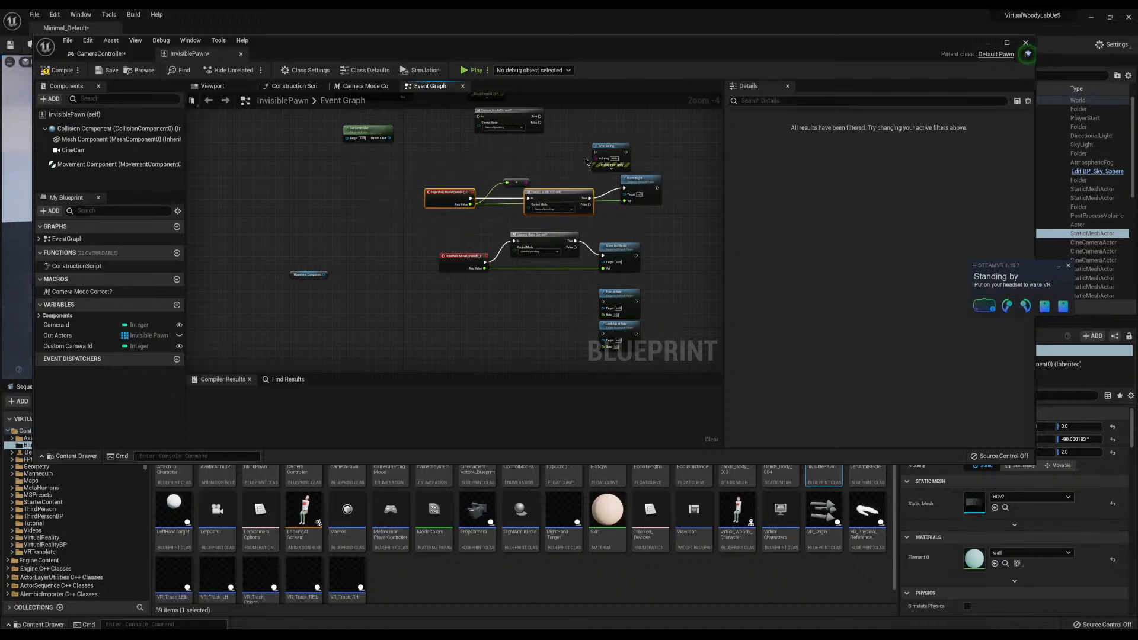
right_drag(554, 158, 458, 170)
Switch to the CameraController blueprint and view the whole Grip Rotation comment group
click(126, 55)
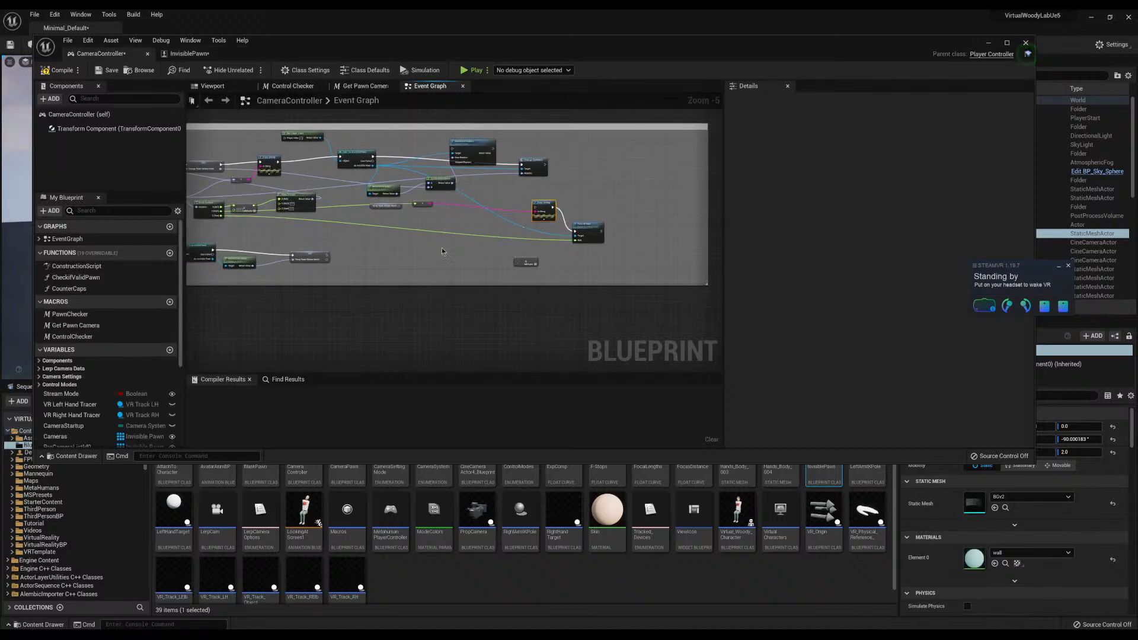
scroll(559, 249, down, 2)
scroll(486, 283, down, 2)
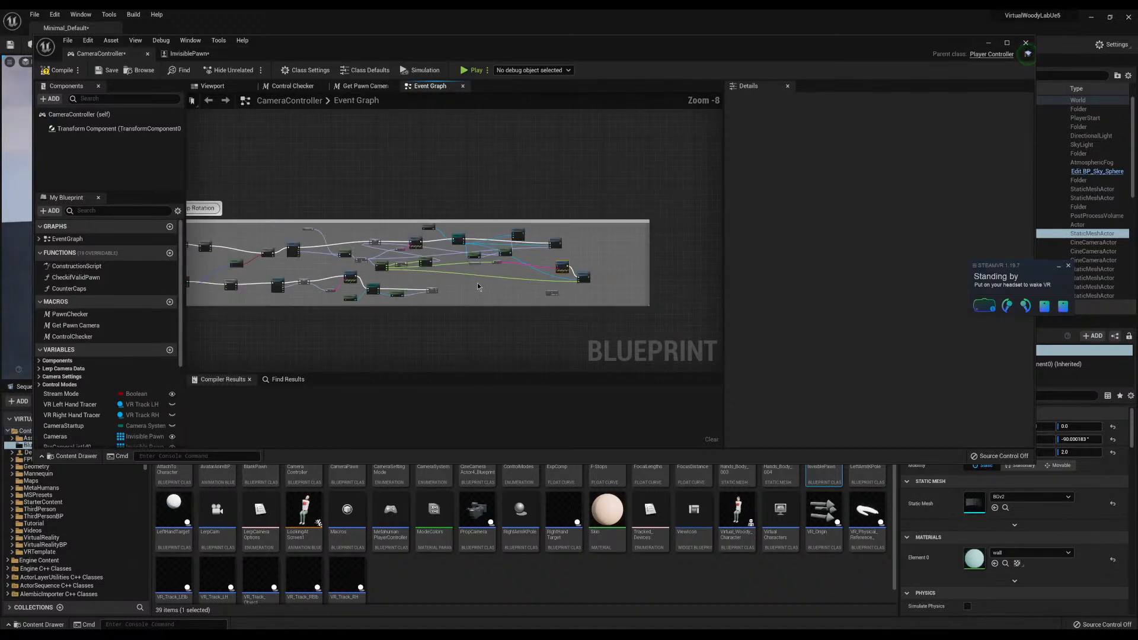
Examine the nodes towards the end of the Grip Rotation group, from Cast To InvisiblePawn through SetActorRotation, Change Rotation and Turn at Rate
right_drag(465, 291, 521, 266)
scroll(313, 247, up, 3)
right_drag(311, 246, 393, 252)
scroll(643, 250, up, 5)
scroll(610, 238, down, 5)
right_drag(610, 241, 396, 256)
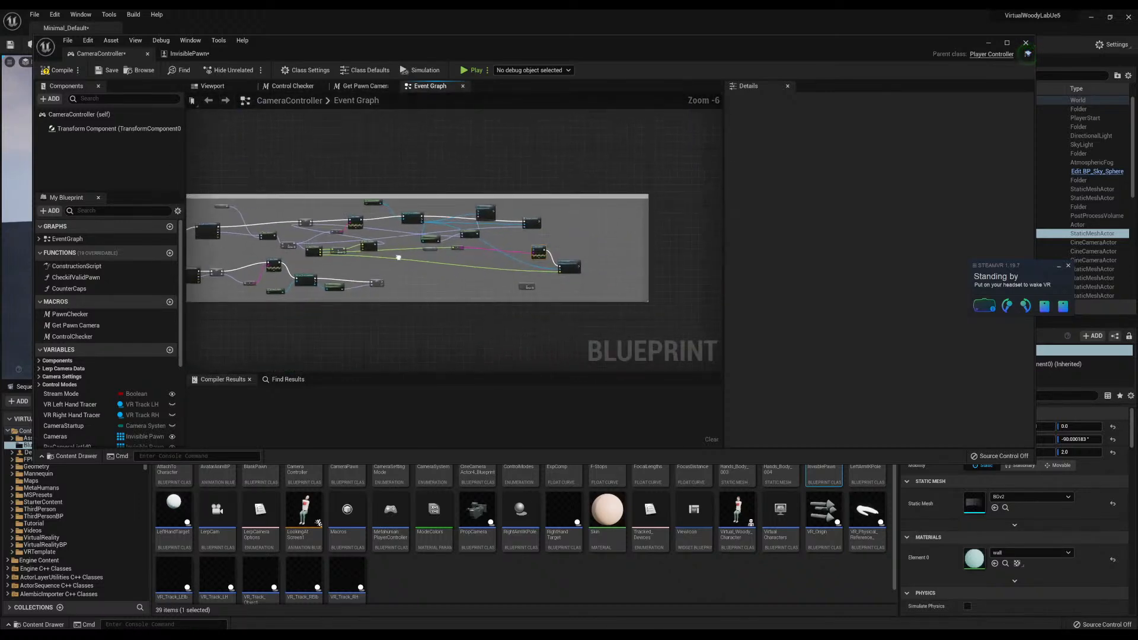
scroll(585, 228, up, 5)
right_drag(548, 259, 582, 183)
scroll(541, 213, down, 3)
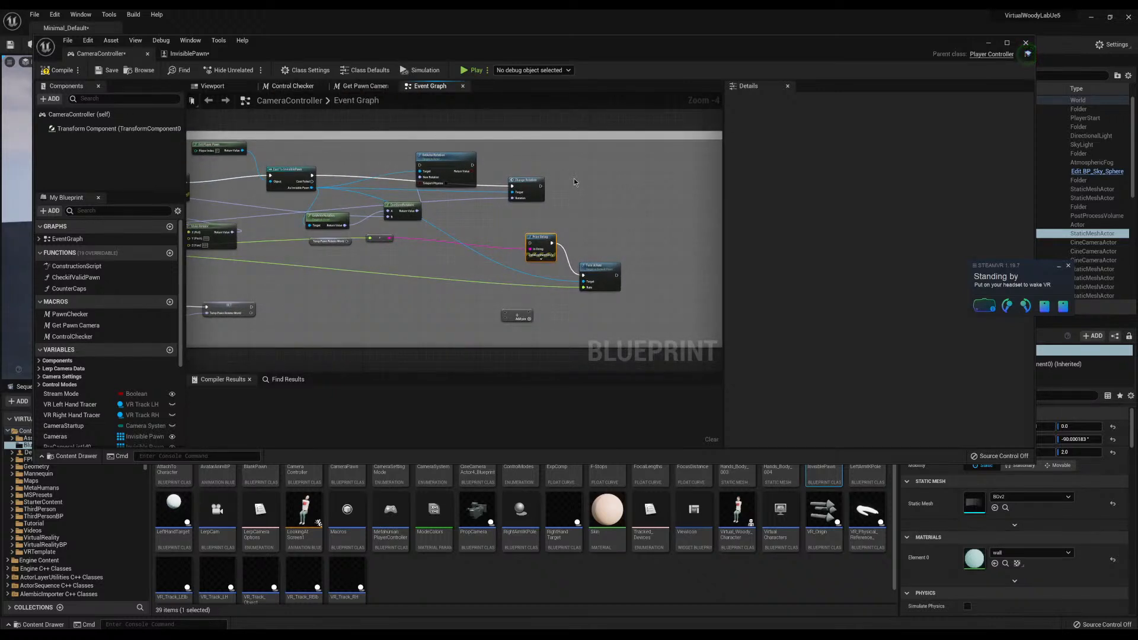
right_drag(573, 181, 709, 182)
scroll(454, 161, down, 1)
scroll(448, 165, up, 3)
scroll(705, 183, down, 2)
right_drag(557, 200, 752, 232)
right_drag(332, 256, 29, 255)
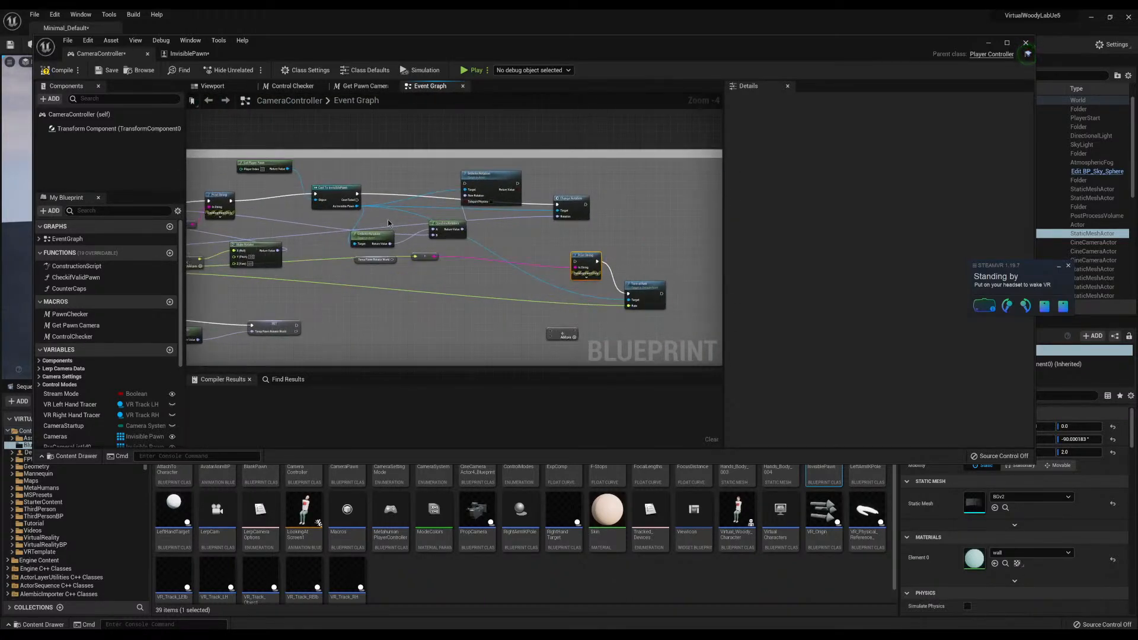
scroll(620, 206, up, 3)
right_drag(621, 206, 394, 173)
scroll(394, 172, down, 6)
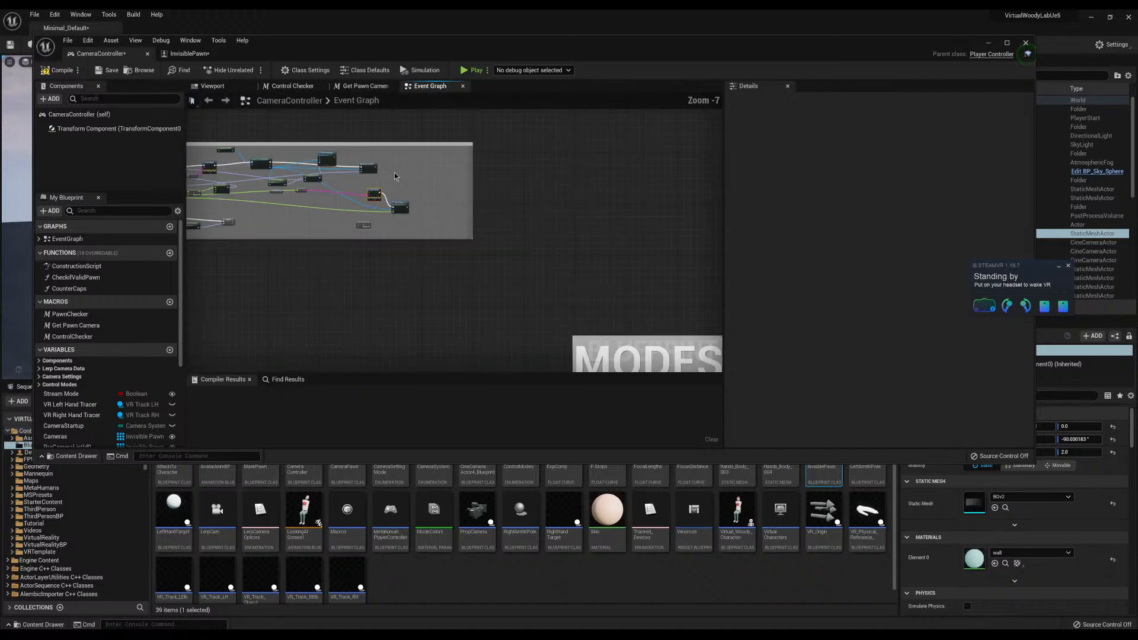
scroll(393, 172, up, 4)
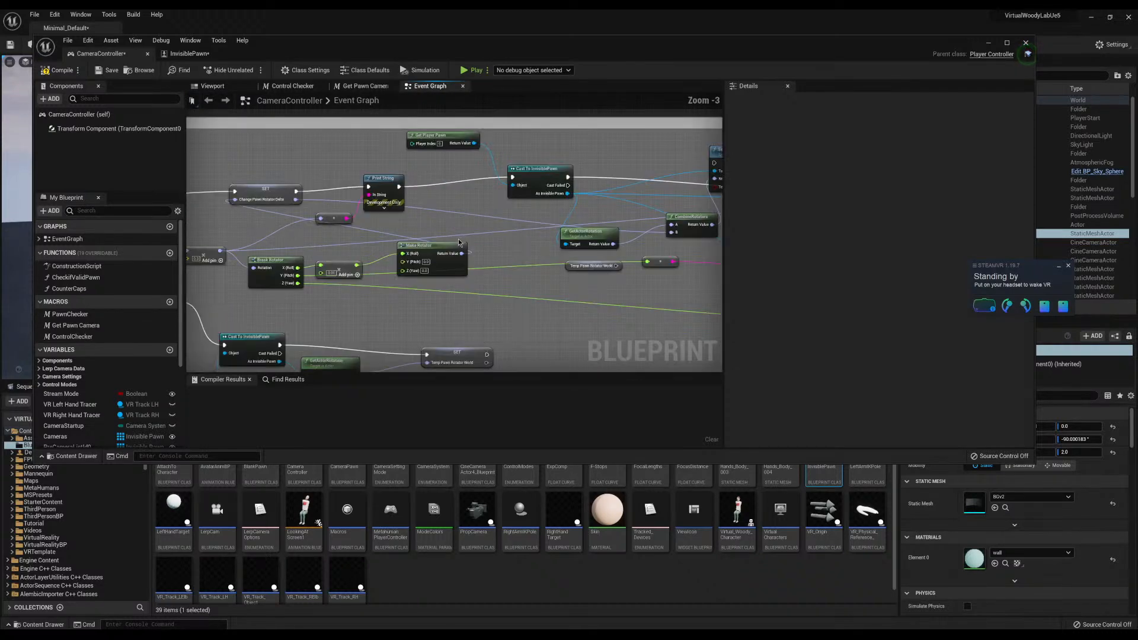
Trace the Grip Rotation logic back to Event Tick and the Rotate Camera With Index Rotation event, and forward again to its last nodes
right_drag(517, 245, 891, 241)
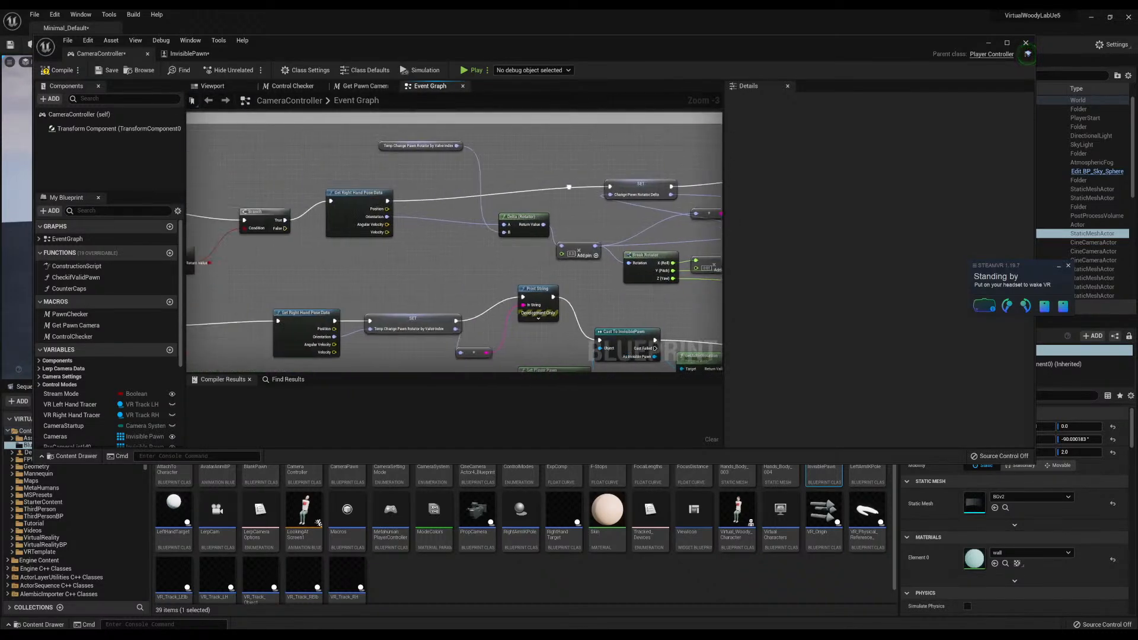
right_drag(335, 188, 680, 172)
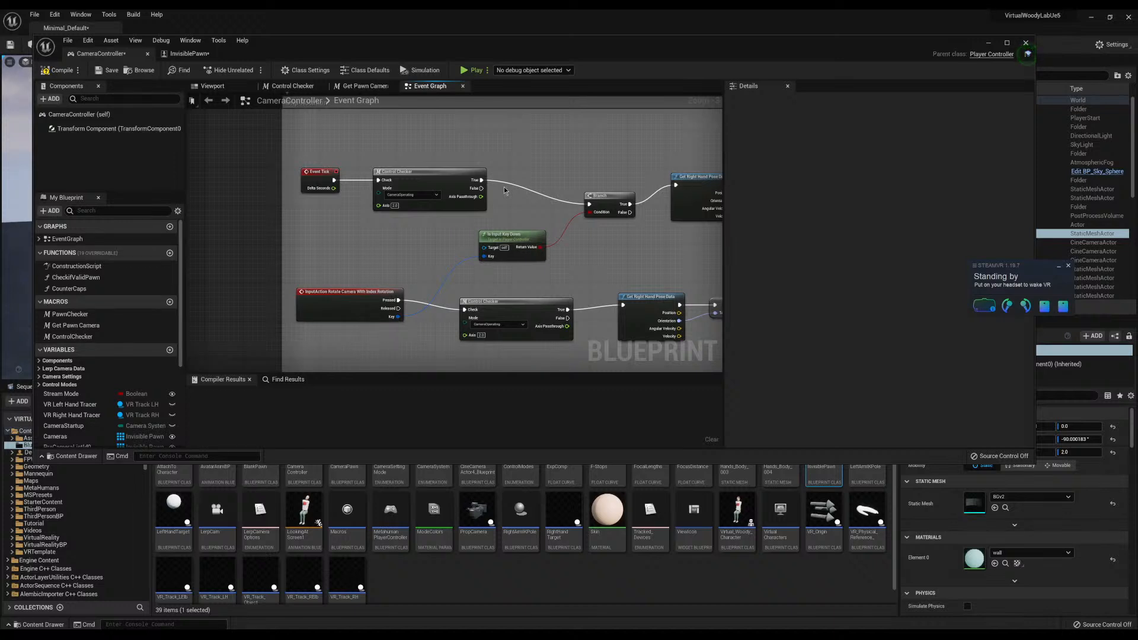
scroll(504, 187, down, 5)
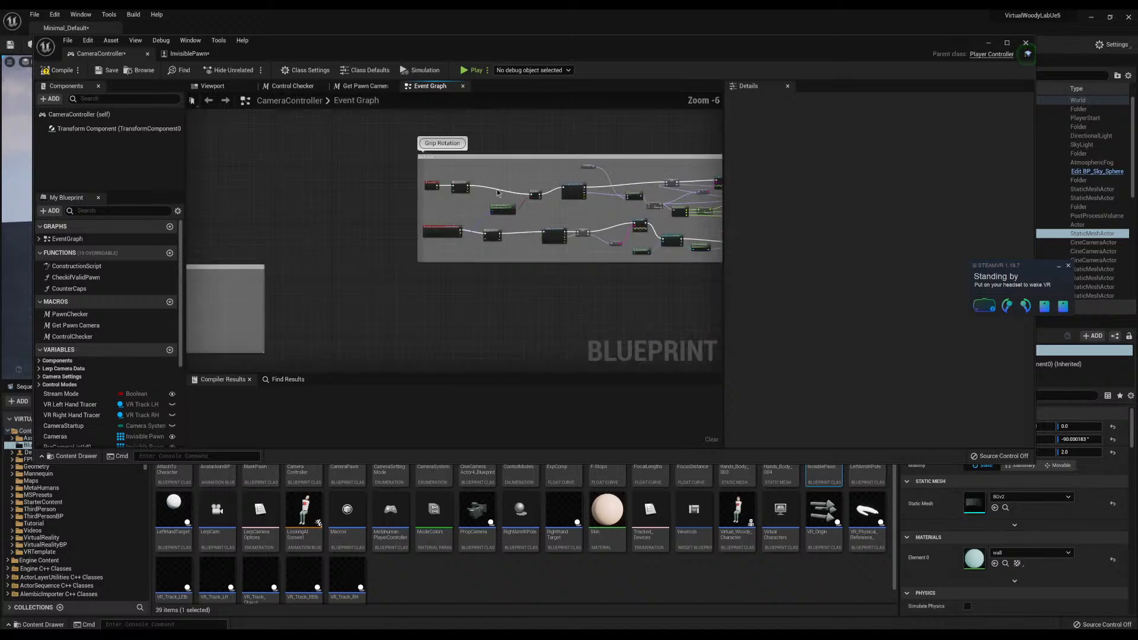
right_drag(612, 174, 453, 183)
right_drag(548, 170, 382, 171)
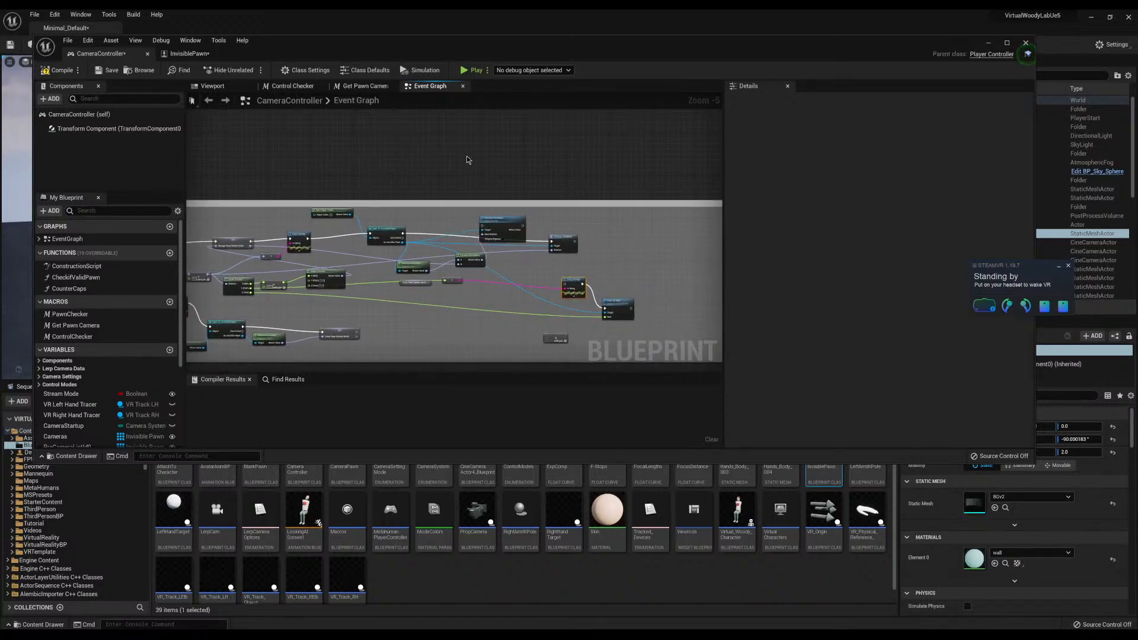
right_drag(655, 180, 544, 179)
right_drag(532, 230, 499, 202)
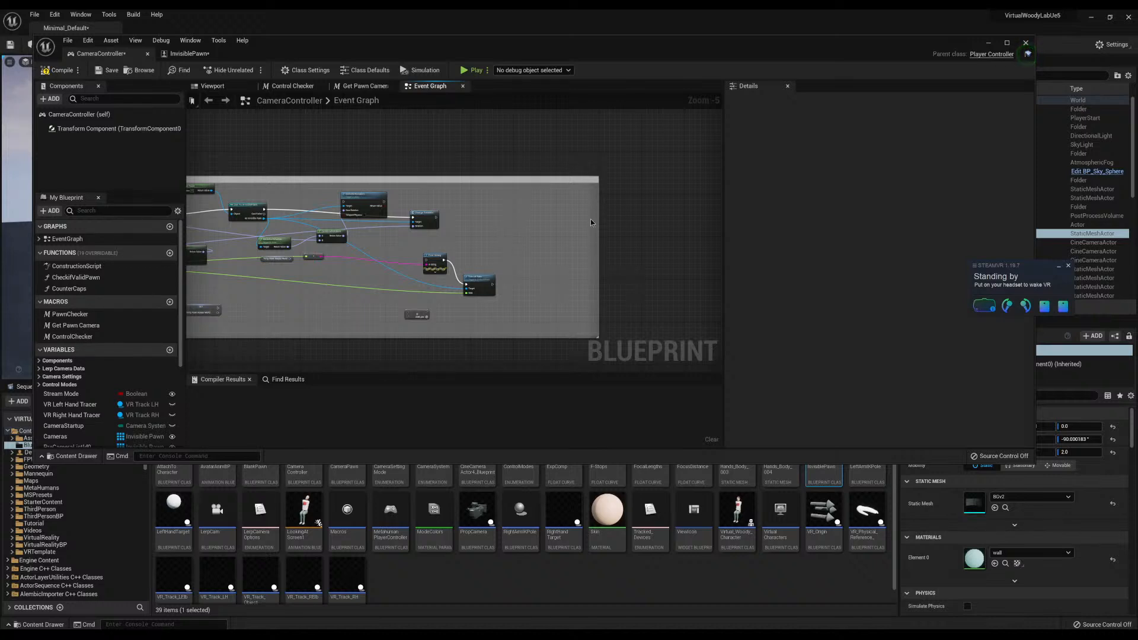
Inspect the Change Rotation, Print String and Turn at Rate nodes and the free area beside them inside the Grip Rotation group
scroll(489, 254, up, 3)
scroll(410, 221, down, 3)
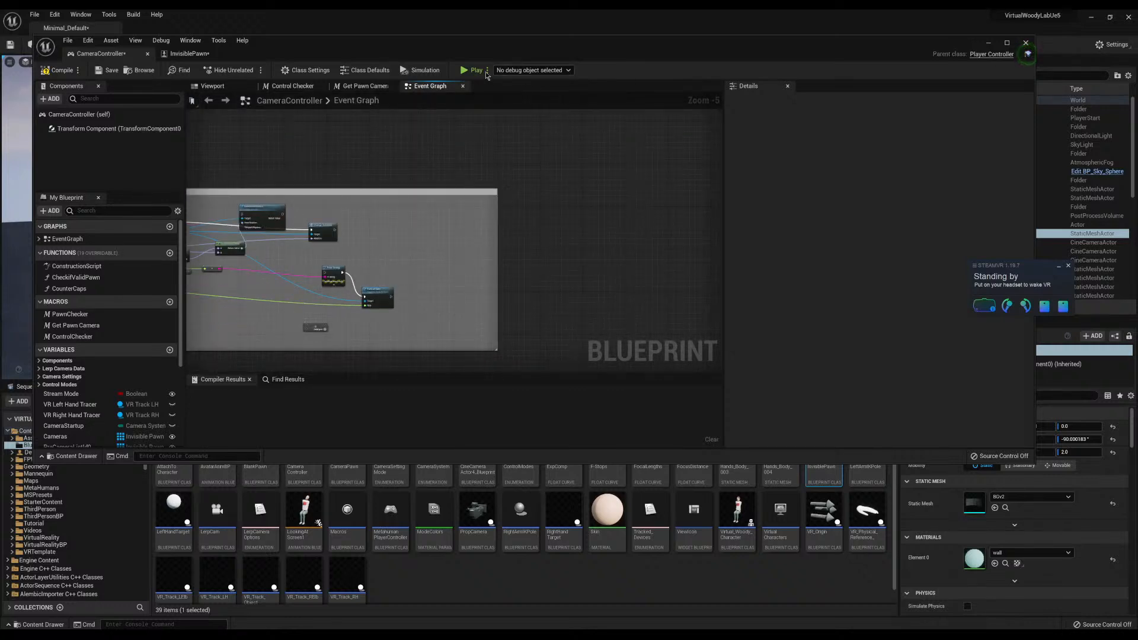
scroll(412, 225, up, 3)
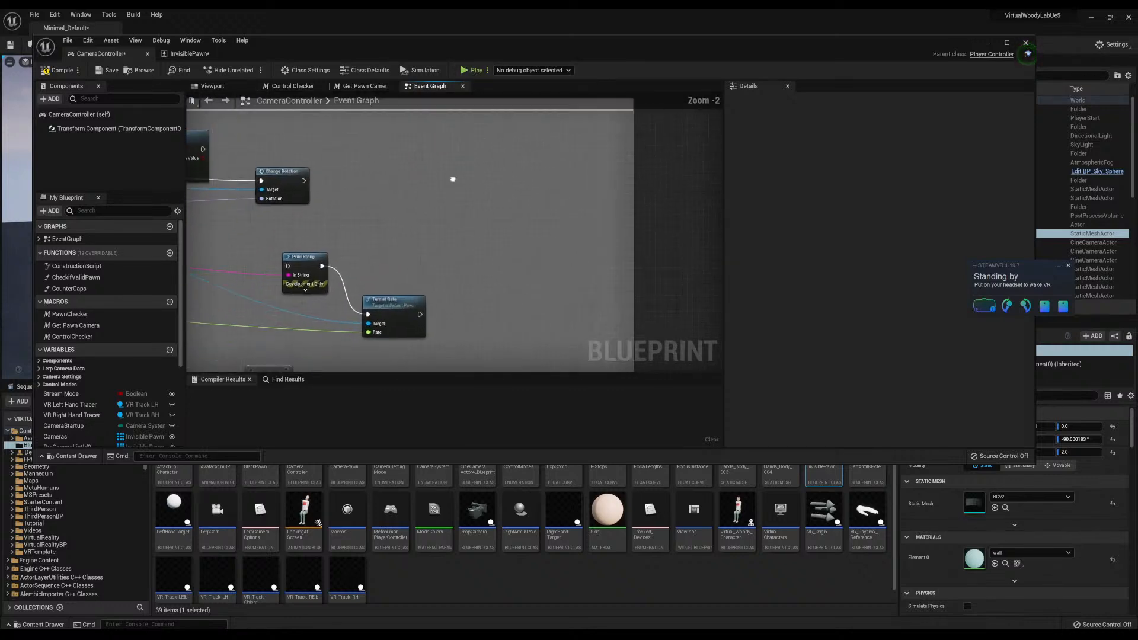
scroll(378, 187, down, 4)
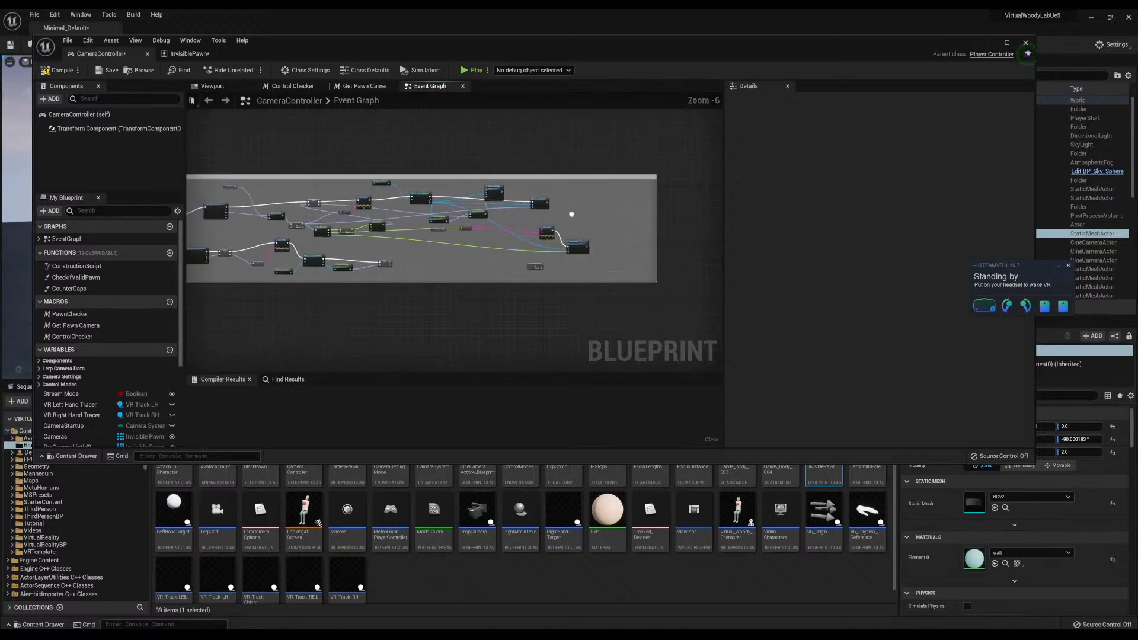
right_drag(571, 214, 438, 249)
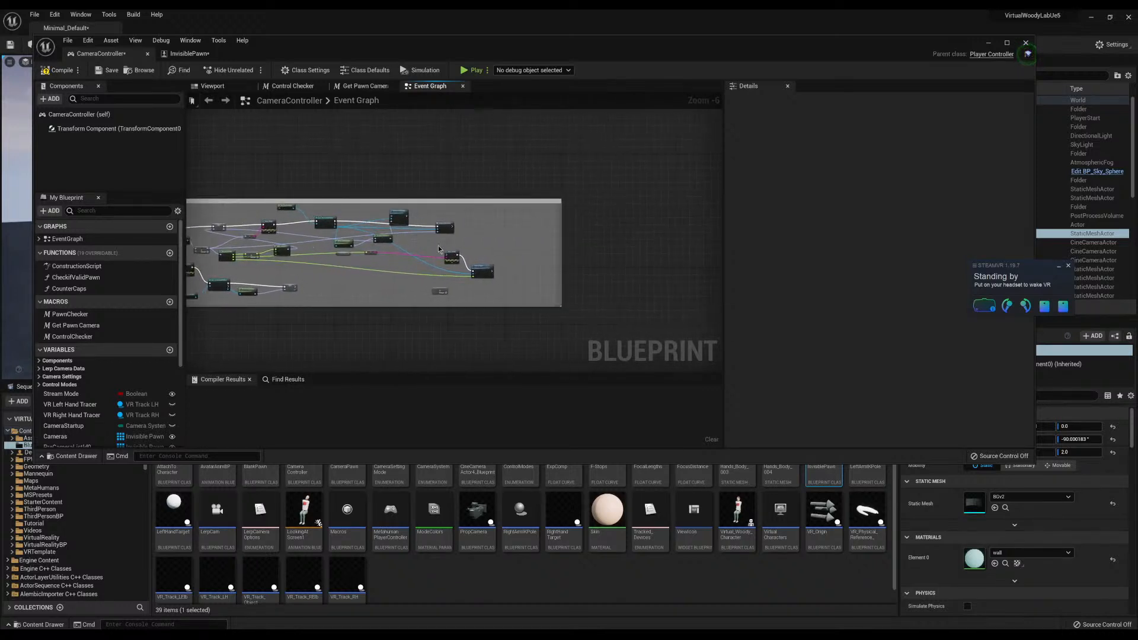
scroll(439, 245, up, 4)
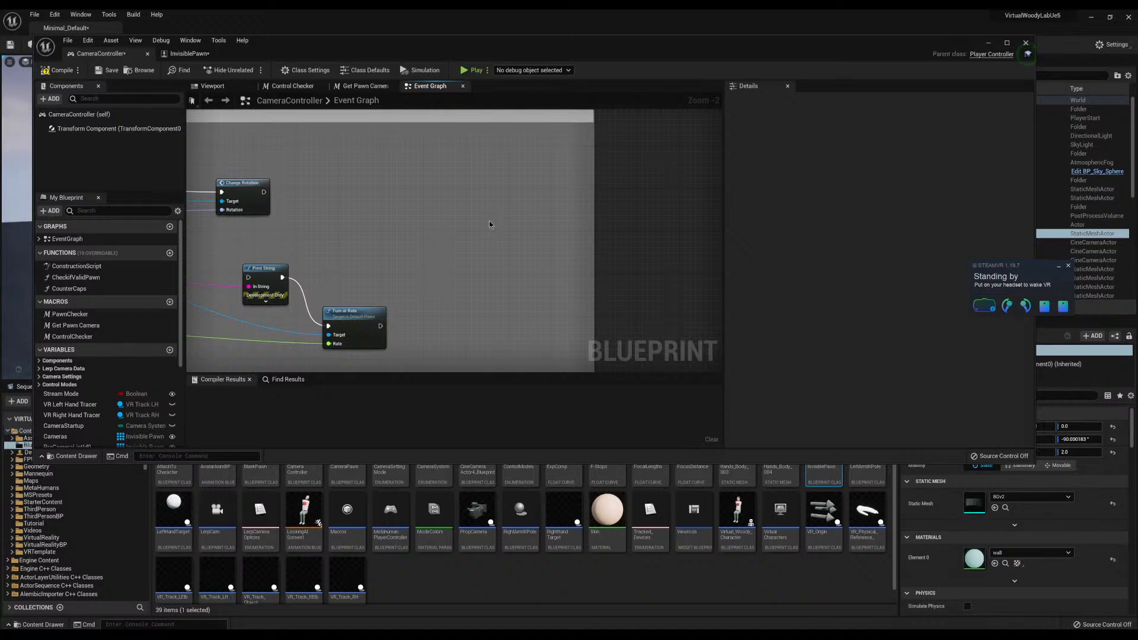
scroll(489, 226, down, 1)
scroll(450, 261, down, 2)
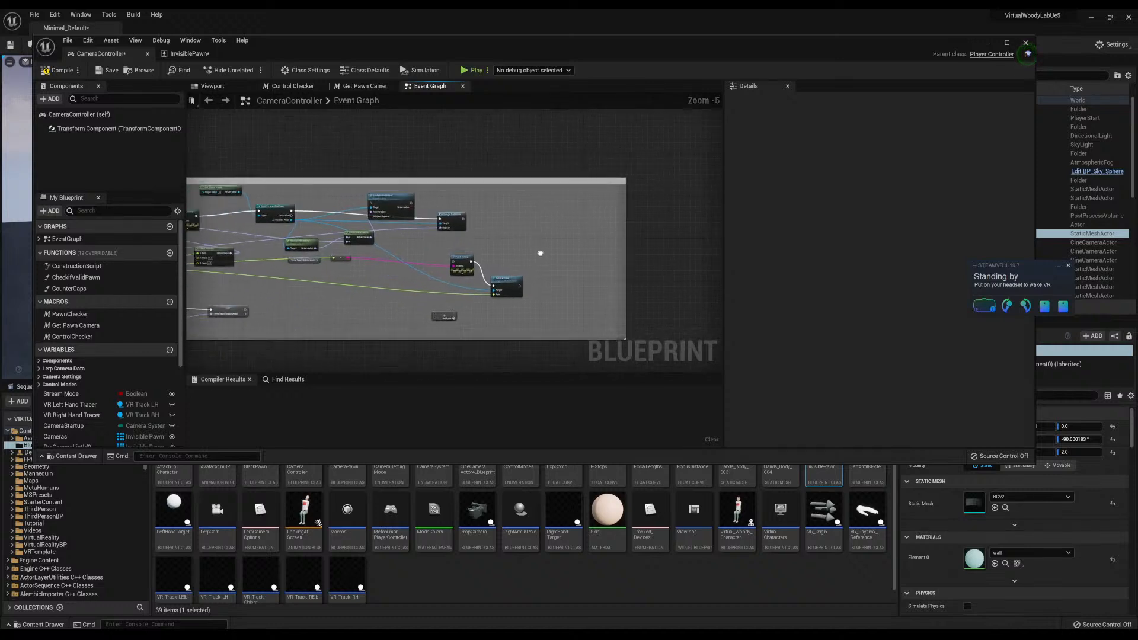
right_drag(583, 240, 474, 221)
scroll(516, 242, up, 2)
scroll(473, 221, down, 1)
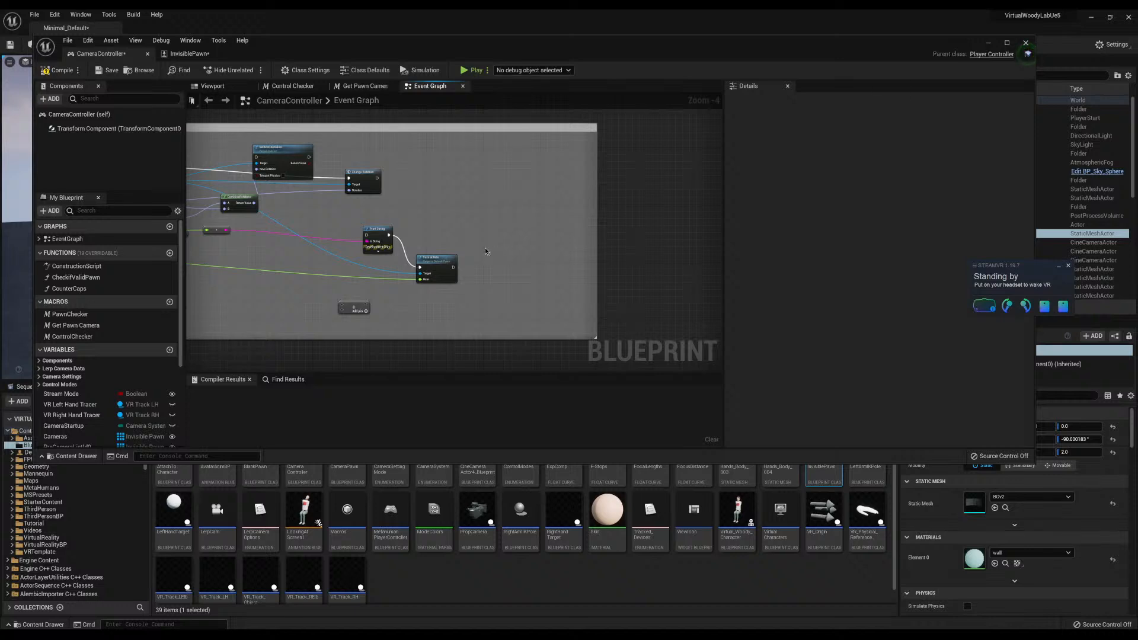
right_drag(521, 204, 531, 221)
scroll(461, 264, up, 3)
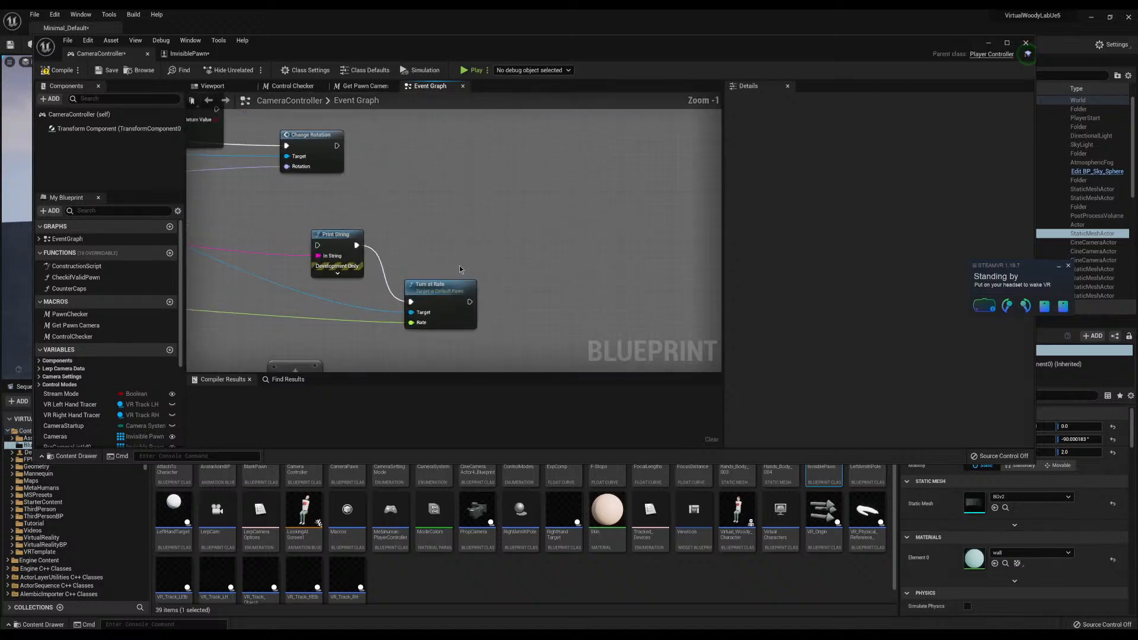
right_drag(451, 221, 618, 192)
scroll(618, 192, down, 2)
scroll(321, 228, down, 3)
scroll(305, 228, down, 1)
right_drag(300, 228, 390, 293)
Minimize the blueprint editor, view the desk computer up close in the level, and reopen the InvisiblePawn event graph
click(986, 43)
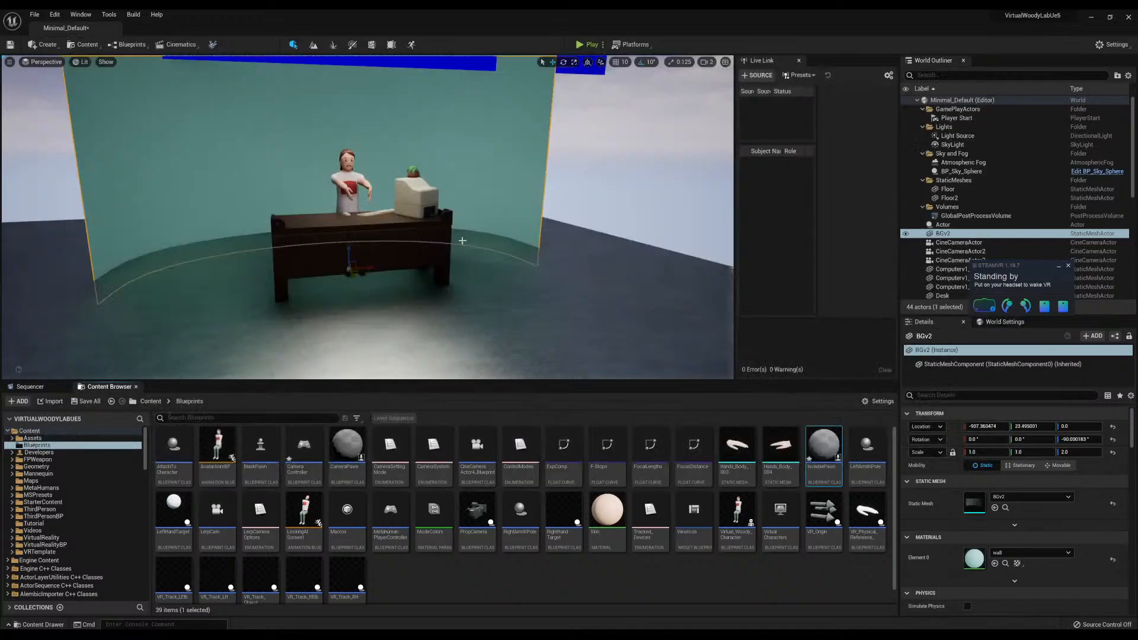
right_drag(367, 217, 332, 296)
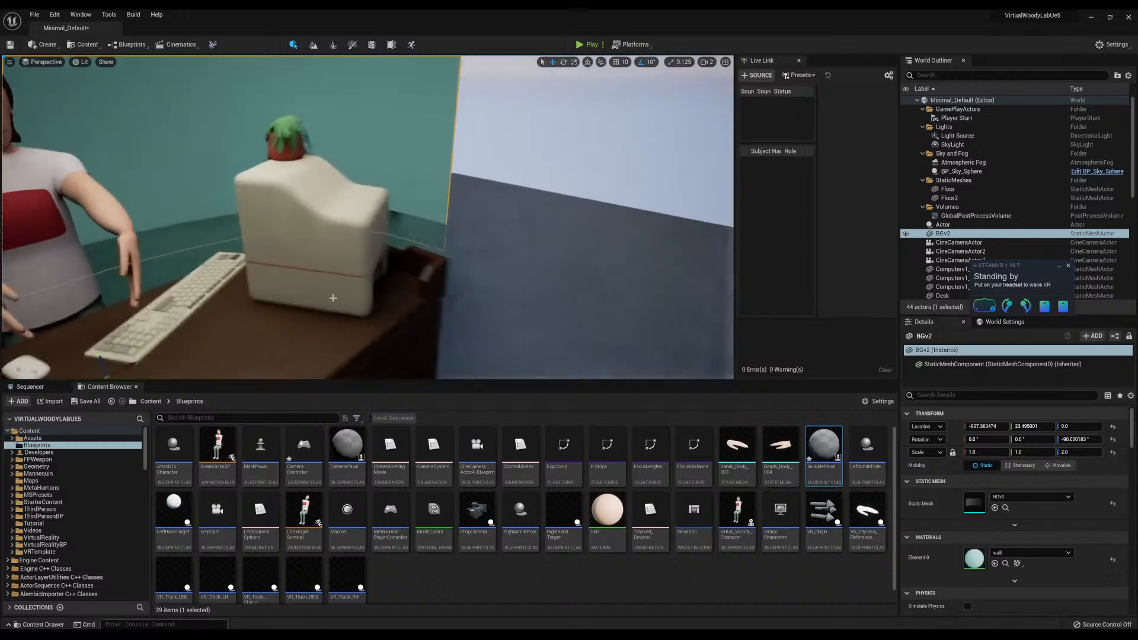
double_click(823, 446)
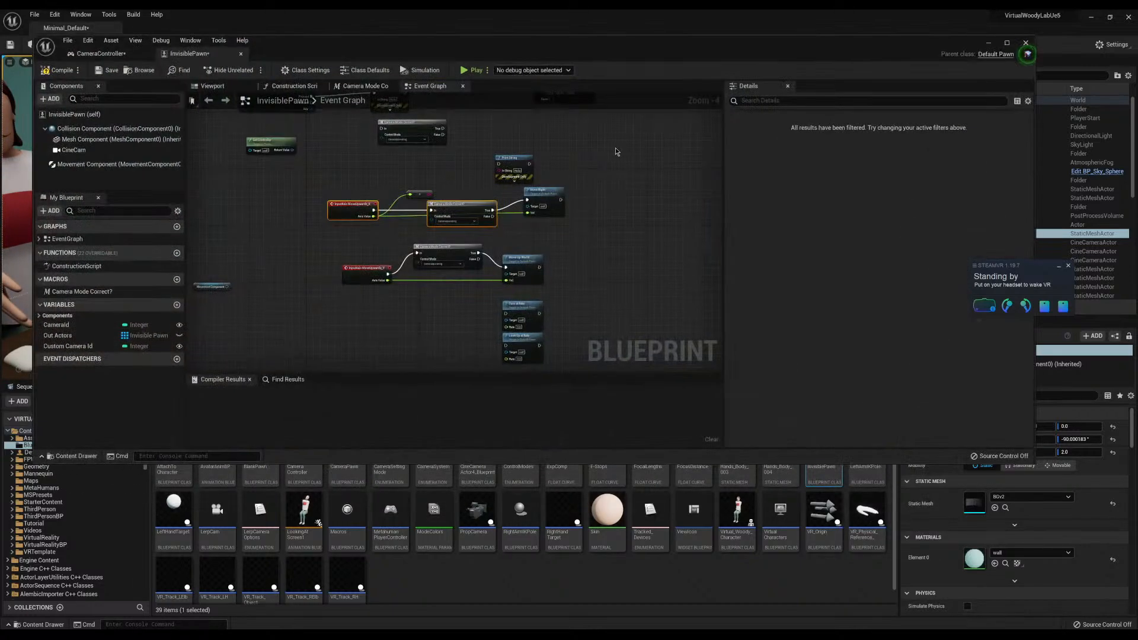
scroll(412, 277, down, 3)
right_drag(412, 277, 387, 196)
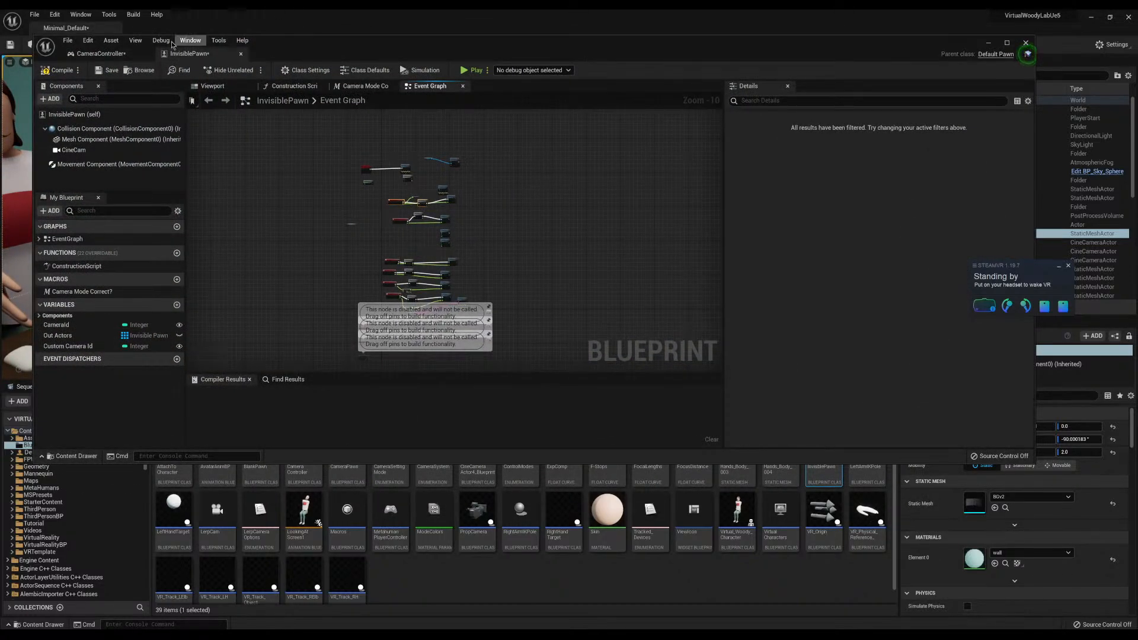
Widen the Grip Rotation comment box in the CameraController graph to make more free space beyond the Turn at Rate node
click(100, 53)
scroll(522, 220, up, 3)
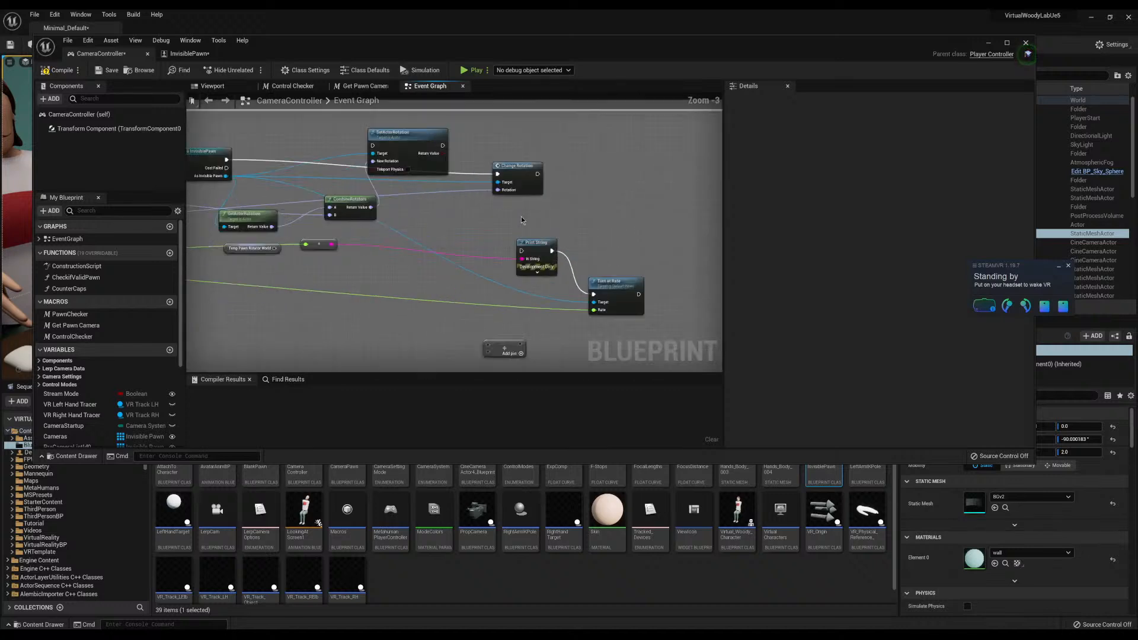
right_drag(522, 220, 438, 215)
scroll(561, 213, down, 3)
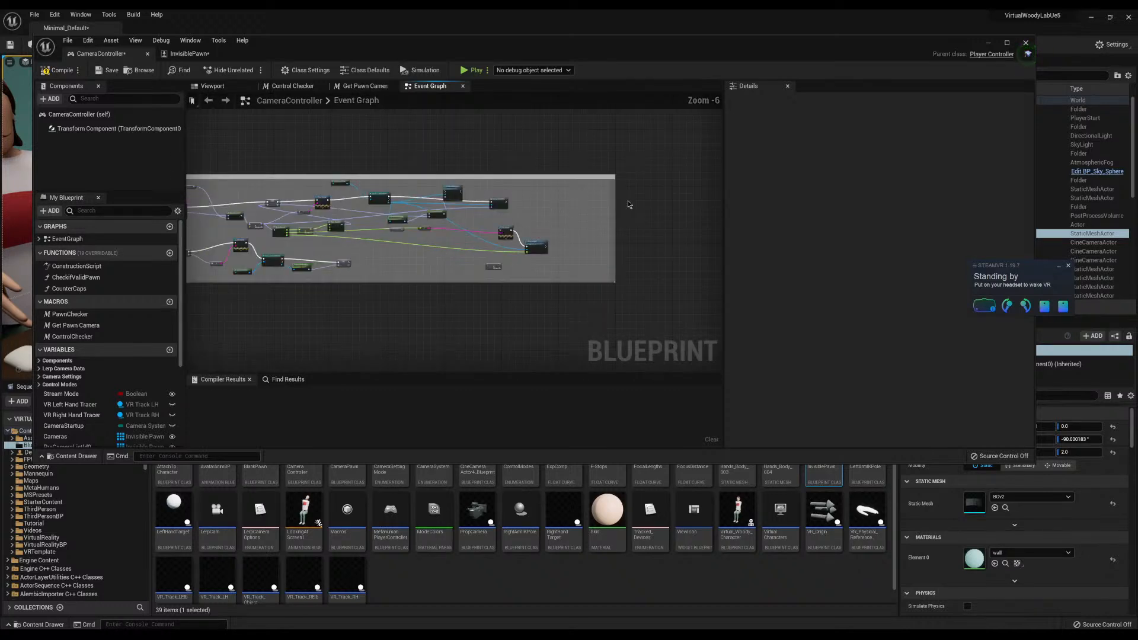
drag(615, 205, 630, 163)
scroll(573, 215, up, 5)
scroll(475, 177, down, 3)
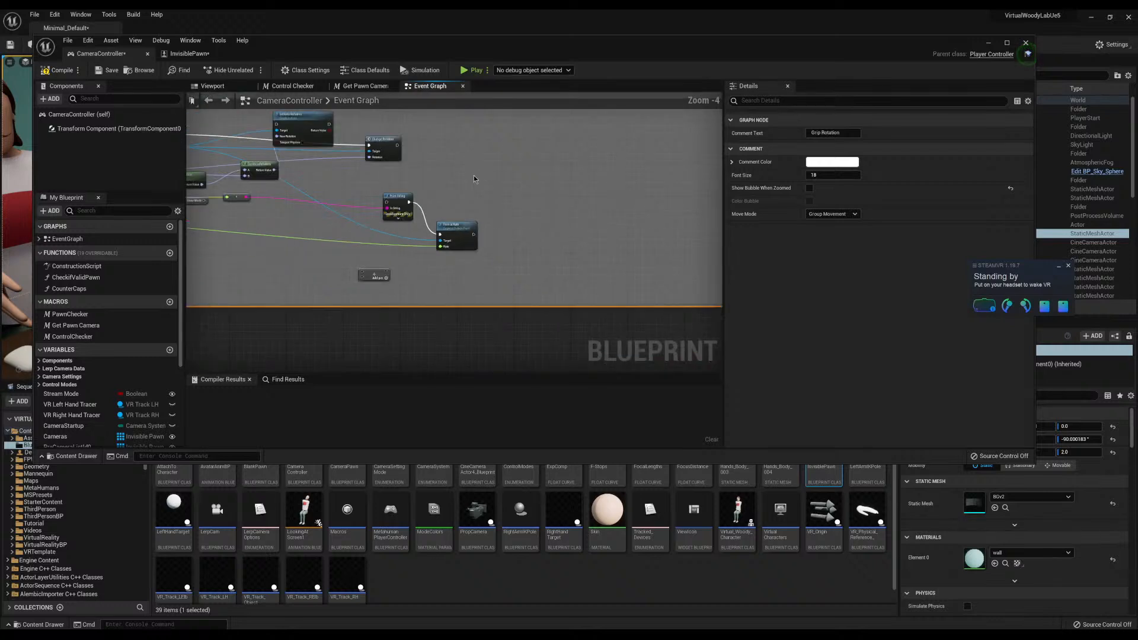
right_drag(474, 179, 514, 209)
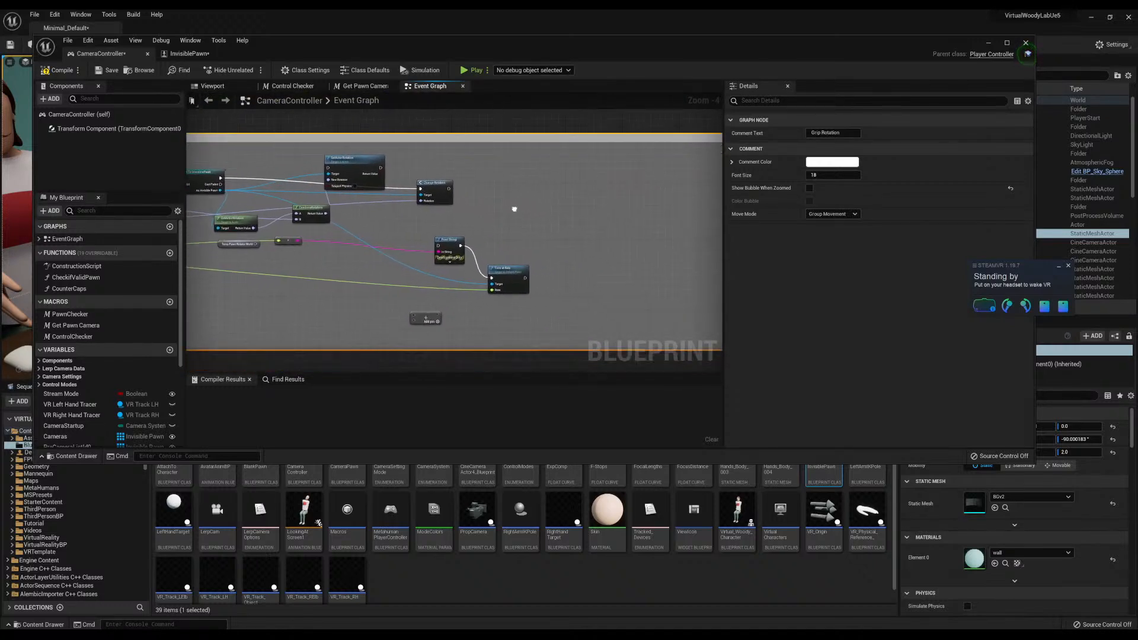
scroll(515, 209, up, 5)
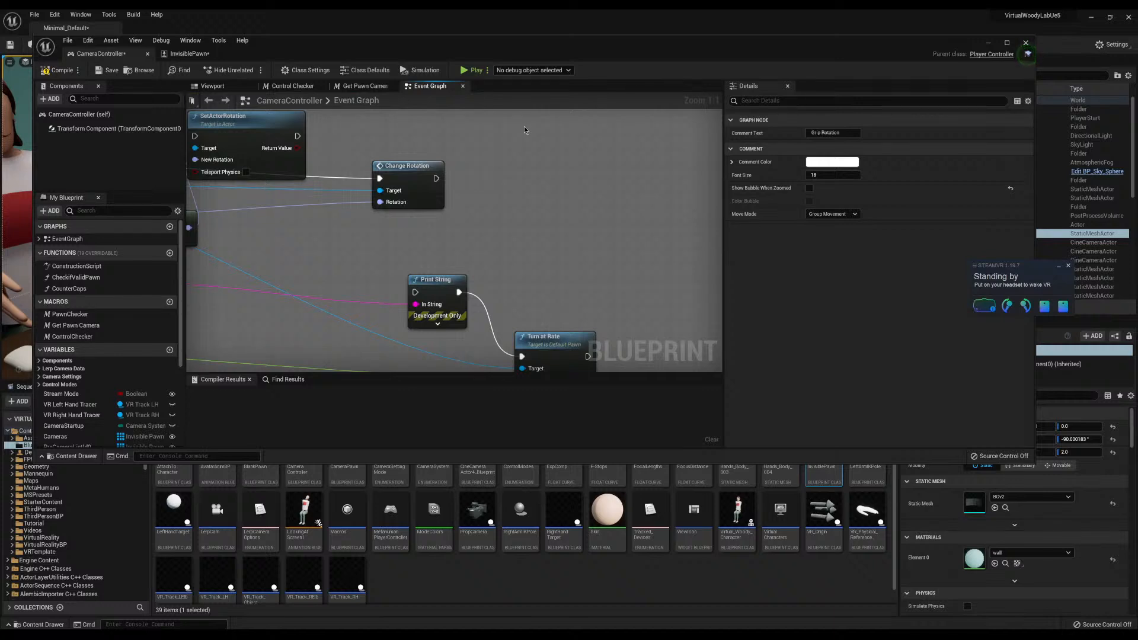
scroll(515, 178, down, 5)
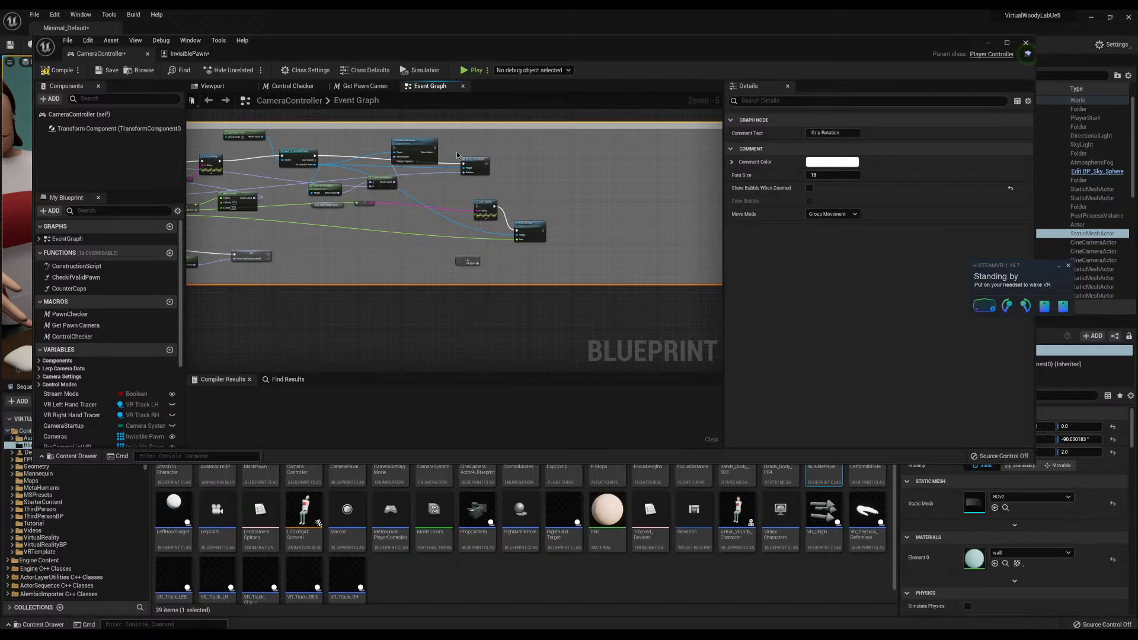
Add a Movement Component reference to the free area beside the Move Right and Move Up World nodes in the InvisiblePawn event graph
click(201, 54)
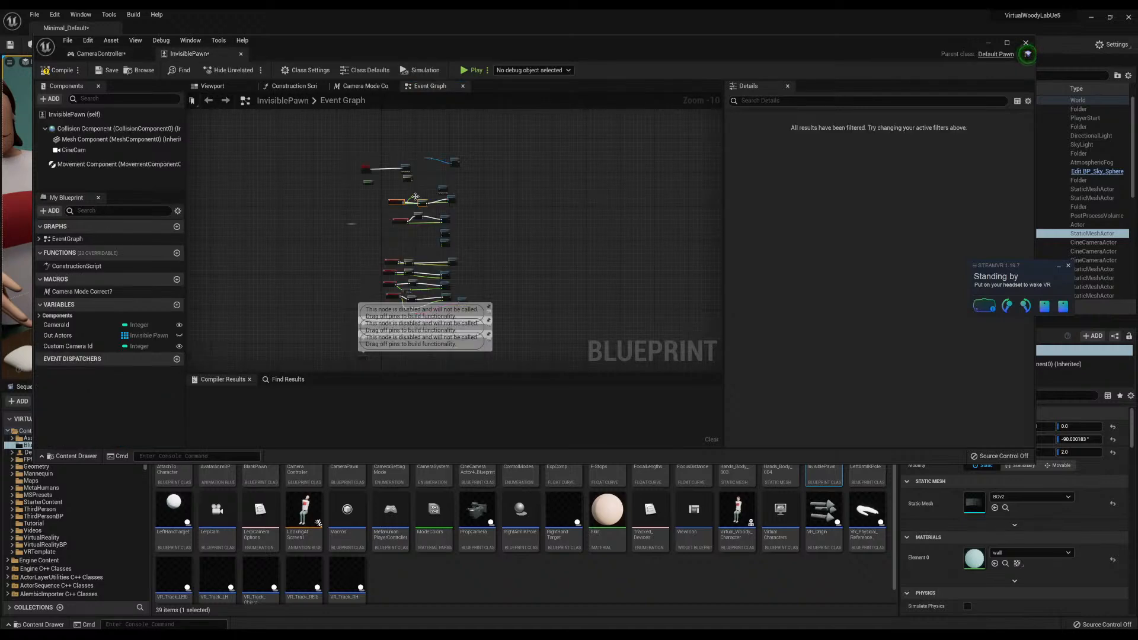
scroll(443, 246, down, 2)
scroll(383, 253, up, 4)
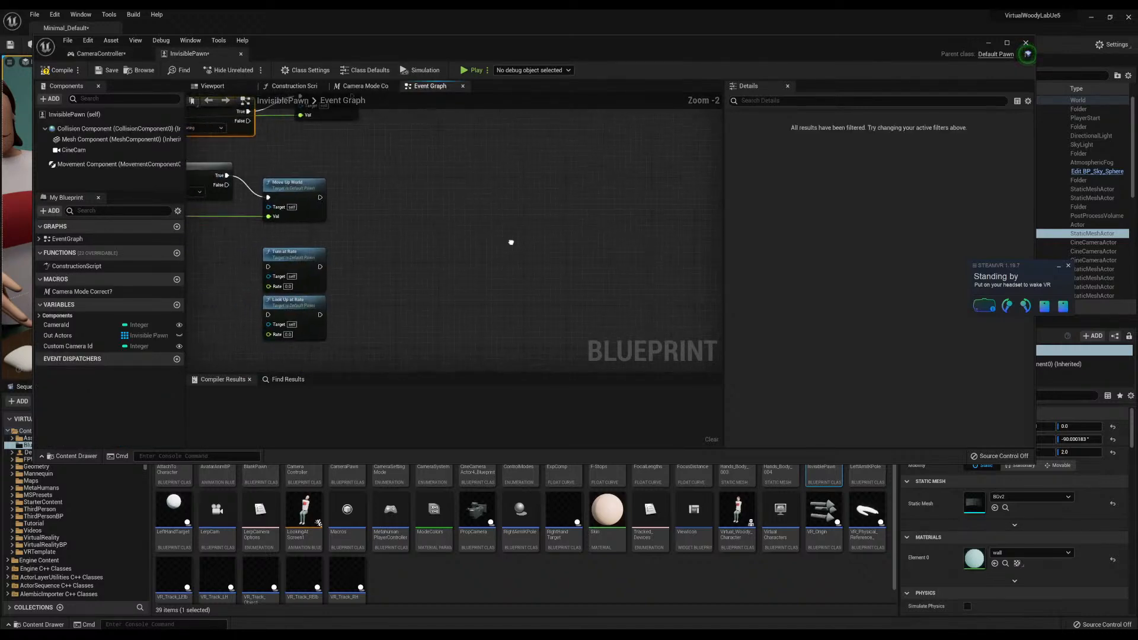
drag(112, 168, 507, 188)
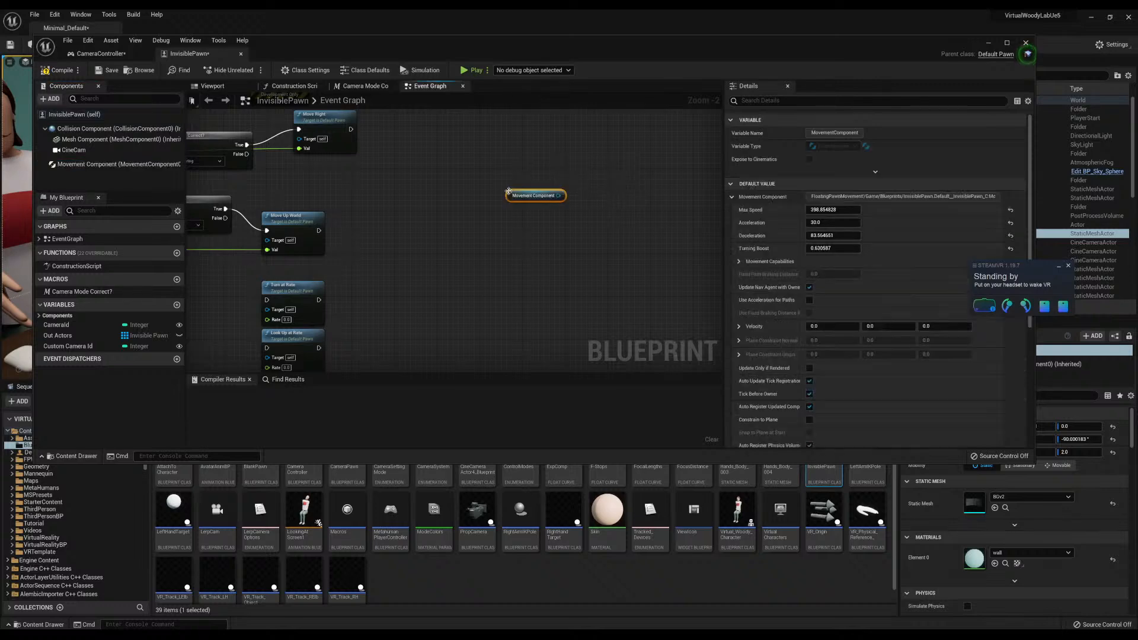
right_drag(550, 152, 476, 204)
Search the actions available from the Movement Component reference for a rotation function, and dismiss the list without adding a node
drag(486, 246, 573, 301)
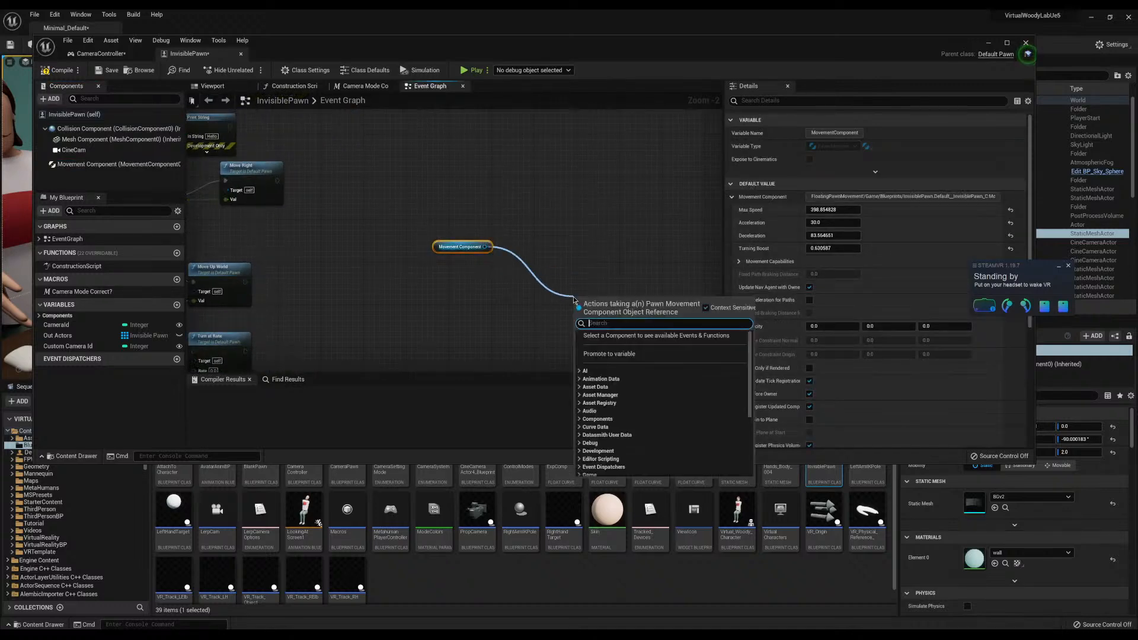
text(r)
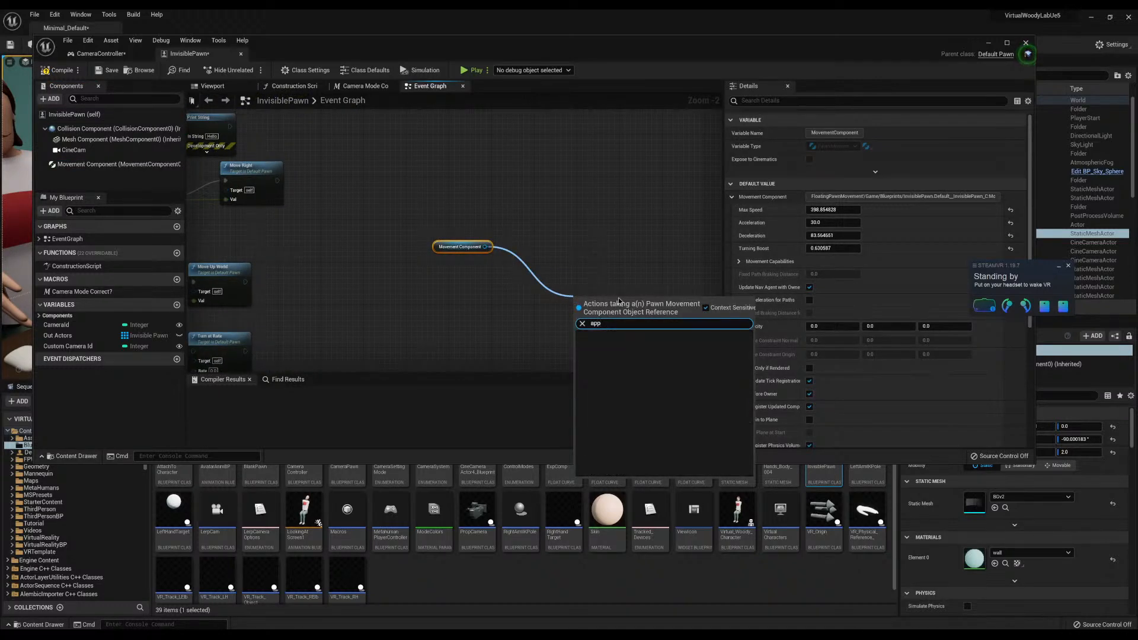
text(ota)
click(459, 314)
Search all InvisiblePawn blueprint actions for "rotate", review the rotation functions, and dismiss the list without adding a node
right_click(458, 313)
text(rotate)
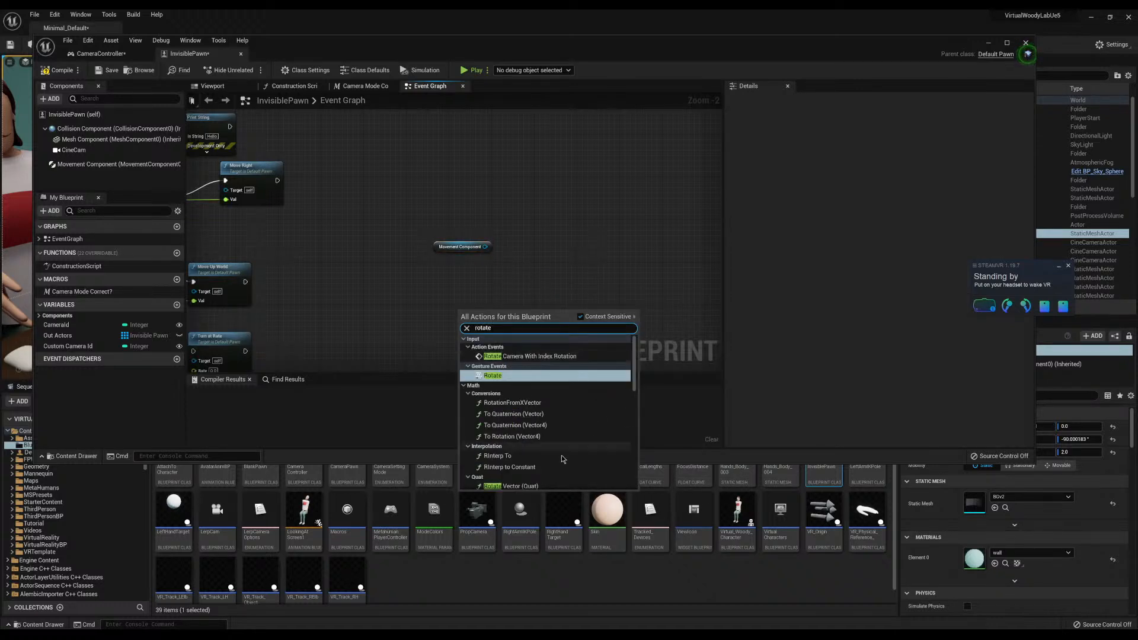
scroll(560, 400, down, 5)
scroll(561, 398, down, 6)
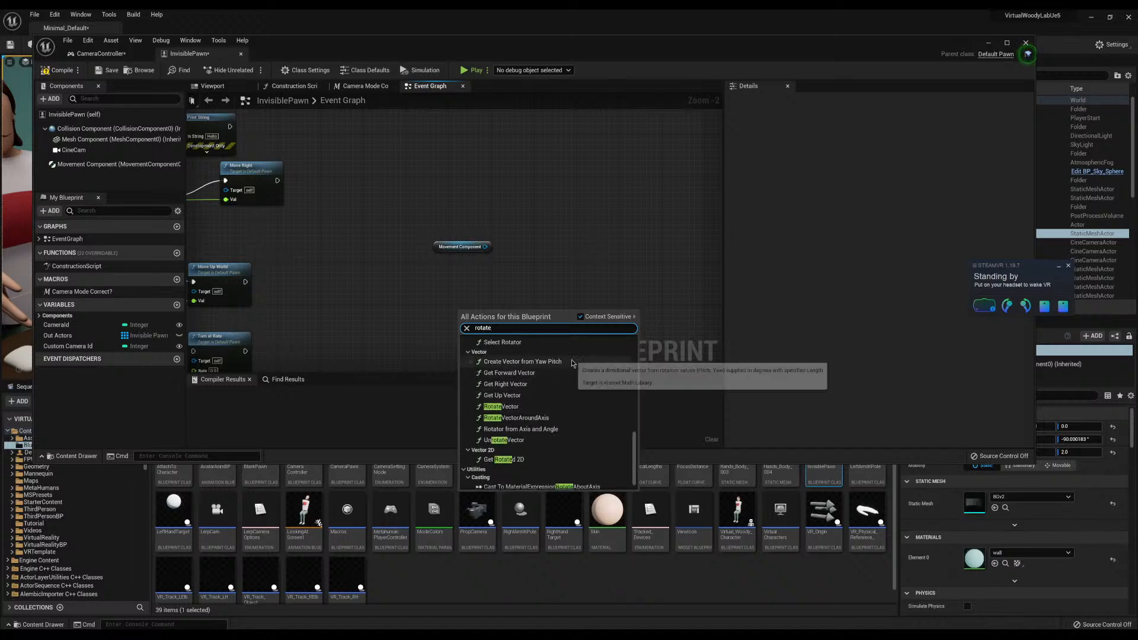
scroll(565, 374, down, 1)
click(627, 163)
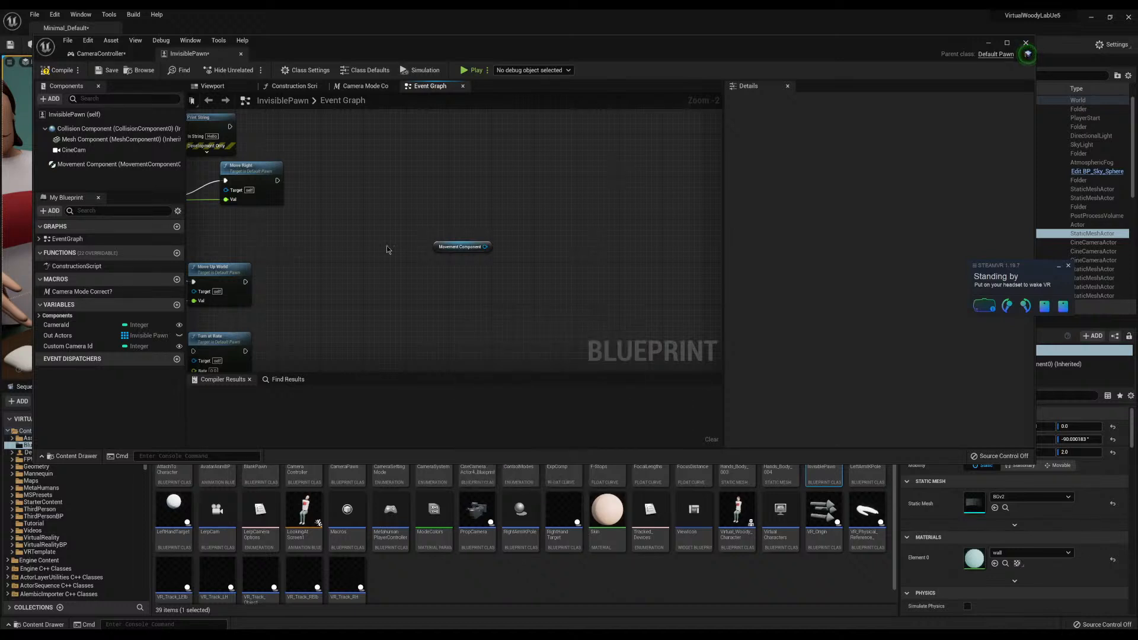
Search all actions for "impulse" from the free area near the Add Input Vector node, and dismiss the list without adding anything
scroll(386, 248, down, 2)
right_drag(361, 239, 542, 322)
right_drag(536, 280, 528, 279)
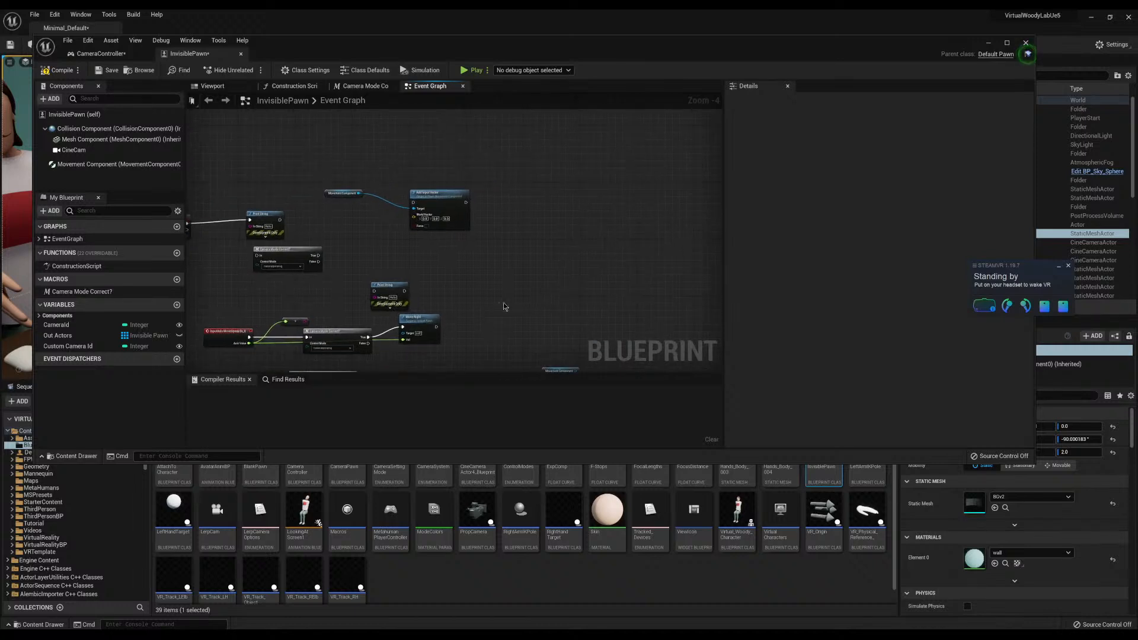
right_click(528, 279)
text(impulse)
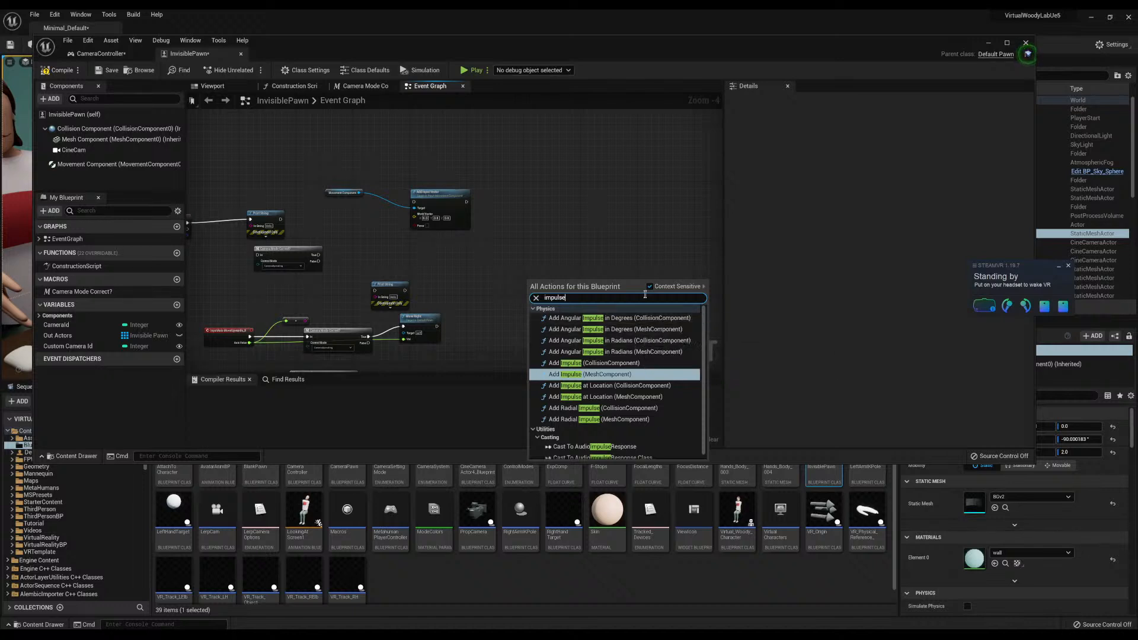
click(599, 207)
In the CameraController event graph, narrow the Grip Rotation comment box so it ends just beyond its last nodes
click(89, 54)
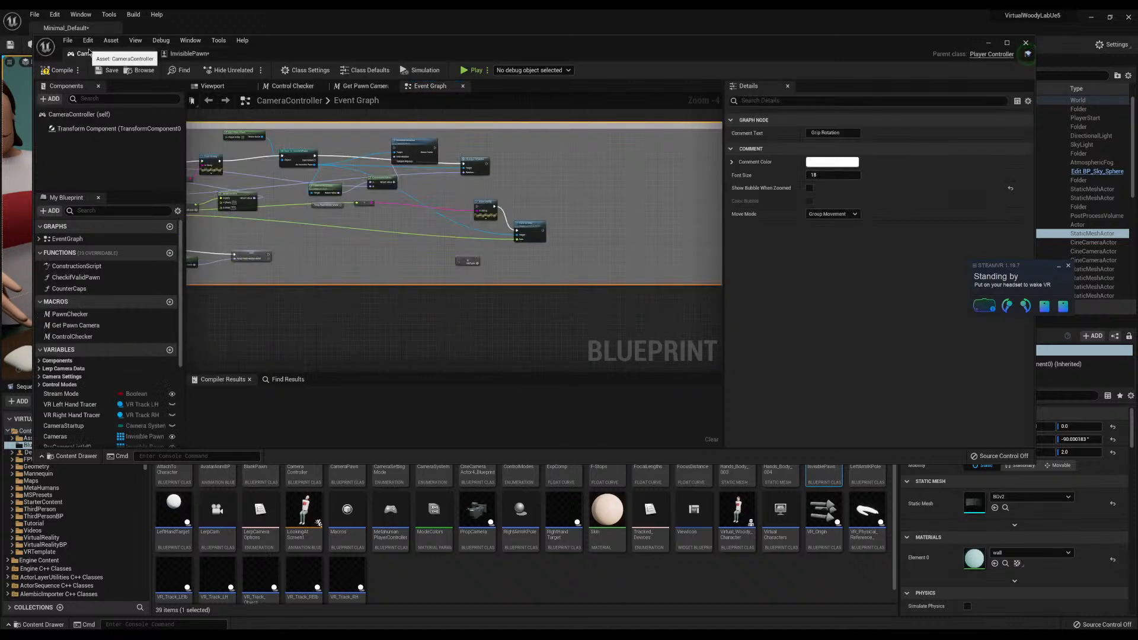
scroll(471, 251, down, 6)
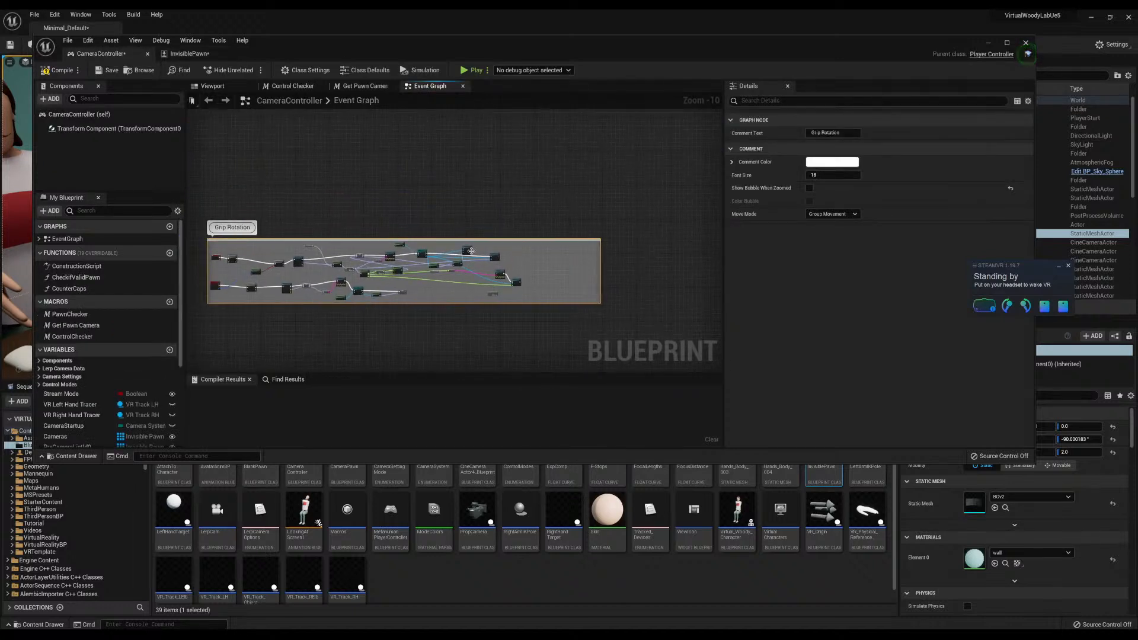
right_drag(471, 251, 414, 252)
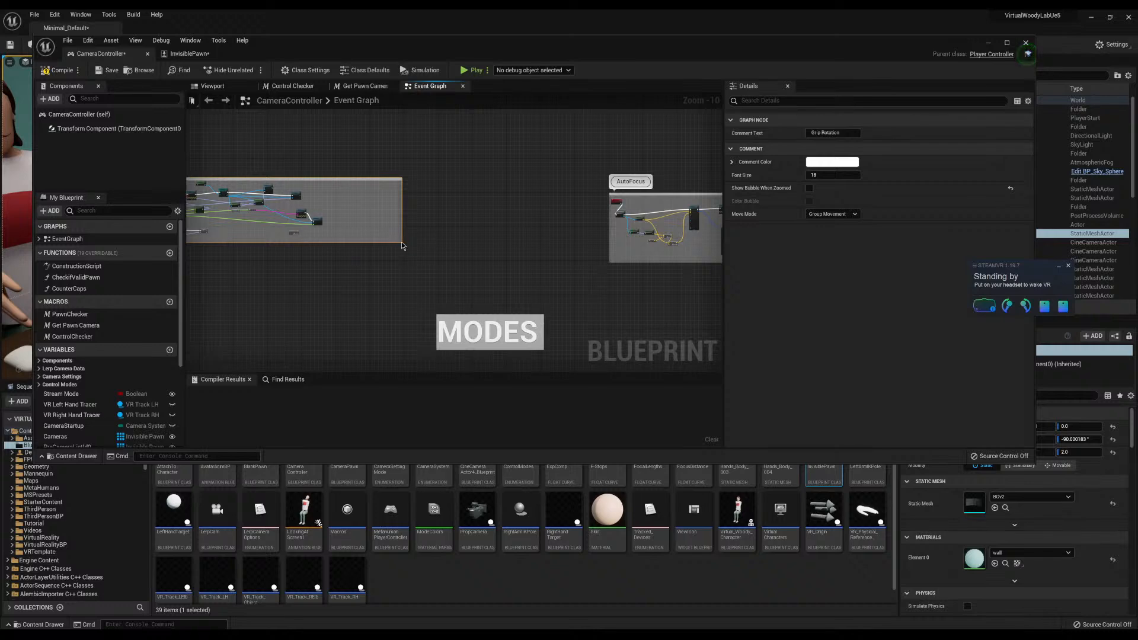
drag(400, 243, 334, 247)
click(410, 262)
right_drag(410, 262, 453, 234)
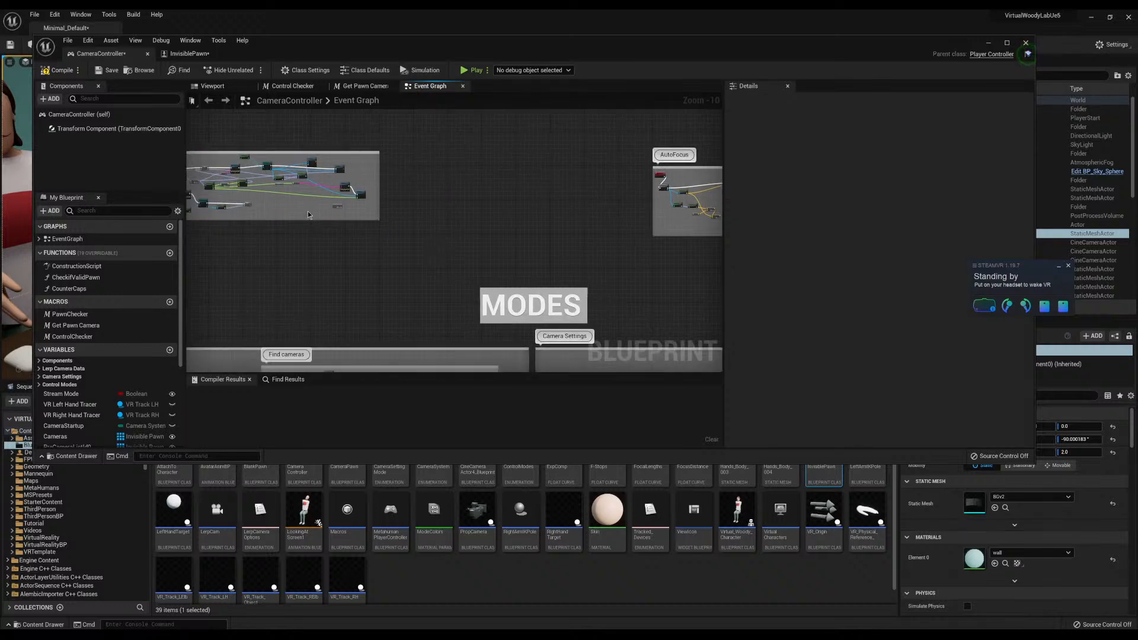
Extend the AutoFocus comment box outward on its event side to leave more margin before the AutoFocus event node
right_drag(308, 211, 453, 285)
right_drag(552, 263, 287, 247)
right_drag(425, 248, 316, 202)
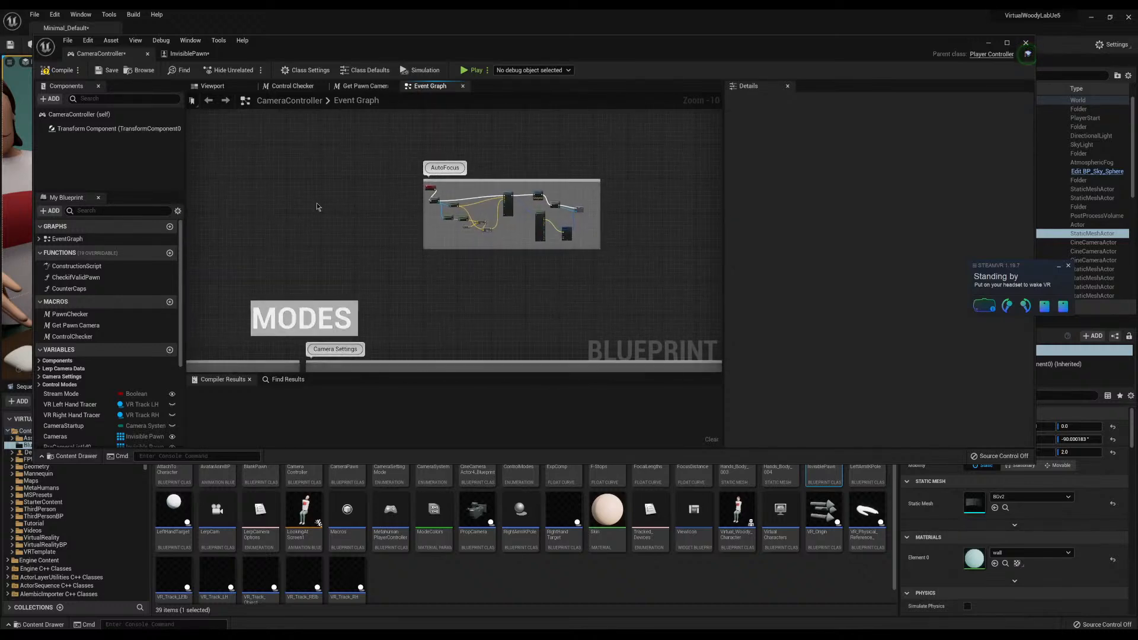
scroll(320, 206, down, 2)
scroll(409, 199, up, 8)
scroll(311, 168, down, 2)
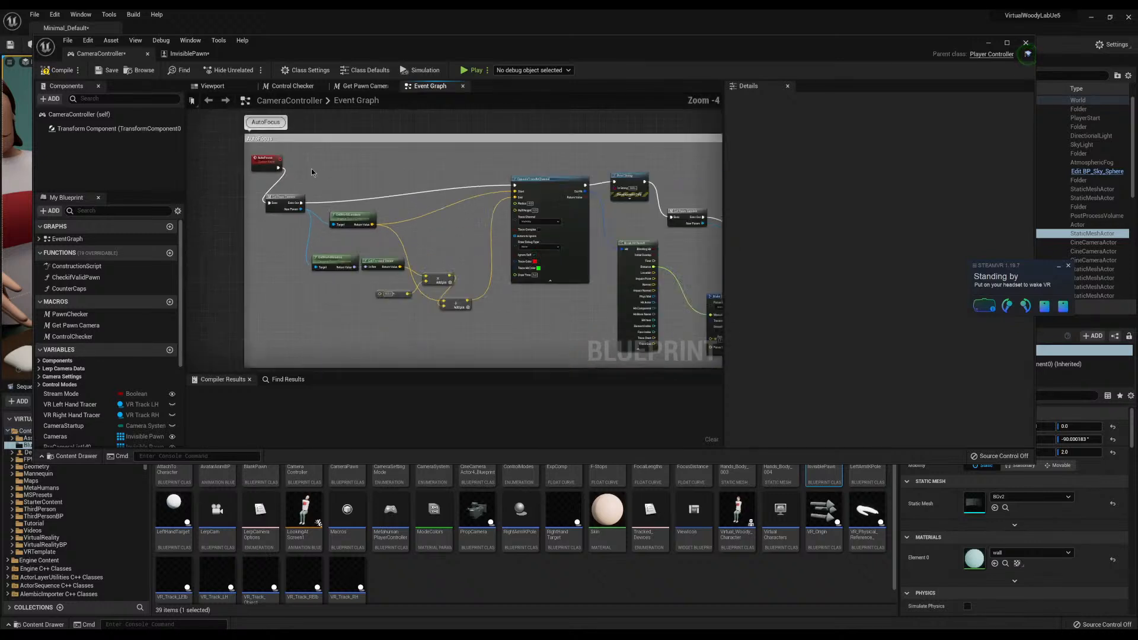
scroll(388, 175, up, 2)
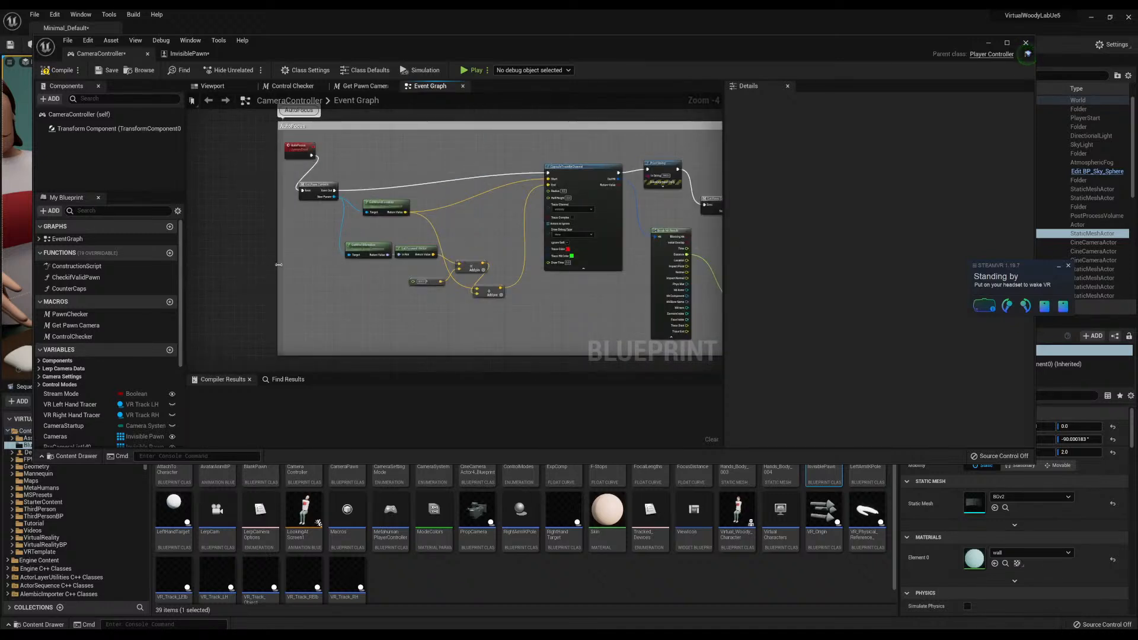
drag(278, 265, 217, 266)
scroll(270, 254, down, 2)
right_drag(271, 254, 319, 271)
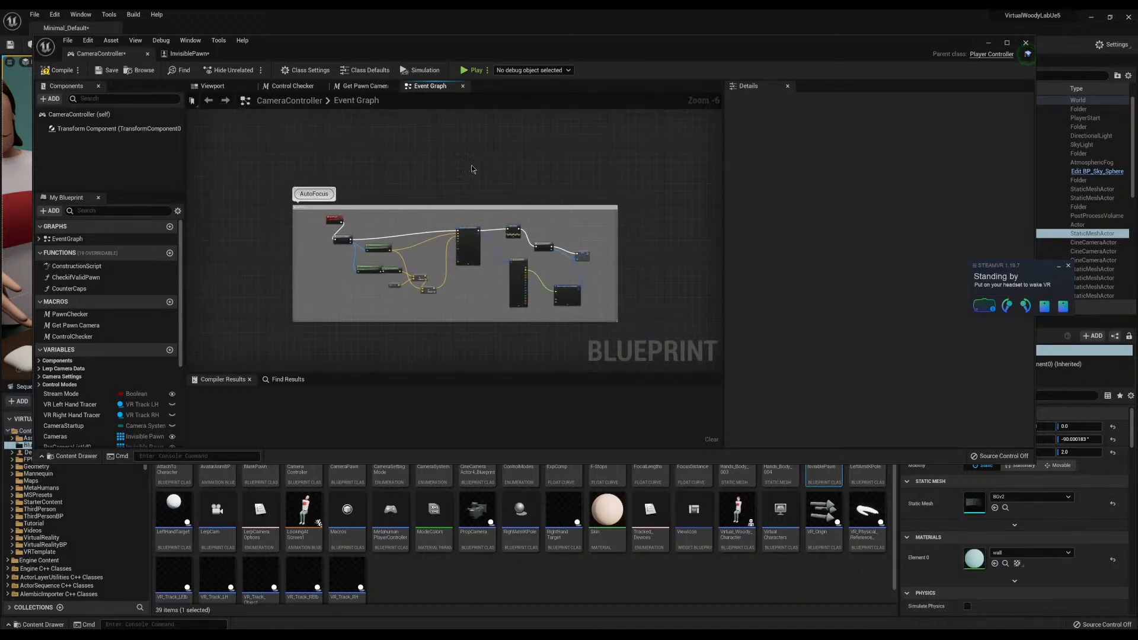
Try to play the level from the blueprint editor, cancel the launch, and close the Message Log
scroll(472, 166, down, 3)
right_drag(429, 294, 573, 122)
right_drag(490, 171, 492, 109)
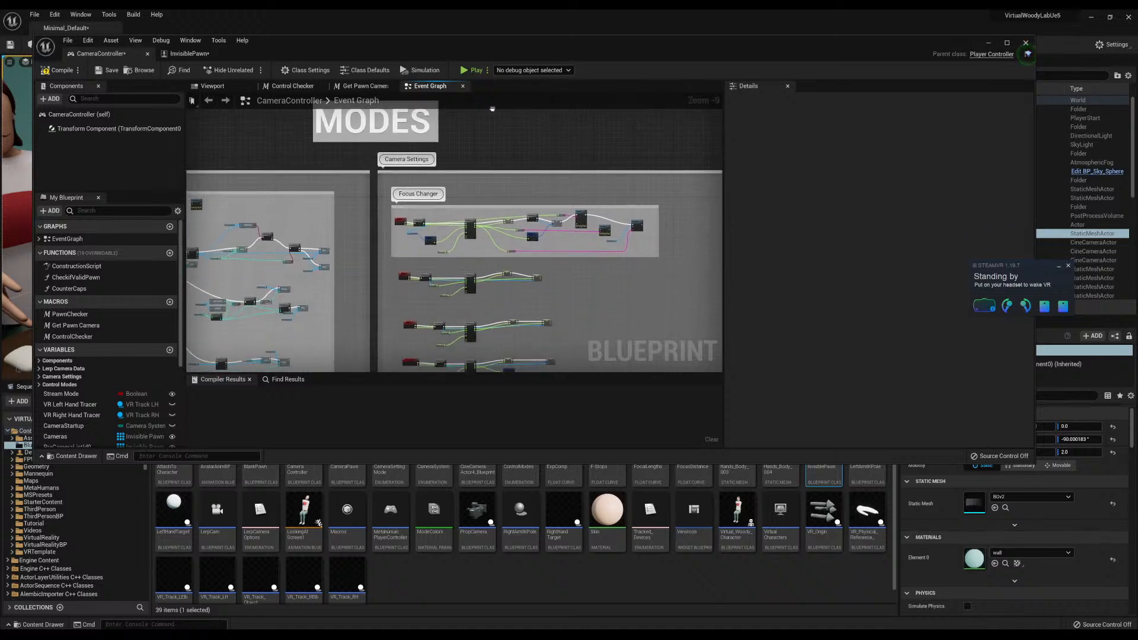
click(472, 70)
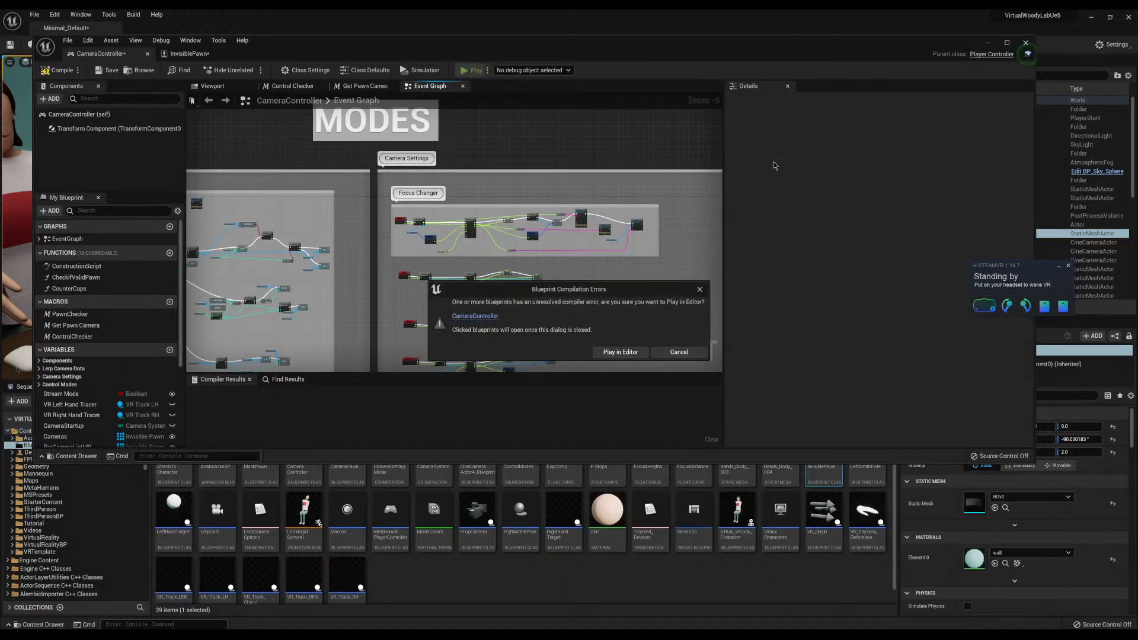
click(679, 352)
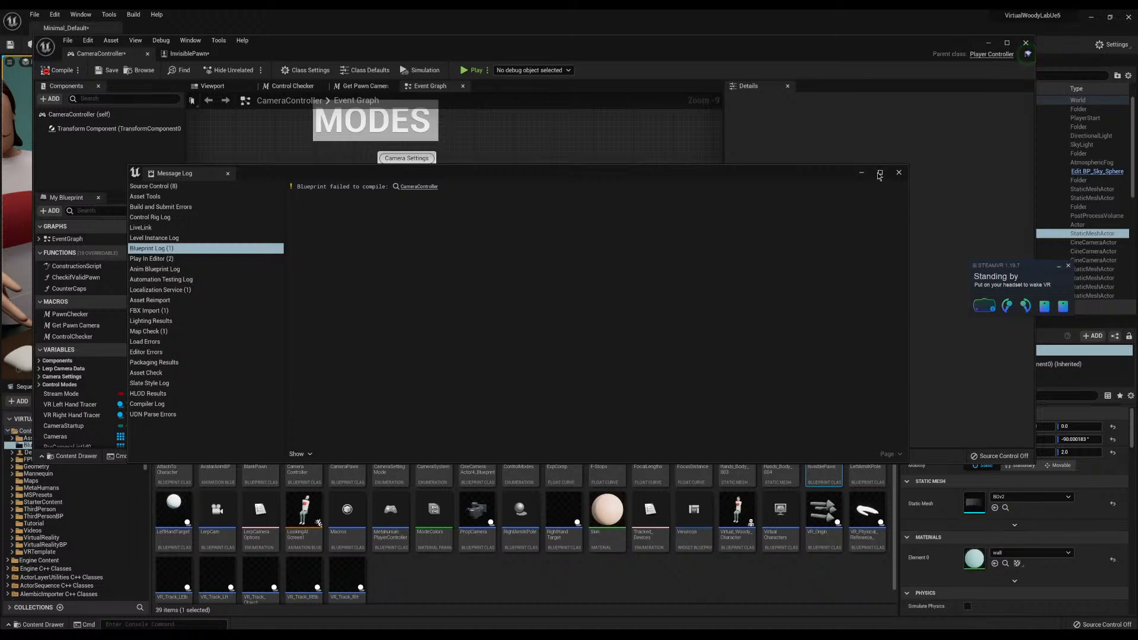
click(898, 173)
Compile CameraController and follow the compiler error to the Change Rotation node in the Grip Rotation section
click(56, 74)
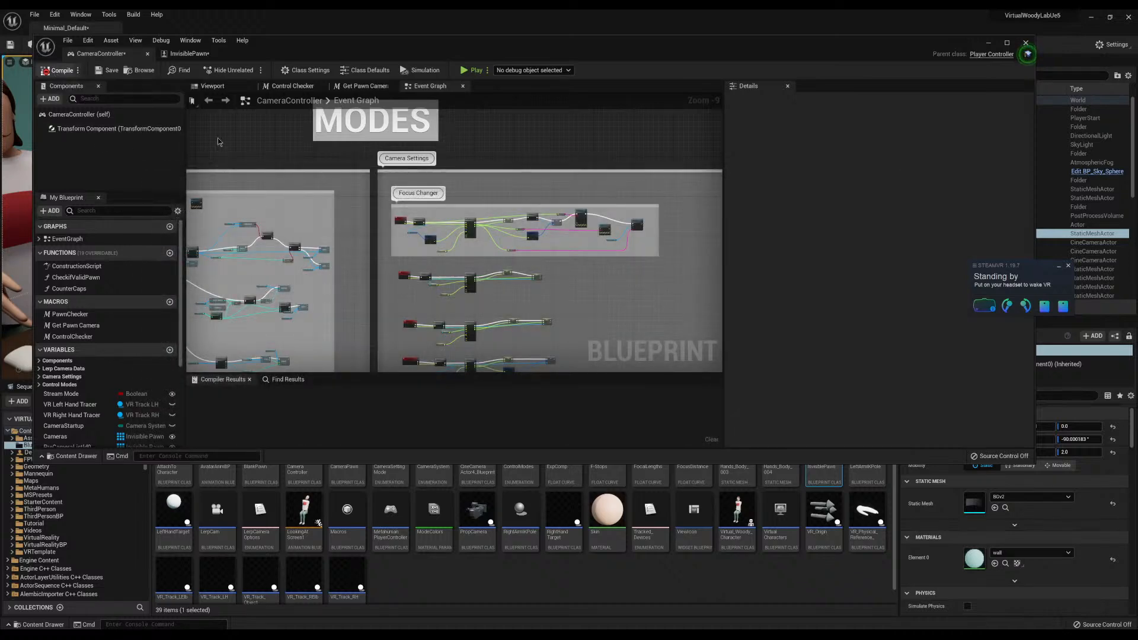
scroll(290, 178, down, 3)
right_drag(281, 182, 549, 215)
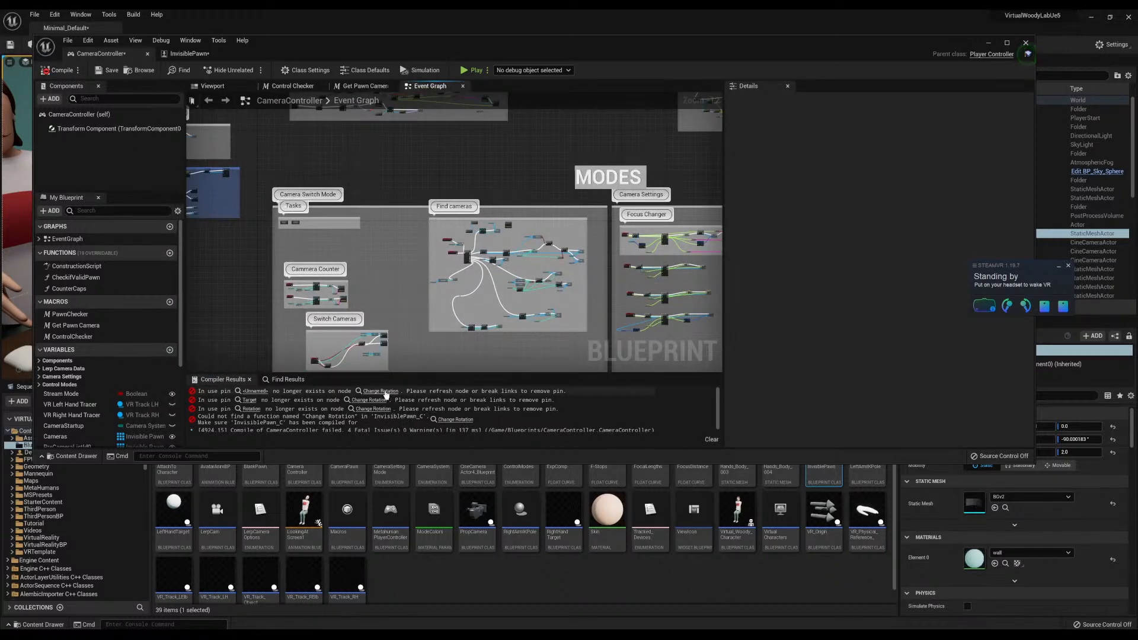
click(380, 391)
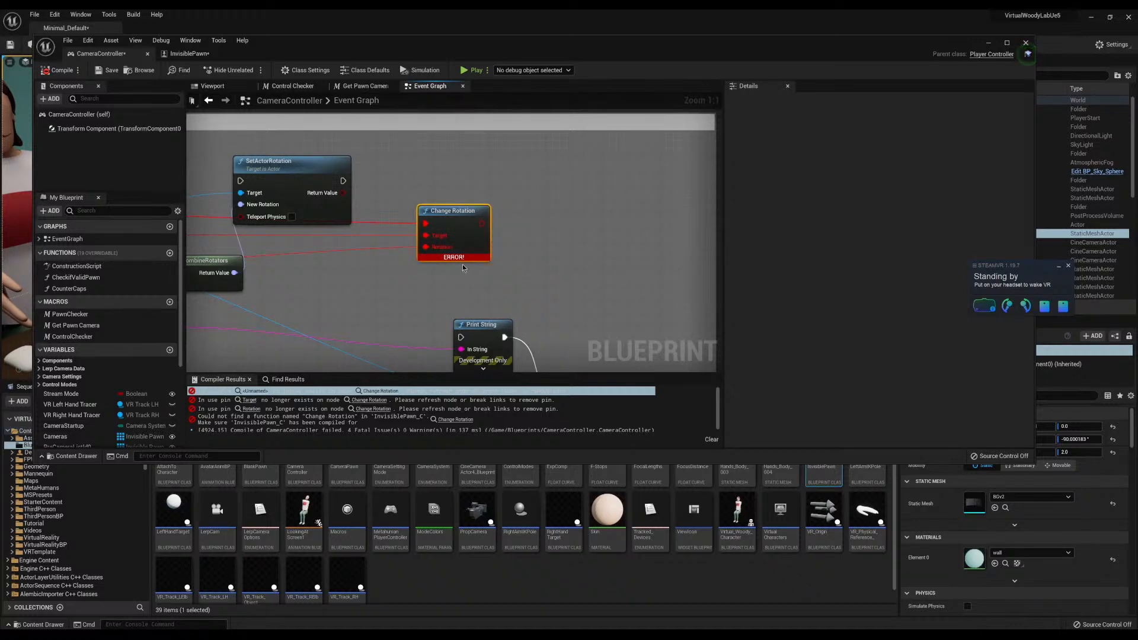
scroll(462, 264, down, 4)
scroll(470, 218, up, 3)
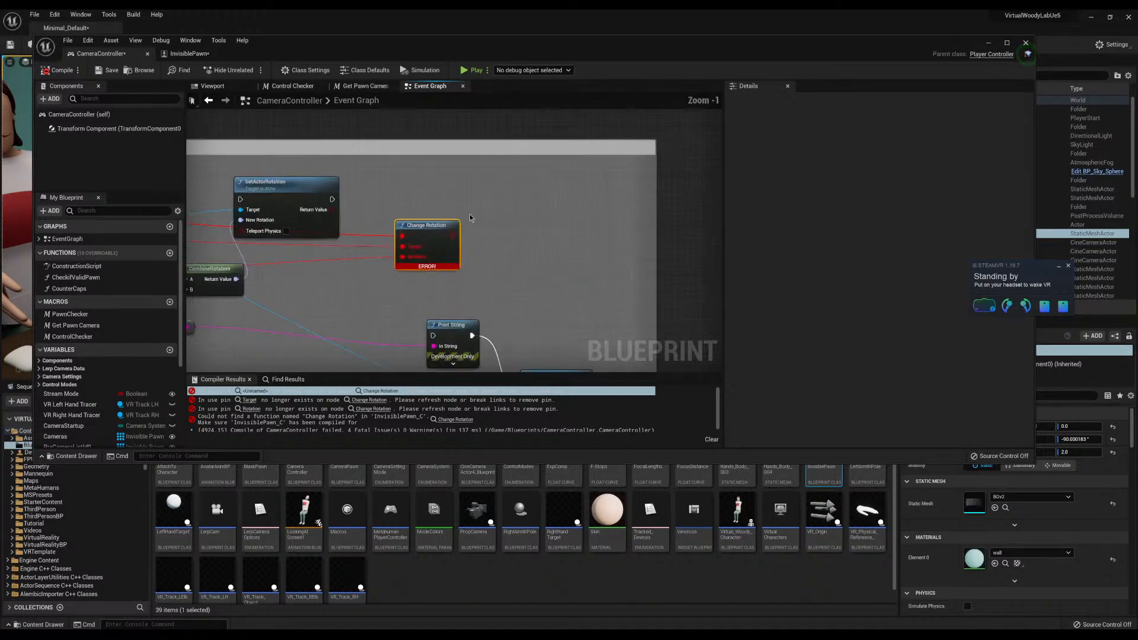
right_drag(420, 202, 455, 207)
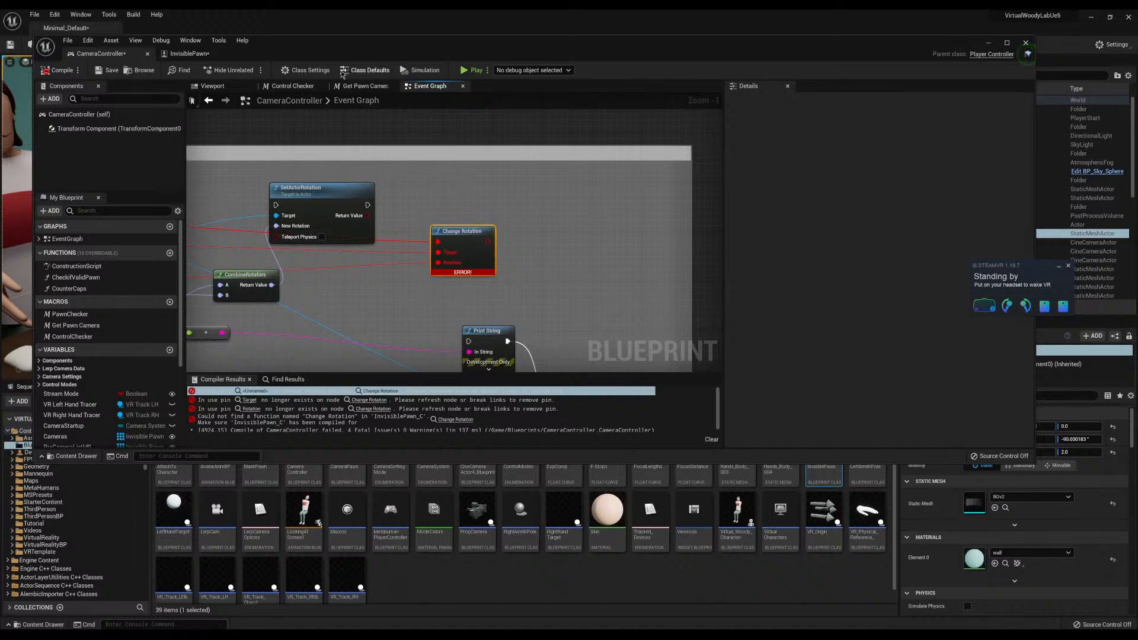
Check InvisiblePawn's event graph, Camera Mode Correct macro and construction script for the Change Rotation function
click(188, 54)
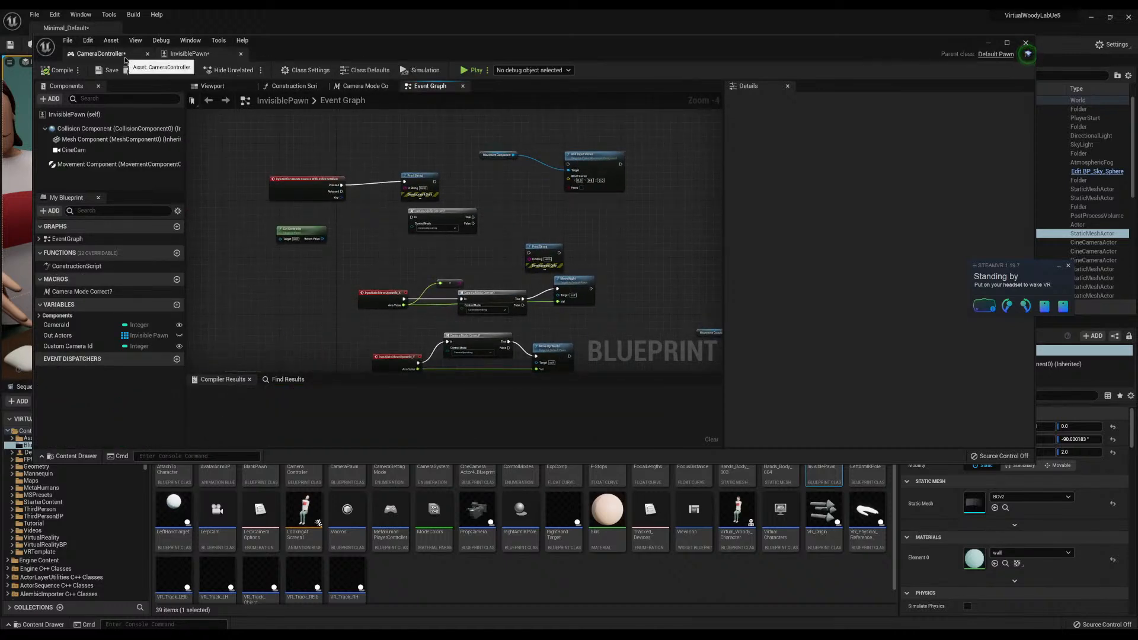
click(102, 53)
click(221, 54)
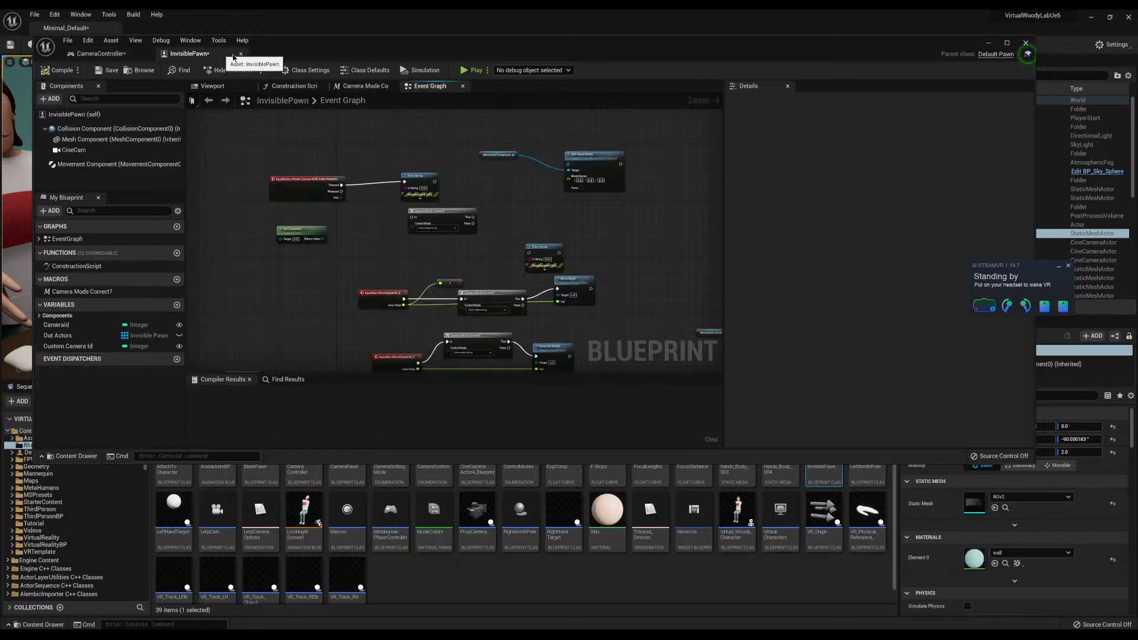
click(372, 87)
click(292, 87)
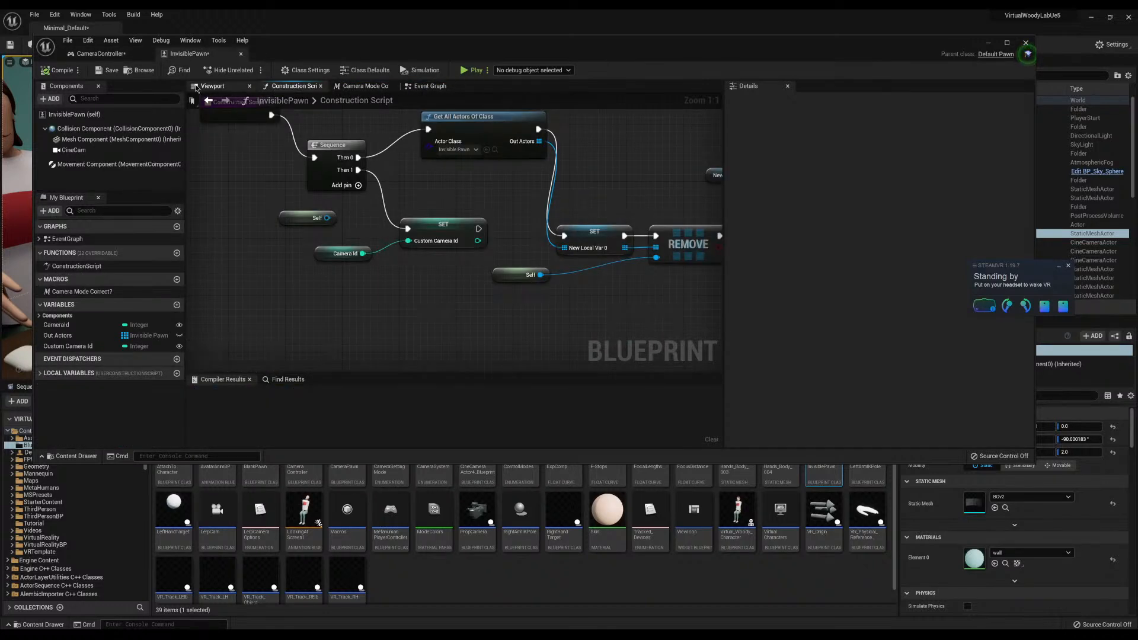
click(418, 85)
right_drag(481, 232, 526, 262)
scroll(462, 193, up, 3)
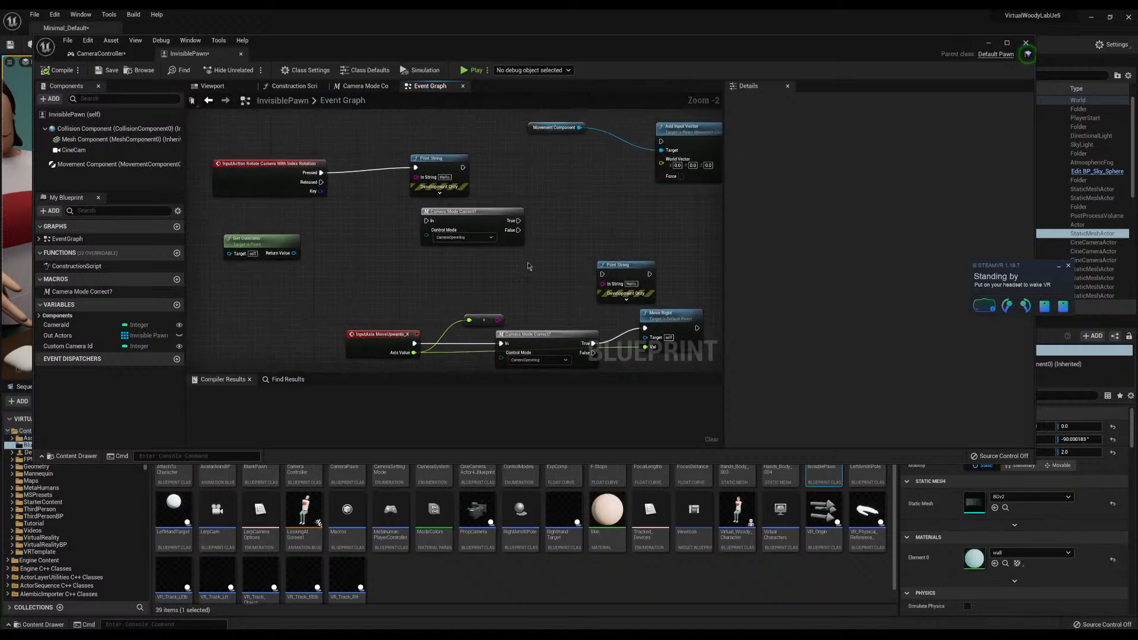
Add another InputAction Rotate Camera With Index Rotation event in InvisiblePawn, placed just above the InputAxis MoveUpwards_X event
right_click(414, 281)
text(change camera)
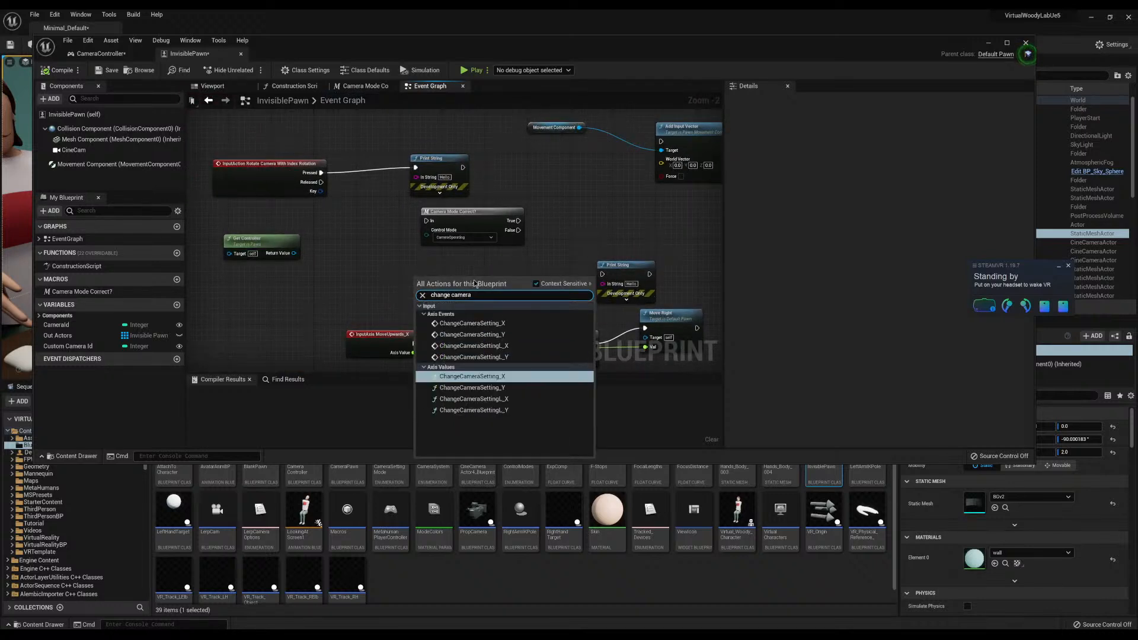
text(rotate)
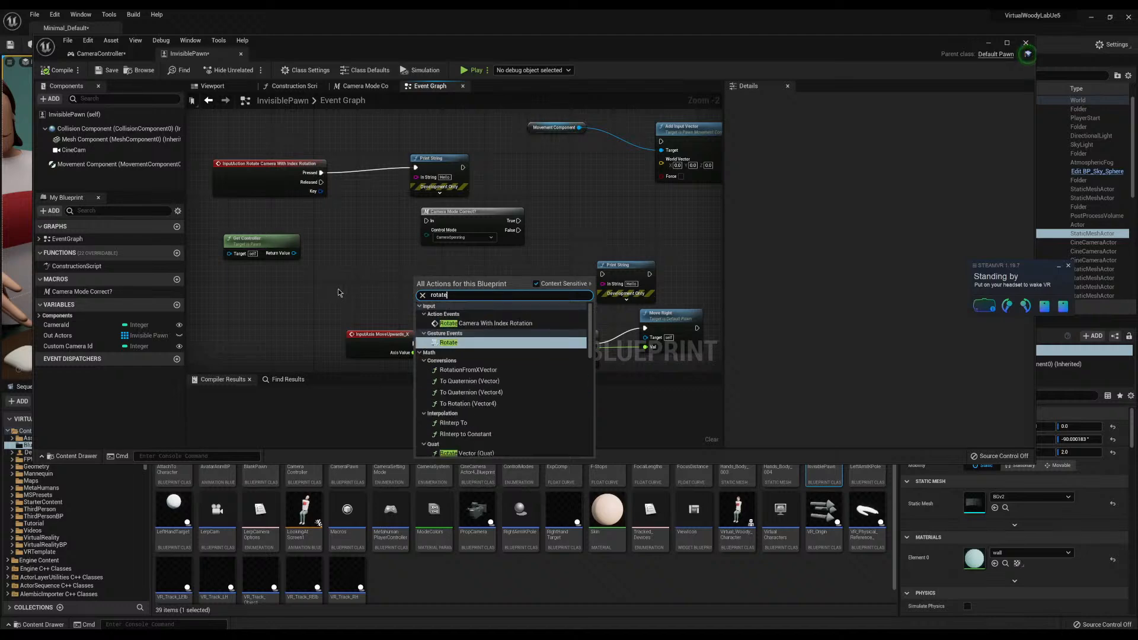
click(452, 323)
drag(450, 283, 373, 264)
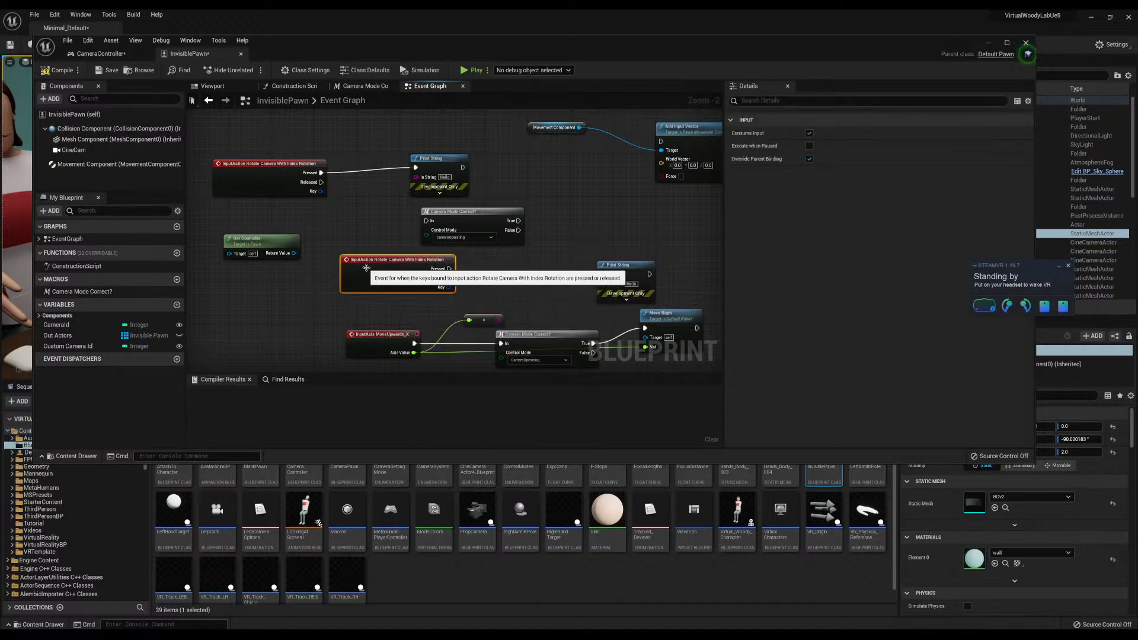
Compile the InvisiblePawn blueprint and recompile CameraController
click(60, 72)
click(101, 54)
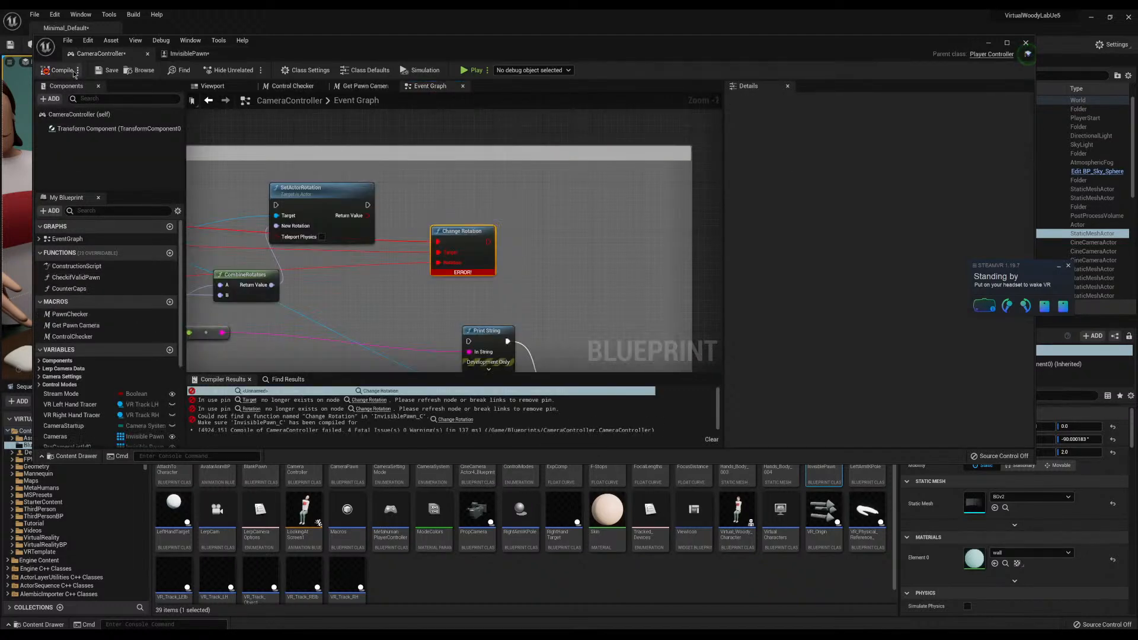
click(60, 72)
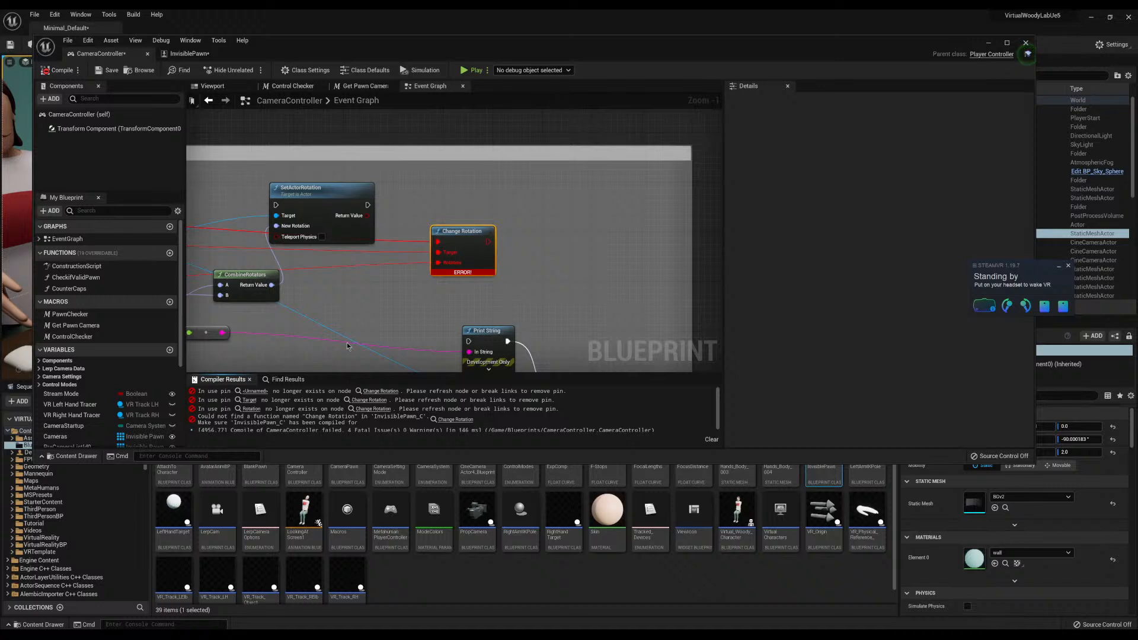
Delete the broken Change Rotation node beside SetActorRotation in the CameraController graph and recompile the blueprint
right_drag(408, 296, 453, 298)
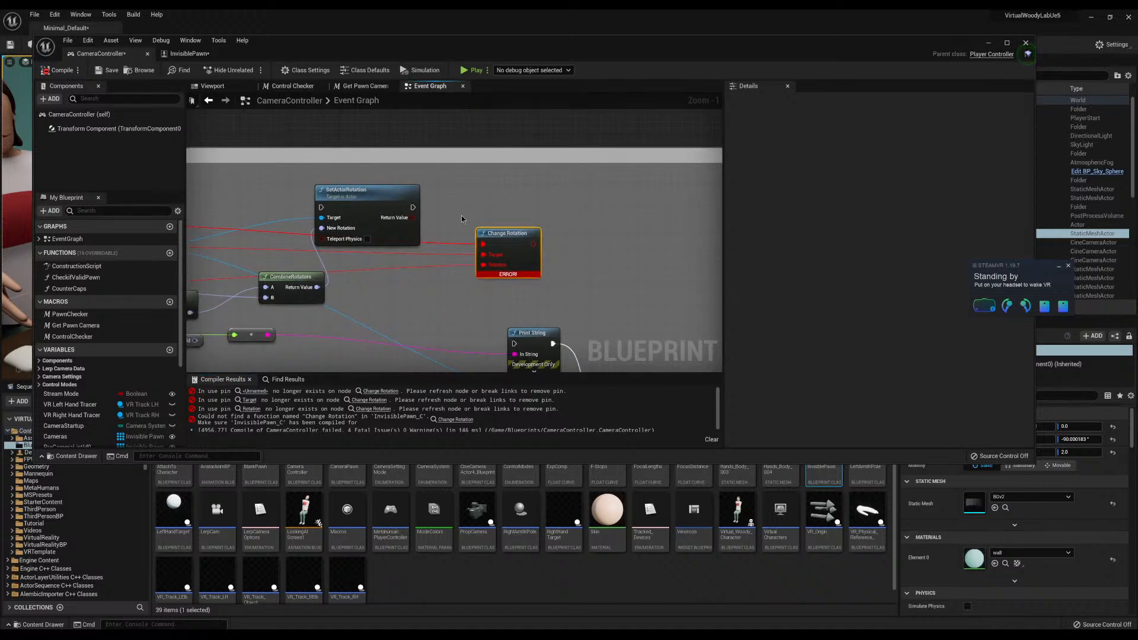
drag(541, 196, 513, 259)
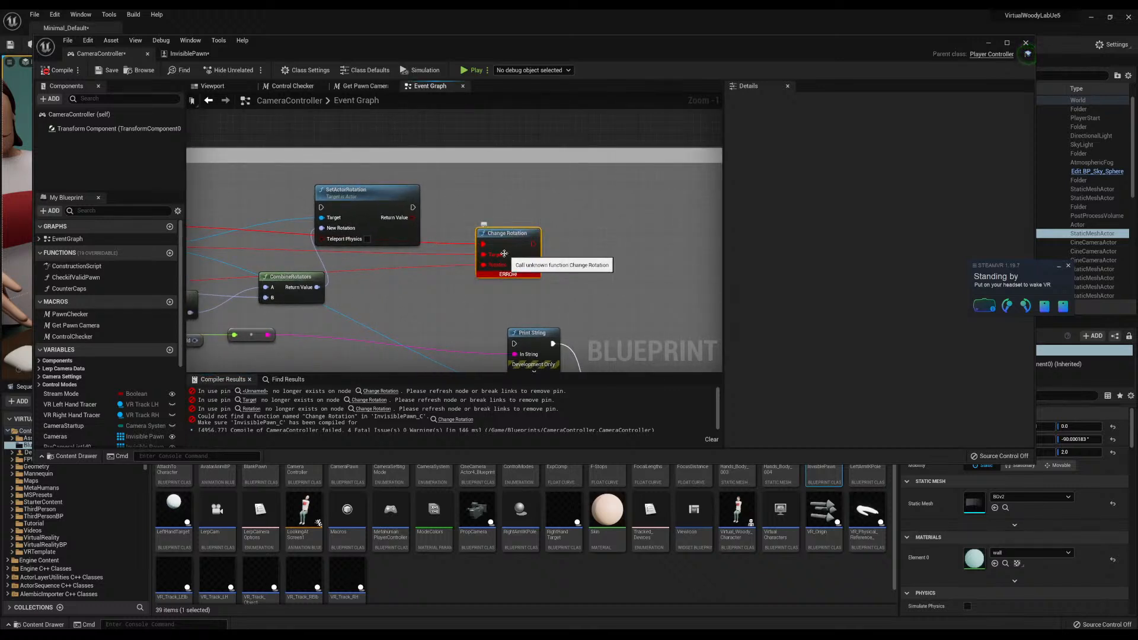
key(Delete)
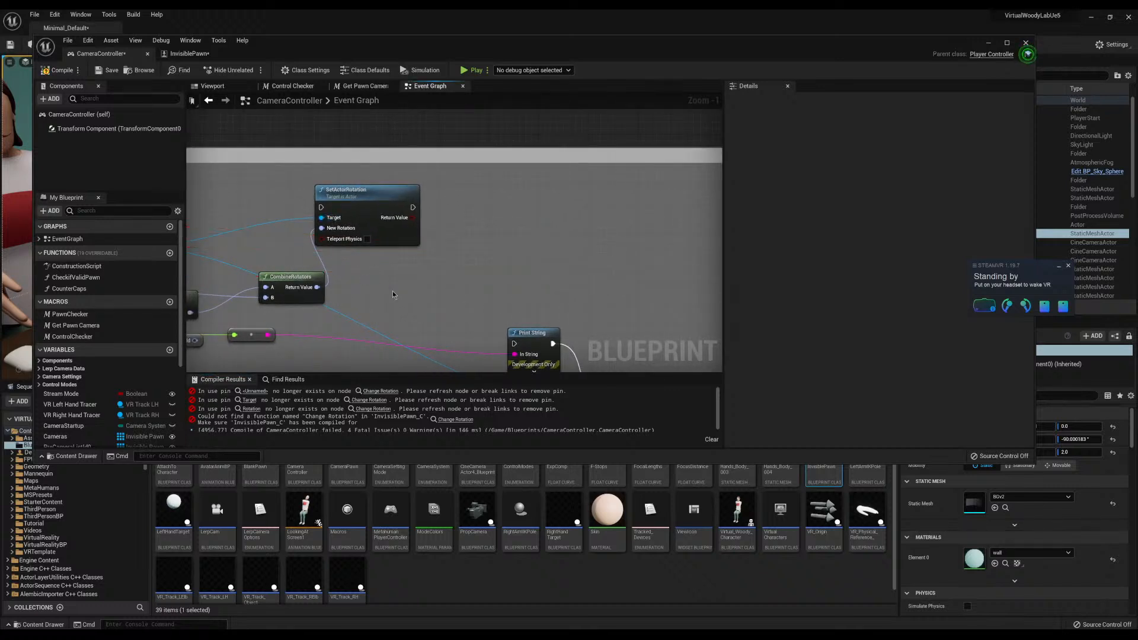
click(61, 70)
scroll(458, 226, down, 5)
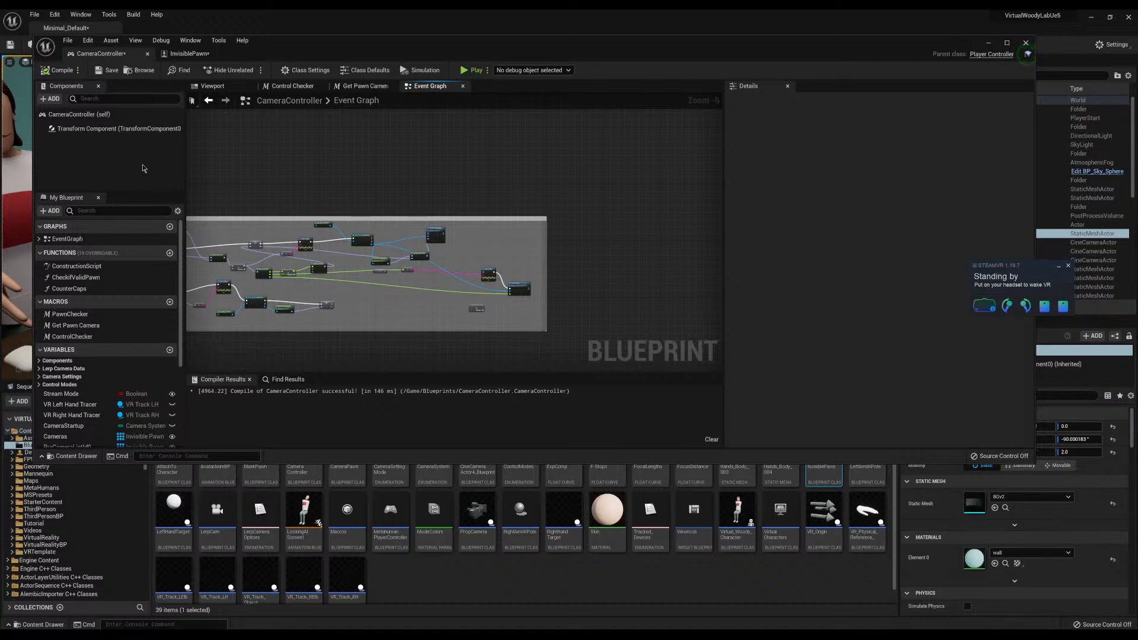
click(46, 70)
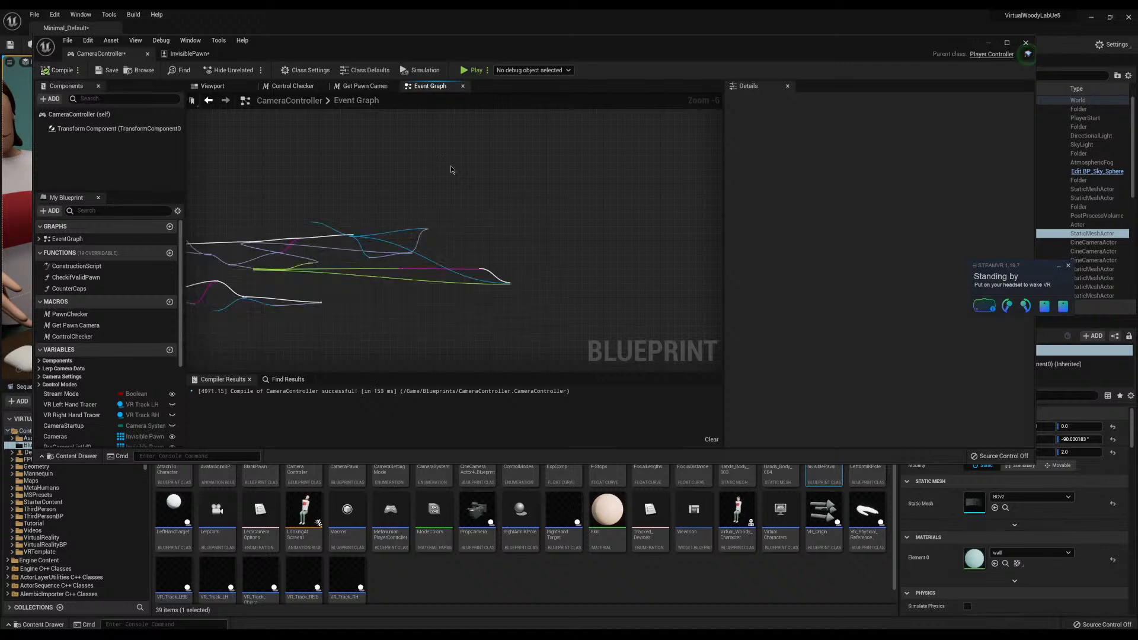
Play the level in the viewport to test the camera controls, and stop the session when finished
click(988, 43)
click(575, 45)
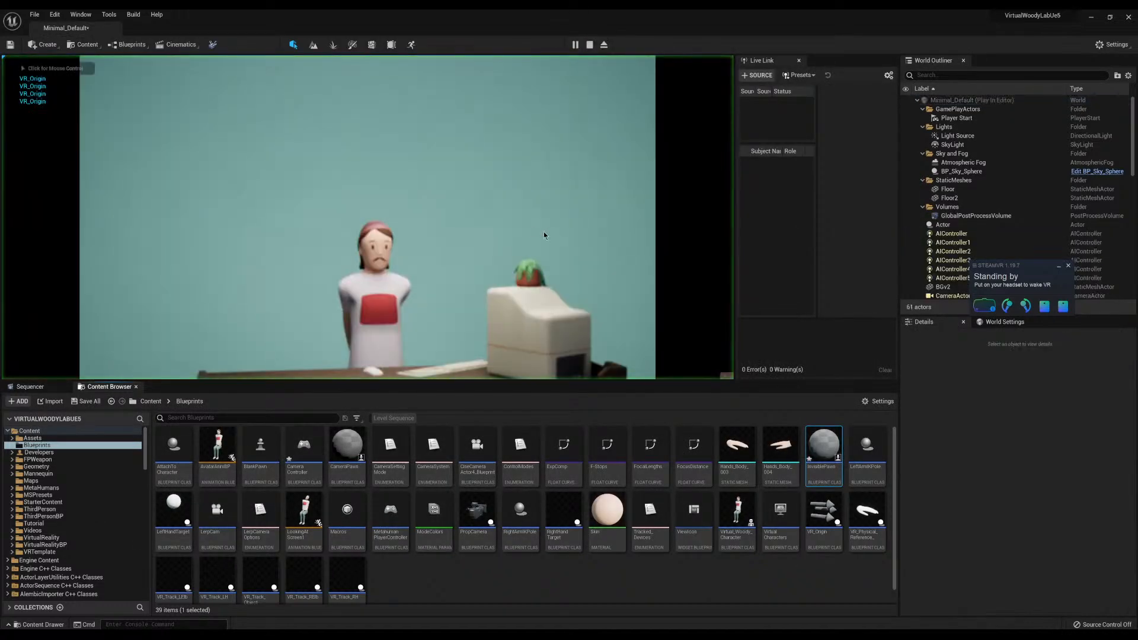
click(544, 235)
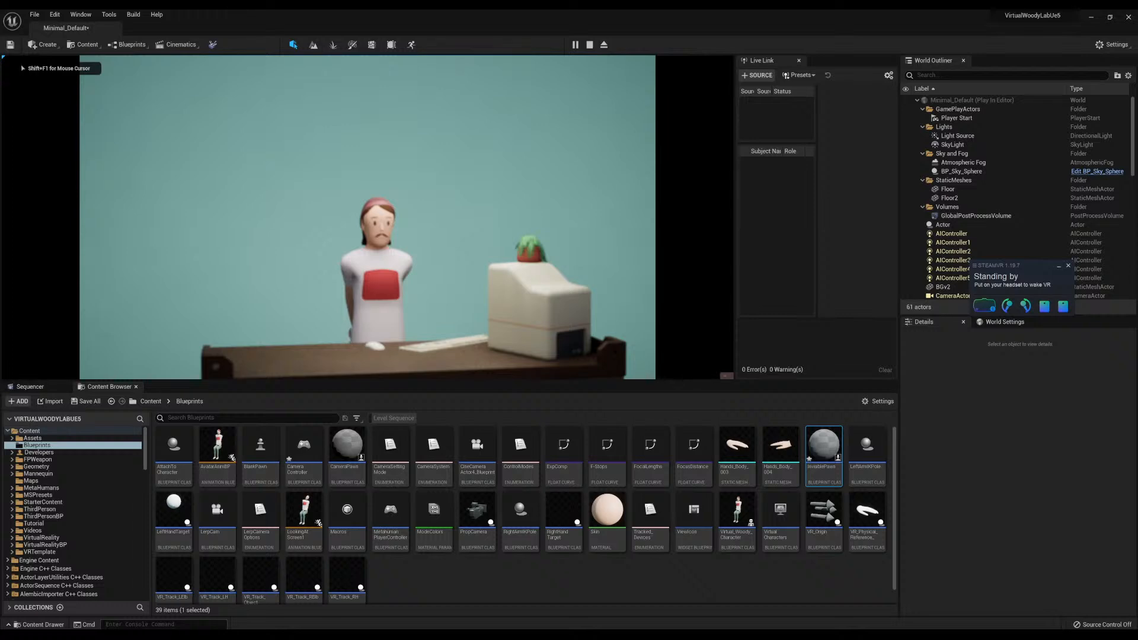
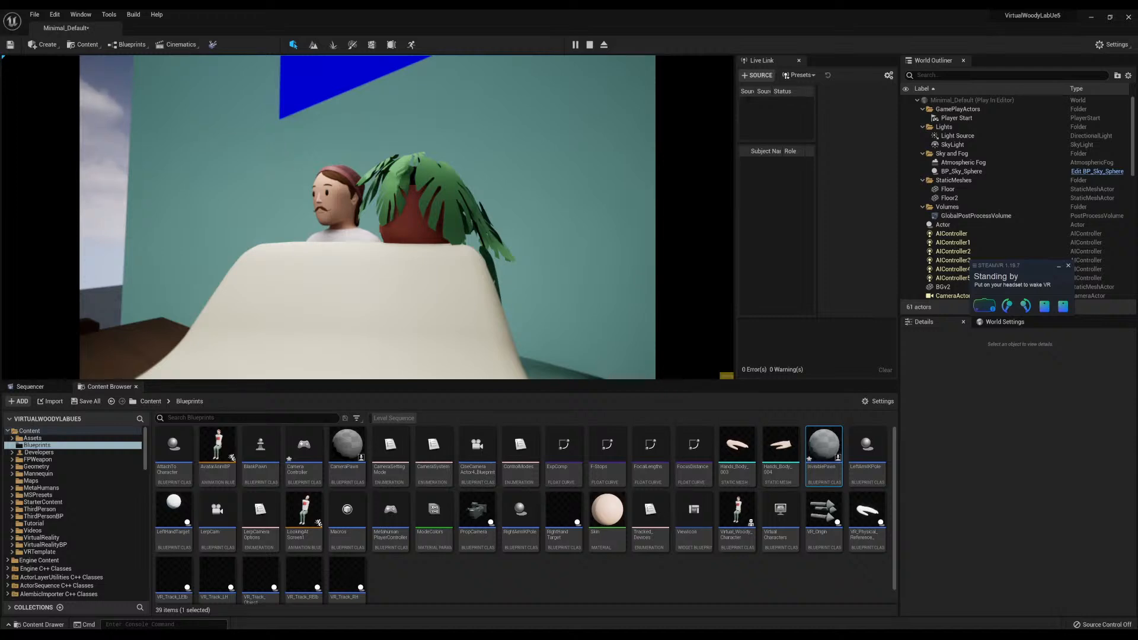
key(Escape)
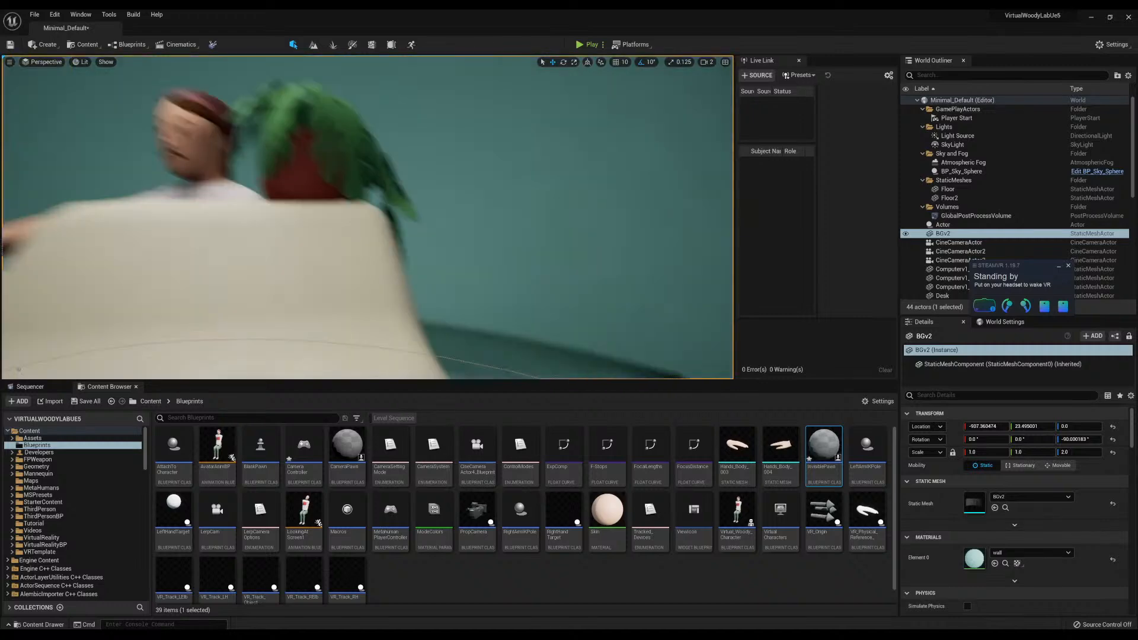
right_drag(515, 308, 563, 338)
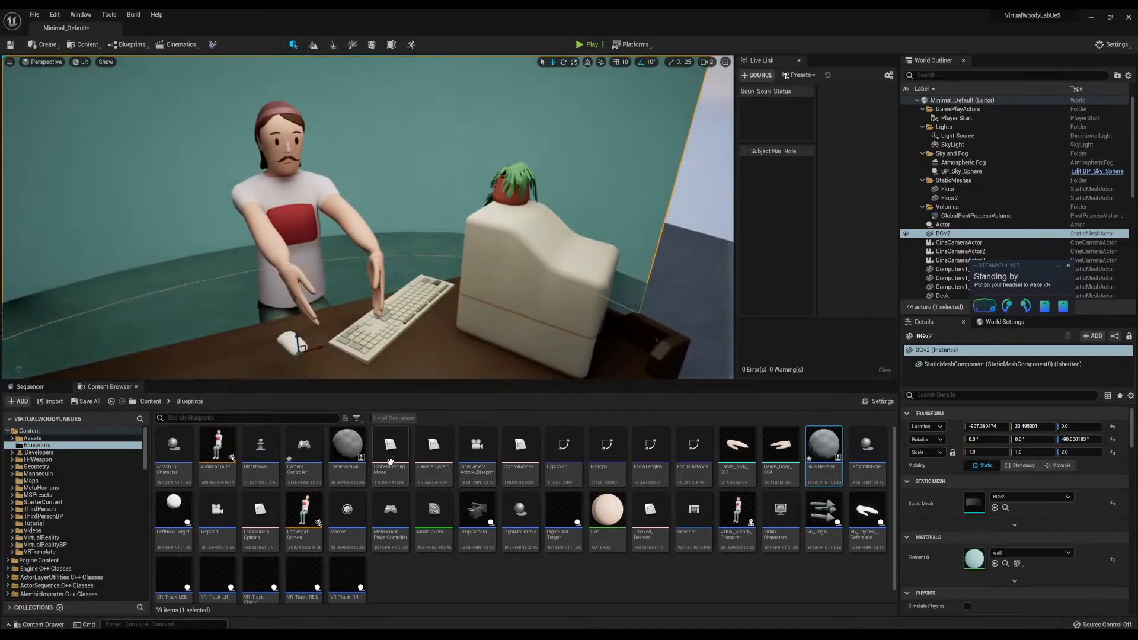
Open the CameraPawn blueprint, and realign the Current Cam nodes and the Comma and Period key events in CameraController's event graph
double_click(347, 441)
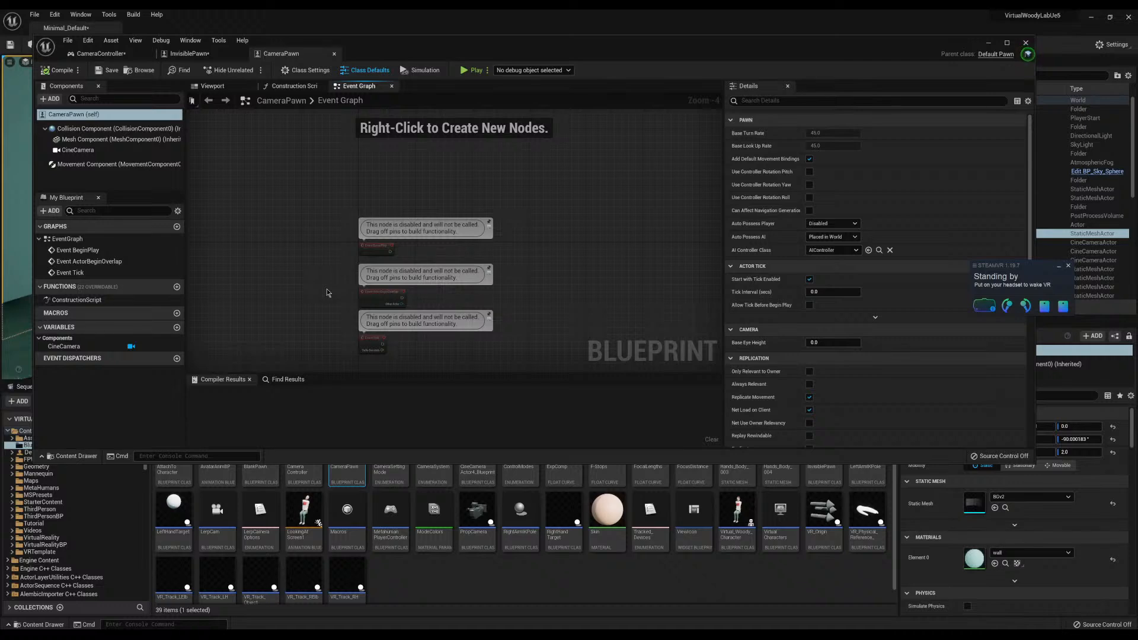
click(102, 53)
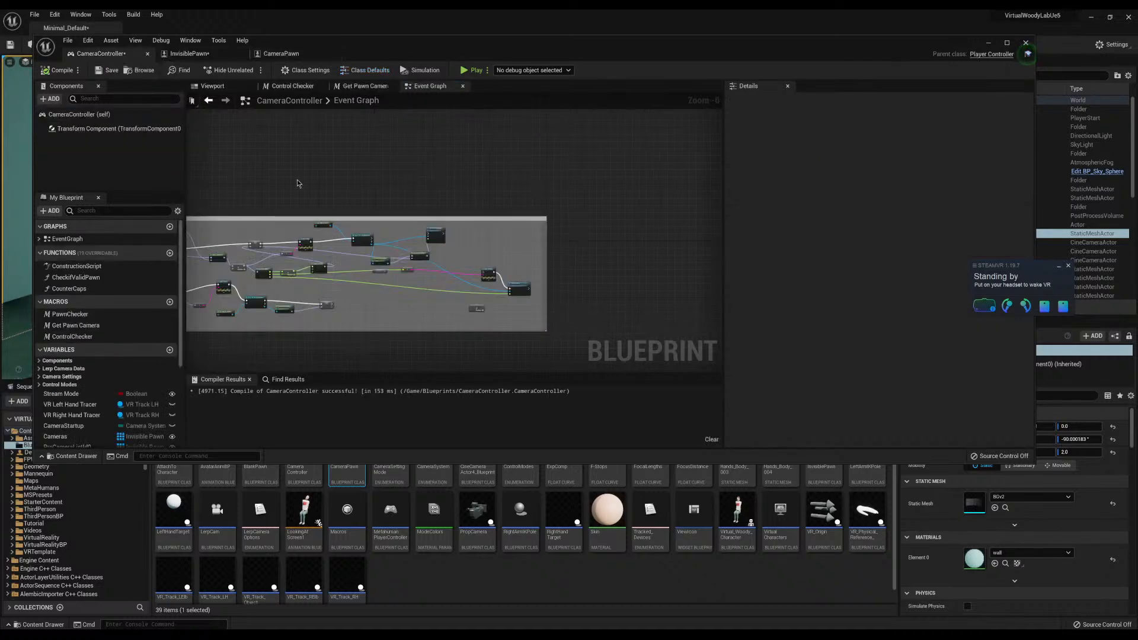
scroll(576, 169, up, 5)
right_drag(576, 168, 628, 201)
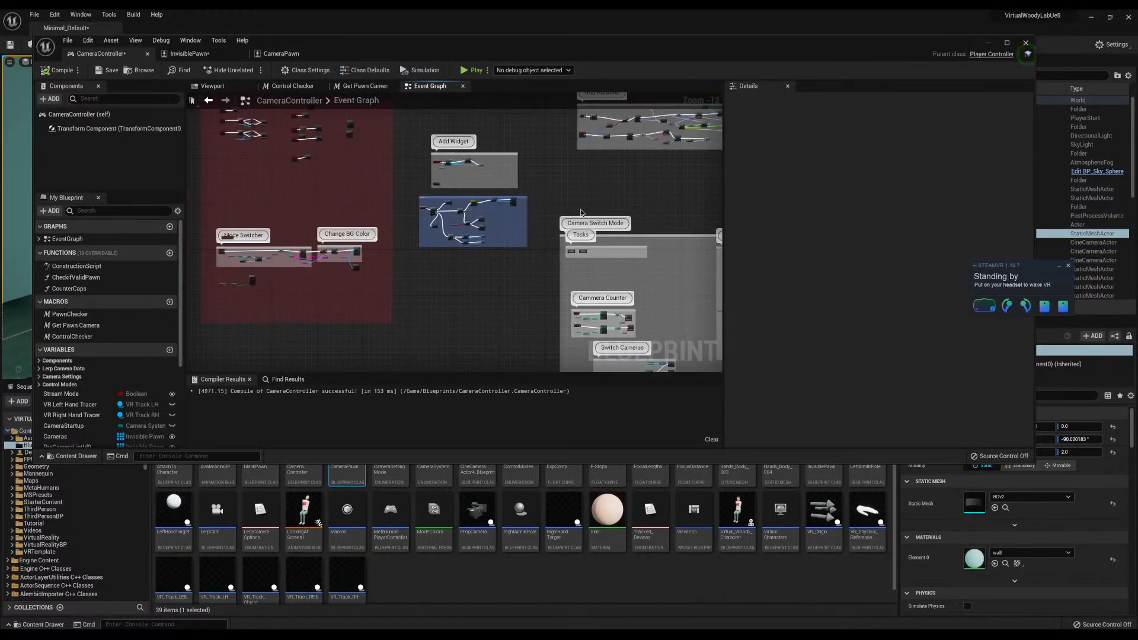
right_drag(428, 160, 532, 280)
scroll(333, 251, up, 10)
right_drag(347, 231, 383, 241)
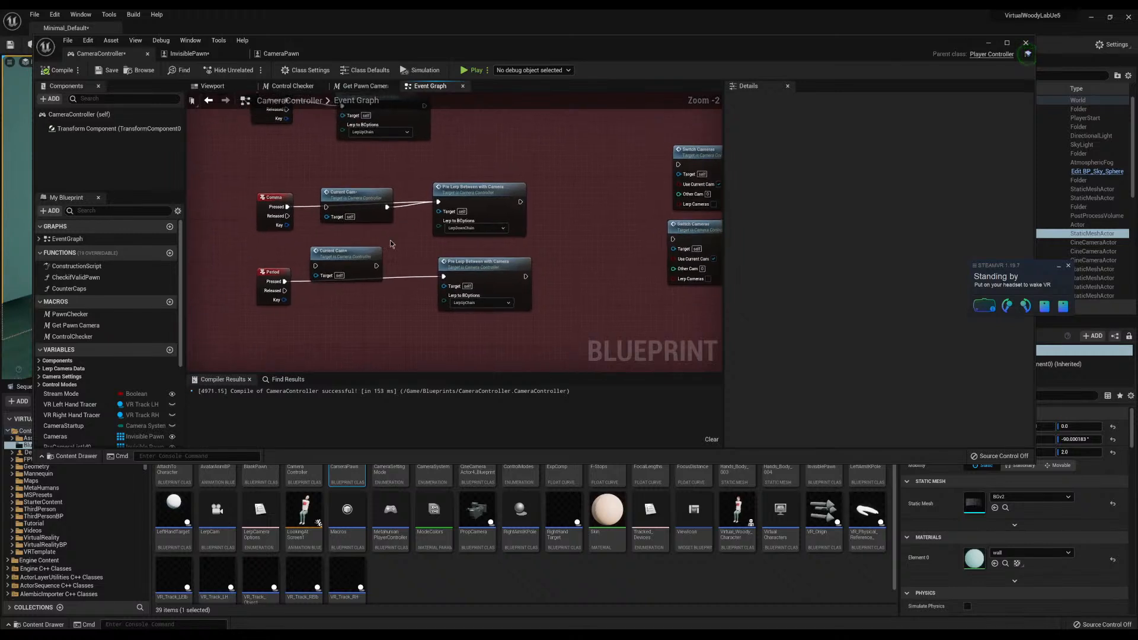
drag(358, 253, 374, 247)
drag(369, 197, 375, 180)
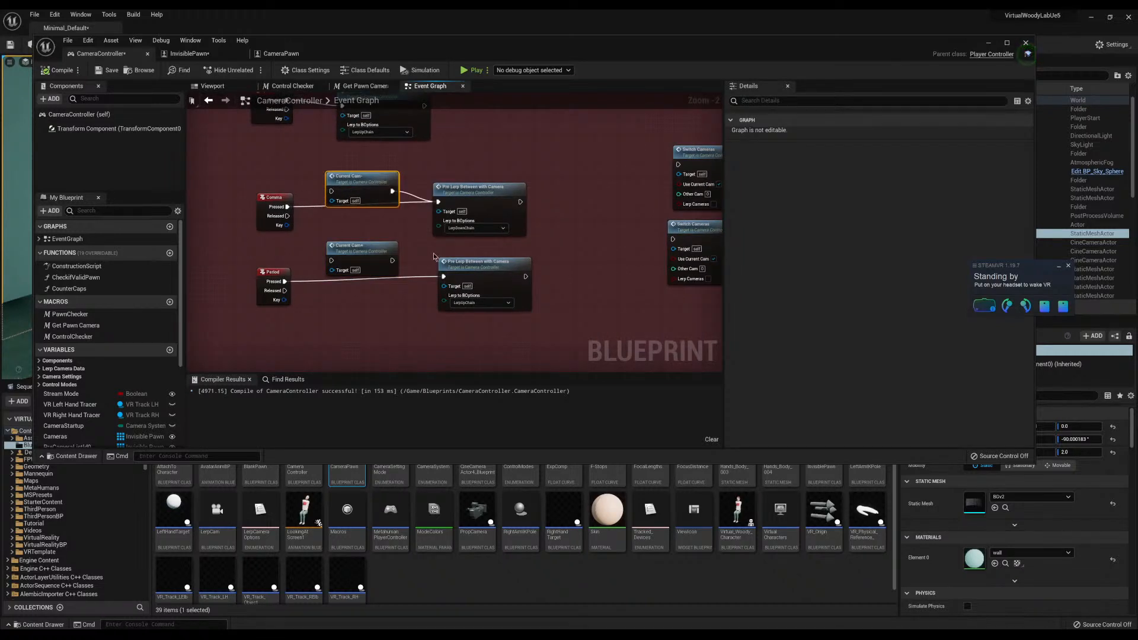
right_drag(434, 253, 442, 248)
drag(289, 267, 293, 270)
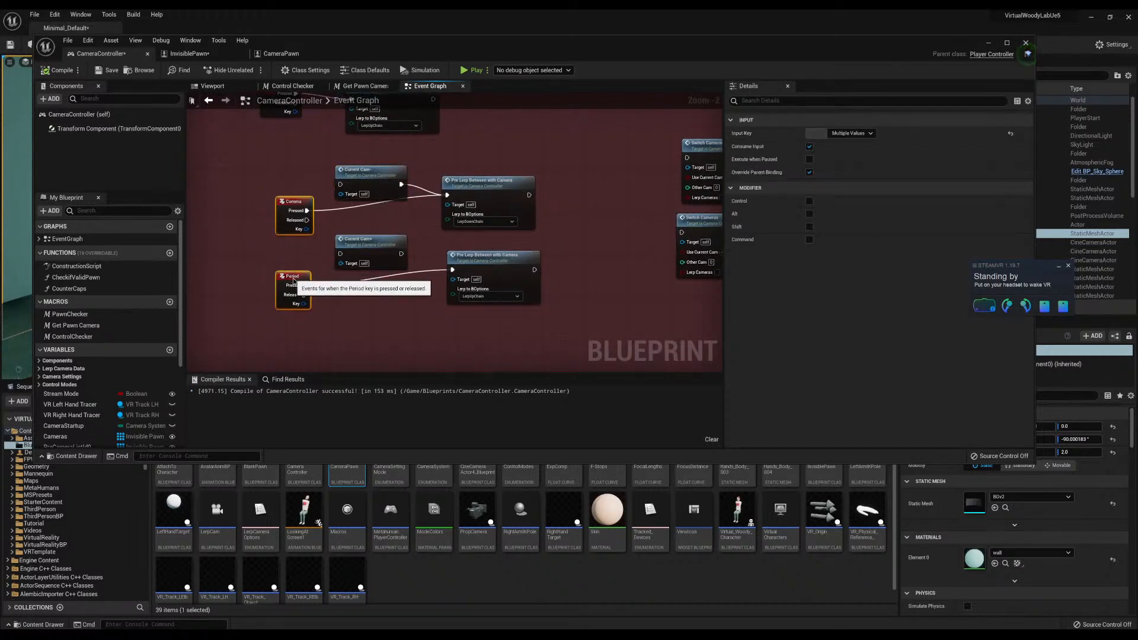
Group the Comma and Period key node chains, including their Current Cam and Pre Lerp nodes, in a comment box titled Lerp Cam
scroll(423, 260, down, 5)
right_drag(395, 264, 410, 212)
scroll(434, 199, up, 2)
drag(511, 220, 559, 256)
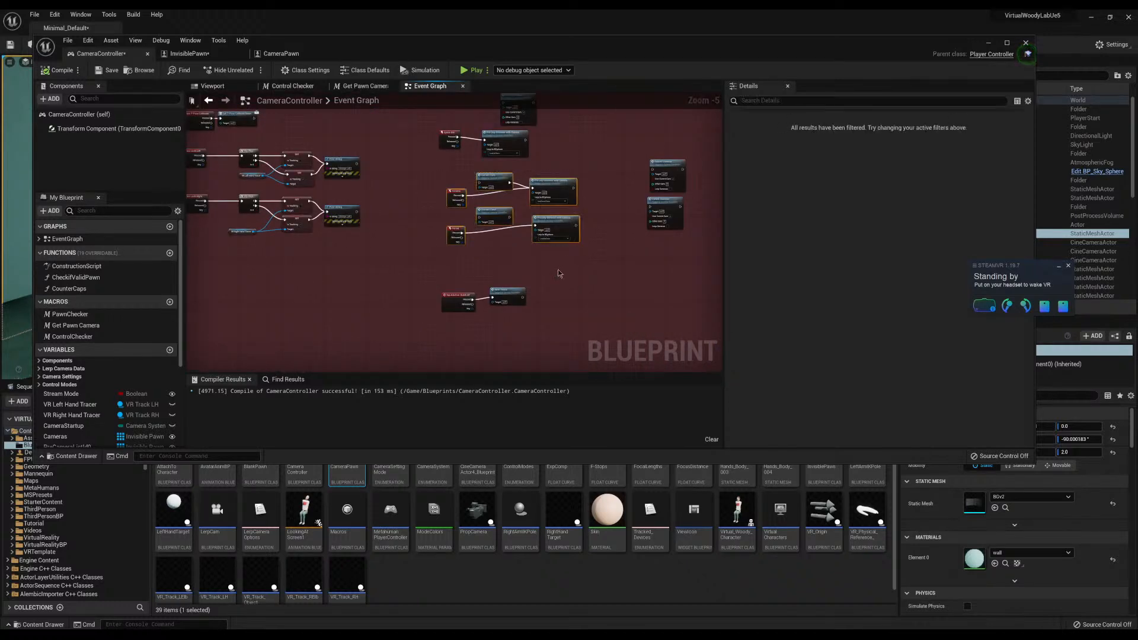
right_drag(554, 280, 513, 142)
scroll(438, 240, down, 2)
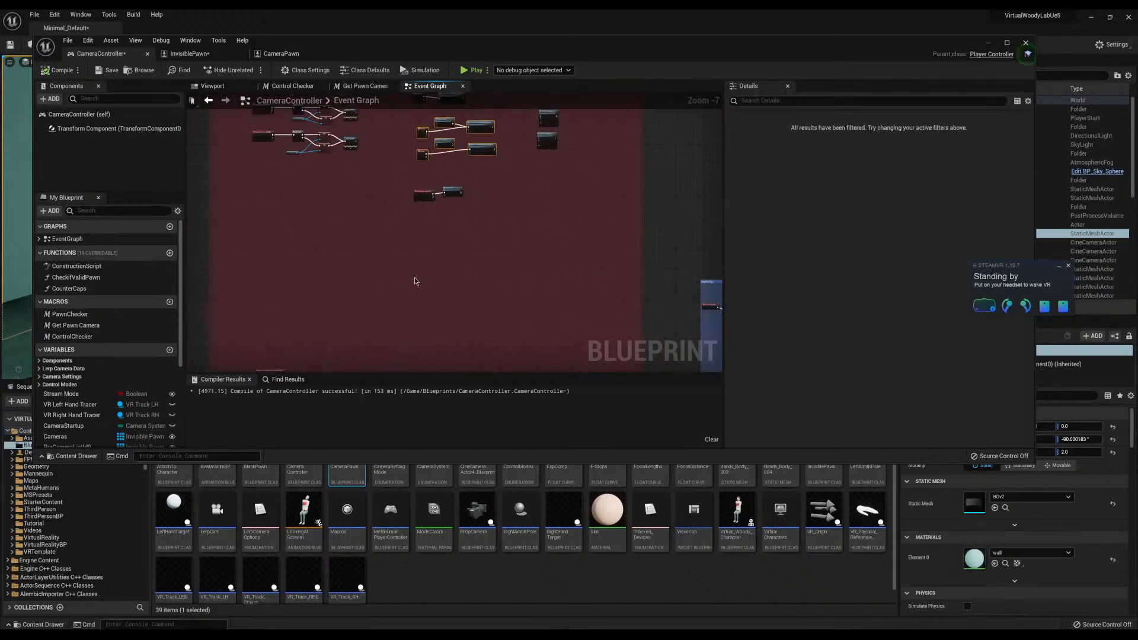
key(f)
key(c)
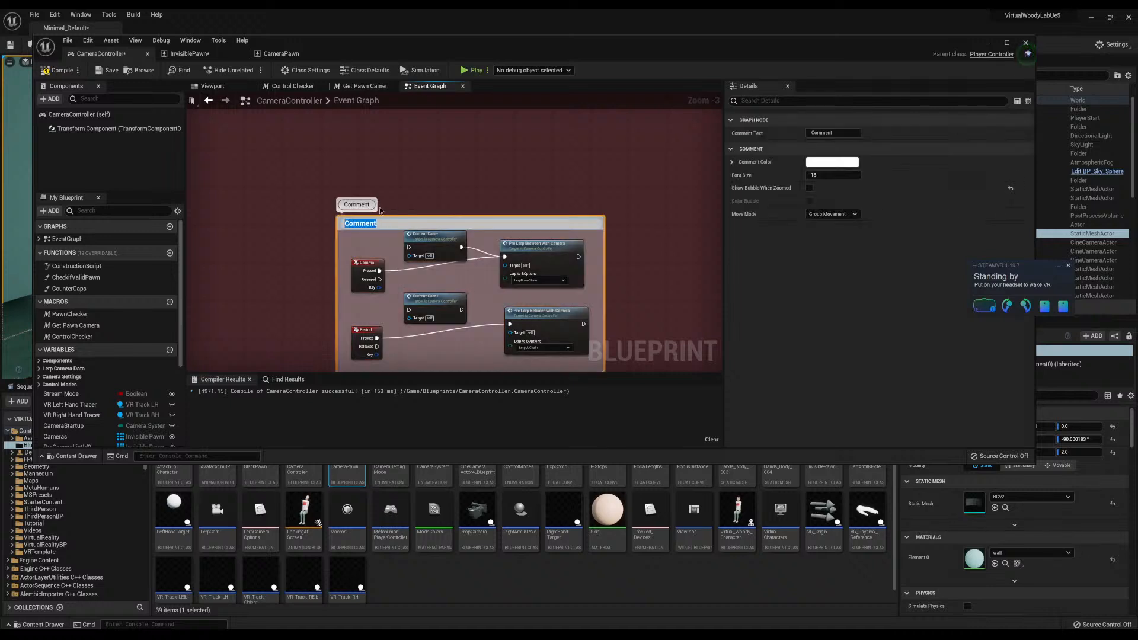
click(309, 223)
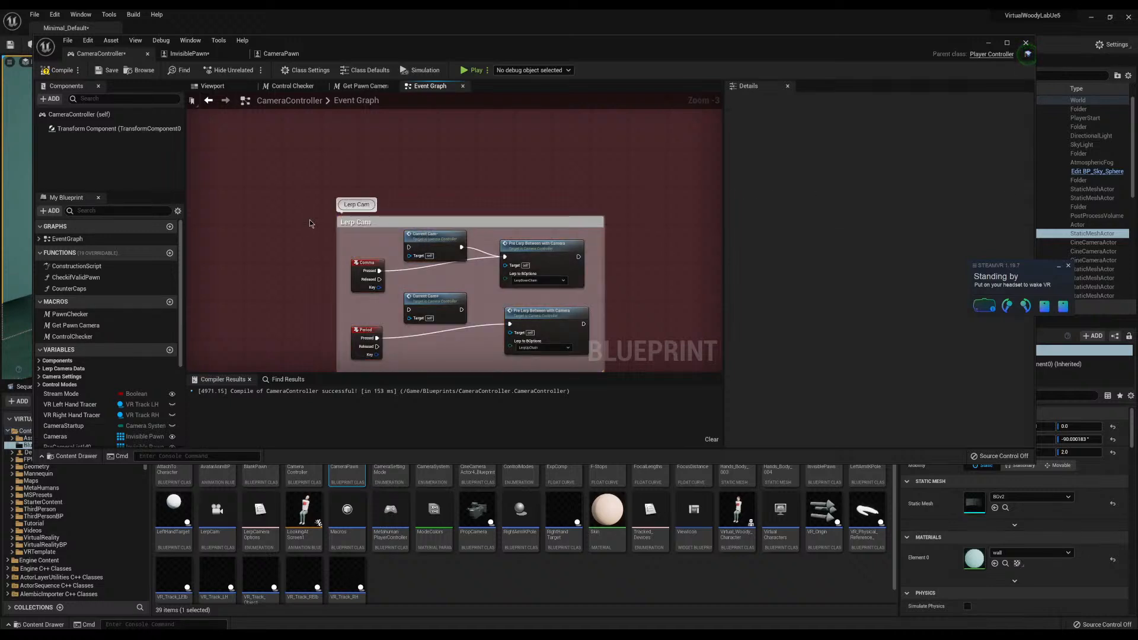
Switch to Blender and examine the baked wood texture in the image editor alongside the bookshelf in the viewport
mouse_move(341, 634)
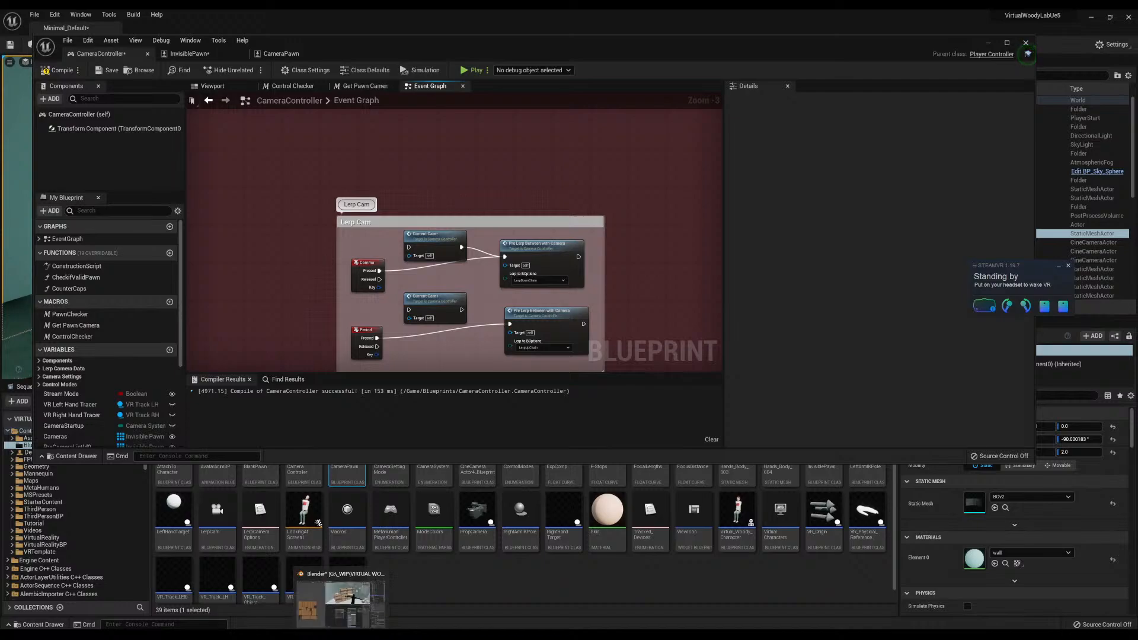
click(341, 602)
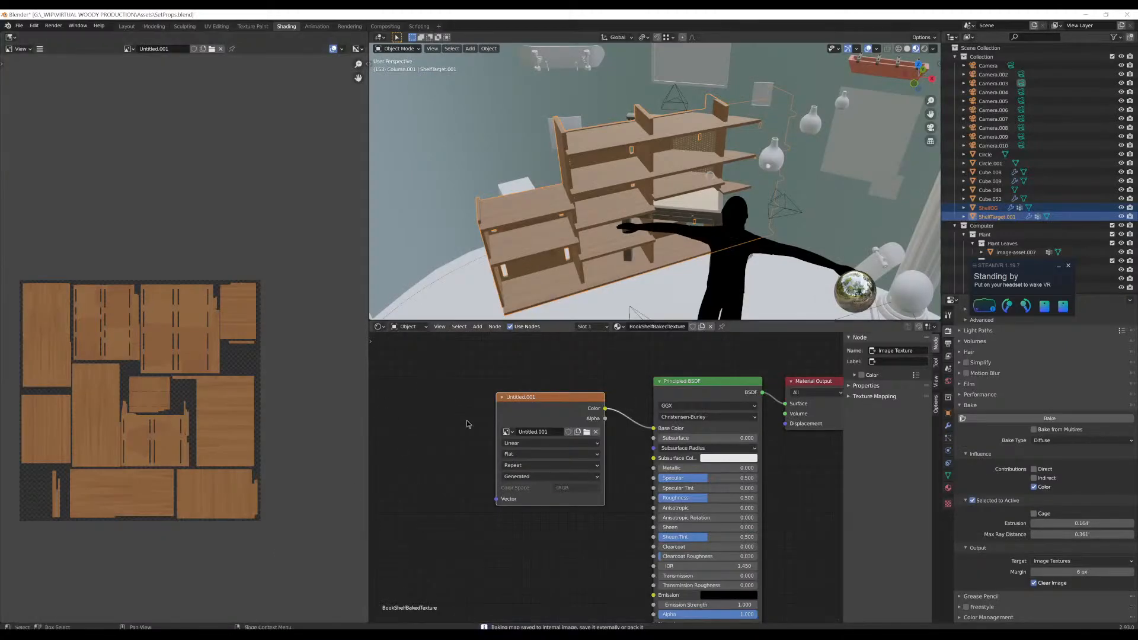
mouse_move(672, 113)
middle_down()
mouse_move(677, 158)
mouse_move(678, 116)
middle_up()
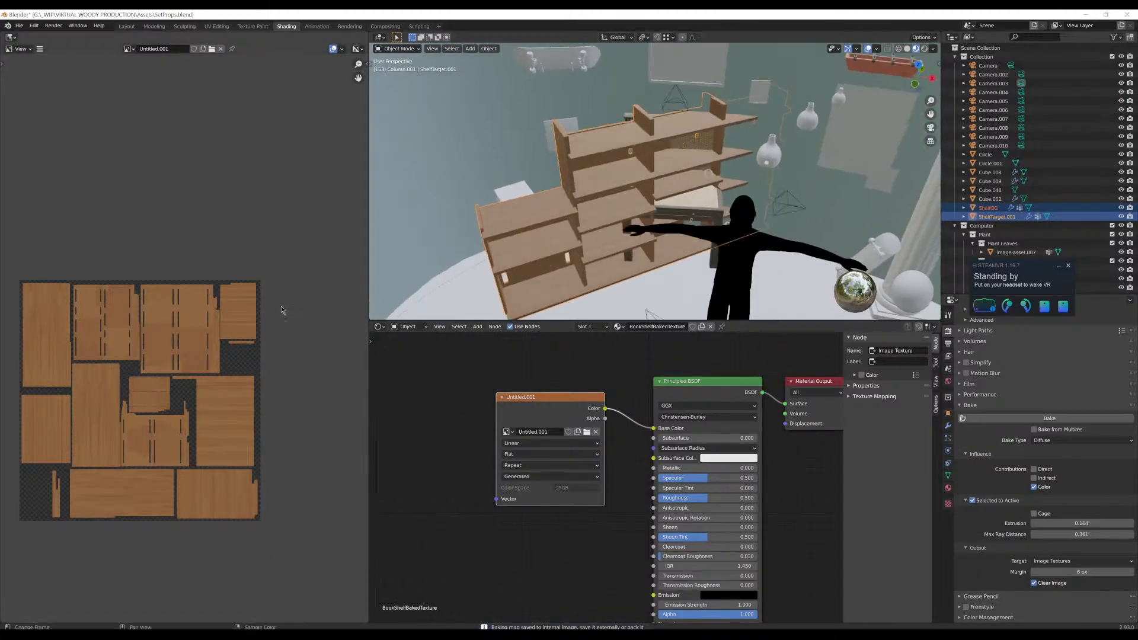
scroll(215, 320, up, 2)
scroll(214, 320, down, 2)
middle_drag(202, 359, 283, 307)
scroll(225, 333, up, 5)
middle_drag(212, 339, 65, 382)
scroll(118, 344, down, 2)
middle_drag(153, 324, 173, 311)
scroll(132, 314, down, 2)
middle_drag(584, 162, 593, 217)
middle_drag(247, 291, 277, 281)
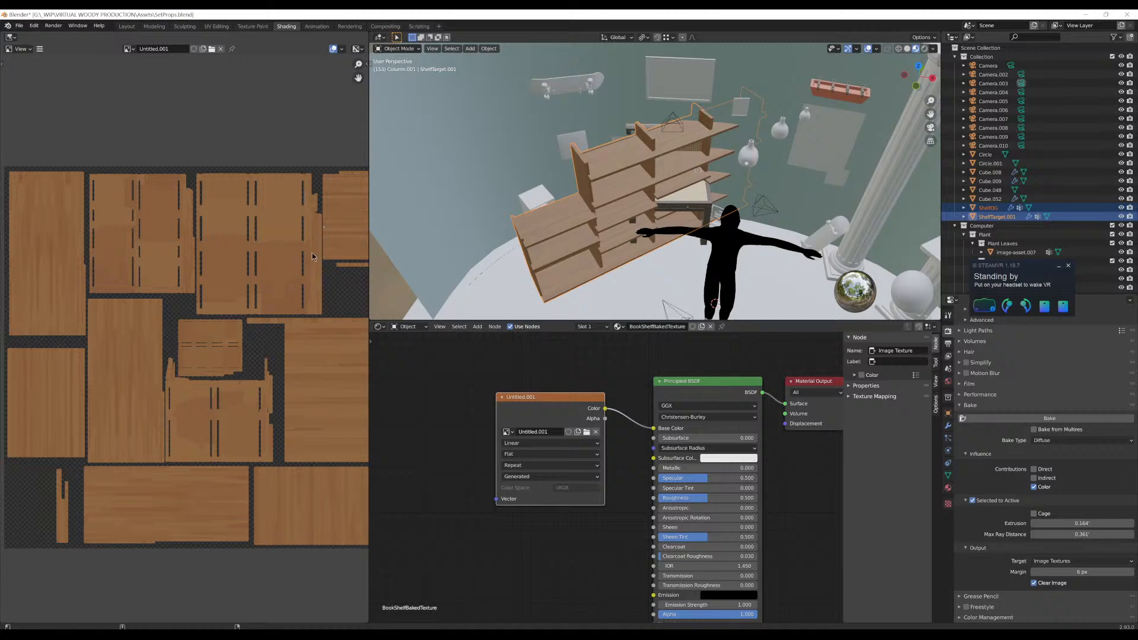
Save the baked image as ShelfTex1.png in the project's Assets folder
key(shift+alt+s)
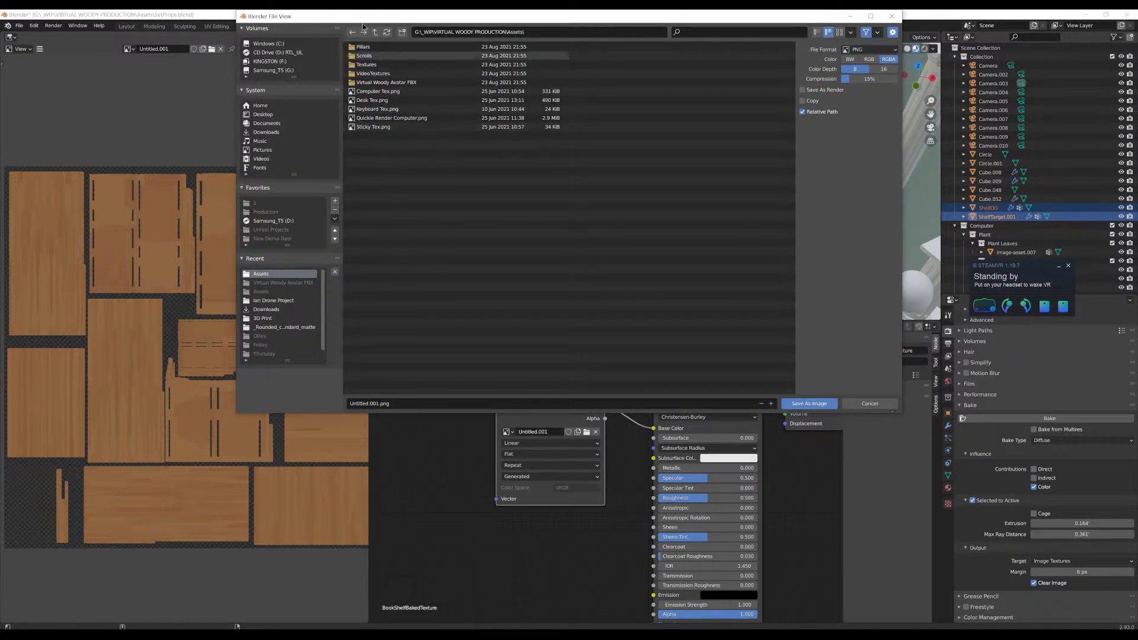
click(374, 403)
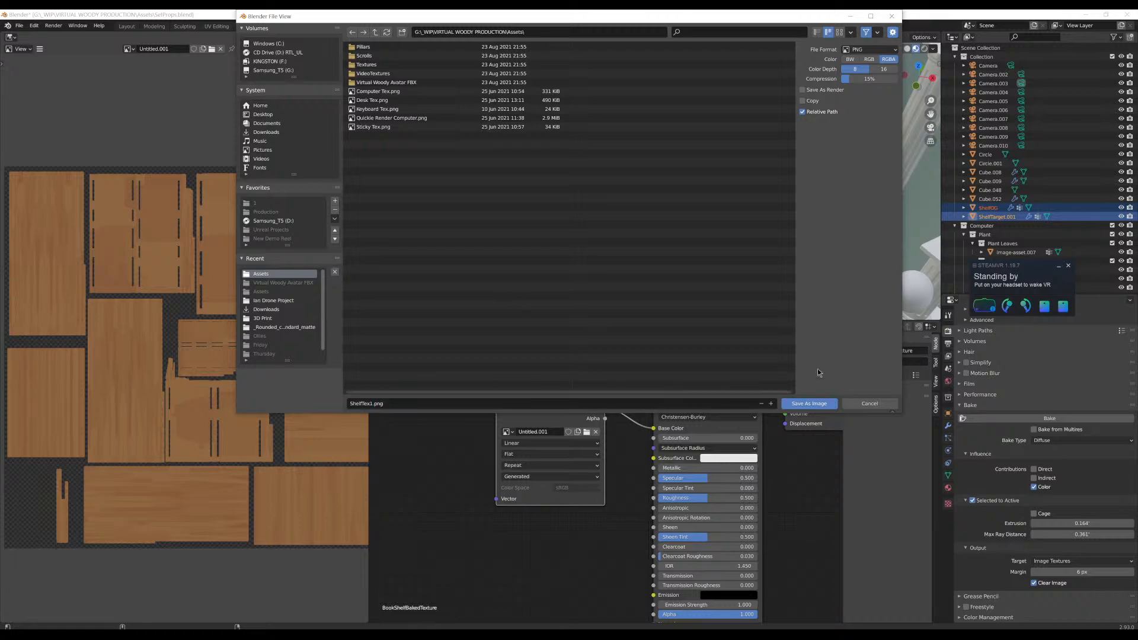
click(809, 403)
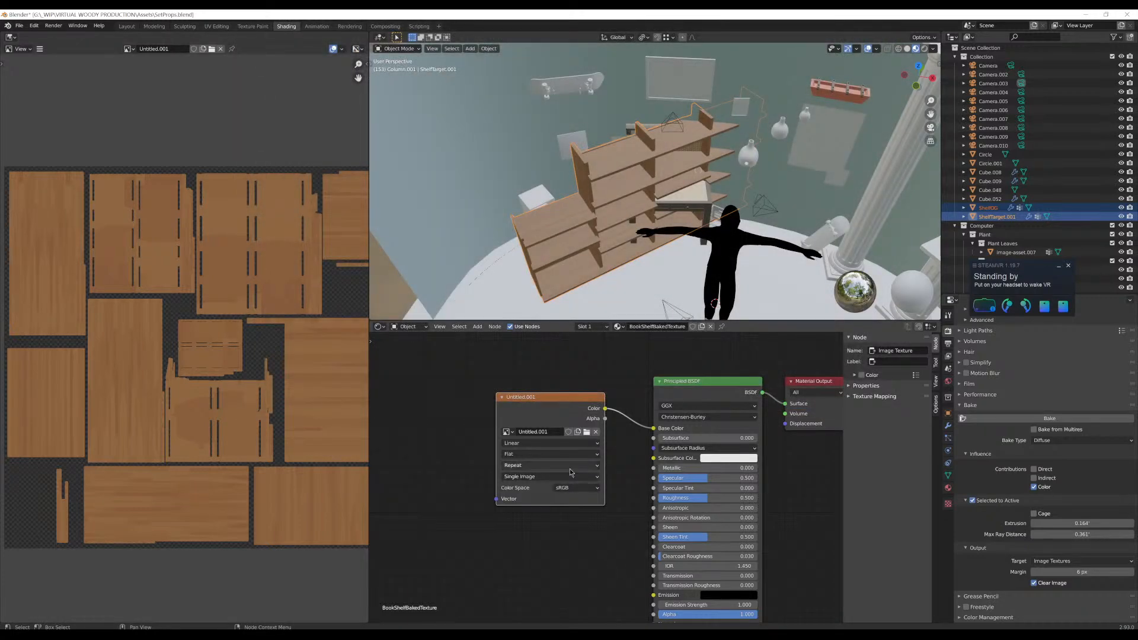
Inspect the baked texture, ShelfTarget.001's modifiers and the bookshelf model up close, comparing wireframe and shaded display
scroll(279, 365, down, 2)
middle_drag(271, 362, 260, 386)
middle_drag(647, 192, 766, 271)
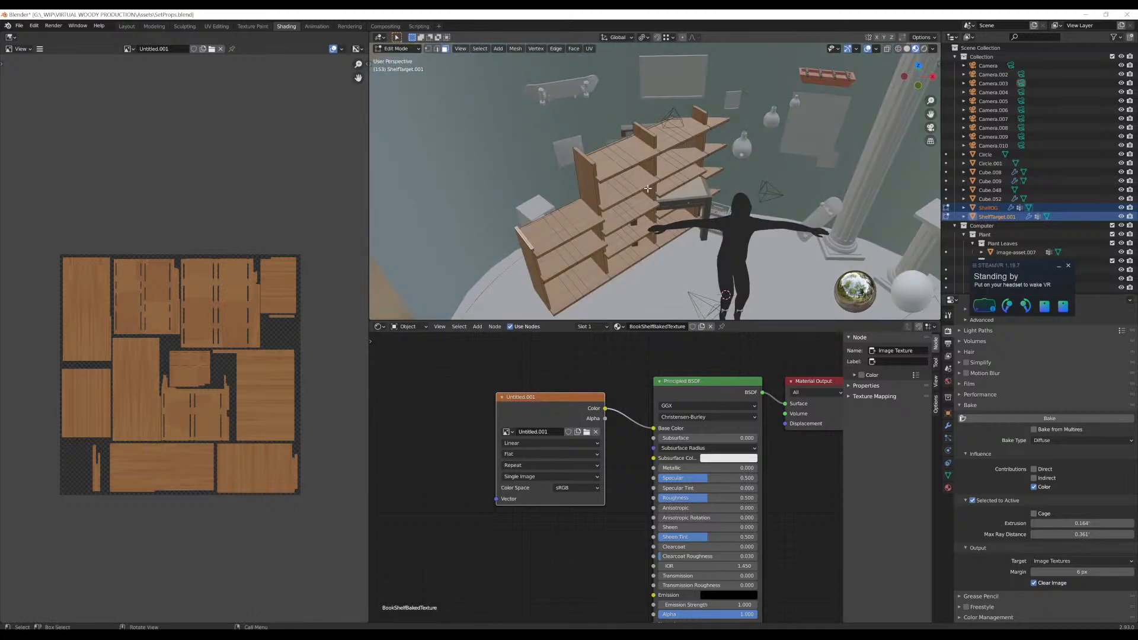
click(947, 427)
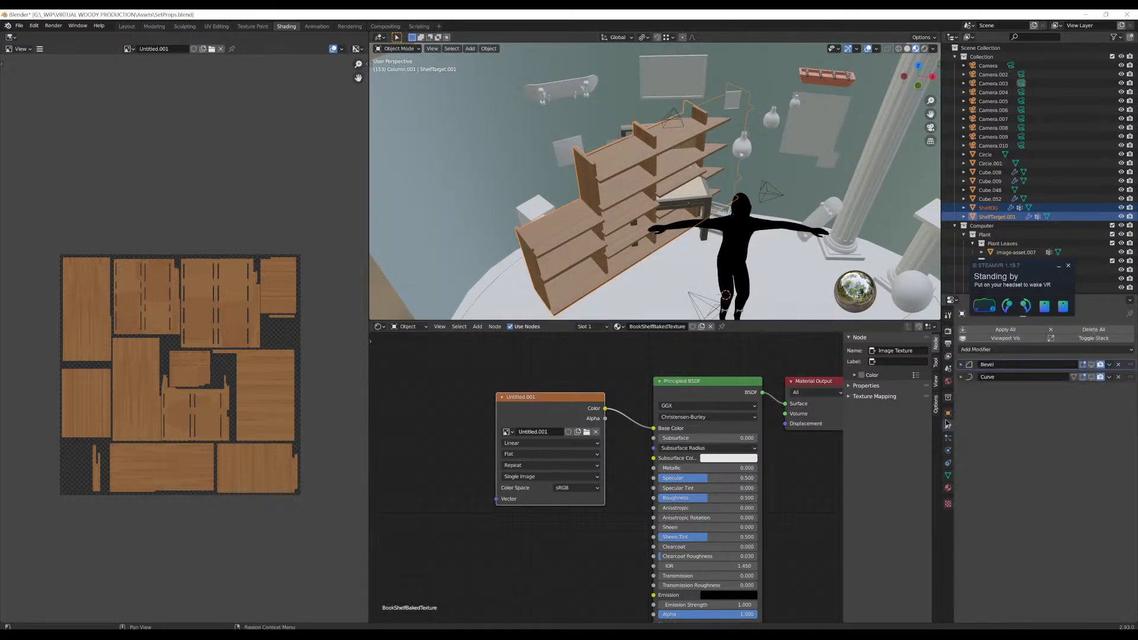
scroll(272, 294, up, 1)
middle_drag(253, 312, 208, 309)
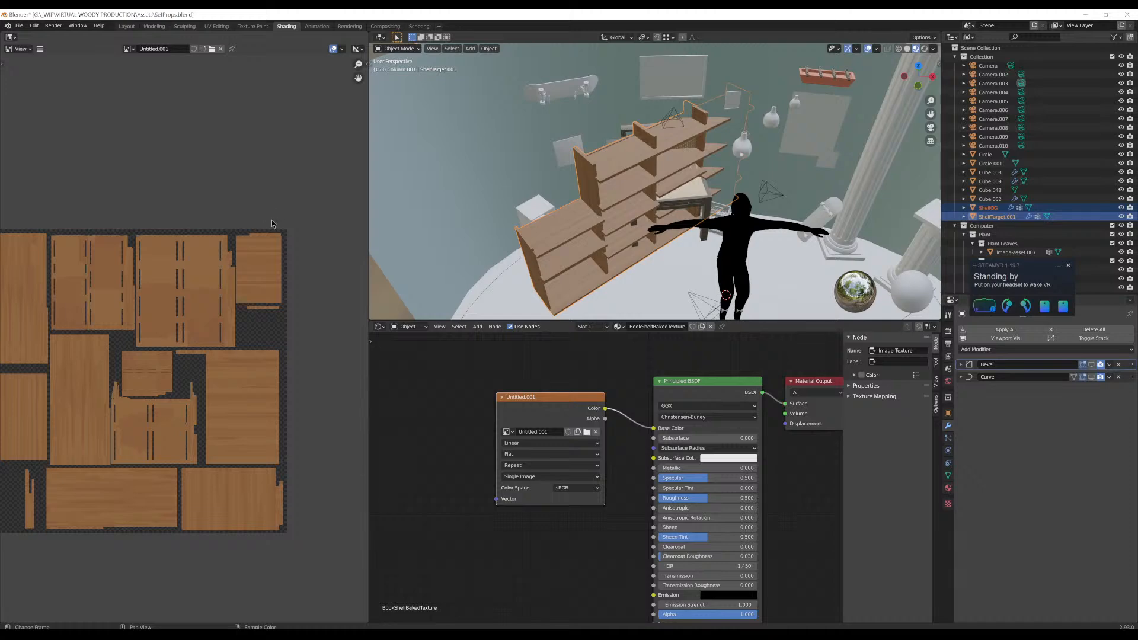
scroll(237, 271, up, 2)
middle_drag(218, 272, 240, 249)
middle_drag(669, 180, 615, 134)
scroll(616, 148, up, 4)
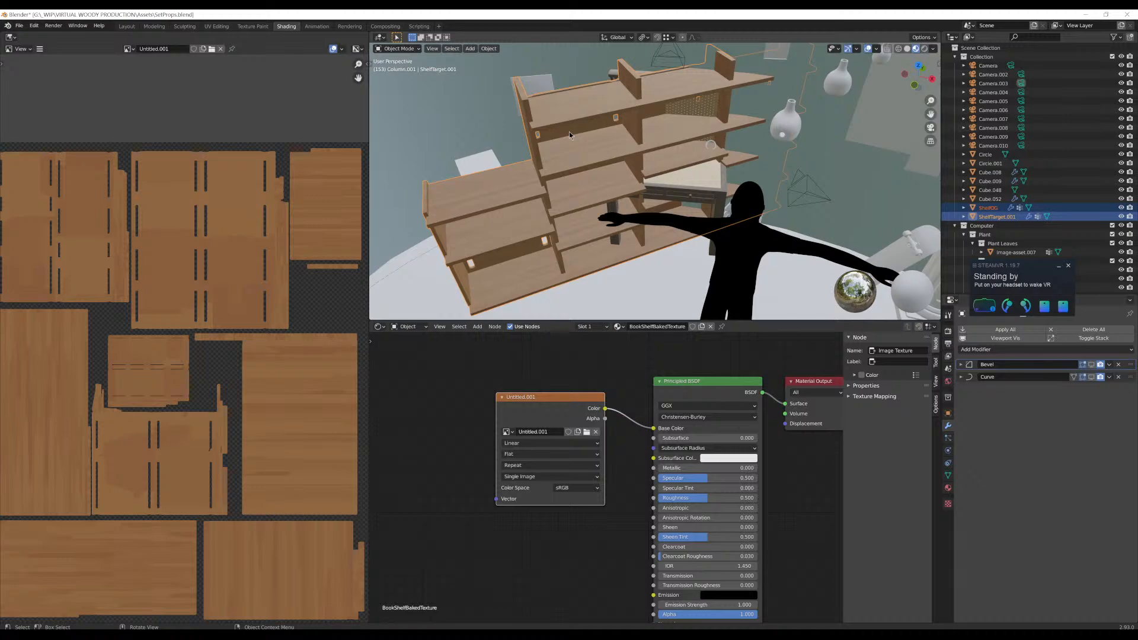
mouse_move(569, 133)
middle_down()
mouse_move(538, 146)
mouse_move(623, 172)
mouse_move(686, 233)
mouse_move(670, 238)
mouse_move(512, 148)
mouse_move(651, 184)
mouse_move(607, 173)
mouse_move(591, 210)
mouse_move(665, 172)
mouse_move(691, 137)
mouse_move(669, 195)
mouse_move(704, 177)
mouse_move(650, 183)
mouse_move(673, 162)
mouse_move(542, 200)
mouse_move(569, 201)
mouse_move(568, 184)
mouse_move(633, 154)
mouse_move(602, 176)
mouse_move(614, 208)
mouse_move(624, 190)
middle_up()
key(shift+z)
key(shift+z)
key(shift+z)
key(shift+z)
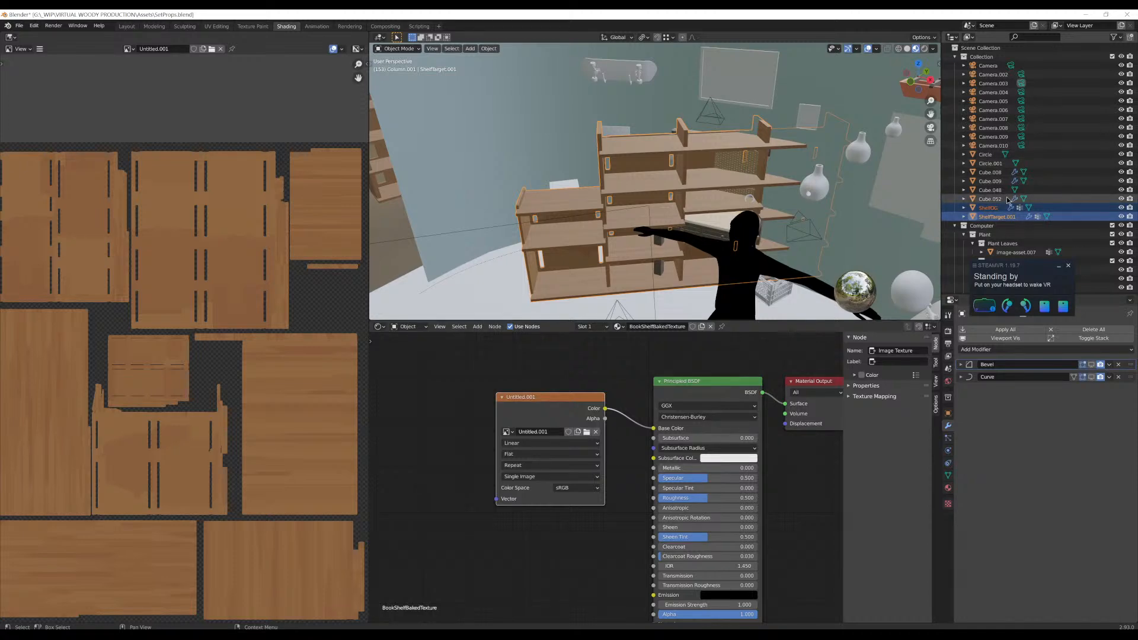
scroll(640, 199, down, 3)
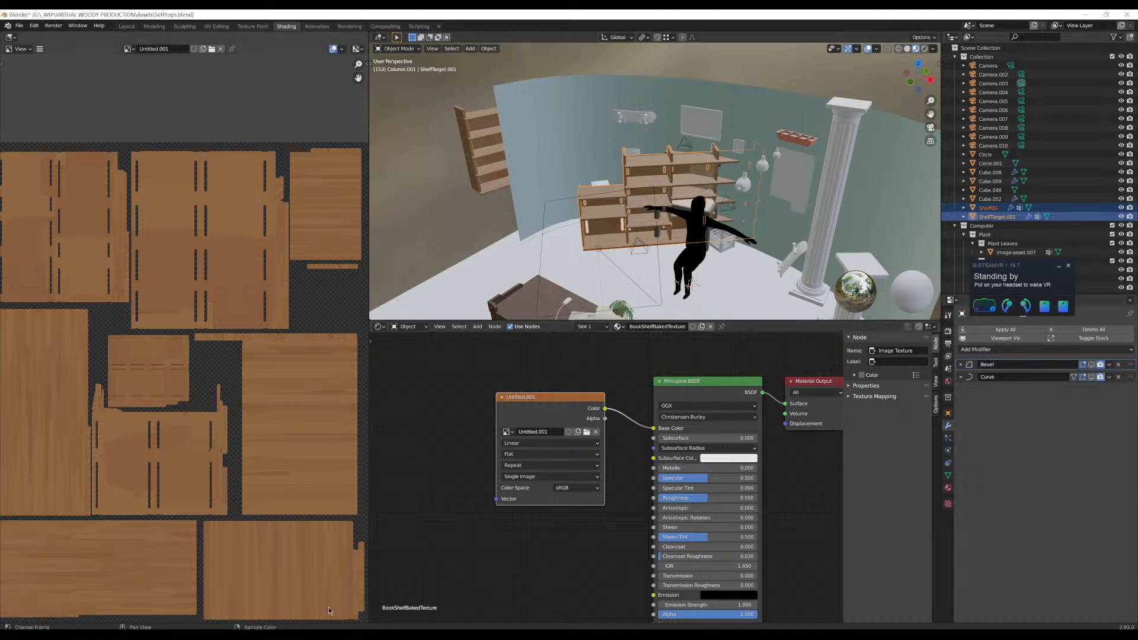
Switch back to Unreal's level editor and move InvisiblePawn11 toward the character until its camera frames a face close-up
mouse_move(347, 611)
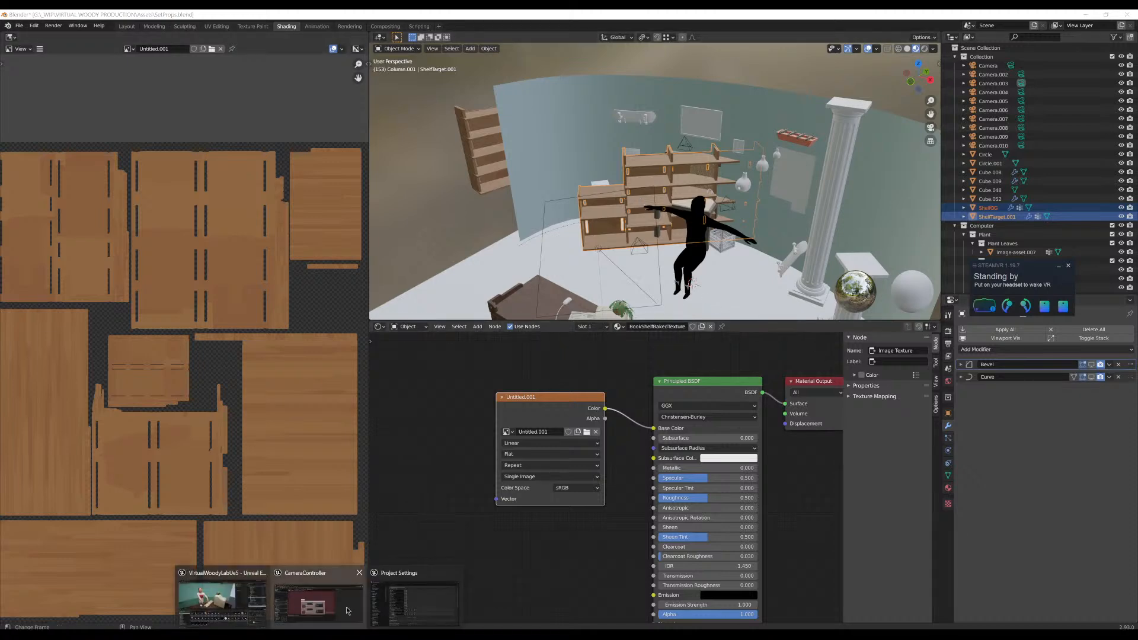
click(228, 603)
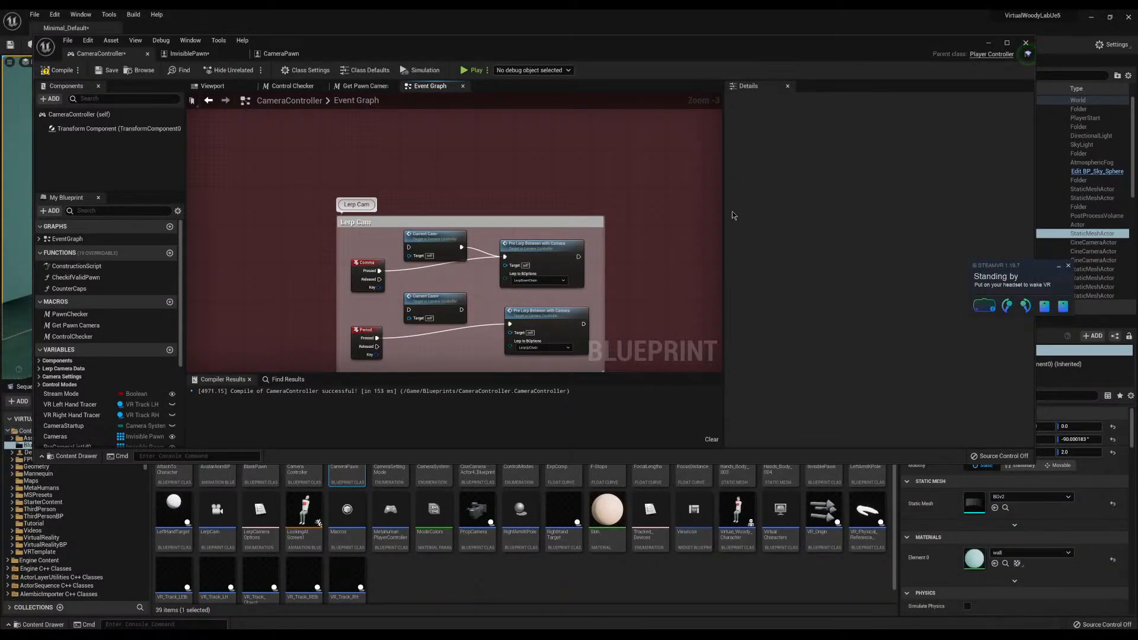
scroll(631, 199, down, 4)
click(989, 44)
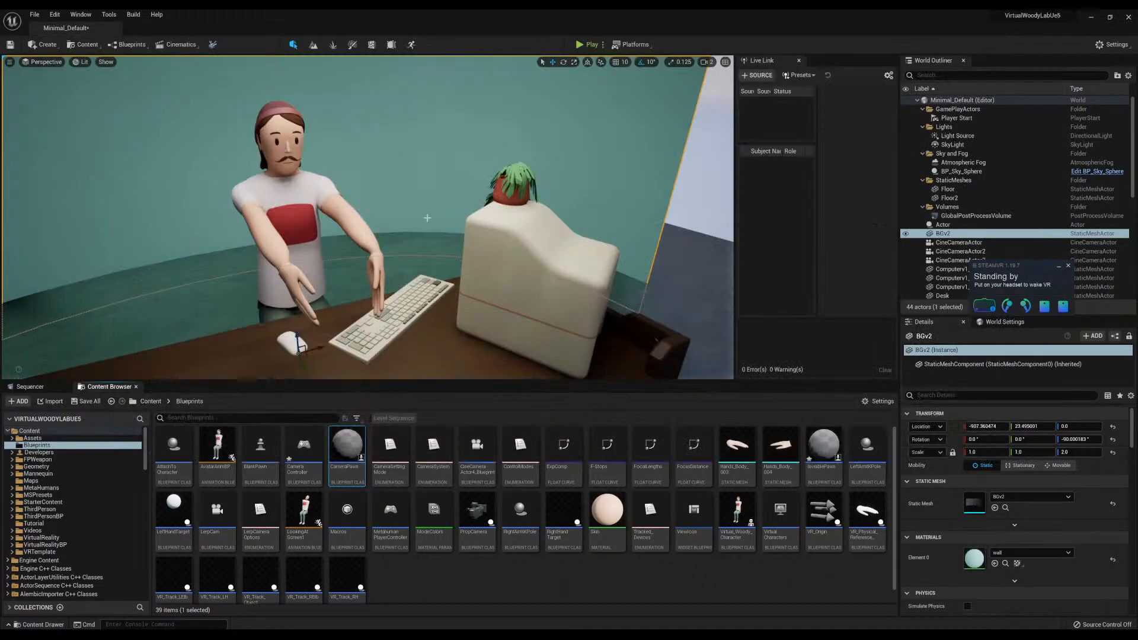
key(s)
right_drag(461, 166, 569, 192)
key(g)
click(396, 178)
right_drag(396, 178, 378, 196)
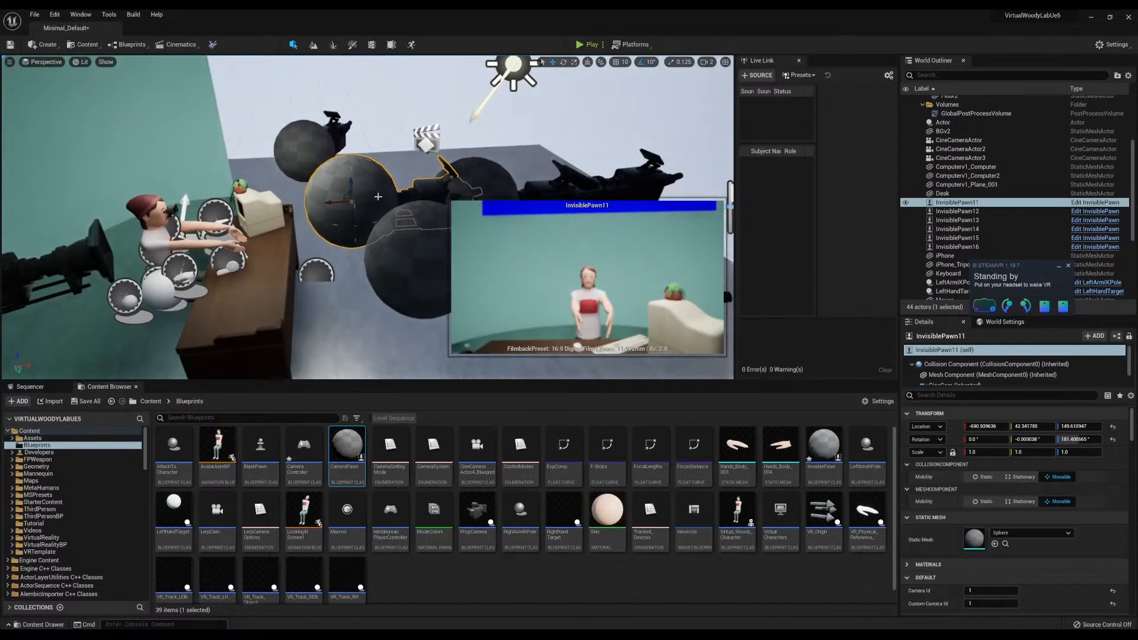
drag(331, 202, 174, 217)
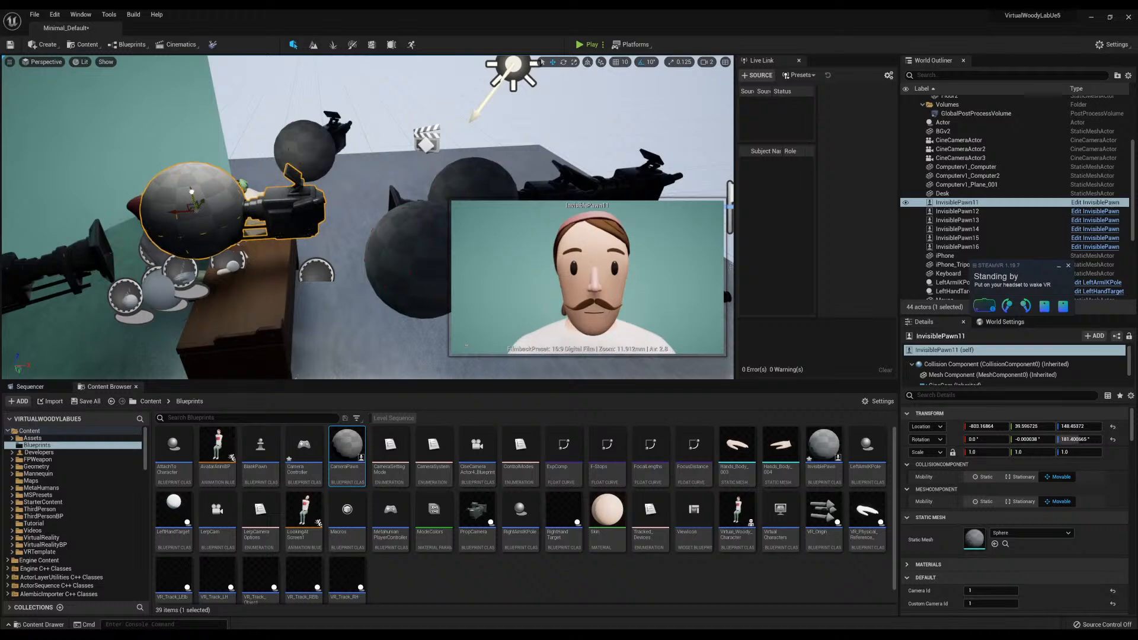
Compare the camera views of CineCameraActor and InvisiblePawn11, and check InvisiblePawn11's camera id settings
right_drag(191, 189, 240, 206)
click(517, 158)
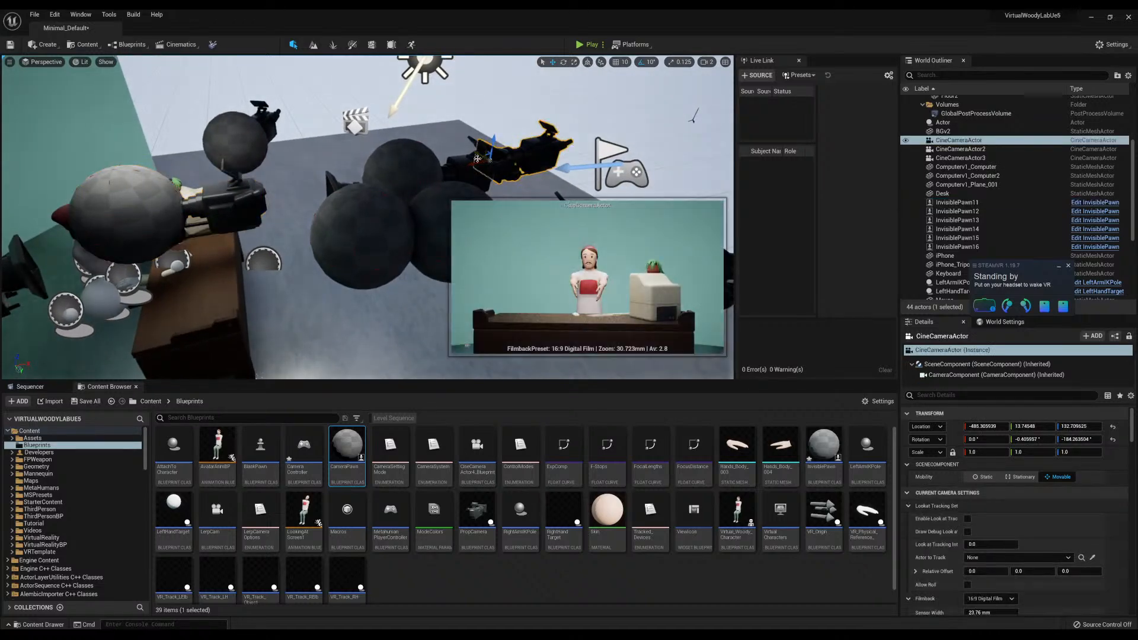
right_drag(517, 159, 587, 176)
click(956, 202)
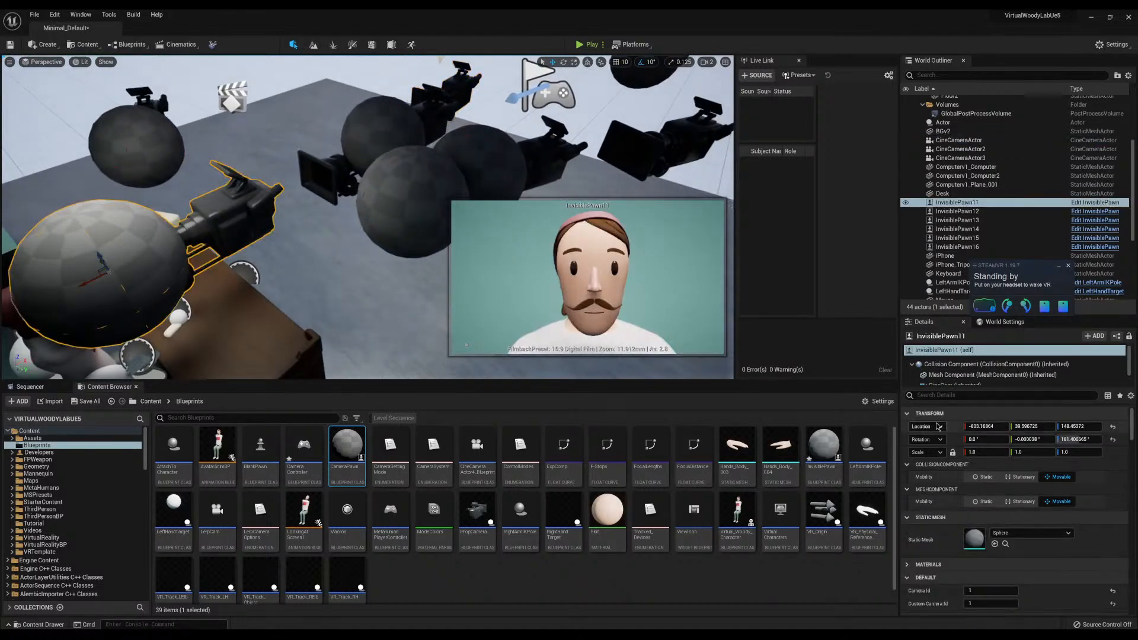
scroll(938, 519, down, 3)
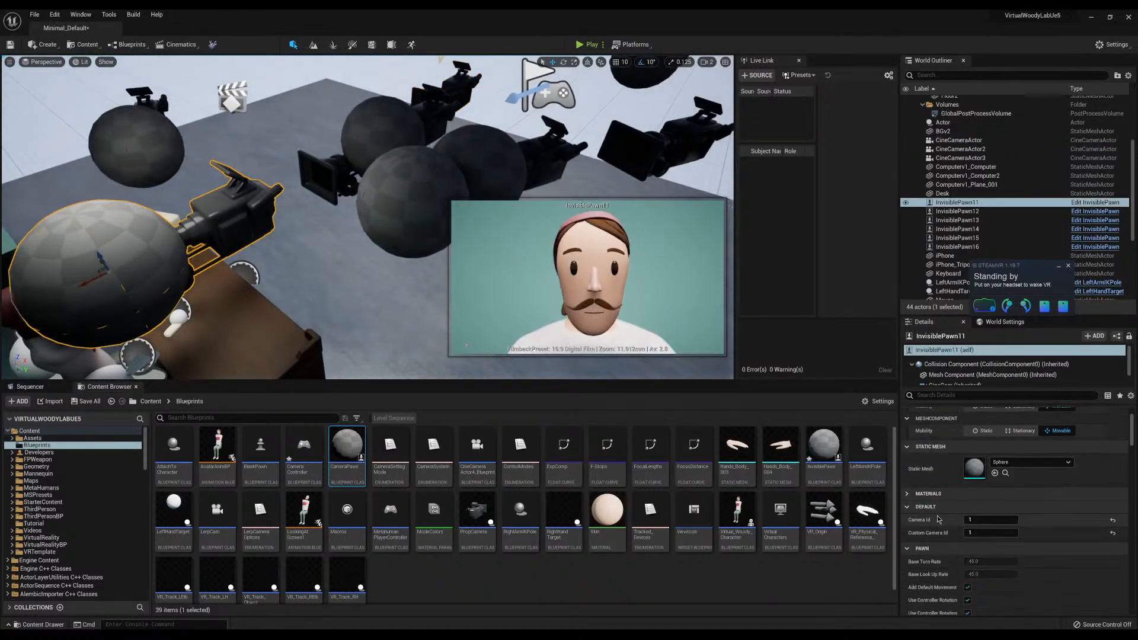
Lower CineCameraActor3 beneath the cluster of pawn cameras and select InvisiblePawn14 to check its camera ids
click(331, 178)
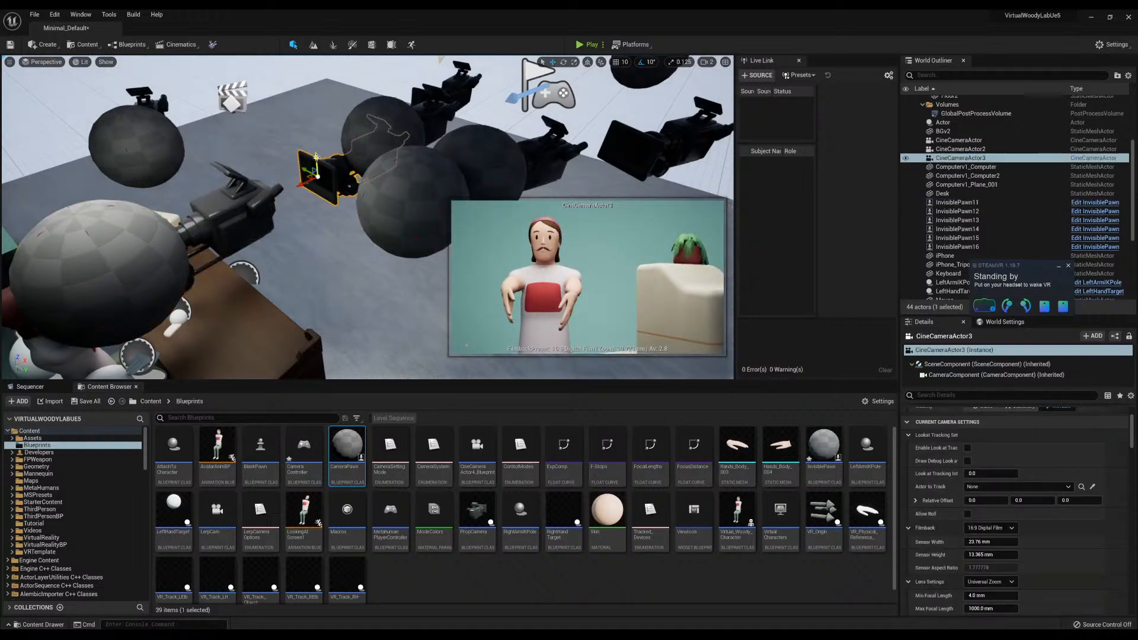
drag(317, 157, 321, 224)
click(379, 129)
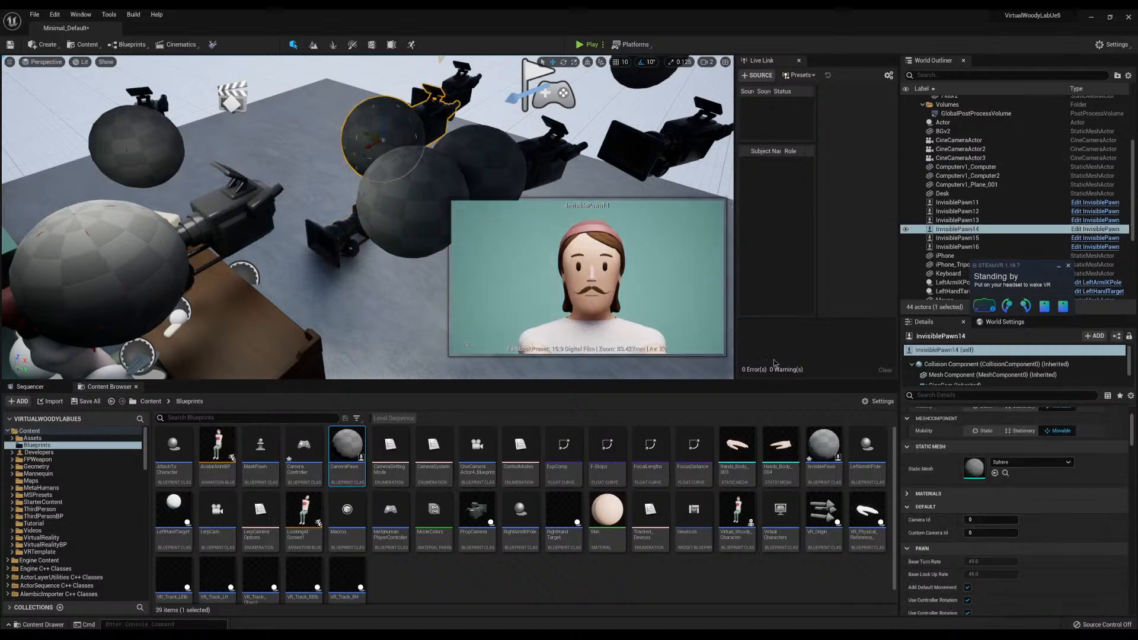
scroll(966, 454, up, 1)
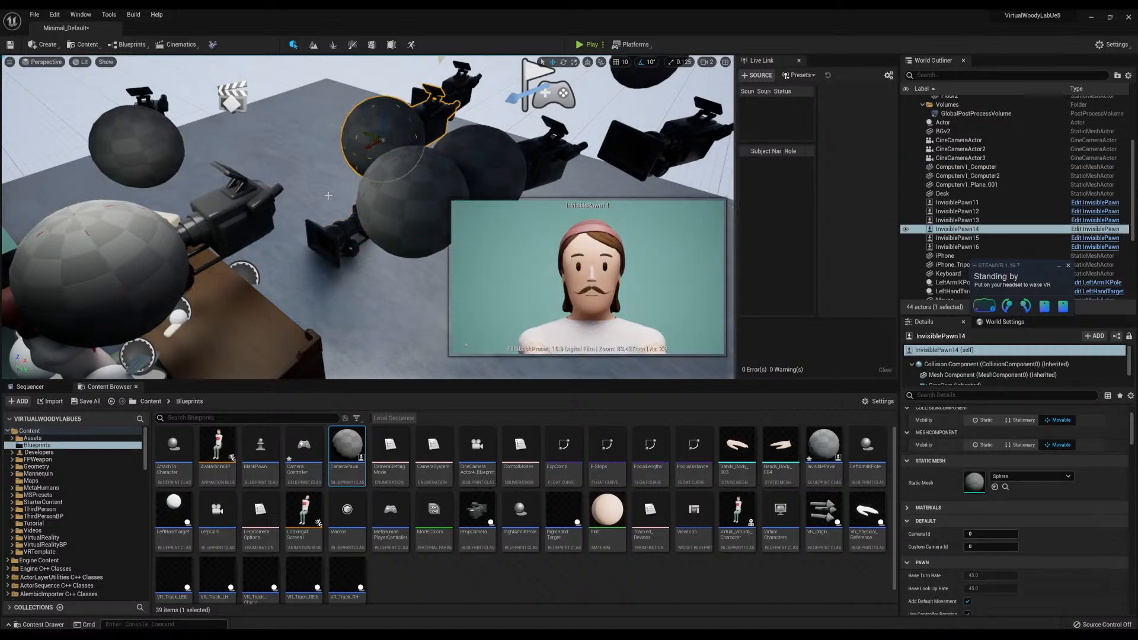
Play the level twice to test switching between the pawn cameras, stopping the preview after each run
click(584, 46)
click(432, 226)
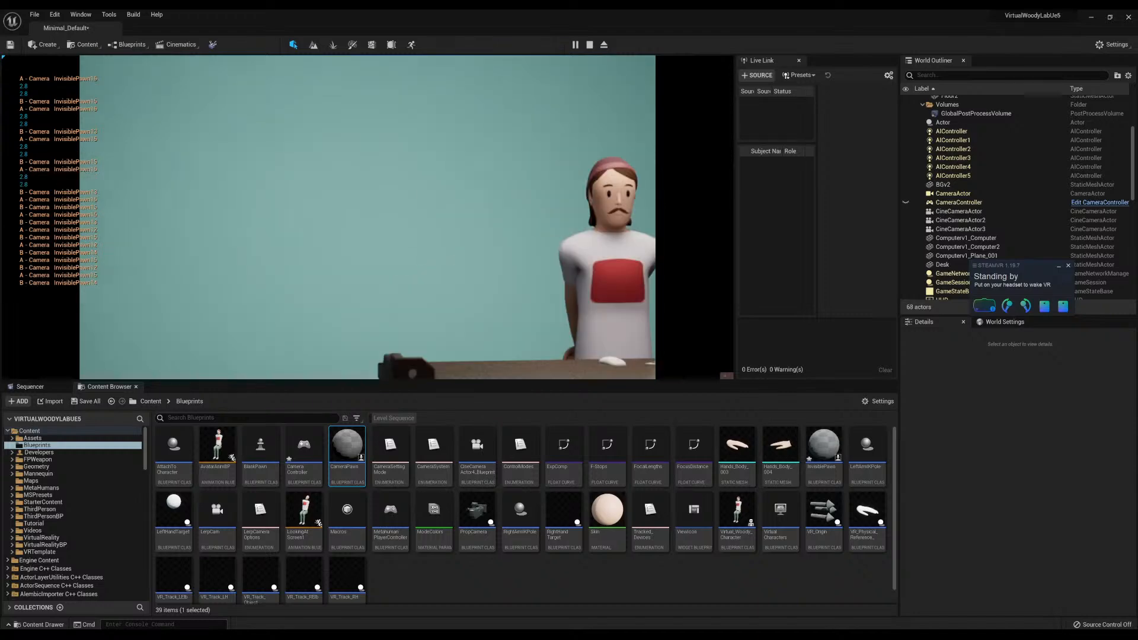
key(Escape)
right_drag(190, 248, 237, 311)
click(583, 44)
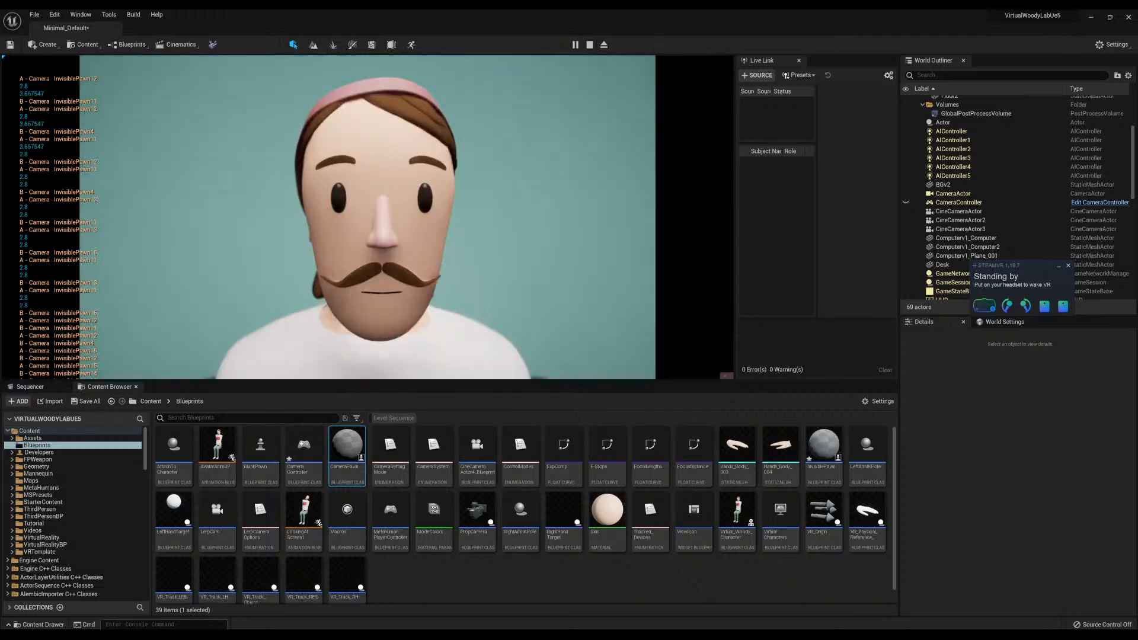
key(Escape)
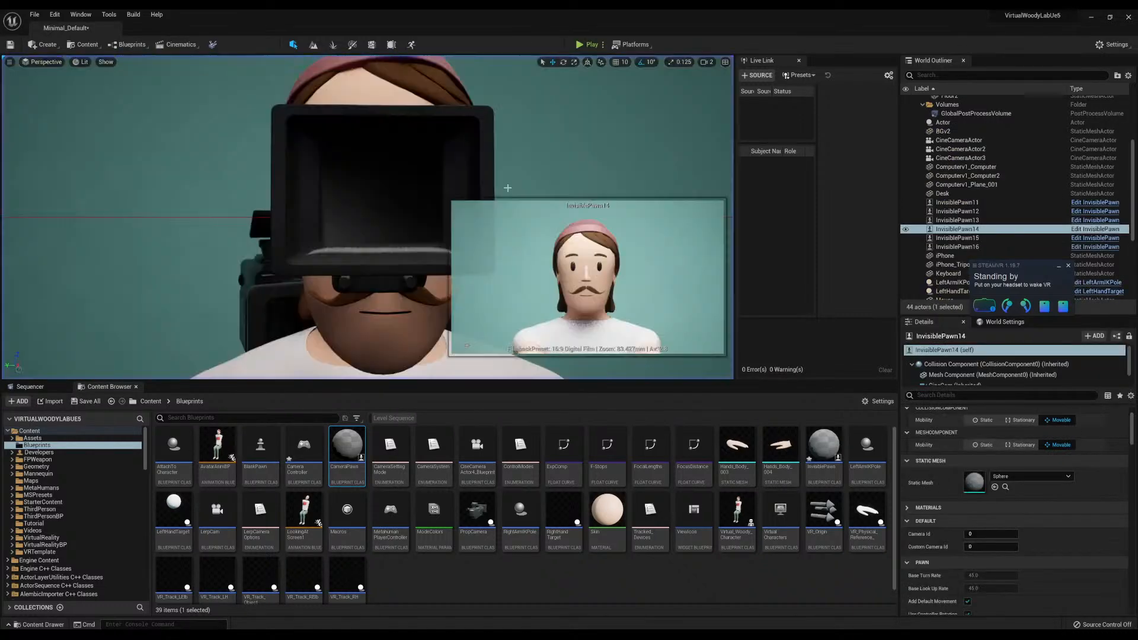
Set InvisiblePawn14's Camera Id and Custom Camera Id to 2 and test the camera switching in a play session
right_drag(268, 153, 343, 147)
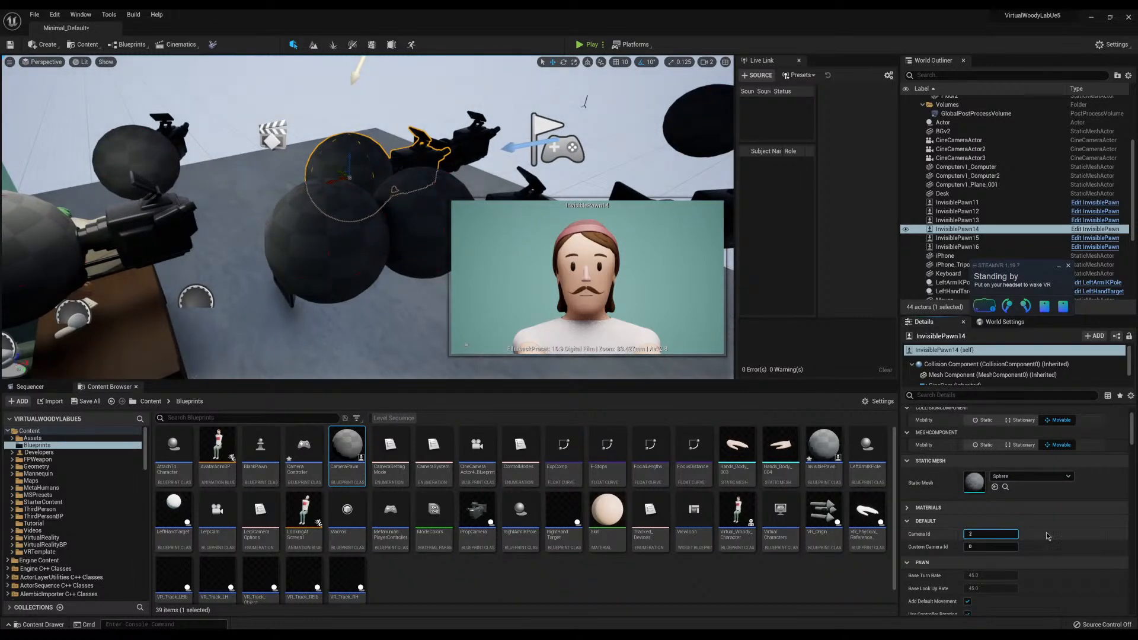
click(580, 45)
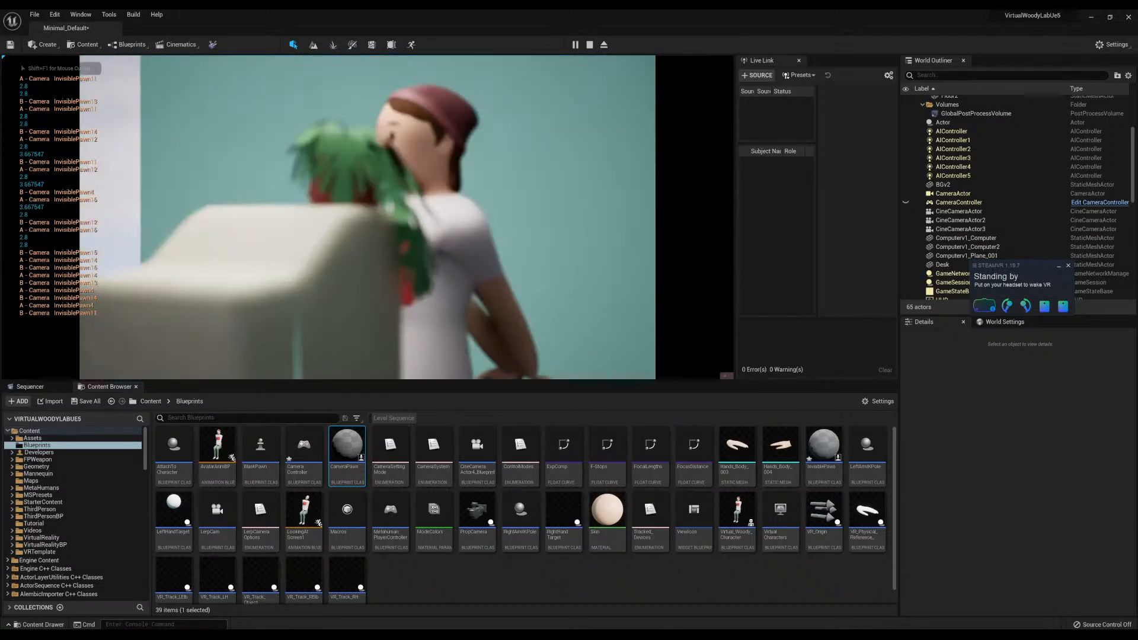
key(Escape)
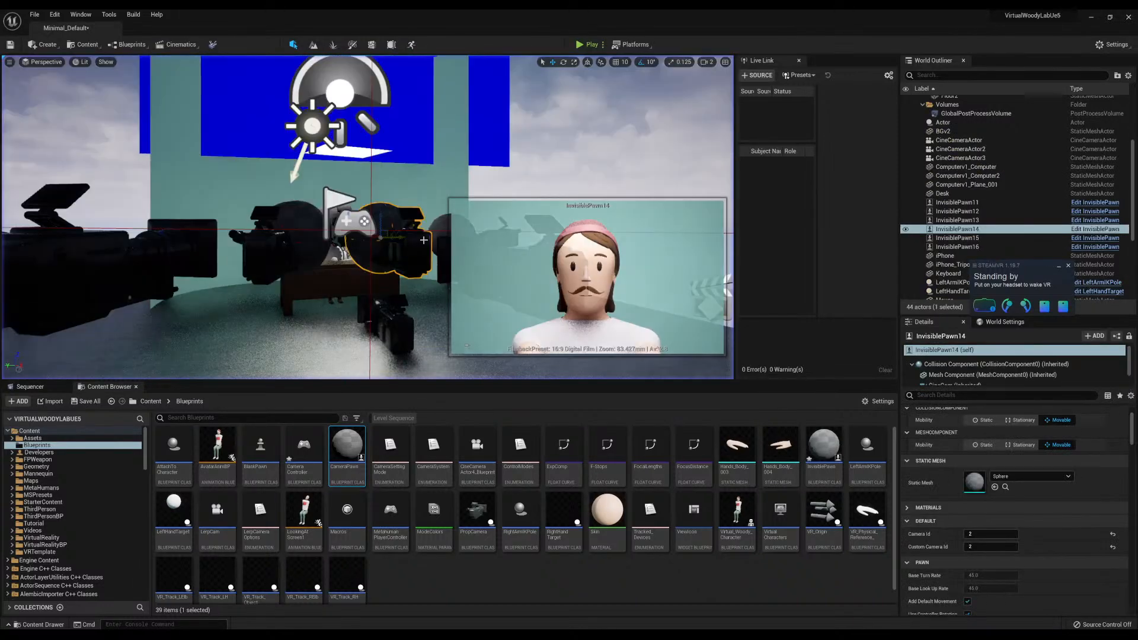
Inspect the camera framing and id settings of InvisiblePawn14, InvisiblePawn12 and InvisiblePawn15
right_drag(284, 185, 367, 184)
click(284, 185)
right_drag(473, 207, 367, 146)
click(367, 145)
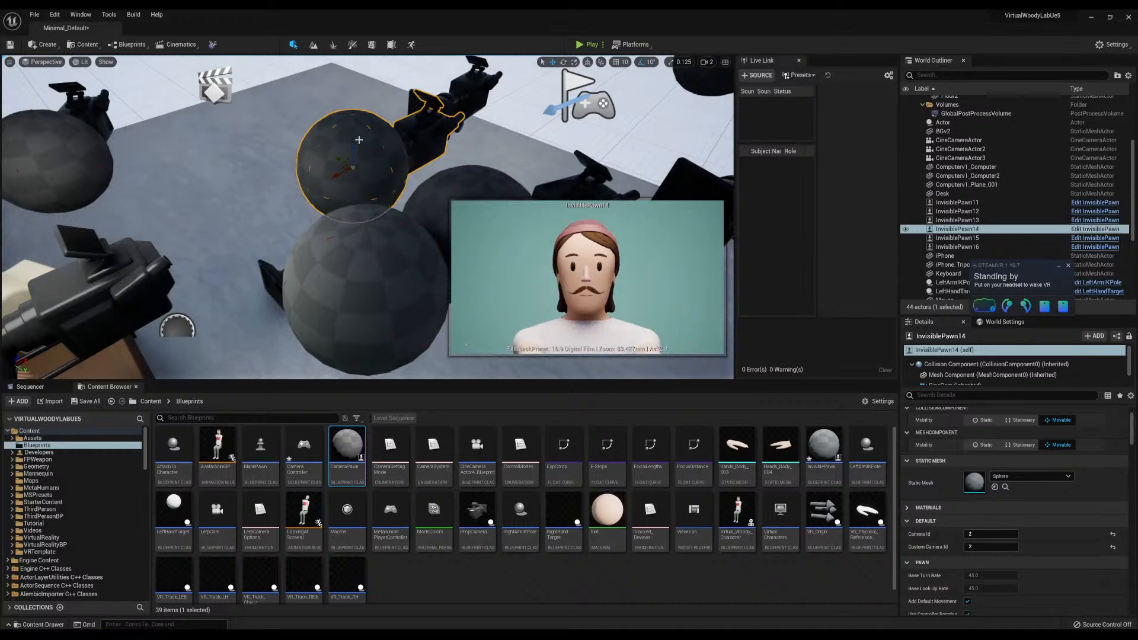
click(360, 218)
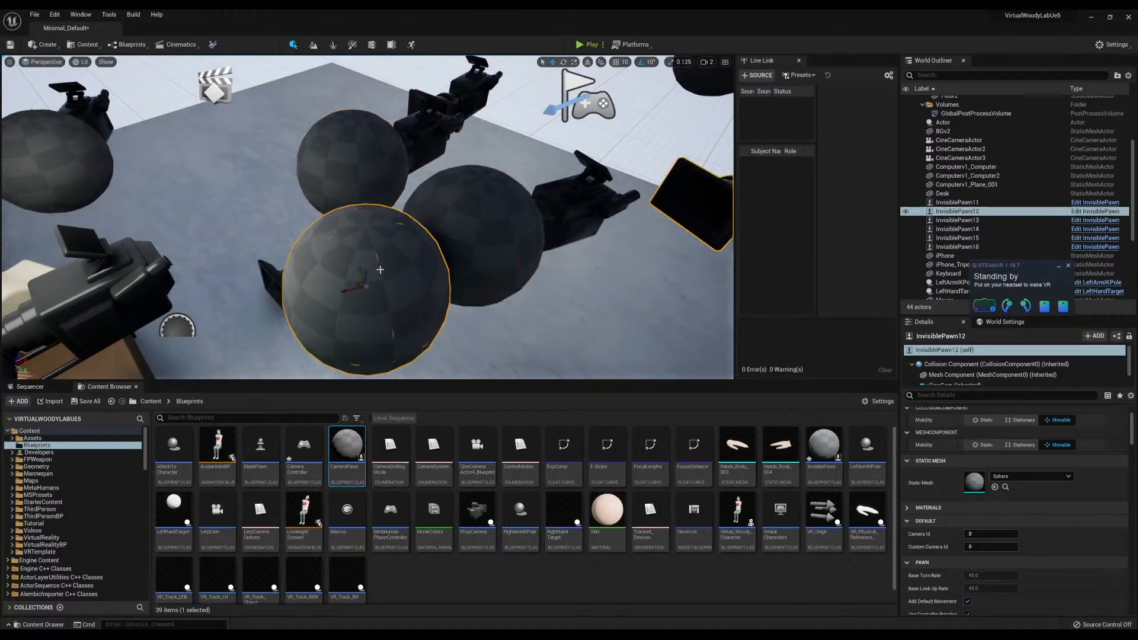
right_drag(360, 217, 219, 170)
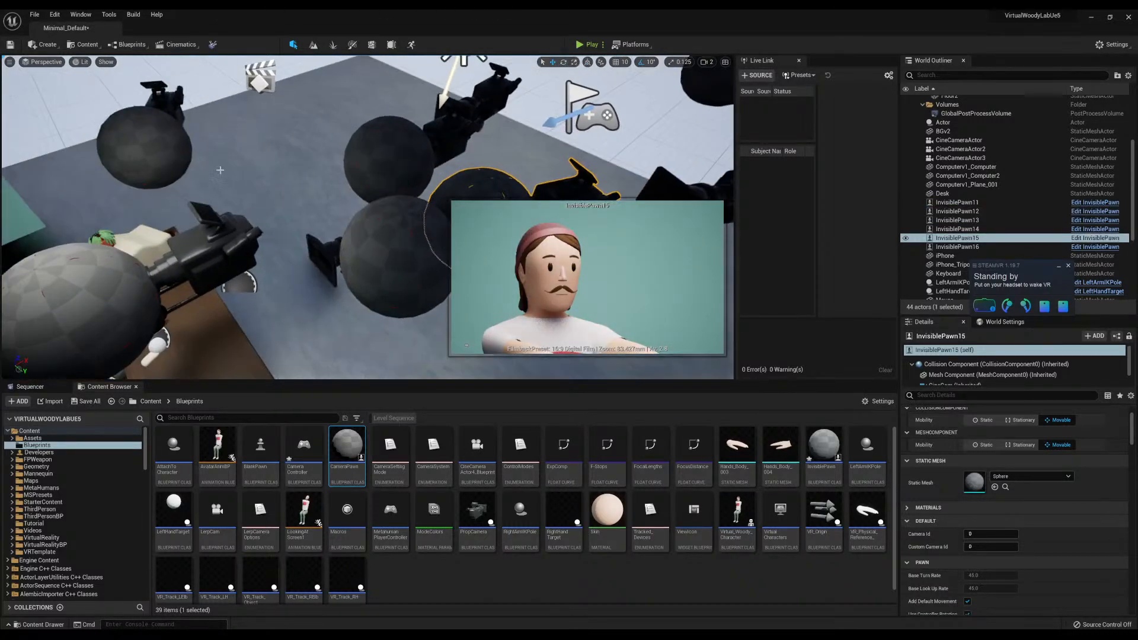
Select InvisiblePawn13, check its camera view and open its Camera Id for editing
click(154, 141)
right_drag(154, 141, 255, 139)
right_drag(343, 244, 279, 240)
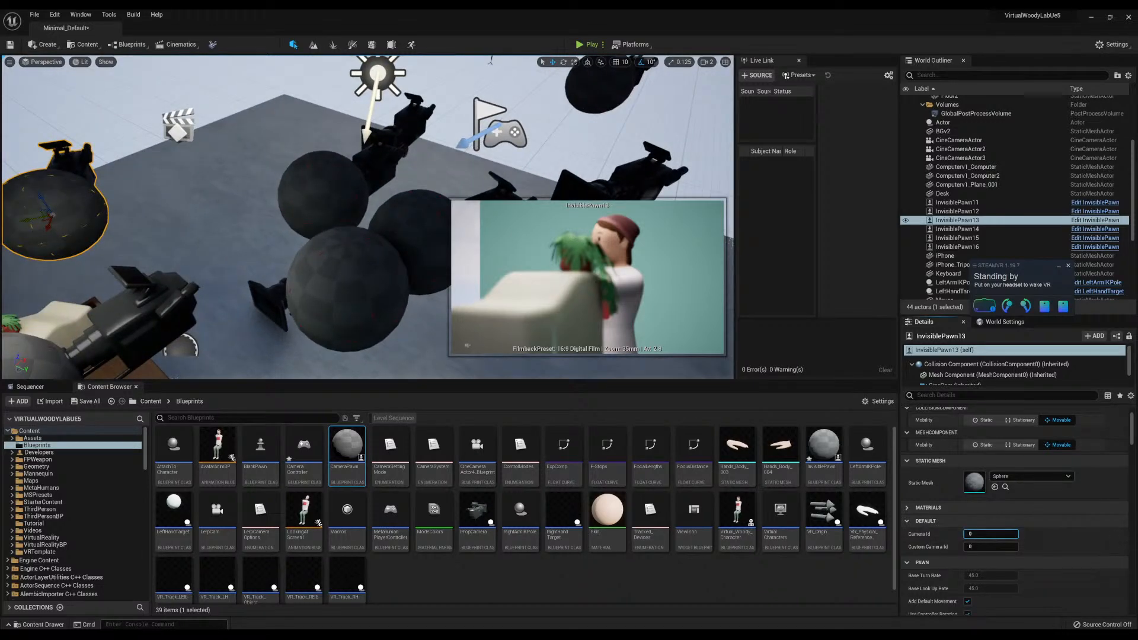
Hide CineCameraActor2 in the viewport and select InvisiblePawn12 to check its camera framing
right_drag(535, 282, 206, 227)
click(443, 154)
click(205, 227)
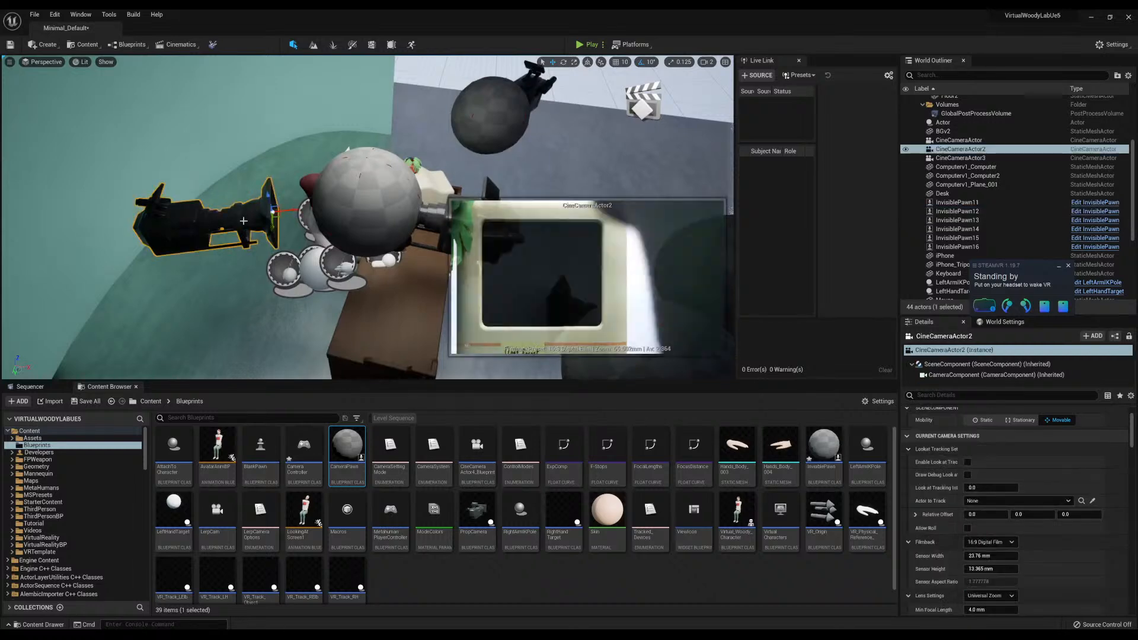
right_drag(269, 199, 320, 178)
key(h)
click(564, 264)
right_drag(564, 263, 368, 13)
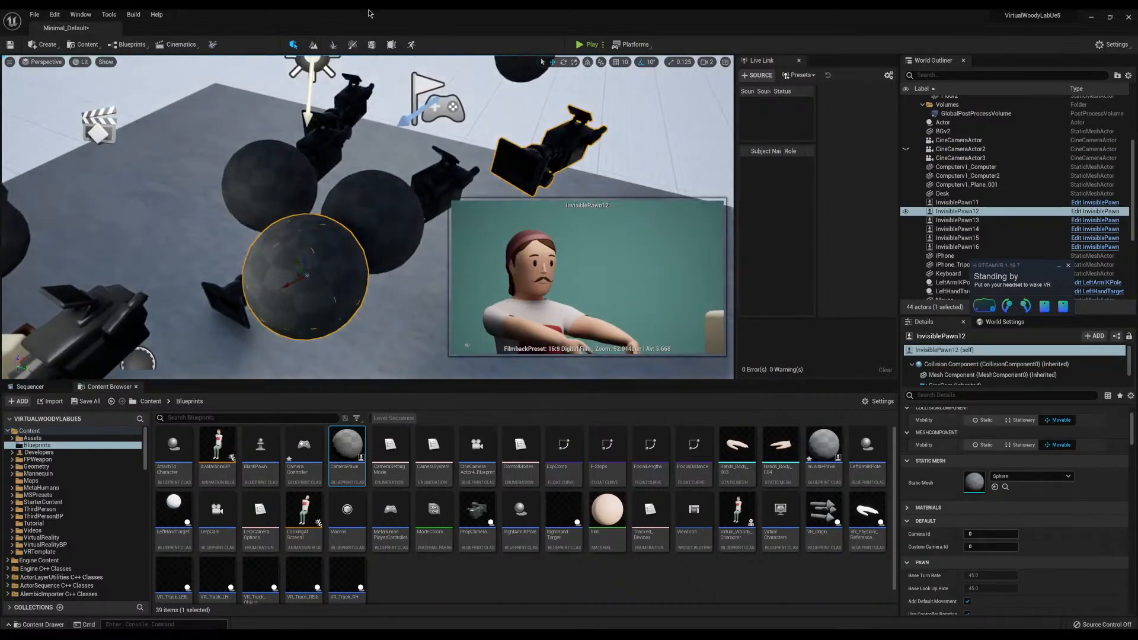
Play-test the level's camera switching, stop it, and inspect the camera view of InvisiblePawn11
click(581, 45)
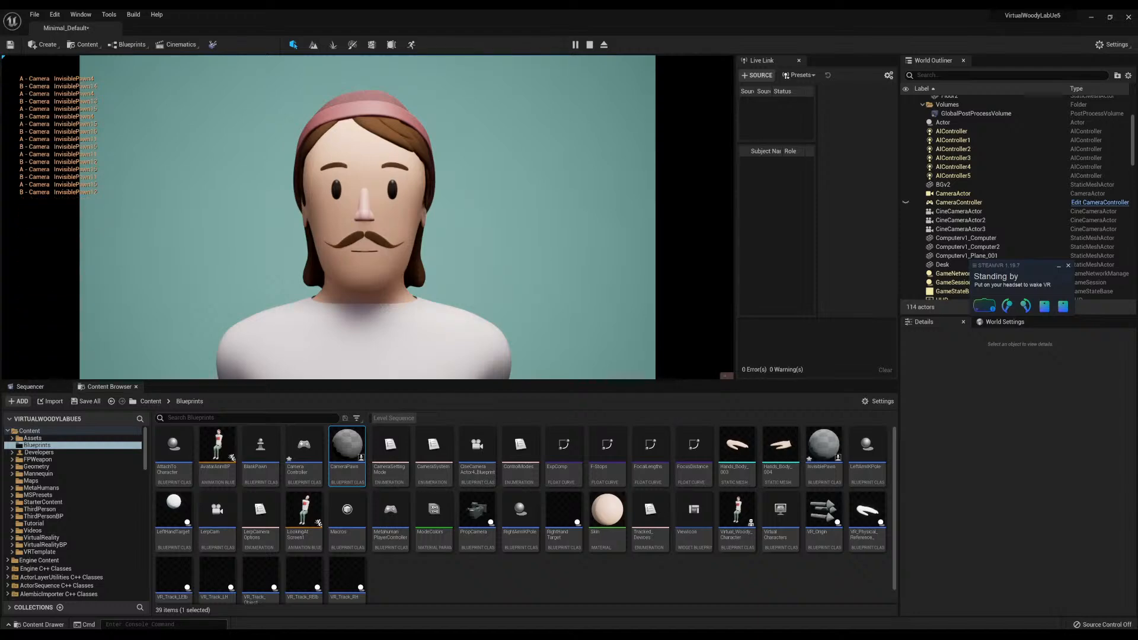
key(Escape)
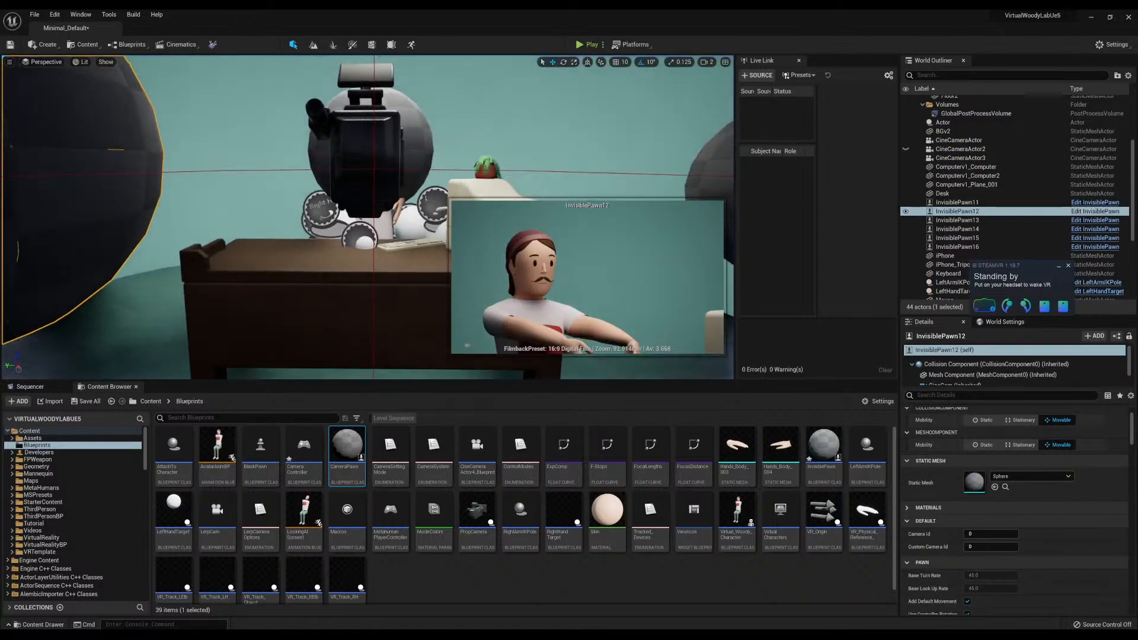
right_drag(261, 195, 331, 225)
click(237, 202)
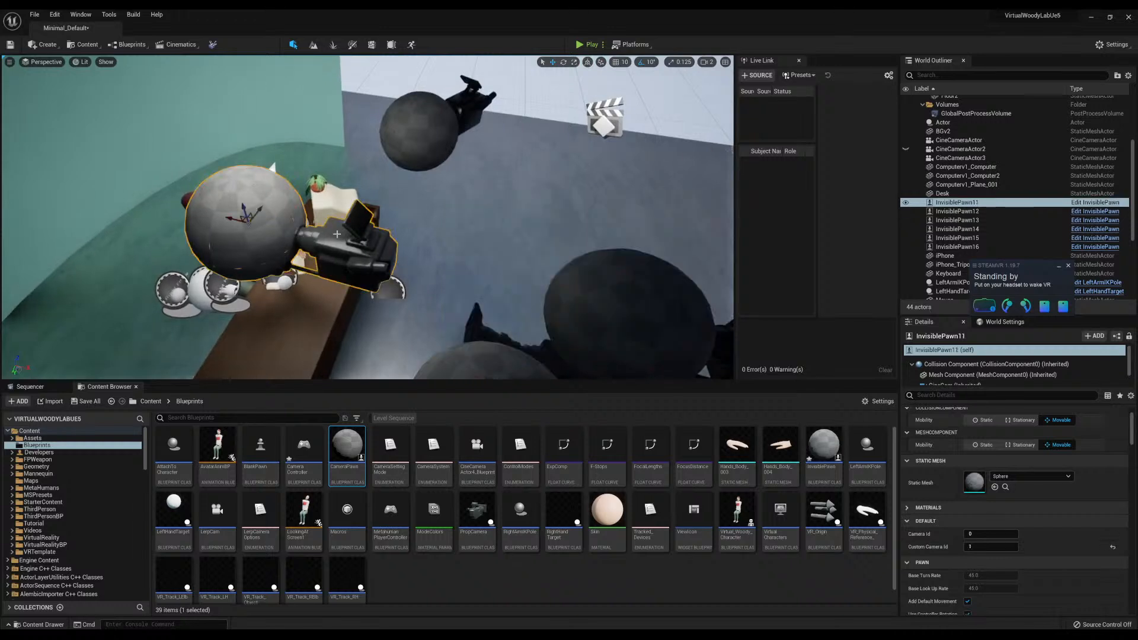
right_drag(237, 202, 273, 208)
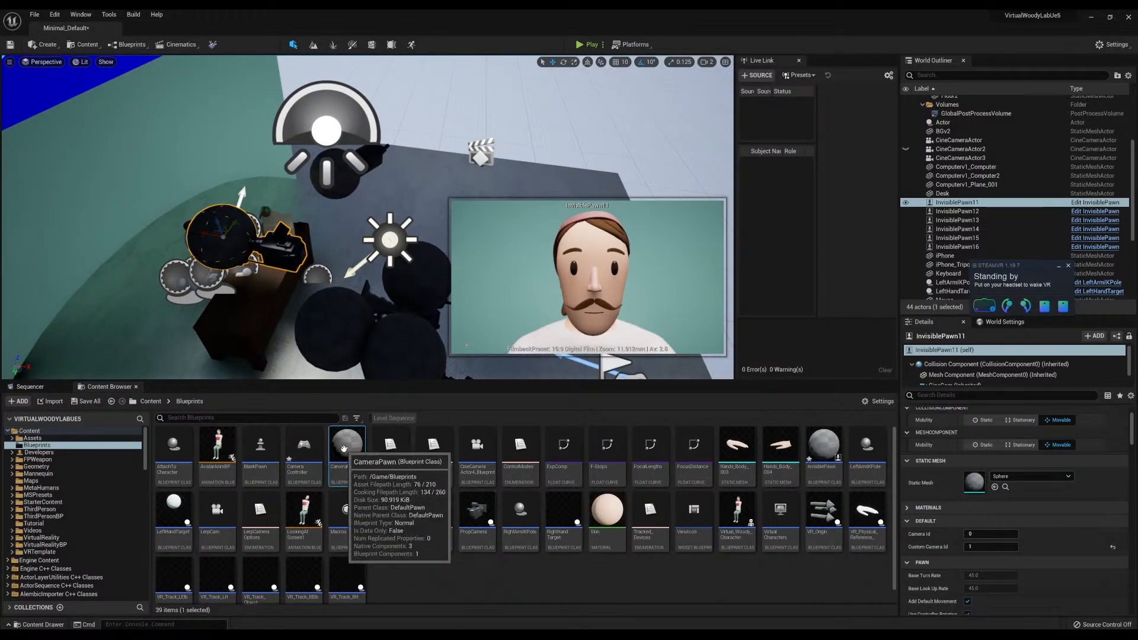
Switch to Blender and examine the bookshelf's baked wood texture image Untitled.001 up close
scroll(353, 574, down, 1)
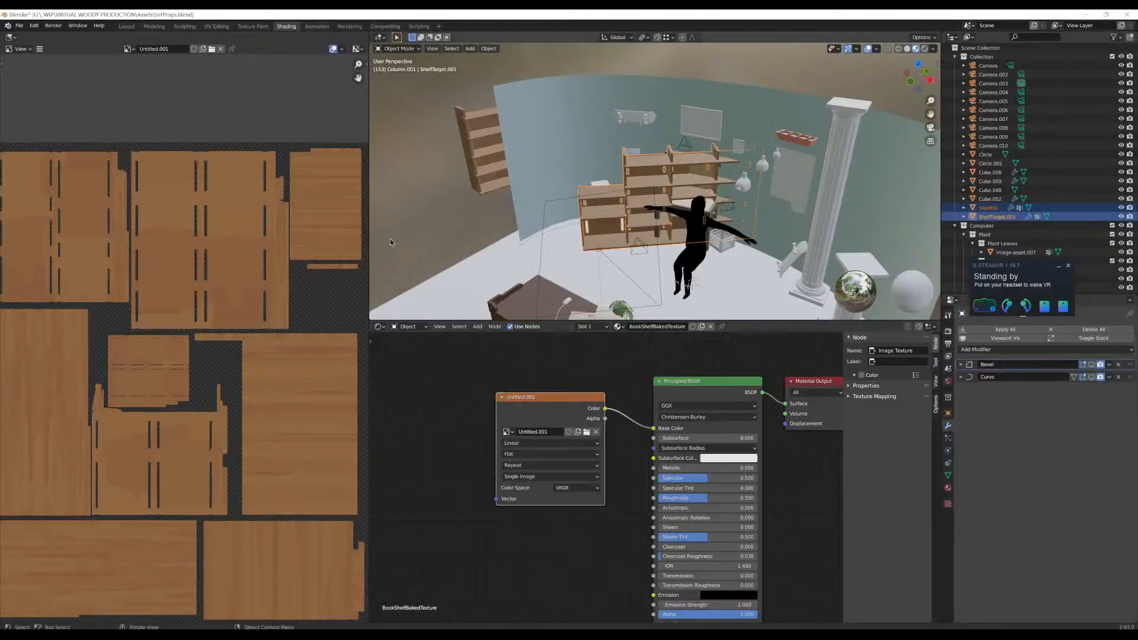
scroll(287, 278, down, 3)
scroll(169, 353, up, 4)
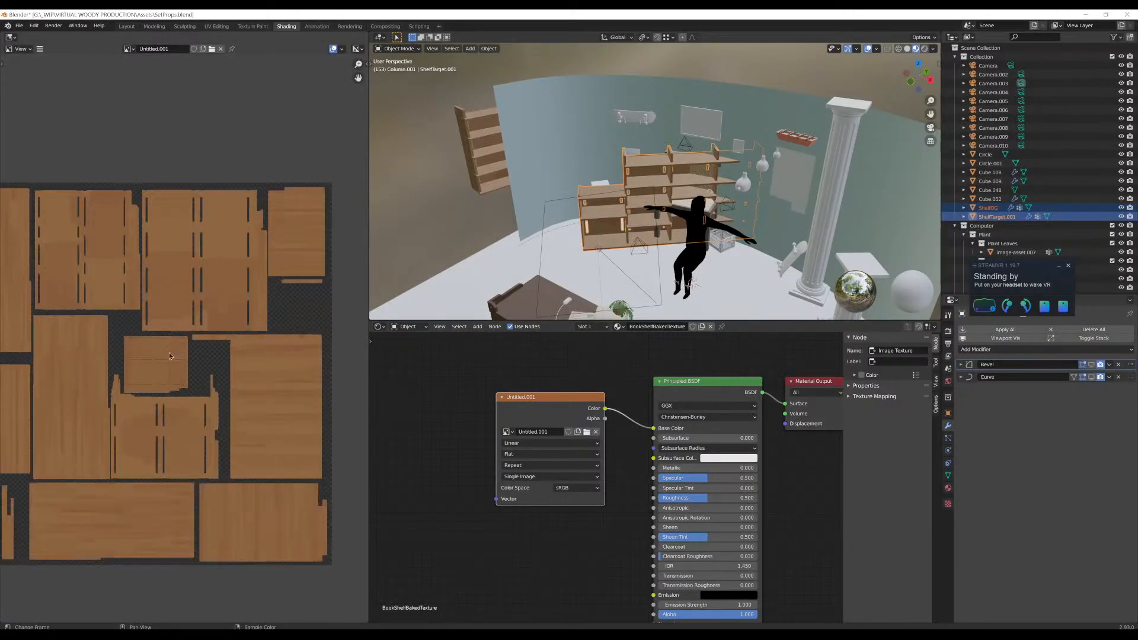
middle_drag(243, 365, 242, 364)
scroll(173, 292, up, 2)
middle_drag(173, 291, 106, 234)
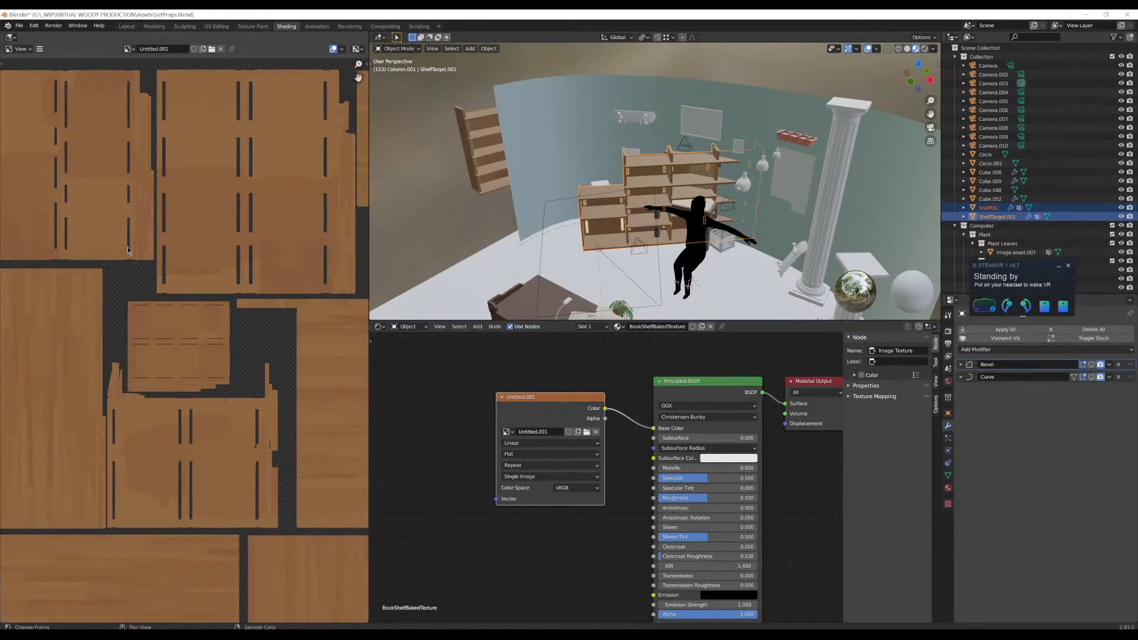
scroll(156, 273, down, 1)
Examine the wood grain on the bookshelf's shelves and back panels, comparing it with the baked texture
scroll(653, 183, up, 6)
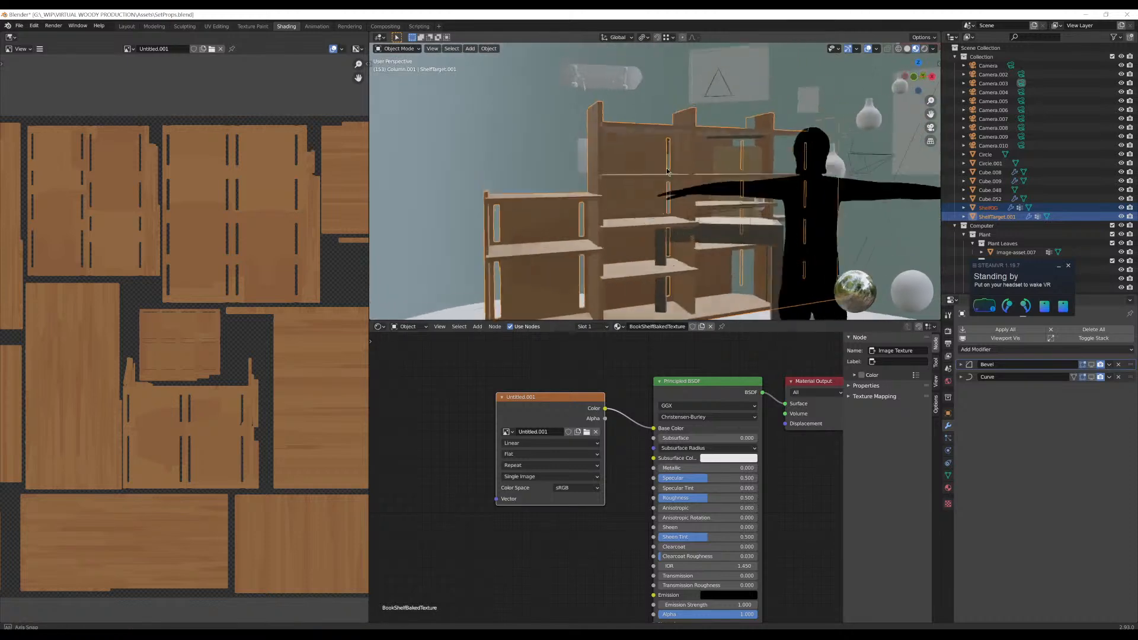
mouse_move(665, 176)
middle_down()
mouse_move(697, 207)
mouse_move(687, 197)
mouse_move(662, 208)
mouse_move(646, 188)
mouse_move(659, 169)
middle_up()
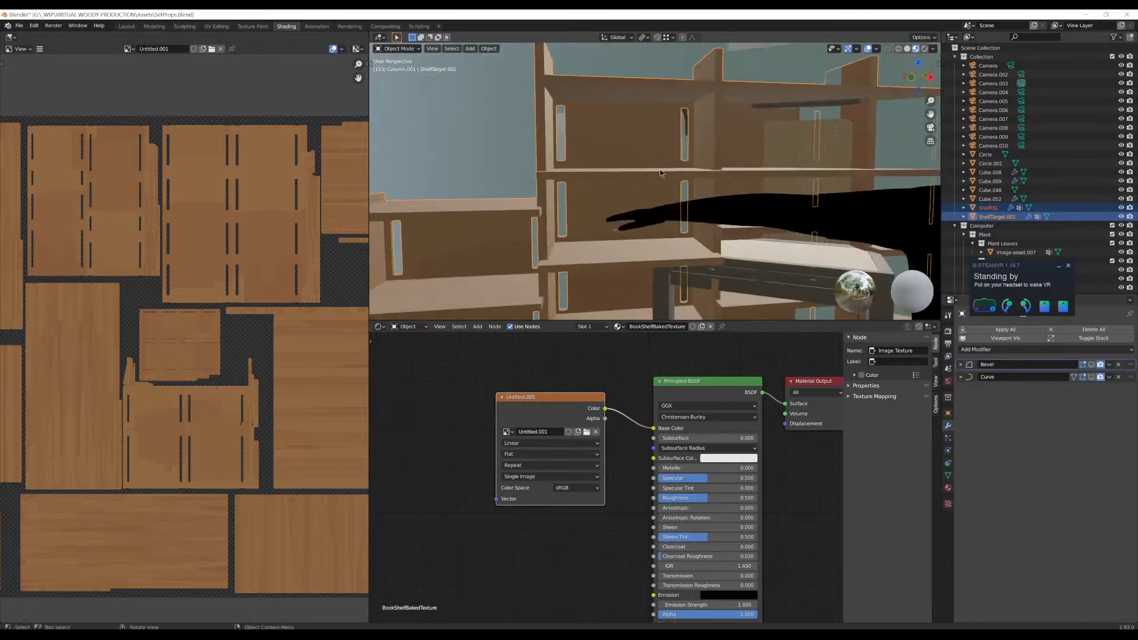
middle_drag(607, 211, 599, 150)
scroll(607, 179, up, 4)
scroll(603, 190, down, 2)
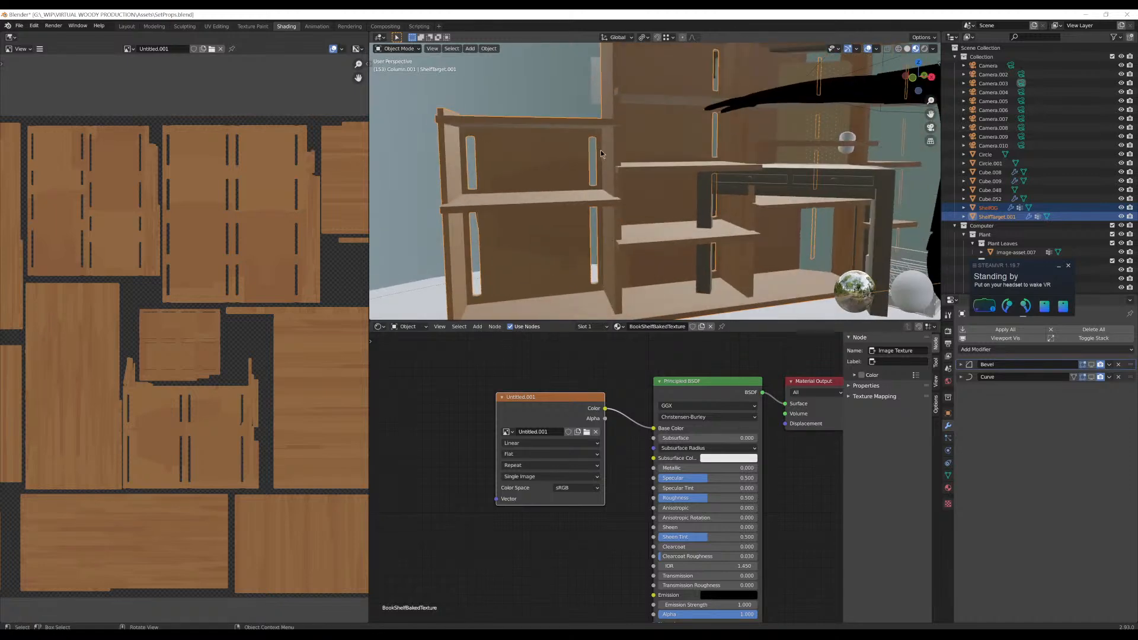
scroll(200, 305, down, 5)
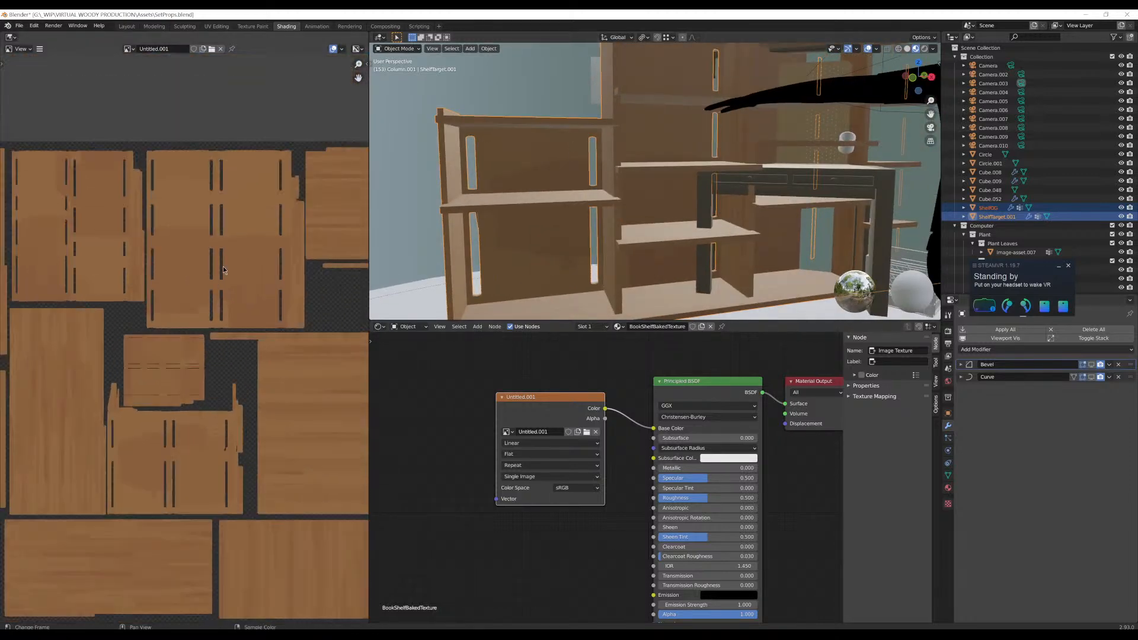
middle_drag(239, 278, 220, 282)
scroll(557, 155, down, 4)
middle_drag(592, 151, 580, 181)
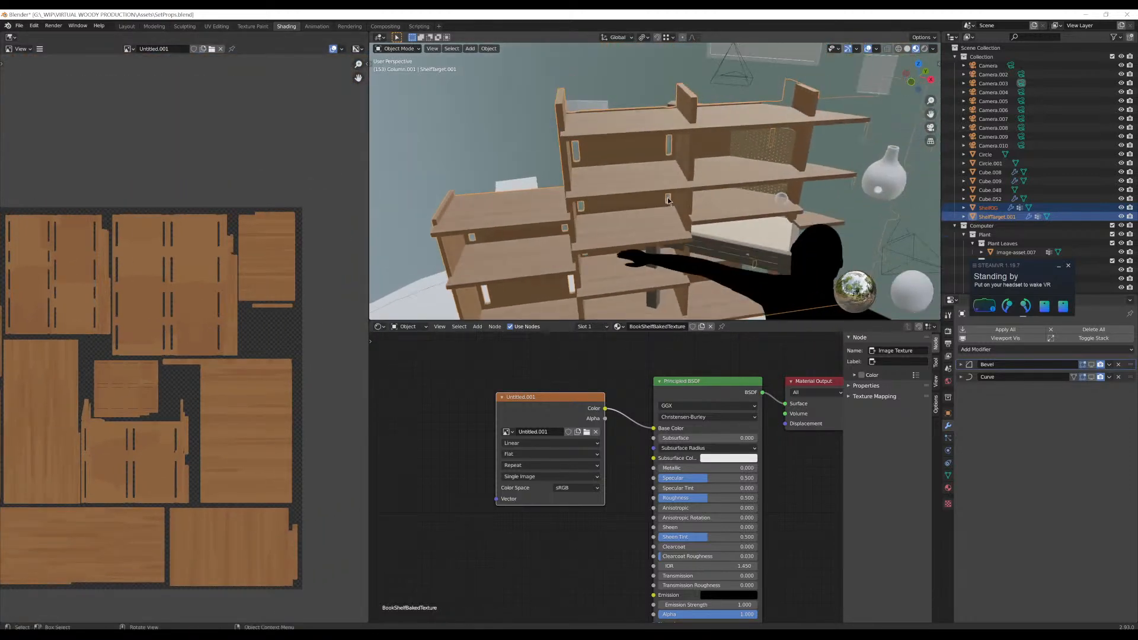
scroll(685, 123, up, 7)
scroll(685, 123, down, 6)
middle_drag(680, 141, 681, 248)
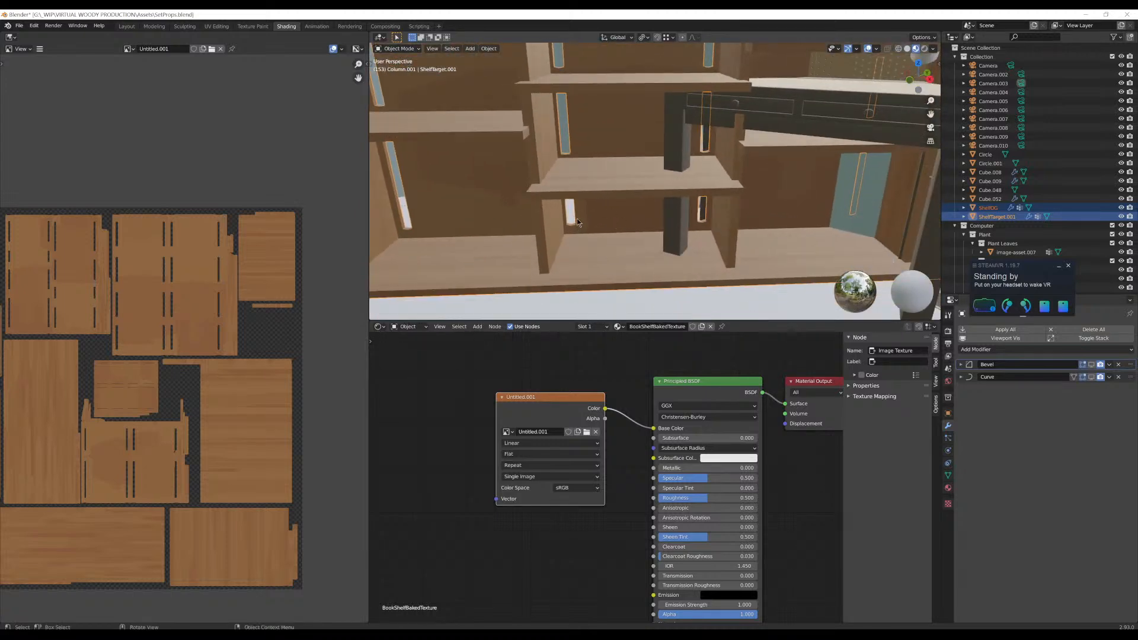
scroll(596, 154, down, 4)
middle_drag(597, 155, 609, 181)
scroll(606, 169, down, 2)
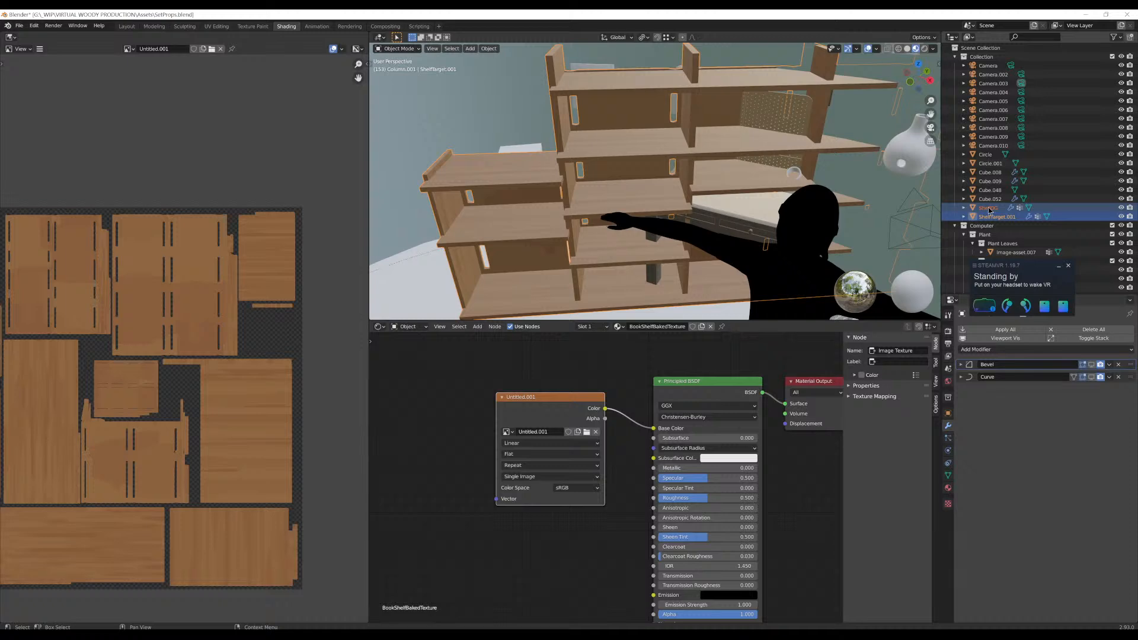
Select the ShelfOG bookshelf and examine the Texture Coordinate, Mapping and Voronoi nodes of its Bookshelf Procedural material
click(558, 172)
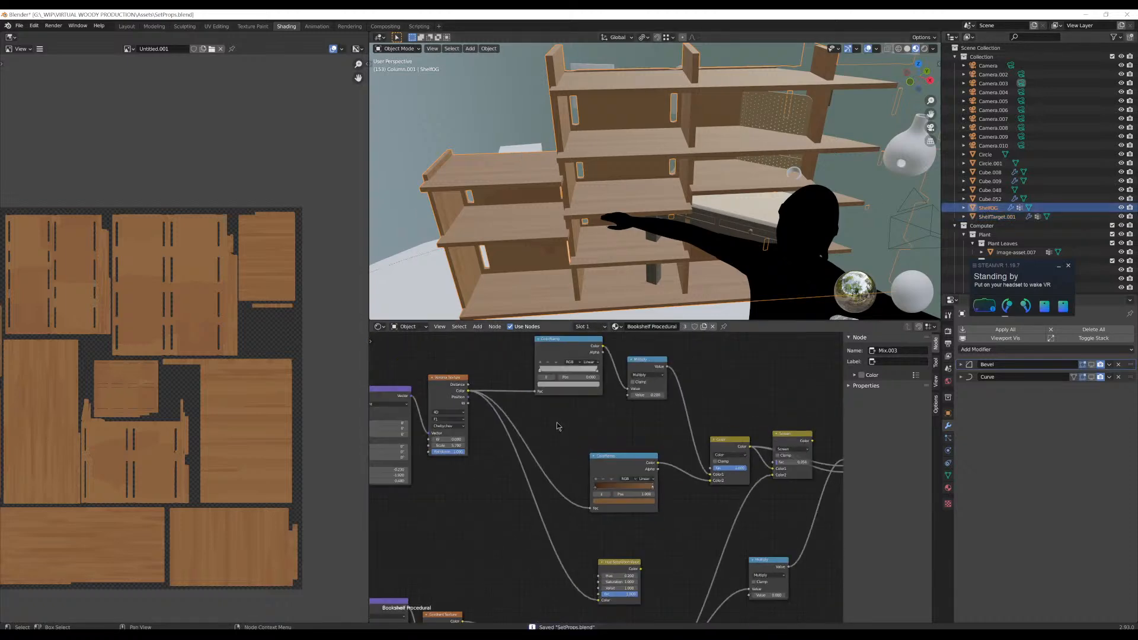
middle_drag(573, 420, 400, 420)
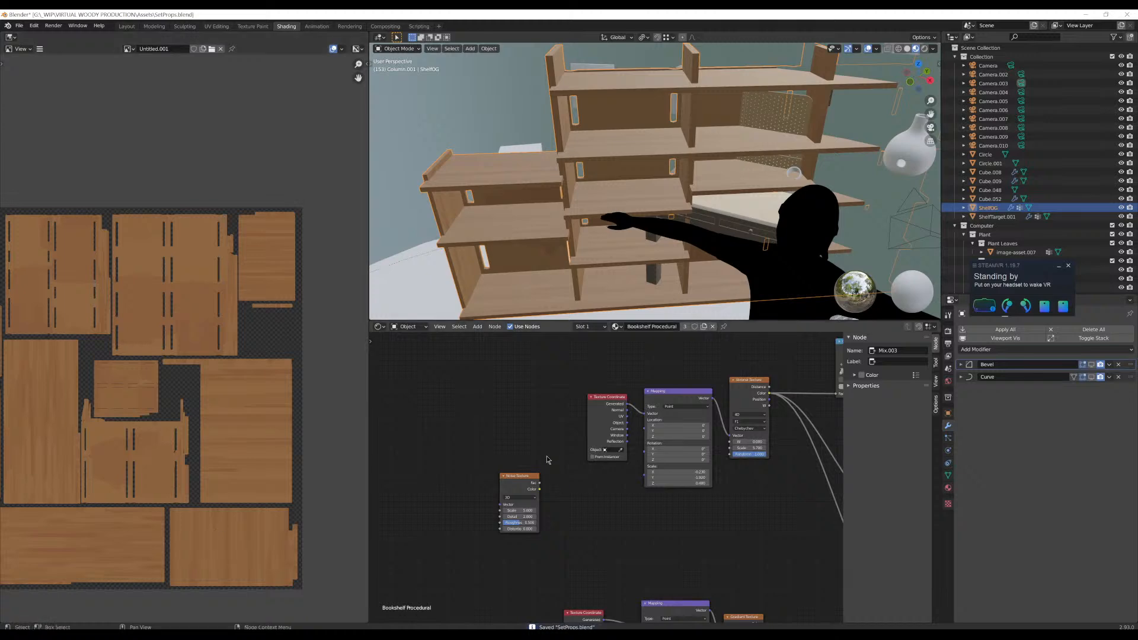
scroll(611, 477, up, 4)
scroll(218, 292, up, 6)
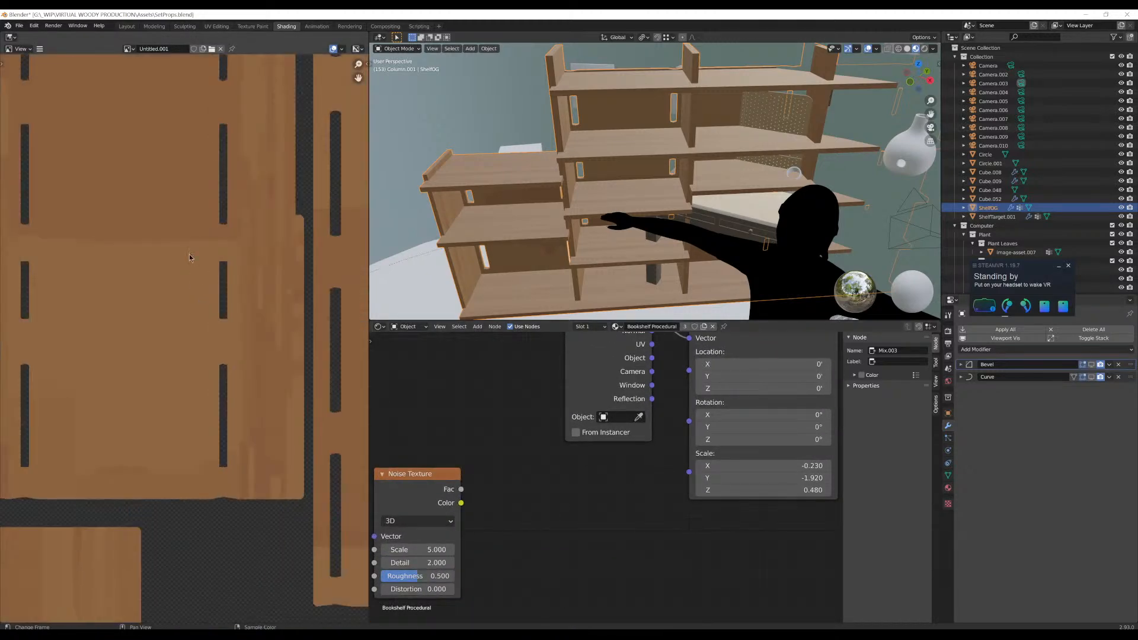
scroll(190, 257, down, 5)
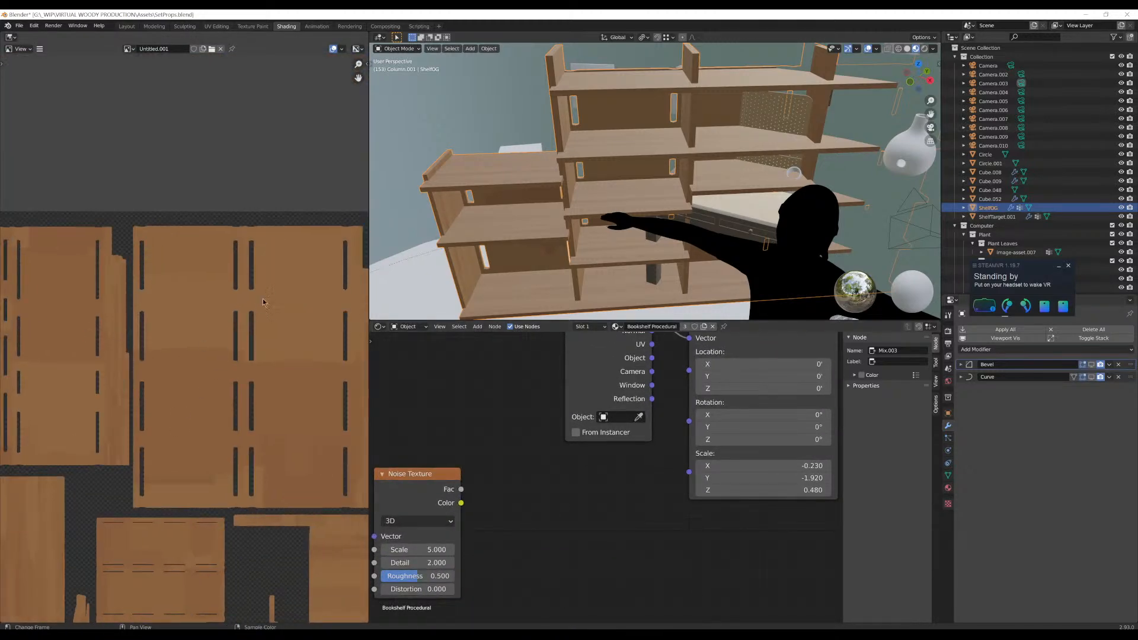
scroll(263, 302, down, 3)
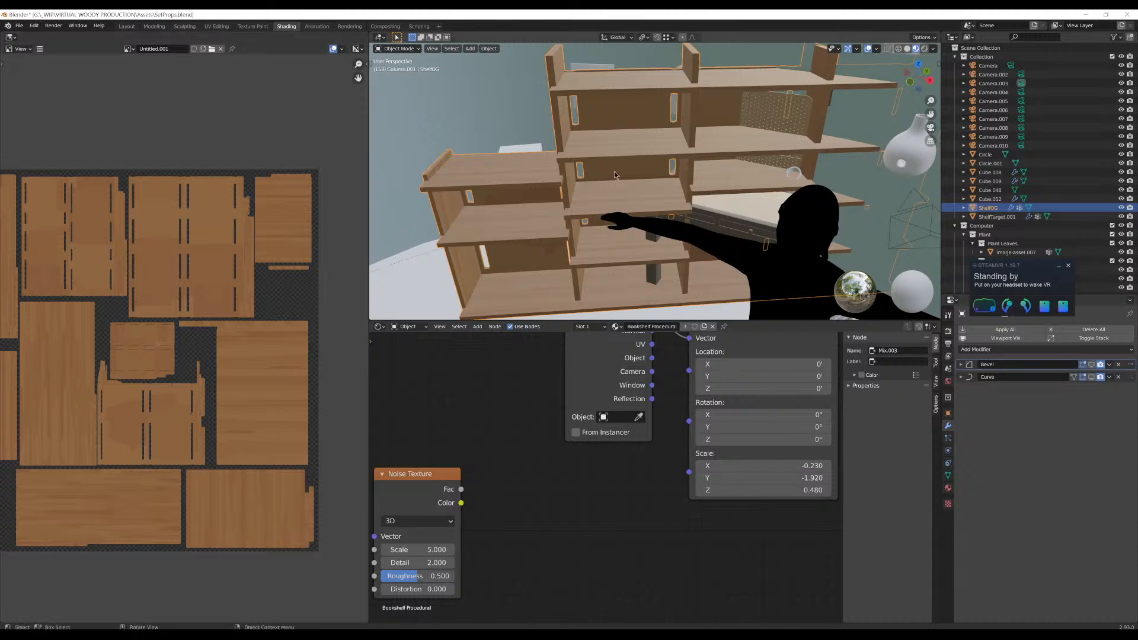
scroll(608, 177, up, 6)
middle_drag(570, 170, 563, 347)
scroll(507, 407, down, 8)
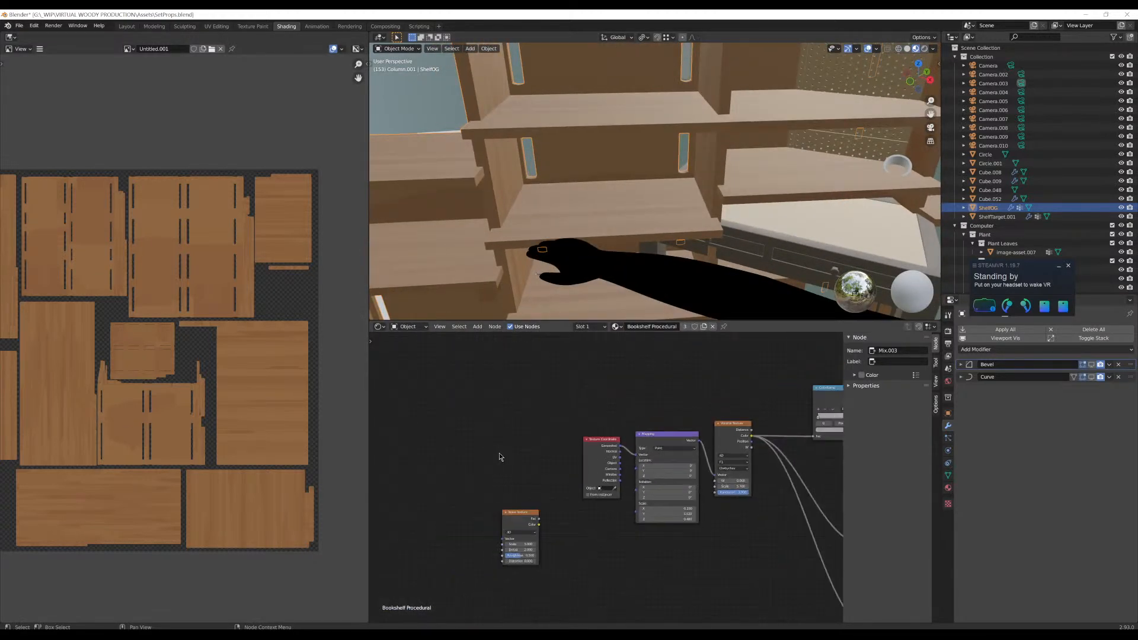
scroll(621, 428, up, 6)
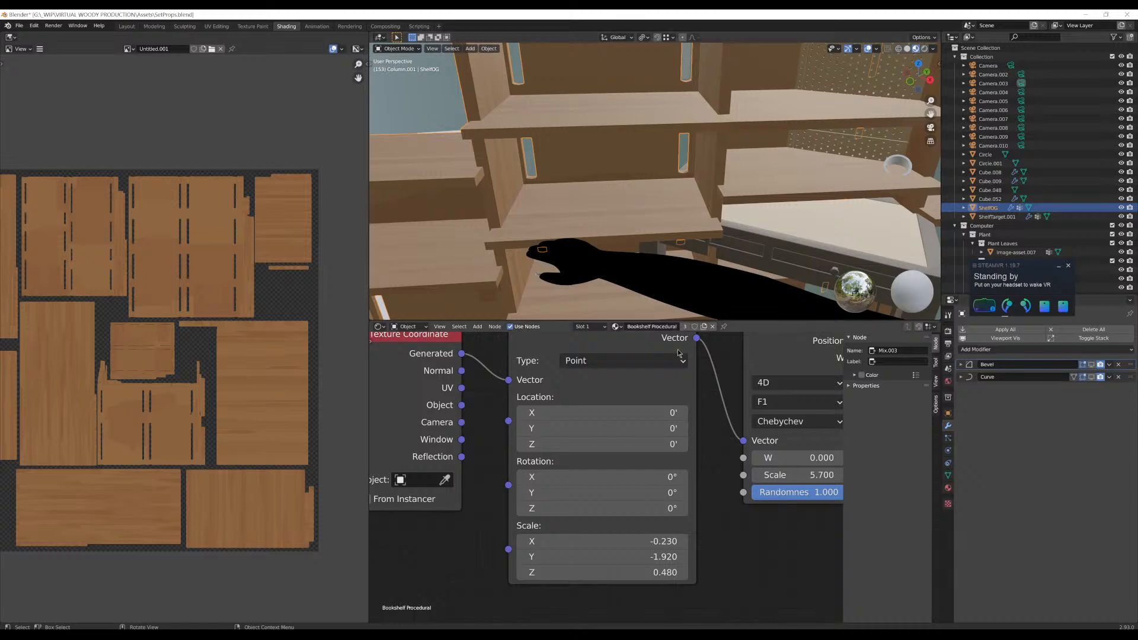
Hide ShelfTarget.001 and set the Y scale of the Mapping node feeding the Voronoi texture to -53.46
shift+drag(657, 556, 649, 556)
click(1120, 217)
mouse_move(620, 232)
middle_down()
mouse_move(613, 215)
mouse_move(613, 250)
middle_up()
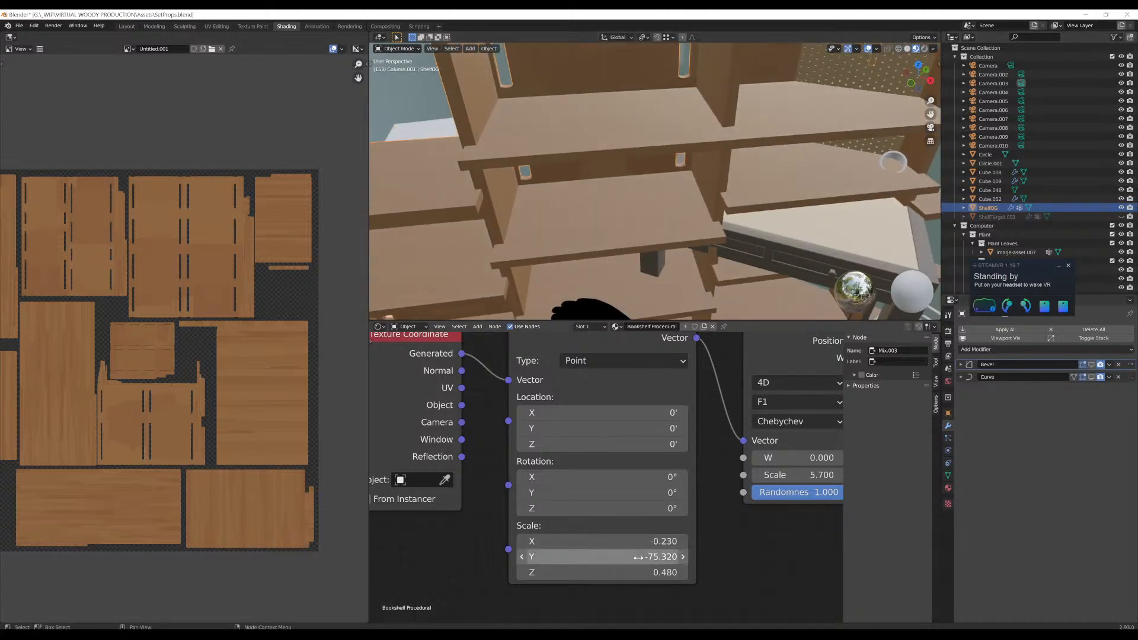
drag(638, 557, 620, 557)
drag(660, 559, 688, 559)
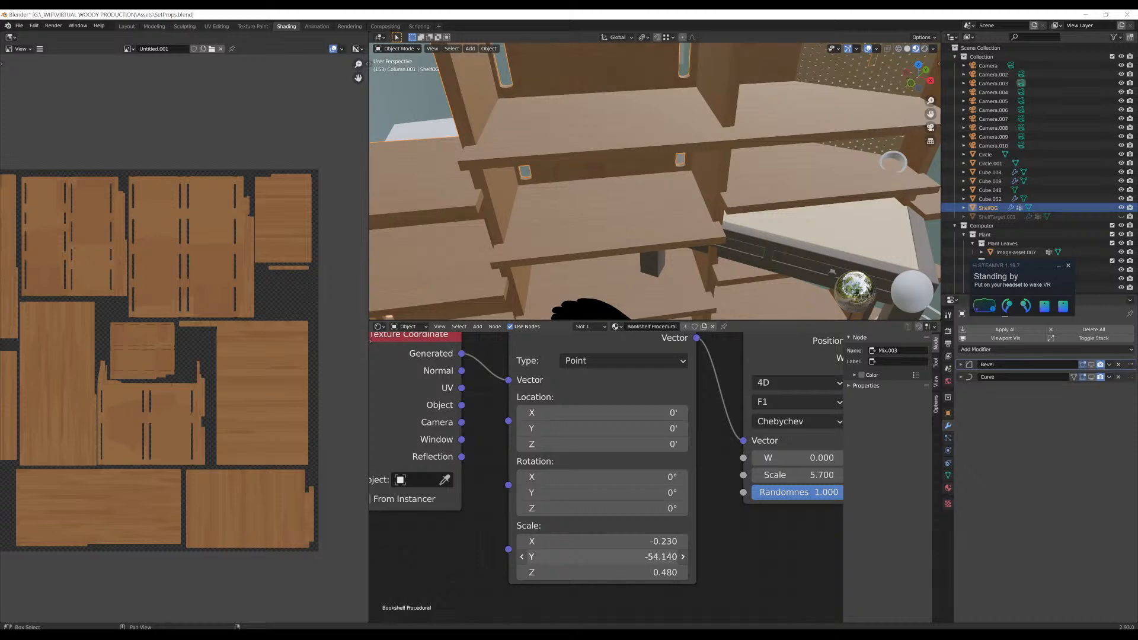
drag(659, 558, 664, 558)
Set the Mapping node's Y scale to -3.66, checking the grain on the shelf from several angles
scroll(702, 201, down, 3)
middle_drag(701, 201, 672, 221)
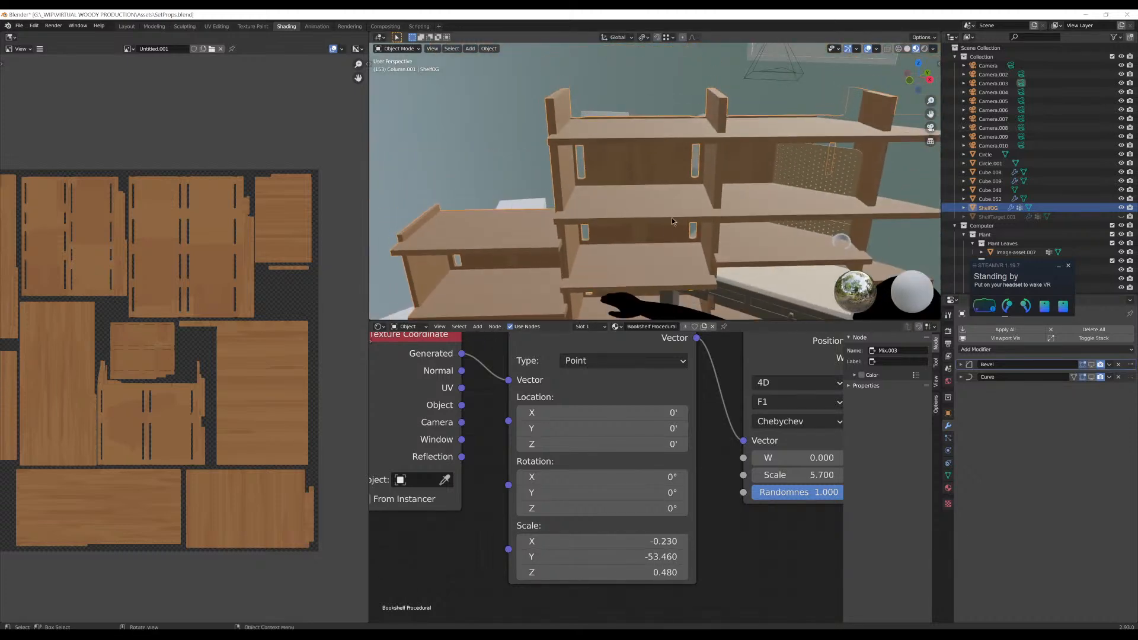
scroll(664, 231, up, 2)
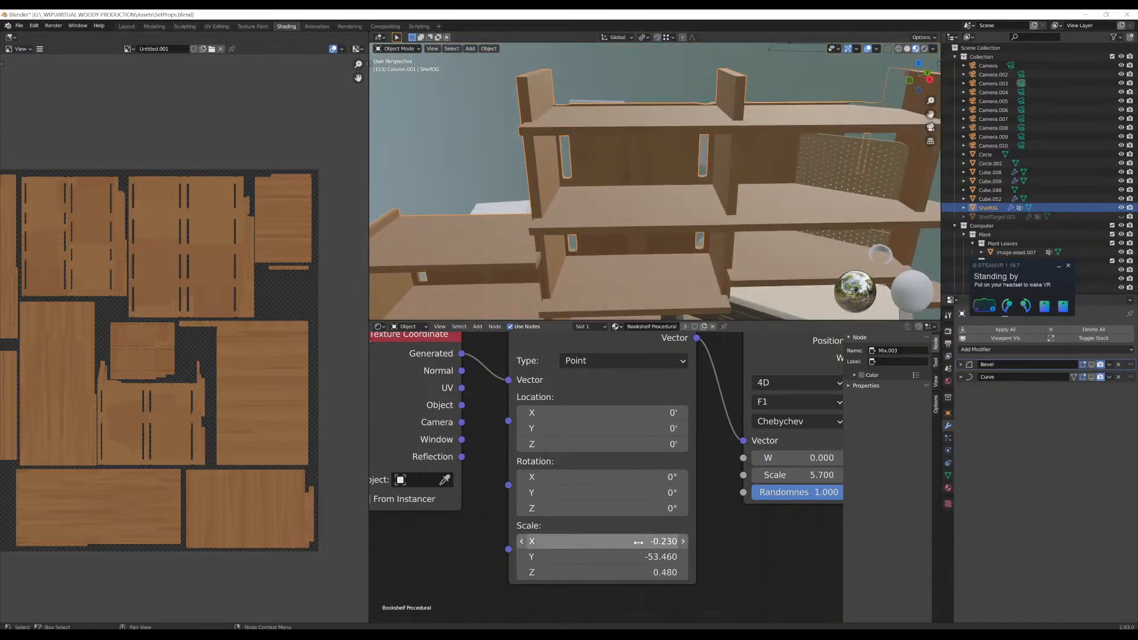
drag(646, 557, 673, 556)
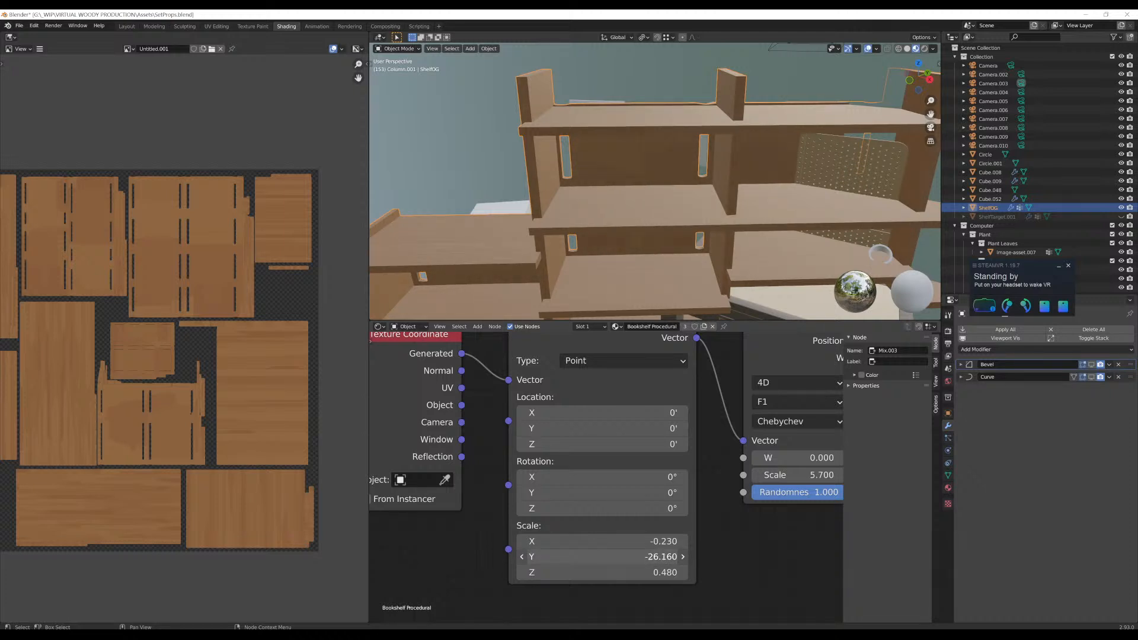
middle_drag(611, 240, 606, 211)
scroll(606, 211, down, 2)
scroll(629, 237, up, 6)
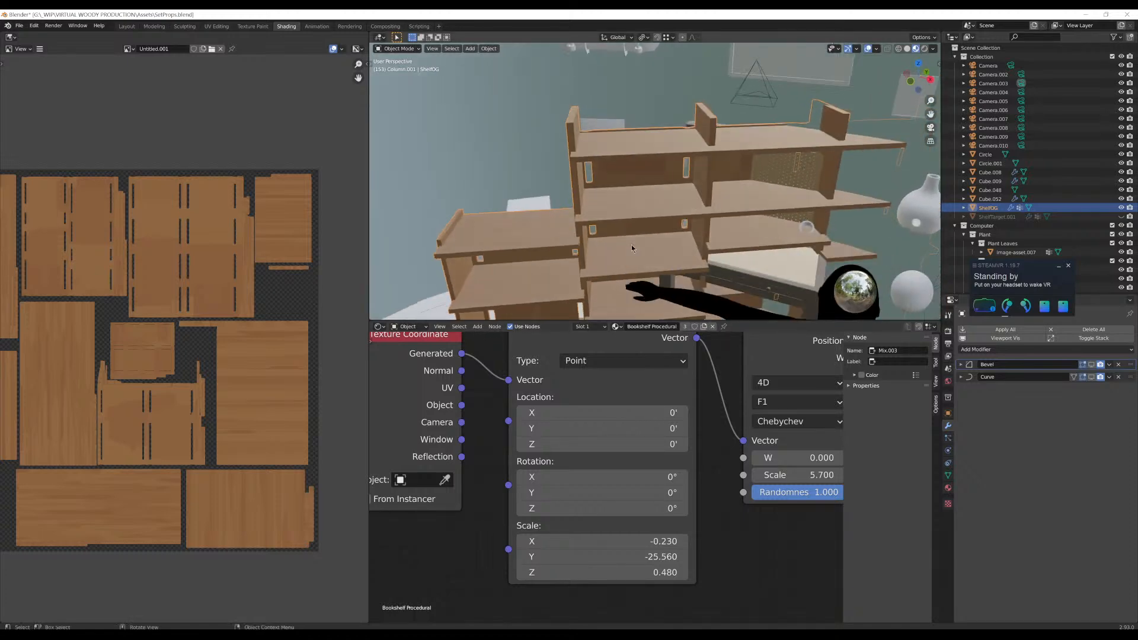
middle_drag(633, 236, 628, 231)
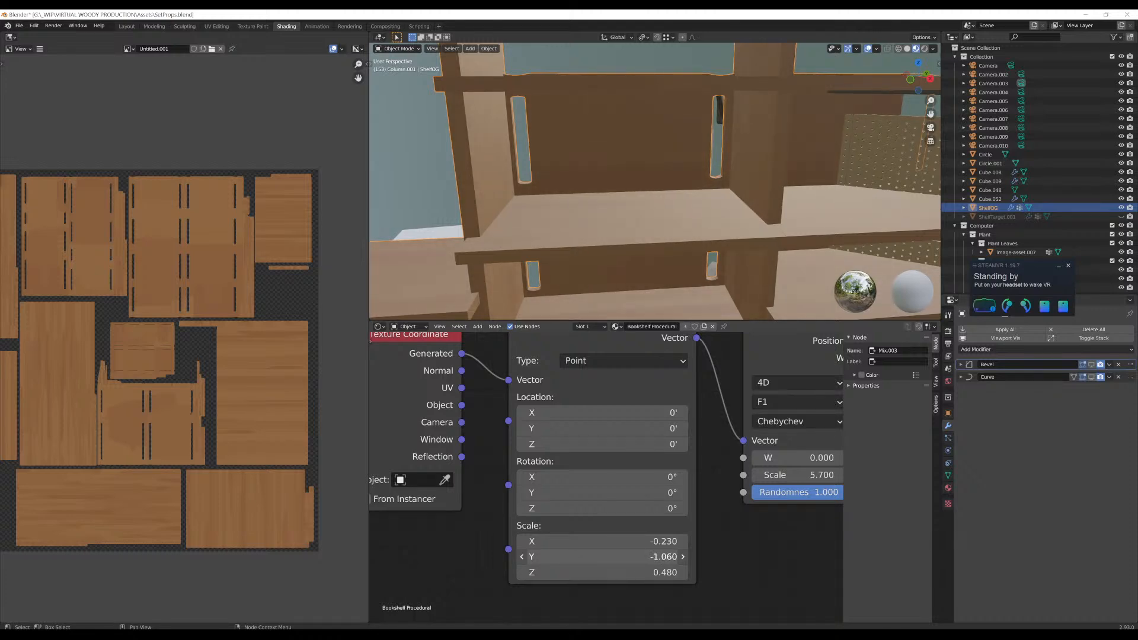
scroll(662, 265, down, 8)
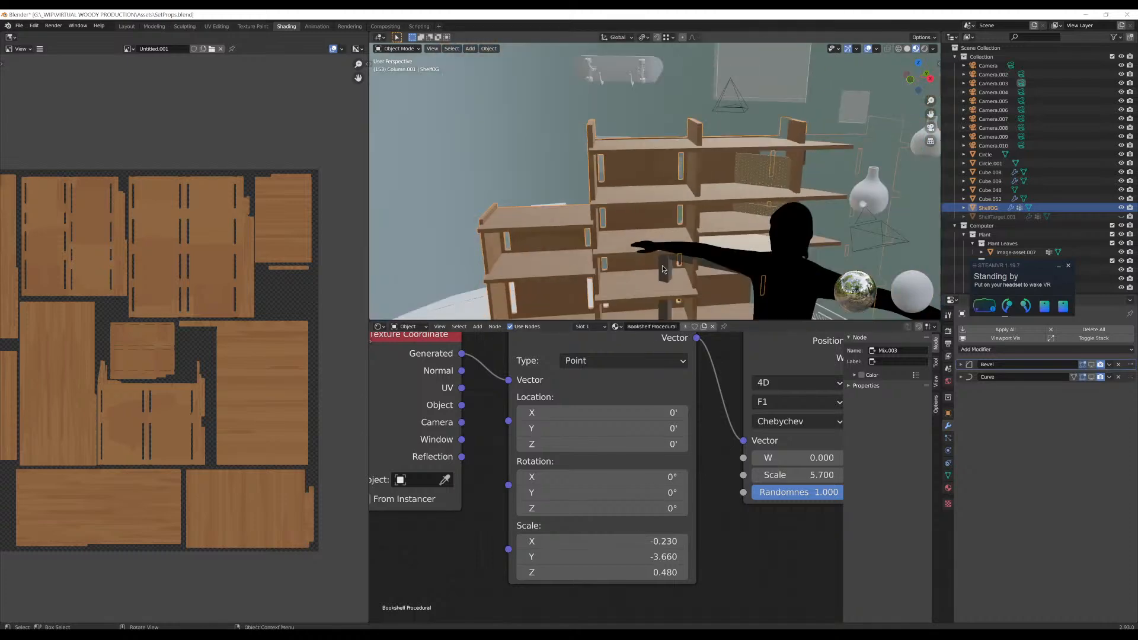
middle_drag(663, 266, 717, 226)
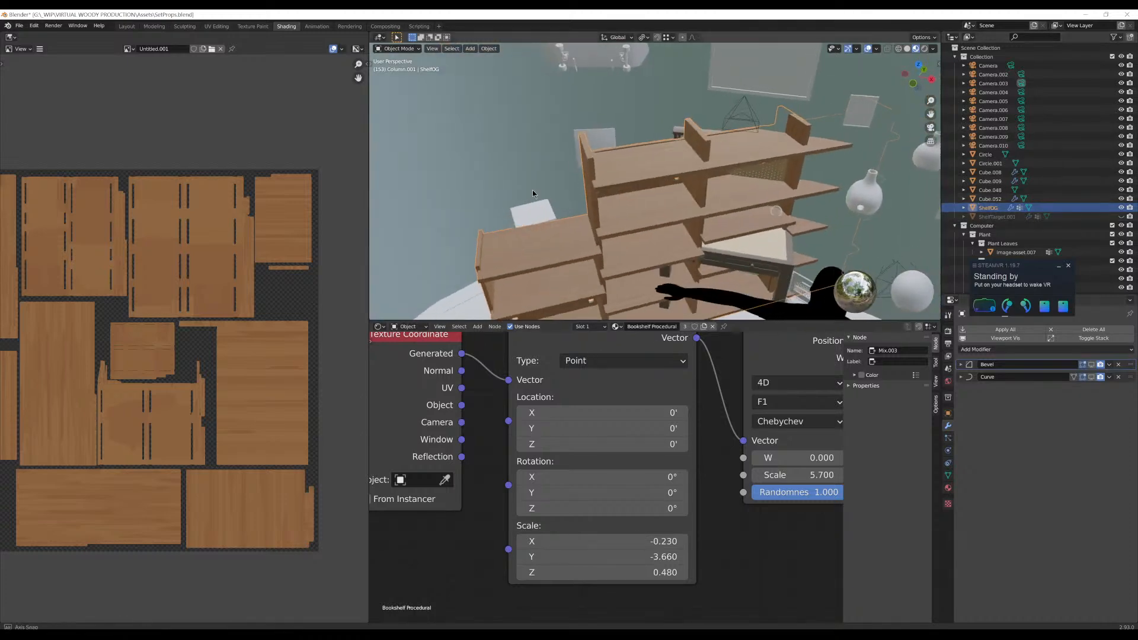
Isolate ShelfOG in local view and set the Mapping node's scale to X -9.23 and Y -4.06
key(KP_Divide)
scroll(585, 182, up, 8)
middle_drag(586, 182, 651, 197)
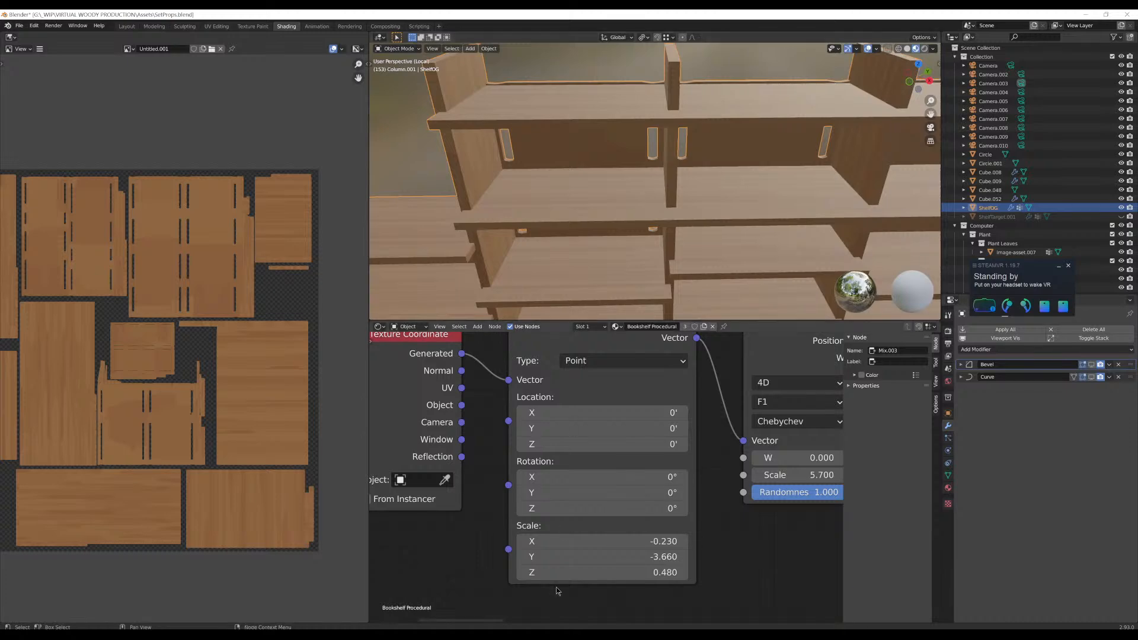
drag(640, 556, 589, 541)
drag(650, 541, 639, 541)
Set the Mapping node's Z scale to -0.31 while viewing the bookshelf's back panels from the front
middle_drag(654, 151, 659, 129)
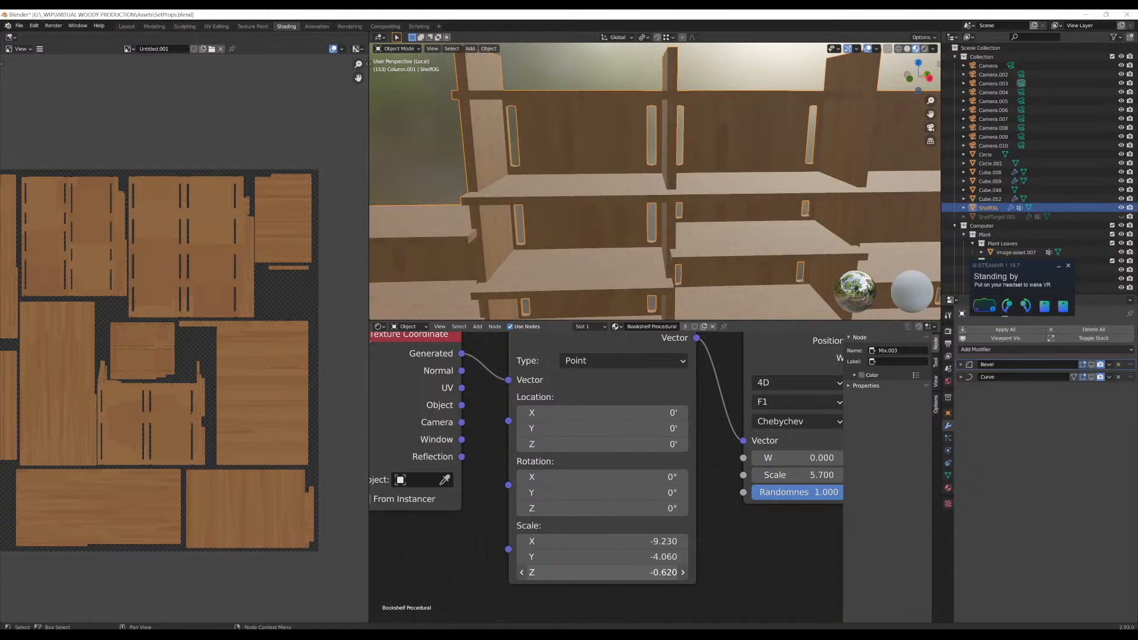
middle_drag(598, 178, 610, 148)
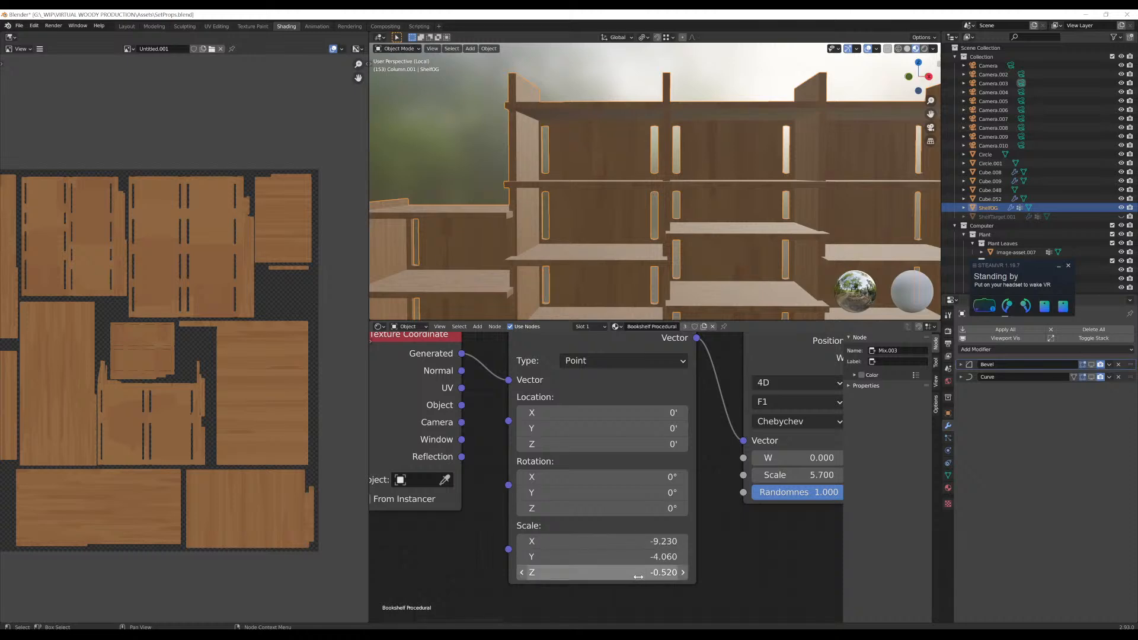
shift+drag(599, 572, 628, 572)
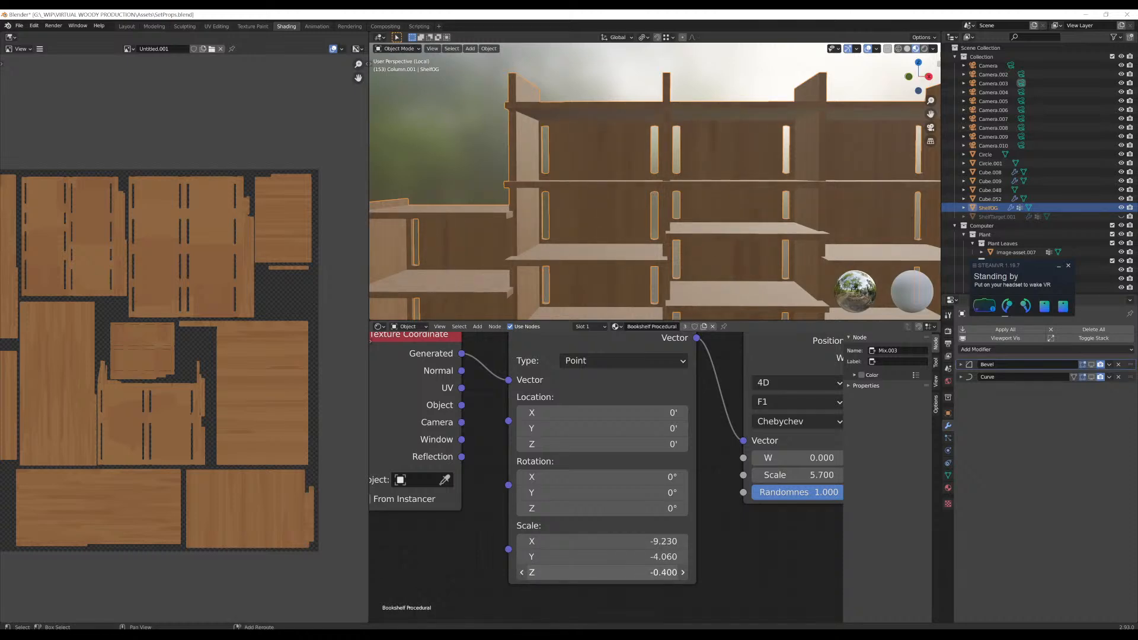
shift+drag(628, 572, 637, 572)
middle_drag(758, 141, 627, 89)
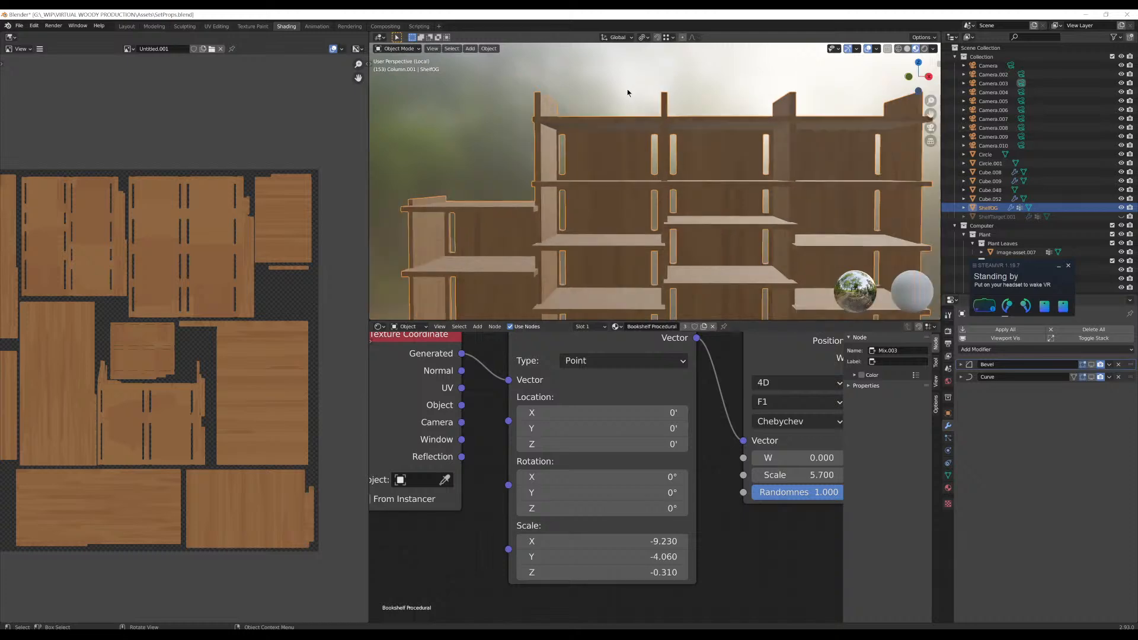
Examine the wood grain on the bookshelf's shelves, back panels and uprights from several angles and distances
middle_drag(641, 133, 632, 192)
scroll(580, 136, down, 5)
scroll(651, 161, up, 5)
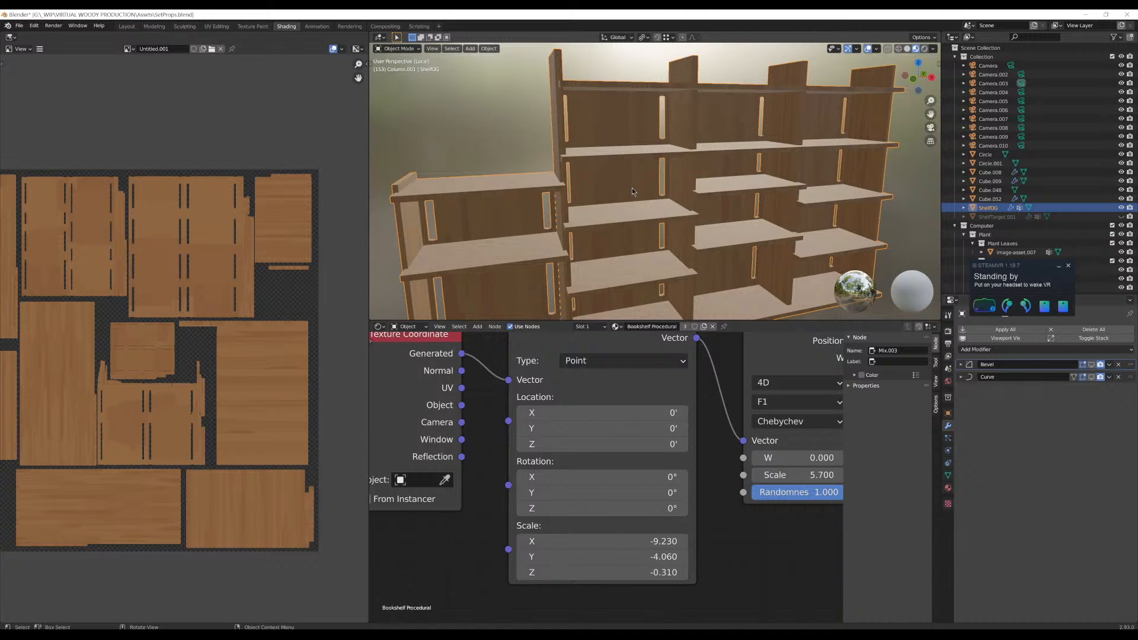
middle_drag(632, 188, 586, 155)
scroll(574, 195, up, 5)
scroll(633, 189, down, 5)
scroll(573, 176, down, 2)
scroll(556, 164, down, 2)
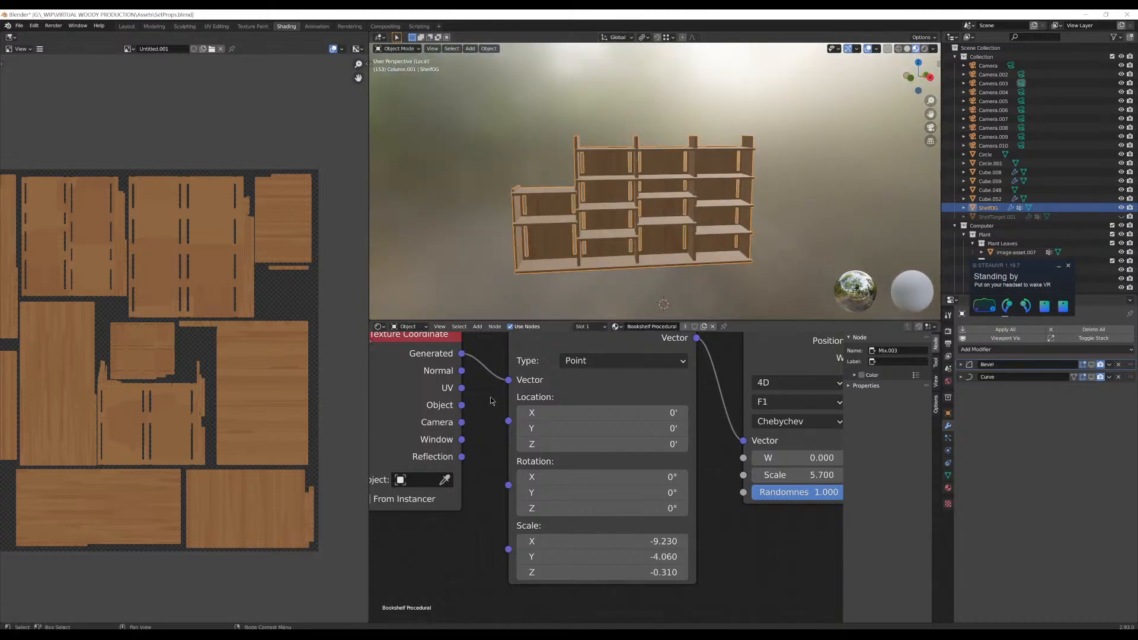
scroll(614, 203, down, 2)
scroll(1006, 206, down, 5)
Hide ShelfOG, make ShelfTarget.001 visible and select ShelfTarget.001
scroll(1005, 206, down, 4)
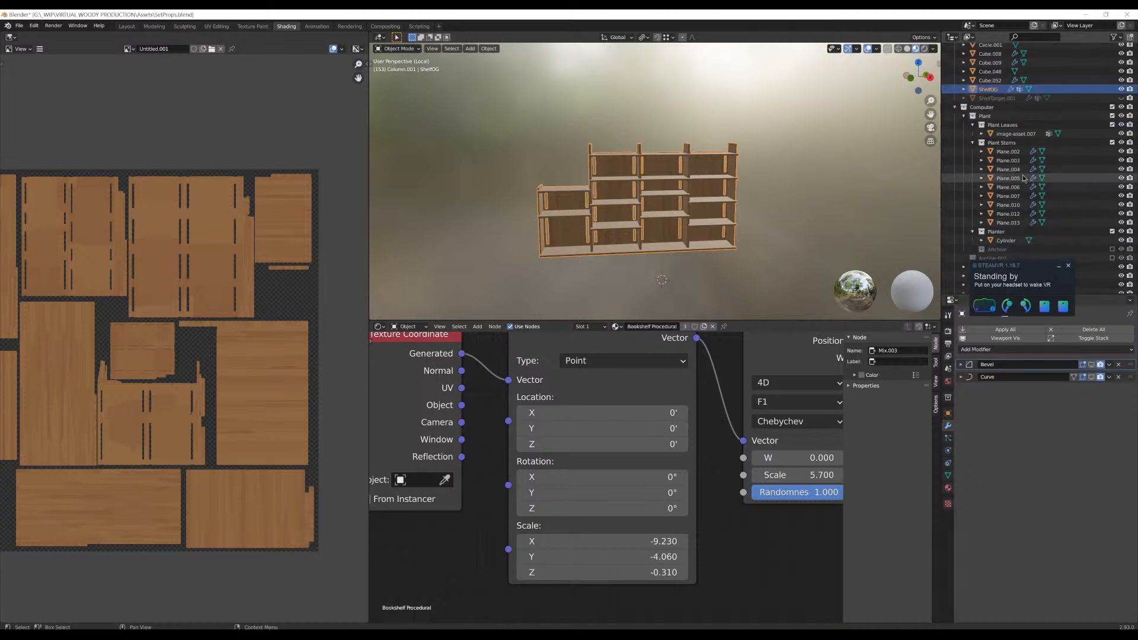
scroll(1012, 100, up, 2)
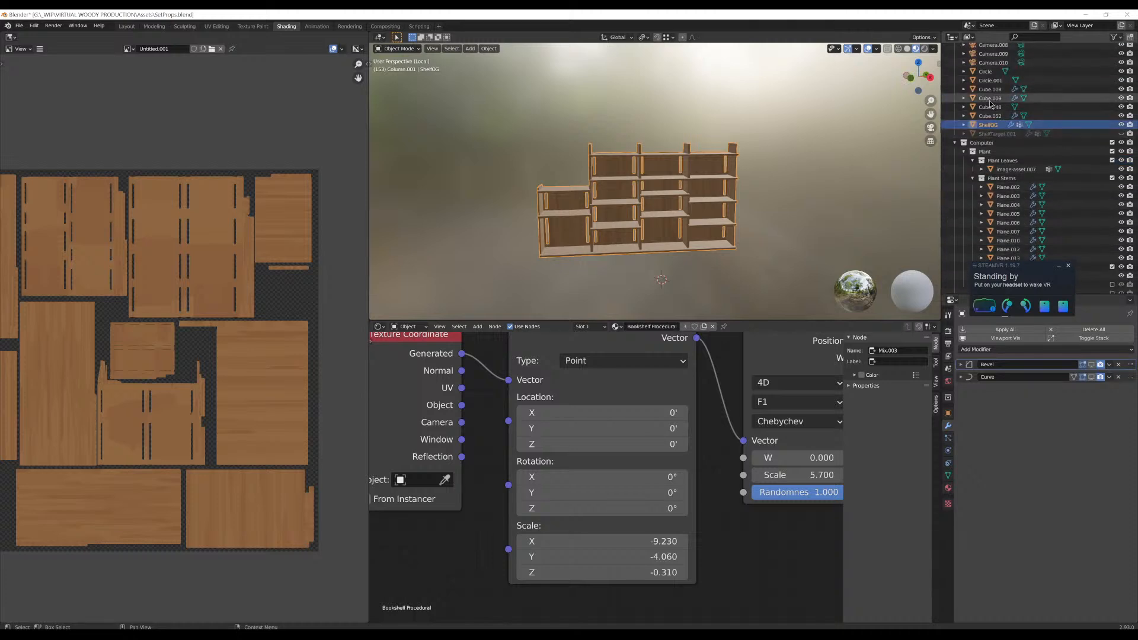
scroll(664, 210, up, 5)
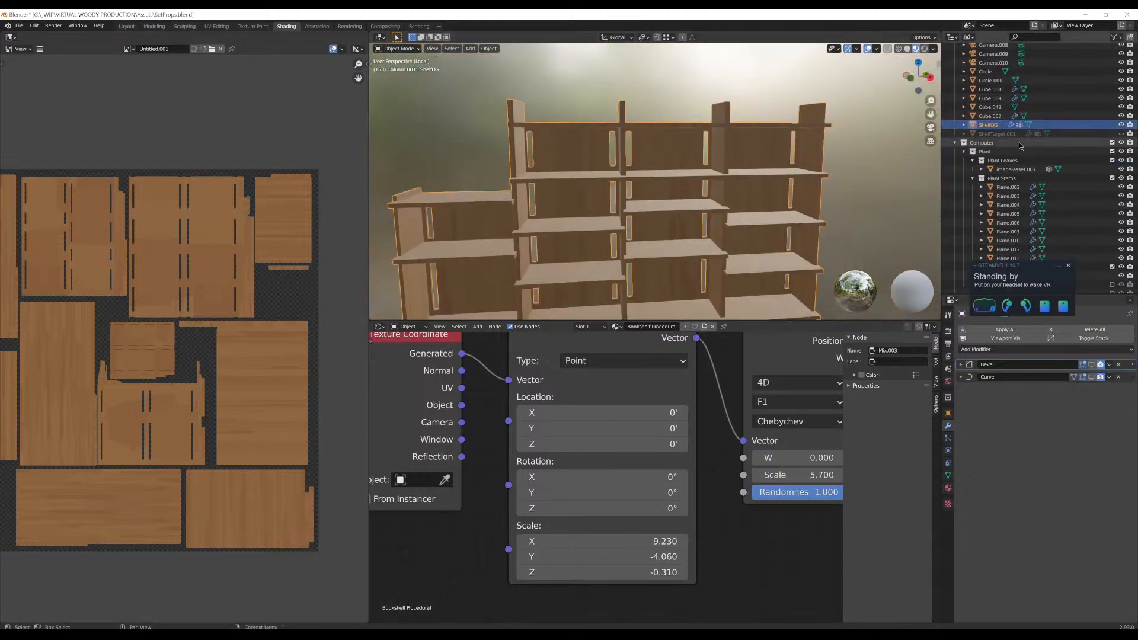
click(1120, 125)
click(1121, 134)
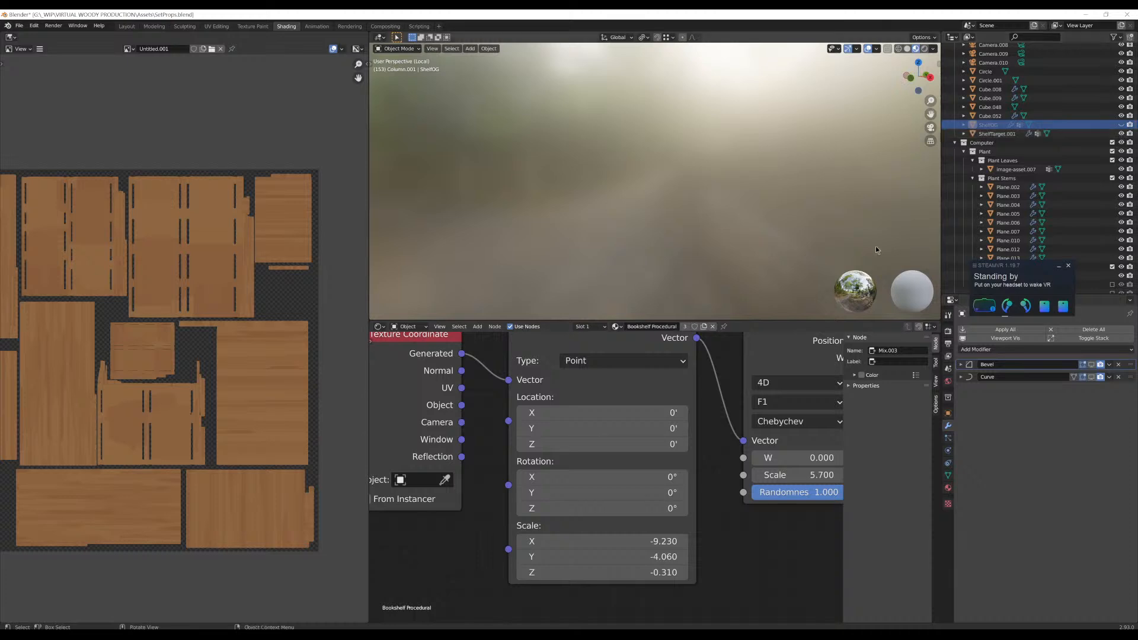
click(984, 134)
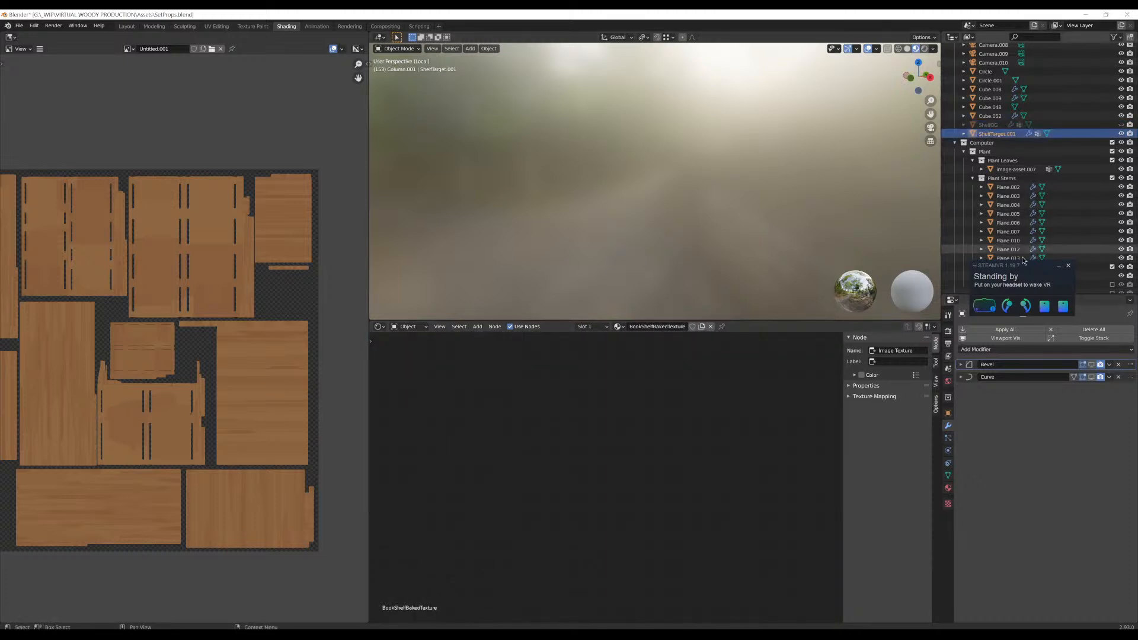
Move the SteamVR status window off the Outliner, close it and open ShelfTarget.001's material settings
drag(1037, 270, 865, 559)
drag(899, 580, 925, 578)
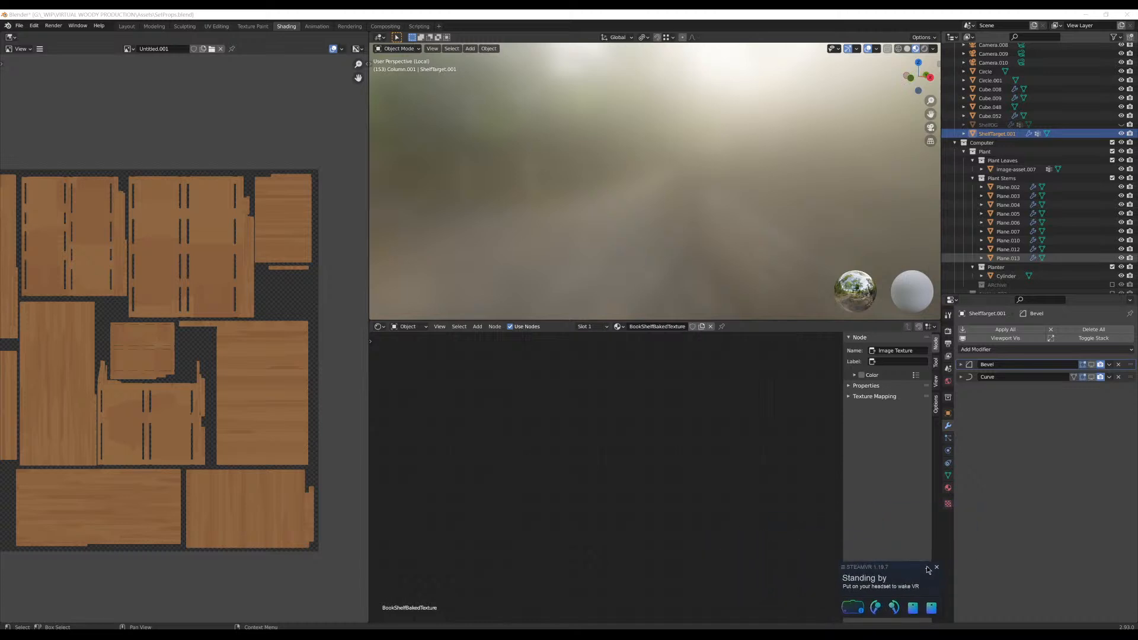
click(936, 567)
click(948, 488)
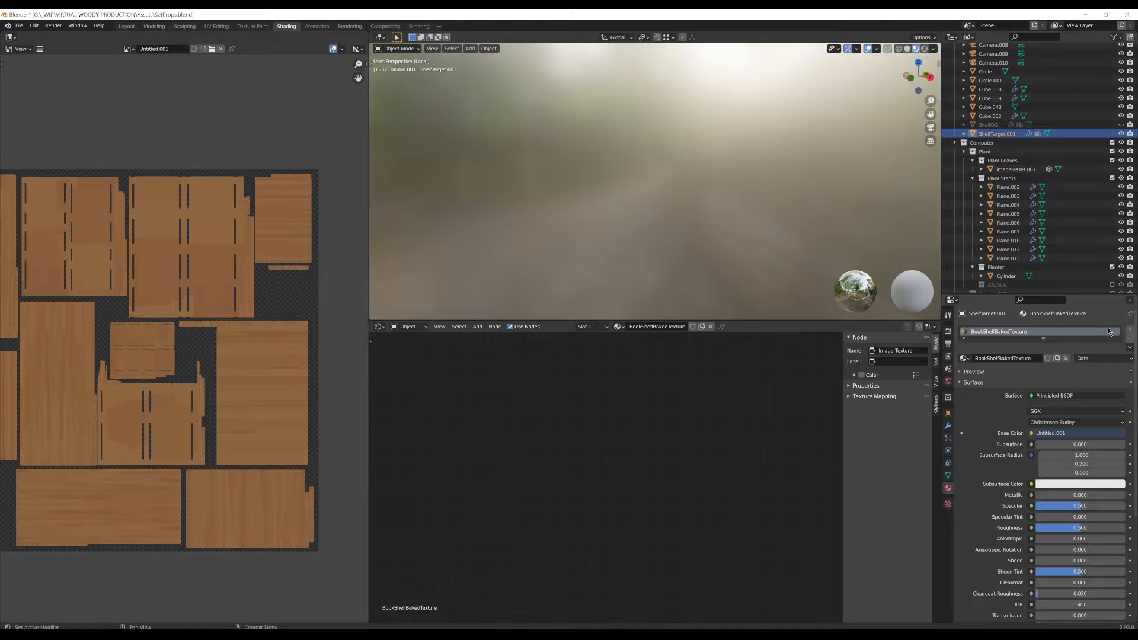
click(1131, 332)
click(1023, 333)
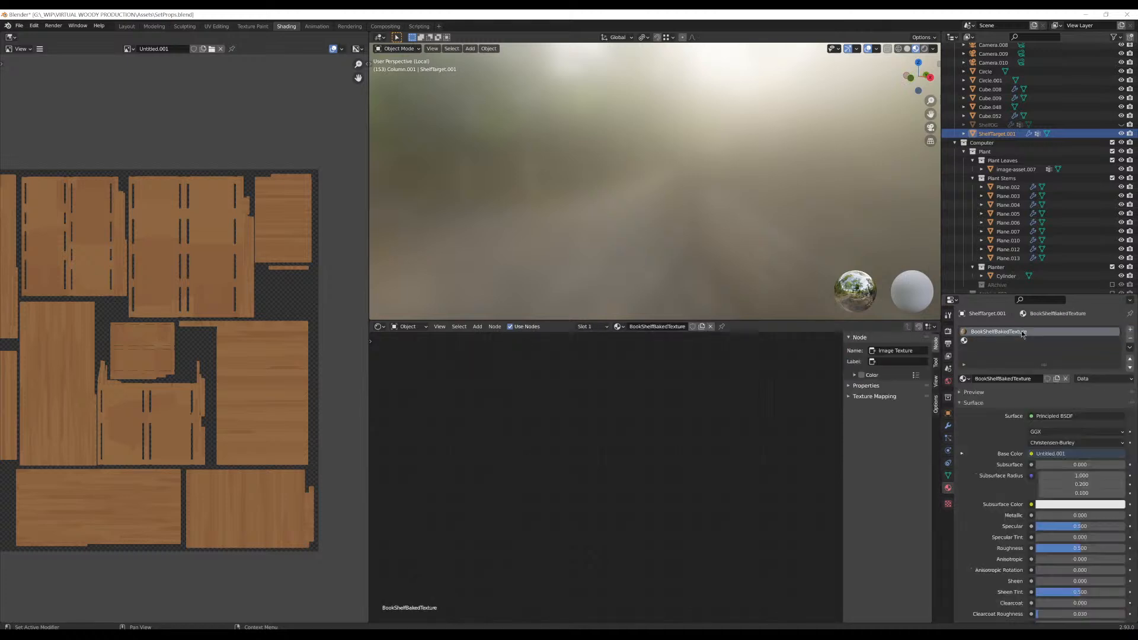
click(995, 341)
click(1130, 338)
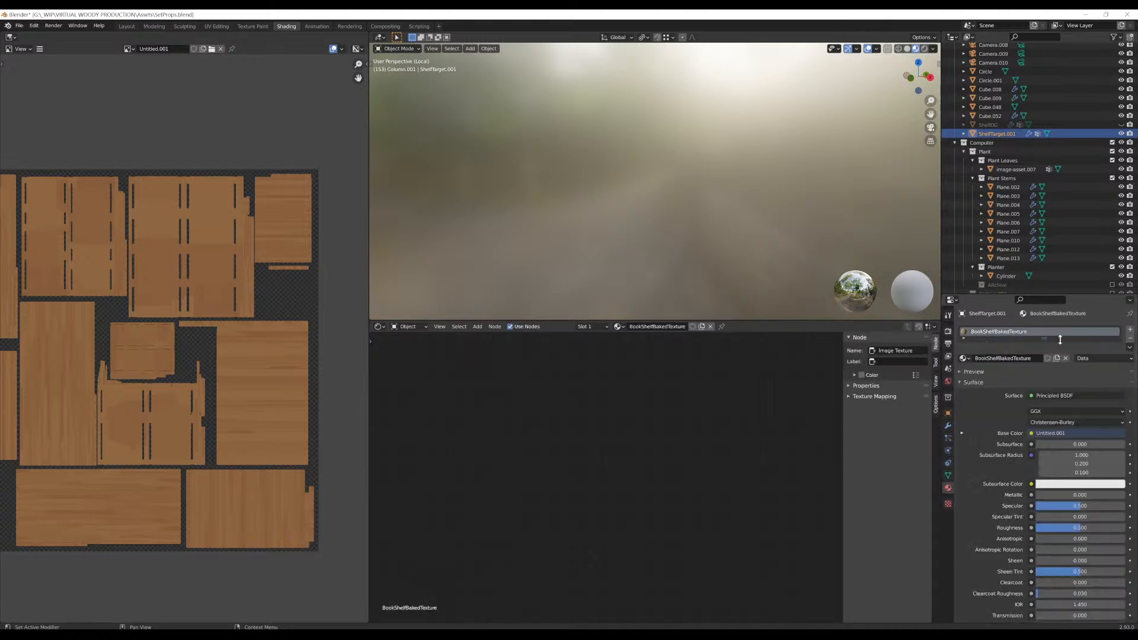
Add a second material slot to ShelfTarget.001 and assign the existing BookShelfBakedTexture material to it
click(1130, 329)
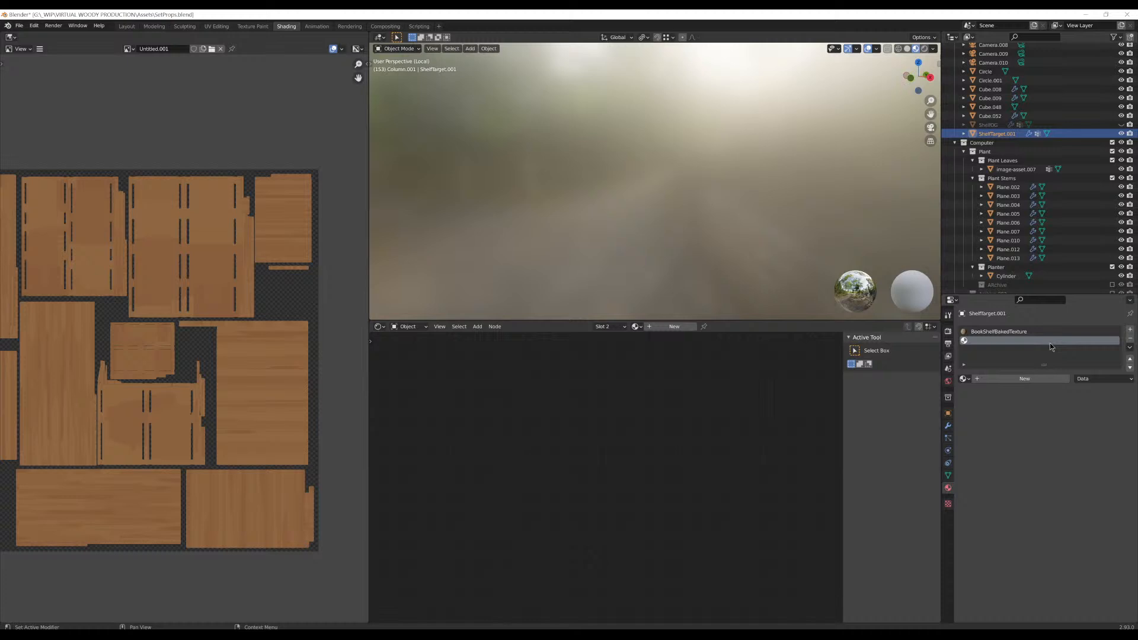
click(966, 379)
text(book)
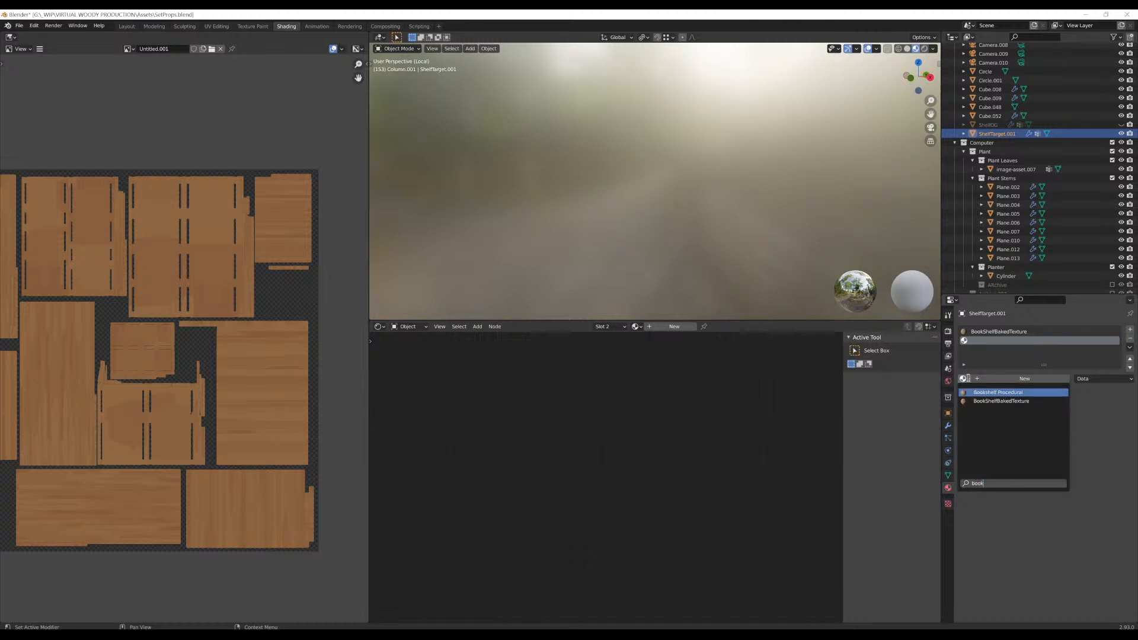
click(1000, 402)
click(1000, 333)
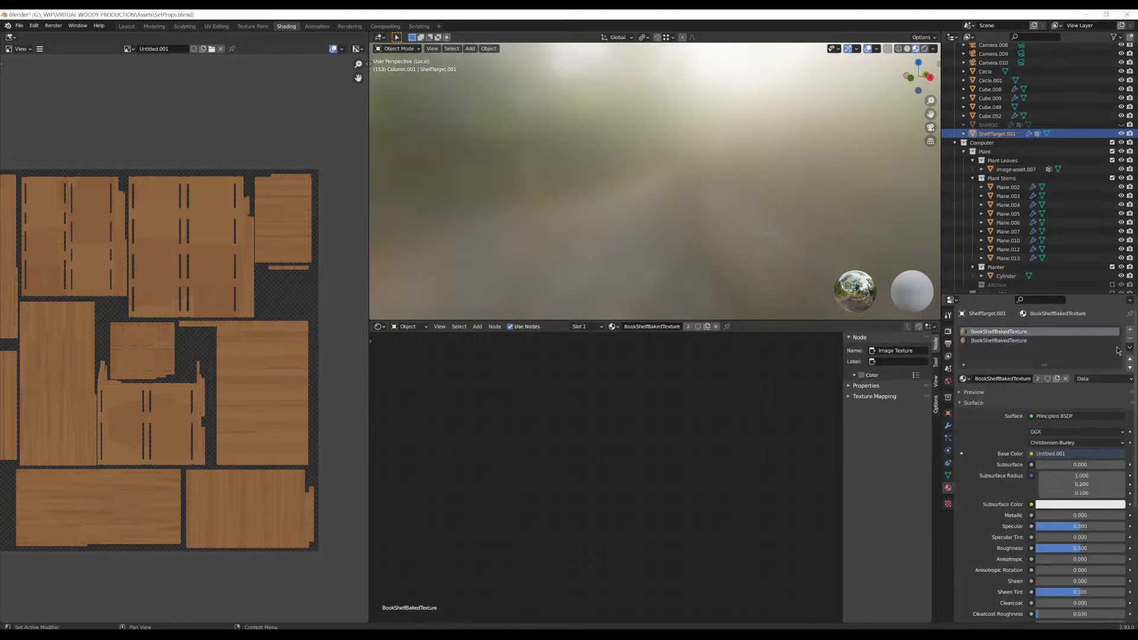
Make the second slot's material a separate copy named BookShelfBakedTexture2 and remove the slot holding the original BookShelfBakedTexture
click(1019, 341)
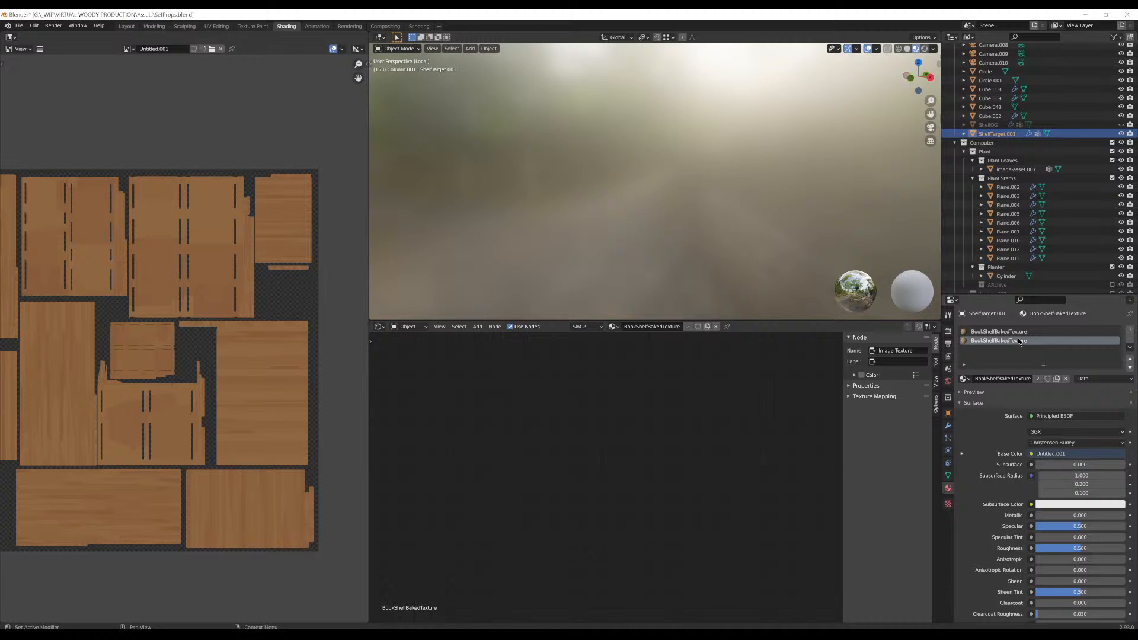
click(1057, 378)
text(2)
key(Return)
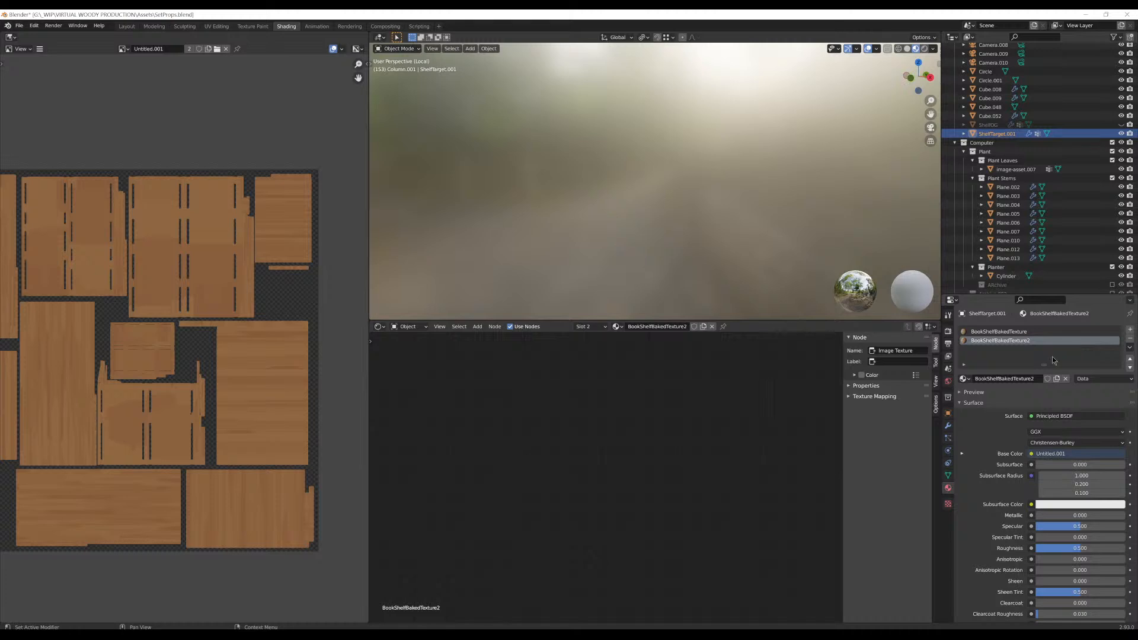
click(1056, 331)
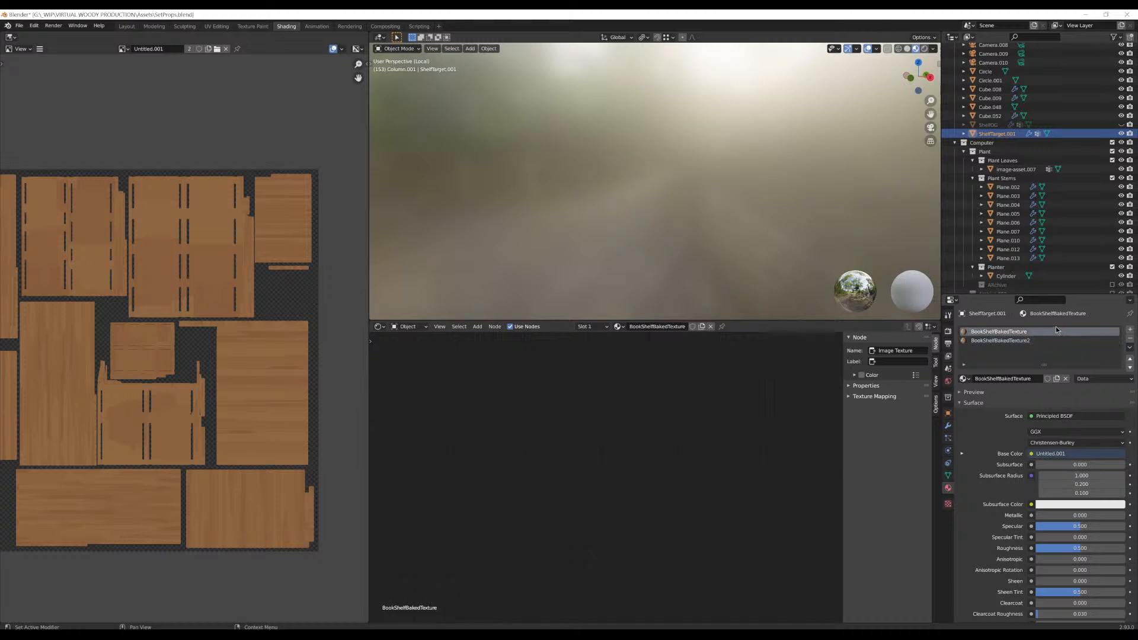
click(1130, 341)
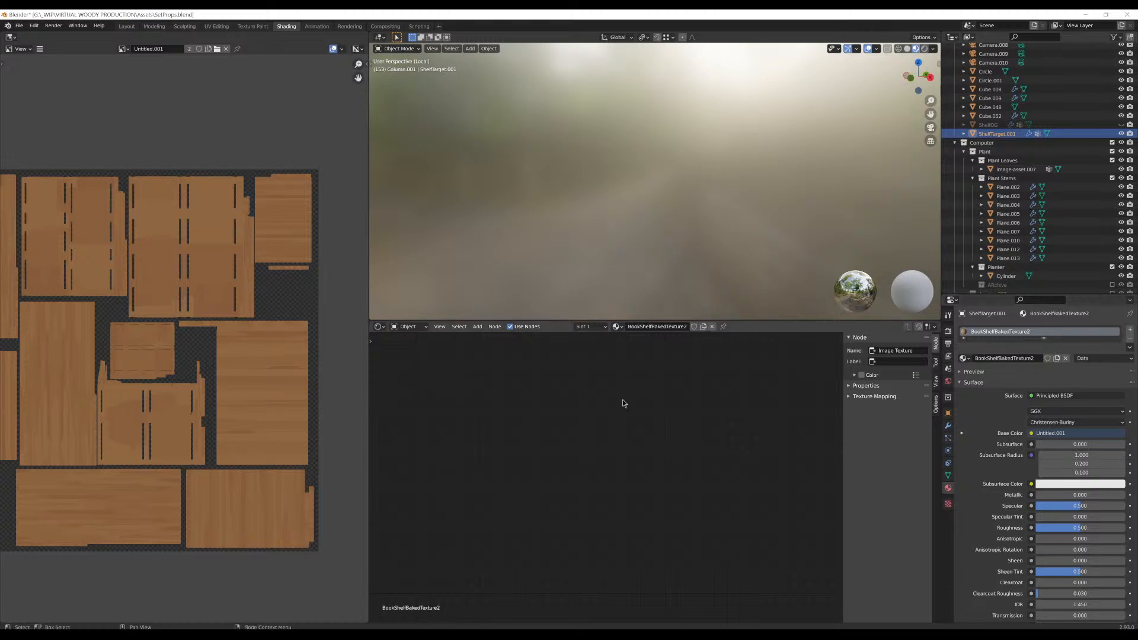
Create a new 4096 × 4096 px image with alpha in BookShelfBakedTexture2's Image Texture node, replacing the shared Untitled.001
scroll(625, 406, down, 5)
middle_drag(629, 410, 514, 401)
scroll(559, 418, up, 4)
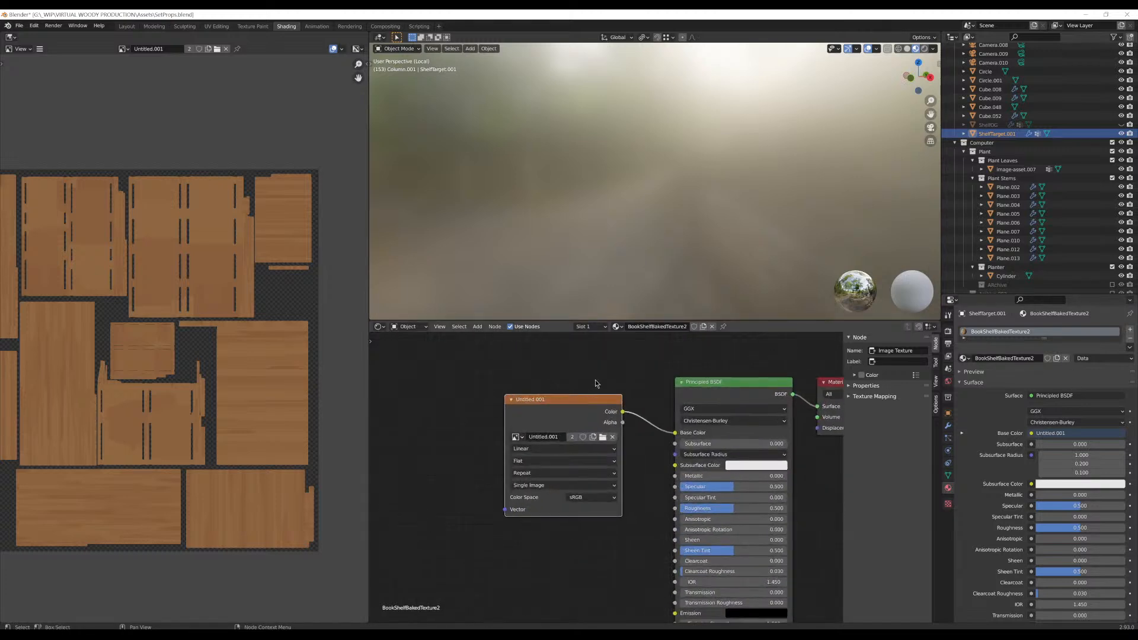
middle_drag(606, 367, 614, 401)
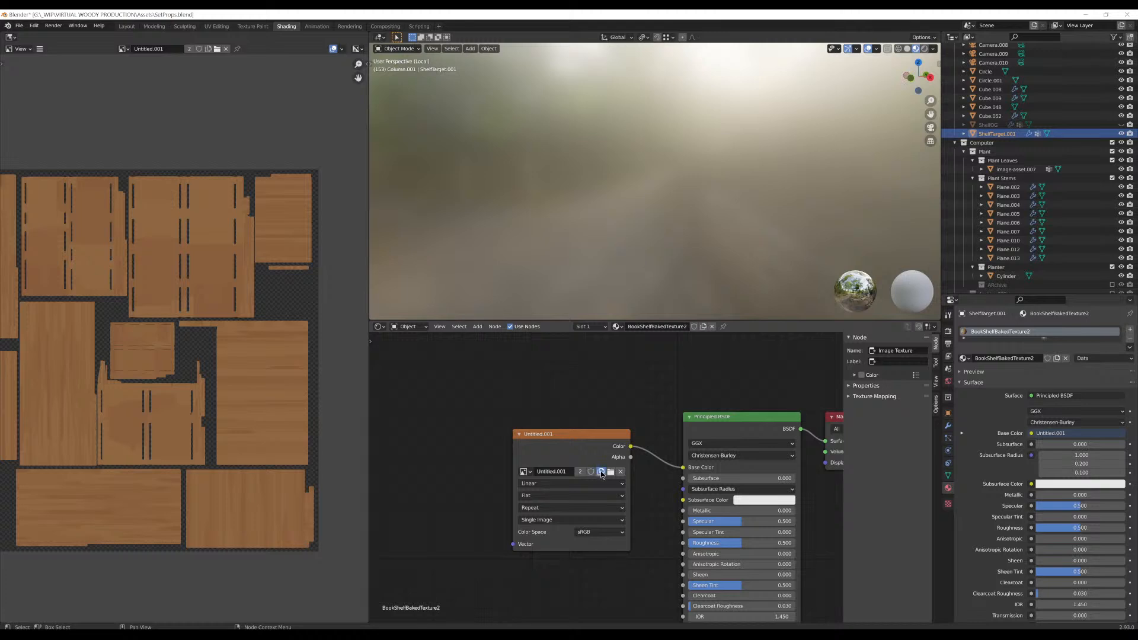
click(601, 472)
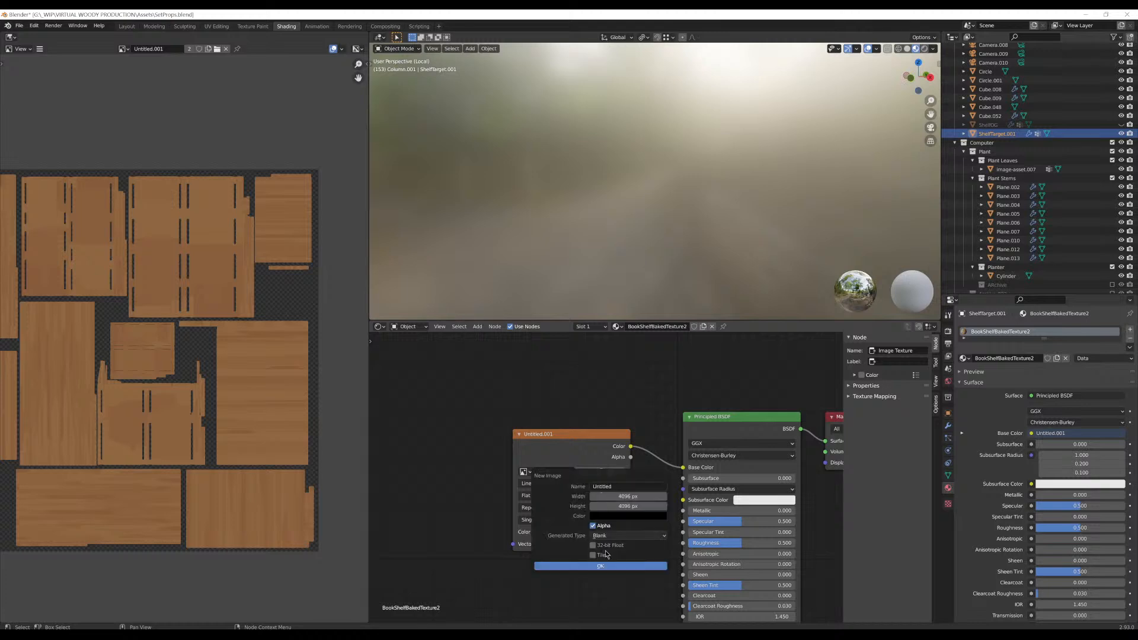
click(622, 487)
click(625, 538)
click(619, 564)
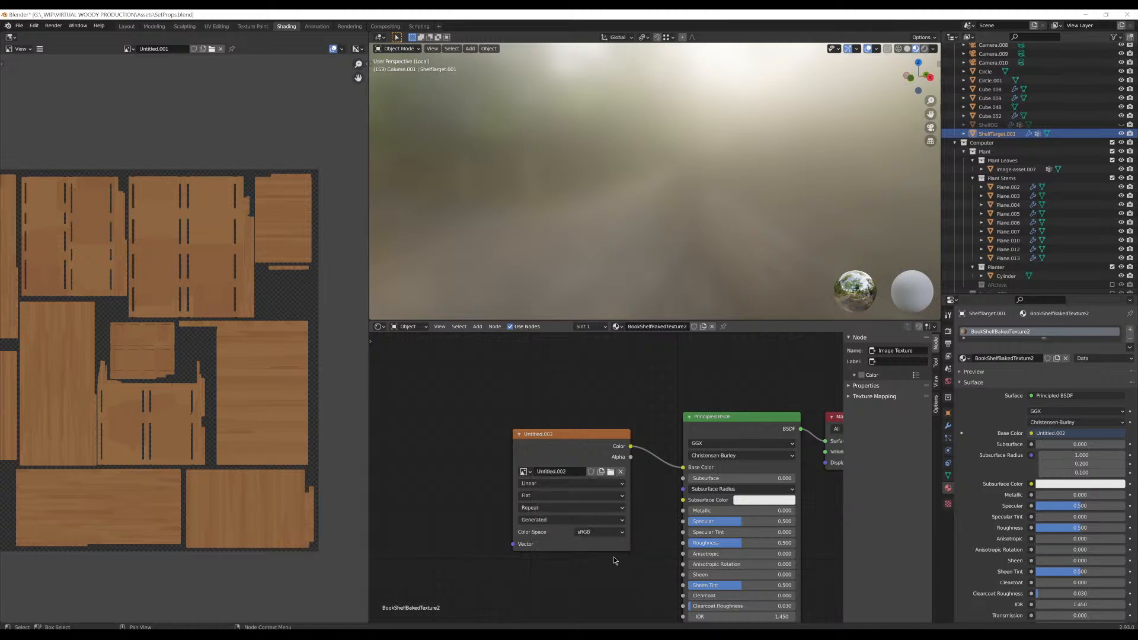
scroll(613, 557, down, 1)
middle_drag(661, 413, 592, 416)
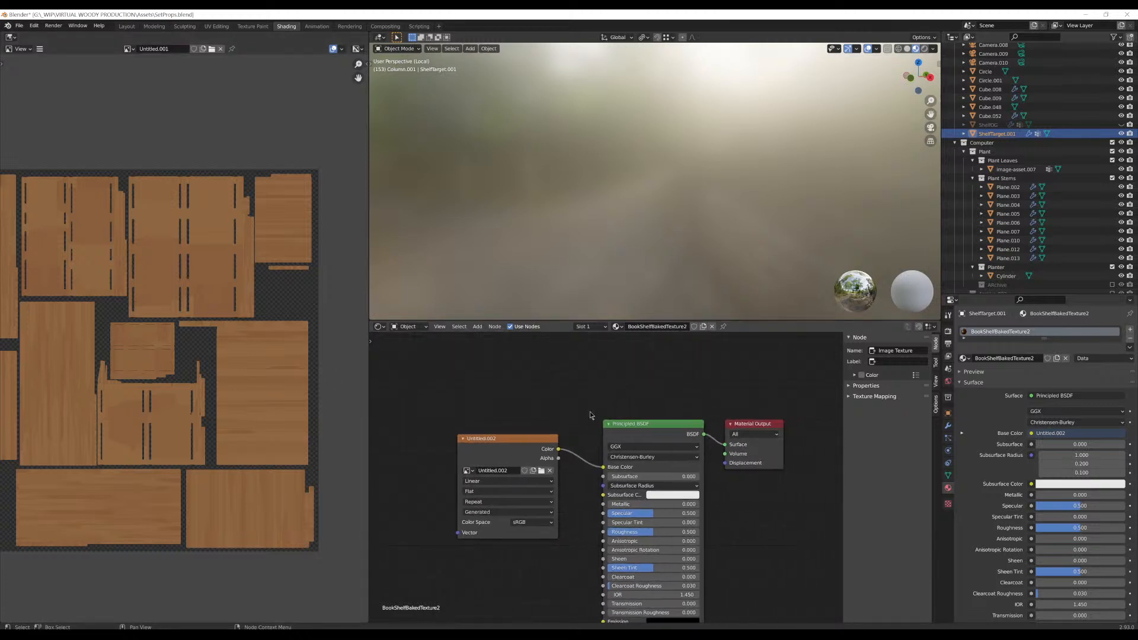
Make ShelfOG visible and select it together with ShelfTarget.001, leaving ShelfTarget.001 as the active object
scroll(1050, 134, up, 2)
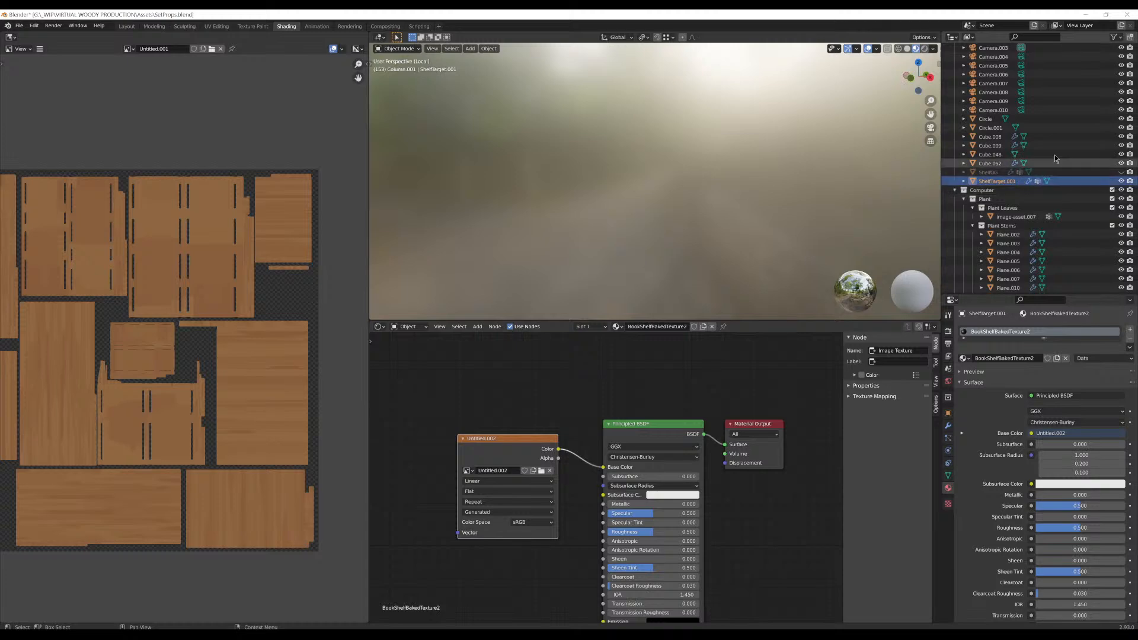
click(1121, 172)
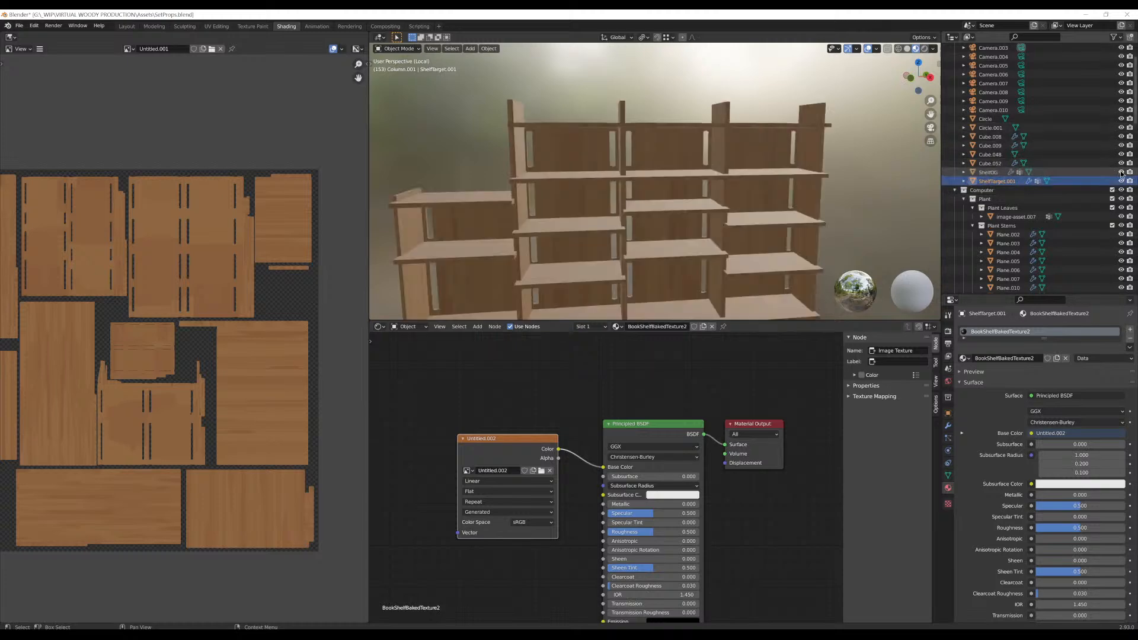
click(987, 172)
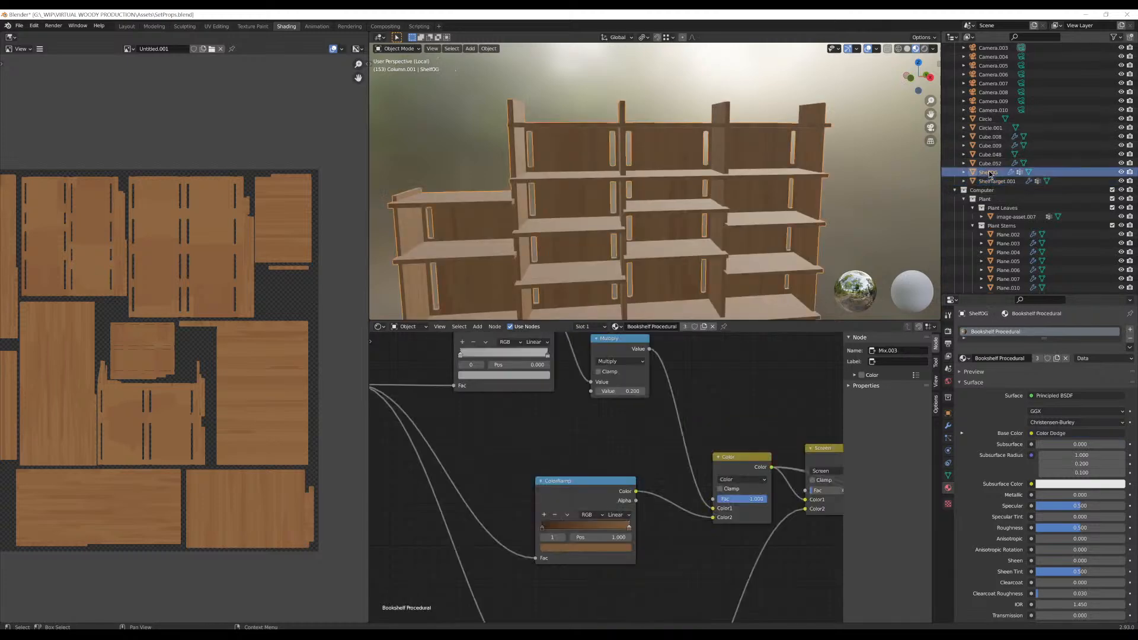
ctrl+click(995, 180)
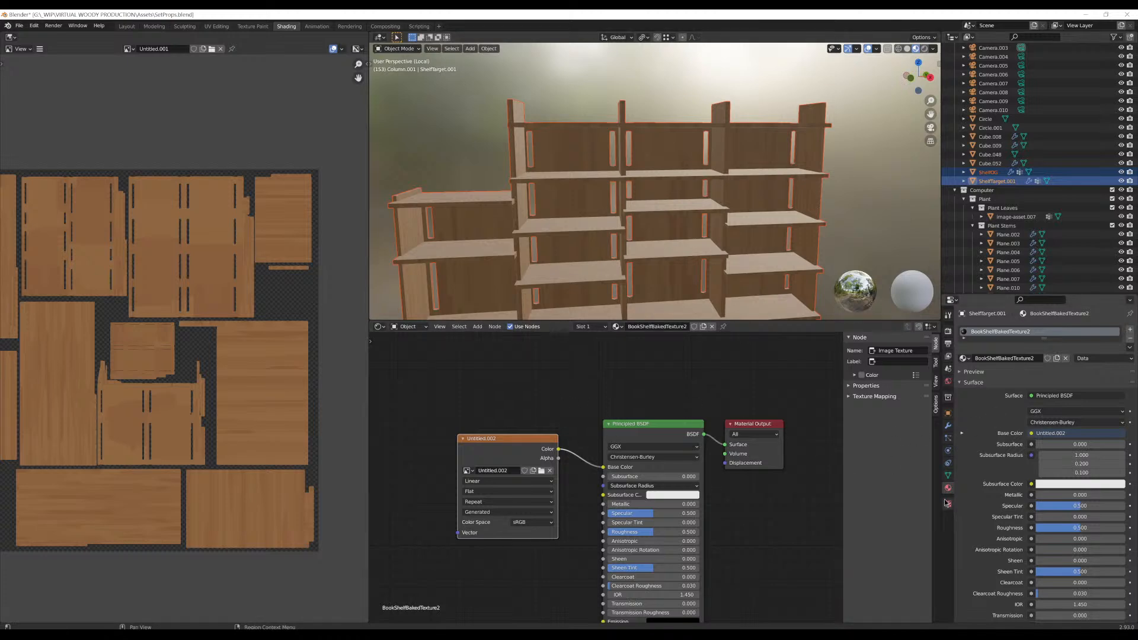
scroll(974, 433, down, 3)
scroll(973, 433, up, 3)
click(948, 382)
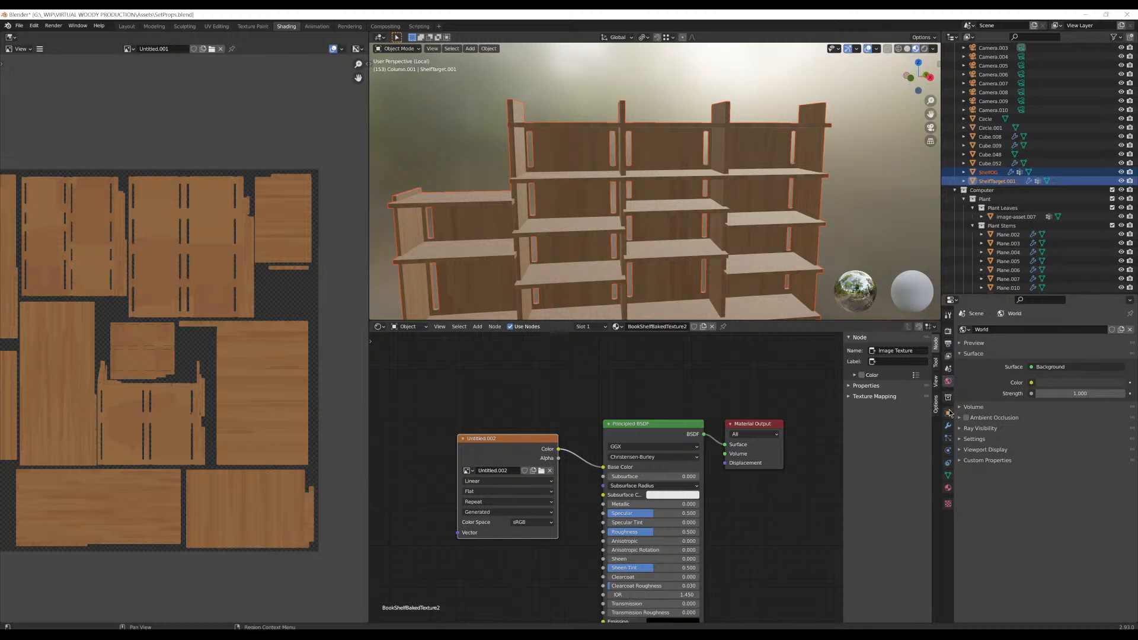
click(949, 414)
click(948, 488)
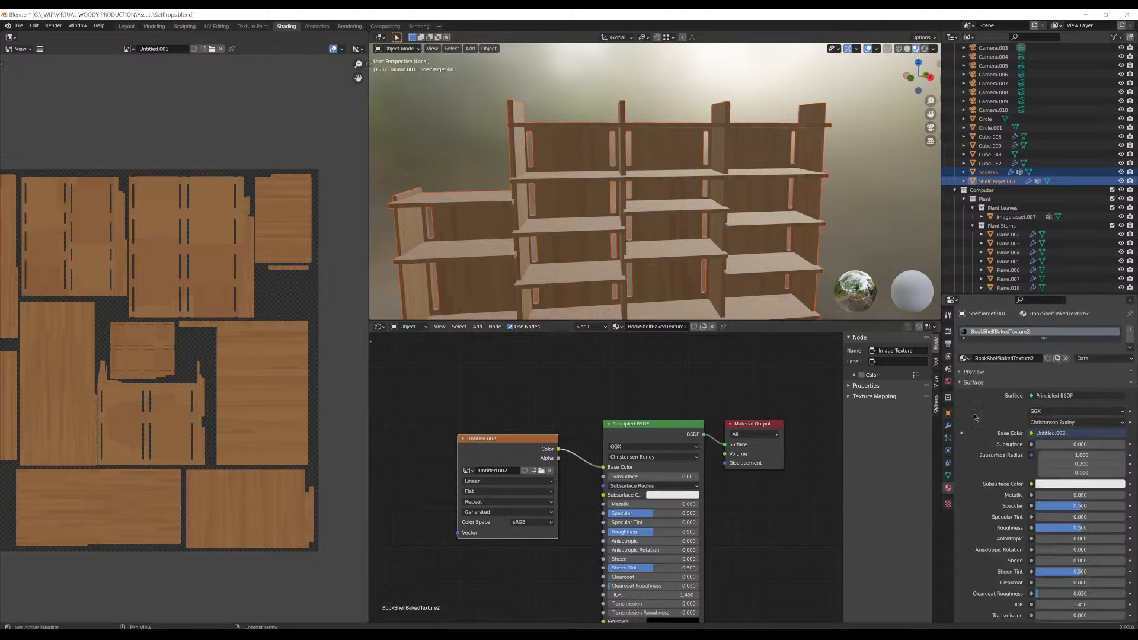
scroll(990, 434, down, 2)
scroll(990, 435, up, 2)
click(947, 383)
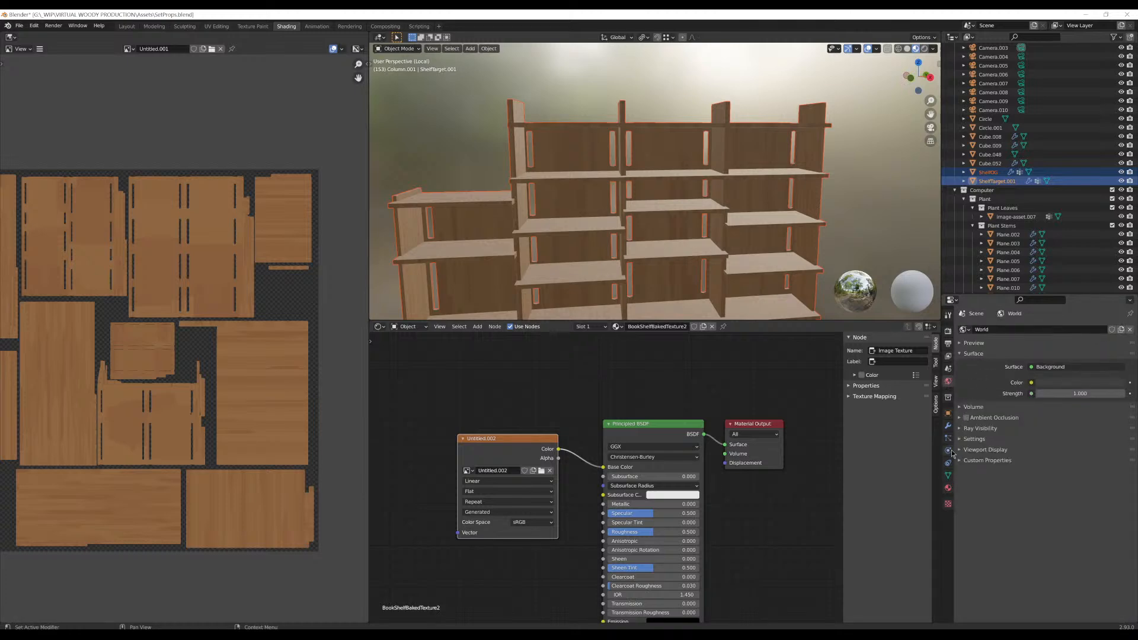
click(948, 487)
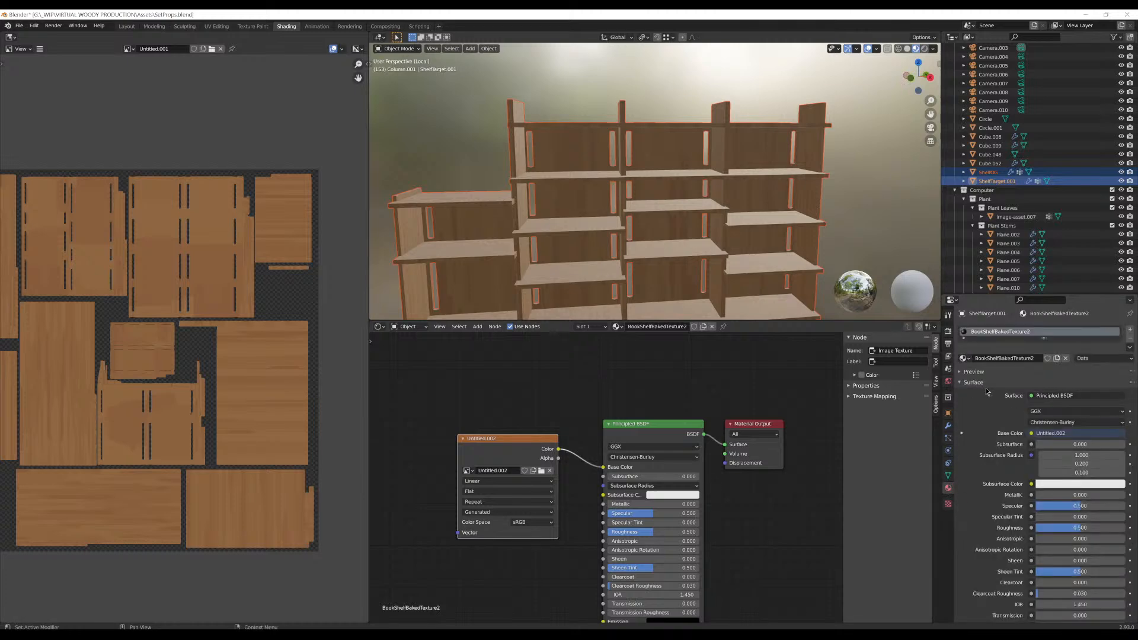
drag(1014, 336, 1014, 362)
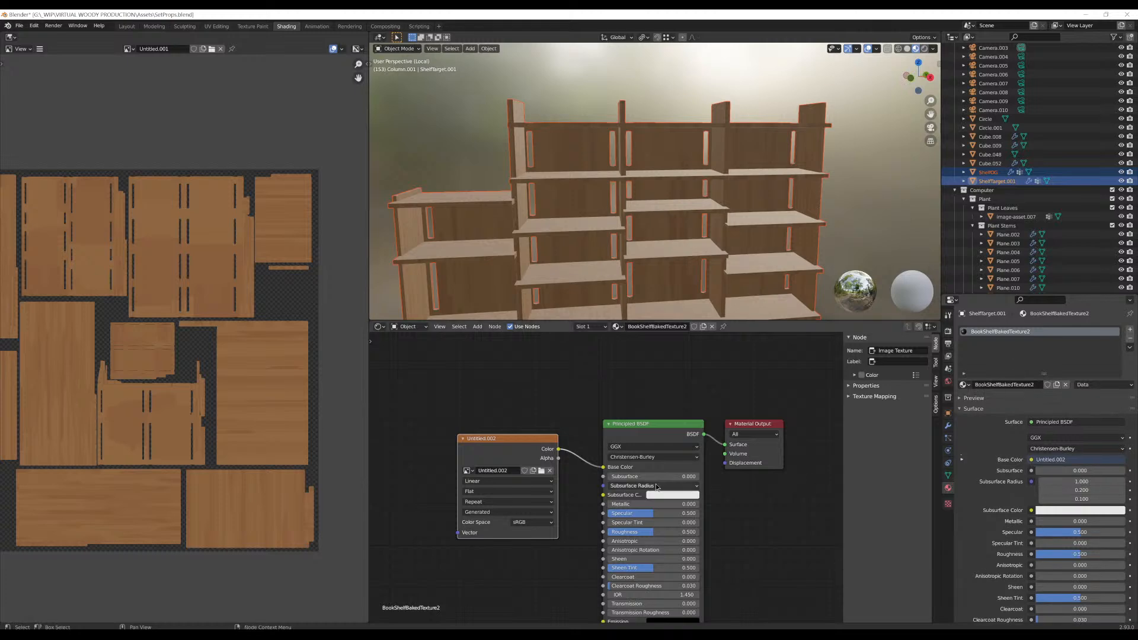
scroll(603, 474, down, 1)
Start the Cycles Diffuse bake from ShelfOG to ShelfTarget.001 using Selected to Active with only the Color contribution
click(948, 330)
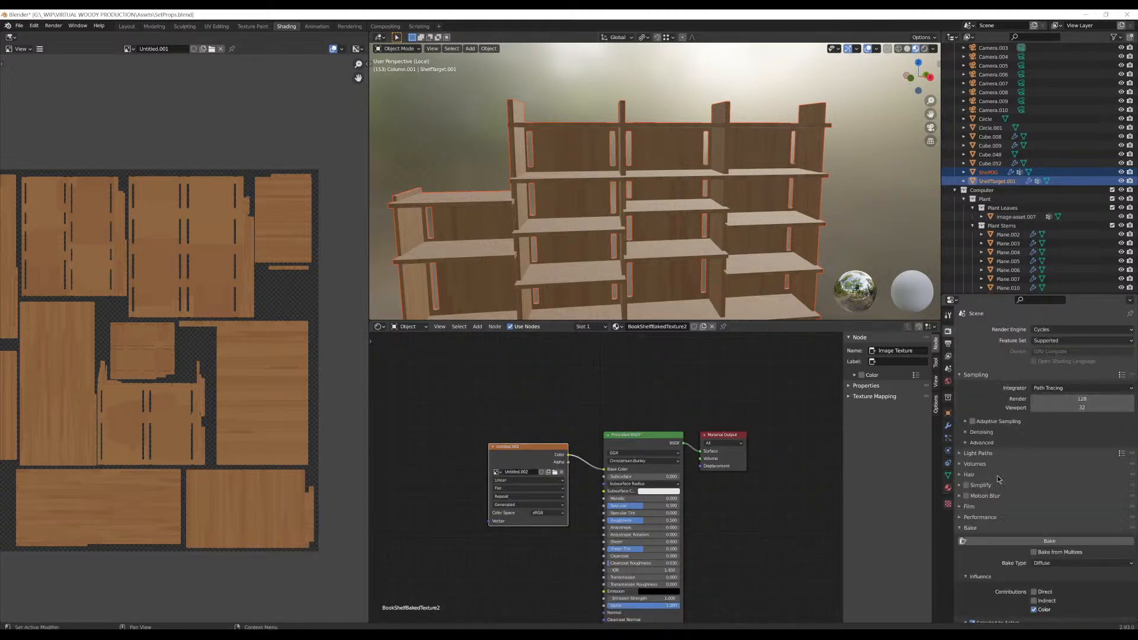
scroll(977, 572, down, 5)
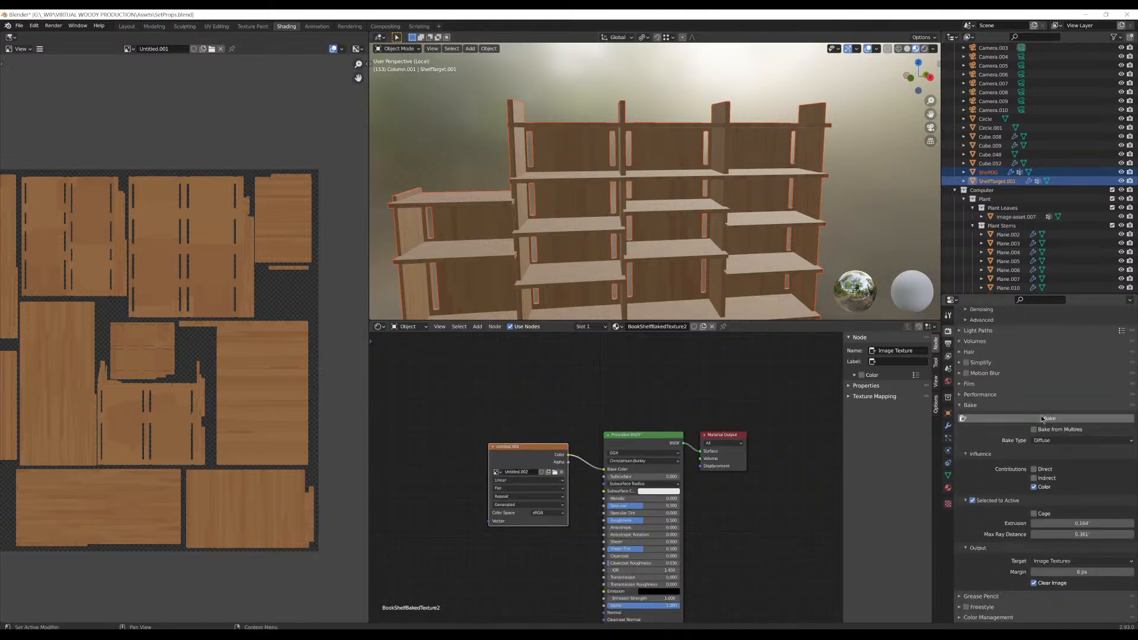
click(1030, 418)
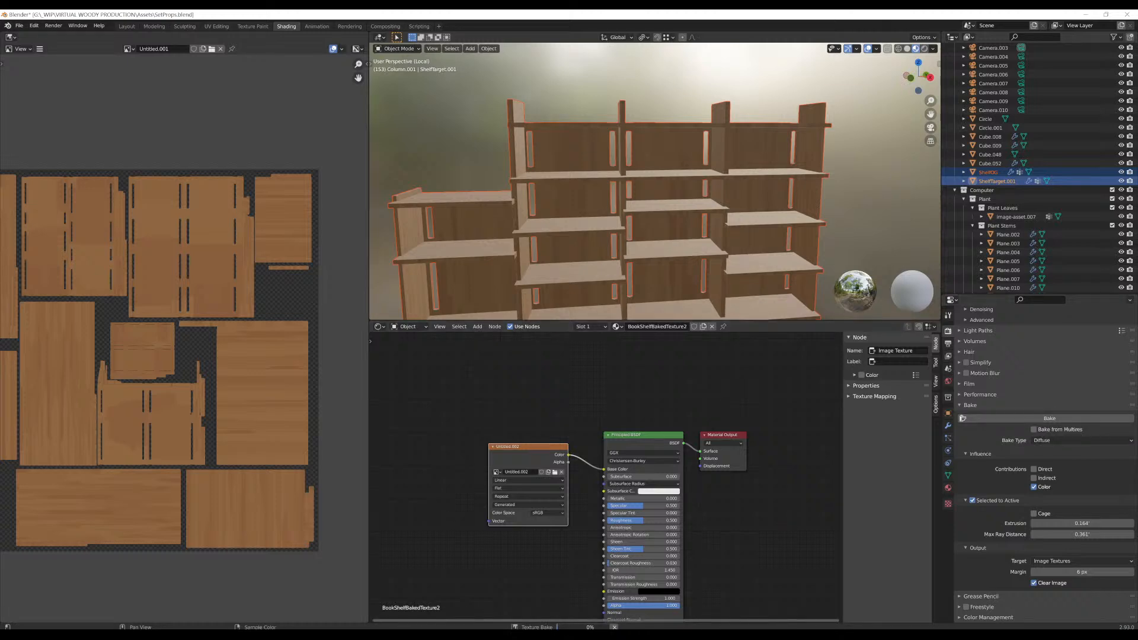
Switch to Unreal Engine and close the CameraController blueprint editor to return to the level
click(337, 602)
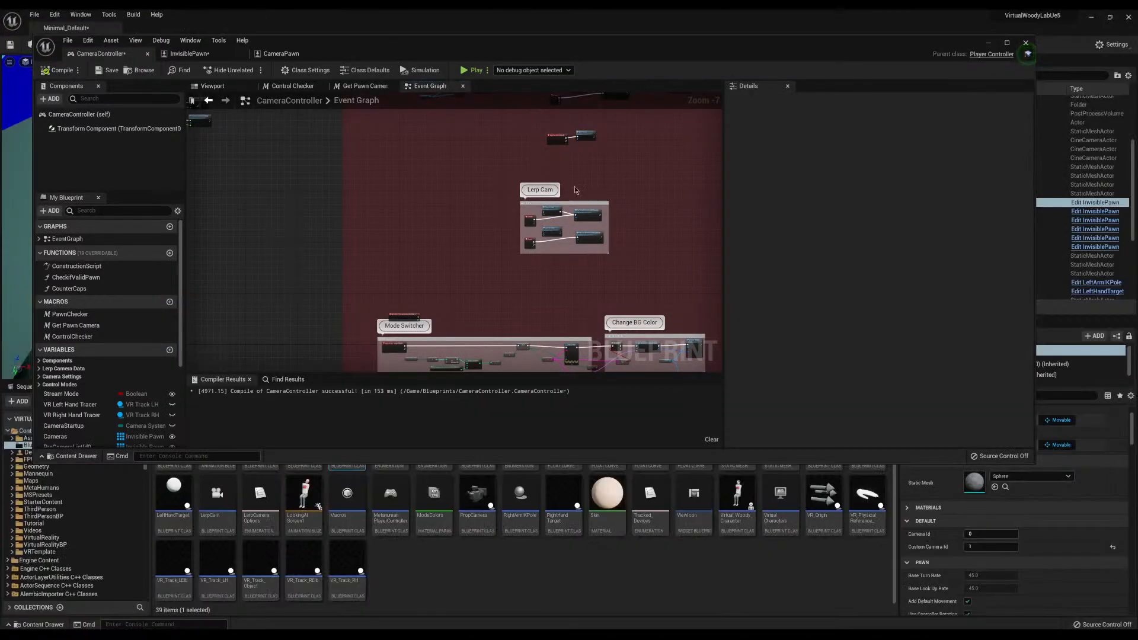
scroll(575, 189, up, 3)
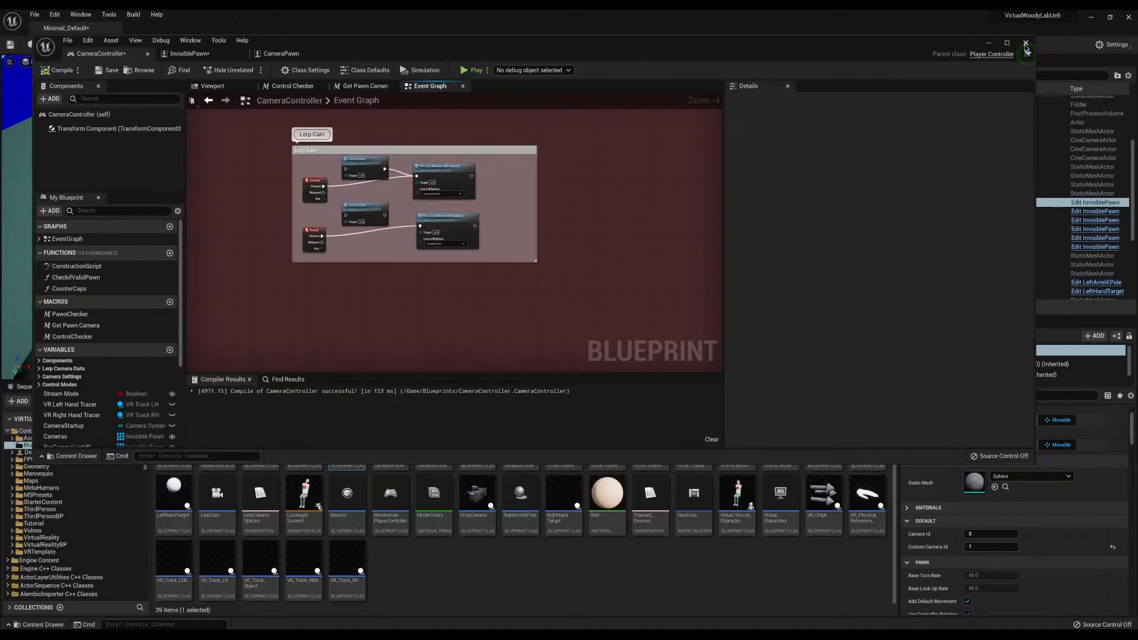
click(1026, 44)
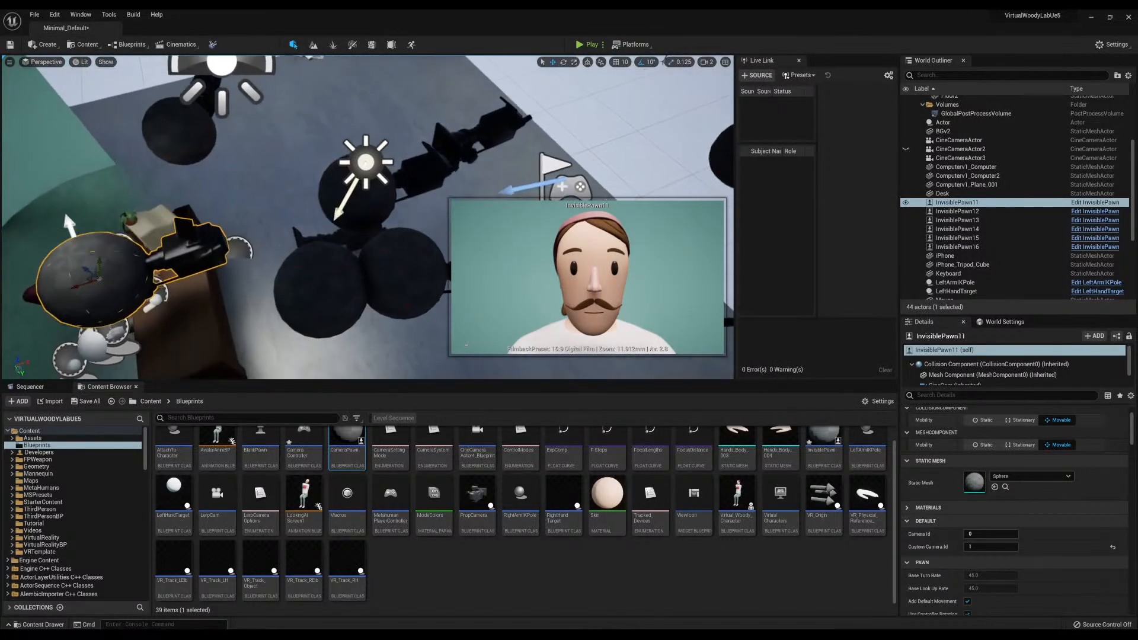
Examine the camera views and placement of InvisiblePawn15, InvisiblePawn12 and CineCameraActor3 in the level
right_drag(368, 217, 412, 287)
click(340, 275)
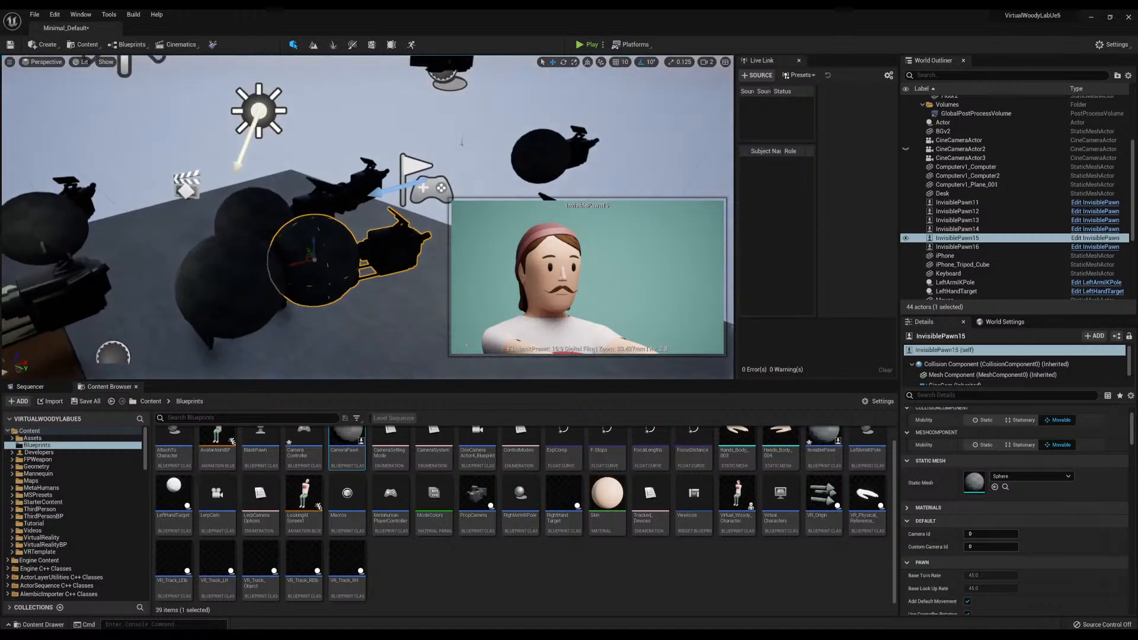
right_drag(381, 163, 381, 162)
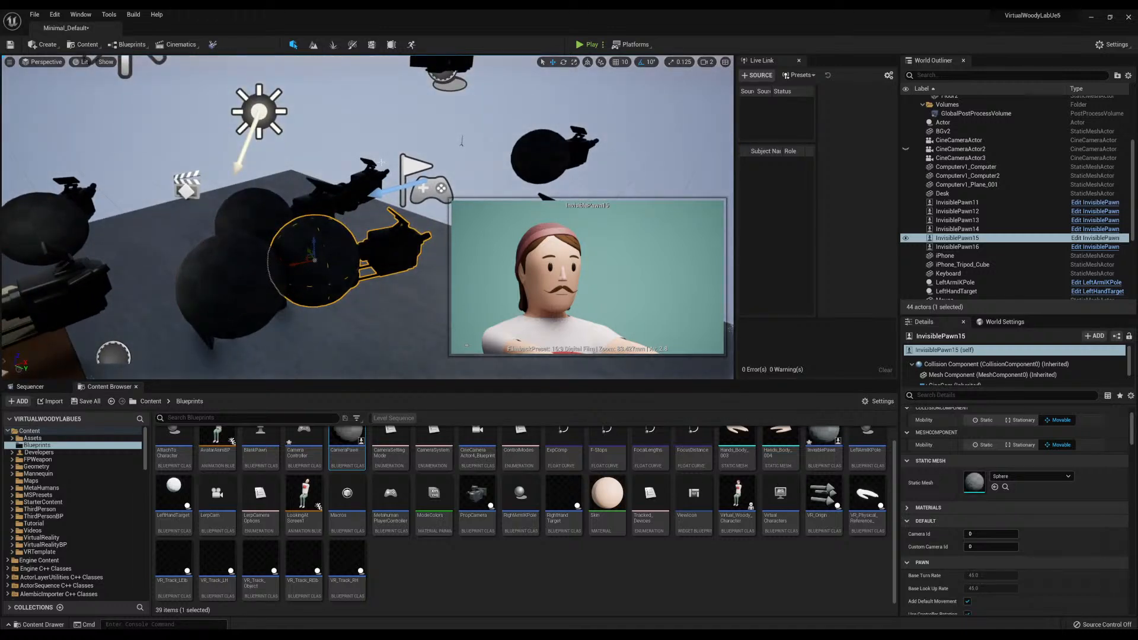
click(251, 269)
right_drag(250, 269, 257, 252)
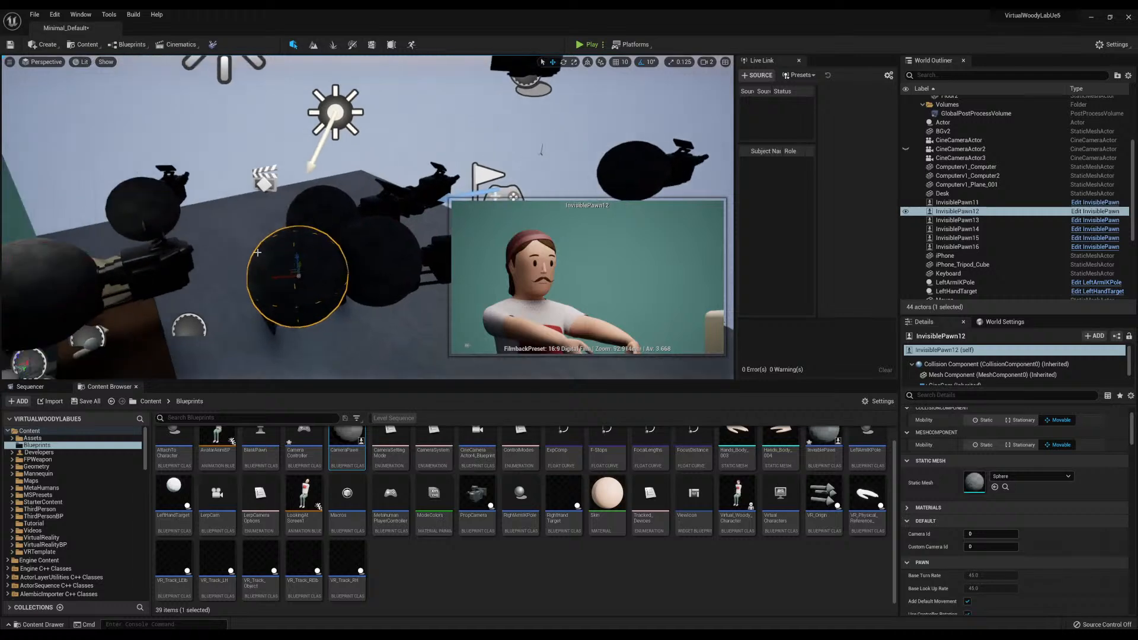
drag(275, 277, 231, 279)
right_drag(385, 252, 356, 242)
click(386, 252)
click(384, 318)
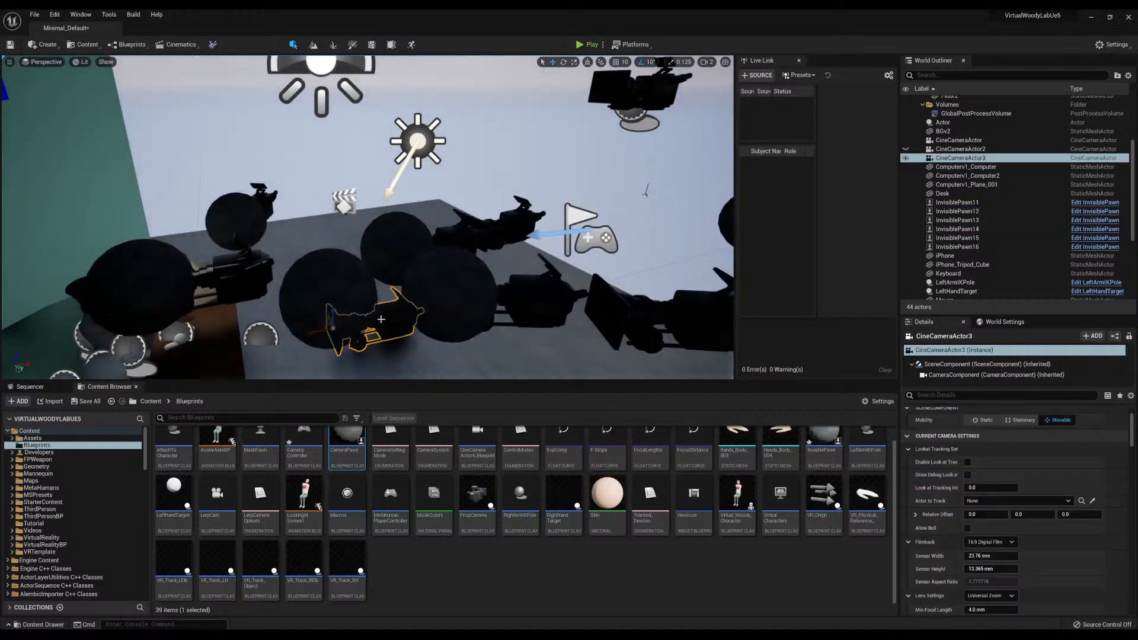
click(349, 286)
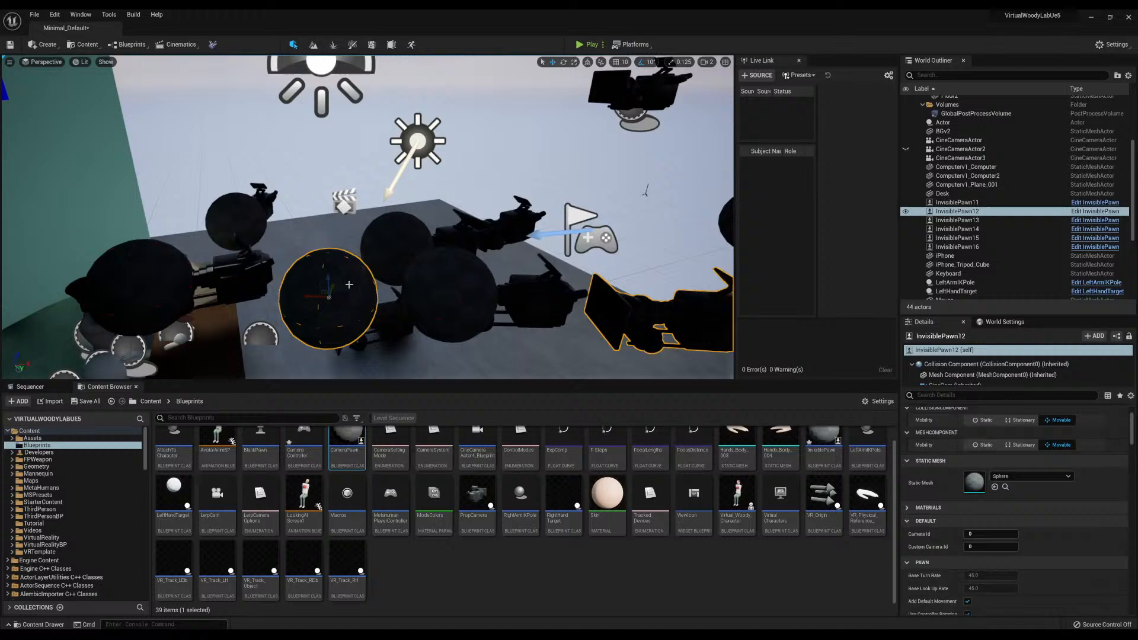
click(384, 320)
click(337, 297)
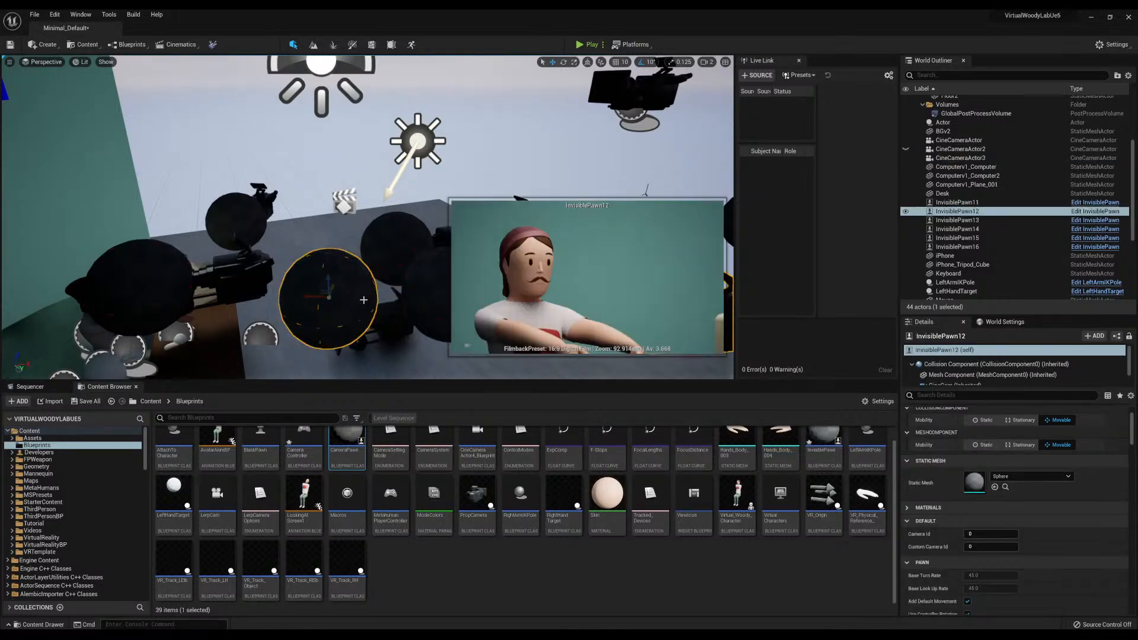
Select InvisiblePawn12's CineCam component and move it close to the pawn's sphere
scroll(966, 380, down, 2)
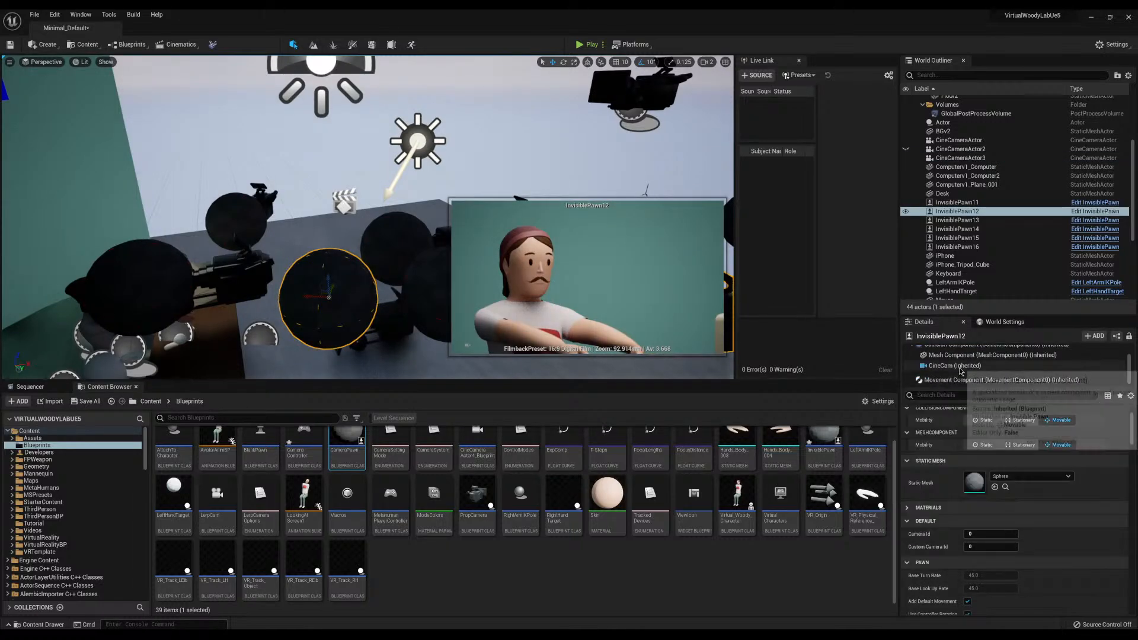
click(962, 366)
right_drag(359, 322, 450, 327)
key(s)
drag(355, 251, 234, 274)
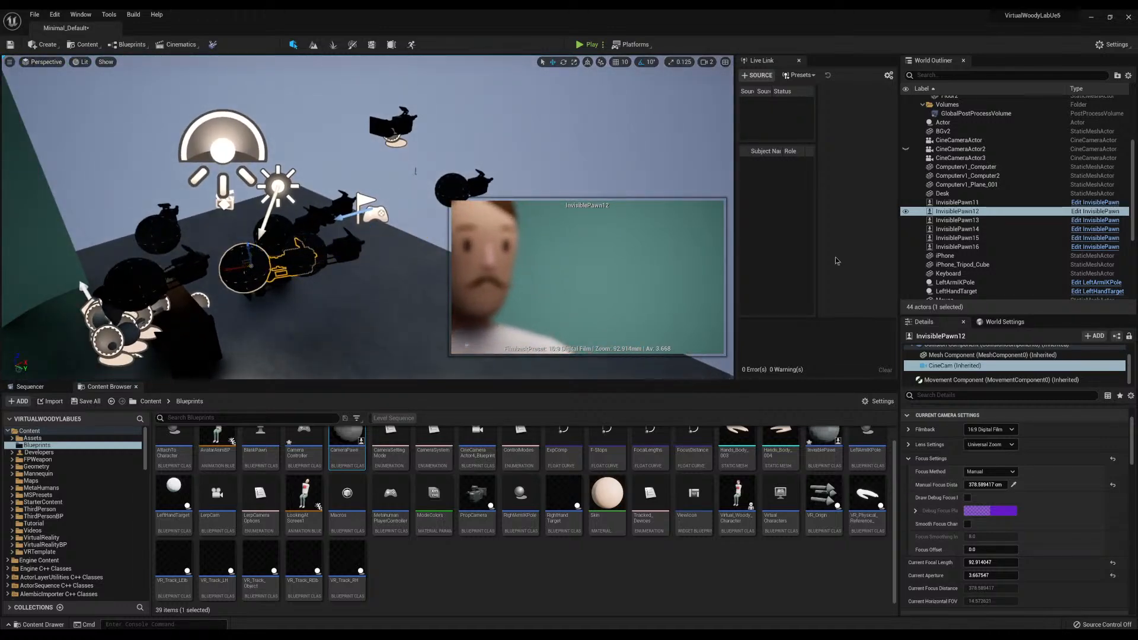
Set the location of InvisiblePawn12's CineCam component to 0, 0, 0
scroll(940, 462, up, 2)
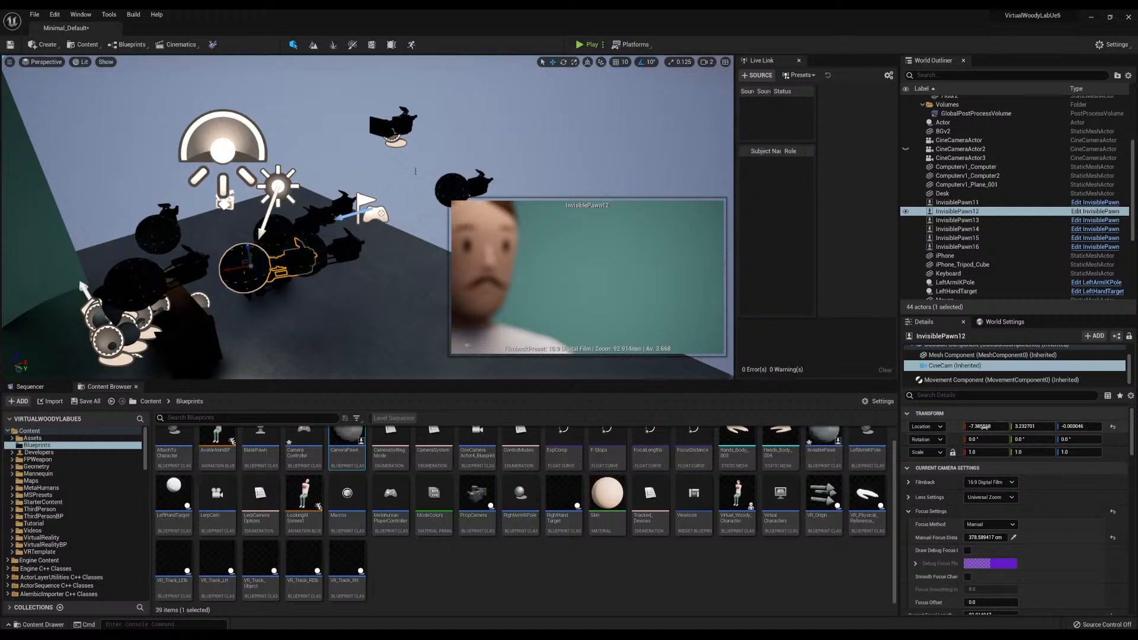
click(985, 426)
text(0)
key(Return)
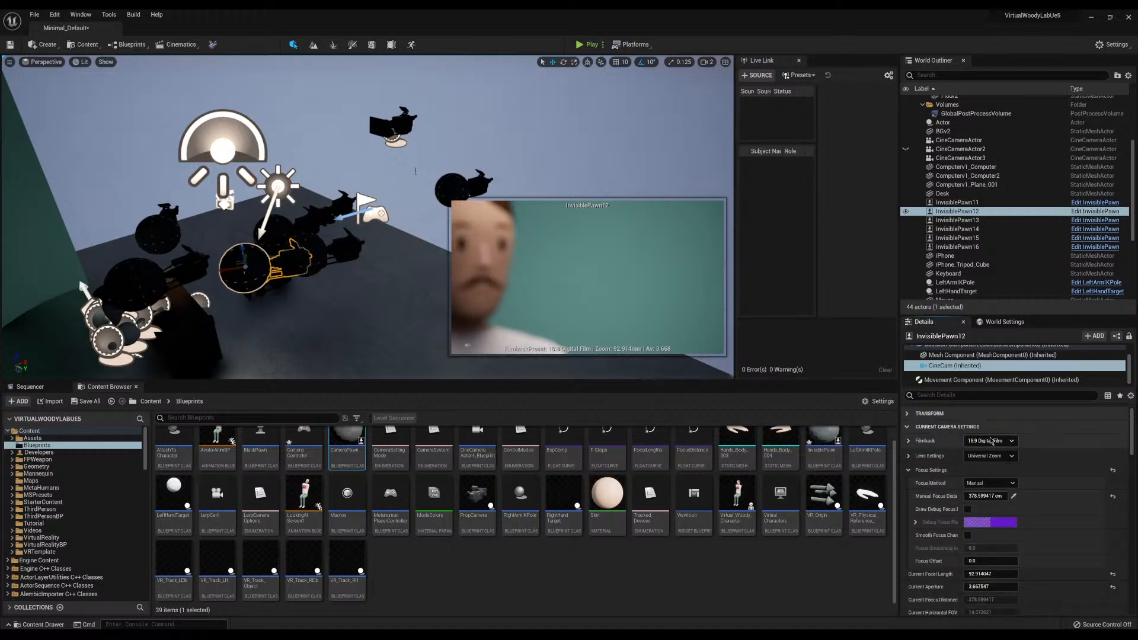
click(1012, 426)
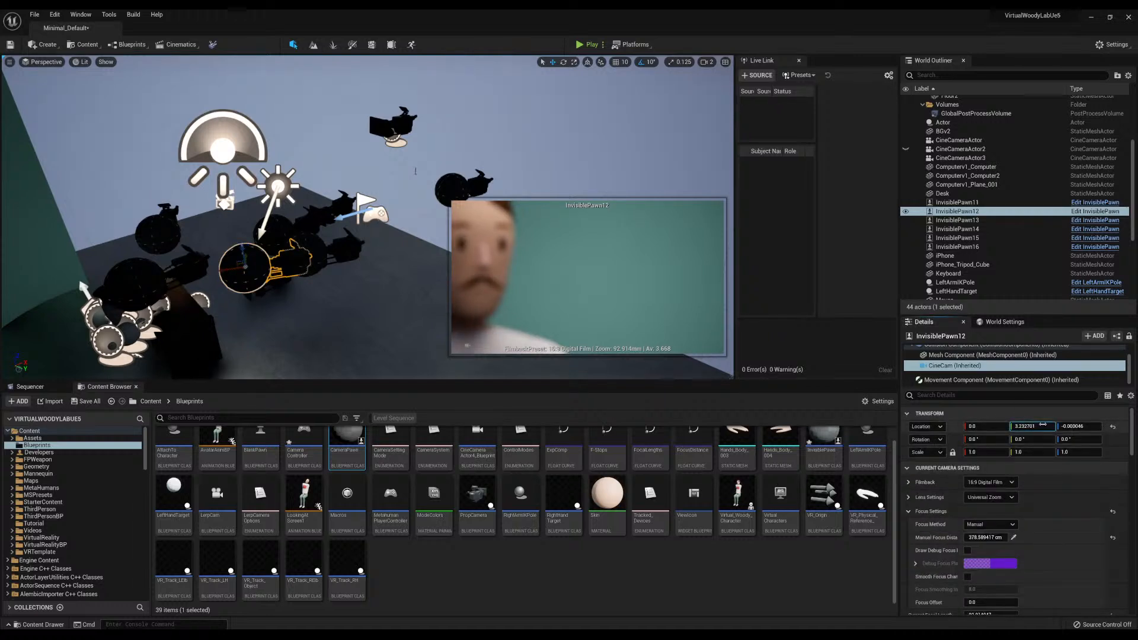
text(0)
key(Return)
click(1082, 426)
text(0)
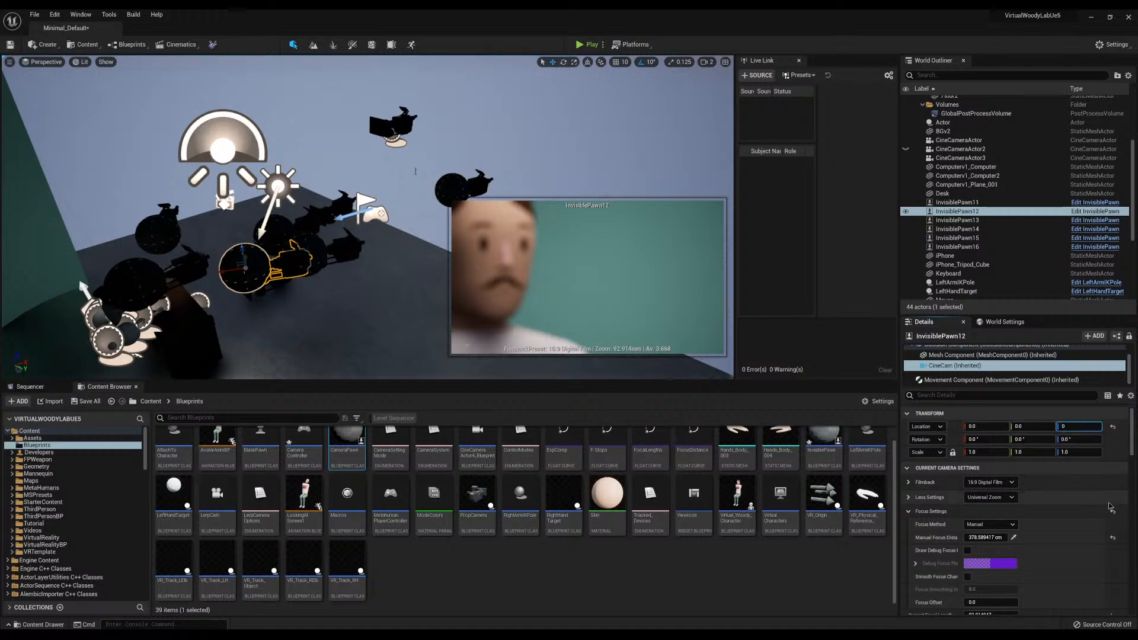
key(Return)
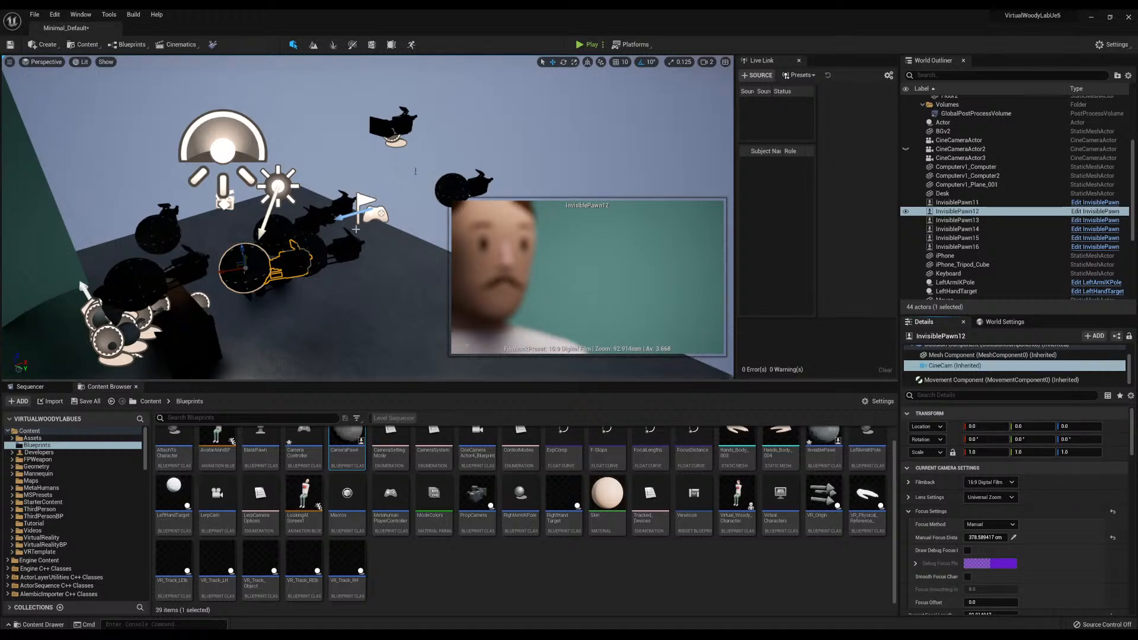
Play the level, move the active camera closer to the character to check its view, and stop the session
right_drag(354, 227, 326, 231)
right_drag(349, 158, 297, 153)
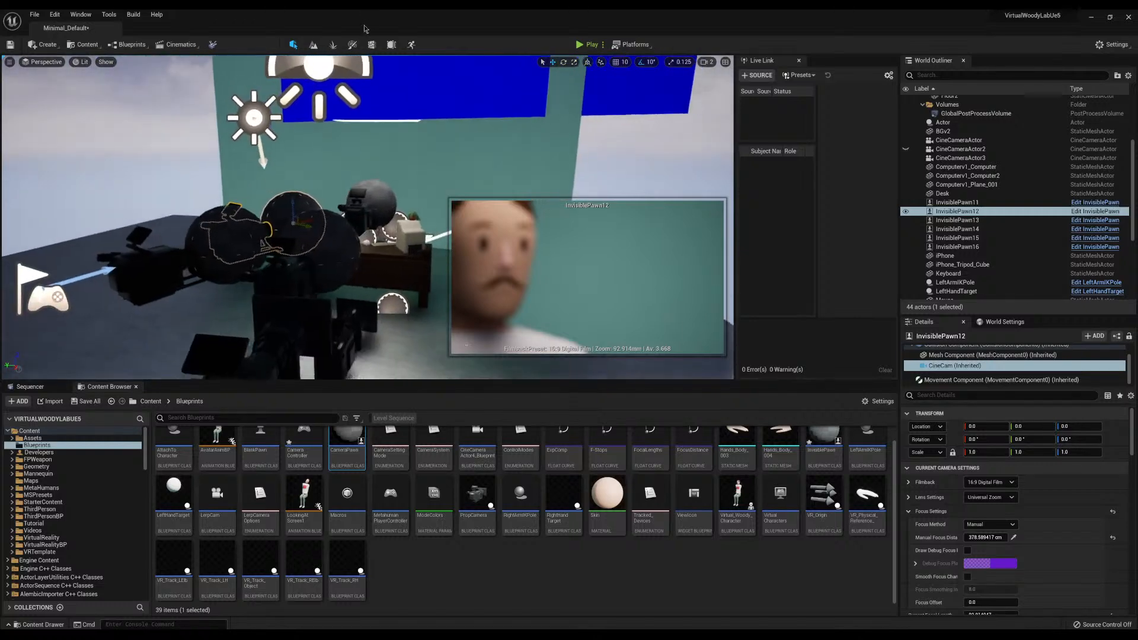
click(584, 46)
click(605, 248)
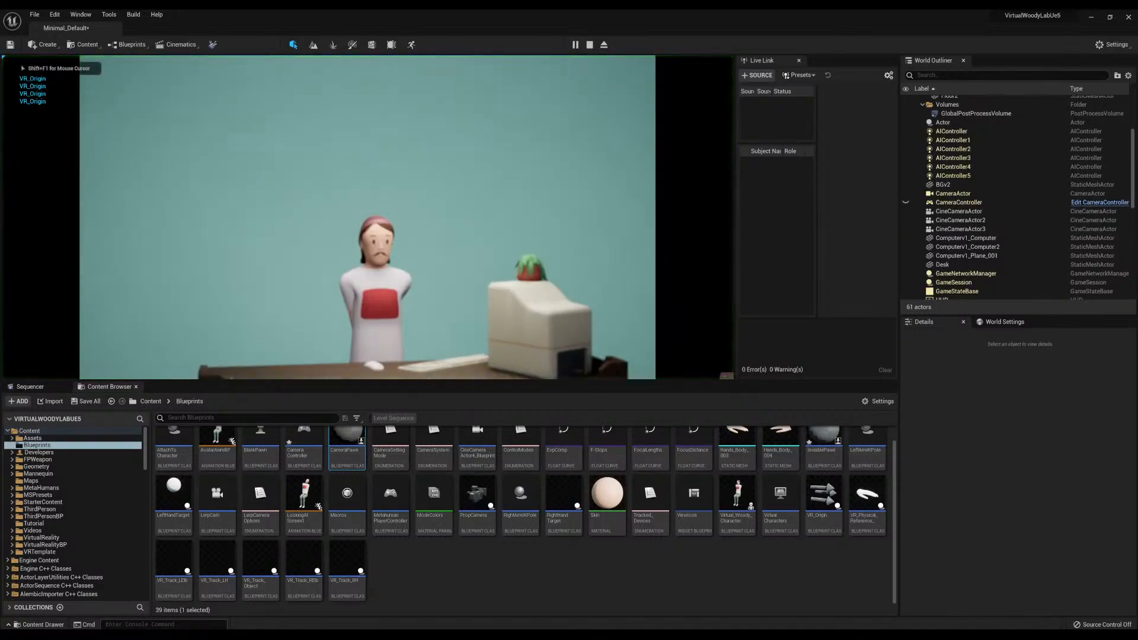
key(w)
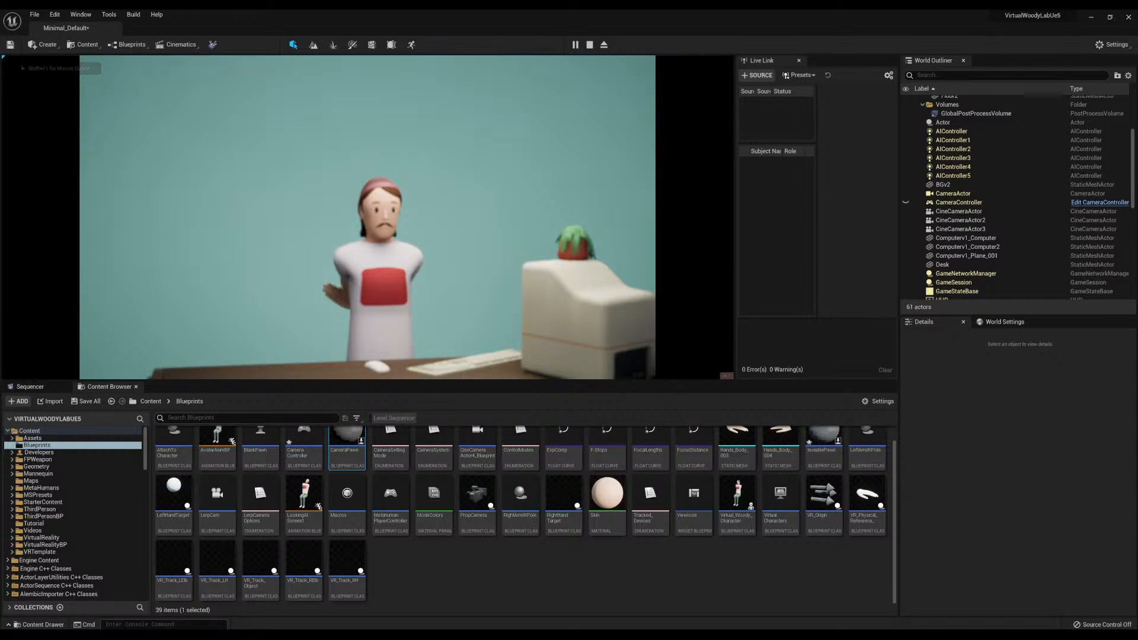
key(Left)
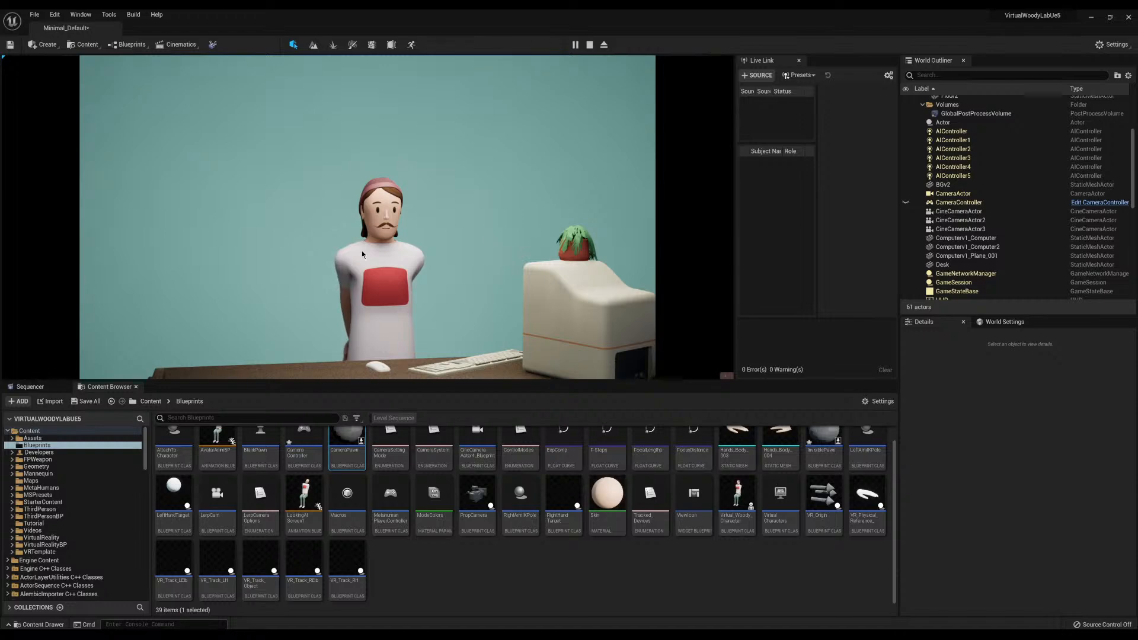
key(Escape)
Inspect the InvisiblePawn cameras around the desk, including InvisiblePawn14 and InvisiblePawn12, and briefly play the level to test them
right_click(520, 237)
key(s)
right_drag(468, 231, 477, 260)
key(w)
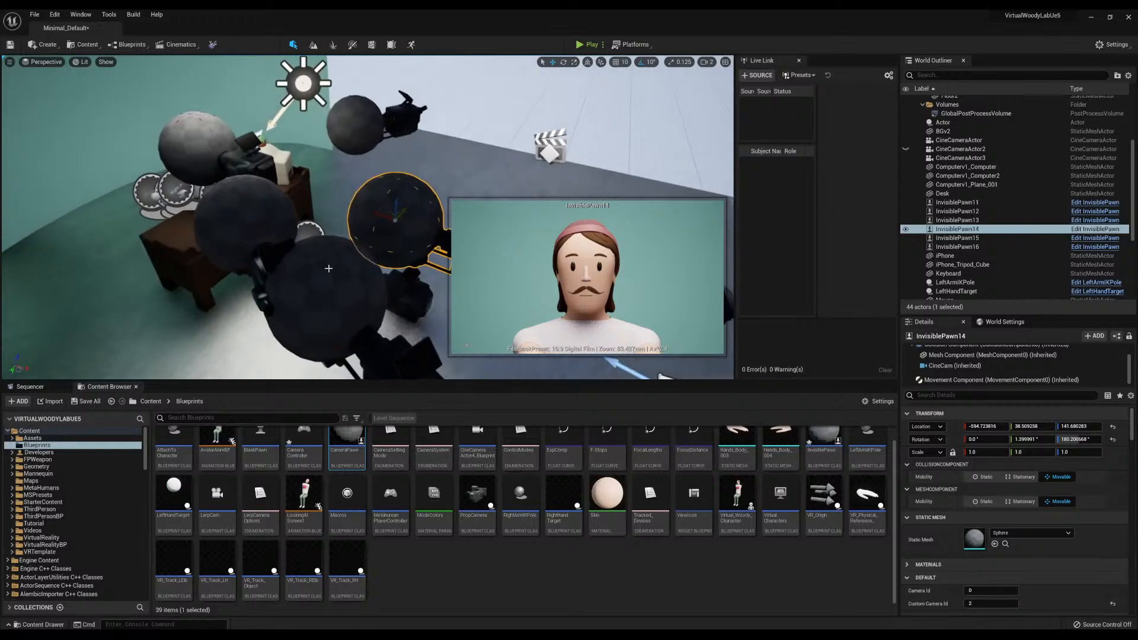
click(326, 290)
right_drag(326, 290, 367, 297)
click(384, 204)
right_drag(384, 204, 284, 237)
click(356, 217)
click(276, 228)
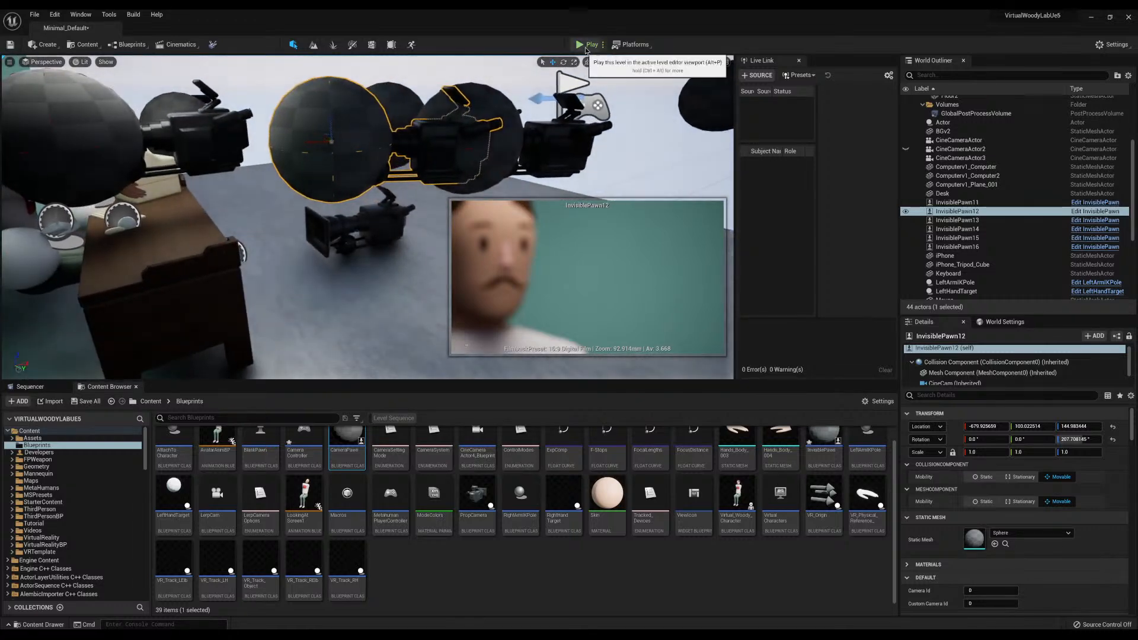
click(584, 45)
key(Escape)
Delete InvisiblePawn12 and the neighbouring InvisiblePawn15 from the level
right_drag(490, 185, 496, 244)
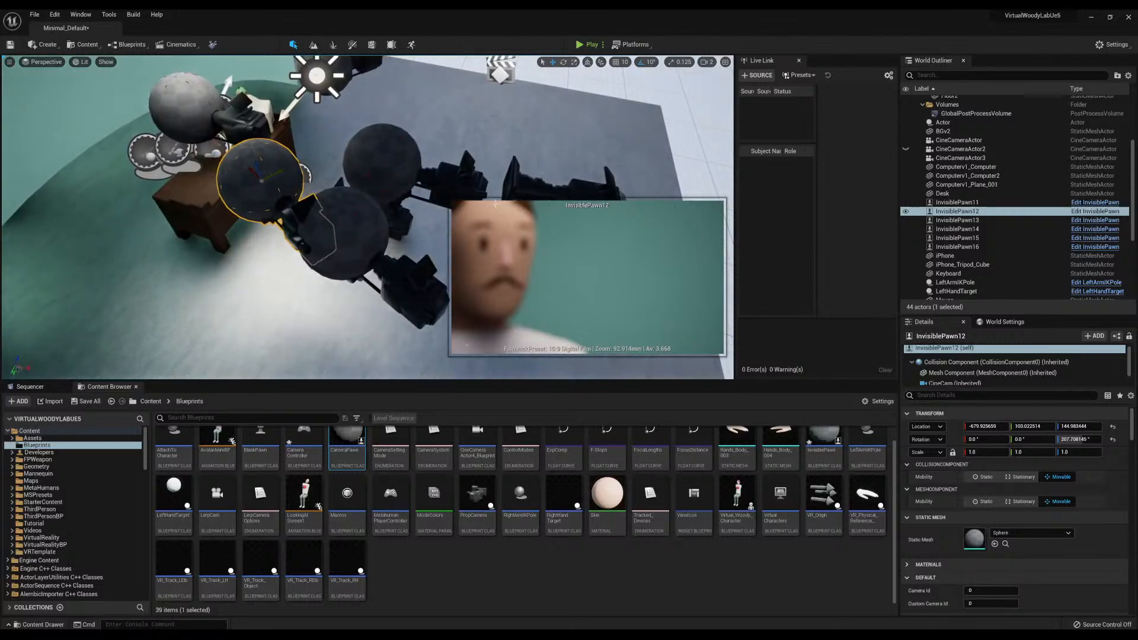
key(Delete)
click(357, 226)
key(Delete)
right_drag(356, 226, 364, 231)
click(474, 223)
right_drag(474, 223, 504, 234)
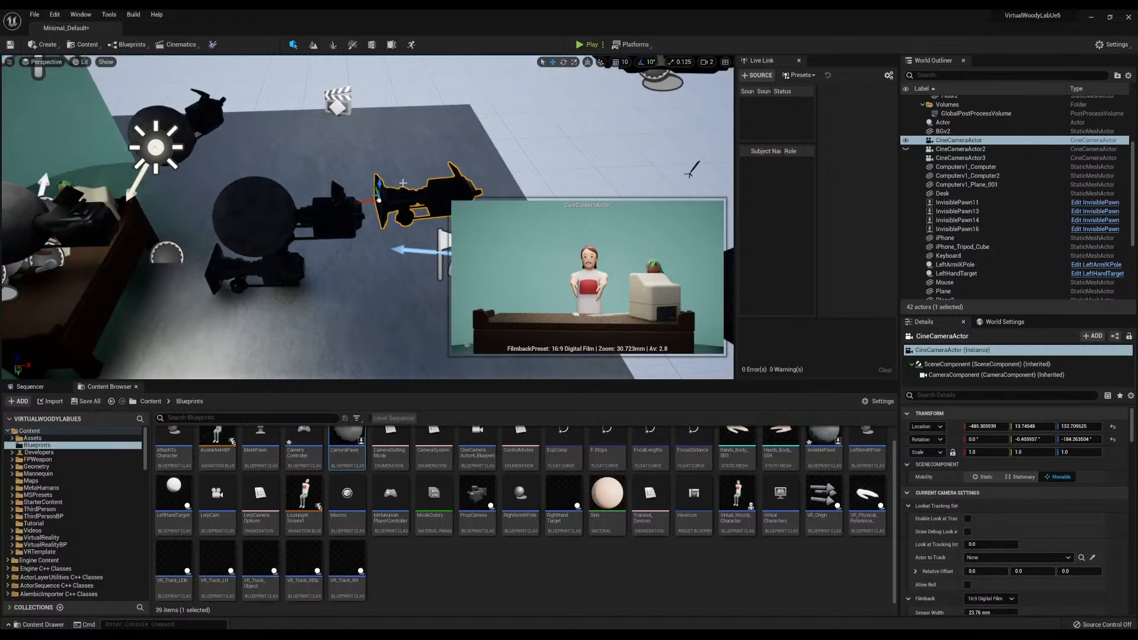
key(Delete)
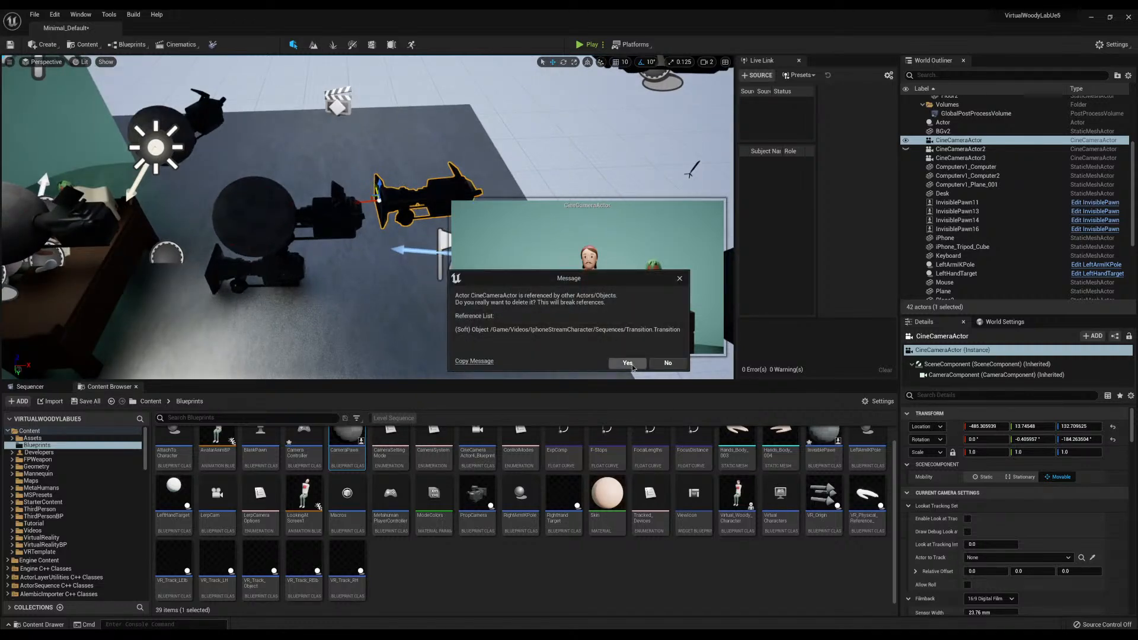
click(627, 363)
click(307, 212)
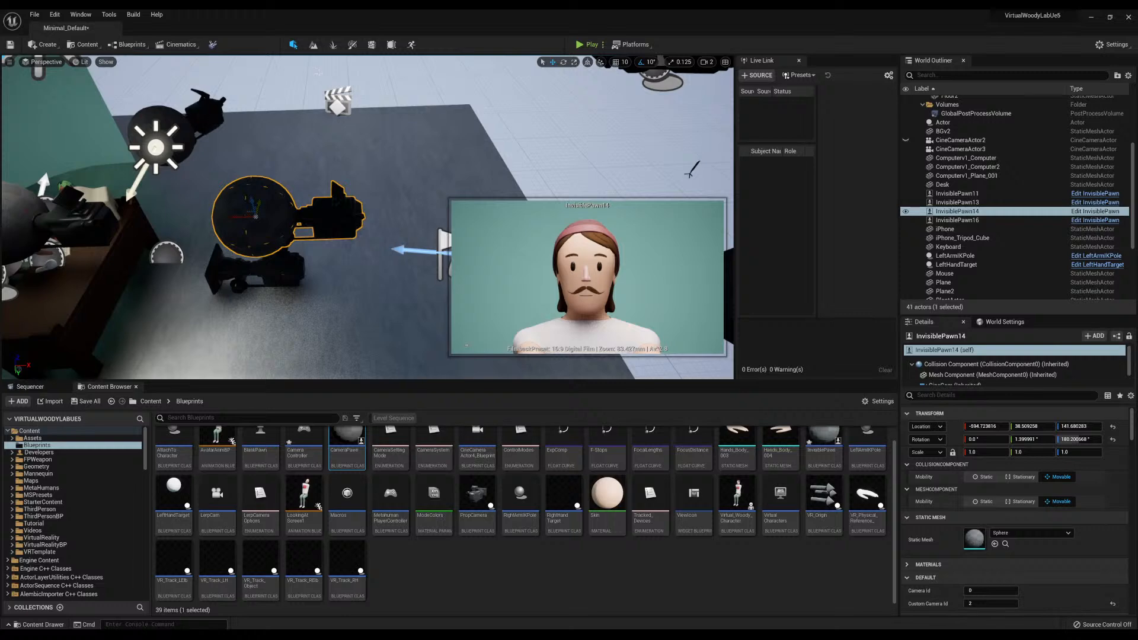
key(ctrl+z)
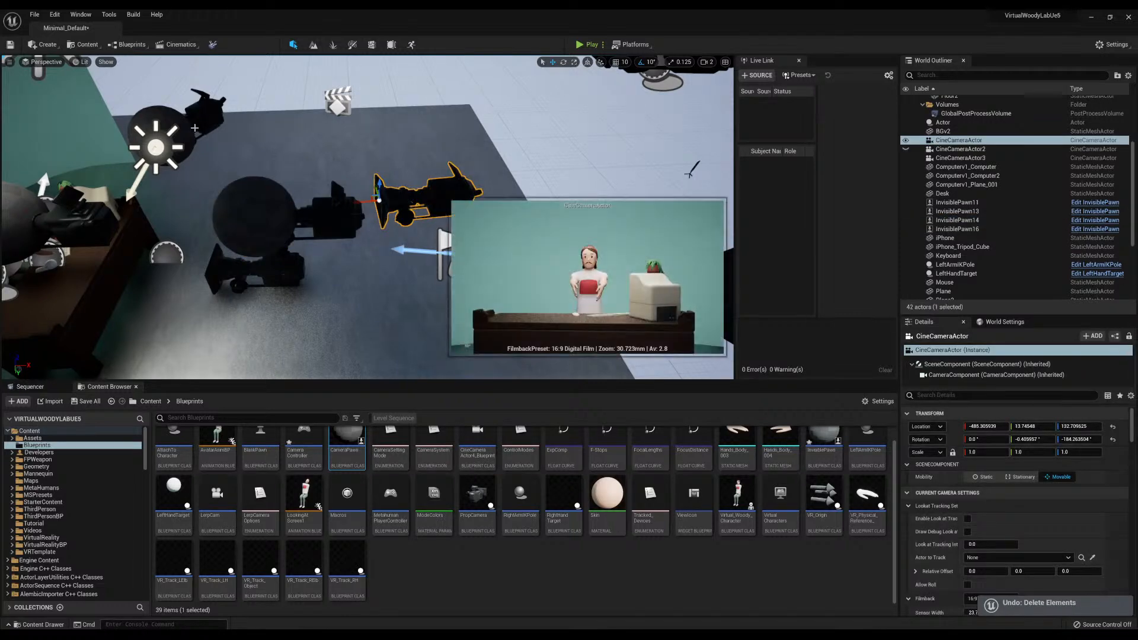
Delete InvisiblePawn13 and CineCameraActor3 from the level
click(194, 127)
mouse_move(194, 127)
right_down()
mouse_move(174, 143)
mouse_move(175, 121)
mouse_move(188, 122)
right_up()
key(Delete)
click(328, 279)
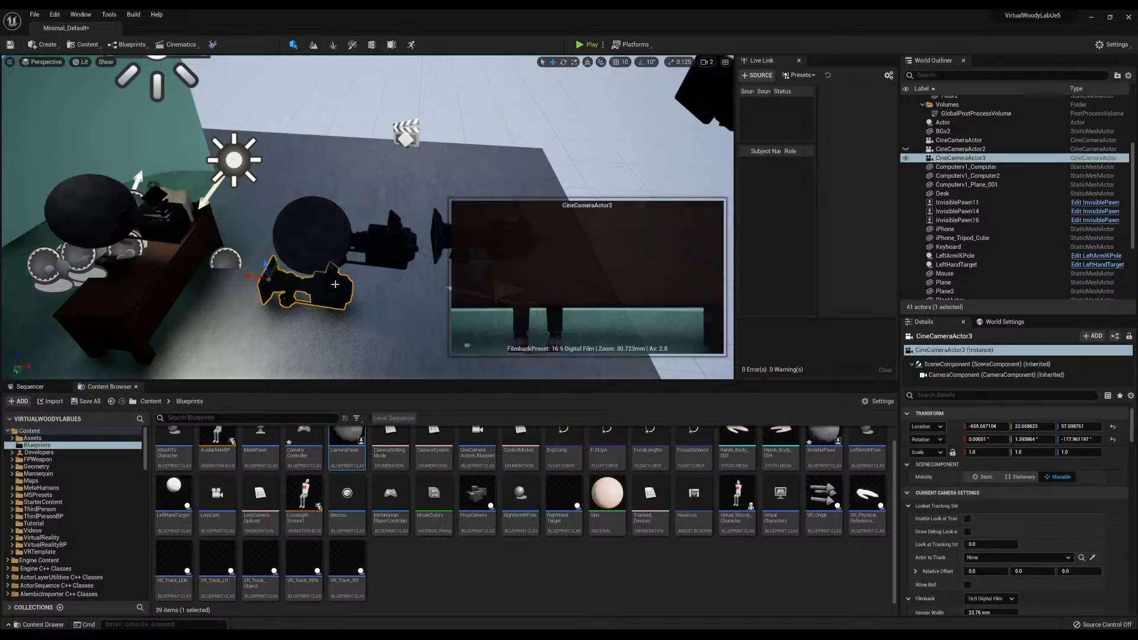
right_drag(328, 278, 298, 258)
right_drag(360, 229, 353, 225)
key(Delete)
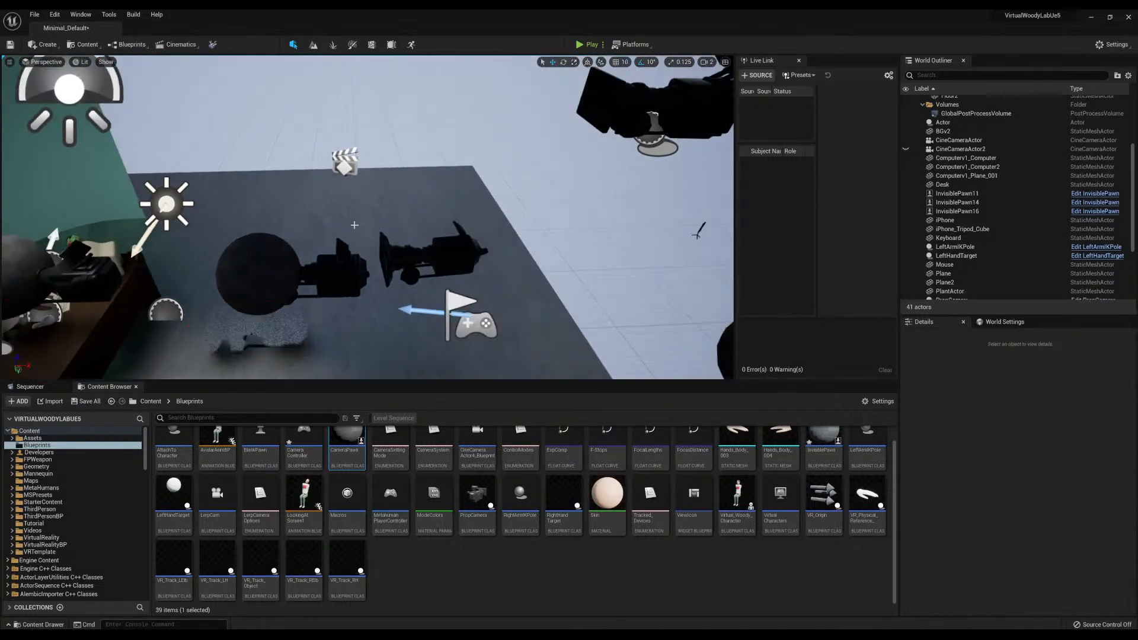
Delete the prop camera and InvisiblePawn16 from the level
click(332, 276)
right_drag(332, 275, 410, 227)
key(Delete)
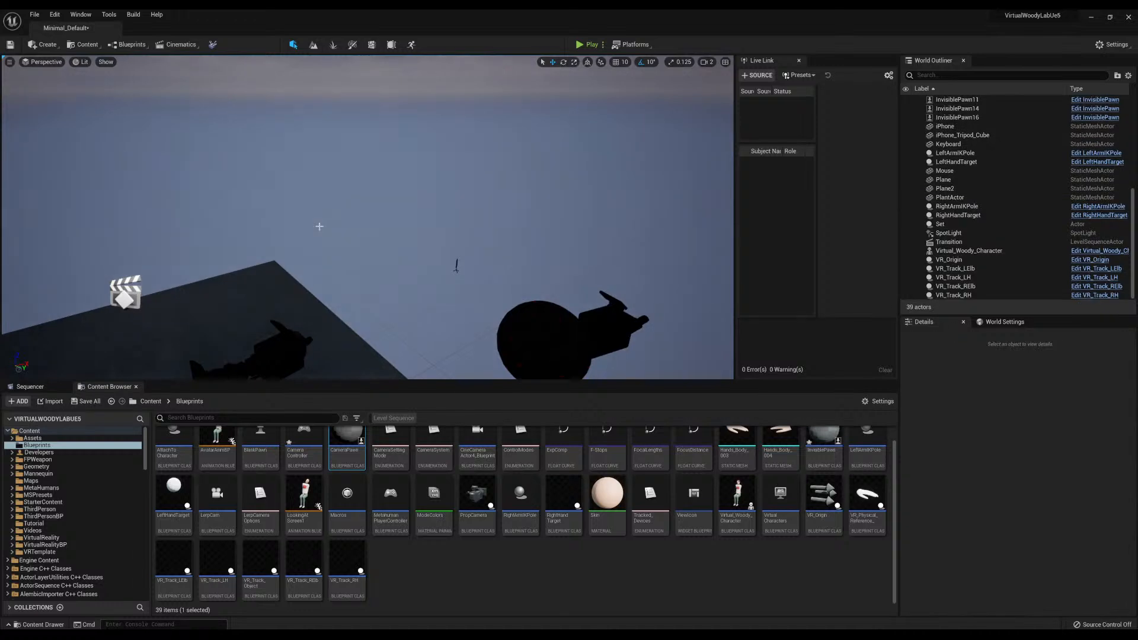
right_drag(317, 223, 279, 170)
click(373, 204)
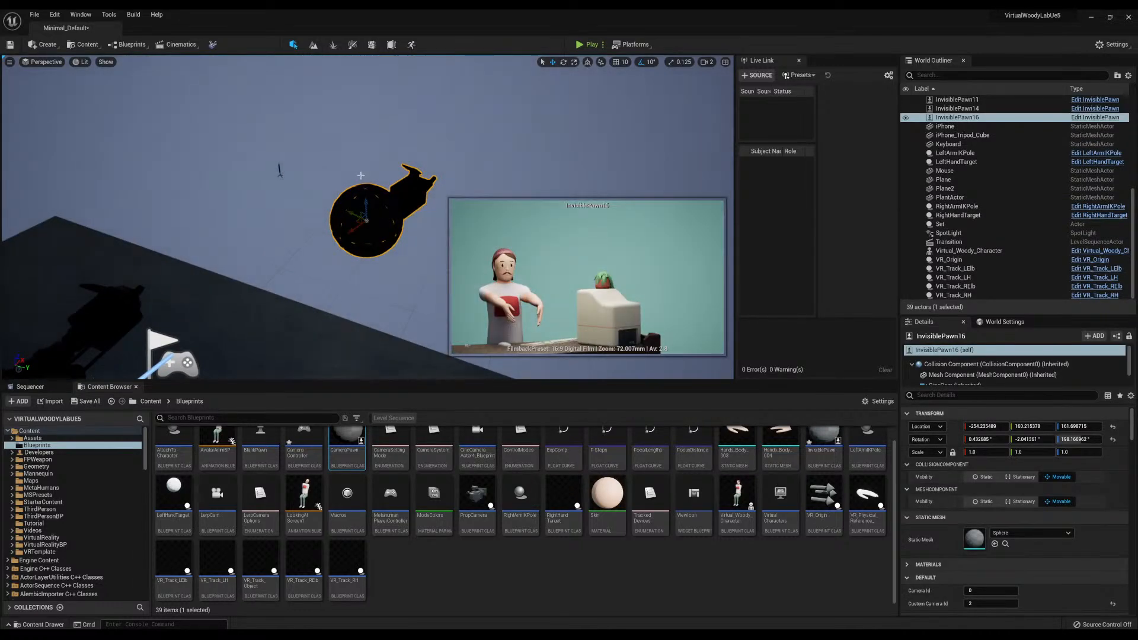
right_drag(354, 176, 332, 198)
key(Delete)
Play the level and switch repeatedly between cameras 1, 2 and 3 to test the transitions
right_drag(348, 140, 179, 69)
click(584, 46)
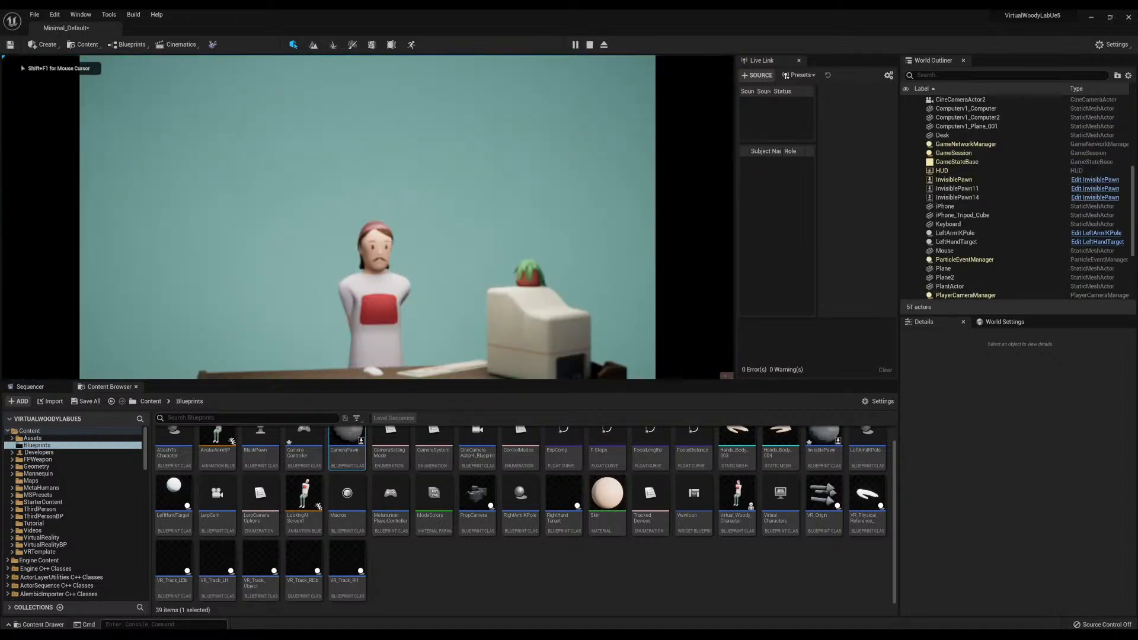
key(1)
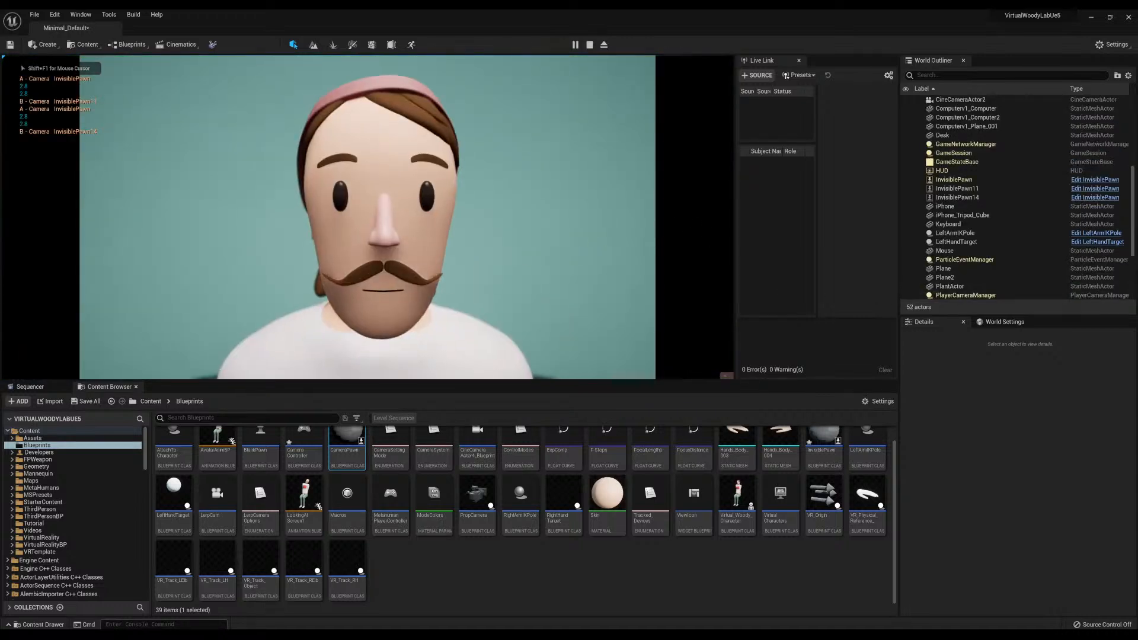
key(2)
key(3)
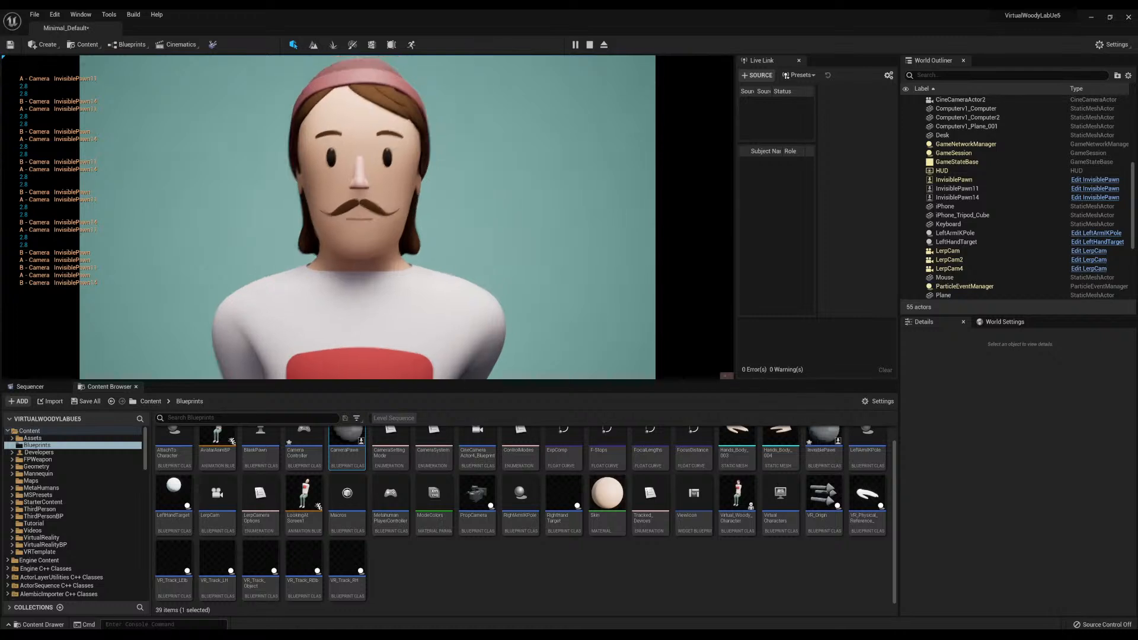
key(2)
key(3)
key(2)
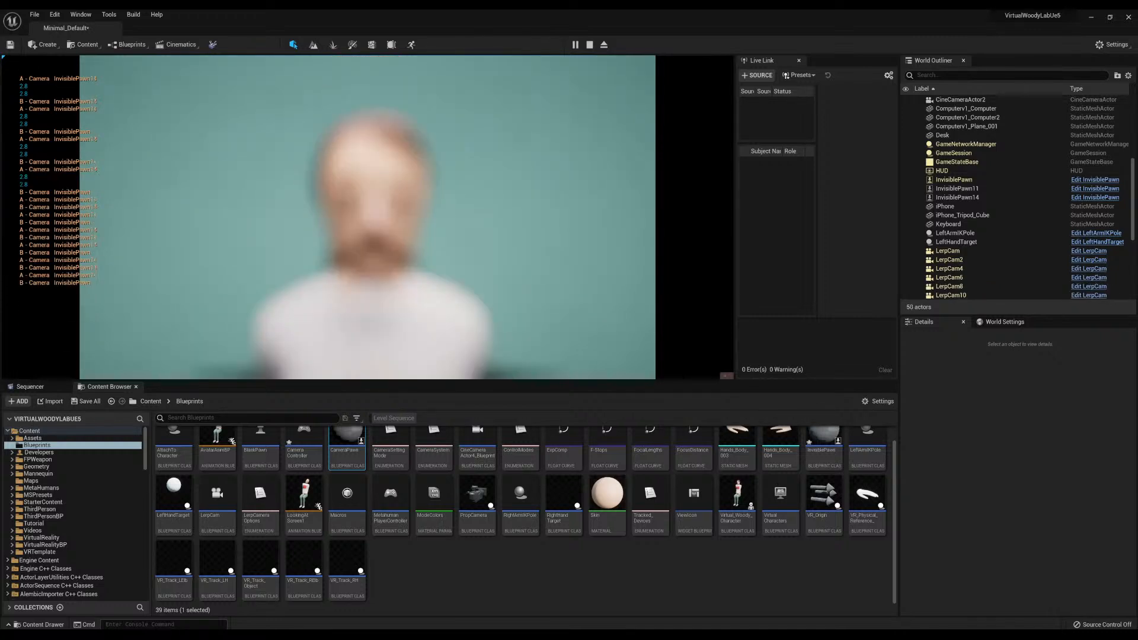
Keep switching between cameras 3, 2 and 1 in the running level to check the blends, and end the play session
key(3)
key(2)
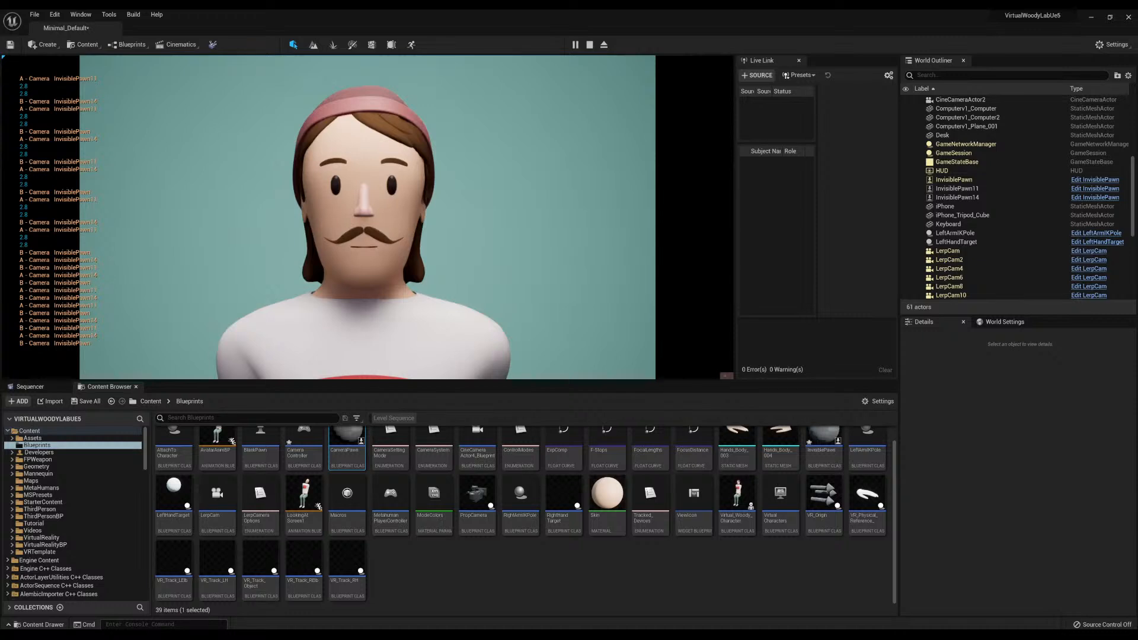
key(3)
key(2)
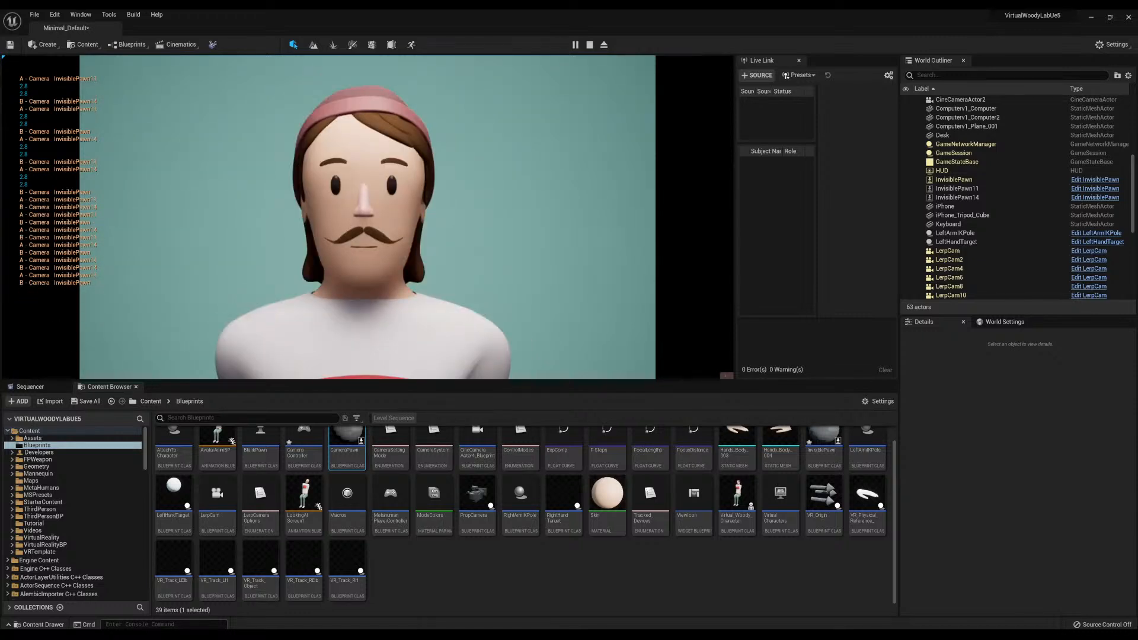
key(1)
key(3)
key(2)
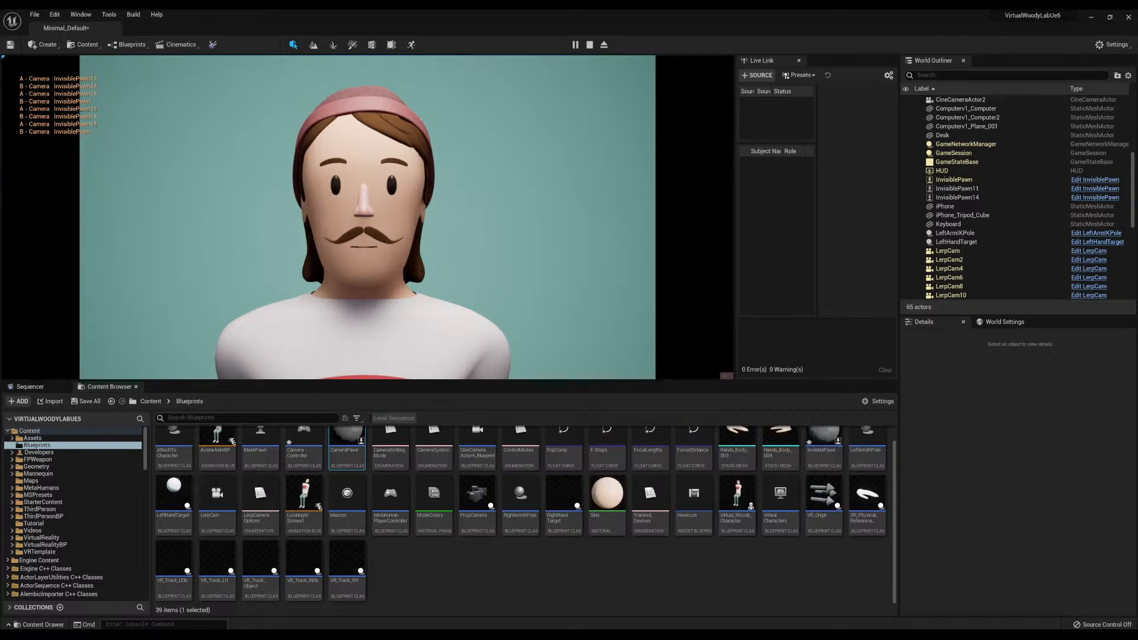
key(1)
key(3)
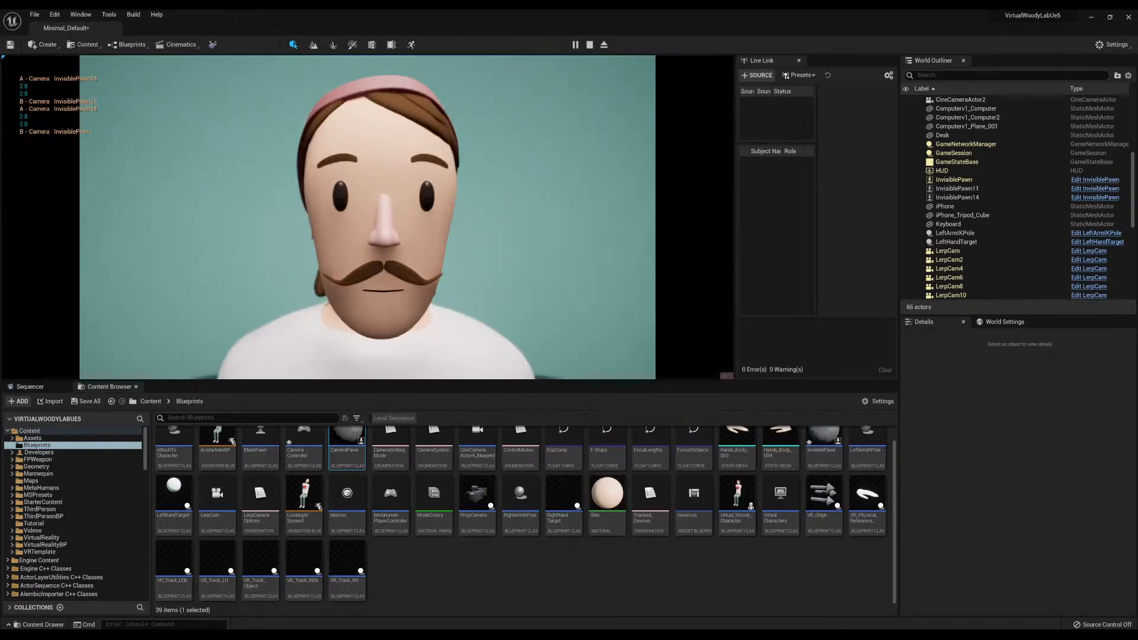
key(2)
key(1)
key(1)
key(2)
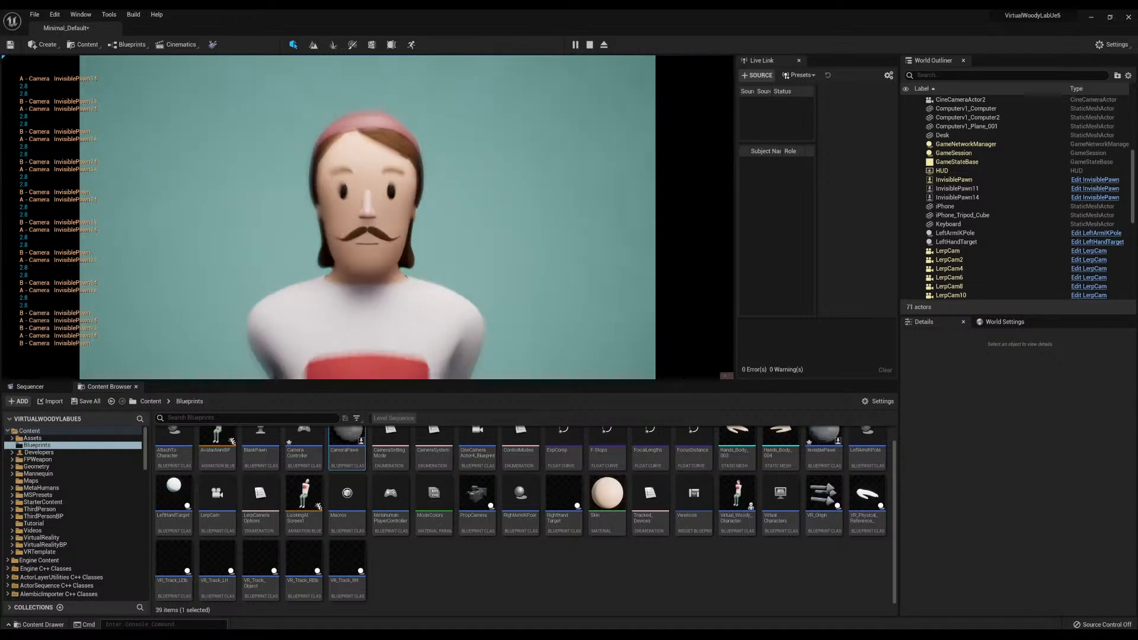
key(1)
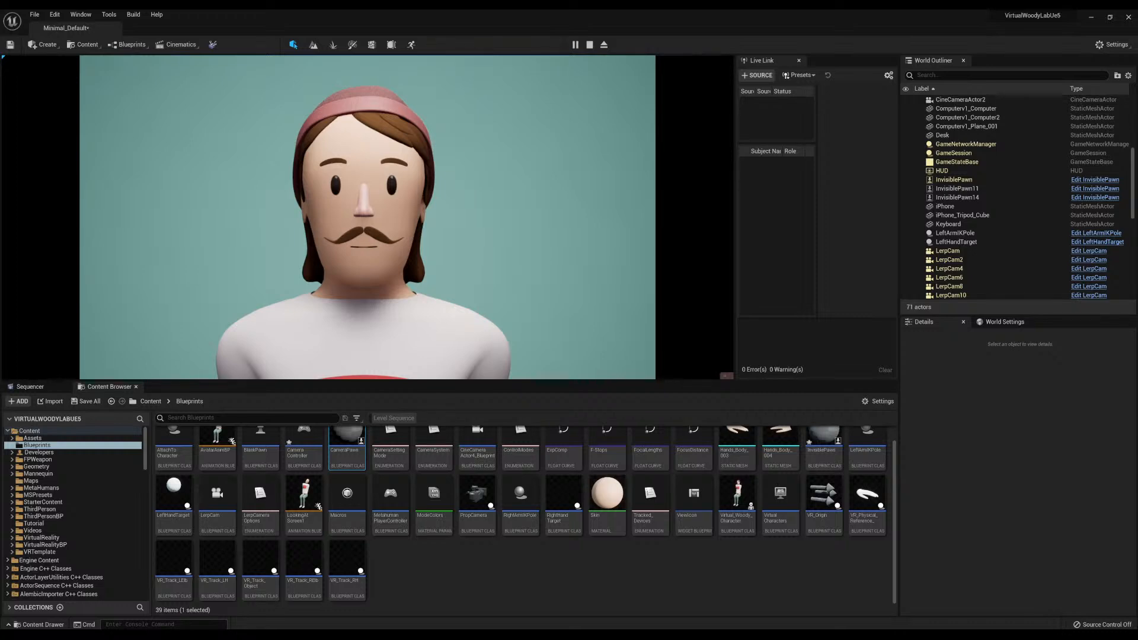
key(Escape)
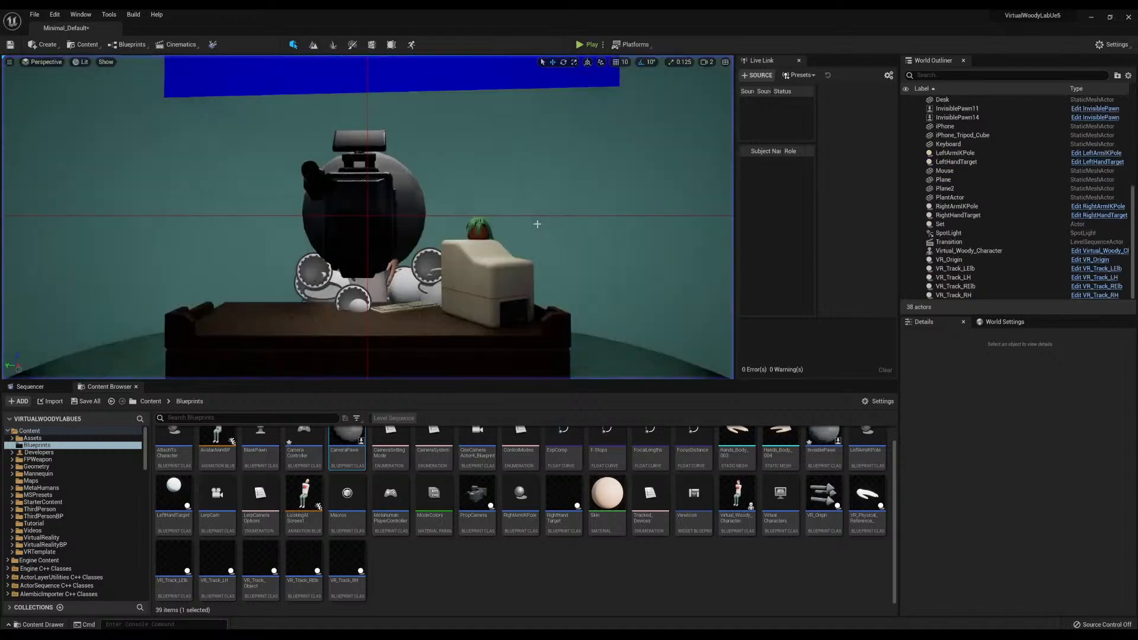
Examine the placement of the camera pawns and their camera models around the desk from several angles
right_drag(368, 217, 290, 198)
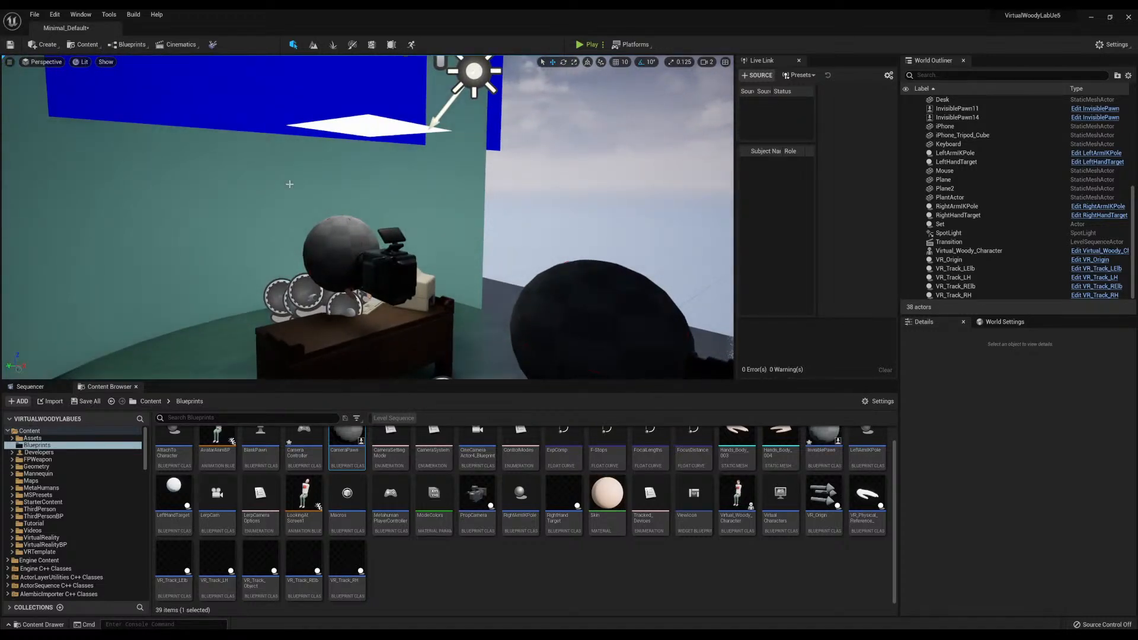
right_drag(289, 184, 438, 159)
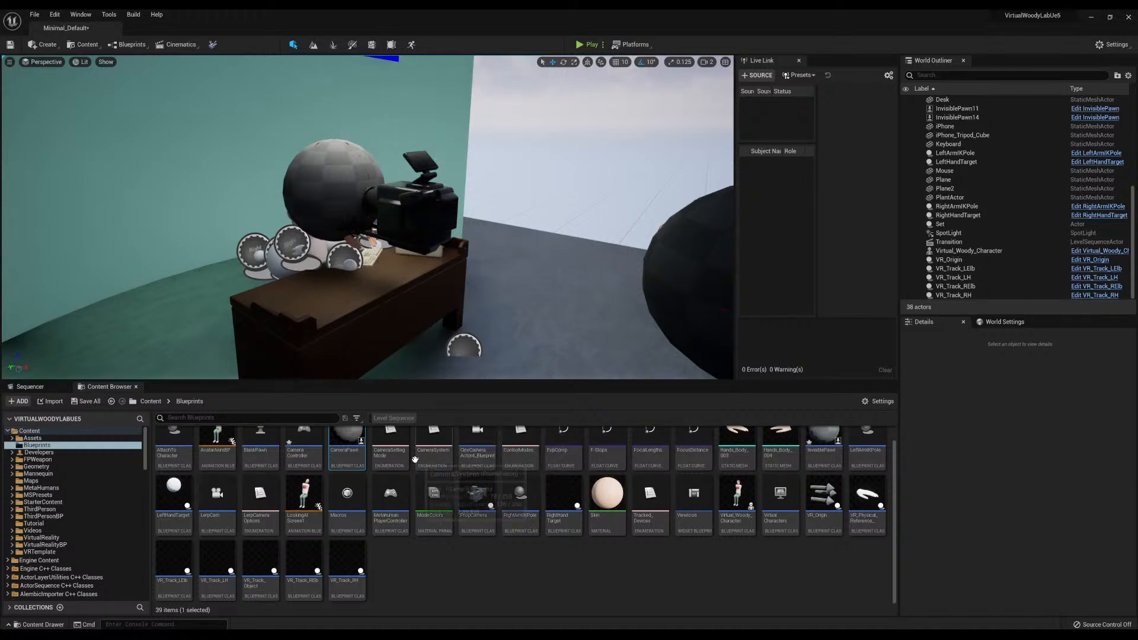
right_drag(437, 249, 436, 201)
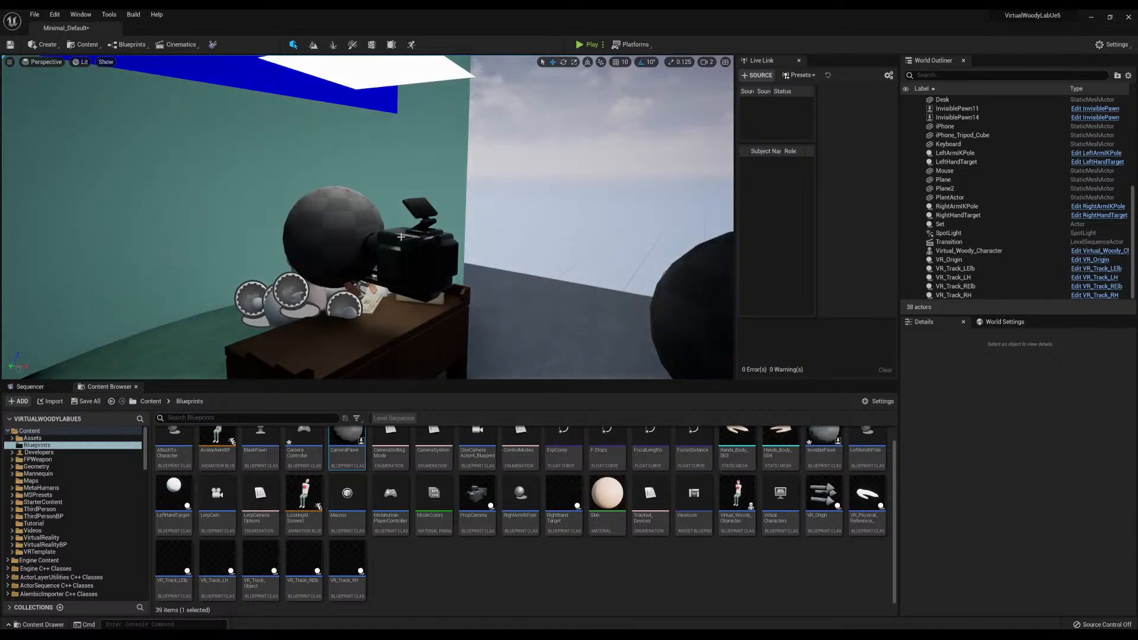
key(w)
right_drag(569, 132, 460, 193)
key(w)
key(s)
key(w)
key(d)
key(s)
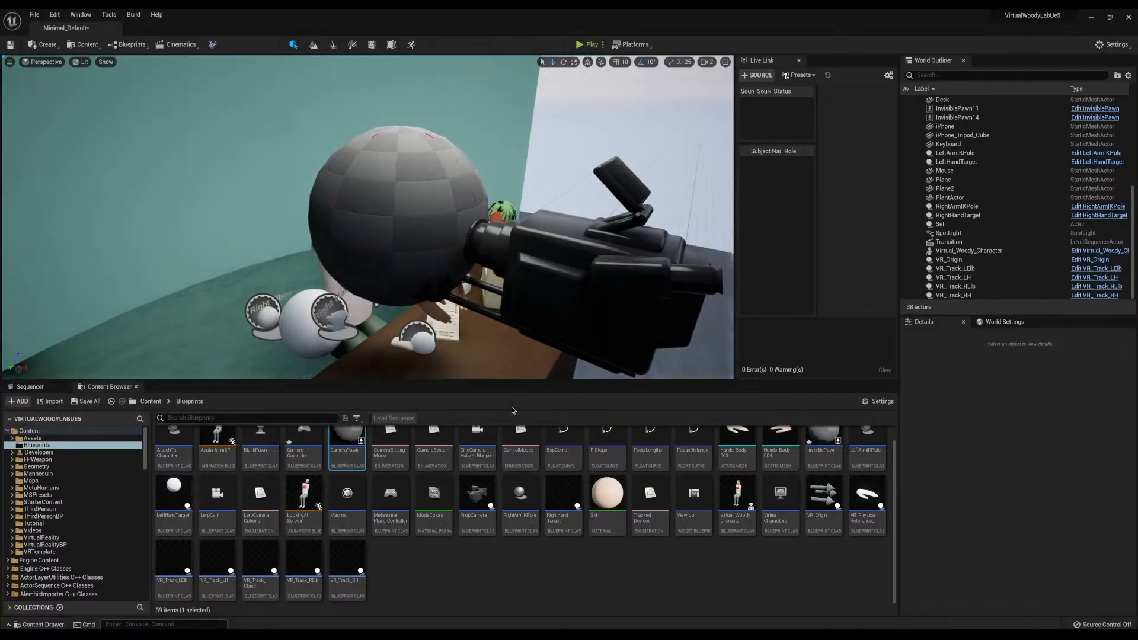
right_drag(395, 301, 338, 296)
key(d)
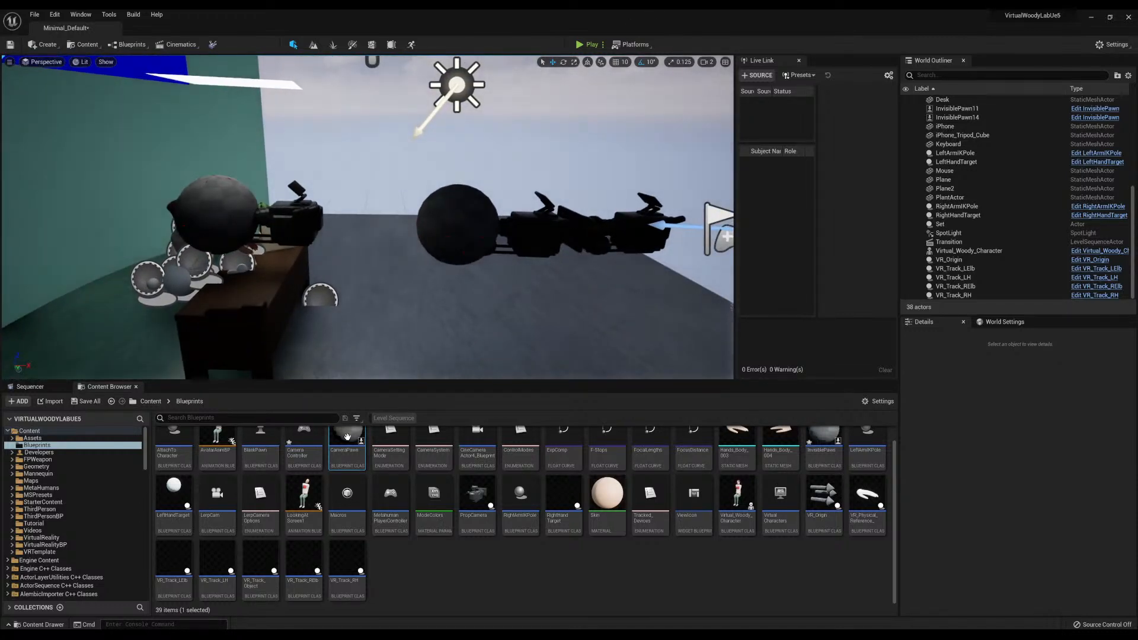
Open the CameraController blueprint and inspect the graph behind the Pre Lerp Between with Camera node in the Lerp Cam section
scroll(347, 437, up, 1)
double_click(319, 458)
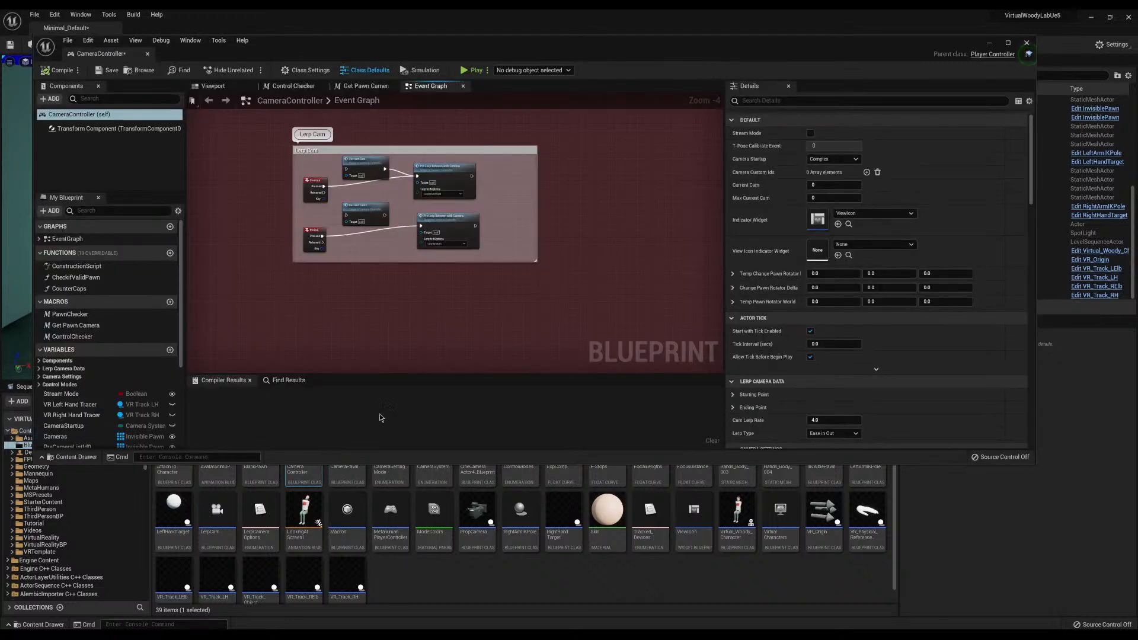
right_drag(461, 270, 528, 242)
scroll(425, 323, down, 2)
scroll(507, 277, down, 3)
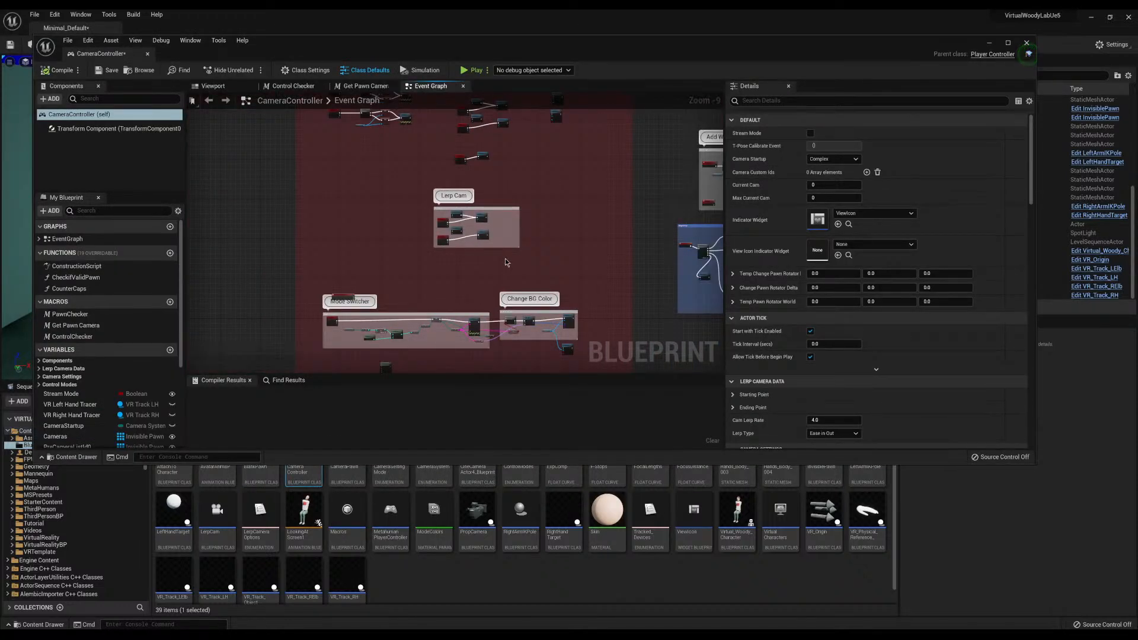
right_drag(515, 243, 479, 318)
scroll(468, 257, up, 3)
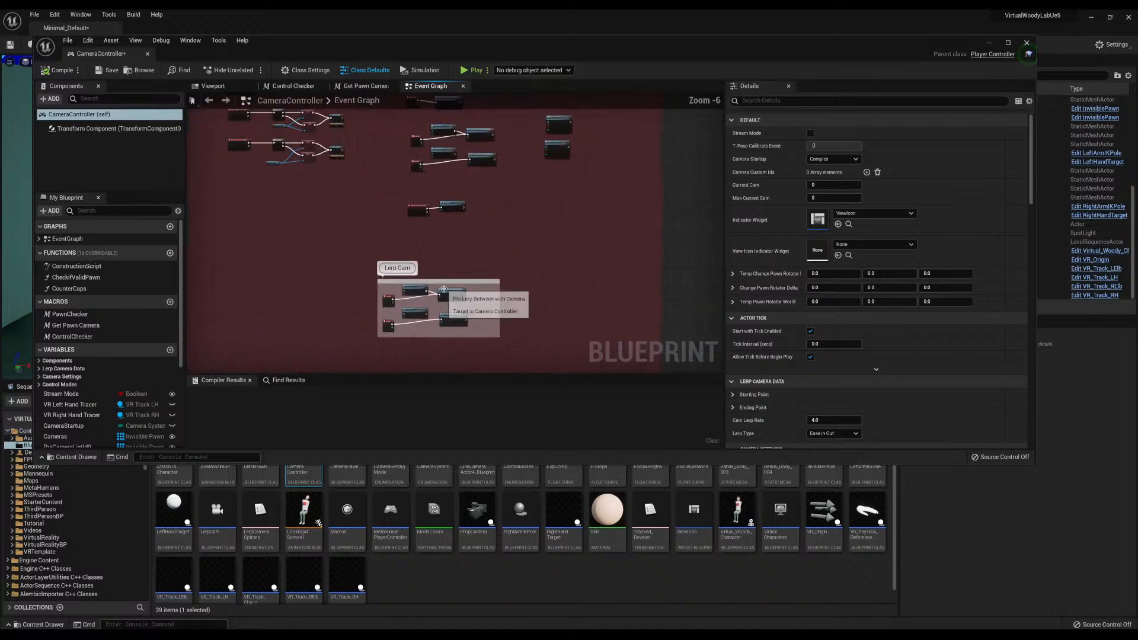
scroll(452, 266, up, 4)
right_drag(449, 268, 456, 164)
double_click(461, 230)
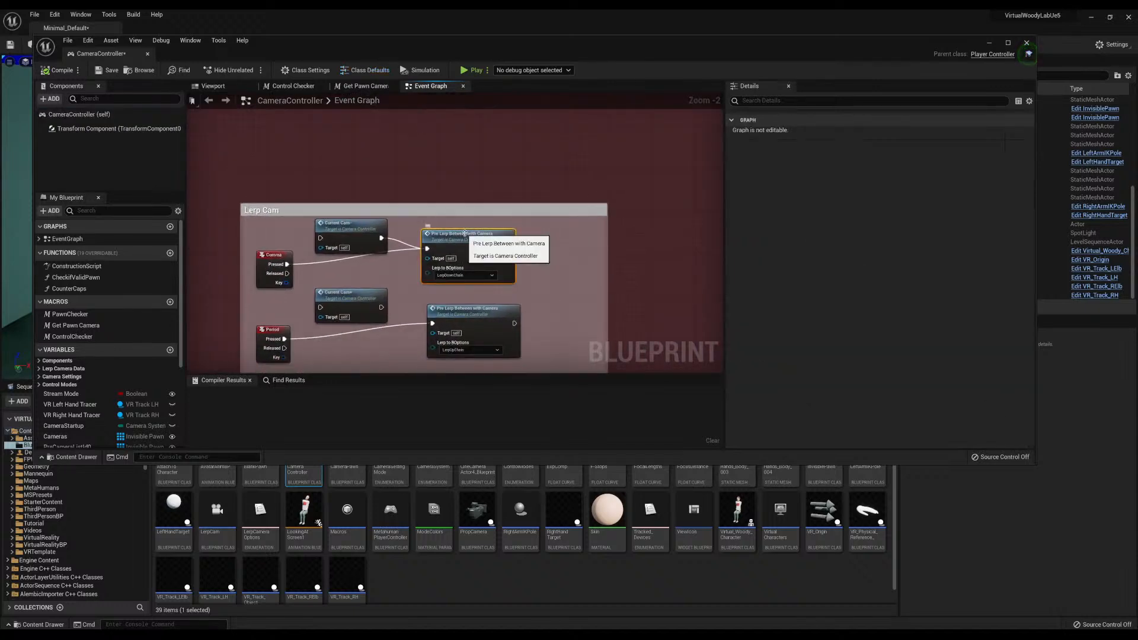
scroll(493, 267, down, 11)
right_drag(477, 316, 279, 276)
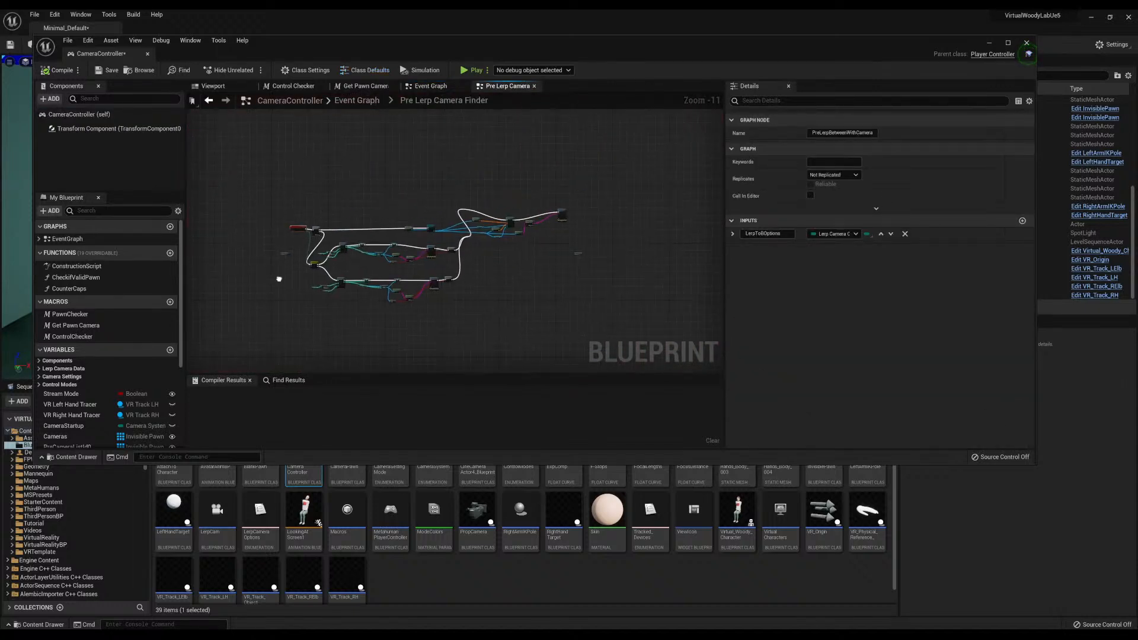
Return to the event graph and open the Lerp Between Cameras graph from the Tasks section under Camera Switch Mode
click(424, 87)
right_drag(479, 249, 541, 99)
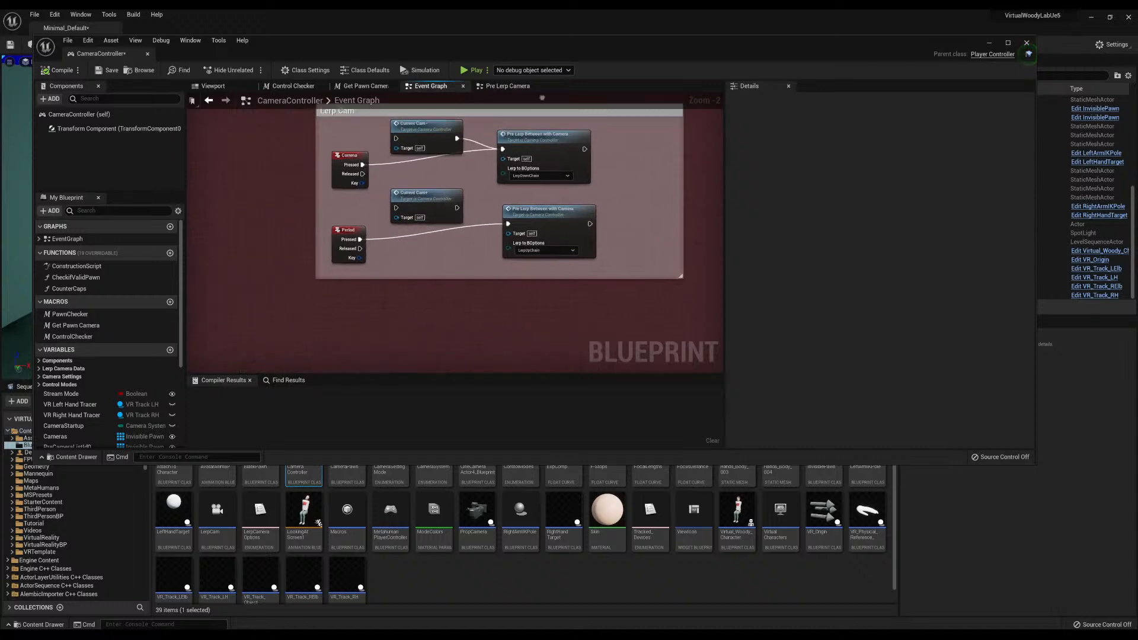
scroll(512, 160, down, 5)
right_drag(516, 193, 365, 242)
scroll(365, 242, down, 5)
right_drag(449, 225, 260, 254)
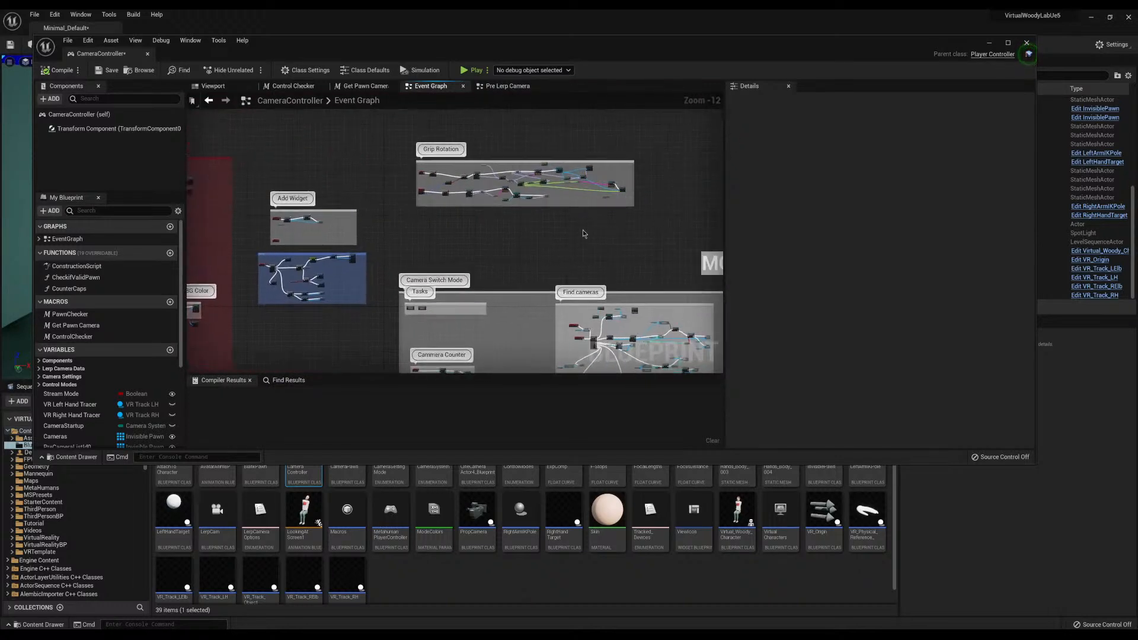
right_drag(656, 234, 398, 231)
right_drag(480, 214, 261, 277)
right_drag(348, 312, 478, 143)
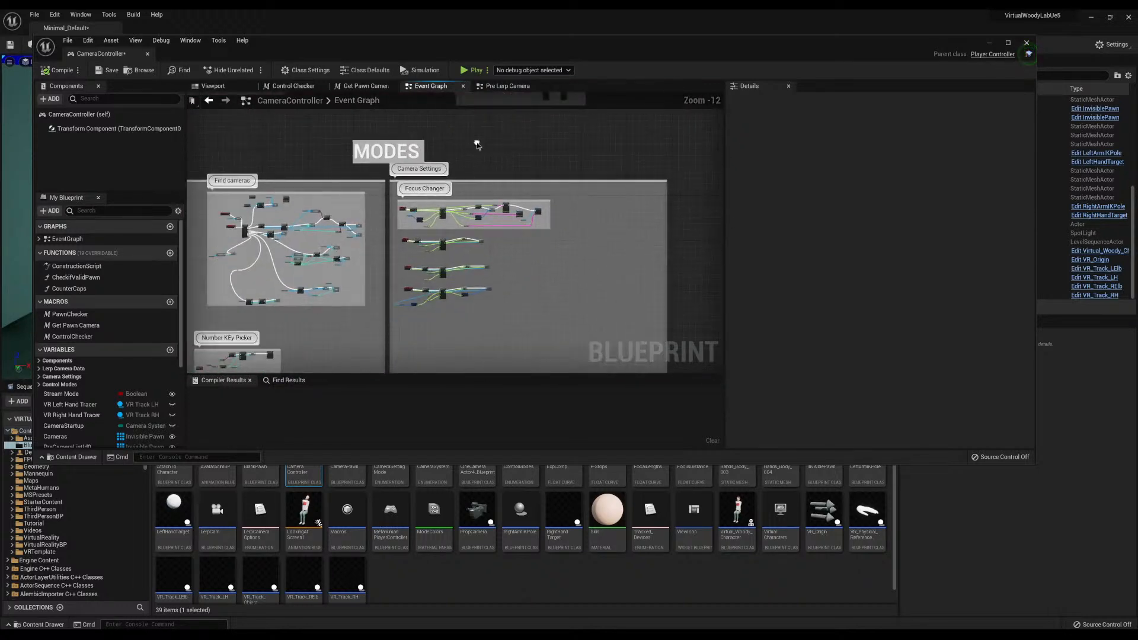
scroll(310, 191, up, 4)
right_drag(310, 191, 699, 228)
right_drag(242, 255, 359, 257)
scroll(359, 257, up, 5)
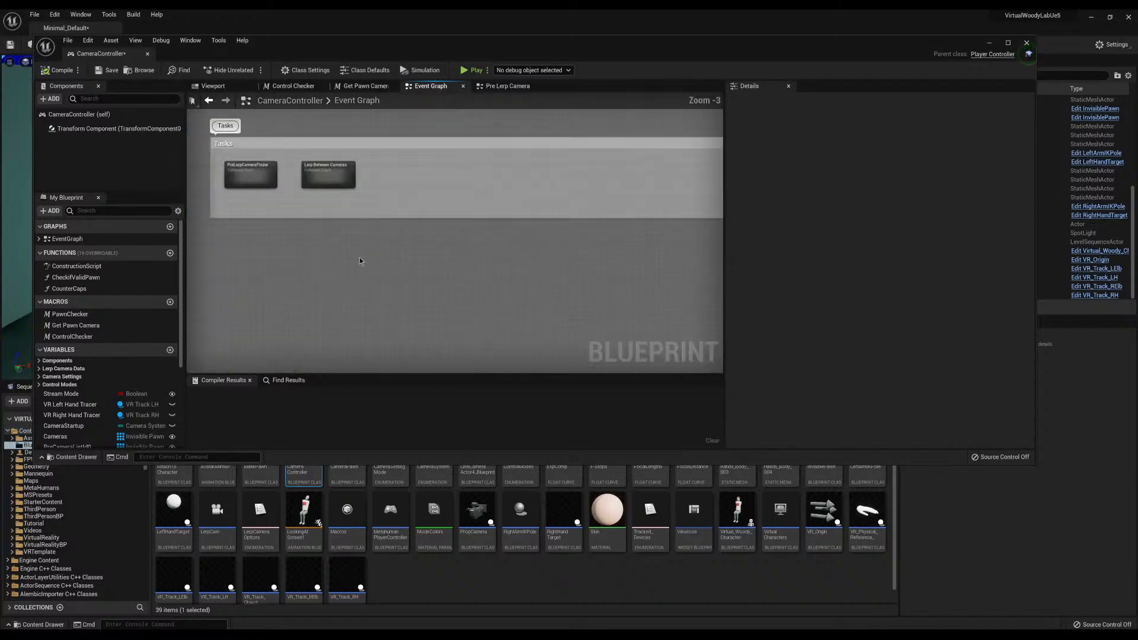
scroll(307, 218, up, 1)
double_click(379, 217)
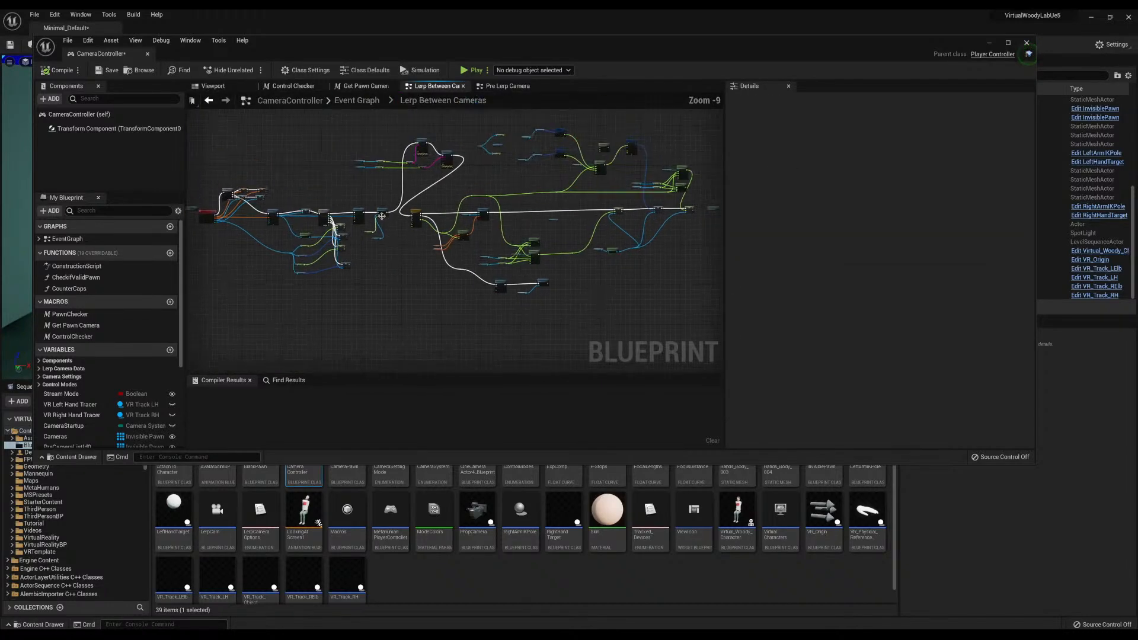
Set the default value of the CamLerpRate variable feeding Set Play Rate to 0.3 and compile the blueprint
scroll(484, 212, up, 10)
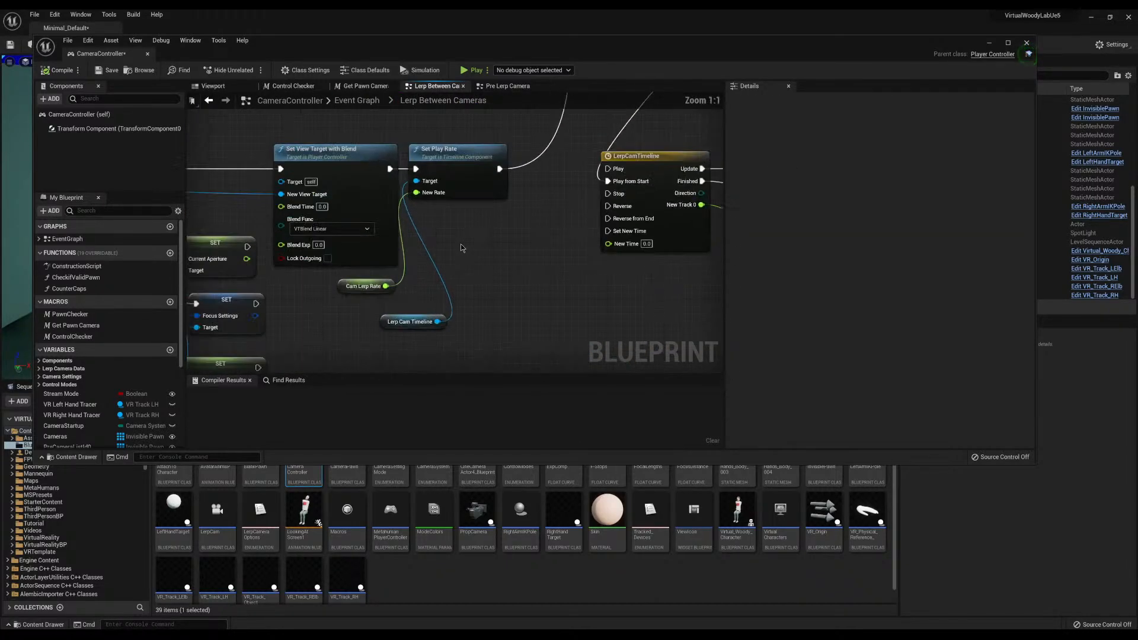
right_drag(457, 242, 481, 263)
click(388, 306)
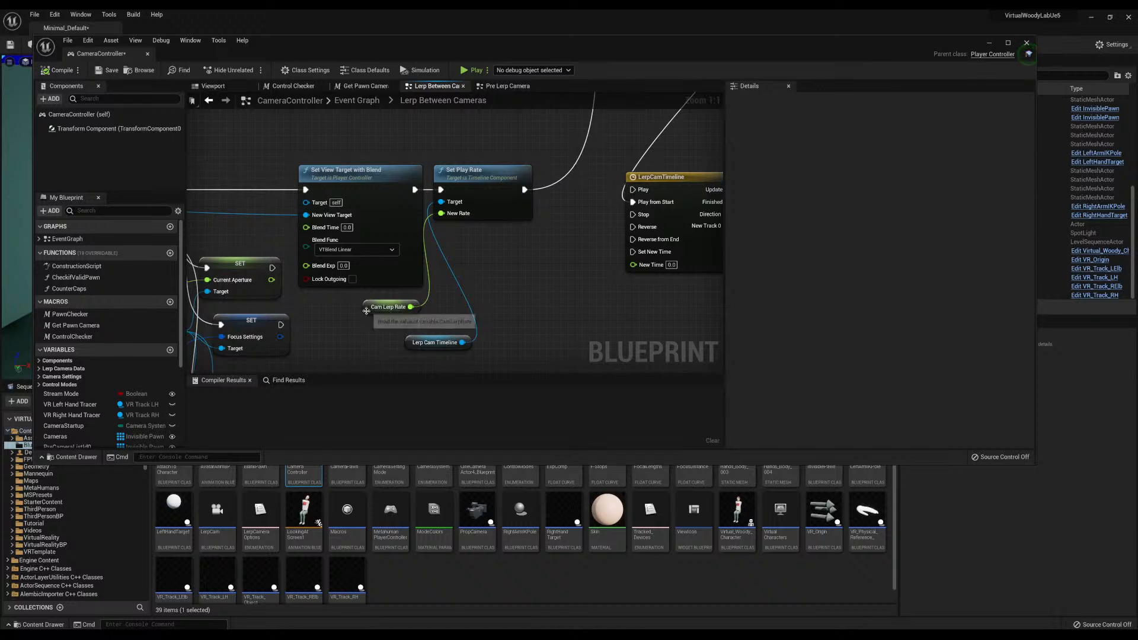
scroll(137, 388, down, 5)
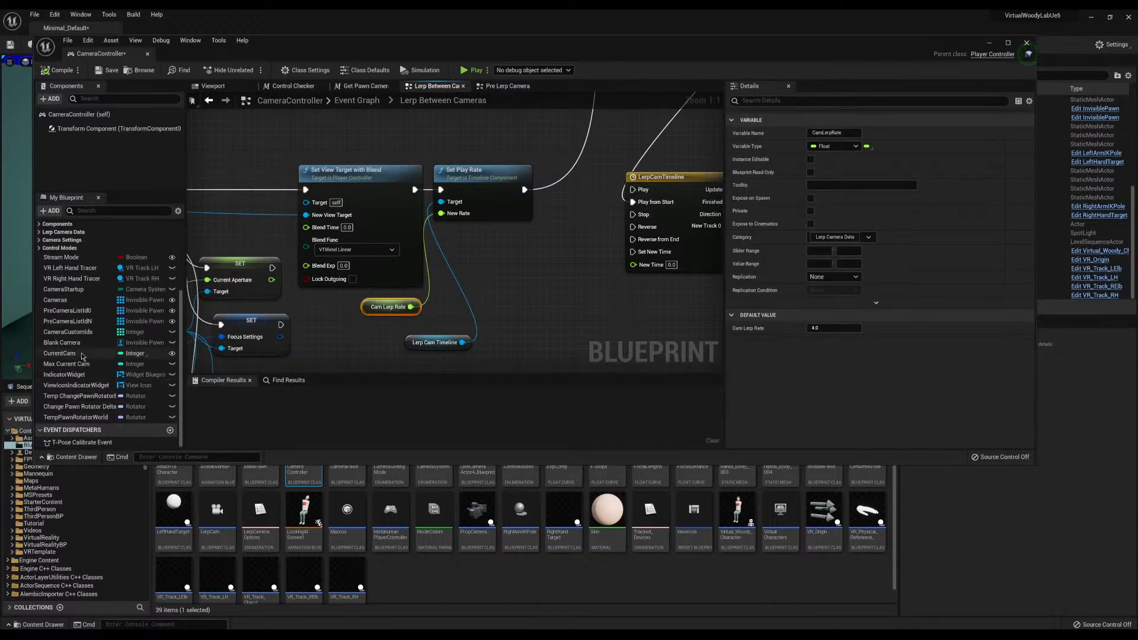
scroll(83, 355, up, 3)
click(39, 317)
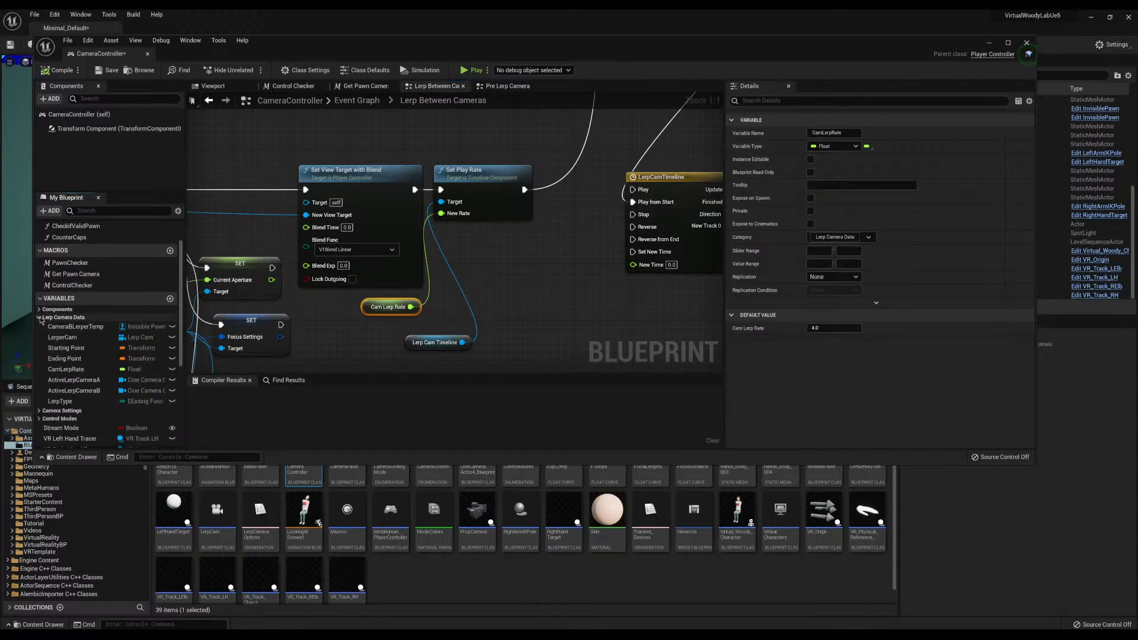
click(82, 371)
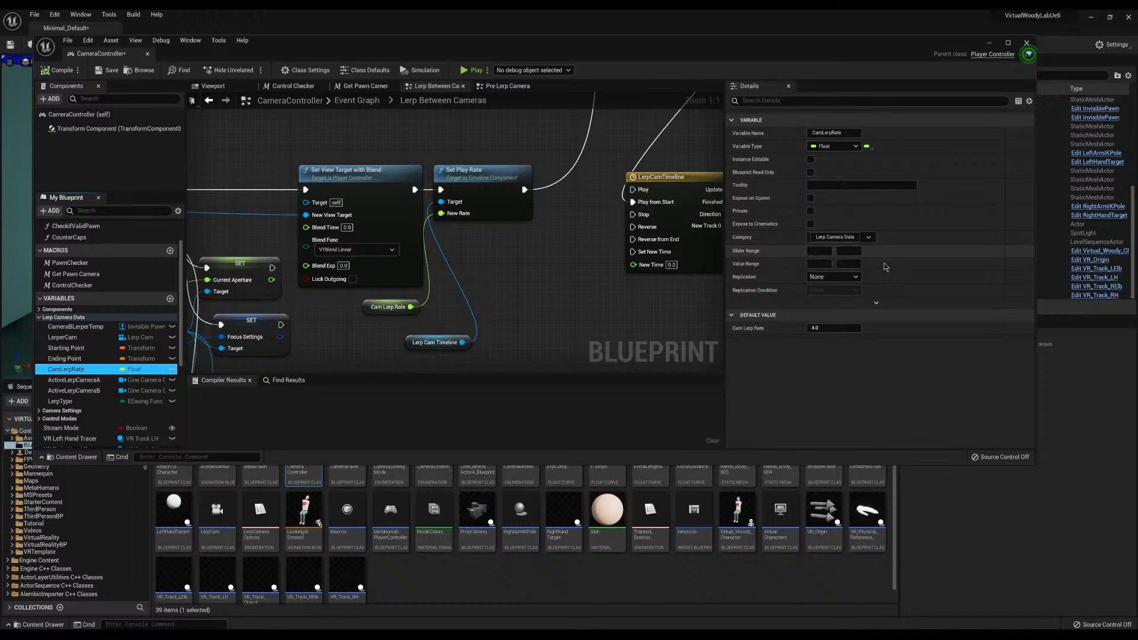
click(827, 329)
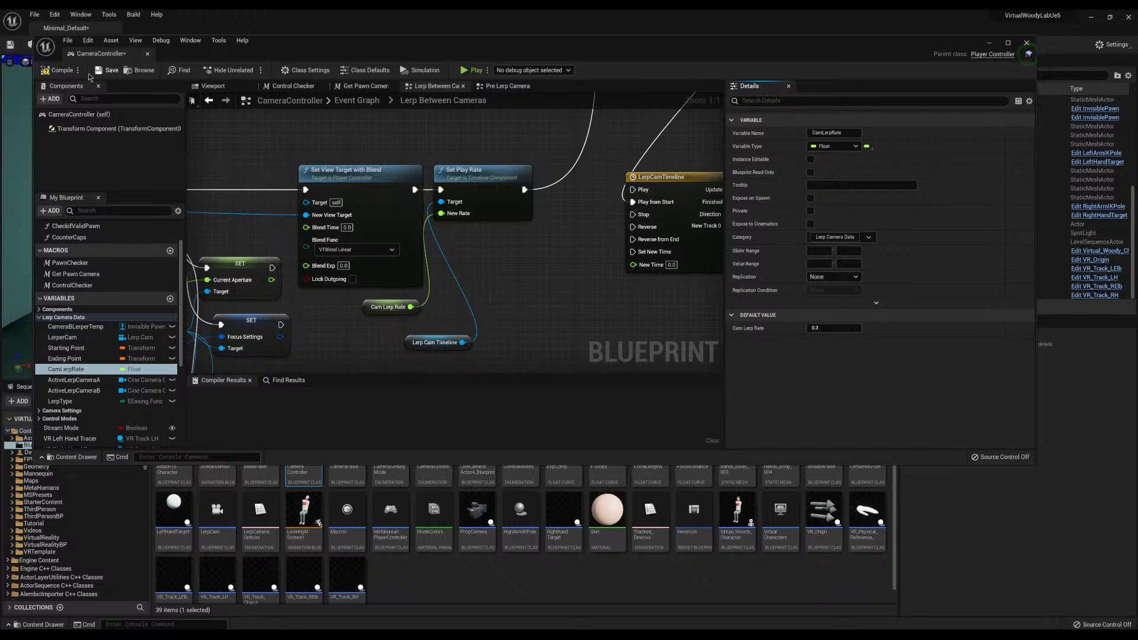
click(53, 70)
Play the level with the blueprint editor minimised to test the camera transitions at the new lerp rate, and end the session
drag(332, 46, 330, 154)
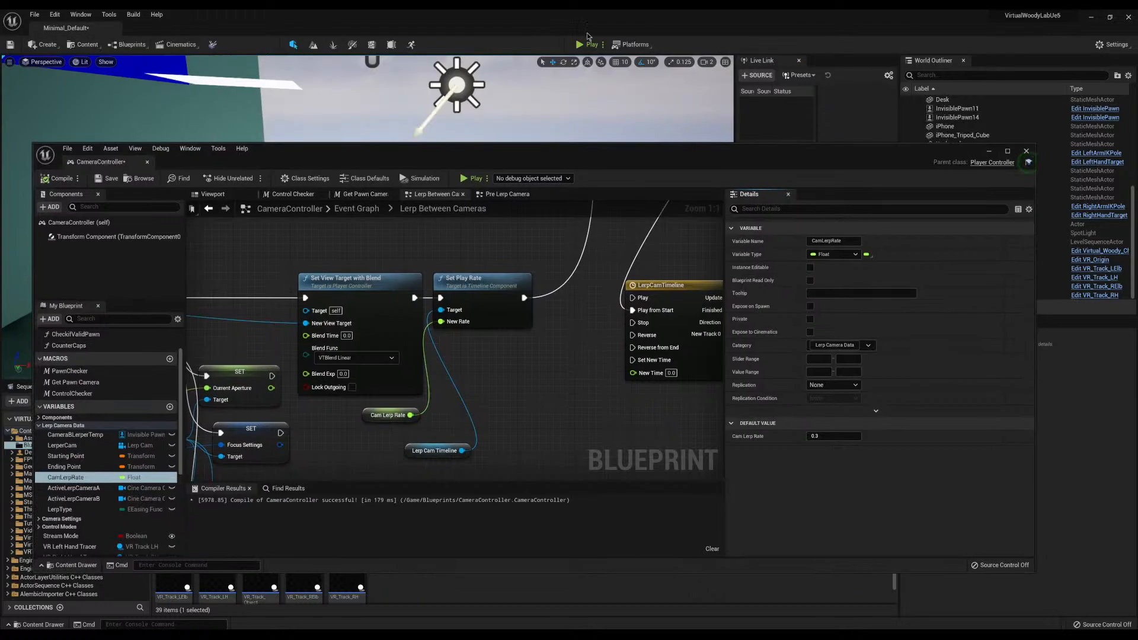
click(585, 45)
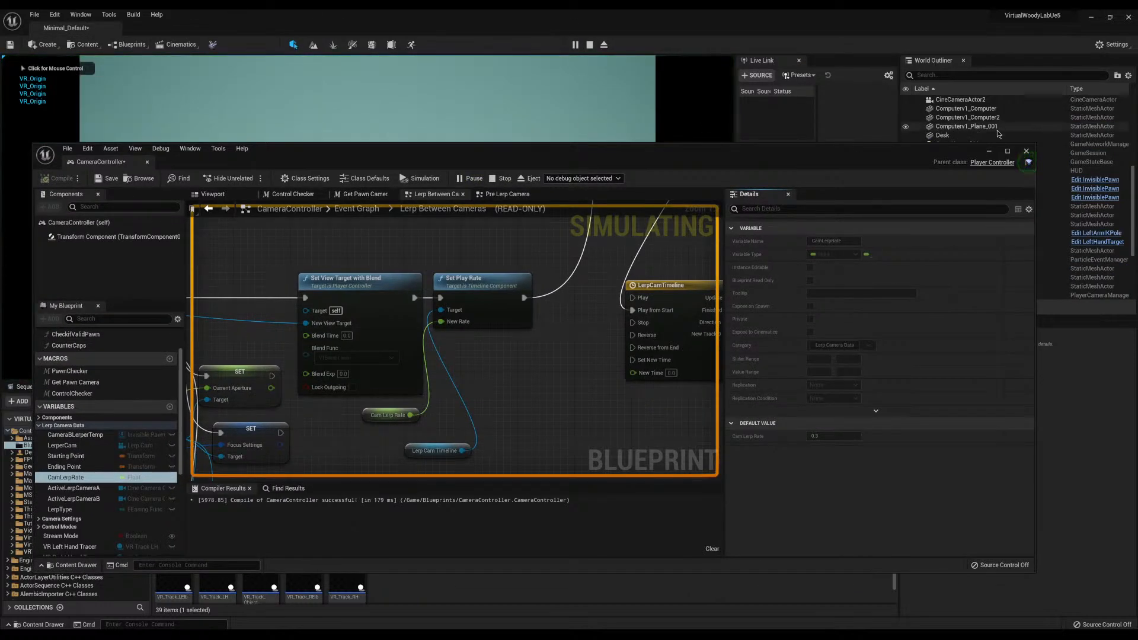
click(990, 151)
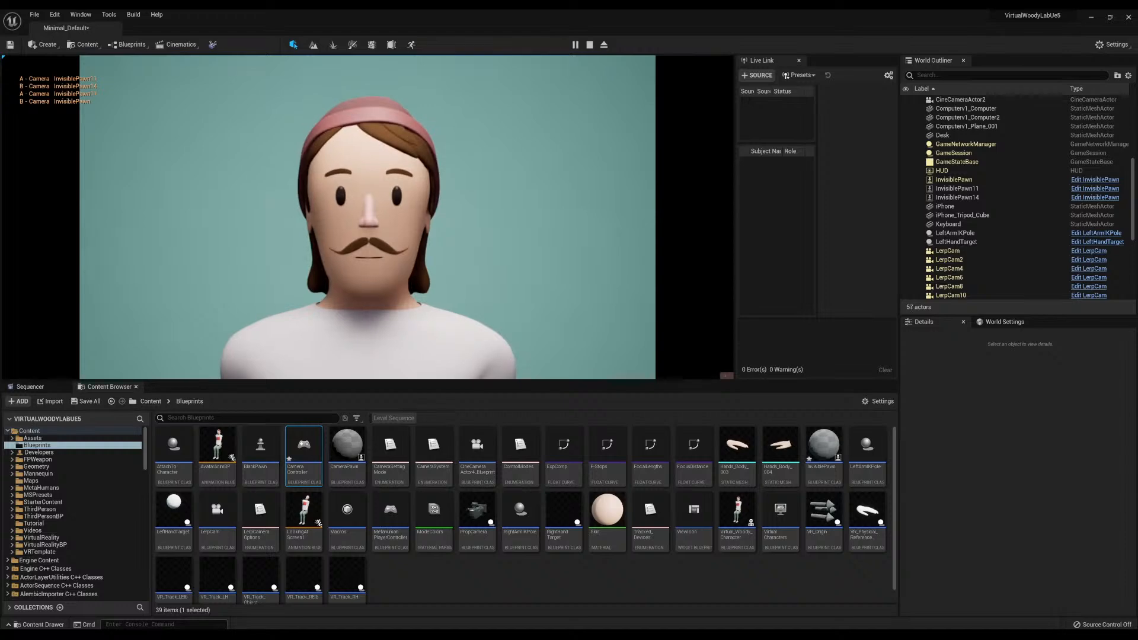
key(Escape)
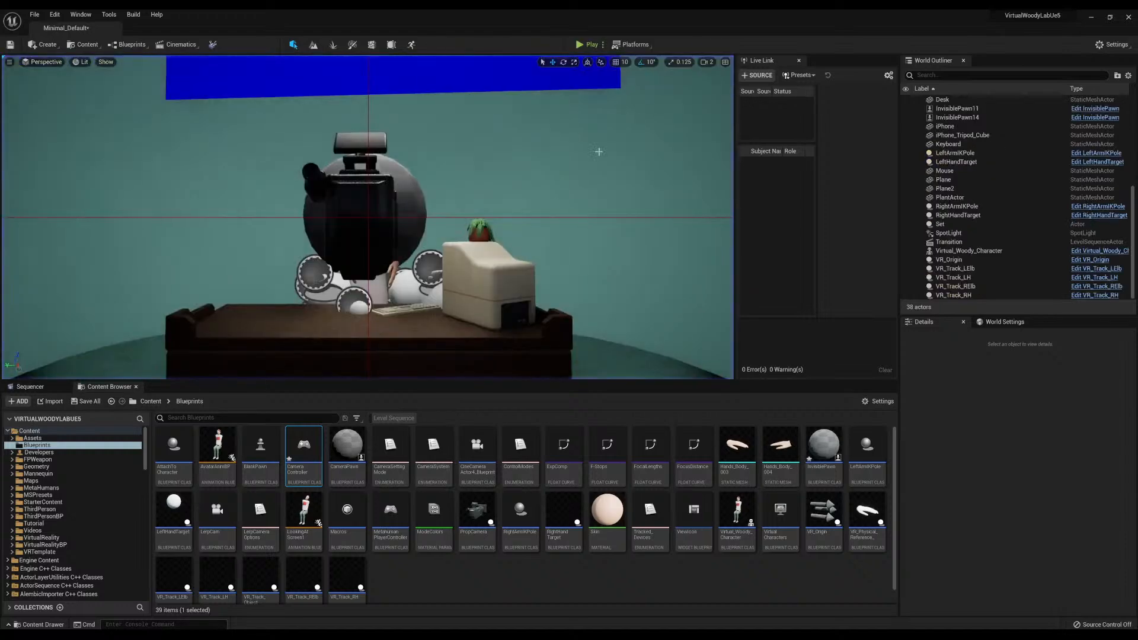
Set the Camera Id of InvisiblePawn14, the camera pawn standing back from the desk, to 2
right_drag(368, 217, 332, 267)
right_drag(356, 190, 470, 162)
click(388, 205)
click(990, 591)
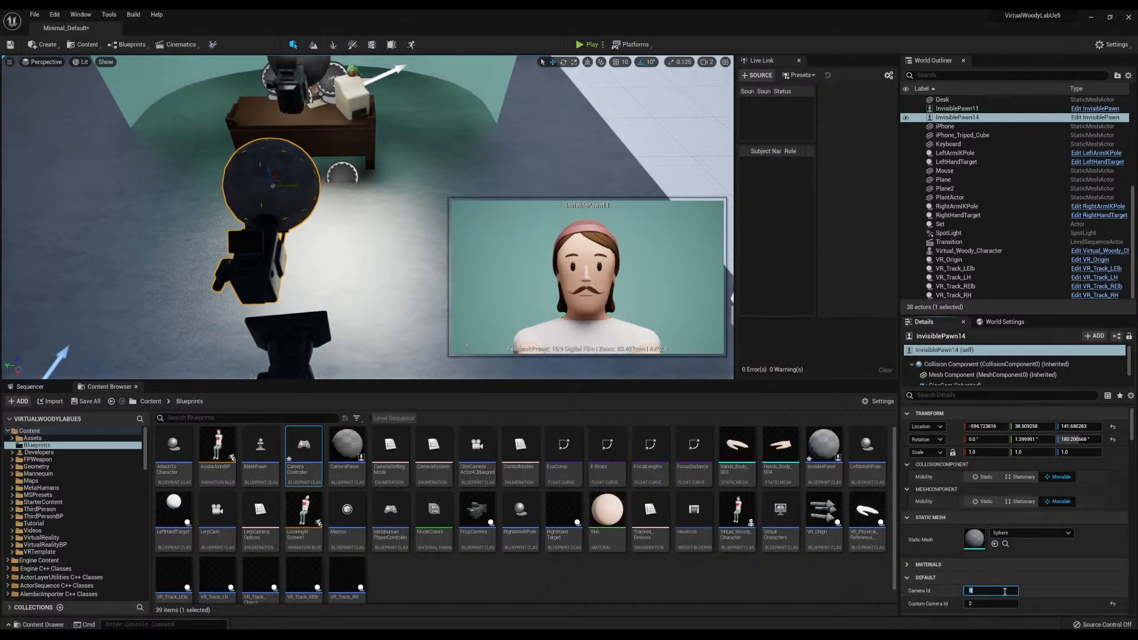
text(2)
key(Return)
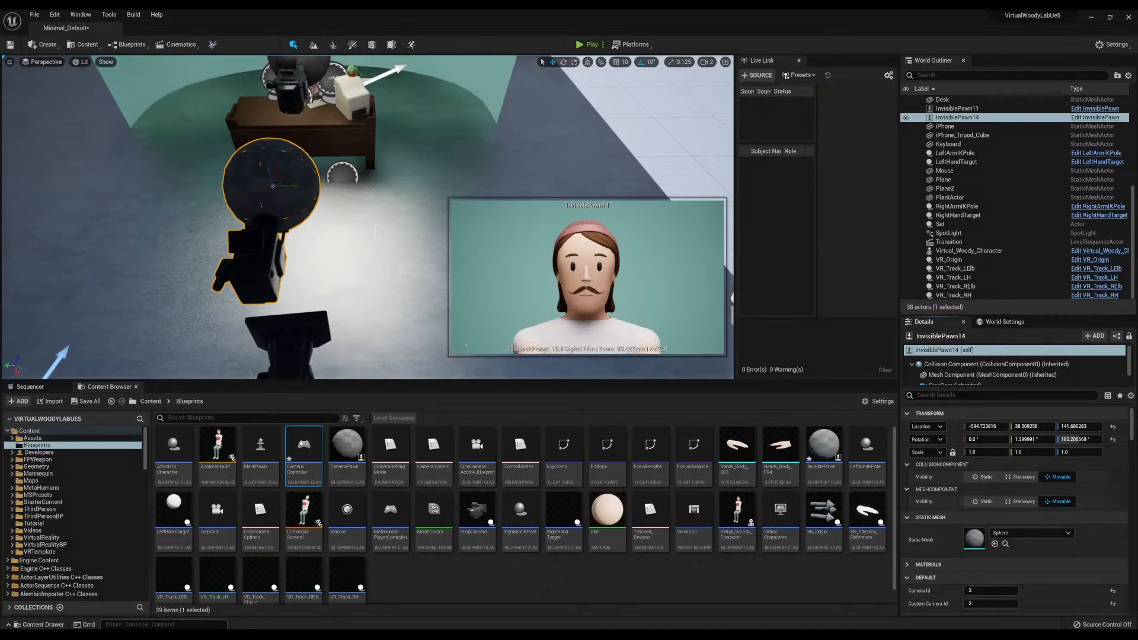
Set the Camera Id of InvisiblePawn11, the camera pawn directly above the desk, to 1
right_drag(415, 220, 417, 168)
click(280, 218)
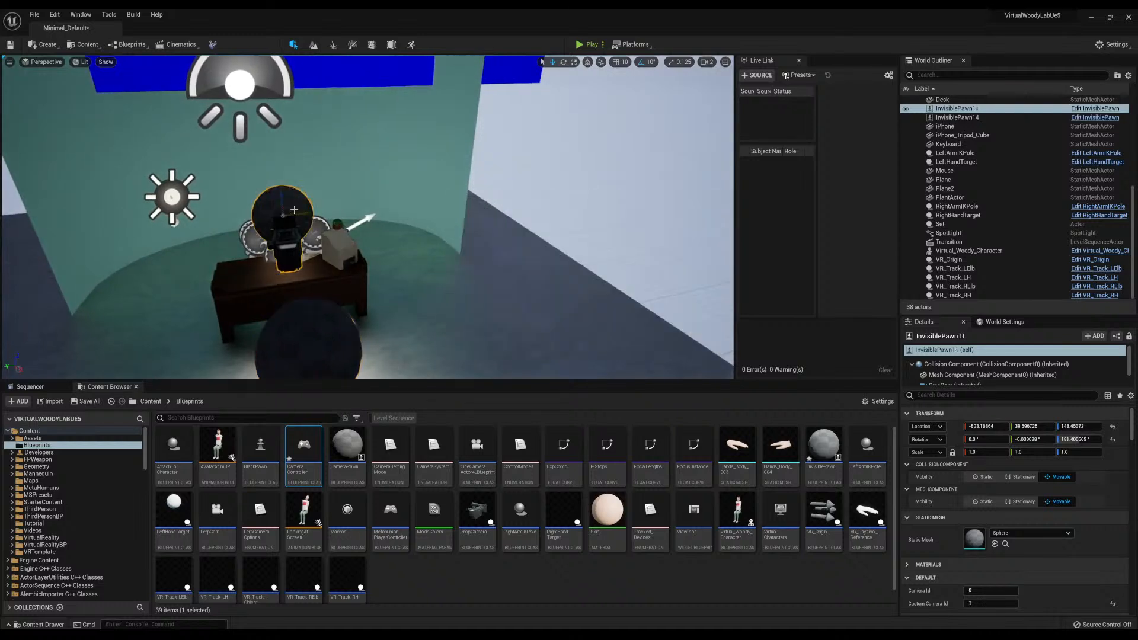
right_drag(279, 218, 314, 227)
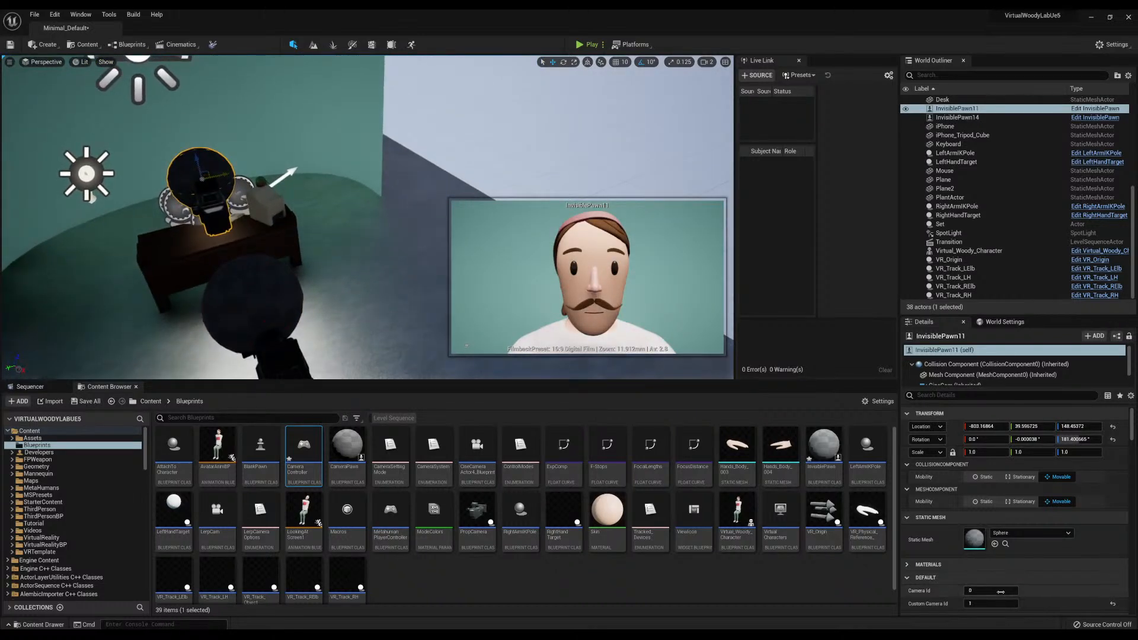
key(Return)
Inspect the placement of InvisiblePawn11 relative to the desk and the other camera pawns from the side and close up
mouse_move(415, 237)
right_down()
mouse_move(349, 245)
mouse_move(414, 223)
right_up()
key(w)
key(w)
key(s)
right_drag(385, 148, 394, 147)
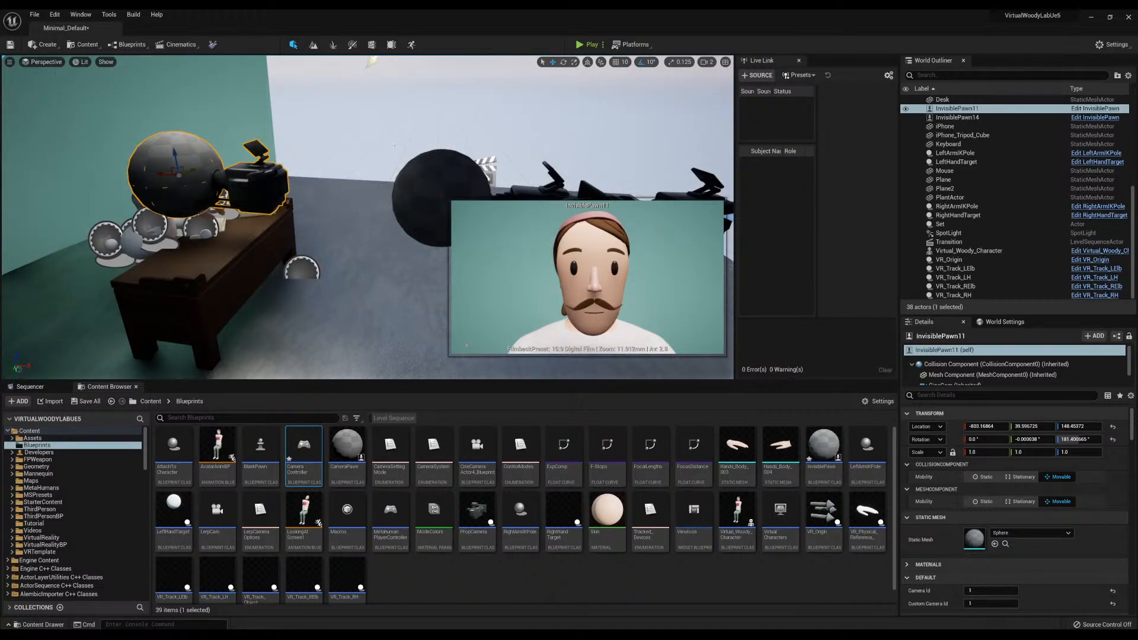
key(w)
right_drag(54, 159, 12, 159)
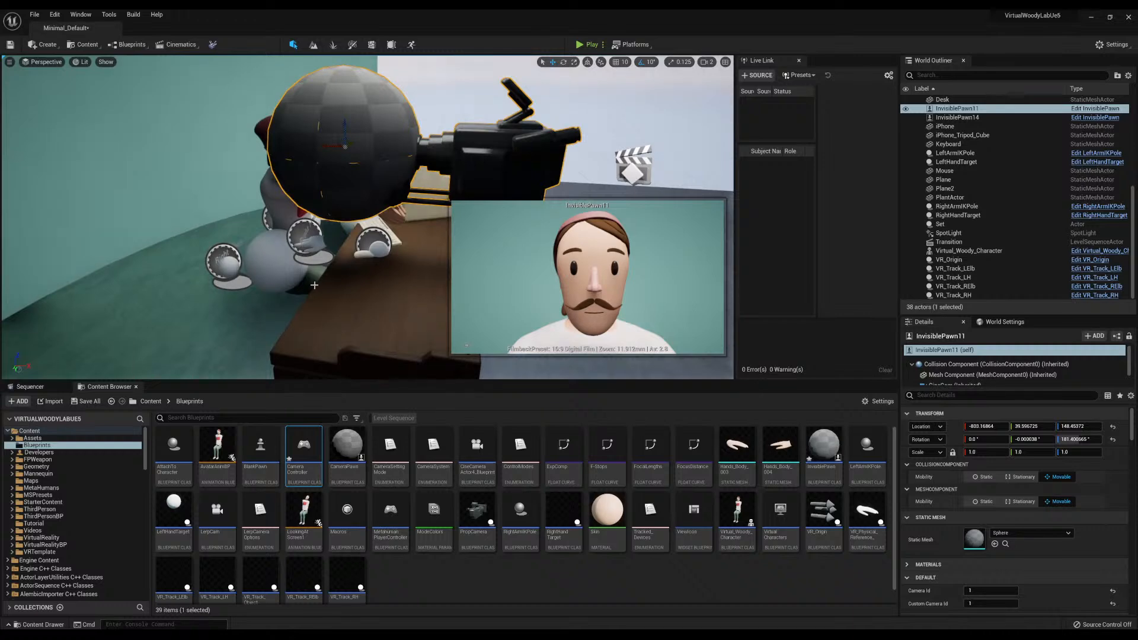
key(w)
right_drag(350, 220, 290, 218)
key(d)
key(a)
right_drag(344, 178, 326, 242)
Reopen the CameraController blueprint in a maximised window and bring the whole Lerp Between Cameras node network into view
double_click(304, 447)
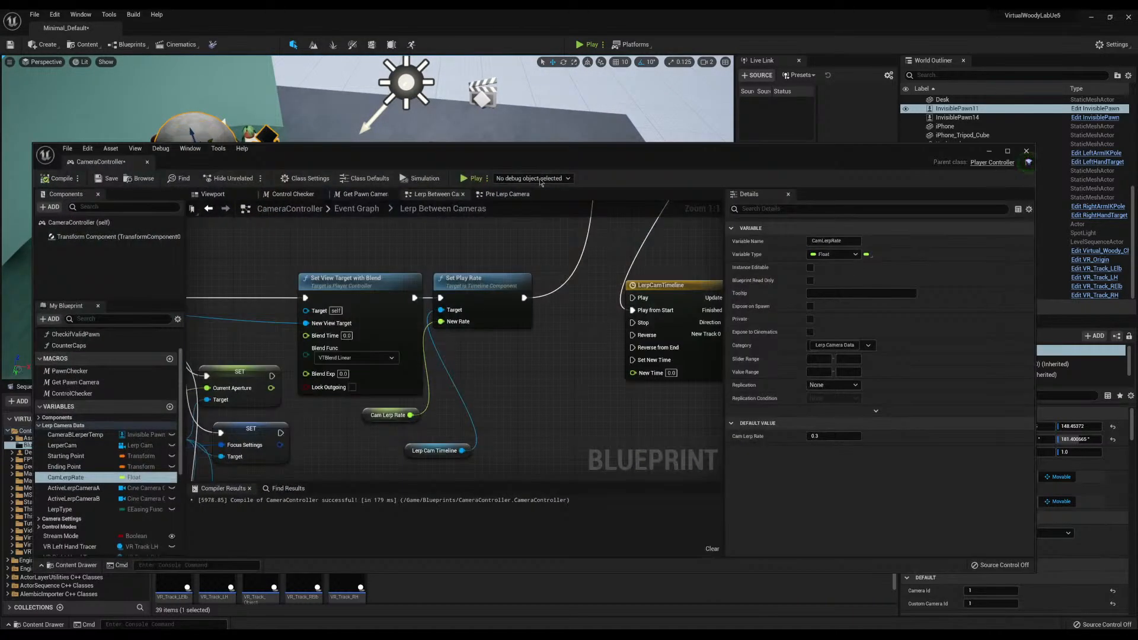
double_click(592, 145)
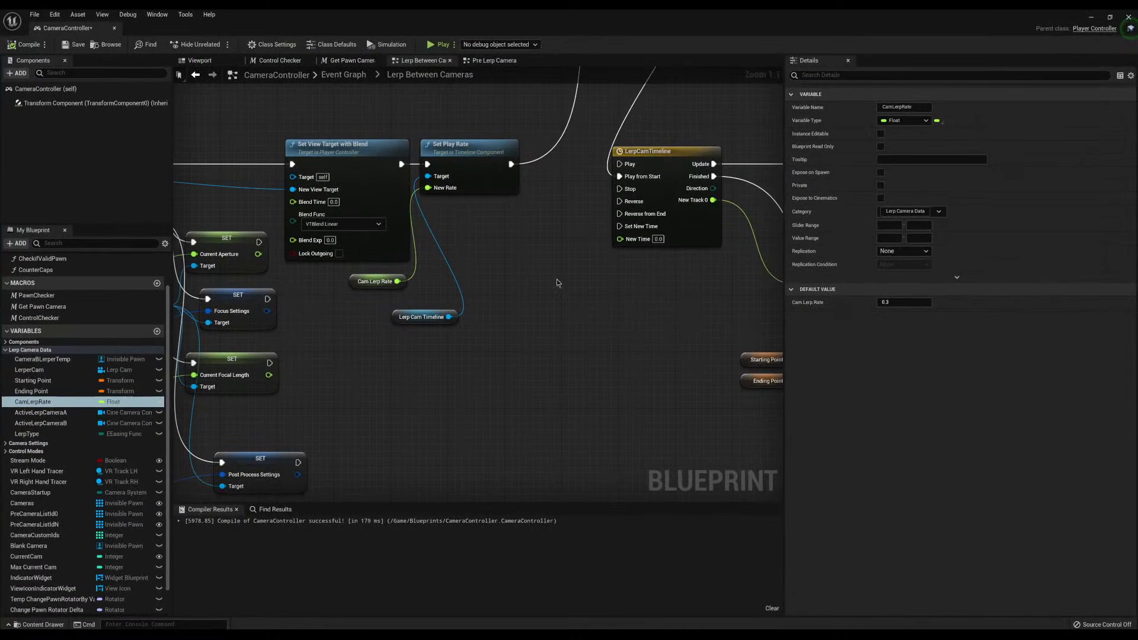
scroll(521, 294, down, 7)
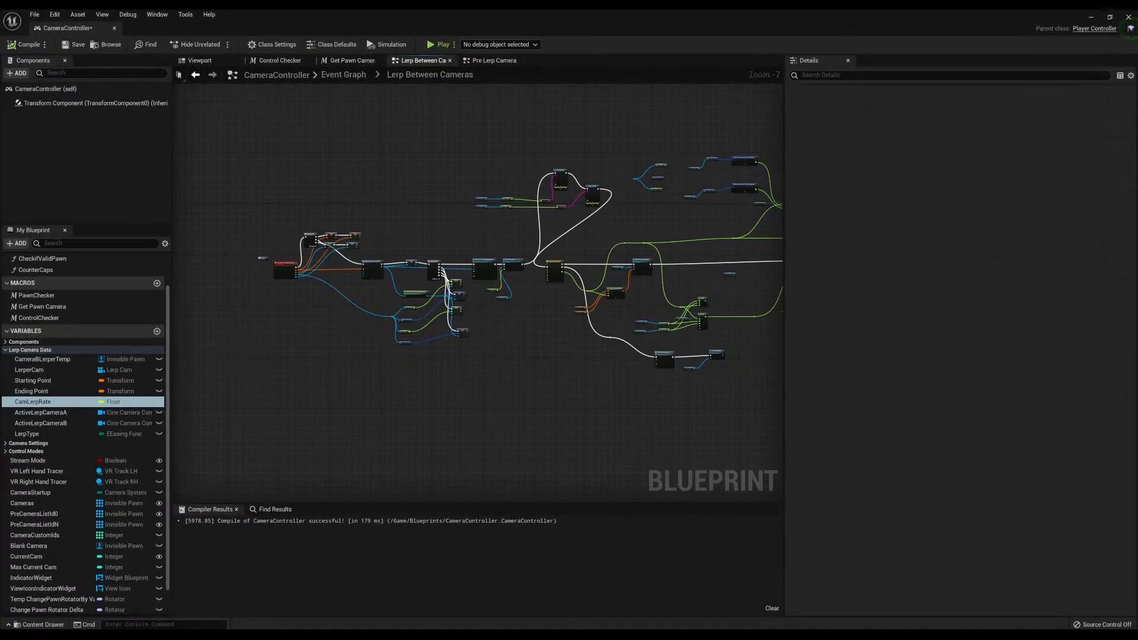
right_drag(431, 150, 359, 161)
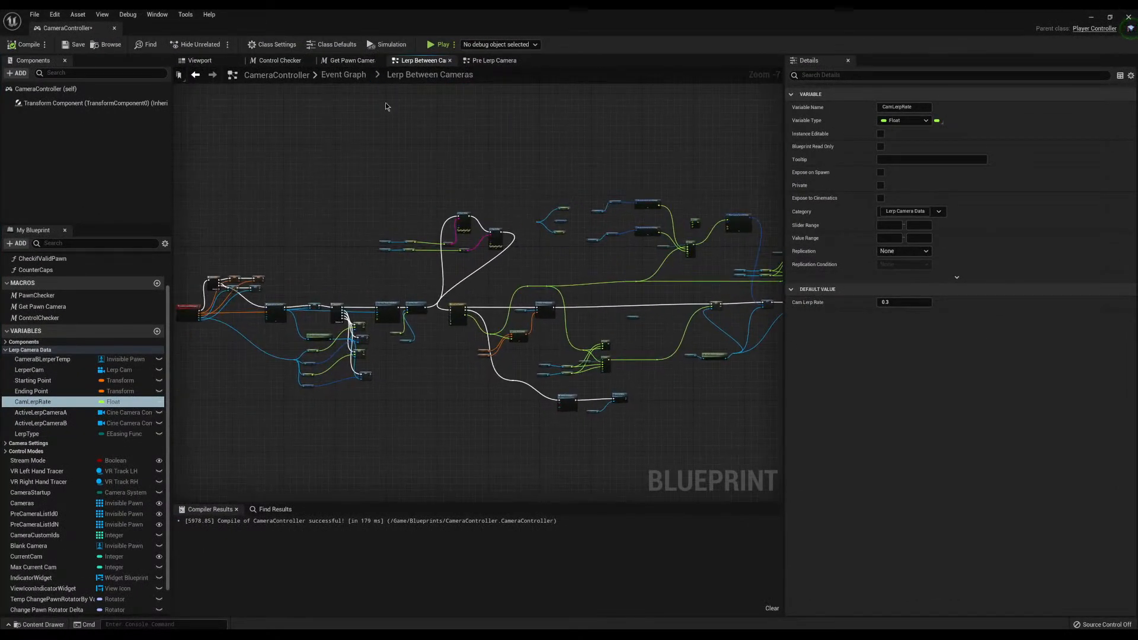
Look through the blueprint's component viewport and its Get Pawn Camera and Control Checker macros
click(202, 61)
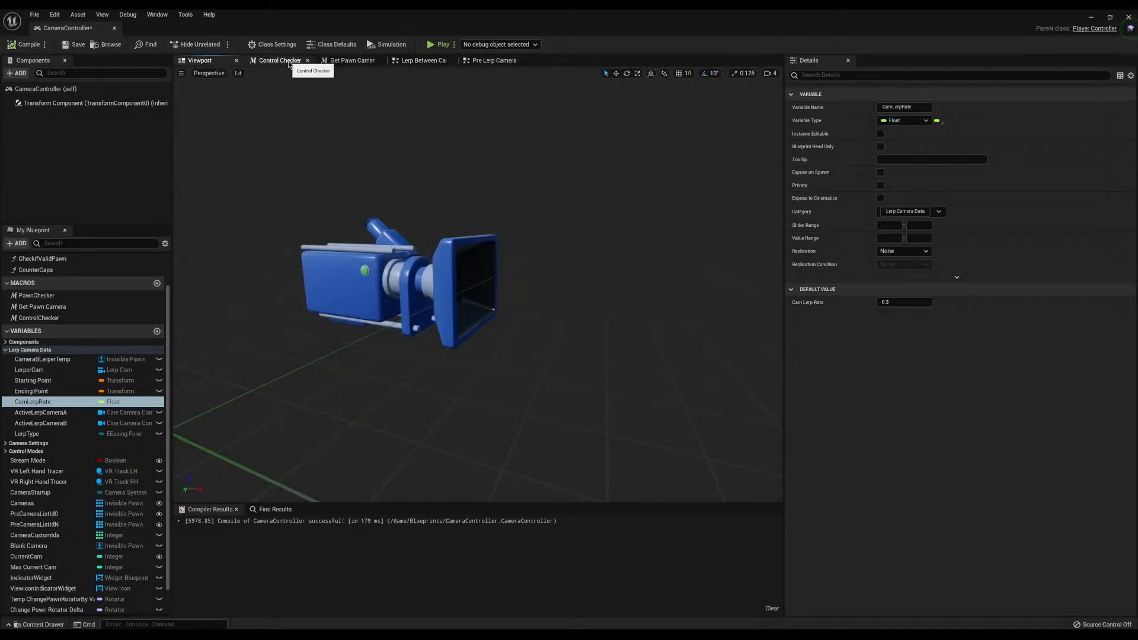
click(352, 61)
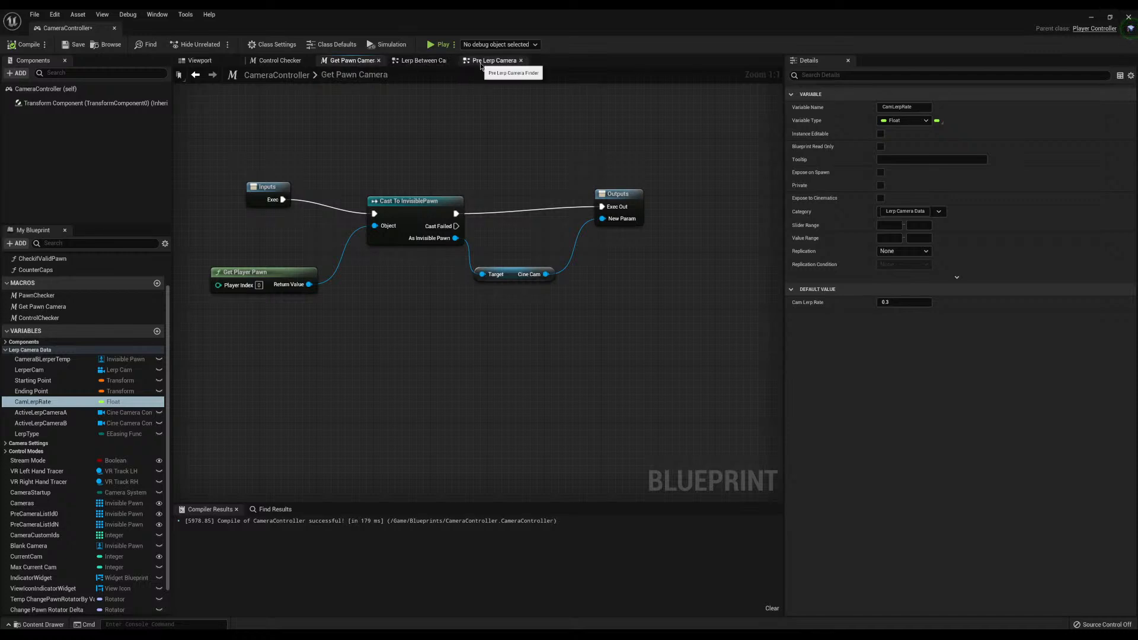
click(280, 61)
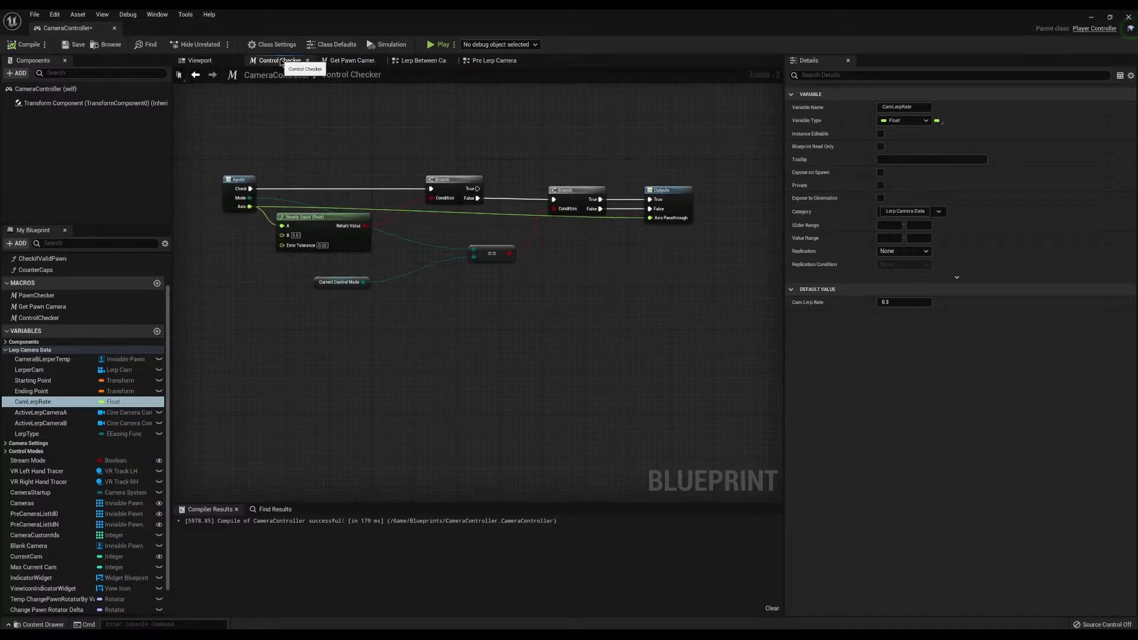
click(200, 60)
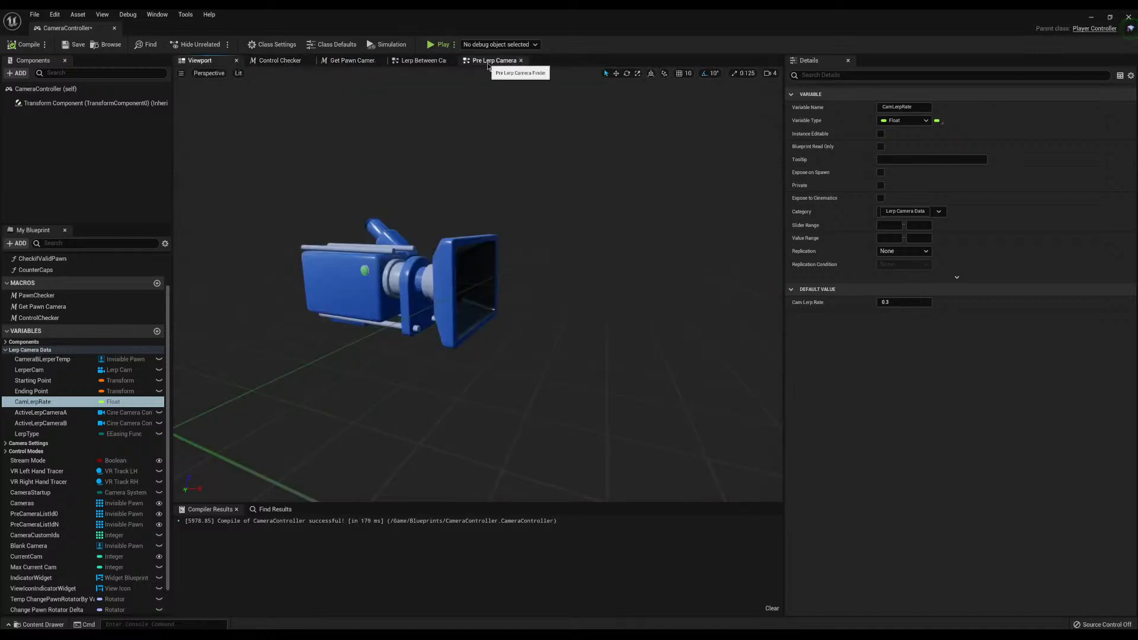
click(354, 61)
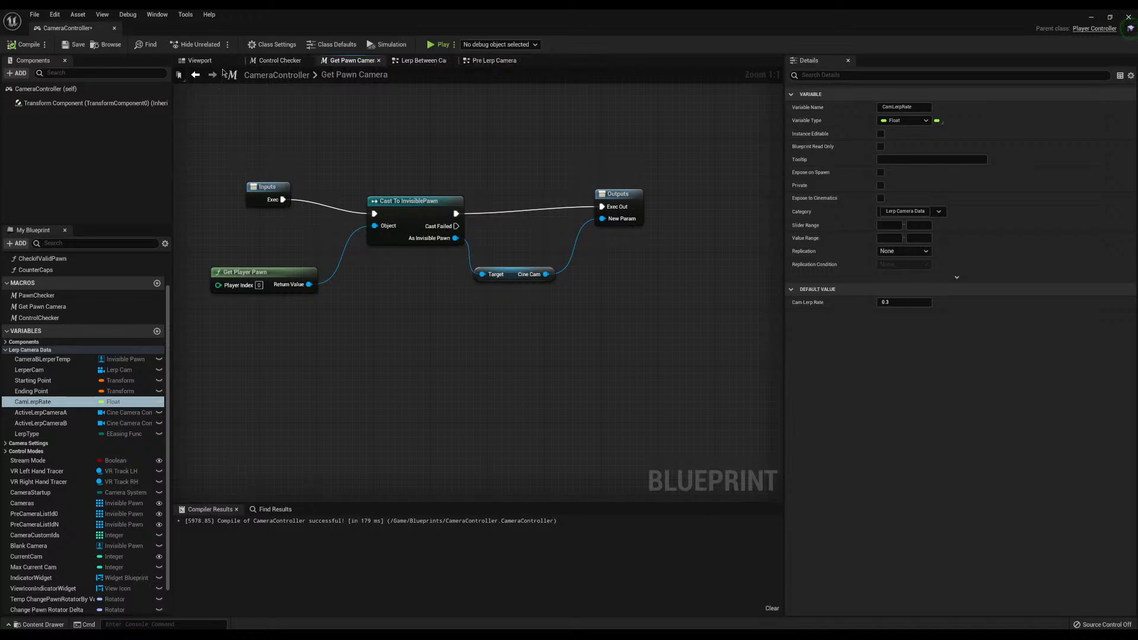
click(200, 61)
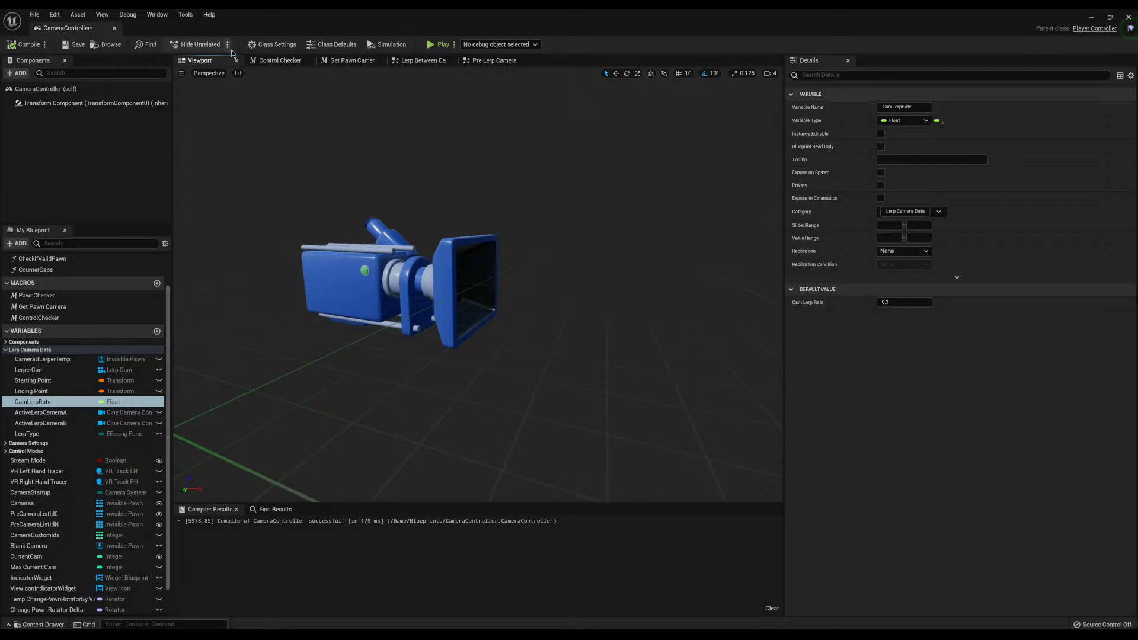
Open the CameraController's Event Graph
scroll(37, 278, up, 3)
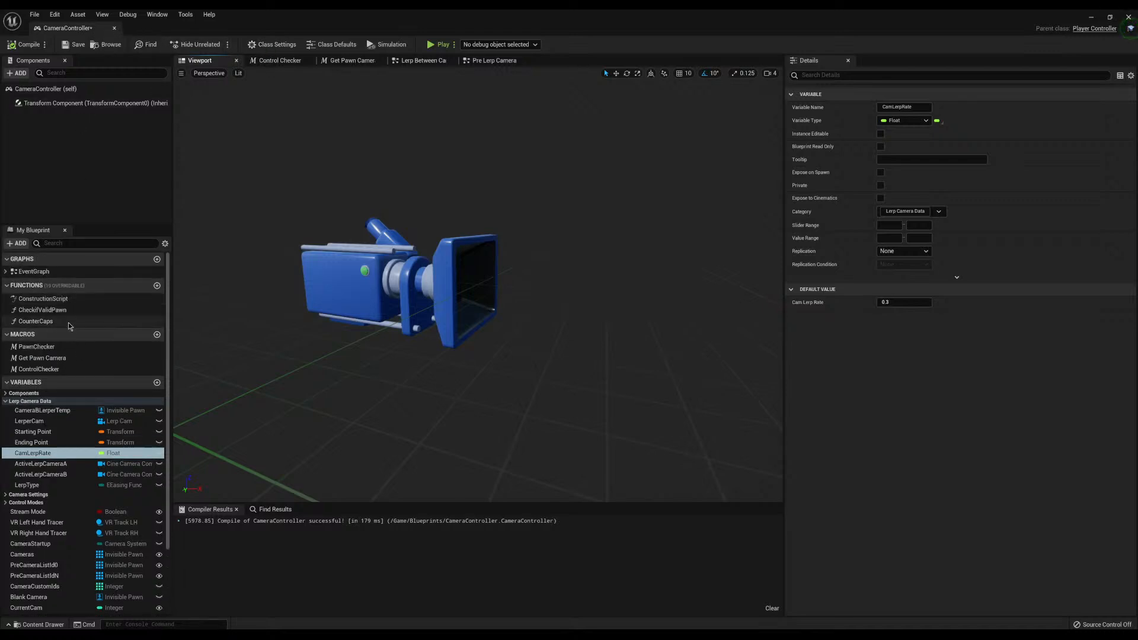
click(5, 272)
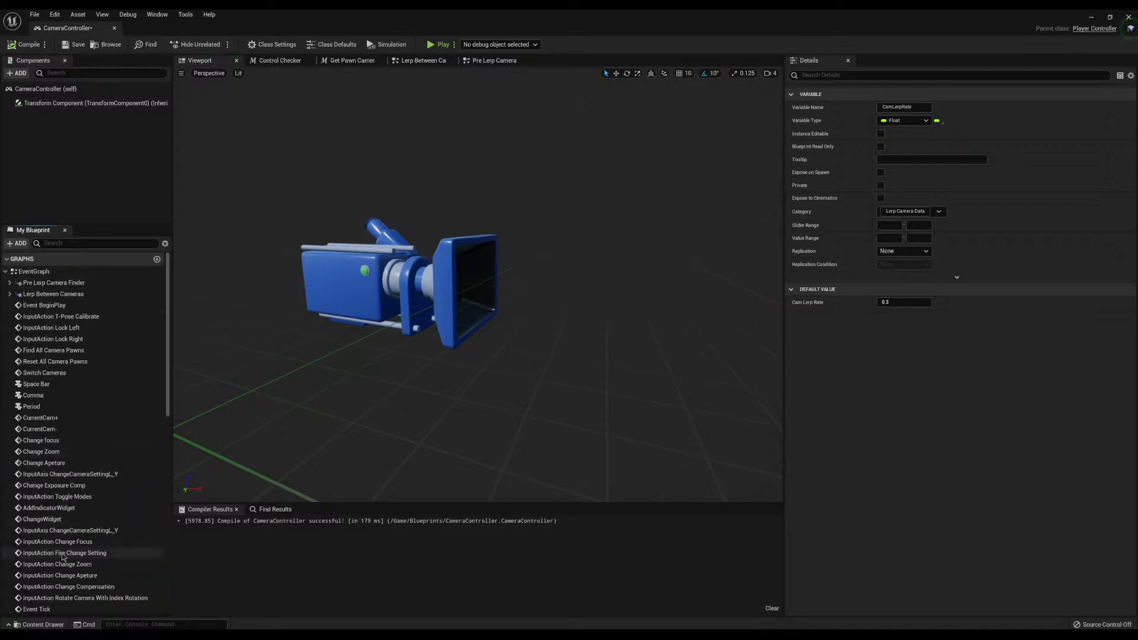
click(4, 272)
double_click(34, 272)
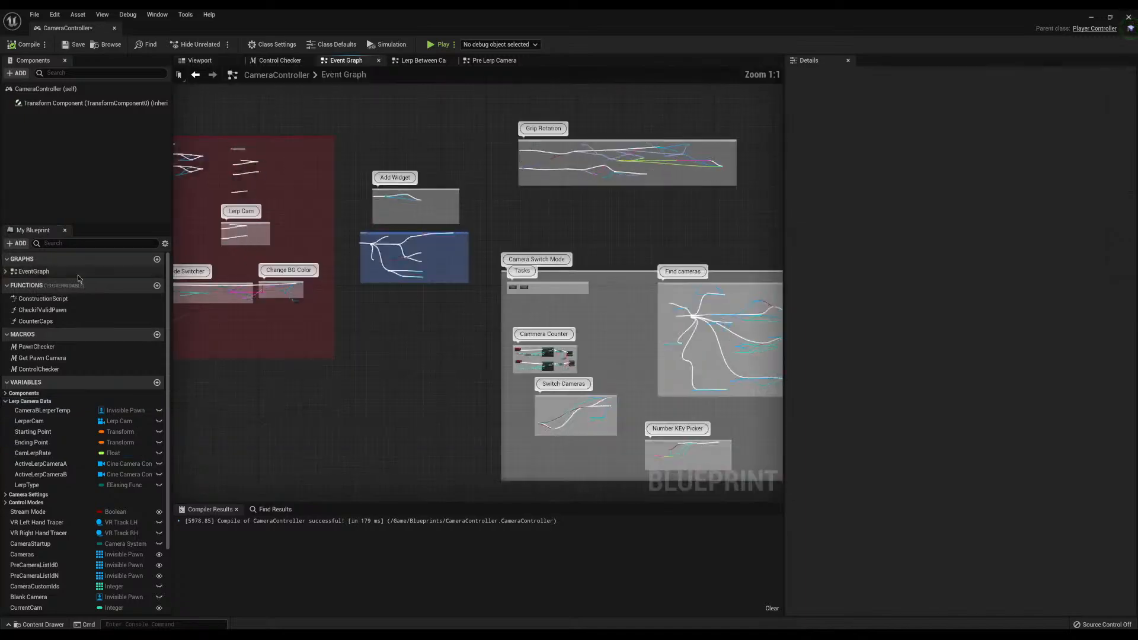
Extend the Camera Switch Mode comment box downward to make room below the Switch Cameras and Number Key Picker groups
right_drag(591, 226, 230, 247)
right_drag(448, 230, 518, 274)
scroll(424, 281, up, 10)
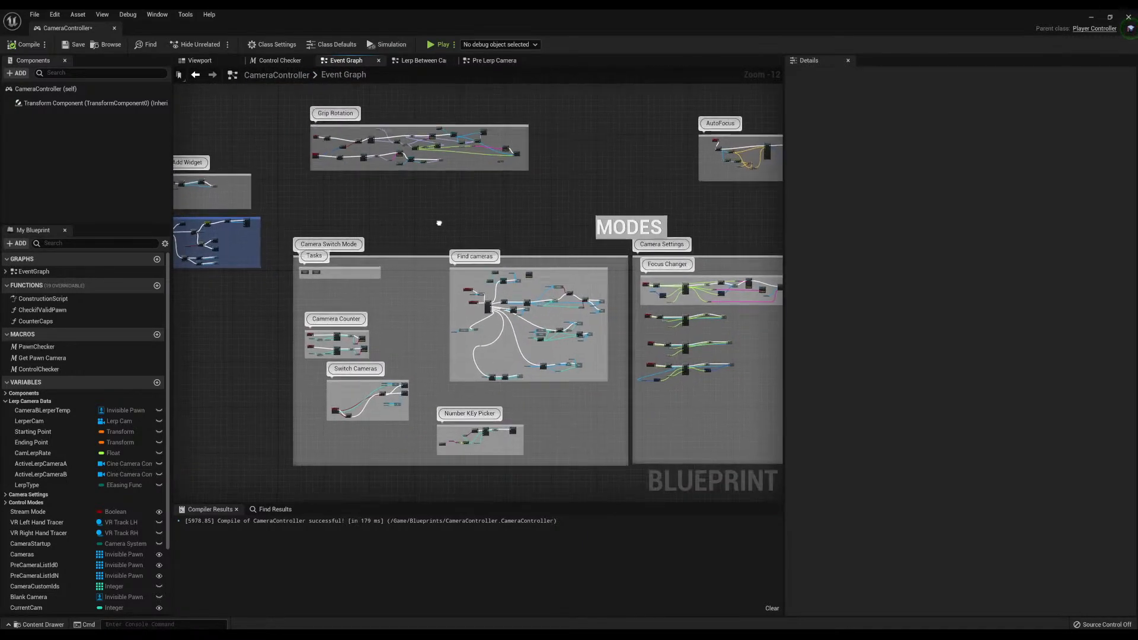
scroll(257, 262, down, 6)
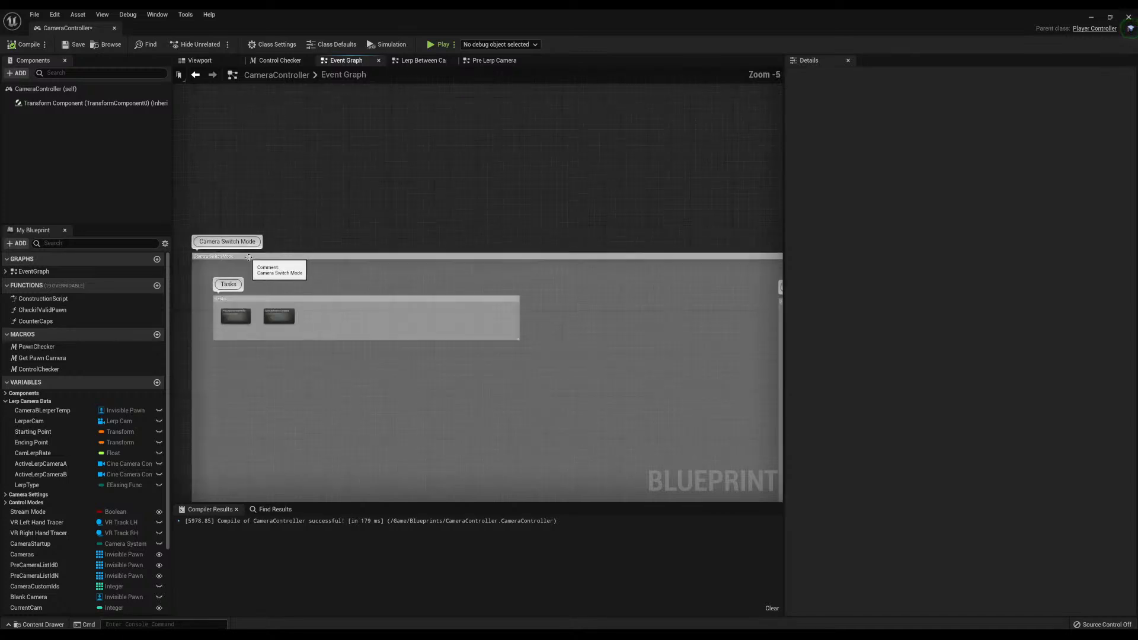
right_drag(282, 223, 444, 129)
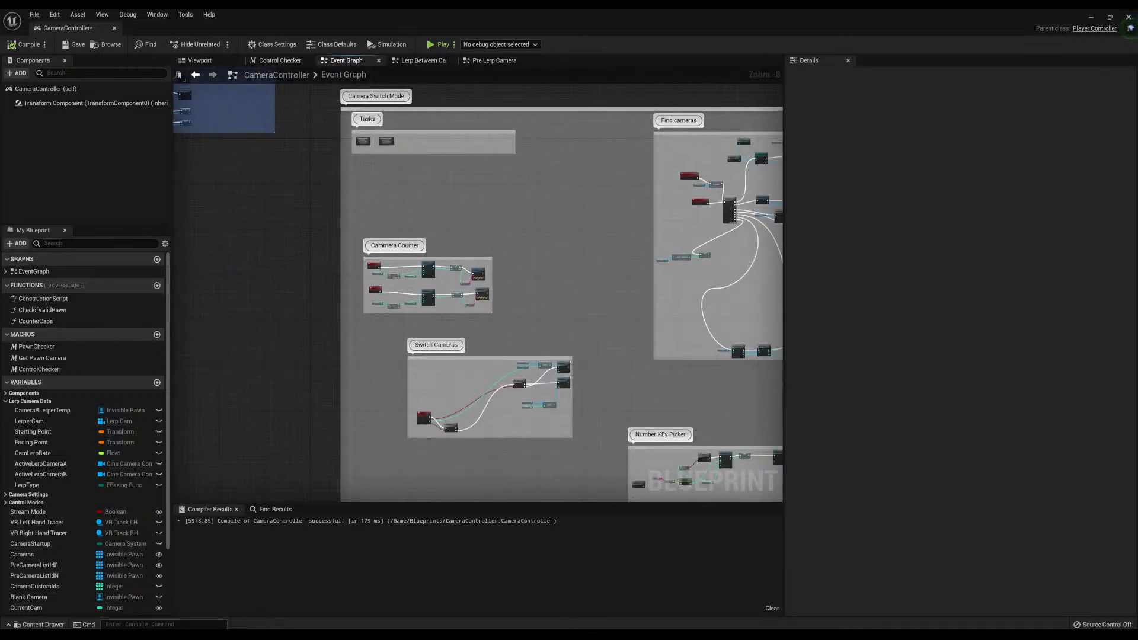
right_drag(416, 295, 369, 216)
scroll(369, 216, down, 3)
right_drag(419, 320, 392, 234)
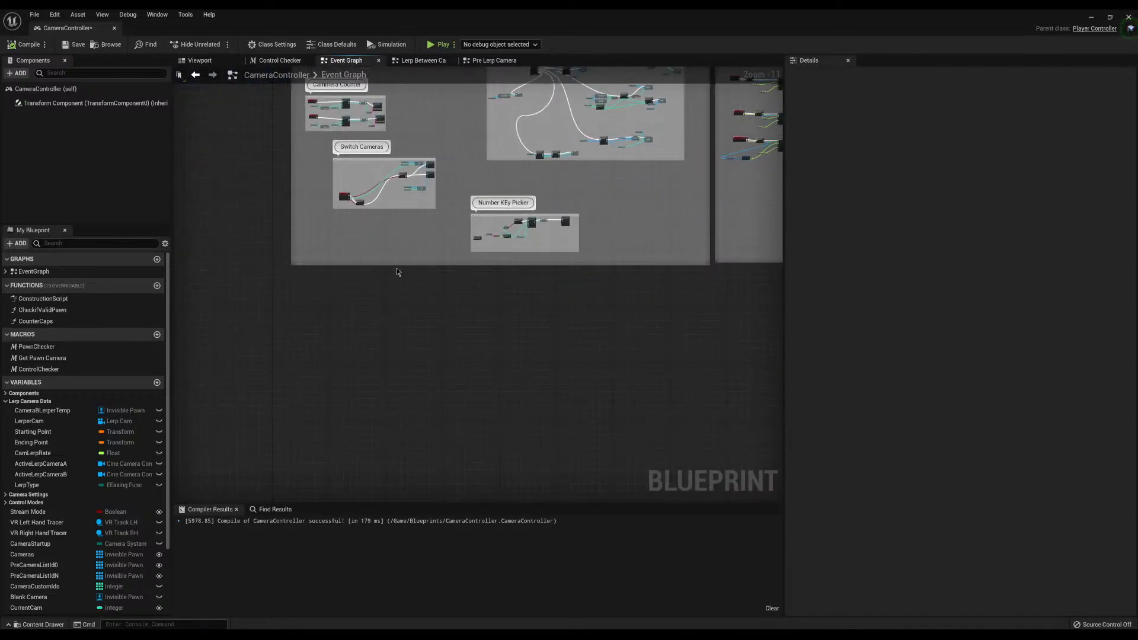
drag(398, 265, 415, 392)
Add a custom event named "Crete New Pawn" in the empty area of the Camera Switch Mode comment box
scroll(361, 290, up, 4)
right_drag(325, 283, 382, 323)
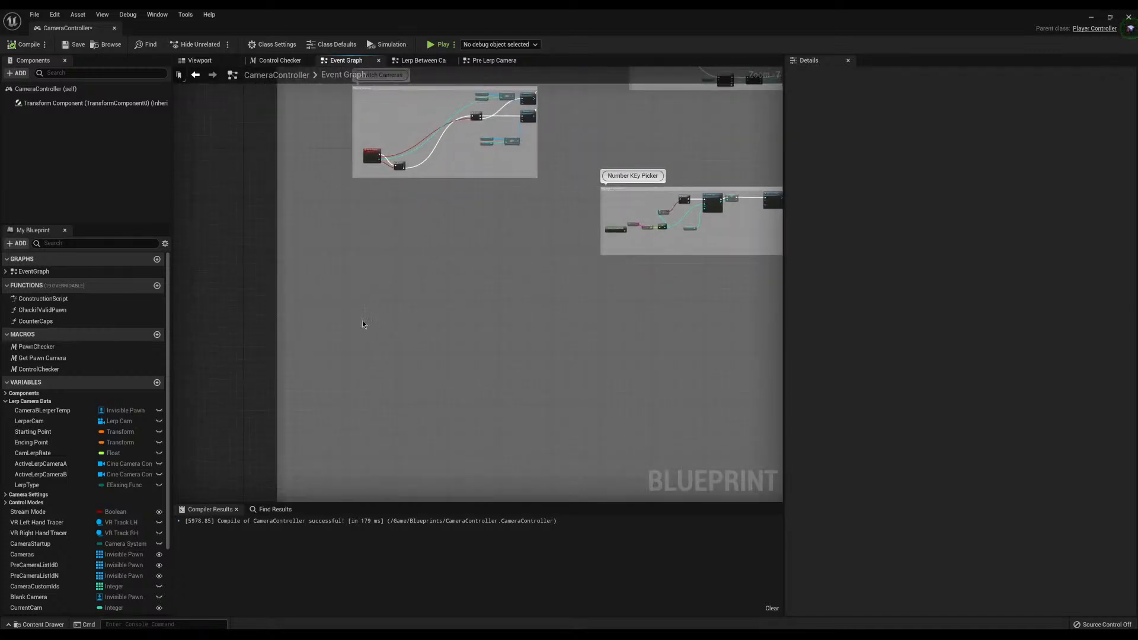
scroll(364, 324, up, 1)
right_click(364, 326)
text(cu)
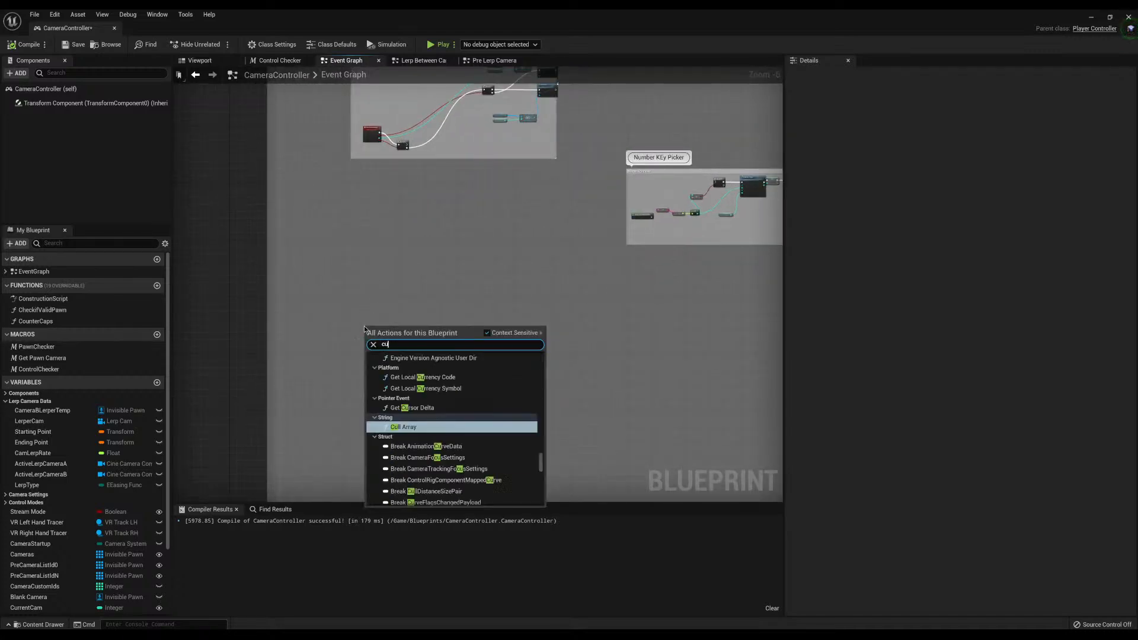
text(stom)
key(Return)
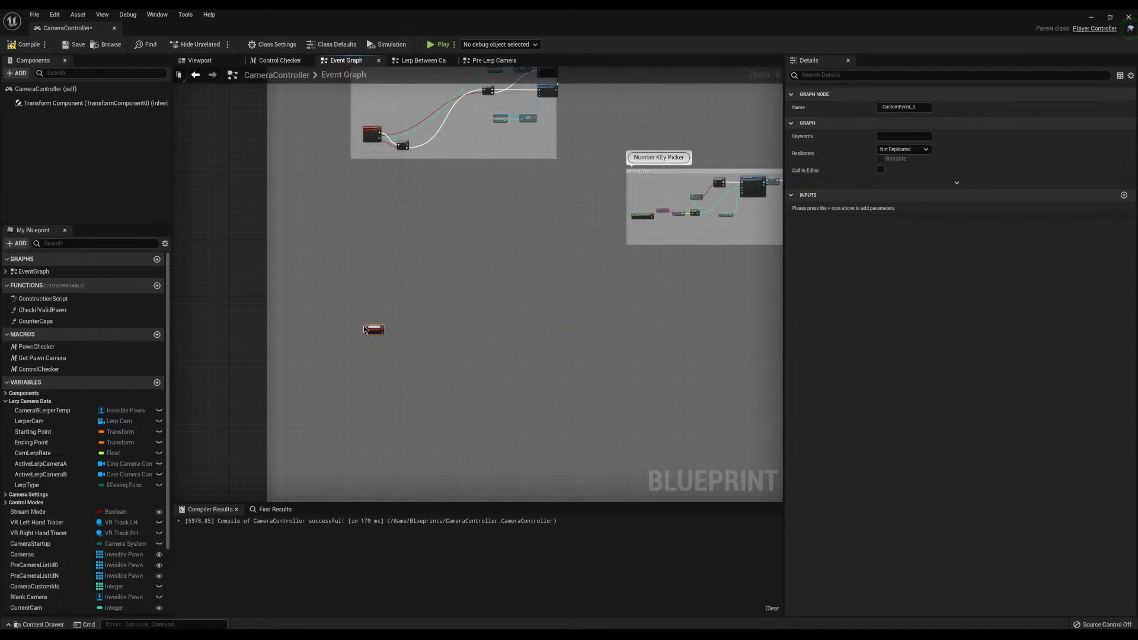
key(Return)
Add a Spawn Actor from Class node after the Crete New Pawn event and set its class to InvisiblePawn
scroll(354, 324, up, 6)
right_drag(425, 324, 292, 288)
scroll(337, 318, down, 1)
right_drag(343, 321, 306, 351)
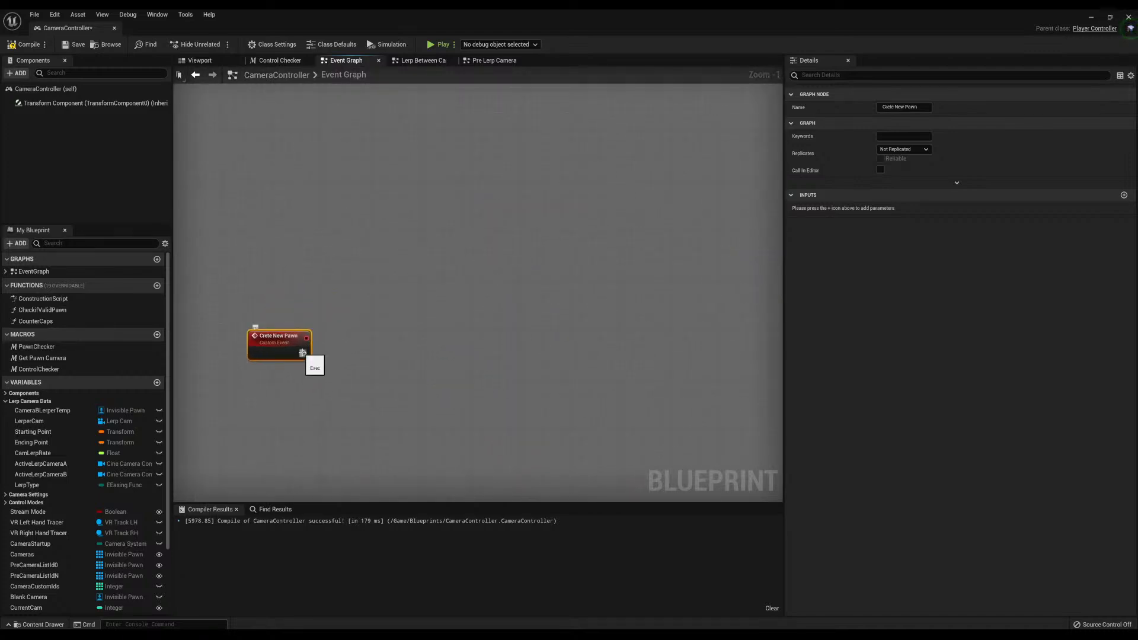
drag(303, 353, 436, 326)
text(create)
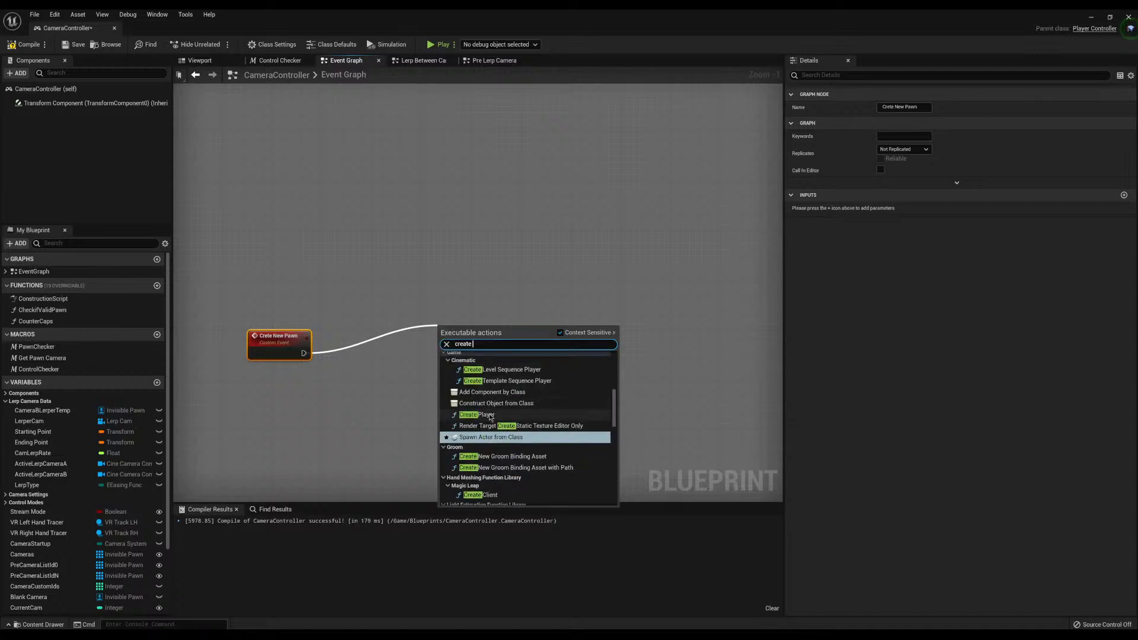
click(489, 437)
right_drag(510, 299, 455, 240)
drag(456, 240, 480, 259)
click(461, 293)
text(invis)
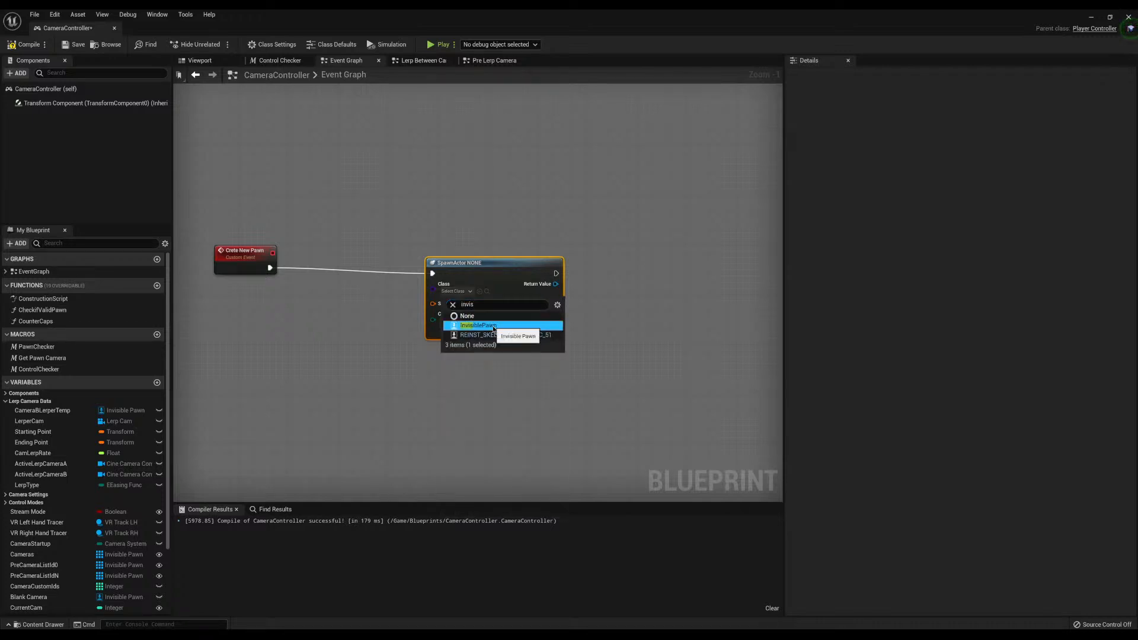
click(478, 326)
Find the Reset All Camera Pawns event in the Find cameras group and check its name and connections
right_drag(313, 295, 311, 276)
scroll(477, 213, down, 11)
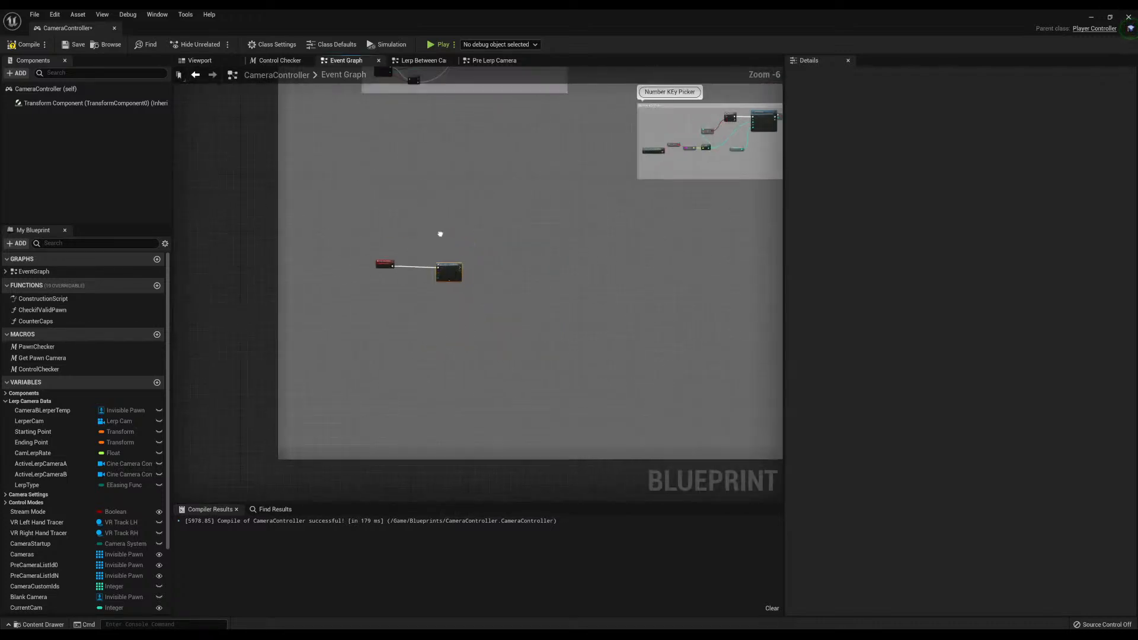
scroll(394, 276, up, 6)
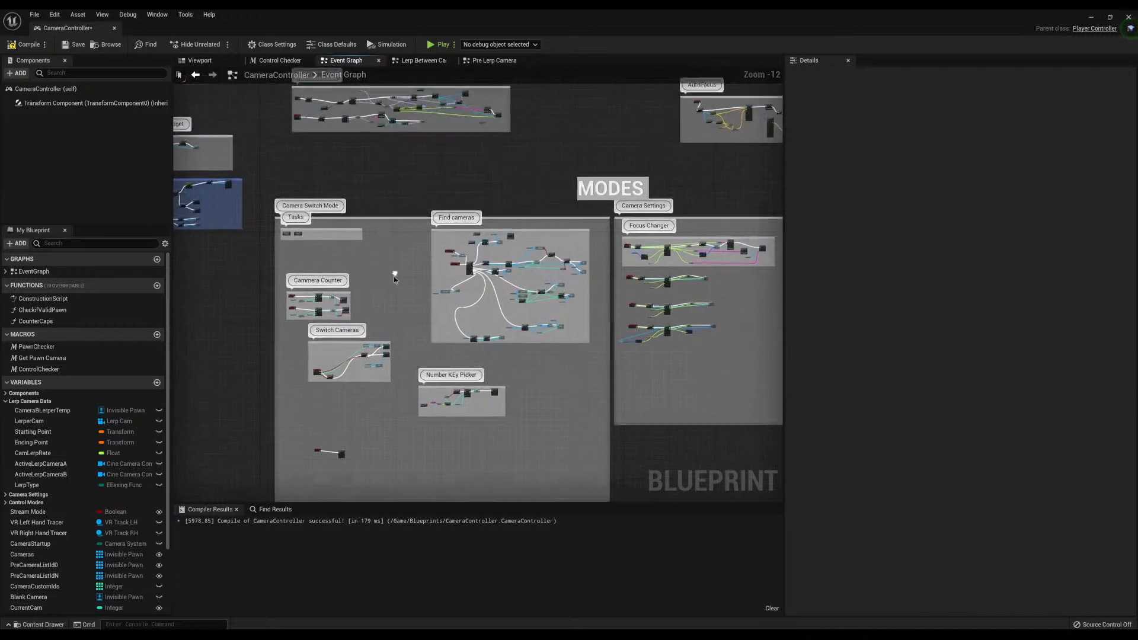
scroll(415, 208, up, 7)
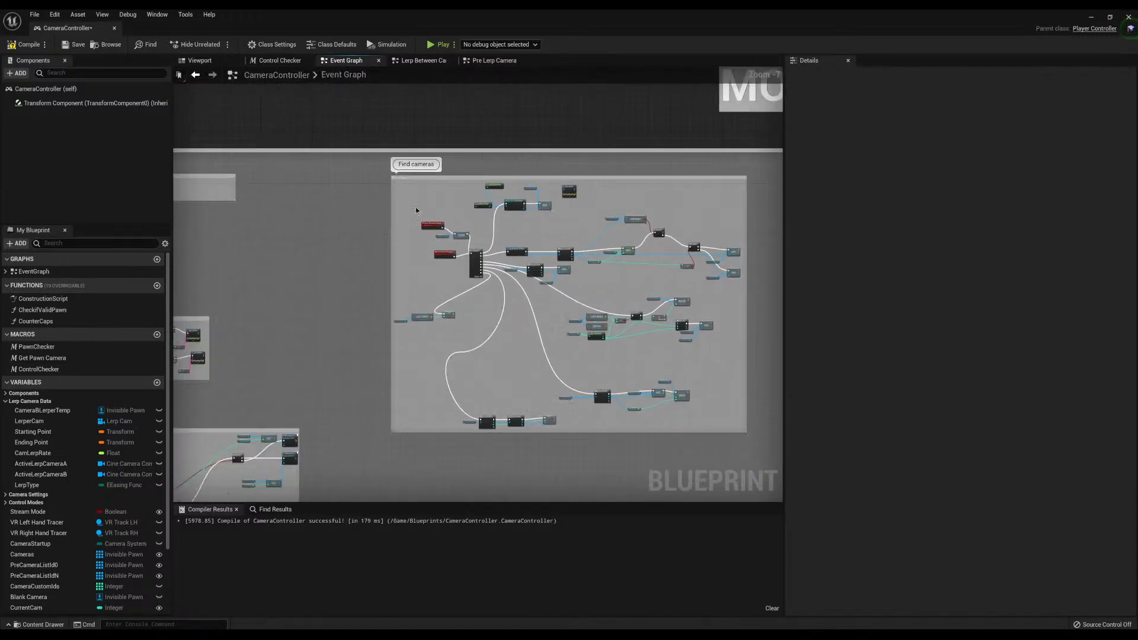
click(430, 252)
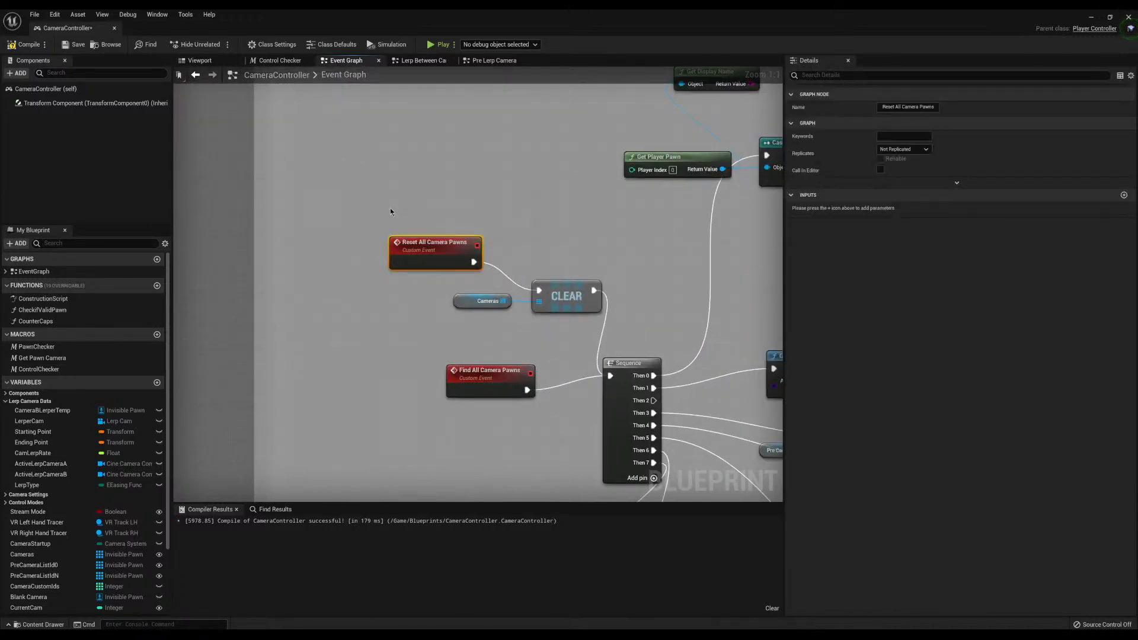
Return to the new pawn-creation nodes and move the Crete New Pawn event closer to the SpawnActor Invisible Pawn node
scroll(391, 213, down, 12)
scroll(333, 287, up, 6)
right_drag(306, 377, 504, 221)
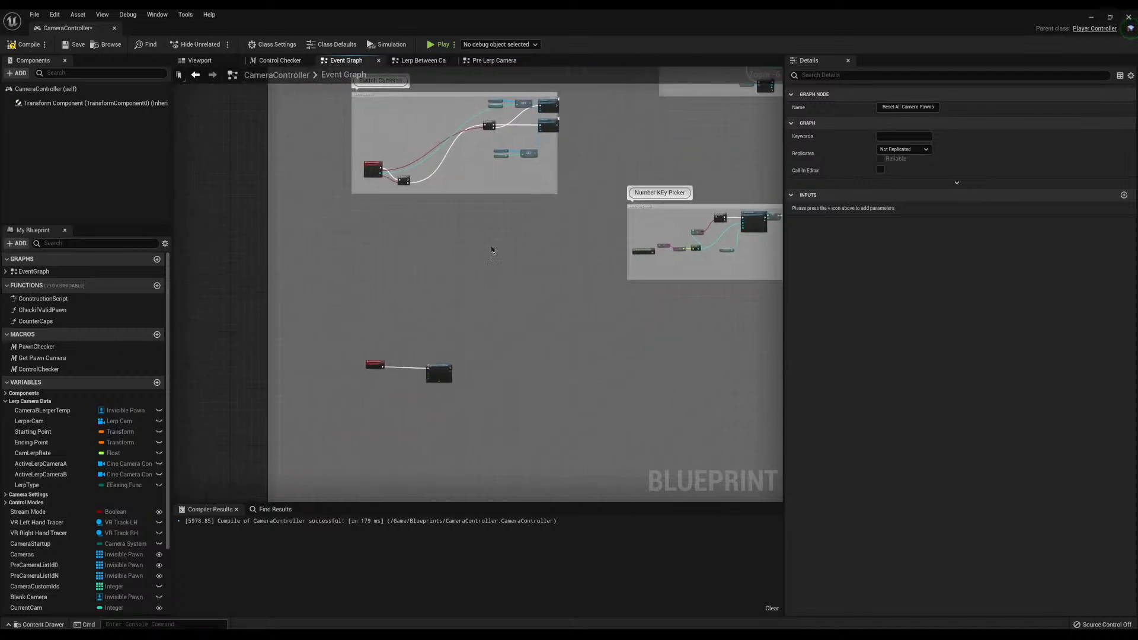
scroll(445, 349, up, 6)
right_drag(447, 348, 388, 256)
scroll(417, 258, down, 2)
drag(196, 288, 281, 290)
right_drag(410, 264, 351, 260)
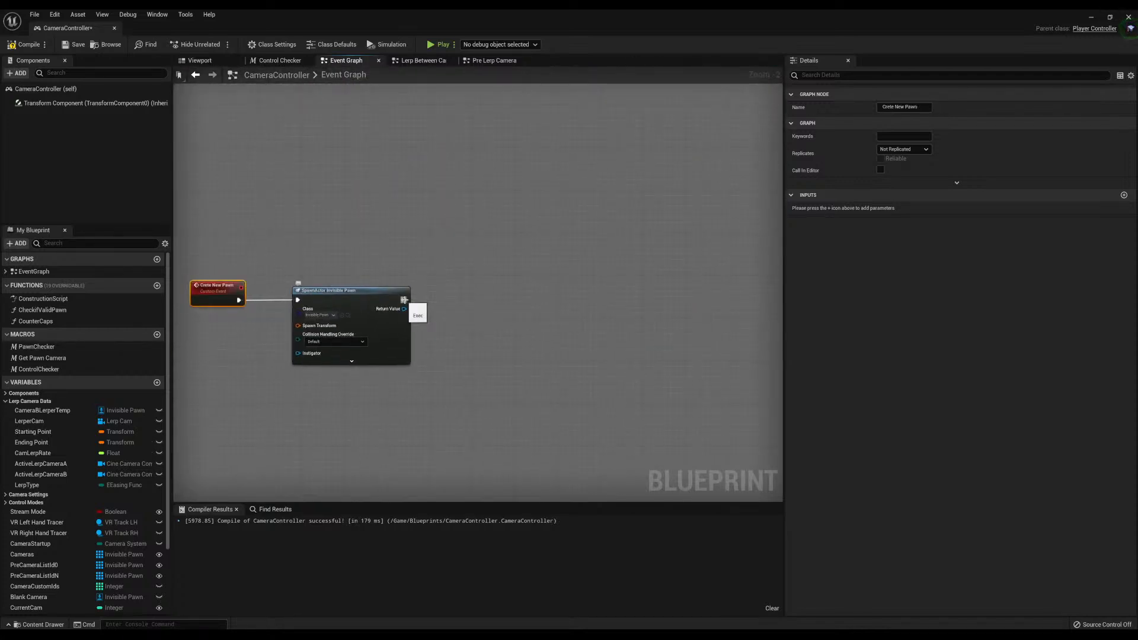
Add a Reset All Camera Pawns call after the SpawnActor Invisible Pawn node, wired to its execution output
drag(404, 299, 521, 297)
text(res)
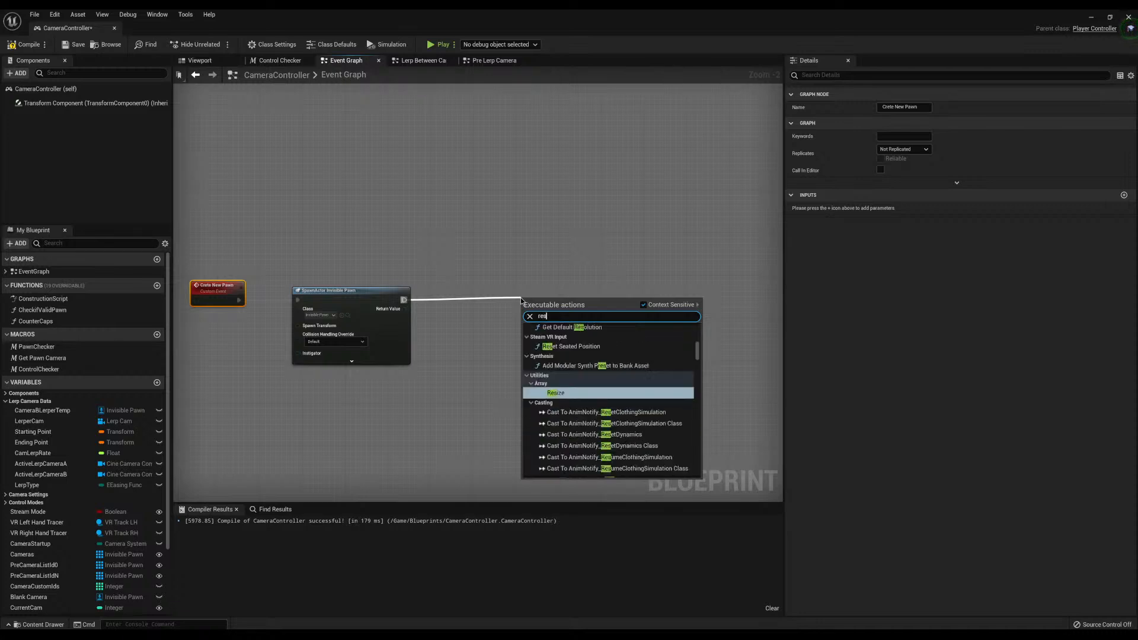
text(etall)
key(Return)
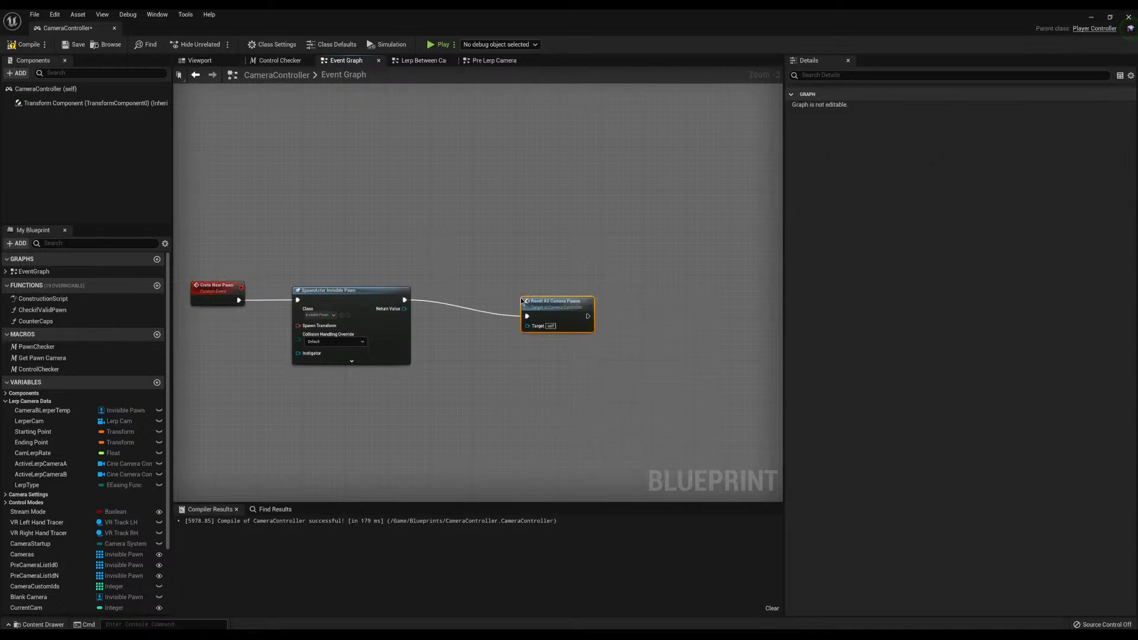
Move the Reset All Camera Pawns call closer to the SpawnActor Invisible Pawn node
drag(546, 305, 472, 286)
click(330, 280)
right_drag(329, 280, 463, 250)
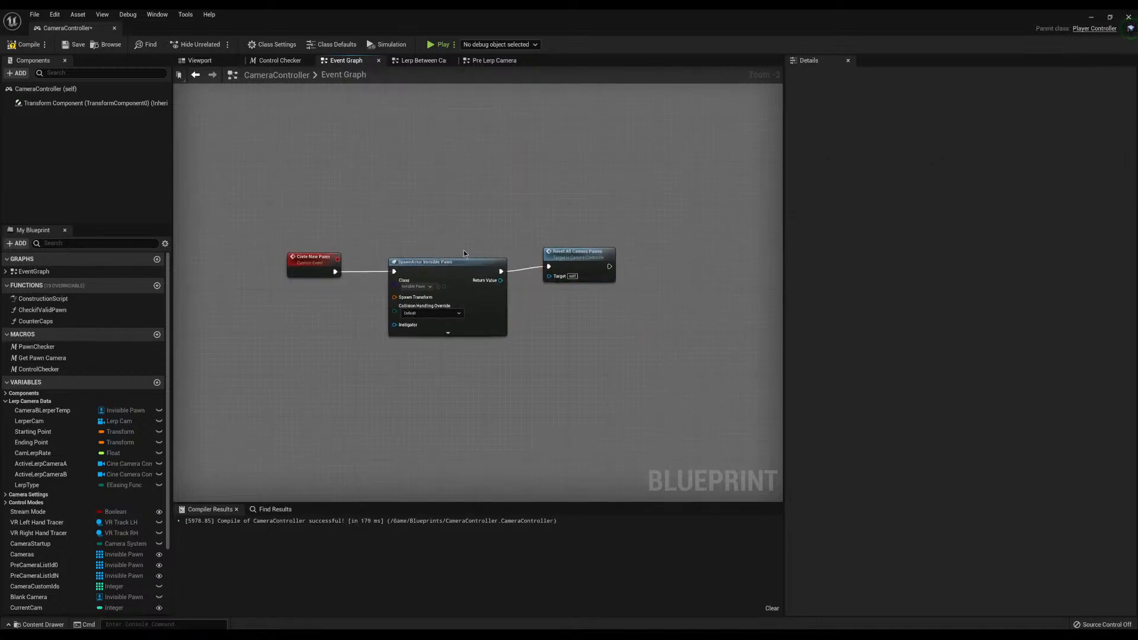
scroll(464, 250, up, 2)
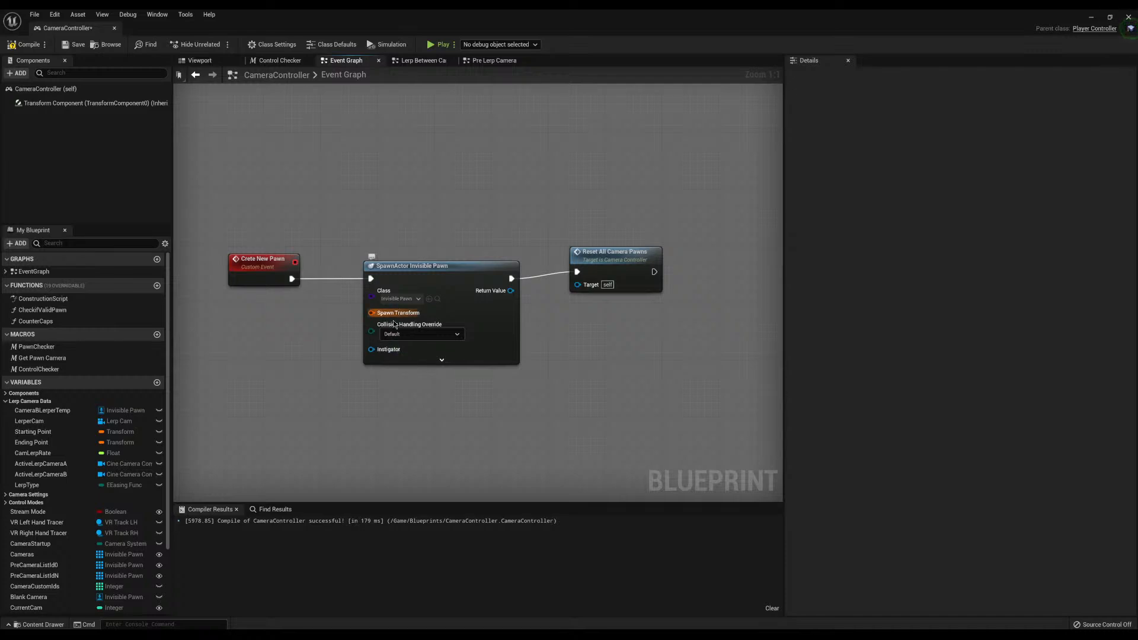
right_drag(466, 211, 560, 227)
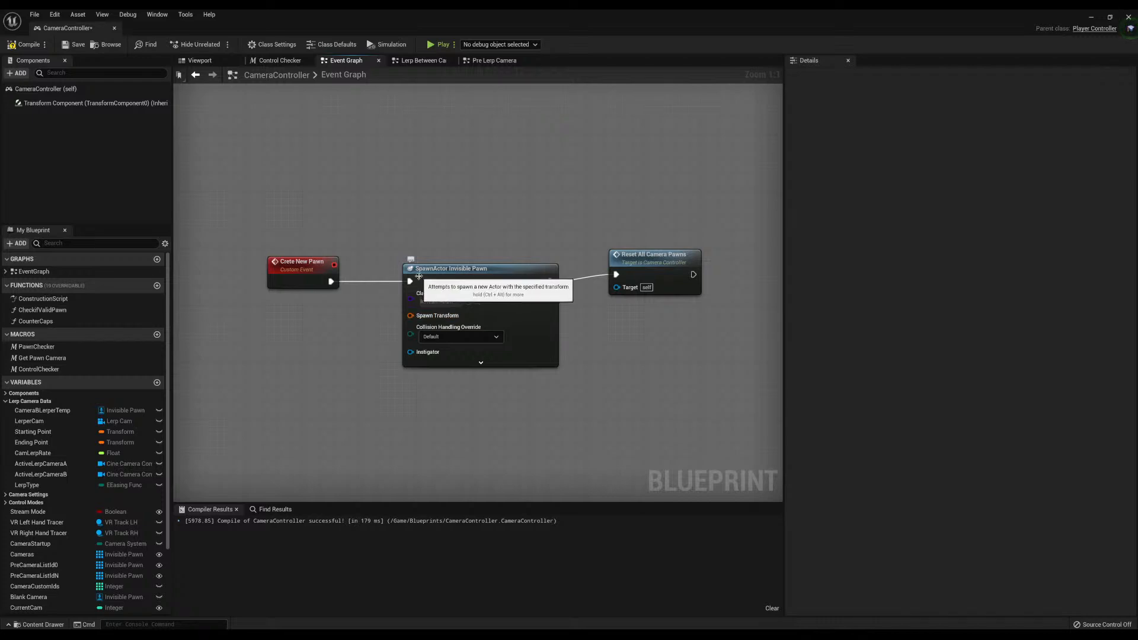
scroll(421, 214, down, 2)
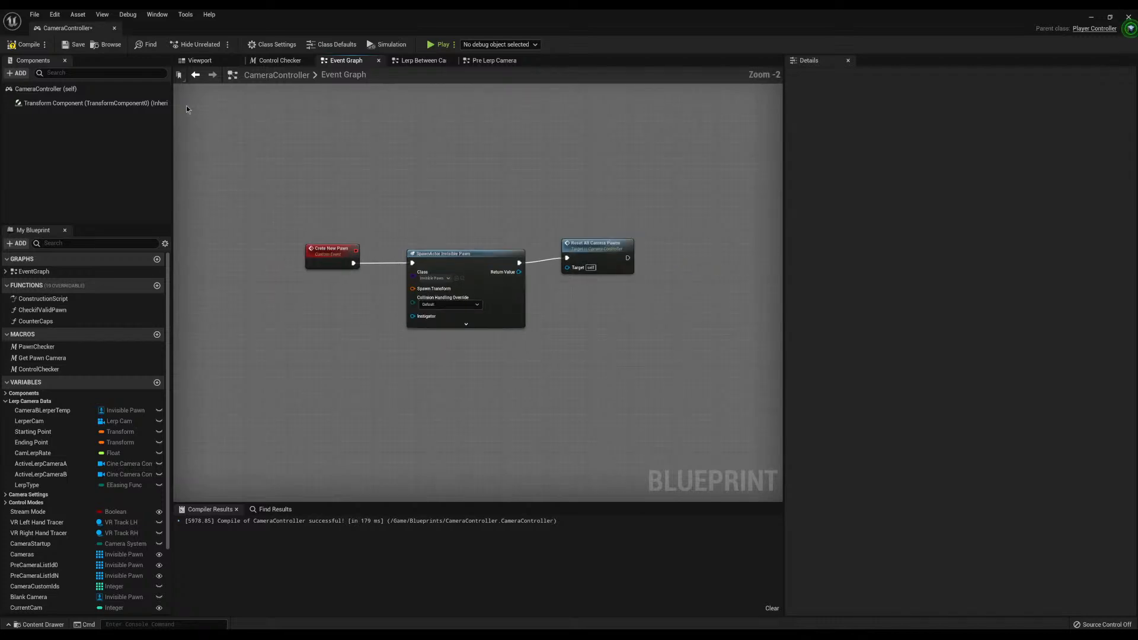
Compile the CameraController blueprint and check the SpawnActor Invisible Pawn node against the compiler results
click(25, 45)
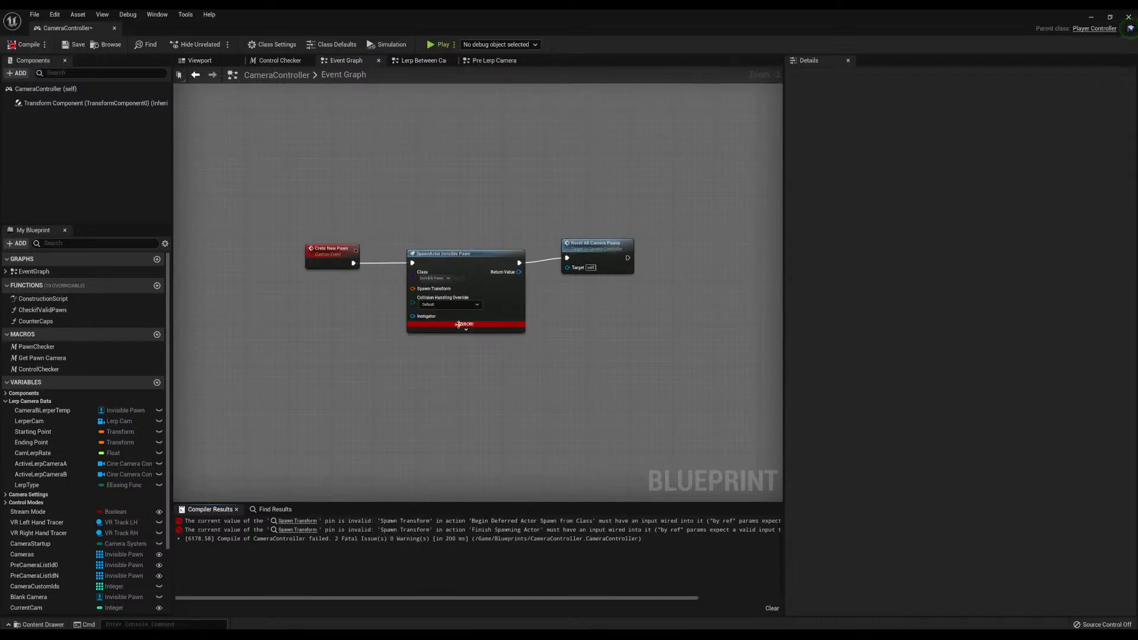
scroll(458, 324, up, 2)
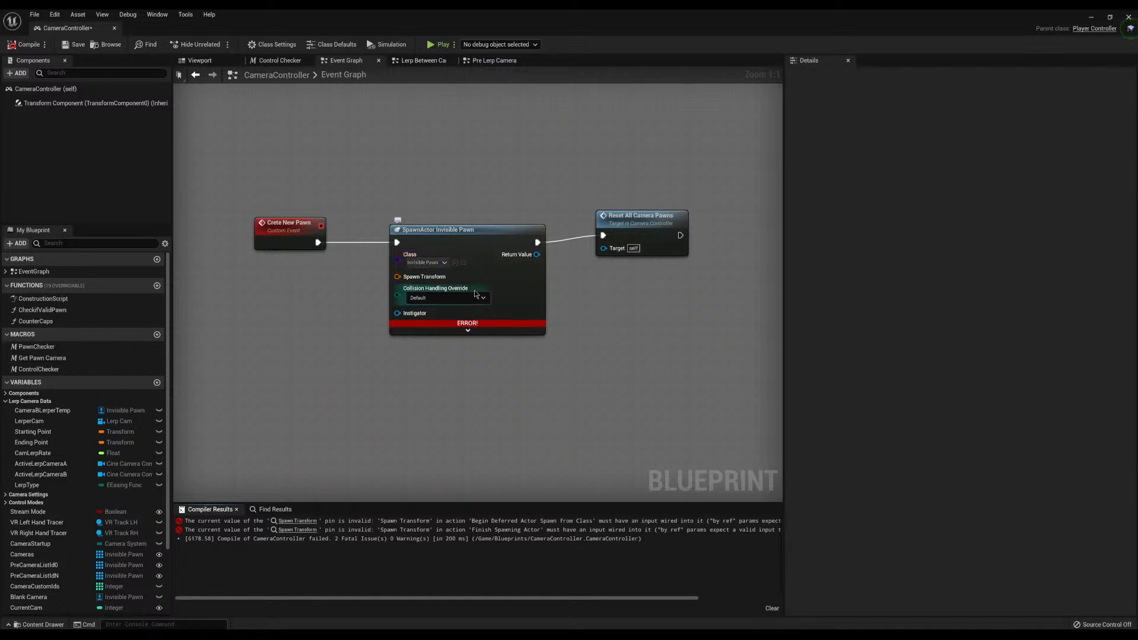
right_drag(354, 298, 501, 308)
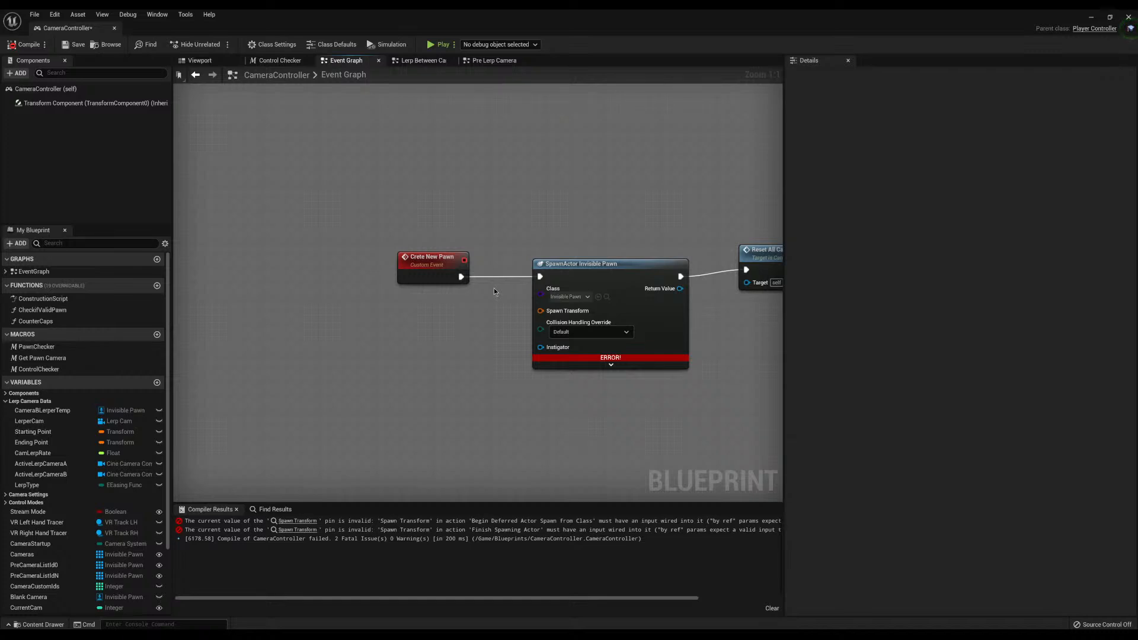
Move the Crete New Pawn event further from the SpawnActor Invisible Pawn node and search its executable actions for "get pawn"
drag(541, 311, 450, 337)
click(403, 309)
drag(435, 274, 292, 350)
text(get pawn)
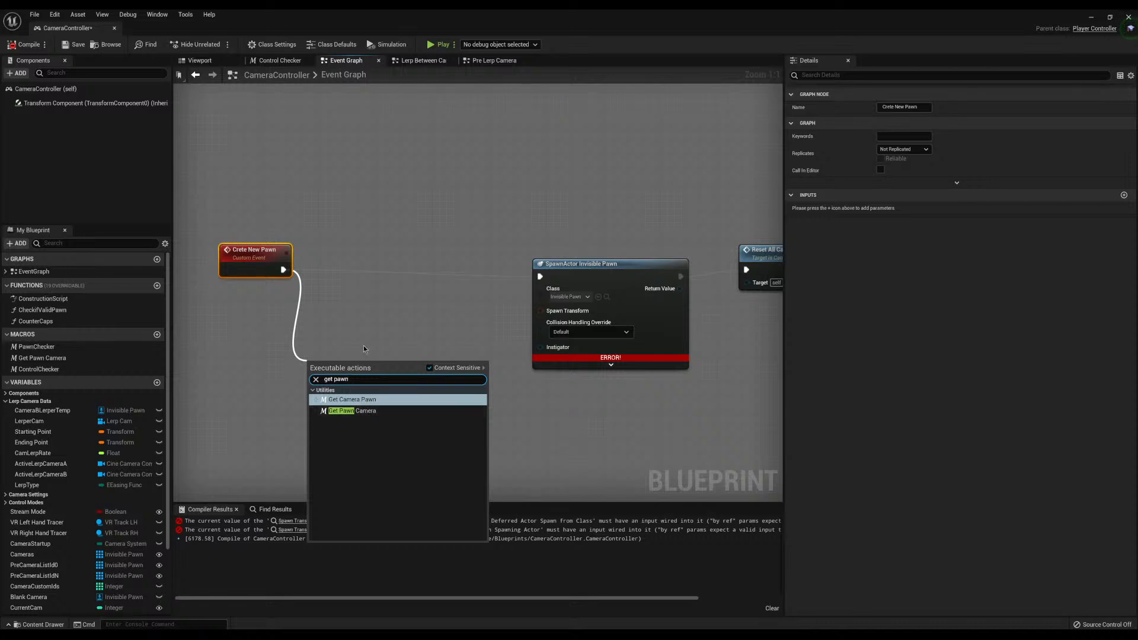
click(383, 293)
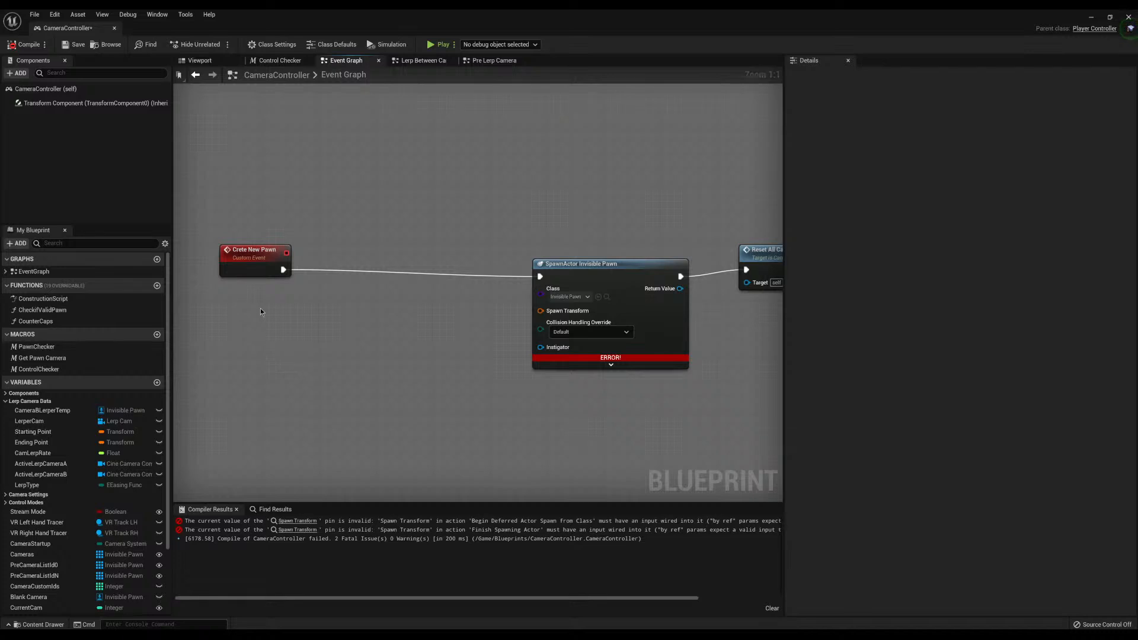
Search for "get pawn" from the Crete New Pawn event's execution output with Context Sensitive turned off
right_drag(290, 321, 302, 346)
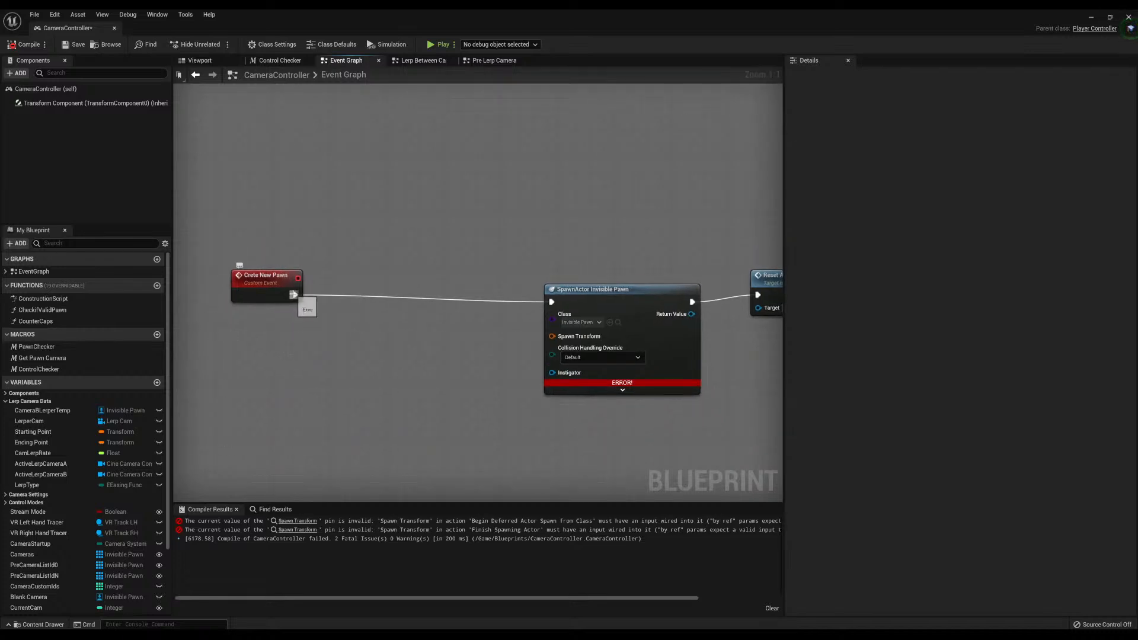
ctrl+drag(294, 294, 361, 385)
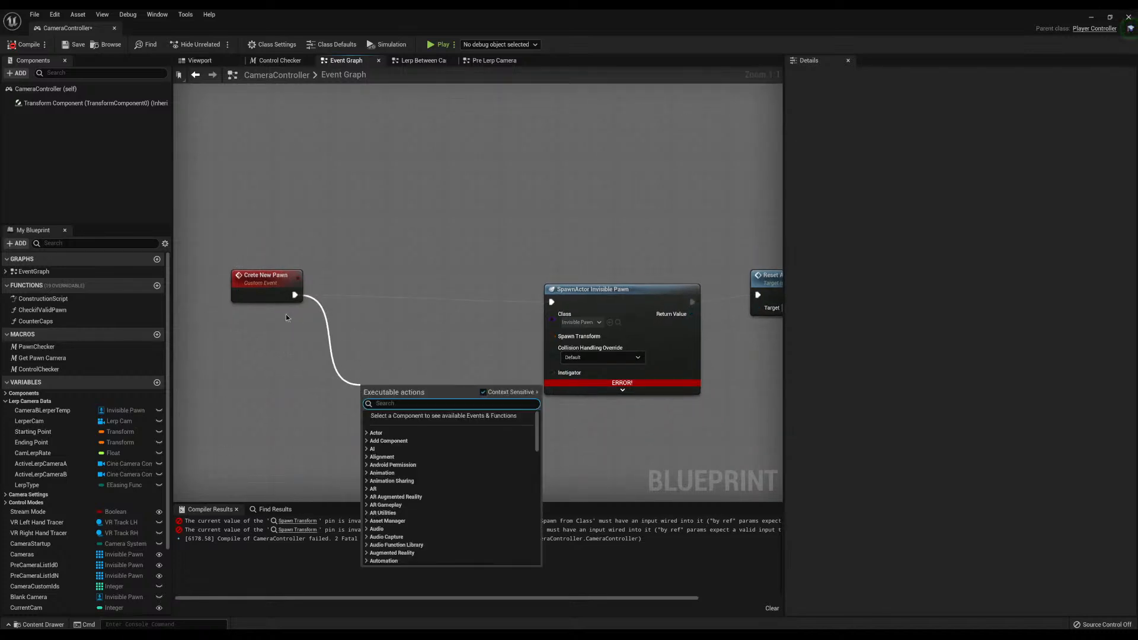
text(get pawn)
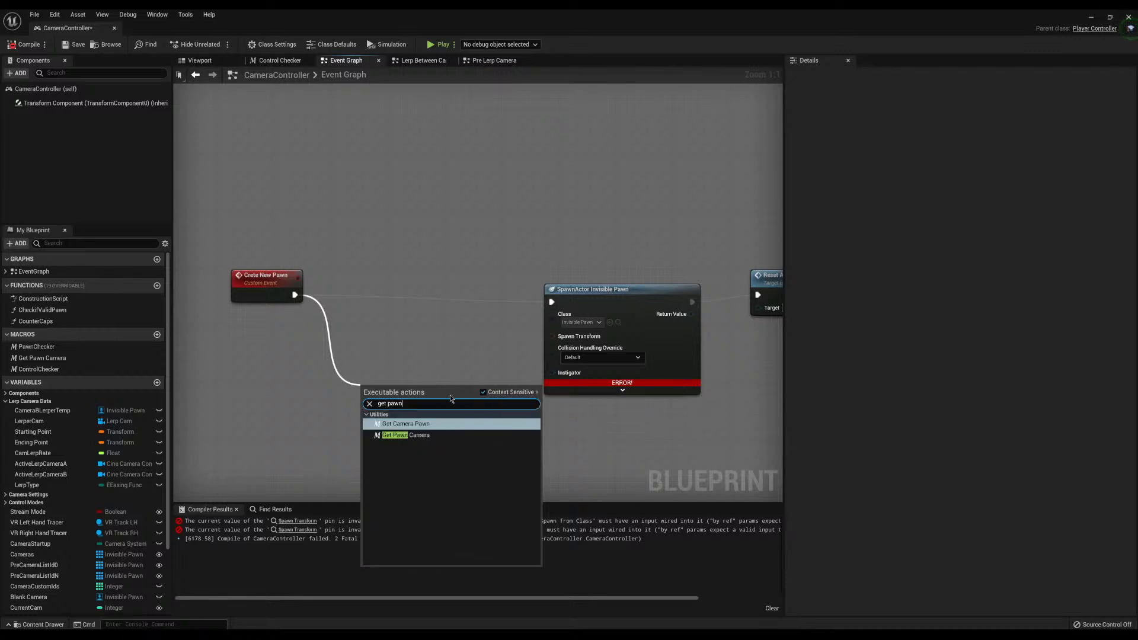
drag(421, 403, 356, 398)
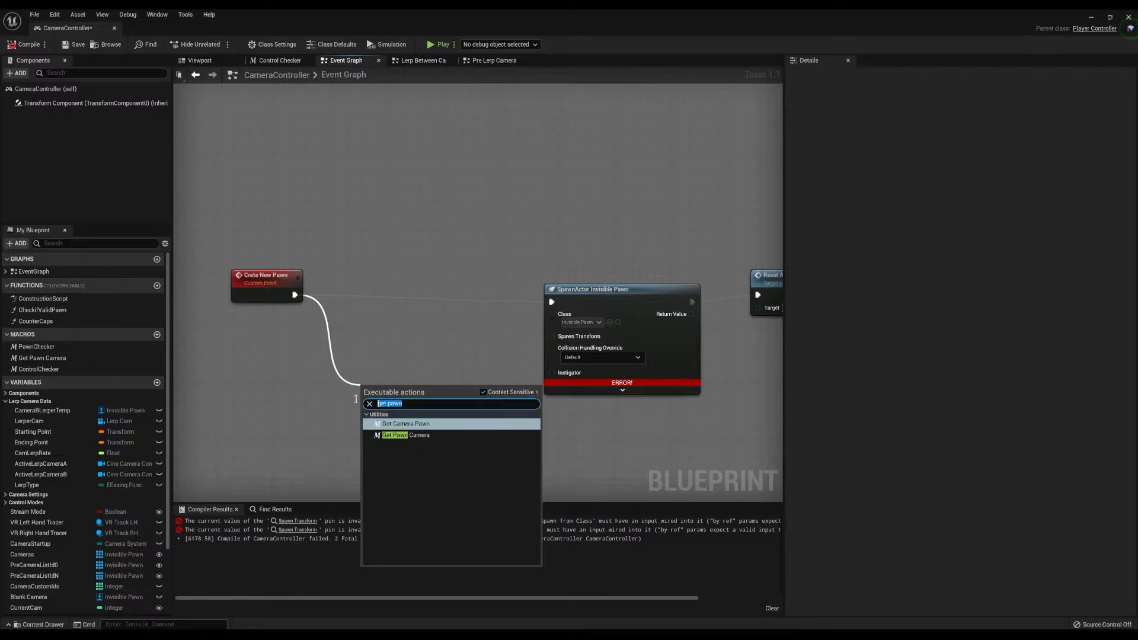
click(483, 392)
scroll(470, 478, up, 3)
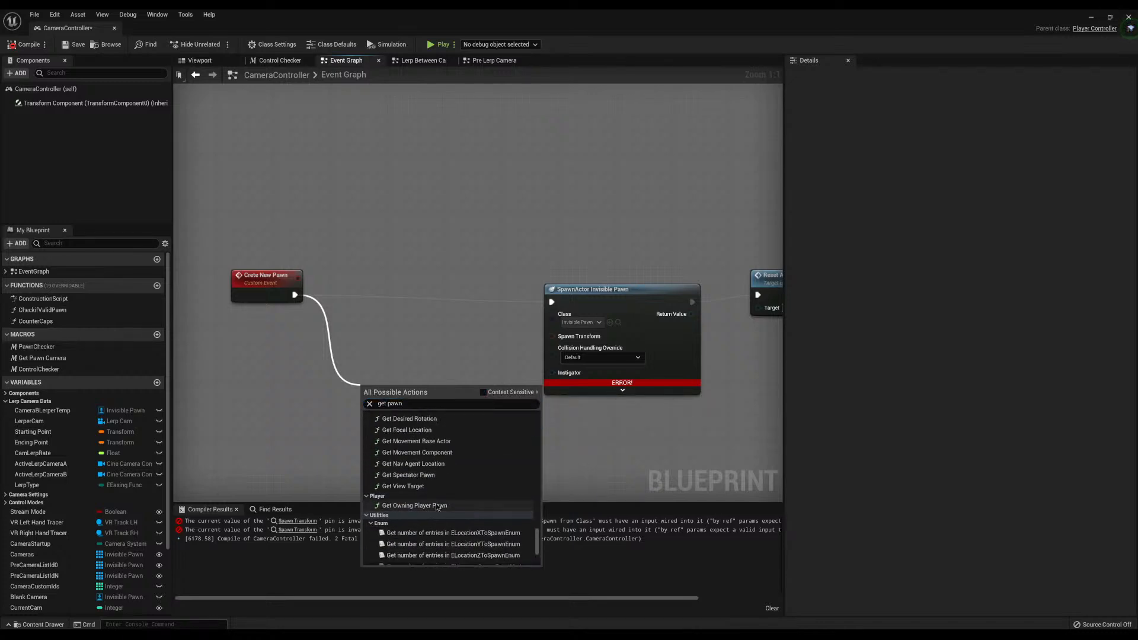
Try a Get Owning Player Pawn node below the Crete New Pawn event, and delete it
click(421, 463)
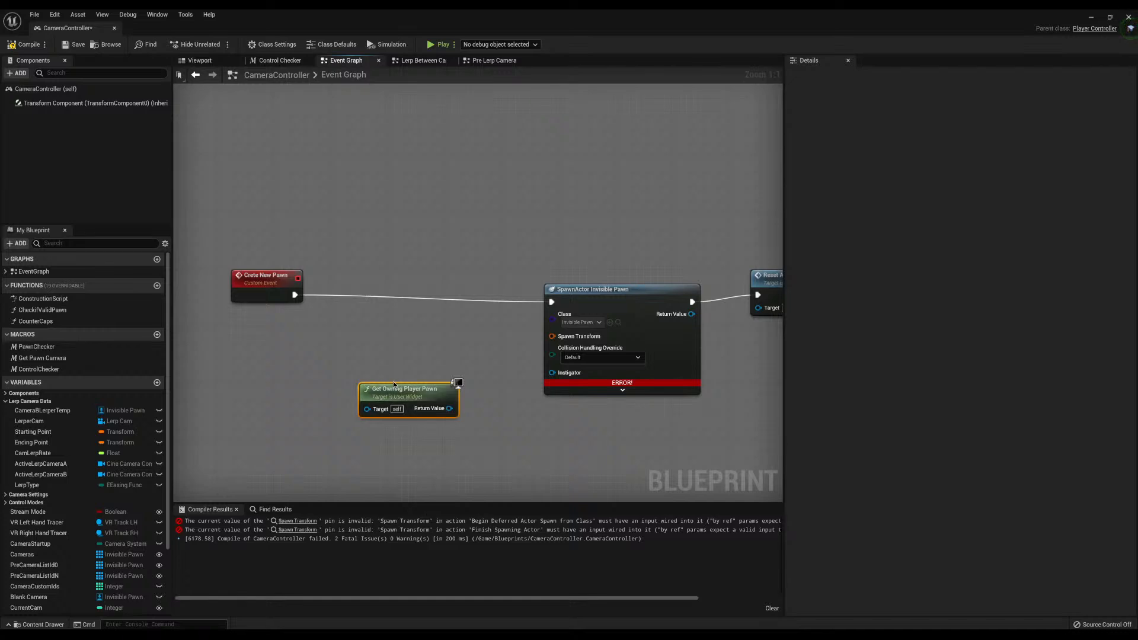
drag(439, 394, 326, 394)
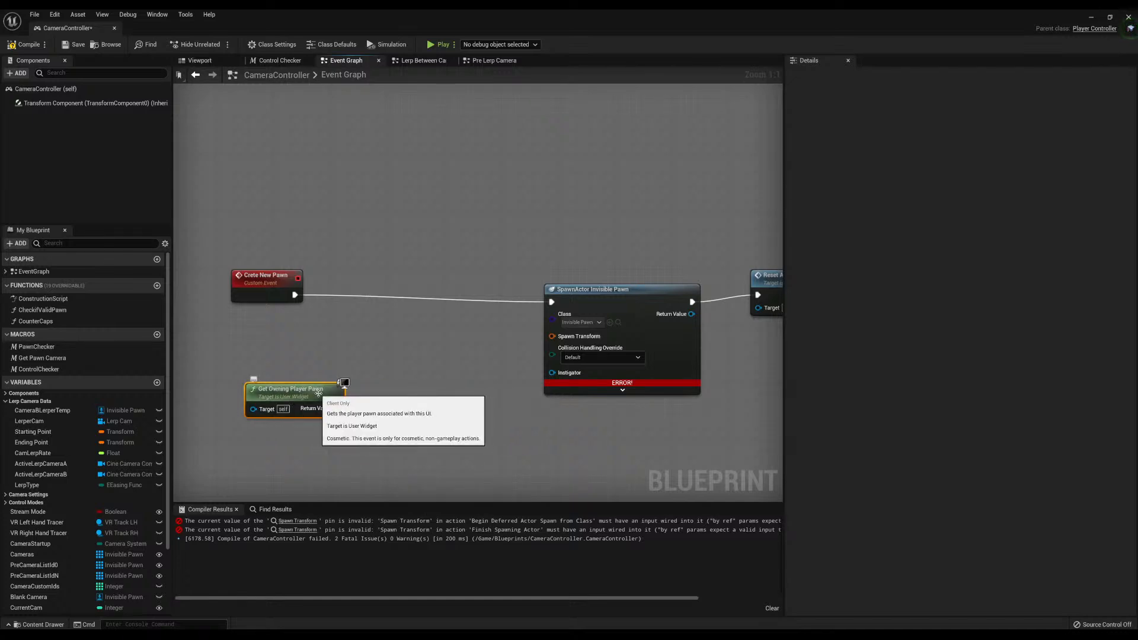
key(Delete)
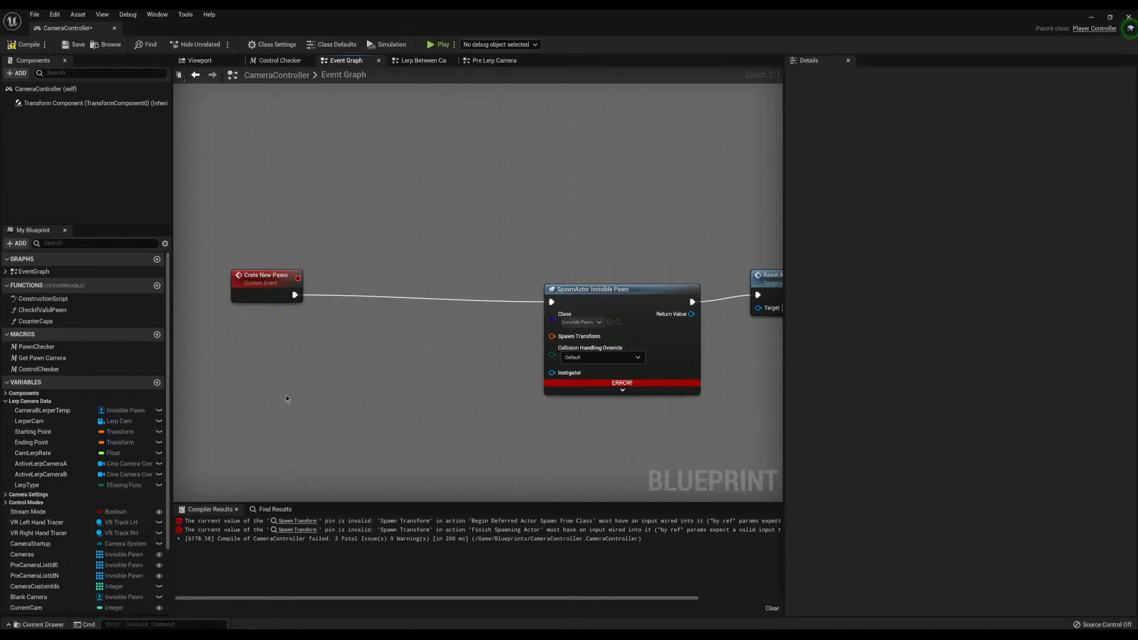
Add a Get Player Character node below the Crete New Pawn event
right_click(286, 397)
text(get)
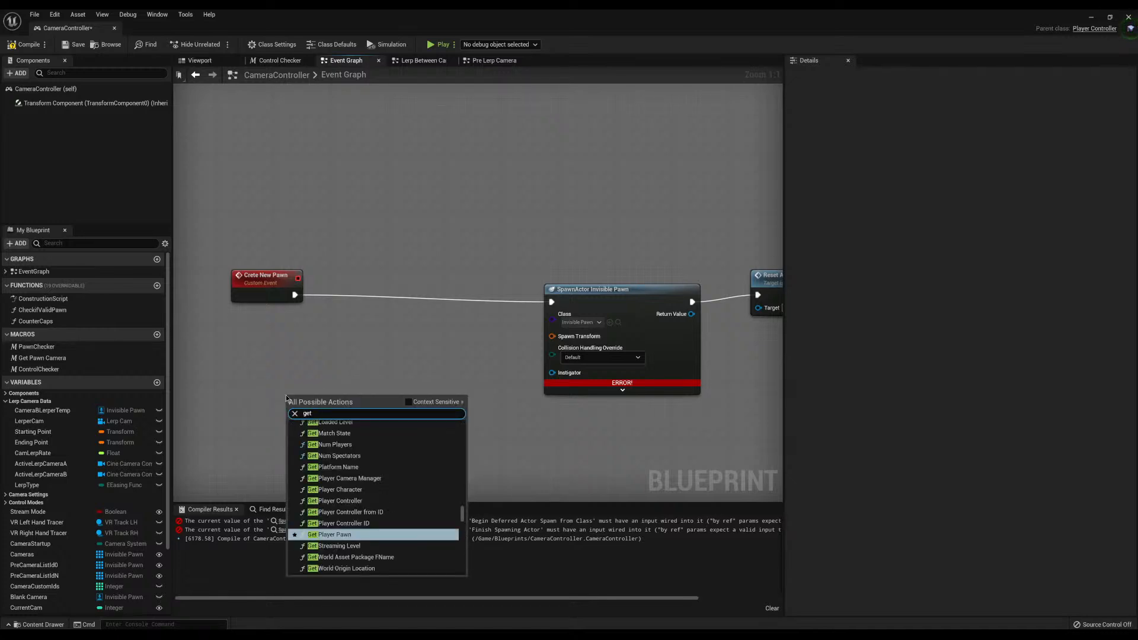
text( player)
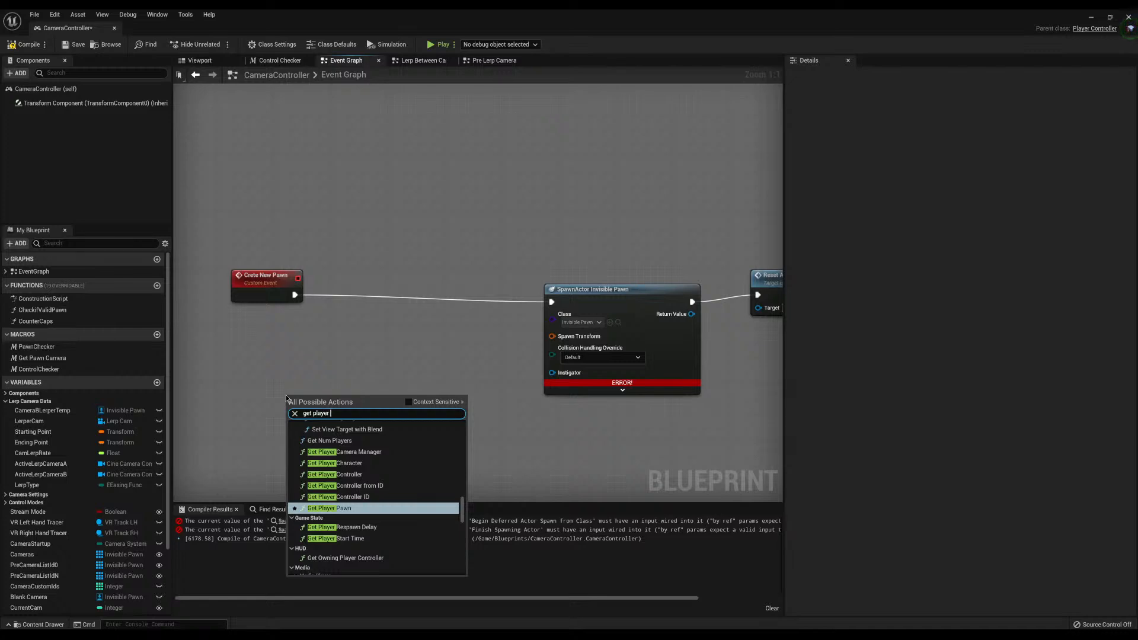
click(363, 462)
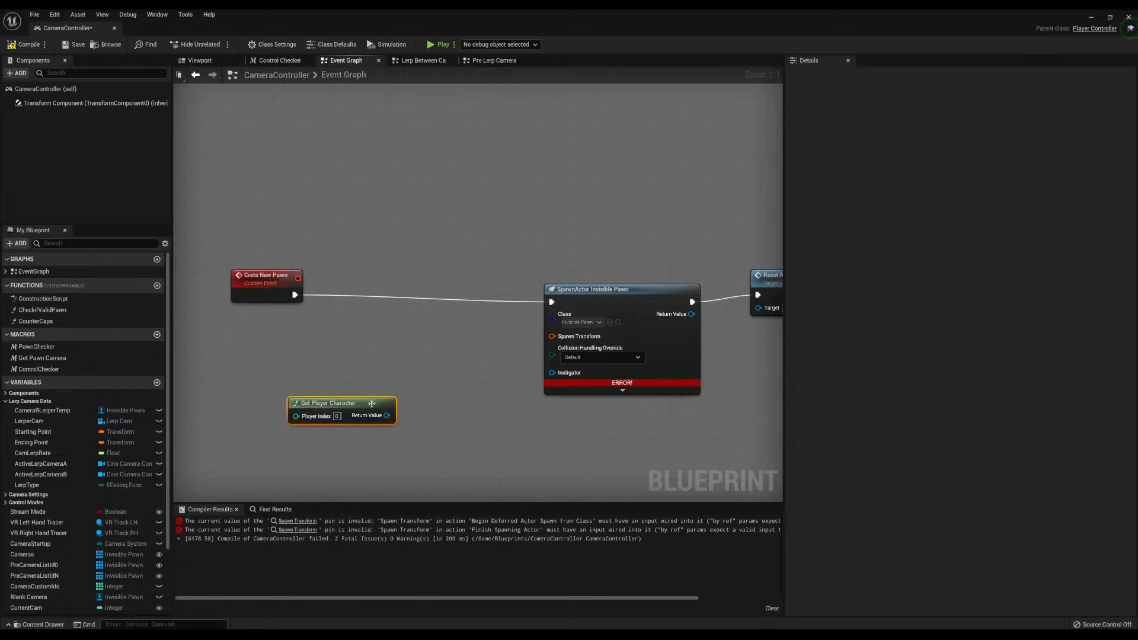
Shift the Get Player Character node aside and add a Cast To InvisiblePawn node from its Return Value
mouse_move(370, 404)
mouse_down()
mouse_move(302, 409)
mouse_move(362, 390)
mouse_up()
text(cast)
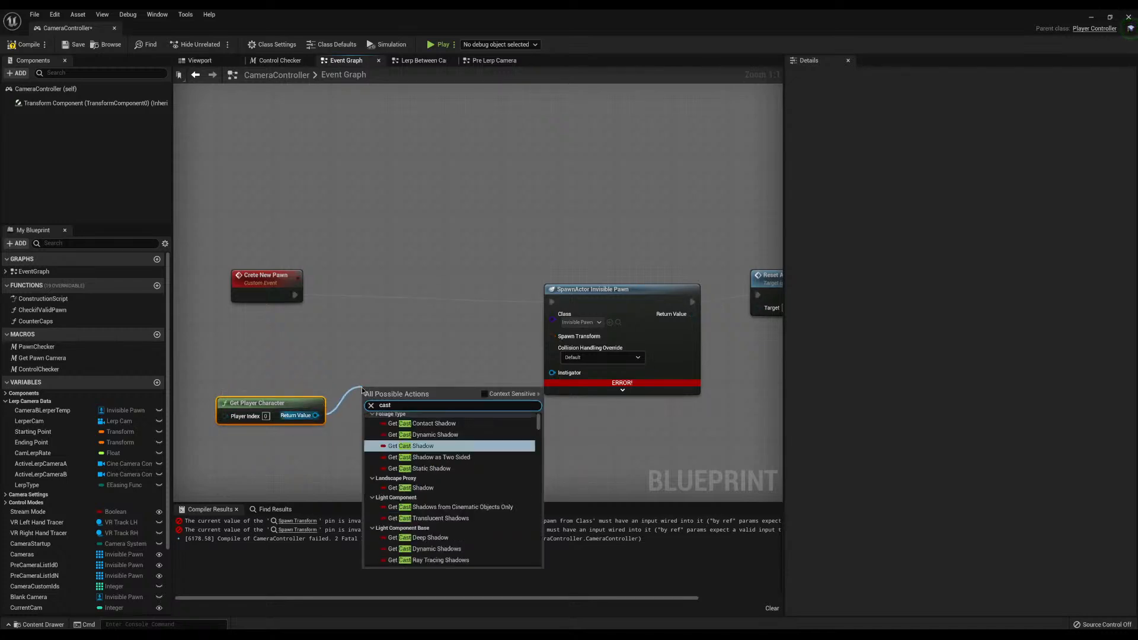
text( invisi)
key(Return)
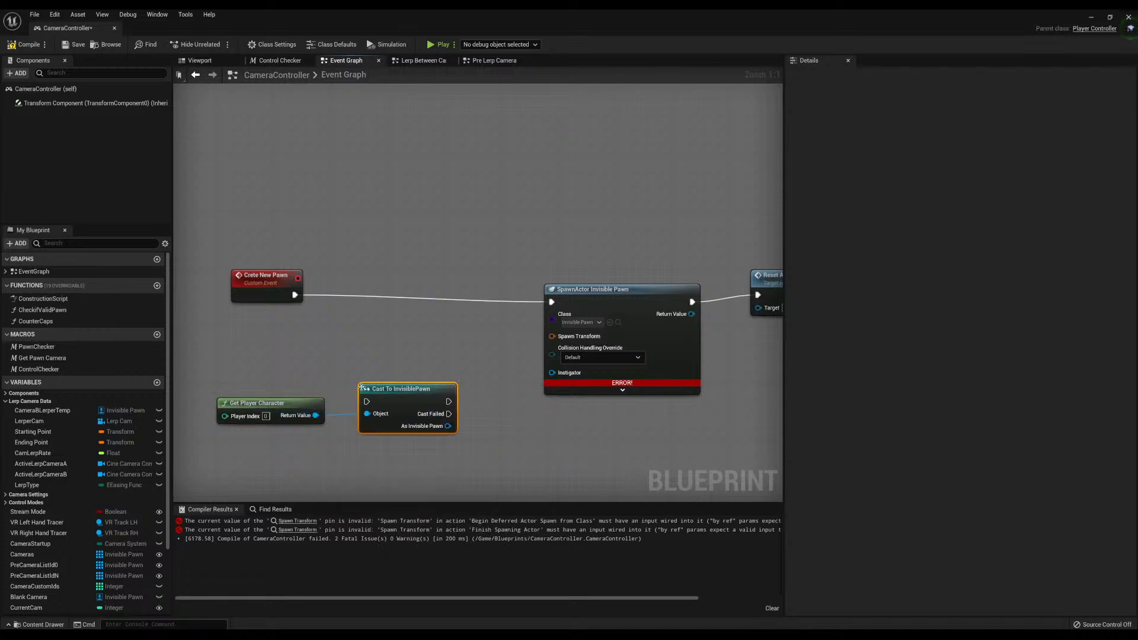
Wire the Cast To InvisiblePawn node between Crete New Pawn and SpawnActor Invisible Pawn, and expand the SpawnActor node's advanced pins
drag(409, 385, 414, 335)
drag(302, 297, 374, 344)
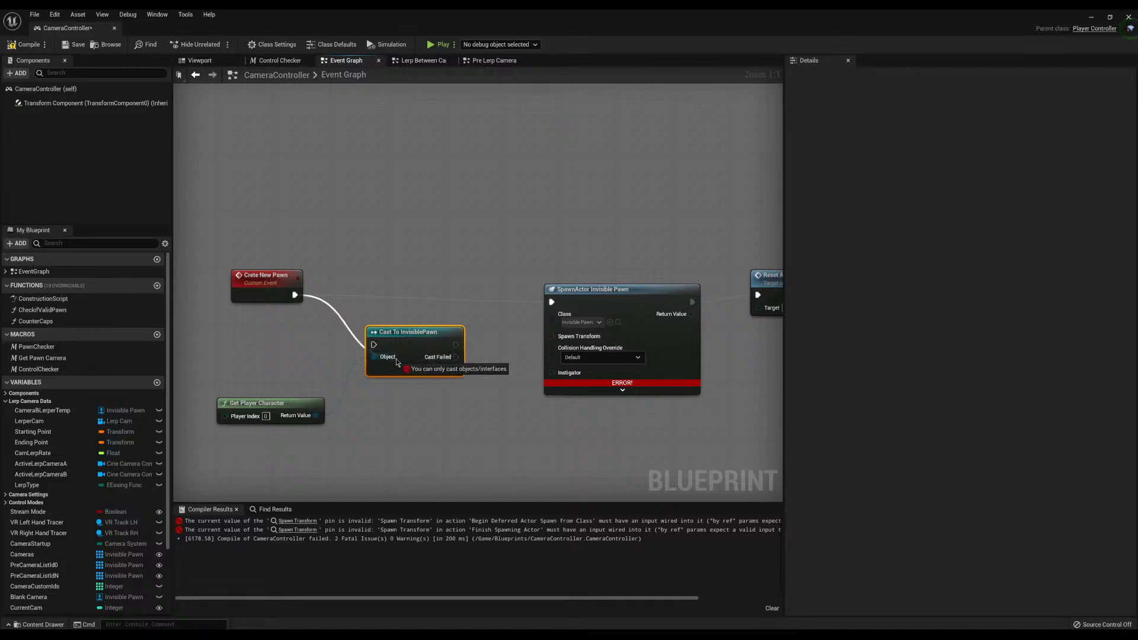
drag(455, 344, 551, 302)
right_drag(505, 256, 407, 213)
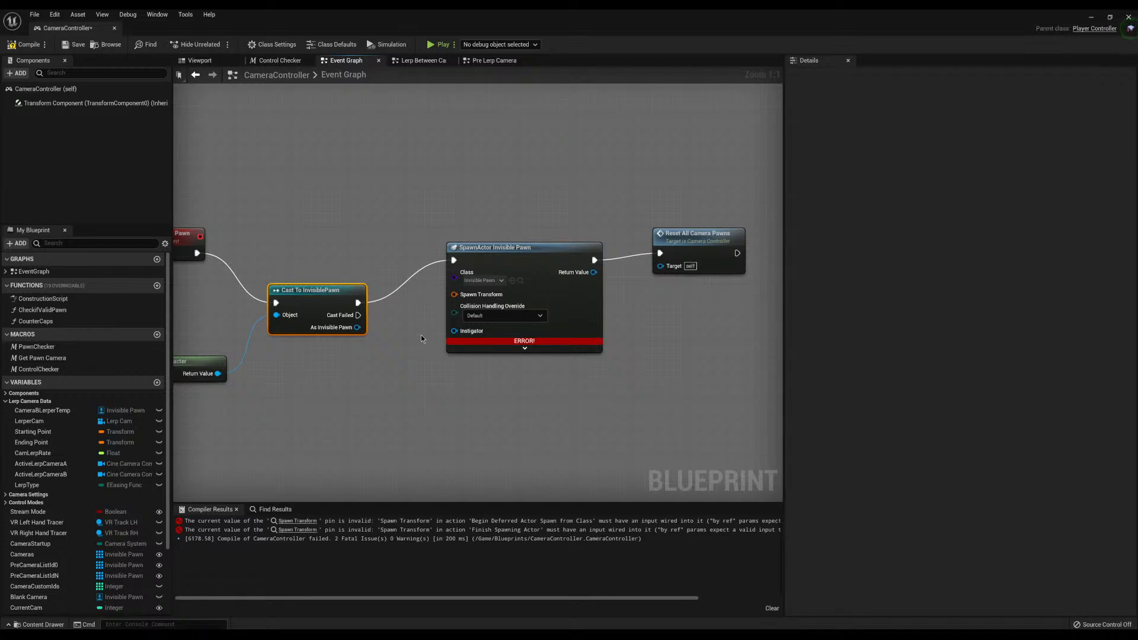
click(524, 348)
right_drag(394, 323, 474, 307)
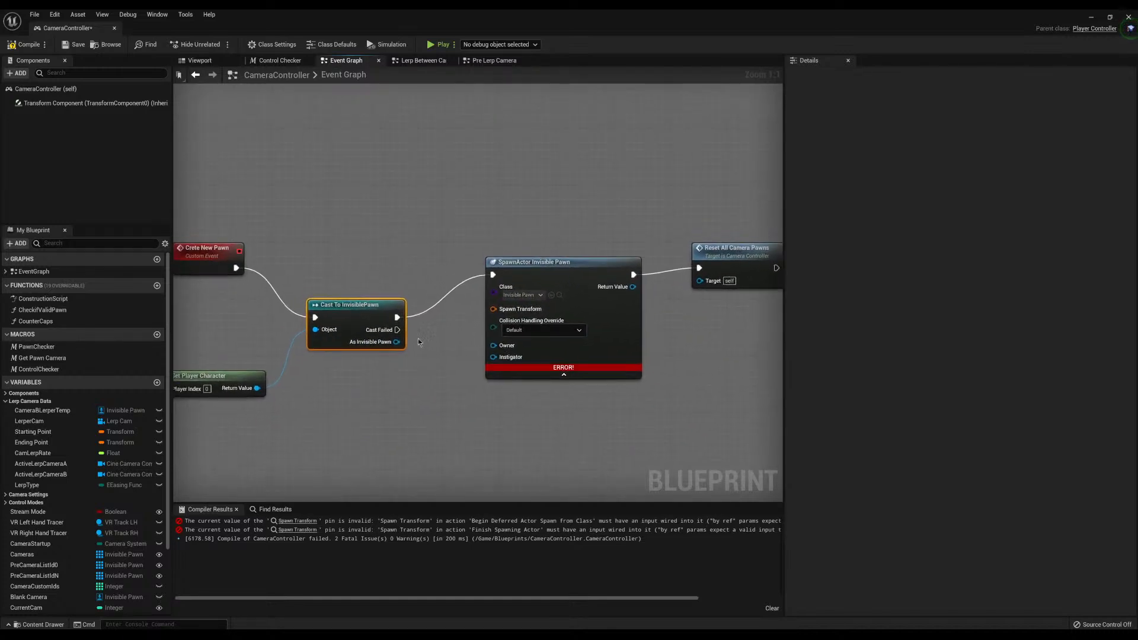
Line up the Cast To InvisiblePawn node with the Crete New Pawn event and tuck Get Player Character underneath the event
right_drag(432, 355, 499, 347)
drag(421, 305, 386, 256)
drag(279, 368, 241, 290)
right_drag(409, 311, 348, 325)
right_drag(590, 263, 438, 288)
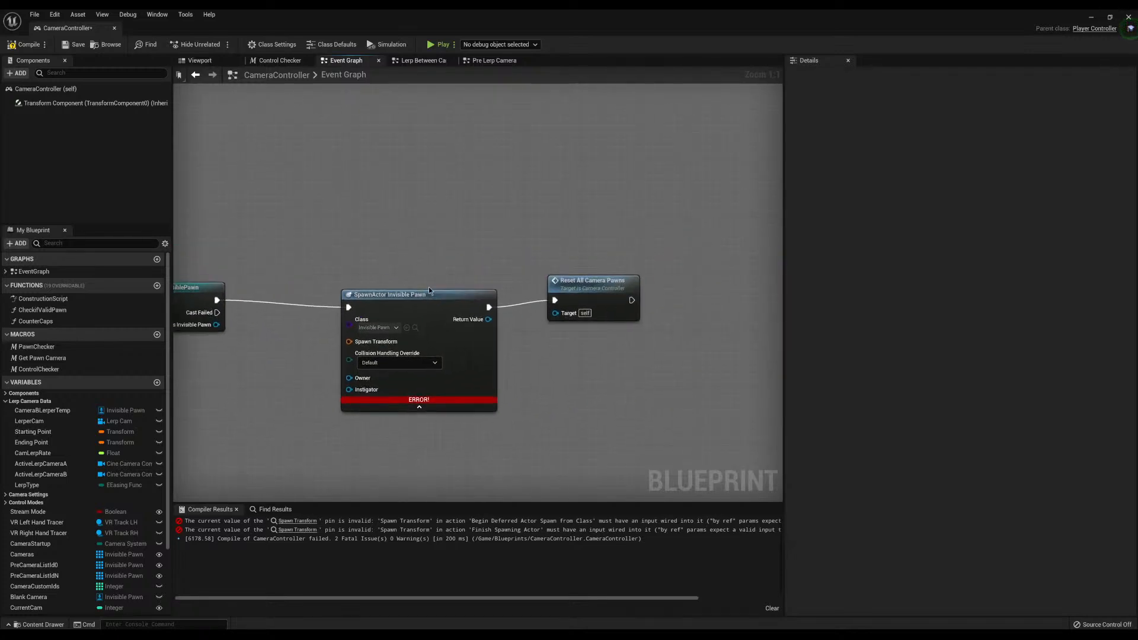
Align the SpawnActor Invisible Pawn and Reset All Camera Pawns nodes with the cast's execution wire, spaced further along
drag(430, 296, 479, 289)
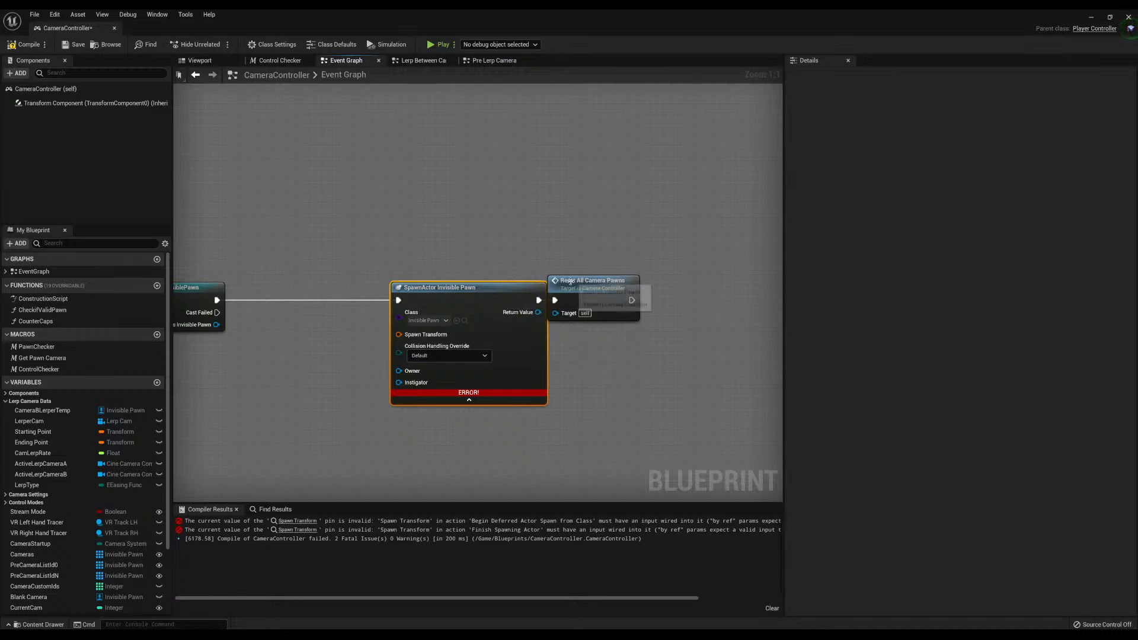
drag(567, 281, 623, 281)
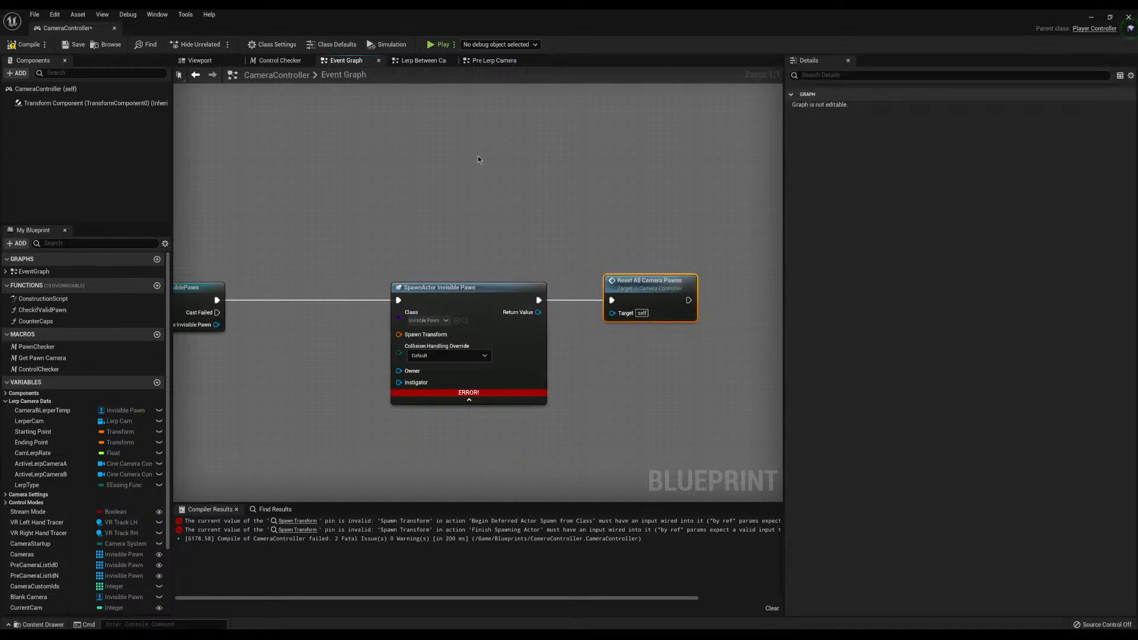
right_drag(290, 233, 508, 223)
click(464, 289)
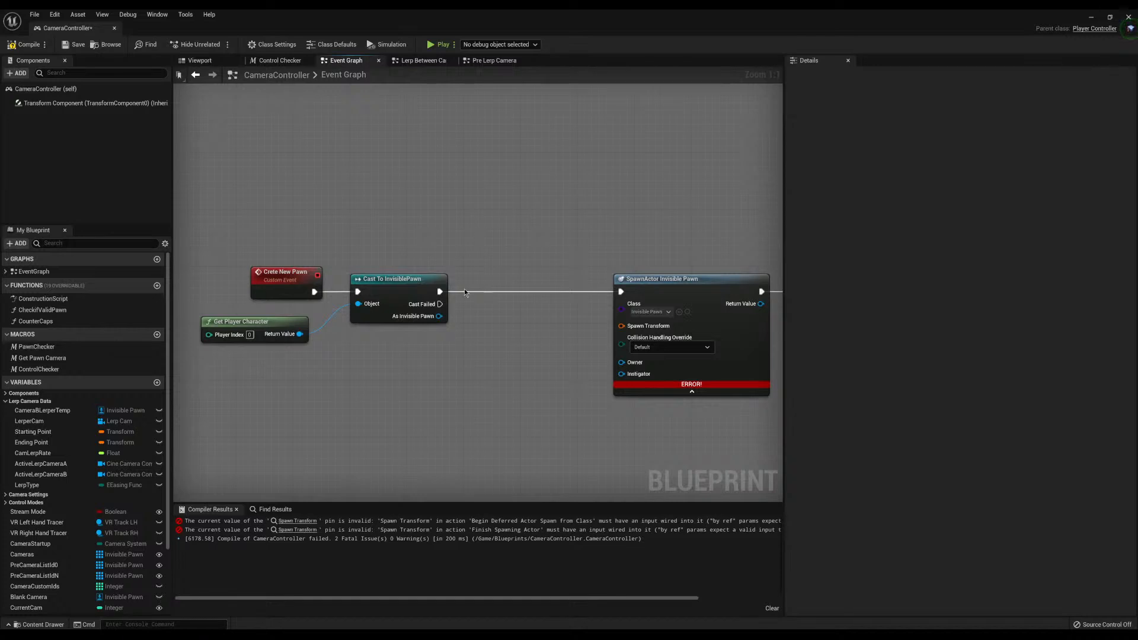
right_drag(464, 289, 385, 349)
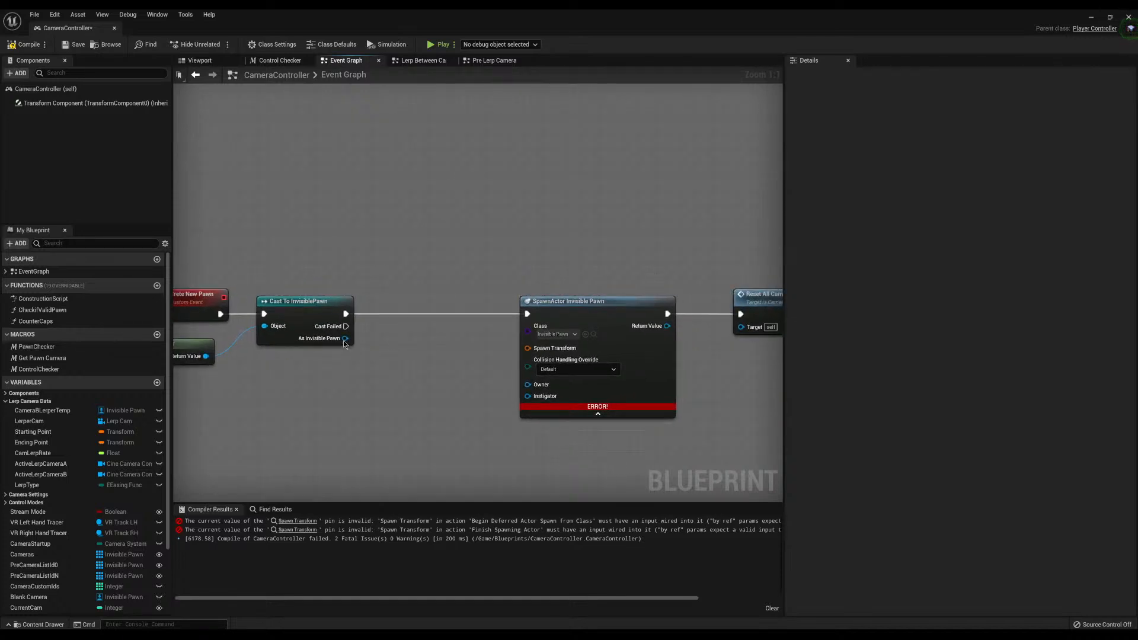
Move the SpawnActor Invisible Pawn node further from the Cast To InvisiblePawn node to widen the gap between them
drag(345, 338, 378, 409)
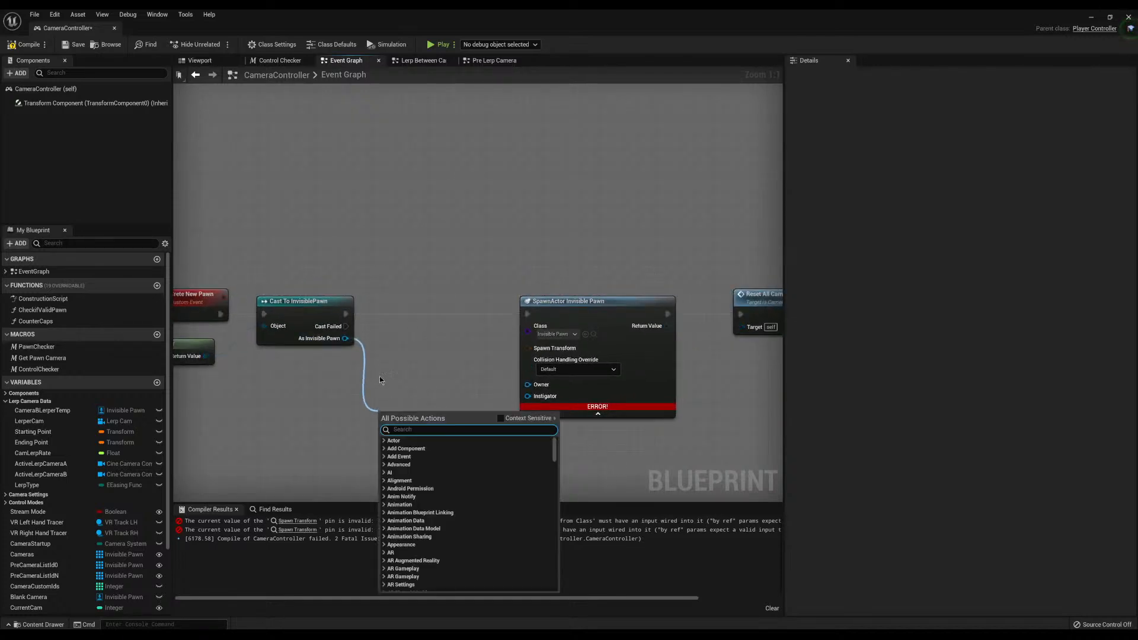
click(379, 376)
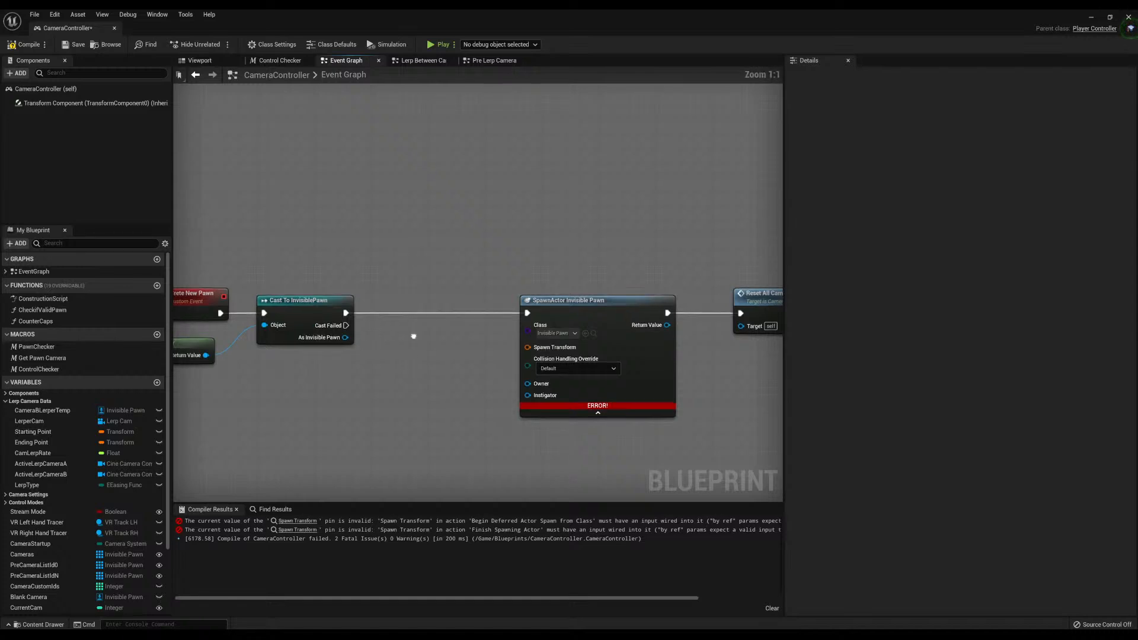
right_drag(632, 304, 553, 281)
drag(552, 281, 597, 282)
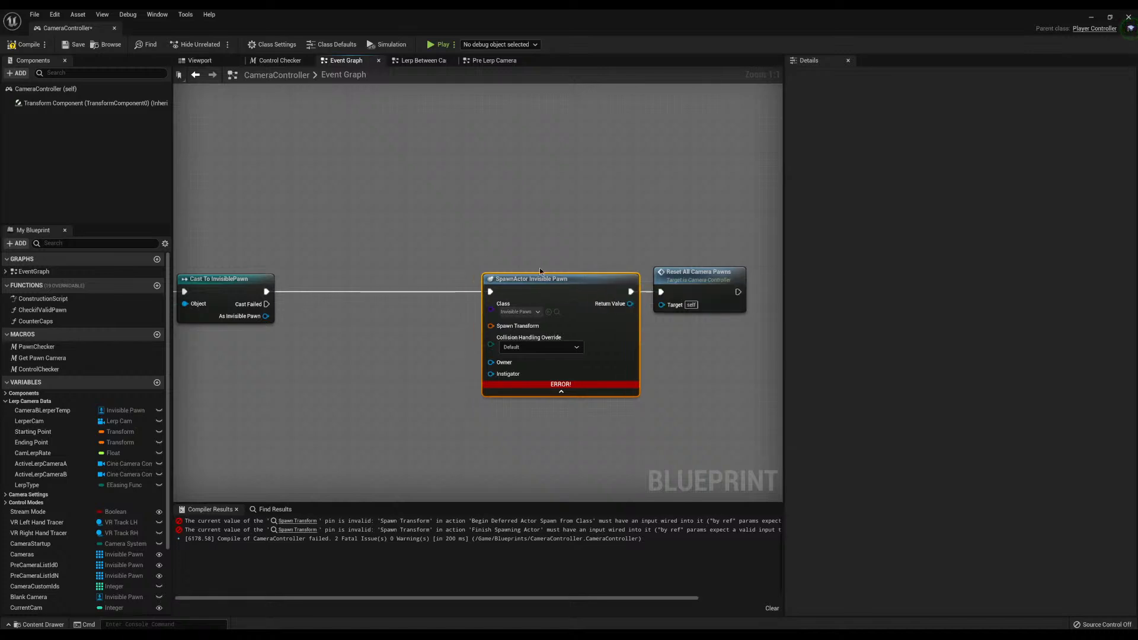
click(401, 262)
right_drag(400, 263, 504, 257)
drag(370, 298, 417, 248)
click(403, 259)
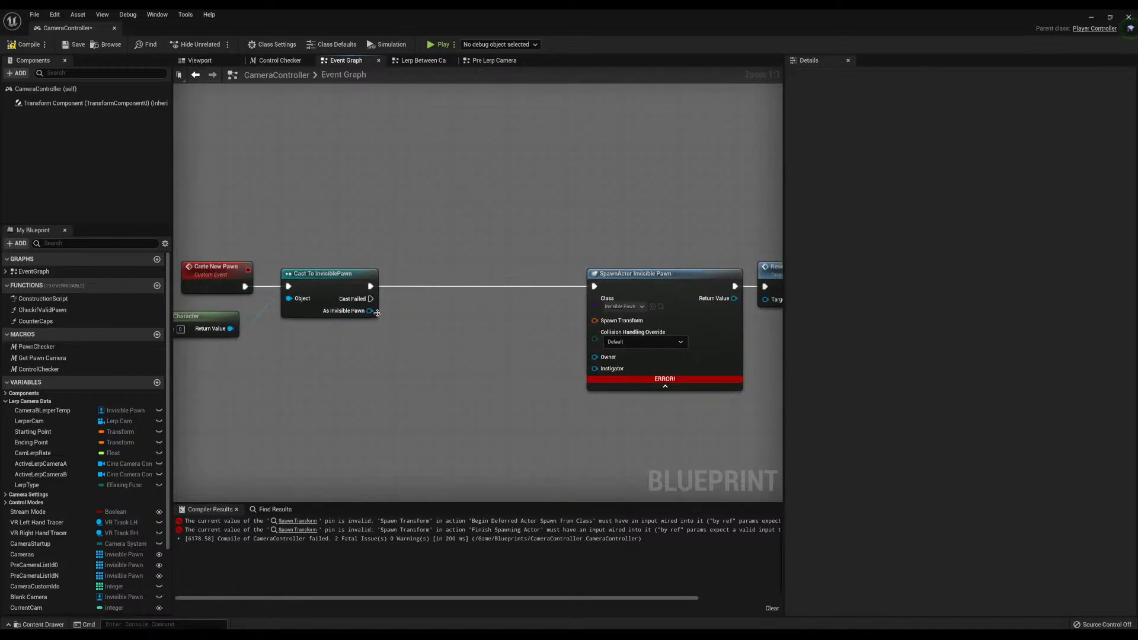
drag(366, 311, 418, 361)
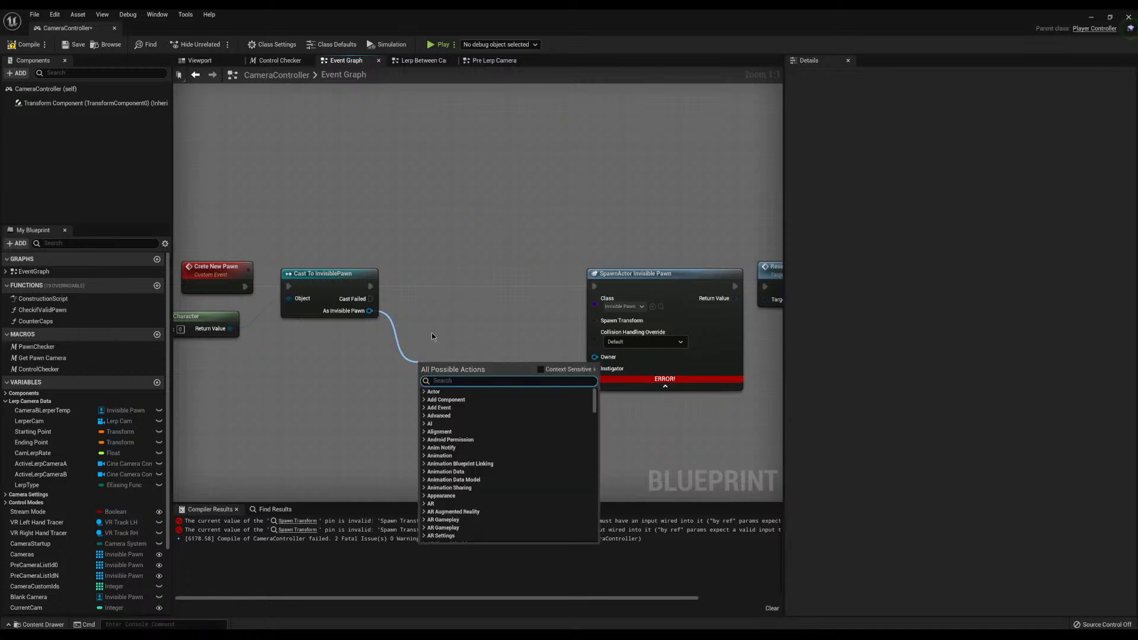
text(transfo)
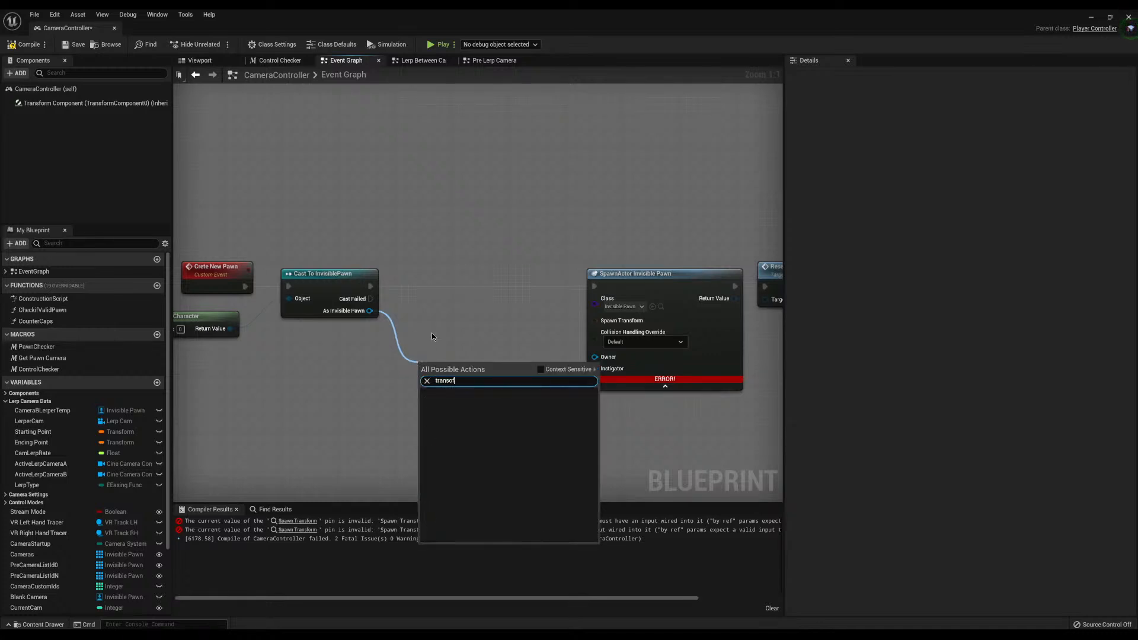
text(r)
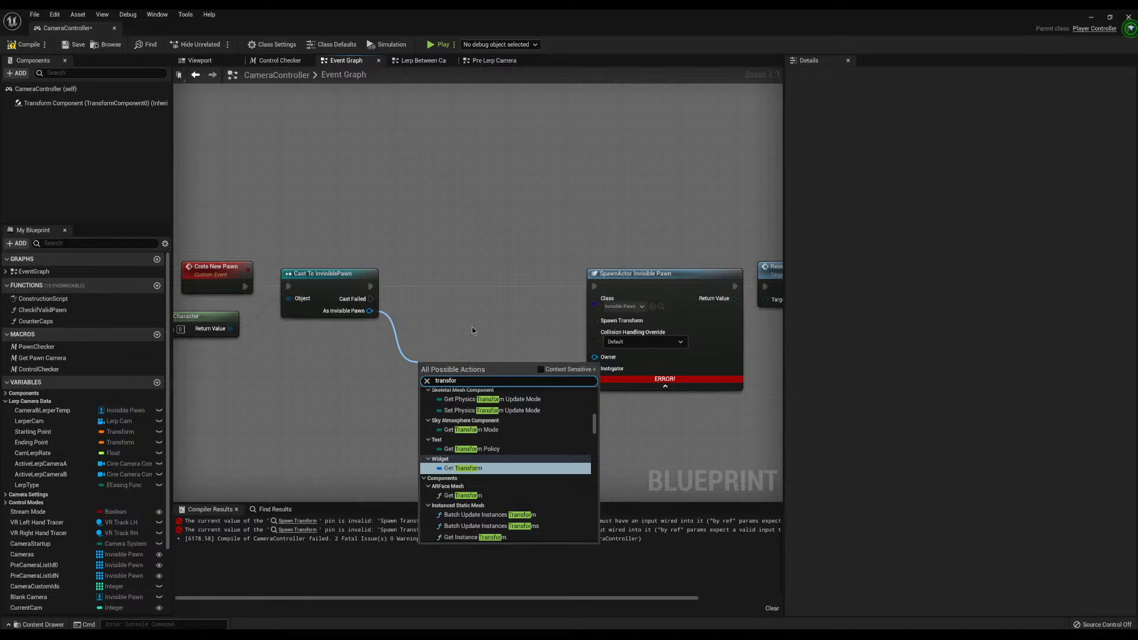
click(539, 370)
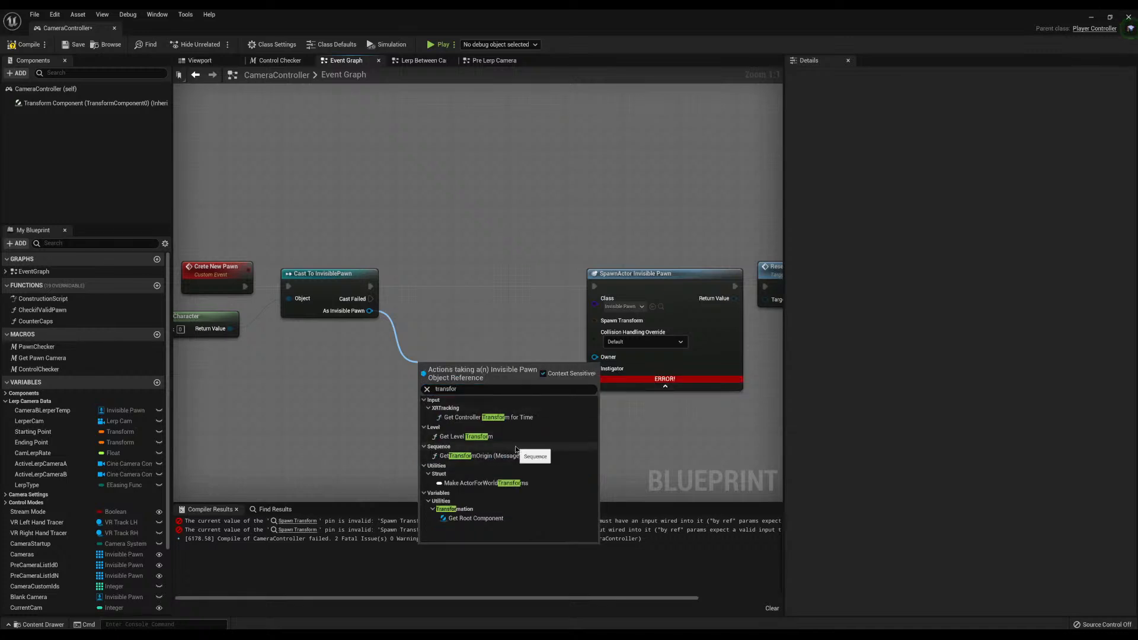
click(465, 390)
text(transform)
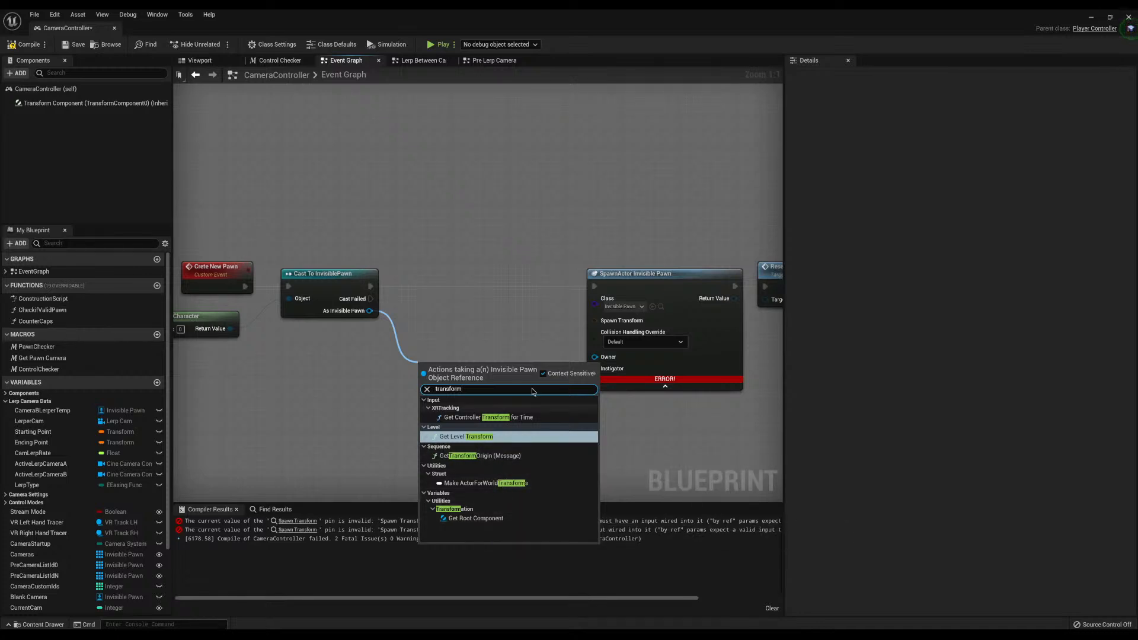
click(543, 374)
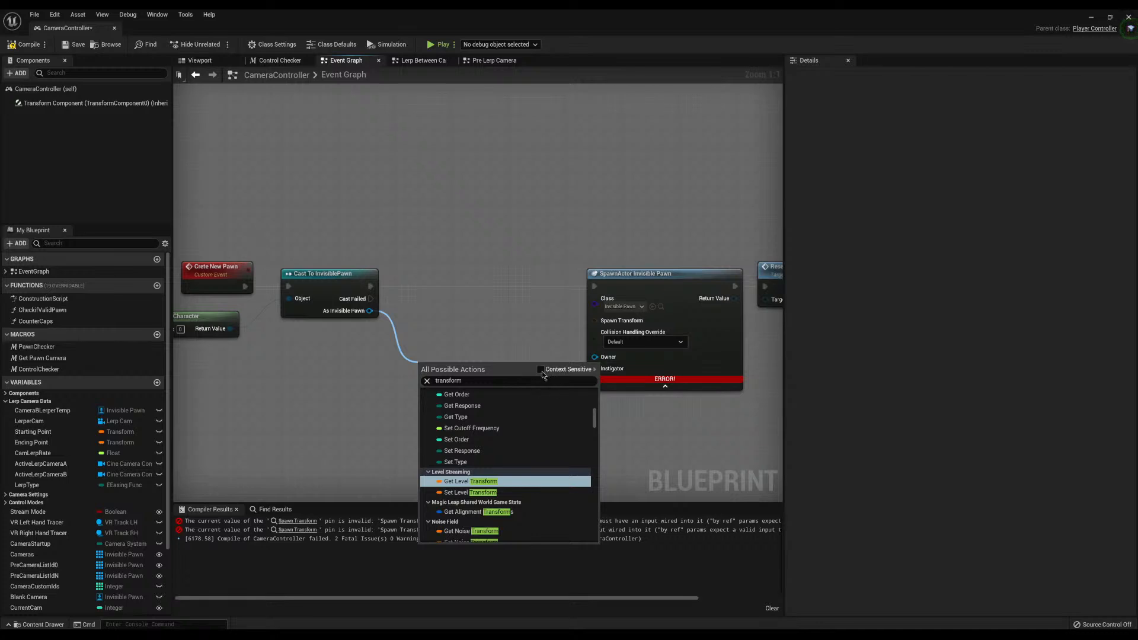
click(543, 372)
click(449, 328)
Add a GetActorTransform node from the cast's As Invisible Pawn output and feed its return value into SpawnActor Invisible Pawn's Spawn Transform
right_drag(414, 319, 482, 341)
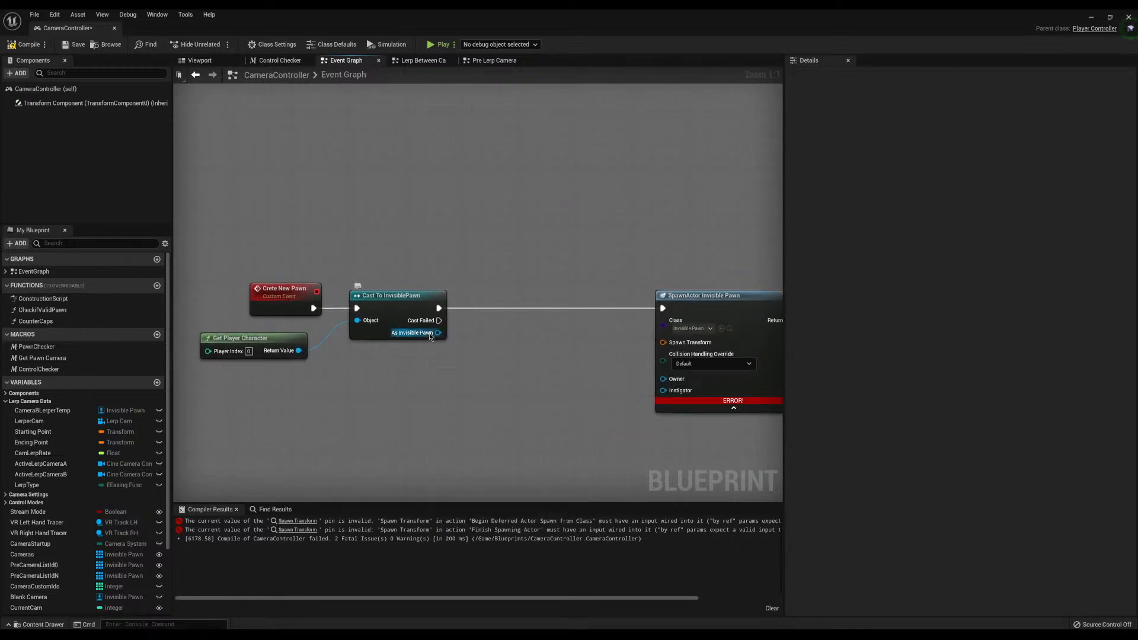
drag(438, 333, 463, 407)
text(get actor tran)
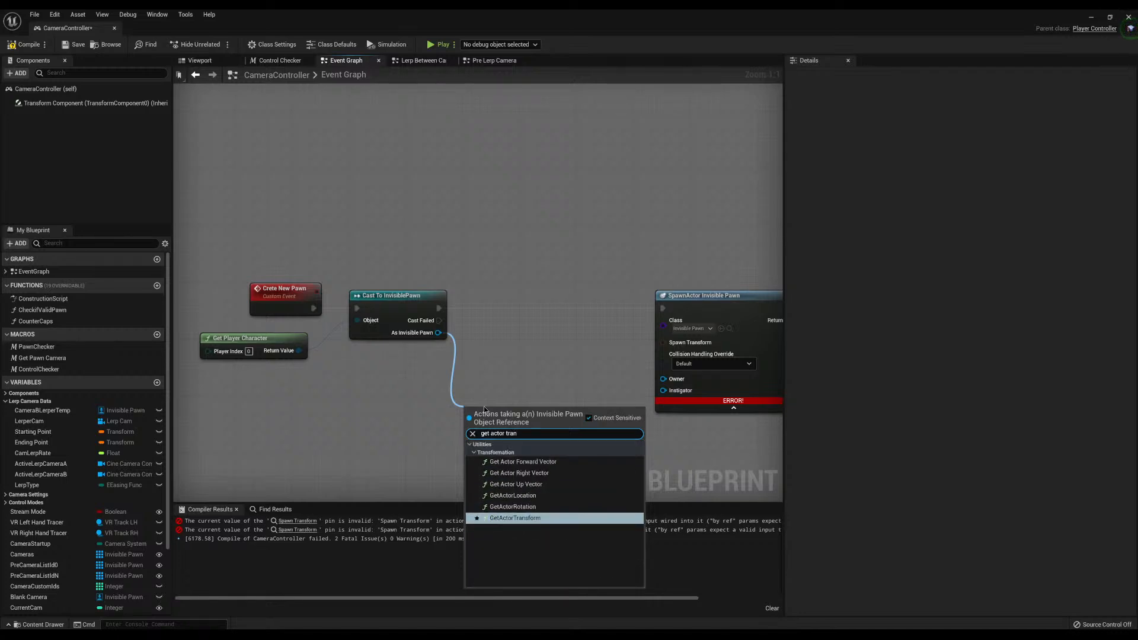
click(523, 517)
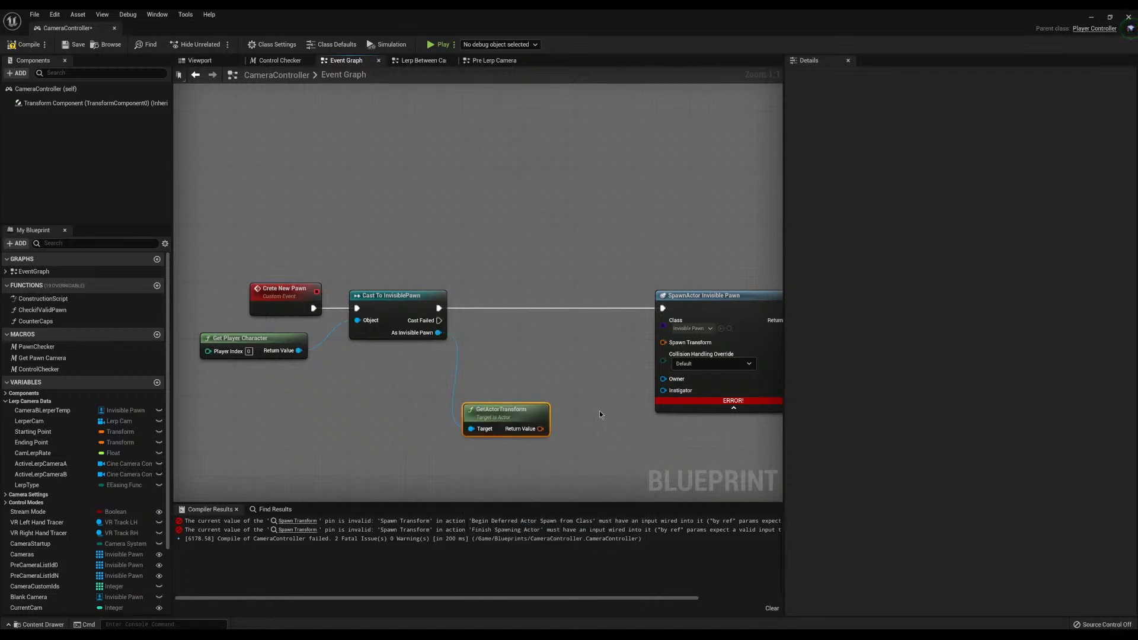
right_drag(565, 393, 502, 393)
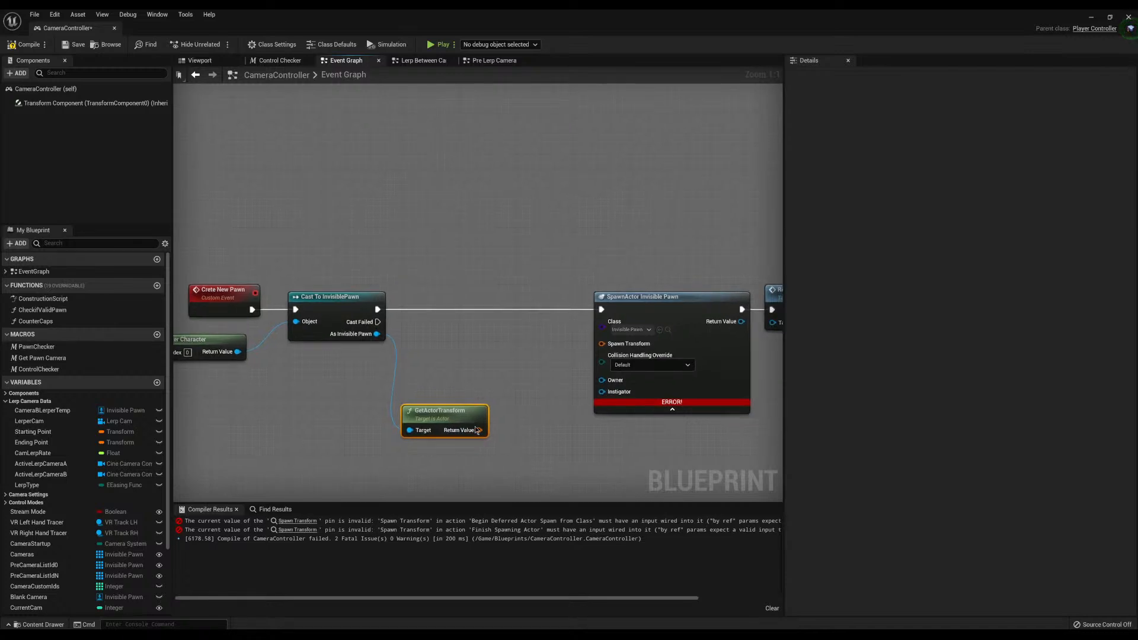
drag(479, 431, 601, 344)
right_drag(602, 356, 532, 329)
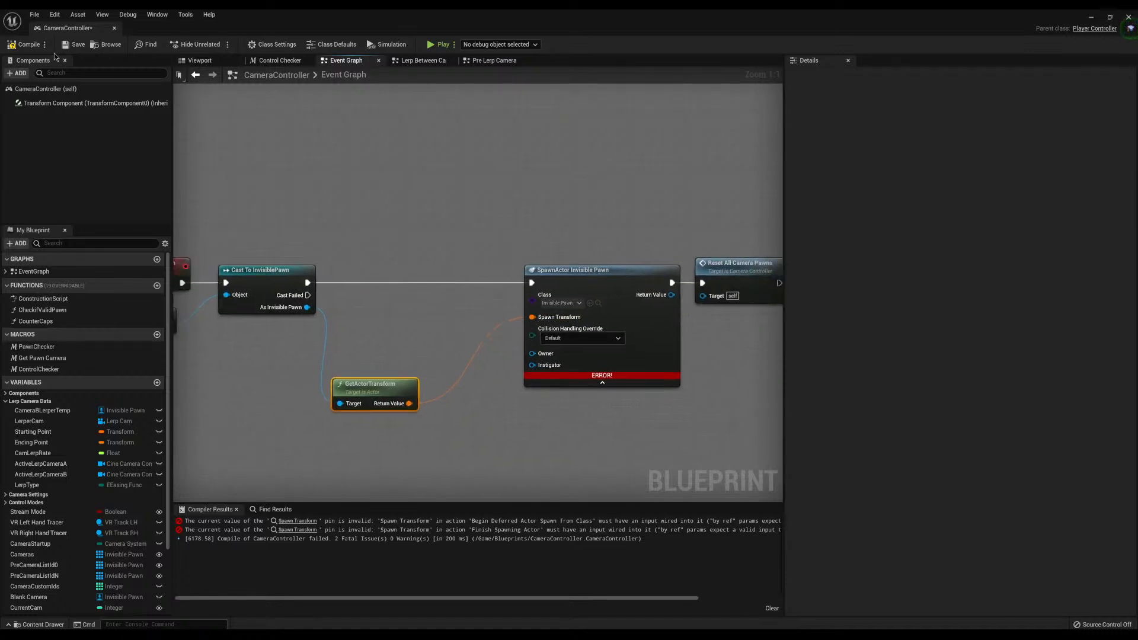
Compile the Blueprint and move the GetActorTransform node up between Cast To InvisiblePawn and SpawnActor Invisible Pawn
click(11, 45)
right_drag(415, 188, 561, 182)
click(356, 241)
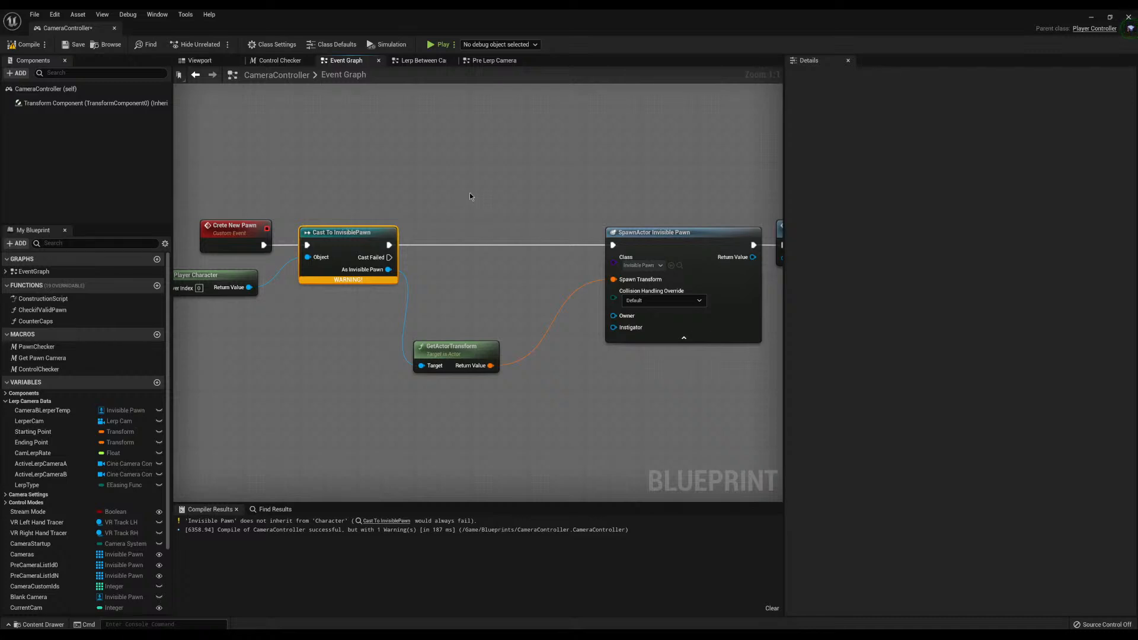
right_drag(469, 193, 434, 190)
right_drag(316, 207, 389, 211)
drag(279, 278, 301, 278)
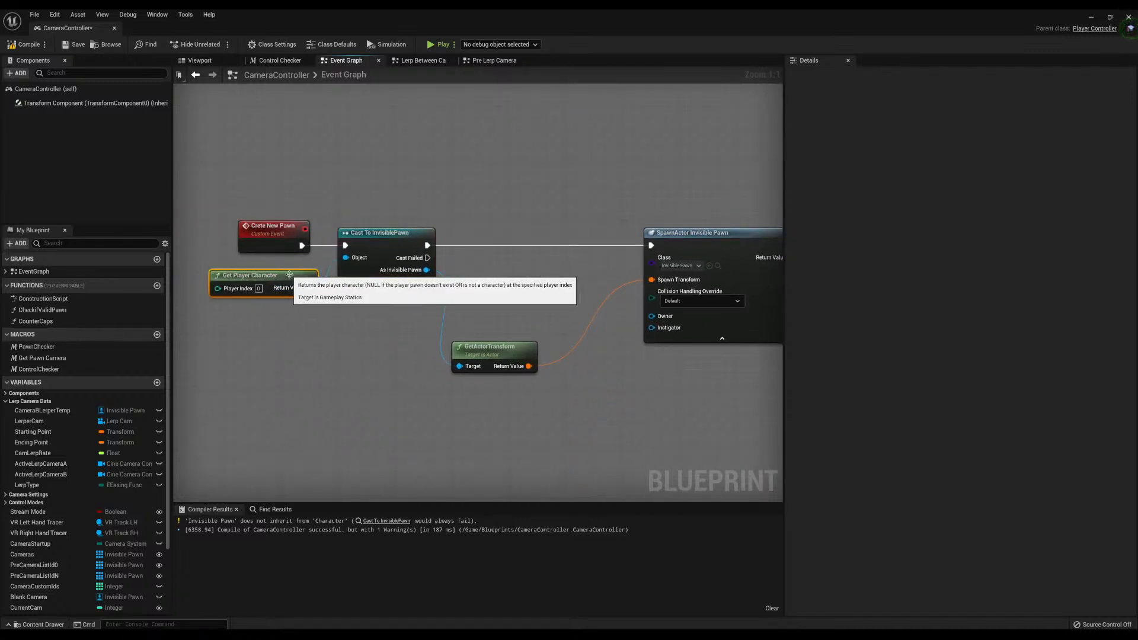
click(371, 196)
right_drag(453, 216, 340, 225)
drag(385, 355, 406, 290)
right_drag(337, 214, 428, 201)
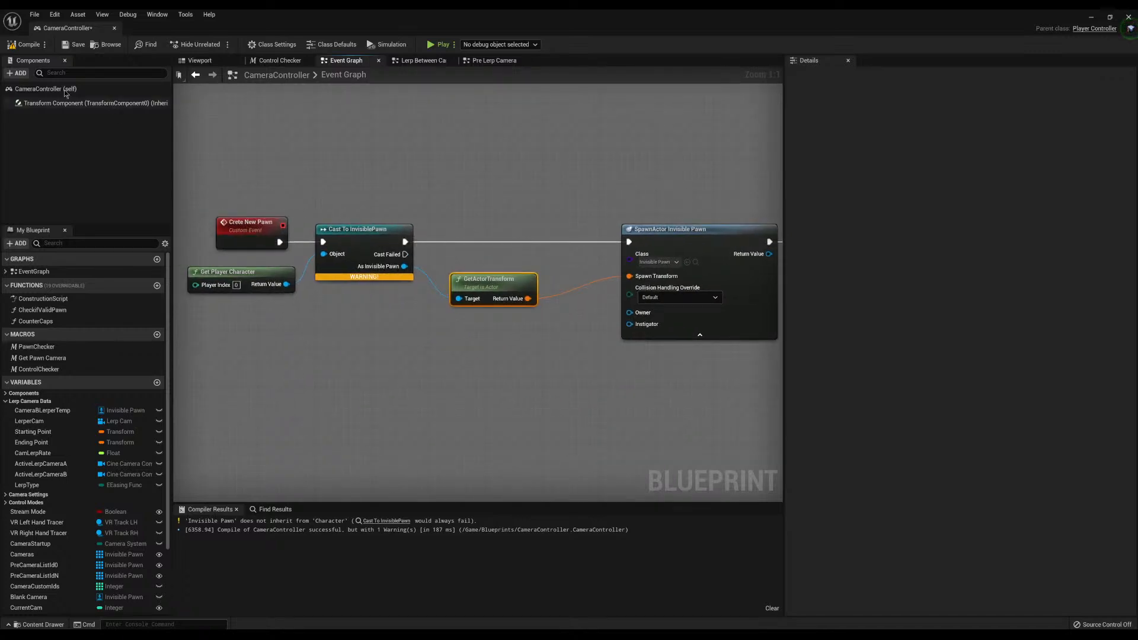
Recompile the Blueprint, and delete the Get Player Character and Cast To InvisiblePawn nodes from the Crete New Pawn chain
click(26, 45)
click(390, 521)
click(309, 303)
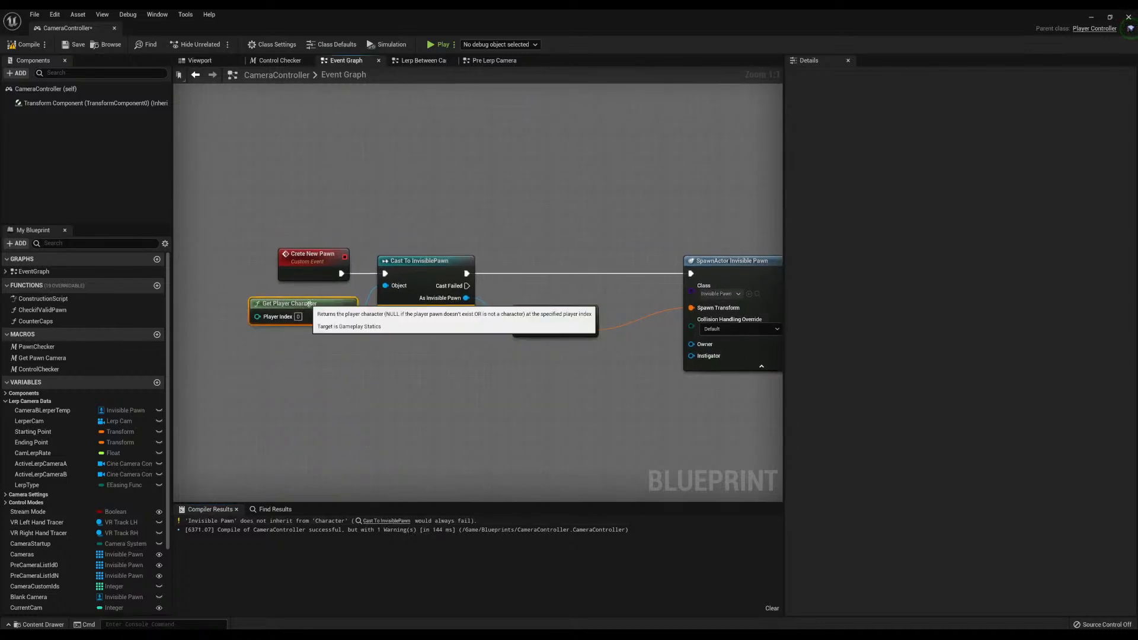
key(Delete)
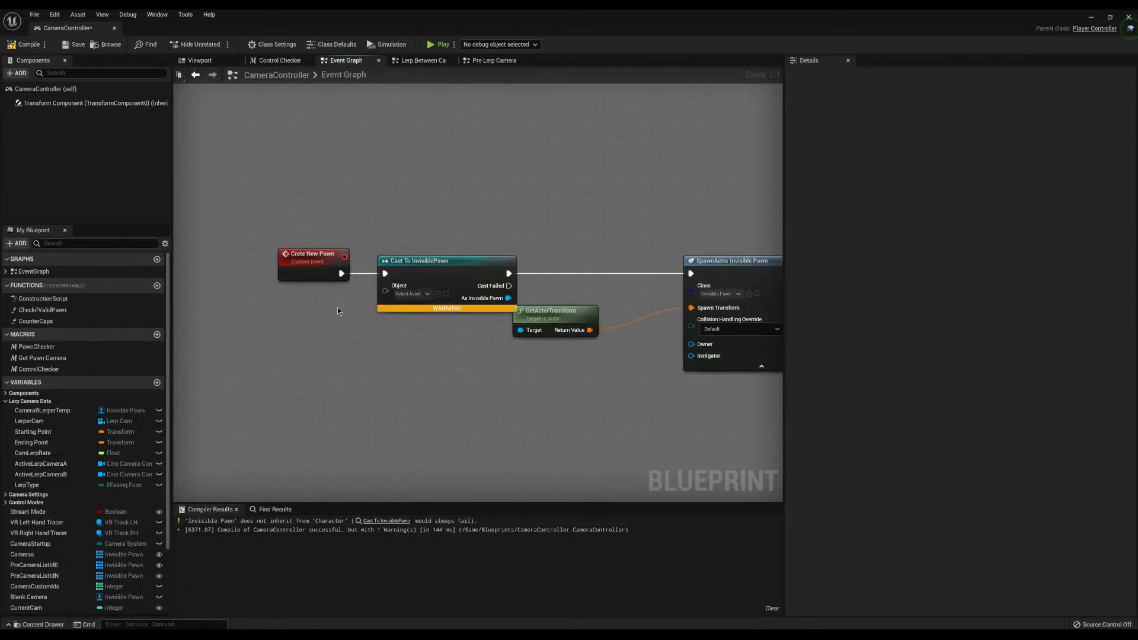
mouse_move(408, 260)
mouse_down()
mouse_move(407, 241)
mouse_move(401, 268)
mouse_up()
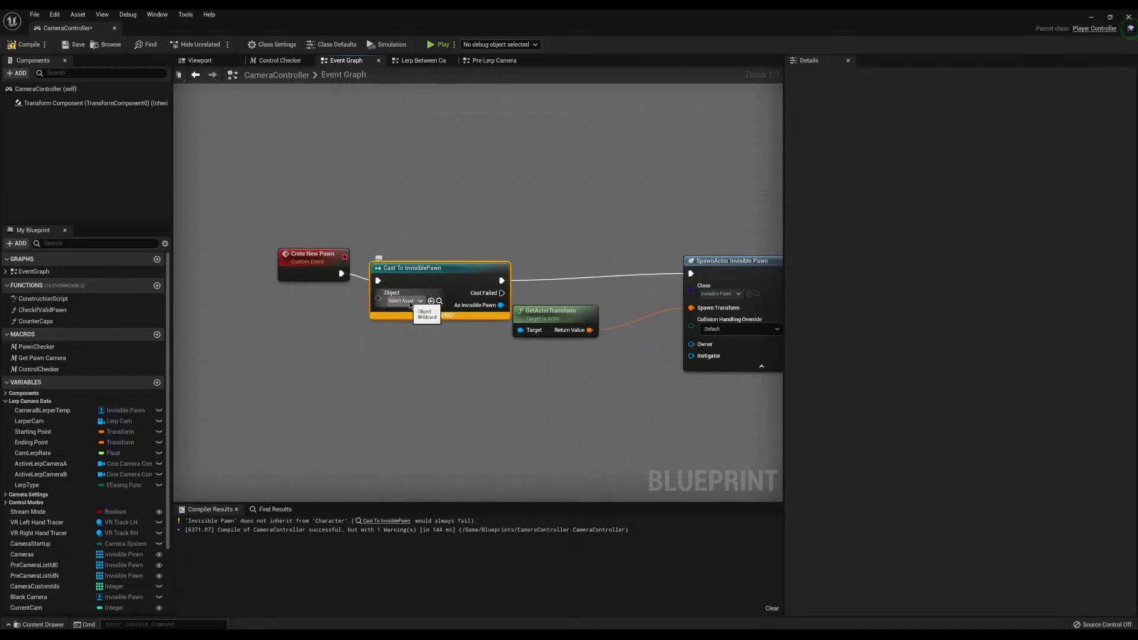
click(409, 301)
click(443, 167)
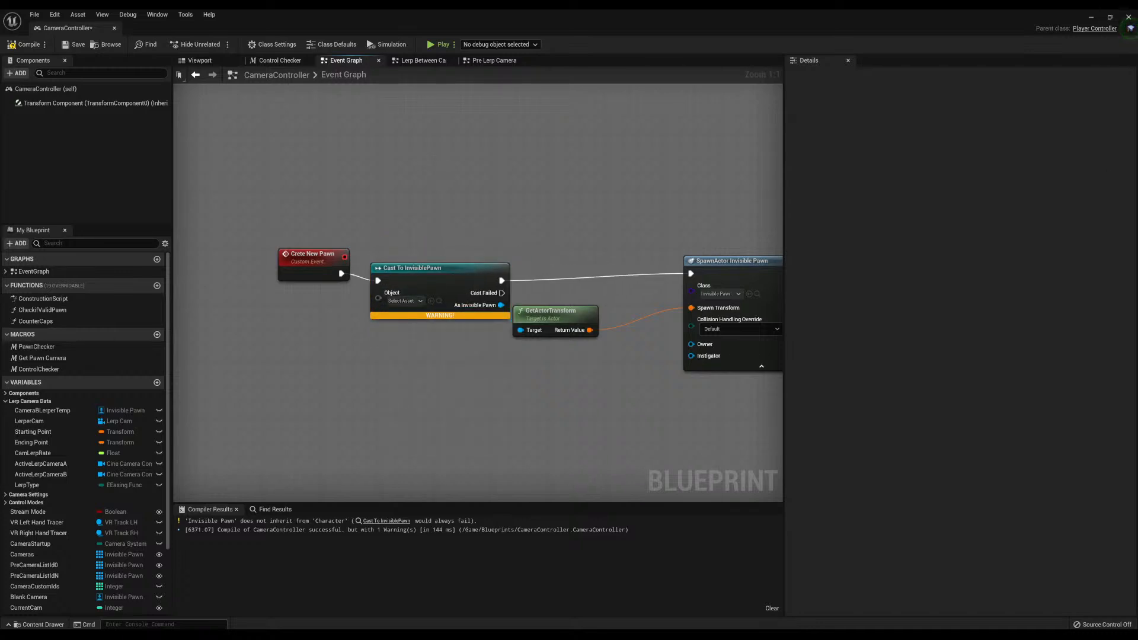
drag(376, 240, 441, 340)
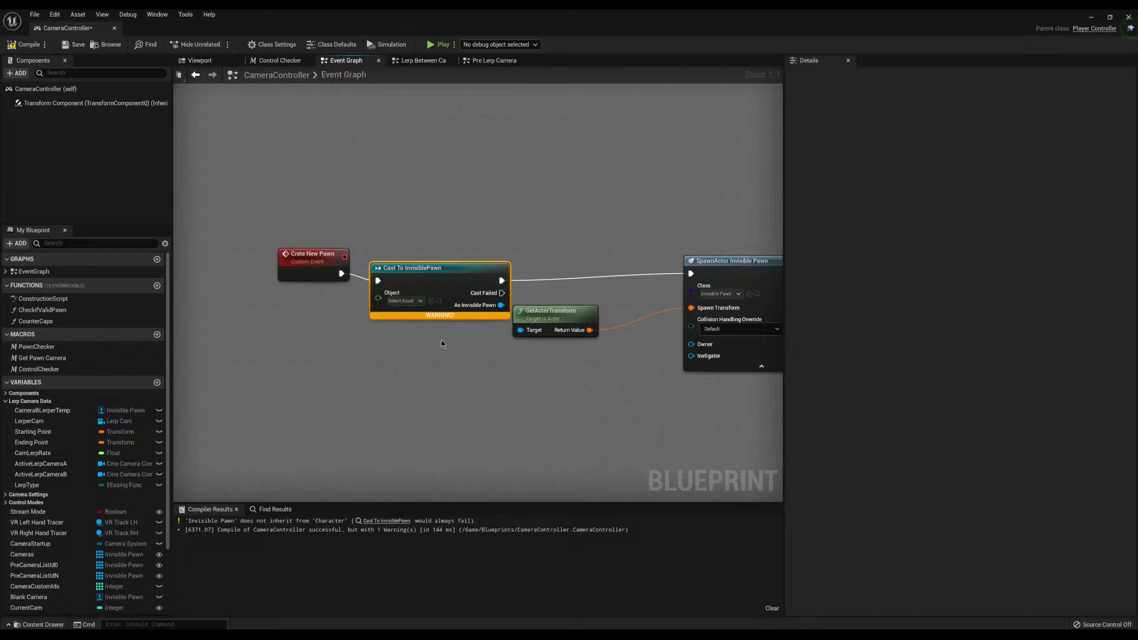
key(Delete)
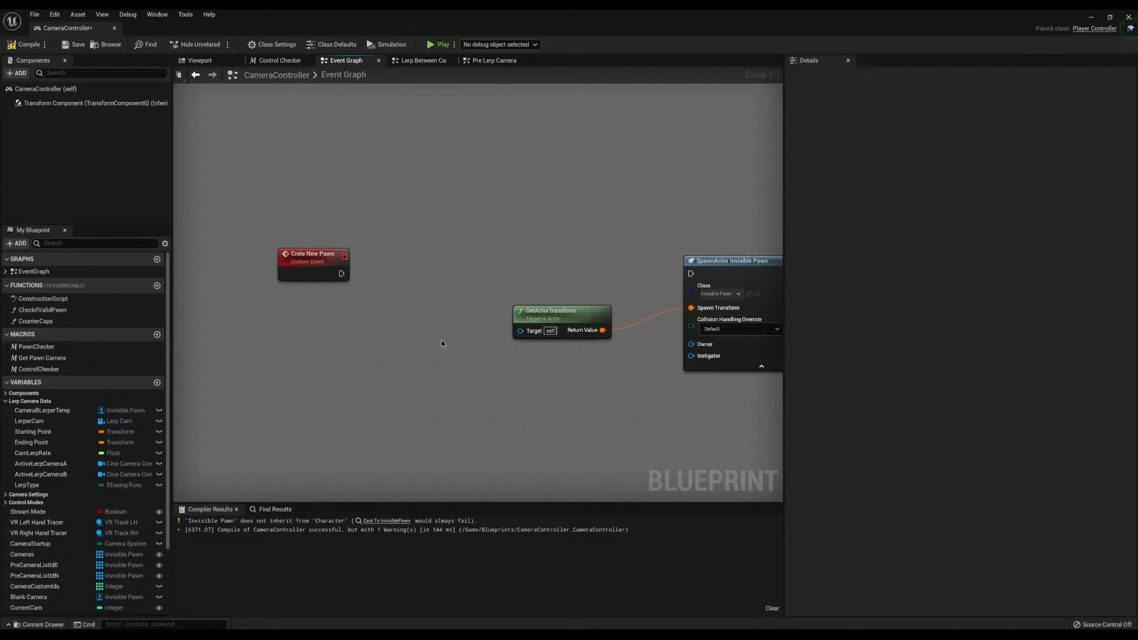
Wire the Crete New Pawn event directly to SpawnActor Invisible Pawn and straighten the execution wire by realigning the event
drag(340, 277, 691, 274)
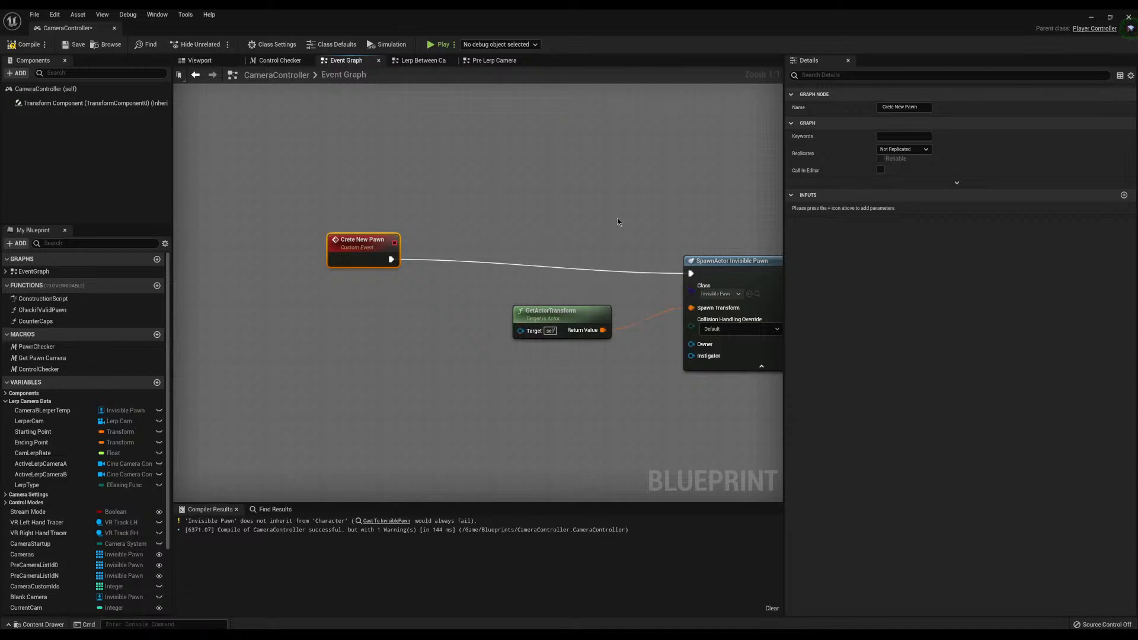
click(435, 252)
drag(342, 248, 326, 262)
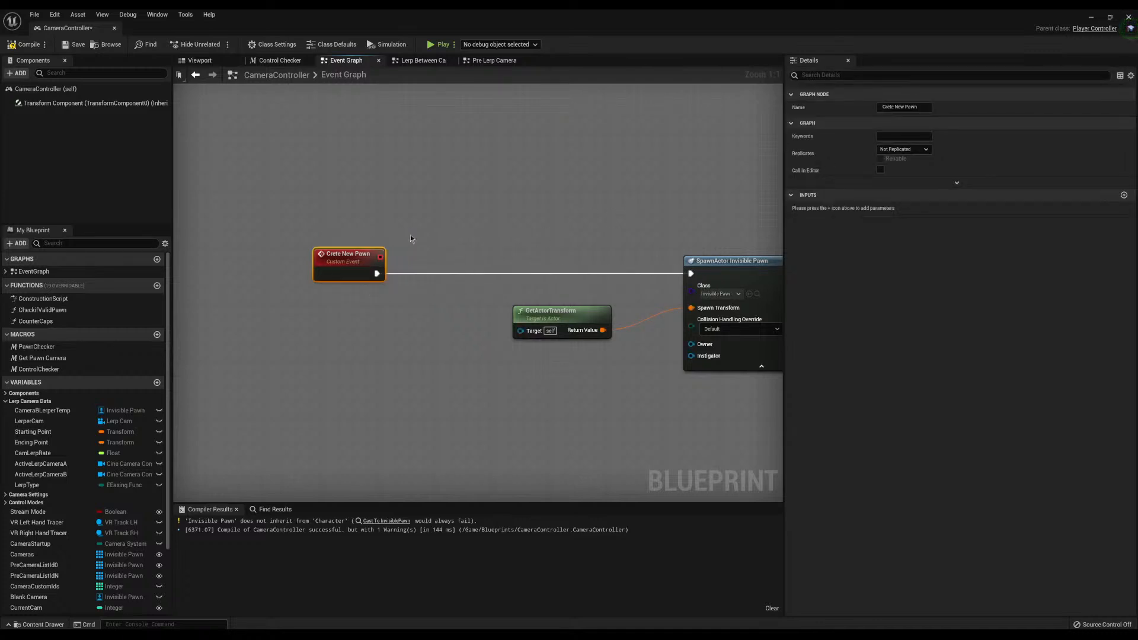
click(435, 231)
right_drag(494, 226, 362, 253)
Move the GetActorTransform node slightly lower and closer to the SpawnActor Invisible Pawn node
scroll(403, 243, down, 2)
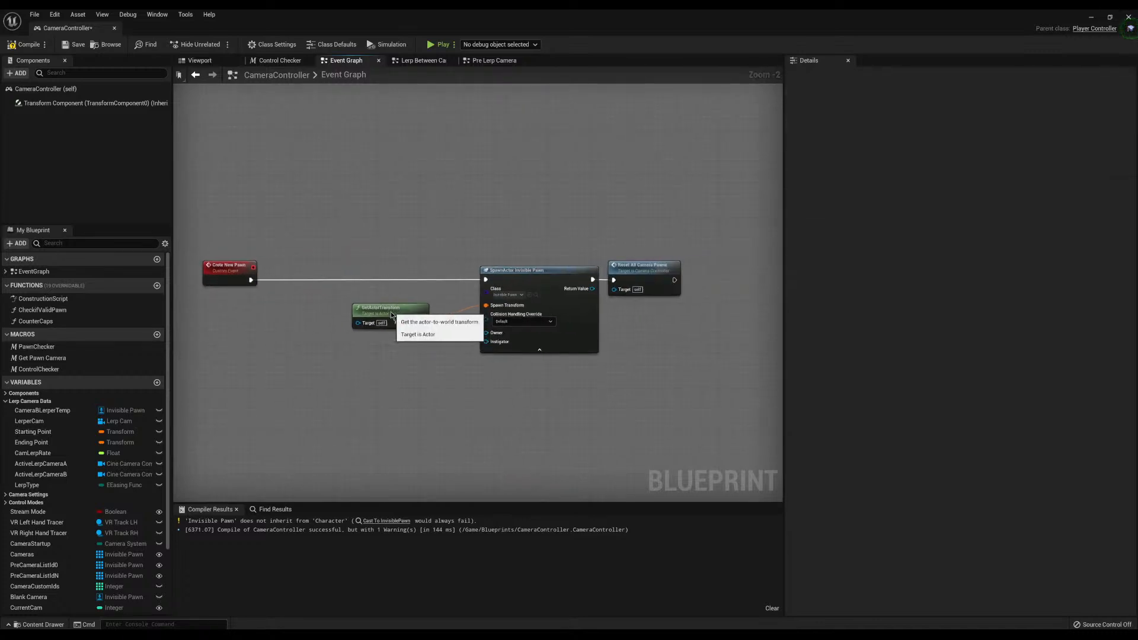
drag(391, 313, 416, 340)
scroll(407, 313, up, 2)
click(403, 310)
right_drag(398, 295, 448, 342)
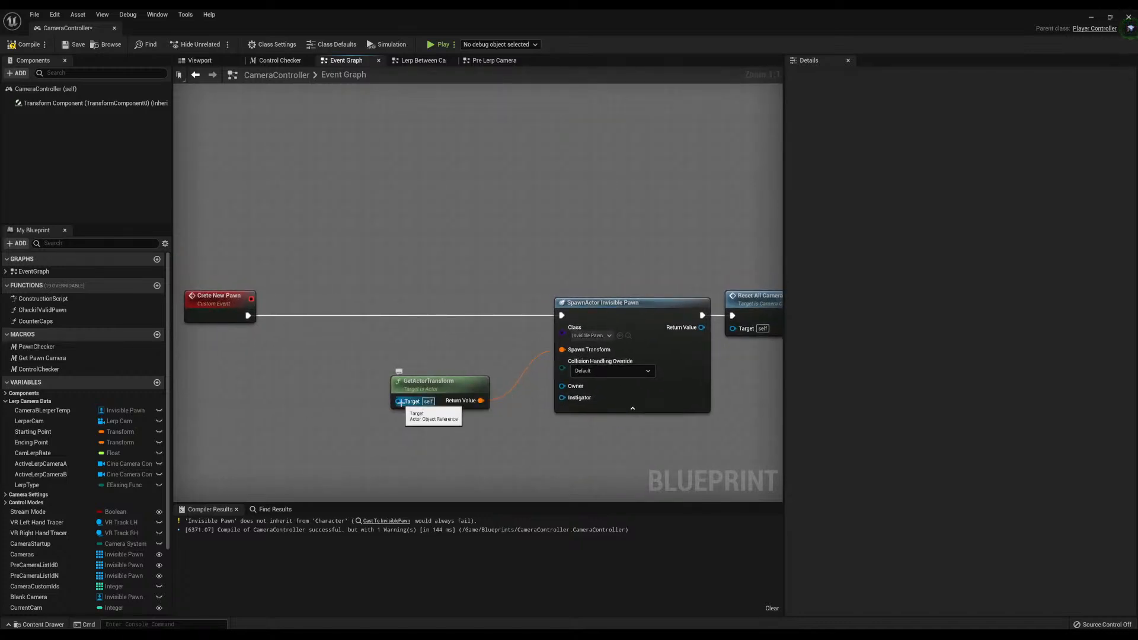
drag(398, 401, 291, 387)
click(267, 354)
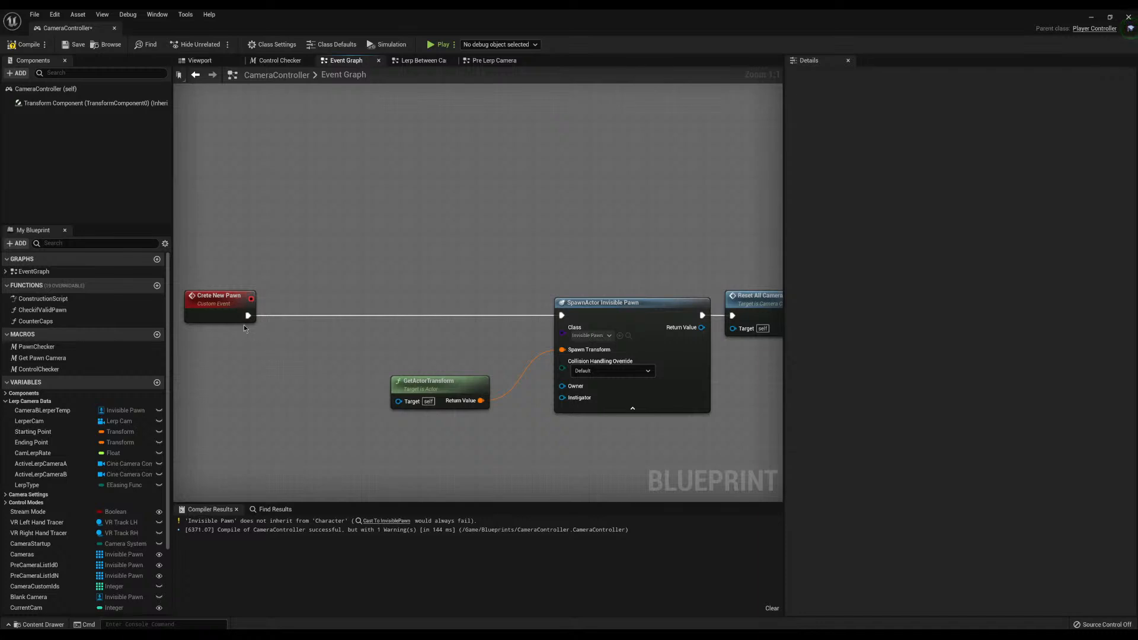
drag(300, 380, 299, 380)
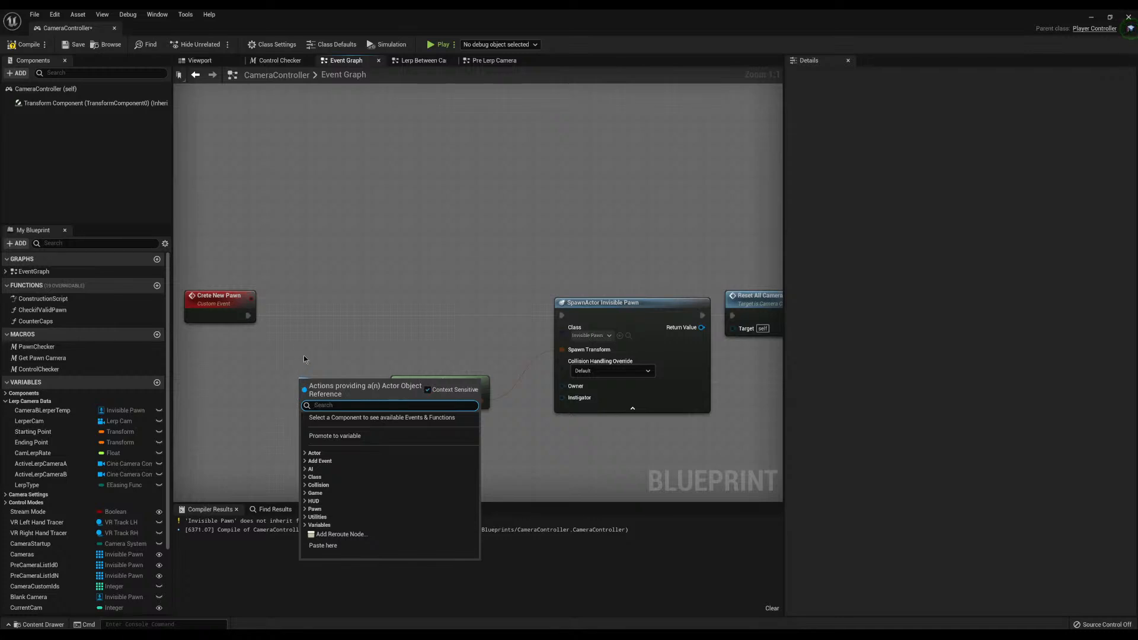
click(303, 354)
right_drag(351, 365, 453, 371)
drag(501, 411, 419, 370)
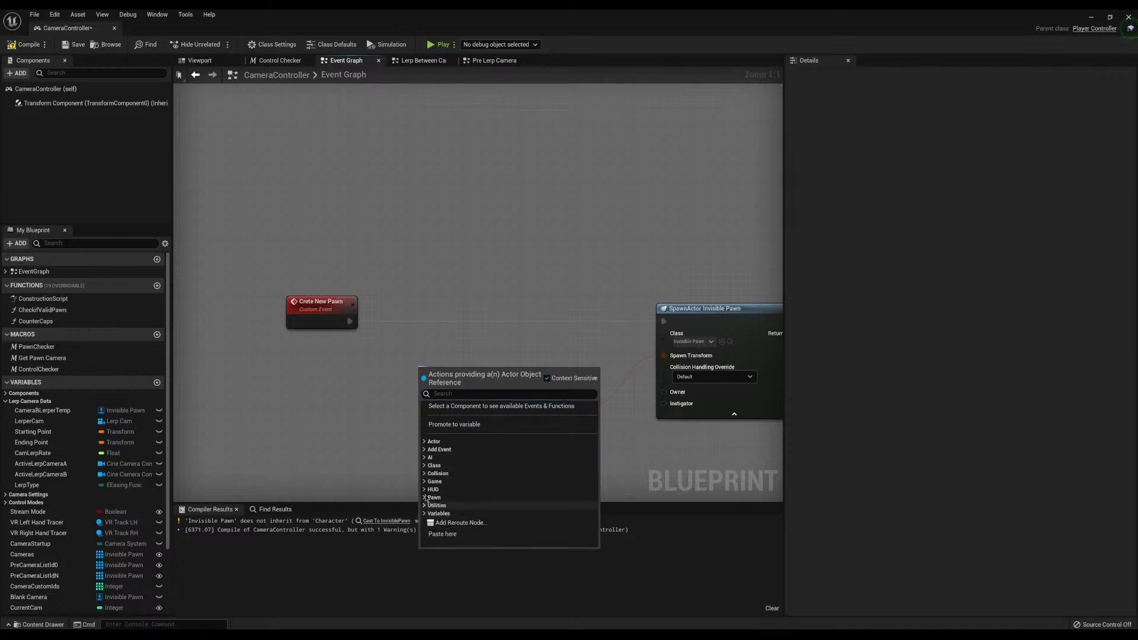
click(474, 334)
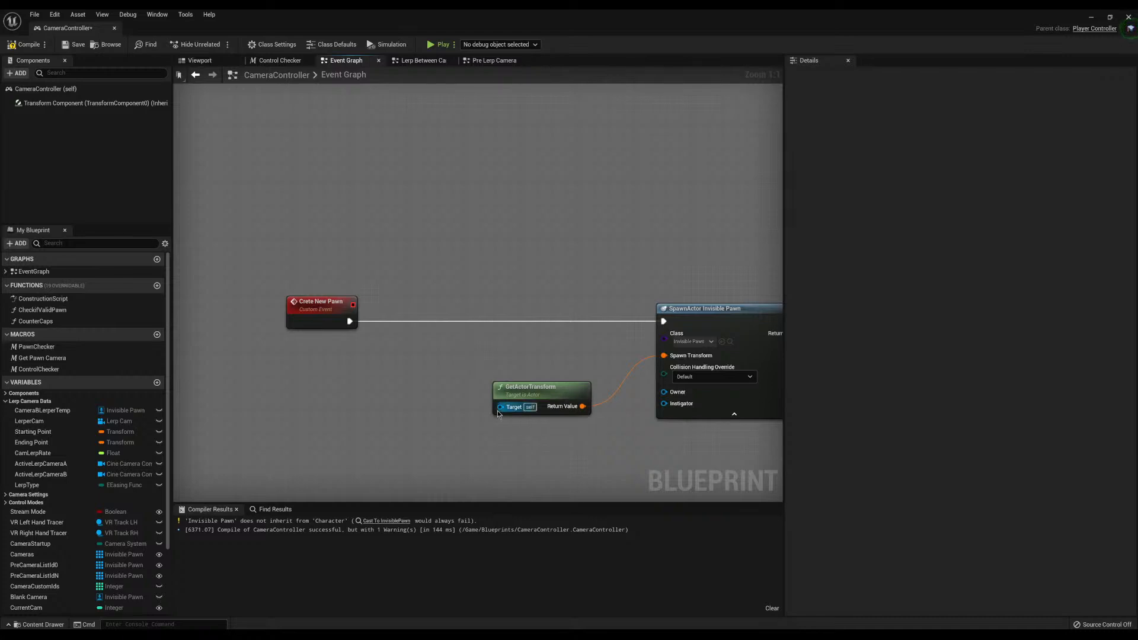
drag(500, 408, 441, 360)
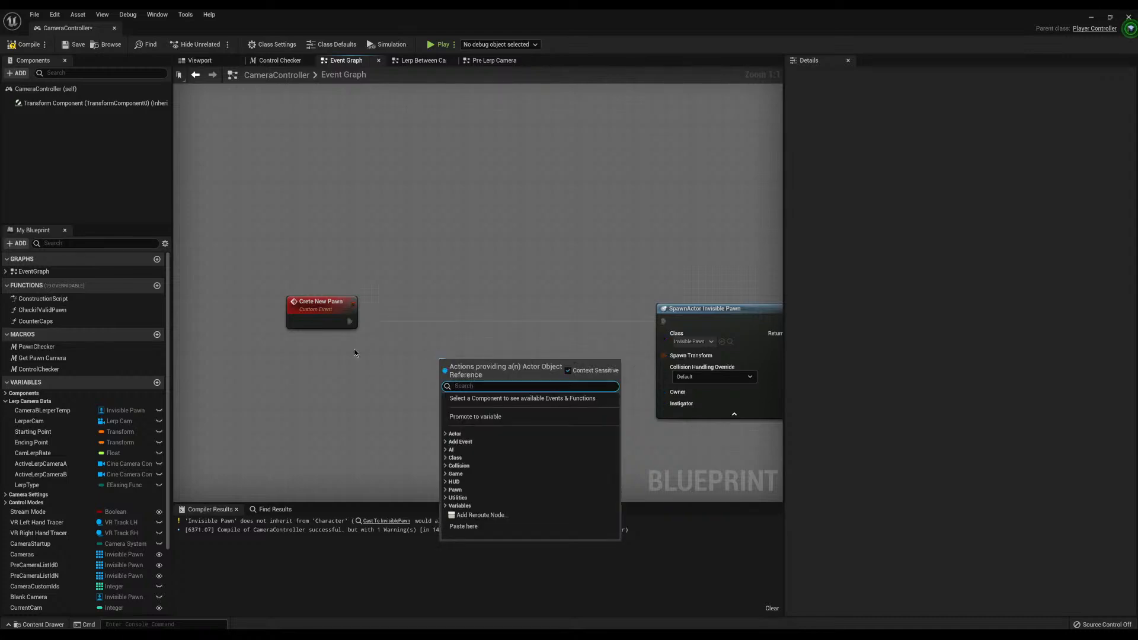
click(390, 365)
drag(499, 407, 410, 371)
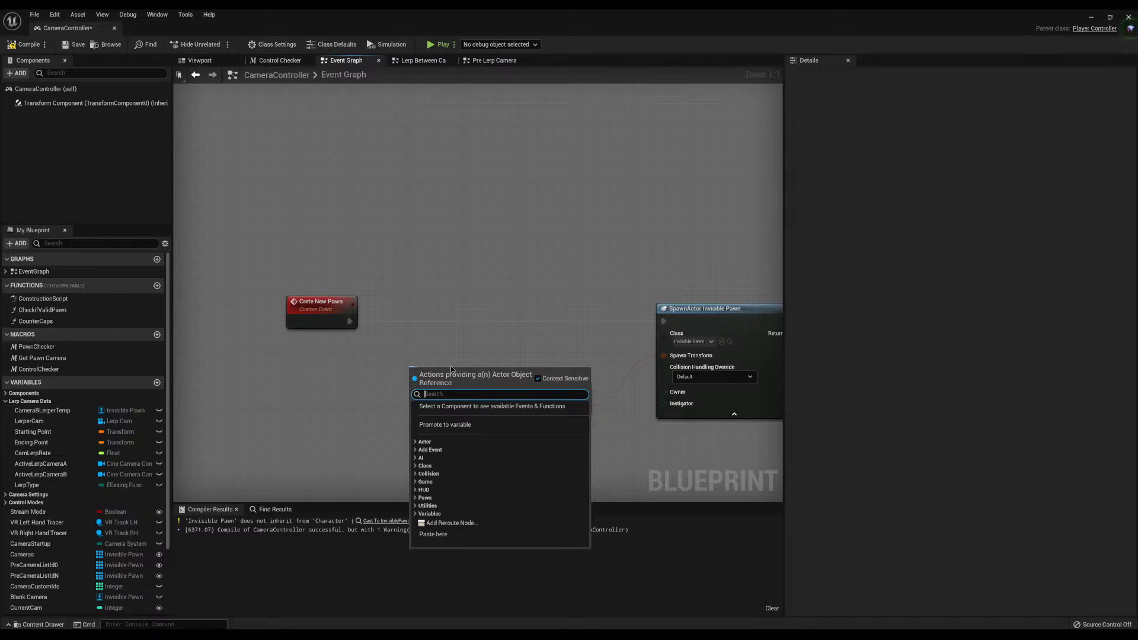
click(401, 351)
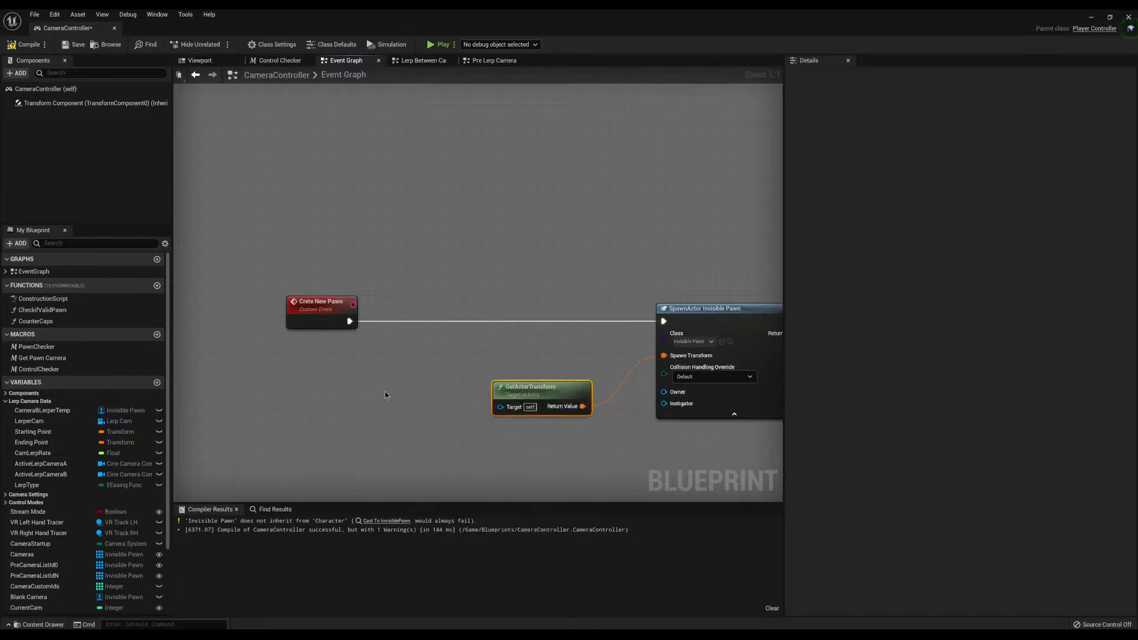
Copy the Get Player Pawn and Cast To InvisiblePawn nodes from the Get Pawn Camera macro into the Event Graph beside the Crete New Pawn event
scroll(350, 326, down, 7)
scroll(340, 355, up, 4)
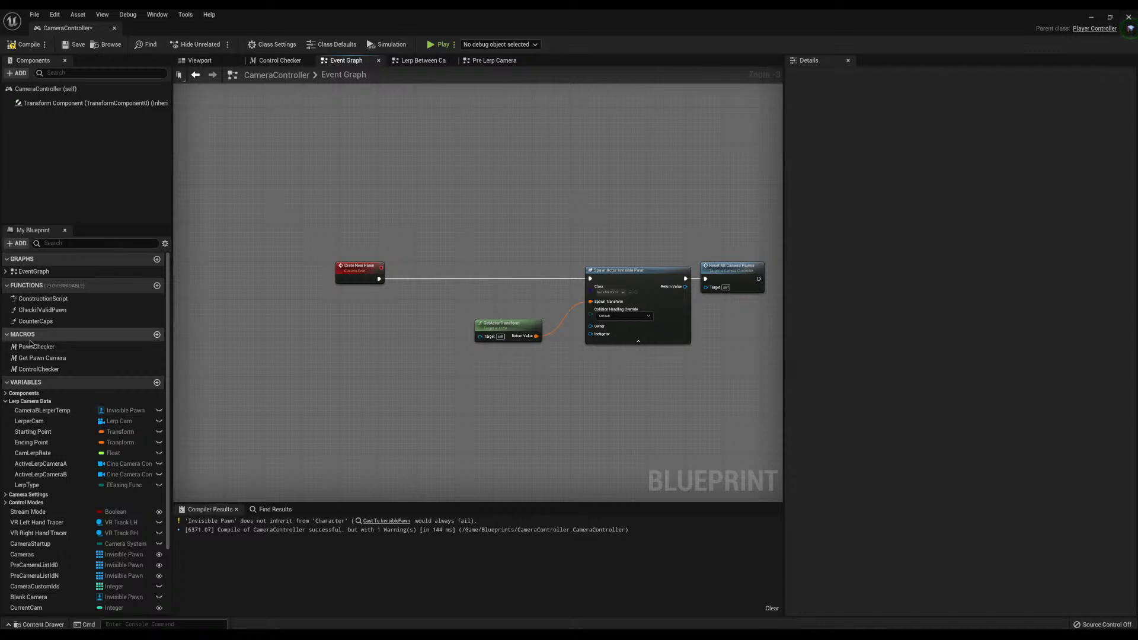
double_click(37, 358)
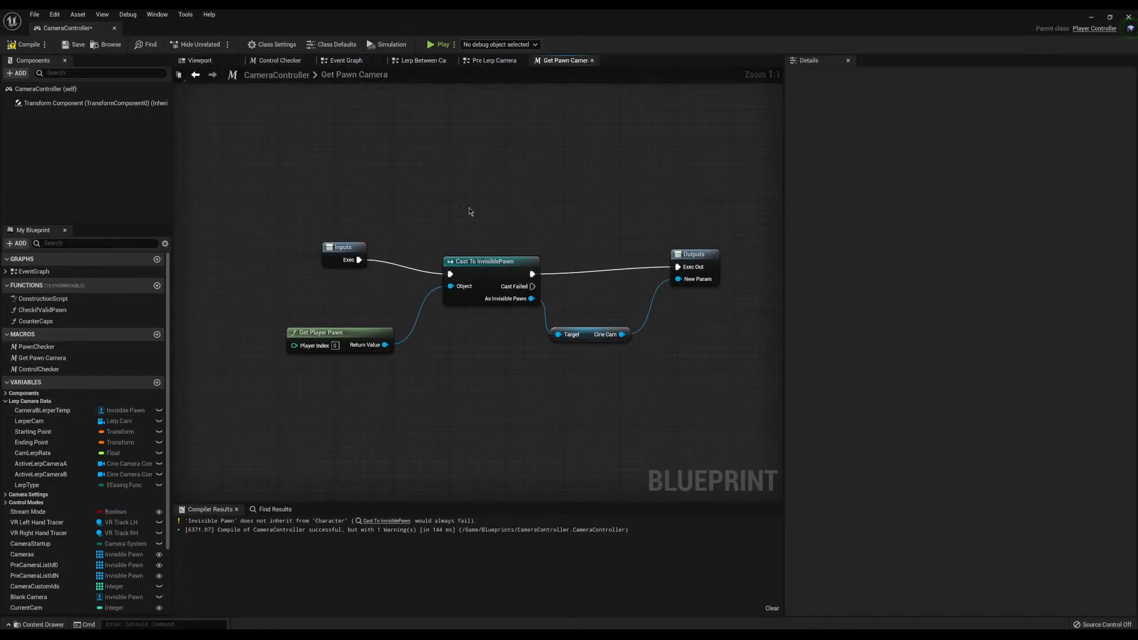
drag(476, 203, 388, 340)
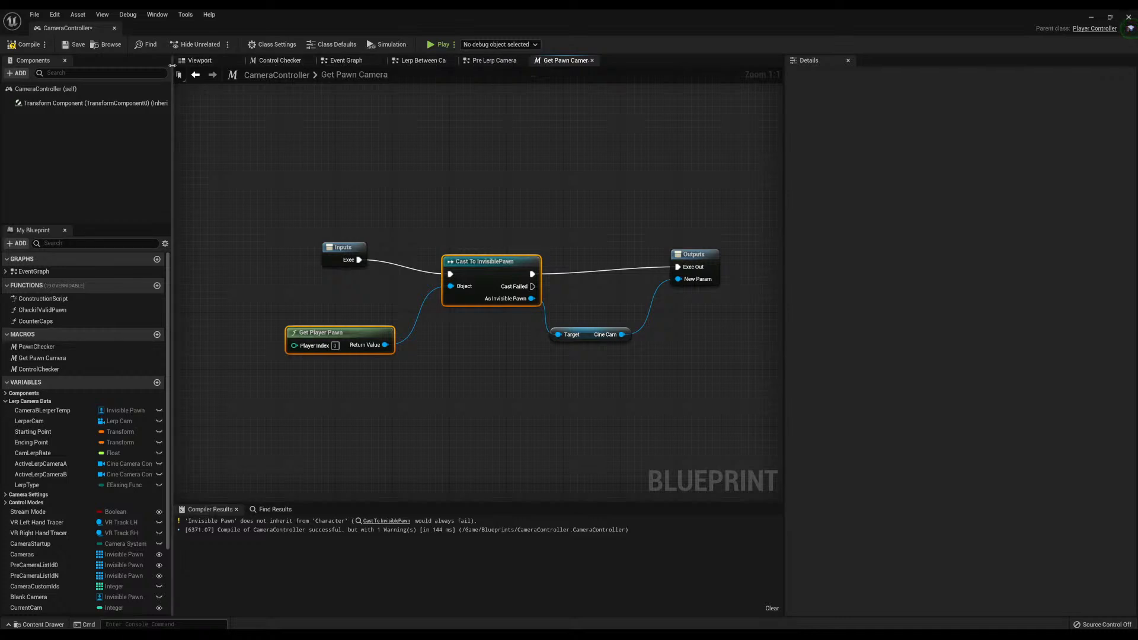
click(346, 60)
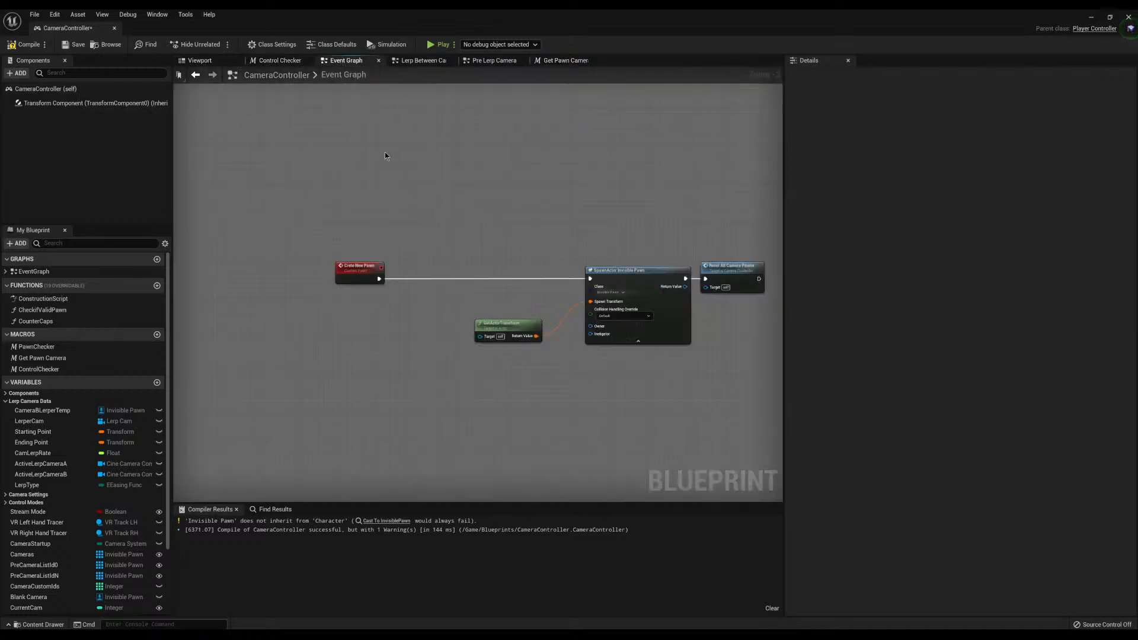
scroll(391, 341, up, 3)
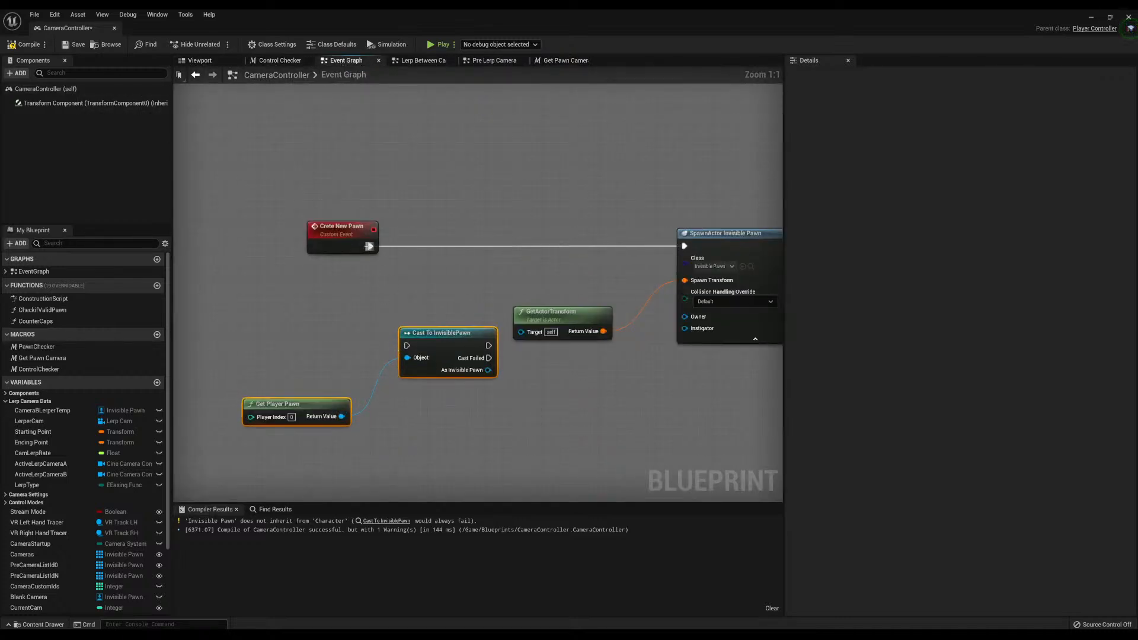
Wire Crete New Pawn through Cast To InvisiblePawn to SpawnActor Invisible Pawn, and connect As Invisible Pawn to GetActorTransform's Target
drag(369, 246, 406, 344)
drag(489, 346, 684, 245)
drag(485, 374, 521, 331)
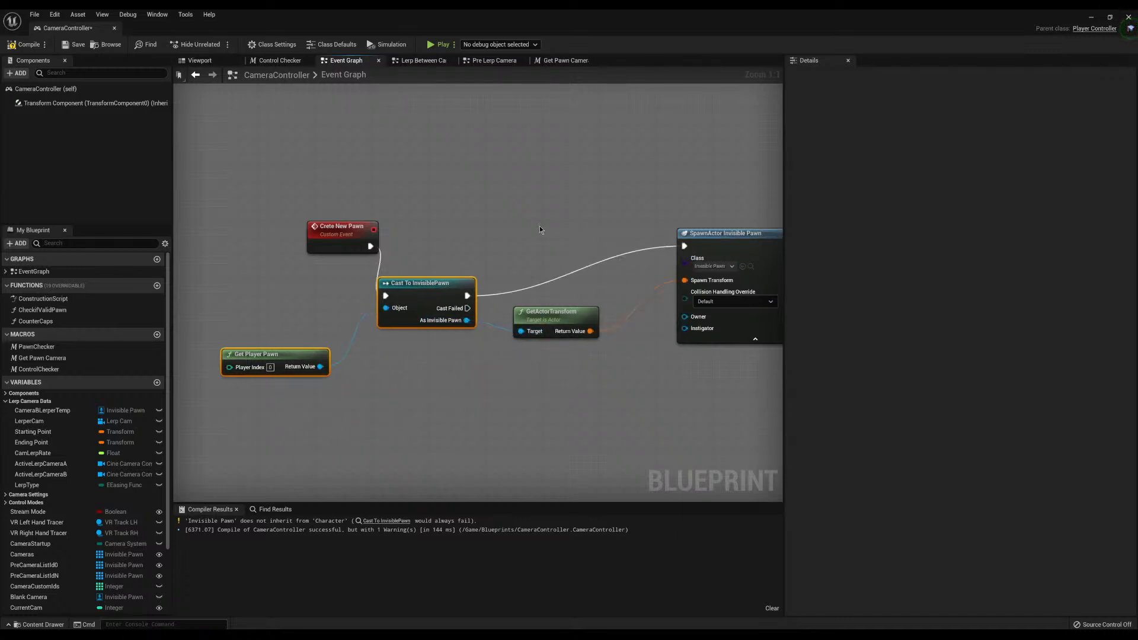
click(539, 224)
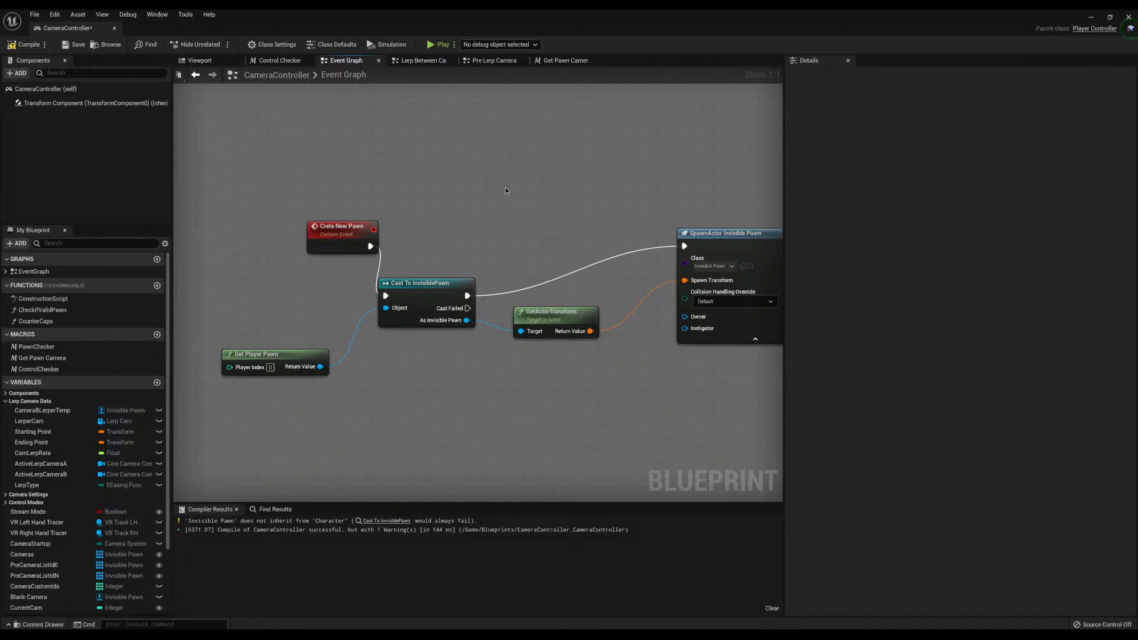
Adjust the gap between the Reset All Camera Pawns node and SpawnActor Invisible Pawn
scroll(514, 184, down, 2)
right_drag(760, 190, 603, 233)
drag(639, 259, 692, 259)
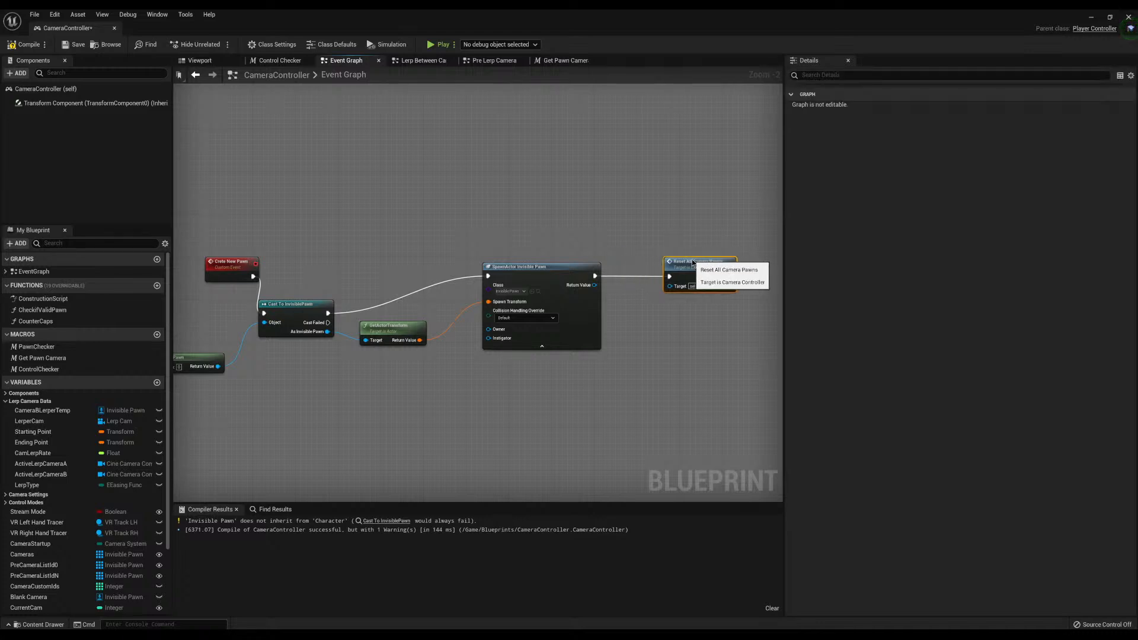
click(648, 233)
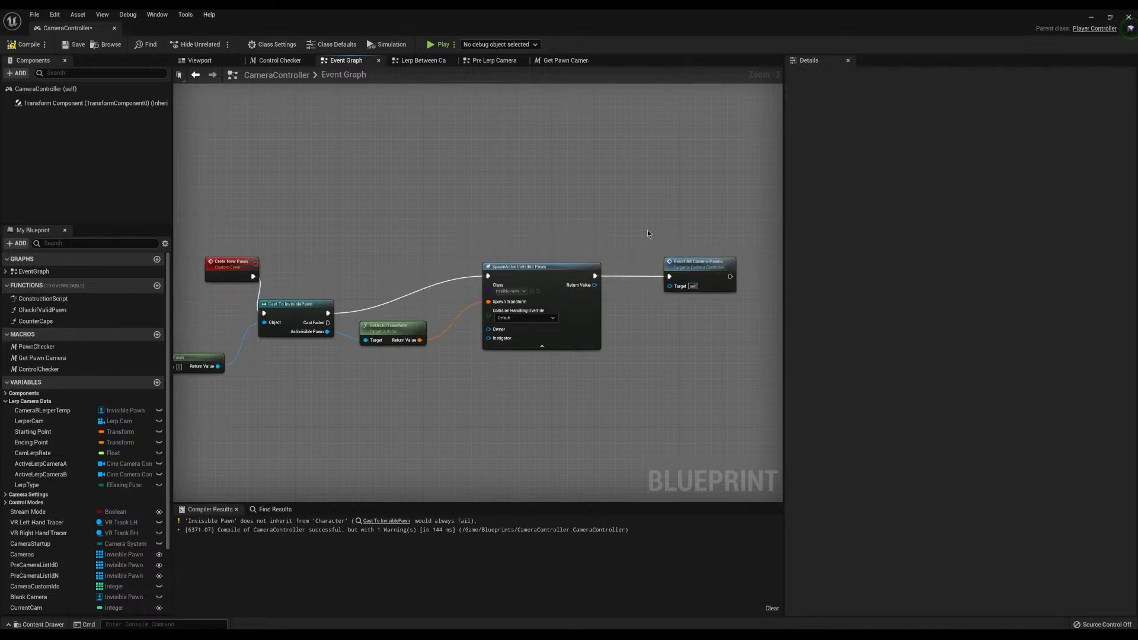
right_drag(635, 239, 549, 256)
mouse_move(630, 296)
mouse_down()
mouse_move(593, 258)
mouse_move(630, 291)
mouse_move(608, 296)
mouse_up()
click(538, 250)
click(510, 241)
scroll(511, 243, down, 3)
scroll(513, 259, up, 4)
Move Get Player Pawn up beside the cast node and shift the Crete New Pawn event left, just above it
right_drag(288, 279, 496, 255)
scroll(413, 275, down, 1)
drag(286, 353, 315, 309)
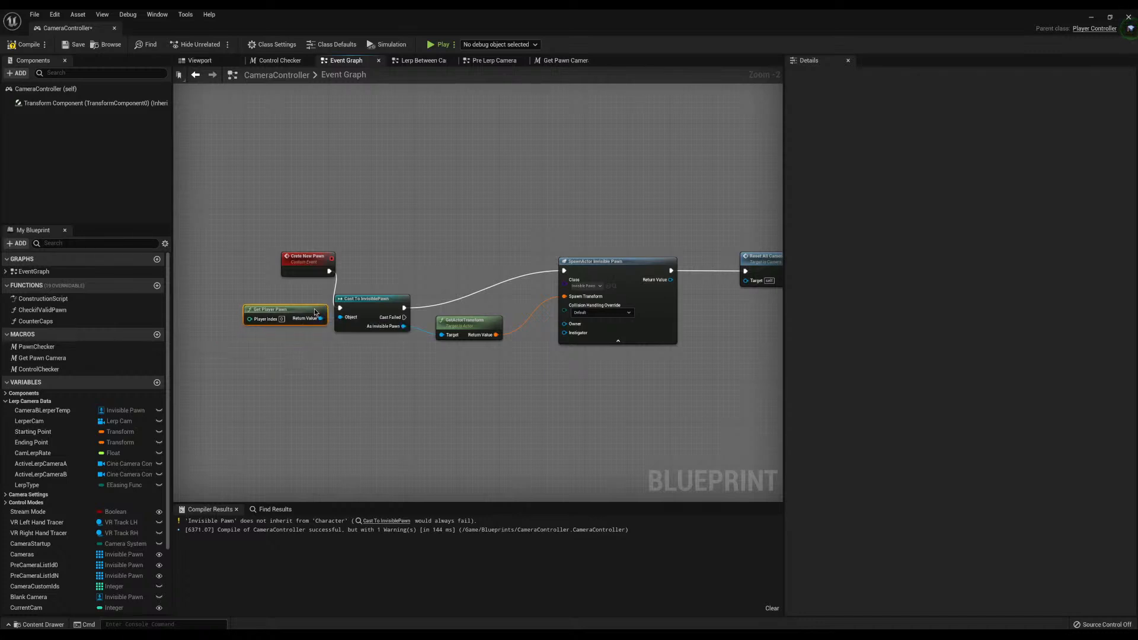
drag(304, 256, 271, 265)
click(472, 233)
Move SpawnActor Invisible Pawn and Reset All Camera Pawns together so their execution wires line up straight with Cast To InvisiblePawn
scroll(472, 232, down, 2)
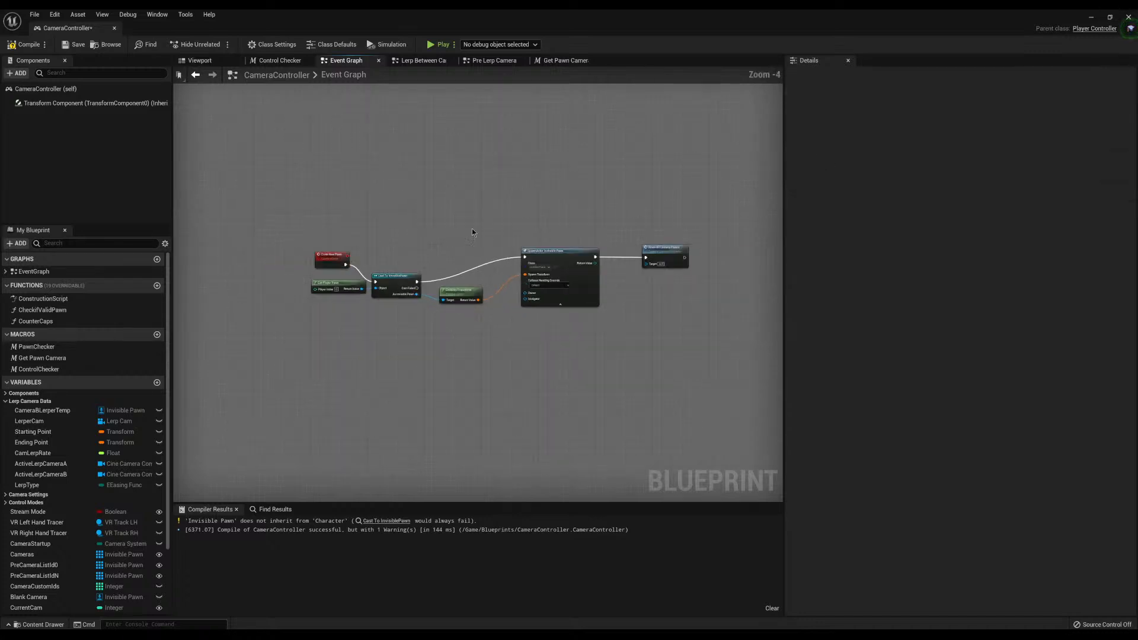
right_drag(472, 232, 411, 260)
drag(489, 238, 630, 300)
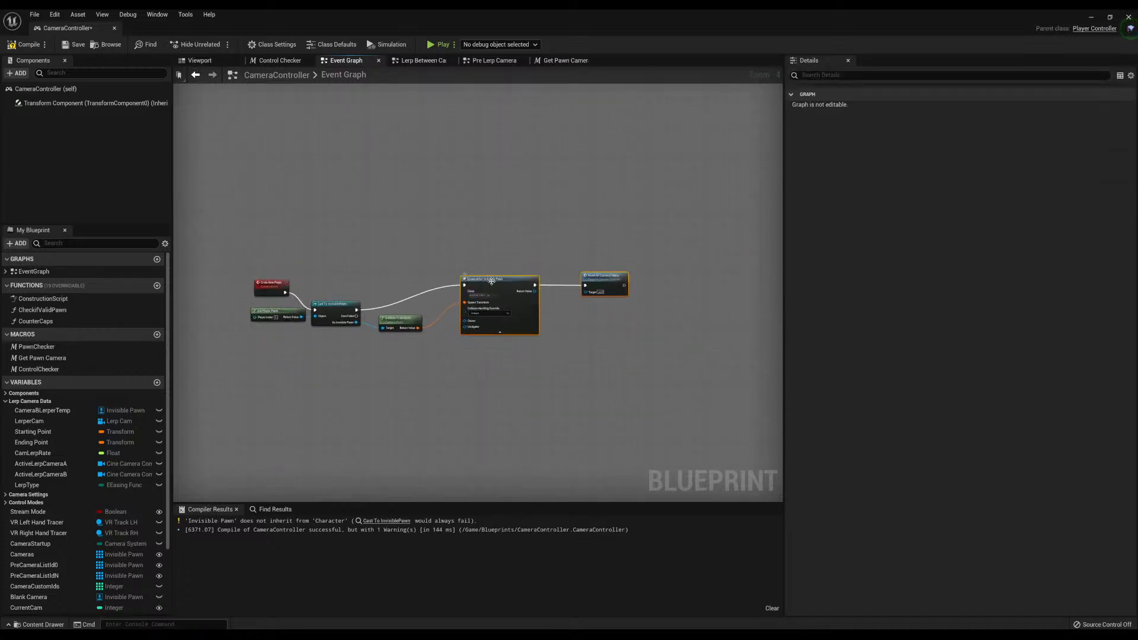
drag(493, 285, 461, 305)
click(305, 256)
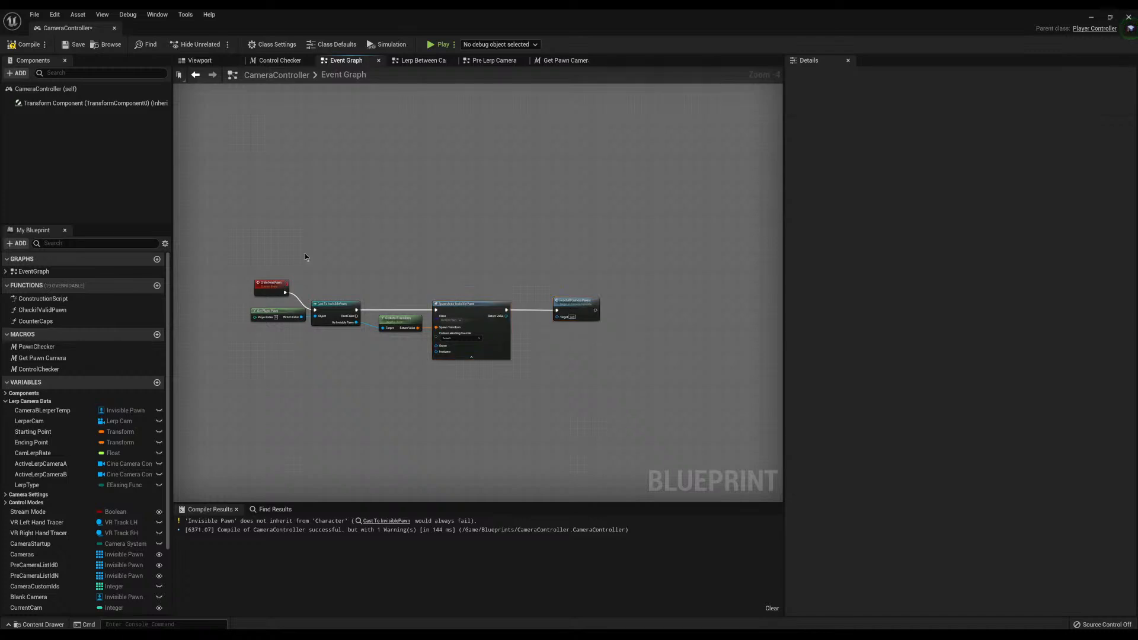
Tighten the chain by moving GetActorTransform, SpawnActor Invisible Pawn and Reset All Camera Pawns closer to the cast node
drag(303, 308, 380, 323)
click(450, 271)
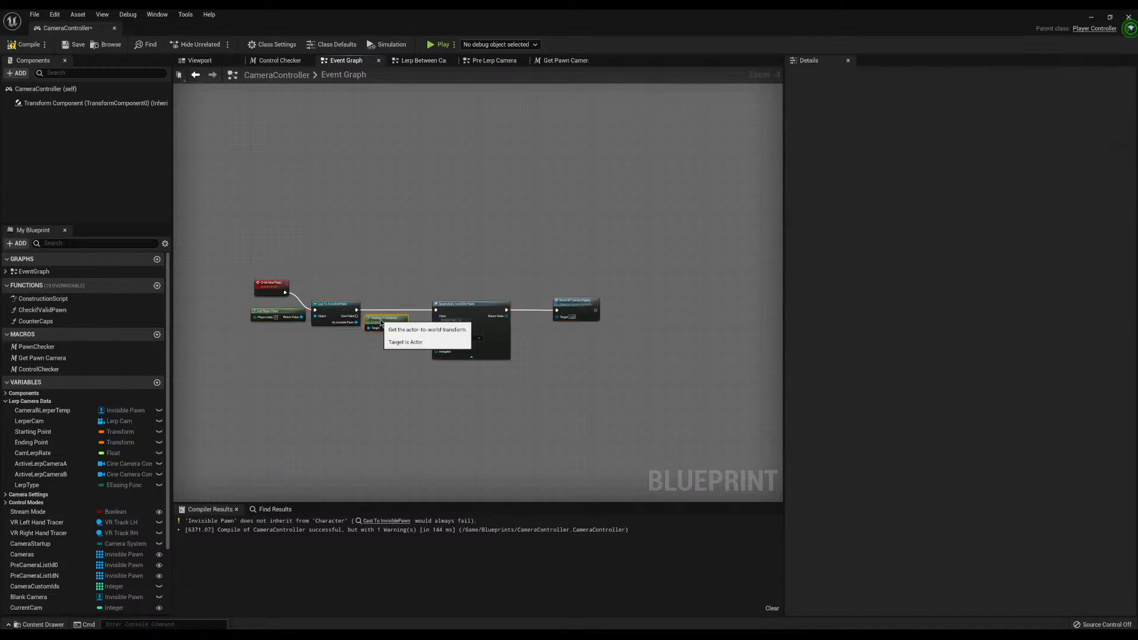
click(424, 289)
drag(432, 272, 600, 309)
drag(456, 310, 438, 308)
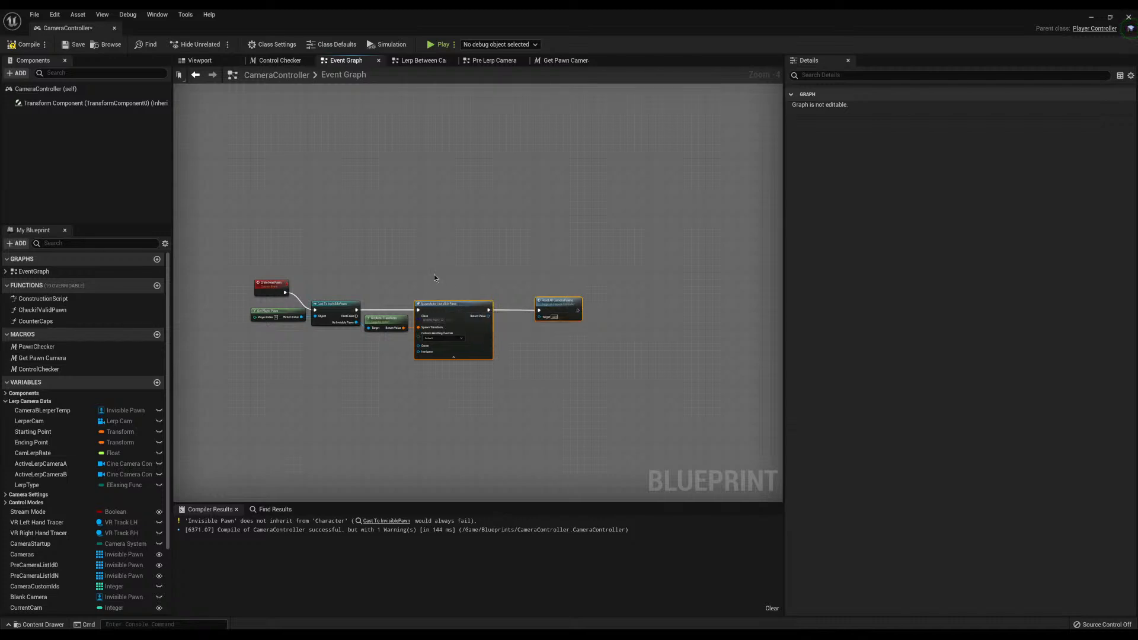
click(435, 276)
drag(549, 305, 518, 307)
click(347, 277)
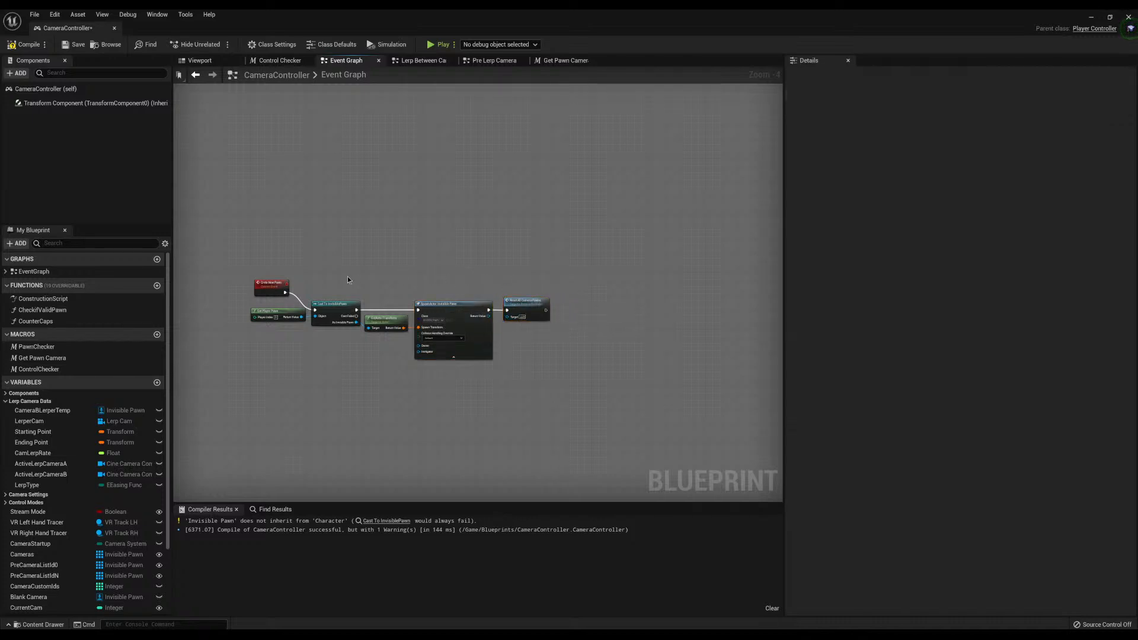
Enclose the whole pawn-spawning node chain in a comment box and clear its default title
right_drag(348, 277, 403, 286)
scroll(345, 293, up, 2)
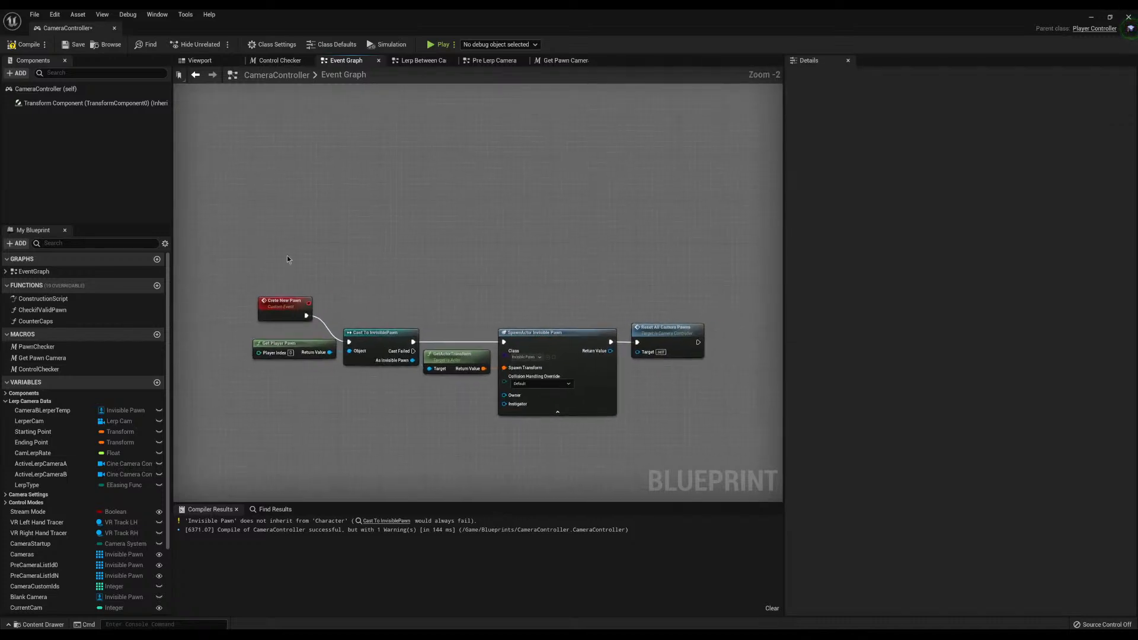
drag(229, 256, 691, 408)
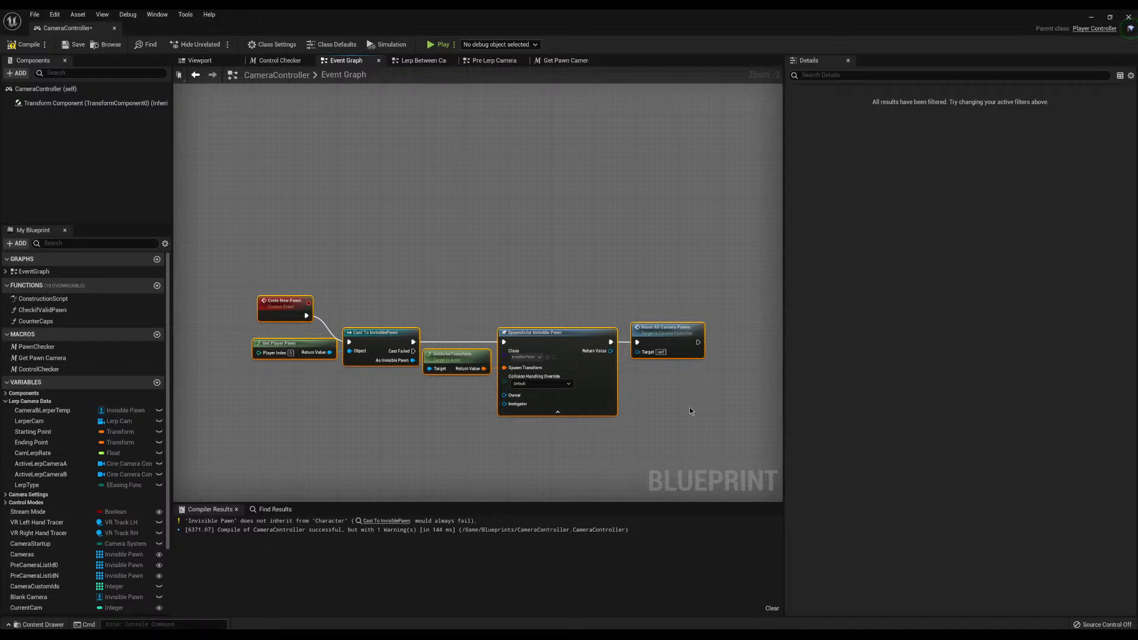
key(c)
key(BackSpace)
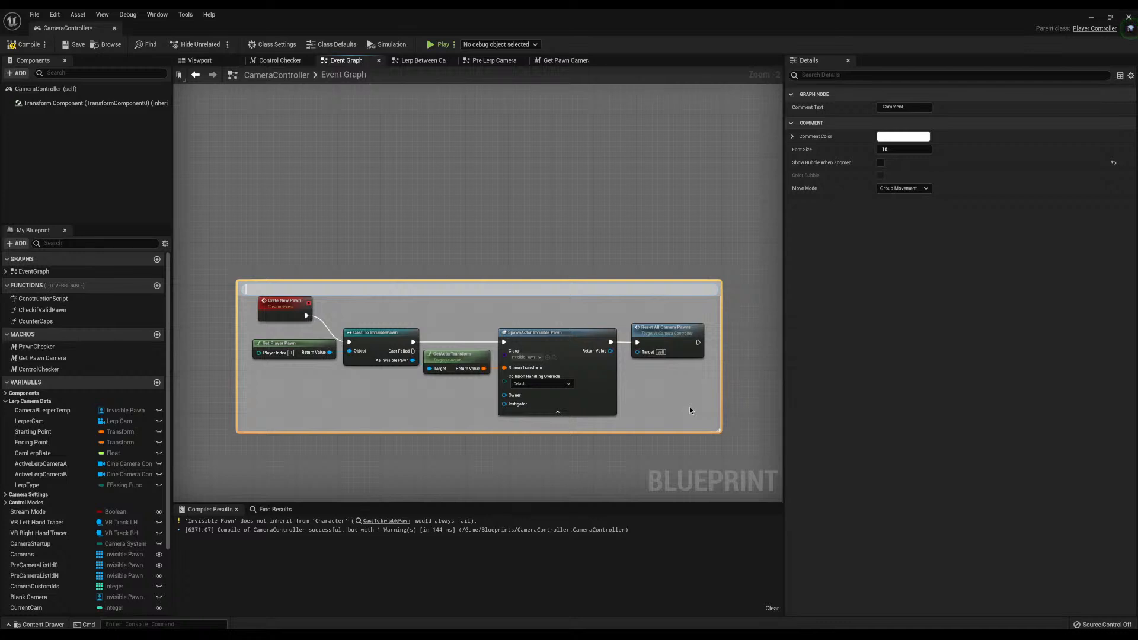
click(481, 215)
Correct the custom event's name to Create New Pawn
scroll(342, 235, up, 2)
click(250, 324)
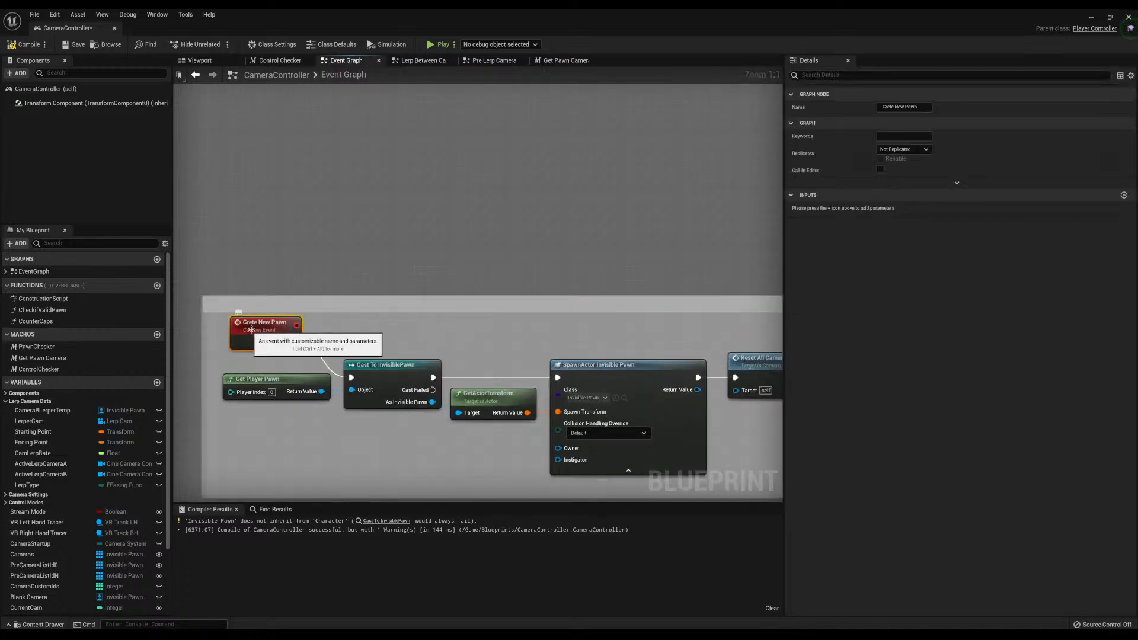
click(895, 107)
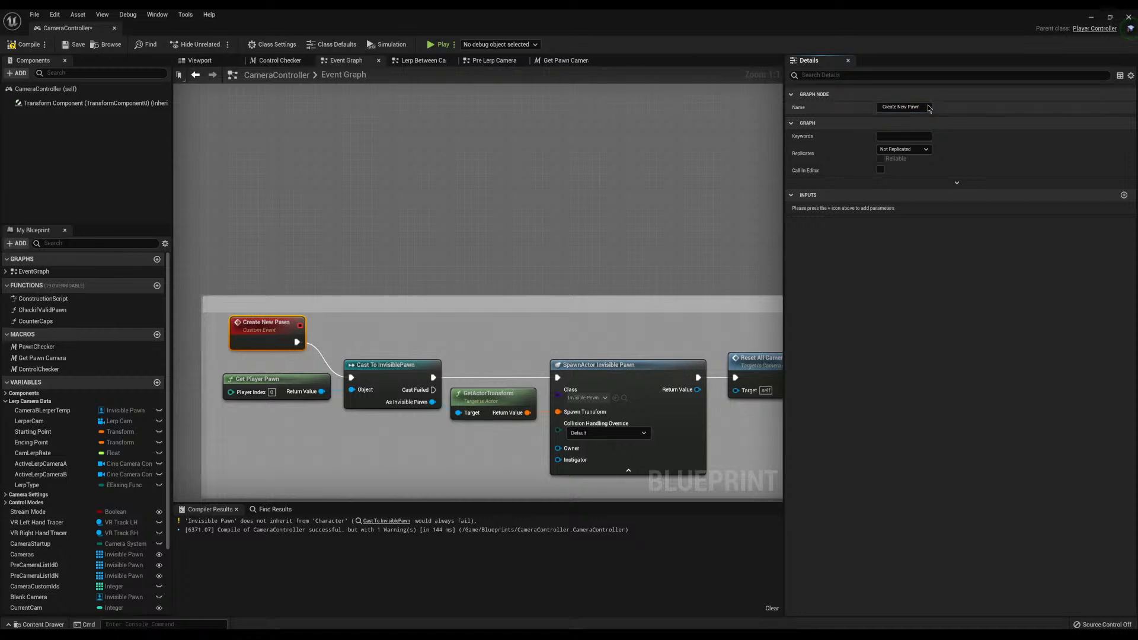
Title the comment box Create New Pawn and compile the Blueprint
click(391, 305)
click(886, 108)
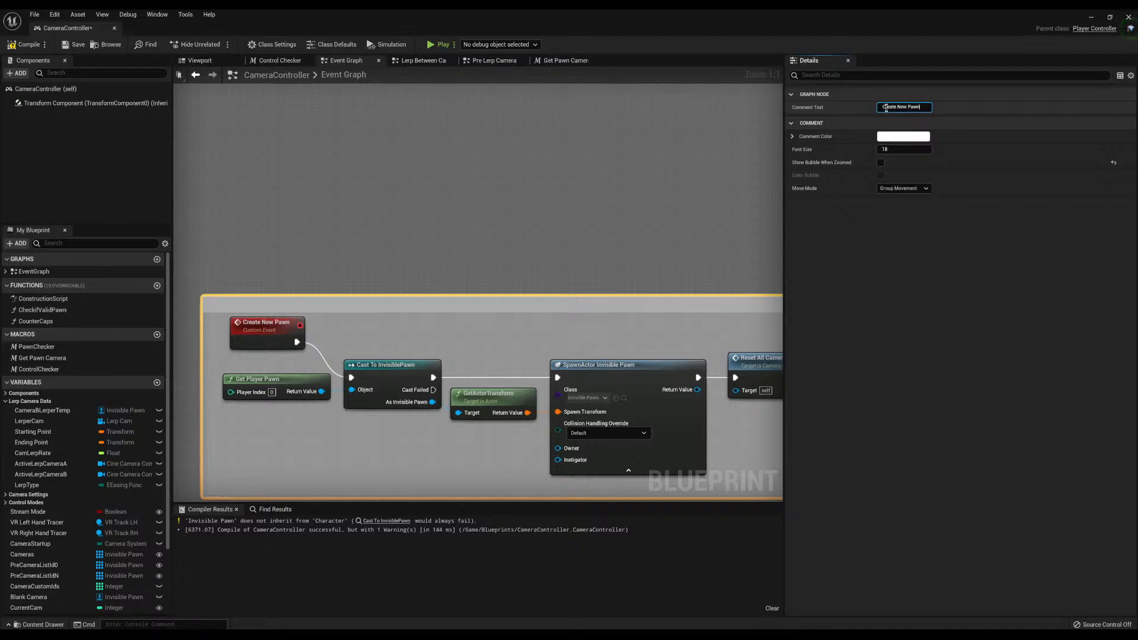
key(Return)
click(568, 193)
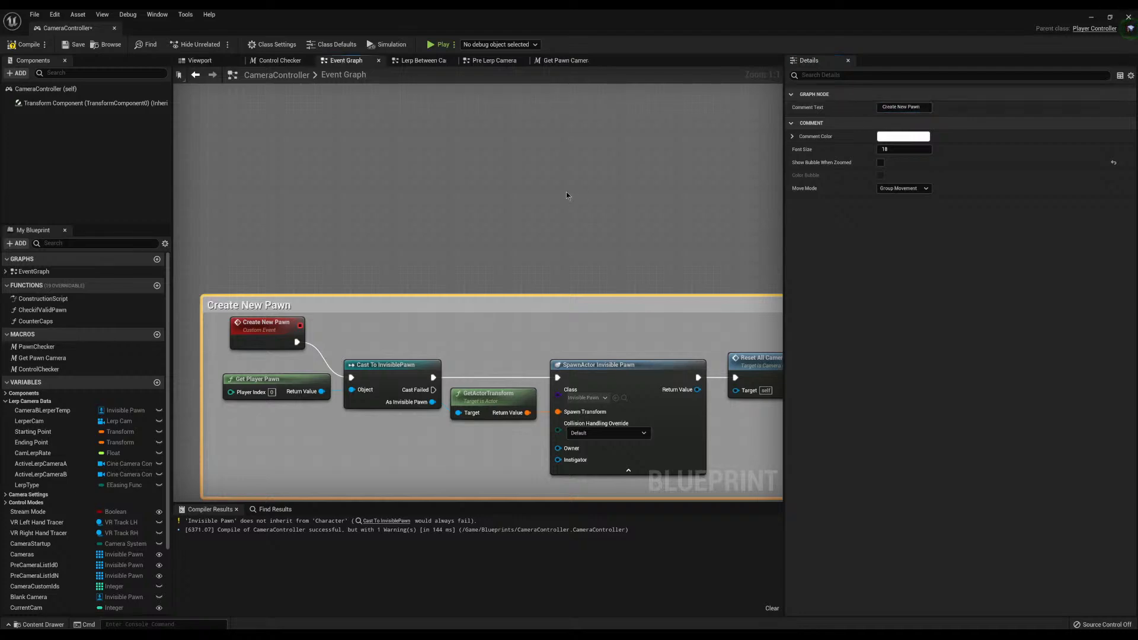
click(16, 51)
scroll(428, 247, down, 1)
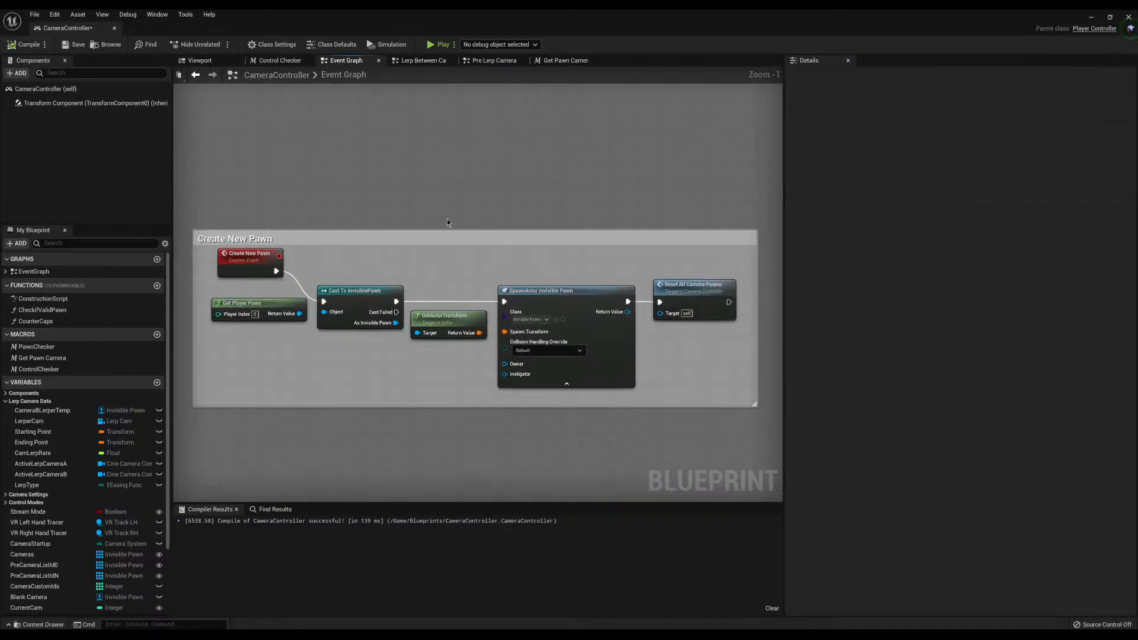
right_drag(447, 218, 403, 222)
Return to the level, run and stop a play session, and look over the camera pawns around the desk
click(1089, 19)
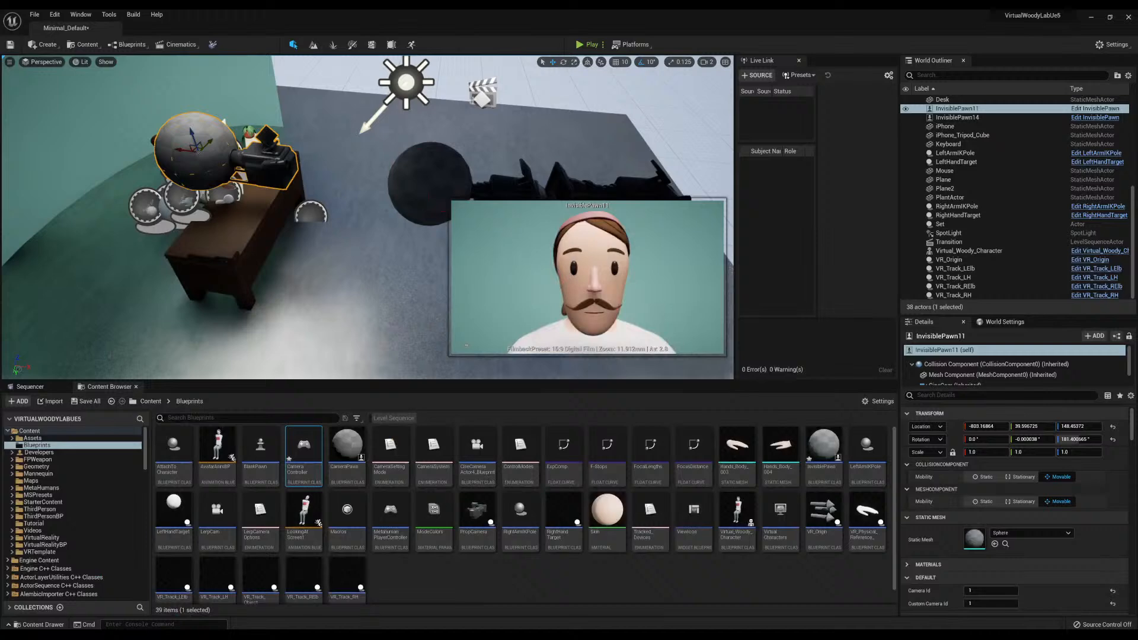
click(587, 44)
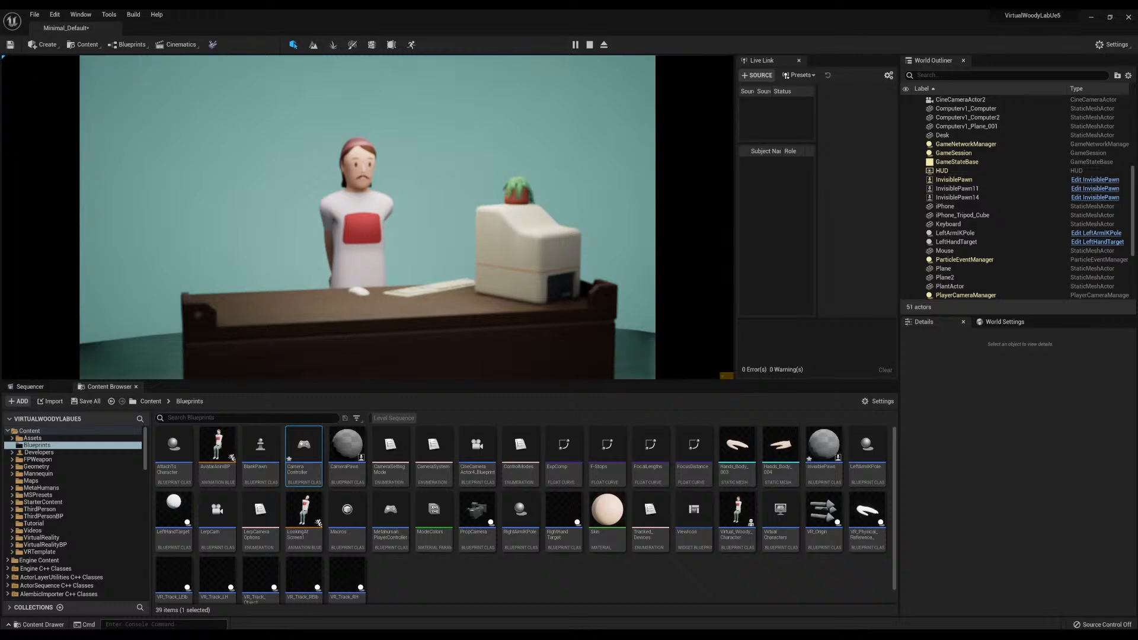
key(Escape)
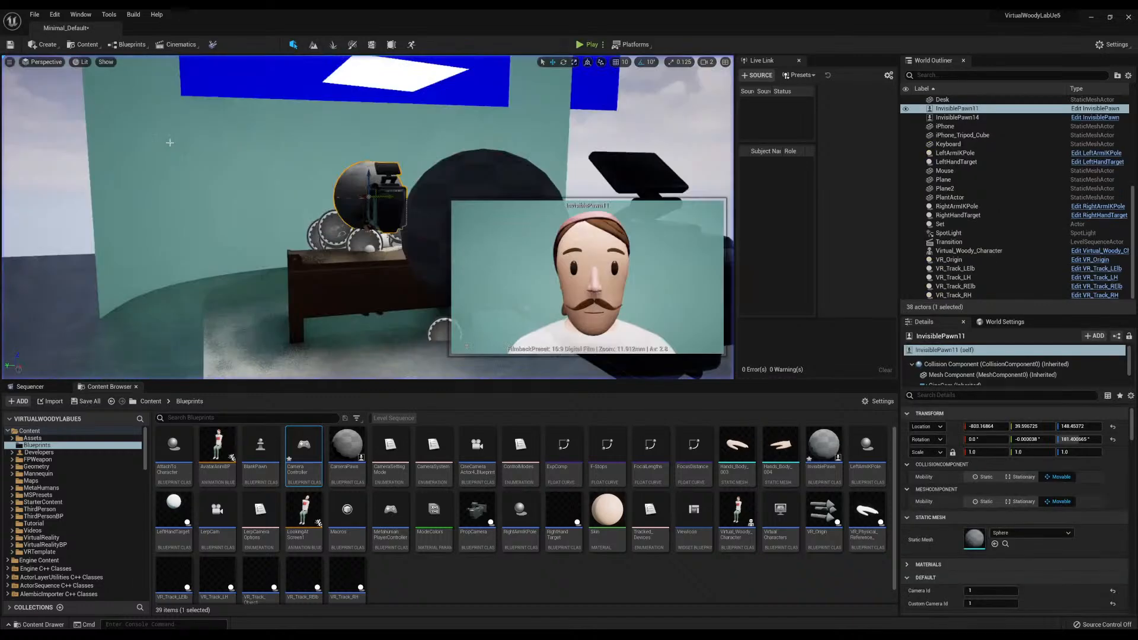
right_drag(296, 214, 332, 257)
right_drag(289, 183, 444, 225)
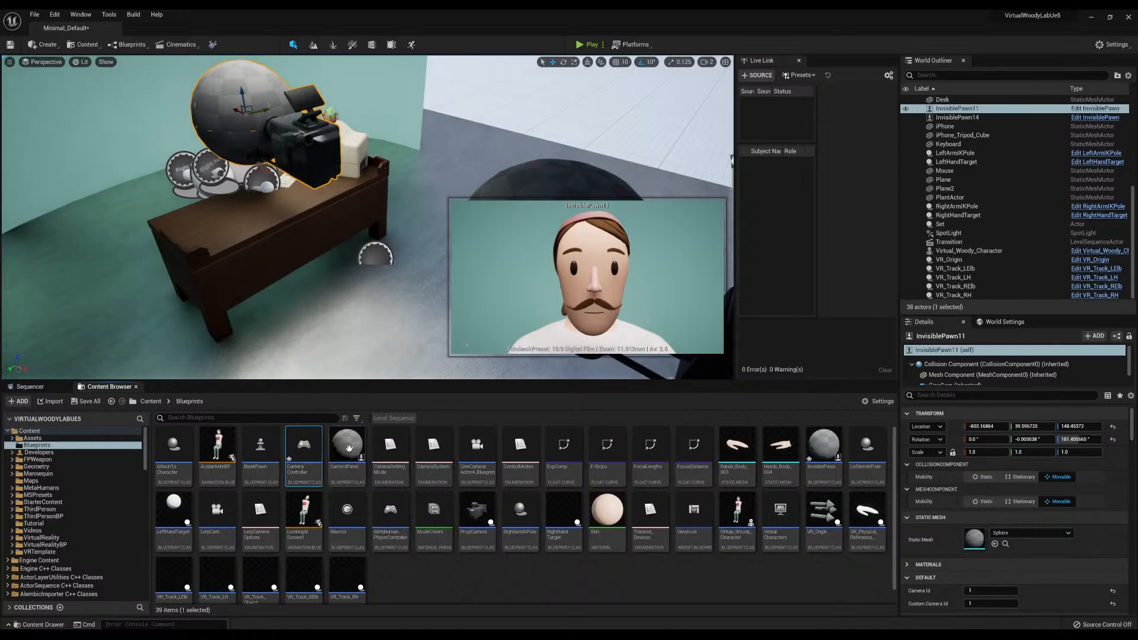
Reopen the CameraController Blueprint and move the Lerp Cam comment group left, above the Mode Switcher group
double_click(307, 451)
scroll(473, 200, up, 1)
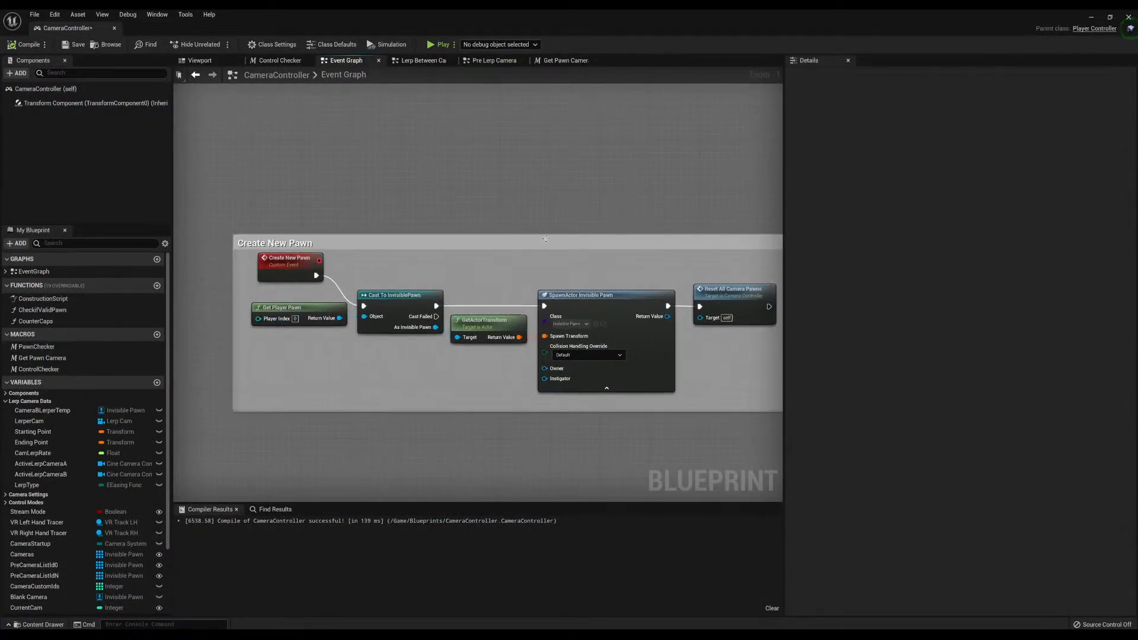
click(511, 240)
scroll(372, 246, down, 7)
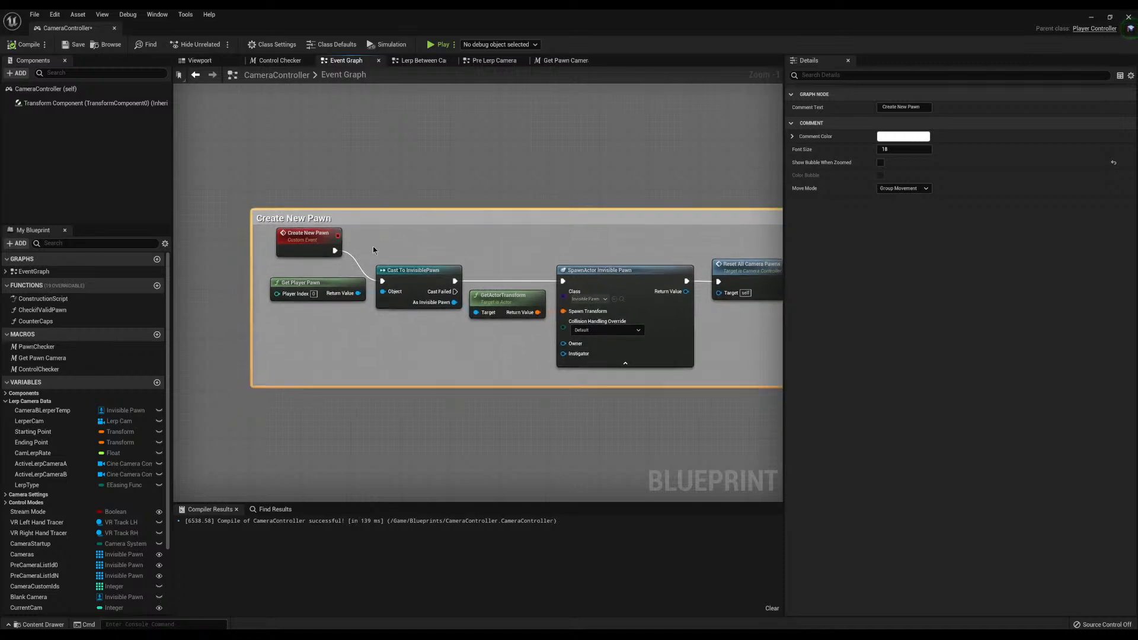
scroll(298, 241, down, 4)
right_drag(298, 240, 424, 375)
mouse_move(308, 293)
right_down()
mouse_move(350, 300)
mouse_move(484, 423)
right_up()
scroll(314, 165, up, 6)
right_drag(418, 294, 521, 175)
drag(456, 221, 331, 233)
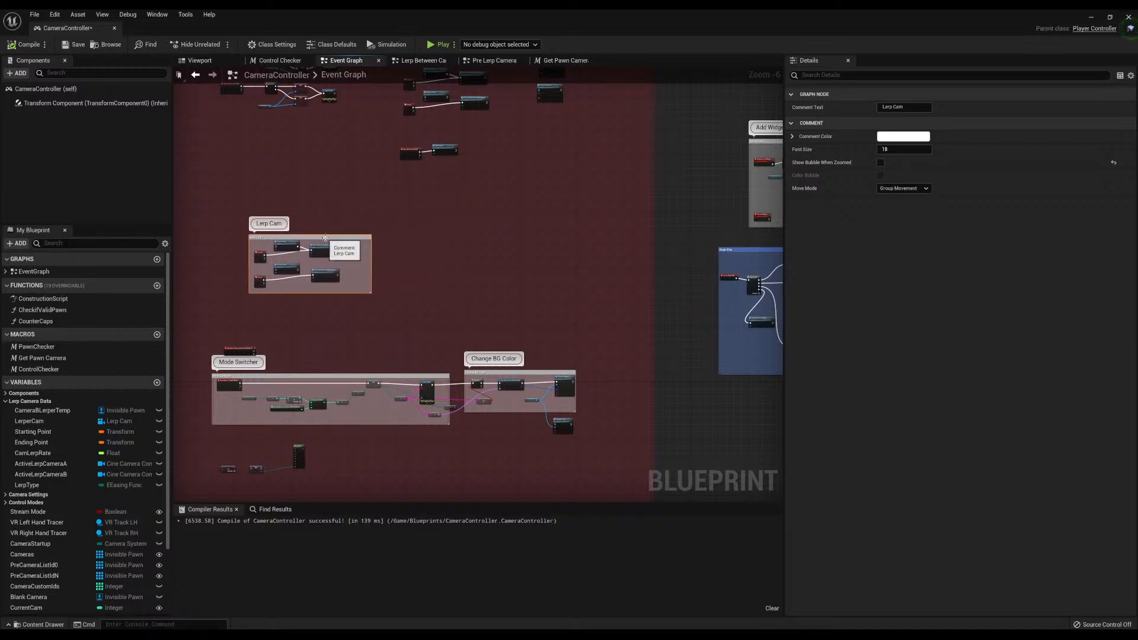
right_drag(412, 231, 391, 288)
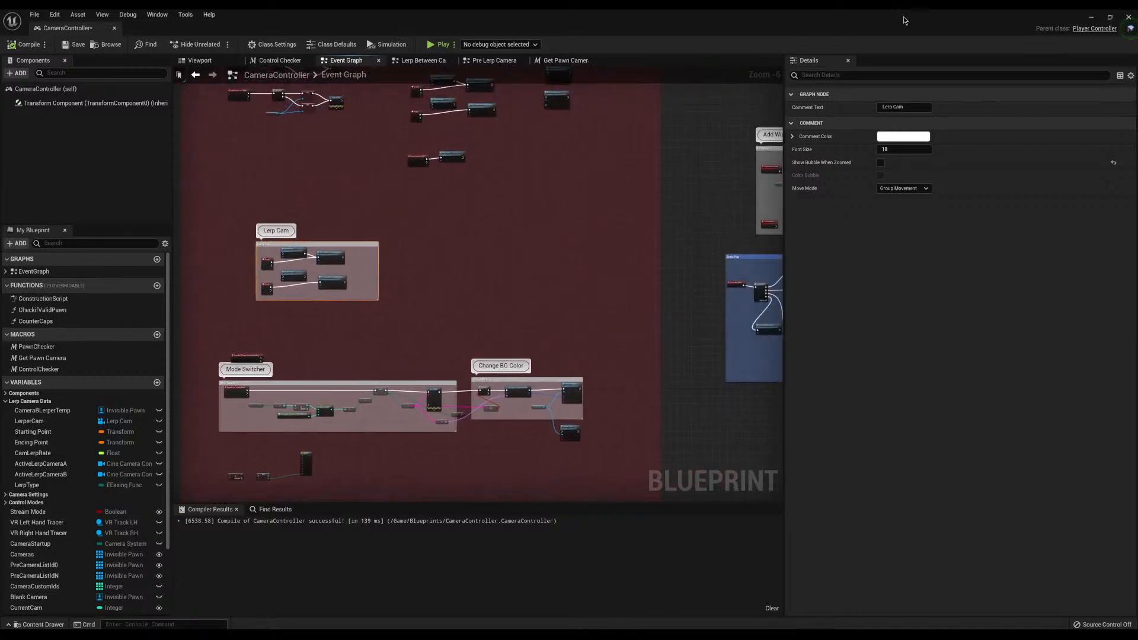
Shrink the CameraController window to uncover the level editor, and open the Project Settings
double_click(1015, 25)
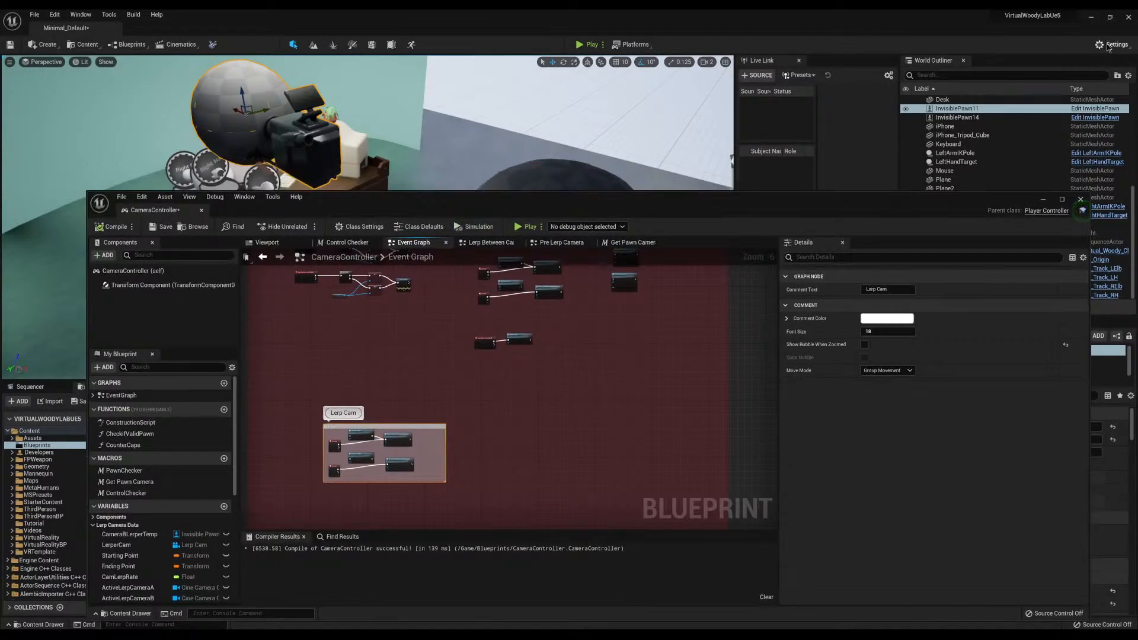
click(1111, 45)
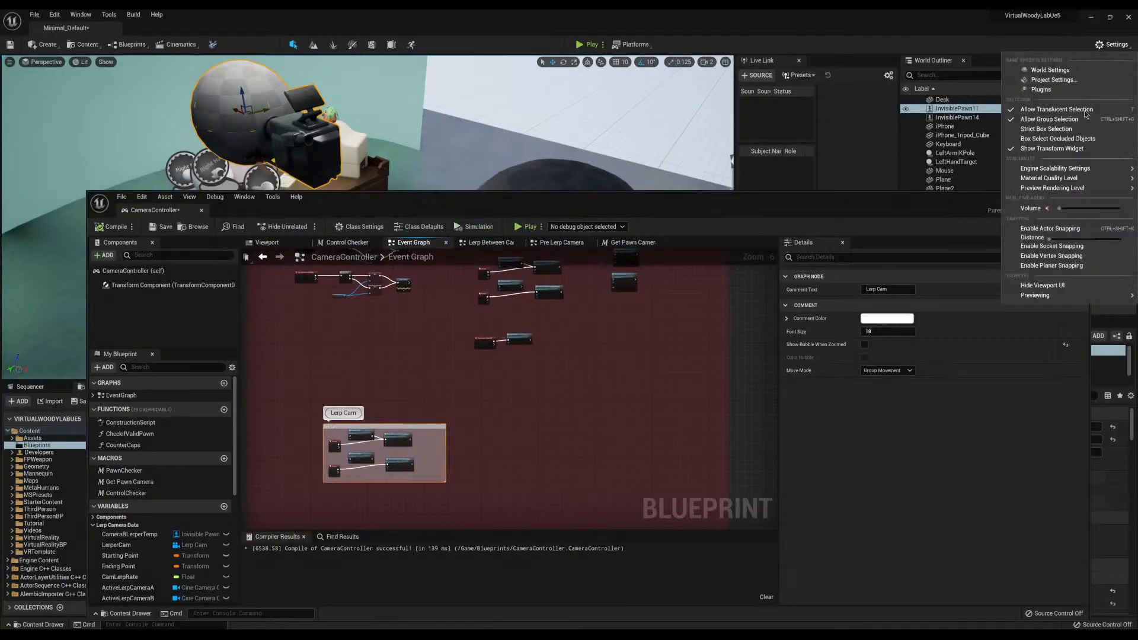
click(1053, 80)
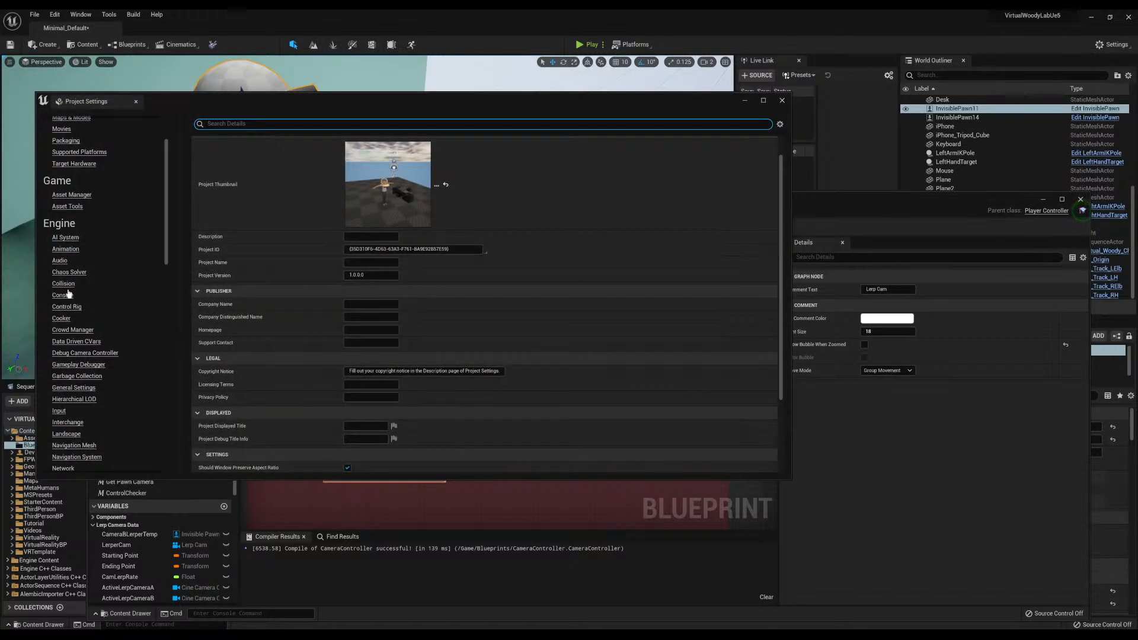
Open the engine's Input settings and add an action mapping named Create New Camera
click(58, 411)
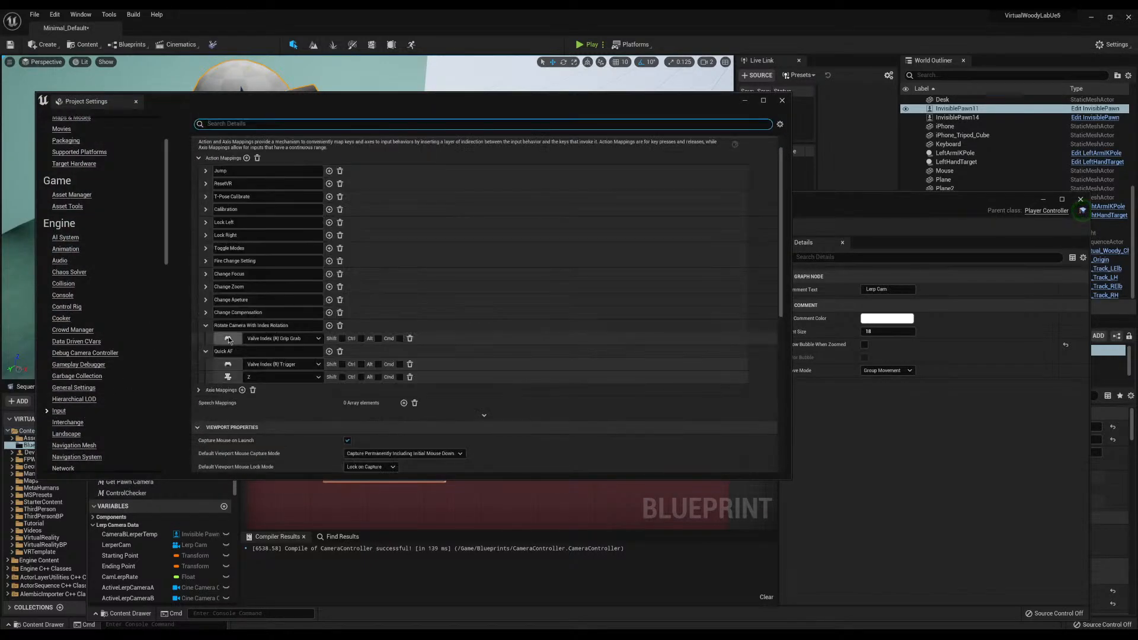
scroll(237, 284, down, 2)
click(205, 297)
click(205, 296)
scroll(225, 255, up, 3)
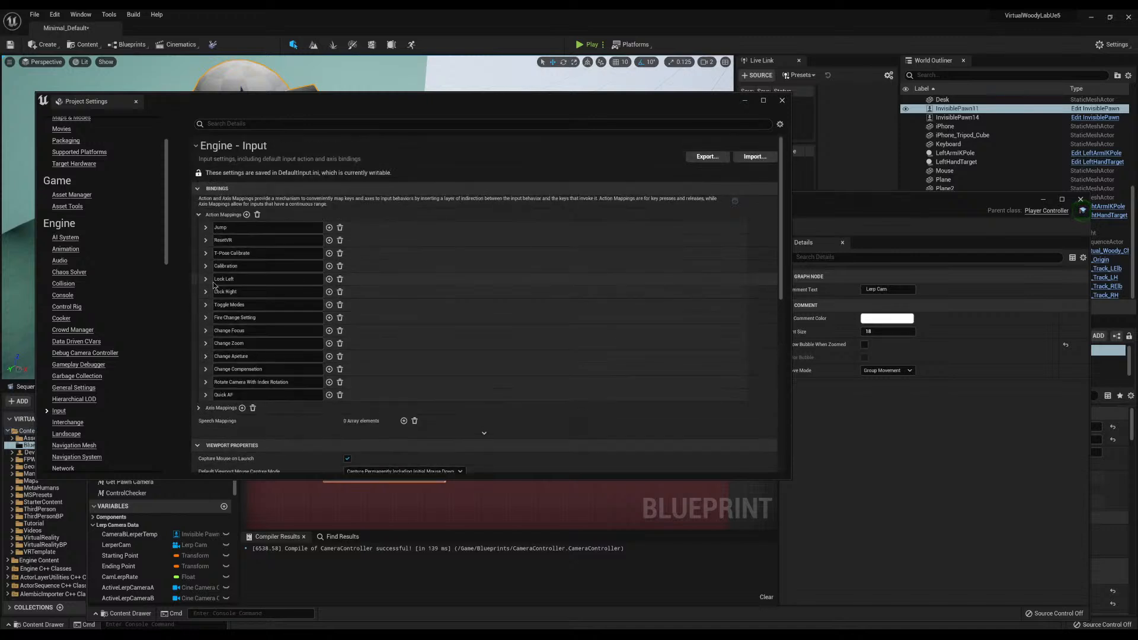
click(247, 214)
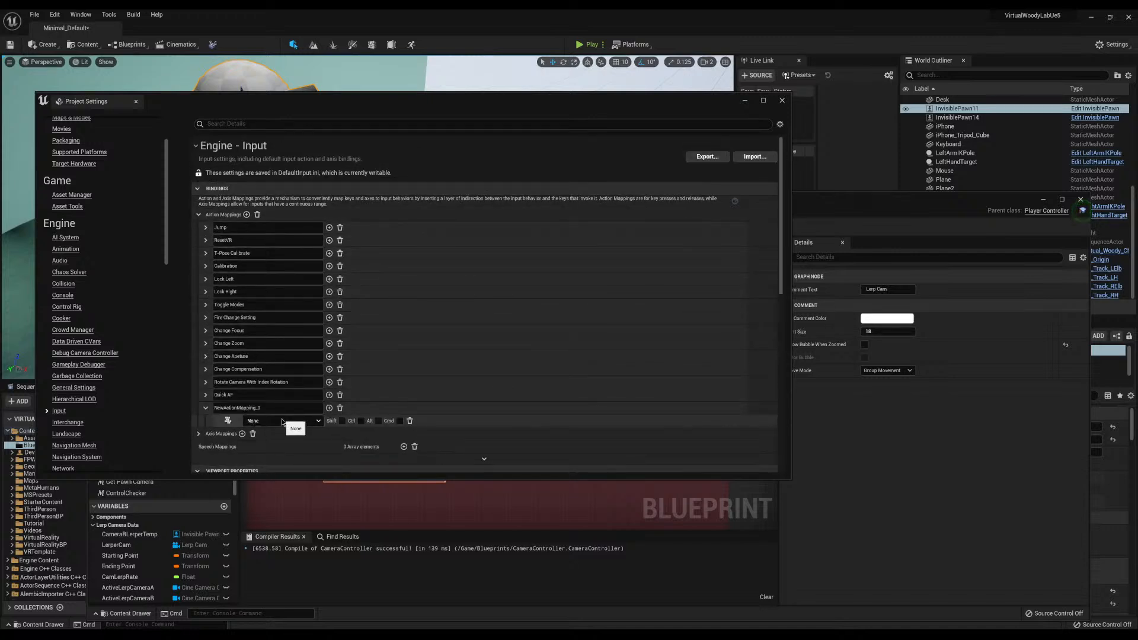
double_click(271, 409)
text(C)
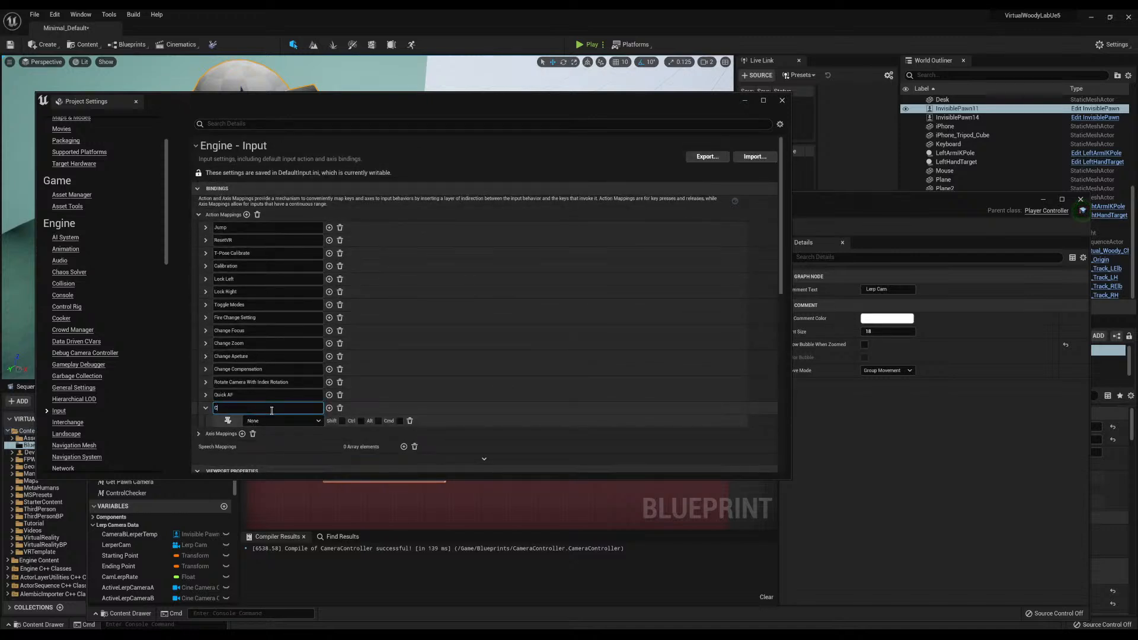
text(reate New Camera)
key(Return)
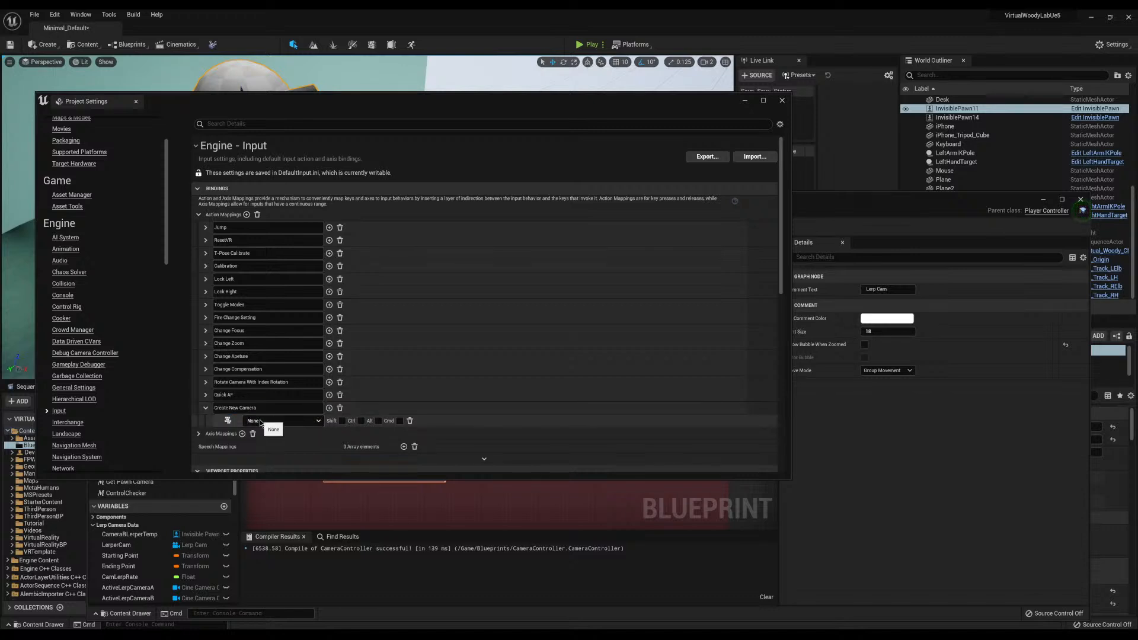
Bind the Create New Camera action to Valve Index (R) A Press and close the Project Settings
click(283, 420)
text(index a)
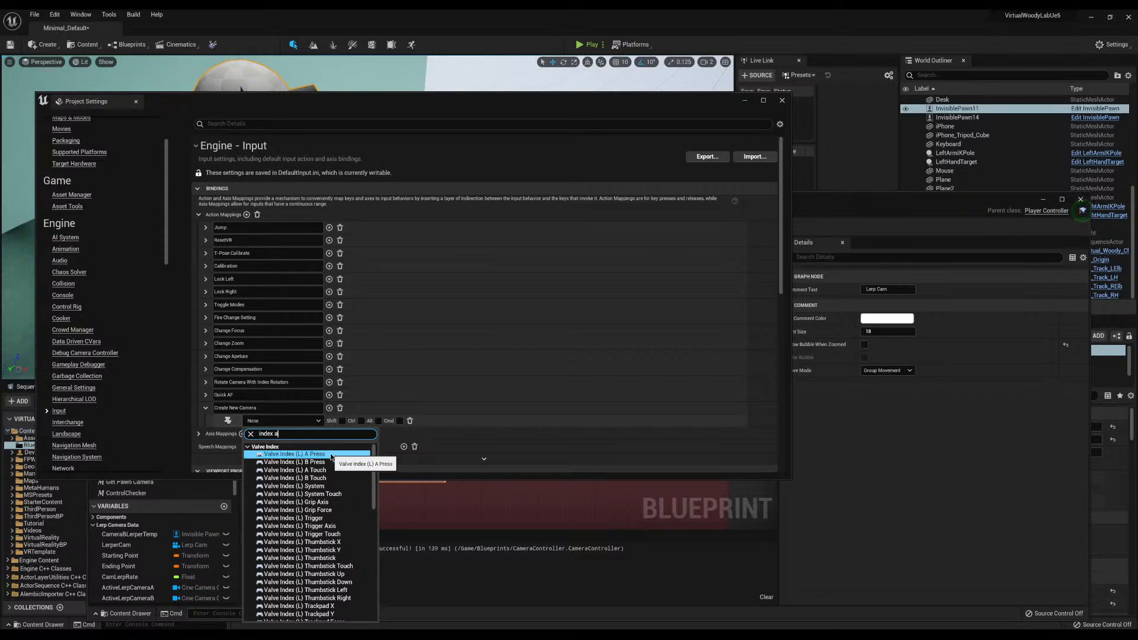
scroll(320, 587, down, 4)
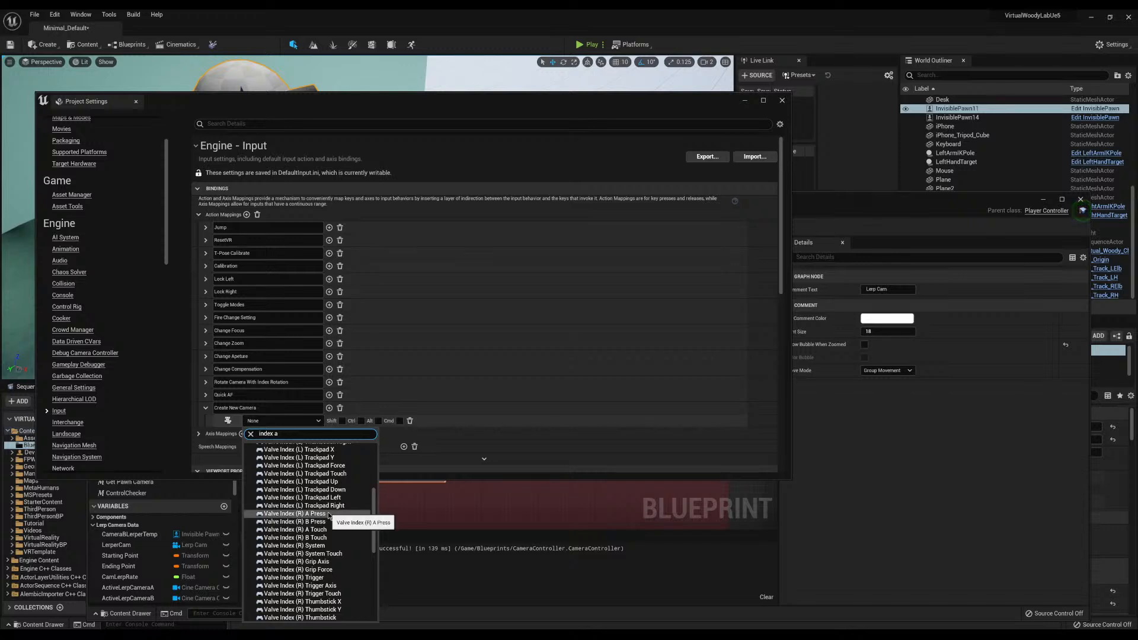
key(Return)
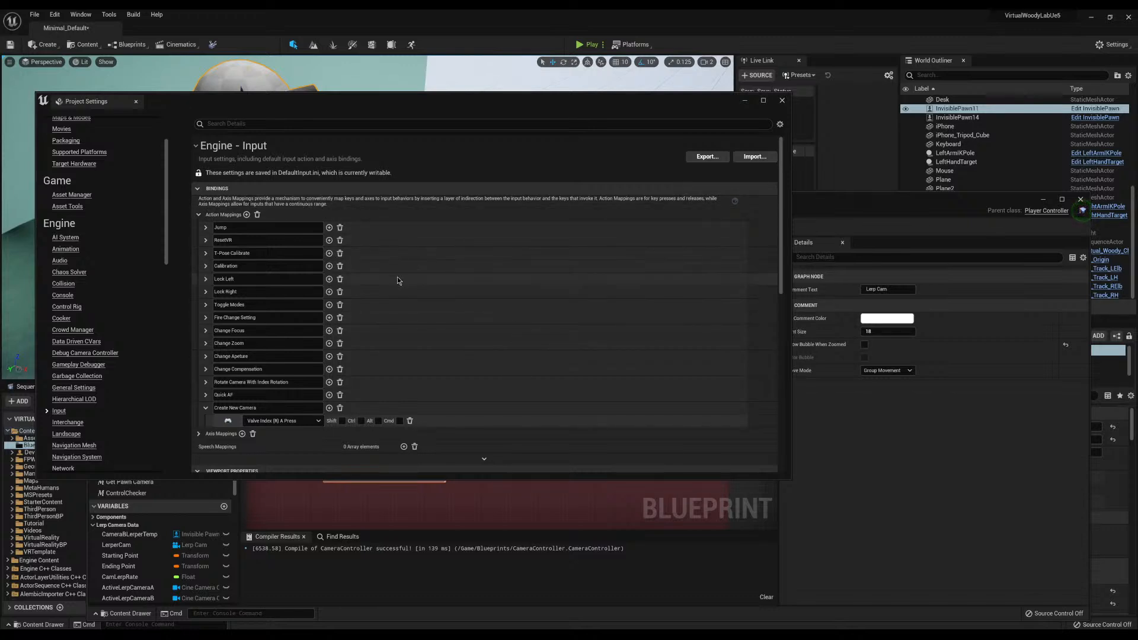
scroll(271, 338, down, 1)
scroll(271, 338, up, 1)
click(782, 100)
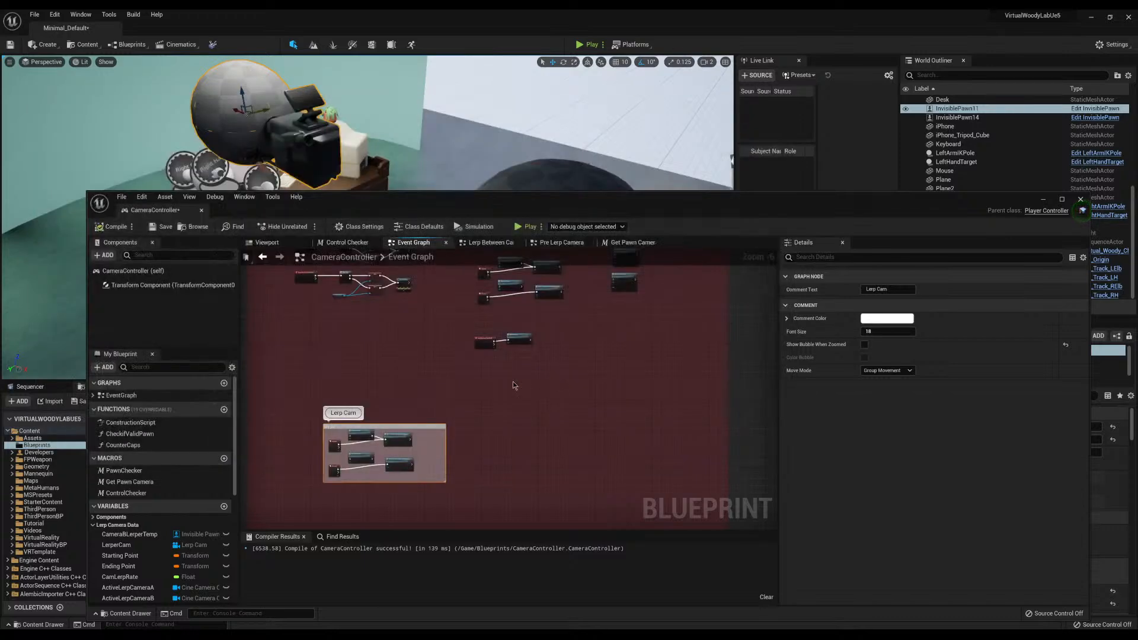
Resize the Lerp Cam comment box so it extends below its nodes and ends just to the right of them
click(483, 422)
scroll(430, 450, up, 5)
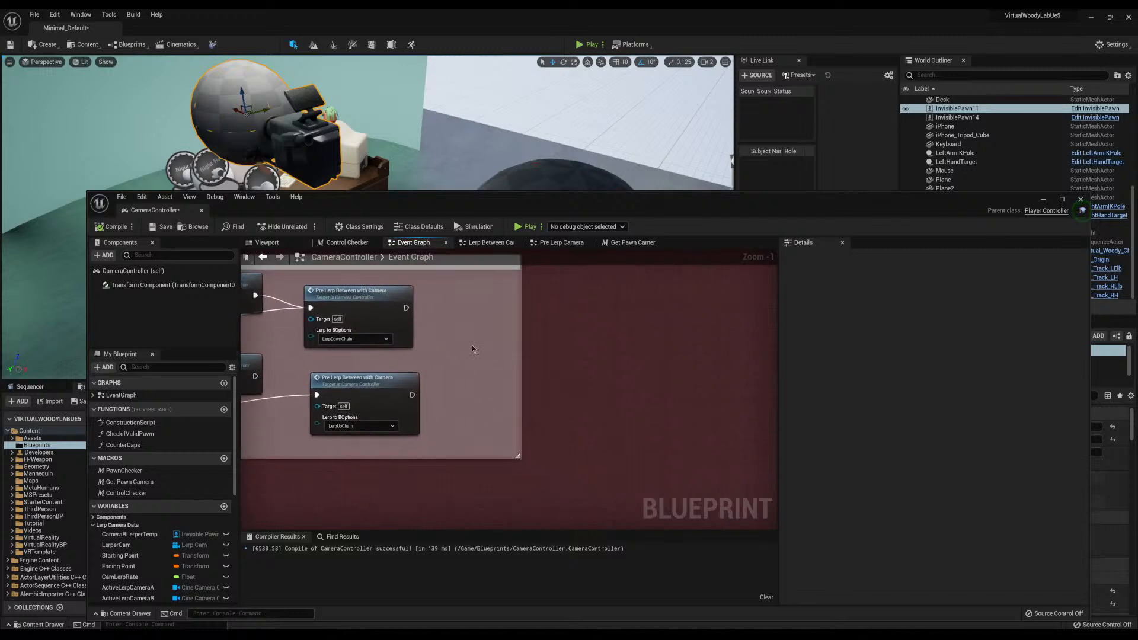
scroll(472, 349, down, 3)
drag(499, 412, 621, 458)
scroll(554, 419, down, 4)
right_drag(566, 382, 385, 490)
scroll(448, 436, up, 4)
right_drag(493, 400, 395, 468)
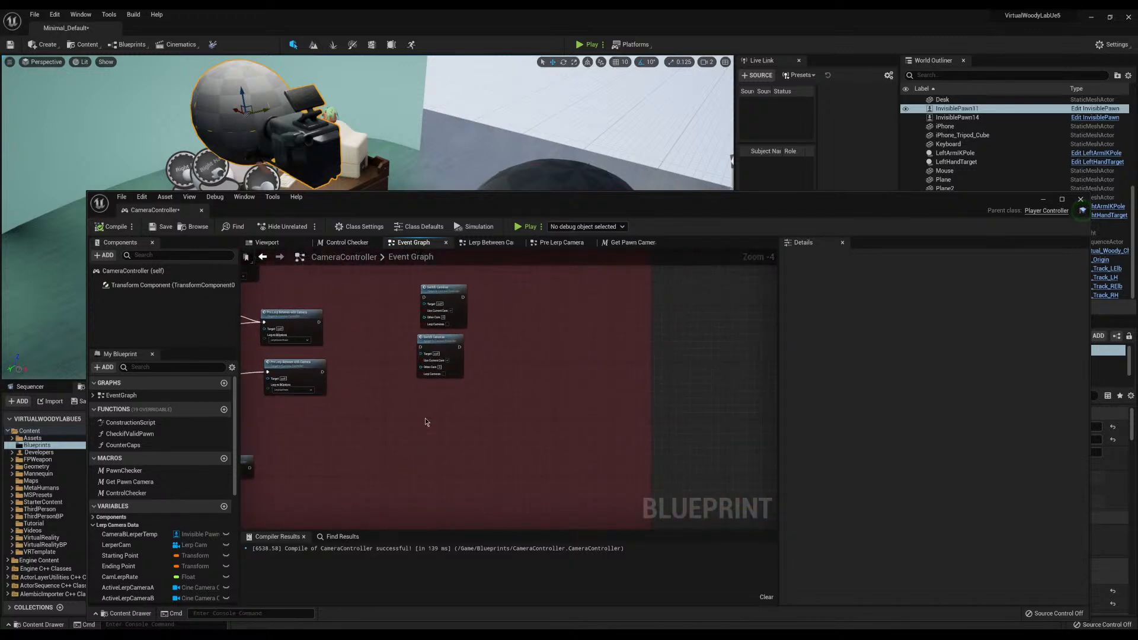
scroll(456, 380, down, 5)
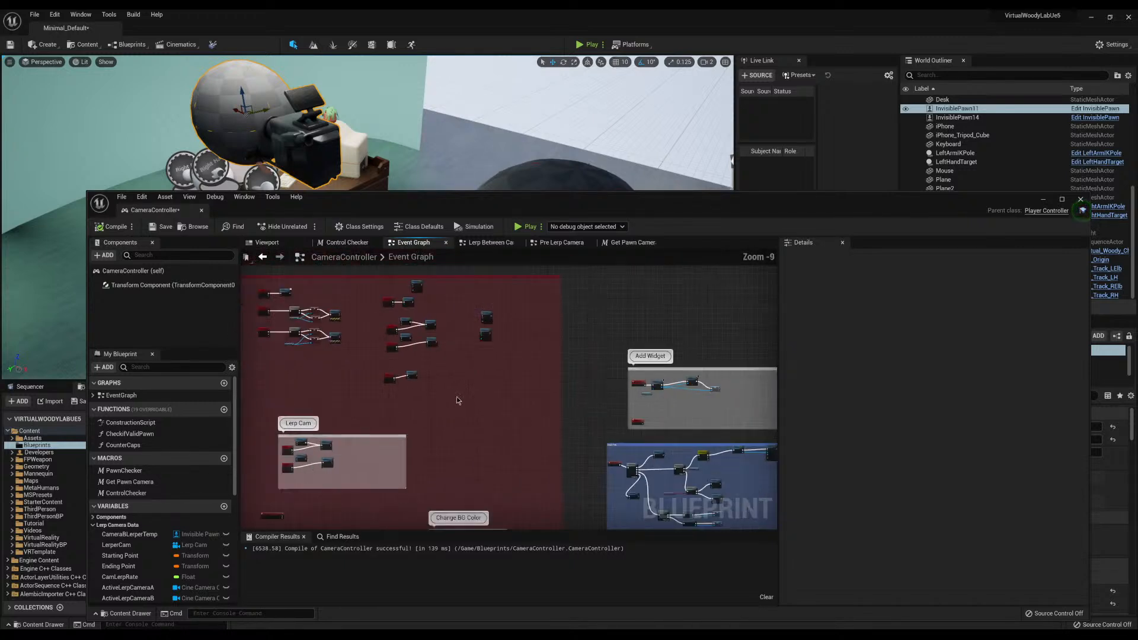
scroll(440, 393, up, 5)
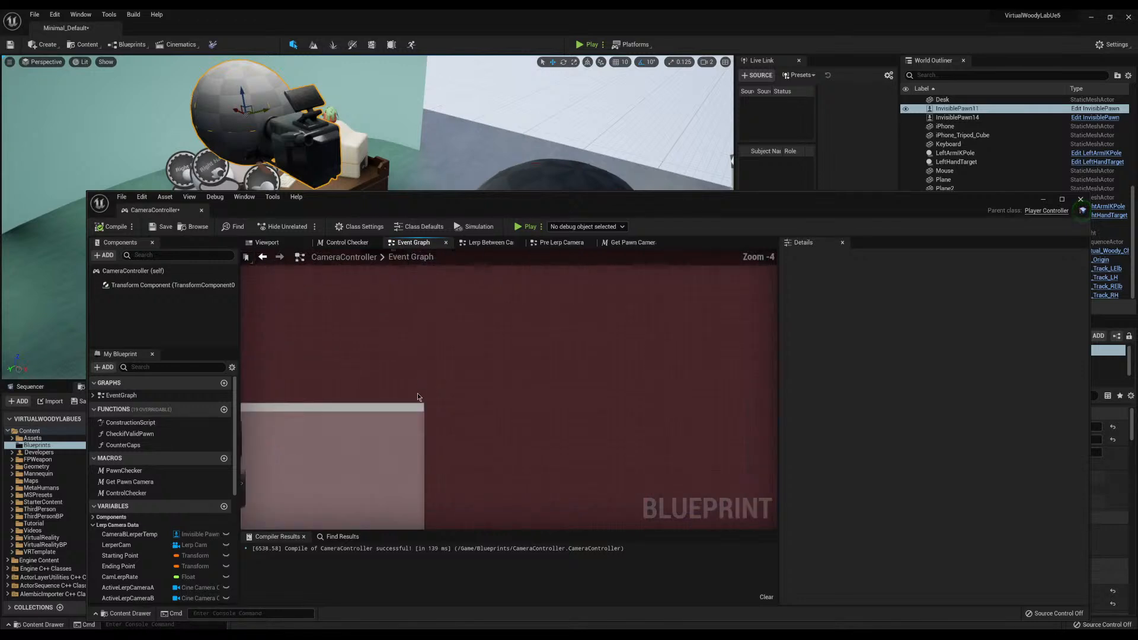
right_drag(431, 396, 447, 342)
drag(437, 374, 339, 387)
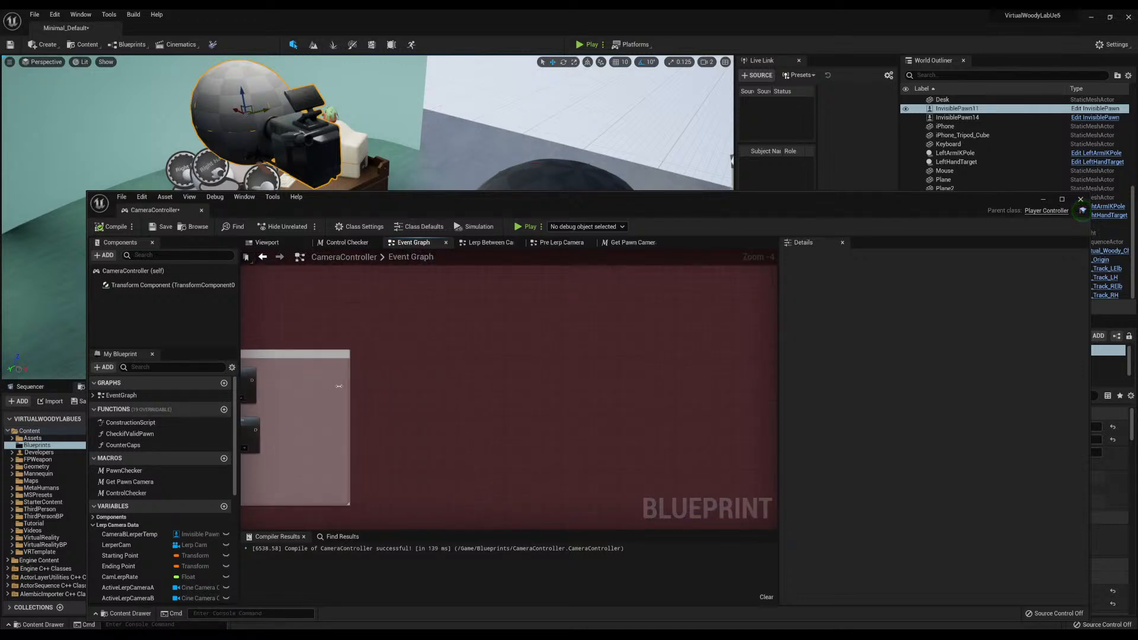
Look over the Event Graph around the Lerp Cam group and the free space beside it
scroll(368, 397, down, 6)
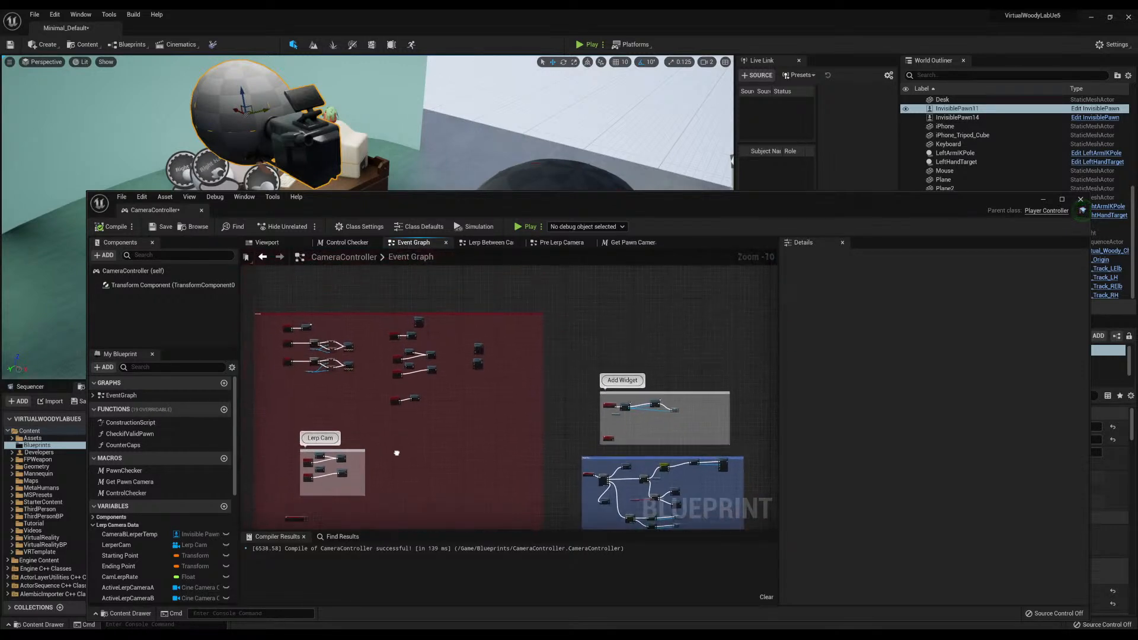
scroll(409, 436, up, 2)
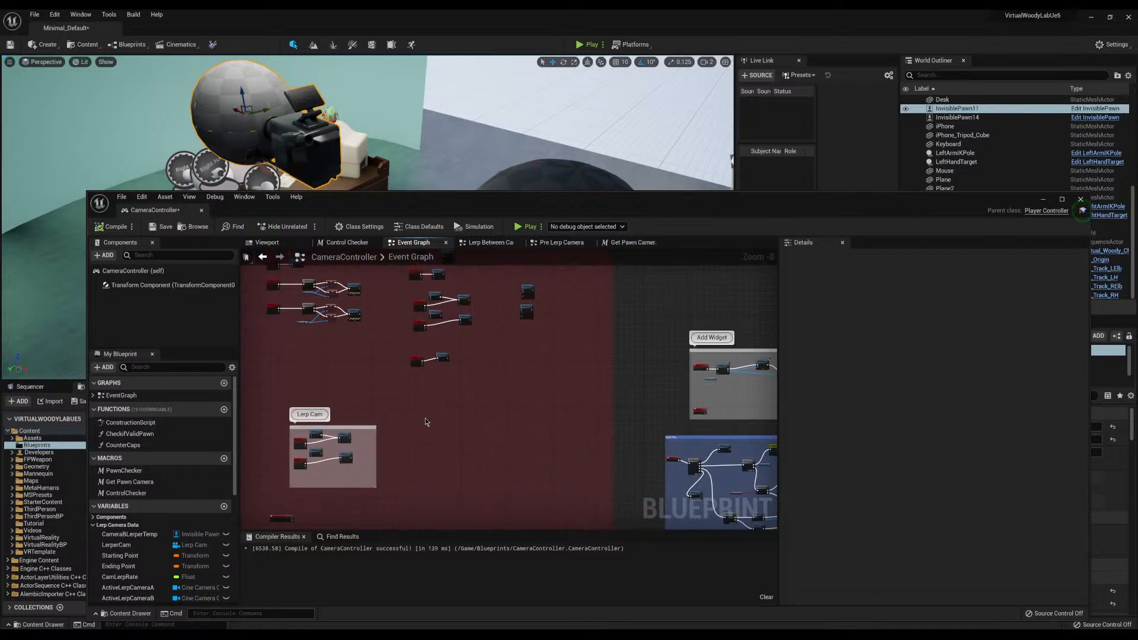
scroll(394, 436, up, 6)
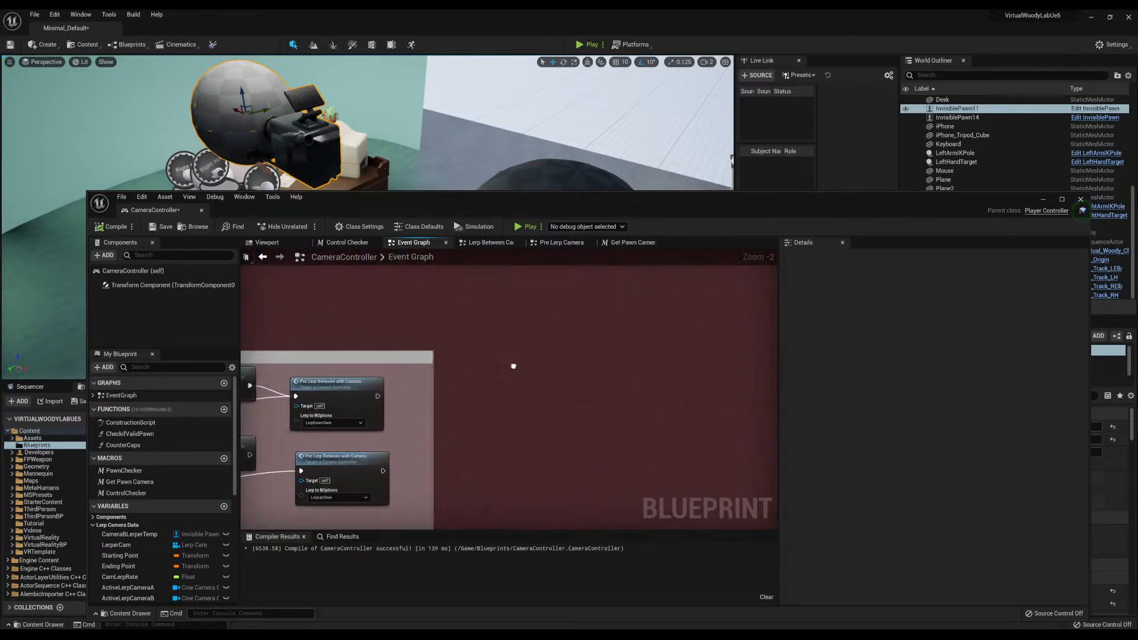
scroll(524, 371, down, 2)
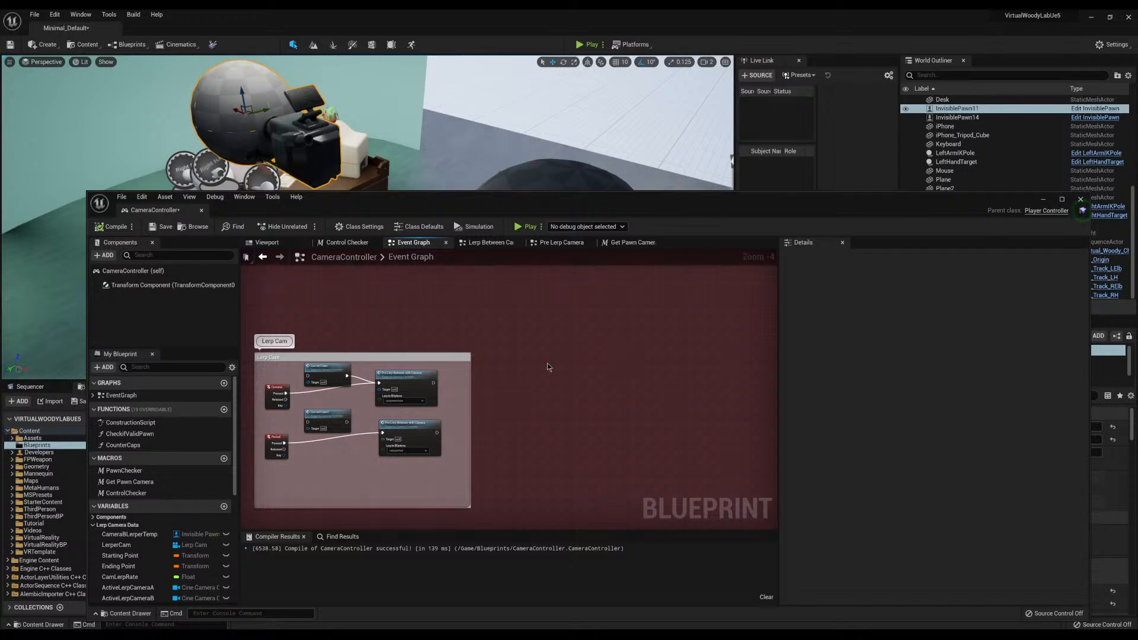
scroll(551, 364, down, 2)
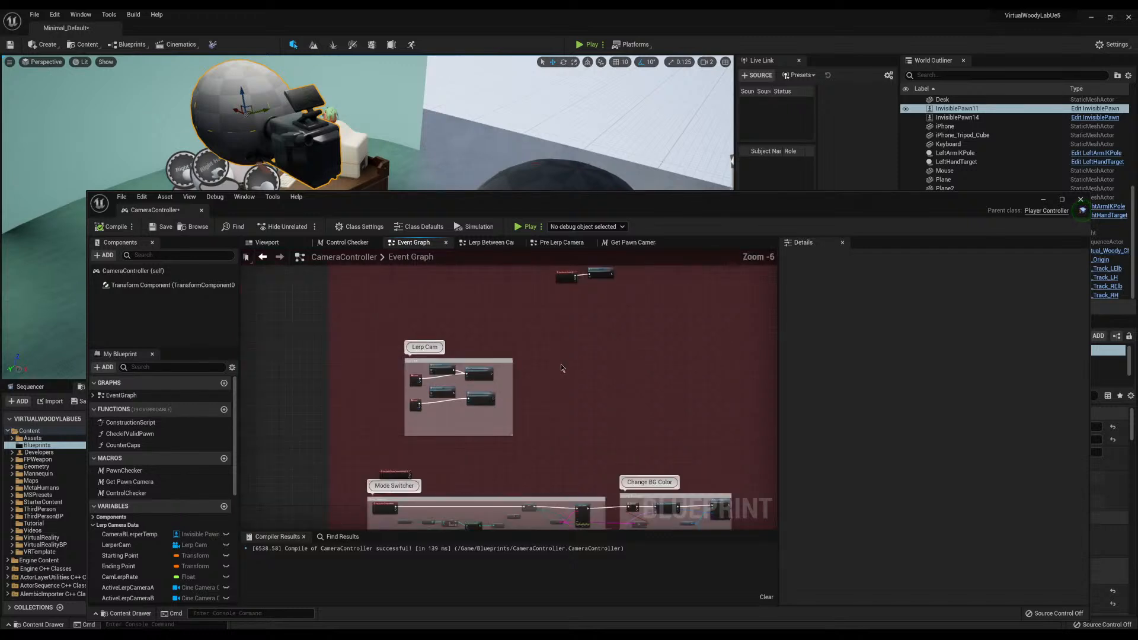
right_drag(561, 364, 423, 379)
scroll(465, 401, up, 2)
scroll(513, 382, down, 2)
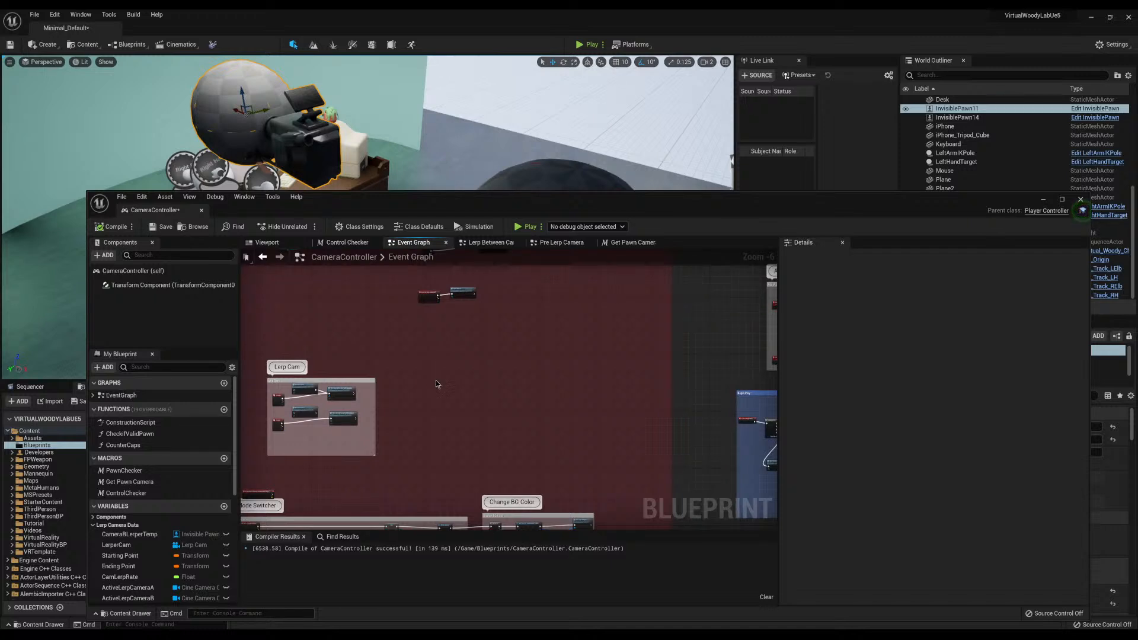
scroll(435, 379, up, 4)
right_drag(405, 388, 488, 396)
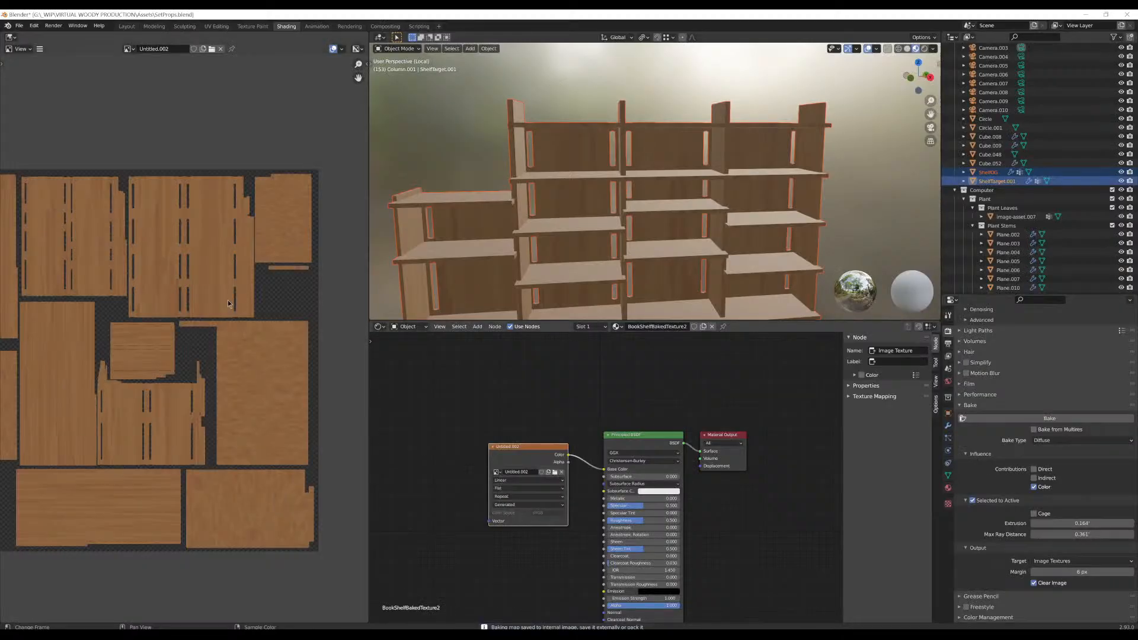
In Blender, save the baked shelf texture image as ShelfTex2.png in the Assets folder
middle_drag(128, 300, 184, 291)
key(shift+alt+s)
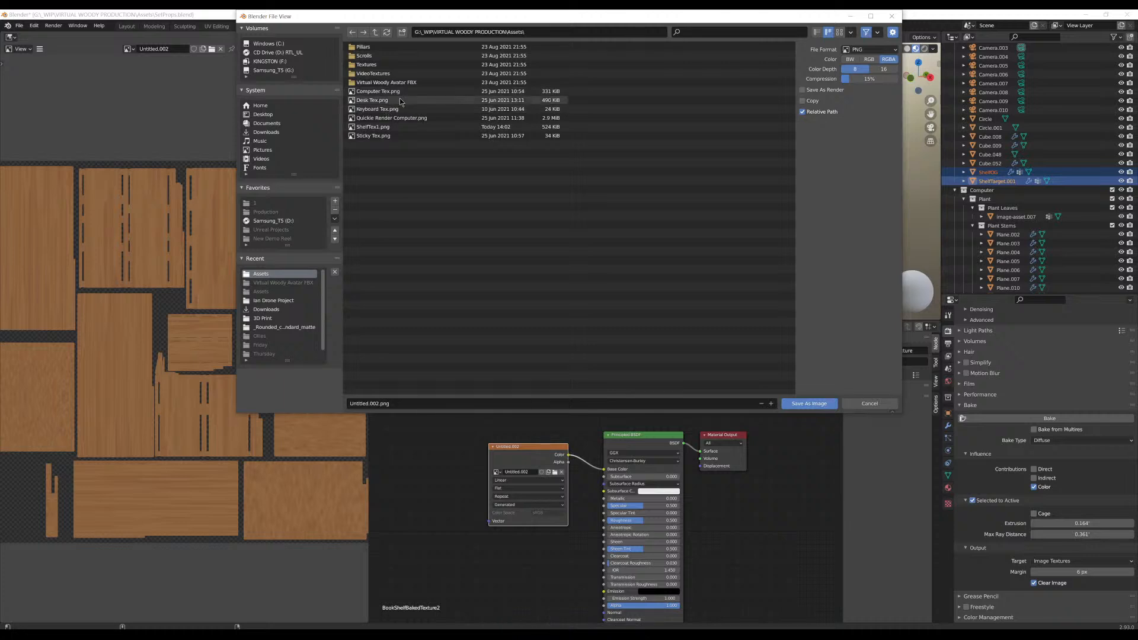
click(394, 127)
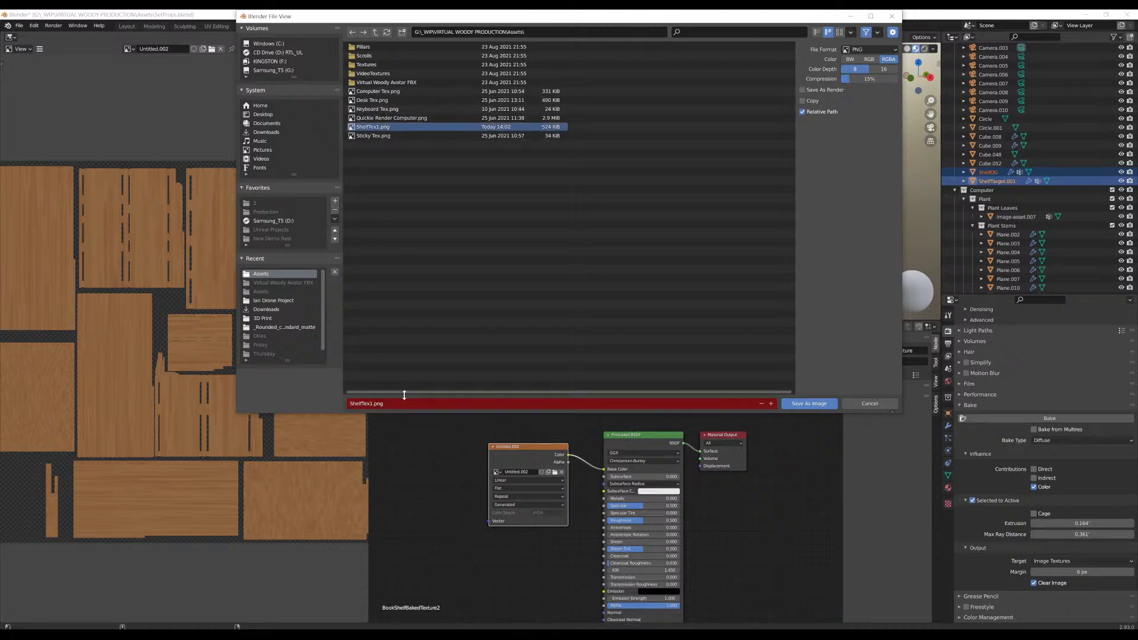
click(372, 405)
click(372, 404)
key(BackSpace)
text(2)
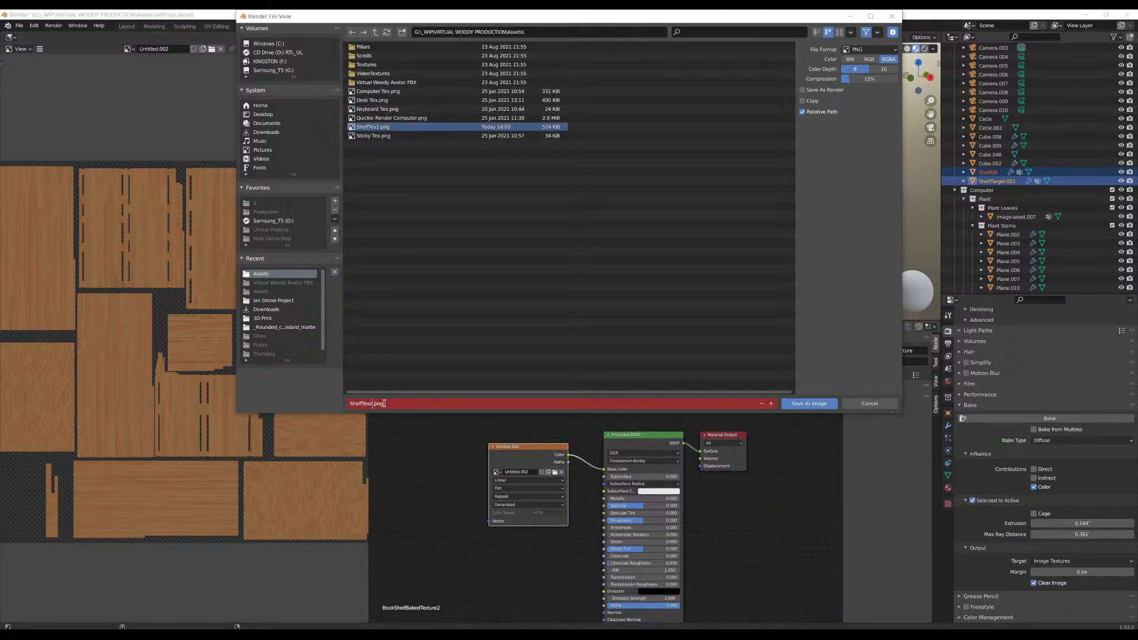
key(Return)
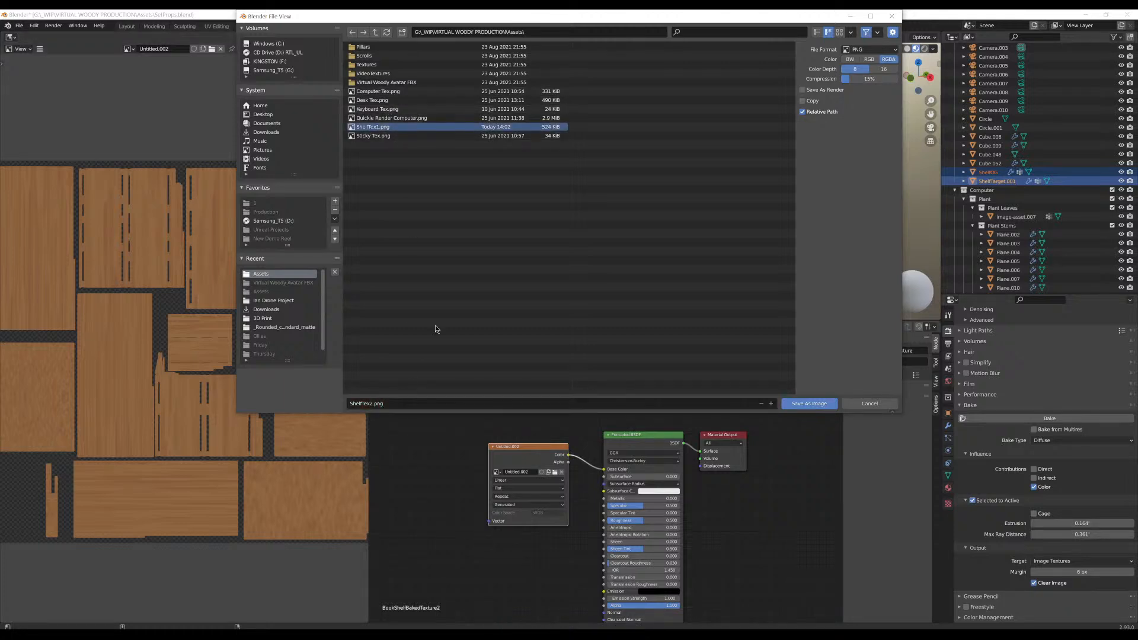
click(800, 404)
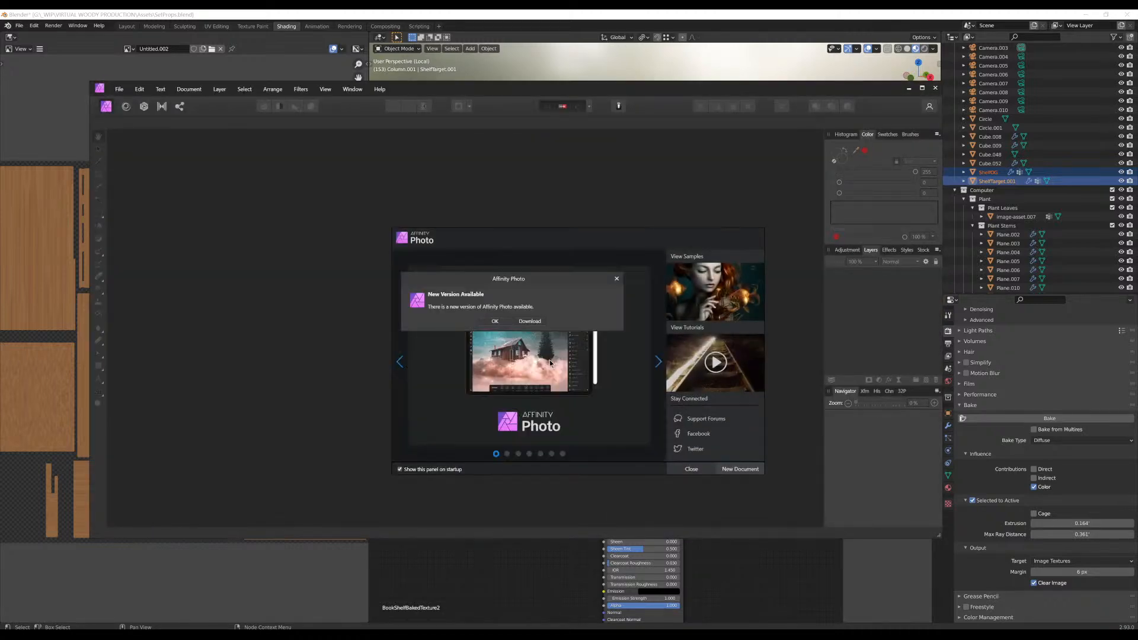
In Affinity Photo, dismiss the update notice and the welcome panel, and maximize the window
click(495, 321)
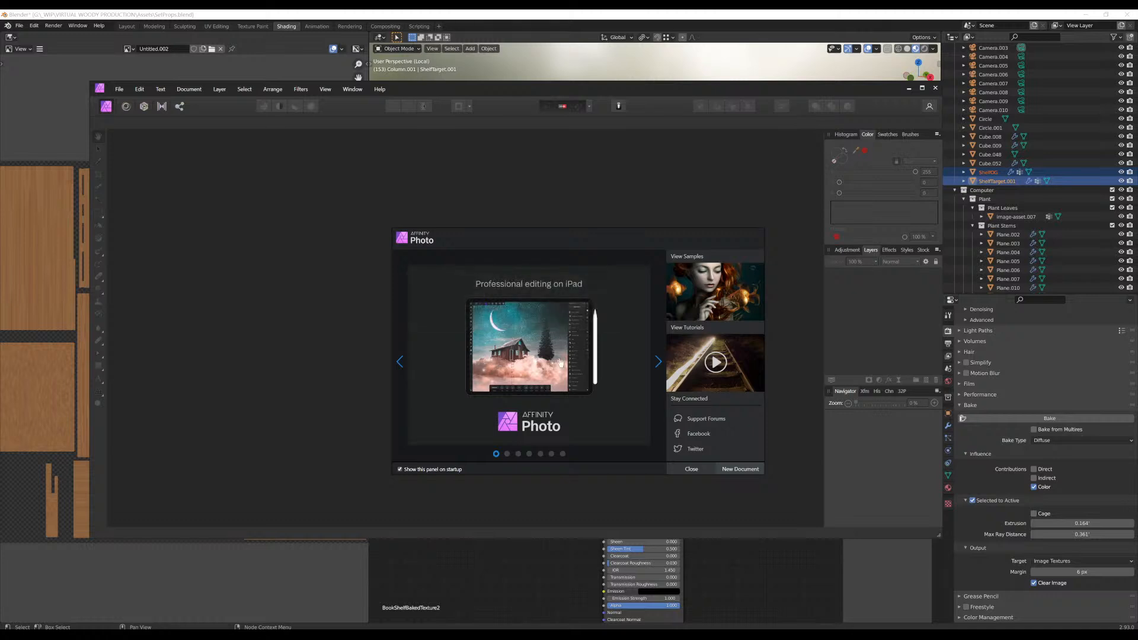
click(692, 469)
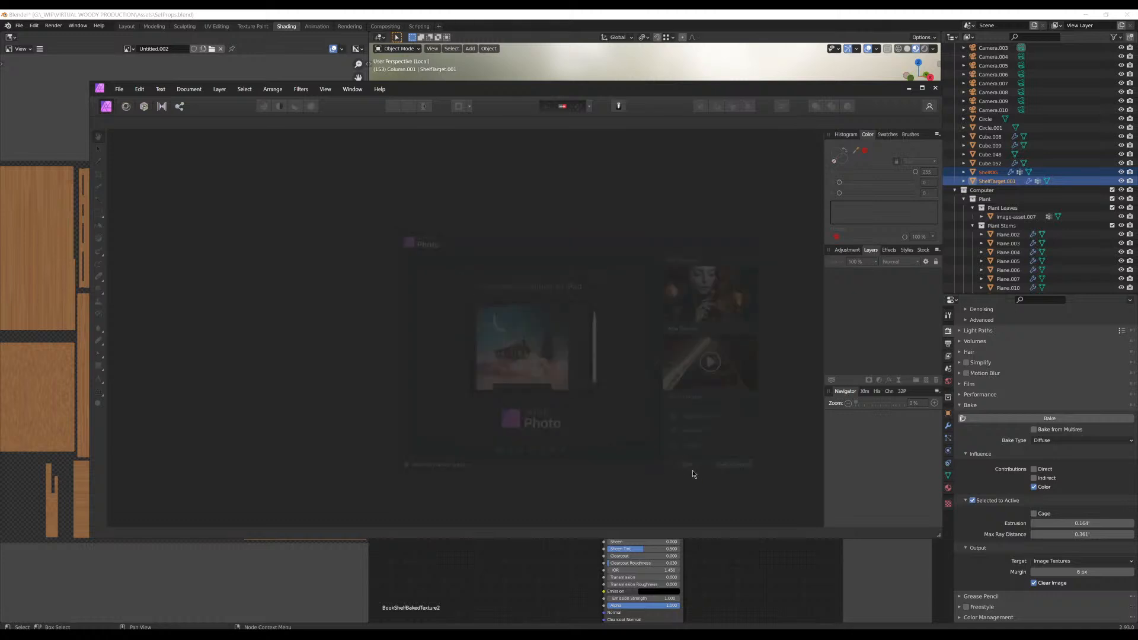
click(923, 88)
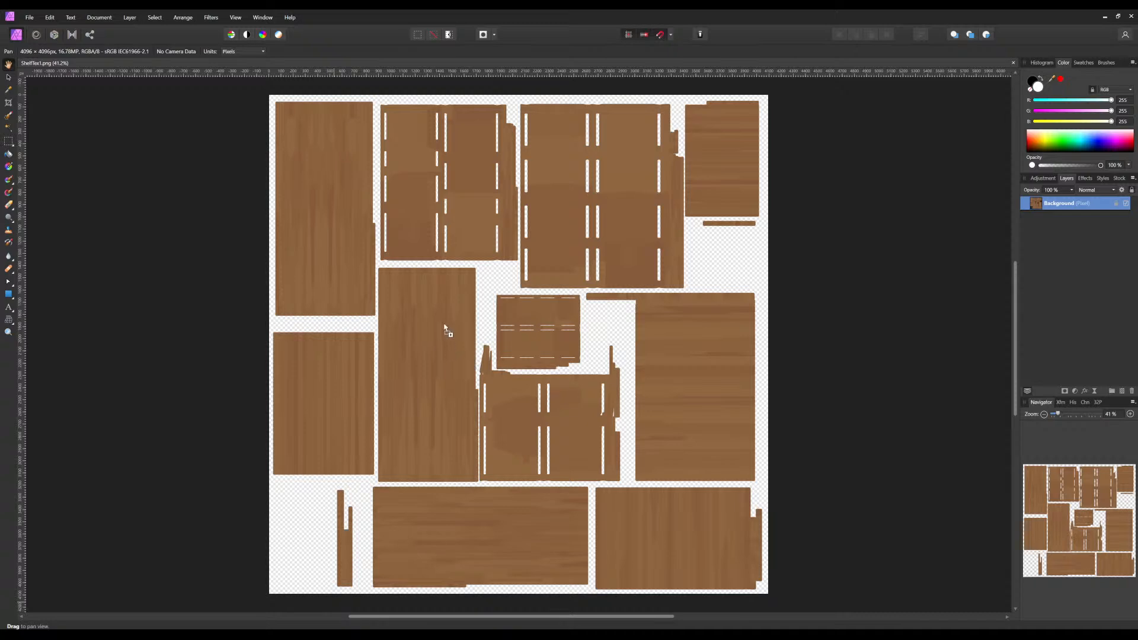
Place ShelfTex2.png into the ShelfTex1.png document and align it exactly over the canvas
click(497, 283)
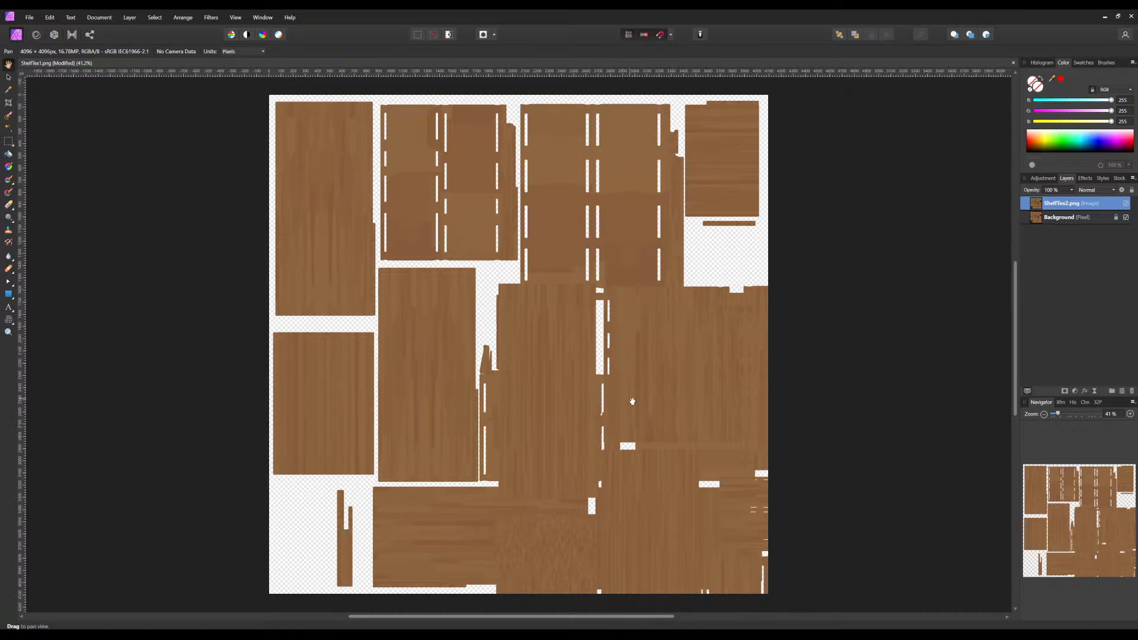
click(8, 77)
drag(691, 447, 482, 274)
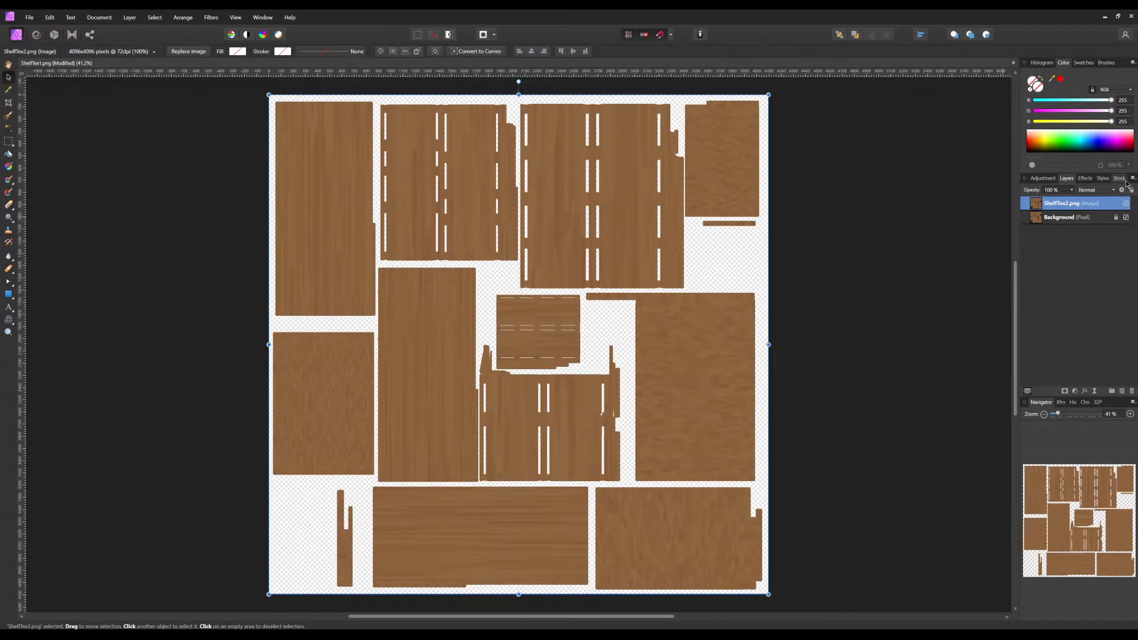
Add a mask to the ShelfTex2.png layer, invert the mask to black, and clear the selection
click(1125, 204)
click(1065, 391)
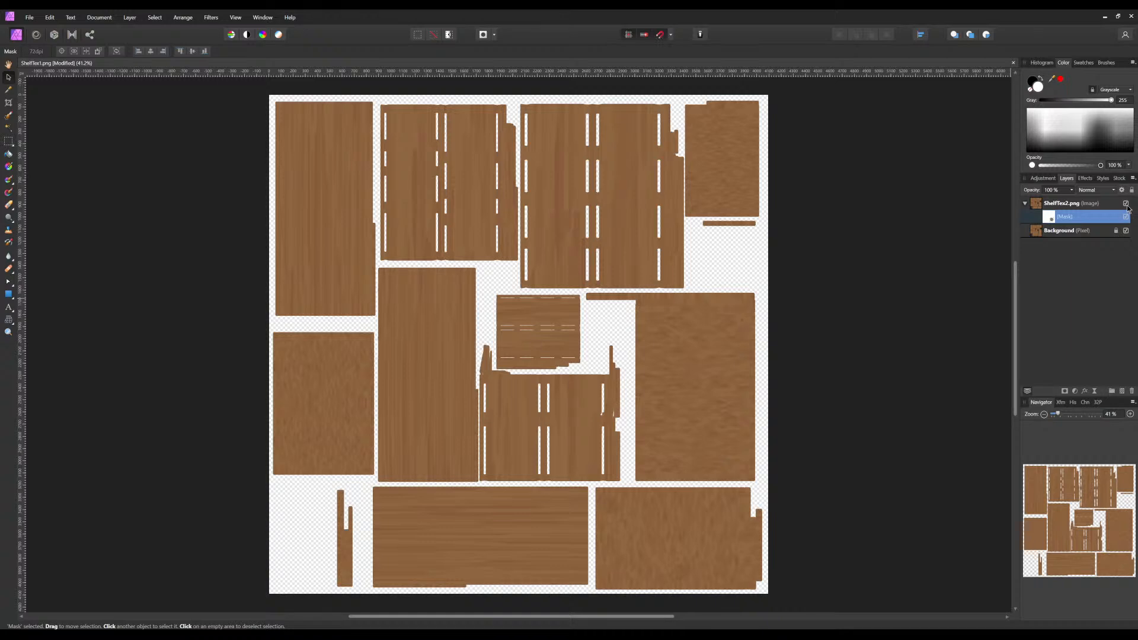
key(ctrl+i)
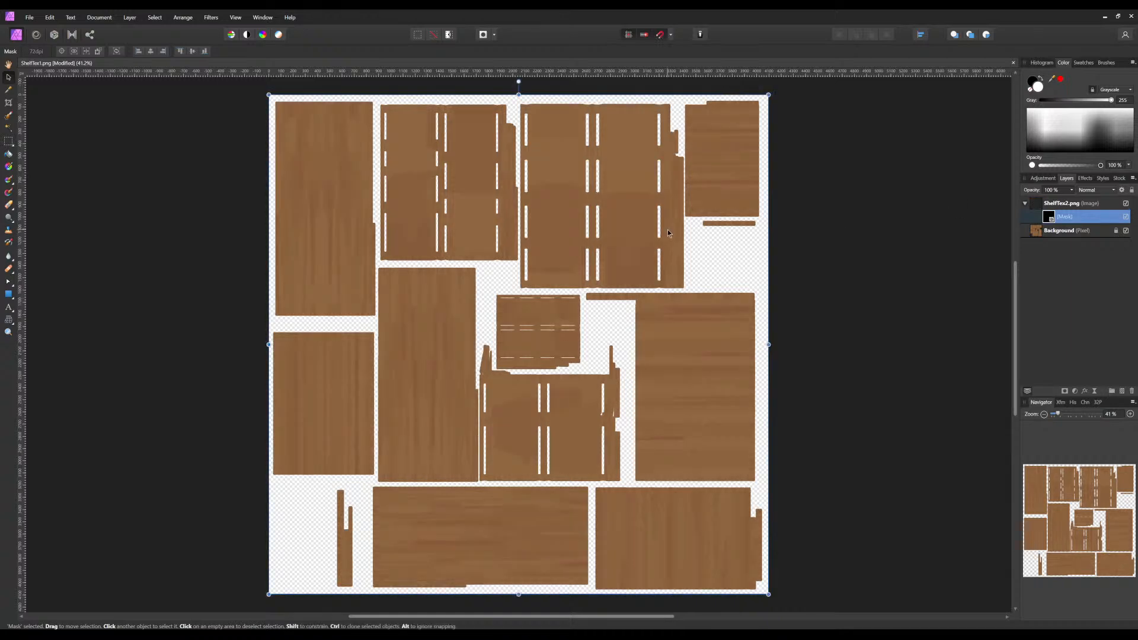
key(x)
key(x)
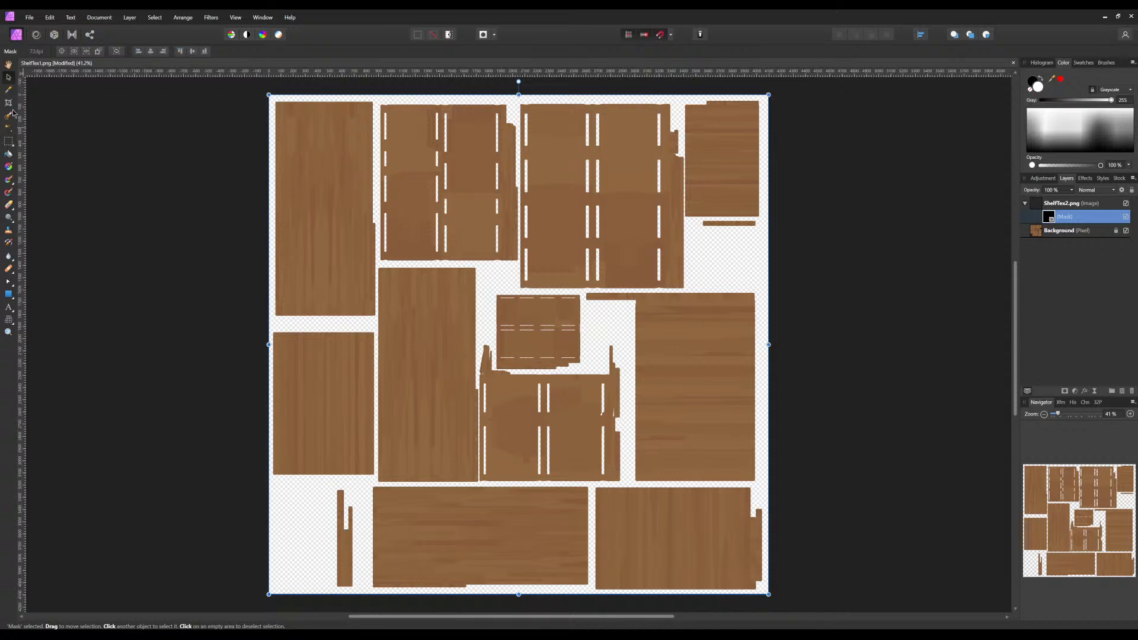
click(140, 159)
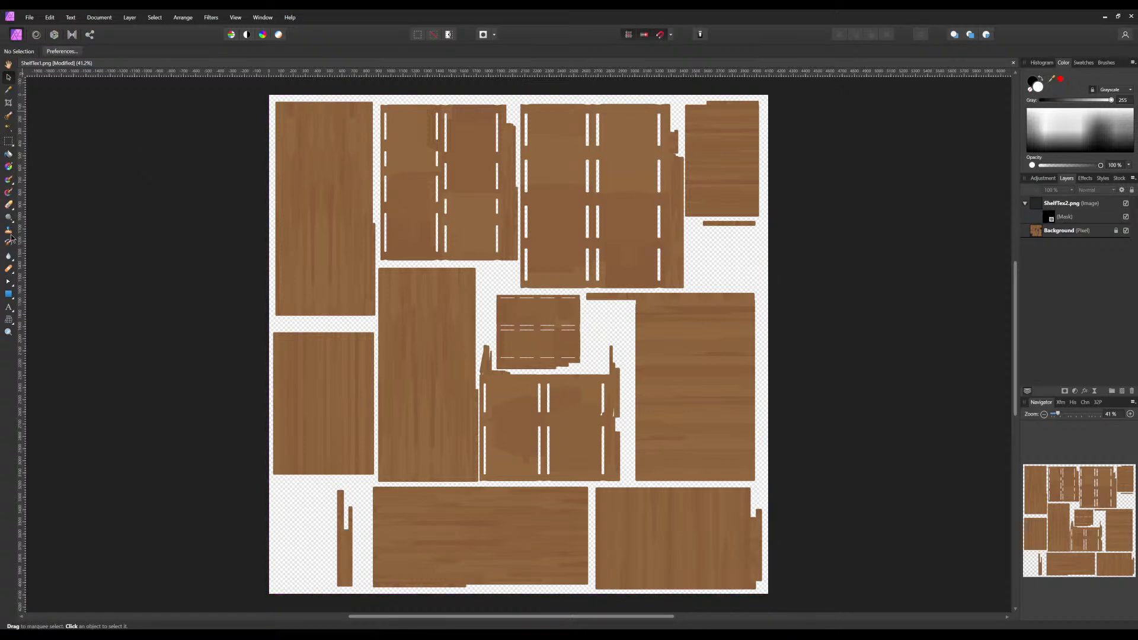
Enlarge the Selection Brush to 512.3 px and brush over the left of the two upper slotted shelf panels
click(8, 116)
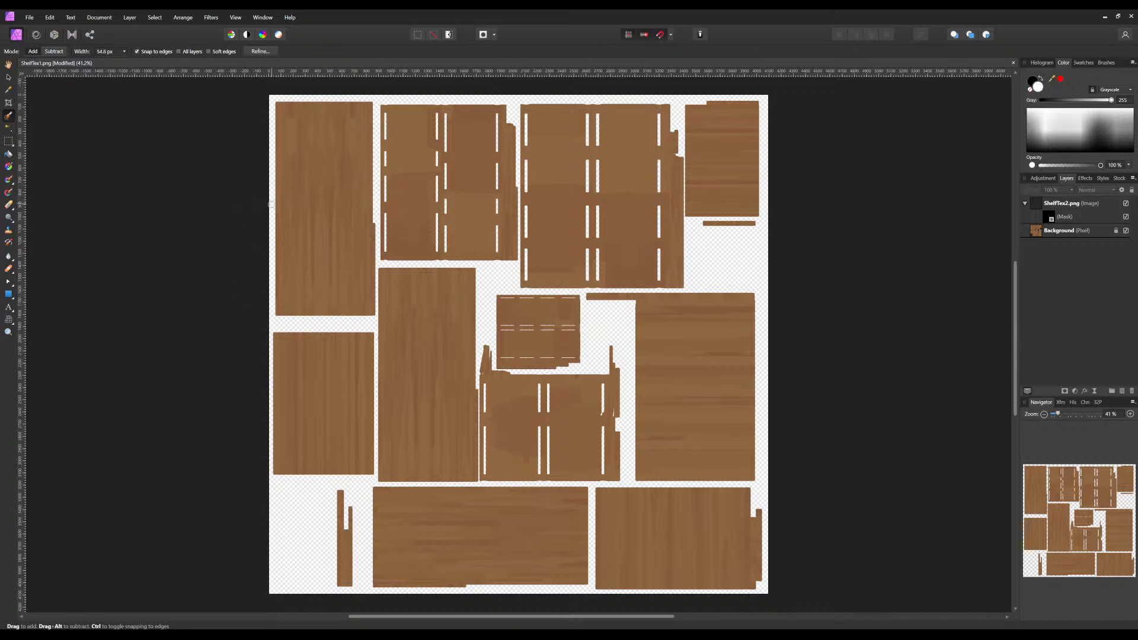
key(bracketright)
key(bracketright)
key(bracketright)
key(bracketright)
key(bracketright)
key(bracketright)
key(bracketright)
key(bracketright)
key(bracketright)
key(bracketright)
key(bracketright)
key(bracketright)
key(bracketright)
key(bracketright)
key(bracketright)
key(bracketright)
key(bracketright)
key(bracketright)
key(bracketright)
key(bracketright)
key(x)
click(1040, 78)
click(1039, 77)
click(1040, 78)
drag(419, 173, 438, 173)
Delete the ShelfTex2.png layer together with its mask, leaving only the Background layer
click(1062, 204)
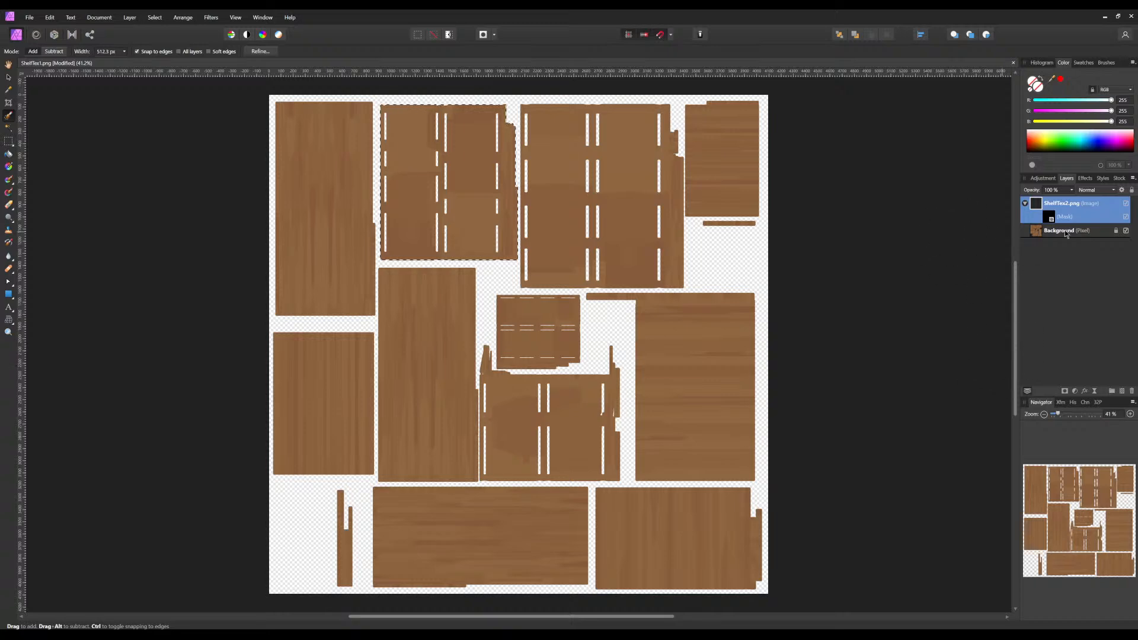
double_click(1078, 202)
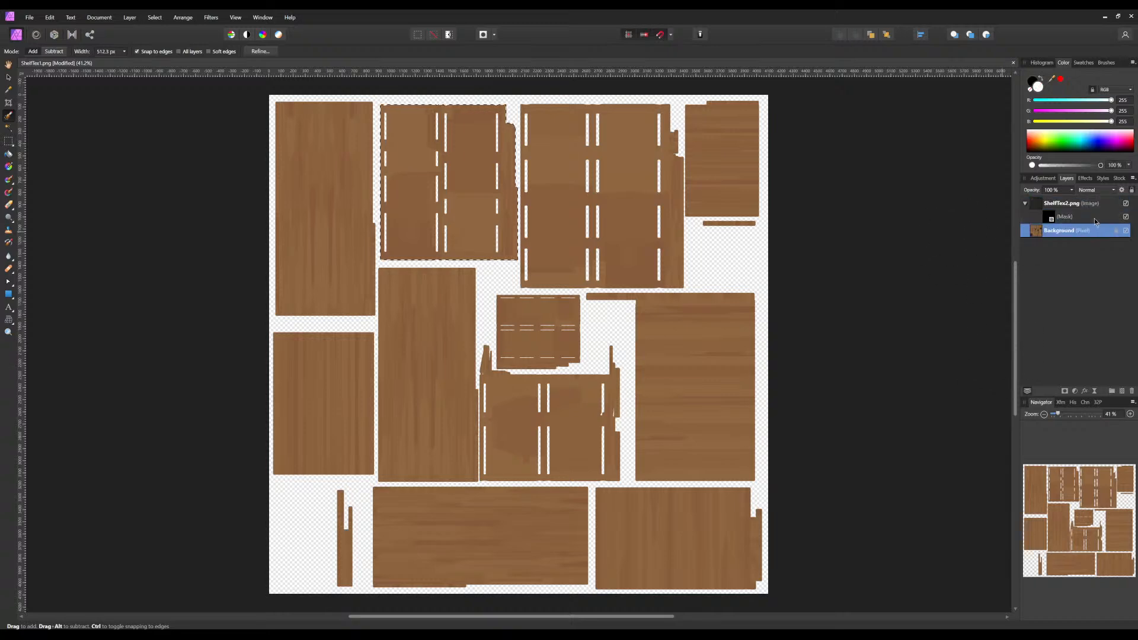
right_click(1093, 222)
click(1064, 211)
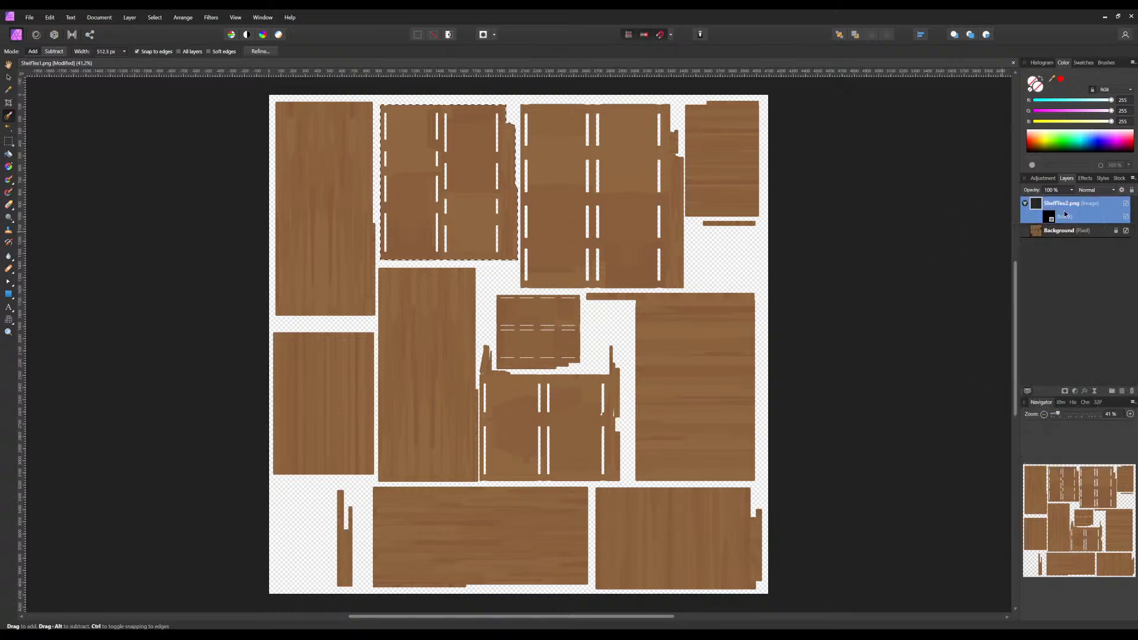
click(1104, 209)
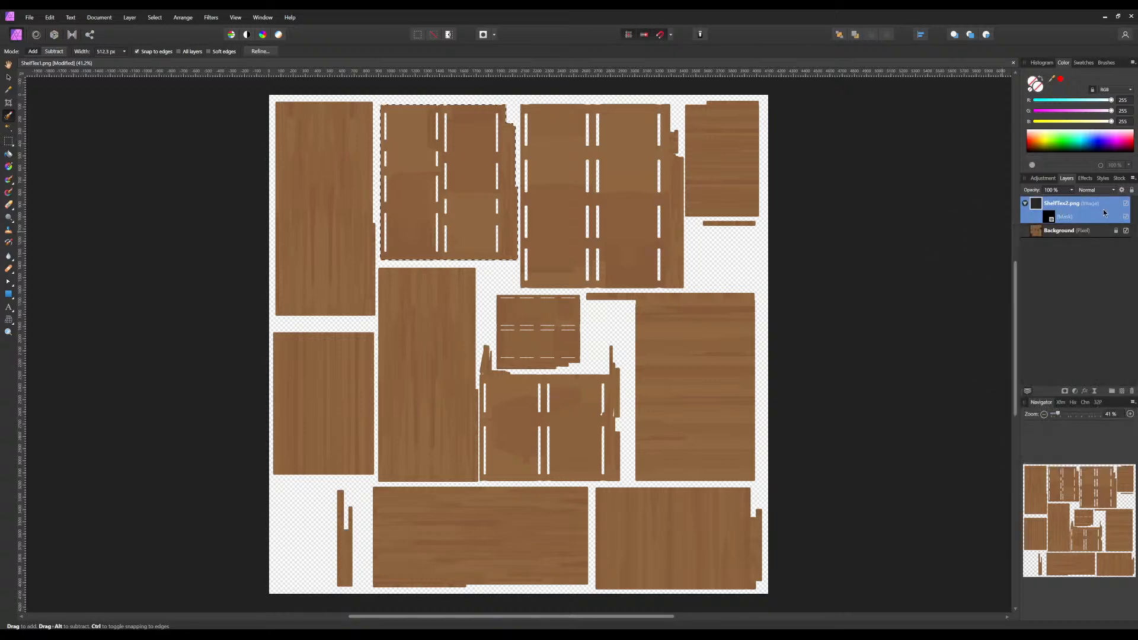
click(1070, 234)
drag(1057, 216, 1131, 392)
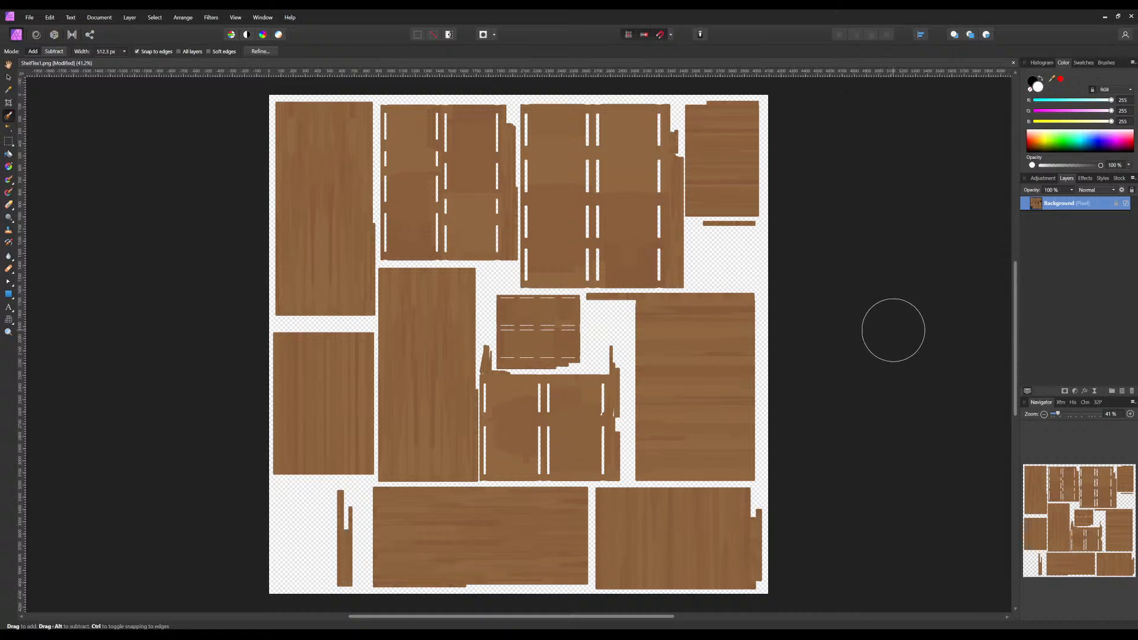
Add a new empty pixel layer above the Background layer
ctrl+scroll(551, 311, up, 5)
ctrl+scroll(541, 287, down, 6)
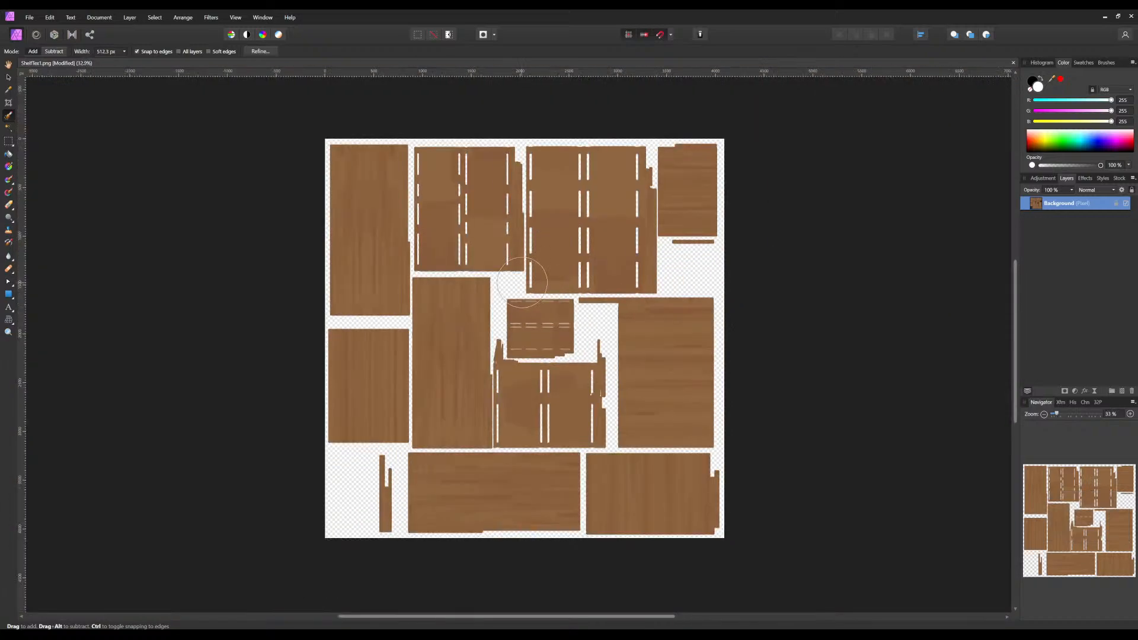
ctrl+scroll(521, 237, up, 4)
scroll(516, 225, up, 1)
middle_drag(515, 225, 490, 325)
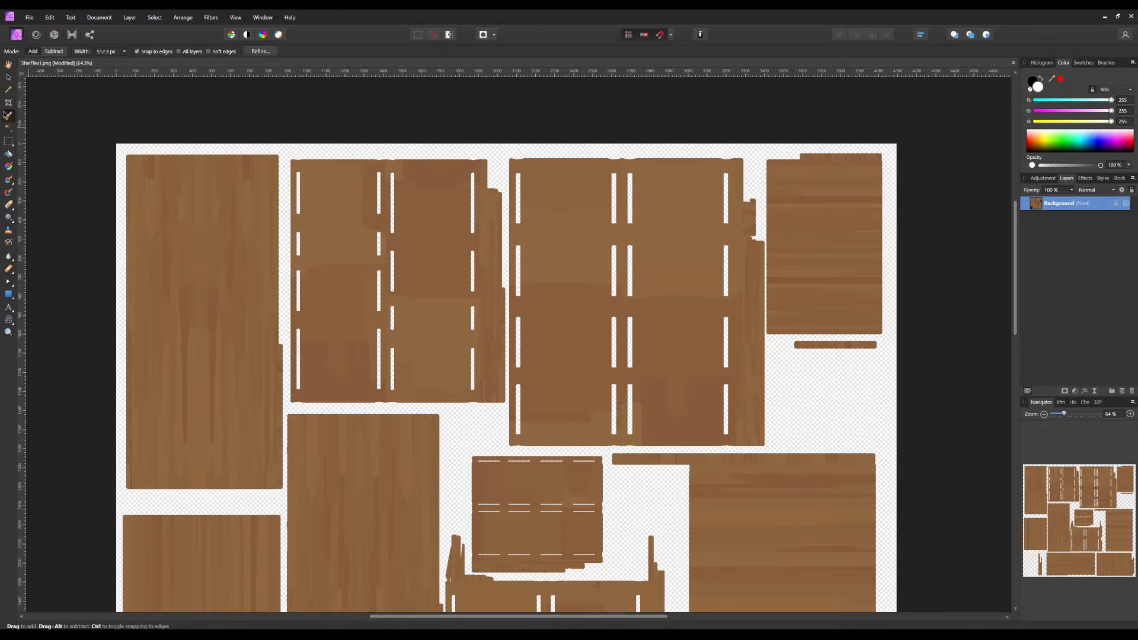
click(1122, 392)
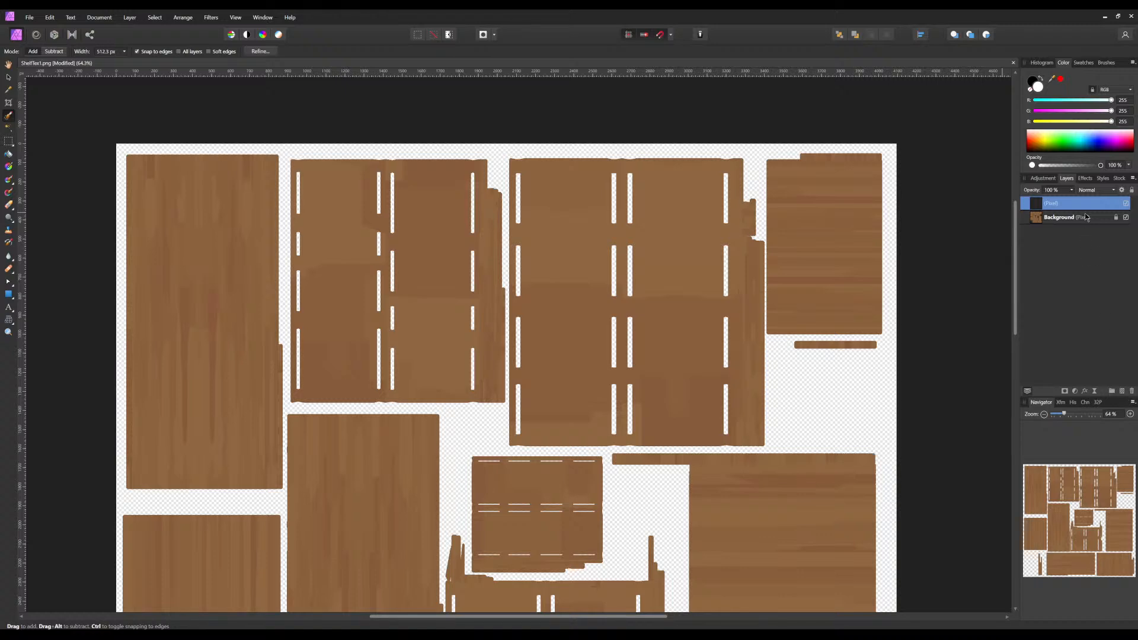
scroll(607, 330, down, 2)
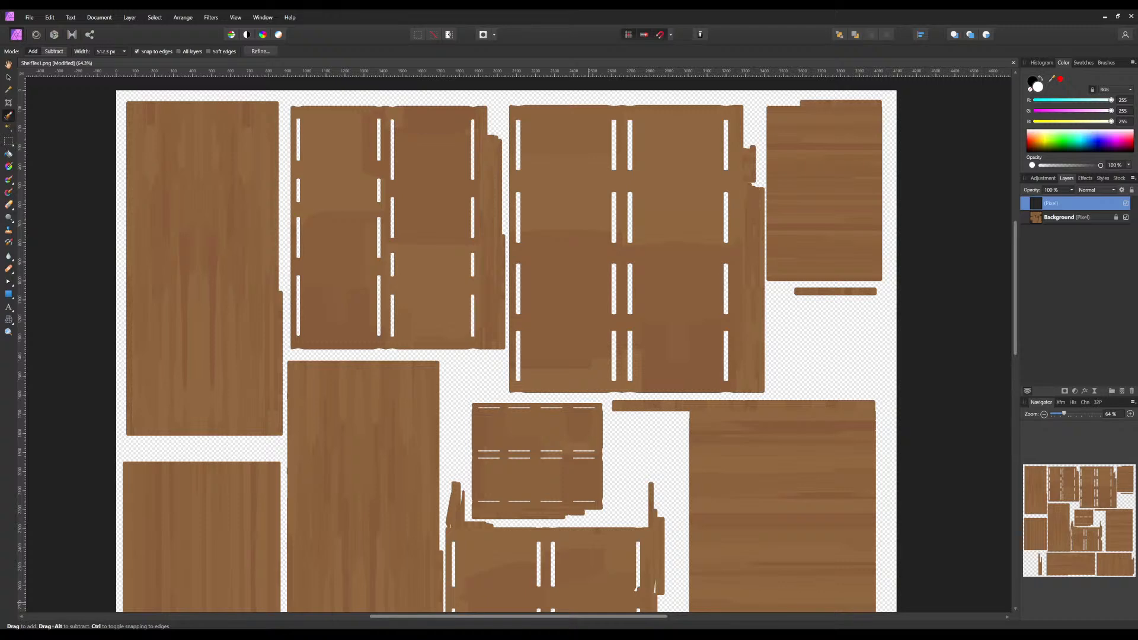
Place ShelfTex2.png aligned exactly over the canvas as the uppermost layer and add a mask to it
drag(448, 484, 484, 342)
scroll(533, 384, down, 2)
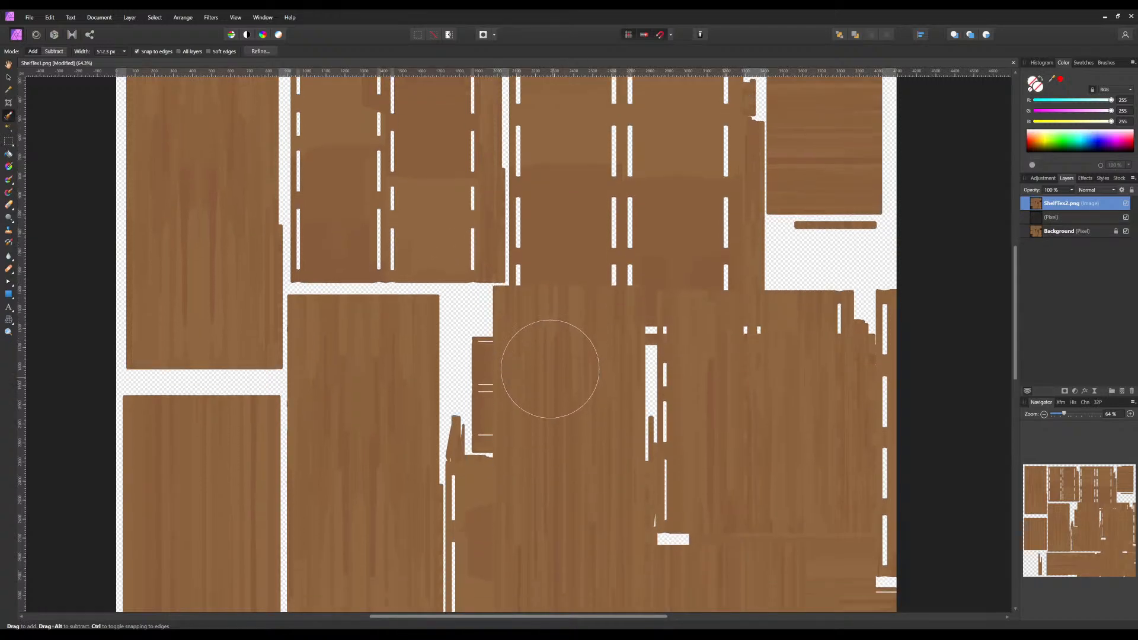
ctrl+scroll(536, 330, down, 4)
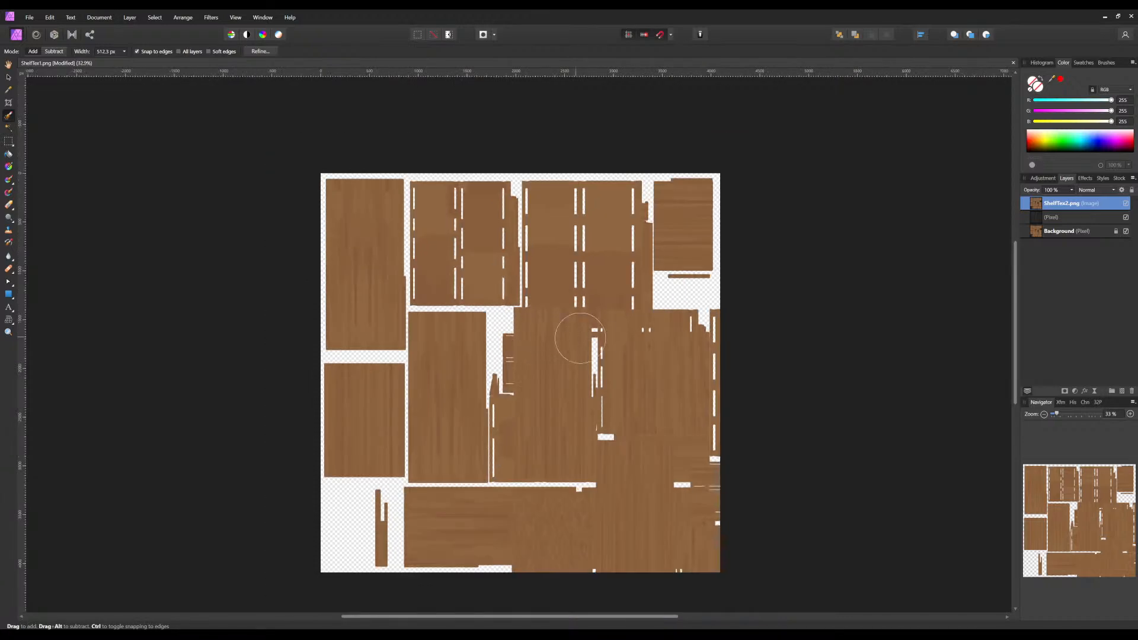
click(8, 77)
drag(564, 389, 374, 264)
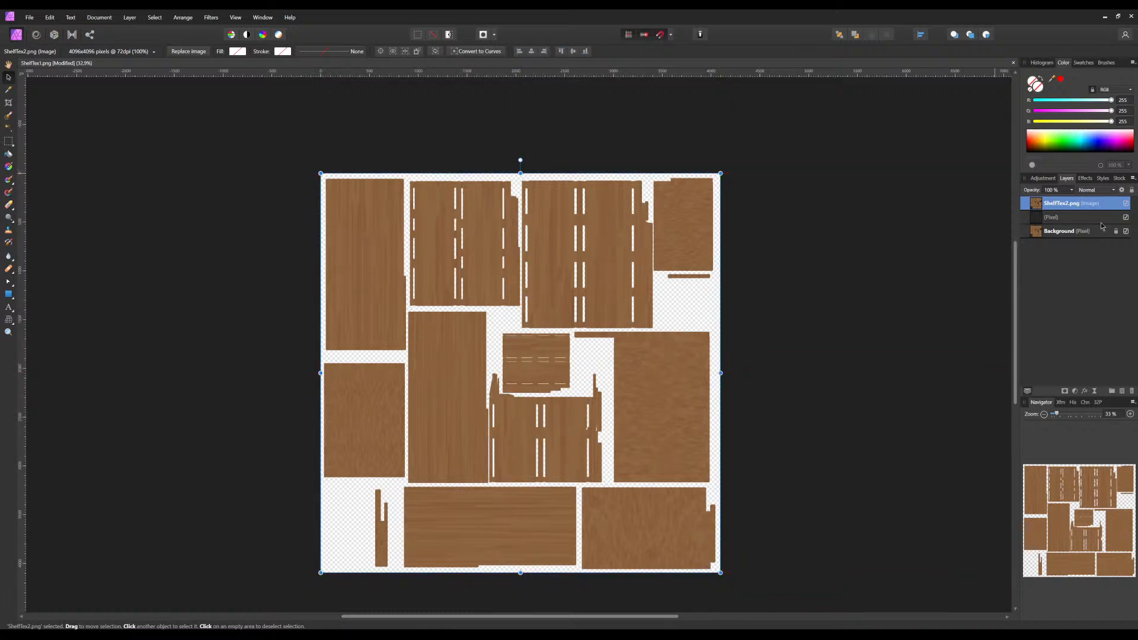
click(1065, 391)
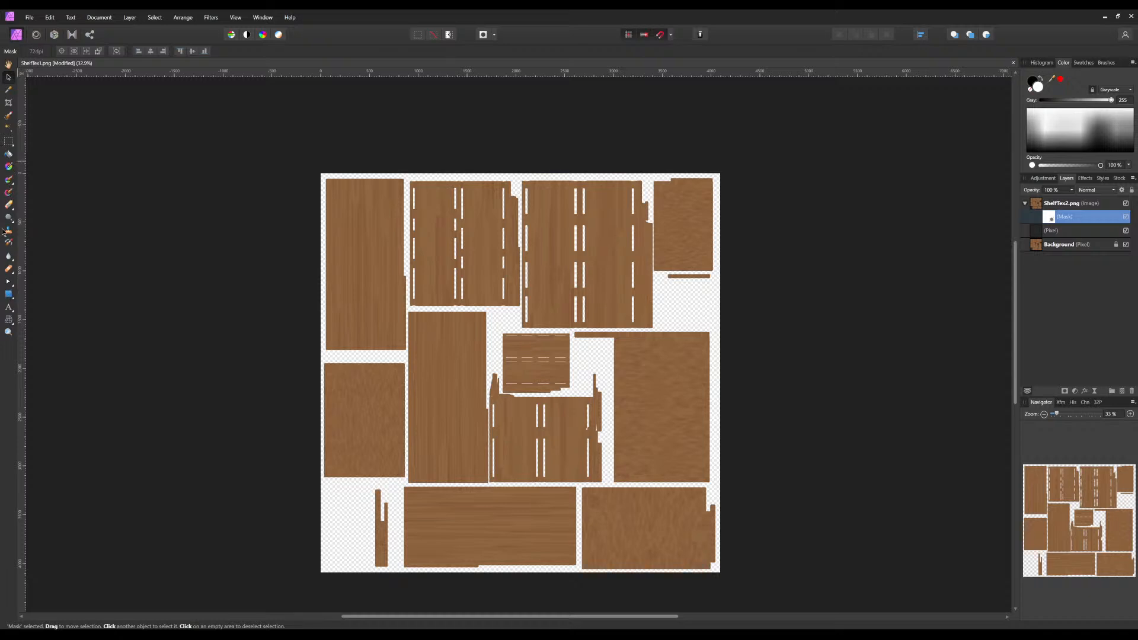
click(8, 117)
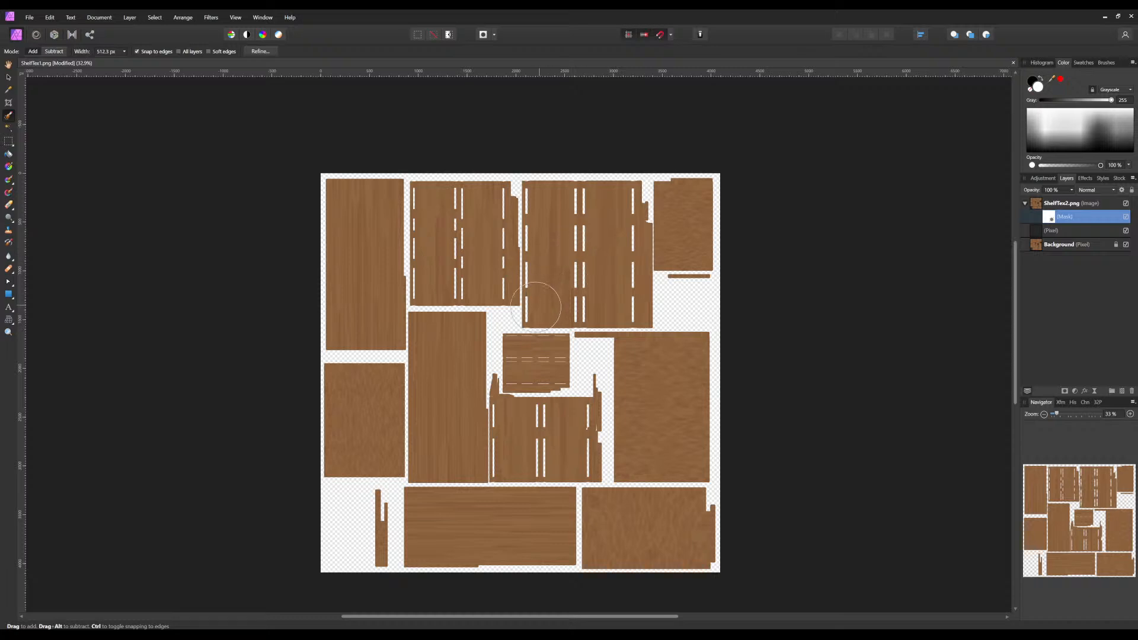
scroll(540, 249, up, 3)
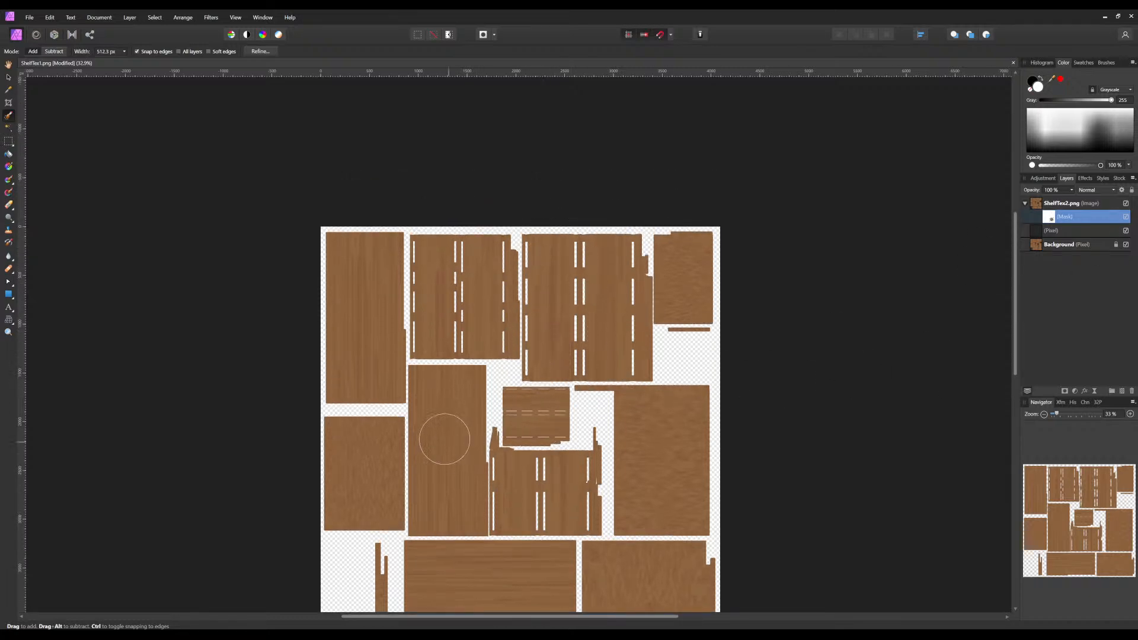
drag(456, 302, 463, 298)
click(8, 64)
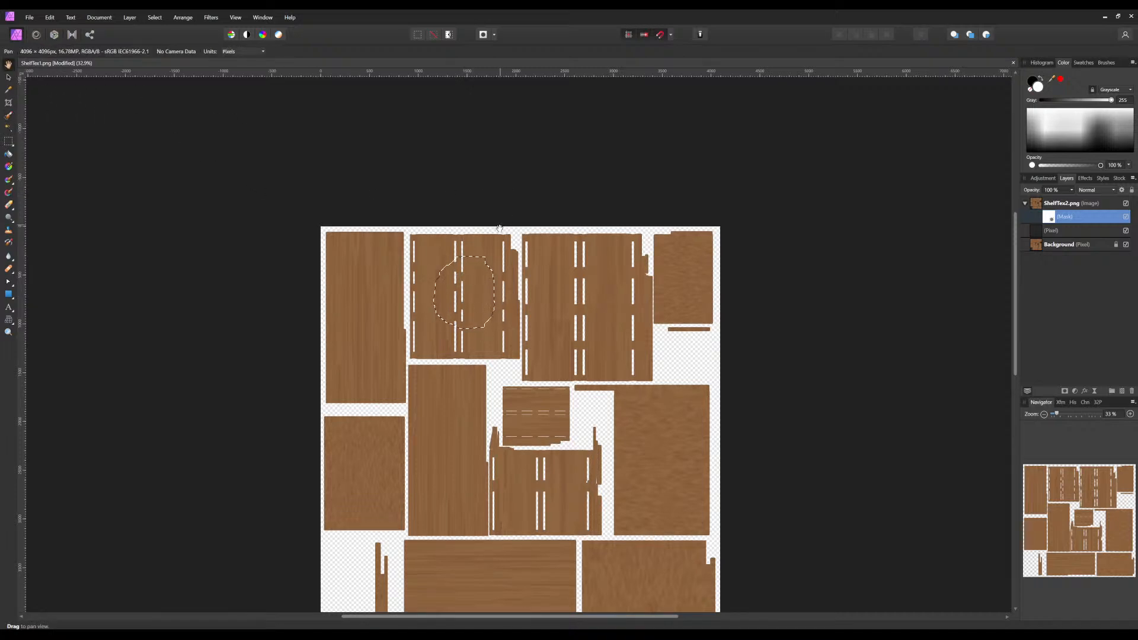
key(ctrl+d)
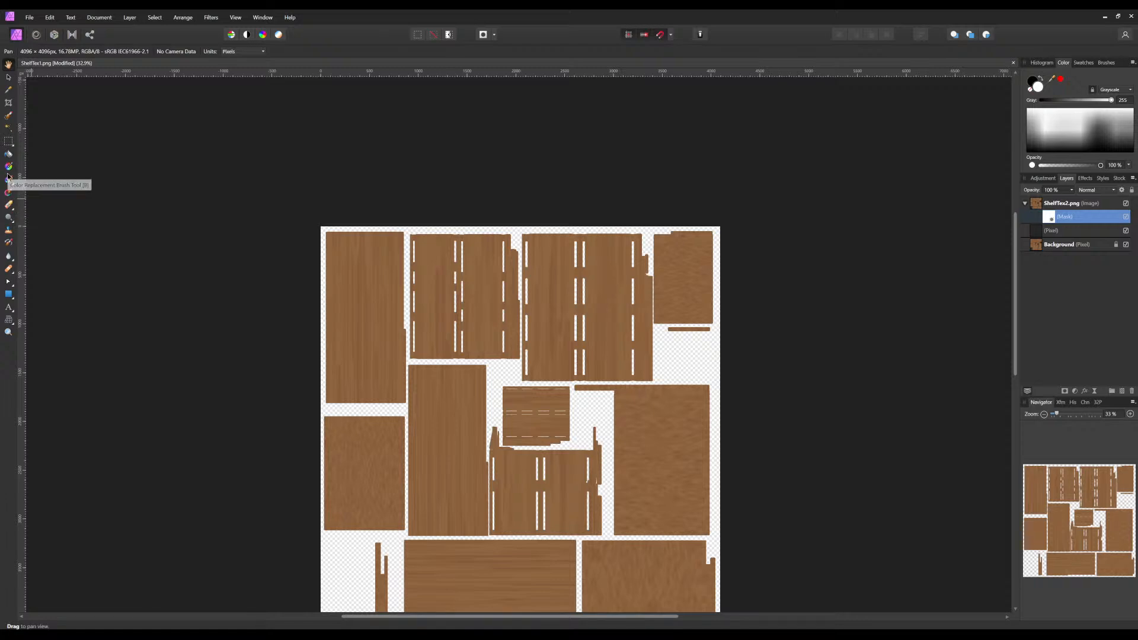
Enlarge the Paint Brush to about 754 px and invert the ShelfTex2.png mask to black
key(b)
key(x)
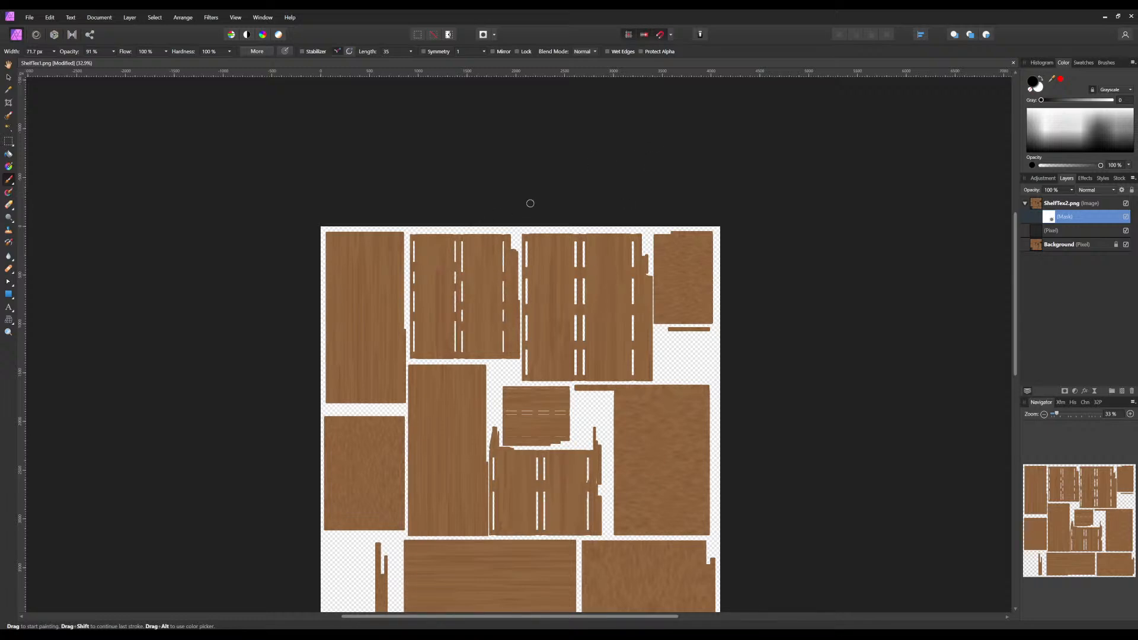
key(bracketright)
key(bracketright)
key(bracketright)
key(bracketright)
key(bracketright)
key(bracketright)
key(bracketright)
key(bracketright)
key(bracketright)
key(bracketright)
click(677, 305)
key(ctrl+z)
key(bracketleft)
key(ctrl+i)
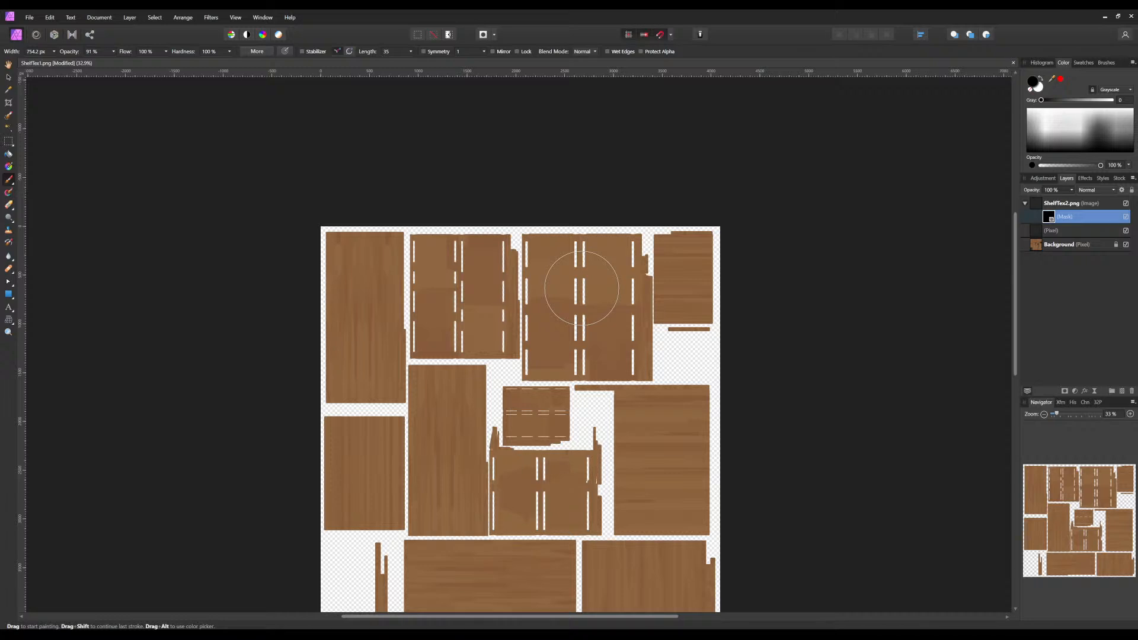
Paint the mask white over the two upper slotted shelf panels, reducing the brush to about 205 px for the edges
key(x)
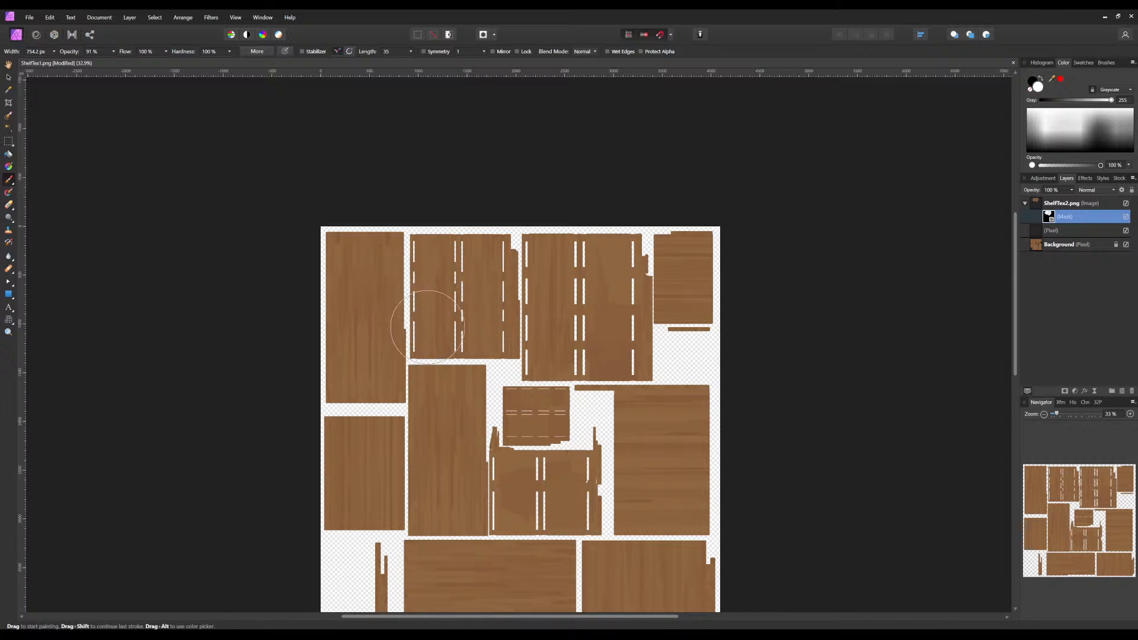
key(bracketleft)
key(bracketleft)
key(bracketleft)
key(bracketleft)
key(bracketleft)
key(bracketleft)
key(bracketleft)
key(bracketleft)
key(bracketleft)
key(bracketleft)
key(bracketleft)
key(bracketleft)
key(bracketleft)
key(bracketleft)
key(bracketleft)
key(bracketleft)
key(bracketleft)
key(bracketleft)
key(bracketleft)
key(bracketleft)
key(bracketleft)
key(bracketleft)
key(bracketleft)
key(bracketleft)
key(bracketleft)
scroll(743, 368, down, 1)
scroll(743, 369, down, 2)
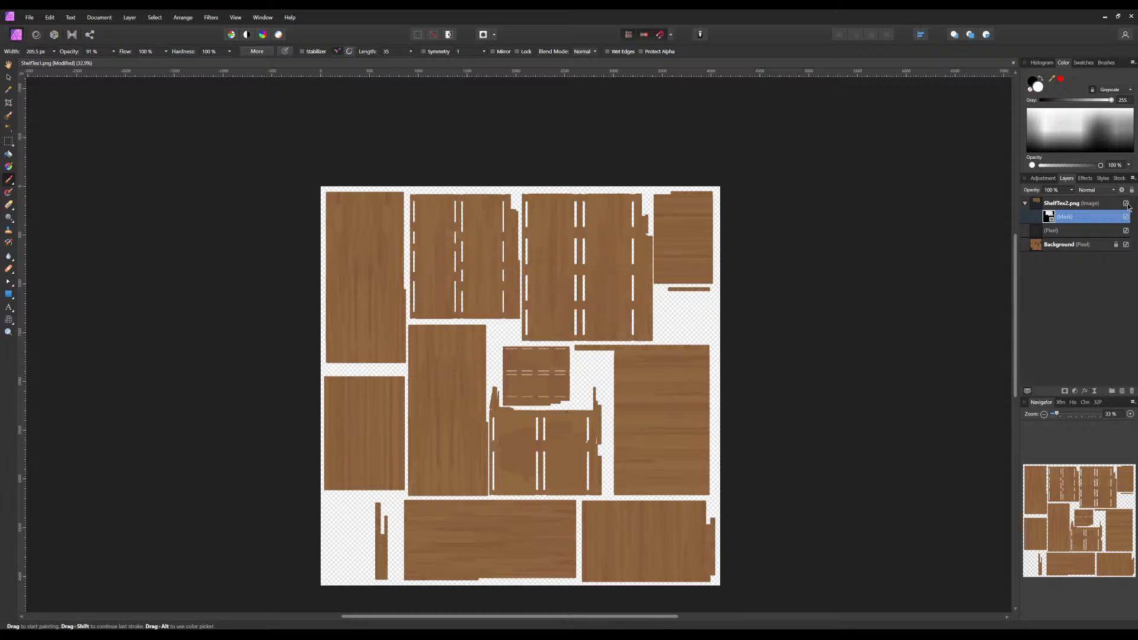
scroll(660, 343, down, 3)
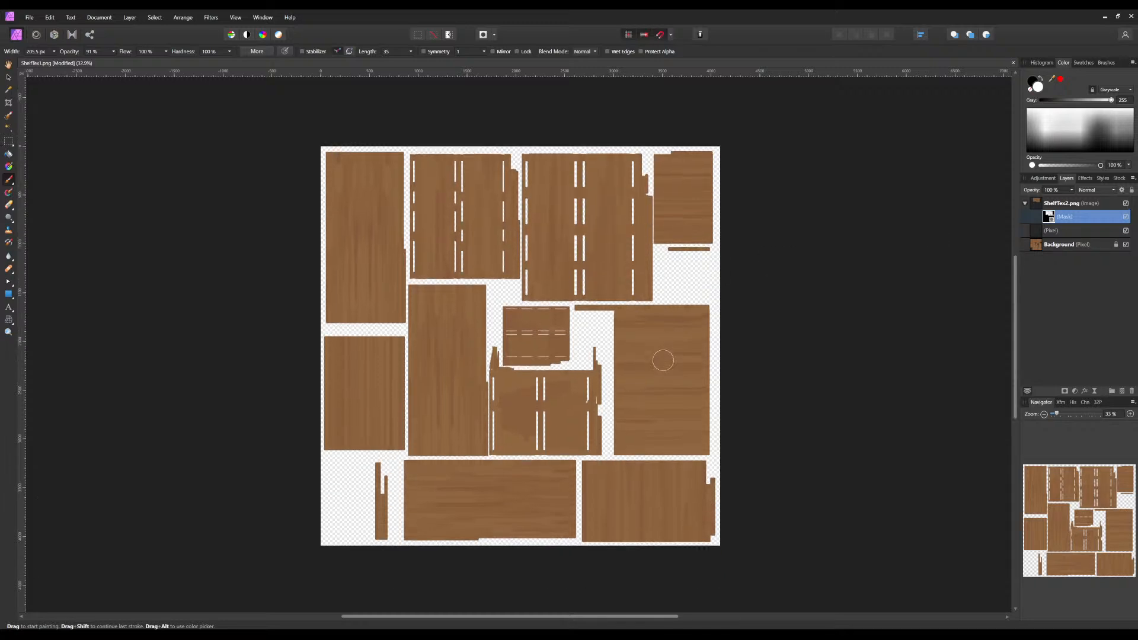
Paint the mask white over the lower slotted panel, using a smaller brush for its irregular edge pieces
mouse_move(589, 384)
mouse_down()
mouse_move(556, 410)
mouse_move(523, 413)
mouse_move(562, 409)
mouse_move(572, 386)
mouse_move(534, 391)
mouse_move(592, 379)
mouse_move(571, 428)
mouse_up()
ctrl+scroll(500, 415, up, 6)
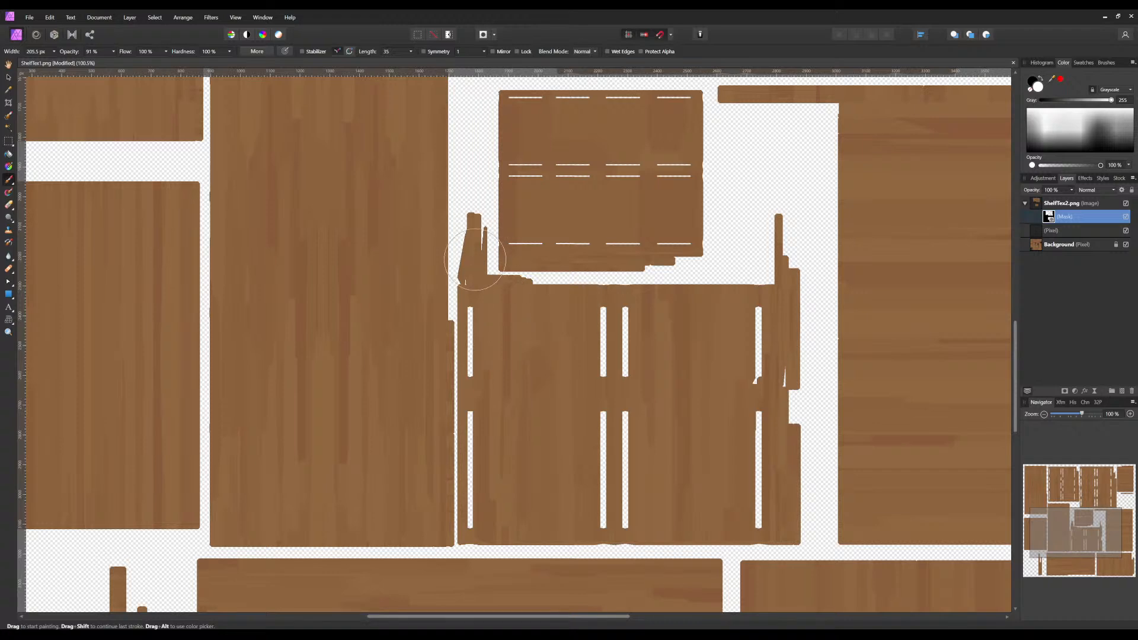
key(bracketleft)
key(bracketleft)
key(bracketleft)
key(bracketleft)
key(bracketleft)
key(bracketleft)
key(bracketleft)
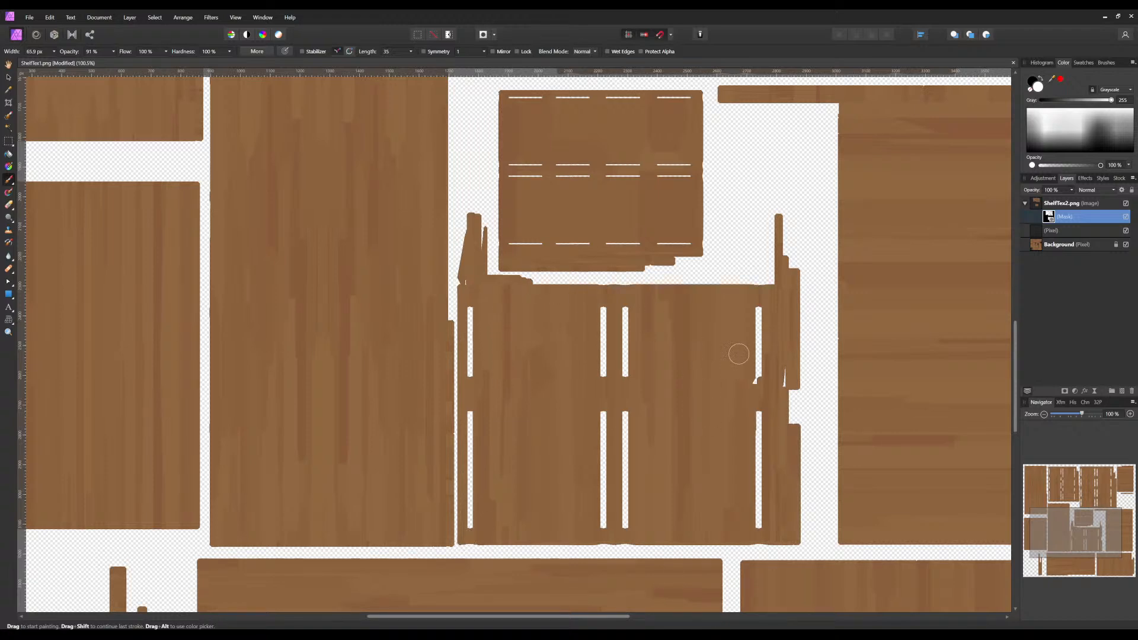
Enlarge the brush and paint the mask white over the small central panel with the horizontal slots
scroll(616, 360, up, 5)
scroll(615, 360, up, 3)
ctrl+scroll(580, 356, down, 7)
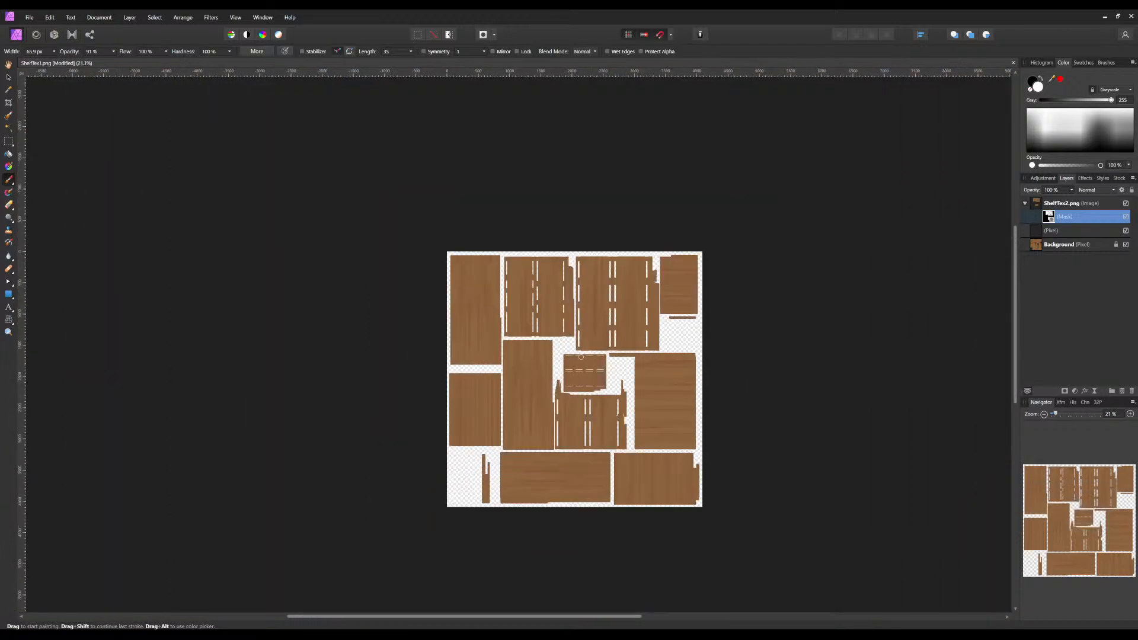
ctrl+scroll(585, 355, up, 6)
ctrl+scroll(603, 367, up, 1)
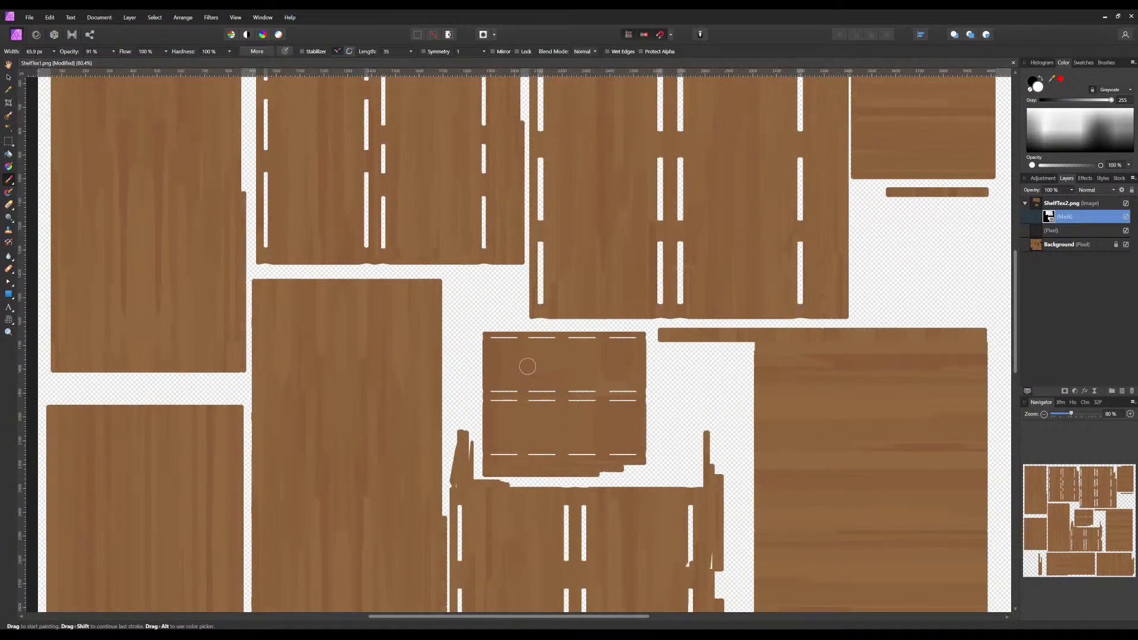
key(])
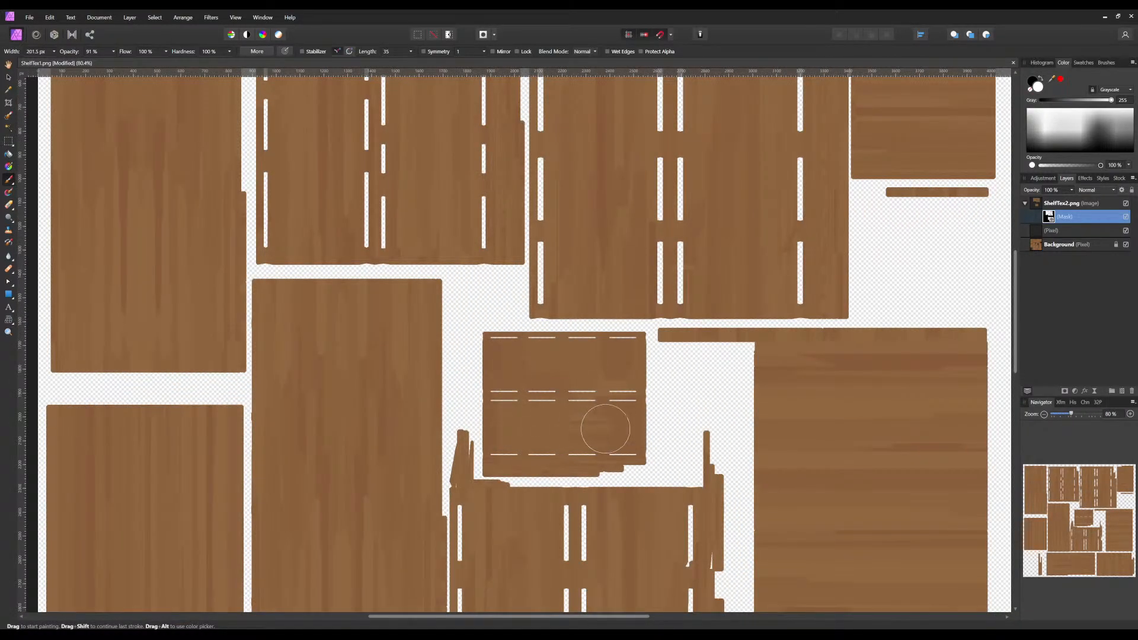
key(])
scroll(579, 427, down, 2)
scroll(575, 435, up, 2)
ctrl+scroll(571, 439, down, 5)
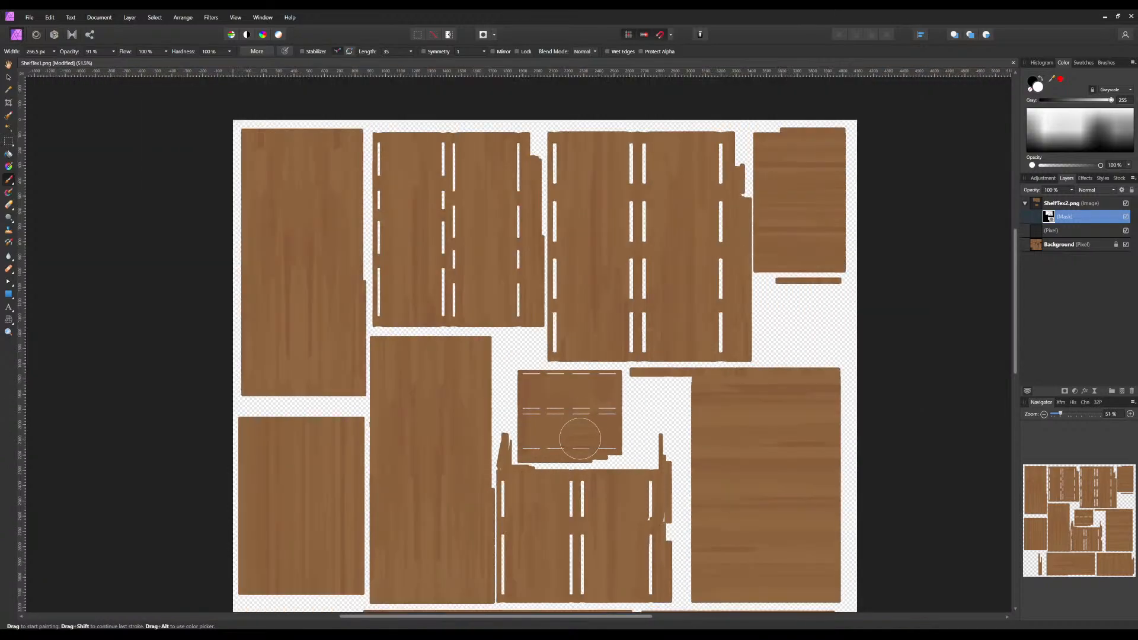
ctrl+scroll(560, 415, up, 6)
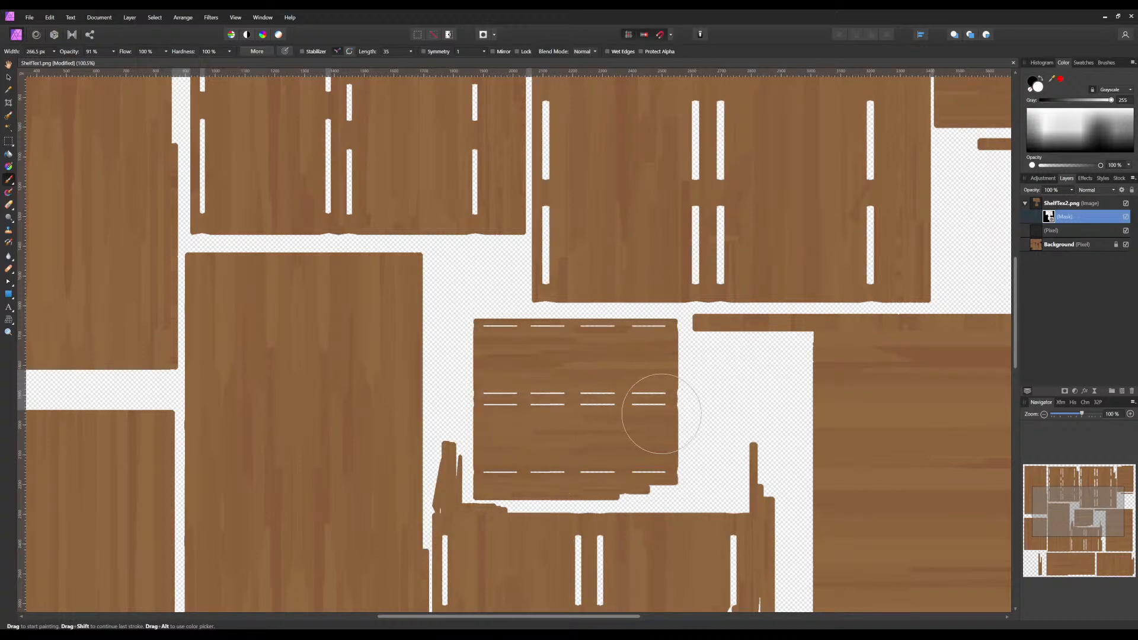
Examine the combined texture's panels and grain directions across the whole canvas
ctrl+scroll(520, 393, down, 5)
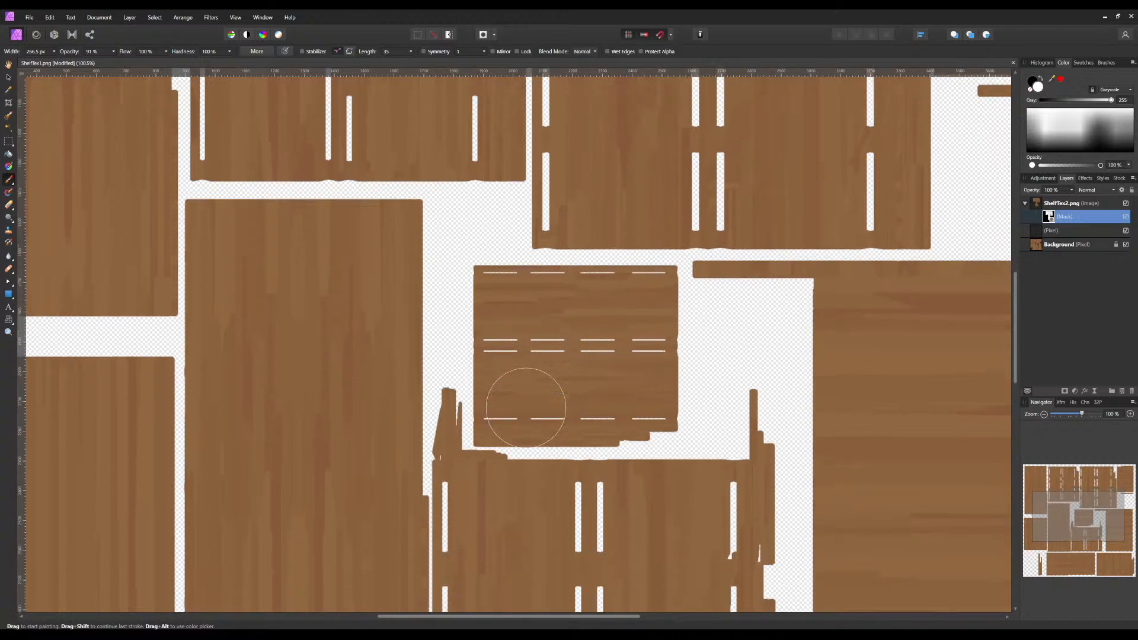
ctrl+scroll(553, 355, up, 3)
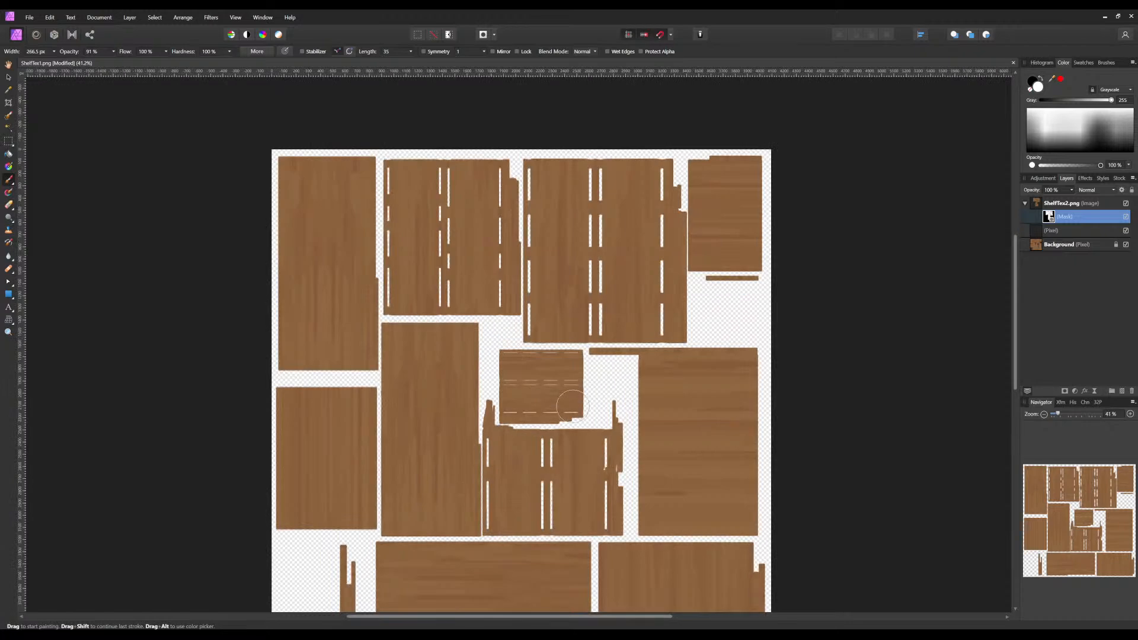
ctrl+scroll(552, 329, down, 1)
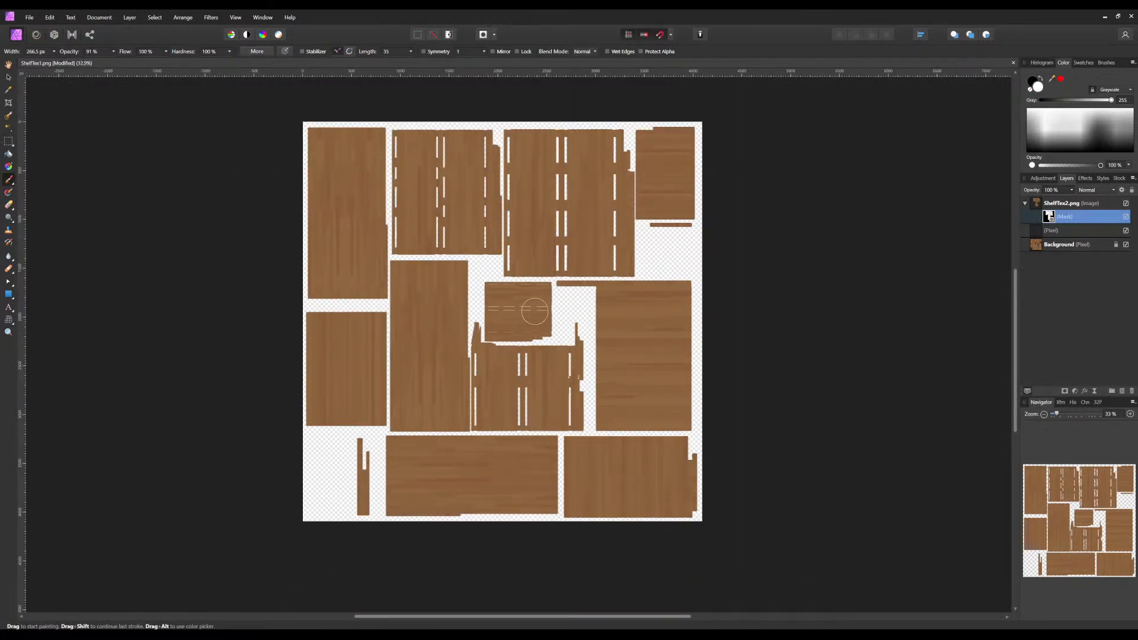
ctrl+scroll(537, 320, up, 1)
ctrl+scroll(322, 496, up, 3)
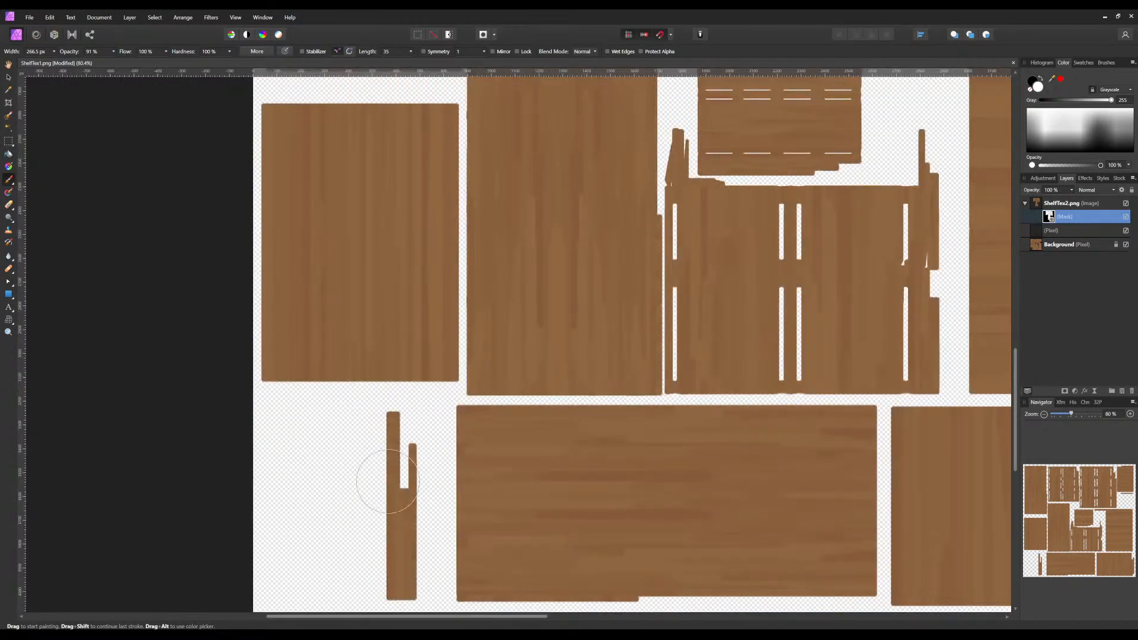
ctrl+scroll(409, 474, up, 1)
ctrl+scroll(411, 482, down, 4)
middle_drag(501, 361, 428, 464)
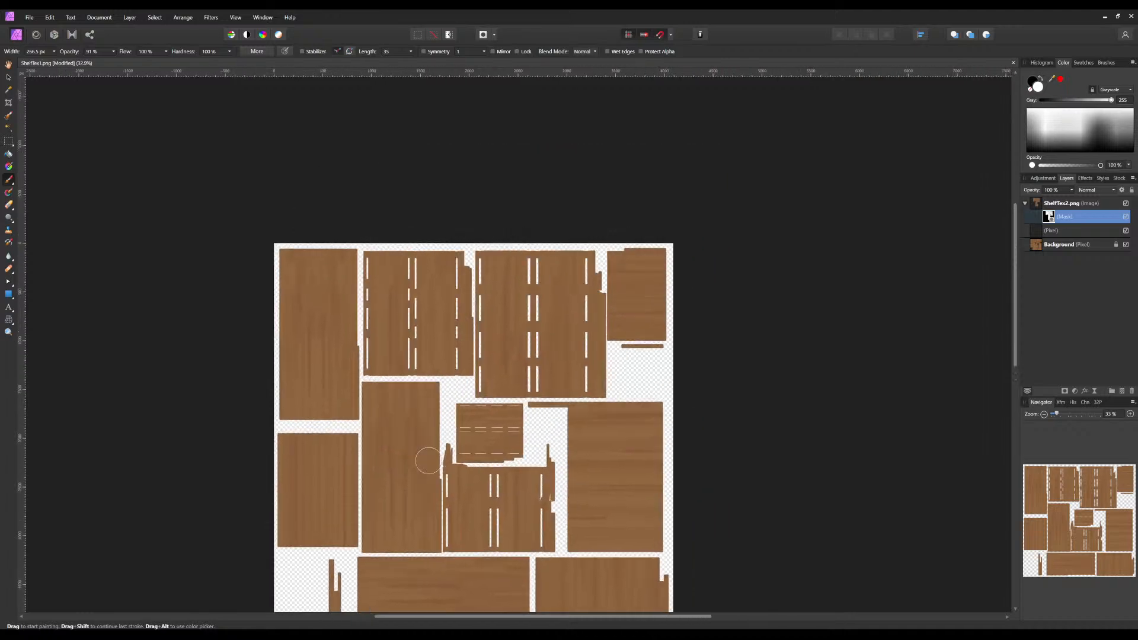
Export the whole combined bookshelf texture as a 4096 × 4096 px PNG
middle_drag(474, 432, 507, 311)
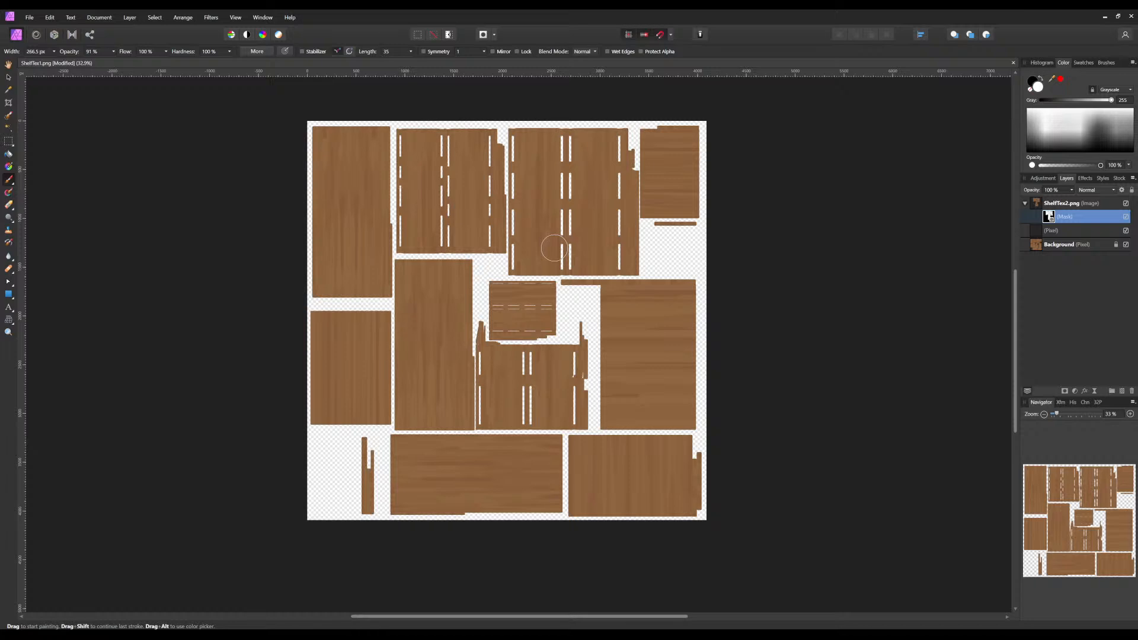
scroll(551, 249, up, 1)
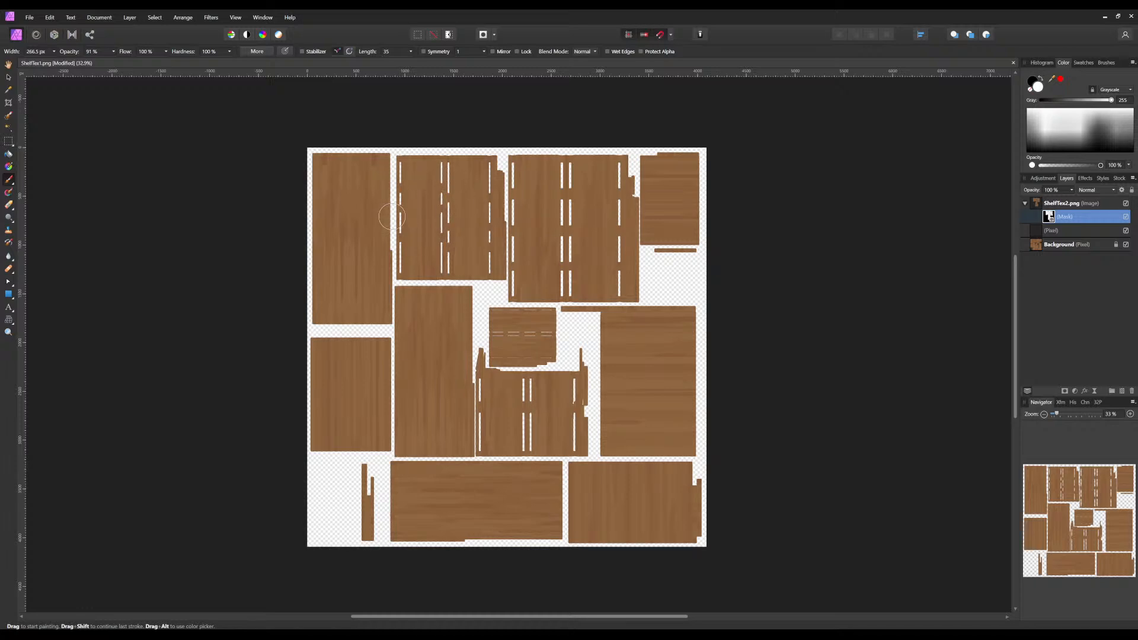
alt+drag(392, 217, 392, 217)
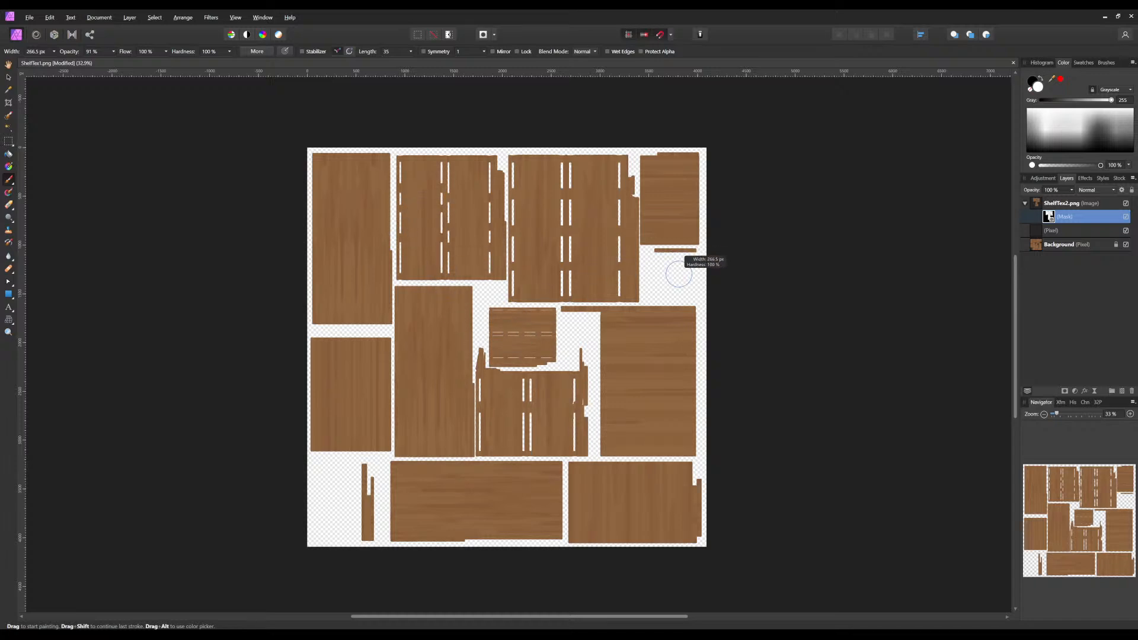
key(ctrl+alt+shift+w)
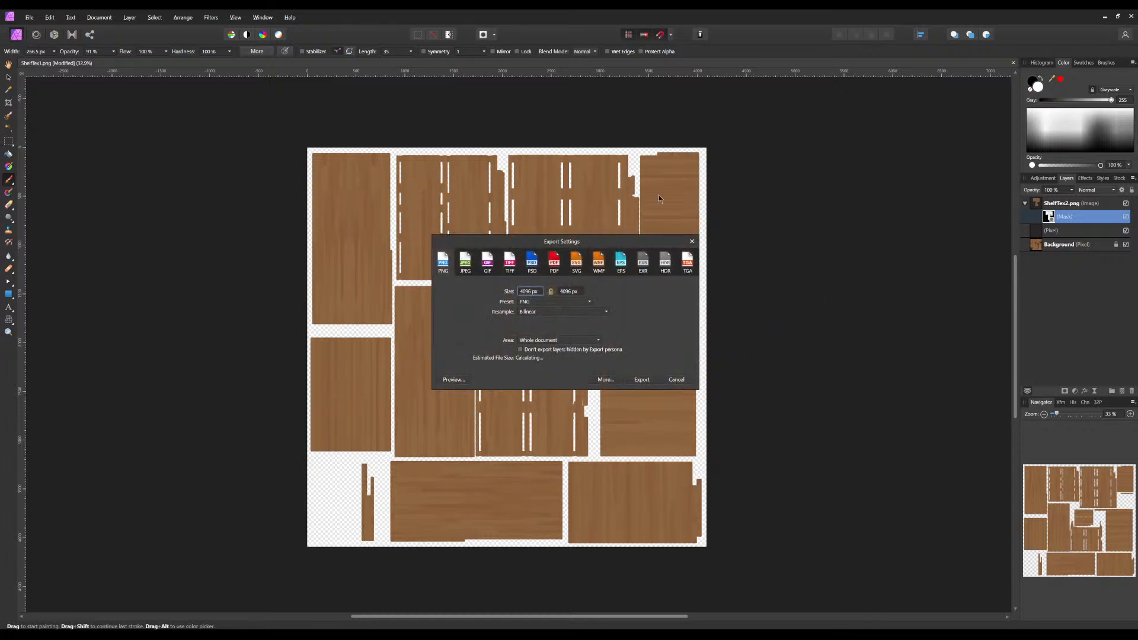
click(643, 379)
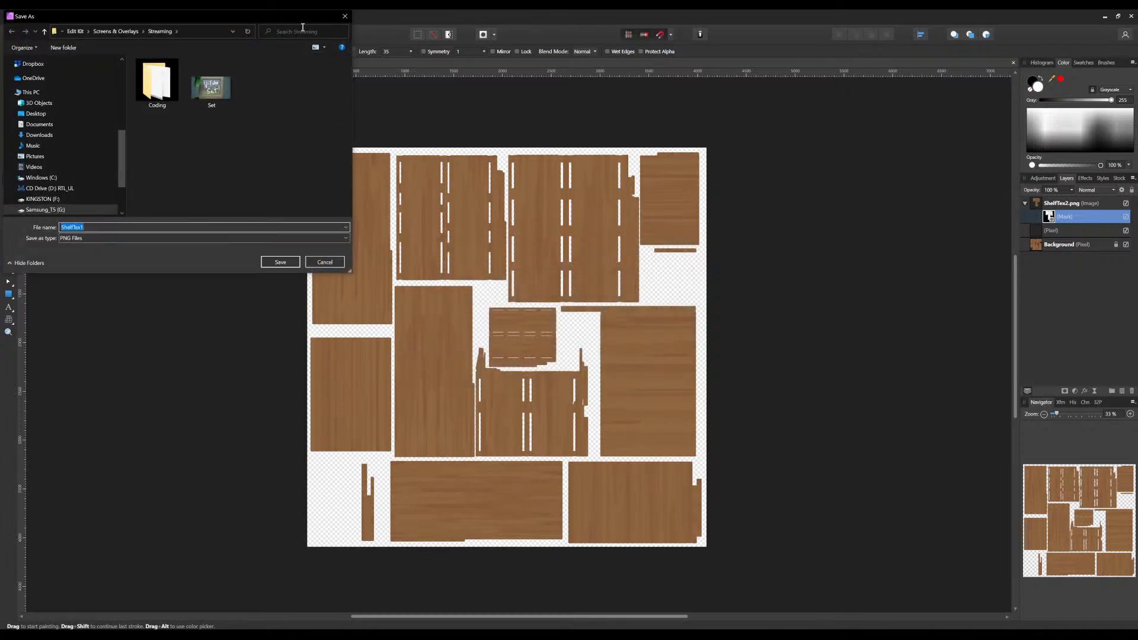
key(Return)
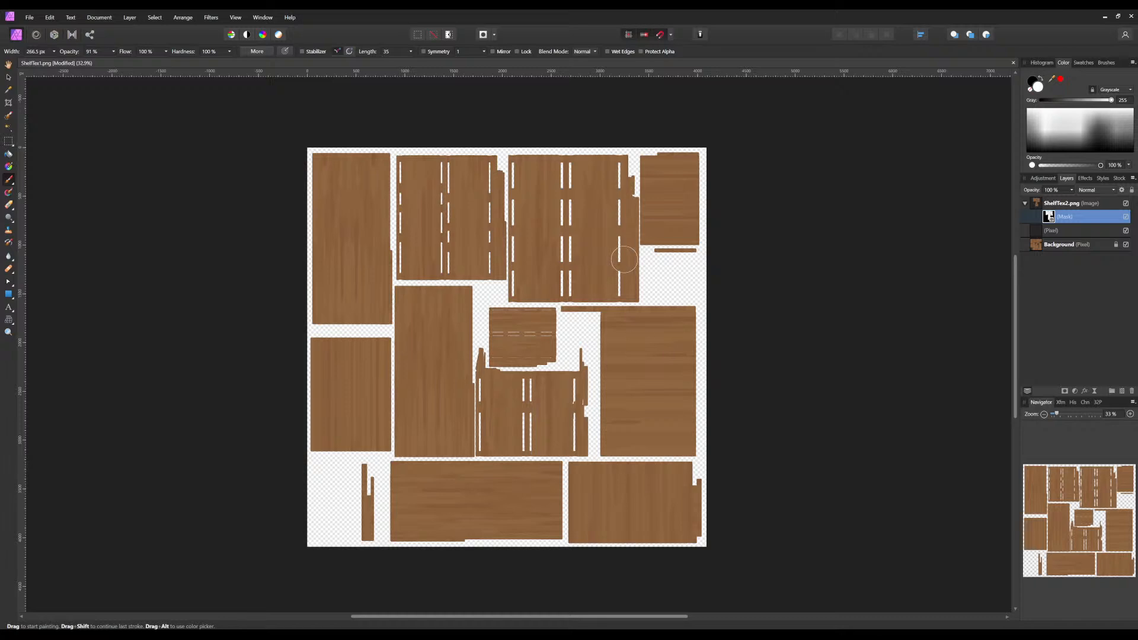
Switch to the VirtualWoodyLabUe5 level in Unreal Engine and look around the set near the desk and backdrop
mouse_move(320, 635)
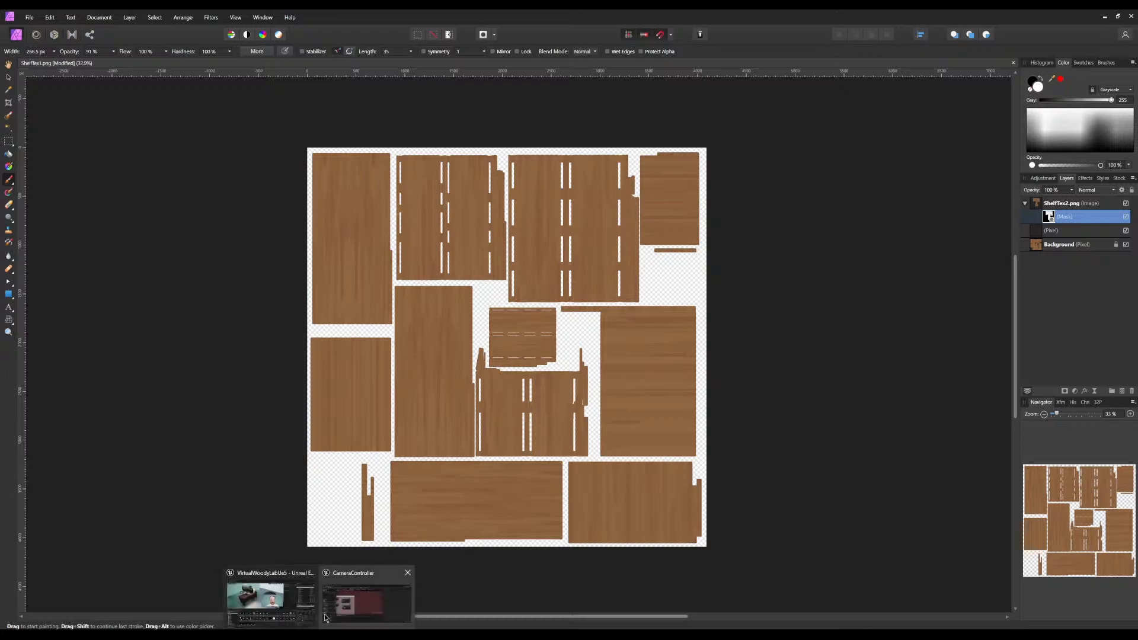
click(287, 604)
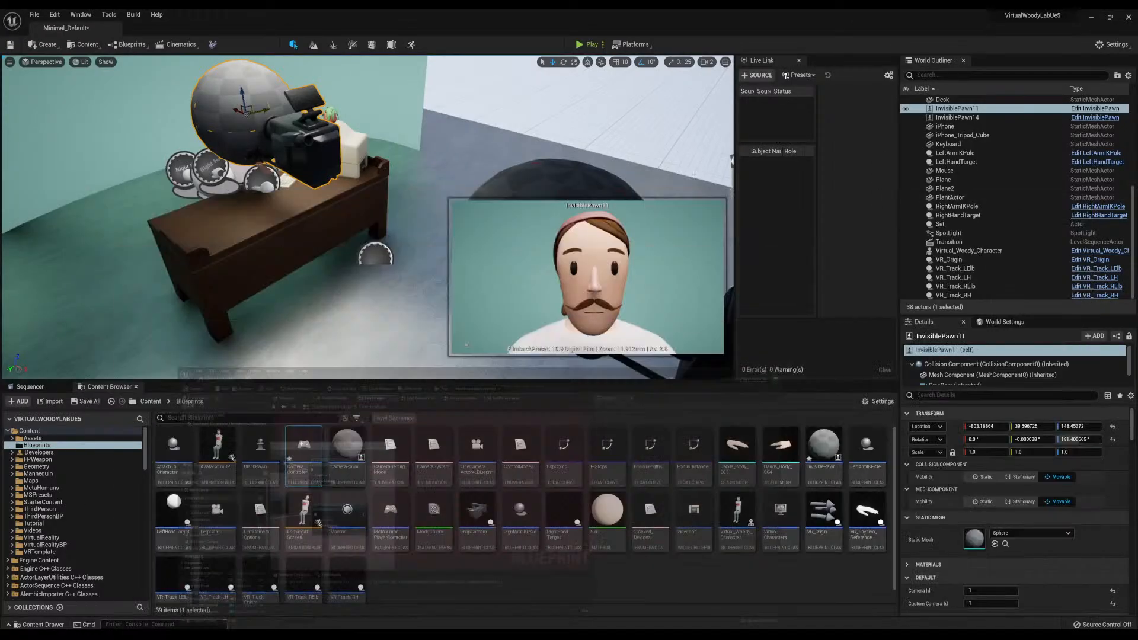
click(1043, 199)
right_drag(368, 217, 261, 132)
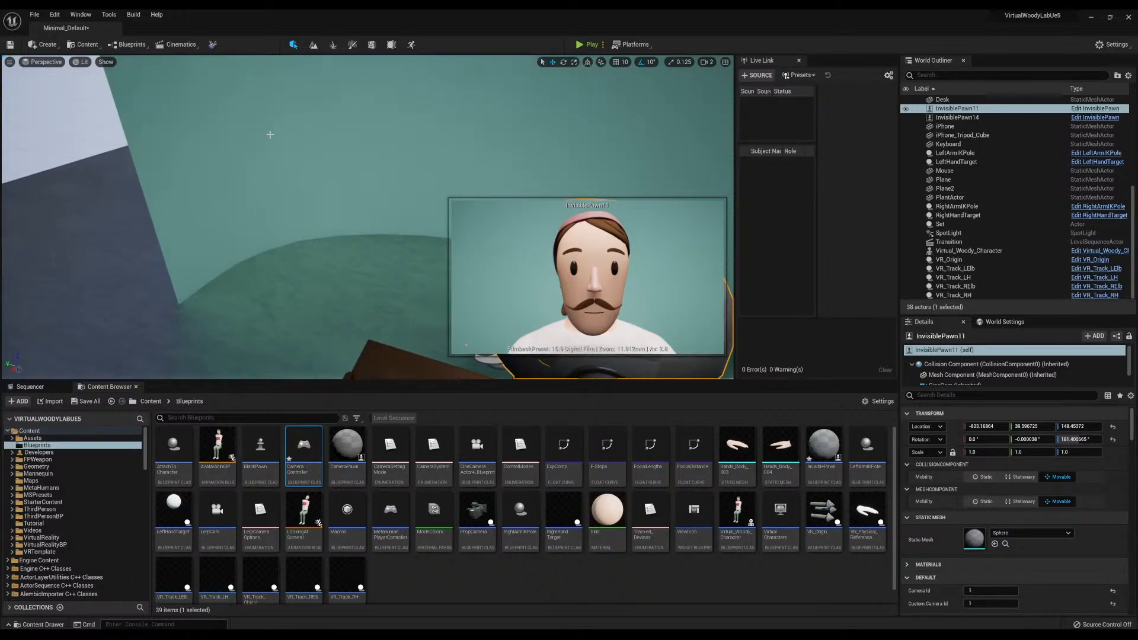
right_drag(218, 160, 218, 222)
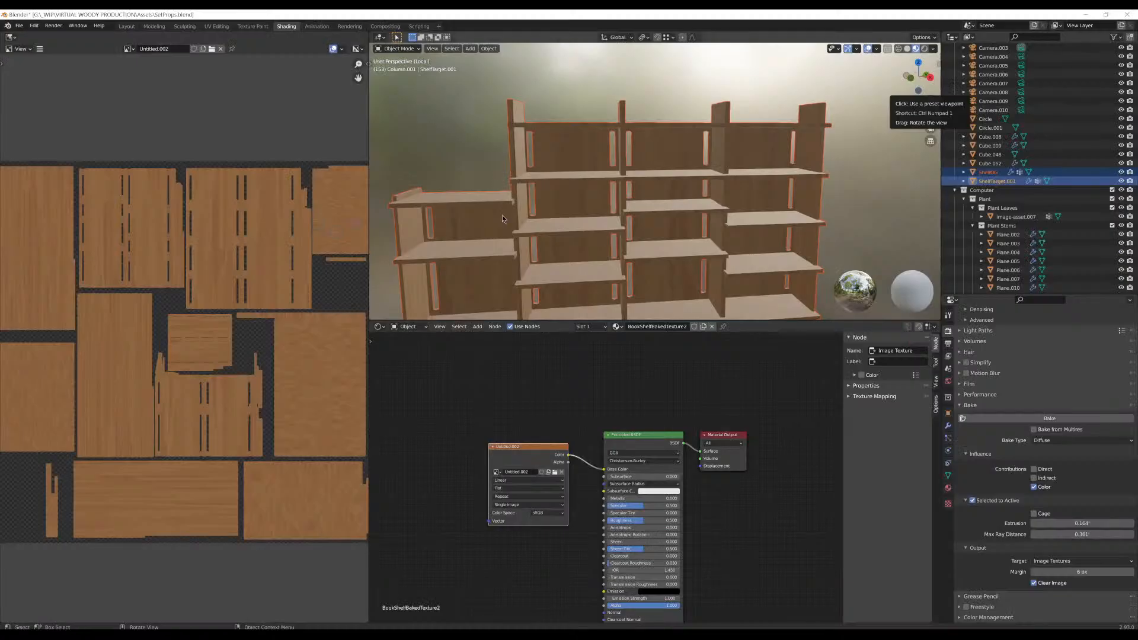
Exit local view to bring back the rest of the scene around the two selected shelves
scroll(640, 198, down, 4)
middle_drag(640, 198, 652, 222)
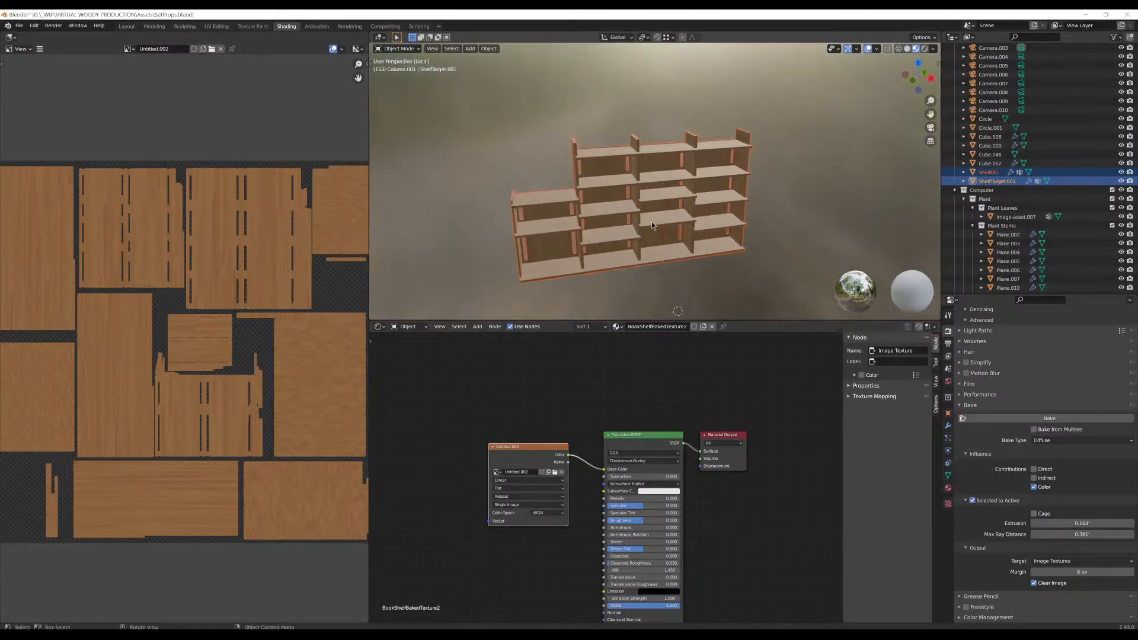
key(KP_Divide)
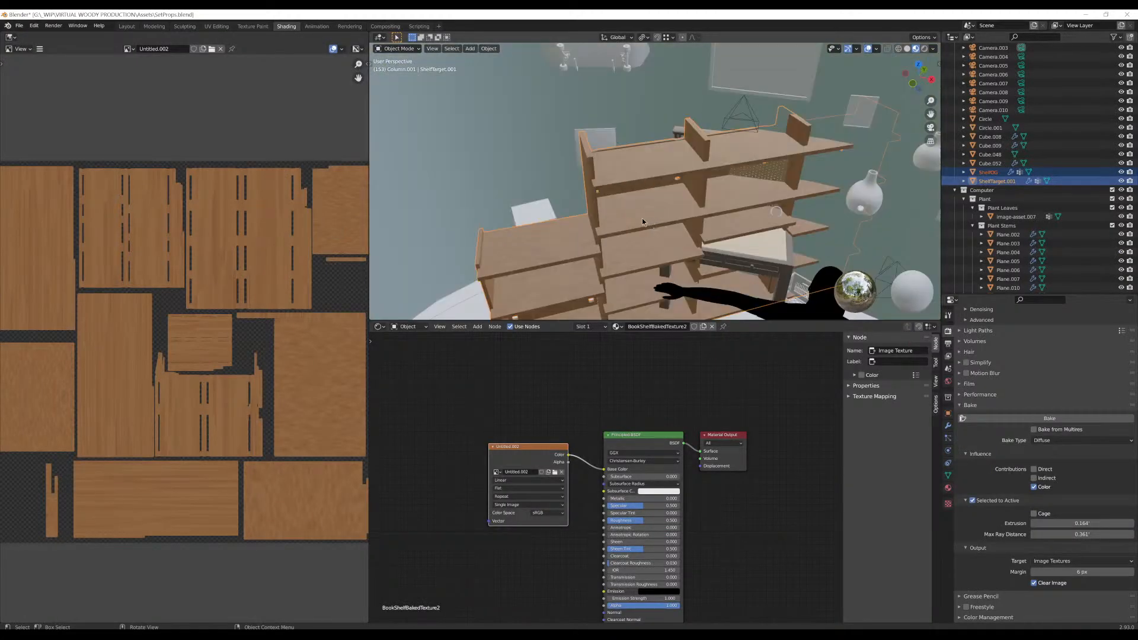
Enable viewport display of the Bevel and Curve modifiers on ShelfTarget.001, and hide ShelfOG
click(947, 427)
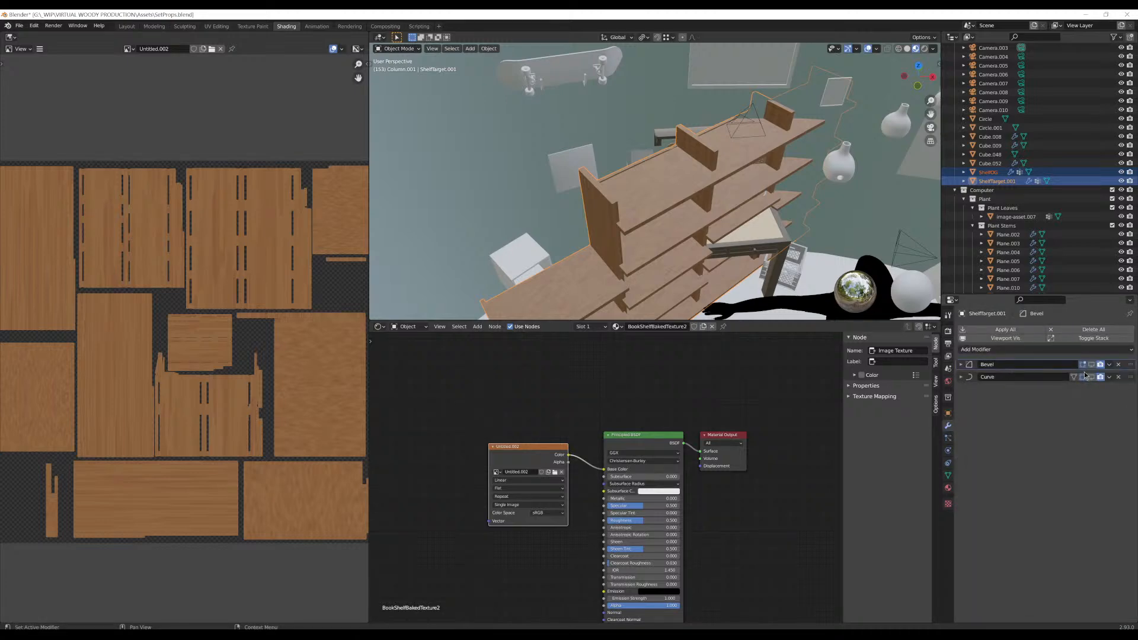
click(1091, 365)
click(1091, 377)
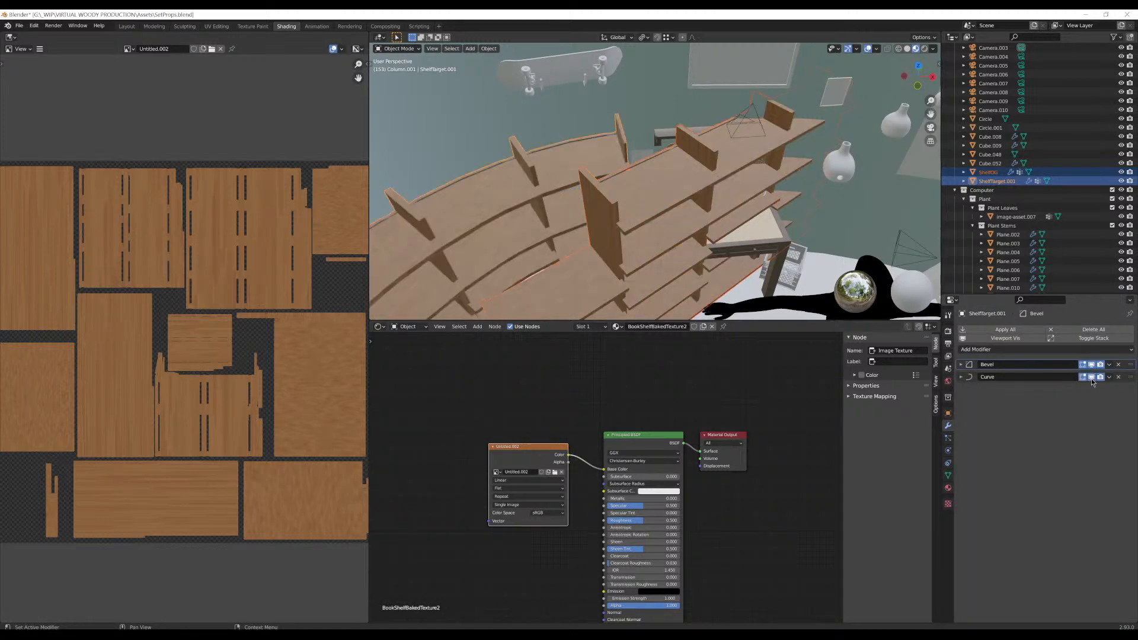
click(1092, 172)
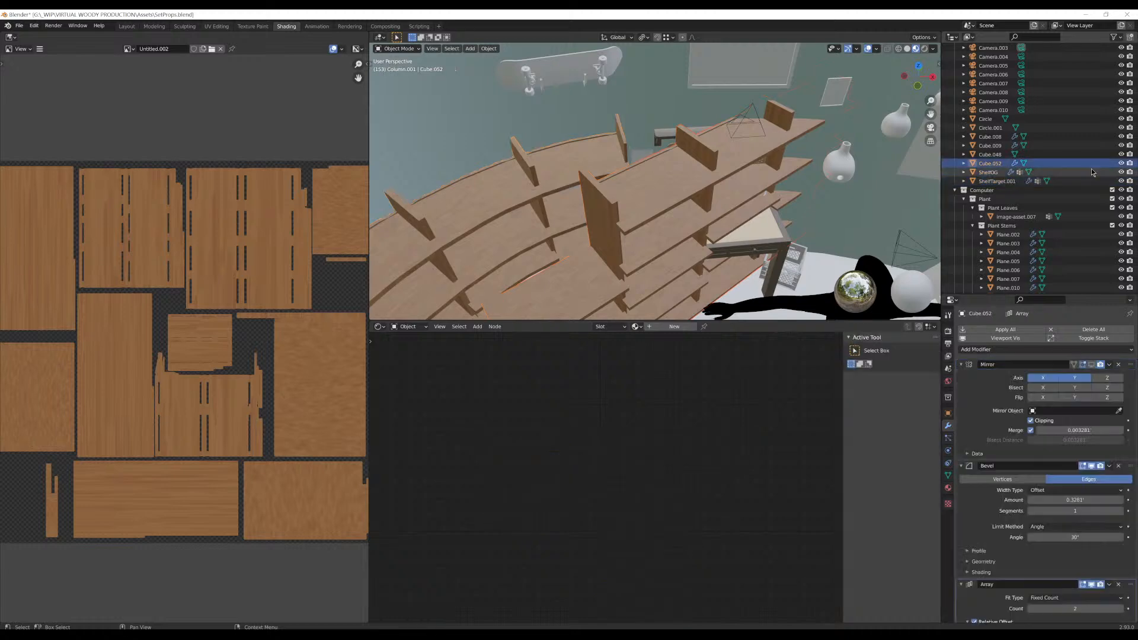
click(1121, 171)
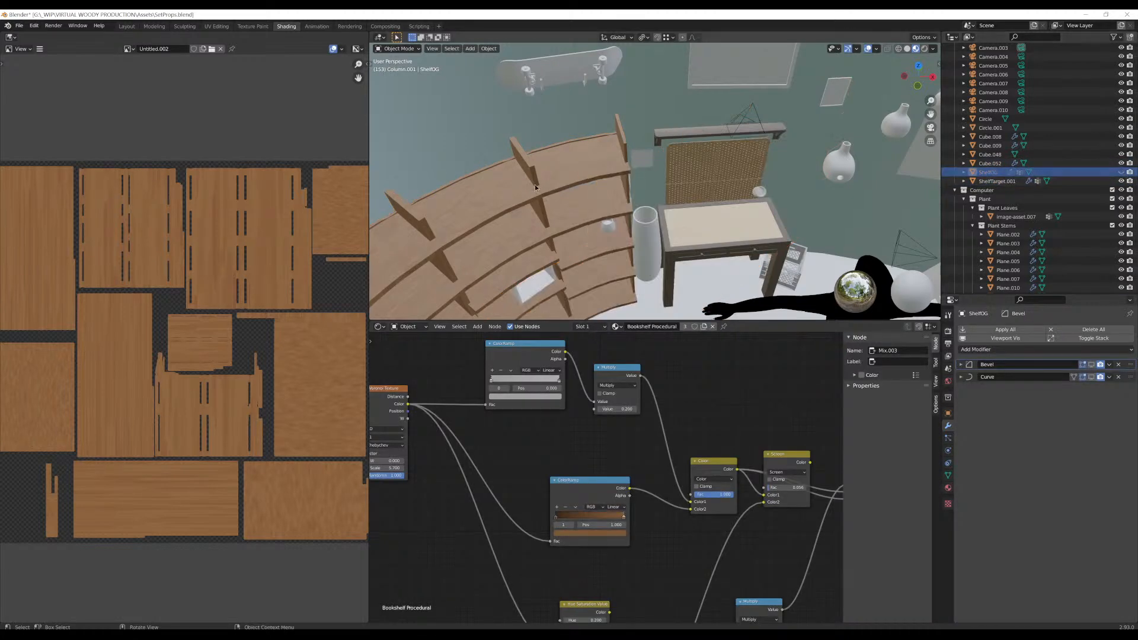
Select the open white box Cube.013 standing in a compartment of the curved bookshelf
middle_drag(544, 208, 688, 107)
scroll(669, 148, up, 3)
click(673, 169)
scroll(667, 193, up, 3)
scroll(686, 110, up, 1)
mouse_move(629, 185)
middle_down()
mouse_move(659, 141)
mouse_move(640, 186)
middle_up()
middle_drag(603, 221, 612, 142)
scroll(612, 141, up, 2)
middle_drag(503, 240, 562, 197)
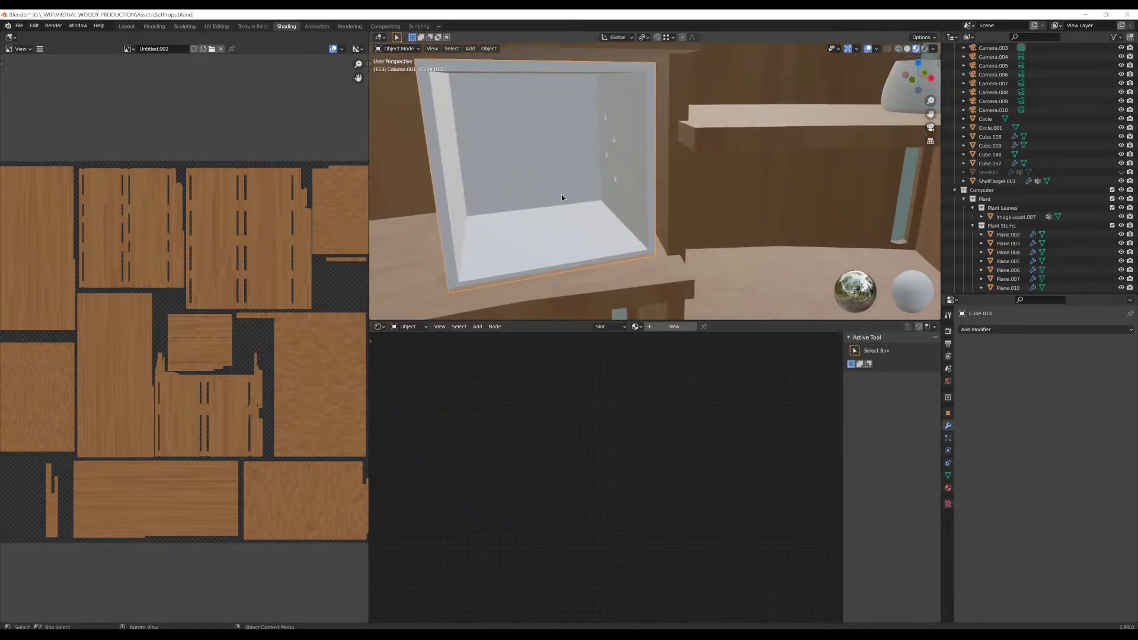
Examine how the white box fits between the curved bookshelf's boards and the surrounding compartments
middle_drag(577, 155, 589, 160)
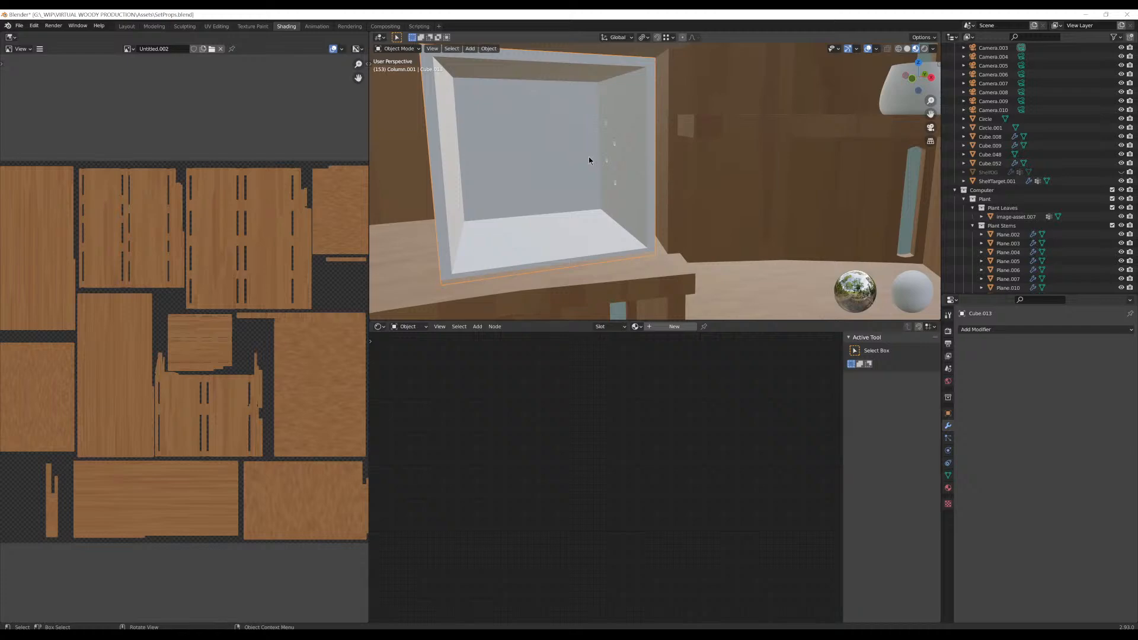
scroll(588, 157, down, 3)
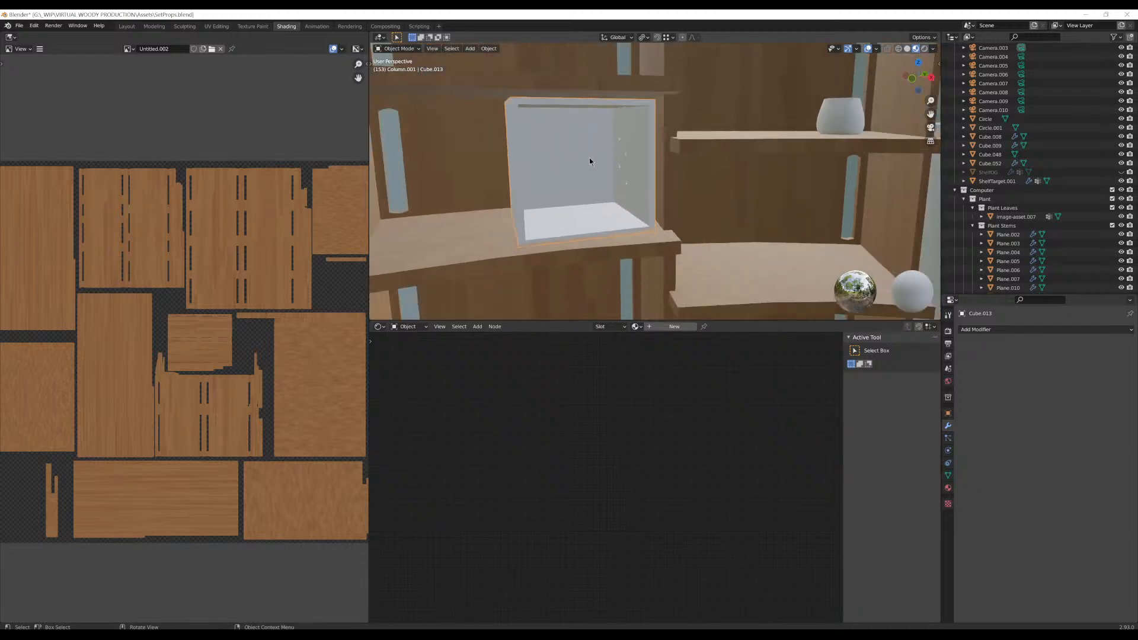
middle_drag(590, 158, 630, 165)
shift+middle_drag(701, 111, 573, 278)
scroll(652, 212, down, 4)
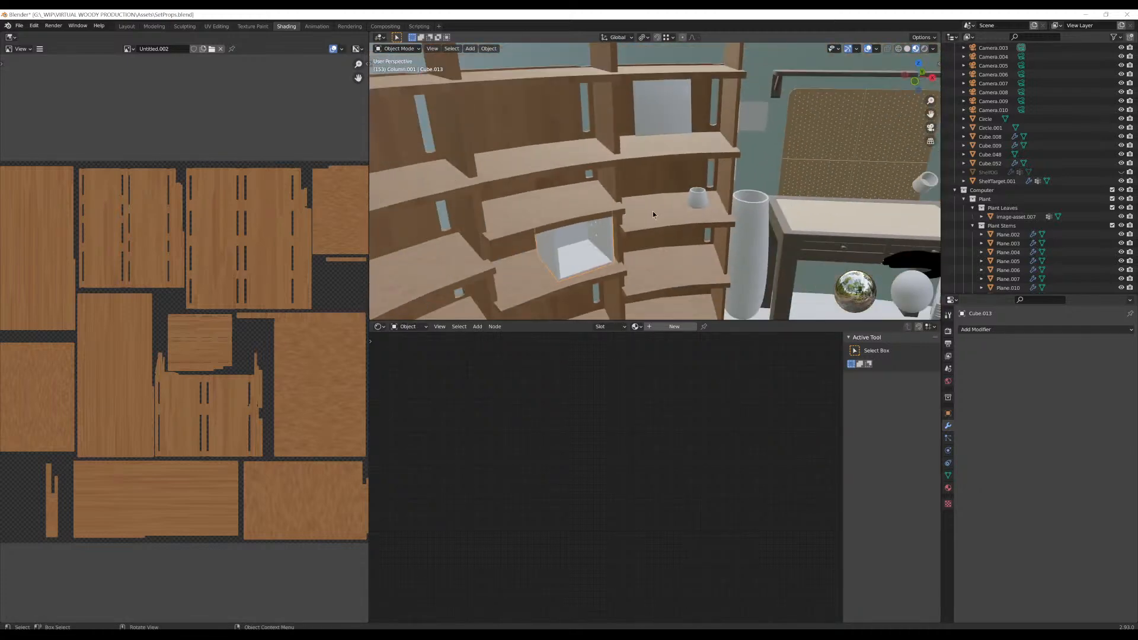
scroll(646, 192, up, 4)
middle_drag(635, 163, 671, 69)
middle_drag(658, 106, 620, 190)
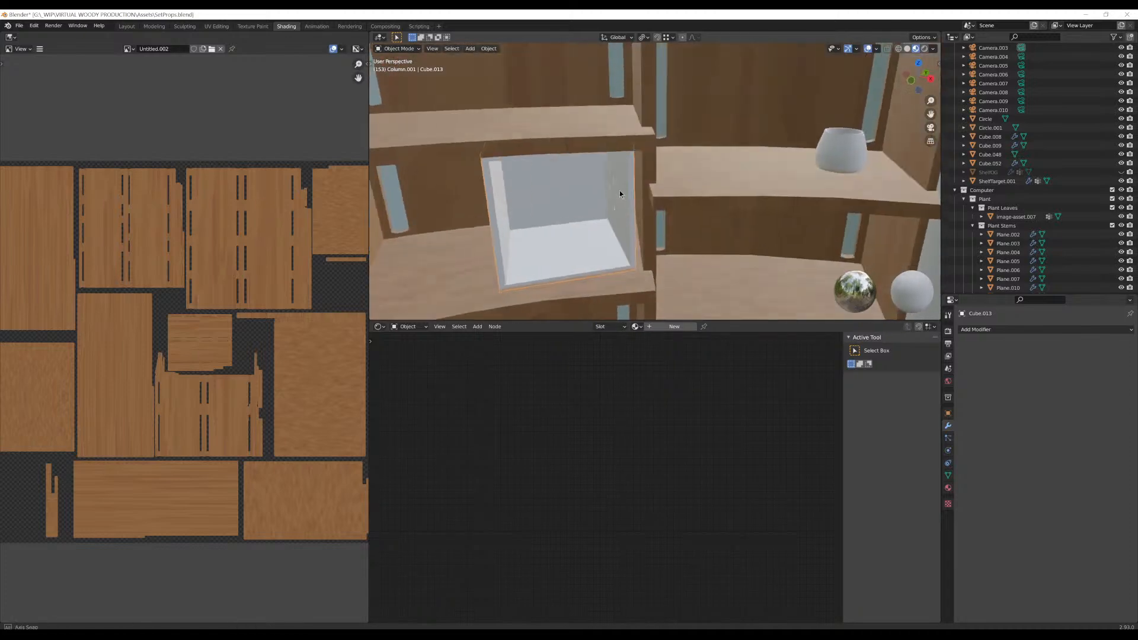
Move the white box slightly along the global Z axis to seat it on its shelf board
scroll(598, 231, up, 3)
shift+middle_drag(581, 258, 717, 119)
key(g)
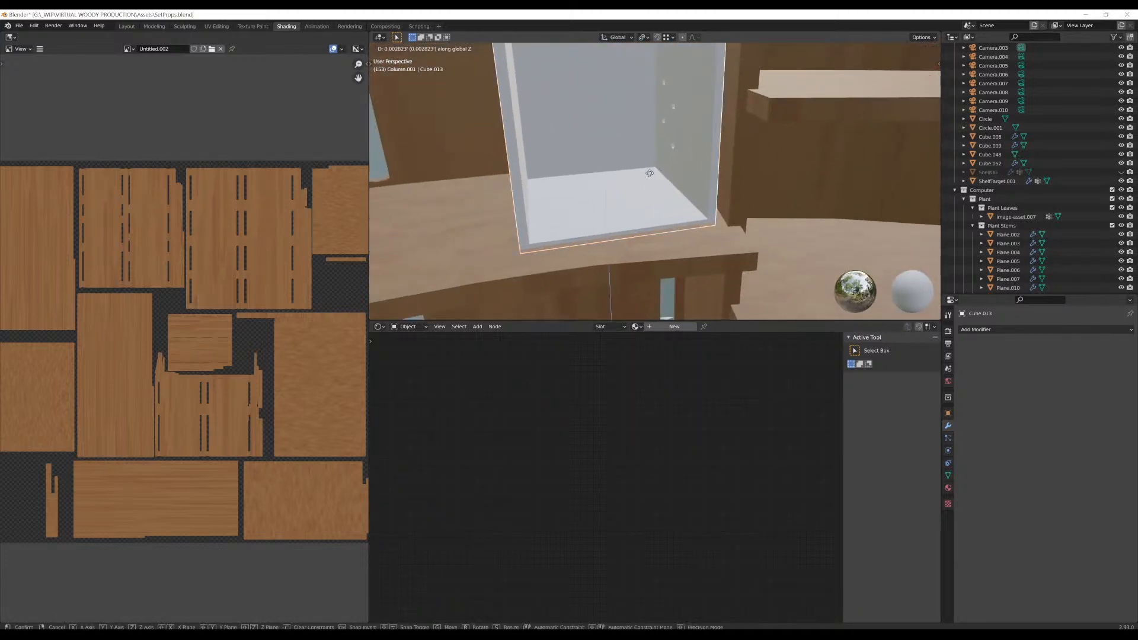
key(z)
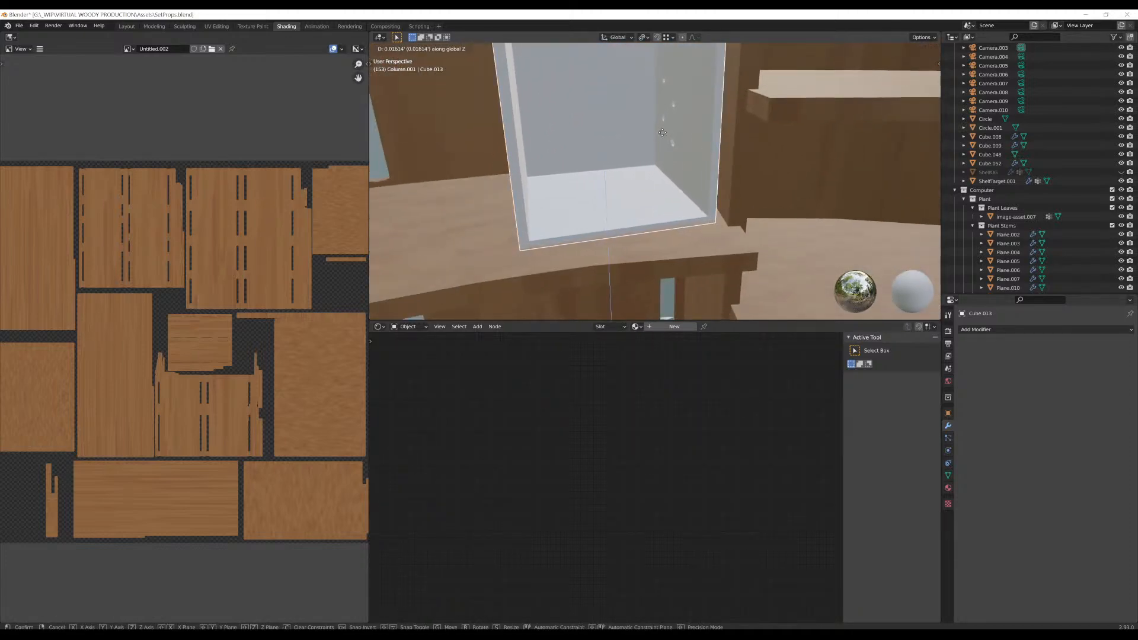
click(655, 173)
Inspect the repositioned white box in its bookshelf compartment from several angles, close up and at a distance
scroll(640, 165, down, 4)
middle_drag(636, 162, 736, 144)
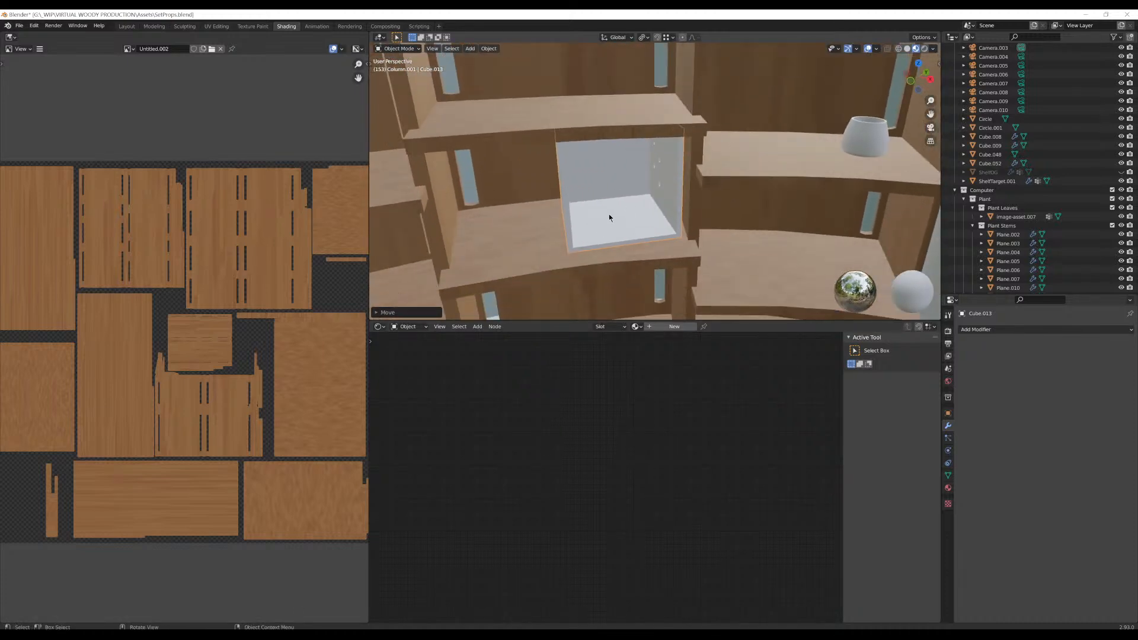
scroll(602, 231, up, 5)
shift+middle_drag(577, 225, 641, 182)
scroll(624, 186, down, 2)
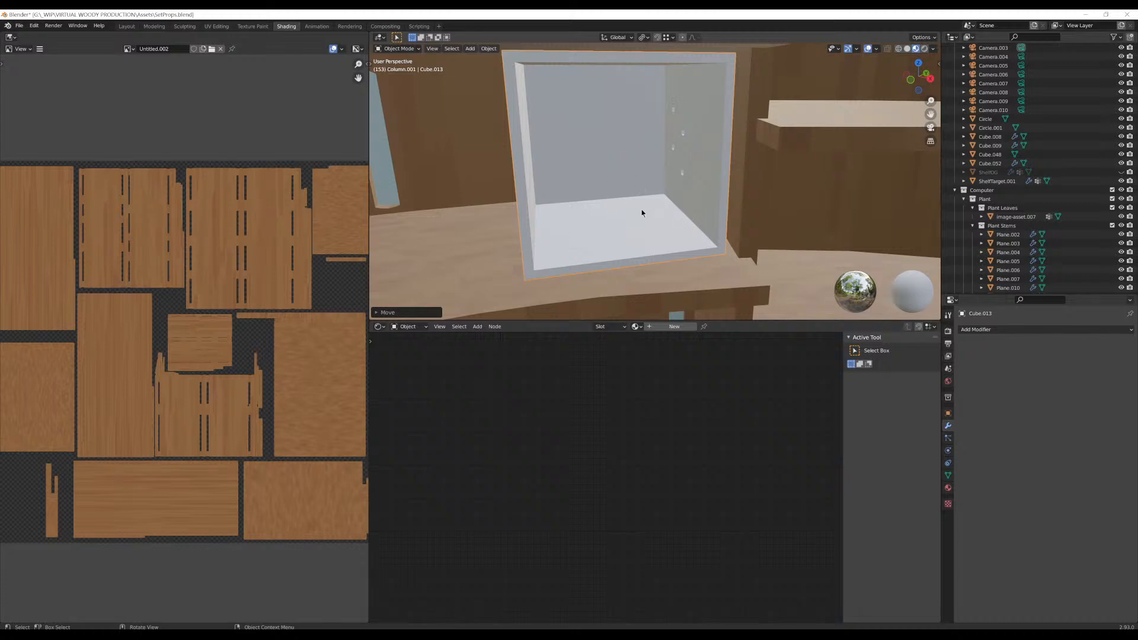
scroll(642, 209, down, 2)
mouse_move(643, 211)
middle_down()
mouse_move(645, 223)
mouse_move(652, 213)
middle_up()
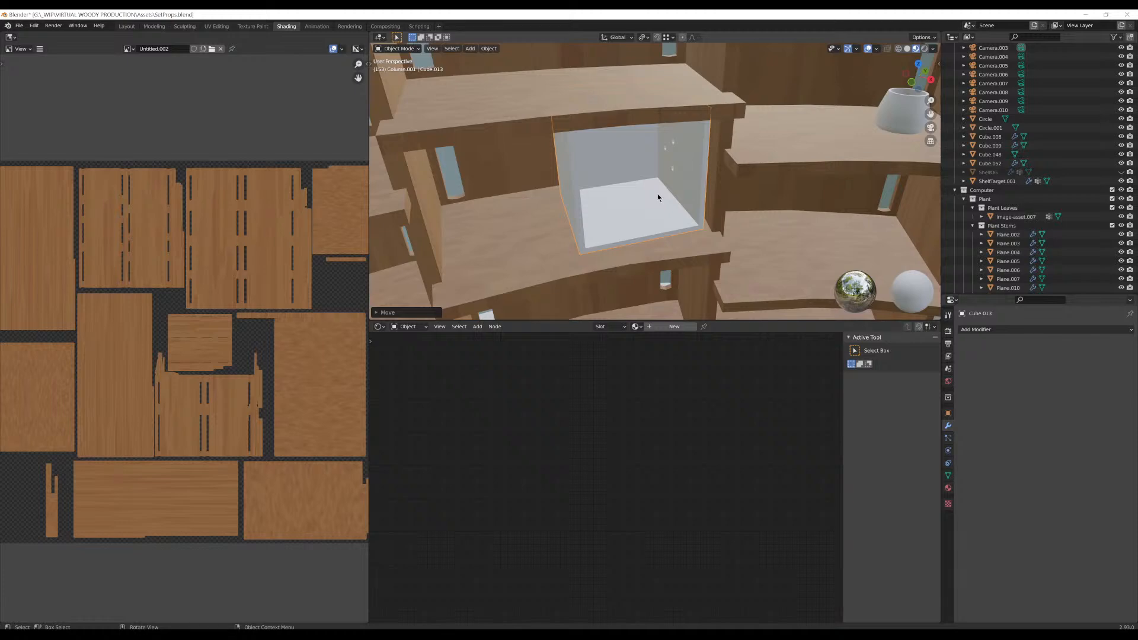
scroll(657, 193, down, 2)
middle_drag(659, 192, 657, 180)
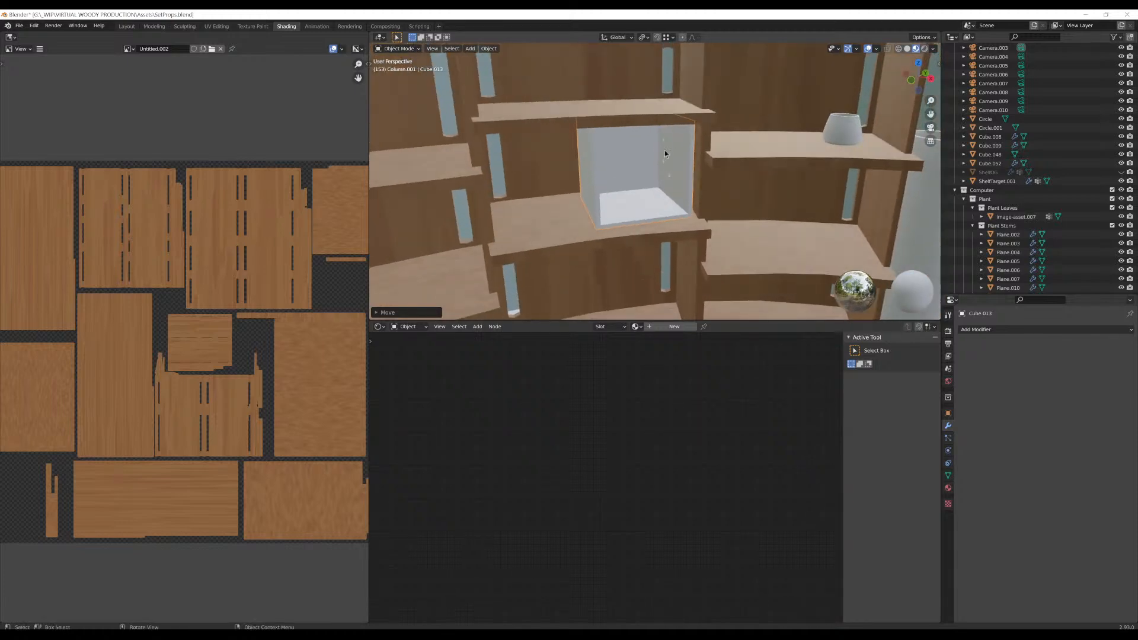
shift+middle_drag(652, 137, 651, 162)
scroll(598, 219, up, 5)
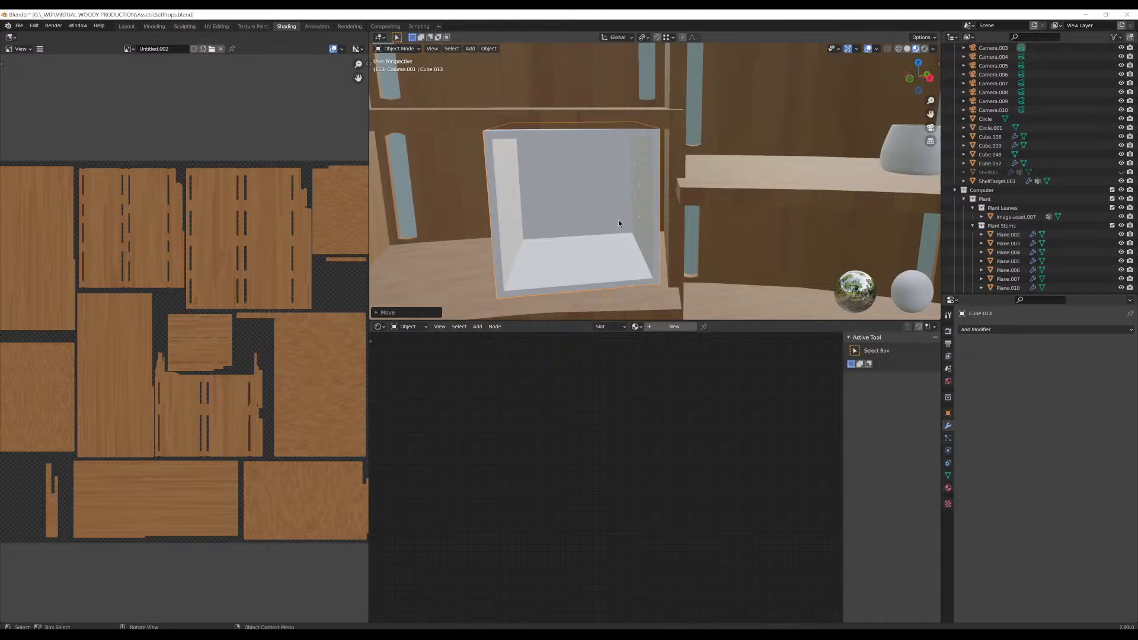
scroll(592, 221, down, 2)
scroll(599, 222, up, 1)
middle_drag(599, 222, 713, 231)
scroll(609, 209, up, 3)
scroll(641, 198, down, 6)
scroll(677, 166, down, 2)
scroll(623, 185, down, 3)
Export only the curved bookshelf ShelfTarget.001 to the Assets folder as Bookshelf.fbx, checking the geometry export options
click(650, 185)
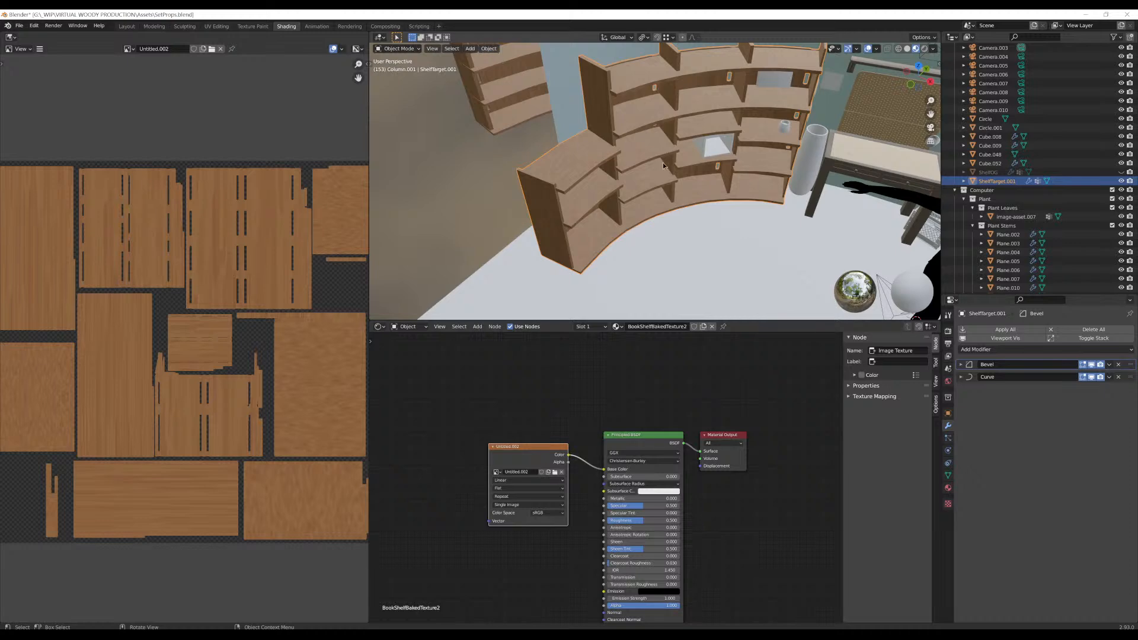
key(q)
mouse_move(647, 195)
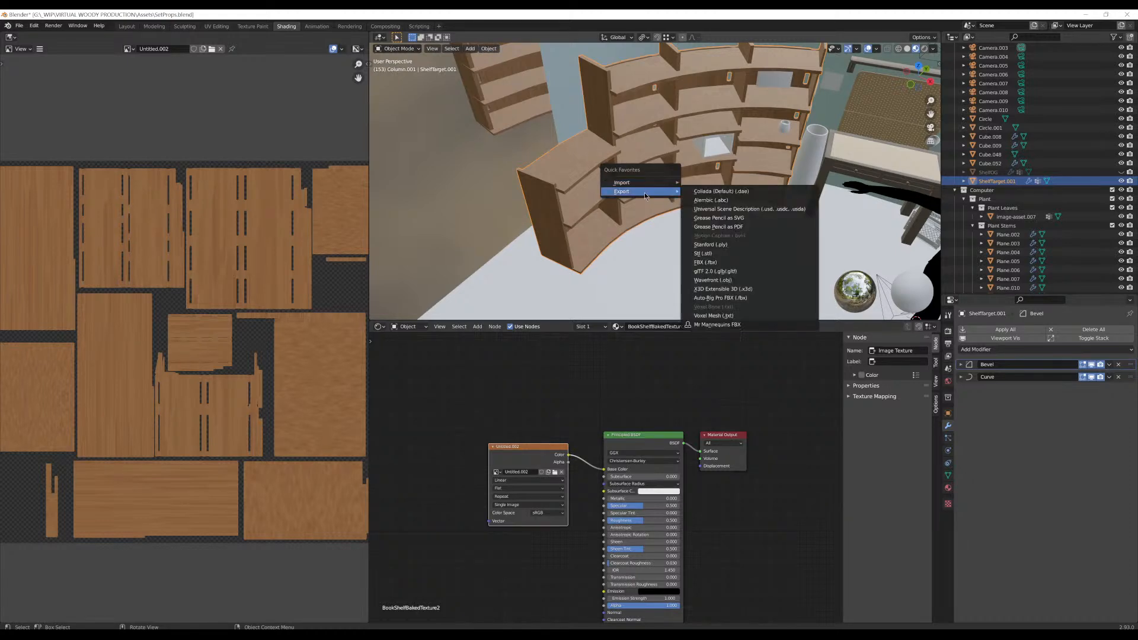
click(741, 261)
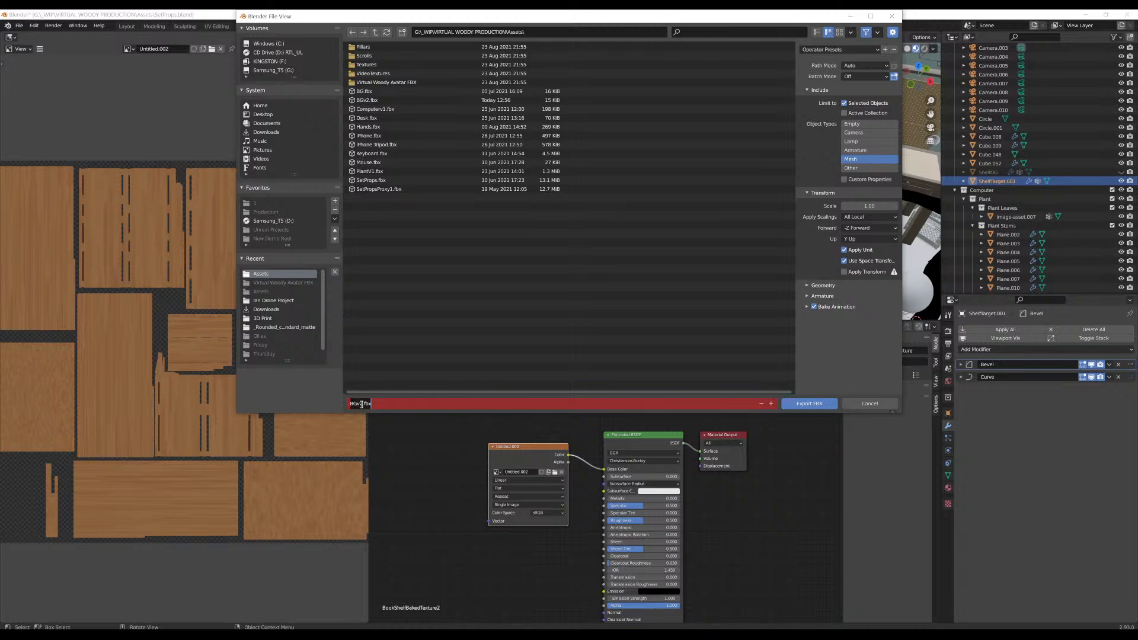
click(362, 405)
text(Bookshelf)
key(Return)
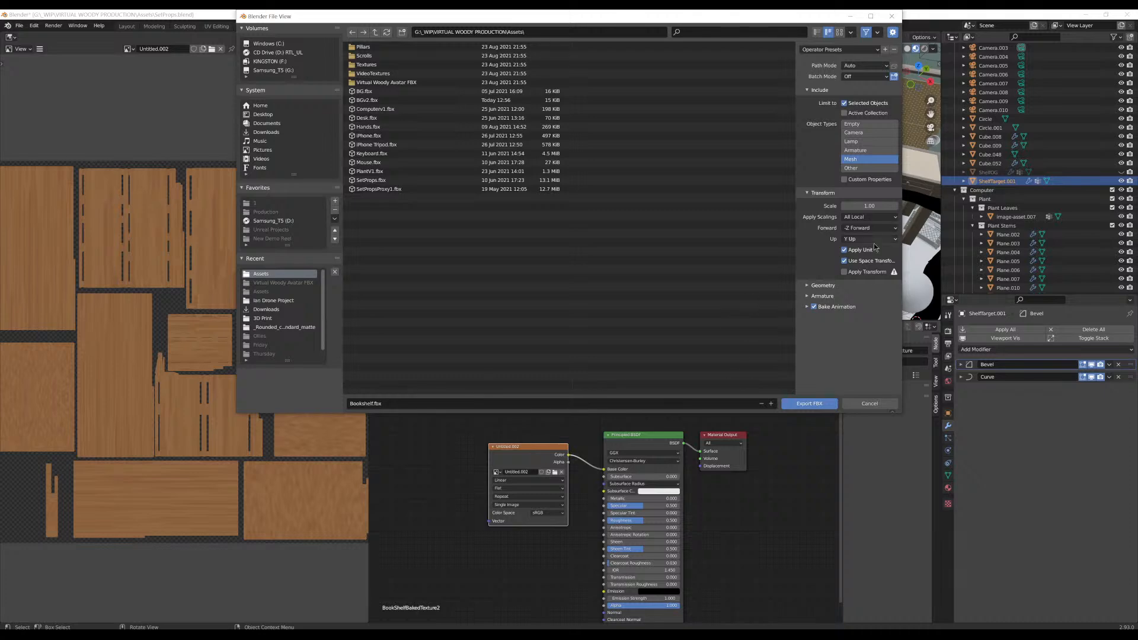
click(828, 286)
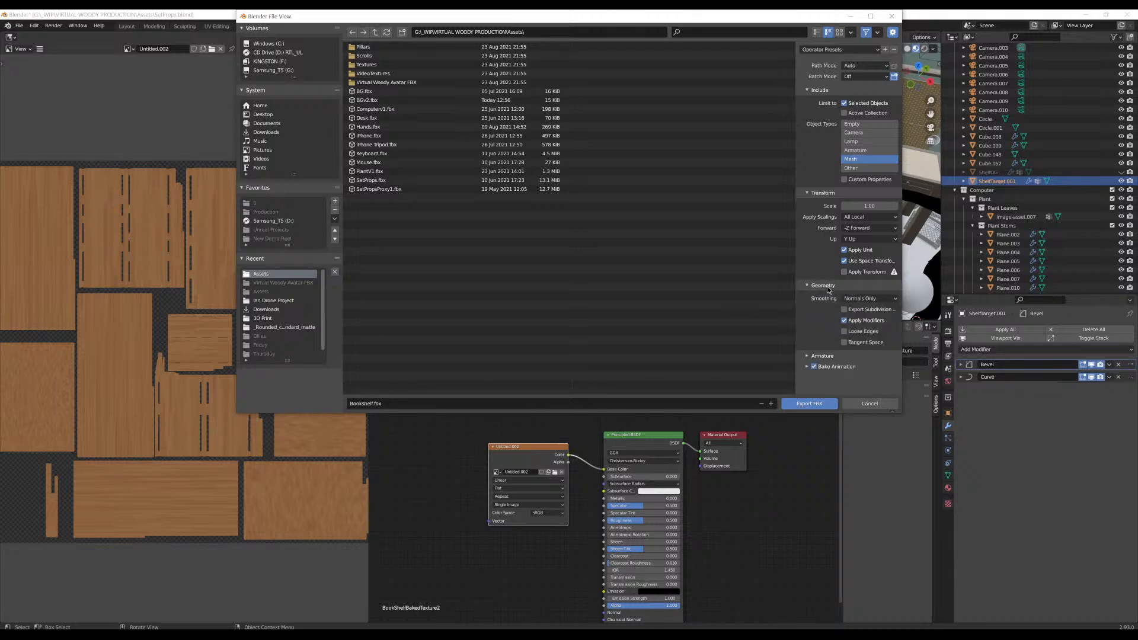
click(811, 404)
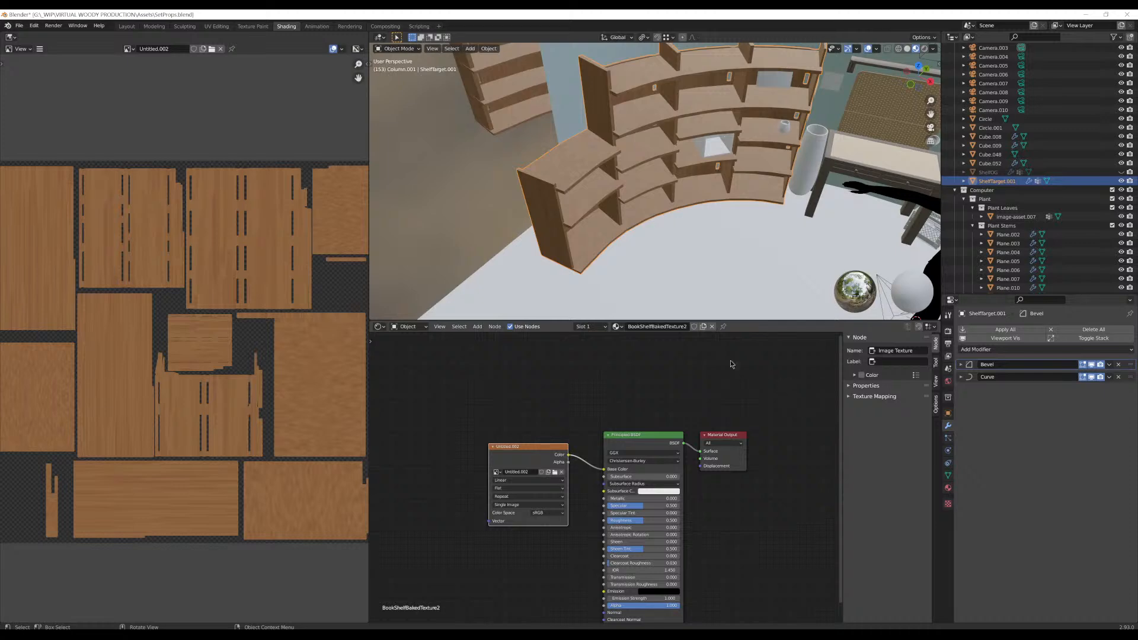
Switch to the VirtualWoodyLabUe5 project in Unreal Editor and open the Assets/SetDressing content folder
mouse_move(320, 636)
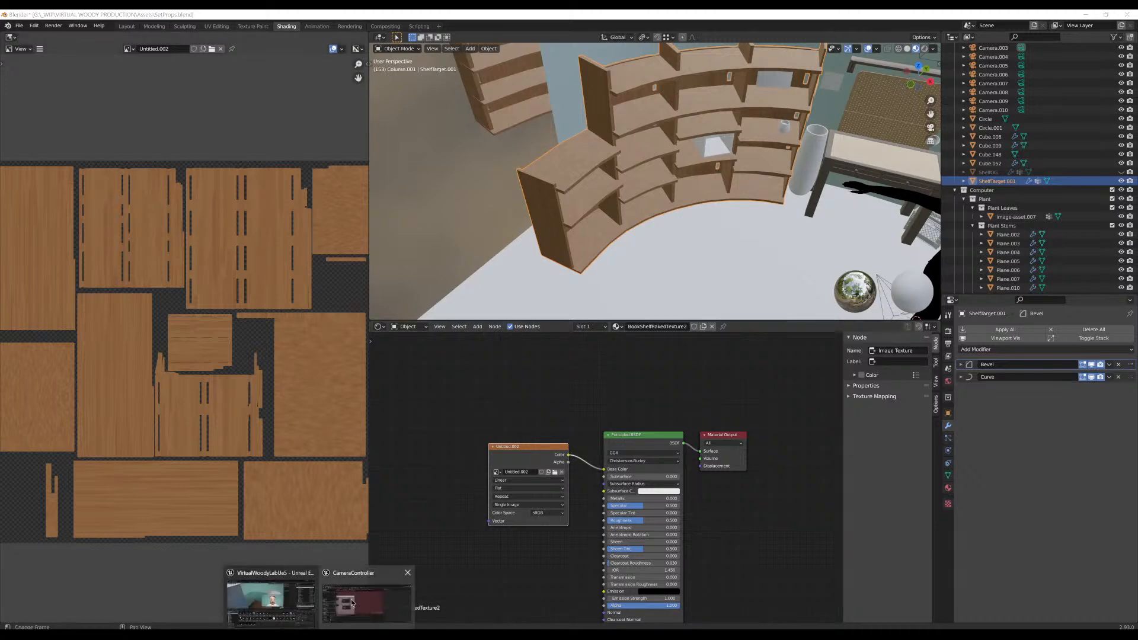
mouse_move(283, 606)
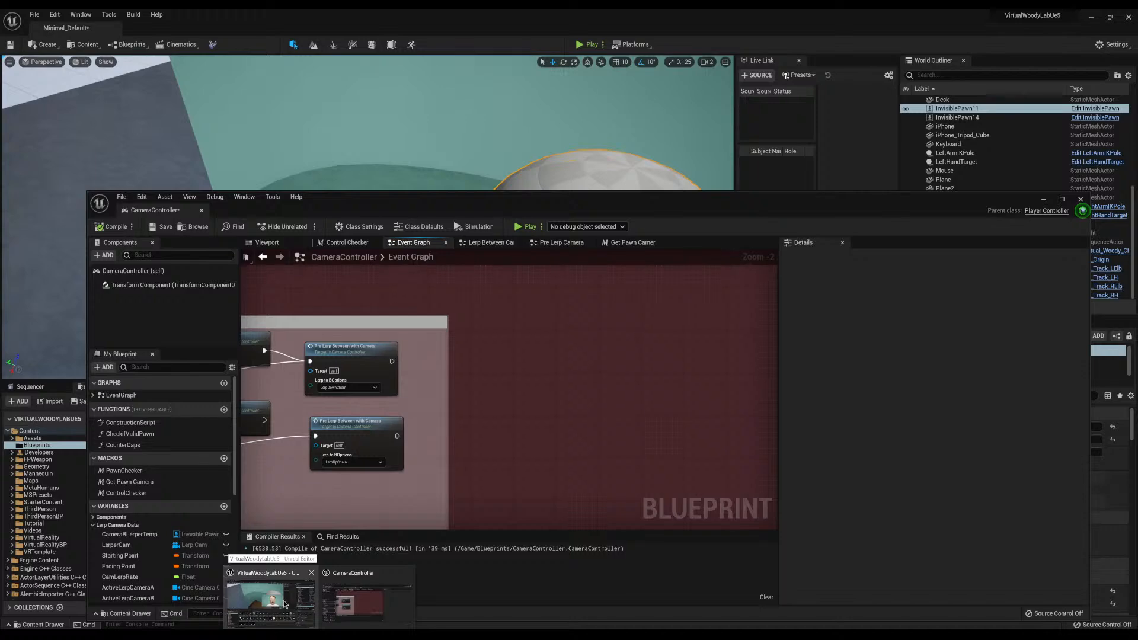
click(283, 605)
right_drag(266, 311, 273, 308)
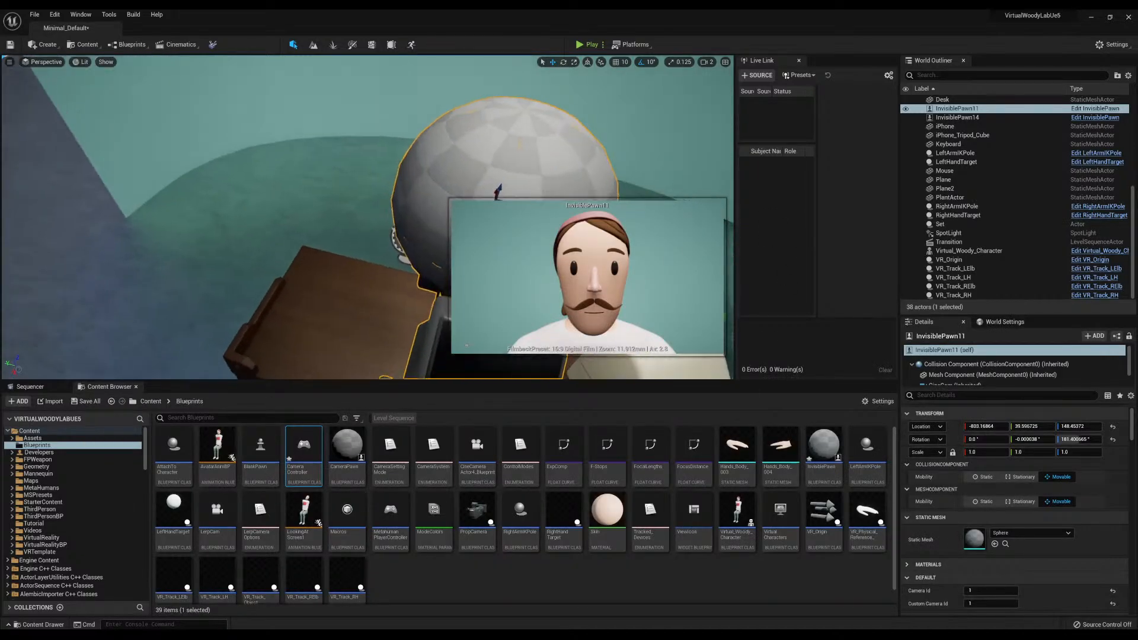
click(33, 438)
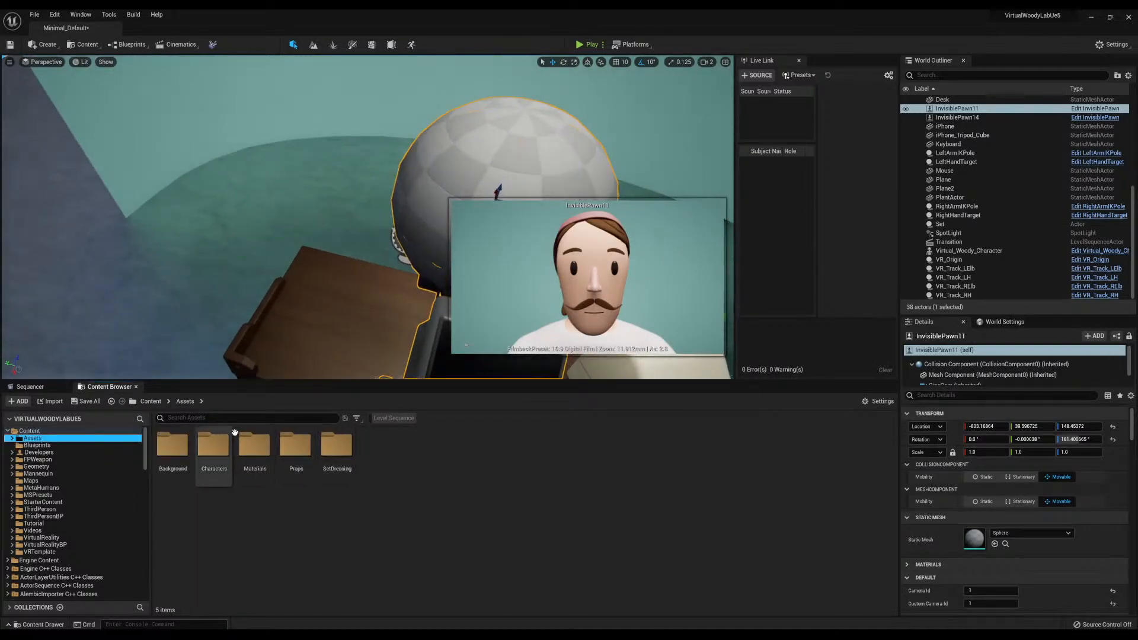
double_click(346, 451)
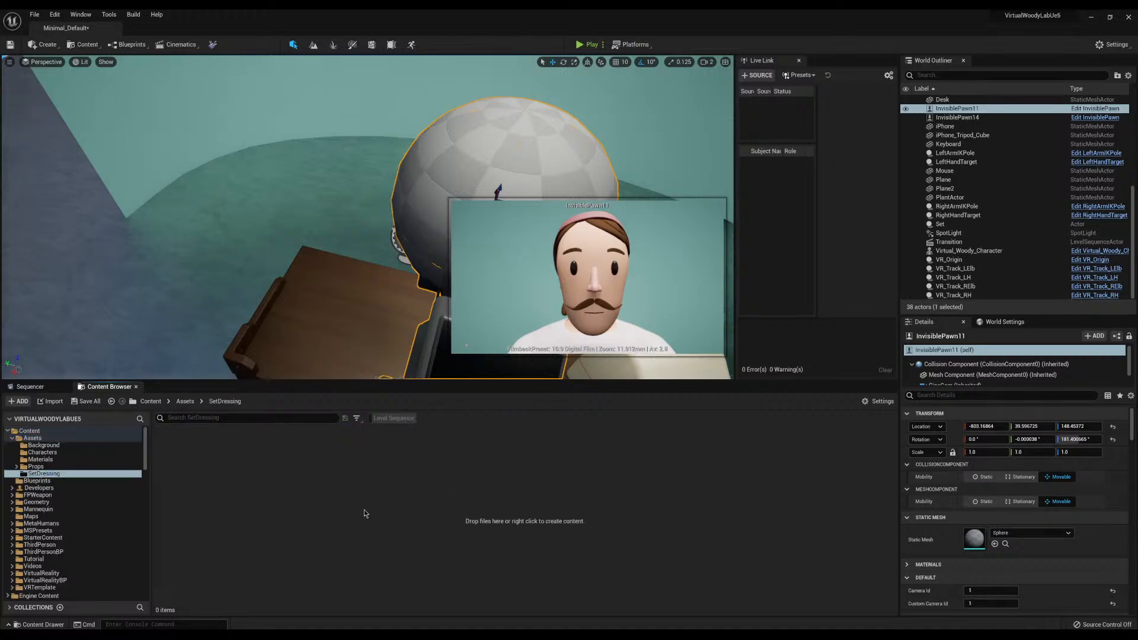
right_drag(368, 237, 379, 183)
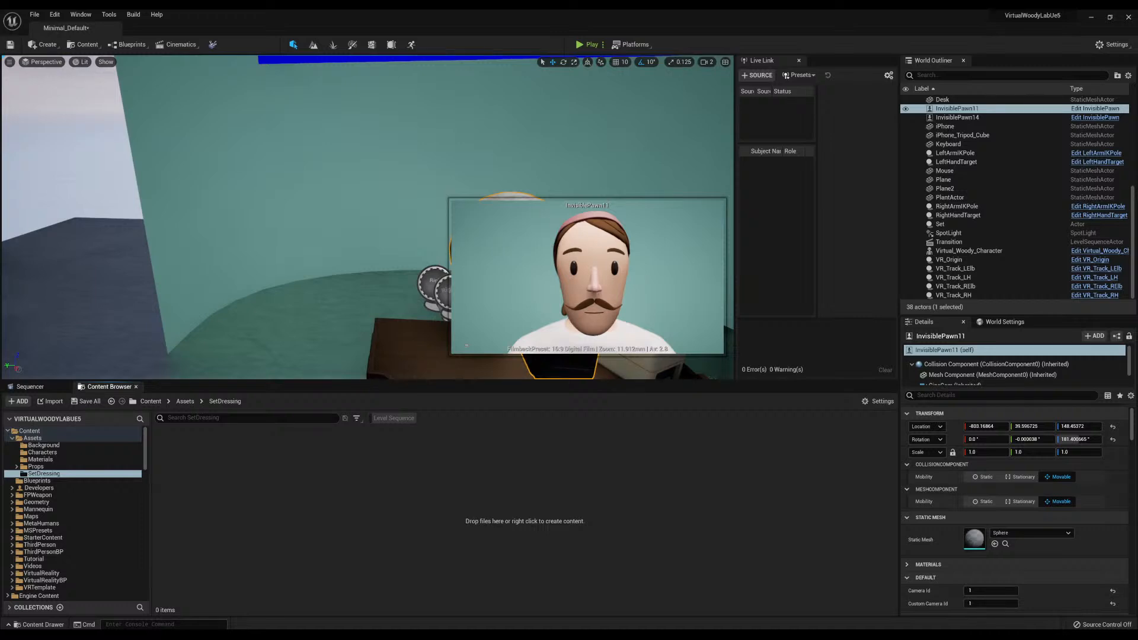
Import Bookshelf.fbx into the SetDressing folder as a static mesh with the existing import options, and dismiss the message log
drag(237, 536, 293, 489)
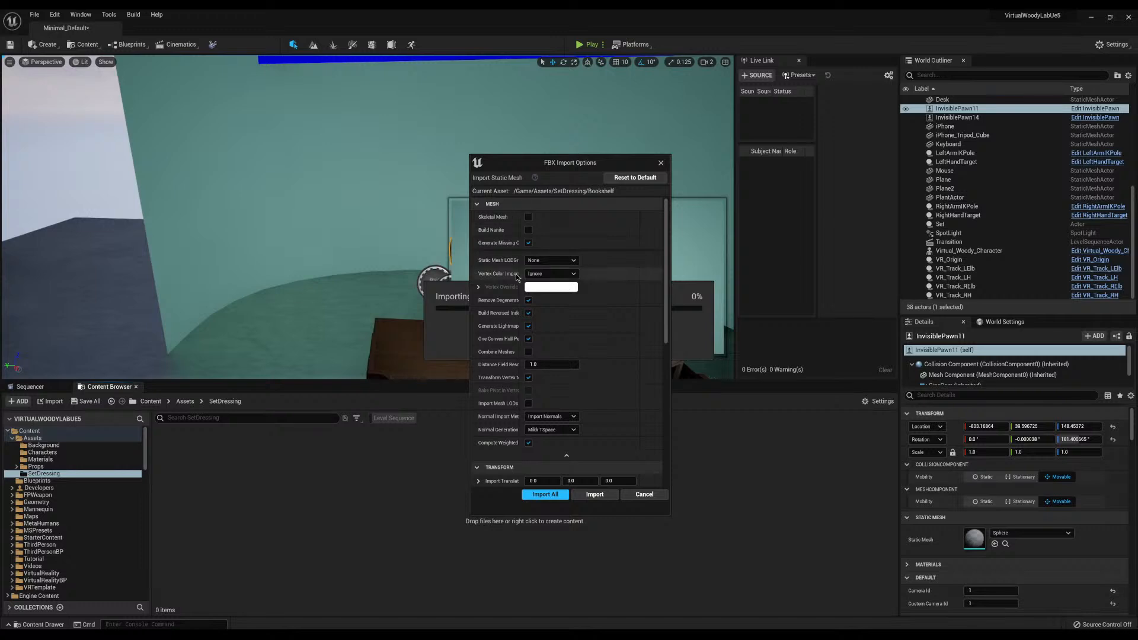
scroll(507, 278, down, 1)
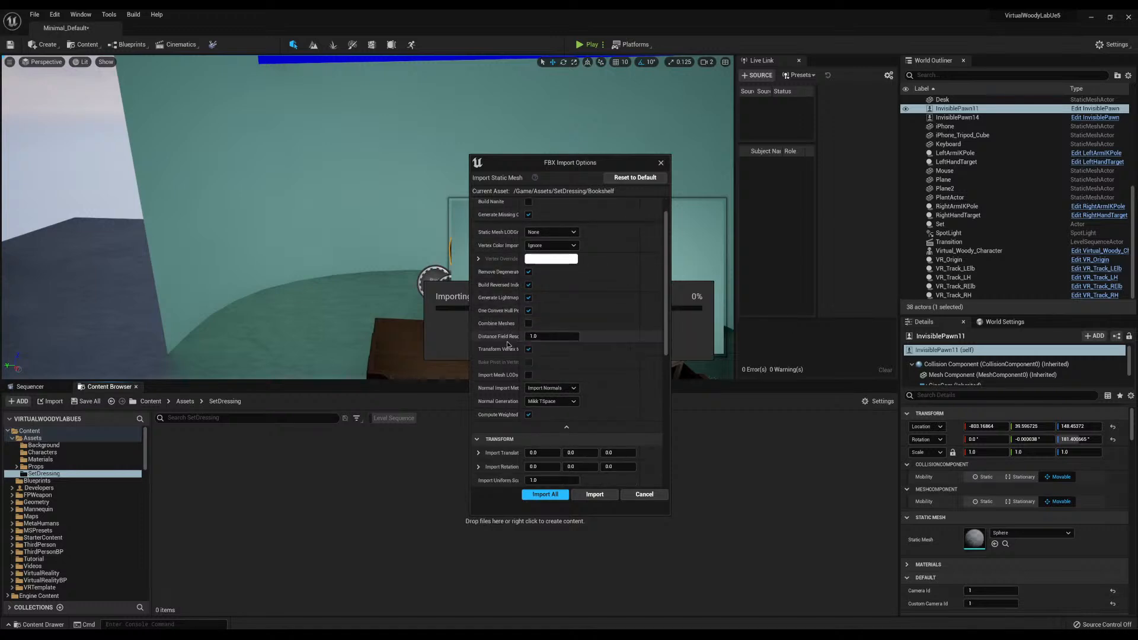
scroll(510, 410, down, 3)
click(545, 494)
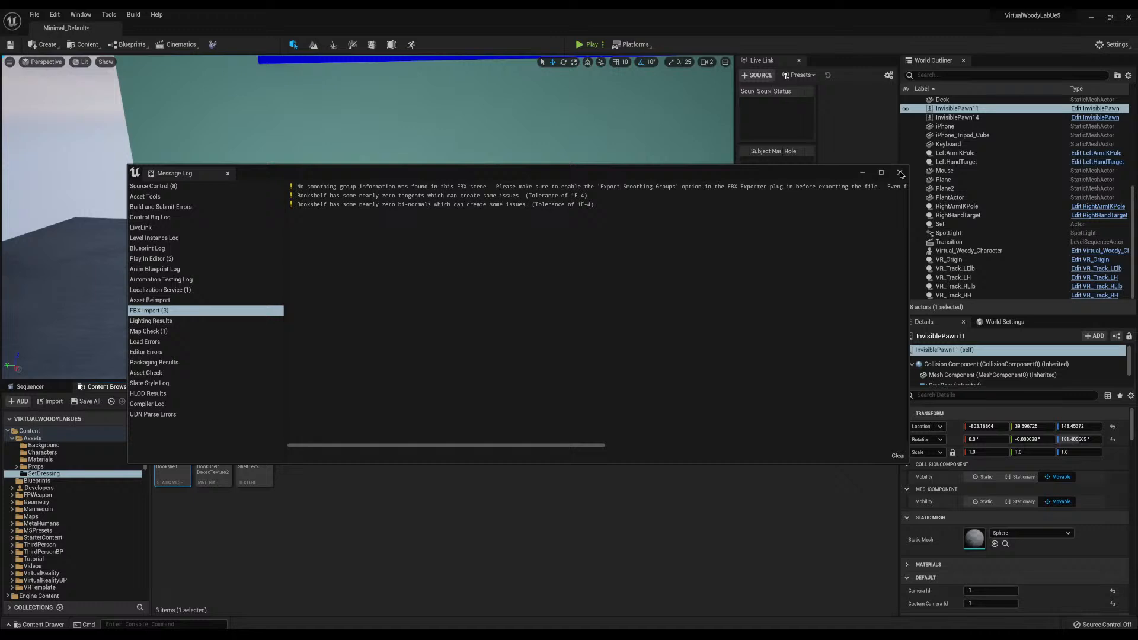
click(899, 173)
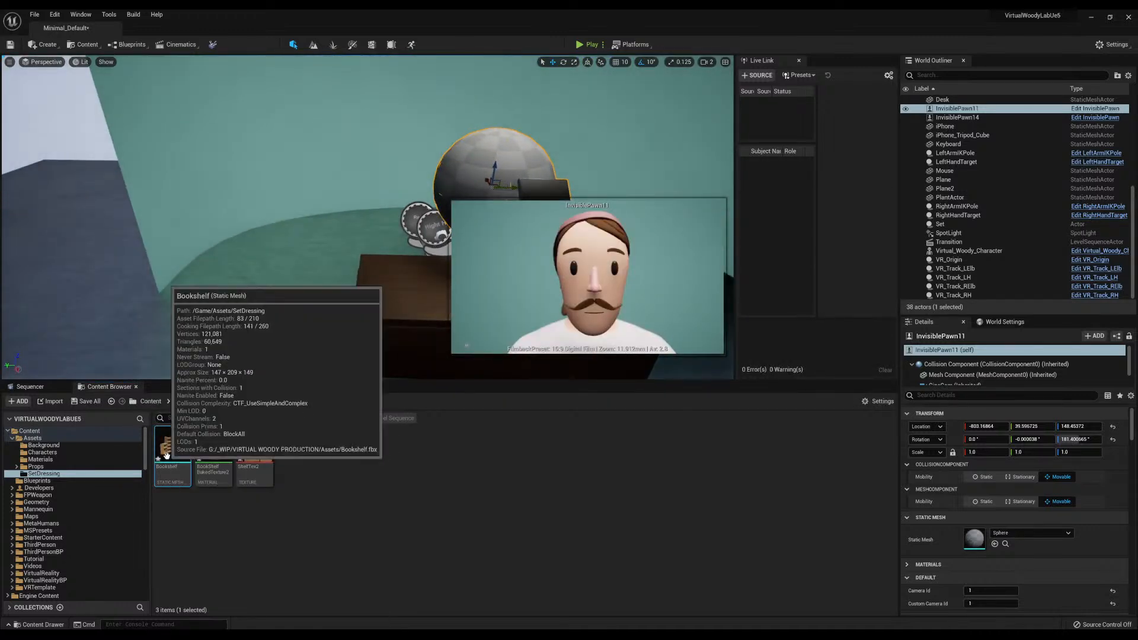
Place the Bookshelf static mesh in the level near the desk, at about X -799, Y 214, Z 32
drag(166, 454, 234, 330)
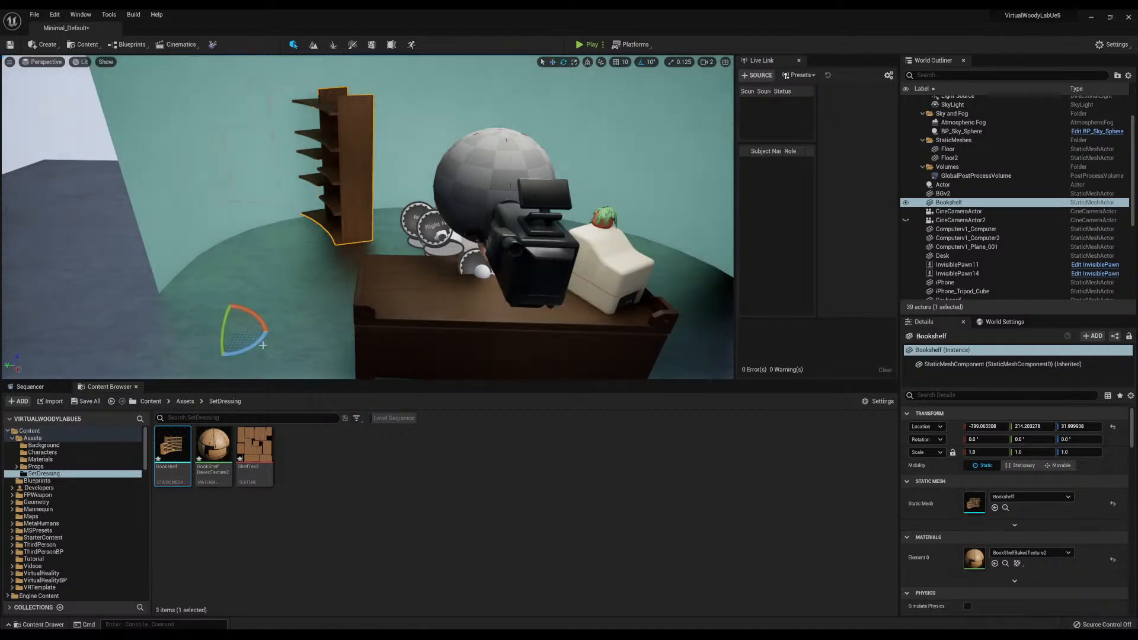
Rotate the bookshelf to -90° about Z and move it behind the desk, to about X -911, Y 29
mouse_move(263, 344)
mouse_down()
mouse_move(247, 349)
mouse_move(268, 336)
mouse_up()
right_drag(315, 246, 251, 259)
scroll(315, 245, down, 6)
scroll(316, 245, up, 3)
key(w)
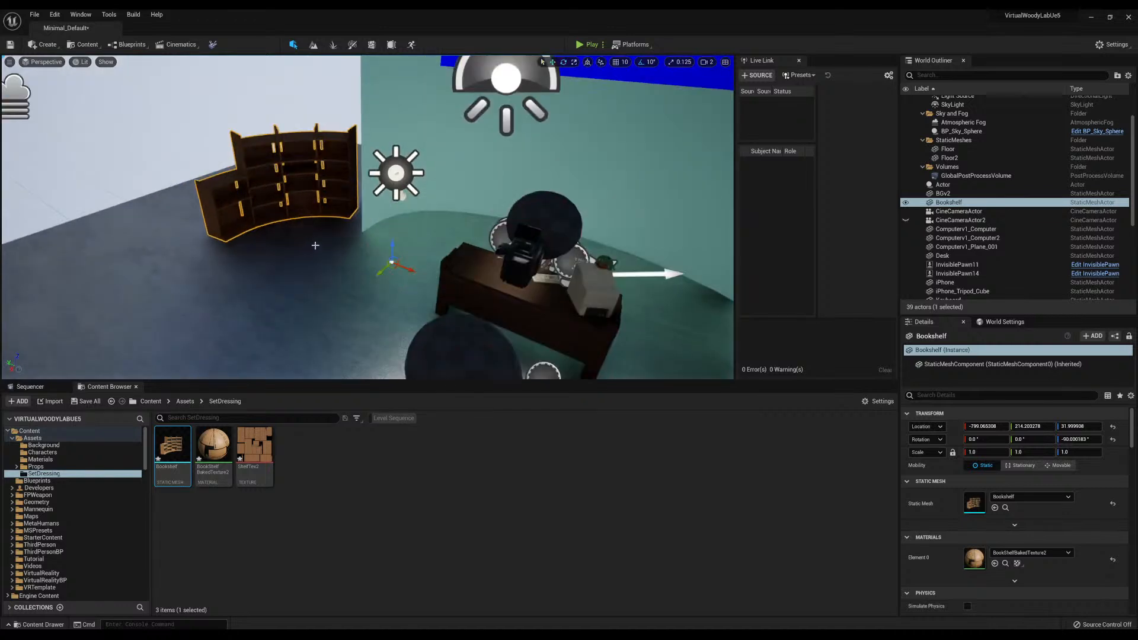
drag(393, 264, 555, 276)
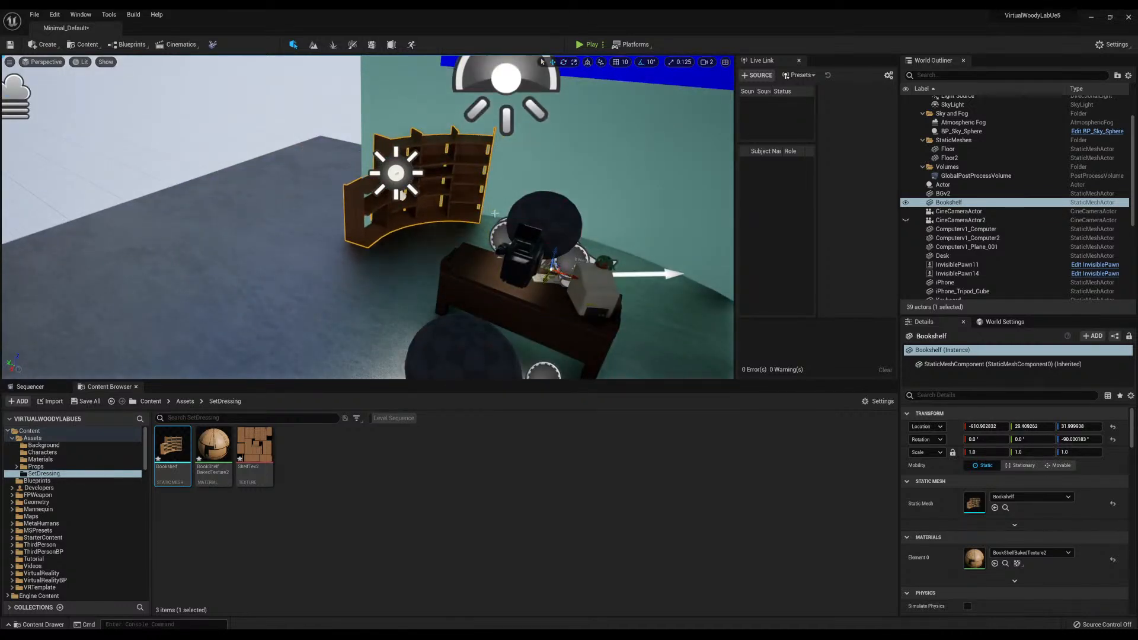
right_drag(555, 276, 325, 305)
key(w)
key(f)
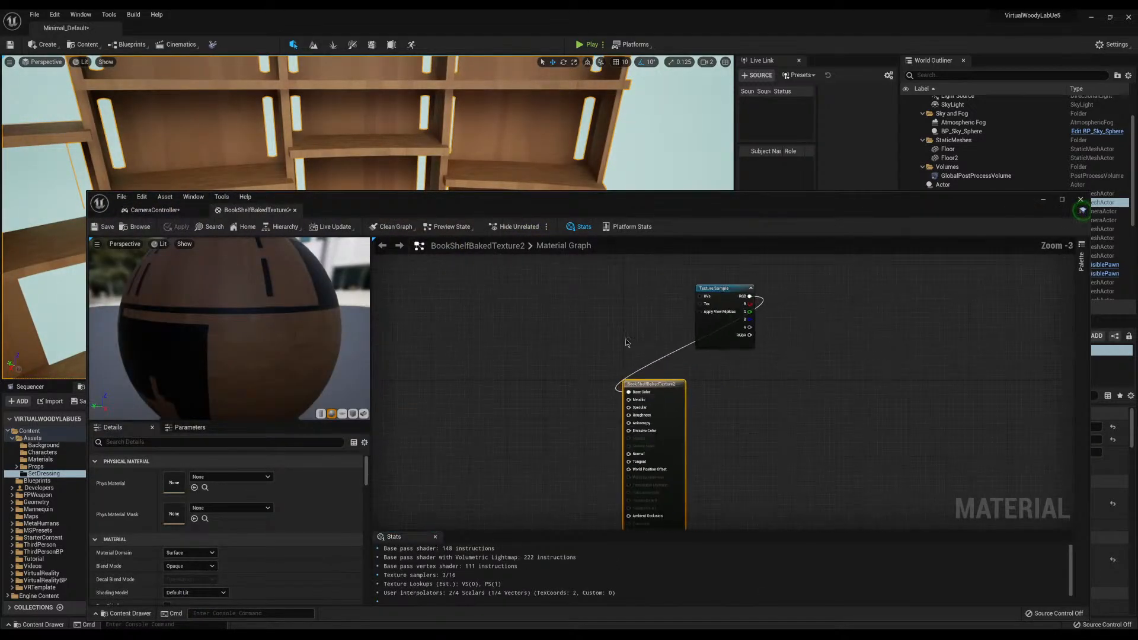
Disconnect the ShelfTex2 texture sample from Base Color in the BookShelfBakedTexture2 material graph and delete the sample node
drag(717, 288, 492, 410)
right_drag(533, 363, 581, 290)
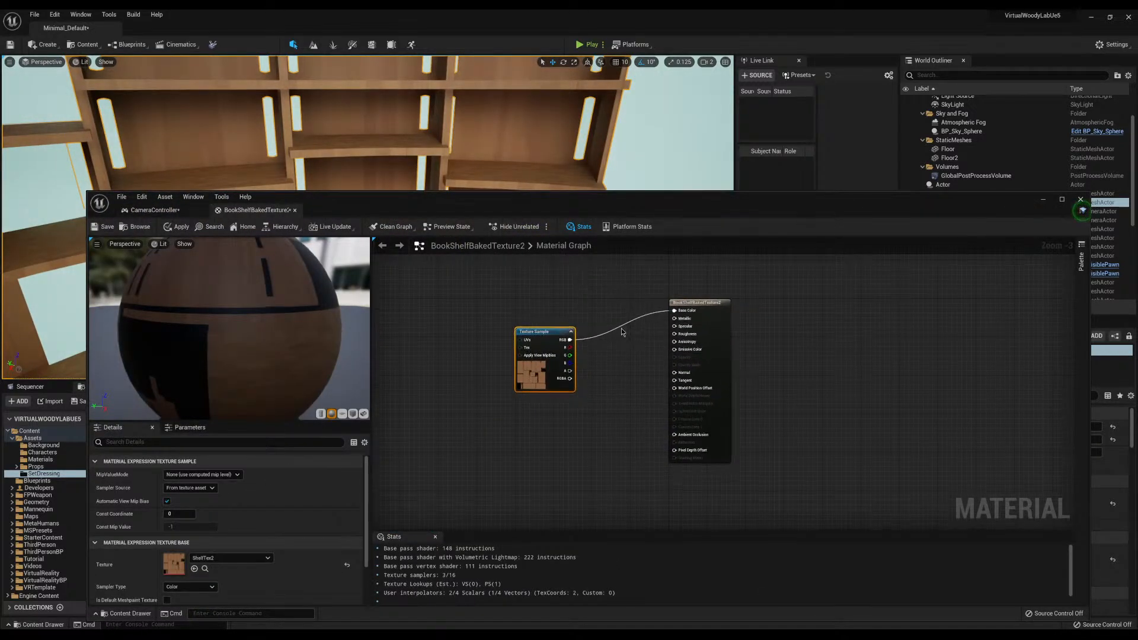
click(622, 360)
drag(683, 304, 677, 346)
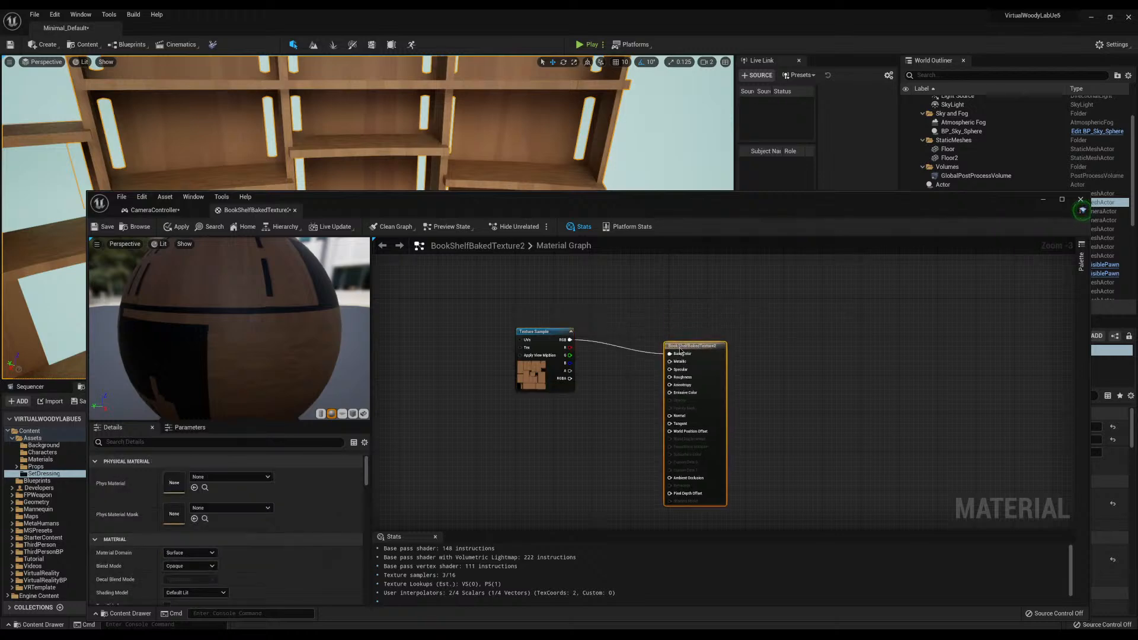
alt+click(601, 347)
drag(542, 332, 465, 318)
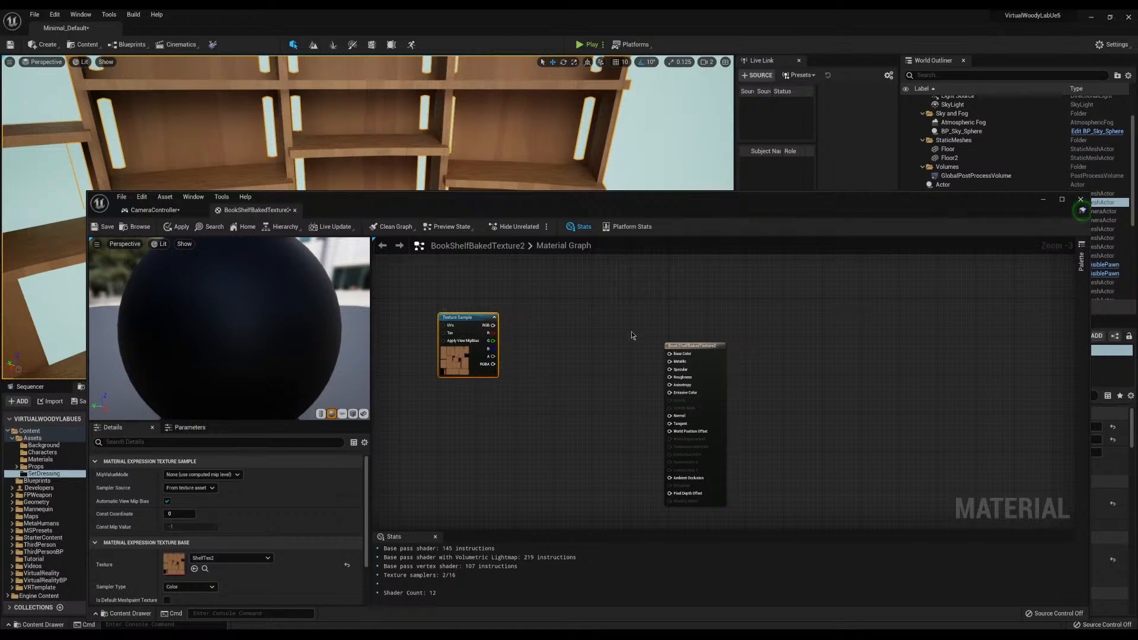
key(Delete)
right_drag(659, 344, 617, 322)
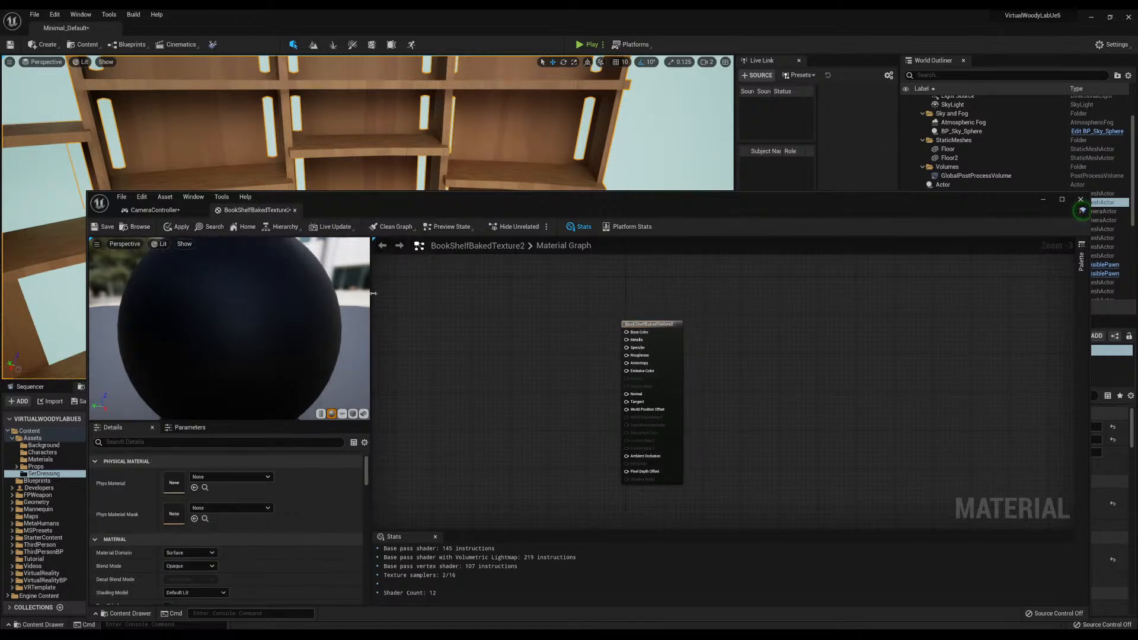
click(140, 197)
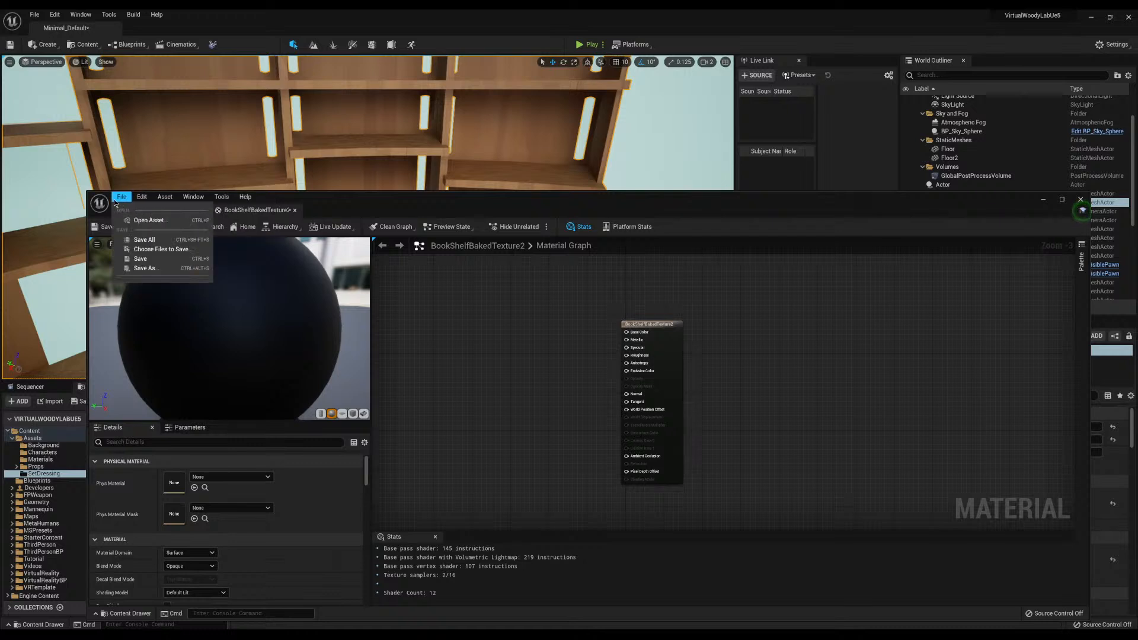
mouse_move(165, 197)
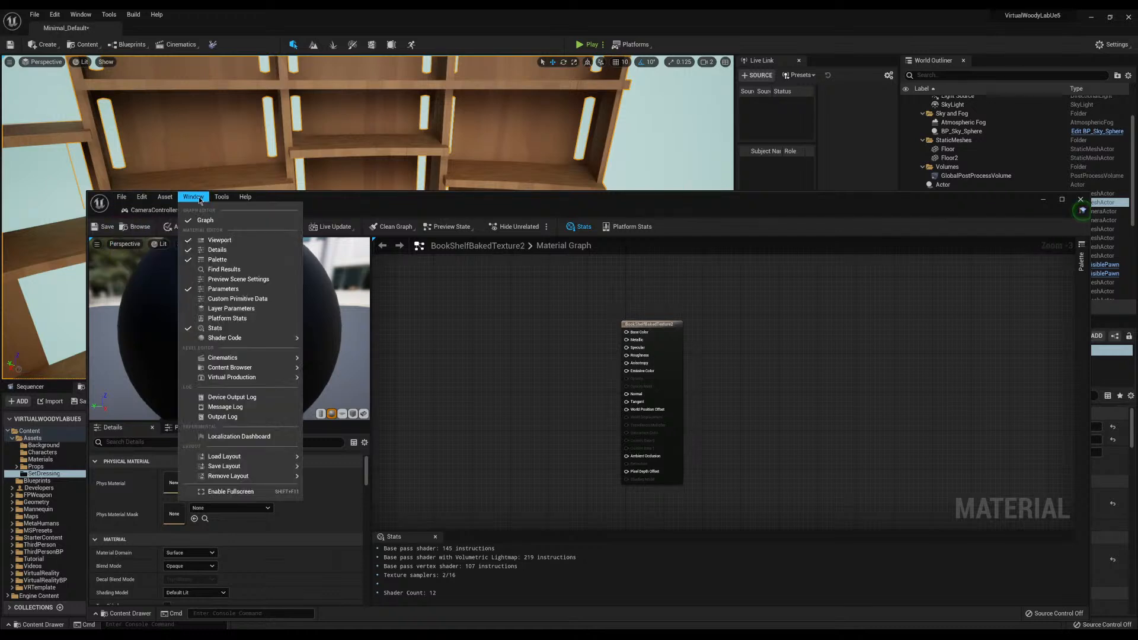
click(248, 197)
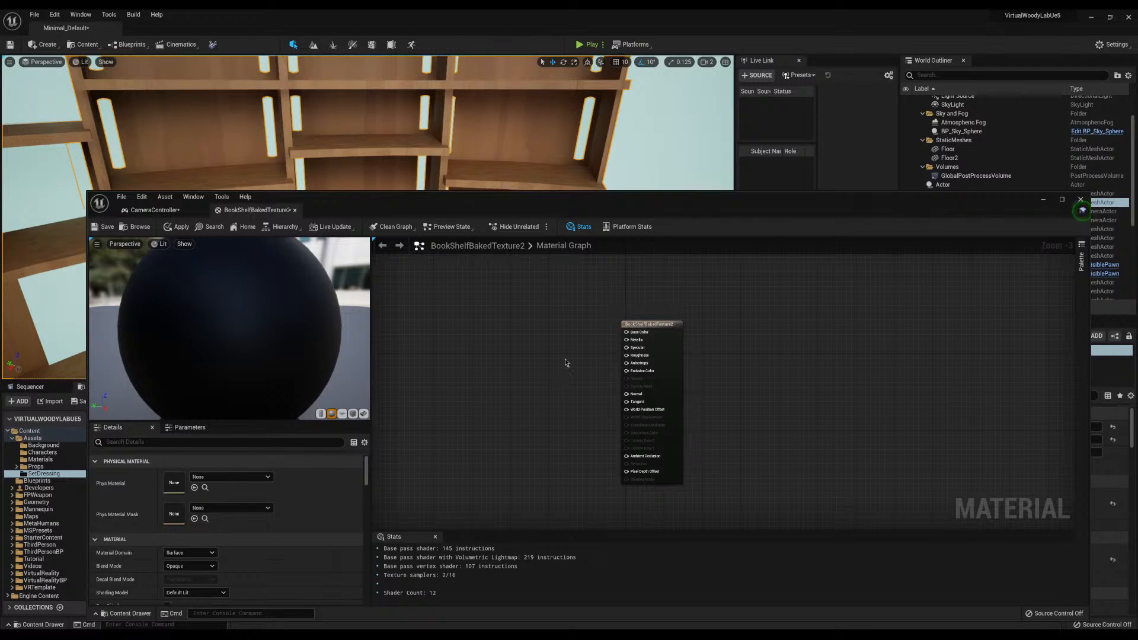
Import the ShelfTex texture into the SetDressing folder and add it to the material graph as a Texture Sample
scroll(565, 363, up, 2)
drag(566, 213, 505, 64)
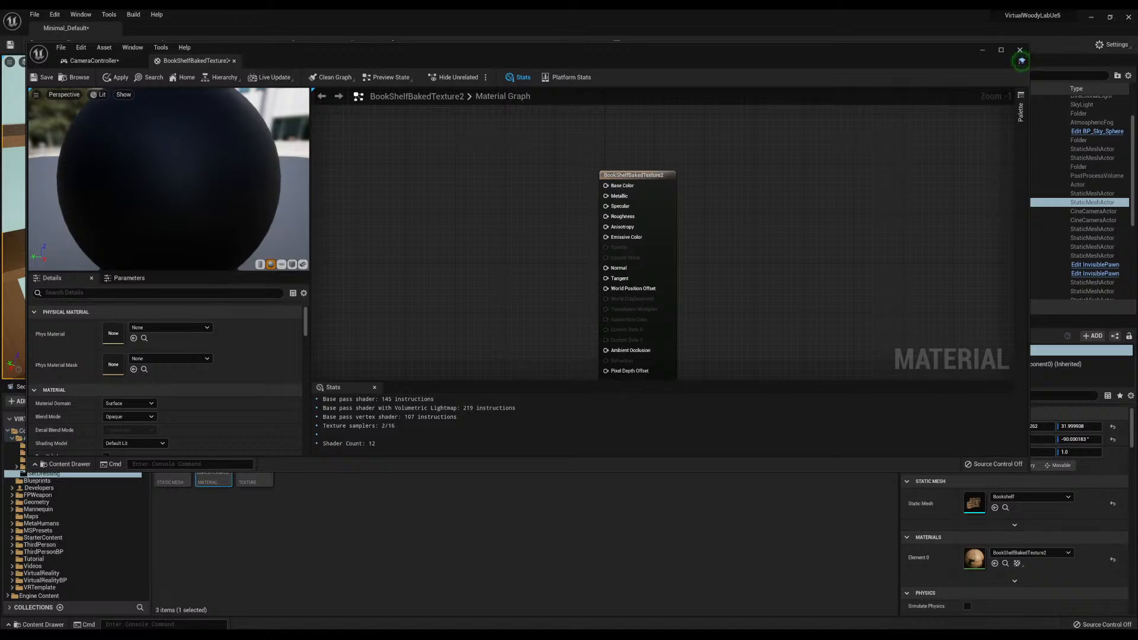
drag(326, 613, 334, 550)
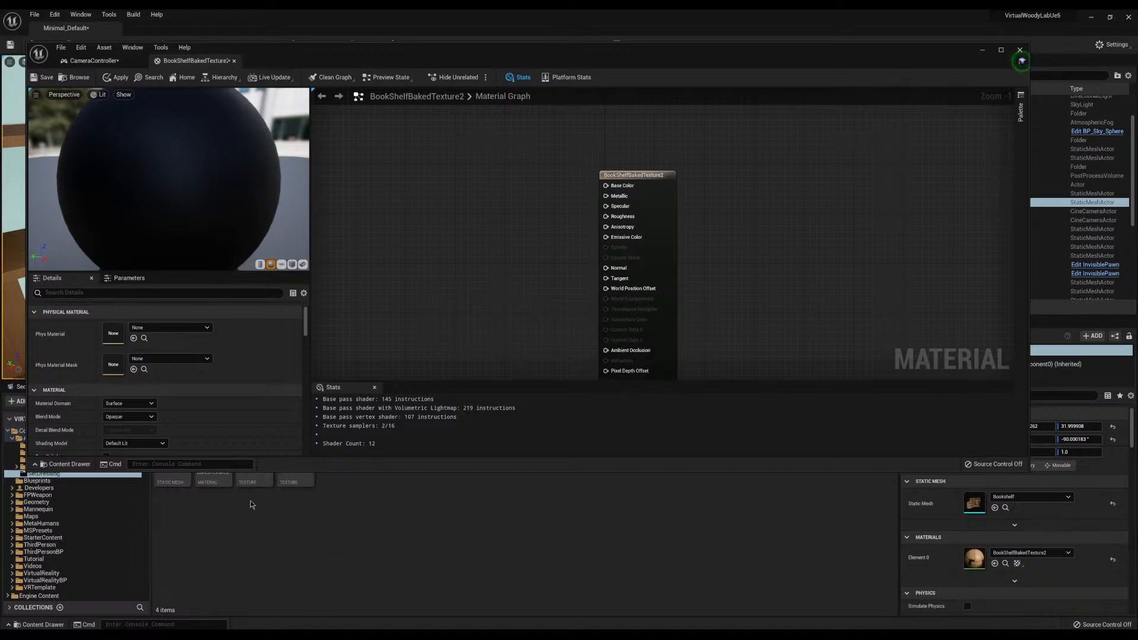
drag(254, 481, 484, 225)
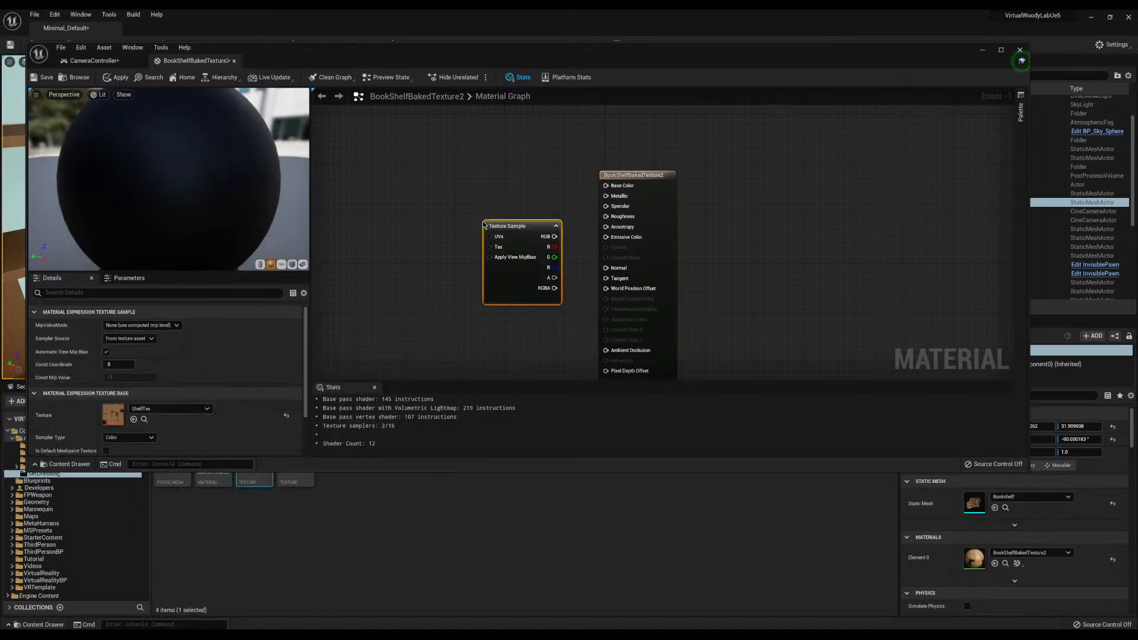
Space the ShelfTex sample apart from the material output node, connect its RGB output to Base Color, and save the material
click(525, 189)
right_drag(528, 225, 425, 263)
drag(531, 217, 571, 269)
drag(421, 265, 416, 321)
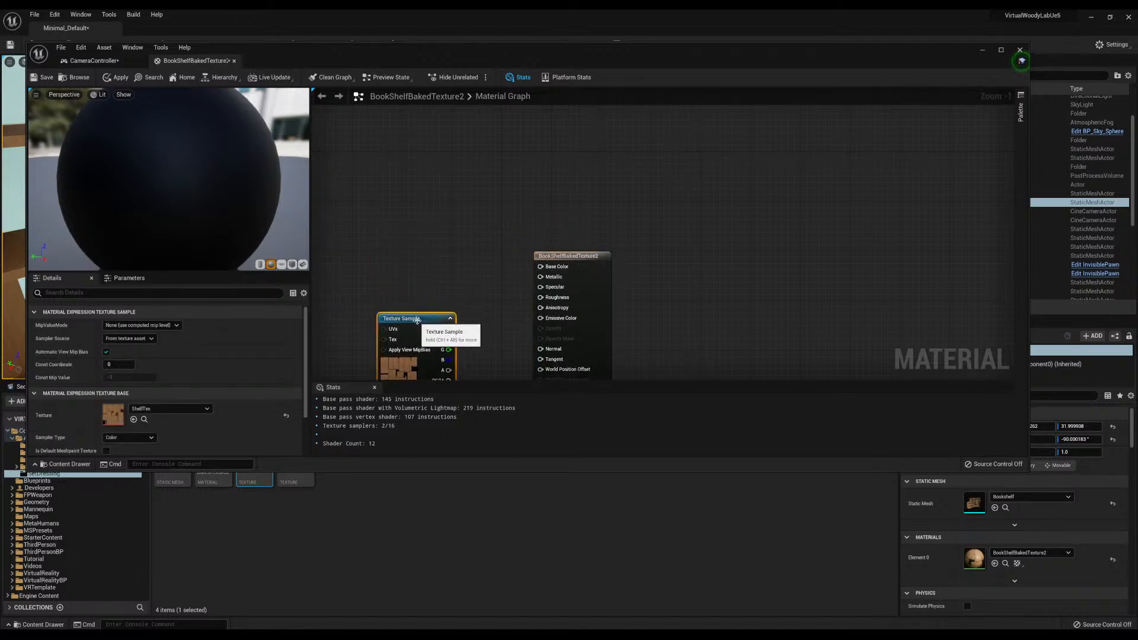
click(451, 308)
right_drag(451, 311, 464, 254)
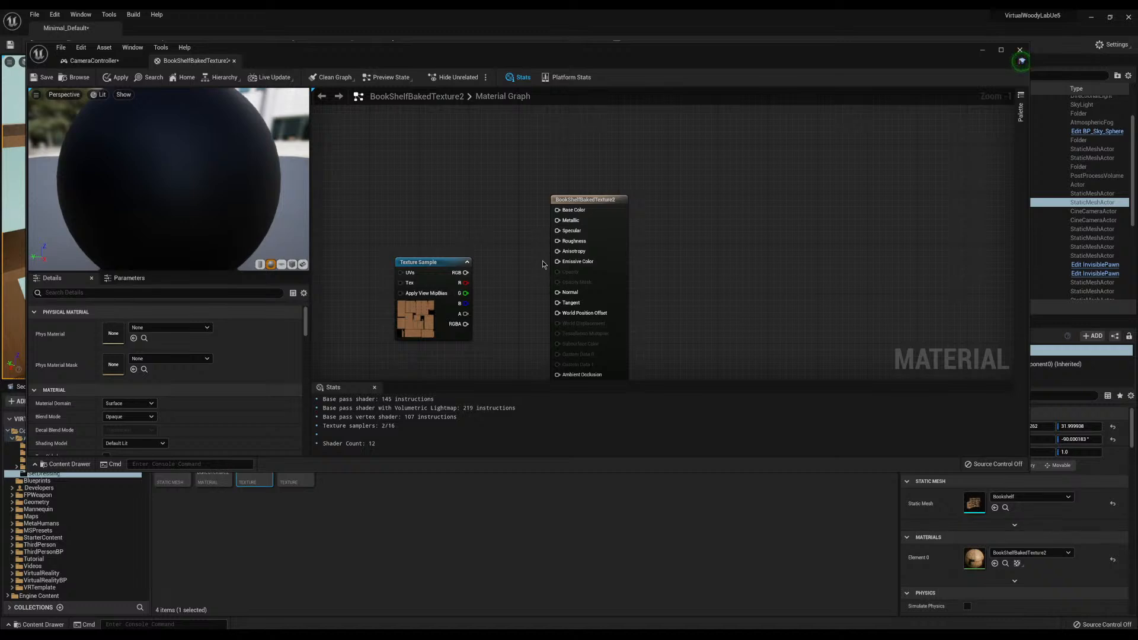
drag(584, 199, 571, 230)
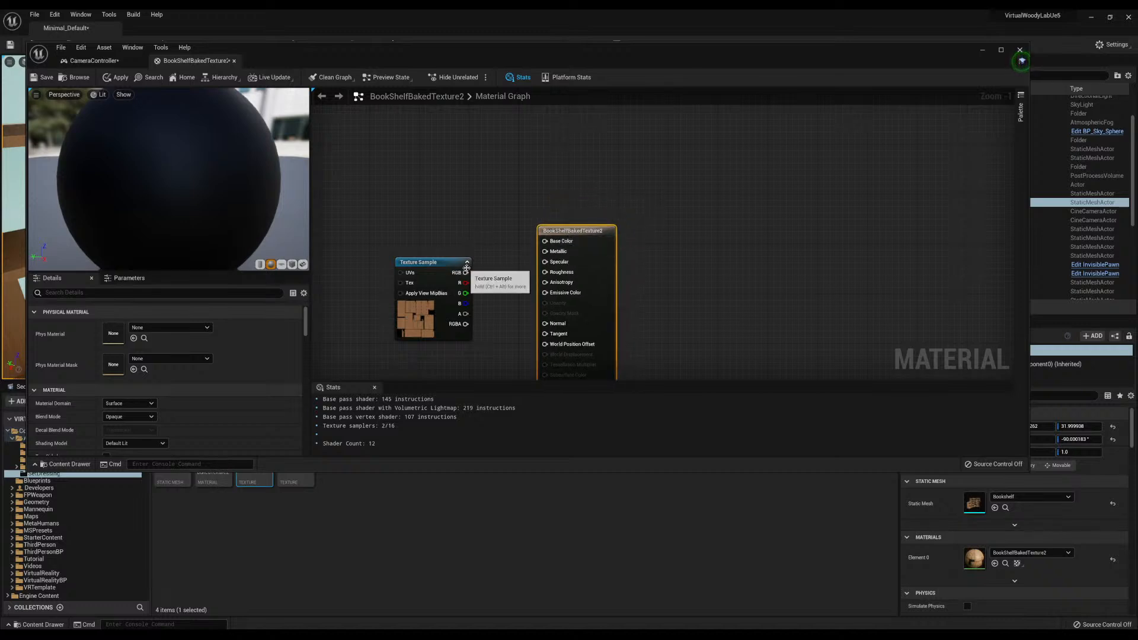
right_drag(495, 320, 544, 316)
drag(486, 275, 427, 268)
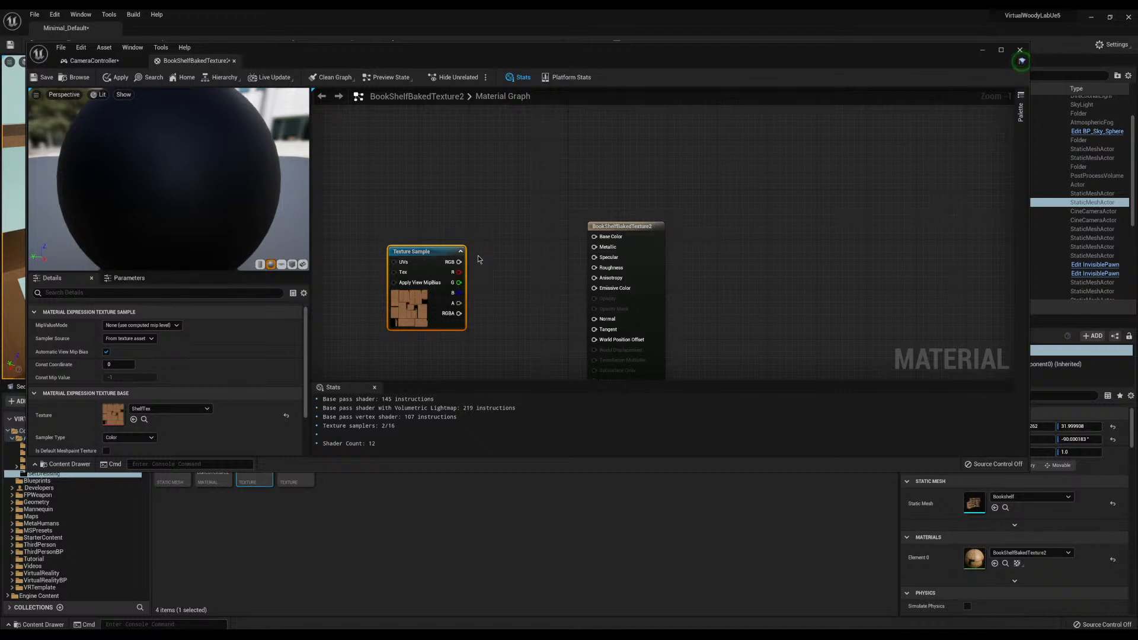
click(494, 300)
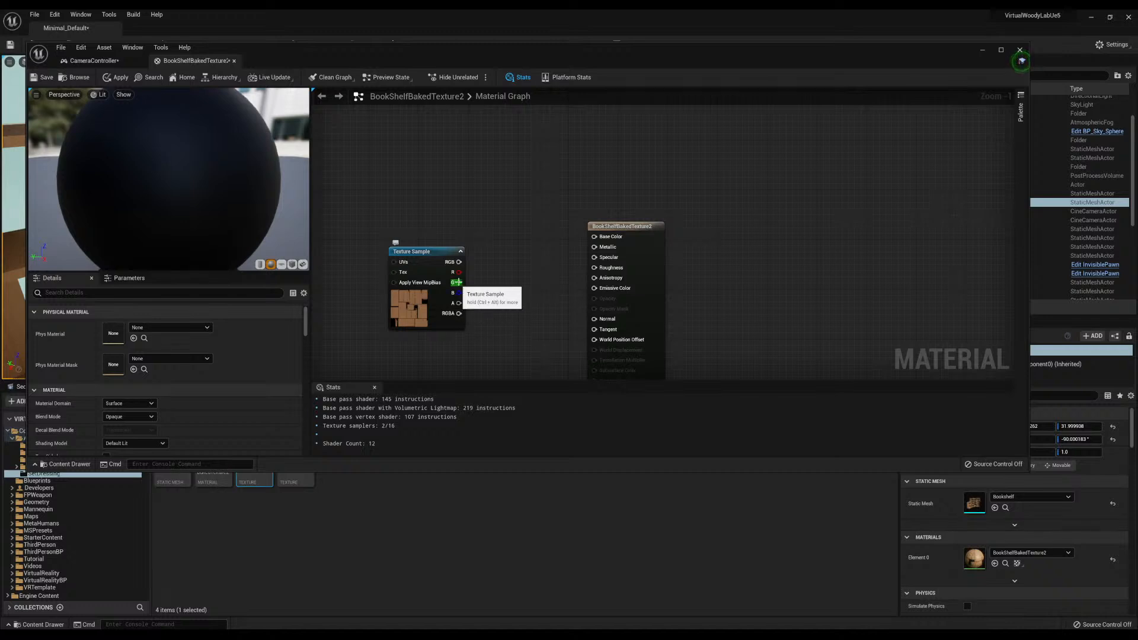
drag(459, 262, 593, 236)
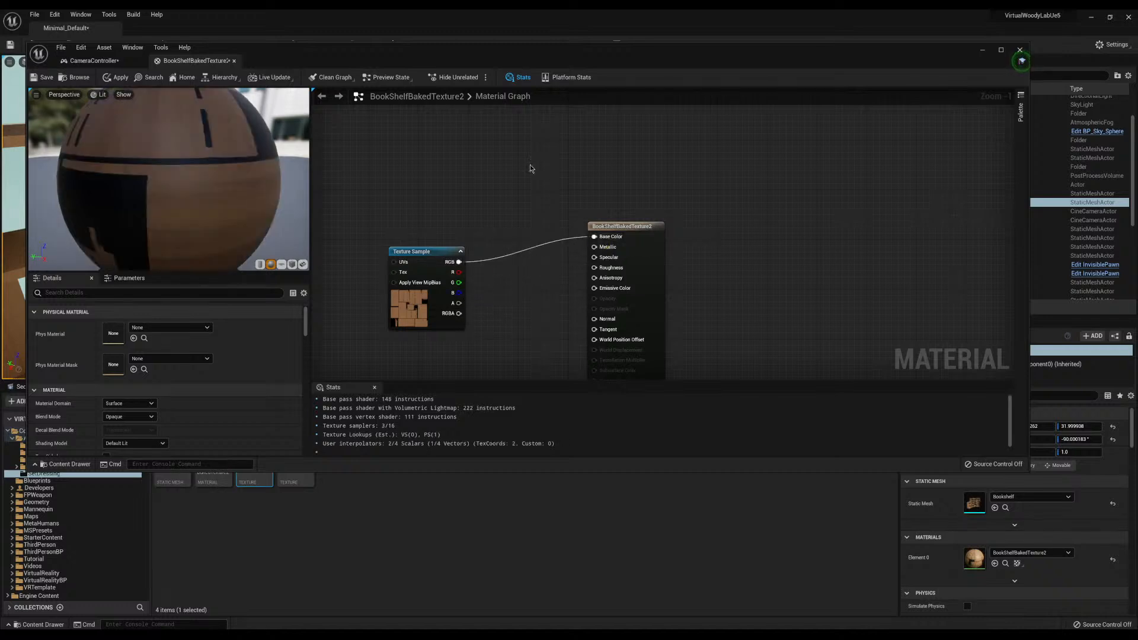
click(45, 76)
Add three Constant nodes in a column between the texture sample and the material output node
right_drag(504, 275, 535, 280)
click(537, 283)
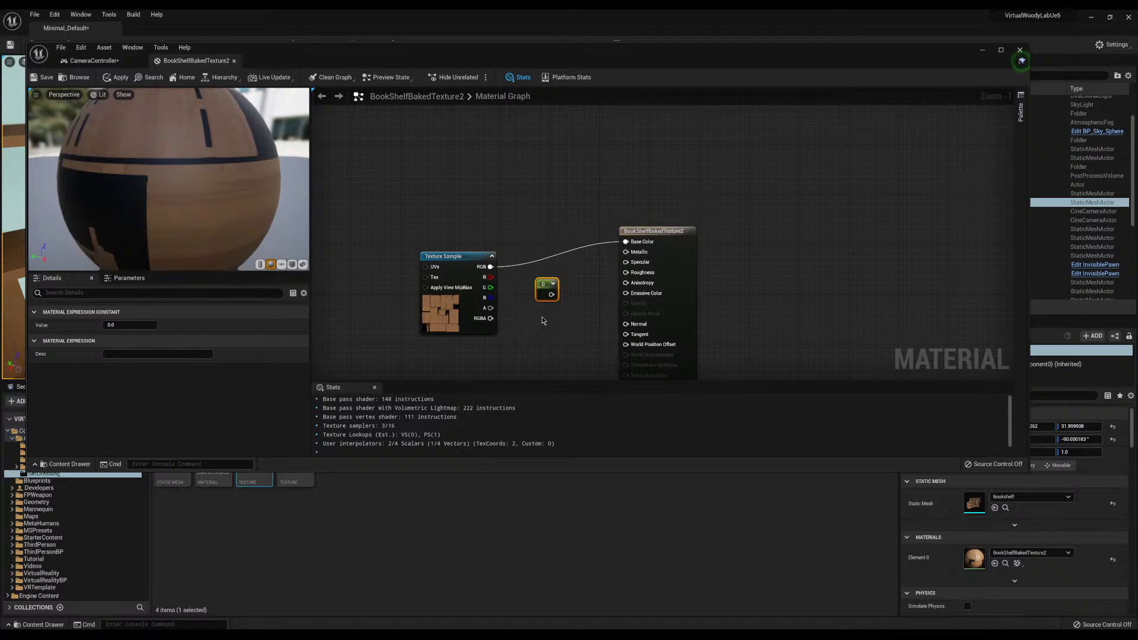
click(545, 314)
click(551, 346)
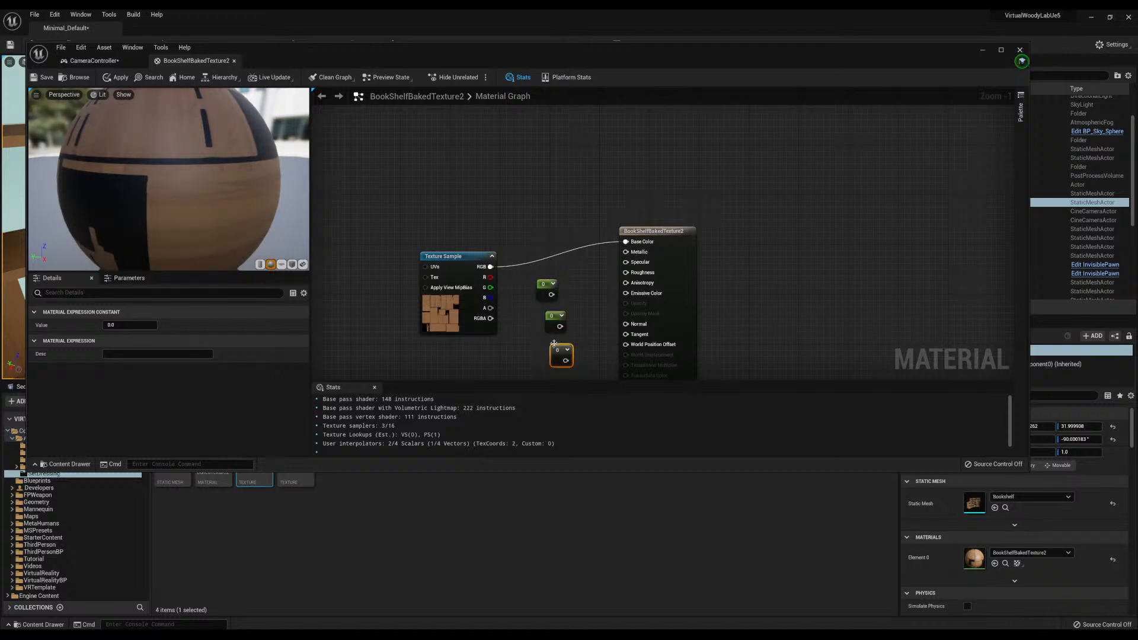
Convert the uppermost Constant node to a parameter named Roughness
right_click(544, 287)
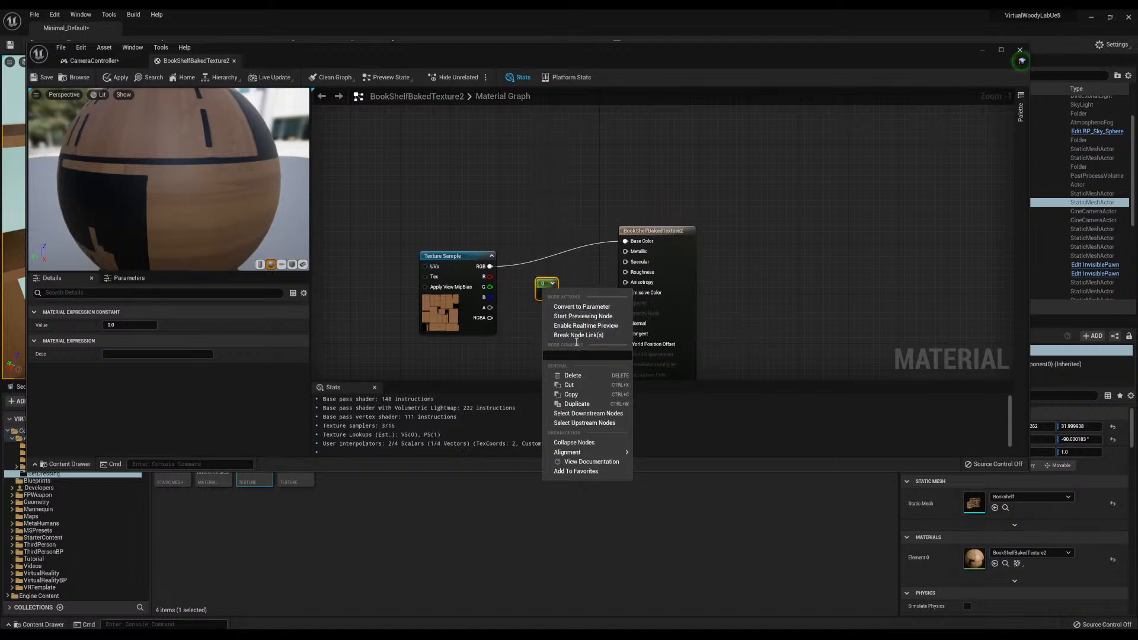
click(584, 307)
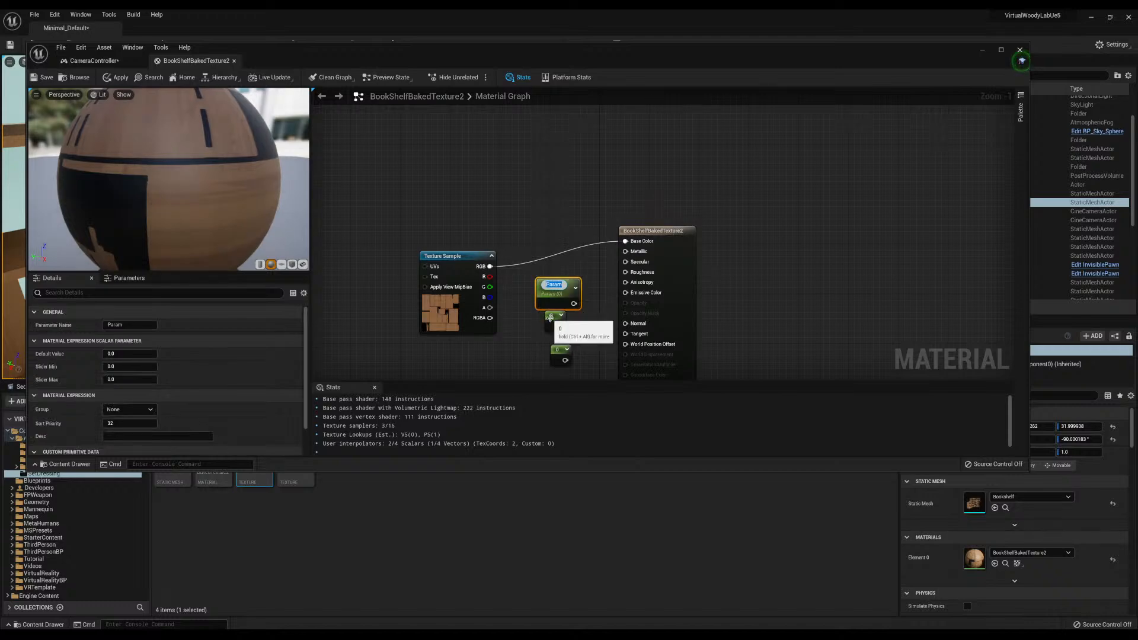
text(Roughness)
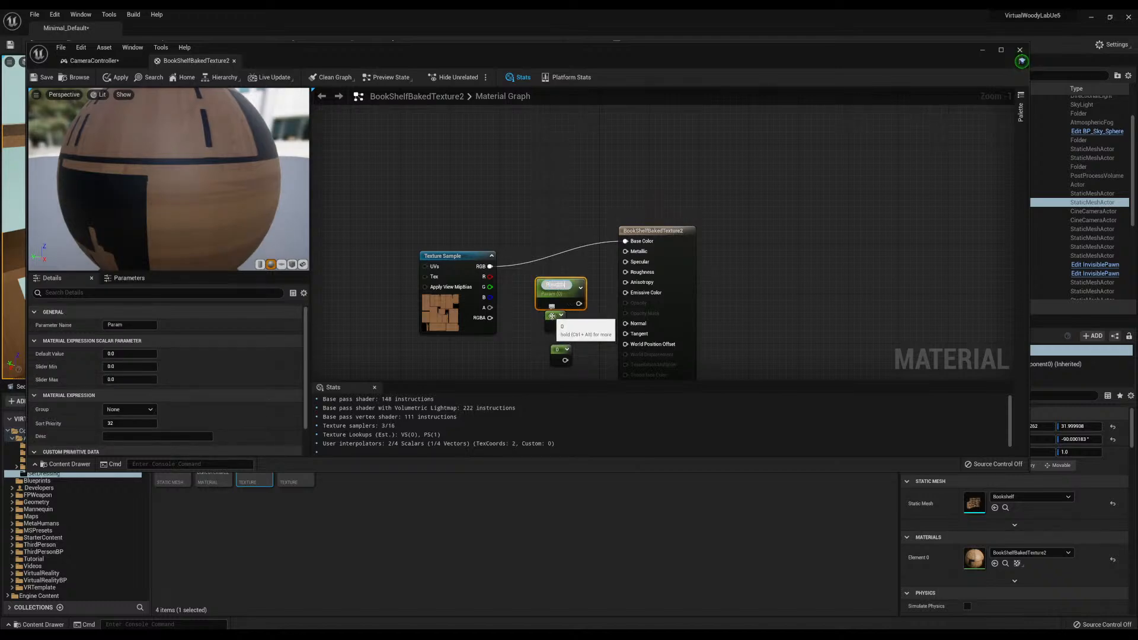
key(Return)
Convert the middle Constant node to a parameter named Shine
click(552, 316)
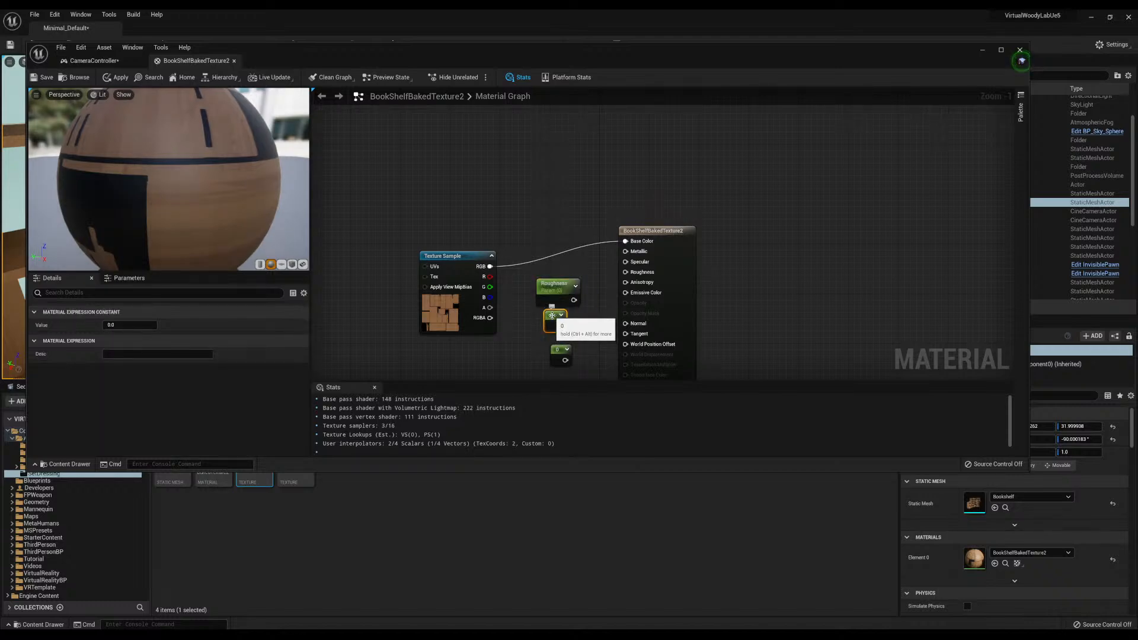
right_click(552, 317)
click(614, 336)
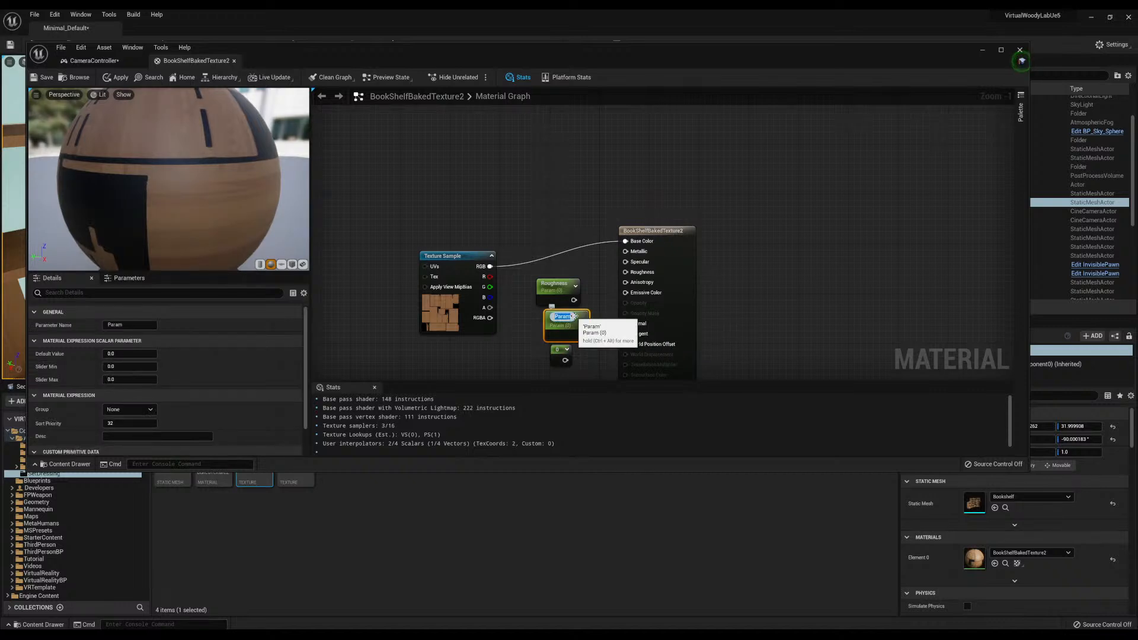
text(Shine)
key(Return)
Connect the Shine parameter to the Specular input and the Roughness parameter to the Roughness input, keeping the nodes tidily stacked
drag(569, 320, 626, 262)
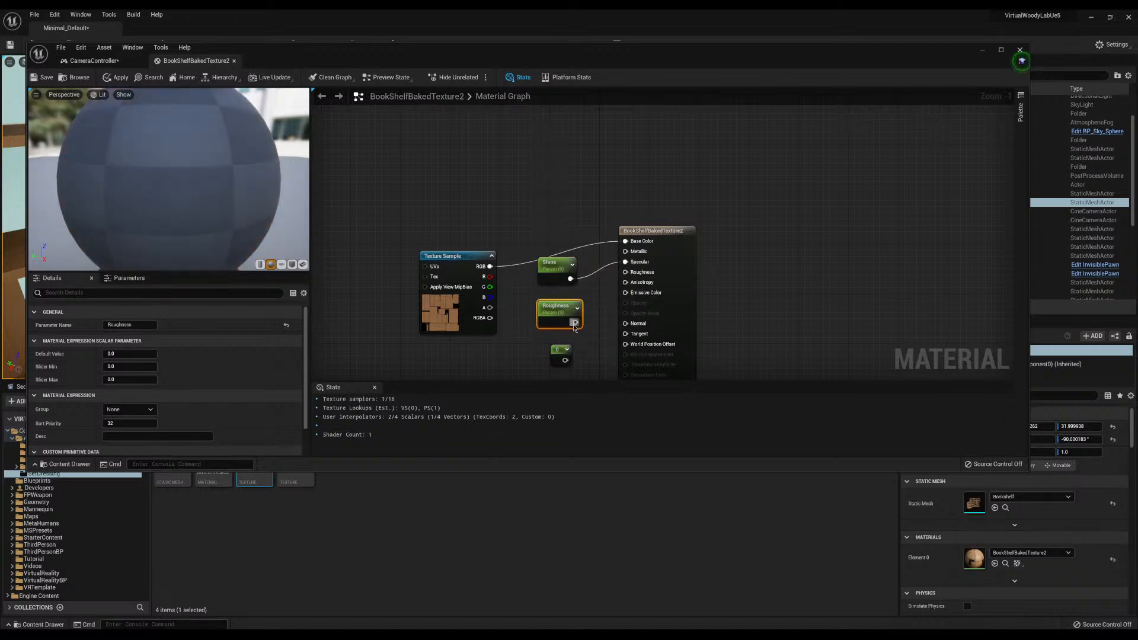
drag(575, 322, 626, 273)
drag(551, 308, 551, 302)
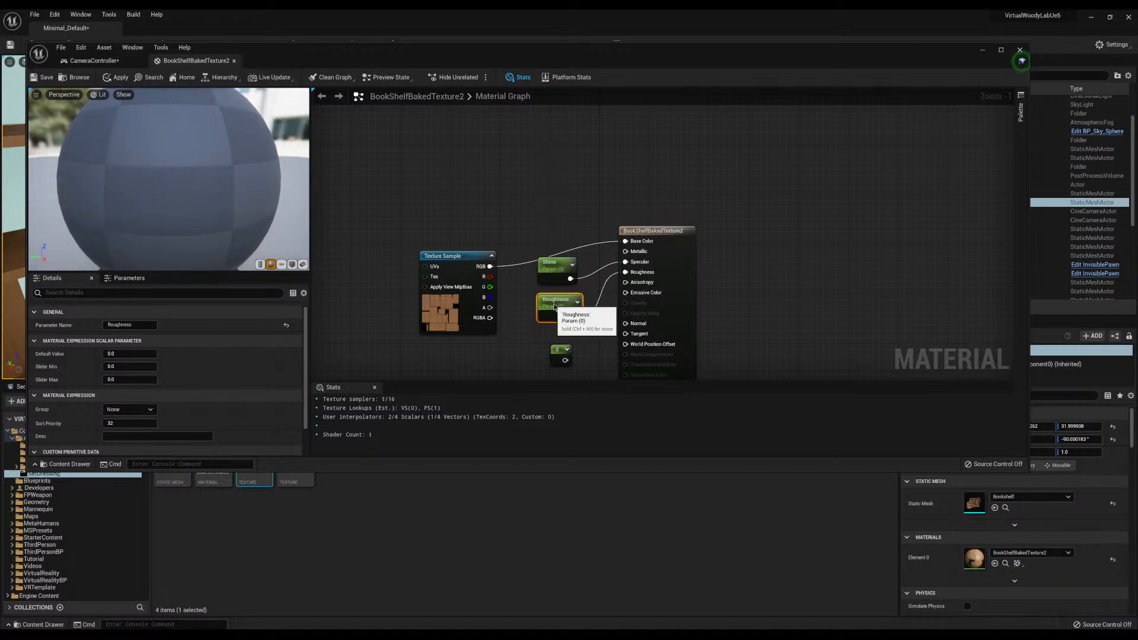
Move the ShelfTex sample node slightly up, convert it to a parameter named Texture, and save the material
drag(456, 256, 464, 231)
right_click(463, 232)
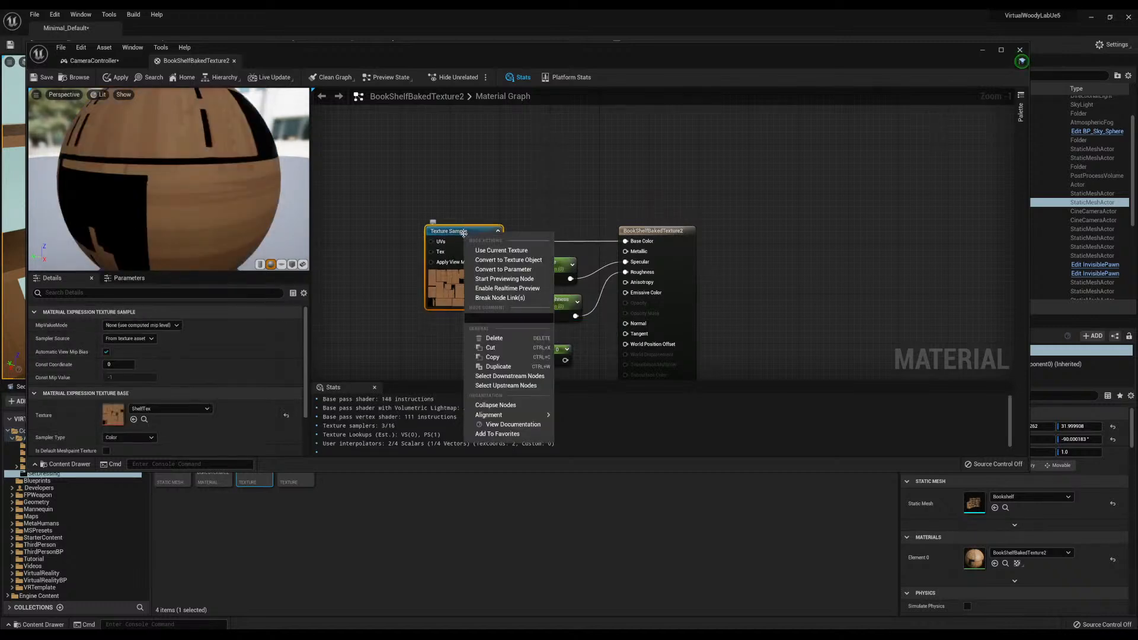
click(530, 269)
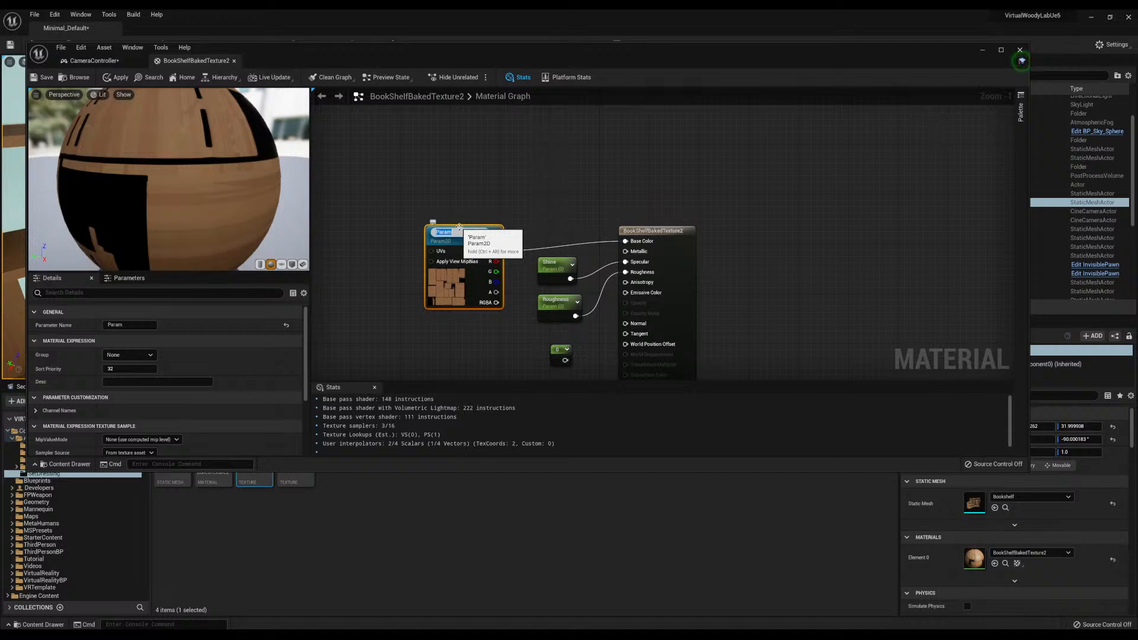
text(Texture)
key(Return)
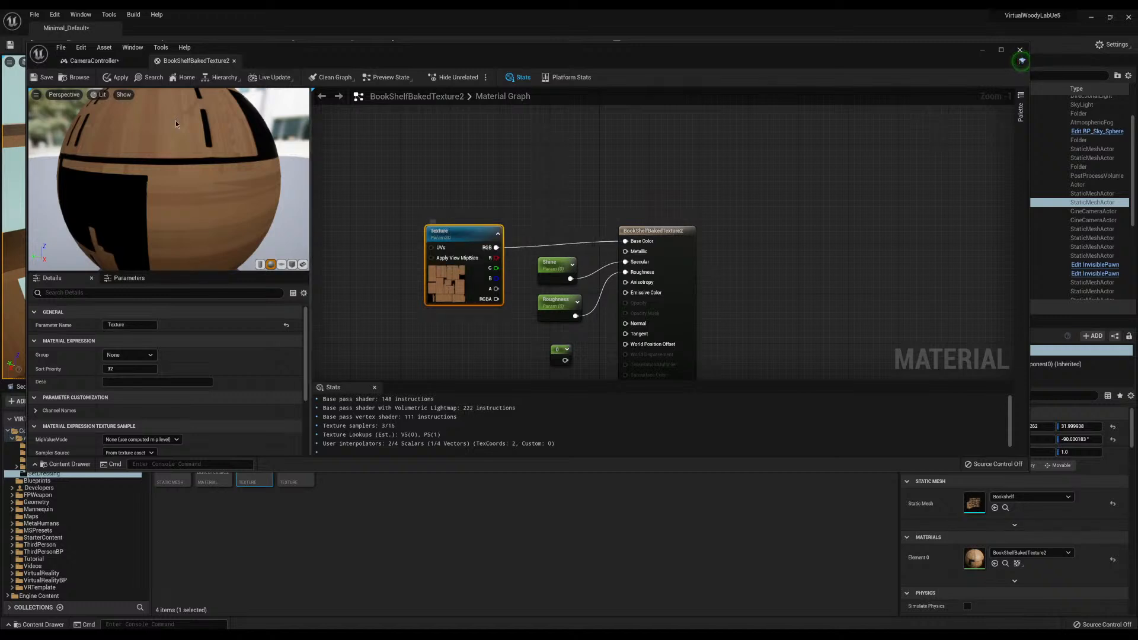
click(43, 79)
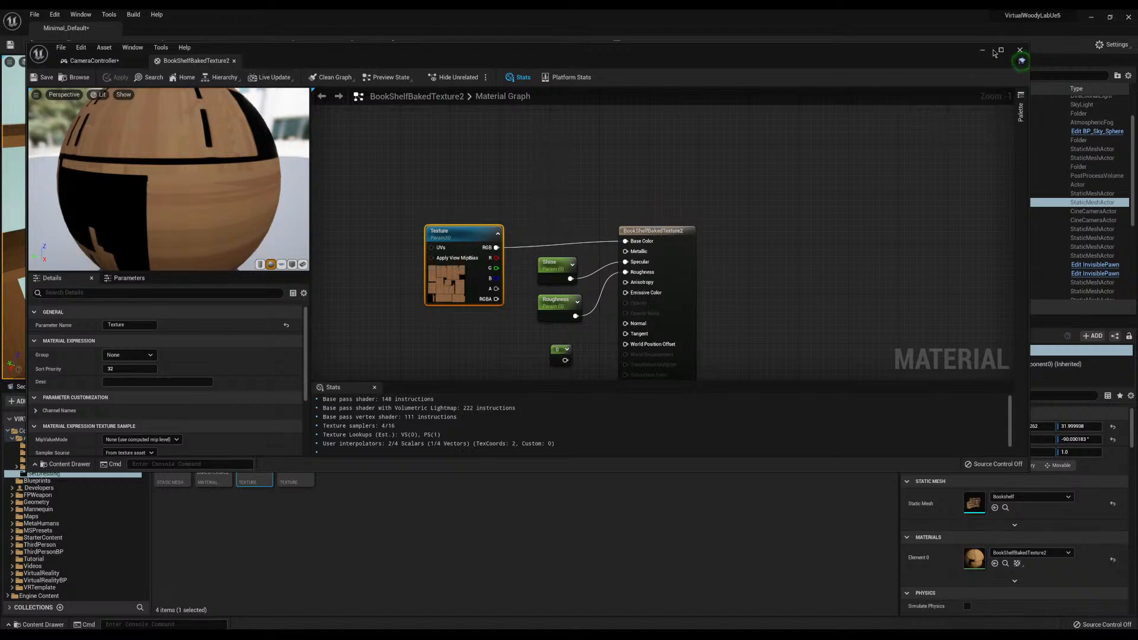
Minimize the material editor and rename the BookShelfBakedTexture2 material to WoodFurnitureMM
click(981, 51)
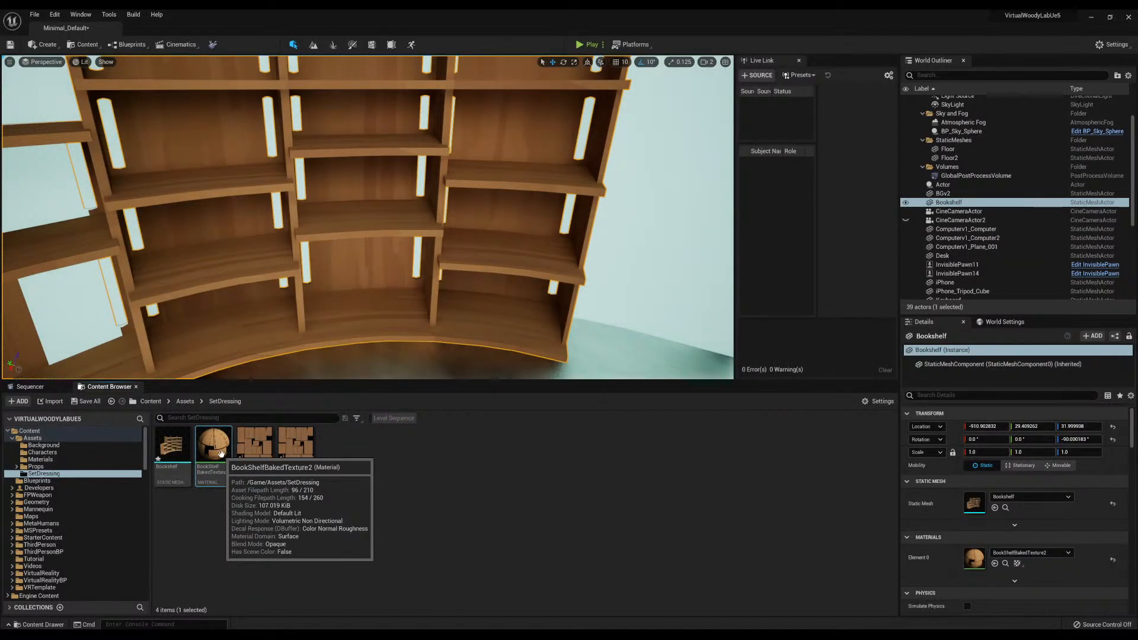
key(F2)
text(WoodFurn)
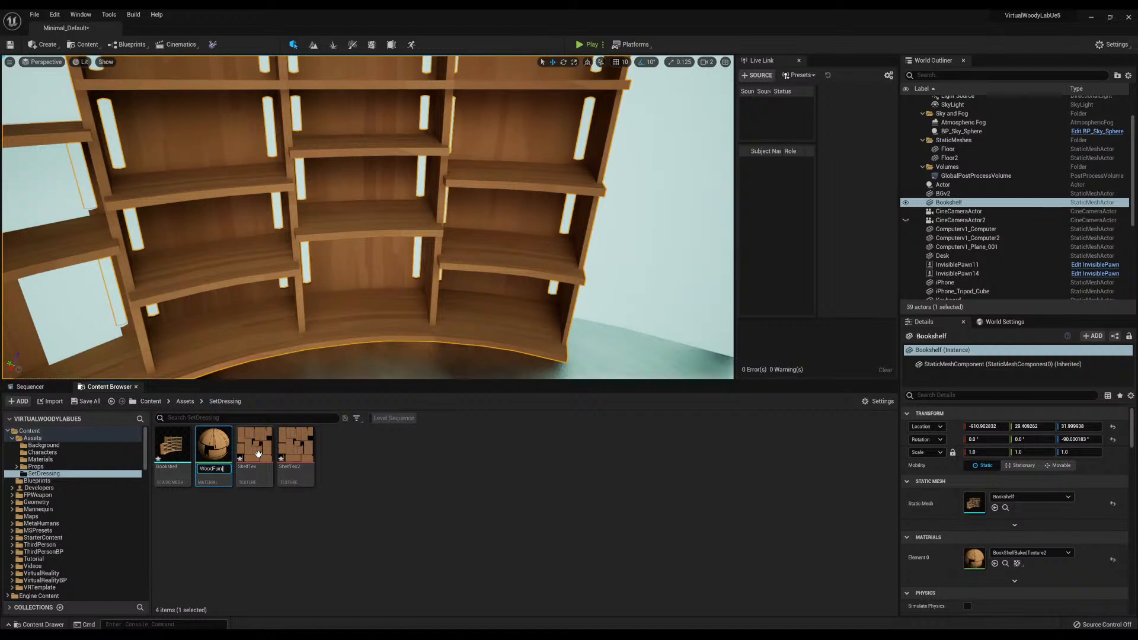
text(itureMM)
key(Return)
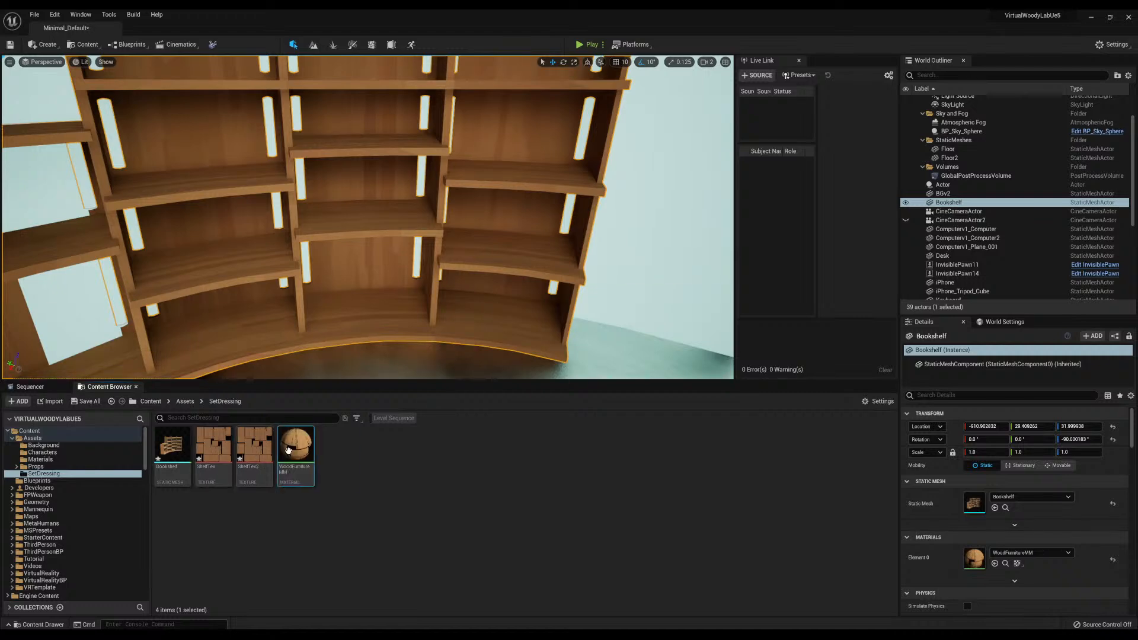
Reopen the WoodFurnitureMM material and set the Roughness parameter's default value to 1
double_click(295, 445)
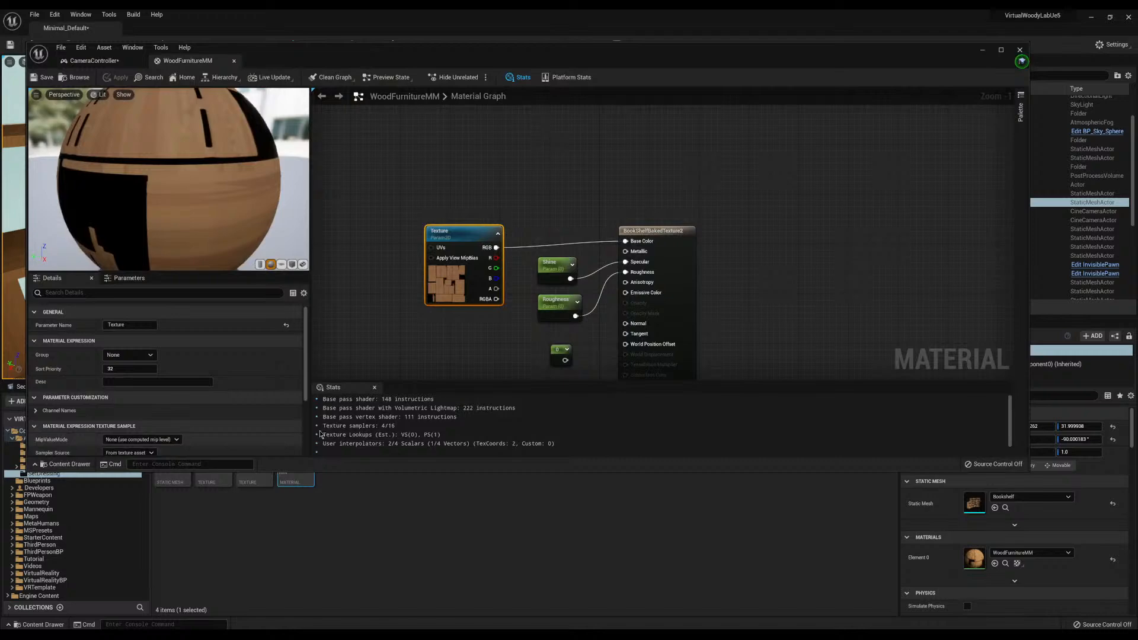
click(554, 264)
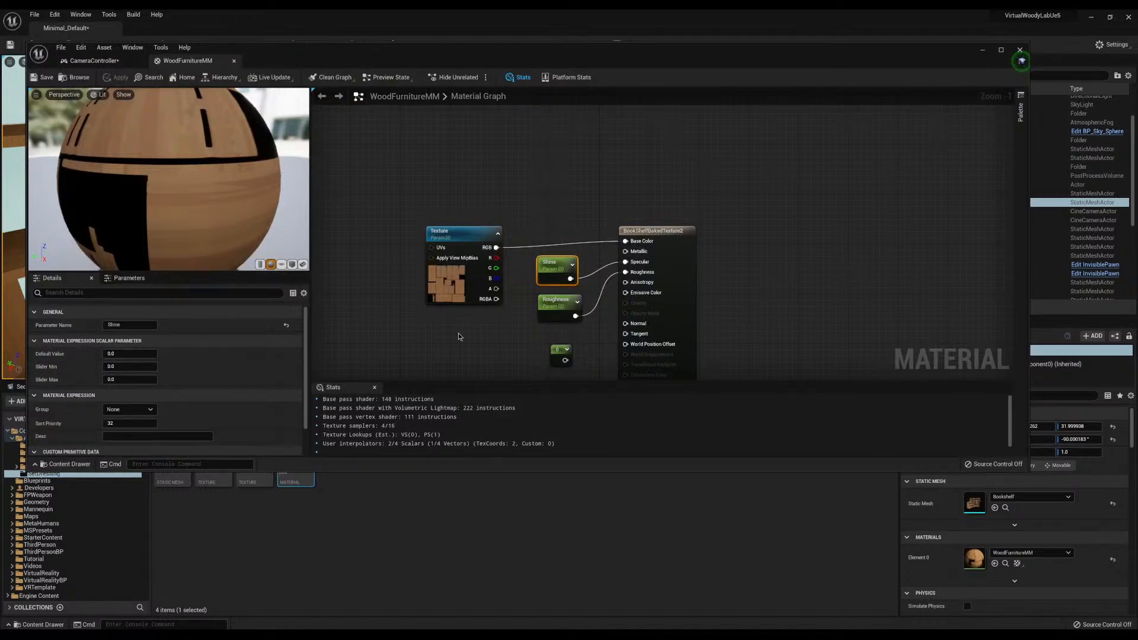
right_drag(458, 337, 442, 289)
click(540, 254)
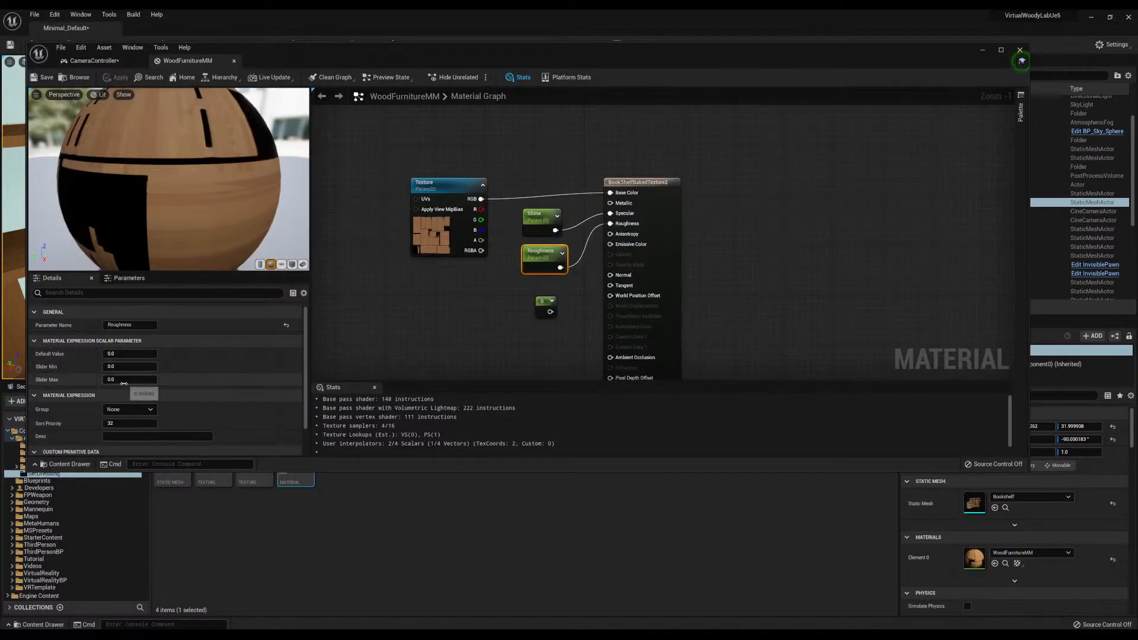
scroll(188, 197, down, 5)
drag(189, 197, 301, 204)
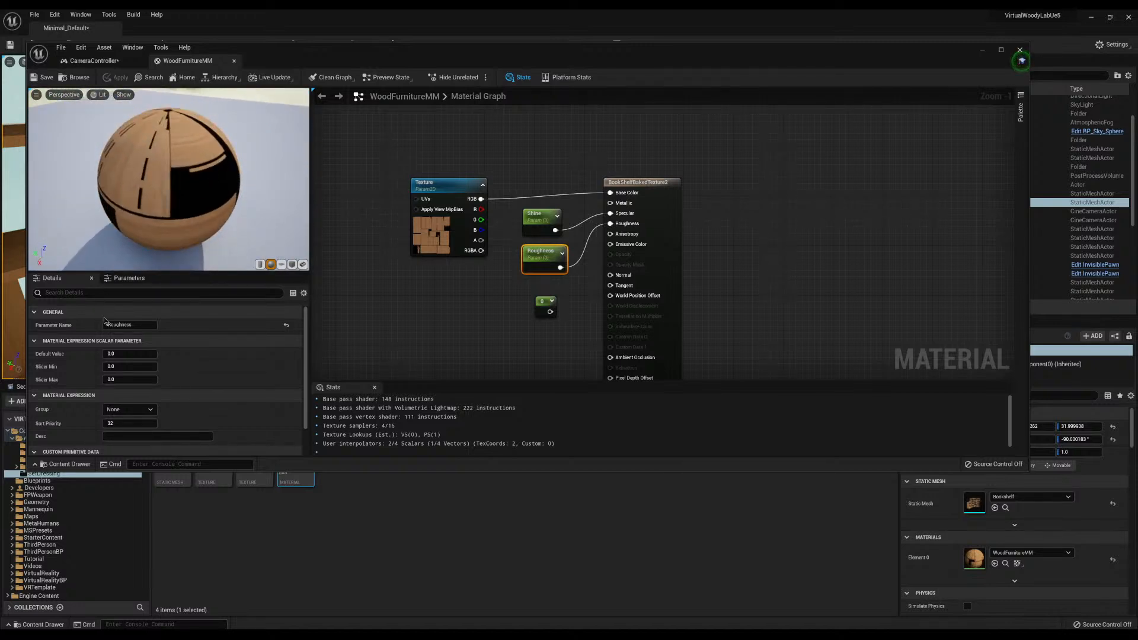
click(139, 354)
text(1)
key(Return)
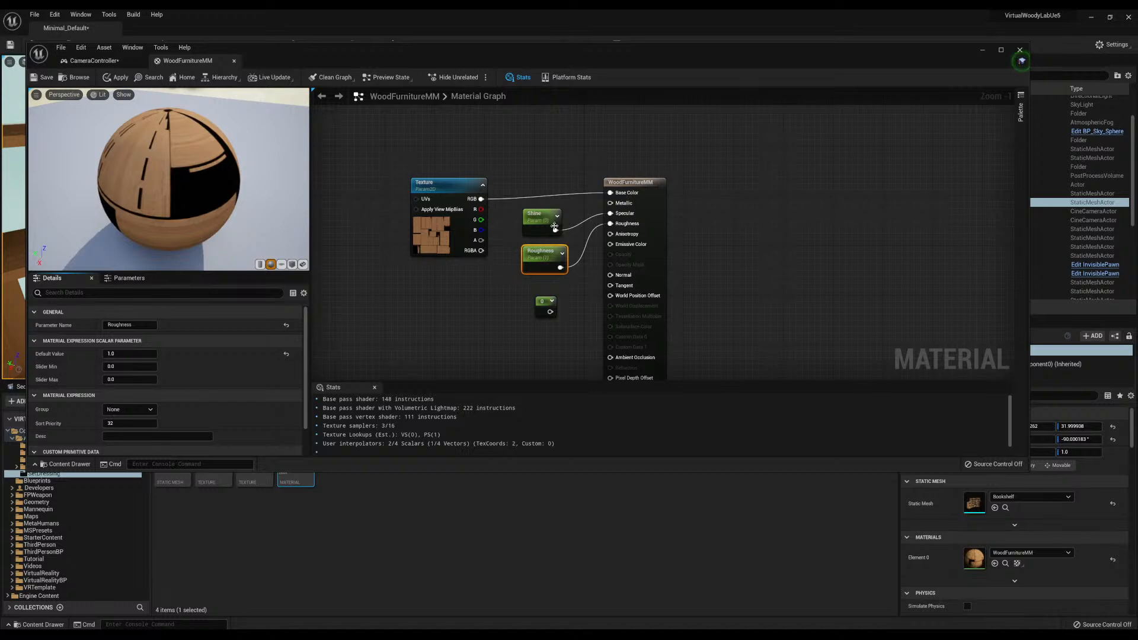
Set the Shine parameter's default value to 0.3 and save the material
click(554, 227)
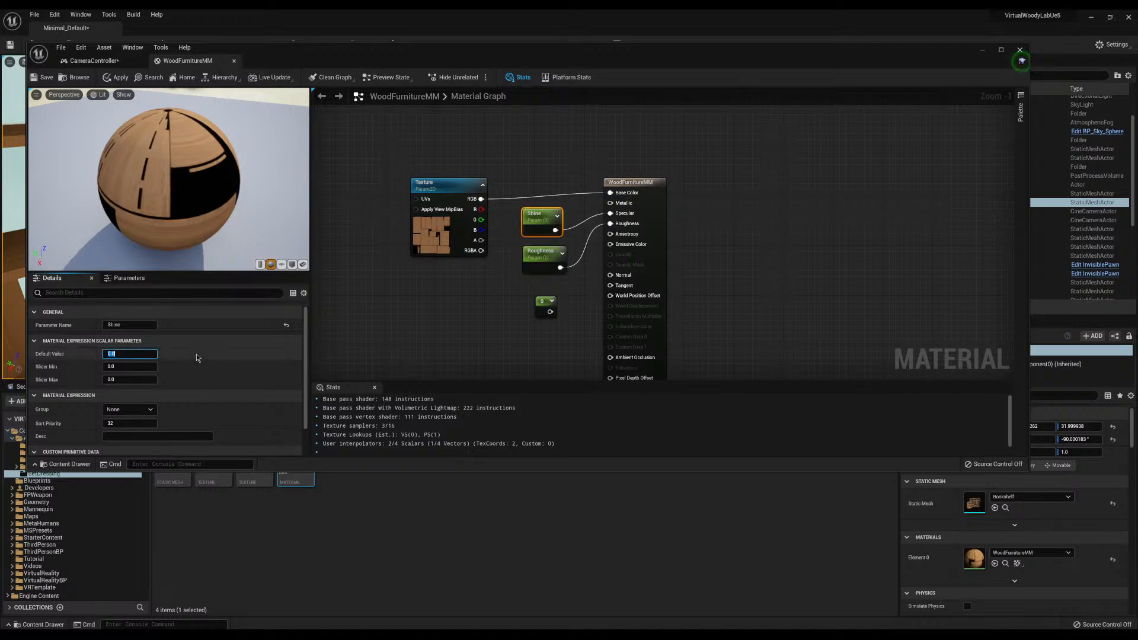
text(0.3)
click(211, 342)
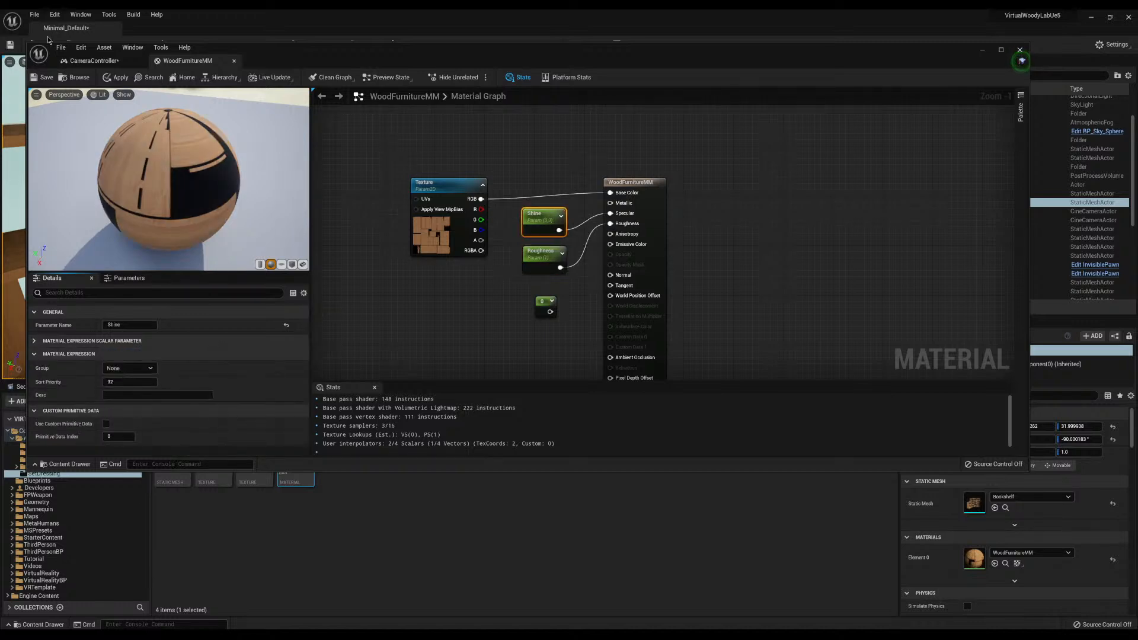
click(46, 78)
Shift the unconnected Constant node slightly left, save the WoodFurnitureMM material, and close its editor
click(512, 302)
drag(542, 304, 517, 310)
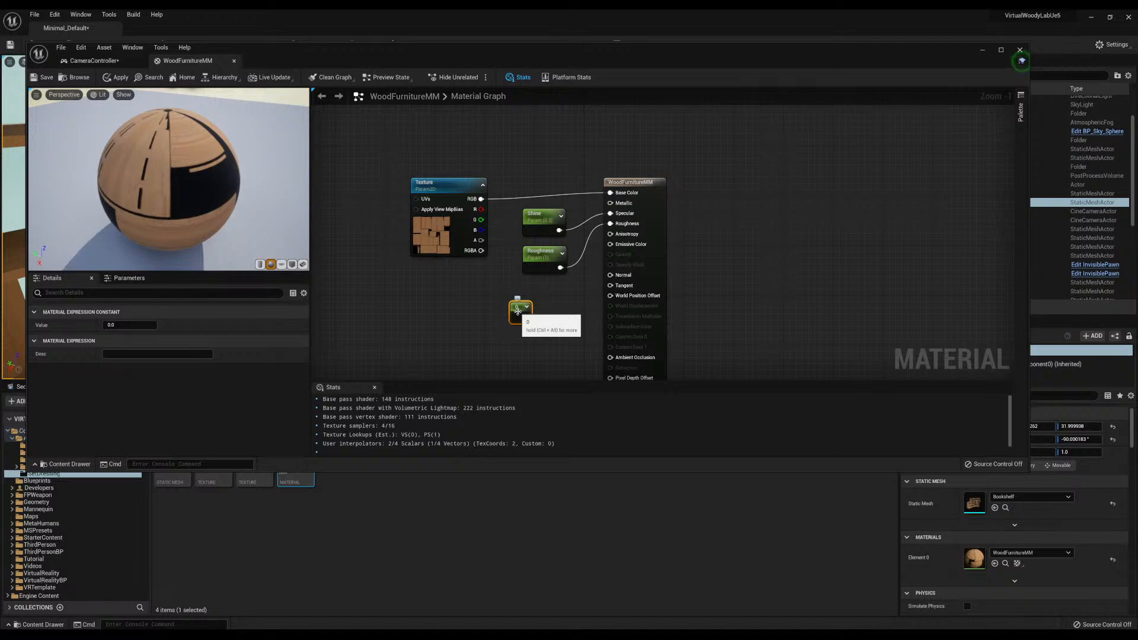
click(486, 271)
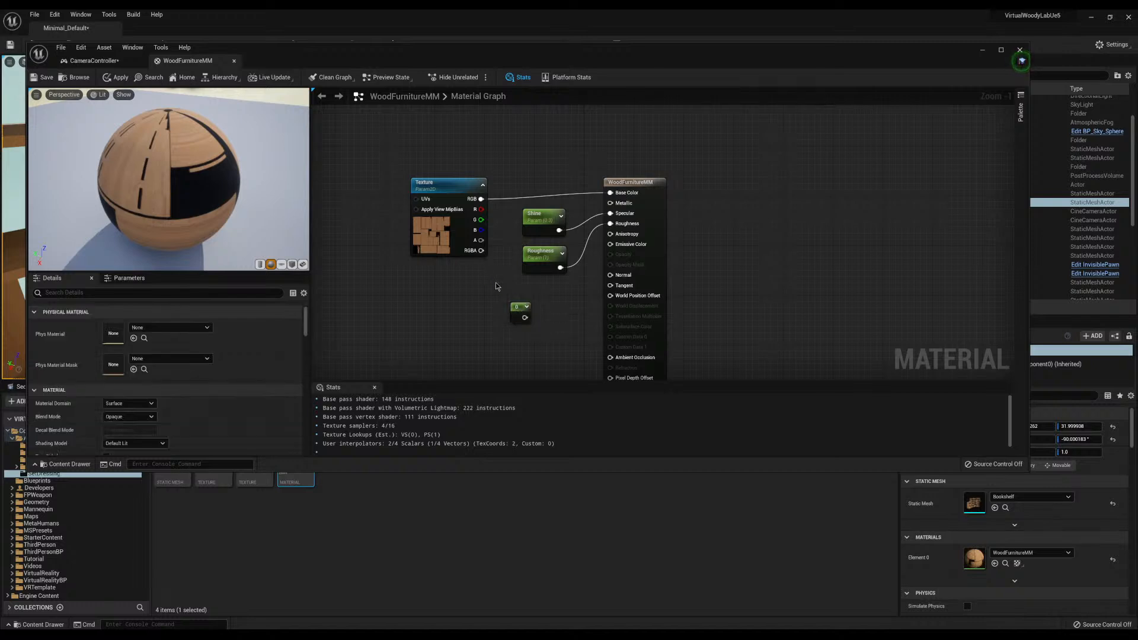
click(42, 77)
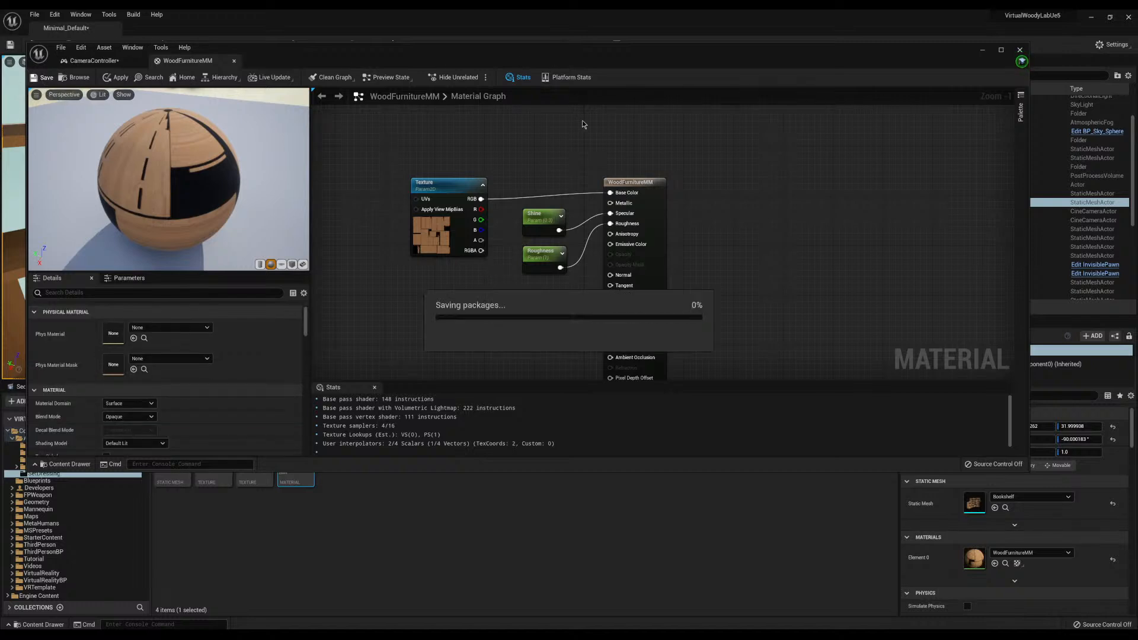
click(543, 258)
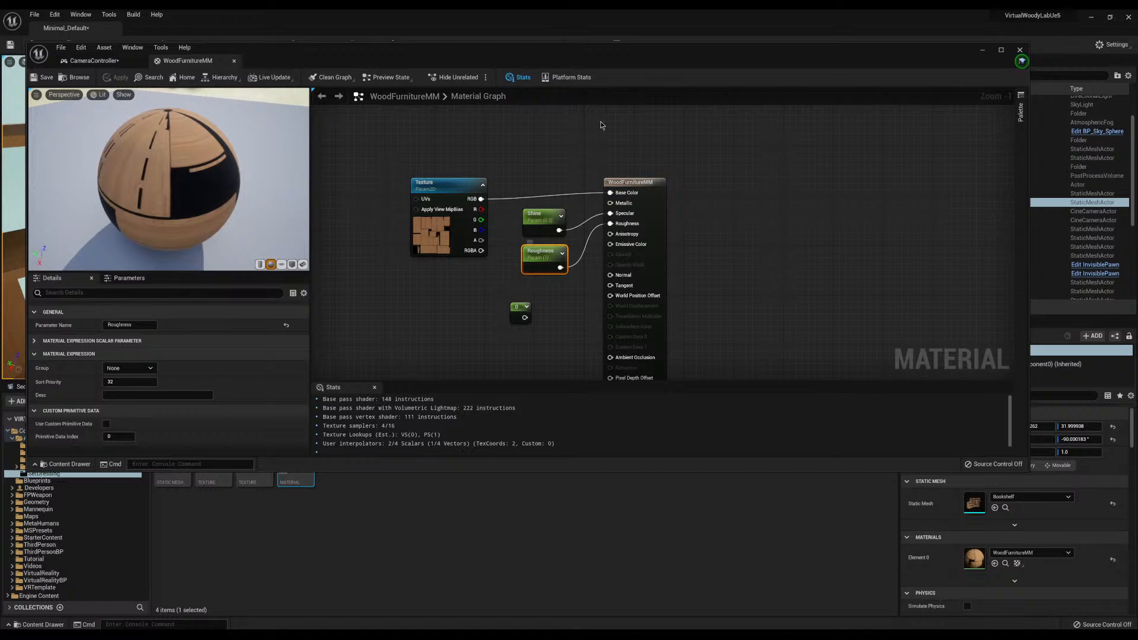
click(1020, 50)
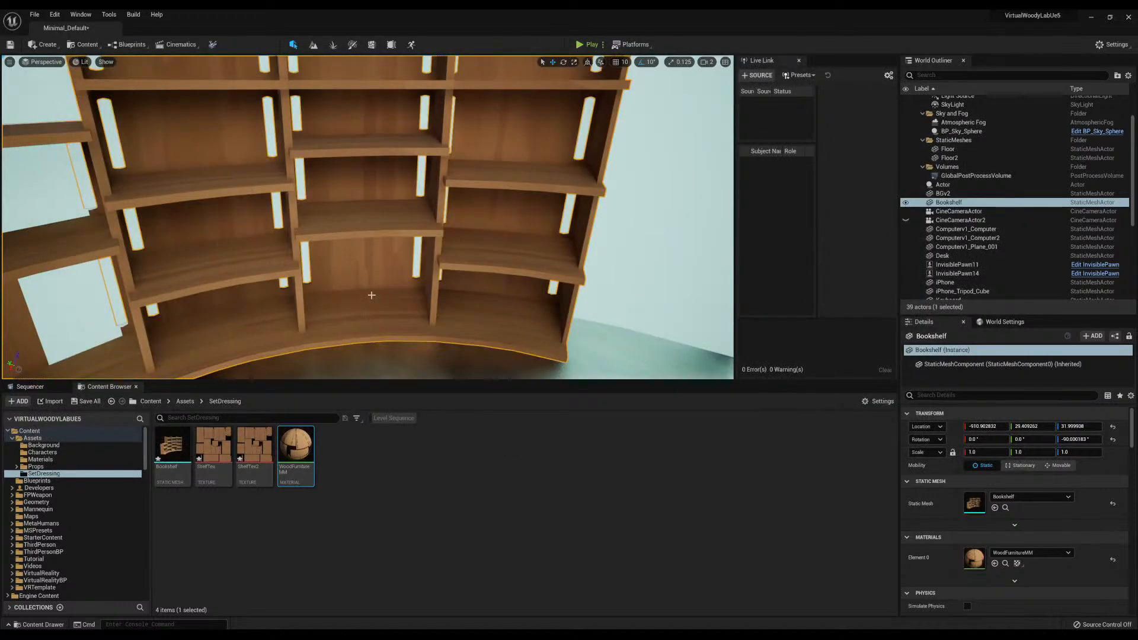
Create a material instance of WoodFurnitureMM named Shelf and apply it to the bookshelf in the level
right_drag(372, 296, 361, 294)
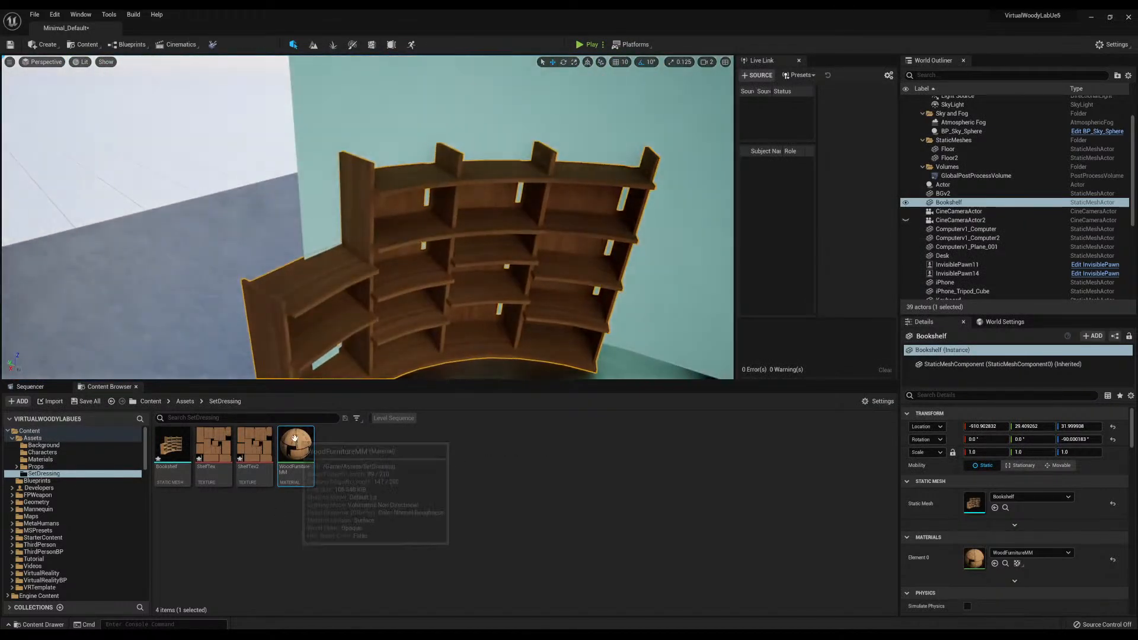
right_click(295, 438)
click(347, 230)
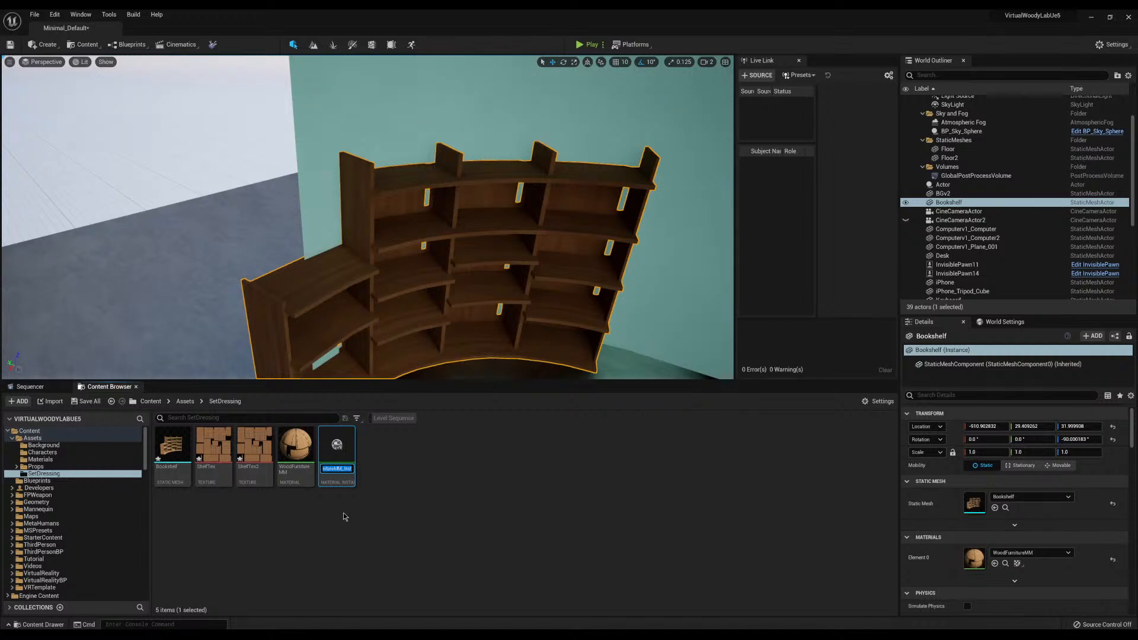
text(Shelf)
key(Return)
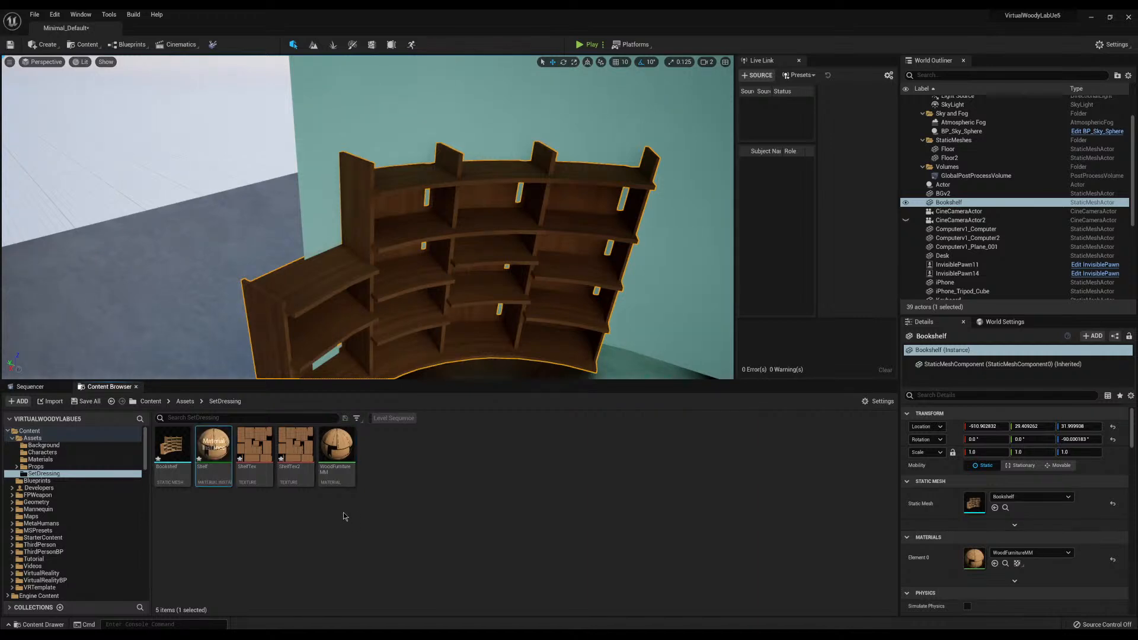
drag(214, 445, 399, 280)
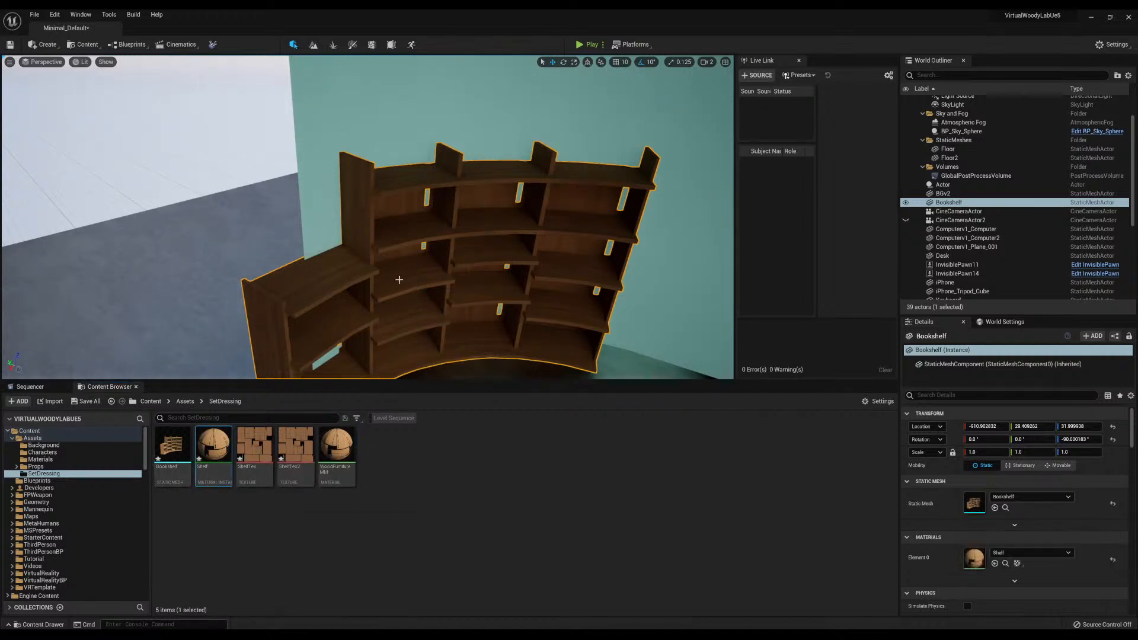
Inspect the bookshelf with the Shelf material from near and far in the set
mouse_move(399, 280)
right_down()
mouse_move(433, 279)
mouse_move(436, 302)
mouse_move(429, 266)
mouse_move(398, 279)
mouse_move(368, 323)
mouse_move(415, 320)
mouse_move(414, 332)
mouse_move(409, 309)
mouse_move(421, 291)
mouse_move(403, 287)
mouse_move(400, 309)
mouse_move(433, 317)
mouse_move(418, 273)
mouse_move(429, 267)
mouse_move(409, 287)
mouse_move(504, 305)
mouse_move(495, 255)
mouse_move(421, 277)
right_up()
key(w)
key(w)
key(w)
key(s)
key(w)
key(s)
key(w)
key(s)
key(s)
key(w)
Scale the white light plane above the character uniformly to about 2.54 and check the bookshelf's lighting
right_drag(579, 205, 668, 163)
key(s)
click(454, 75)
key(s)
right_drag(454, 75, 439, 72)
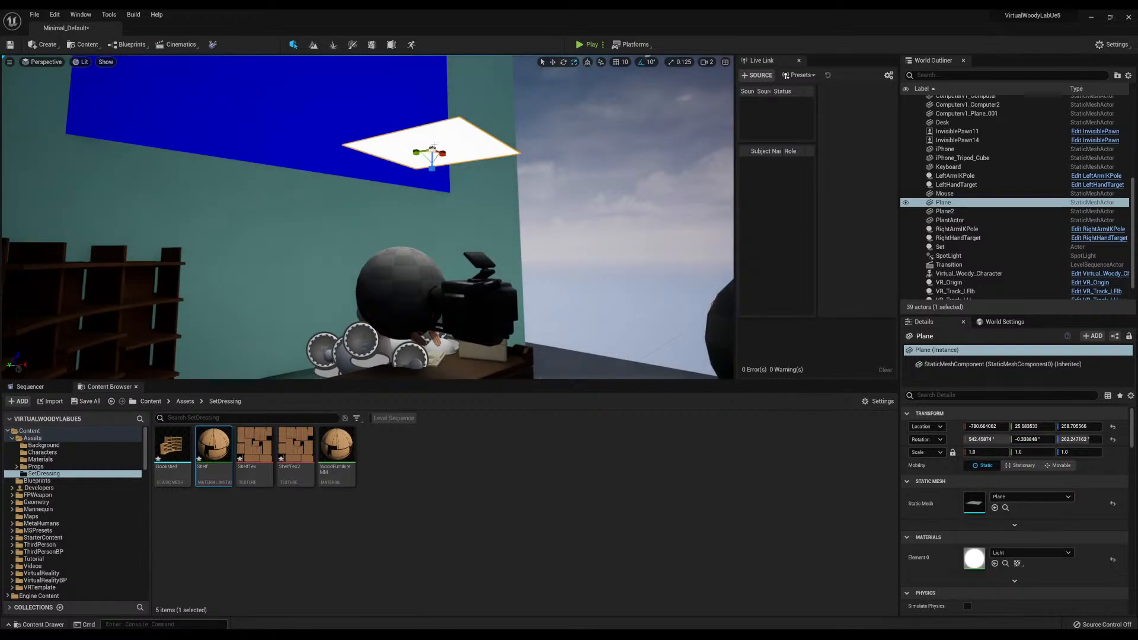
drag(433, 147, 455, 103)
right_drag(433, 148, 398, 152)
key(w)
key(a)
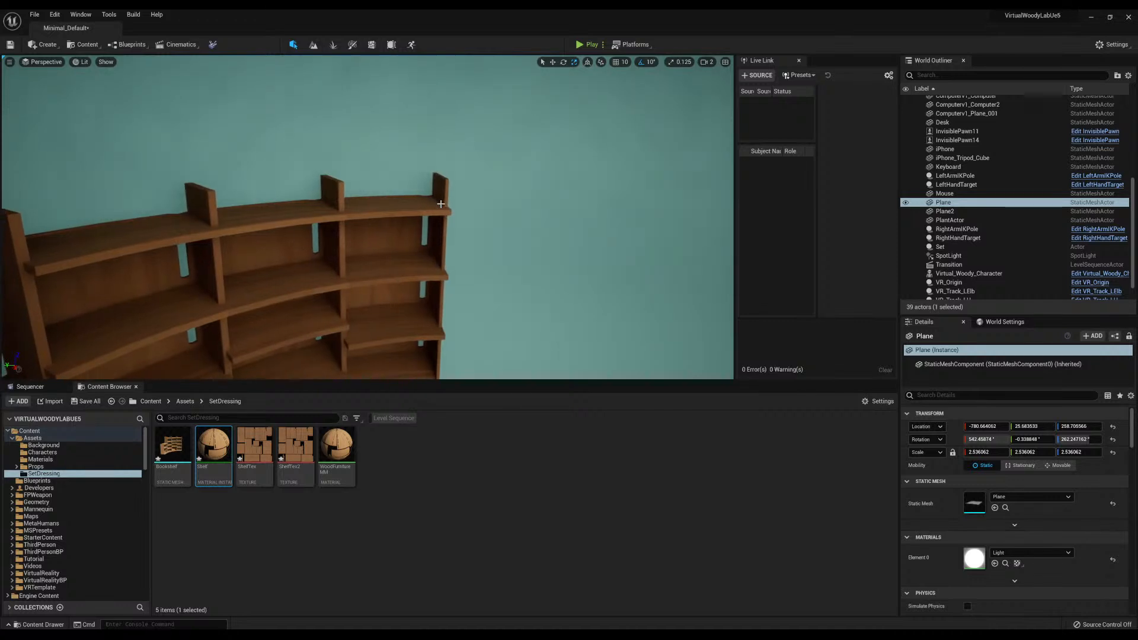
key(s)
right_drag(370, 271, 342, 259)
key(w)
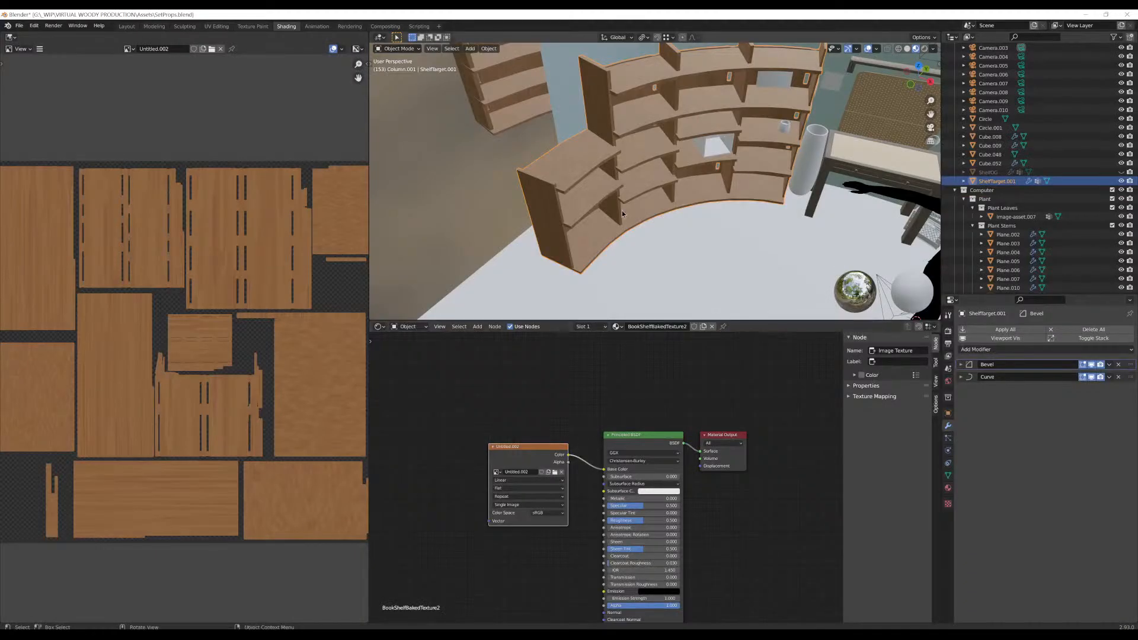
Switch to Blender and select the pegboard on the wall behind the desk
middle_drag(737, 110, 701, 179)
scroll(614, 193, up, 4)
click(560, 190)
click(623, 201)
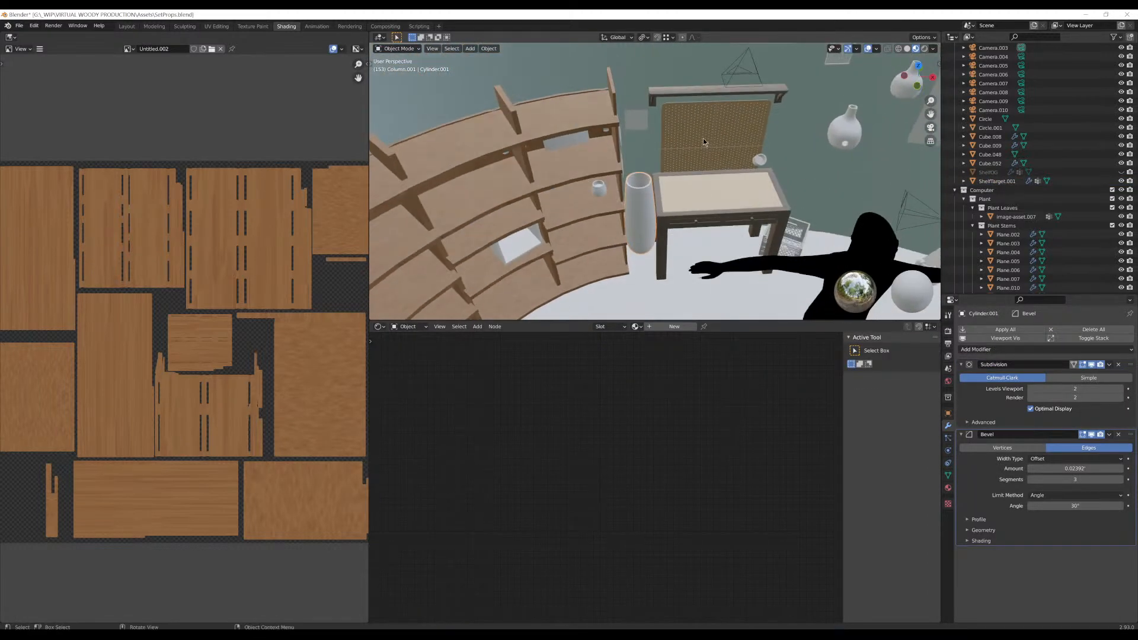
click(703, 137)
scroll(707, 144, up, 6)
middle_drag(749, 117, 640, 202)
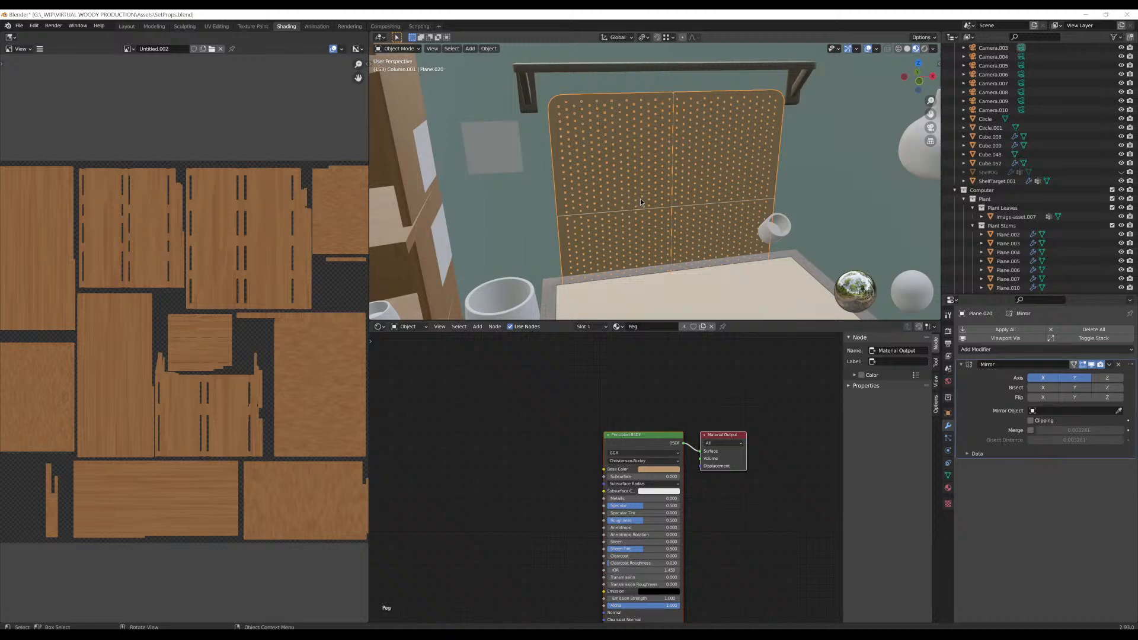
Examine the pegboard and its Peg material nodes from several distances and angles
middle_drag(640, 202, 594, 202)
click(530, 426)
scroll(573, 170, down, 3)
scroll(584, 207, up, 4)
scroll(583, 209, down, 1)
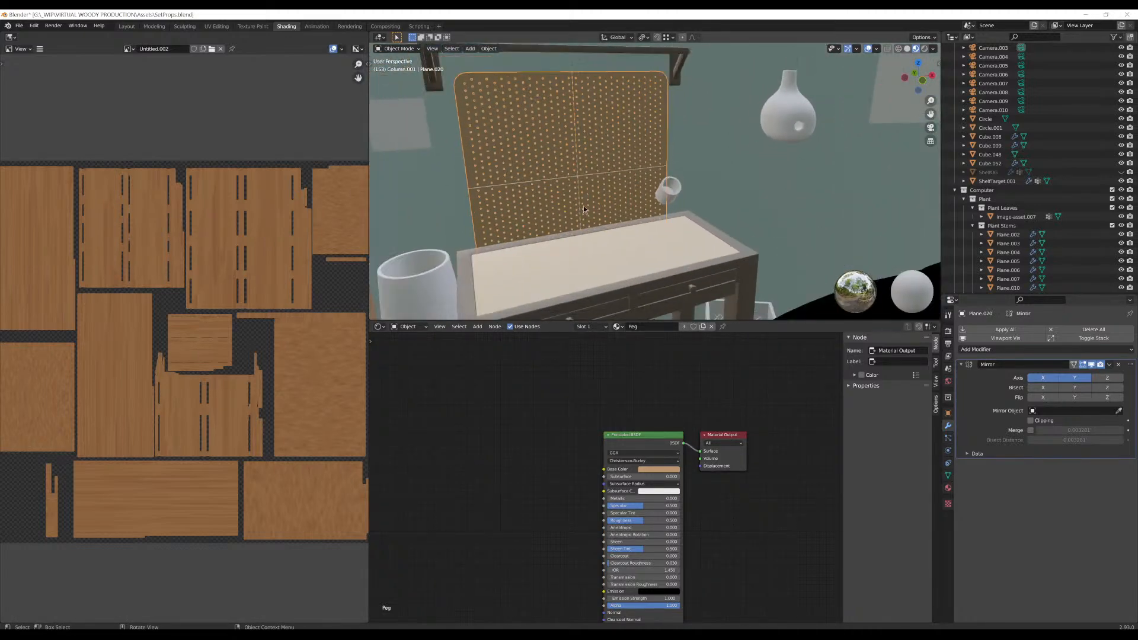
scroll(571, 189, down, 2)
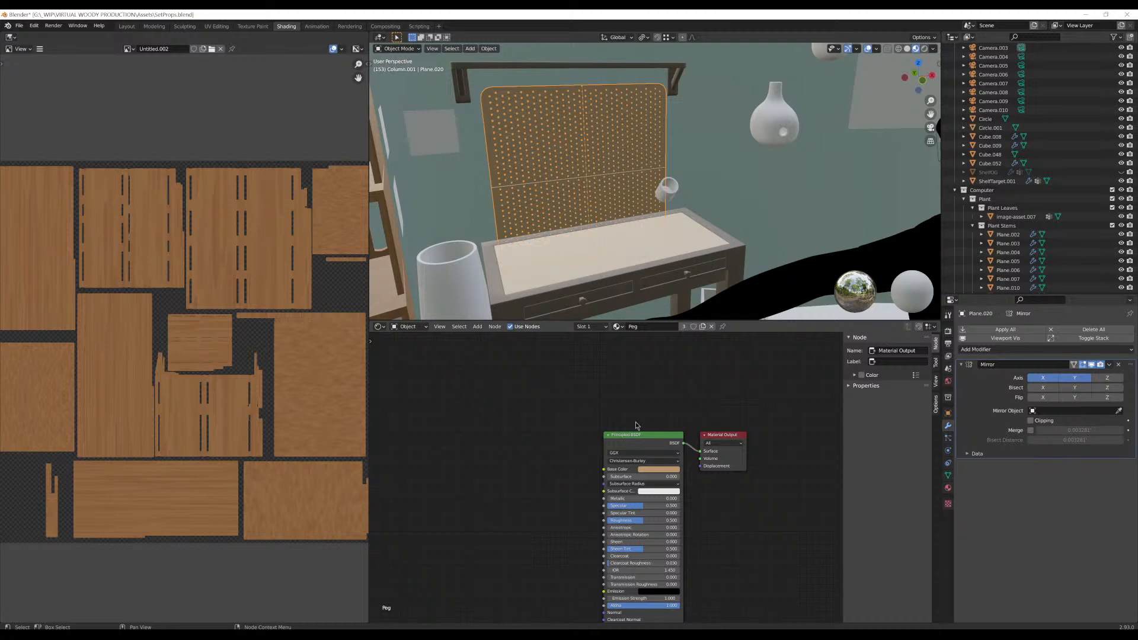
drag(642, 435, 640, 447)
middle_drag(528, 395, 652, 408)
scroll(683, 155, down, 8)
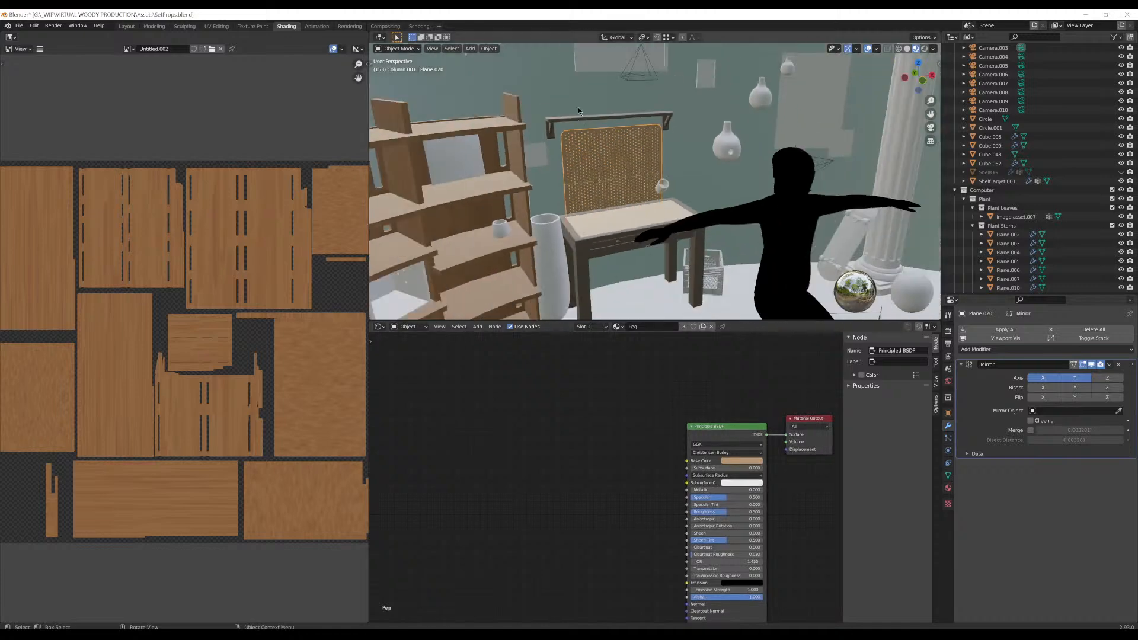
scroll(637, 156, up, 6)
scroll(637, 157, up, 2)
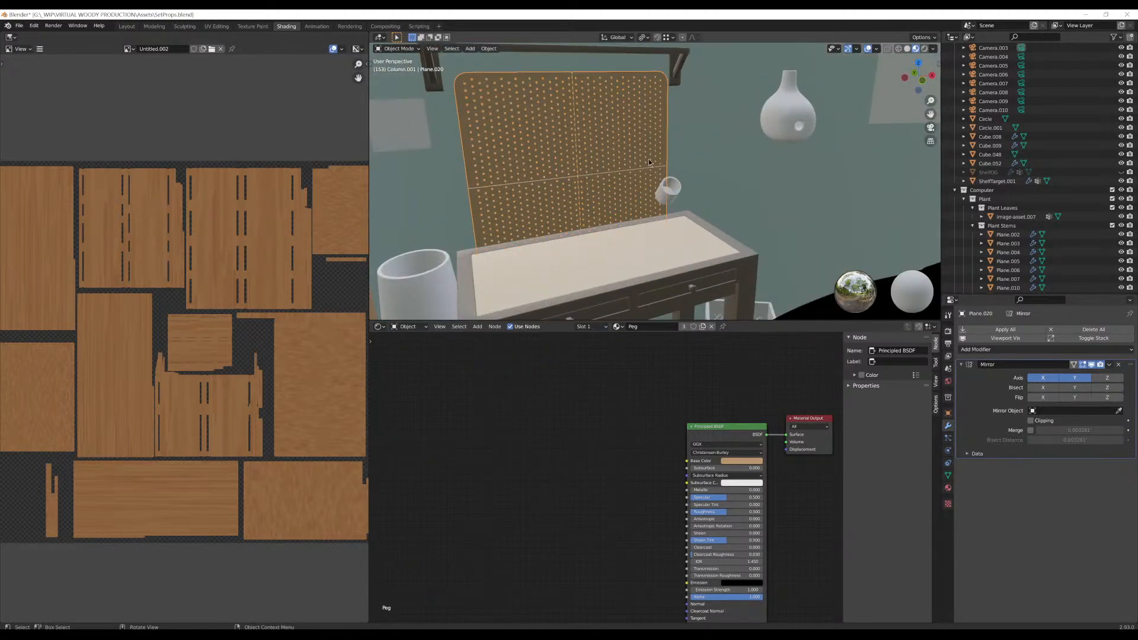
middle_drag(649, 162, 667, 158)
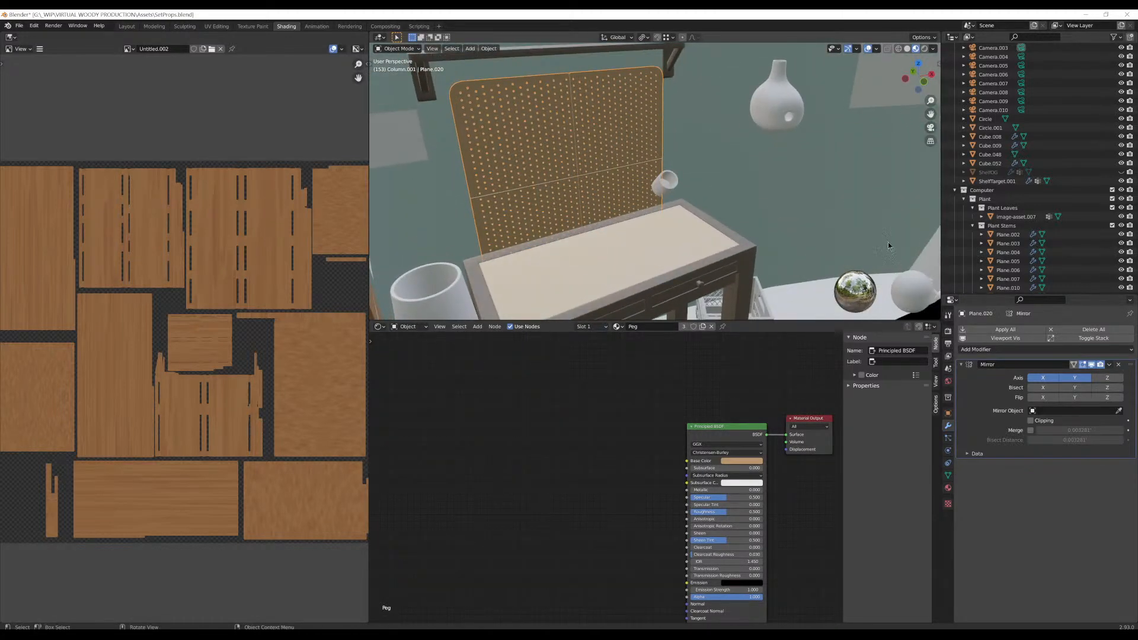
Show the pegboard's material properties and inspect its hole geometry closely in Edit Mode
click(949, 487)
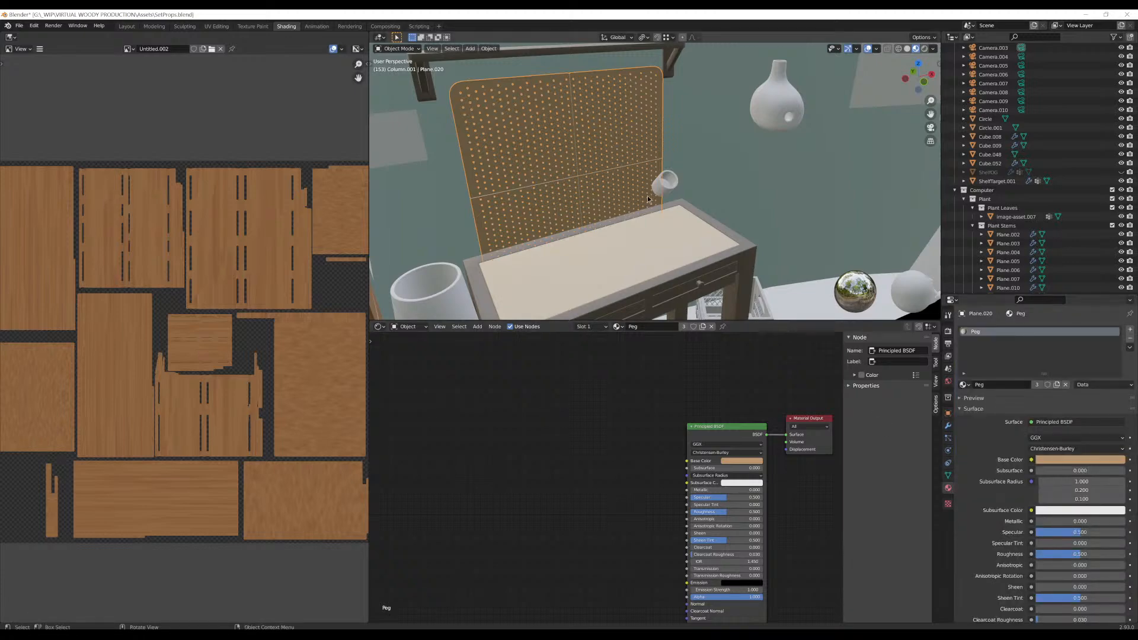
scroll(646, 194, down, 4)
scroll(629, 178, up, 4)
middle_drag(636, 181, 721, 66)
scroll(634, 198, up, 3)
key(Tab)
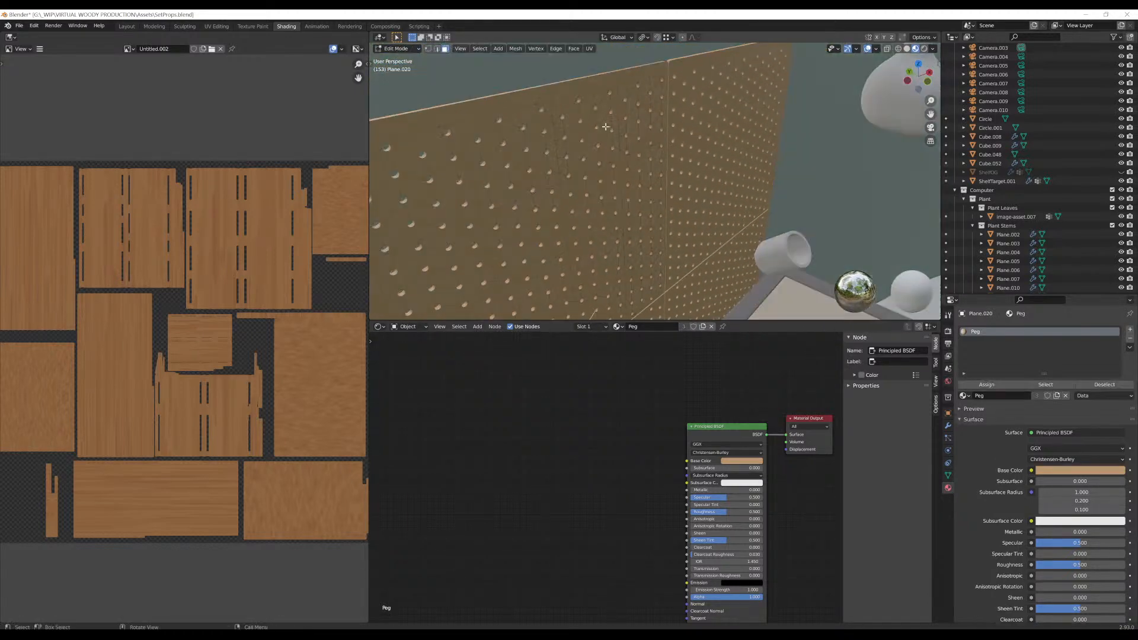
middle_drag(525, 151, 736, 173)
key(Tab)
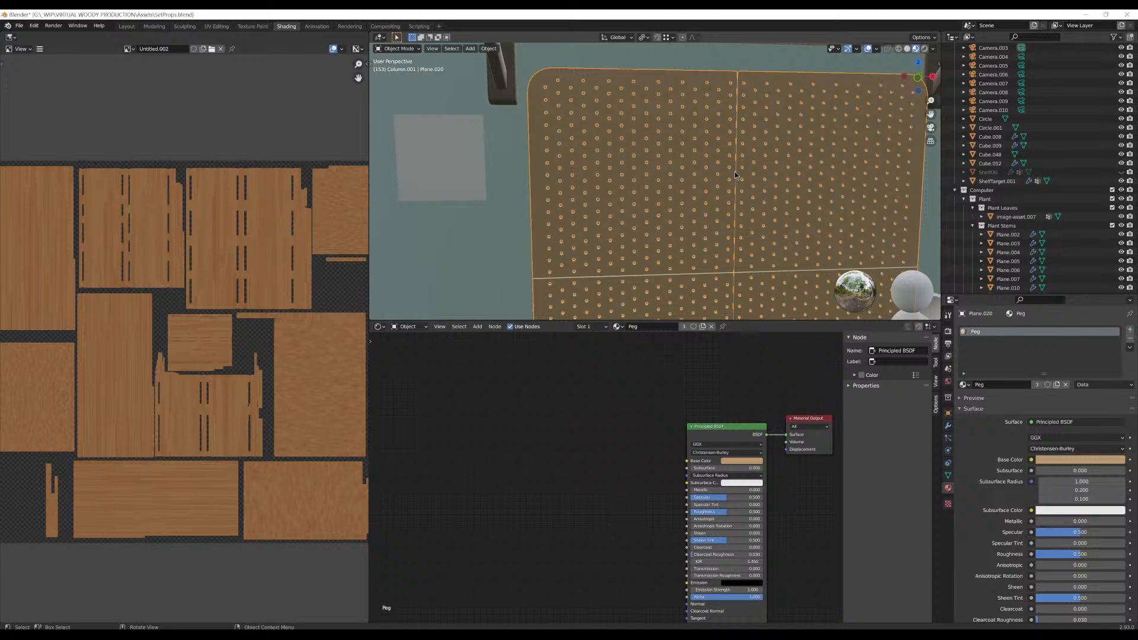
Compare the pegboard's front surface and hole pattern close up and from farther back
scroll(734, 172, down, 5)
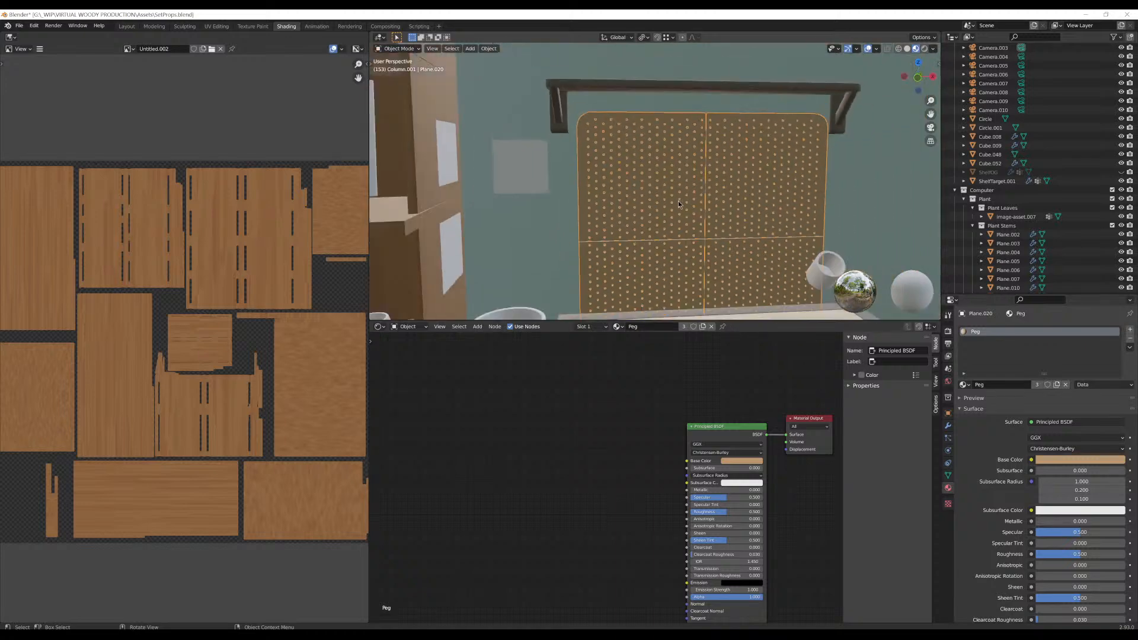
middle_drag(735, 173, 656, 215)
scroll(721, 239, up, 4)
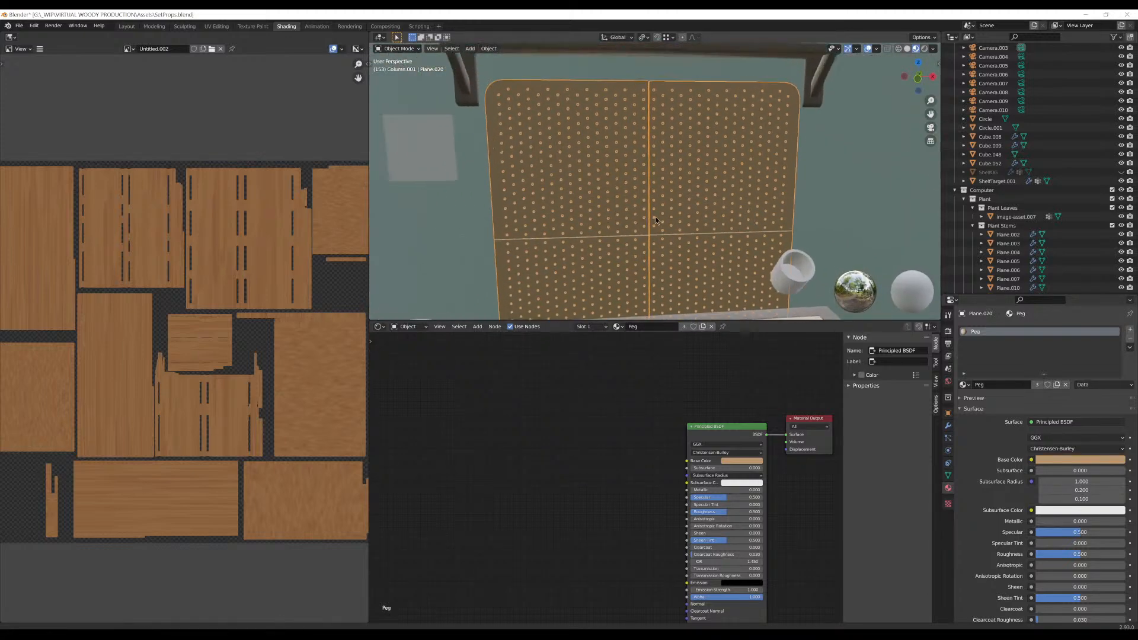
scroll(643, 223, up, 4)
scroll(639, 223, up, 1)
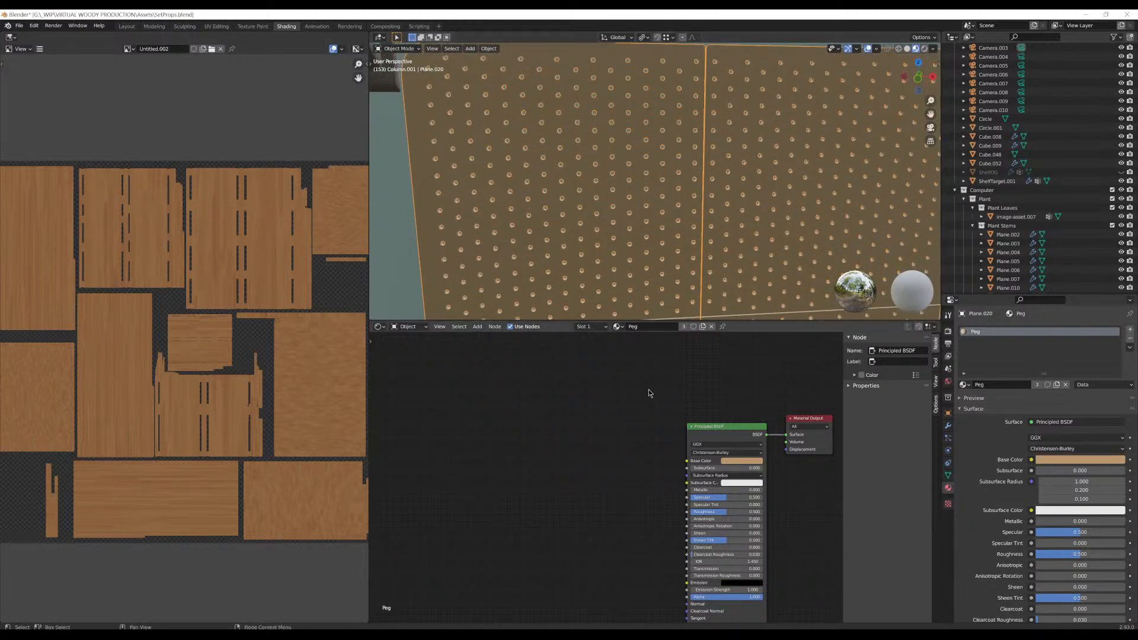
scroll(533, 227, down, 1)
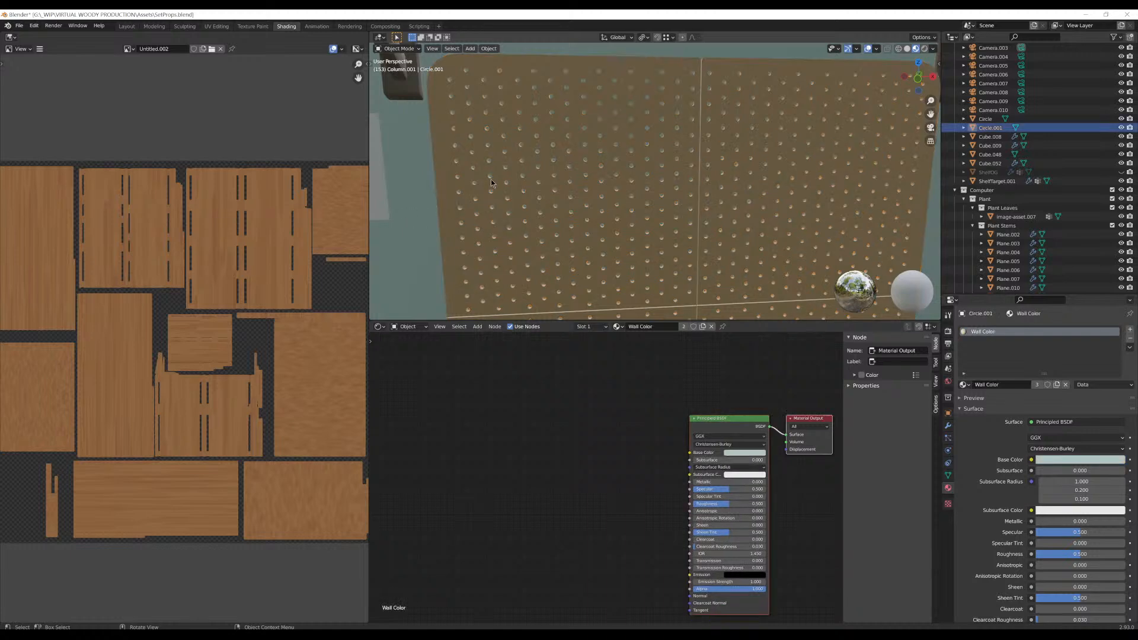
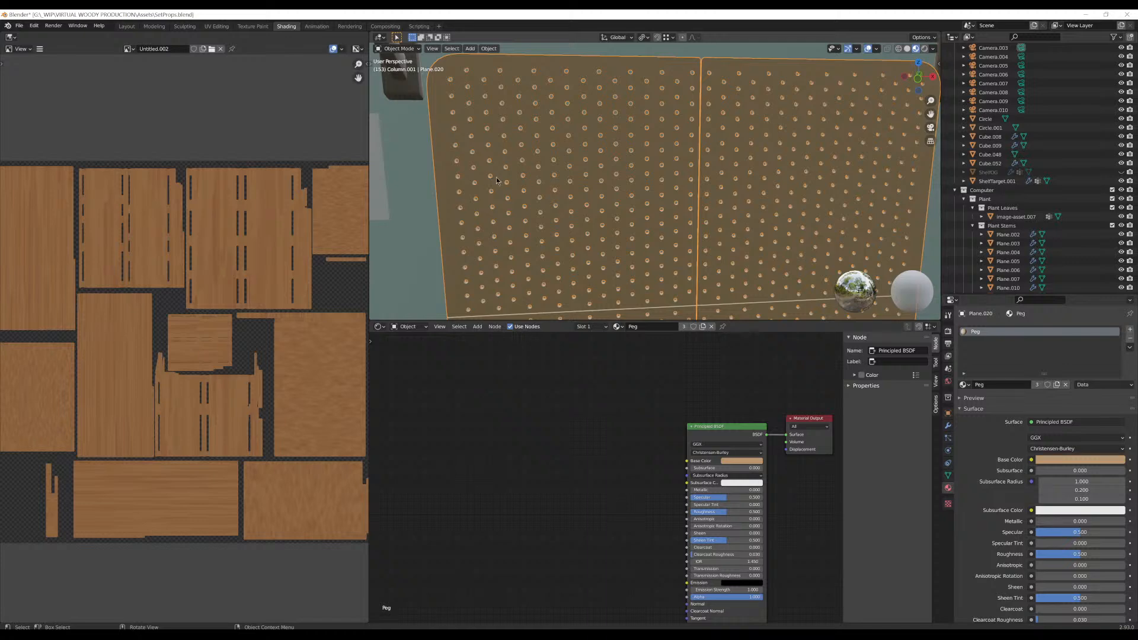
scroll(522, 178, down, 4)
middle_drag(574, 212, 580, 158)
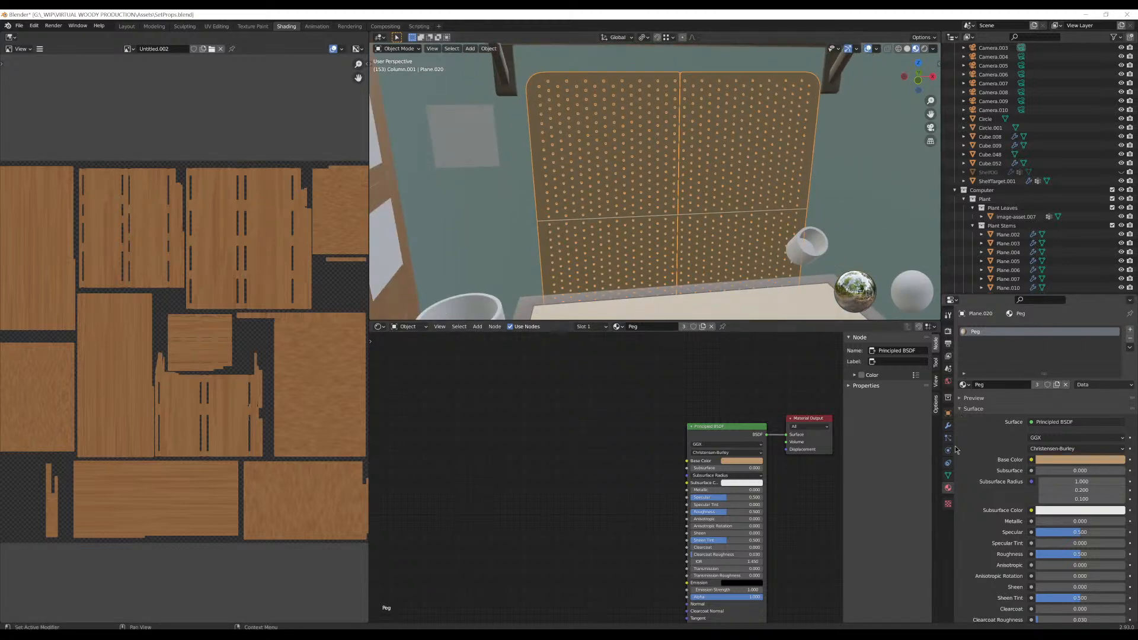
Bring up the add-ons section of the Blender preferences
scroll(640, 468, up, 5)
middle_drag(529, 429, 511, 467)
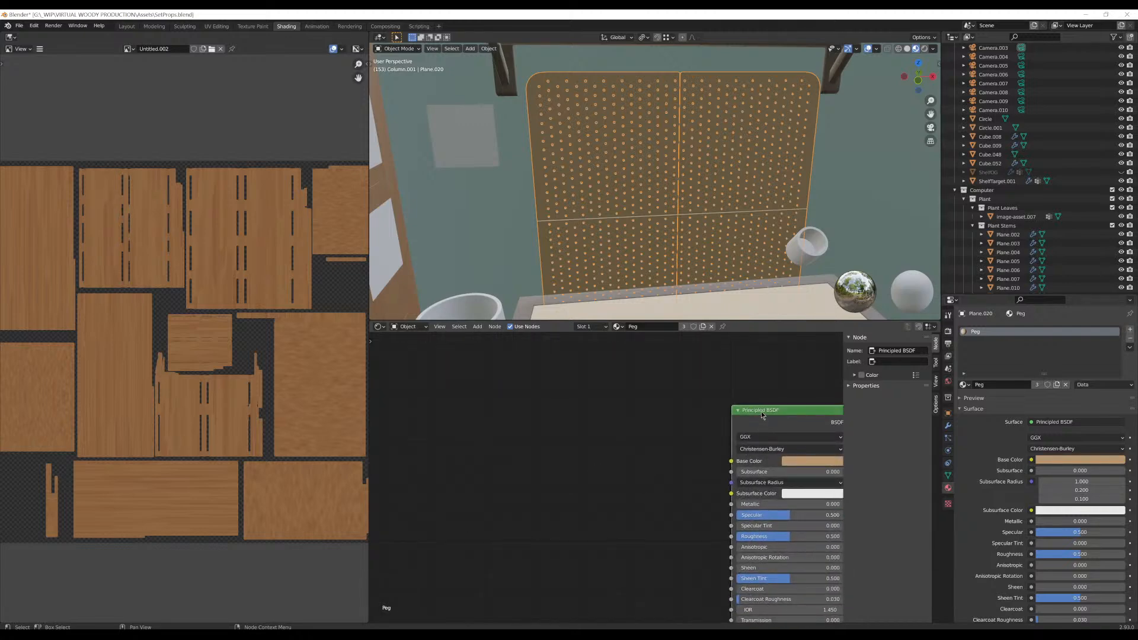
middle_drag(669, 421, 698, 415)
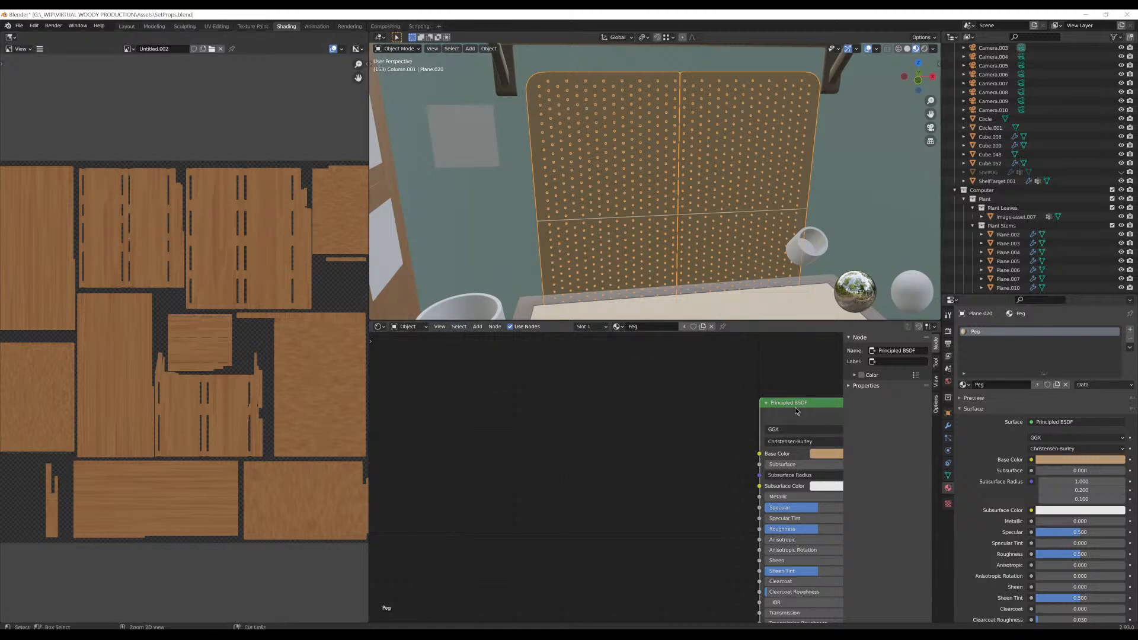
click(34, 26)
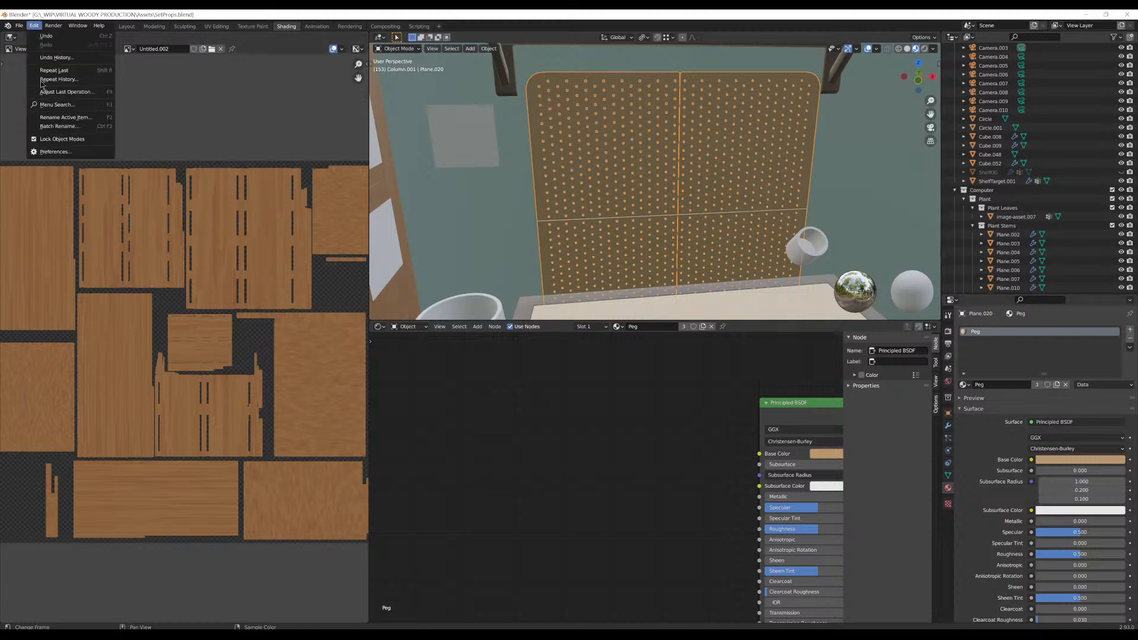
click(34, 26)
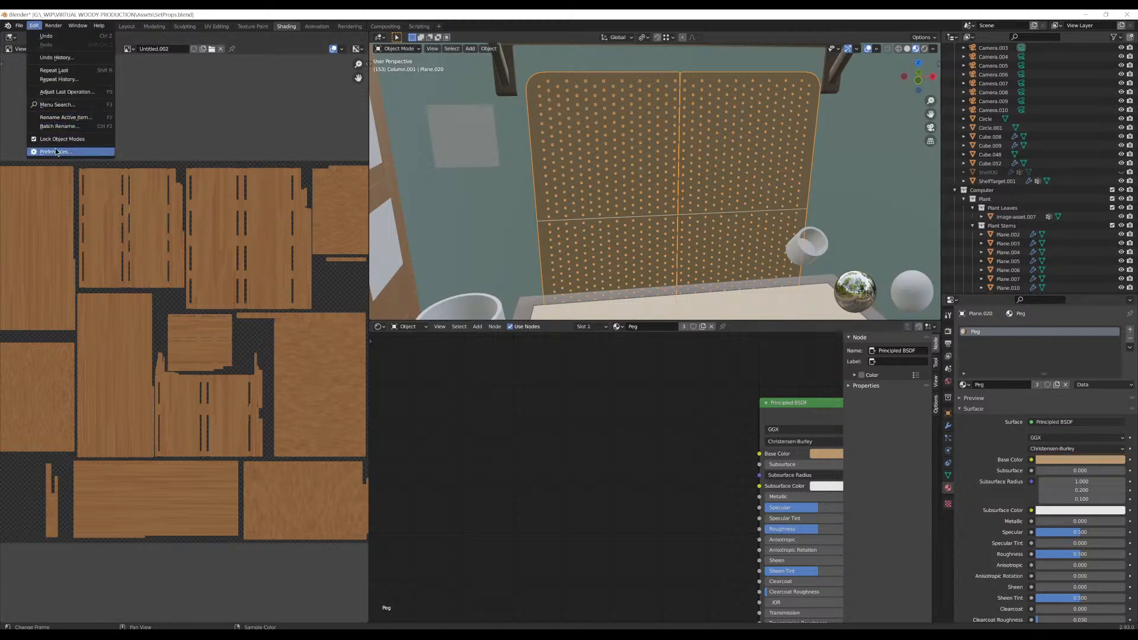
click(56, 152)
click(42, 120)
click(42, 131)
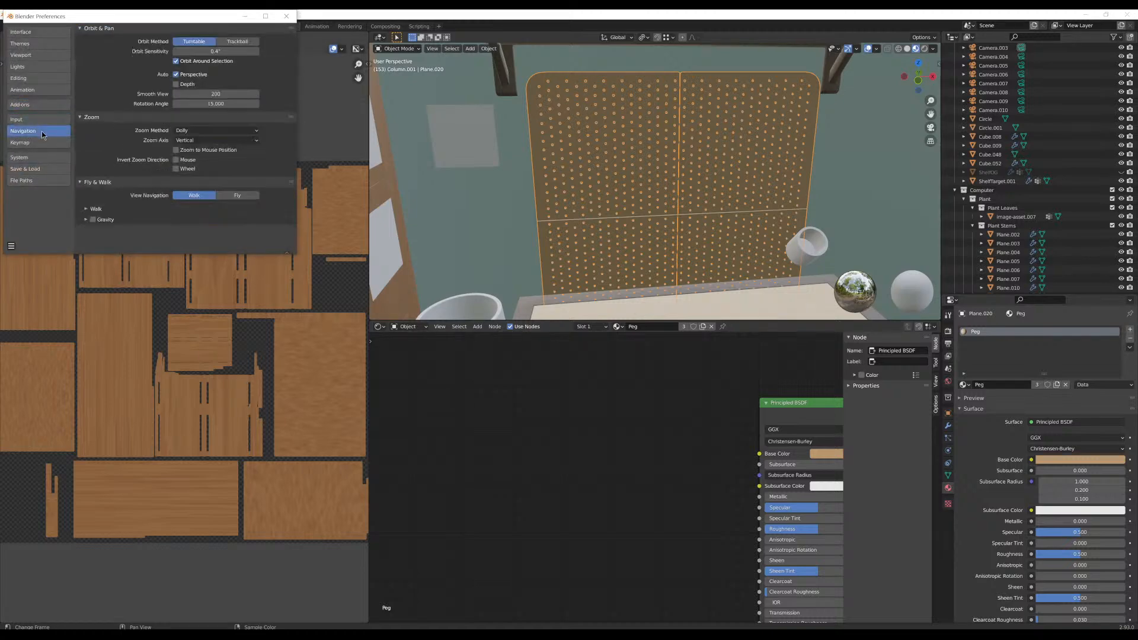
click(40, 89)
click(40, 108)
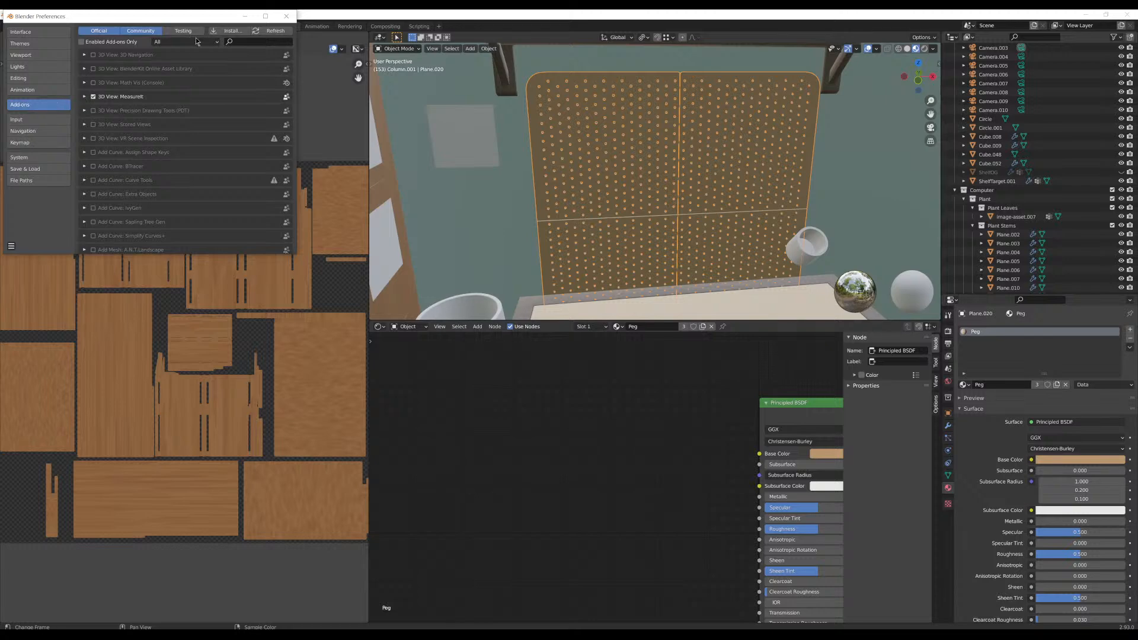
Search the add-ons for "wra", enable Node Wrangler and close the preferences
click(249, 42)
text(wra)
click(94, 55)
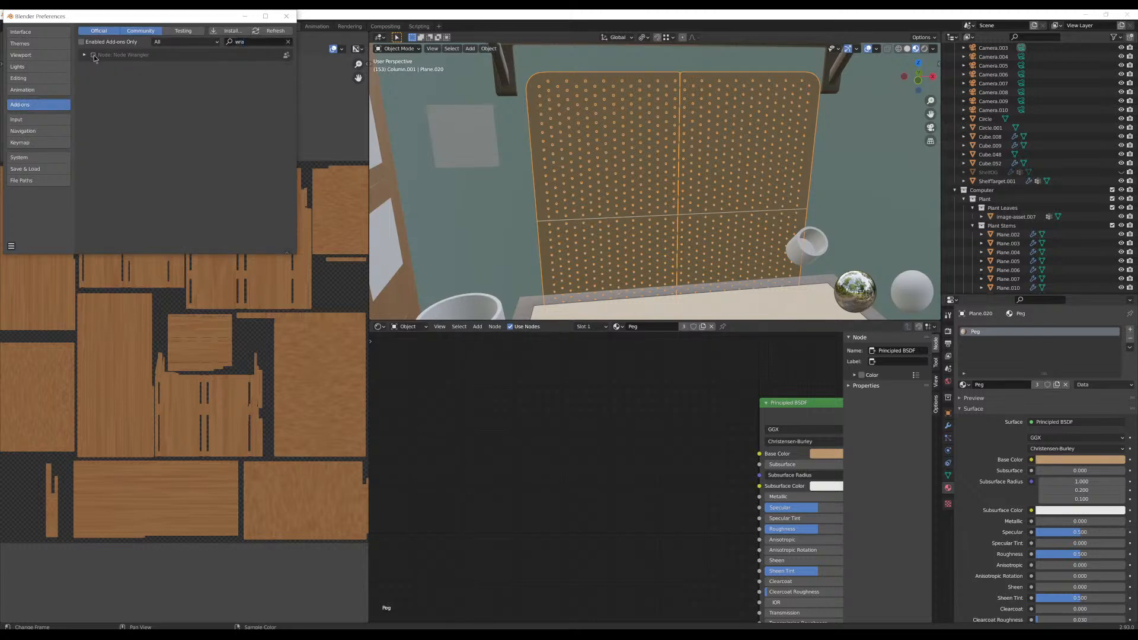
click(286, 16)
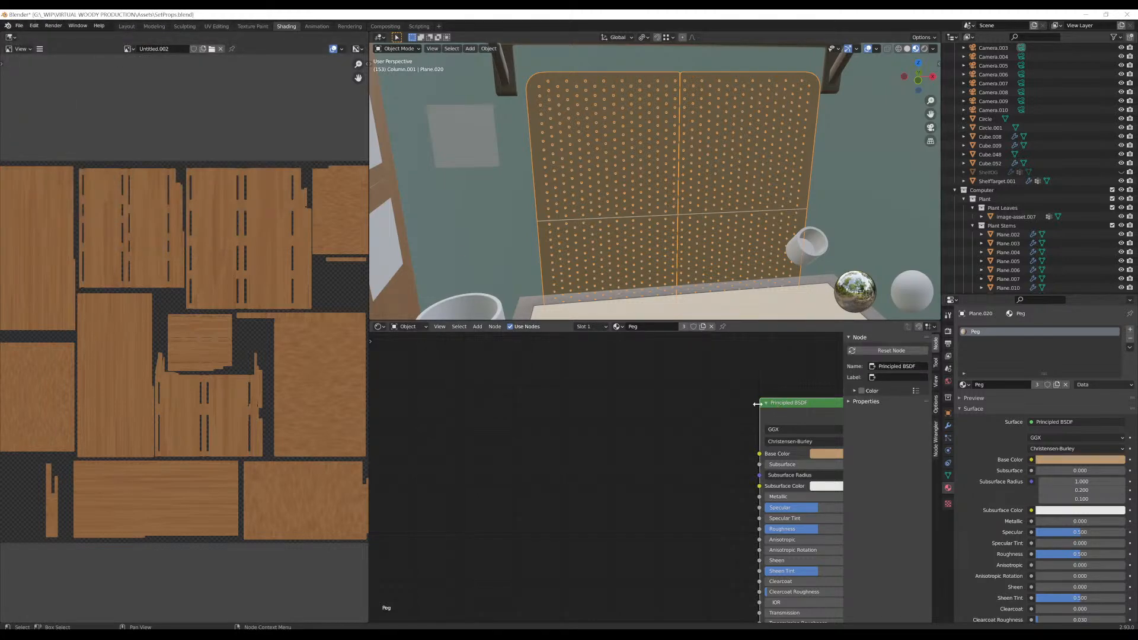
Add a Node Wrangler texture setup to the Peg material's Principled BSDF and space its nodes away from the shader
key(ctrl+t)
scroll(678, 458, down, 4)
right_click(673, 446)
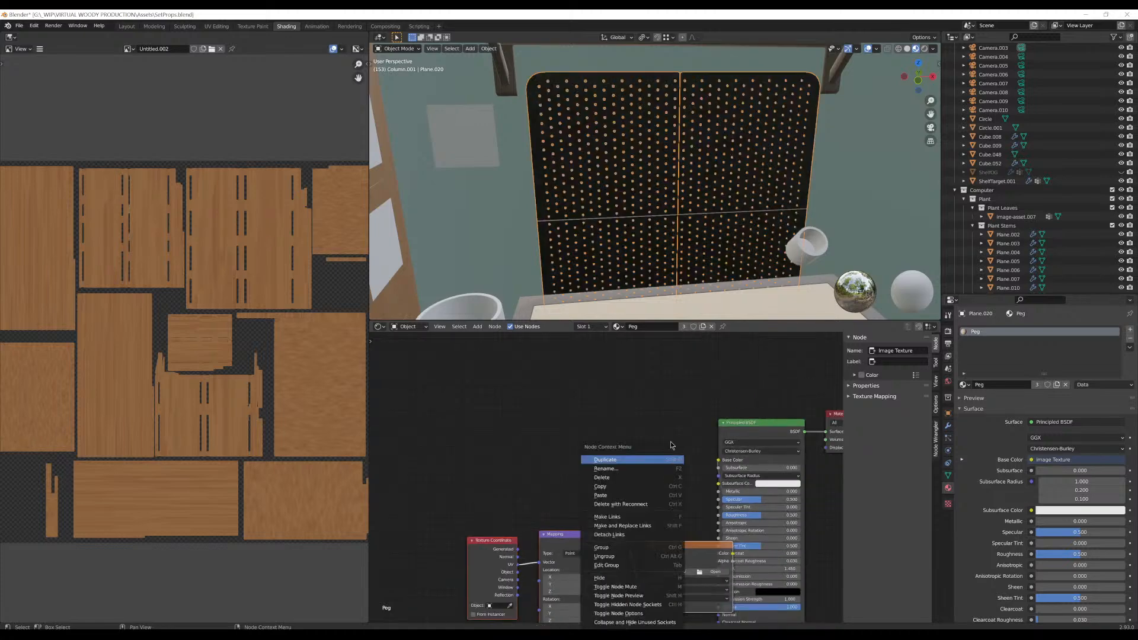
middle_drag(607, 458, 657, 366)
drag(506, 406, 737, 557)
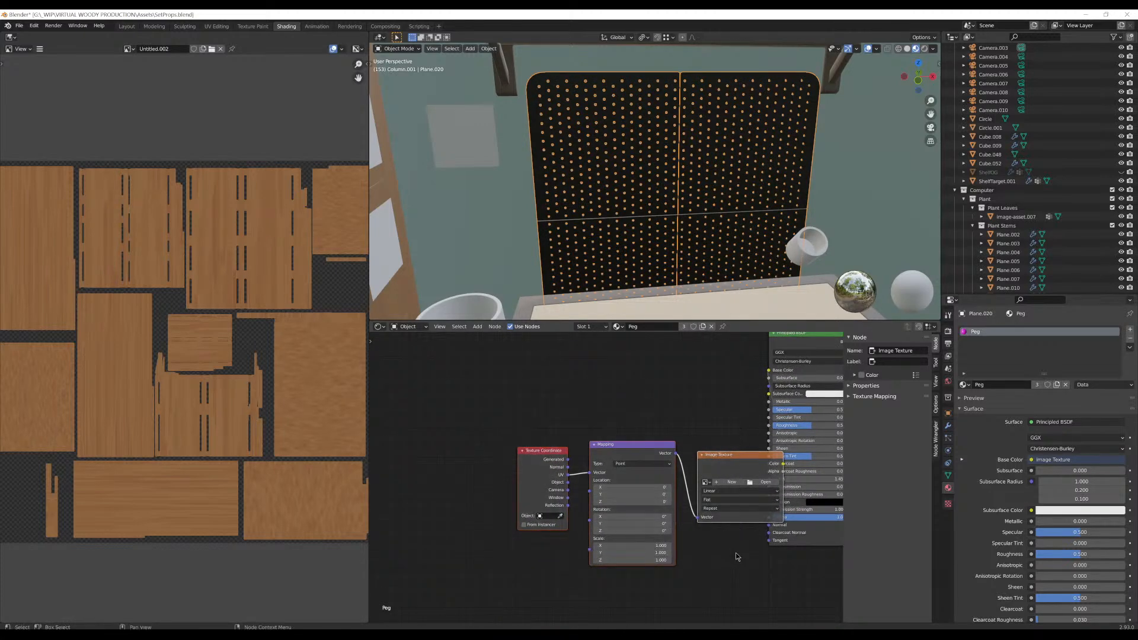
key(g)
middle_drag(698, 458, 712, 501)
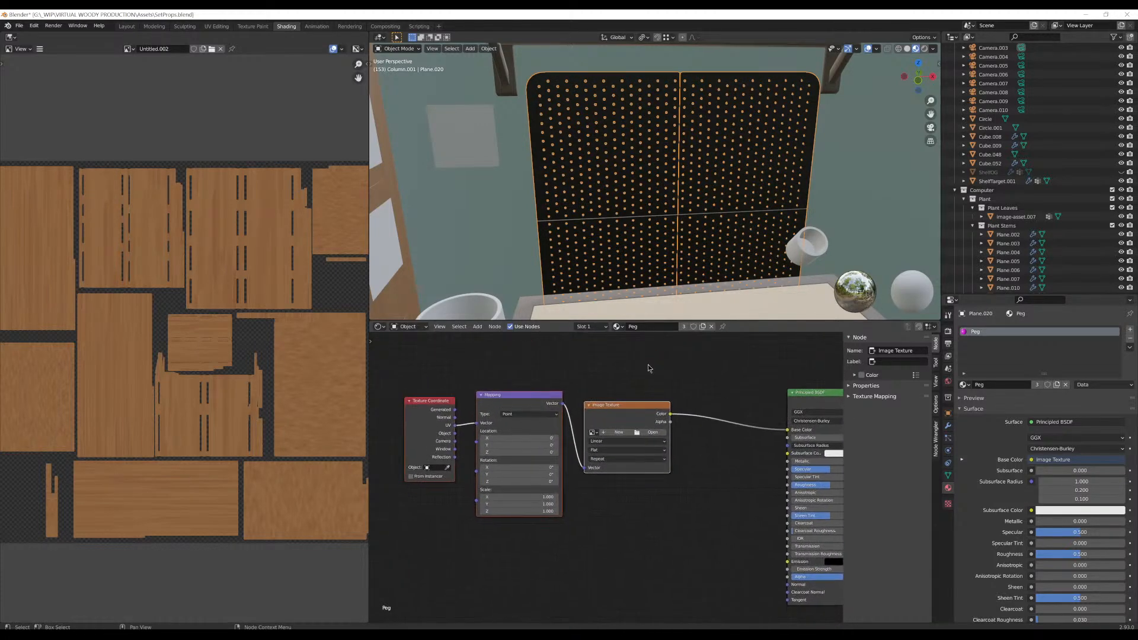
Replace the Image Texture node with a Noise Texture connected between the Mapping vector and the shader's Base Color
key(x)
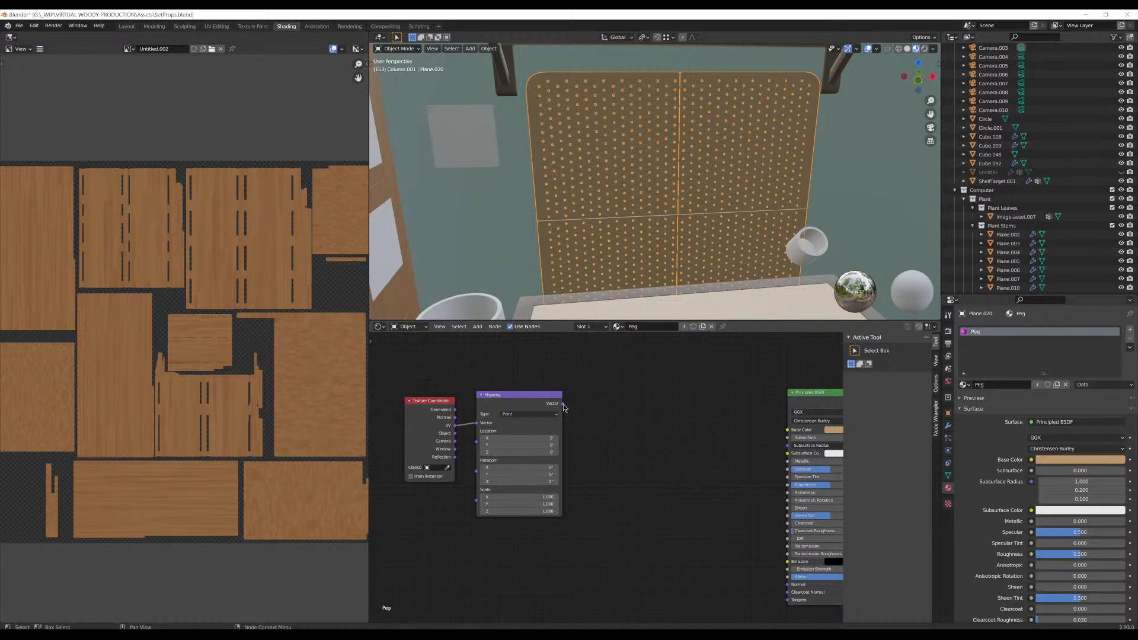
key(shift+a)
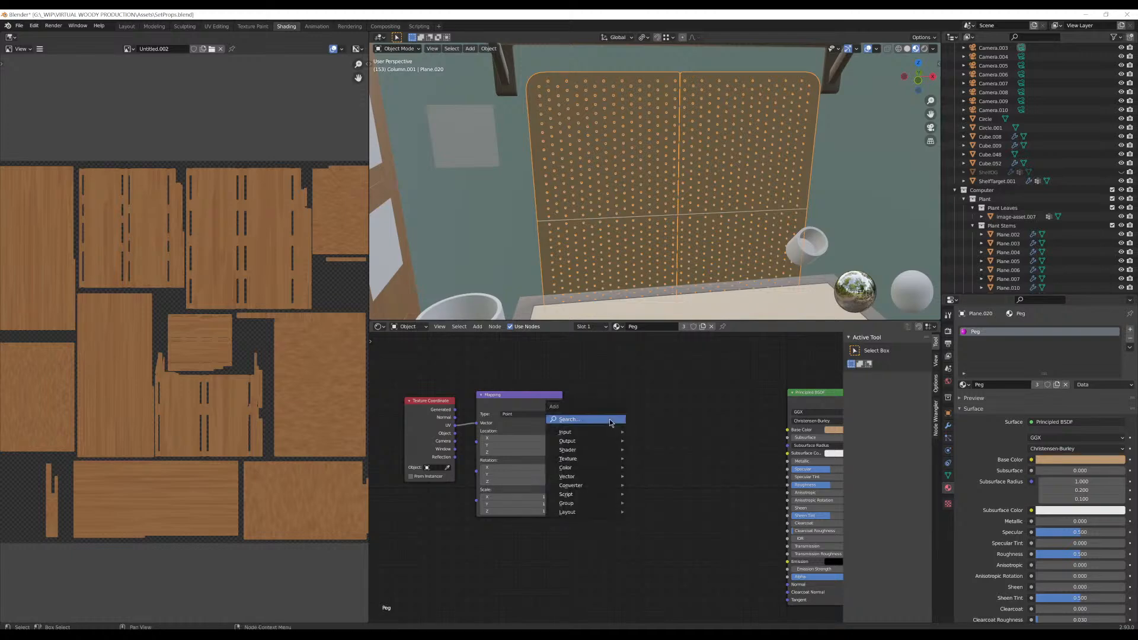
click(610, 419)
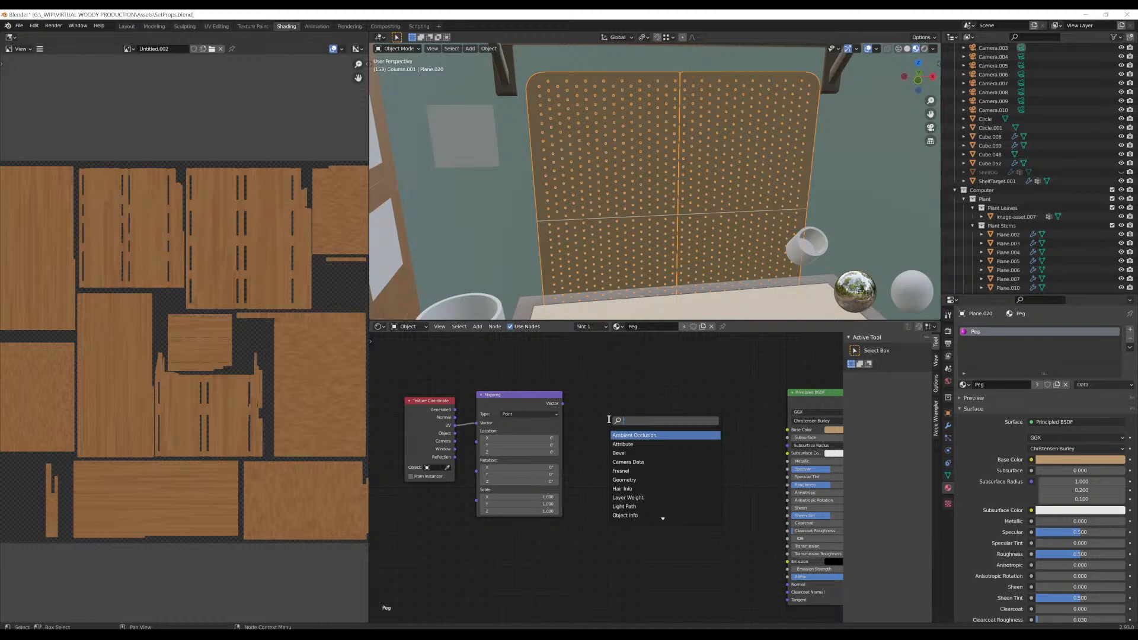
text(noise)
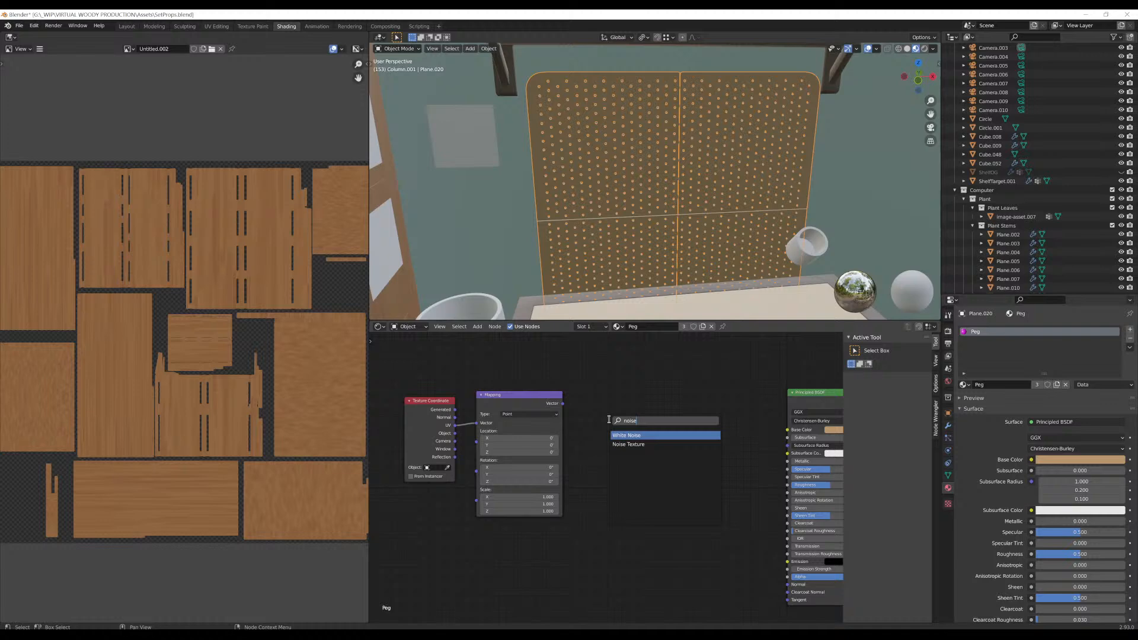
key(Down)
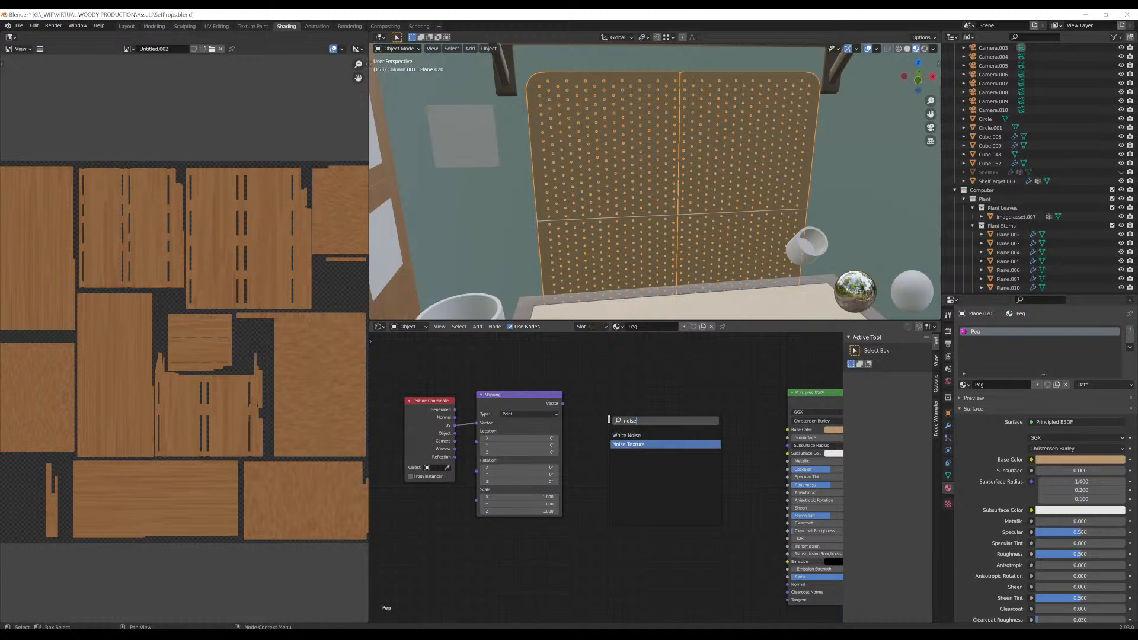
key(Return)
click(610, 374)
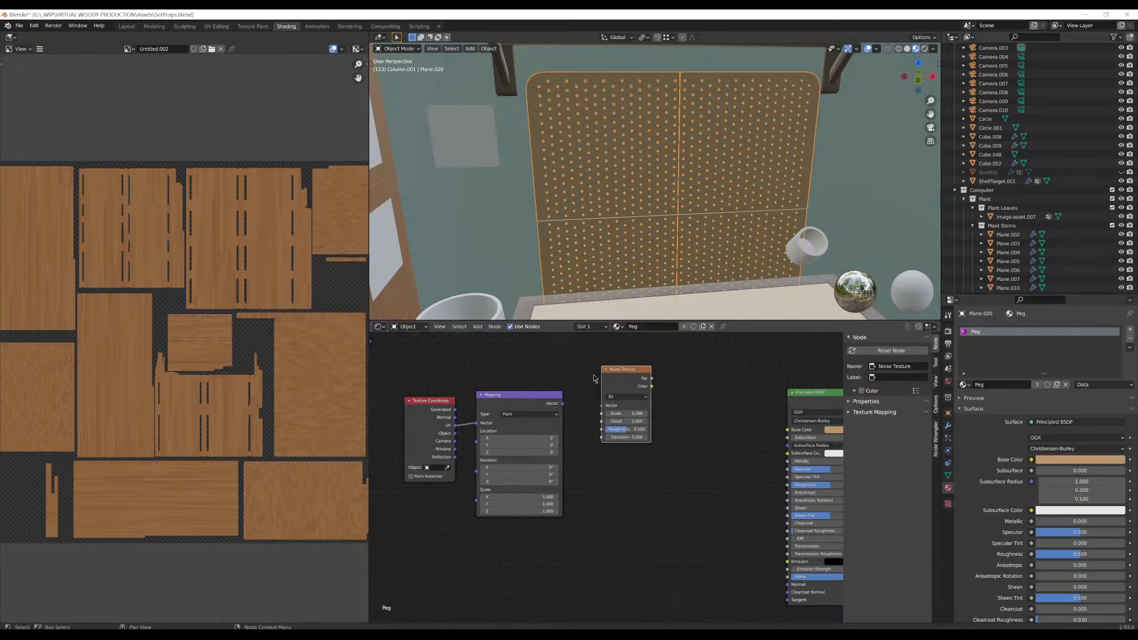
drag(563, 404, 787, 430)
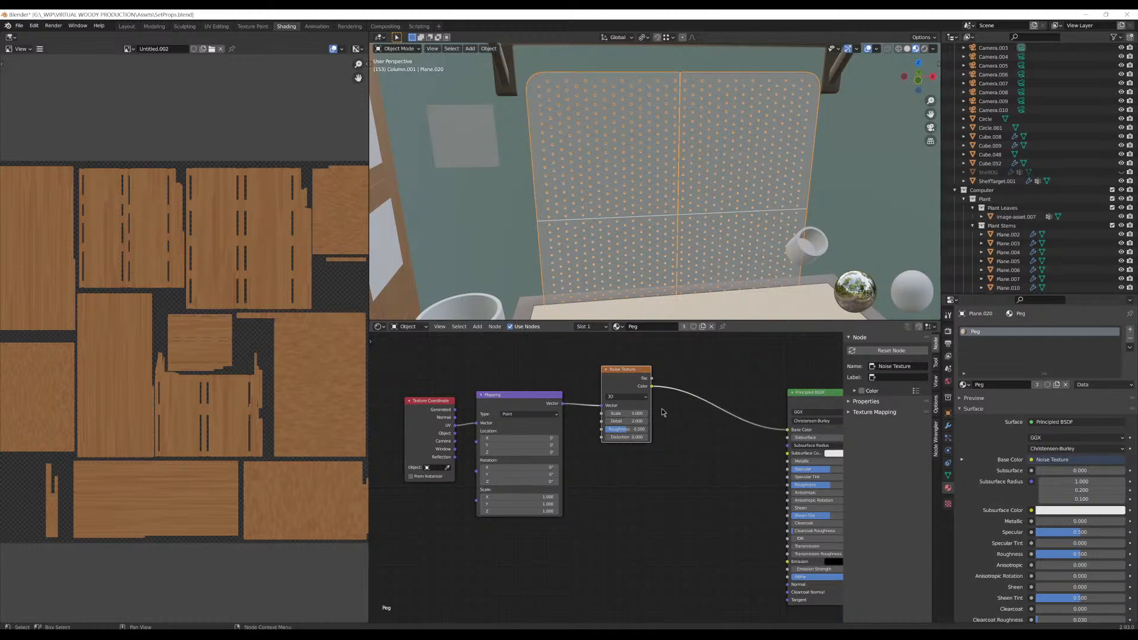
Feed the Mapping node from the Generated texture coordinates instead of UV and check the noise on the pegboard
scroll(705, 429, up, 2)
middle_drag(673, 488, 716, 464)
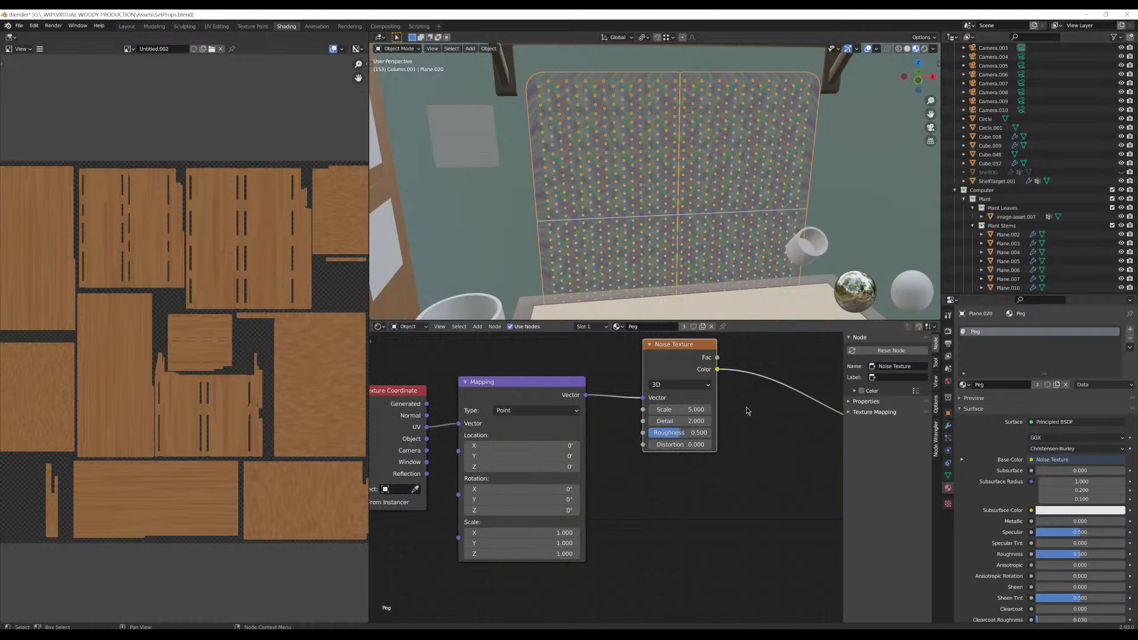
middle_drag(745, 408, 745, 432)
scroll(566, 143, up, 3)
middle_drag(567, 144, 616, 197)
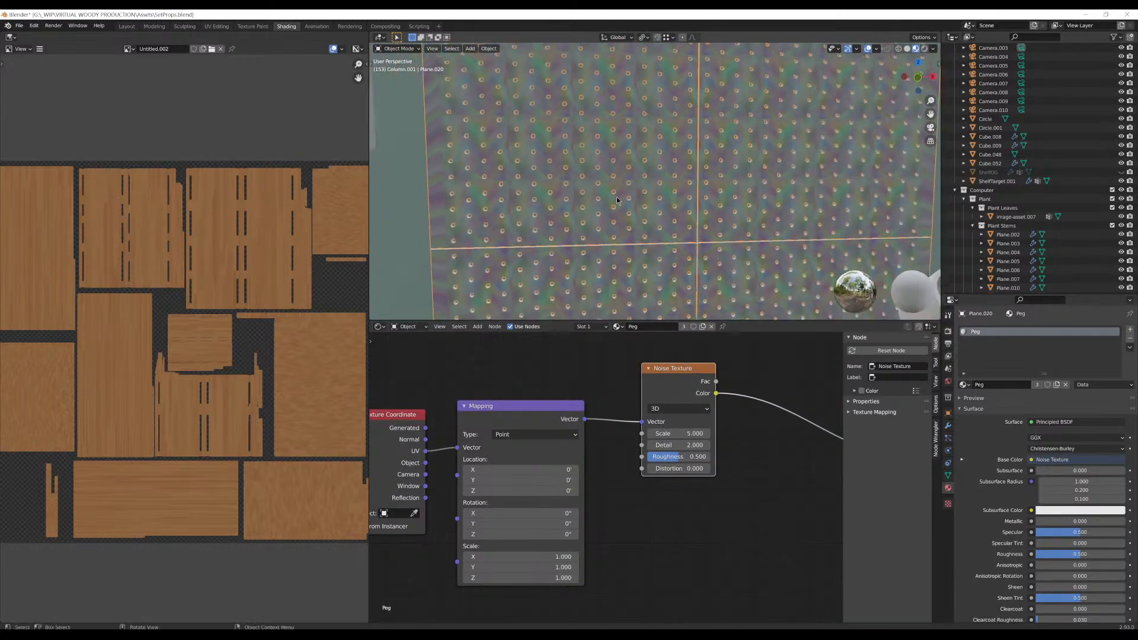
middle_drag(443, 494, 518, 493)
drag(500, 426, 531, 445)
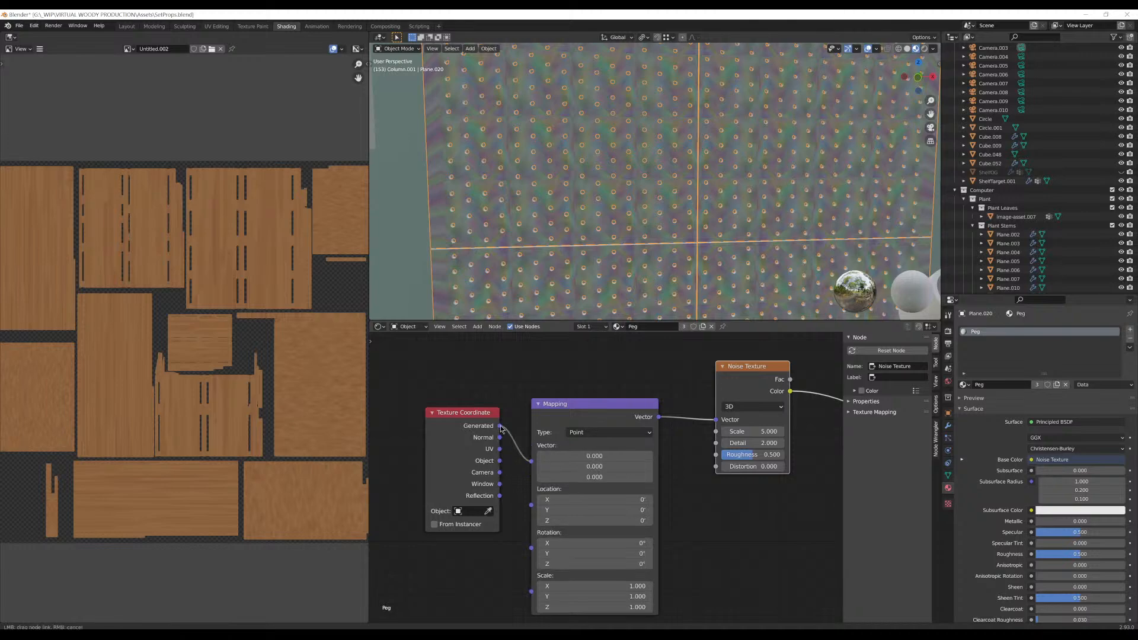
scroll(617, 178, down, 5)
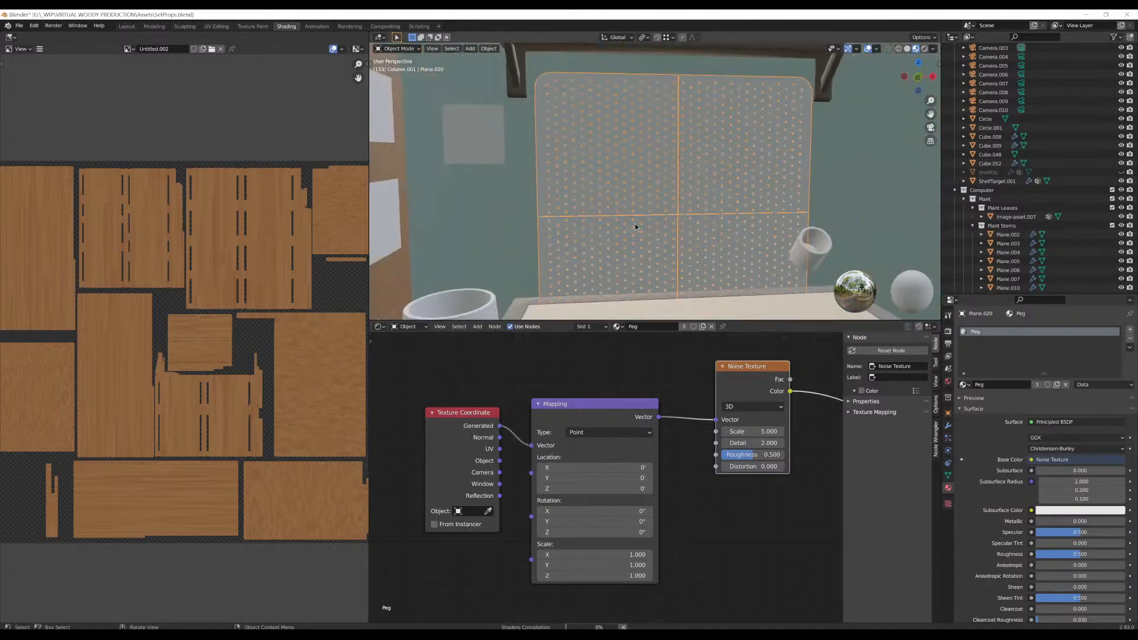
middle_drag(680, 277, 667, 234)
Move the Texture Coordinate, Mapping and Noise Texture nodes farther from the Principled BSDF
middle_drag(680, 359, 353, 382)
drag(468, 370, 667, 478)
middle_drag(518, 410, 753, 415)
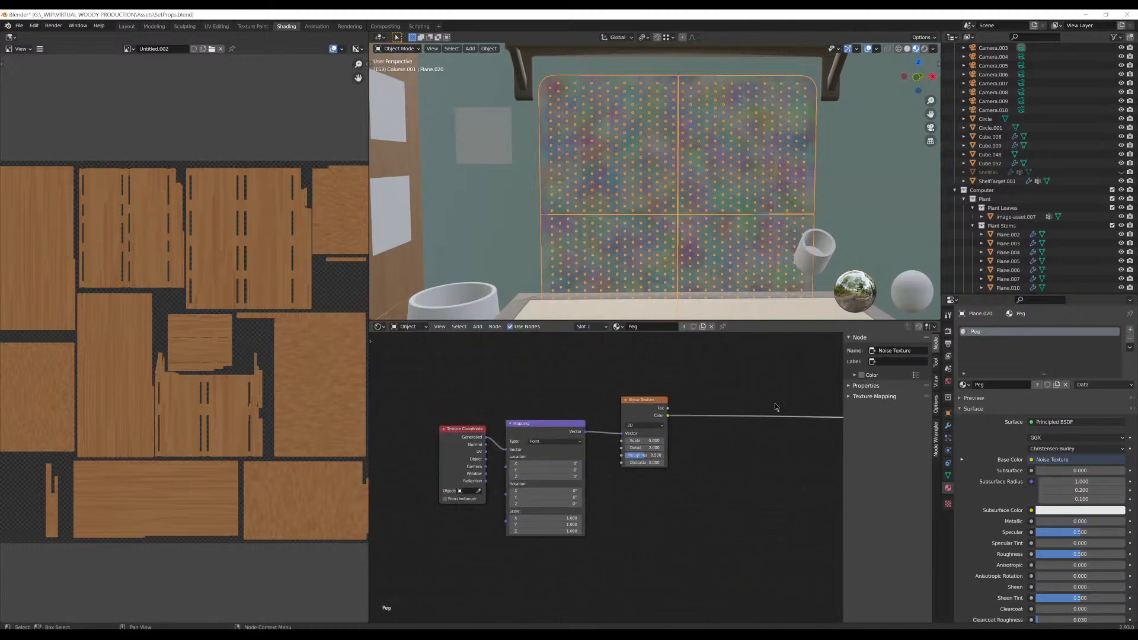
middle_drag(670, 386, 642, 395)
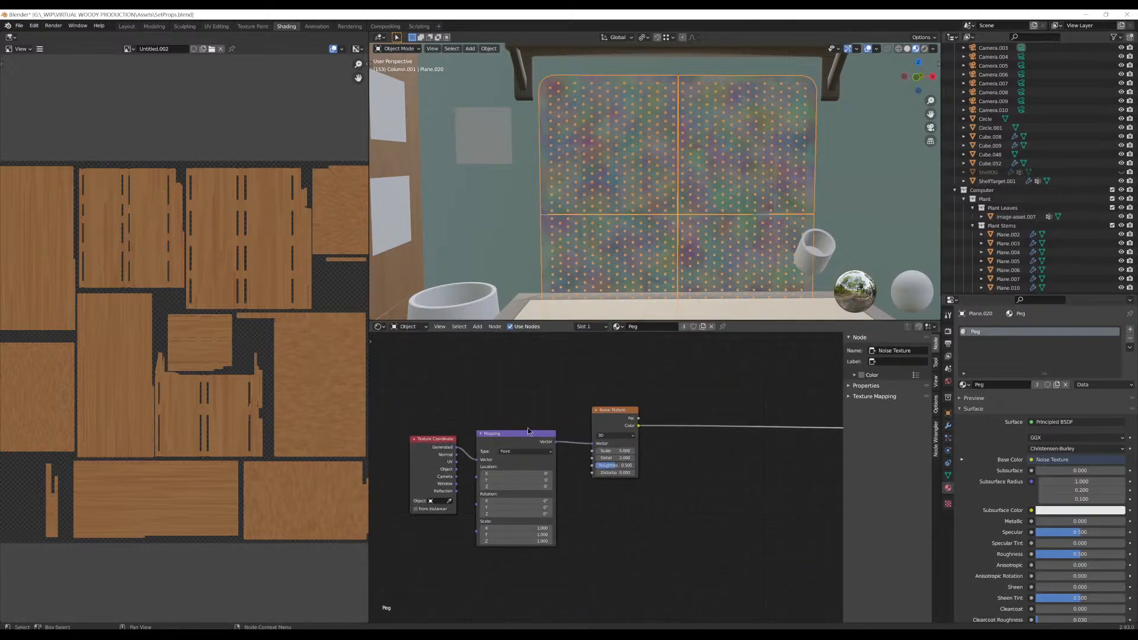
scroll(527, 428, up, 5)
middle_drag(582, 364, 527, 387)
scroll(628, 484, down, 1)
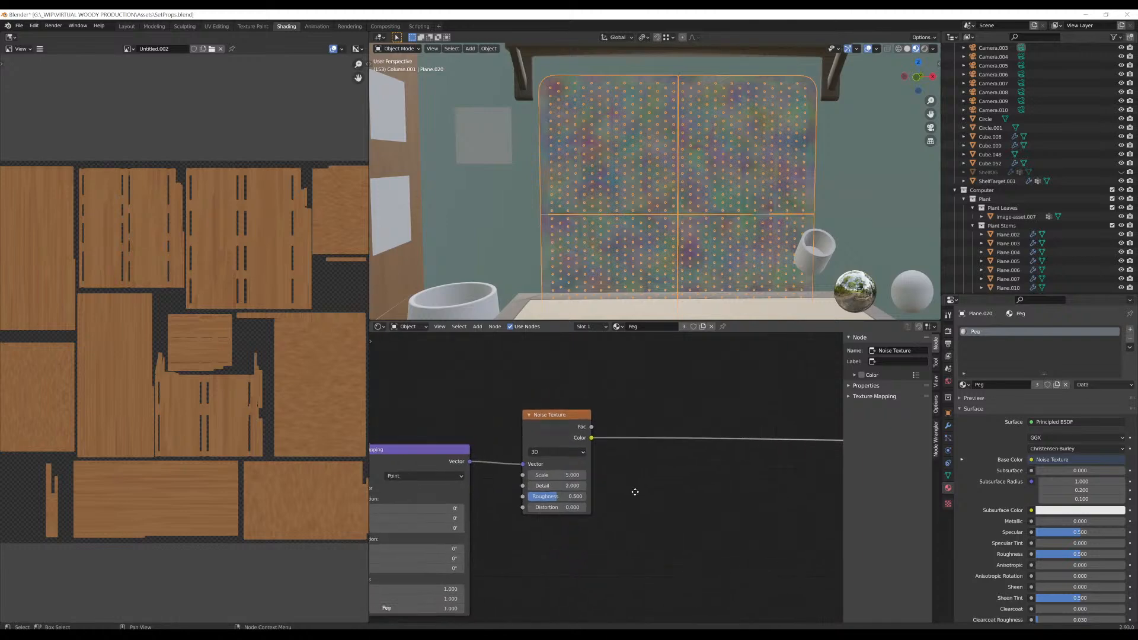
scroll(640, 476, down, 1)
middle_drag(622, 470, 688, 443)
scroll(706, 437, up, 5)
middle_drag(748, 422, 508, 468)
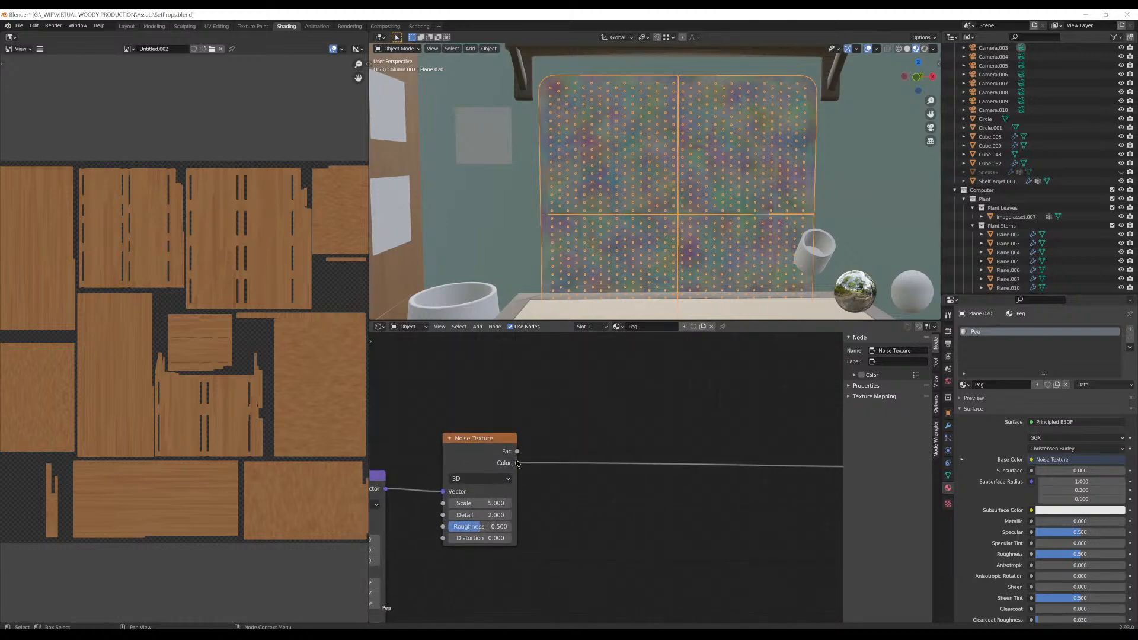
Insert a Math node on the link between the Noise Texture's Color and the shader's Base Color
drag(517, 463, 616, 436)
key(shift+a)
click(624, 425)
text(math)
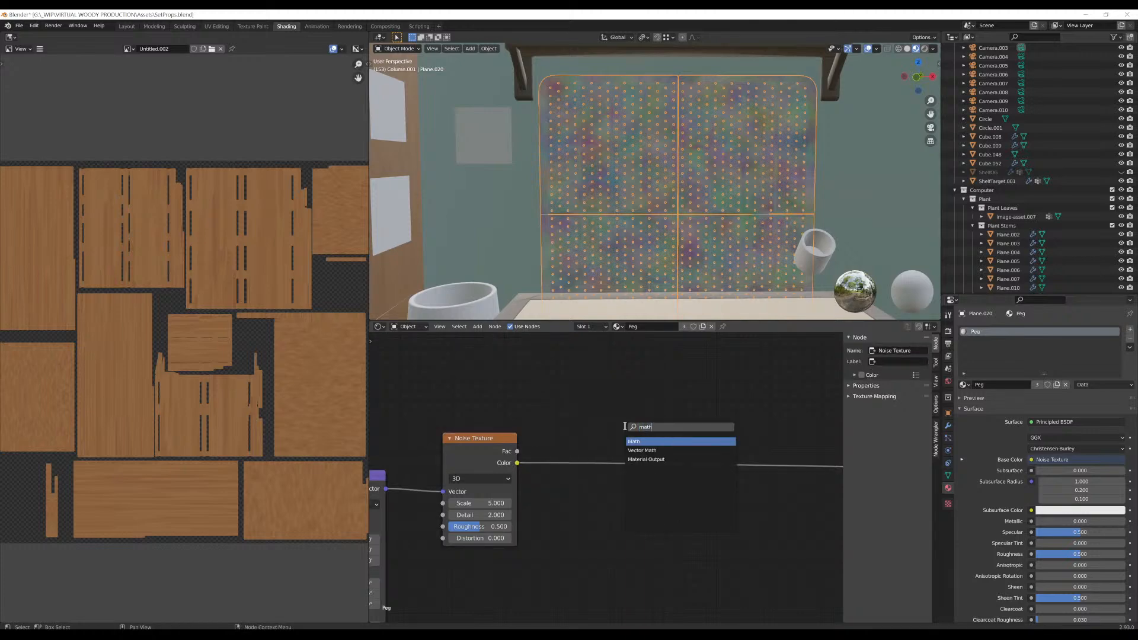
key(Return)
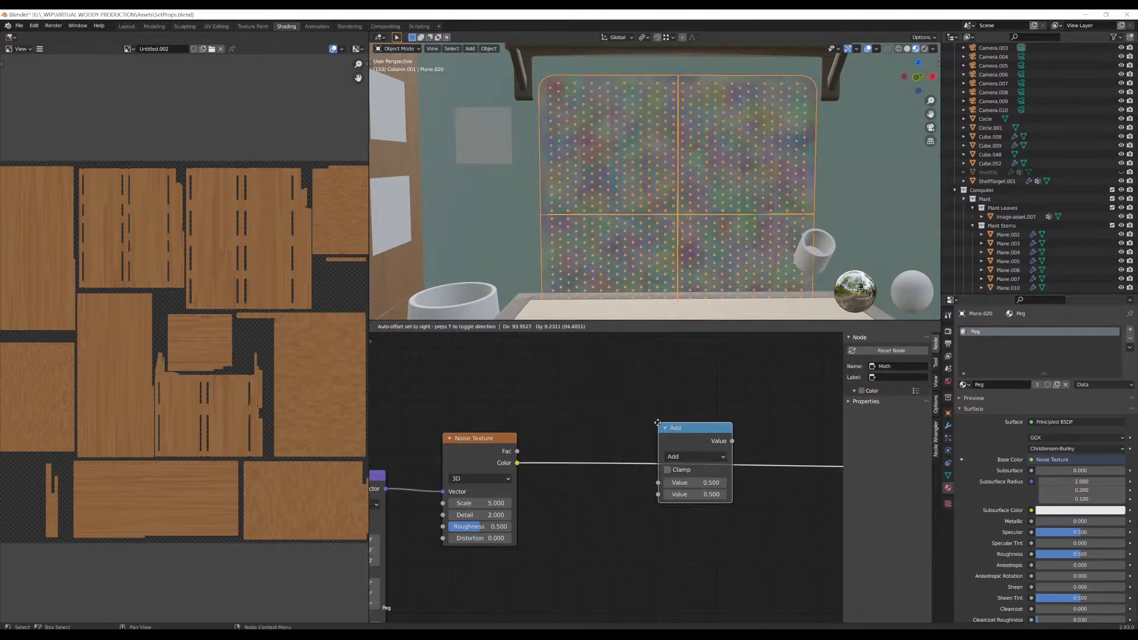
click(625, 441)
middle_drag(584, 381, 552, 388)
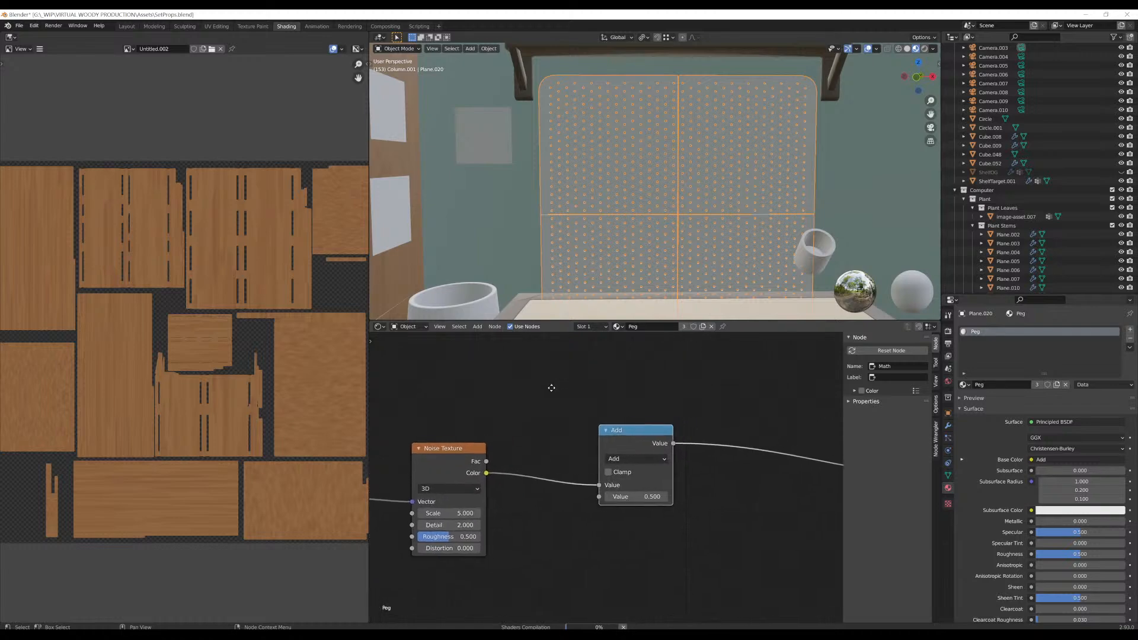
Change the Math node's operation to Greater Than
scroll(610, 236, up, 2)
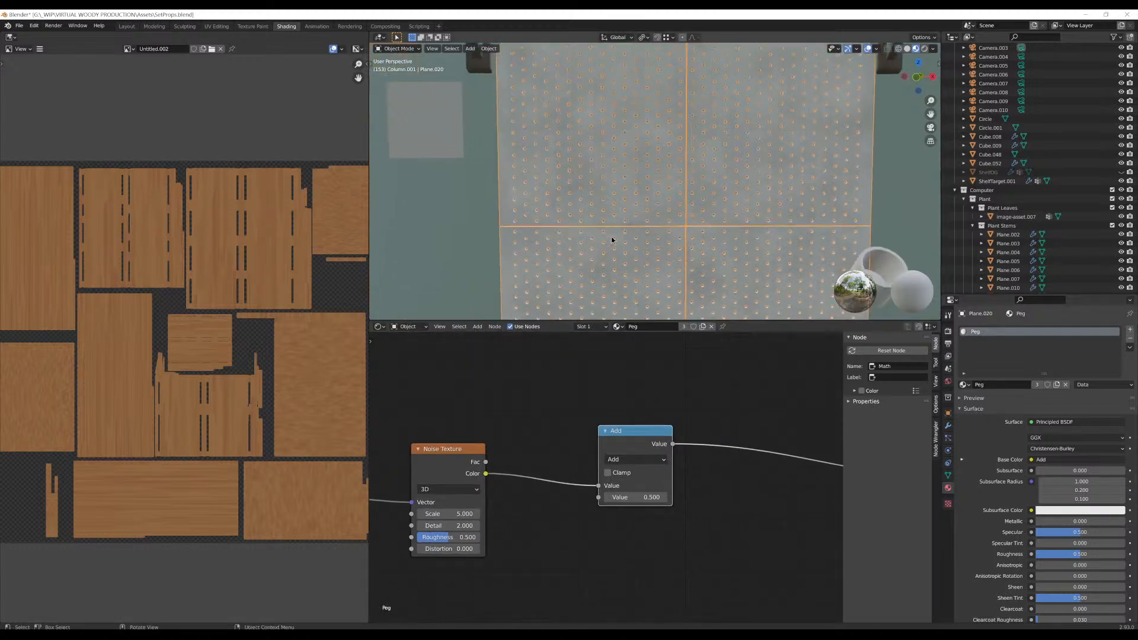
scroll(605, 469, up, 1)
click(636, 459)
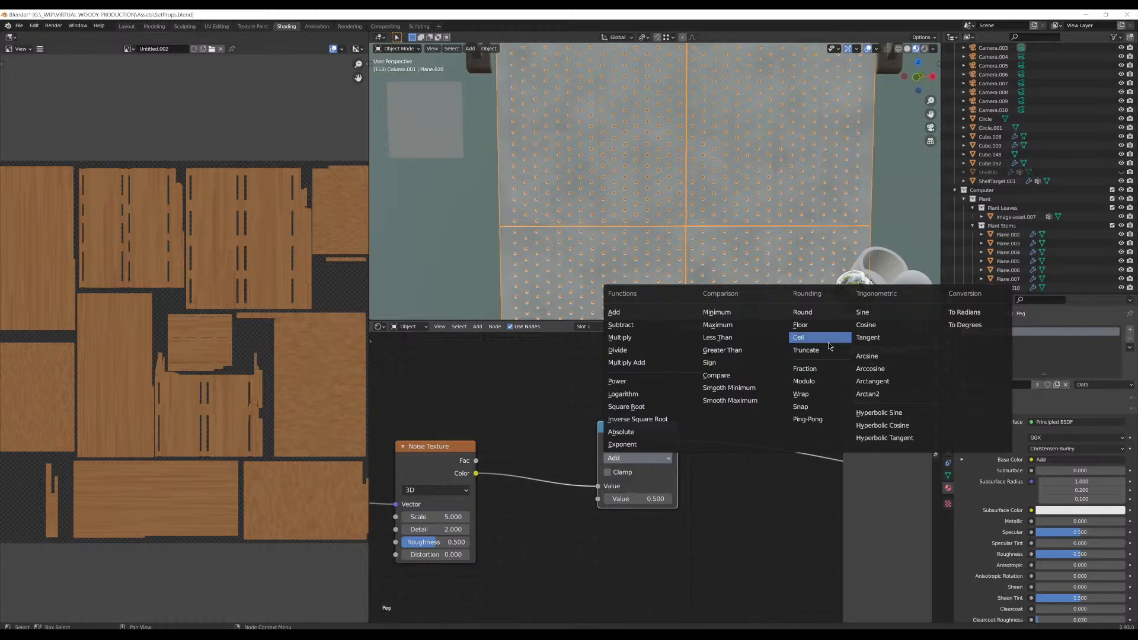
click(613, 458)
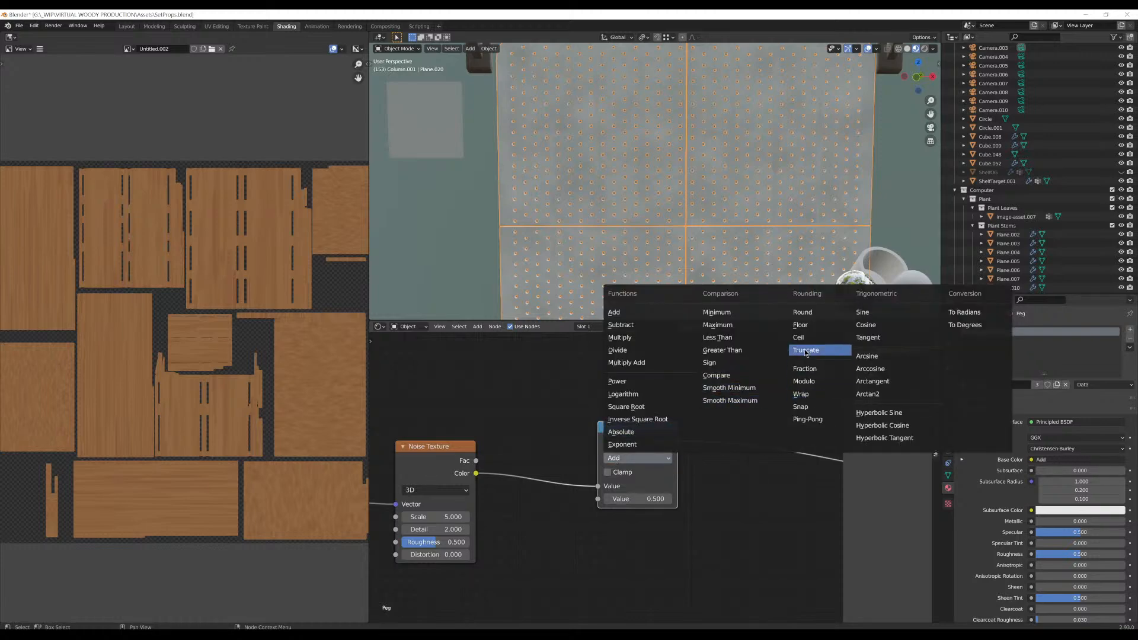
click(742, 358)
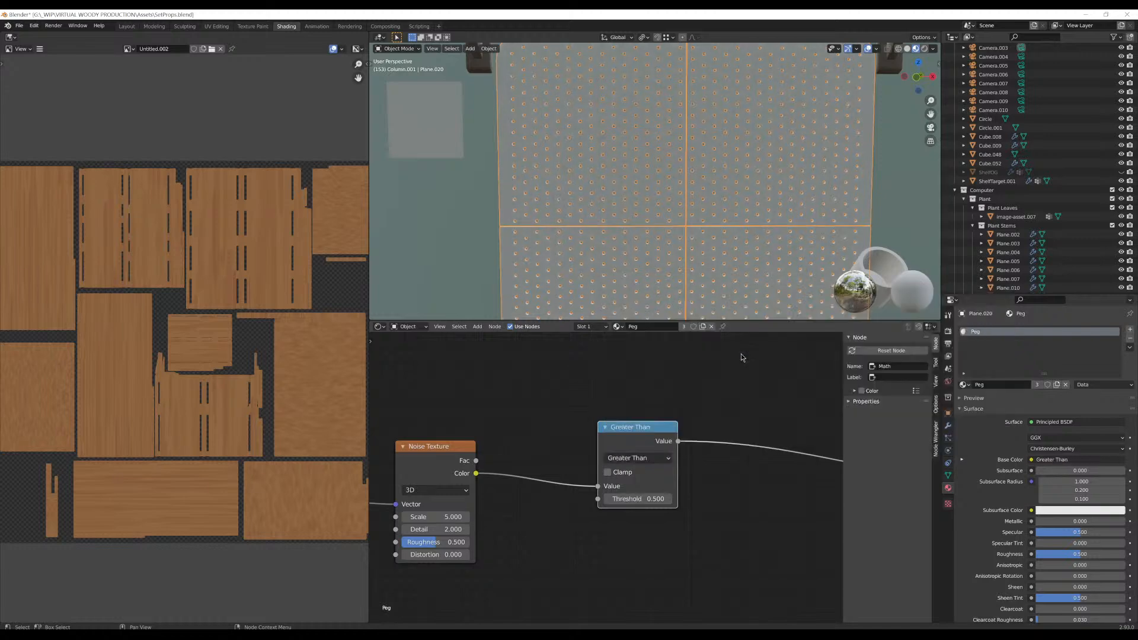
Lower the Greater Than node's threshold to 0.000
scroll(586, 418, up, 3)
scroll(522, 447, down, 4)
middle_drag(540, 448, 576, 427)
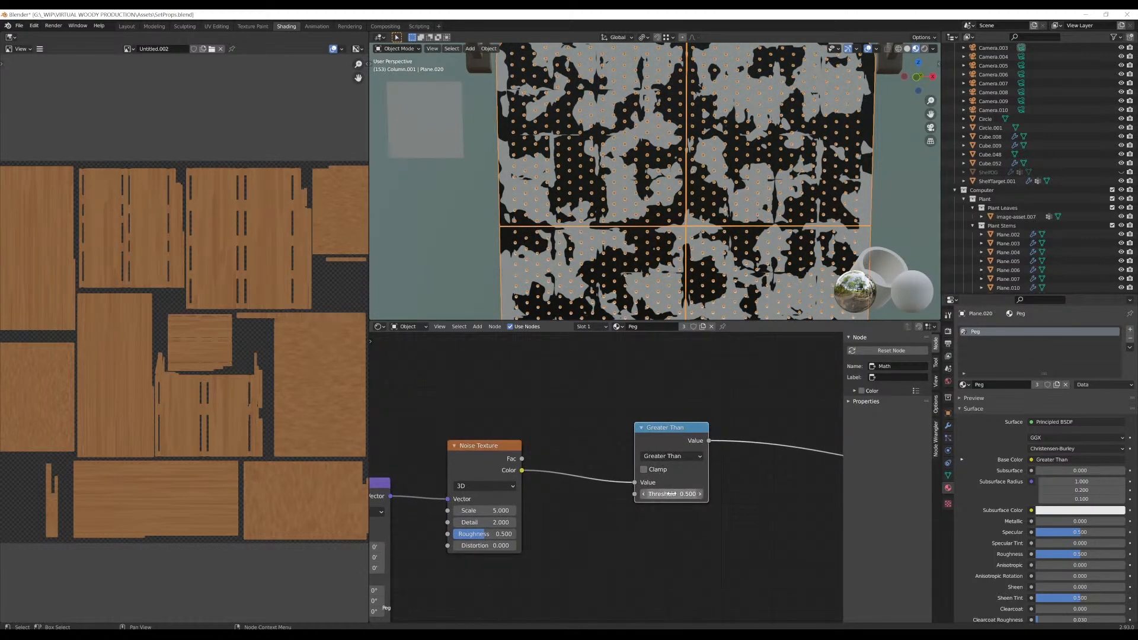
drag(673, 494, 648, 494)
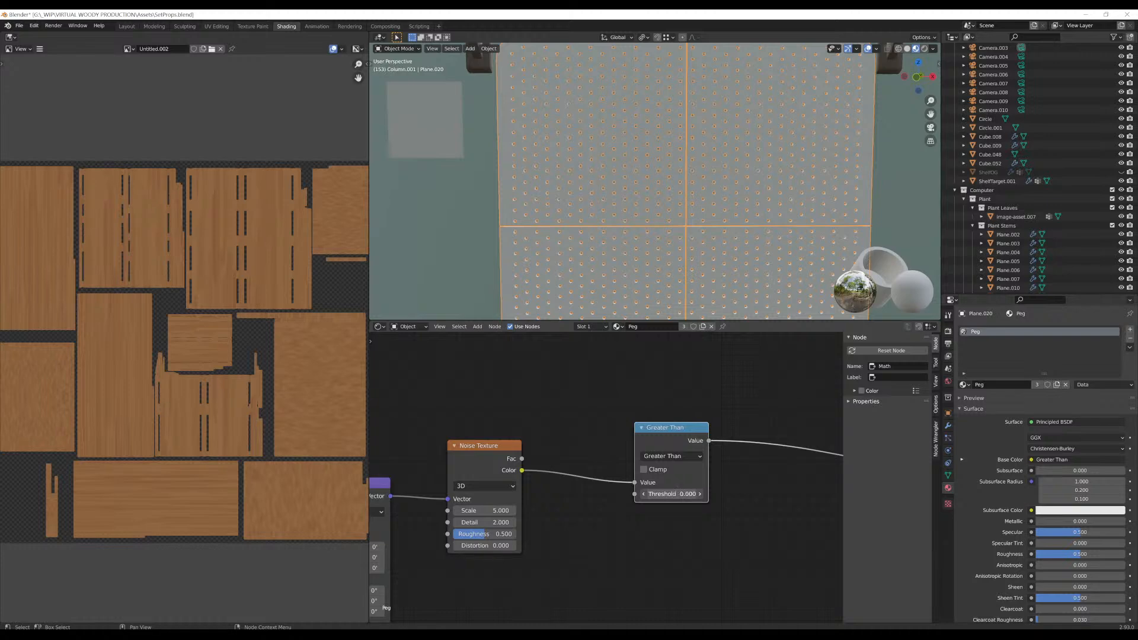
Raise the Greater Than node's threshold to 0.500
drag(674, 493, 679, 494)
middle_drag(517, 421, 701, 397)
Delete the Noise Texture node and add a Voronoi Texture node between the Mapping and Greater Than nodes
click(676, 429)
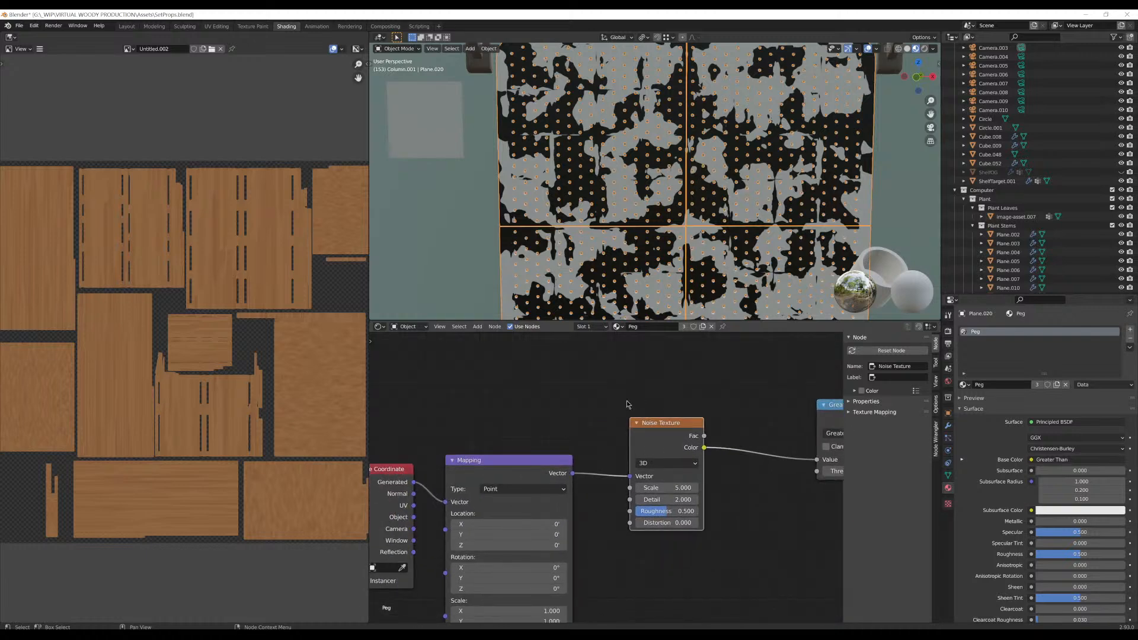
key(x)
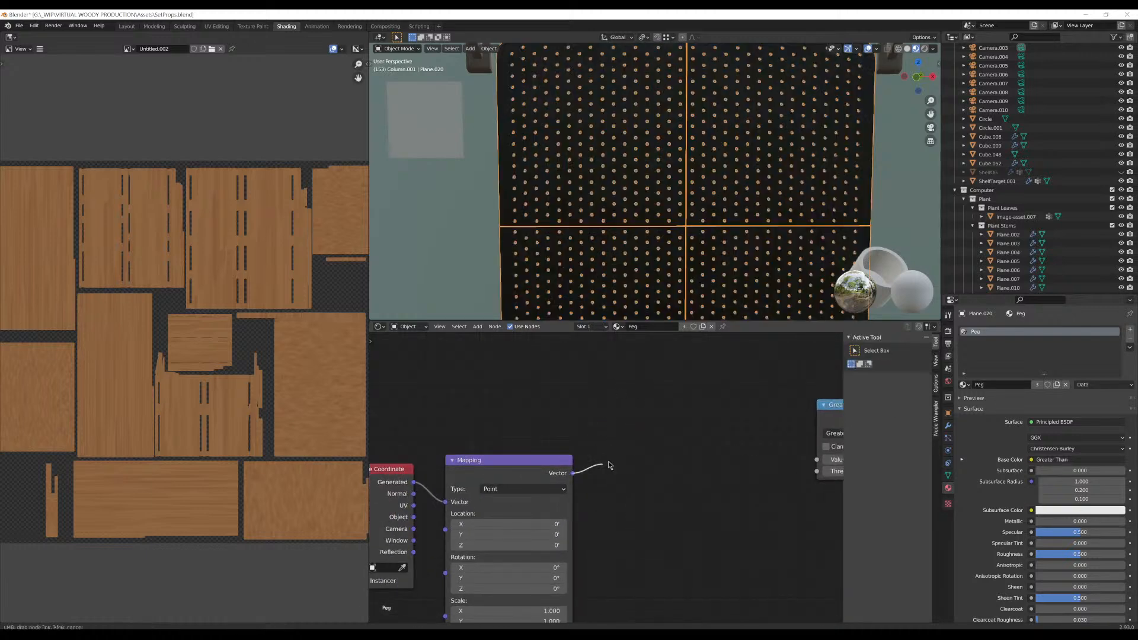
key(shift+a)
click(630, 457)
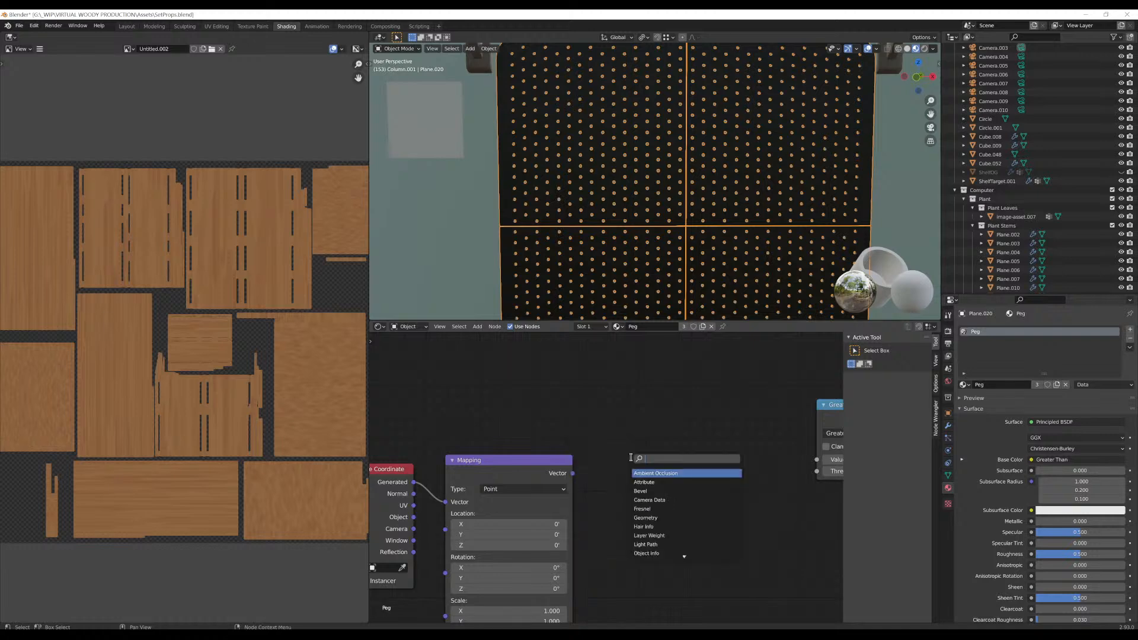
text(voron)
key(Return)
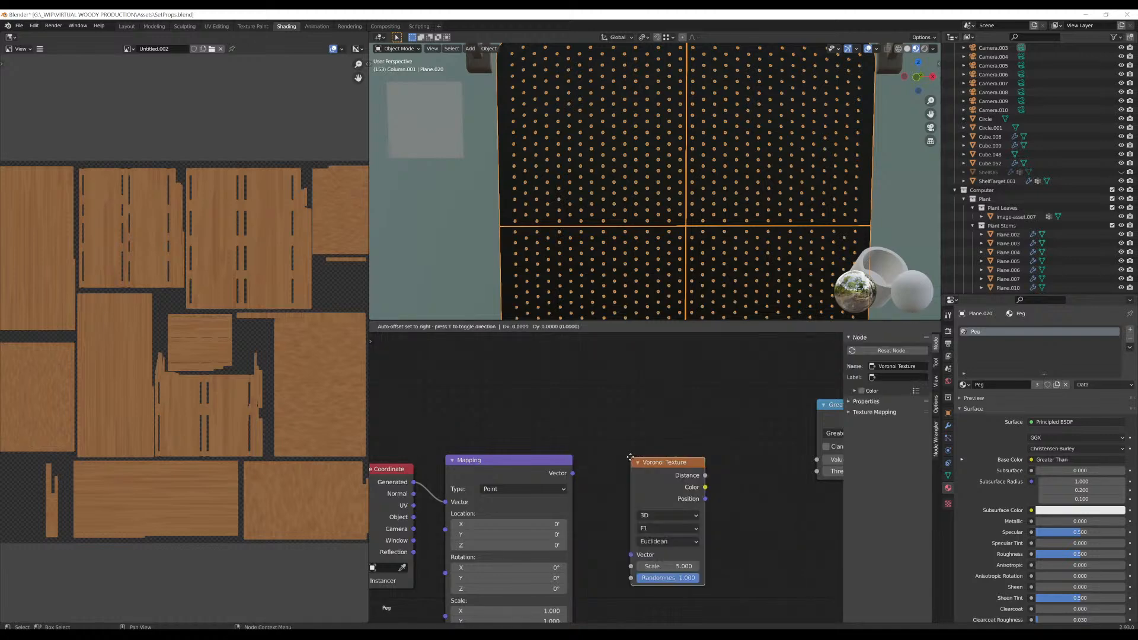
click(649, 406)
Link Mapping's Vector to the Voronoi Texture's Vector, and the Voronoi Color to the Greater Than node's Value input
drag(572, 473, 650, 504)
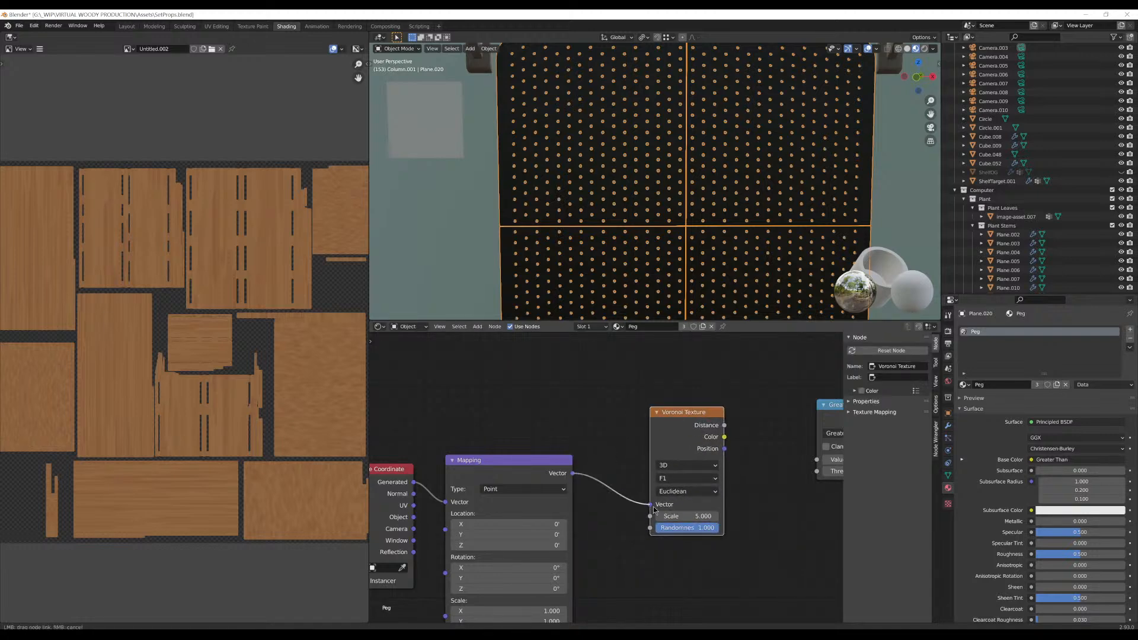
drag(724, 441, 817, 460)
Link the Voronoi Texture's Color directly to the Principled BSDF's Base Color, bypassing the Greater Than node
middle_drag(757, 392, 652, 408)
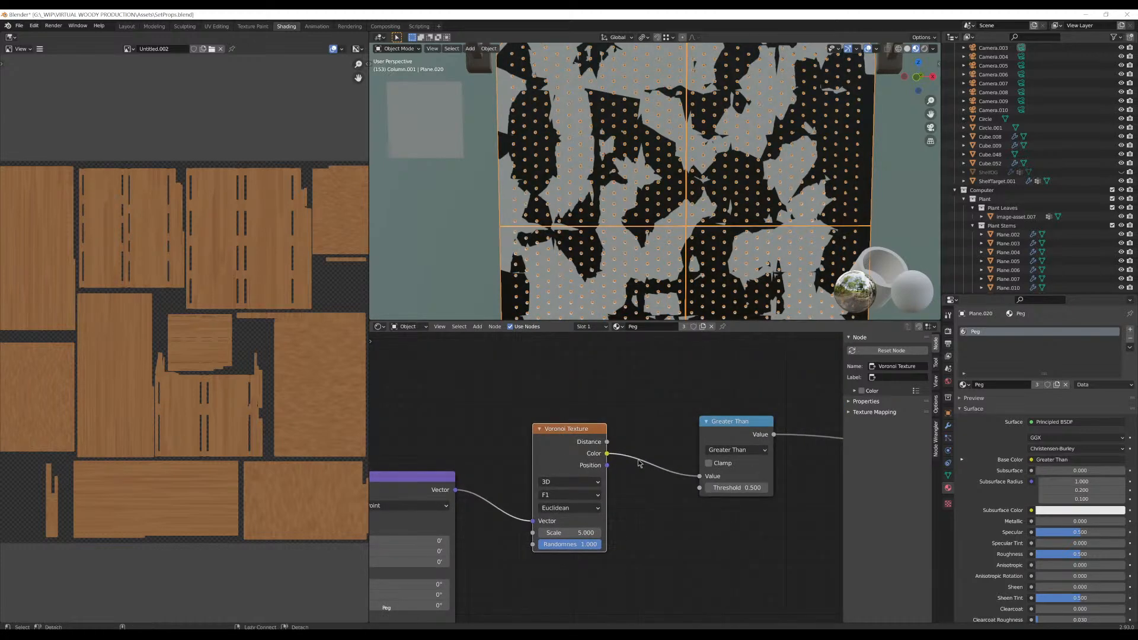
scroll(638, 456, down, 5)
middle_drag(607, 429, 471, 445)
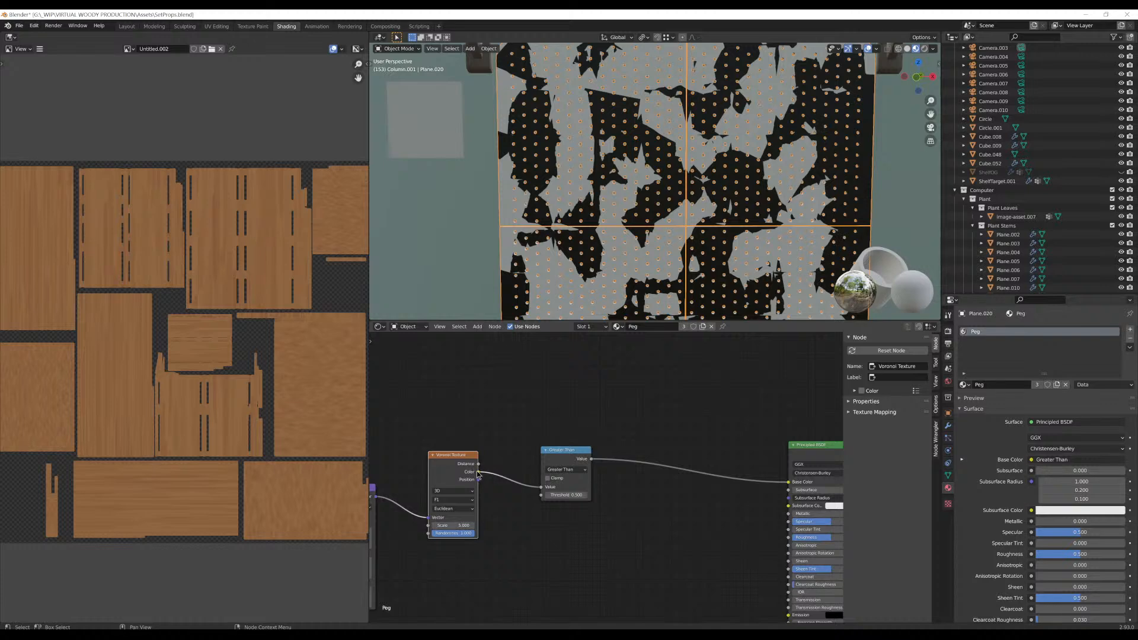
drag(479, 471, 789, 481)
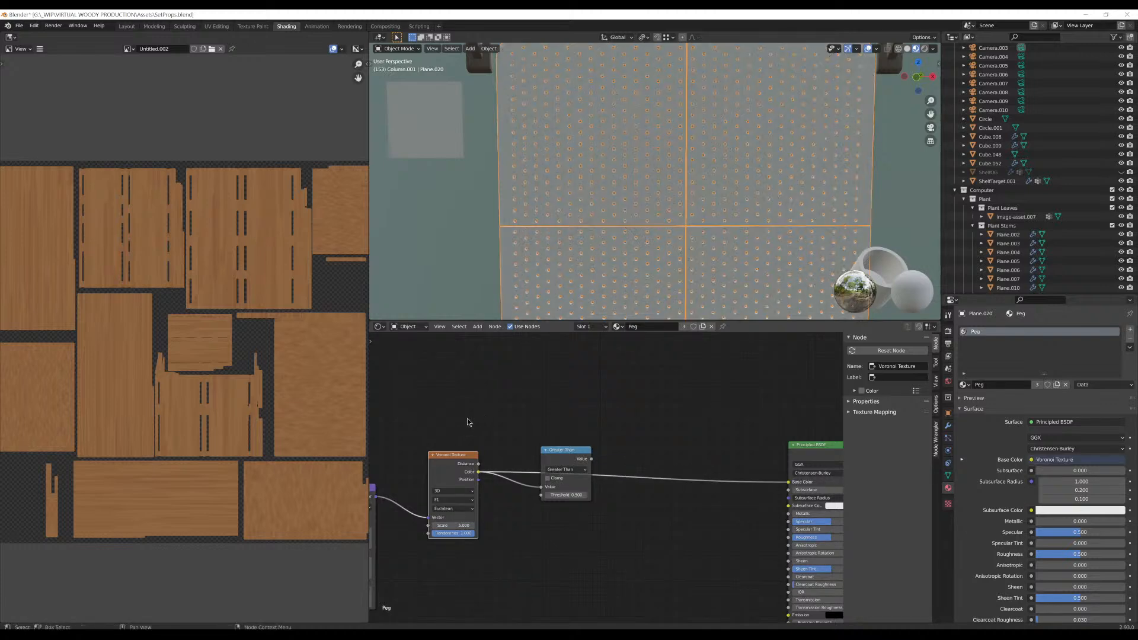
Set the Voronoi Texture's Scale to 17.200
middle_drag(467, 417, 580, 383)
scroll(572, 439, up, 2)
scroll(579, 406, up, 1)
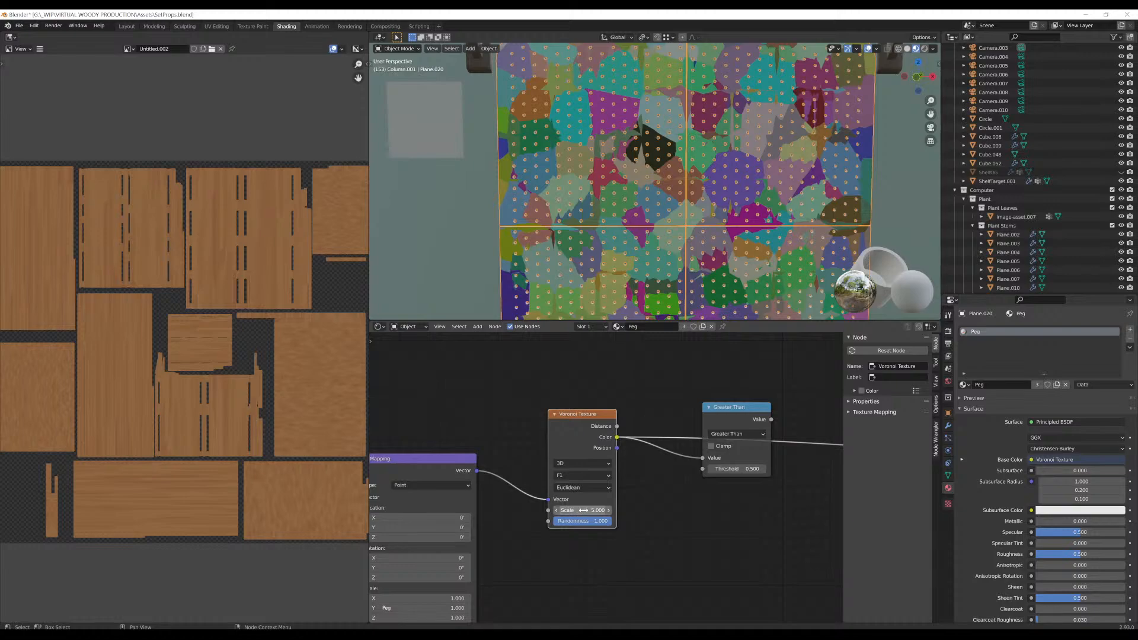
drag(586, 509, 758, 510)
Feed the Mapping node's Vector input from the Texture Coordinate's Object output instead of Generated
scroll(563, 475, down, 4)
middle_drag(467, 409, 597, 409)
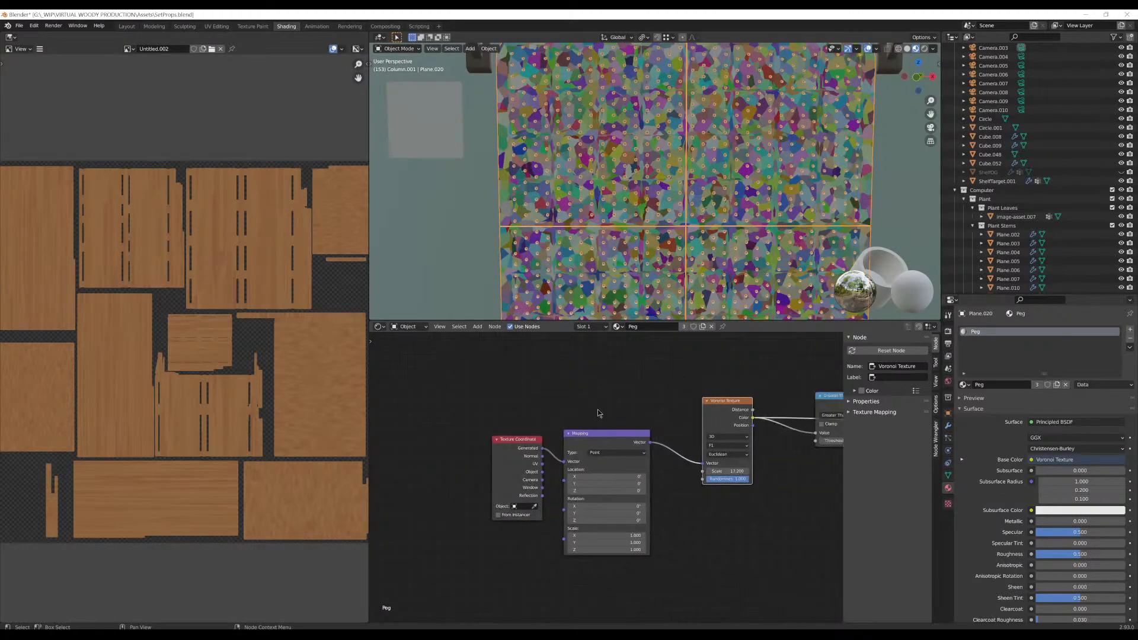
scroll(592, 420, up, 6)
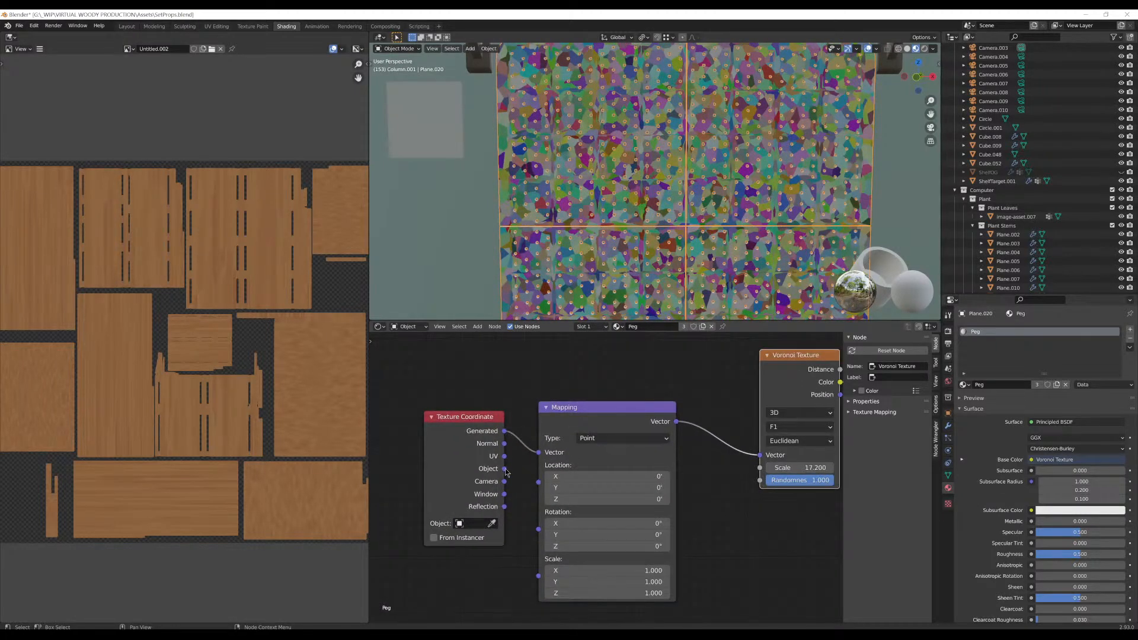
drag(504, 468, 538, 452)
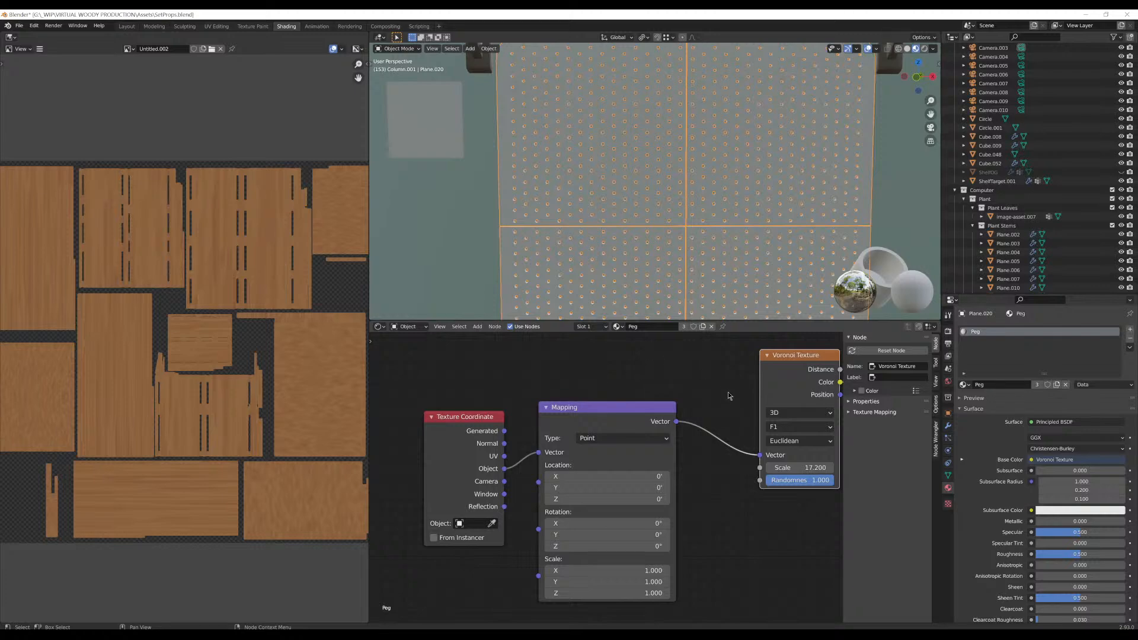
Increase the Voronoi Texture's Scale to 169.110
middle_drag(729, 396, 528, 426)
scroll(694, 205, down, 1)
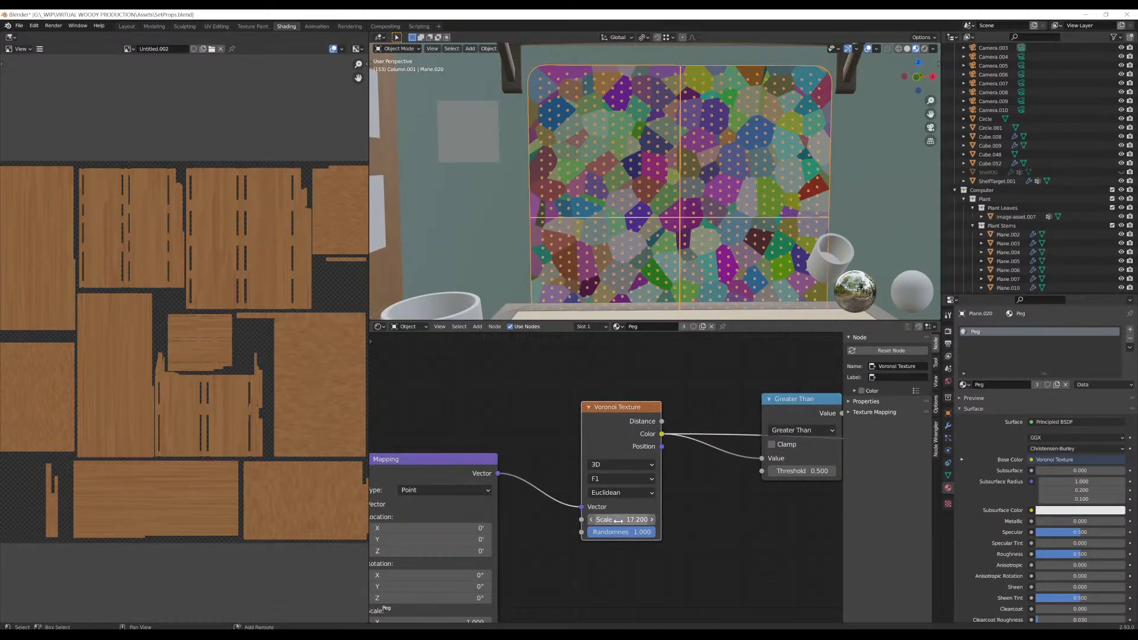
drag(624, 520, 945, 520)
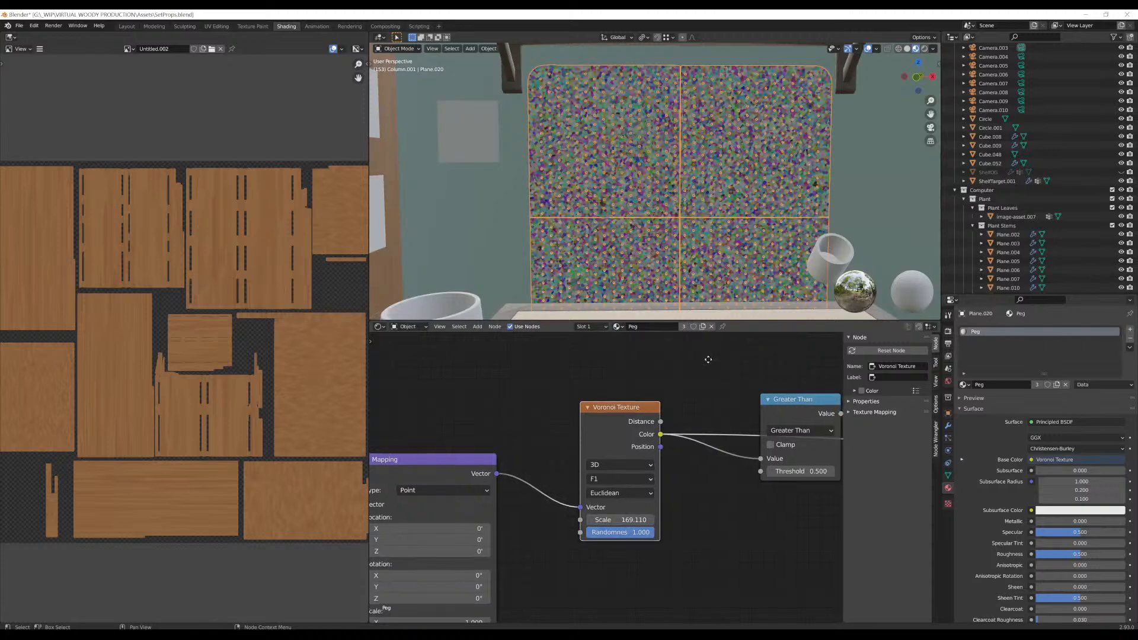
Link the Greater Than node's Value output to the Principled BSDF's Base Color in place of the Voronoi Color
middle_drag(705, 358, 526, 358)
scroll(740, 418, down, 6)
middle_drag(711, 436, 586, 439)
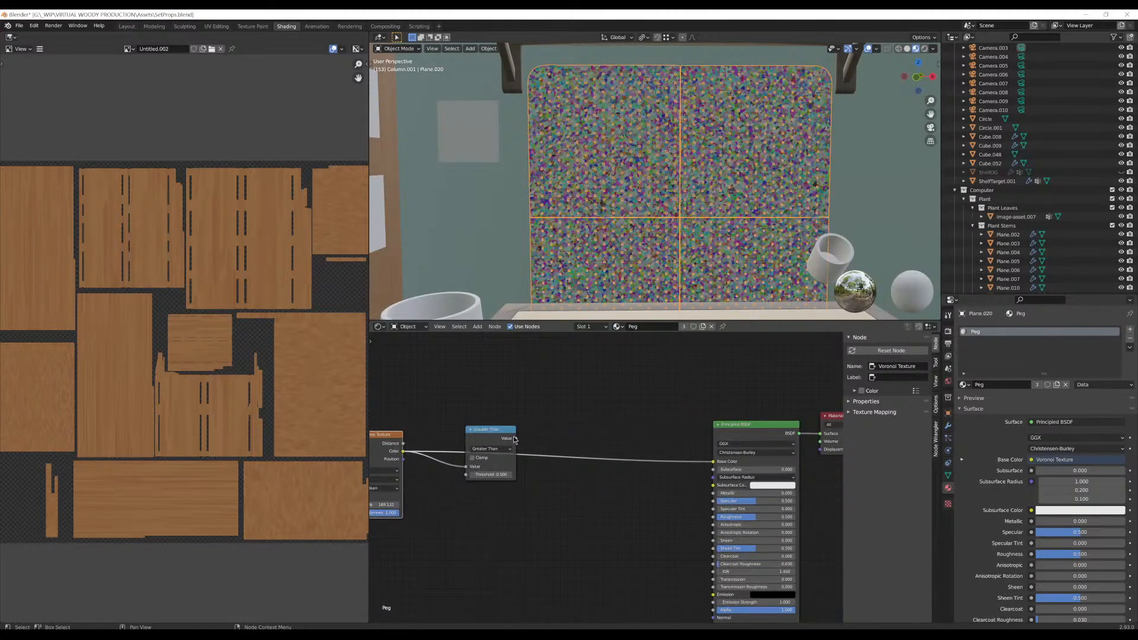
drag(514, 439, 713, 462)
Lower the Greater Than node's threshold to 0.220 for sparser dark specks on the pegboard
middle_drag(646, 190, 660, 198)
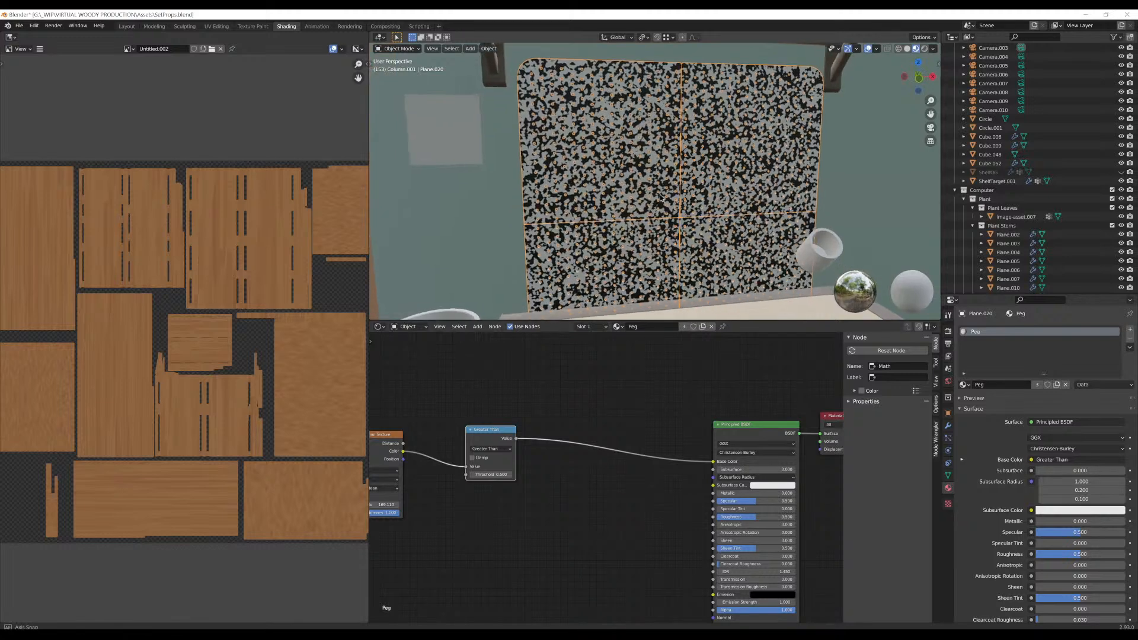
scroll(660, 198, up, 6)
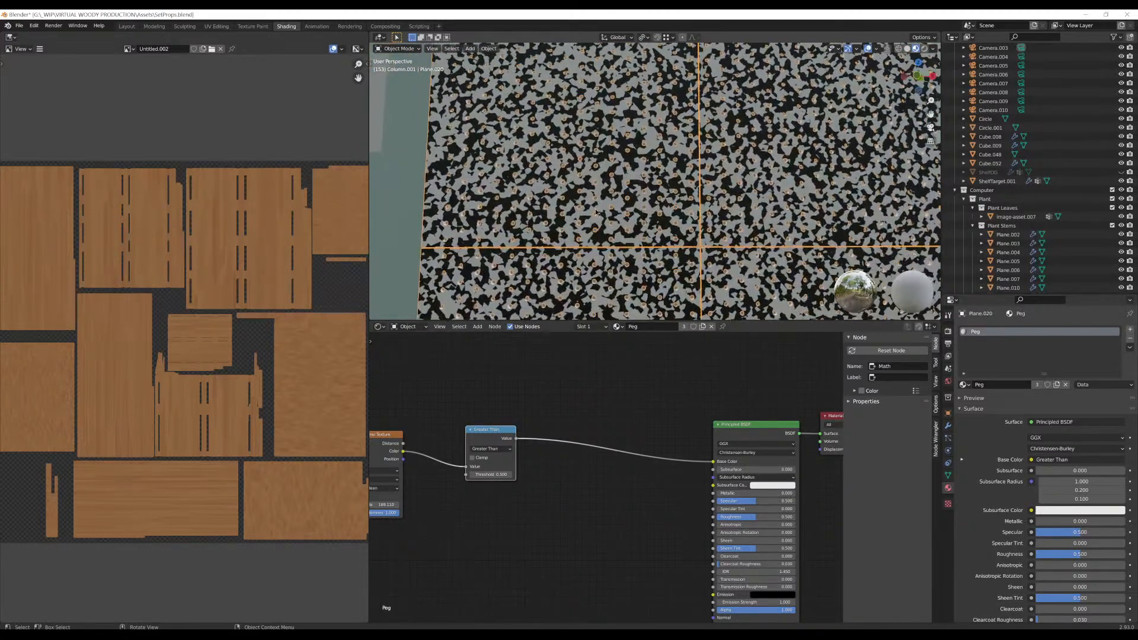
middle_drag(596, 211, 600, 206)
mouse_move(408, 414)
middle_down()
mouse_move(748, 394)
mouse_move(428, 401)
middle_up()
scroll(568, 468, up, 5)
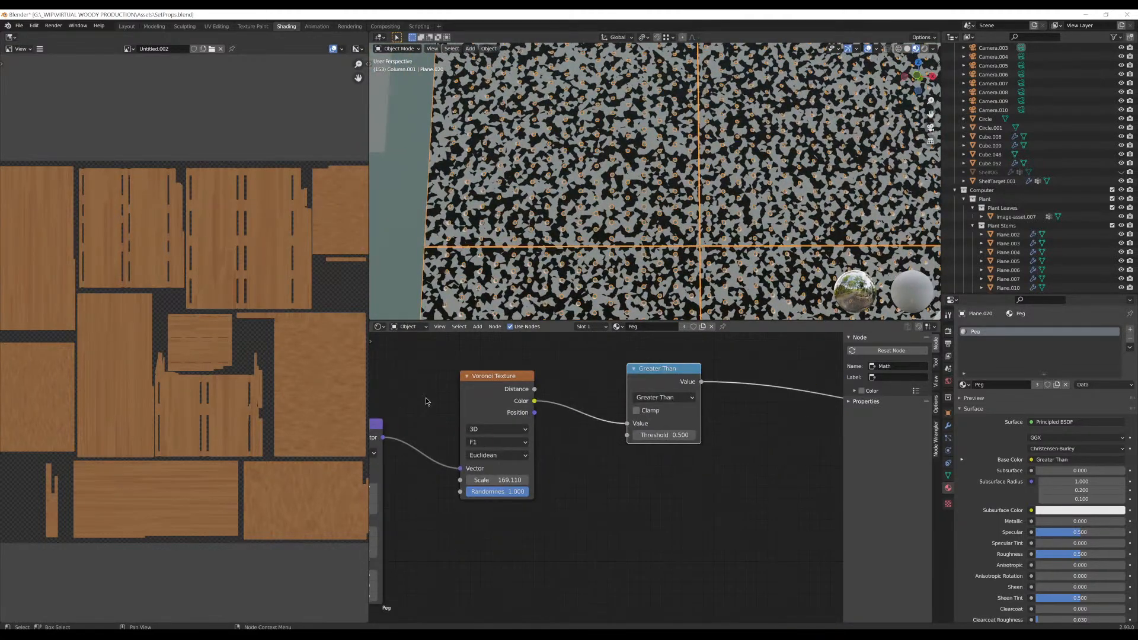
scroll(572, 472, up, 4)
middle_drag(679, 367, 626, 485)
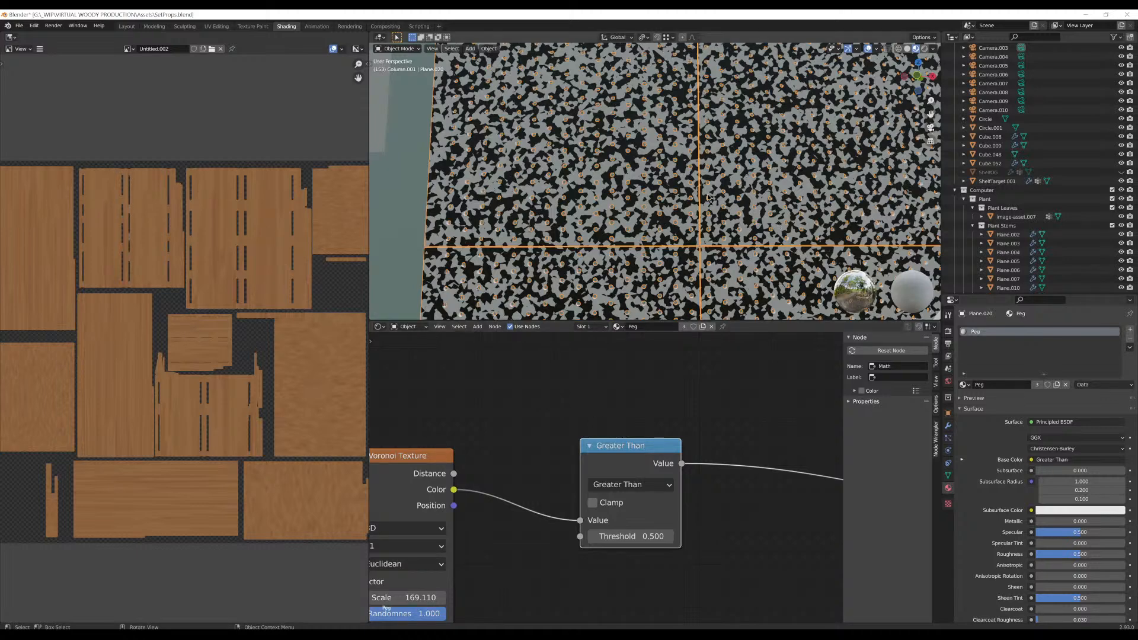
middle_drag(707, 198, 669, 203)
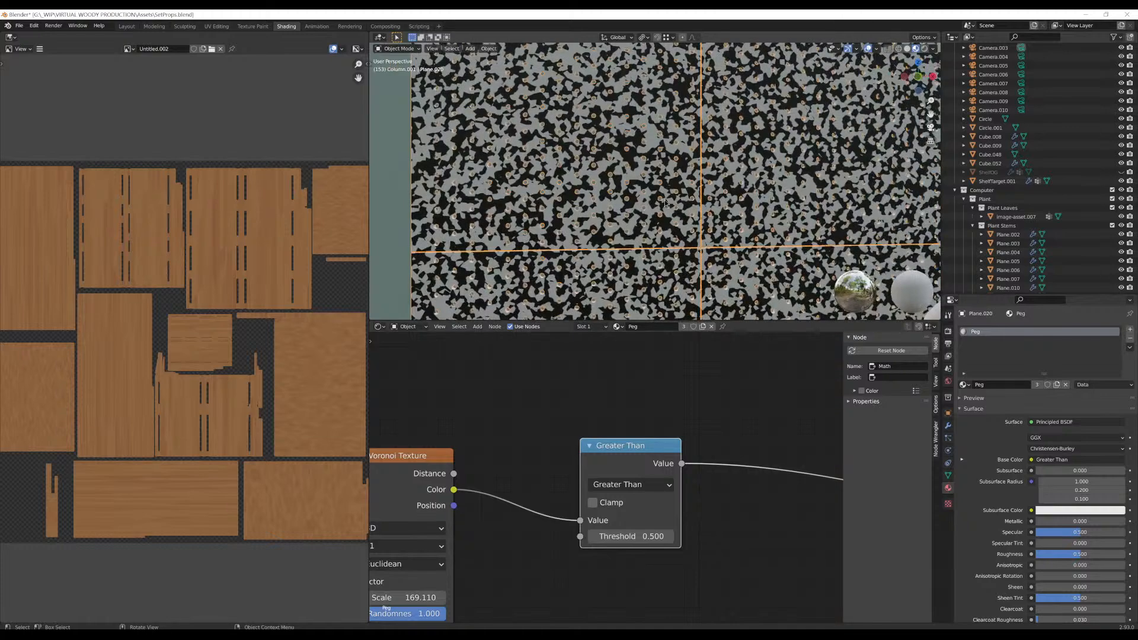
scroll(646, 217, up, 9)
scroll(643, 225, down, 4)
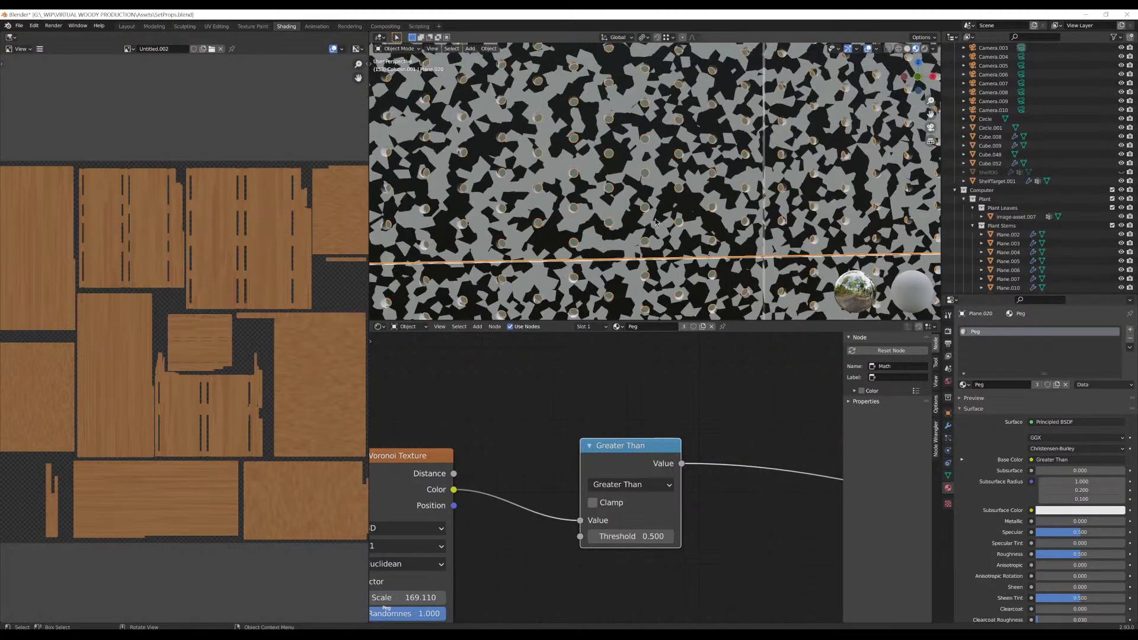
scroll(658, 223, up, 2)
scroll(681, 227, down, 3)
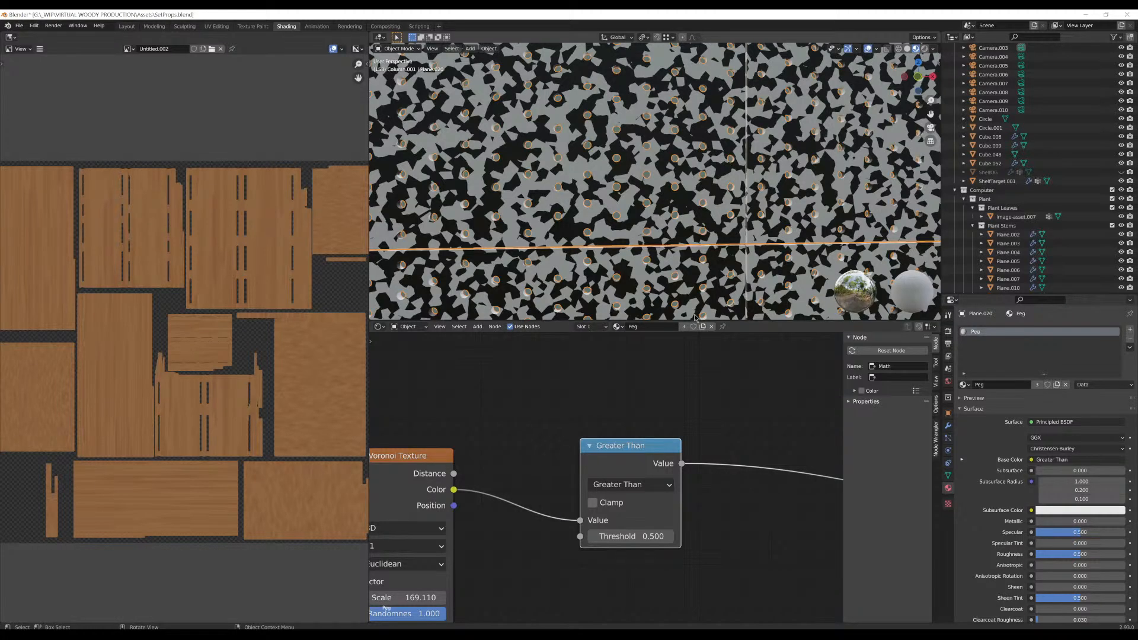
drag(634, 531, 592, 532)
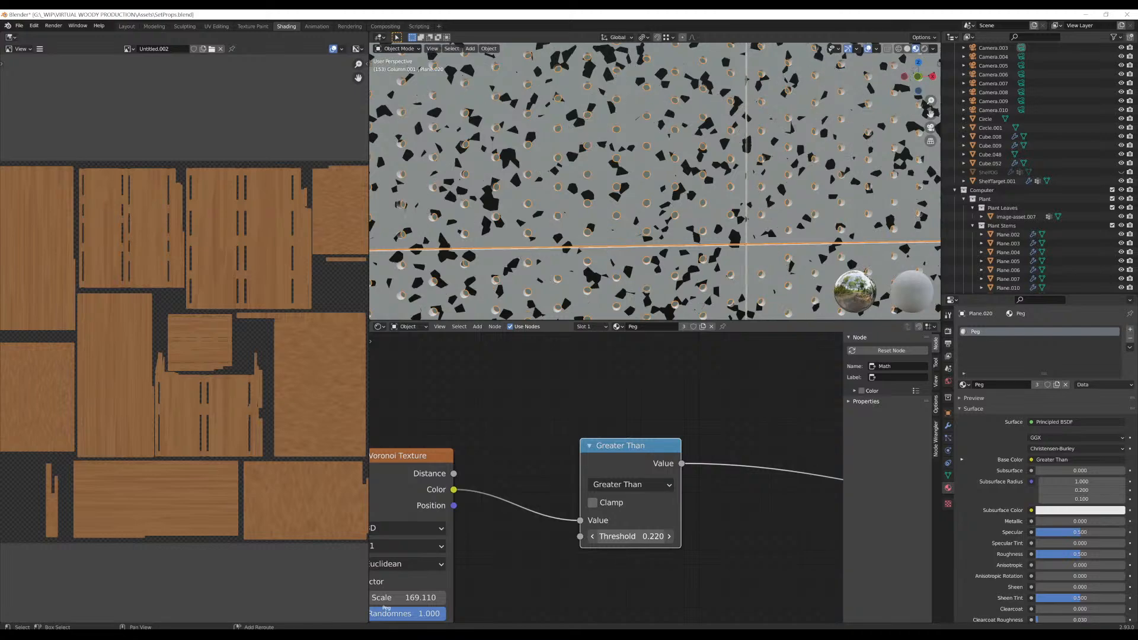
Examine the speckle pattern on the pegboard up close and from farther away in the viewport
middle_drag(513, 460, 676, 625)
scroll(676, 483, down, 3)
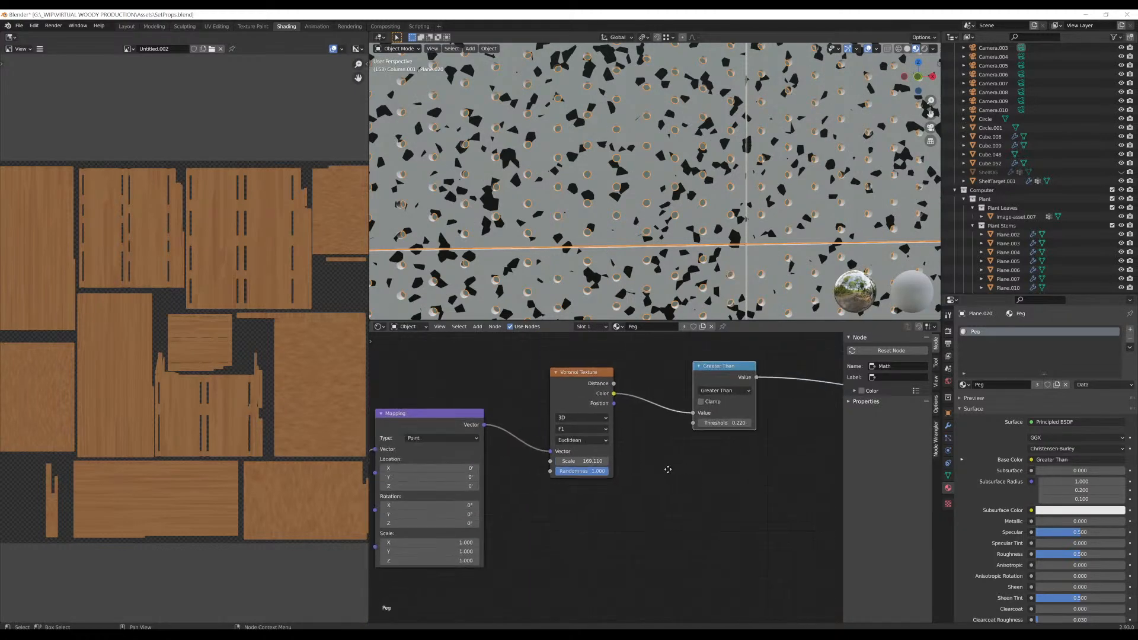
scroll(712, 102, down, 6)
scroll(705, 107, up, 4)
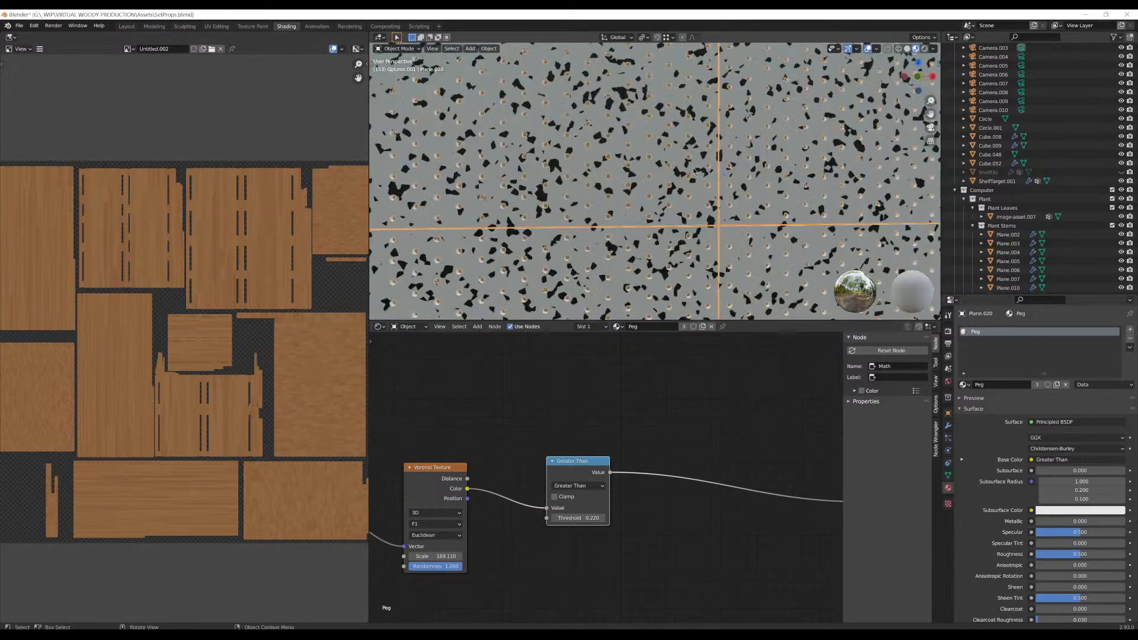
mouse_move(661, 121)
shift+middle_down()
mouse_move(622, 148)
mouse_move(652, 121)
shift+middle_up()
scroll(652, 120, down, 5)
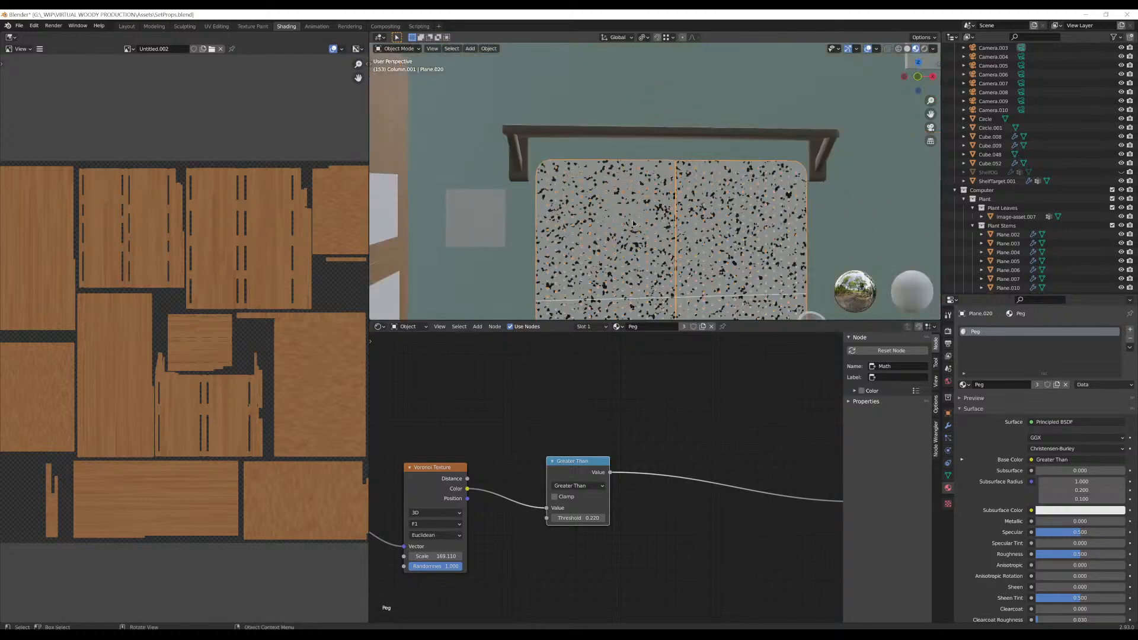
shift+middle_drag(640, 80, 633, 295)
middle_drag(583, 191, 637, 179)
scroll(593, 176, up, 4)
scroll(613, 172, down, 5)
scroll(637, 178, up, 7)
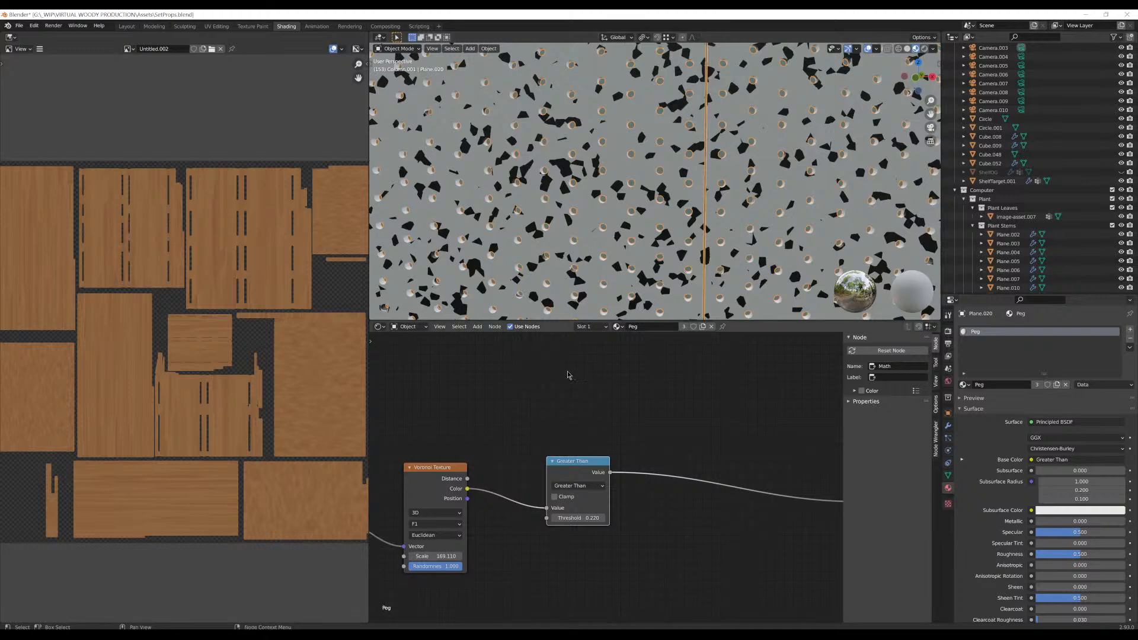
Reconnect the Voronoi Texture's Color straight to the Principled BSDF's Base Color
middle_drag(528, 359, 691, 498)
middle_drag(668, 454, 608, 580)
scroll(644, 487, down, 4)
middle_drag(645, 486, 524, 468)
drag(470, 454, 757, 463)
middle_drag(683, 403, 732, 410)
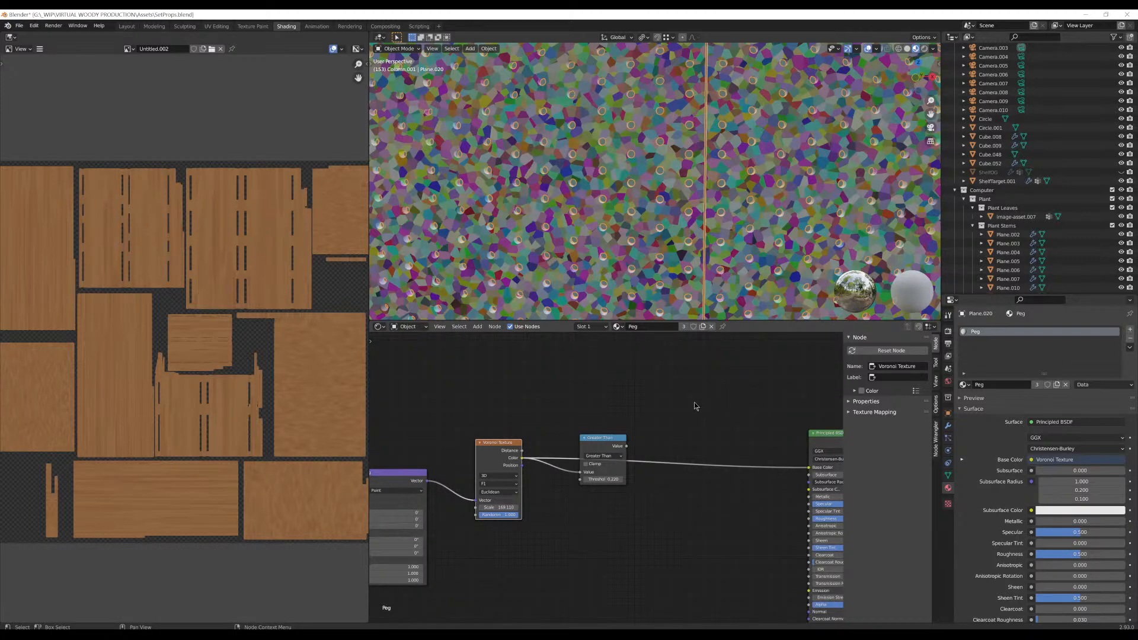
scroll(505, 432, up, 2)
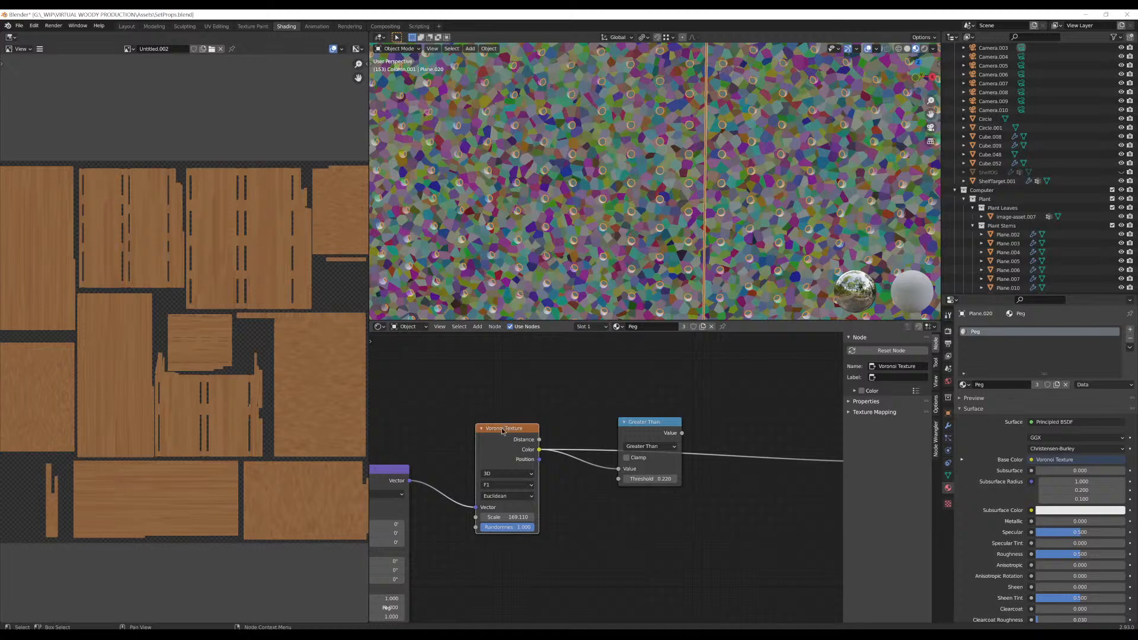
scroll(502, 431, up, 2)
middle_drag(453, 477, 657, 483)
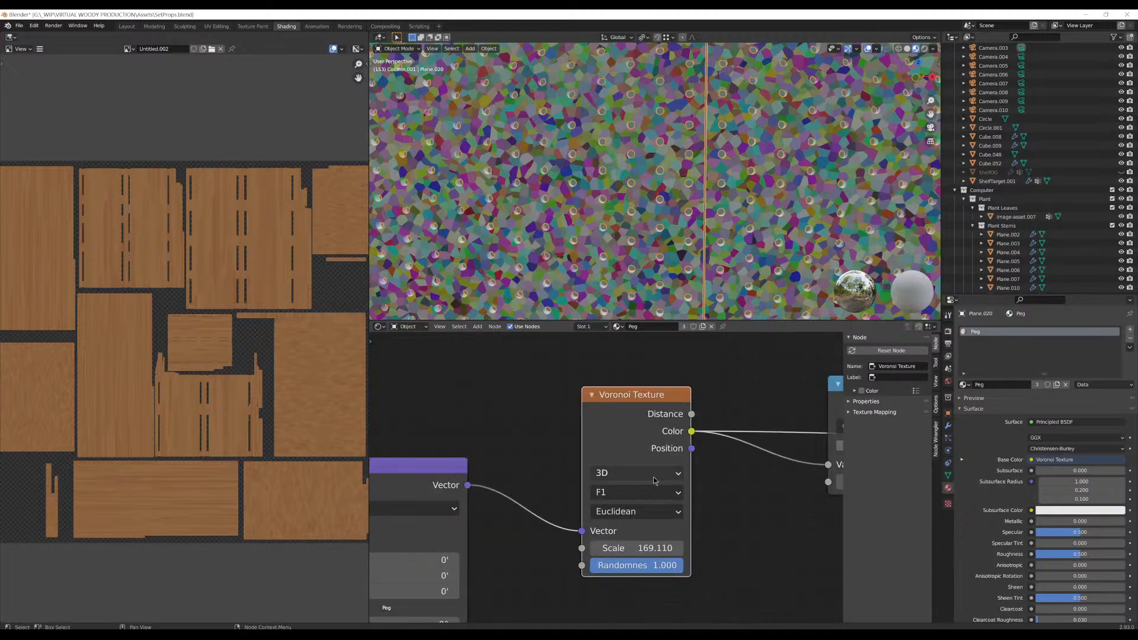
click(652, 512)
click(652, 516)
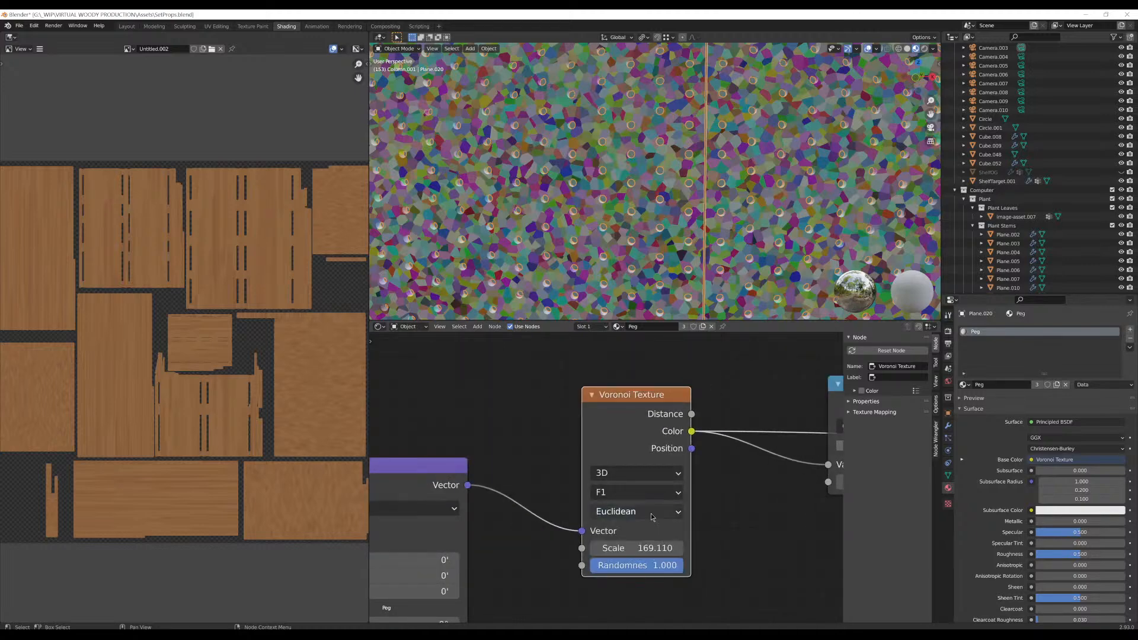
click(650, 474)
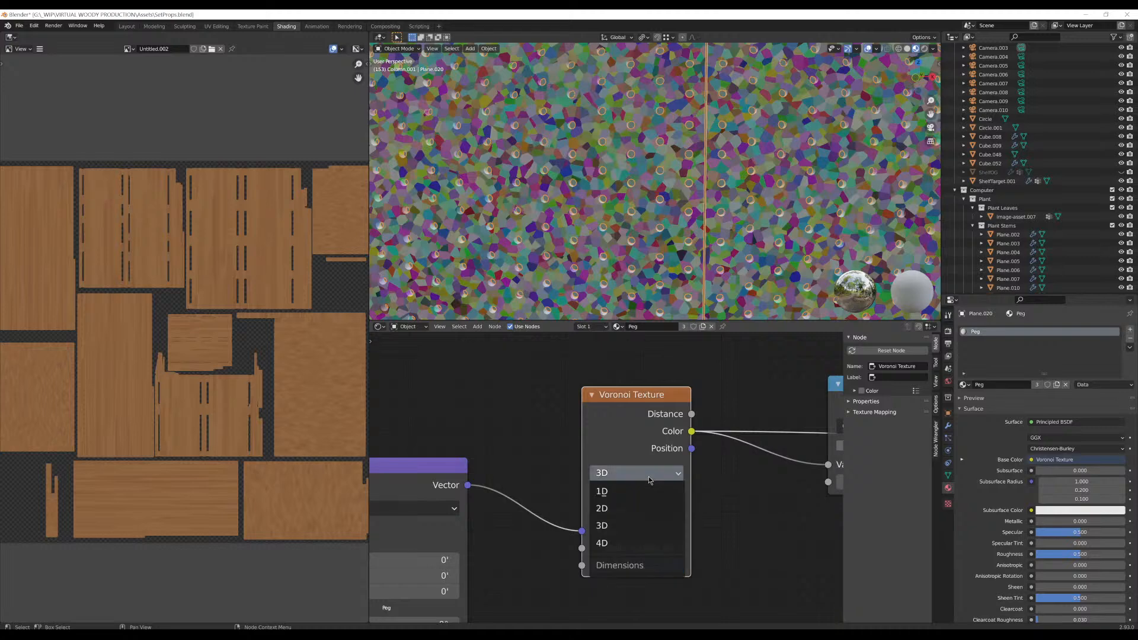
click(650, 480)
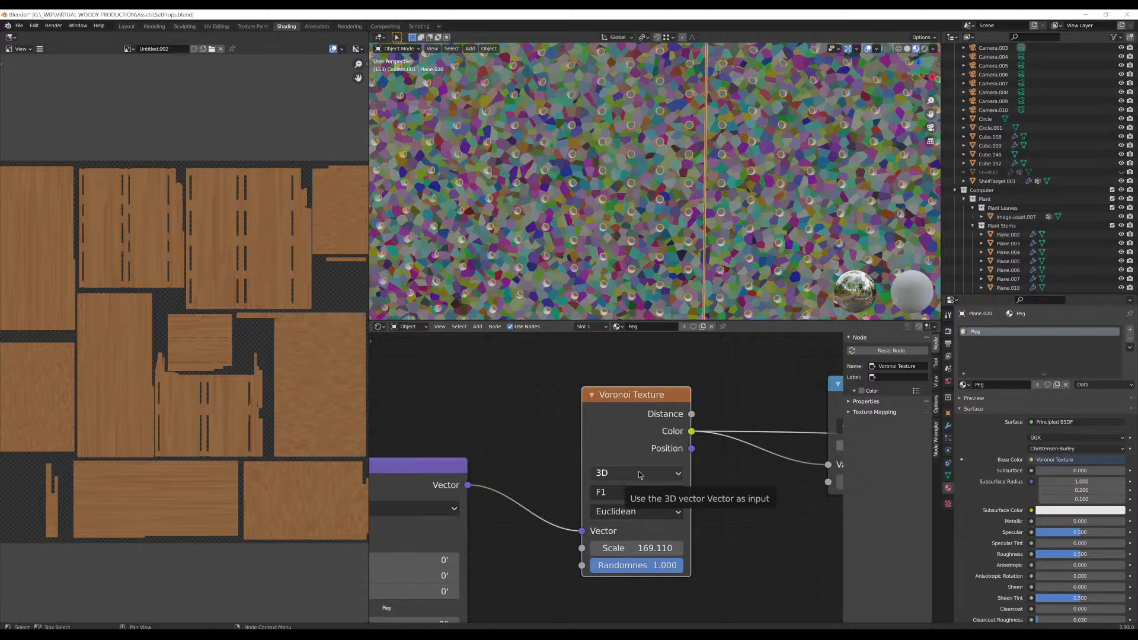
click(631, 511)
click(631, 515)
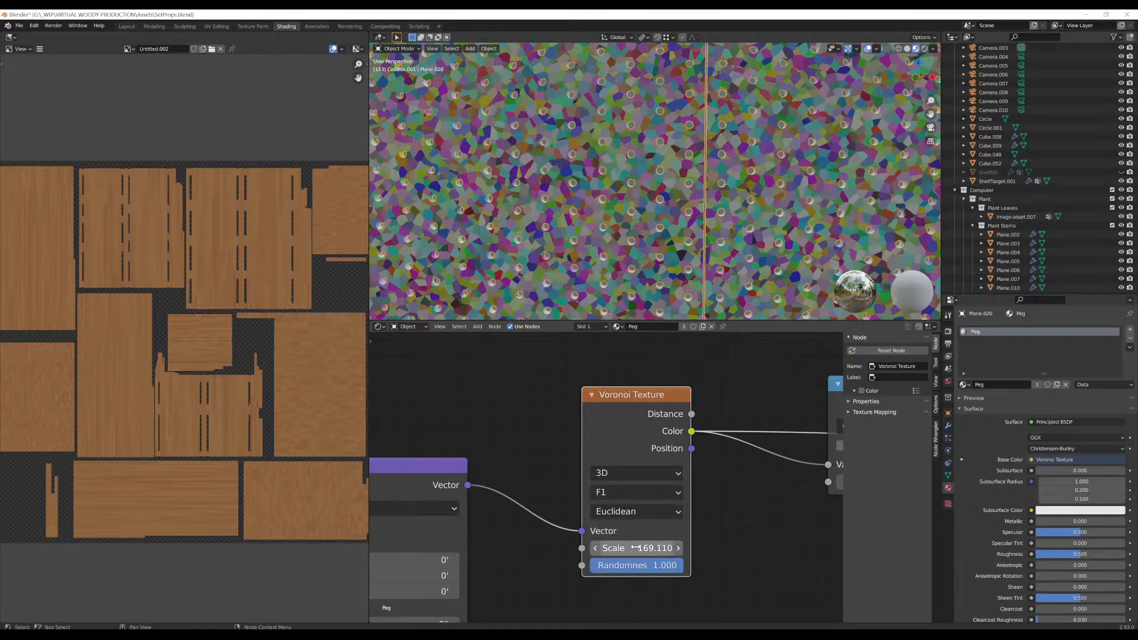
Reduce the Voronoi Texture's Randomness to 0.728 and check the pattern across the whole pegboard
mouse_move(637, 565)
mouse_down()
mouse_move(583, 566)
mouse_move(681, 565)
mouse_move(618, 565)
mouse_move(681, 565)
mouse_move(657, 565)
mouse_up()
scroll(634, 158, down, 2)
scroll(738, 178, down, 3)
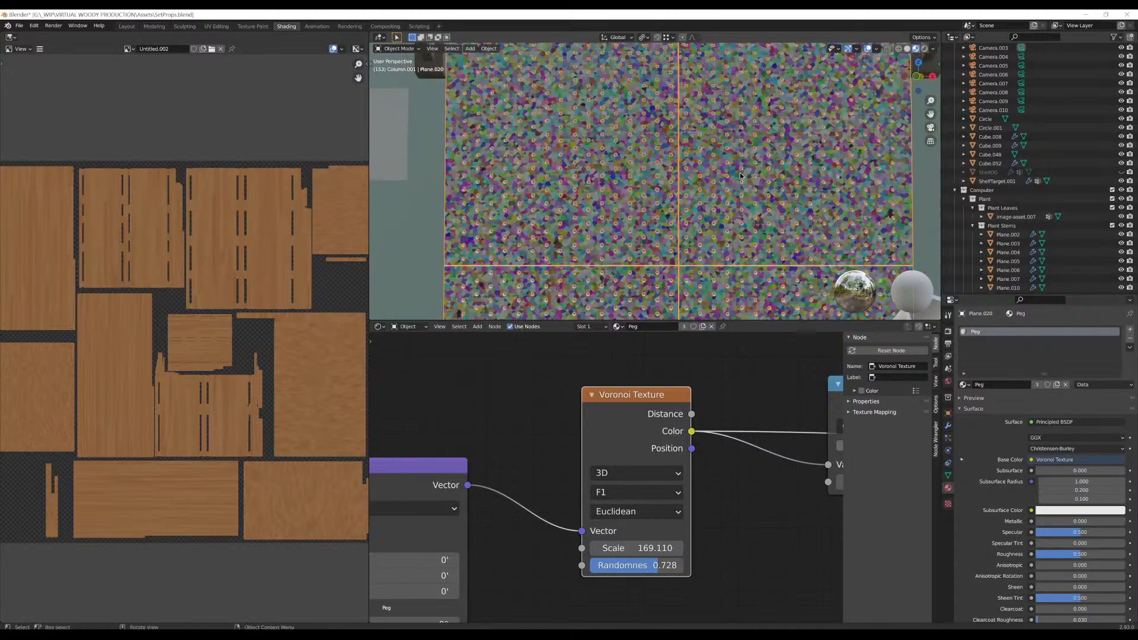
Add a ColorRamp node to the Peg material and place it in the empty area below the Voronoi Texture
middle_drag(754, 411, 515, 390)
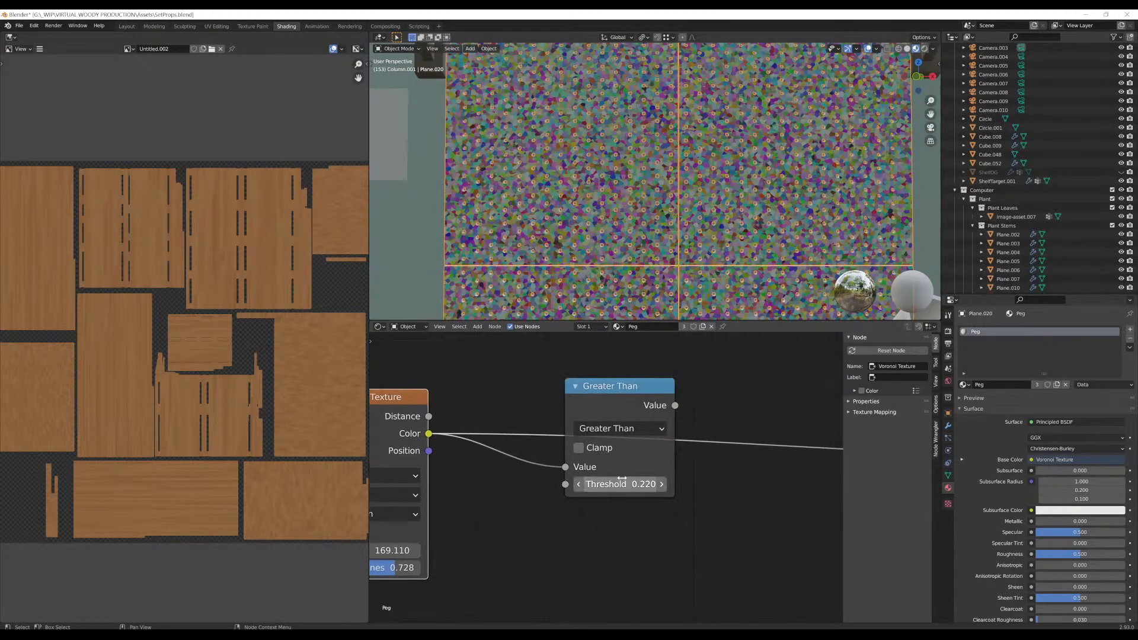
middle_drag(755, 391, 663, 371)
scroll(661, 456, down, 9)
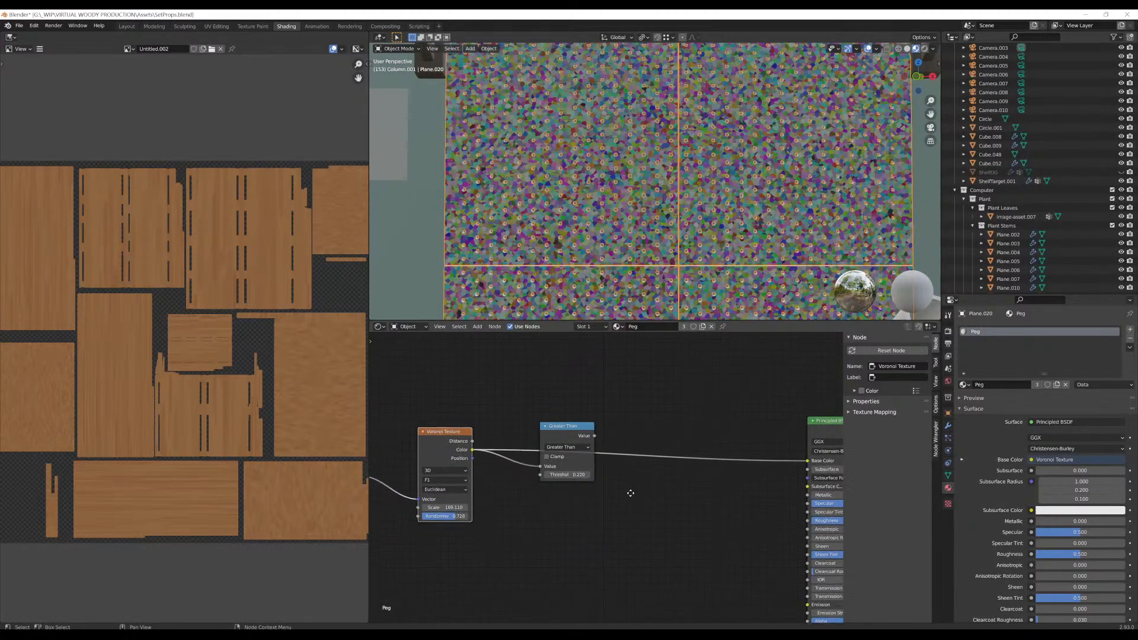
middle_drag(632, 492, 588, 518)
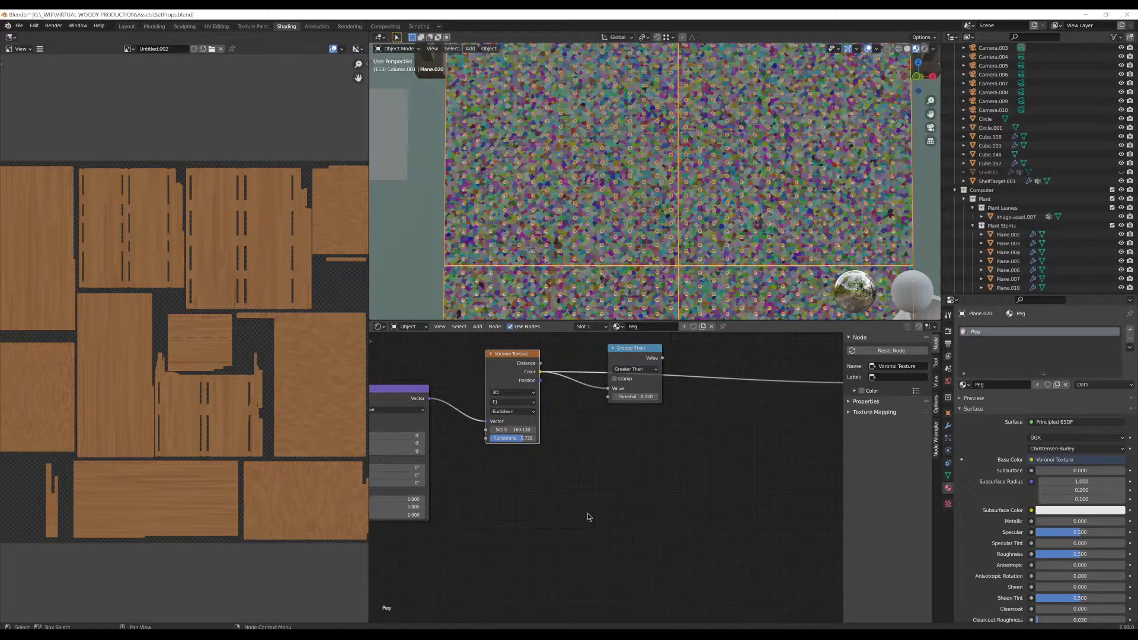
key(shift+a)
click(542, 521)
text(ra)
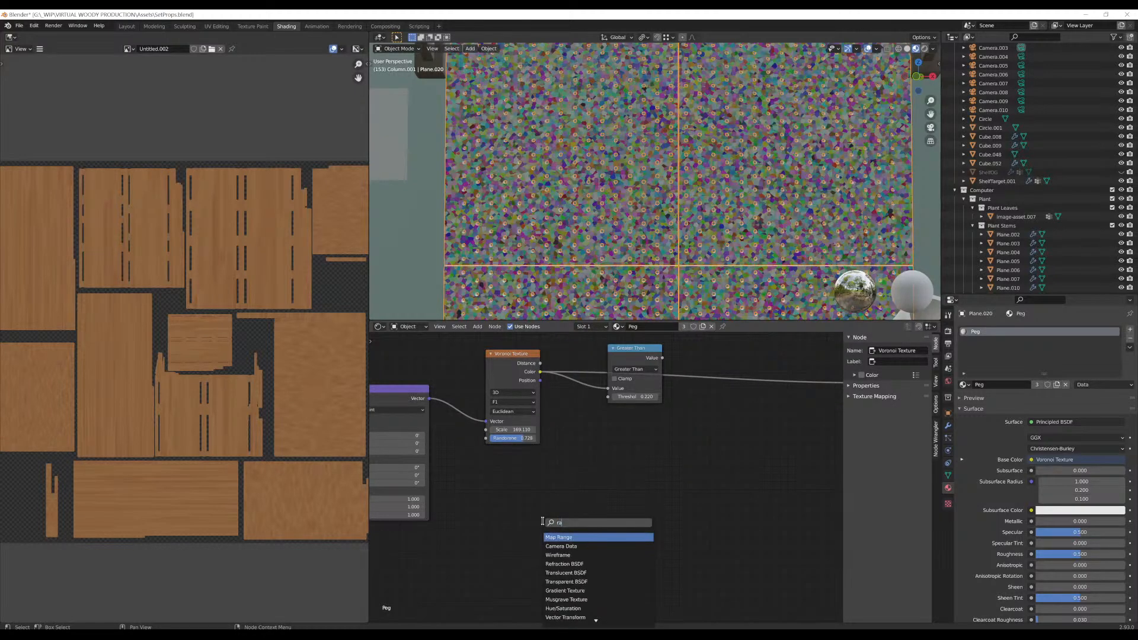
text(mo)
key(Return)
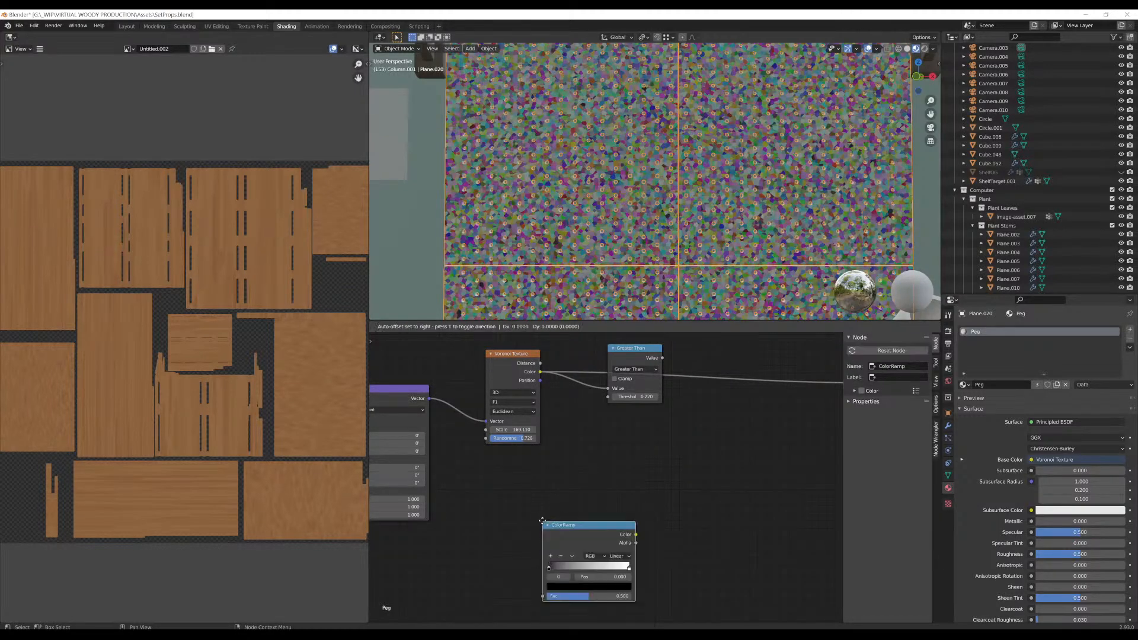
drag(558, 510, 472, 566)
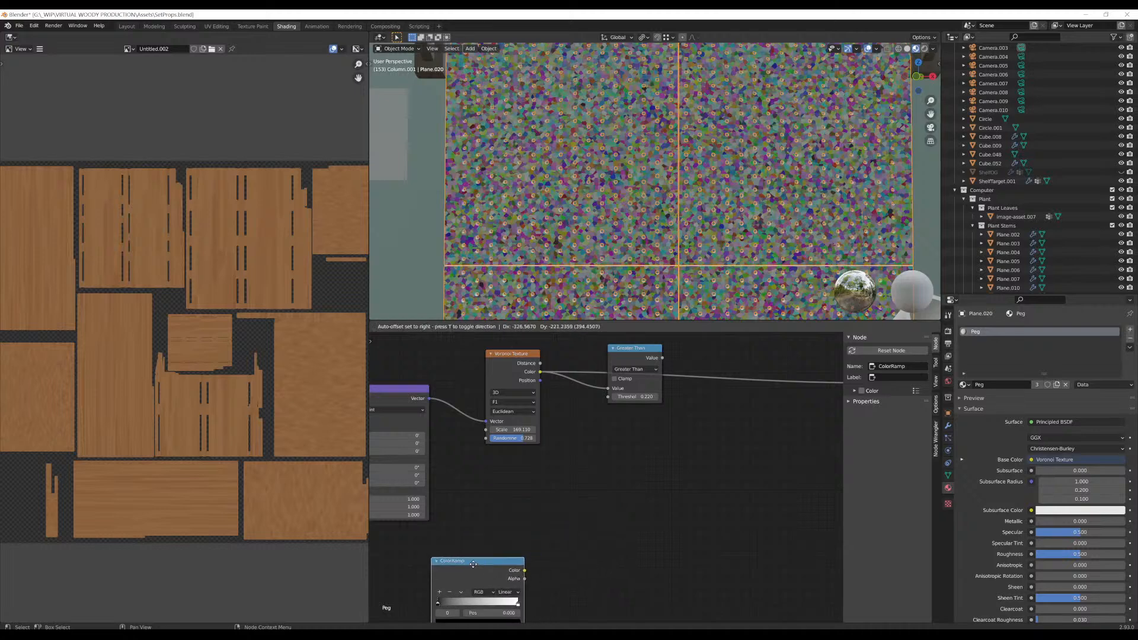
middle_drag(532, 524, 513, 478)
drag(461, 519, 541, 497)
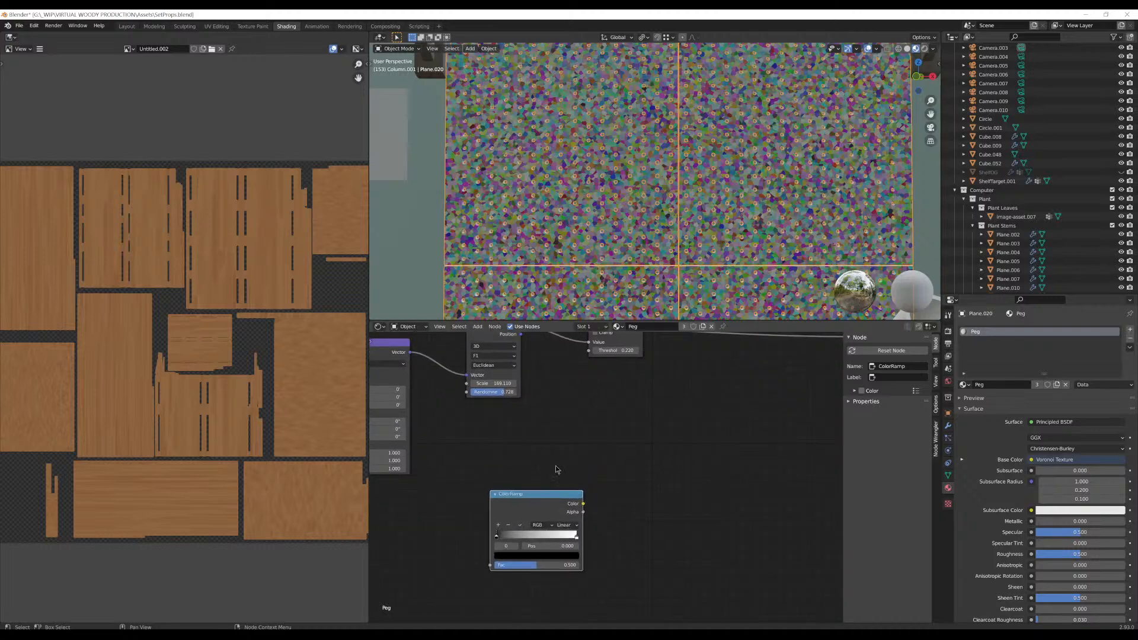
Add two RGB color nodes, one above the other, below the Greater Than node and move the ColorRamp out of the way
middle_drag(556, 464, 630, 531)
scroll(625, 517, down, 5)
middle_drag(624, 491, 559, 463)
scroll(573, 500, up, 4)
right_click(592, 488)
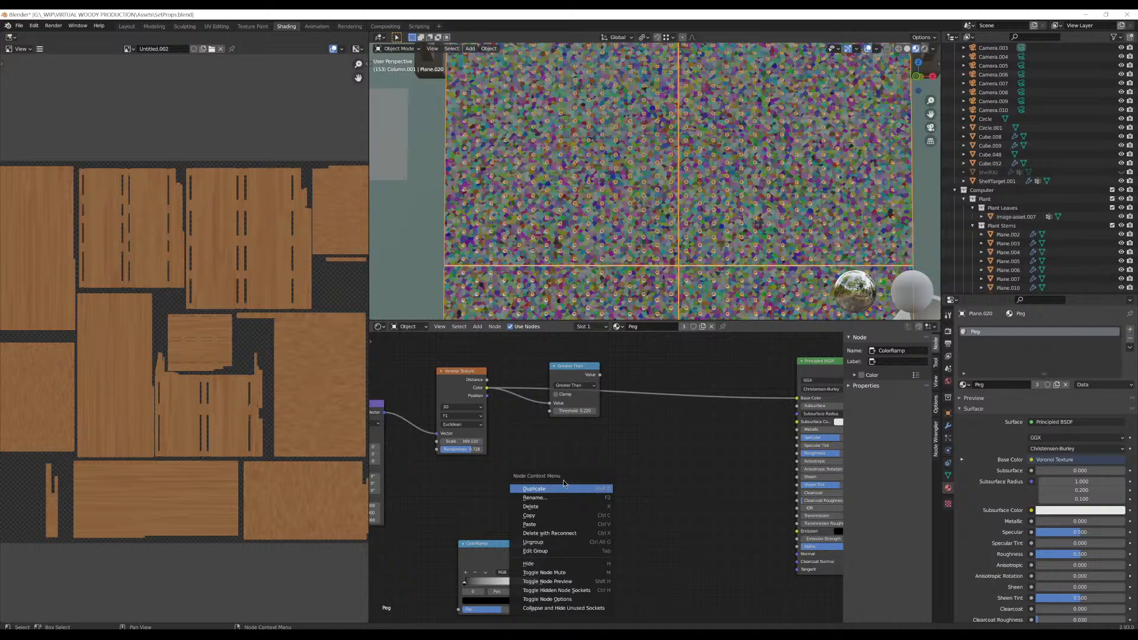
key(Escape)
key(shift+a)
click(588, 490)
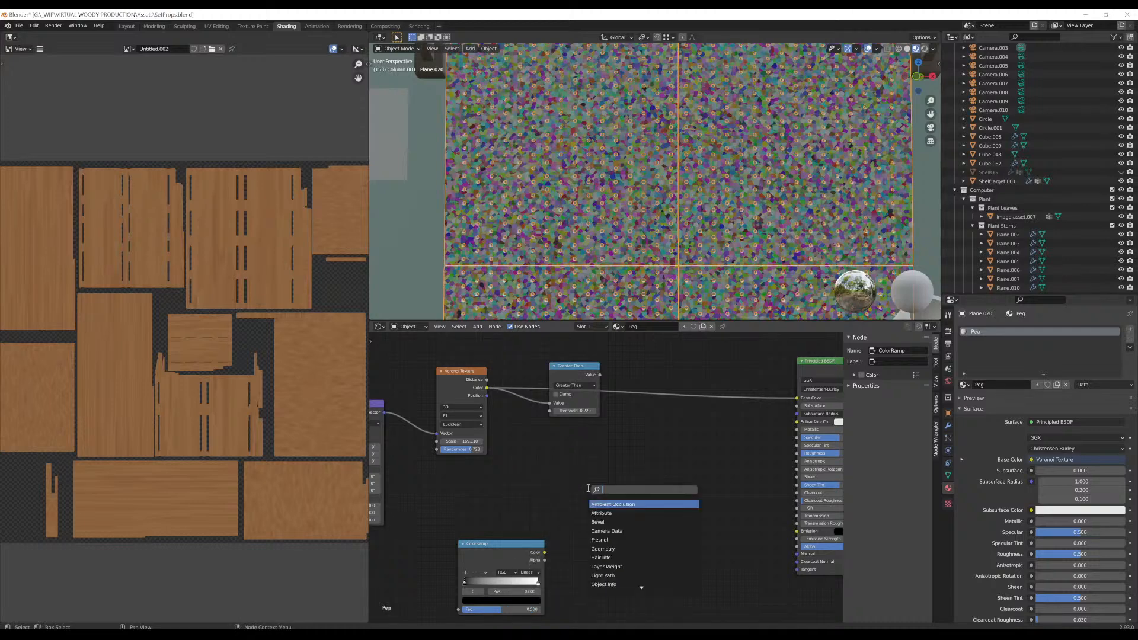
text(rgb)
key(Return)
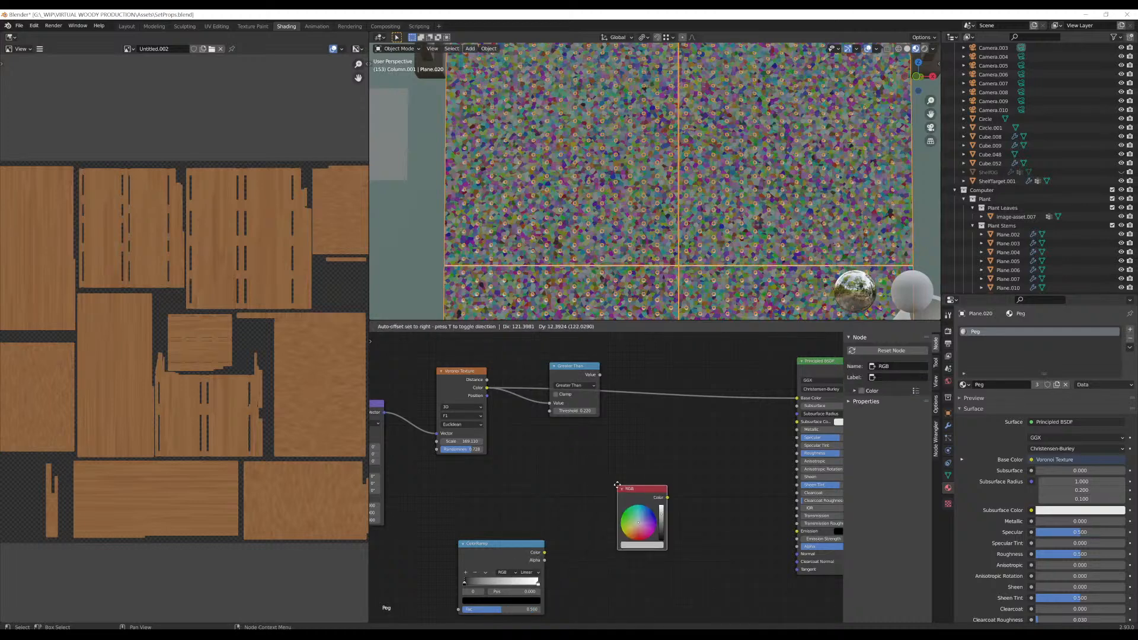
click(531, 492)
drag(513, 544, 434, 588)
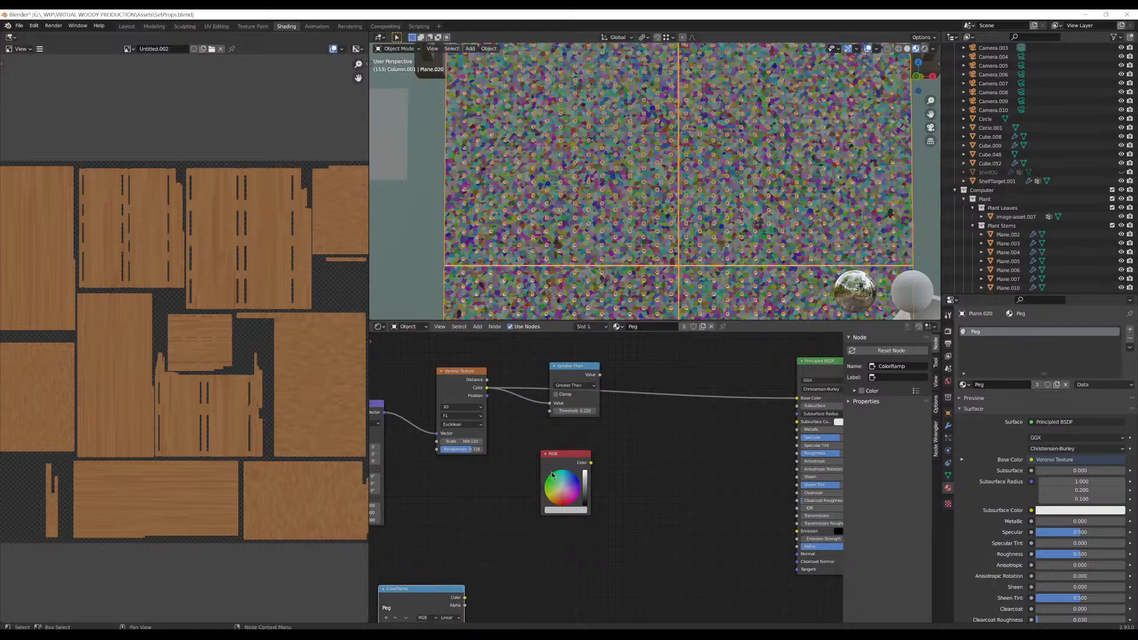
key(shift+d)
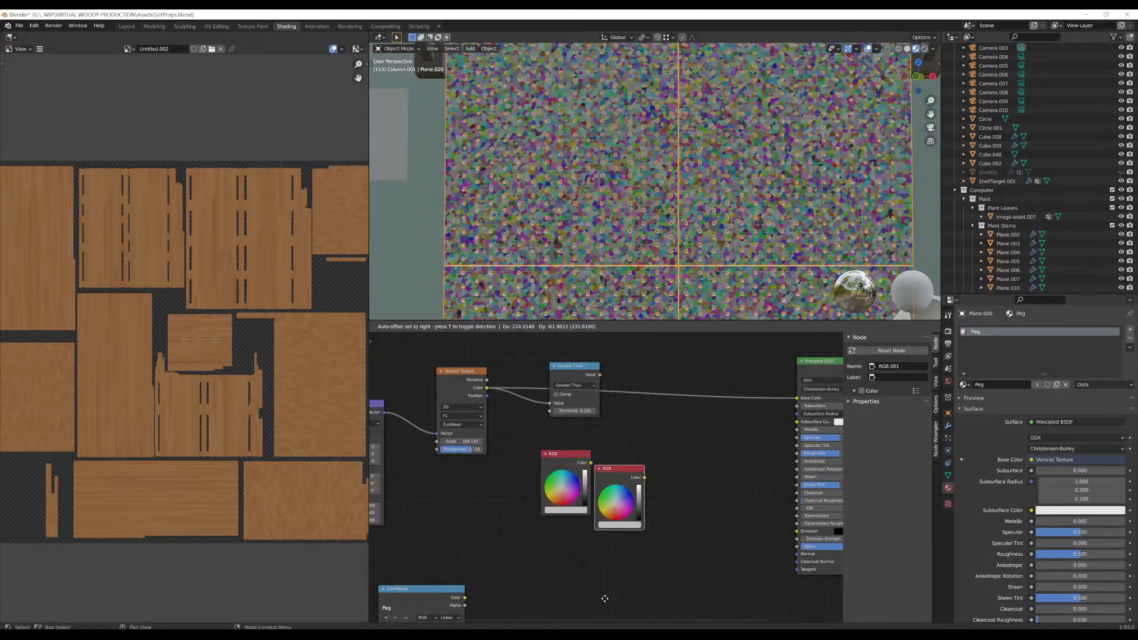
click(576, 373)
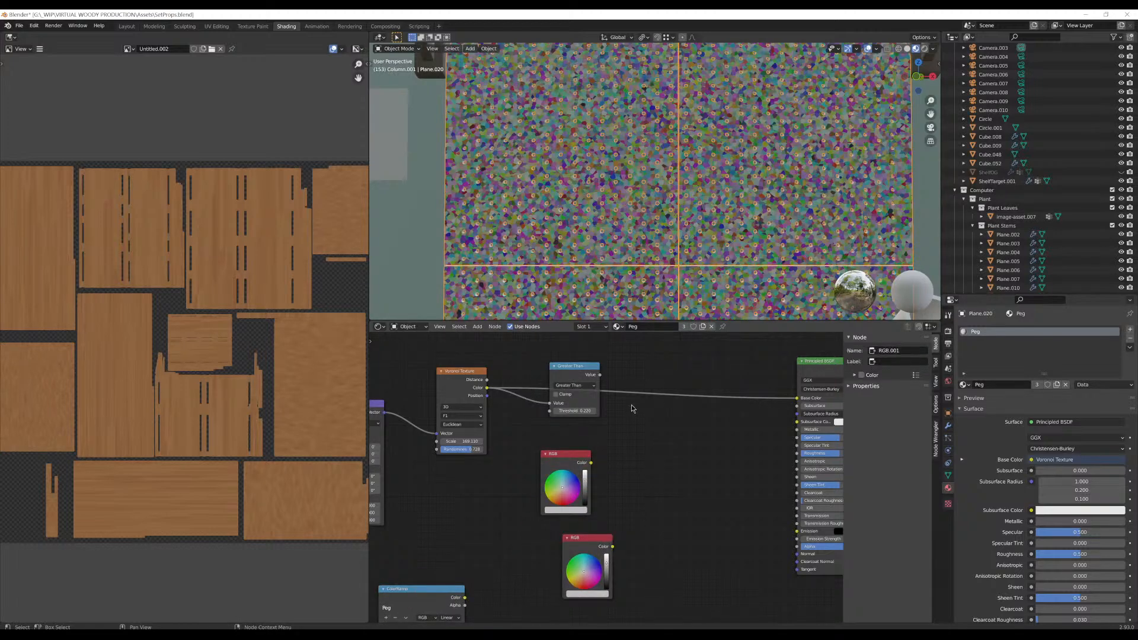
Add a MixRGB node between the two RGB nodes and the Principled BSDF
key(shift+a)
click(672, 482)
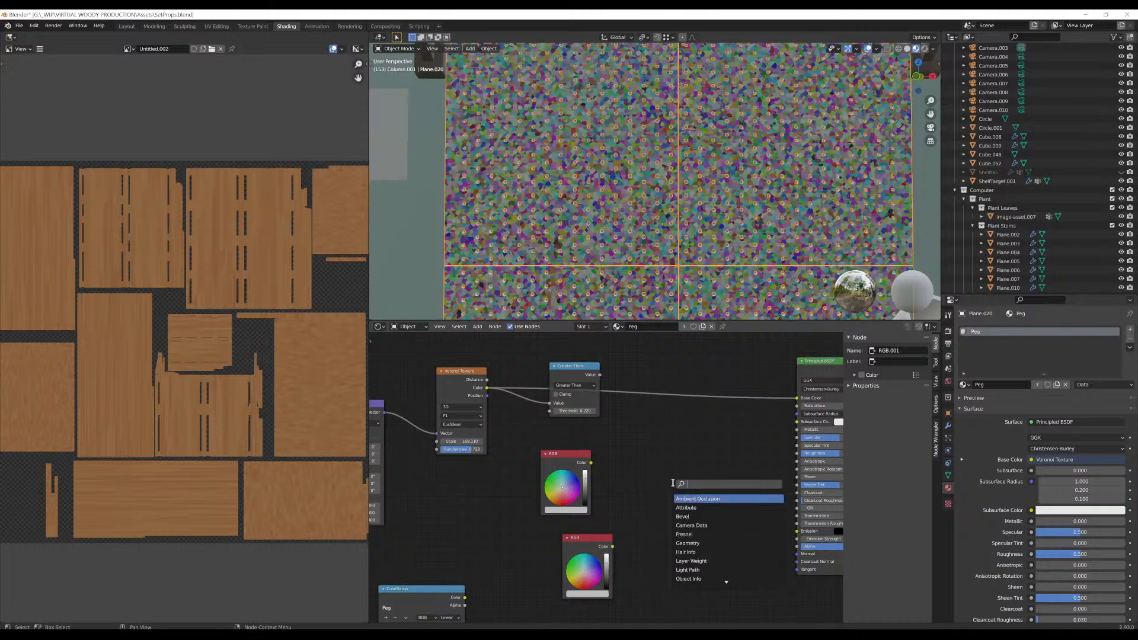
text(mas)
key(BackSpace)
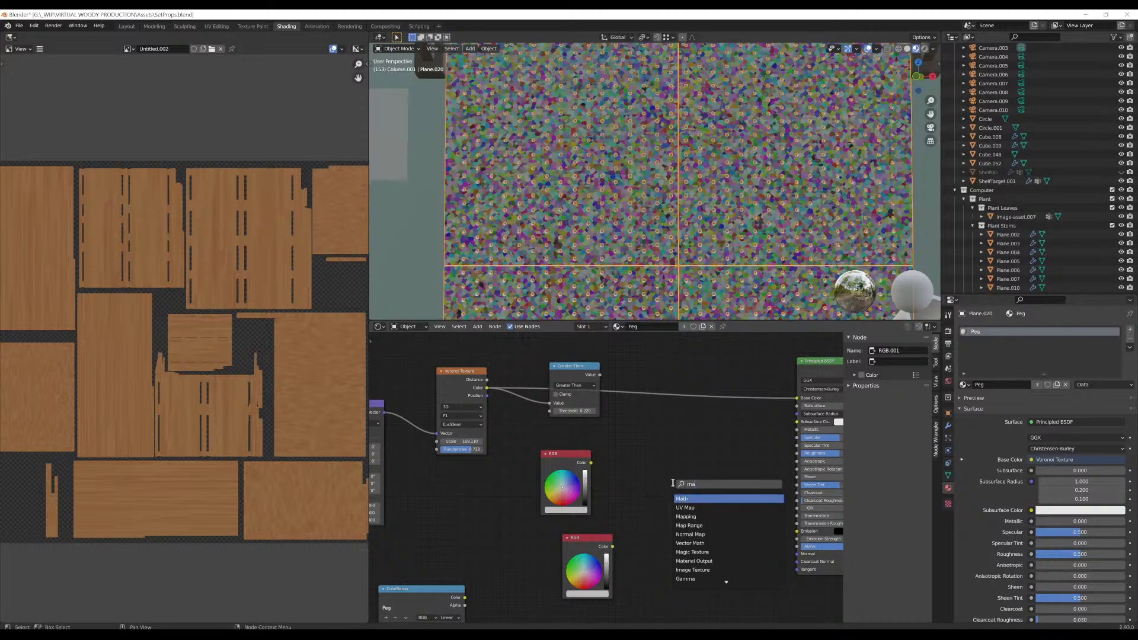
key(BackSpace)
text(ixrgb)
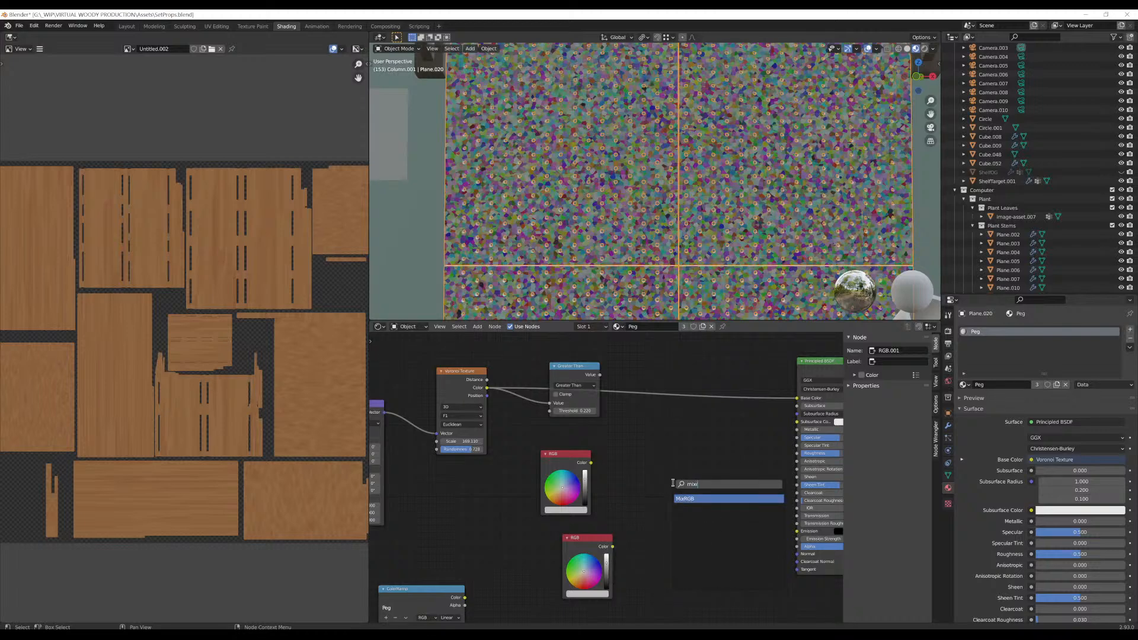
key(Return)
click(648, 457)
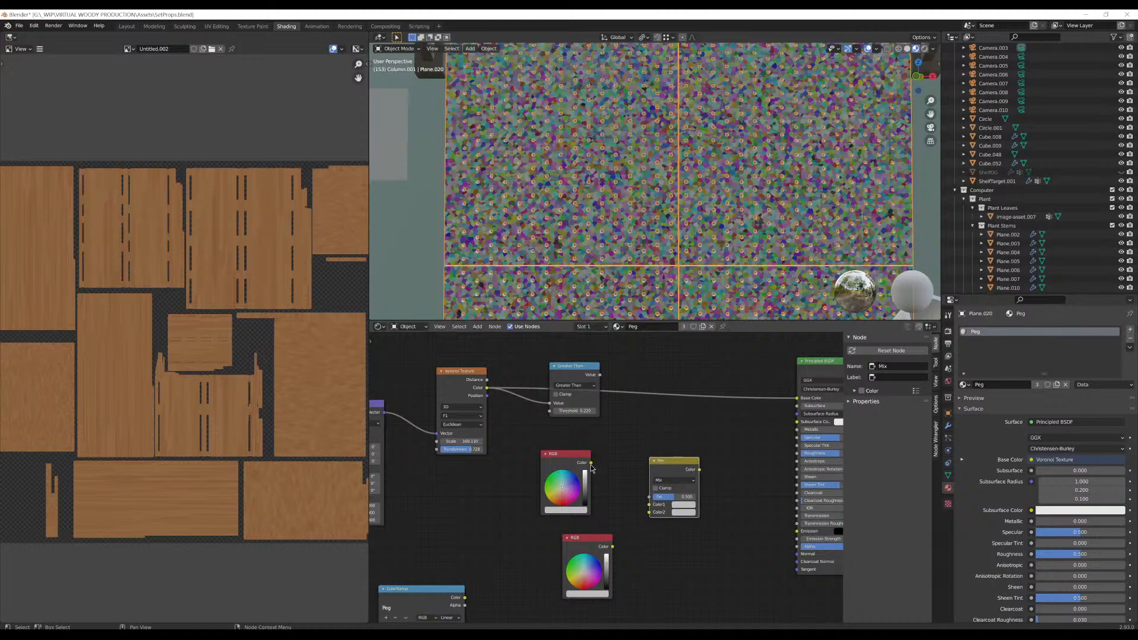
Connect the upper and lower RGB nodes to the Mix node's Color1 and Color2, with the Greater Than value driving its Fac
drag(591, 463, 654, 506)
drag(611, 546, 649, 512)
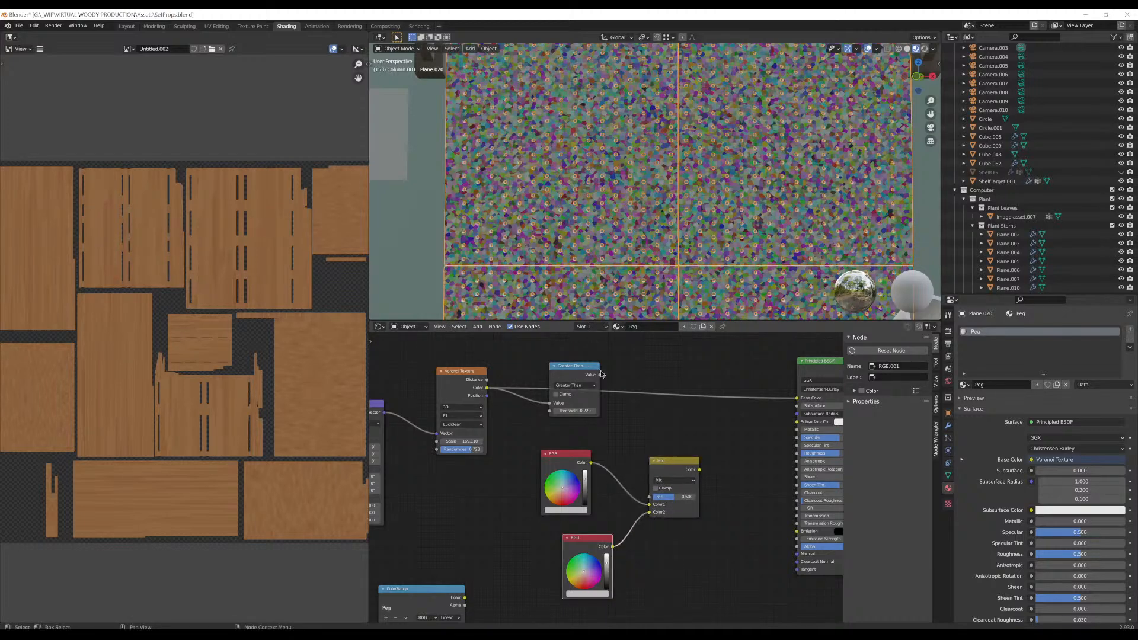
drag(600, 374, 584, 487)
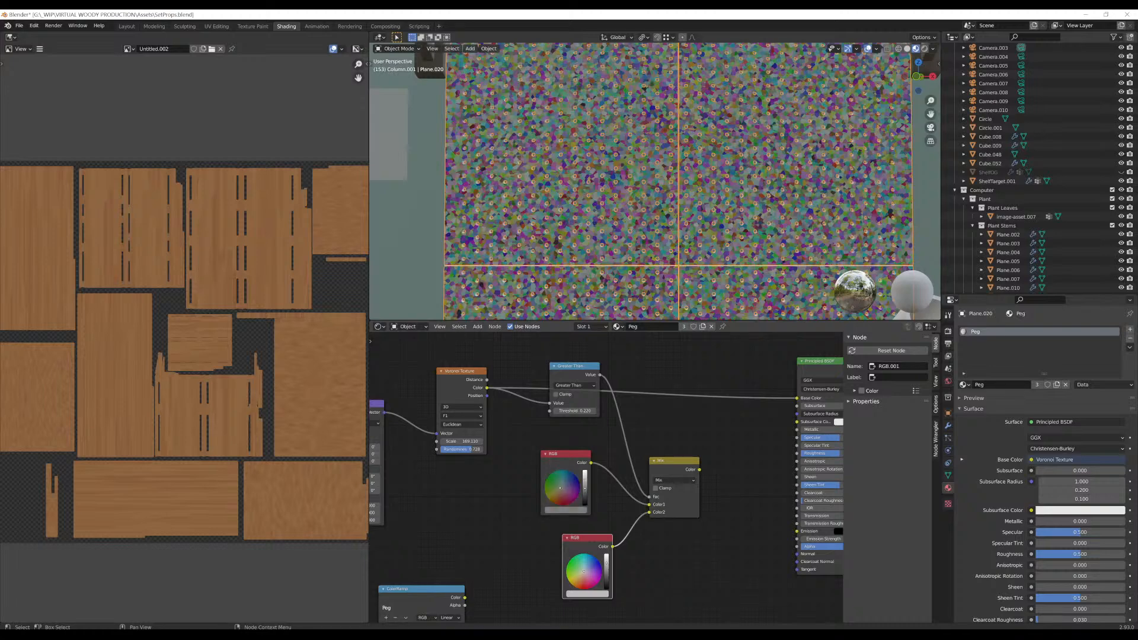
Tint the upper RGB node dark brown and connect the Mix node's Color to the Principled BSDF's Base Color
click(559, 496)
drag(700, 470, 796, 397)
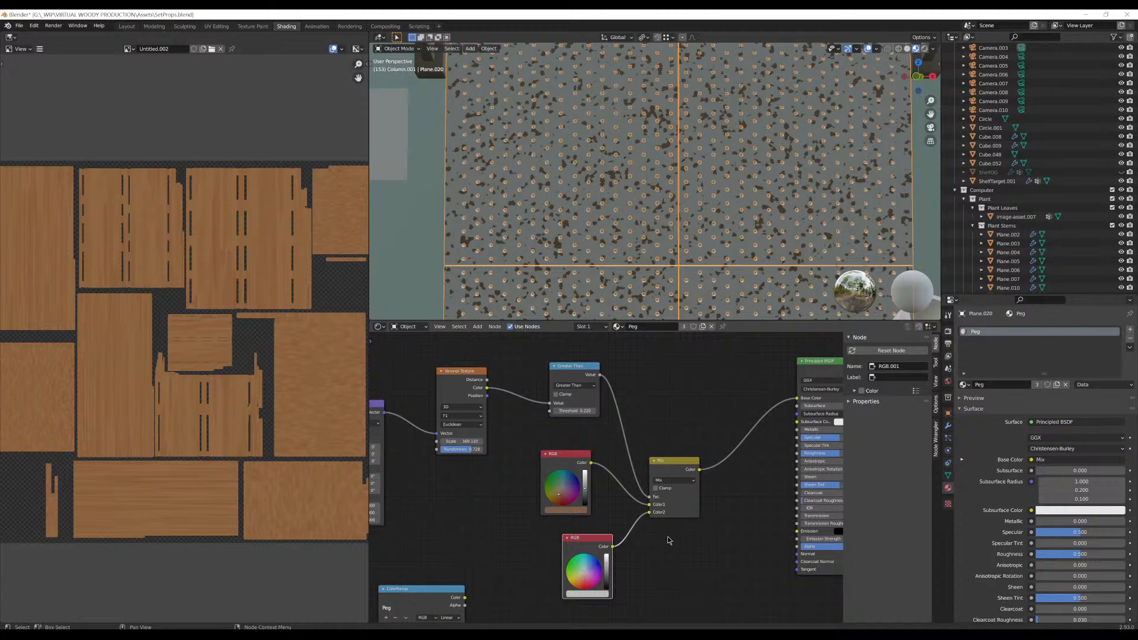
Set the lower RGB node to a light orange-brown as the pegboard's main color
scroll(663, 569, up, 3)
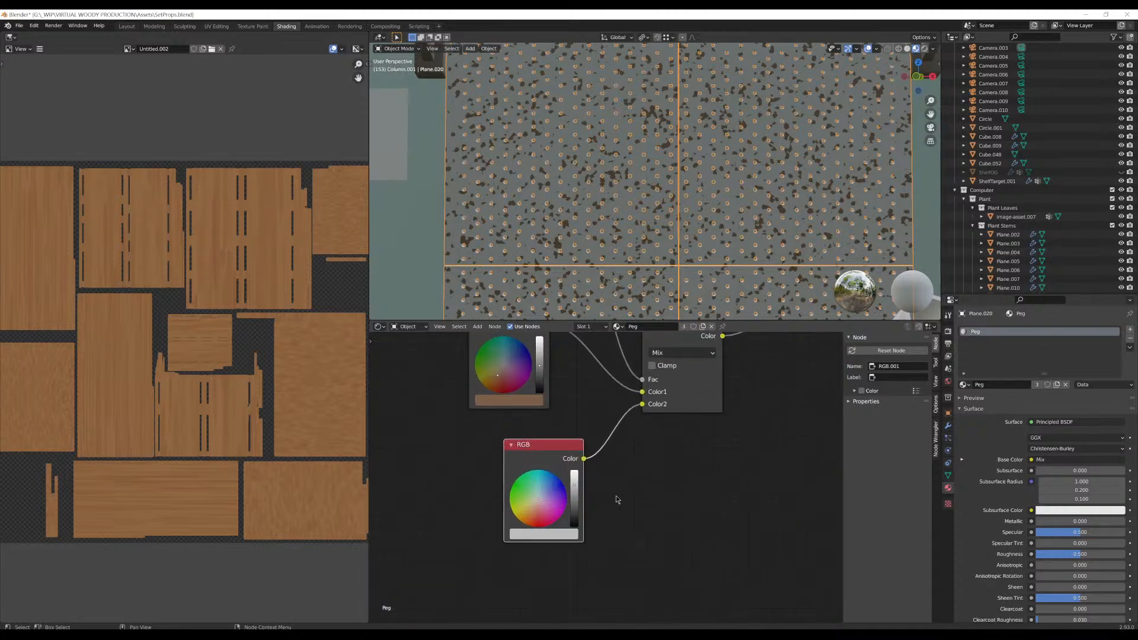
click(558, 563)
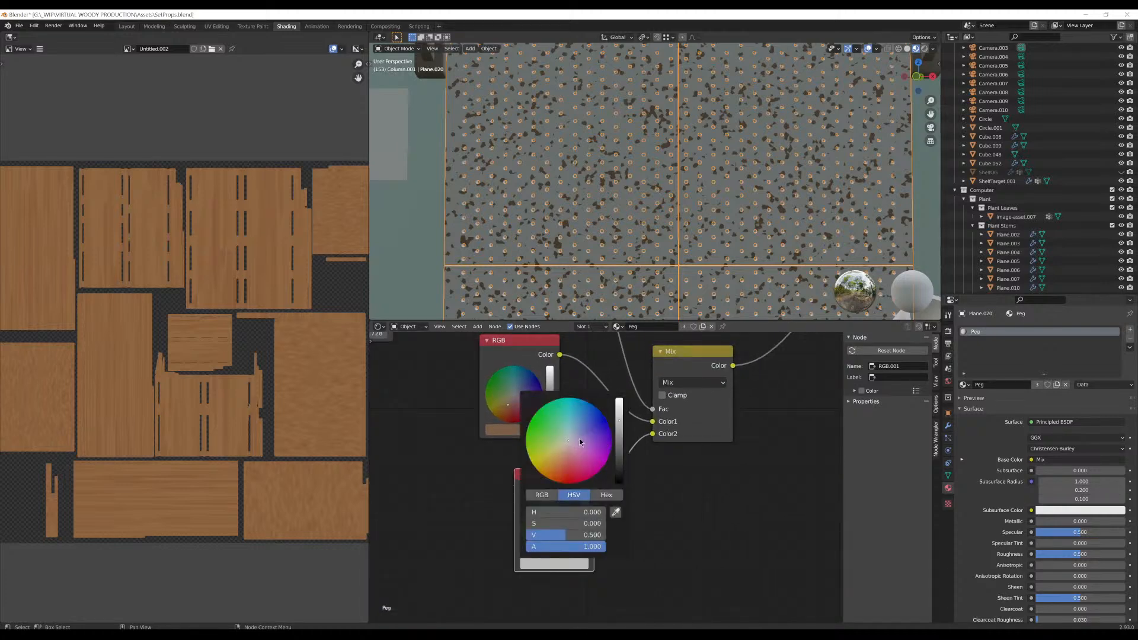
click(560, 457)
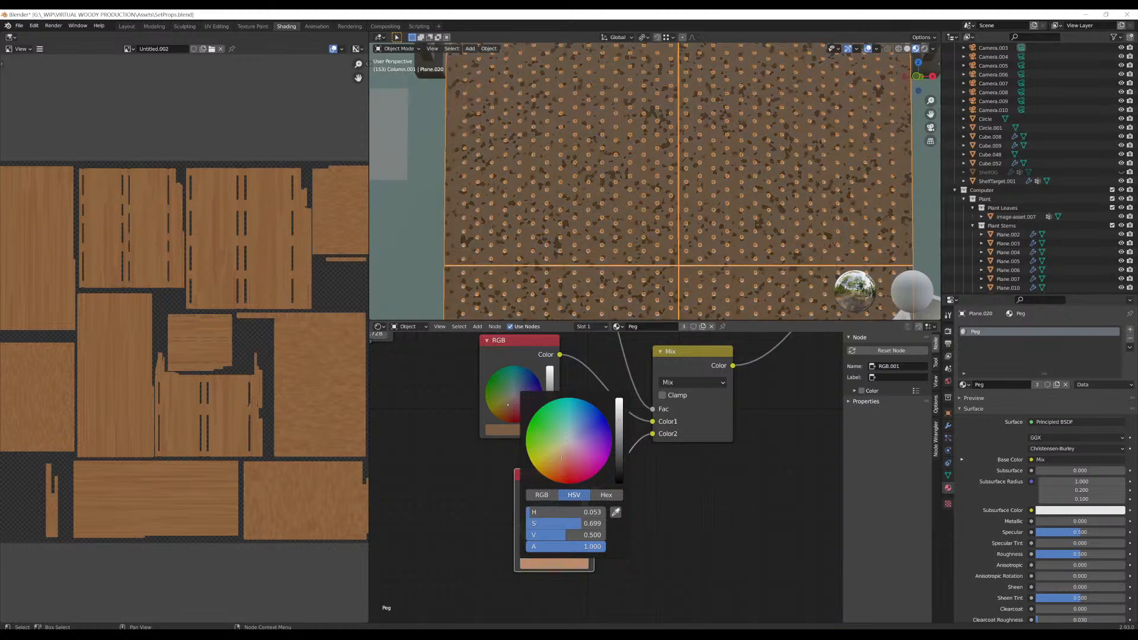
drag(564, 455, 562, 456)
mouse_move(568, 524)
mouse_down()
mouse_move(531, 524)
mouse_move(582, 524)
mouse_up()
Brighten the upper RGB node's brown so the specks contrast less with the pegboard's main color
middle_drag(472, 422, 475, 447)
scroll(478, 413, down, 4)
scroll(490, 456, up, 2)
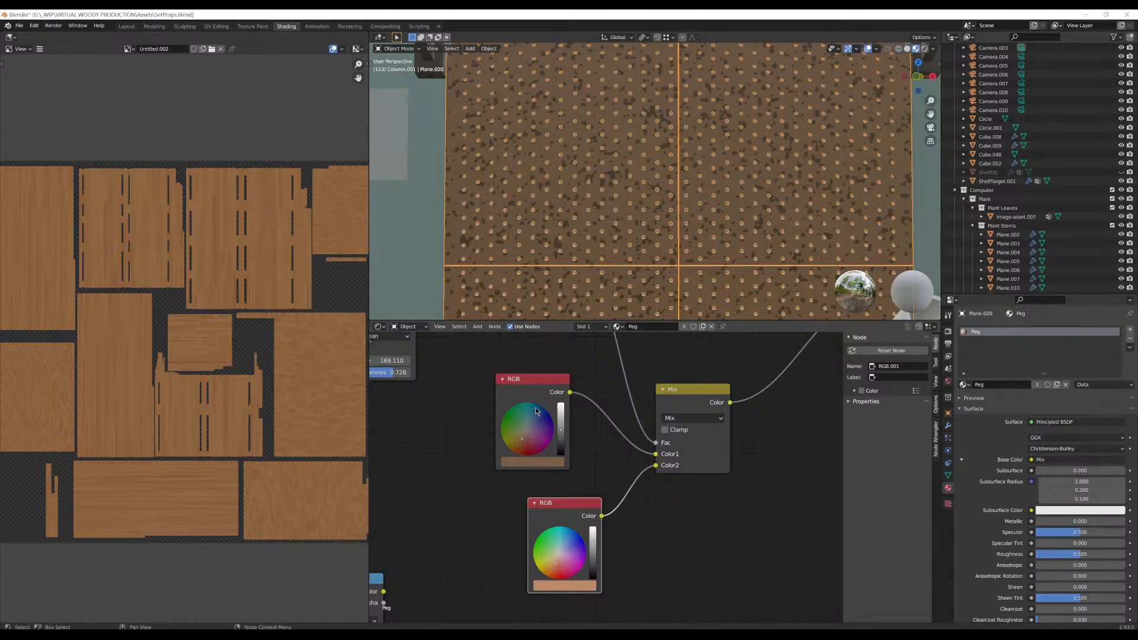
middle_drag(474, 484, 476, 497)
scroll(466, 474, down, 2)
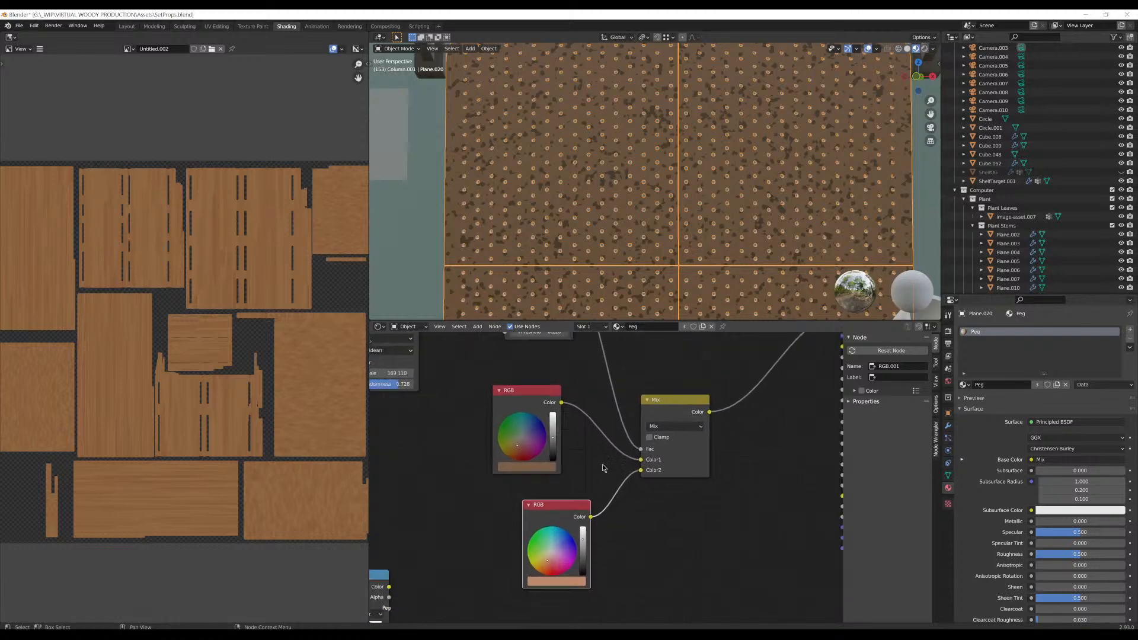
middle_drag(561, 435, 559, 475)
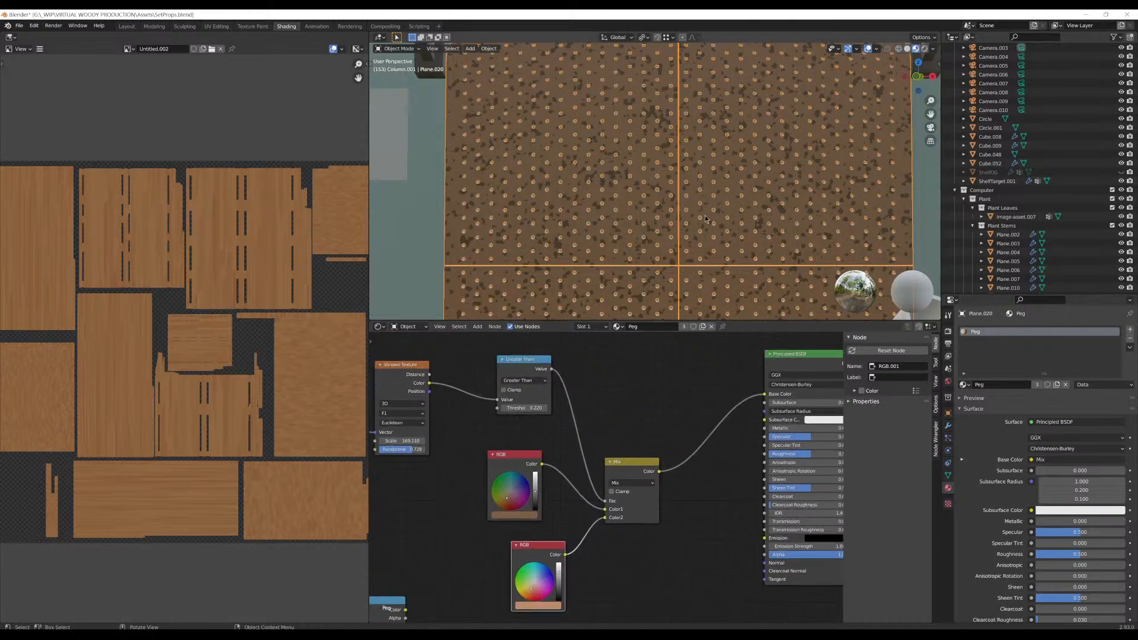
click(515, 514)
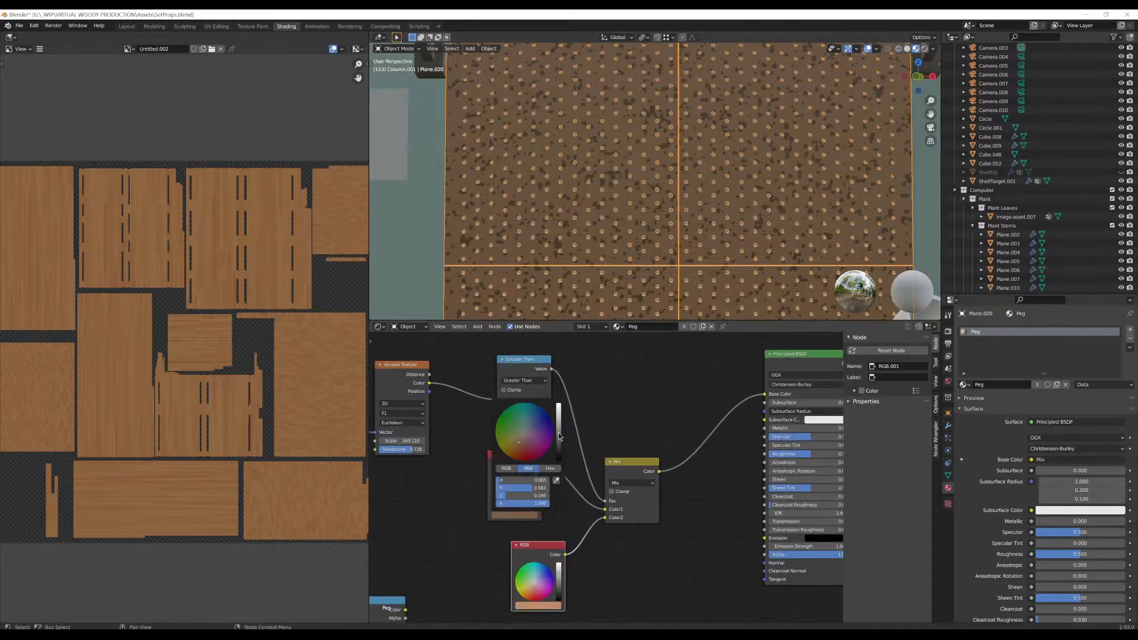
drag(559, 436, 559, 427)
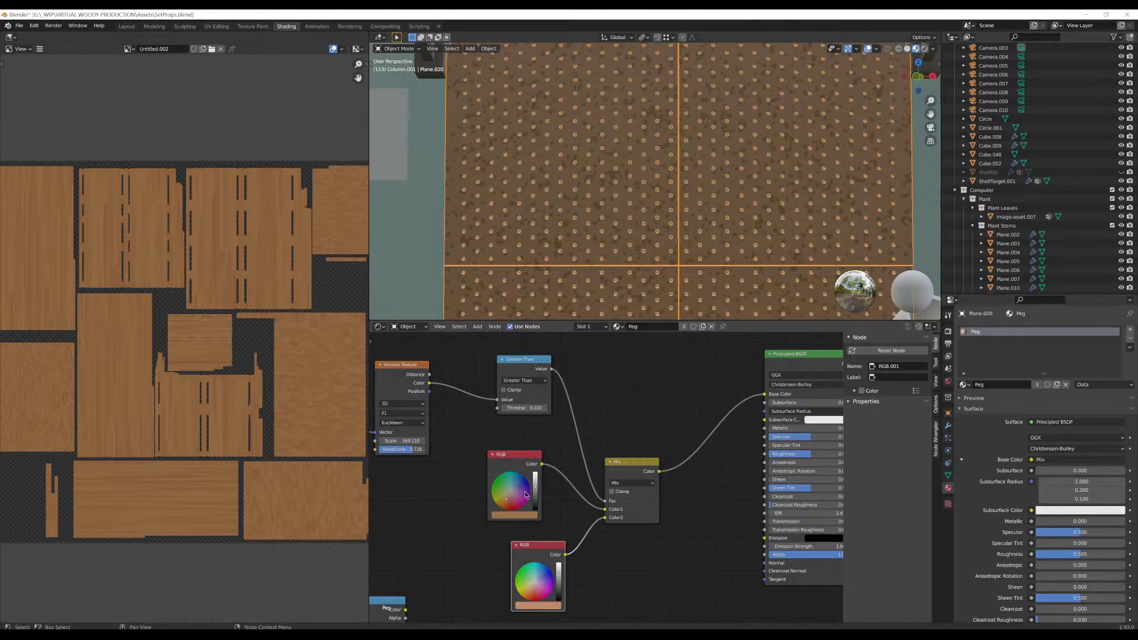
Examine the two-tone brown speckles on the pegboard from across the room and close to the holes
scroll(592, 485, up, 1)
middle_drag(599, 486, 543, 497)
scroll(716, 207, down, 4)
click(793, 104)
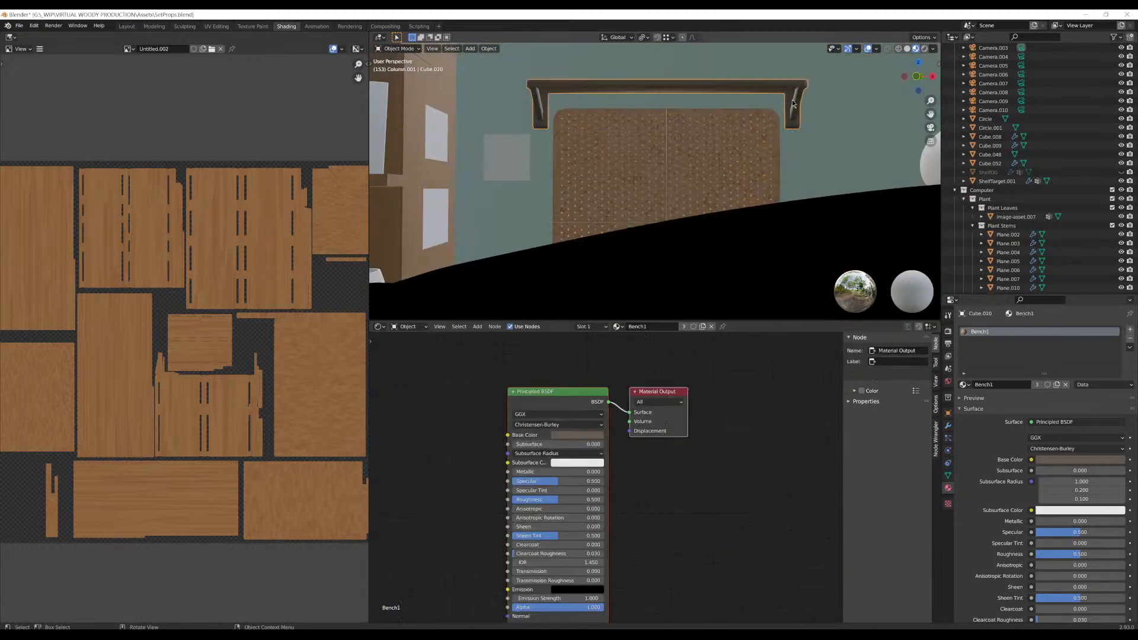
middle_drag(793, 104, 797, 165)
scroll(699, 220, up, 4)
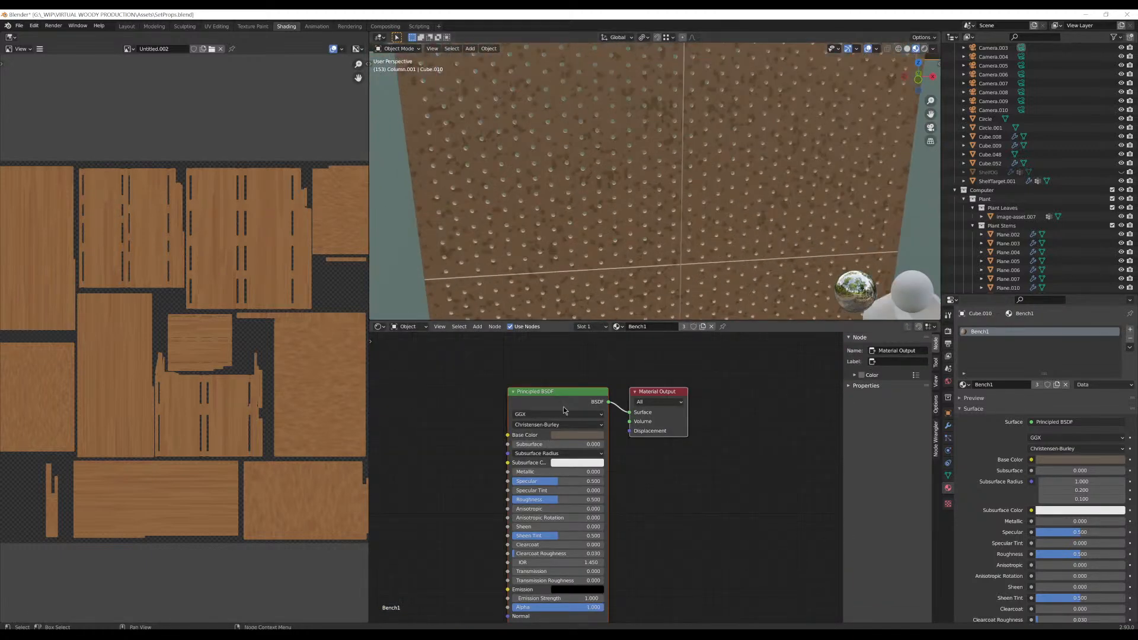
scroll(640, 505, down, 3)
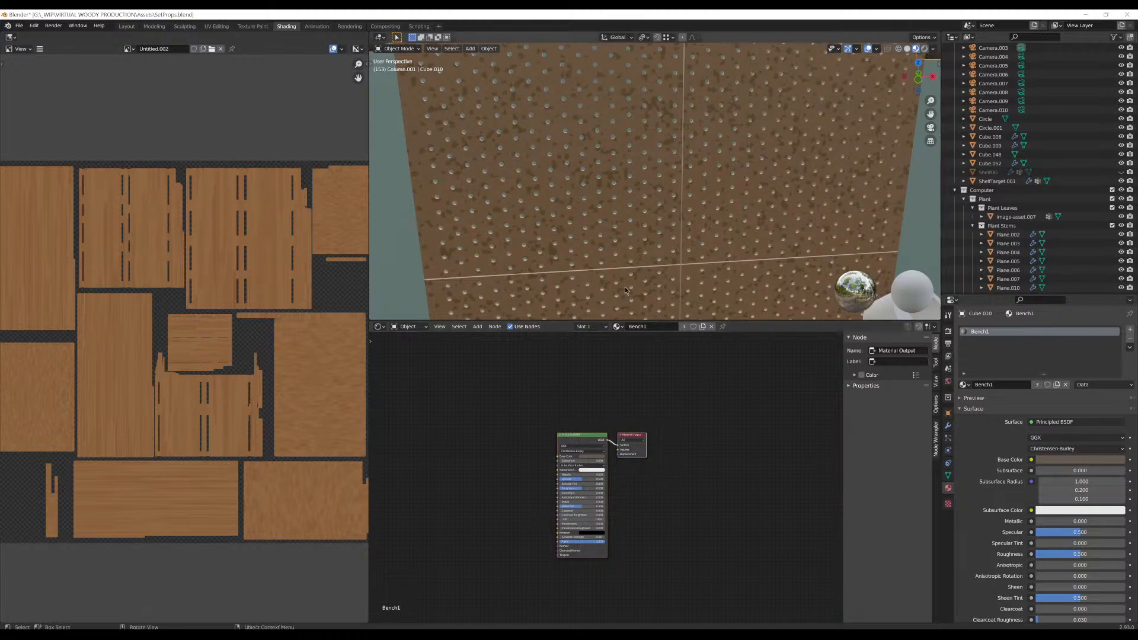
scroll(634, 273, down, 4)
click(656, 237)
scroll(574, 452, up, 2)
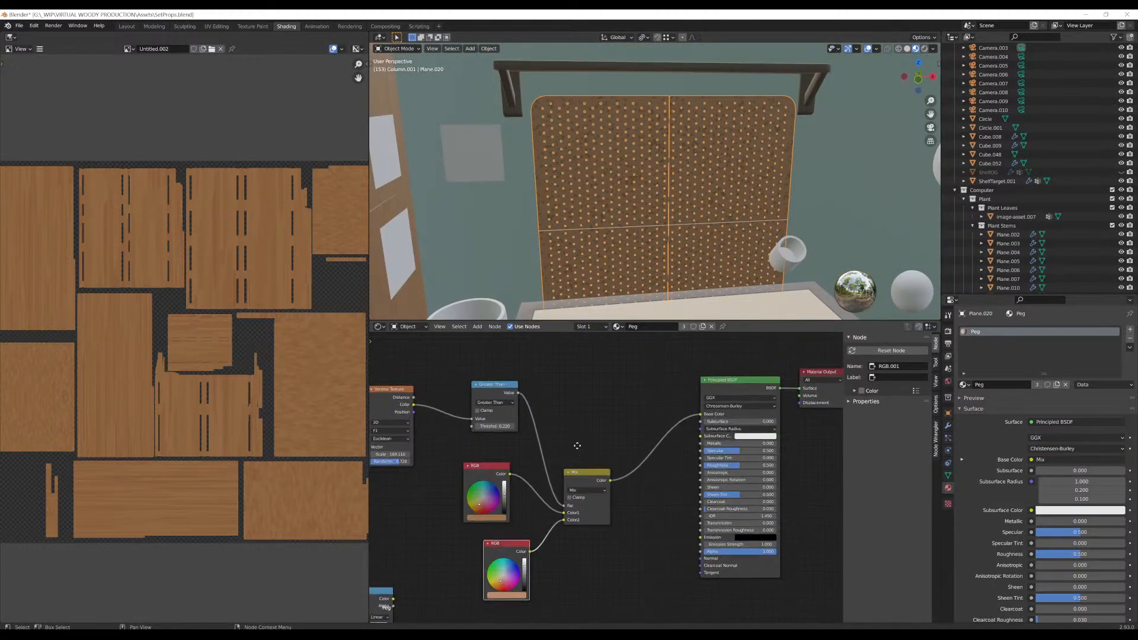
middle_drag(578, 445, 606, 428)
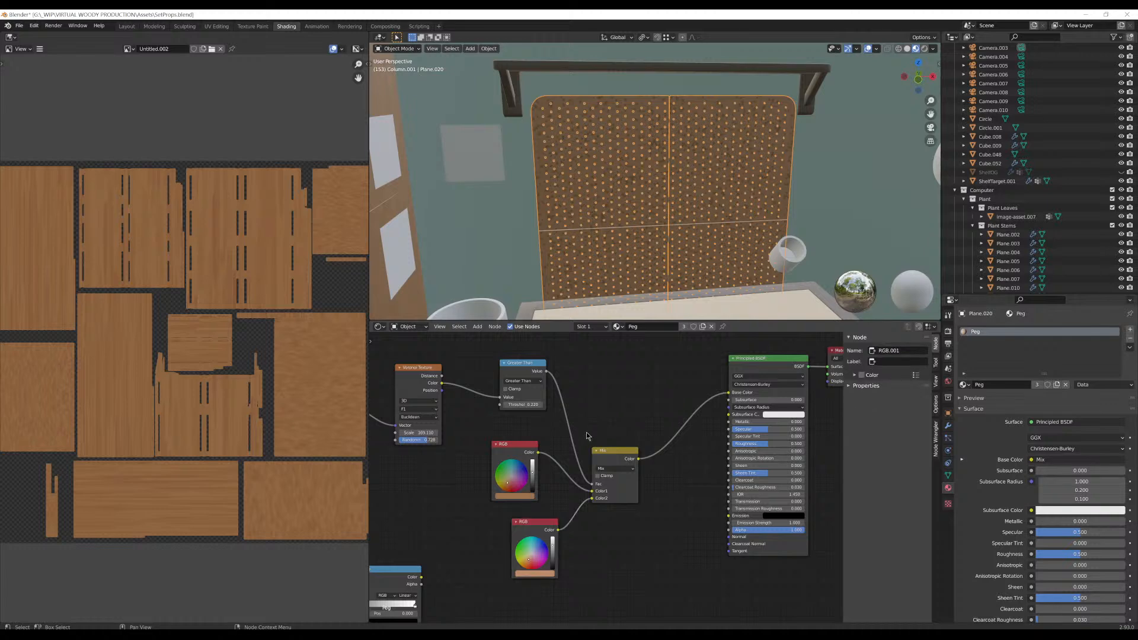
scroll(598, 425, up, 4)
scroll(675, 242, up, 8)
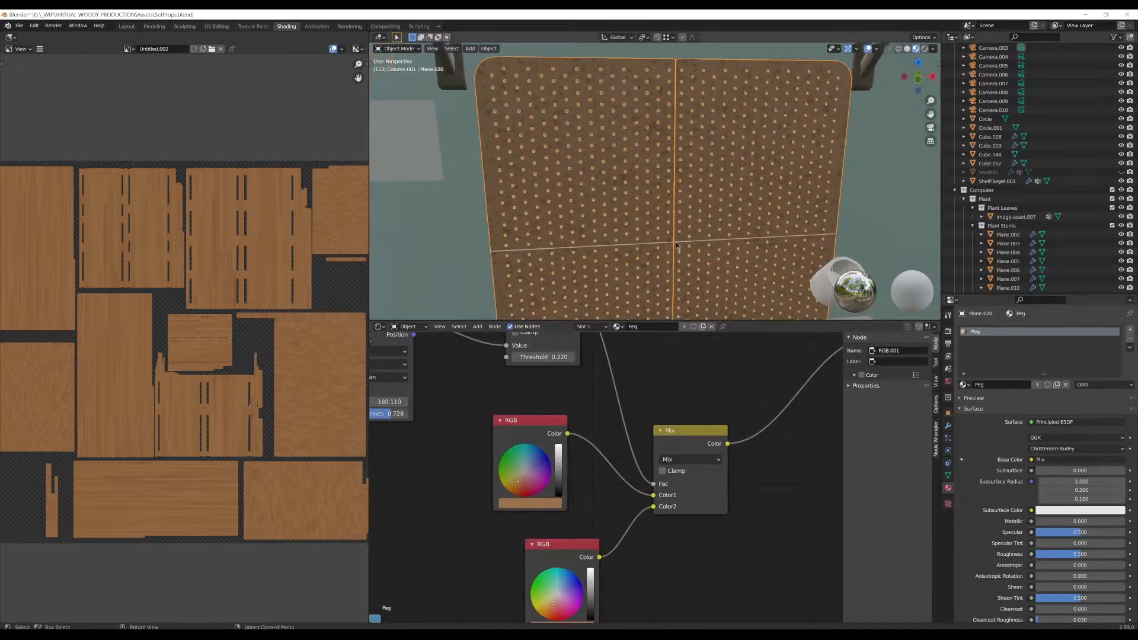
mouse_move(680, 219)
middle_down()
mouse_move(662, 169)
mouse_move(687, 205)
middle_up()
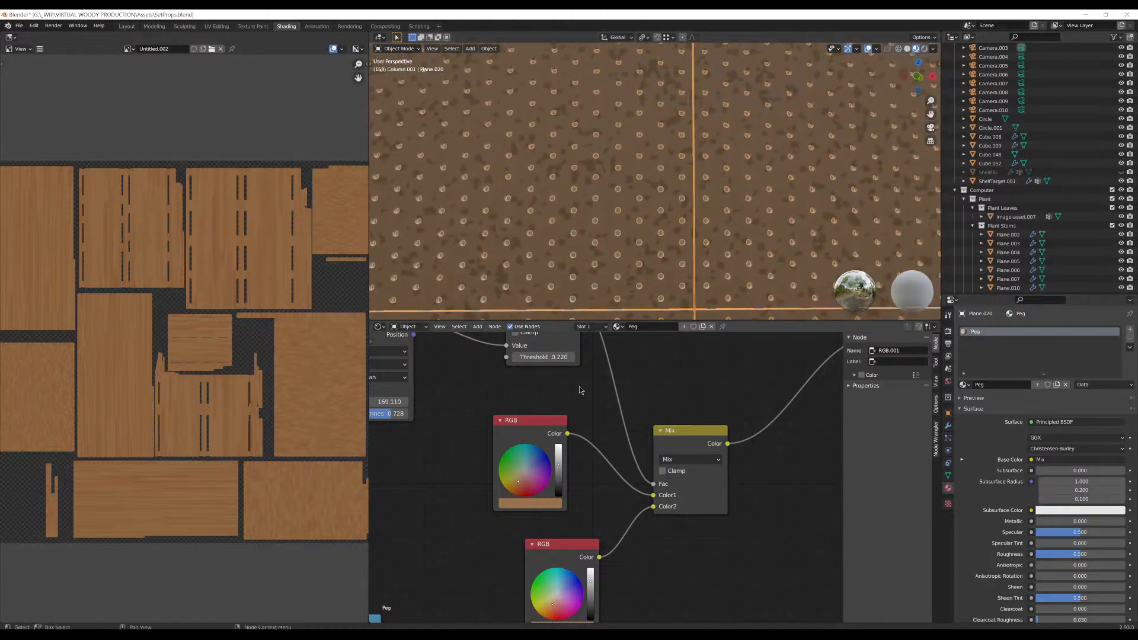
Set the upper RGB node's brown to hue 0.050, saturation 0.728 and value 0.364 for subtler, slightly redder specks
middle_drag(579, 492, 615, 446)
drag(575, 375, 605, 382)
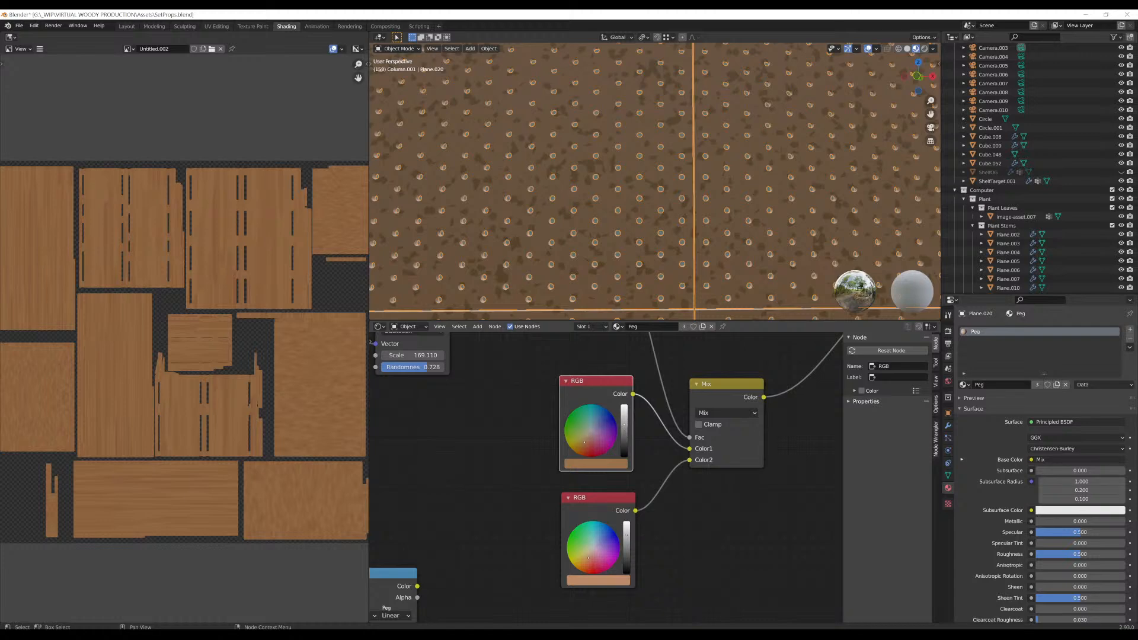
drag(624, 425, 624, 431)
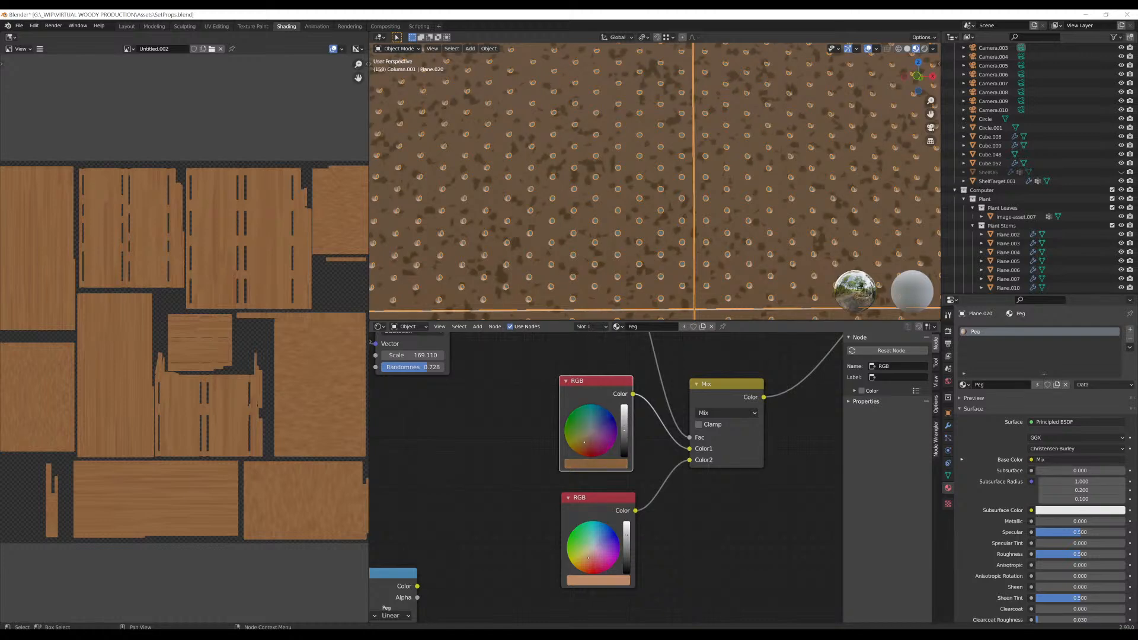
click(593, 463)
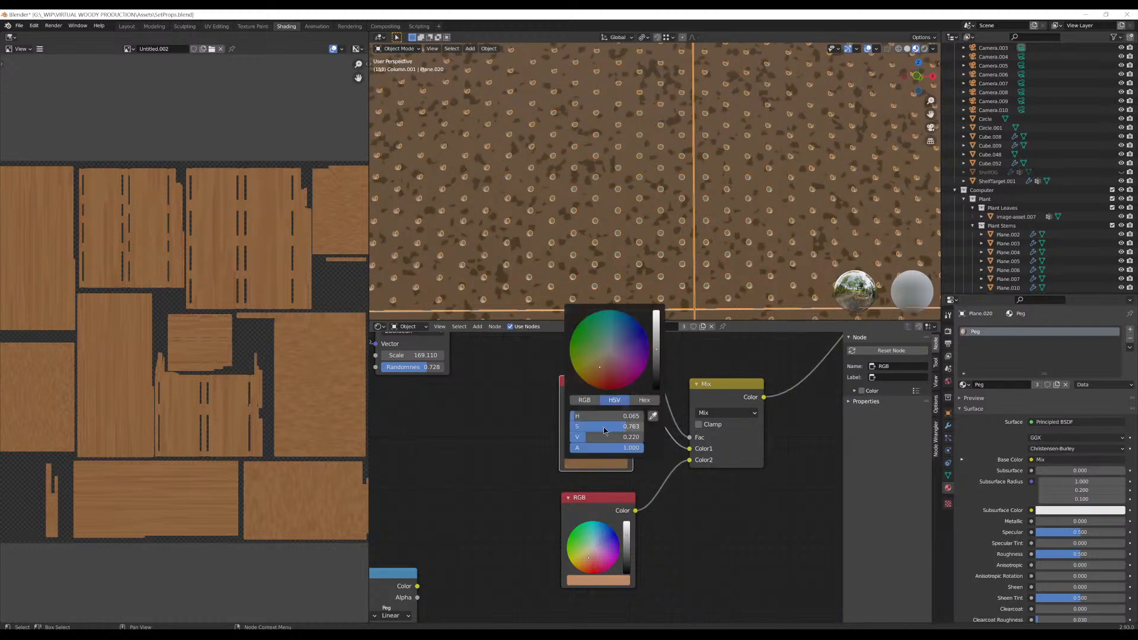
drag(618, 426, 628, 437)
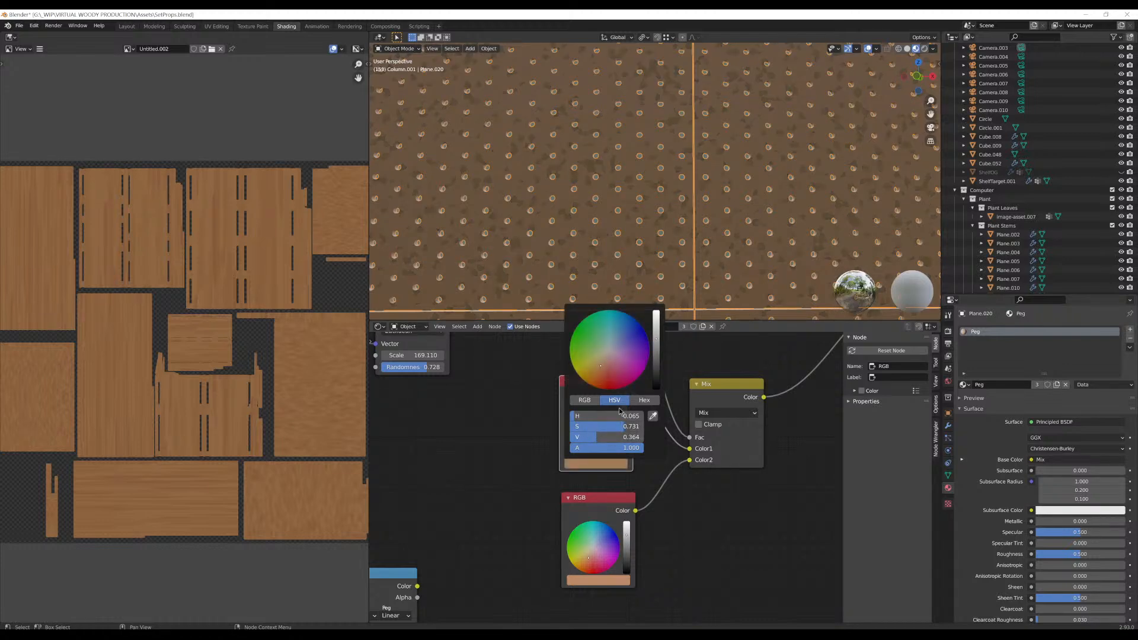
drag(600, 364, 602, 367)
scroll(539, 428, down, 4)
scroll(718, 150, down, 6)
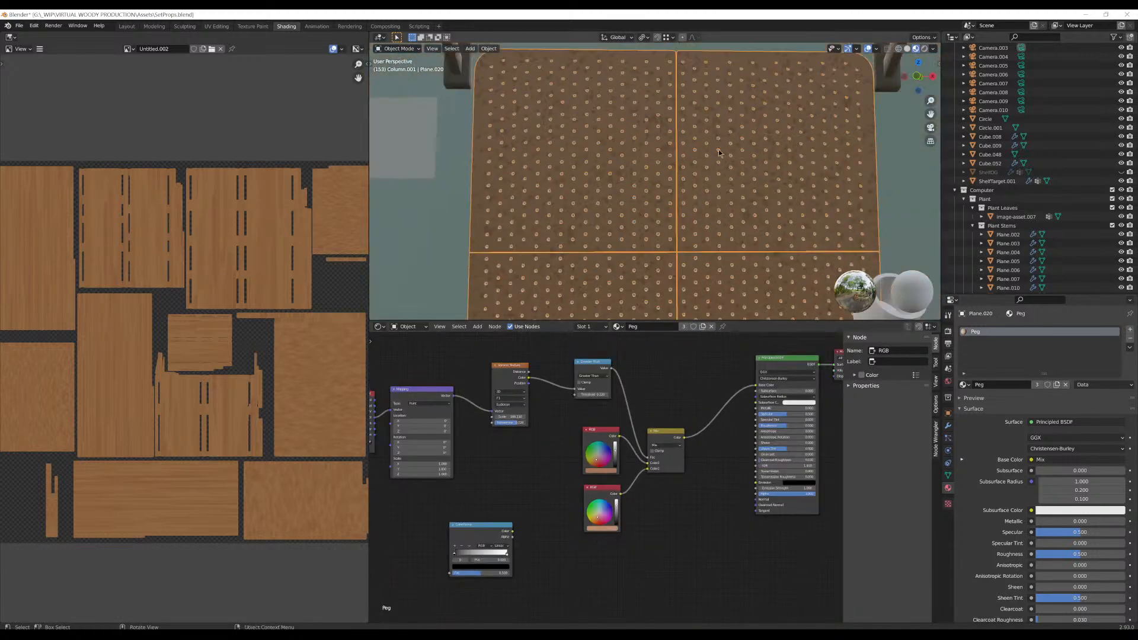
scroll(706, 189, up, 8)
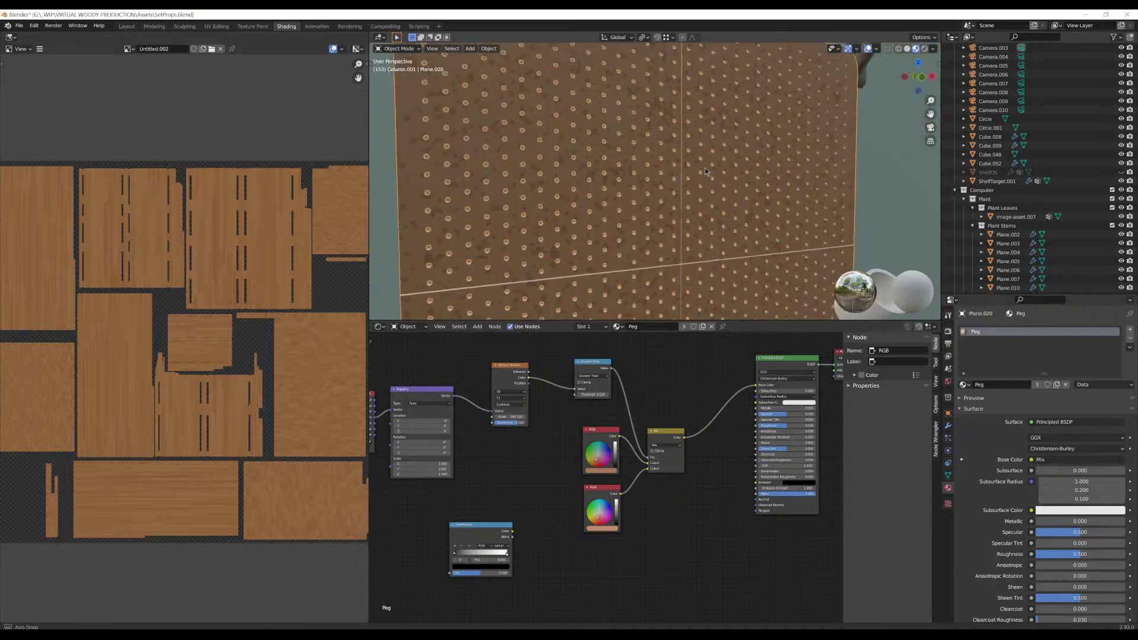
Move the Principled BSDF and Material Output nodes lower so they line up with the Mix node
middle_drag(695, 343, 585, 379)
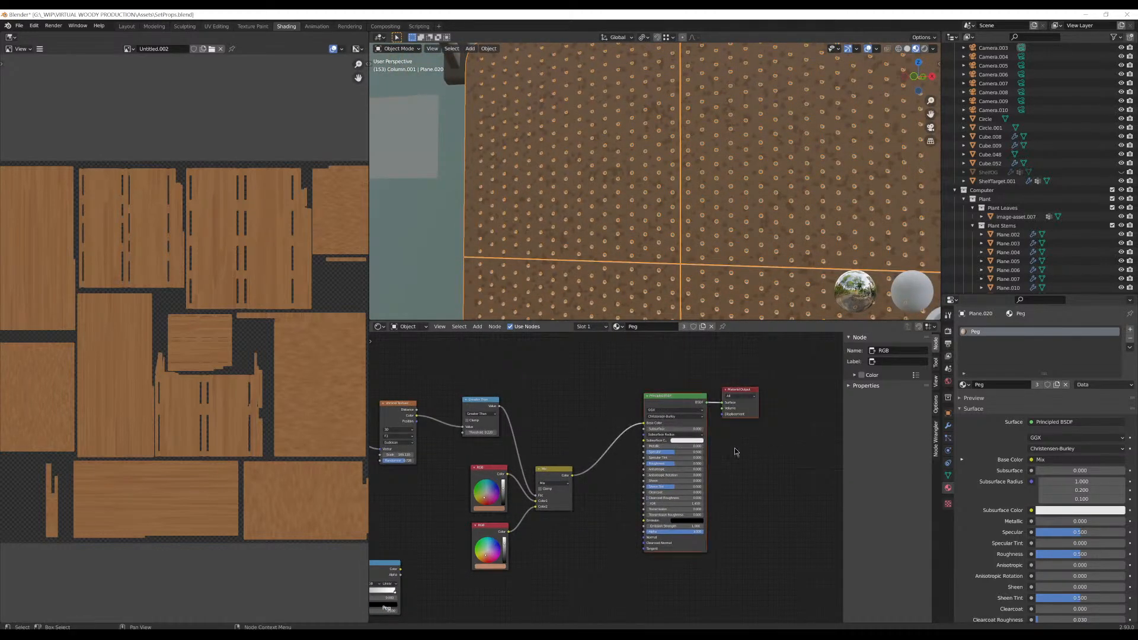
drag(680, 396, 665, 457)
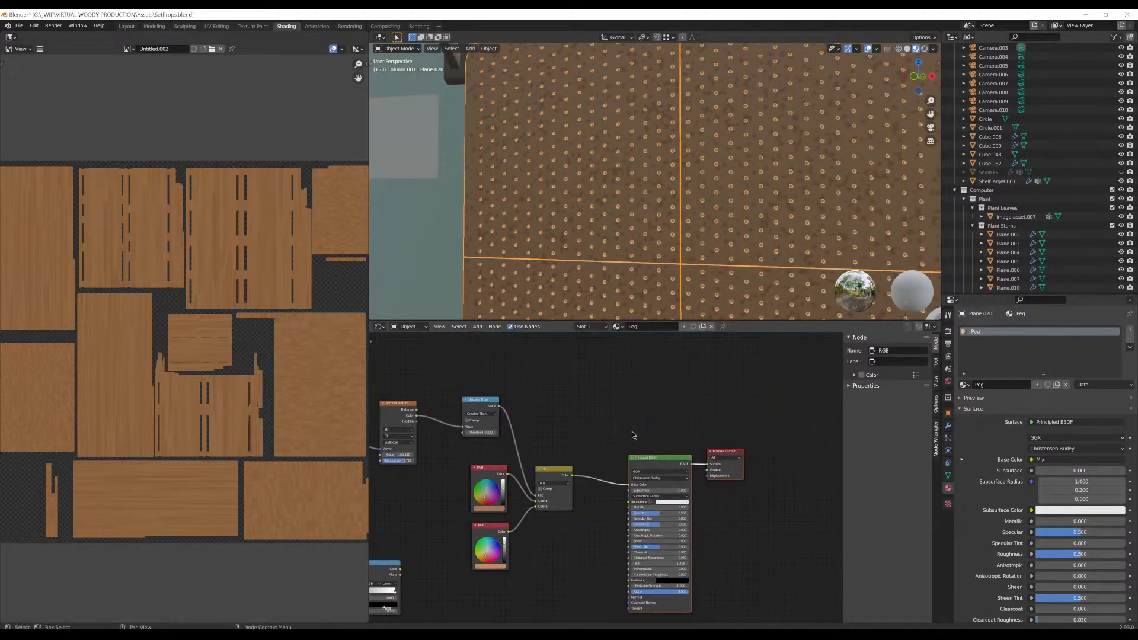
key(Home)
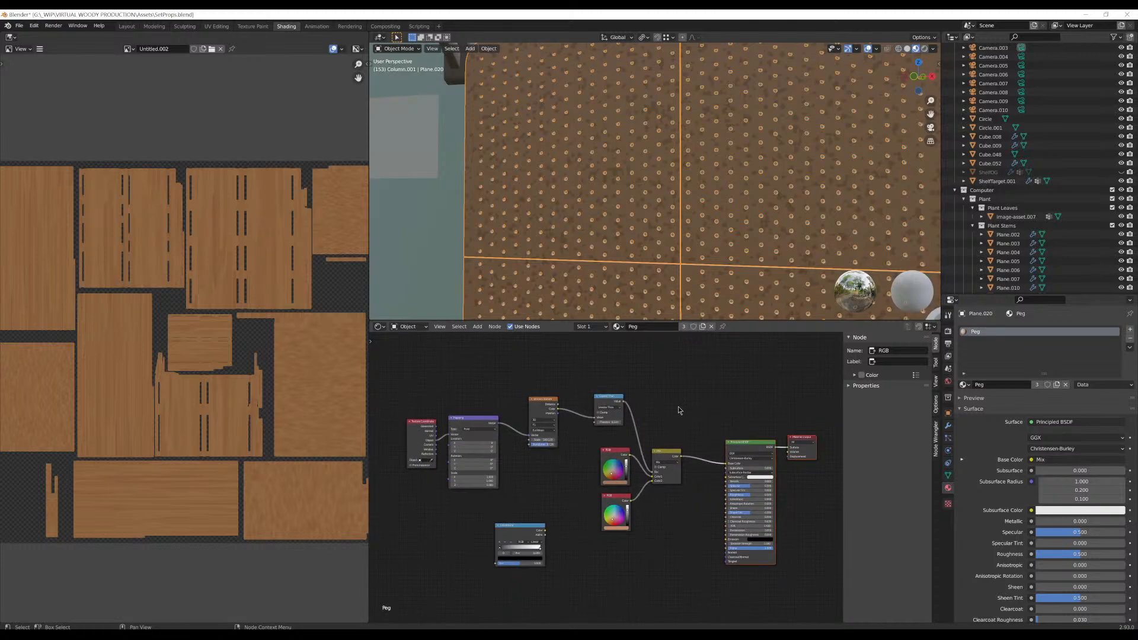
Try a Voronoi Texture scale of 403.930 for much finer specks and check the pegboard from a distance
scroll(692, 235, down, 5)
scroll(691, 159, up, 7)
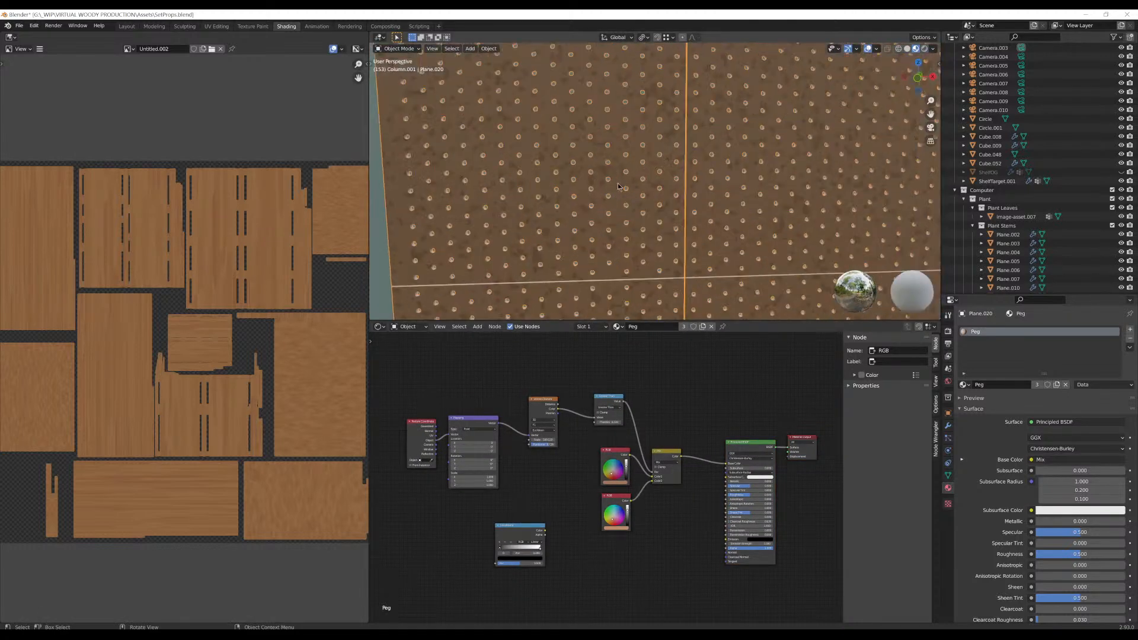
scroll(657, 496, up, 5)
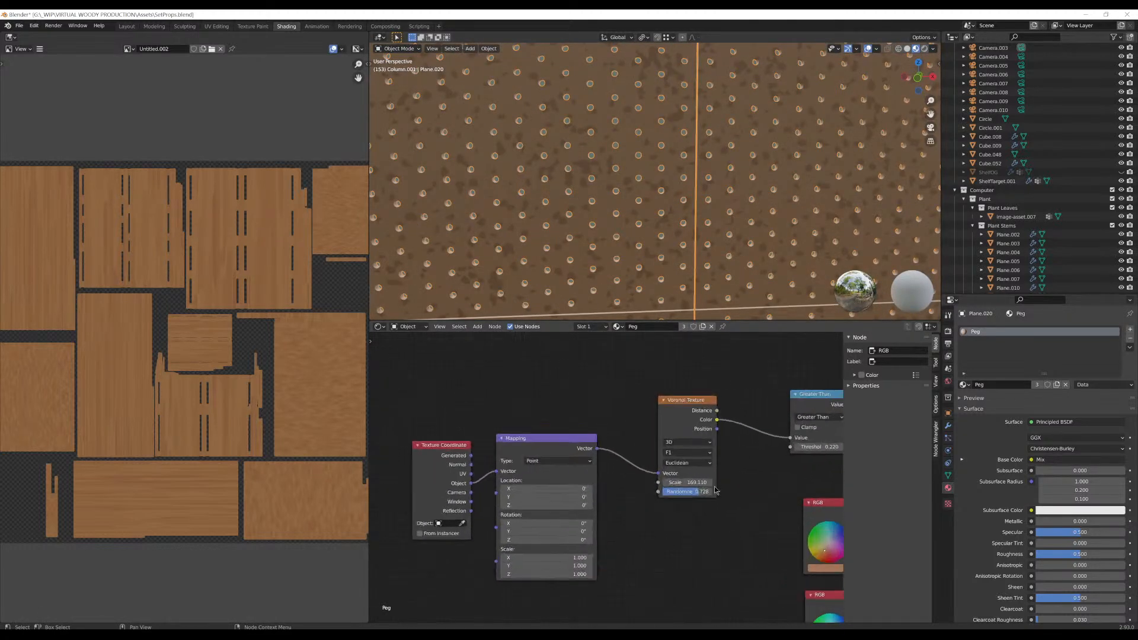
middle_drag(795, 493, 713, 499)
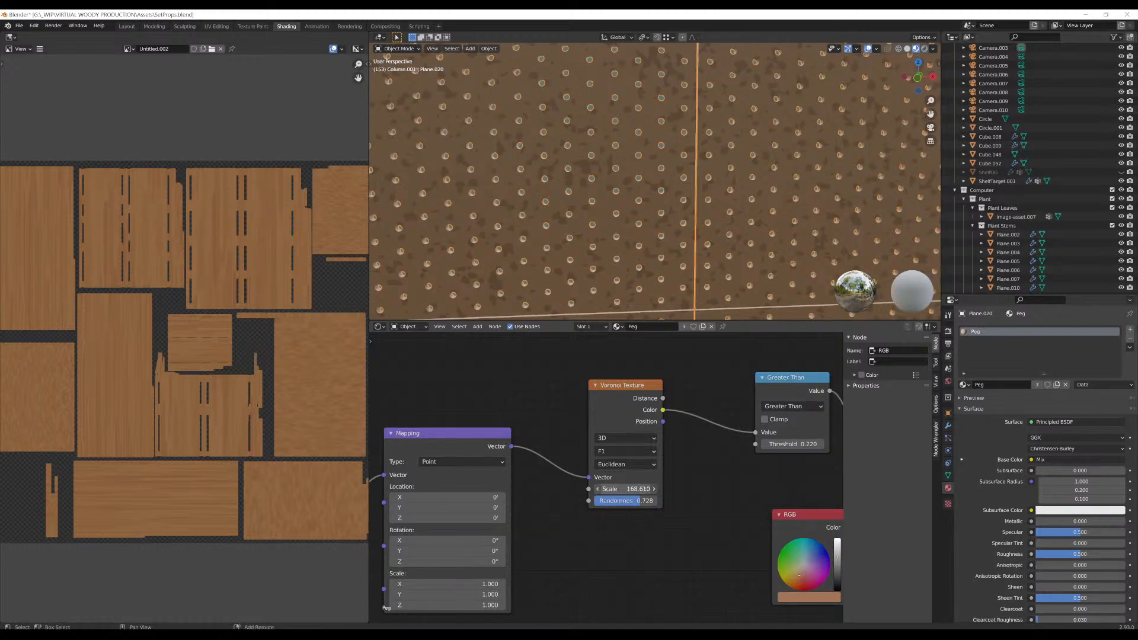
drag(625, 488, 657, 489)
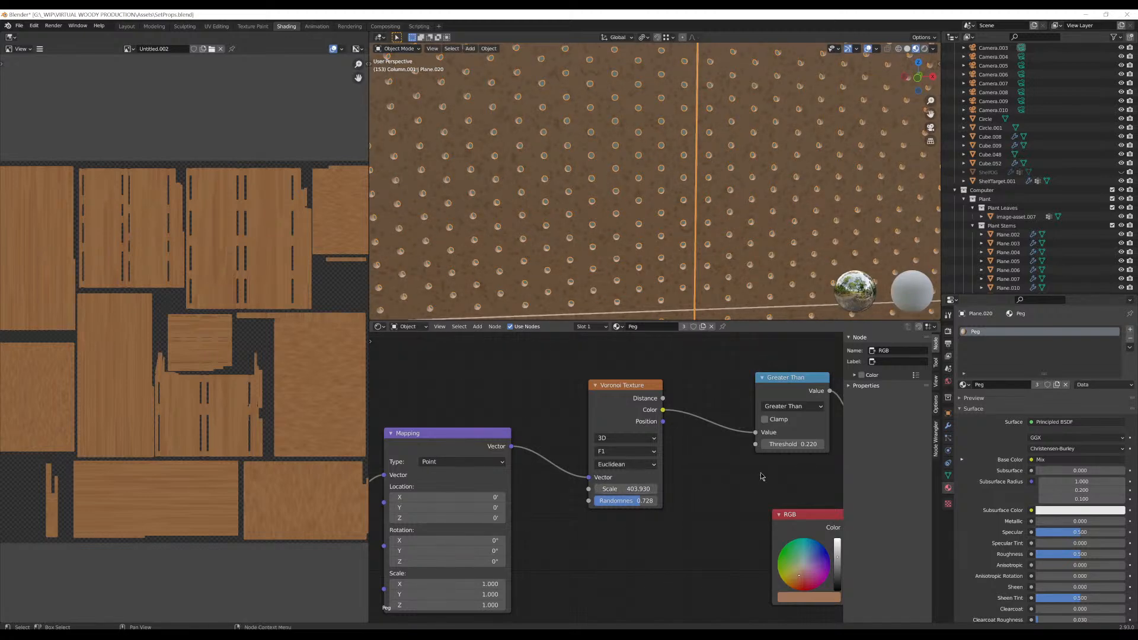
scroll(765, 462, down, 2)
scroll(670, 210, down, 6)
click(712, 188)
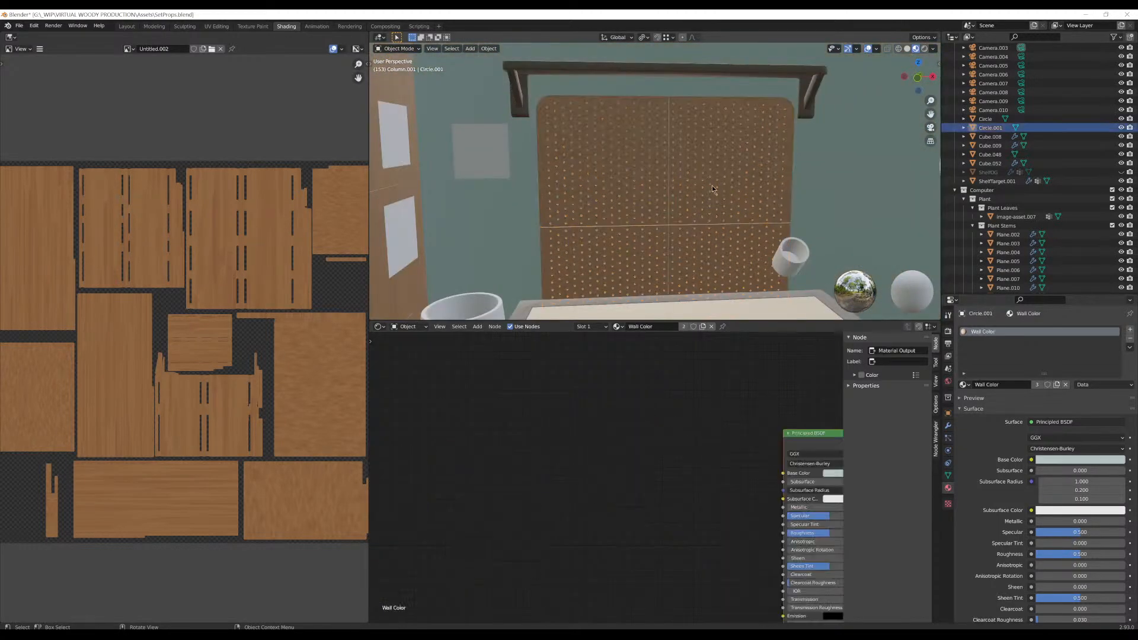
click(710, 191)
scroll(658, 237, up, 5)
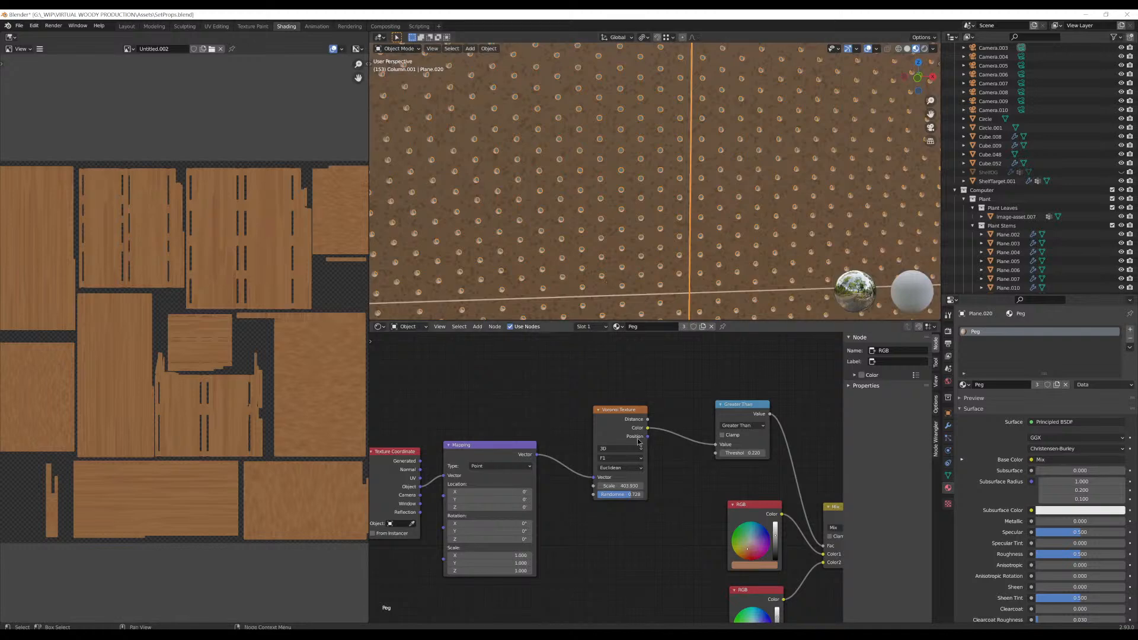
Lower the Voronoi Texture's scale to about 223 for medium-sized specks and compare the pegboard from afar
drag(622, 485, 603, 485)
scroll(690, 210, down, 4)
click(760, 184)
scroll(776, 218, down, 3)
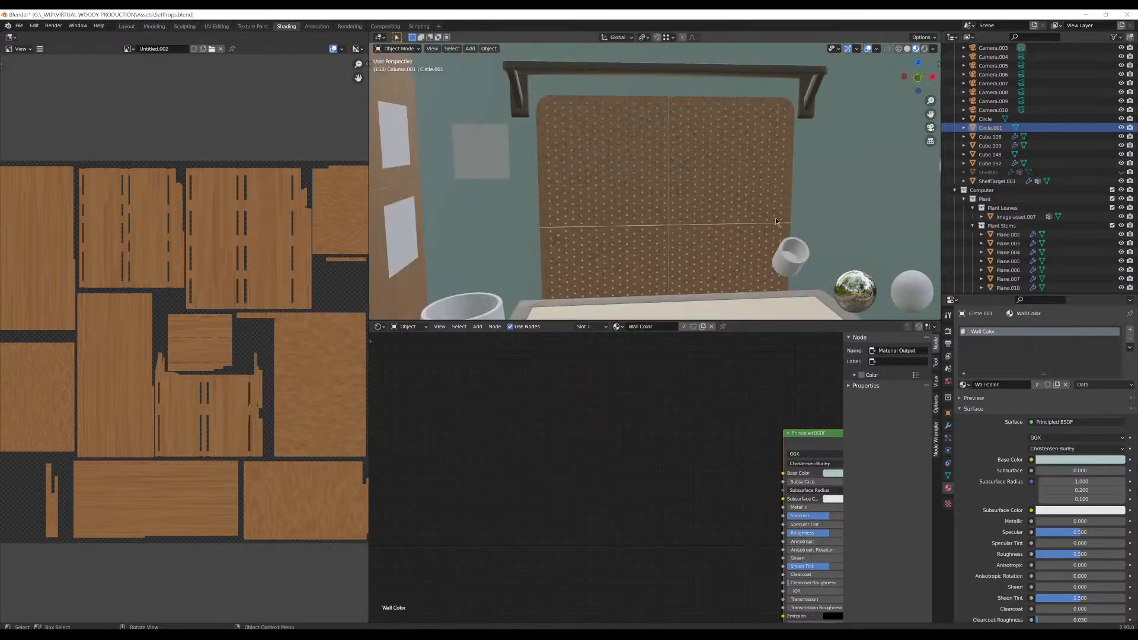
scroll(660, 197, up, 5)
Raise the value of the pegboard material's upper RGB color to 0.443 to soften the speck contrast
click(674, 176)
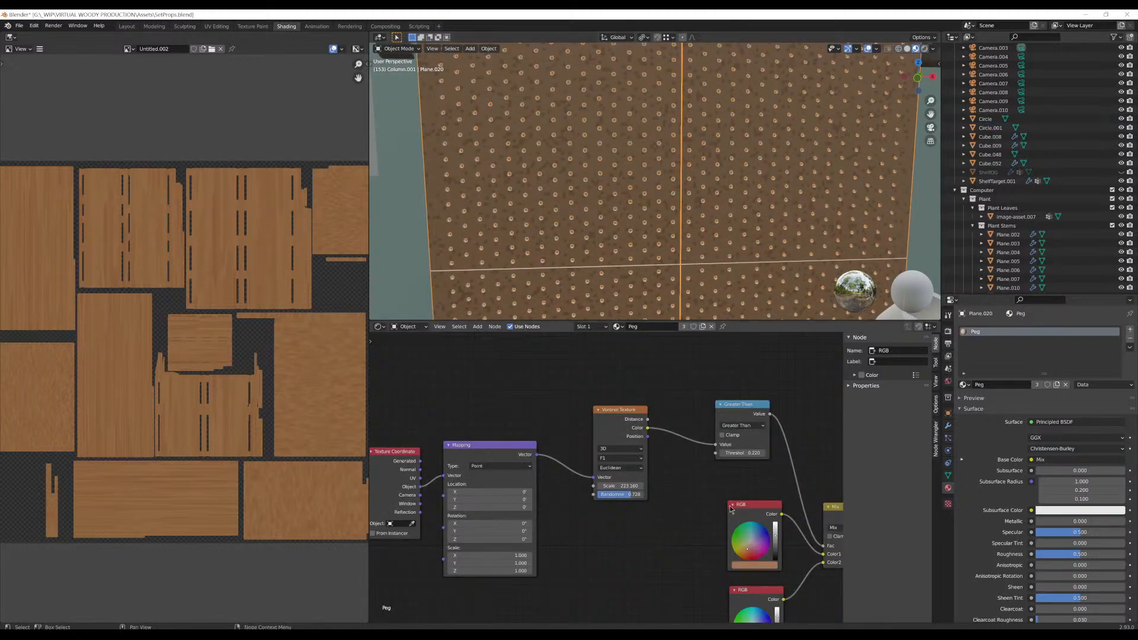
middle_drag(781, 601, 598, 444)
scroll(603, 476, up, 6)
click(532, 364)
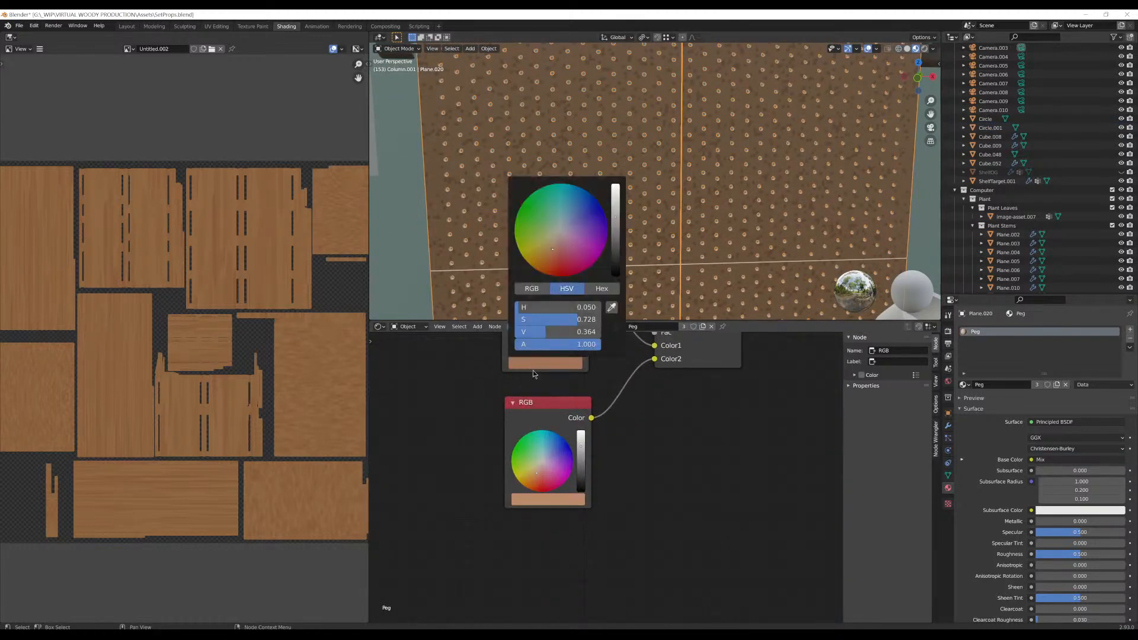
click(540, 365)
drag(548, 332, 554, 332)
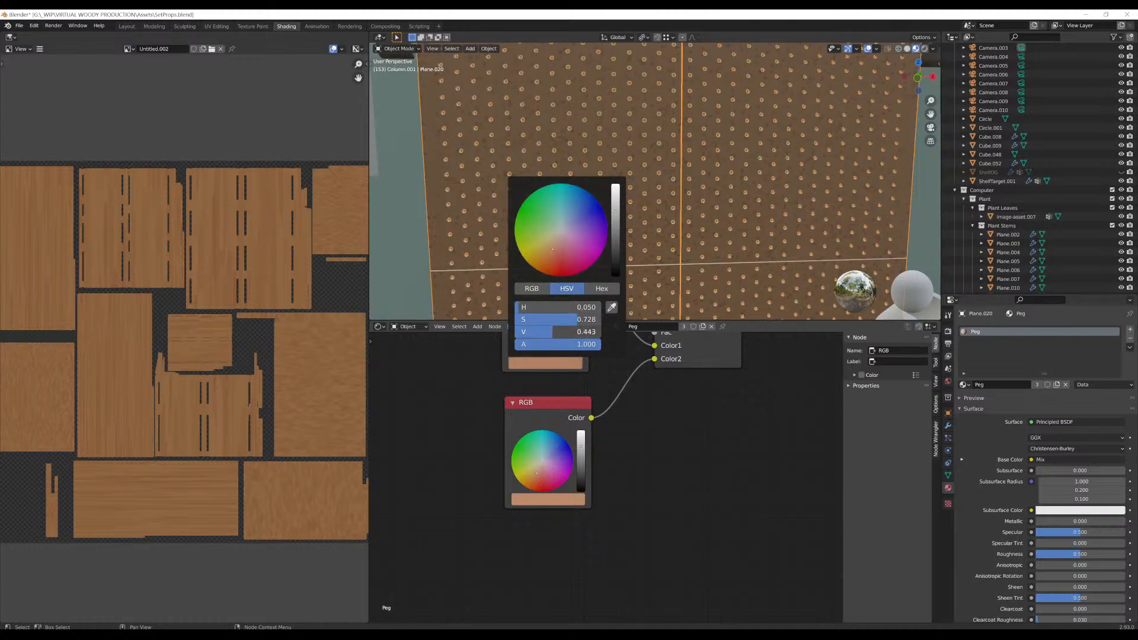
Examine the softened pegboard specks from across the room and at an angle close to the workbench
scroll(680, 186, down, 5)
click(823, 123)
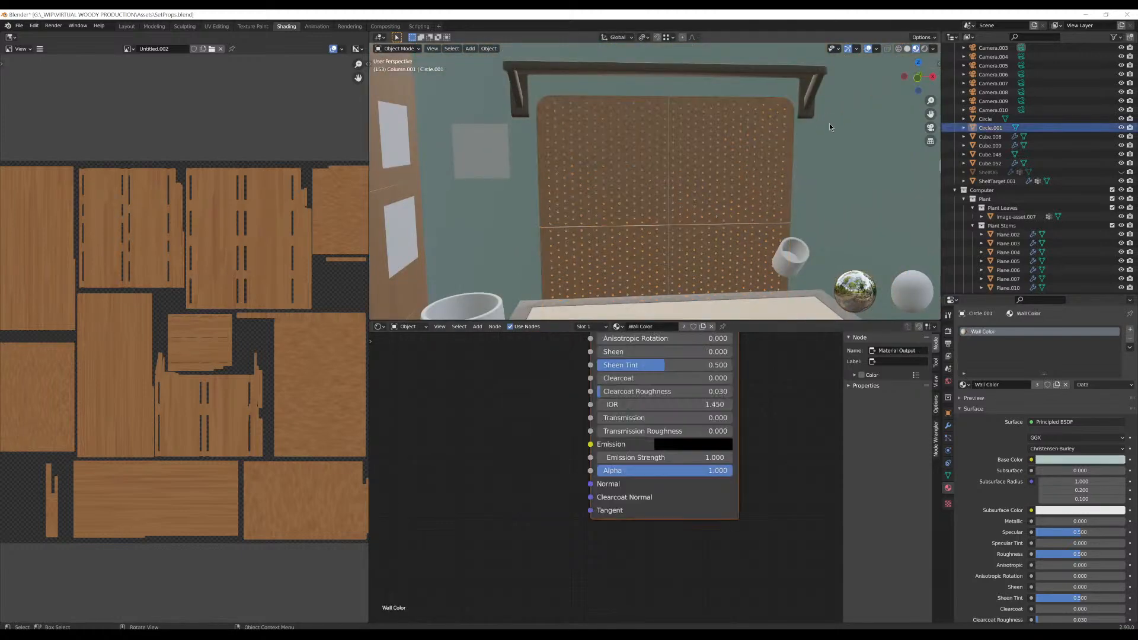
scroll(797, 98, up, 5)
mouse_move(691, 105)
middle_down()
mouse_move(711, 105)
mouse_move(689, 116)
middle_up()
click(691, 142)
scroll(691, 144, down, 5)
click(832, 94)
scroll(634, 145, down, 1)
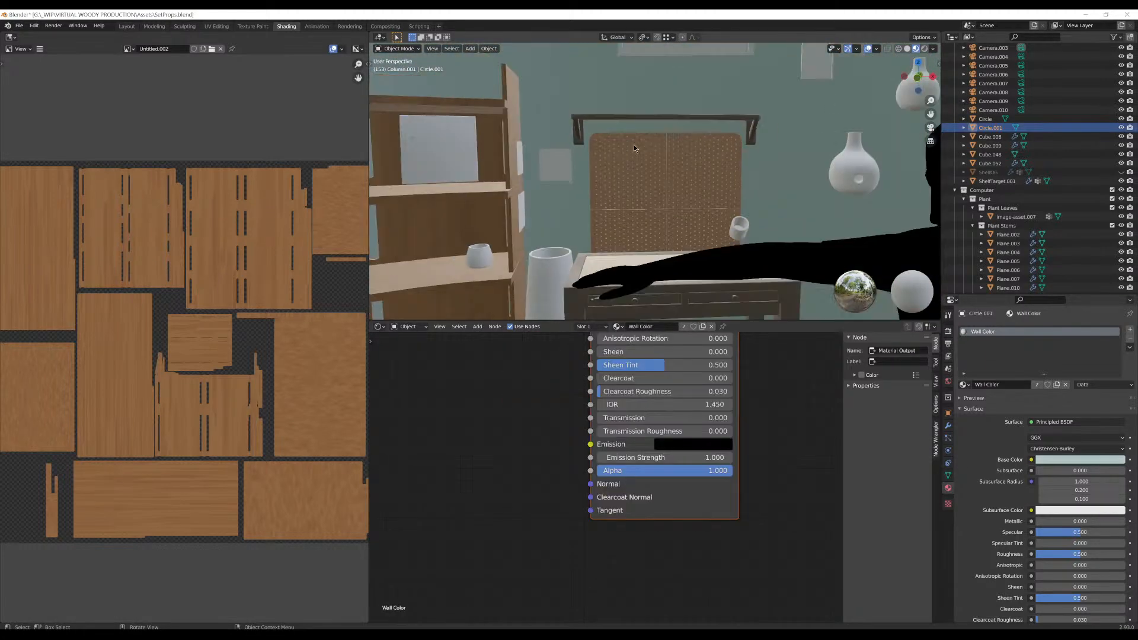
scroll(634, 145, up, 5)
middle_drag(652, 179, 691, 192)
click(670, 231)
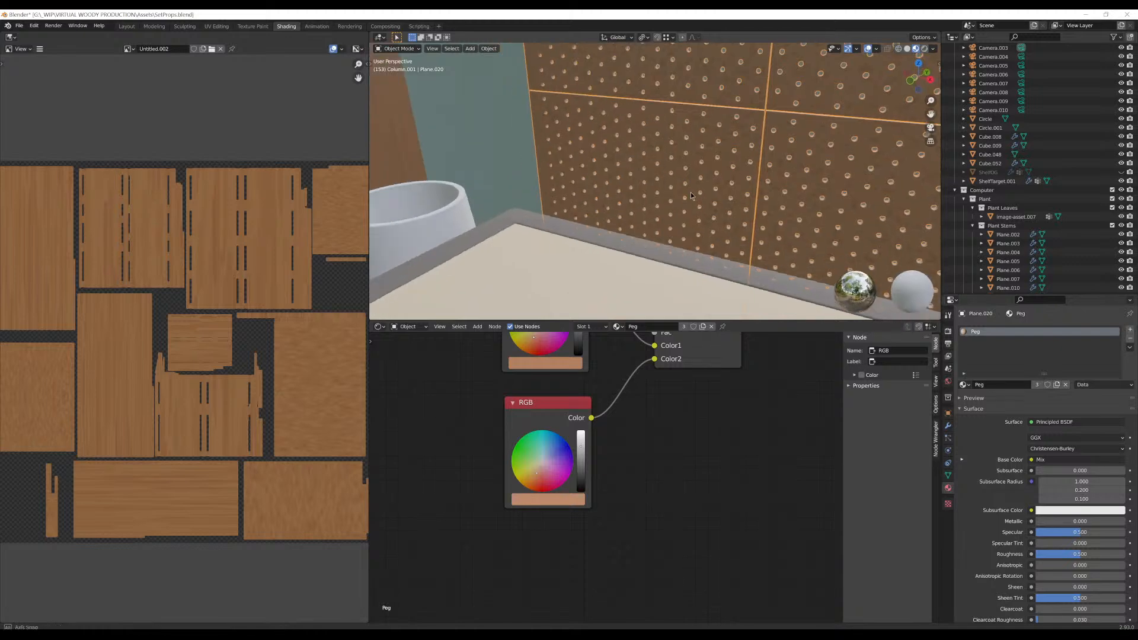
middle_drag(747, 403, 588, 519)
scroll(622, 476, down, 6)
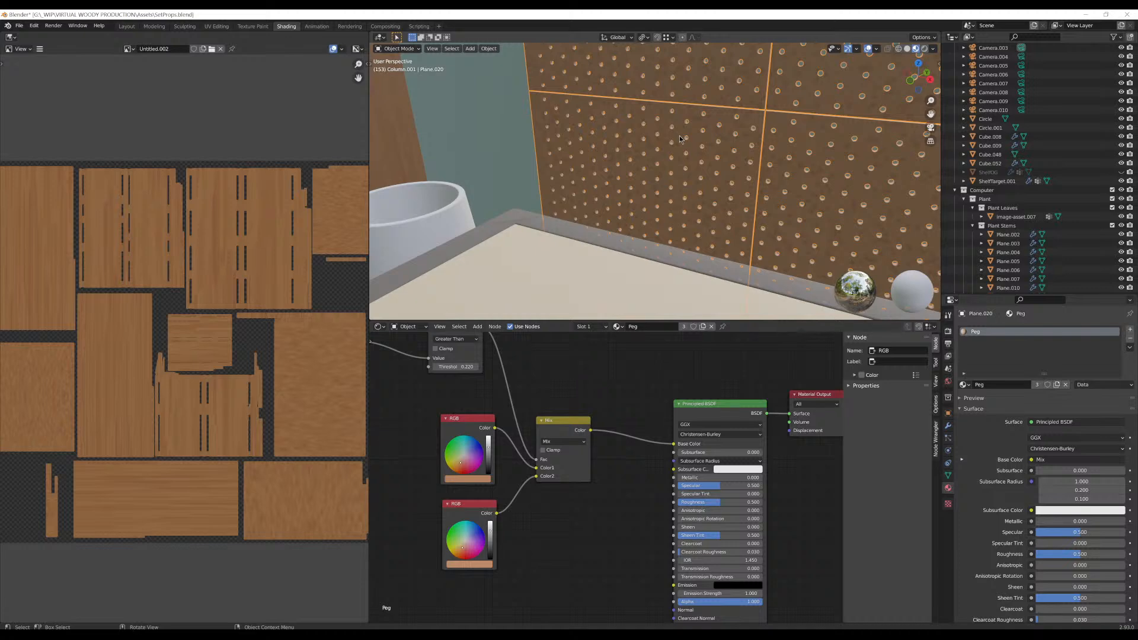
scroll(573, 183, down, 6)
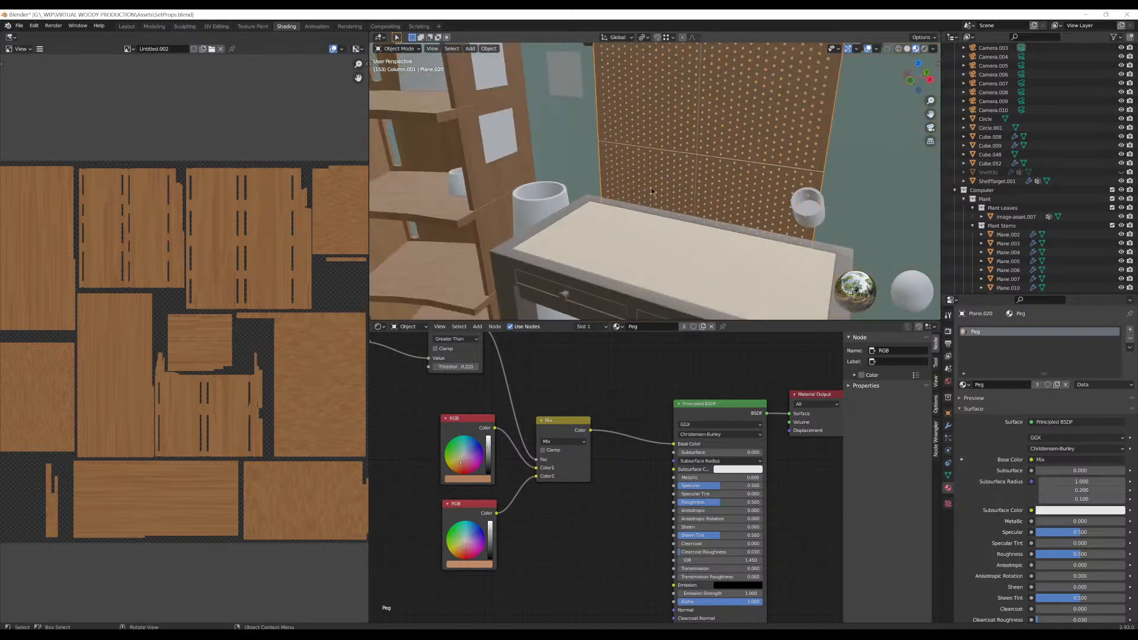
scroll(651, 187, up, 3)
middle_drag(561, 403, 540, 502)
scroll(605, 439, down, 3)
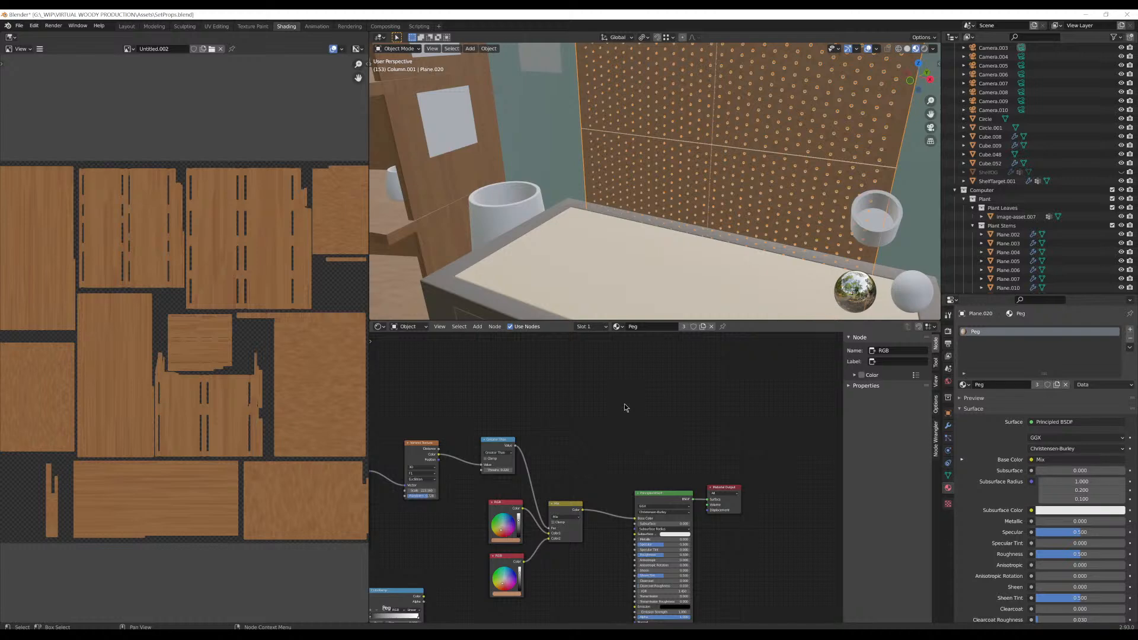
Compare the pegboard's color with the wall, the shelf above it and the bench from near and far
middle_drag(765, 186, 690, 188)
scroll(567, 147, up, 3)
click(822, 175)
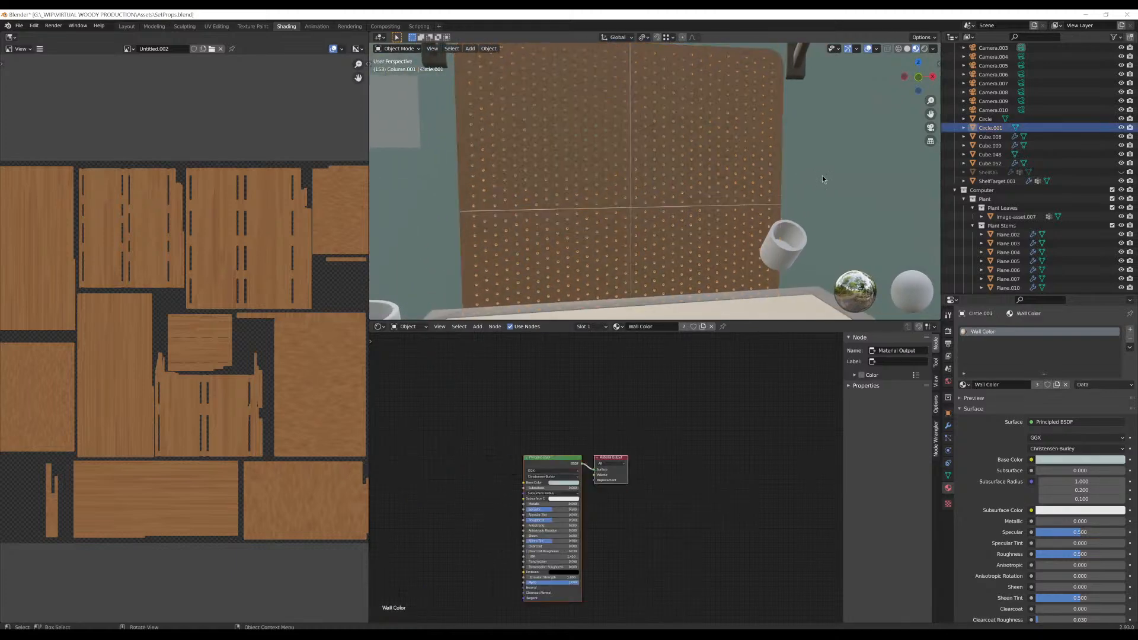
click(645, 204)
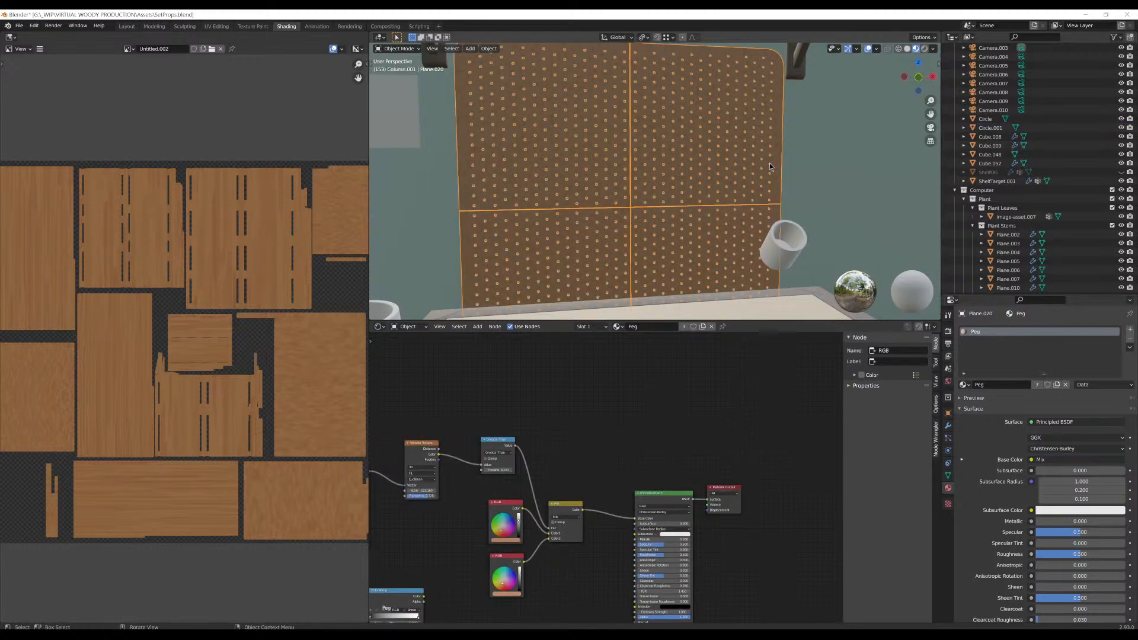
click(787, 254)
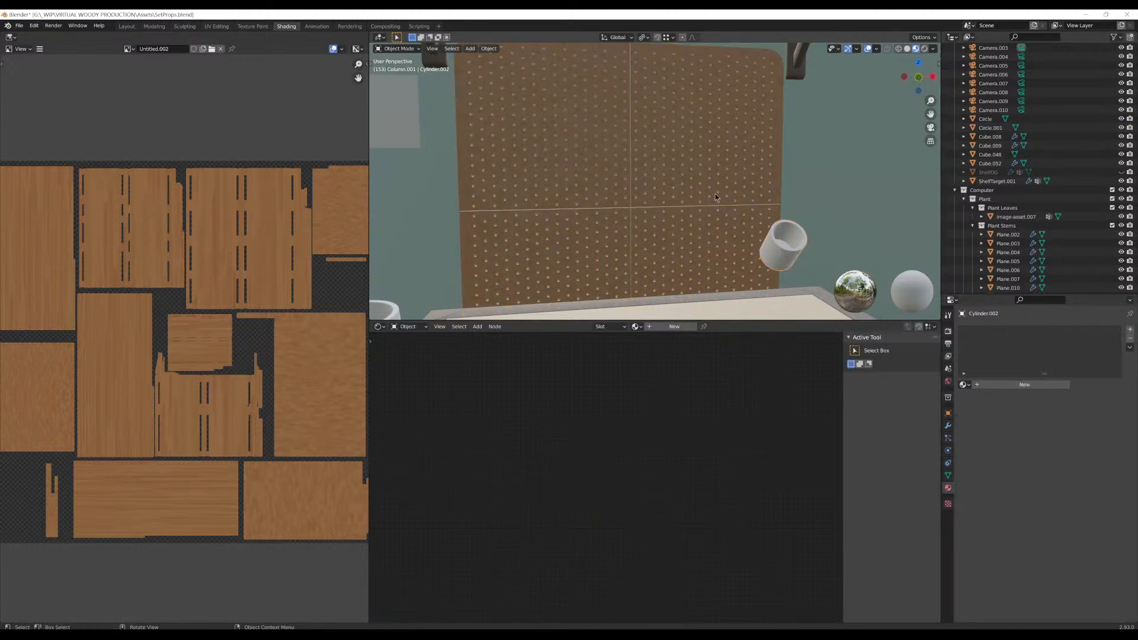
click(658, 217)
middle_drag(649, 215, 651, 227)
click(848, 163)
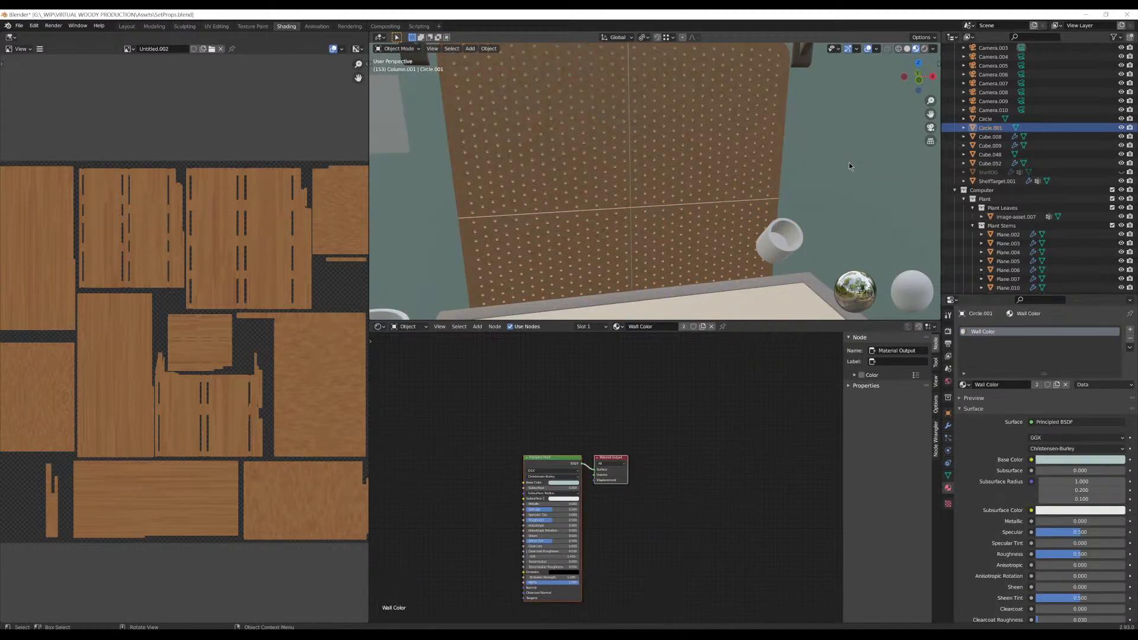
click(633, 173)
key(KP_Decimal)
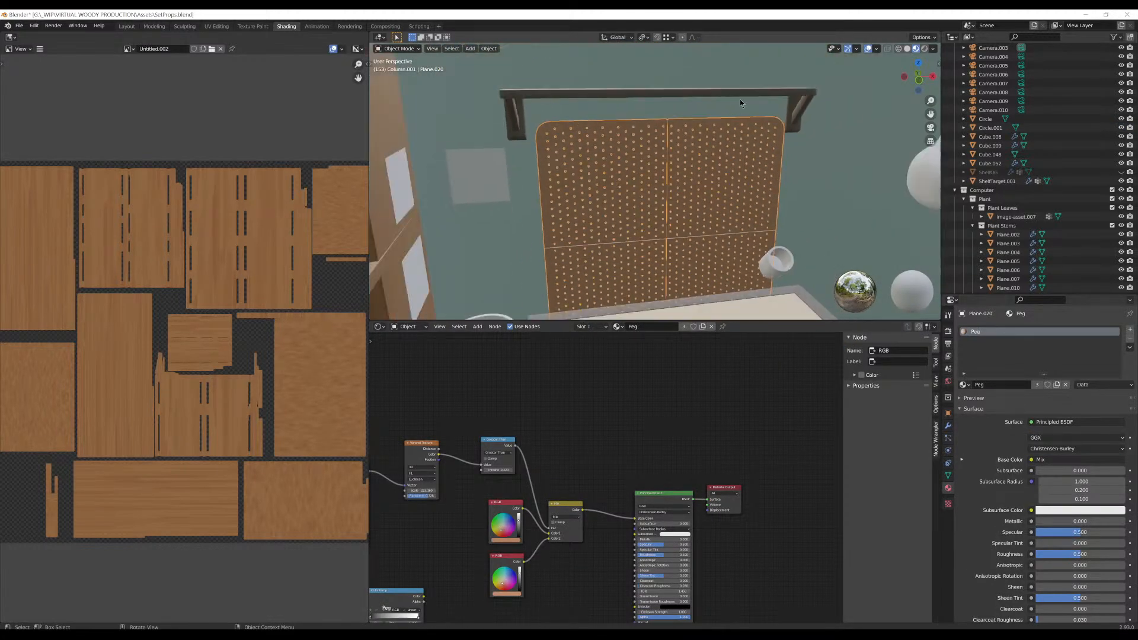
click(771, 93)
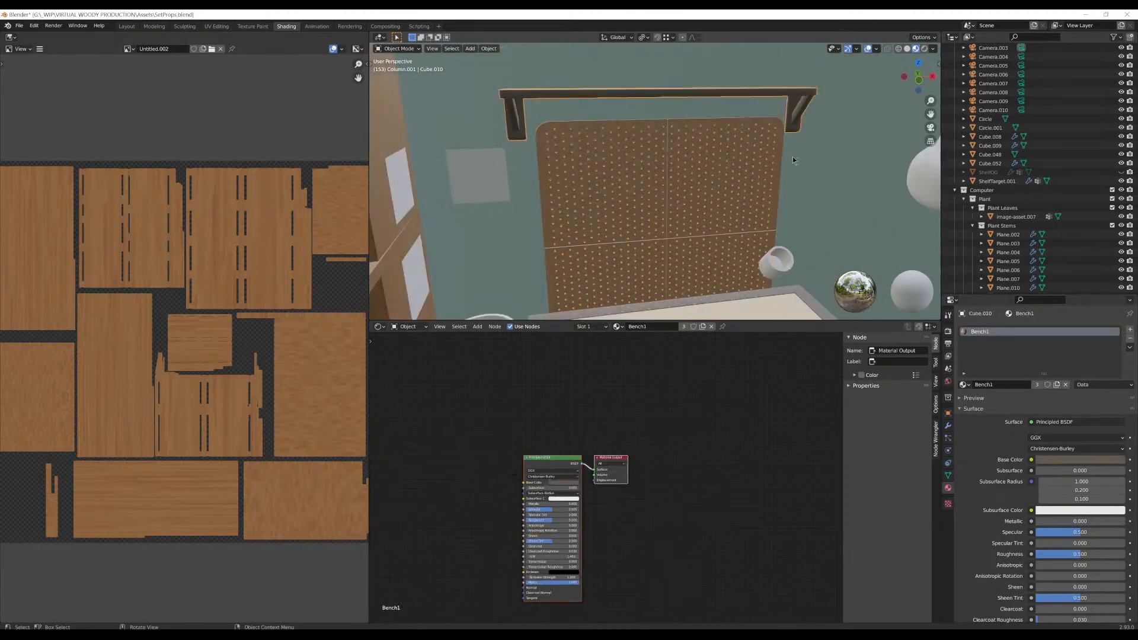
click(720, 187)
scroll(680, 201, up, 4)
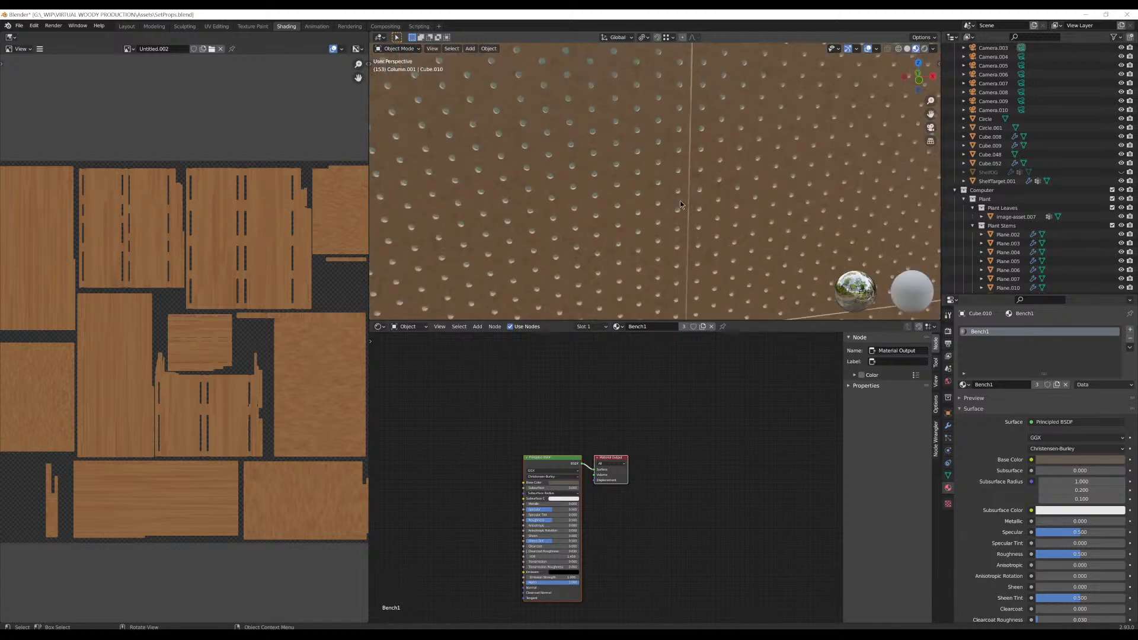
scroll(681, 212, down, 8)
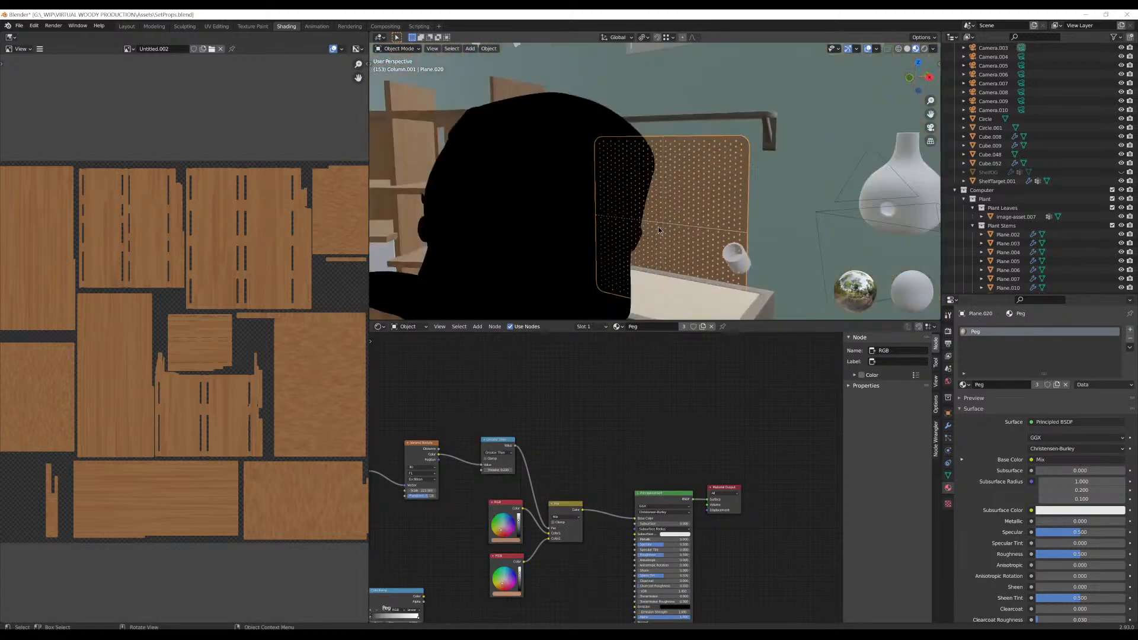
scroll(681, 207, up, 4)
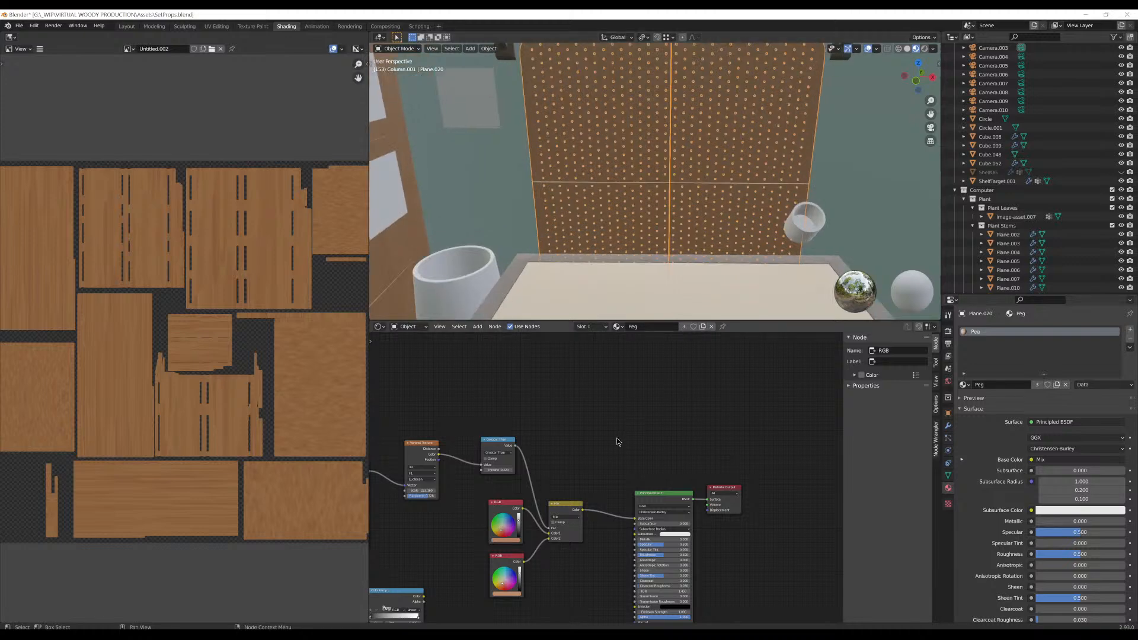
middle_drag(617, 442, 570, 428)
middle_drag(644, 428, 629, 388)
scroll(629, 402, down, 2)
middle_drag(610, 493, 628, 450)
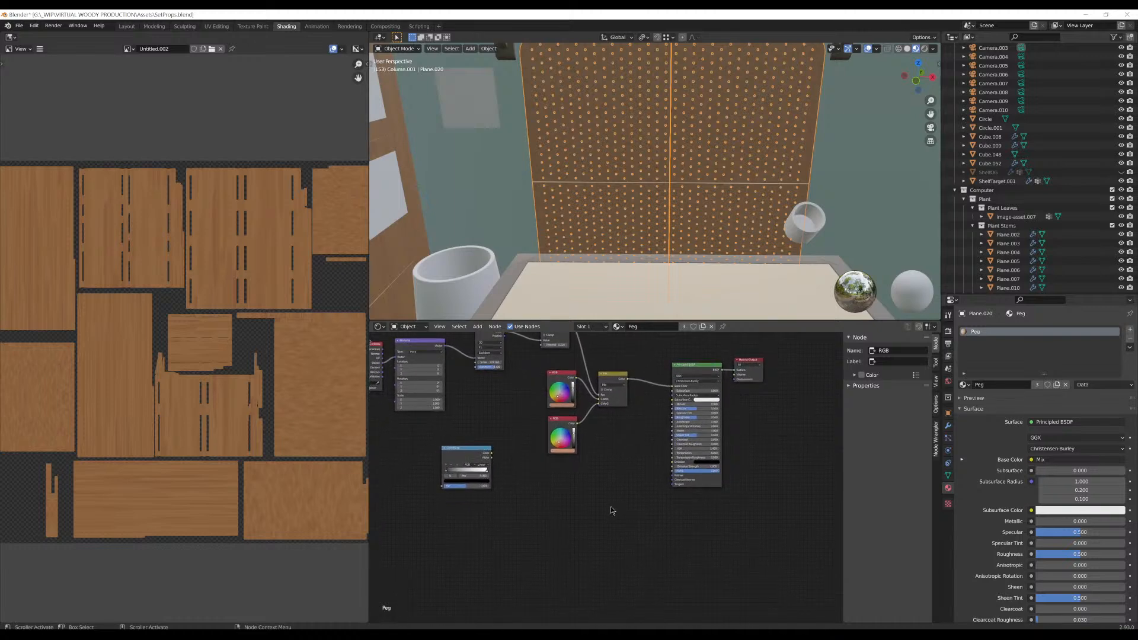
Add an Image Texture node to the Peg material and create a new blank 4096 px image in it
key(shift+a)
click(596, 521)
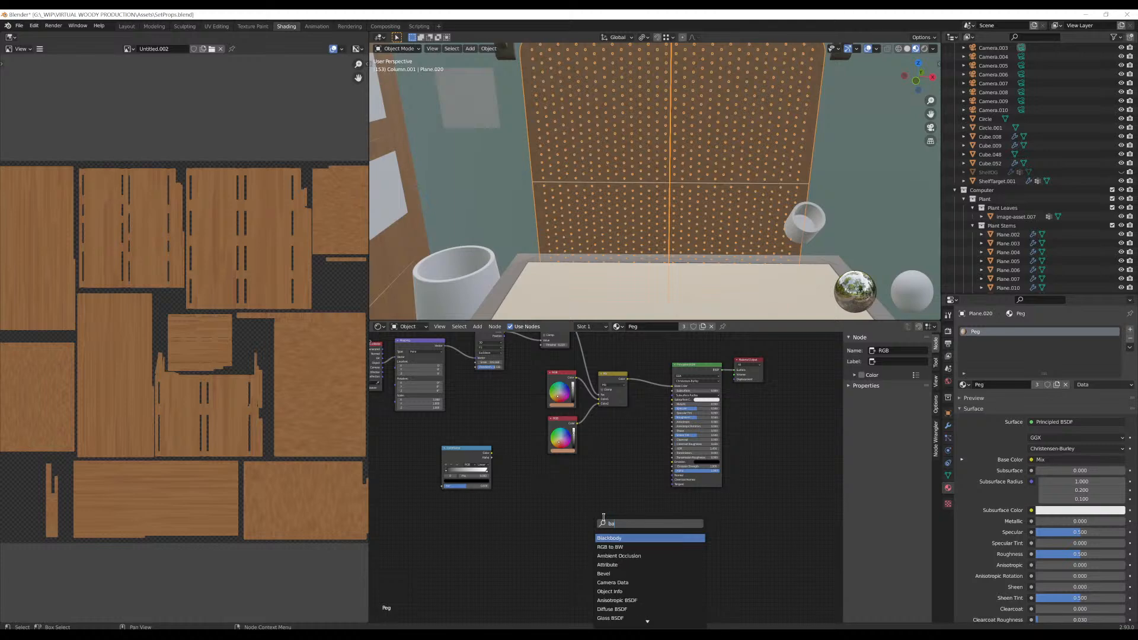
text(b)
key(BackSpace)
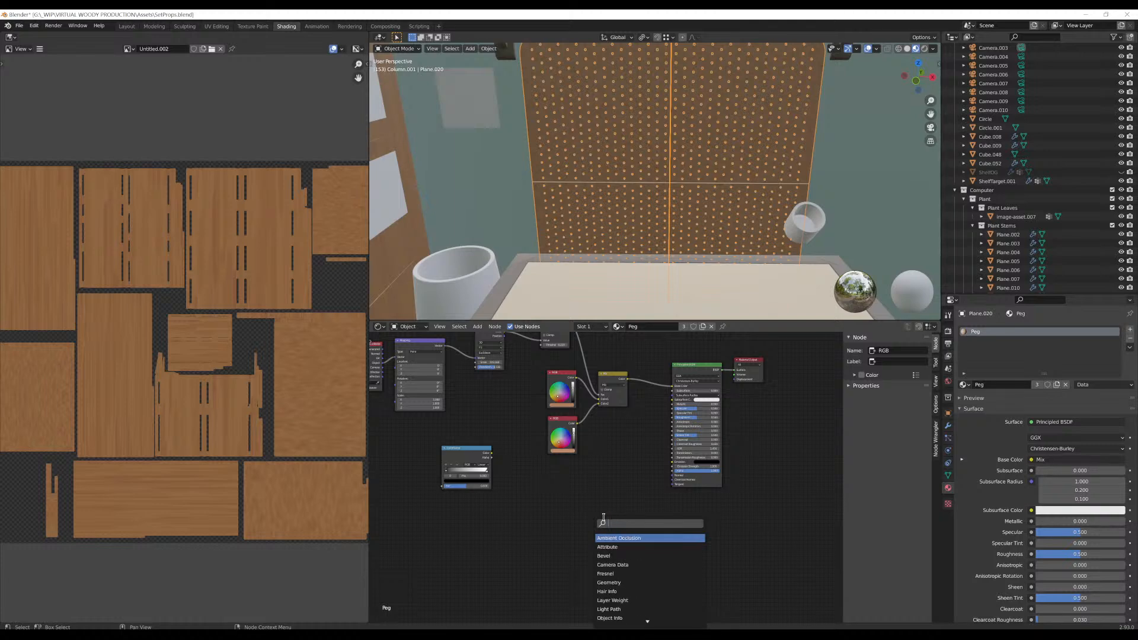
text(image)
key(Return)
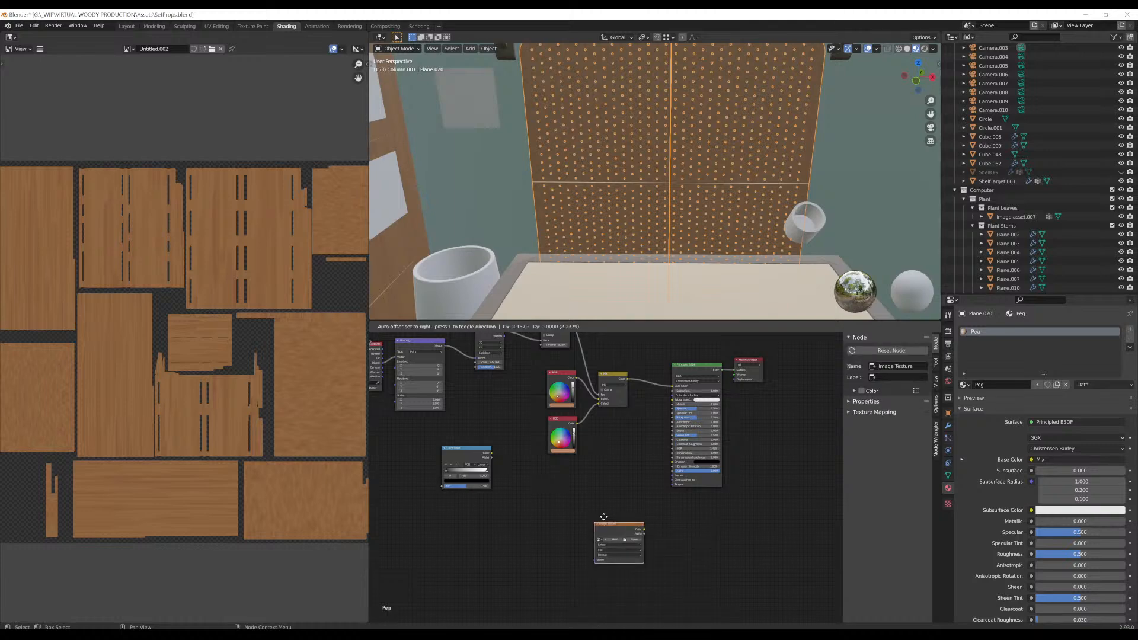
click(603, 517)
click(612, 539)
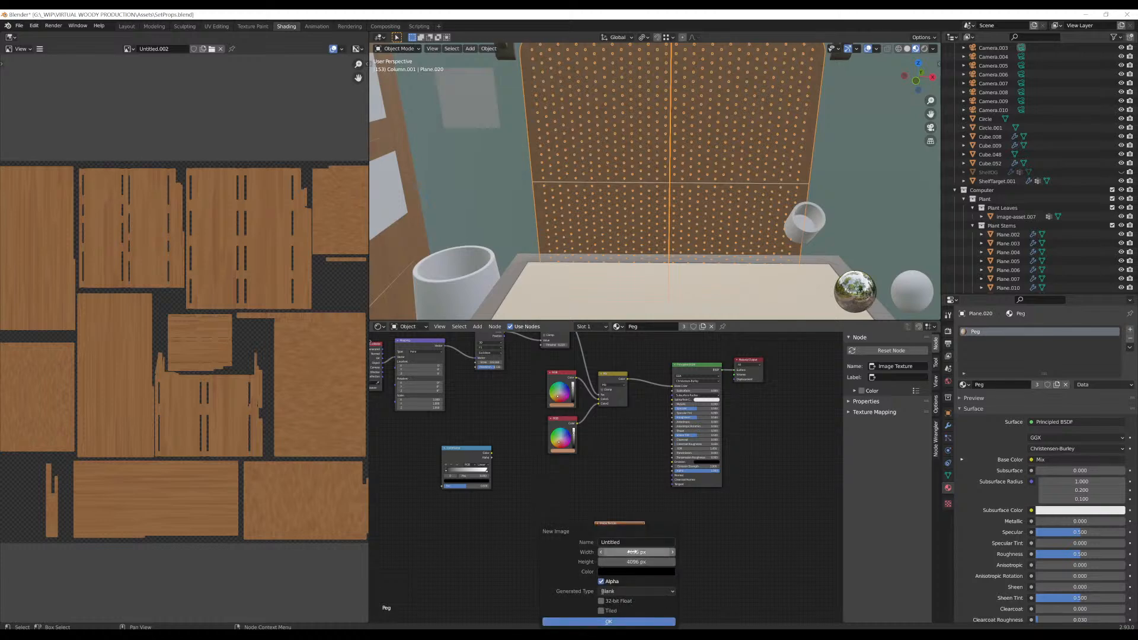
click(632, 552)
click(592, 621)
scroll(640, 522, up, 2)
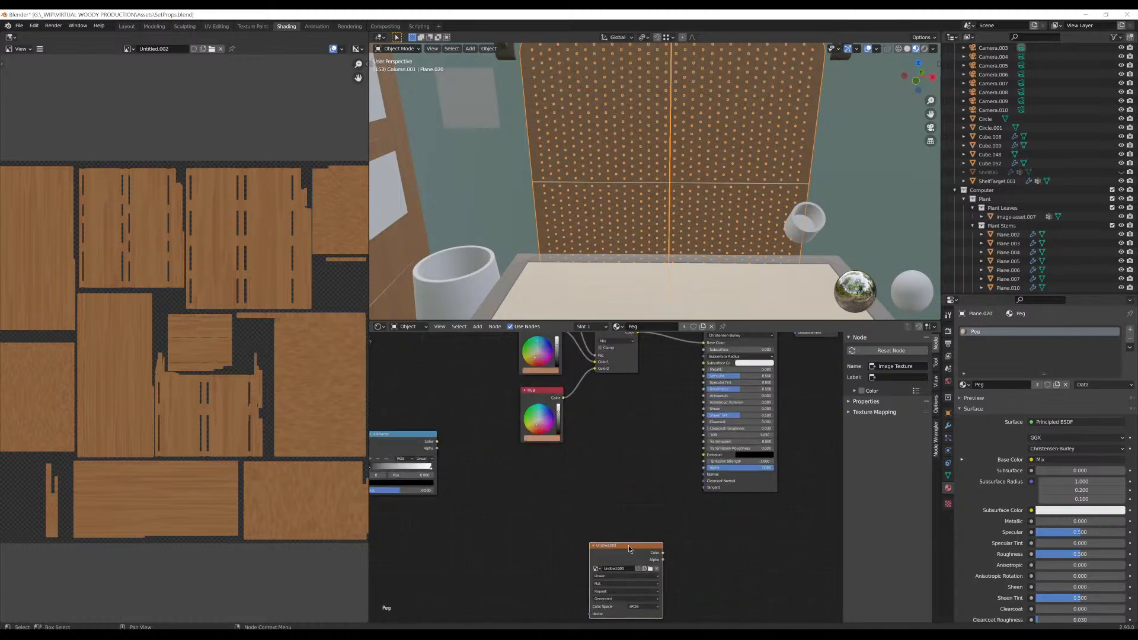
Move the Image Texture node to the free space just below the Principled BSDF node
drag(630, 548, 637, 470)
scroll(597, 510, down, 3)
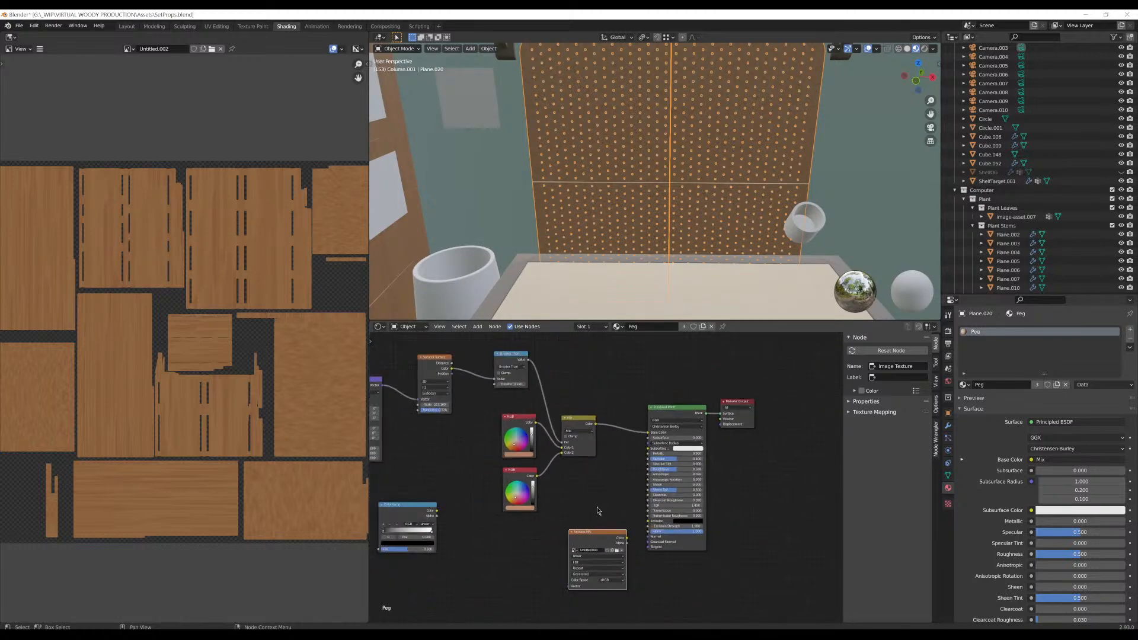
drag(589, 534, 618, 550)
scroll(592, 545, down, 2)
middle_drag(613, 546, 622, 547)
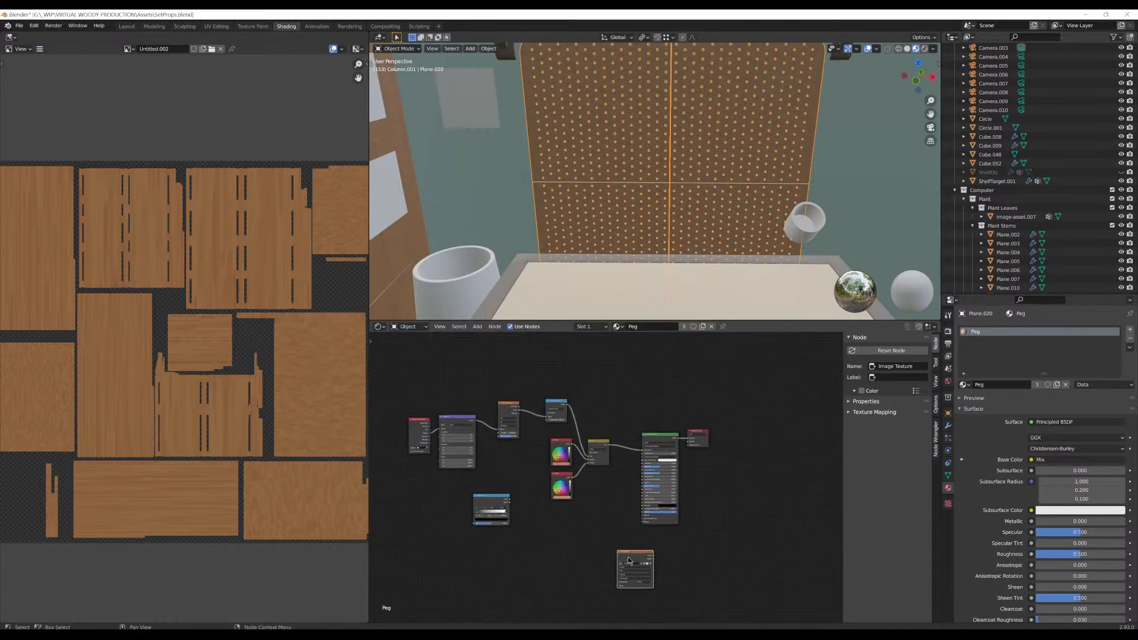
drag(631, 552, 619, 554)
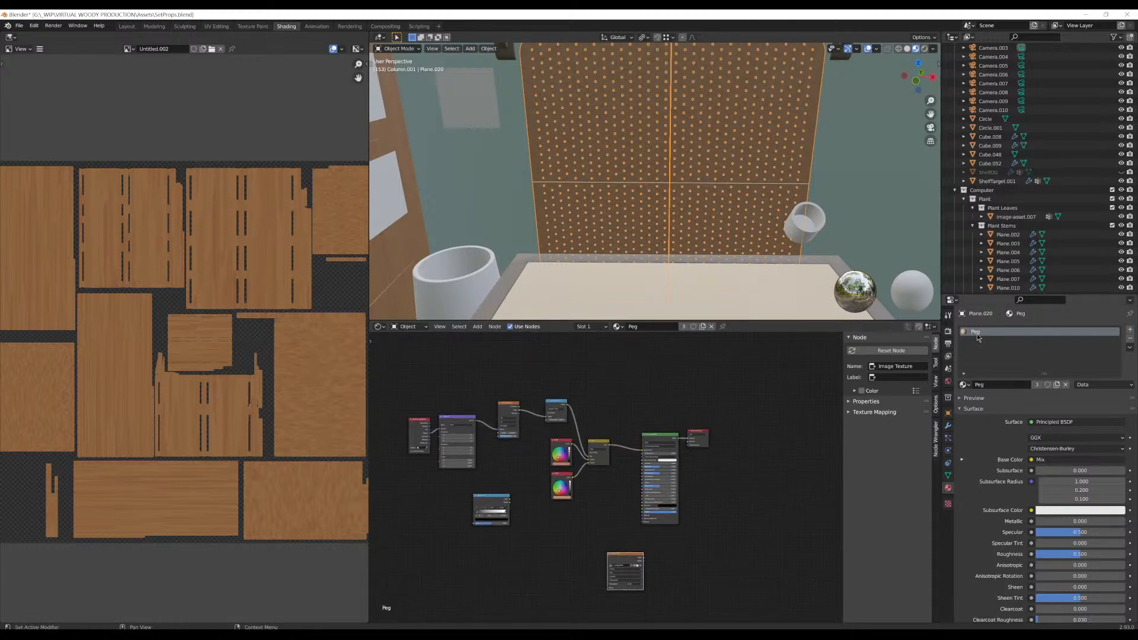
Replace the Image Texture node's image with a new blank one, 2048 px in width and height
scroll(621, 264, down, 6)
scroll(619, 244, up, 2)
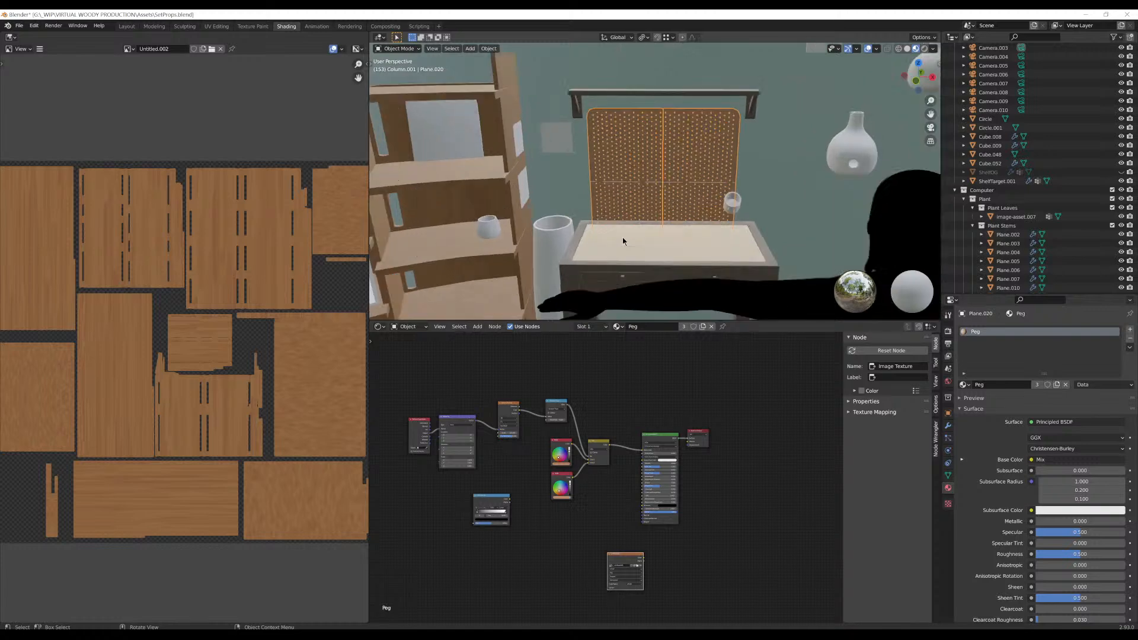
scroll(622, 240, up, 3)
scroll(667, 544, up, 2)
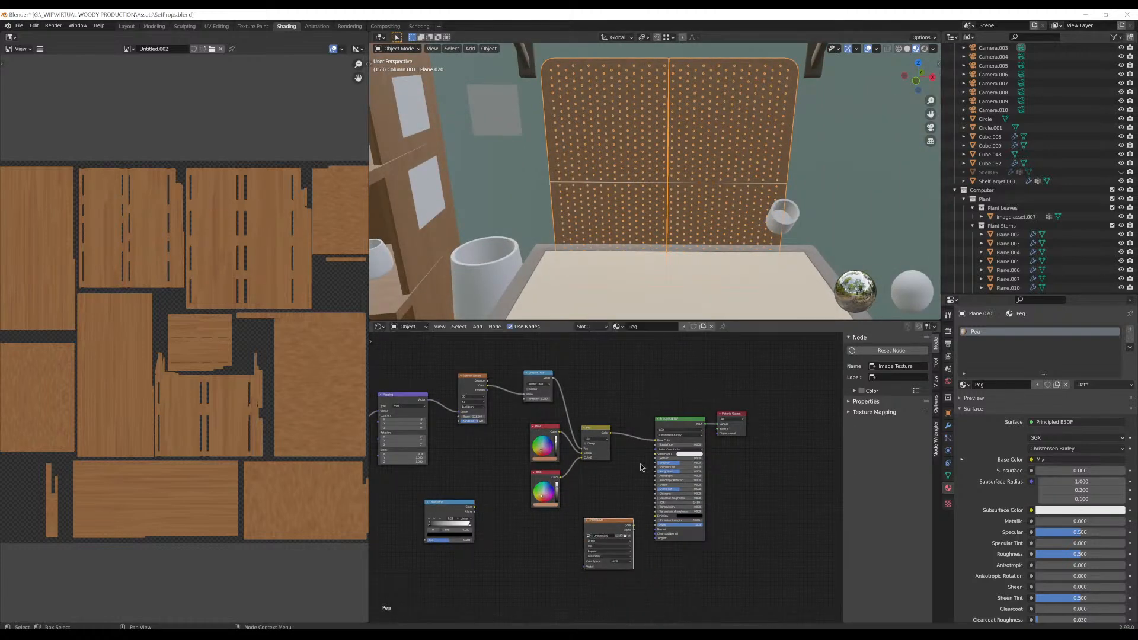
scroll(620, 153, up, 5)
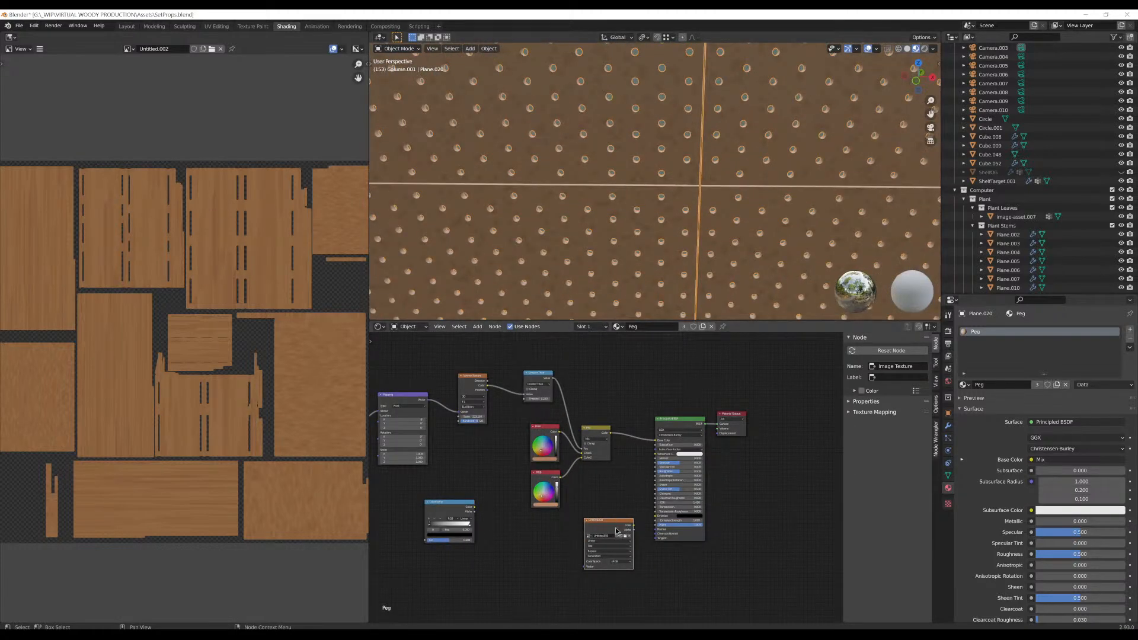
scroll(617, 531, up, 2)
click(631, 565)
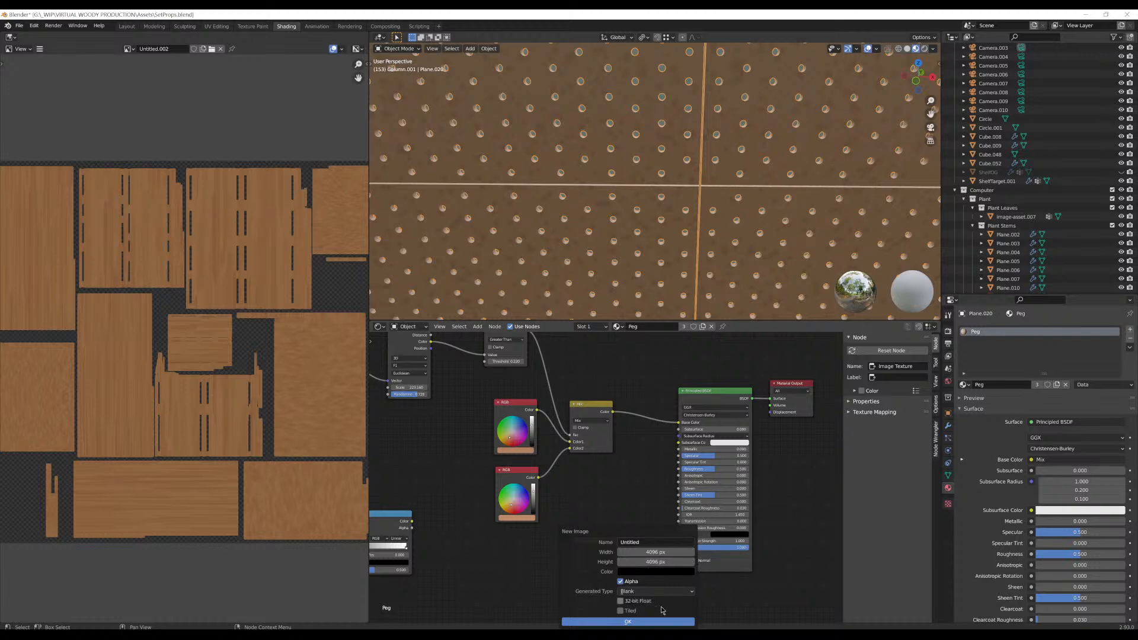
drag(657, 552, 658, 559)
text(2048)
key(Return)
click(629, 622)
middle_drag(637, 617, 605, 576)
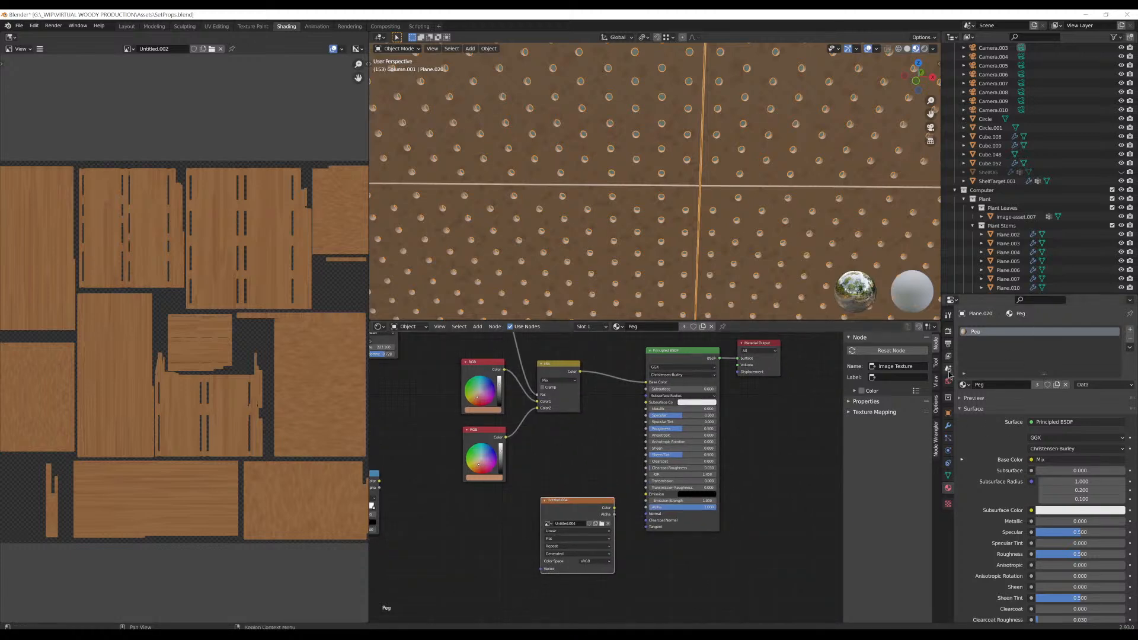
Turn off Selected to Active and bake the Peg material's diffuse color into the new image
click(946, 333)
scroll(999, 426, down, 5)
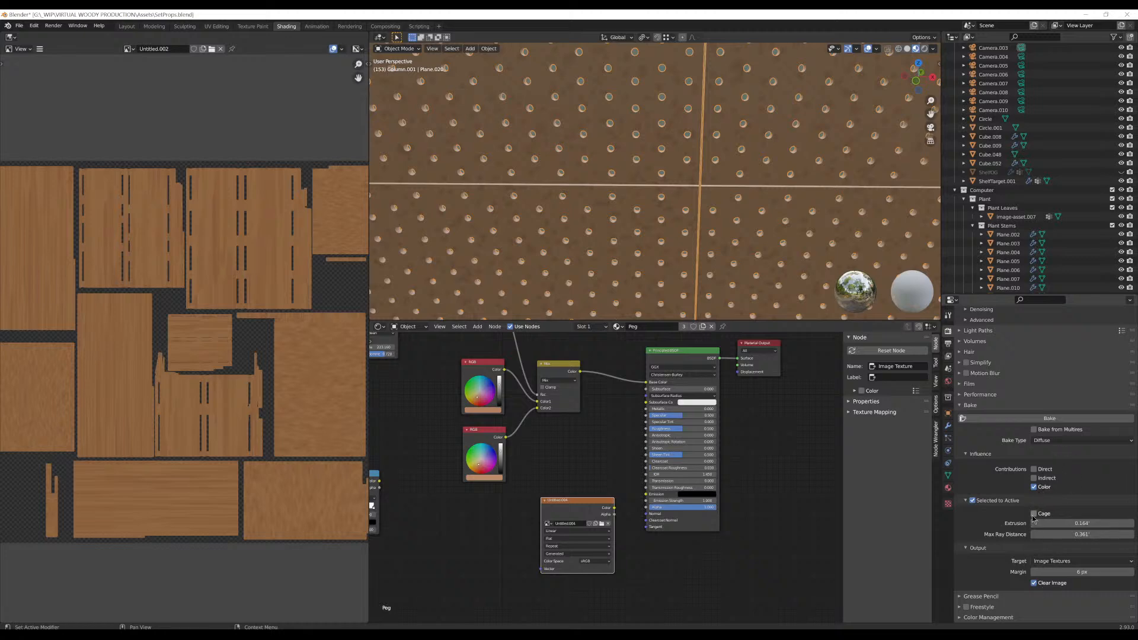
click(973, 501)
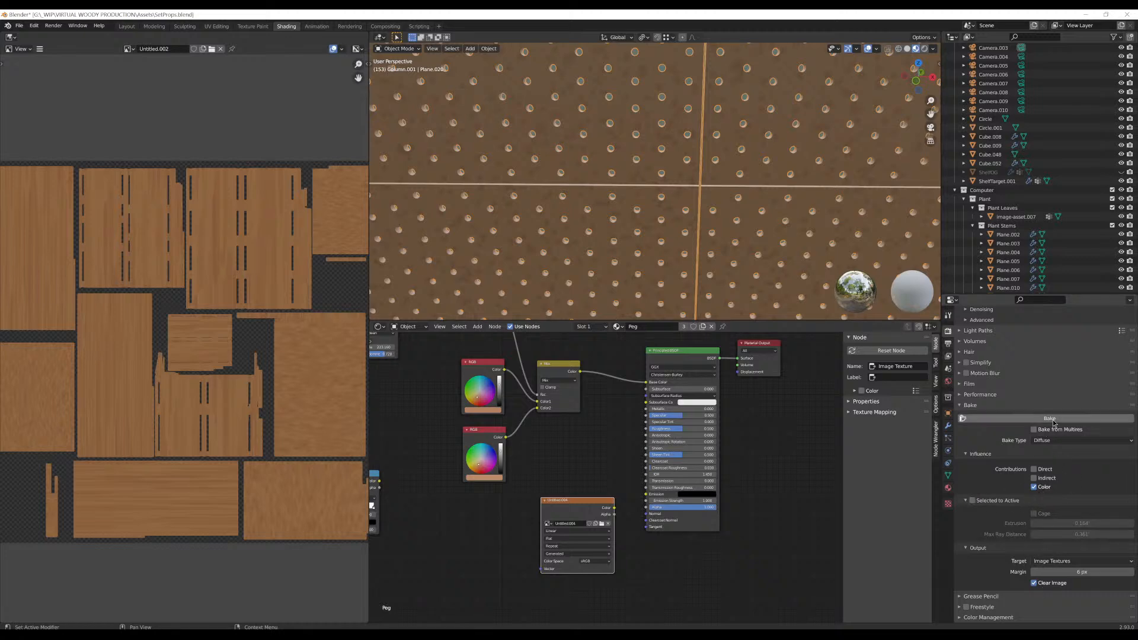
click(1095, 418)
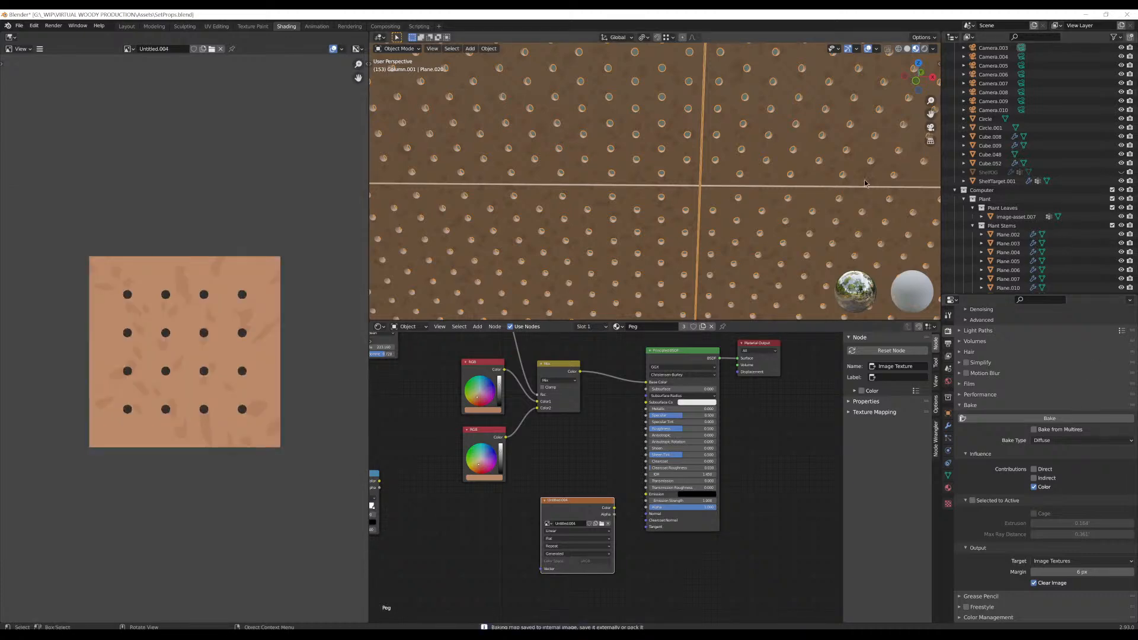
Check the pegboard's mirrored mesh in Edit Mode and apply all modifiers on the selected pegboard objects
scroll(609, 172, down, 5)
middle_drag(609, 171, 636, 251)
key(Tab)
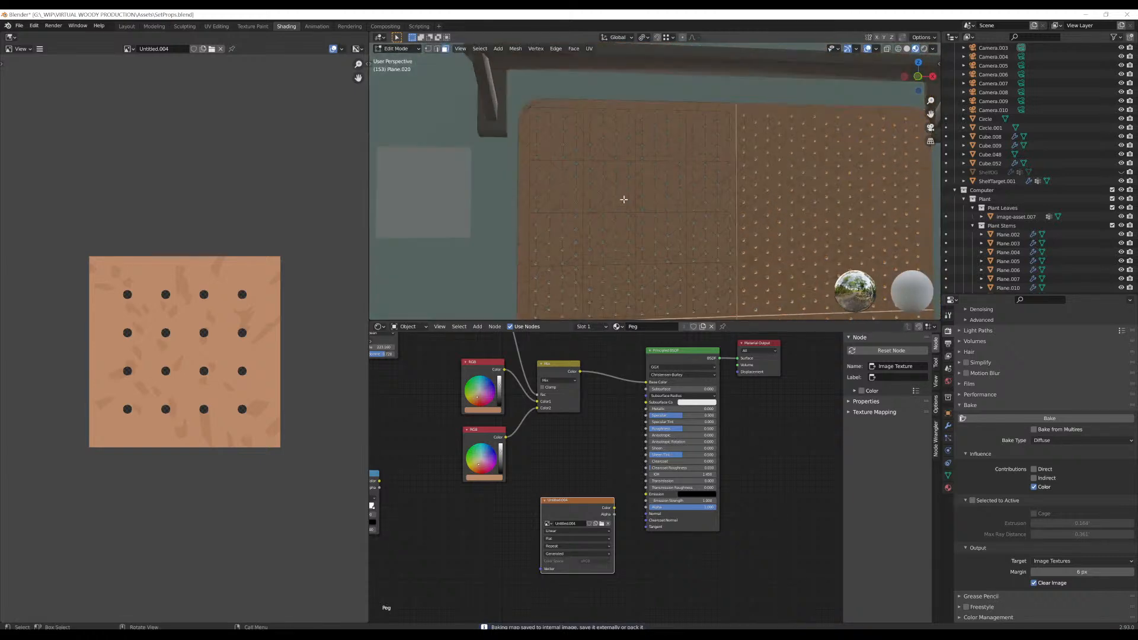
scroll(628, 202, down, 2)
click(654, 212)
mouse_move(718, 224)
middle_down()
mouse_move(686, 226)
mouse_move(701, 223)
middle_up()
scroll(691, 221, down, 2)
scroll(696, 221, up, 4)
scroll(695, 221, down, 2)
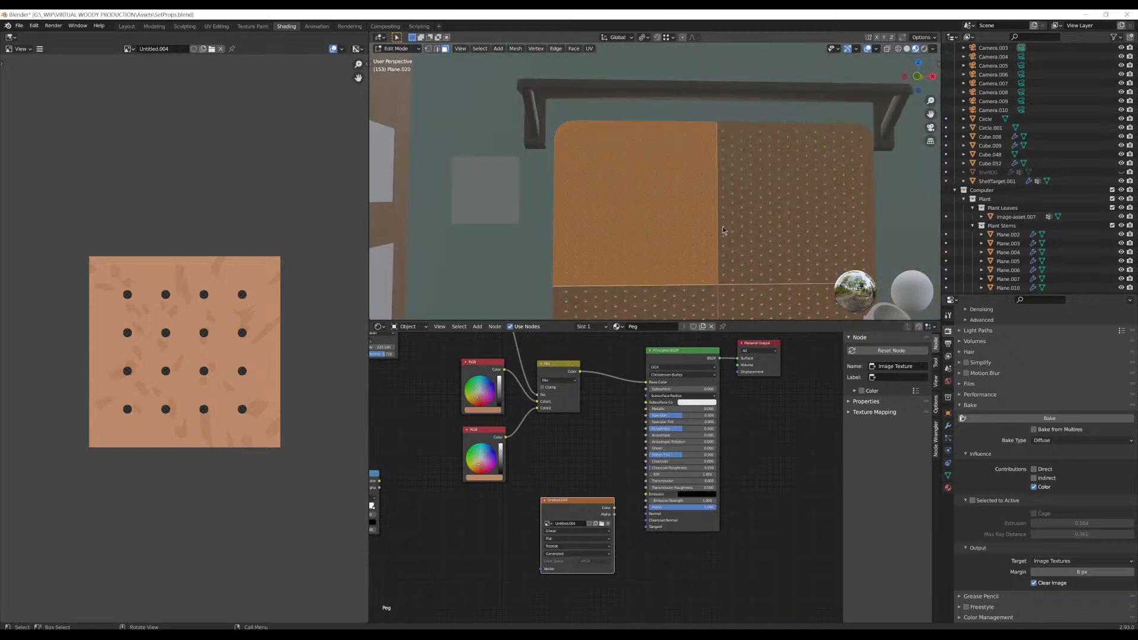
key(Tab)
click(948, 426)
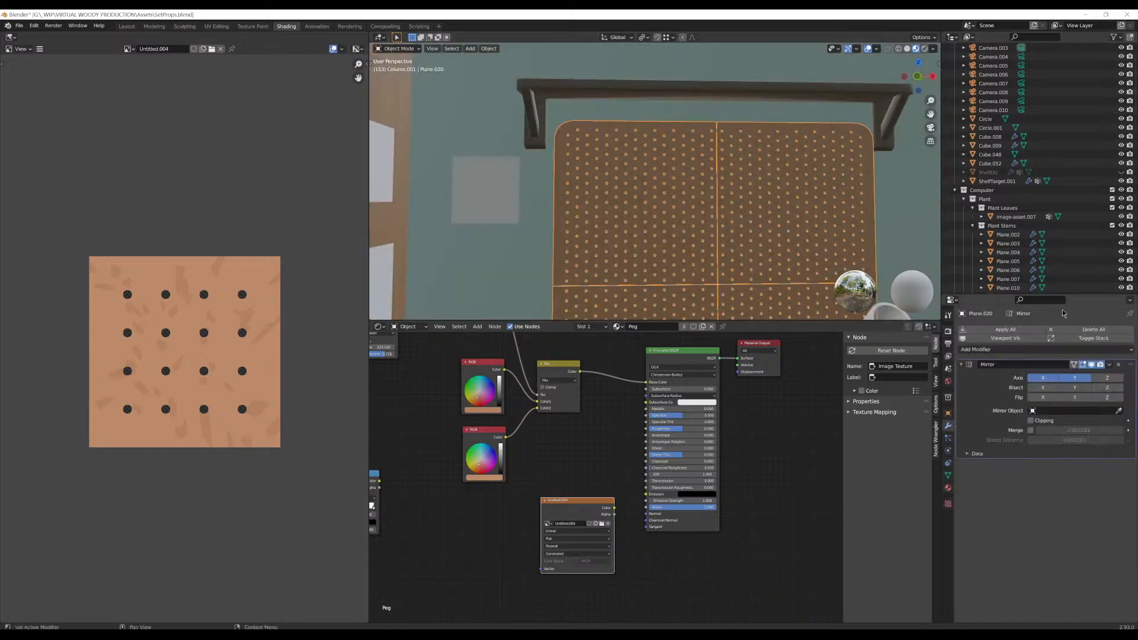
click(1005, 329)
Unwrap the whole pegboard mesh in Edit Mode and switch to the UV Editing workspace
key(Tab)
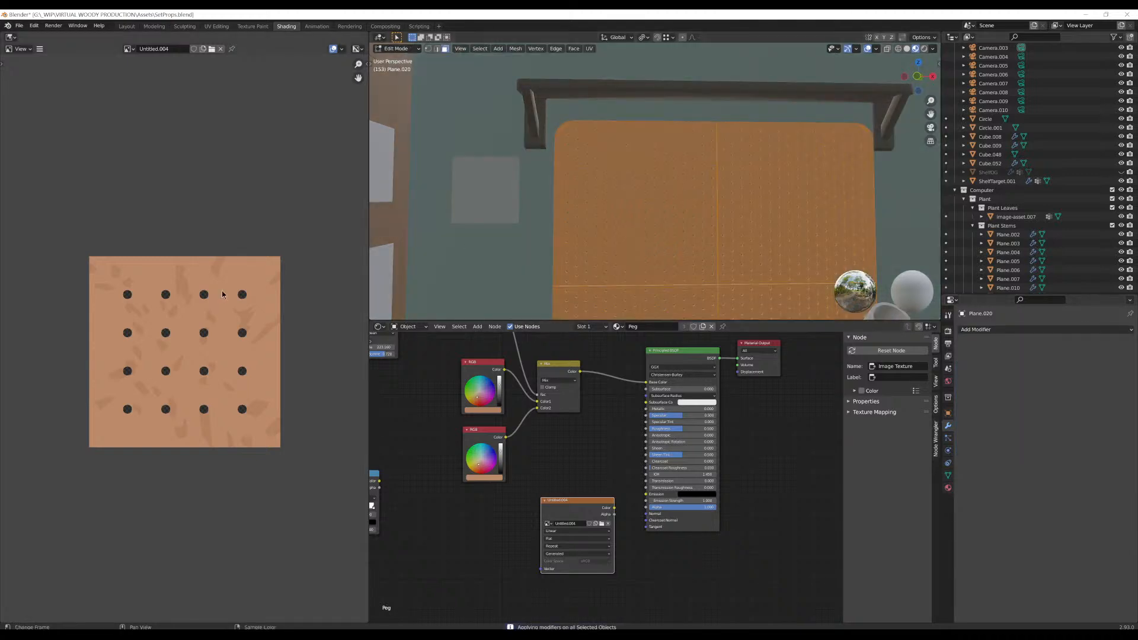
key(u)
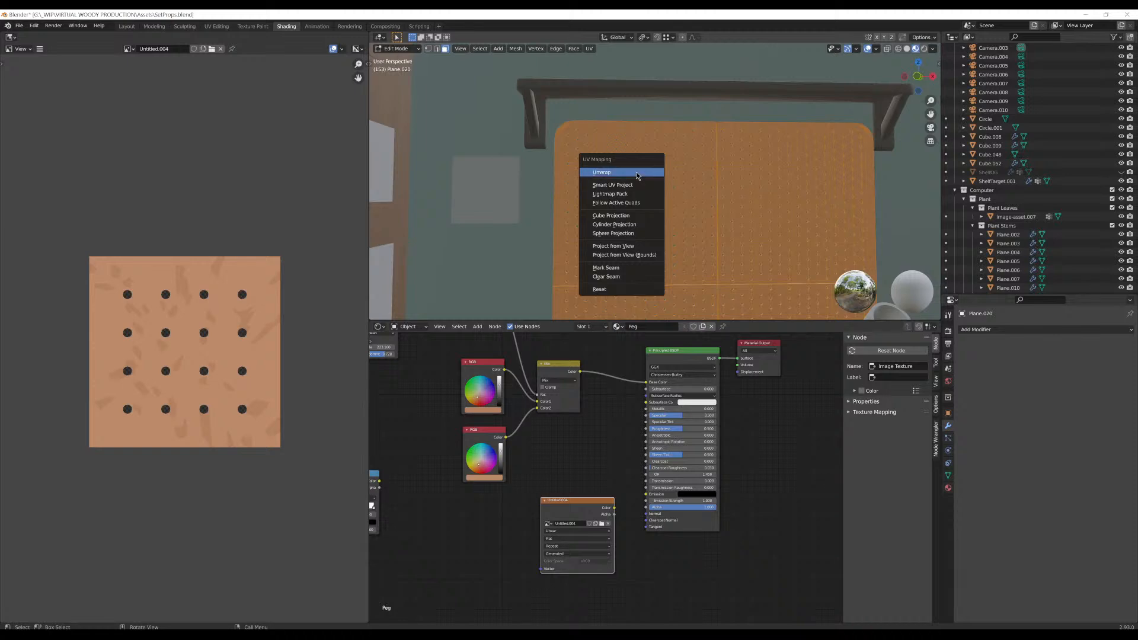
click(636, 174)
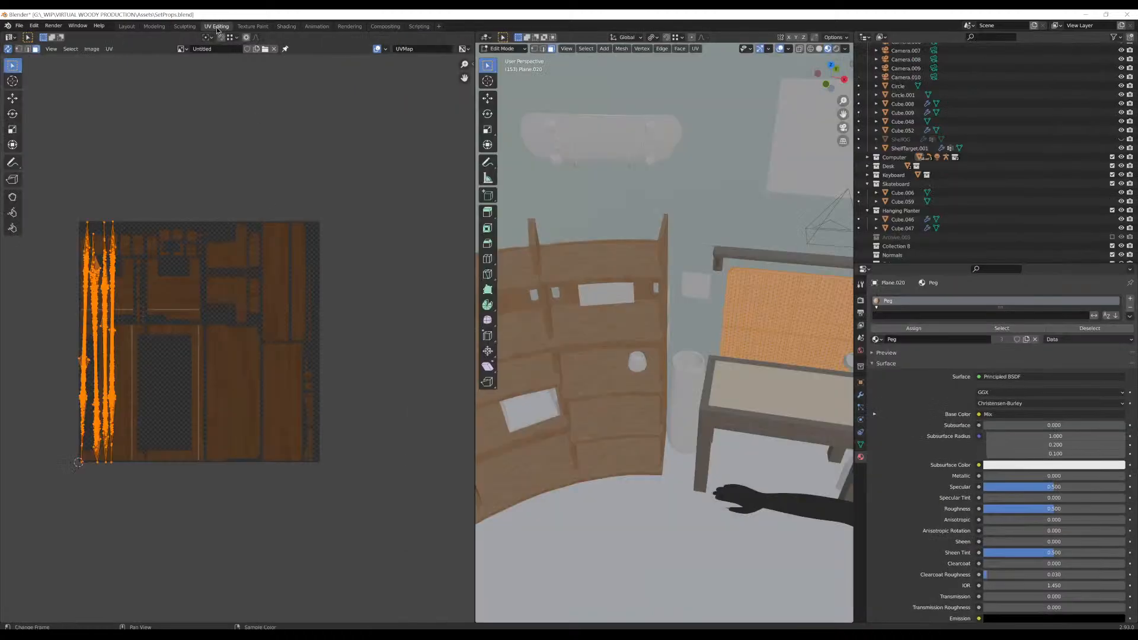
click(216, 26)
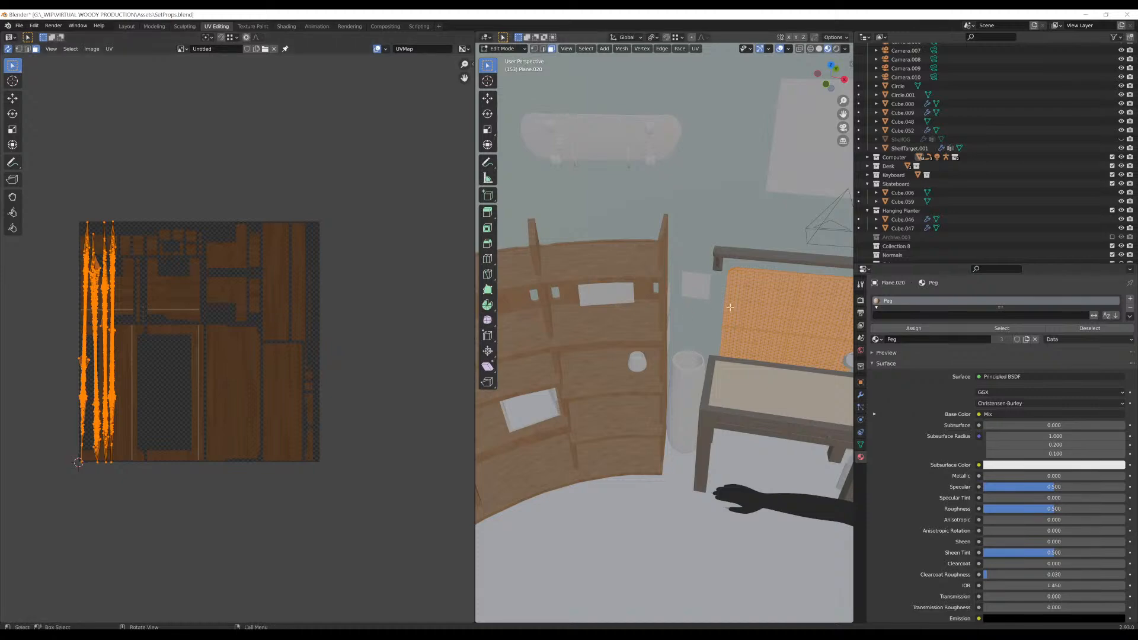
Unwrap the whole pegboard again with Smart UV Project, using a 66° angle limit and a 0.002 island margin
middle_drag(730, 307, 766, 287)
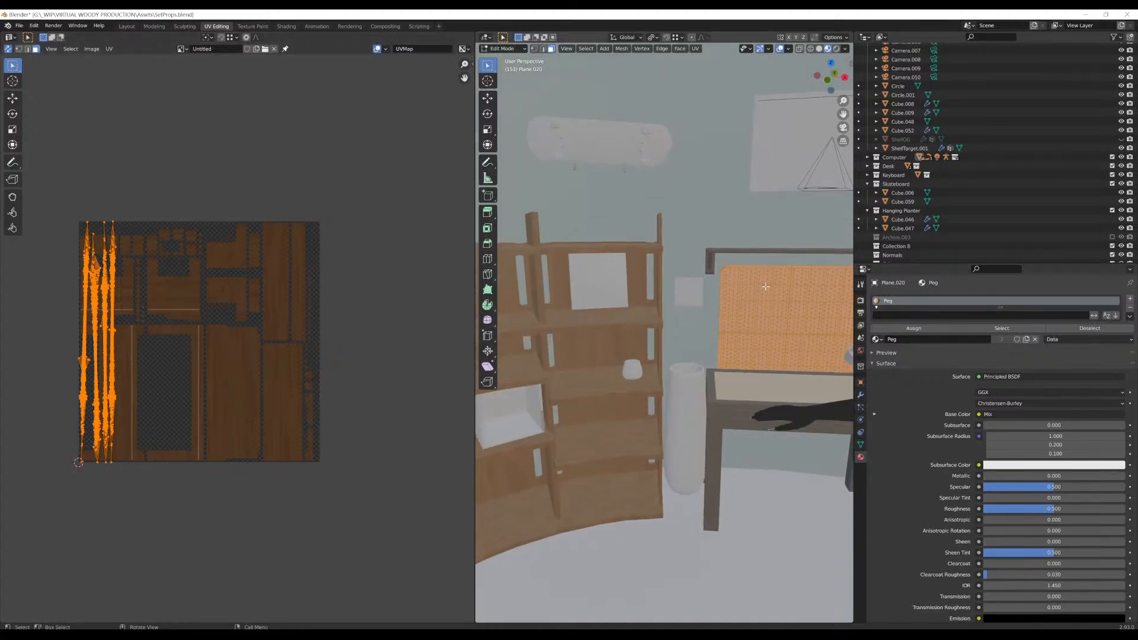
key(KP_Decimal)
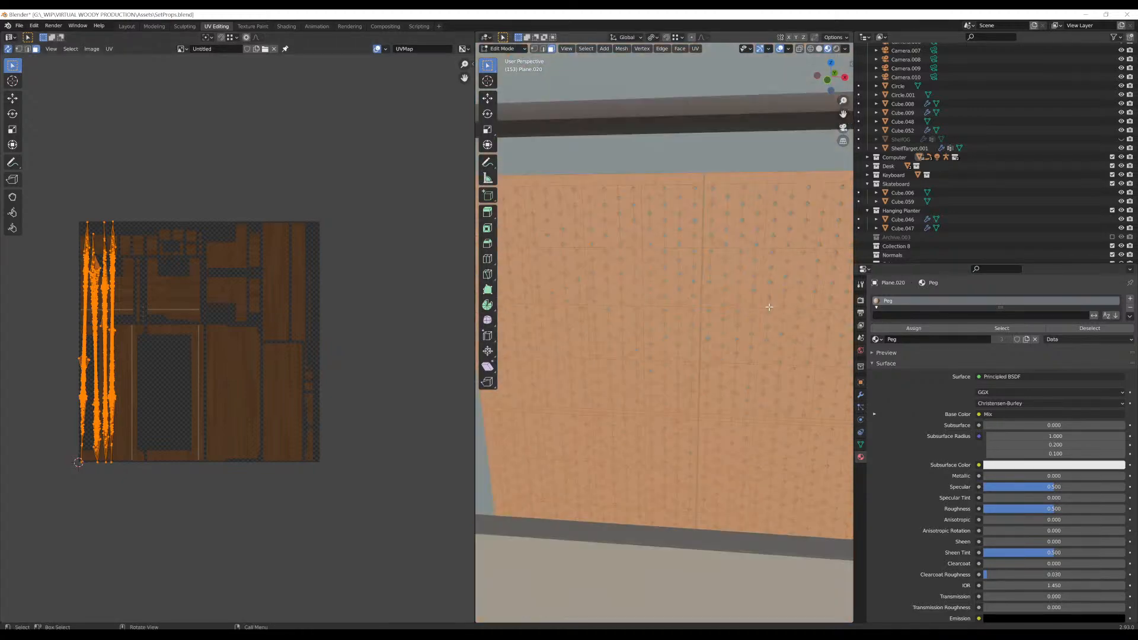
scroll(745, 315, down, 4)
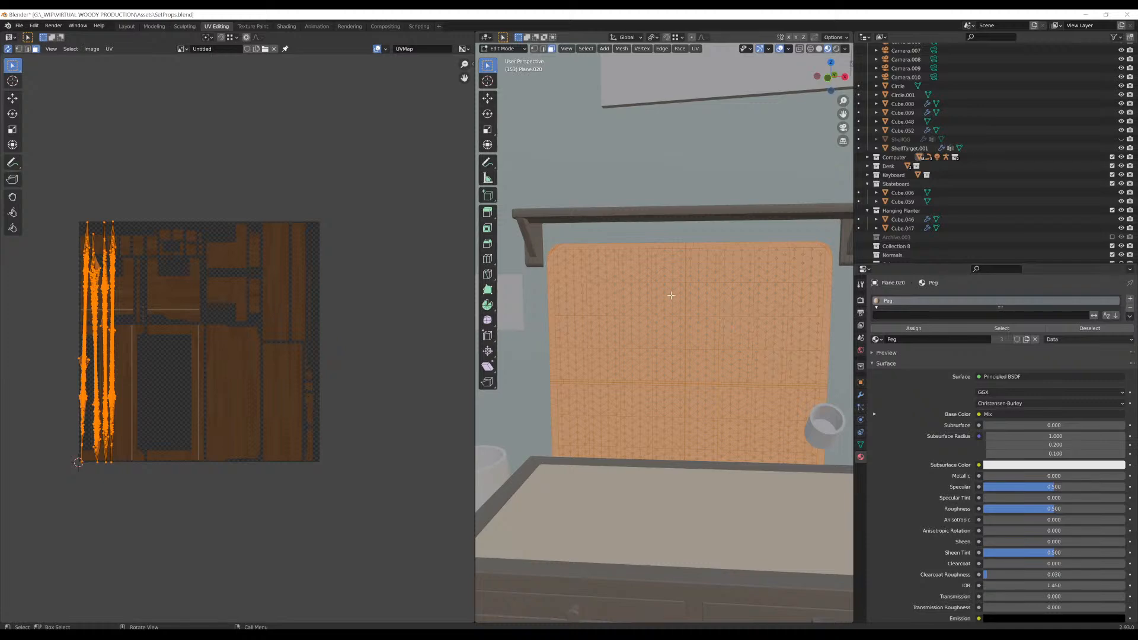
key(u)
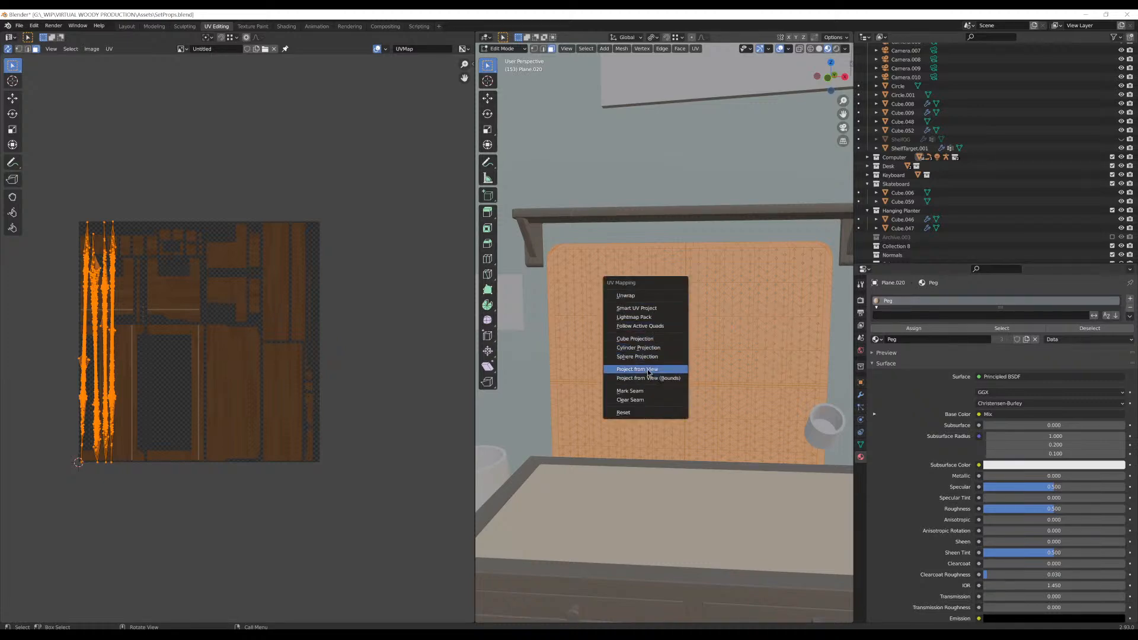
click(646, 308)
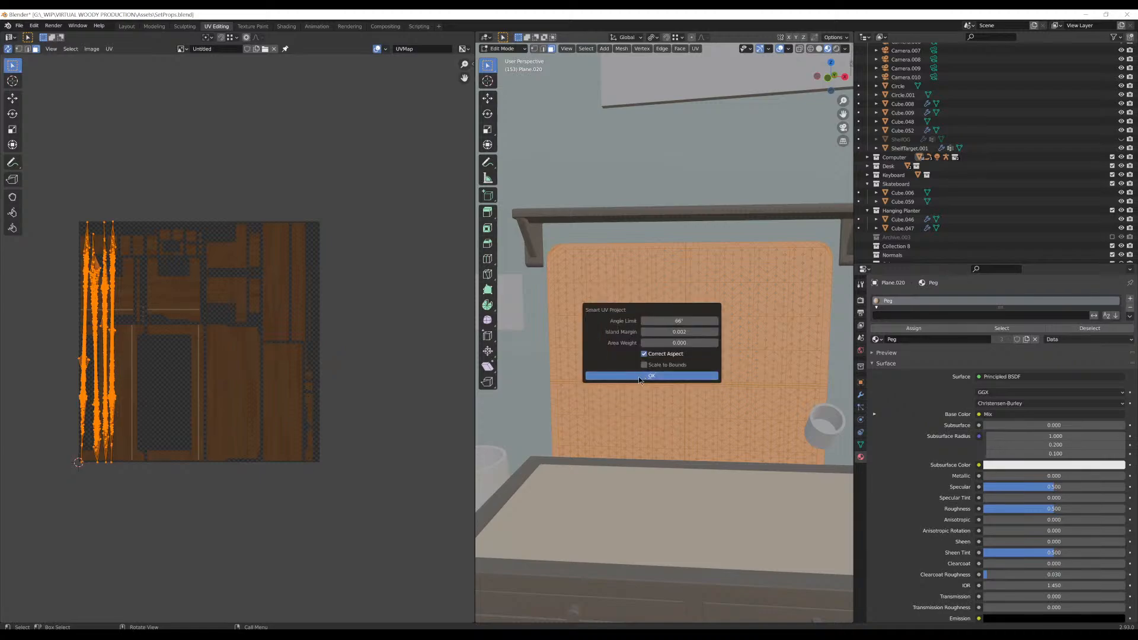
click(639, 375)
Examine the pegboard's UV layout up close, including the large panel islands, edge strips and small hole-wall islands
scroll(299, 353, up, 8)
scroll(299, 353, up, 2)
scroll(255, 319, down, 6)
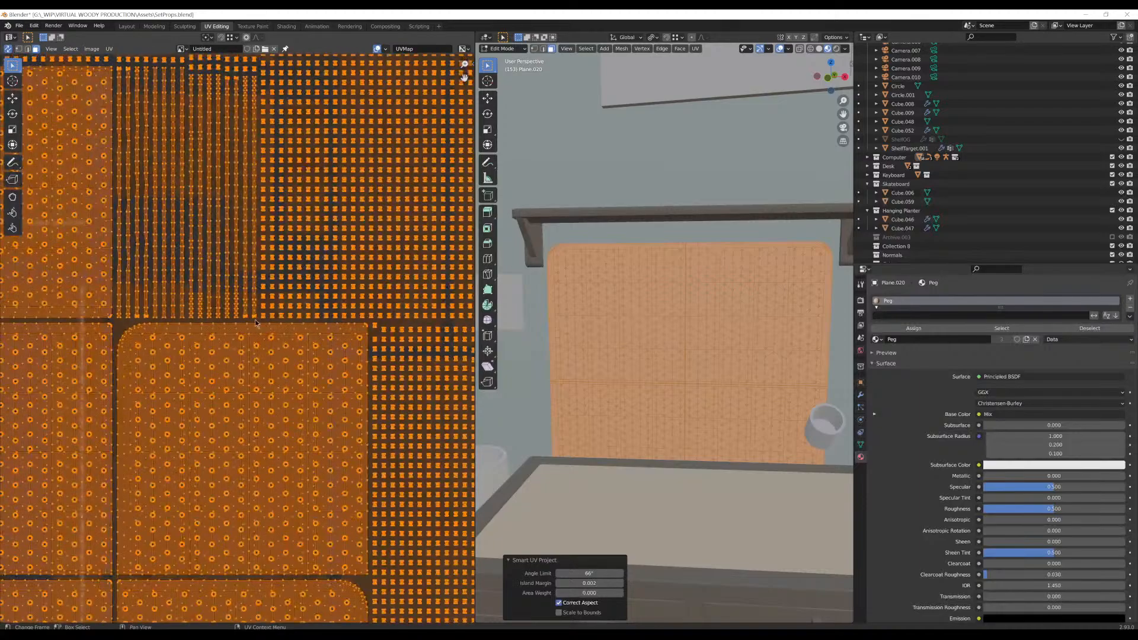
scroll(312, 290, up, 5)
scroll(311, 289, up, 4)
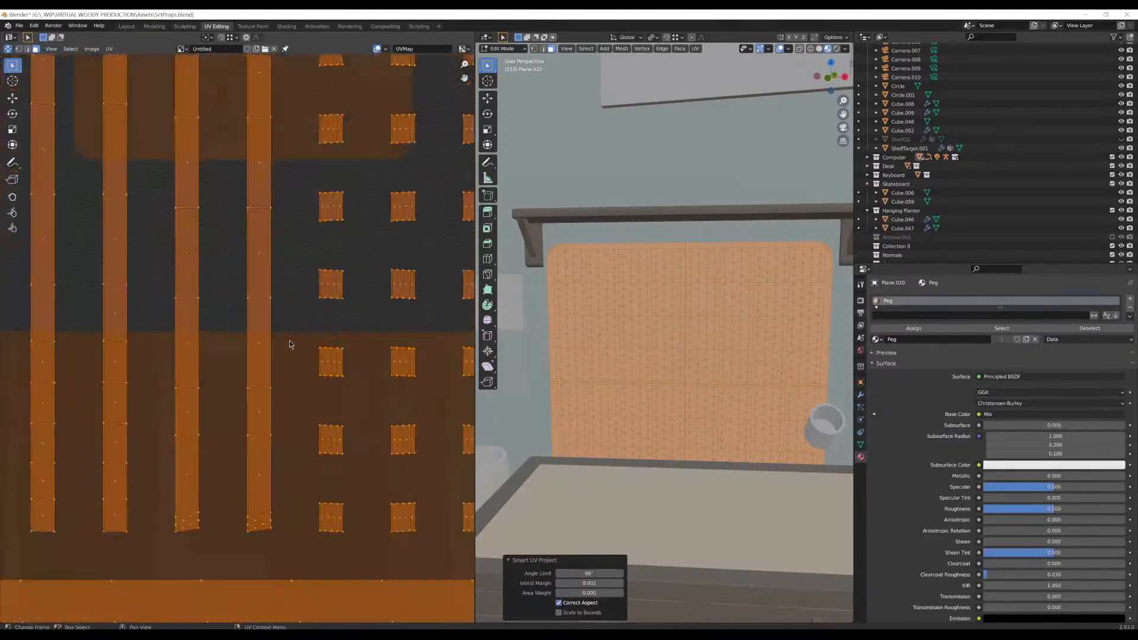
scroll(290, 339, down, 3)
scroll(290, 338, down, 5)
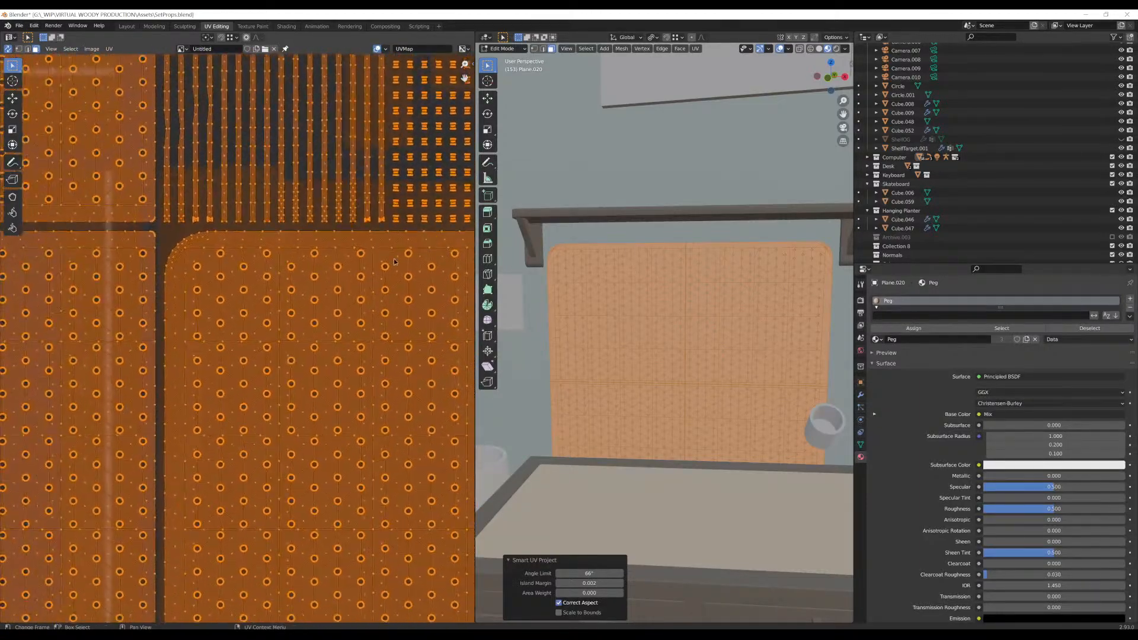
scroll(347, 304, up, 5)
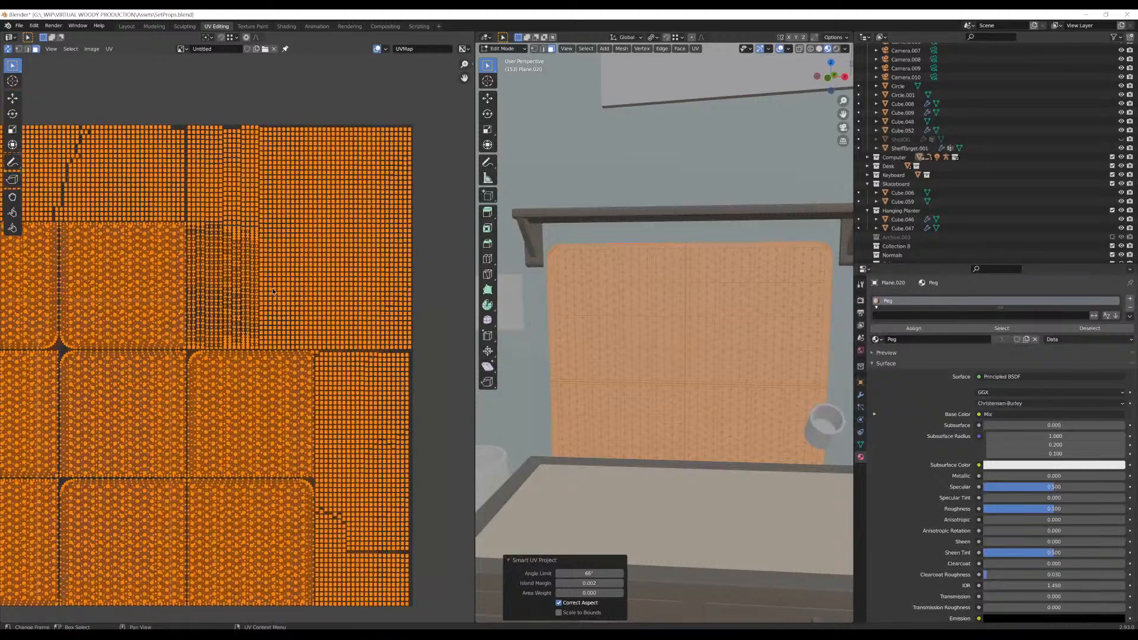
scroll(355, 313, down, 4)
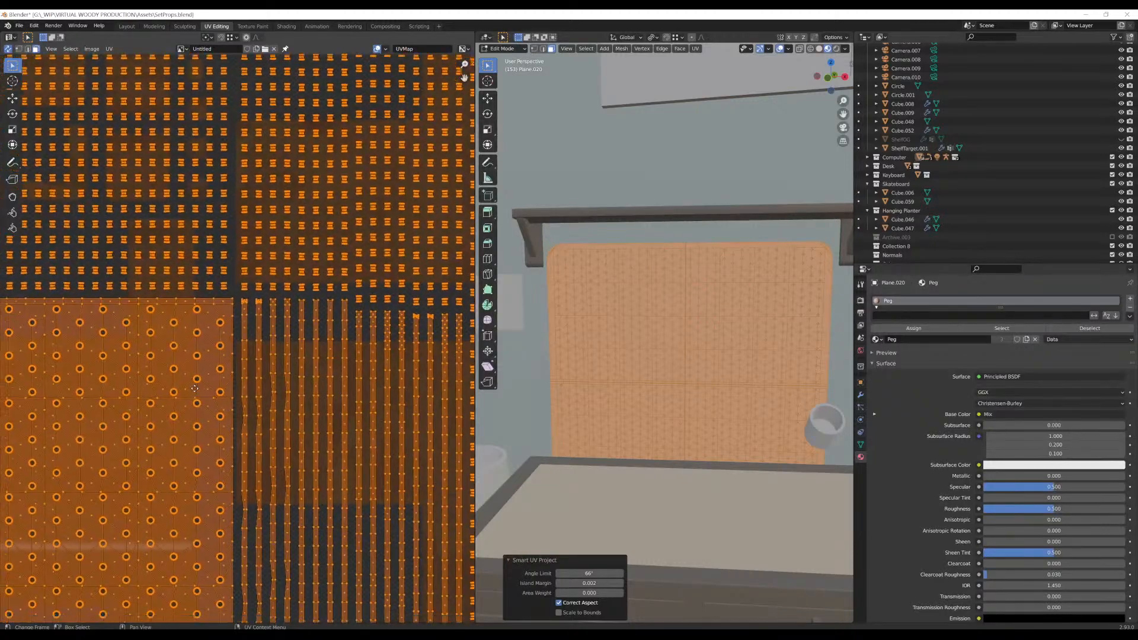
scroll(293, 259, up, 4)
Select the complete UV island that covers the front face of the pegboard's upper-right quarter
click(293, 259)
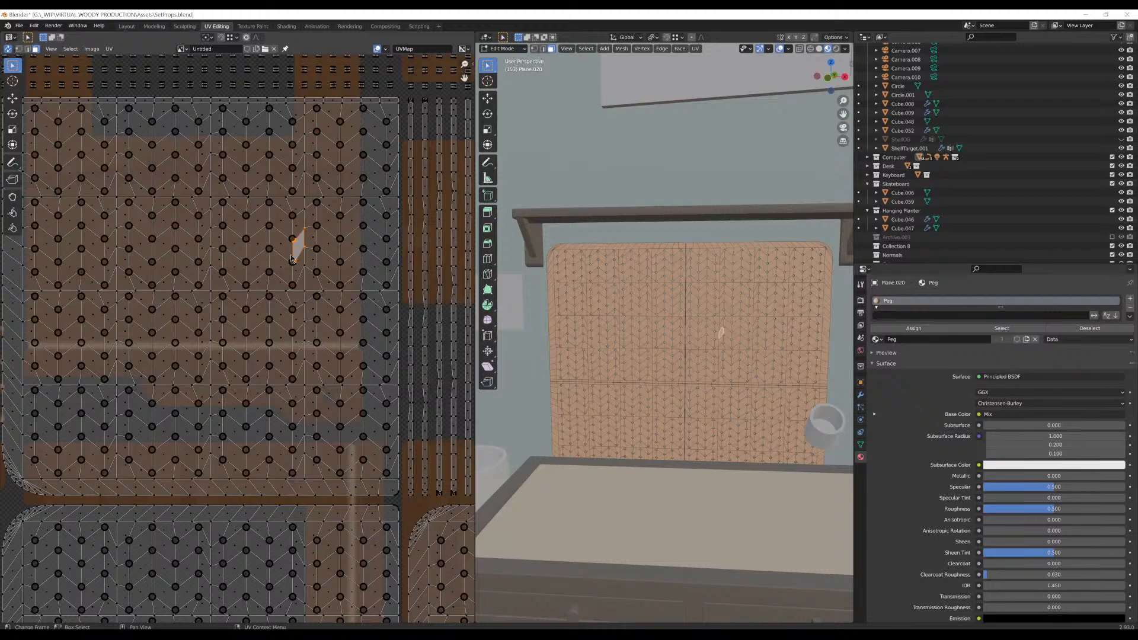
key(l)
scroll(244, 311, down, 4)
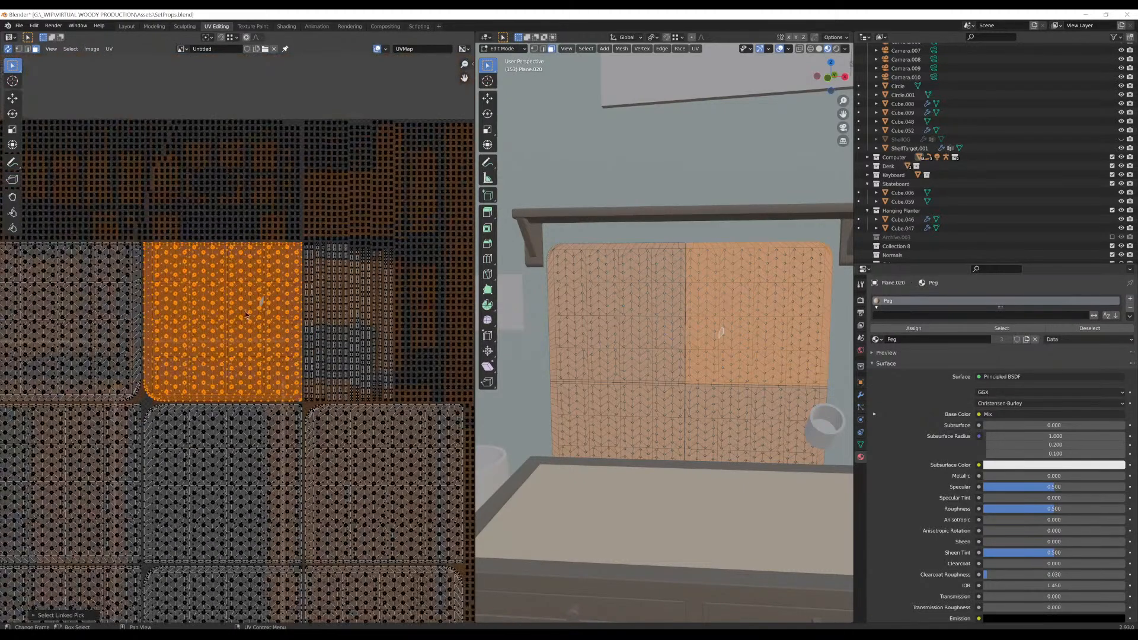
Select all the large perforated panel islands of the pegboard in the UV layout
key(l)
key(l)
key(l)
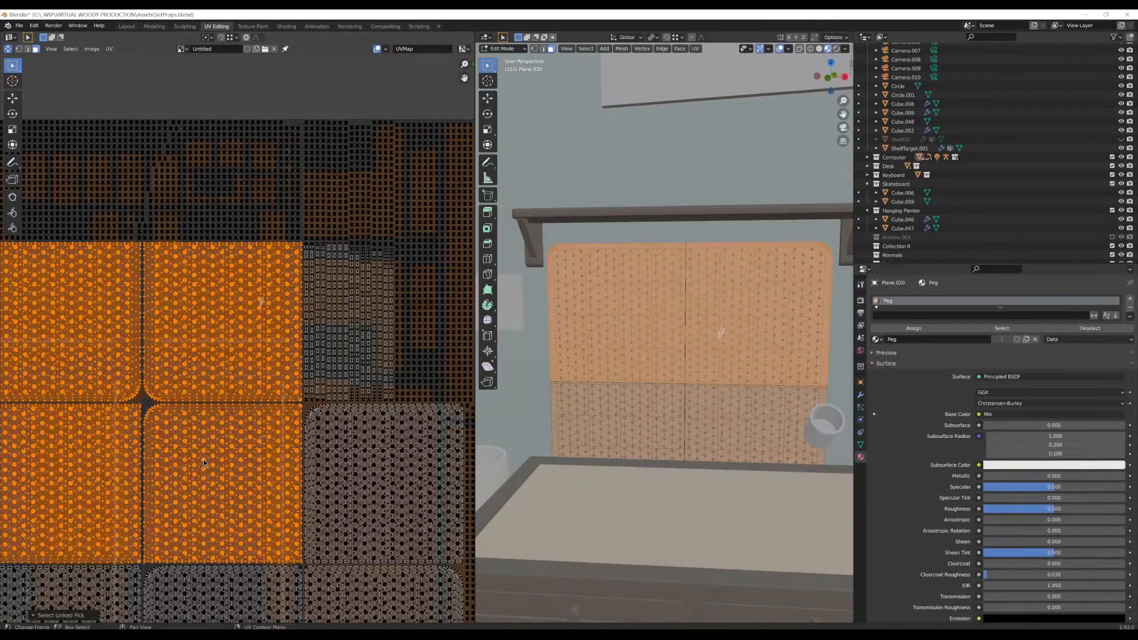
scroll(204, 460, down, 3)
key(l)
key(l)
key(l)
key(l)
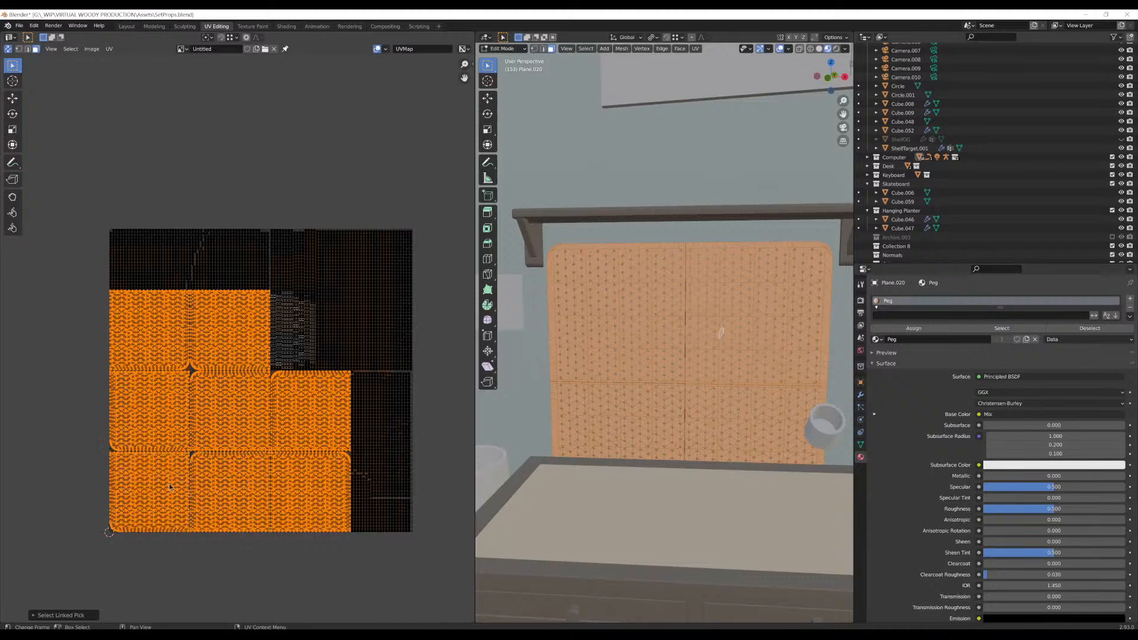
Clear the selection and select the lower-left and centre UV islands that belong to the pegboard's back face
middle_drag(492, 337, 713, 355)
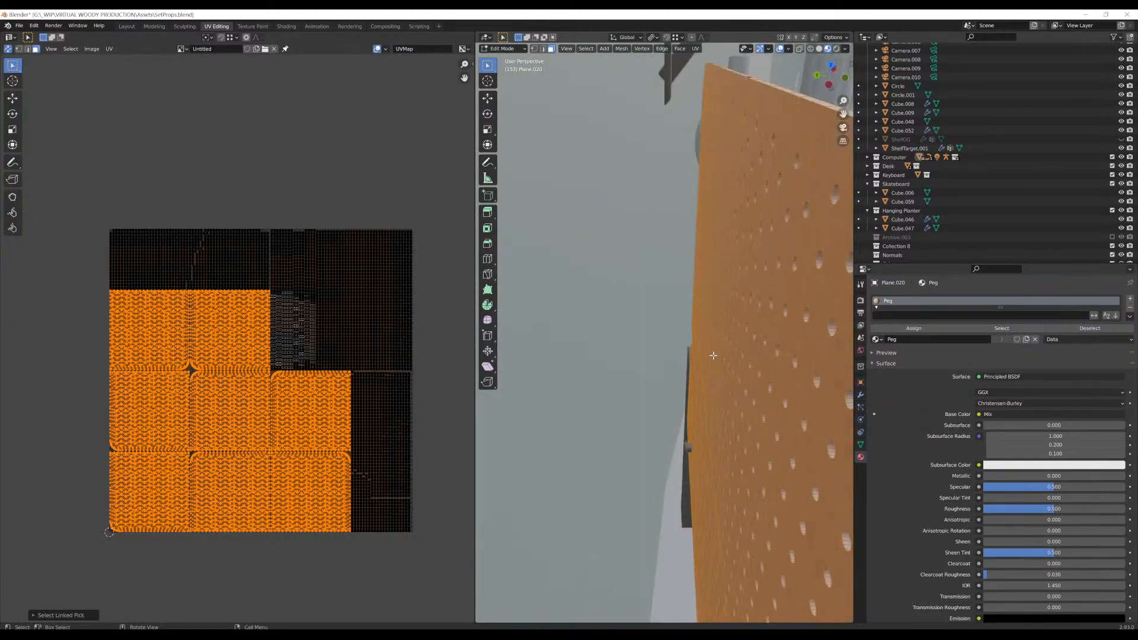
key(alt+a)
key(l)
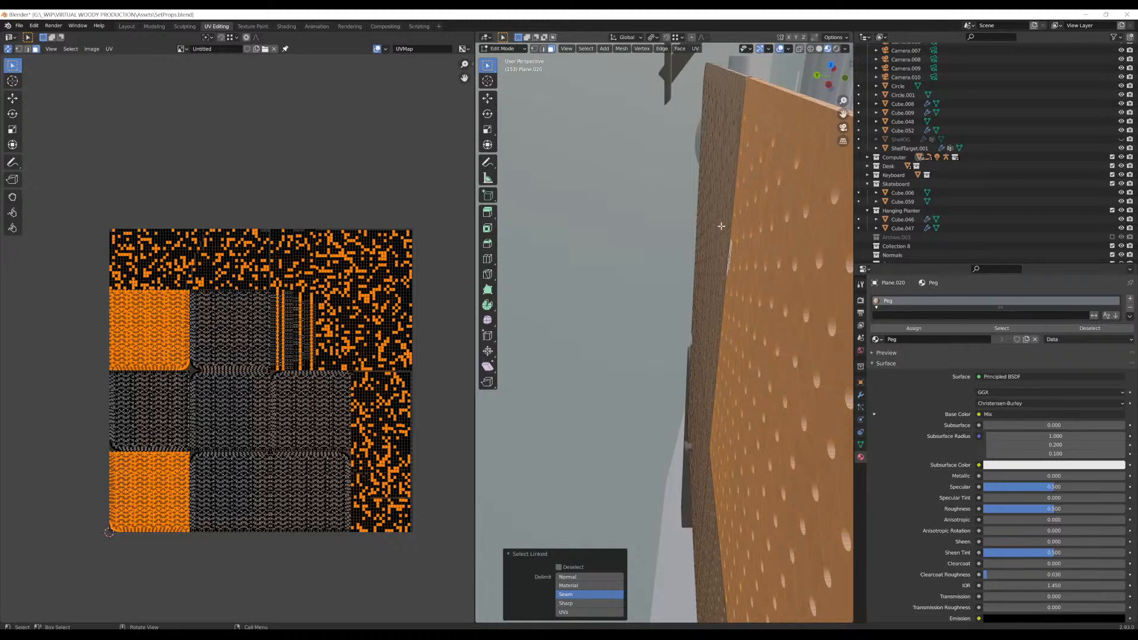
click(174, 486)
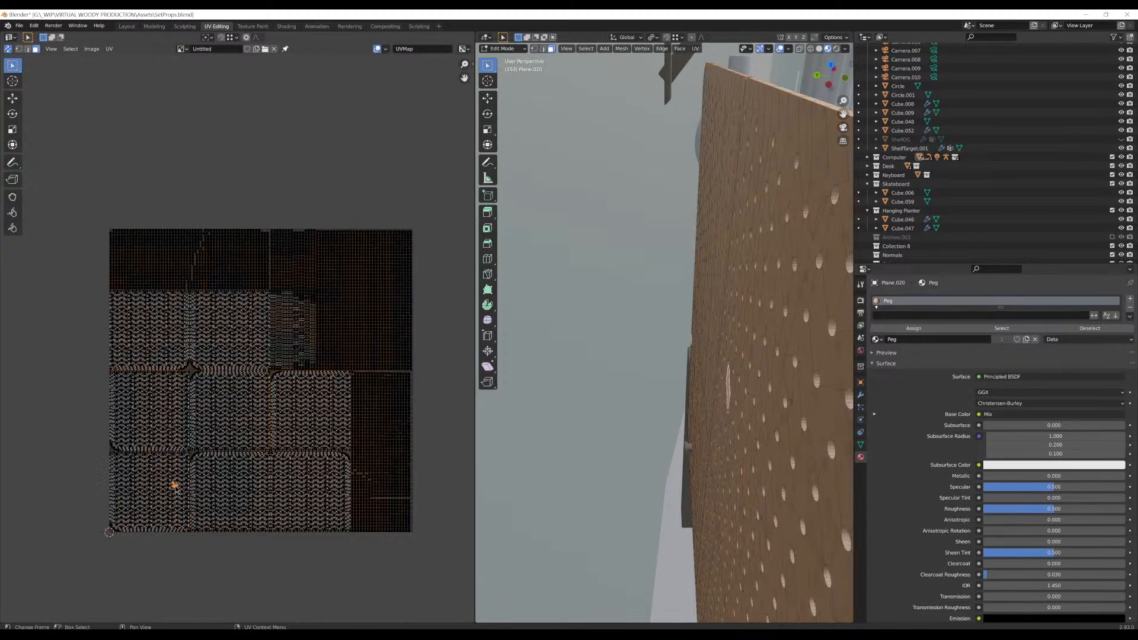
key(l)
key(l)
key(l)
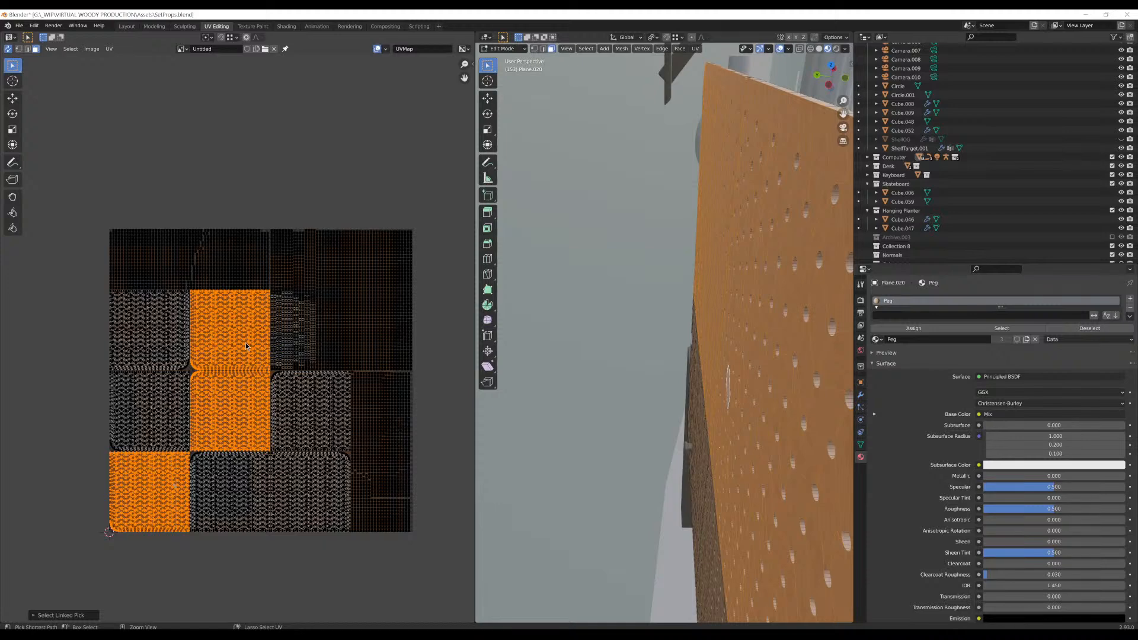
key(ctrl+z)
key(l)
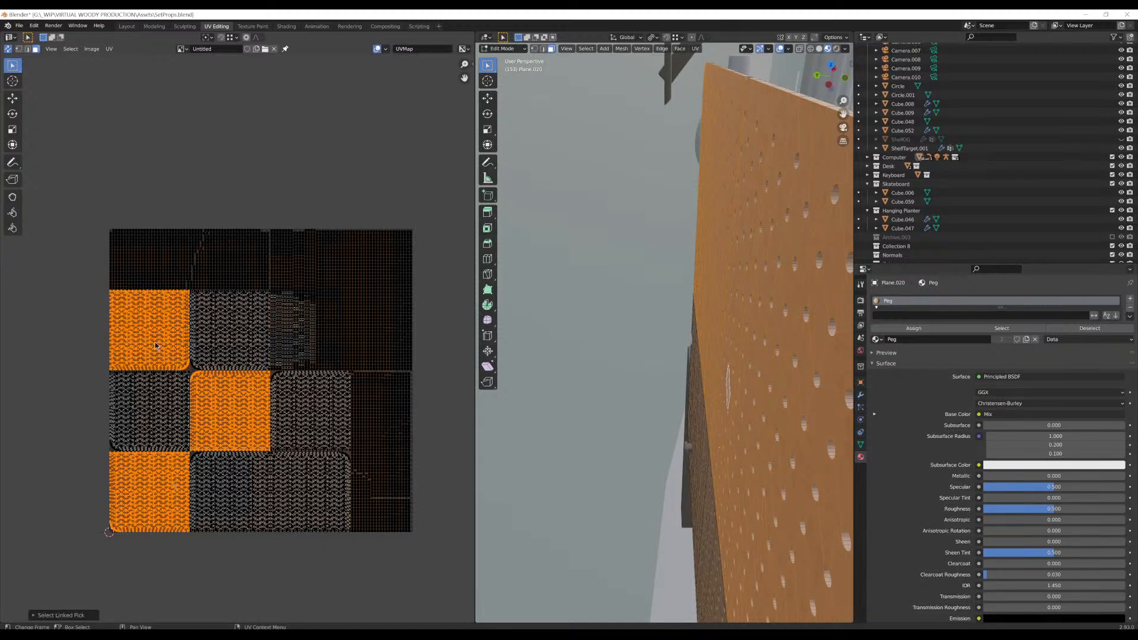
key(ctrl+z)
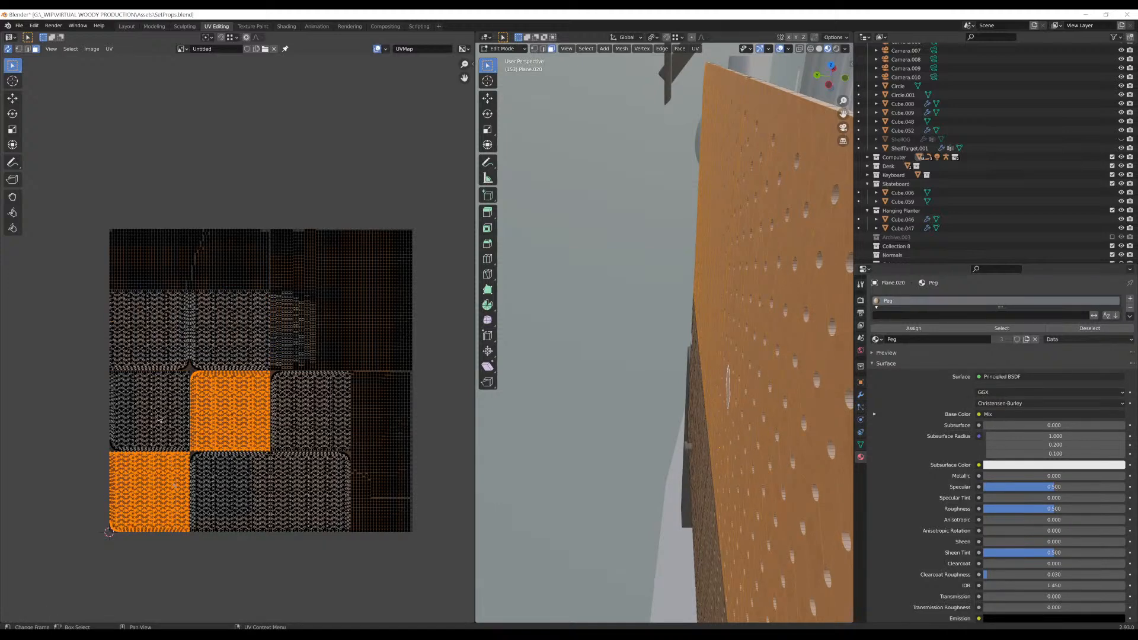
Add the remaining two back-face islands, the middle-left and lower-middle ones, to the UV selection
key(l)
key(l)
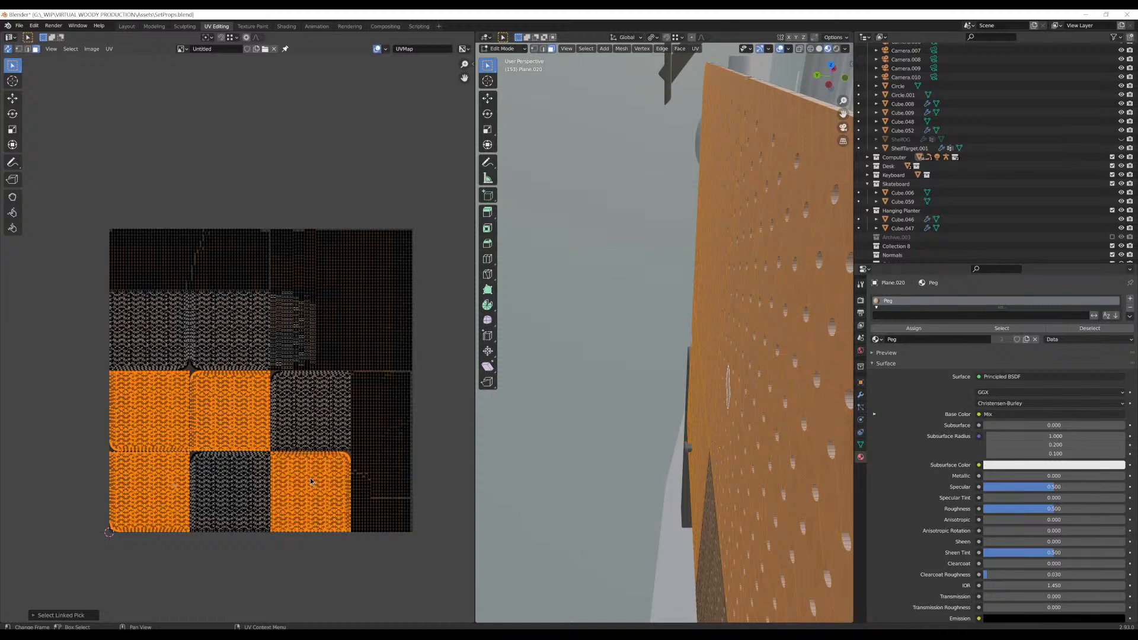
key(ctrl+z)
key(l)
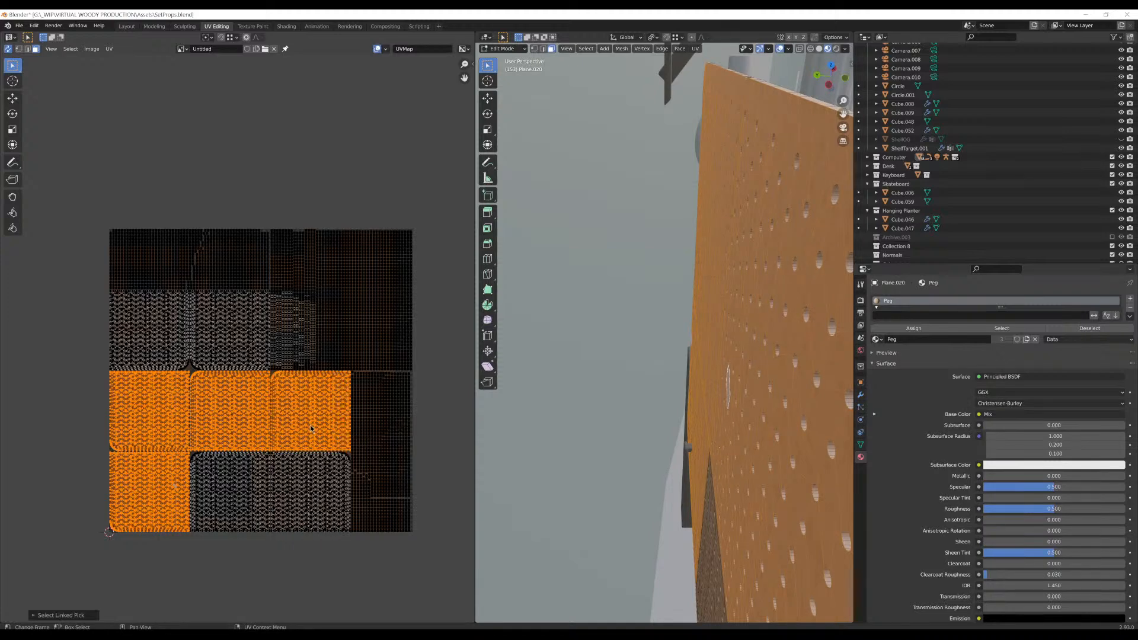
key(ctrl+z)
key(l)
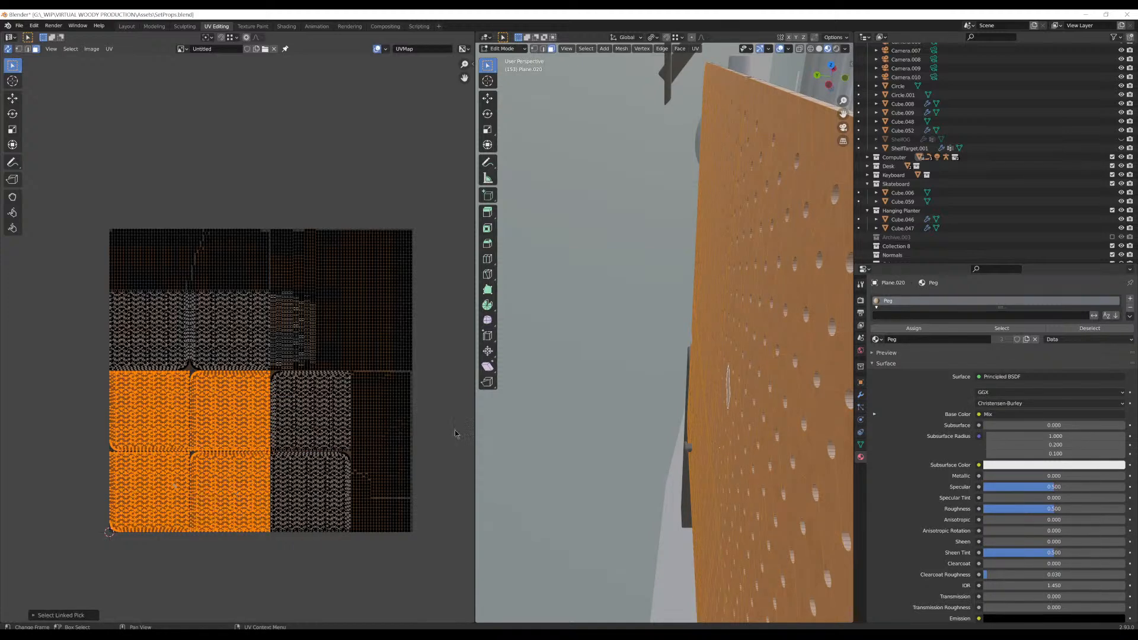
Scale the four back-face islands down to about a third and move them to the left edge, just below the upper hole-wall islands
key(s)
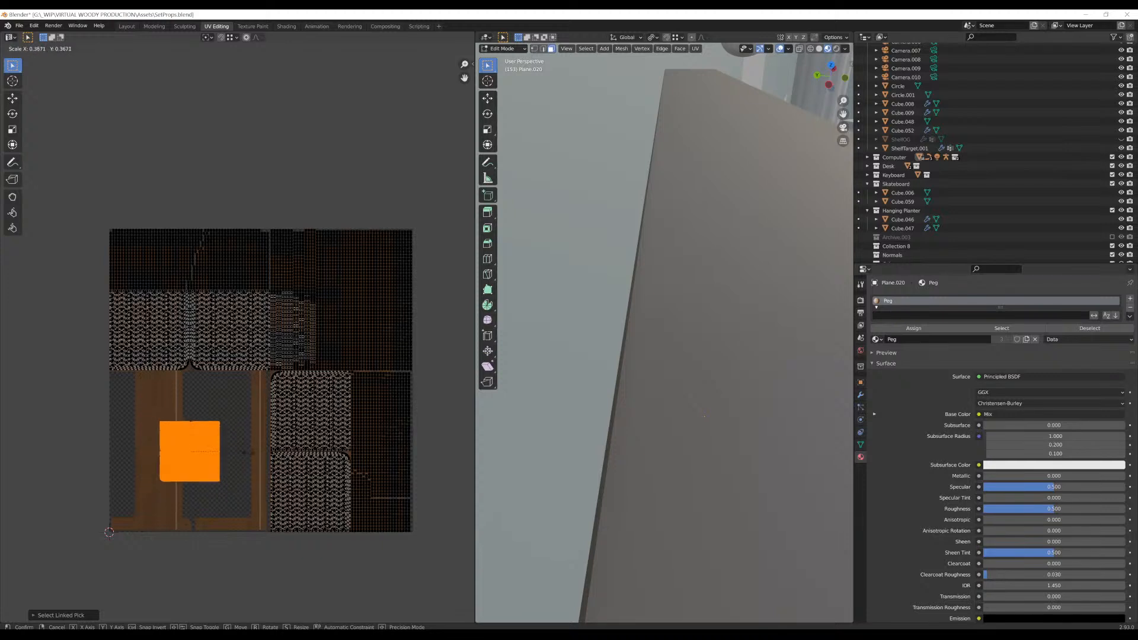
click(246, 457)
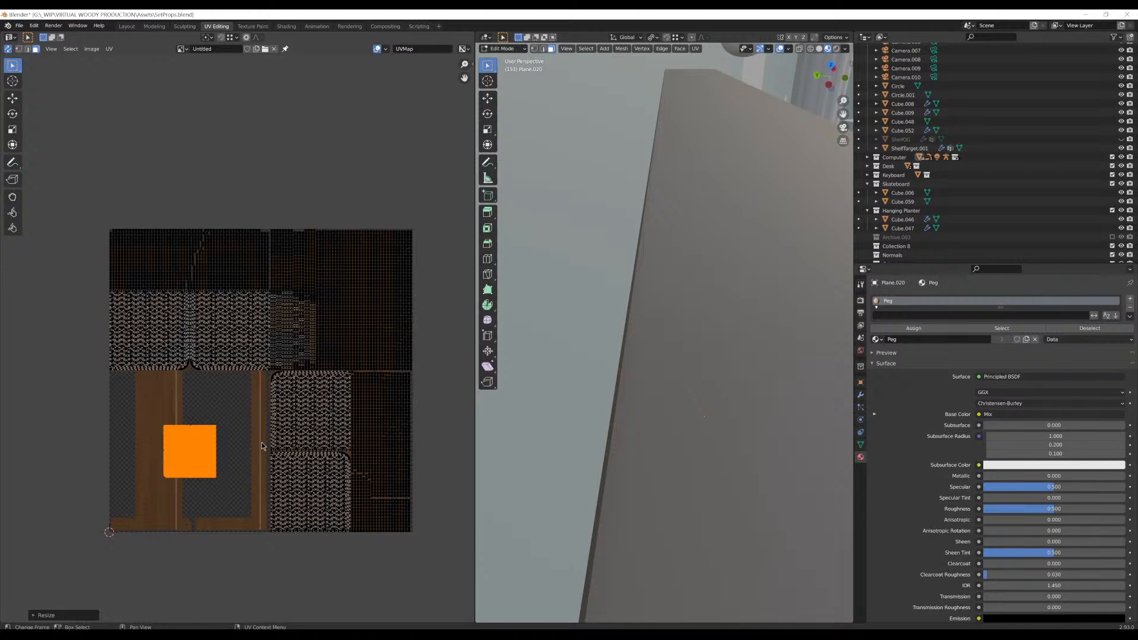
key(g)
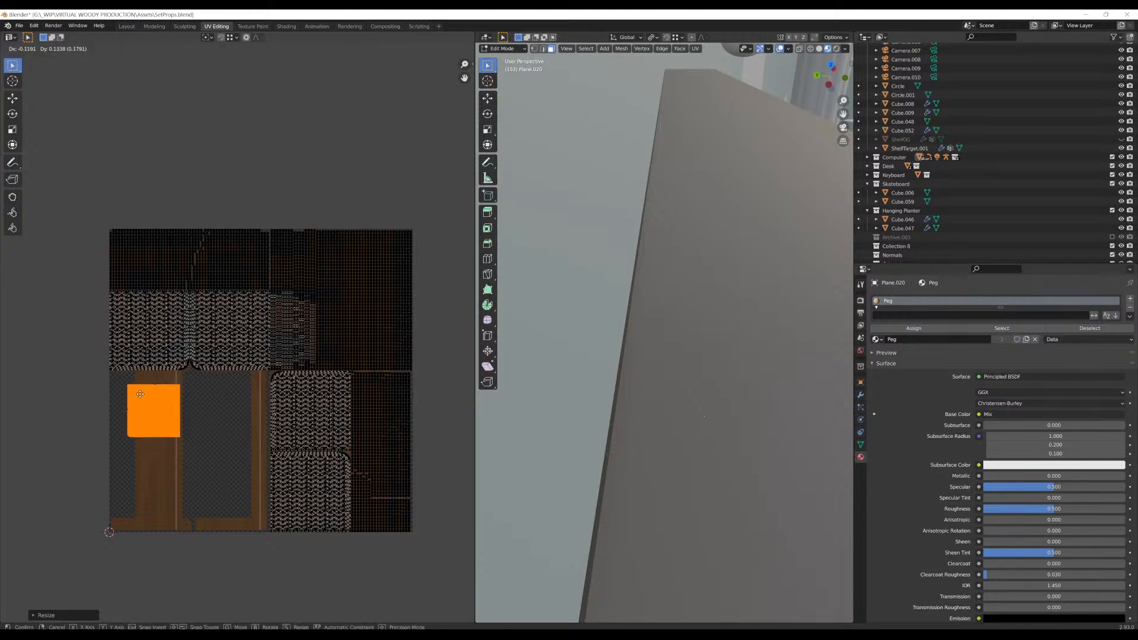
click(127, 391)
scroll(129, 431, up, 4)
middle_drag(129, 431, 288, 446)
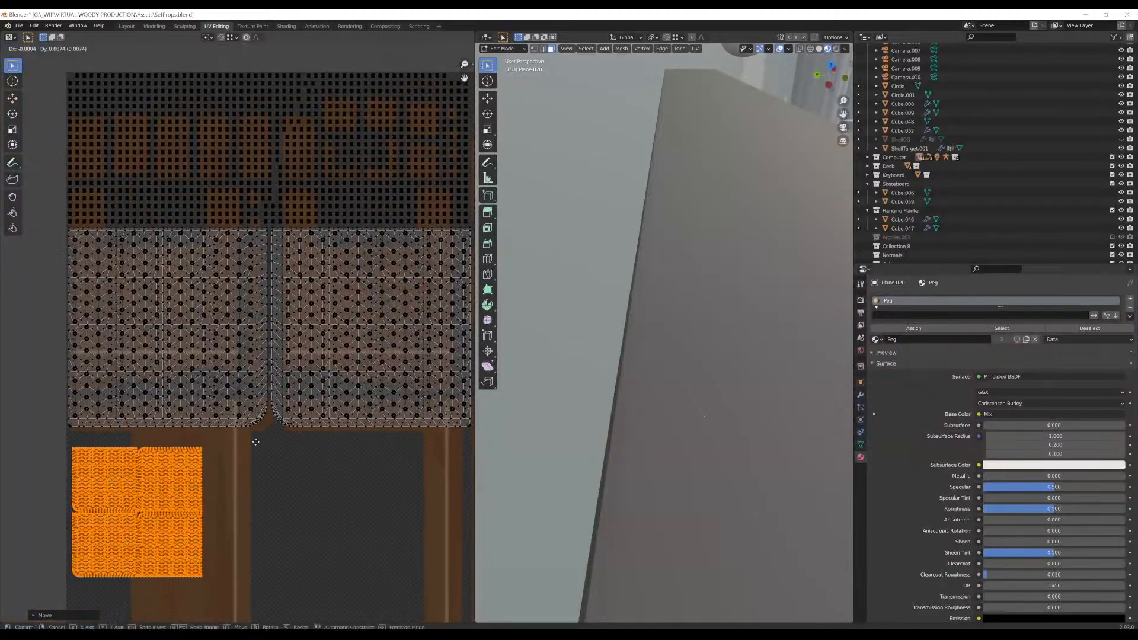
key(g)
click(253, 254)
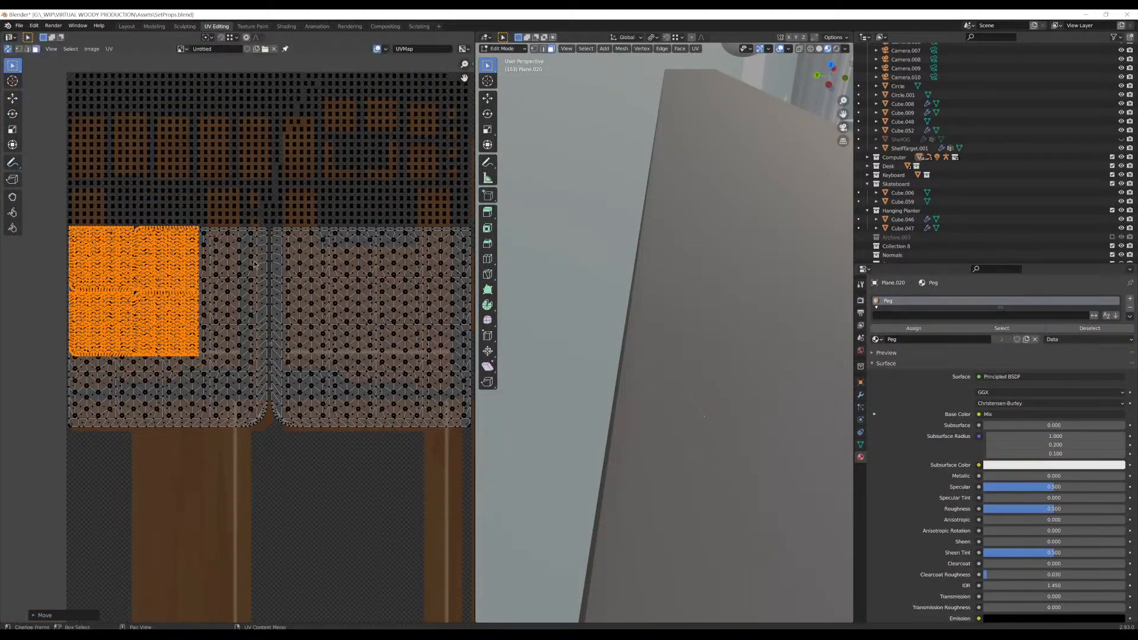
Select the two upper front-face islands and move them about 0.53 down along Y to the bottom edge of the UV square
scroll(305, 391, down, 3)
middle_drag(305, 391, 268, 379)
click(243, 346)
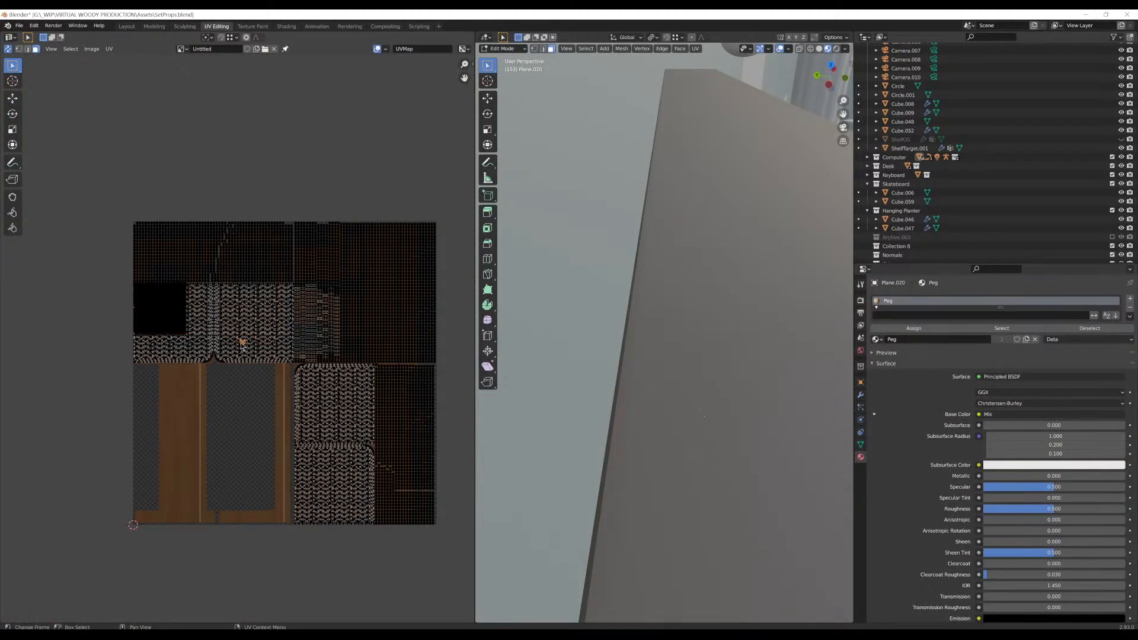
key(l)
key(l)
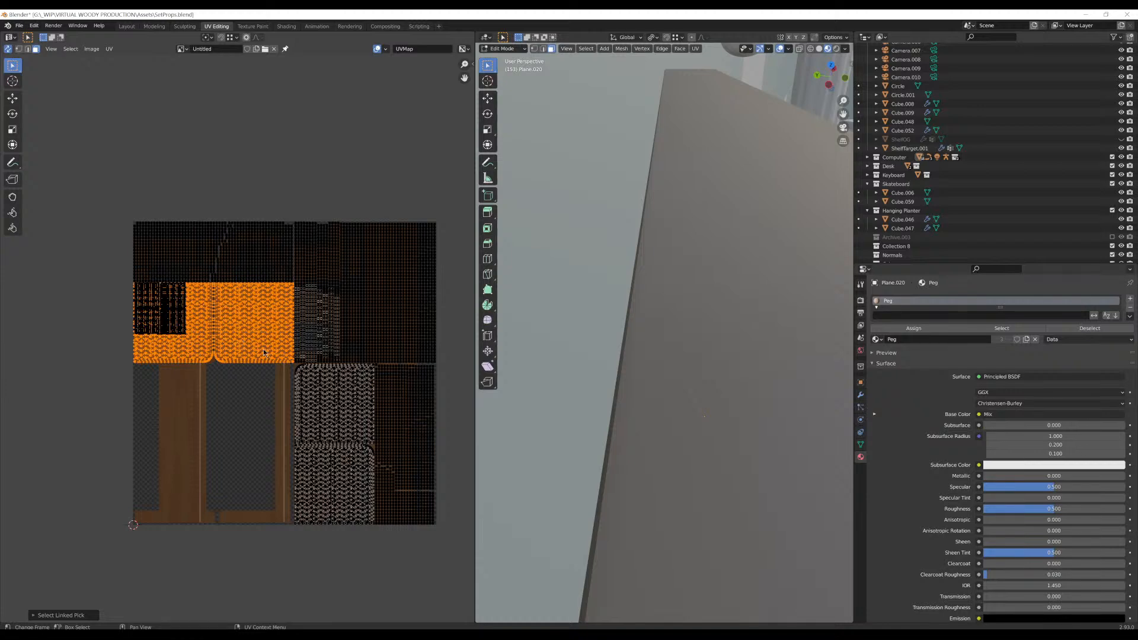
key(g)
key(y)
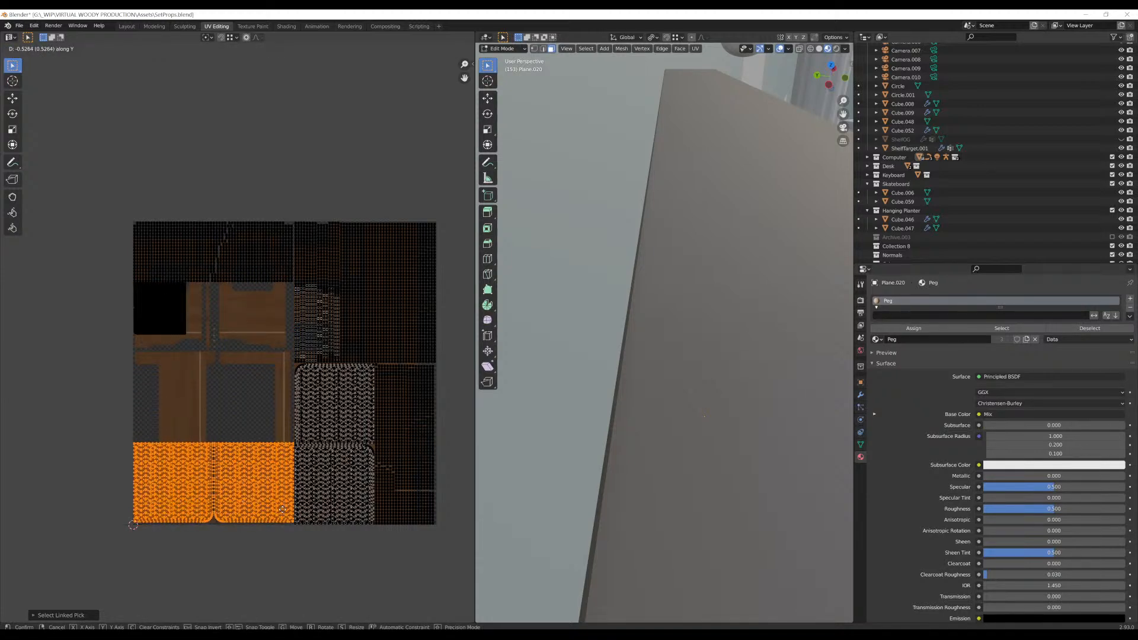
click(282, 510)
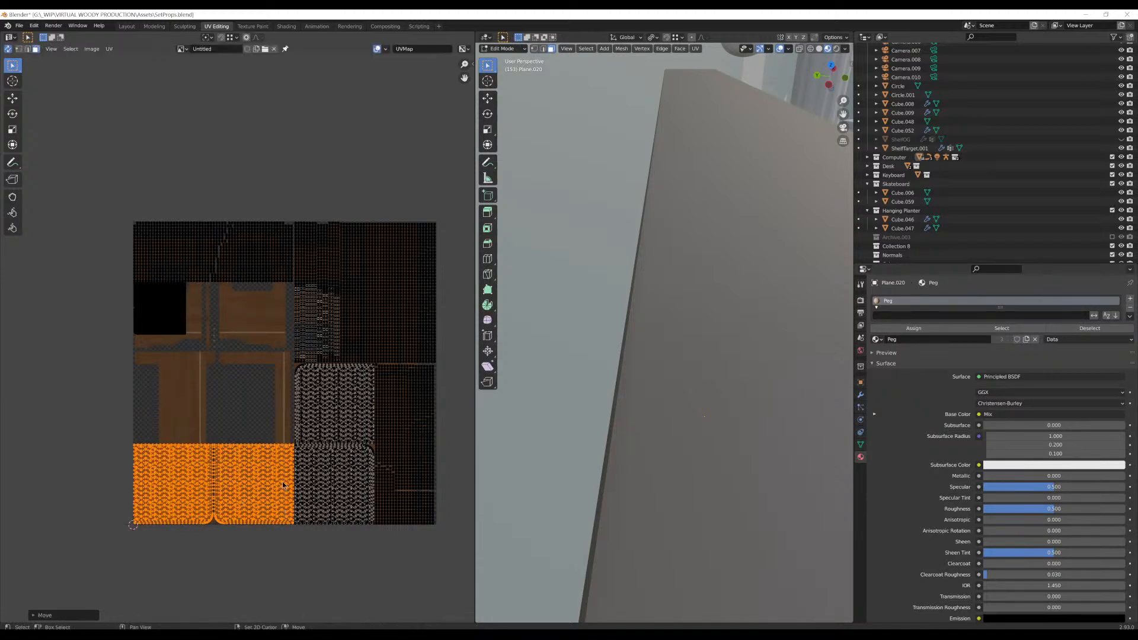
Select the four UV islands of the pegboard's front face along the bottom and right of the cleared area
middle_drag(280, 366, 255, 375)
key(a)
scroll(166, 346, up, 3)
key(alt+a)
scroll(166, 346, down, 6)
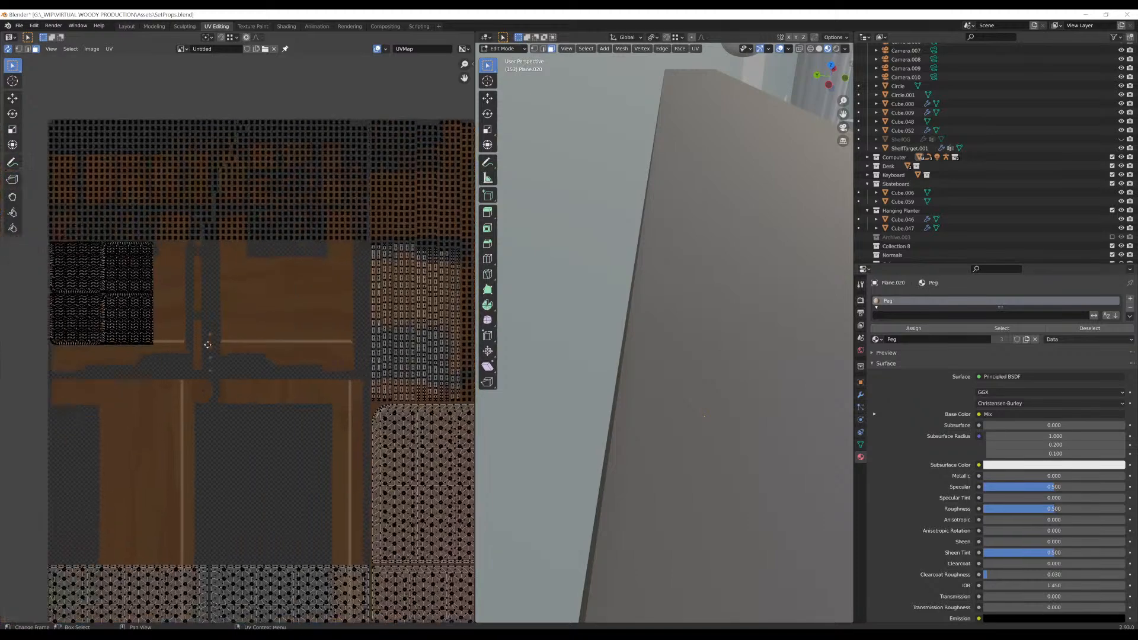
scroll(317, 498, up, 4)
scroll(317, 496, up, 1)
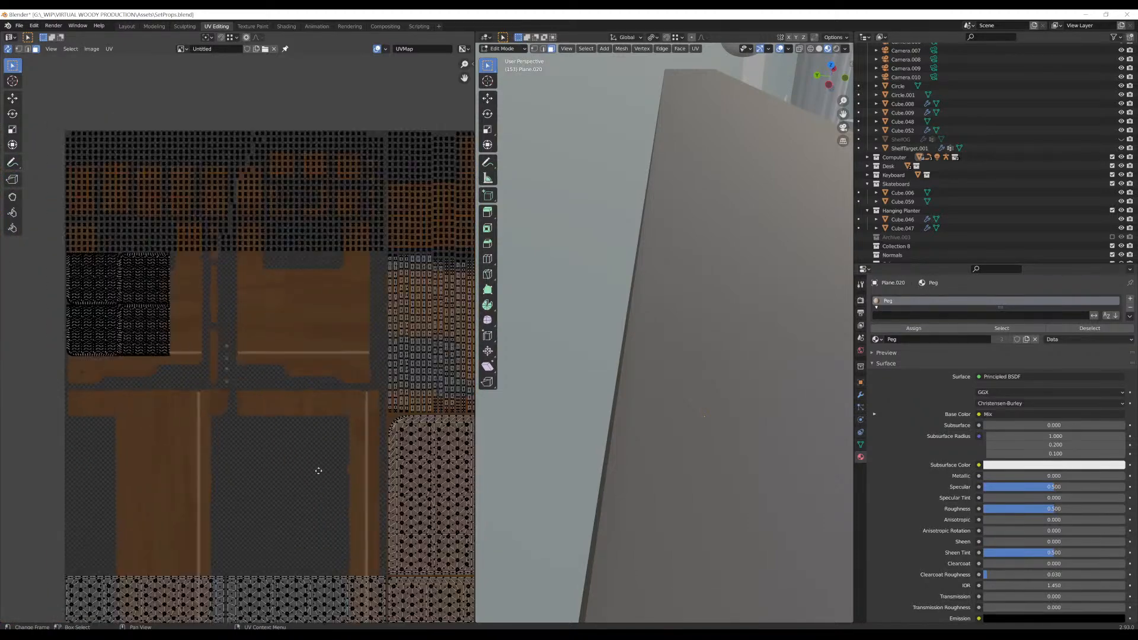
middle_drag(318, 470, 290, 416)
scroll(365, 457, down, 3)
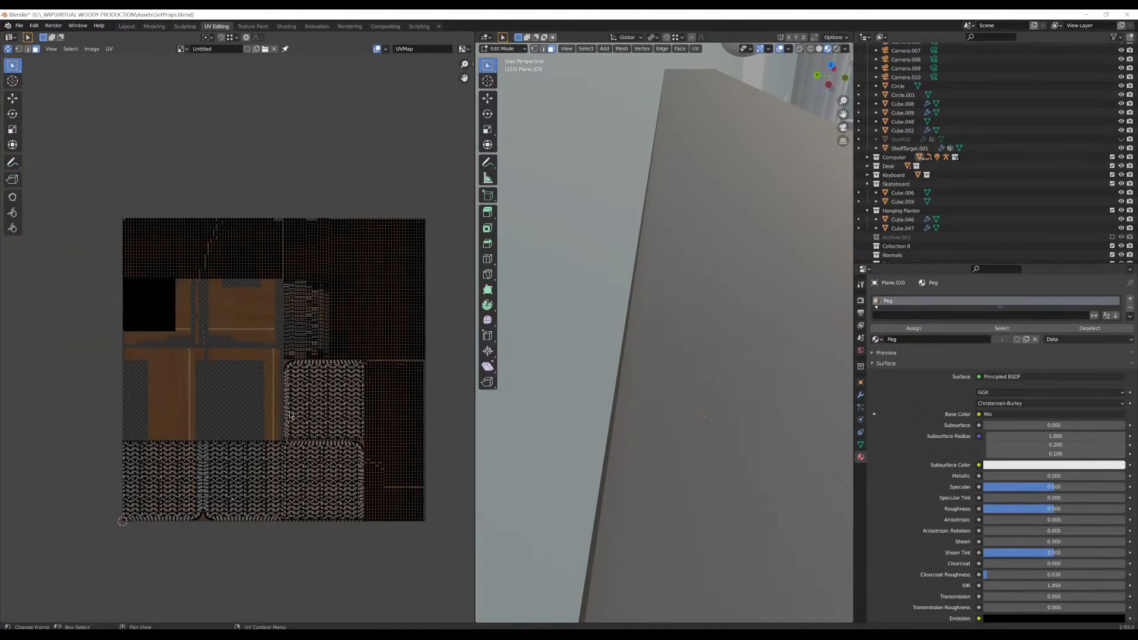
key(l)
key(l)
key(l)
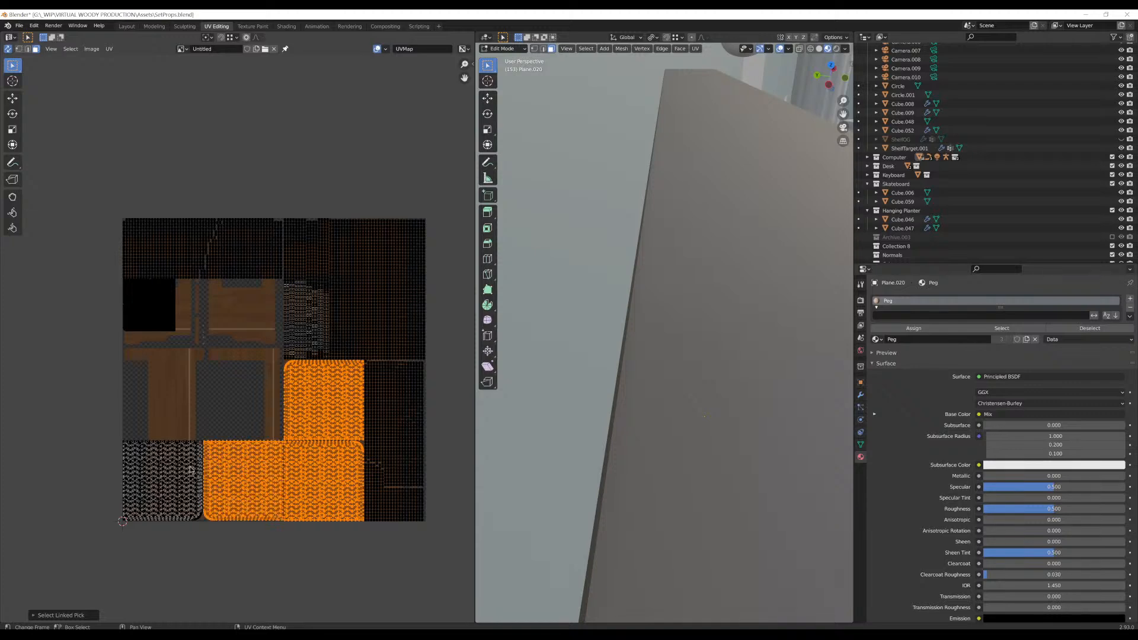
key(l)
Re-project the four selected front-face islands with Smart UV Project, using a 66° angle limit and a 0.002 island margin
scroll(224, 456, up, 3)
middle_drag(224, 457, 177, 354)
scroll(176, 354, down, 1)
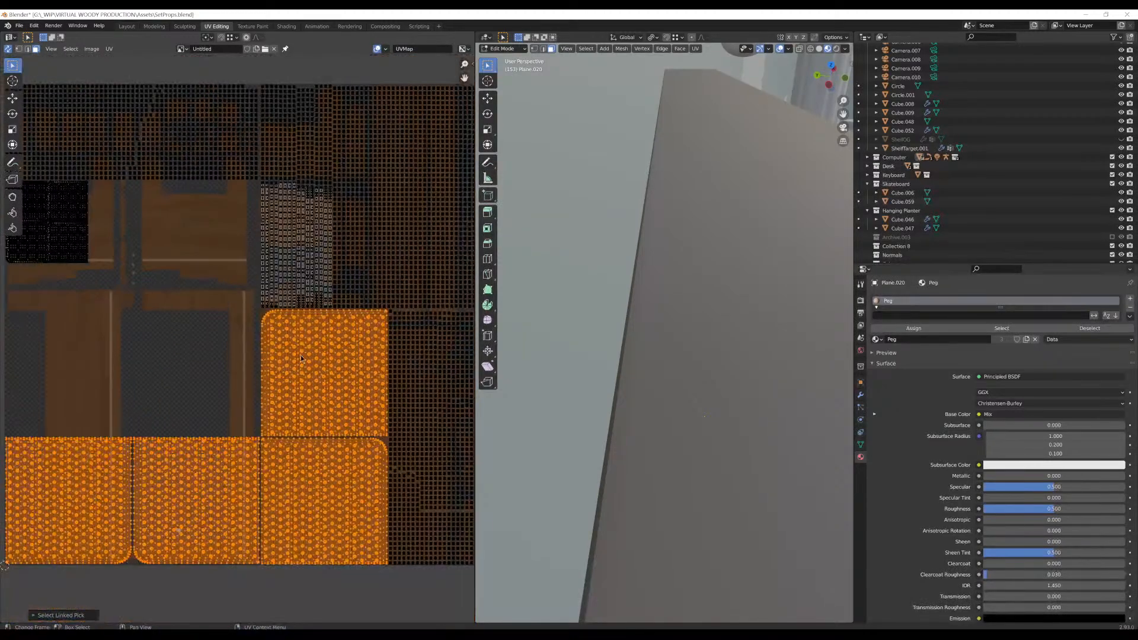
middle_drag(304, 355, 336, 352)
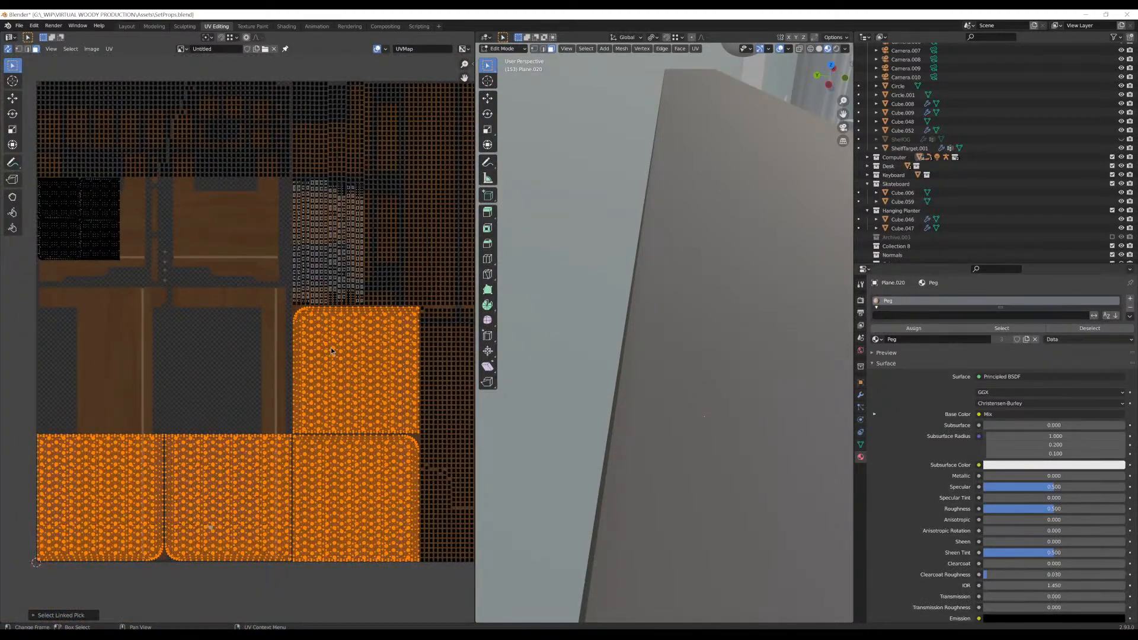
scroll(232, 360, down, 1)
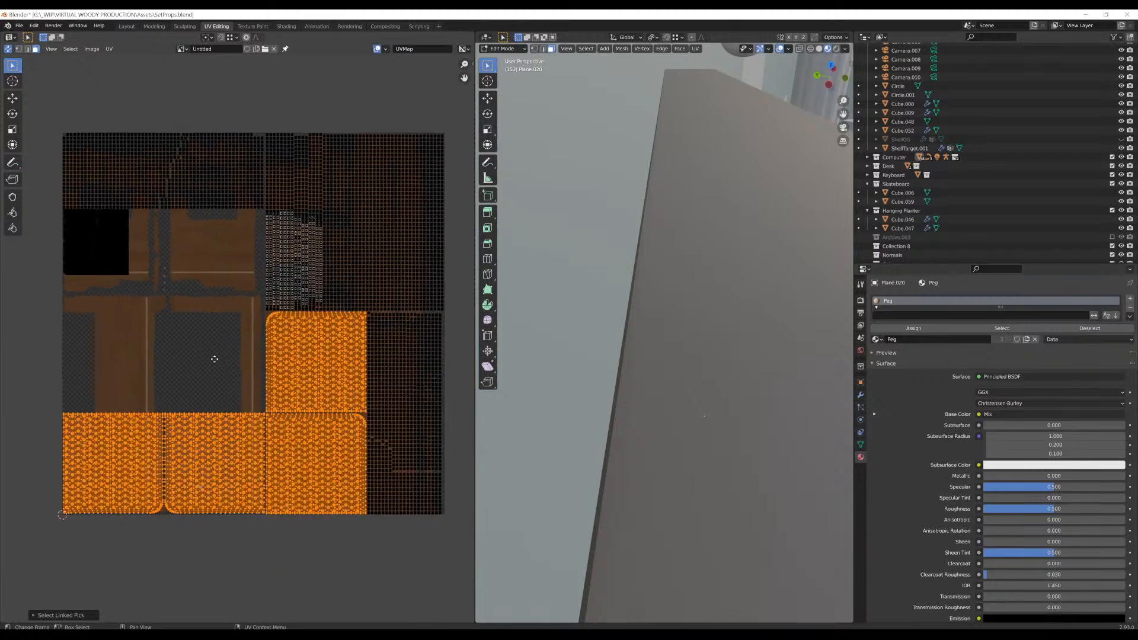
middle_drag(213, 356, 211, 386)
key(u)
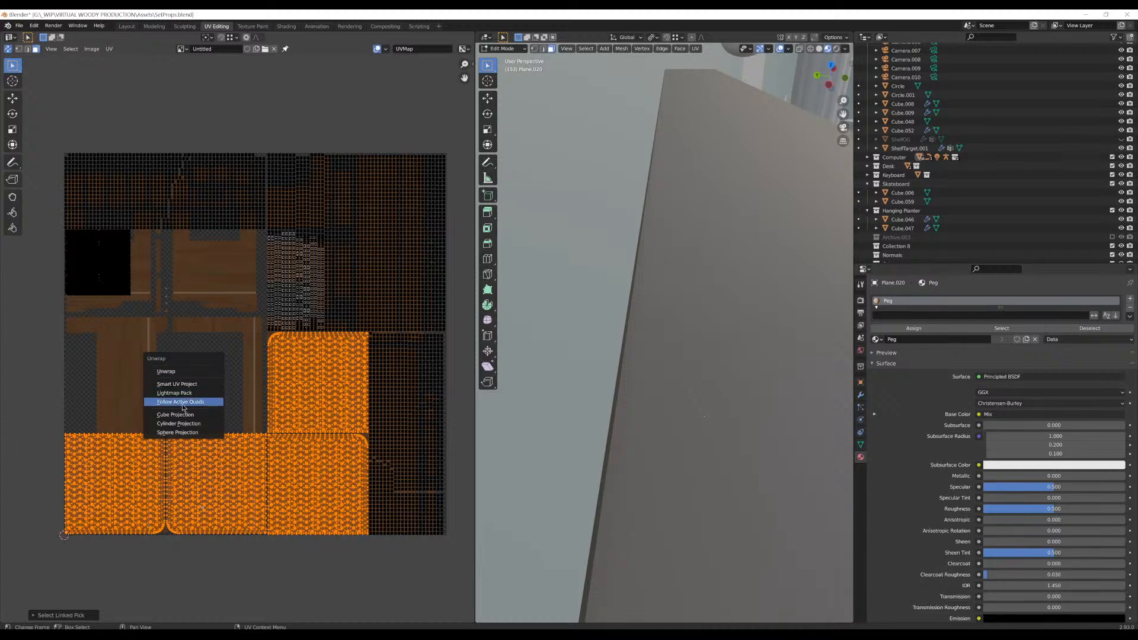
click(184, 384)
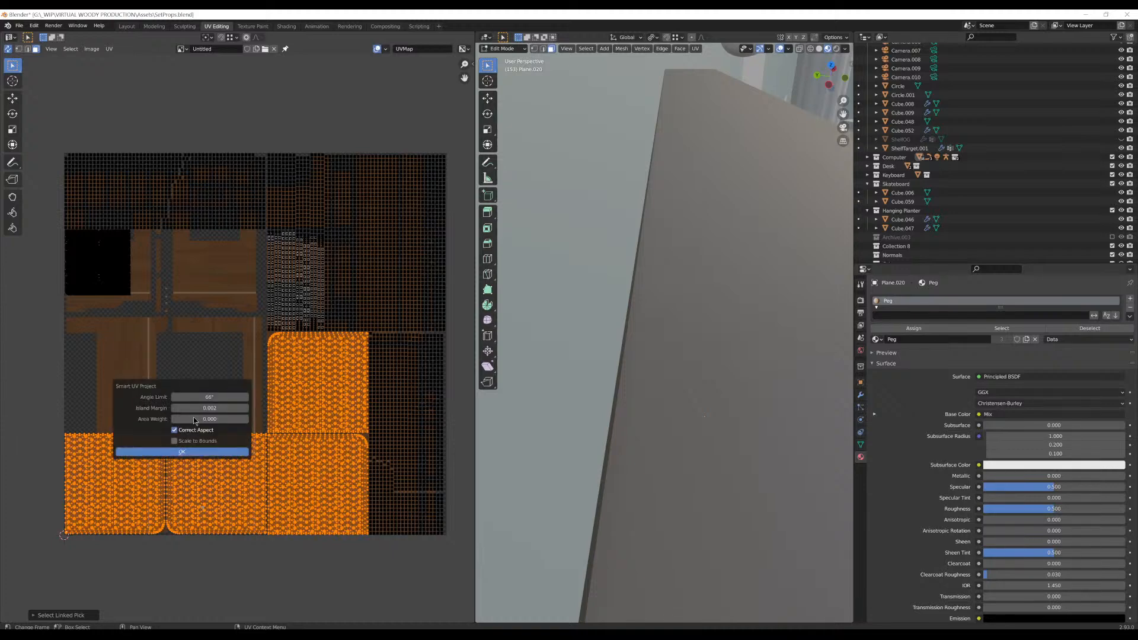
click(201, 453)
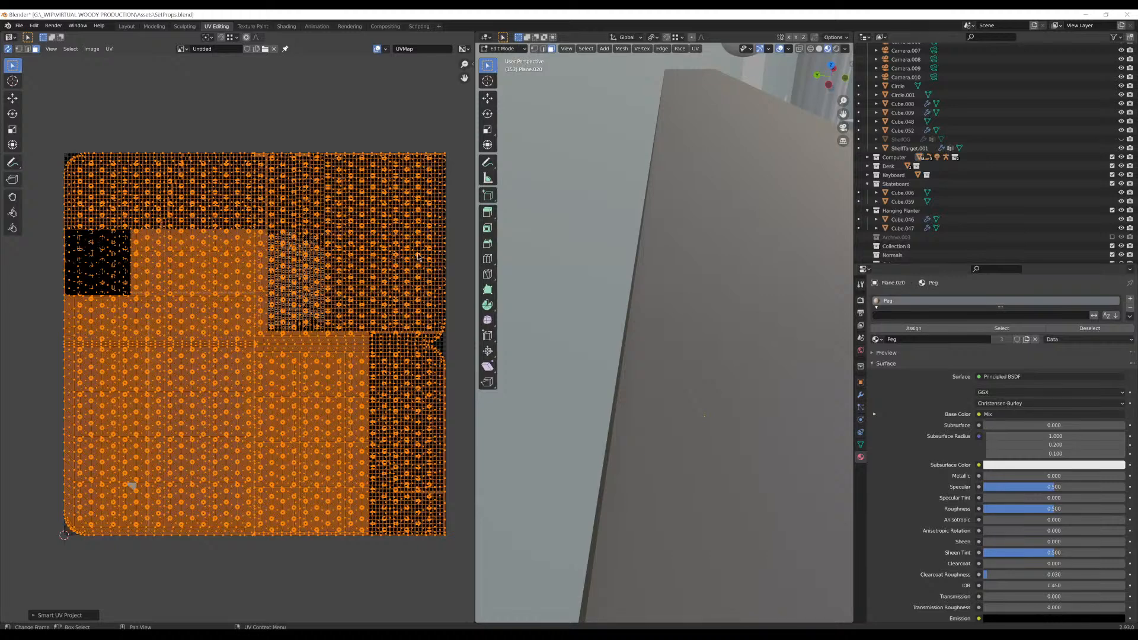
Scale the re-projected front-face UVs to about half size and fit them beside the lower-right hole-wall islands
key(s)
click(337, 289)
drag(338, 288, 256, 369)
key(s)
click(266, 374)
key(g)
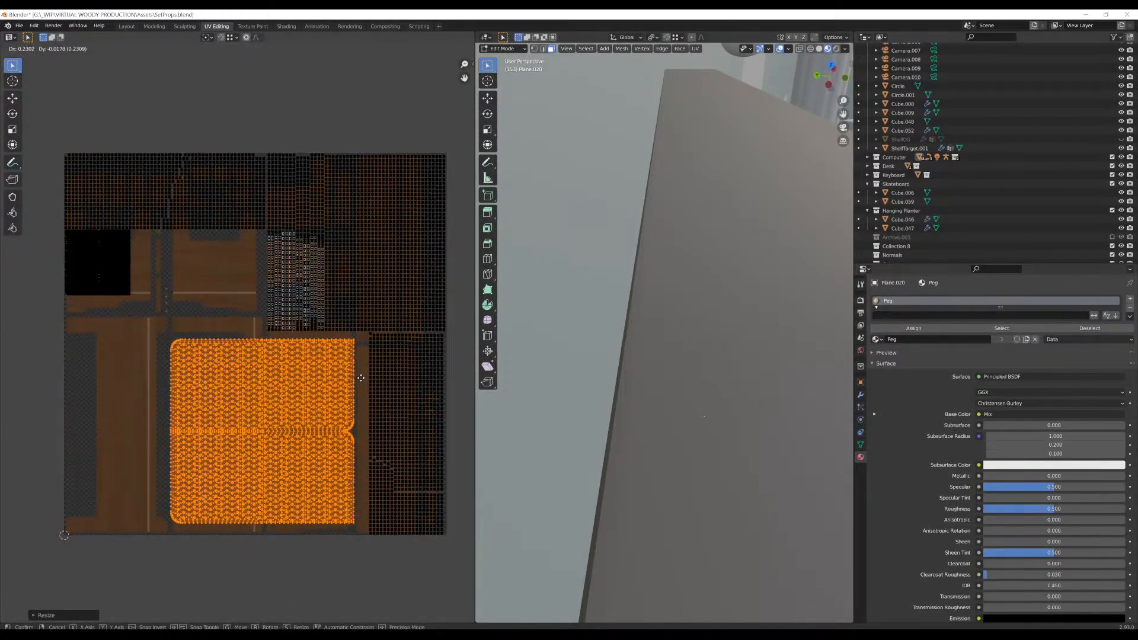
click(358, 381)
key(s)
click(371, 377)
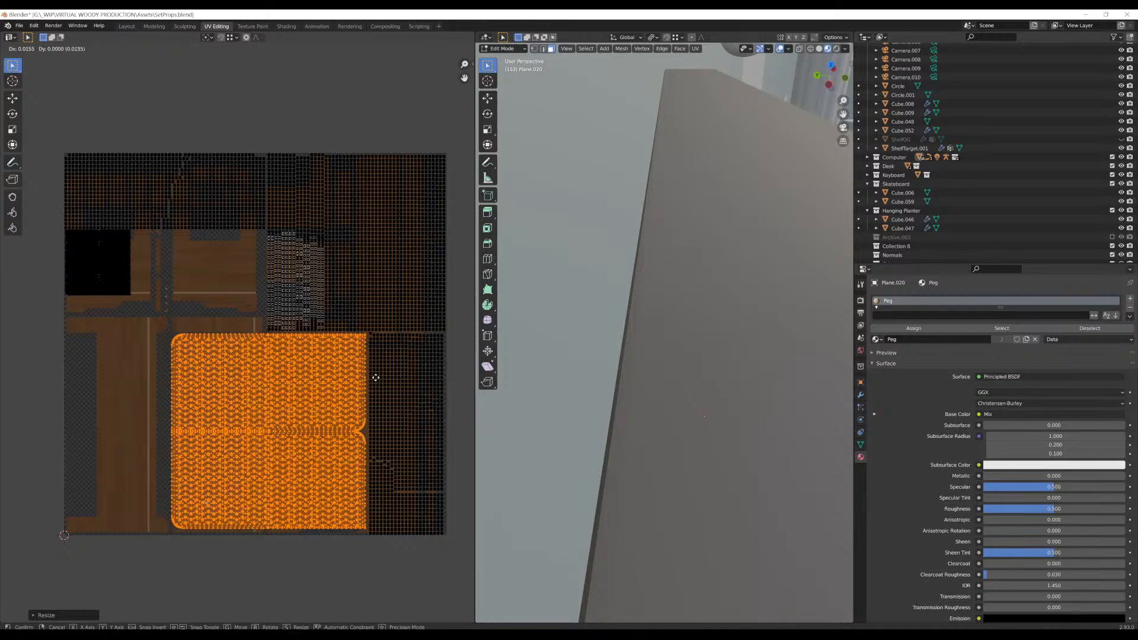
Enlarge the front-face UVs to about 80% of the UV square's width and fit them into its lower-left corner
key(g)
click(280, 378)
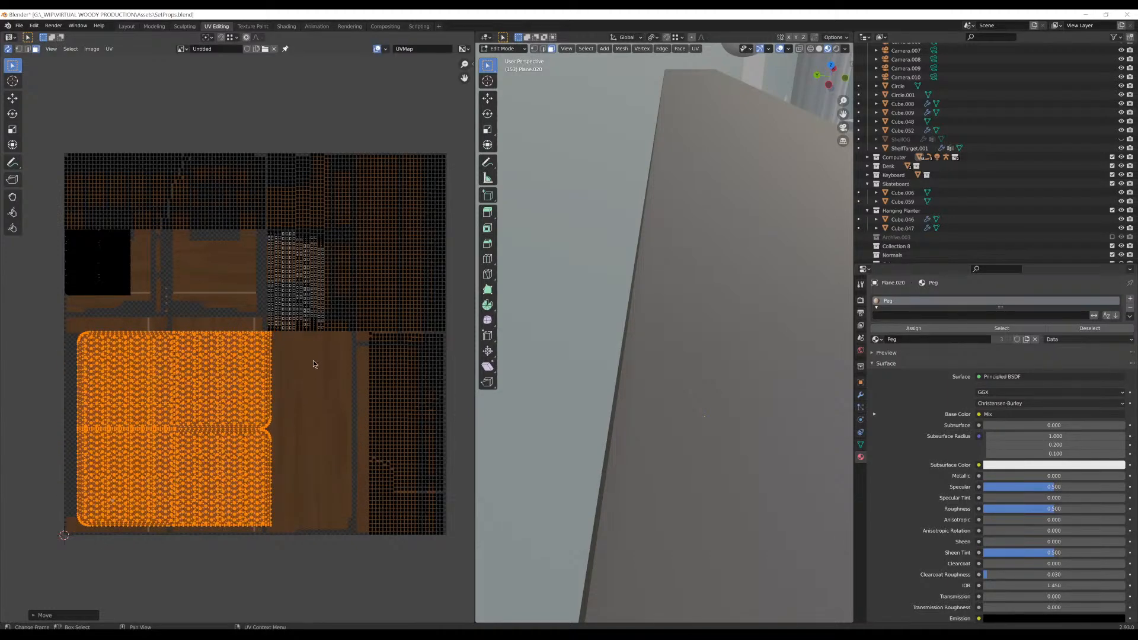
key(s)
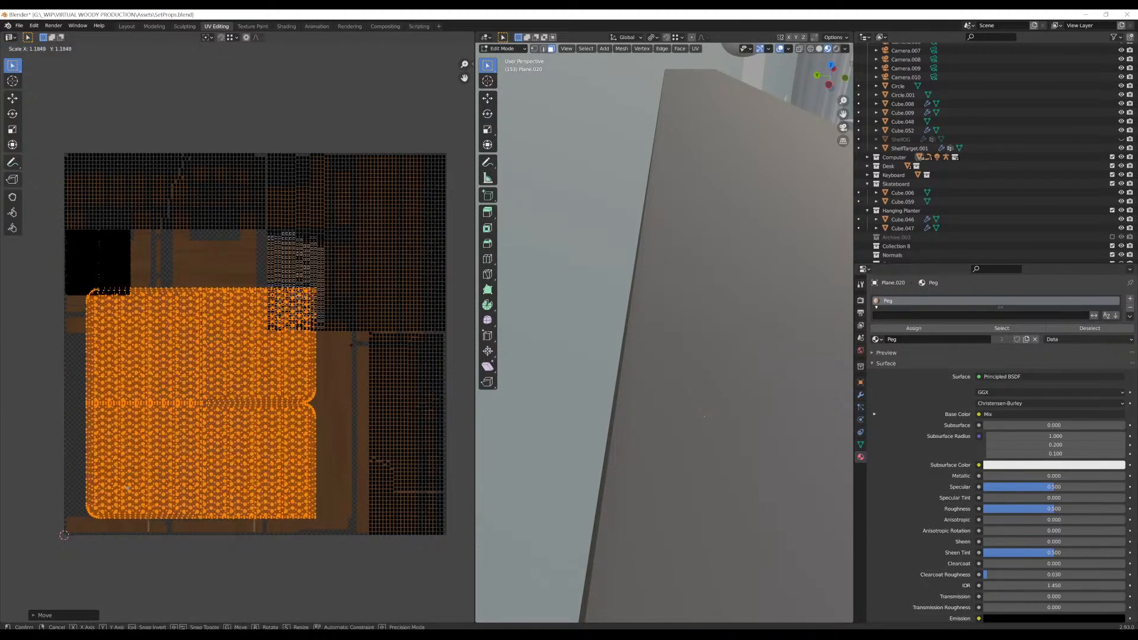
click(364, 344)
key(g)
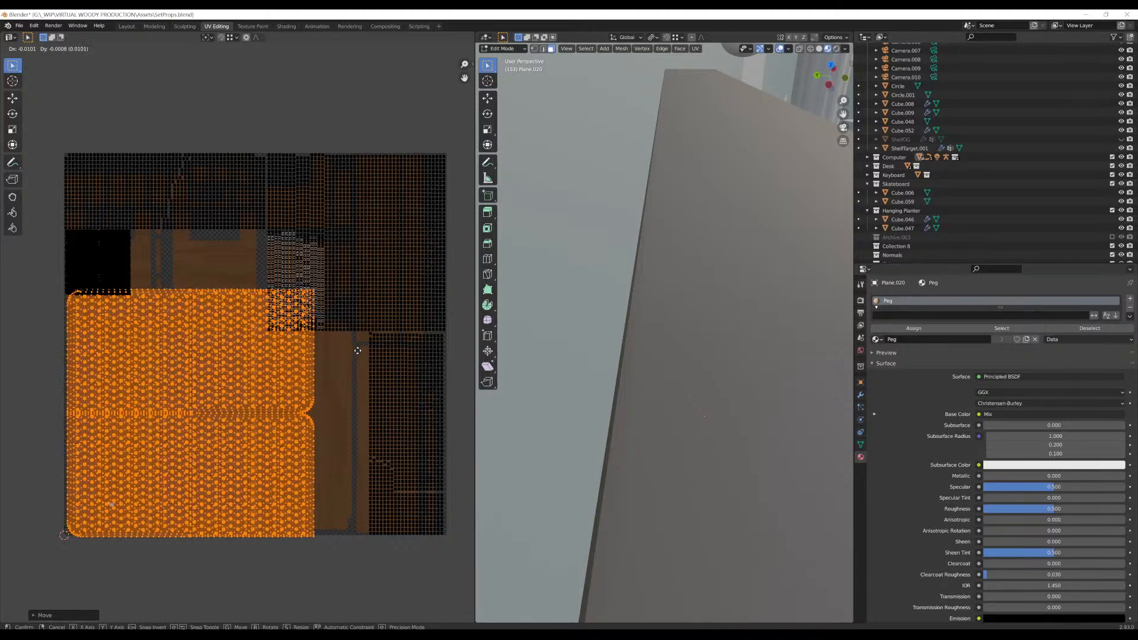
key(s)
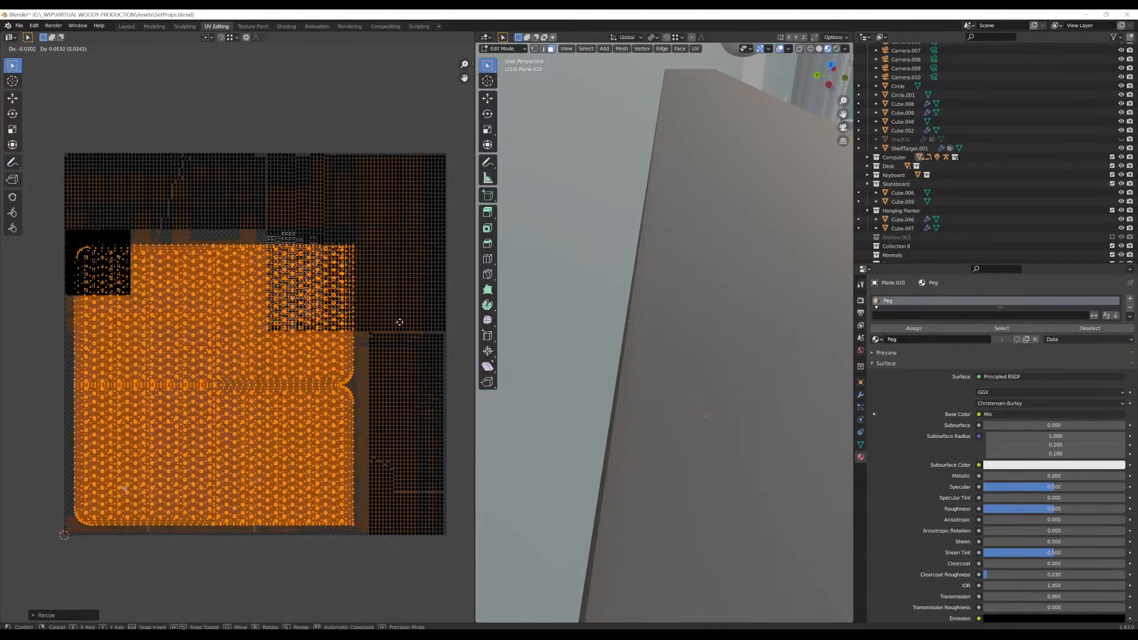
click(415, 320)
key(g)
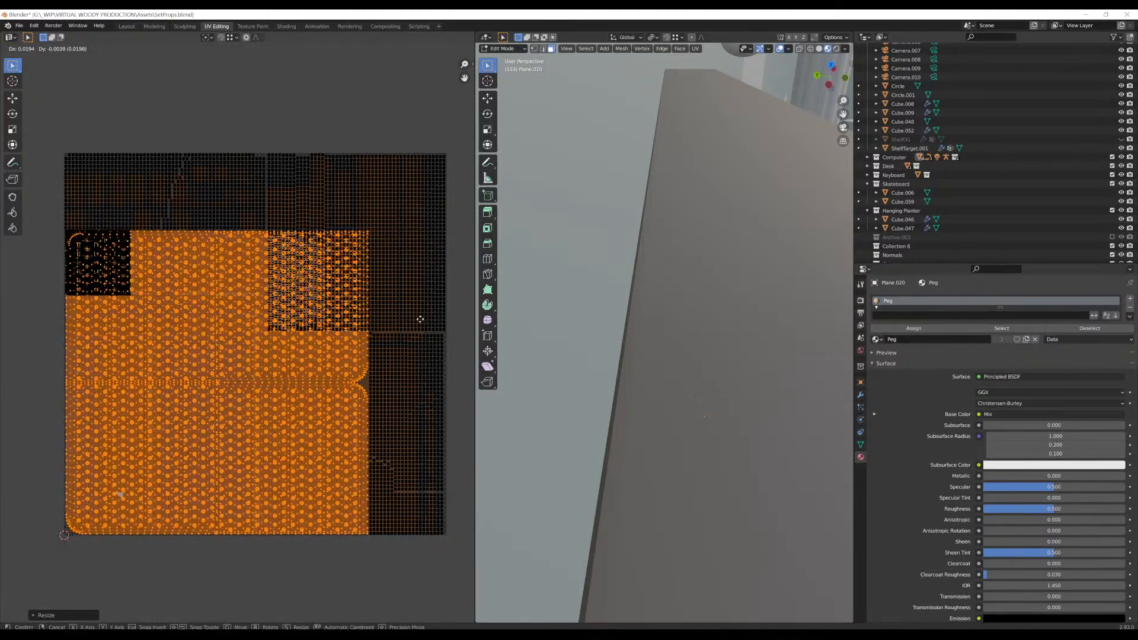
click(421, 319)
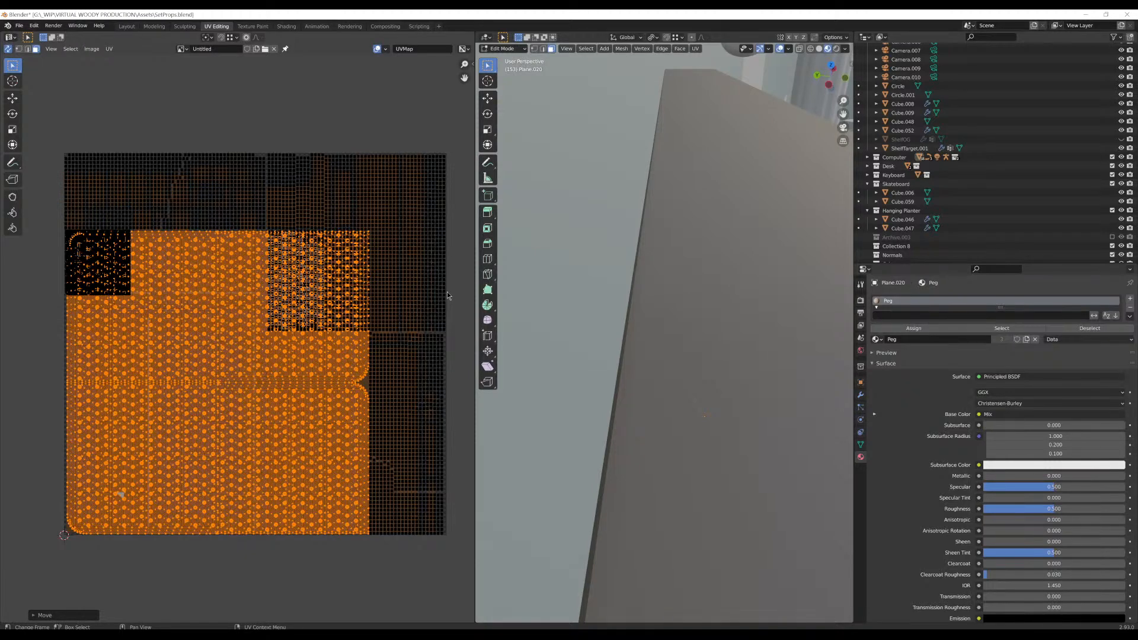
middle_drag(445, 271, 403, 306)
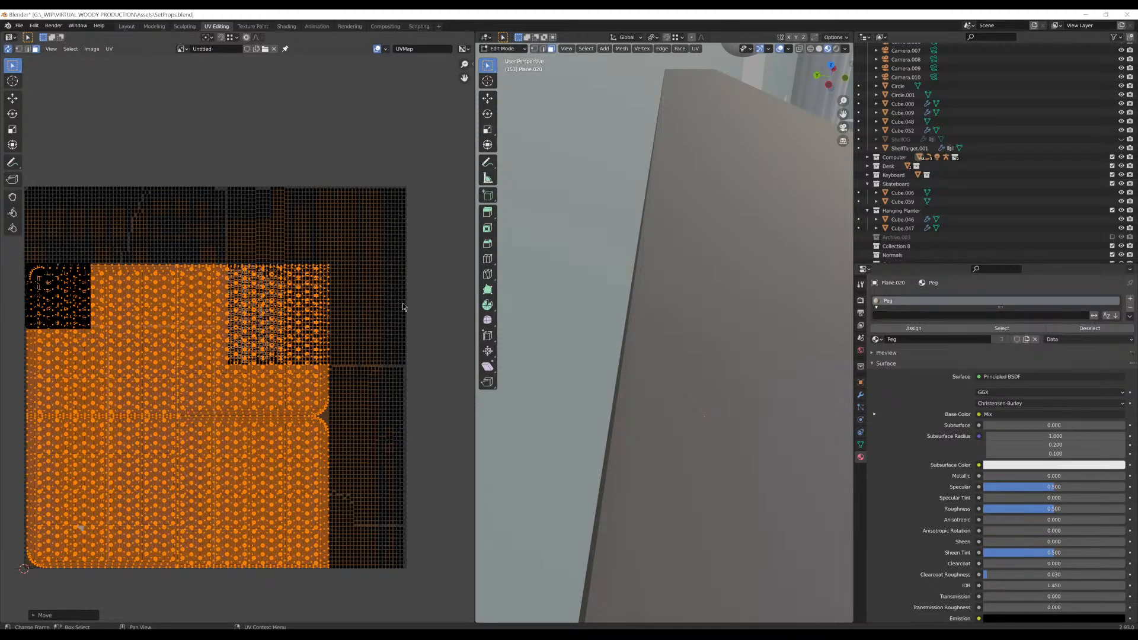
mouse_move(393, 300)
middle_down()
mouse_move(414, 301)
mouse_move(404, 298)
middle_up()
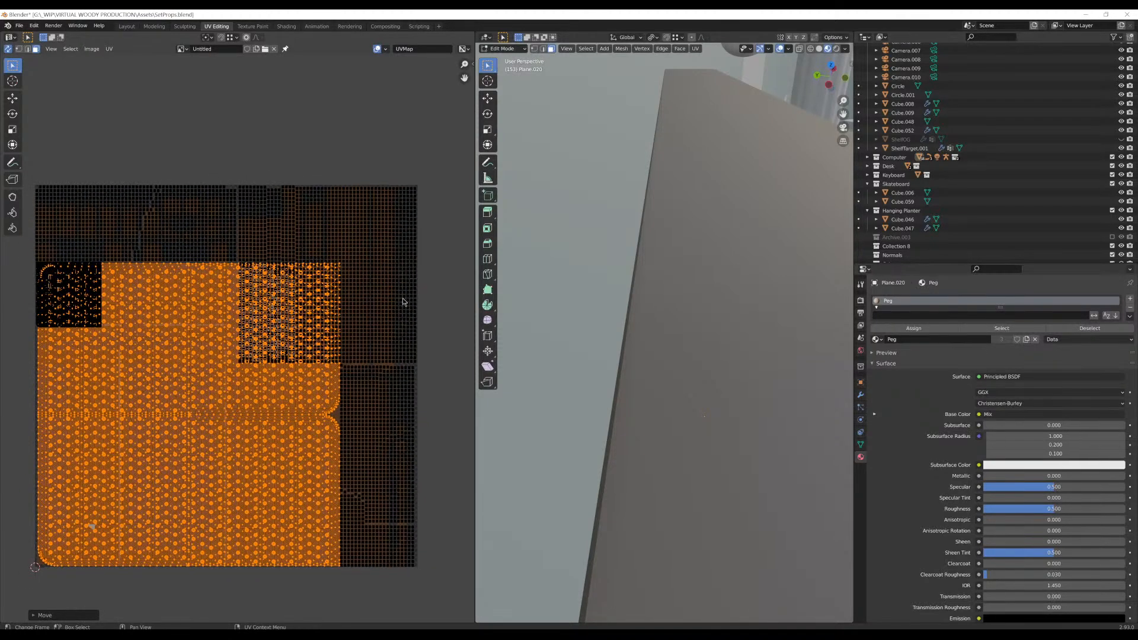
Invert the selection to pick every pegboard face except the front ones
scroll(701, 272, down, 5)
middle_drag(701, 272, 637, 264)
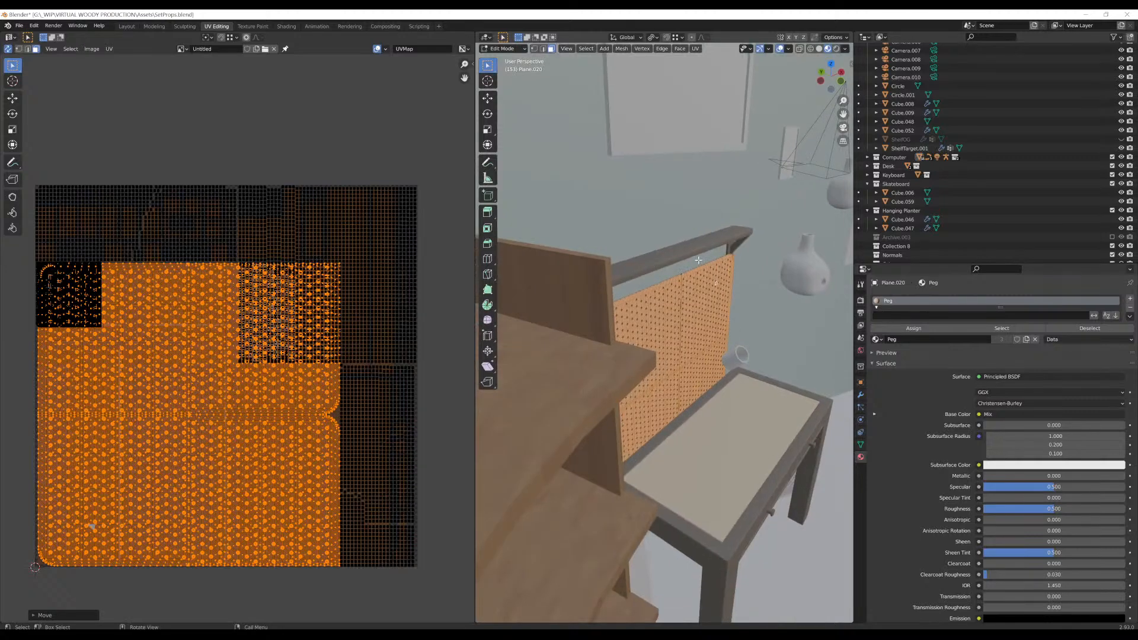
middle_drag(782, 258, 737, 270)
scroll(732, 271, up, 5)
scroll(747, 294, down, 1)
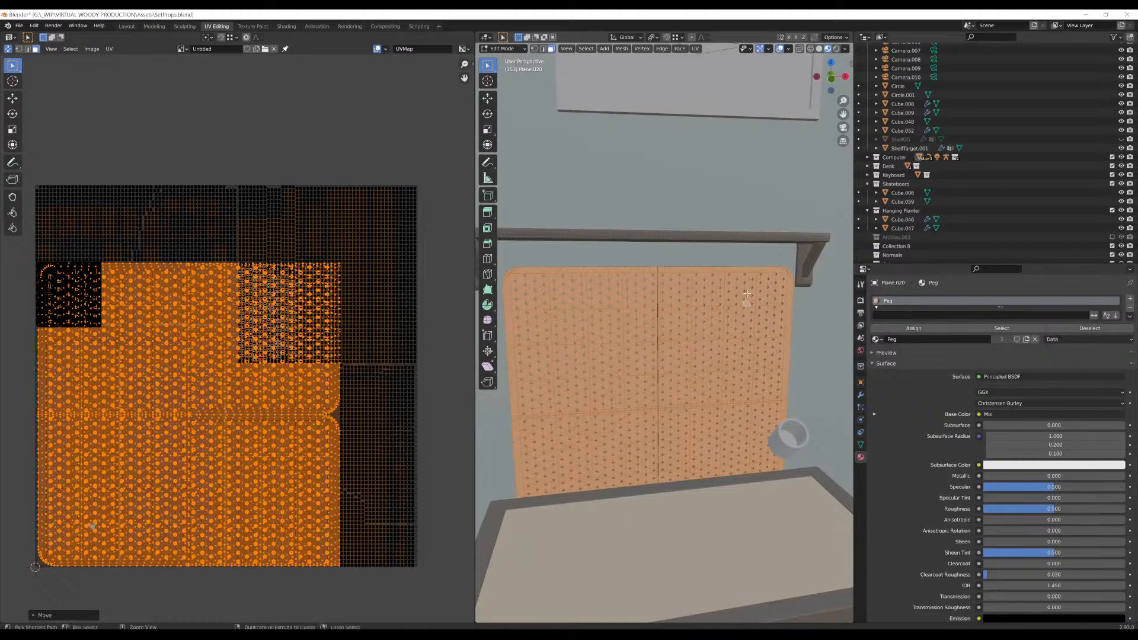
key(ctrl+i)
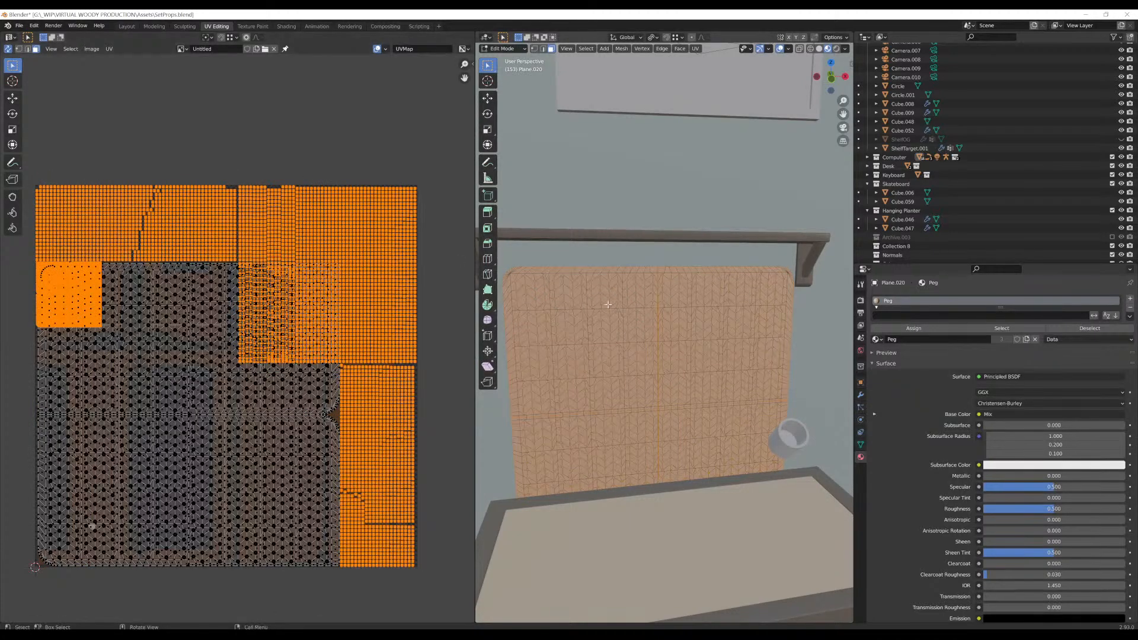
key(i)
key(Escape)
key(ctrl+i)
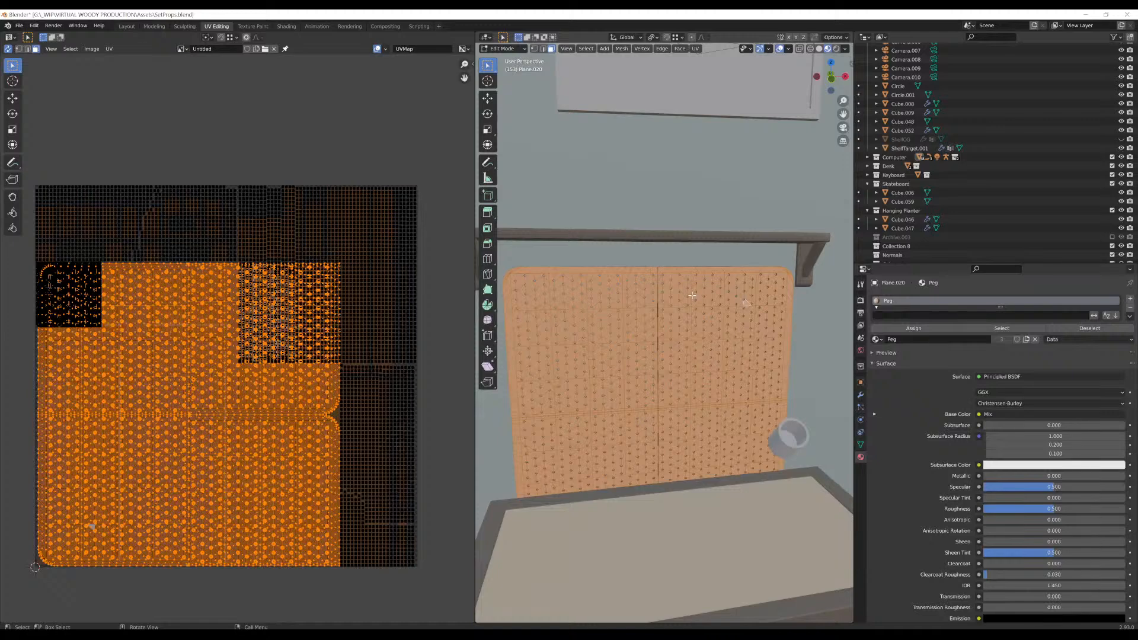
key(ctrl+i)
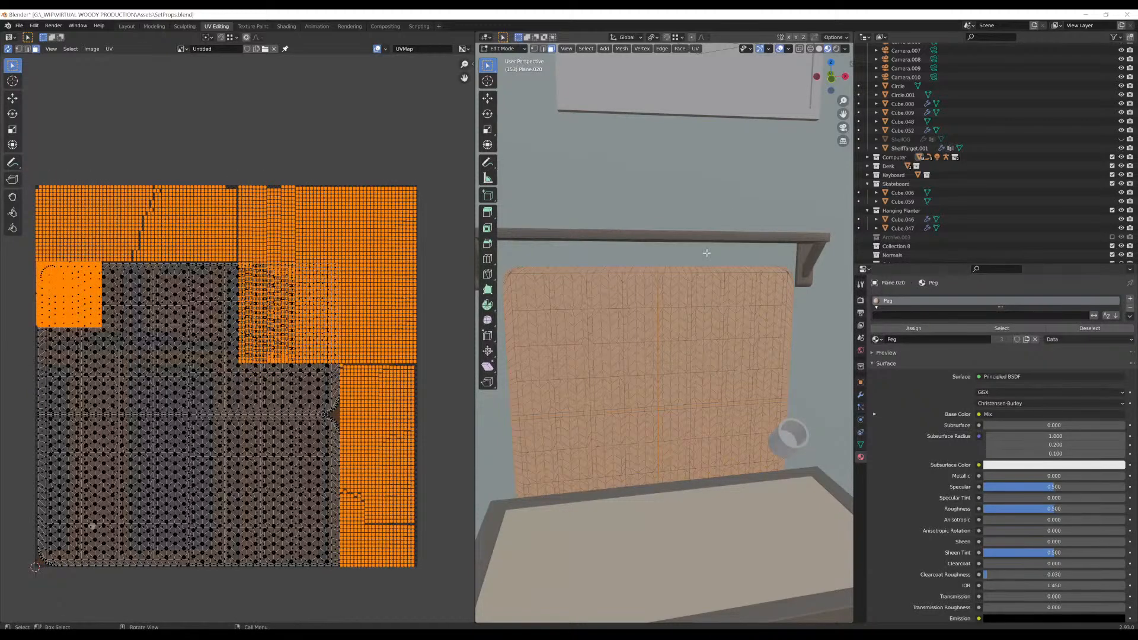
Unwrap the selected side and back faces with the Angle Based method and a 0.002 margin
key(u)
key(u)
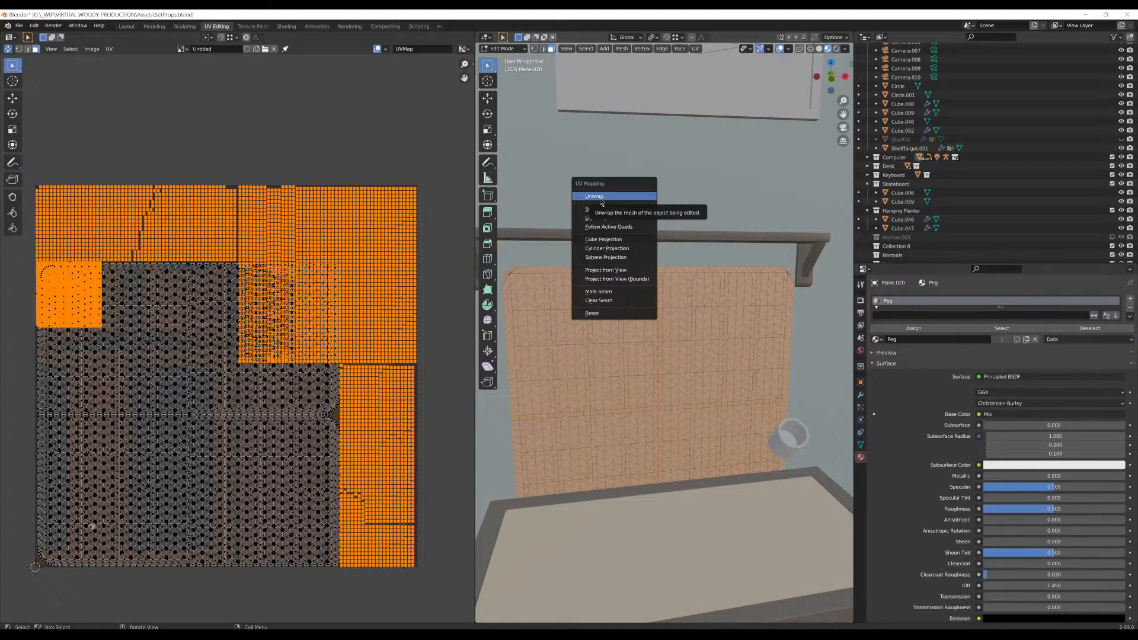
click(630, 193)
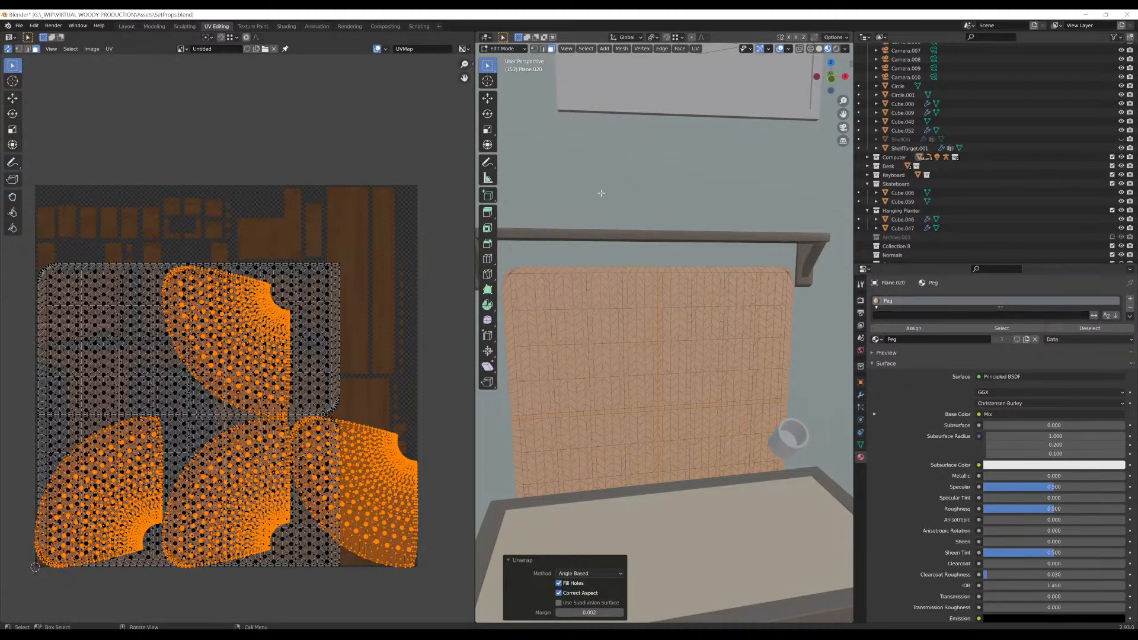
Move the newly unwrapped fan-shaped islands up so they sit mostly above the front-face UVs
key(g)
click(383, 211)
scroll(371, 225, up, 7)
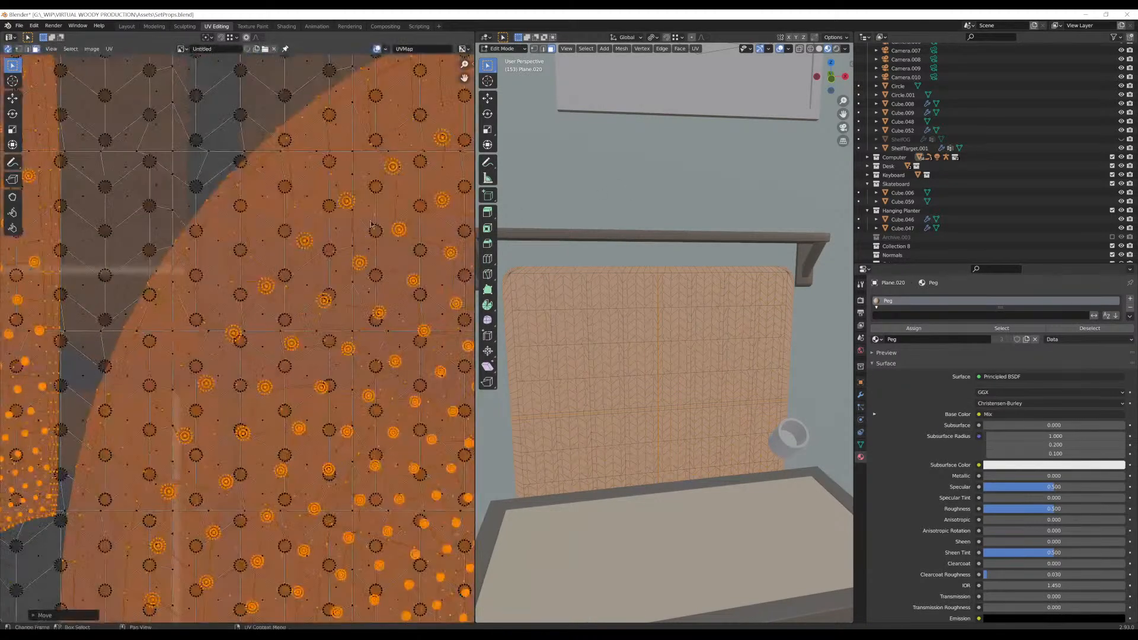
scroll(371, 225, down, 8)
key(g)
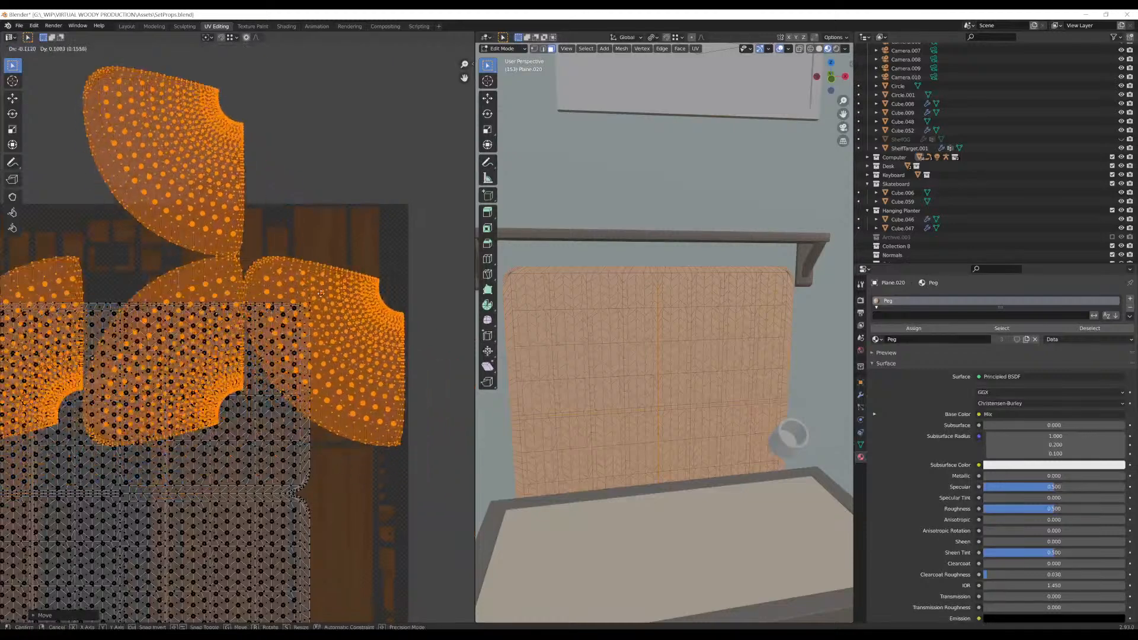
click(397, 348)
key(g)
click(345, 266)
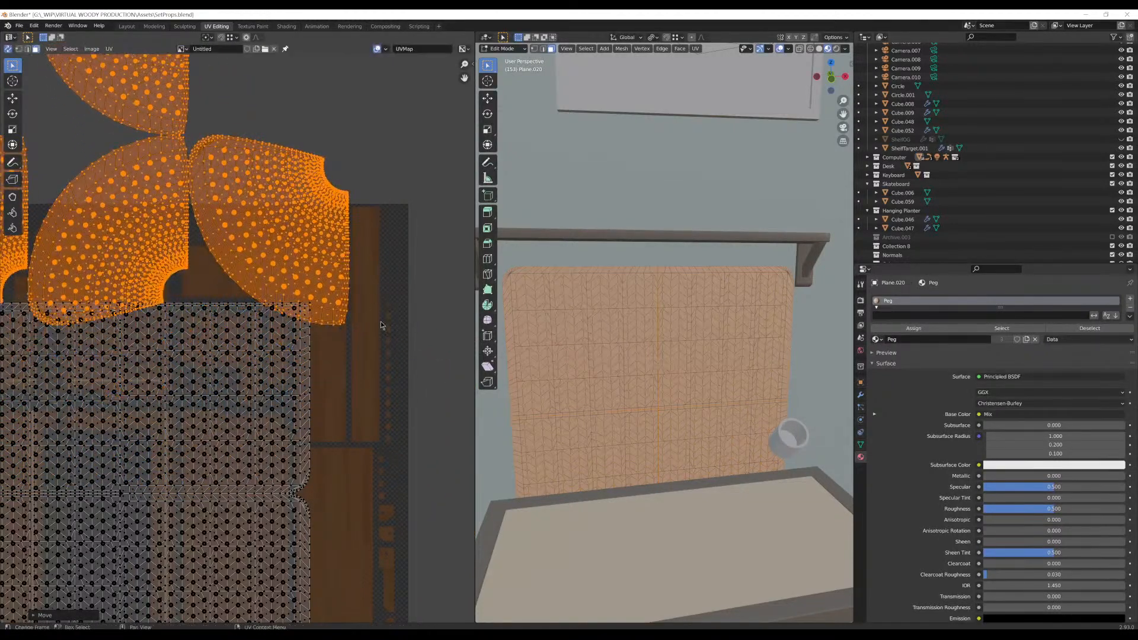
Shrink the fan-shaped islands and place the row of three in the free strip above the front-face UVs
key(s)
click(168, 212)
key(g)
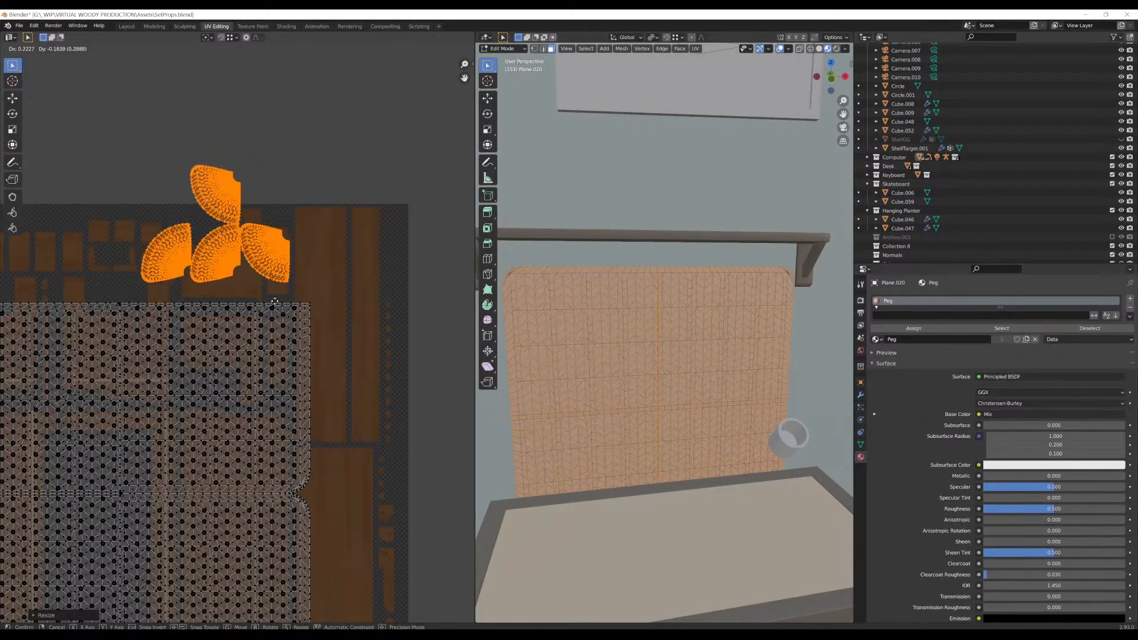
click(315, 304)
key(s)
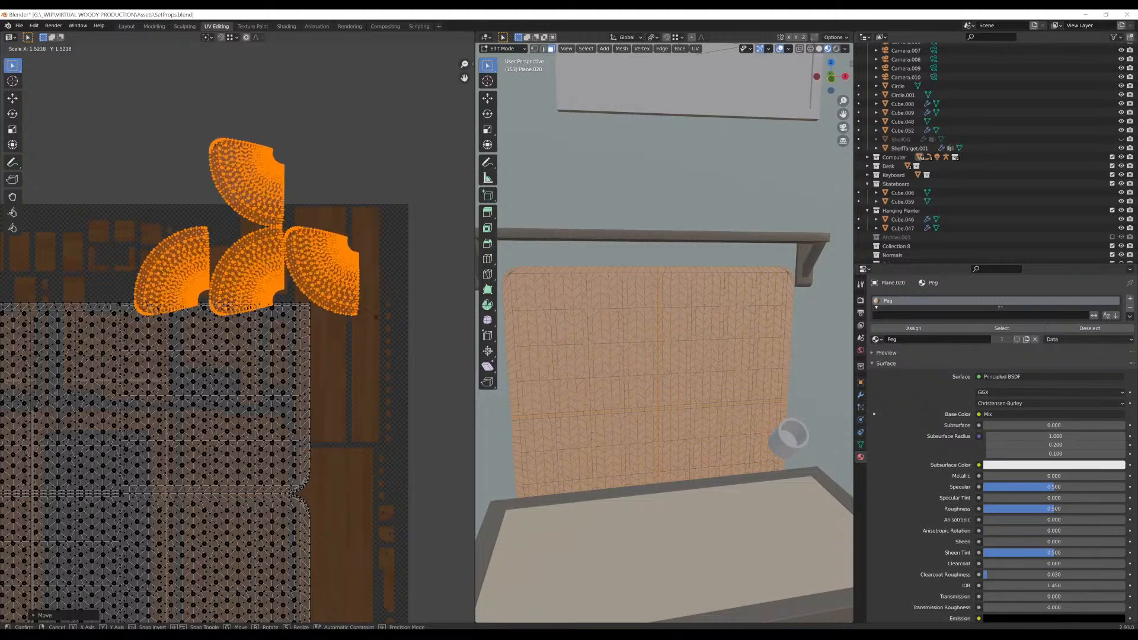
click(340, 297)
key(g)
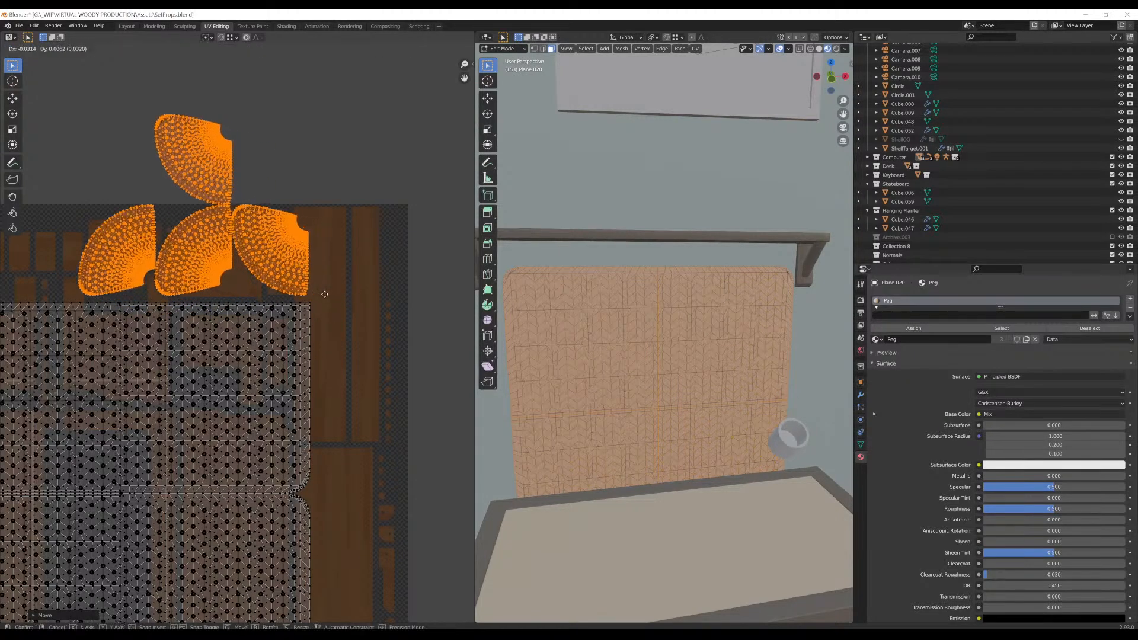
click(329, 299)
Select the topmost fan-shaped island and move it beside the other three, near the UV square's upper-right corner
click(200, 142)
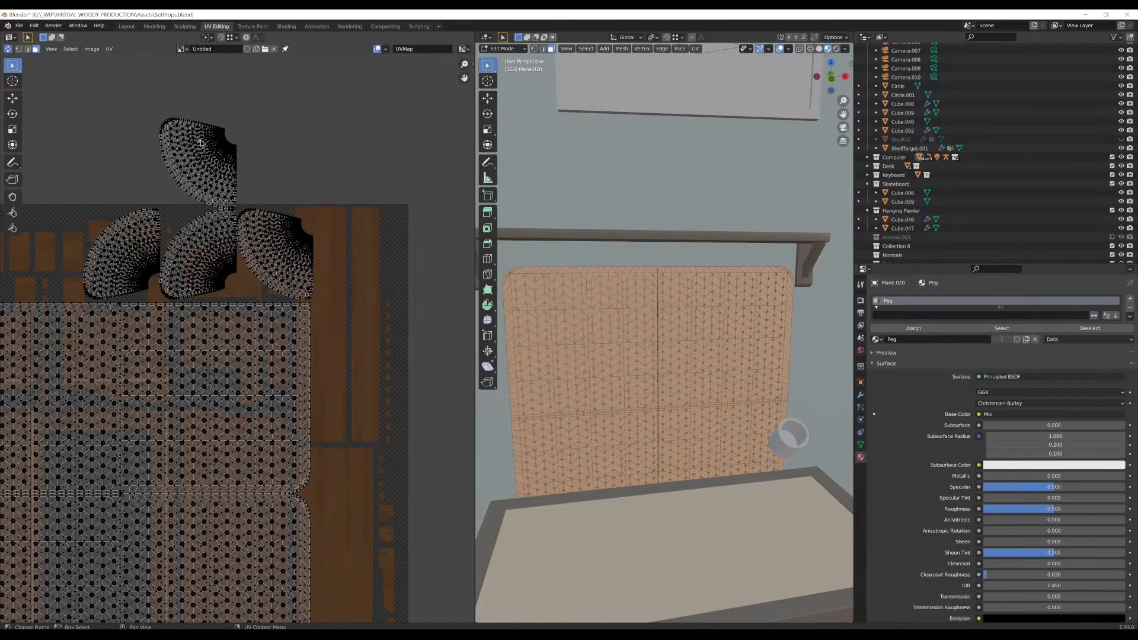
key(l)
key(g)
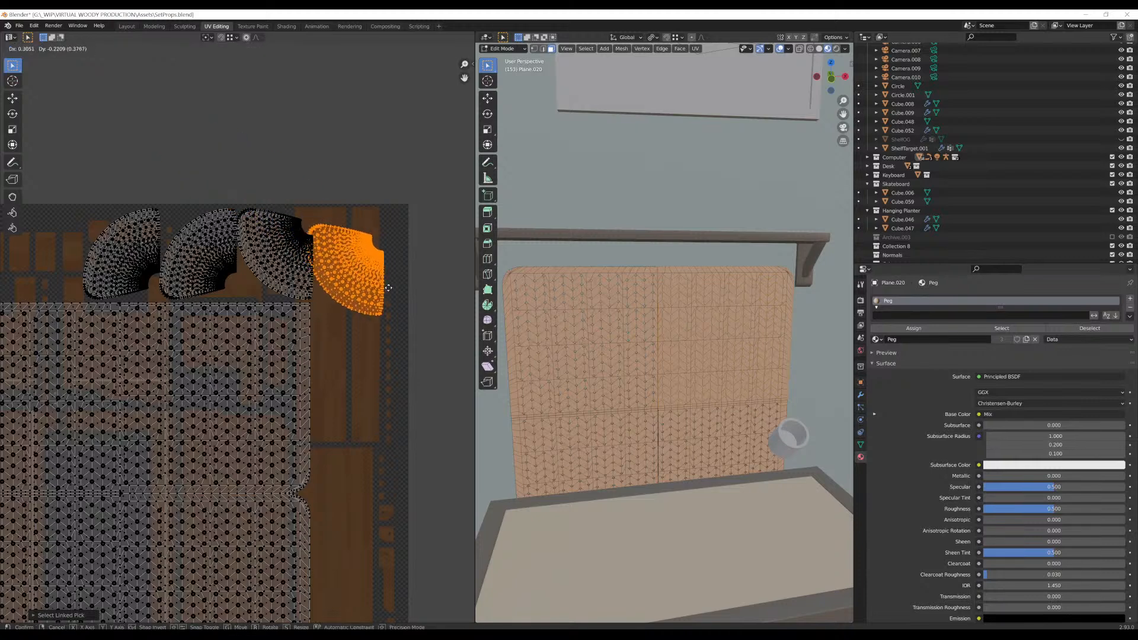
click(389, 285)
Rotate the selected island so its curved edge faces the UV square's upper-right corner and fit it in there
key(r)
click(277, 331)
scroll(352, 255, up, 3)
key(r)
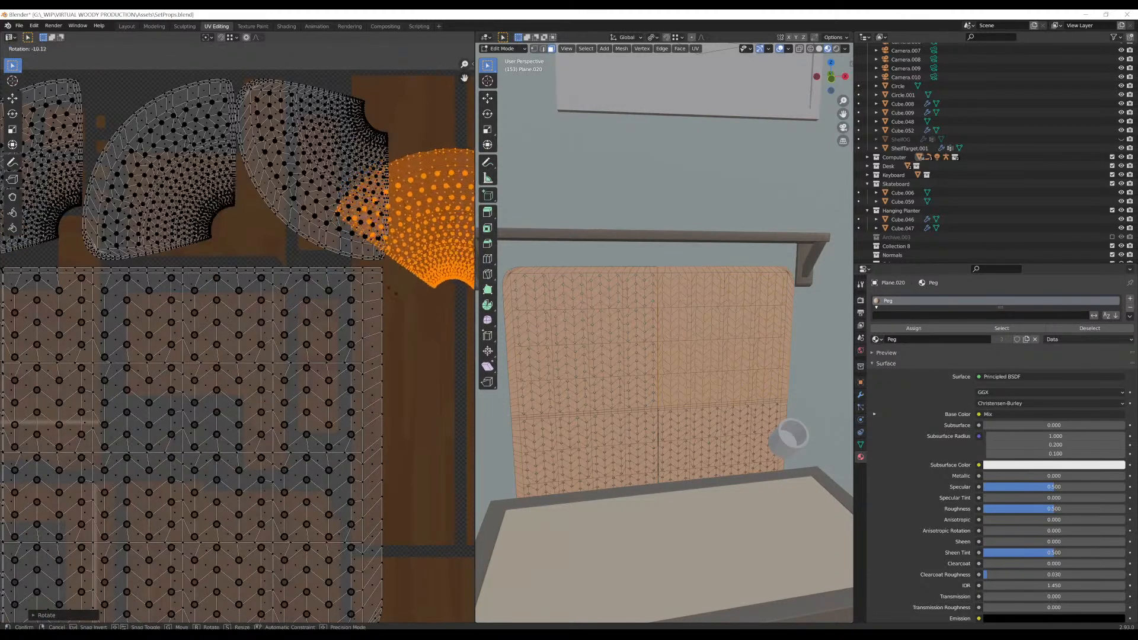
click(406, 213)
middle_drag(443, 233, 308, 303)
key(g)
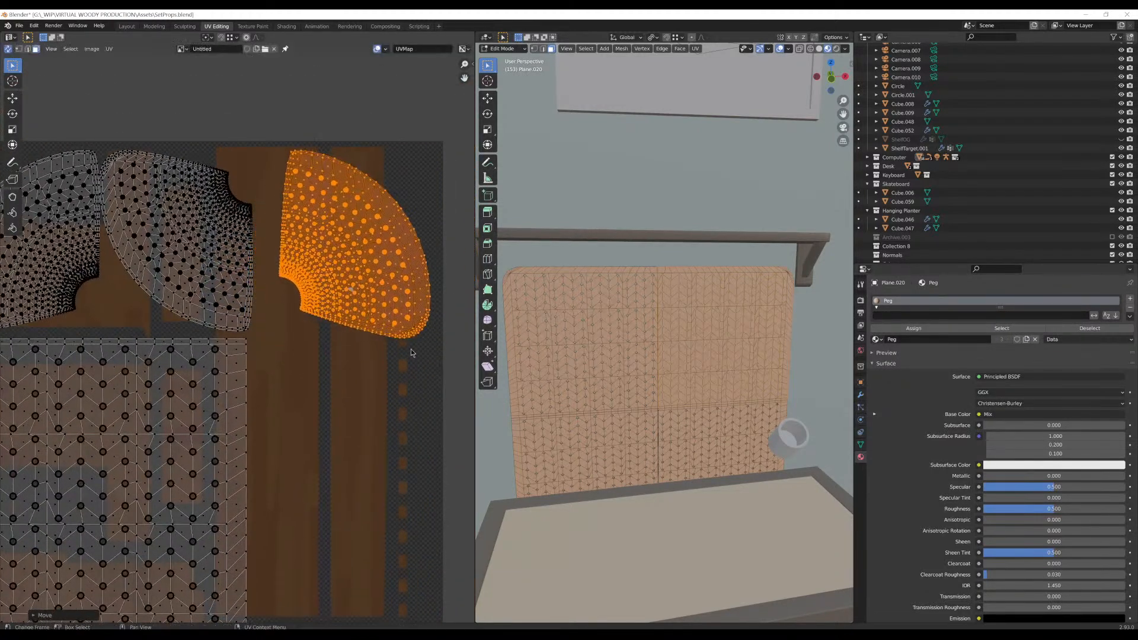
click(412, 335)
scroll(413, 336, down, 5)
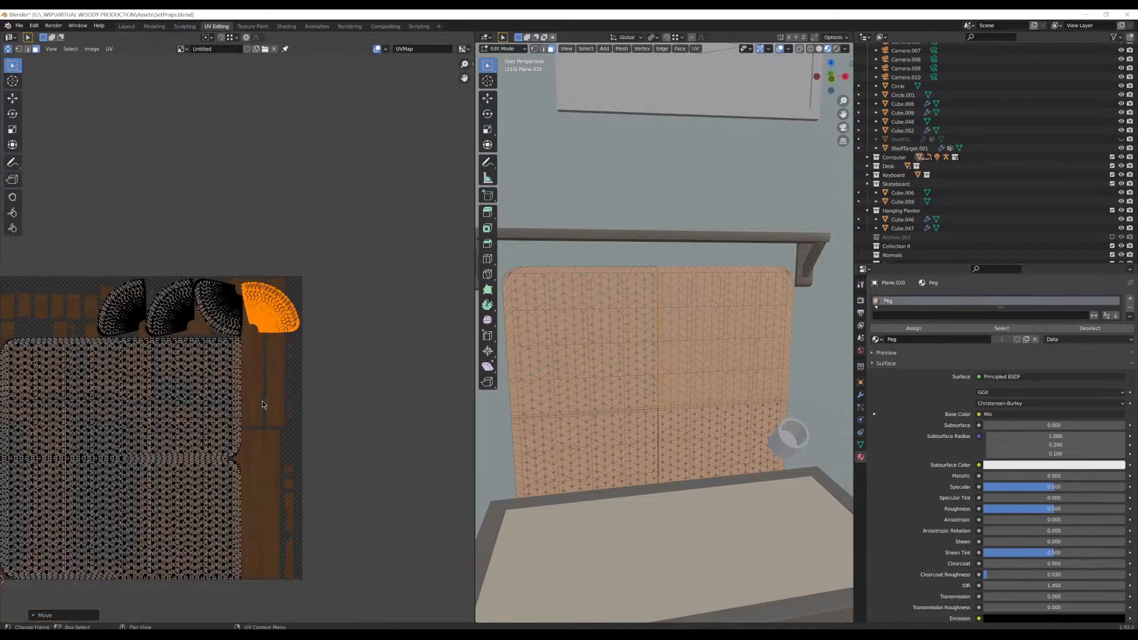
middle_drag(263, 402, 348, 320)
Select the border face loops around the edges of the pegboard's two upper panels
middle_drag(643, 315, 704, 291)
scroll(704, 291, up, 6)
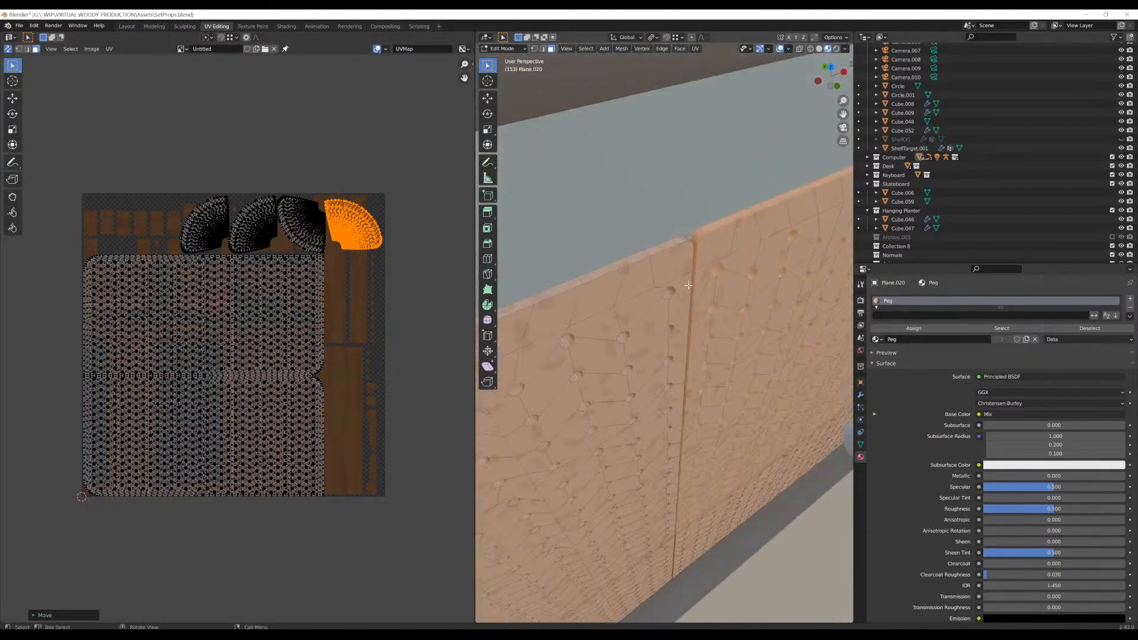
alt+click(681, 244)
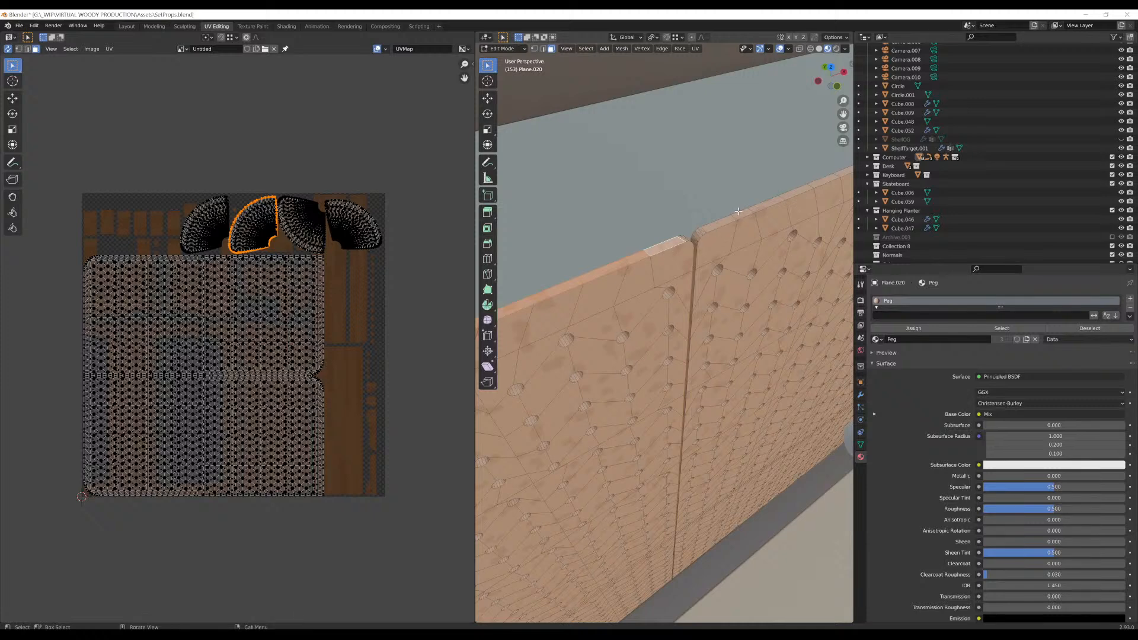
alt+shift+click(691, 267)
middle_drag(692, 266, 746, 241)
scroll(746, 241, up, 4)
scroll(683, 170, down, 8)
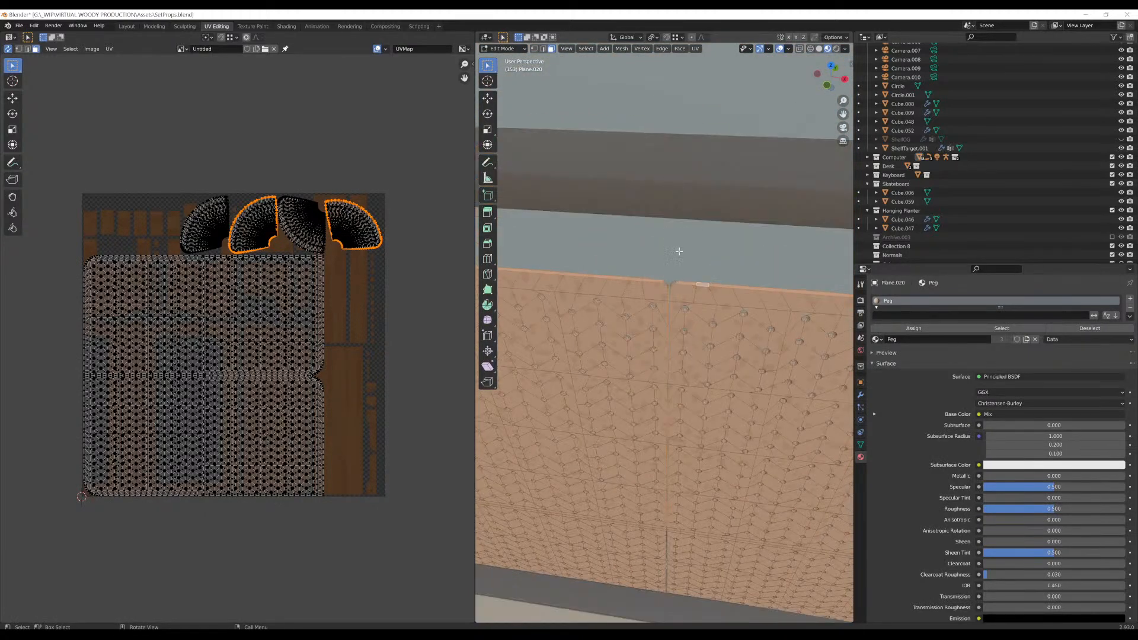
Add the border face loops of the two lower pegboard panels to the selection
middle_drag(724, 407, 619, 191)
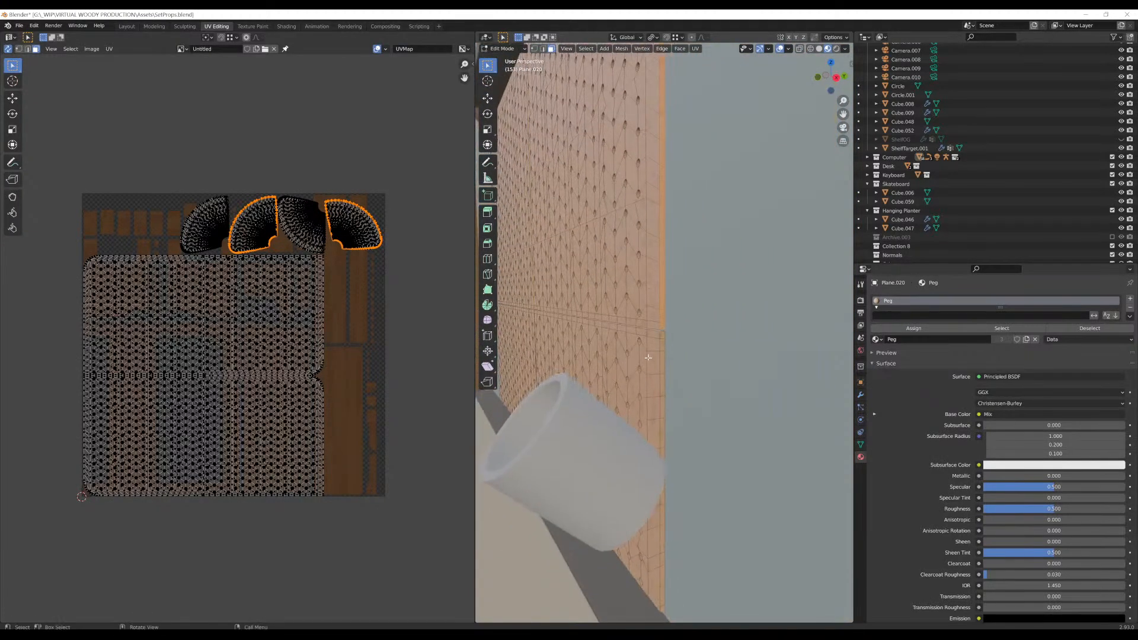
alt+shift+click(662, 344)
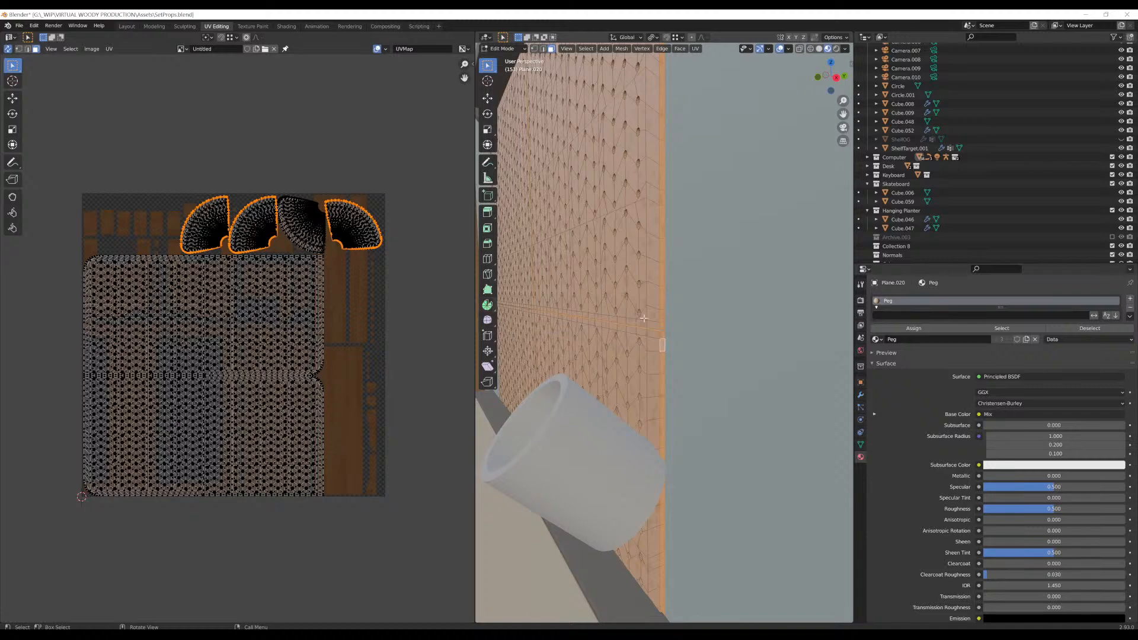
middle_drag(644, 319, 589, 254)
alt+shift+click(684, 350)
scroll(589, 254, up, 4)
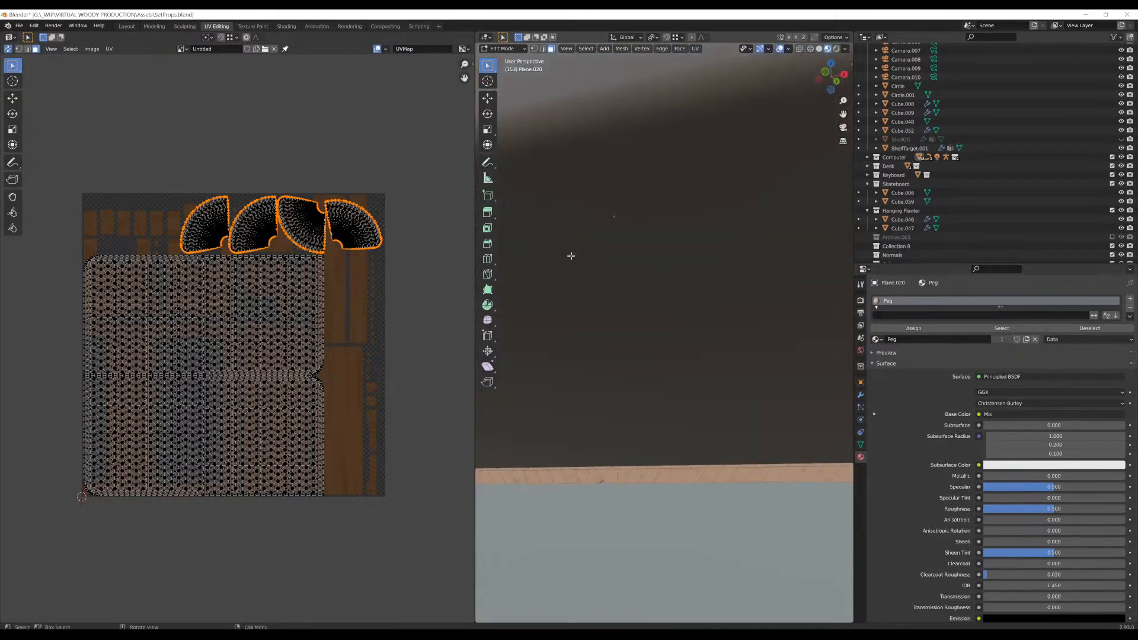
Isolate the pegboard in local view and add the rounded corner faces beside the centre seam to the selection with Circle Select
key(KP_Divide)
scroll(664, 415, up, 4)
shift+middle_drag(690, 452, 658, 270)
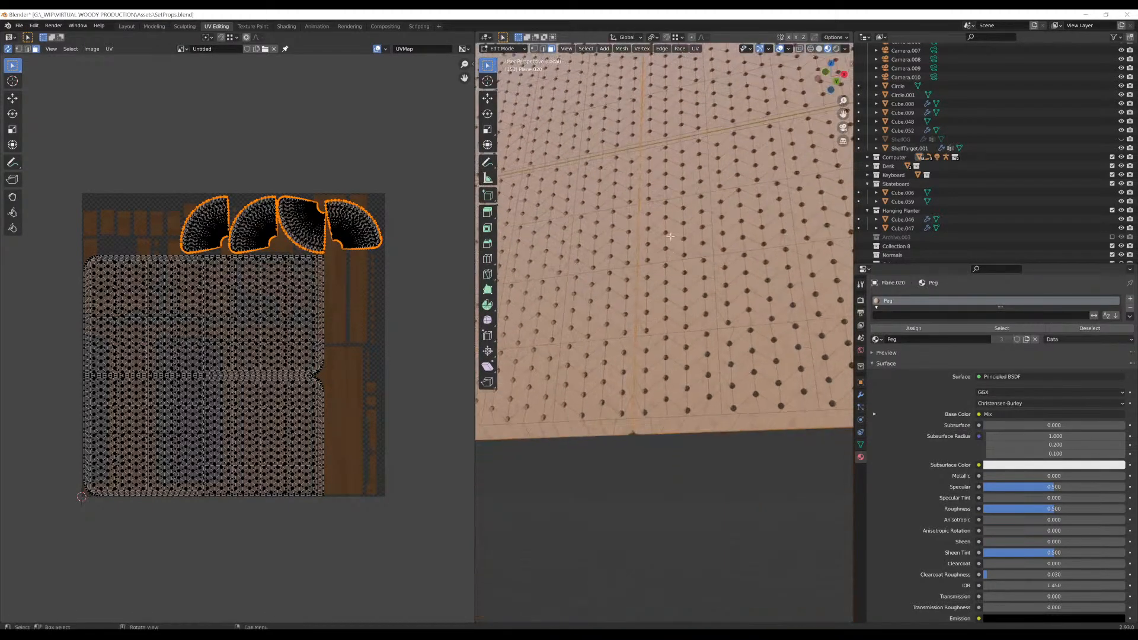
scroll(650, 403, up, 3)
shift+middle_drag(650, 403, 696, 230)
scroll(686, 223, up, 4)
key(c)
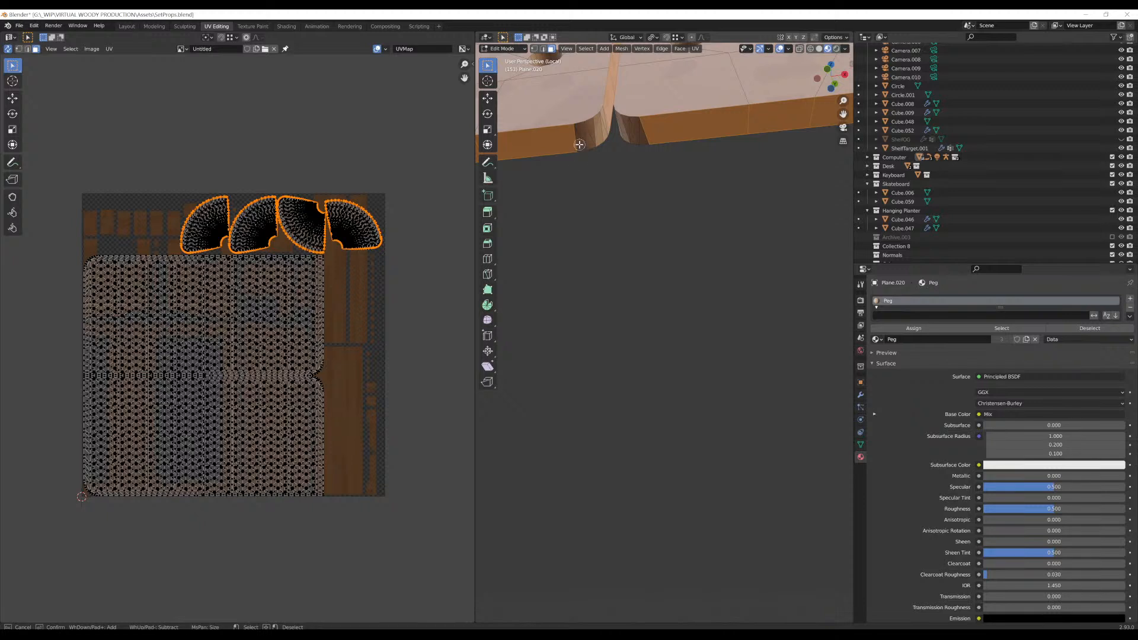
mouse_move(575, 142)
mouse_down()
mouse_move(601, 128)
mouse_move(648, 129)
mouse_move(624, 131)
mouse_up()
key(Escape)
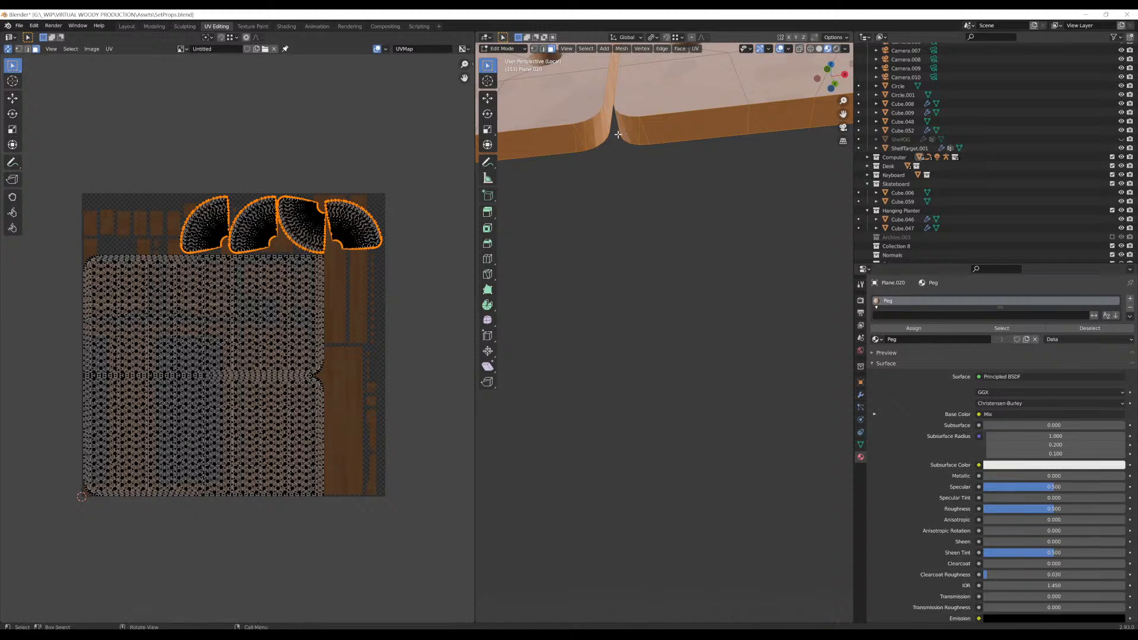
Add the rounded corner faces on both sides of the centre seam's lower end to the selection with Circle Select
middle_drag(618, 134, 682, 139)
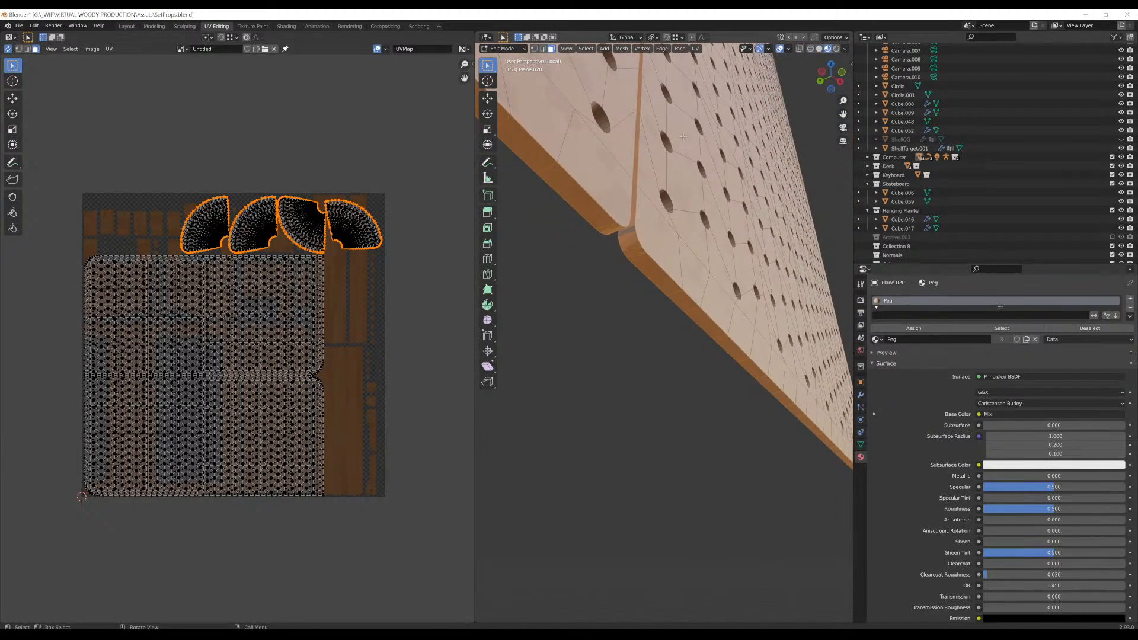
key(c)
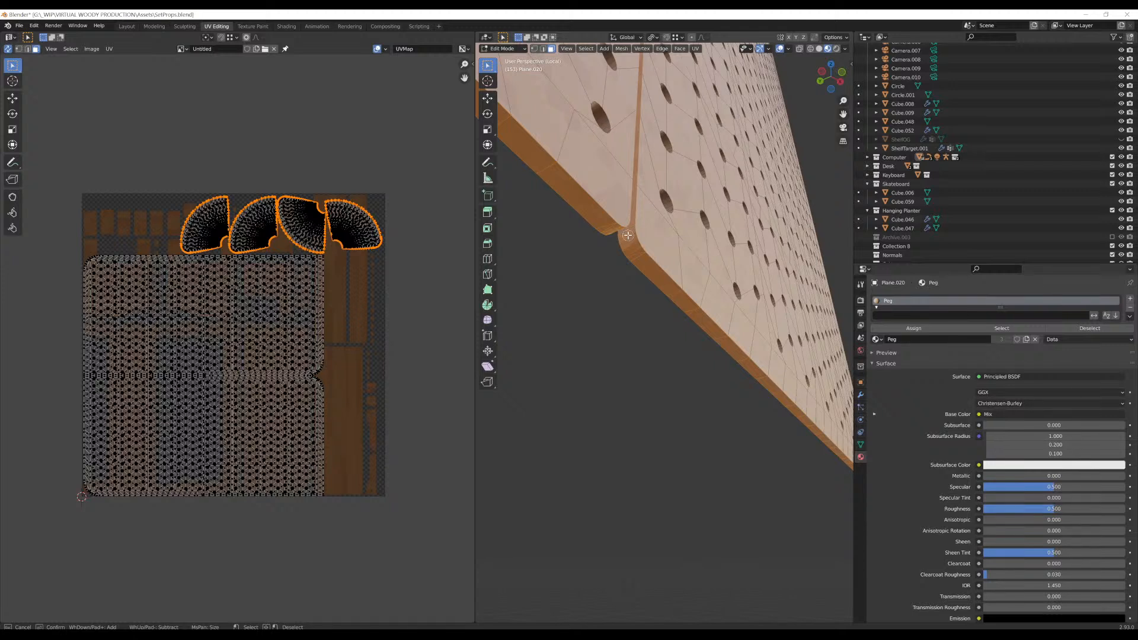
middle_click(635, 207)
middle_click(610, 225)
click(604, 223)
click(633, 225)
key(Escape)
Add the rounded corner faces beside the centre seam at the pegboard's upper edge to the selection with Circle Select
scroll(633, 272, down, 6)
middle_drag(587, 243, 702, 380)
middle_drag(687, 300, 712, 331)
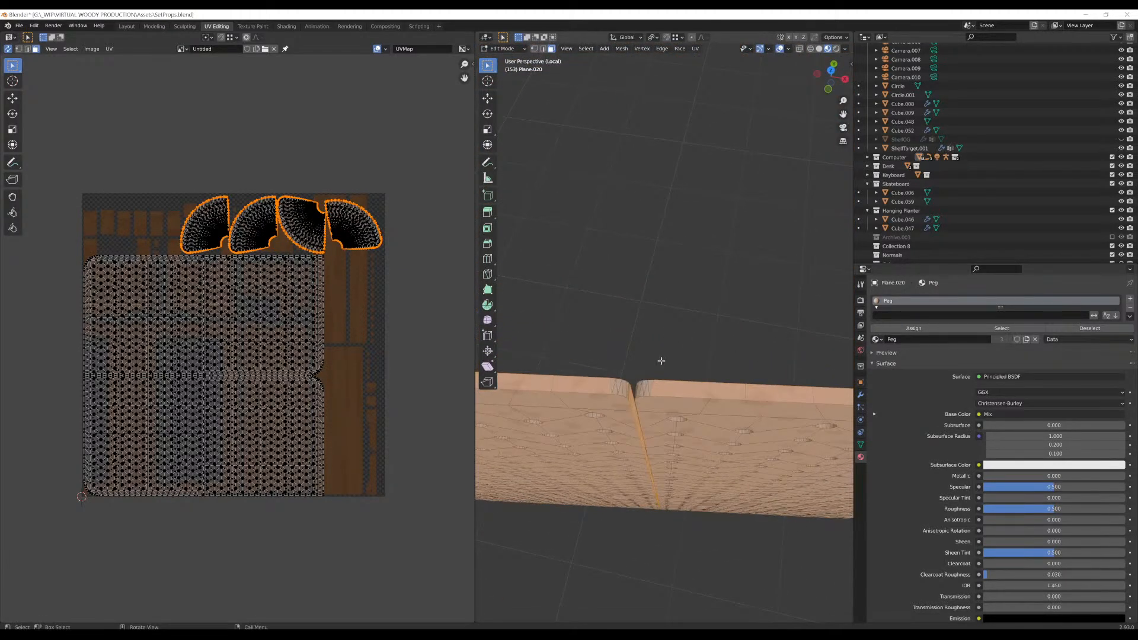
key(c)
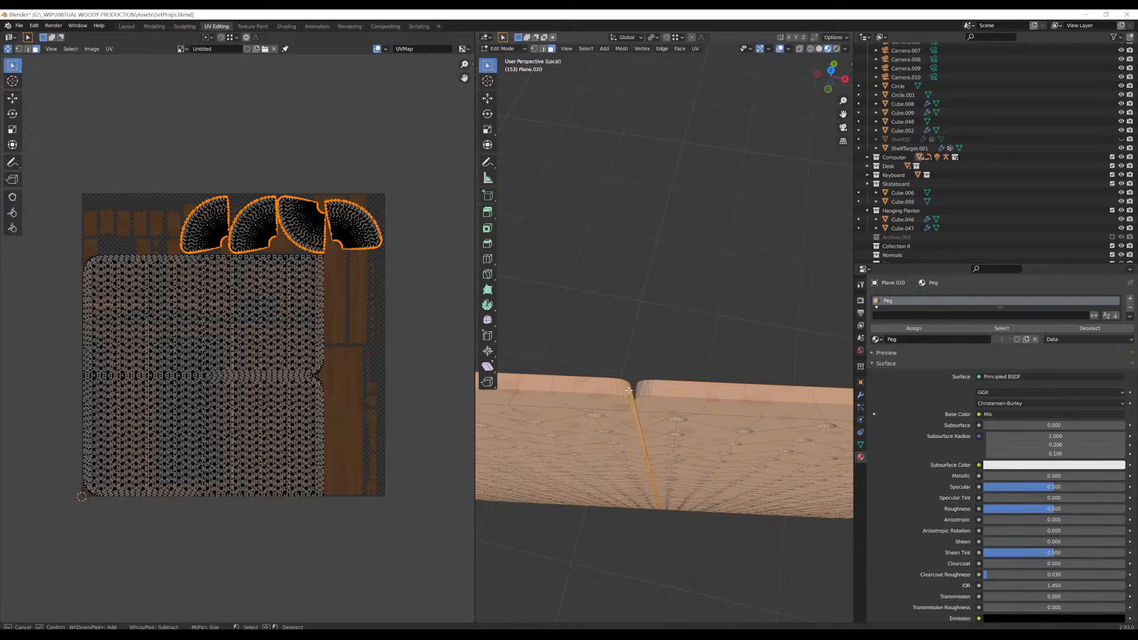
middle_drag(641, 390, 586, 341)
key(Escape)
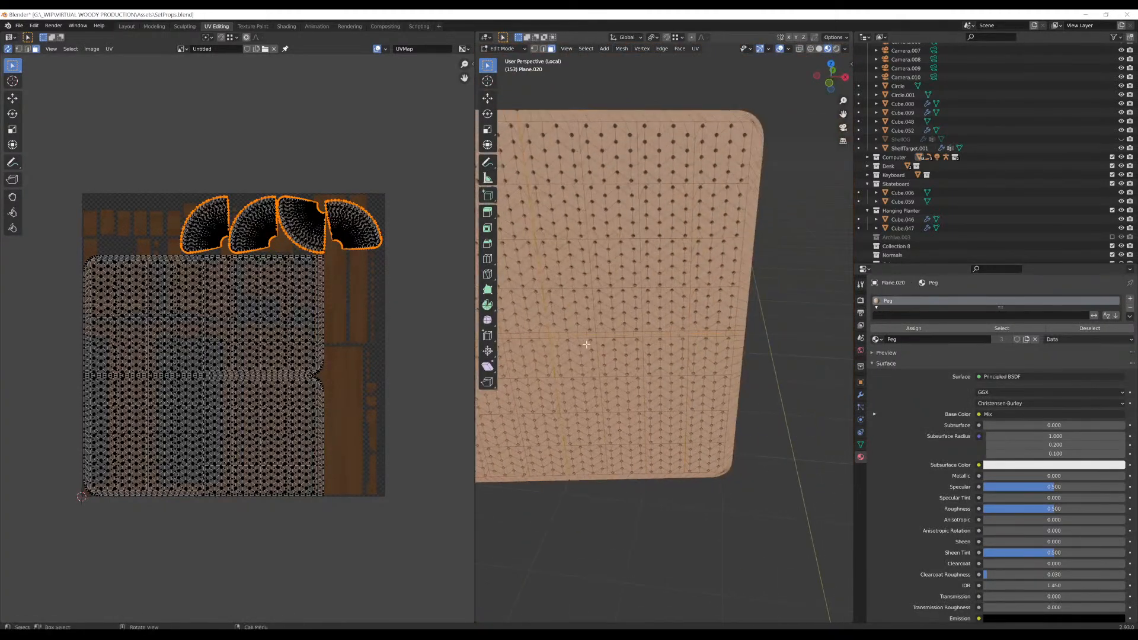
Inspect the face selection along the pegboard's seams and outer border
scroll(593, 342, down, 2)
shift+middle_drag(679, 348, 738, 389)
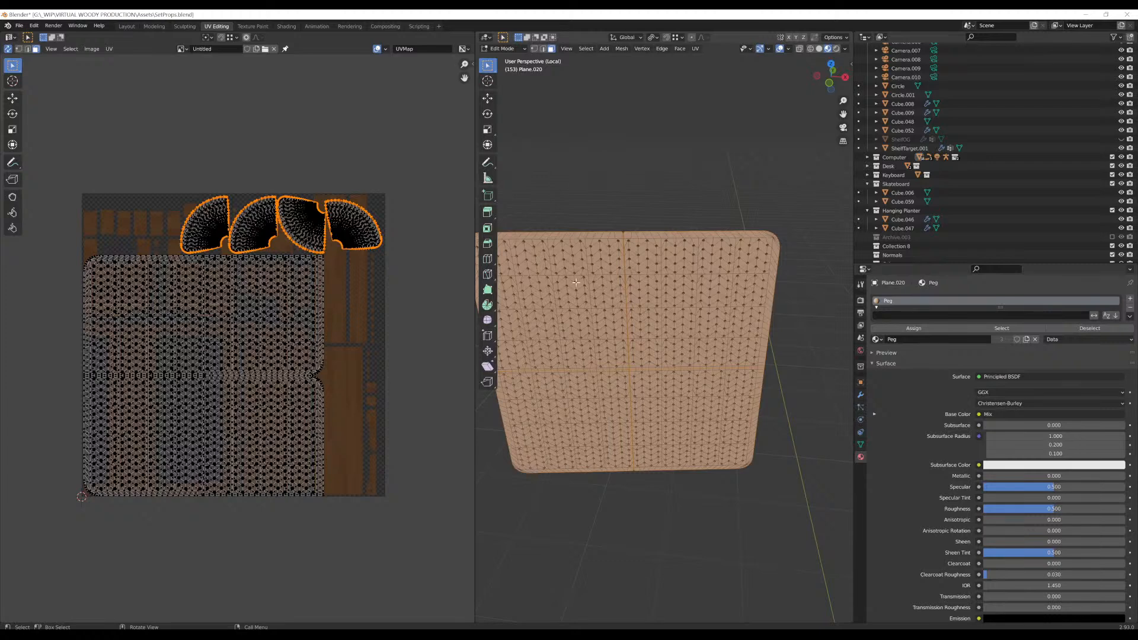
scroll(576, 283, up, 6)
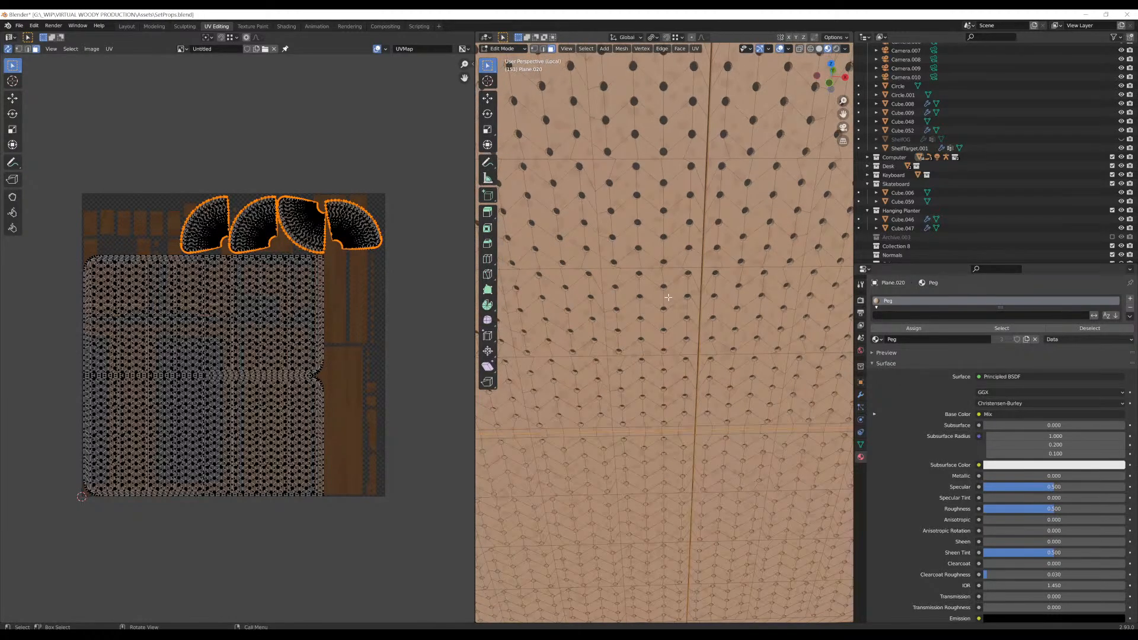
scroll(666, 299, down, 5)
middle_drag(667, 299, 641, 299)
scroll(682, 301, down, 3)
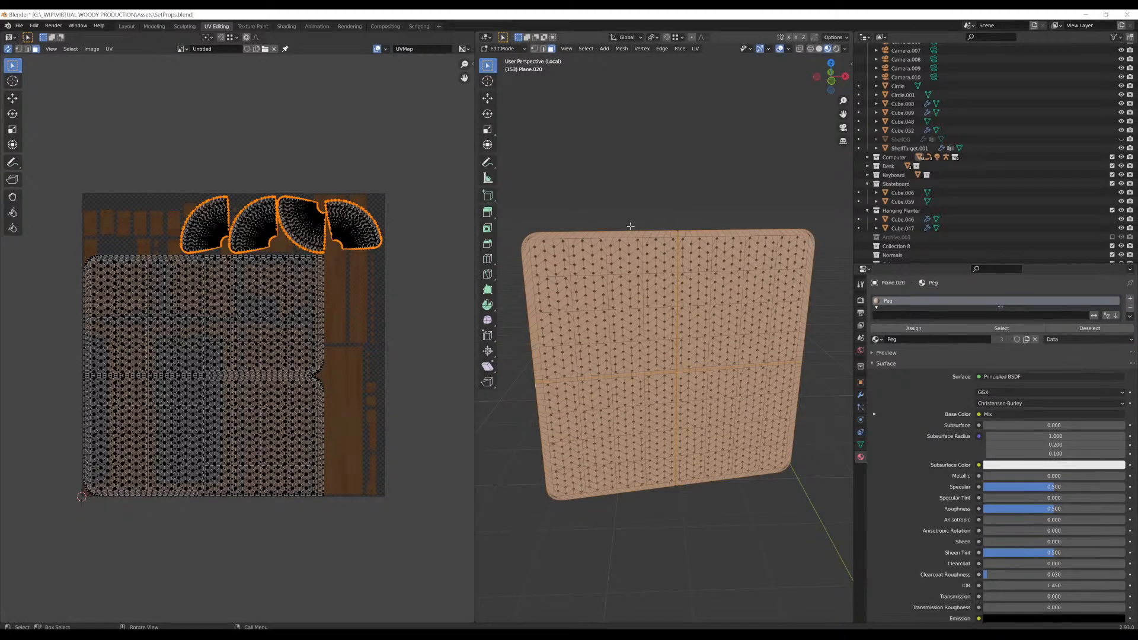
Unwrap the selected pegboard faces using Smart UV Project with a 66° angle limit and 0.002 island margin
key(u)
click(676, 189)
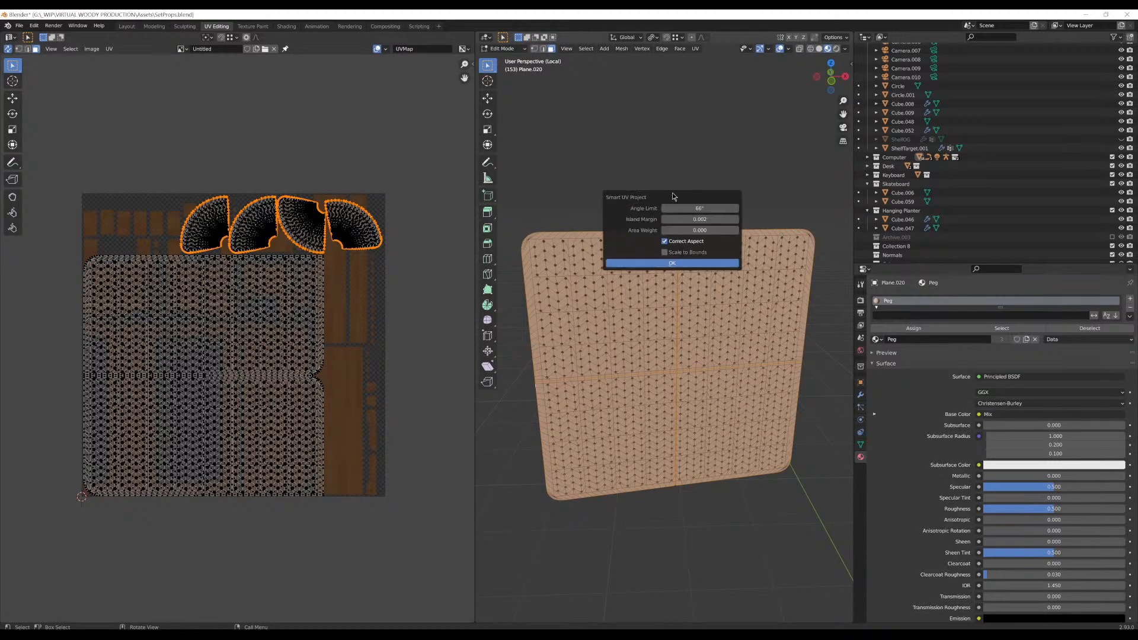
click(692, 262)
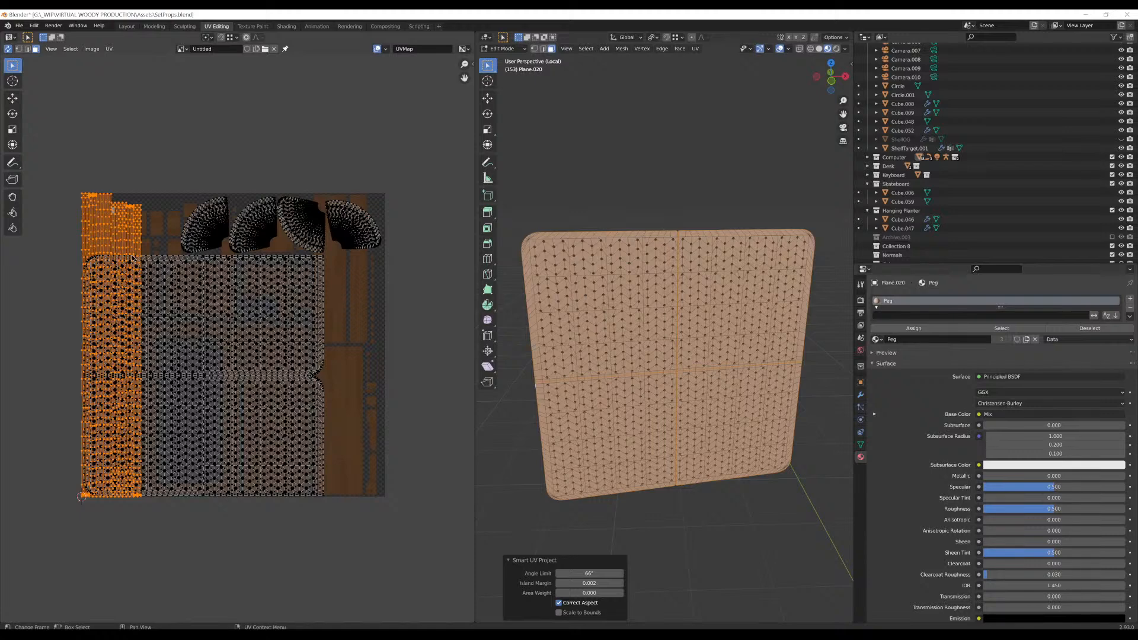
Scale down the newly projected UV islands and place them in the free strip beside the large pegboard islands, below the quarter-round ones
key(g)
click(434, 243)
key(s)
click(417, 263)
key(g)
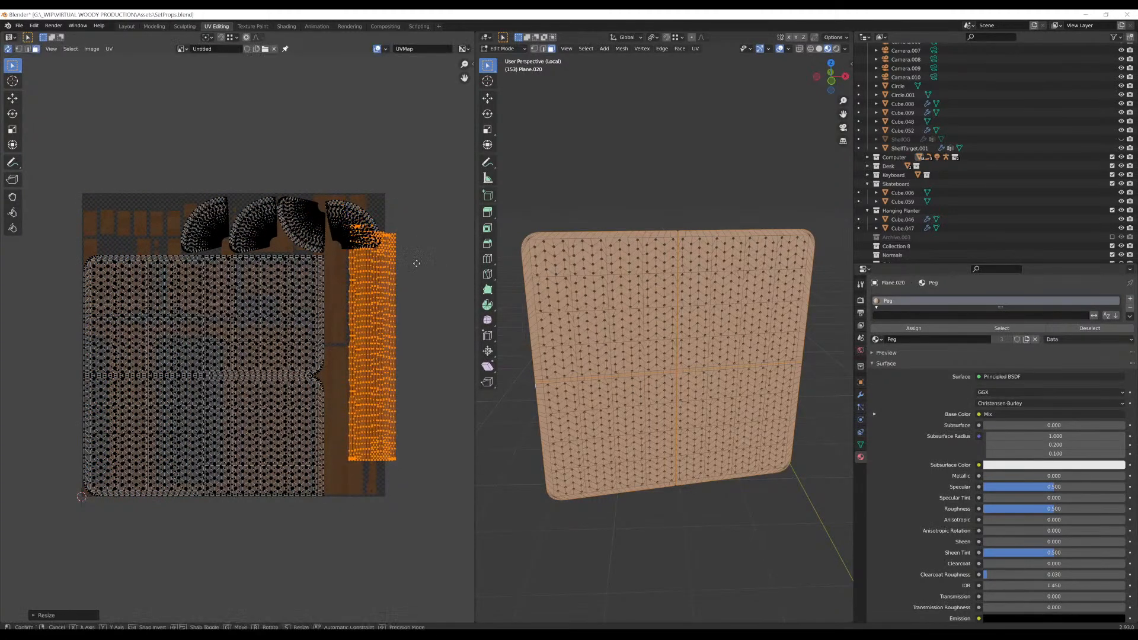
click(396, 296)
key(g)
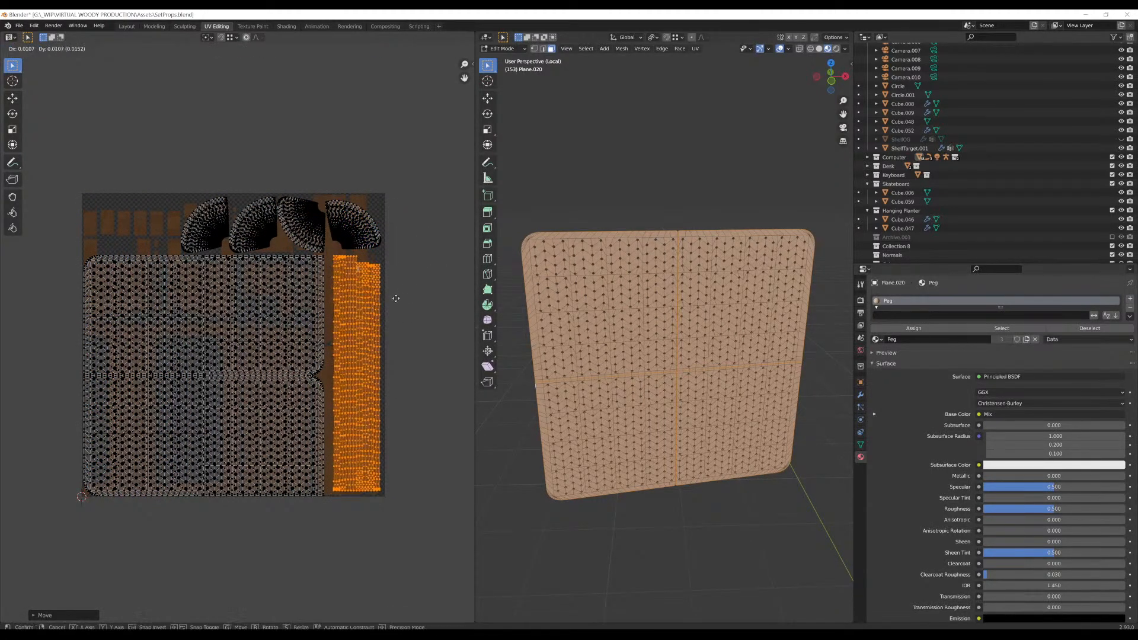
click(396, 299)
Examine the pegboard's UV layout up close for hole spacing and gaps between the islands
scroll(240, 339, up, 6)
middle_drag(377, 230, 355, 243)
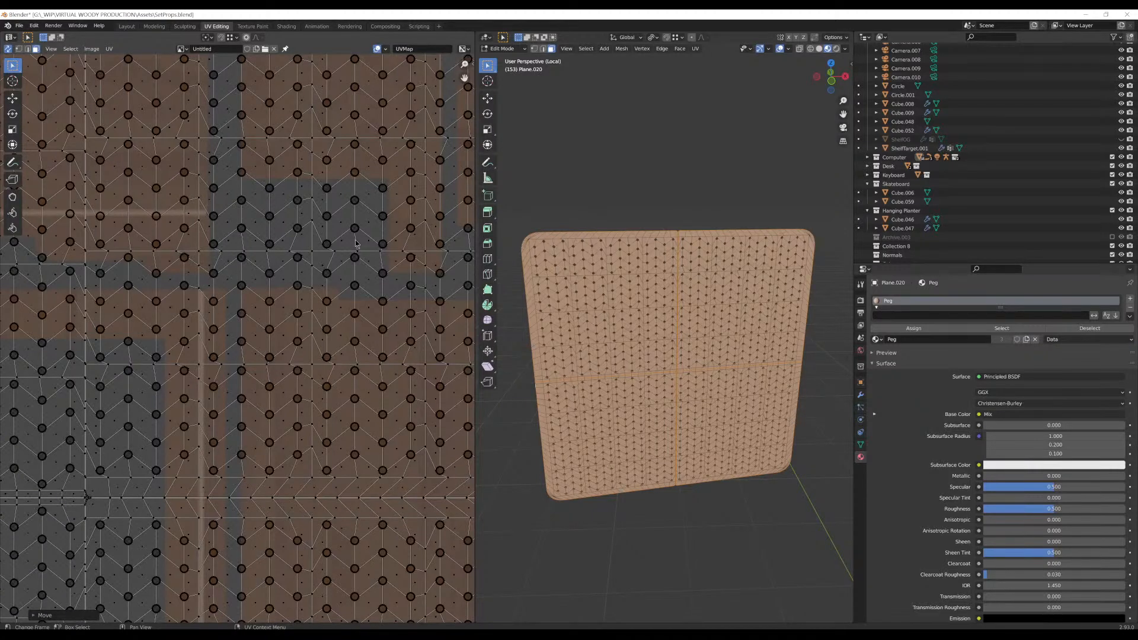
scroll(361, 247, down, 6)
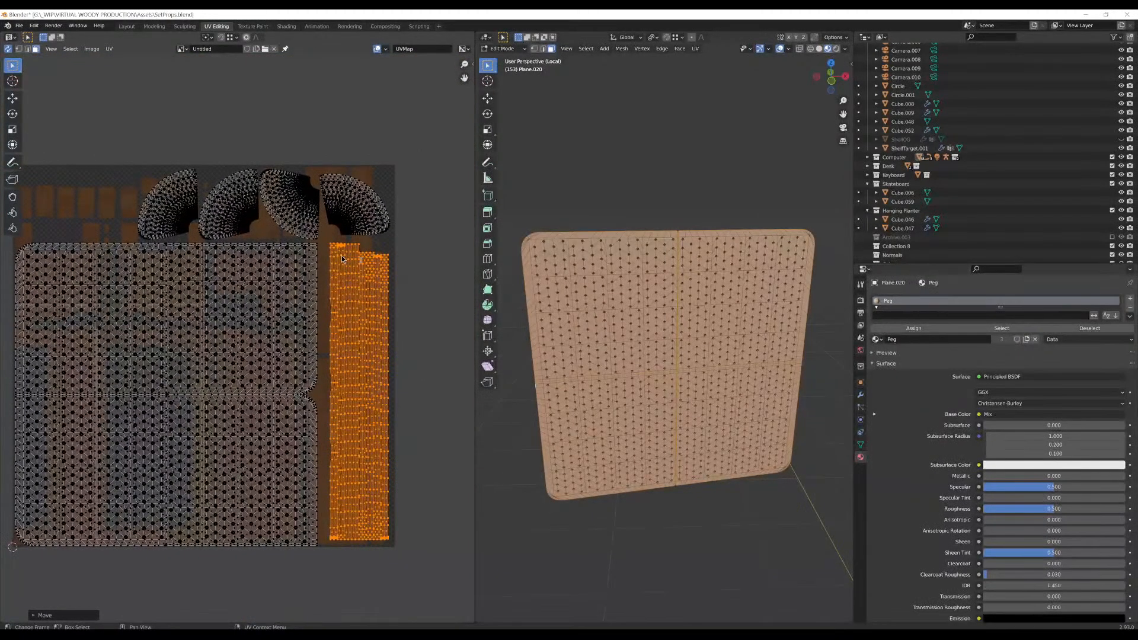
middle_drag(322, 256, 326, 278)
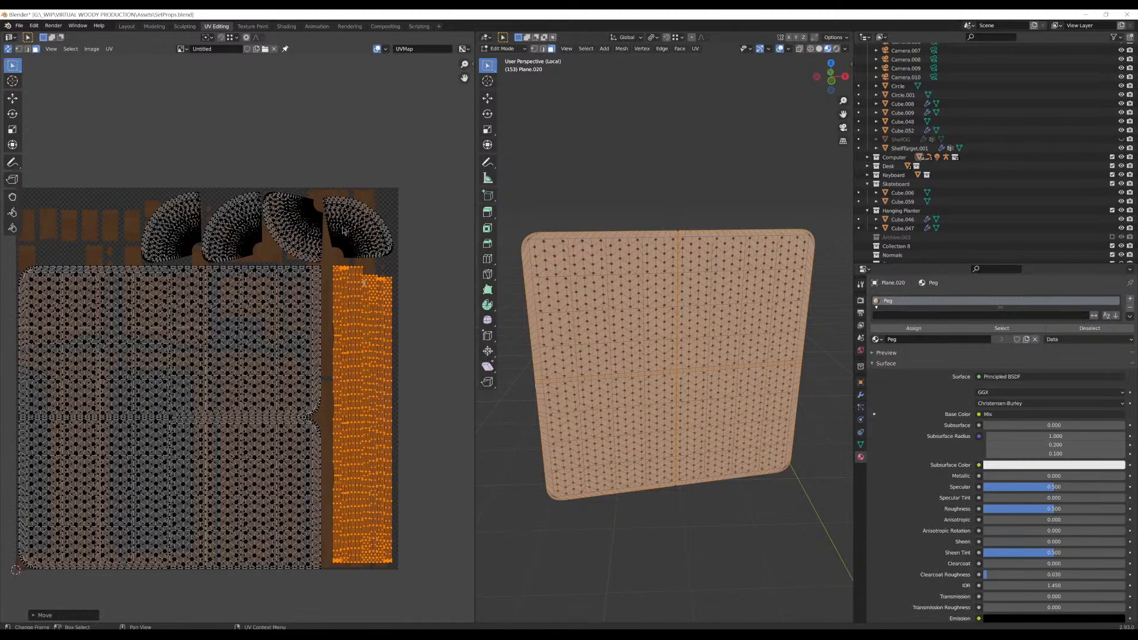
middle_drag(167, 145, 221, 122)
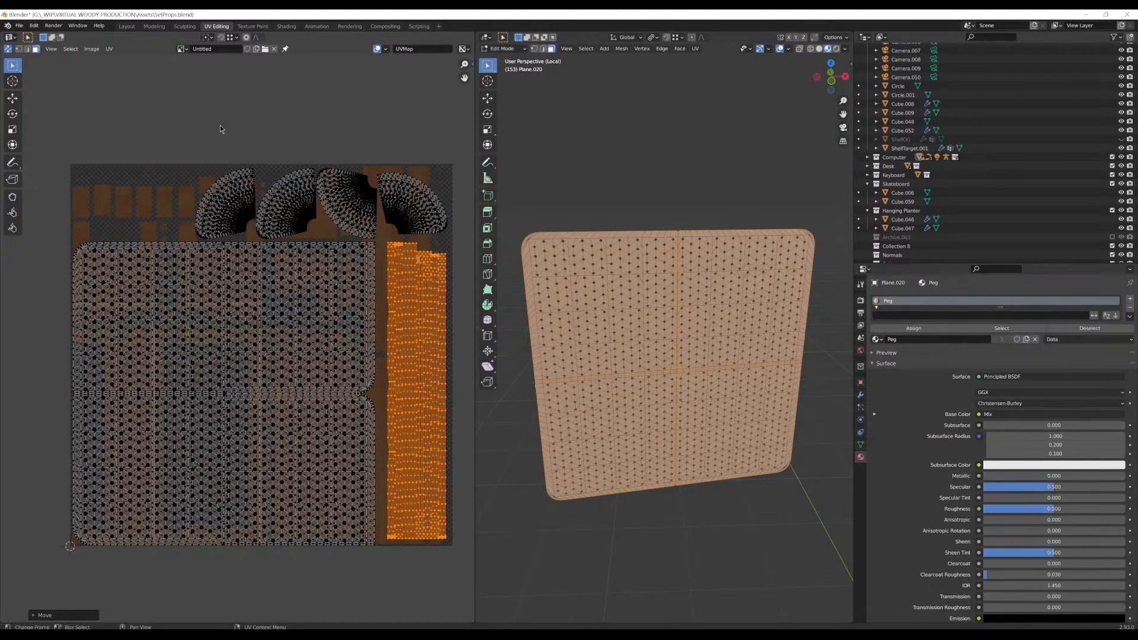
middle_drag(320, 223, 264, 224)
scroll(211, 260, up, 8)
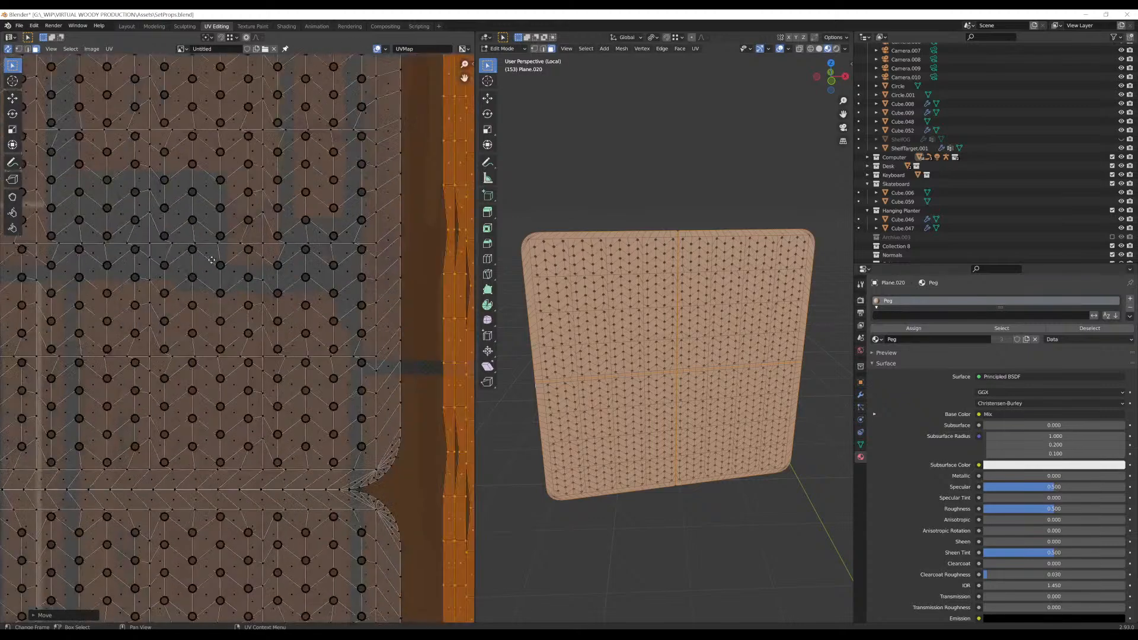
middle_drag(396, 267, 213, 260)
scroll(215, 258, down, 5)
middle_drag(269, 284, 365, 251)
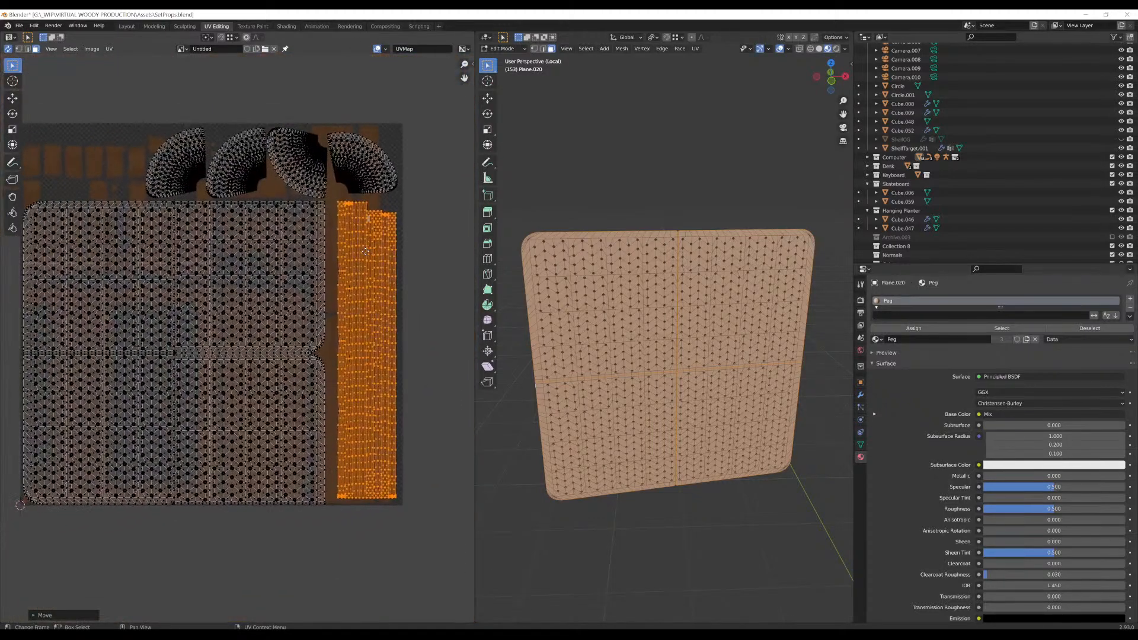
Select the entire pegboard mesh to check its complete UV layout and side faces, and return to Object Mode
key(Tab)
middle_drag(673, 221, 703, 262)
mouse_move(645, 300)
middle_down()
mouse_move(729, 302)
mouse_move(604, 290)
mouse_move(635, 294)
middle_up()
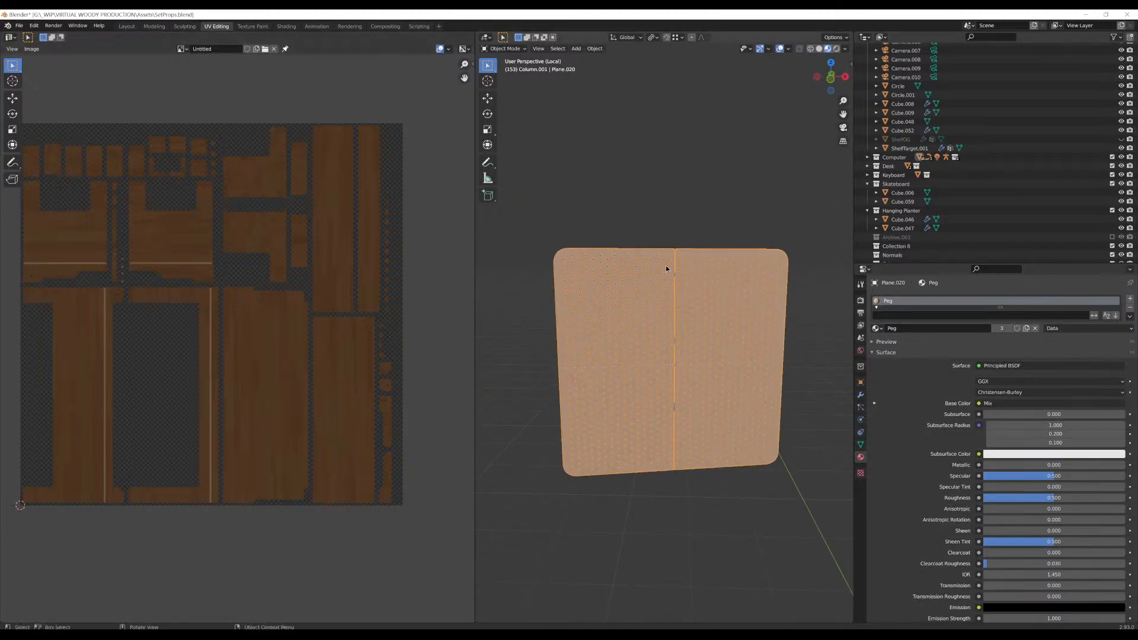
key(Tab)
key(alt+a)
key(a)
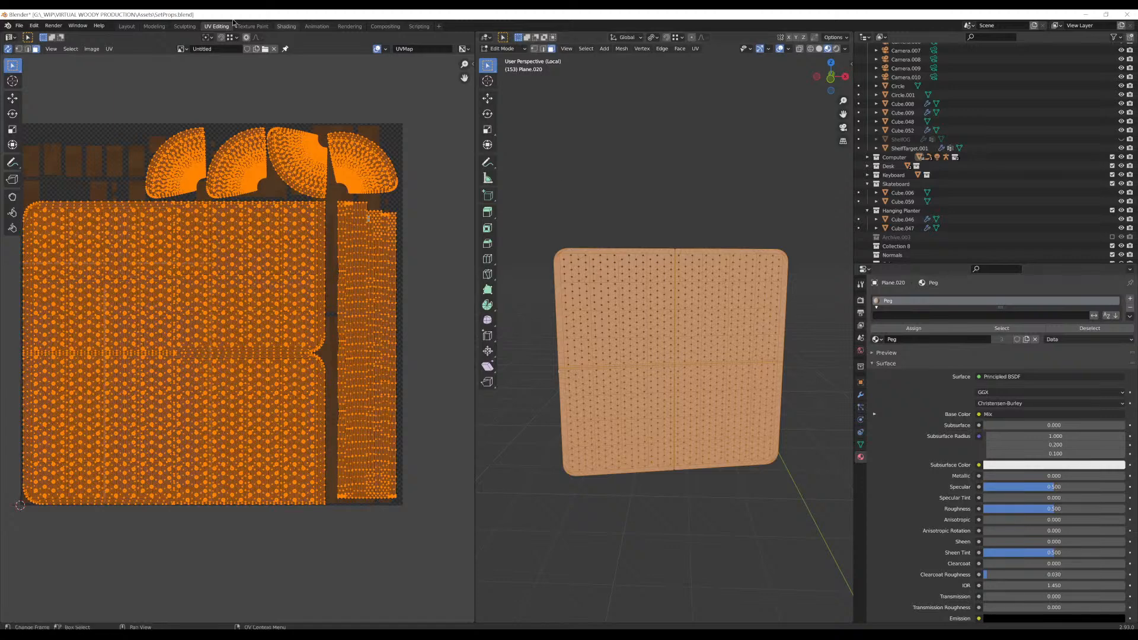
scroll(667, 256, up, 2)
middle_drag(667, 256, 478, 251)
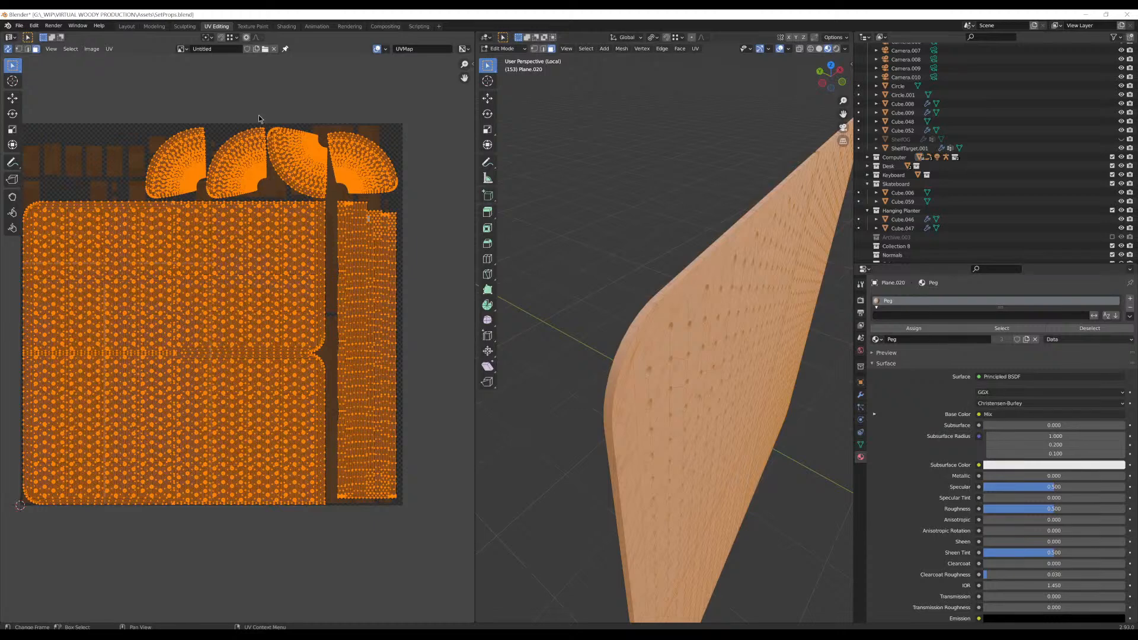
key(alt+a)
scroll(750, 319, down, 3)
middle_drag(750, 319, 674, 297)
key(Tab)
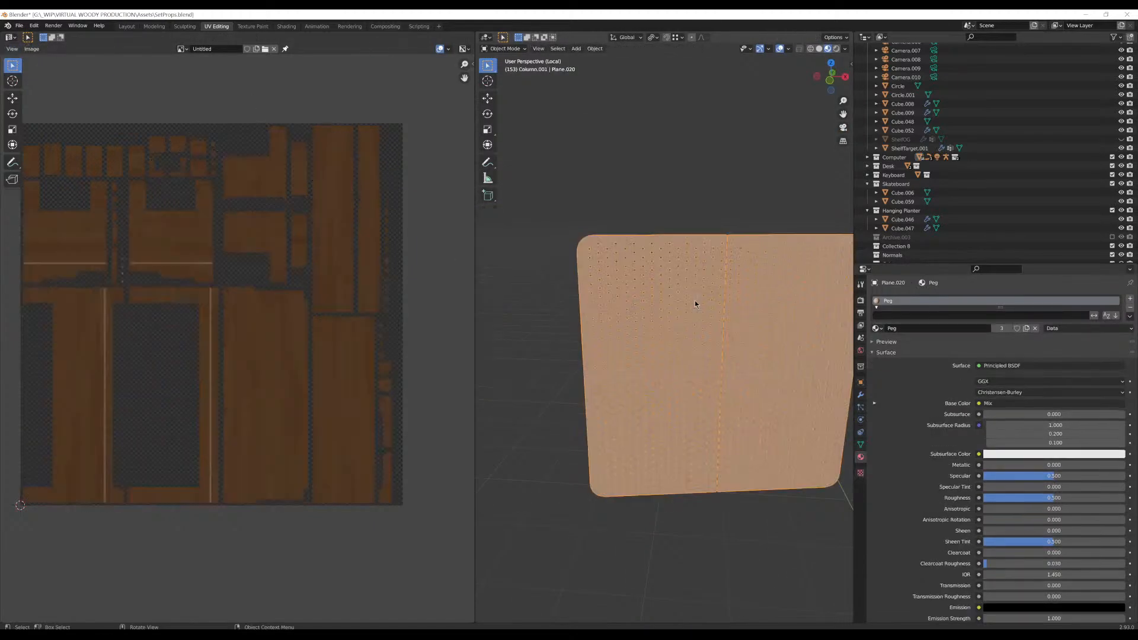
Bake the pegboard's Peg material as Diffuse, colour contribution only, into the Untitled.004 image texture with a 6 px margin
click(287, 27)
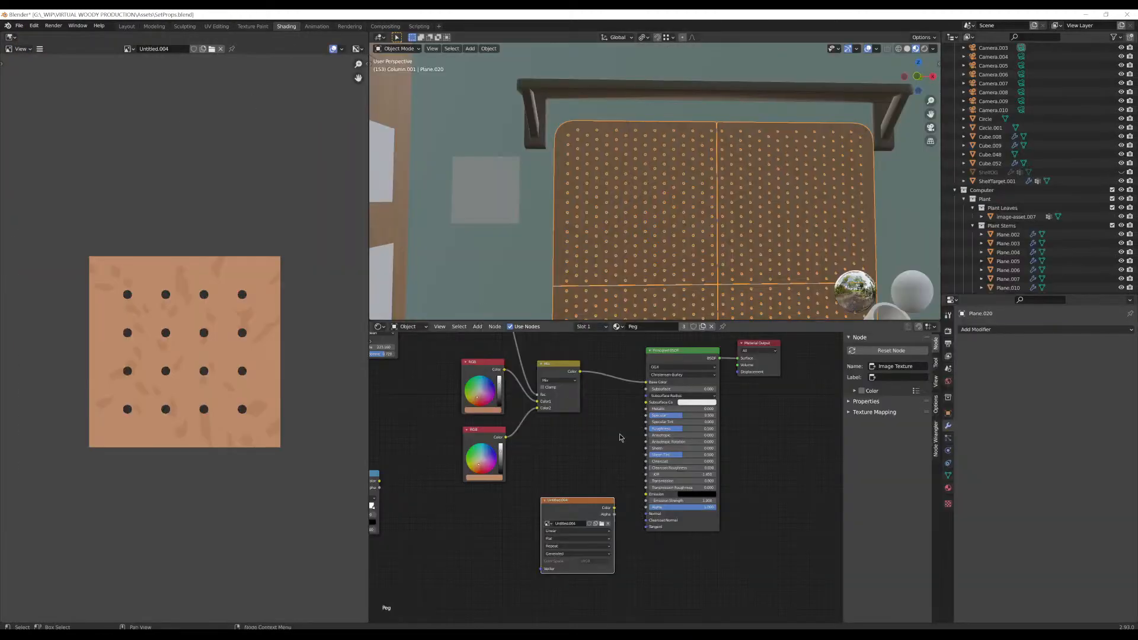
mouse_move(756, 470)
middle_down()
mouse_move(737, 452)
mouse_move(745, 457)
middle_up()
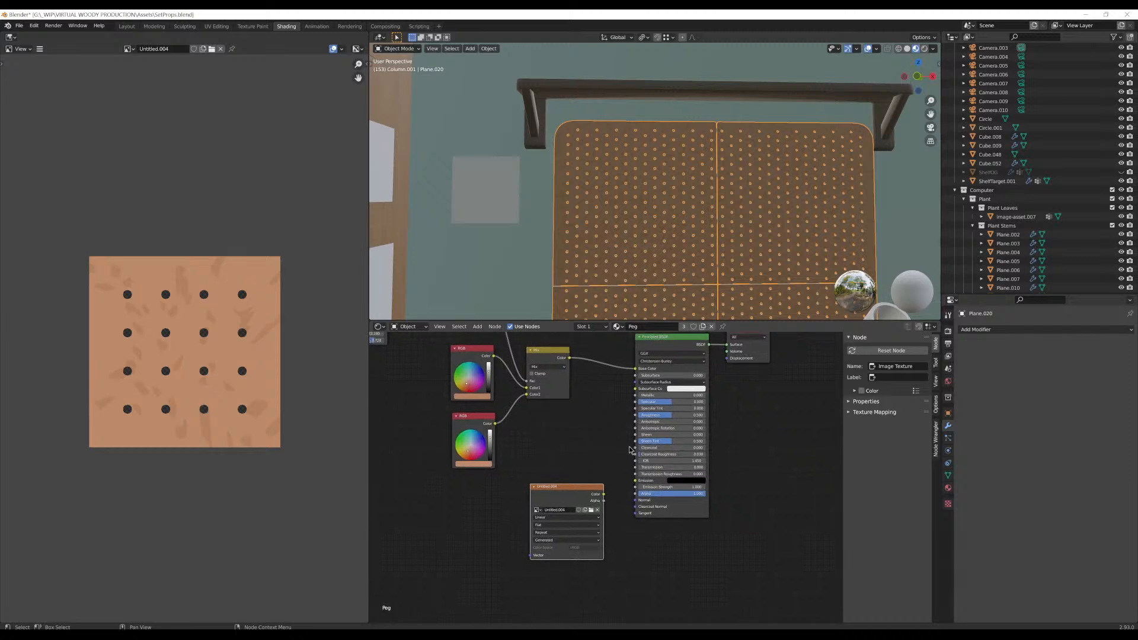
middle_drag(587, 431, 625, 439)
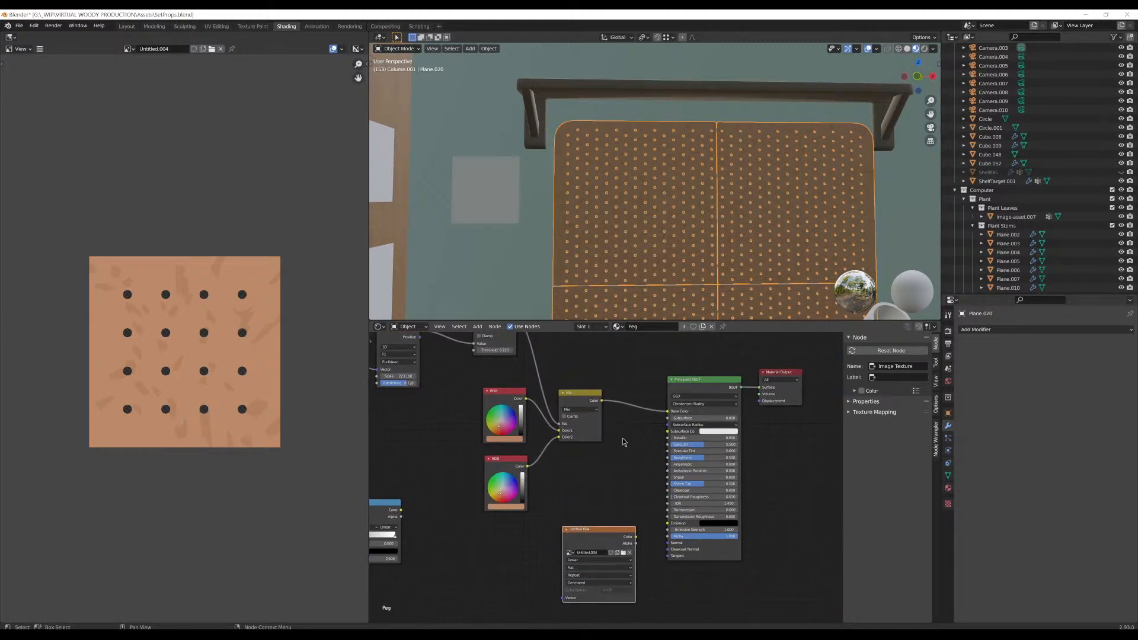
middle_drag(632, 390, 591, 369)
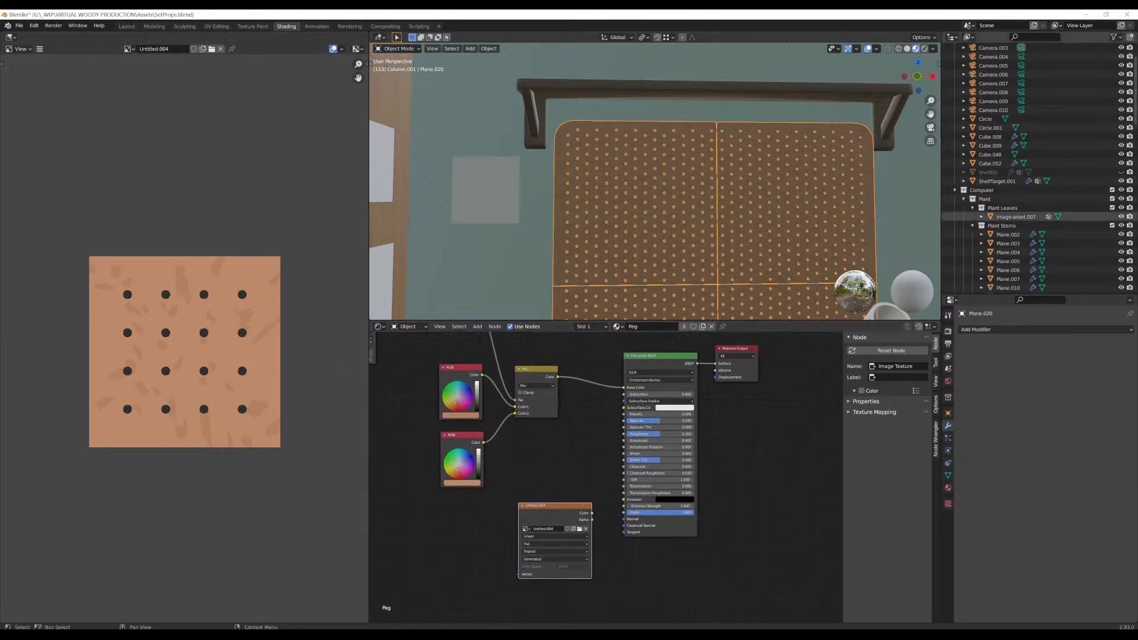
click(948, 331)
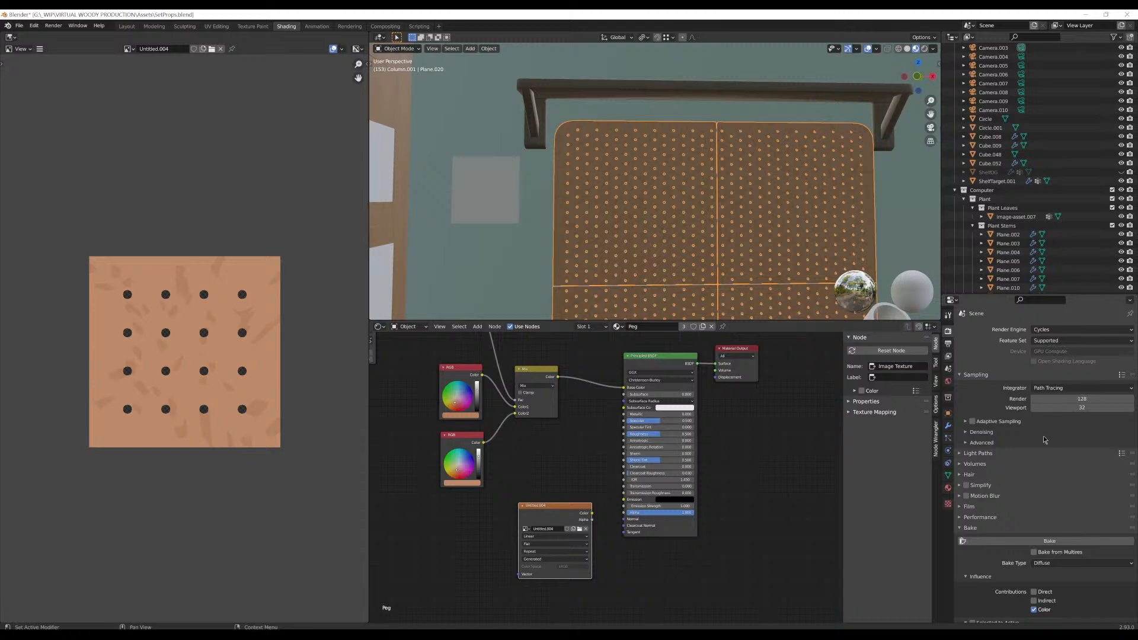
scroll(1047, 447, down, 3)
scroll(1046, 447, down, 2)
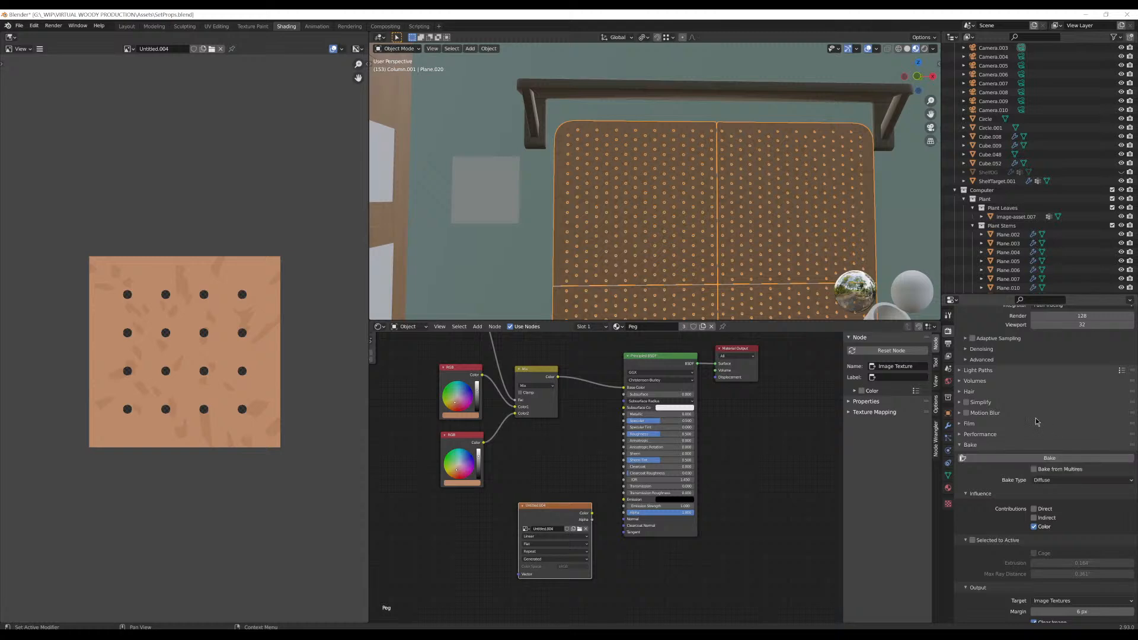
scroll(986, 478, down, 2)
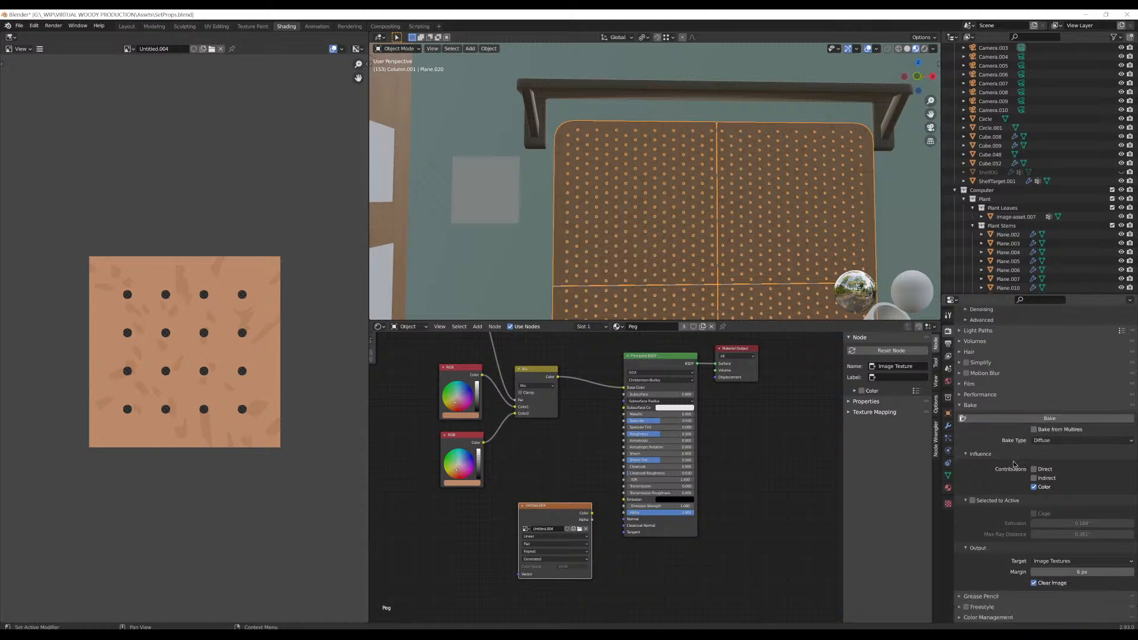
click(1018, 418)
scroll(655, 274, down, 1)
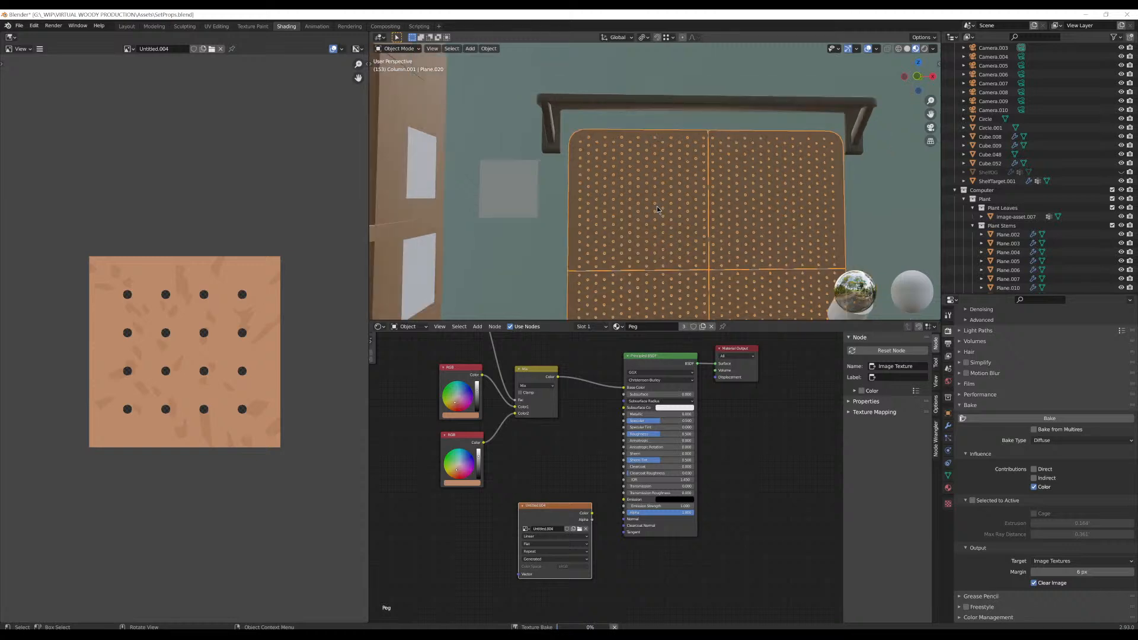
middle_drag(657, 206, 644, 178)
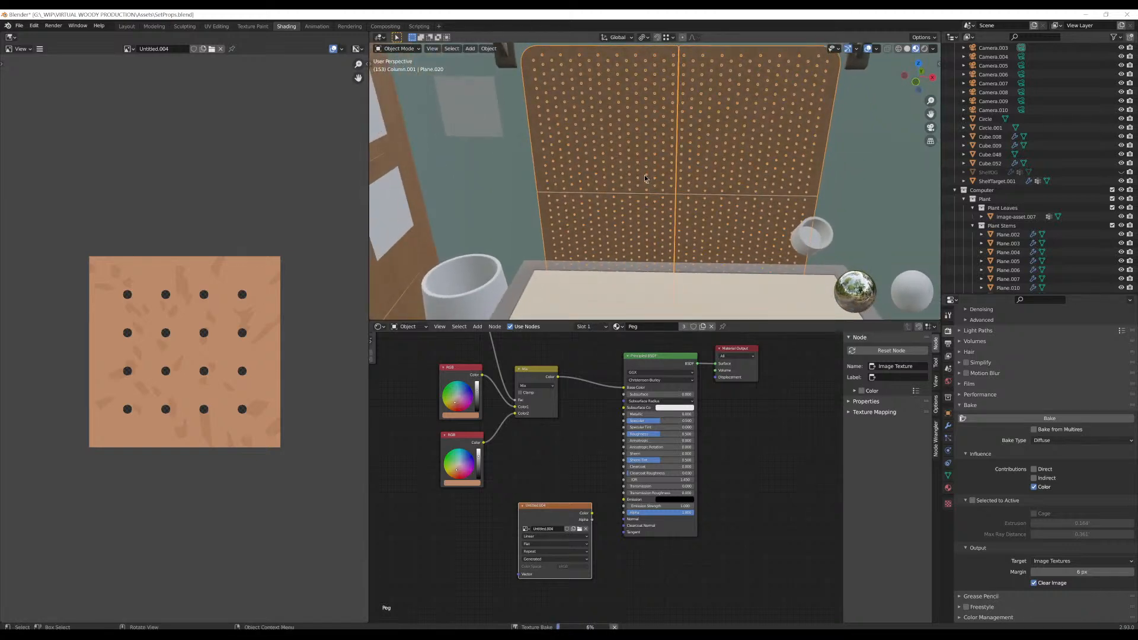
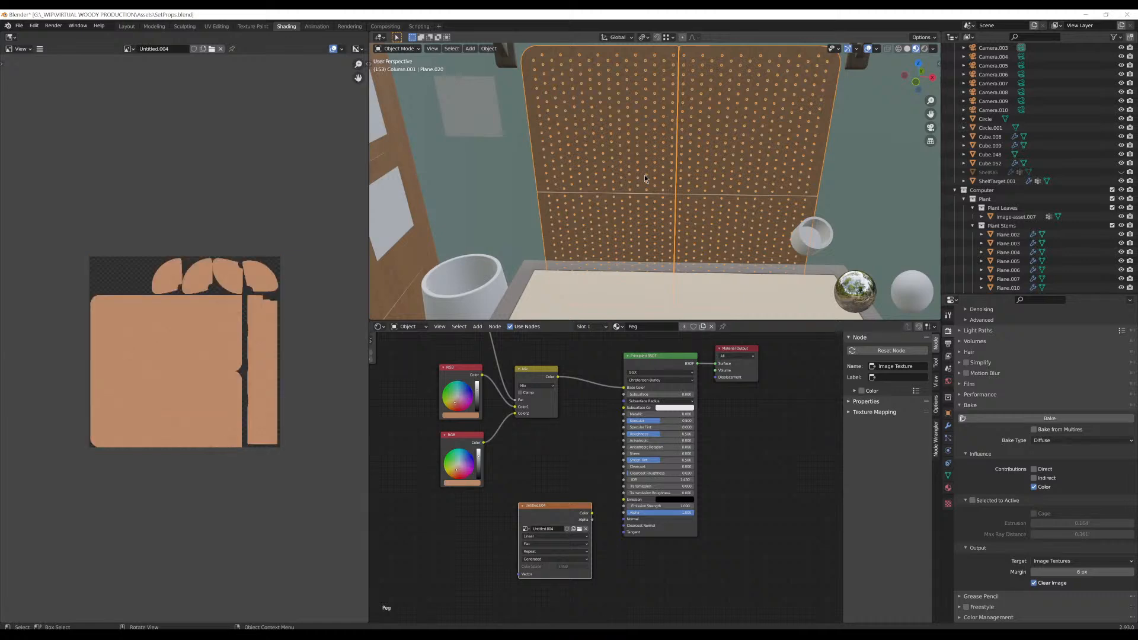
Examine the baked Untitled.004 texture across all islands and compare it with the pegboard in the scene
scroll(164, 333, up, 5)
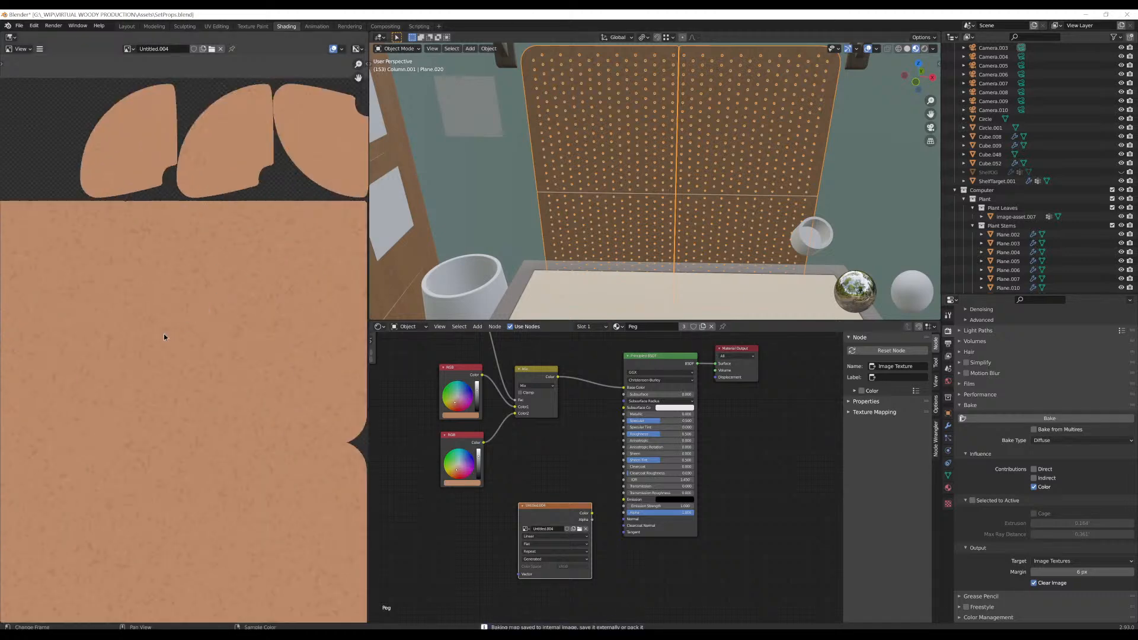
scroll(202, 321, down, 3)
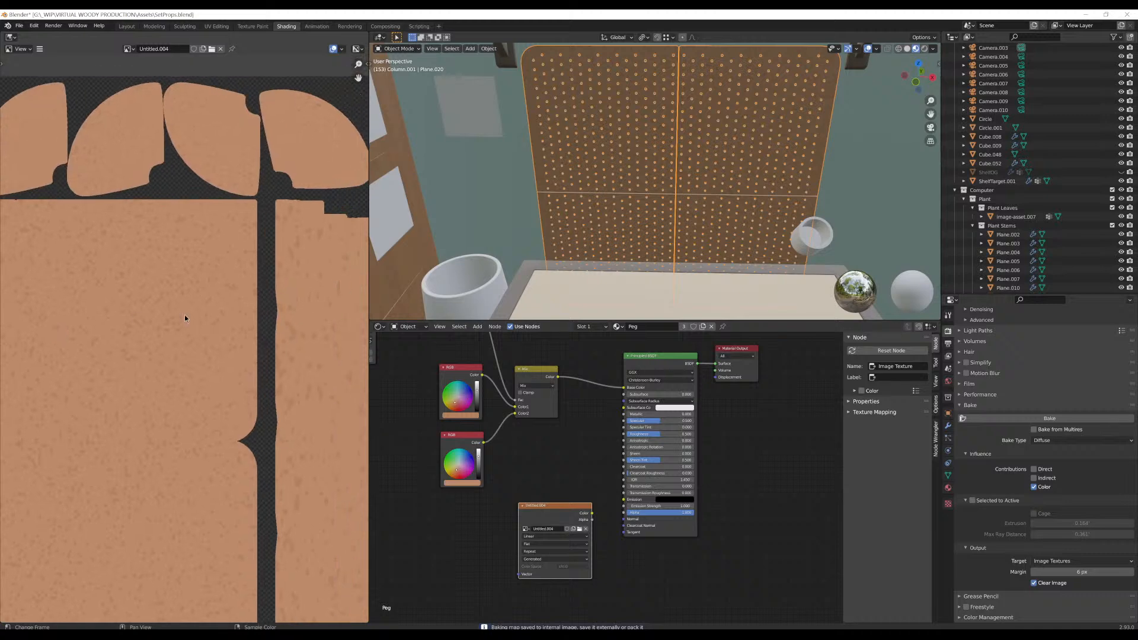
scroll(217, 318, down, 3)
scroll(242, 220, up, 5)
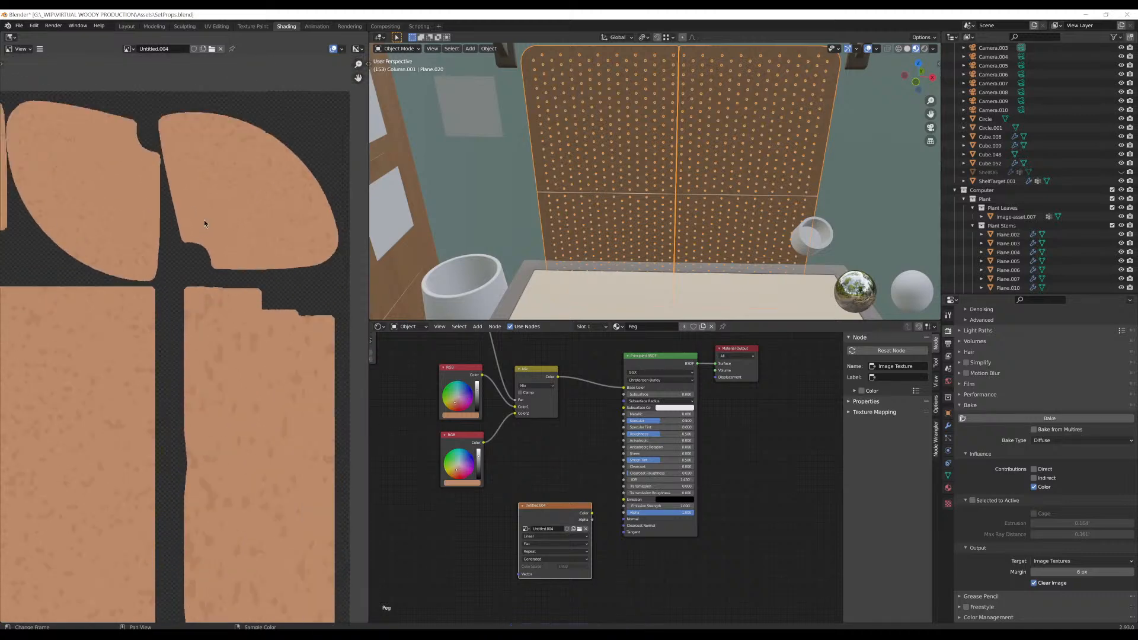
scroll(173, 327, down, 7)
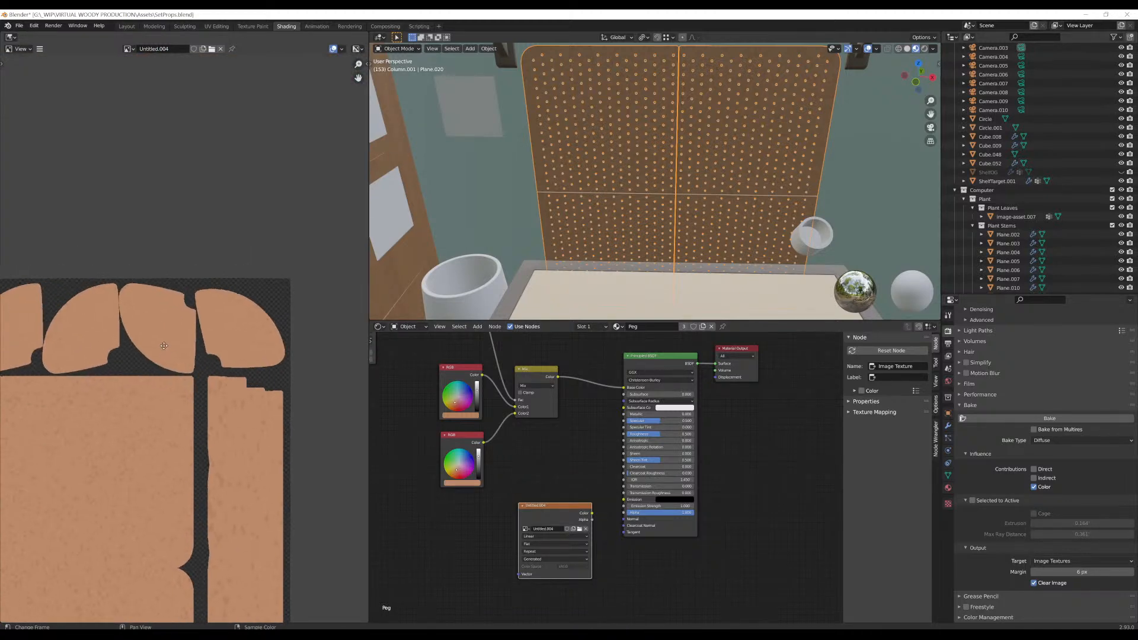
scroll(145, 350, up, 5)
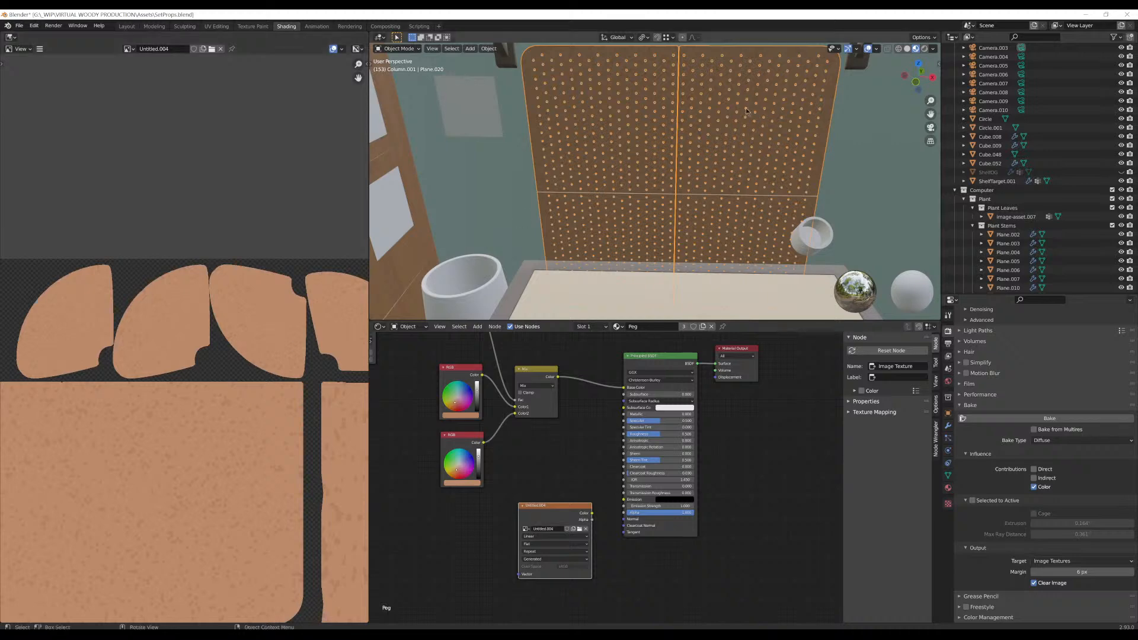
middle_drag(646, 183, 703, 222)
scroll(705, 223, down, 5)
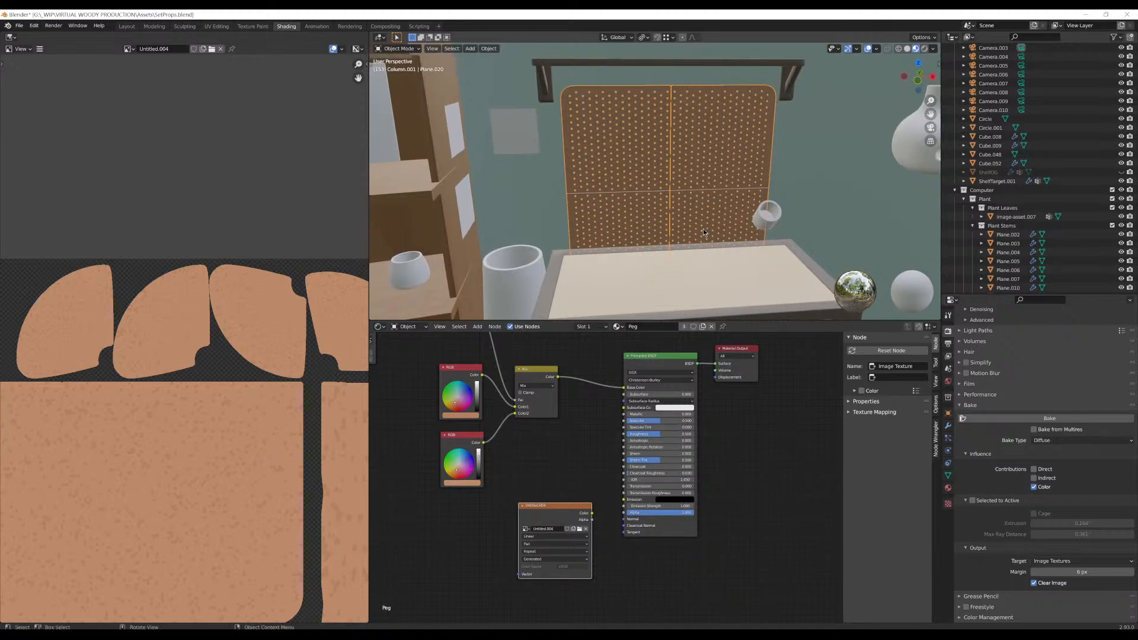
scroll(229, 368, down, 4)
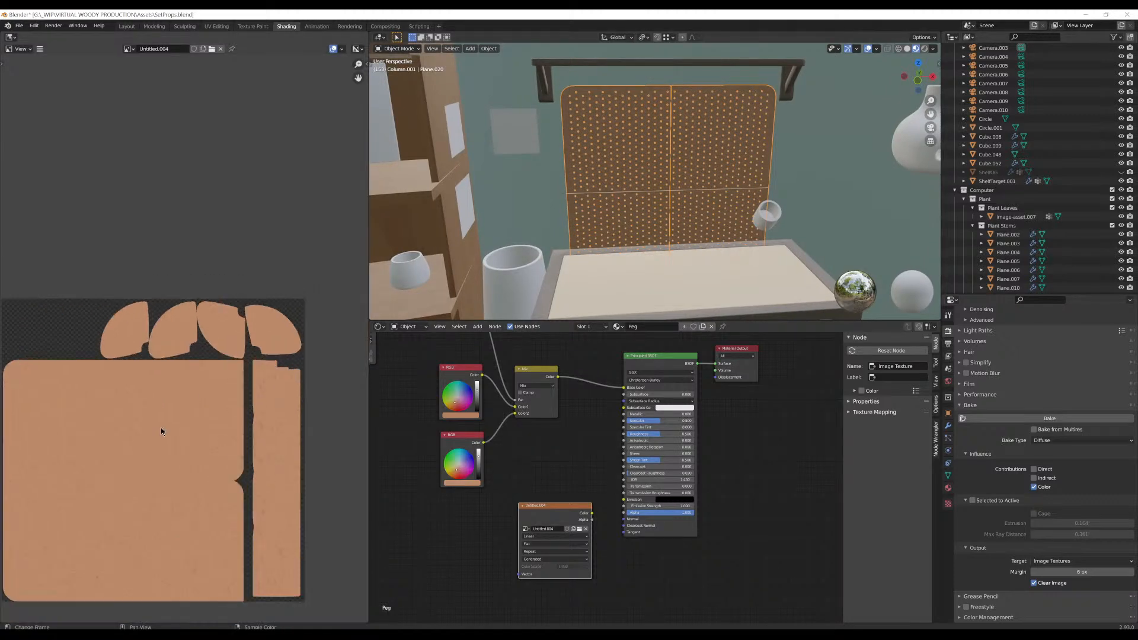
scroll(158, 382, up, 5)
scroll(240, 300, down, 2)
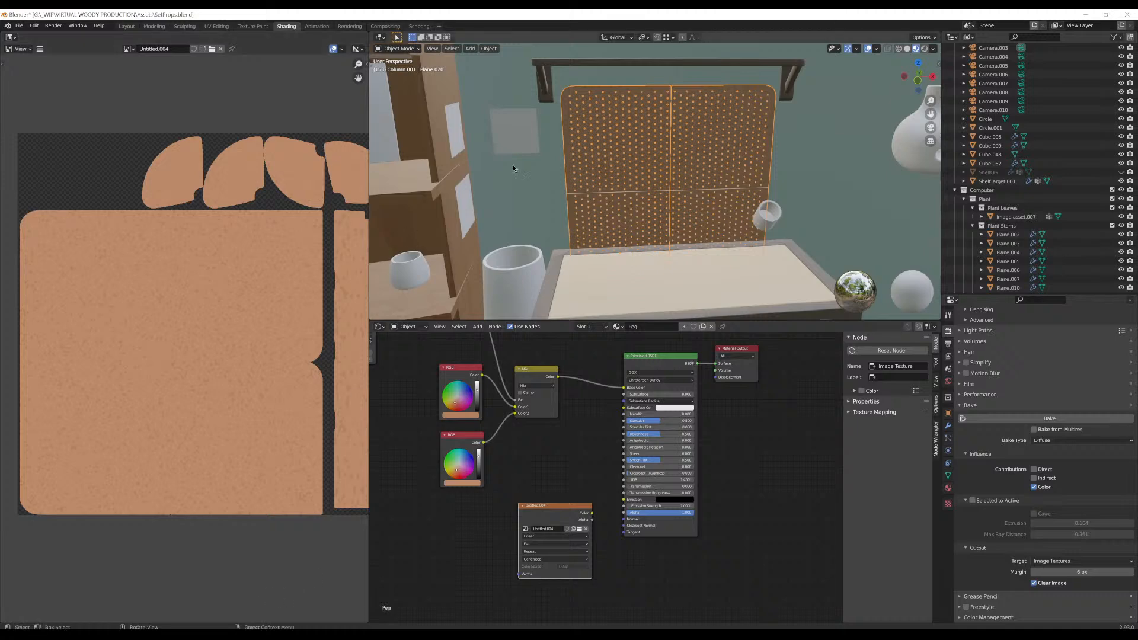
scroll(694, 200, down, 3)
scroll(614, 186, up, 3)
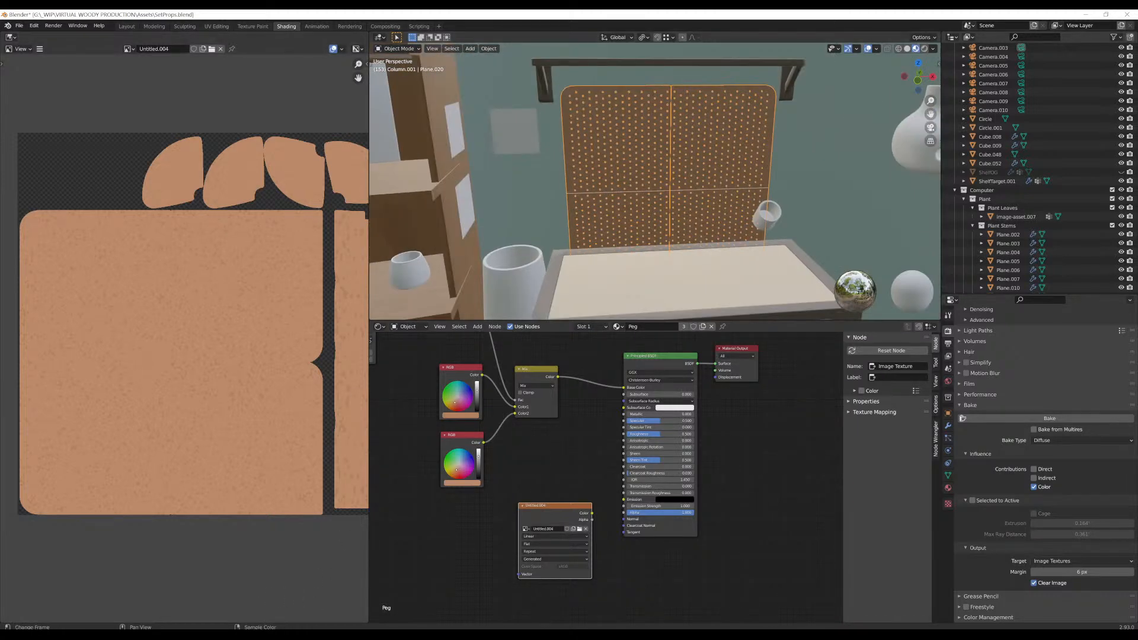
Switch to Unreal Editor to view the SetDressing assets and return to Blender
mouse_move(375, 602)
click(319, 599)
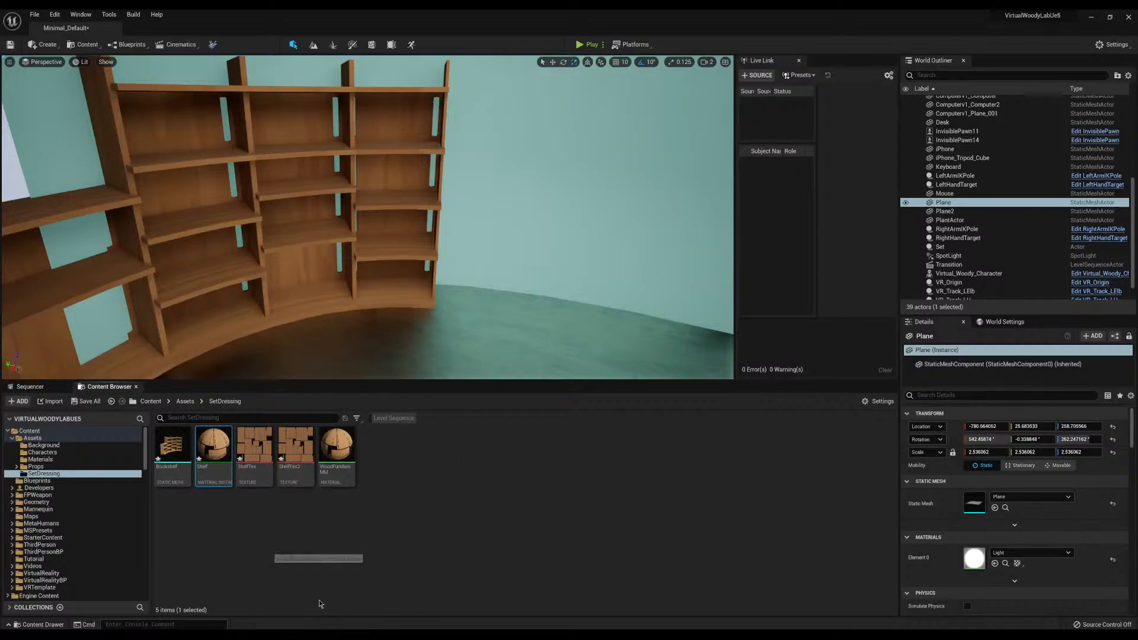
click(319, 600)
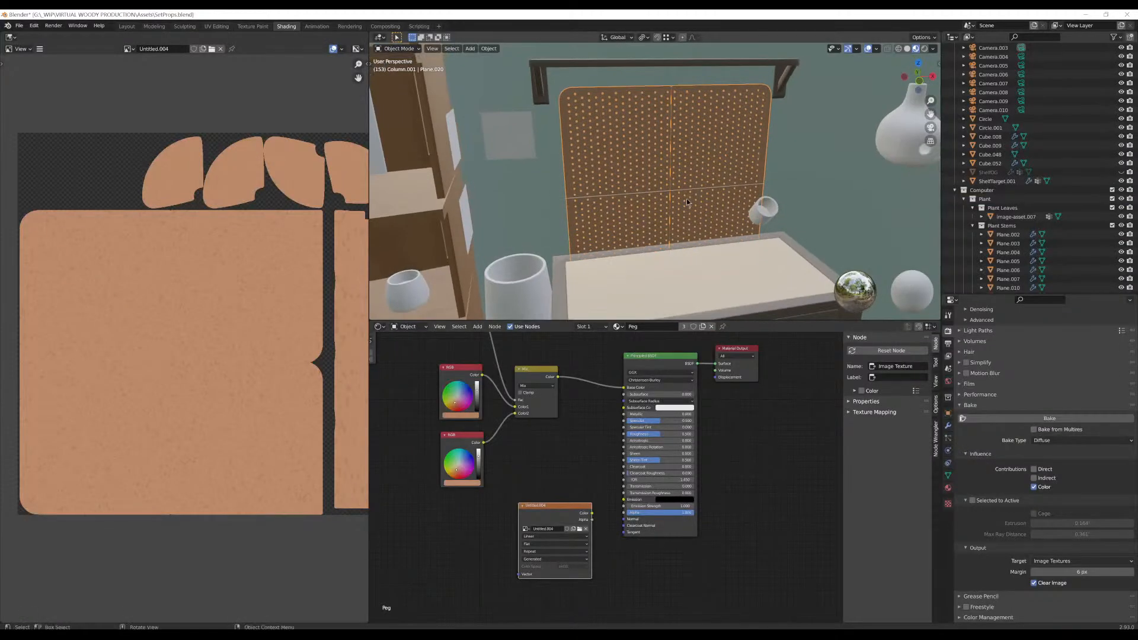
Check the pegboard for modifiers and export only the selected mesh to the Assets folder as Pegboard.fbx
click(947, 426)
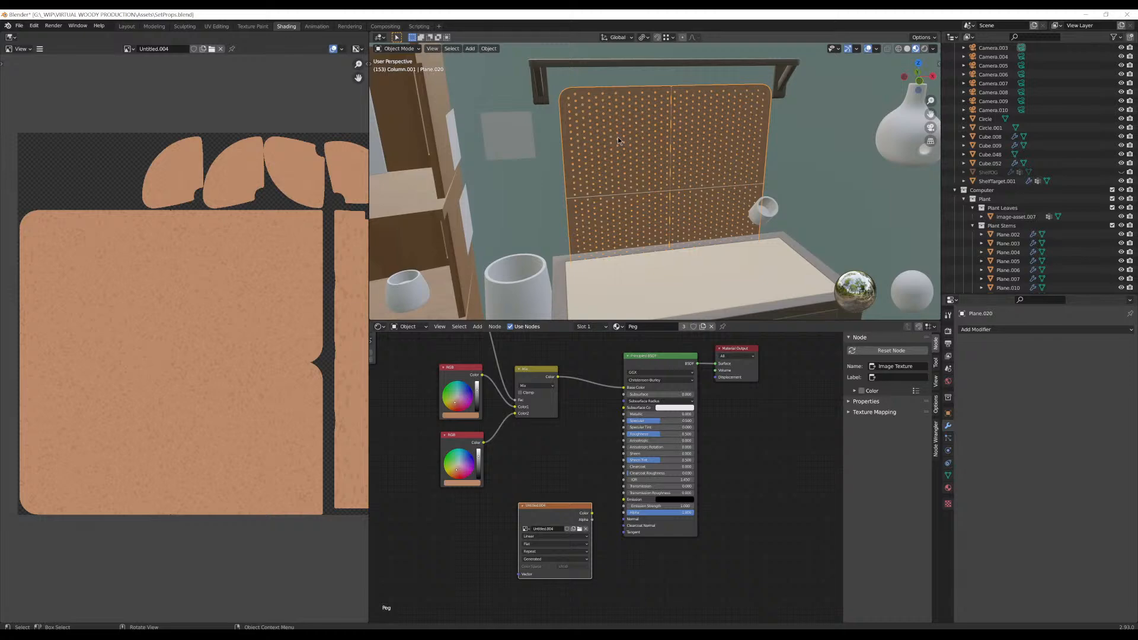
mouse_move(617, 137)
shift+middle_down()
mouse_move(547, 175)
mouse_move(582, 174)
mouse_move(631, 132)
shift+middle_up()
scroll(560, 182, up, 3)
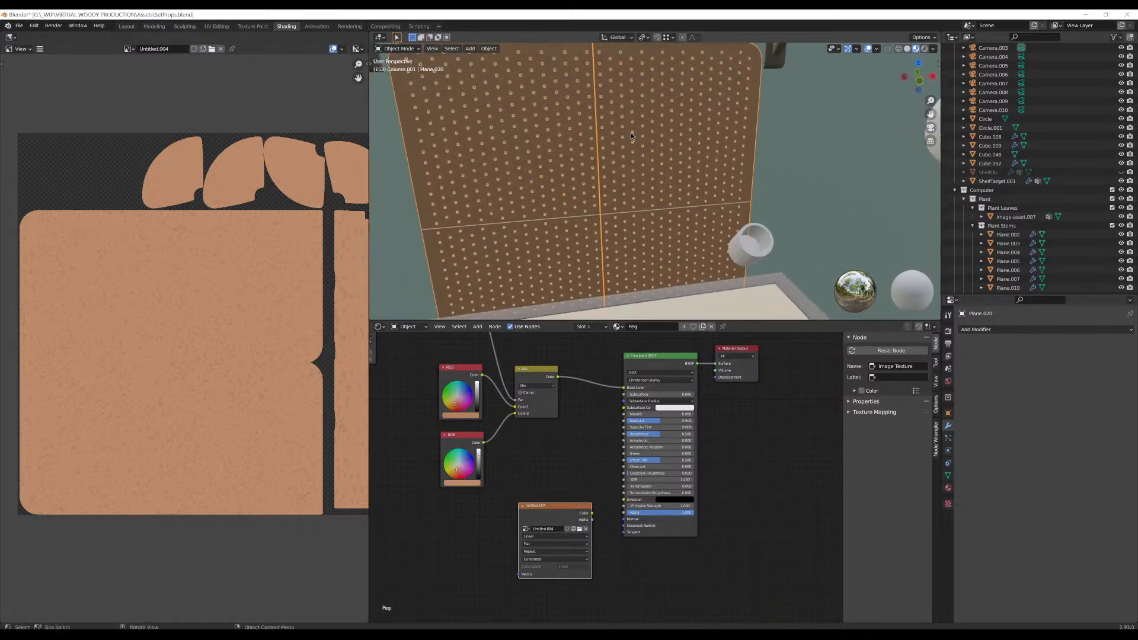
scroll(631, 133, down, 3)
click(19, 26)
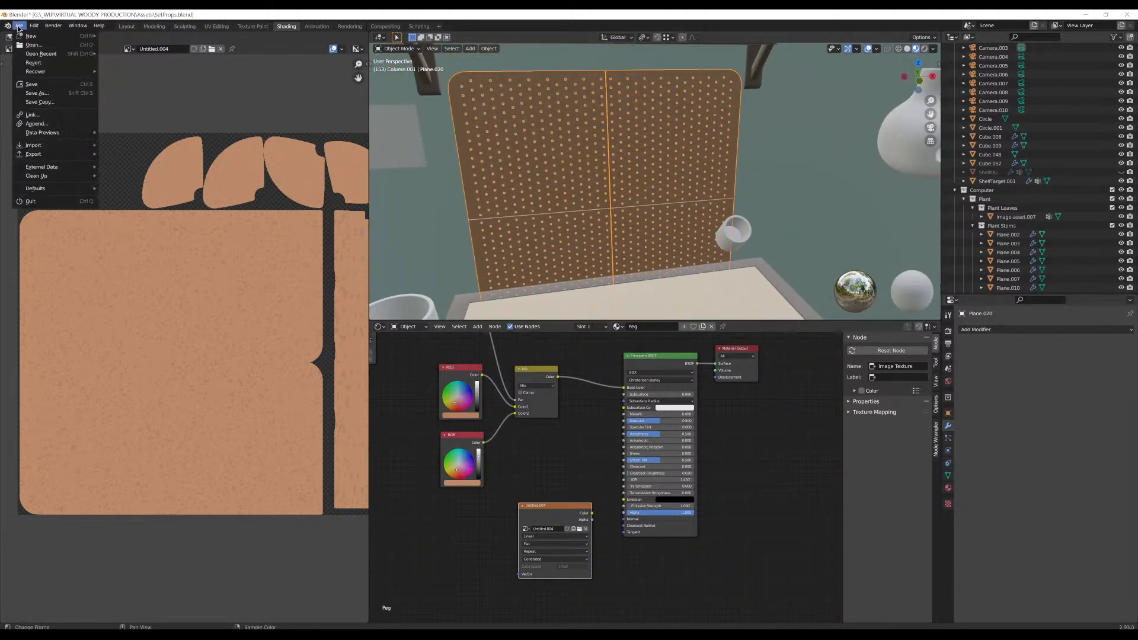
mouse_move(22, 57)
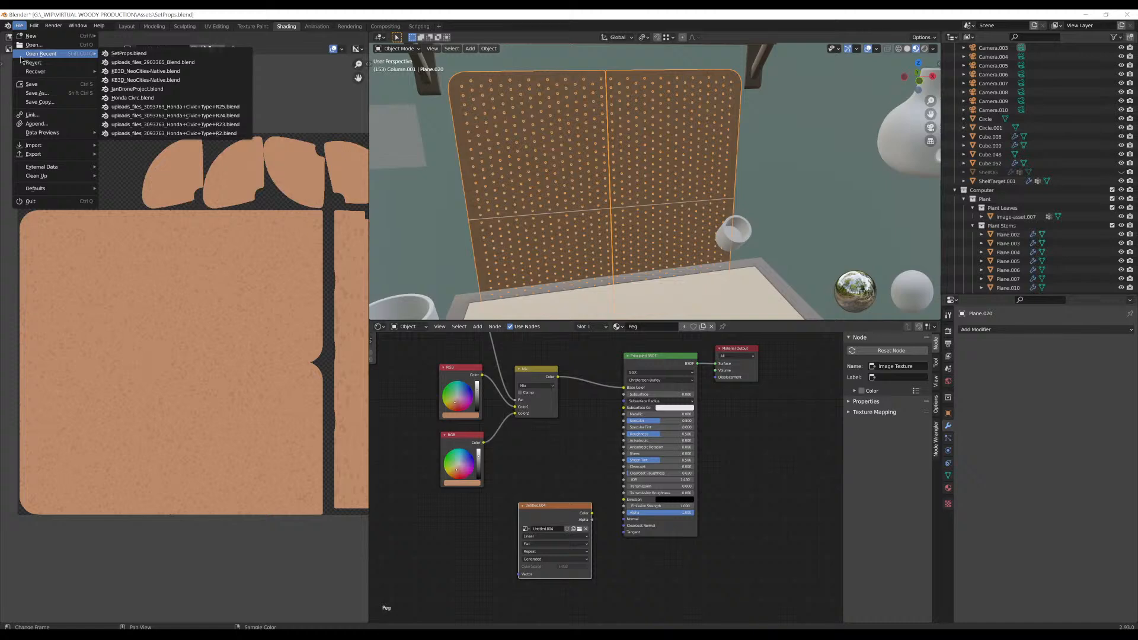
mouse_move(75, 159)
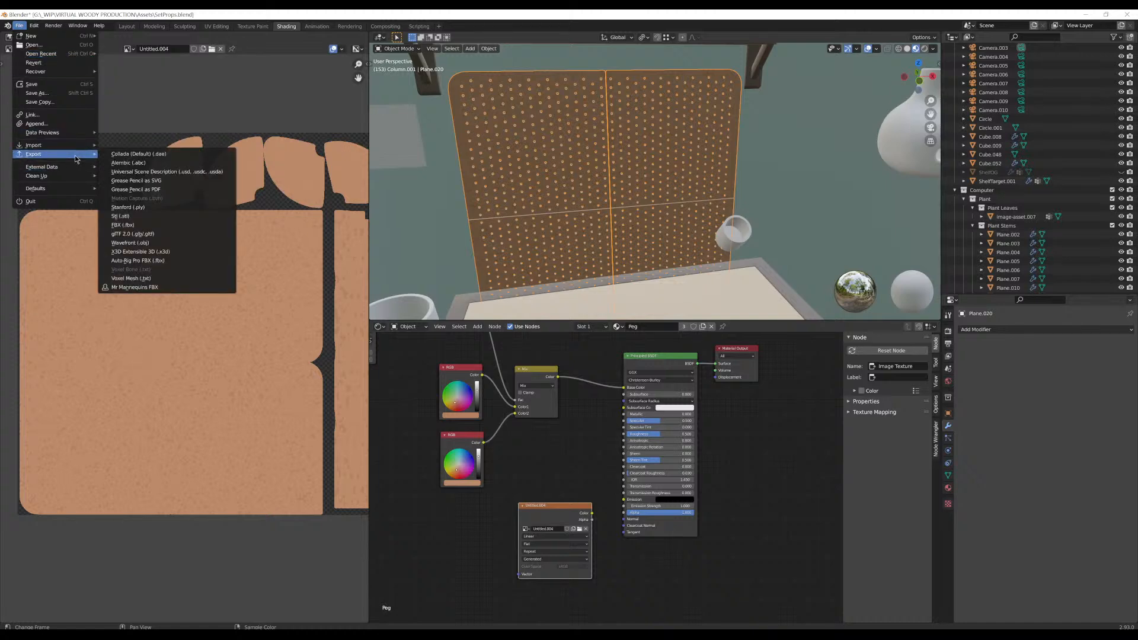
click(169, 226)
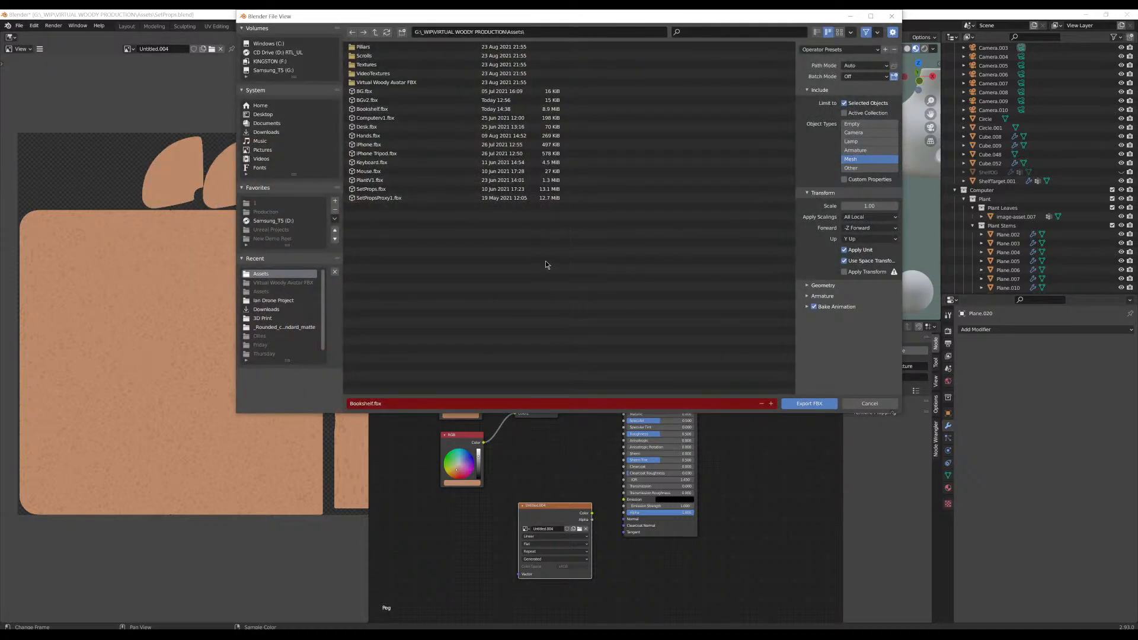
click(373, 404)
text(Pegboard)
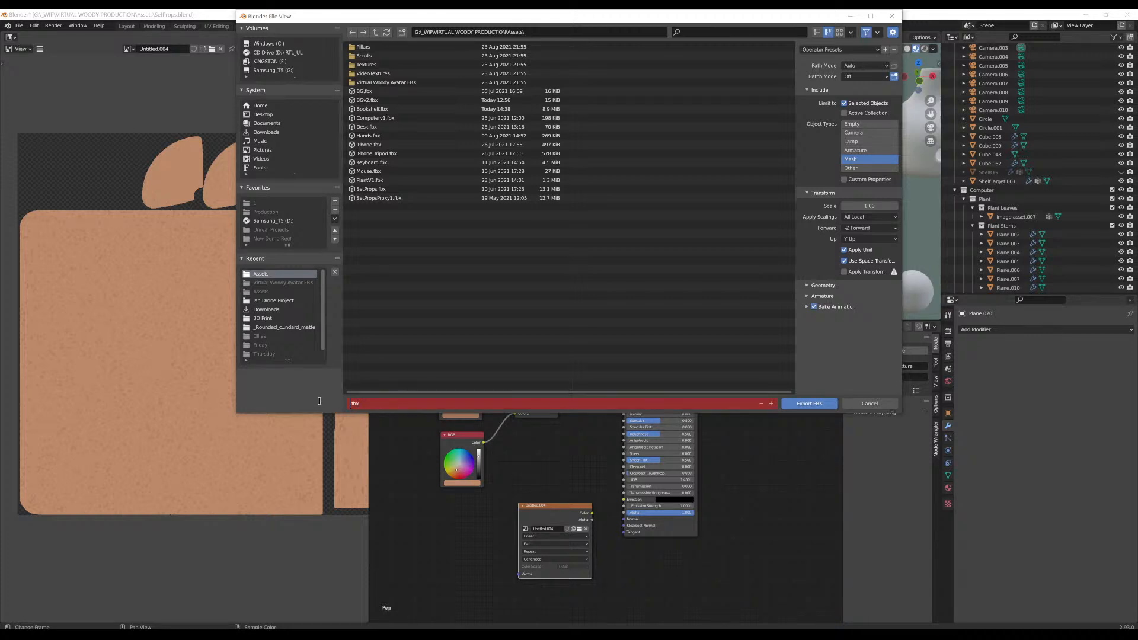
click(399, 332)
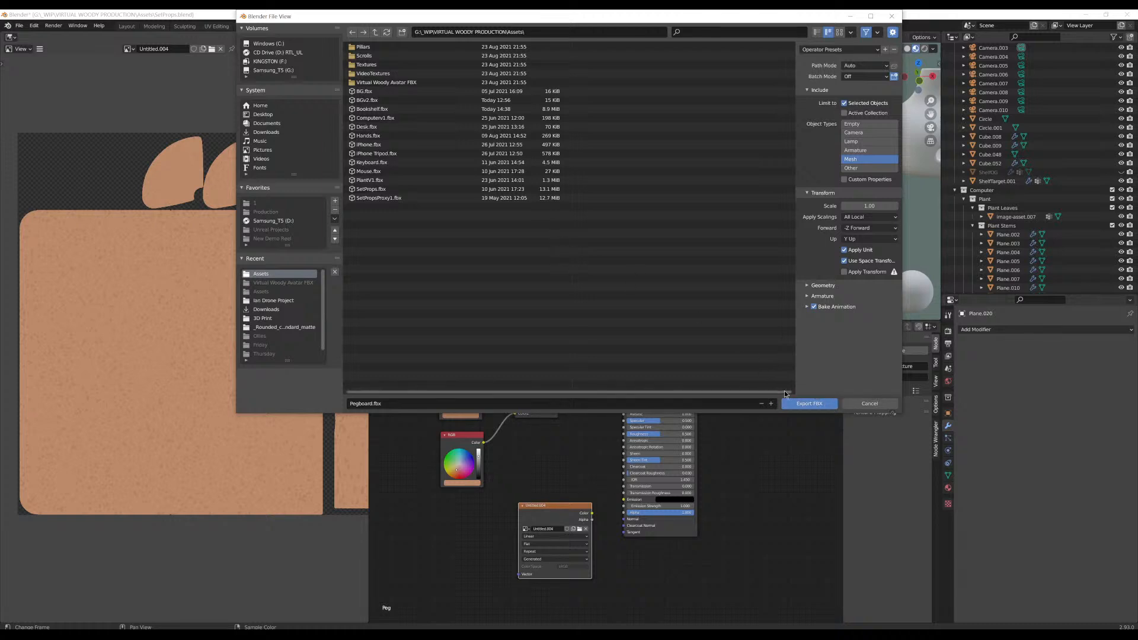
click(810, 403)
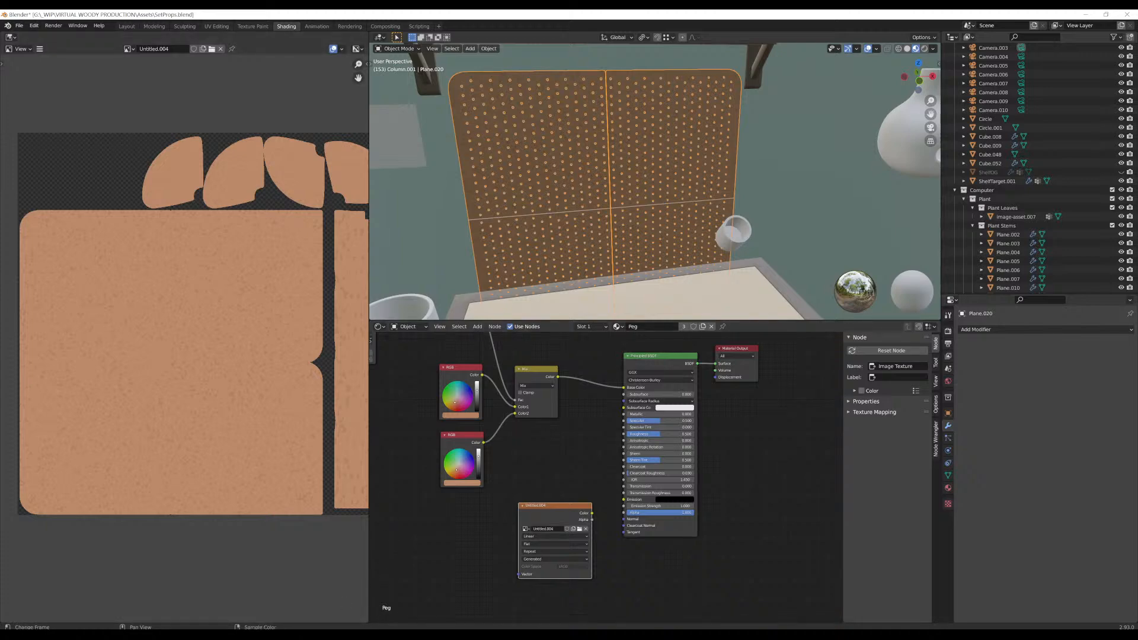
Switch to Unreal Editor and import Pegboard.fbx into SetDressing as a static mesh with material import set to Do Not Create Material
click(323, 602)
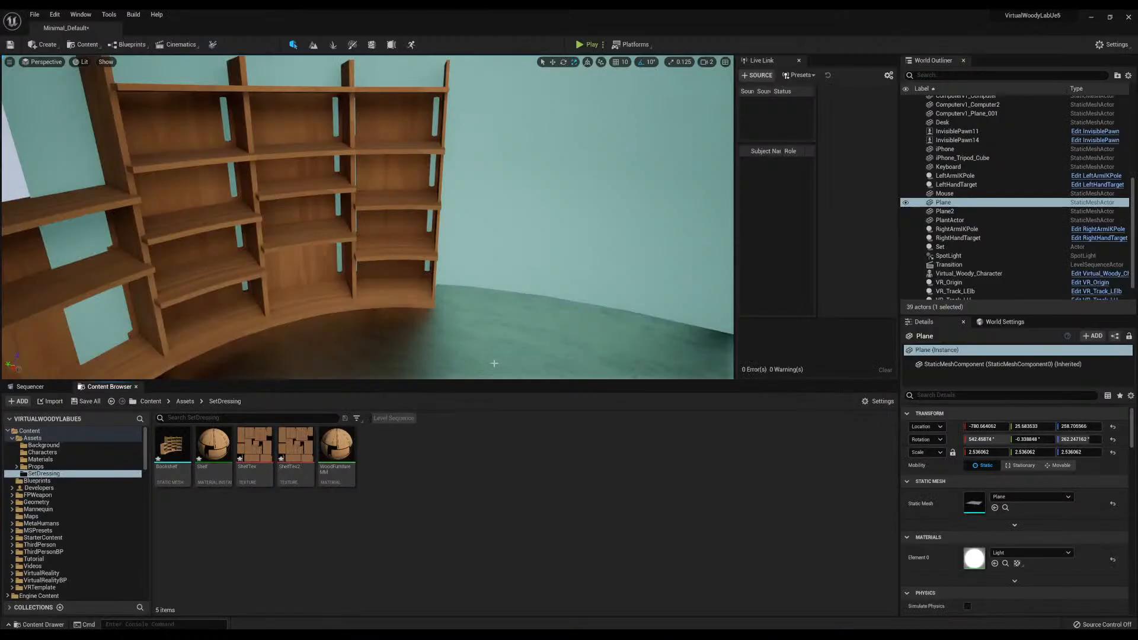
right_click(414, 486)
click(578, 471)
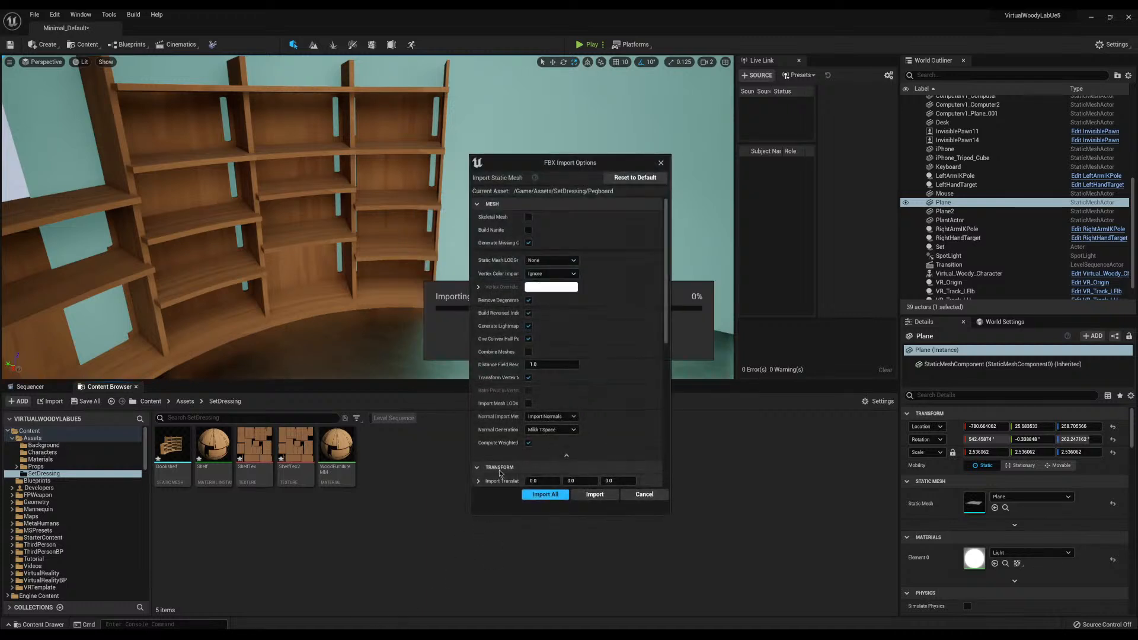
scroll(589, 370, down, 7)
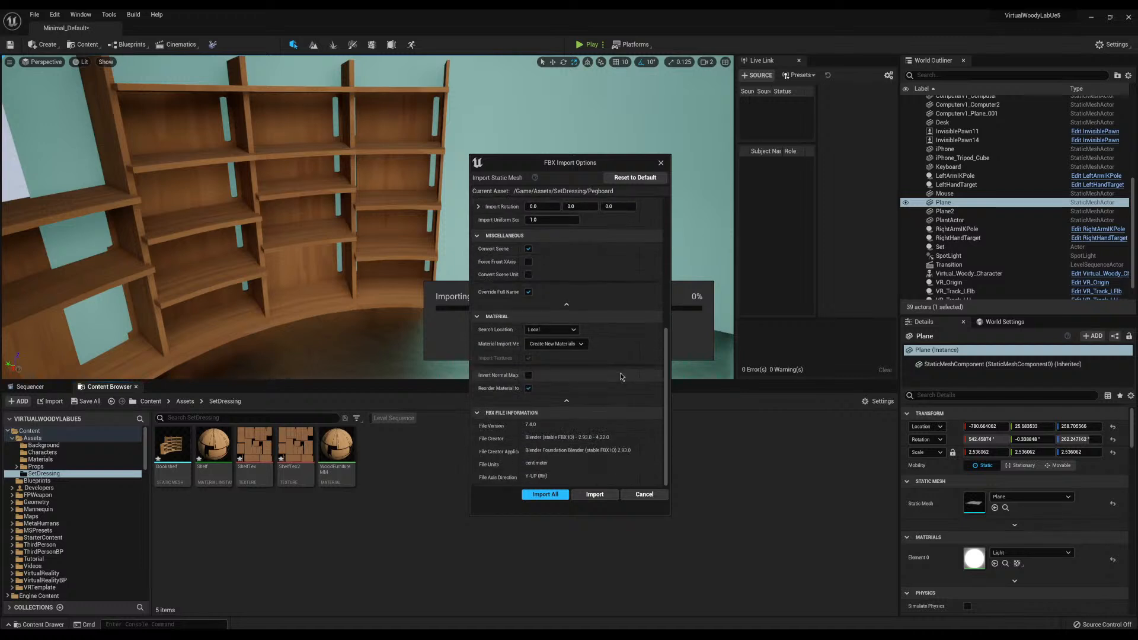
click(560, 344)
click(564, 355)
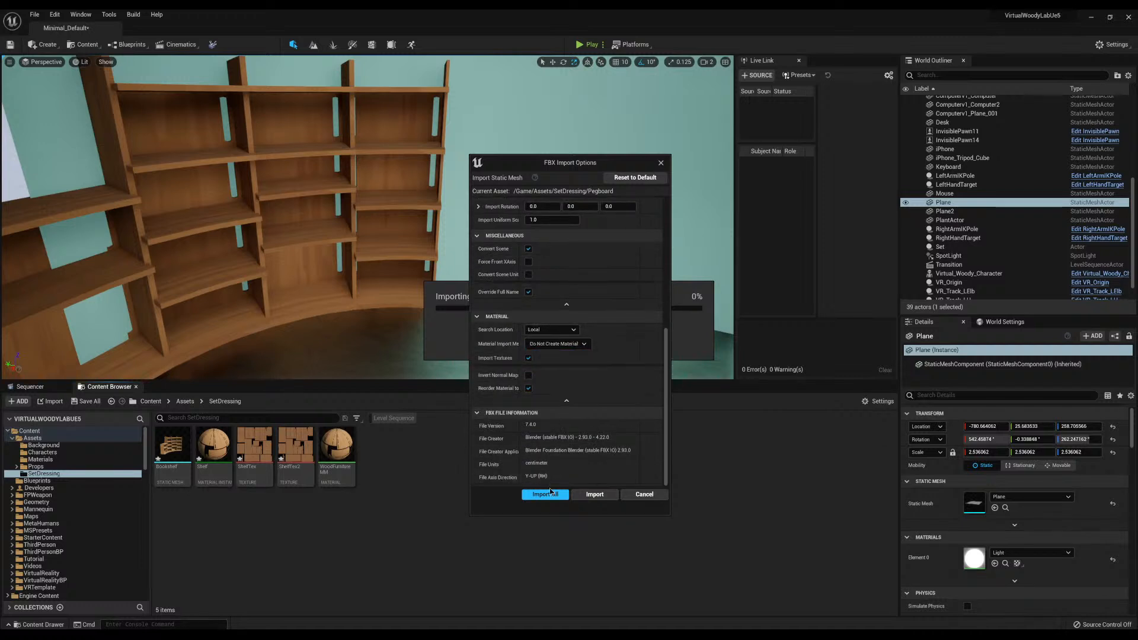
click(546, 493)
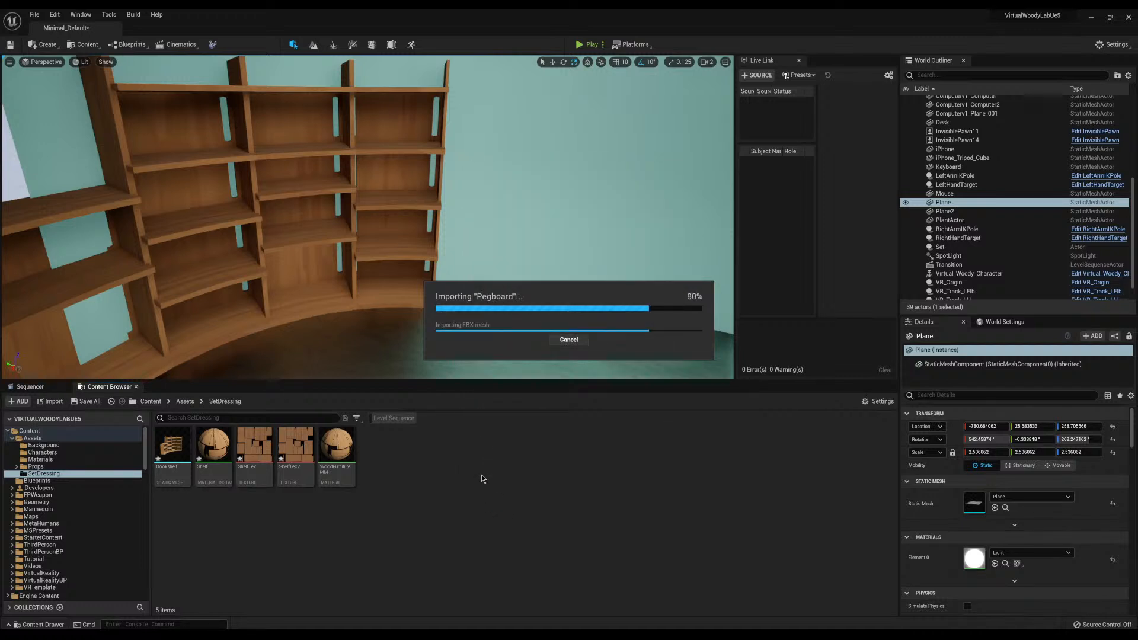
click(900, 173)
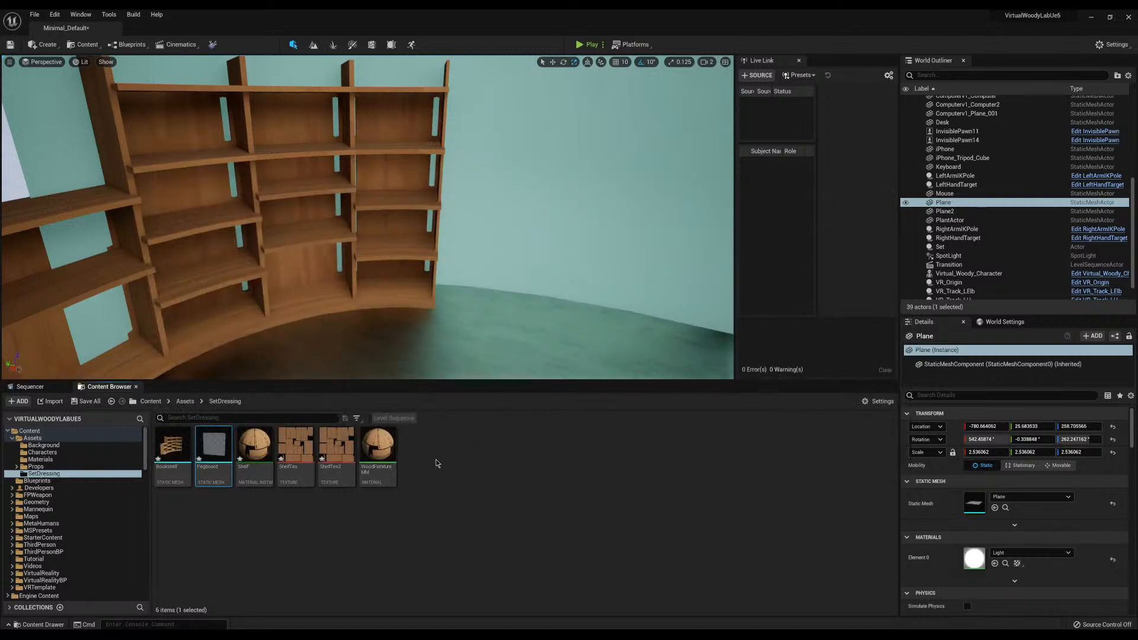
Delete the ShelfTex2 texture from the SetDressing folder
click(255, 447)
click(423, 545)
click(347, 444)
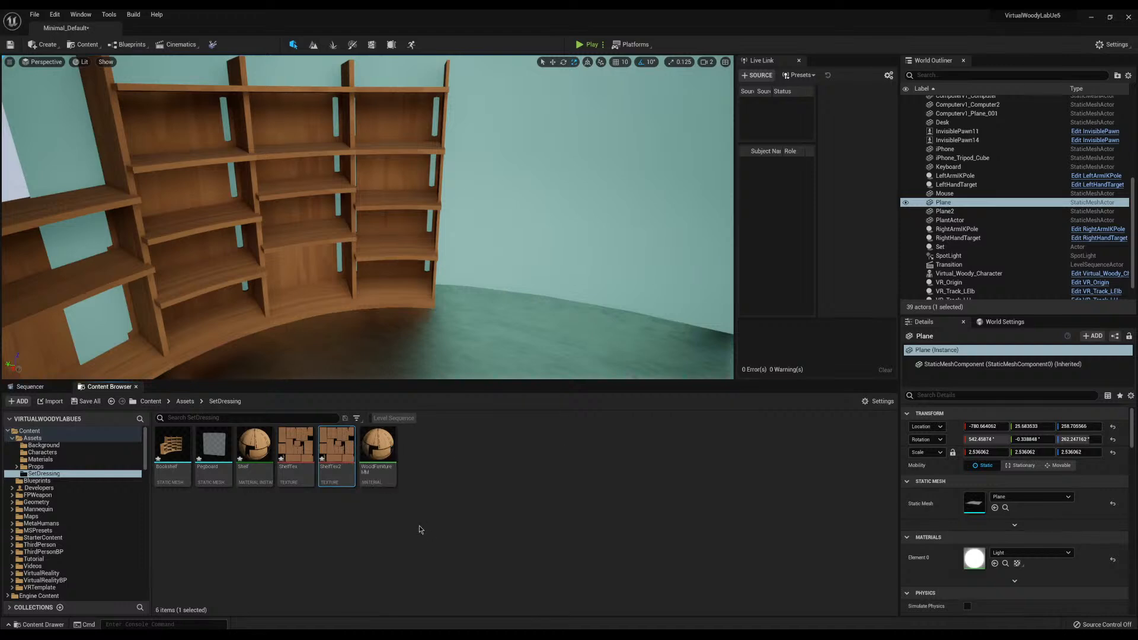
key(Delete)
click(526, 469)
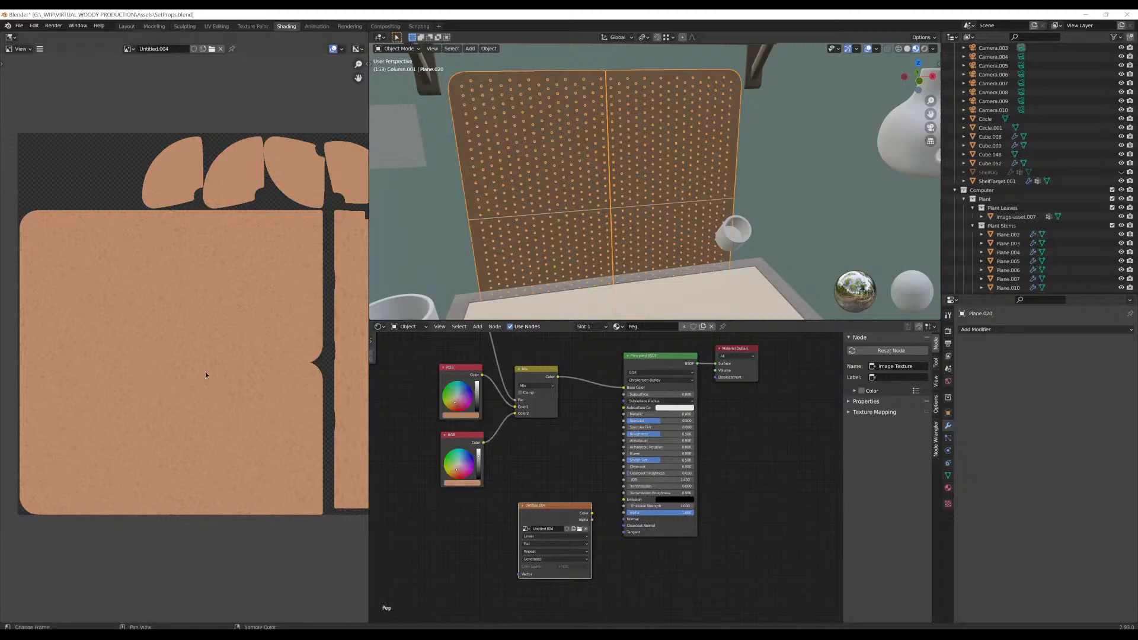
In Blender, save the baked Untitled.004 image to the Assets folder as PegBoardTex.png
key(shift+alt+s)
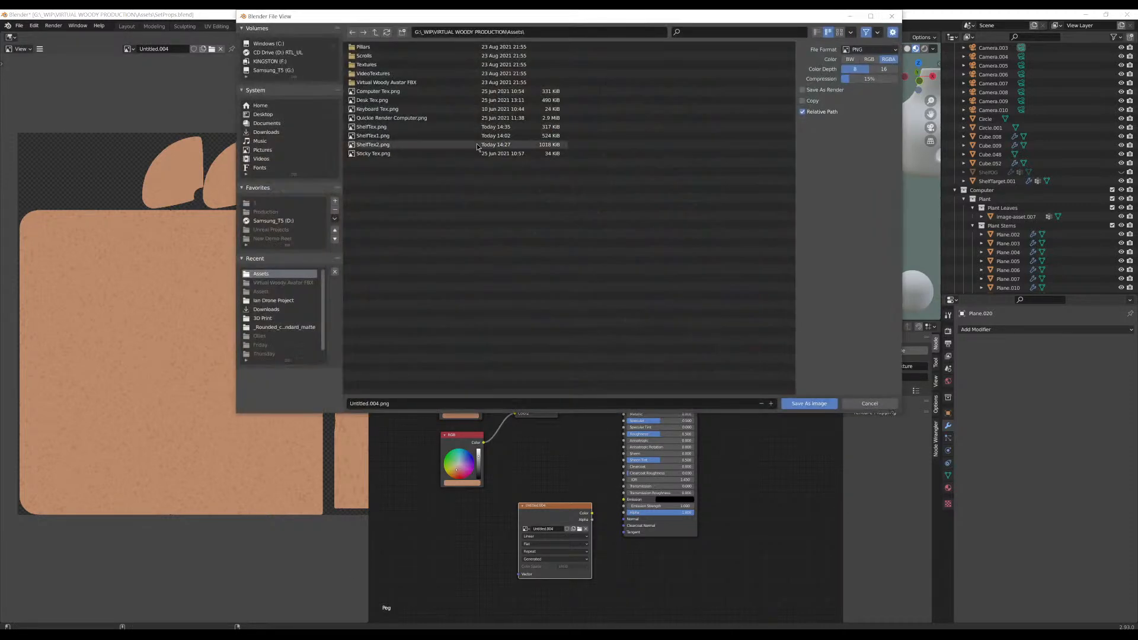
click(375, 403)
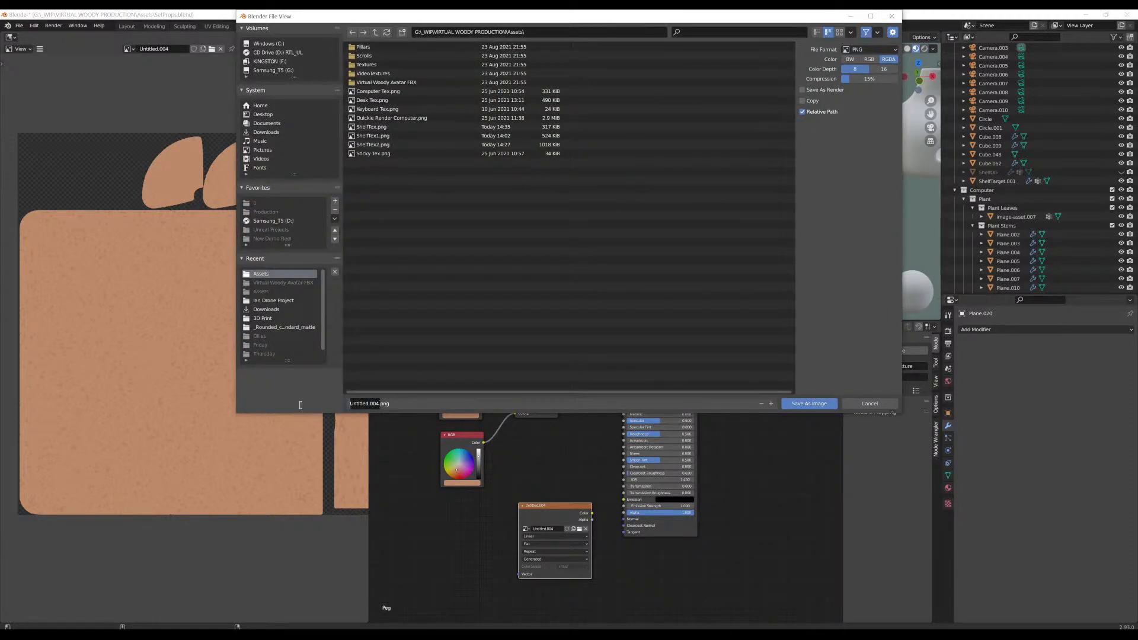
key(BackSpace)
text(Peg)
text(Boards)
key(BackSpace)
click(811, 404)
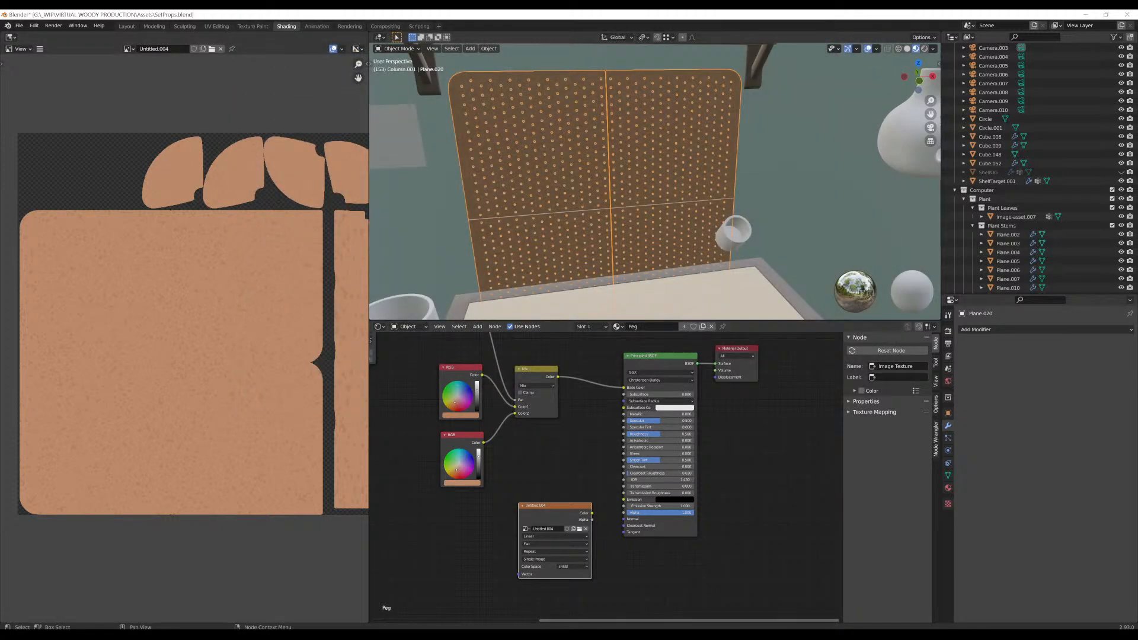
Switch back to Unreal Editor and import the PegBoardTex texture into the SetDressing folder
click(349, 634)
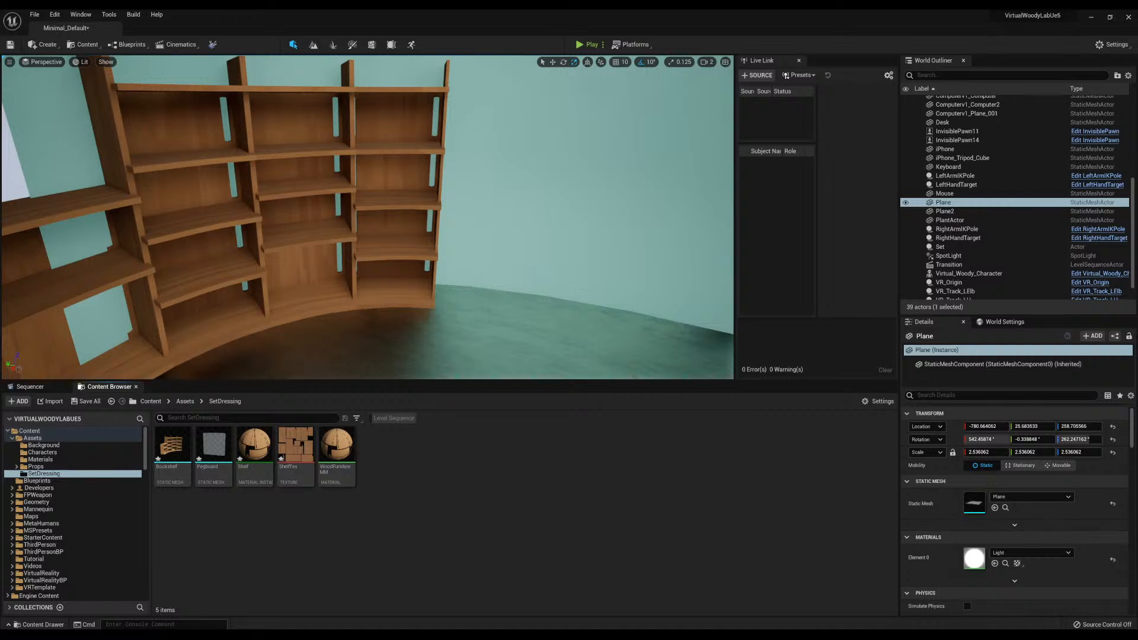
drag(360, 531, 422, 479)
click(425, 525)
Create a material instance from the Shelf material instance and name it MI_Pegboard
click(220, 439)
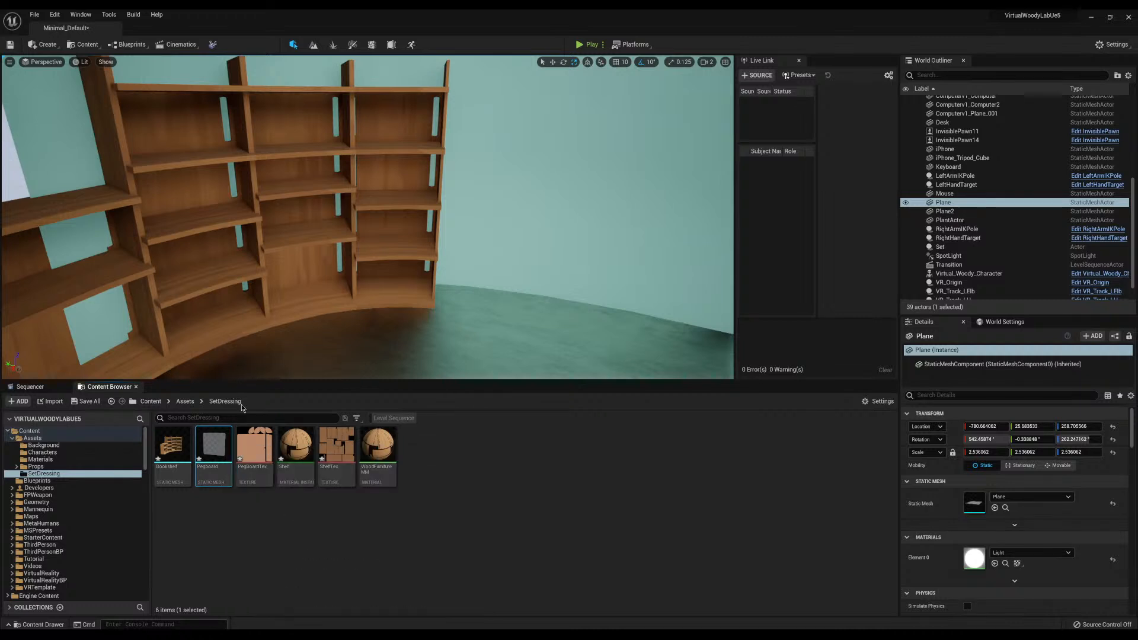
click(294, 449)
right_click(294, 449)
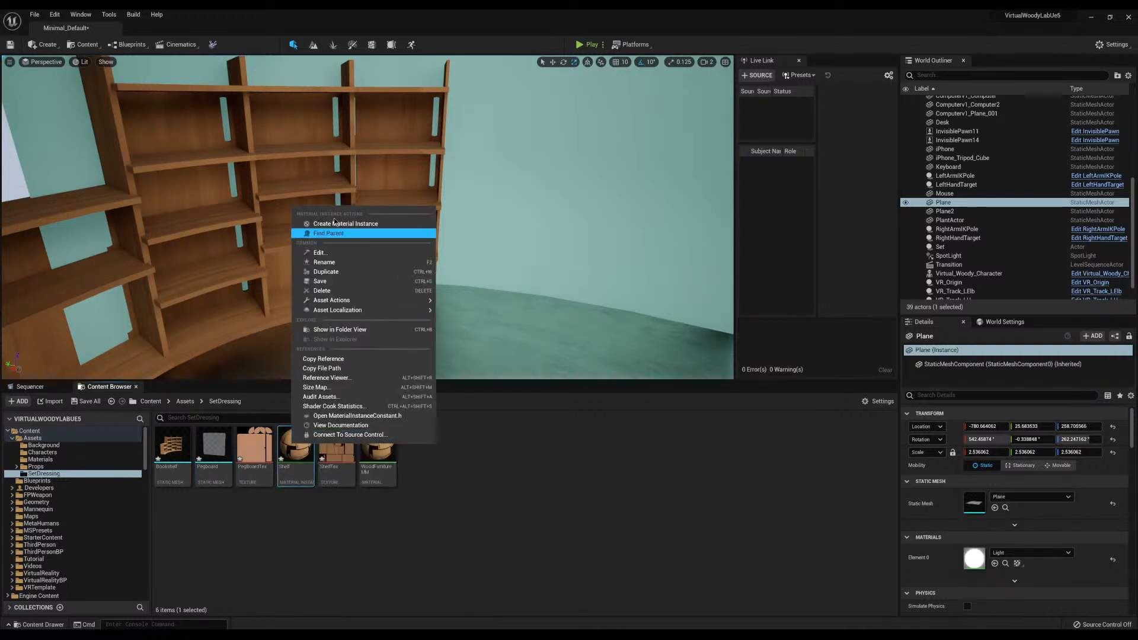
click(323, 231)
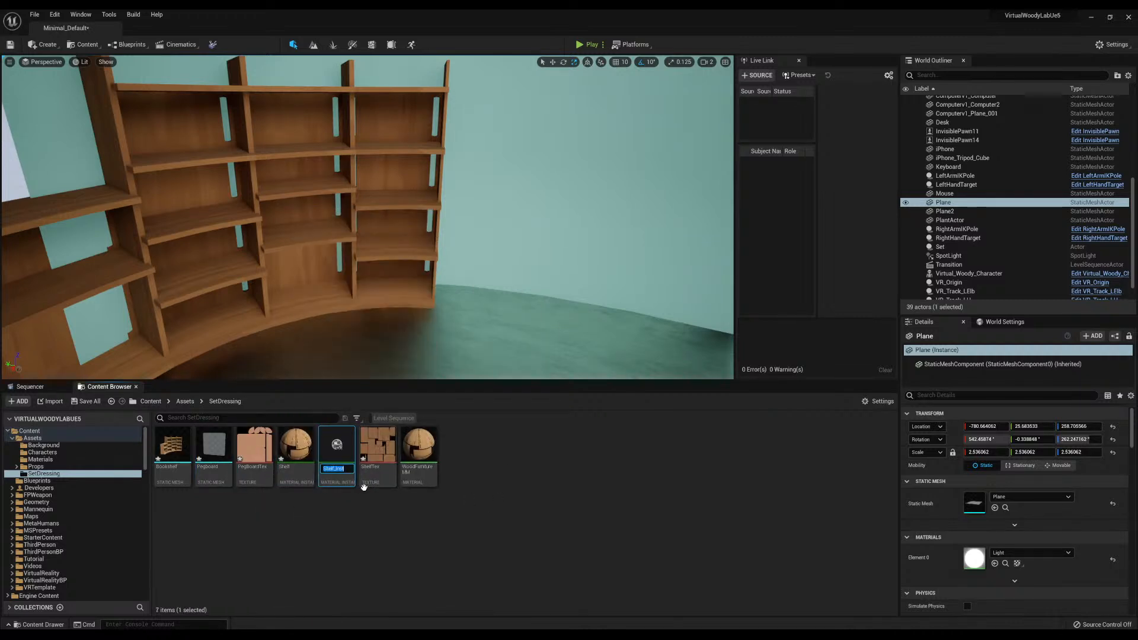
text(Pegboard)
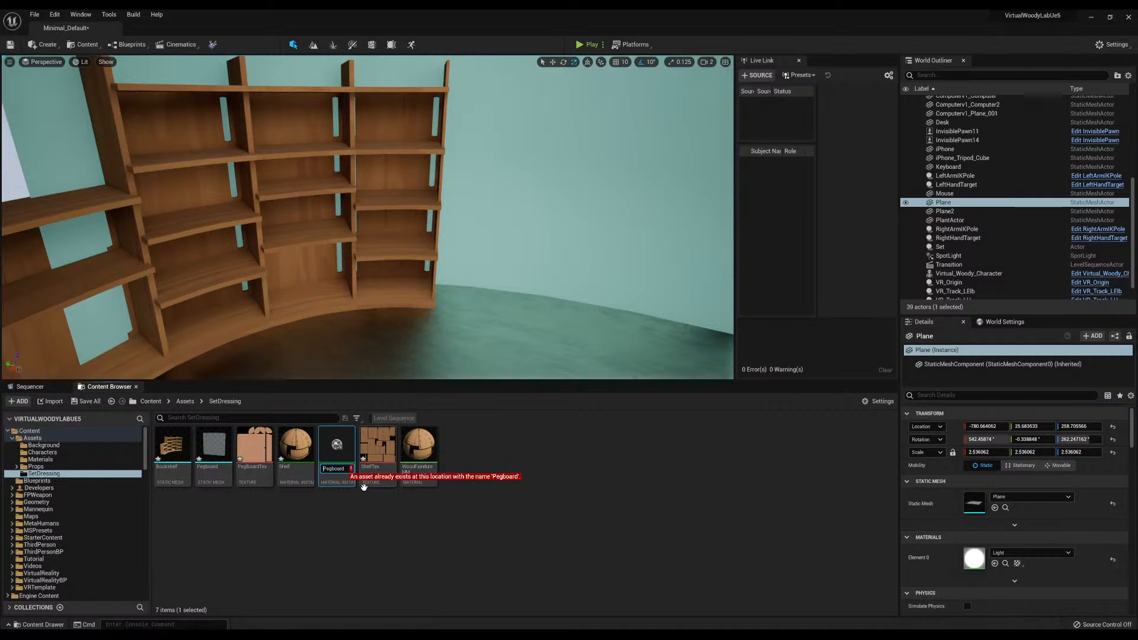
key(Home)
text(MI_)
key(Return)
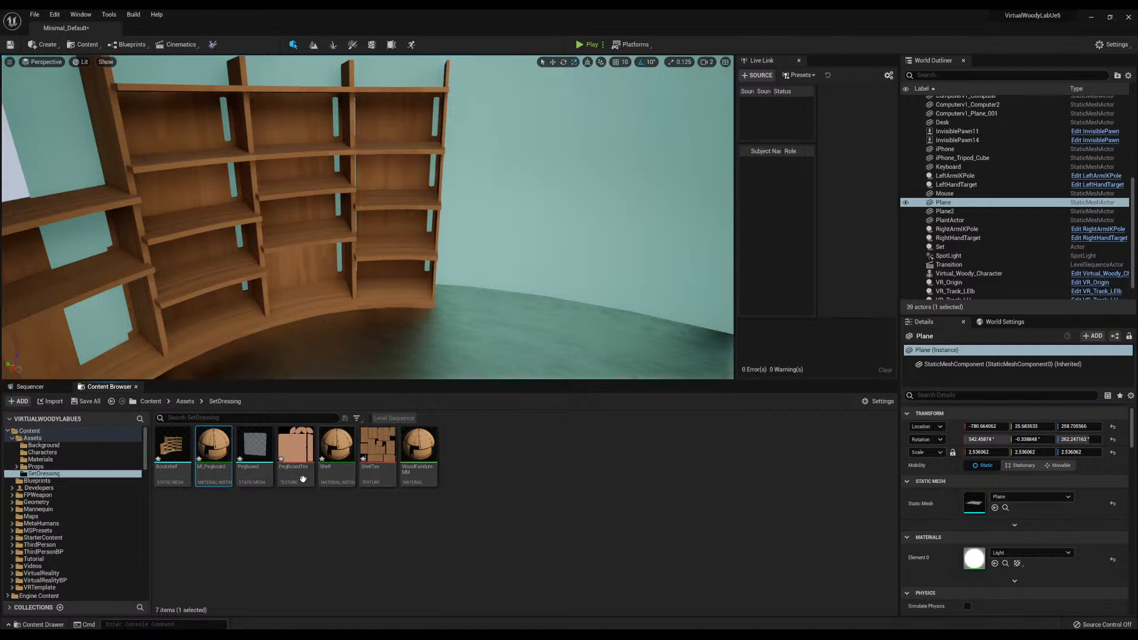
Open the Pegboard static mesh, assign MI_Pegboard to its Peg material slot, inspect the surface up close and close the editor
click(255, 449)
double_click(255, 445)
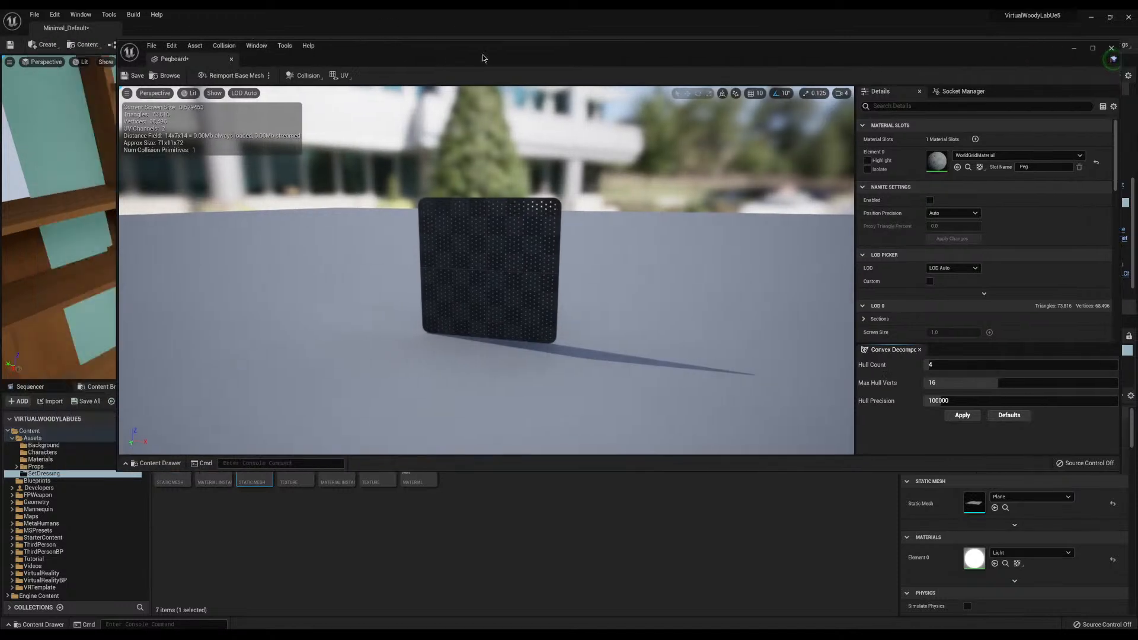
drag(483, 58, 533, 51)
drag(214, 474, 534, 243)
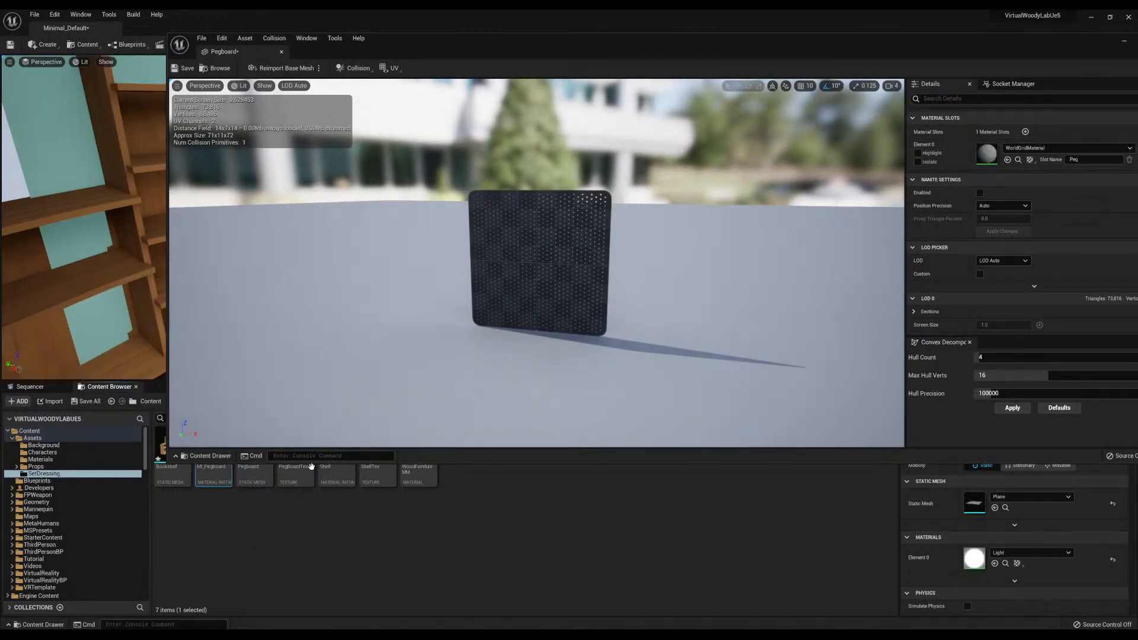
drag(217, 467, 981, 160)
key(w)
right_drag(549, 185, 560, 185)
key(s)
click(412, 569)
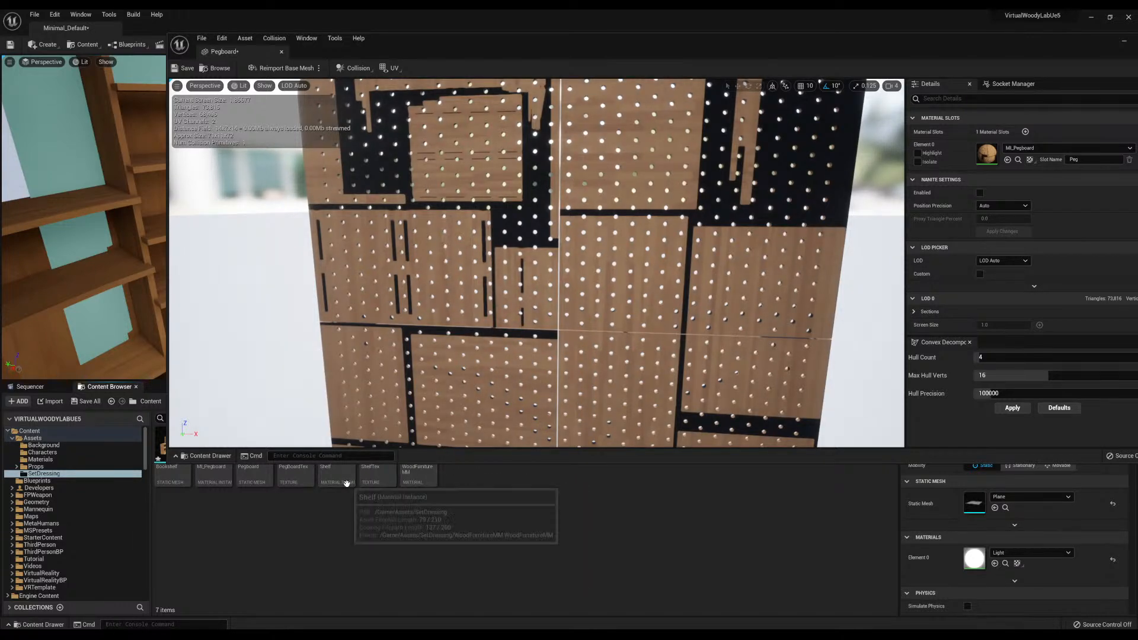
click(1124, 43)
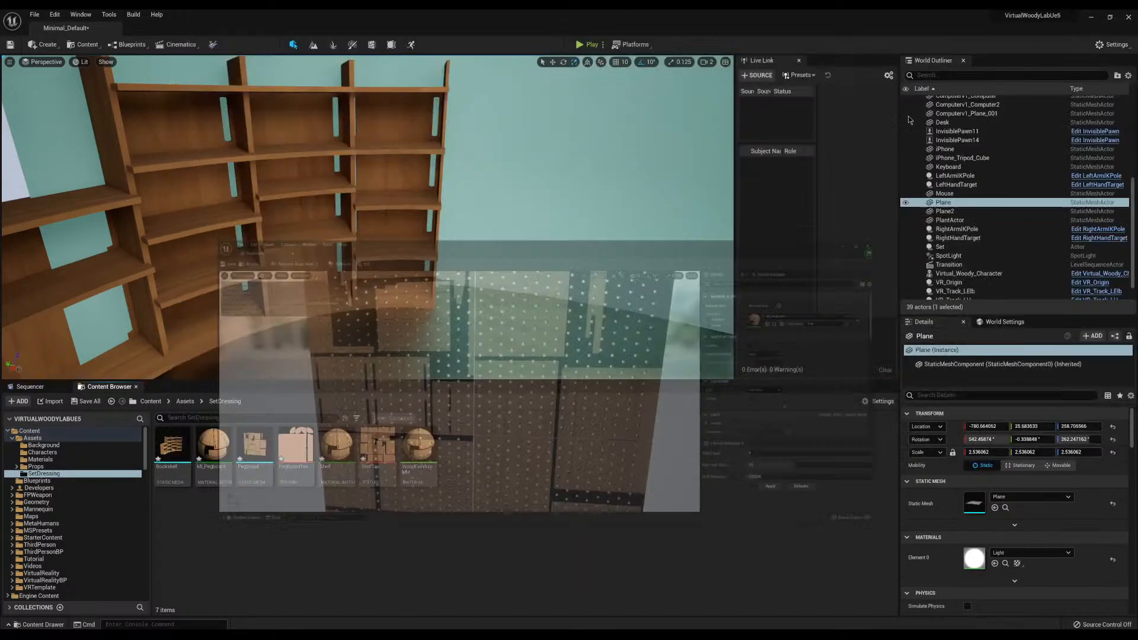
Rename the Shelf material instance as MI_BookShelf
click(323, 467)
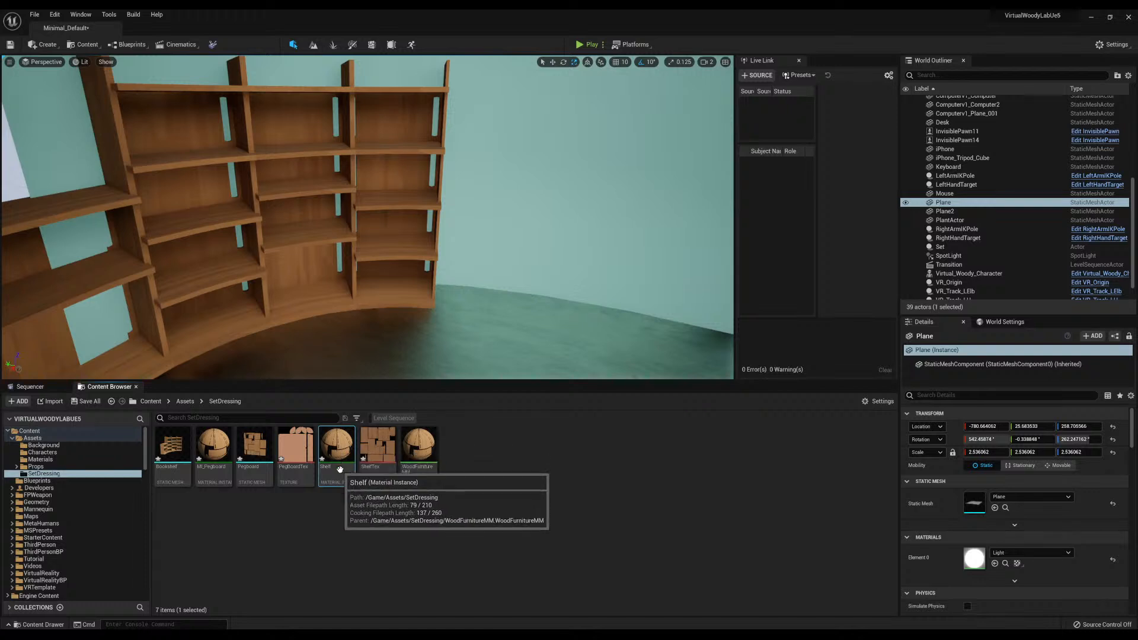
click(327, 466)
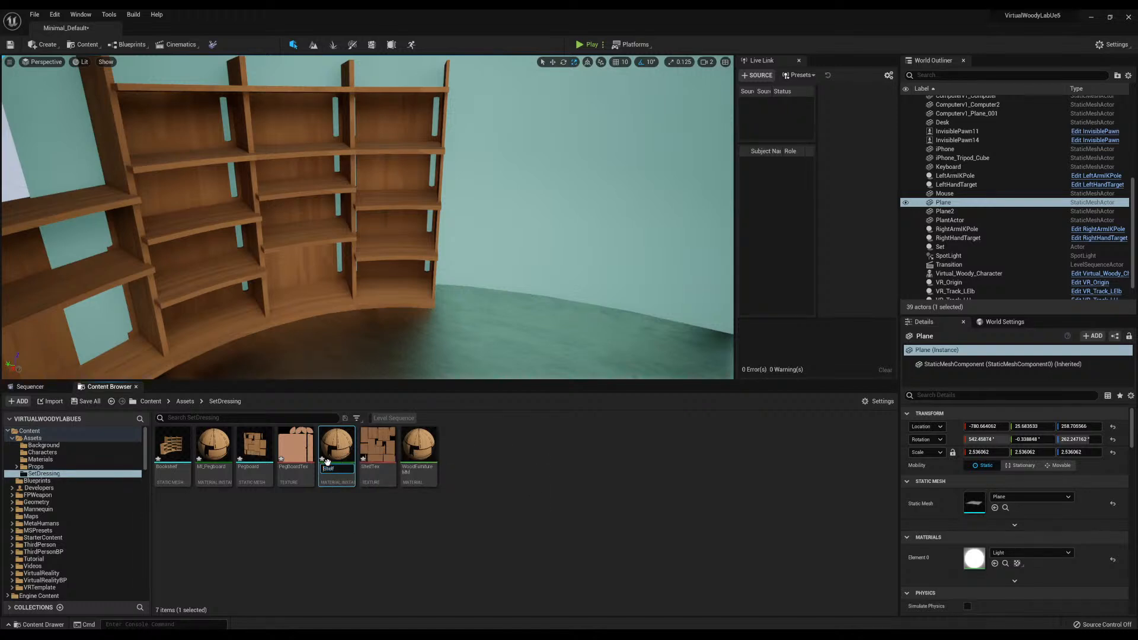
text(MI_Book)
key(Return)
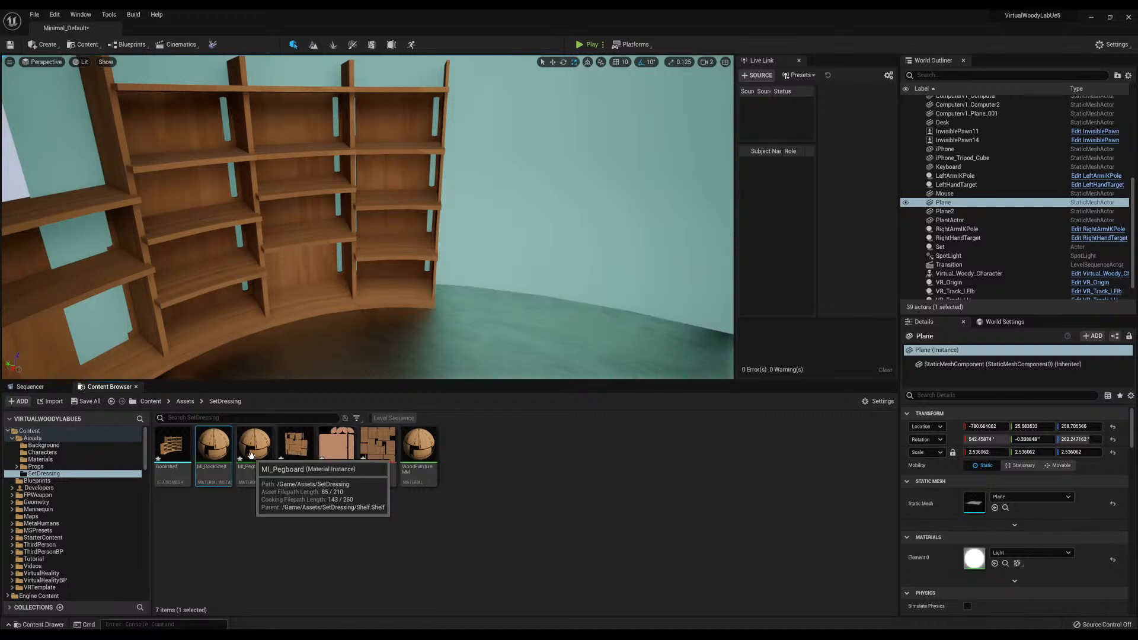
Select the Bookshelf in the level and view it together with the desk area to check its assigned material
key(s)
right_drag(288, 168, 311, 218)
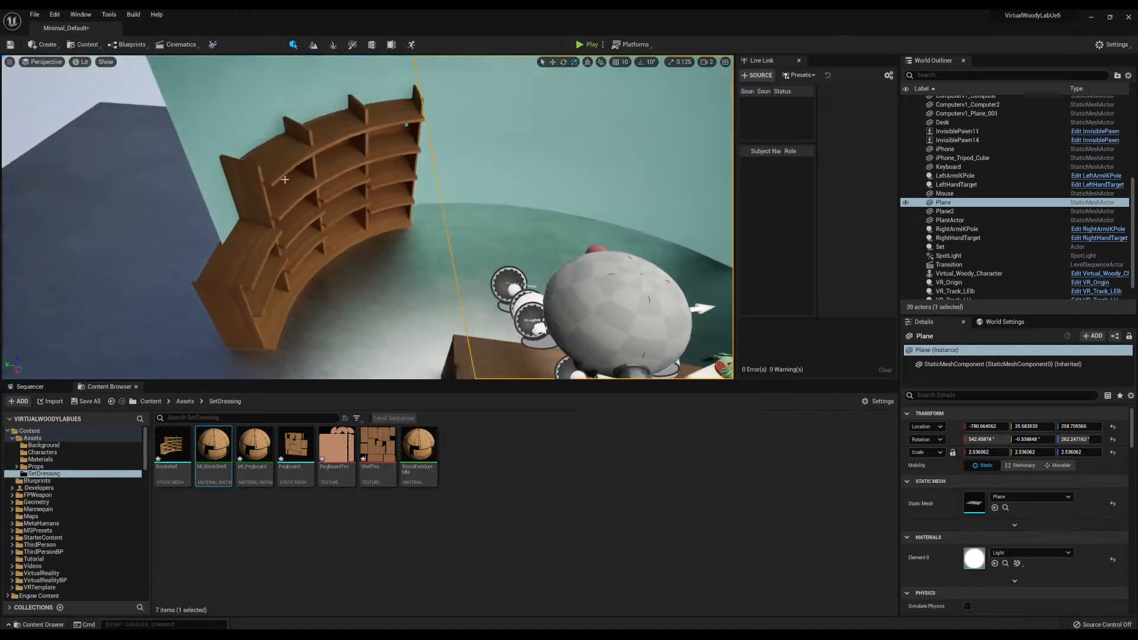
click(311, 218)
key(w)
key(s)
right_drag(310, 269, 358, 280)
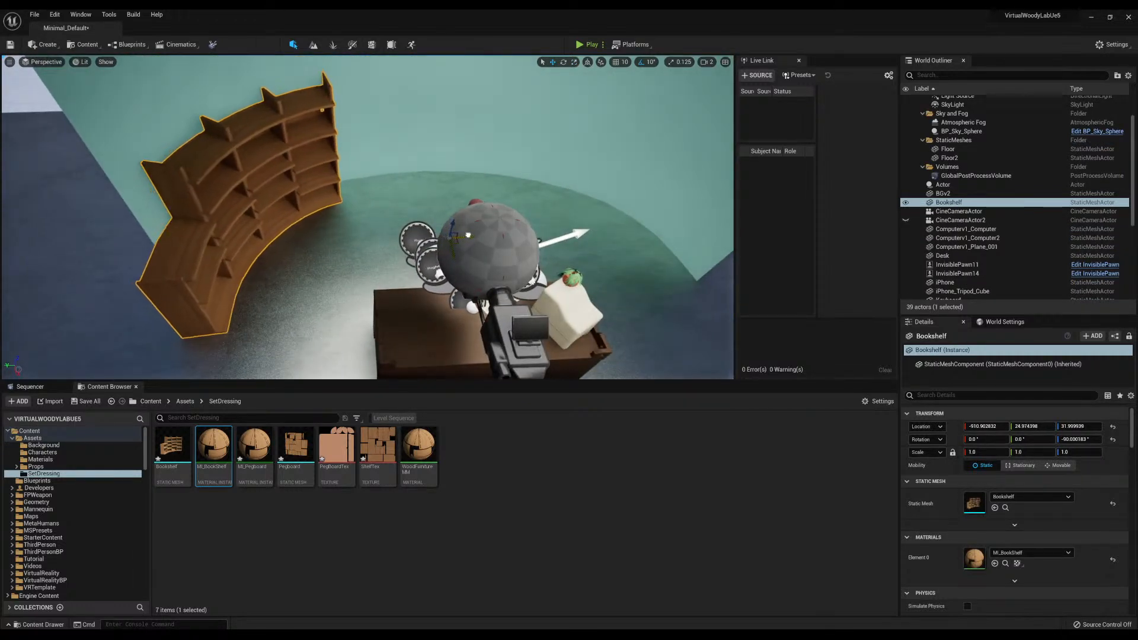
Examine the bookshelf's shelves, backing and end panel up close, along with the wall area beside it
key(w)
right_drag(281, 184, 320, 140)
key(s)
key(w)
key(s)
key(w)
key(w)
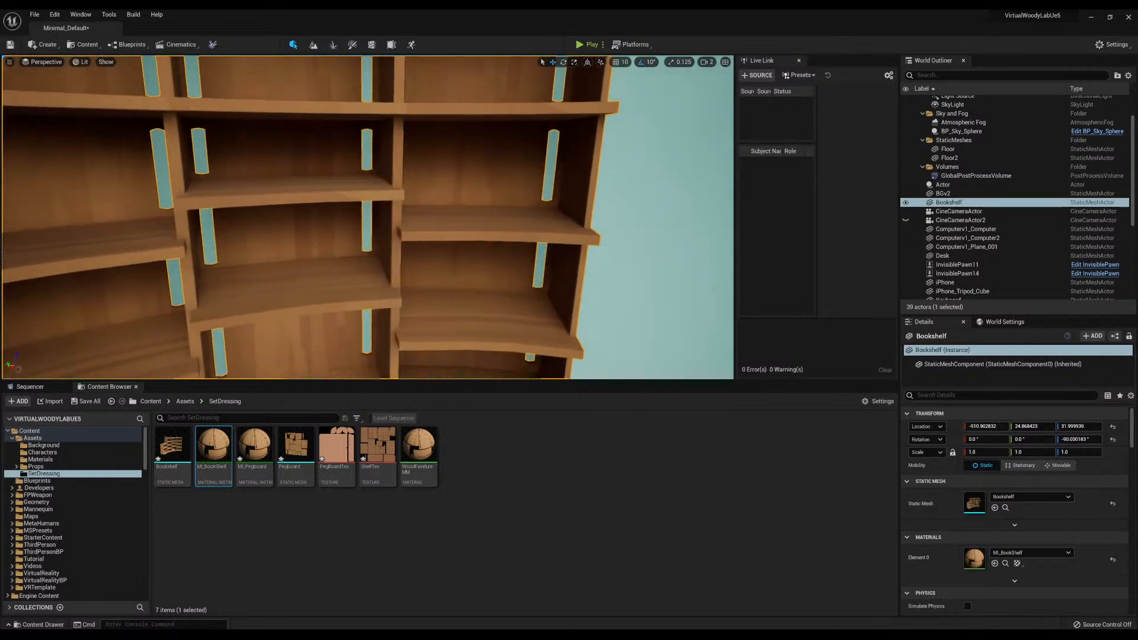
key(s)
right_drag(409, 234, 416, 238)
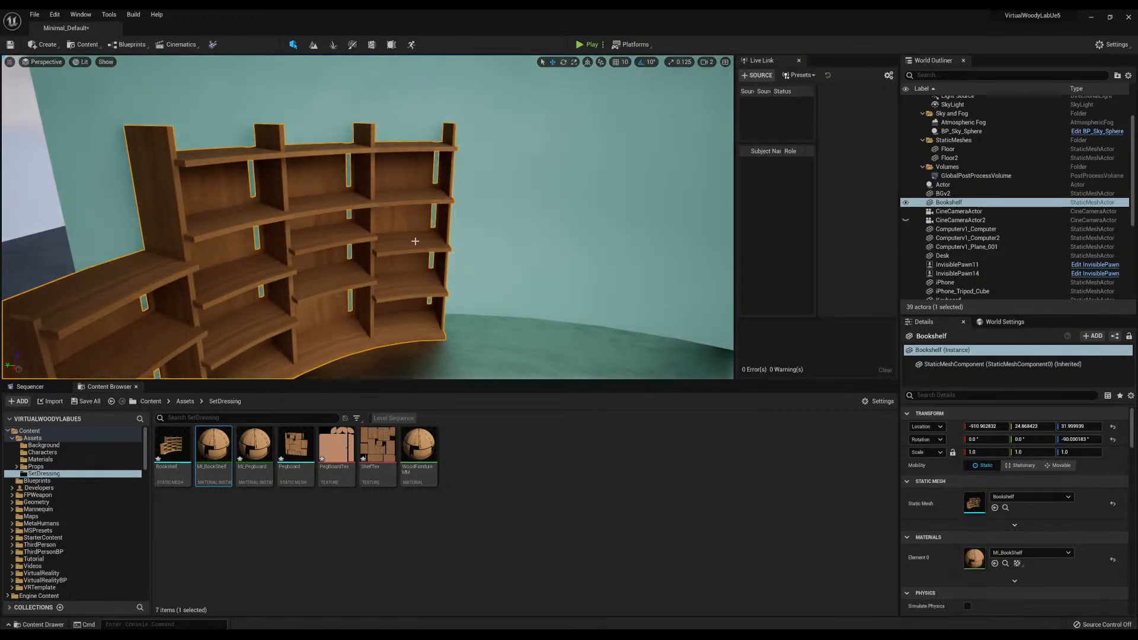
key(s)
right_drag(415, 241, 393, 215)
key(w)
key(w)
key(s)
key(w)
right_drag(354, 320, 341, 344)
right_drag(444, 303, 497, 322)
Open the Pegboard mesh and MI_Pegboard, and enable the instance's Roughness, Shine and Texture parameter overrides
double_click(303, 438)
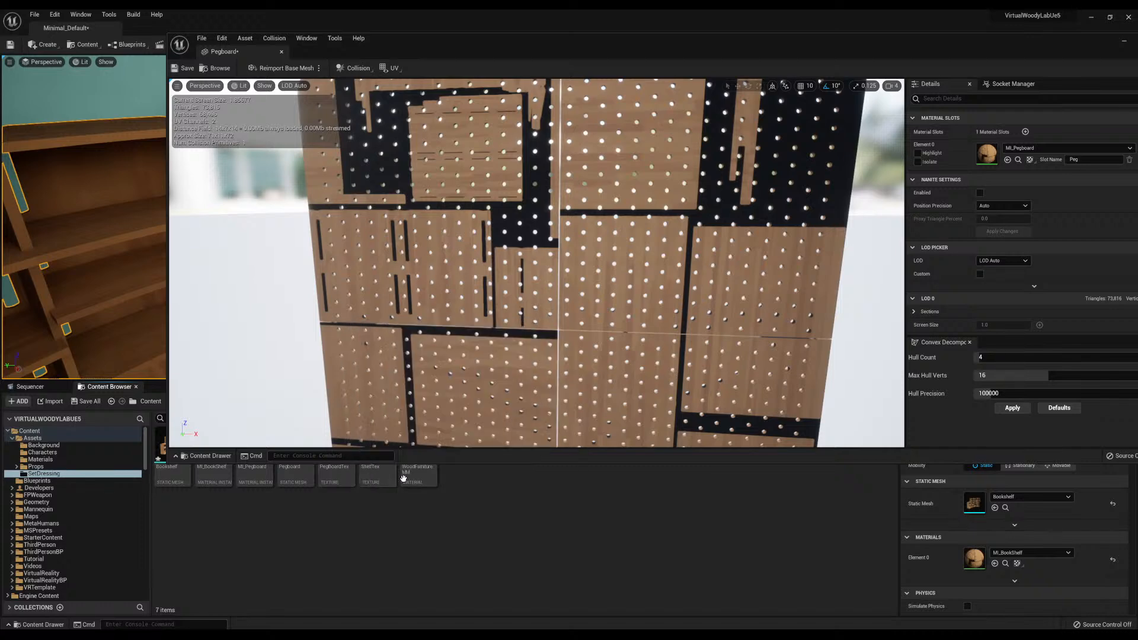
double_click(256, 477)
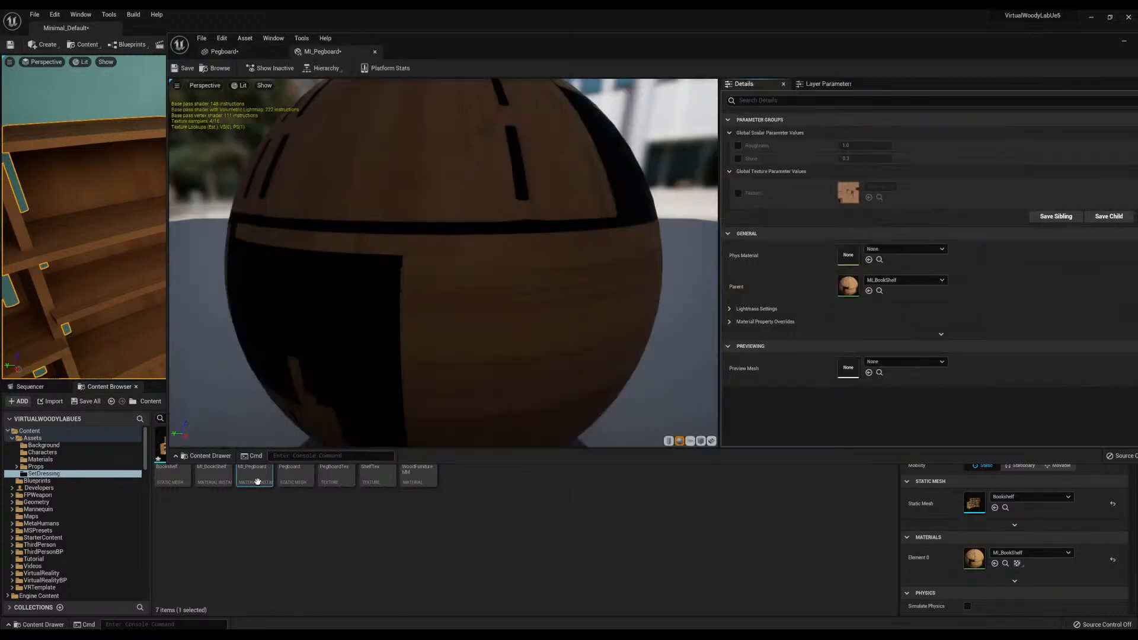
click(738, 193)
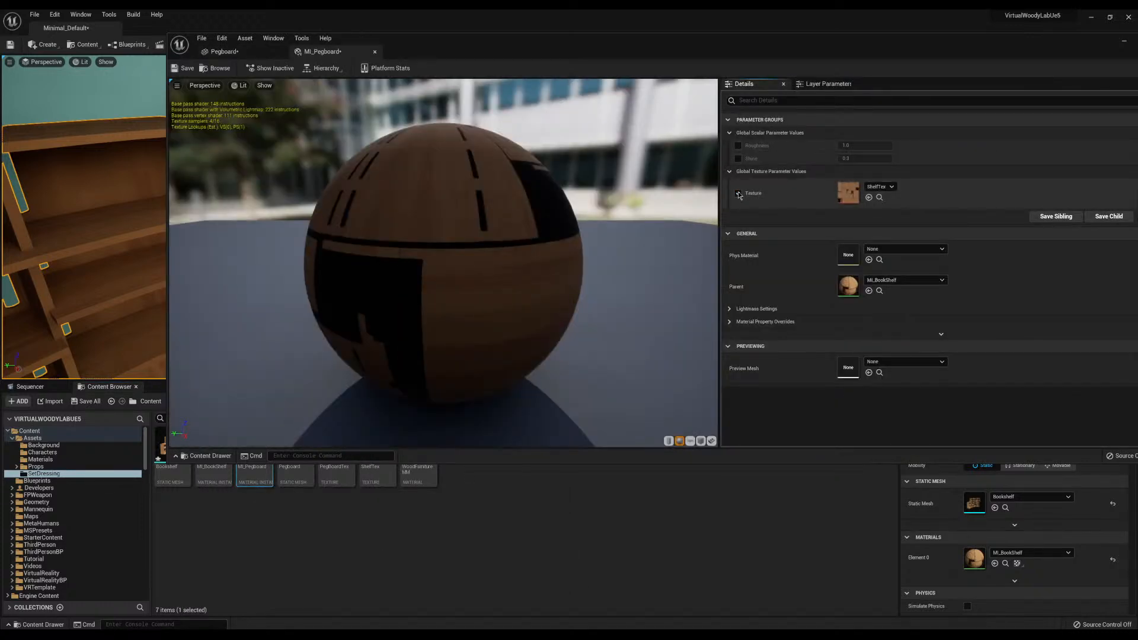
click(738, 146)
click(382, 553)
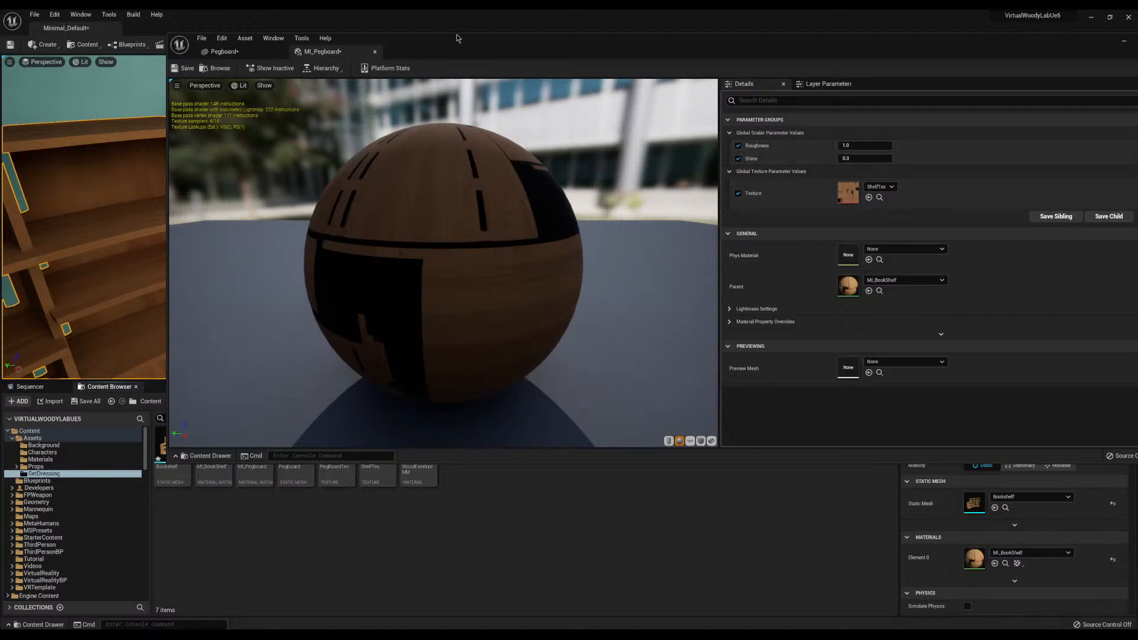
Assign the pegboard texture to MI_Pegboard and save it, and check the result on the Pegboard mesh
drag(456, 38, 735, 41)
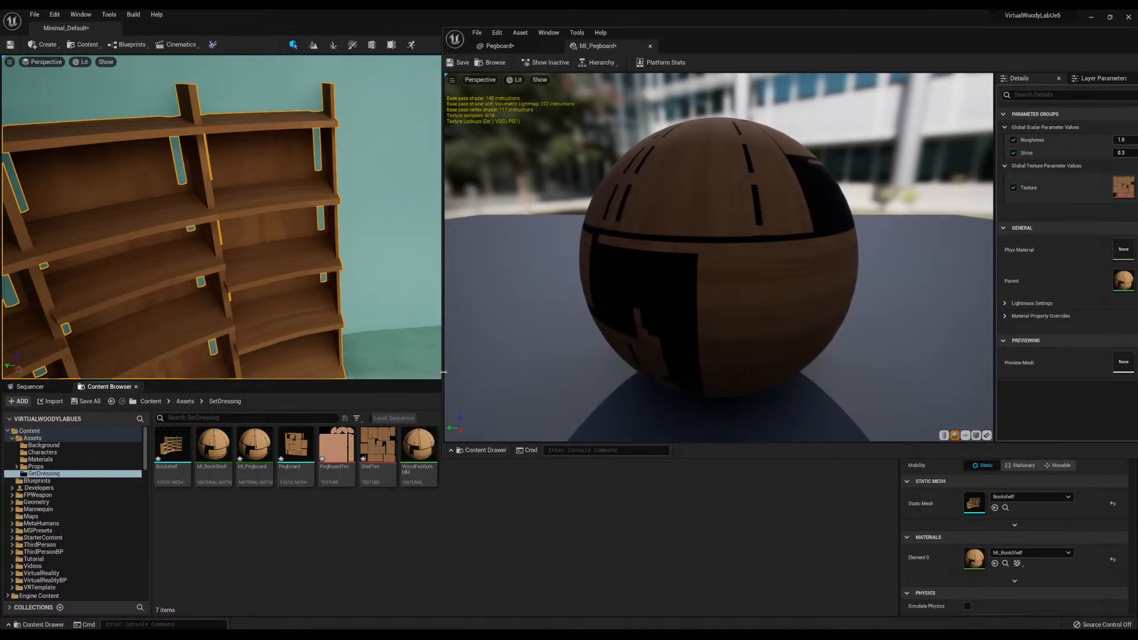
drag(353, 432, 1132, 195)
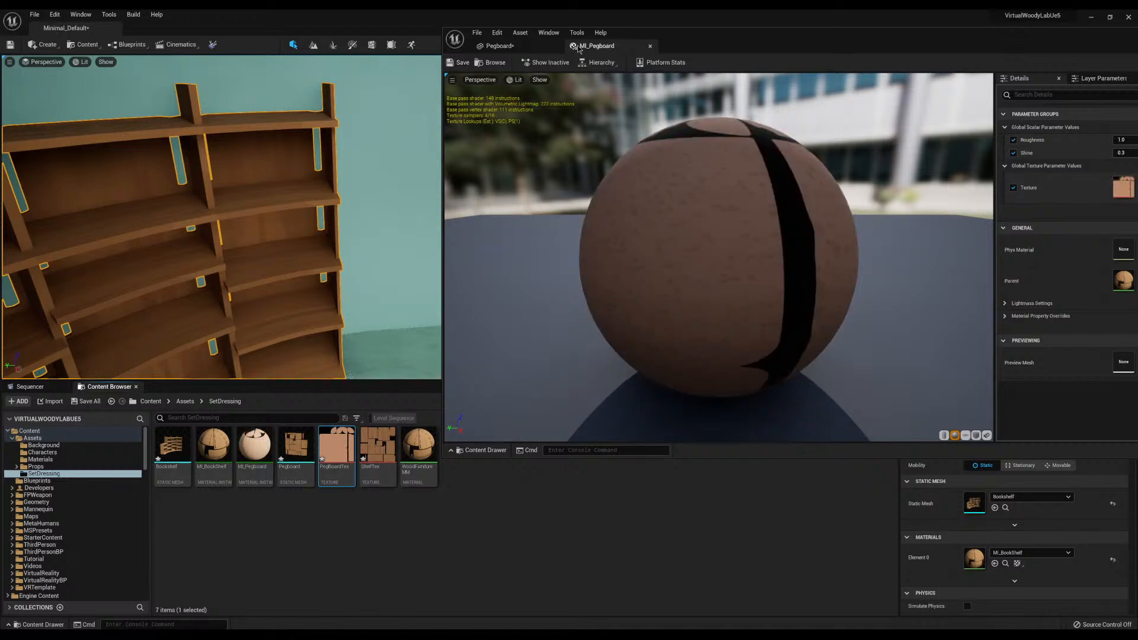
drag(652, 34, 346, 116)
double_click(295, 445)
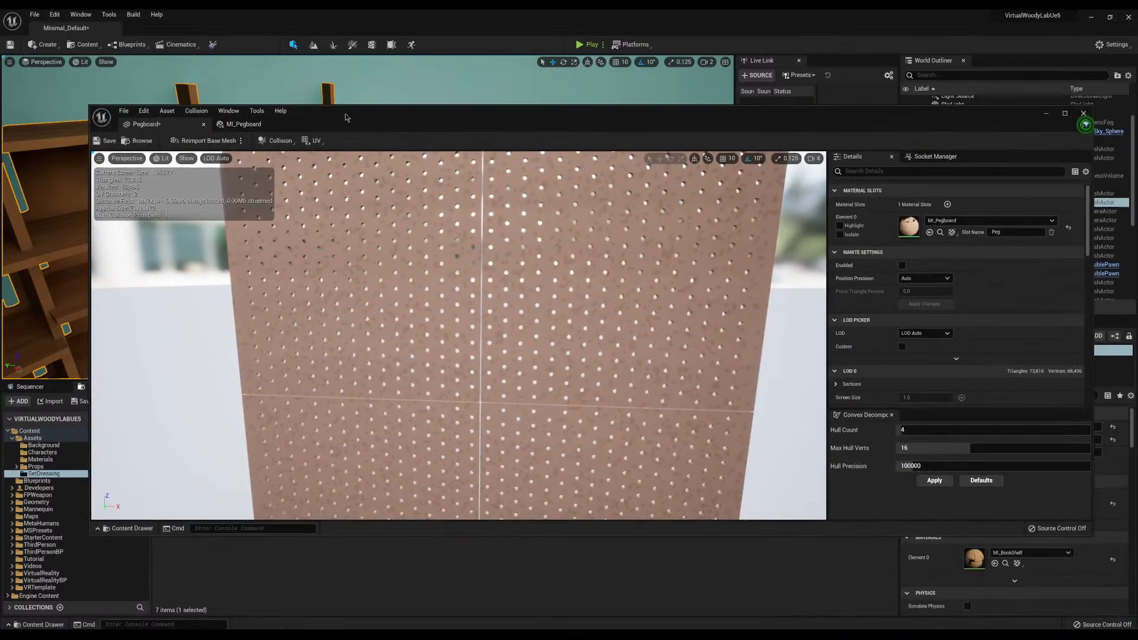
click(1045, 116)
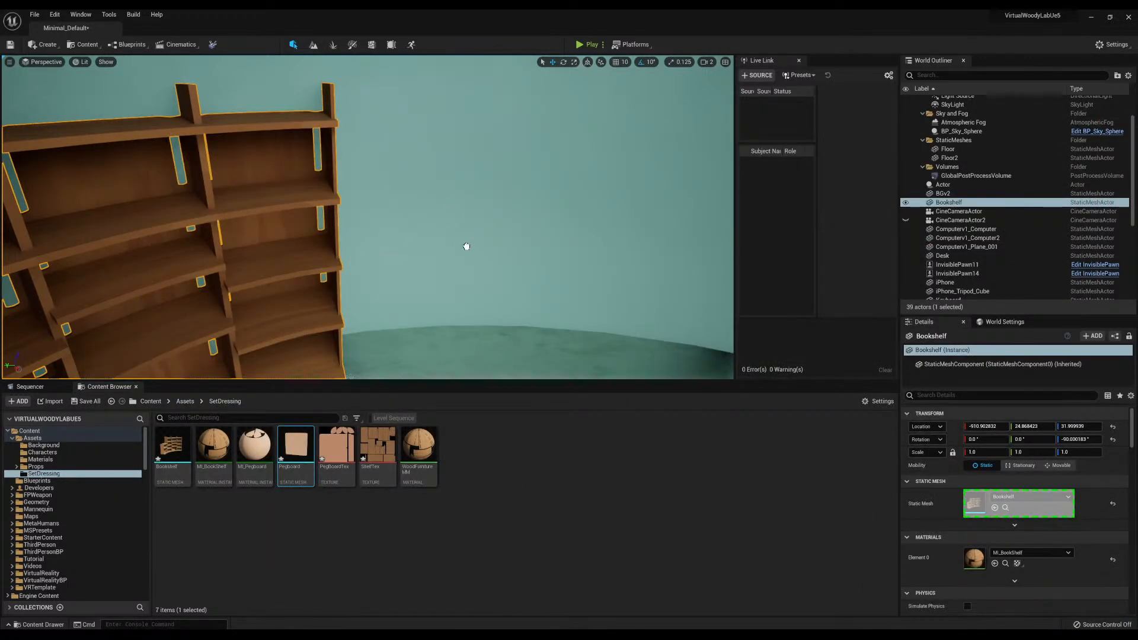
Place the Pegboard mesh in the level beside the bookshelf and rotate it to -90° about Z
drag(467, 246, 467, 248)
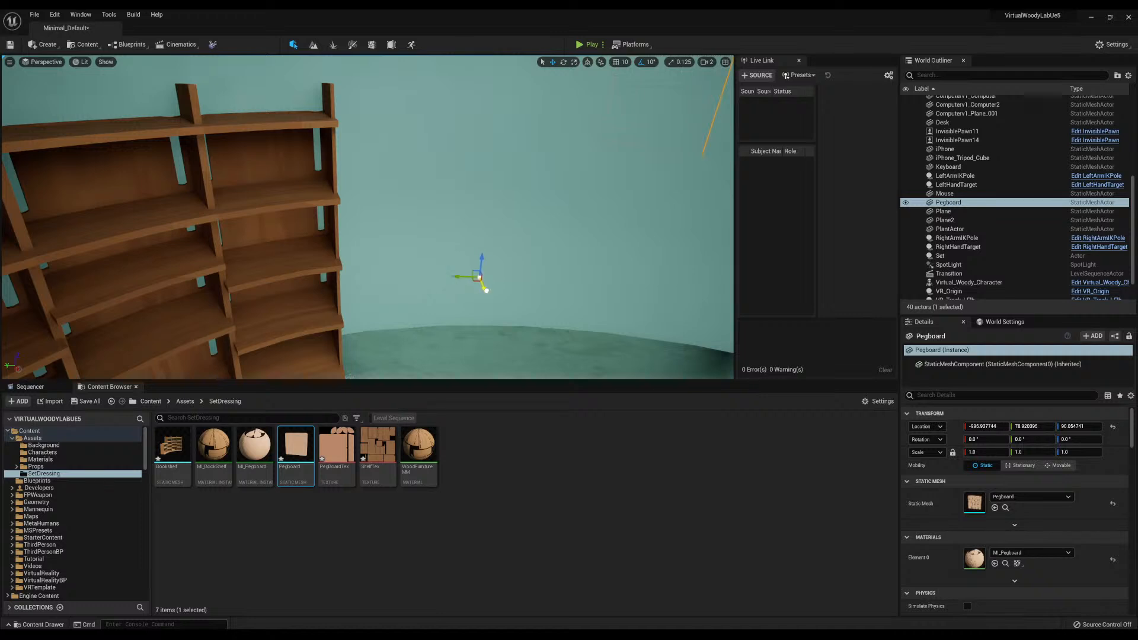
drag(485, 291, 495, 307)
key(s)
right_drag(495, 307, 533, 314)
key(e)
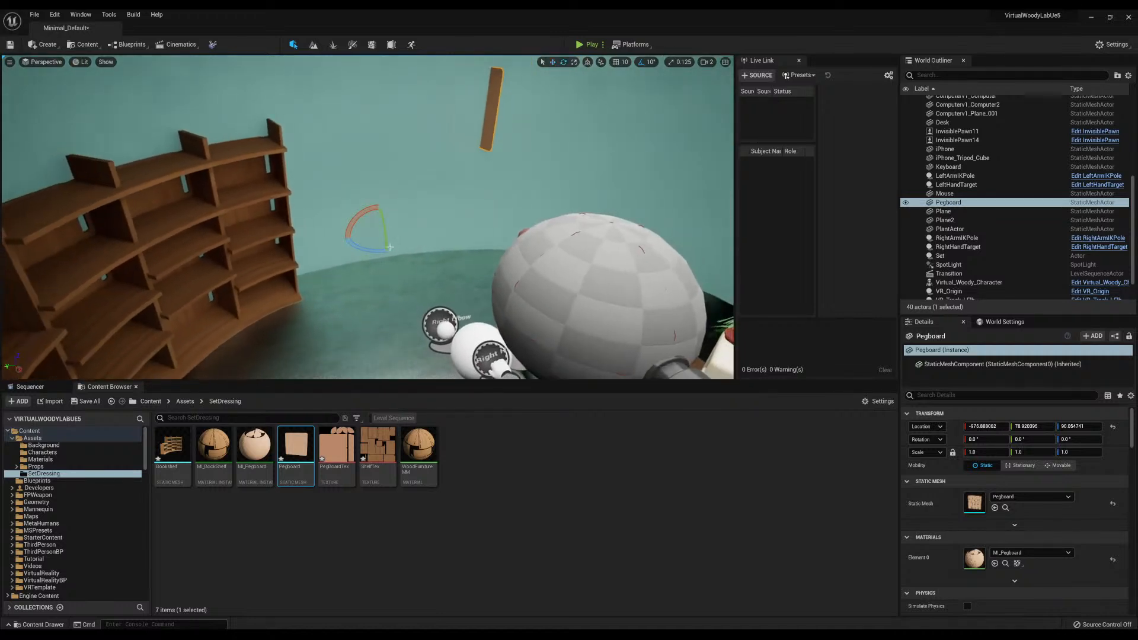
drag(366, 249, 541, 339)
Move the pegboard along the wall beside the bookshelf to about X -875, Y 33
key(w)
right_drag(541, 340, 529, 407)
key(w)
key(s)
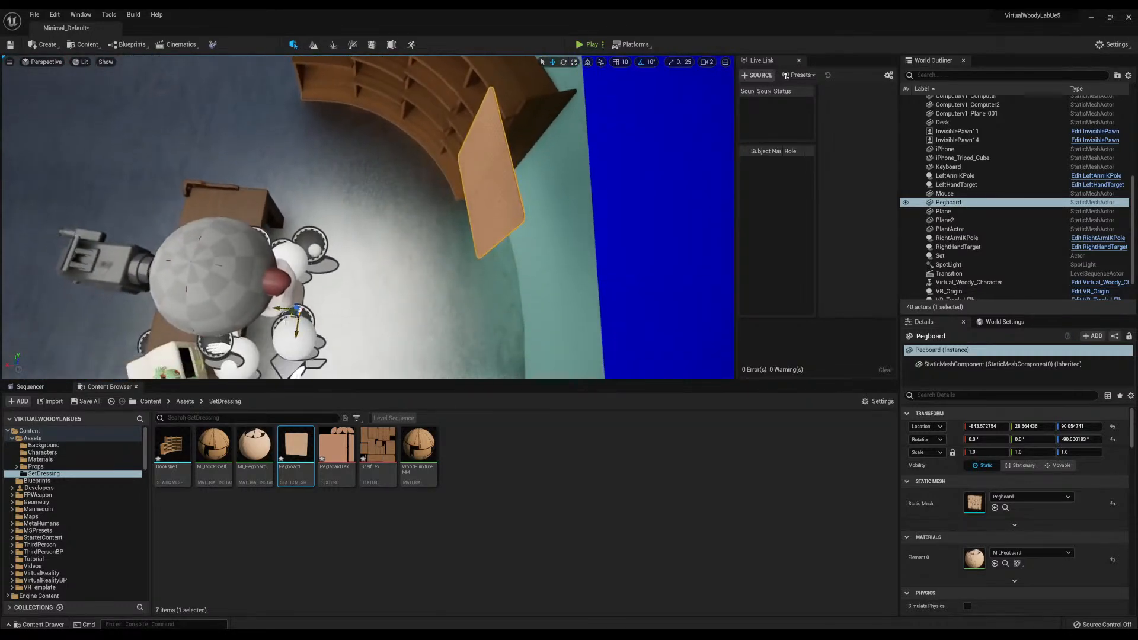
drag(291, 314, 372, 291)
right_drag(372, 290, 398, 288)
drag(400, 289, 437, 314)
right_drag(438, 315, 442, 346)
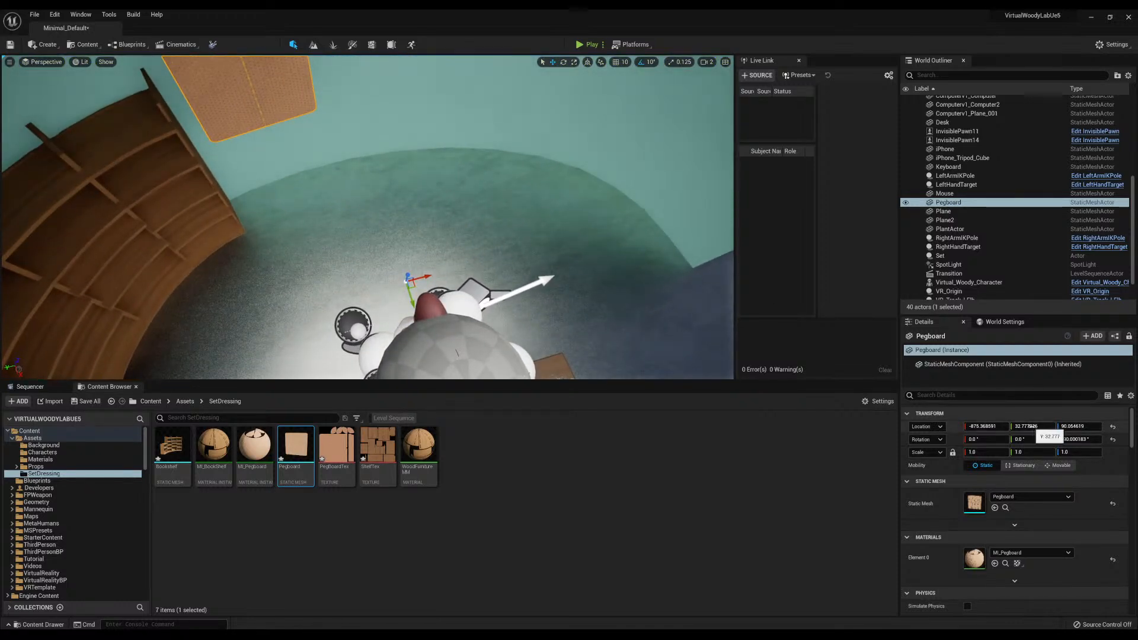
Compare the pegboard's location with the bookshelf's and shift the pegboard to about X -898
click(1076, 427)
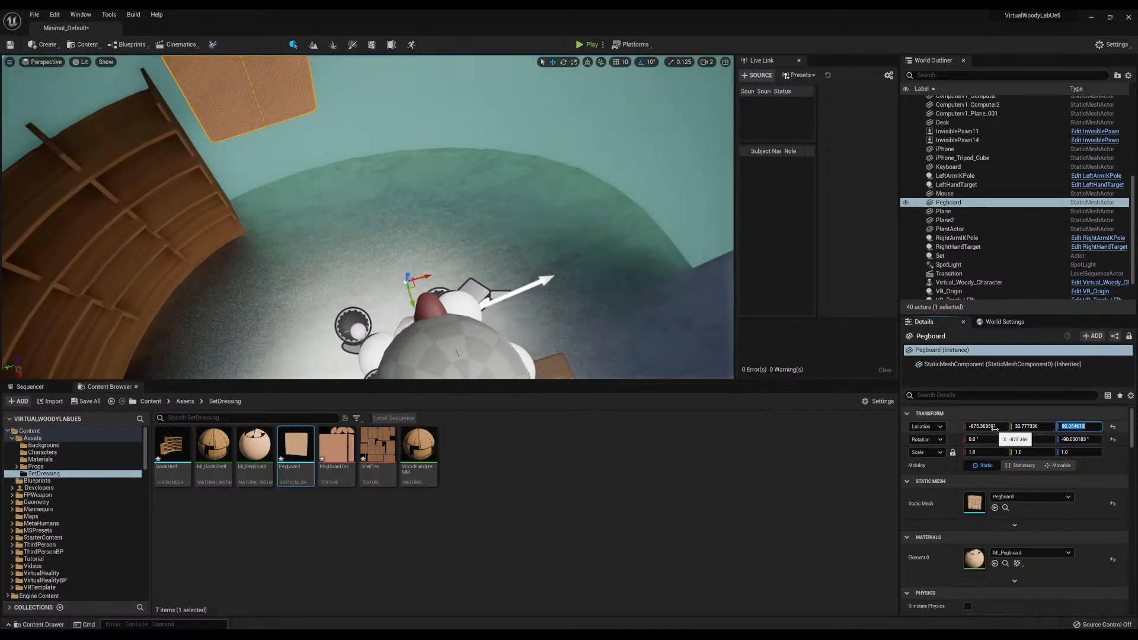
right_drag(569, 266, 462, 229)
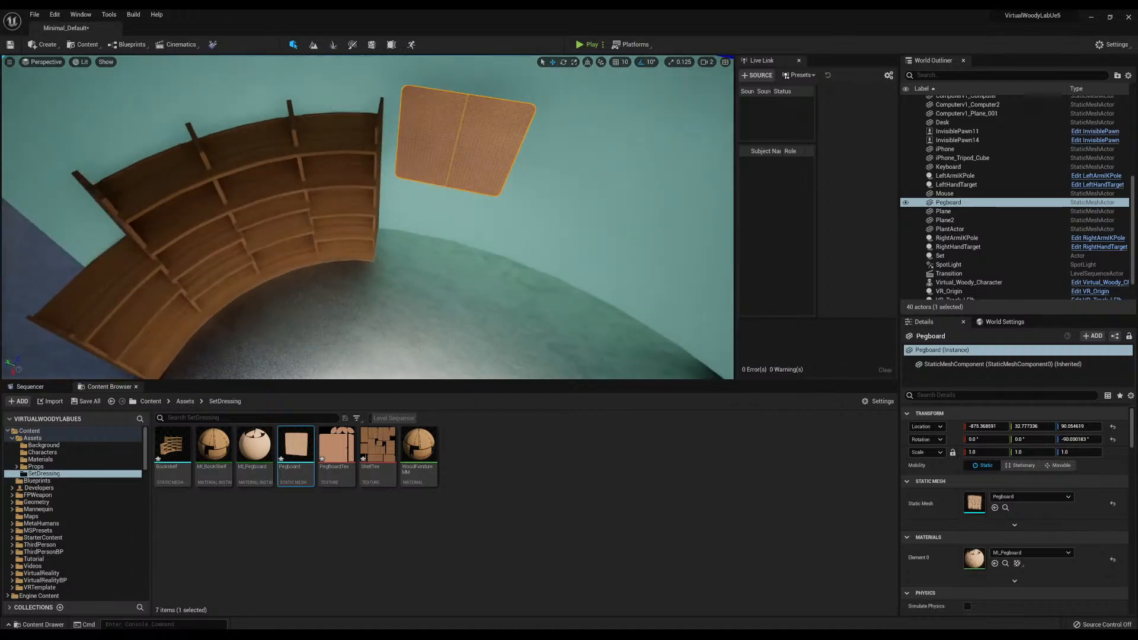
click(323, 196)
right_drag(323, 195, 519, 209)
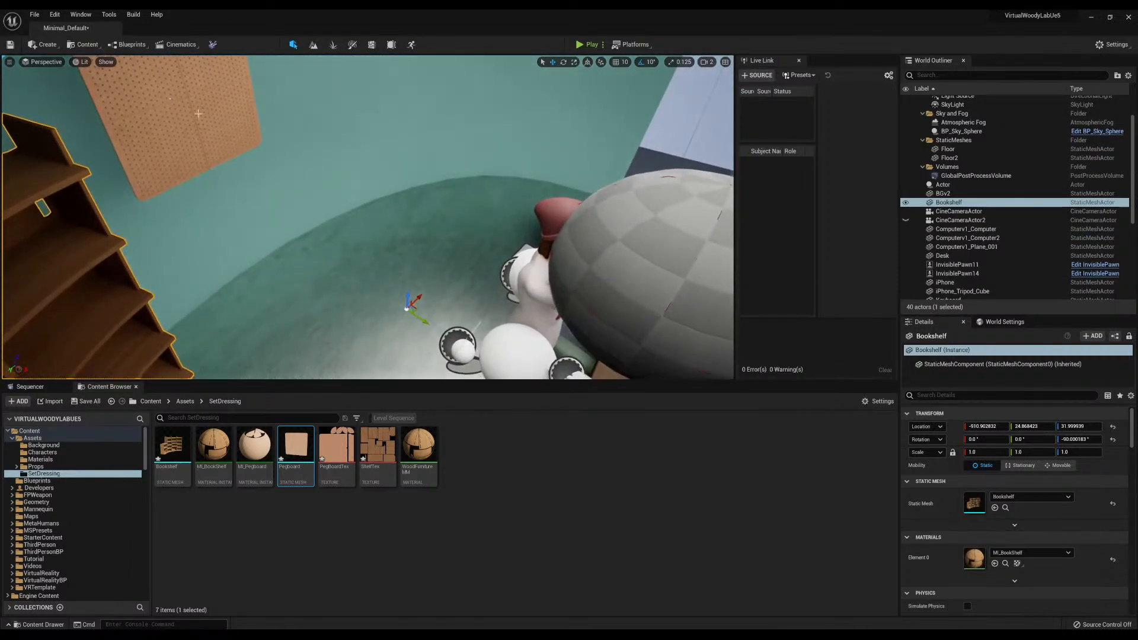
click(219, 140)
drag(479, 296, 443, 274)
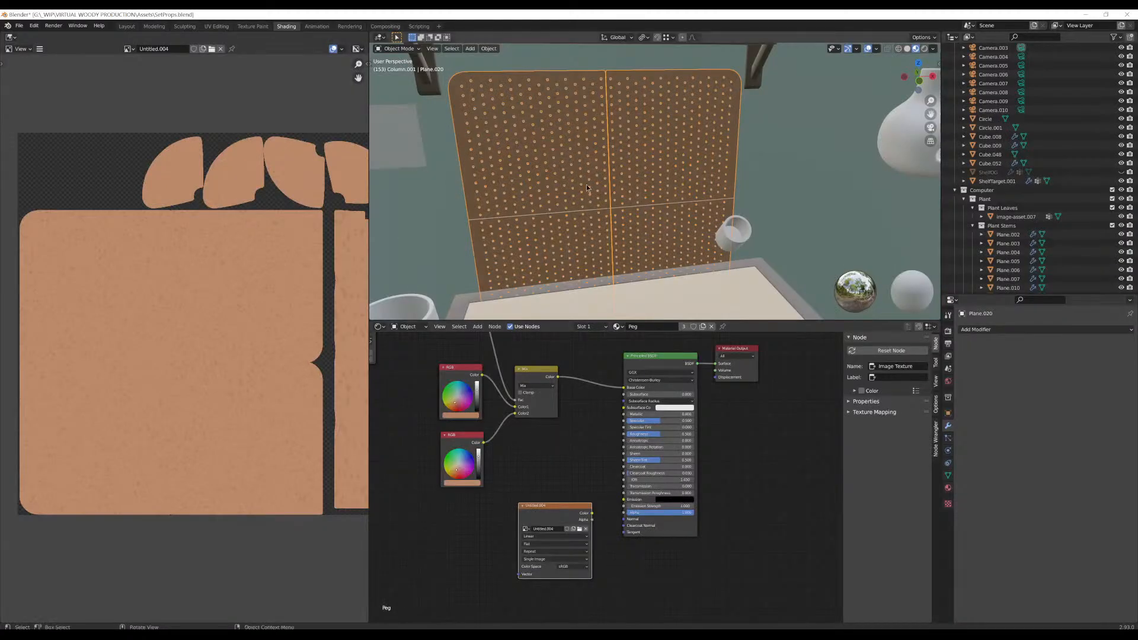
Switch to Blender, reset the 3D cursor to the world origin and snap the pegboard to it with Keep Offset
mouse_move(592, 196)
middle_down()
mouse_move(606, 211)
mouse_move(793, 264)
mouse_move(743, 253)
mouse_move(729, 237)
middle_up()
scroll(606, 212, down, 4)
scroll(792, 264, down, 4)
scroll(743, 254, up, 6)
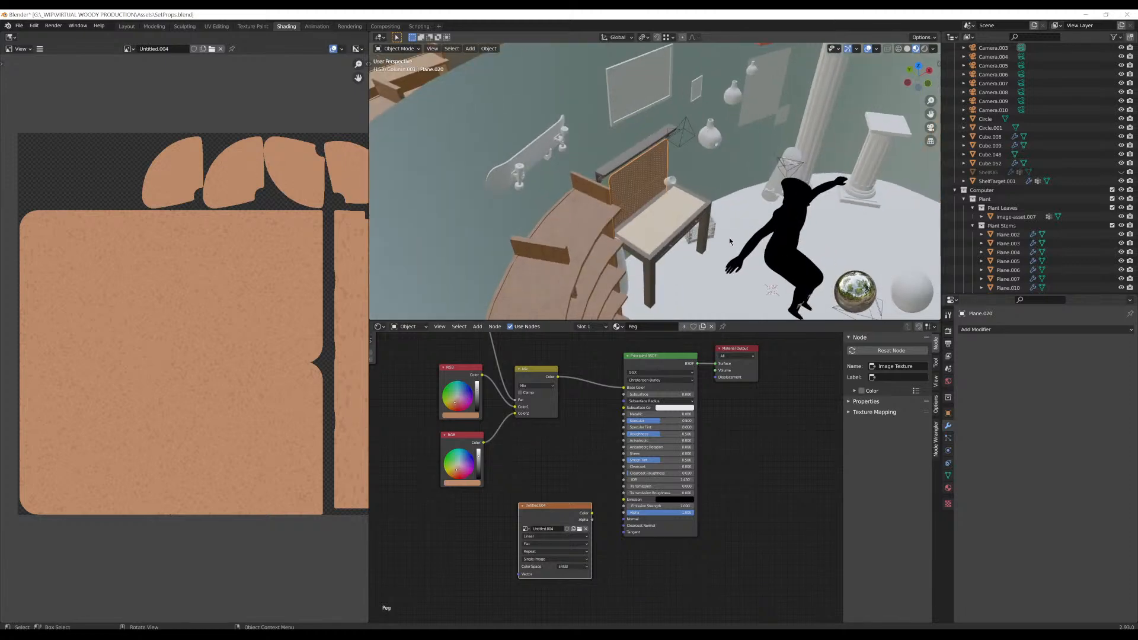
key(shift+s)
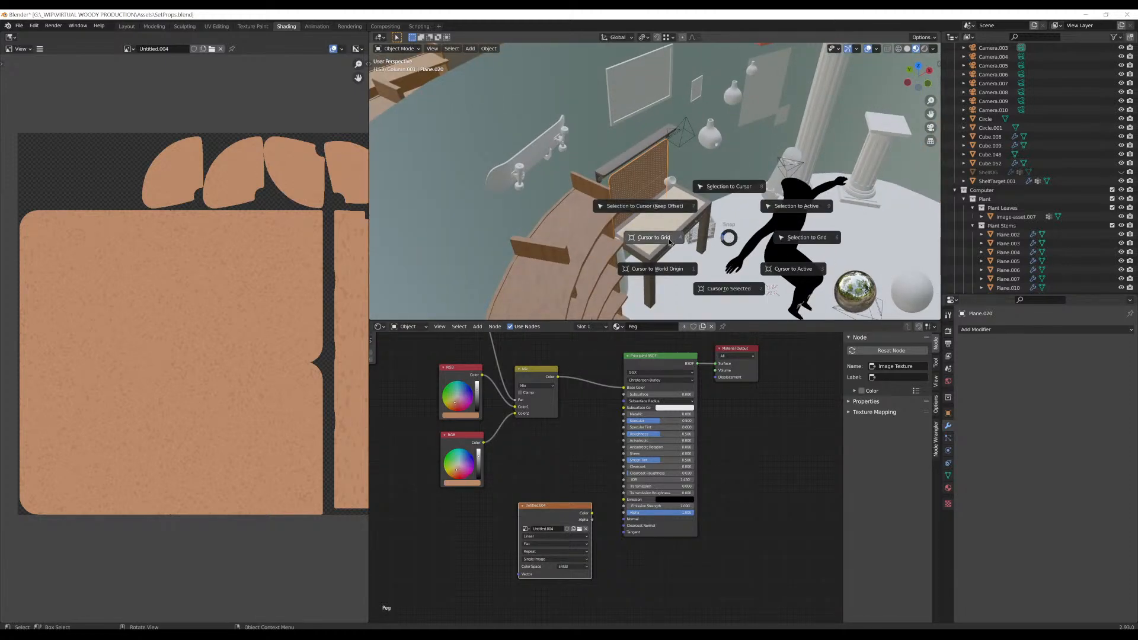
click(660, 274)
key(shift+s)
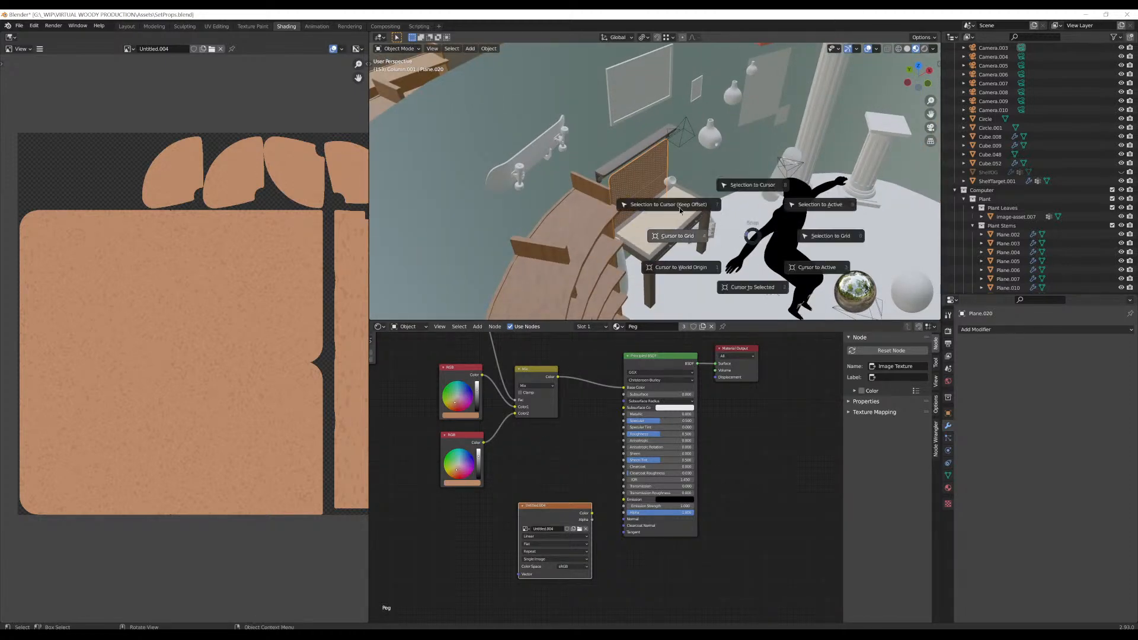
click(664, 204)
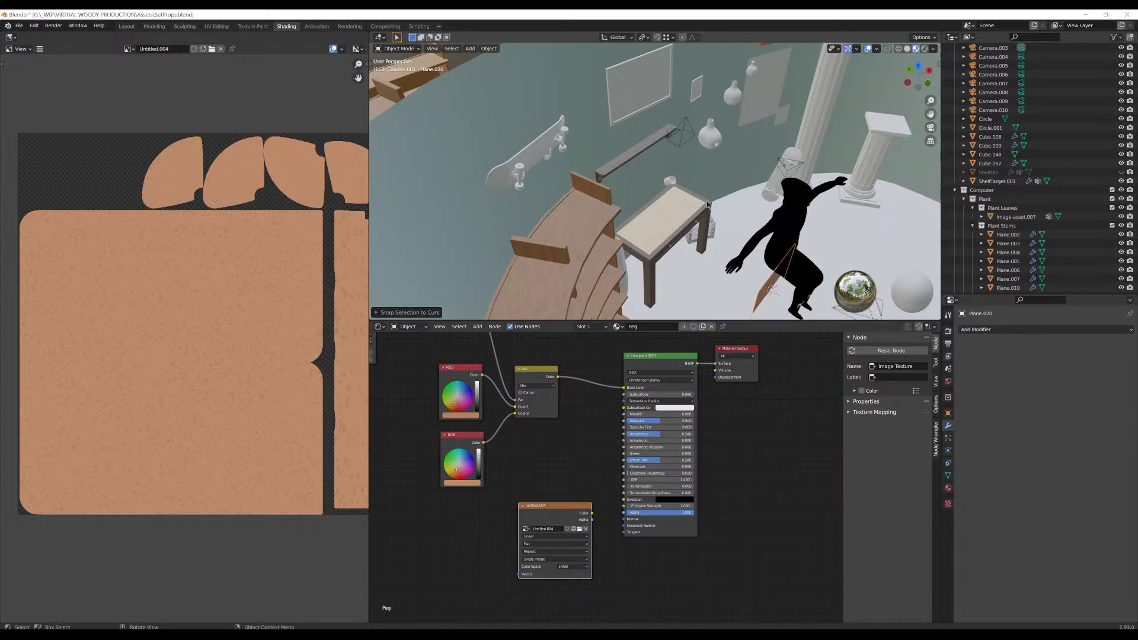
Export the selected pegboard mesh as FBX, overwriting Pegboard.fbx in the Assets folder
key(q)
mouse_move(753, 174)
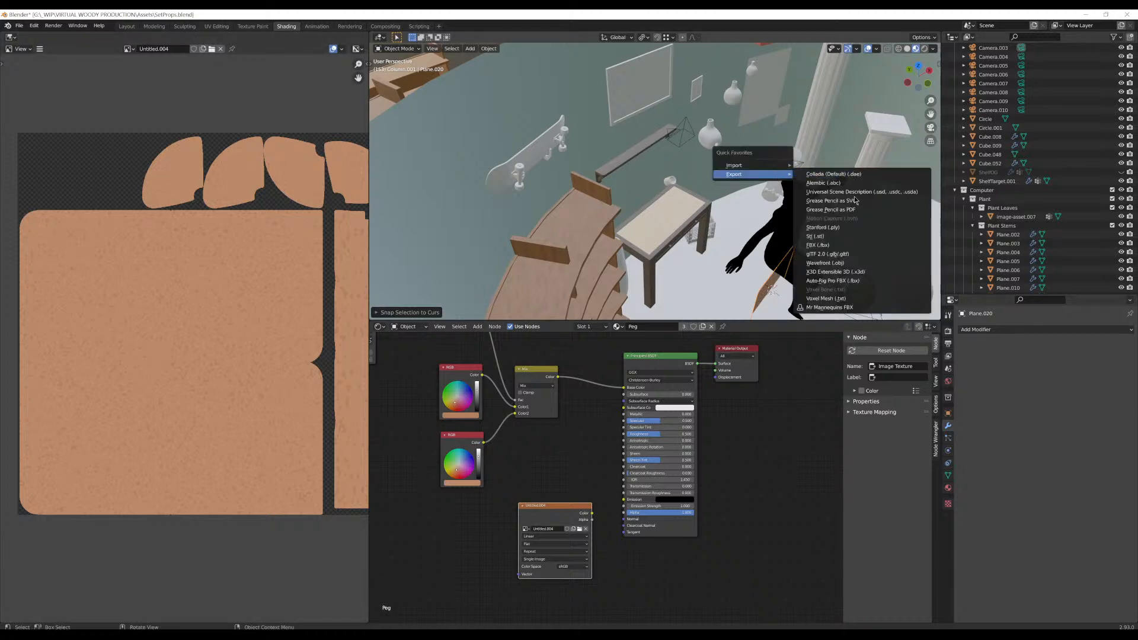
click(837, 247)
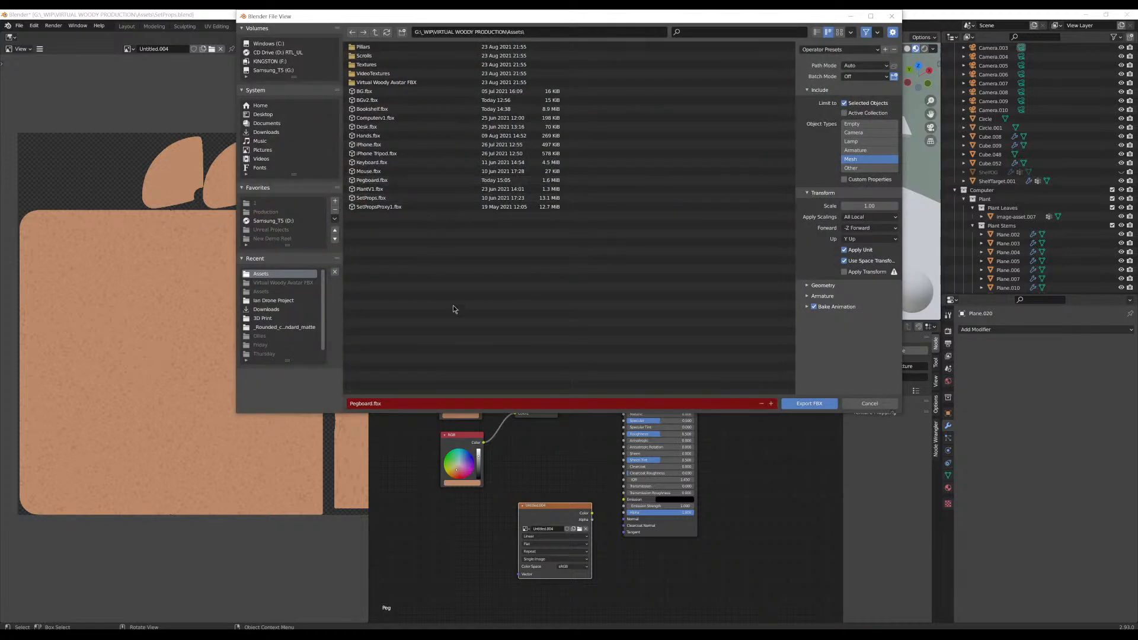
click(808, 404)
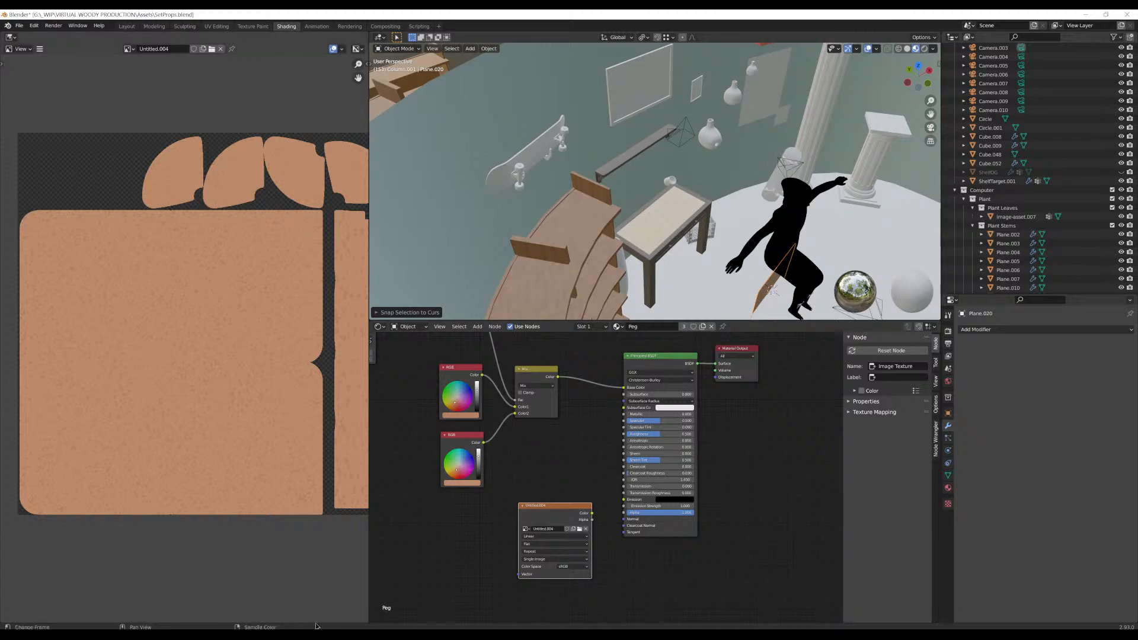
Switch to the main Unreal level editor and reimport the Pegboard static mesh
mouse_move(320, 634)
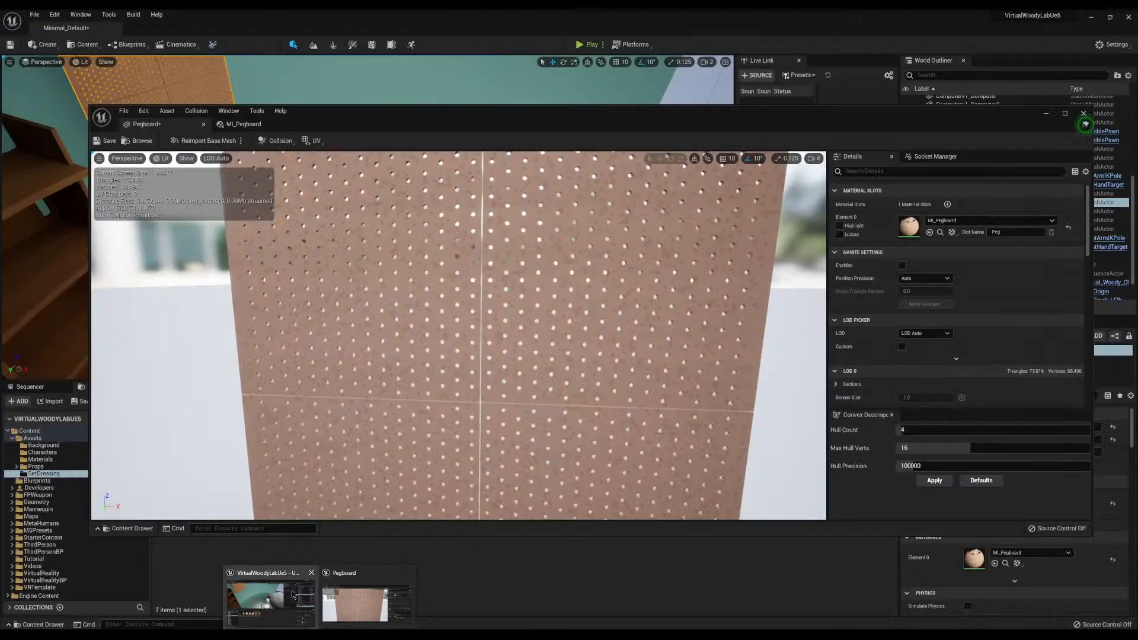
click(296, 598)
right_click(296, 436)
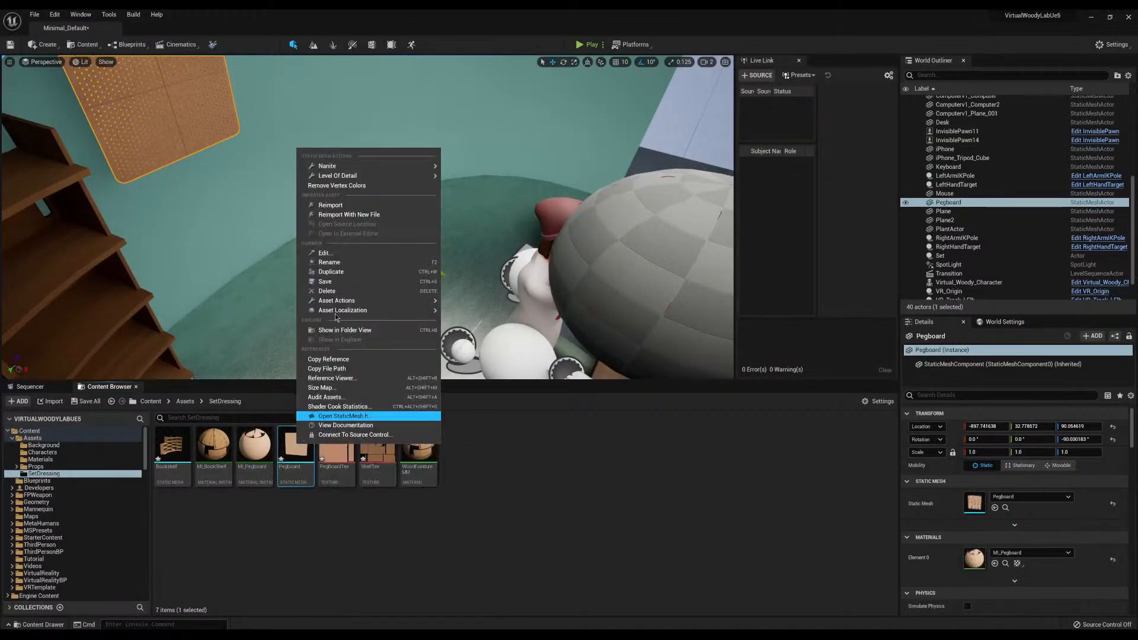
click(356, 205)
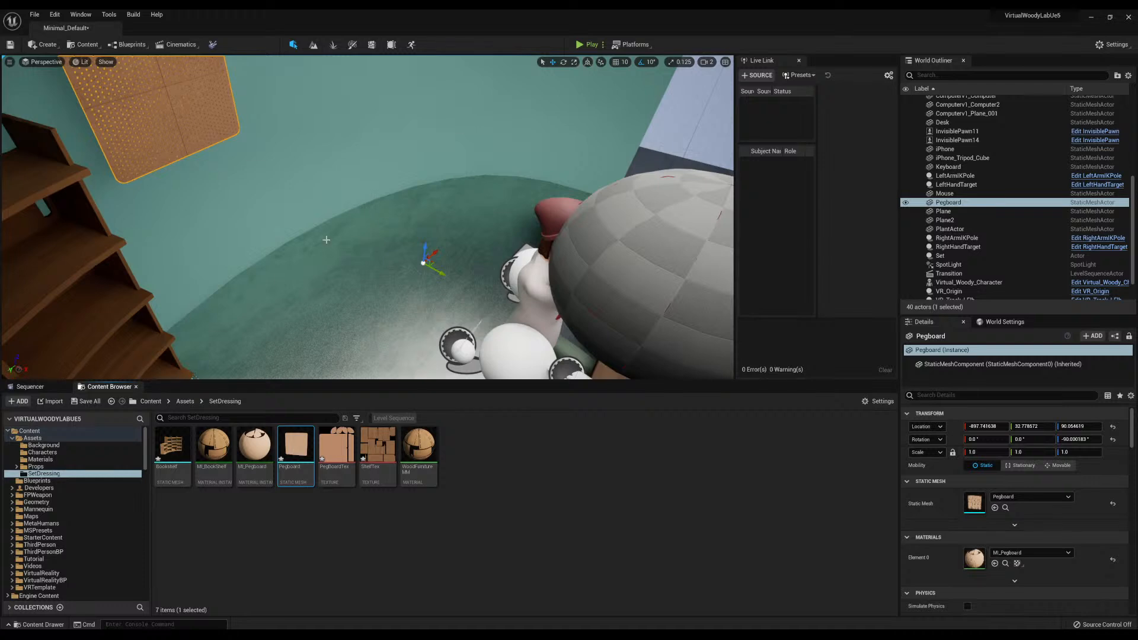
Save the level, and place a second Pegboard in it as a test and delete that copy
right_drag(326, 240, 290, 228)
click(10, 45)
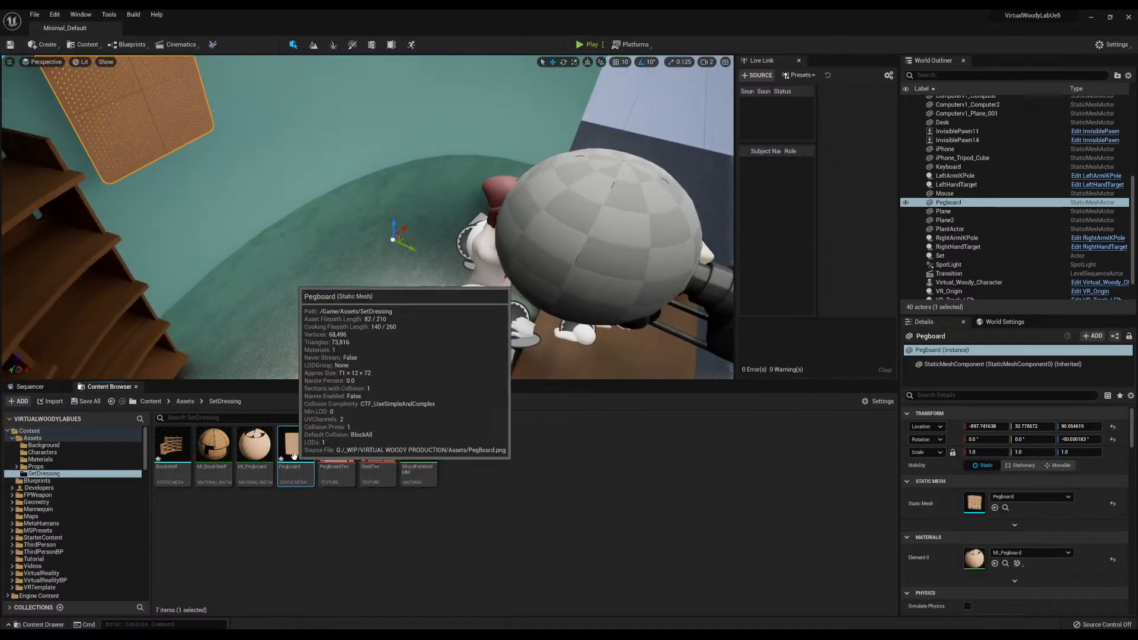
drag(295, 450, 379, 282)
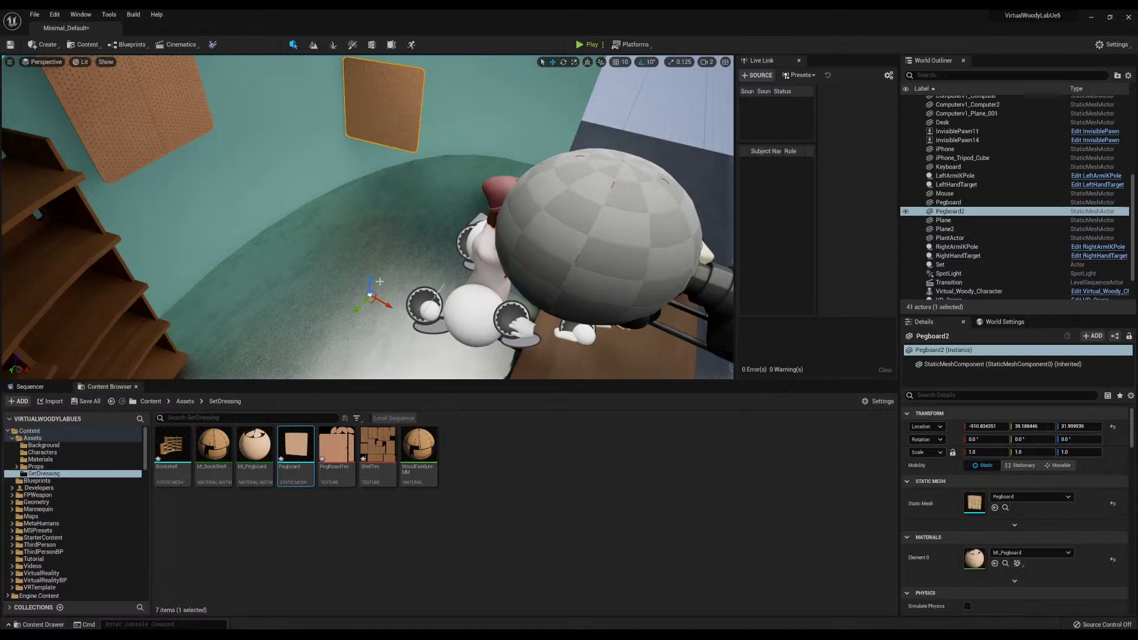
key(Delete)
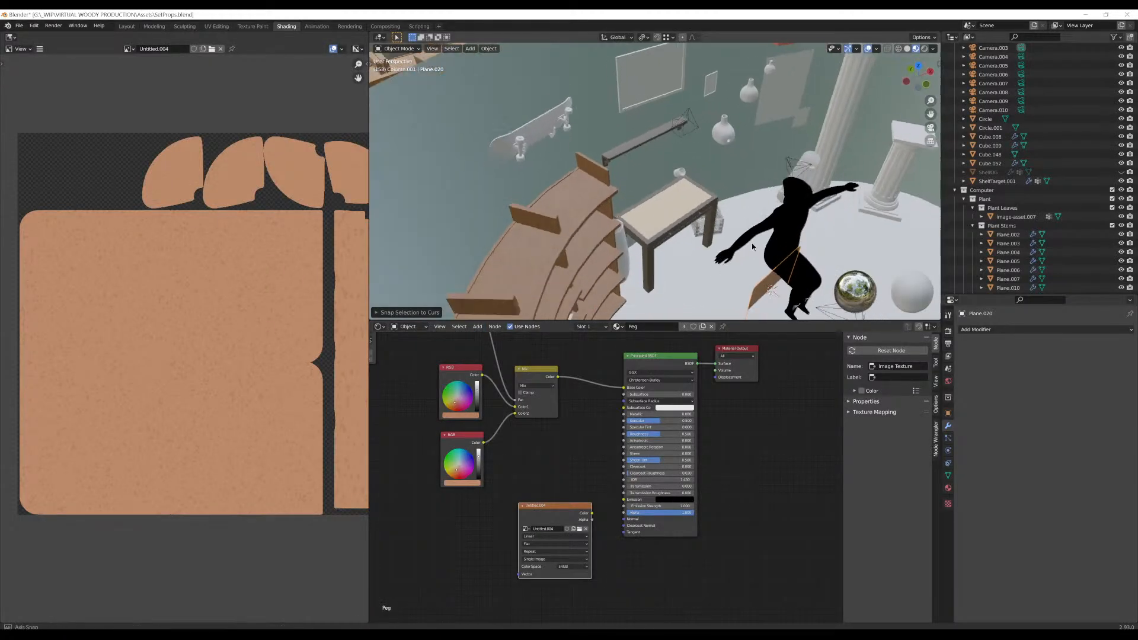
Switch to the Layout workspace and bring the pegboard at the world origin into view
click(126, 26)
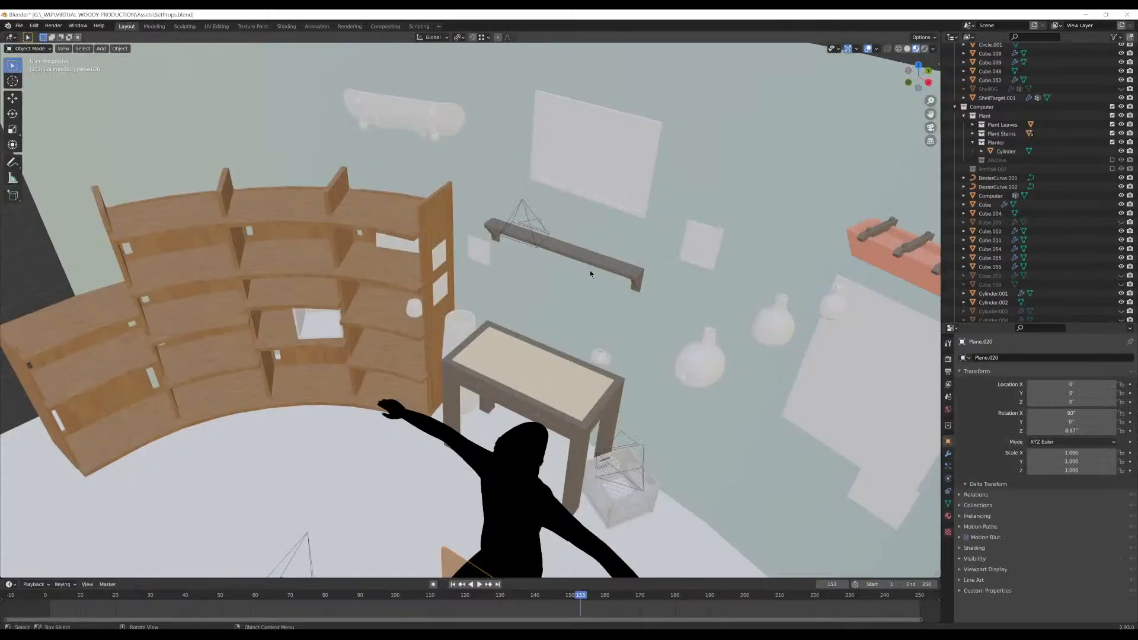
middle_drag(590, 274, 662, 181)
middle_drag(602, 339, 633, 317)
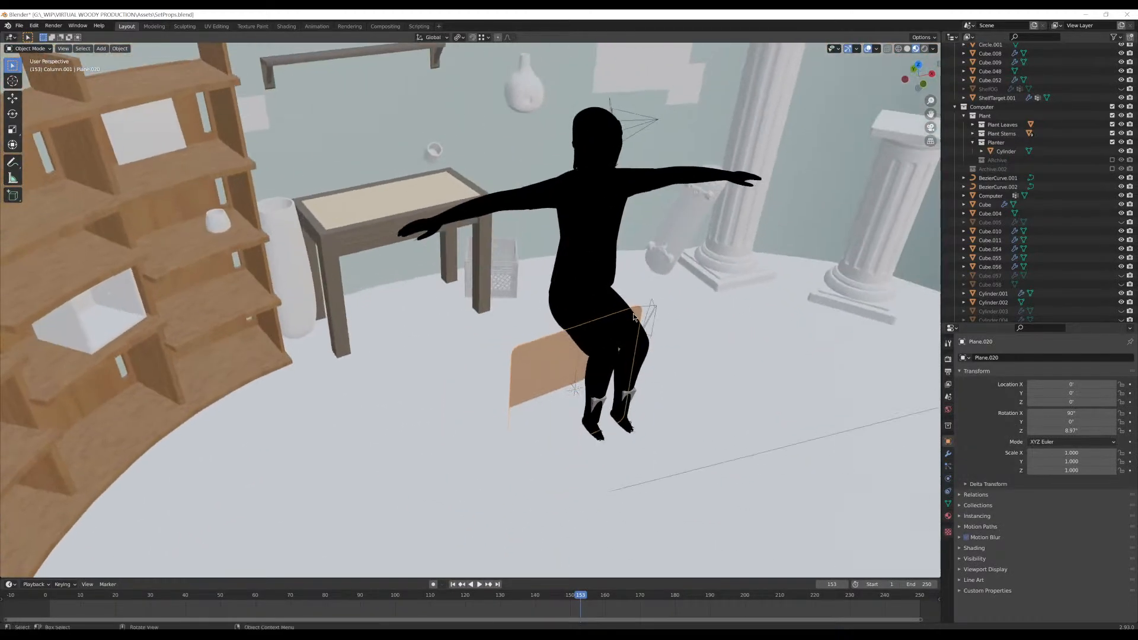
key(q)
mouse_move(567, 322)
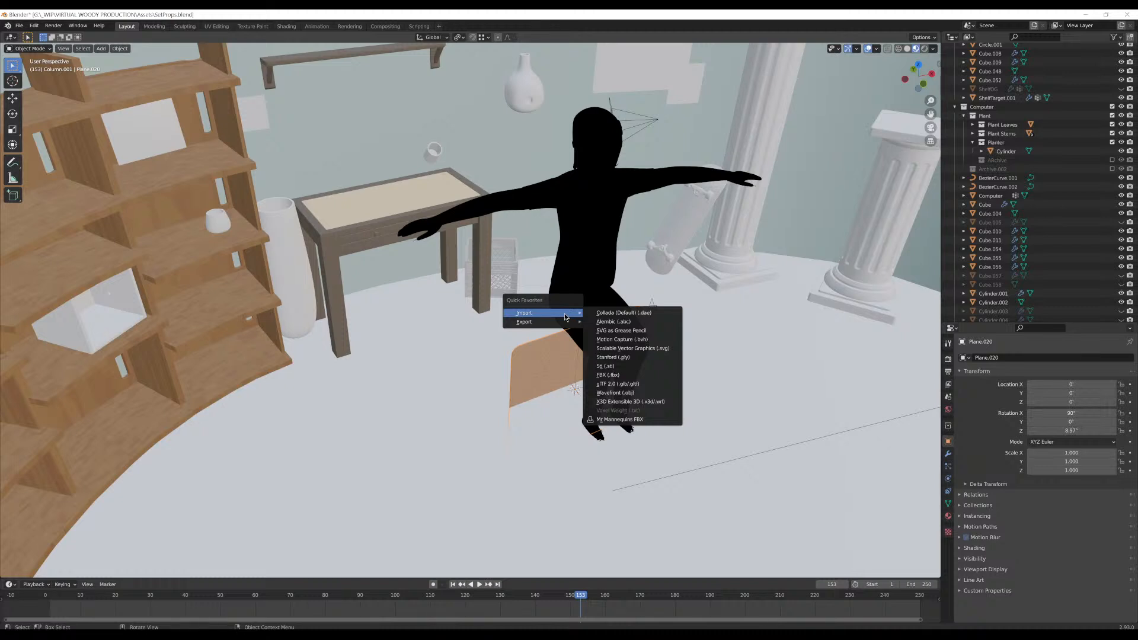
click(626, 375)
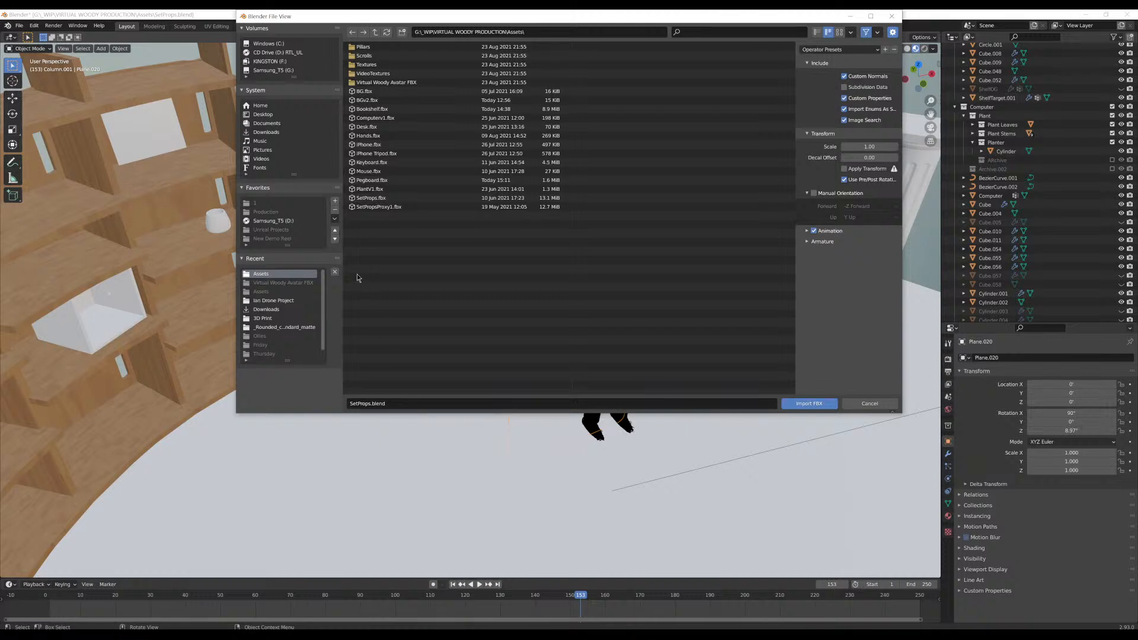
click(367, 405)
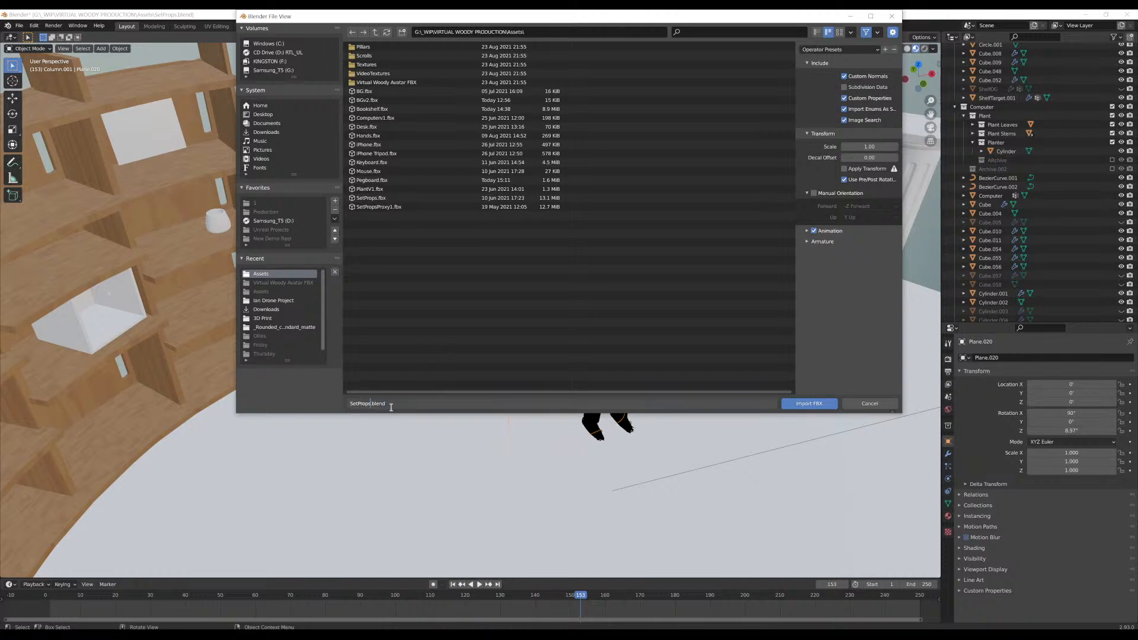
click(404, 319)
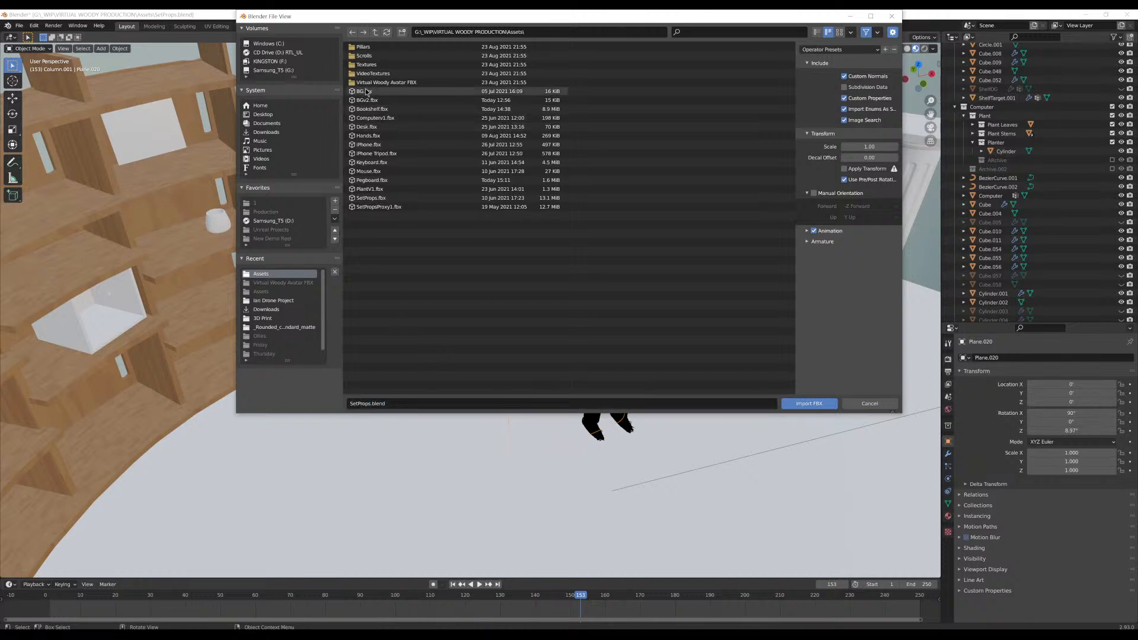
click(372, 180)
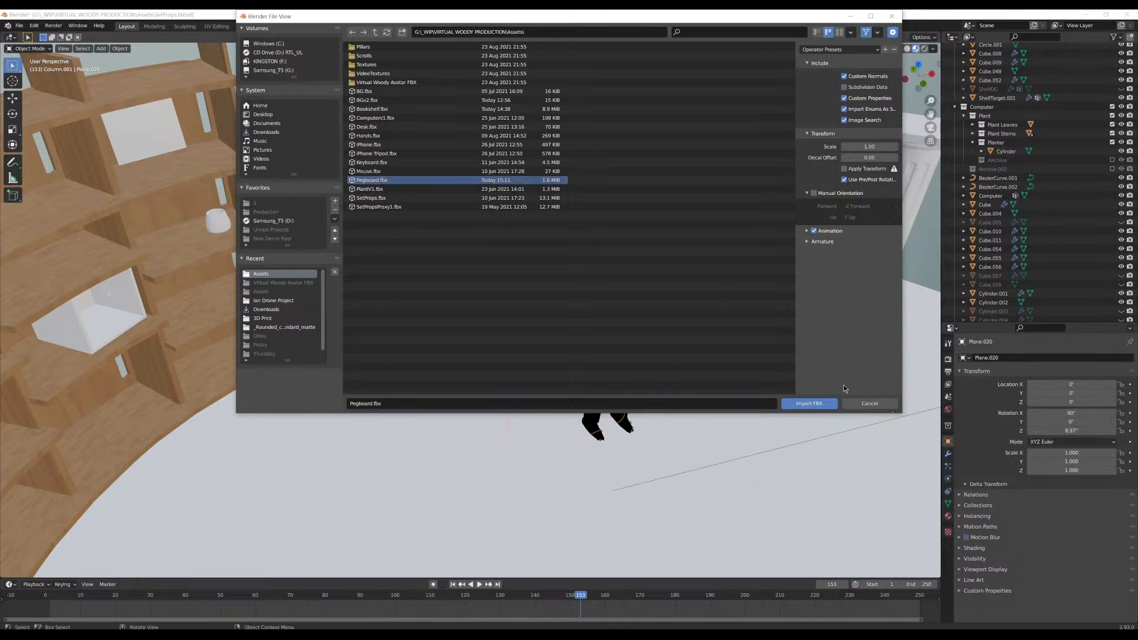
click(858, 406)
Export the selected pegboard mesh as FBX again, overwriting Pegboard.fbx in the Assets folder
key(q)
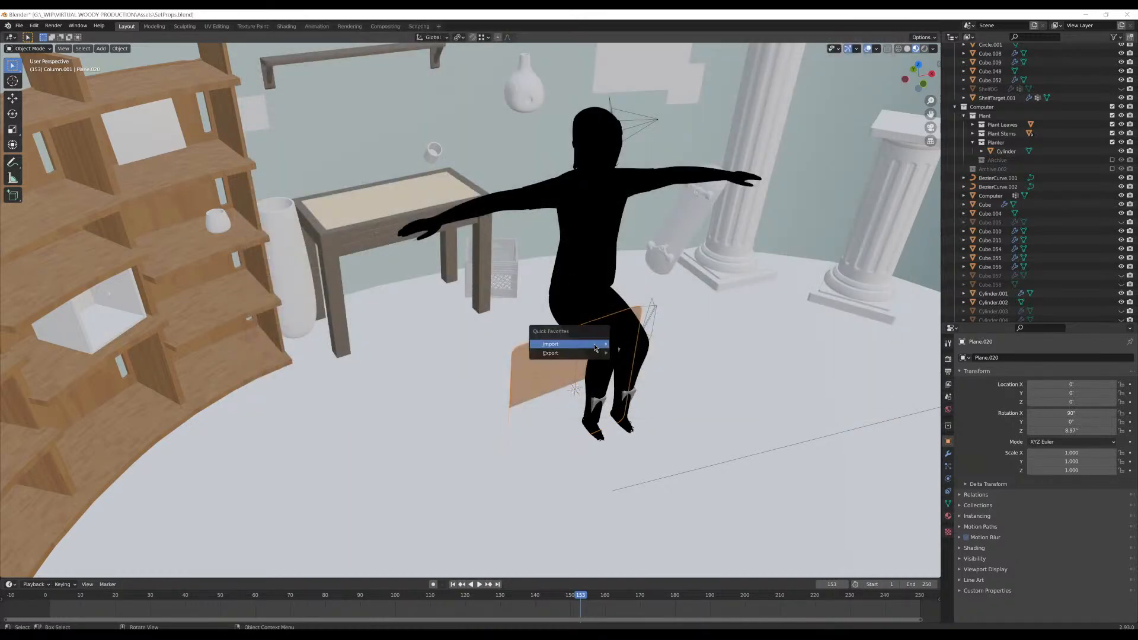
mouse_move(579, 356)
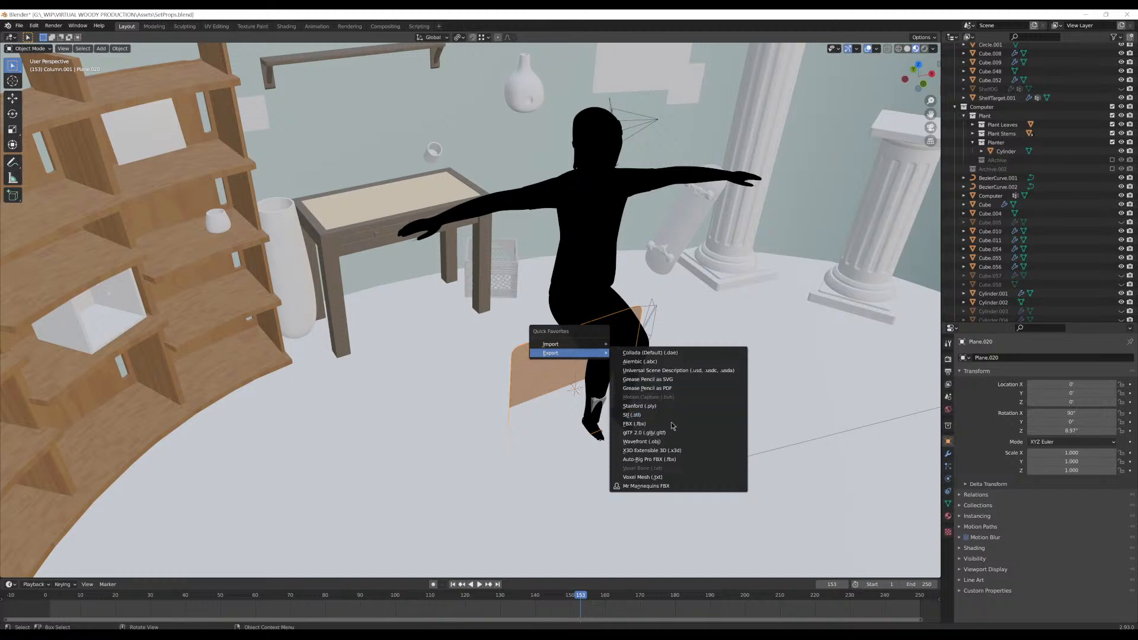
click(667, 424)
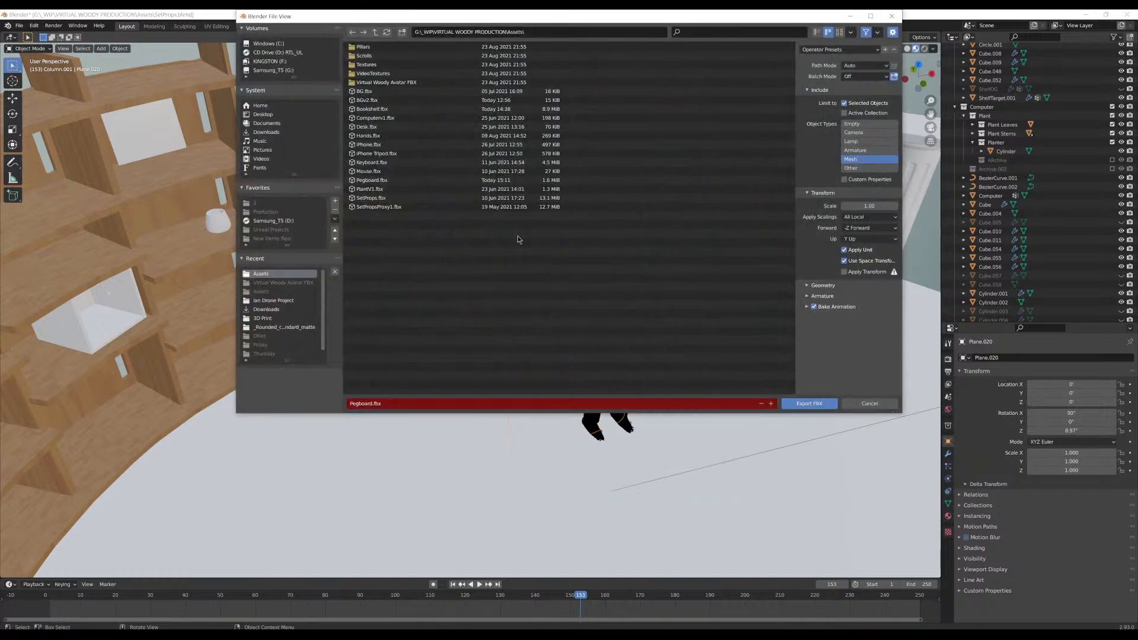
click(384, 182)
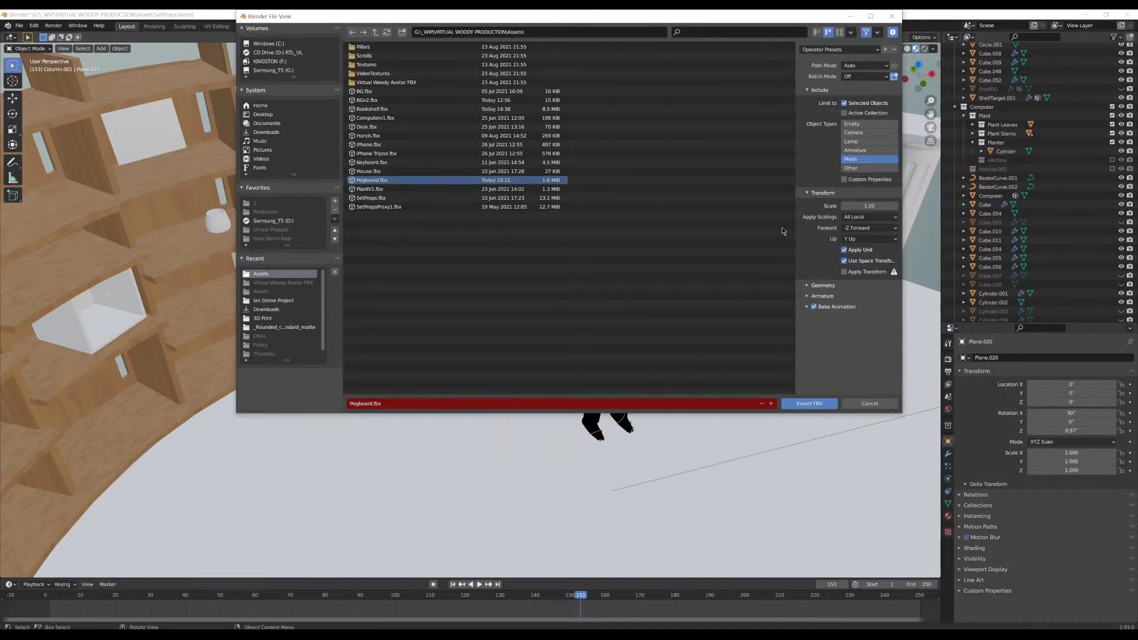
click(819, 404)
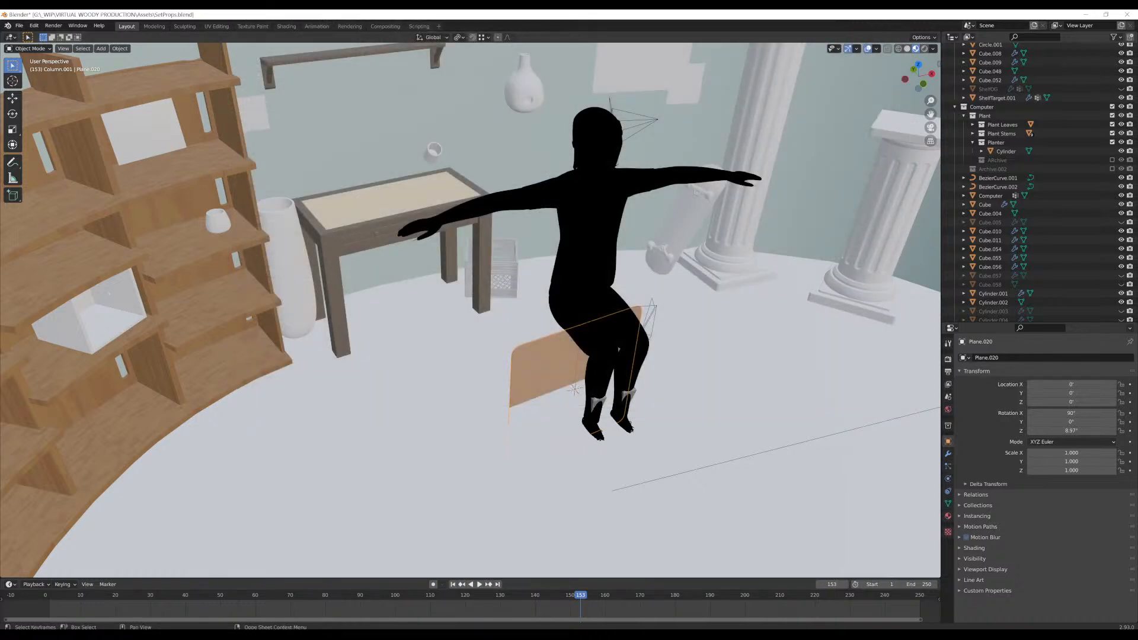
Switch to Unreal, inspect the Pegboard mesh in its static mesh editor, and close that editor
mouse_move(319, 634)
click(354, 598)
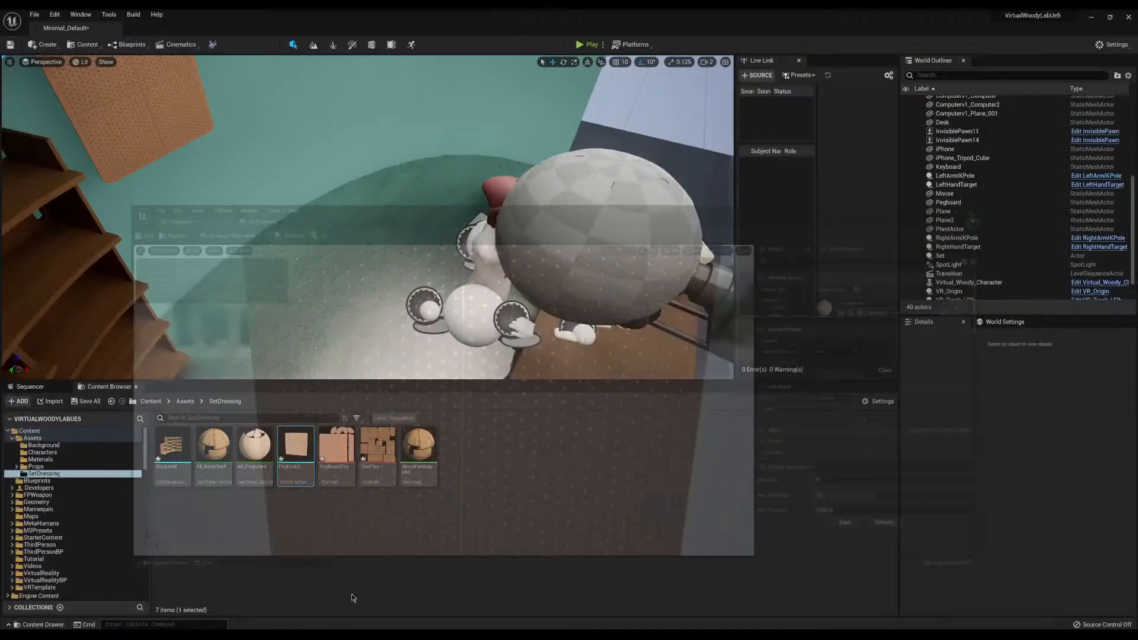
right_drag(490, 244, 415, 308)
scroll(454, 239, down, 8)
scroll(454, 239, up, 2)
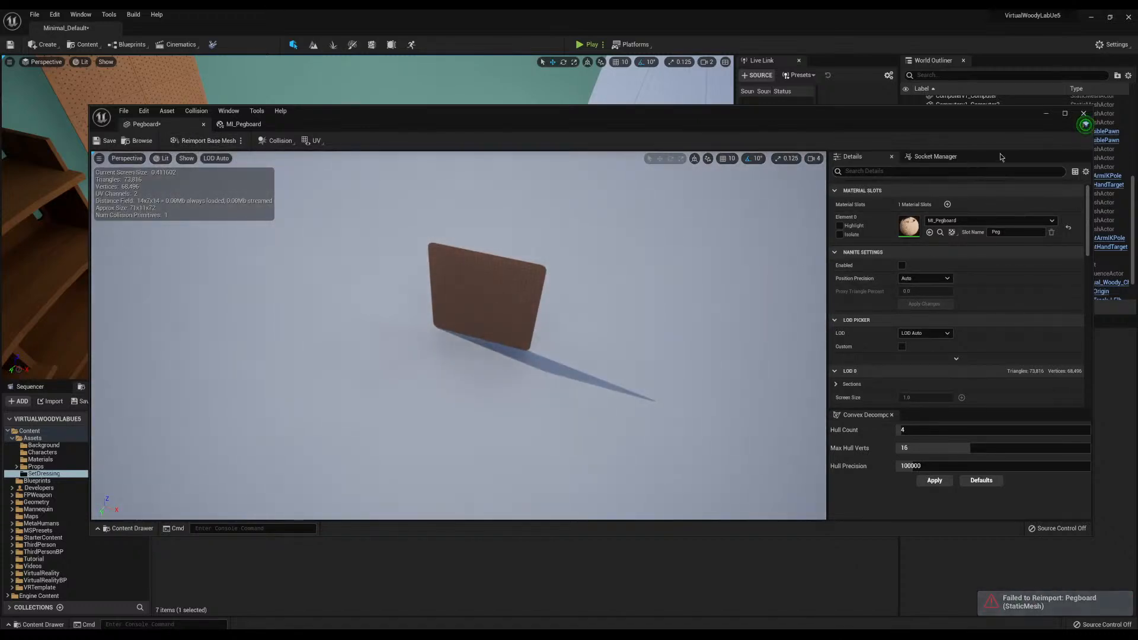
click(1083, 113)
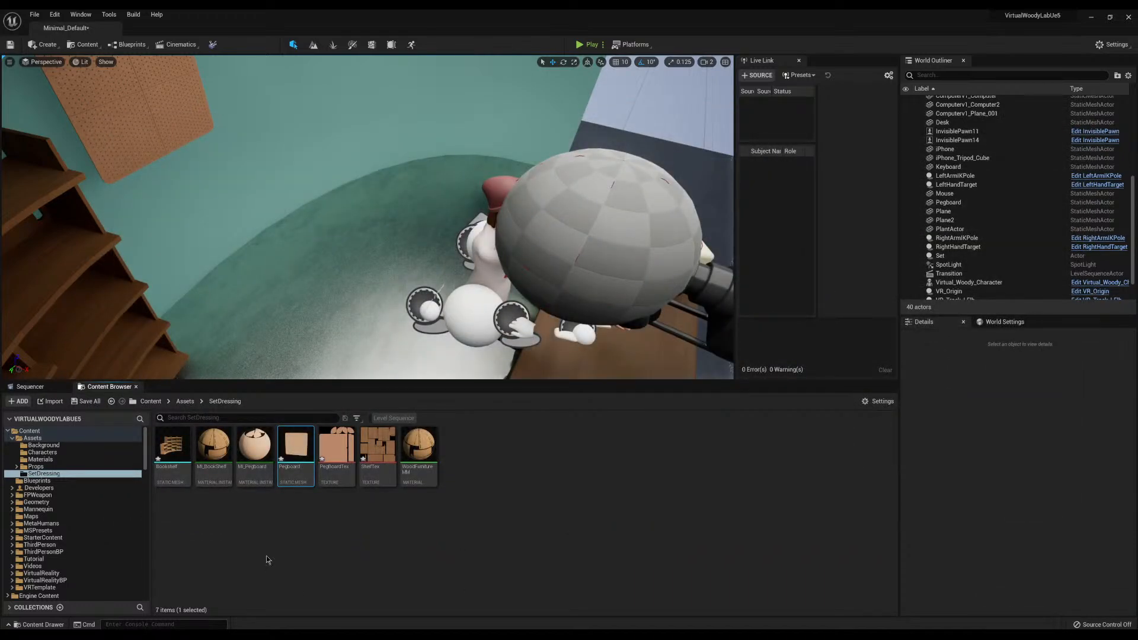
Force delete the Pegboard static mesh from SetDressing and import the re-exported Pegboard.fbx in its place
key(Delete)
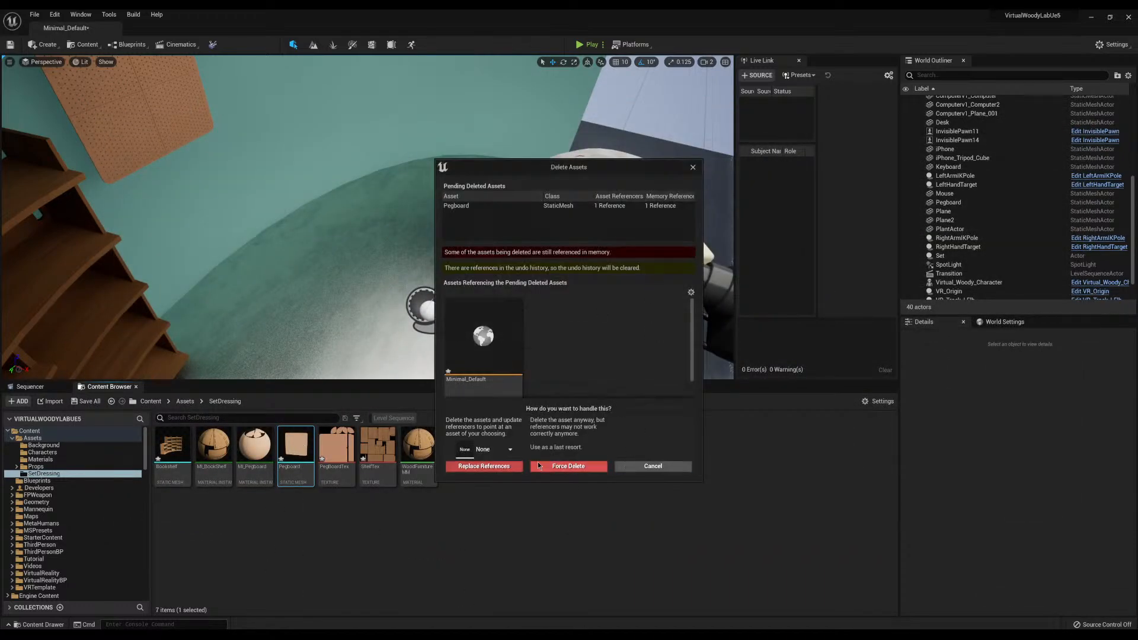
click(569, 466)
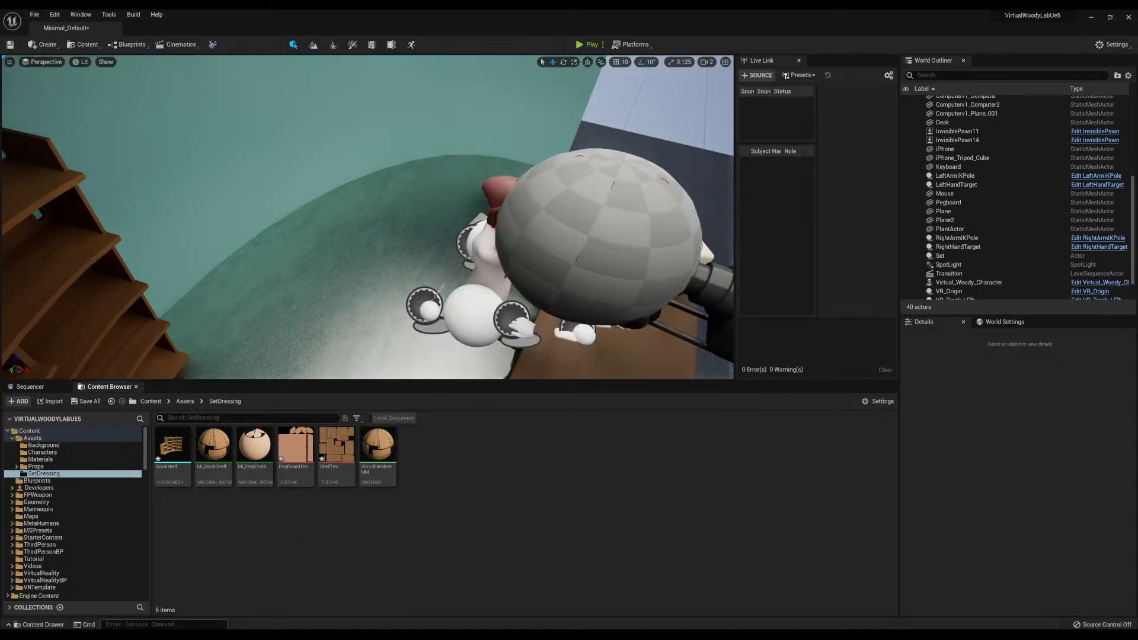
drag(453, 459, 454, 460)
scroll(609, 399, down, 3)
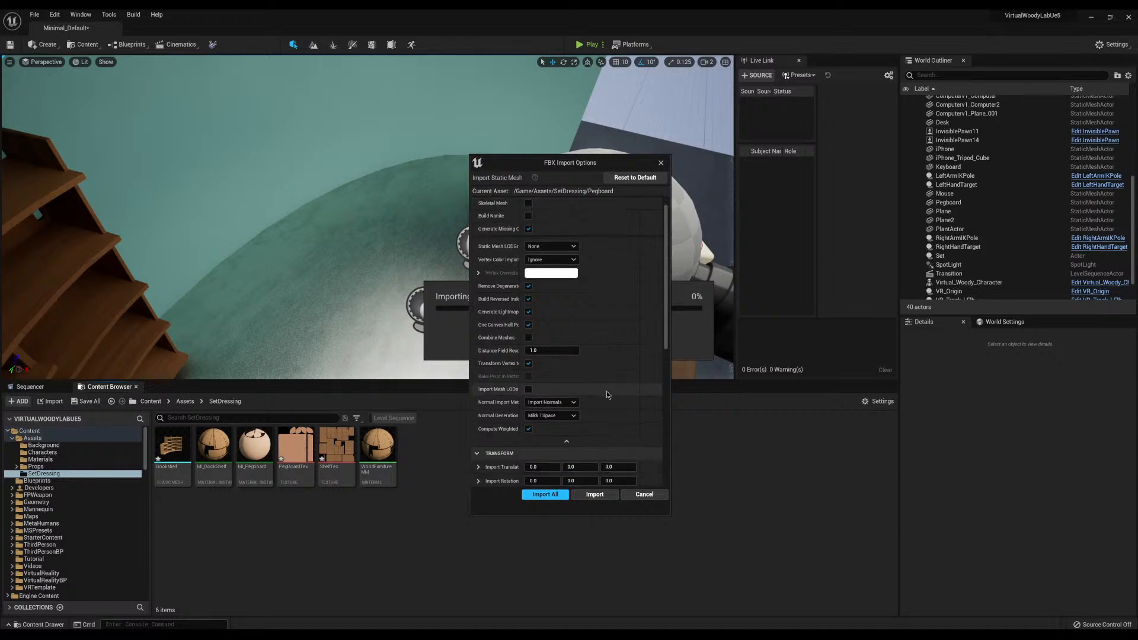
scroll(609, 399, down, 2)
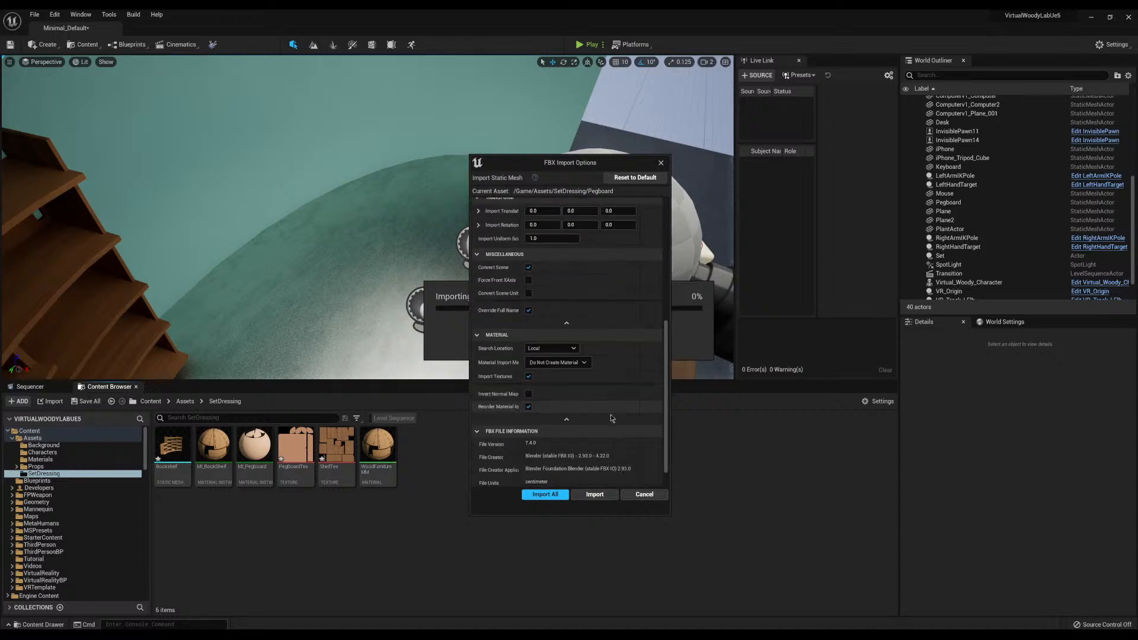
click(556, 494)
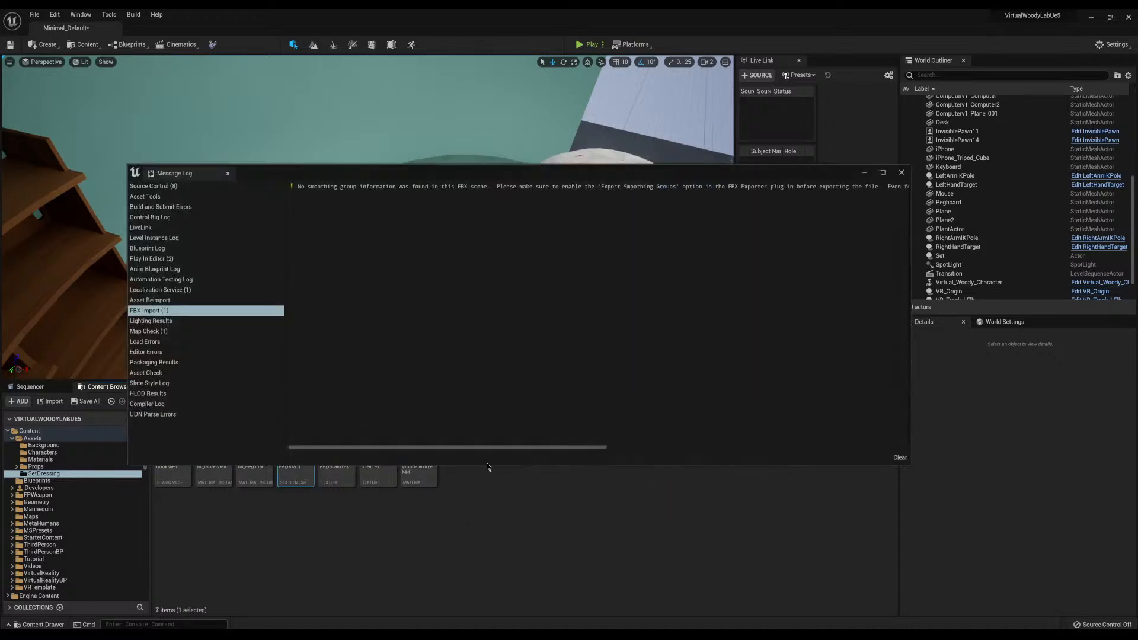
click(902, 173)
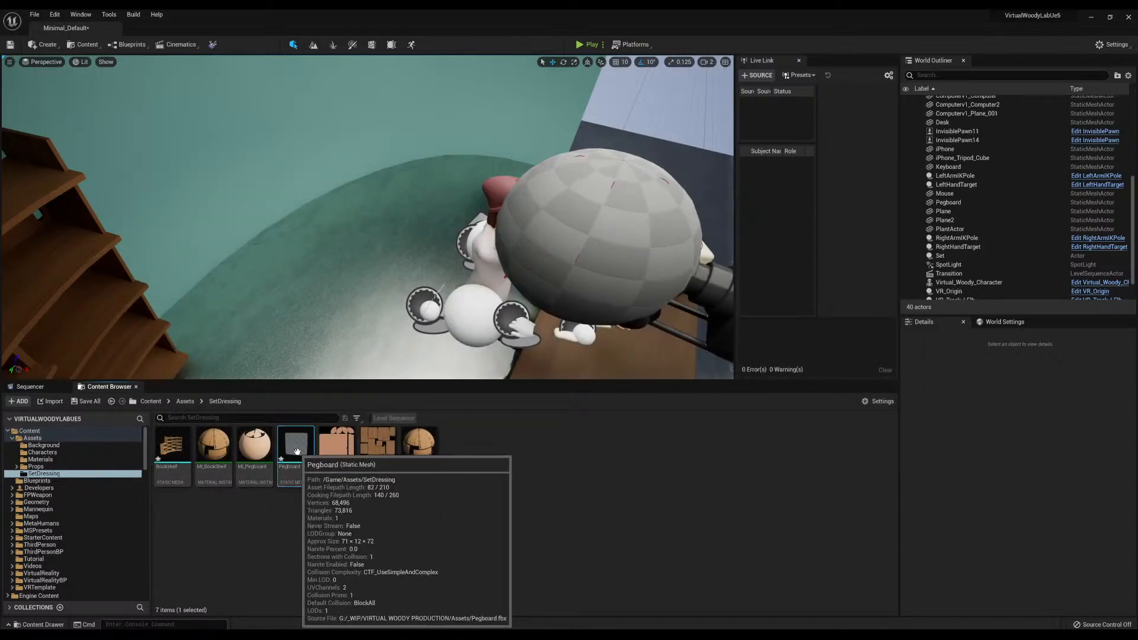
Assign the MI_Pegboard material instance to the Peg material slot of the newly imported Pegboard mesh and close its editor
double_click(296, 444)
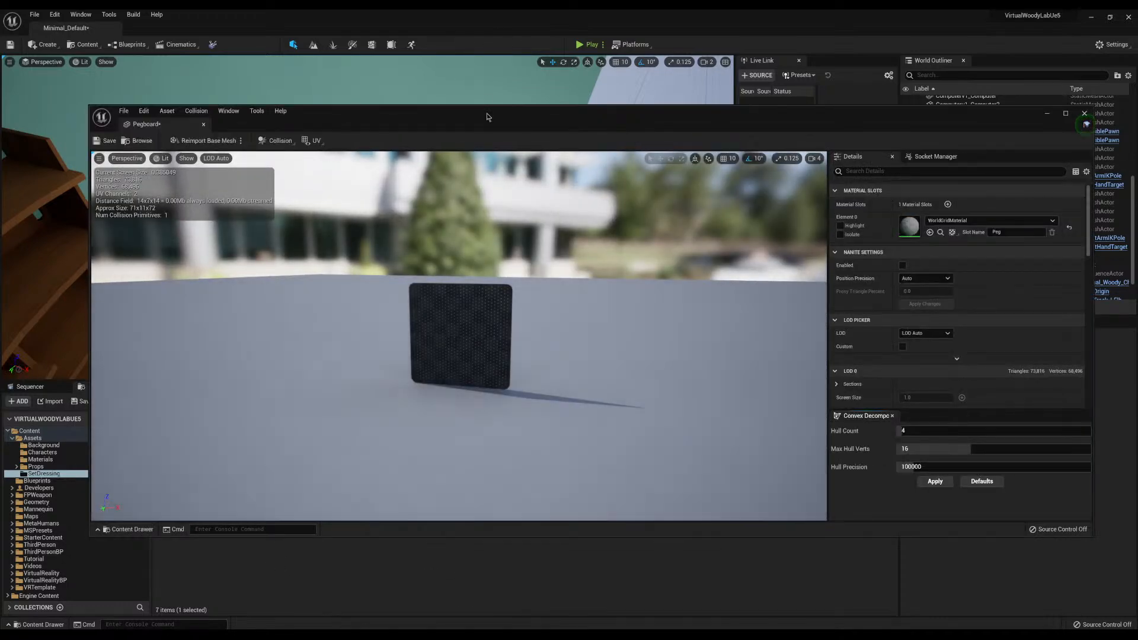
drag(486, 117, 694, 139)
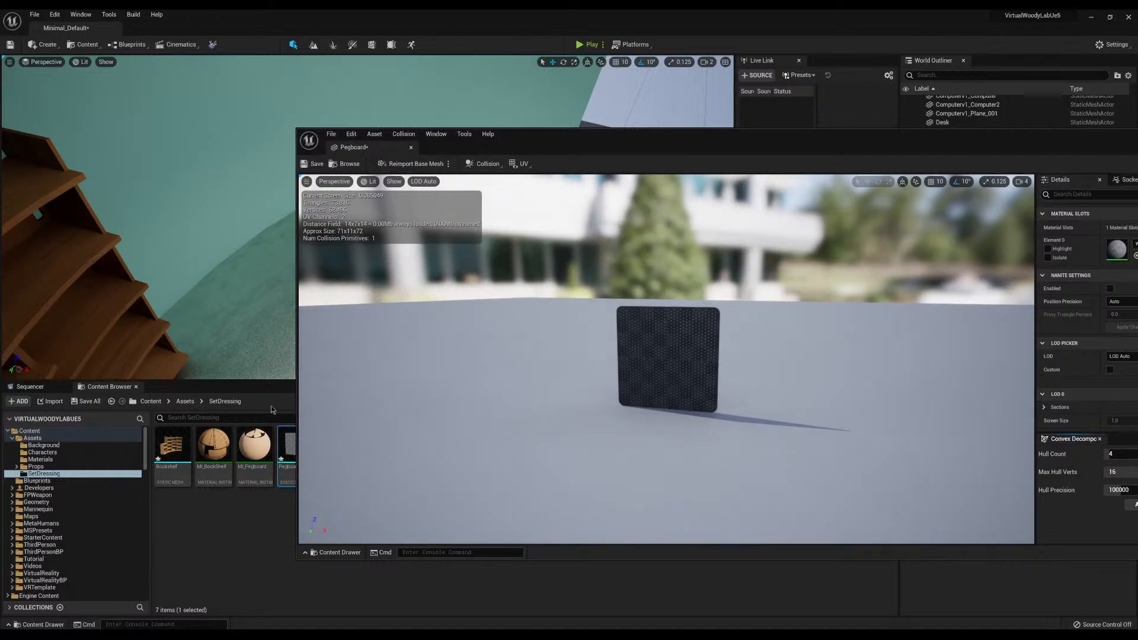
drag(255, 444, 679, 358)
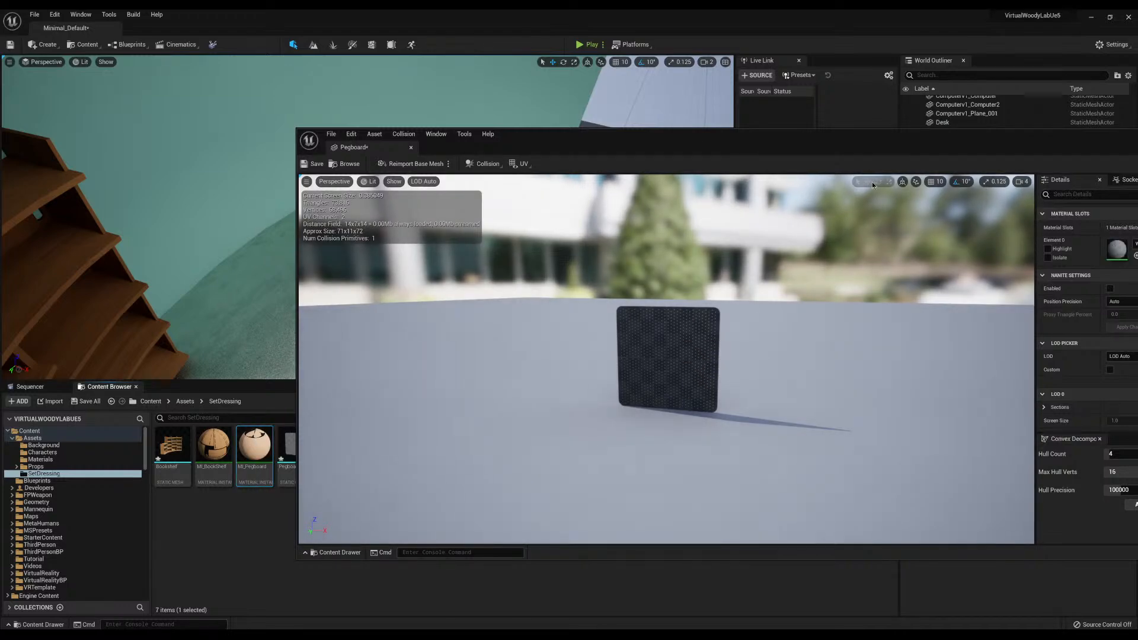
drag(272, 468, 1077, 240)
drag(751, 139, 530, 138)
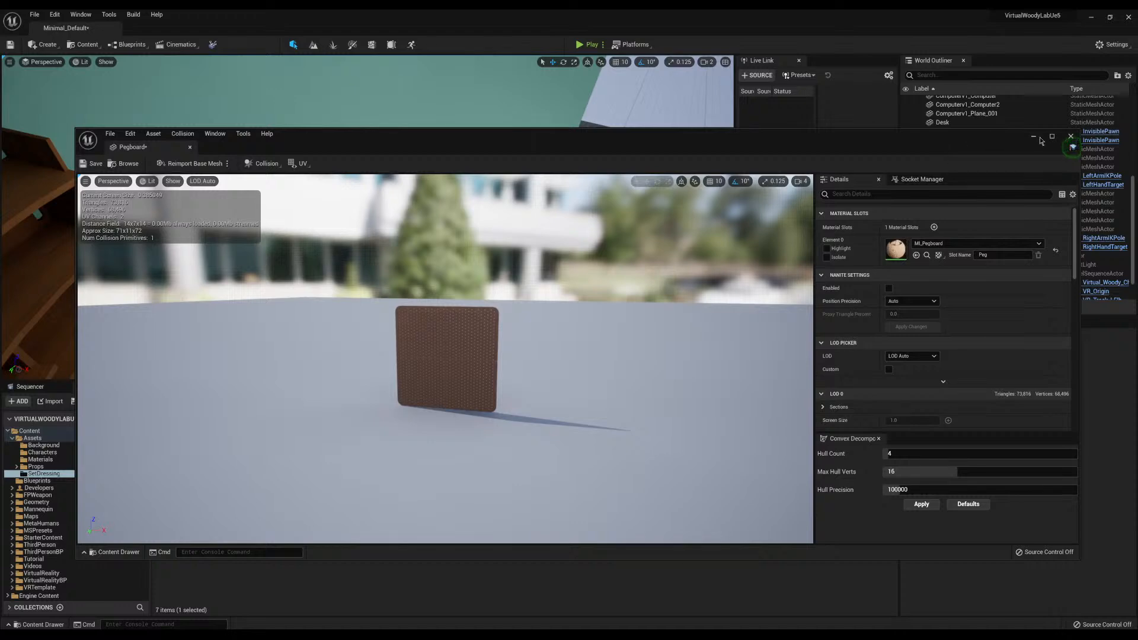
click(1070, 137)
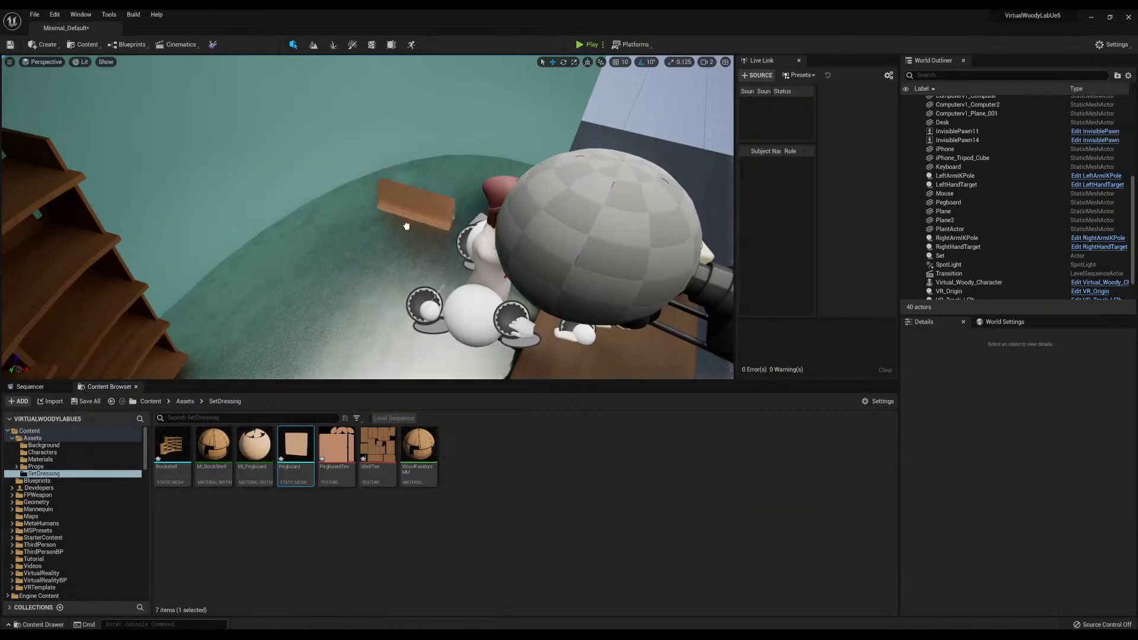
Place the Pegboard mesh in the level and rotate it to about -90° around Z
key(f)
drag(407, 225, 332, 198)
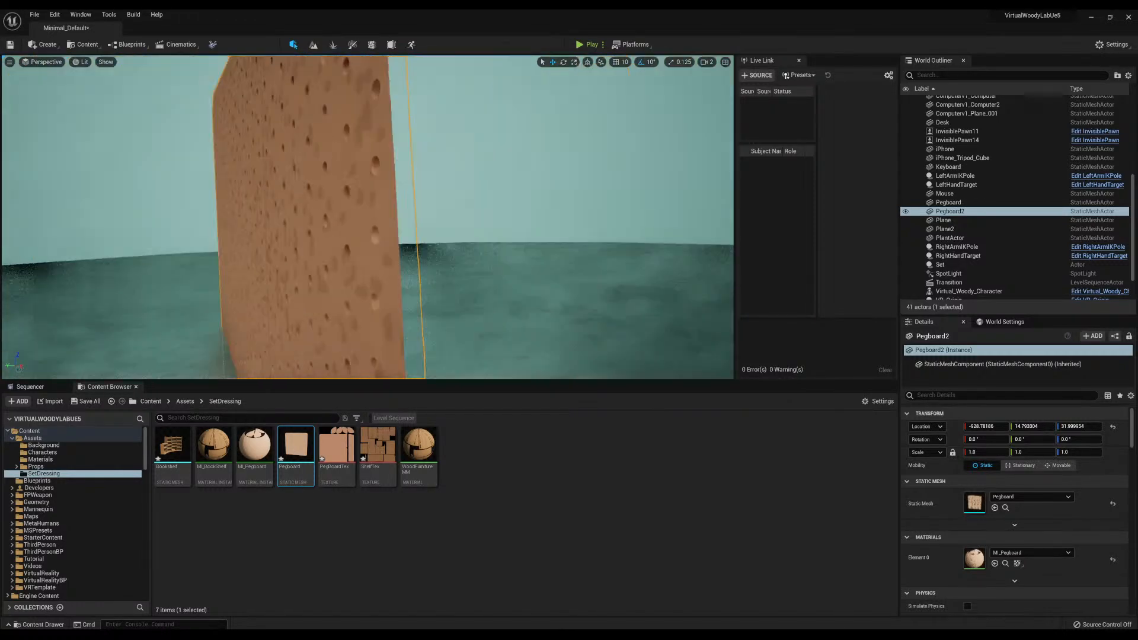
right_drag(391, 225, 338, 228)
key(e)
drag(330, 238, 348, 238)
mouse_move(349, 238)
right_down()
mouse_move(356, 208)
mouse_move(379, 219)
mouse_move(332, 226)
right_up()
Move the pegboard up onto the wall beside the bookshelf, at about X -1021, Y 85, Z 136
key(w)
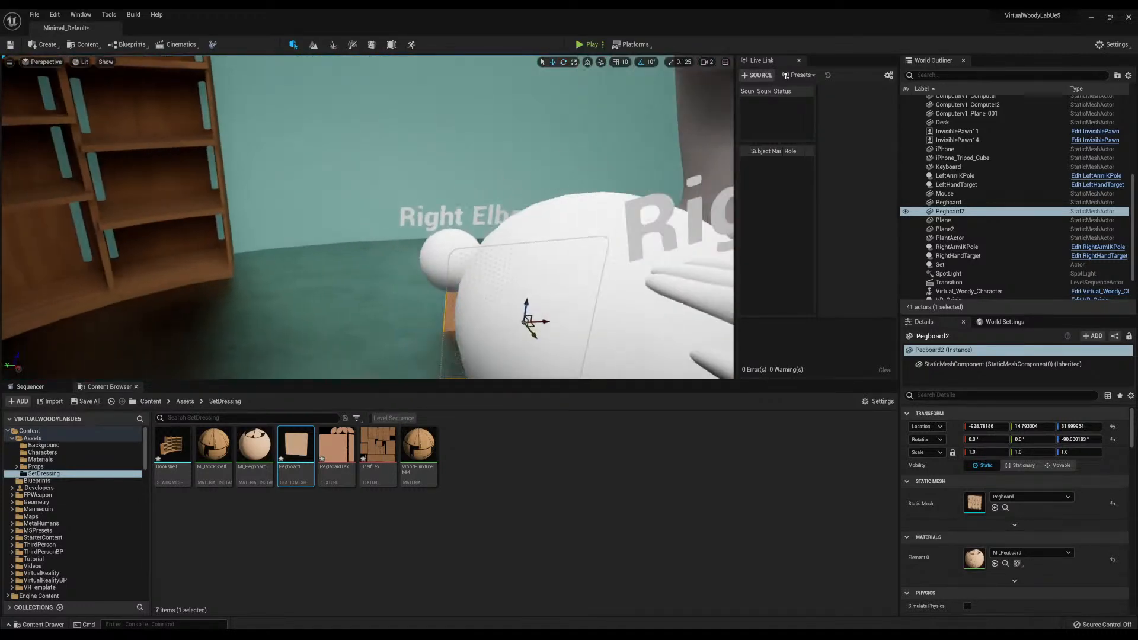
right_drag(391, 284, 415, 305)
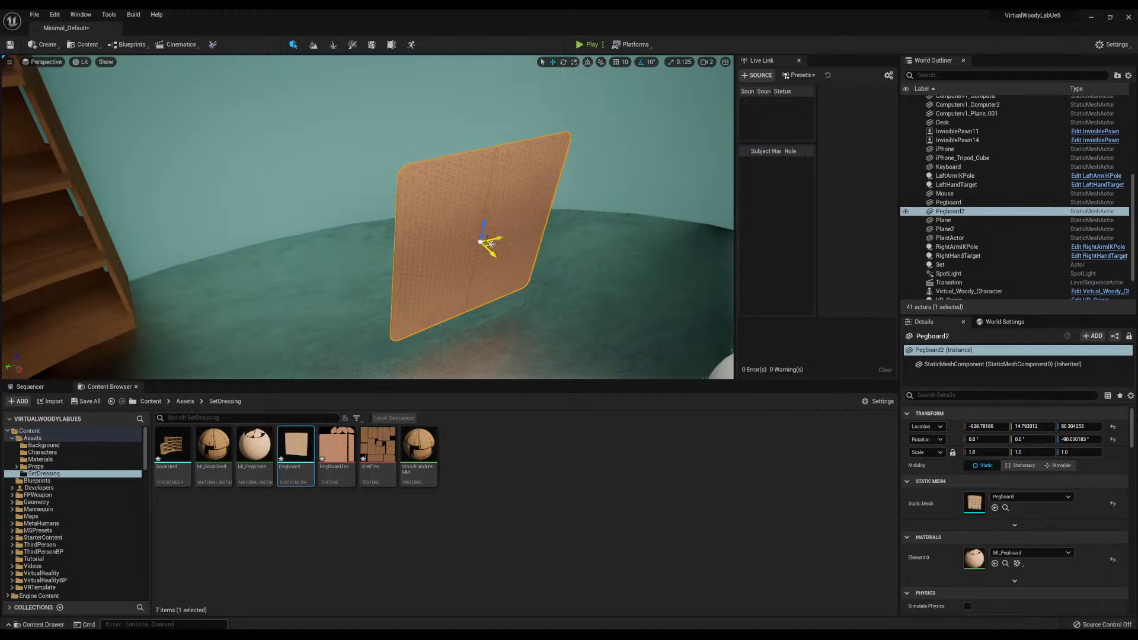
drag(491, 243, 246, 173)
right_drag(246, 173, 193, 150)
drag(380, 243, 424, 195)
mouse_move(424, 194)
right_down()
mouse_move(510, 278)
mouse_move(617, 291)
mouse_move(425, 194)
right_up()
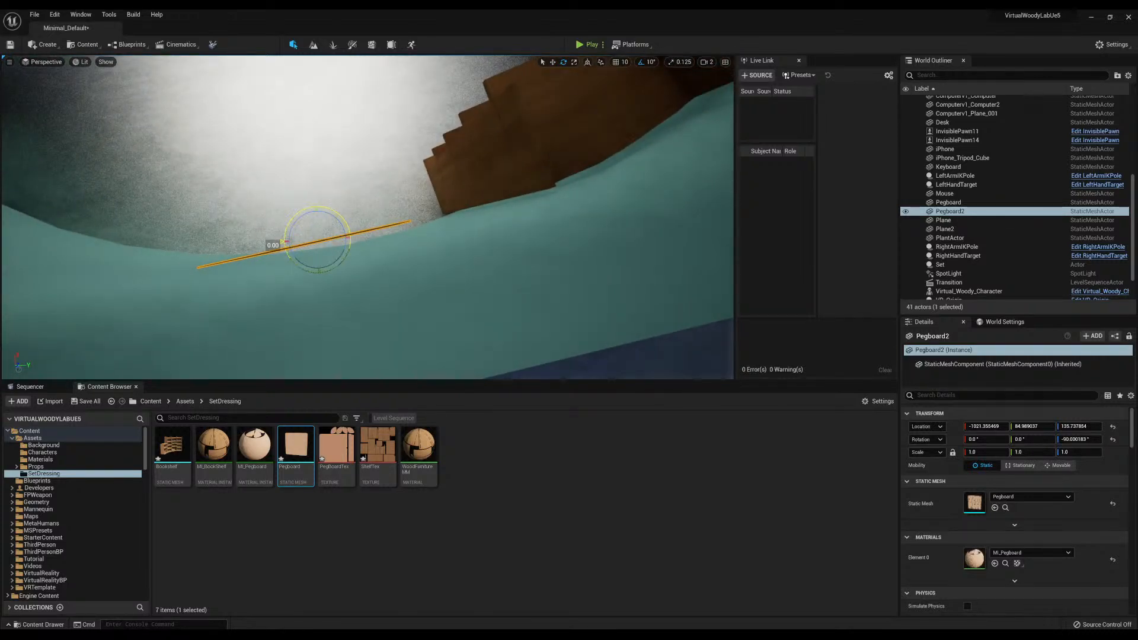
Turn off rotation snapping and rotate the pegboard to about -87.7° around Z so it lines up with the wall
click(646, 63)
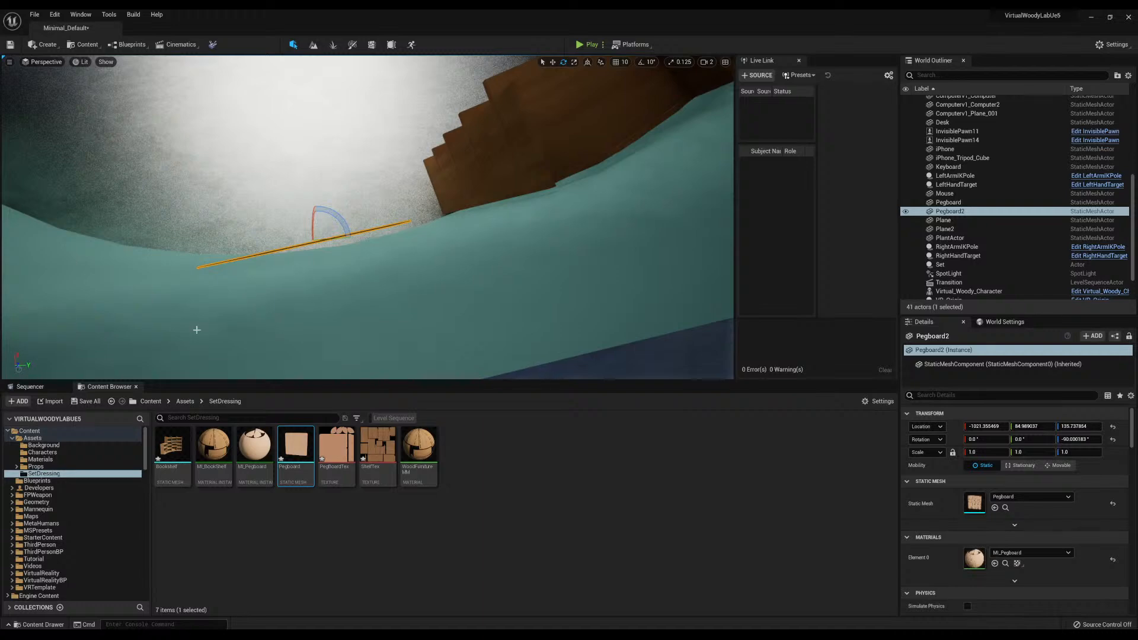
drag(334, 209, 341, 212)
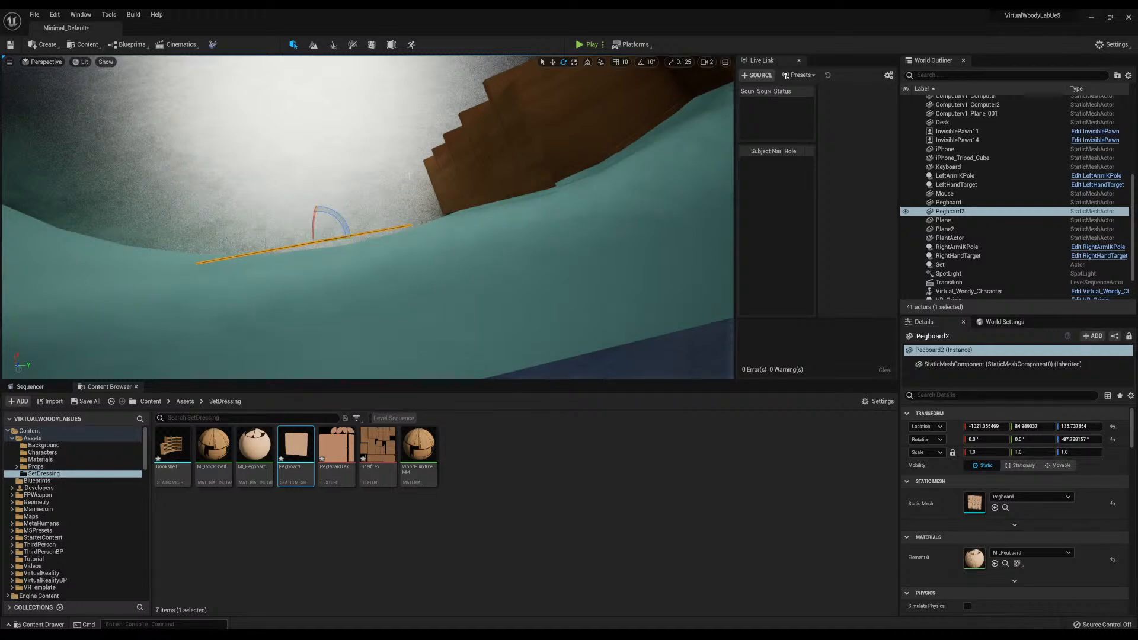
right_drag(341, 212, 173, 127)
key(s)
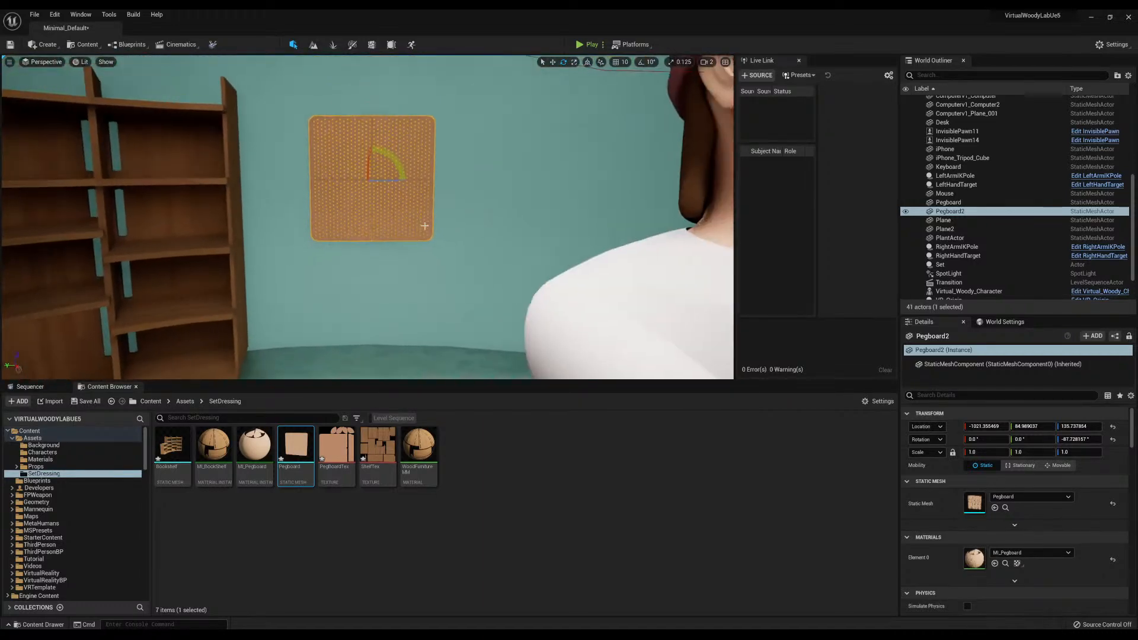
mouse_move(424, 228)
right_down()
mouse_move(394, 131)
mouse_move(417, 229)
right_up()
key(w)
key(s)
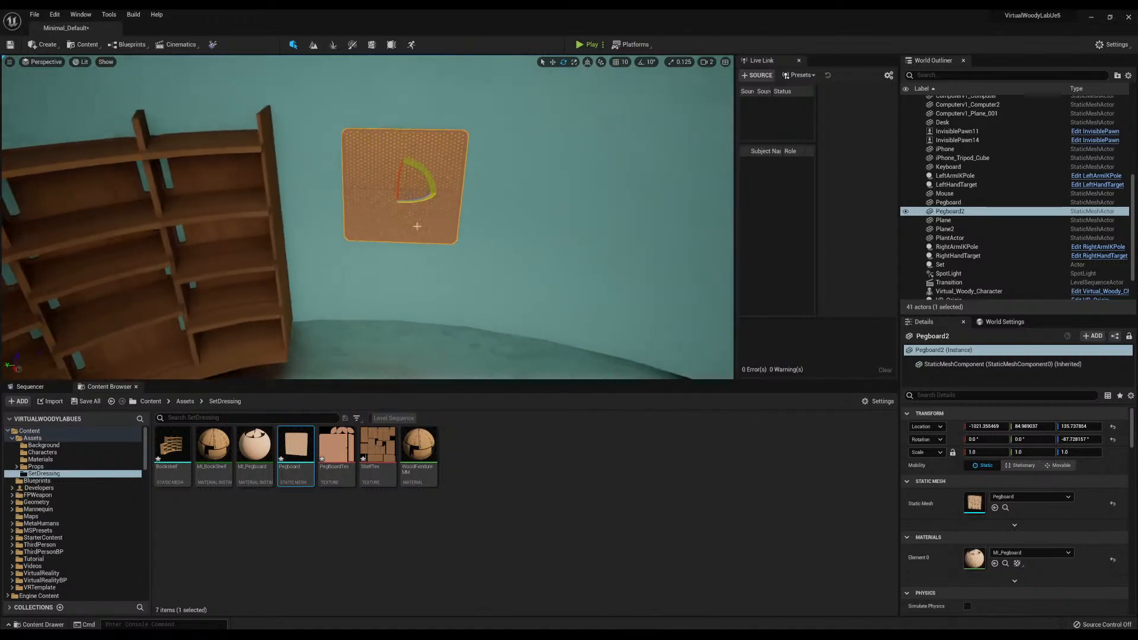
click(421, 328)
right_drag(421, 327, 445, 339)
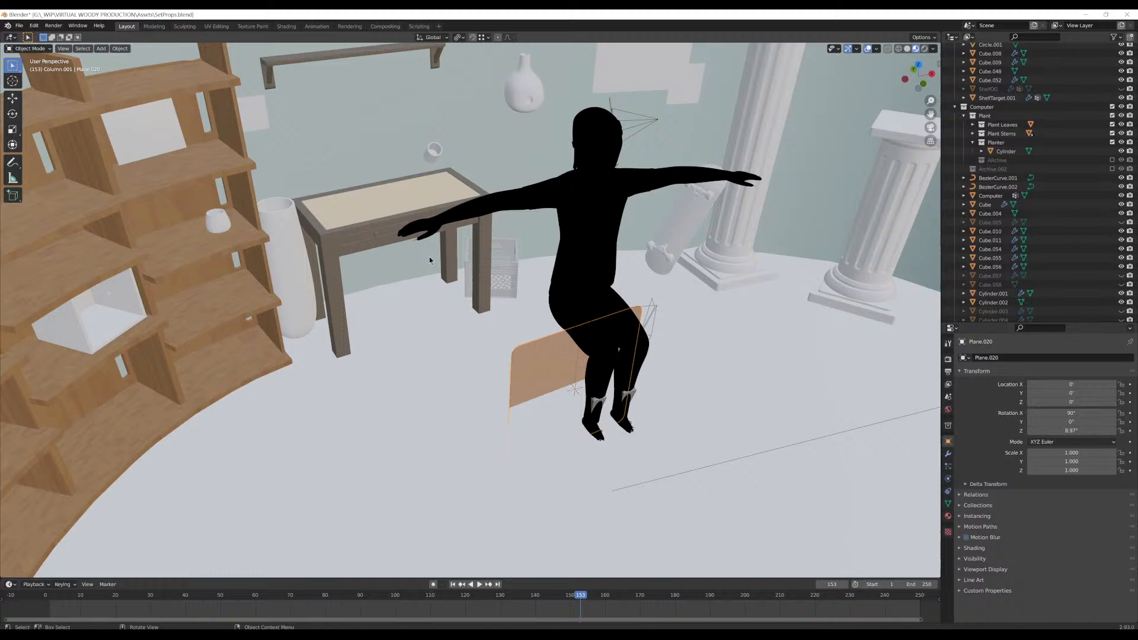
Select the workbench beside the bookshelf and open its mesh for editing to examine its underside and front
click(353, 232)
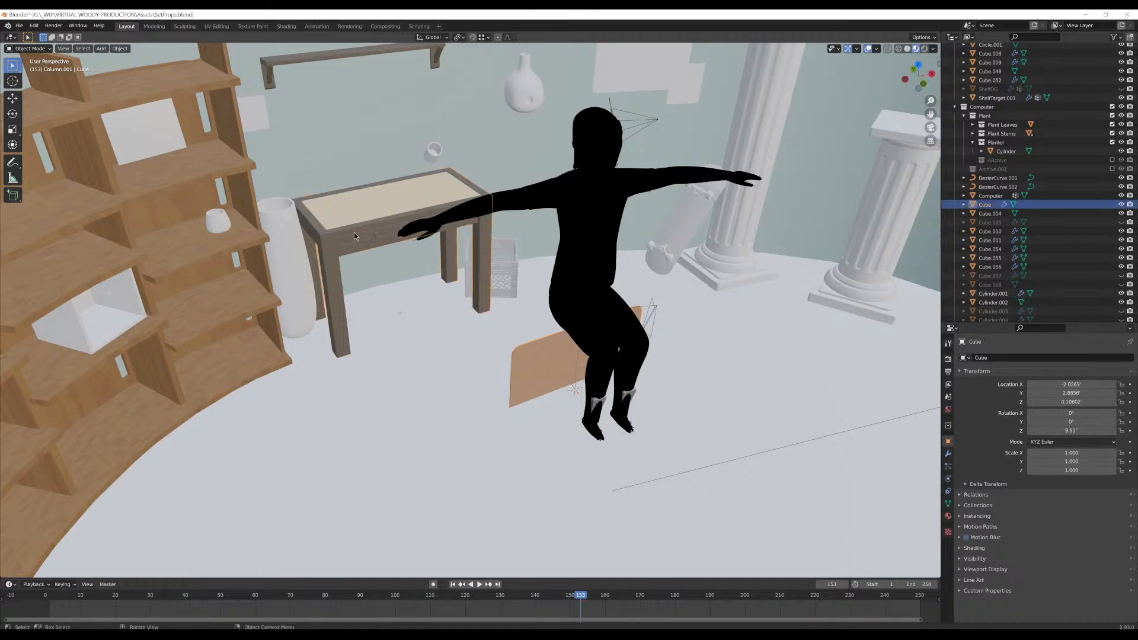
middle_drag(436, 233, 471, 250)
scroll(363, 240, up, 4)
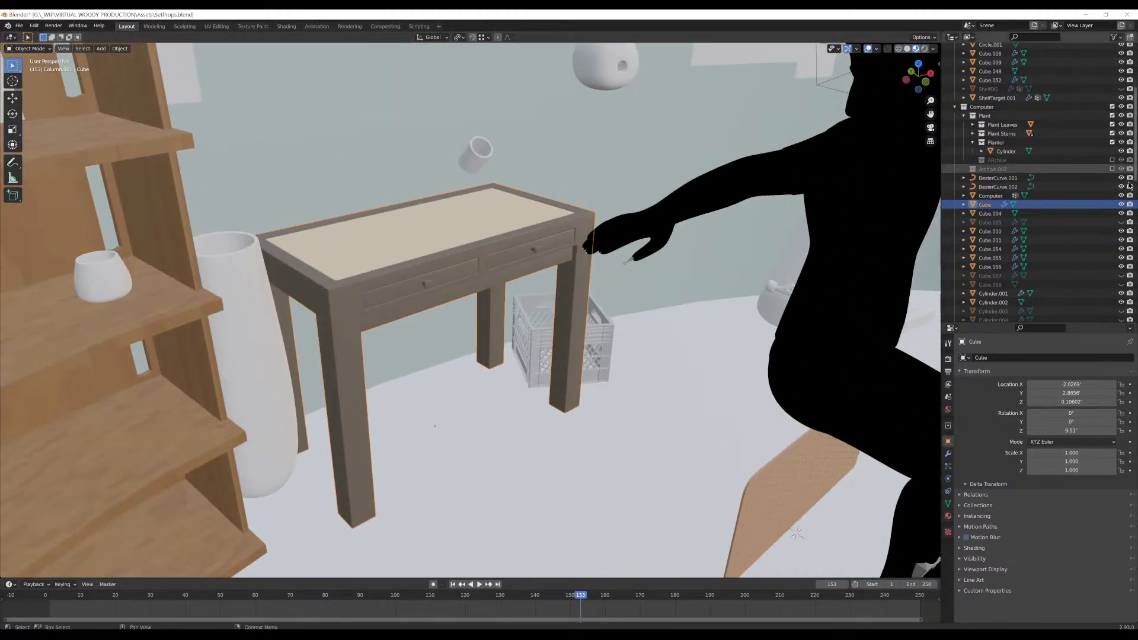
scroll(1044, 208, down, 3)
scroll(1044, 207, down, 6)
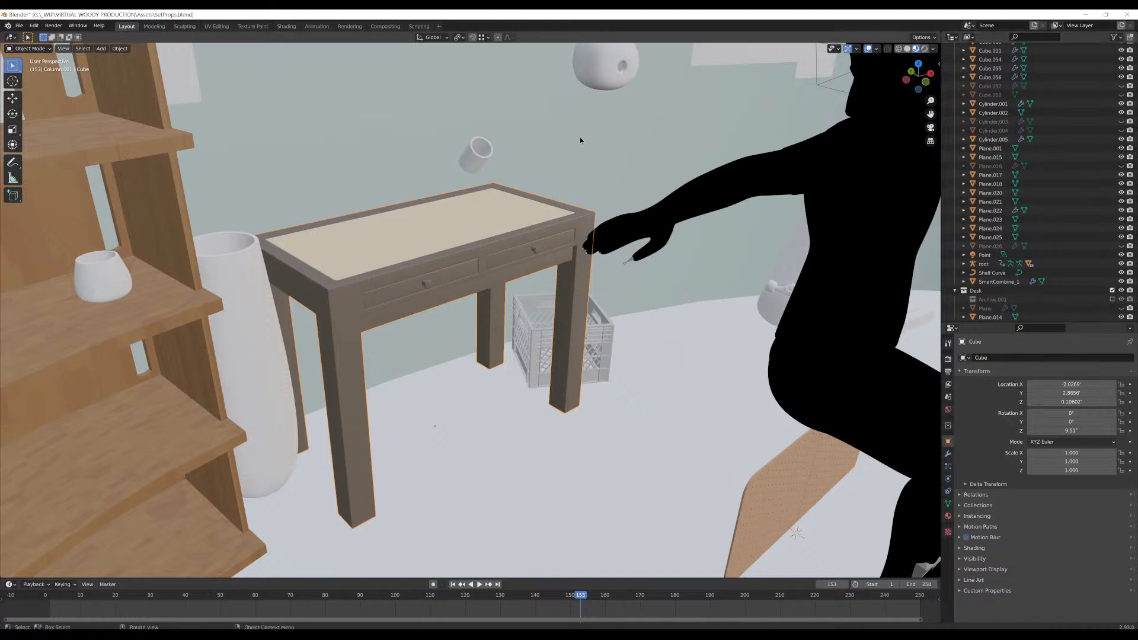
middle_drag(580, 137, 404, 228)
key(Tab)
scroll(536, 207, up, 4)
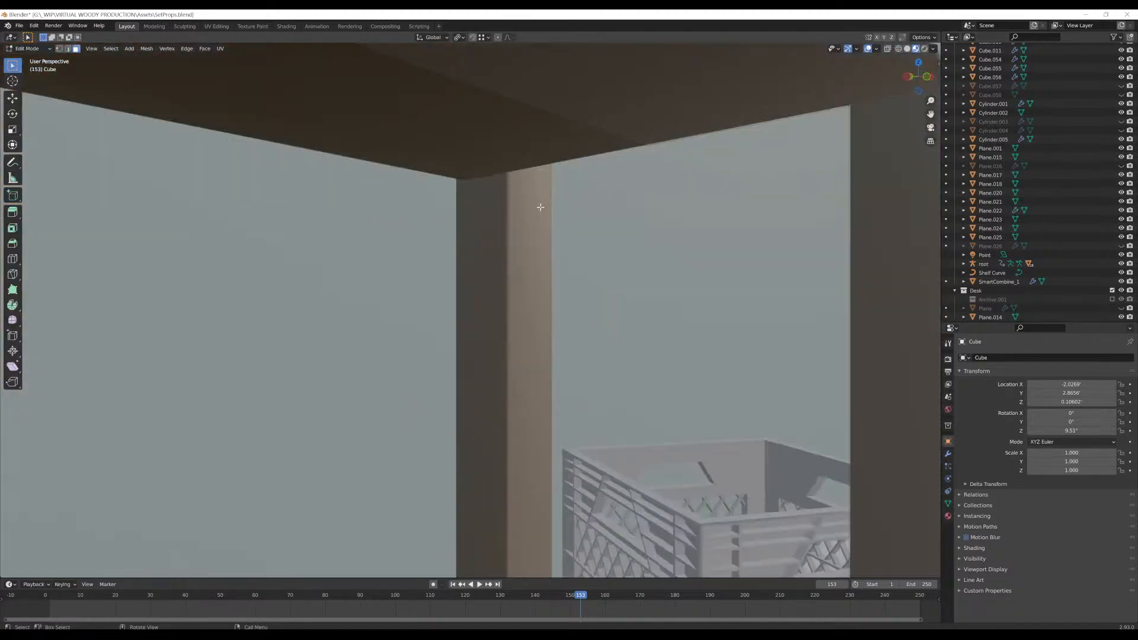
scroll(540, 204, down, 1)
scroll(602, 151, down, 4)
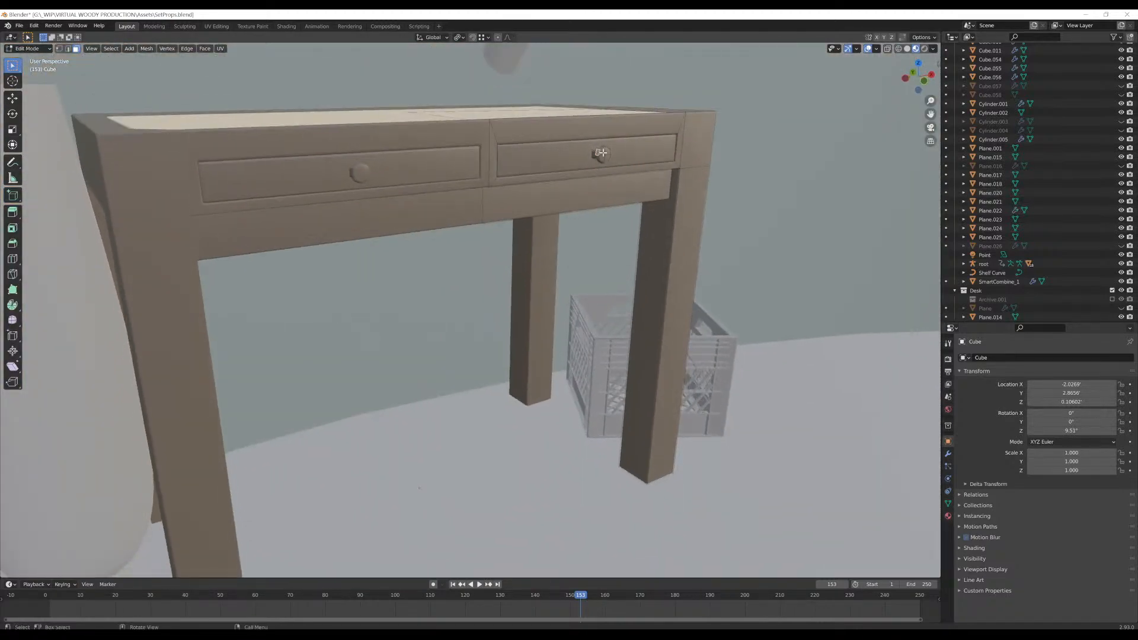
Try to slide the workbench's right drawer and knob along the local Y axis, and leave mesh editing
key(l)
key(l)
middle_drag(593, 151, 641, 164)
key(g)
key(y)
right_click(653, 210)
key(g)
key(y)
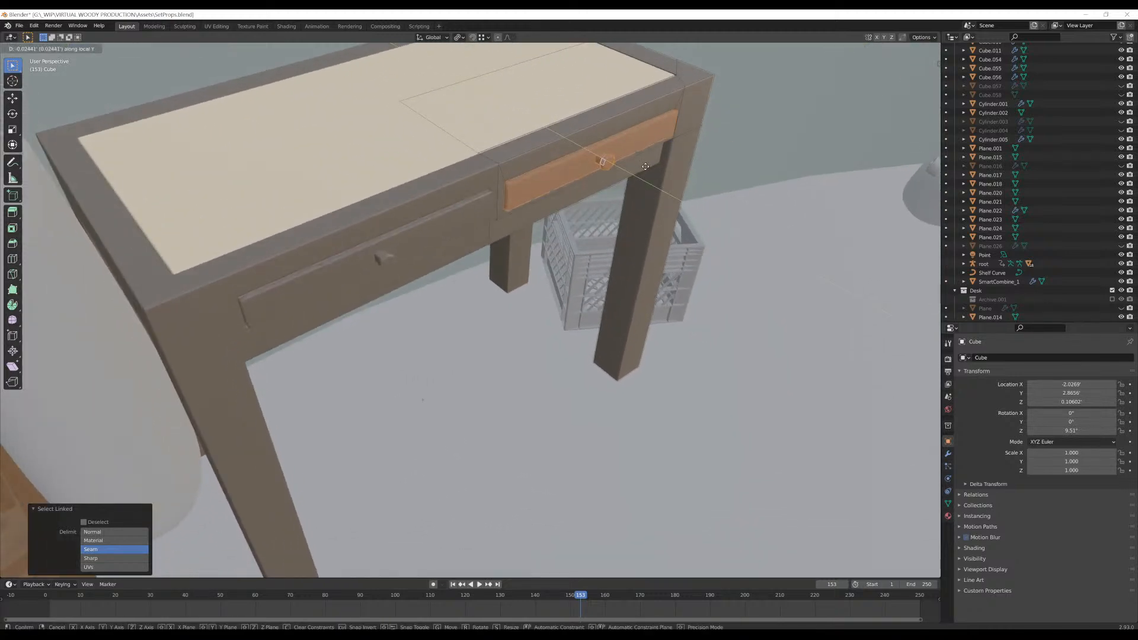
right_click(662, 204)
scroll(614, 208, down, 4)
scroll(614, 208, up, 4)
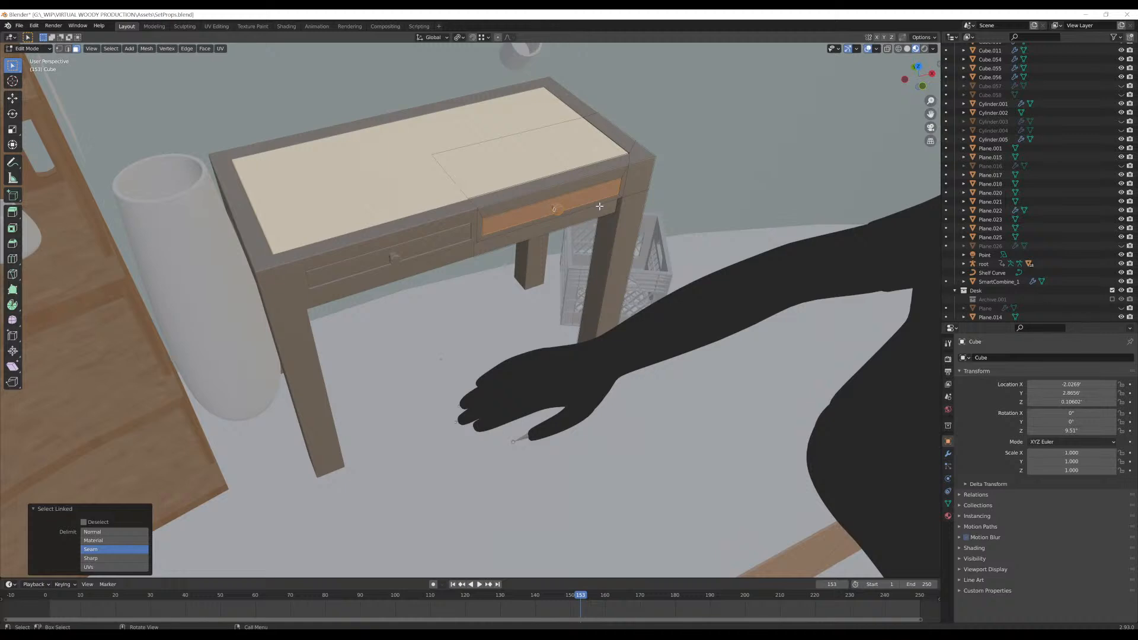
middle_drag(522, 168, 546, 270)
key(Tab)
scroll(545, 270, down, 5)
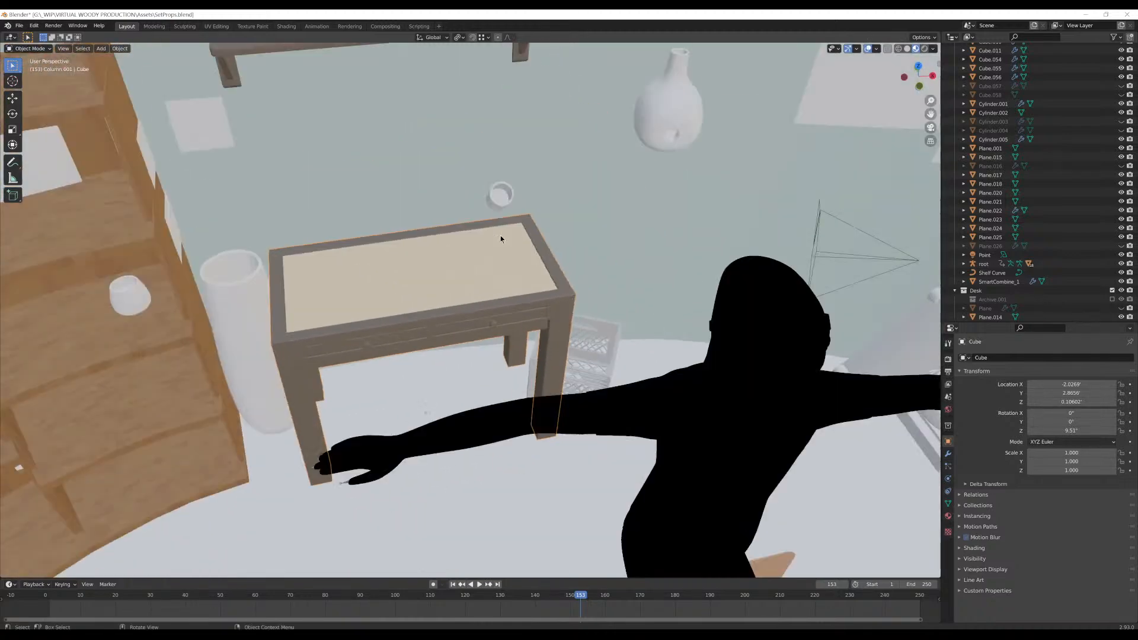
Examine the workbench's top and drawers up close, picking out the right drawer's linked front faces in its mesh
click(503, 195)
middle_drag(503, 203, 382, 197)
click(460, 272)
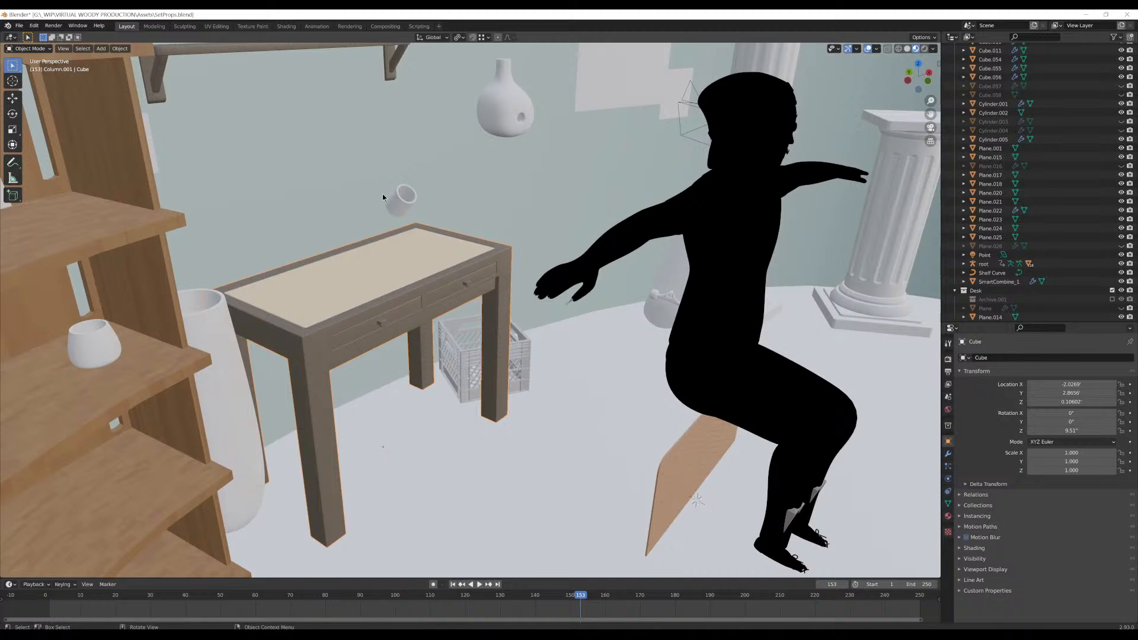
click(419, 267)
click(445, 279)
middle_drag(445, 279, 503, 266)
scroll(554, 277, up, 4)
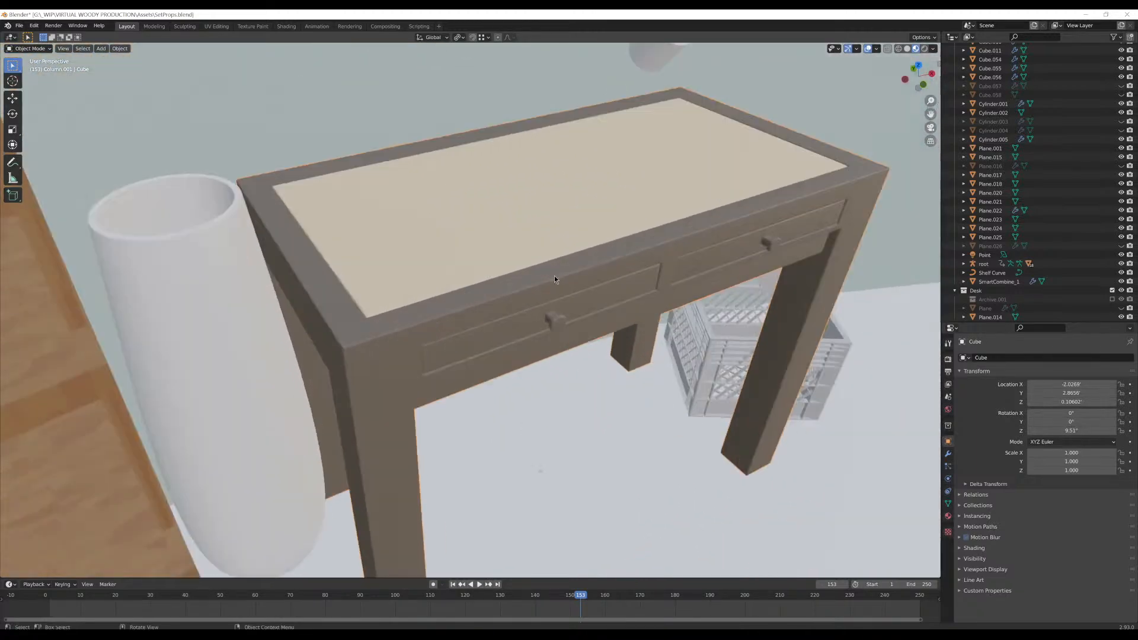
shift+middle_drag(602, 255, 550, 277)
key(Tab)
click(722, 267)
click(724, 265)
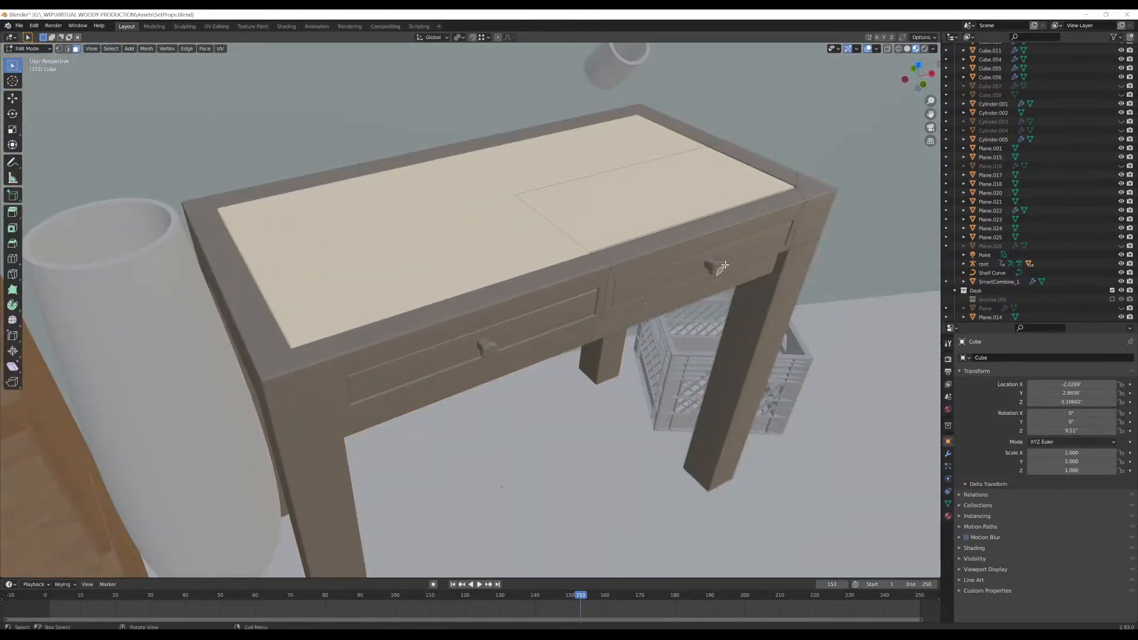
key(l)
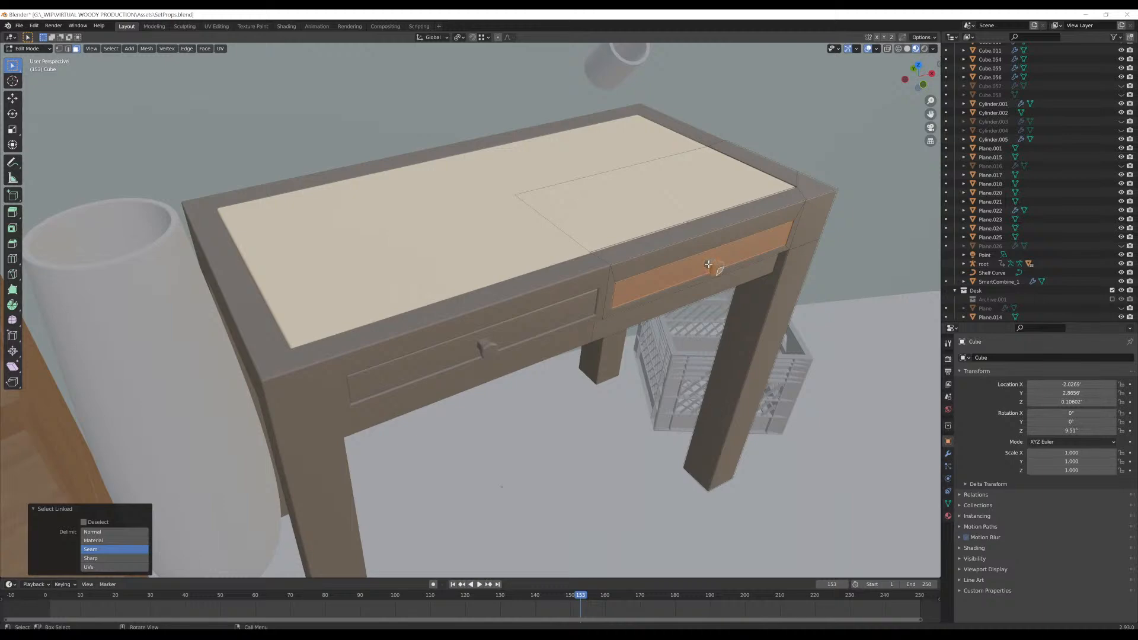
middle_drag(723, 255, 651, 251)
key(Tab)
Examine the workbench's place in the room from above and from the side, ending on its tabletop
scroll(594, 252, down, 5)
scroll(374, 367, down, 7)
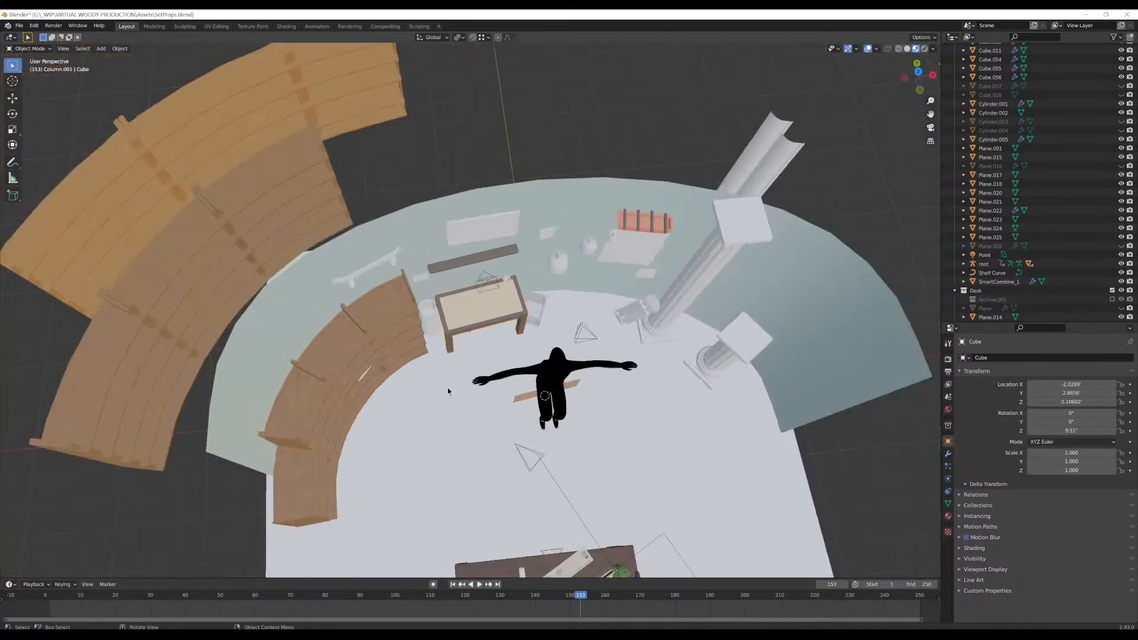
scroll(428, 348, up, 8)
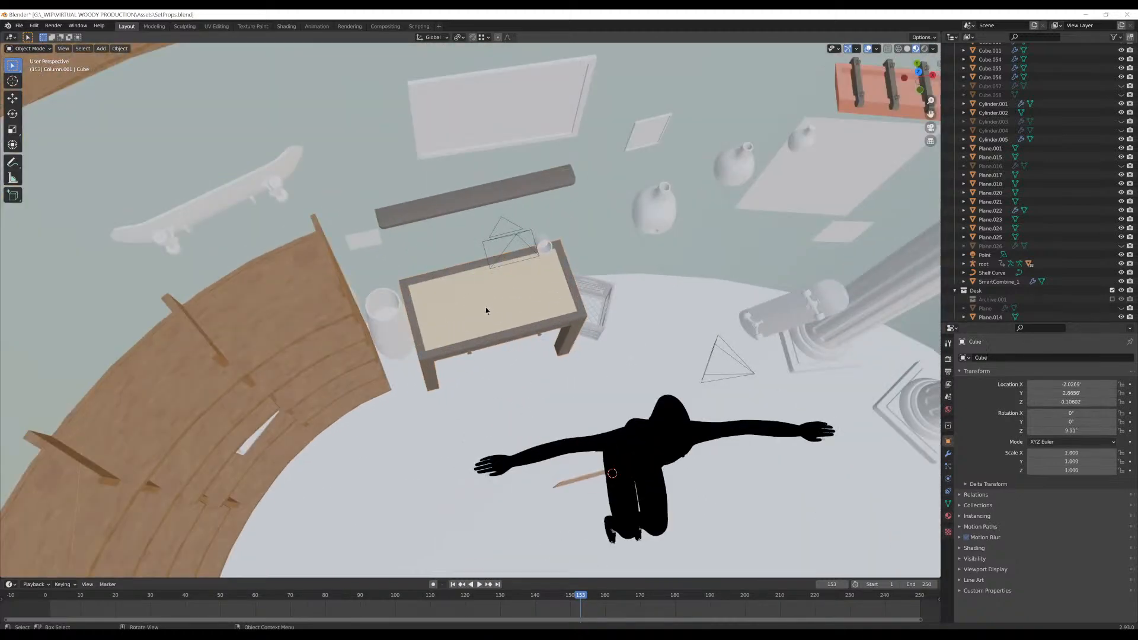
middle_drag(486, 309, 830, 299)
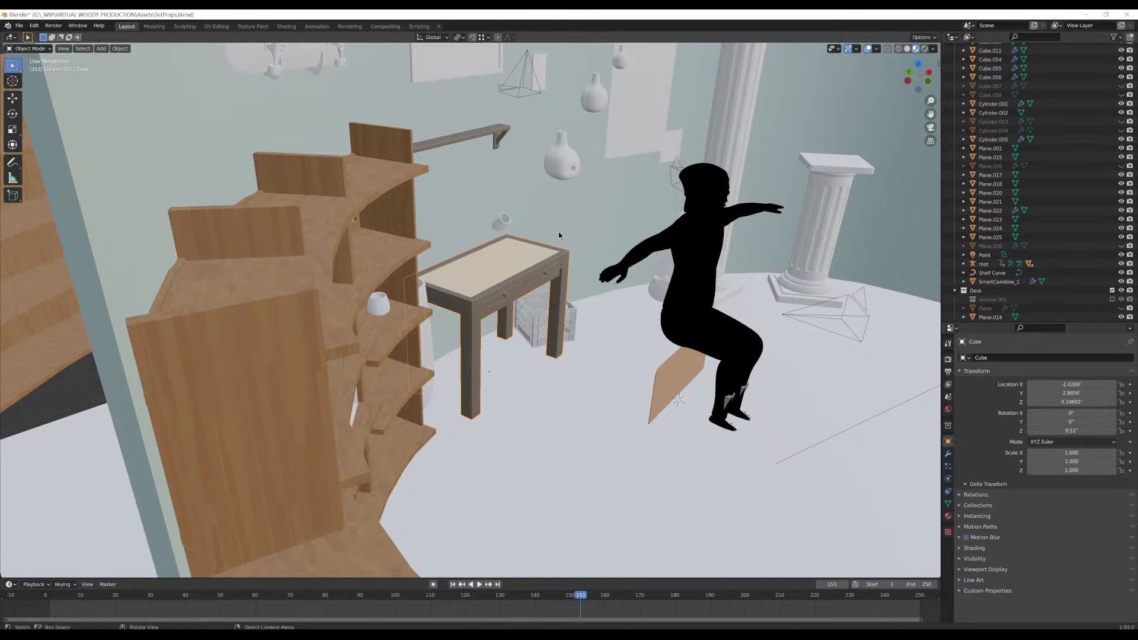
mouse_move(558, 232)
middle_down()
mouse_move(517, 266)
mouse_move(481, 219)
mouse_move(508, 236)
mouse_move(546, 233)
middle_up()
scroll(510, 268, up, 5)
scroll(546, 234, up, 4)
scroll(526, 225, down, 2)
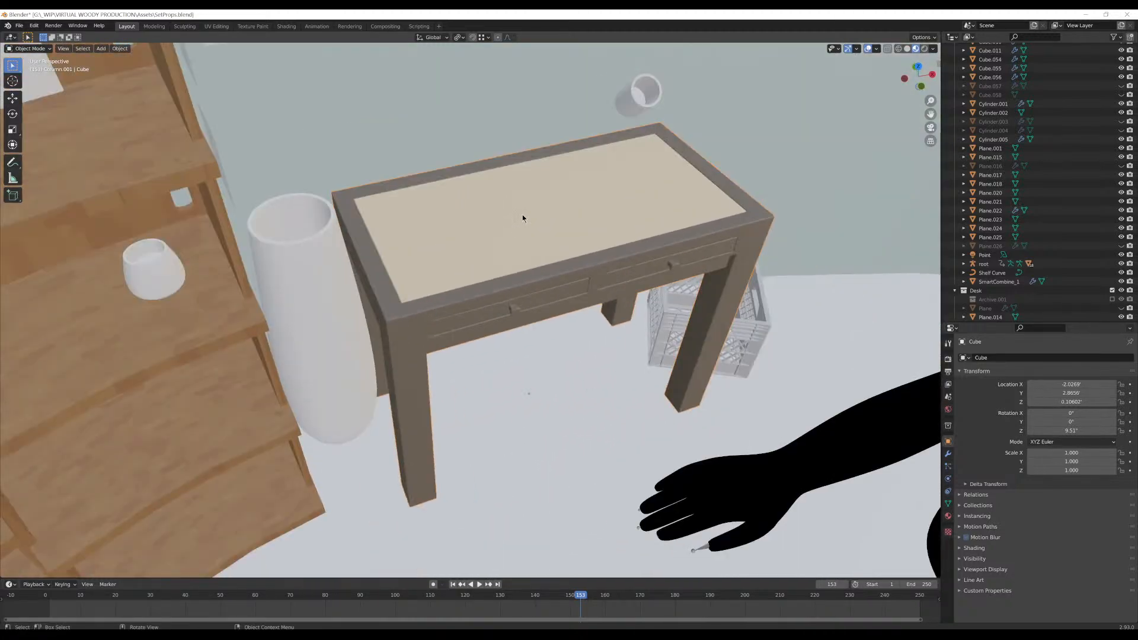
Clear the selection in the workbench's mesh and return to object mode
key(Tab)
key(alt+a)
click(690, 215)
scroll(699, 233, down, 2)
middle_drag(696, 236, 713, 273)
key(Tab)
Show the workbench's material slots and bring up its Bench2 node setup in the Shading workspace
click(948, 516)
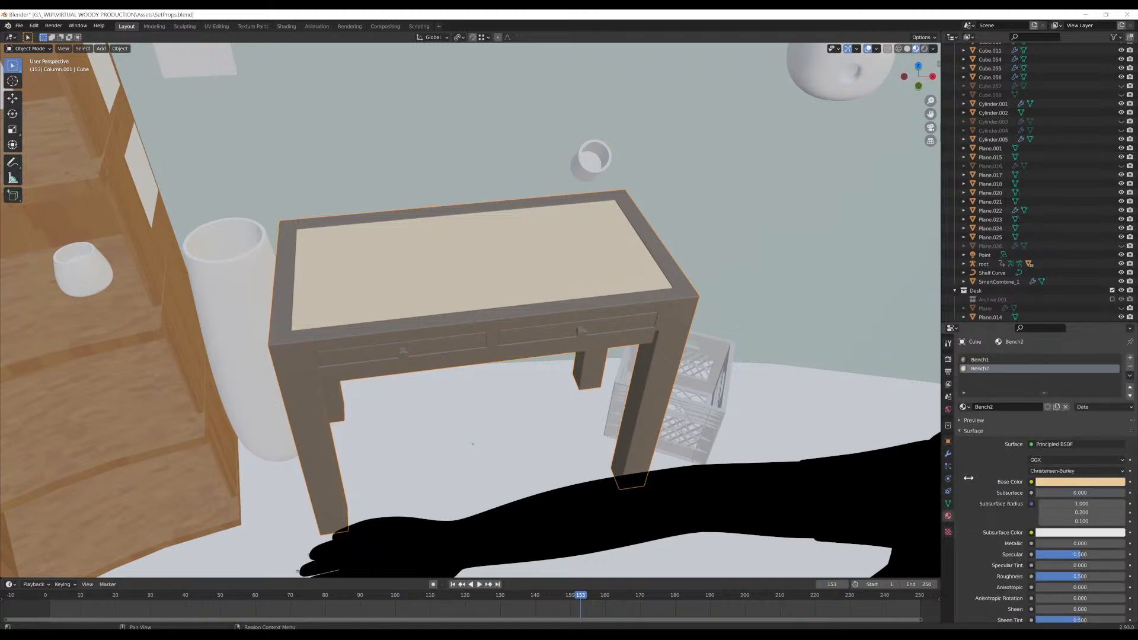
click(286, 26)
scroll(661, 208, up, 8)
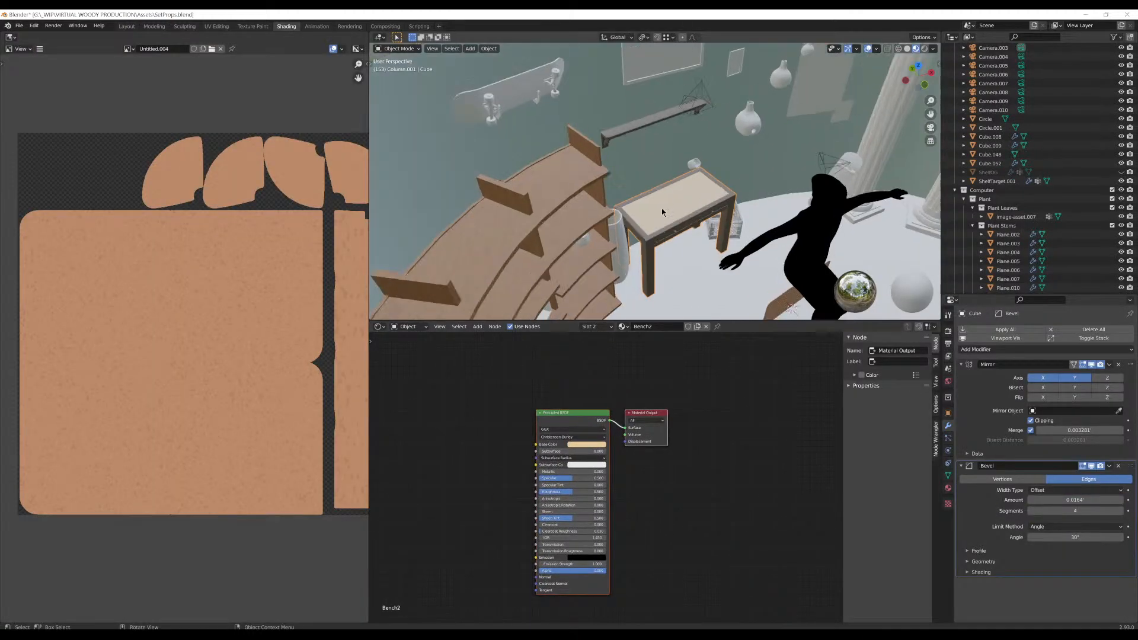
shift+middle_drag(720, 201, 663, 106)
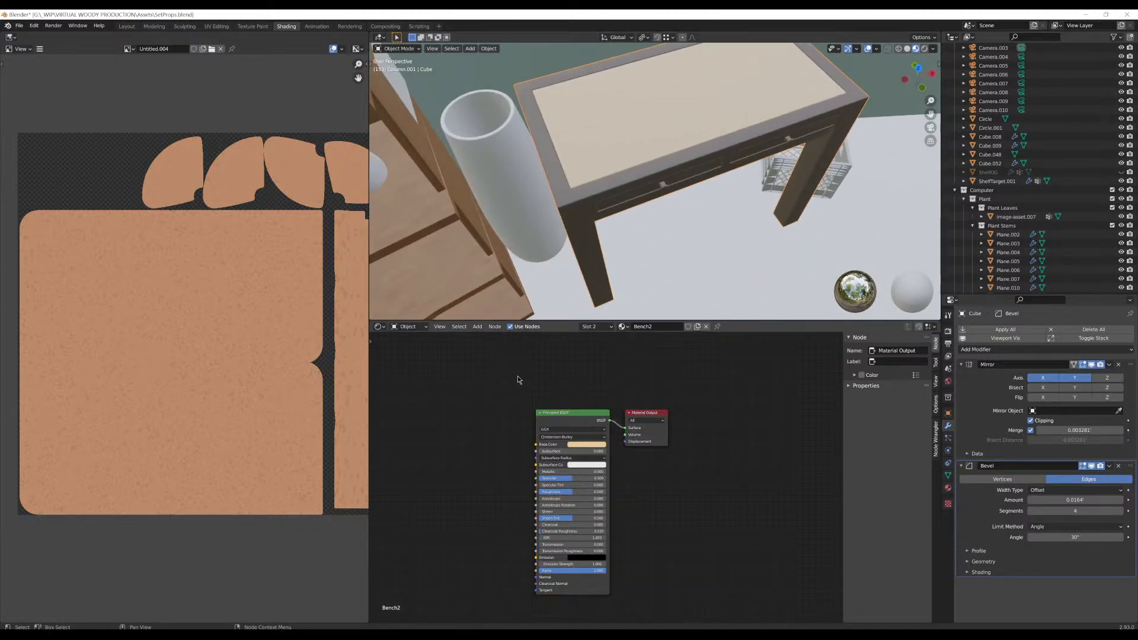
middle_drag(490, 399, 618, 372)
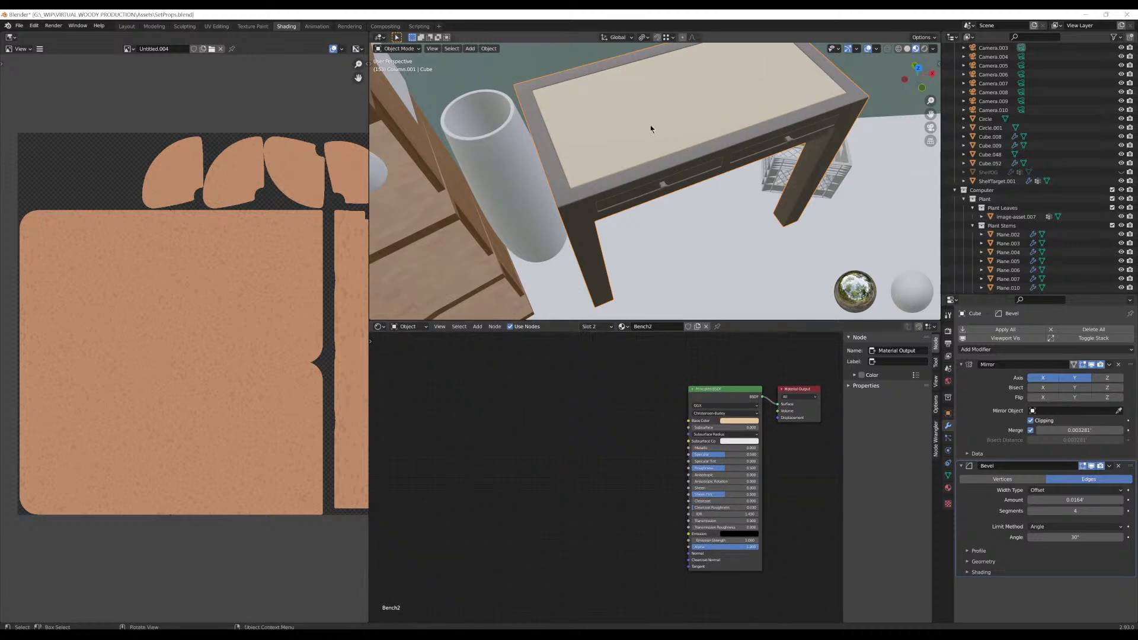
middle_drag(650, 128, 664, 132)
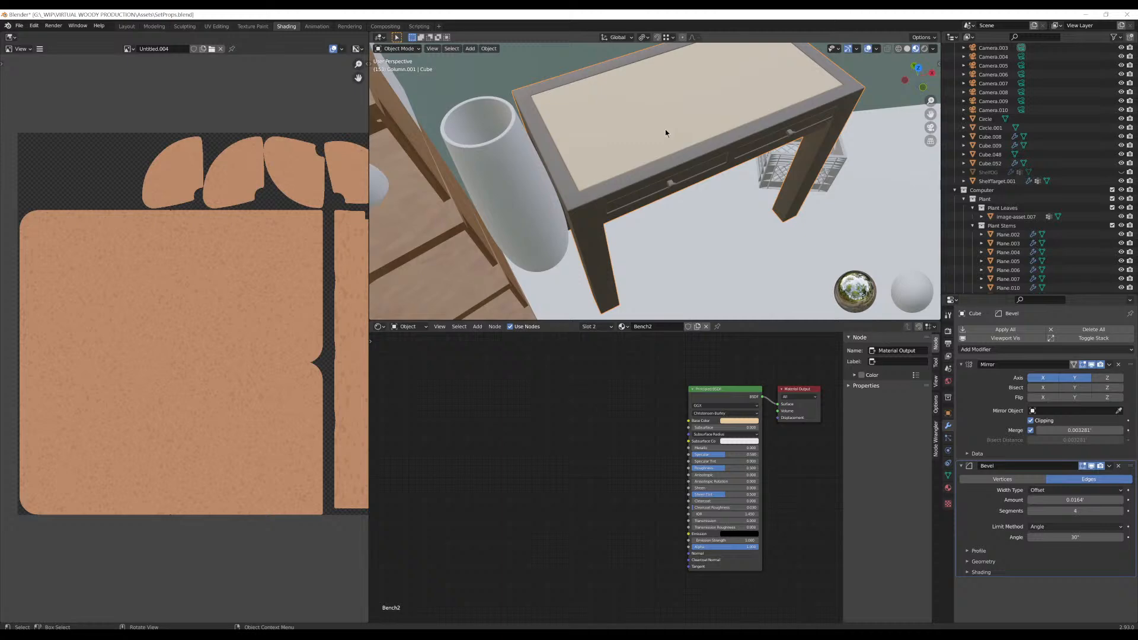
shift+middle_drag(671, 145, 620, 163)
scroll(620, 164, up, 3)
middle_drag(669, 194, 737, 253)
scroll(653, 171, down, 8)
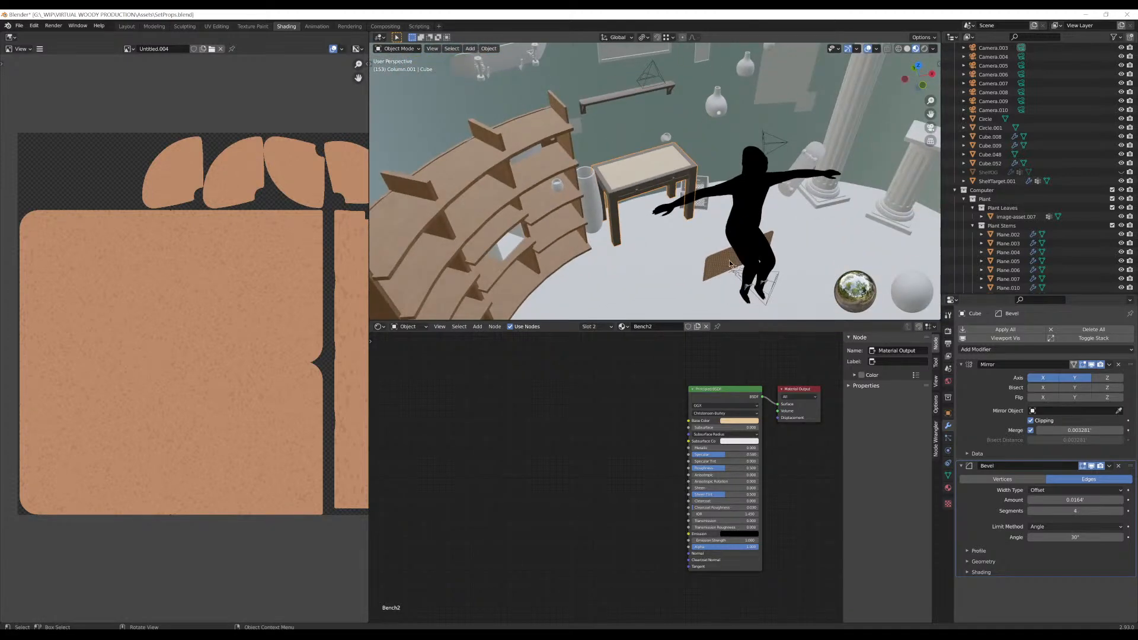
Move the pegboard from the floor up behind the workbench, just below the wall shelf
click(738, 256)
key(g)
click(658, 154)
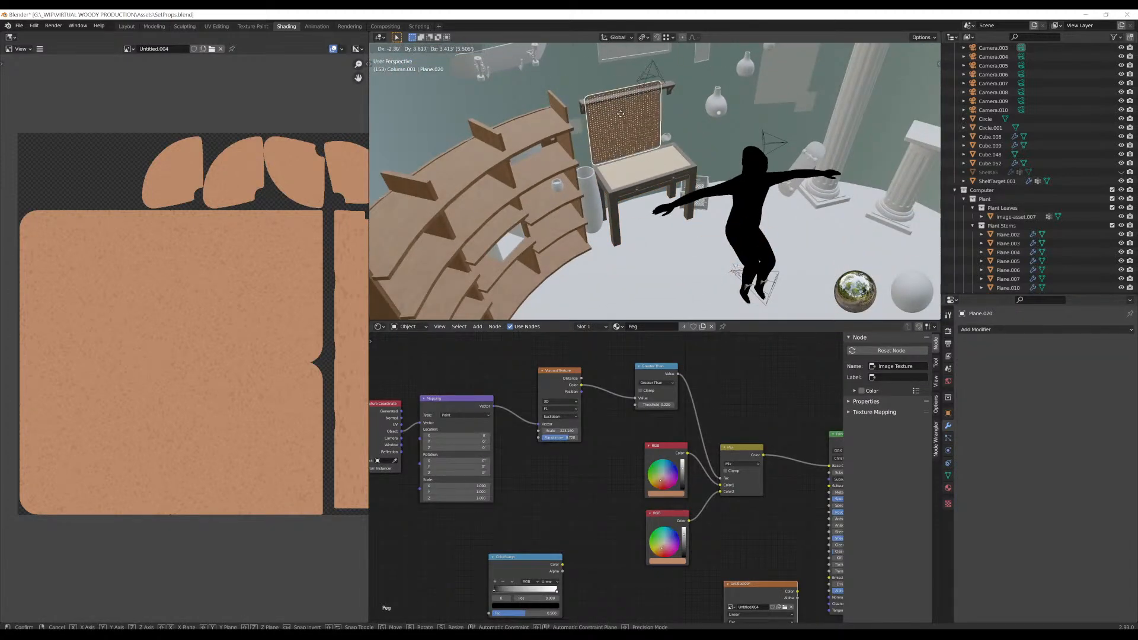
scroll(660, 158, up, 4)
Select the workbench again and display its material slots with the Bench2 material
click(663, 150)
middle_drag(663, 151, 710, 176)
scroll(640, 140, up, 3)
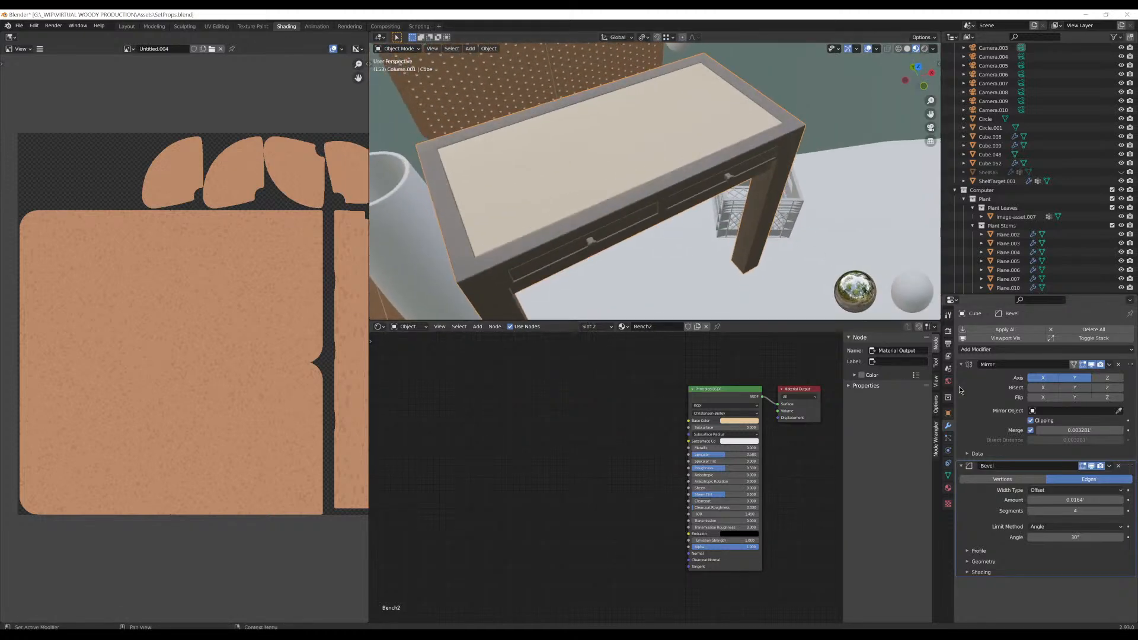
click(948, 487)
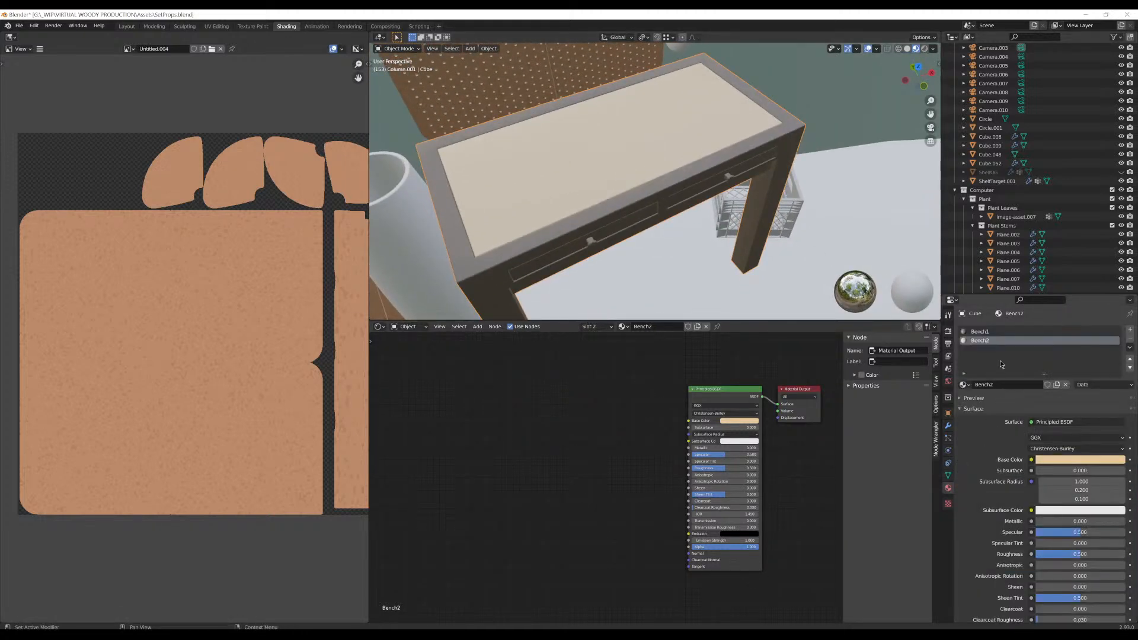
click(947, 426)
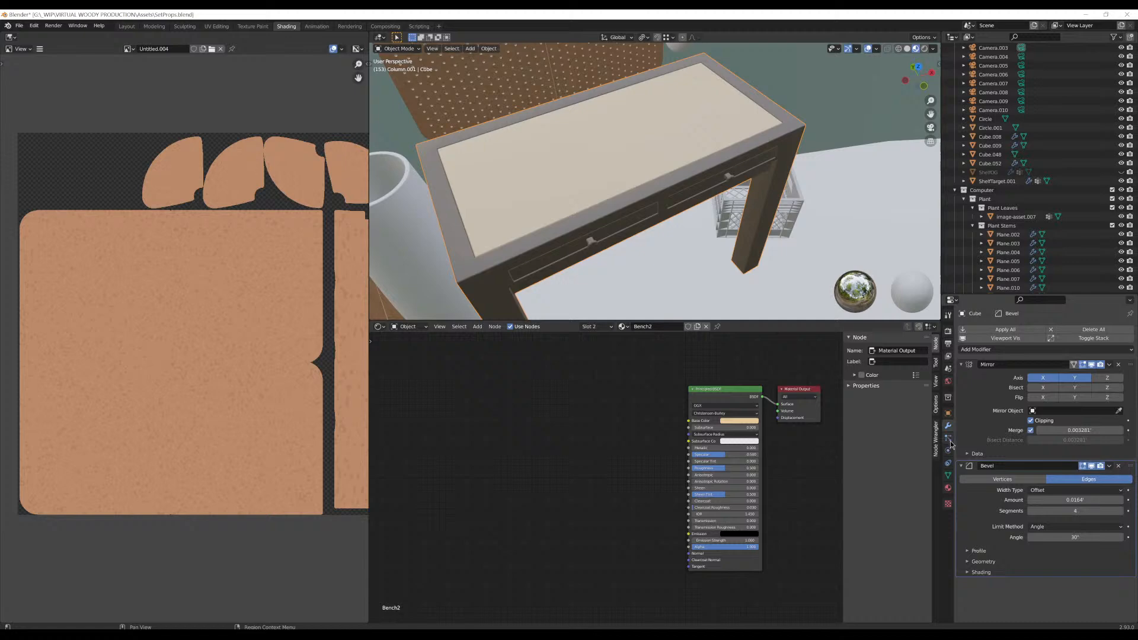
click(947, 487)
middle_drag(630, 396, 583, 403)
Examine the bookshelf's baked material and the hidden ShelfOG object's Bookshelf Procedural node setup as a wood reference
scroll(568, 87, down, 4)
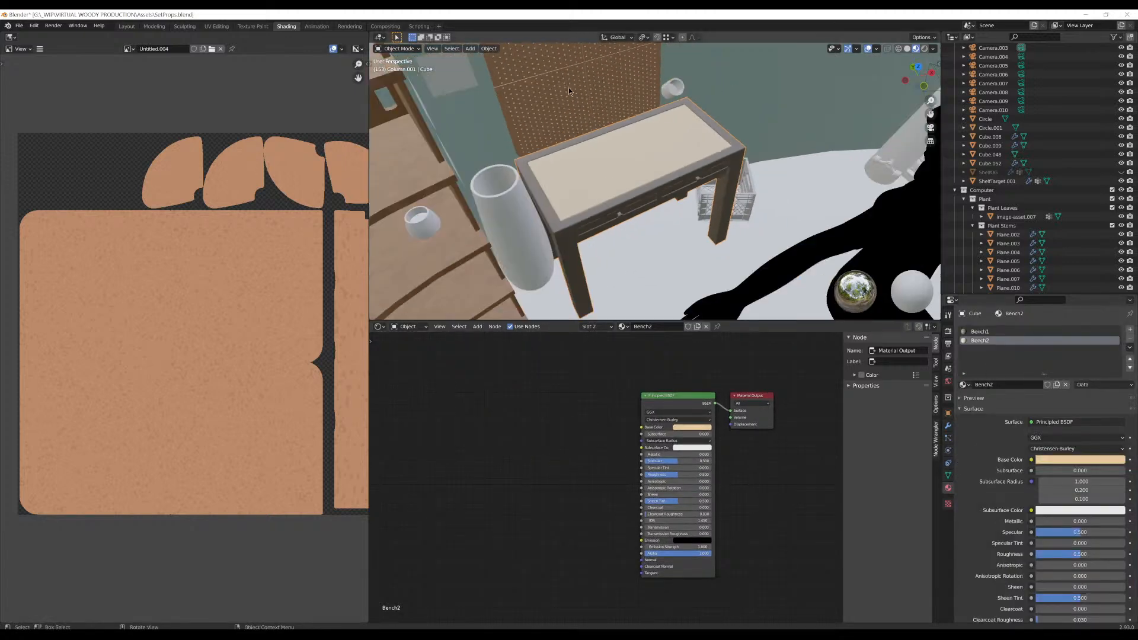
scroll(545, 103, up, 3)
scroll(539, 109, down, 4)
click(500, 189)
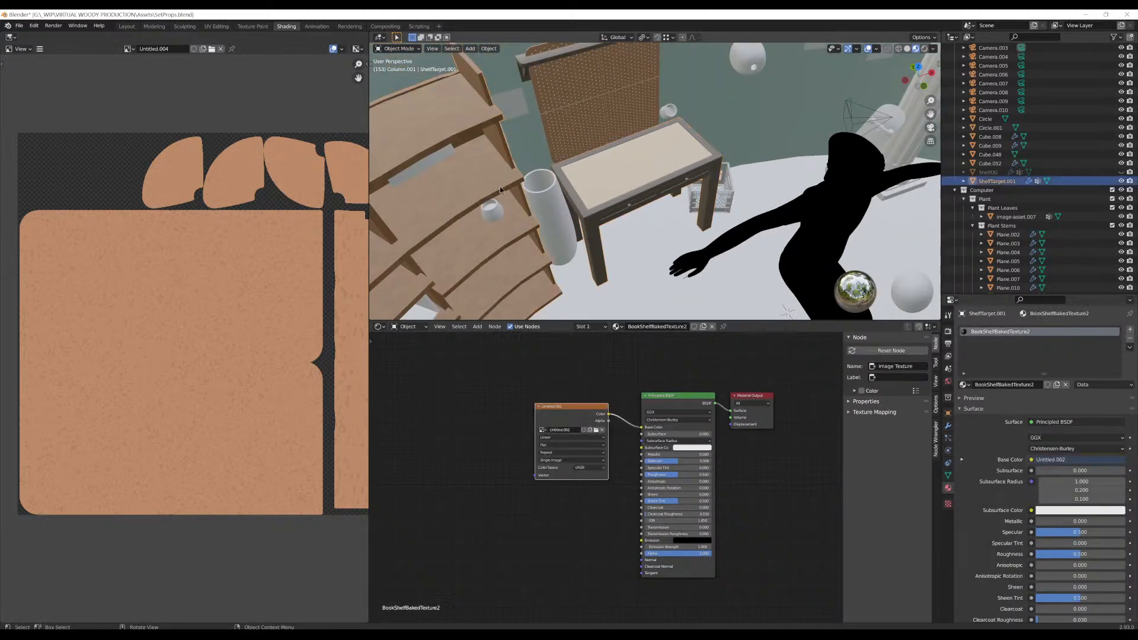
middle_drag(530, 228, 497, 212)
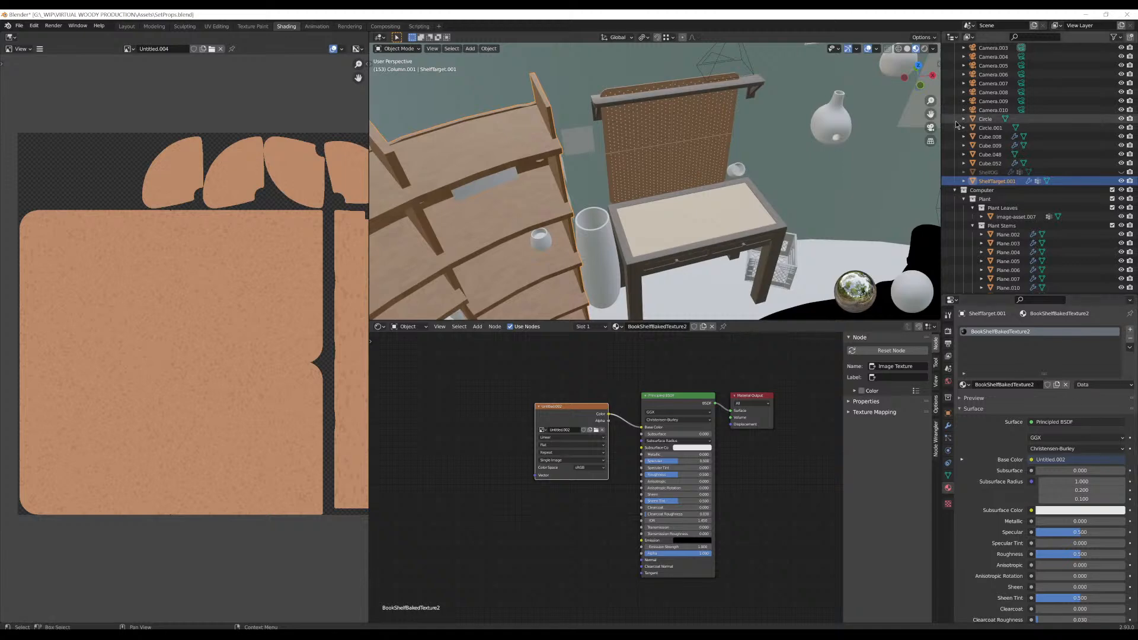
click(986, 172)
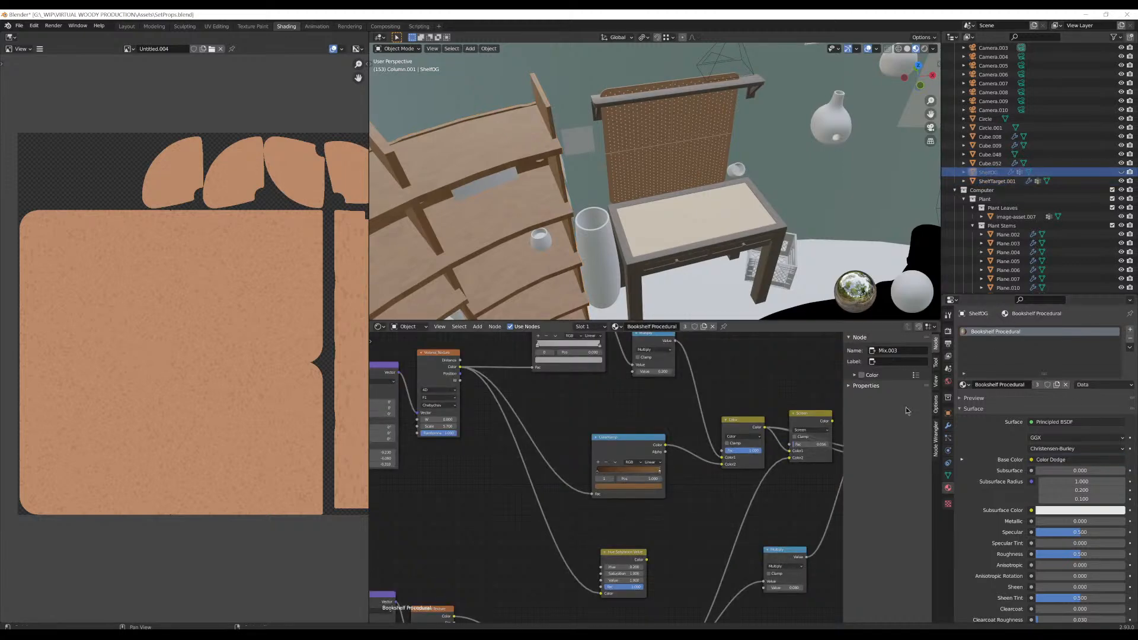
middle_drag(658, 420, 382, 437)
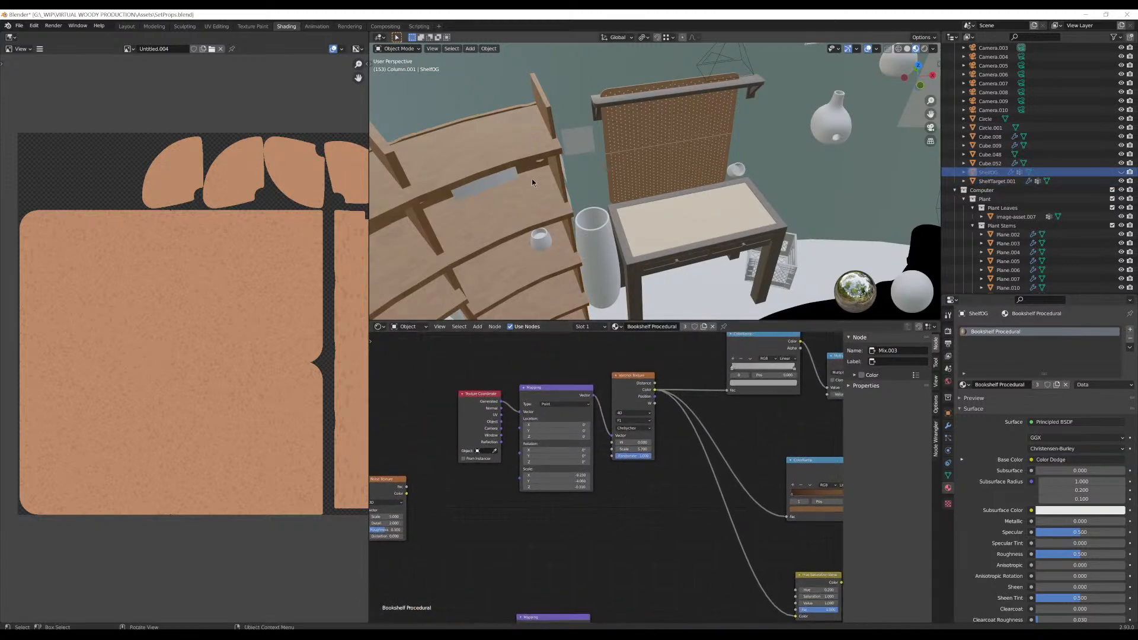
scroll(513, 230, up, 3)
middle_drag(513, 230, 482, 238)
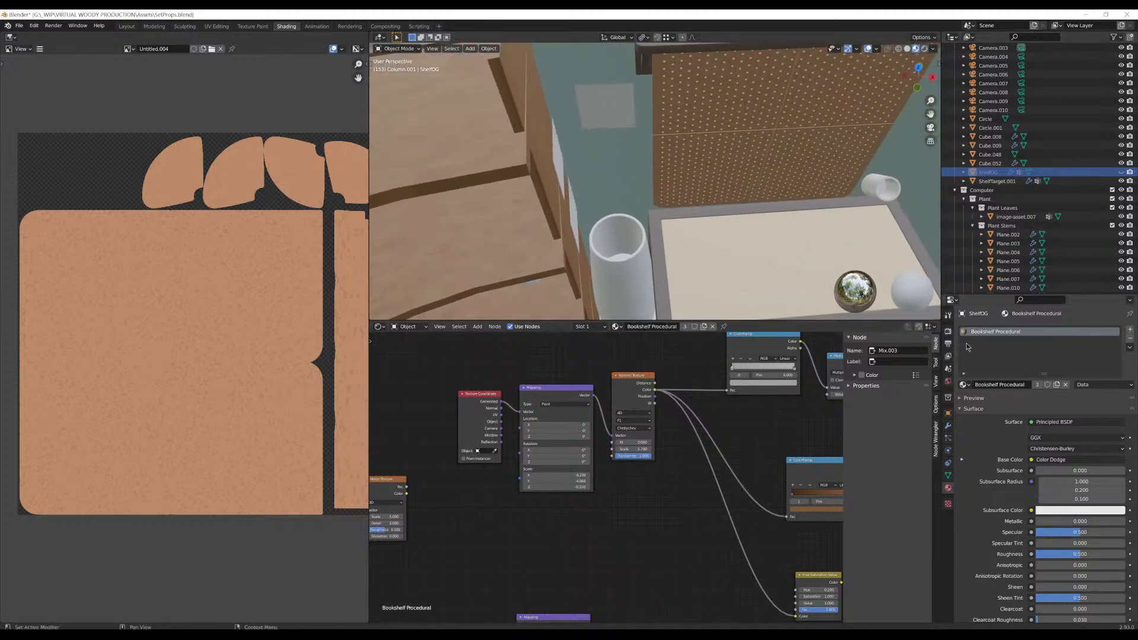
Replace the Bench2 material in the workbench's second slot with Bookshelf Procedural
click(793, 275)
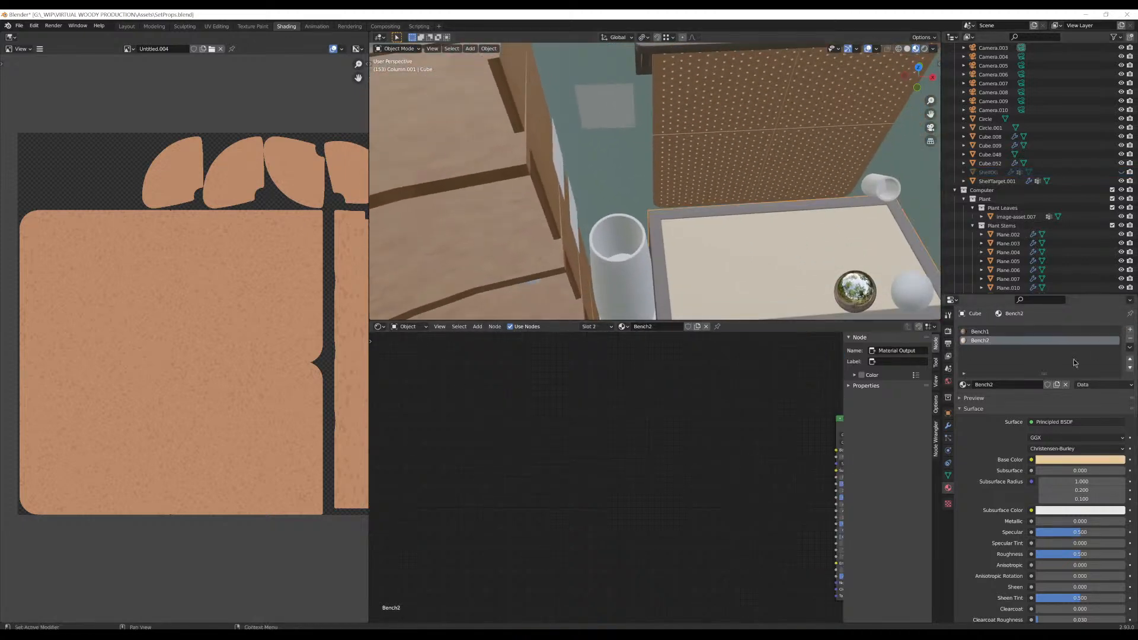
click(964, 384)
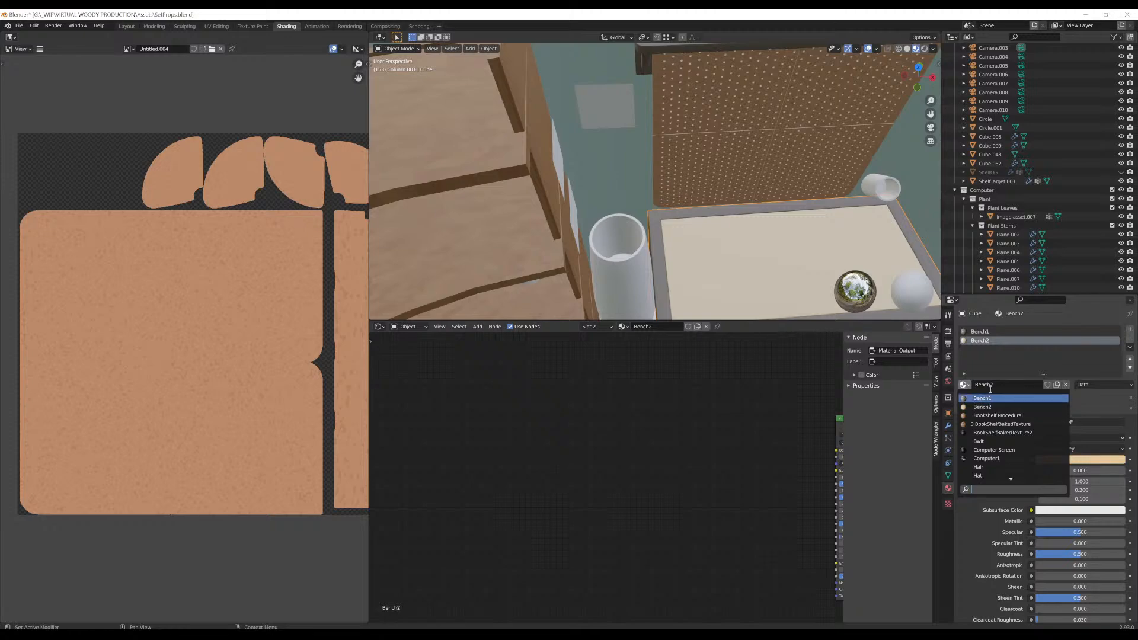
click(1020, 415)
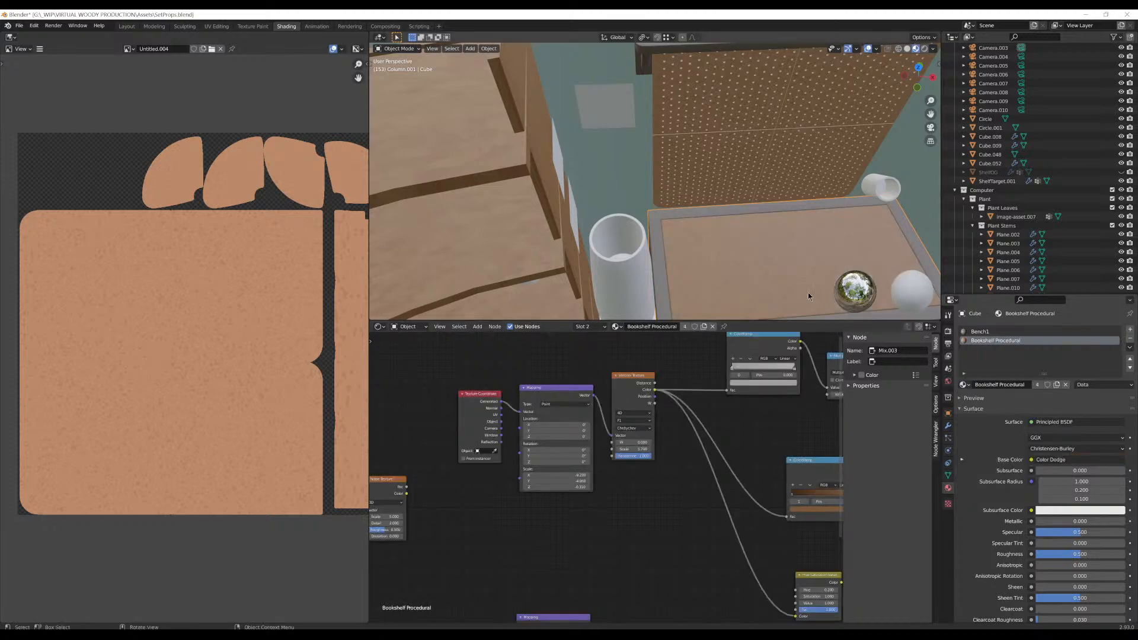
Examine the wood pattern on the workbench top up close and from several angles
middle_drag(808, 292, 675, 217)
scroll(654, 193, up, 5)
scroll(655, 193, down, 2)
scroll(667, 196, up, 2)
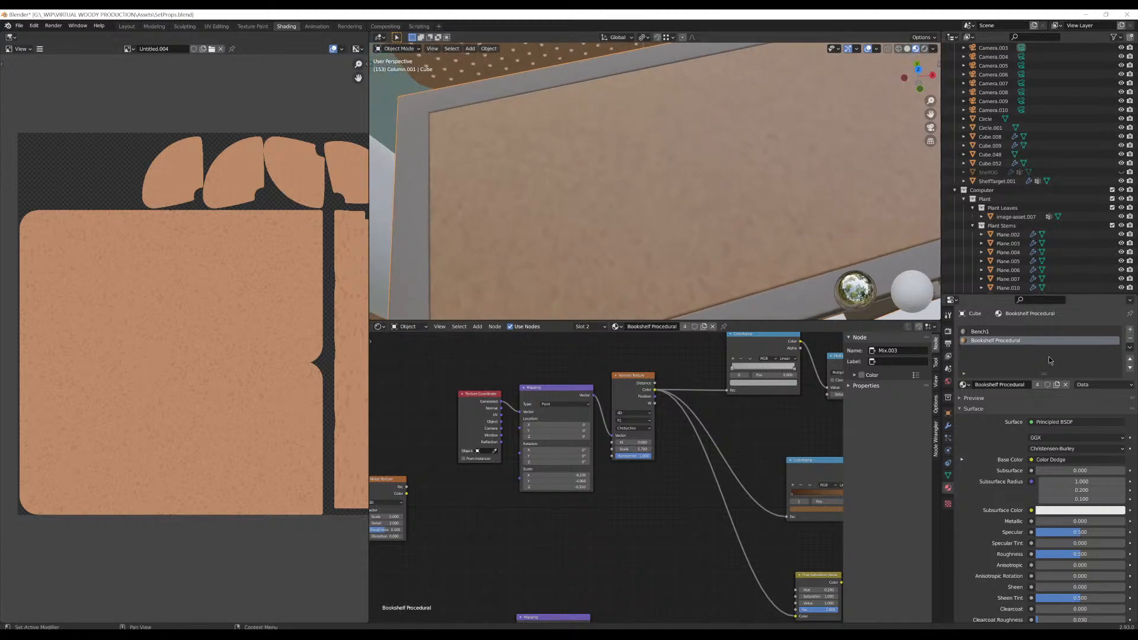
scroll(643, 257, down, 3)
middle_drag(658, 218, 694, 178)
scroll(641, 216, up, 4)
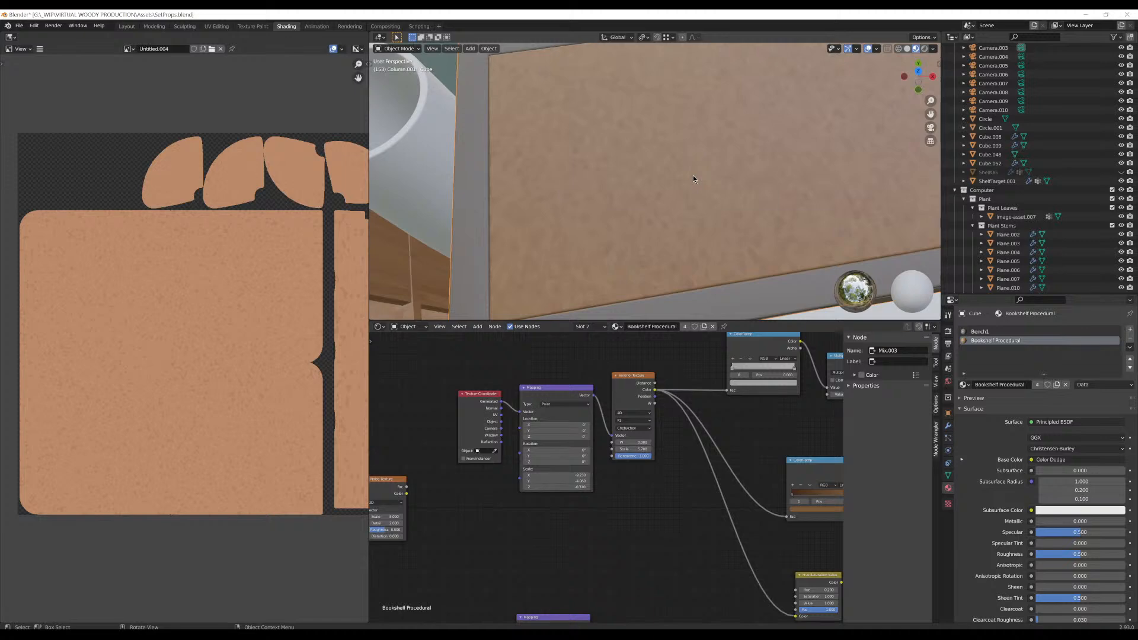
middle_drag(815, 132, 670, 207)
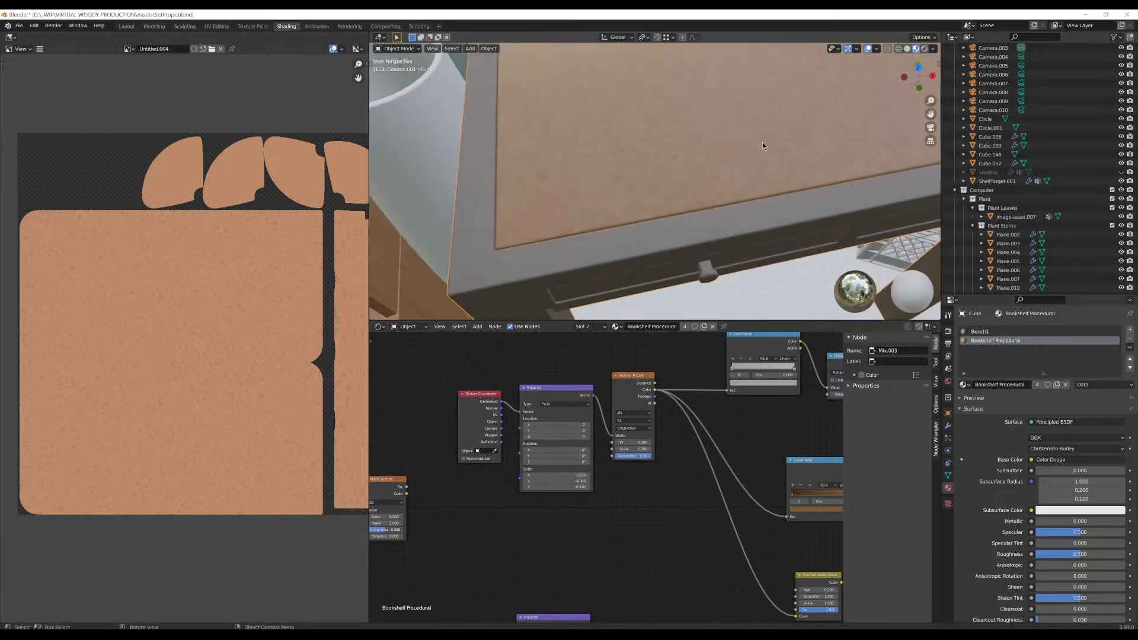
middle_drag(762, 142, 652, 223)
middle_drag(597, 494, 686, 507)
middle_drag(582, 491, 591, 510)
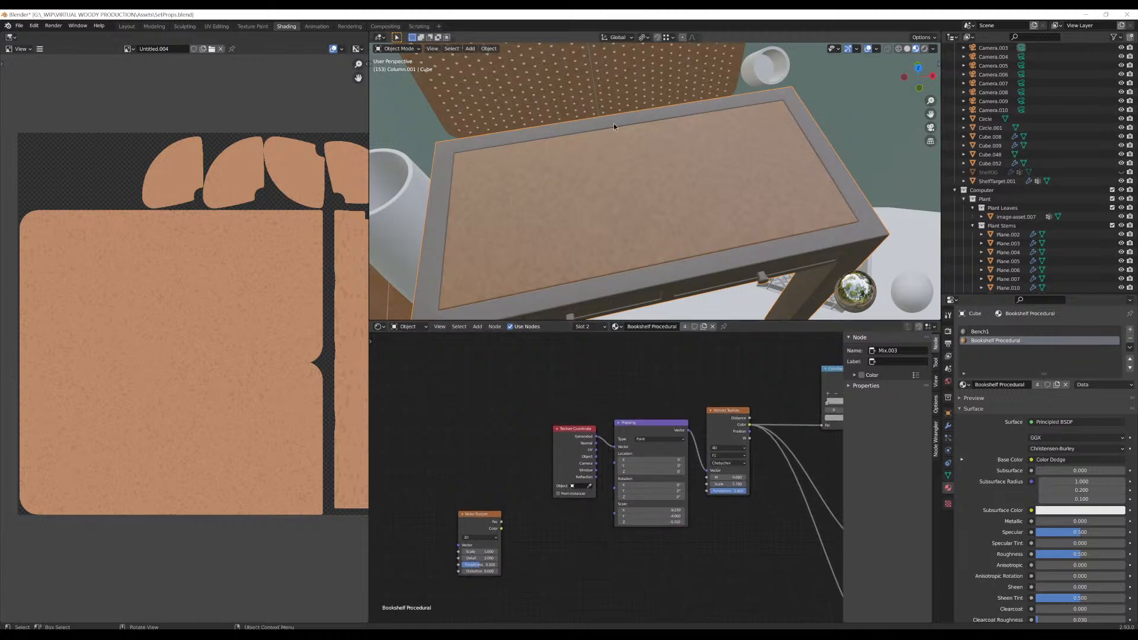
scroll(615, 167, up, 3)
scroll(617, 169, down, 2)
scroll(609, 206, up, 5)
middle_drag(618, 170, 672, 242)
scroll(631, 197, down, 5)
scroll(613, 186, up, 3)
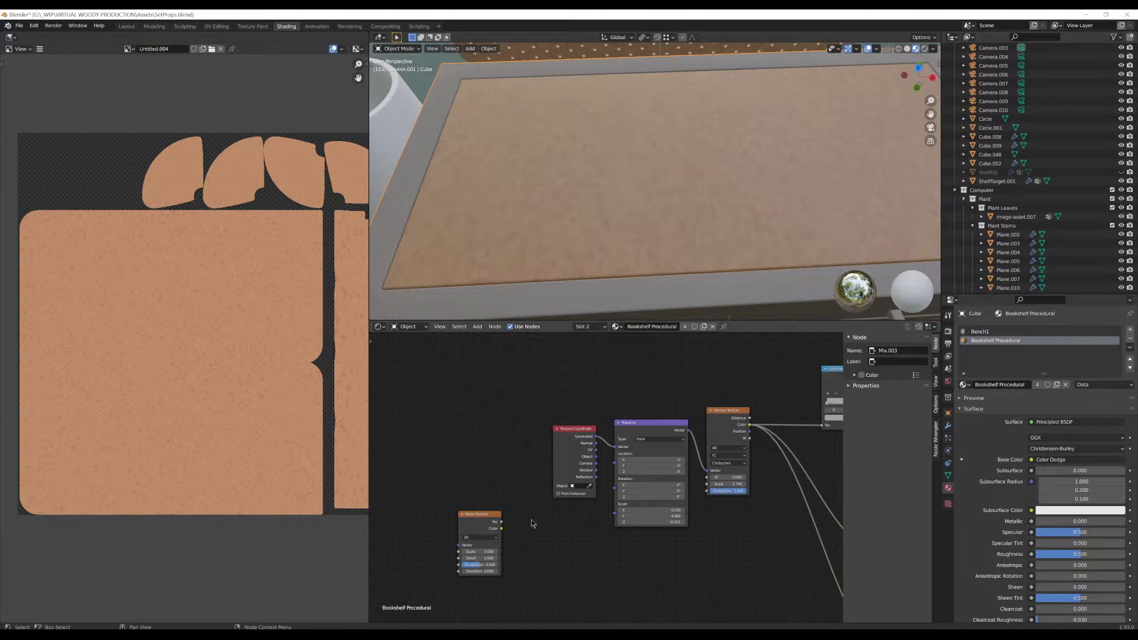
Stretch the wood pattern on the workbench top by setting the Mapping node's scale to X -0.260 and Y -1.140
middle_drag(531, 523, 558, 512)
click(748, 401)
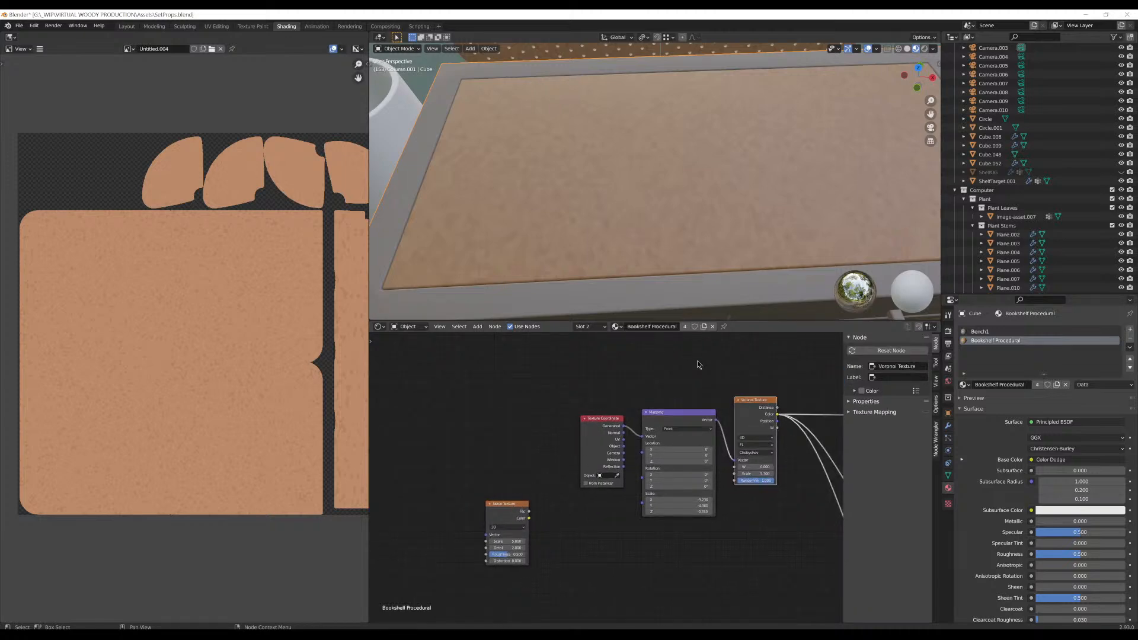
middle_drag(683, 466, 604, 466)
scroll(605, 468, up, 4)
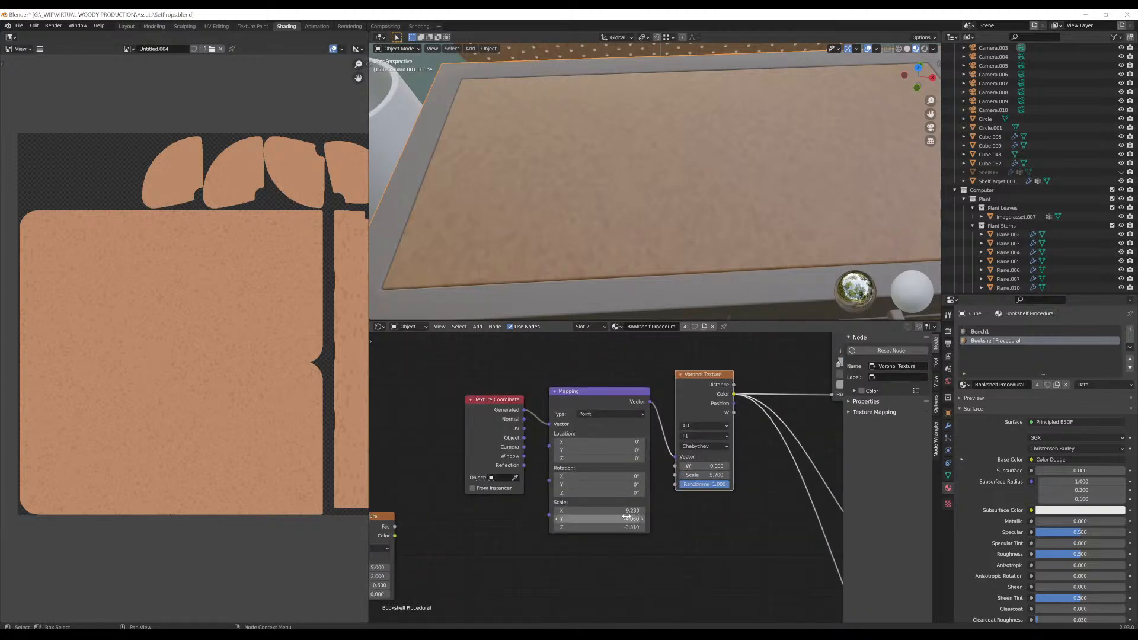
drag(598, 510, 700, 518)
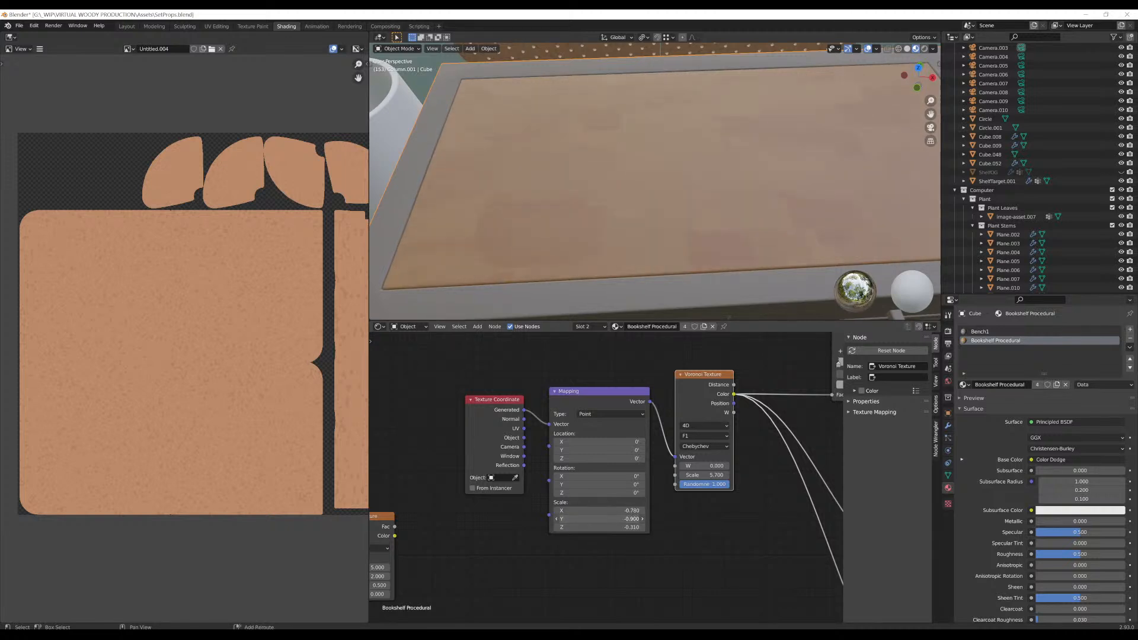
drag(598, 510, 626, 511)
scroll(655, 187, up, 2)
scroll(691, 188, down, 7)
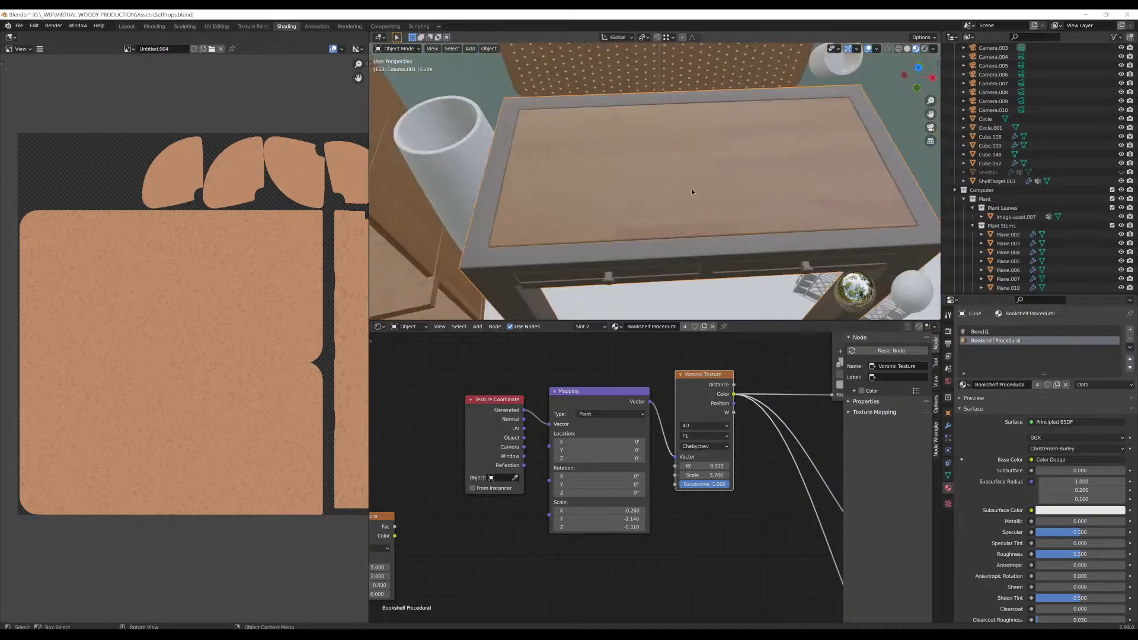
middle_drag(691, 189, 668, 150)
scroll(673, 178, up, 3)
scroll(664, 145, down, 1)
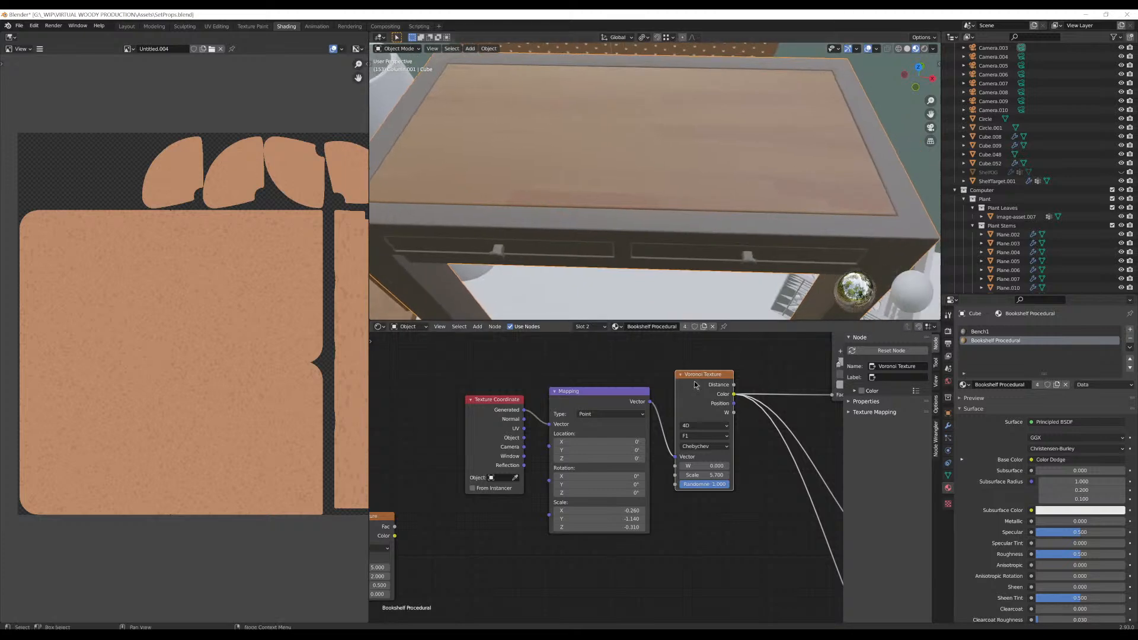
scroll(628, 166, down, 4)
middle_drag(596, 185, 590, 172)
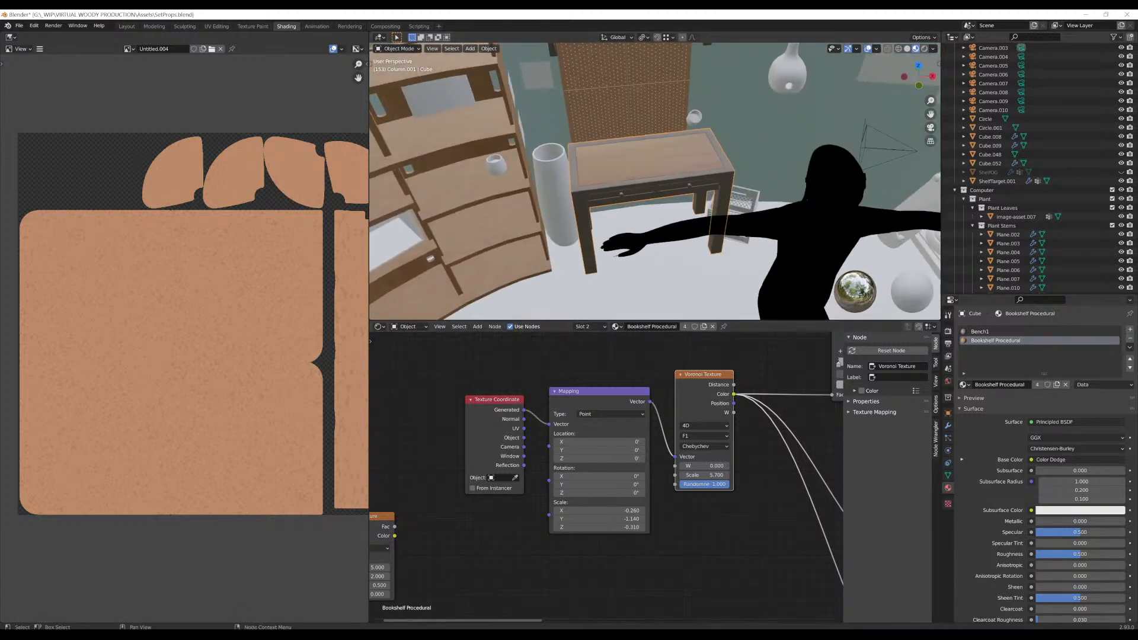
Switch to Unreal, minimise the Pegboard mesh editor and examine the bookshelf and wall pegboard in the room
mouse_move(320, 634)
click(365, 597)
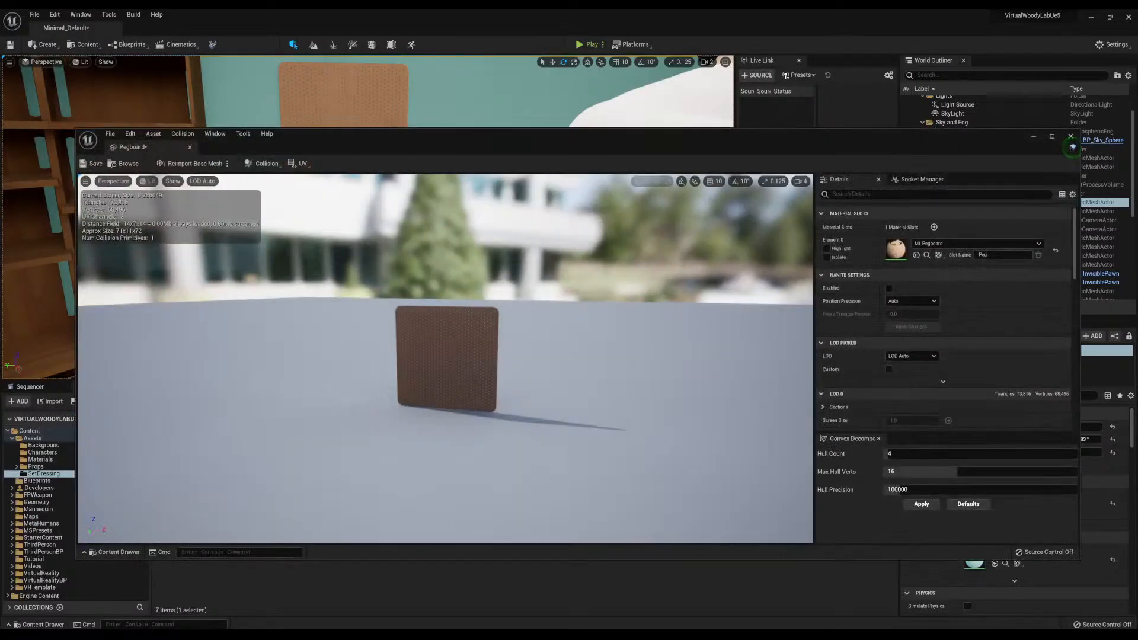
click(1033, 136)
key(s)
mouse_move(460, 159)
right_down()
mouse_move(408, 156)
mouse_move(445, 167)
right_up()
key(w)
key(s)
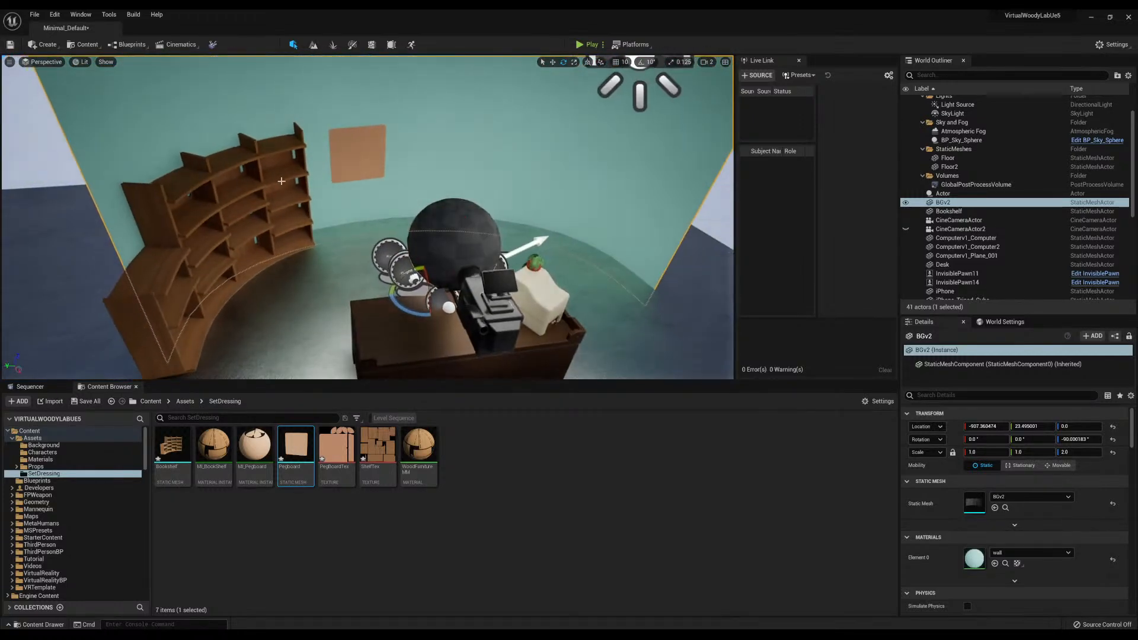
click(281, 180)
right_drag(327, 173, 332, 172)
click(359, 174)
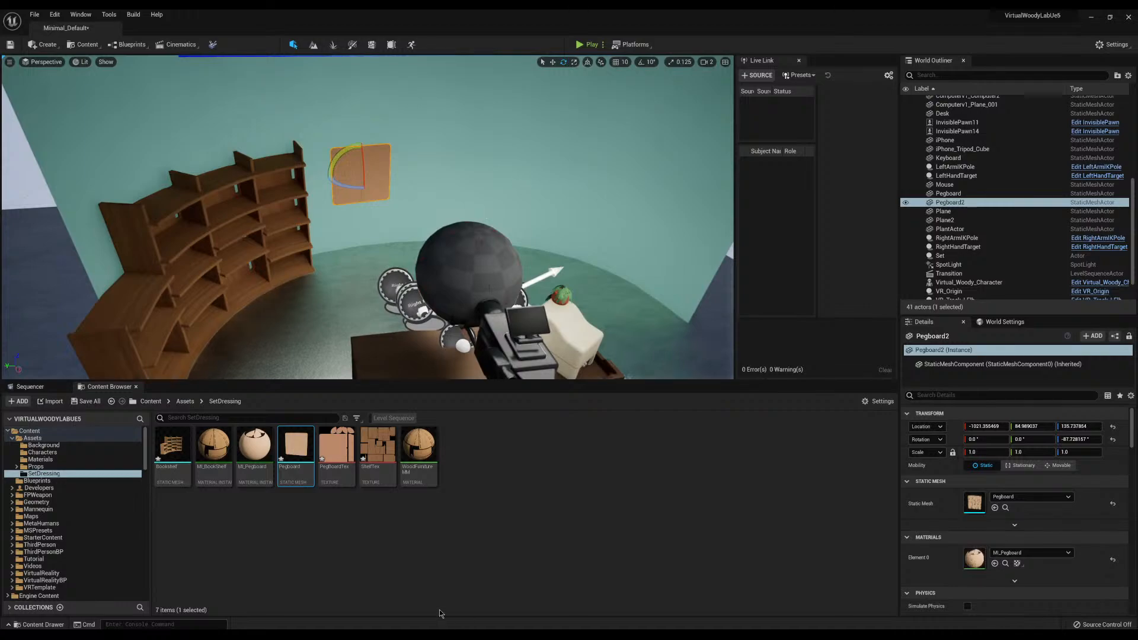
Switch back to Blender and examine the workbench's wooden top and drawer front from several angles
mouse_move(296, 444)
mouse_down()
mouse_move(332, 578)
mouse_move(314, 572)
mouse_up()
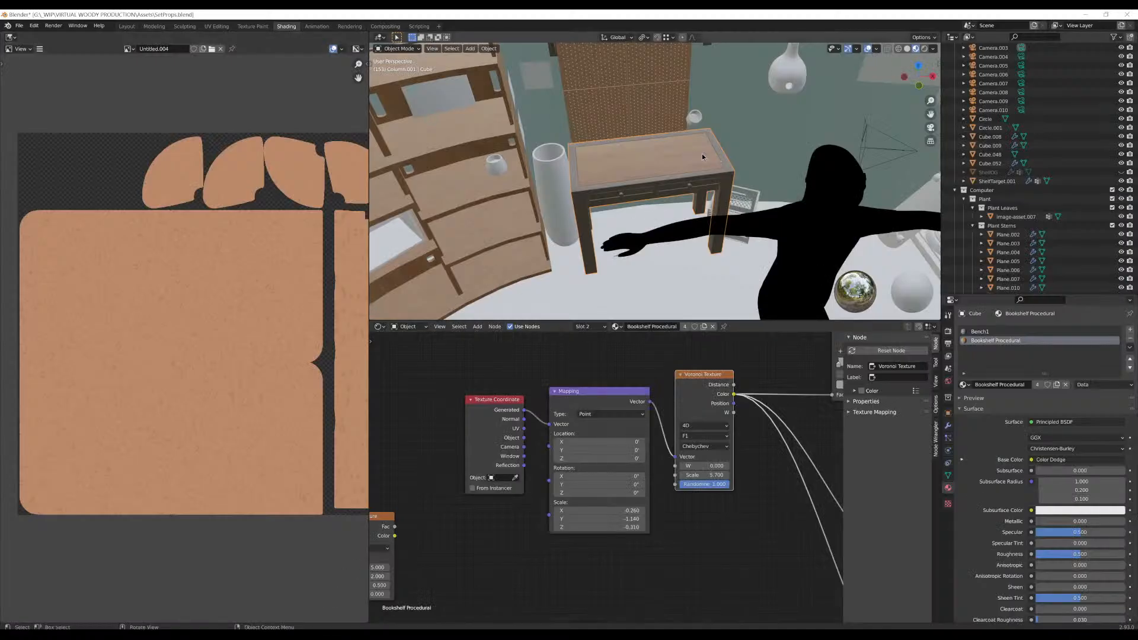
scroll(675, 154, up, 2)
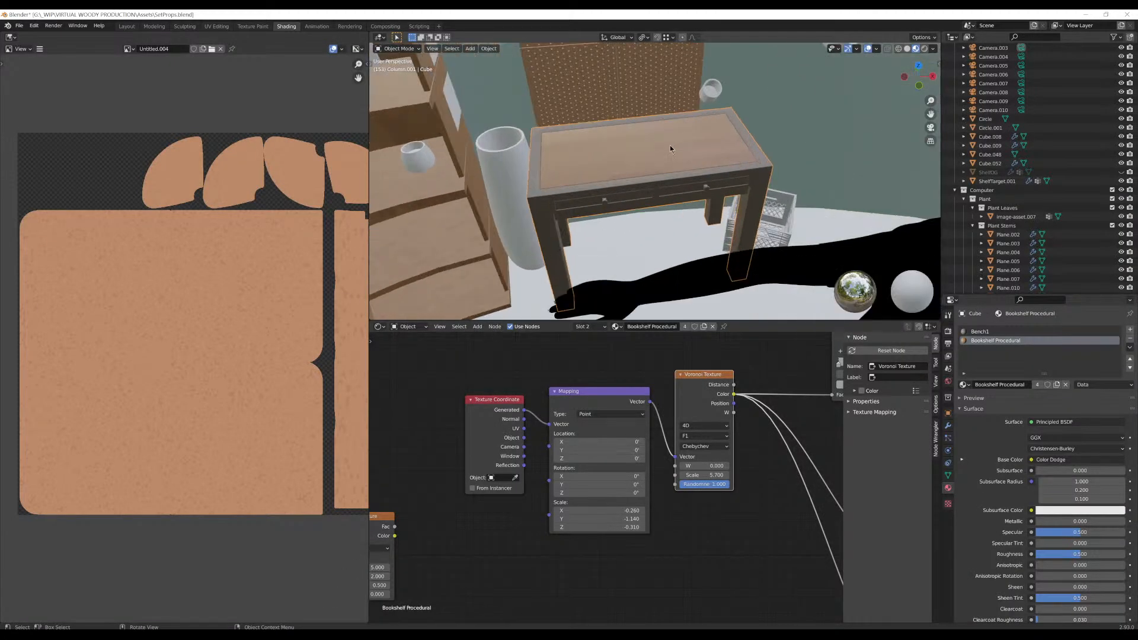
middle_drag(646, 154, 630, 181)
scroll(647, 163, up, 3)
scroll(634, 237, down, 4)
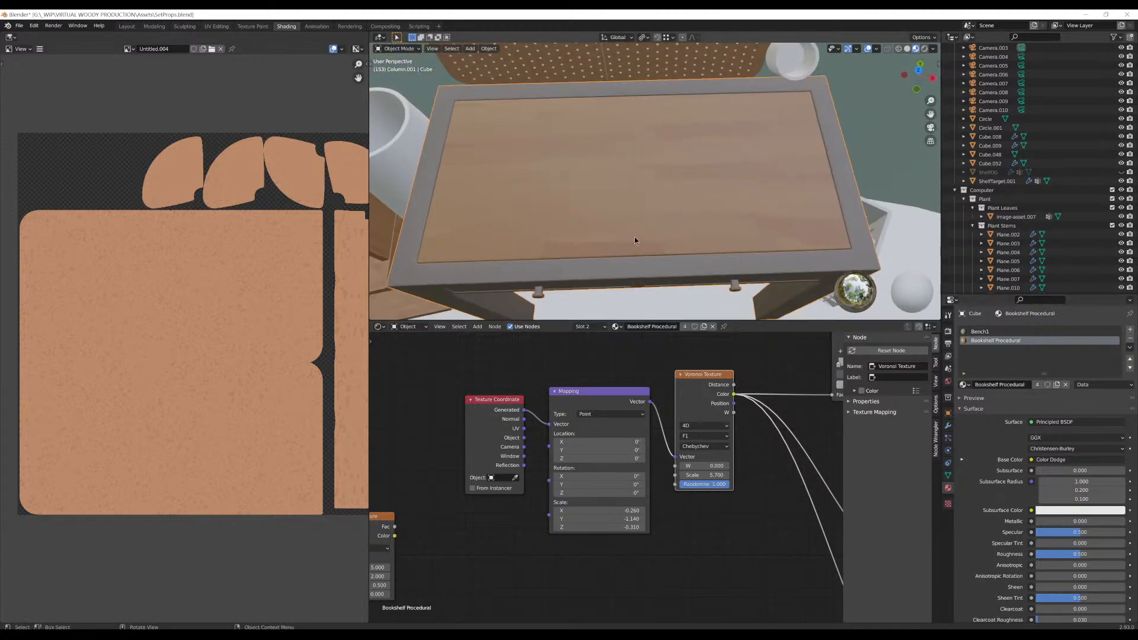
middle_drag(634, 236, 700, 238)
scroll(653, 141, up, 4)
scroll(705, 249, down, 5)
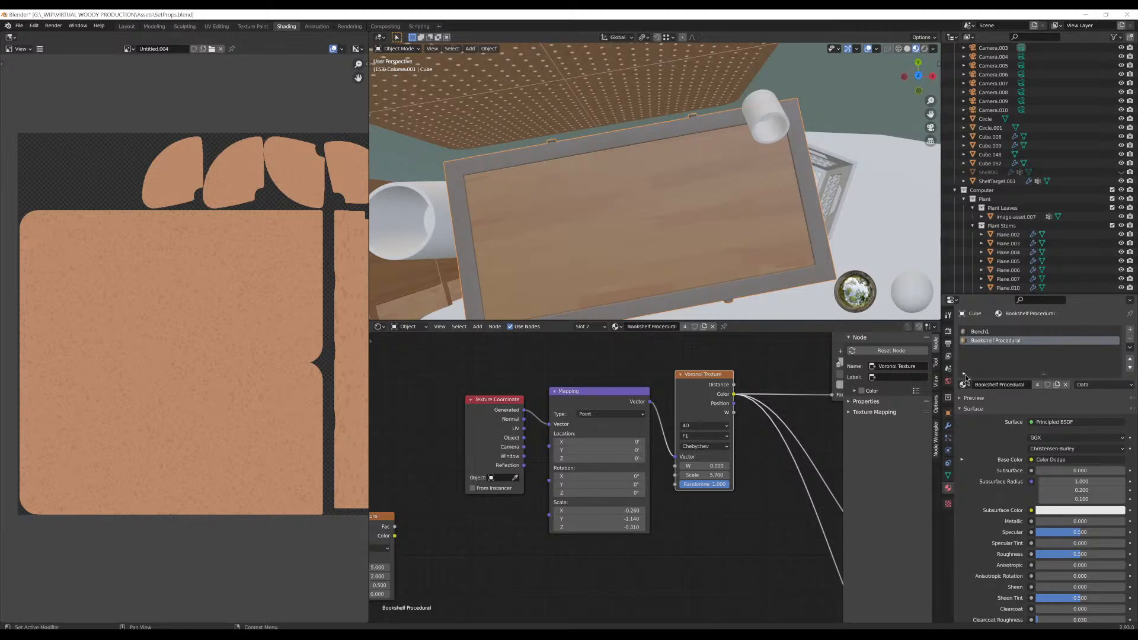
middle_drag(569, 243, 595, 209)
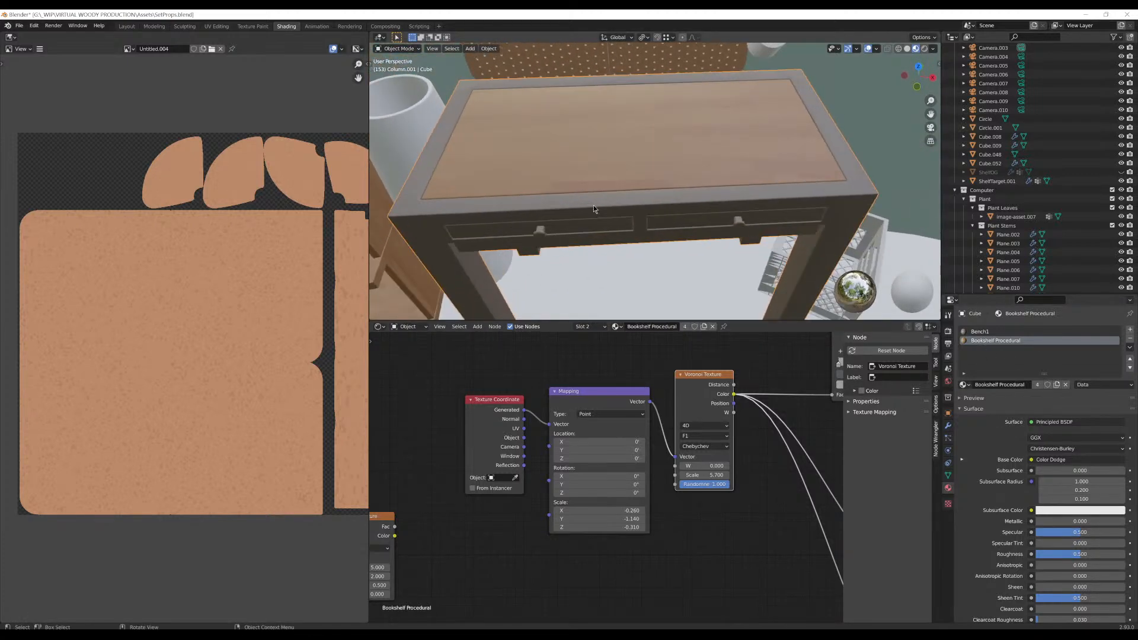
scroll(595, 208, up, 2)
scroll(1000, 472, down, 1)
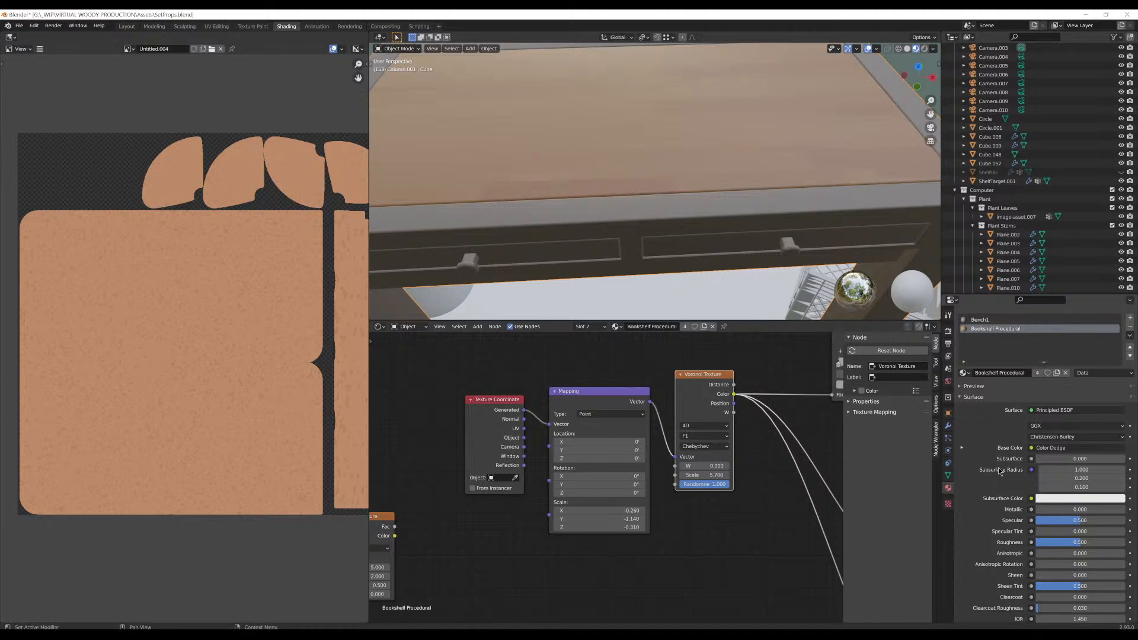
Make the workbench's Bookshelf Procedural material a single-user copy and rename it Workbench Procedural.001
scroll(1000, 472, down, 3)
scroll(991, 472, up, 4)
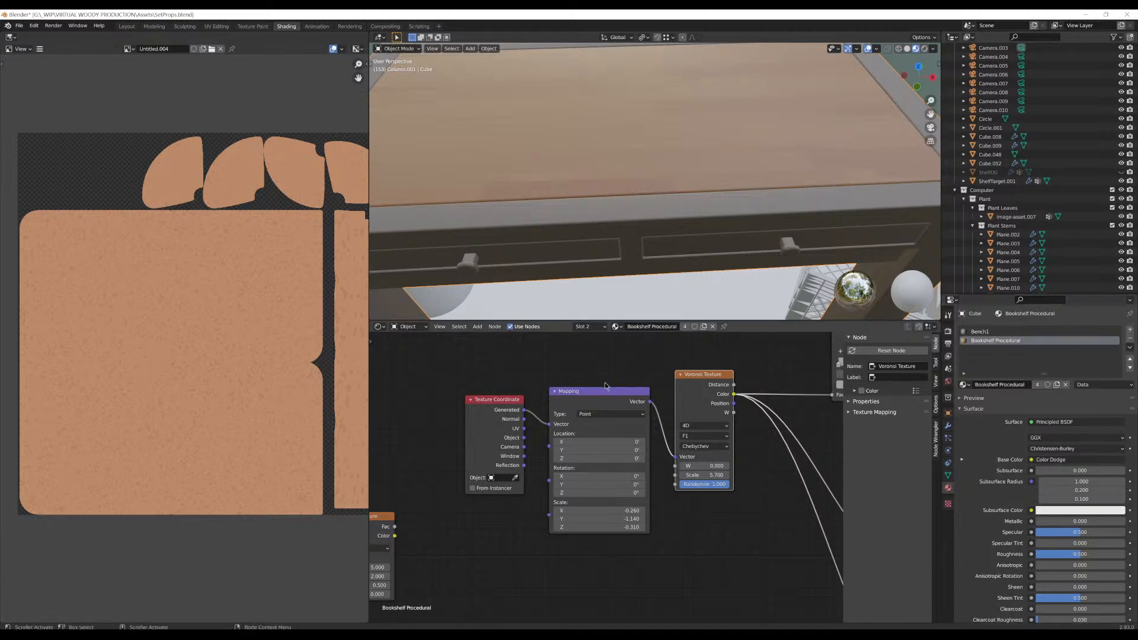
scroll(610, 397, down, 5)
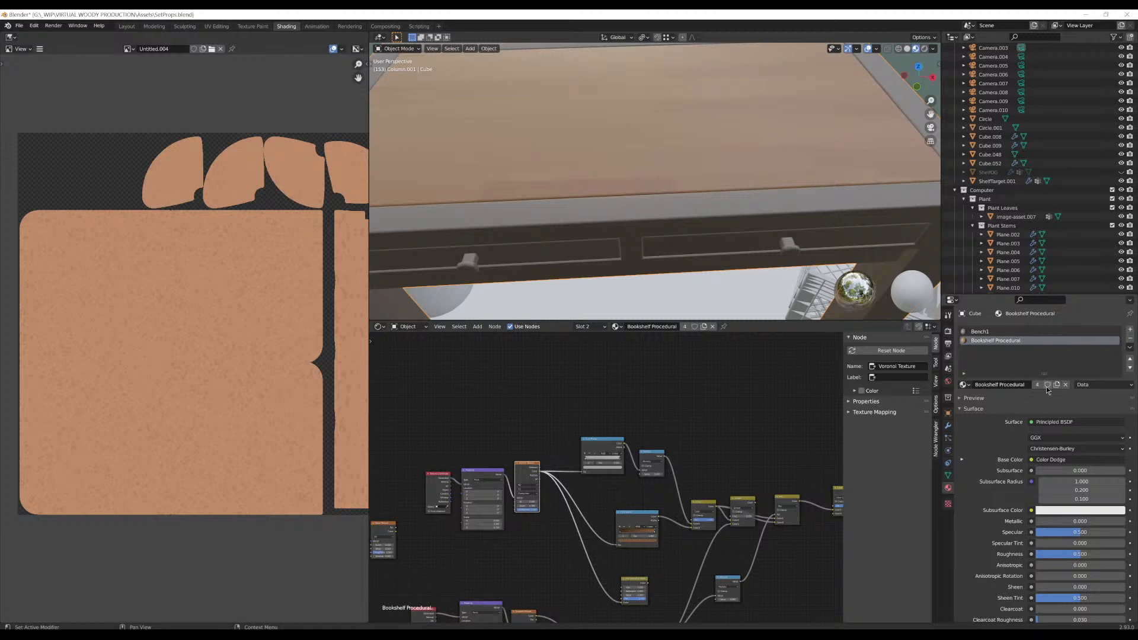
click(1038, 385)
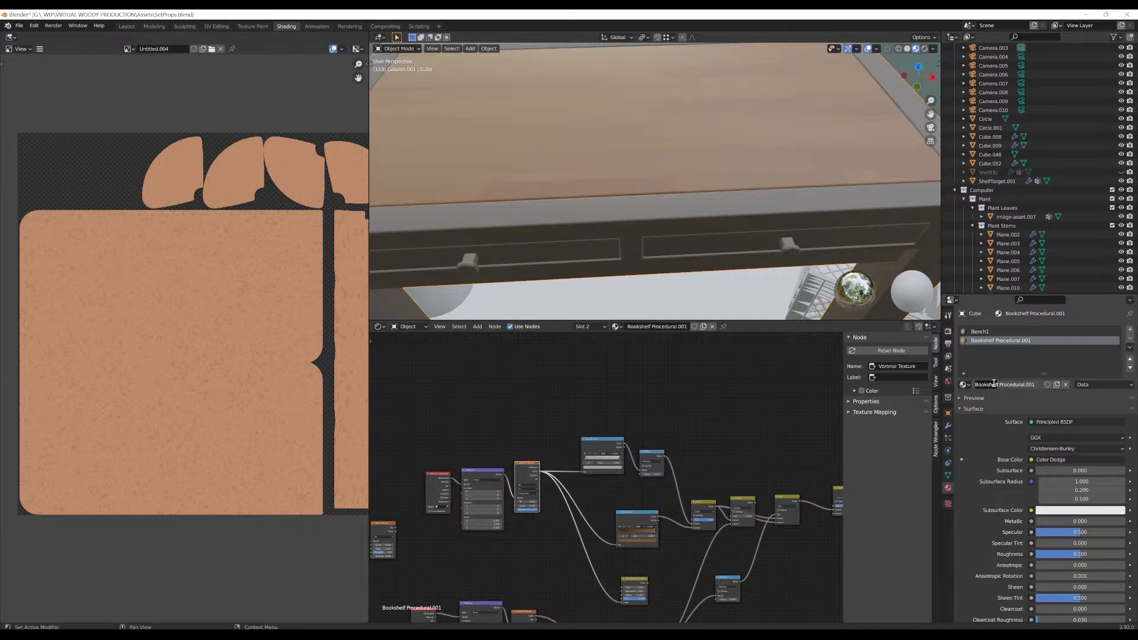
key(BackSpace)
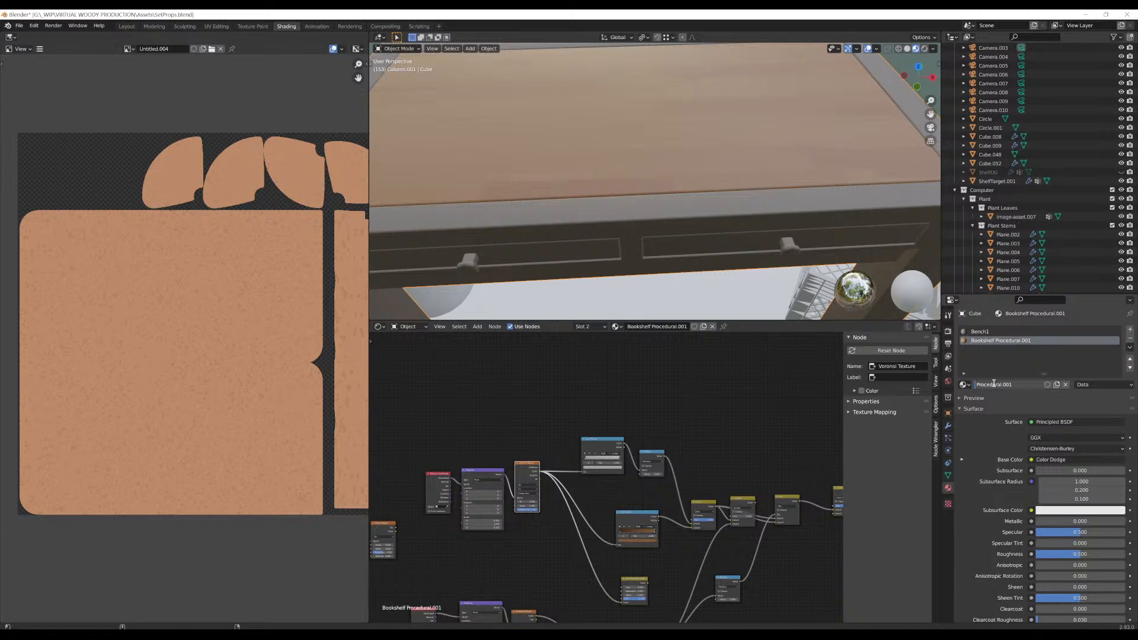
text(Workbench)
key(Return)
Brighten the first colour stop of the brown ColorRamp to an HSV value of about 0.463
scroll(692, 432, down, 1)
scroll(666, 451, up, 4)
middle_drag(640, 531, 591, 502)
scroll(667, 456, up, 3)
middle_drag(603, 502, 581, 525)
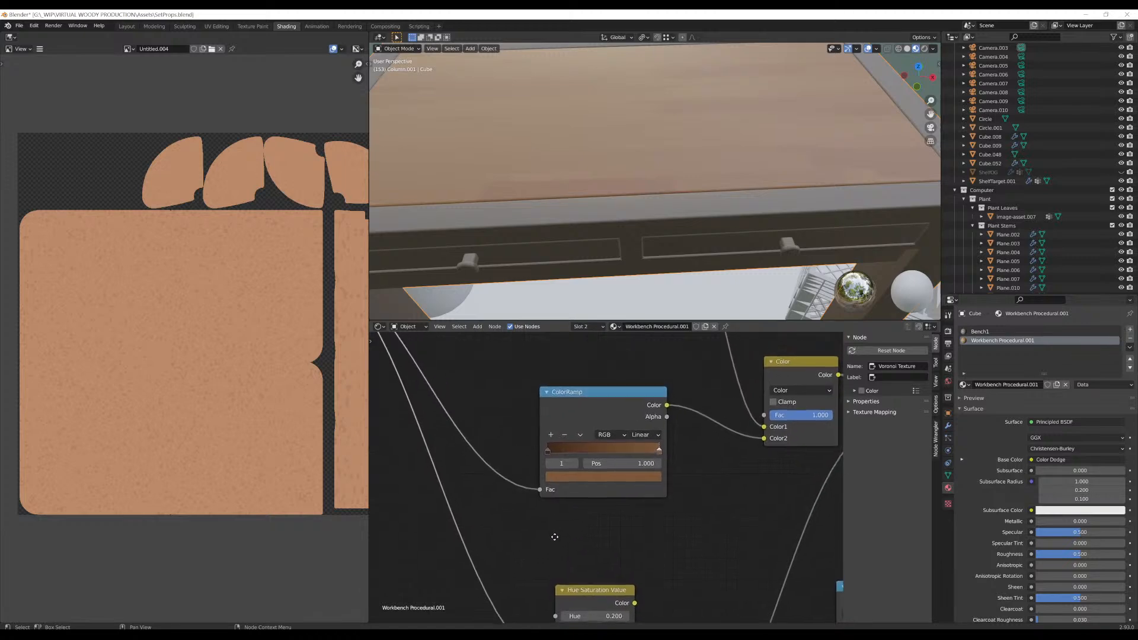
click(547, 452)
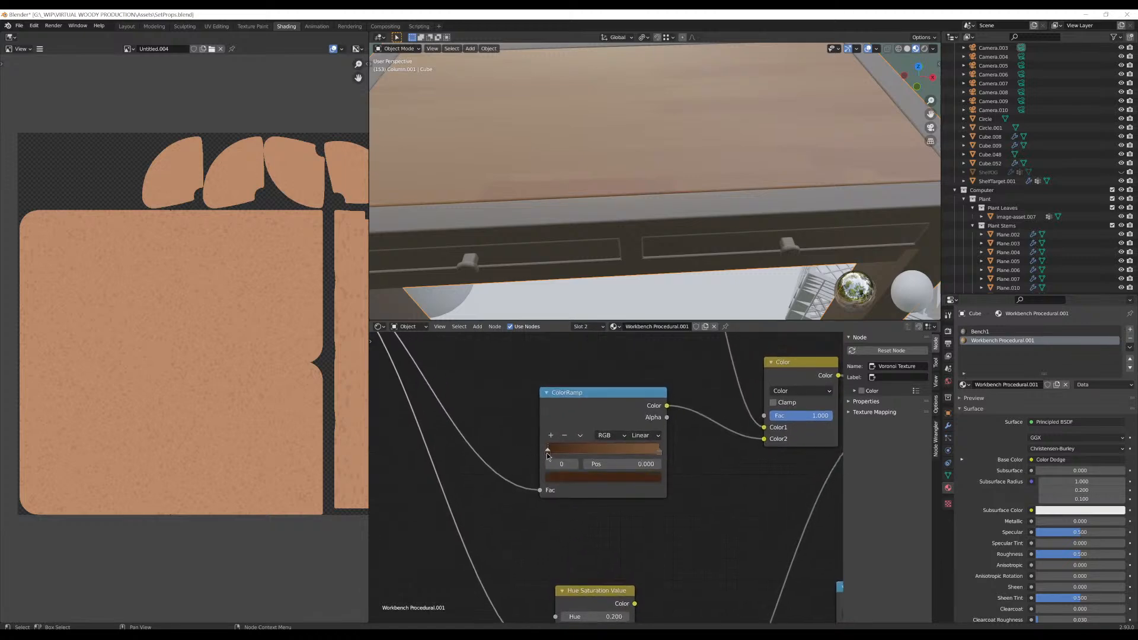
click(567, 477)
drag(636, 385, 637, 347)
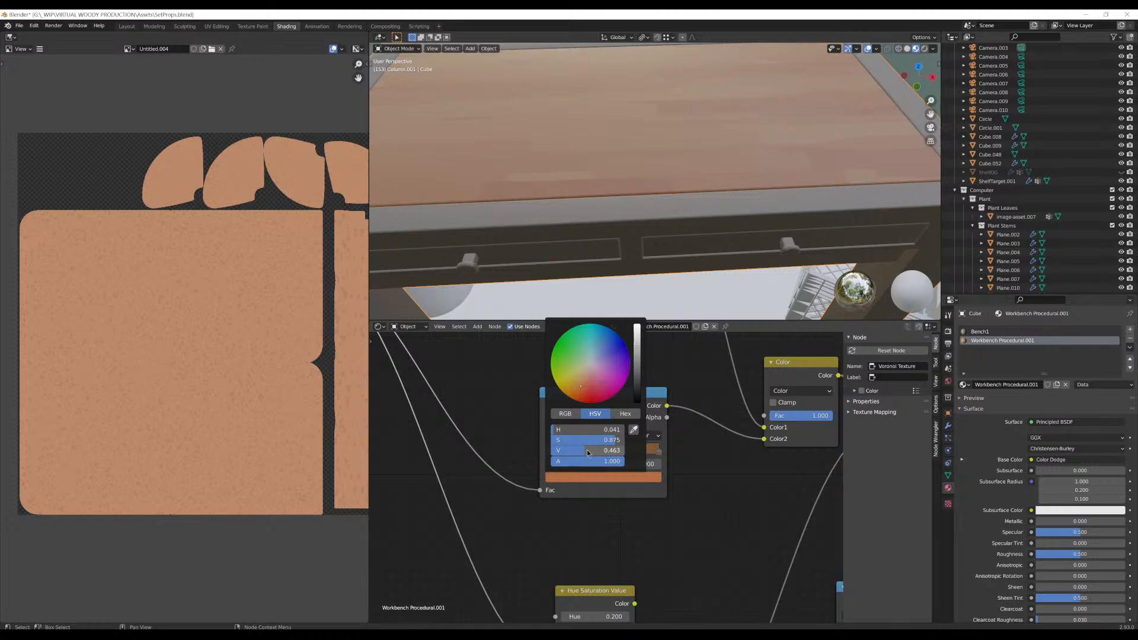
Brighten the ColorRamp's last colour stop to a light orange and check the workbench top
click(658, 451)
click(639, 479)
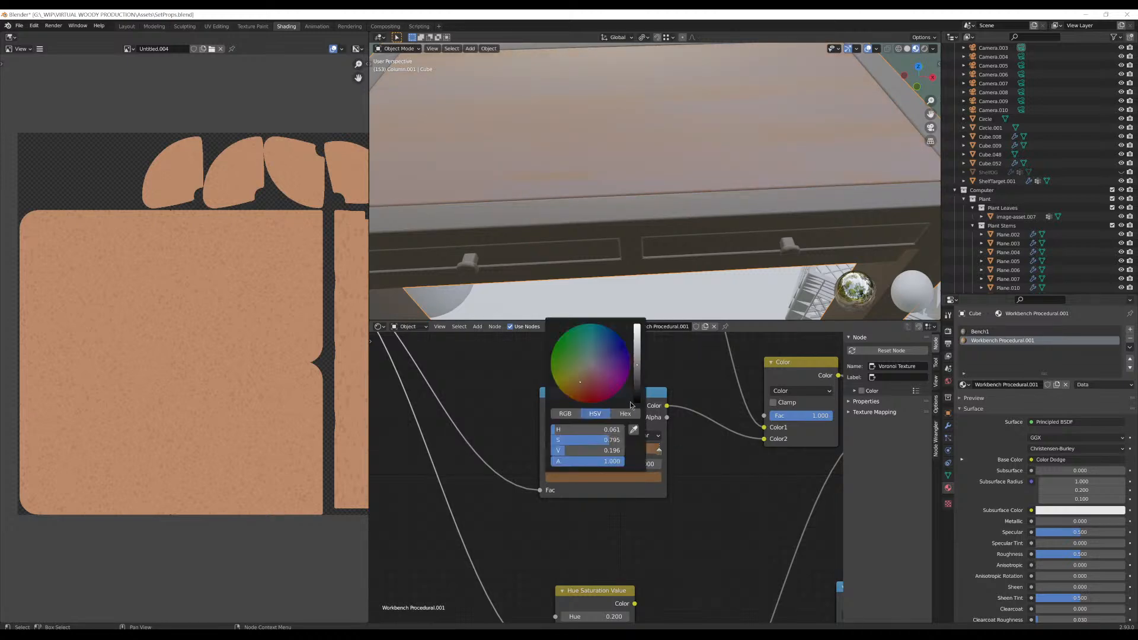
drag(637, 359, 636, 339)
middle_drag(669, 208, 680, 180)
scroll(652, 200, up, 3)
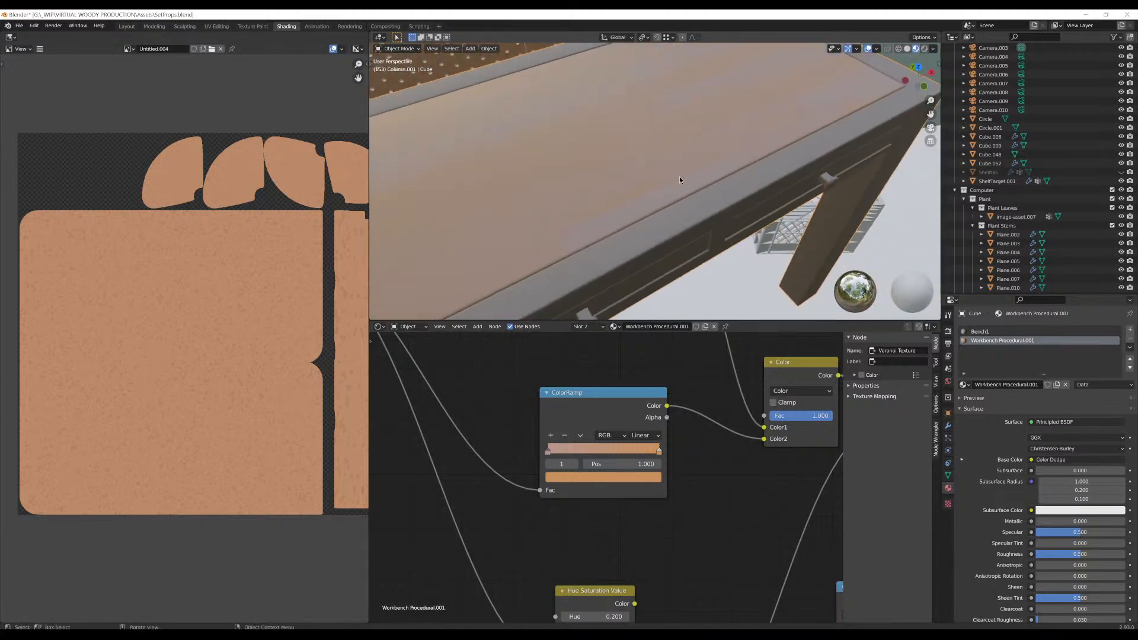
Darken the ColorRamp's first colour stop to a value of about 0.119 and raise its saturation to about 0.817
click(545, 452)
click(555, 480)
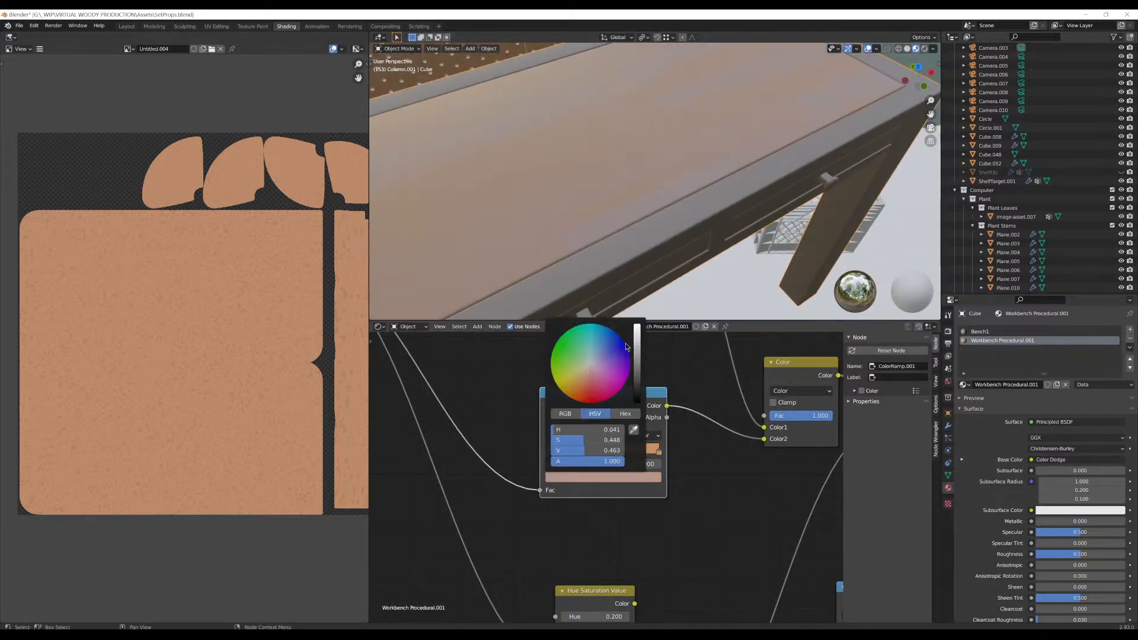
mouse_move(639, 367)
mouse_down()
mouse_move(637, 409)
mouse_move(637, 373)
mouse_up()
scroll(670, 94, down, 4)
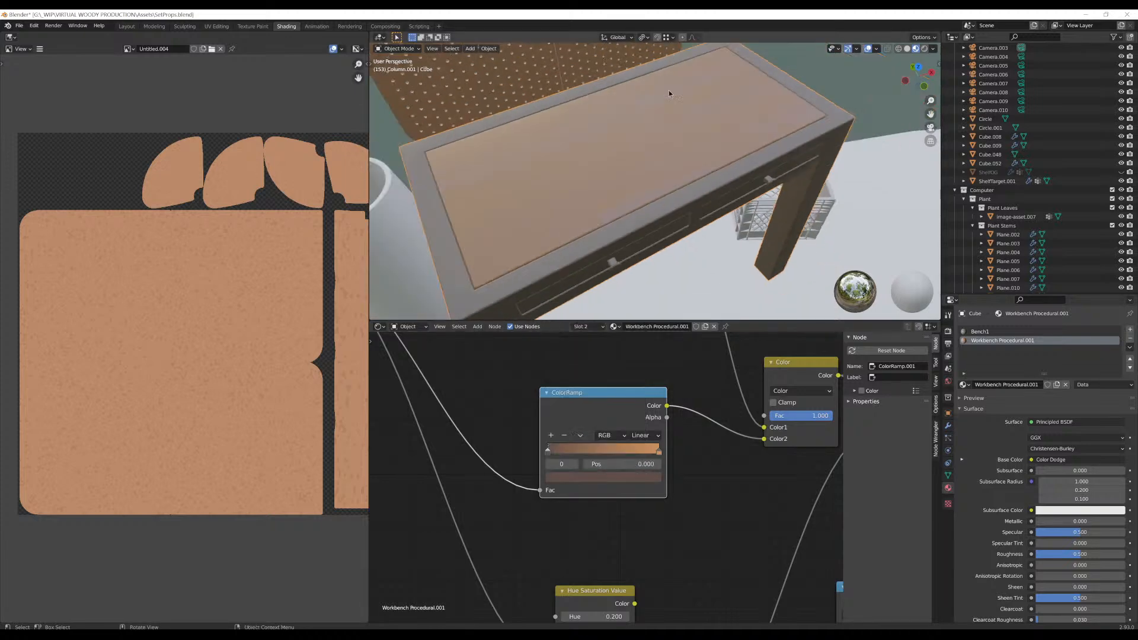
middle_drag(670, 93, 662, 249)
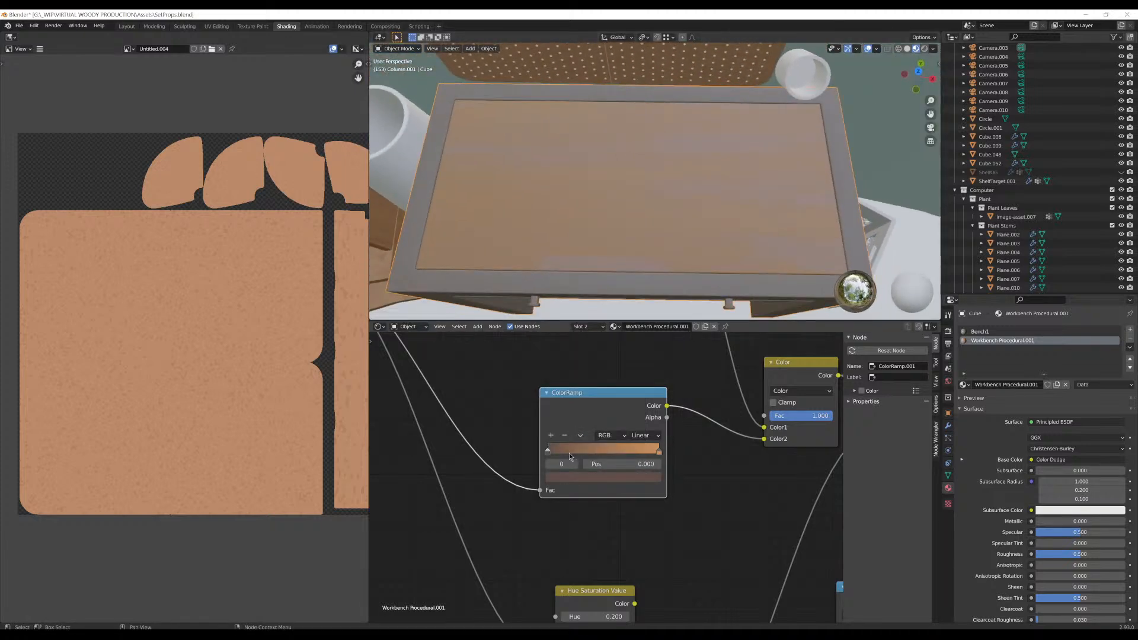
click(579, 476)
drag(573, 442, 607, 442)
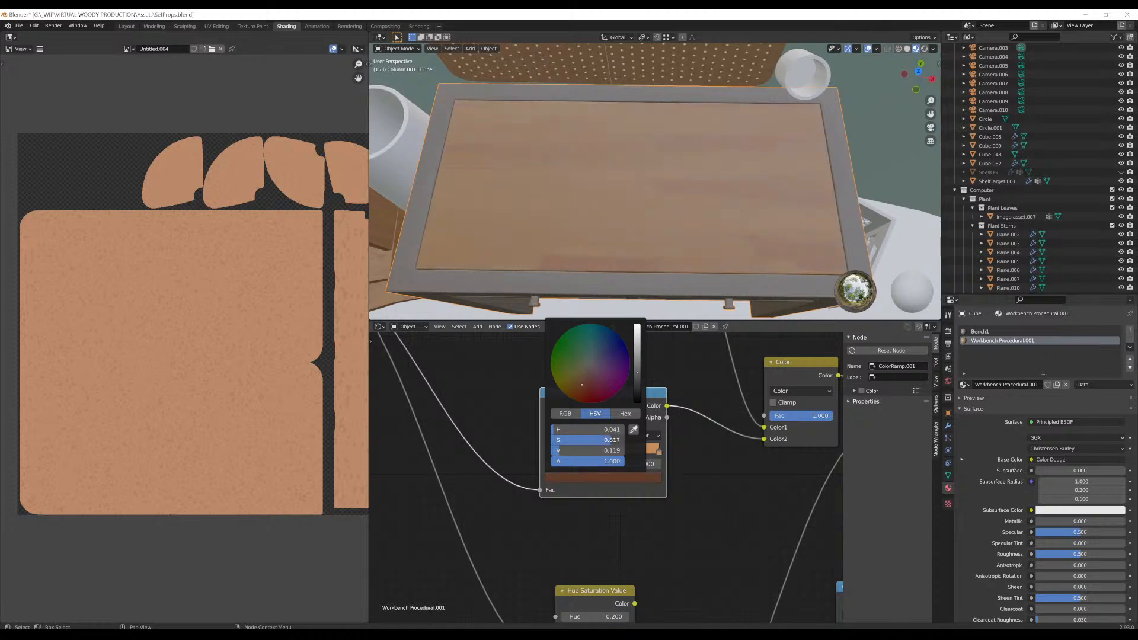
Set the ColorRamp's last colour stop to hue 0.060, saturation 0.750 and value 1.000, then reselect the first stop
click(659, 453)
click(645, 477)
mouse_move(618, 440)
mouse_down()
mouse_move(601, 441)
mouse_move(607, 453)
mouse_move(617, 445)
mouse_up()
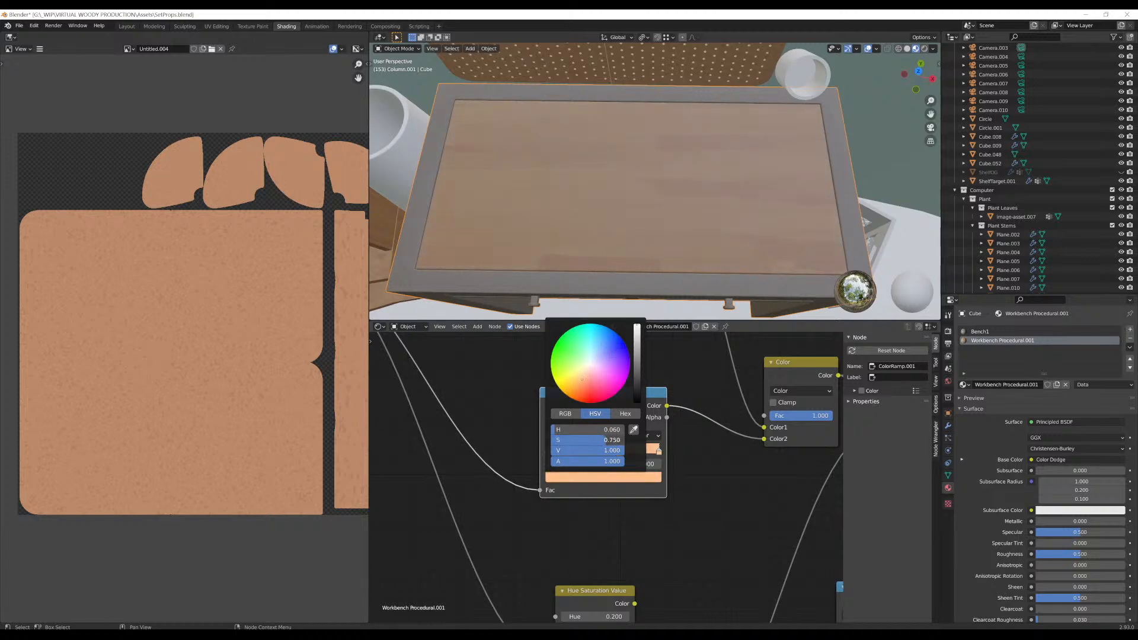
click(548, 450)
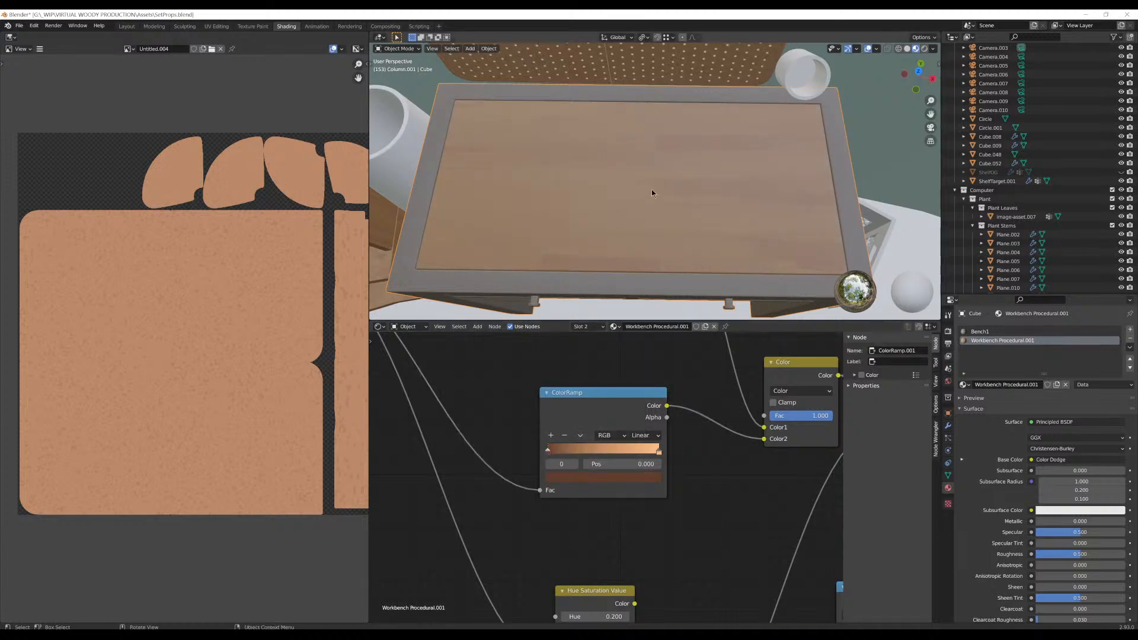
Rotate the viewport's environment lighting in the shading options and view the workbench top from different angles
mouse_move(652, 193)
middle_down()
mouse_move(705, 144)
mouse_move(746, 222)
mouse_move(651, 178)
middle_up()
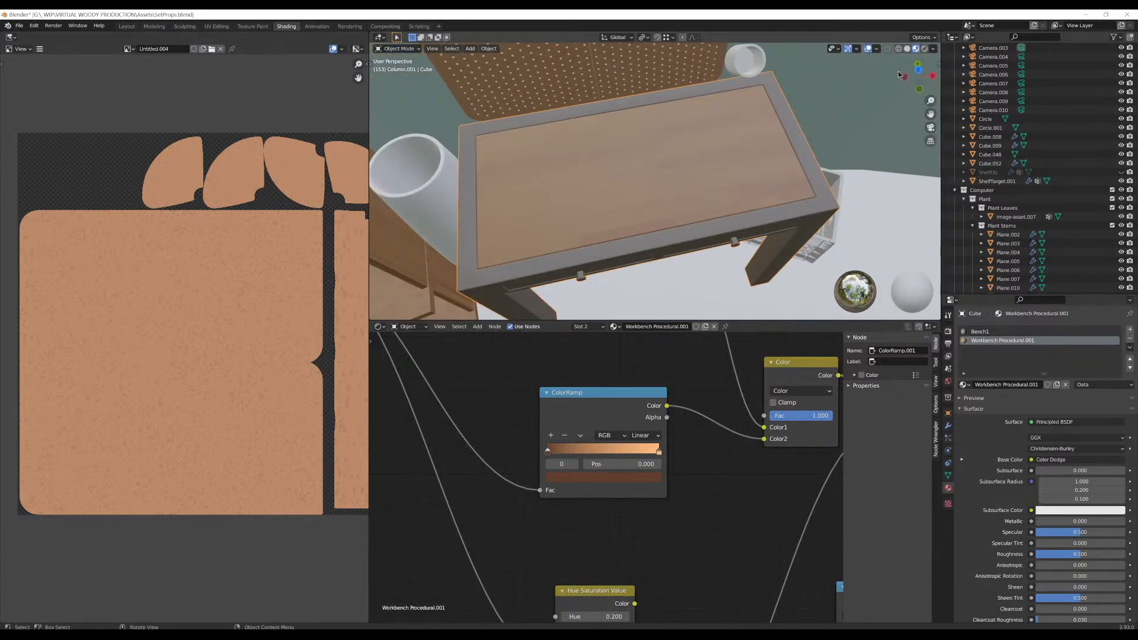
click(933, 48)
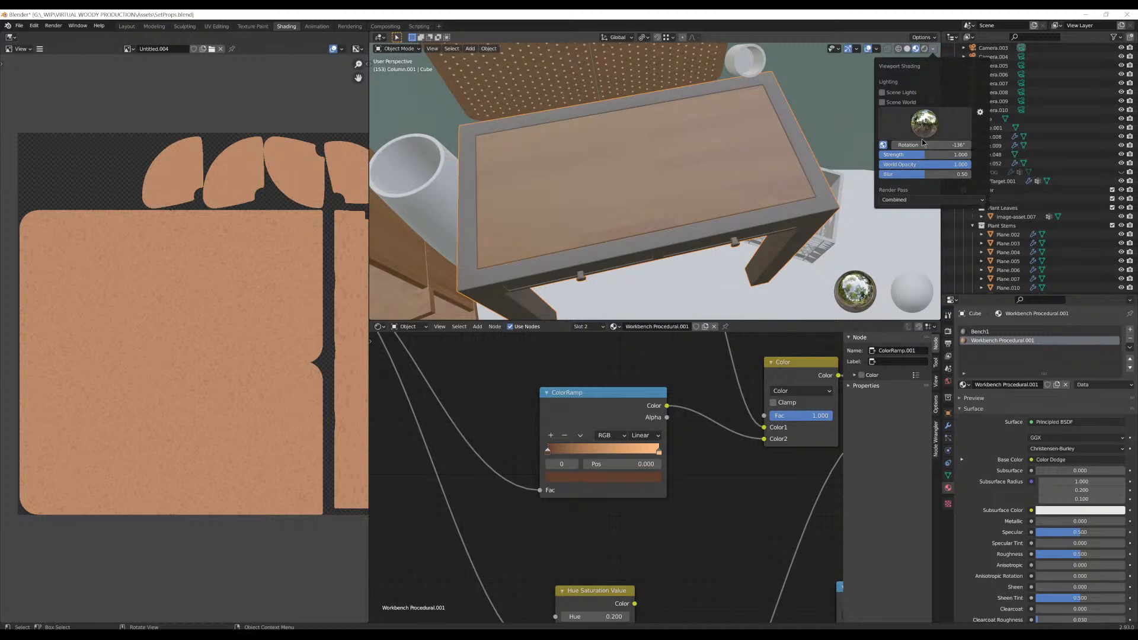
drag(925, 145, 909, 145)
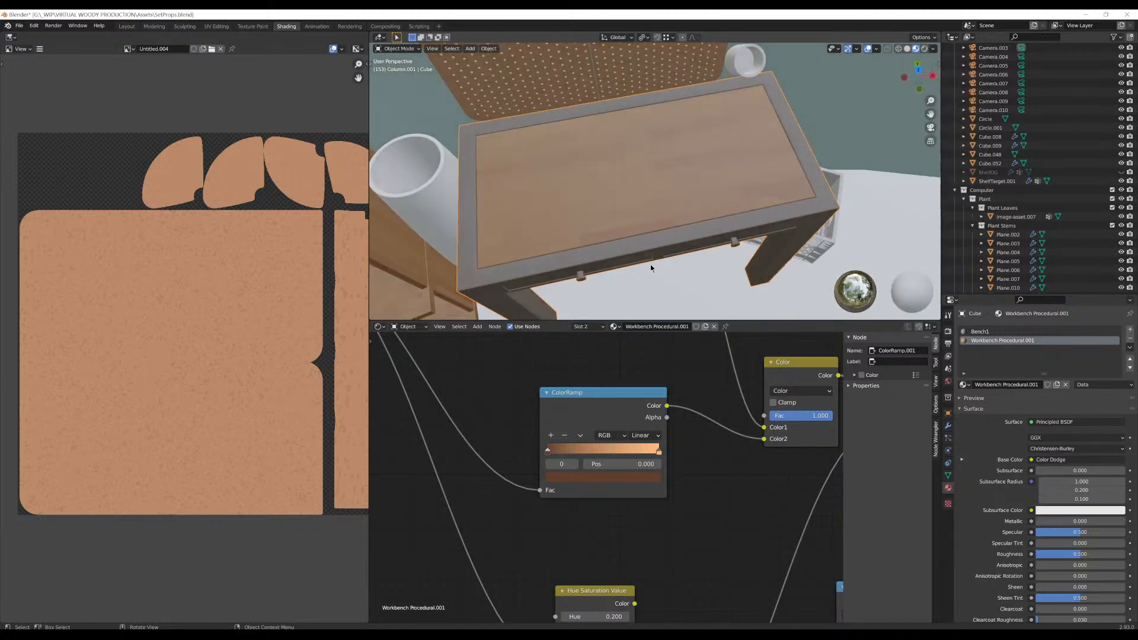
middle_drag(650, 264, 726, 208)
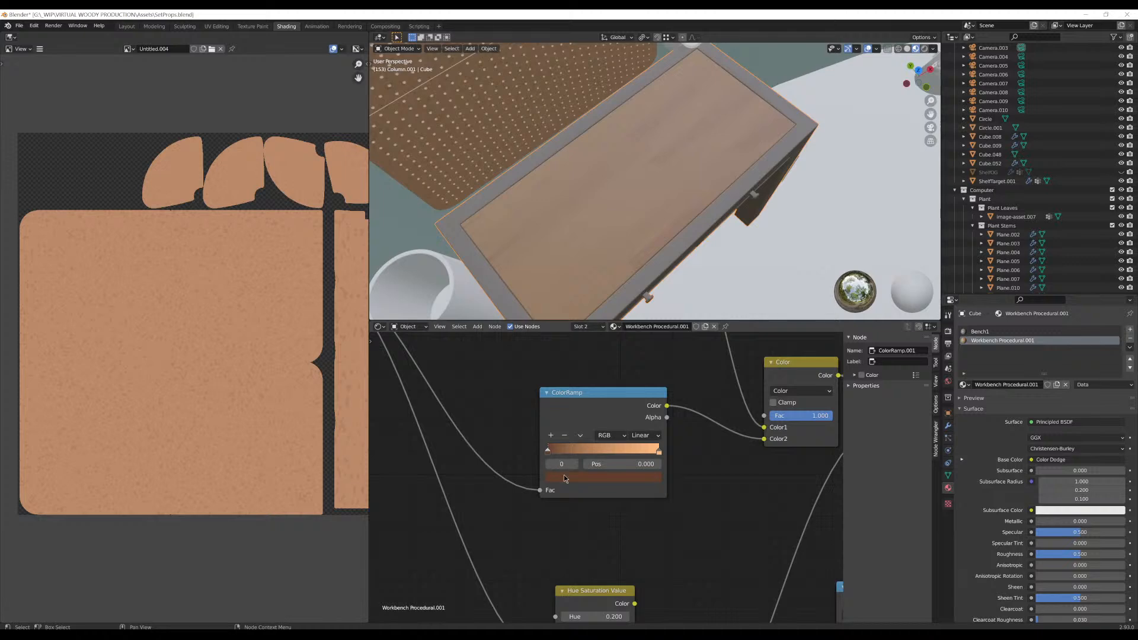
Brighten the ColorRamp's first colour stop to a value of about 0.396 and check the workbench top
click(564, 475)
drag(635, 371, 637, 351)
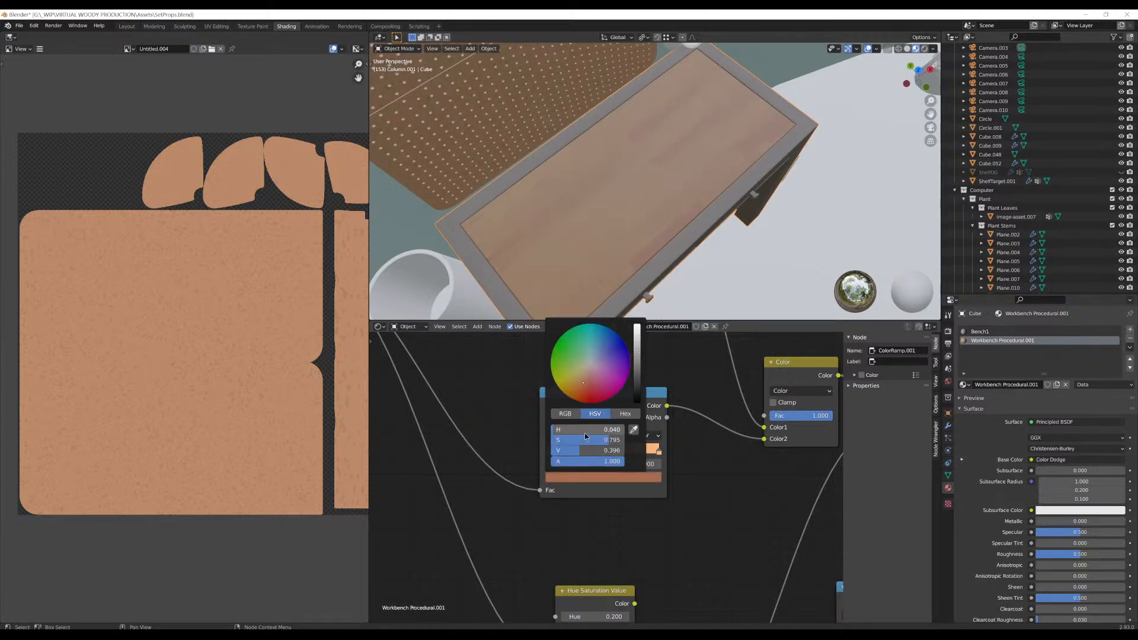
middle_drag(830, 194, 776, 155)
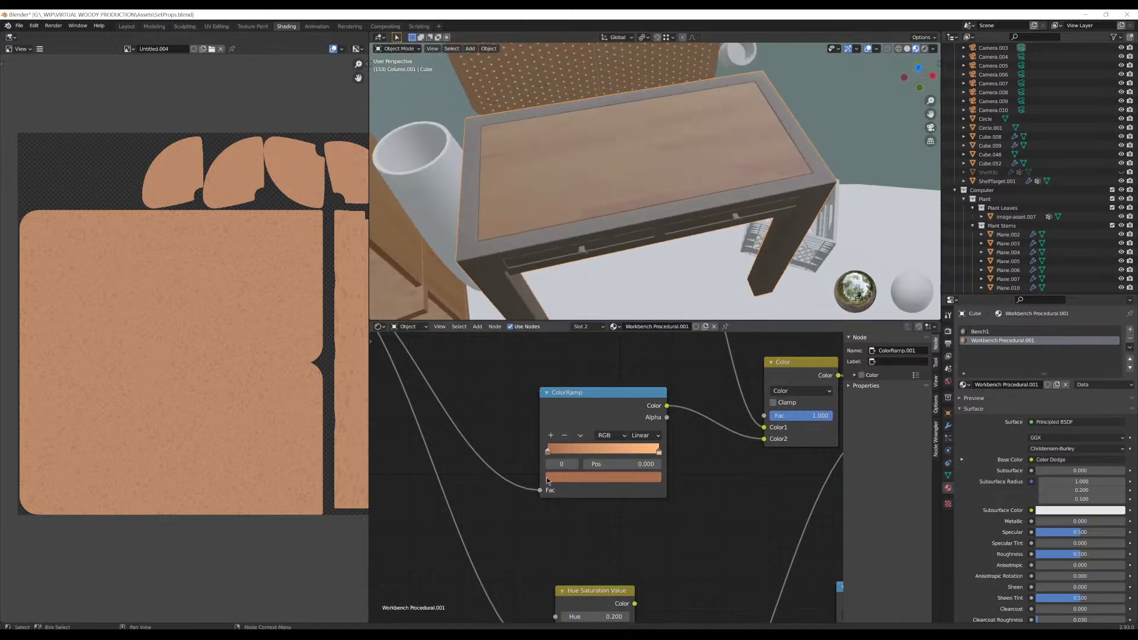
Lighten the wood by setting the Color Dodge node's second colour to a value of about 0.845
scroll(689, 410, down, 8)
middle_drag(672, 412, 421, 385)
scroll(499, 432, down, 4)
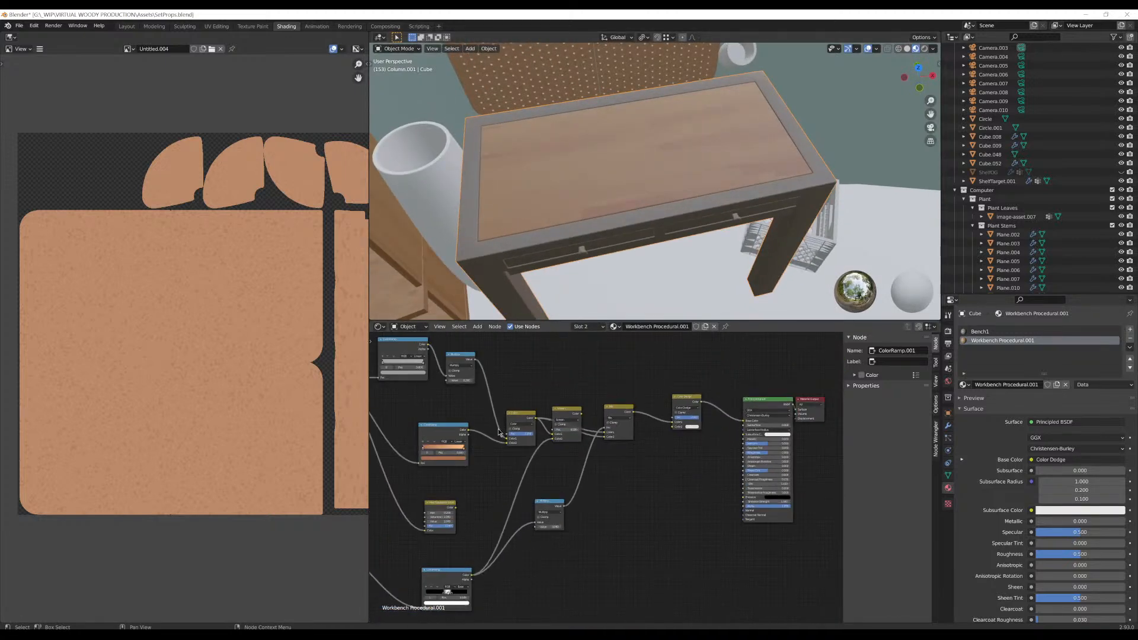
scroll(719, 449, up, 4)
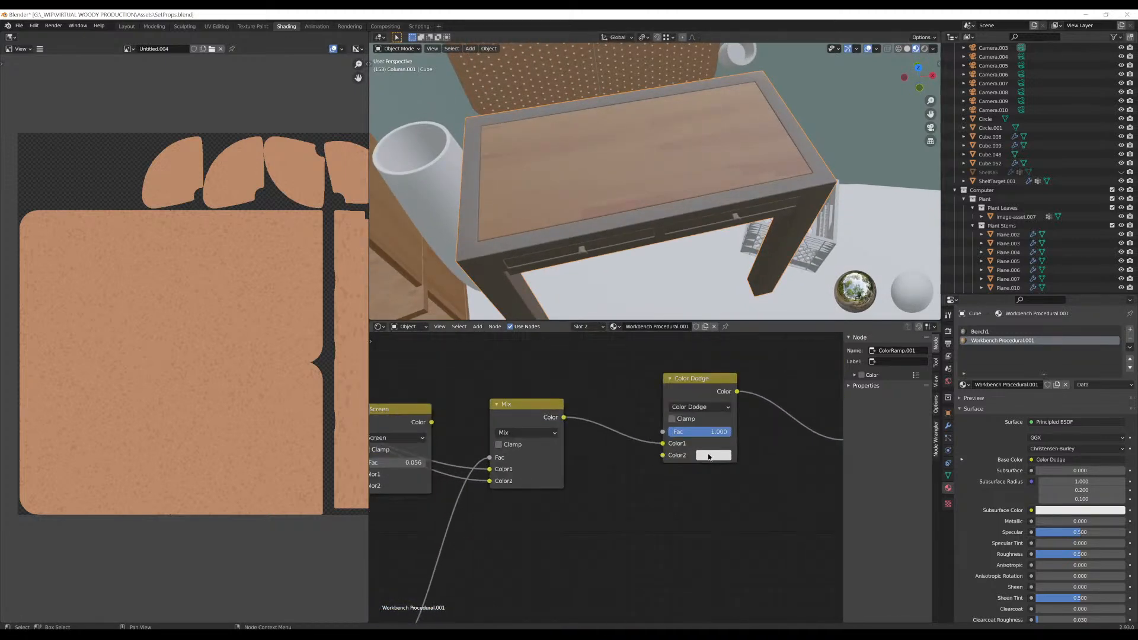
click(709, 457)
drag(787, 317, 788, 305)
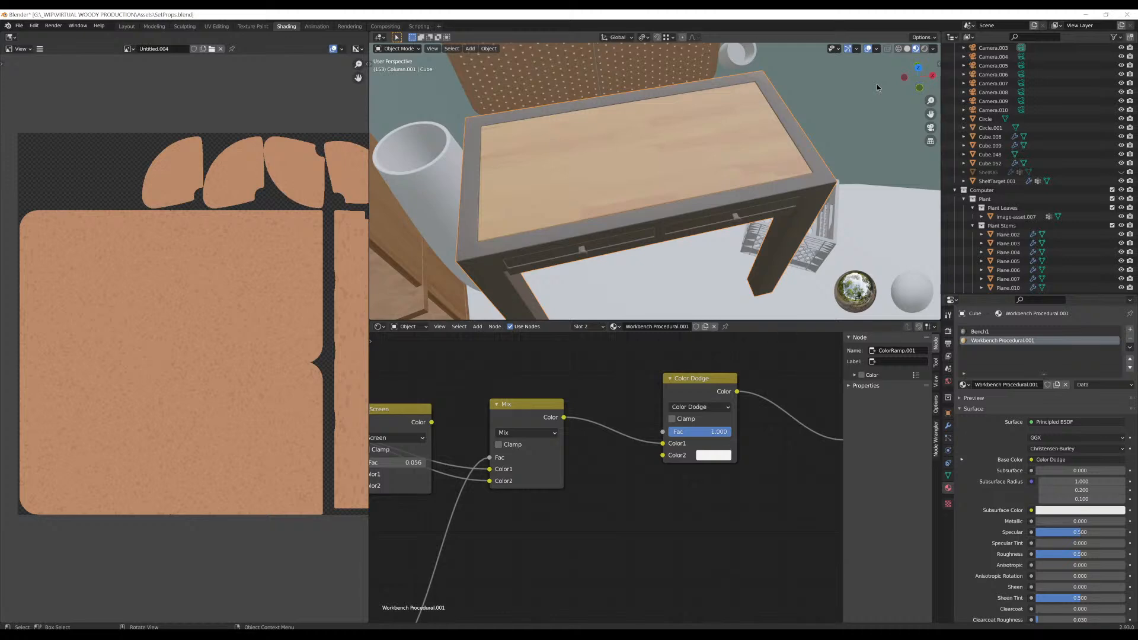
click(711, 455)
drag(788, 306, 788, 307)
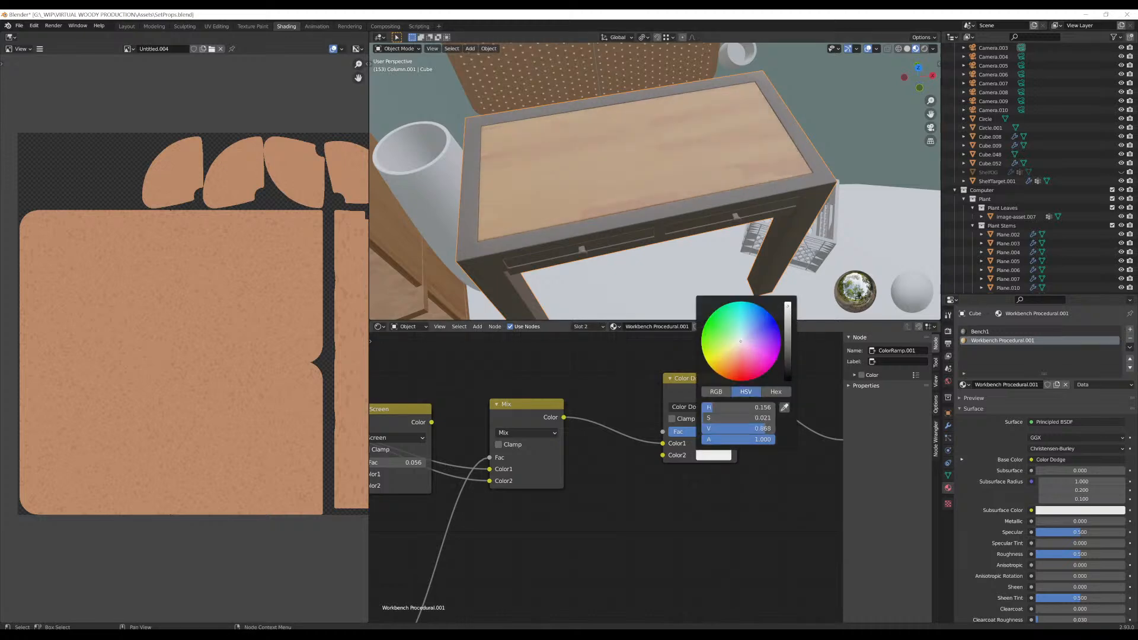
middle_drag(705, 169, 684, 223)
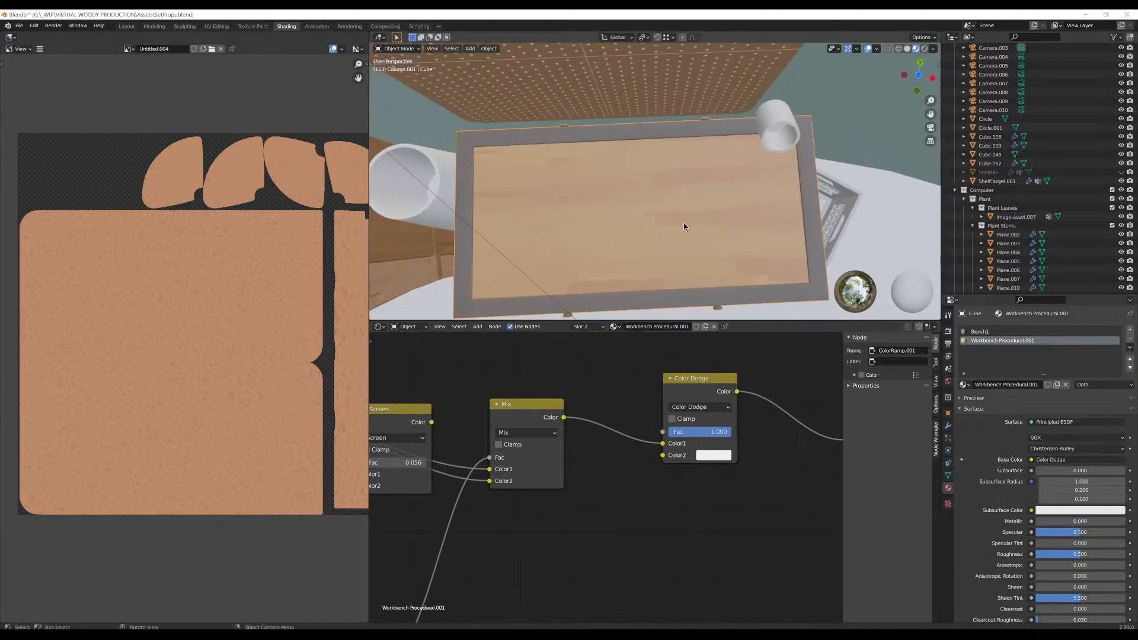
click(714, 456)
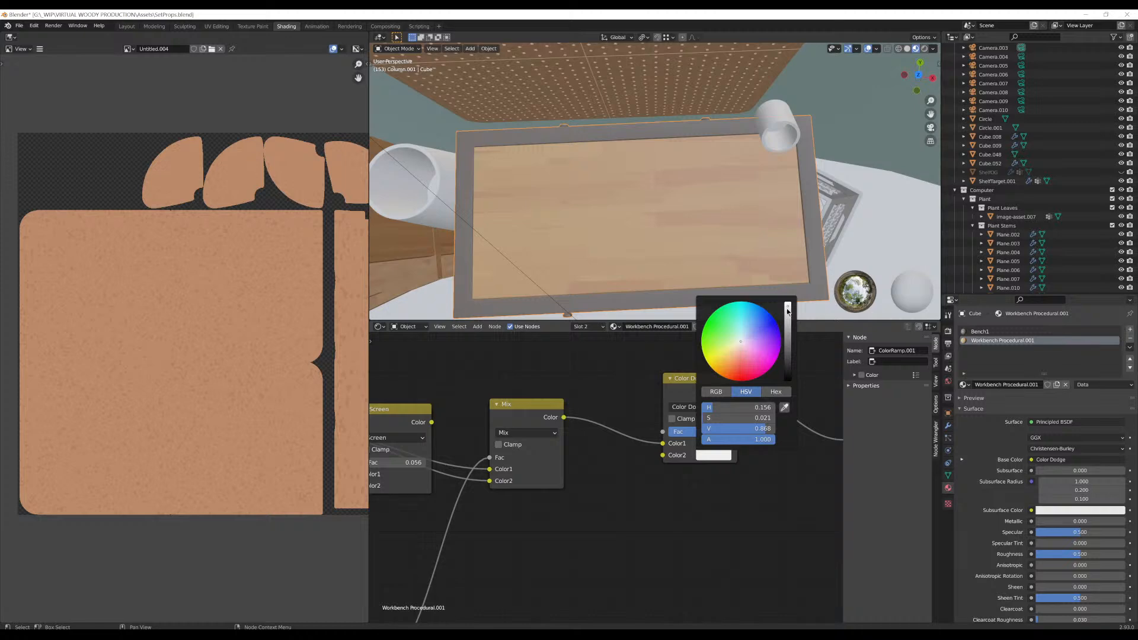
drag(788, 311, 788, 314)
Set the Screen node's factor to 0.167 and the Color node's factor to 0.844
scroll(607, 453, down, 1)
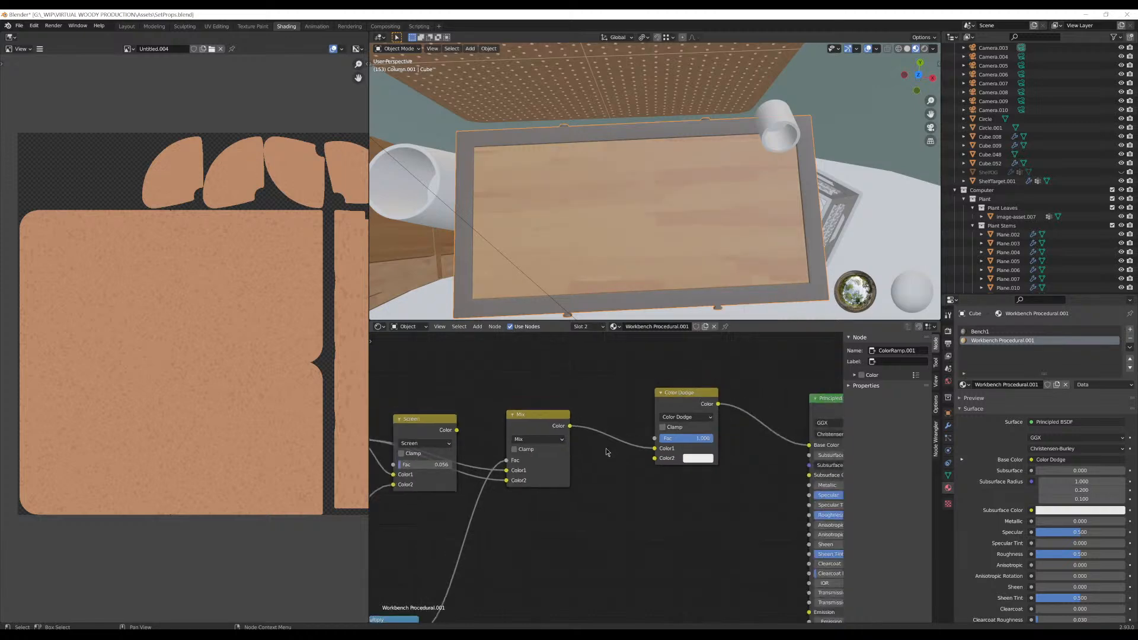
middle_drag(622, 476, 828, 457)
scroll(818, 465, down, 1)
middle_drag(806, 474, 752, 480)
scroll(603, 476, up, 3)
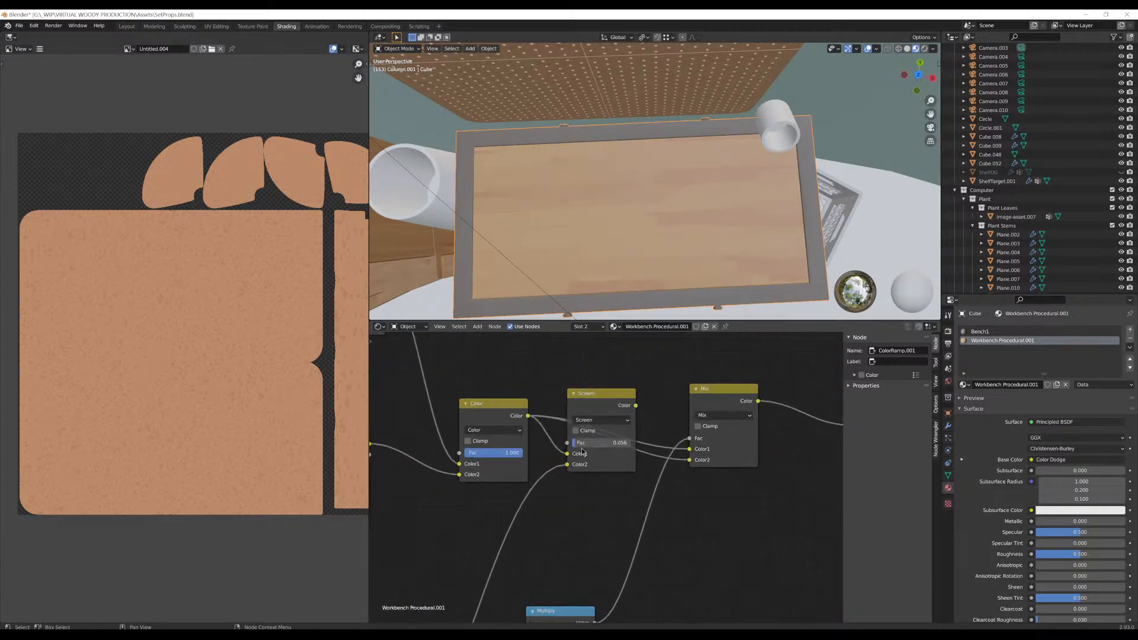
mouse_move(597, 443)
mouse_down()
mouse_move(623, 443)
mouse_move(589, 443)
mouse_move(599, 443)
mouse_up()
mouse_move(492, 453)
mouse_down()
mouse_move(460, 453)
mouse_move(483, 453)
mouse_up()
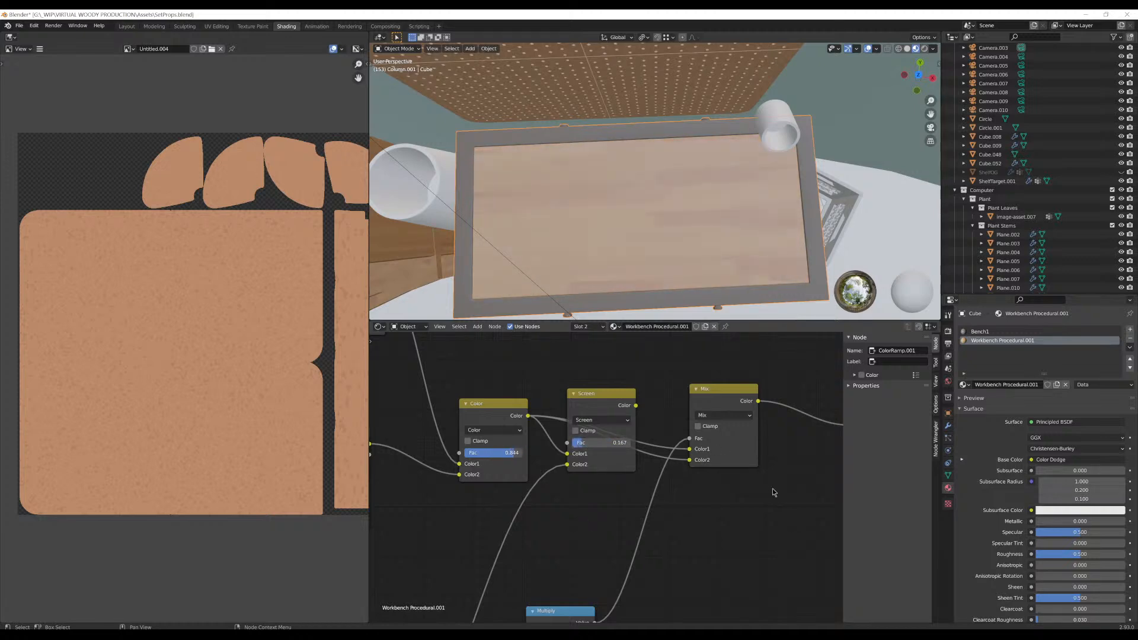
Try a darker second colour at about 0.651 value on the Color Dodge node, brighten it again and check the benchtop
mouse_move(771, 487)
middle_down()
mouse_move(719, 463)
mouse_move(486, 547)
middle_up()
click(645, 480)
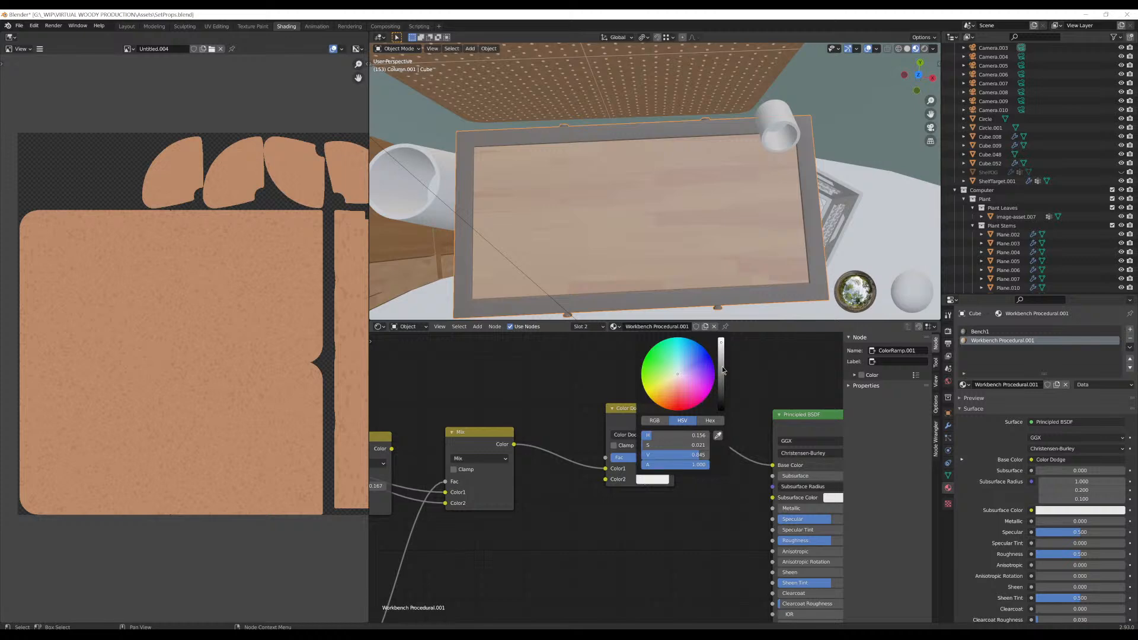
drag(722, 345, 722, 348)
drag(699, 455, 643, 466)
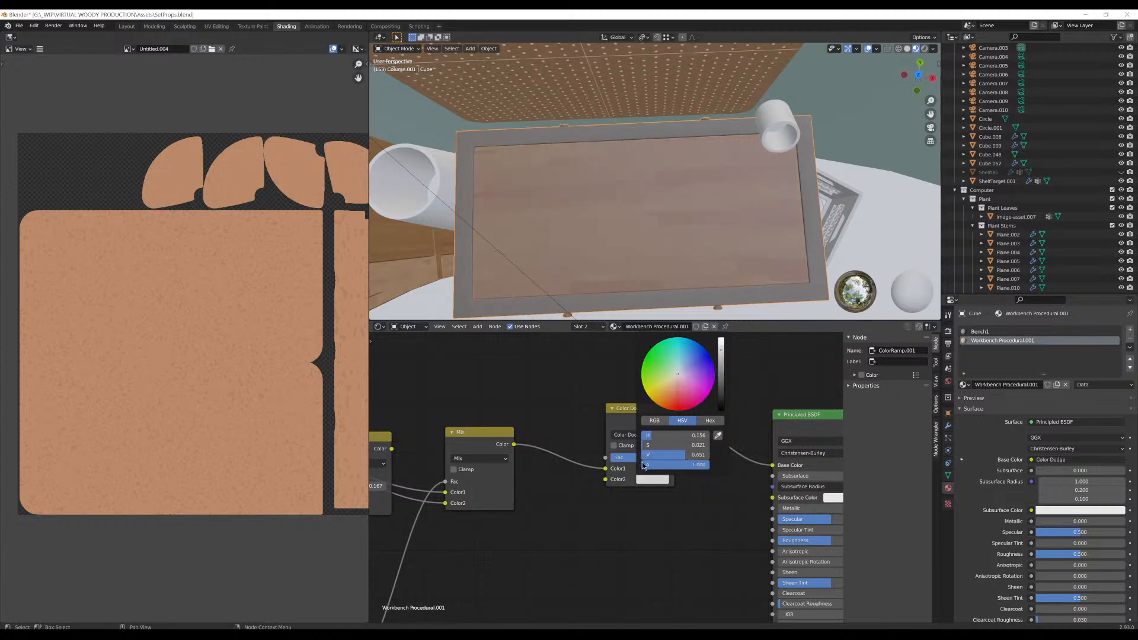
drag(722, 372, 721, 336)
middle_drag(694, 269, 723, 213)
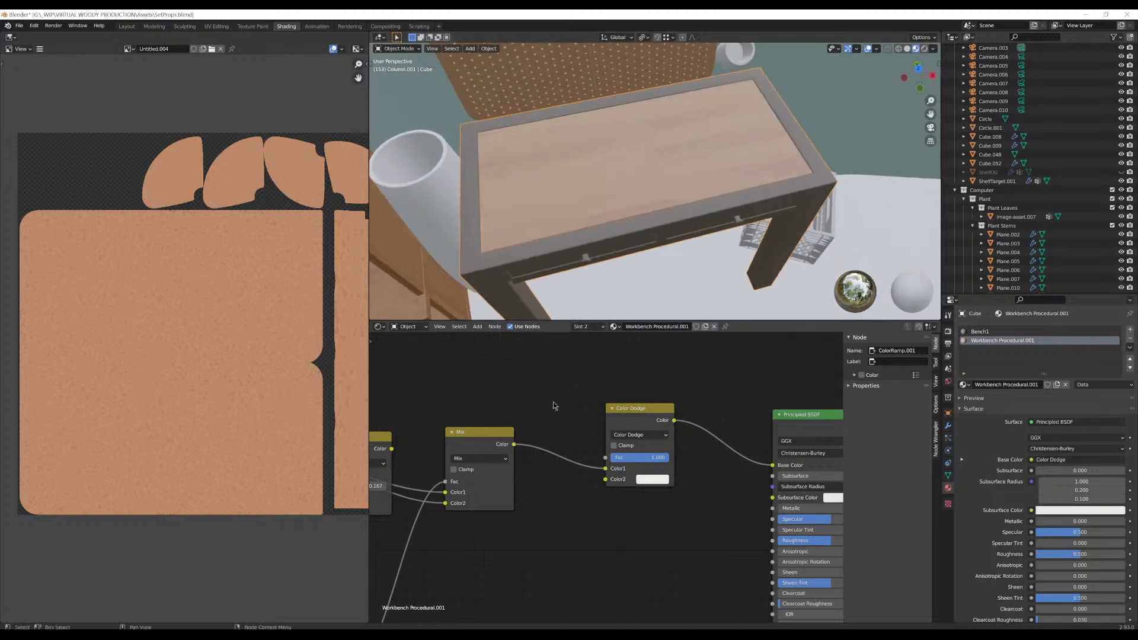
Darken the ColorRamp's first colour stop to a value of about 0.175 and raise its saturation
middle_drag(553, 406, 939, 389)
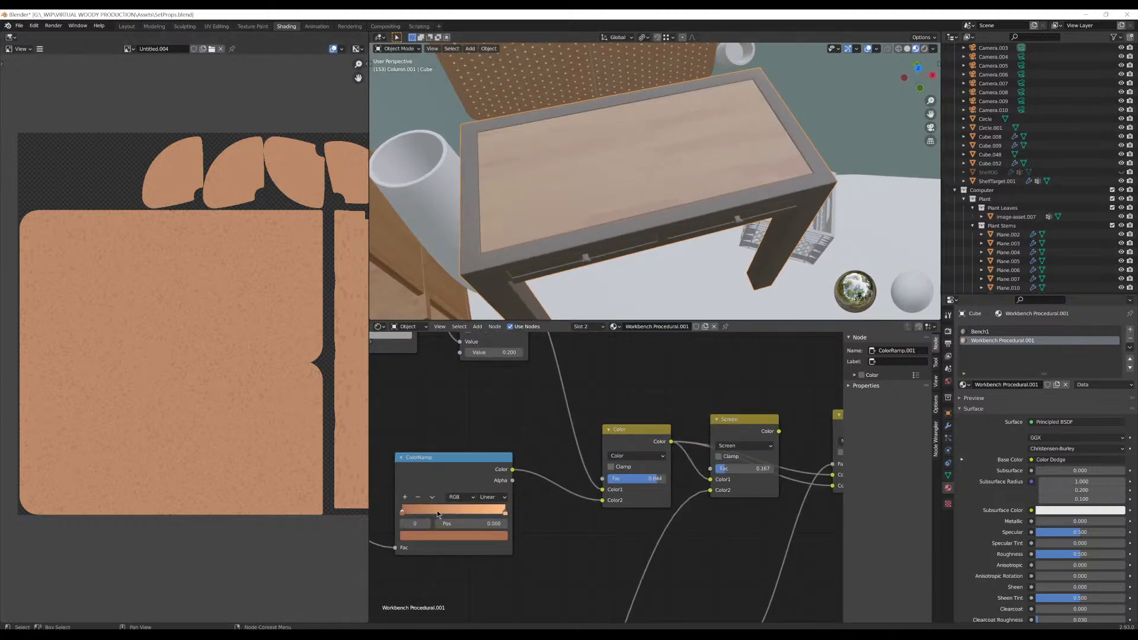
click(417, 534)
drag(485, 420, 485, 432)
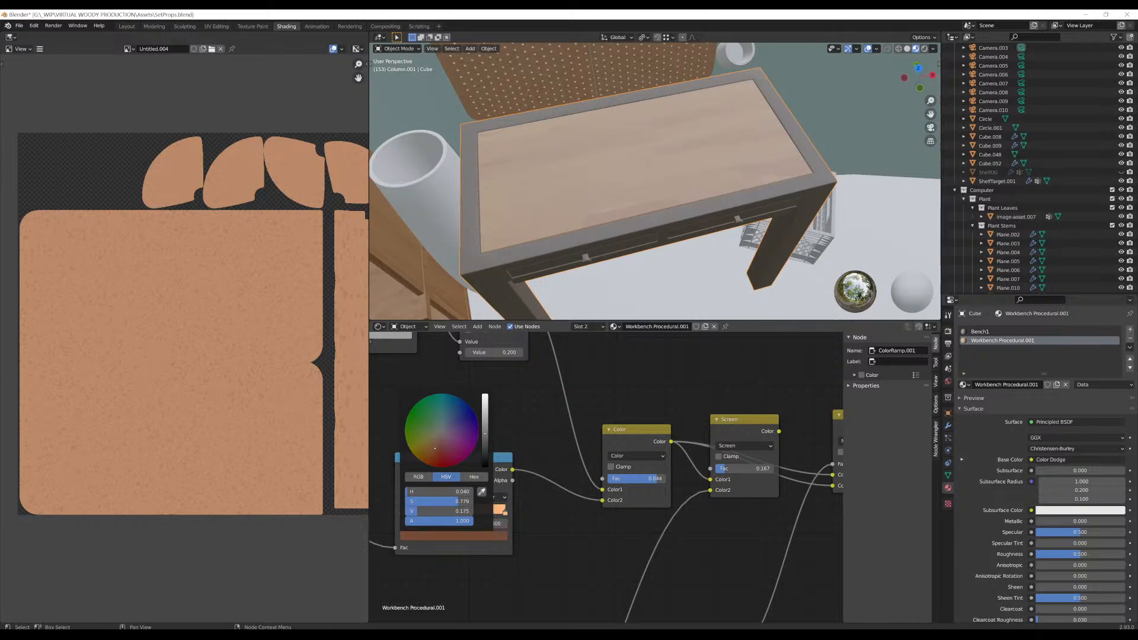
click(440, 536)
drag(429, 501, 469, 504)
Tidy the node layout by moving the Mix node closer to the Screen node and nudging the Color node
scroll(558, 532, down, 1)
middle_drag(552, 533, 479, 521)
scroll(483, 517, down, 2)
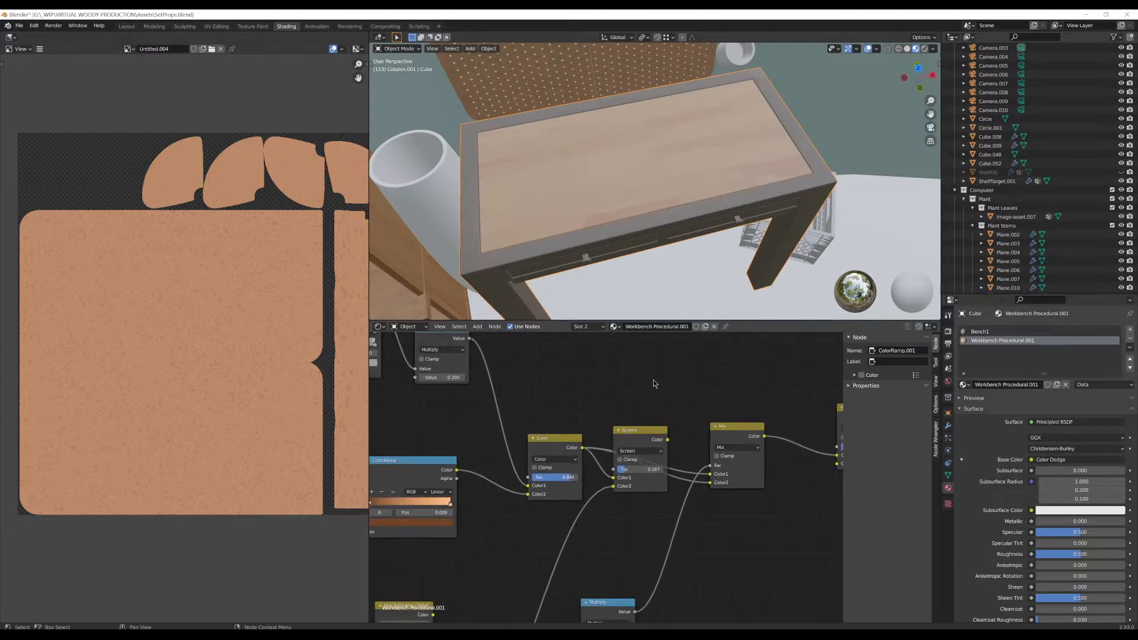
scroll(653, 379, down, 1)
mouse_move(653, 379)
middle_down()
mouse_move(591, 425)
mouse_move(525, 403)
middle_up()
drag(540, 445, 516, 451)
middle_drag(379, 458, 409, 460)
drag(410, 460, 412, 454)
middle_drag(607, 417, 585, 437)
Shift the hue and saturation of the Color Dodge node's second colour to give the benchtop a yellower wood tone
middle_drag(612, 98, 710, 183)
middle_drag(607, 414, 612, 349)
scroll(590, 422, up, 2)
click(682, 432)
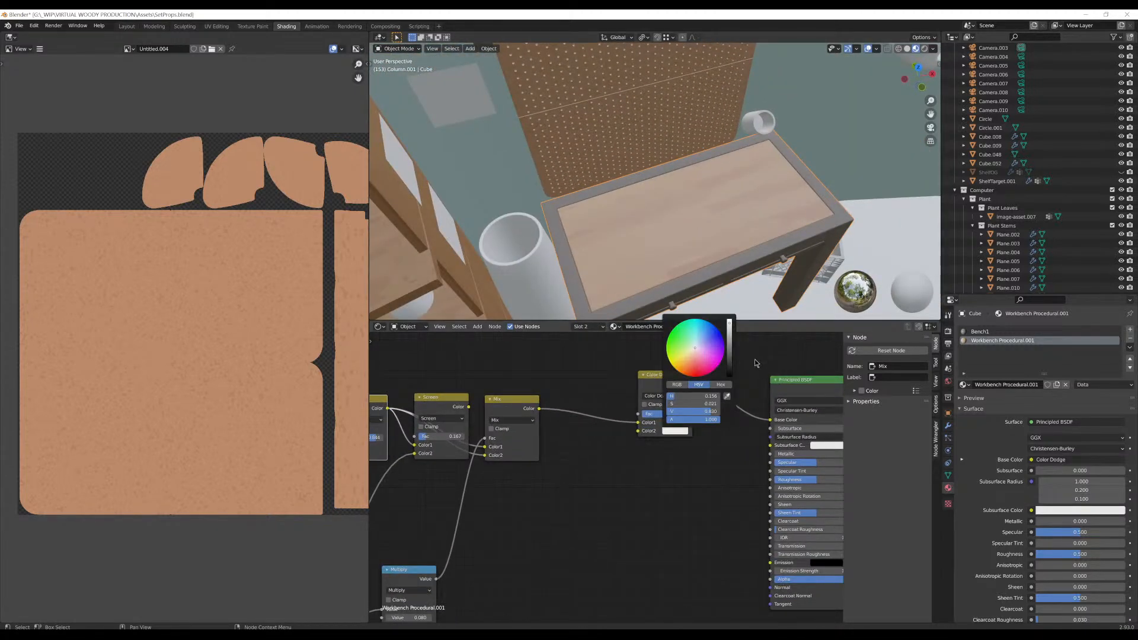
mouse_move(691, 397)
mouse_down()
mouse_move(668, 395)
mouse_move(689, 396)
mouse_move(676, 406)
mouse_up()
mouse_move(676, 403)
mouse_down()
mouse_move(667, 403)
mouse_move(676, 396)
mouse_up()
Move the Color Dodge node closer to the Mix node
scroll(683, 491, up, 2)
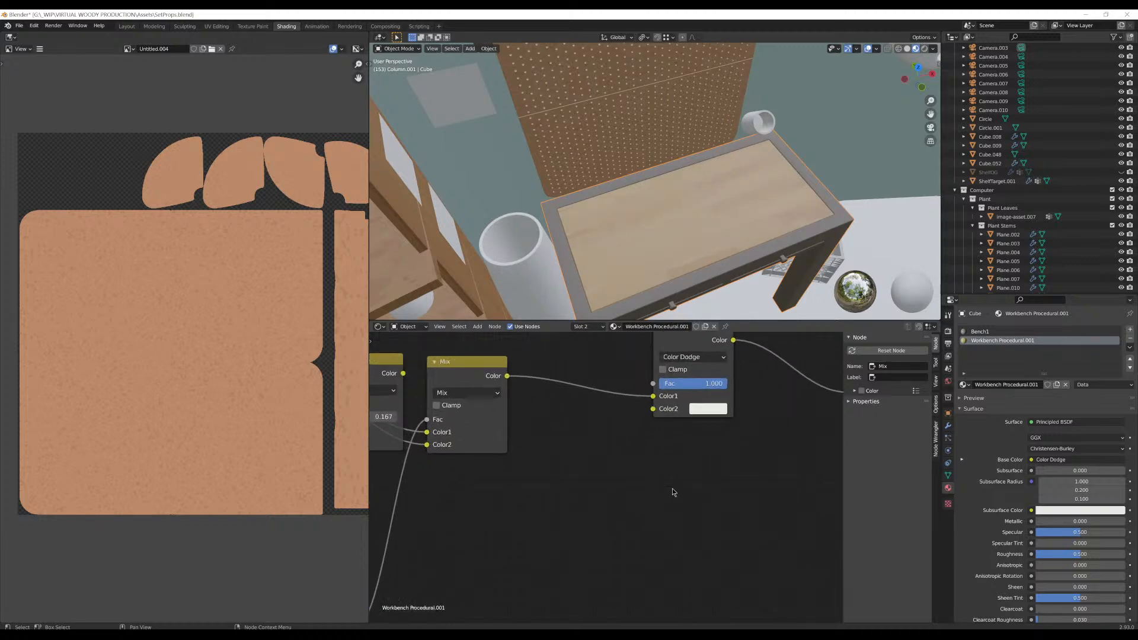
scroll(681, 477, up, 1)
middle_drag(659, 484, 561, 568)
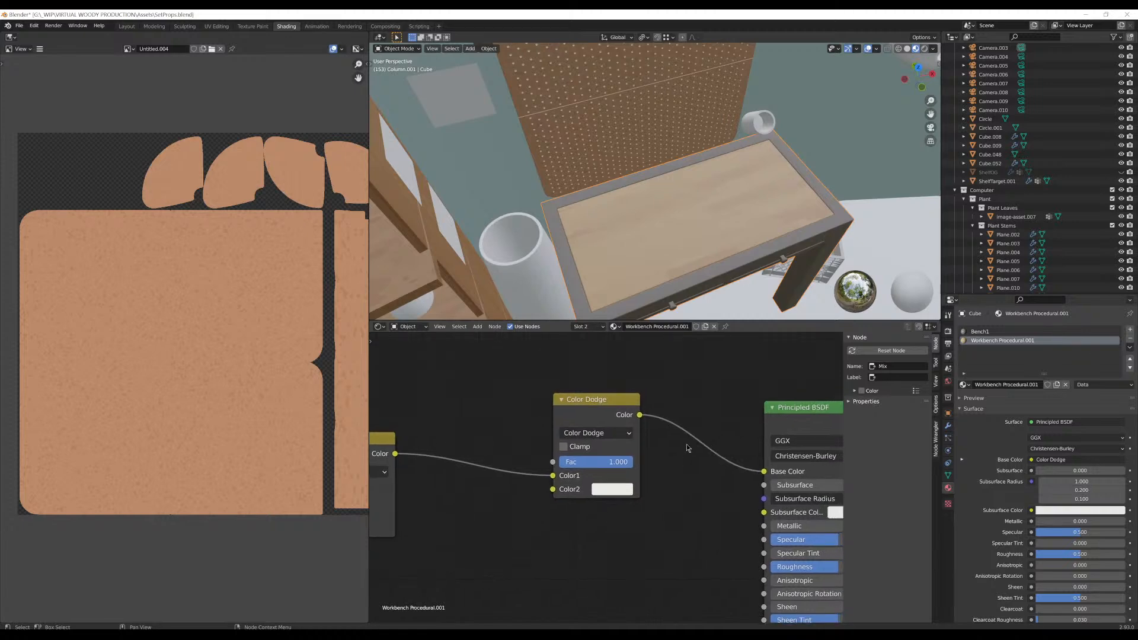
middle_drag(686, 445, 626, 505)
mouse_move(565, 456)
mouse_down()
mouse_move(544, 492)
mouse_move(504, 448)
mouse_up()
Examine the wood pattern and colour of the workbench top from close up and from further away
scroll(564, 422, down, 4)
mouse_move(566, 422)
middle_down()
mouse_move(607, 449)
mouse_move(634, 417)
middle_up()
middle_drag(685, 176, 653, 204)
scroll(652, 162, up, 3)
scroll(648, 177, up, 2)
scroll(647, 177, down, 9)
scroll(642, 144, up, 6)
scroll(657, 189, up, 3)
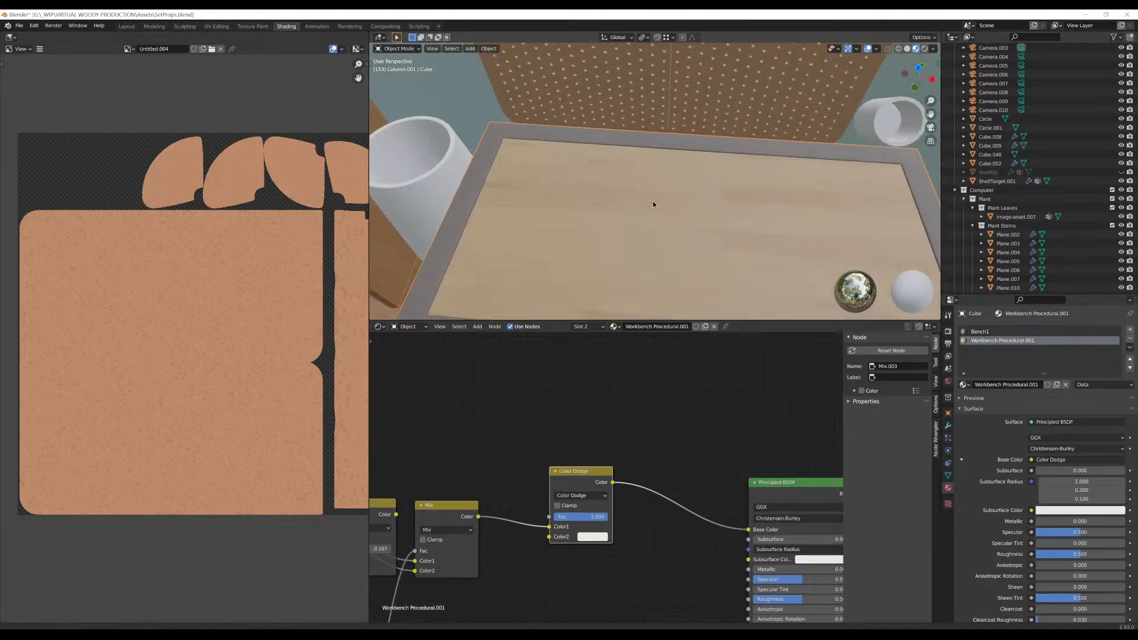
scroll(653, 205, down, 2)
Move the Principled BSDF and Material Output nodes further away from the Color Dodge node and deselect them
scroll(705, 446, down, 6)
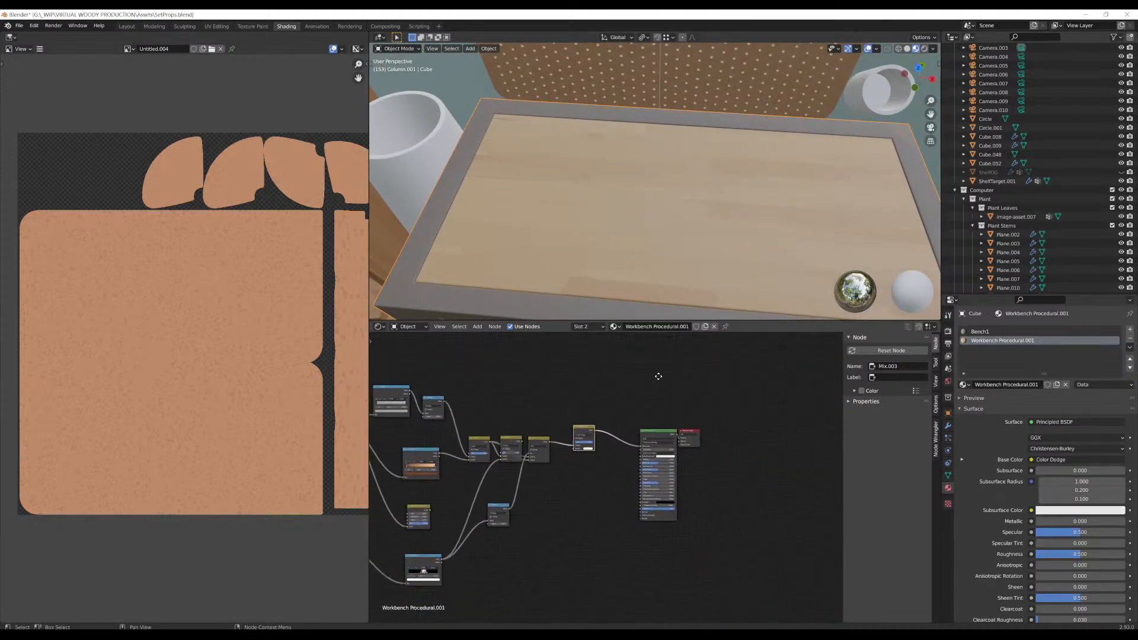
drag(661, 423, 718, 423)
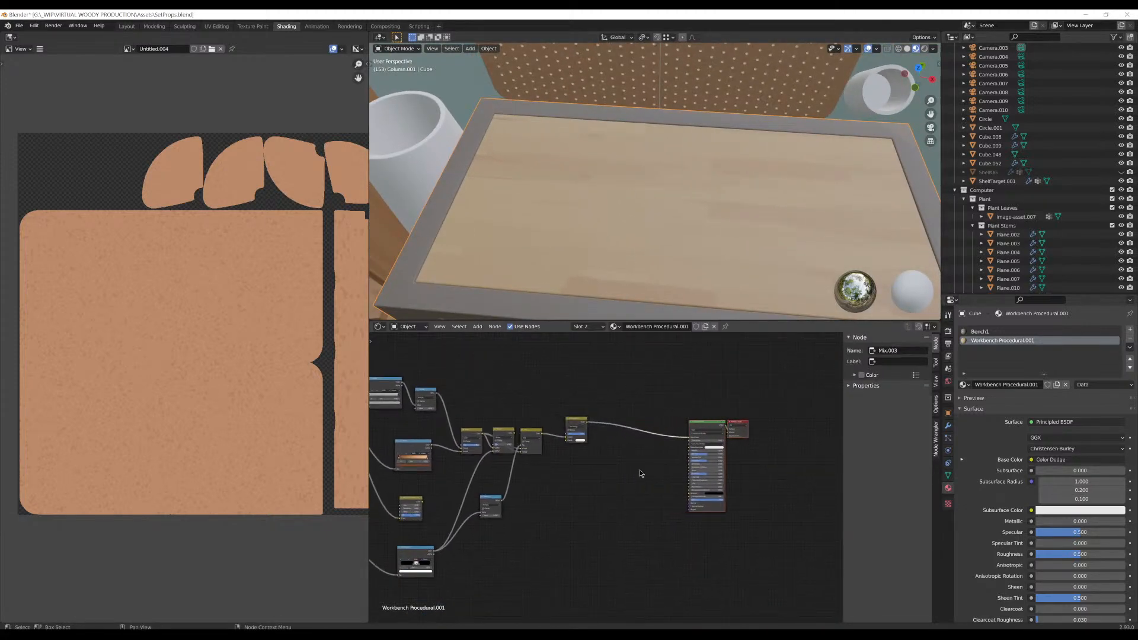
click(639, 470)
scroll(638, 471, up, 5)
scroll(636, 230, down, 4)
scroll(635, 229, up, 5)
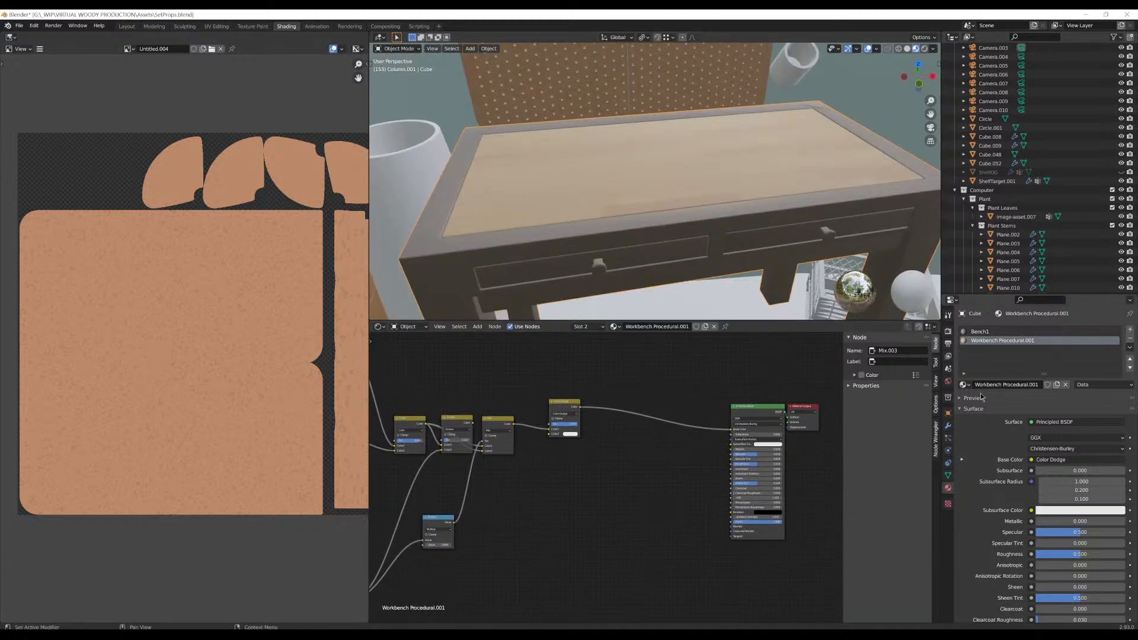
Duplicate the Workbench Procedural.001 material as Workbench Procedural.002 in its slot, and select the Bench1 material slot
click(1056, 385)
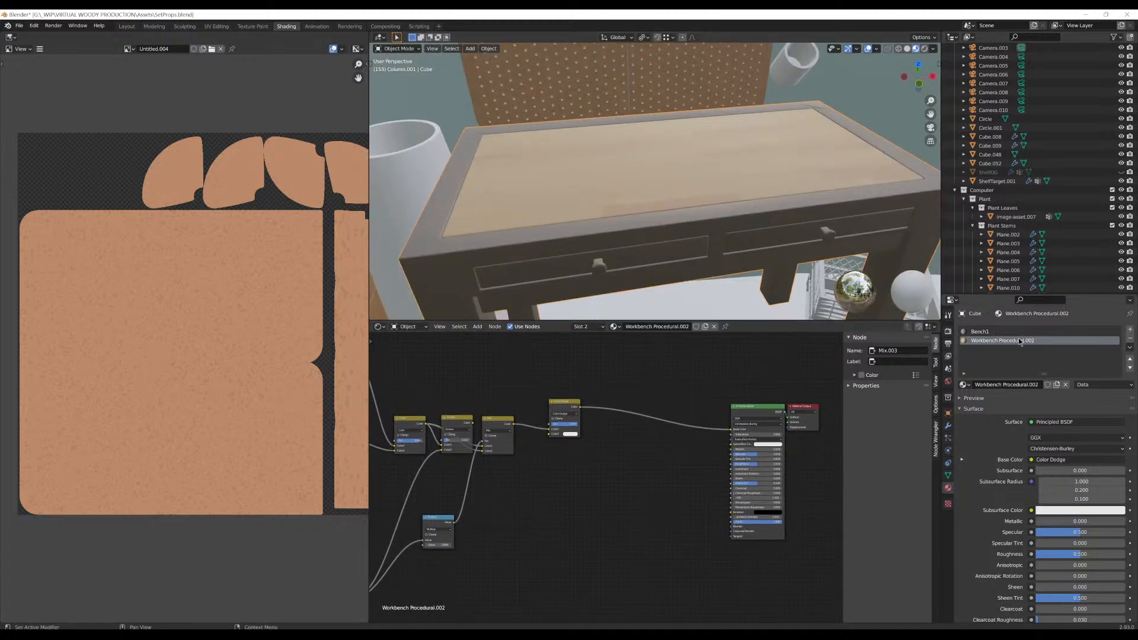
click(984, 332)
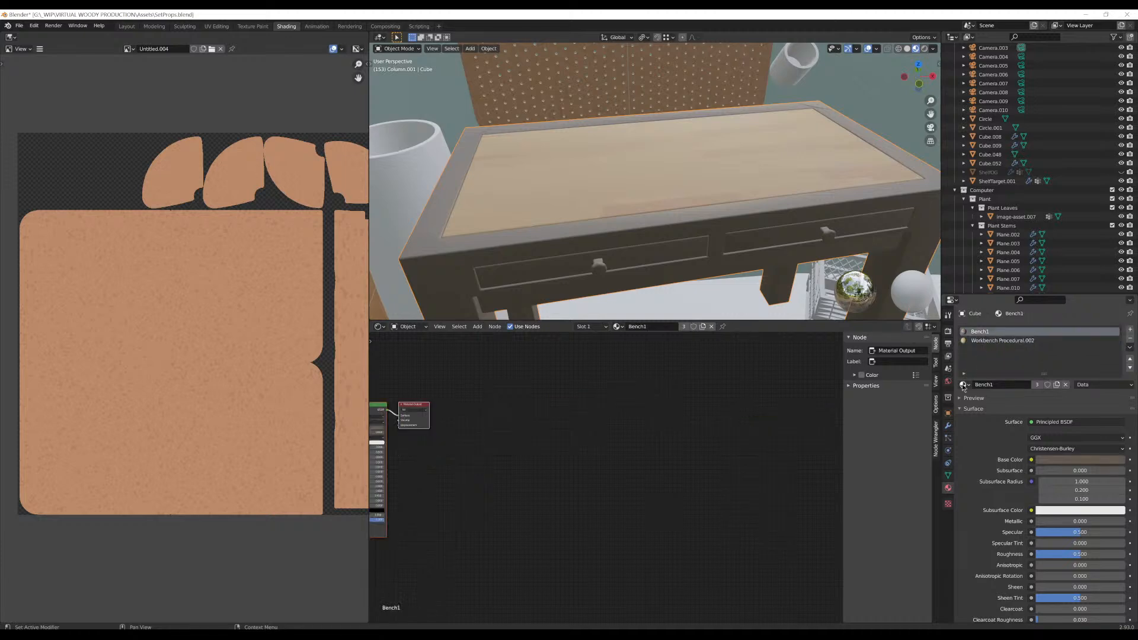
click(964, 384)
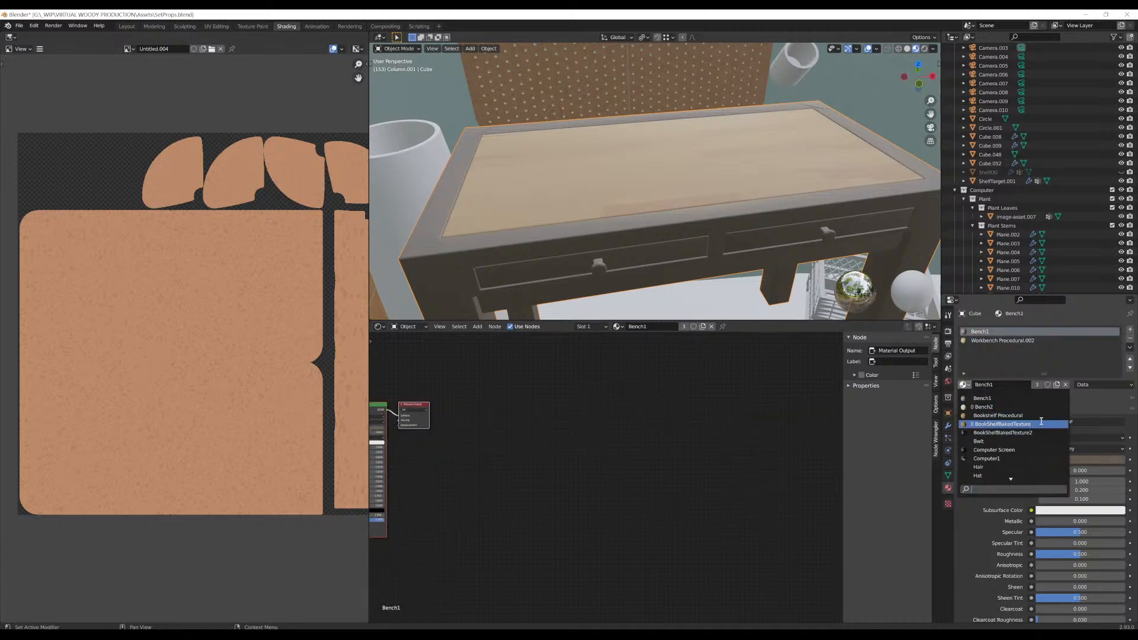
text(eo)
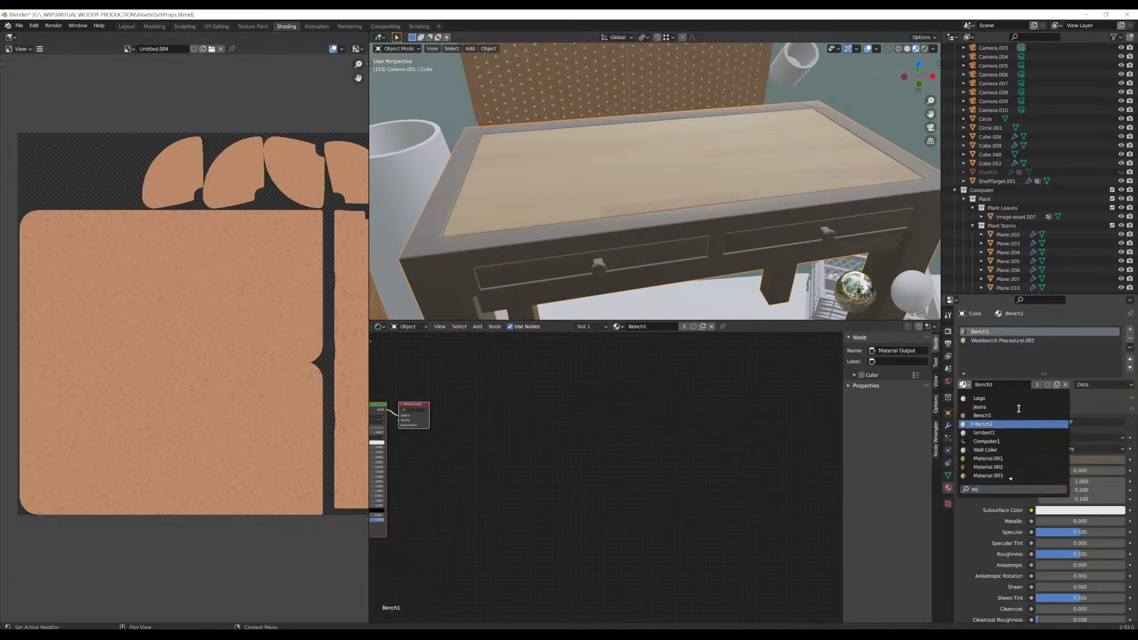
text(t)
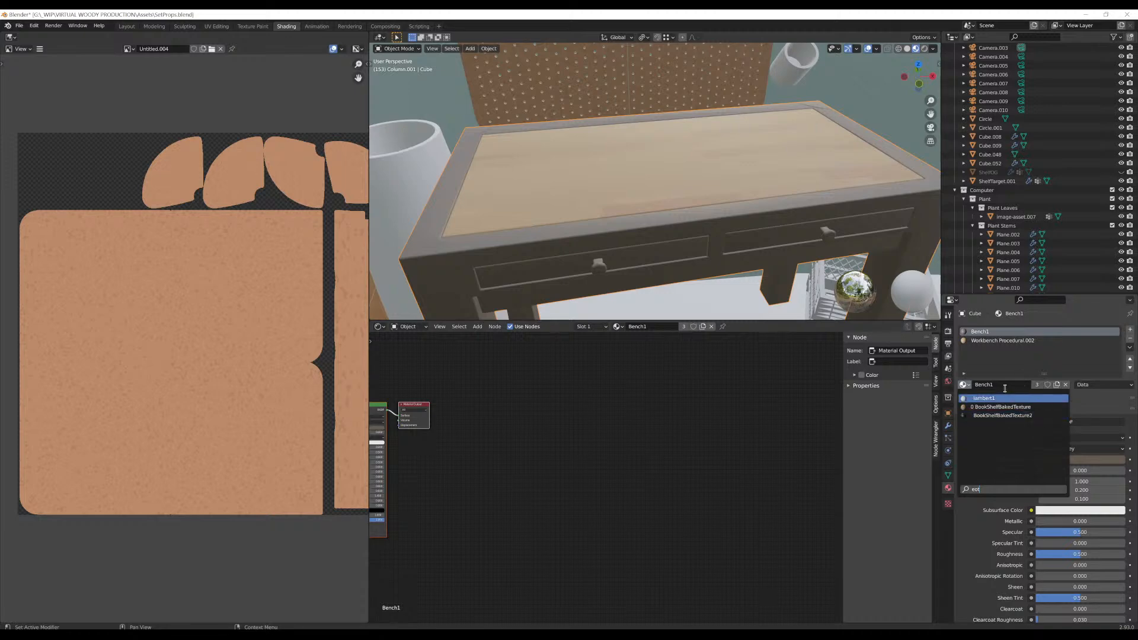
key(Escape)
click(1004, 386)
text(wo)
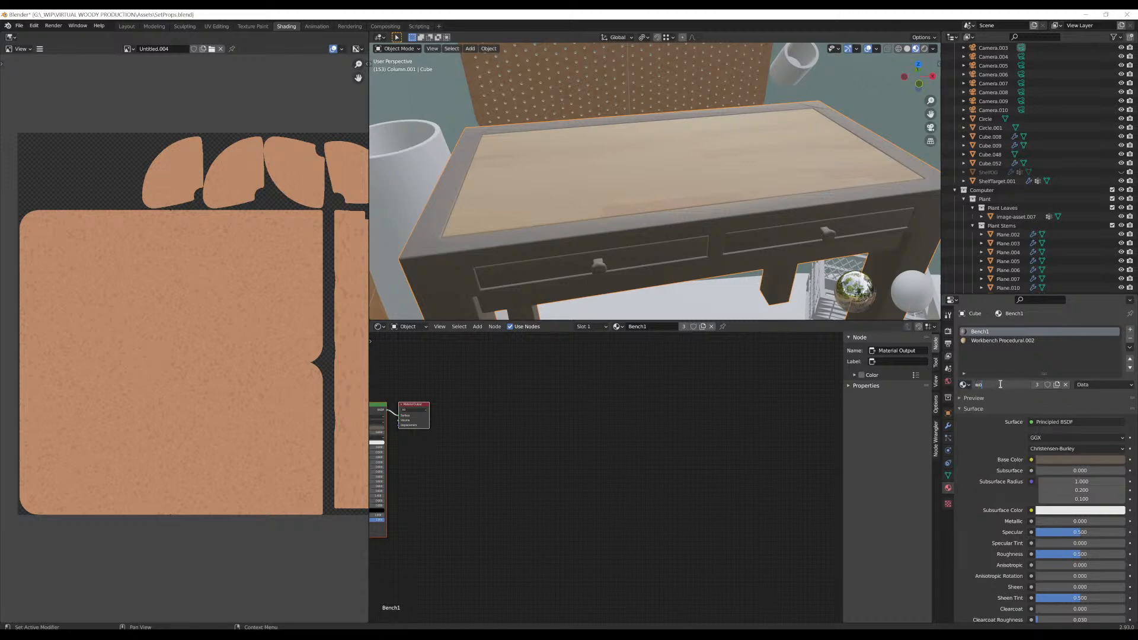
text(r)
key(Escape)
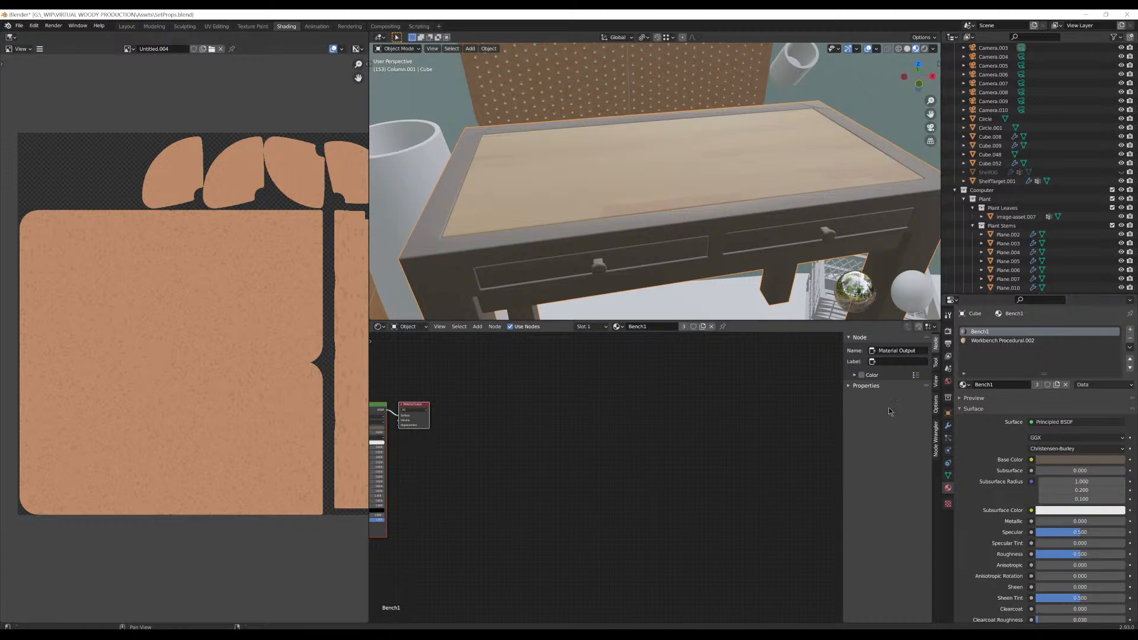
Replace the material in the workbench's Bench1 slot with Workbench Procedural.001
click(964, 385)
text(work)
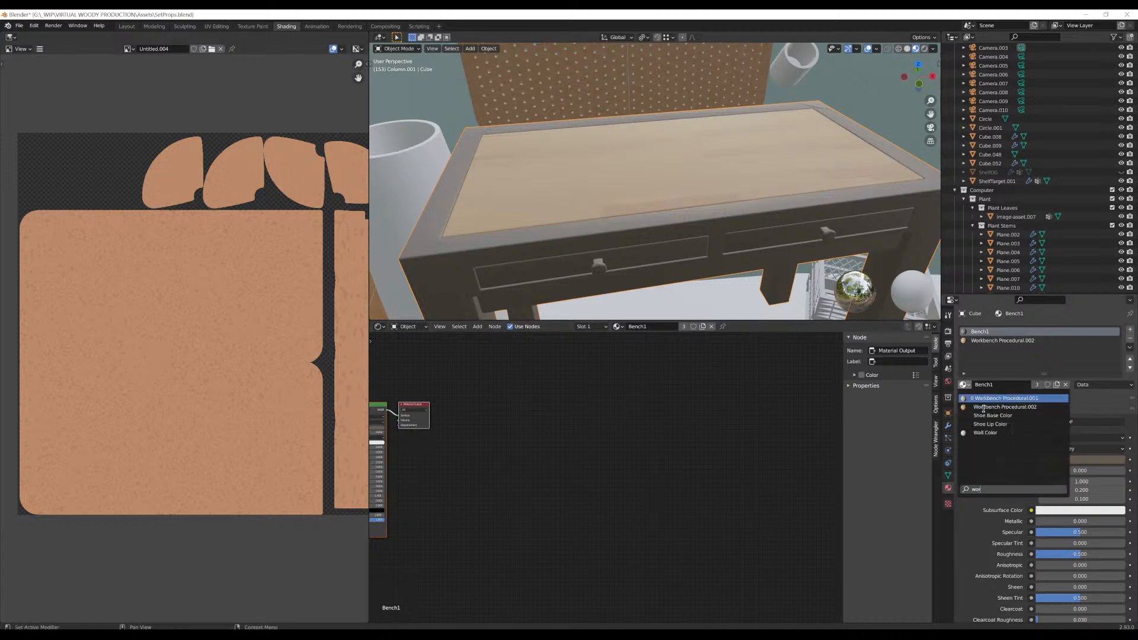
click(1019, 398)
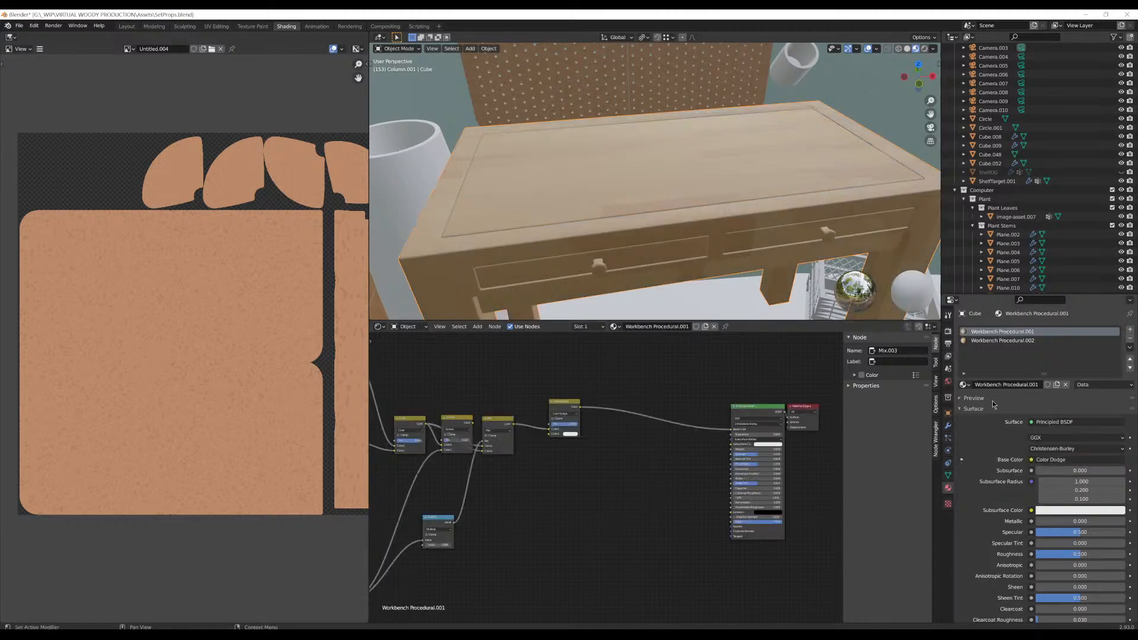
Add a Math node on the link between the Color Dodge node and the Principled BSDF's Base Color
middle_drag(735, 216, 729, 179)
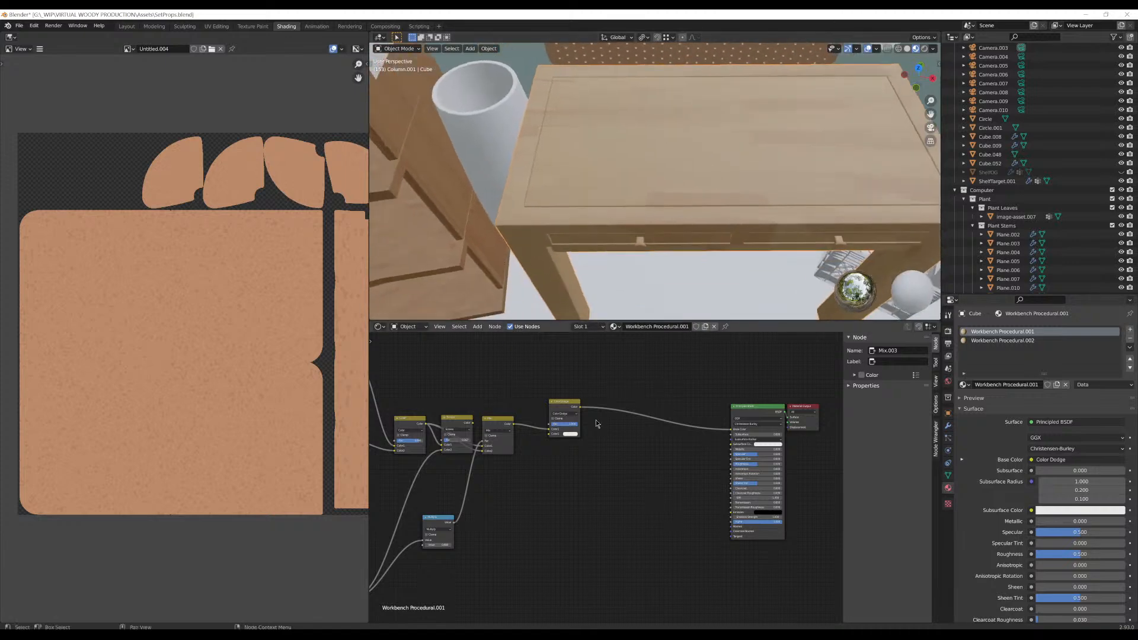
middle_drag(626, 428, 846, 419)
scroll(562, 456, up, 3)
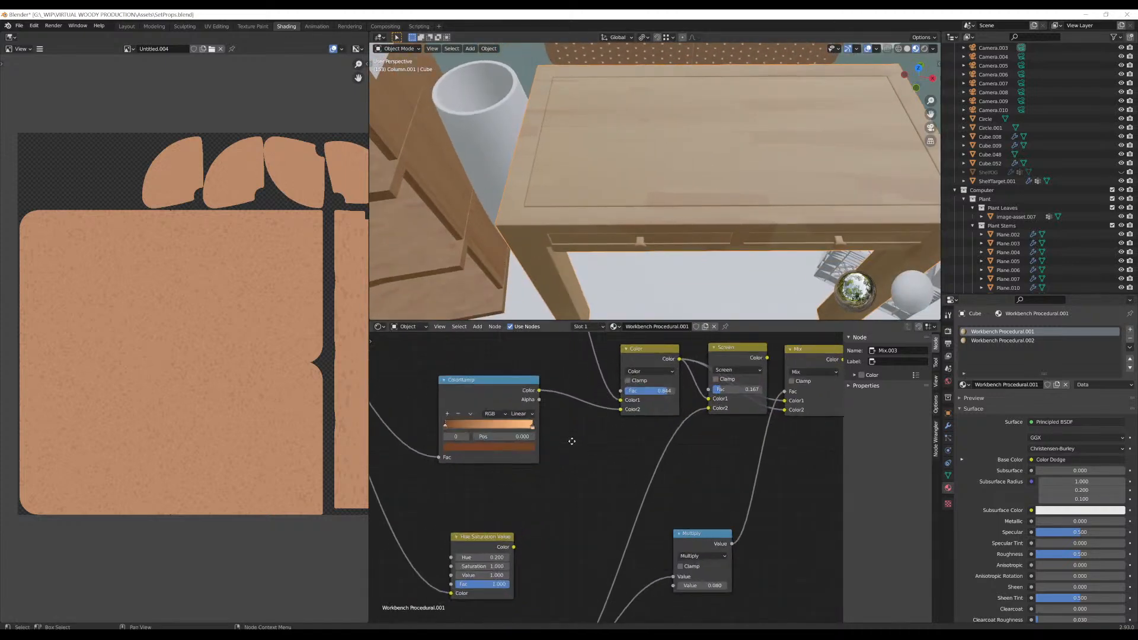
mouse_move(571, 439)
middle_down()
mouse_move(658, 480)
mouse_move(723, 464)
mouse_move(682, 447)
mouse_move(484, 554)
mouse_move(516, 456)
middle_up()
click(524, 459)
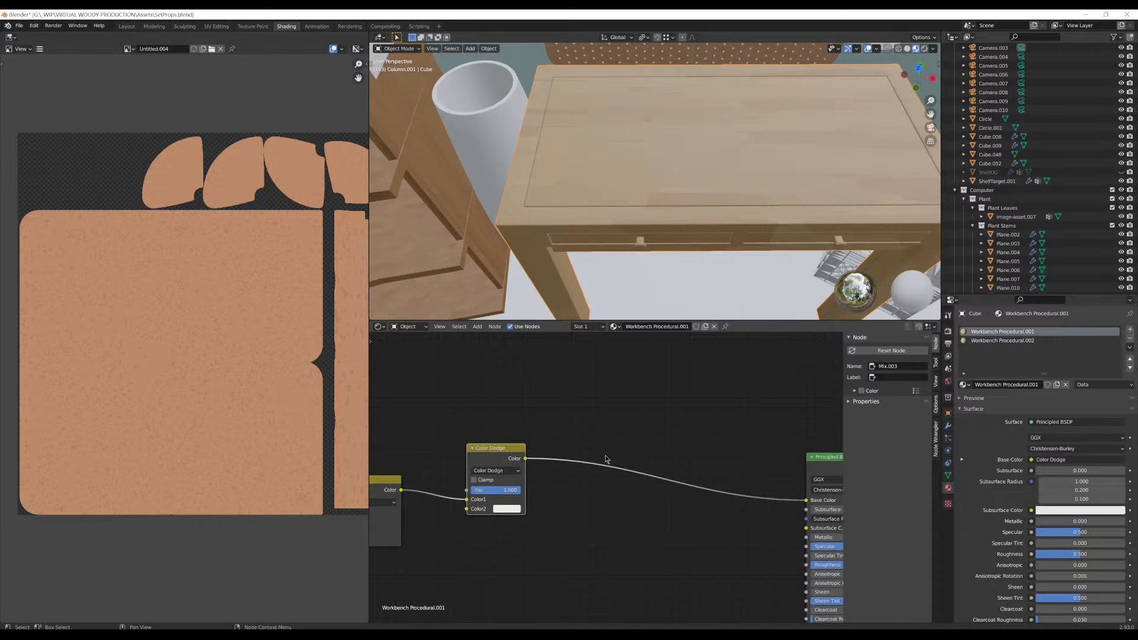
key(shift+a)
click(593, 443)
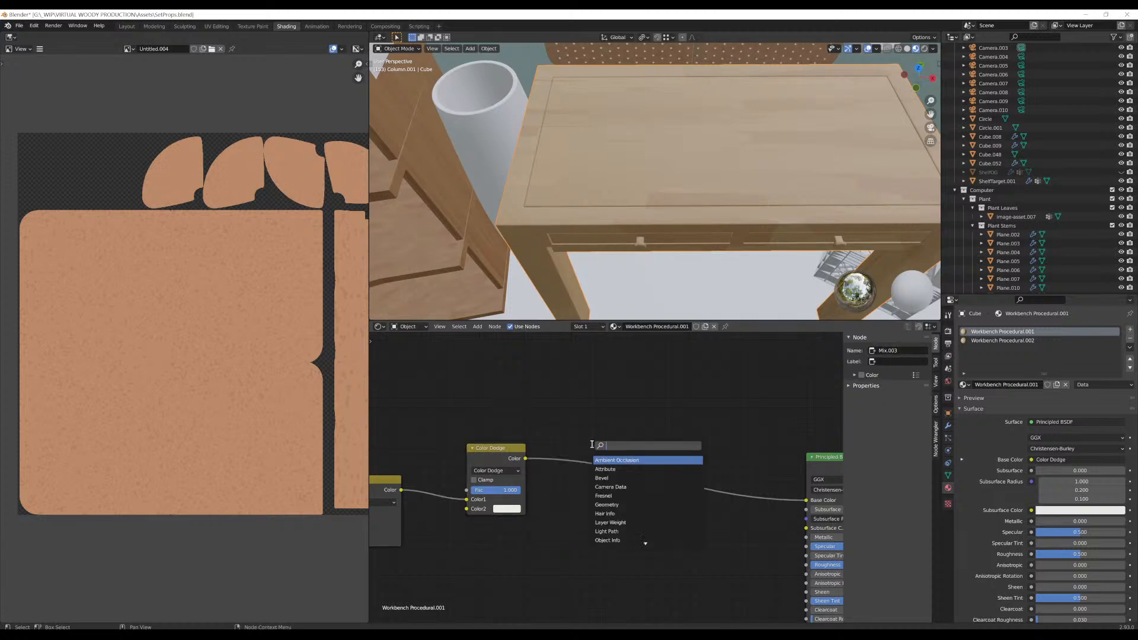
text(math)
key(Return)
click(592, 445)
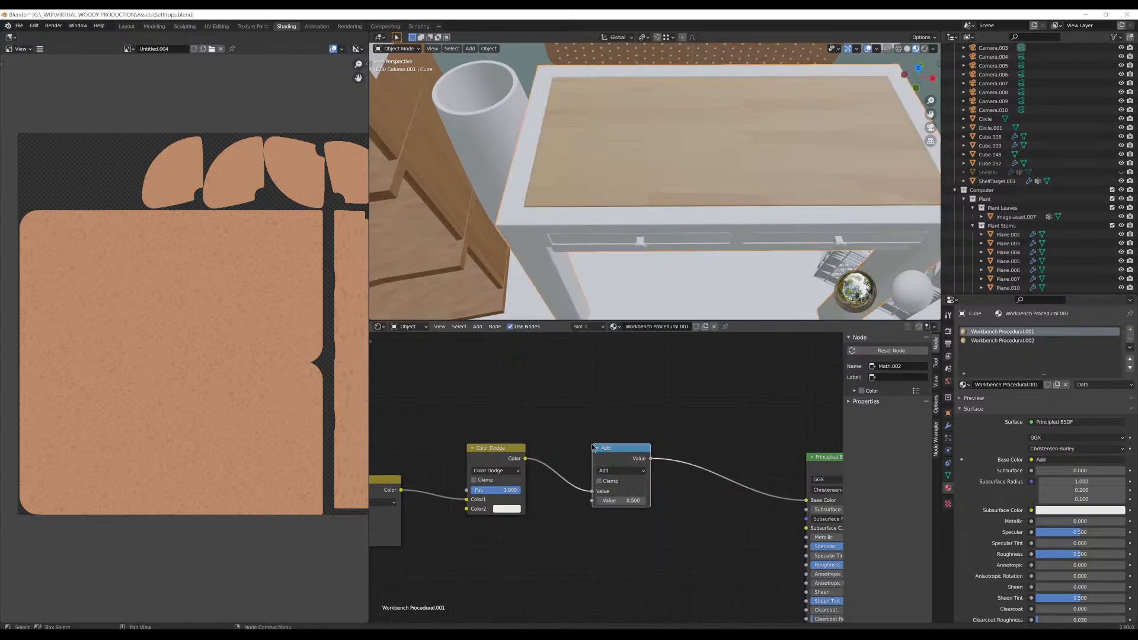
Change the Math node's operation to Multiply and set its value to 0.180
drag(621, 501, 593, 501)
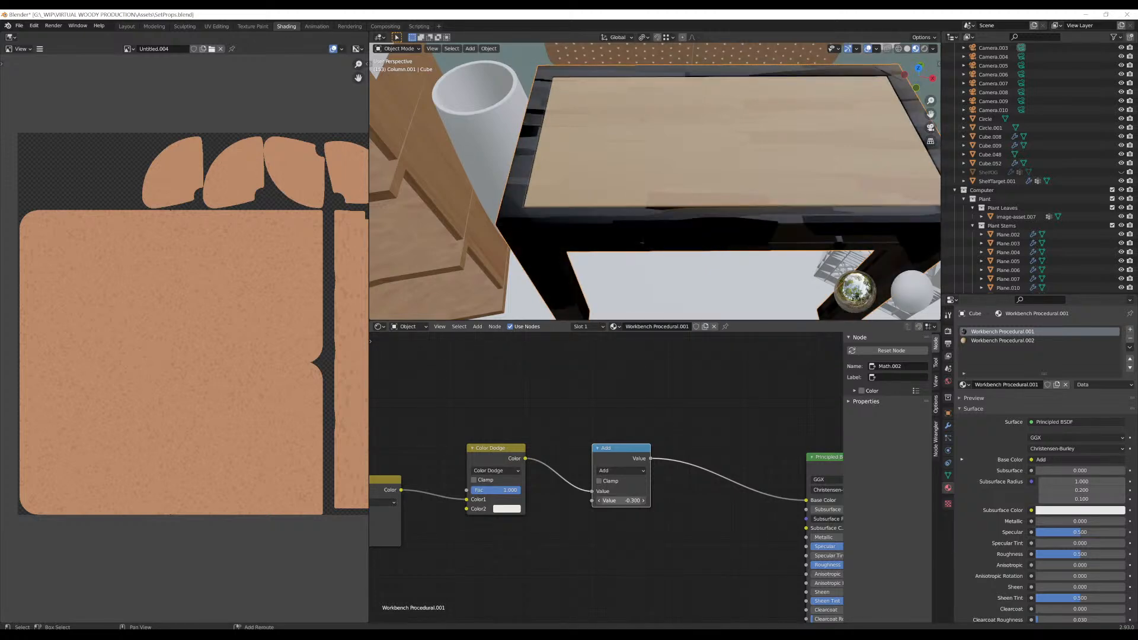
click(621, 469)
click(626, 474)
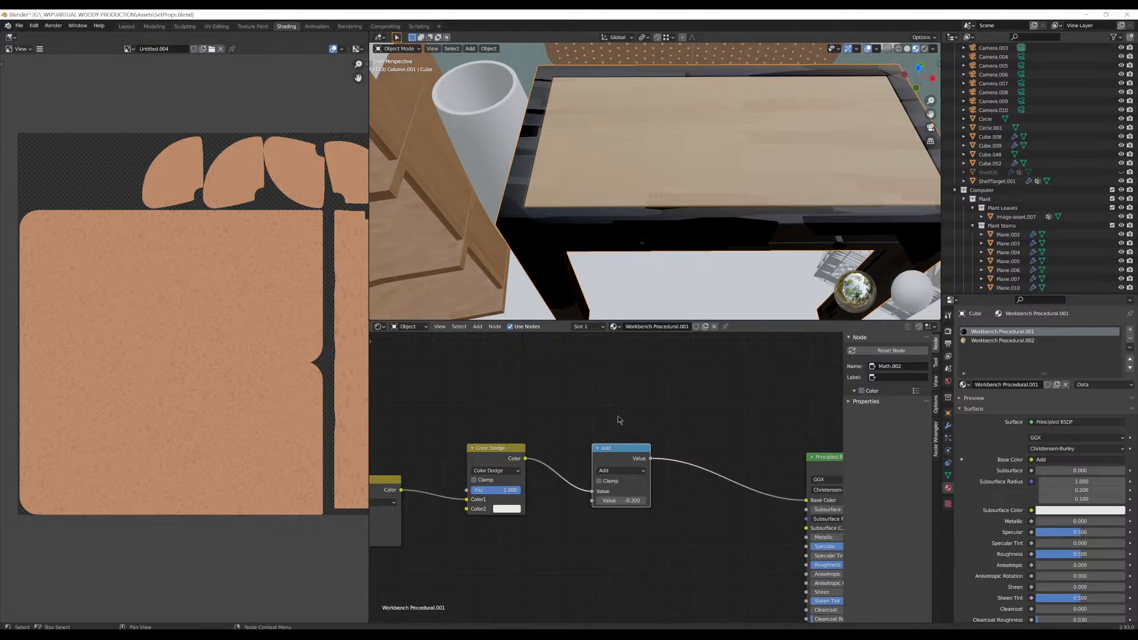
scroll(643, 489, up, 2)
click(603, 462)
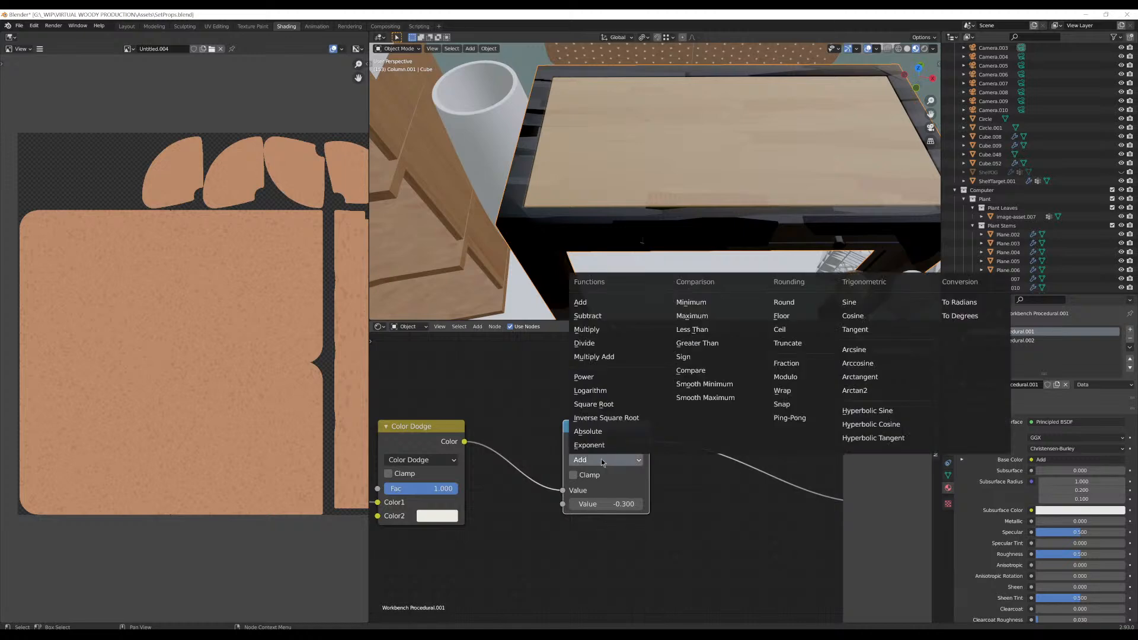
click(609, 329)
mouse_move(619, 503)
shift+mouse_down()
mouse_move(652, 503)
mouse_move(620, 503)
mouse_move(630, 504)
shift+mouse_up()
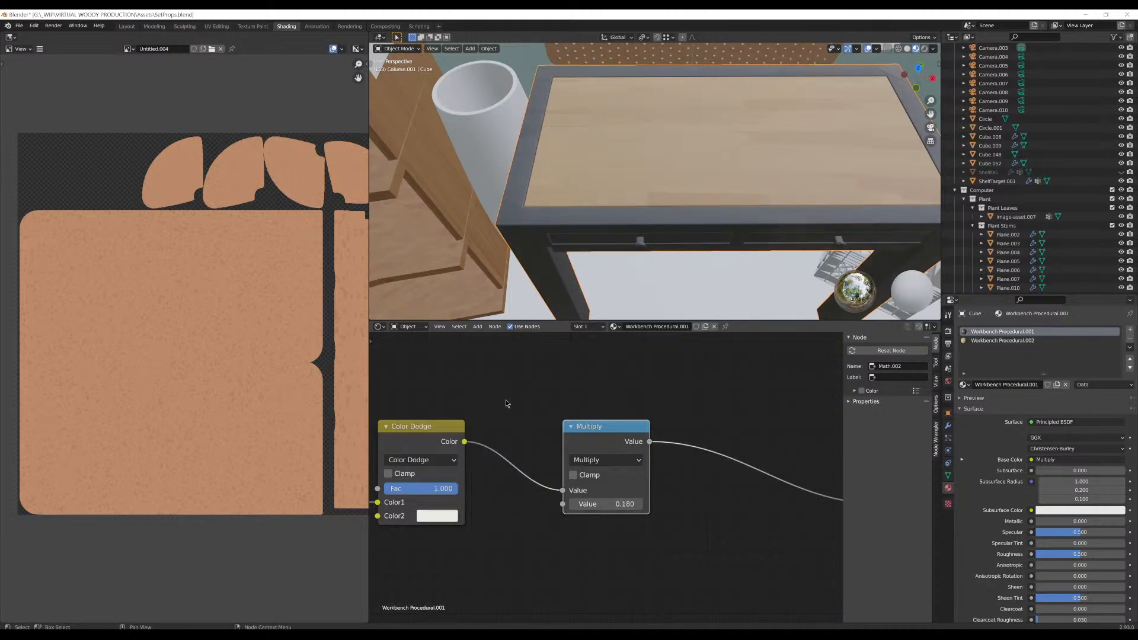
Change the Color Dodge node's Color2 to a muted pale yellow
click(433, 508)
drag(443, 472, 483, 466)
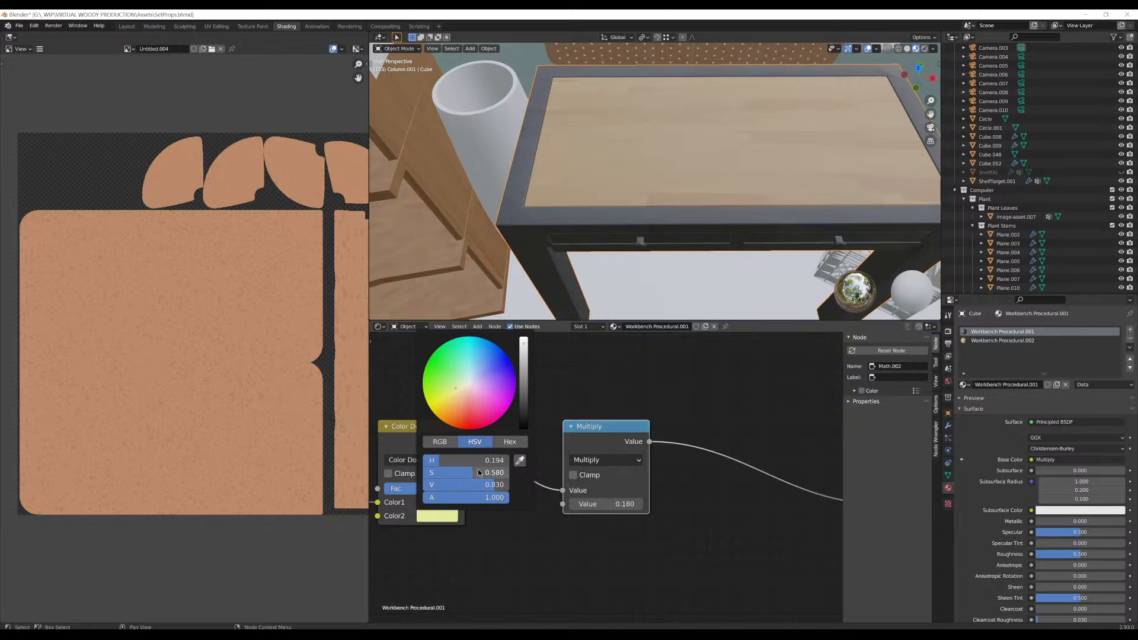
drag(482, 473, 460, 465)
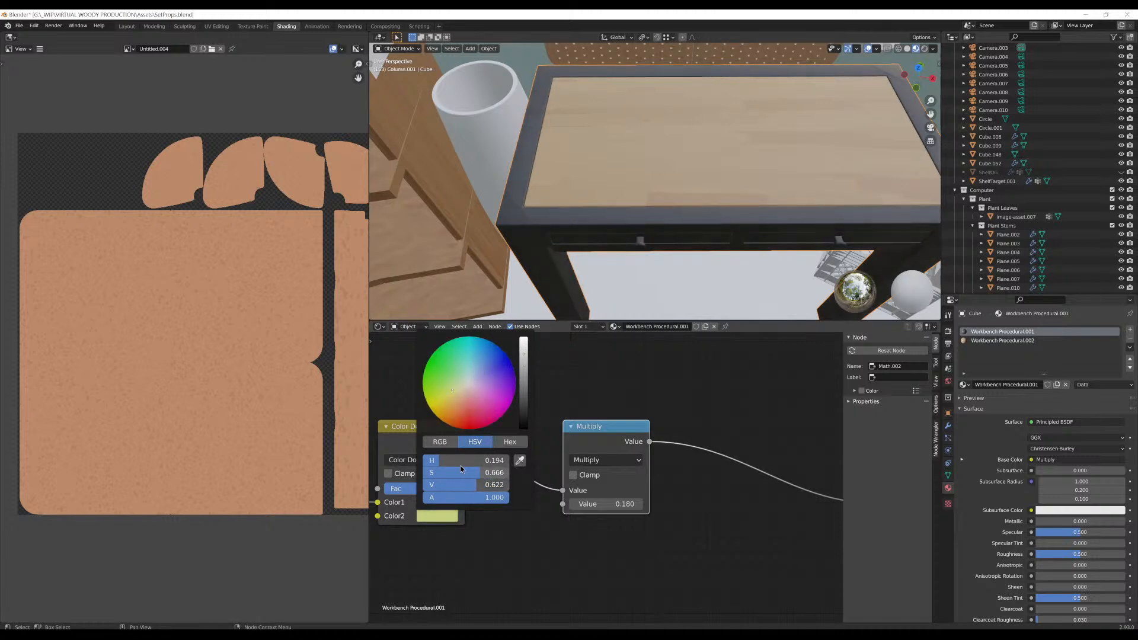
click(429, 516)
Raise the Multiply node's value to 0.810 to brighten the workbench frame
scroll(655, 195, down, 5)
middle_drag(659, 194, 684, 180)
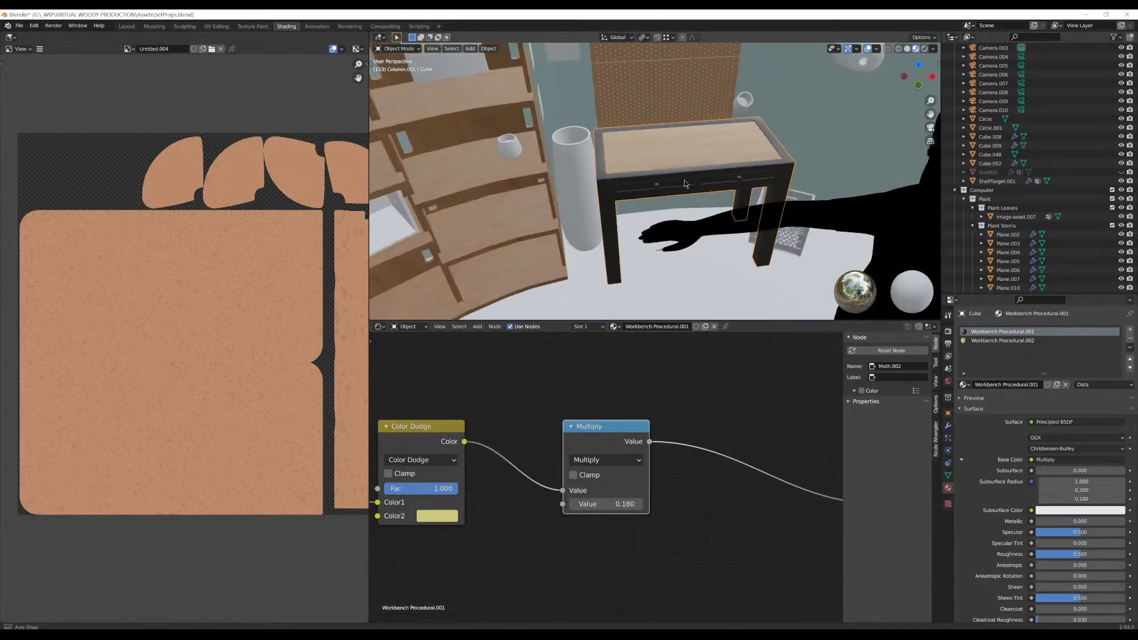
scroll(681, 180, up, 6)
click(604, 504)
text(0.75)
key(Return)
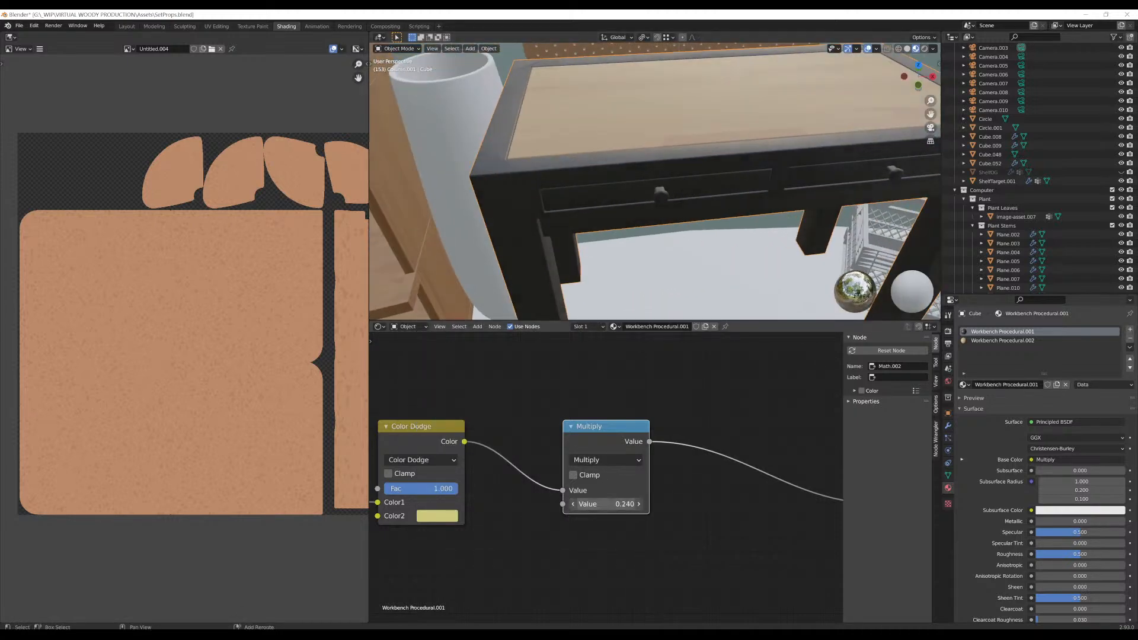
mouse_move(604, 504)
mouse_down()
mouse_move(628, 504)
mouse_move(608, 503)
mouse_up()
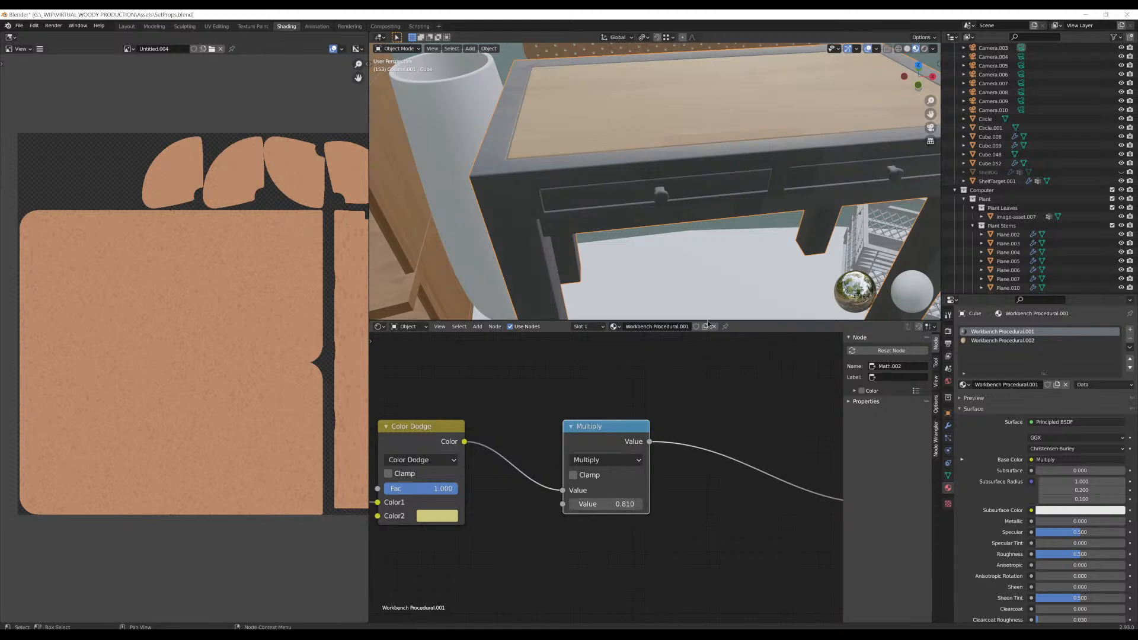
Darken the Color Dodge node's Color2 to a brown with hue 0.148 and value 0.142, and adjust its saturation
mouse_move(713, 235)
middle_down()
mouse_move(684, 235)
mouse_move(666, 160)
mouse_move(660, 181)
mouse_move(637, 162)
mouse_move(656, 182)
mouse_move(643, 192)
mouse_move(668, 171)
mouse_move(696, 199)
middle_up()
middle_drag(429, 510, 586, 482)
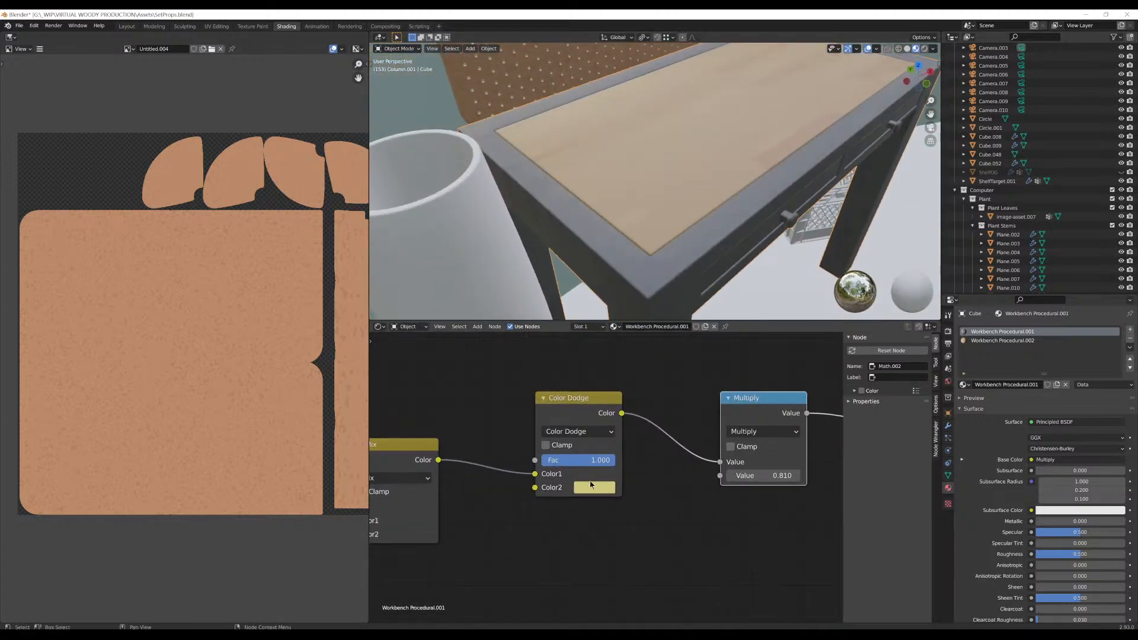
click(591, 485)
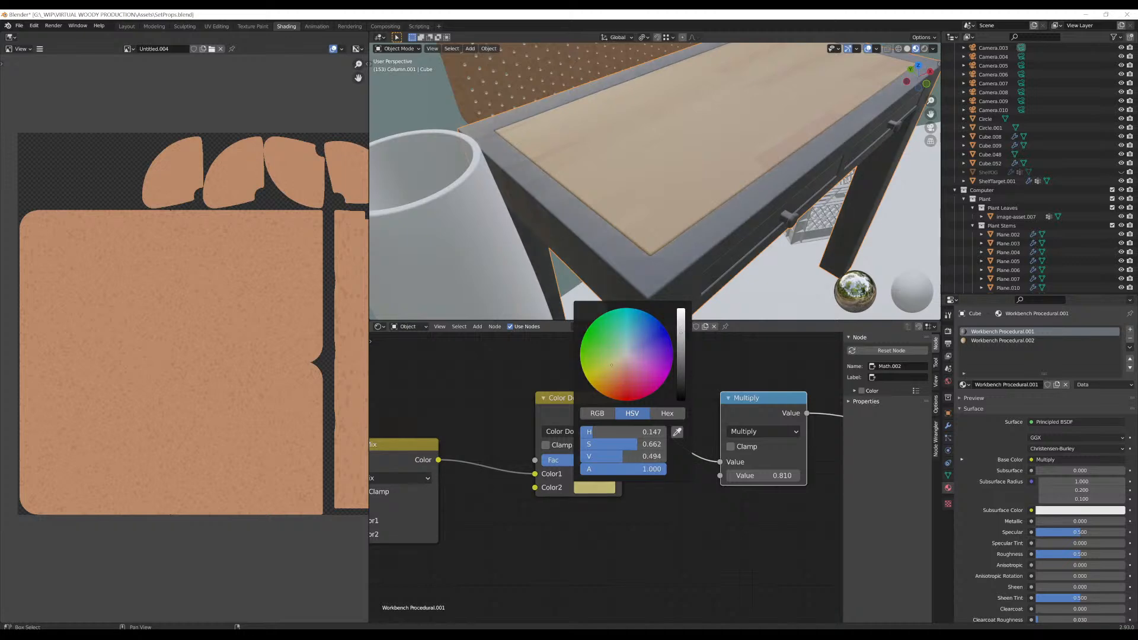
drag(680, 333, 681, 362)
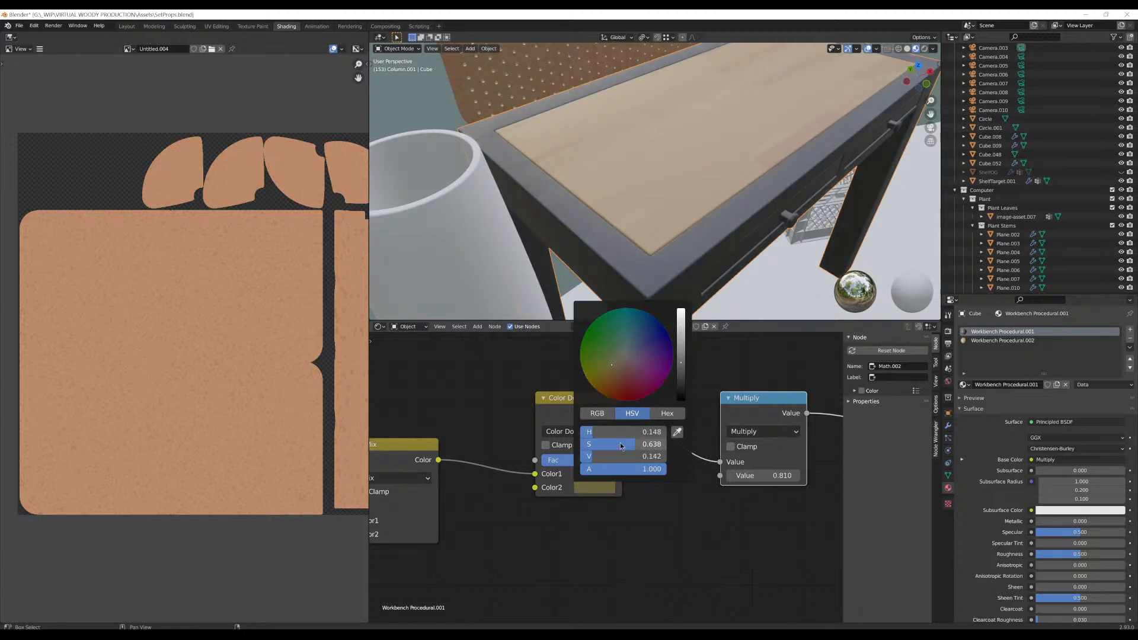
drag(620, 445, 627, 444)
Set the Multiply node's value to 1.920
middle_drag(723, 390, 678, 415)
middle_drag(700, 228, 655, 195)
scroll(645, 241, down, 4)
middle_drag(733, 411, 601, 401)
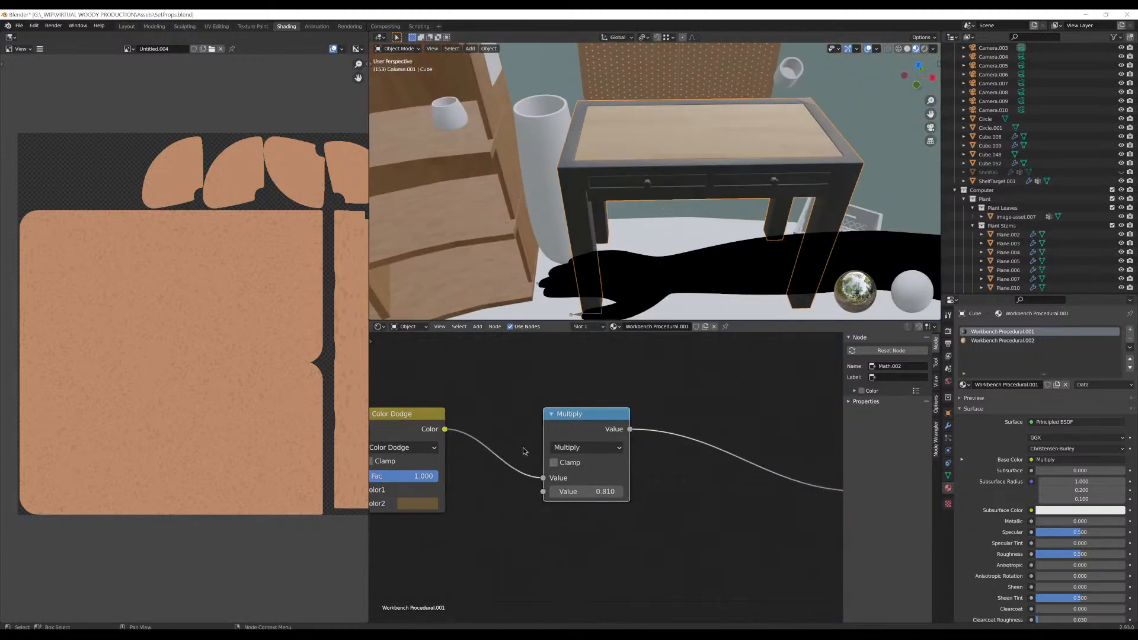
scroll(521, 457, down, 5)
scroll(519, 468, up, 5)
drag(596, 494, 569, 491)
Move the Multiply node up and closer to the Color Dodge node to free space beneath it
middle_drag(539, 456, 581, 451)
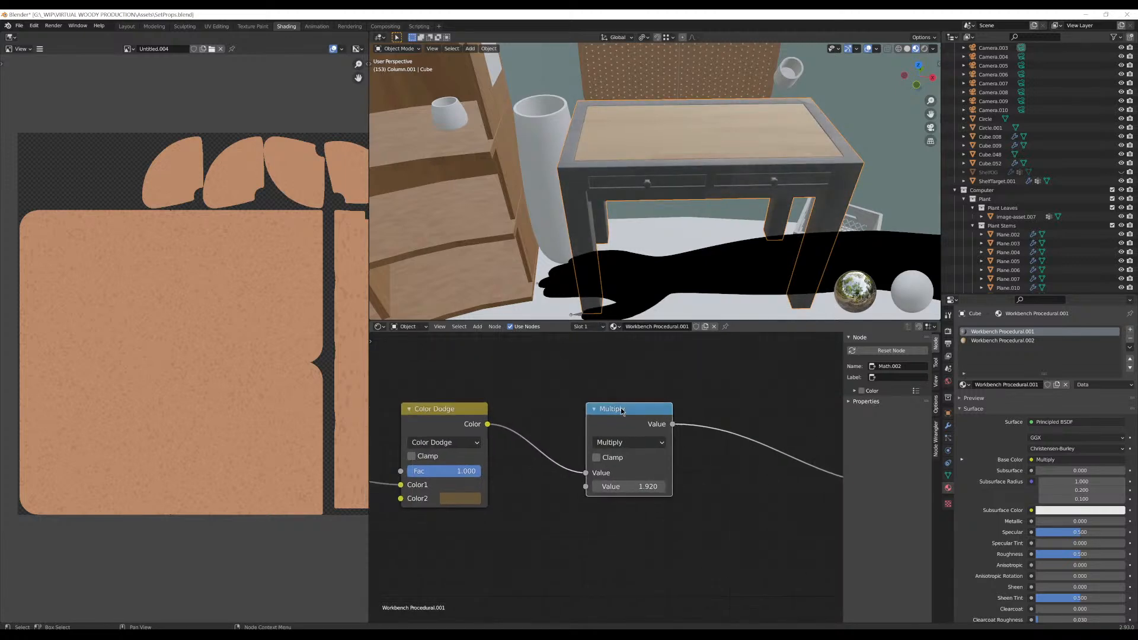
drag(622, 410, 558, 328)
middle_drag(593, 368, 572, 393)
scroll(648, 282, down, 4)
scroll(584, 474, down, 3)
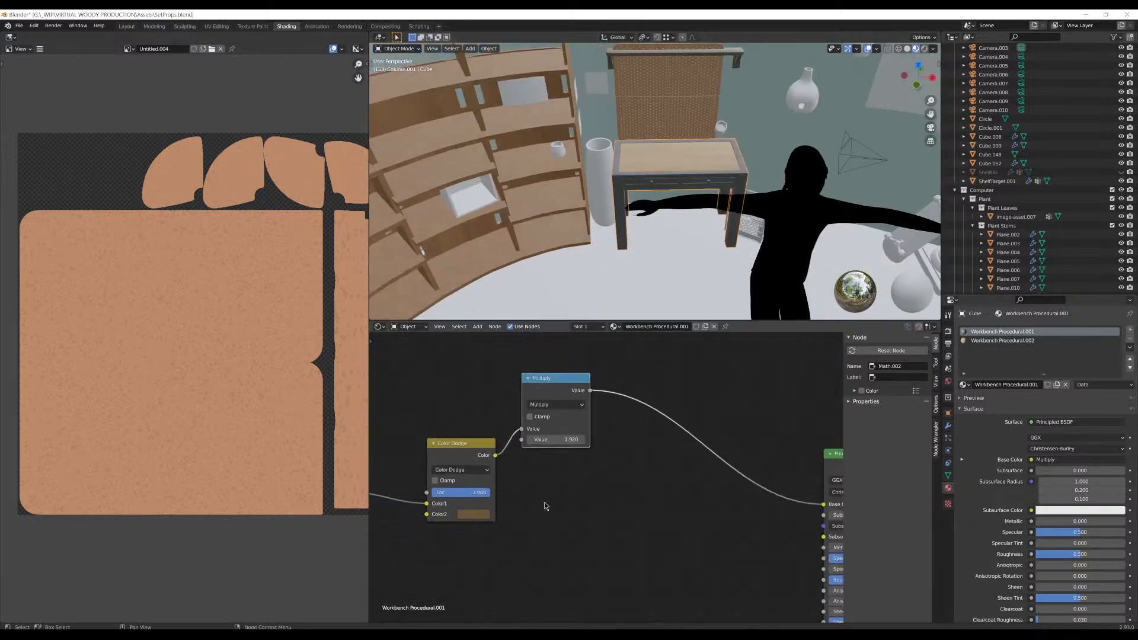
Duplicate the Color Dodge node below the Multiply node and set the copy's blending mode to Value
middle_drag(545, 503, 540, 515)
click(485, 473)
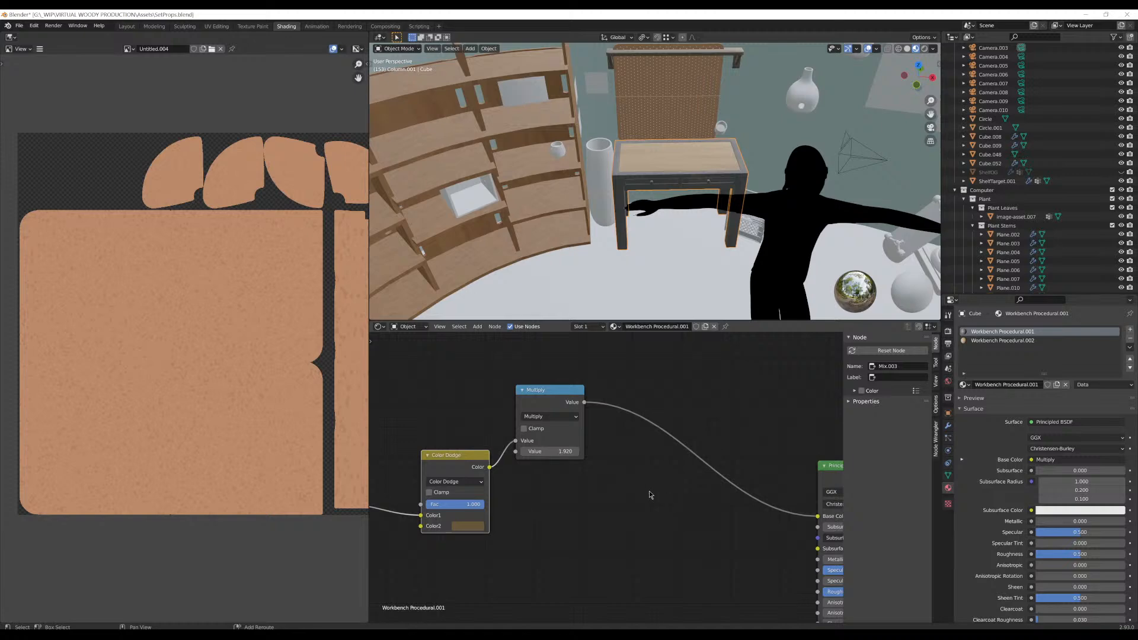
key(shift+d)
click(578, 500)
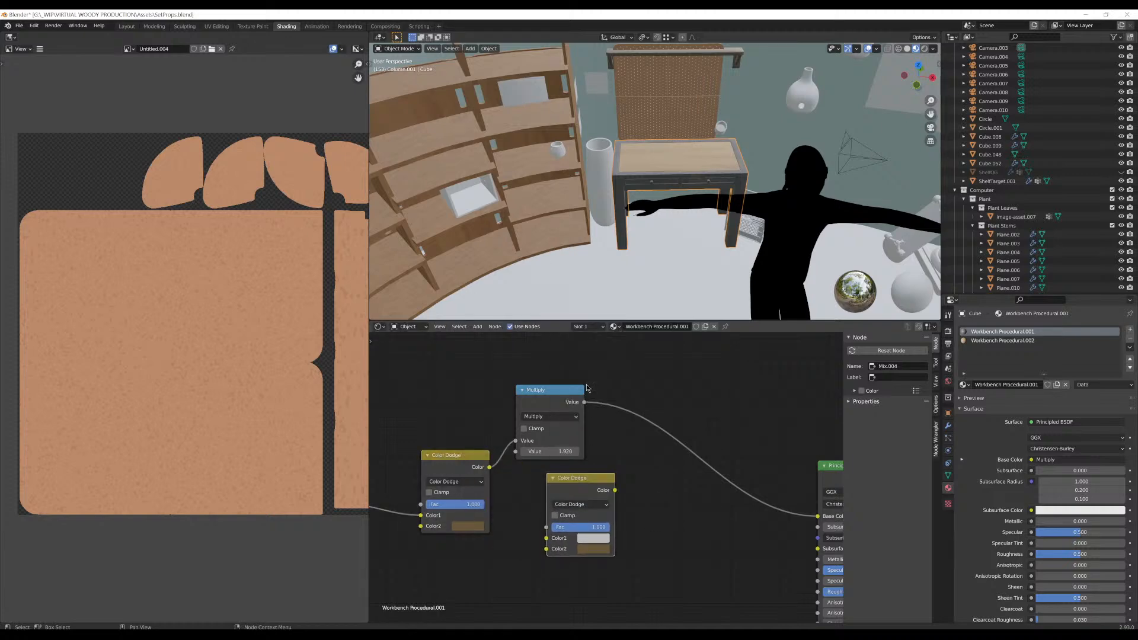
click(580, 504)
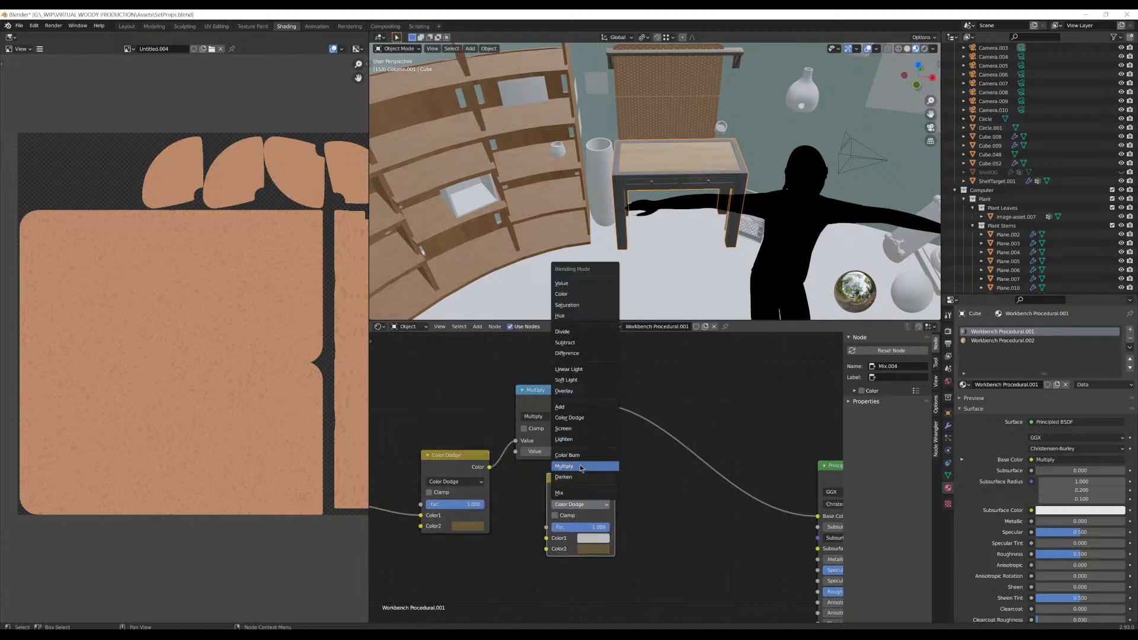
click(582, 282)
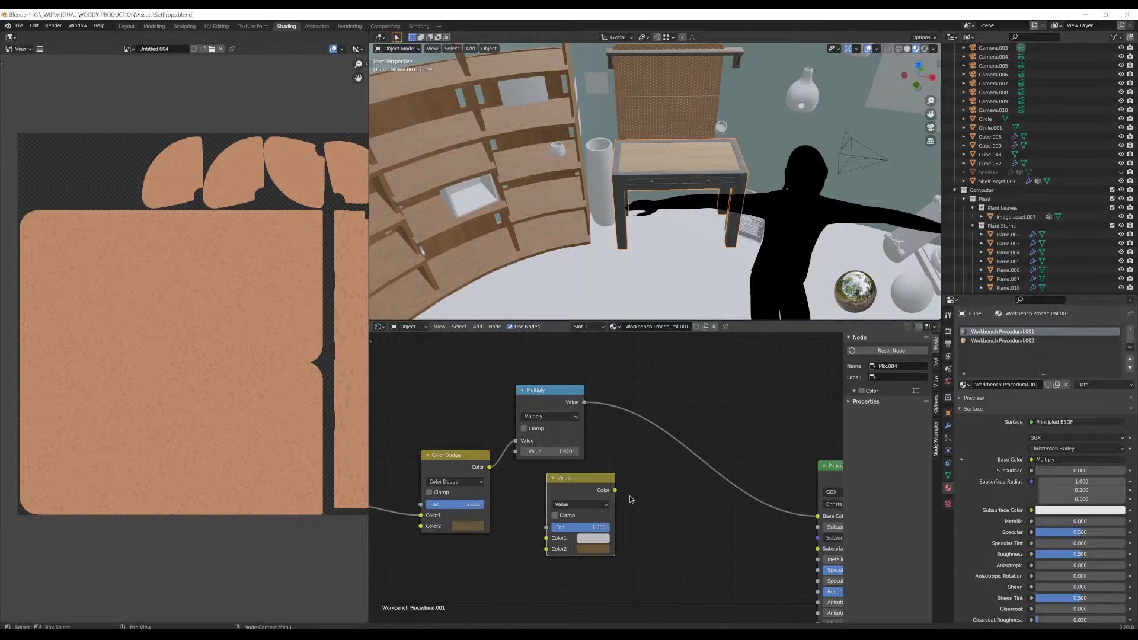
Insert the Value mix node before the Principled BSDF, with Multiply feeding Color2 and Color Dodge's output feeding Color1
drag(588, 470, 688, 466)
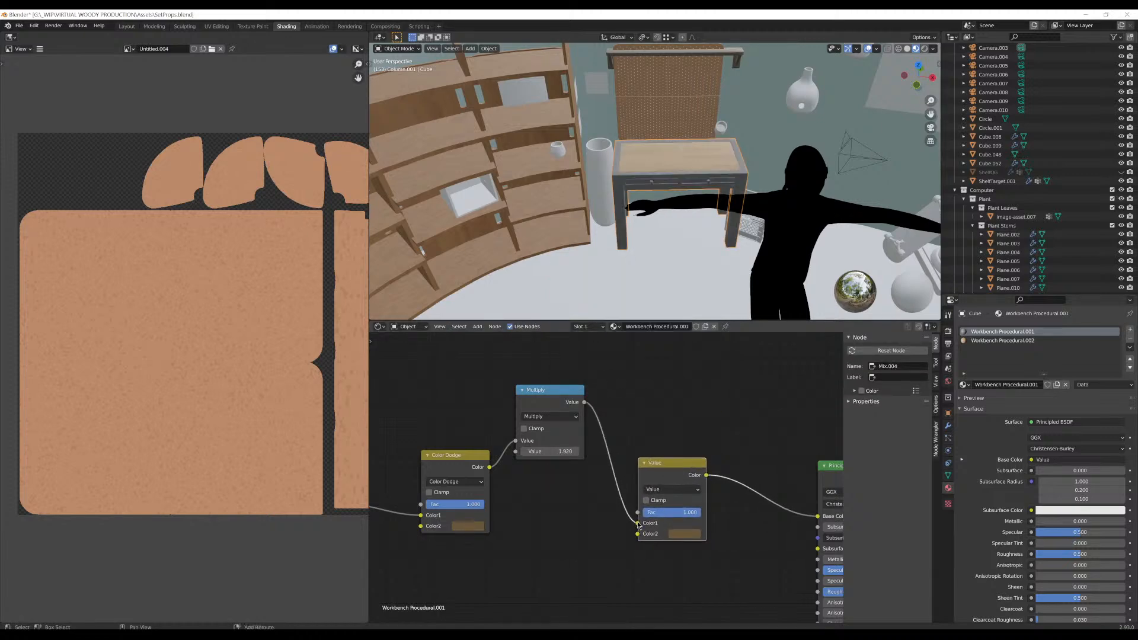
key(alt+s)
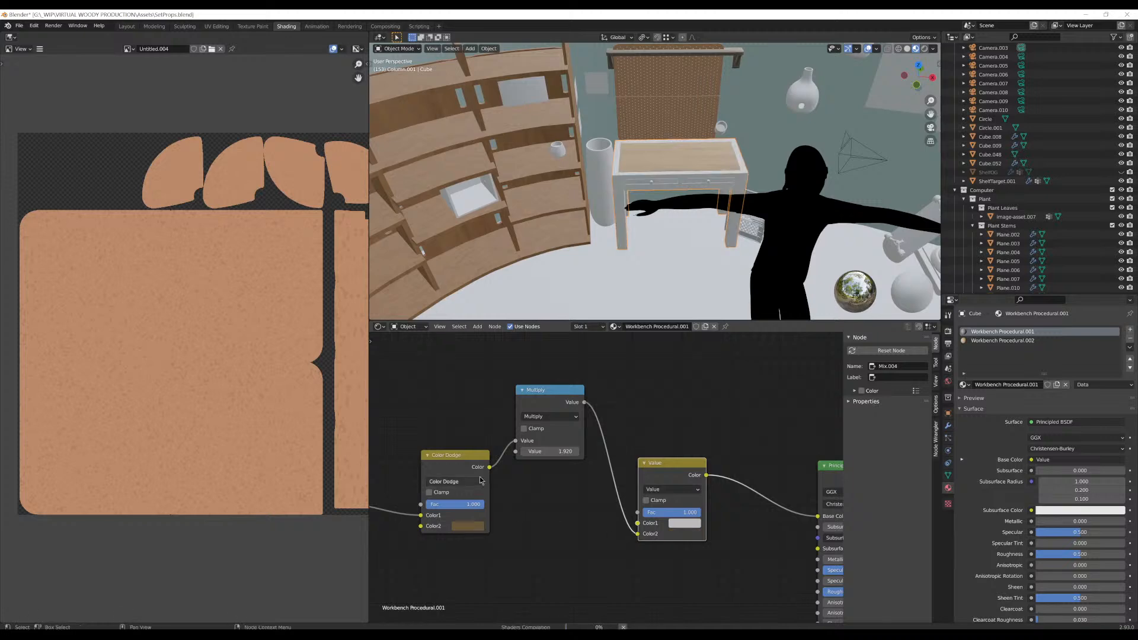
drag(489, 468, 640, 527)
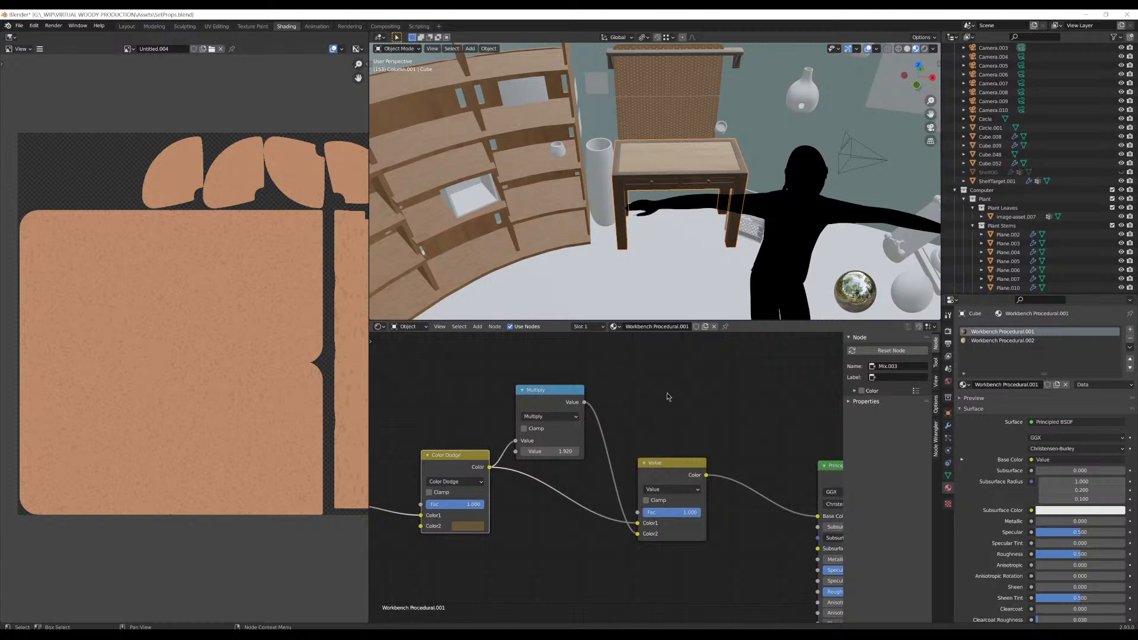
drag(583, 402, 636, 446)
click(679, 409)
Move the Material Output node up and further away from the Principled BSDF
middle_drag(680, 414, 515, 328)
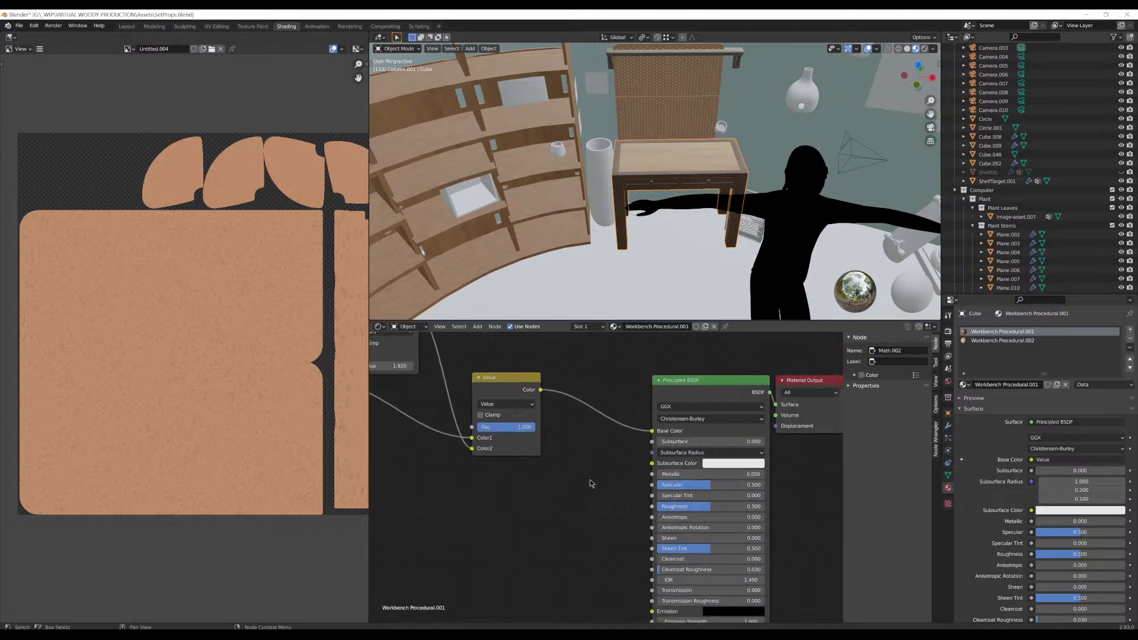
scroll(590, 480, down, 4)
middle_drag(561, 489, 481, 533)
drag(663, 455, 706, 412)
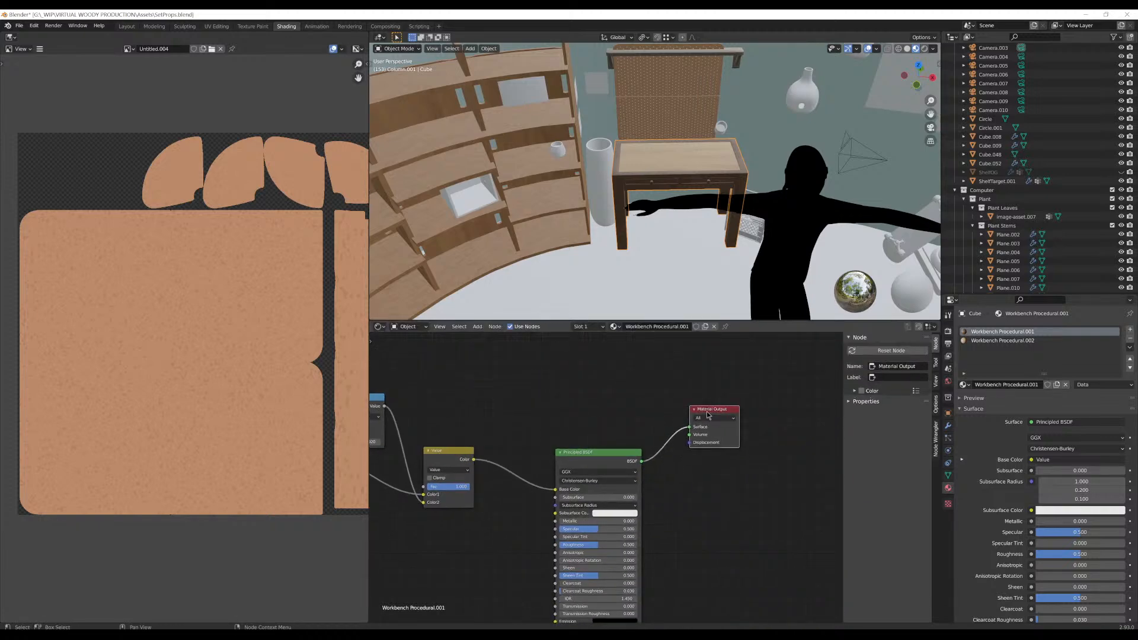
Move the Color Dodge node closer to the Mix node, lower the Multiply node, and deselect it
mouse_move(482, 409)
middle_down()
mouse_move(803, 404)
mouse_move(665, 420)
middle_up()
scroll(776, 410, up, 3)
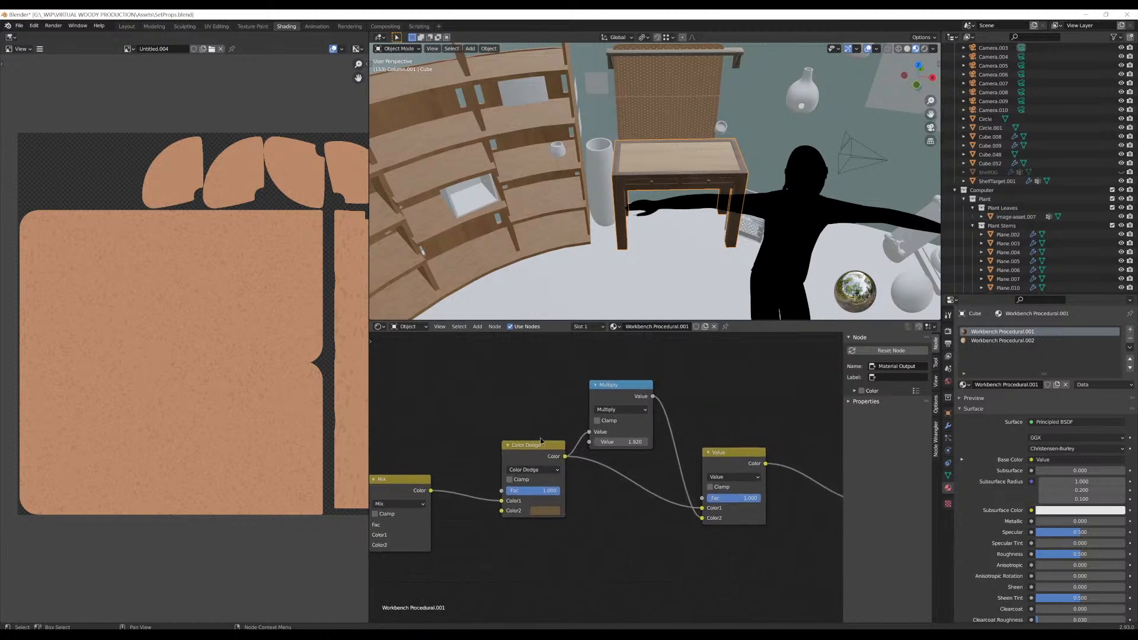
click(534, 449)
drag(534, 448, 518, 461)
drag(623, 386, 618, 410)
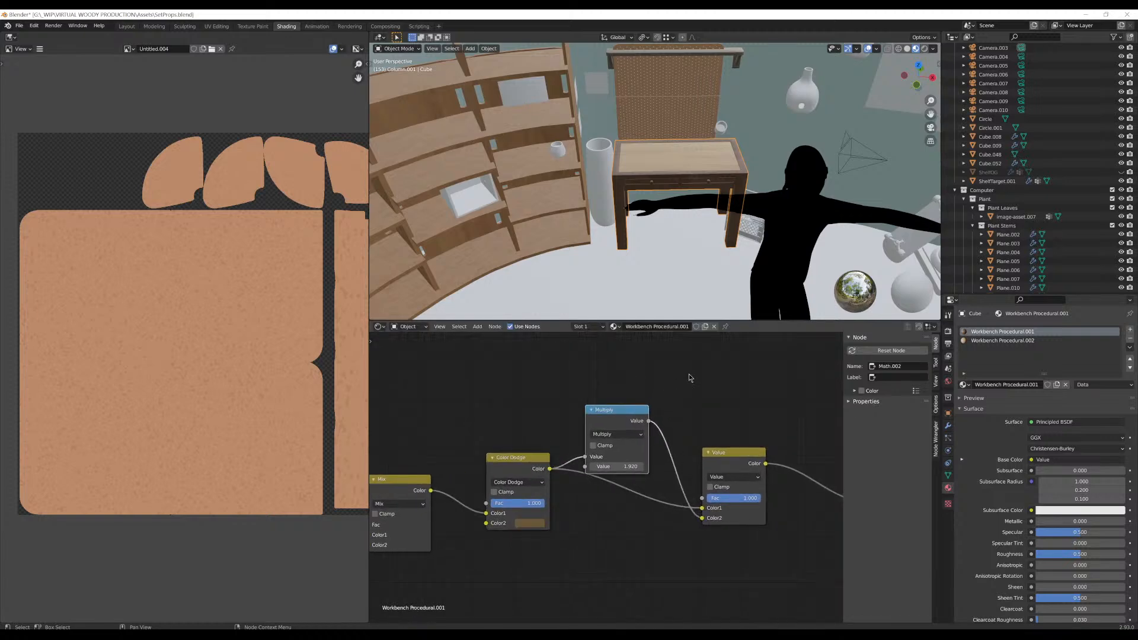
click(716, 369)
Move the Value mix node slightly up between the Multiply and Principled BSDF nodes
middle_drag(722, 374, 678, 374)
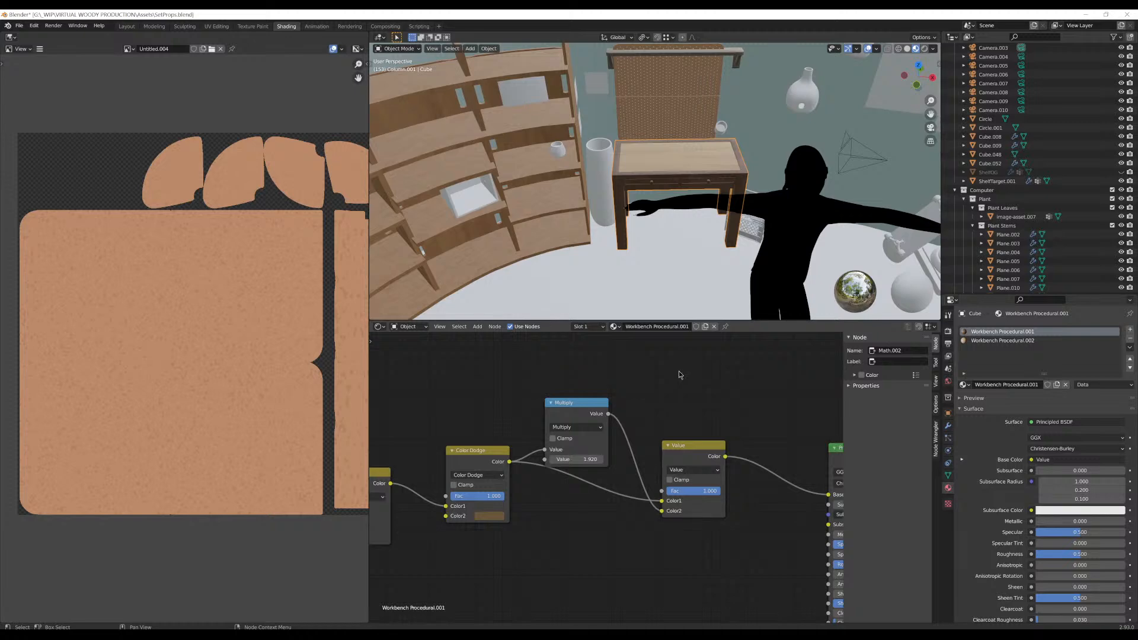
middle_drag(678, 375, 591, 345)
mouse_move(616, 416)
mouse_down()
mouse_move(636, 414)
mouse_move(625, 399)
mouse_up()
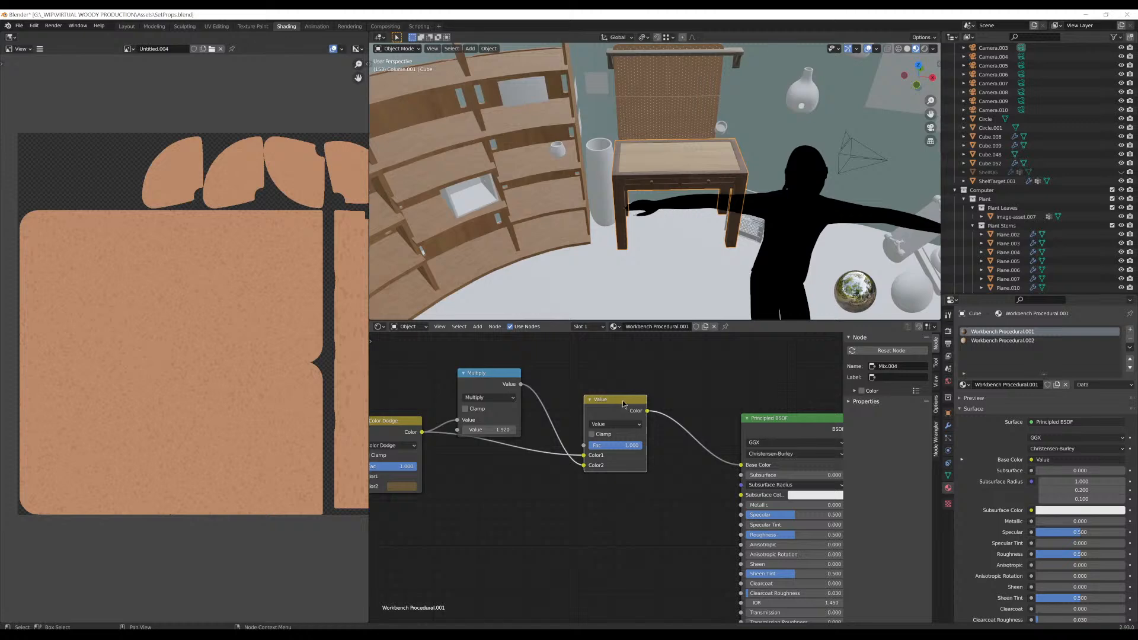
Lower the Value mix node and place the Multiply node beneath and to the left of it
drag(623, 401, 624, 428)
drag(488, 374, 496, 504)
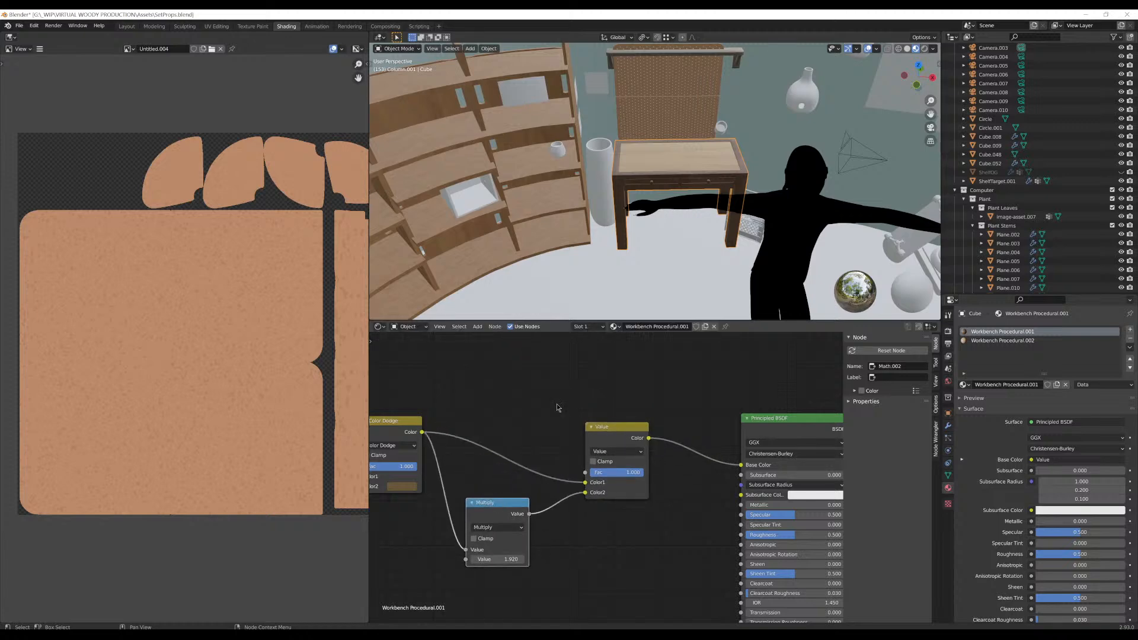
scroll(673, 196, up, 8)
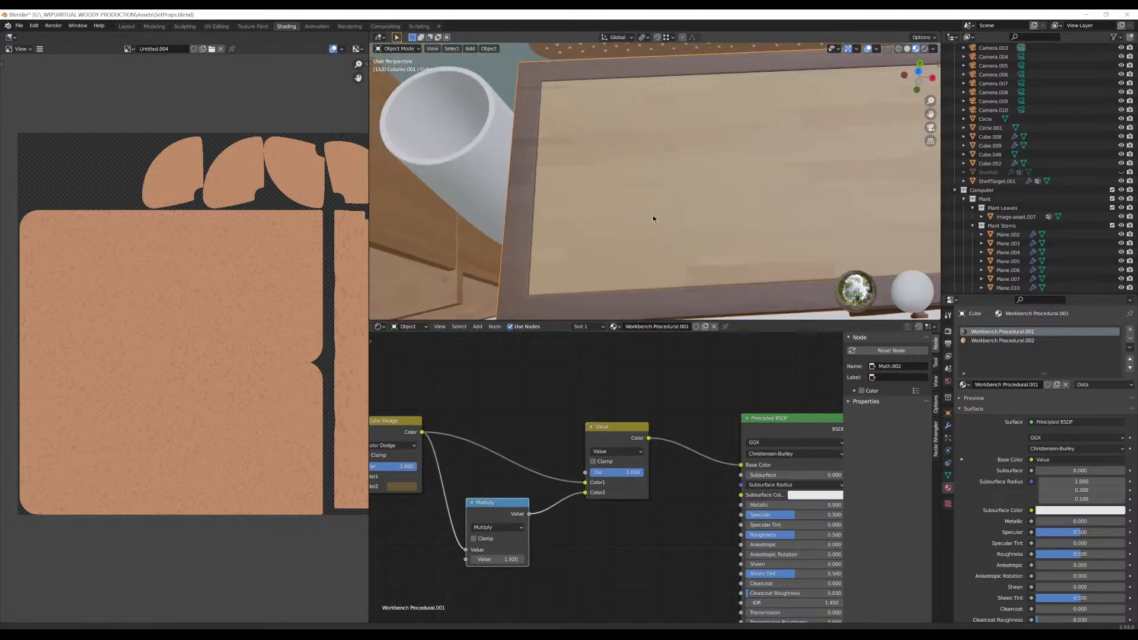
shift+middle_drag(653, 215, 674, 236)
scroll(660, 228, up, 4)
scroll(661, 229, down, 8)
scroll(664, 229, up, 4)
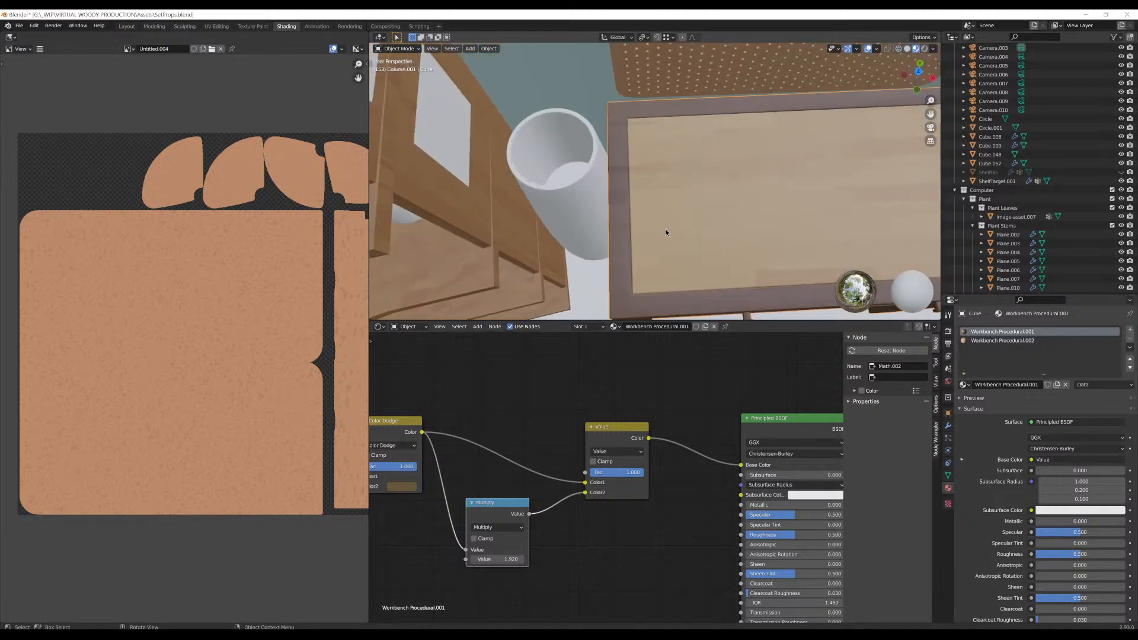
scroll(666, 228, down, 2)
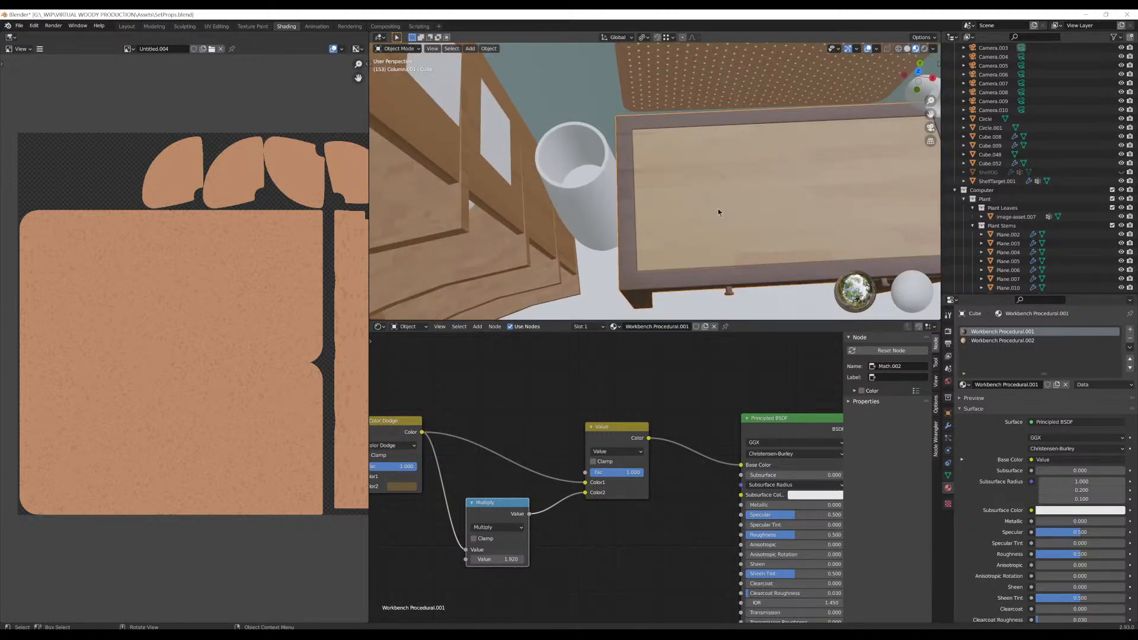
Examine the workbench material's node chain from the Color Dodge node back to the Voronoi Texture and Mapping nodes
scroll(604, 395, down, 4)
middle_drag(570, 410, 374, 396)
scroll(350, 393, down, 4)
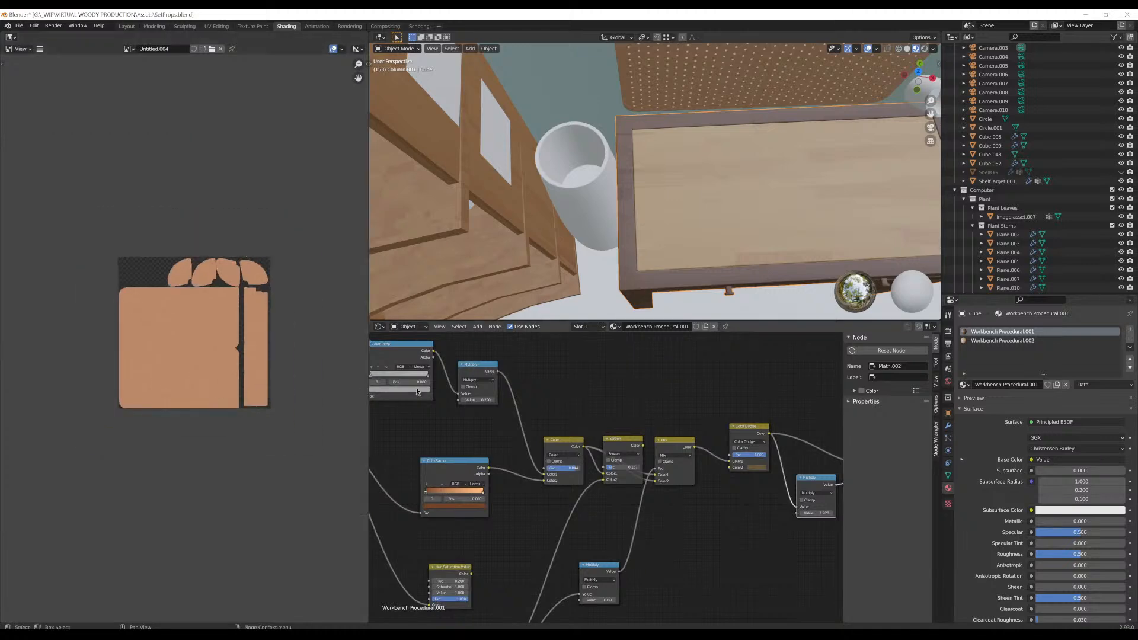
scroll(579, 385, up, 7)
middle_drag(533, 404, 682, 394)
scroll(658, 386, down, 5)
scroll(557, 396, down, 3)
middle_drag(554, 396, 761, 473)
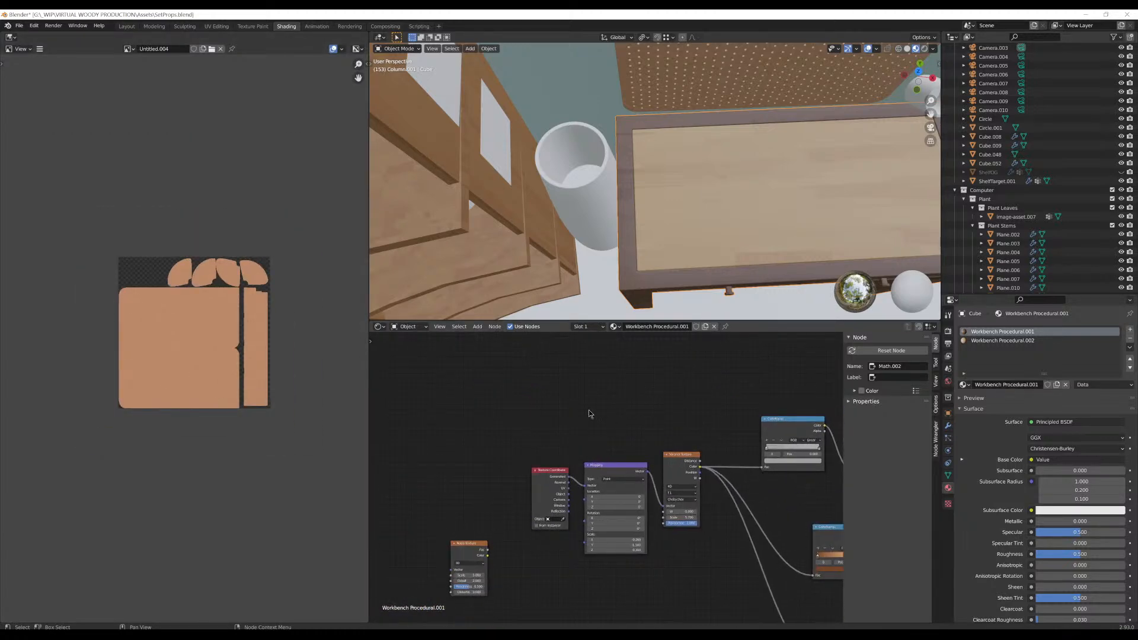
middle_drag(568, 415, 534, 382)
middle_drag(680, 523, 610, 515)
scroll(671, 518, up, 6)
scroll(666, 479, up, 4)
middle_drag(679, 497, 465, 439)
scroll(465, 439, down, 5)
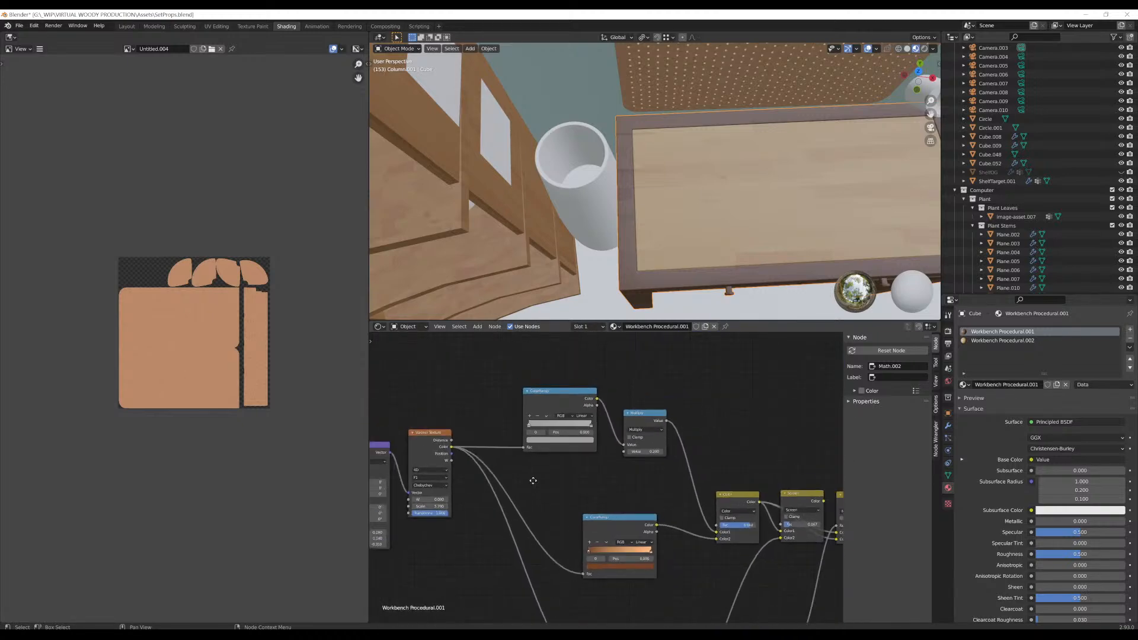
scroll(600, 473, up, 5)
Move the Texture Coordinate and Mapping nodes feeding the Voronoi Texture down together
middle_drag(507, 396, 937, 382)
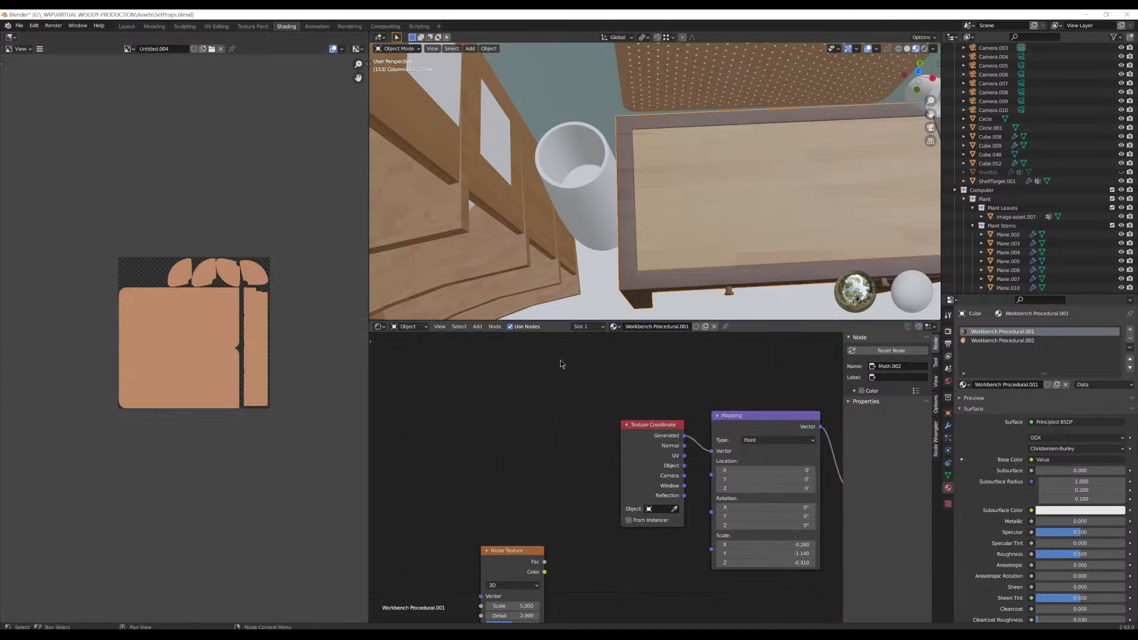
drag(600, 378, 743, 456)
middle_drag(755, 408, 531, 405)
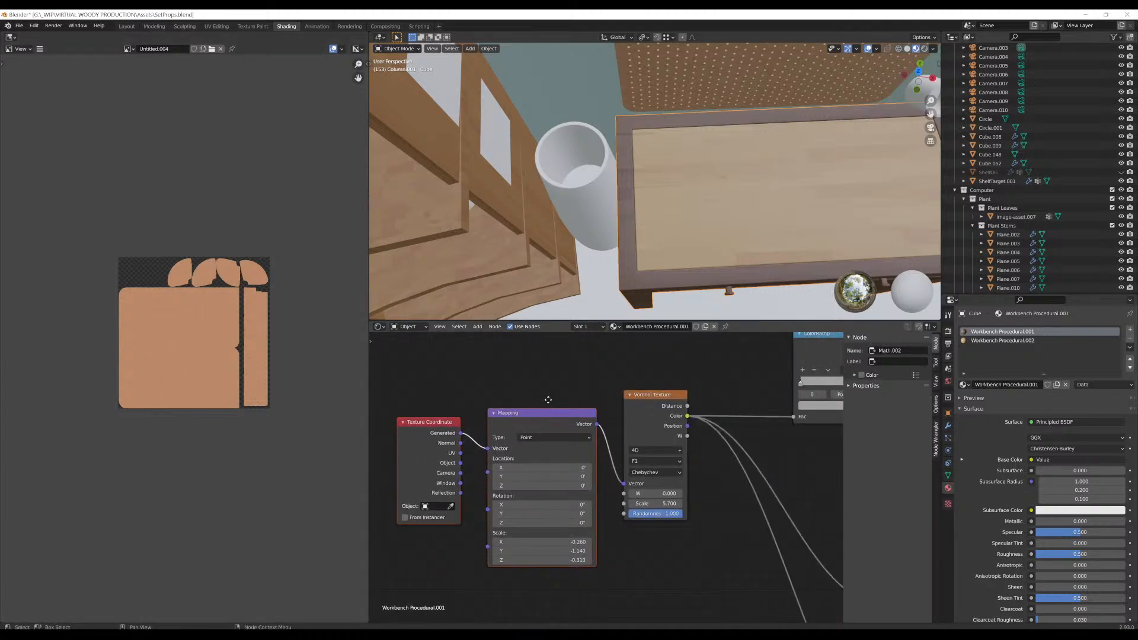
click(551, 461)
middle_drag(617, 395, 505, 426)
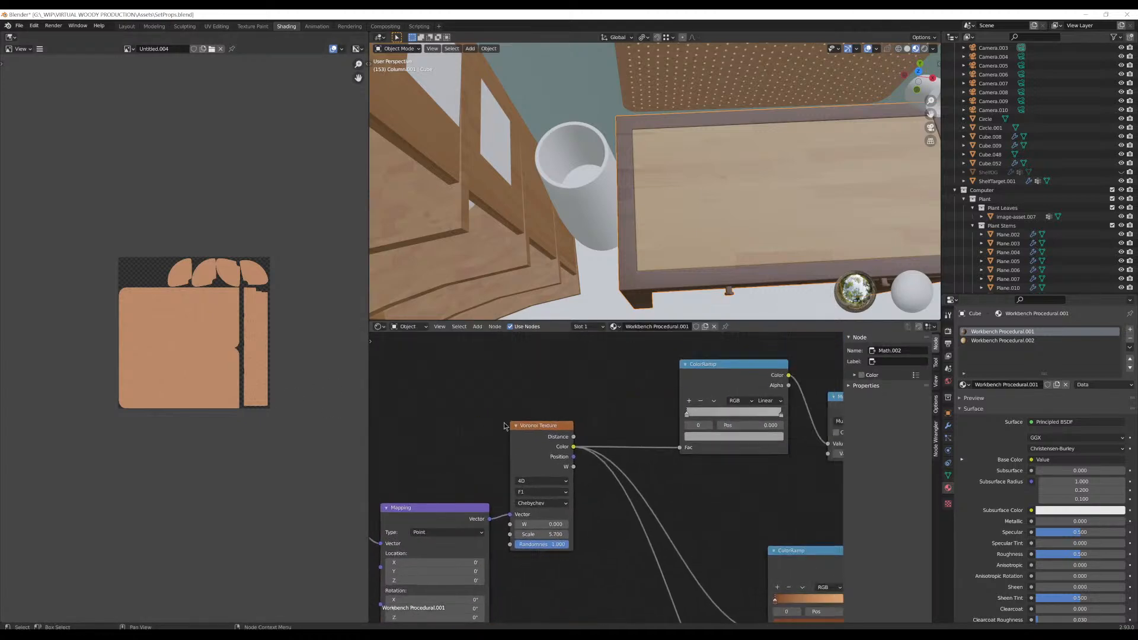
Examine the Voronoi branch of the node graph and view the workbench among the surrounding shelves
scroll(447, 453, down, 2)
middle_drag(447, 453, 496, 338)
scroll(515, 474, up, 5)
scroll(573, 501, up, 3)
middle_drag(574, 501, 667, 484)
mouse_move(528, 516)
mouse_down()
mouse_move(557, 517)
mouse_move(533, 517)
mouse_up()
middle_drag(804, 201, 726, 191)
middle_drag(733, 455, 553, 471)
scroll(583, 444, down, 15)
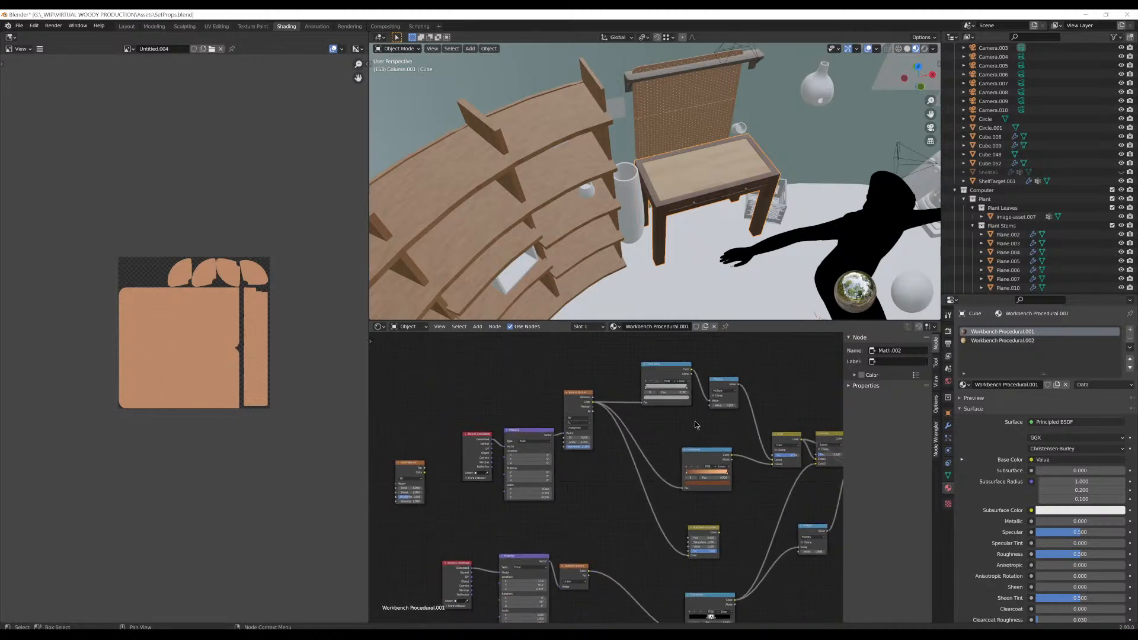
Set the saturation of the Color Dodge node's Color2 to 0.150
middle_drag(697, 425, 655, 432)
scroll(499, 415, up, 14)
middle_drag(474, 387, 660, 439)
scroll(640, 451, up, 4)
middle_drag(527, 501, 919, 445)
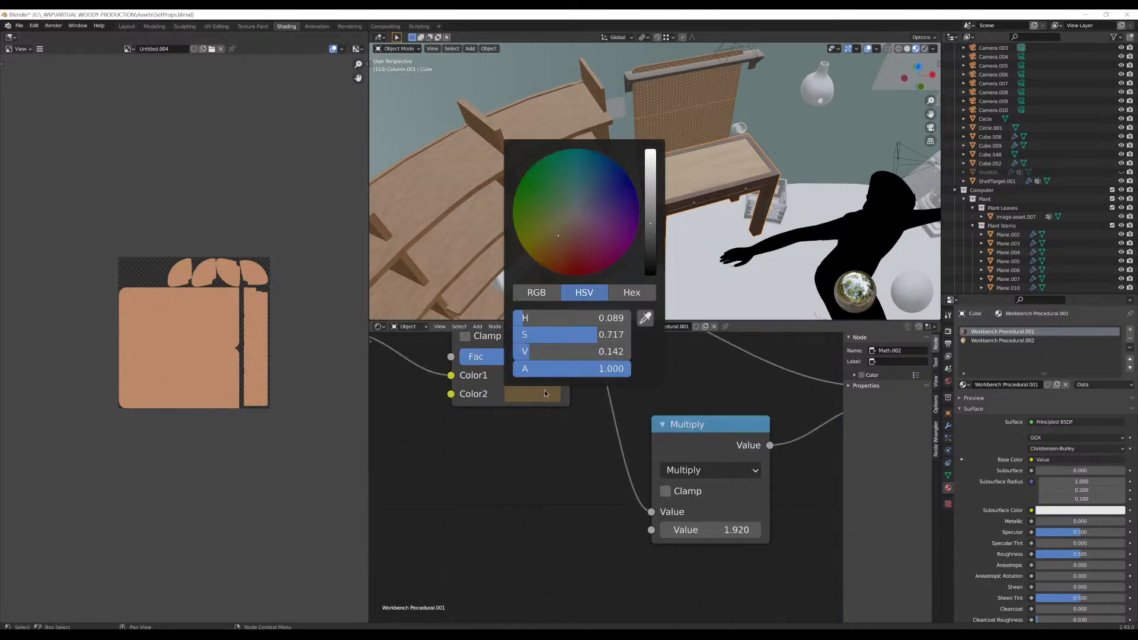
click(523, 395)
drag(568, 335, 532, 335)
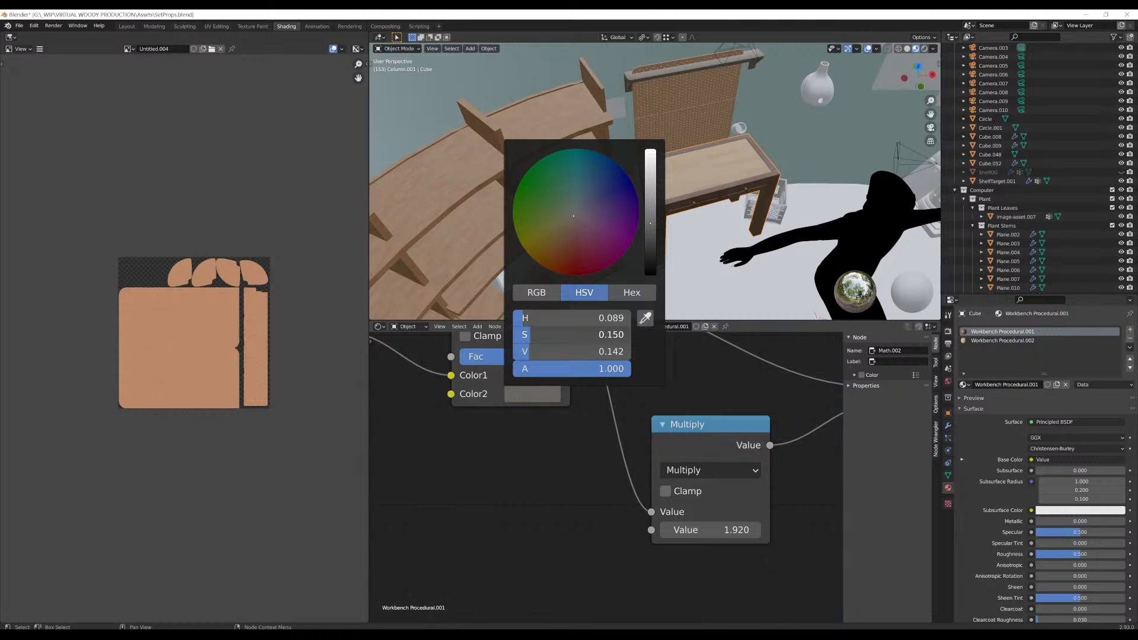
middle_drag(700, 266, 690, 215)
click(528, 393)
Set the value of the Multiply node feeding the Value mix node to 1.500, checking the workbench frame's colour
middle_drag(763, 166, 734, 269)
scroll(631, 396, down, 5)
scroll(631, 399, down, 4)
middle_drag(631, 398, 526, 433)
scroll(598, 468, up, 5)
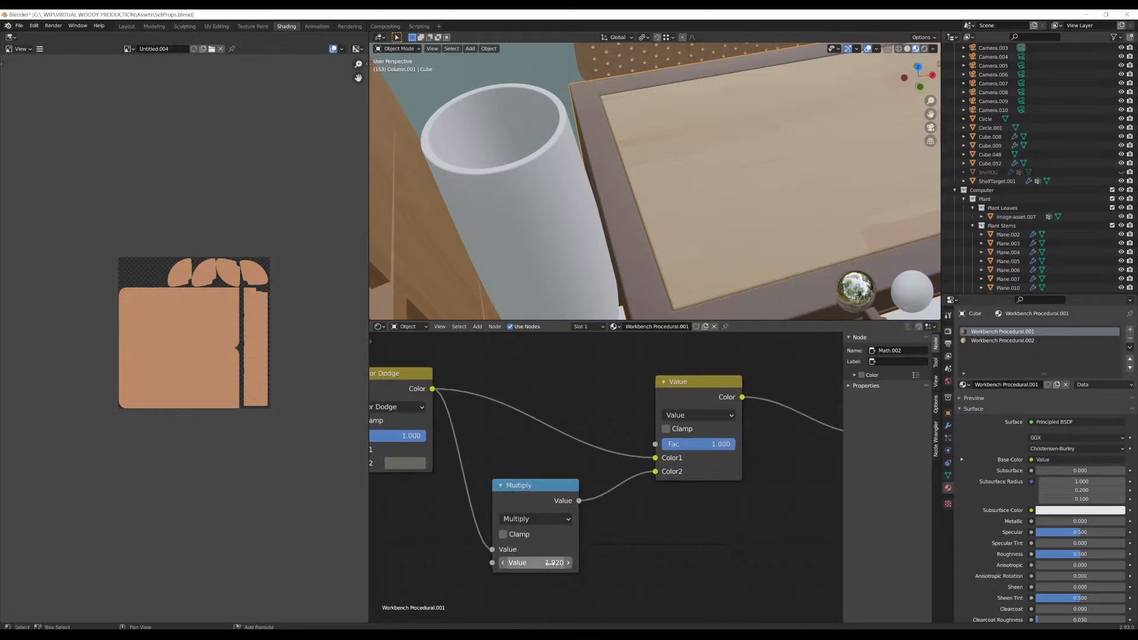
drag(550, 563, 552, 563)
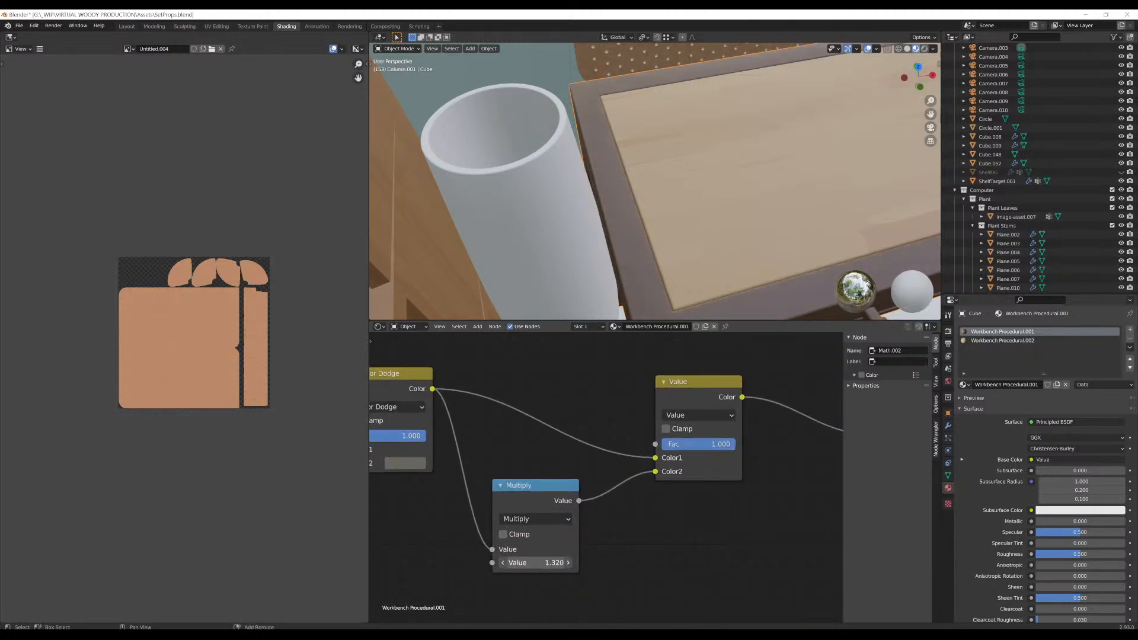
scroll(698, 230, down, 4)
mouse_move(698, 230)
middle_down()
mouse_move(684, 203)
mouse_move(714, 261)
mouse_move(703, 233)
middle_up()
scroll(696, 209, down, 3)
scroll(702, 233, up, 4)
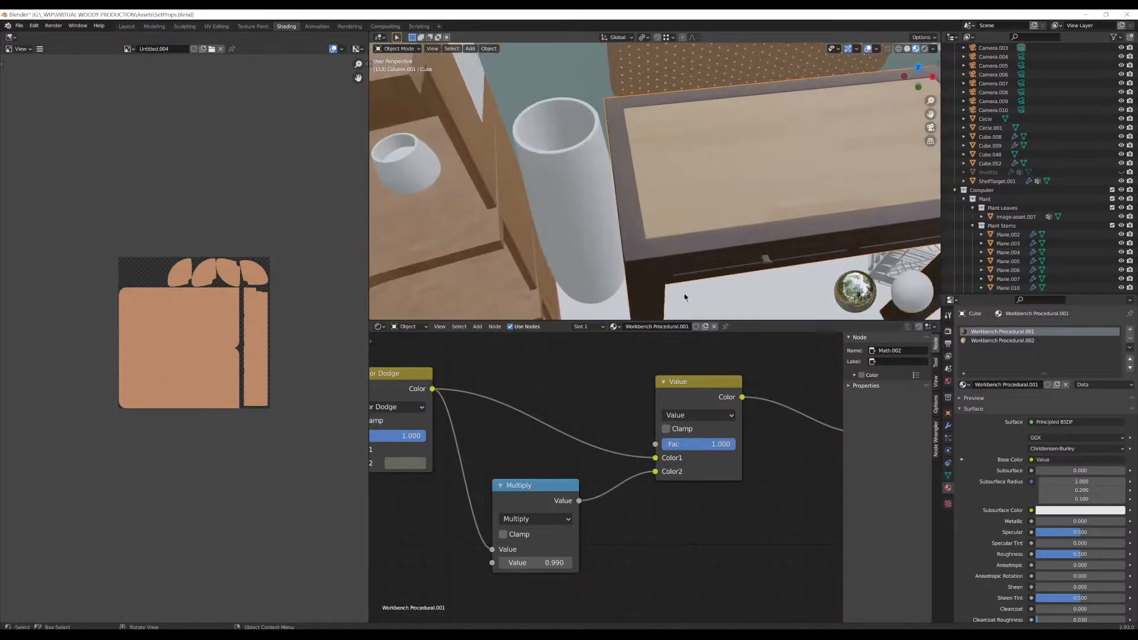
drag(551, 562, 570, 562)
Assign the Workbench Procedural.001 material to the wooden shelf above the pegboard
scroll(754, 168, down, 5)
middle_drag(754, 169, 678, 219)
scroll(782, 146, up, 4)
scroll(659, 188, up, 3)
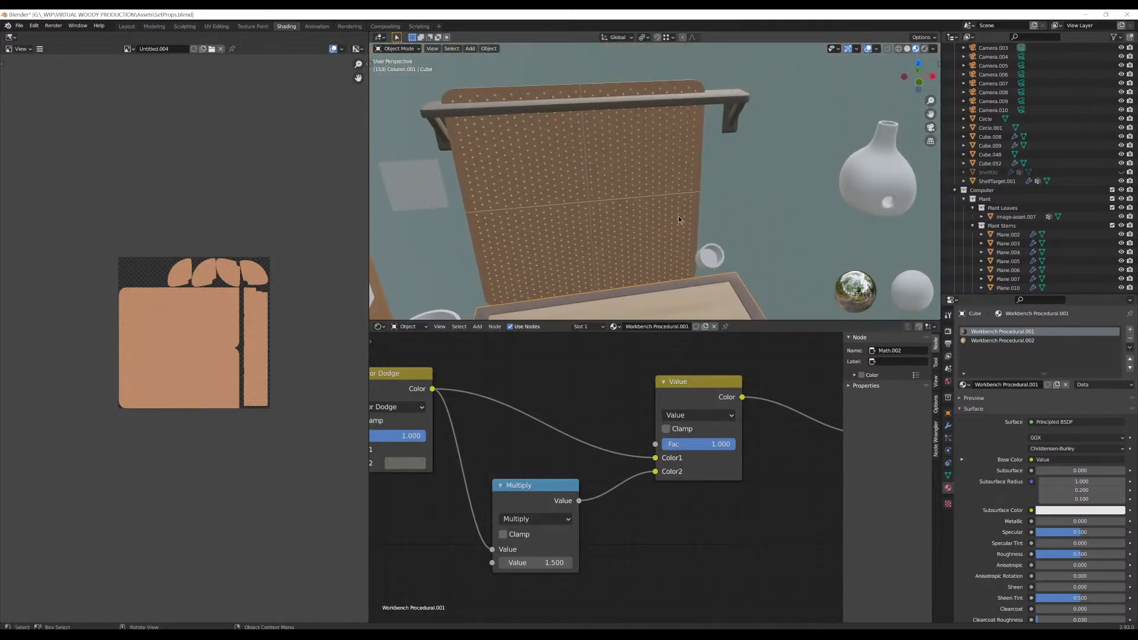
click(728, 109)
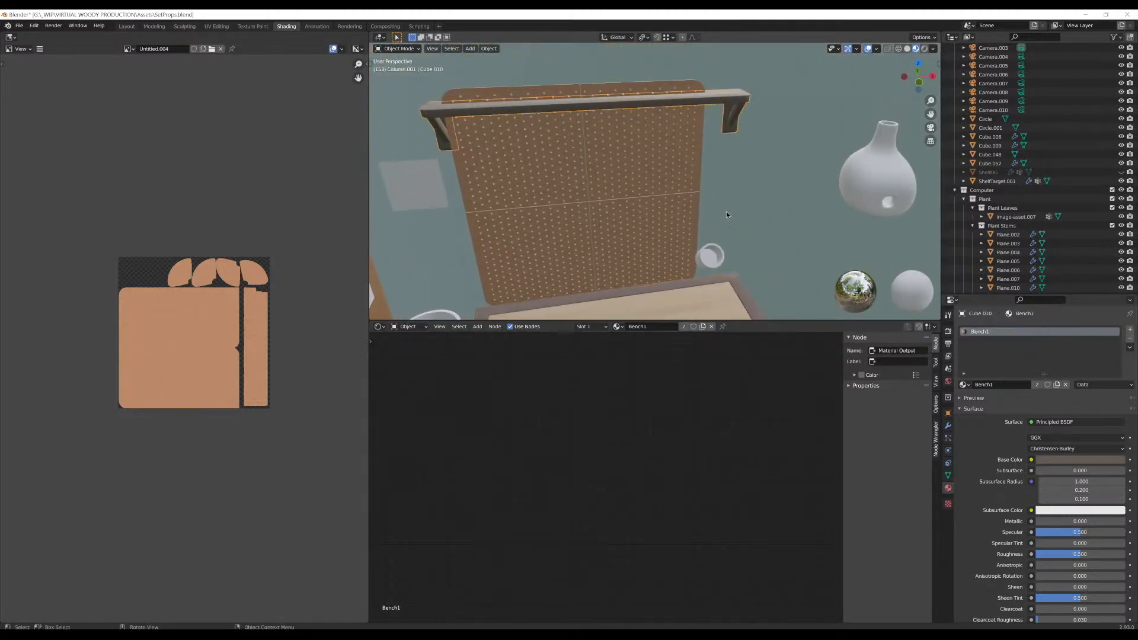
click(965, 385)
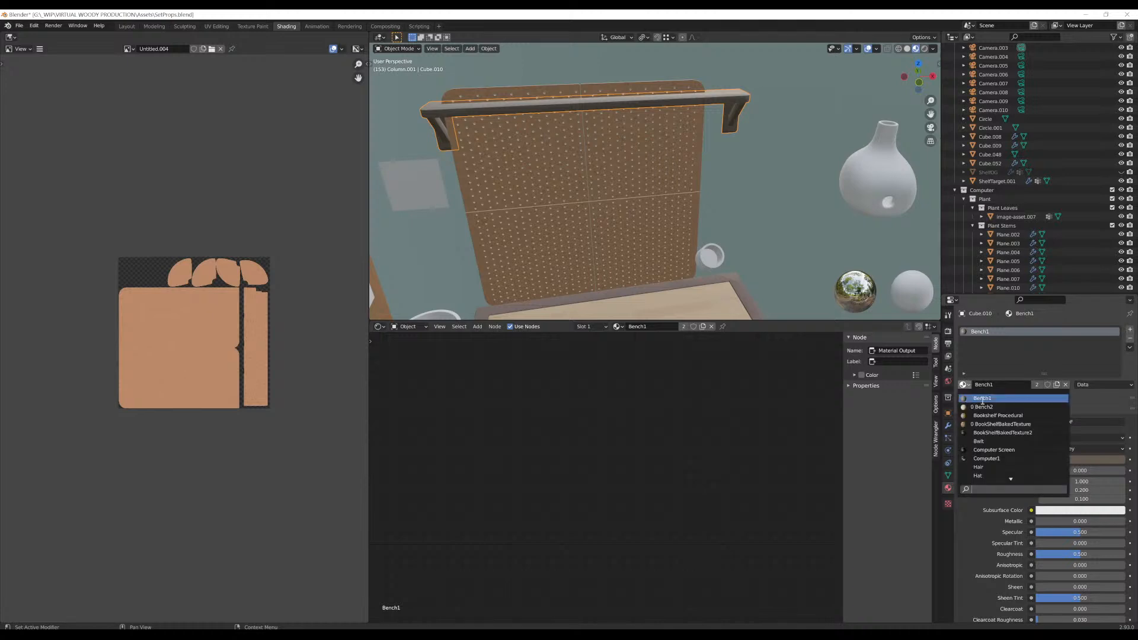
text(work)
click(982, 400)
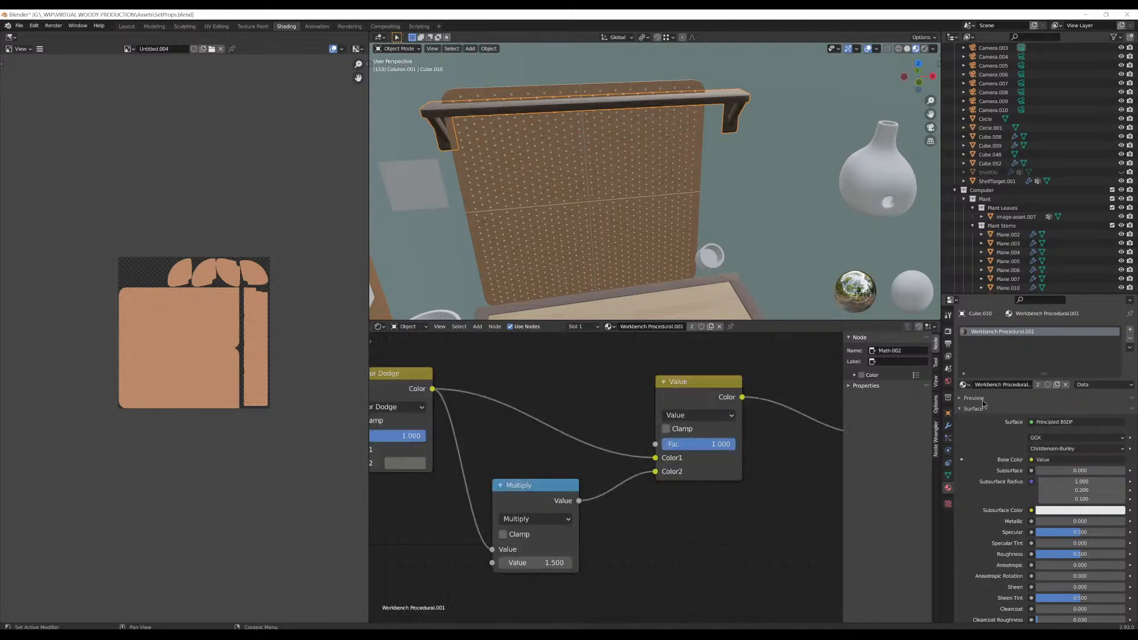
middle_drag(788, 178, 768, 236)
scroll(772, 152, up, 1)
middle_drag(703, 159, 794, 138)
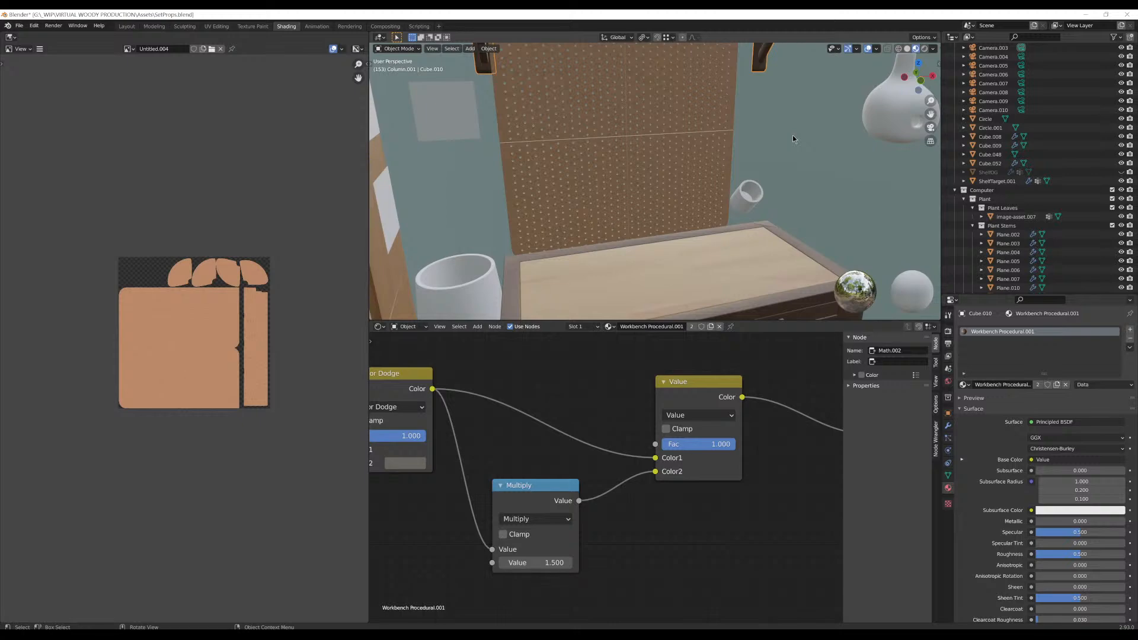
Select the workbench table and increase the saturation of the Color Dodge node's Color2
scroll(709, 212, down, 4)
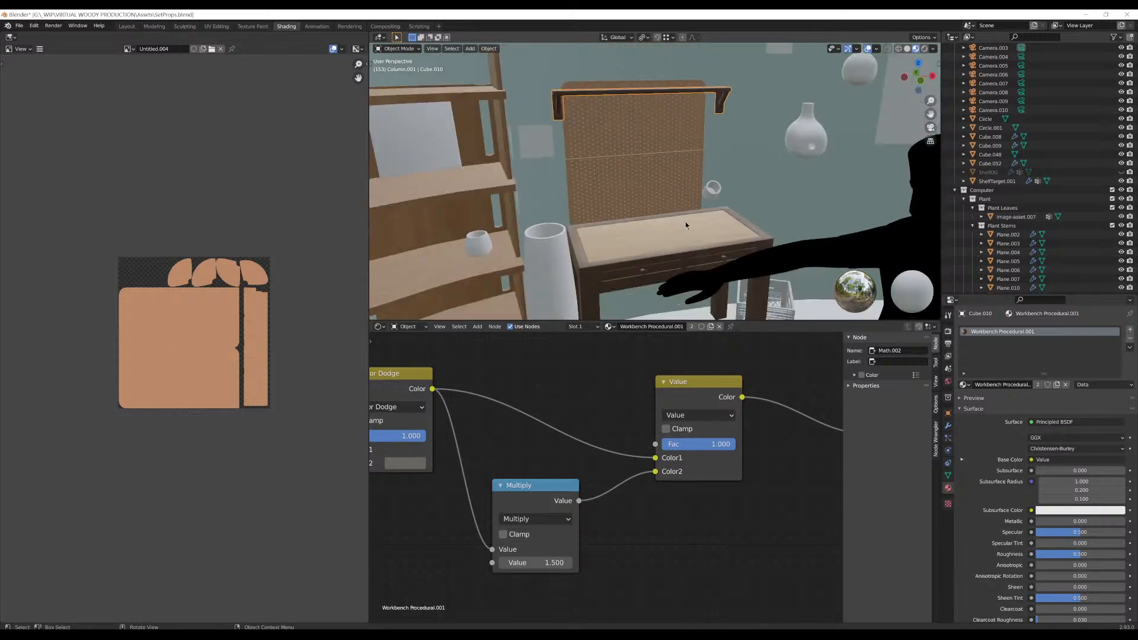
middle_drag(686, 222, 665, 159)
scroll(697, 254, up, 3)
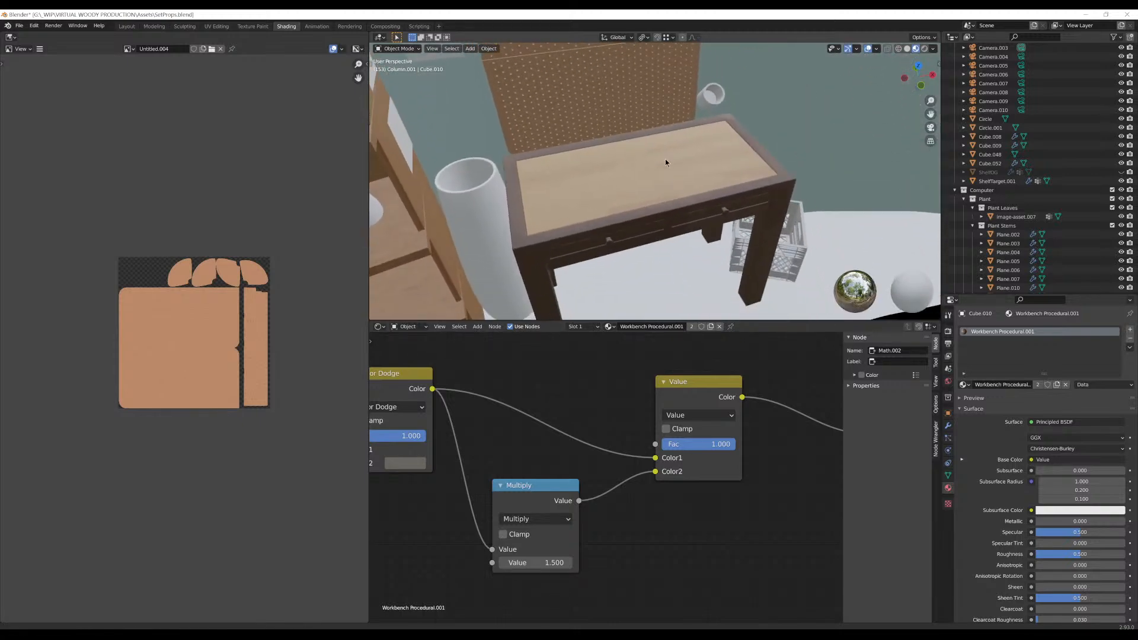
click(666, 211)
scroll(677, 228, up, 2)
middle_drag(676, 229, 647, 222)
scroll(720, 208, down, 4)
scroll(648, 222, up, 1)
scroll(549, 460, down, 3)
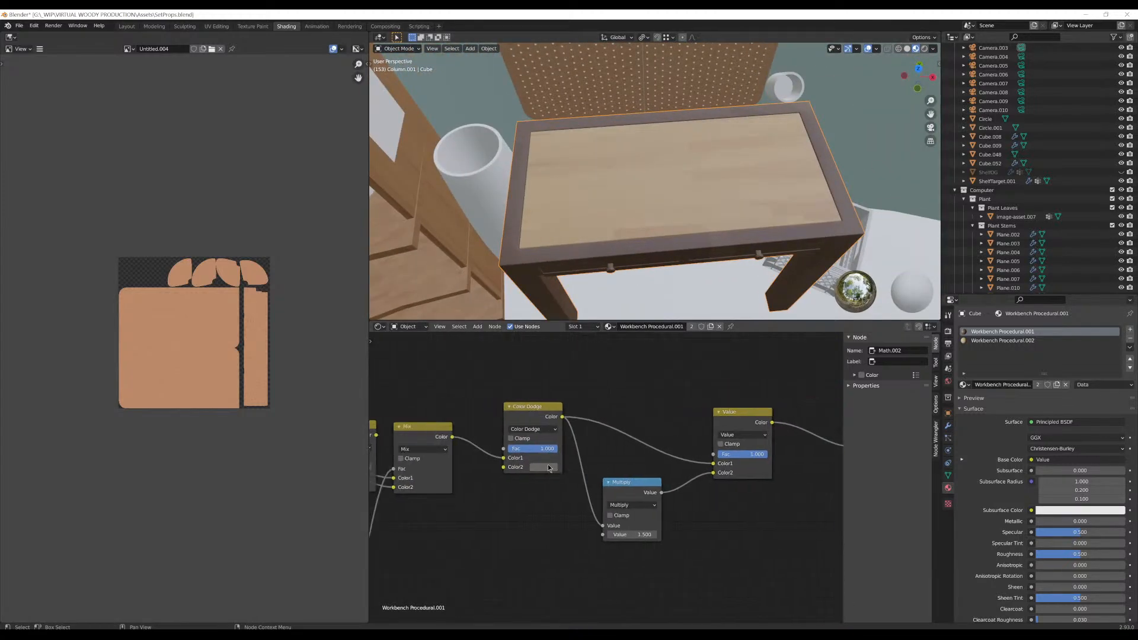
click(535, 468)
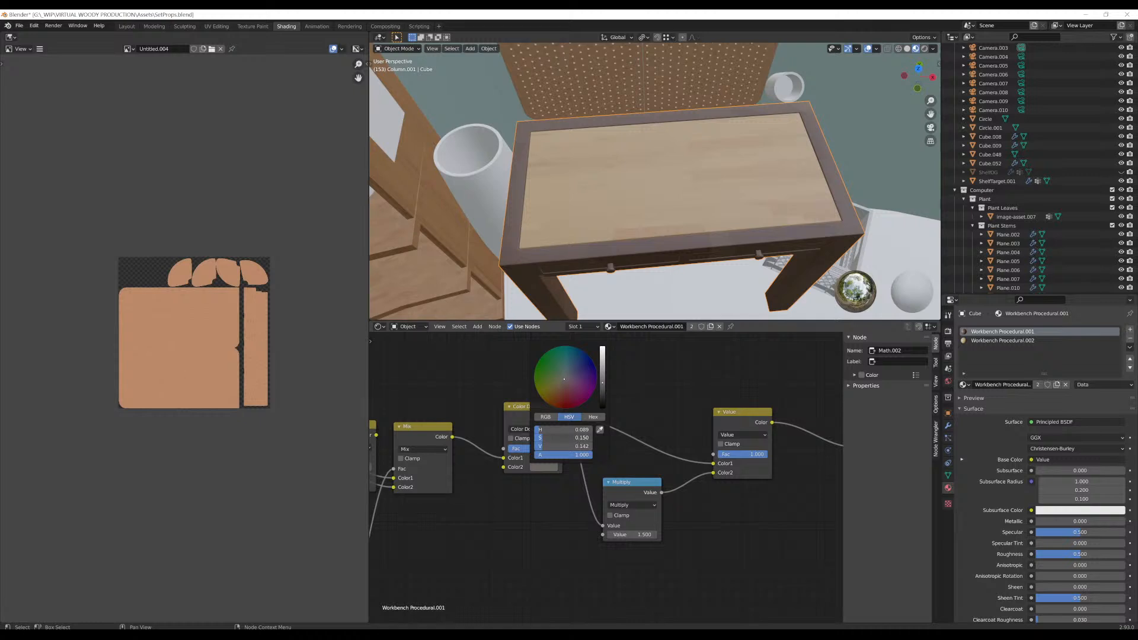
drag(551, 437, 572, 437)
Reduce the saturation of the dark brown stop in the ColorRamp feeding the Color mix node
middle_drag(673, 415, 663, 537)
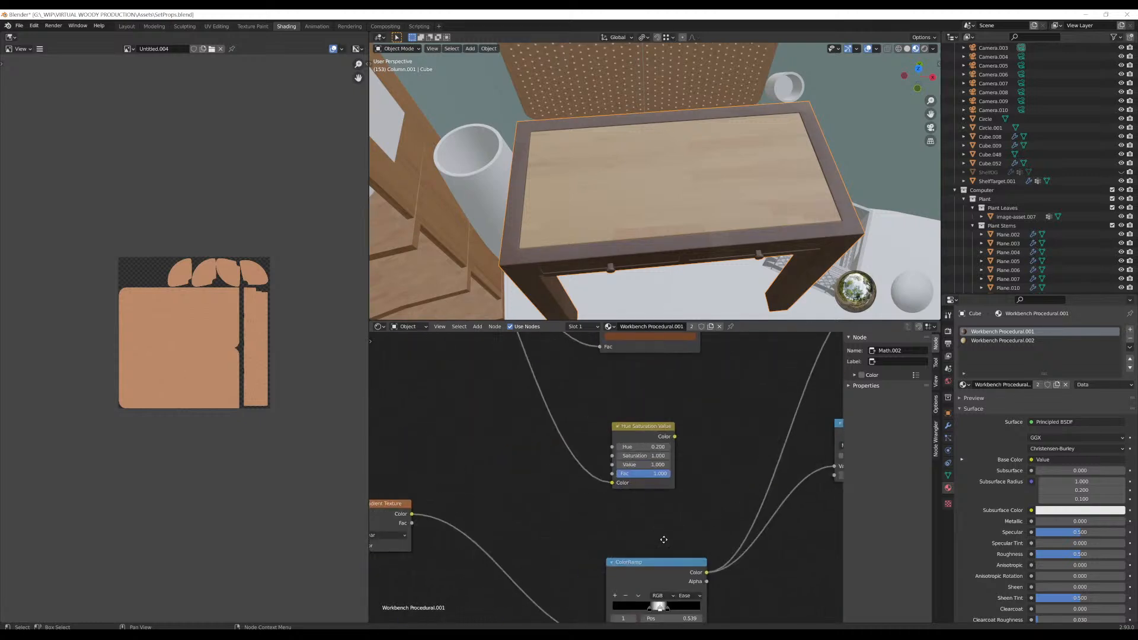
middle_drag(549, 476, 415, 398)
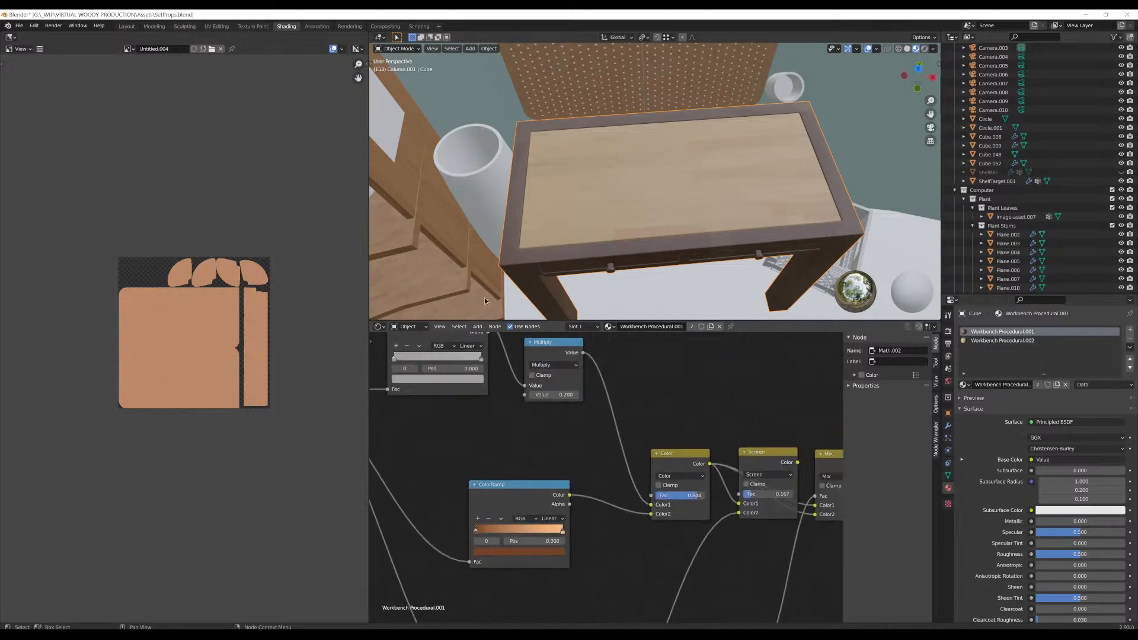
click(502, 547)
click(501, 550)
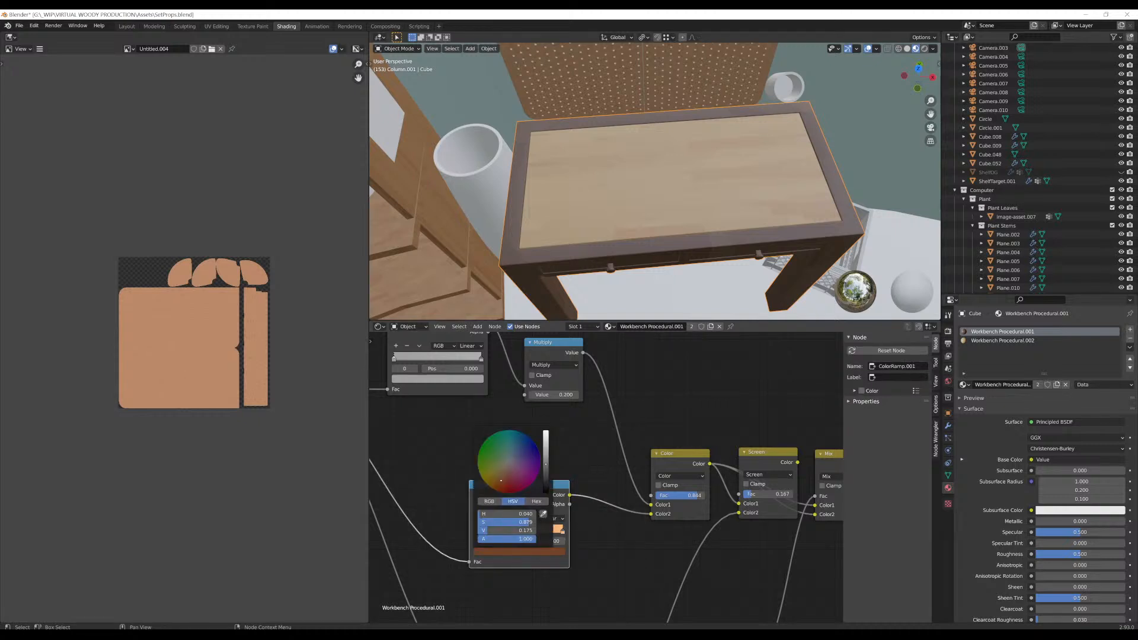
drag(520, 522, 509, 522)
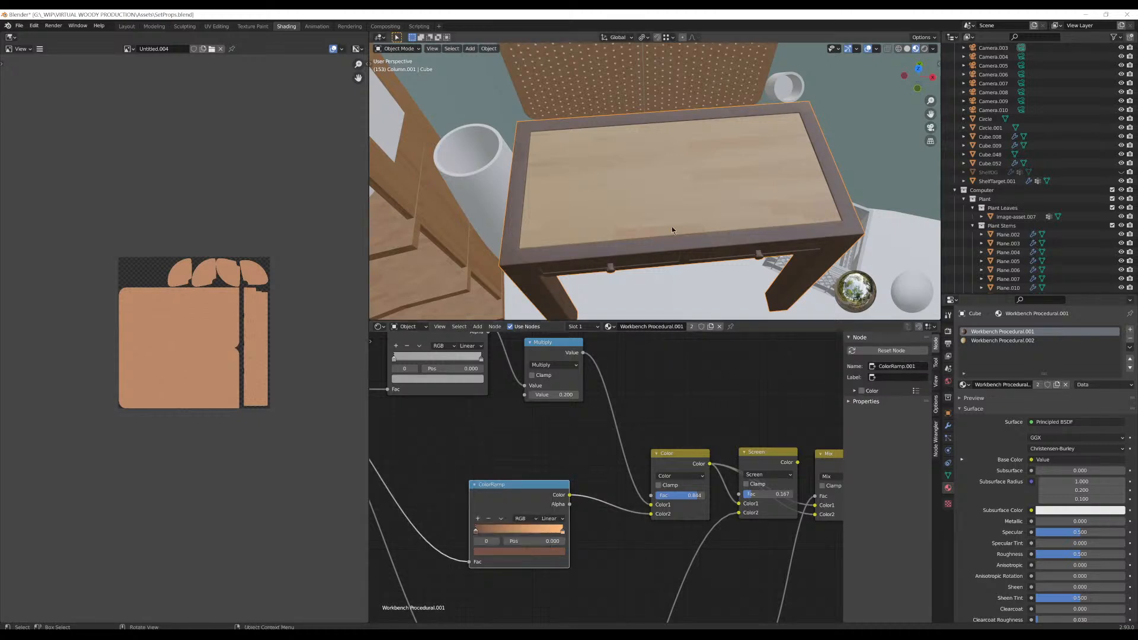
middle_drag(671, 226, 684, 268)
scroll(726, 141, down, 4)
scroll(673, 261, up, 2)
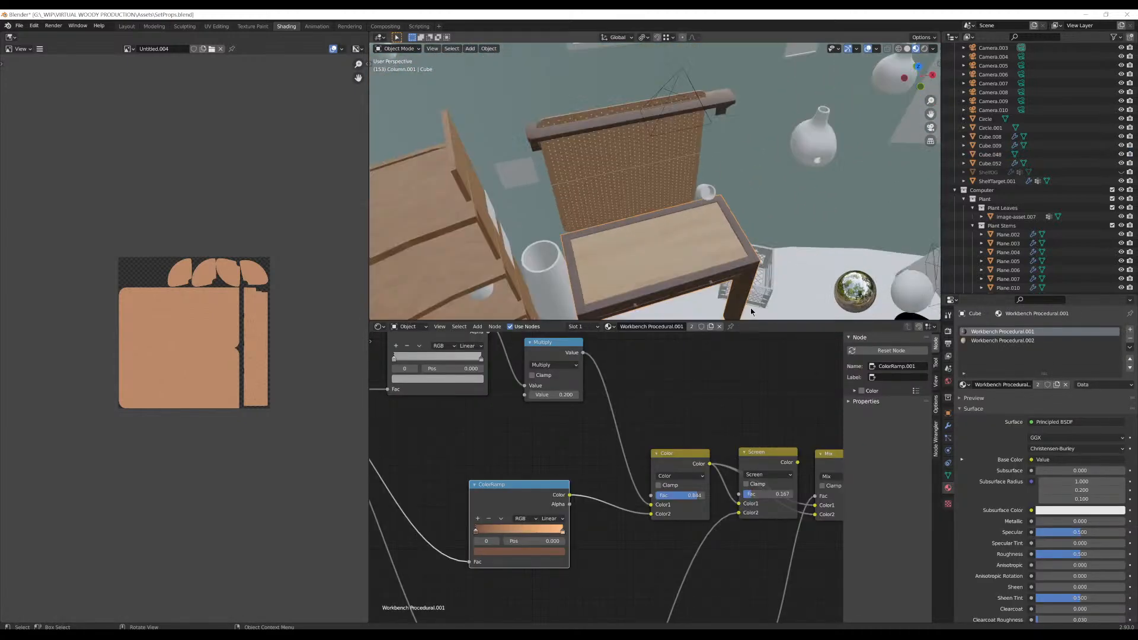
Move the Material Output node down and closer to the Principled BSDF
middle_drag(758, 384, 429, 377)
scroll(608, 390, down, 5)
middle_drag(608, 391, 716, 380)
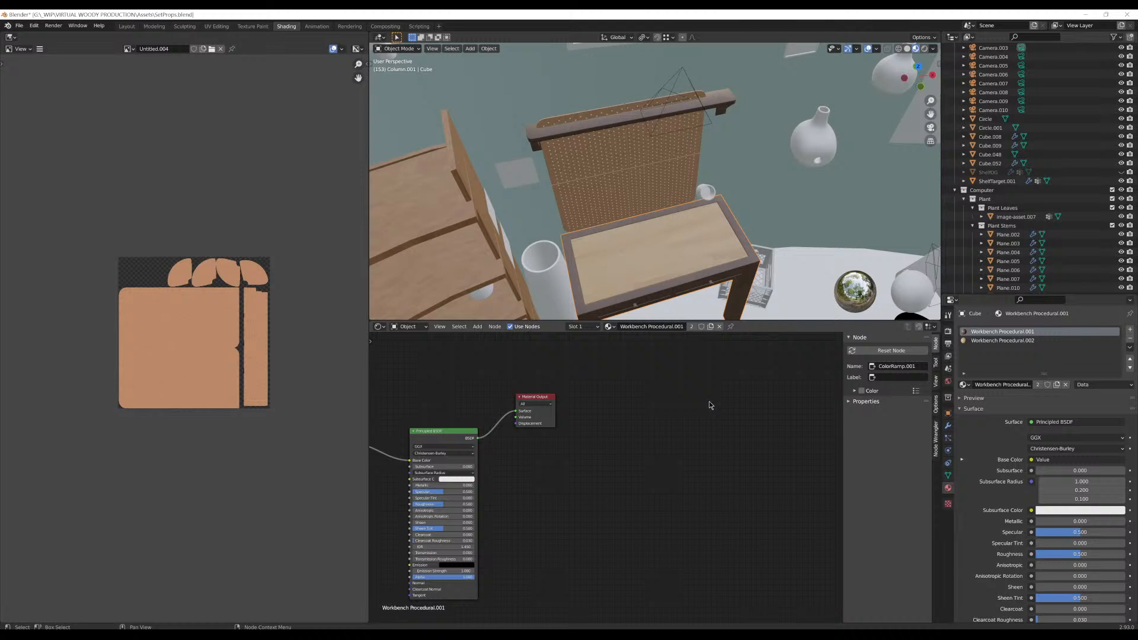
middle_drag(627, 410, 753, 398)
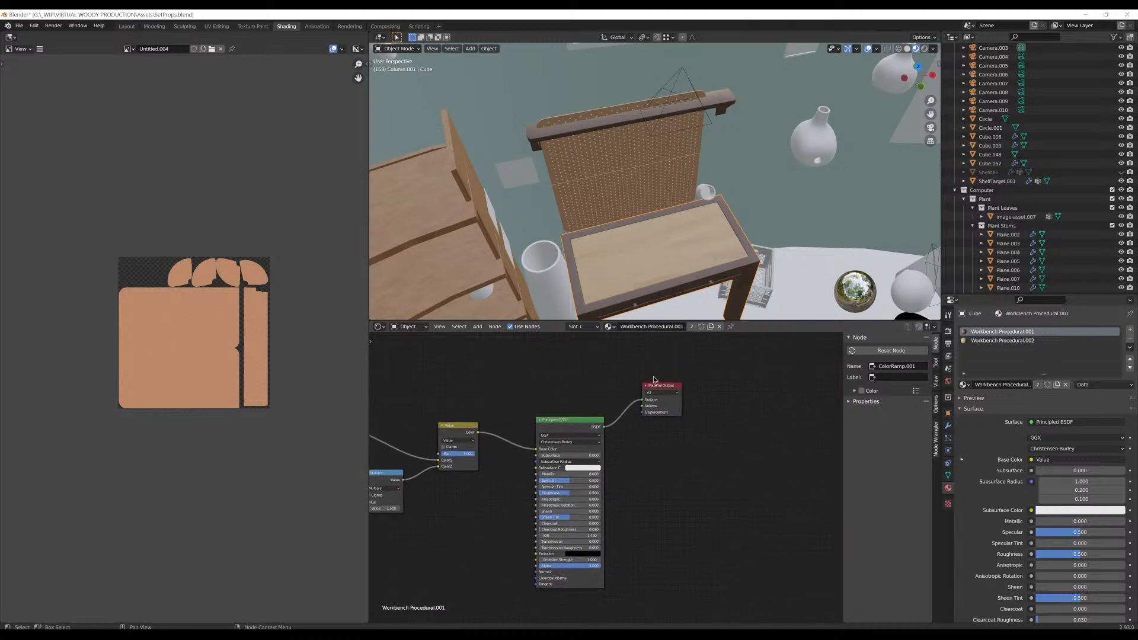
mouse_move(644, 369)
mouse_down()
mouse_move(684, 419)
mouse_move(672, 421)
mouse_up()
key(g)
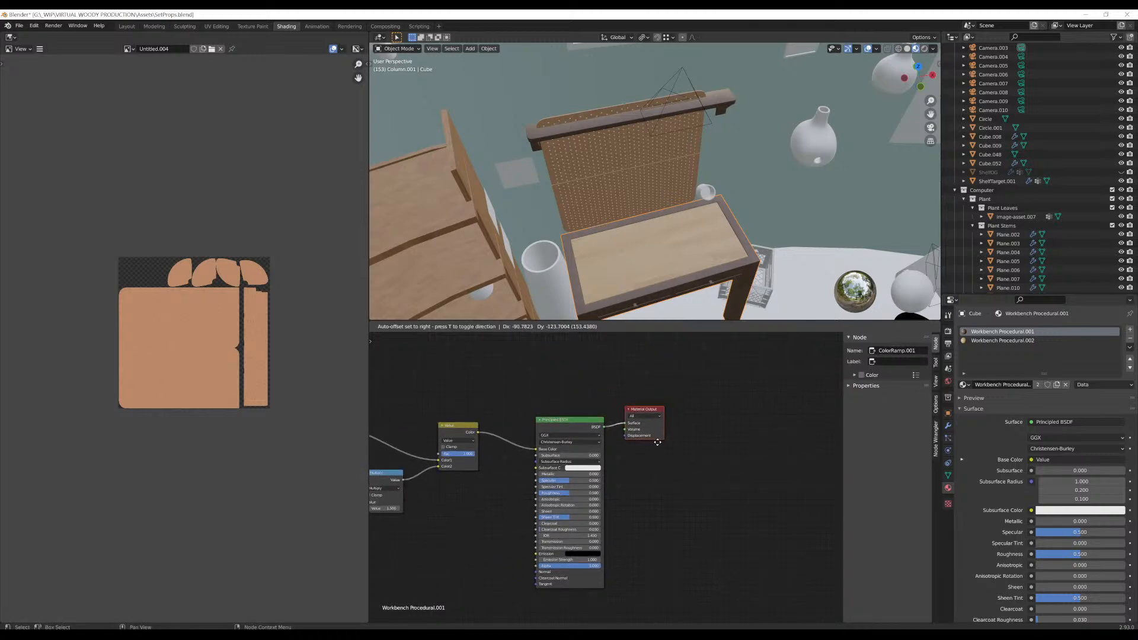
click(655, 446)
Move the Principled BSDF and Material Output nodes together, farther away from the Value mix node
scroll(593, 450, up, 4)
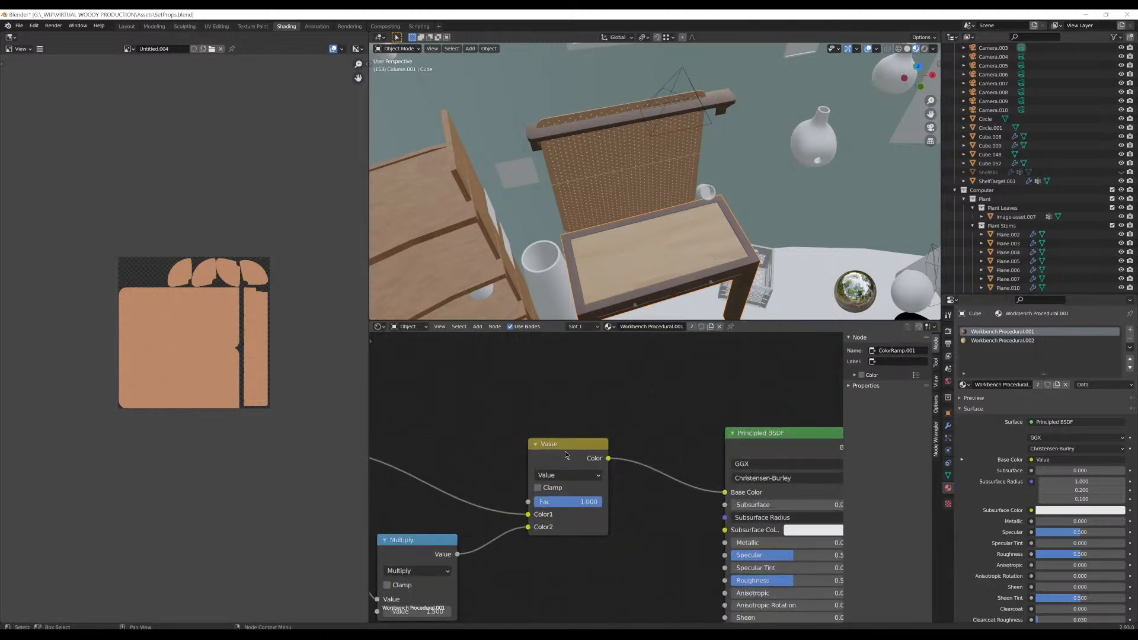
click(565, 445)
middle_drag(661, 438, 536, 403)
drag(584, 385, 814, 447)
key(g)
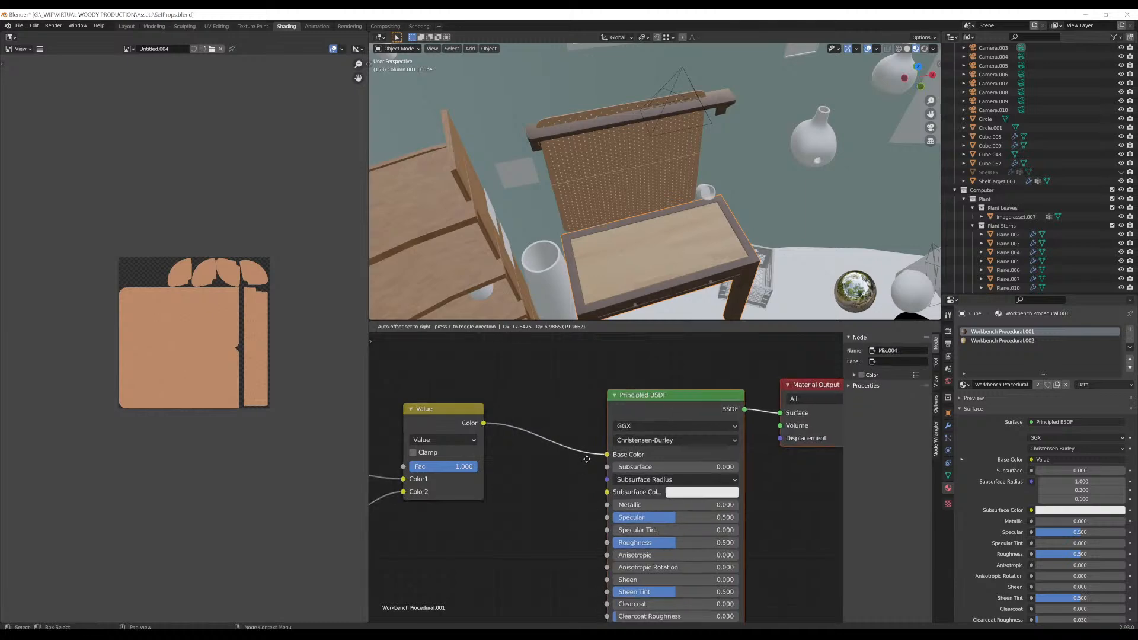
click(690, 432)
Examine the Color Dodge node's Color2 settings and the workbench's dark frame and light tabletop from several angles
mouse_move(551, 448)
middle_down()
mouse_move(794, 451)
mouse_move(562, 450)
middle_up()
scroll(794, 453, down, 3)
middle_drag(641, 226, 639, 197)
middle_drag(519, 464, 700, 477)
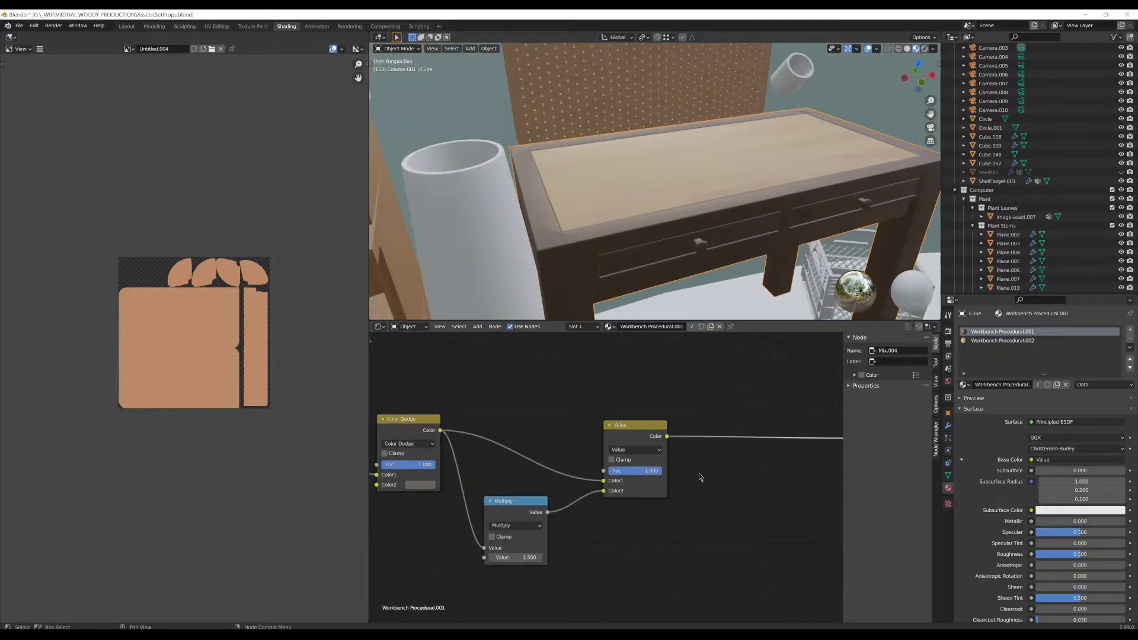
middle_drag(425, 493, 571, 510)
click(561, 501)
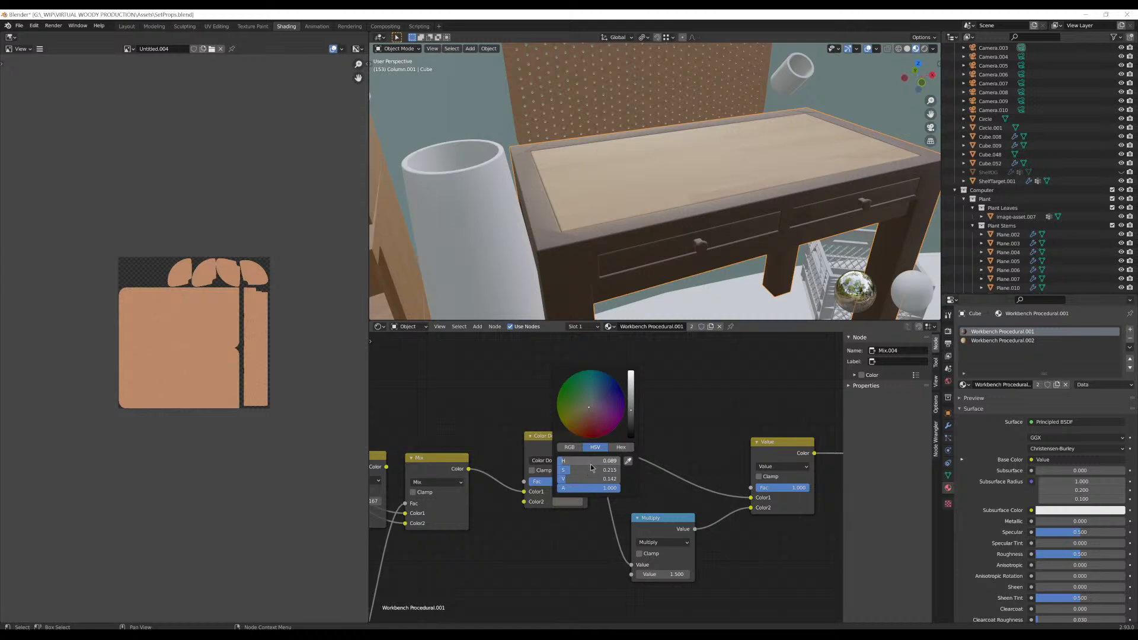
middle_drag(688, 247, 702, 288)
middle_drag(658, 398, 788, 321)
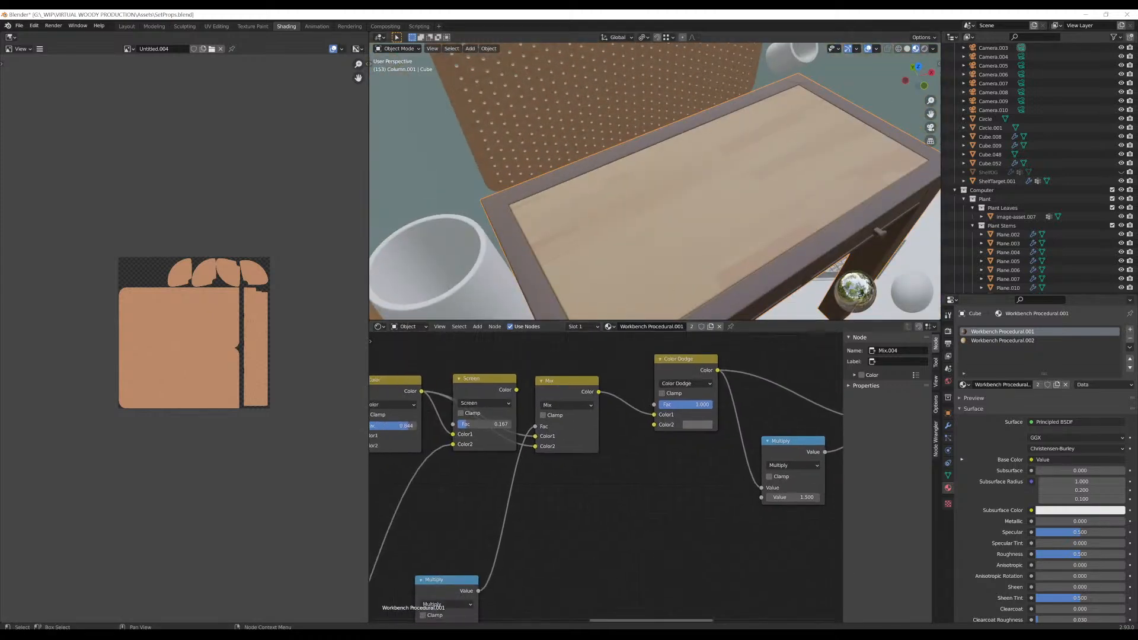
scroll(627, 475, down, 6)
middle_drag(658, 475, 554, 478)
scroll(671, 229, down, 2)
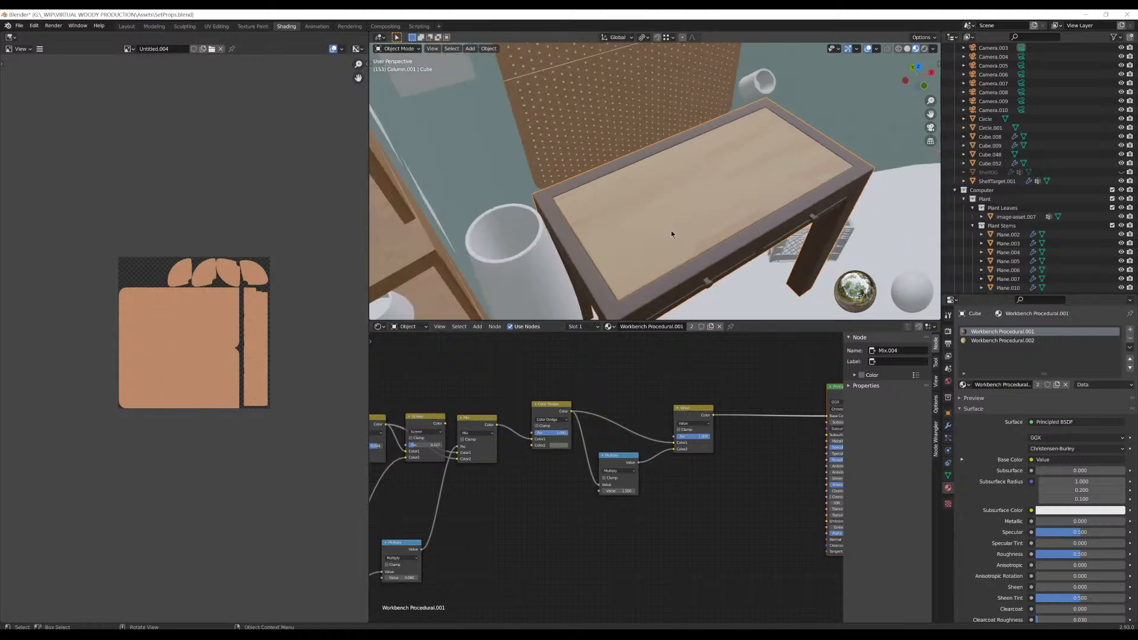
middle_drag(671, 229, 708, 183)
scroll(649, 230, up, 2)
scroll(666, 193, down, 4)
scroll(708, 184, up, 4)
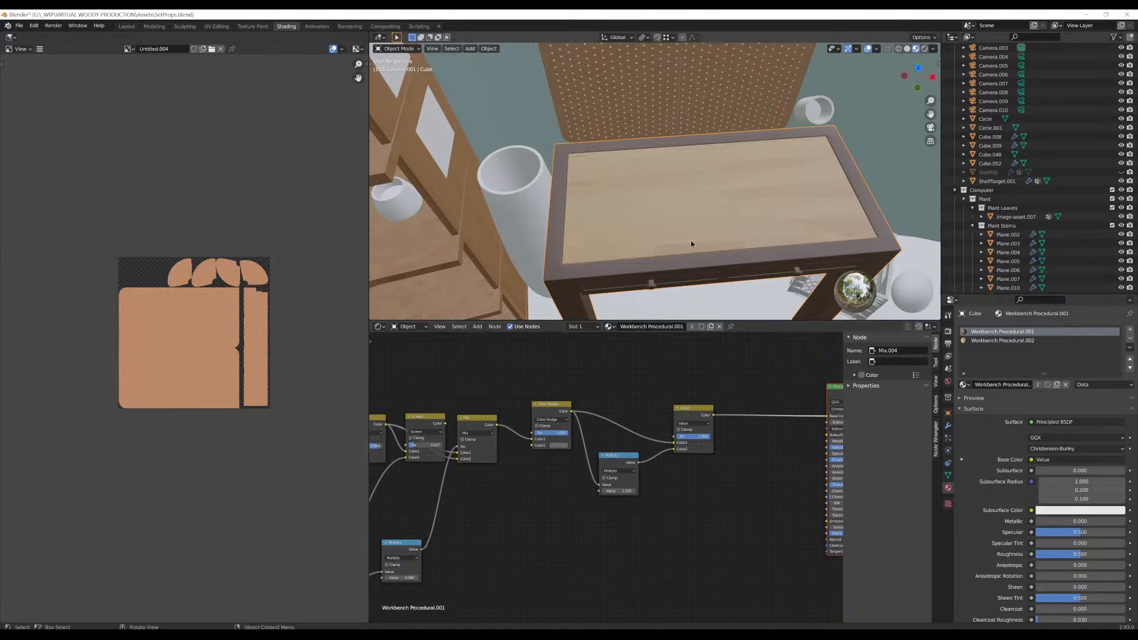
middle_drag(691, 240, 710, 222)
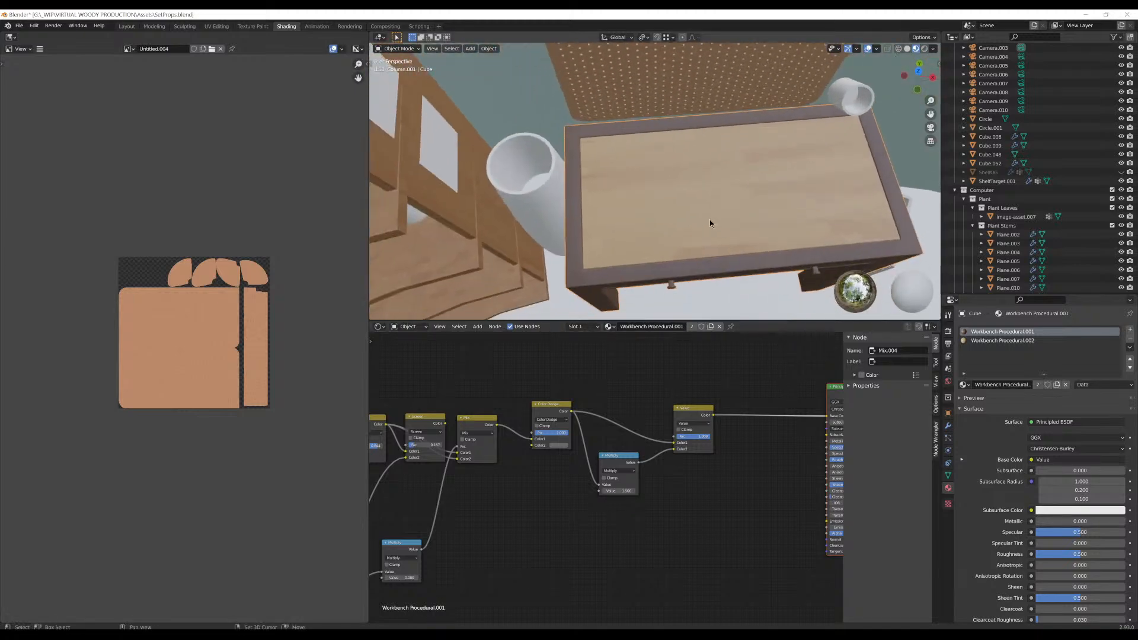
Inspect the workbench mesh in Edit Mode around the frame's front edge and corner
scroll(575, 285, up, 4)
shift+middle_drag(574, 286, 692, 143)
key(Tab)
shift+middle_drag(843, 197, 454, 217)
click(736, 222)
shift+middle_drag(772, 225, 601, 219)
key(Tab)
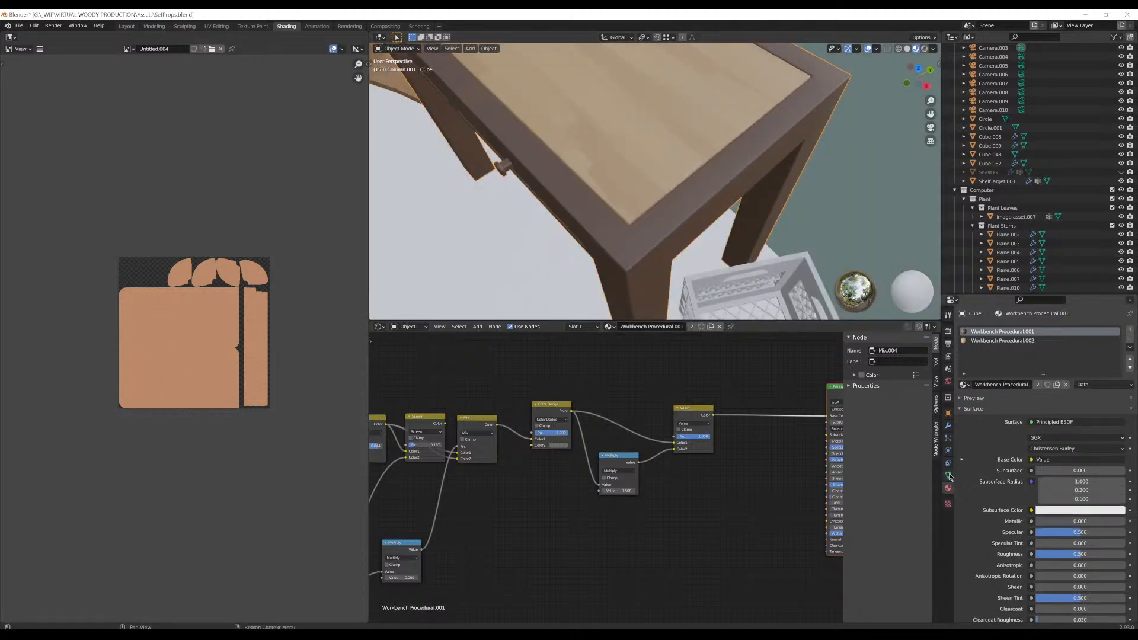
Display the modifier settings of the workbench table
click(948, 476)
middle_drag(689, 215, 915, 151)
click(948, 425)
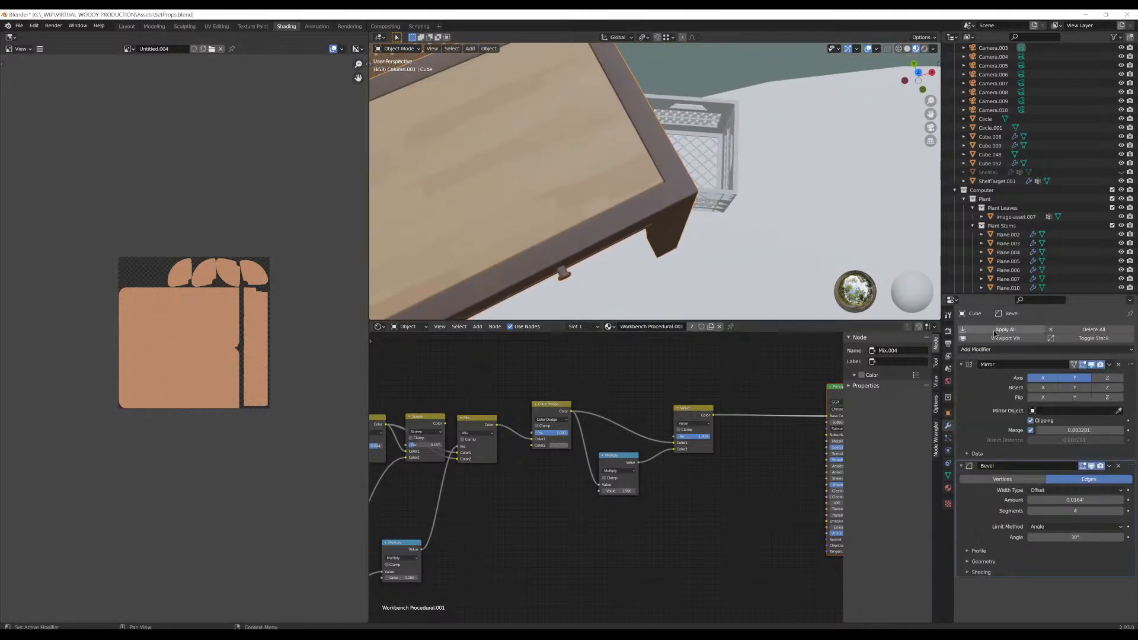
scroll(589, 253, down, 9)
key(shift+d)
key(shift+z)
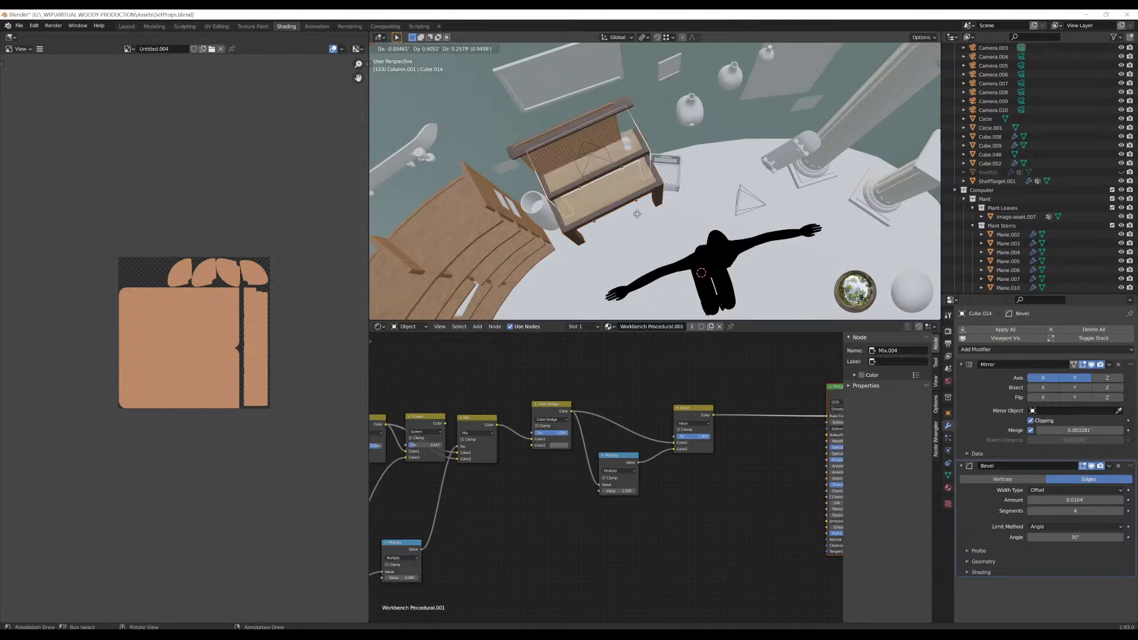
key(Escape)
key(ctrl+z)
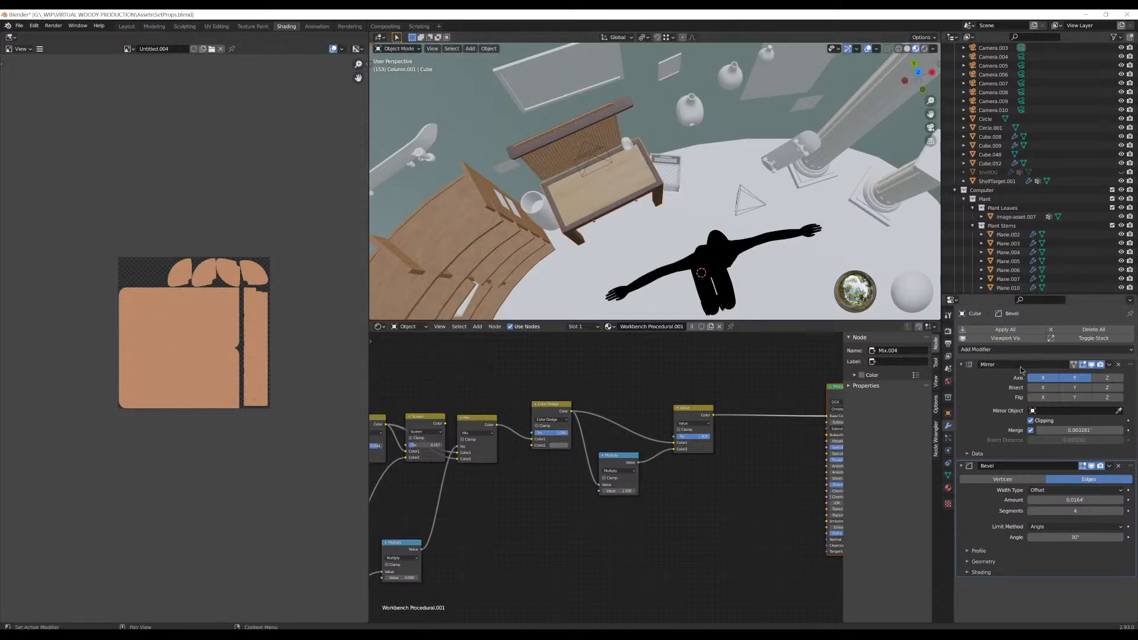
Apply all modifiers, Mirror and Bevel, to the workbench table
click(1004, 330)
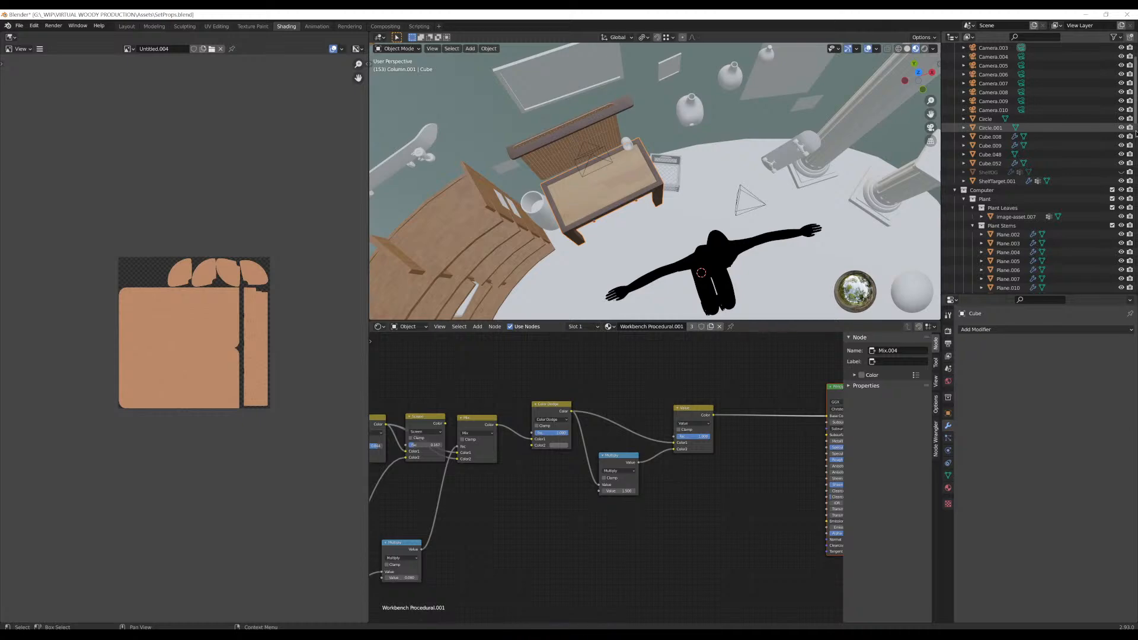
scroll(1114, 133, up, 2)
scroll(541, 183, up, 10)
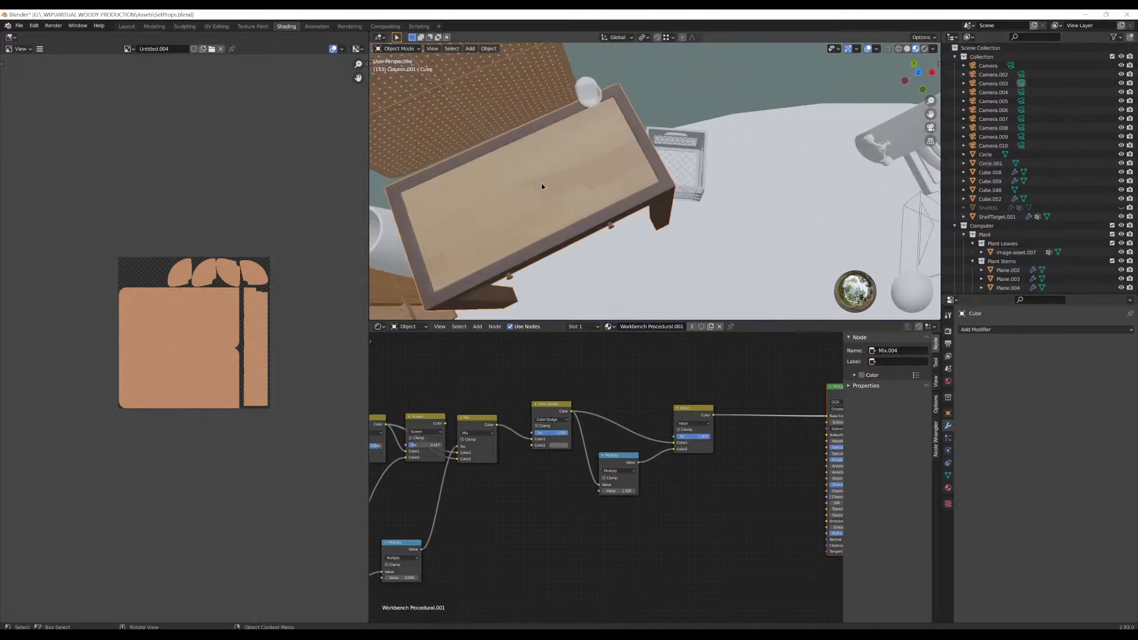
Select a tabletop face in Edit Mode to make Workbench Procedural.002 active, and display the workbench's material settings
mouse_move(524, 134)
middle_down()
mouse_move(528, 164)
mouse_move(713, 185)
middle_up()
key(Tab)
middle_drag(574, 203, 682, 169)
click(638, 190)
key(Tab)
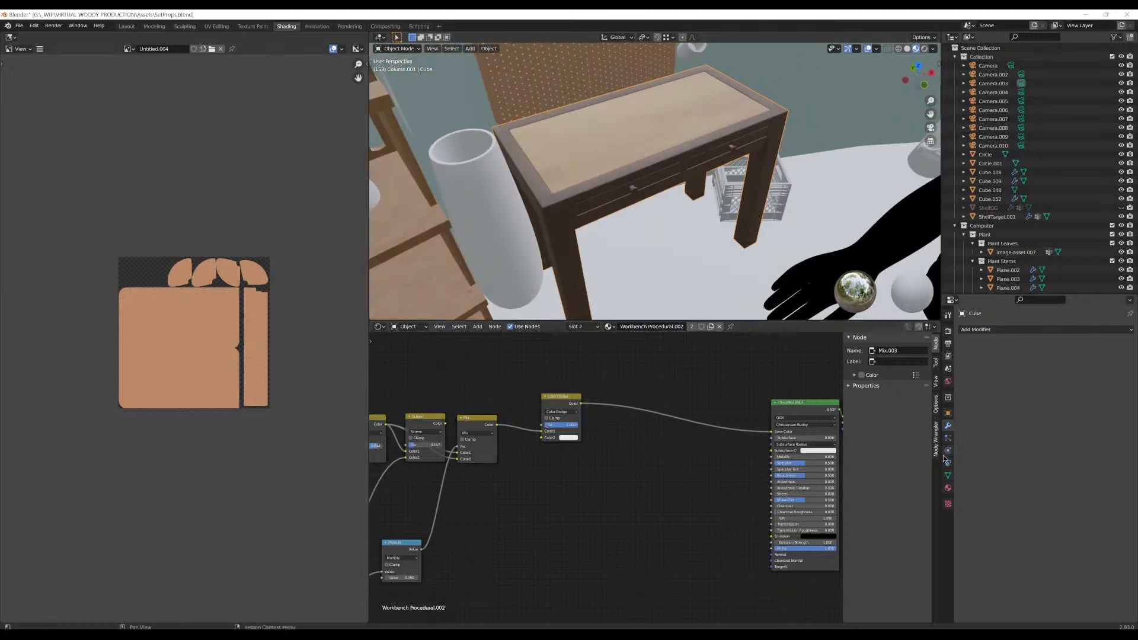
click(948, 488)
middle_drag(704, 187, 700, 214)
scroll(736, 436, down, 3)
middle_drag(763, 378, 644, 383)
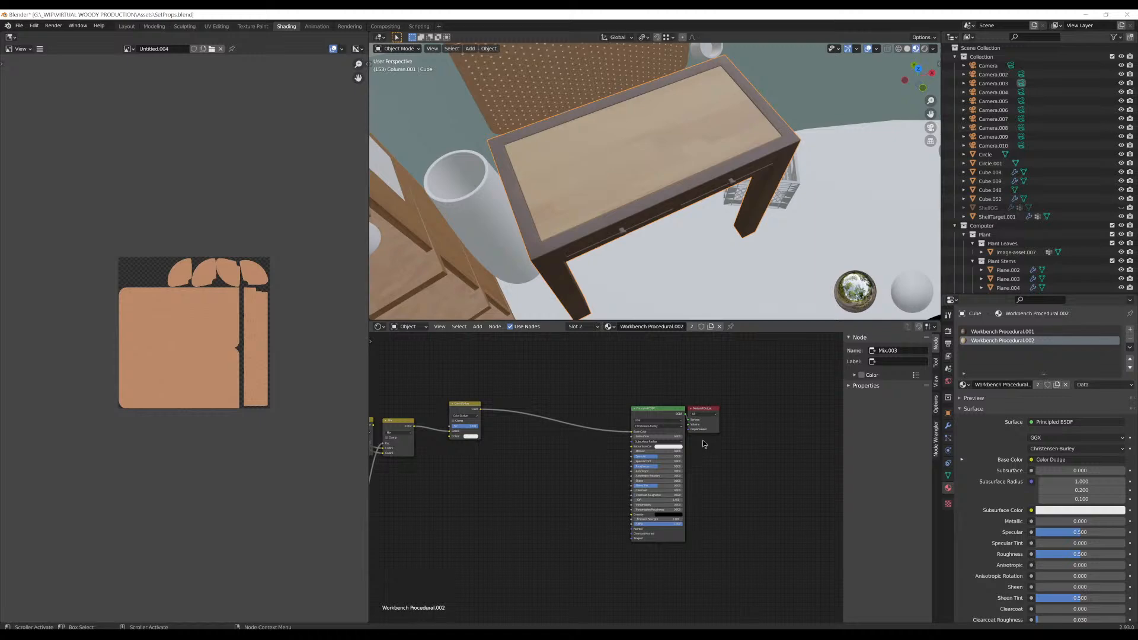
Duplicate the workbench table and place the copy on the open floor, keeping its height locked
middle_drag(639, 207, 668, 150)
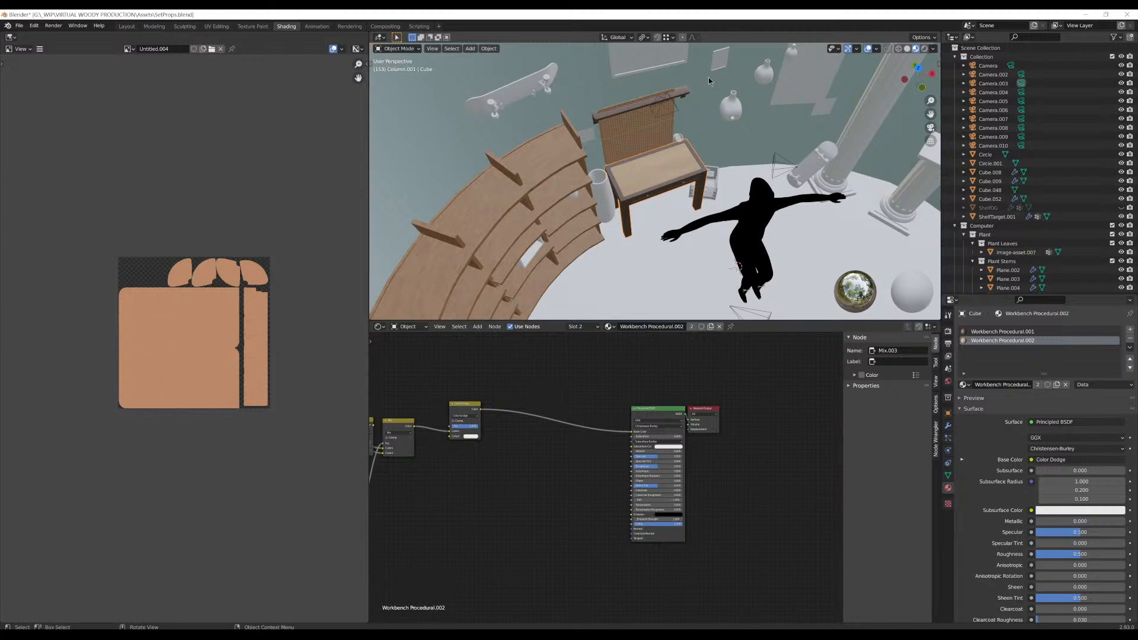
scroll(659, 168, up, 7)
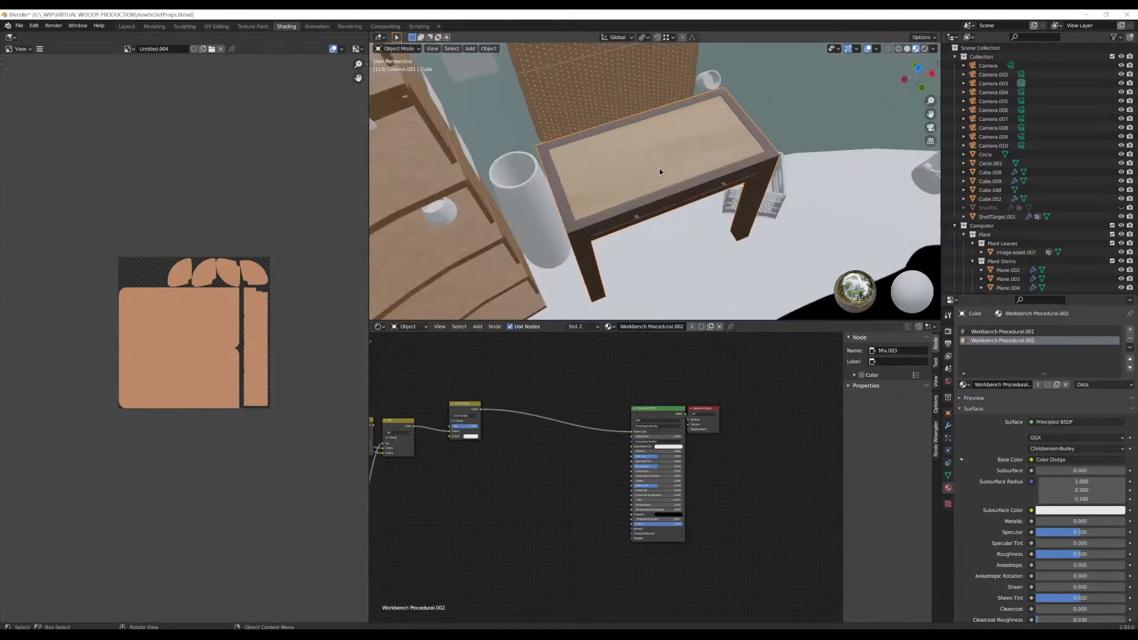
middle_drag(659, 168, 662, 201)
scroll(701, 156, down, 4)
click(662, 200)
key(shift+d)
key(shift+z)
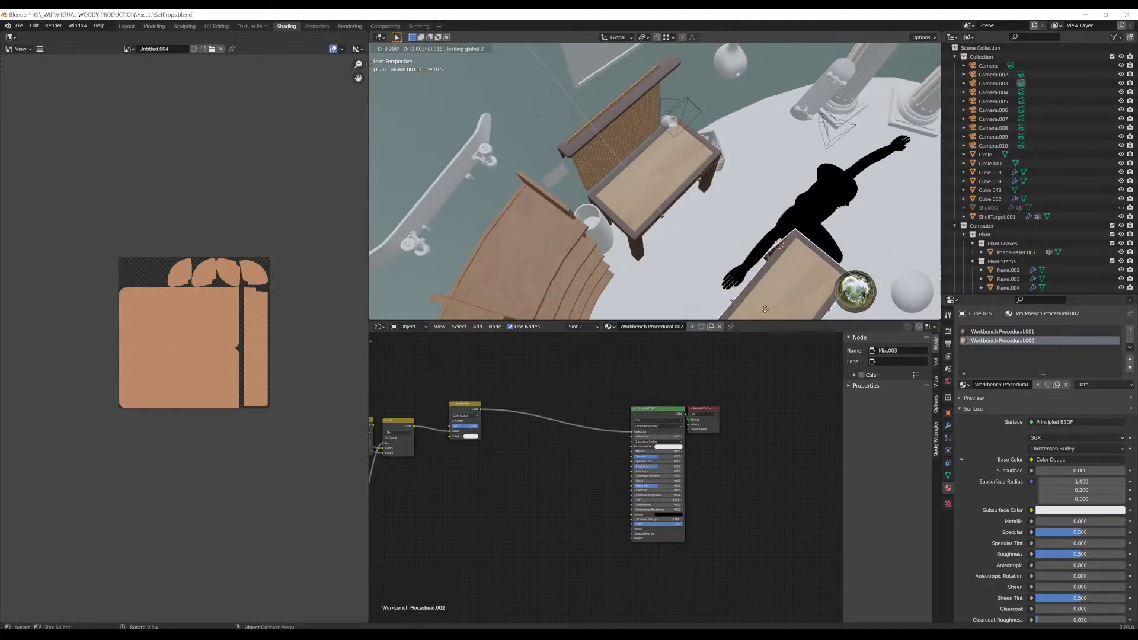
click(772, 47)
Delete both drawer fronts and their knobs from one long side of the duplicated workbench
middle_drag(731, 160, 706, 204)
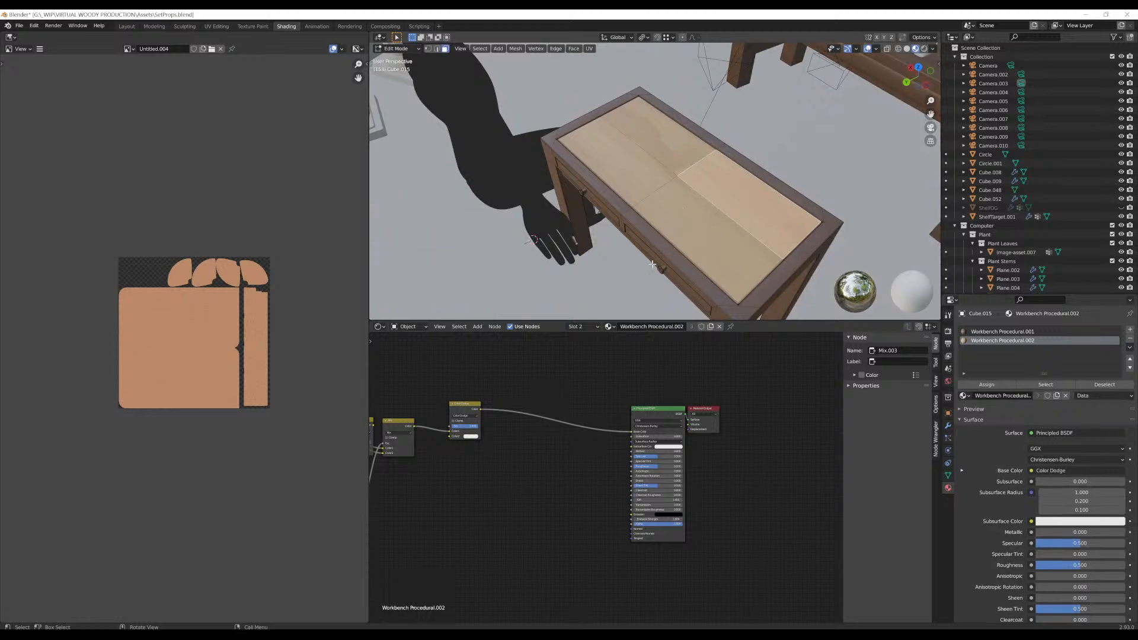
middle_drag(681, 210, 740, 171)
click(740, 172)
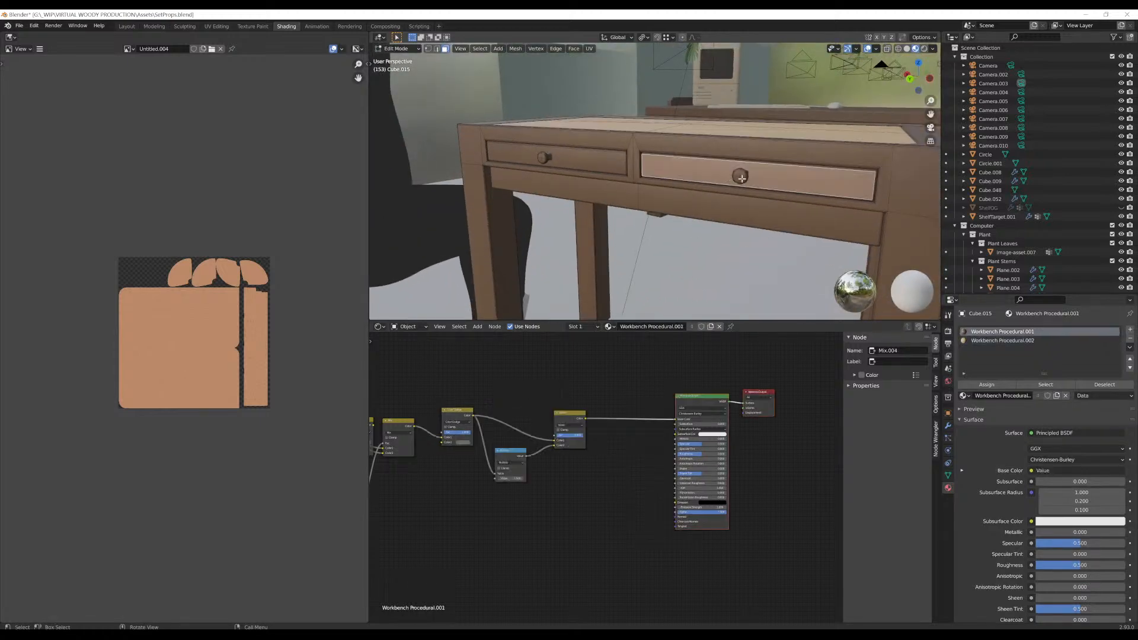
key(l)
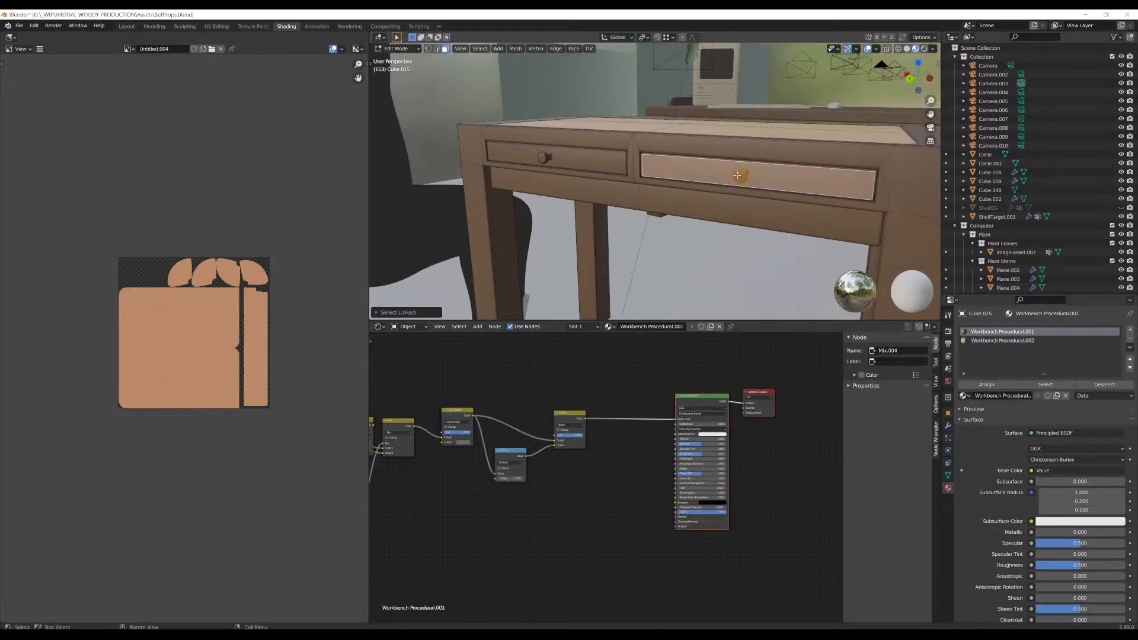
key(l)
middle_drag(751, 173, 531, 143)
key(l)
key(l)
middle_drag(634, 159, 742, 170)
key(x)
click(718, 171)
Move the recessed back faces of both empty drawer openings outward along local Y to close the openings
shift+click(495, 167)
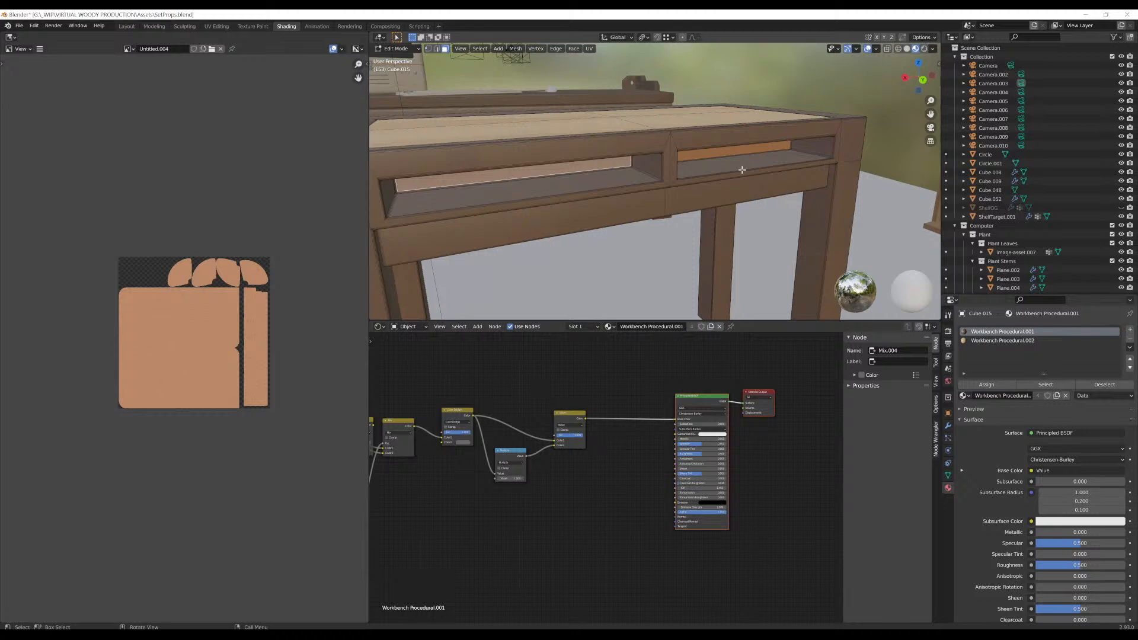
key(ctrl+KP_Add)
key(ctrl+KP_Add)
key(ctrl+KP_Add)
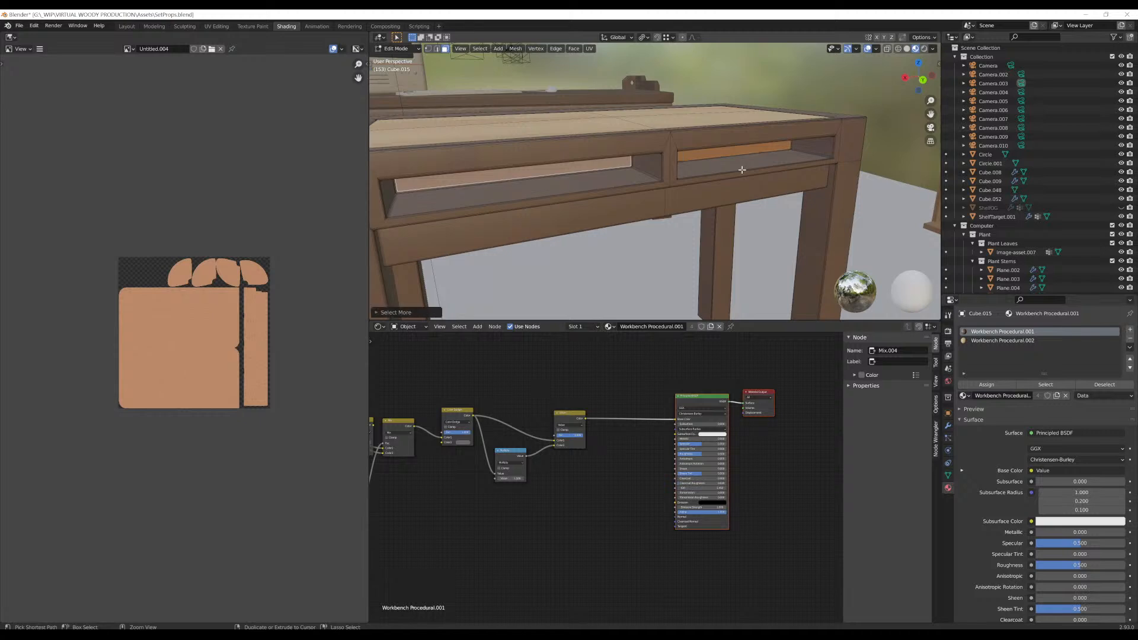
key(ctrl+KP_Add)
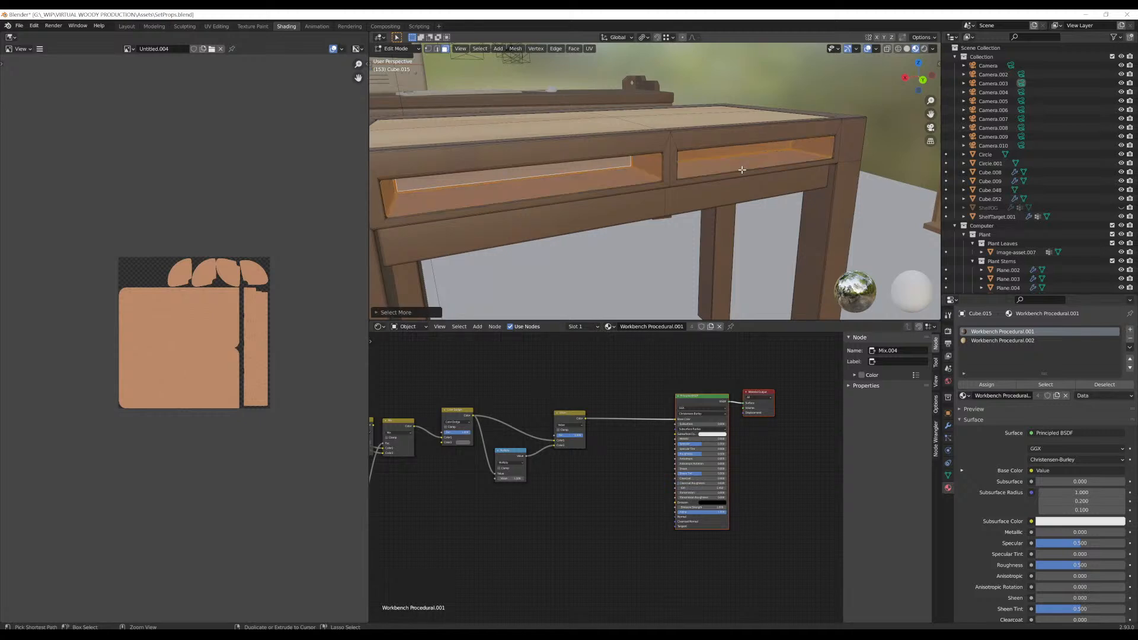
key(ctrl+KP_Subtract)
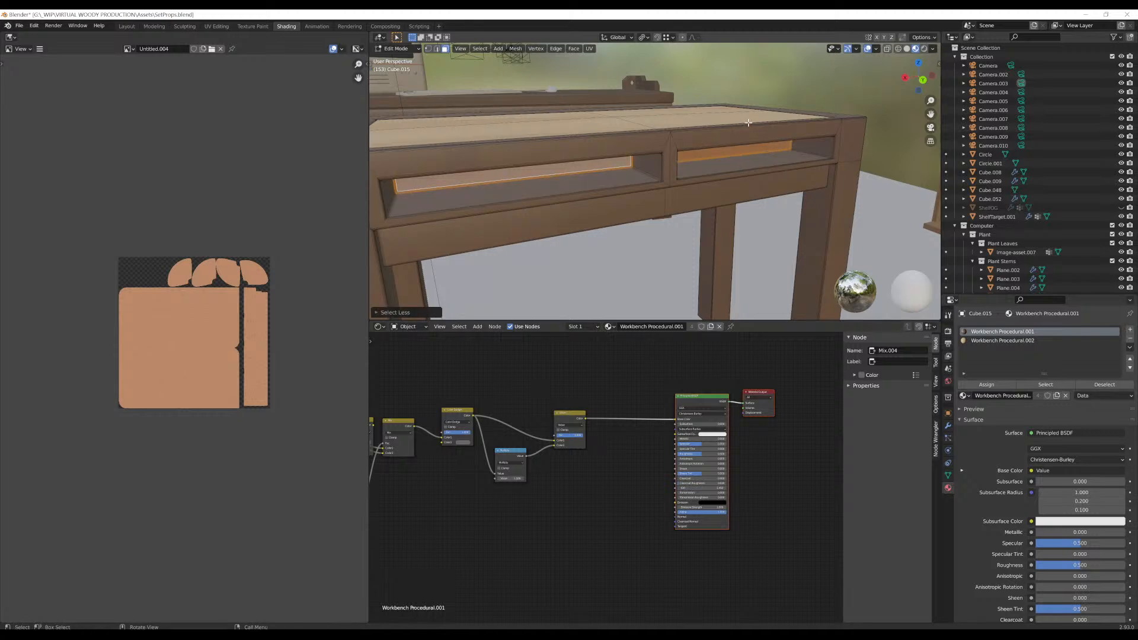
key(g)
key(y)
key(y)
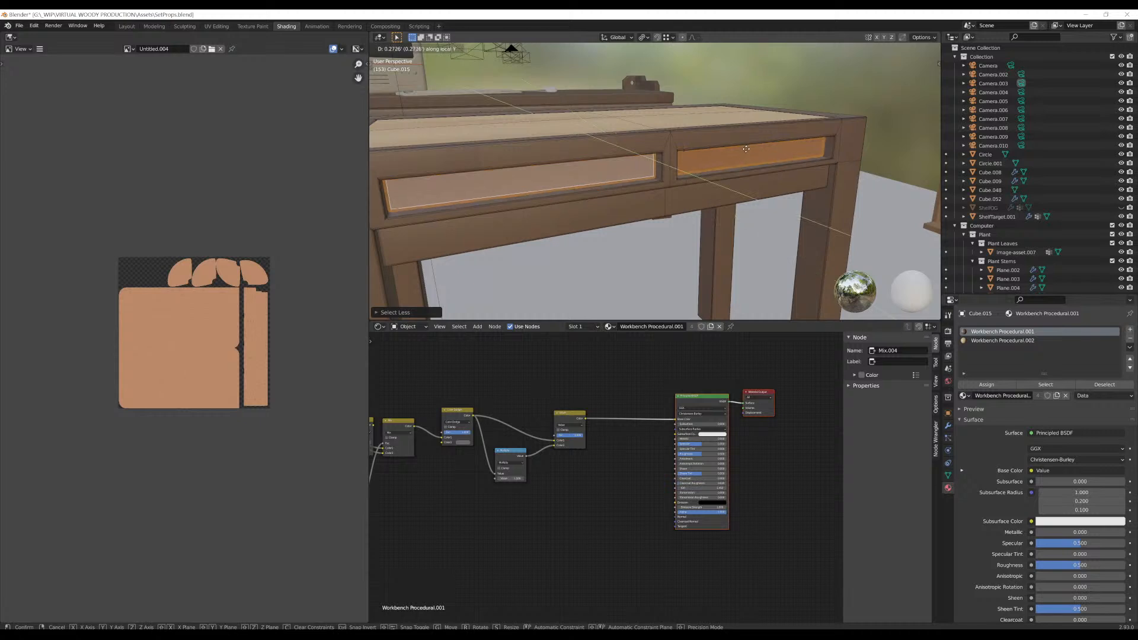
click(751, 162)
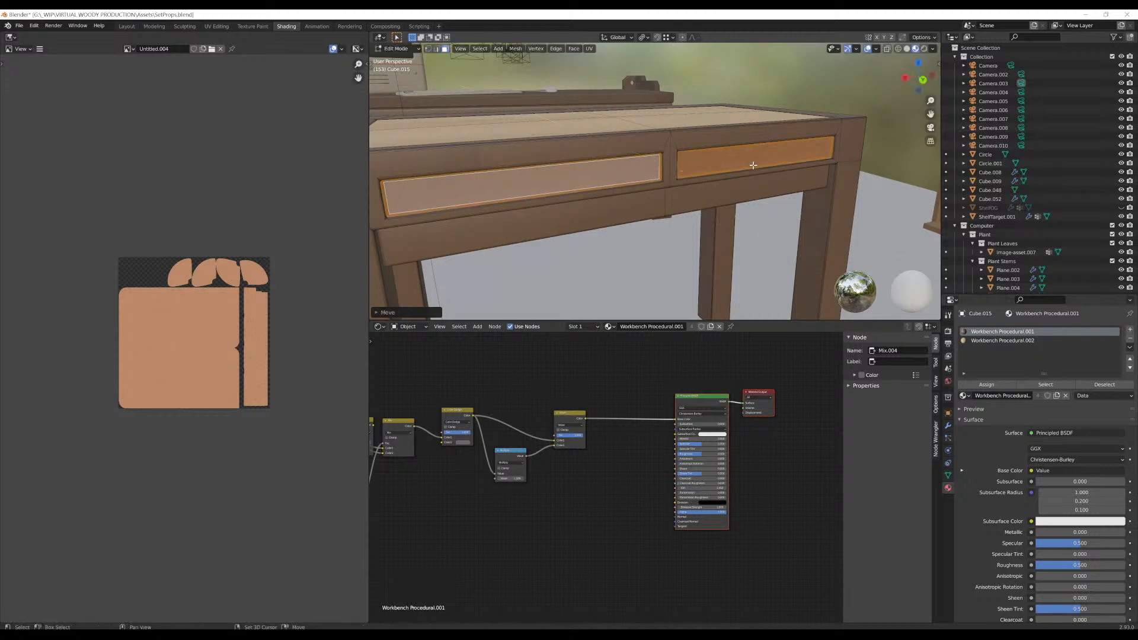
scroll(731, 159, up, 5)
middle_drag(729, 158, 768, 162)
key(Tab)
scroll(768, 162, up, 3)
scroll(752, 154, down, 8)
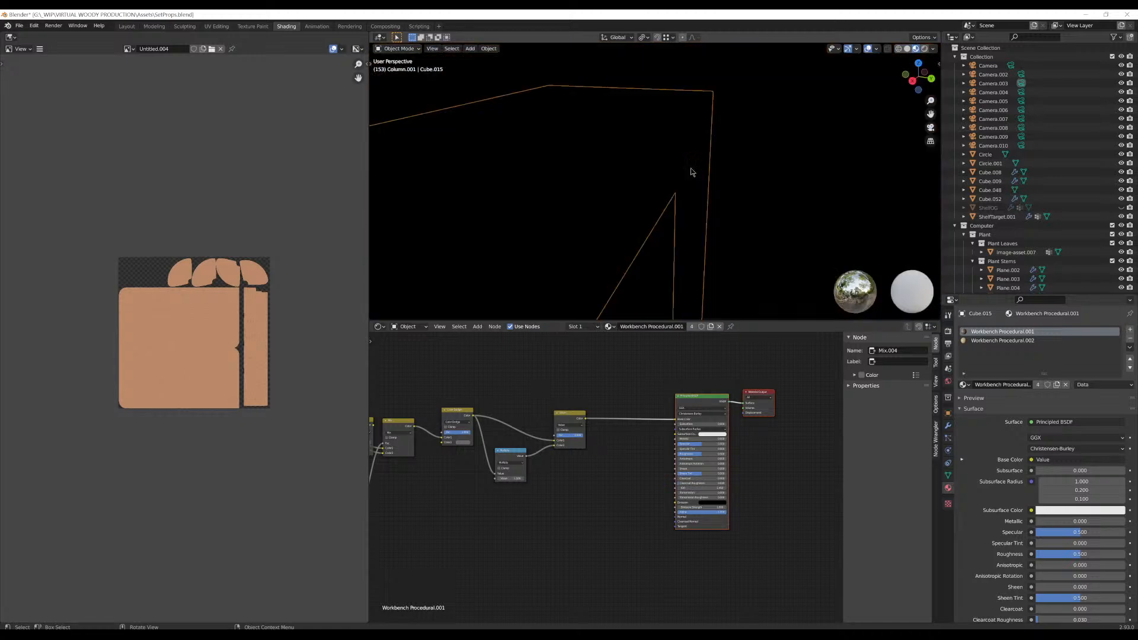
Inspect the top frame of the duplicated workbench in Edit Mode by selecting its faces around the corners
middle_drag(652, 162, 611, 168)
scroll(637, 179, up, 3)
scroll(610, 169, up, 2)
key(Tab)
click(456, 192)
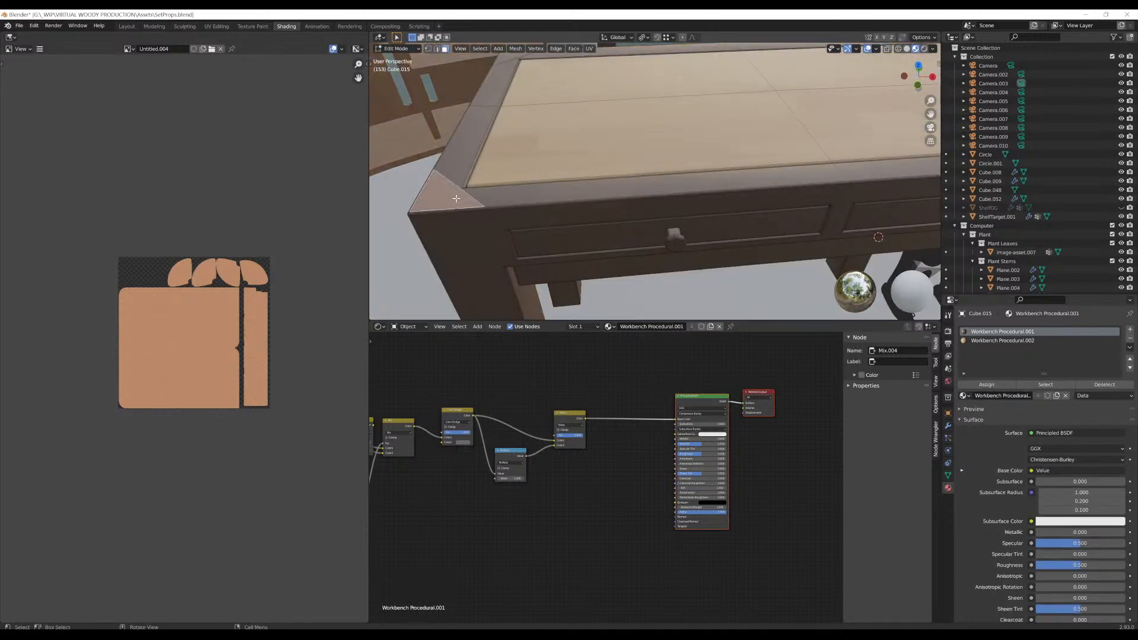
shift+click(482, 195)
shift+click(450, 171)
scroll(536, 148, down, 2)
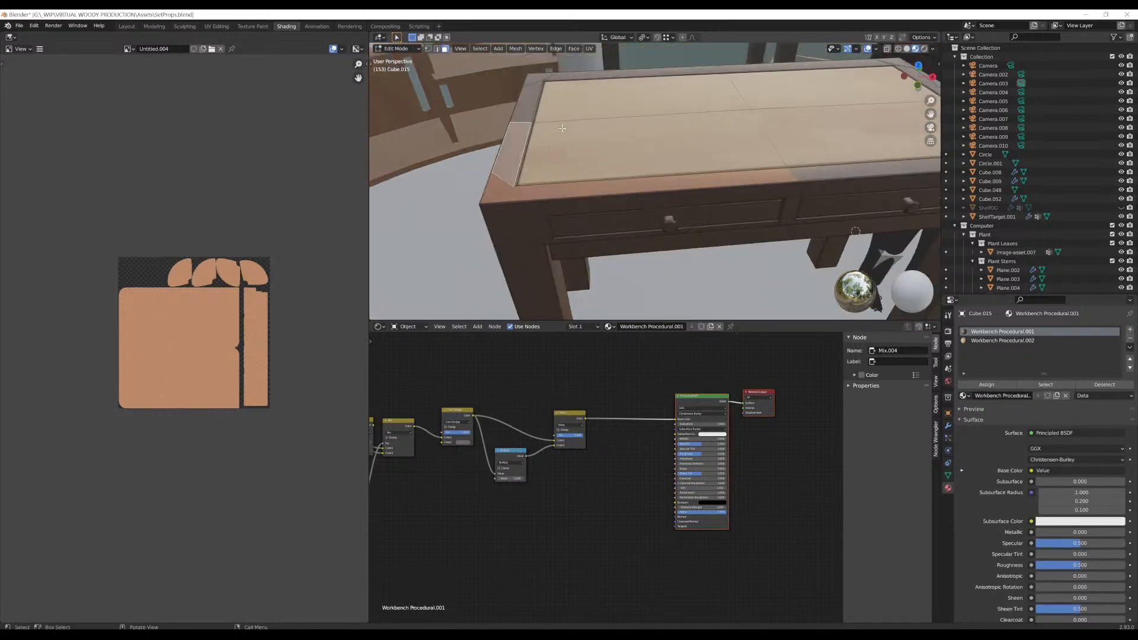
shift+click(533, 90)
shift+click(535, 78)
shift+click(598, 73)
shift+middle_drag(788, 128, 527, 171)
click(746, 206)
middle_drag(754, 205, 774, 100)
Set the duplicated workbench's Auto Smooth angle to 4.7° and keep the table selected
key(Tab)
key(Tab)
scroll(775, 121, down, 2)
key(Tab)
scroll(774, 101, down, 1)
click(948, 476)
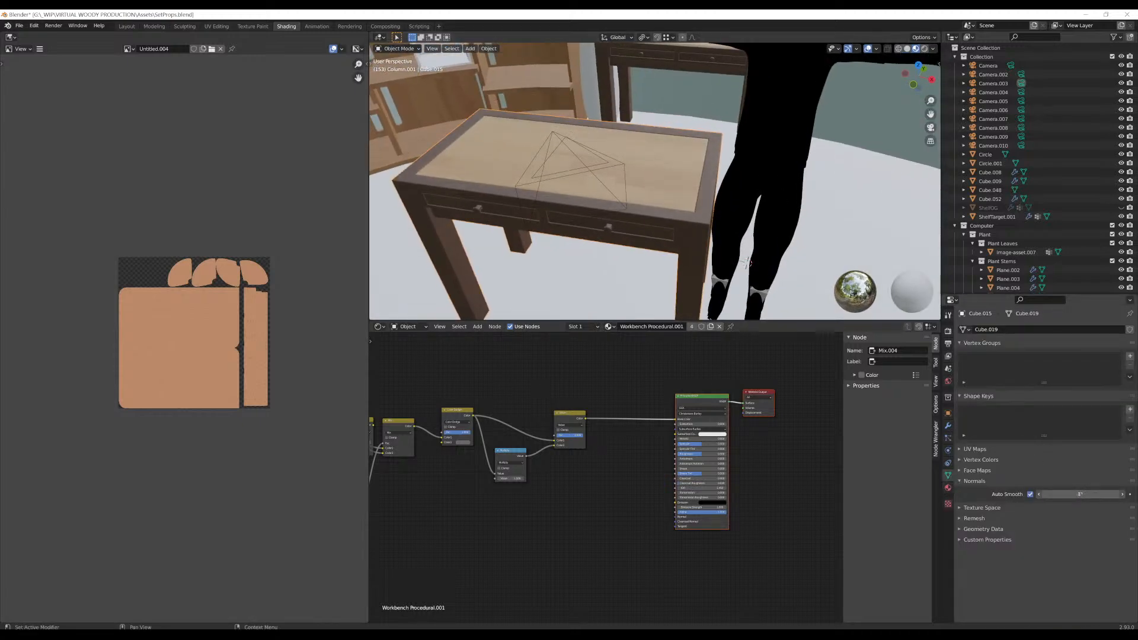
drag(1079, 494, 1126, 495)
middle_drag(580, 183, 637, 221)
scroll(634, 224, up, 4)
scroll(635, 224, down, 4)
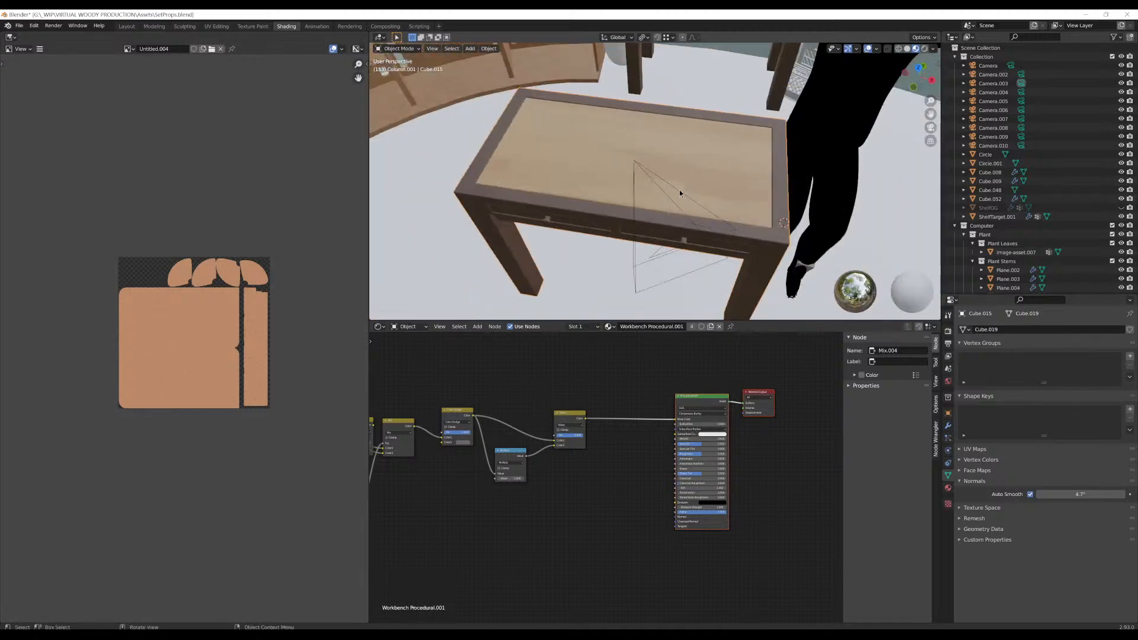
click(726, 171)
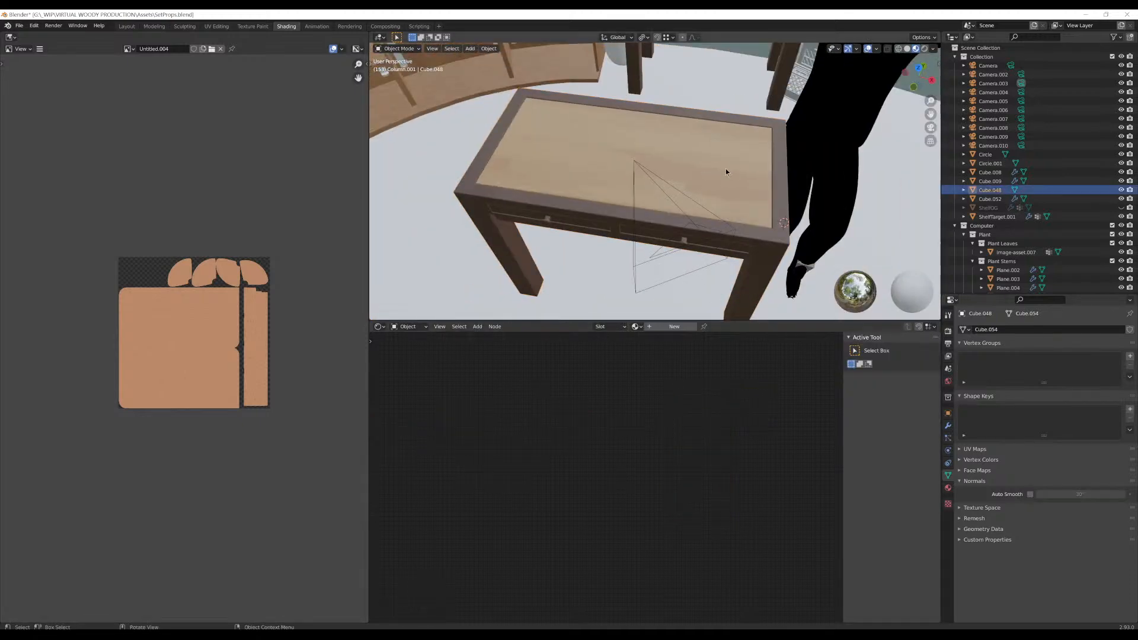
click(723, 203)
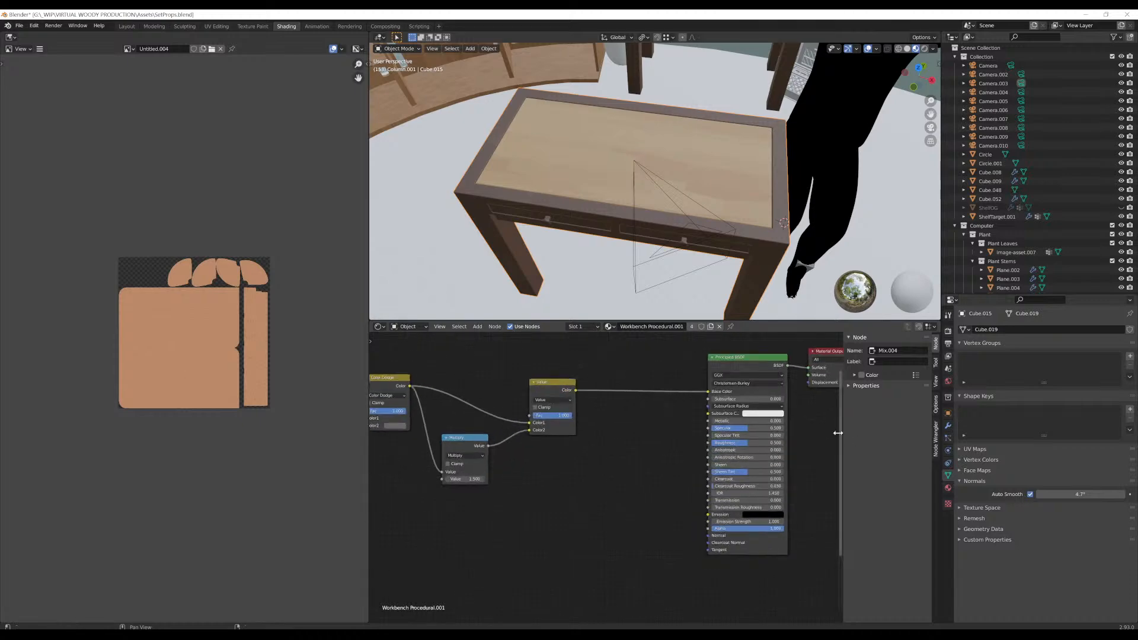
Open the search for adding a node to the duplicated workbench's Workbench Procedural.001 material
mouse_move(837, 432)
middle_down()
mouse_move(665, 457)
mouse_move(697, 480)
mouse_move(738, 482)
middle_up()
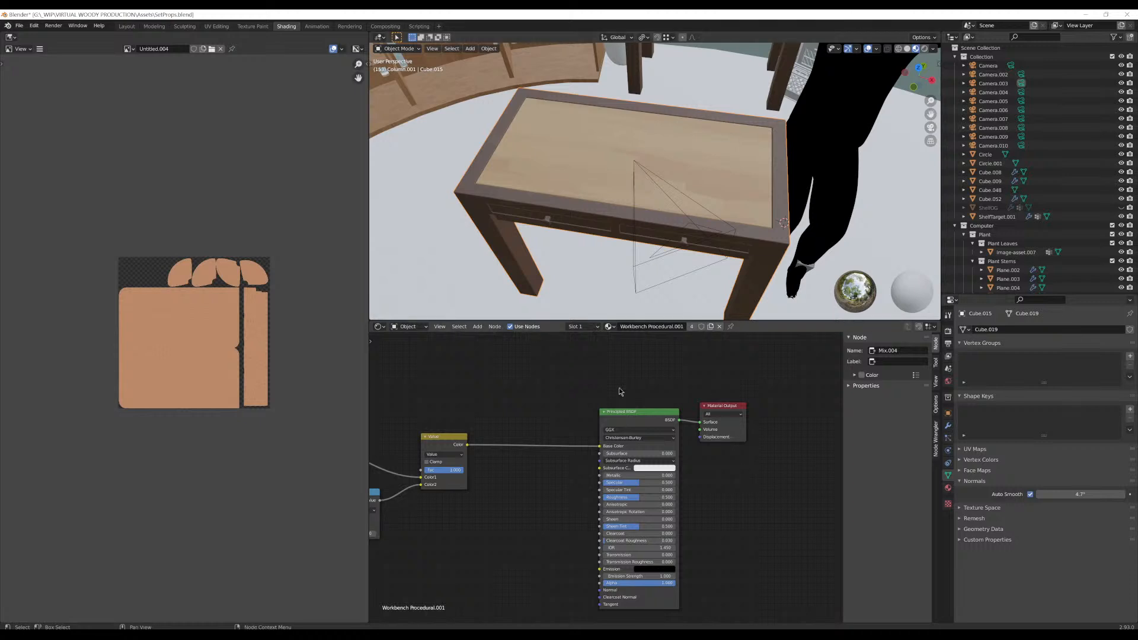
middle_drag(536, 484, 644, 452)
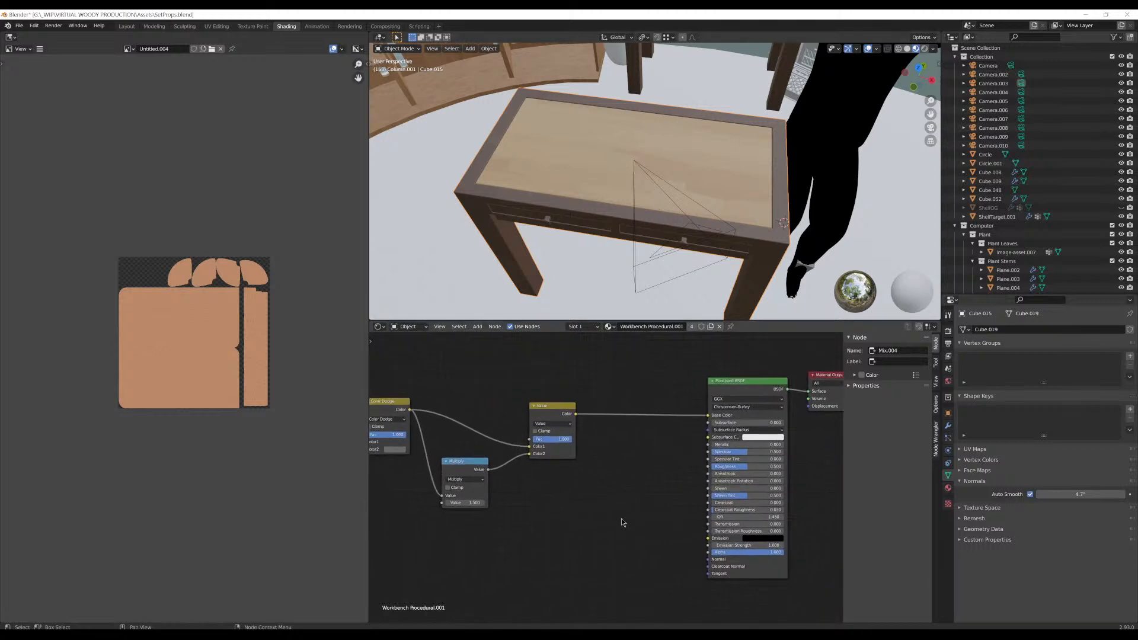
key(shift+a)
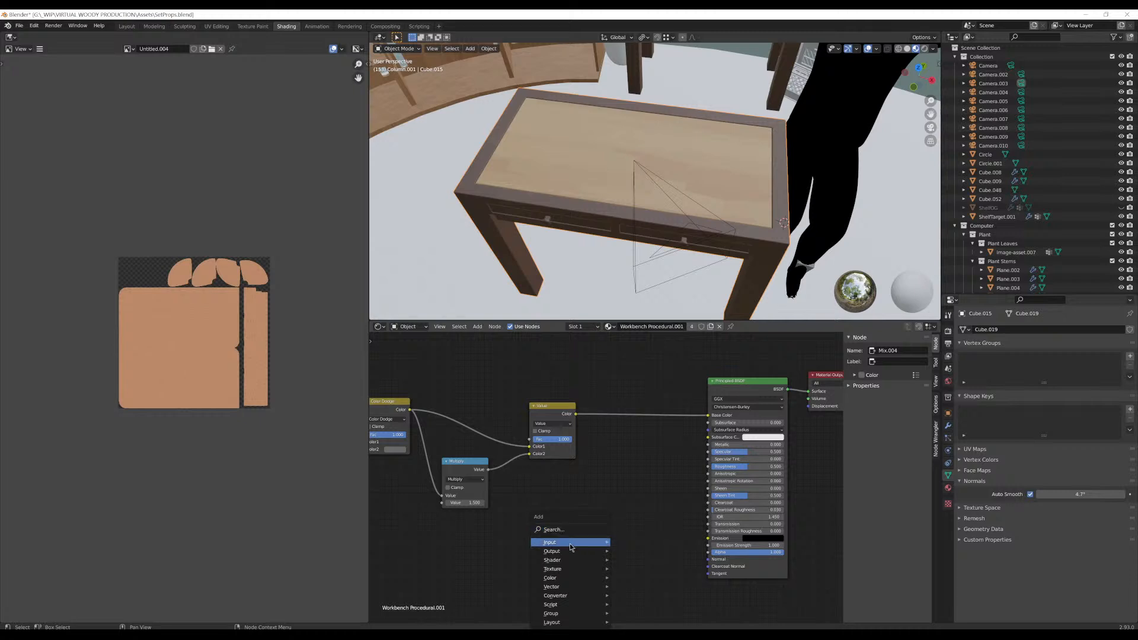
click(578, 530)
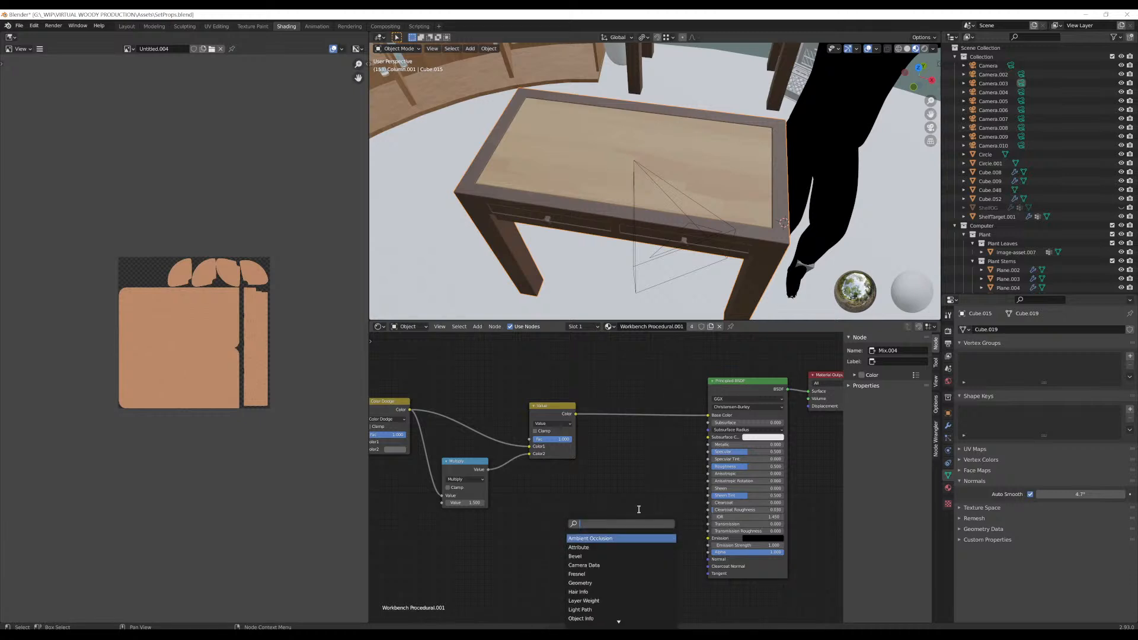
text(ani)
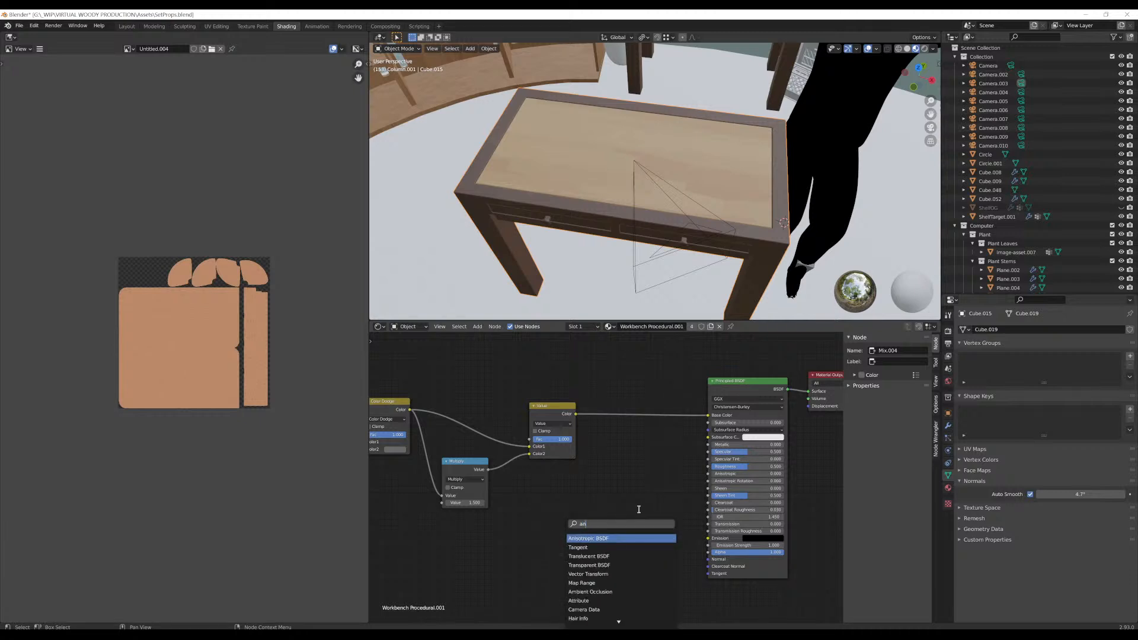
key(BackSpace)
key(BackSpace)
key(BackSpace)
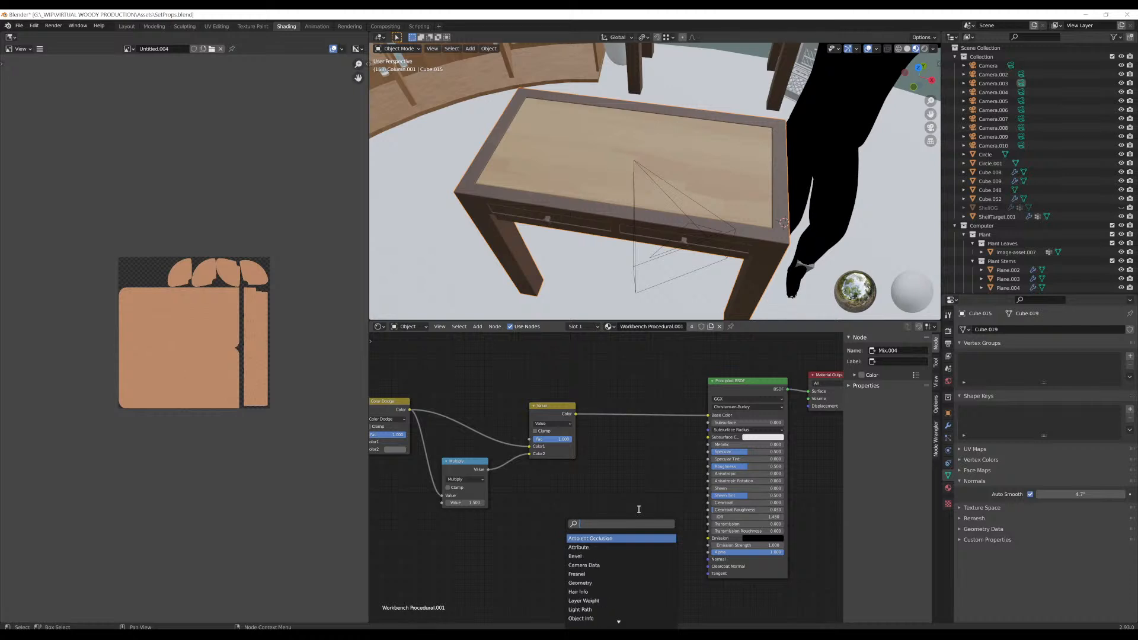
text(texture)
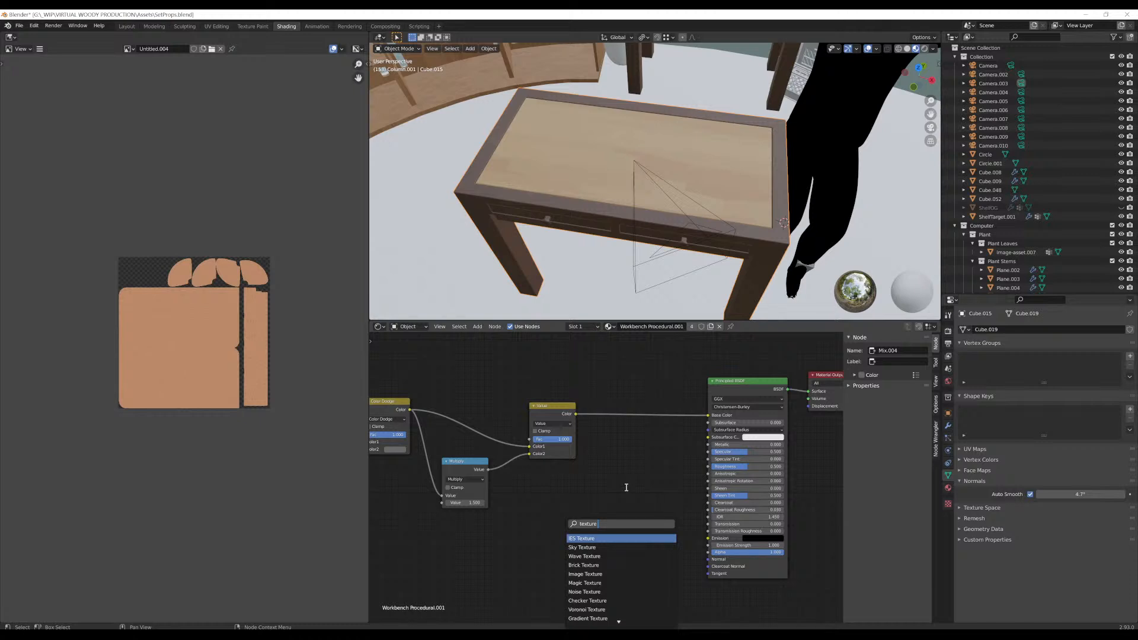
key(BackSpace)
key(BackSpace)
key(BackSpace)
key(BackSpace)
key(BackSpace)
key(BackSpace)
key(BackSpace)
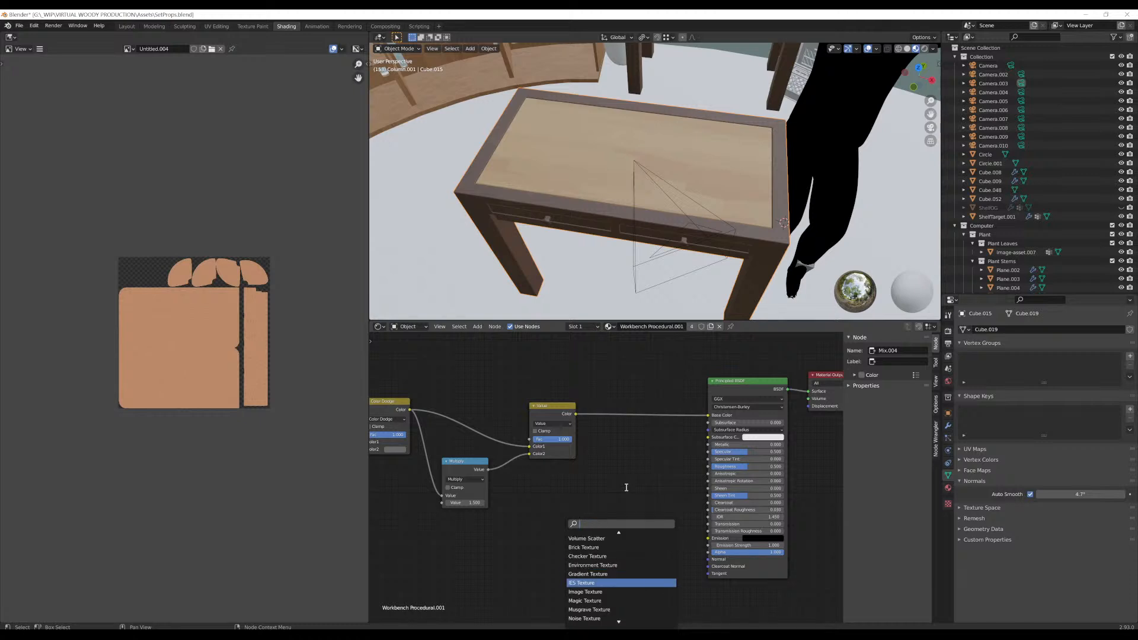
Find the Image Texture node by searching for "image" and place it unconnected between the Value mix and Principled BSDF nodes
text(image)
key(Return)
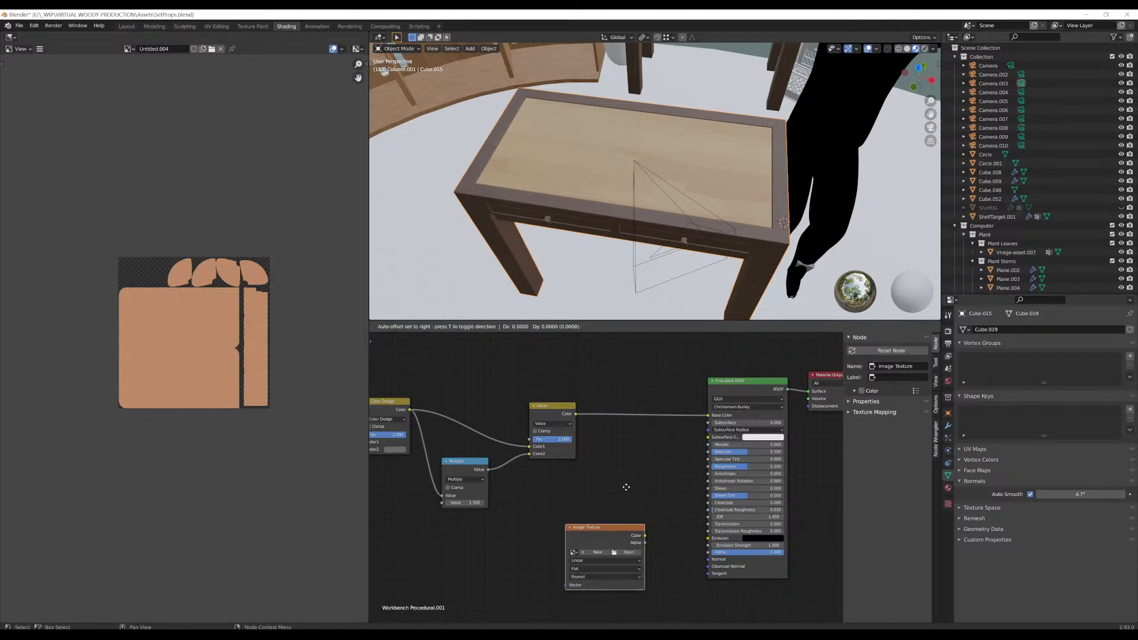
click(626, 487)
Start creating a new image for the Image Texture node
click(597, 552)
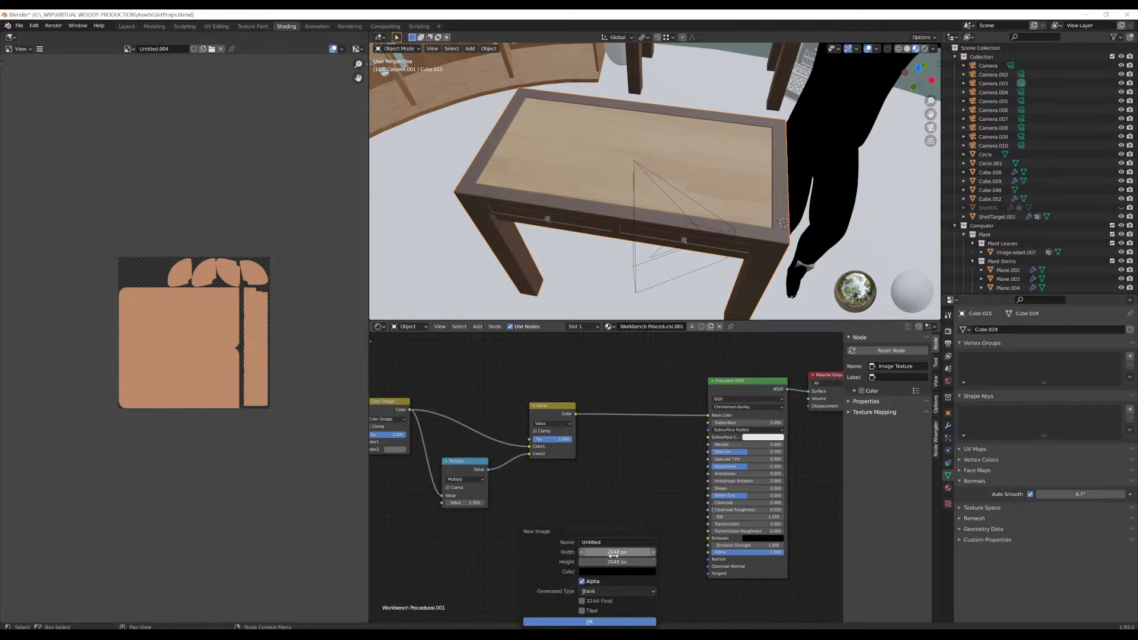
Create a blank 2048 × 2048 px image with alpha for the desk material's Image Texture node
click(594, 622)
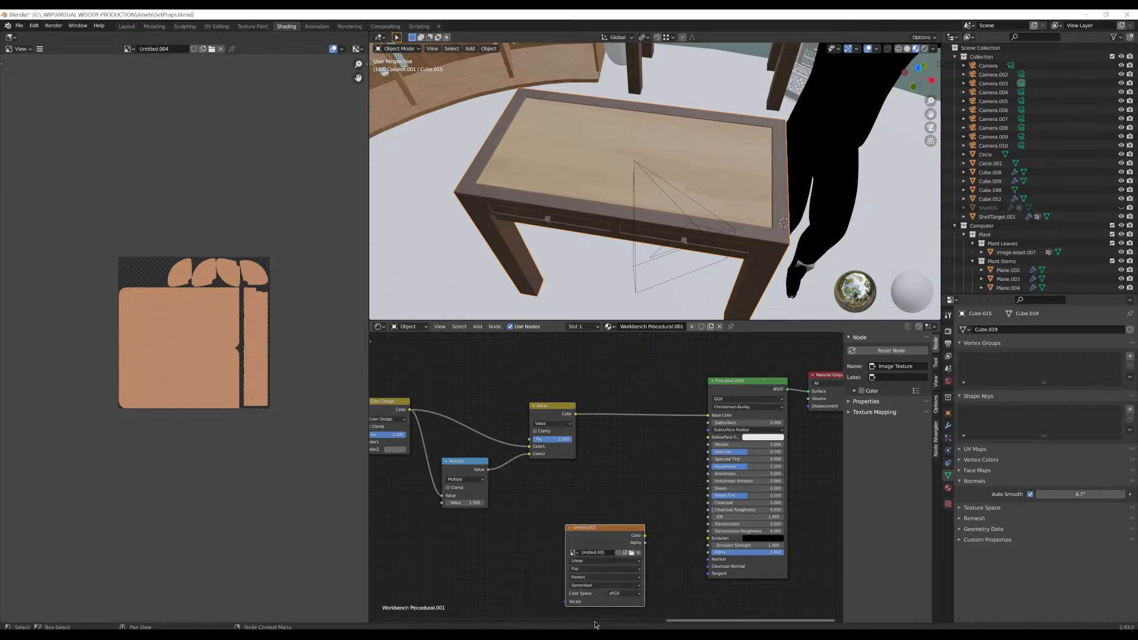
middle_drag(652, 226, 629, 193)
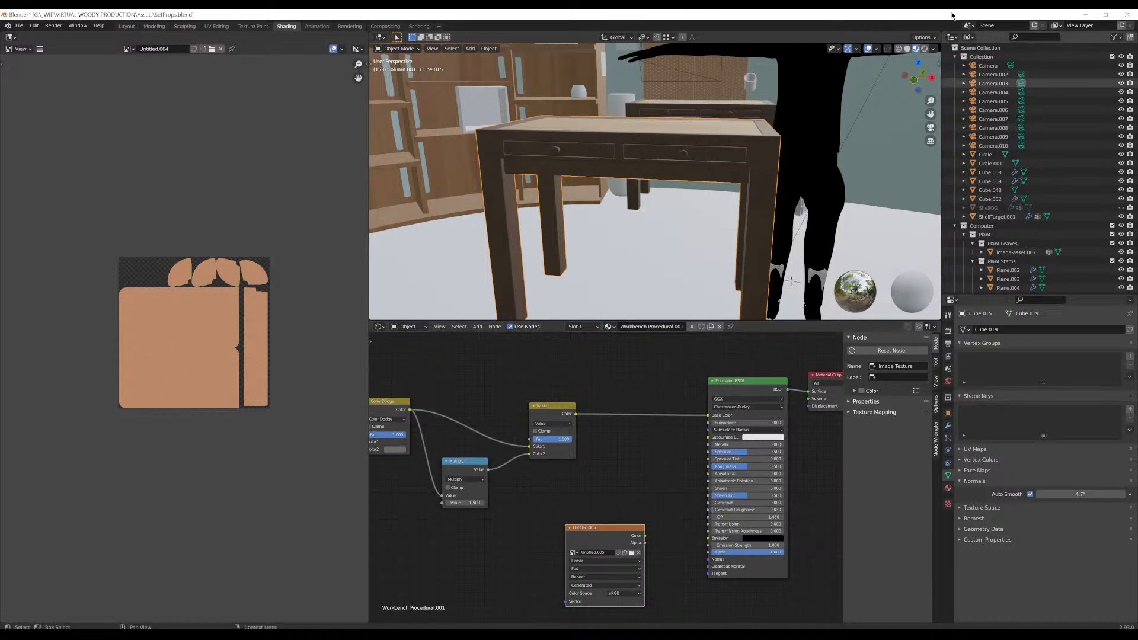
middle_drag(634, 255, 665, 177)
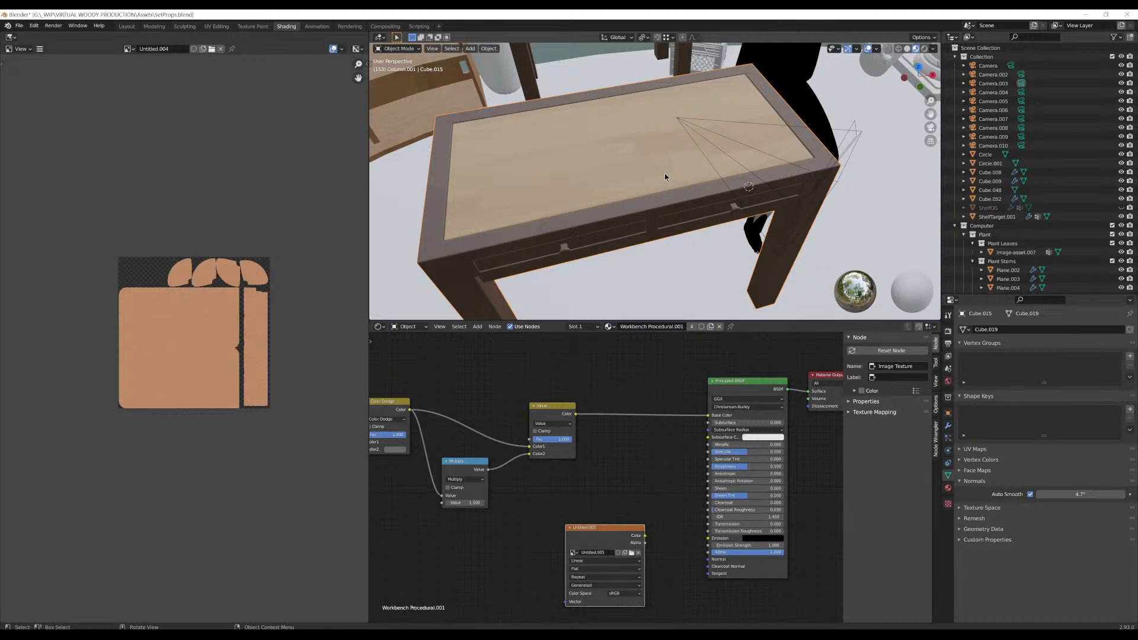
Move the Principled BSDF and Material Output nodes lower and shift the Image Texture node closer beneath the Value mix node
middle_drag(634, 431, 544, 426)
scroll(575, 410, down, 2)
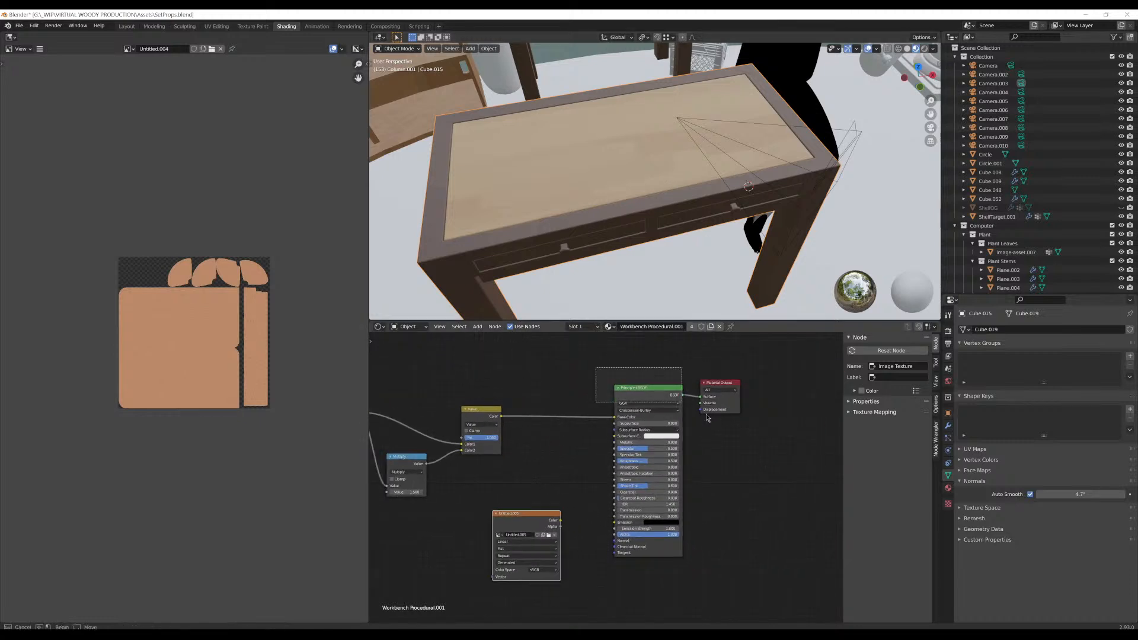
drag(614, 383, 596, 434)
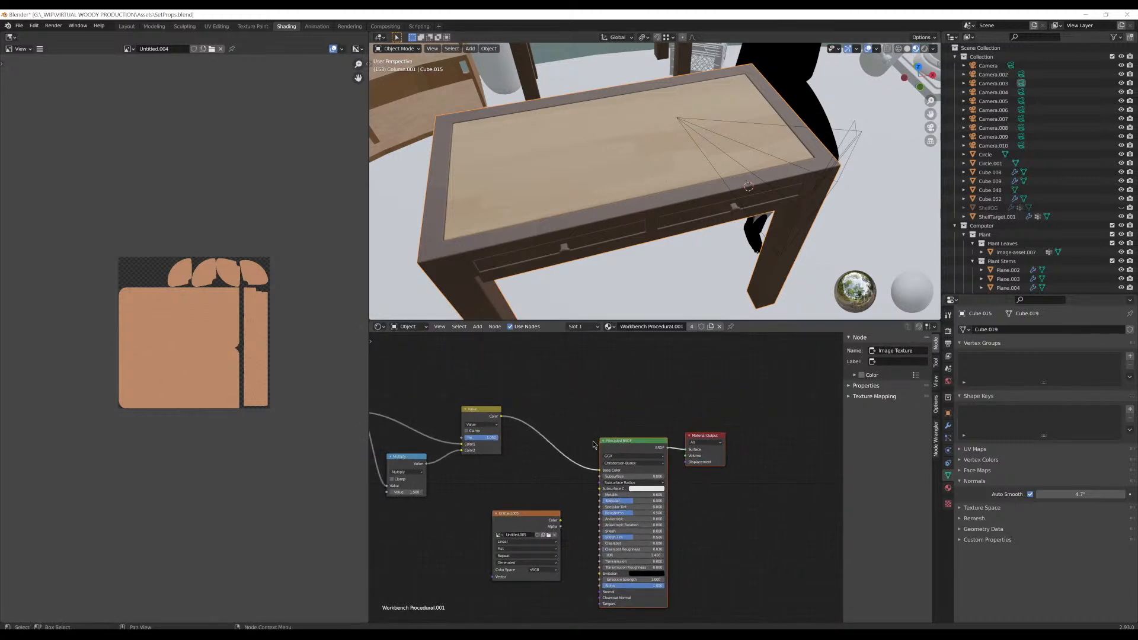
drag(526, 519, 512, 484)
scroll(507, 460, up, 2)
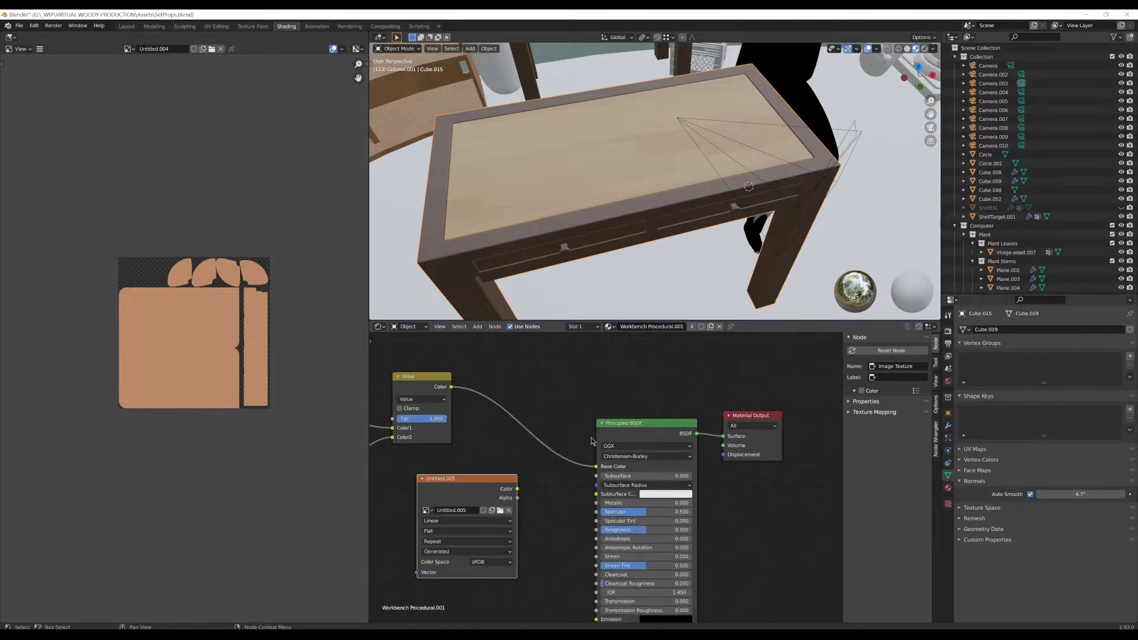
middle_drag(570, 421, 556, 472)
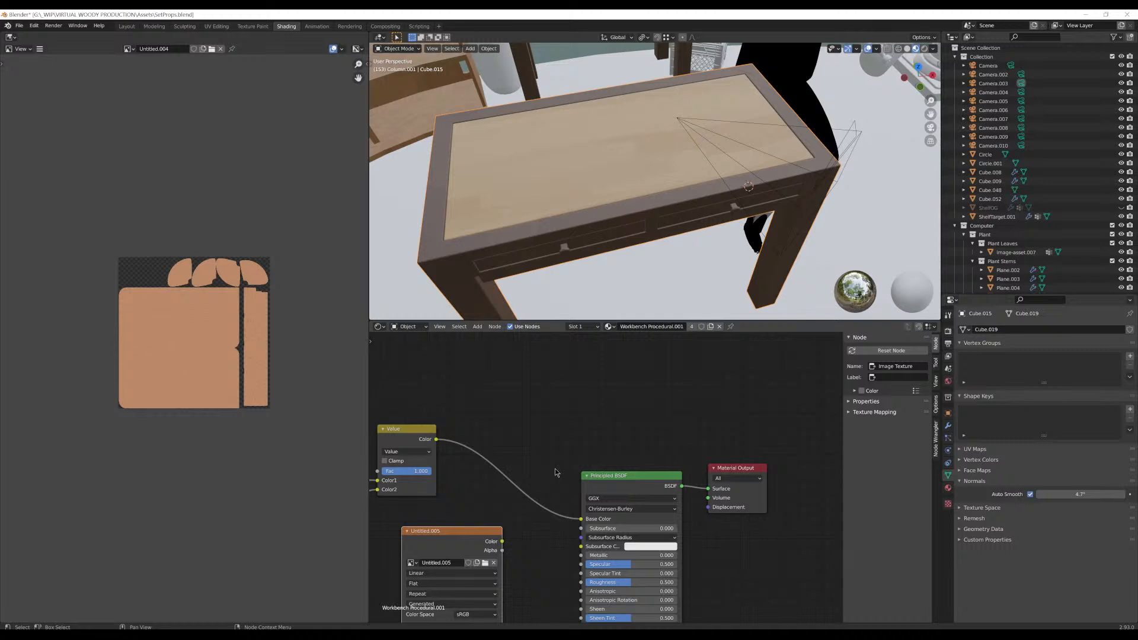
Widen the space between the shader and Image Texture nodes, placing the texture directly below the Value node, and clear the selection
middle_drag(564, 445, 634, 410)
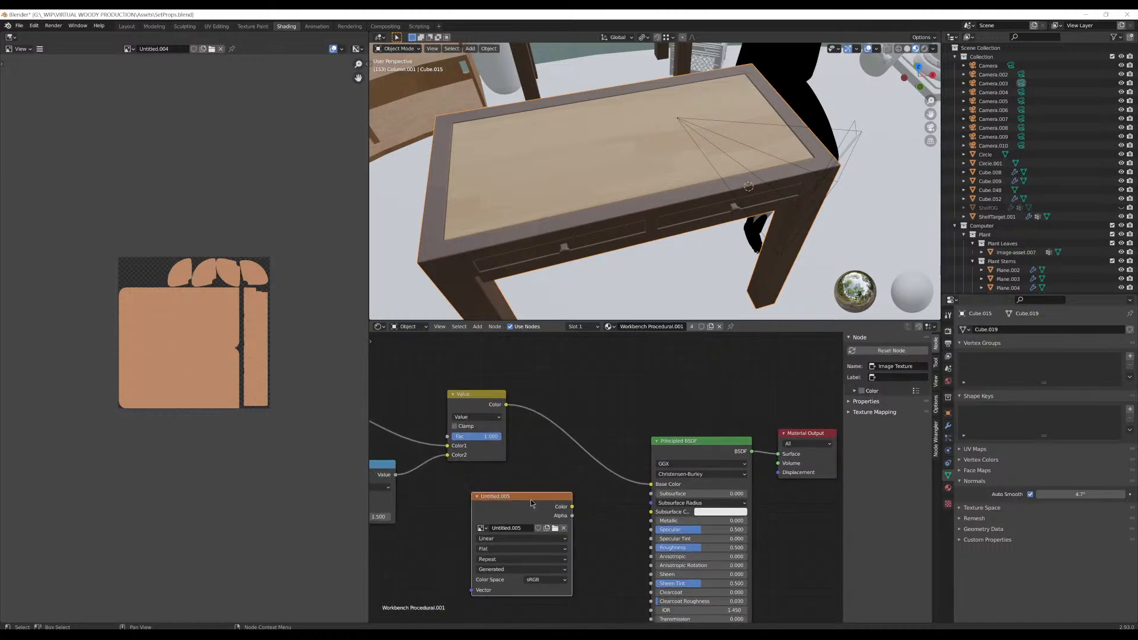
drag(535, 497, 559, 519)
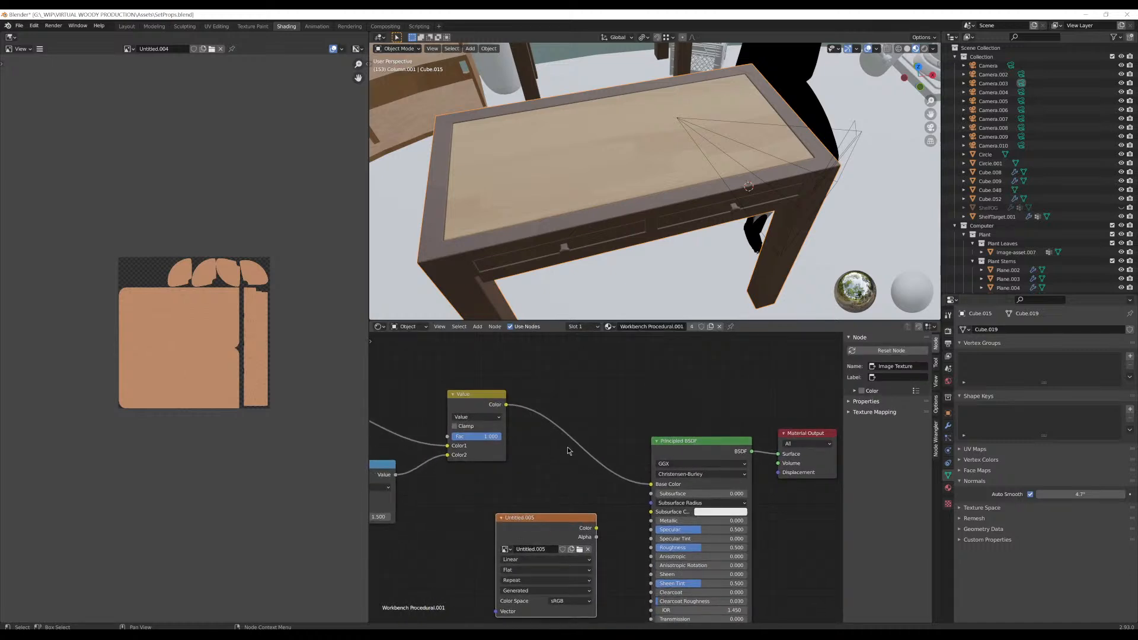
scroll(680, 308, down, 5)
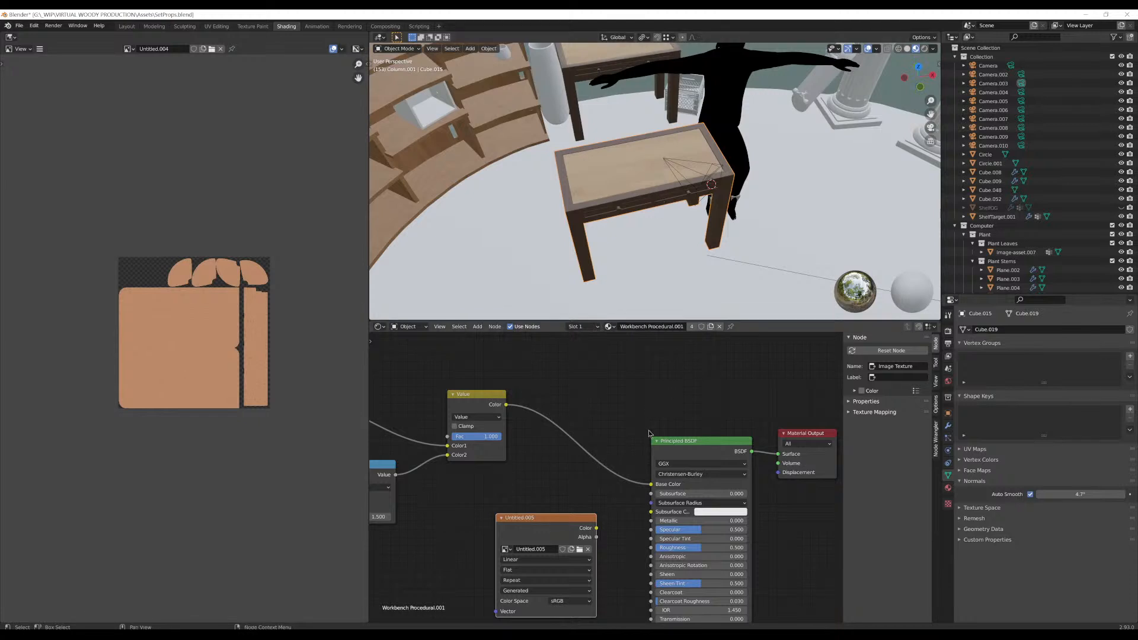
middle_drag(668, 401, 595, 363)
drag(595, 364, 757, 444)
key(g)
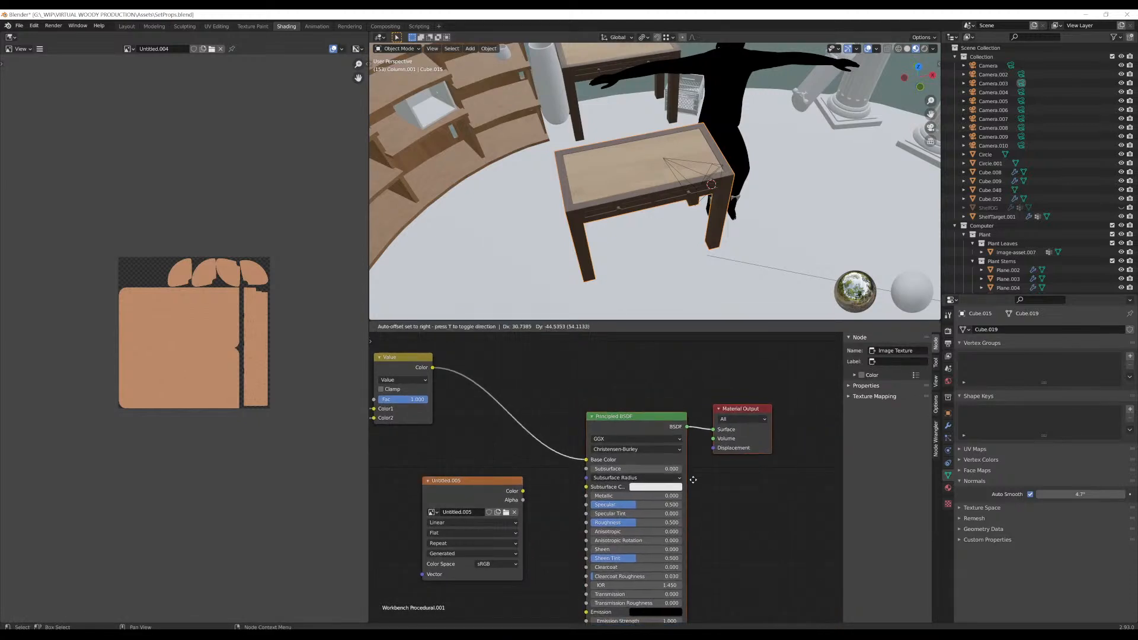
click(700, 479)
drag(454, 483, 409, 455)
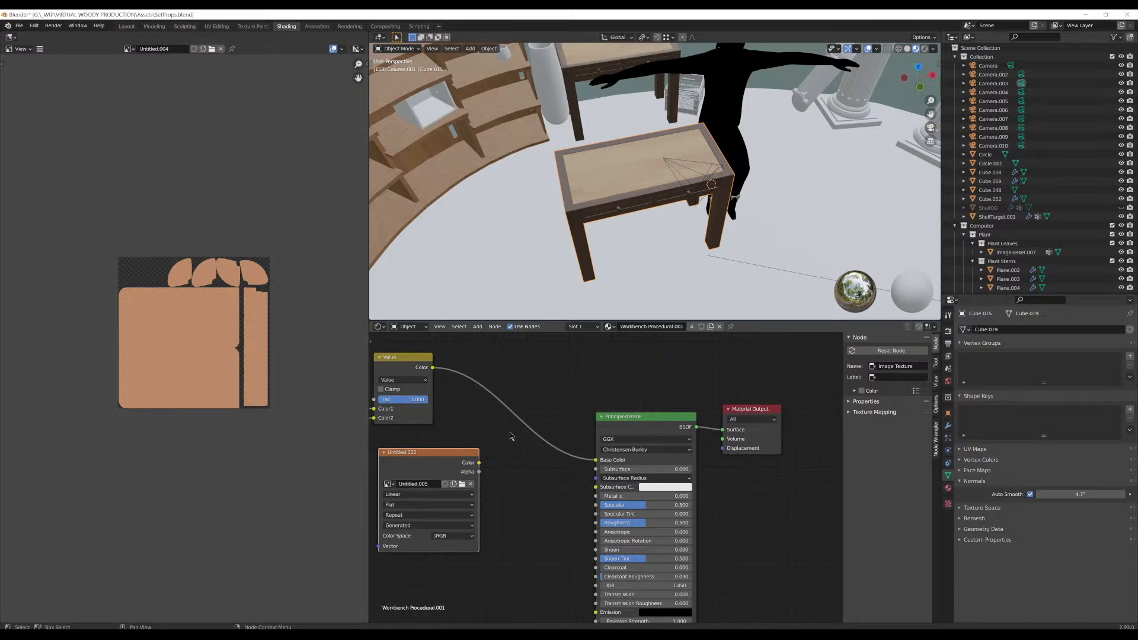
click(510, 433)
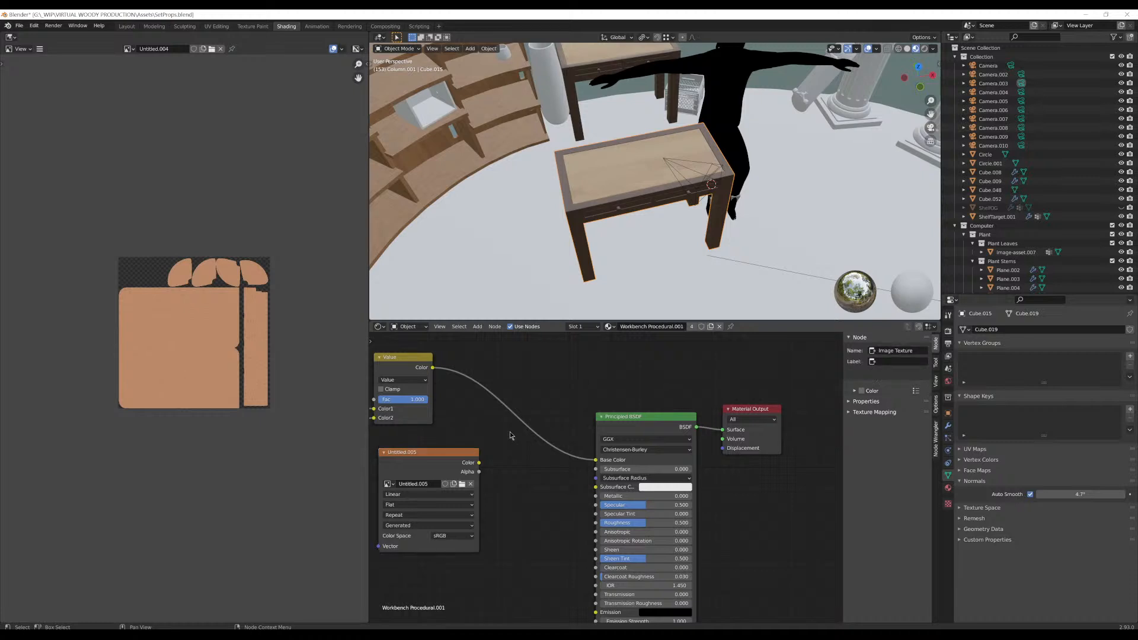
Switch to Unreal Engine and open the ShelfTex texture from the SetDressing assets
click(320, 635)
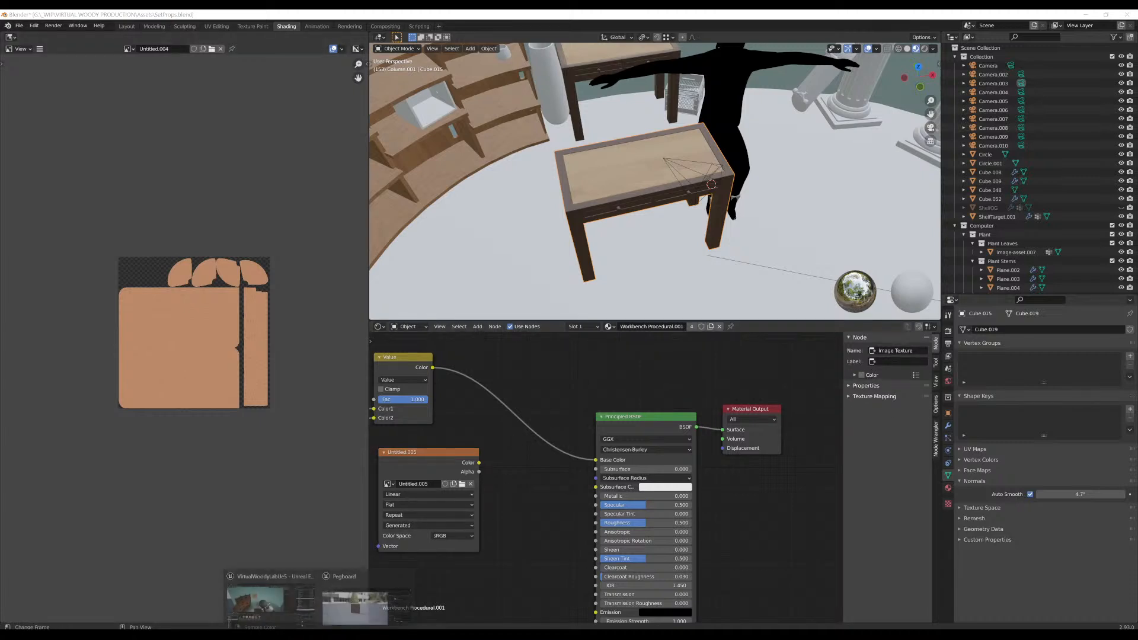
click(354, 606)
scroll(494, 273, up, 5)
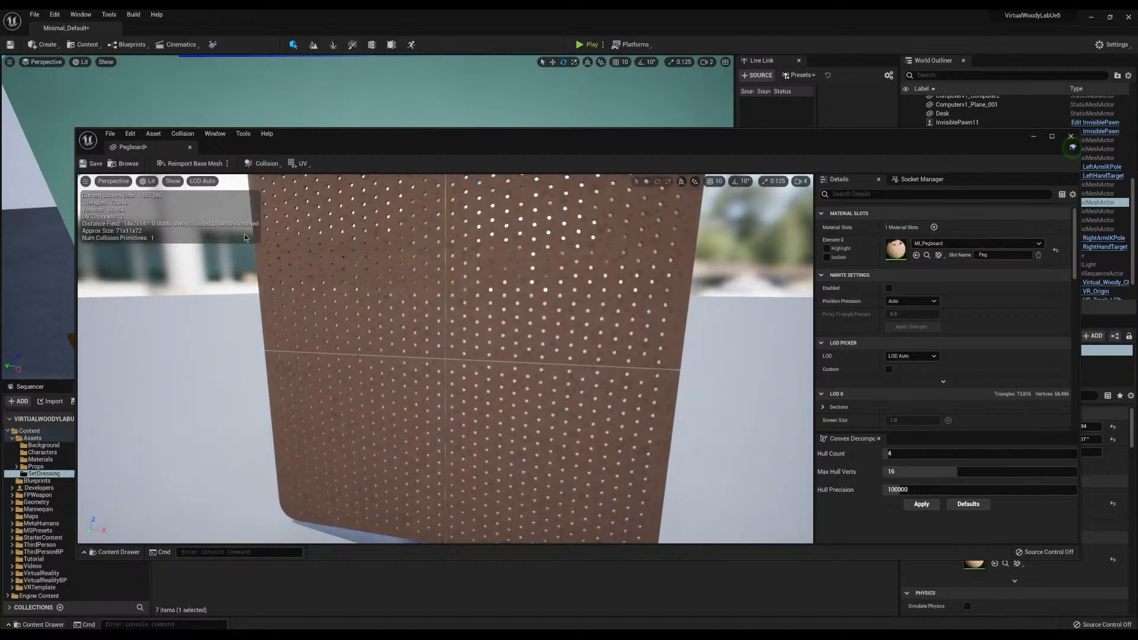
scroll(280, 237, down, 5)
drag(368, 159, 447, 69)
double_click(390, 439)
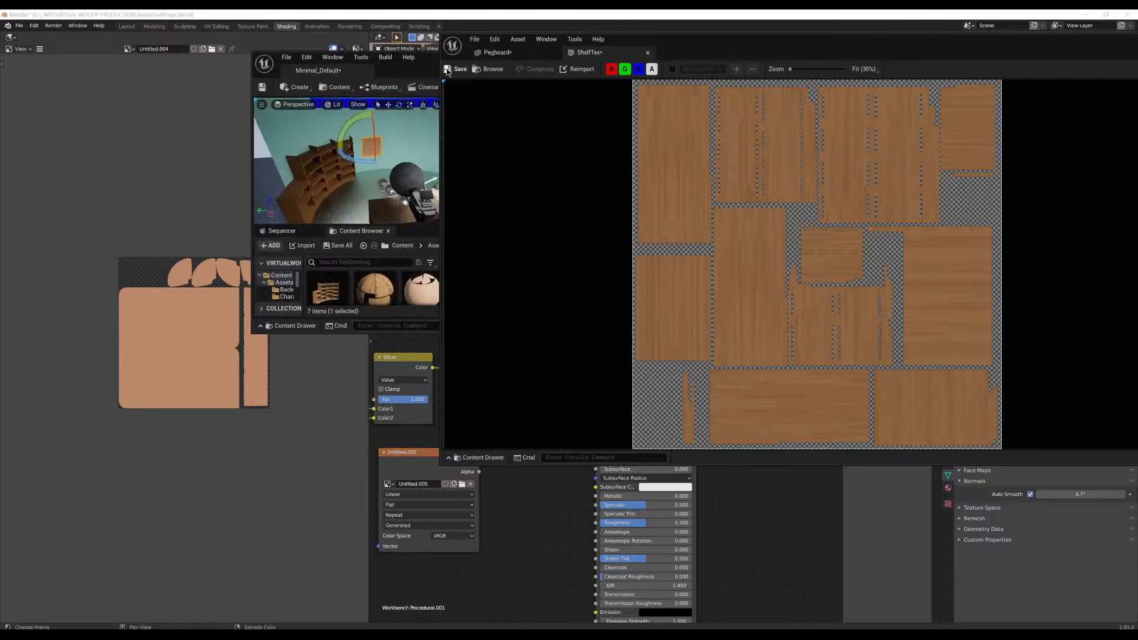
double_click(430, 61)
drag(660, 38, 348, 68)
drag(618, 70, 442, 56)
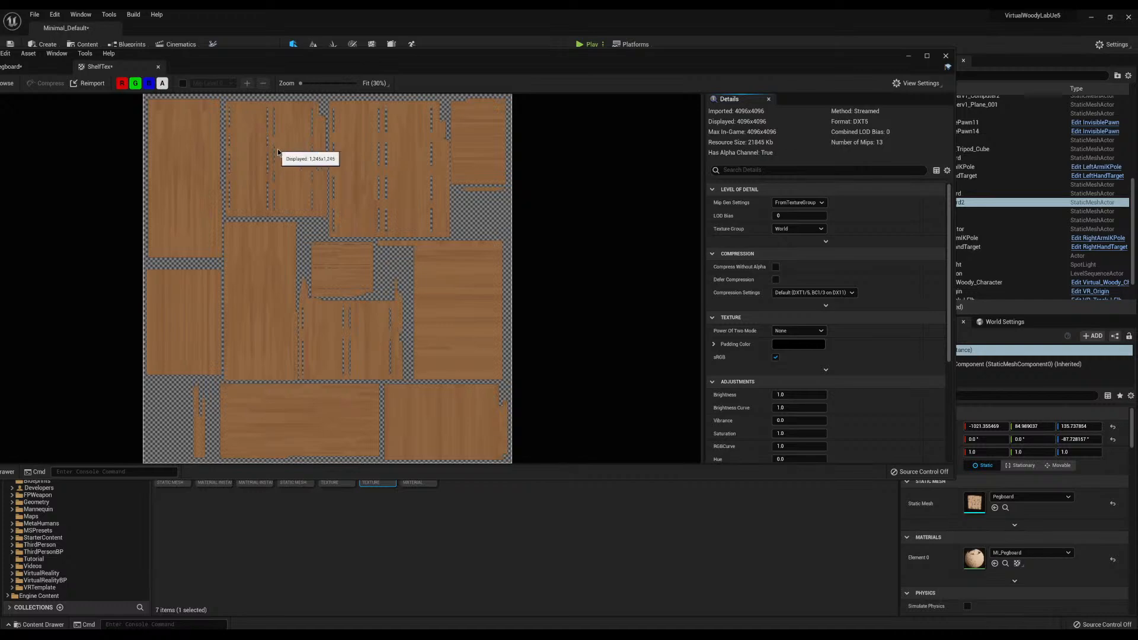
Turn on mip level preview for ShelfTex, starting at Mip Level 0
scroll(268, 203, up, 5)
scroll(268, 203, down, 5)
scroll(290, 114, up, 5)
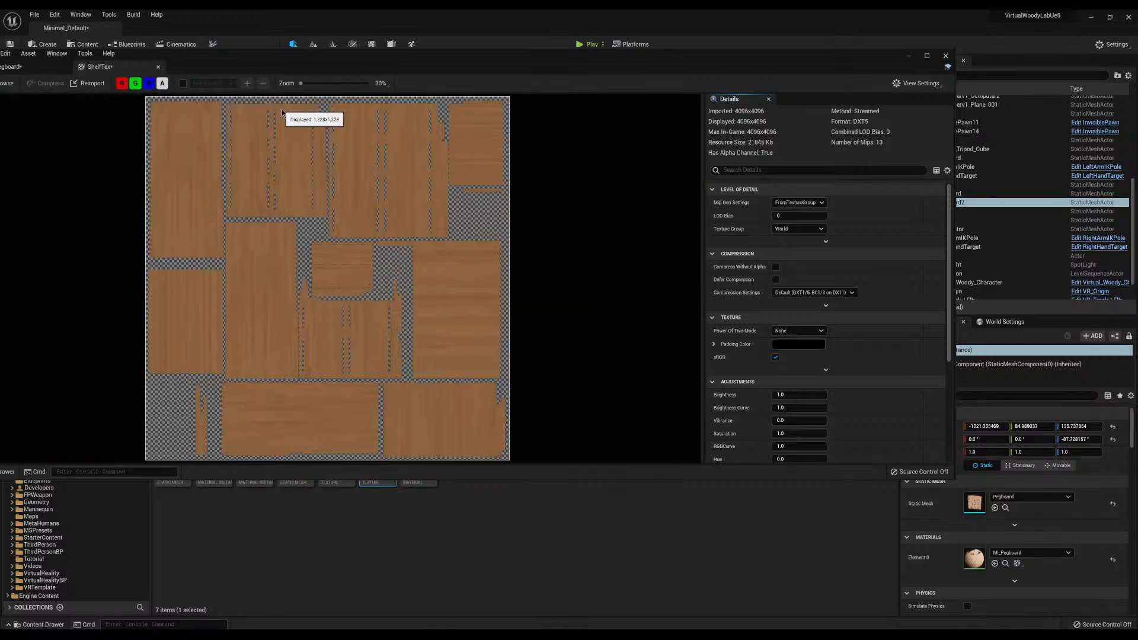
scroll(302, 164, down, 3)
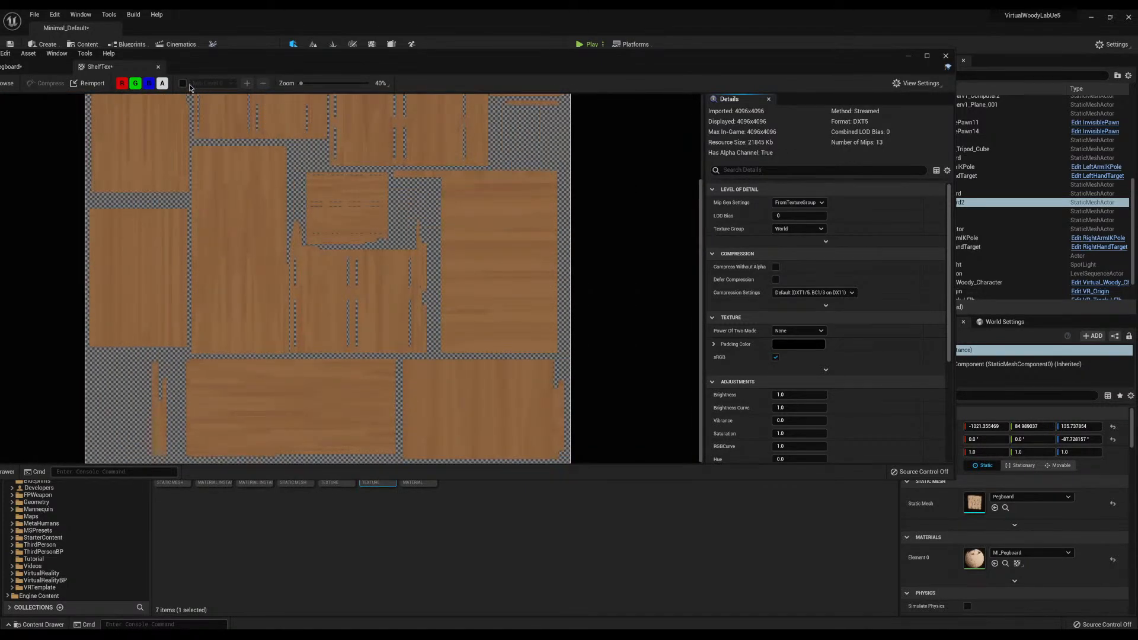
click(183, 83)
scroll(267, 193, down, 3)
scroll(268, 195, up, 2)
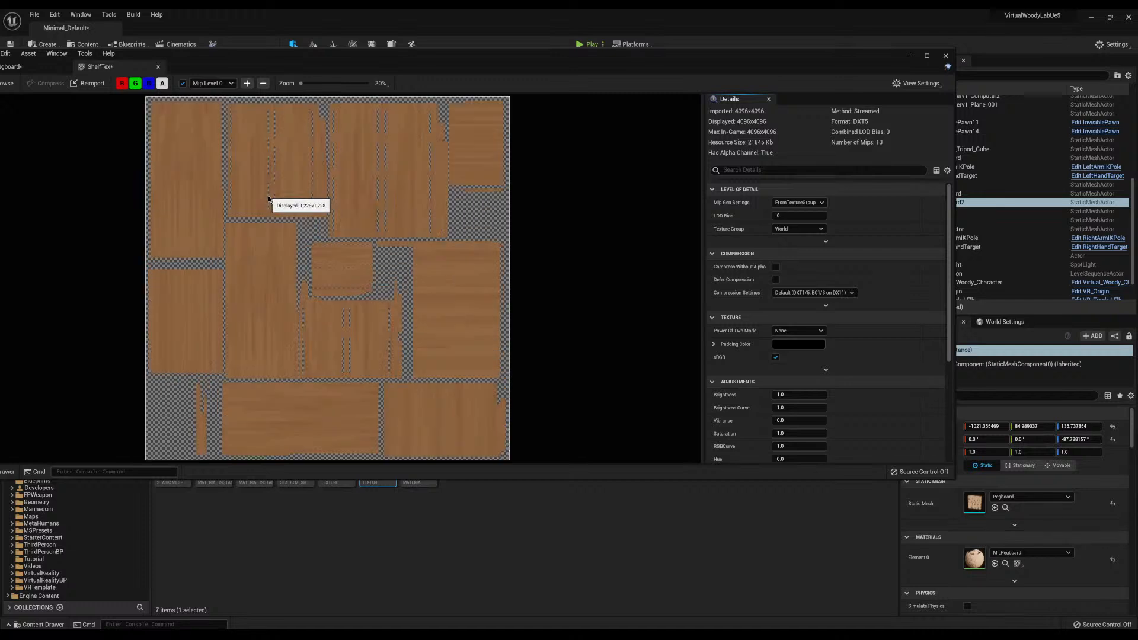
Raise the ShelfTex preview to Mip Level 9 and magnify it to 1,600%
click(247, 83)
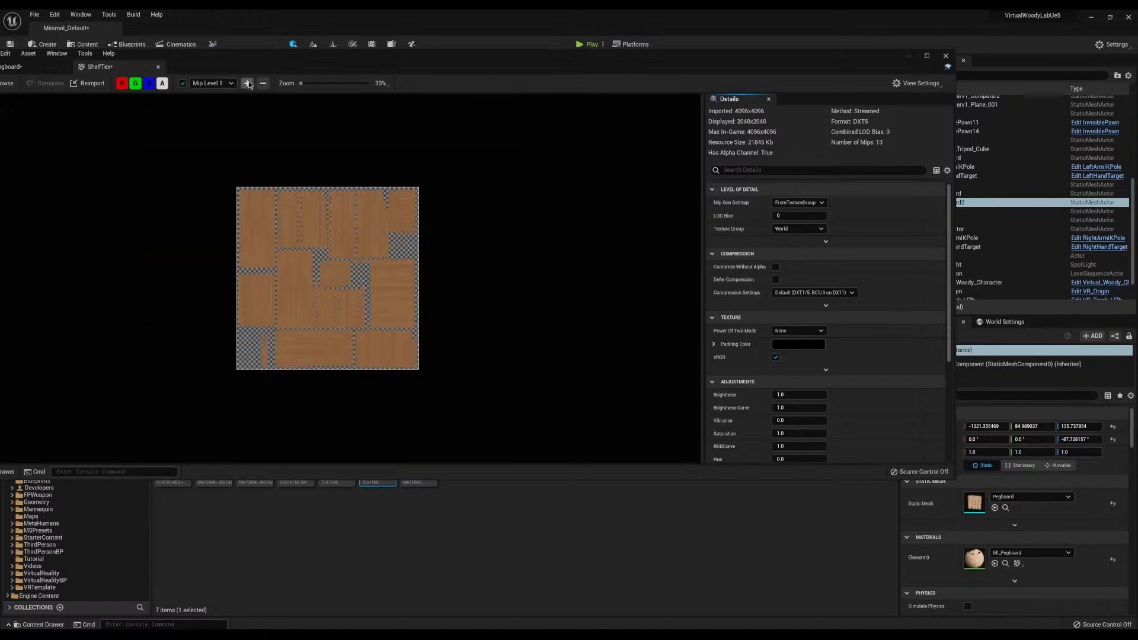
click(247, 84)
click(247, 84)
click(247, 83)
click(248, 84)
click(248, 84)
click(248, 85)
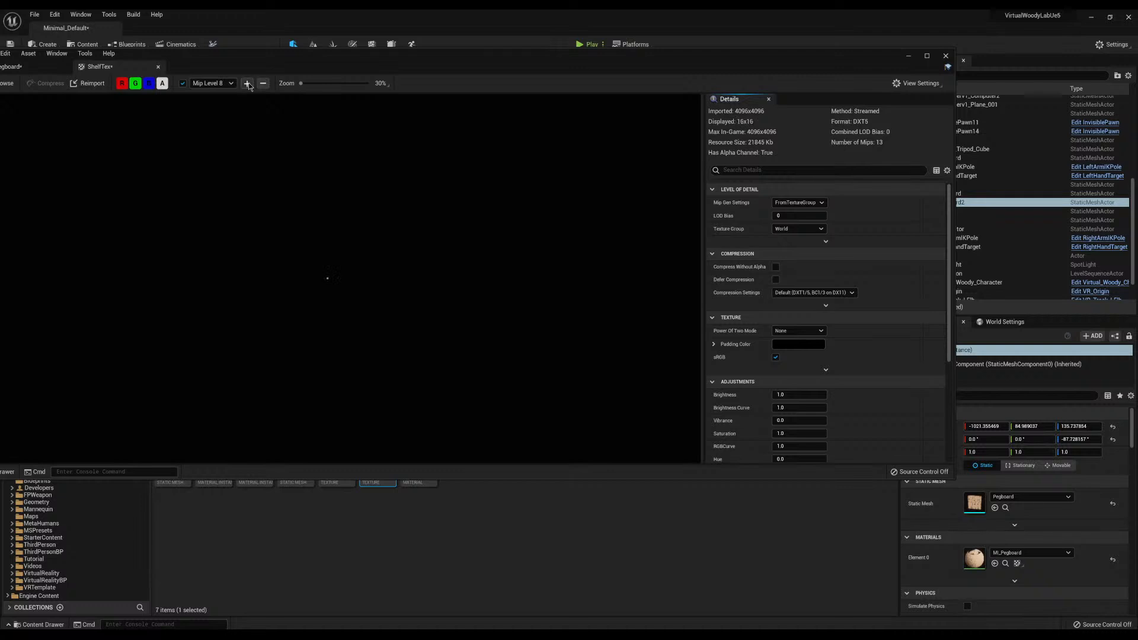
scroll(325, 281, up, 10)
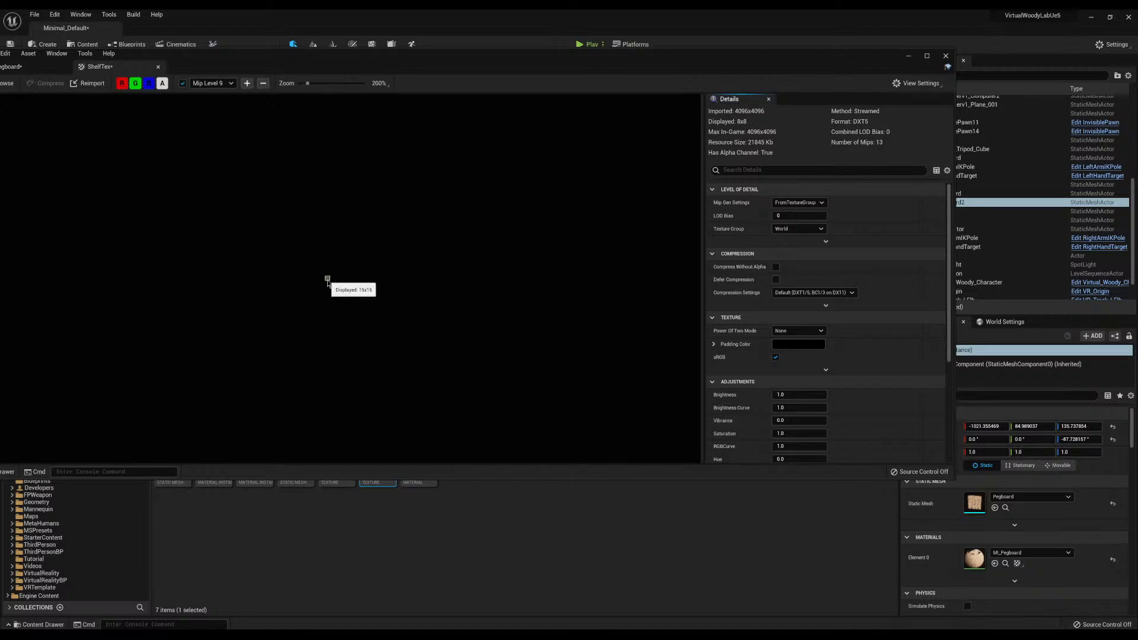
scroll(333, 279, up, 3)
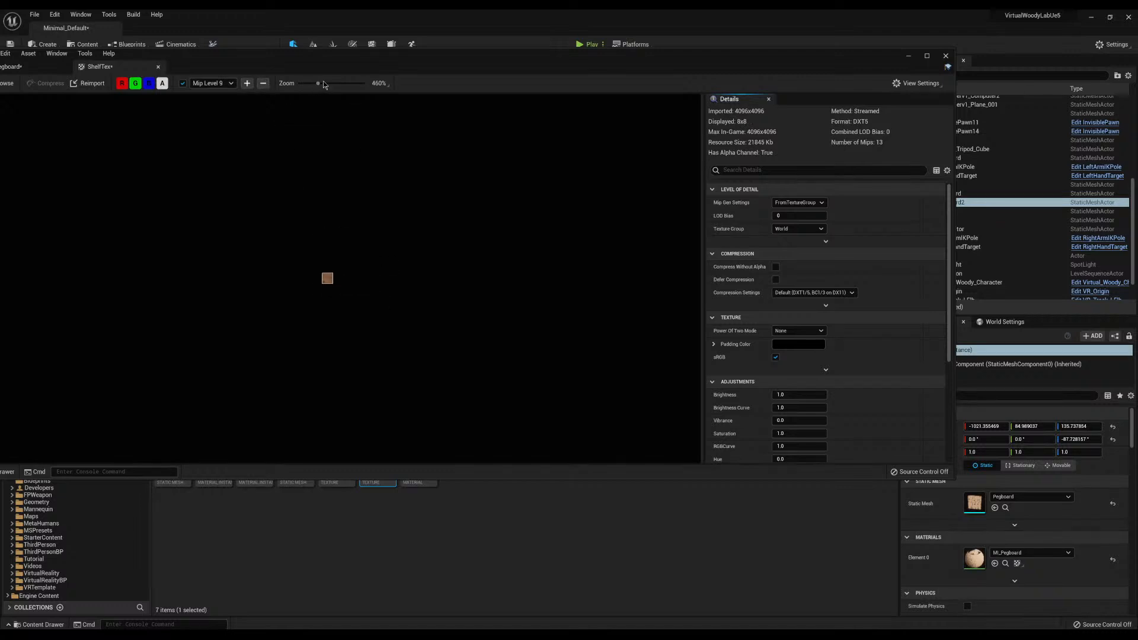
drag(320, 83, 371, 85)
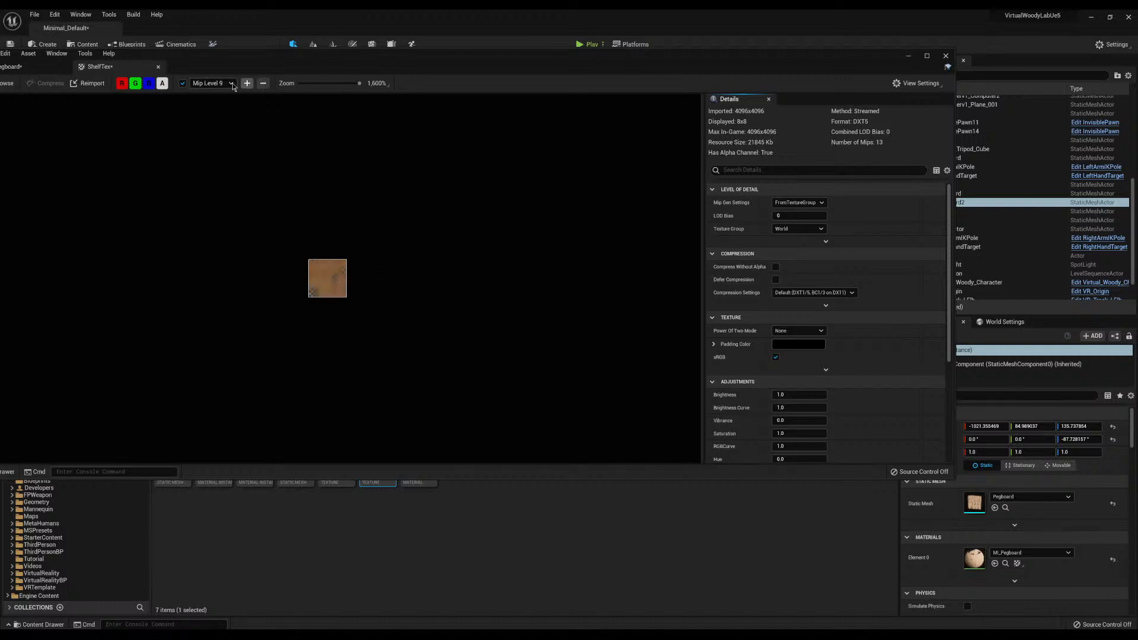
Return the ShelfTex preview to Mip Level 0 and reduce the zoom to about 39%
drag(345, 83, 301, 93)
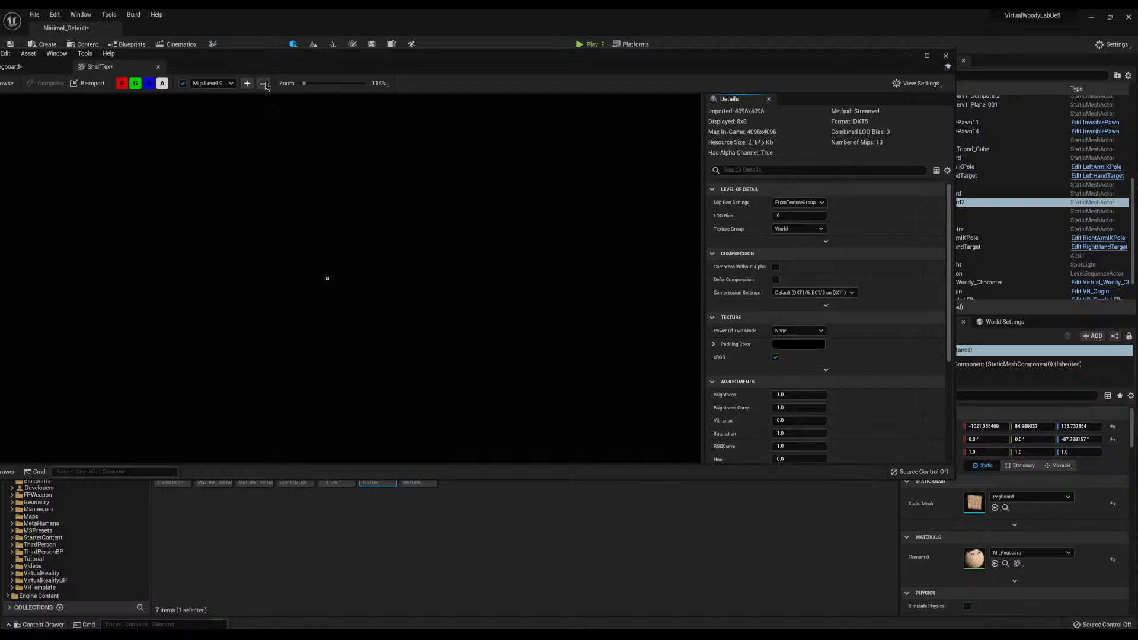
click(263, 82)
click(264, 83)
click(263, 83)
click(263, 83)
click(263, 83)
click(263, 83)
click(263, 83)
click(263, 83)
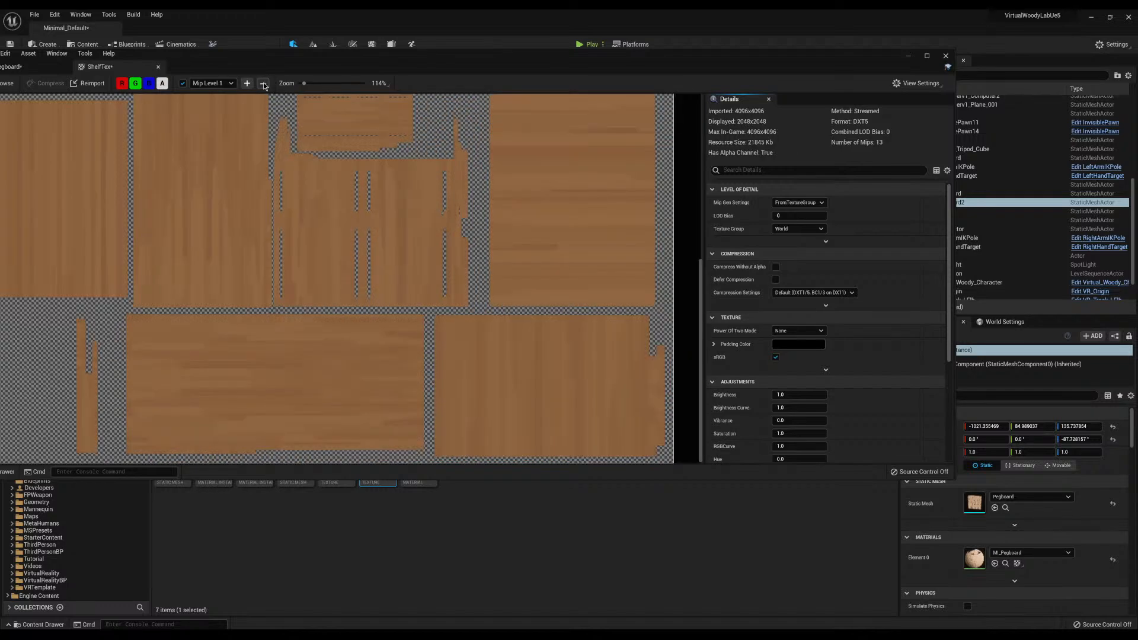
click(263, 83)
drag(304, 84, 246, 119)
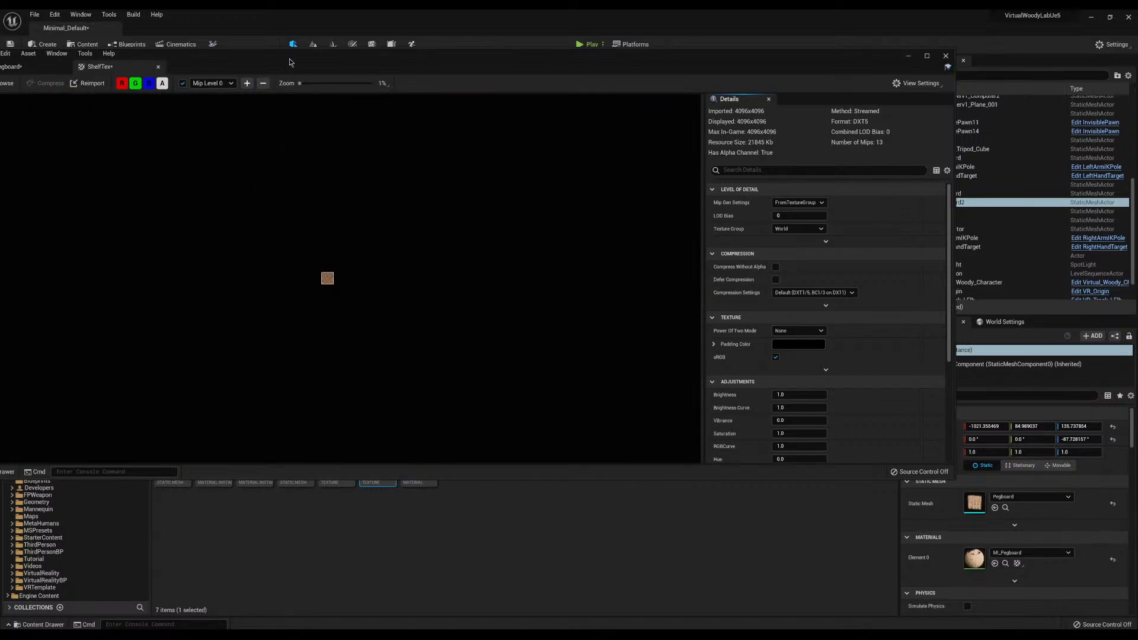
drag(307, 88, 301, 83)
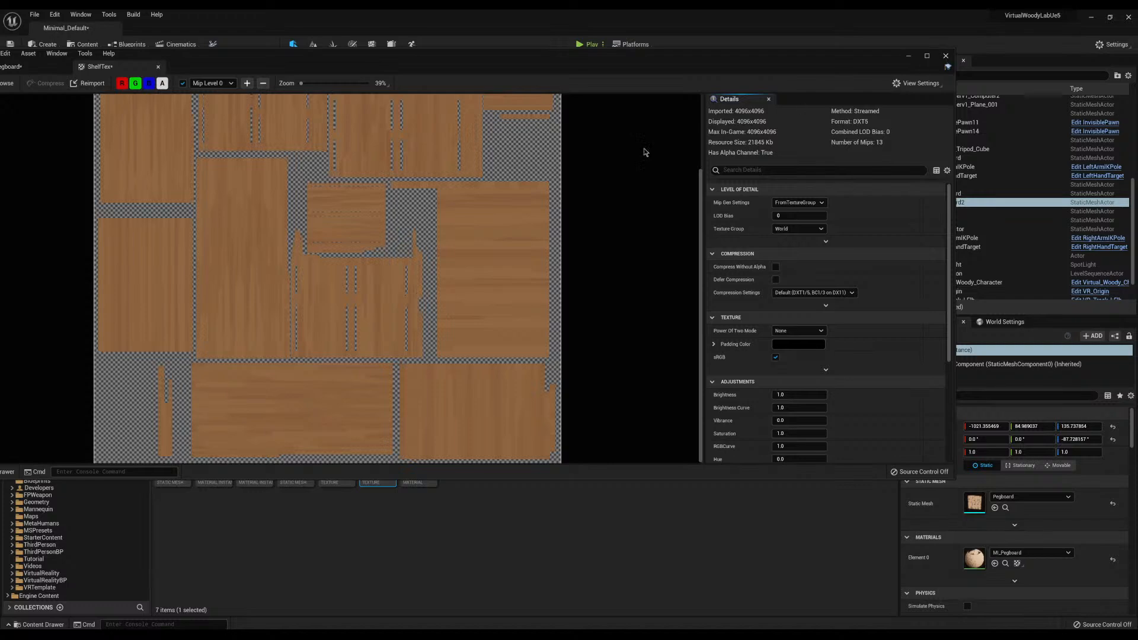
Close the texture editor and examine the bookshelf, desk and pegboard surfaces up close in the level
click(945, 56)
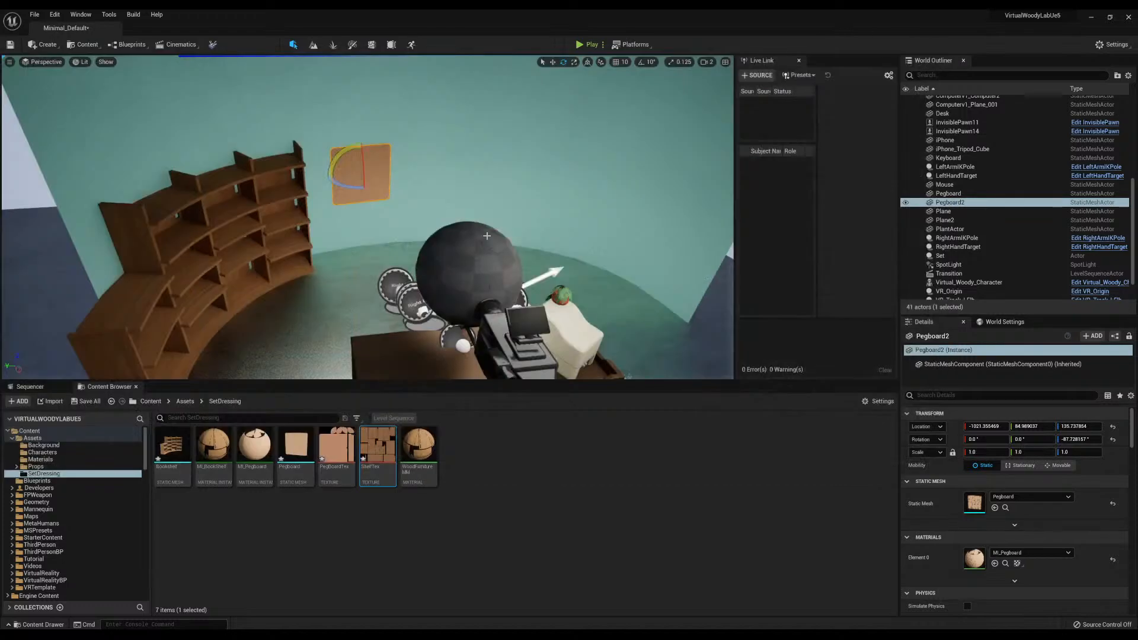
right_drag(367, 217, 437, 239)
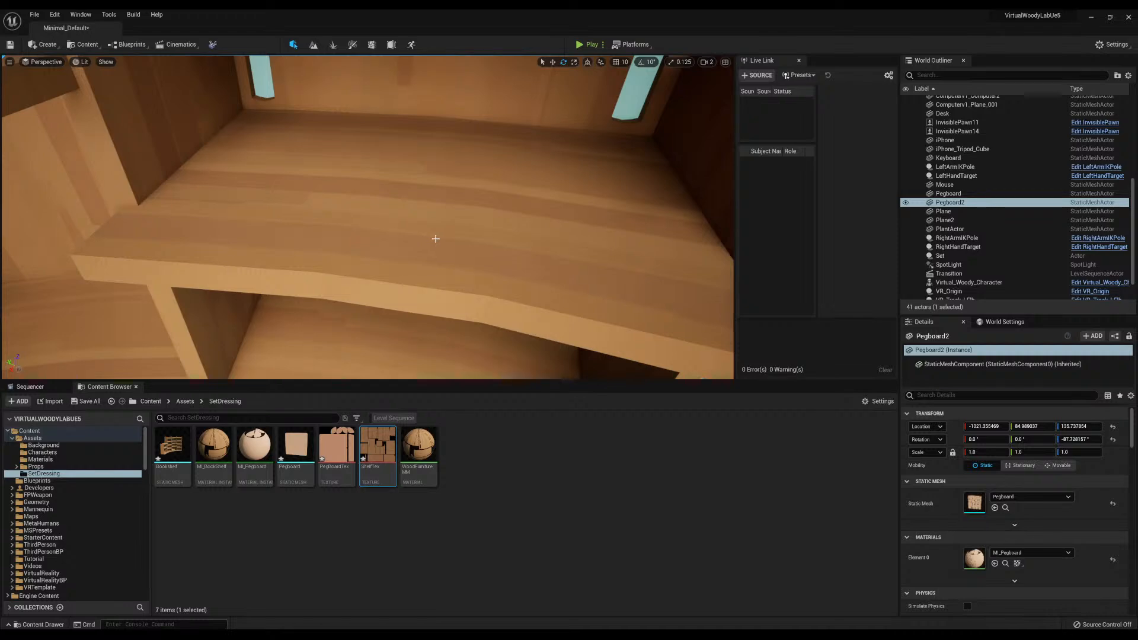
mouse_move(435, 239)
right_down()
mouse_move(459, 234)
mouse_move(441, 234)
right_up()
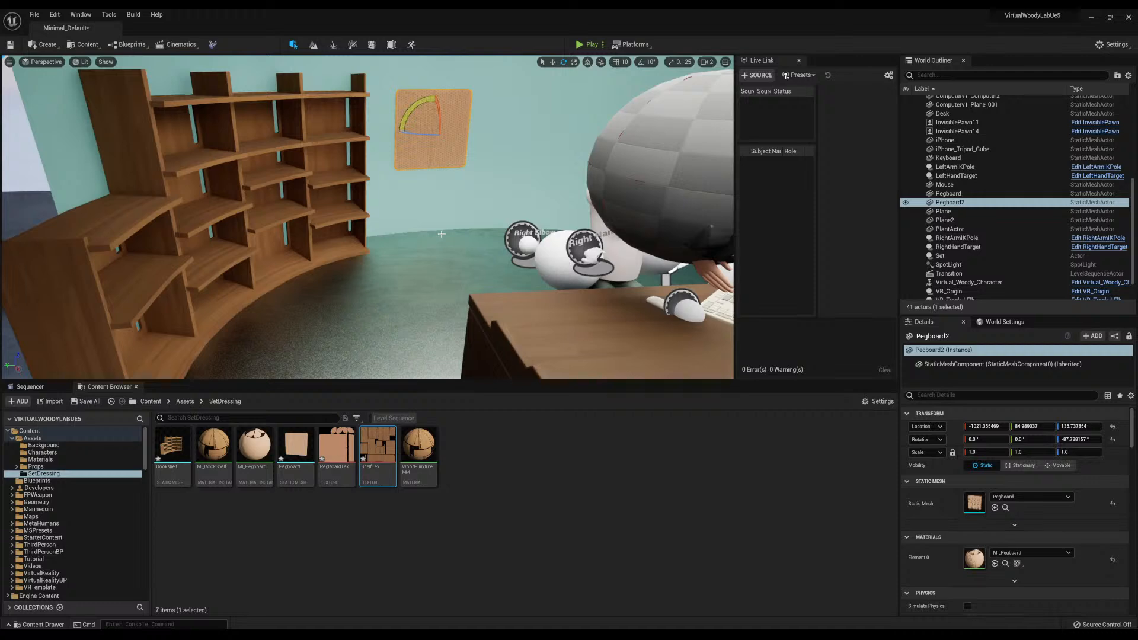
right_drag(447, 233, 483, 273)
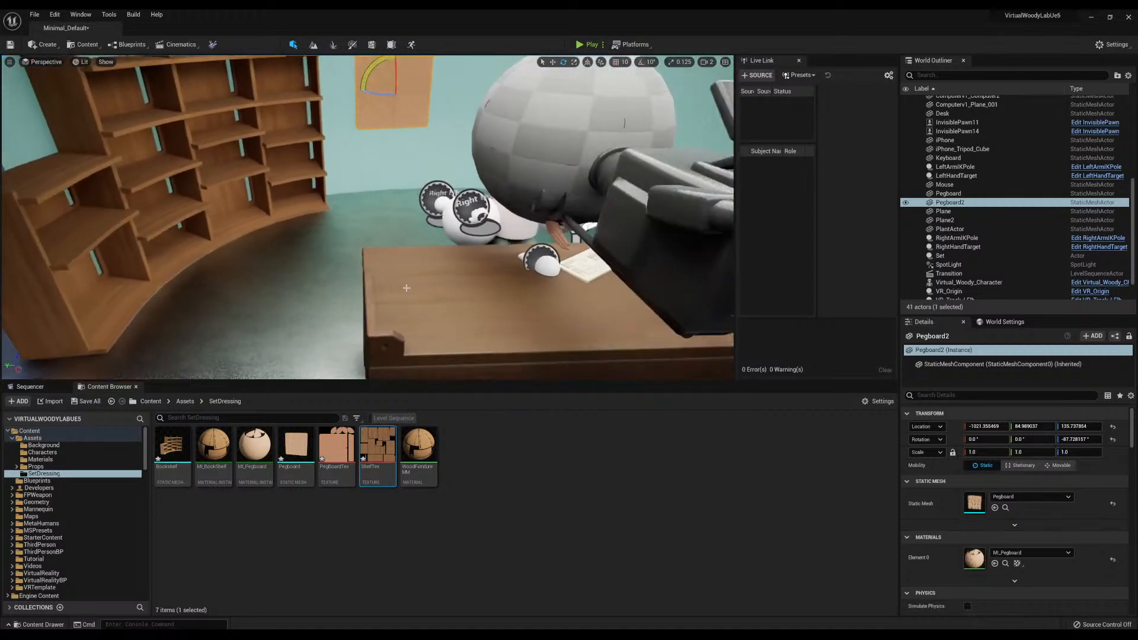
click(427, 269)
click(254, 159)
click(380, 97)
key(w)
right_drag(380, 98, 348, 84)
key(w)
key(s)
key(s)
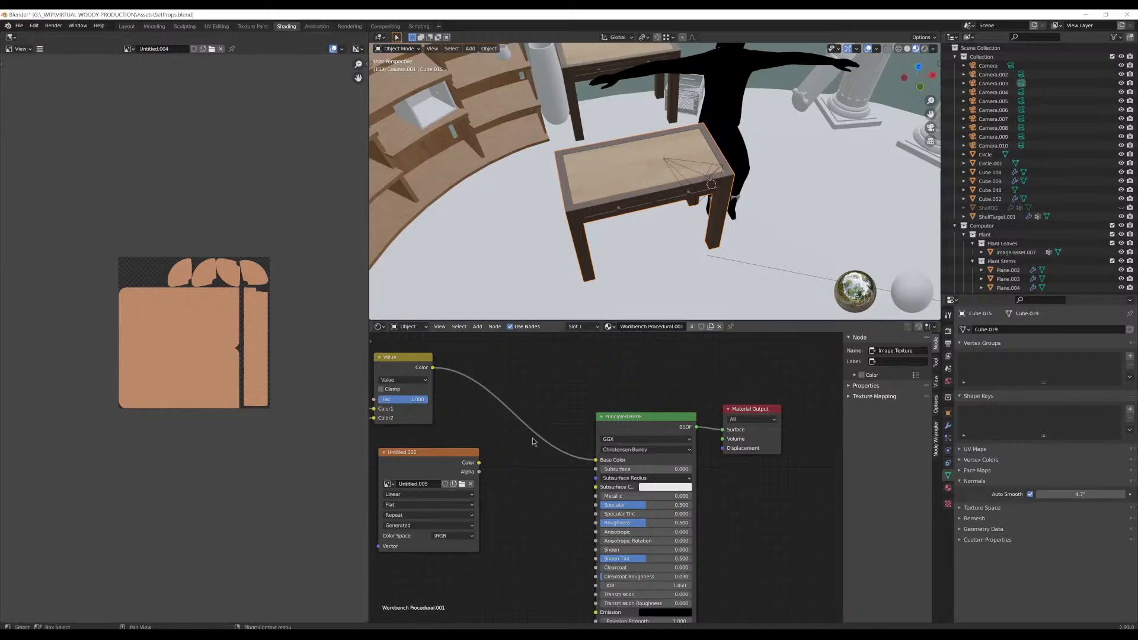
Switch back to Blender and survey the furniture across the whole room
scroll(628, 154, down, 3)
scroll(628, 155, up, 3)
middle_drag(628, 154, 656, 155)
scroll(651, 154, down, 3)
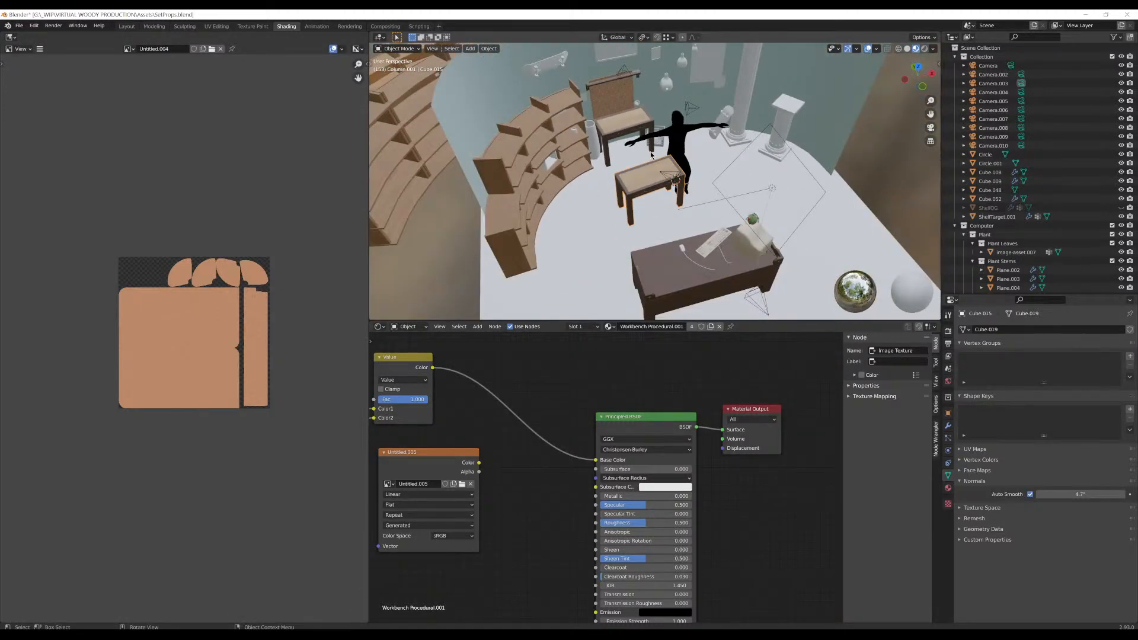
Examine the light wood inset and dark frame of the front desk's top up close
scroll(651, 153, up, 4)
scroll(652, 153, down, 2)
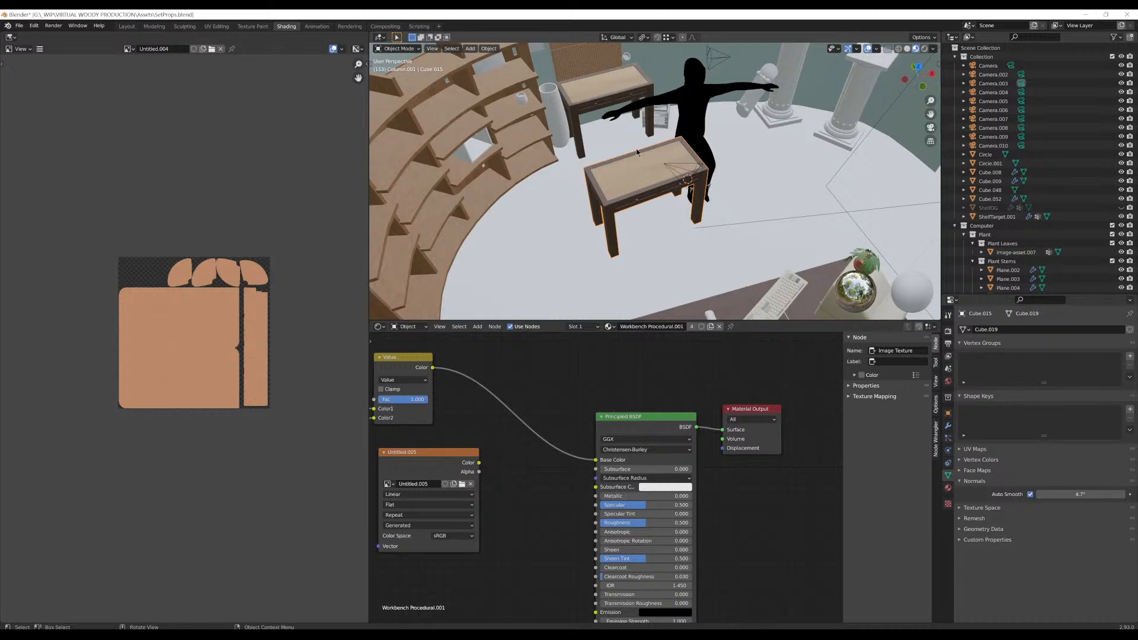
scroll(635, 149, up, 3)
scroll(670, 242, down, 2)
shift+middle_drag(634, 145, 649, 101)
scroll(688, 232, up, 3)
scroll(645, 167, up, 3)
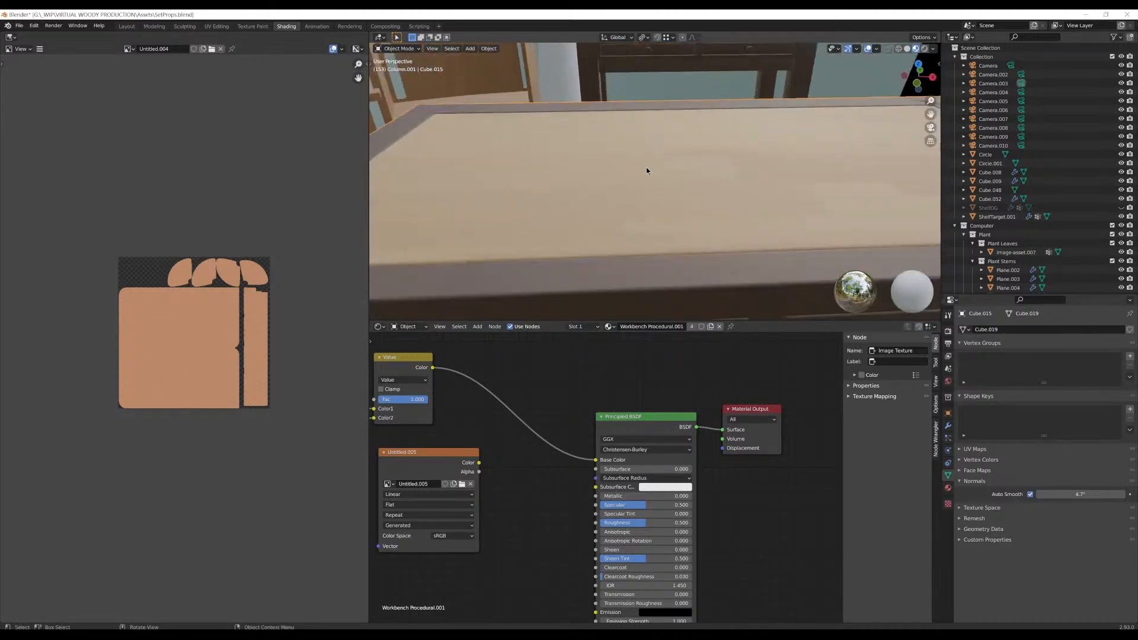
scroll(650, 178, down, 4)
middle_drag(653, 193, 595, 138)
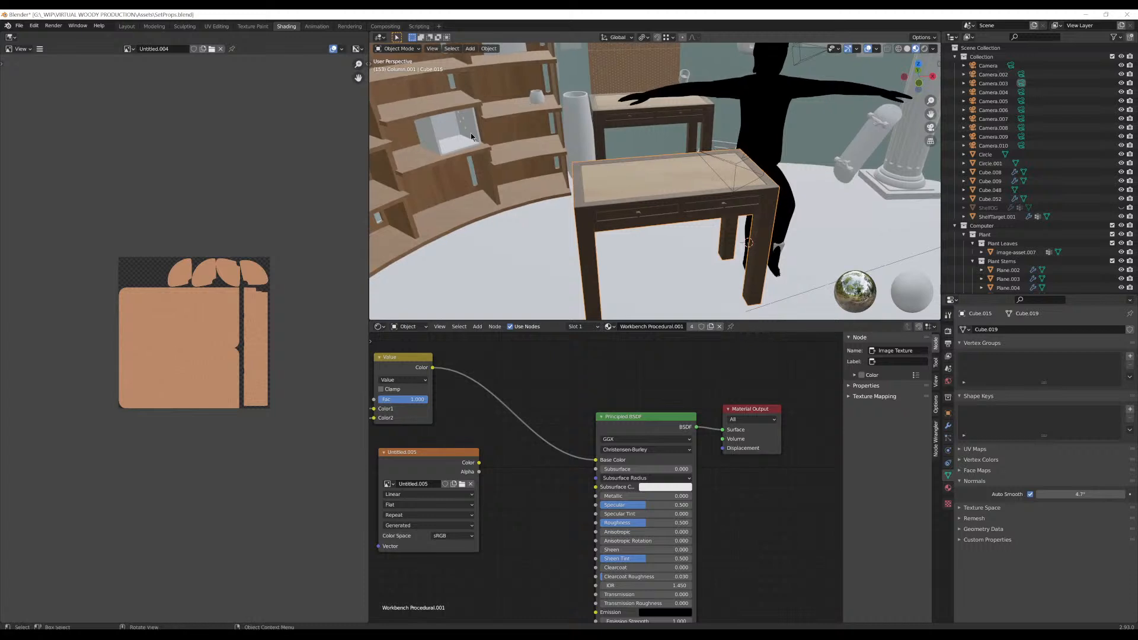
Survey the two desks, the bookshelf and the surrounding props from several angles in the room
click(695, 160)
middle_drag(667, 158, 642, 216)
click(562, 159)
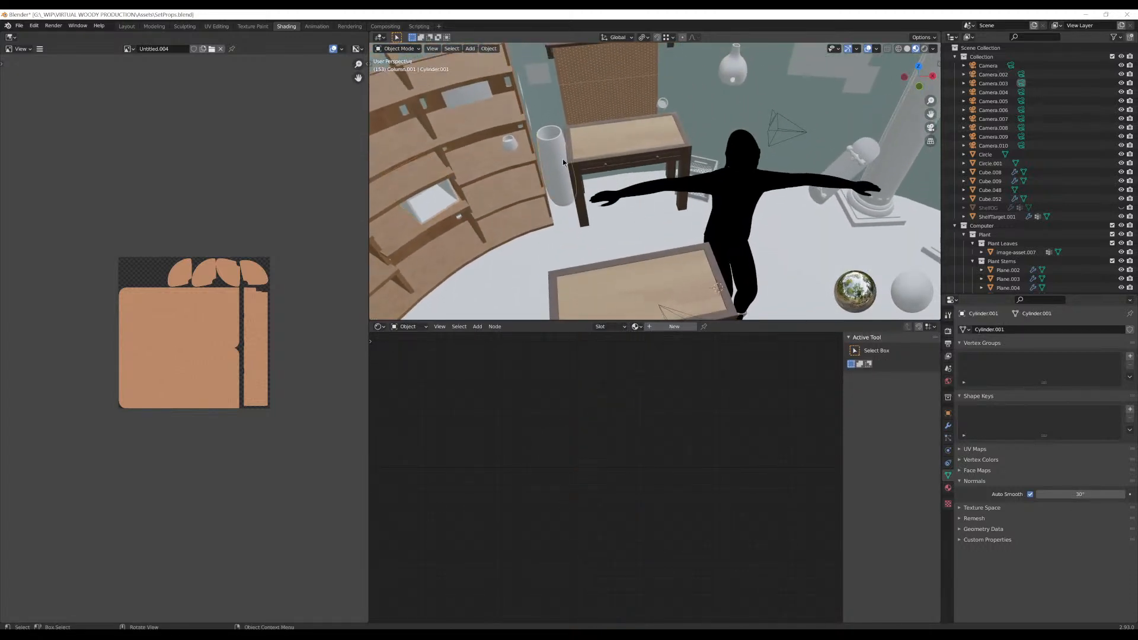
middle_drag(563, 159, 628, 168)
scroll(623, 165, up, 3)
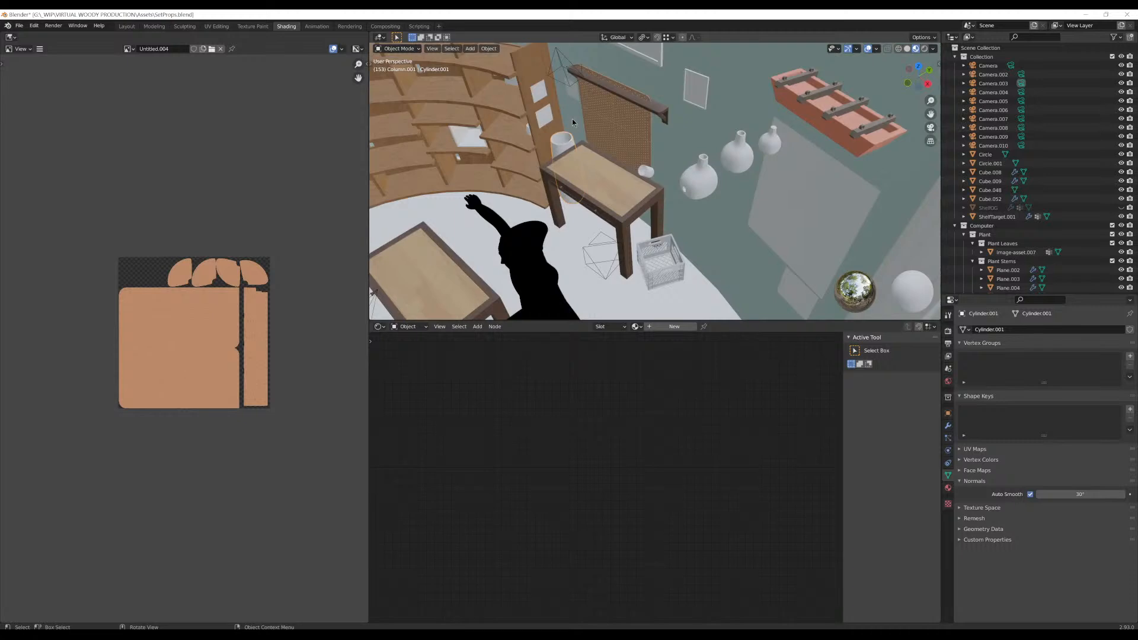
middle_drag(572, 121, 692, 80)
scroll(690, 113, up, 3)
mouse_move(688, 149)
middle_down()
mouse_move(728, 121)
mouse_move(689, 169)
middle_up()
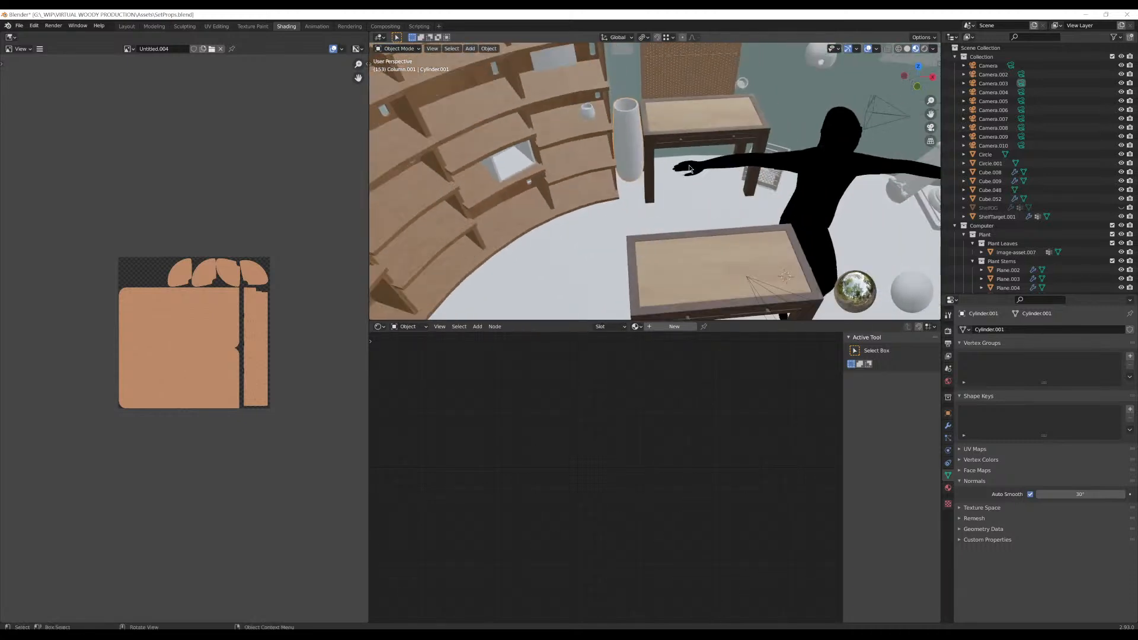
middle_drag(769, 240, 611, 194)
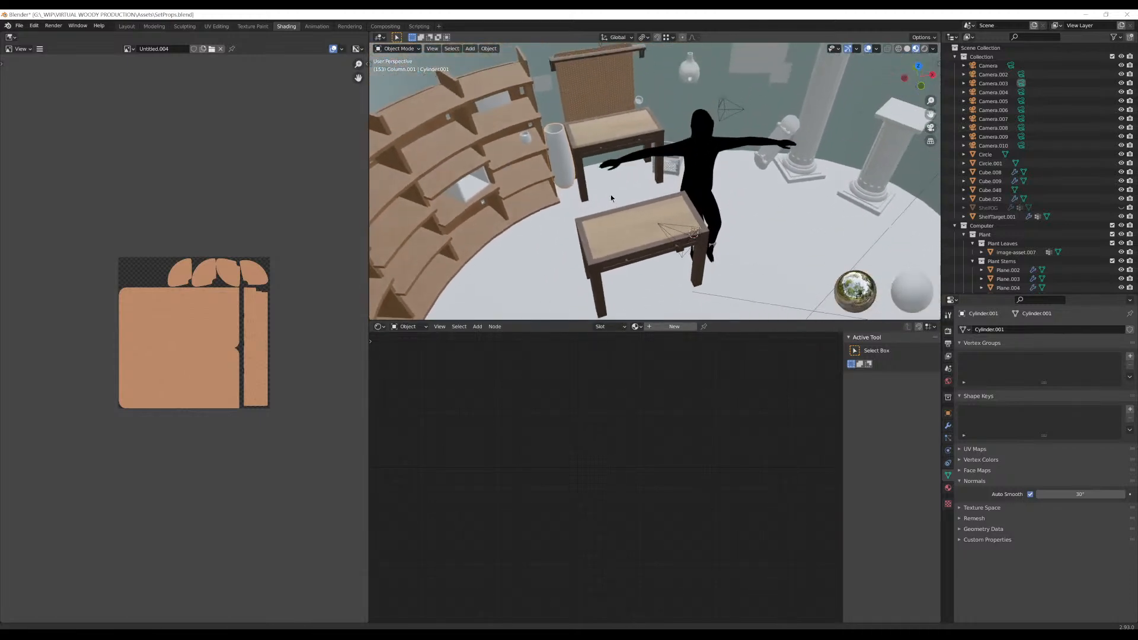
Bake the front desk's Diffuse color into the Untitled.005 image and inspect the baked texture
click(634, 244)
middle_drag(635, 248, 658, 231)
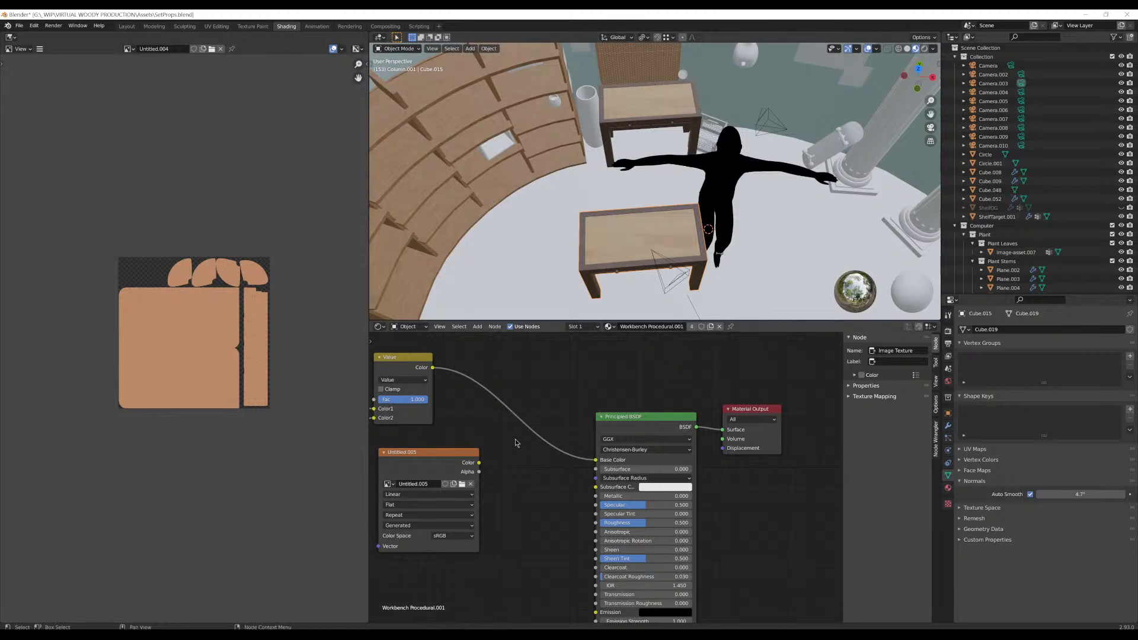
middle_drag(516, 438, 582, 393)
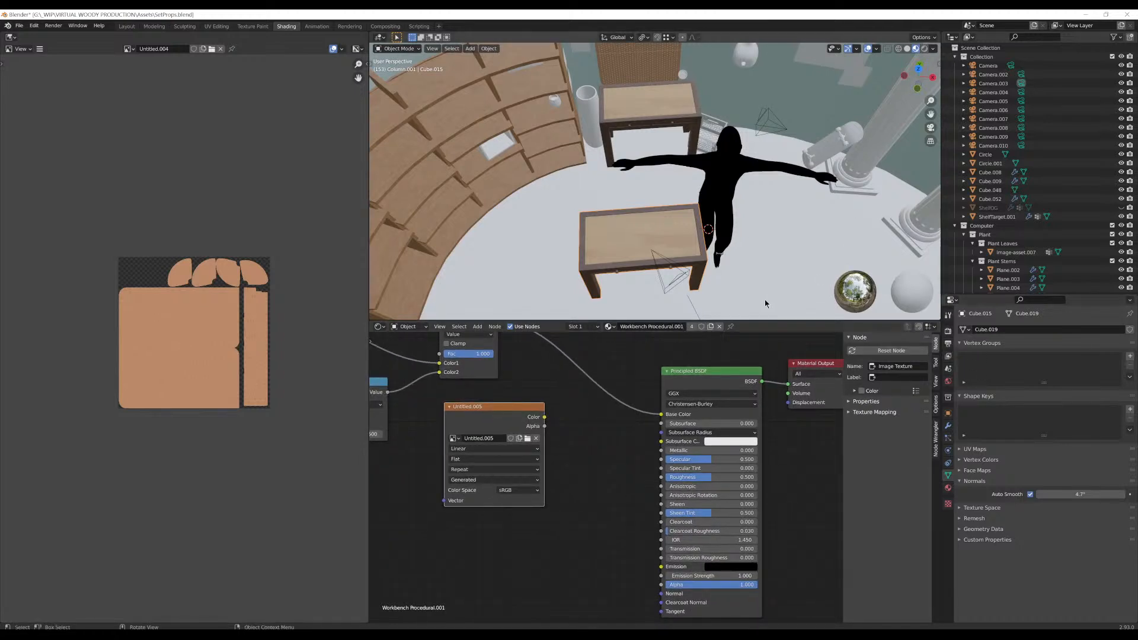
scroll(624, 281, up, 2)
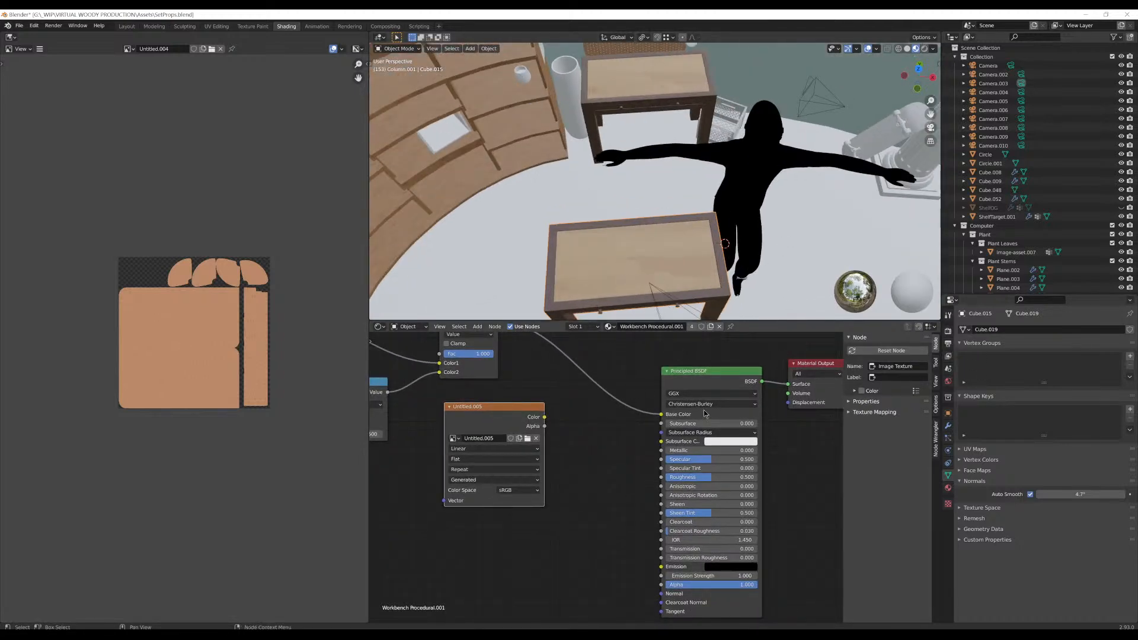
click(948, 331)
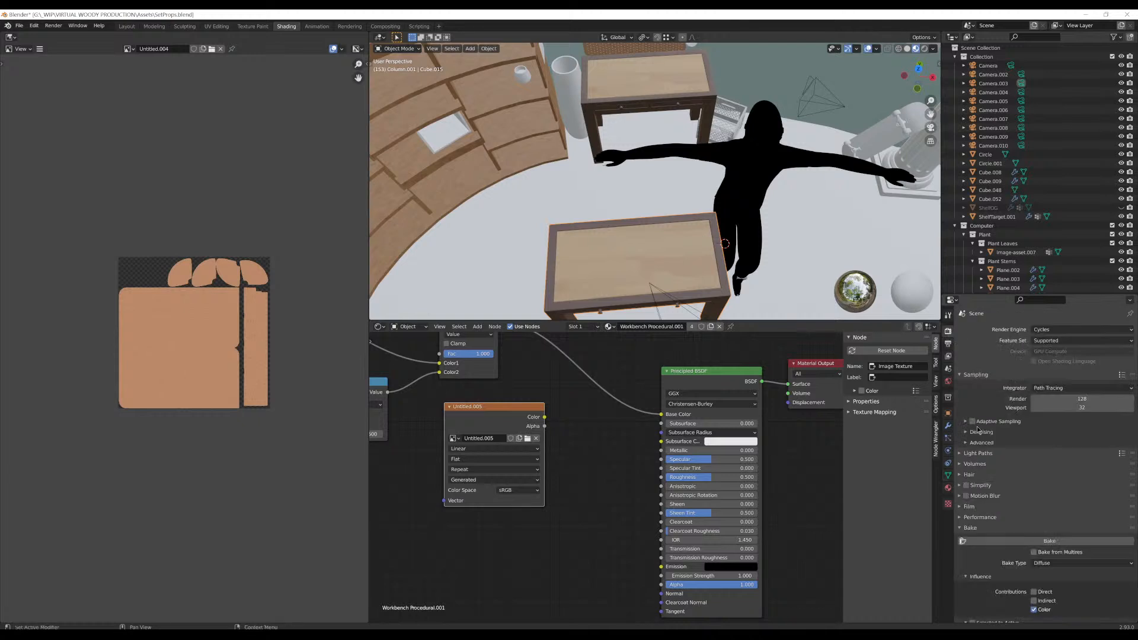
click(1011, 540)
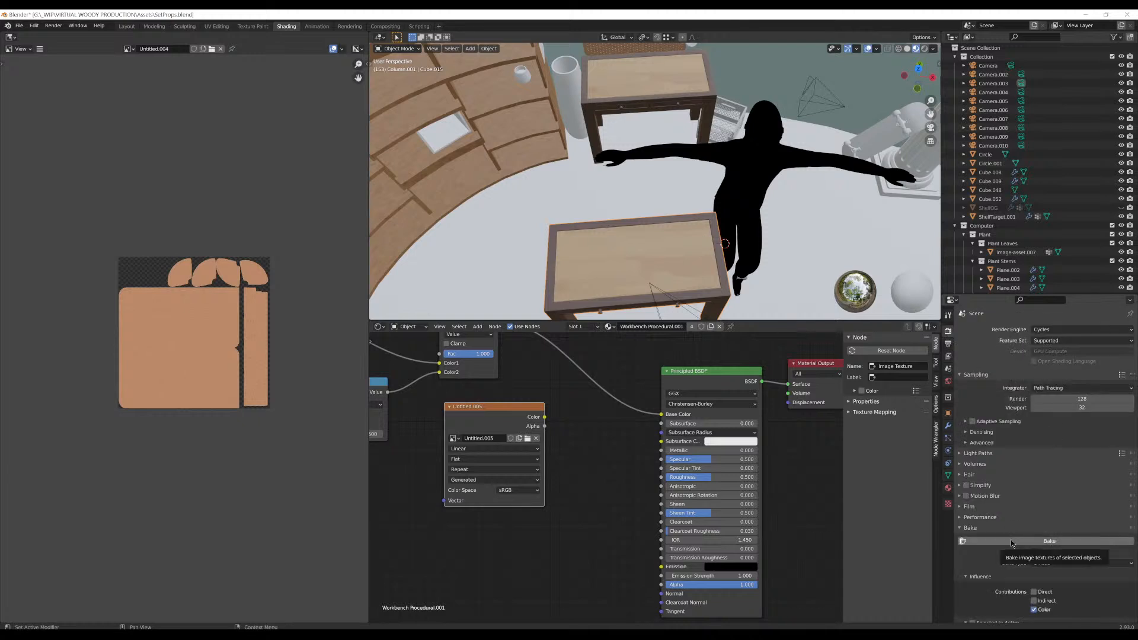
click(1011, 541)
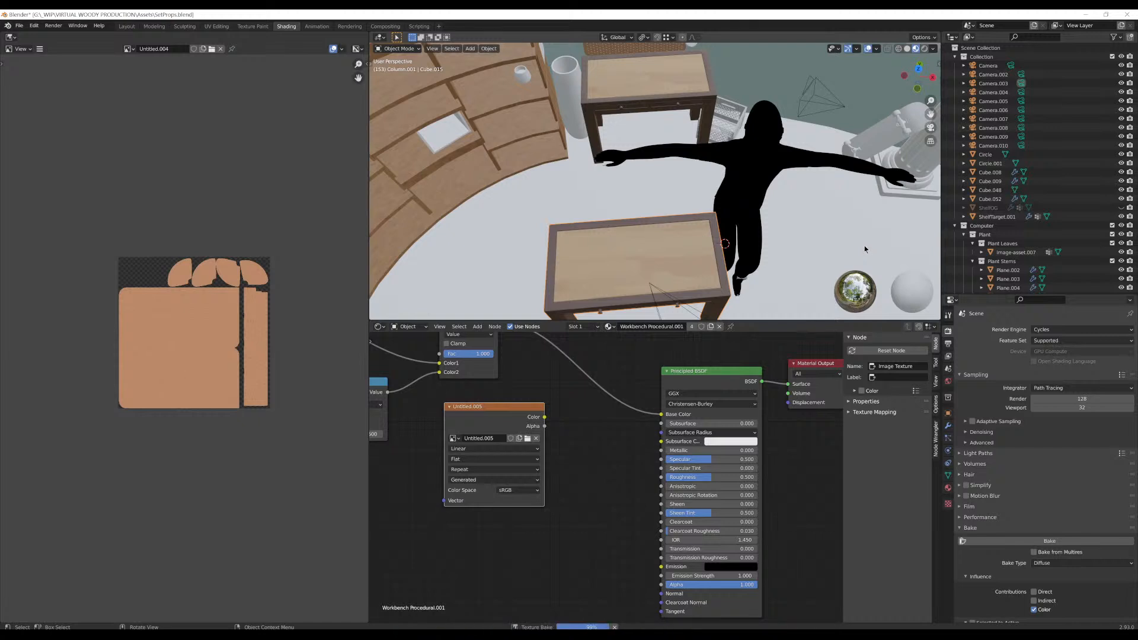
scroll(148, 342, up, 5)
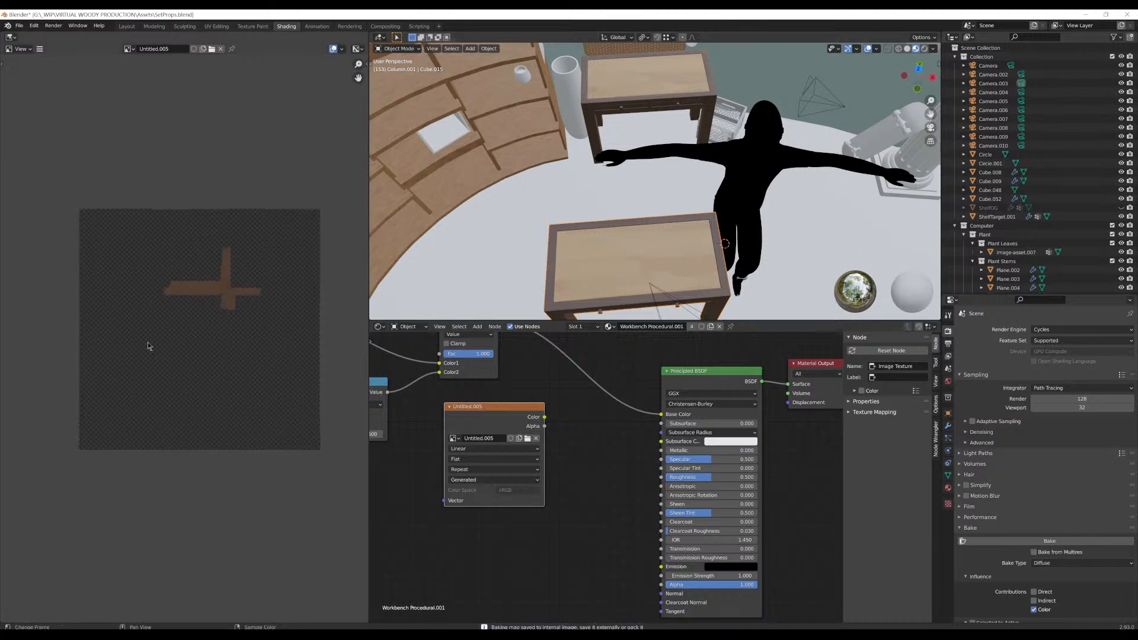
scroll(653, 248, up, 4)
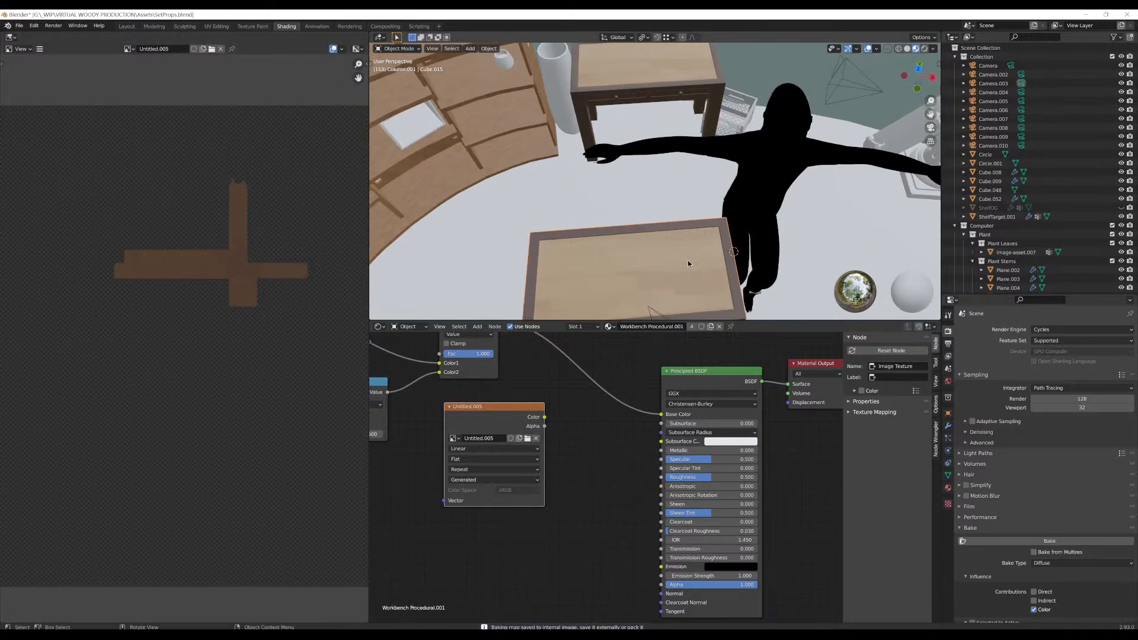
In Edit Mode, select the four light wood faces of the desk's top and grow the selection once
key(Tab)
scroll(708, 261, up, 2)
middle_drag(708, 260, 661, 143)
click(658, 136)
key(ctrl+l)
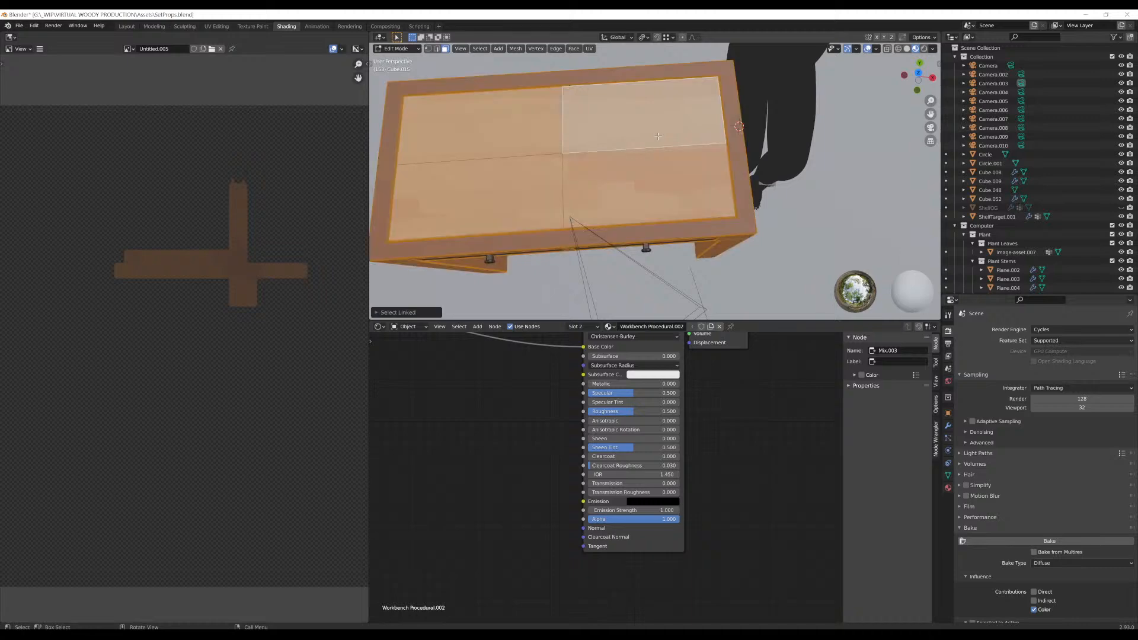
click(665, 146)
click(572, 164)
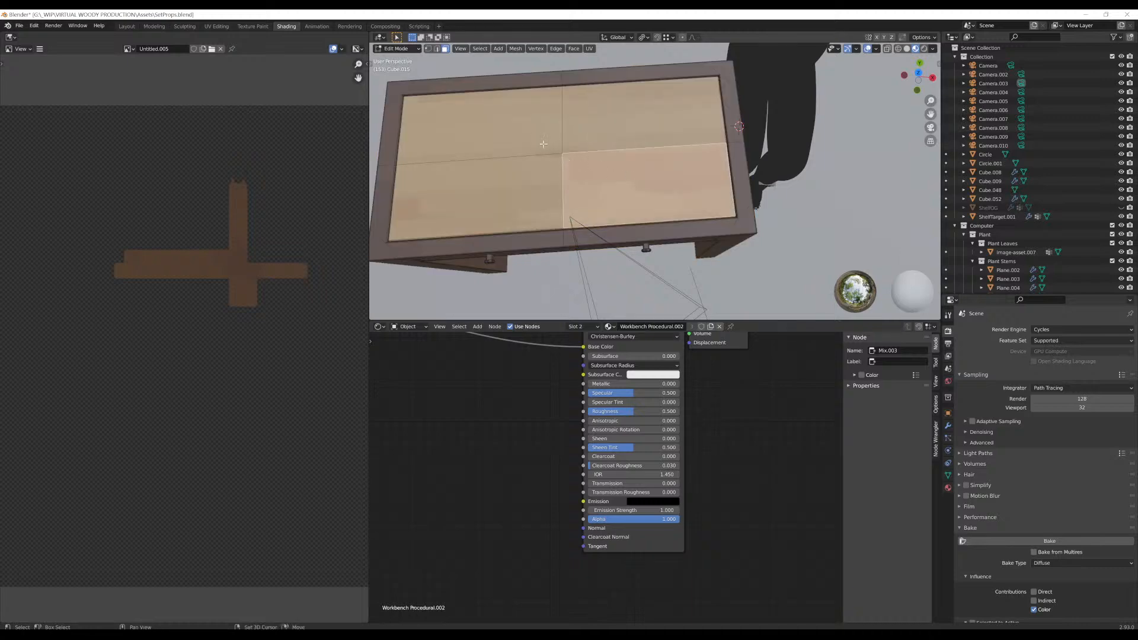
shift+click(544, 144)
shift+click(573, 135)
shift+click(531, 191)
key(ctrl+KP_Add)
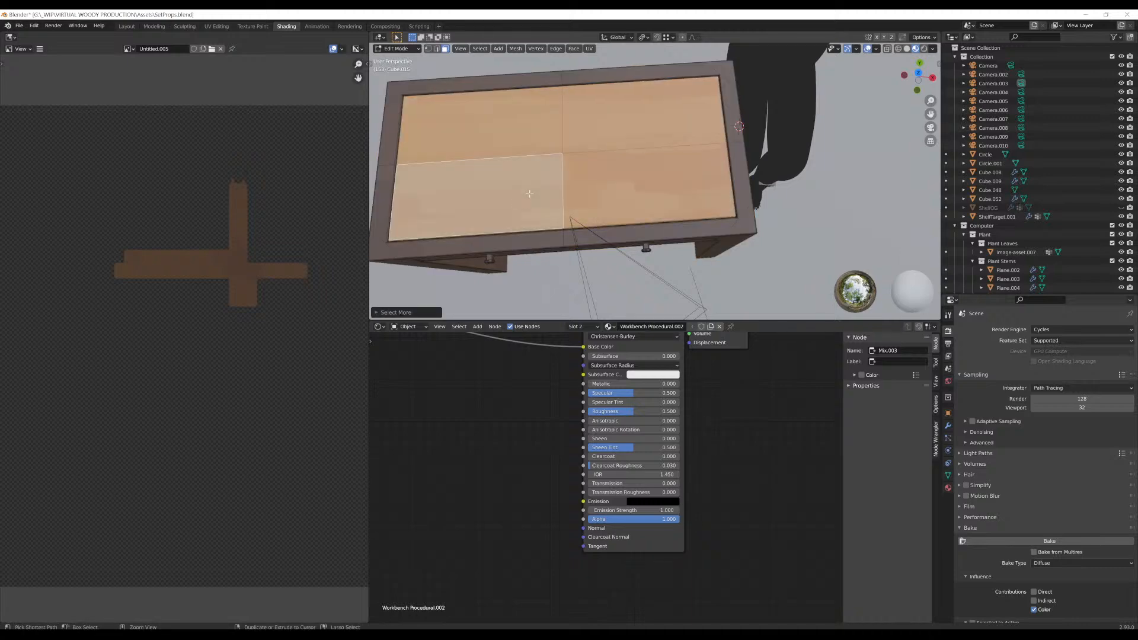
Grow the face selection twice more around the rounded edge of the desk's light wood inset
scroll(617, 184, up, 4)
shift+middle_drag(750, 178, 518, 145)
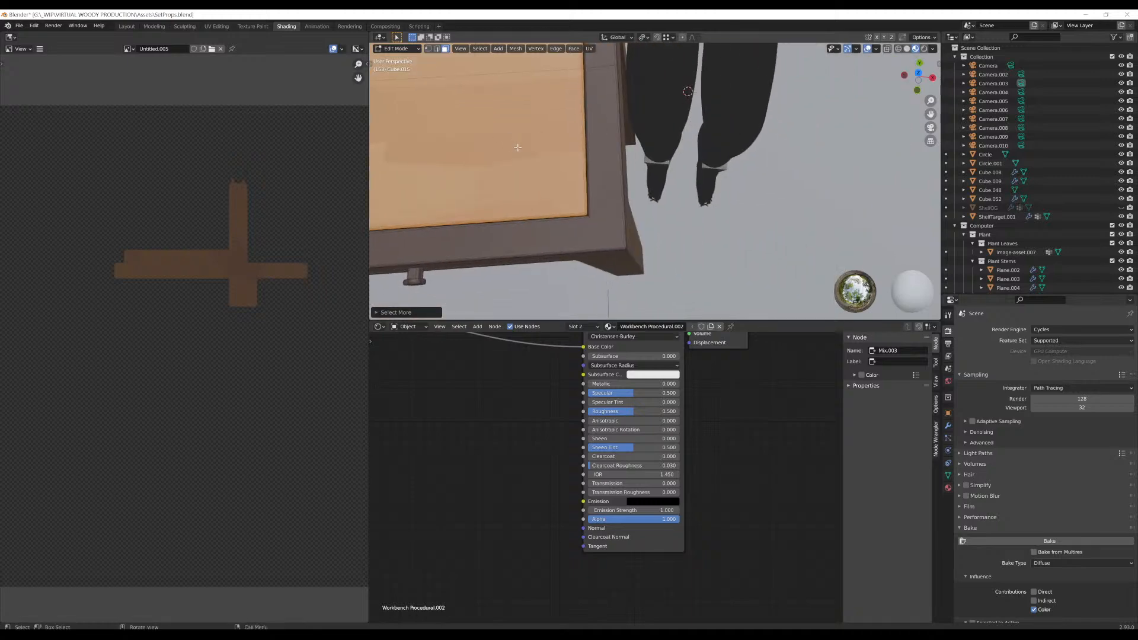
scroll(510, 161, up, 5)
shift+middle_drag(491, 189, 622, 133)
scroll(549, 211, up, 4)
shift+middle_drag(548, 211, 716, 109)
key(ctrl+KP_Add)
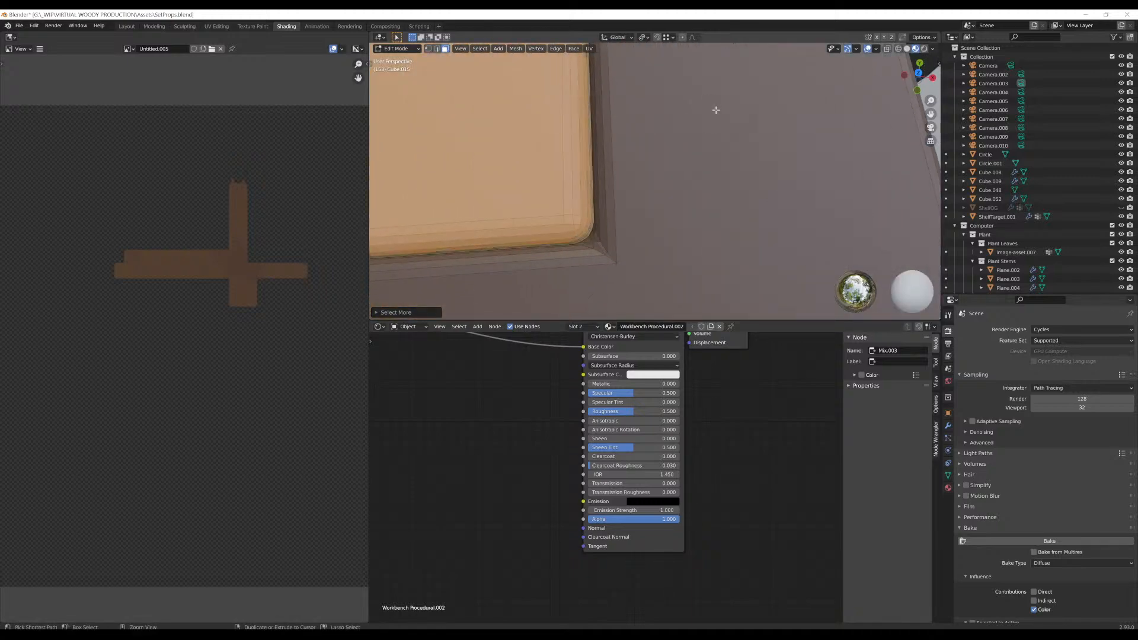
key(ctrl+KP_Add)
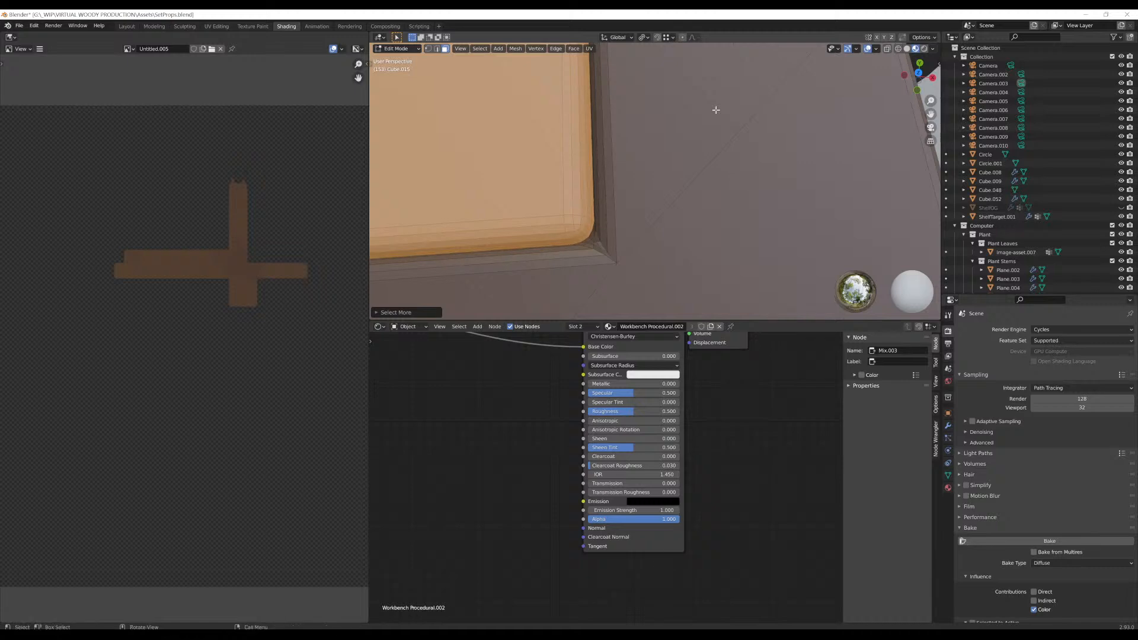
middle_drag(638, 130, 629, 183)
scroll(509, 162, down, 9)
scroll(630, 183, up, 4)
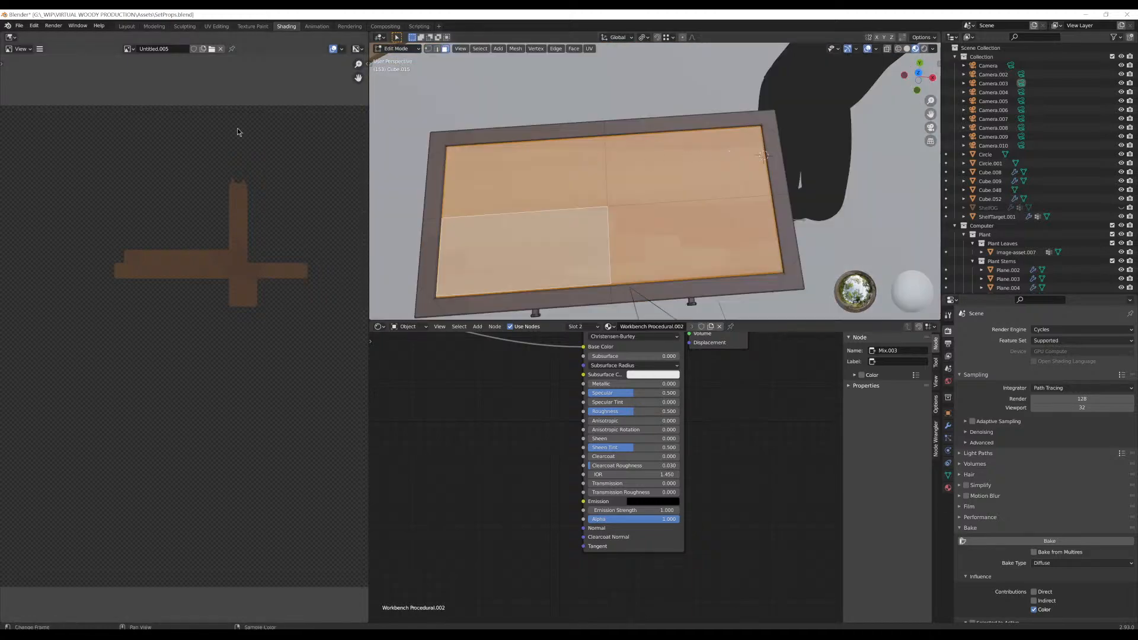
Open the UV Editing workspace and unwrap the selected desktop inset faces with the standard Unwrap
click(217, 26)
scroll(340, 224, up, 2)
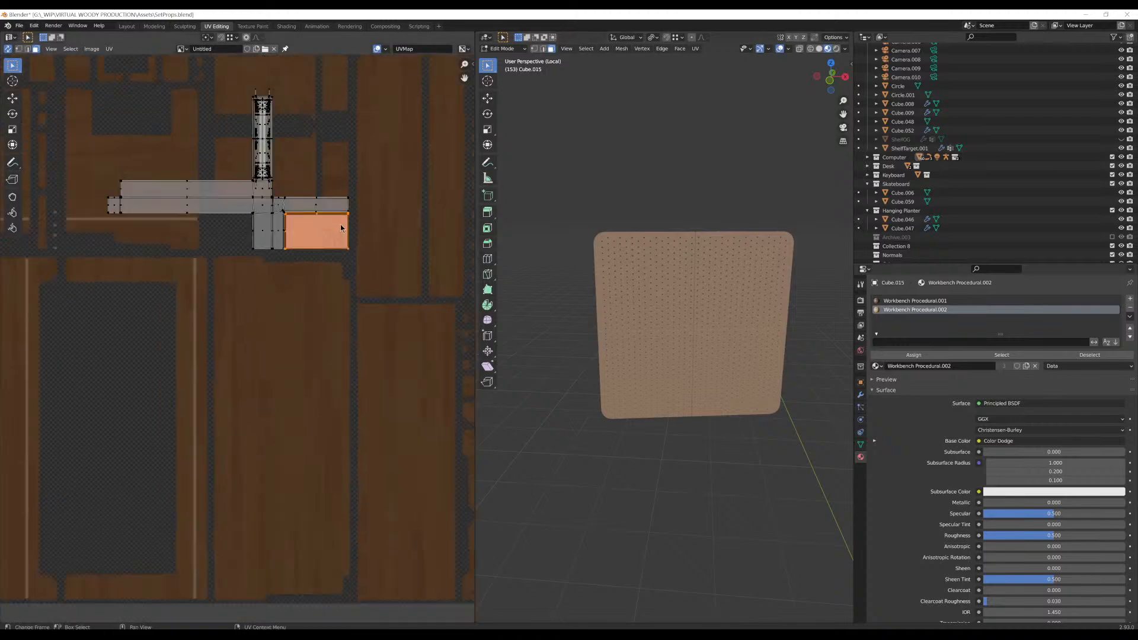
scroll(332, 237, down, 2)
key(u)
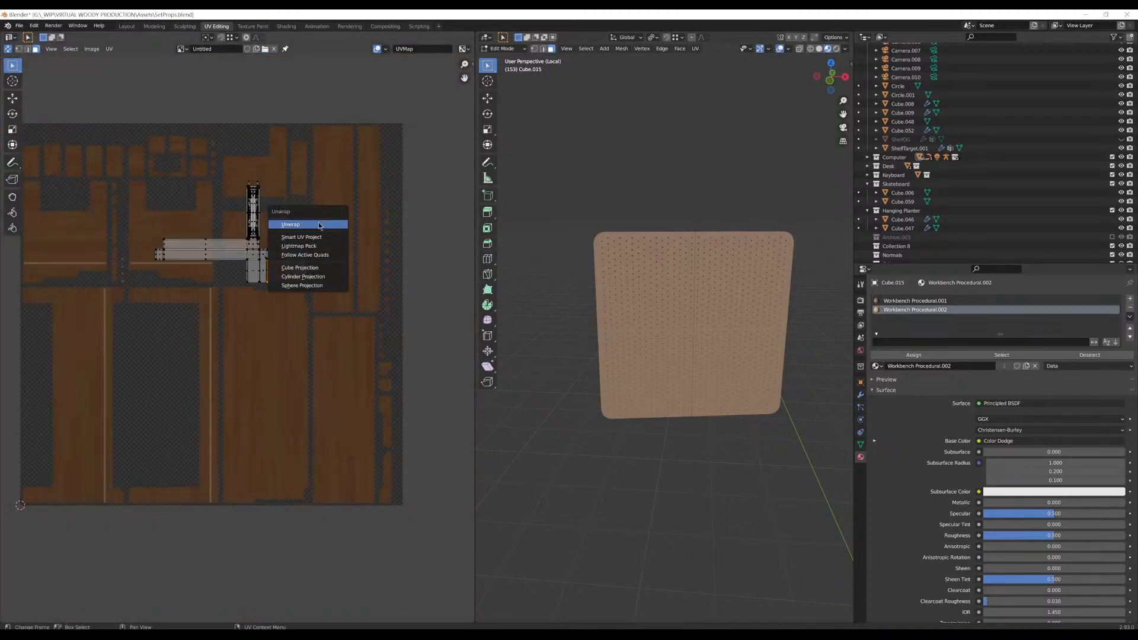
click(319, 225)
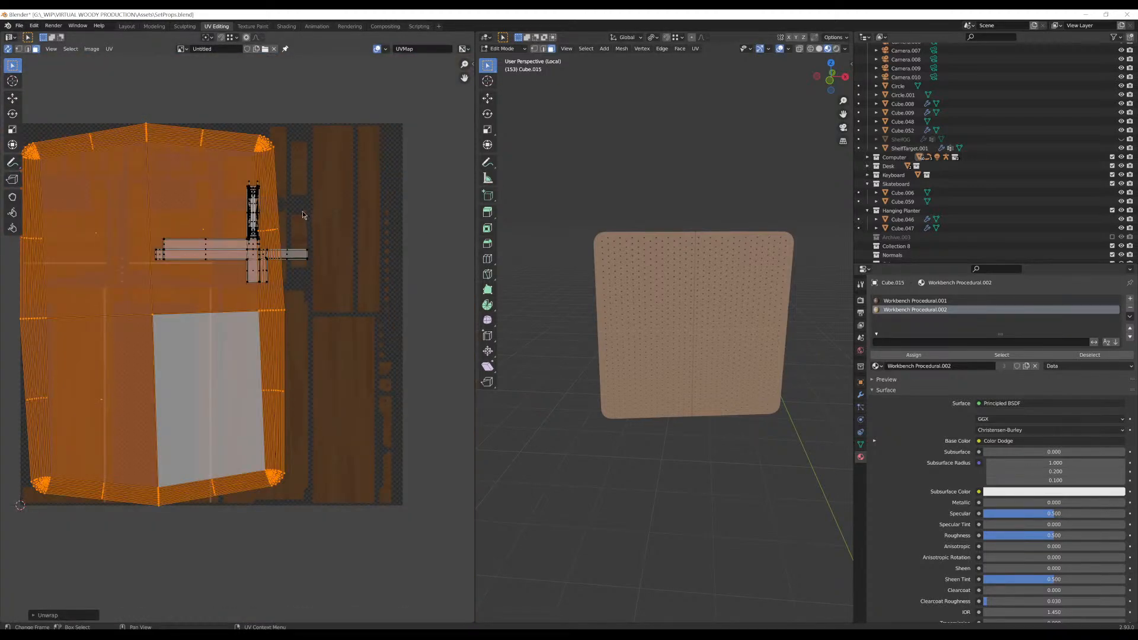
middle_drag(303, 222, 354, 227)
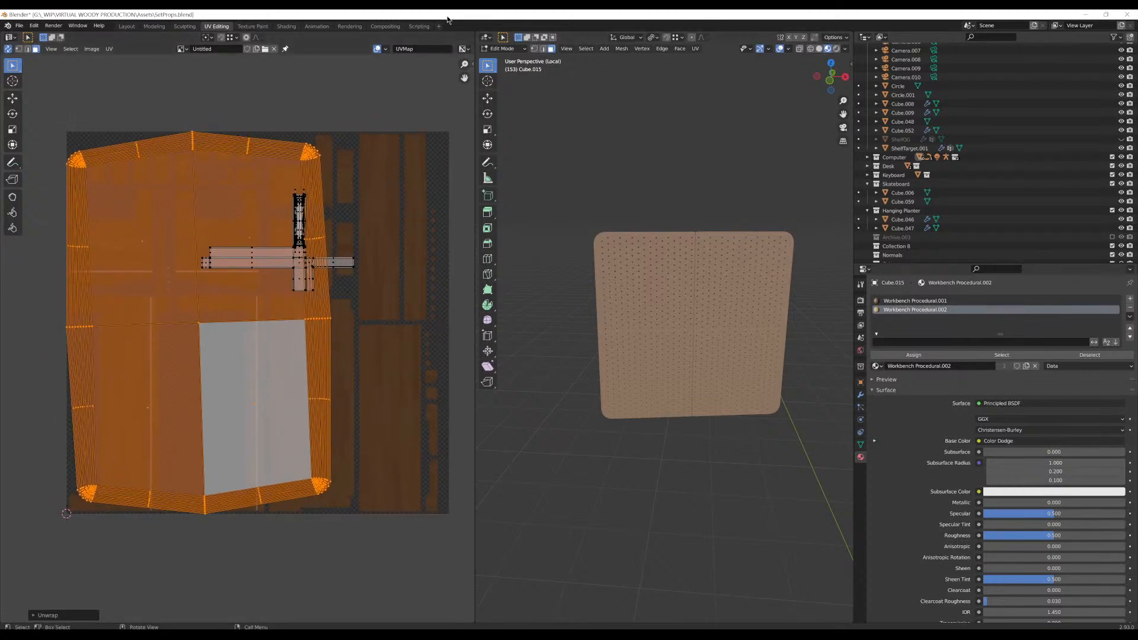
Return to the Shading workspace and make the desk's Workbench Procedural.002 material slot active
click(124, 27)
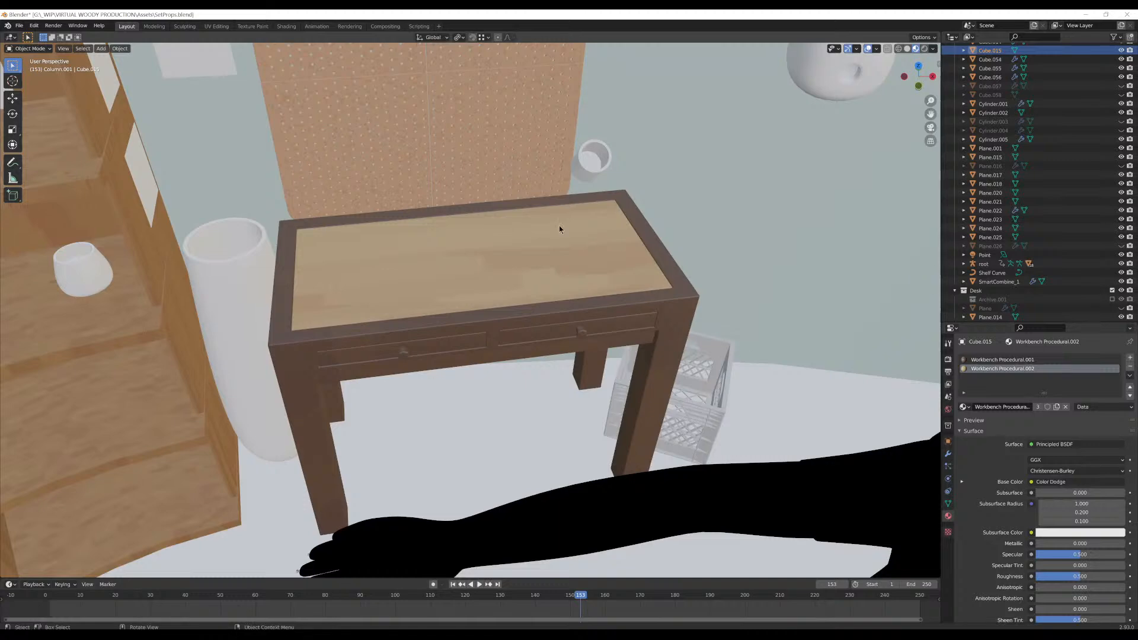
click(287, 26)
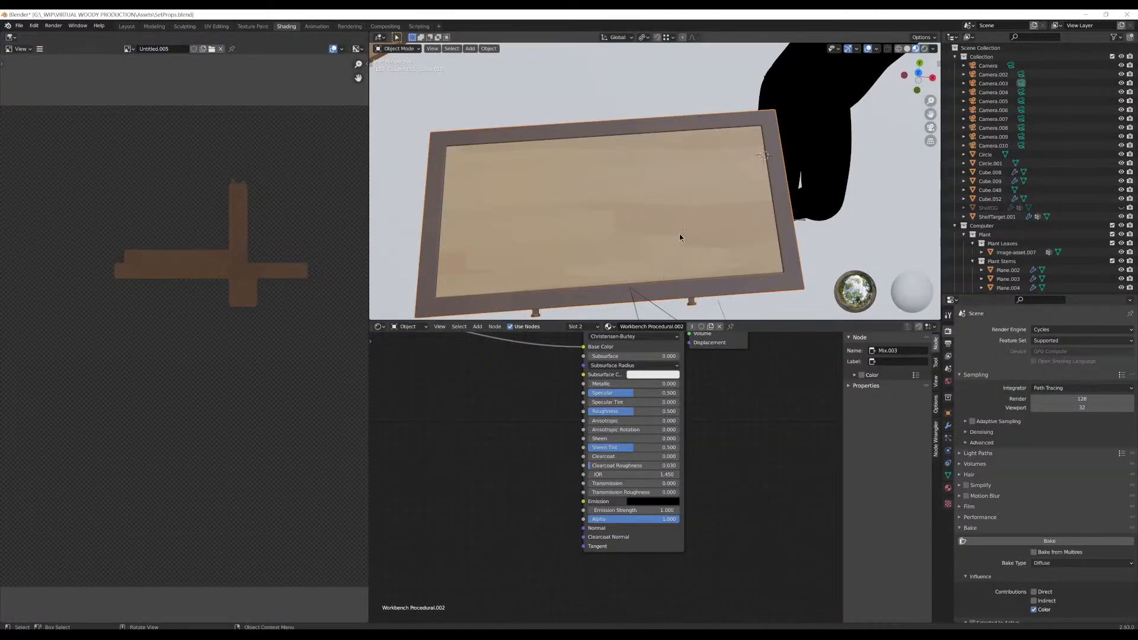
scroll(617, 501, up, 3)
scroll(618, 501, down, 8)
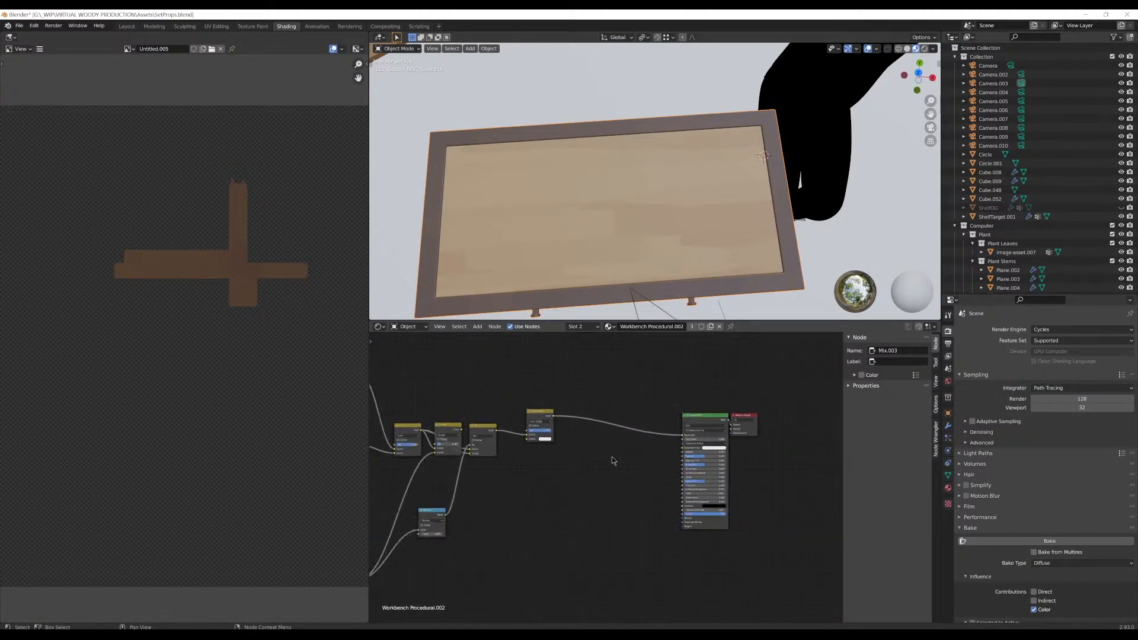
mouse_move(608, 457)
middle_down()
mouse_move(642, 416)
mouse_move(623, 459)
middle_up()
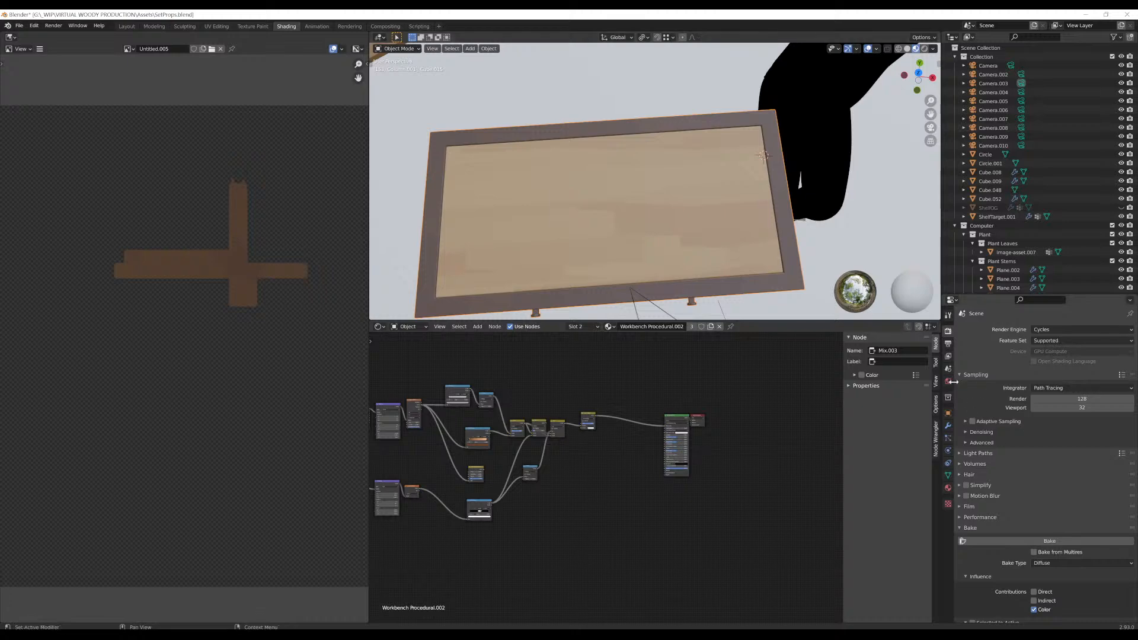
click(948, 487)
click(1002, 332)
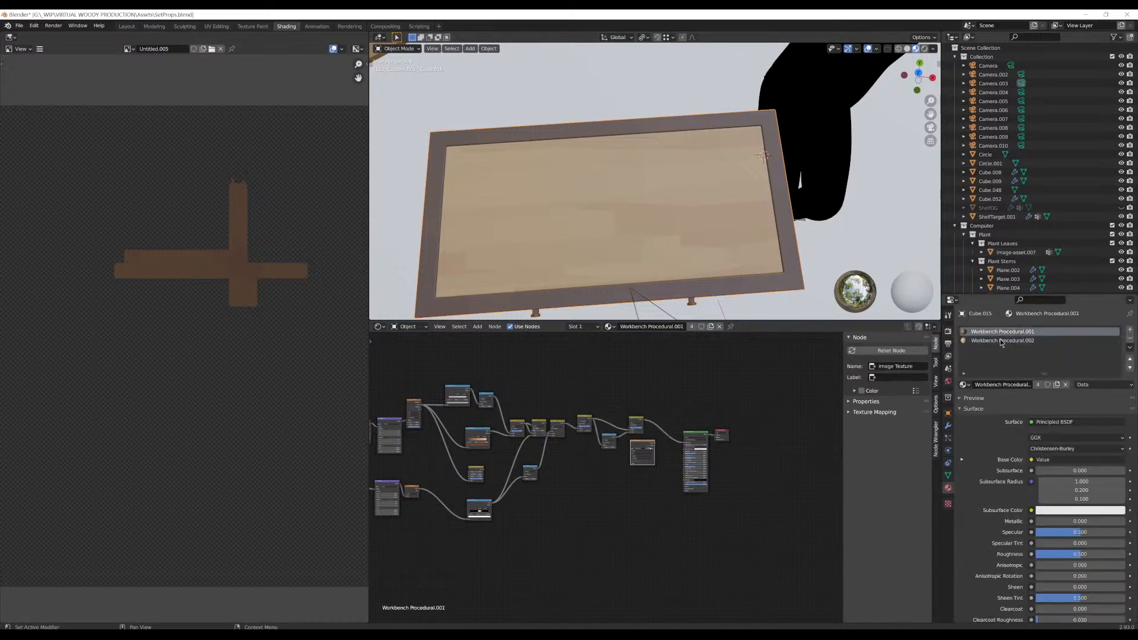
click(998, 341)
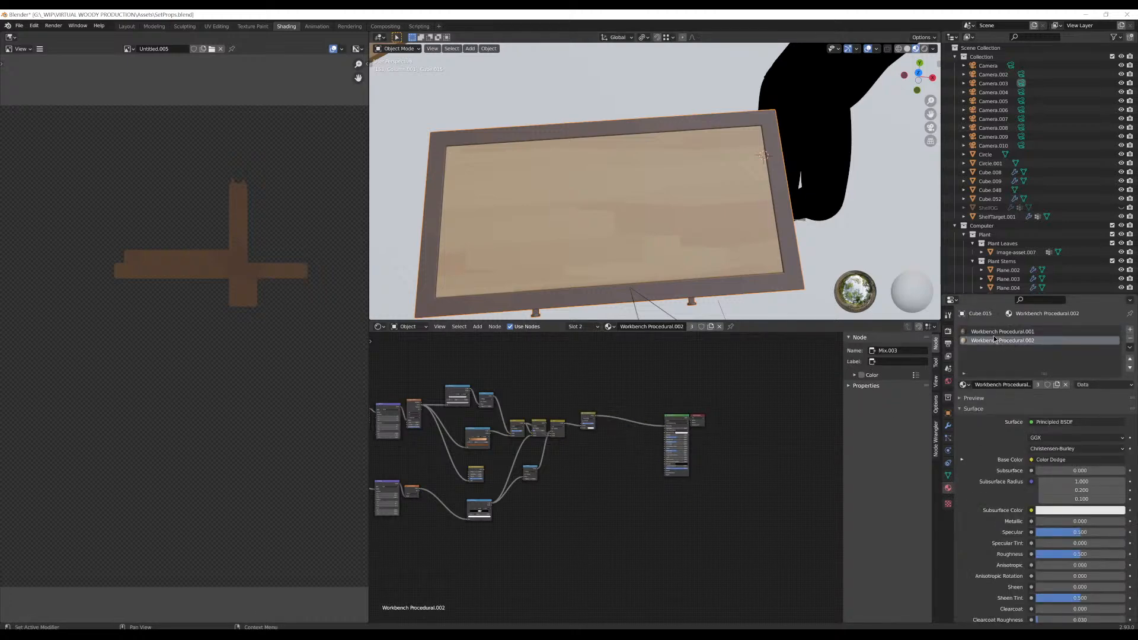
Add an Image Texture node to Workbench Procedural.002, placed in the empty space before the Principled BSDF node
scroll(634, 473, up, 2)
scroll(636, 469, up, 2)
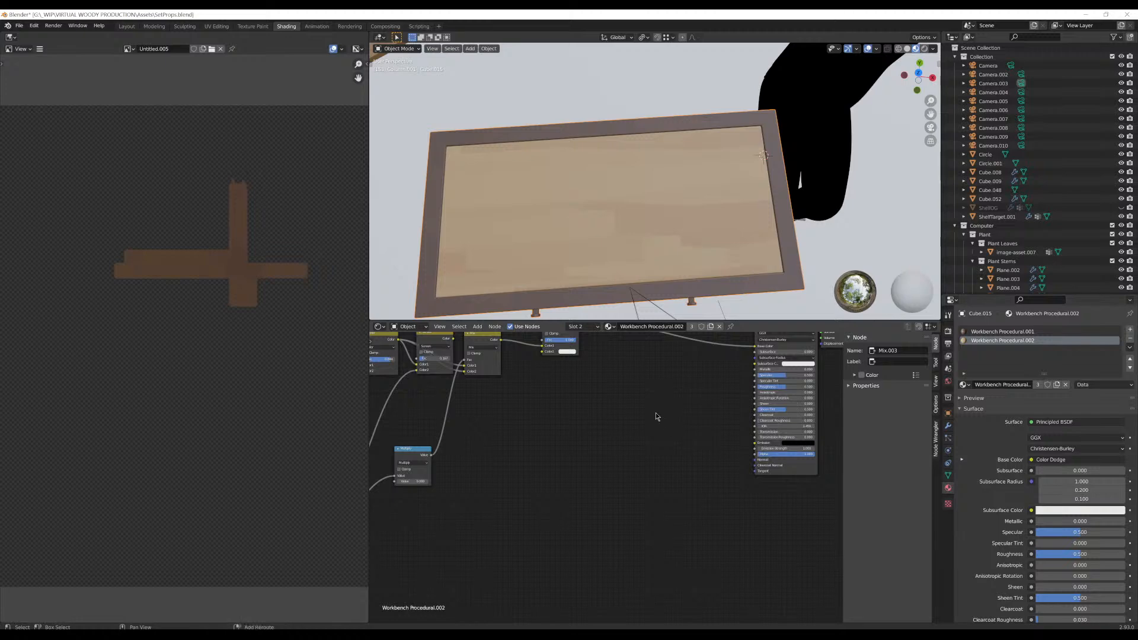
key(shift+a)
key(Escape)
key(shift+a)
click(632, 428)
text(image)
key(Return)
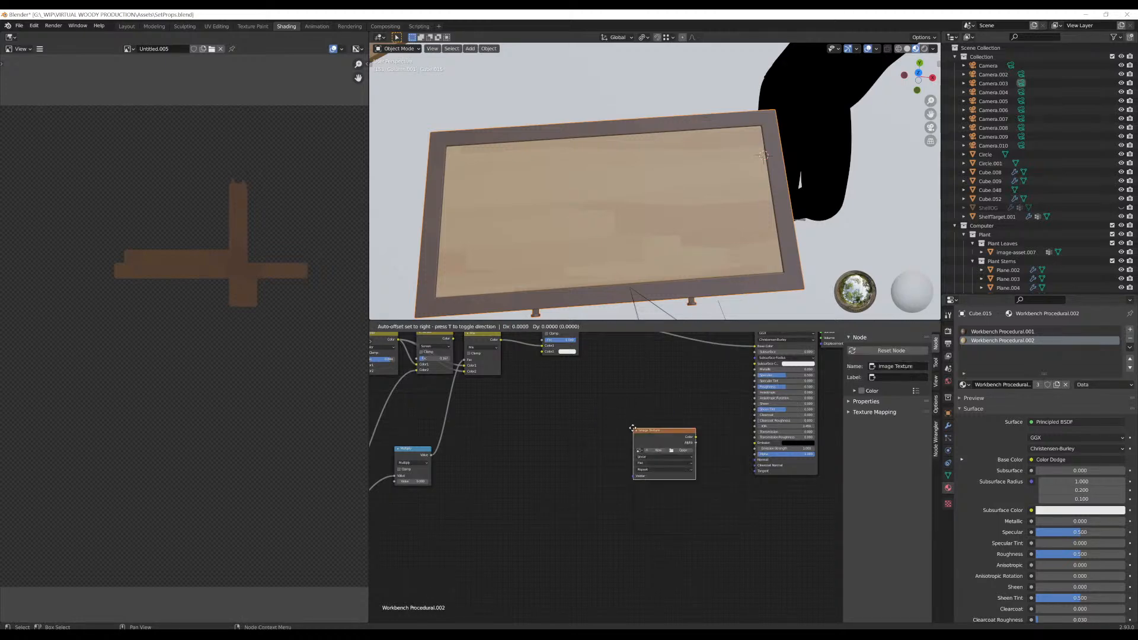
click(621, 403)
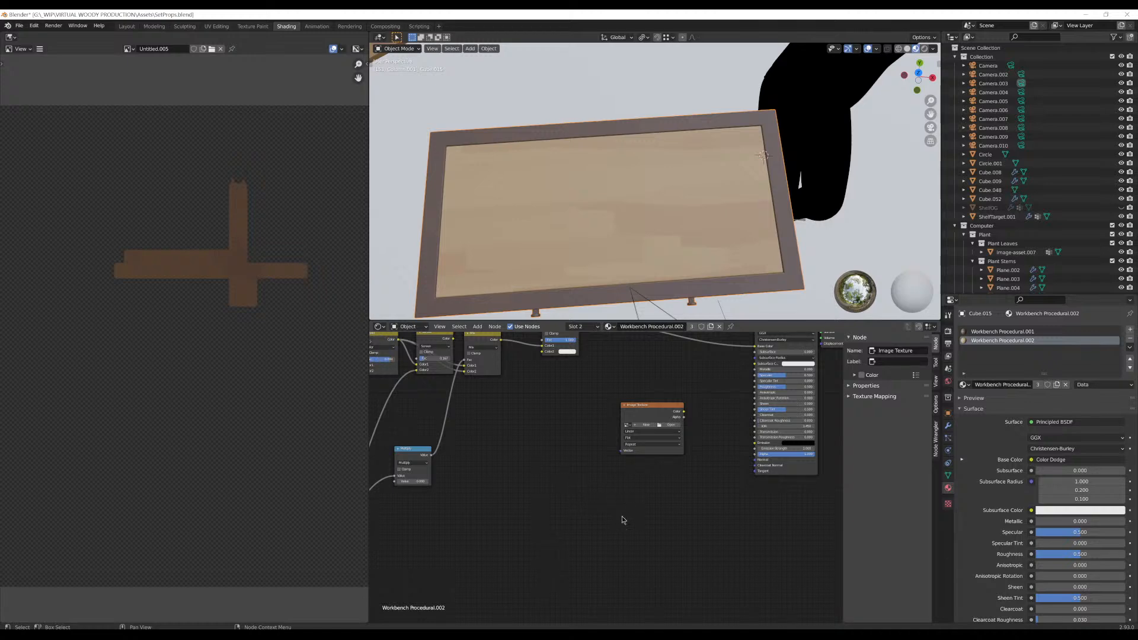
Create a new 2048 × 2048 px blank image in the Image Texture node of Workbench Procedural.002
middle_drag(603, 504, 521, 589)
scroll(607, 453, up, 5)
middle_drag(580, 490, 538, 513)
drag(557, 533, 492, 530)
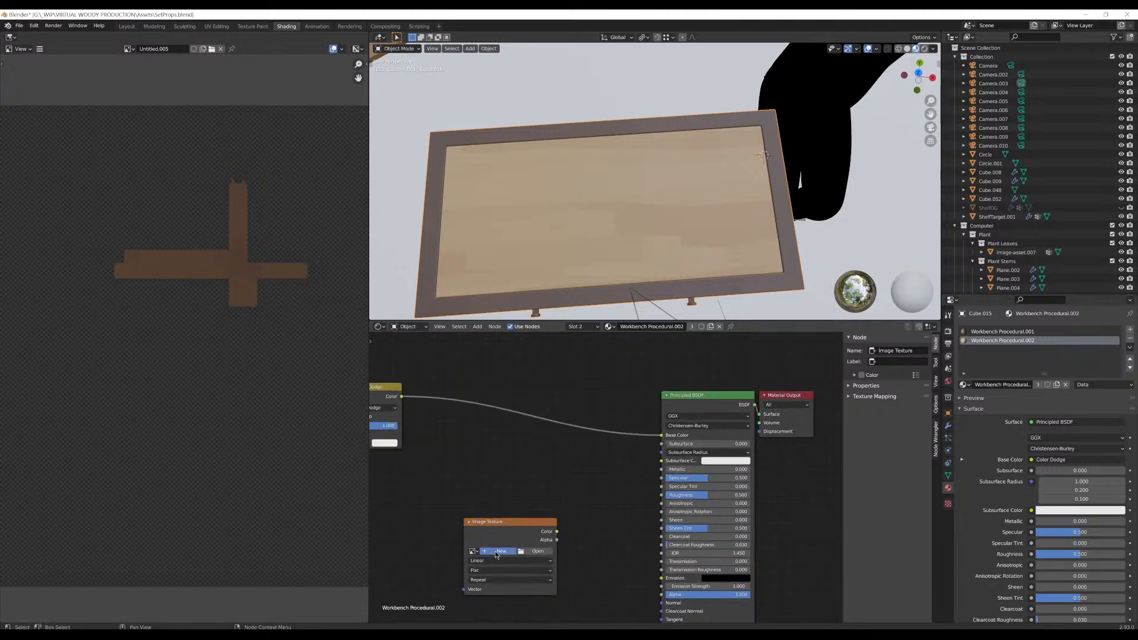
click(501, 551)
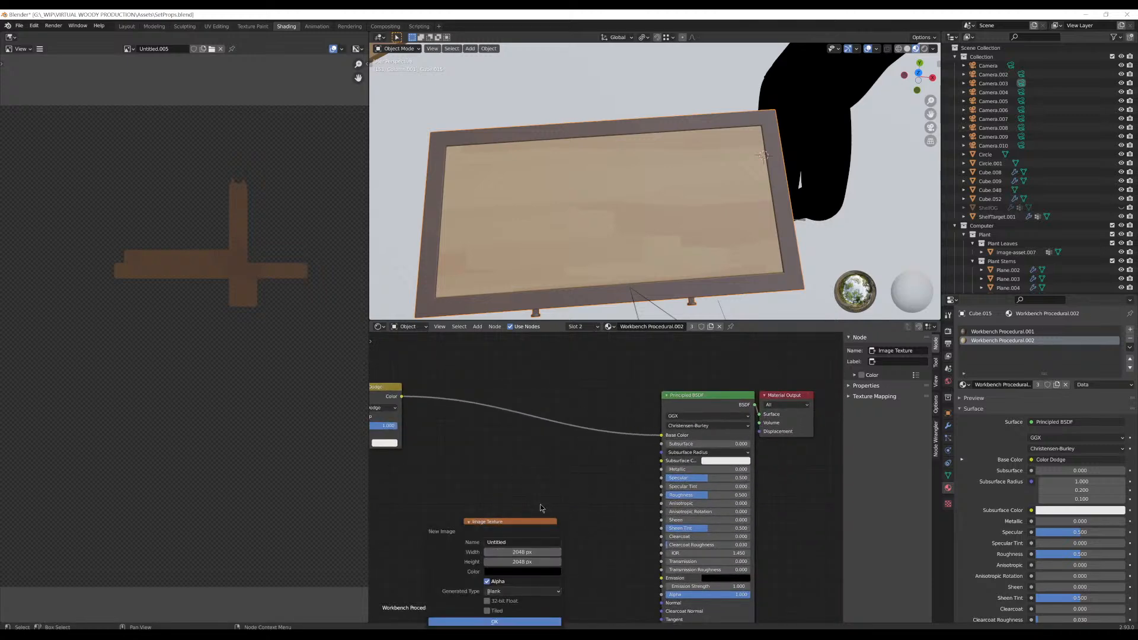
click(495, 621)
Bake the desk's diffuse color with Cycles into the new Workbench Procedural.002 image
middle_drag(544, 467, 637, 377)
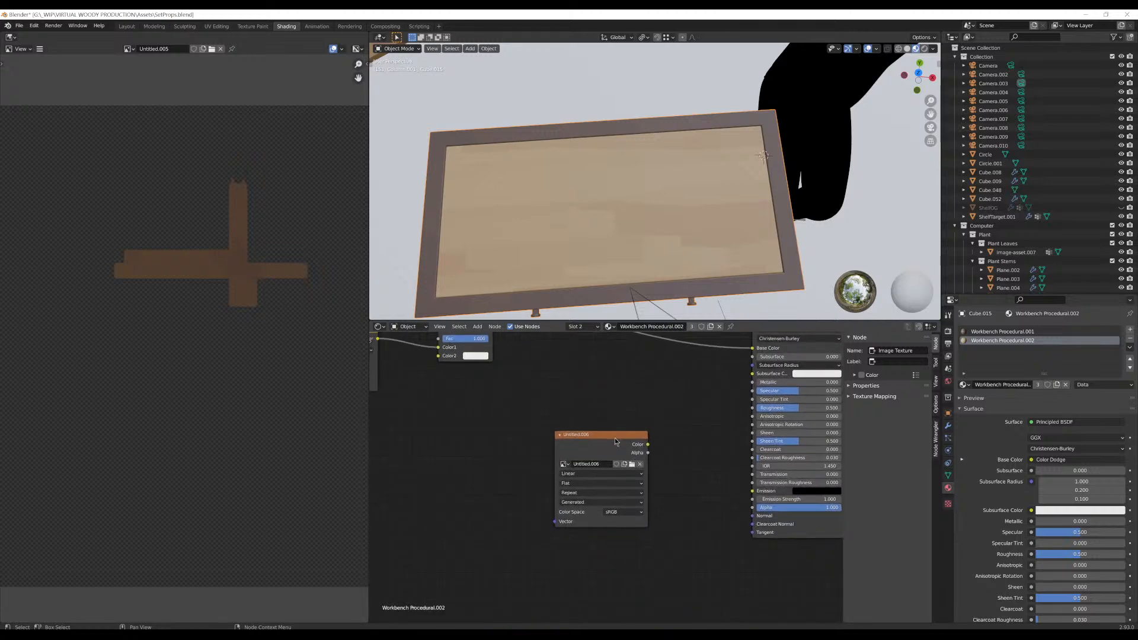
click(949, 332)
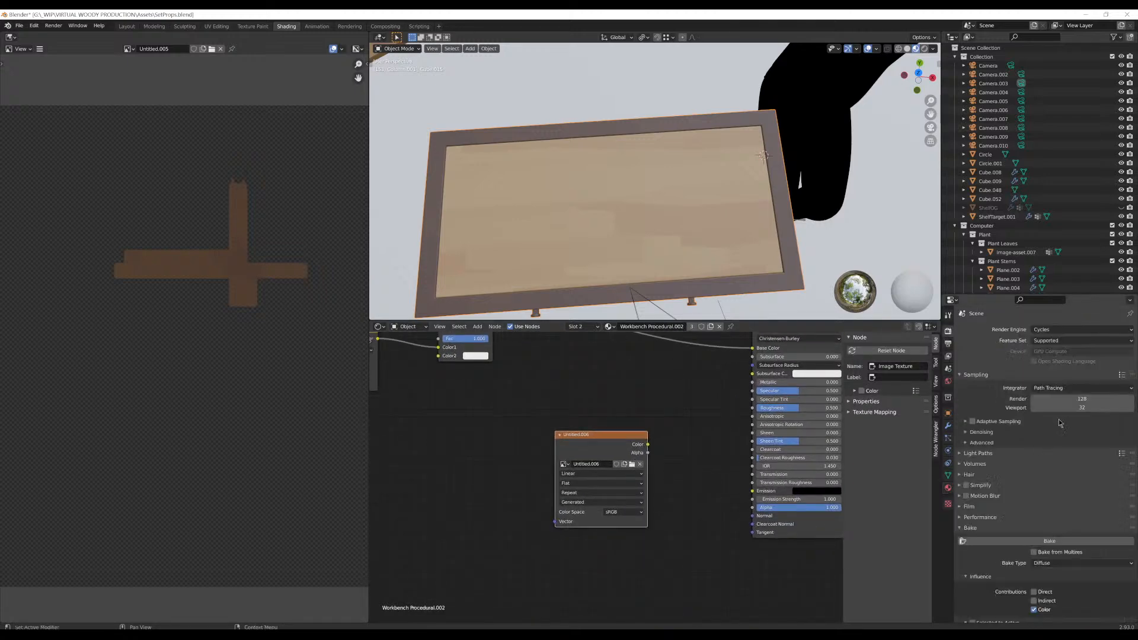
click(1013, 541)
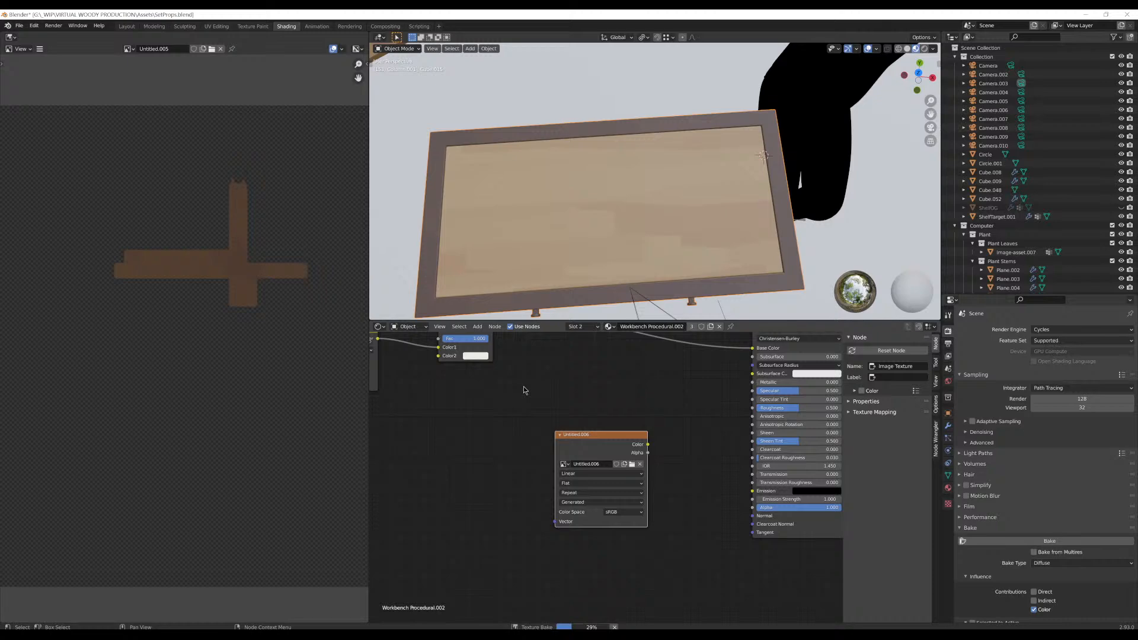
Move the image texture node slightly within the gap between the Color Dodge and Principled BSDF nodes
middle_drag(616, 293, 599, 249)
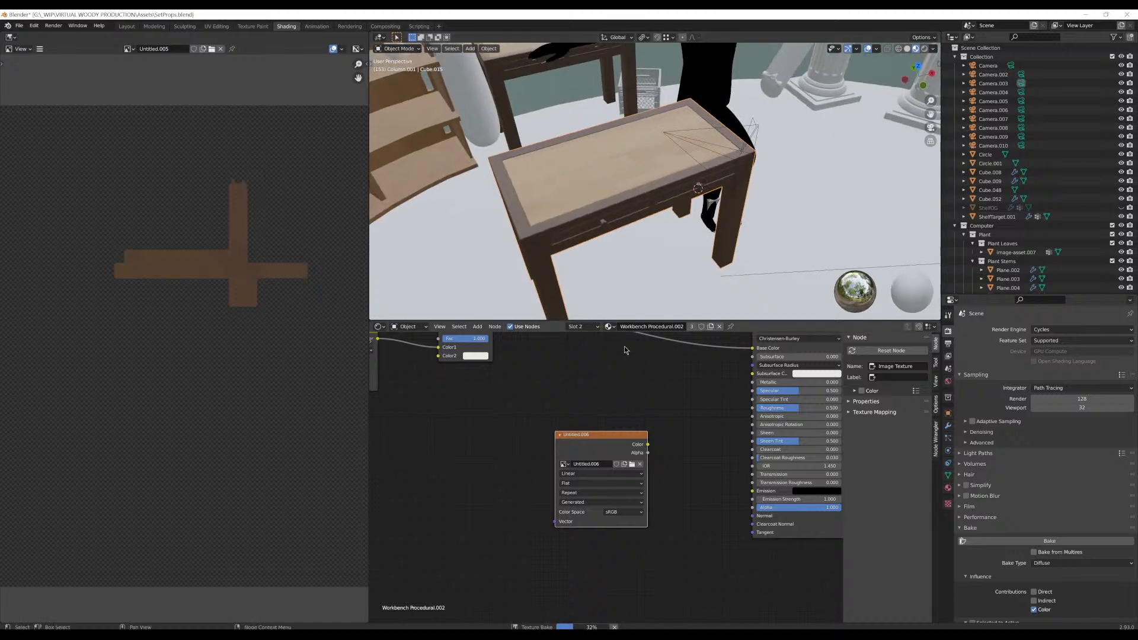
middle_drag(629, 391, 542, 431)
scroll(604, 463, down, 2)
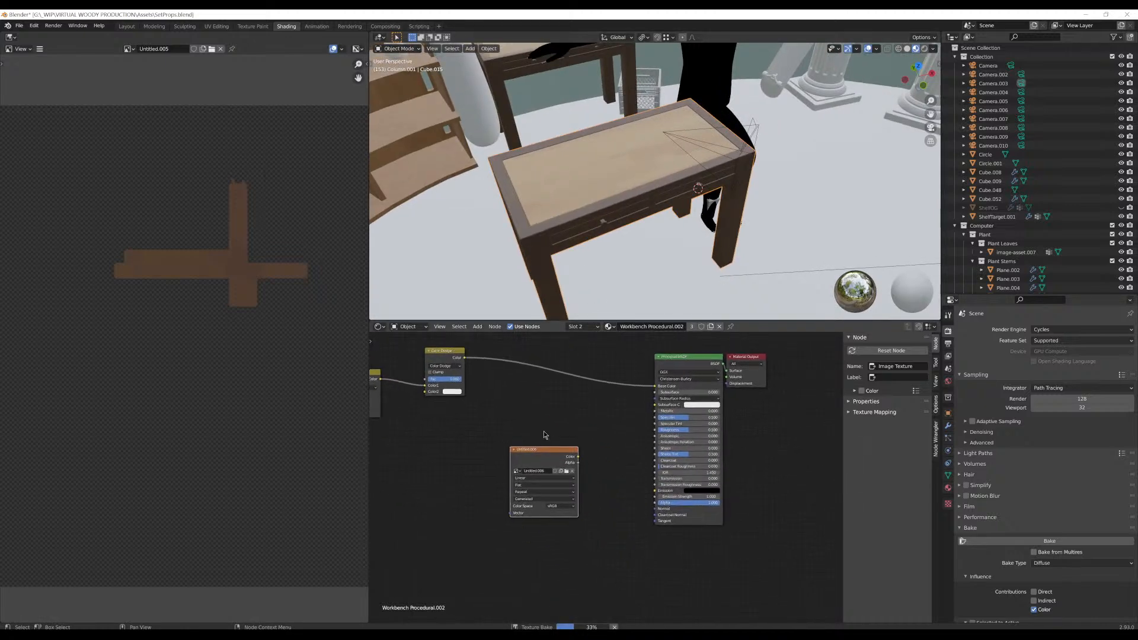
scroll(533, 427, up, 3)
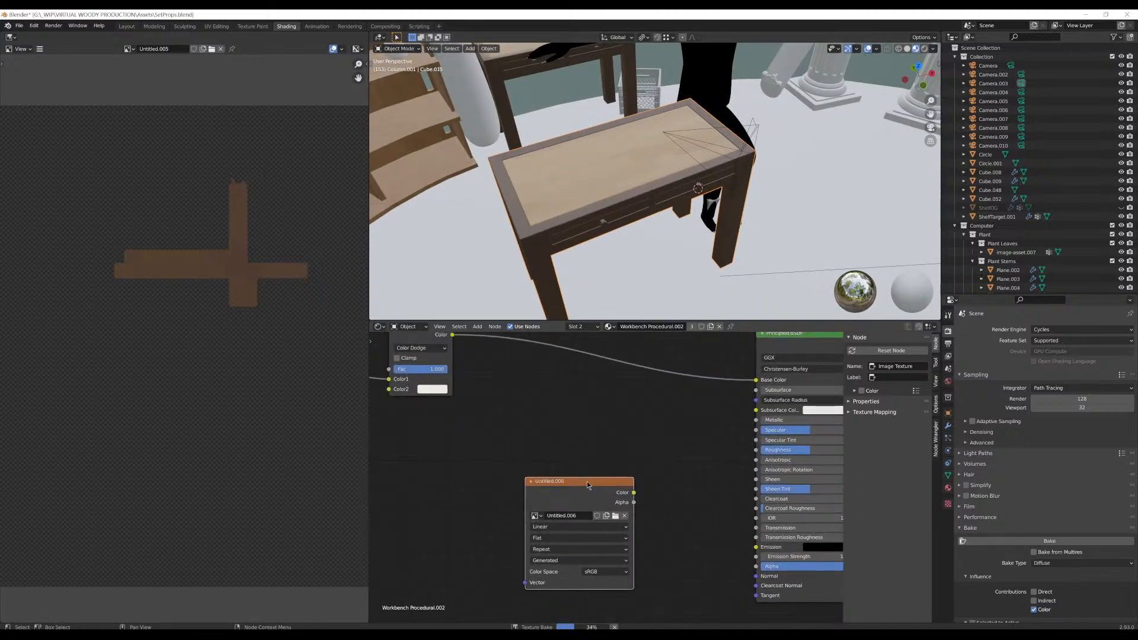
middle_drag(587, 482, 608, 515)
key(g)
click(620, 432)
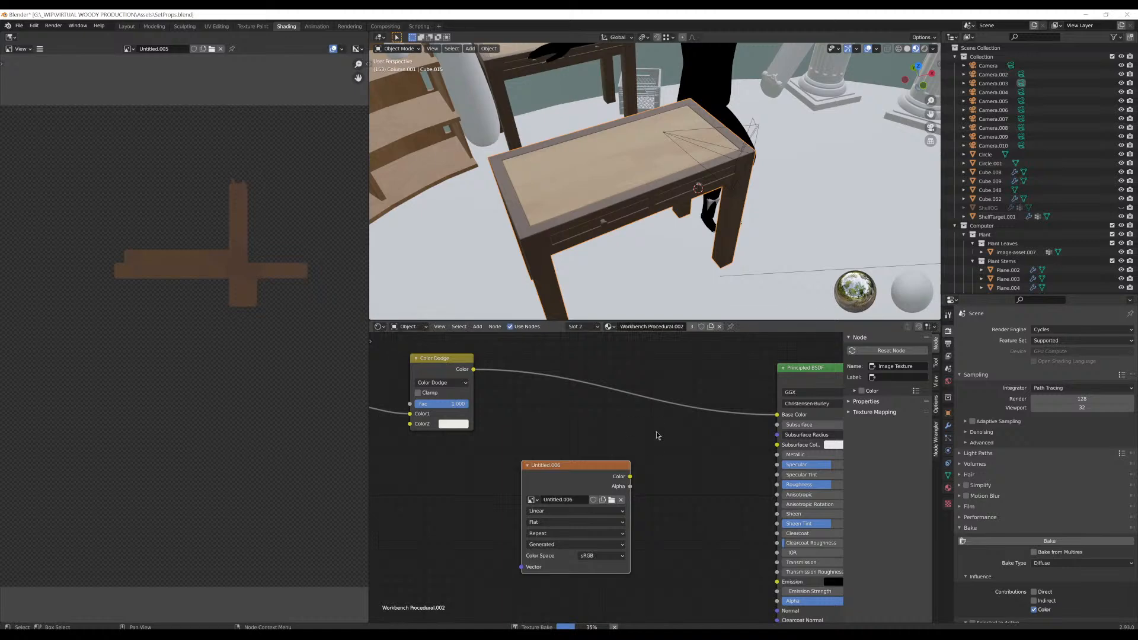
scroll(622, 445, down, 2)
middle_drag(628, 249, 583, 13)
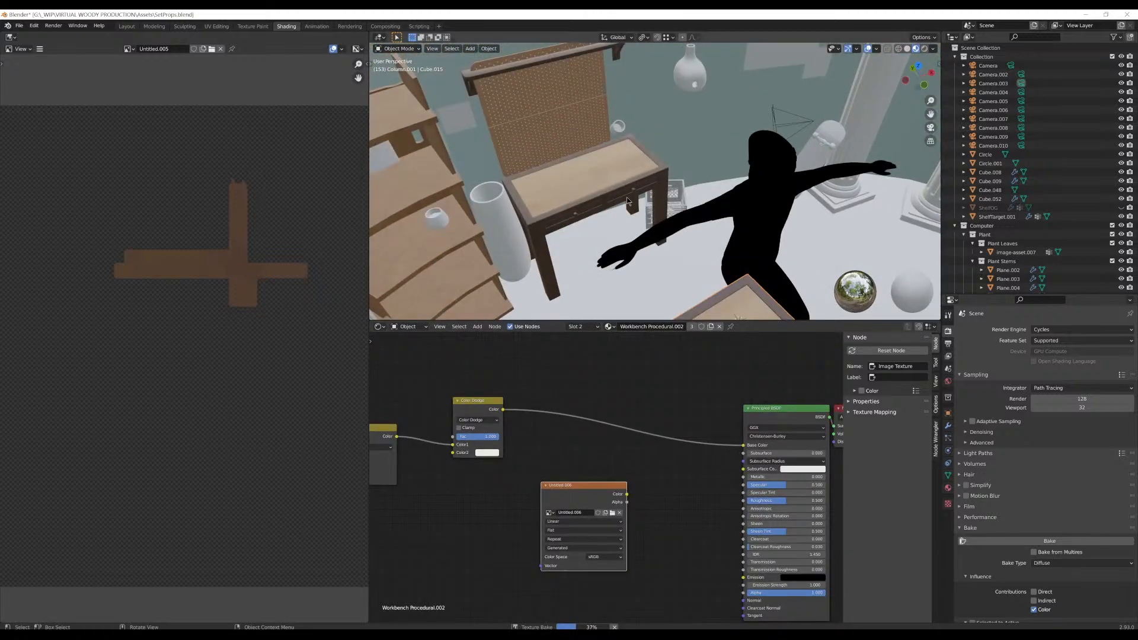
middle_drag(627, 197, 653, 278)
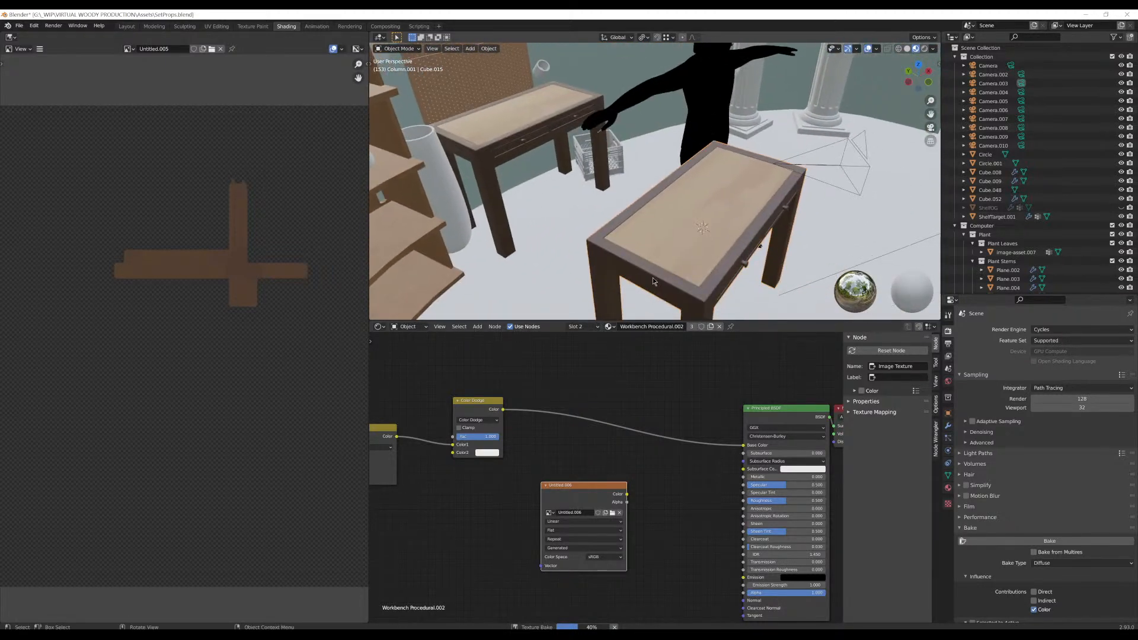
middle_drag(743, 60, 648, 176)
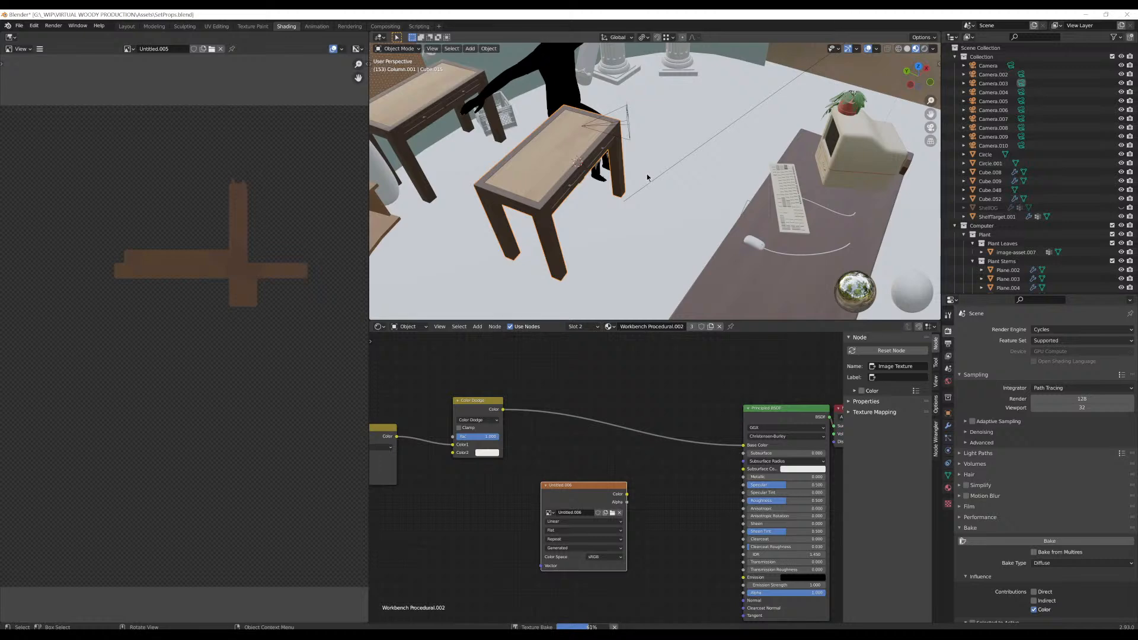
middle_drag(648, 177, 723, 126)
scroll(706, 198, down, 3)
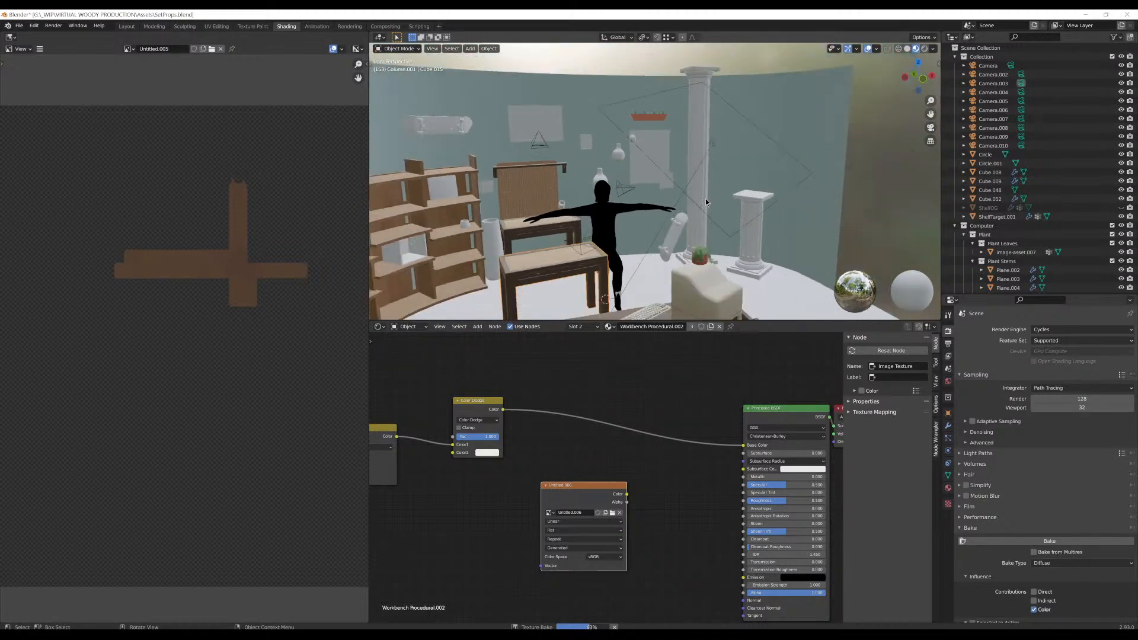
scroll(714, 201, up, 4)
scroll(715, 201, down, 1)
middle_drag(691, 208, 817, 141)
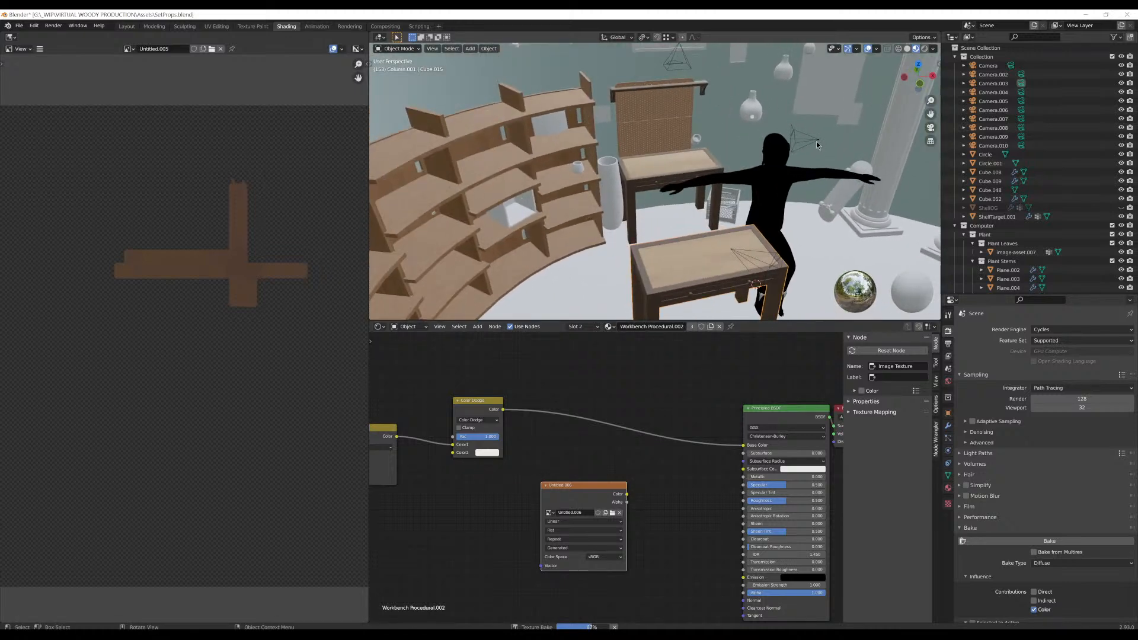
scroll(725, 179, up, 4)
shift+middle_drag(714, 196, 634, 175)
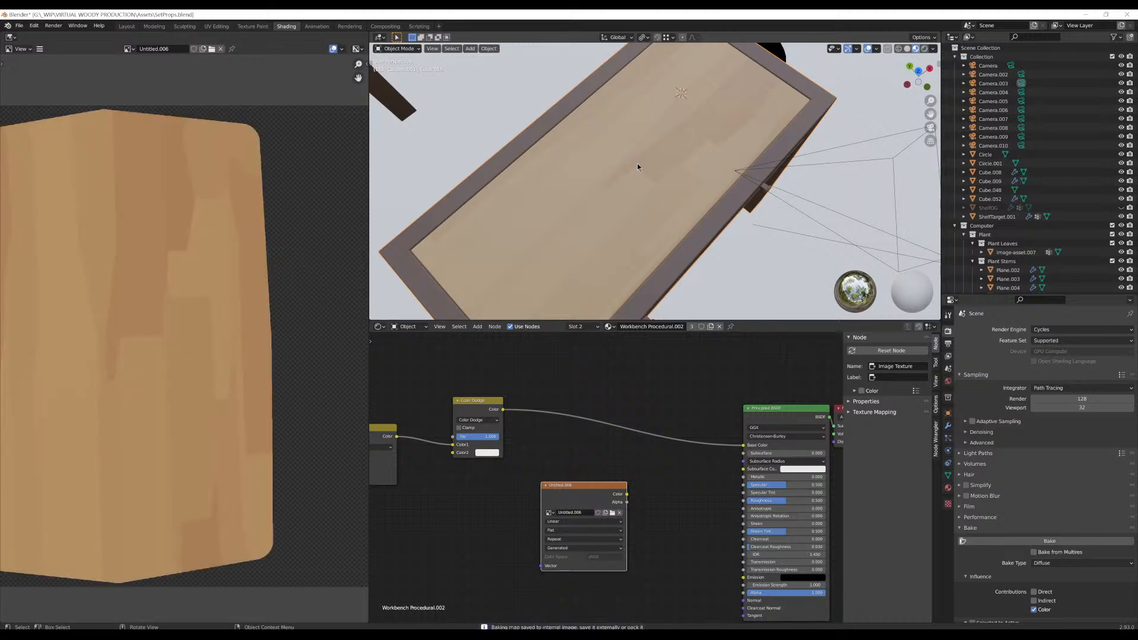
Examine the baked light wood texture of the desktop inset up close and as a whole
scroll(119, 267, down, 3)
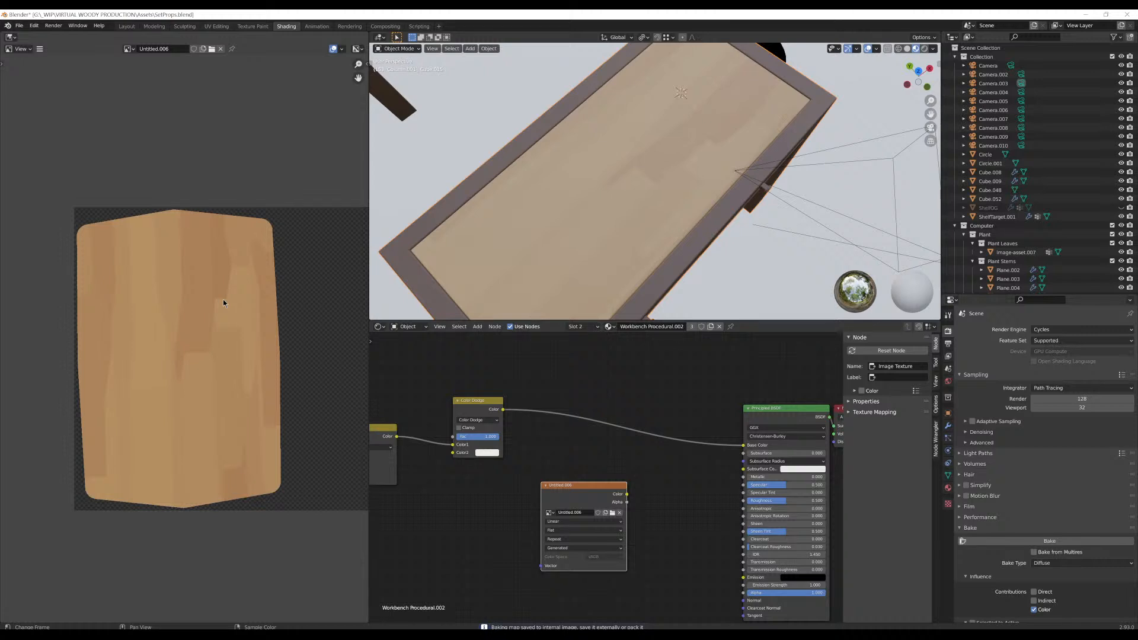
scroll(223, 300, up, 4)
scroll(226, 300, down, 4)
mouse_move(226, 300)
middle_down()
mouse_move(206, 318)
mouse_move(241, 304)
middle_up()
scroll(207, 318, up, 3)
scroll(206, 318, down, 3)
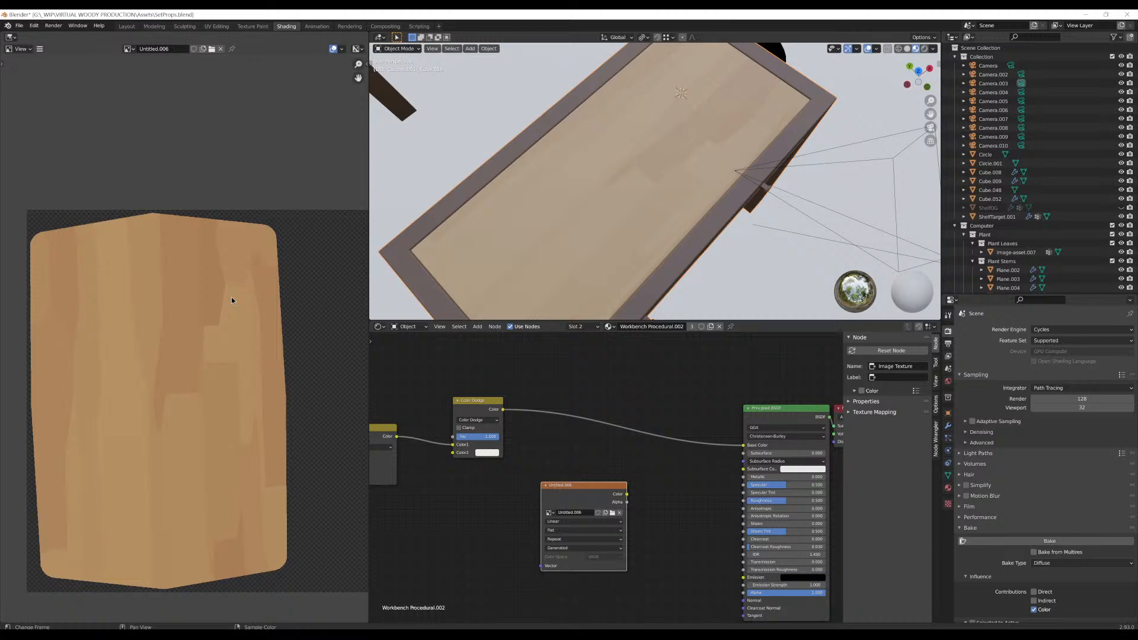
scroll(988, 369, down, 5)
scroll(988, 369, up, 5)
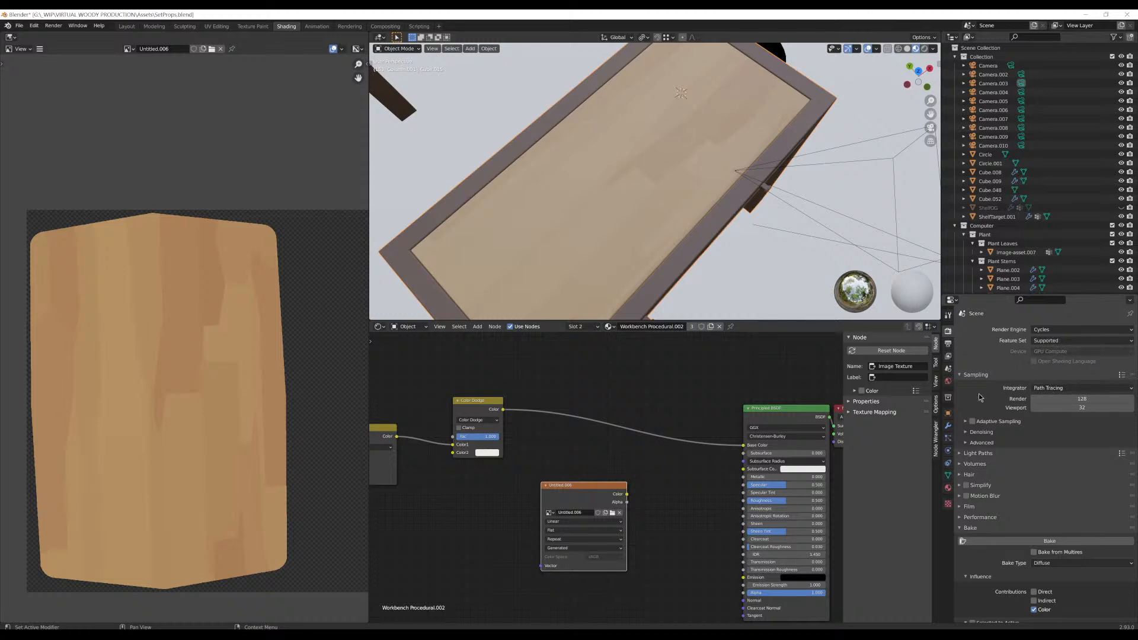
Review the Cycles device, sampling, denoising and bake output settings in the render properties
scroll(1000, 432, down, 5)
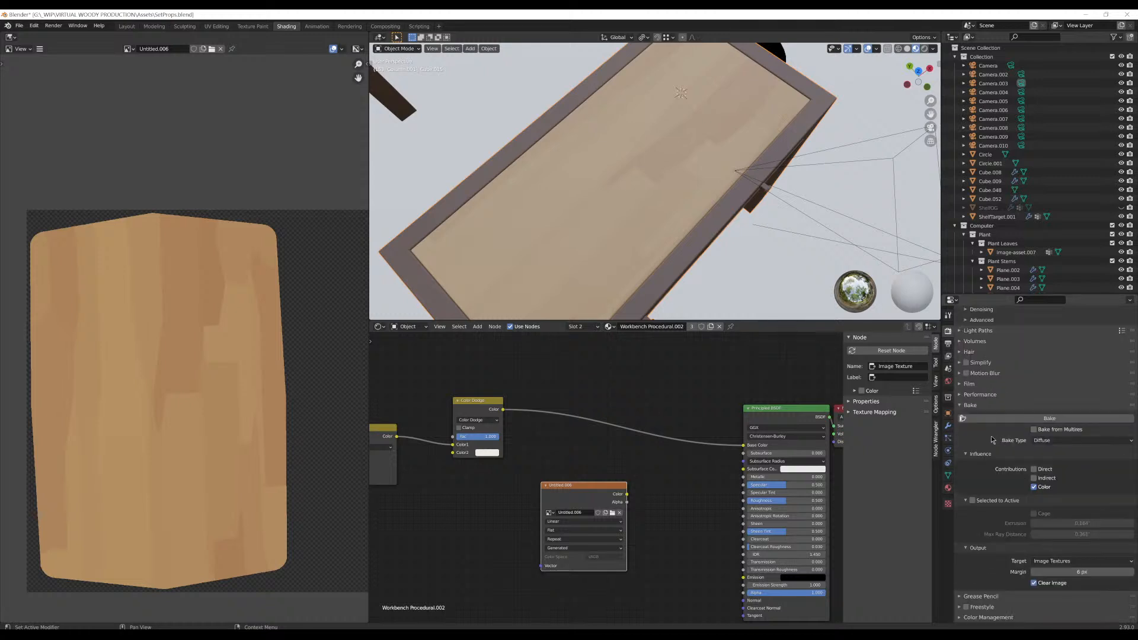
scroll(992, 440, up, 5)
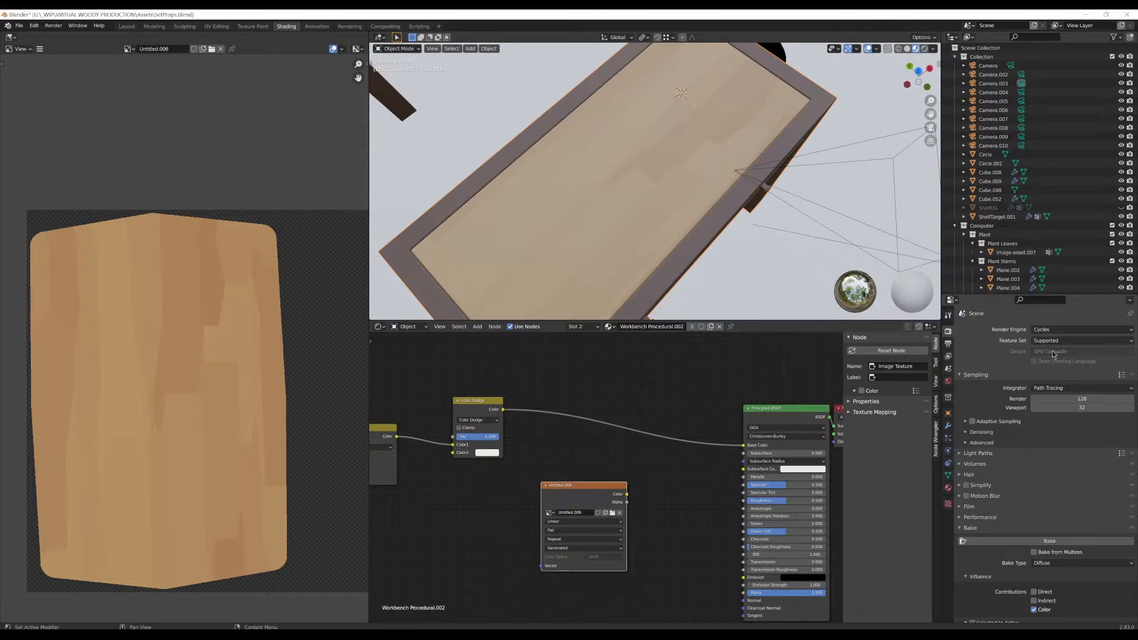
click(966, 432)
click(964, 421)
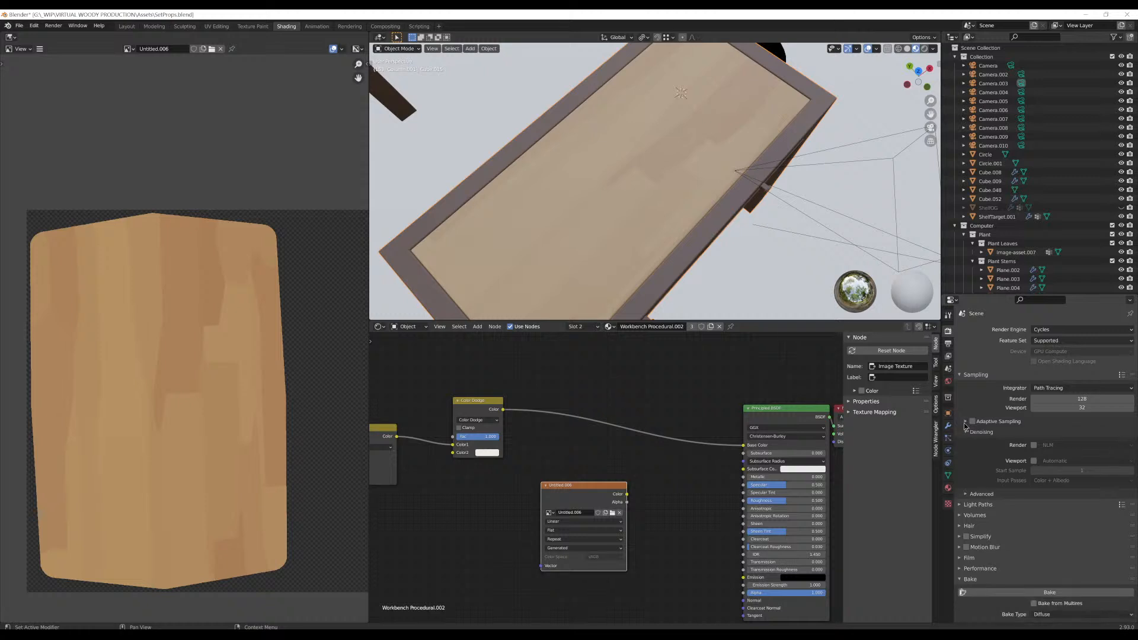
scroll(975, 432, down, 7)
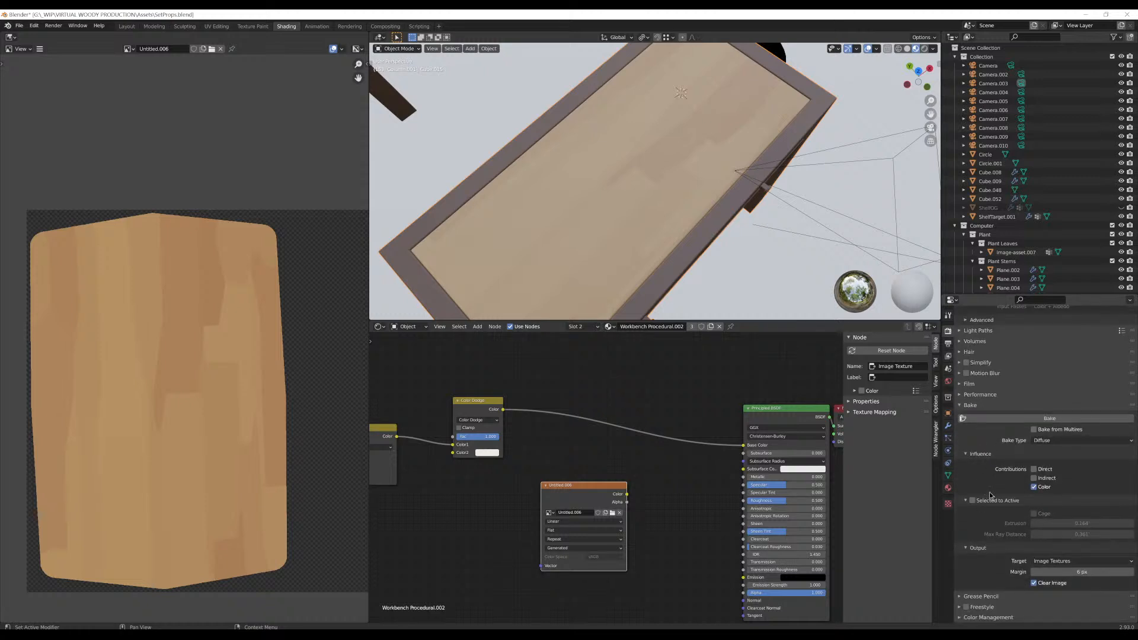
scroll(309, 406, down, 5)
scroll(307, 401, up, 5)
scroll(243, 378, down, 2)
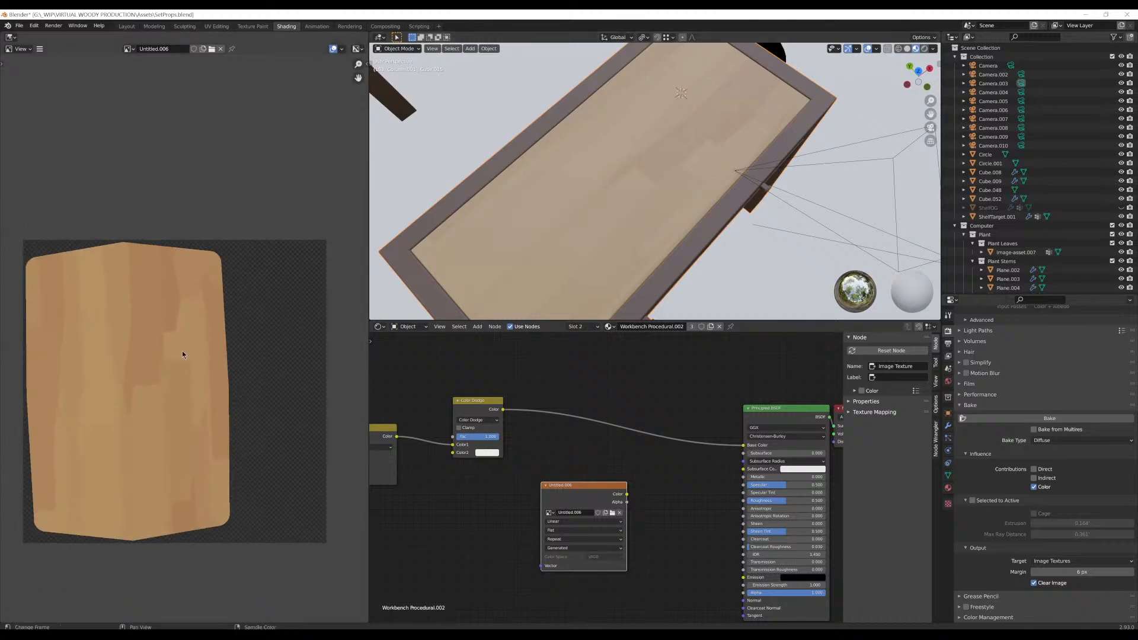
Compare the desktop inset's wood pattern on the model with the baked image
middle_drag(681, 165, 577, 172)
scroll(194, 321, down, 1)
scroll(183, 357, up, 6)
scroll(182, 357, down, 3)
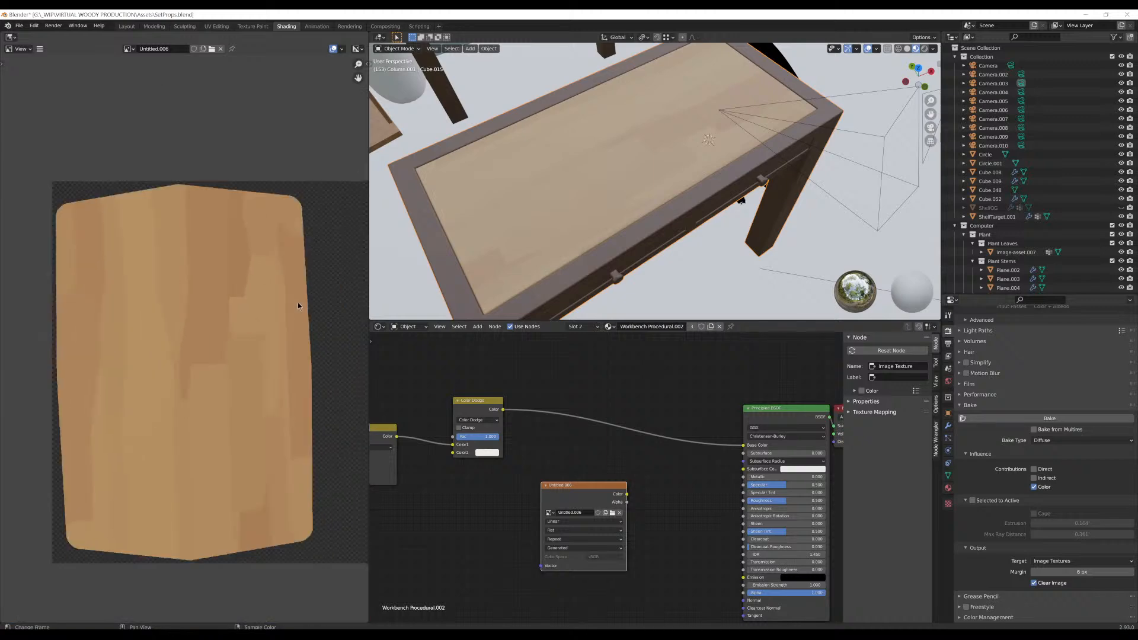
scroll(294, 305, up, 1)
click(19, 26)
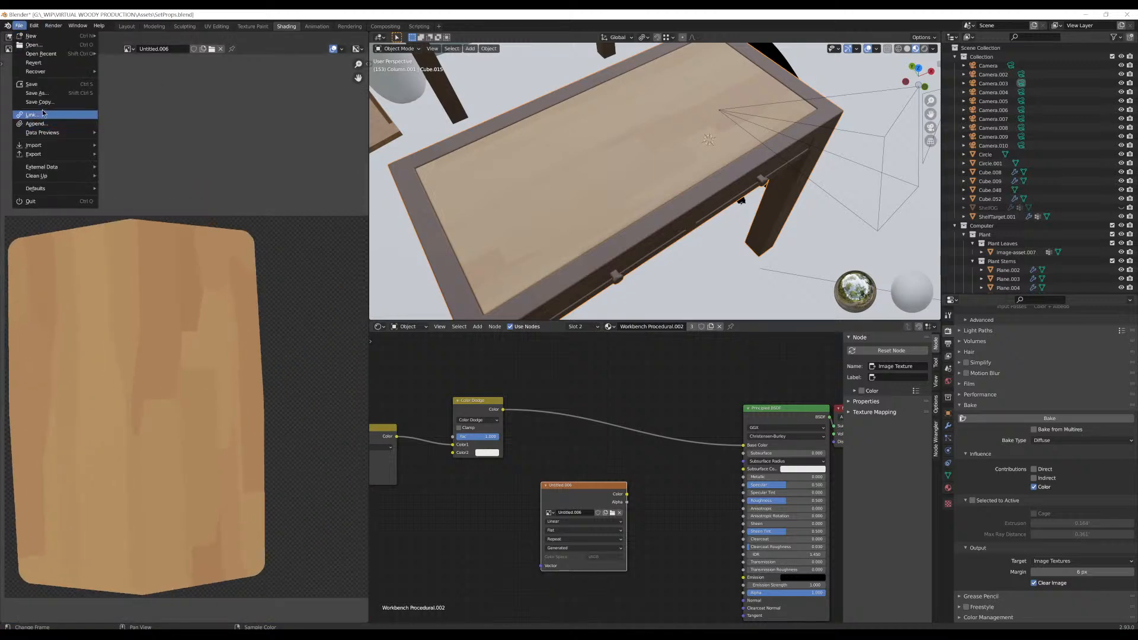
click(19, 26)
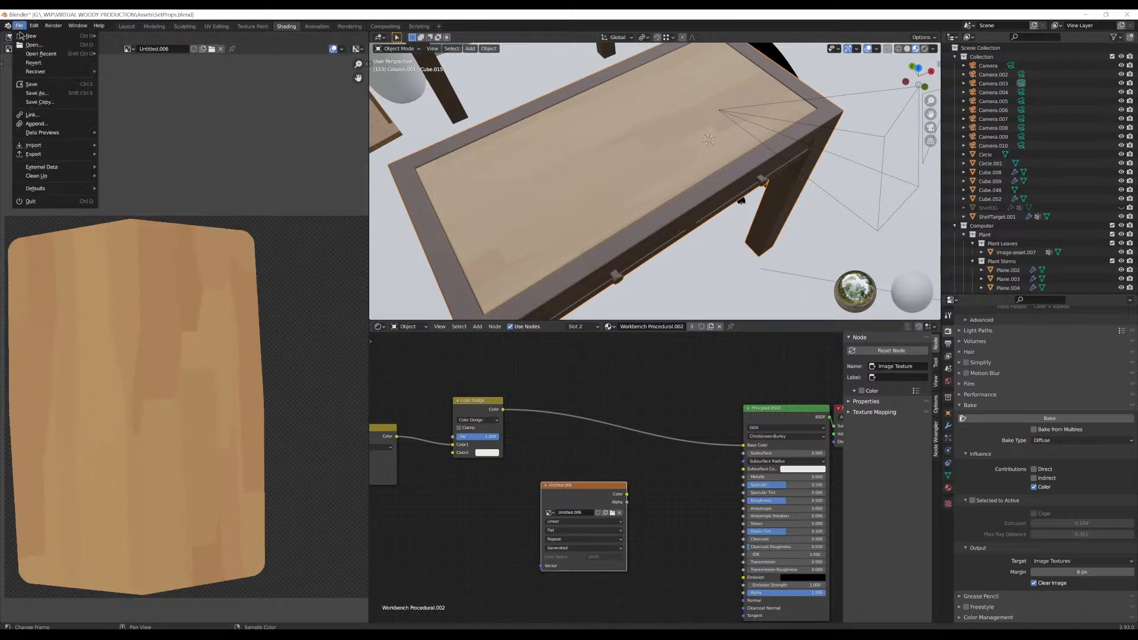
mouse_move(66, 154)
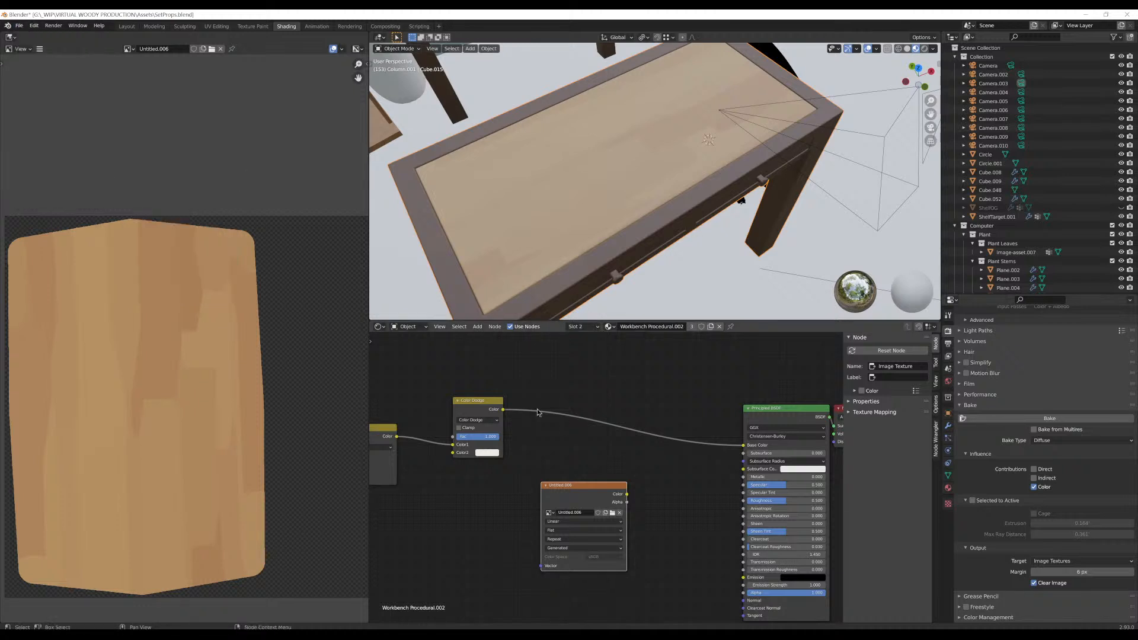
scroll(639, 204, down, 2)
middle_drag(639, 204, 678, 195)
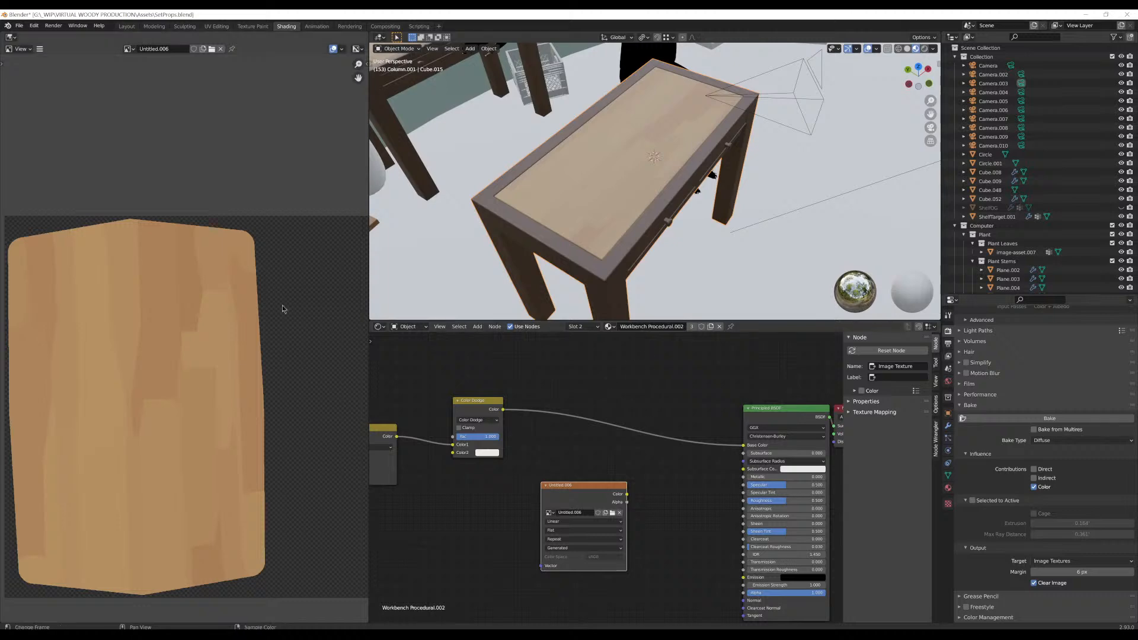
Save the baked desktop inset image as Workbench1.png in the Assets folder
key(shift+alt+s)
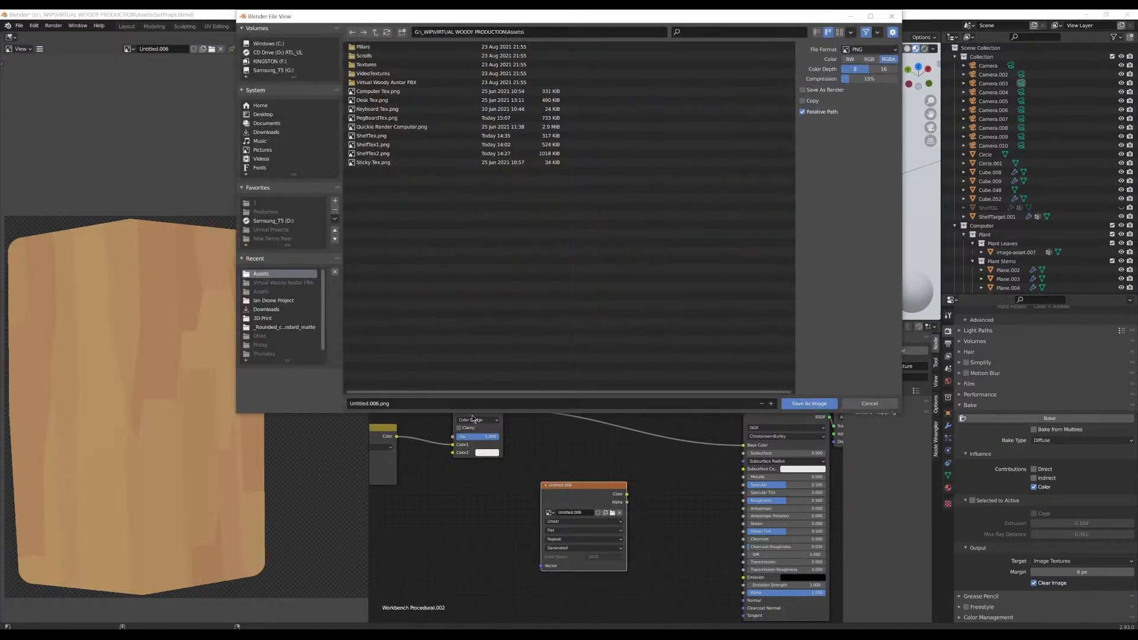
click(378, 404)
text(Work)
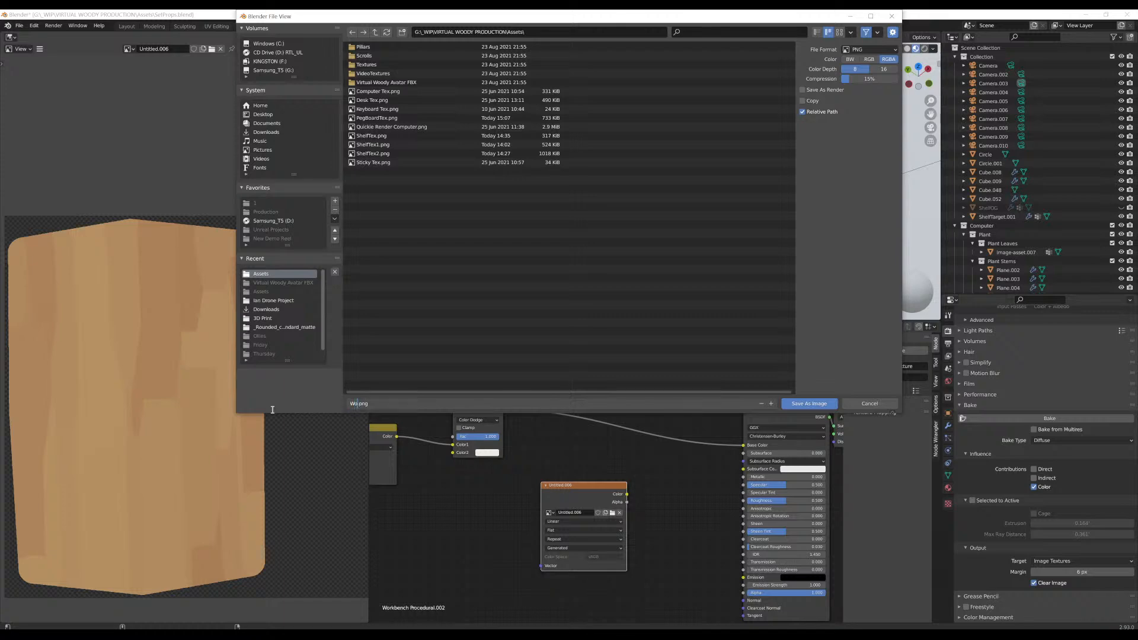
text(bench1)
click(459, 358)
click(809, 403)
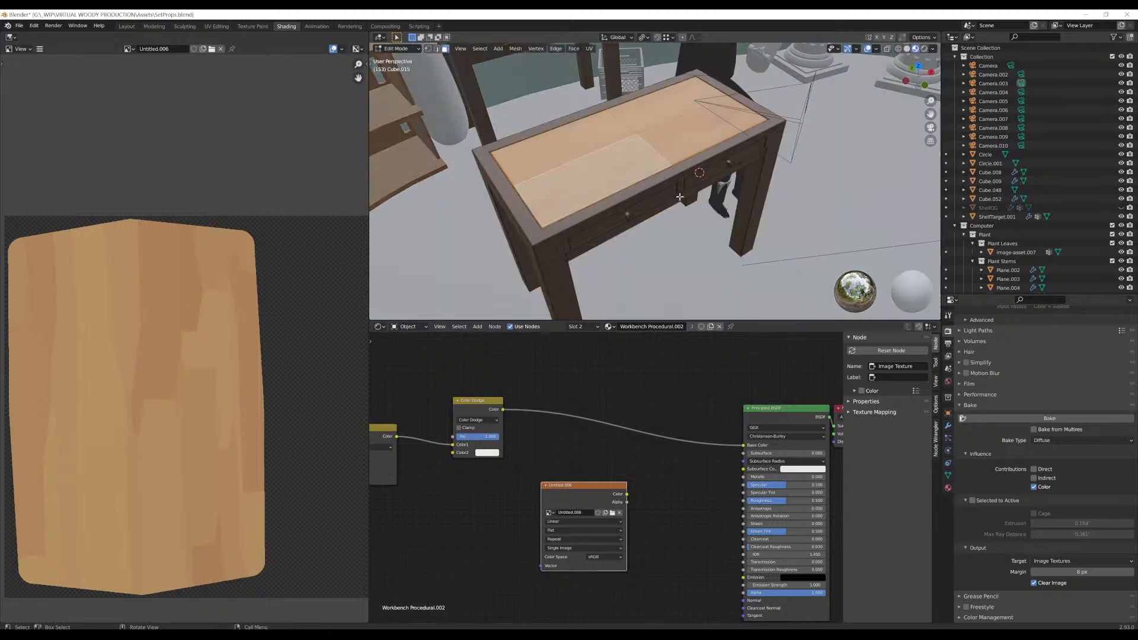
Make the desk's Workbench Procedural.001 material slot active and enter Edit Mode on the desk
click(947, 487)
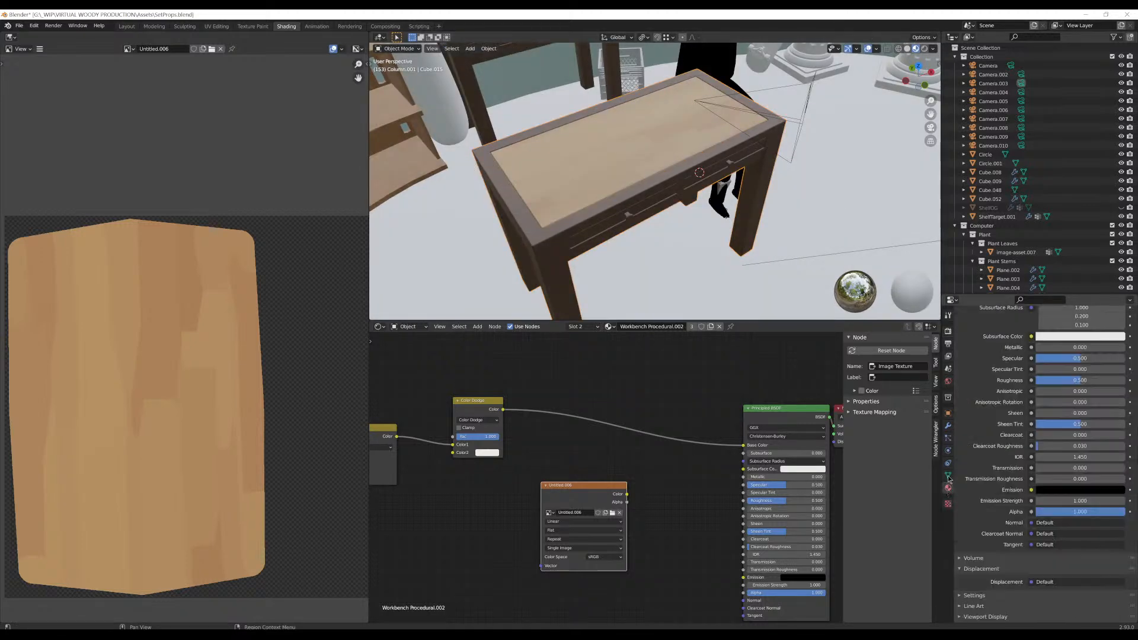
click(1001, 332)
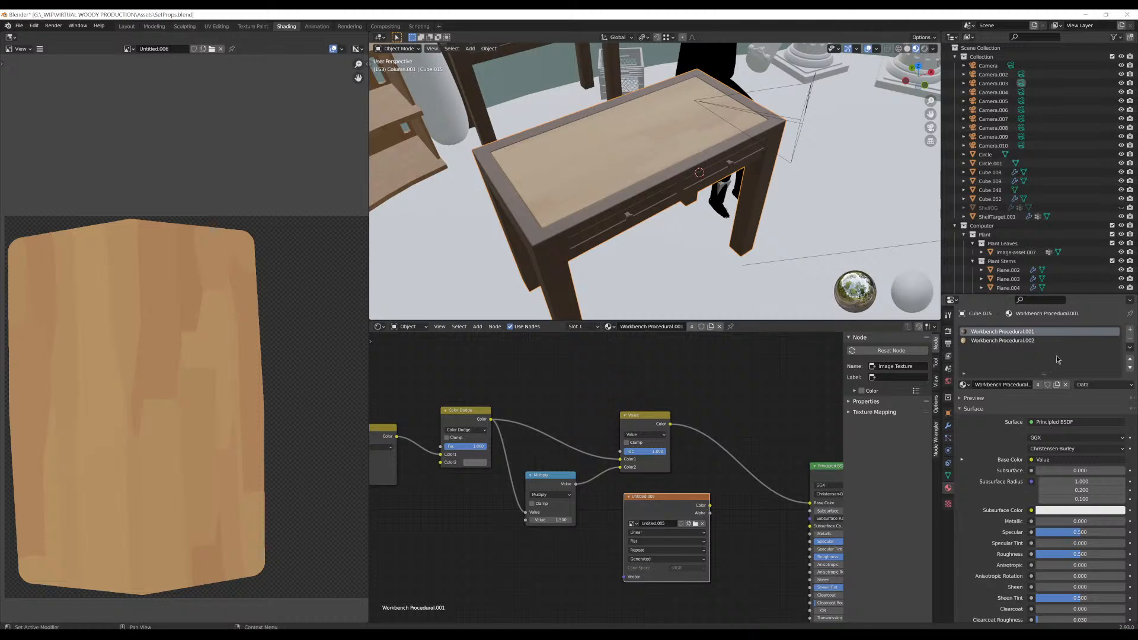
key(Tab)
middle_drag(637, 204, 618, 207)
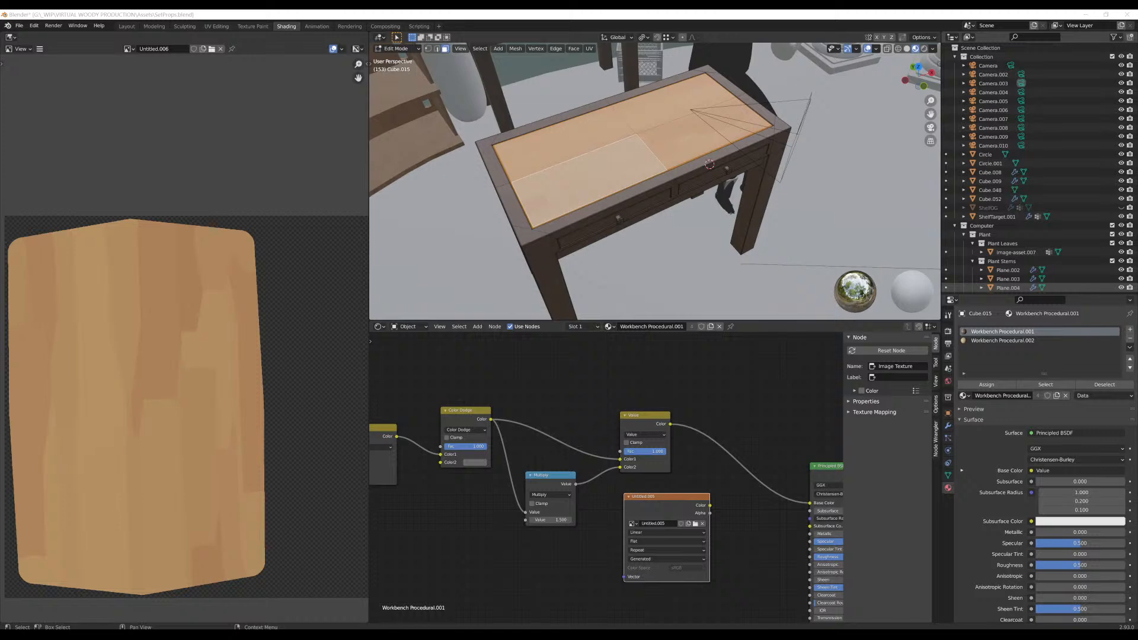
Open Task Manager and move its window over the 3D viewport to inspect the GPU performance graphs
key(ctrl+shift+Escape)
drag(1027, 246, 692, 172)
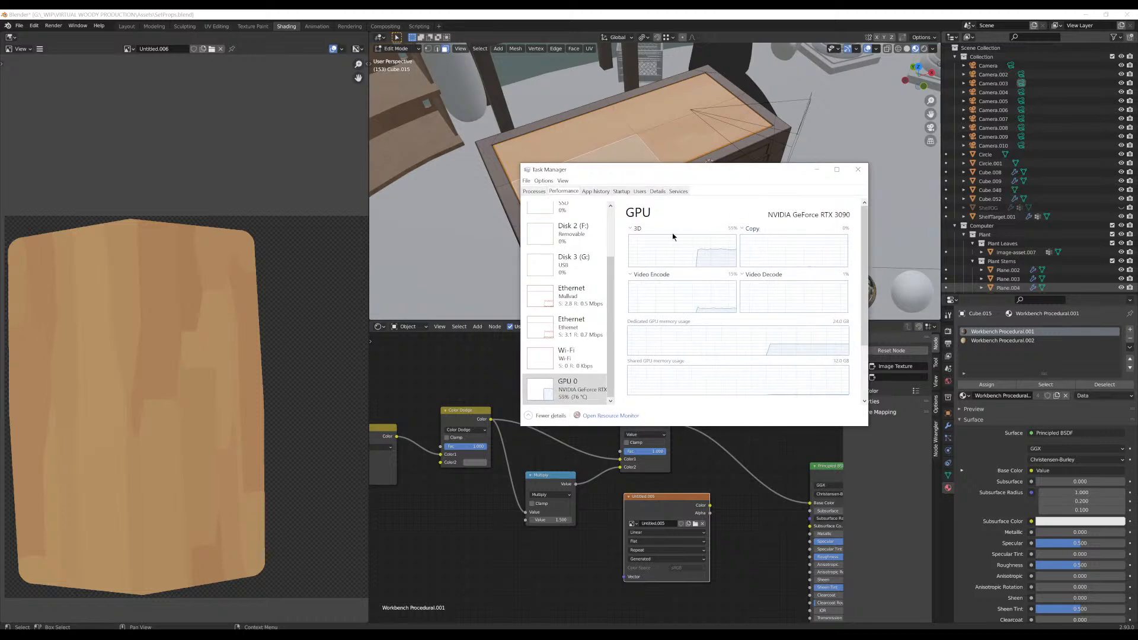
Move Task Manager off the viewport and examine the Workbench Procedural.001 nodes beside the baked inset image
drag(732, 177, 1137, 180)
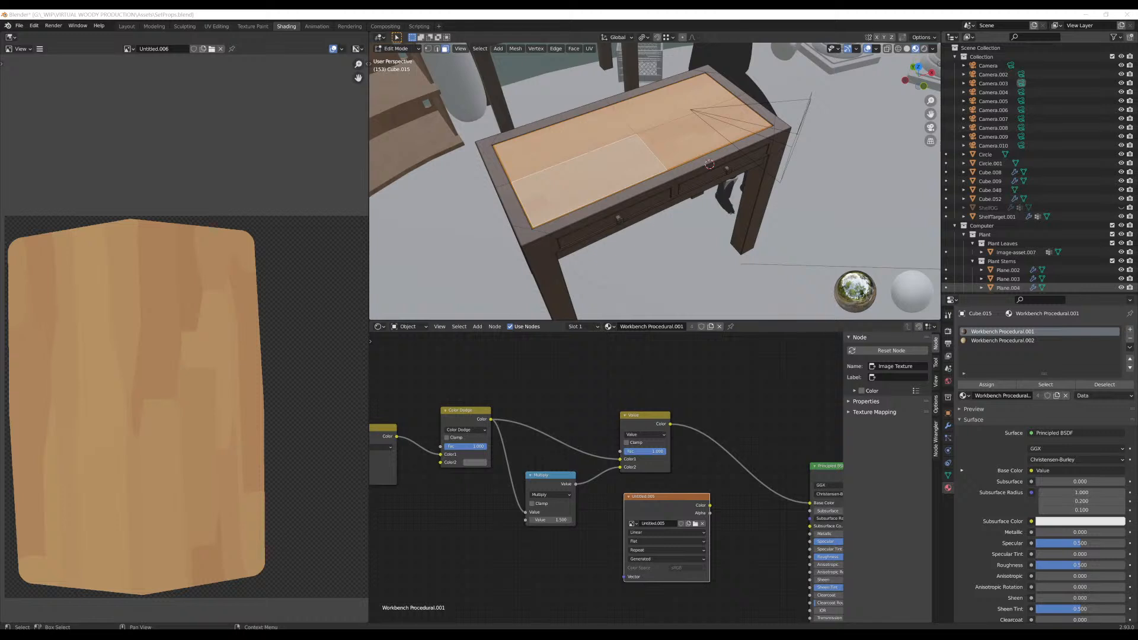
middle_drag(710, 164, 669, 190)
middle_drag(710, 454, 520, 378)
drag(507, 422, 530, 470)
scroll(267, 318, down, 4)
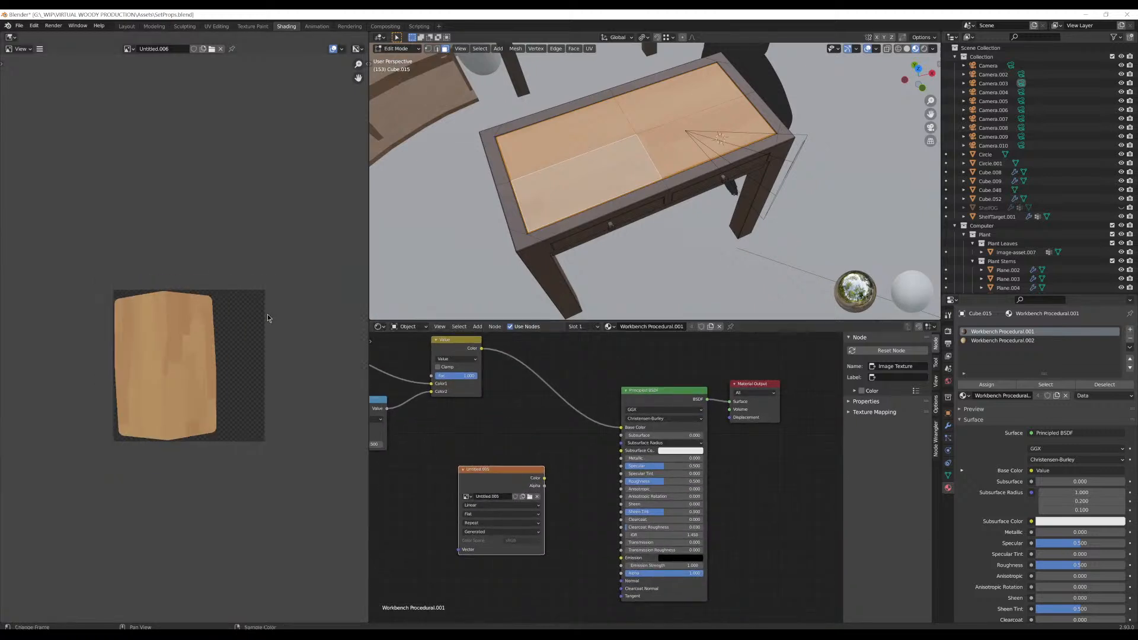
scroll(267, 318, up, 5)
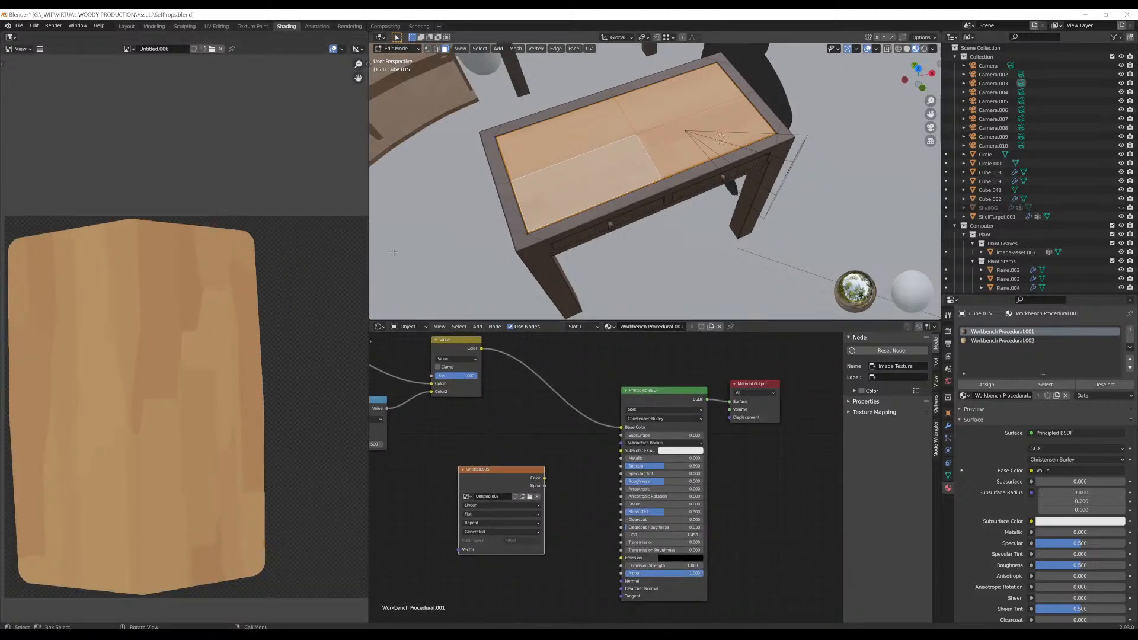
scroll(273, 302, down, 3)
middle_drag(531, 445, 633, 433)
scroll(609, 473, up, 4)
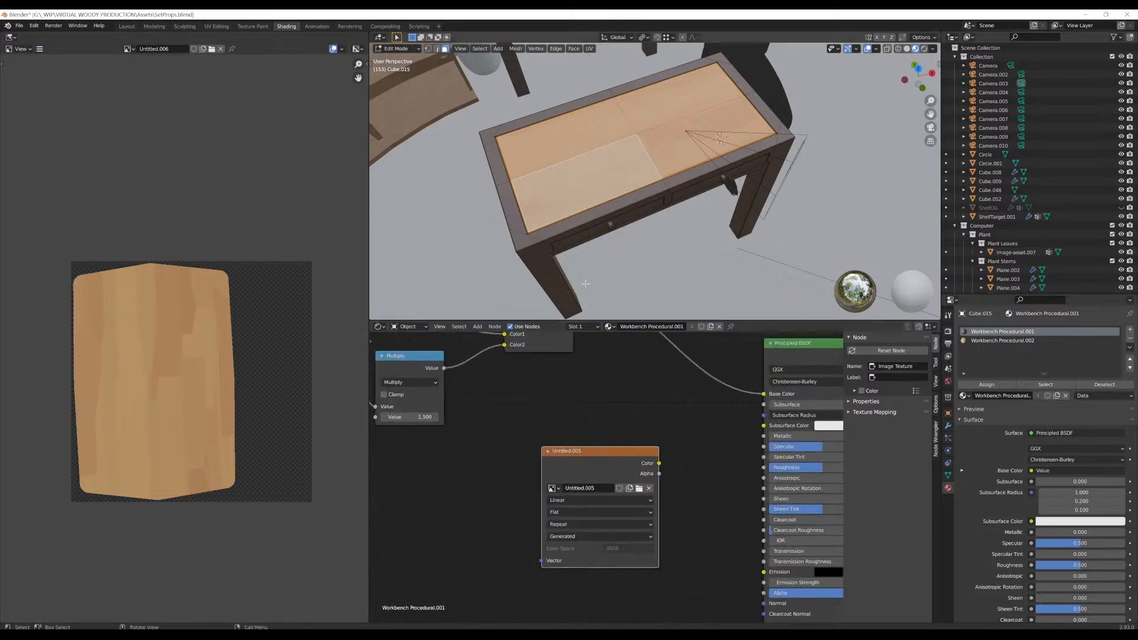
Try picking the desk frame's faces and an inset face directly on the model
click(601, 214)
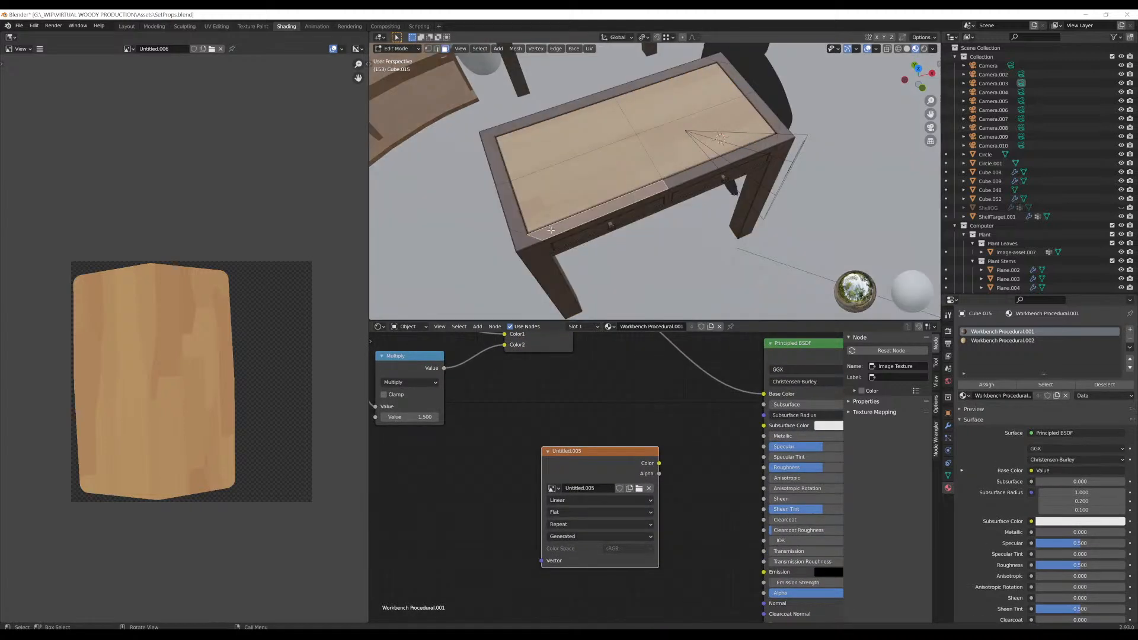
key(l)
mouse_move(548, 231)
middle_down()
mouse_move(583, 206)
mouse_move(537, 240)
middle_up()
click(547, 261)
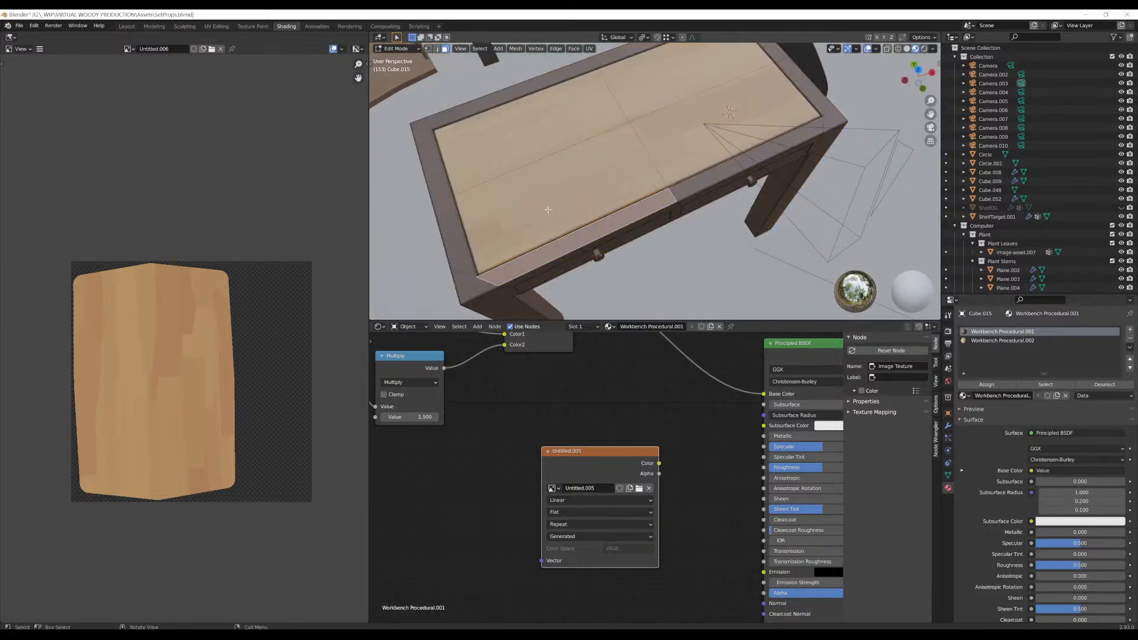
click(546, 209)
Deselect the faces assigned to Workbench Procedural.002 and select all faces assigned to Workbench Procedural.001
click(1024, 333)
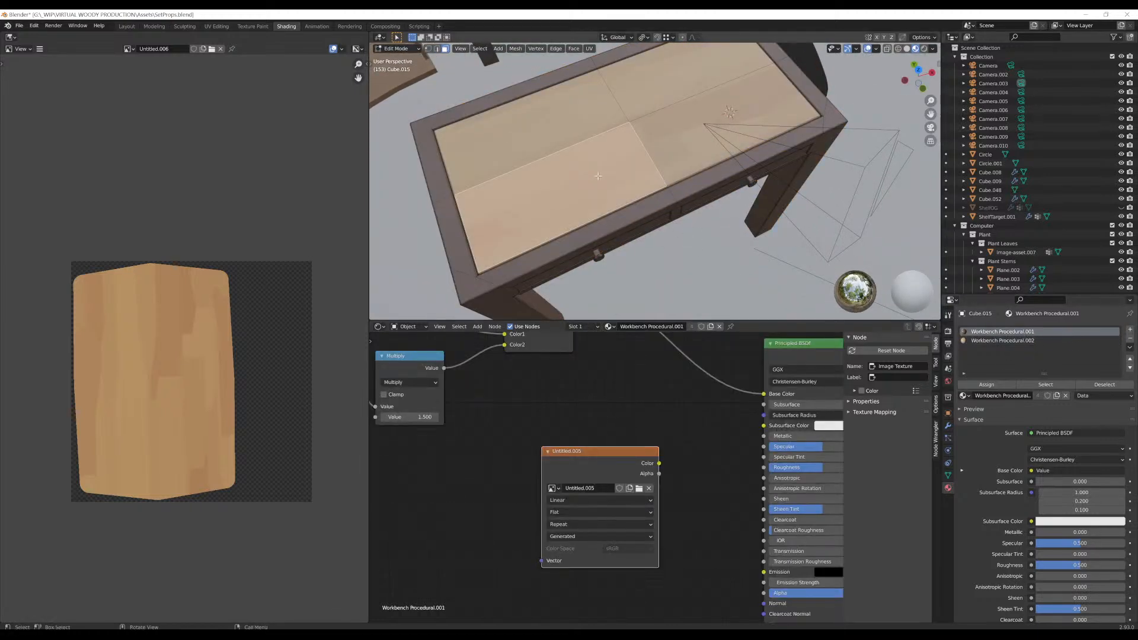
click(1019, 340)
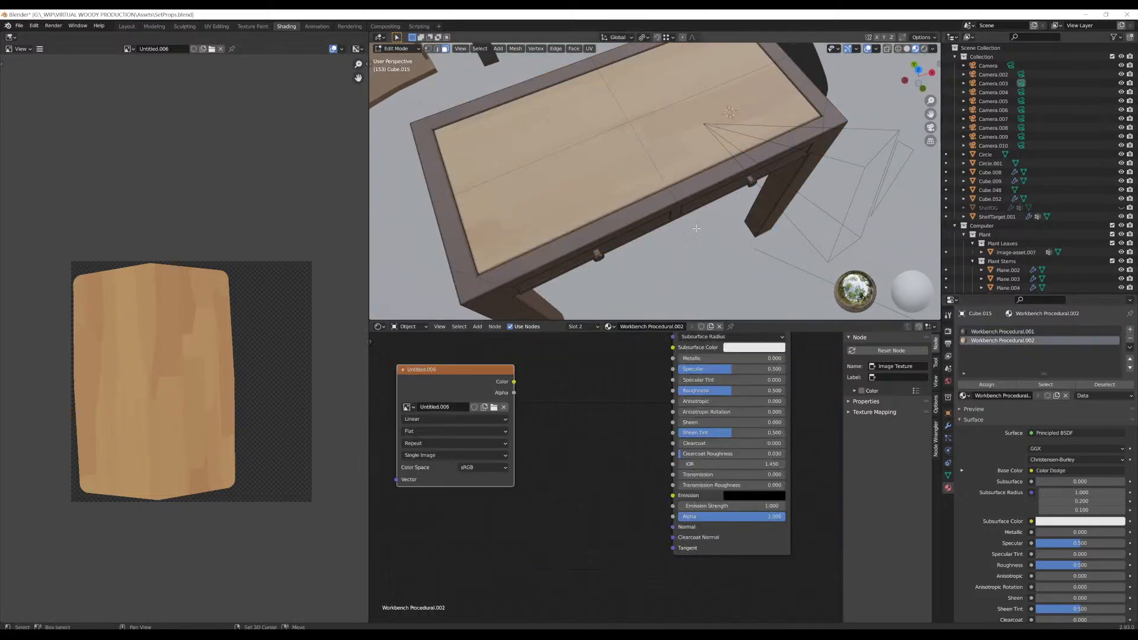
click(1040, 385)
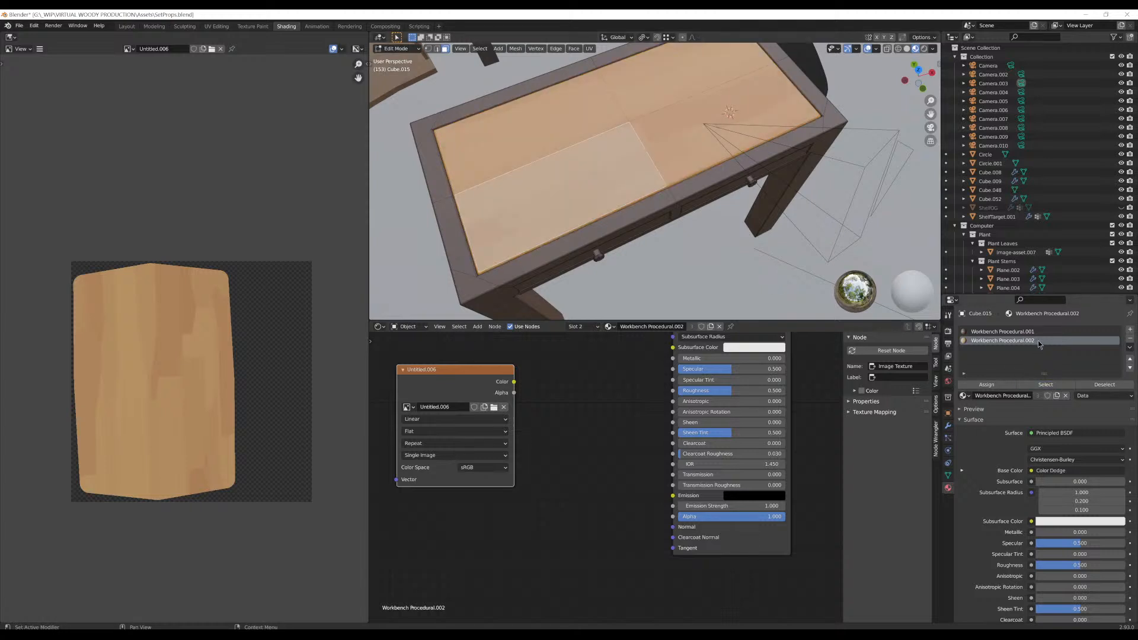
click(1098, 385)
click(1033, 331)
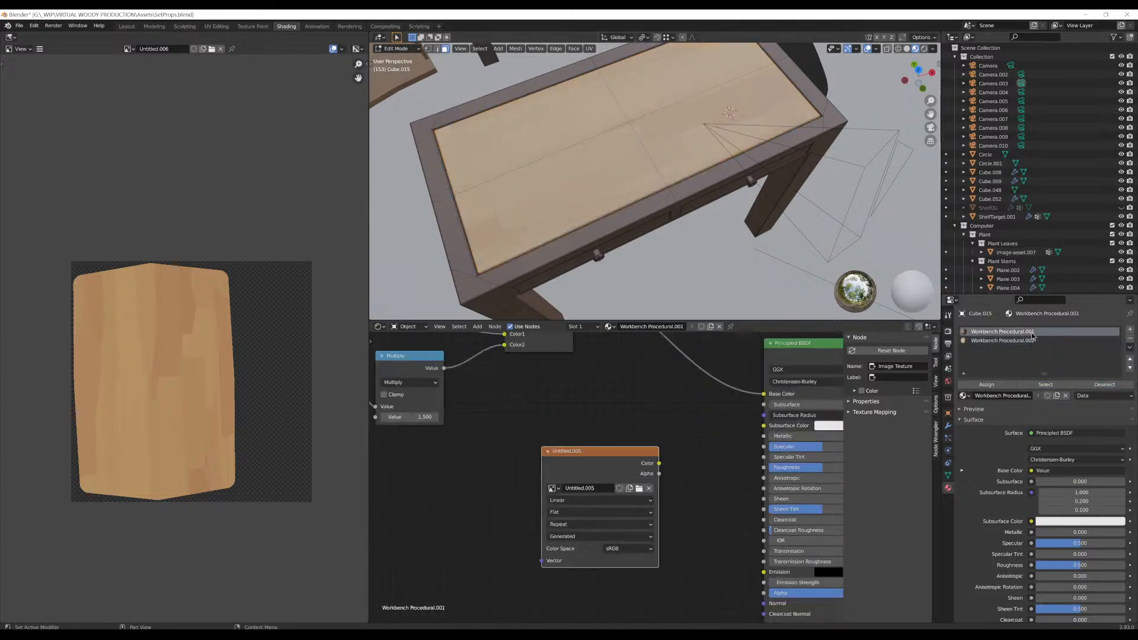
click(1050, 385)
Inspect the selected frame faces up close along the edge of the desktop inset and across the whole desk
scroll(604, 129, down, 3)
middle_drag(606, 160, 711, 140)
scroll(600, 153, up, 4)
scroll(731, 177, up, 4)
shift+middle_drag(738, 195, 716, 139)
scroll(735, 193, up, 3)
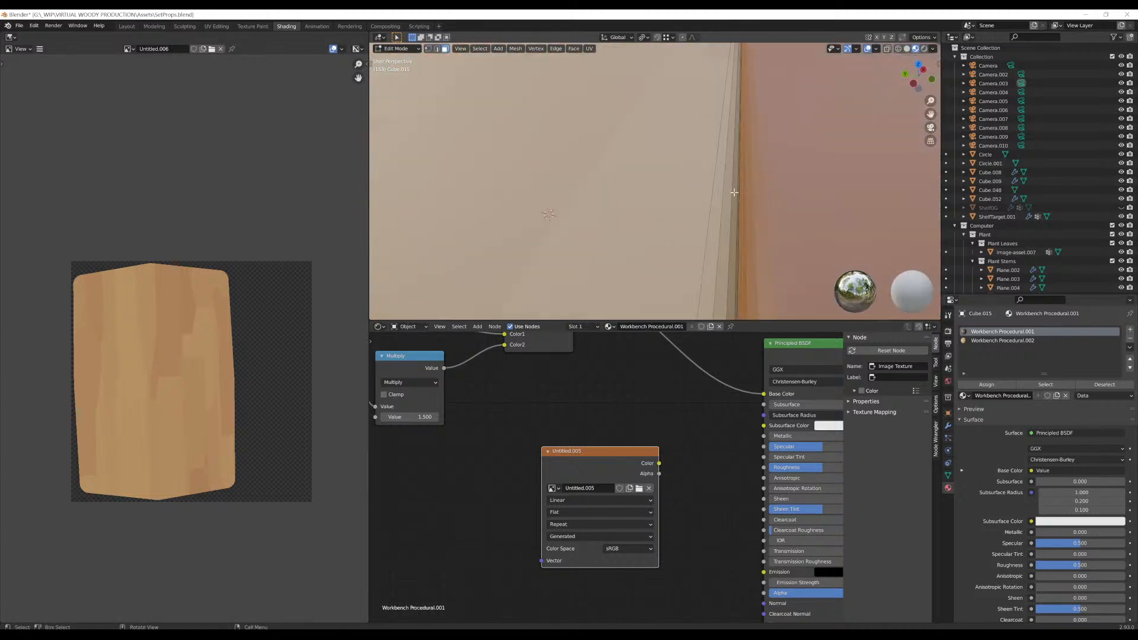
middle_drag(744, 190, 726, 193)
scroll(742, 191, down, 10)
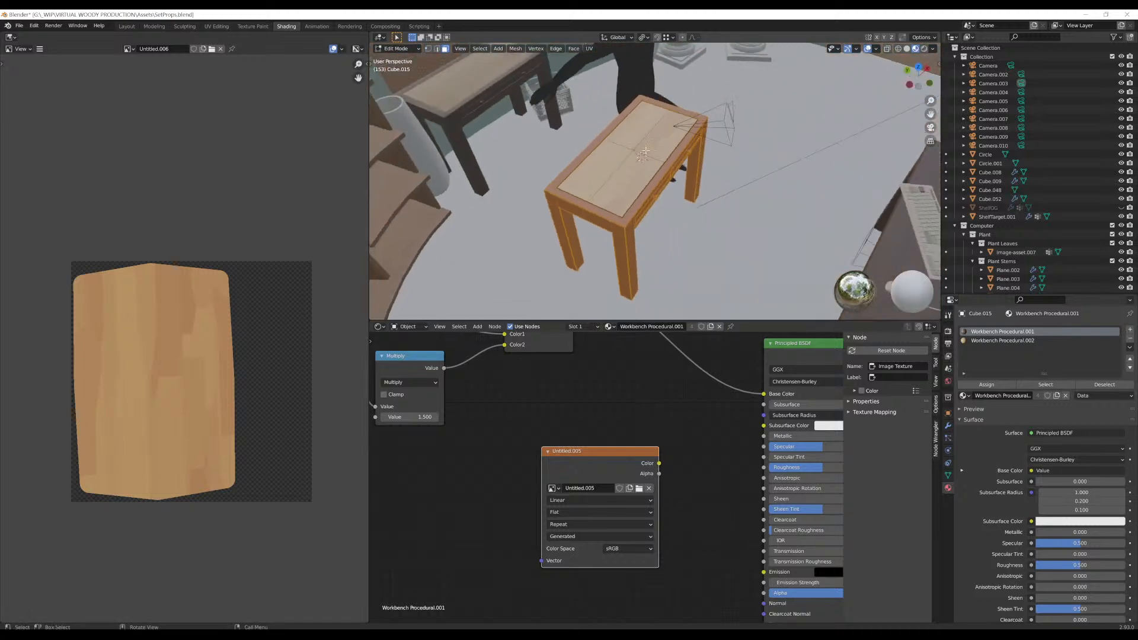
scroll(682, 178, up, 4)
Switch to the UV Editing workspace and move the selected frame UVs away from the inset's UV island
click(217, 26)
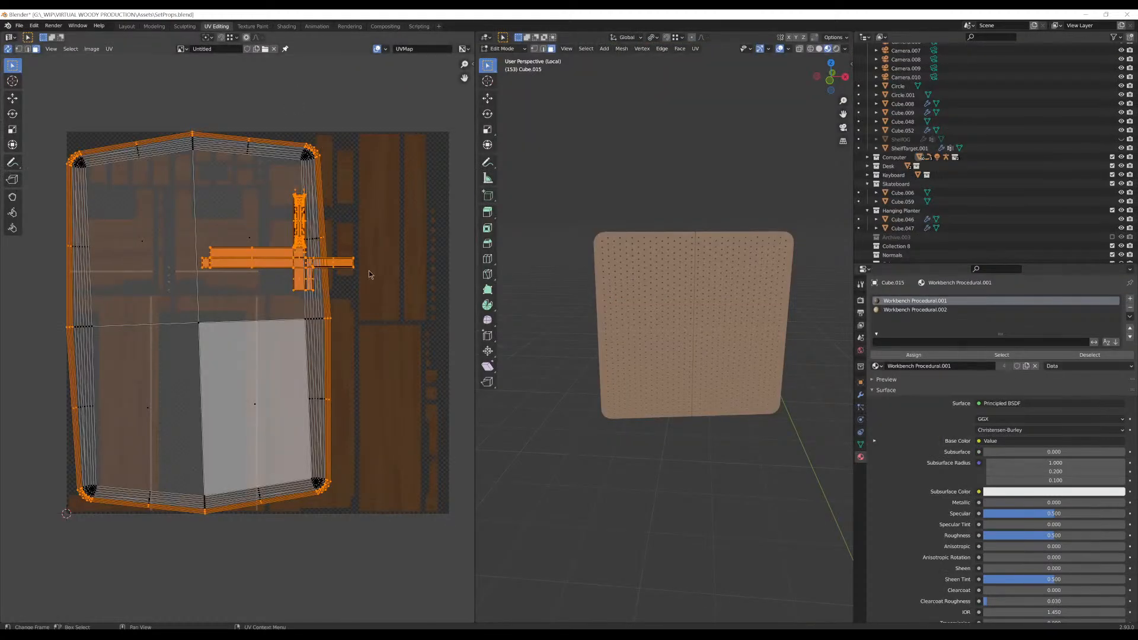
scroll(312, 214, down, 2)
middle_drag(332, 275, 293, 222)
scroll(321, 341, up, 3)
scroll(282, 247, down, 3)
scroll(283, 229, up, 3)
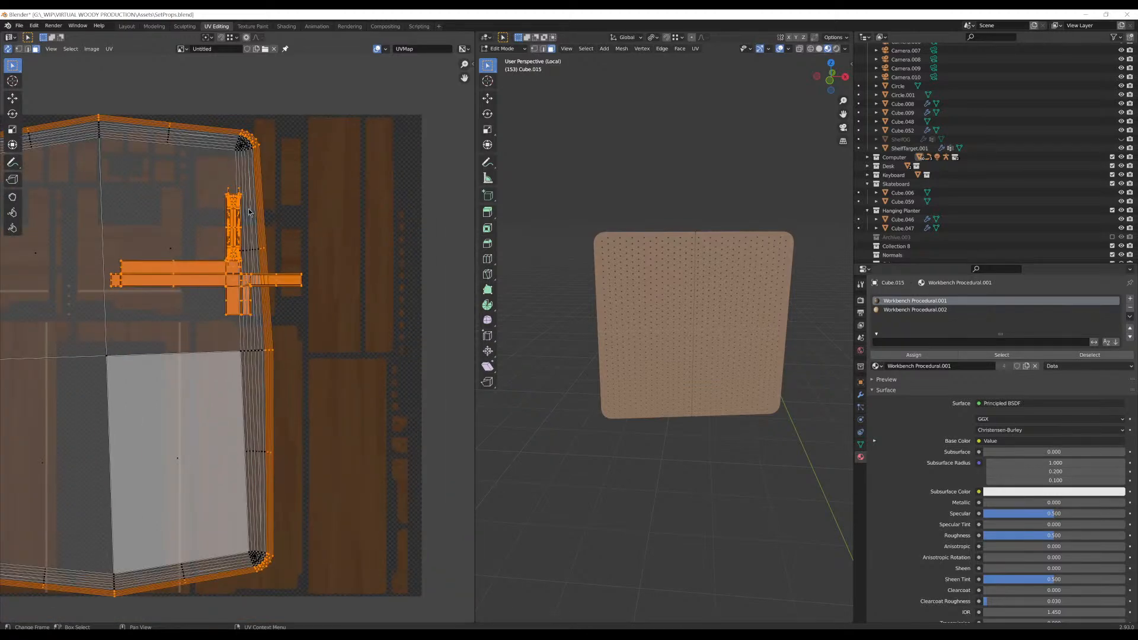
key(g)
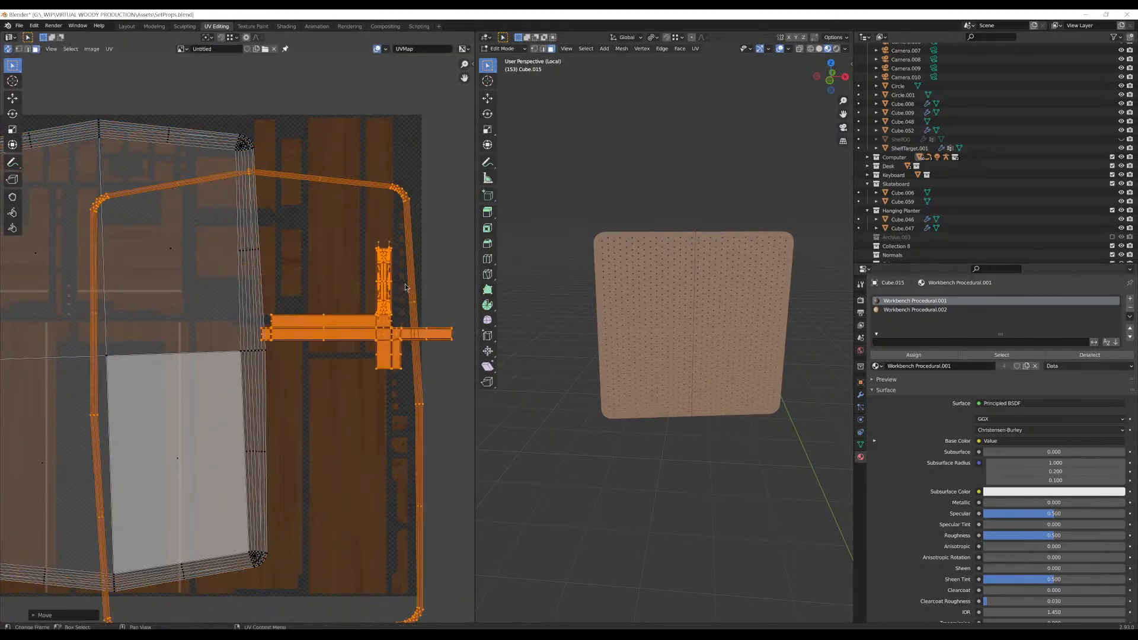
click(402, 270)
Unwrap the selected frame faces with Smart UV Project
key(u)
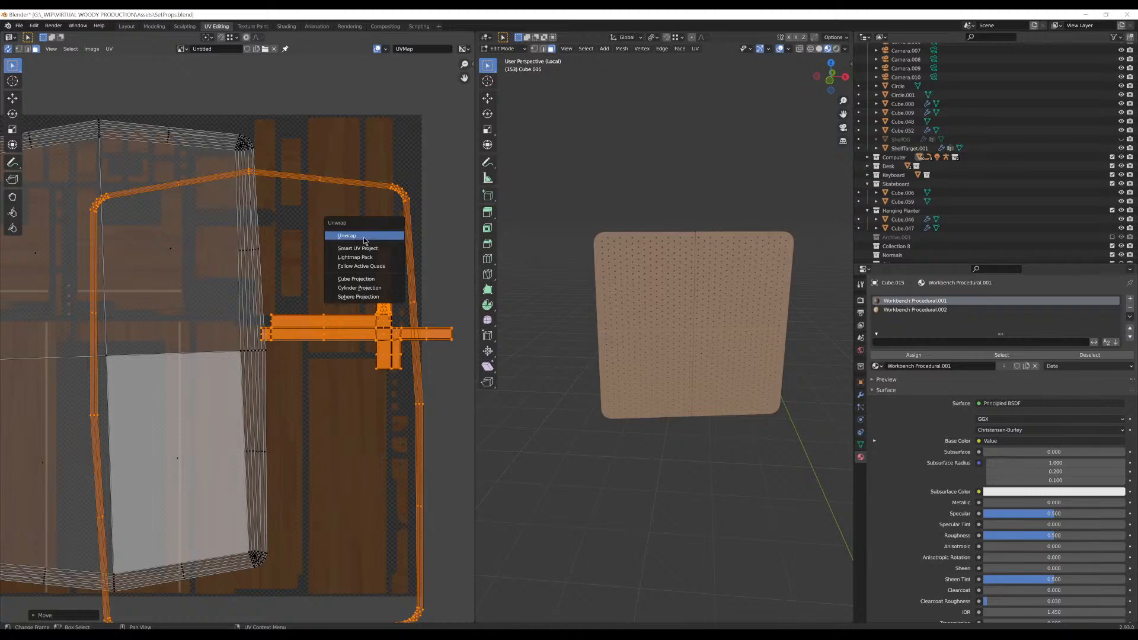
click(369, 249)
key(Return)
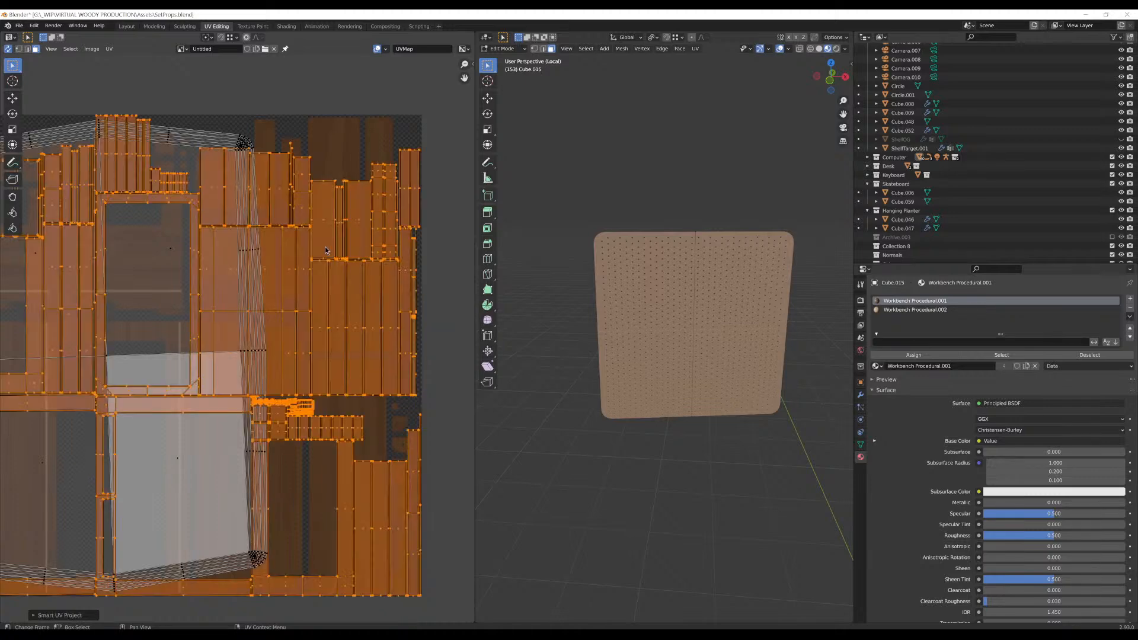
middle_drag(338, 220, 279, 230)
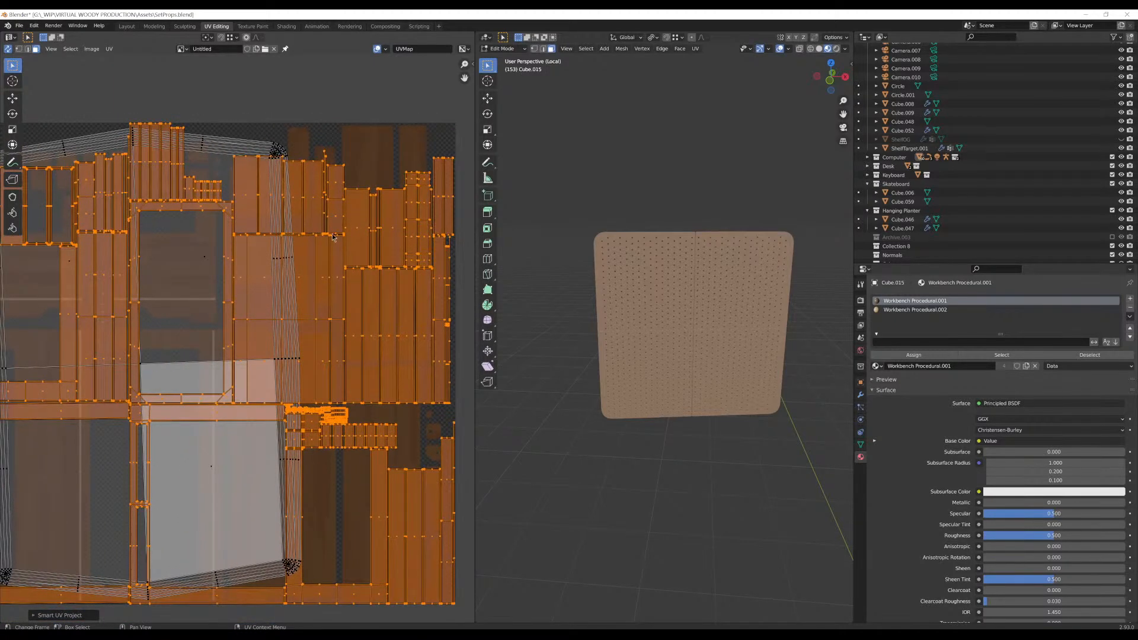
Try a Lightmap Pack unwrap on the selected faces with image size 512, pack quality 12 and margin 0.10
key(u)
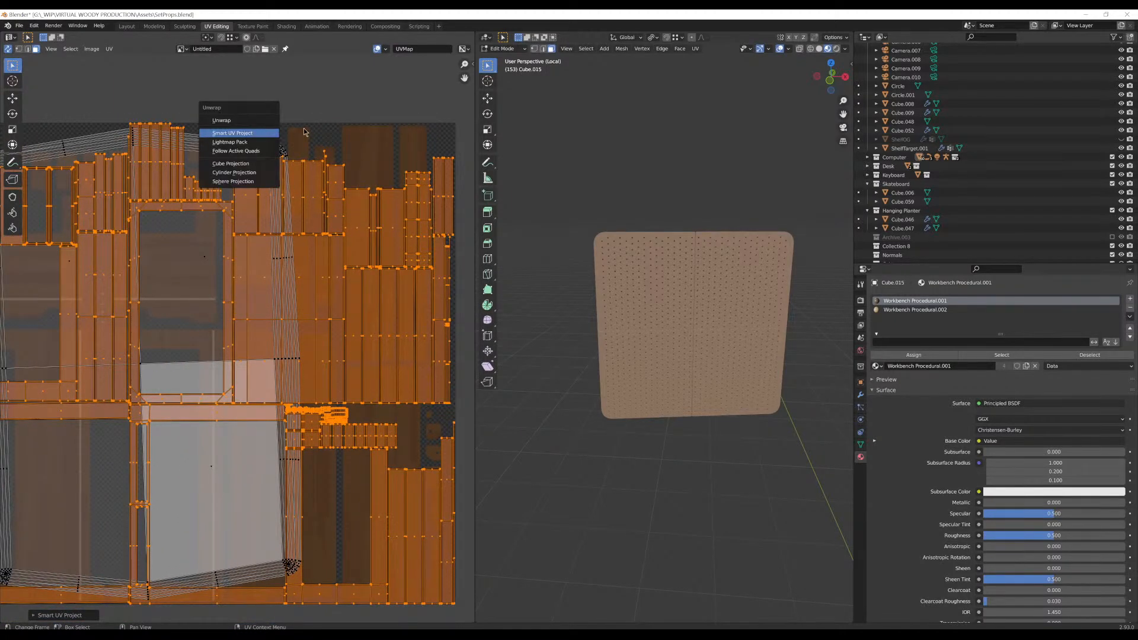
key(u)
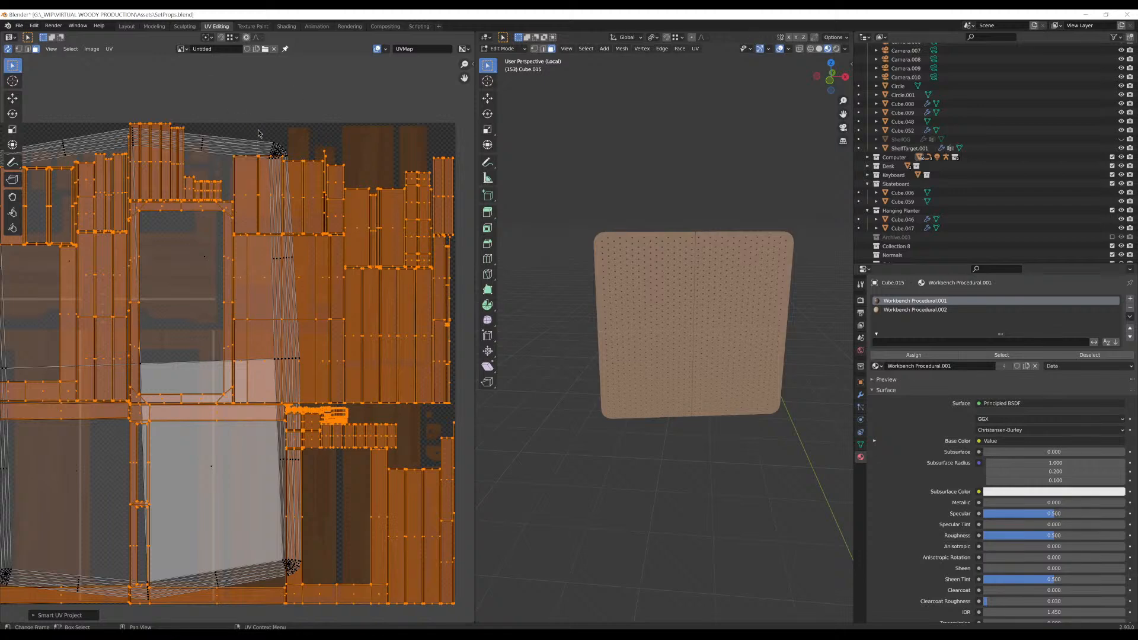
key(u)
click(339, 173)
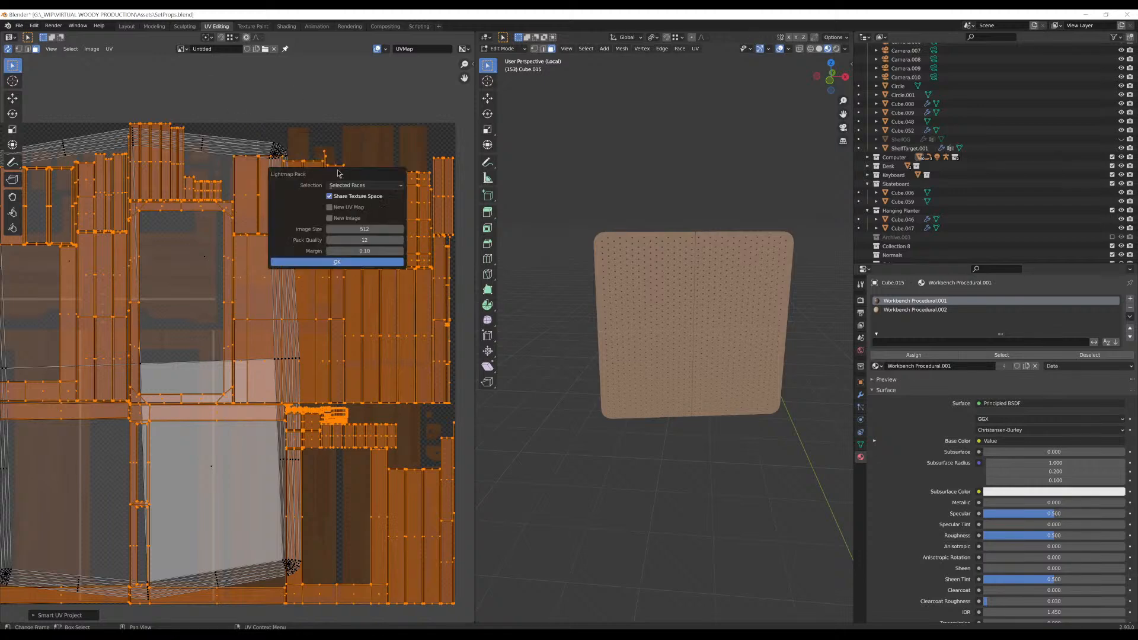
click(337, 261)
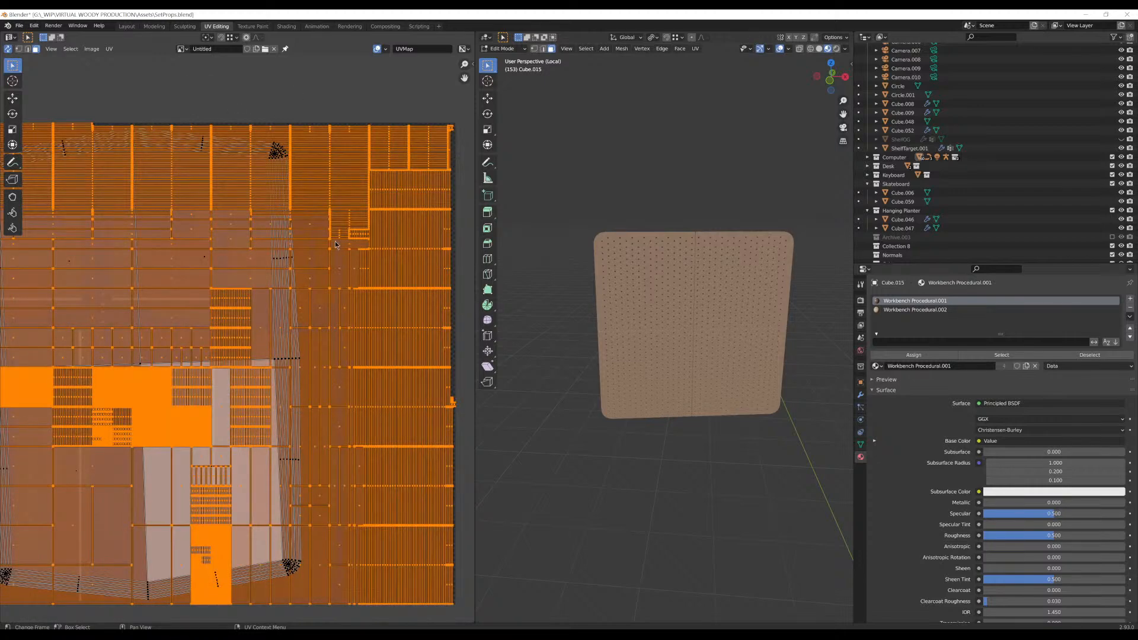
middle_drag(335, 241, 354, 256)
Unwrap the selected frame faces again with Smart UV Project, setting the island margin to 0.001
key(u)
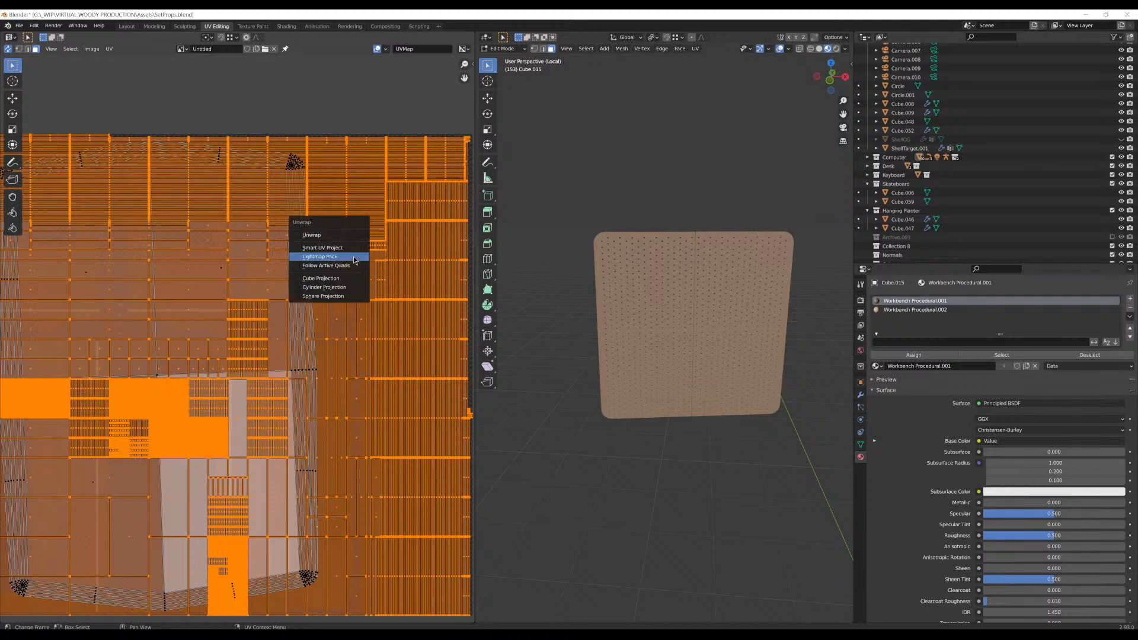
click(353, 254)
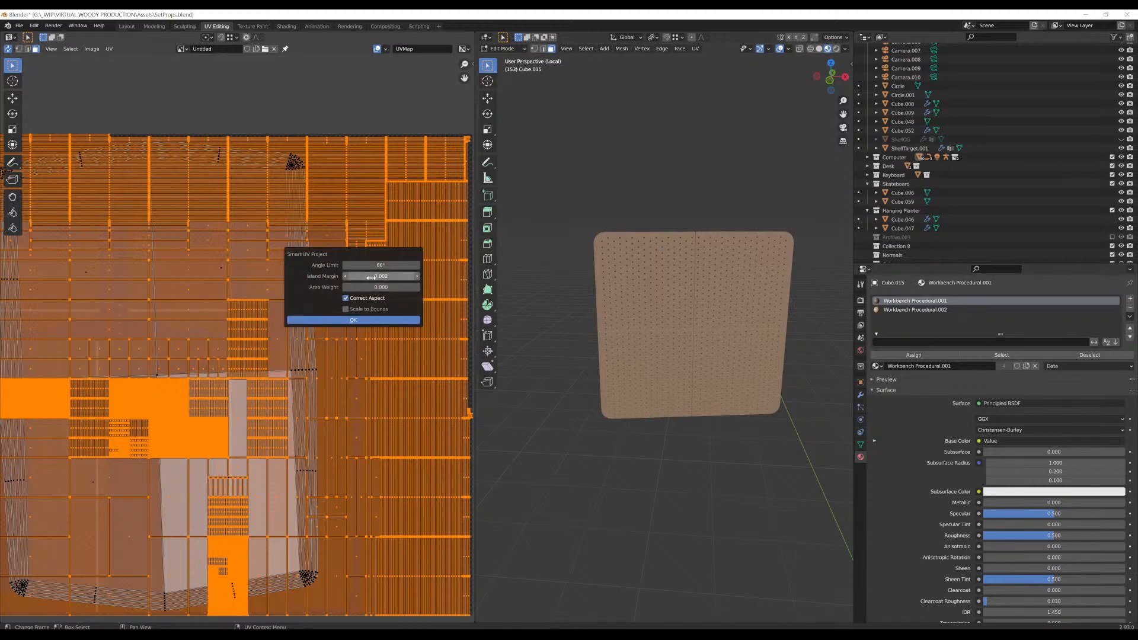
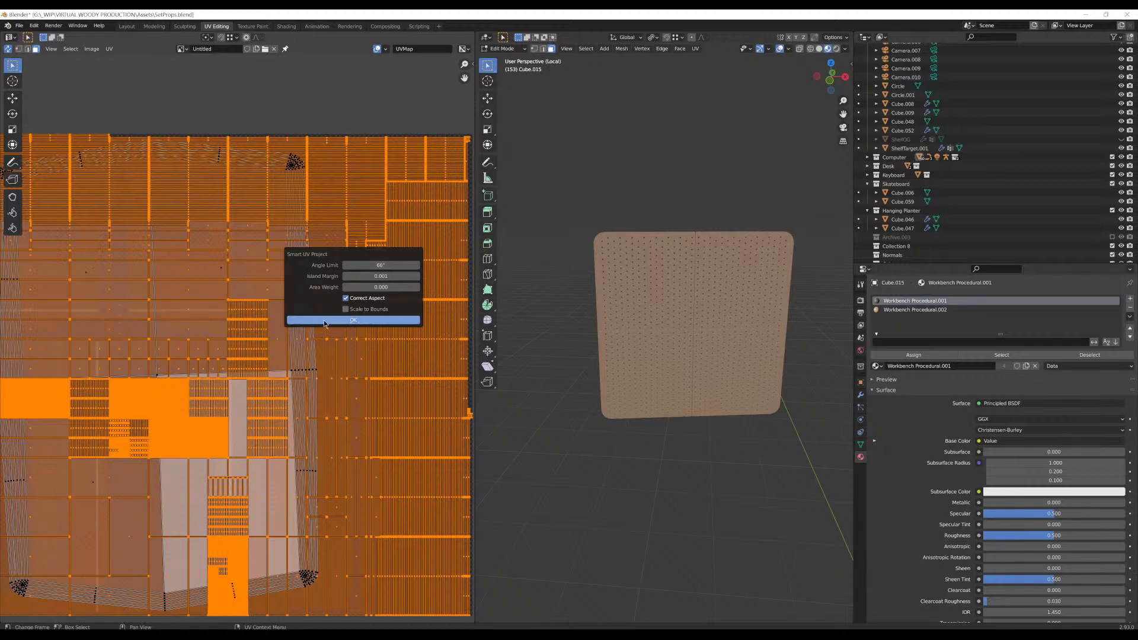
click(369, 322)
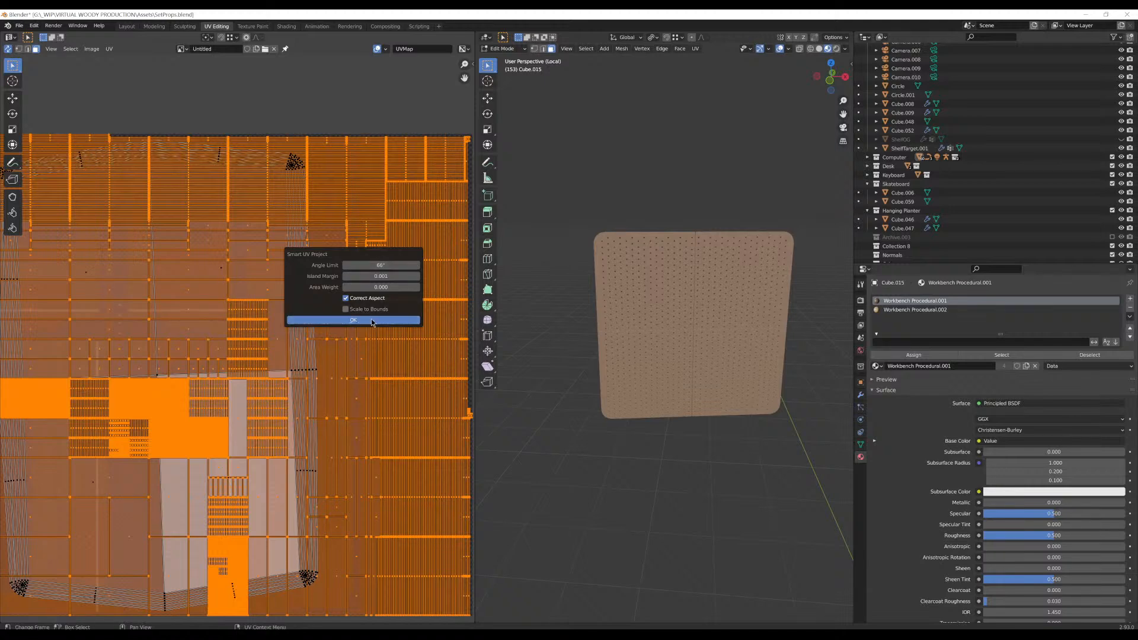
middle_drag(364, 308, 325, 294)
Rerun Smart UV Project on the selected frame faces with Correct Aspect enabled and check the island spacing
key(u)
click(324, 292)
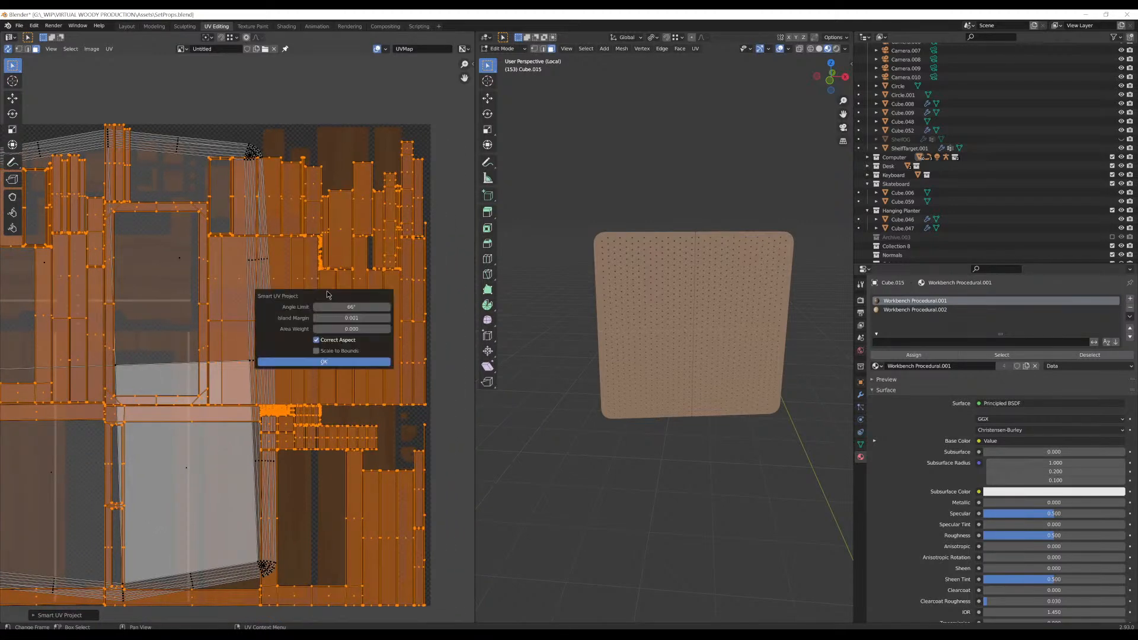
click(319, 362)
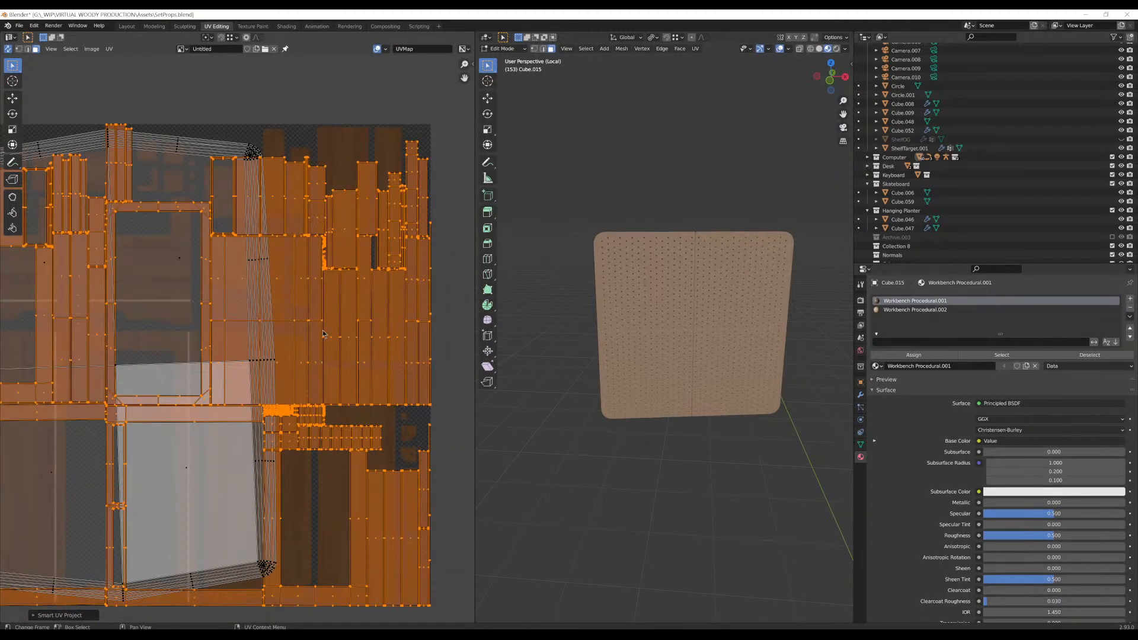
scroll(257, 302, up, 4)
scroll(246, 320, down, 5)
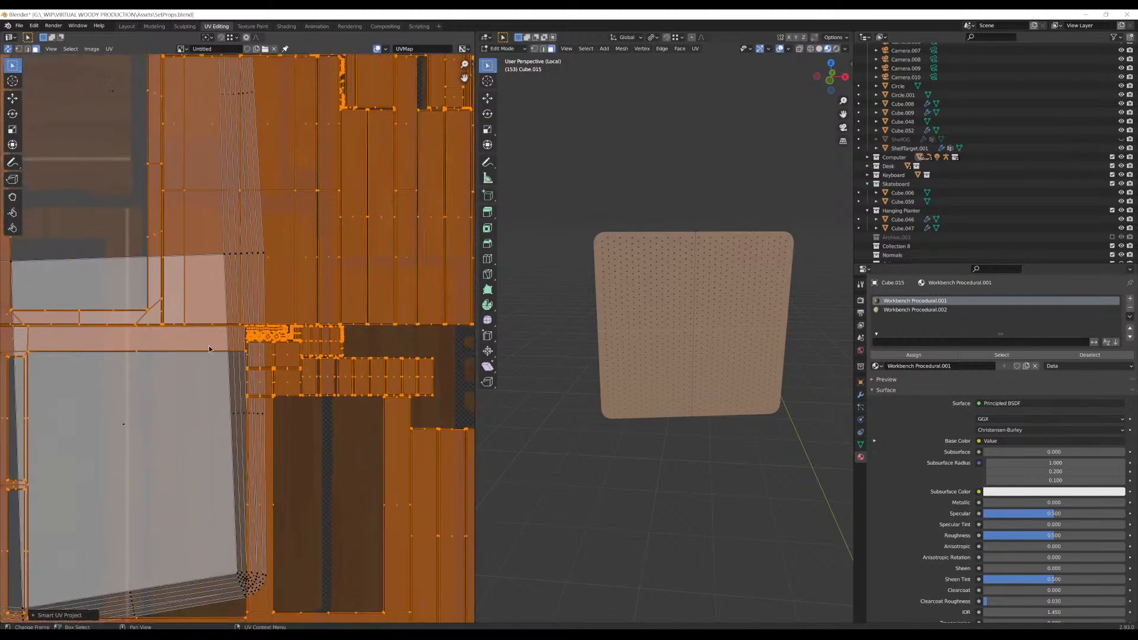
Compare the Untitled texture image with the desk's UV layout by toggling out of and back into Edit Mode
key(Tab)
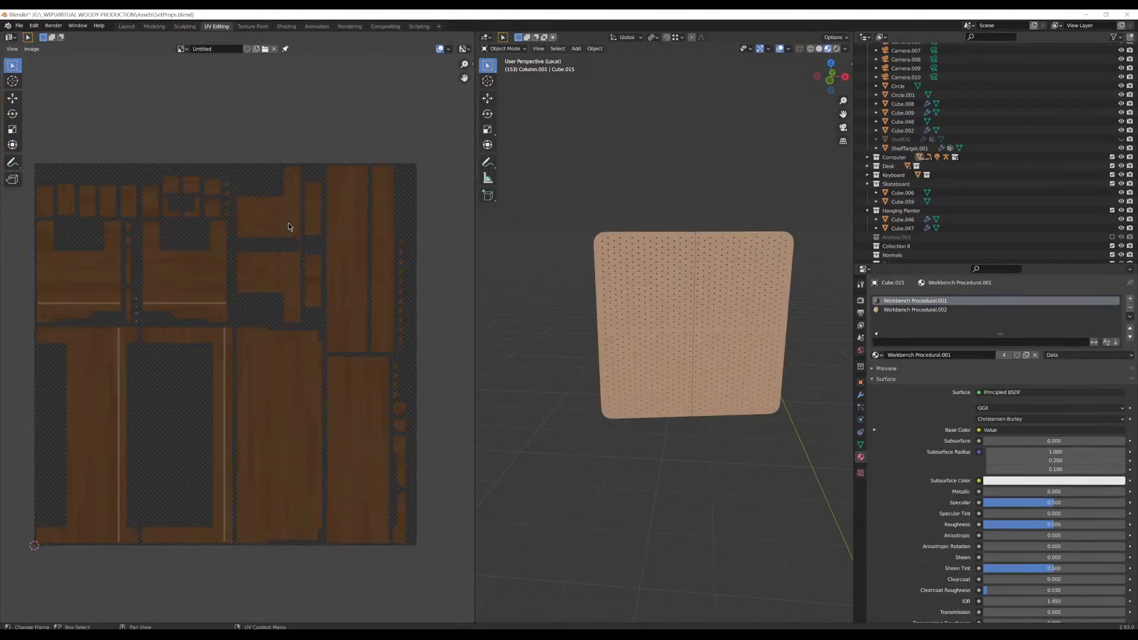
key(Tab)
key(Tab)
key(Tab)
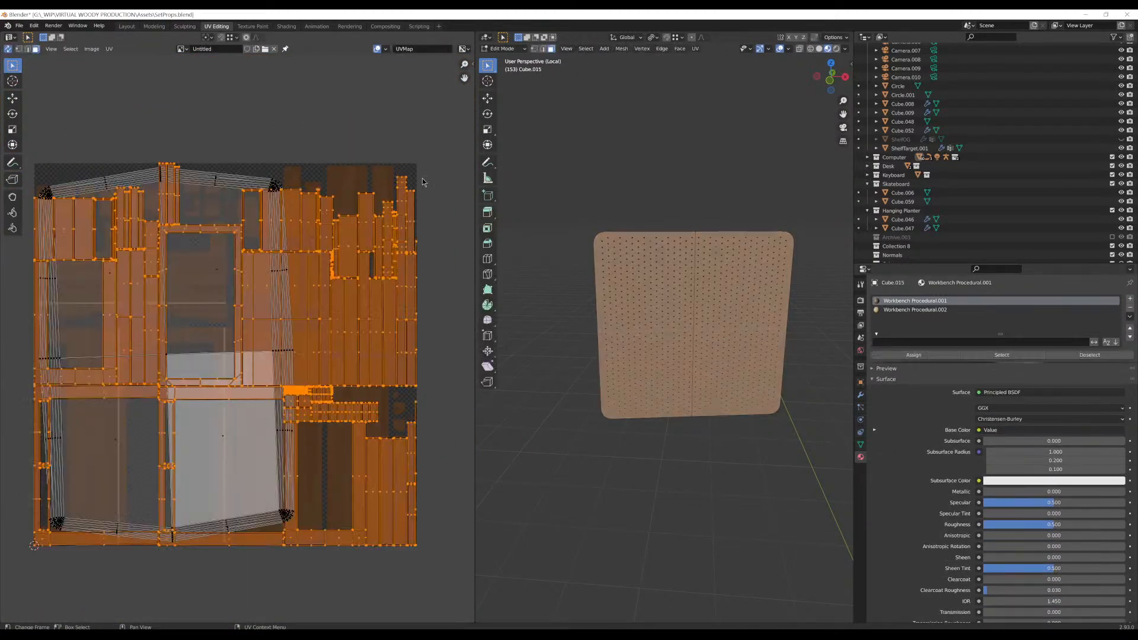
scroll(272, 236, up, 6)
scroll(272, 235, down, 6)
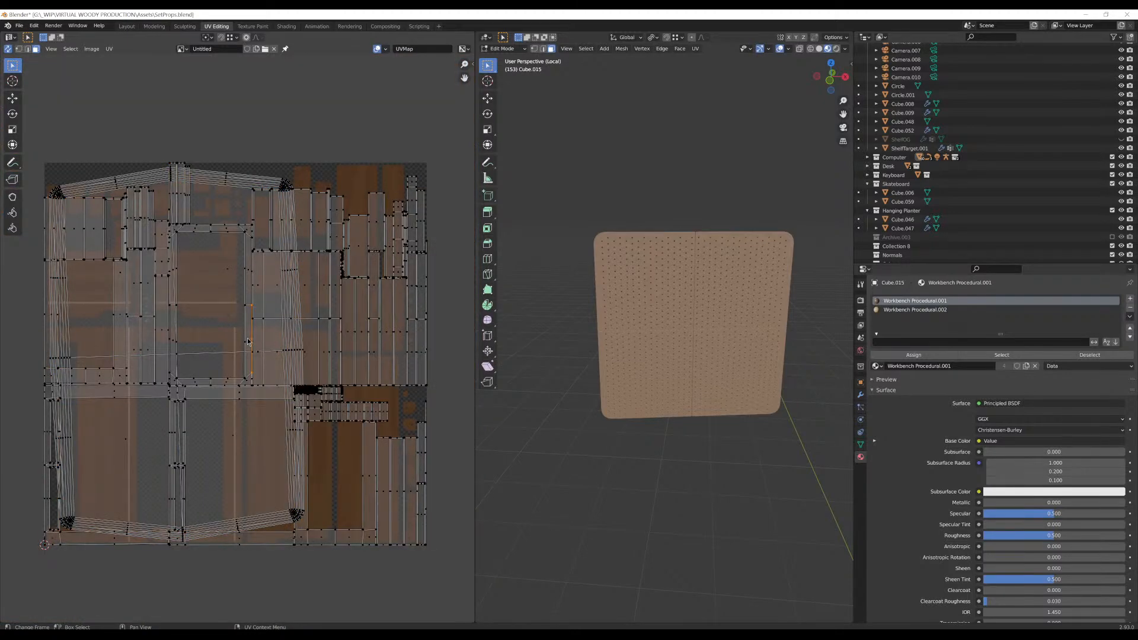
Select the linked rectangular frame UV island and the two lower inset faces in turn to examine their overlap
key(l)
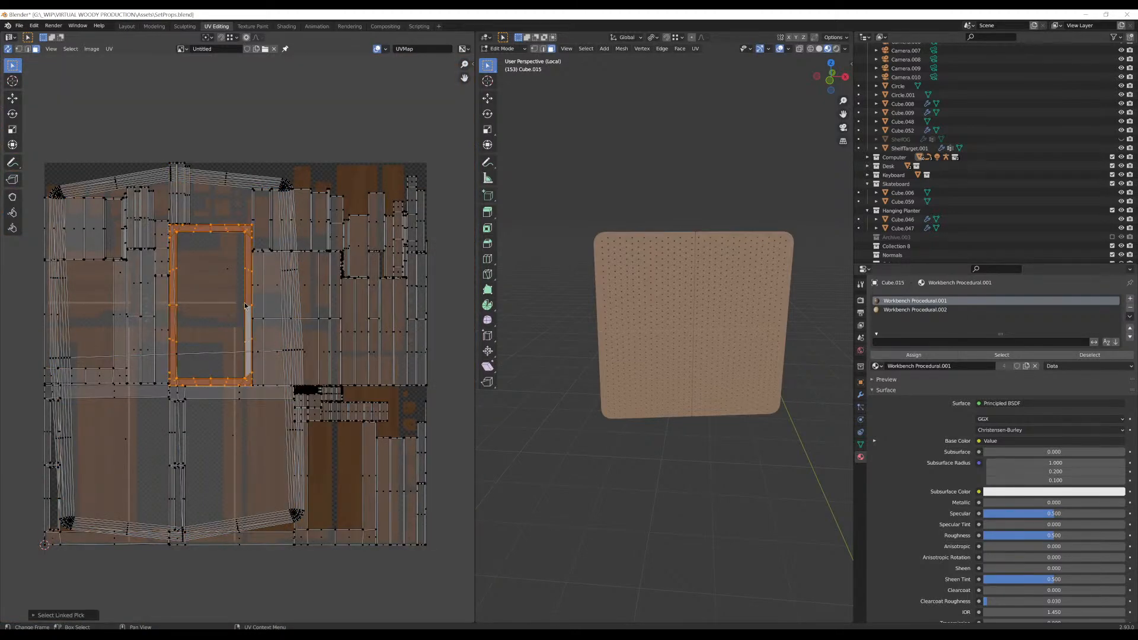
click(134, 439)
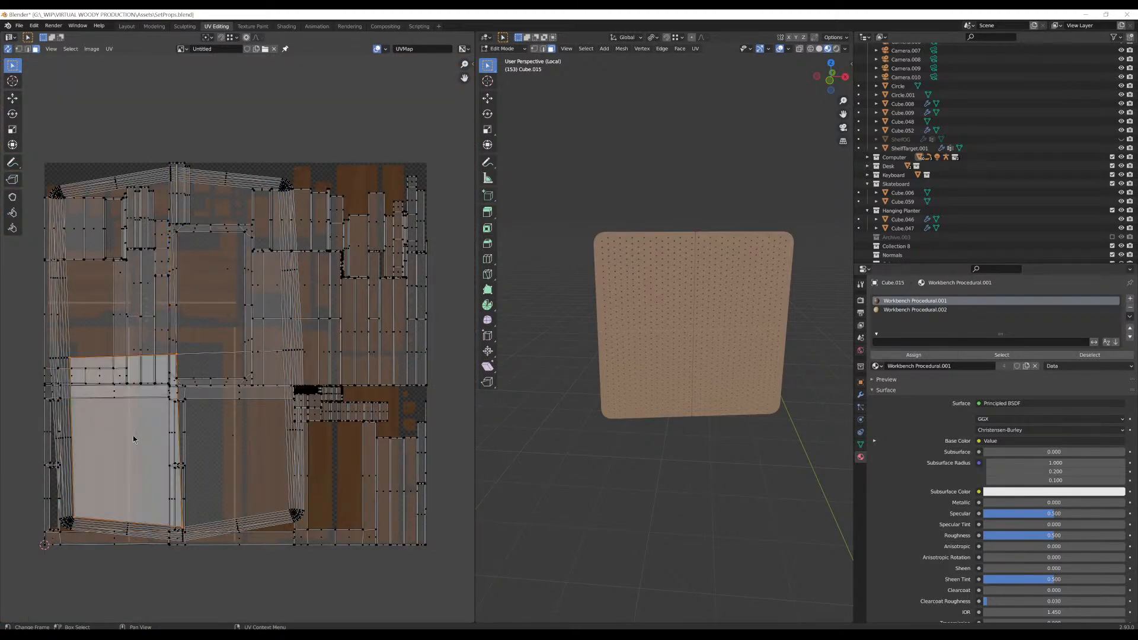
click(224, 427)
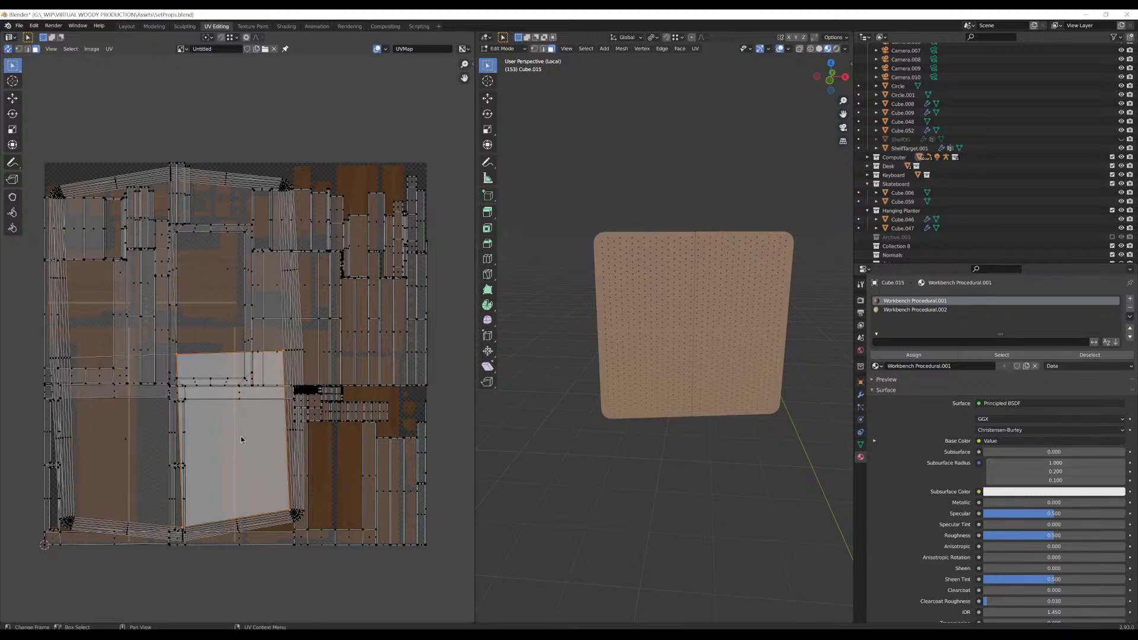
Select the faces assigned to the Workbench Procedural.002 material and hide them
key(l)
click(236, 440)
click(892, 310)
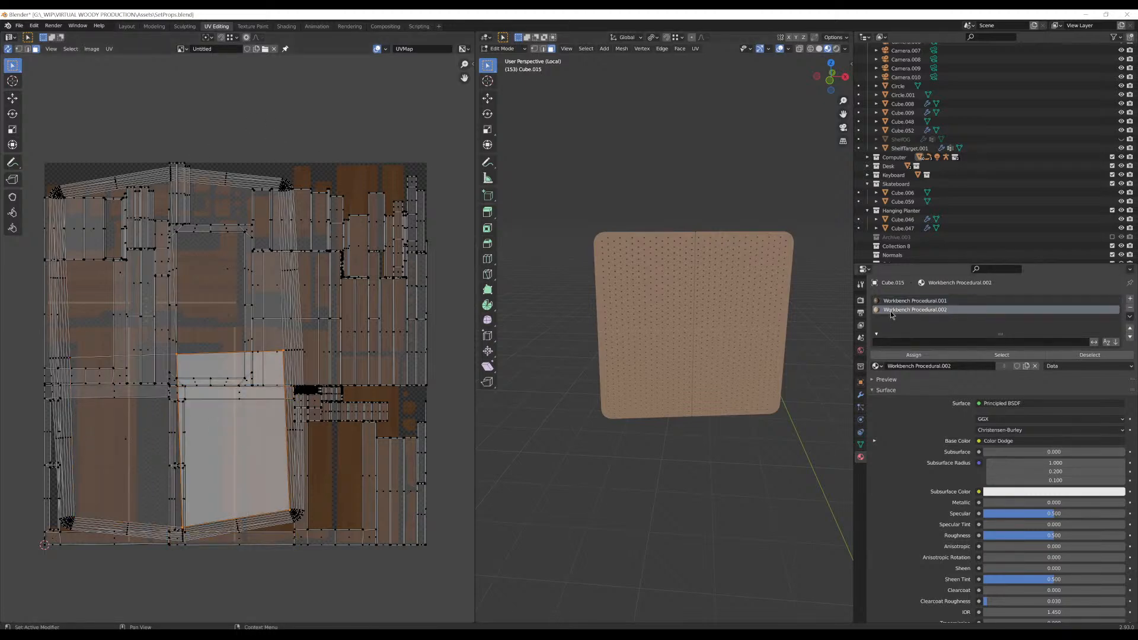
click(1010, 357)
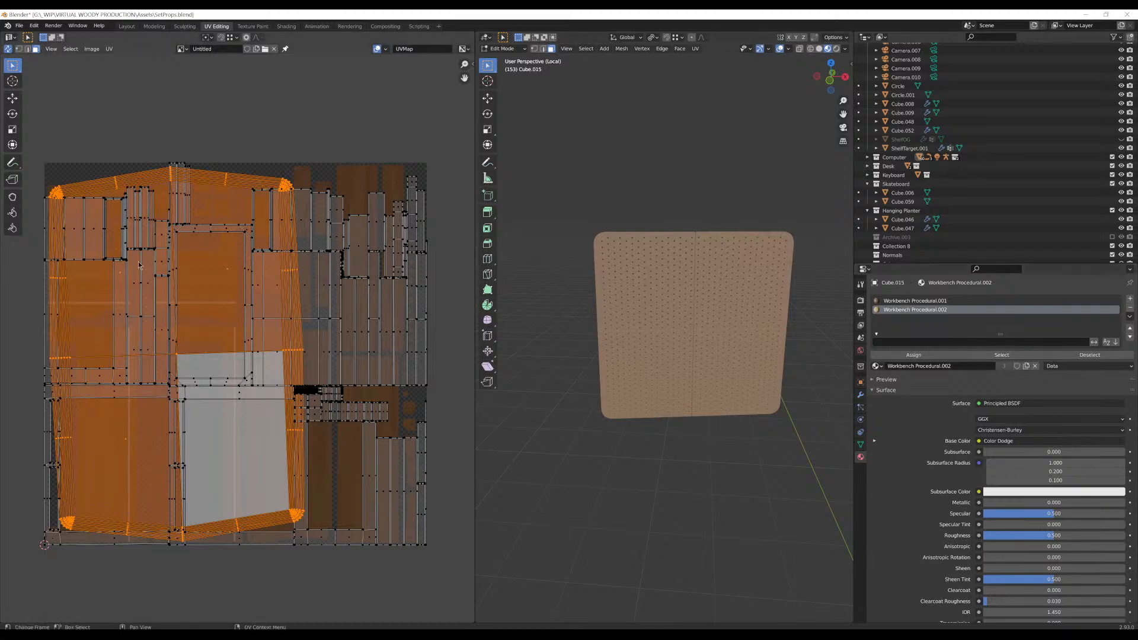
key(h)
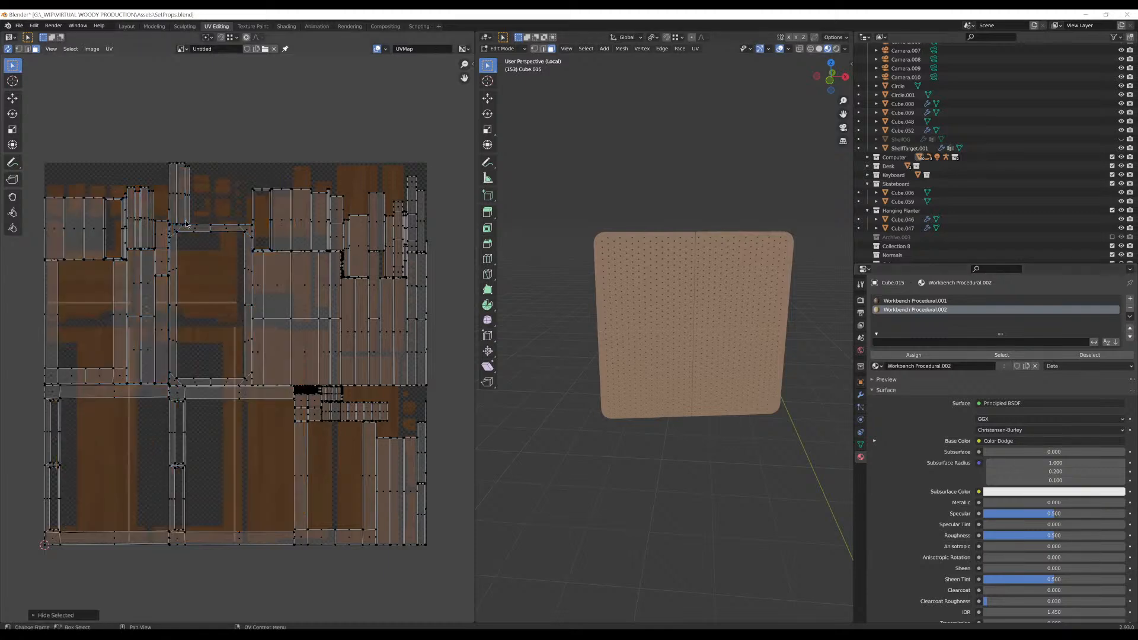
Show the Untitled.003 image behind the remaining UV islands and pick individual board faces to check the layout
click(285, 351)
click(182, 49)
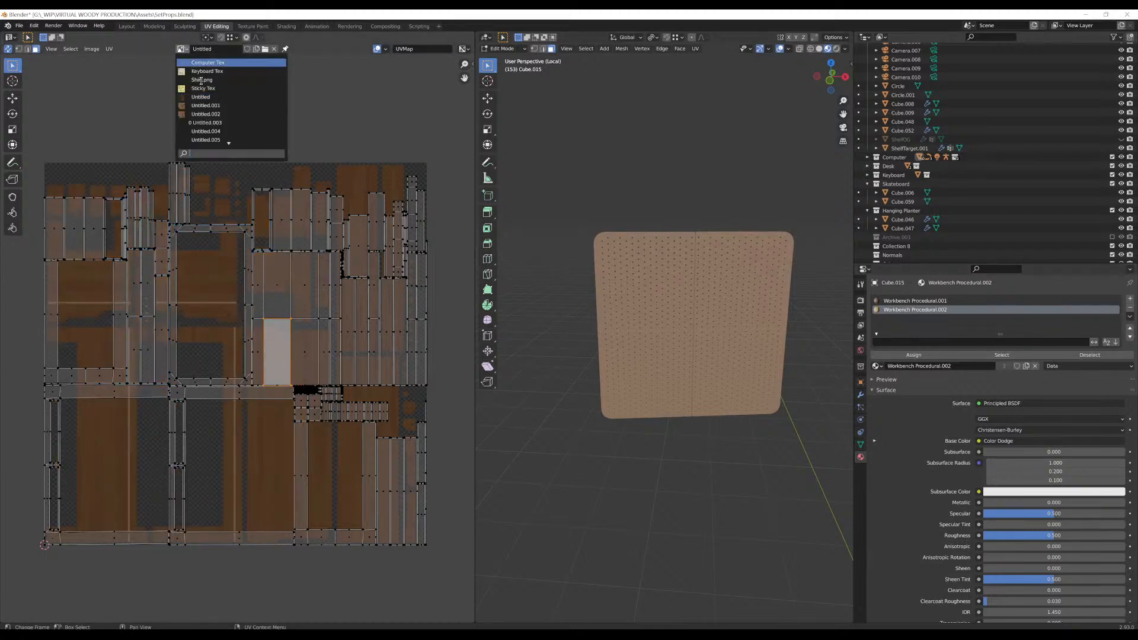
click(210, 126)
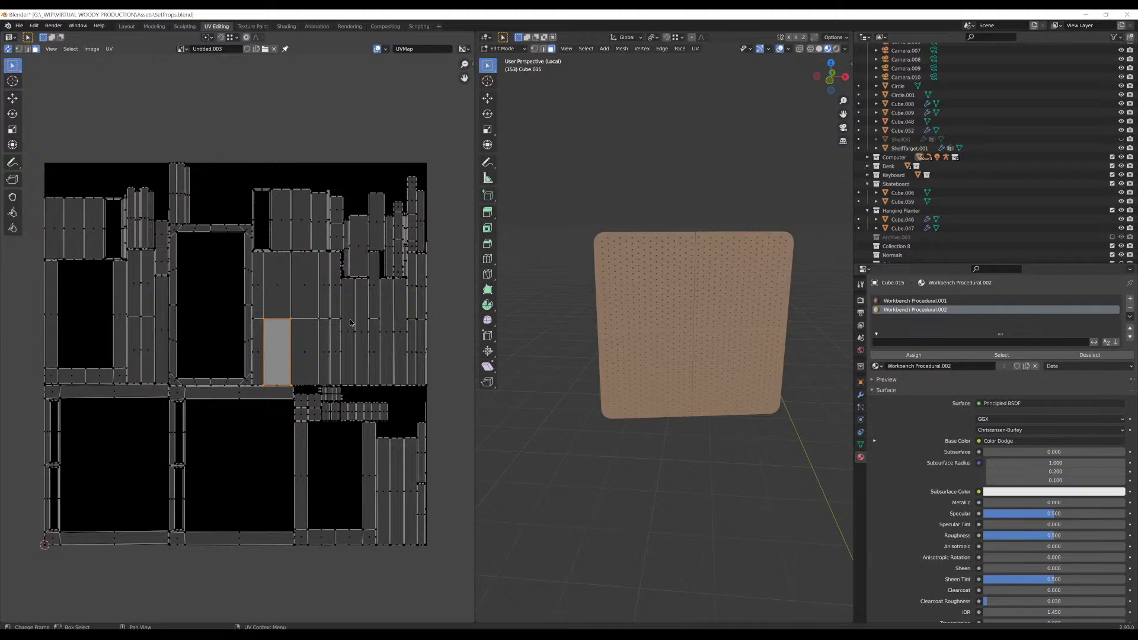
click(378, 353)
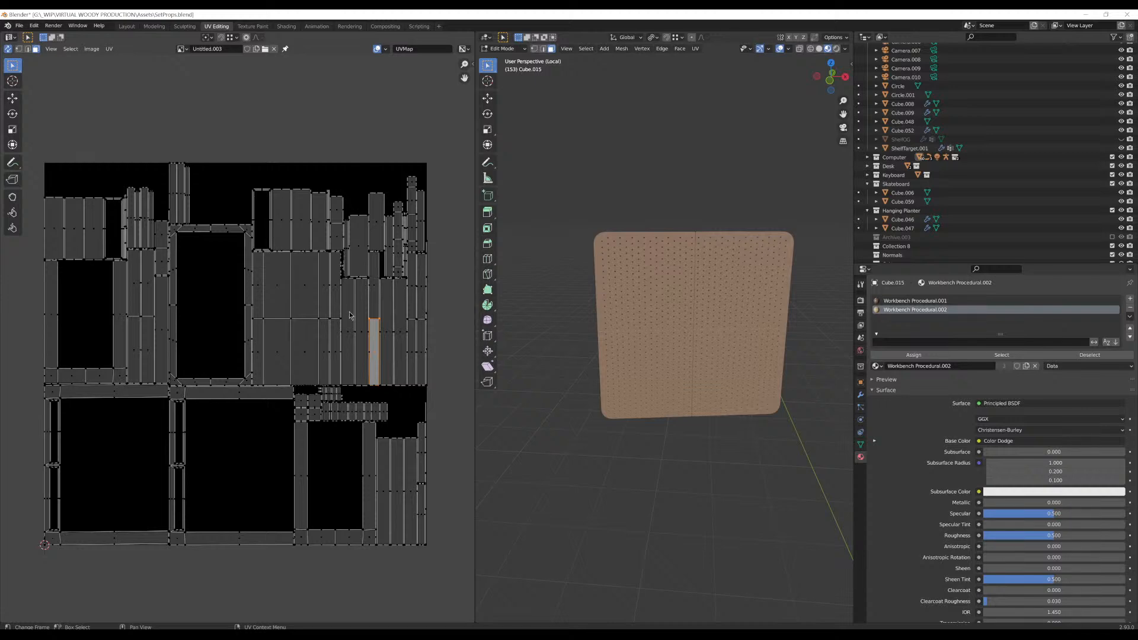
key(a)
scroll(349, 316, up, 2)
scroll(255, 297, down, 2)
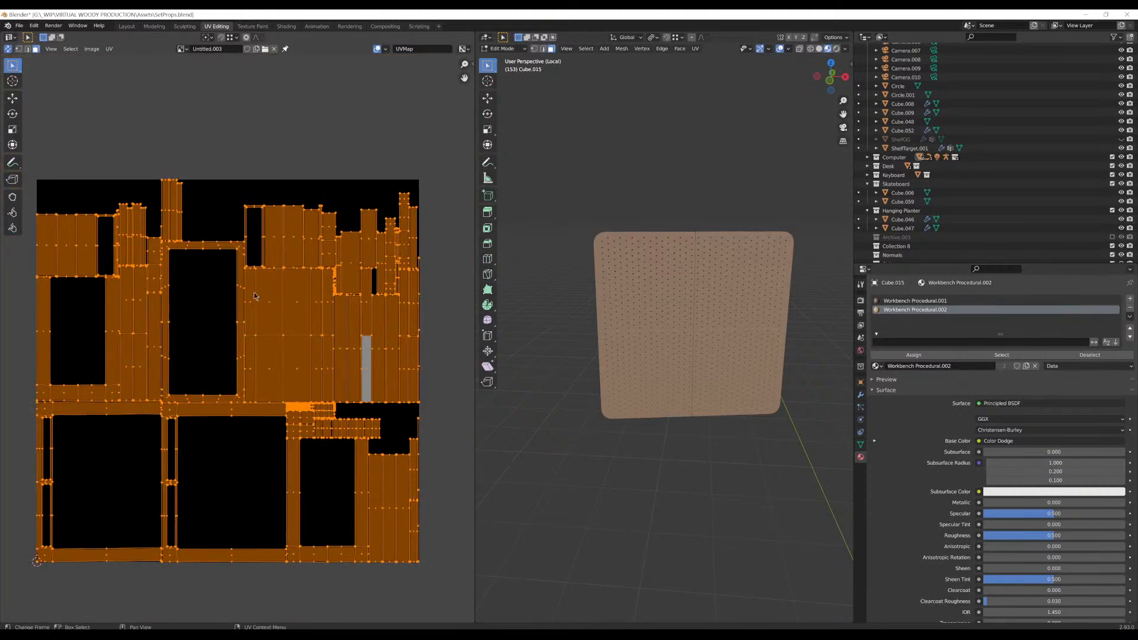
key(g)
right_click(256, 246)
scroll(329, 289, up, 2)
middle_drag(329, 289, 293, 267)
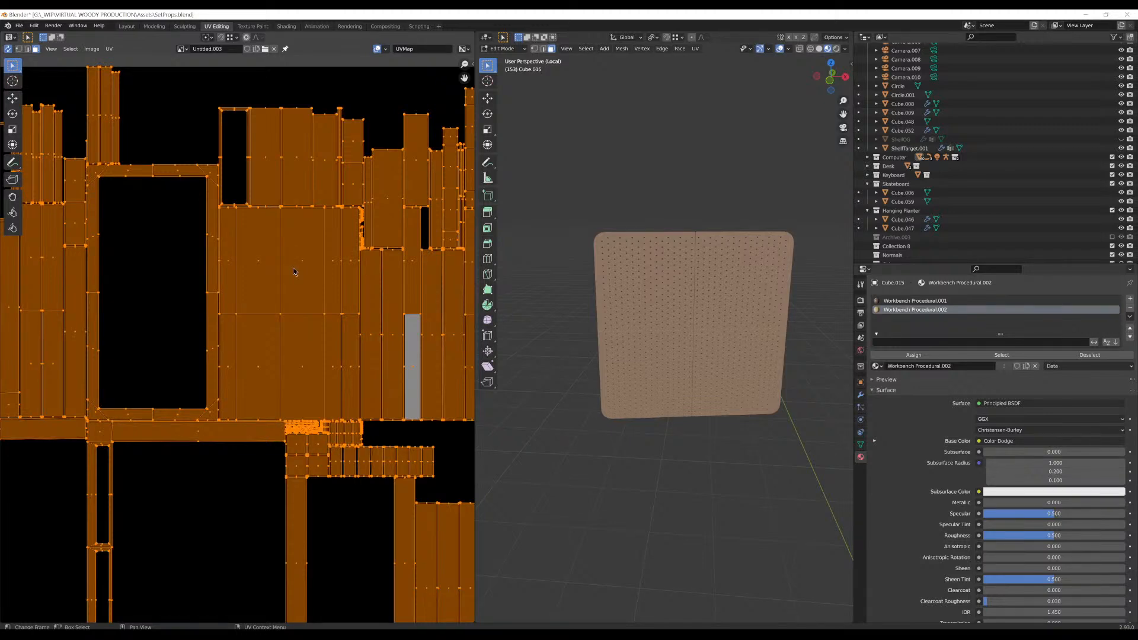
scroll(292, 268, down, 3)
scroll(240, 276, up, 1)
middle_drag(233, 293, 266, 298)
key(g)
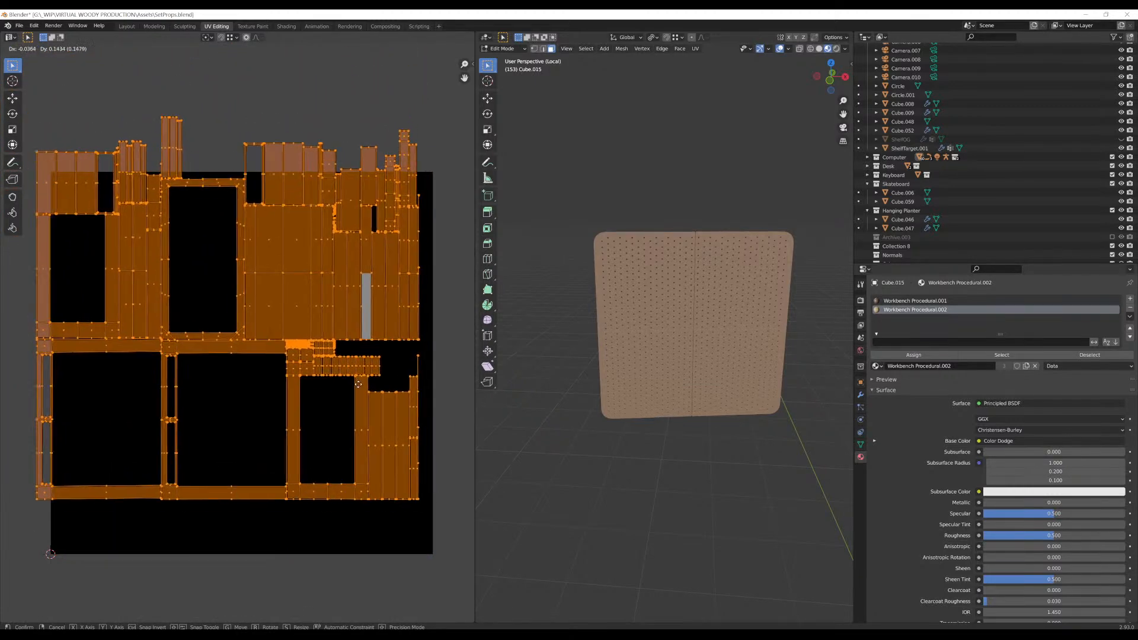
key(Escape)
scroll(228, 313, up, 3)
middle_drag(247, 287, 58, 389)
scroll(62, 389, down, 5)
middle_drag(133, 386, 186, 342)
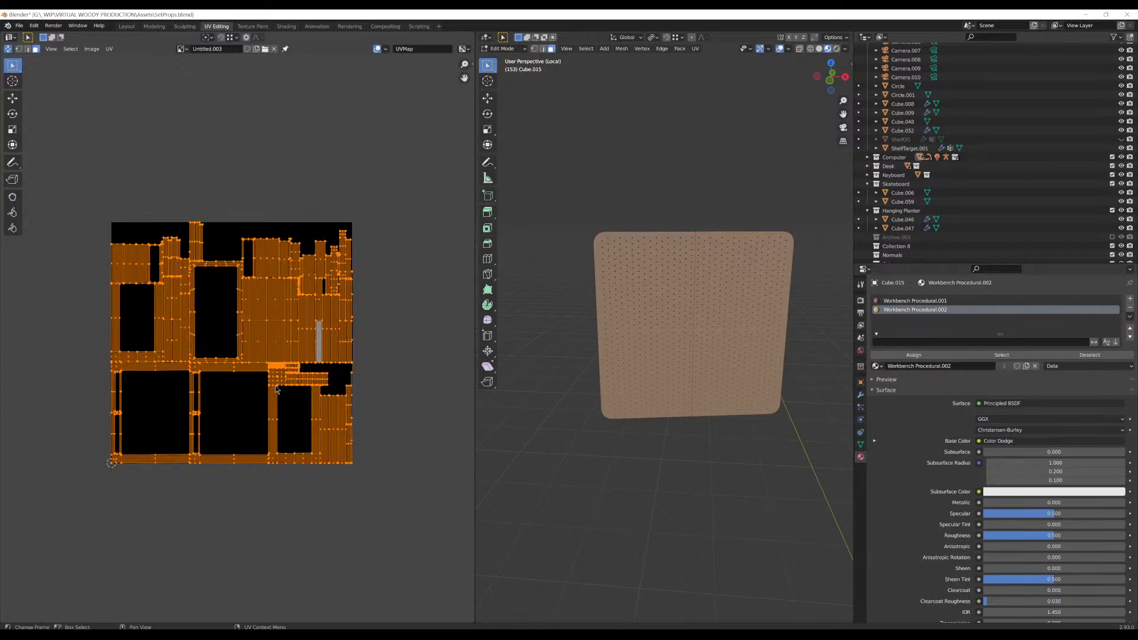
Select the second lower frame UV island with its linked faces, scale it down and nest it inside the first lower frame
scroll(250, 366, up, 3)
middle_drag(205, 400, 236, 357)
click(236, 357)
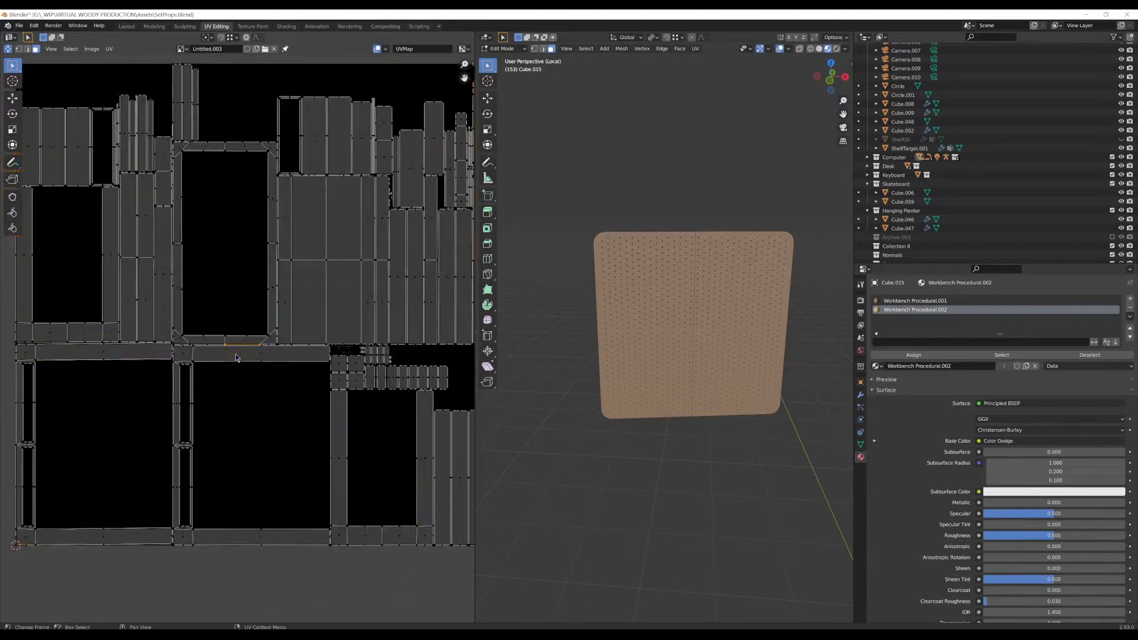
key(l)
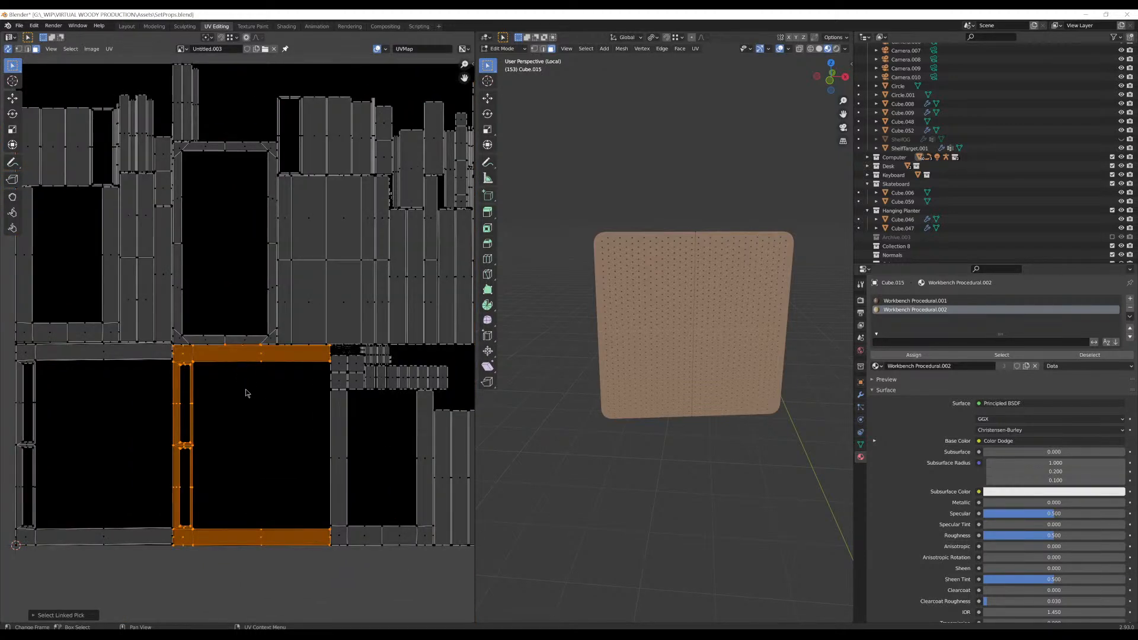
key(g)
click(155, 432)
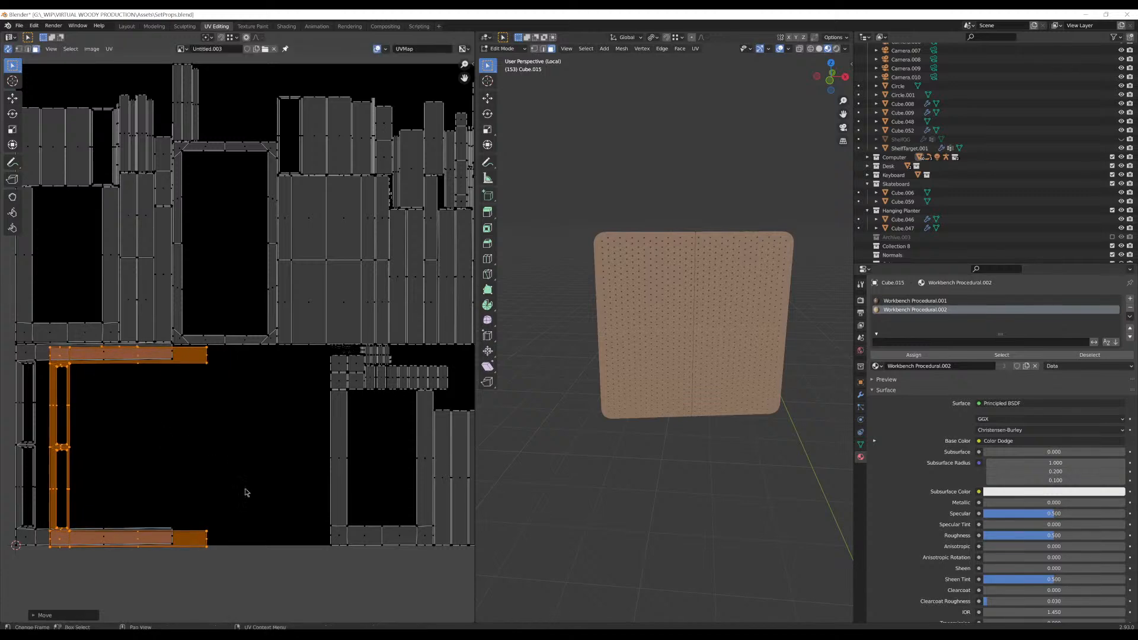
key(s)
click(224, 492)
key(g)
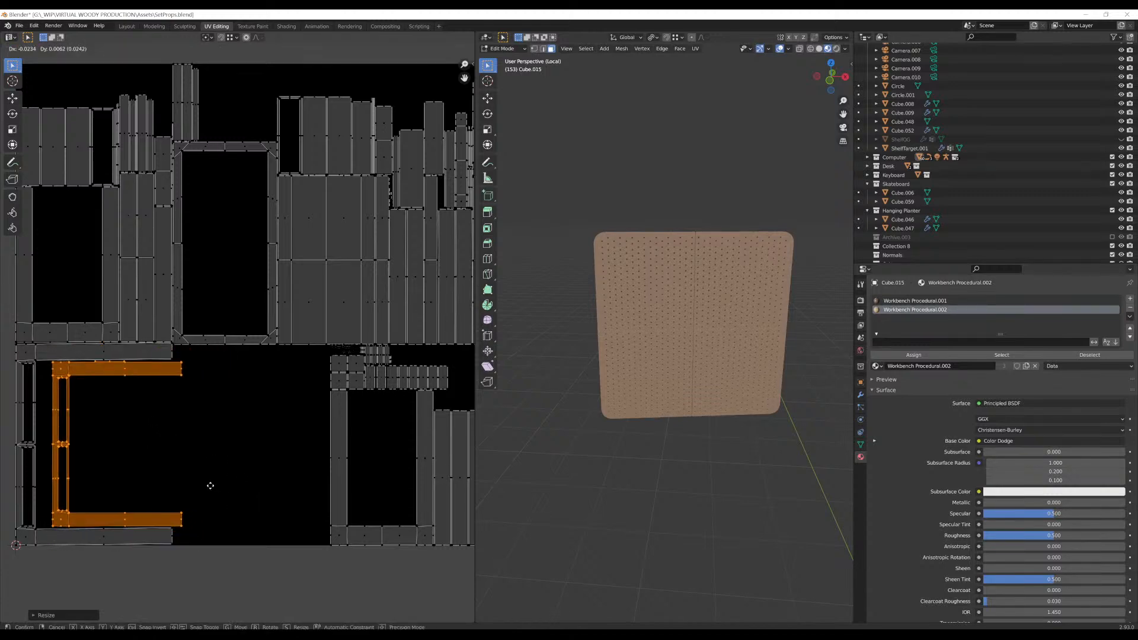
click(198, 485)
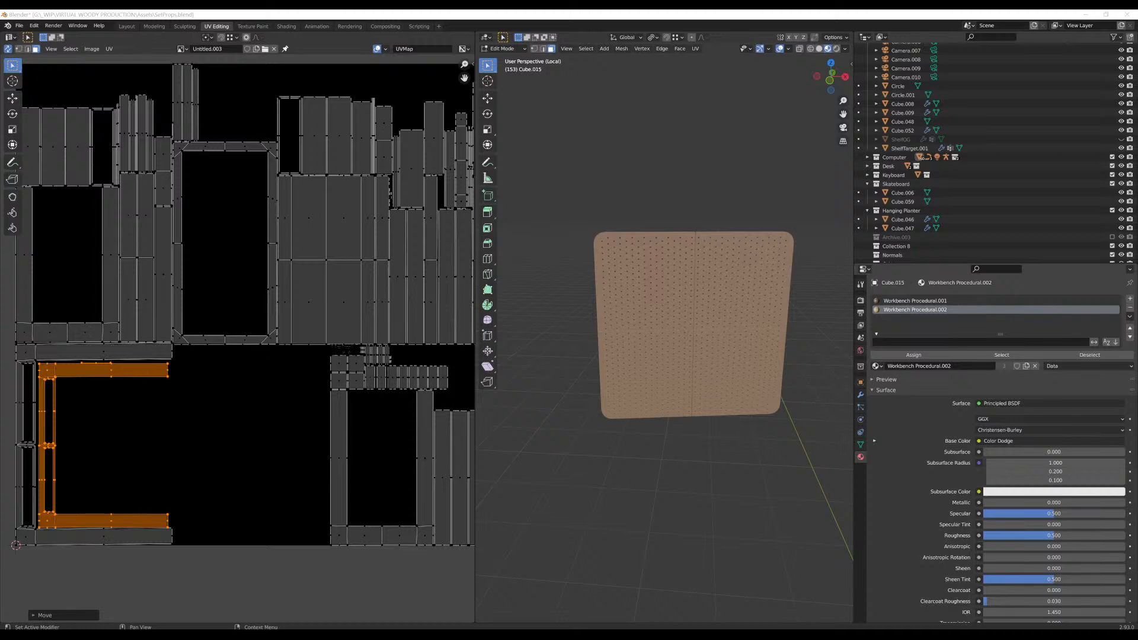
Box-select the lower-right UV islands, move them into the nested frame and scale them down to fit inside
click(232, 451)
scroll(243, 447, down, 3)
middle_drag(264, 435, 221, 449)
scroll(222, 449, up, 2)
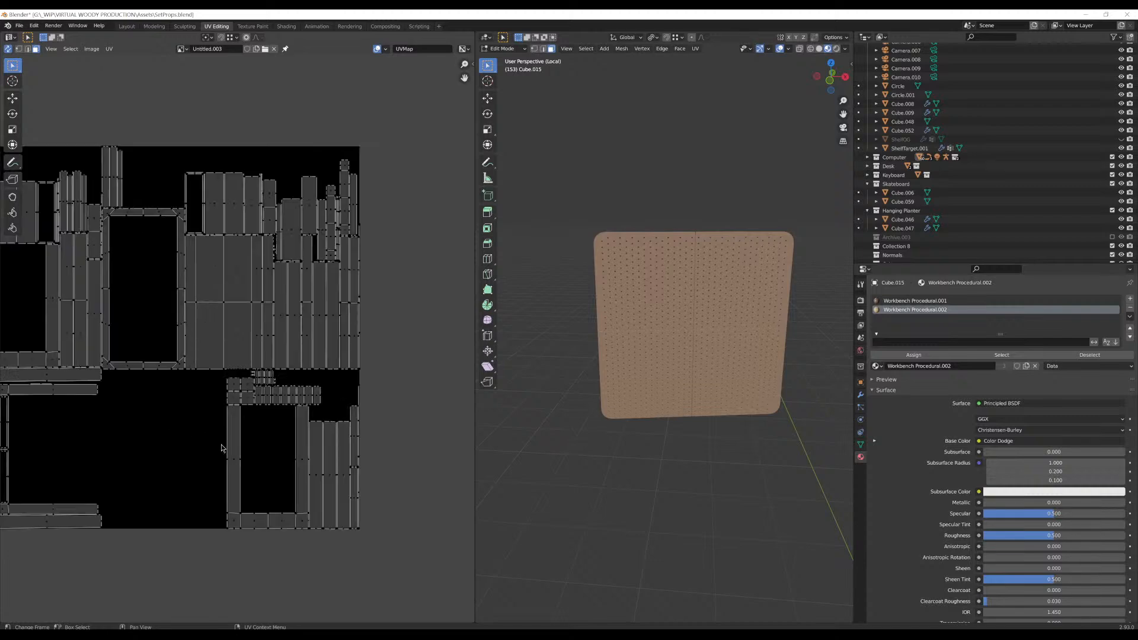
drag(410, 524, 188, 366)
key(g)
click(129, 390)
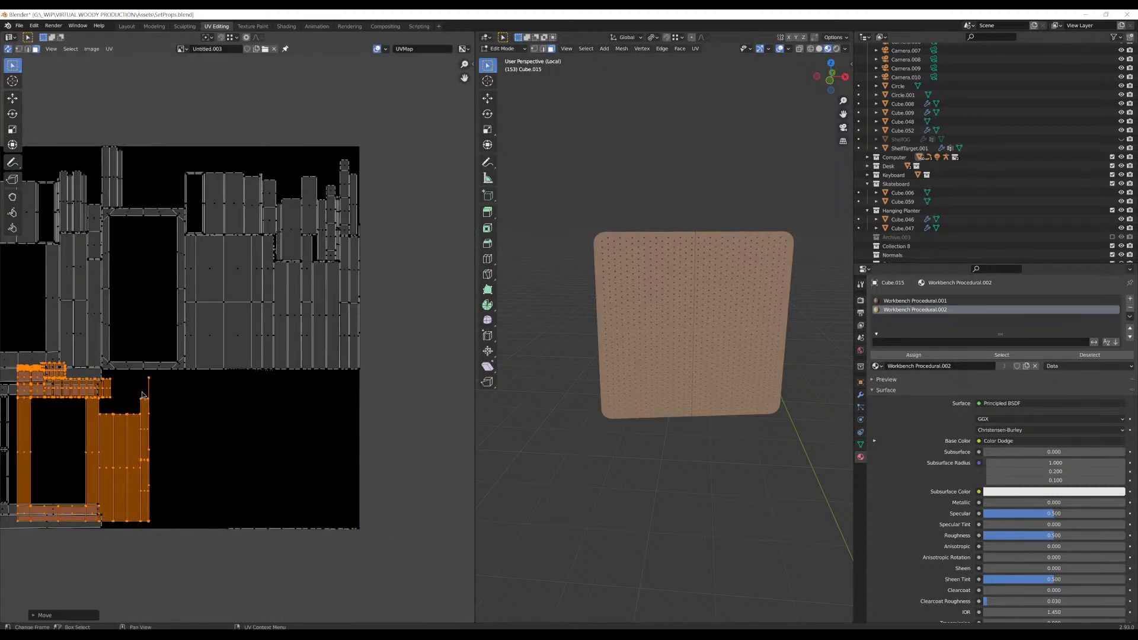
scroll(235, 409, up, 1)
middle_drag(236, 408, 188, 392)
key(s)
click(298, 419)
Box-select the upper-right board islands and move them down along Y to the bottom edge of the image
scroll(227, 427, down, 1)
drag(398, 125, 194, 444)
scroll(182, 222, up, 4)
middle_drag(166, 147, 306, 389)
drag(266, 341, 241, 351)
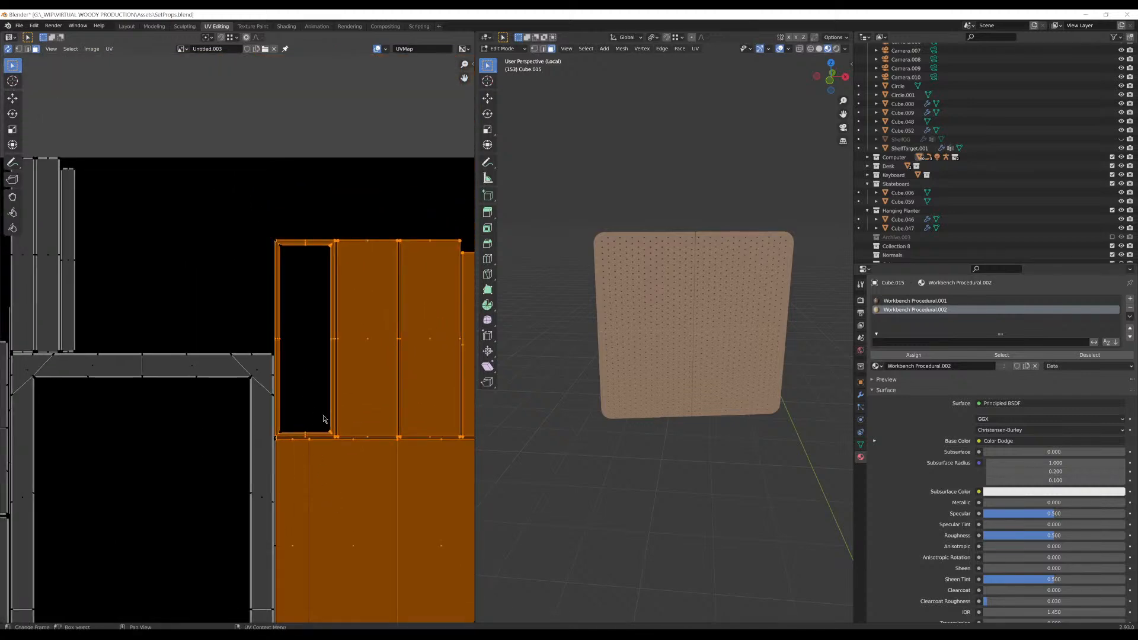
scroll(324, 419, down, 7)
scroll(311, 462, up, 2)
key(g)
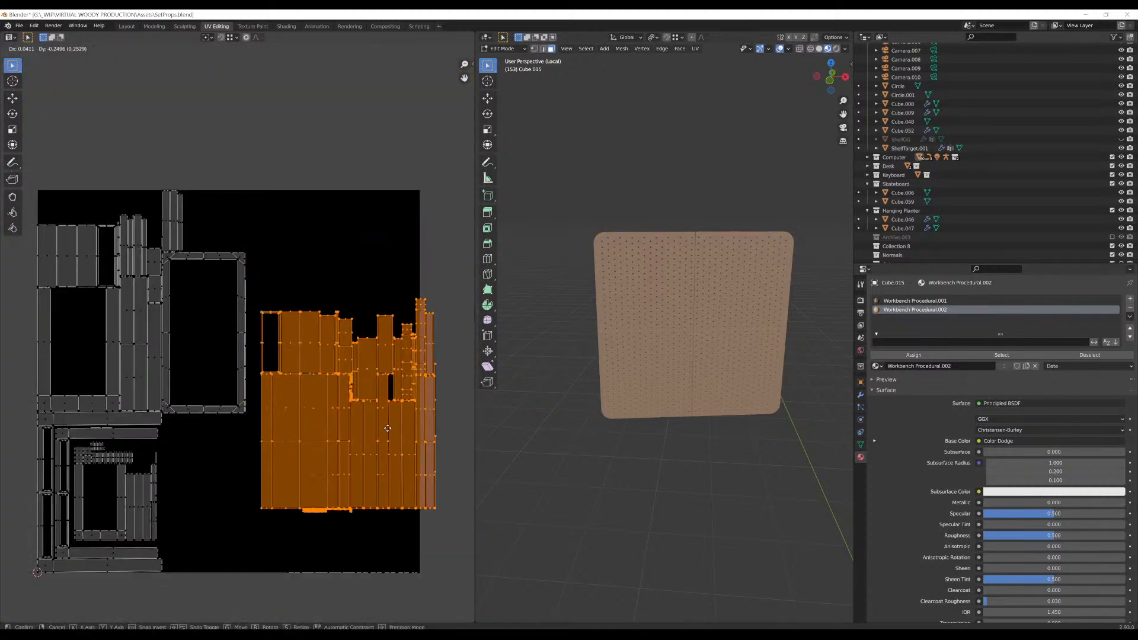
key(y)
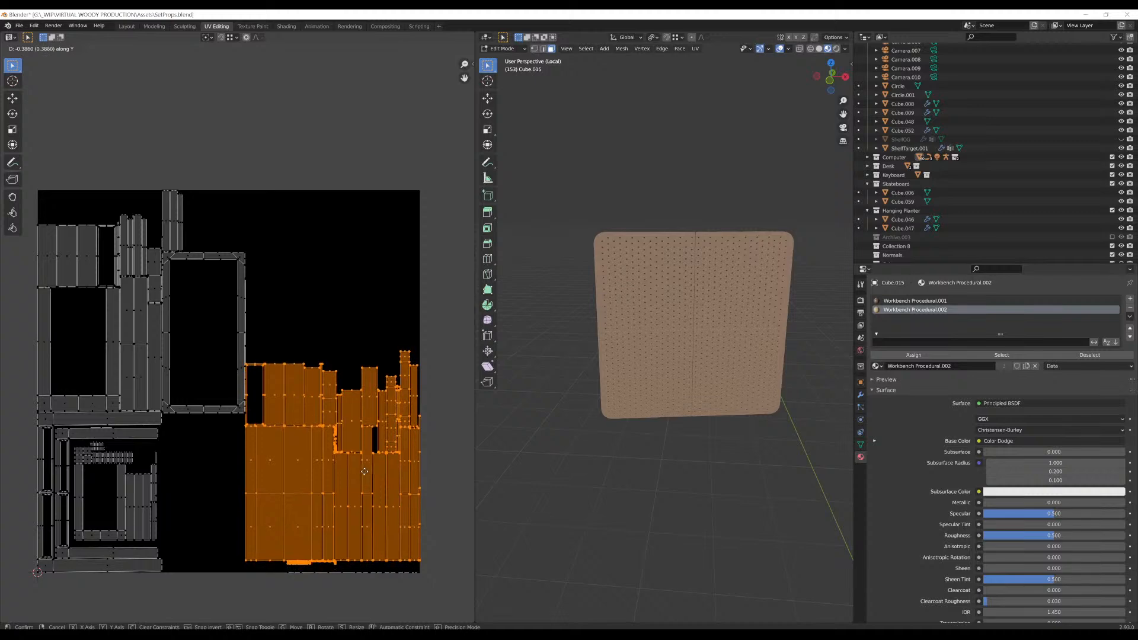
click(364, 478)
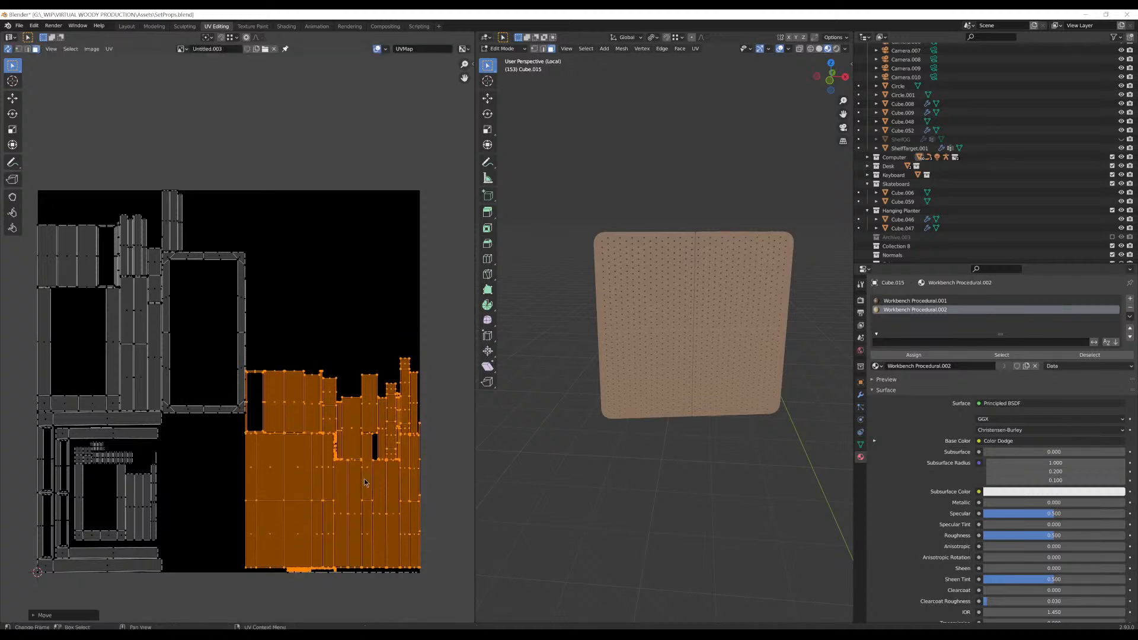
Scale the selected board islands down and move them against the nested frames along the image's bottom edge
key(s)
click(393, 531)
key(g)
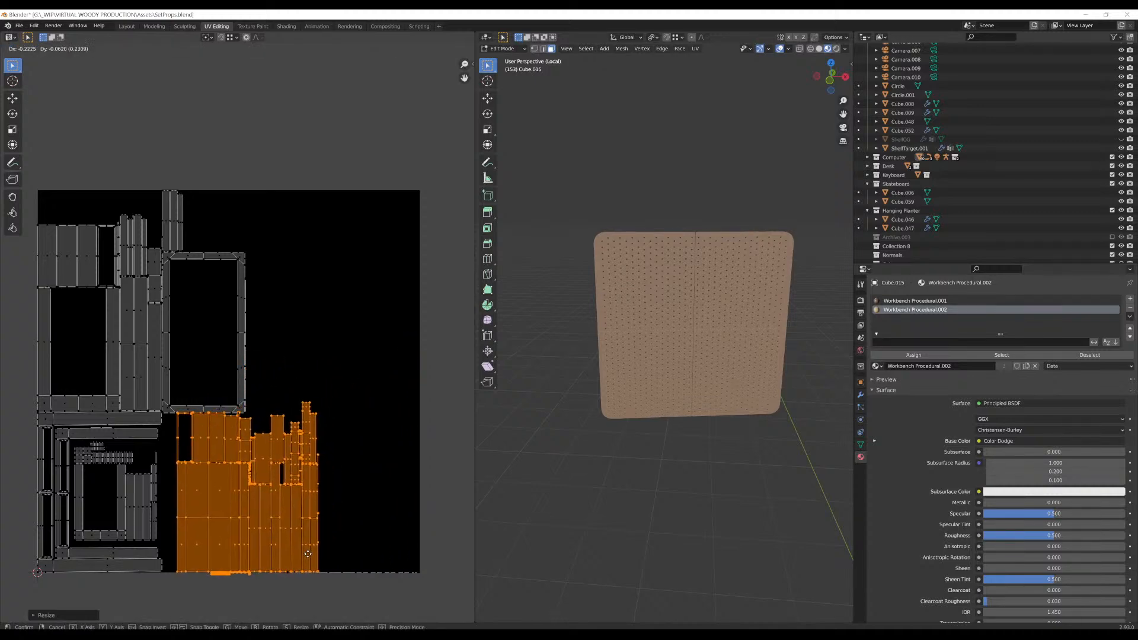
click(295, 550)
key(s)
click(300, 547)
key(g)
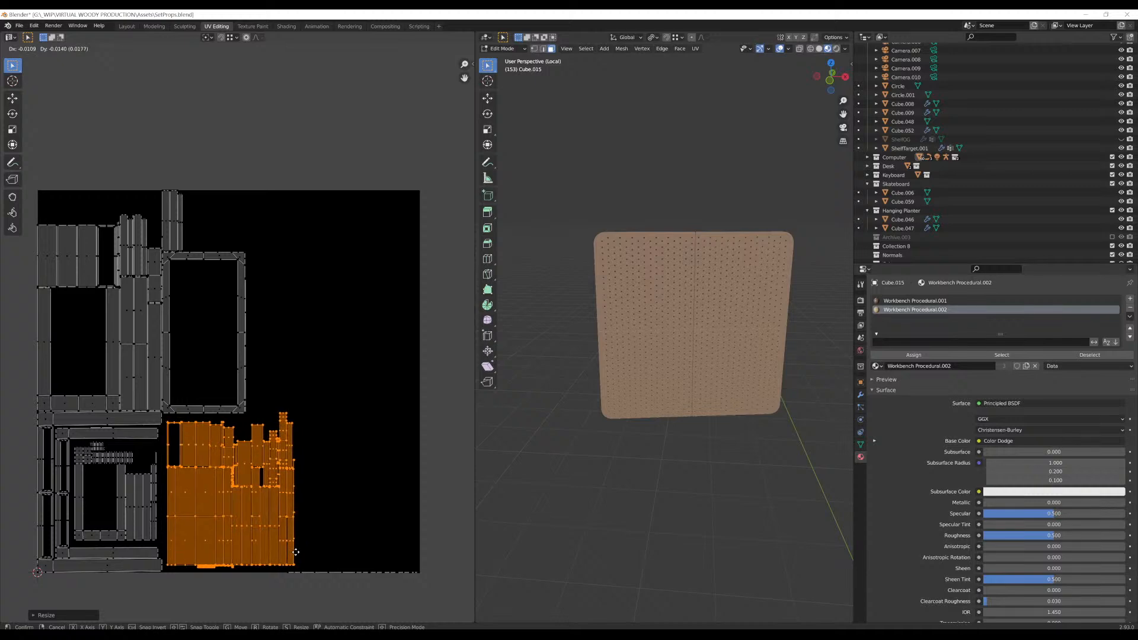
click(295, 552)
key(s)
click(302, 553)
key(g)
click(306, 557)
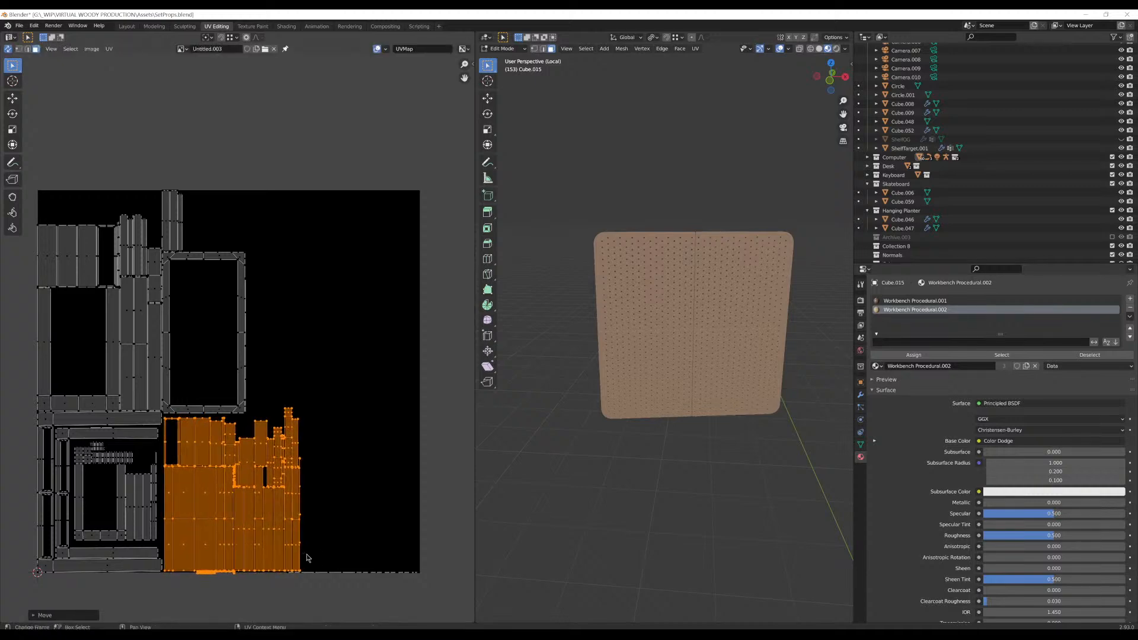
Examine the placed board islands' edges against the image boundary and the neighbouring frame islands
scroll(307, 558, up, 6)
middle_drag(307, 559, 348, 222)
middle_drag(172, 566, 301, 304)
middle_drag(346, 466, 248, 293)
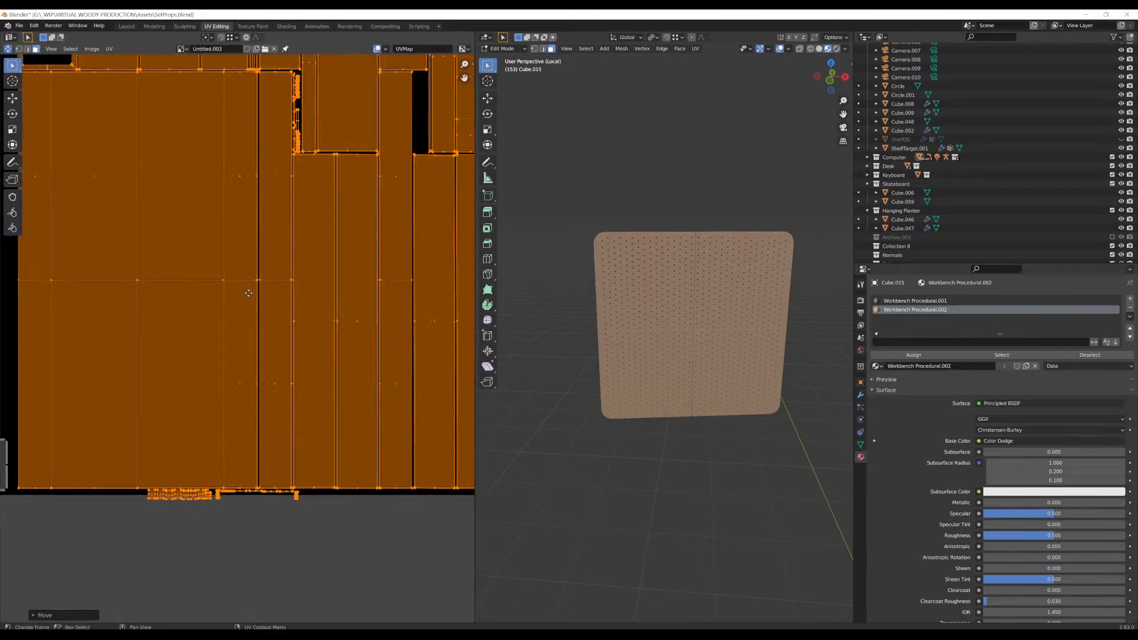
middle_drag(316, 405, 300, 495)
scroll(318, 396, down, 2)
scroll(318, 396, down, 4)
scroll(235, 327, up, 3)
middle_drag(199, 269, 205, 361)
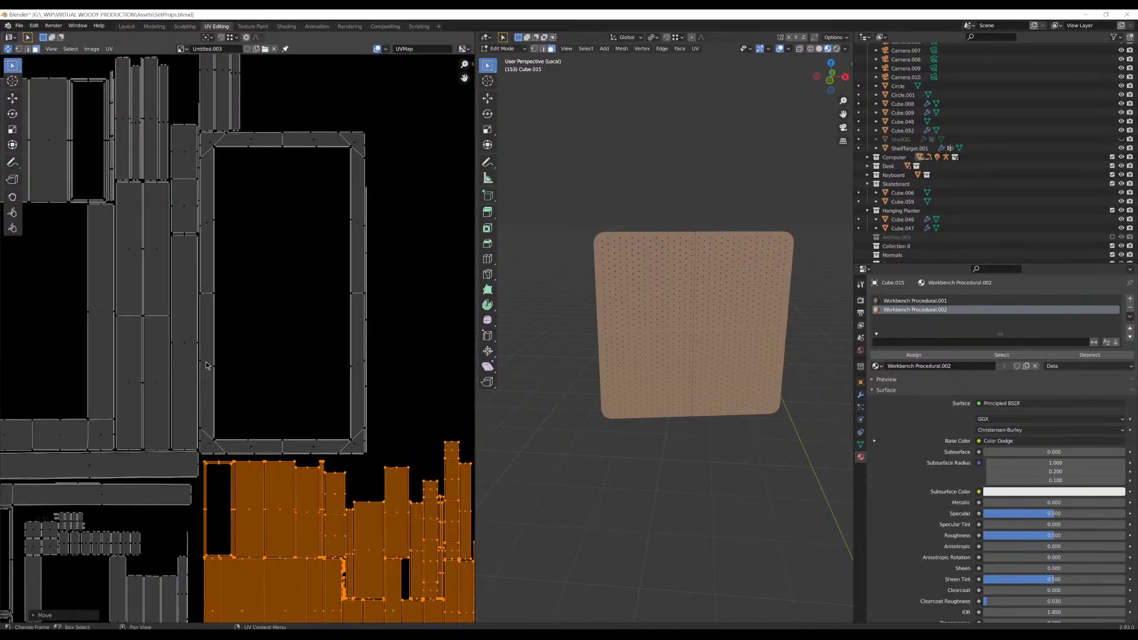
scroll(217, 353, down, 2)
middle_drag(247, 301, 263, 344)
Box-select the narrow strip islands above the rectangular frame, move them inside it and enlarge them to fill its height
key(b)
drag(220, 224, 237, 201)
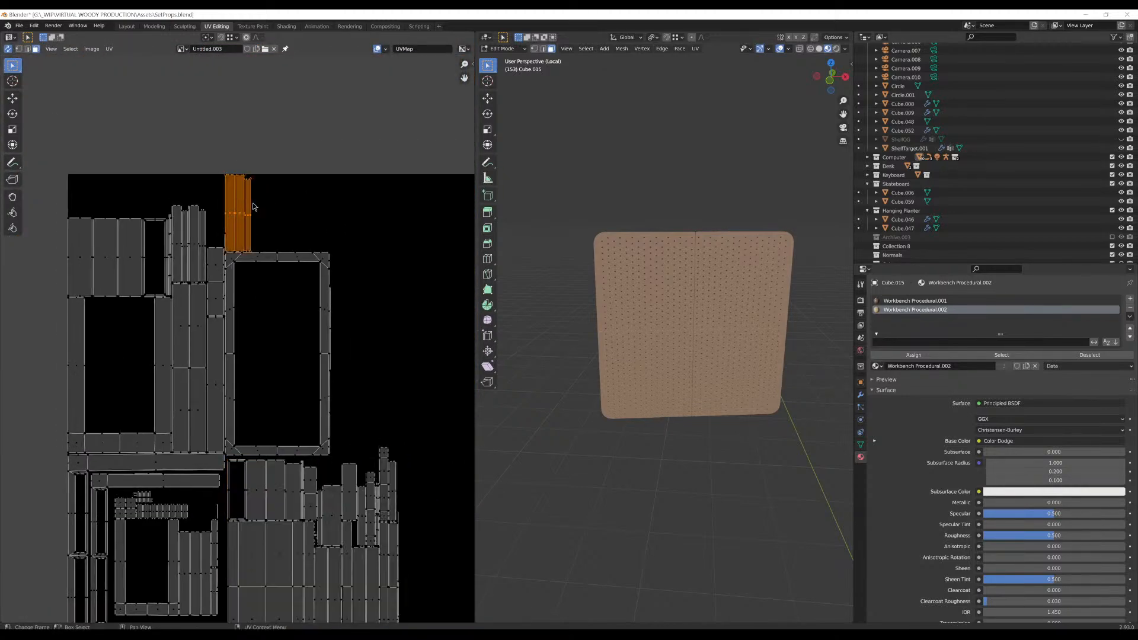
key(g)
key(s)
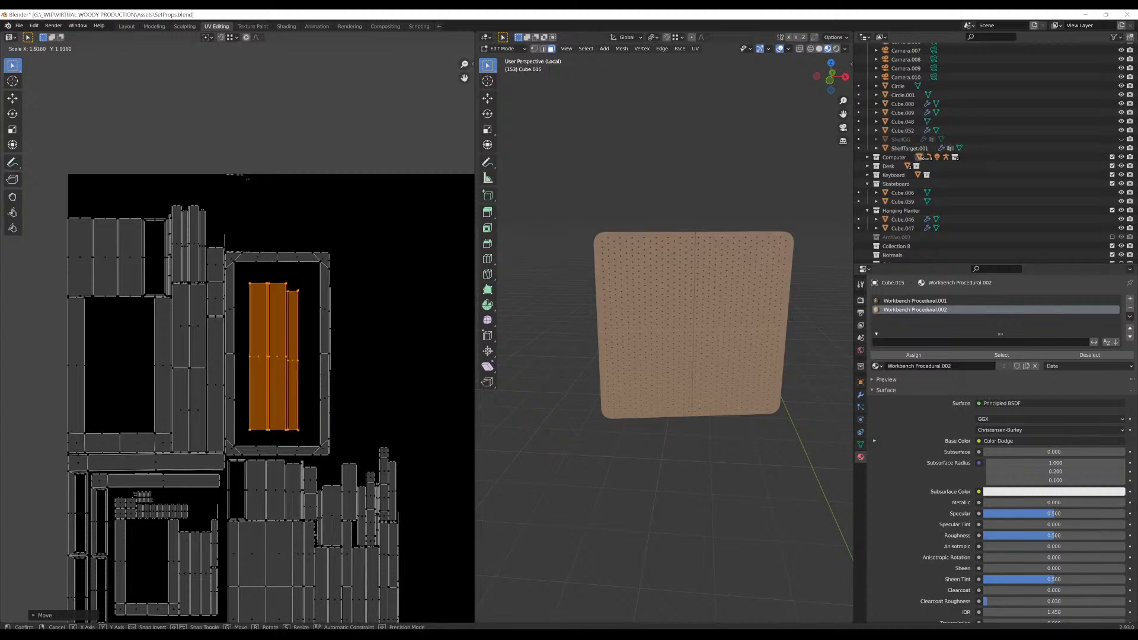
click(395, 364)
key(g)
click(374, 352)
key(s)
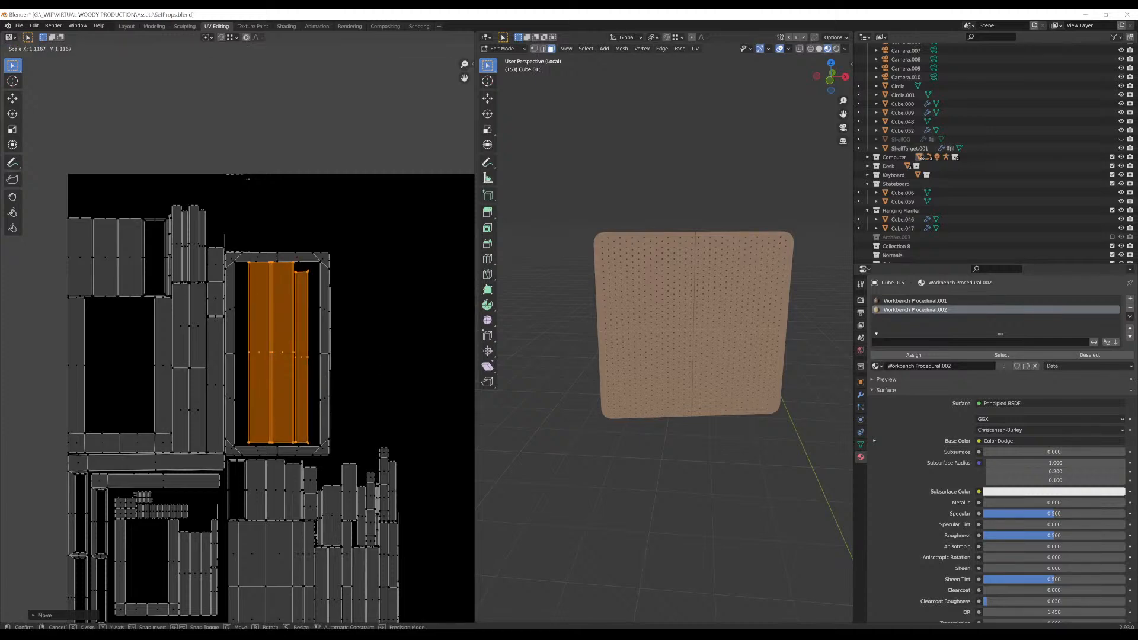
click(379, 362)
key(g)
click(368, 363)
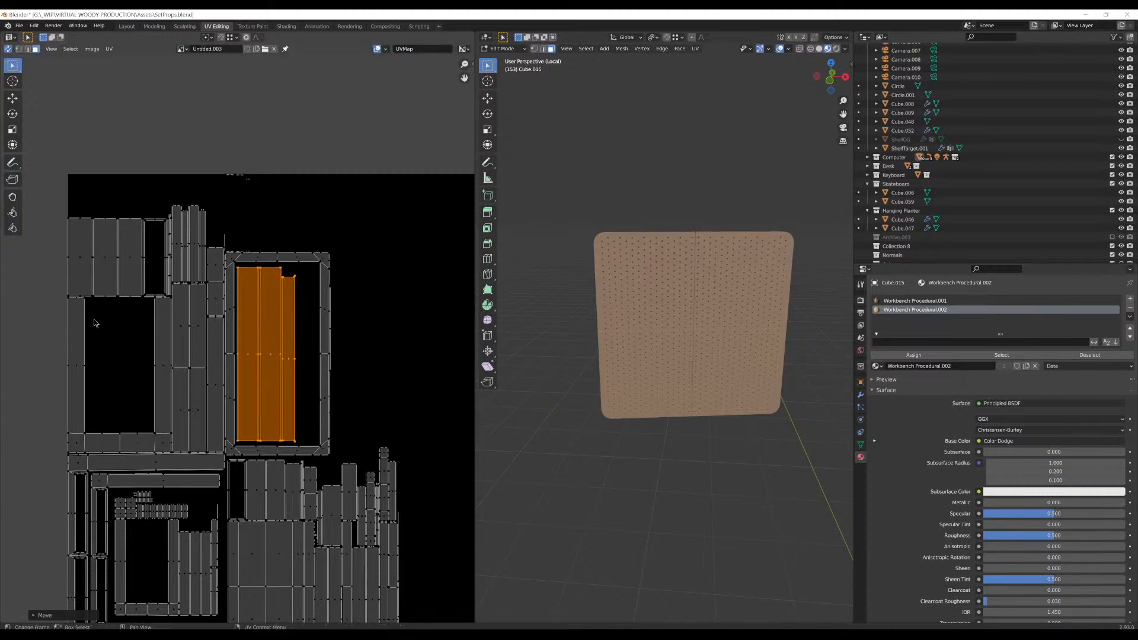
middle_drag(94, 323, 134, 322)
drag(153, 327, 216, 399)
key(g)
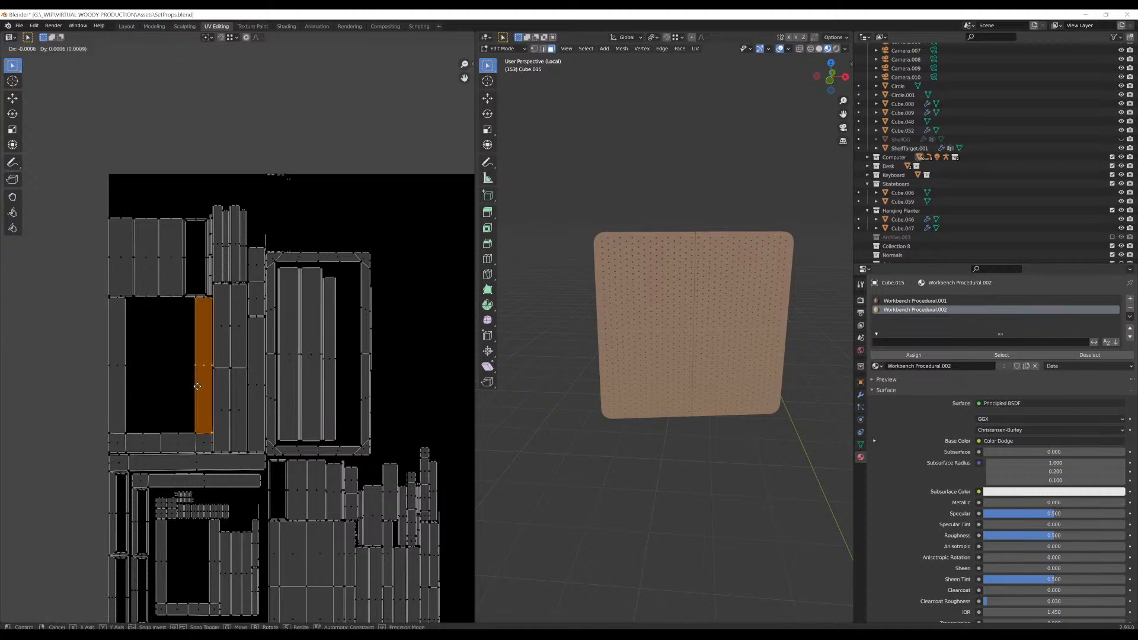
right_click(163, 379)
scroll(136, 349, up, 5)
middle_drag(119, 350, 474, 364)
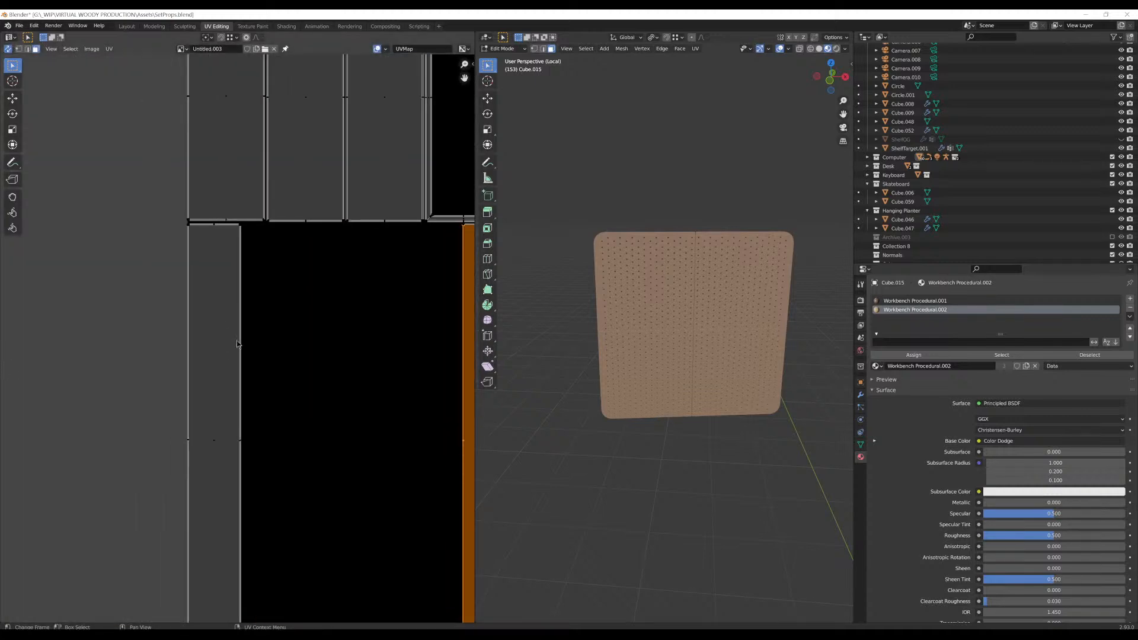
scroll(236, 342, down, 5)
middle_drag(310, 344, 87, 339)
scroll(223, 358, up, 3)
scroll(87, 335, down, 5)
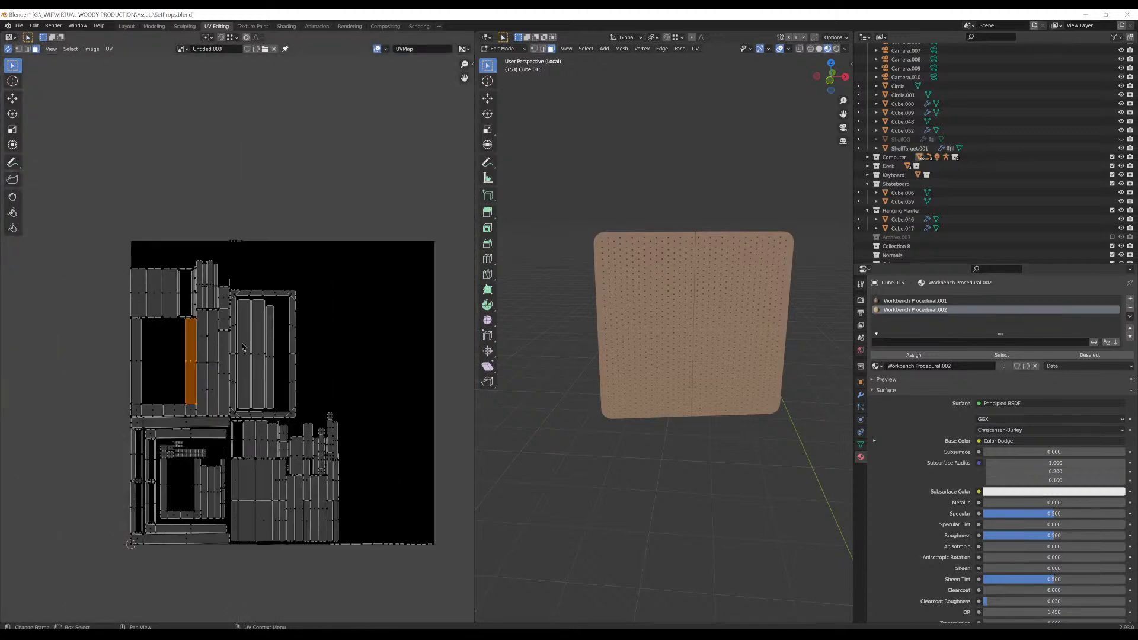
Select all UV islands, enlarge them slightly and move them against the left side of the image
middle_drag(371, 292, 318, 256)
drag(404, 237, 47, 557)
key(g)
click(291, 397)
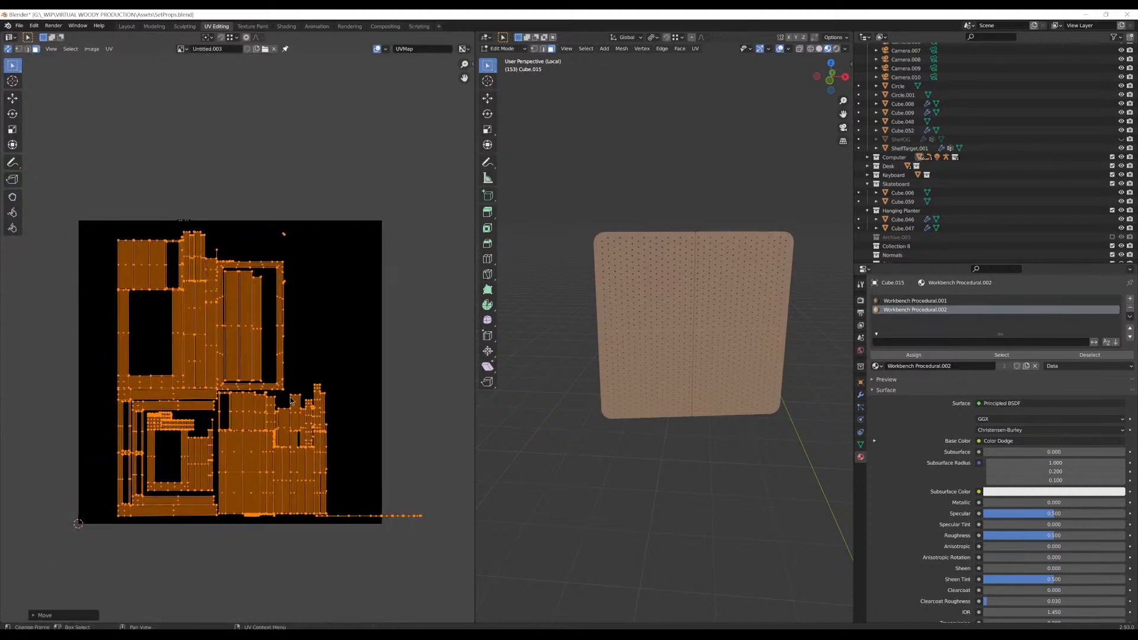
key(s)
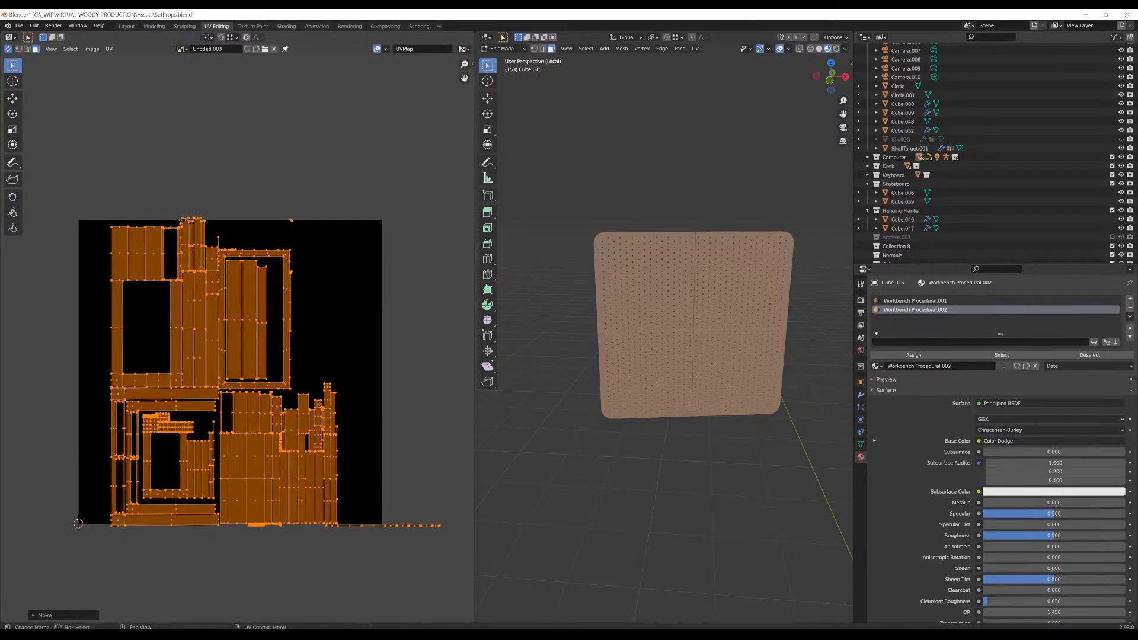
click(333, 405)
key(g)
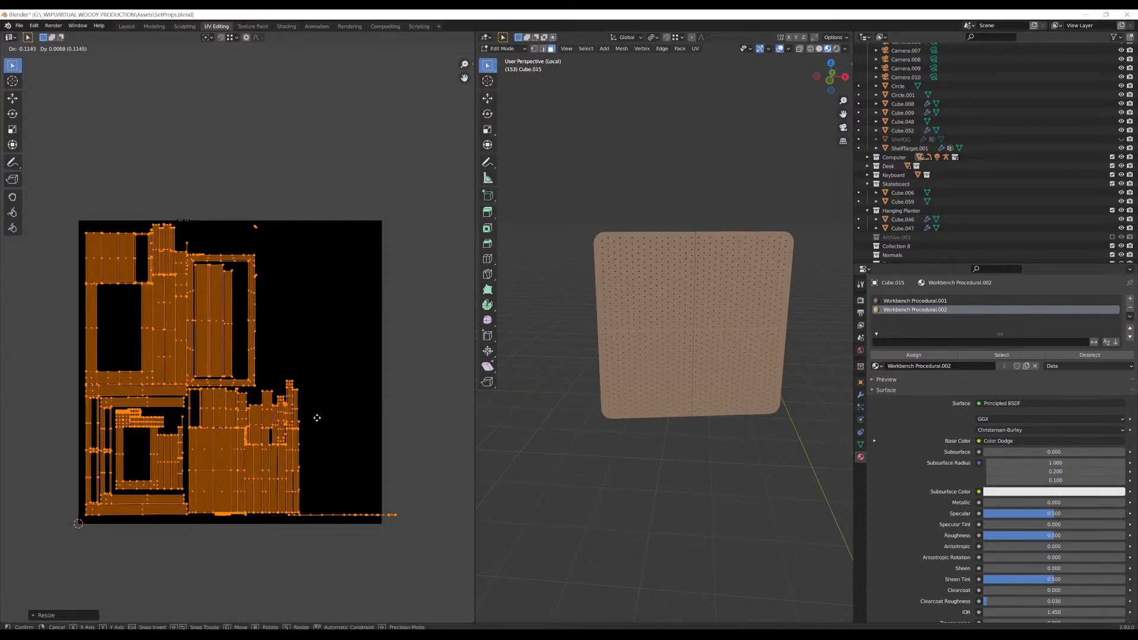
click(335, 426)
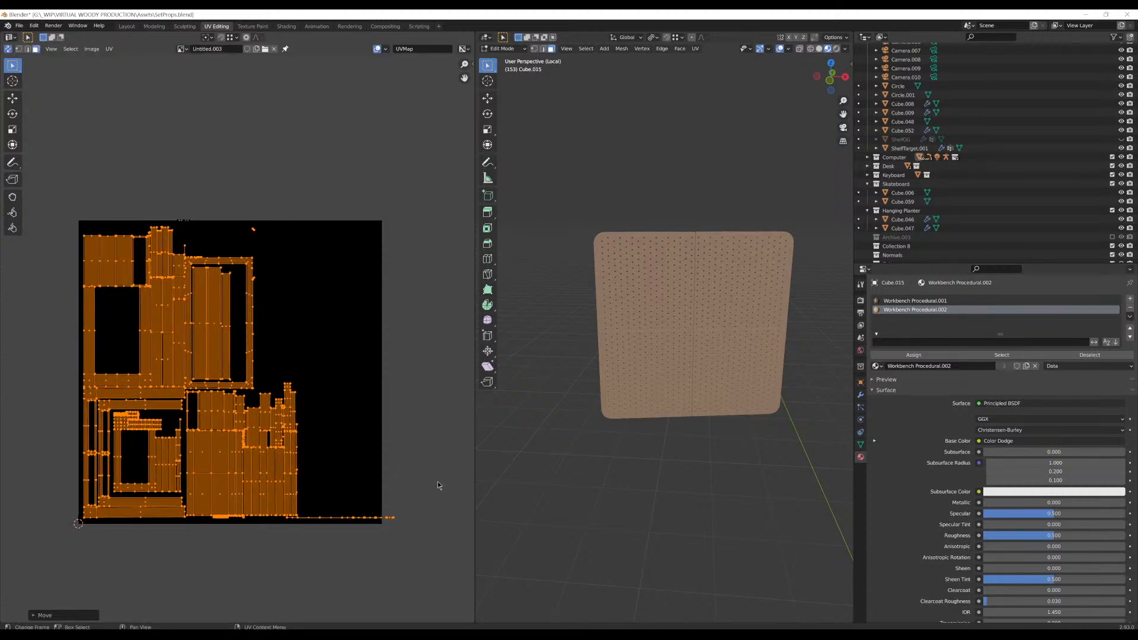
Pick the long thin island that runs past the image's right boundary and move it into the empty upper-right area
drag(443, 464, 314, 524)
scroll(311, 527, up, 3)
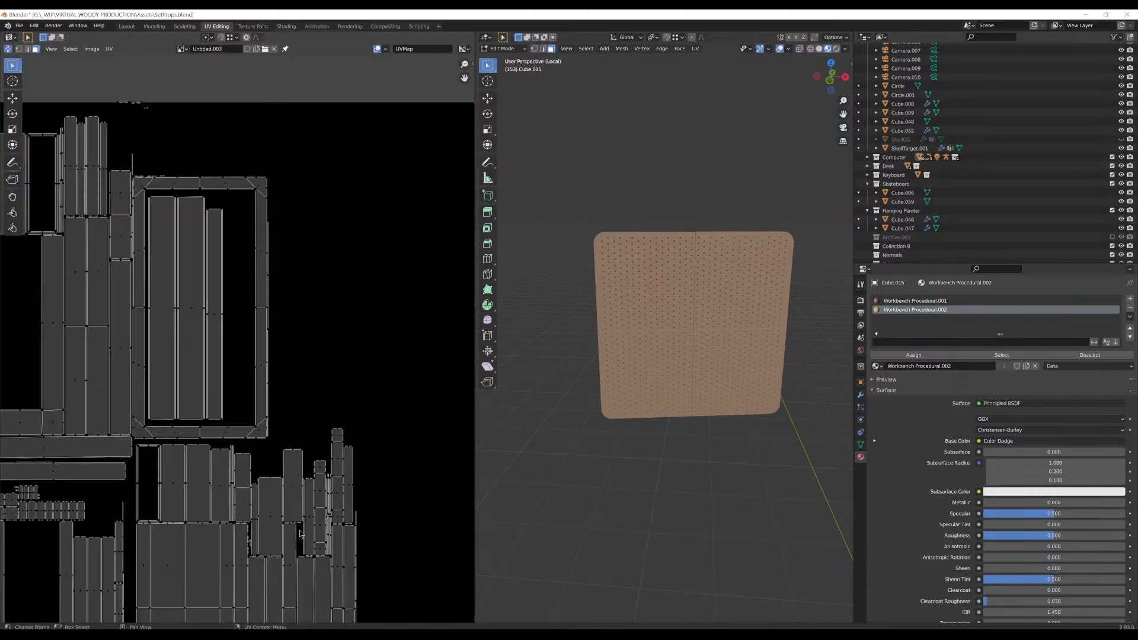
scroll(299, 534, up, 1)
middle_drag(299, 534, 229, 233)
key(l)
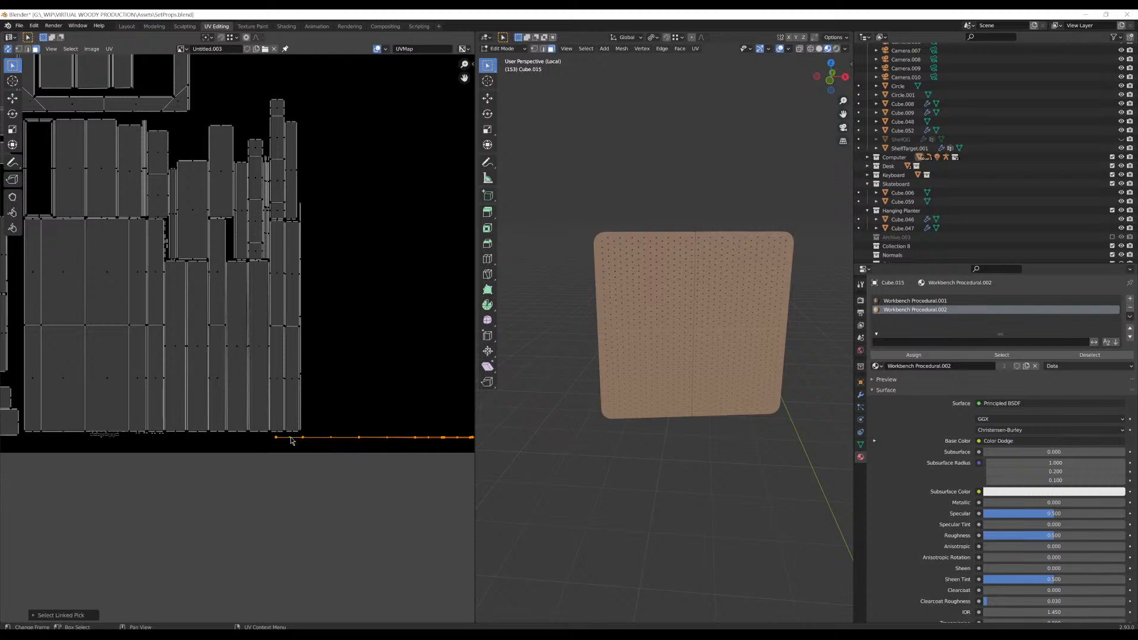
scroll(290, 437, down, 3)
middle_drag(299, 350, 298, 431)
key(g)
click(284, 223)
Rotate the long thin island by 90 degrees and place it just right of the rectangular frame
text(r)
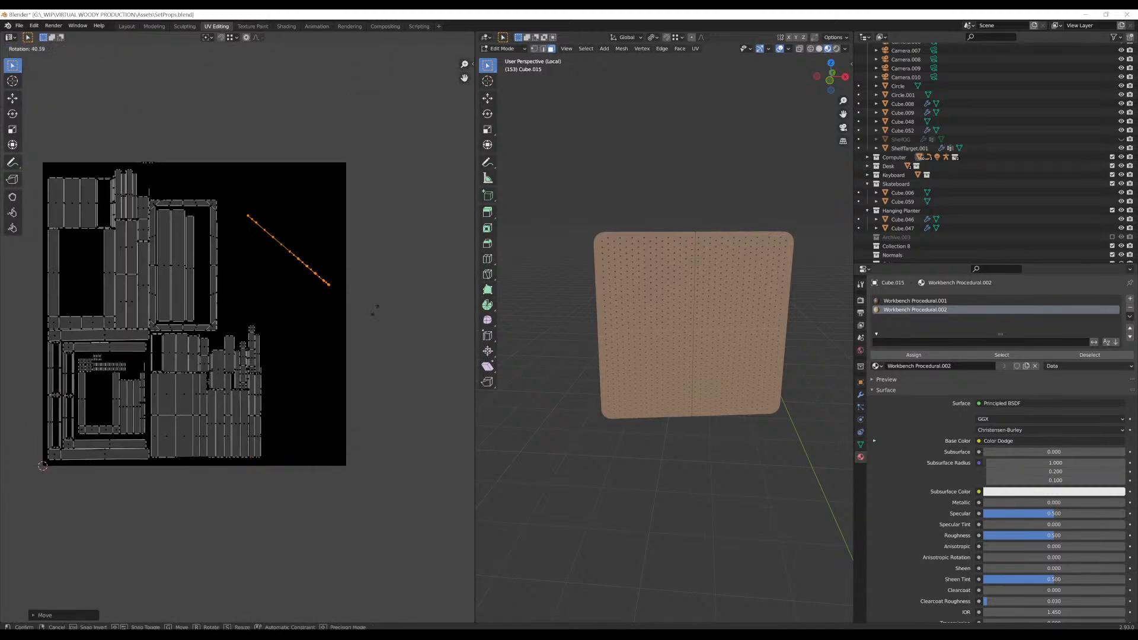
text(90)
key(Return)
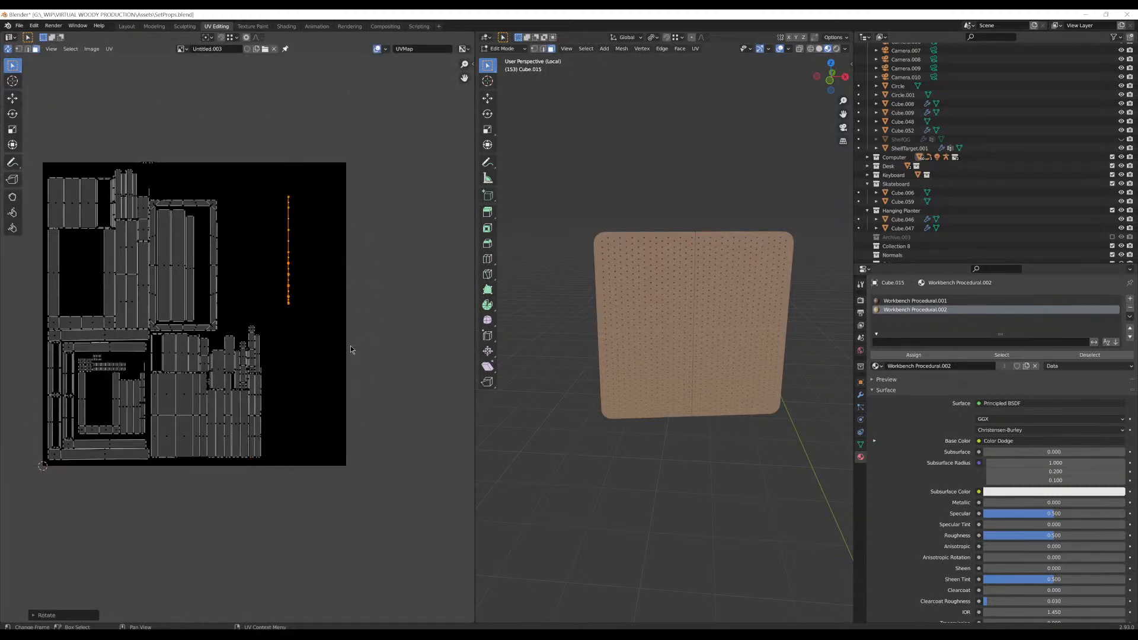
key(g)
click(272, 355)
middle_drag(249, 244, 280, 263)
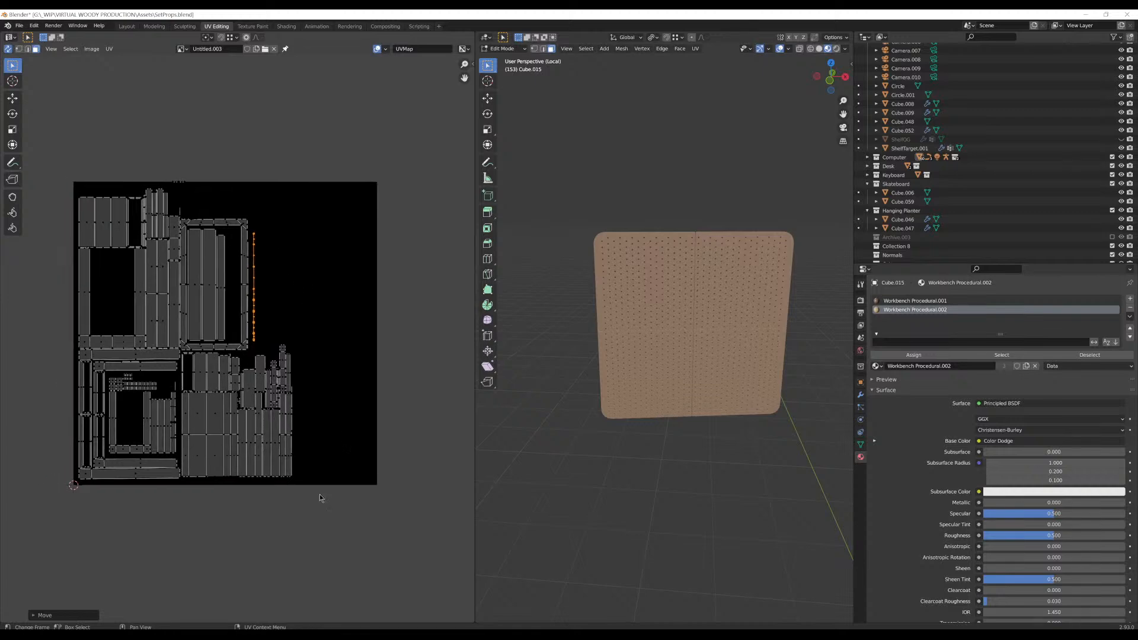
Box-select all islands, stretch them wider along X and move them to the right
drag(318, 496, 56, 148)
key(g)
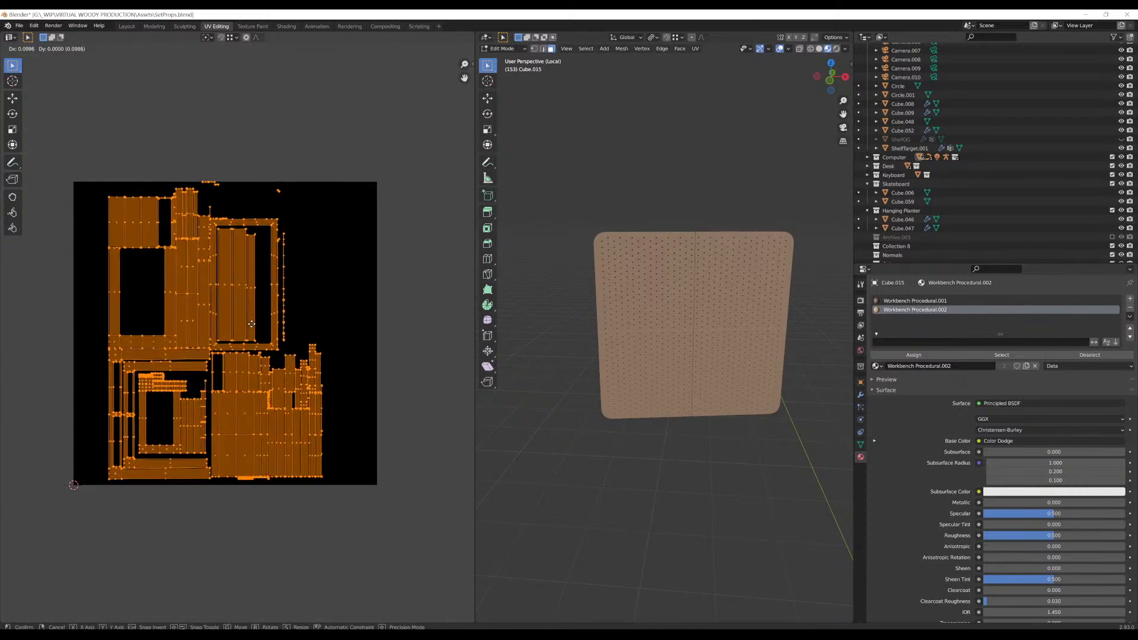
right_click(253, 327)
key(s)
key(x)
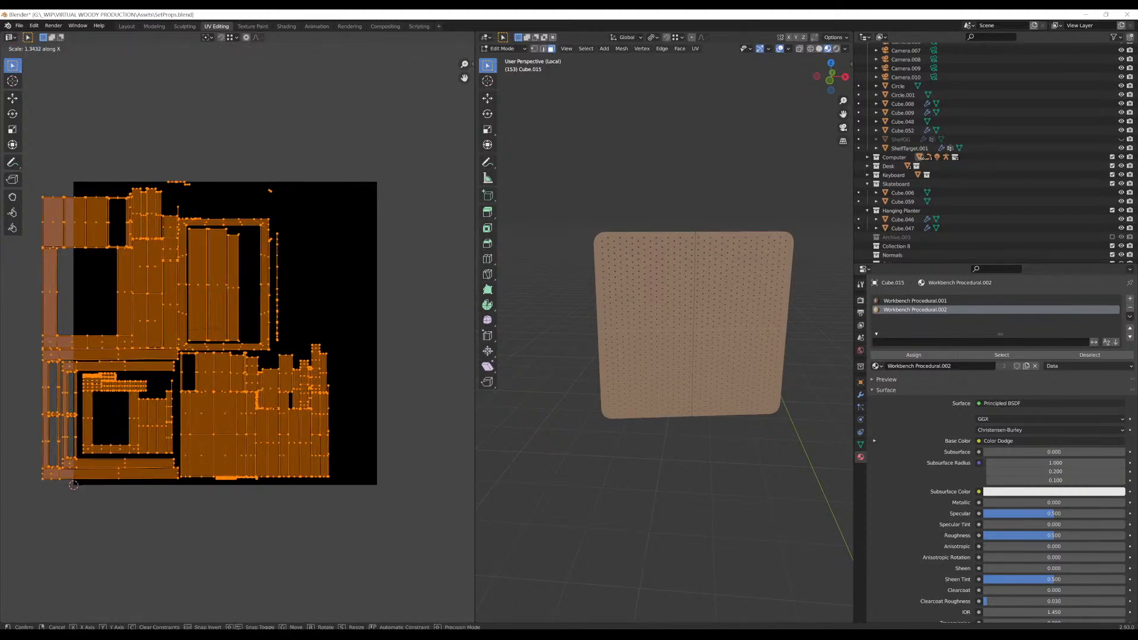
click(335, 322)
key(g)
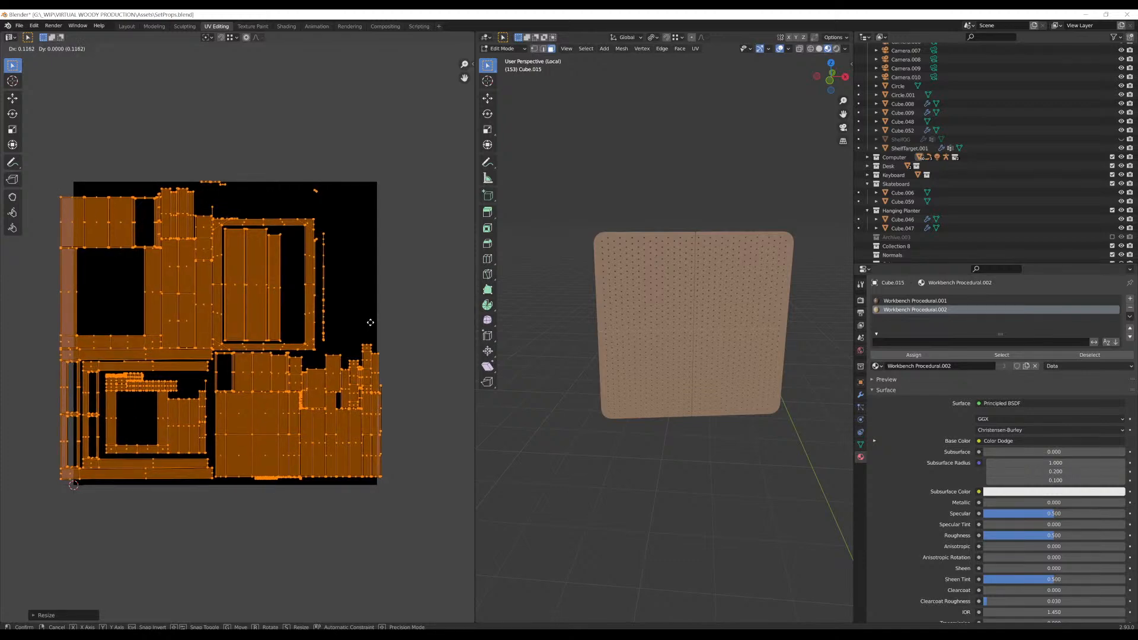
click(370, 327)
Rescale all islands along X and slide them along X to fit within the image bounds
key(s)
key(x)
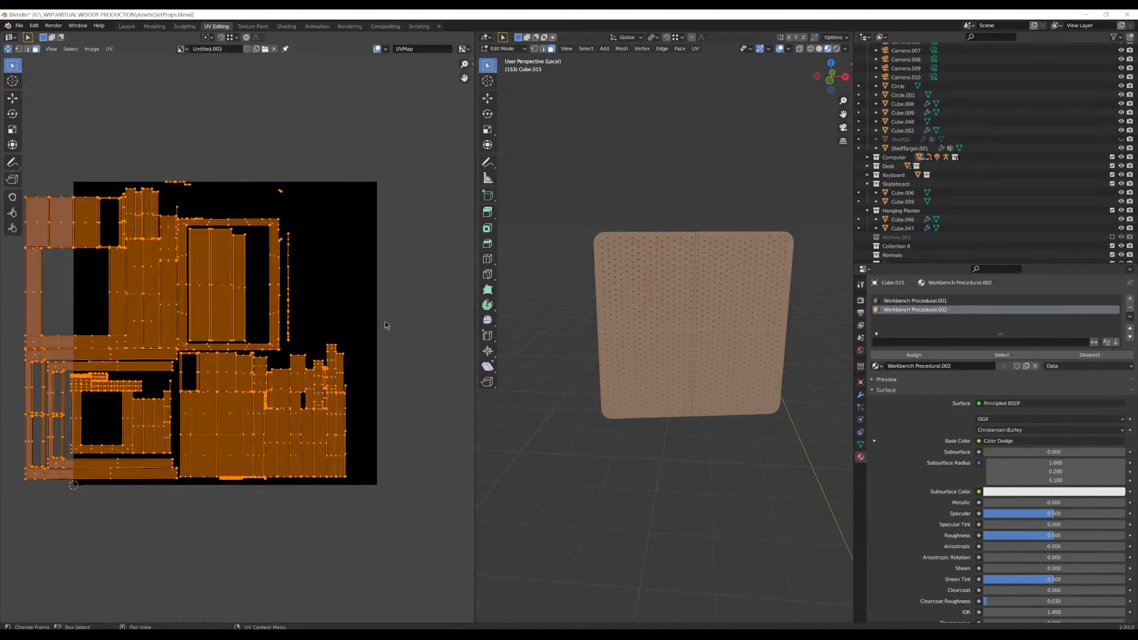
click(419, 322)
key(g)
key(x)
click(438, 320)
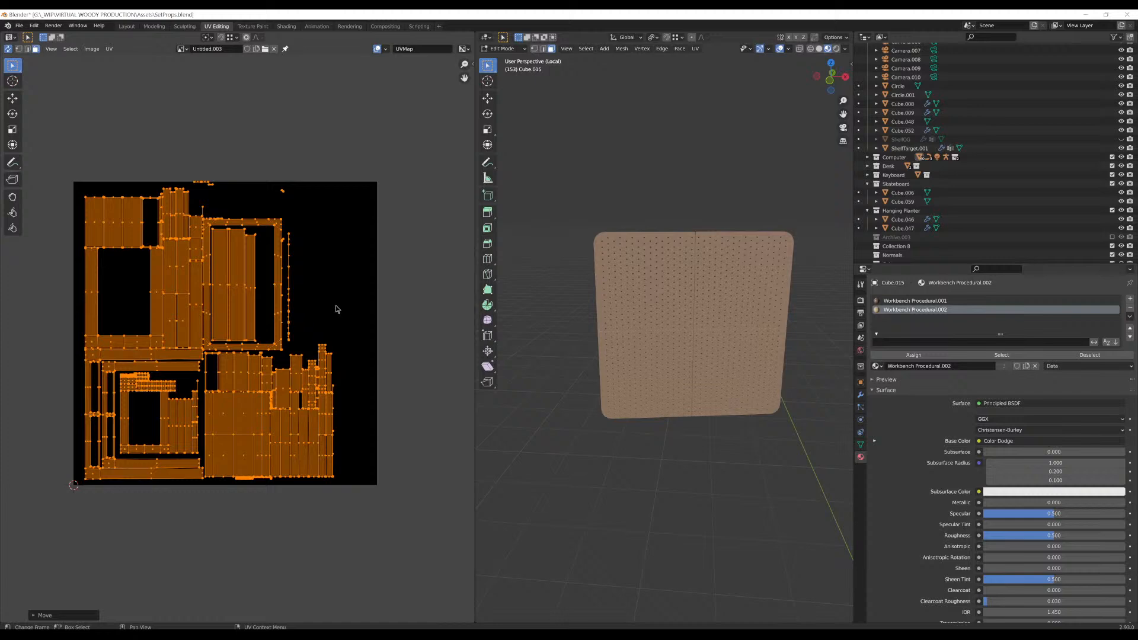
Box-select the tiny islands at the image's upper edge, rotate them upright and place them beside the long thin island
click(279, 179)
drag(314, 148, 185, 207)
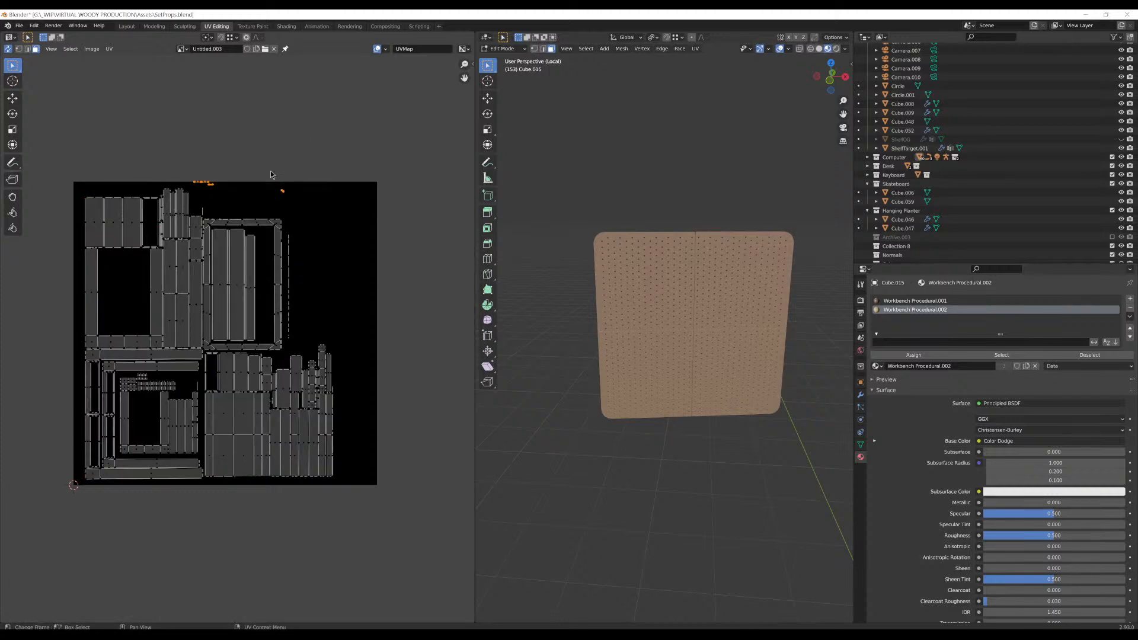
key(r)
click(343, 324)
key(g)
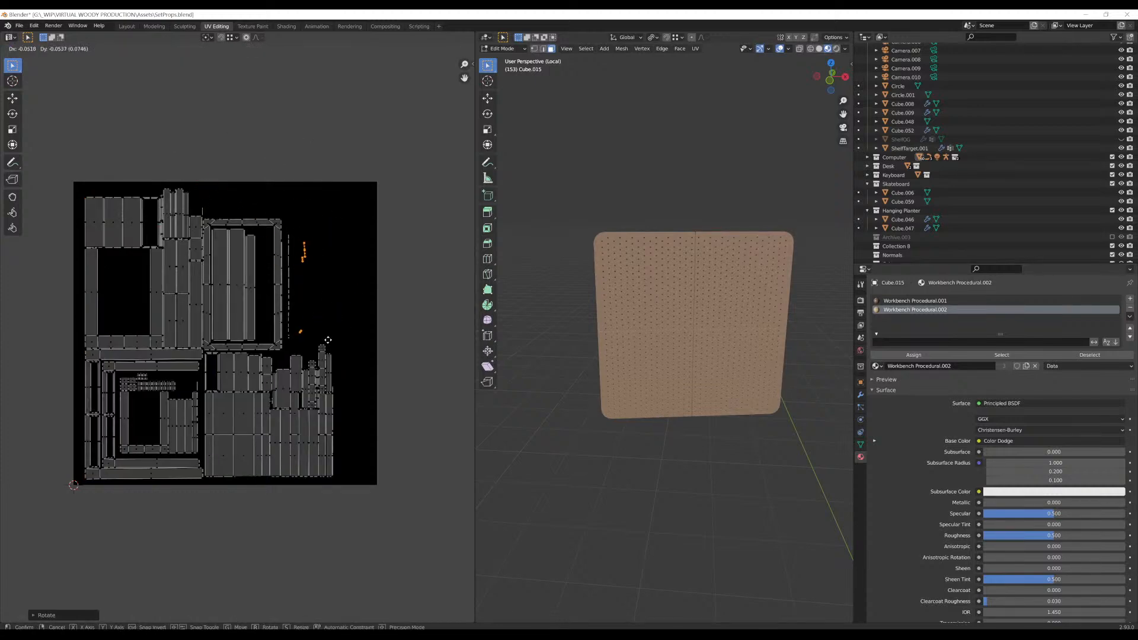
click(324, 353)
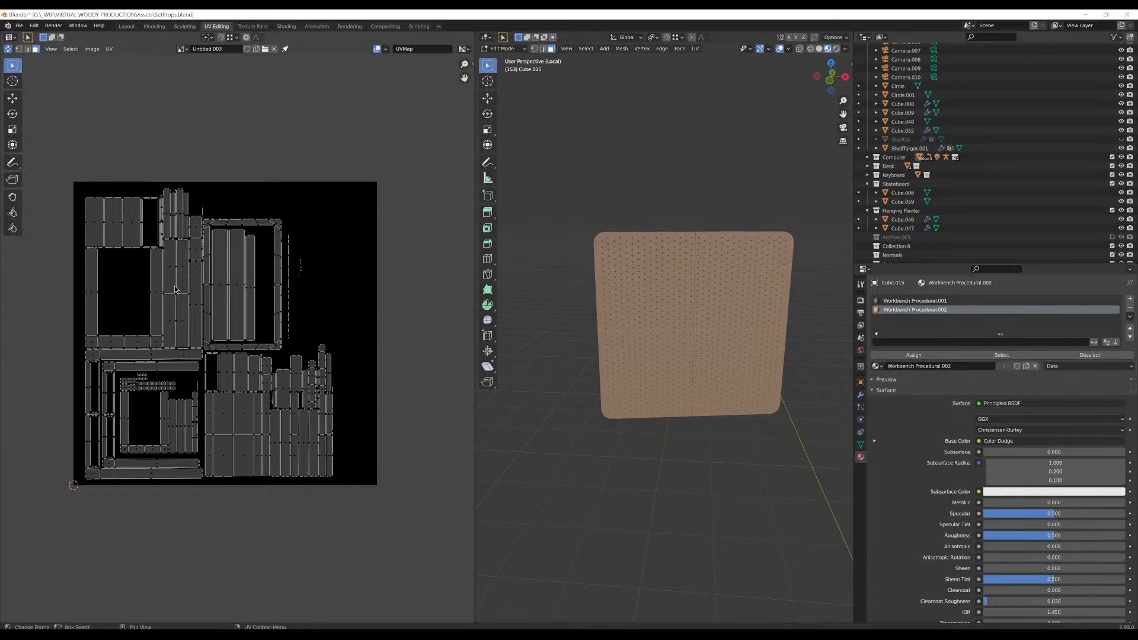
Scale all islands up to fill the image's height and move them along X near the left edge
scroll(141, 309, up, 1)
scroll(188, 284, up, 1)
middle_drag(282, 489, 326, 429)
scroll(336, 416, down, 1)
scroll(386, 468, down, 1)
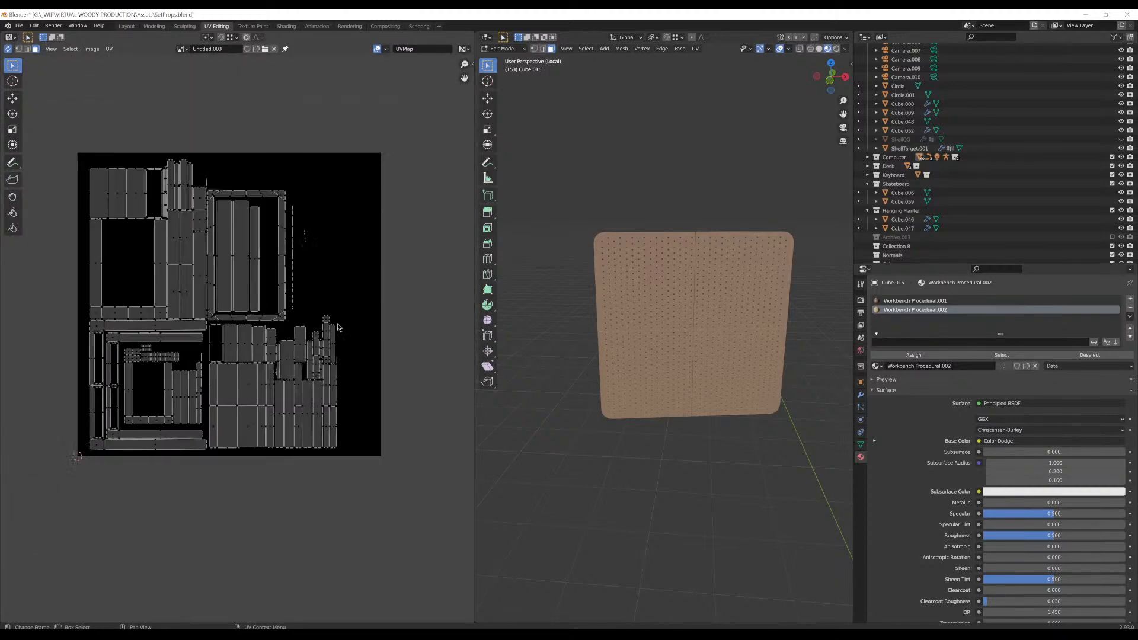
key(a)
key(s)
click(372, 338)
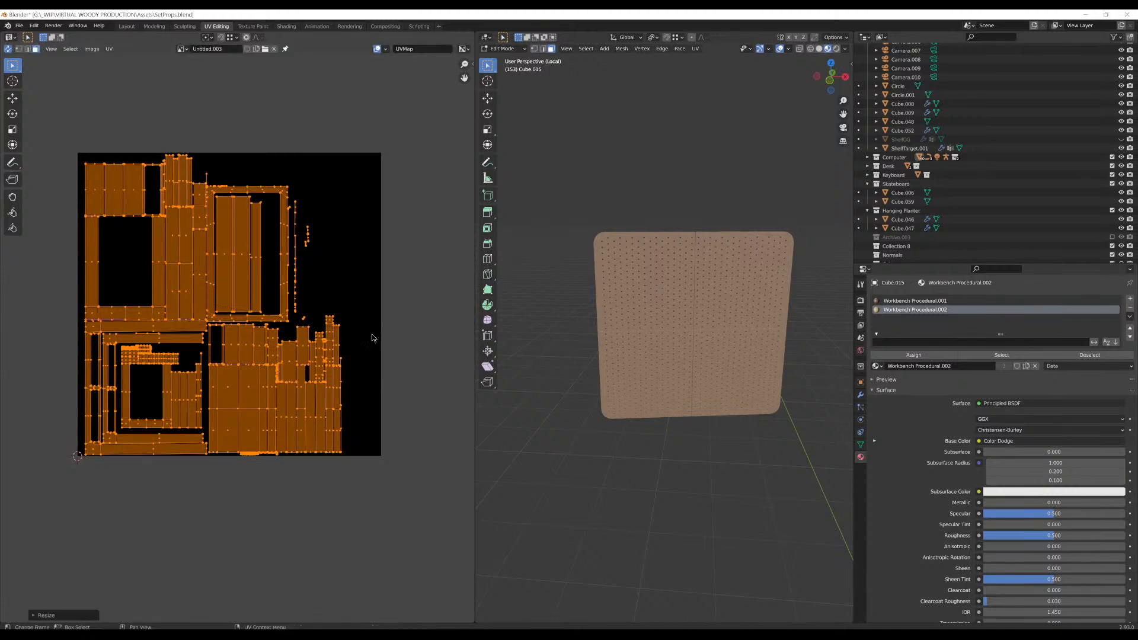
key(g)
key(x)
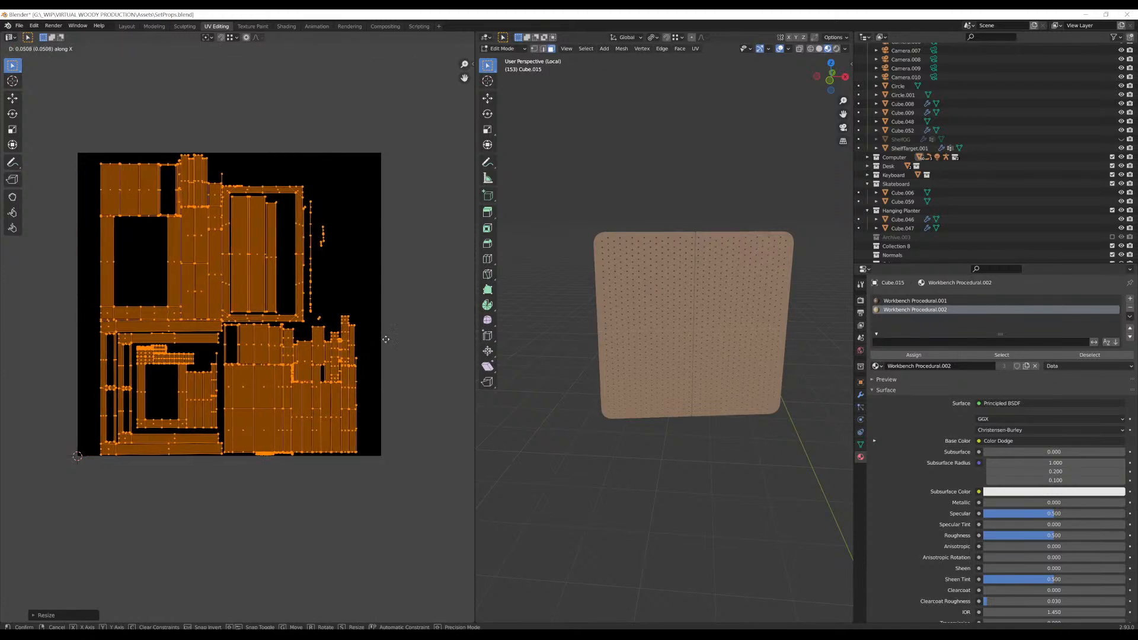
click(370, 342)
Box-select the rectangular frame with its inner strips and the small islands beside it, and move them up and right
click(142, 247)
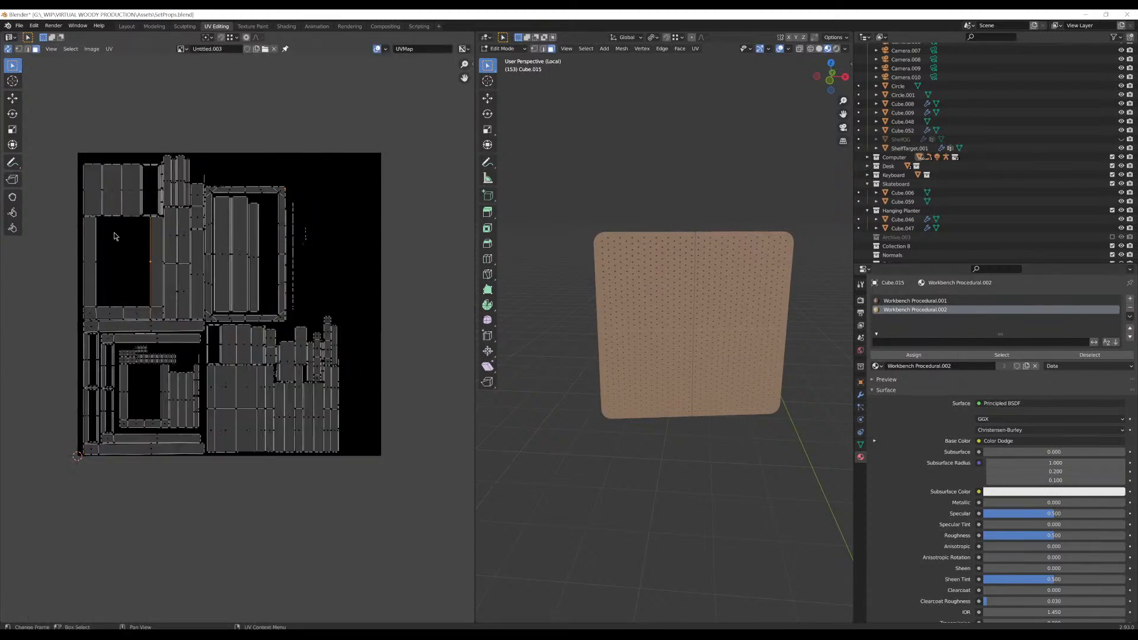
drag(113, 232, 374, 294)
click(247, 244)
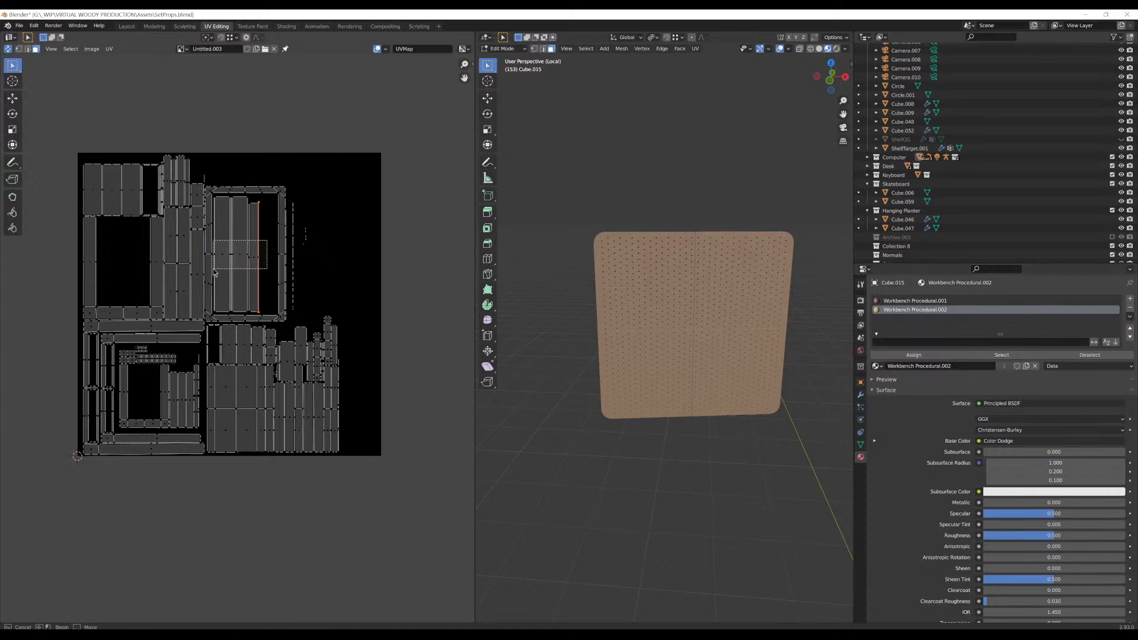
drag(215, 272, 214, 267)
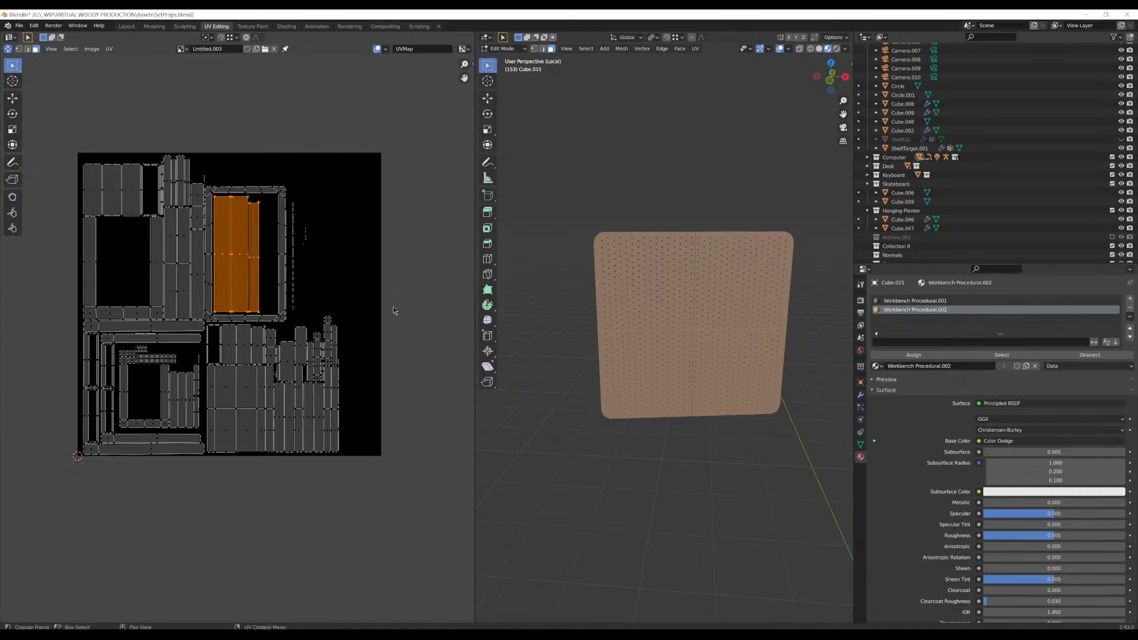
drag(330, 166, 205, 322)
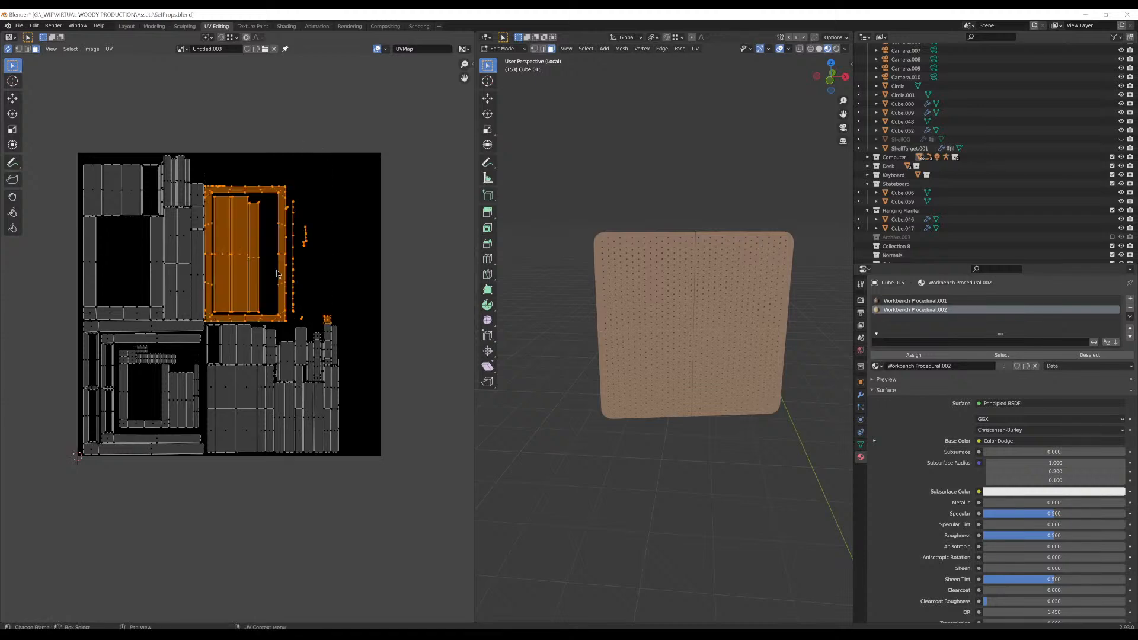
key(g)
click(318, 249)
Enlarge the selected frame group and slide it along X against the neighbouring board islands
key(s)
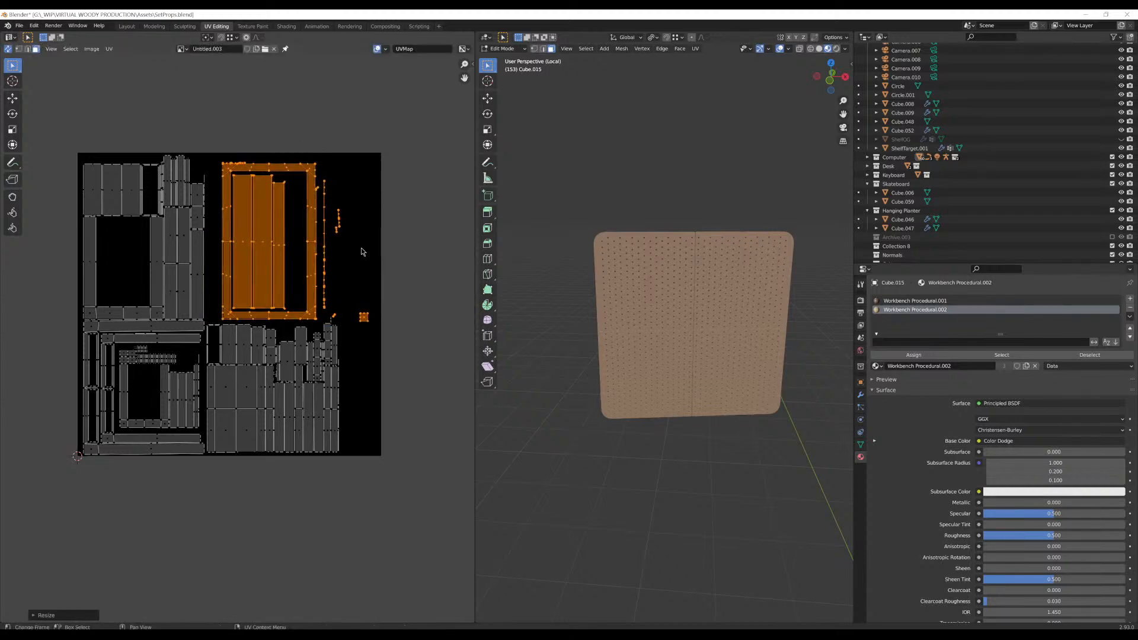
click(357, 246)
key(g)
key(x)
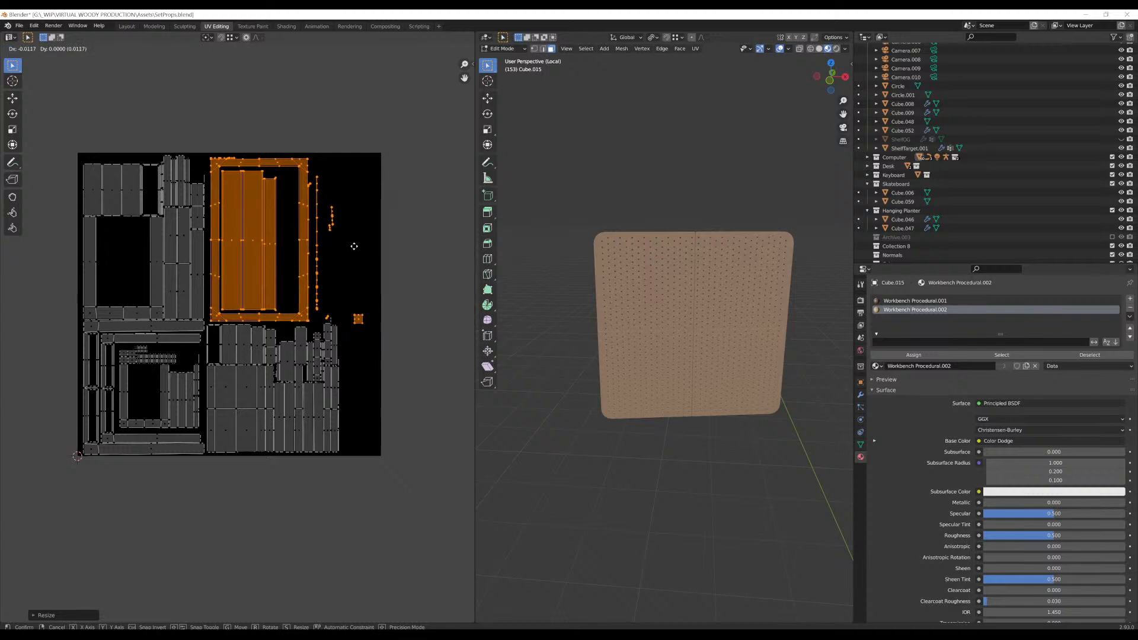
click(350, 249)
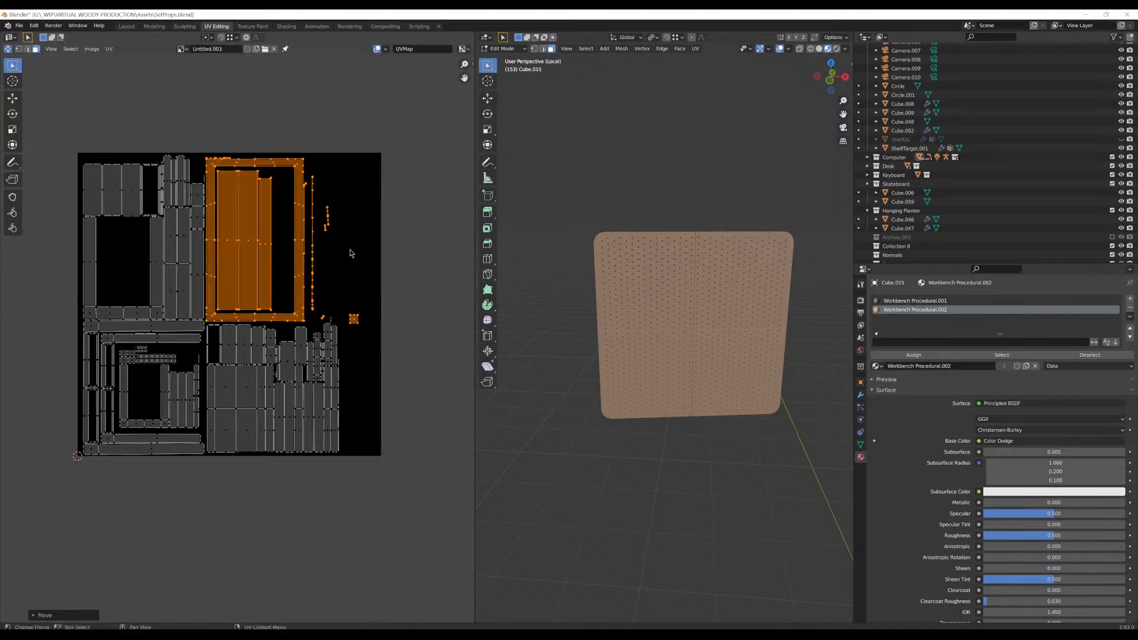
click(356, 259)
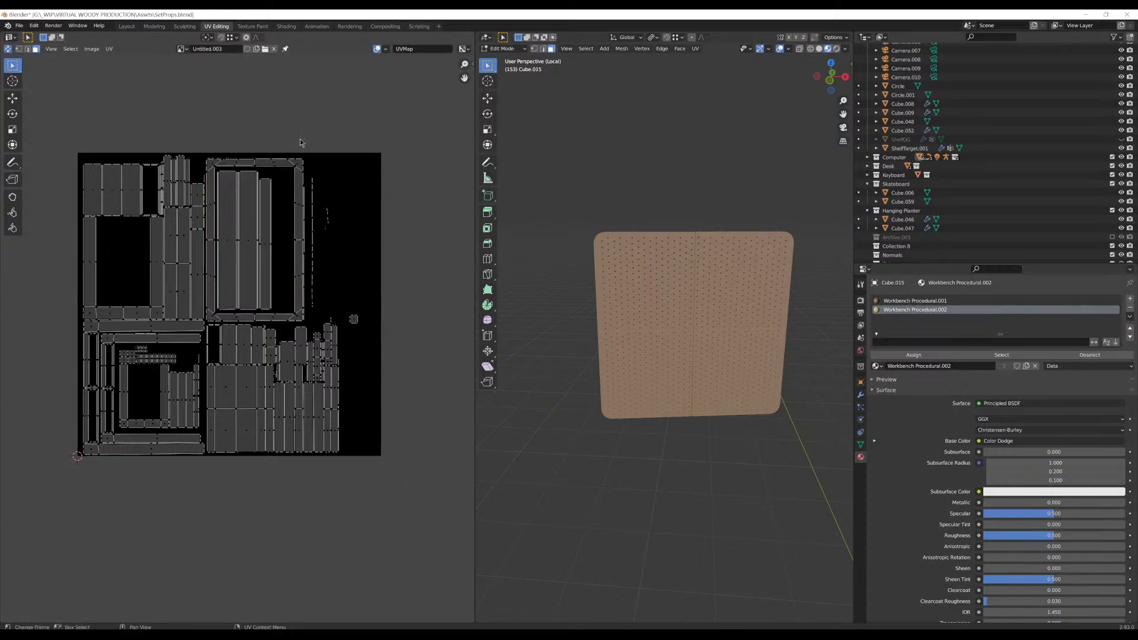
Leave edit mode and local view to show the whole room with the desks
key(Tab)
key(Tab)
key(Tab)
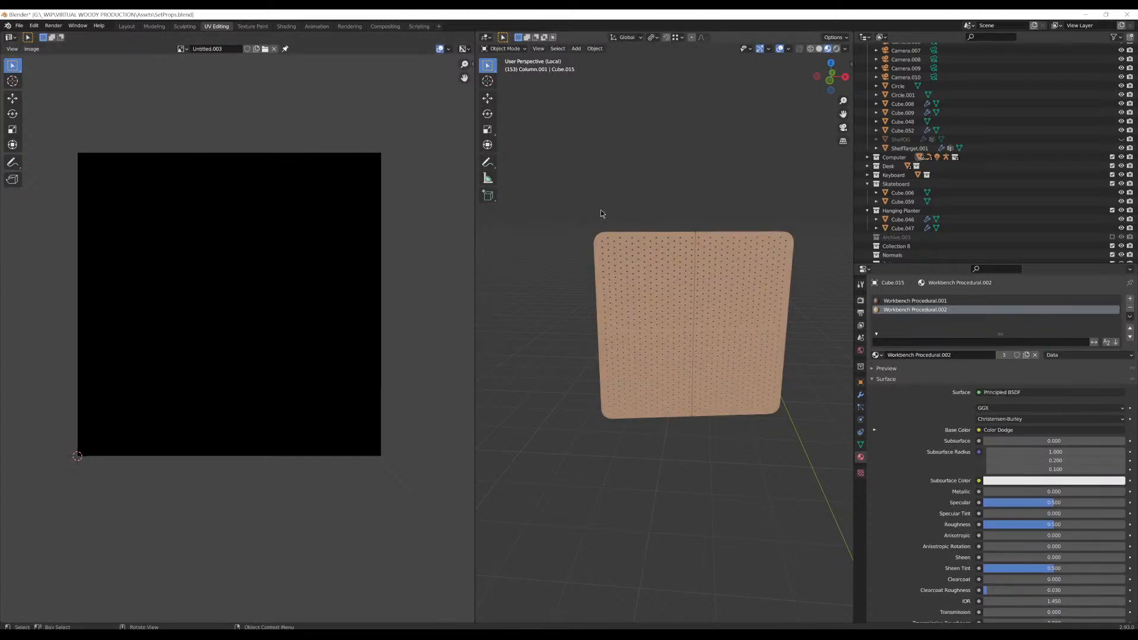
key(KP_Divide)
scroll(665, 342, down, 4)
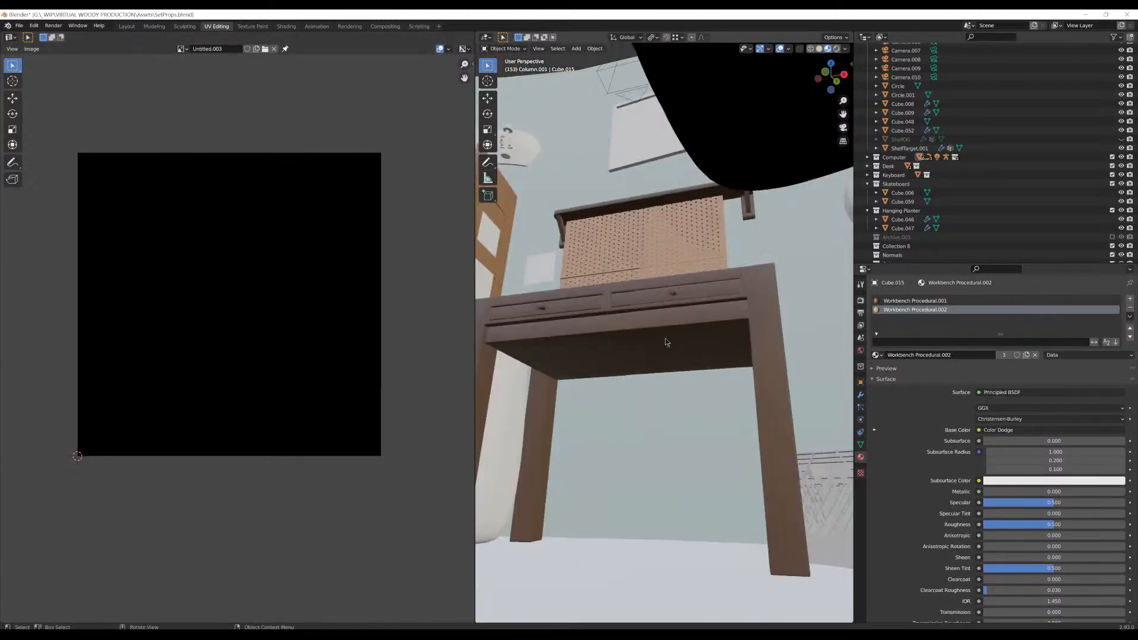
Open the wall-side desk's mesh for editing and check its UV layout against the image
scroll(665, 342, up, 1)
click(673, 306)
middle_drag(673, 305, 651, 349)
scroll(699, 337, down, 2)
key(Tab)
key(a)
click(604, 336)
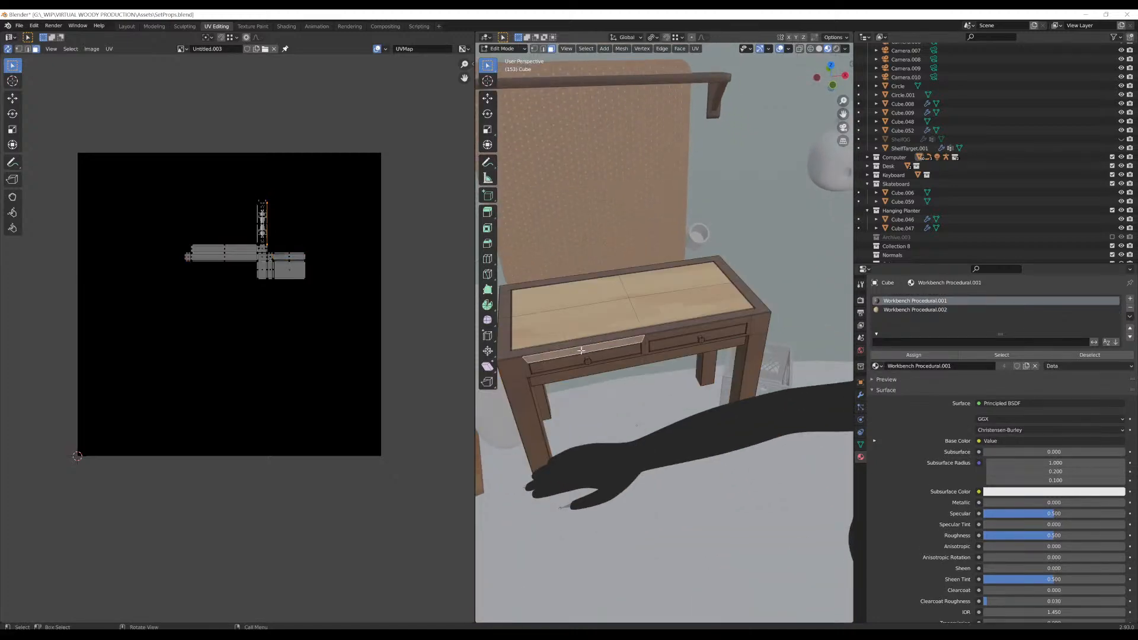
scroll(604, 347, down, 6)
middle_drag(660, 344, 723, 371)
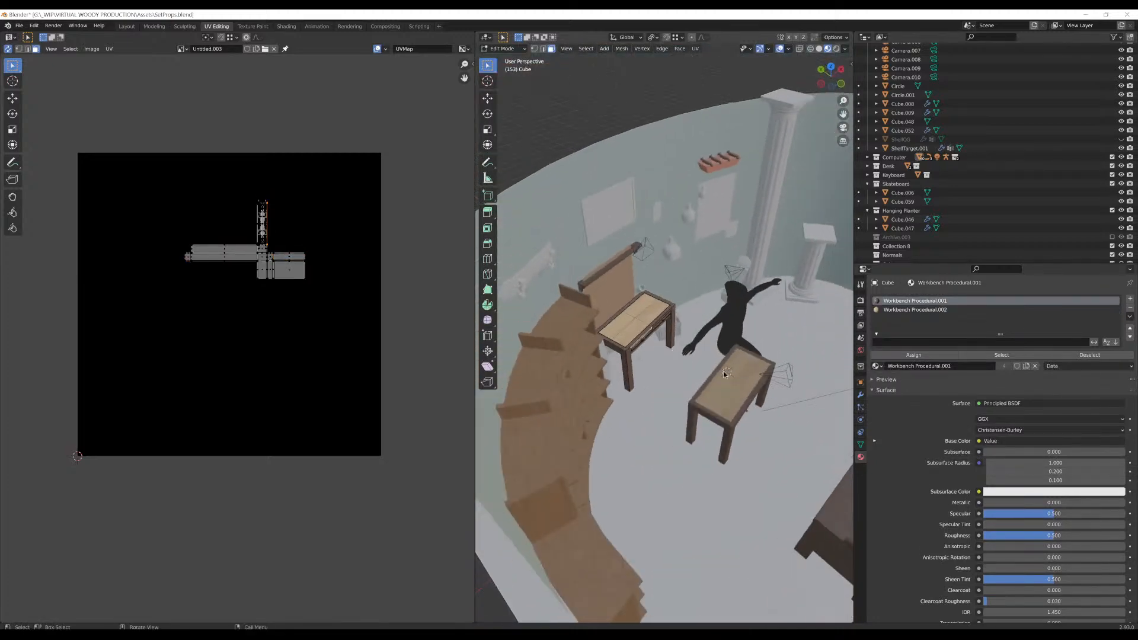
Check the front edge board's UV island on the free-standing desk, ending in object mode with that desk selected
key(Tab)
click(725, 375)
key(Tab)
scroll(773, 416, up, 2)
shift+middle_drag(773, 416, 719, 360)
scroll(554, 321, up, 3)
click(727, 404)
scroll(726, 404, down, 4)
scroll(687, 391, up, 3)
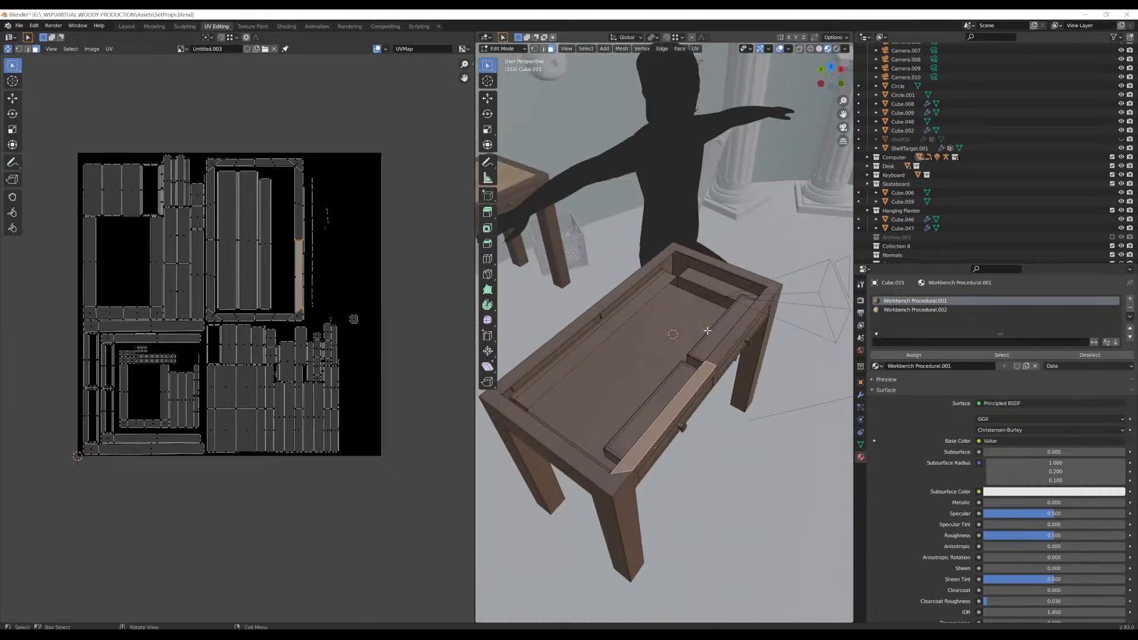
key(Tab)
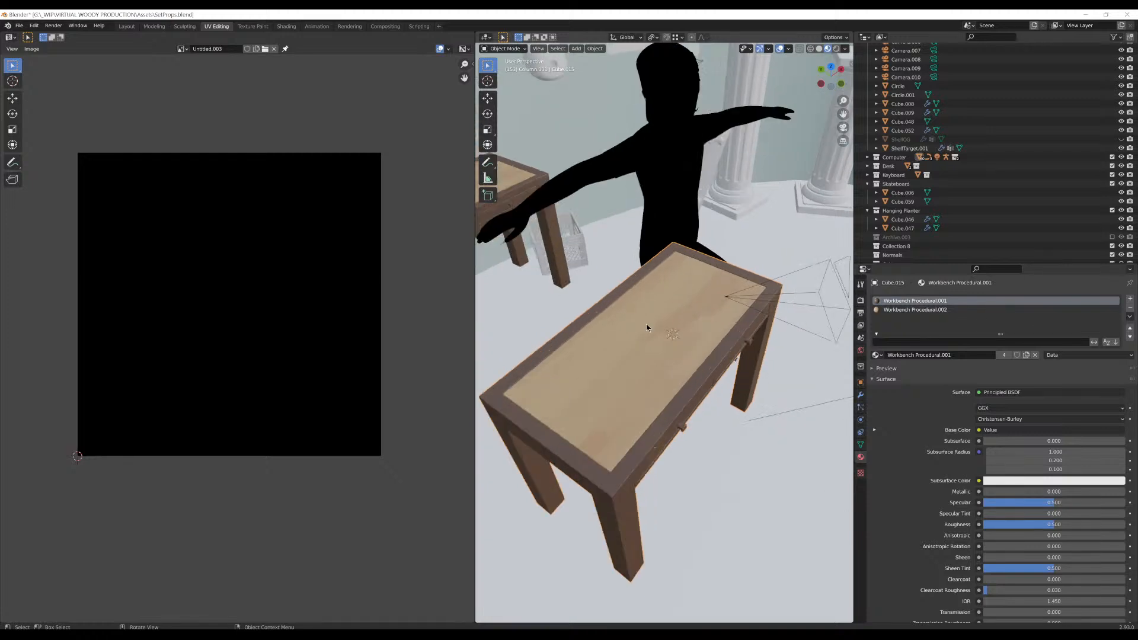
middle_drag(646, 323, 667, 313)
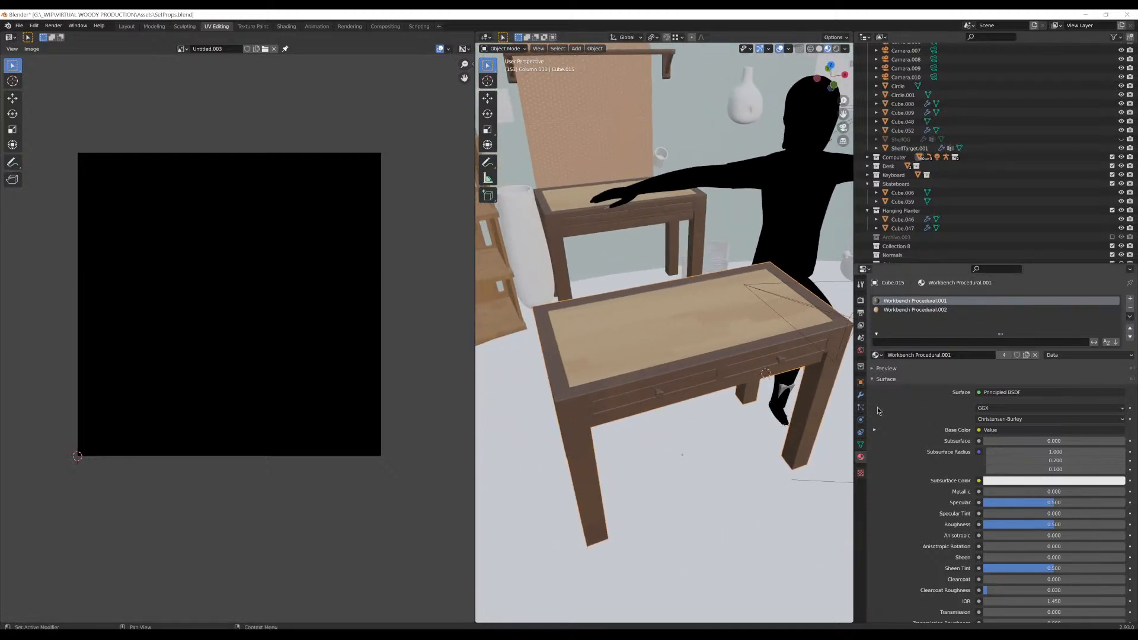
Examine the free-standing desk's mesh and the Workbench Procedural.001 node tree with its bake image node in the Shading workspace
click(287, 26)
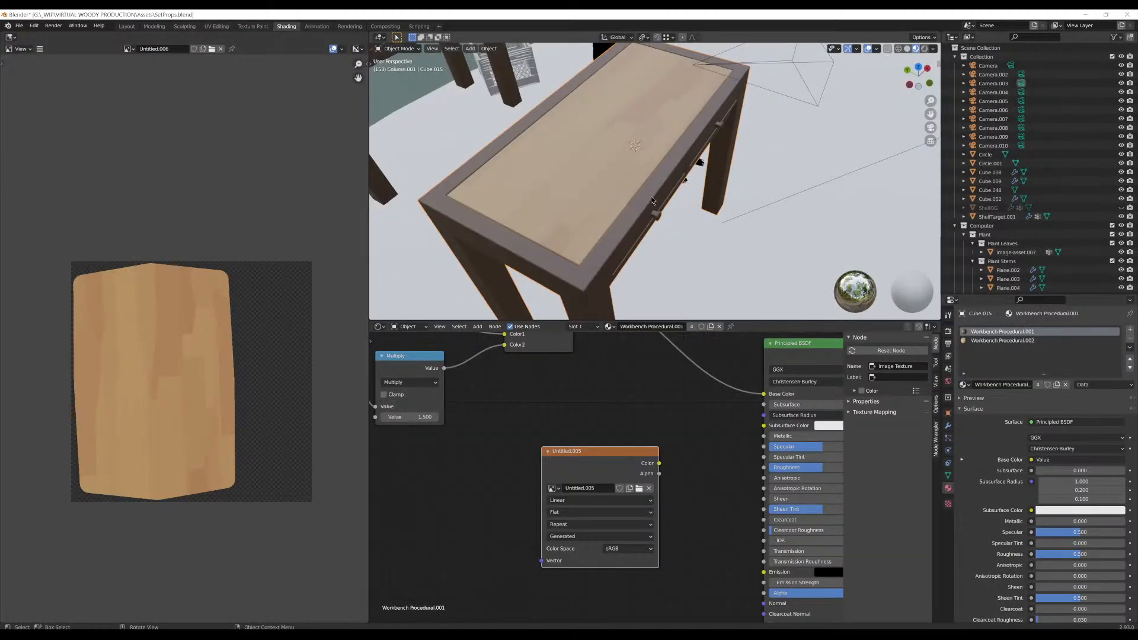
middle_drag(650, 196, 618, 178)
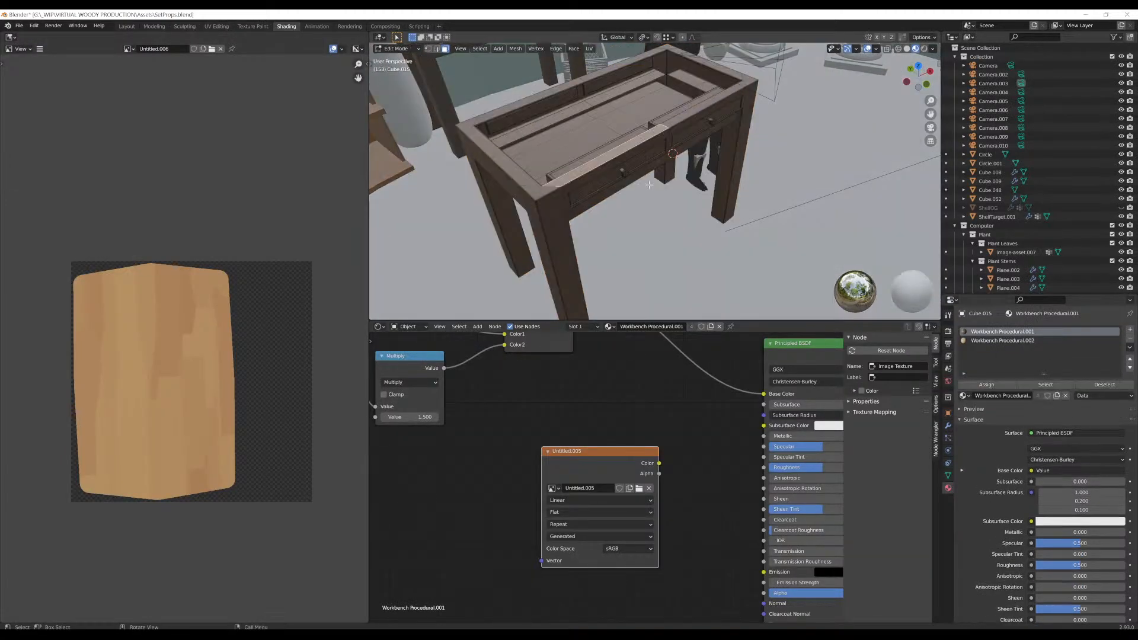
key(Tab)
scroll(659, 430, down, 2)
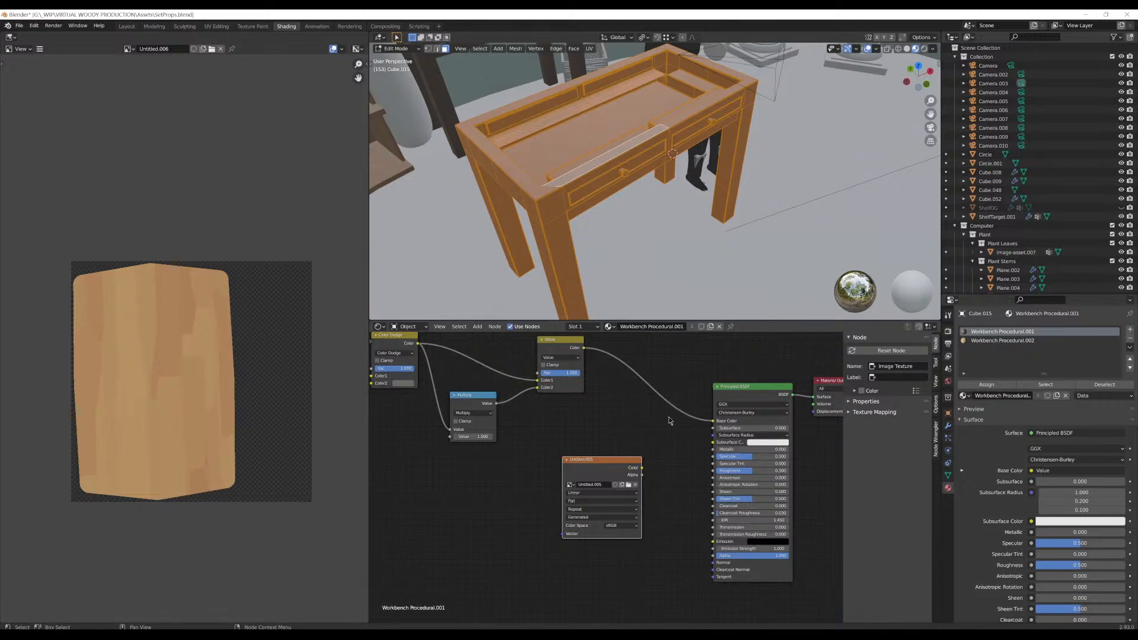
scroll(667, 424, down, 2)
scroll(669, 180, down, 2)
scroll(667, 225, up, 2)
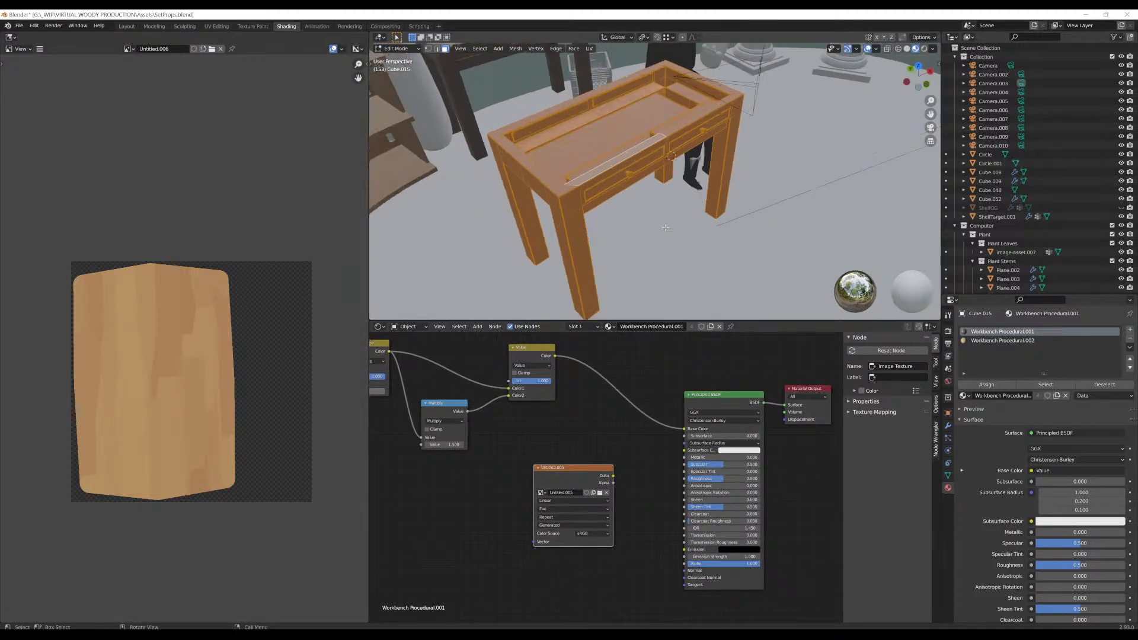
shift+middle_drag(670, 234, 677, 216)
scroll(676, 217, down, 2)
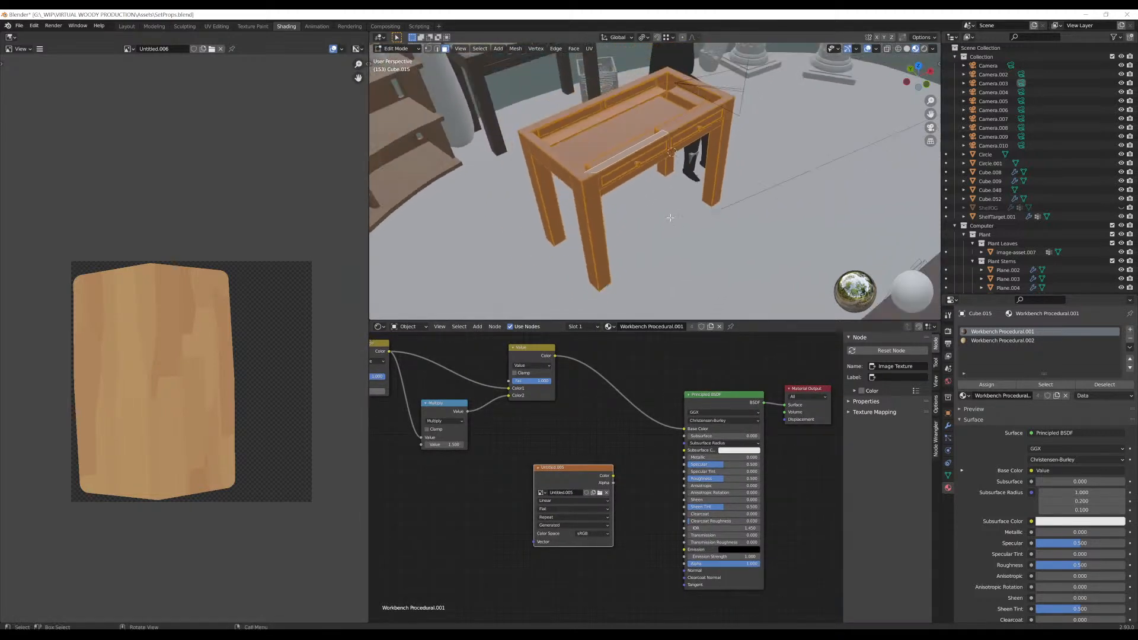
middle_drag(603, 429, 613, 407)
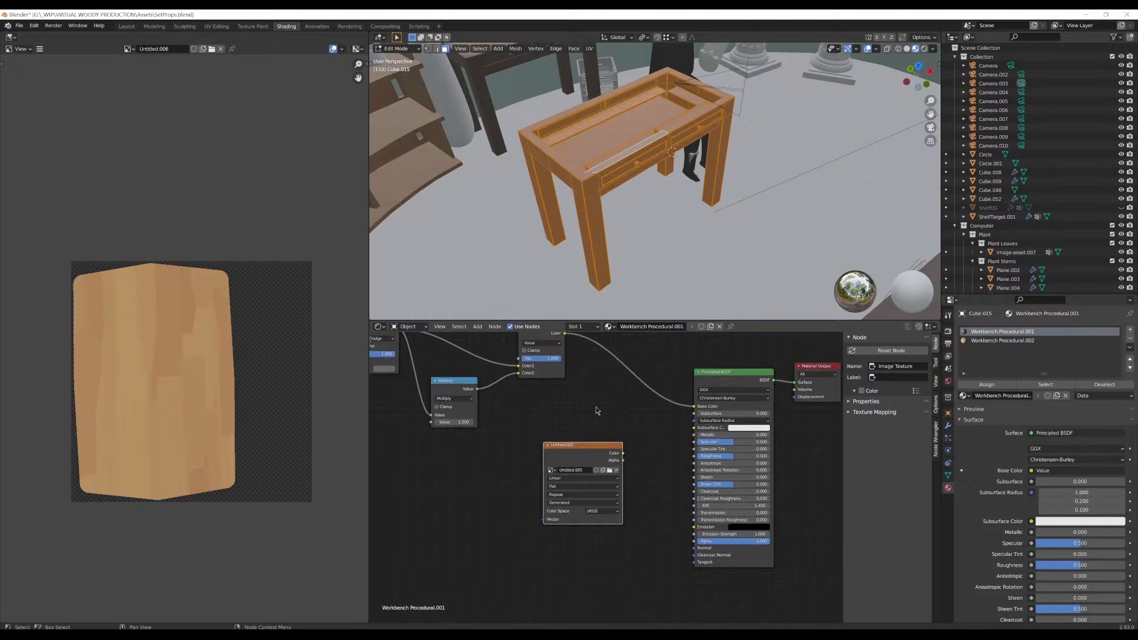
Return the desk to object mode and start the Diffuse bake in Cycles
key(u)
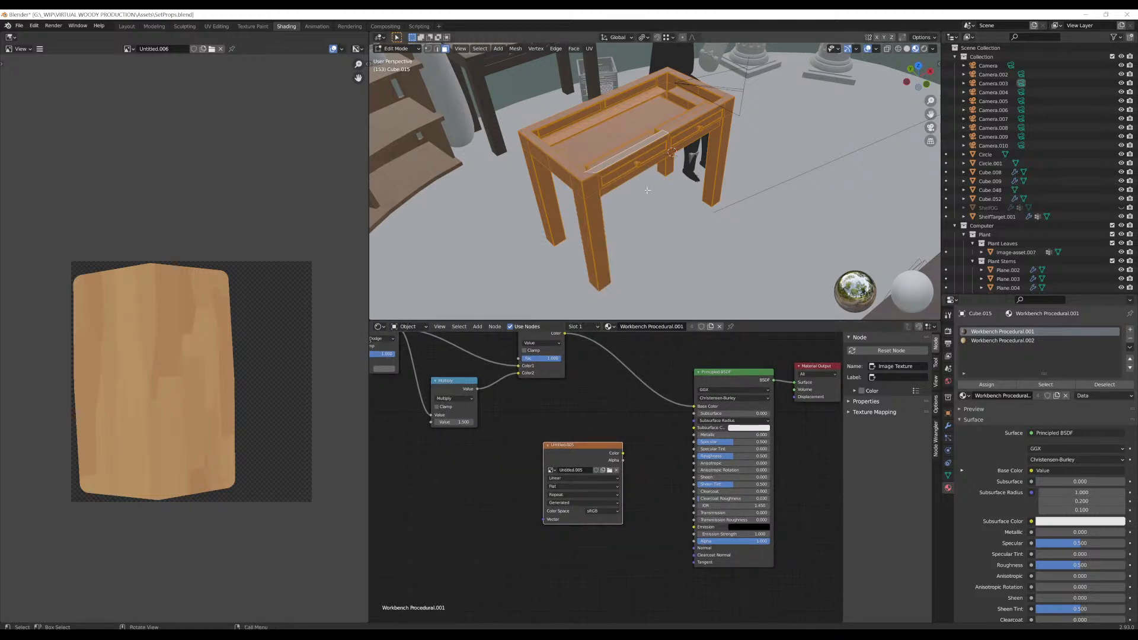
key(Tab)
middle_drag(605, 415, 570, 434)
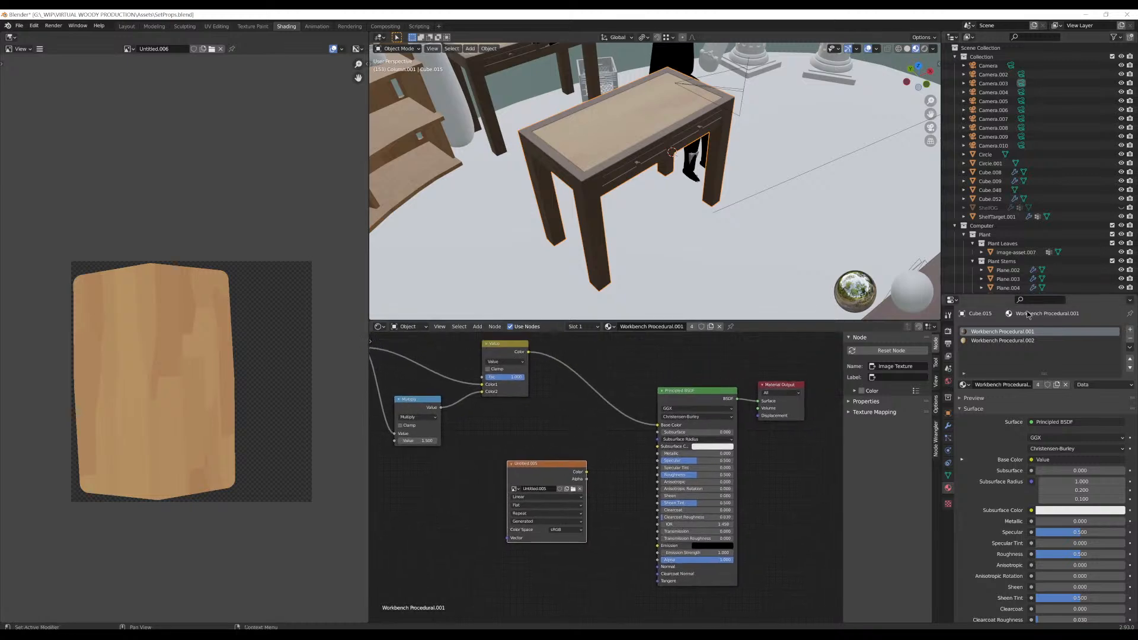
click(948, 330)
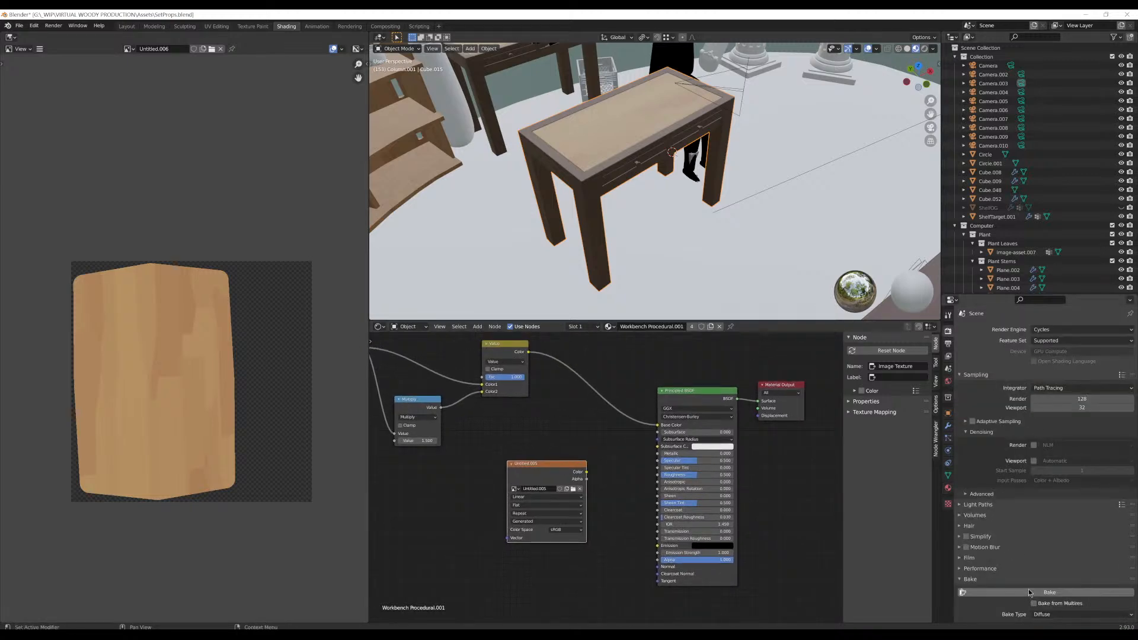
click(1092, 592)
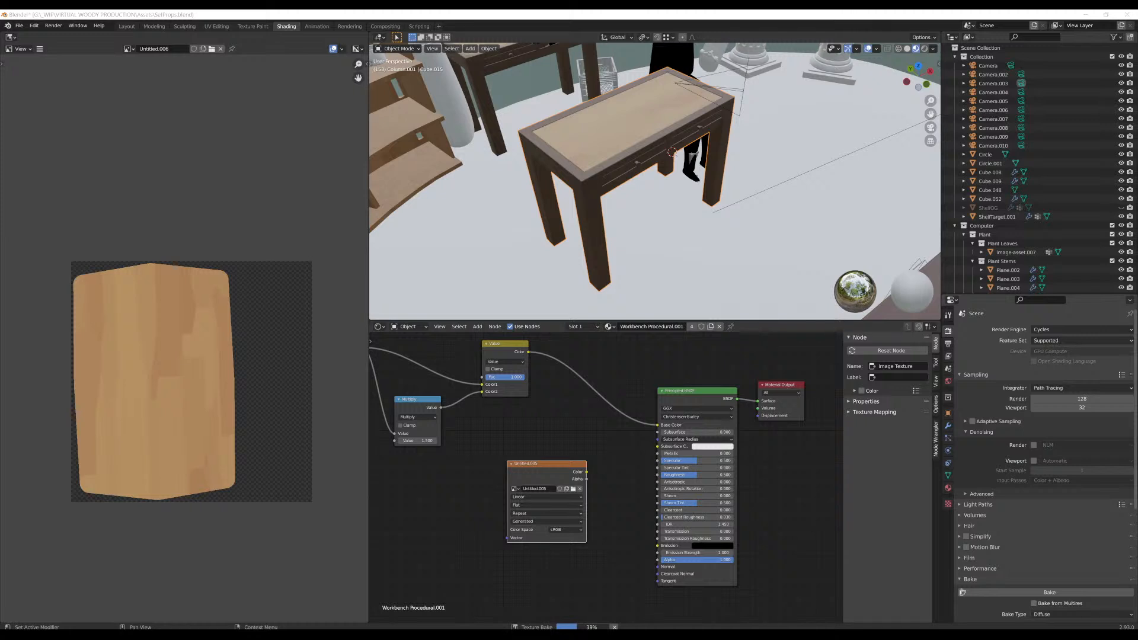
Set the Cycles render device to CUDA in the system preferences after trying OptiX and OpenCL
click(33, 25)
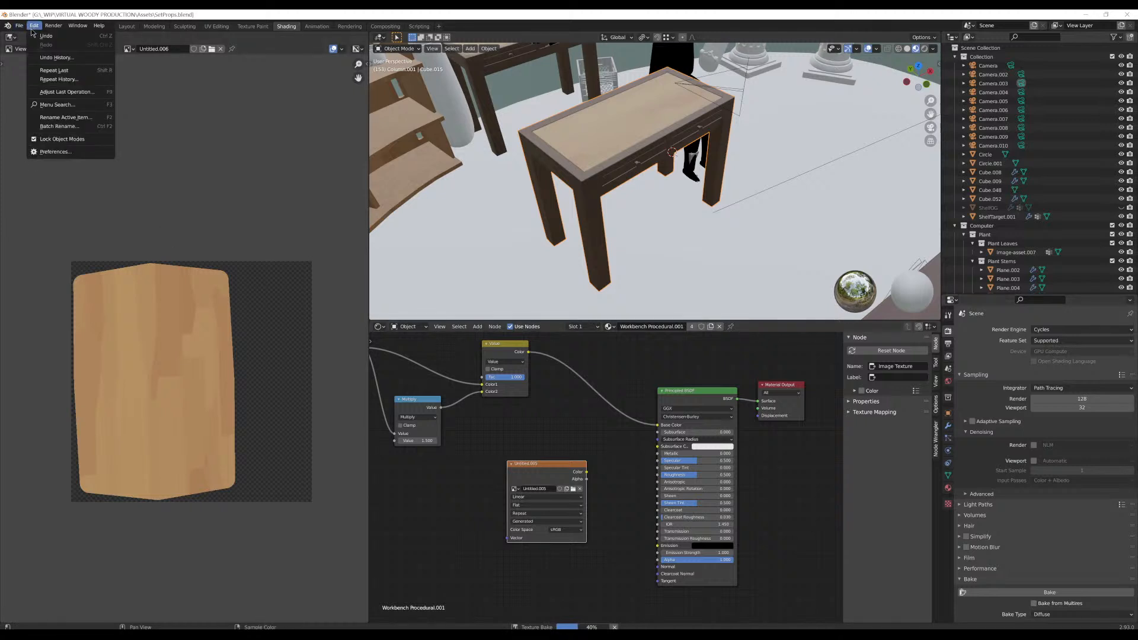
click(60, 155)
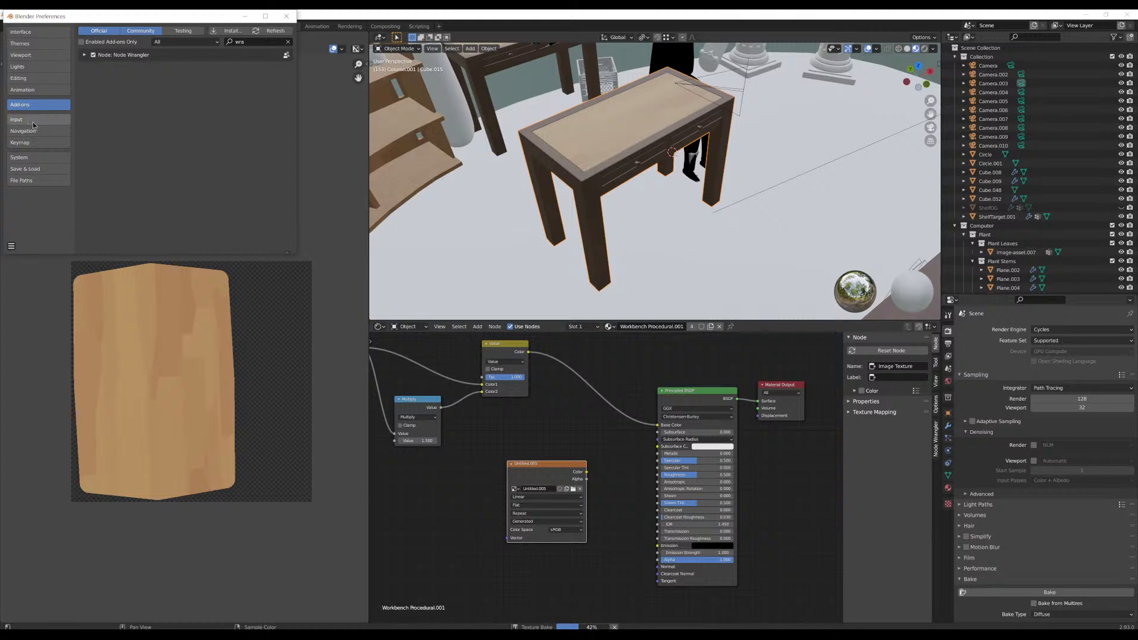
click(24, 157)
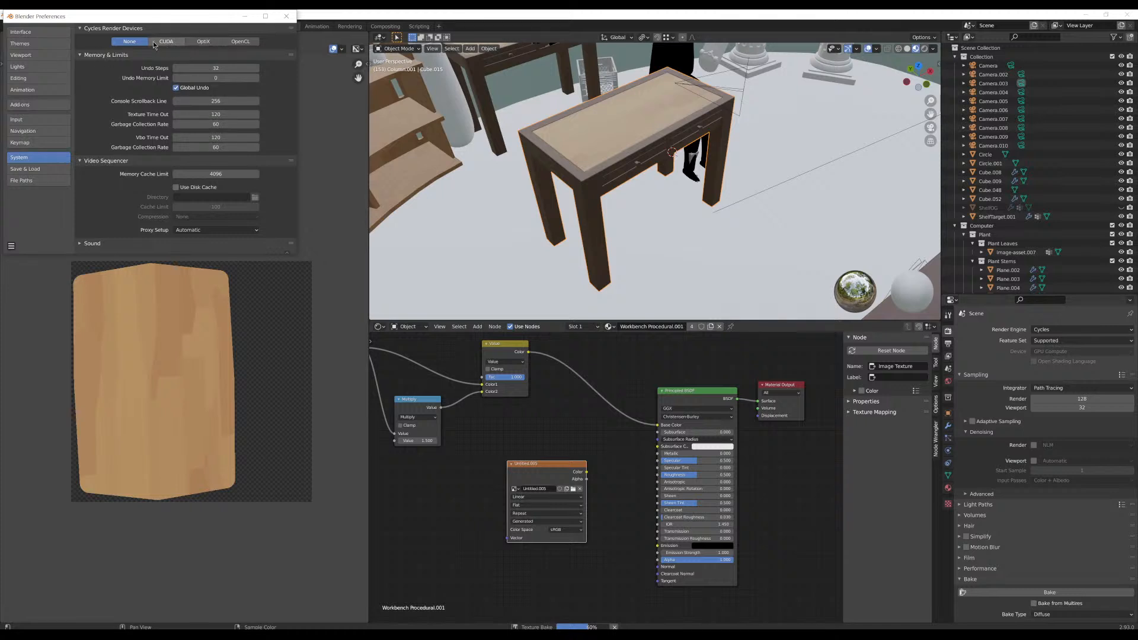
click(211, 42)
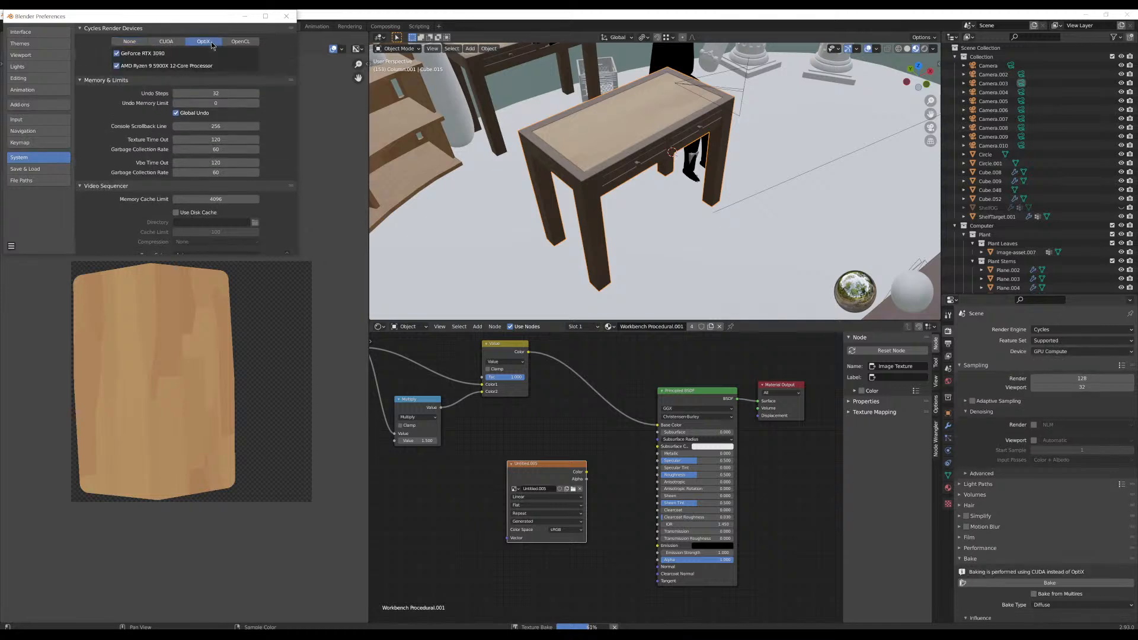
click(251, 42)
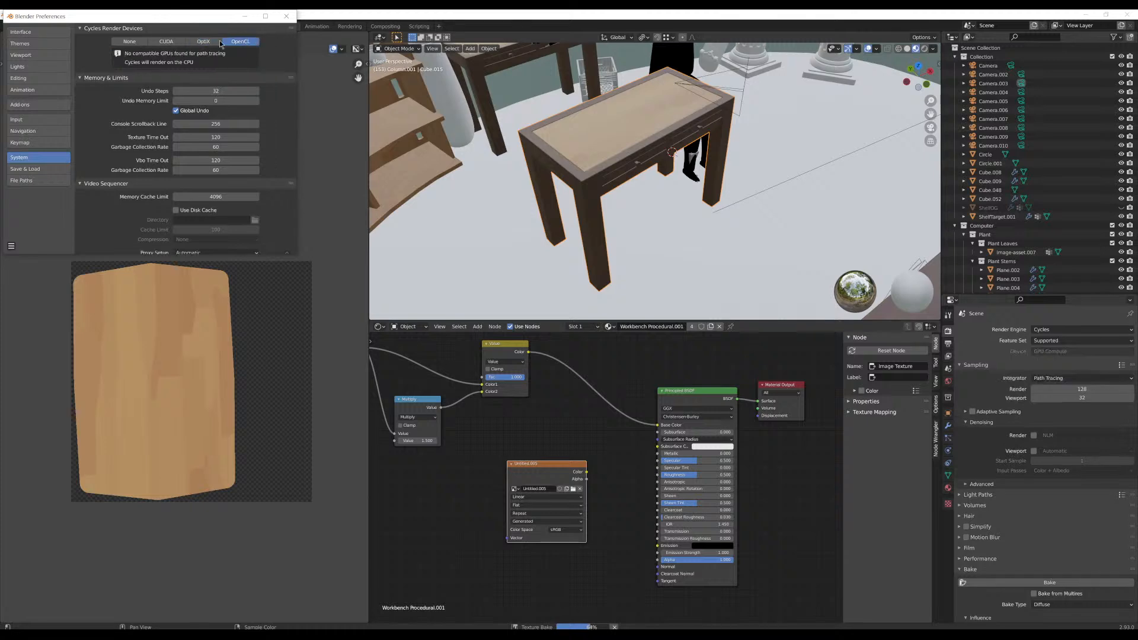
click(210, 41)
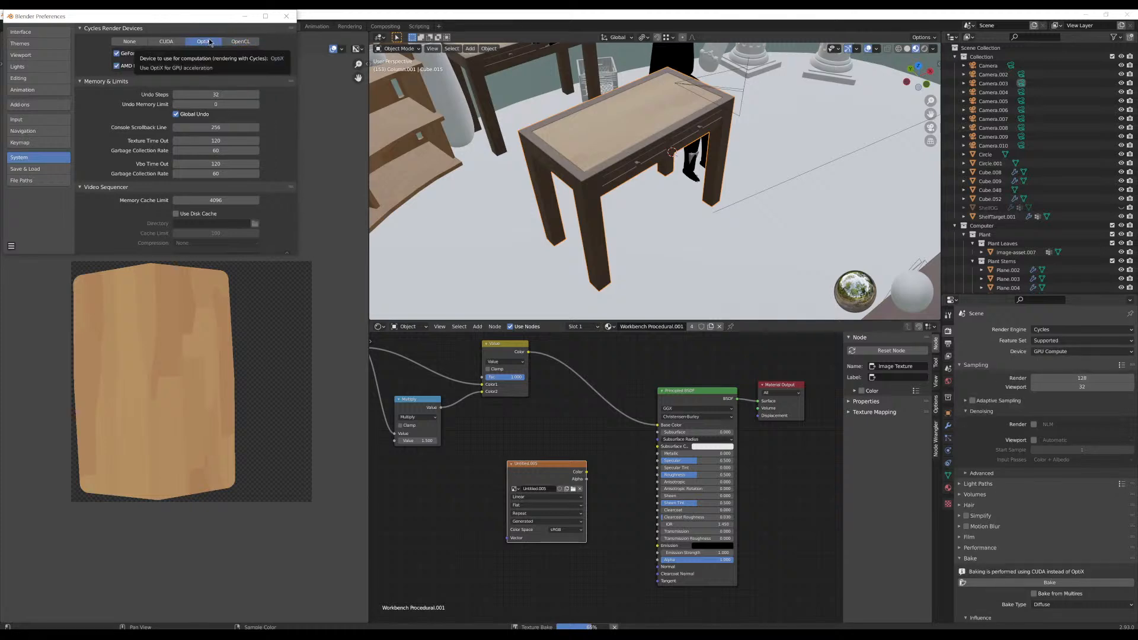
click(166, 42)
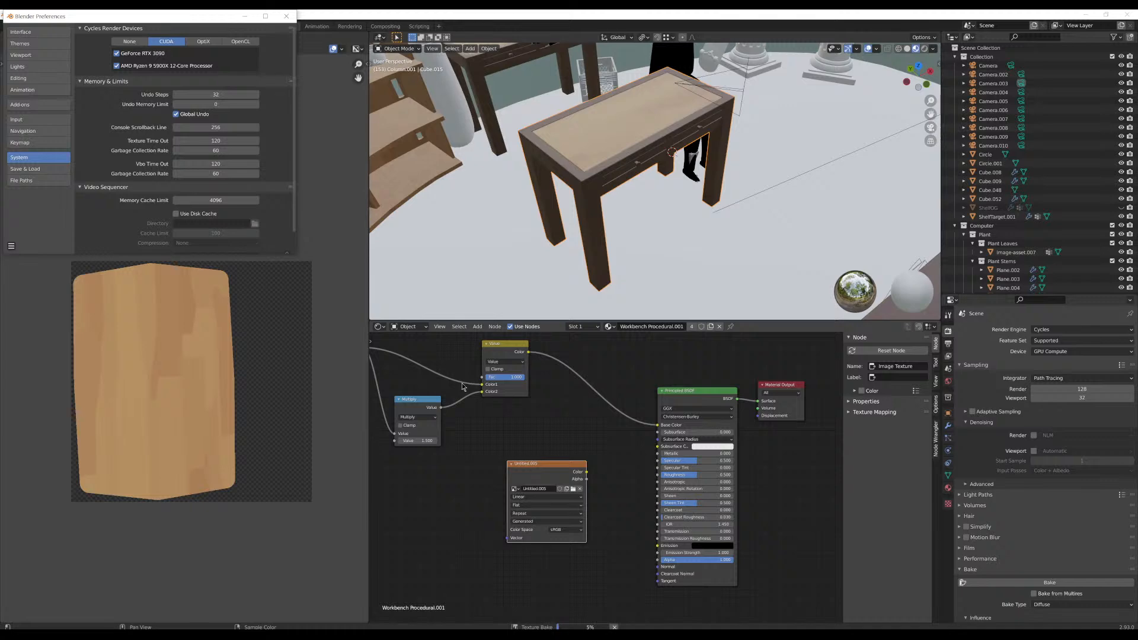
Save the preferences and close their window
scroll(461, 383, up, 1)
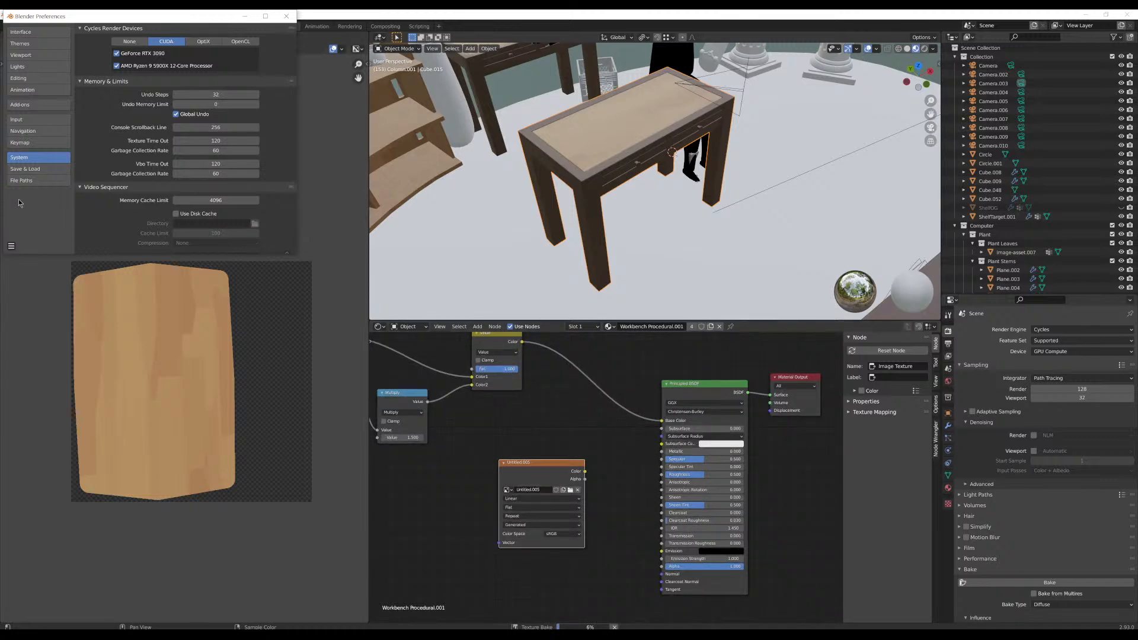
click(11, 245)
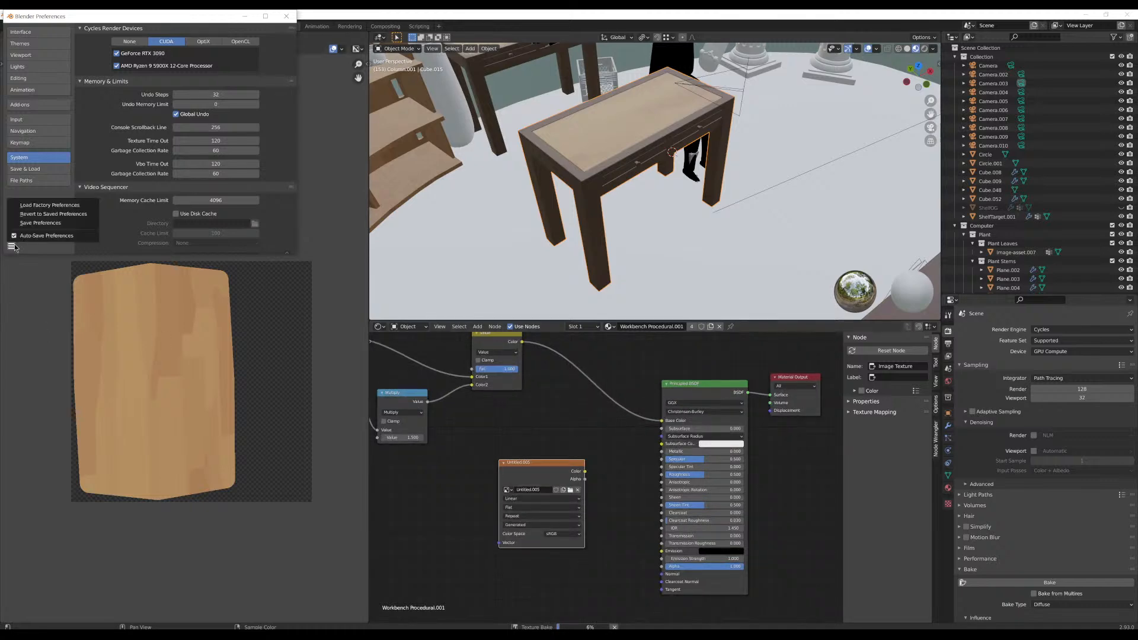
click(78, 224)
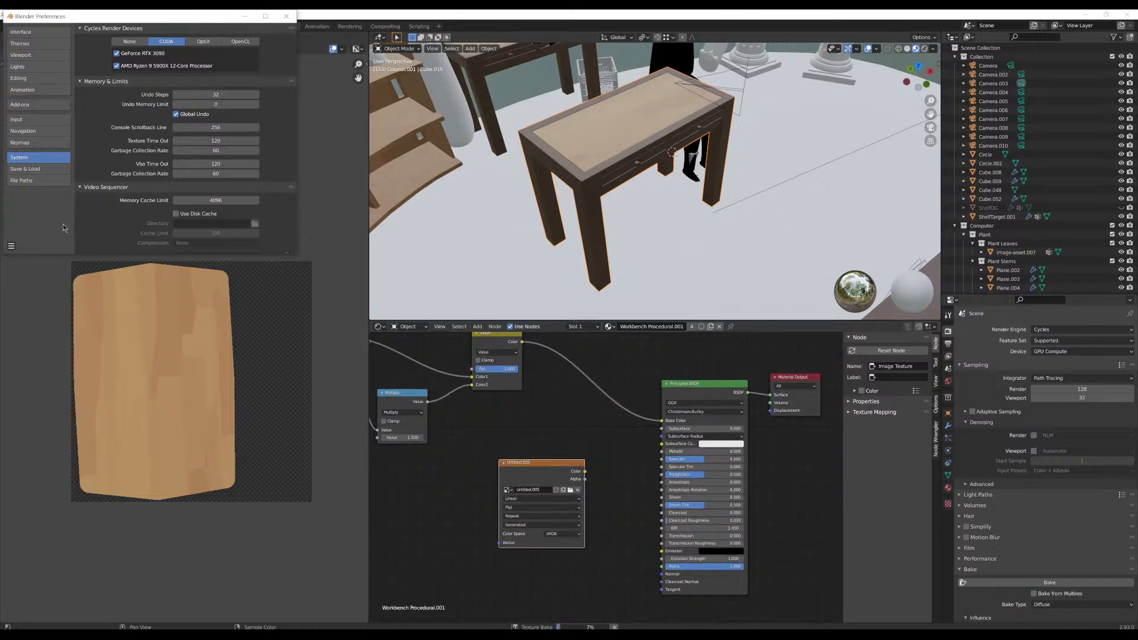
click(286, 16)
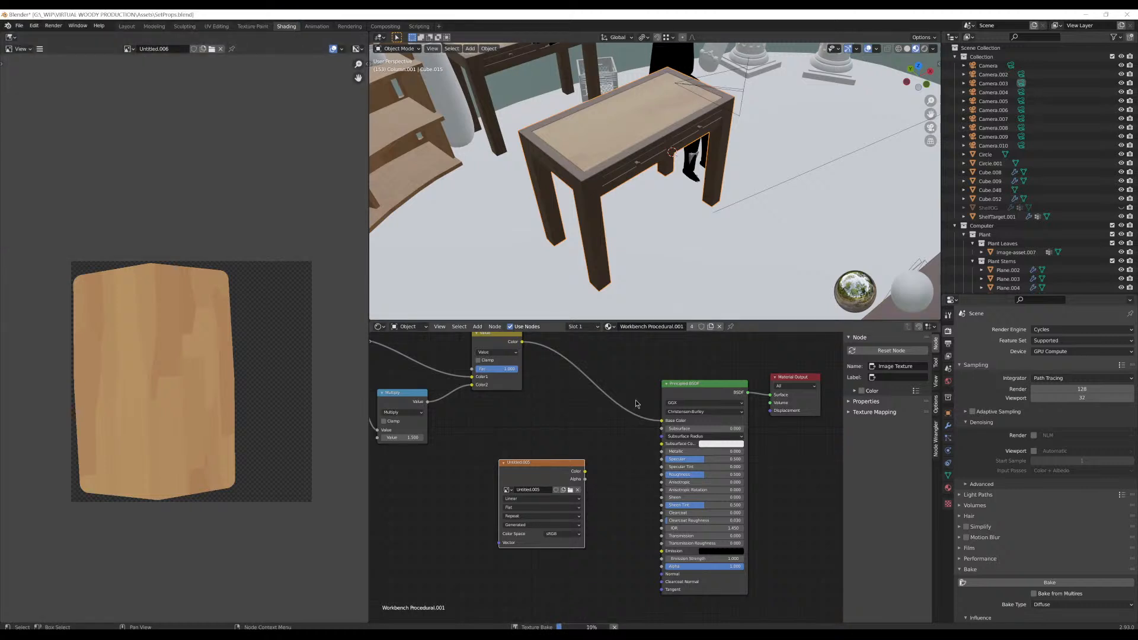
scroll(618, 378, down, 4)
middle_drag(609, 362, 622, 436)
scroll(651, 162, down, 1)
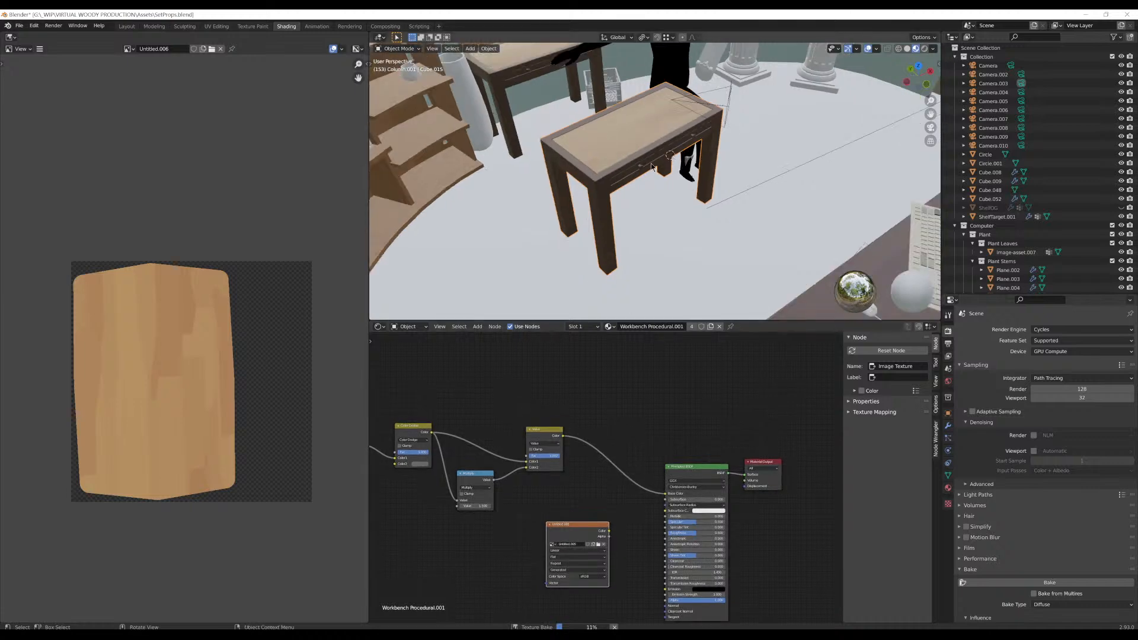
scroll(659, 155, up, 2)
middle_drag(658, 155, 663, 155)
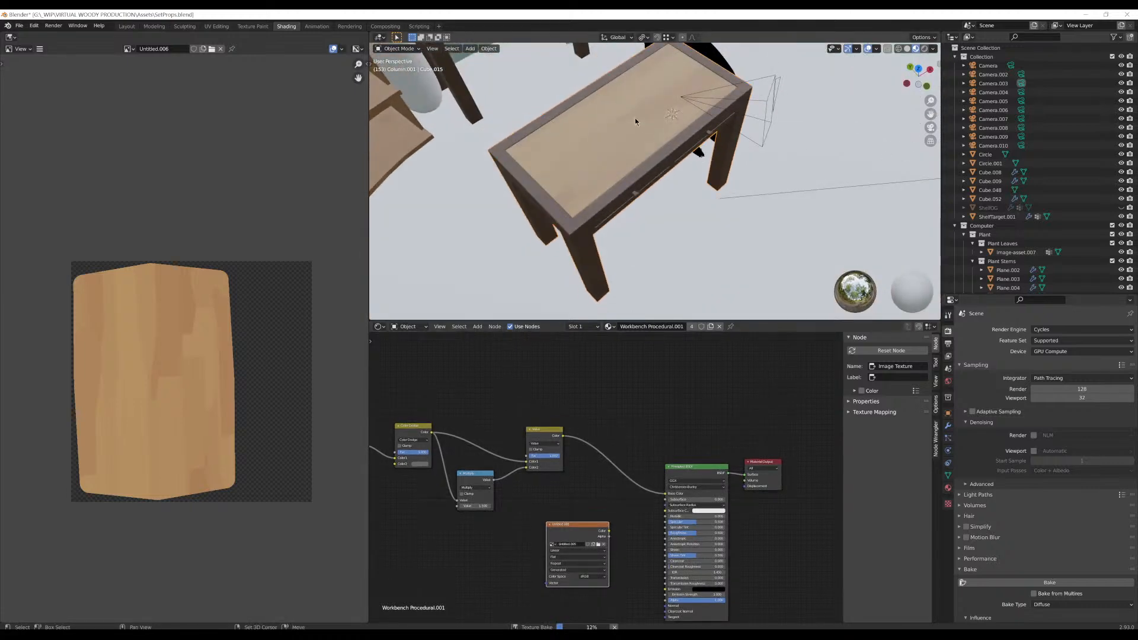
shift+middle_drag(634, 118, 709, 176)
scroll(694, 230, down, 2)
scroll(594, 159, up, 2)
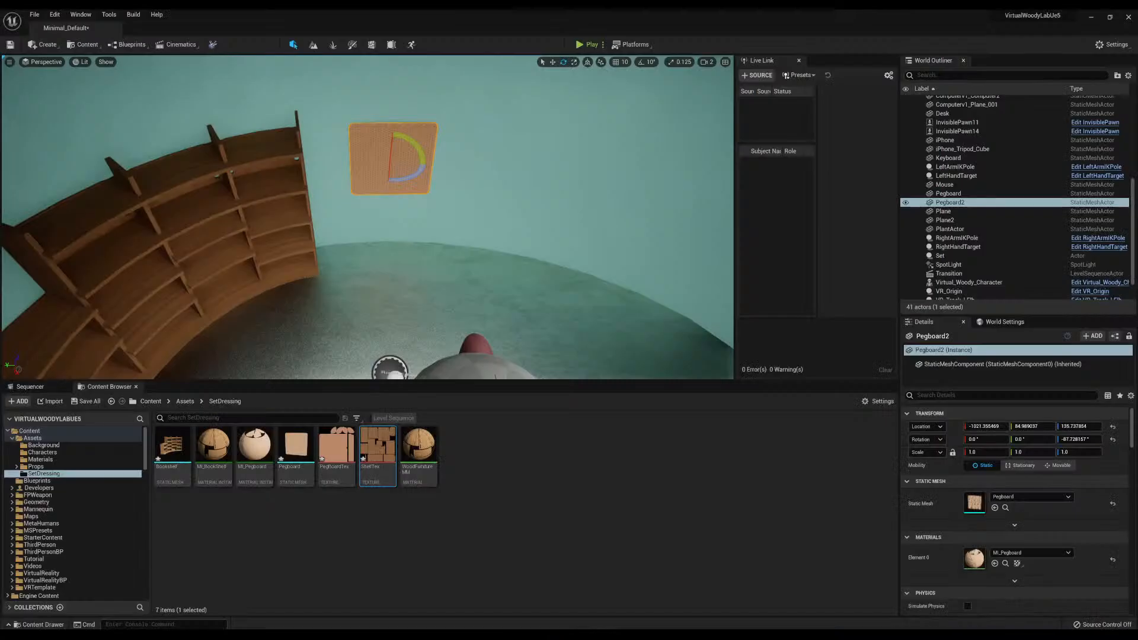
Switch to Unreal Editor, survey the set, select the camera pawn behind the desk, and play the level briefly to preview the shot
right_drag(468, 188, 409, 133)
key(w)
key(d)
key(s)
click(520, 254)
key(s)
mouse_move(520, 254)
right_down()
mouse_move(507, 255)
mouse_move(524, 266)
right_up()
key(s)
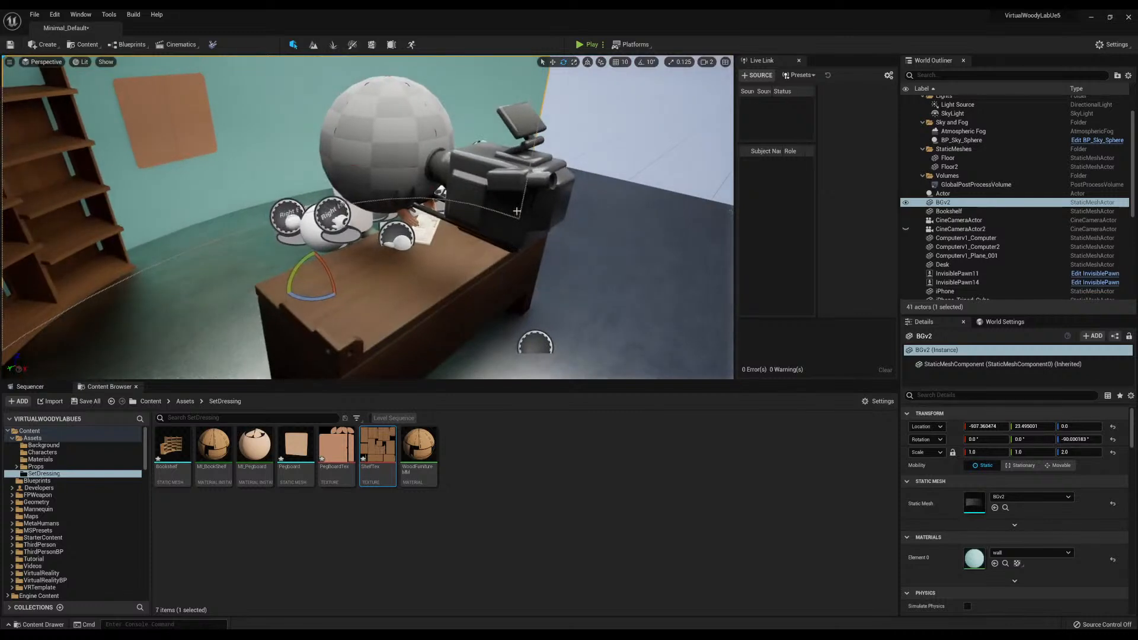
click(514, 198)
key(w)
click(584, 48)
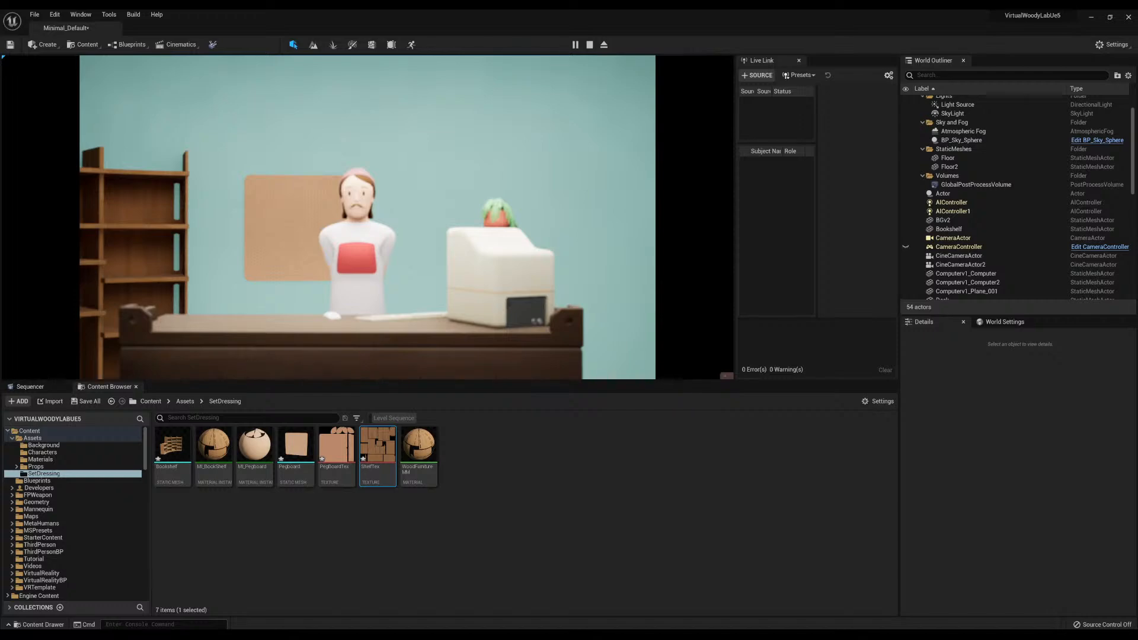
key(Escape)
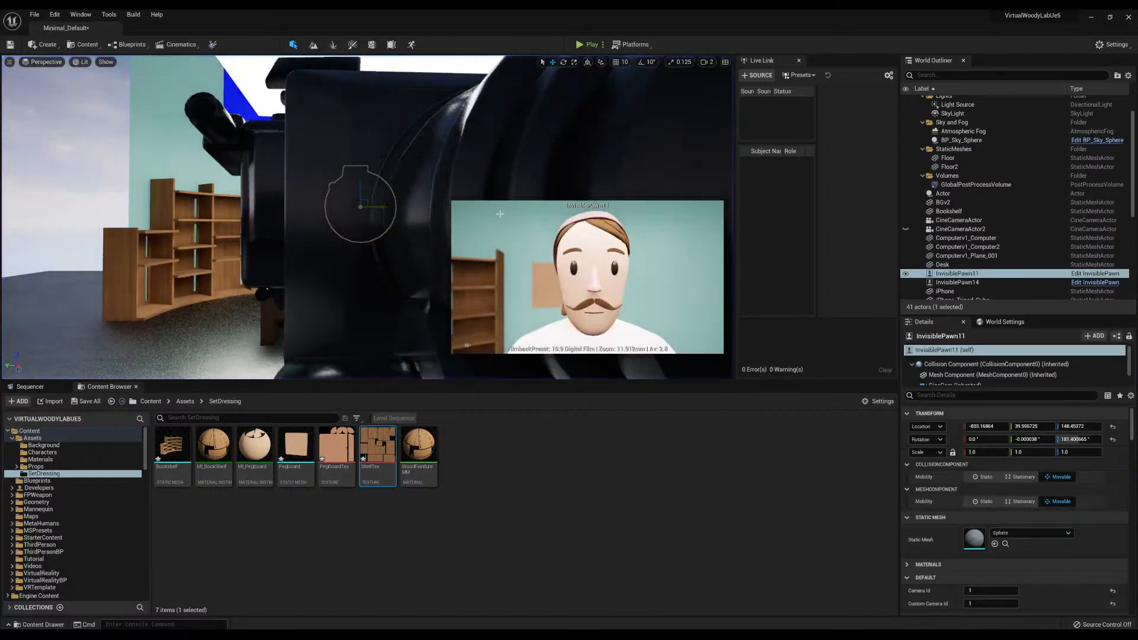
Look up the Quick AF action's bindings in the project's input settings and preview the shot in play mode again
click(1113, 46)
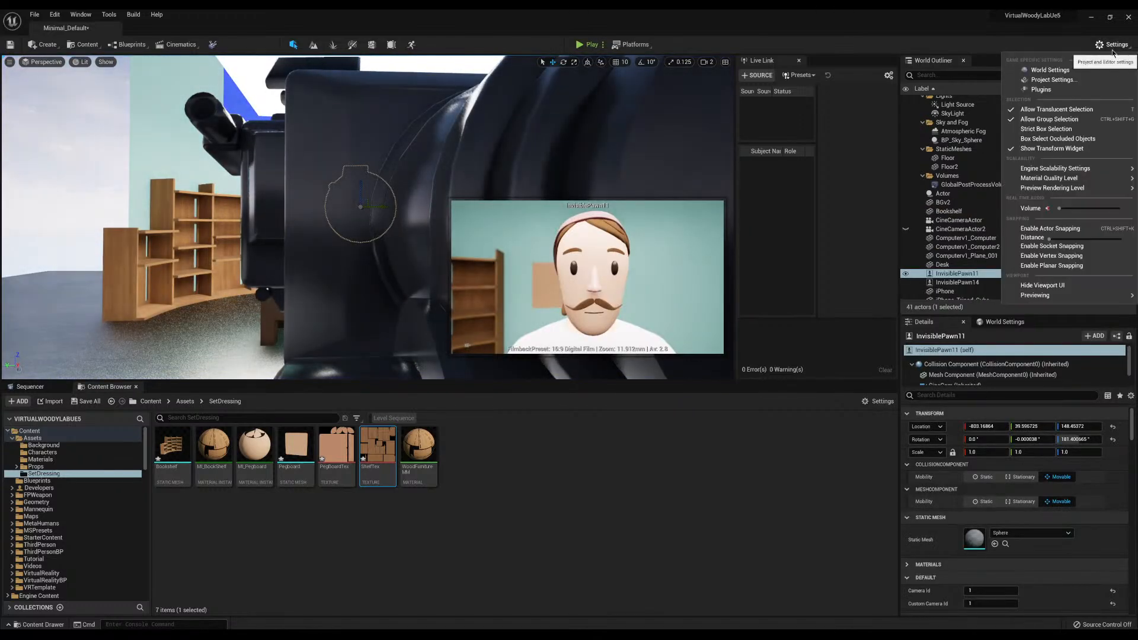
click(1050, 79)
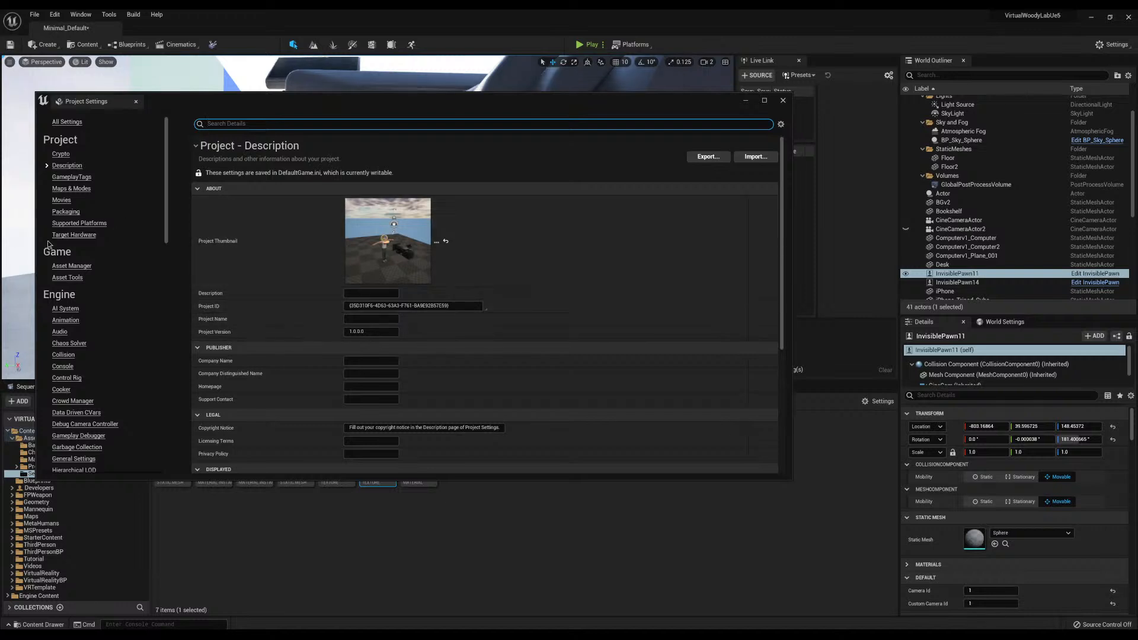
scroll(71, 261, down, 3)
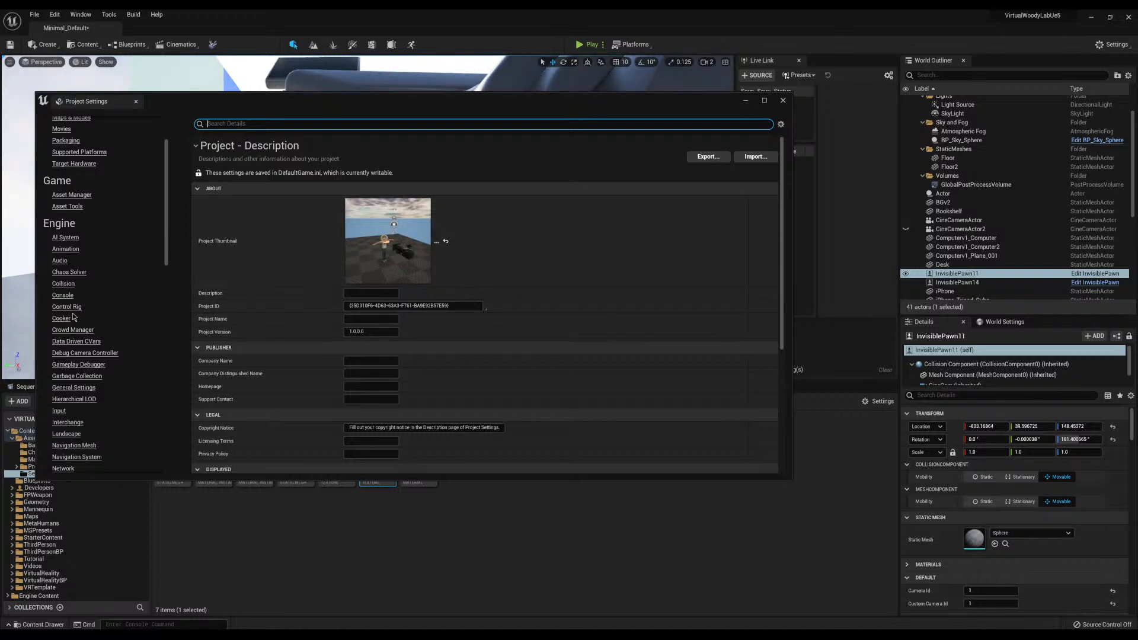
click(58, 411)
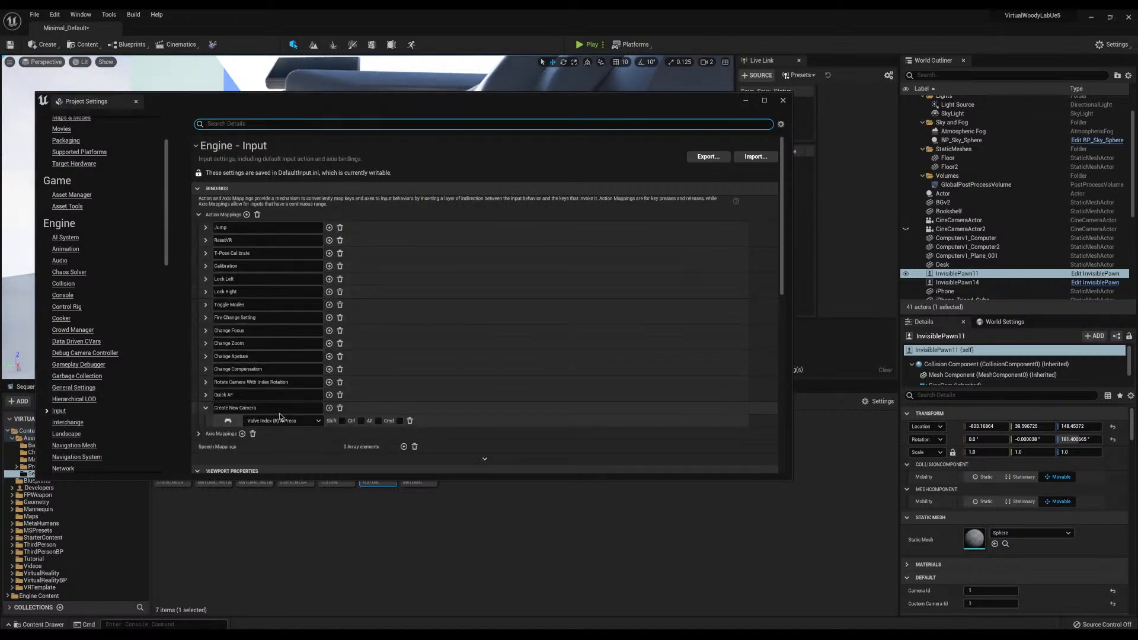
click(223, 396)
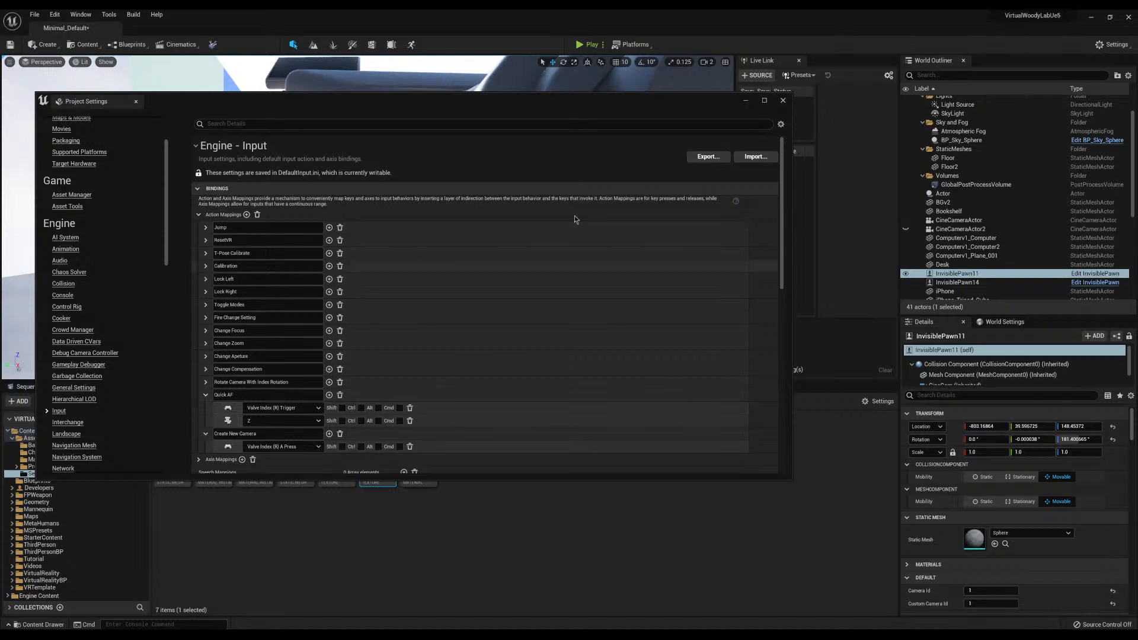
click(783, 100)
click(546, 115)
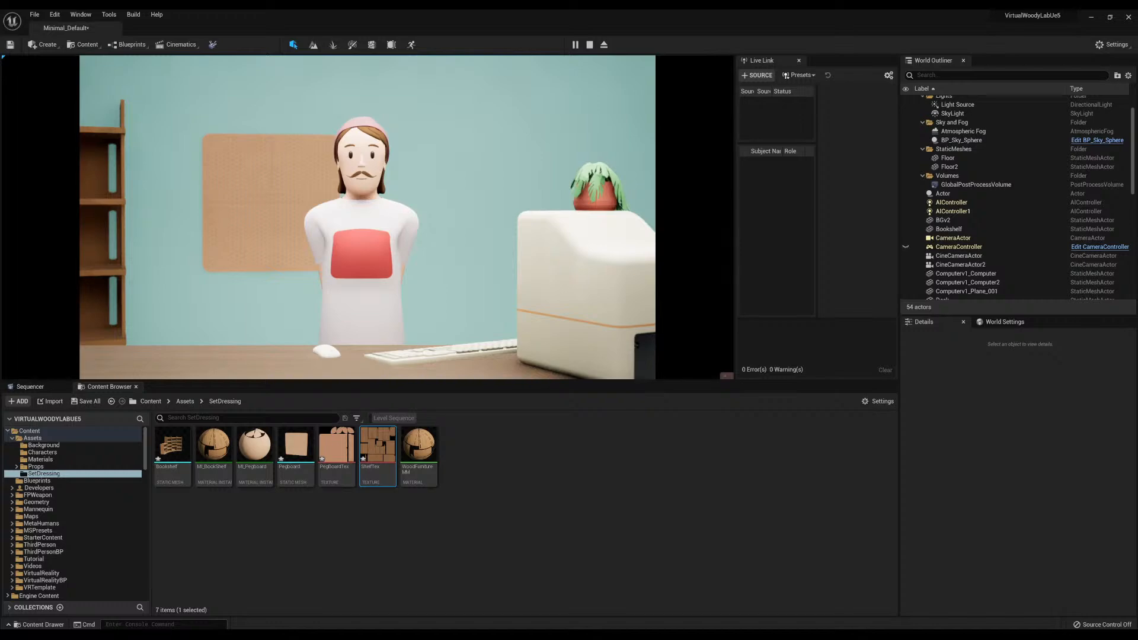
key(Escape)
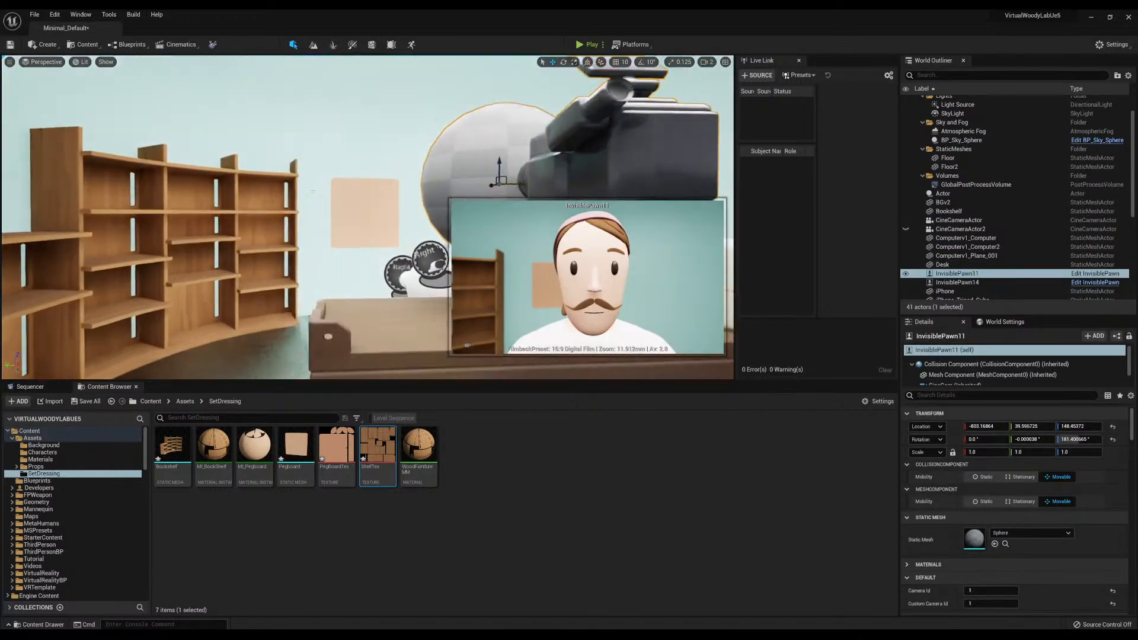
Move the wall pegboard Pegboard2 to about Y 103 and rotate it around Z to about -91°
key(s)
click(344, 199)
drag(363, 201, 329, 201)
mouse_move(329, 201)
right_down()
mouse_move(353, 202)
mouse_move(323, 237)
mouse_move(350, 192)
right_up()
key(w)
drag(368, 189, 403, 178)
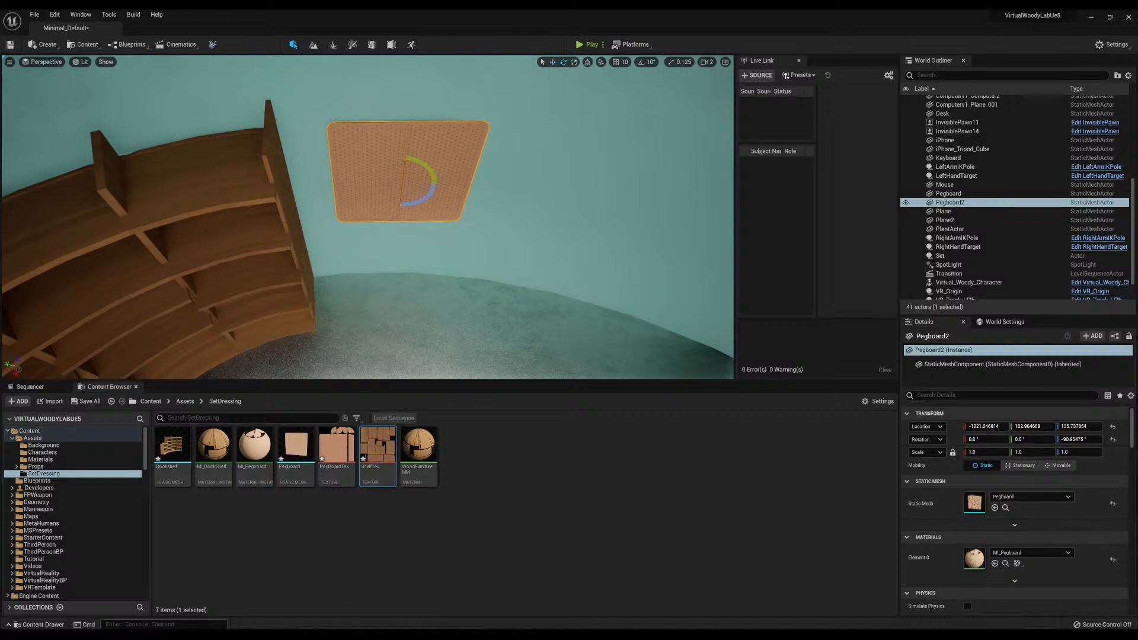
Examine the retro computer, keyboard, character's hands and desk from several angles in the Unreal set
mouse_move(342, 636)
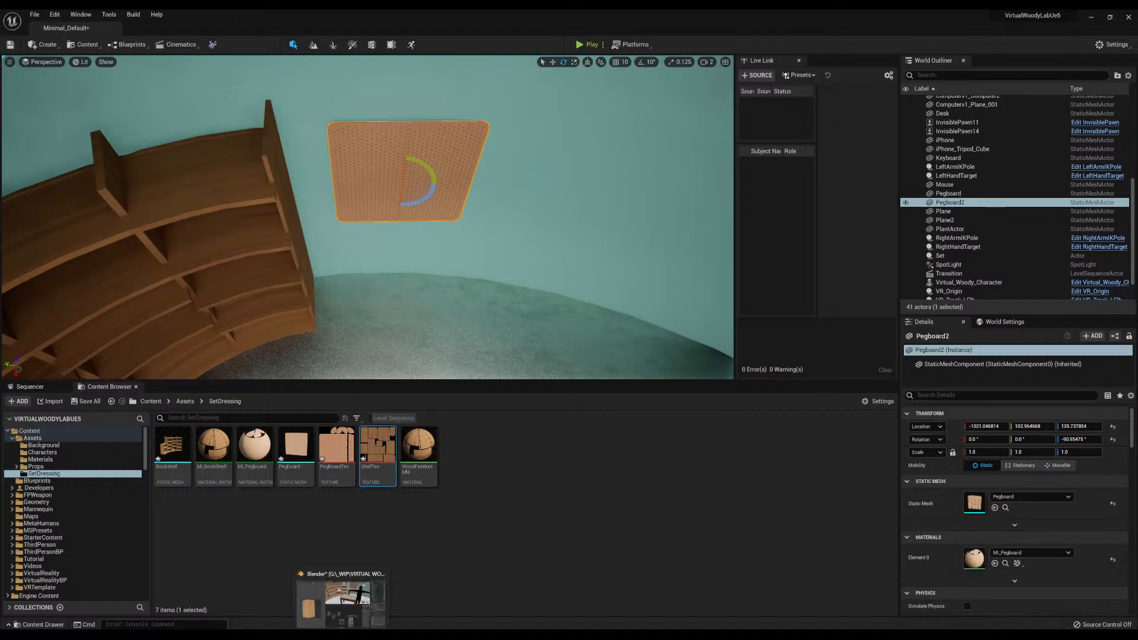
key(w)
right_drag(547, 274, 652, 258)
key(d)
key(w)
key(w)
key(s)
key(s)
click(366, 282)
right_drag(366, 282, 415, 261)
key(w)
key(s)
key(w)
key(w)
key(s)
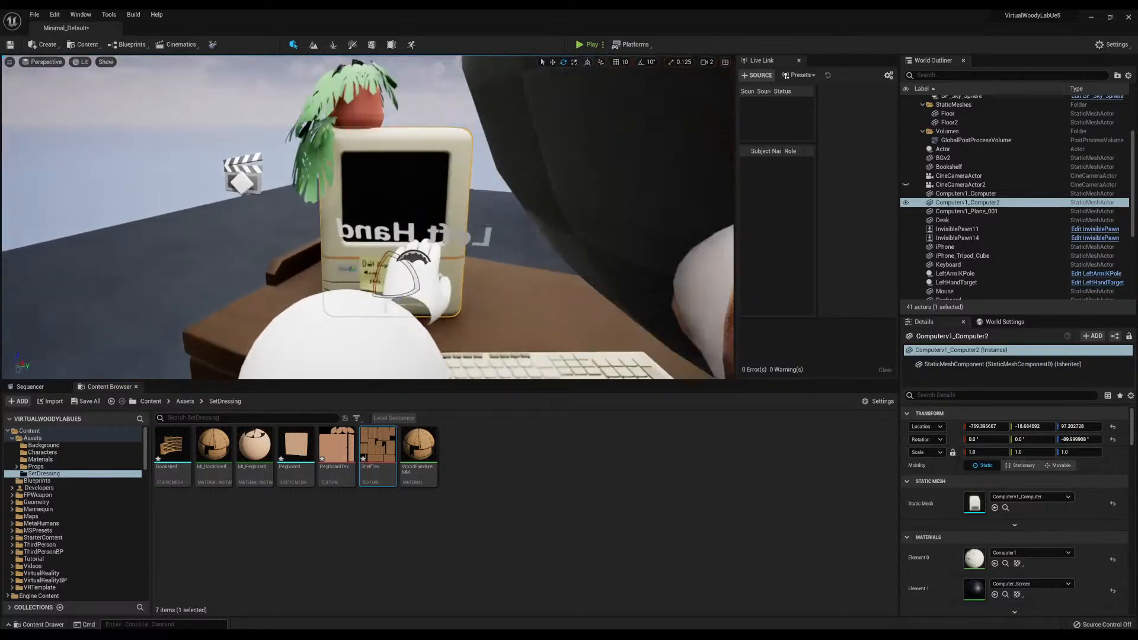
key(w)
right_drag(415, 261, 398, 228)
key(s)
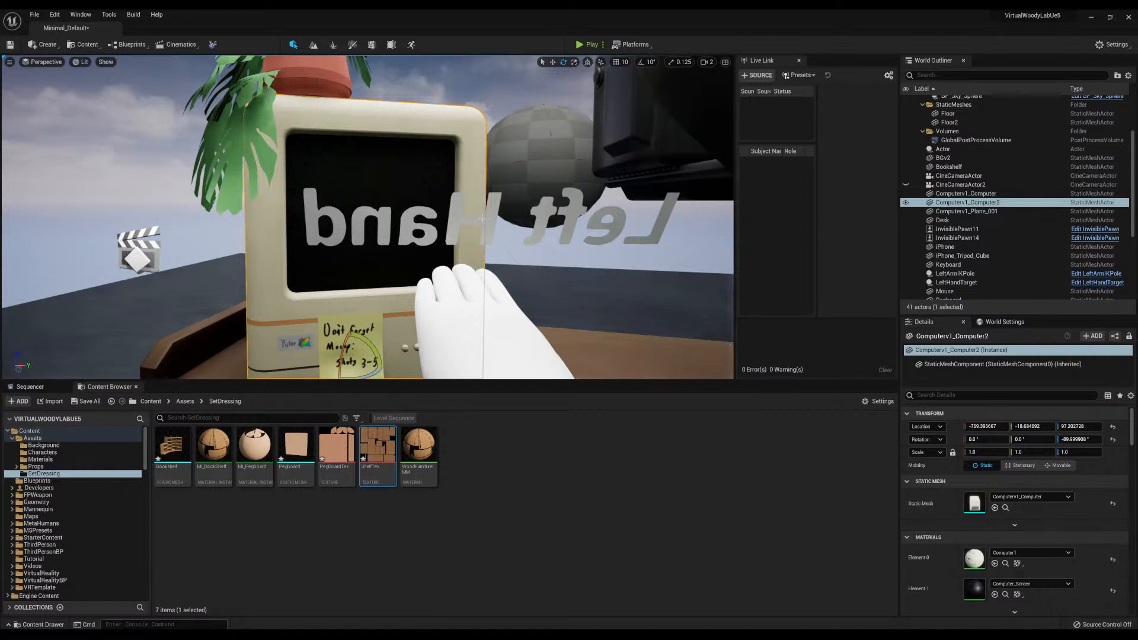
right_drag(464, 256, 365, 294)
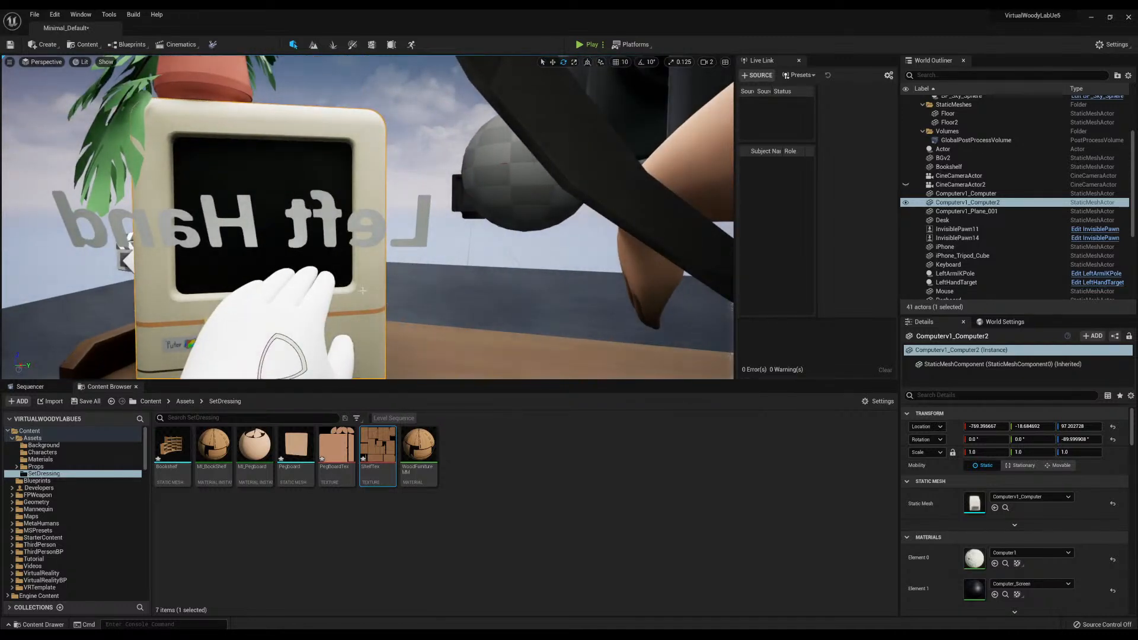
right_drag(391, 135, 406, 177)
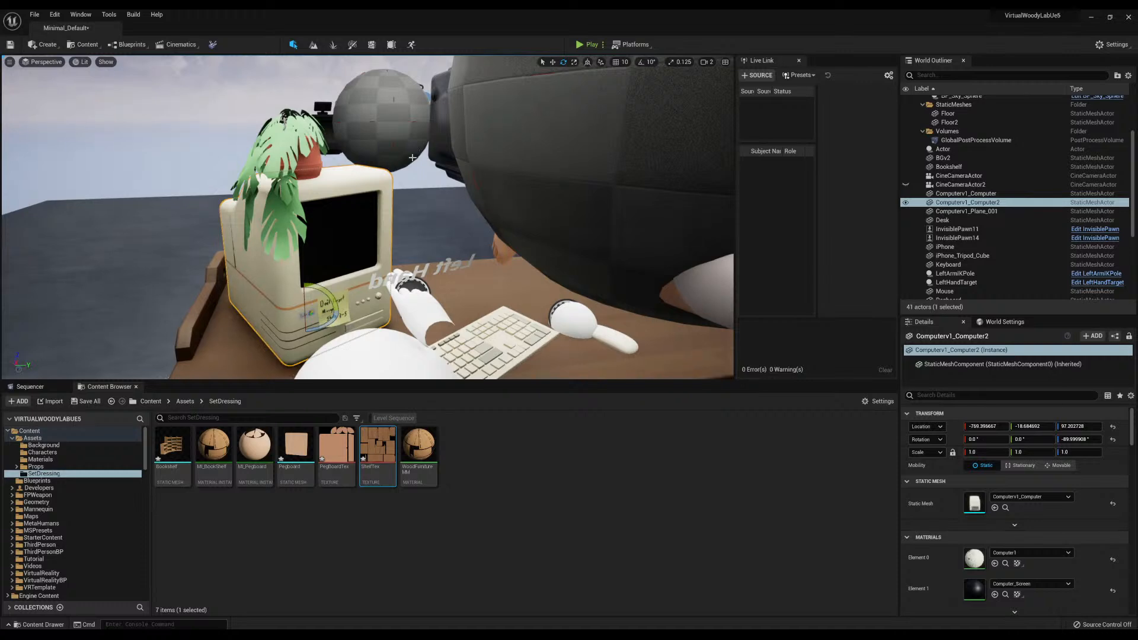
scroll(363, 176, down, 5)
right_drag(363, 176, 533, 183)
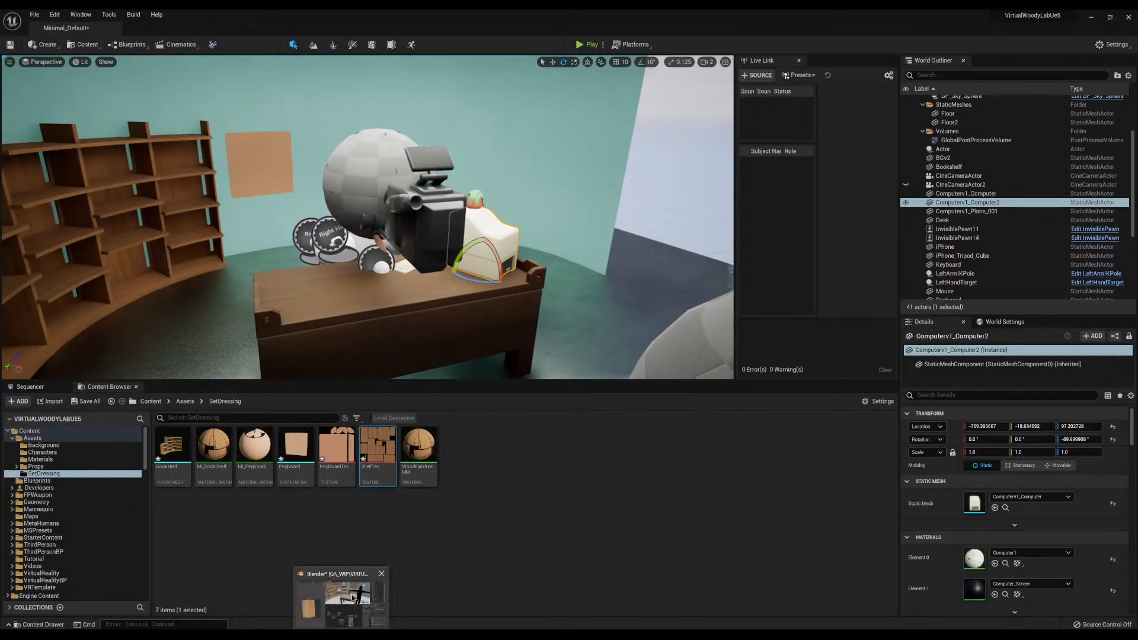
Switch to Blender, browse the baked images and display Untitled.005 in the image editor
click(351, 595)
right_click(624, 401)
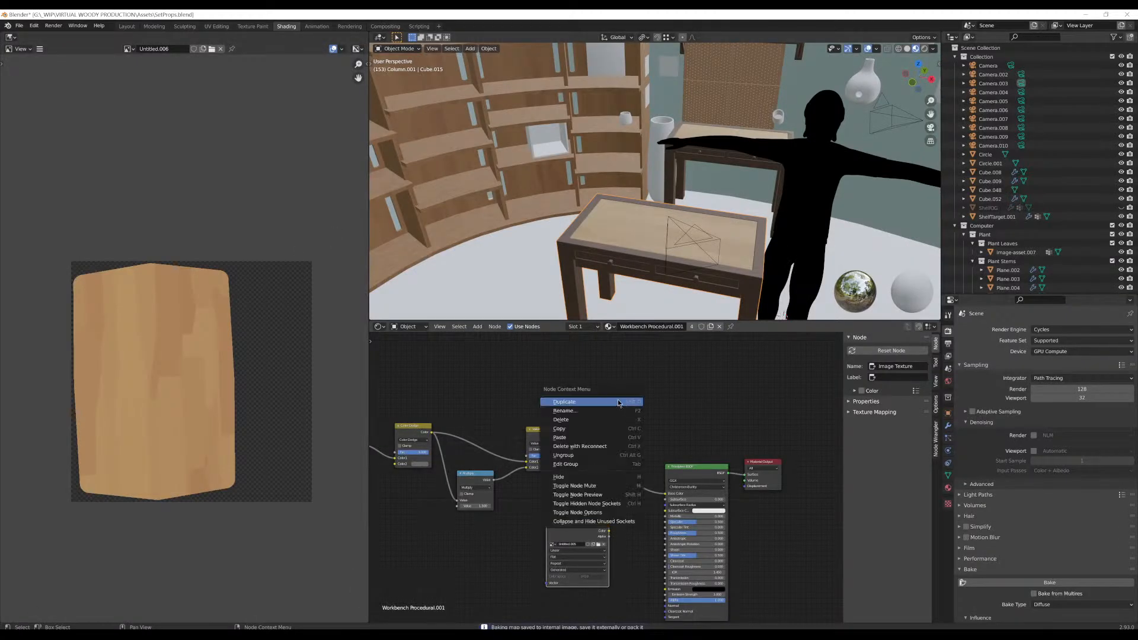
middle_drag(640, 422, 606, 408)
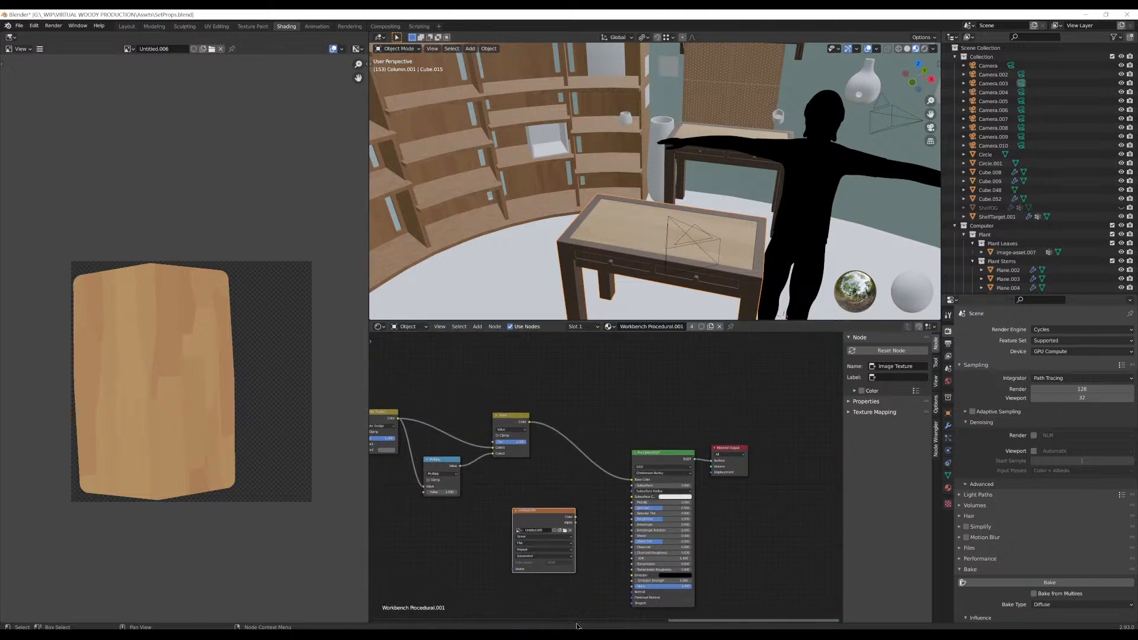
click(128, 48)
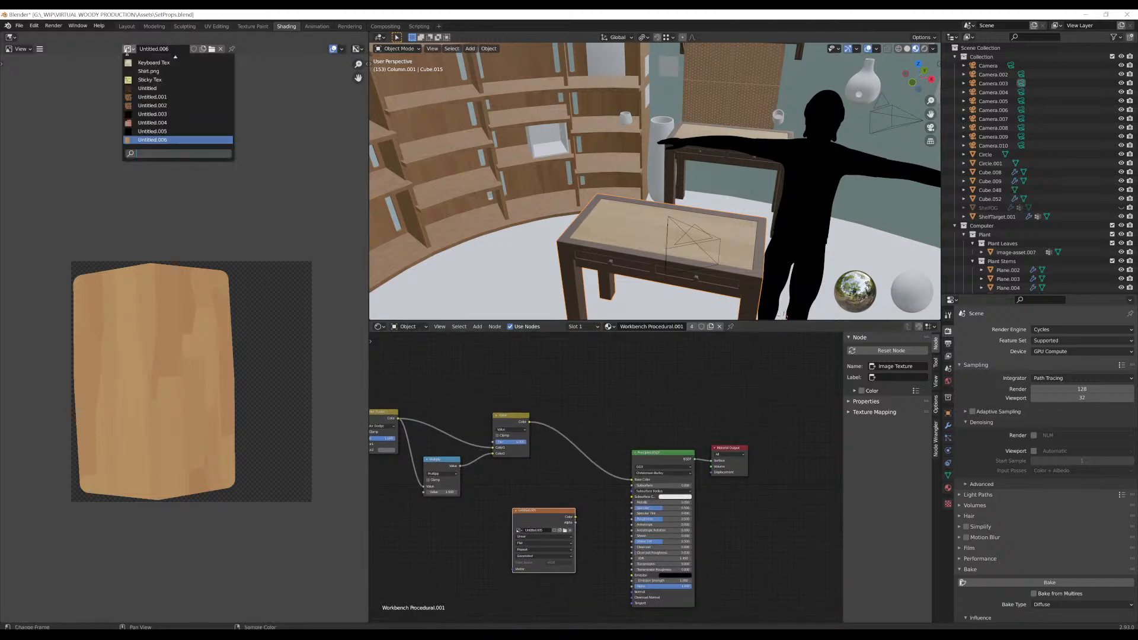
click(163, 88)
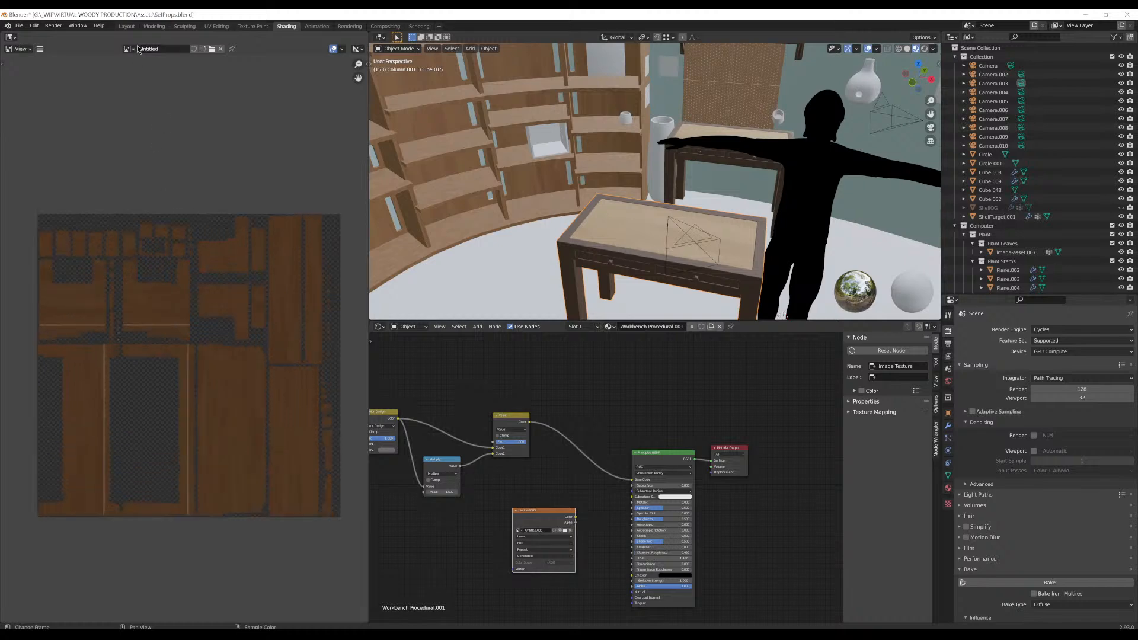
click(131, 48)
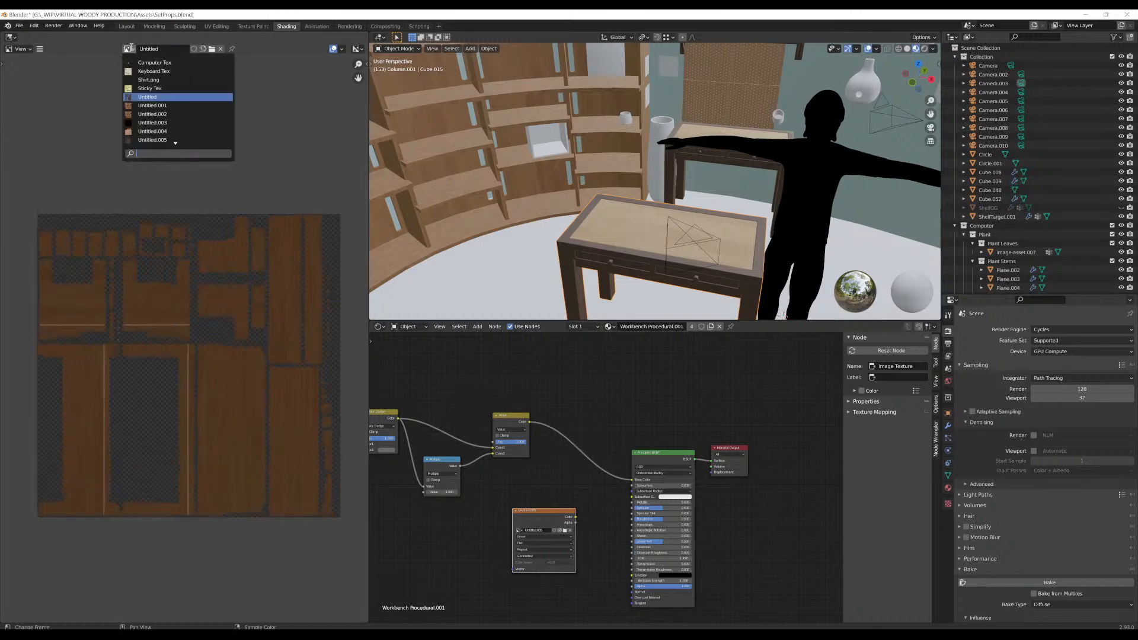
click(172, 122)
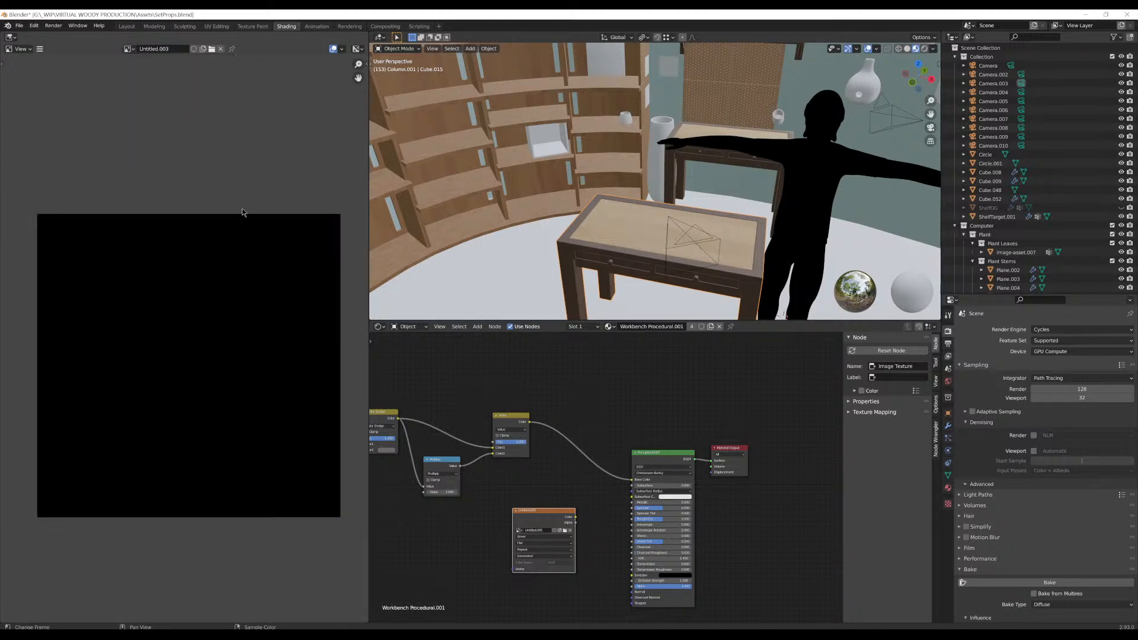
click(131, 48)
click(192, 139)
scroll(195, 330, up, 4)
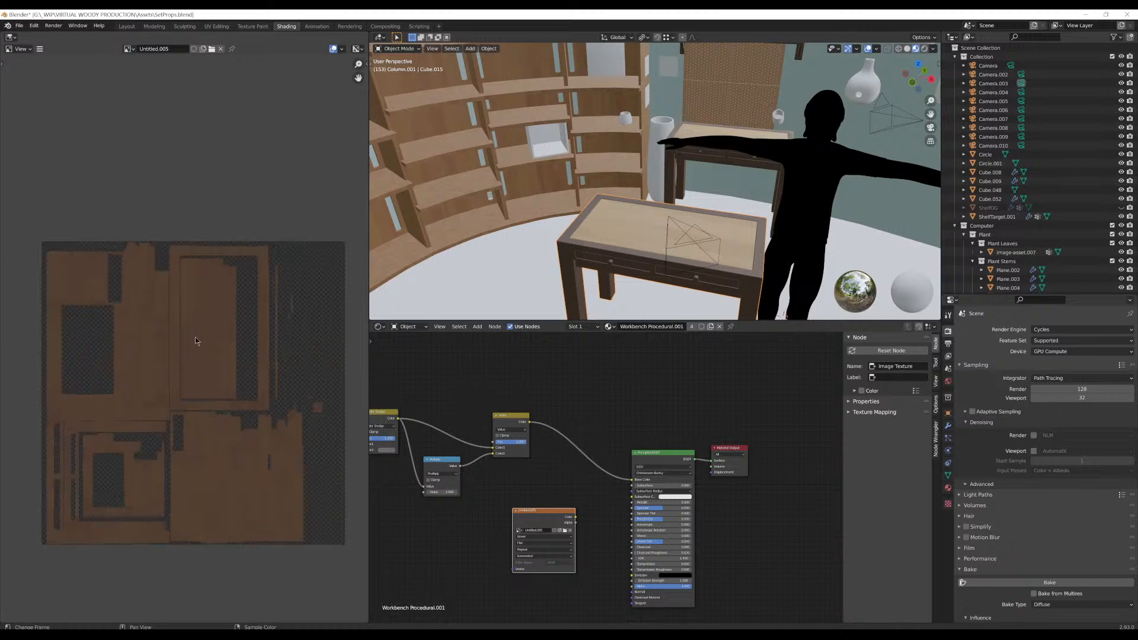
middle_drag(216, 331, 207, 287)
scroll(202, 276, down, 1)
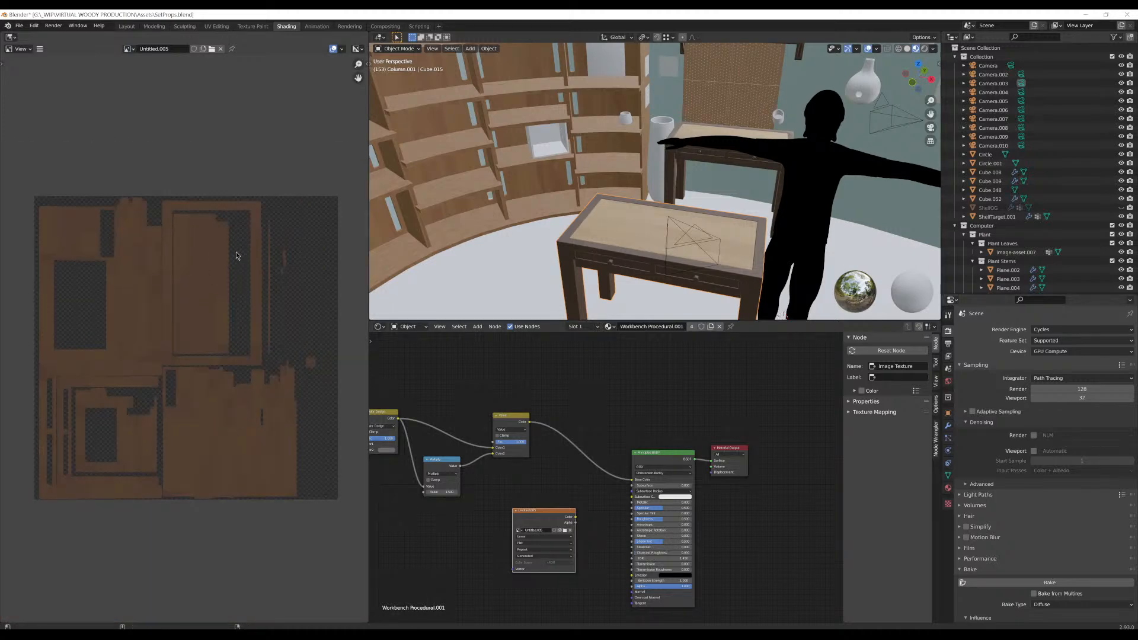
Save the displayed workbench bake as a PNG image named WorkBench2 in the Assets folder
key(shift+alt+s)
click(377, 404)
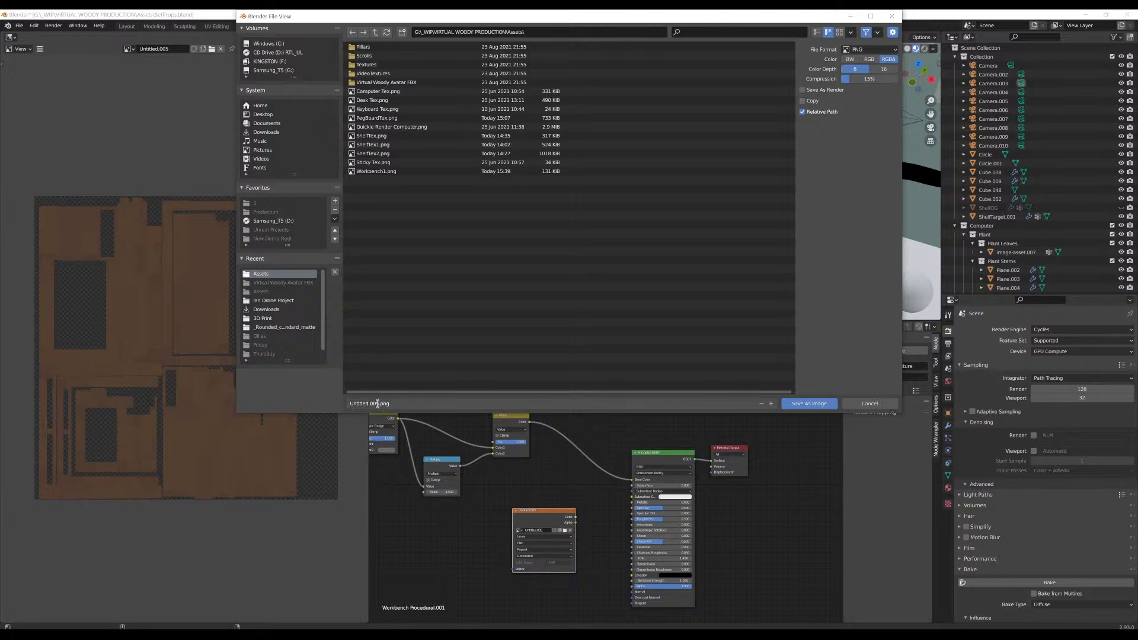
drag(377, 406, 286, 399)
text(WorkBench2)
key(Return)
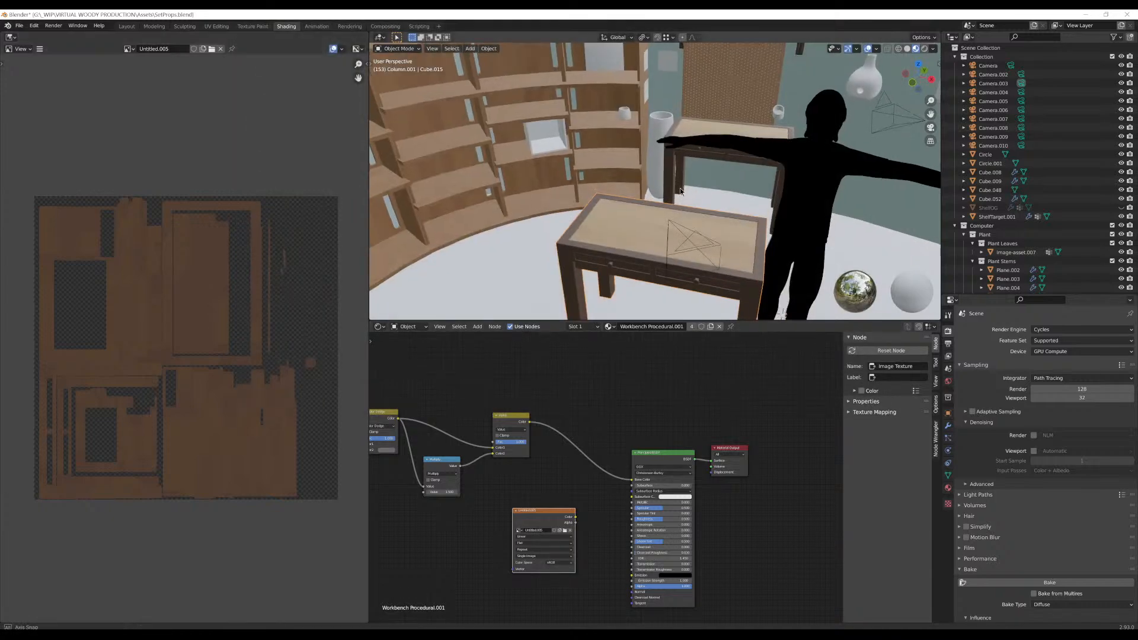
Select both drawers and their knobs as linked geometry in the freestanding workbench's mesh
middle_drag(680, 191, 695, 211)
scroll(699, 52, up, 4)
click(689, 116)
click(695, 97)
key(Tab)
scroll(700, 100, up, 2)
click(756, 167)
key(ctrl+l)
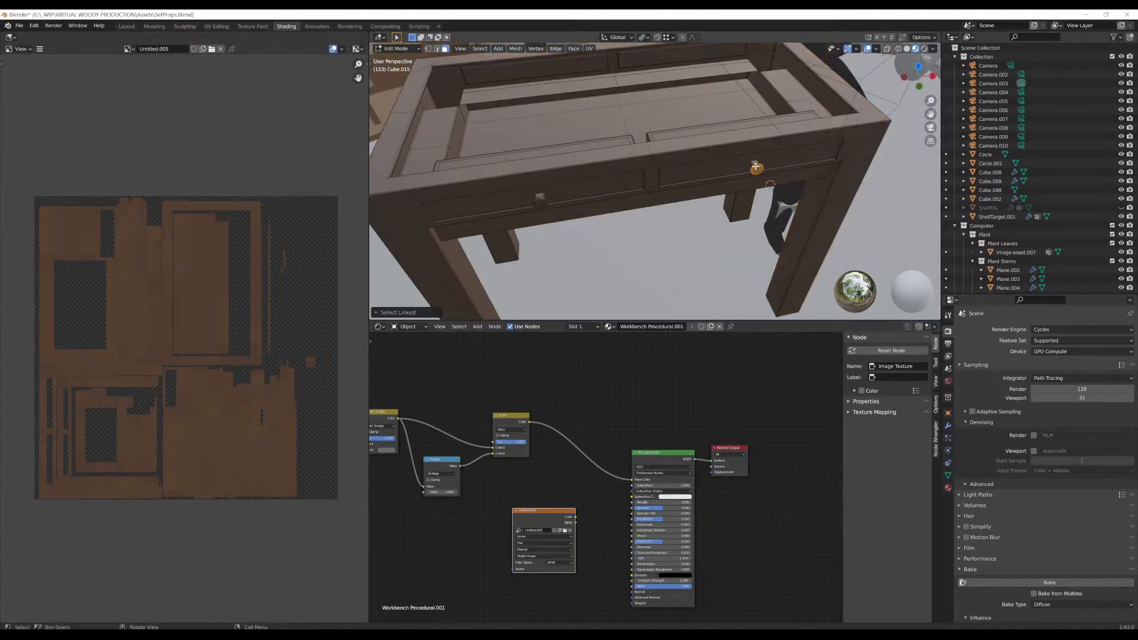
key(l)
key(l)
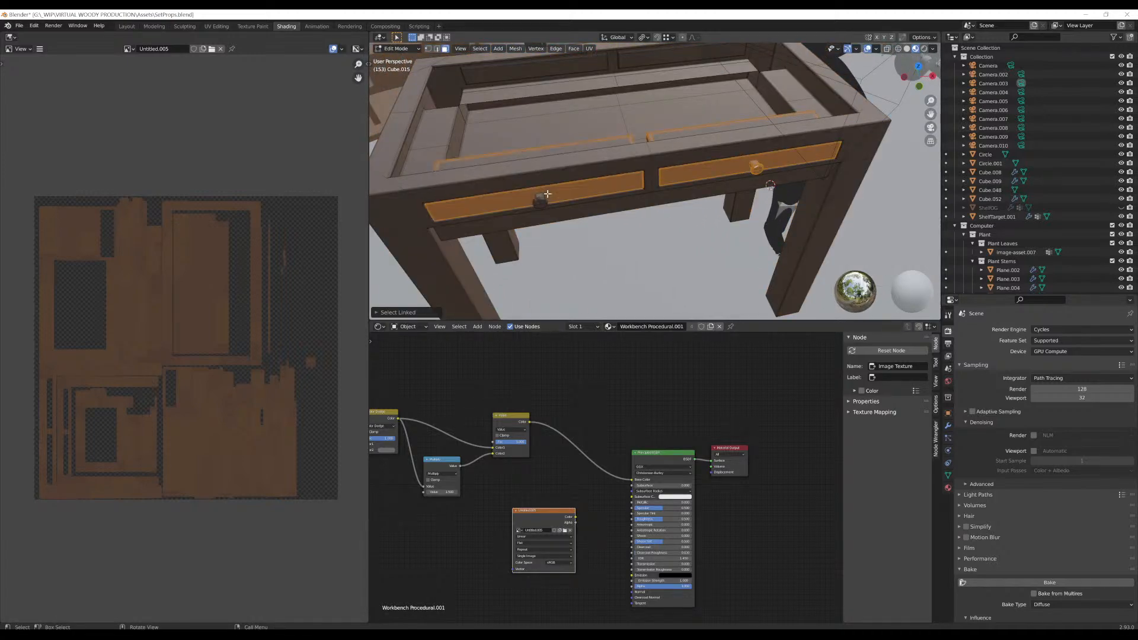
key(l)
middle_drag(660, 177, 711, 210)
key(g)
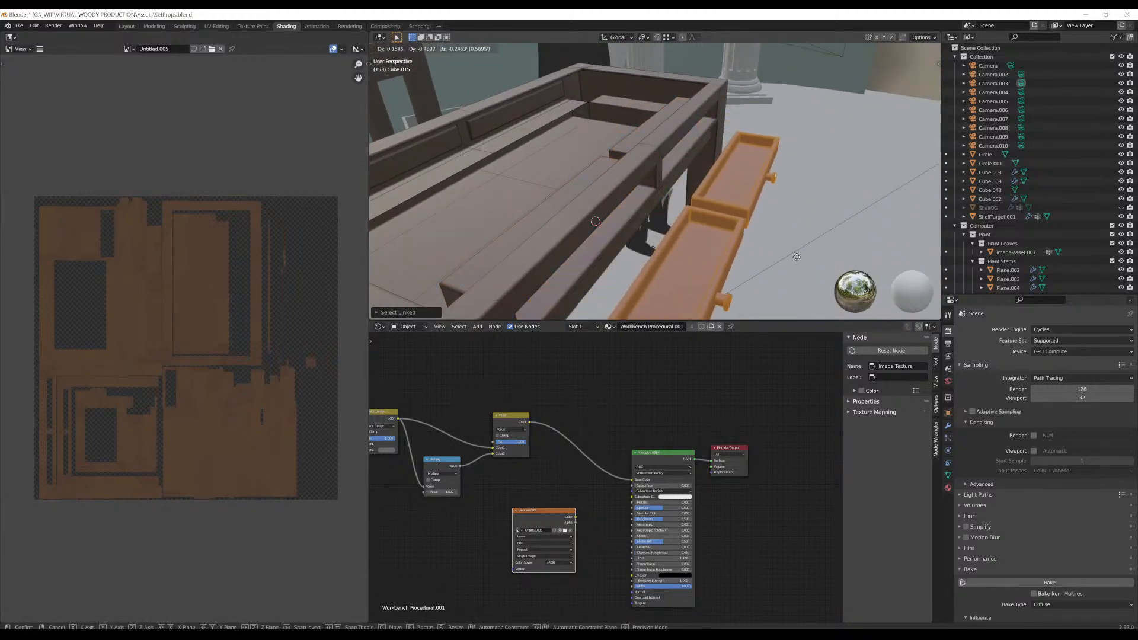
right_click(795, 257)
middle_drag(795, 258, 745, 227)
key(g)
right_click(797, 285)
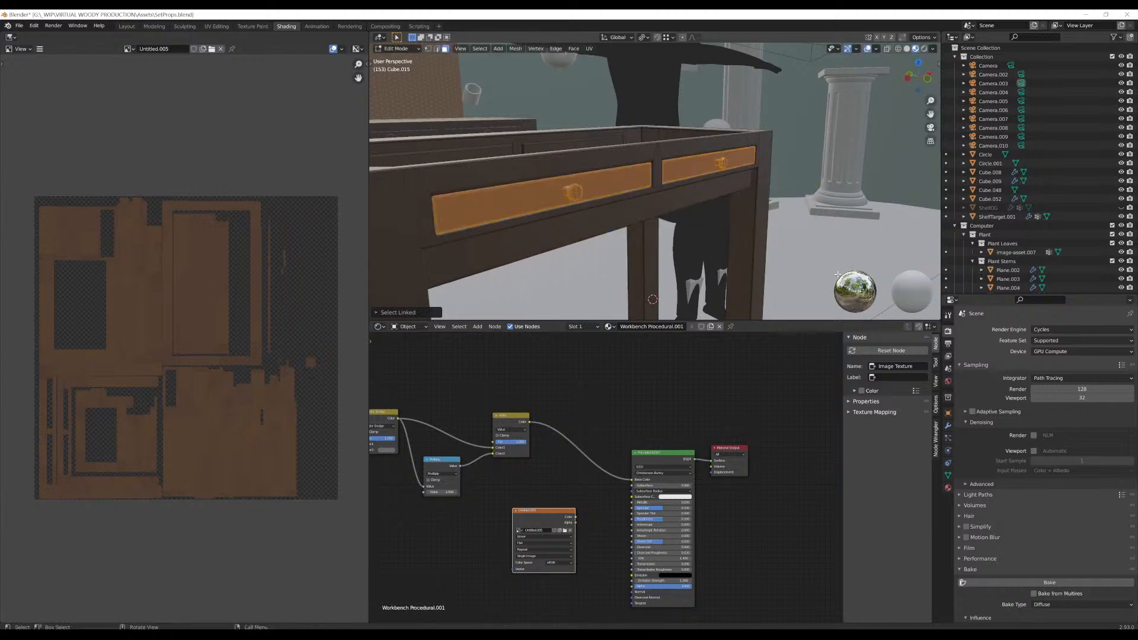
Separate the selected drawers and knobs from the workbench into their own object
middle_drag(725, 161, 708, 209)
key(p)
click(746, 165)
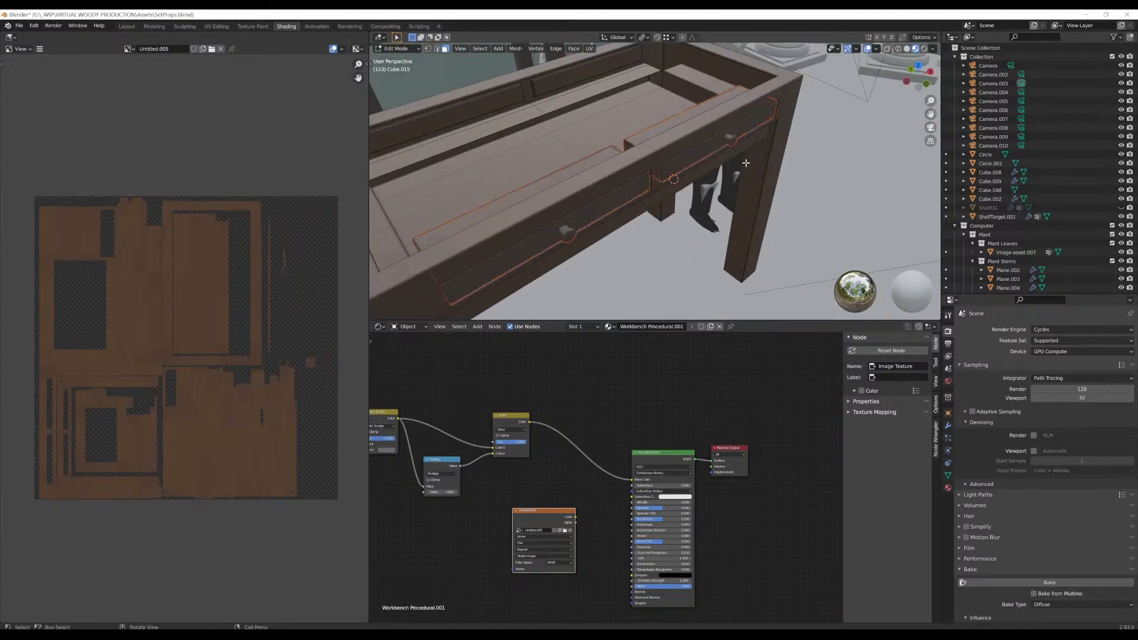
key(Tab)
Separate the right-hand drawer from the two-drawer object into its own object
click(697, 159)
key(Tab)
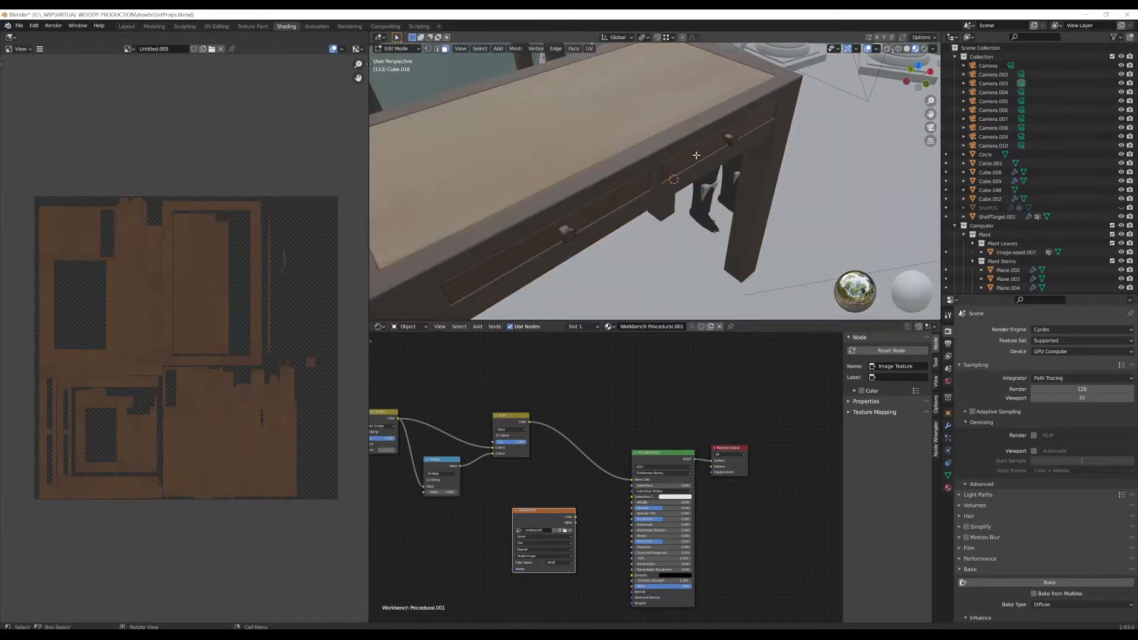
click(696, 155)
key(ctrl+l)
key(p)
click(696, 155)
key(Tab)
click(696, 159)
Select the workbench frame together with its separated drawers and switch to the Layout workspace
scroll(711, 148, down, 5)
middle_drag(694, 166, 671, 130)
scroll(667, 107, up, 3)
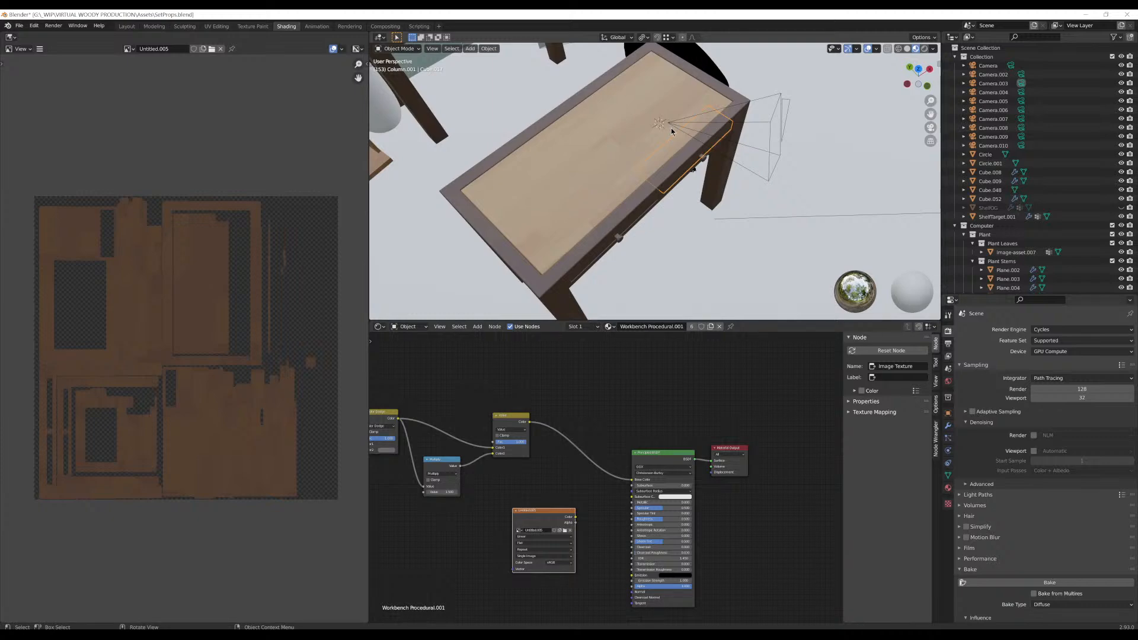
scroll(609, 151, down, 5)
shift+middle_drag(613, 173, 701, 128)
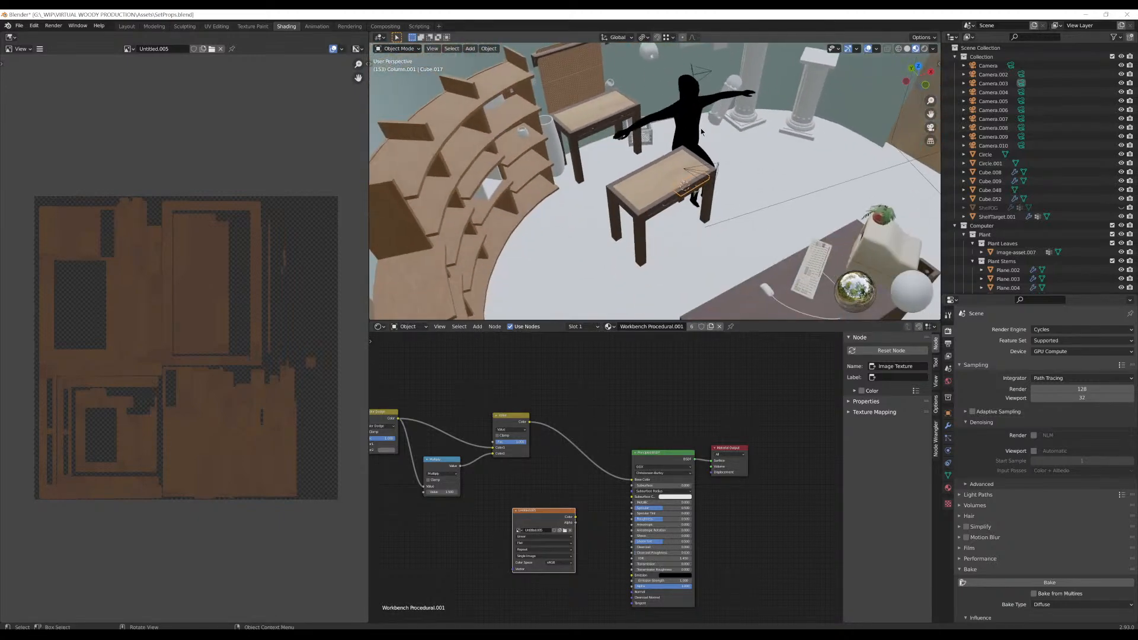
scroll(685, 171, up, 3)
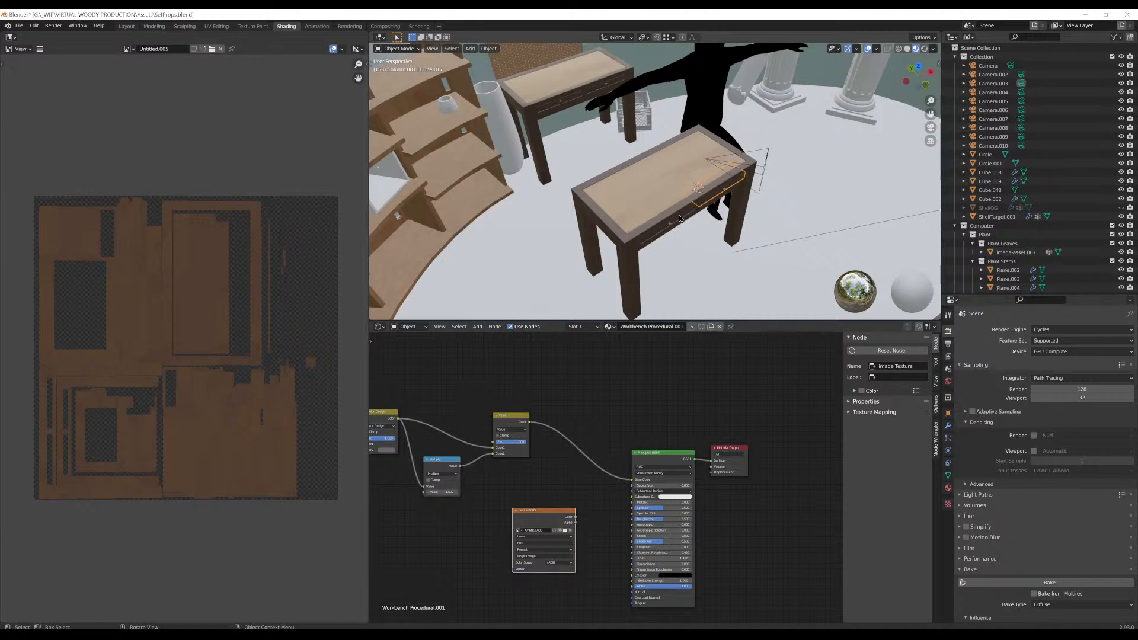
scroll(717, 223, up, 2)
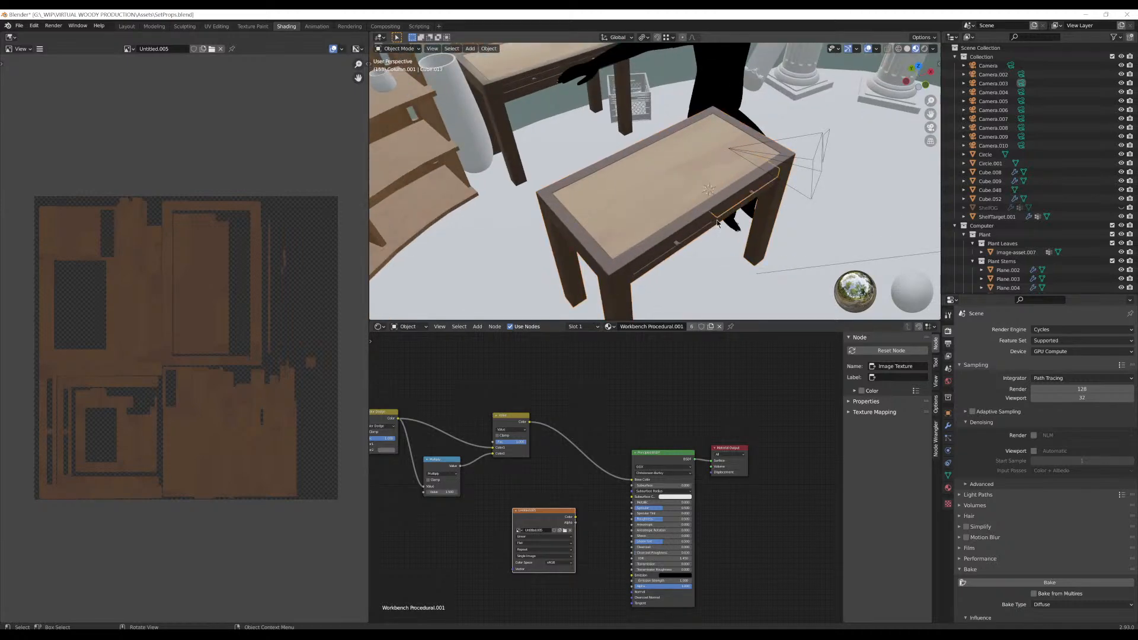
middle_drag(717, 223, 696, 206)
shift+click(667, 211)
shift+click(675, 184)
scroll(675, 187, down, 1)
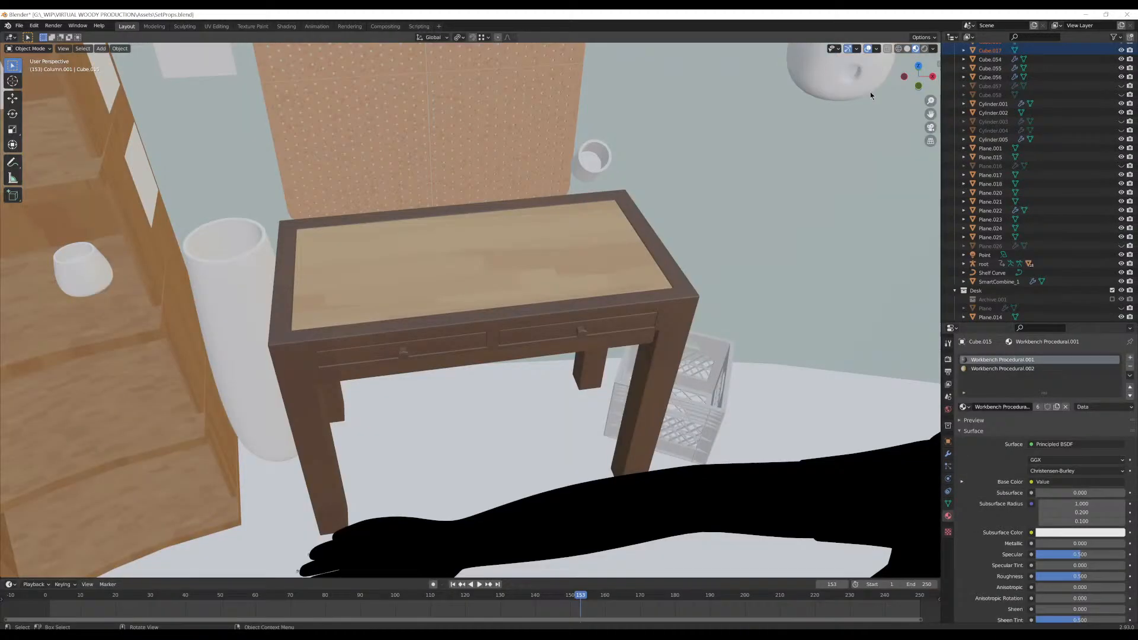
Try setting the workbench frame's Z rotation to 0 in its transform values and undo it
scroll(544, 223, down, 12)
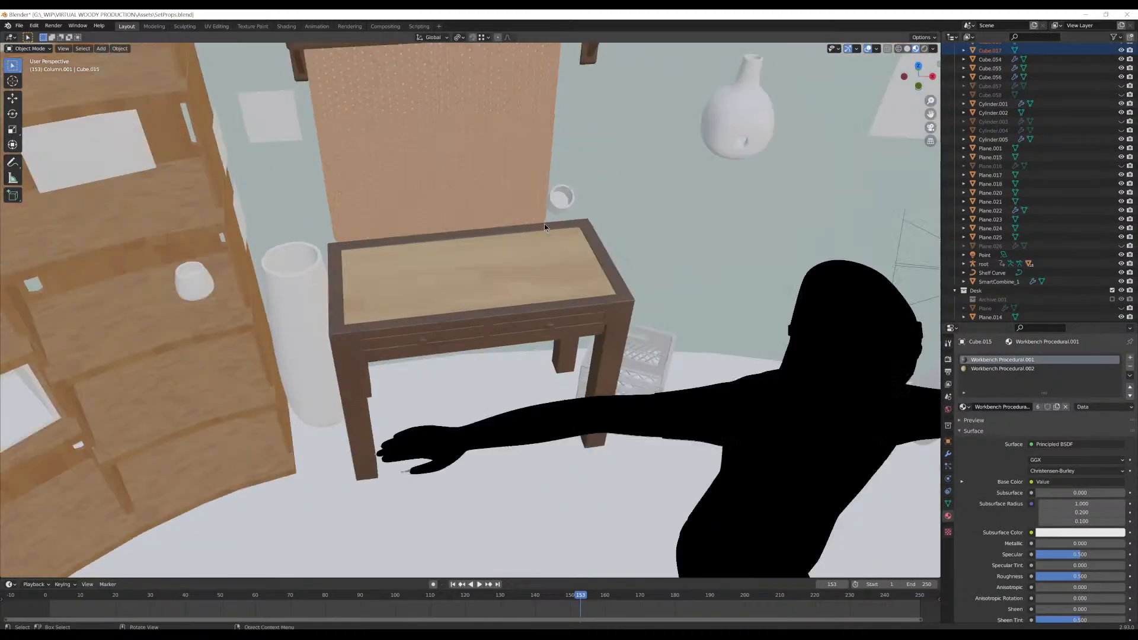
key(n)
click(889, 136)
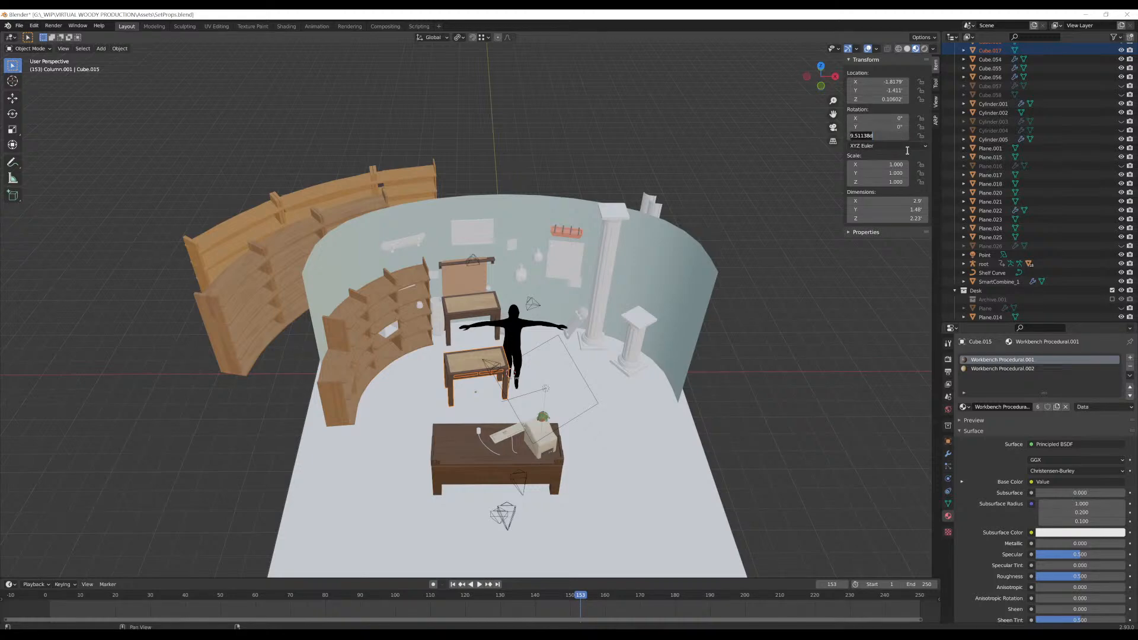
text(0)
key(Return)
middle_drag(451, 198, 517, 337)
key(ctrl+z)
Separate the right-hand drawer's knob from the left-hand drawer's object
middle_drag(510, 455, 497, 449)
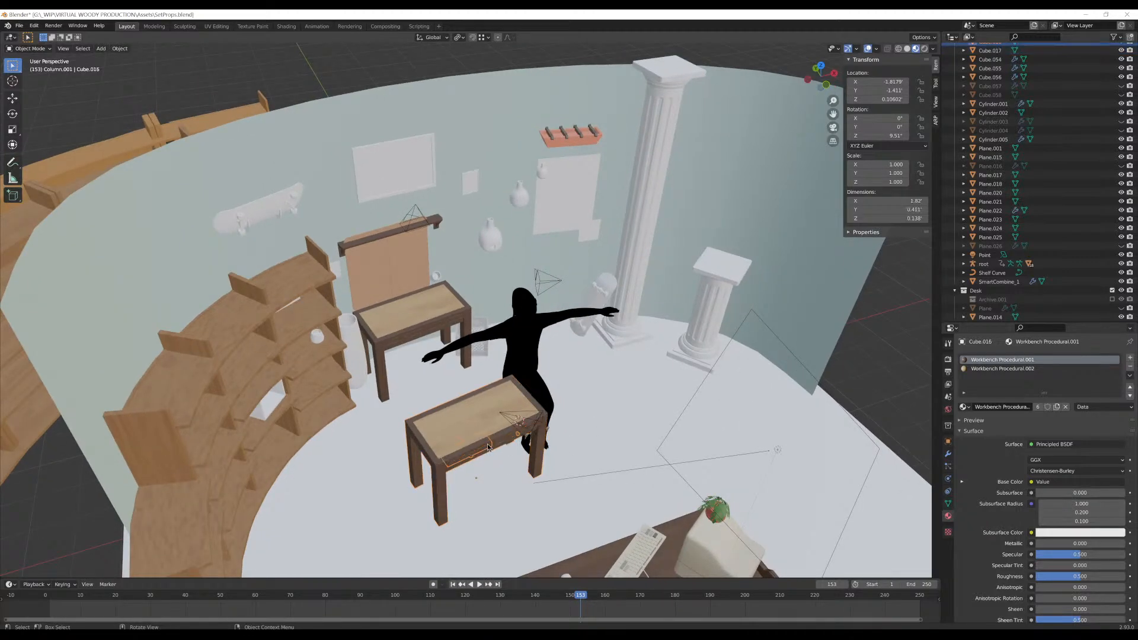
click(503, 439)
scroll(520, 441, up, 3)
shift+middle_drag(520, 441, 535, 354)
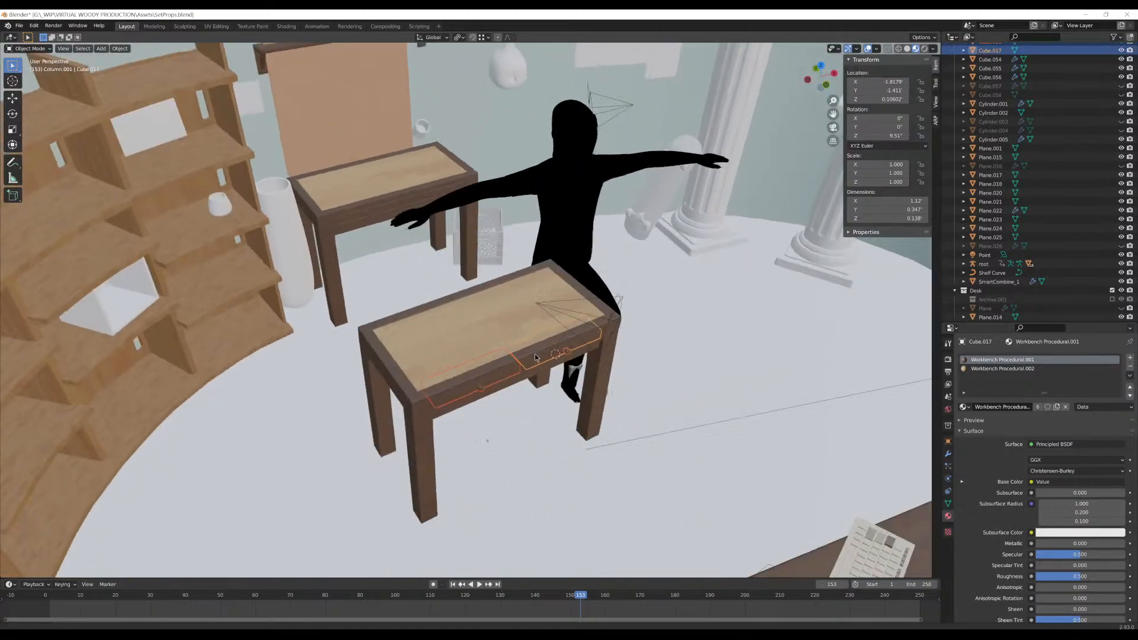
scroll(593, 367, up, 7)
scroll(601, 368, down, 3)
click(691, 357)
click(695, 353)
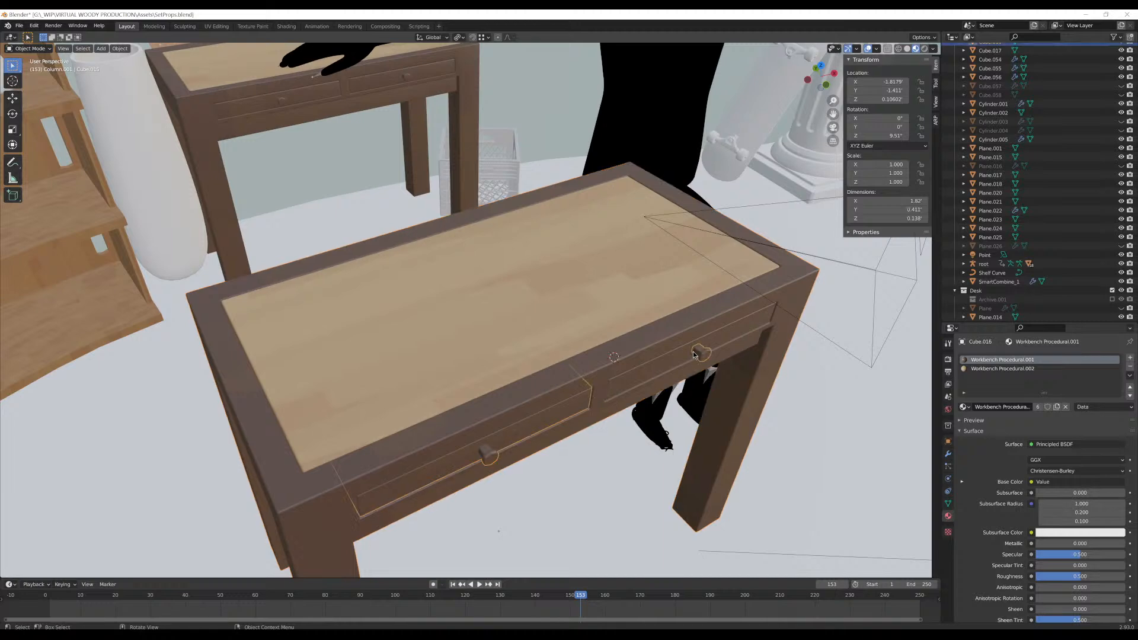
key(Tab)
key(l)
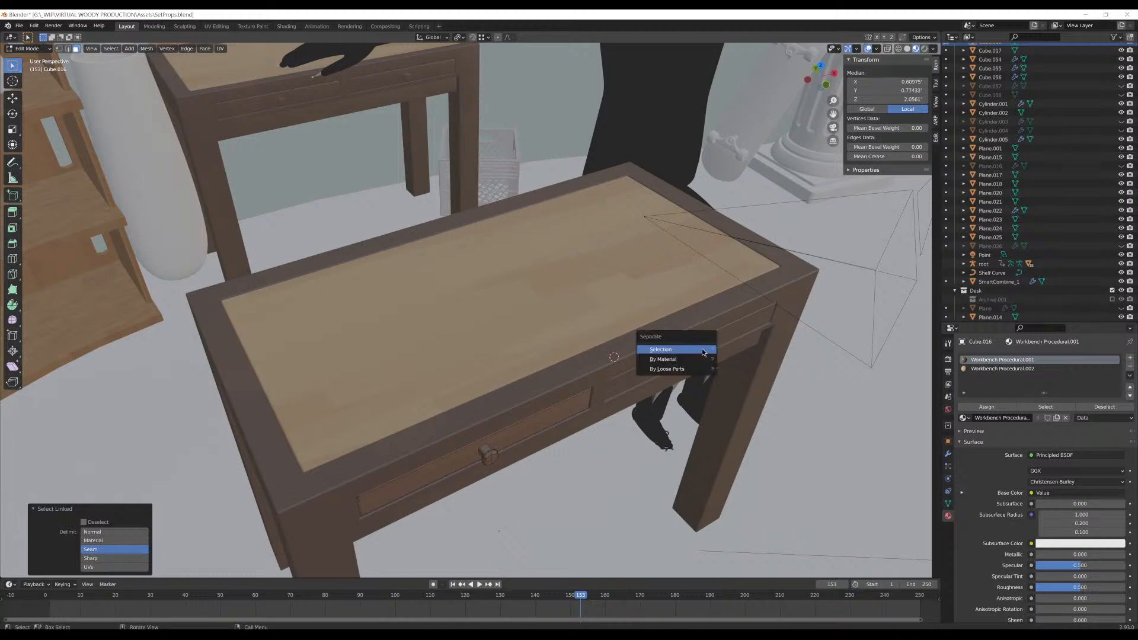
click(661, 349)
key(Tab)
Separate the selected right-hand knob from the left-hand drawer's object and join it with the right-hand drawer
click(696, 354)
click(679, 357)
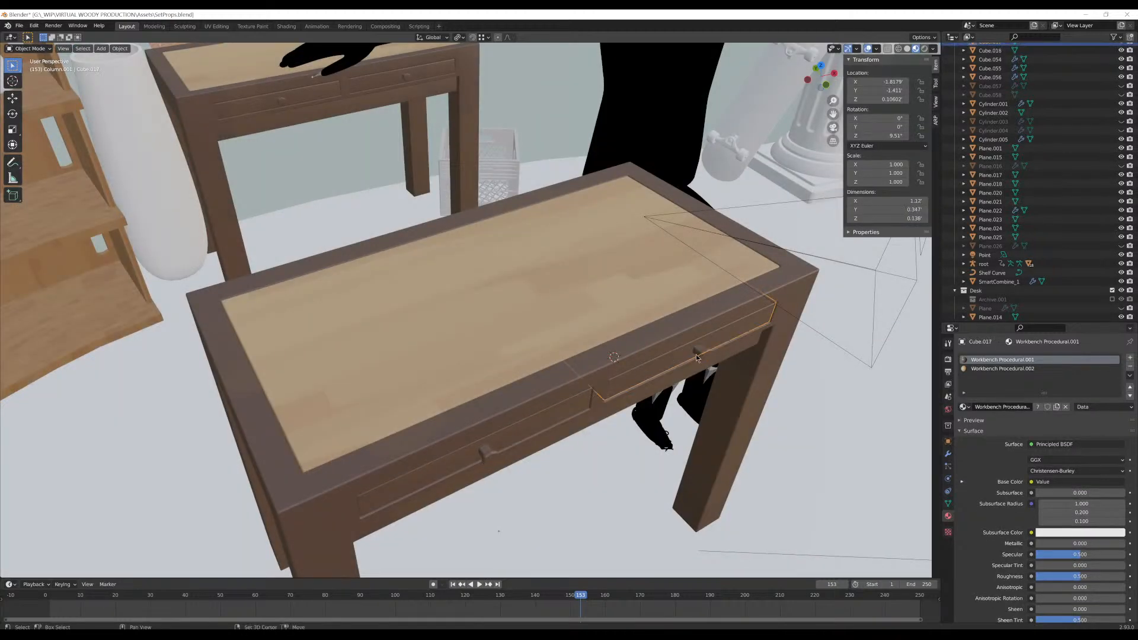
shift+click(698, 353)
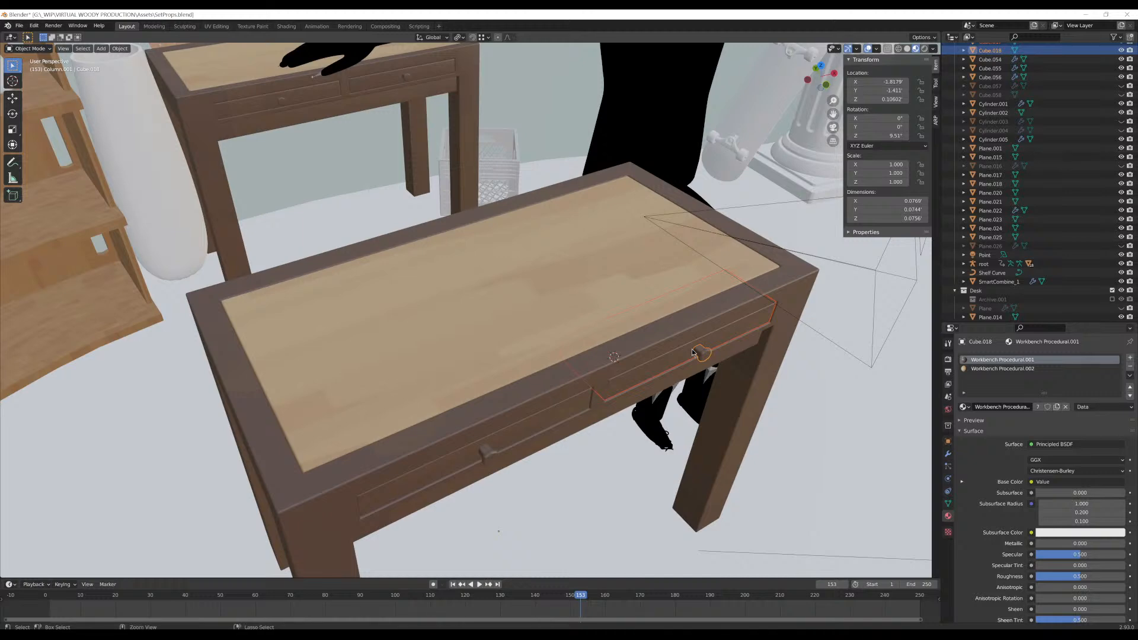
key(ctrl+j)
key(Tab)
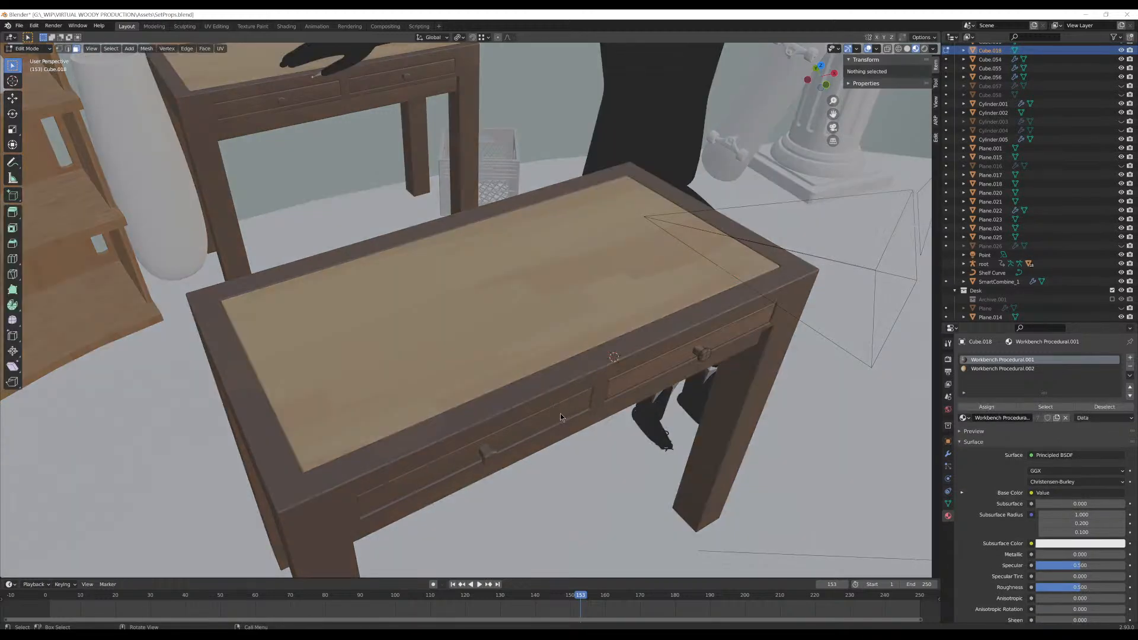
key(Tab)
Select both drawers together with the workbench frame and set the frame's Z rotation to 0
click(560, 411)
shift+click(619, 382)
shift+click(583, 357)
scroll(627, 378, down, 4)
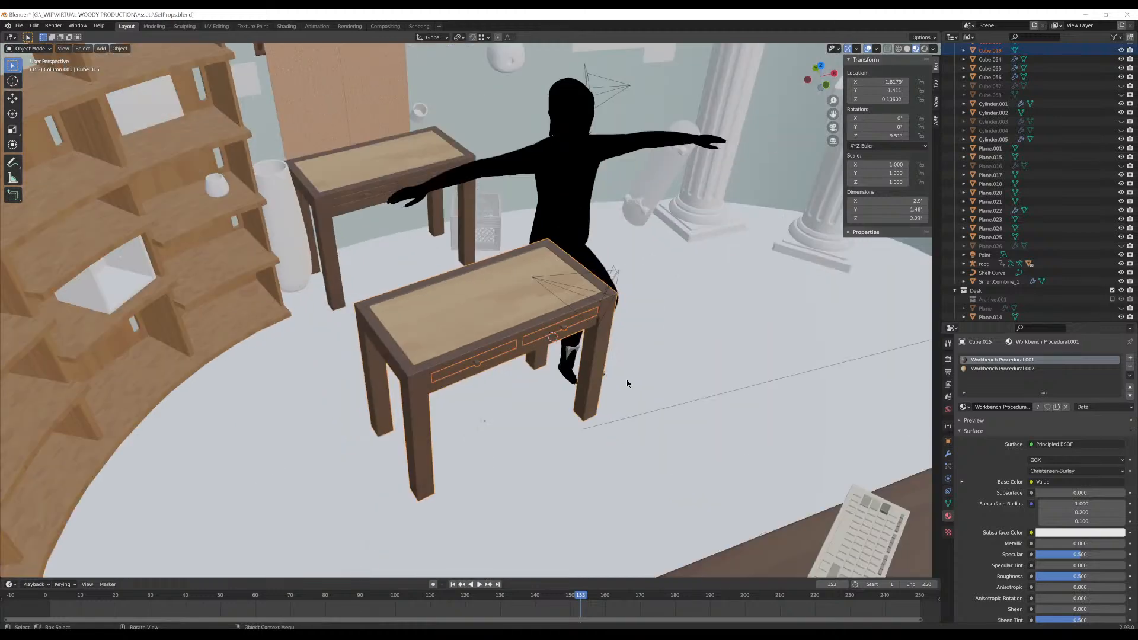
middle_drag(631, 376, 622, 398)
key(r)
key(z)
right_click(600, 437)
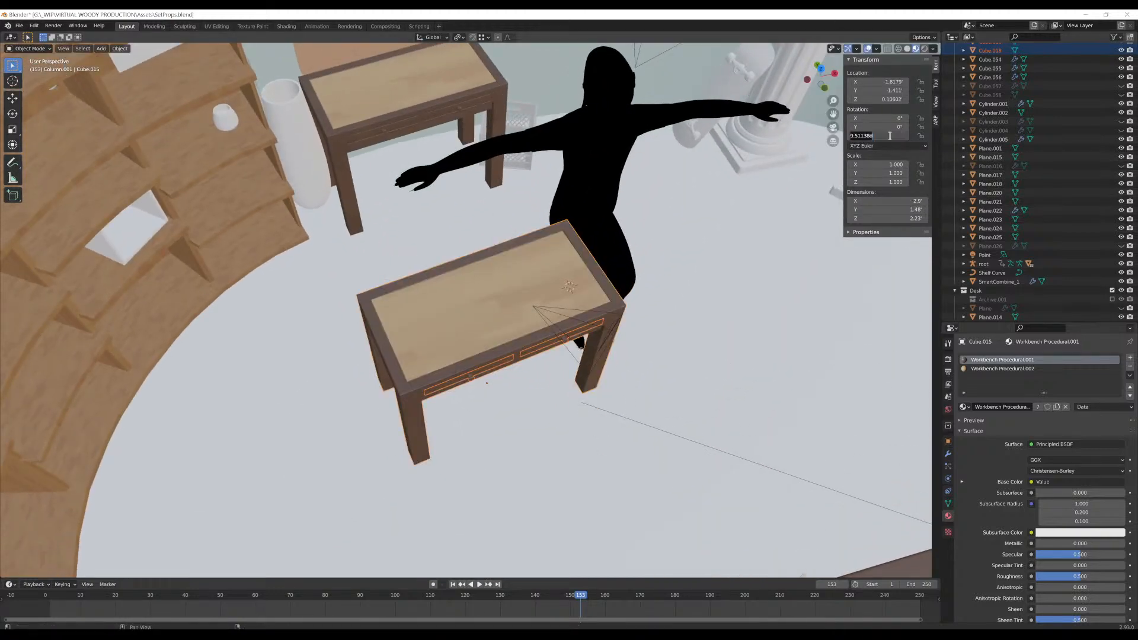
text(0)
key(Return)
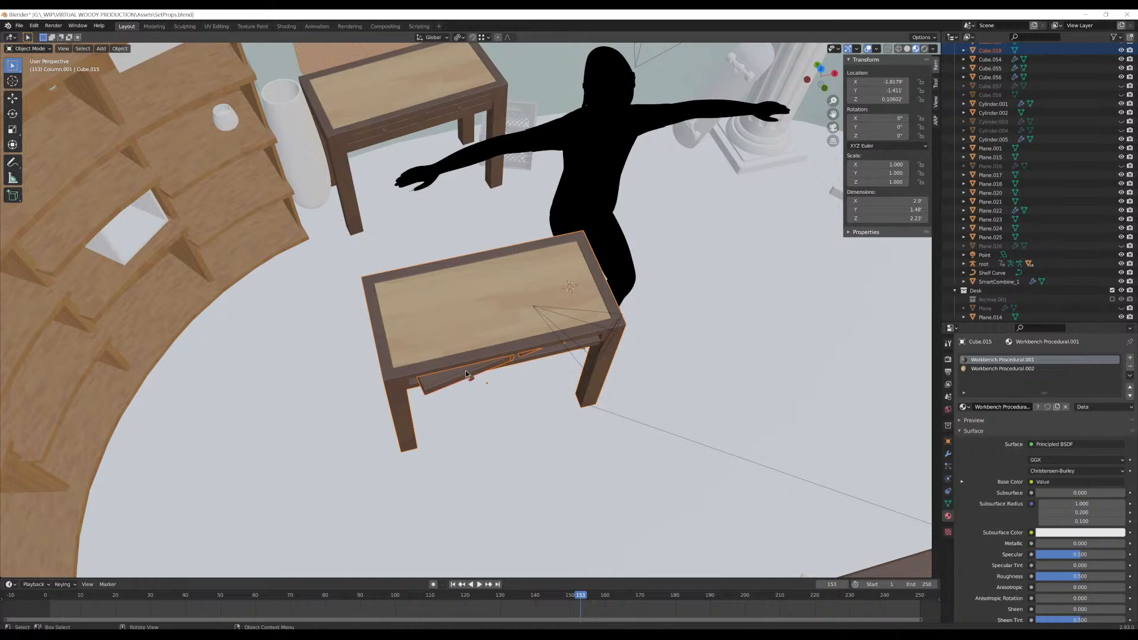
Set the Z rotation of the left-hand drawer and of the right-hand drawer to 0
click(466, 374)
click(882, 135)
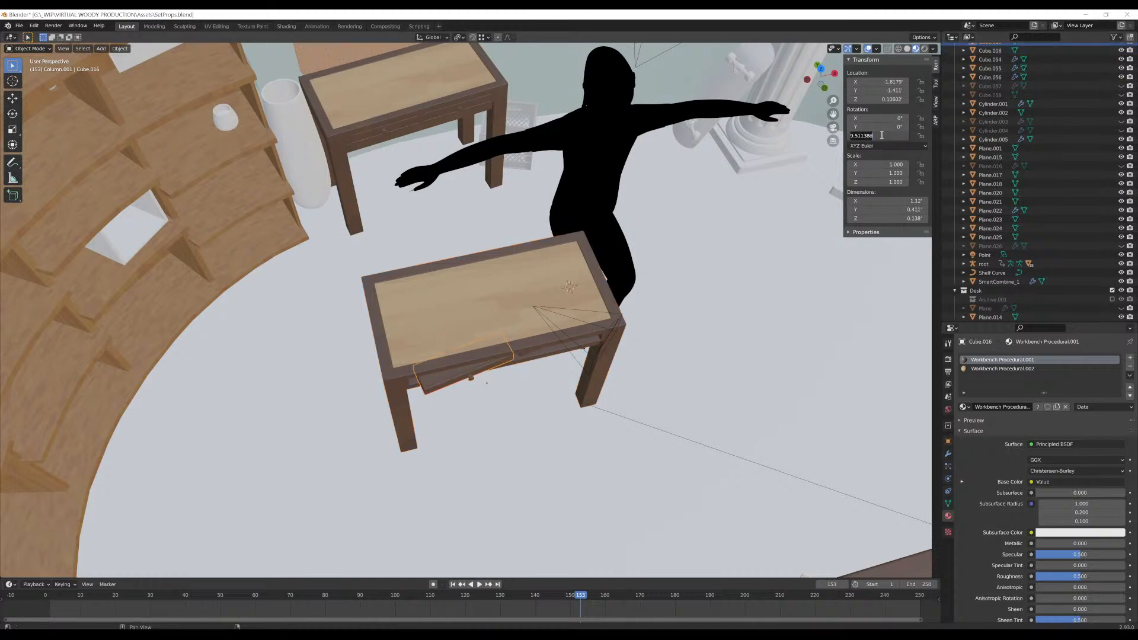
text(0)
key(Return)
click(529, 354)
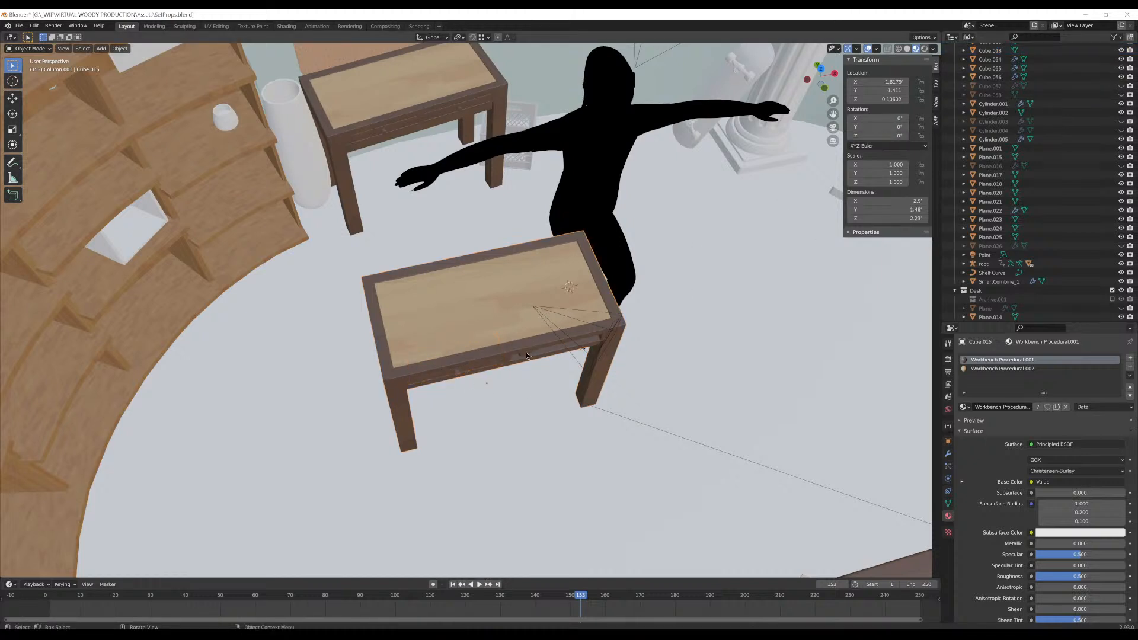
click(887, 136)
text(0)
key(Return)
Select the workbench frame and both drawers and snap them to the 3D cursor, keeping their offset
middle_drag(515, 380, 470, 368)
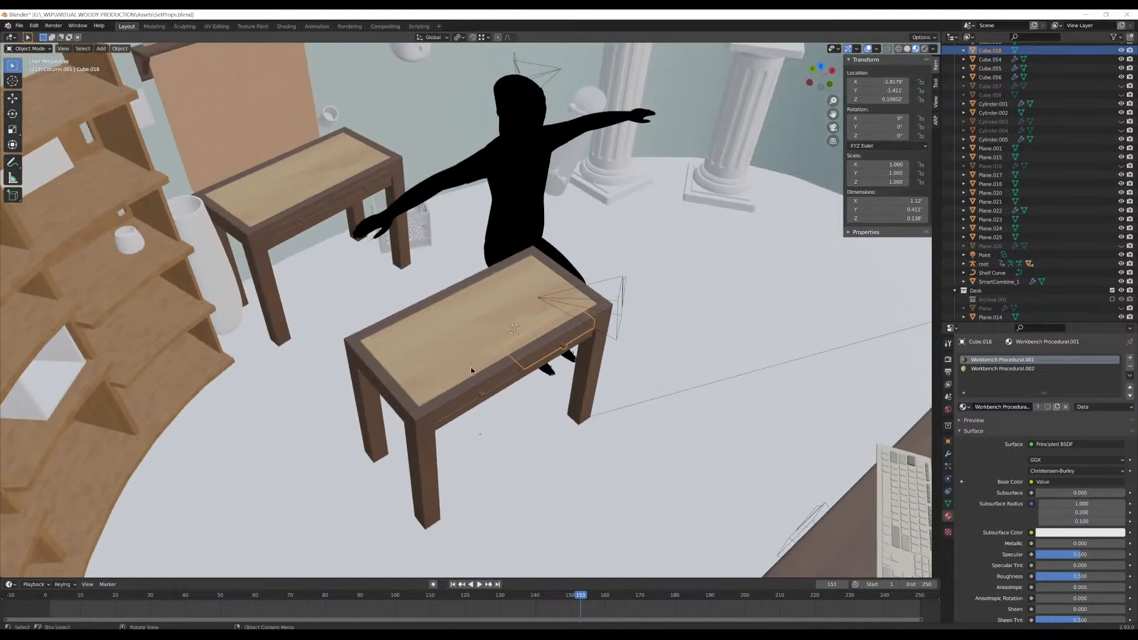
shift+click(488, 383)
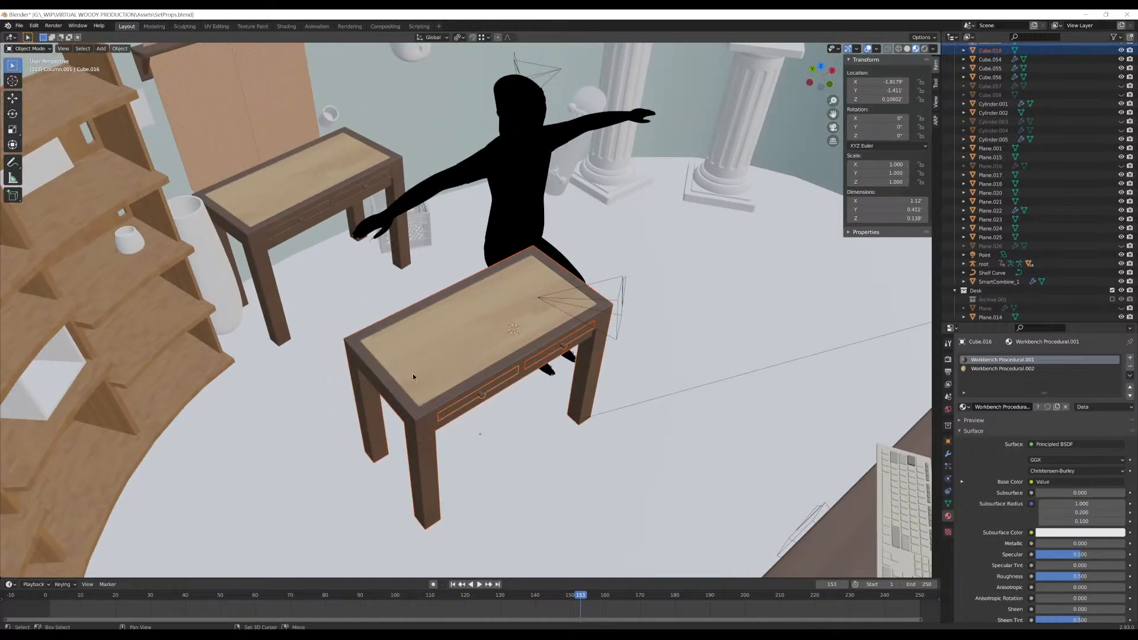
middle_drag(412, 373, 507, 365)
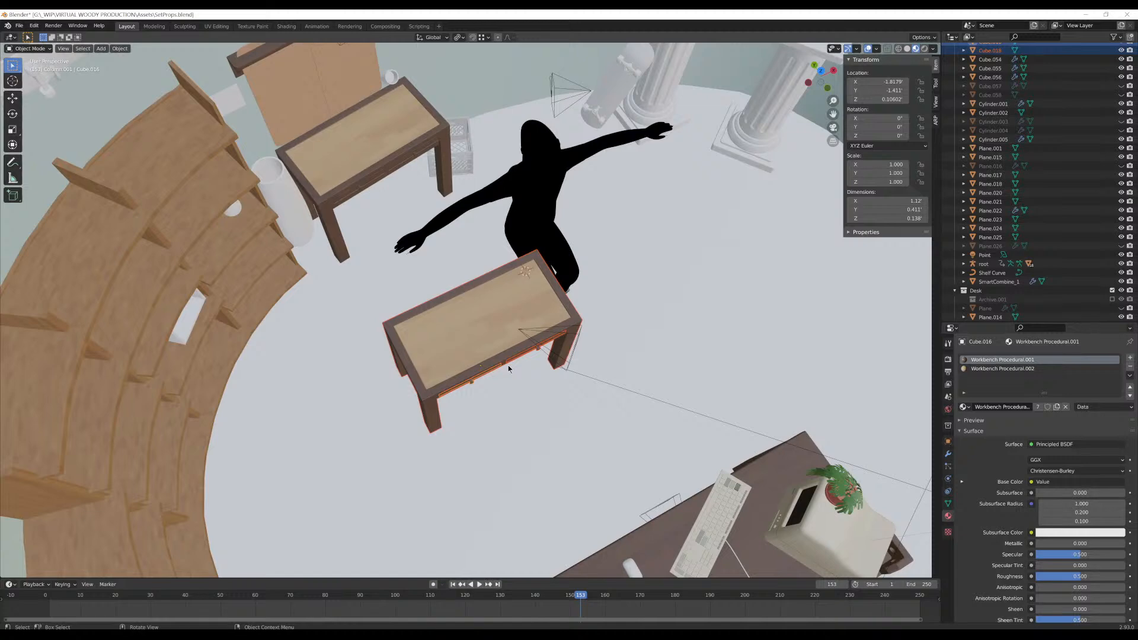
scroll(518, 315, down, 7)
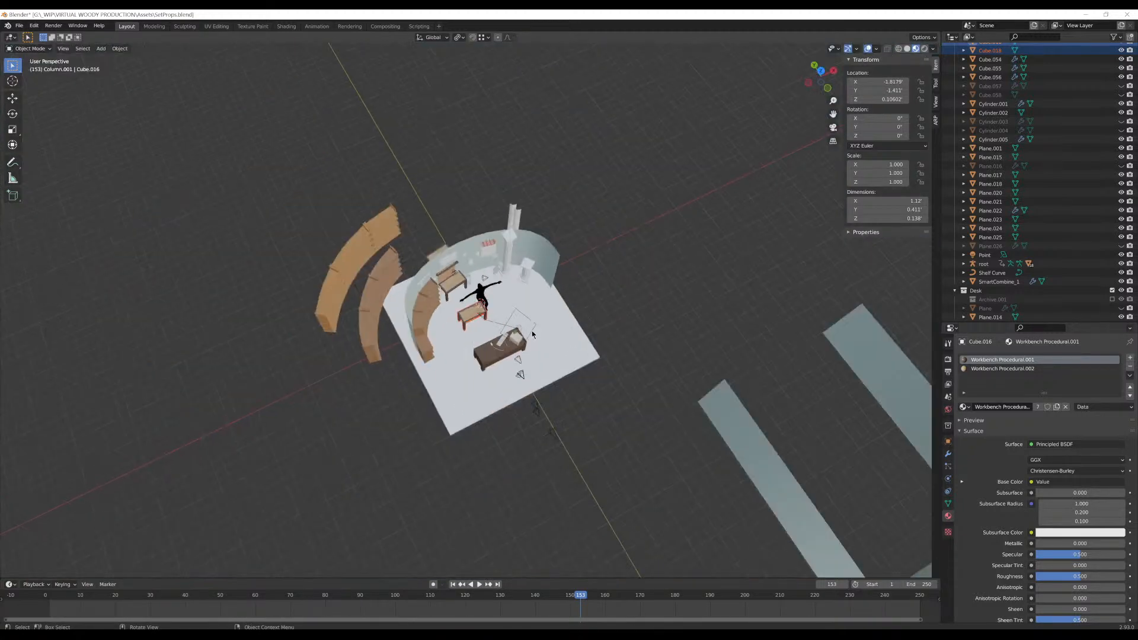
middle_drag(532, 333, 557, 291)
scroll(478, 296, up, 8)
key(shift+s)
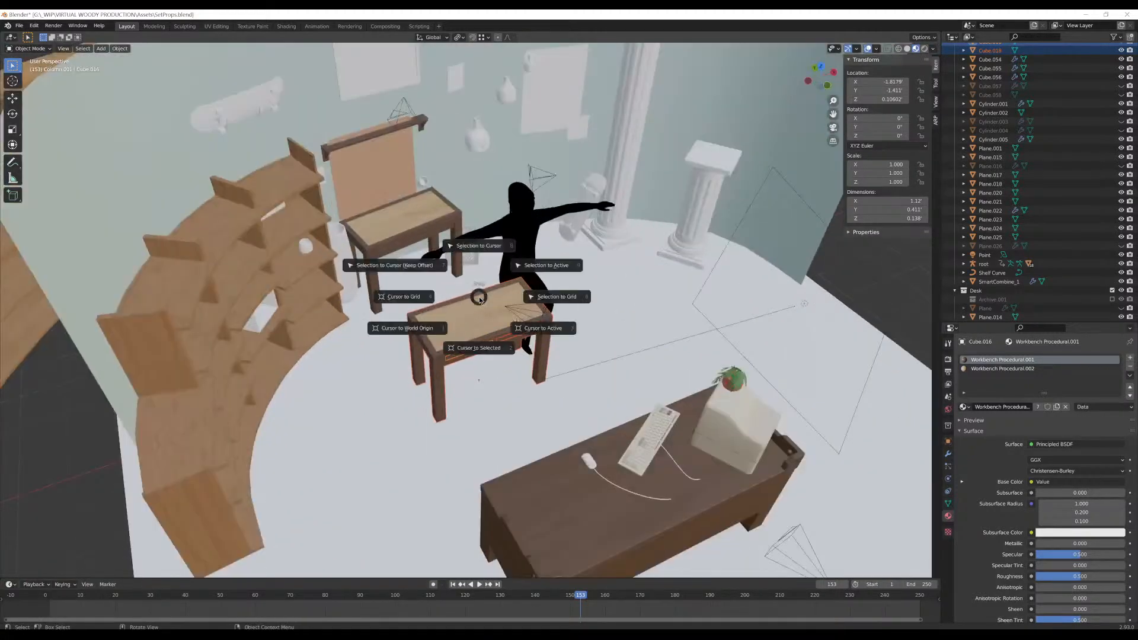
click(398, 247)
middle_drag(554, 303, 588, 331)
Export the selected workbench parts as Workbench.fbx to the project's Assets folder, limited to selected objects and meshes
key(q)
mouse_move(461, 225)
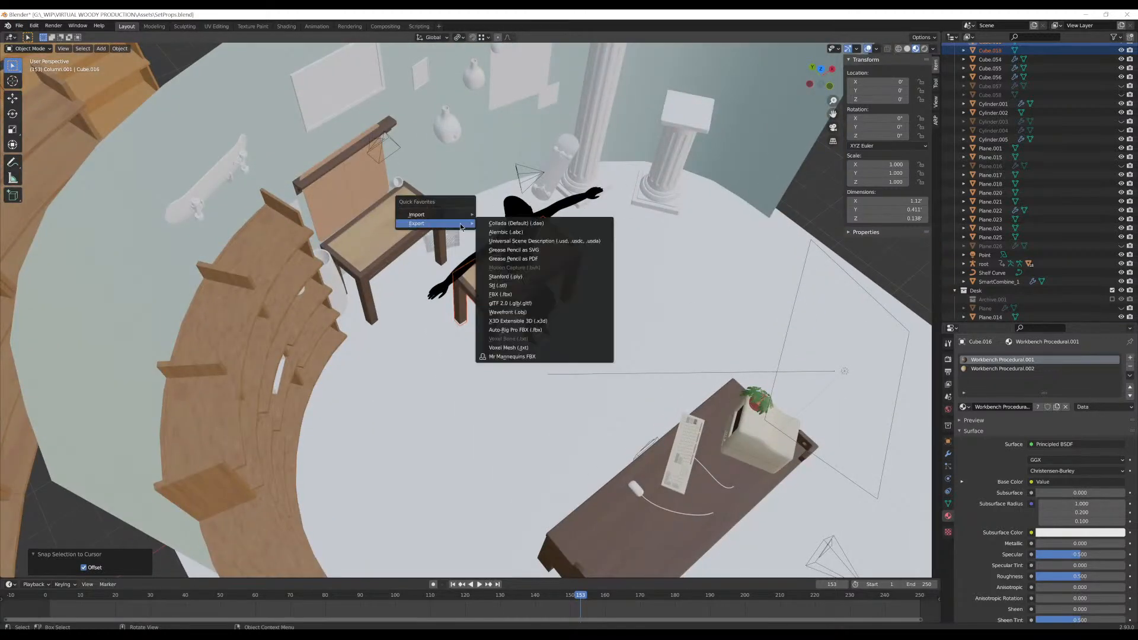
click(528, 294)
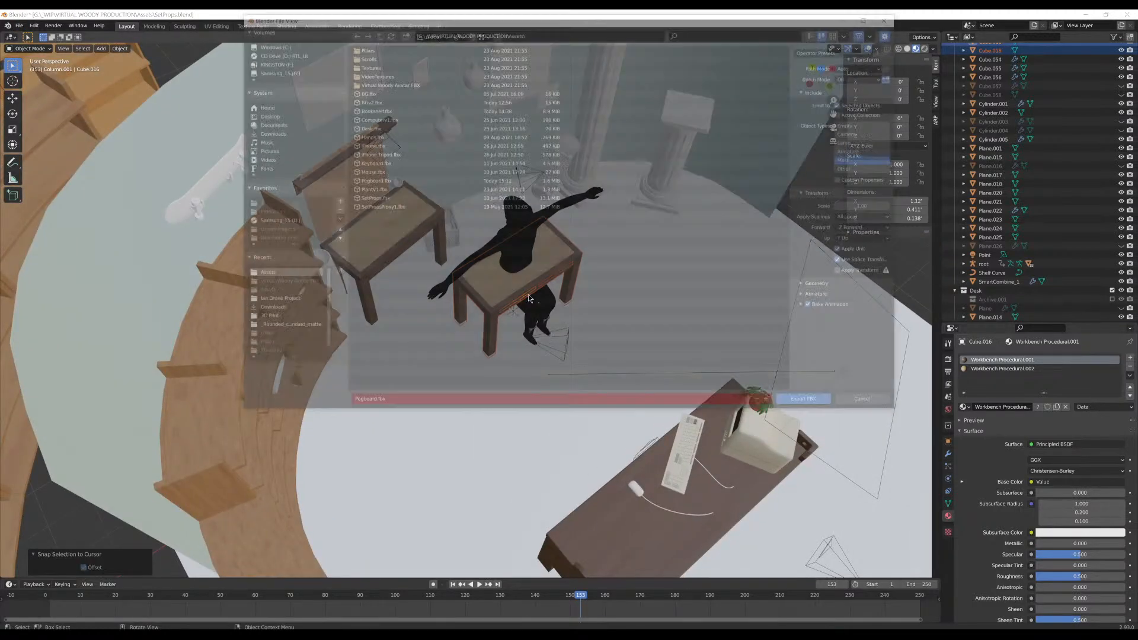
click(356, 404)
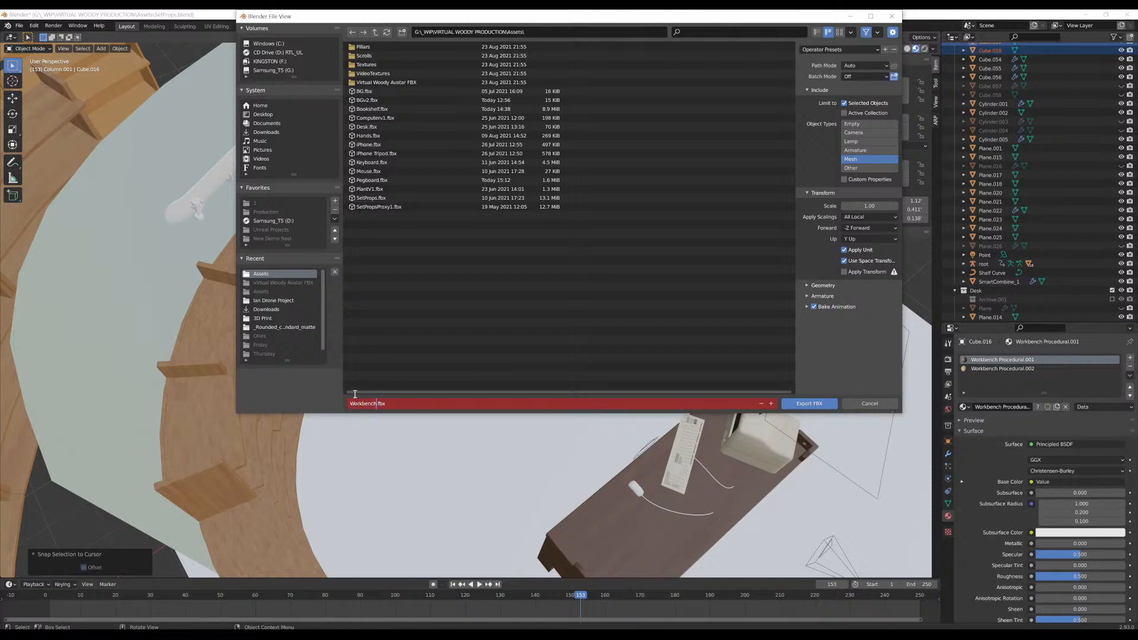
key(Return)
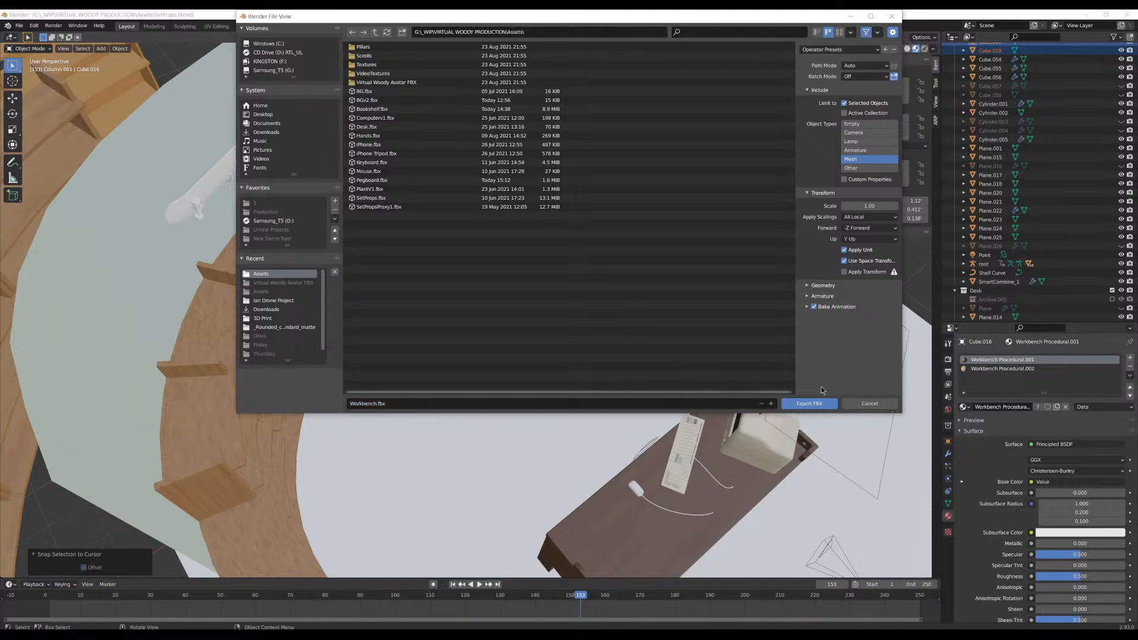
click(809, 404)
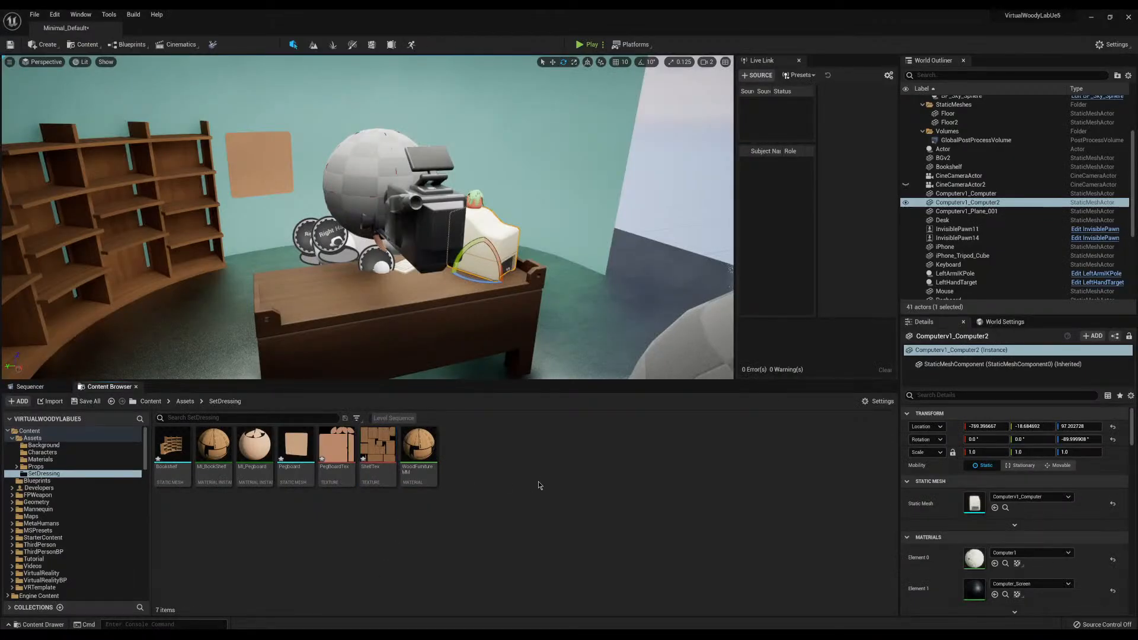
Switch to Unreal Editor and import all meshes from Workbench.fbx into the SetDressing folder, with Combine Meshes off
right_click(540, 480)
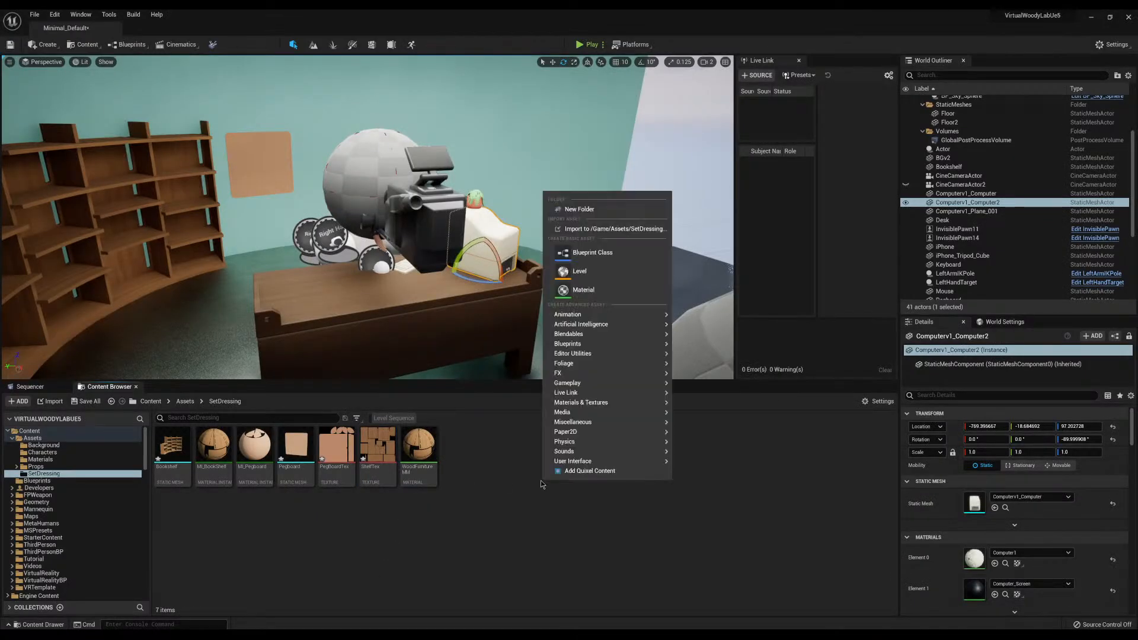
click(569, 226)
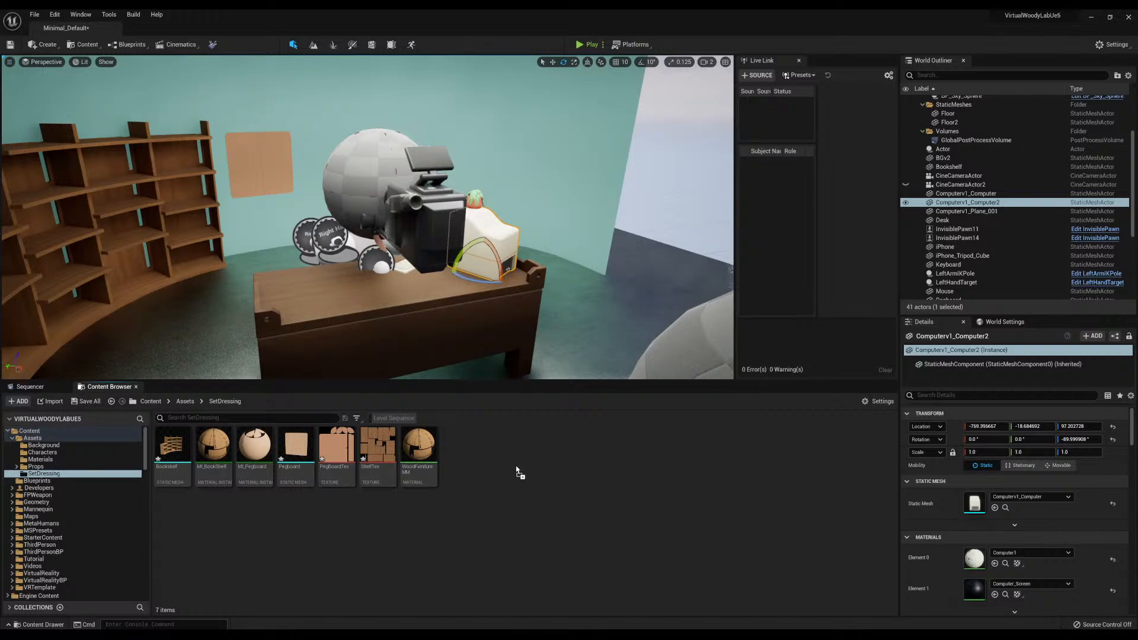
drag(518, 473, 519, 473)
scroll(569, 468, down, 5)
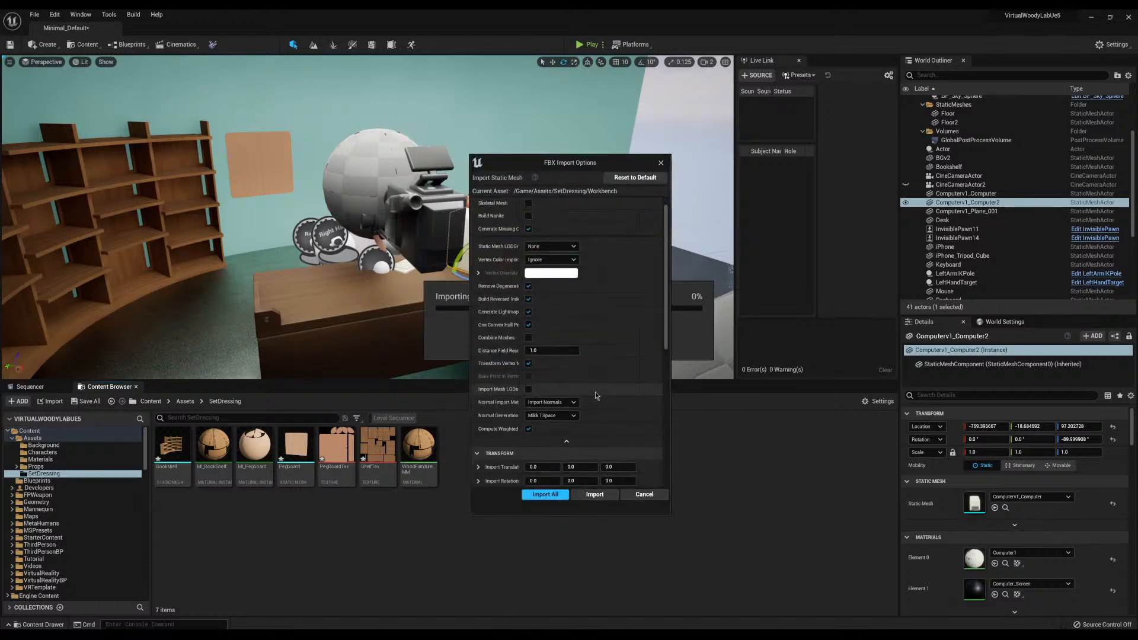
click(557, 494)
click(902, 172)
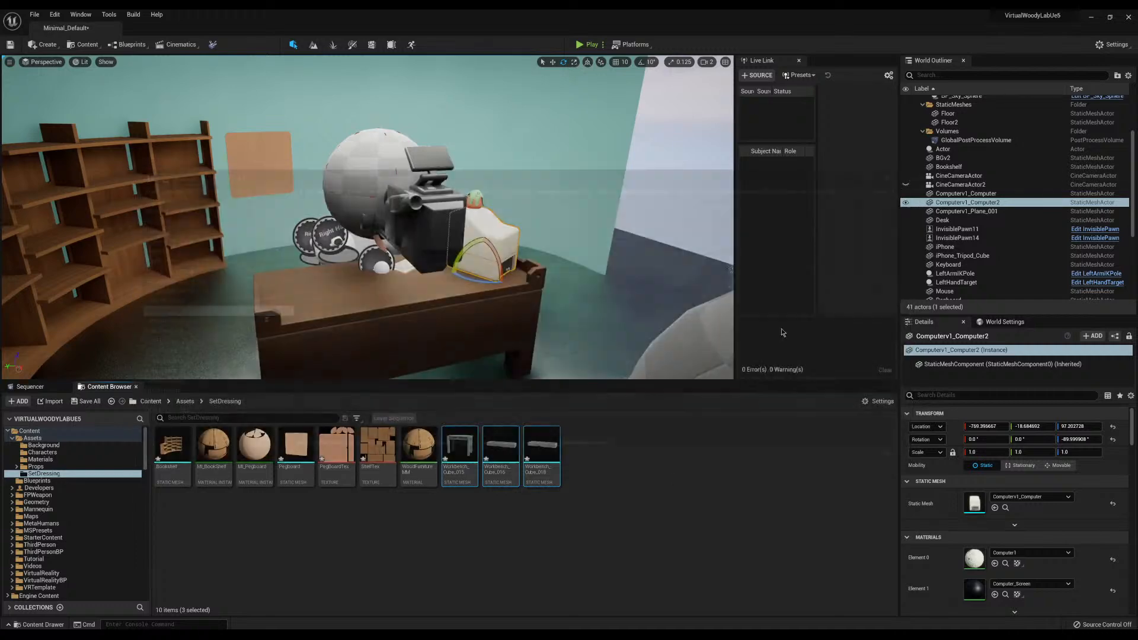
click(656, 487)
Place the three imported workbench meshes together in the level, on the floor below the pegboard
right_drag(423, 241, 424, 251)
click(462, 447)
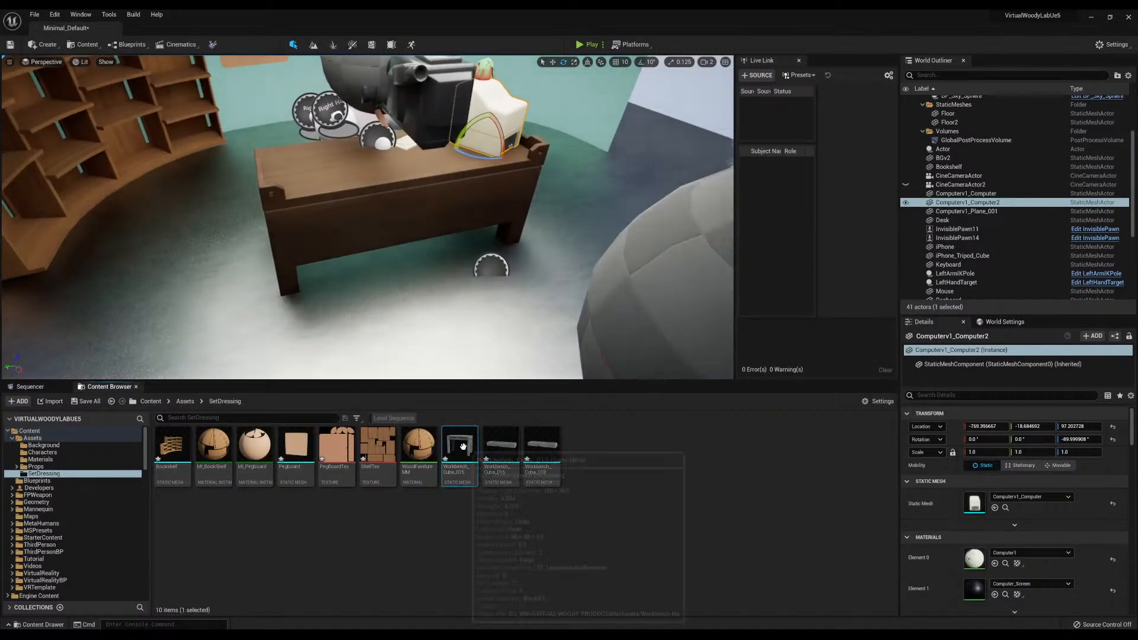
shift+click(536, 443)
drag(456, 442, 266, 128)
key(w)
right_drag(266, 128, 237, 89)
key(f)
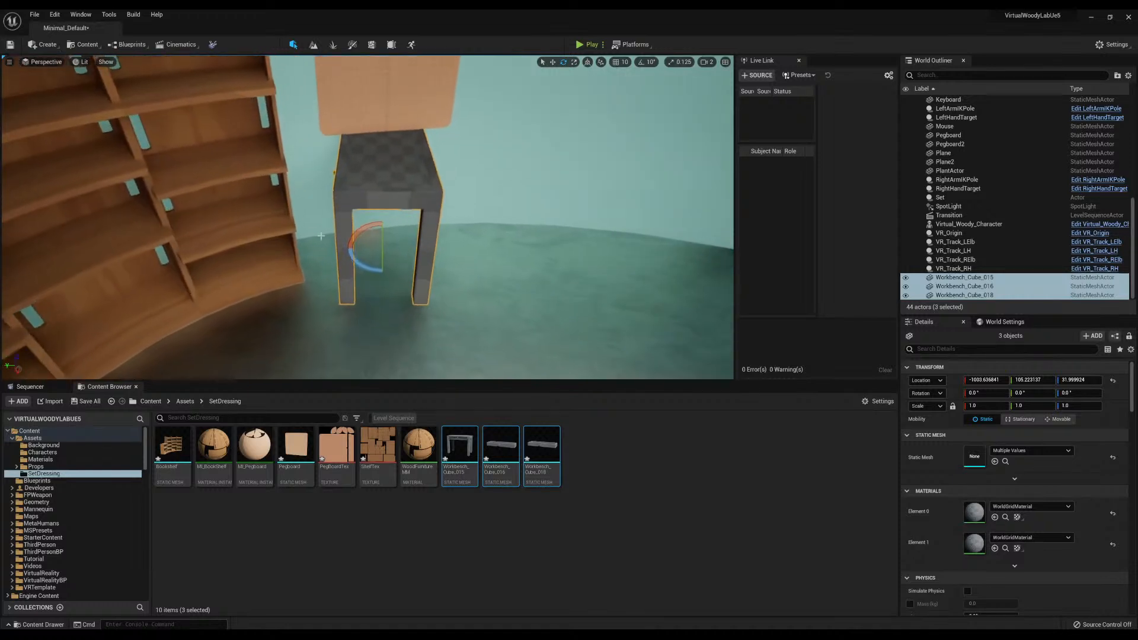
Rotate the three workbench parts together by -90° around the vertical axis
drag(354, 260, 417, 255)
key(ctrl+z)
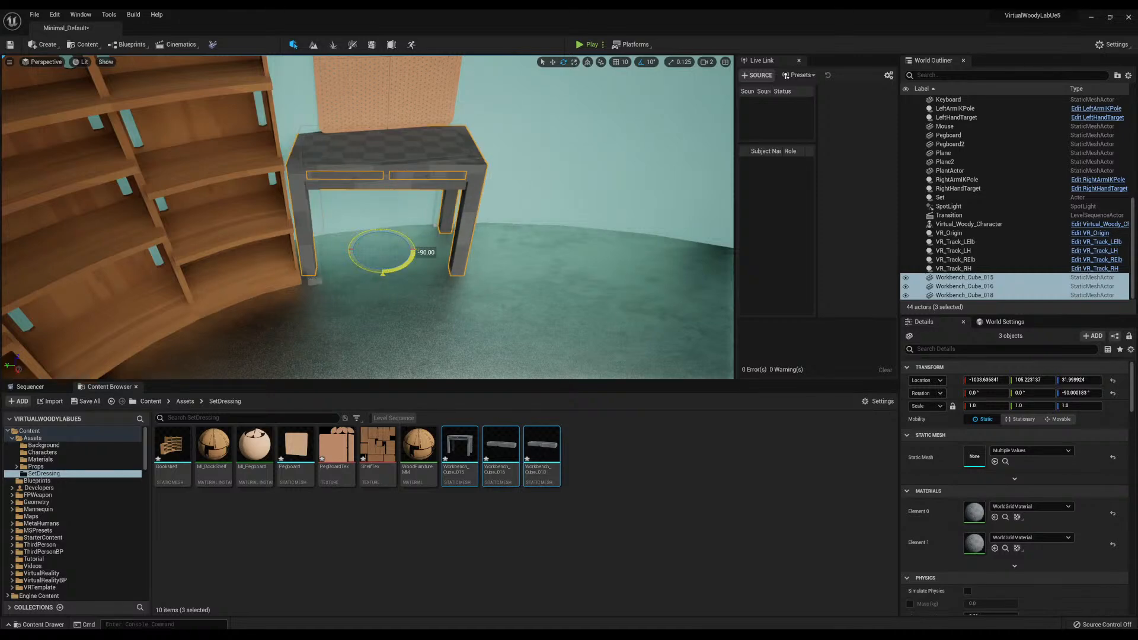
mouse_move(368, 235)
right_down()
mouse_move(367, 207)
mouse_move(355, 231)
mouse_move(367, 235)
right_up()
key(w)
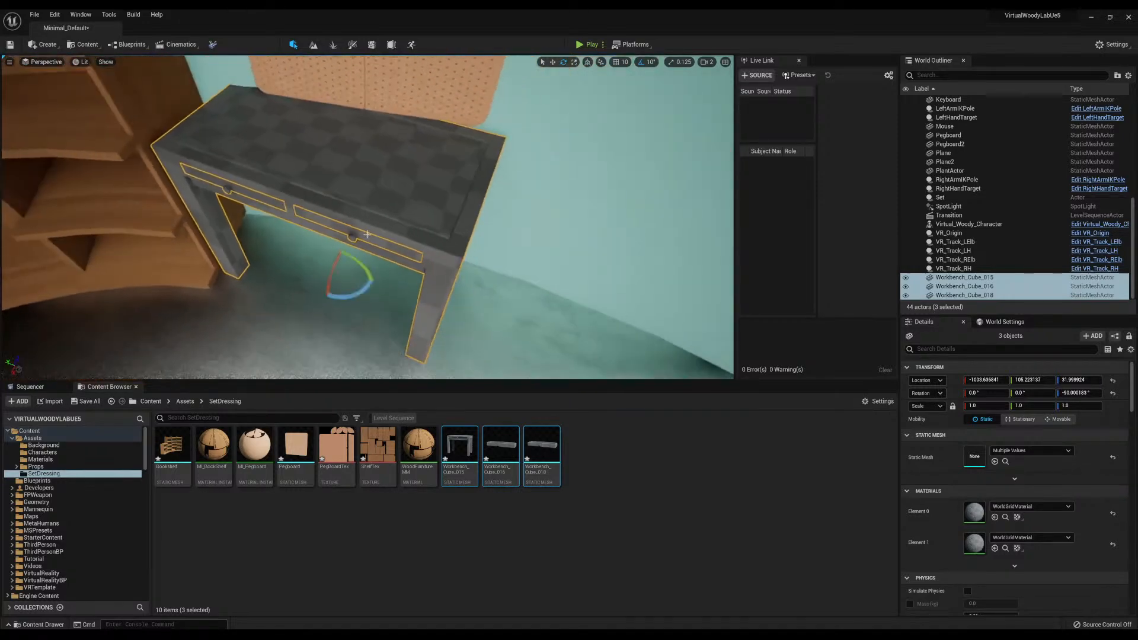
Shift the workbench parts to about X -1001.5, Y 97 and fine-tune their Z rotation to about -98.4°
mouse_move(356, 294)
mouse_down()
mouse_move(375, 279)
mouse_move(361, 284)
mouse_up()
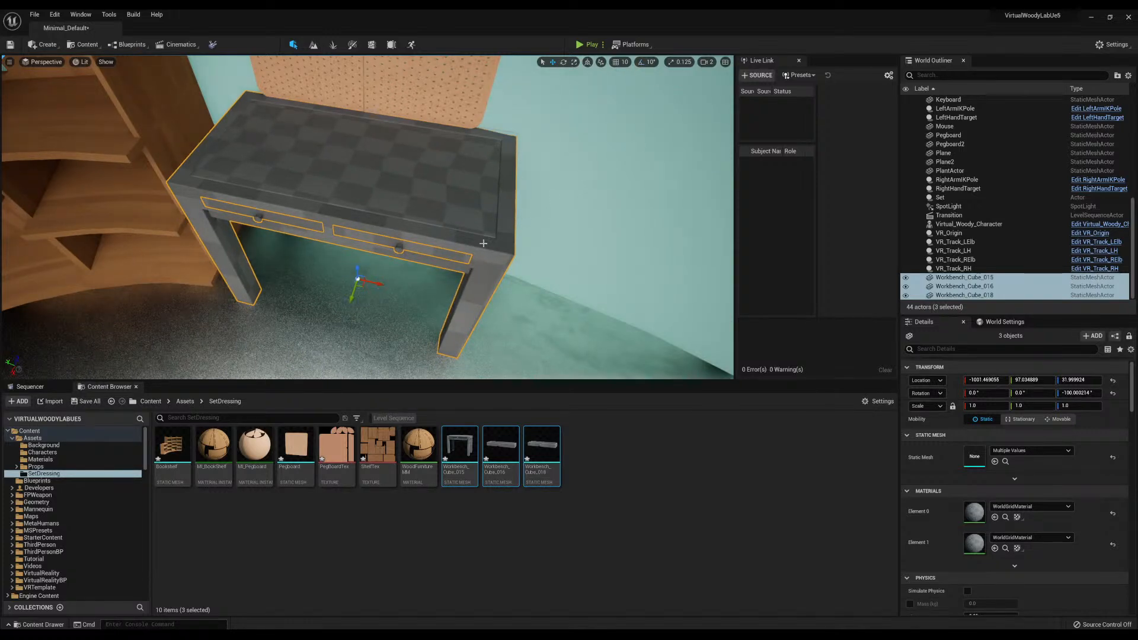
right_drag(410, 250, 419, 264)
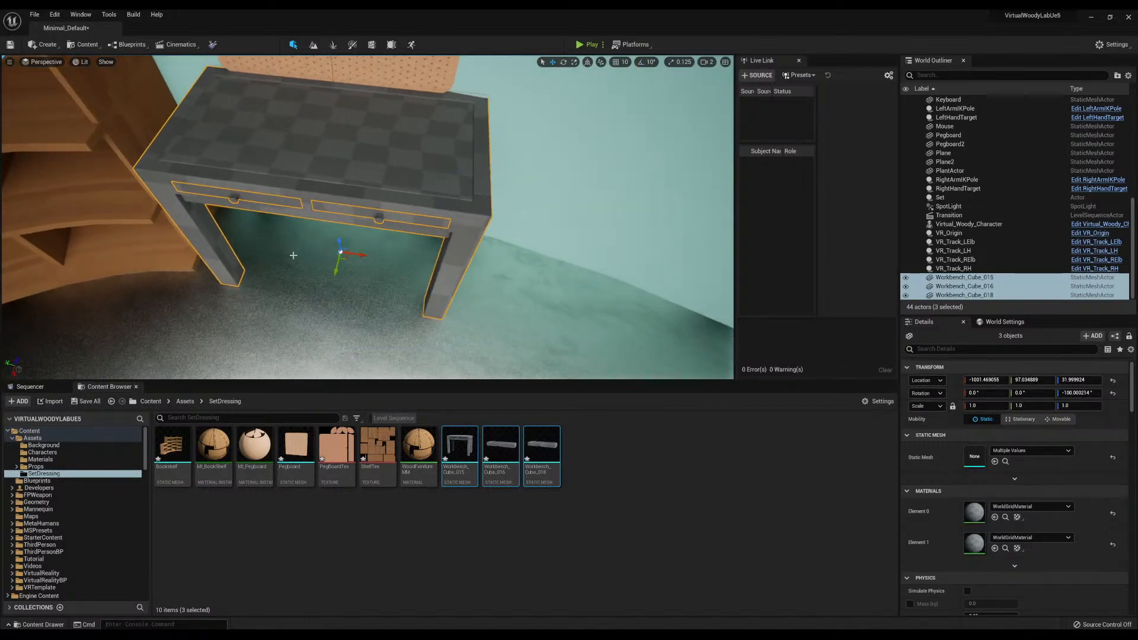
drag(364, 270, 365, 269)
mouse_move(365, 269)
right_down()
mouse_move(373, 251)
mouse_move(369, 267)
right_up()
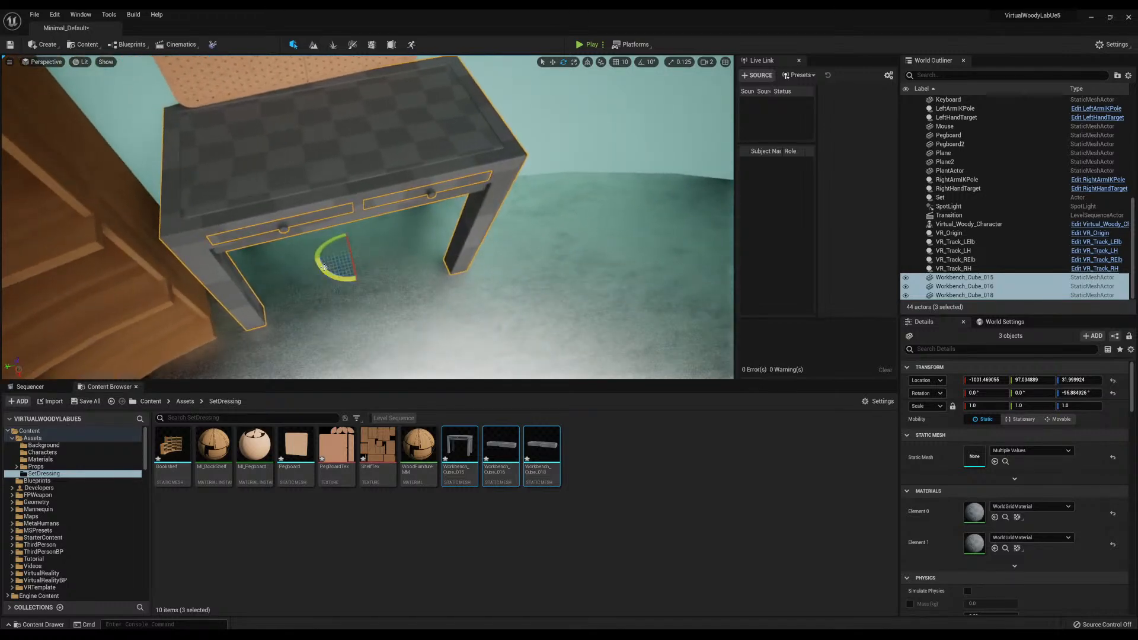
drag(355, 271, 358, 270)
right_drag(358, 270, 369, 153)
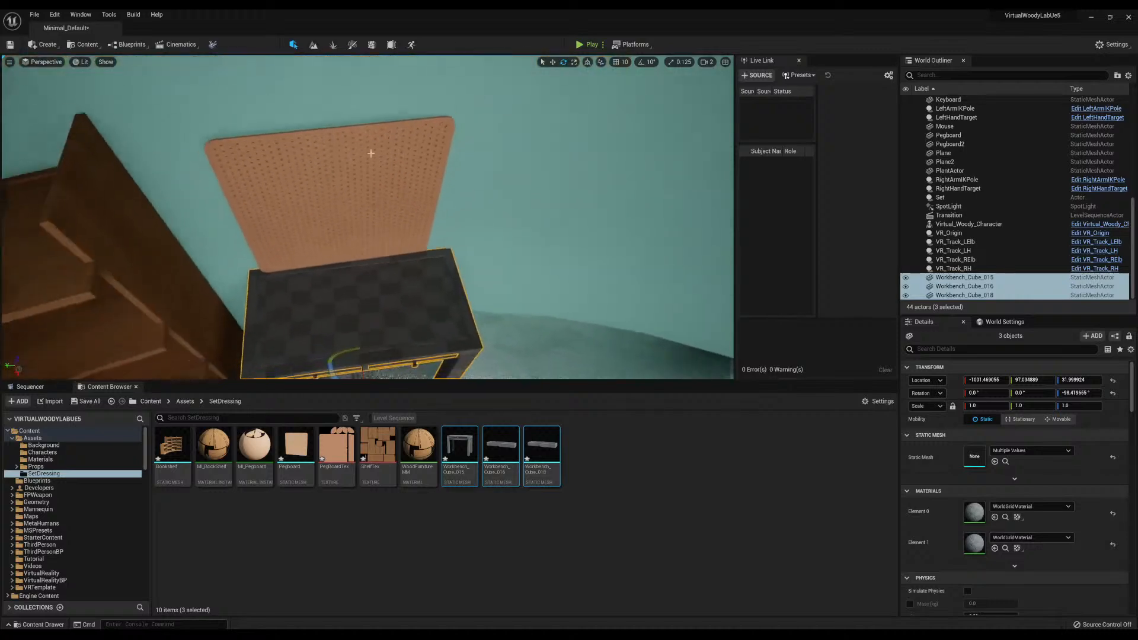
Select the pegboard on the wall and nudge it into position above the back edge of the workbench
click(401, 177)
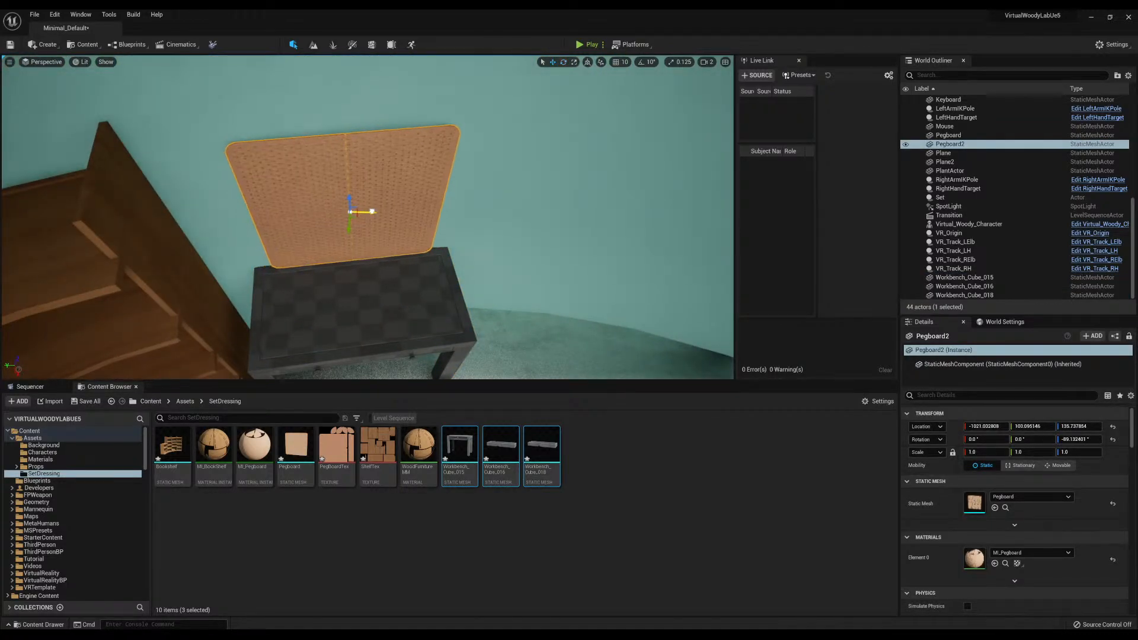
drag(372, 212, 373, 212)
right_drag(373, 212, 344, 142)
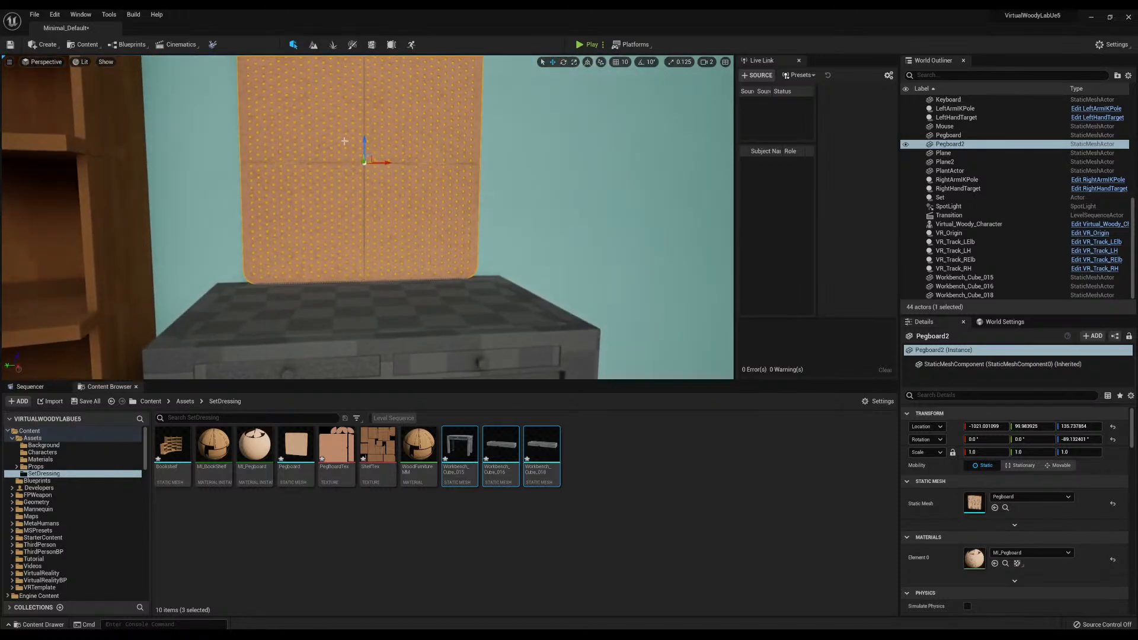
drag(365, 157, 366, 163)
mouse_move(365, 163)
right_down()
mouse_move(366, 176)
mouse_move(369, 142)
right_up()
drag(372, 201, 373, 210)
right_drag(374, 210, 380, 249)
Select the workbench body in the level and import the baked textures WorkBench1 and WorkBench2 into the SetDressing folder
click(397, 335)
right_drag(396, 336, 434, 346)
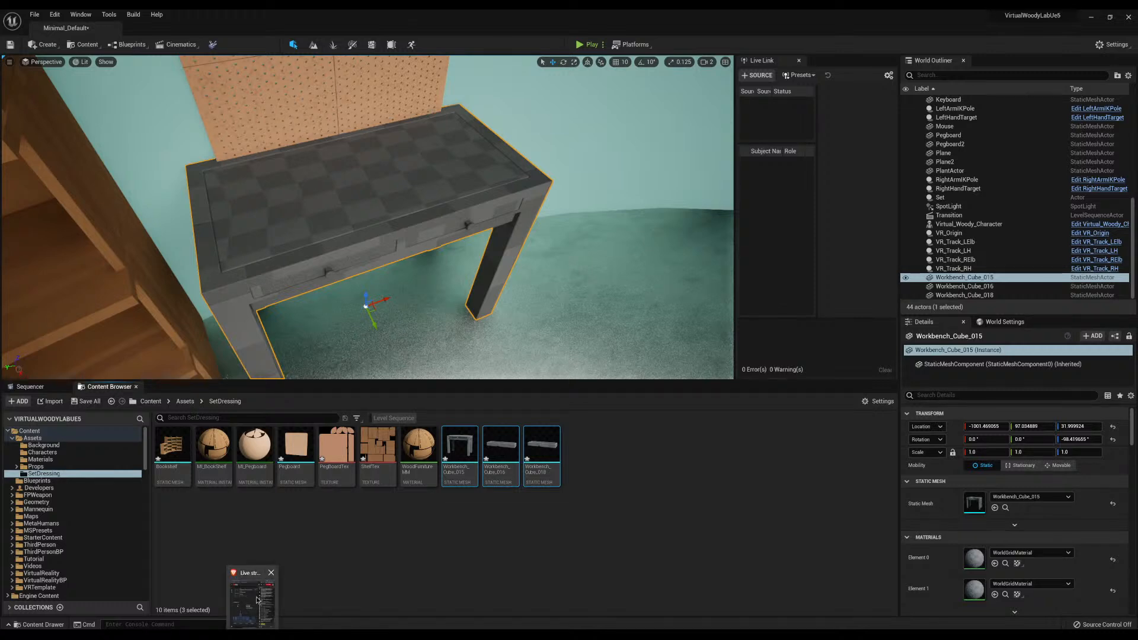
click(420, 576)
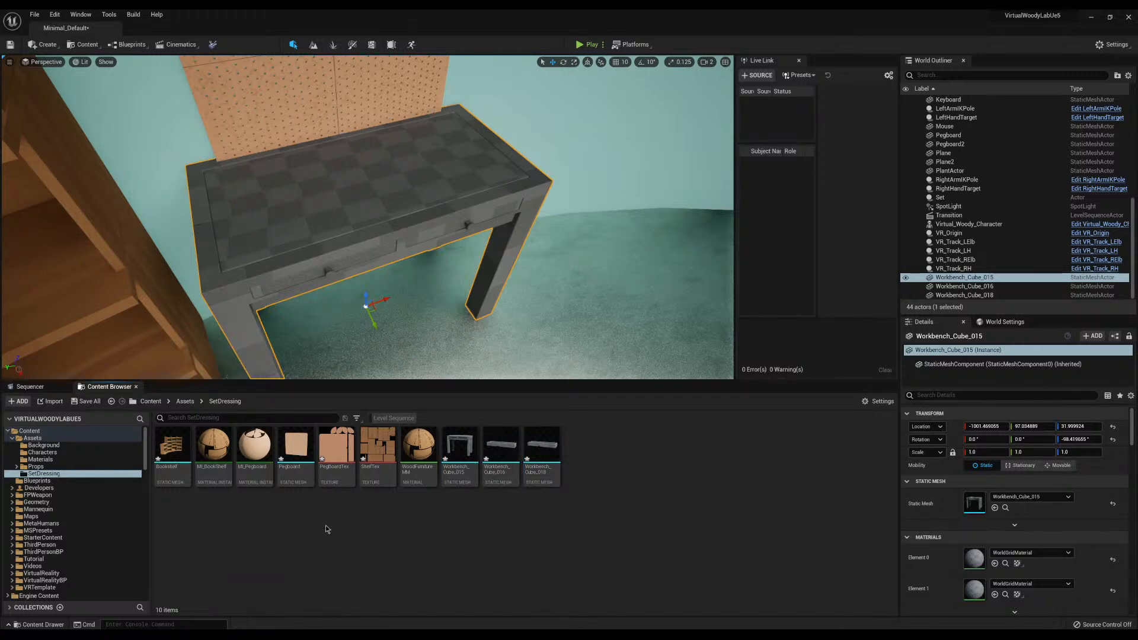
mouse_move(365, 230)
right_down()
mouse_move(370, 188)
mouse_move(368, 238)
right_up()
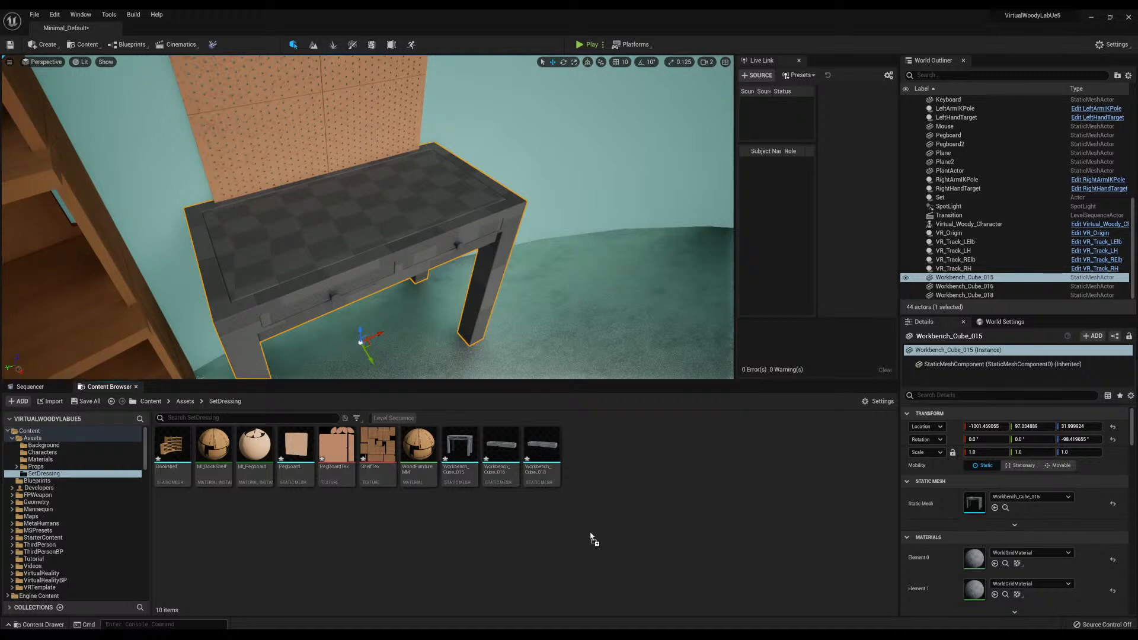
drag(629, 458, 629, 458)
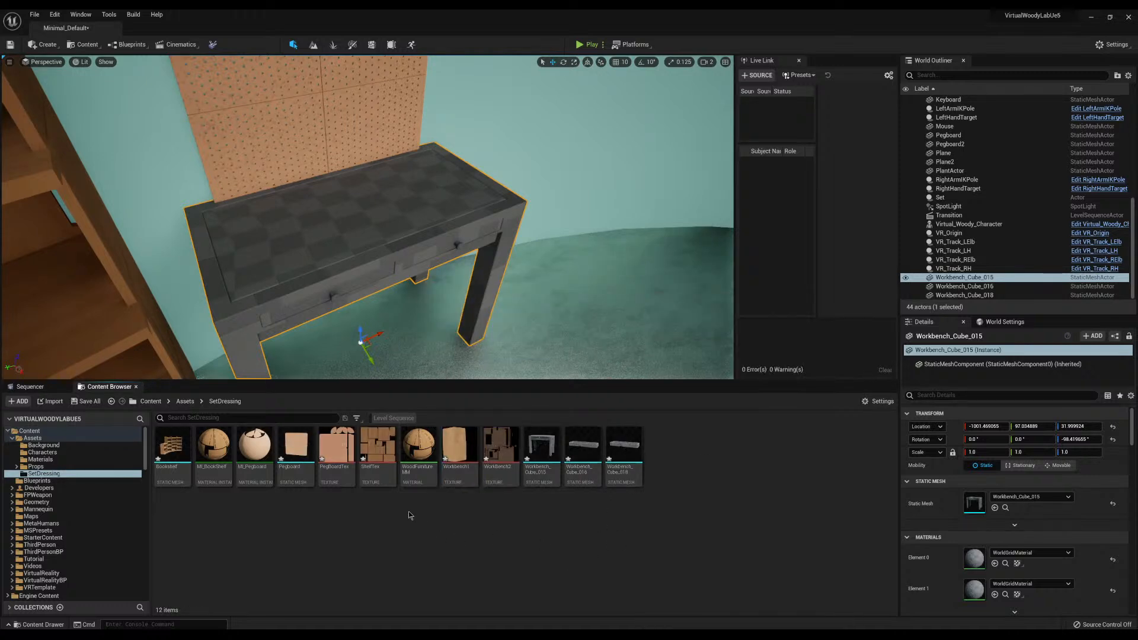
Create a material instance of WoodFurnitureMM named MI_Workbench, and duplicate it once in the SetDressing folder
click(420, 446)
right_click(417, 445)
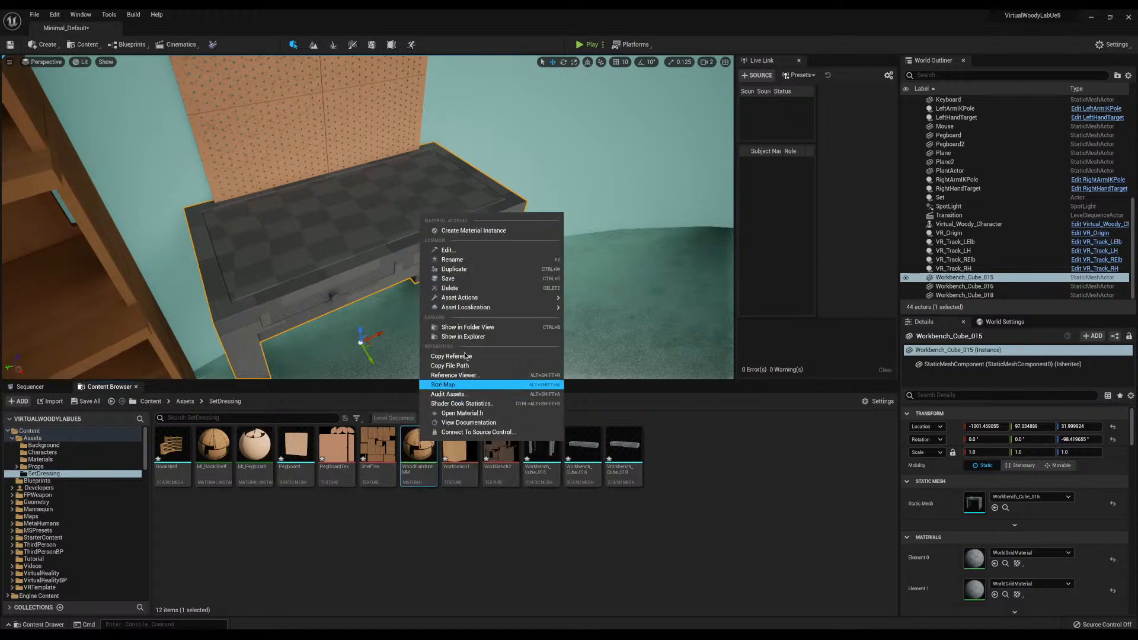
click(471, 231)
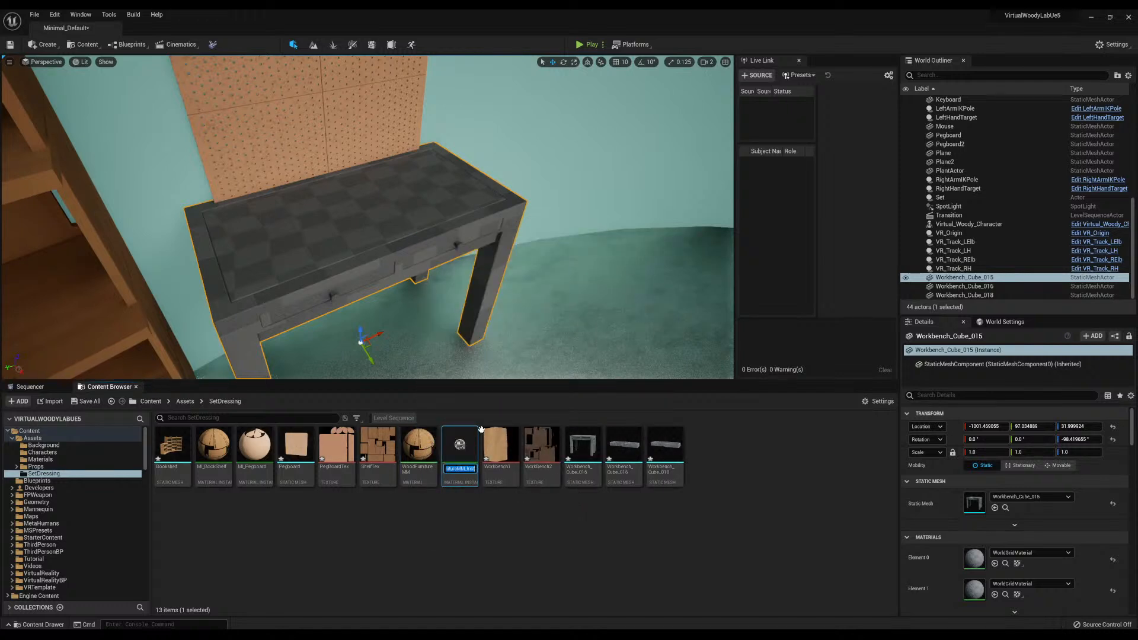
key(BackSpace)
text(MI)
text(_Workbench)
key(Return)
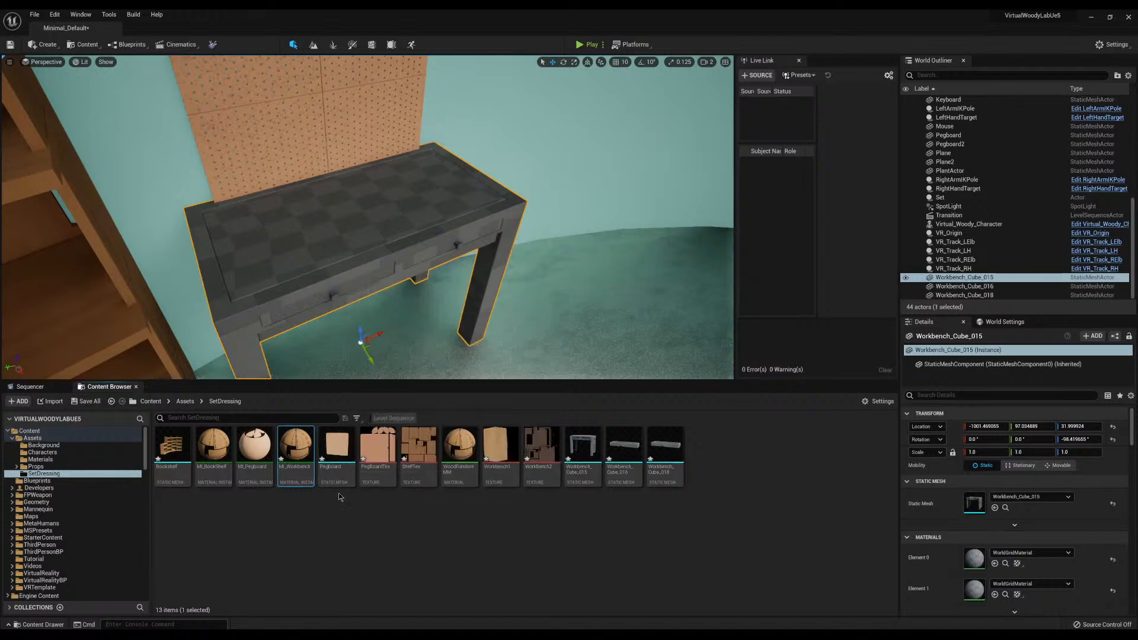
key(ctrl+d)
key(Return)
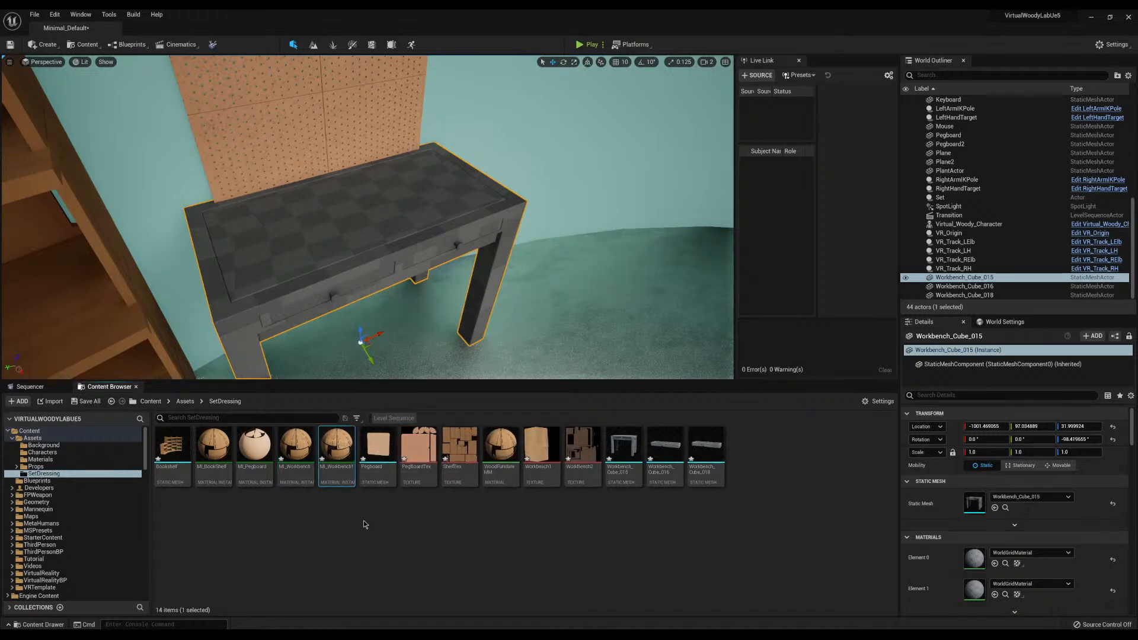
Open the three workbench static meshes in the asset editor, bring up the Workbench_Cube_015 preview and close MI_Pegboard
double_click(247, 440)
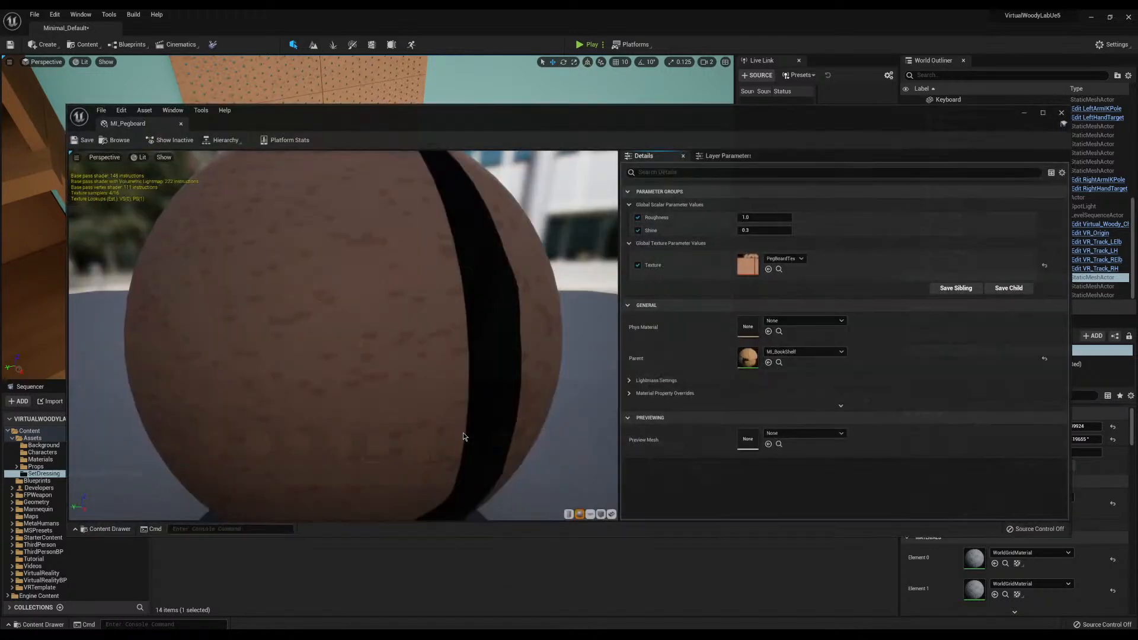
drag(592, 117, 951, 137)
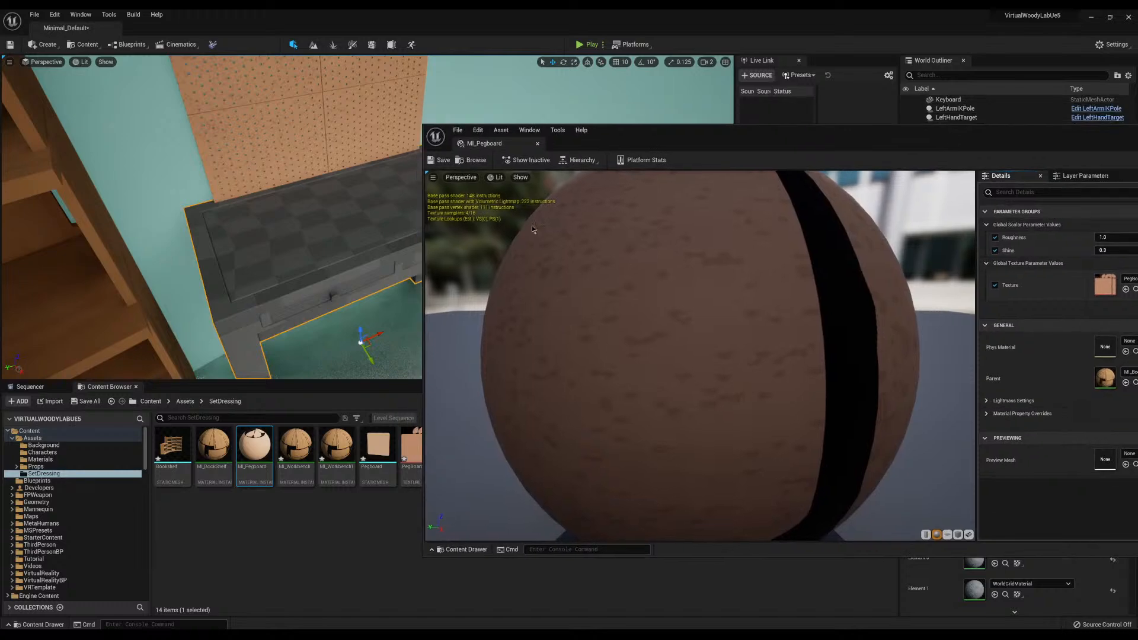
drag(622, 122, 715, 492)
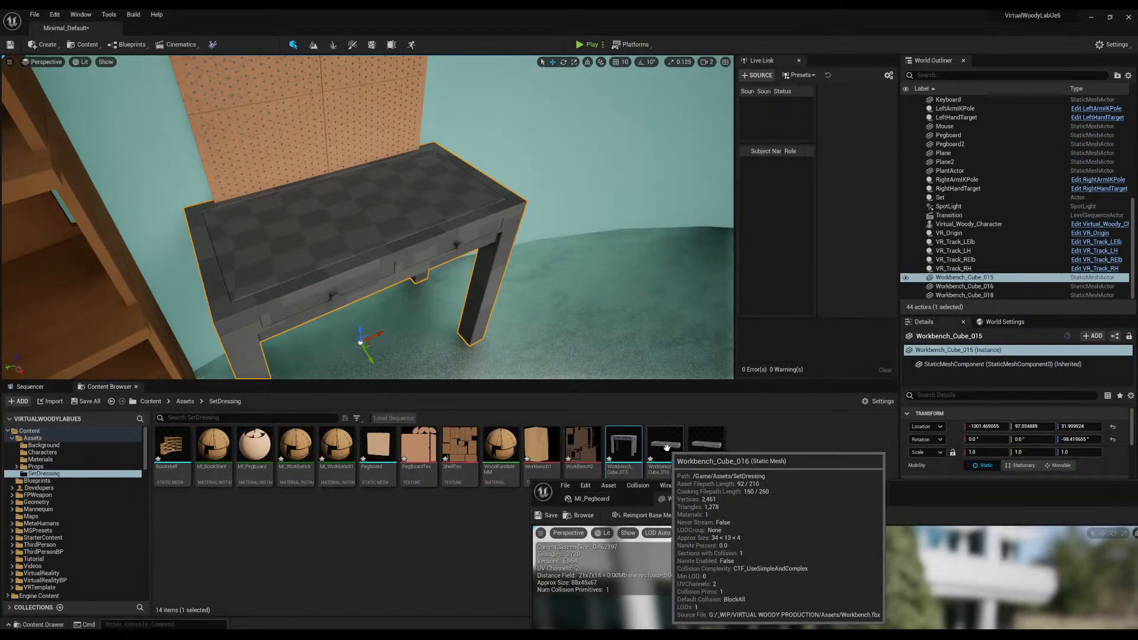
double_click(666, 447)
double_click(705, 444)
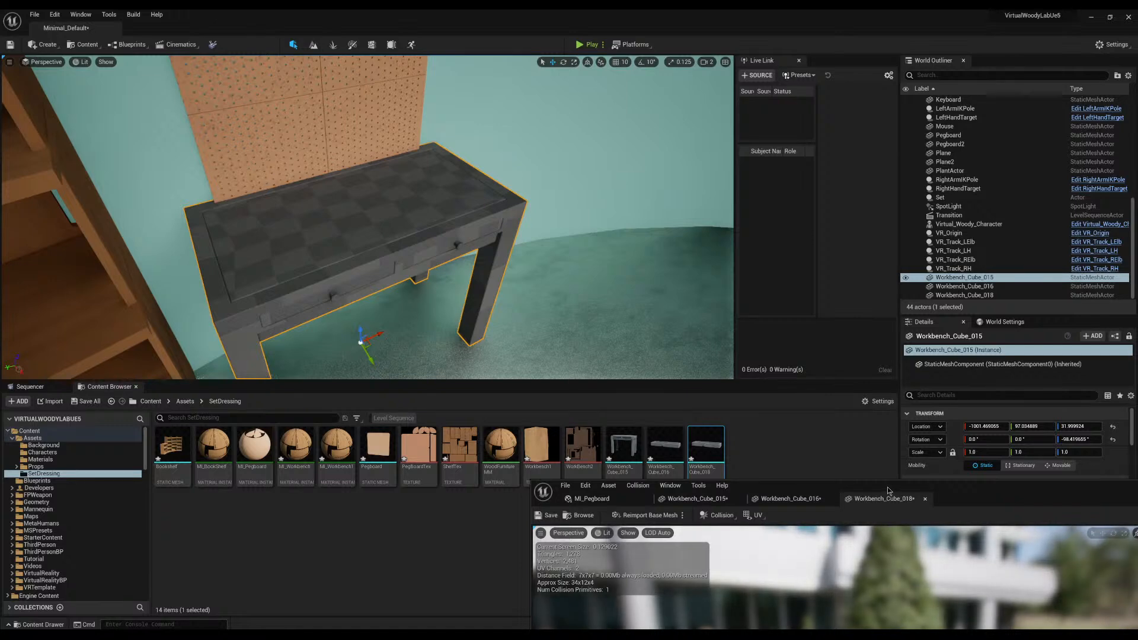
drag(888, 489, 404, 87)
click(198, 102)
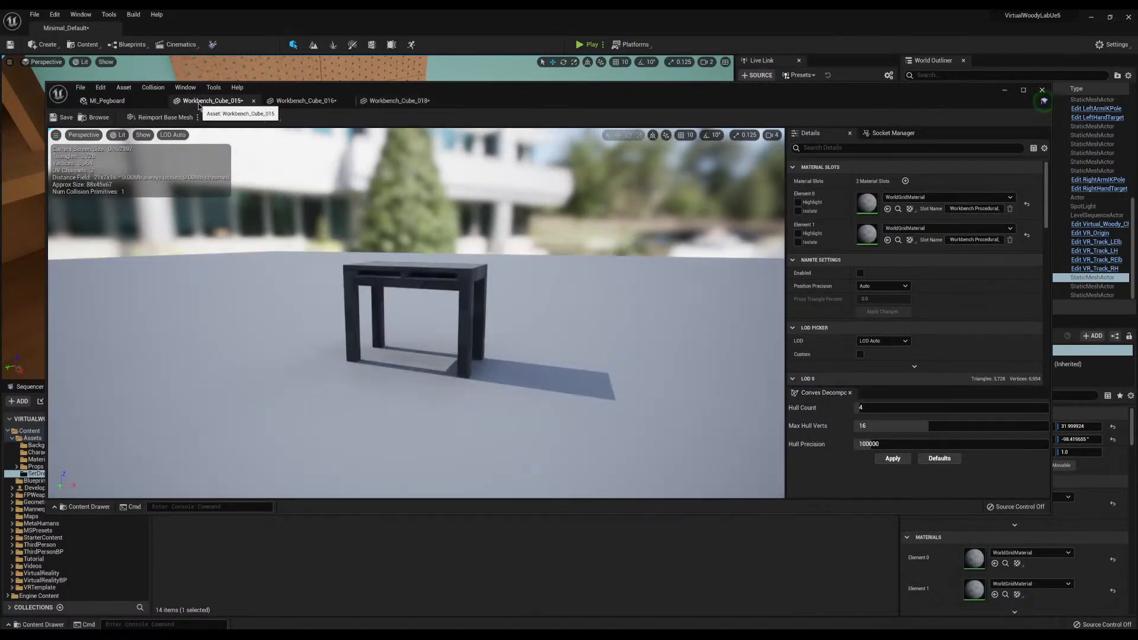
right_drag(487, 205, 468, 255)
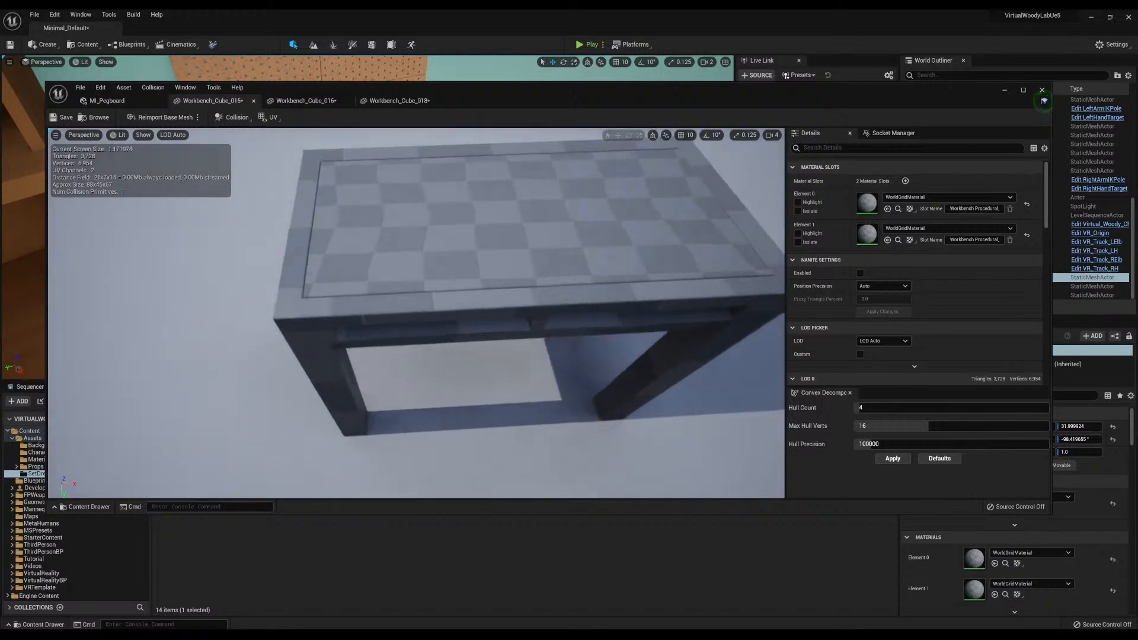
click(115, 103)
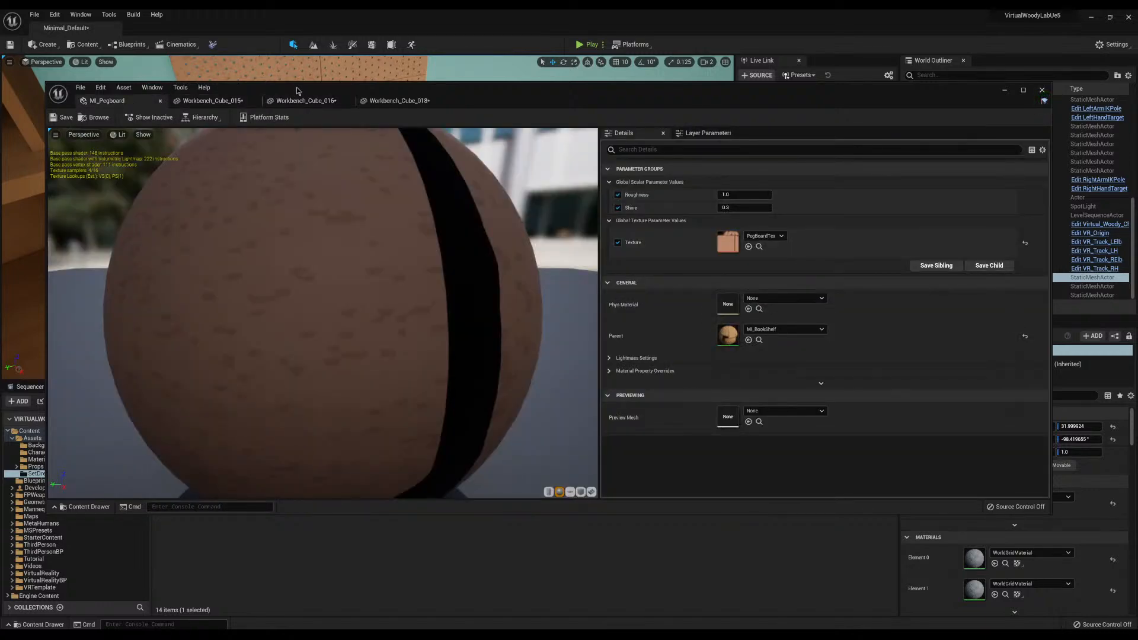
drag(298, 91, 385, 80)
click(247, 90)
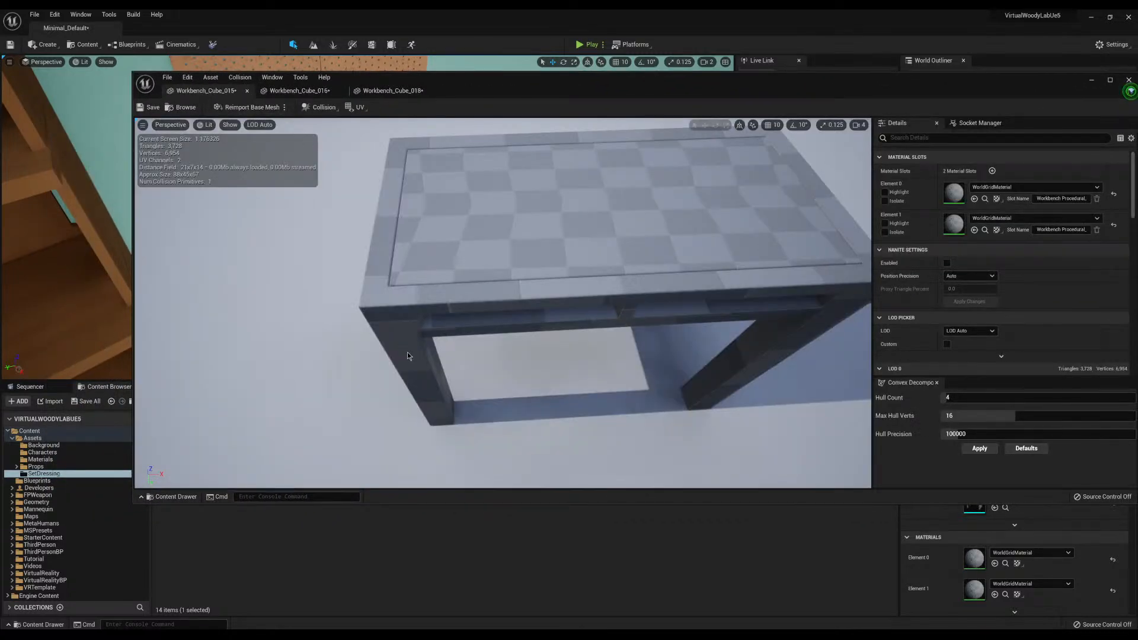
Open the MI_Workbench and MI_Workbench1 material instances alongside the workbench meshes
click(376, 525)
drag(916, 74, 450, 526)
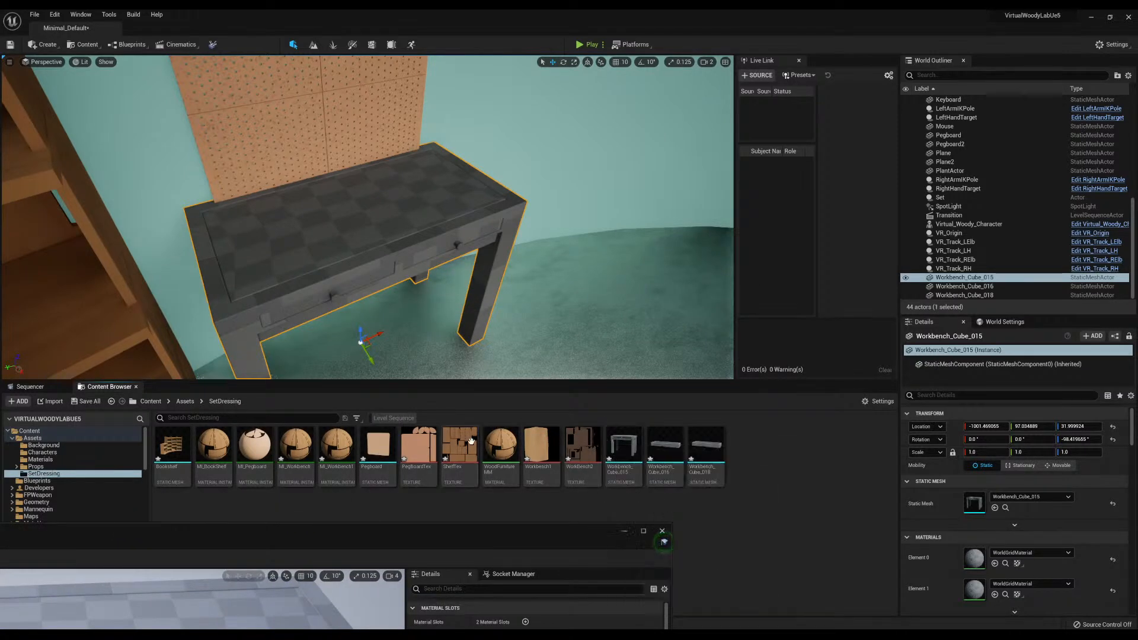
double_click(337, 444)
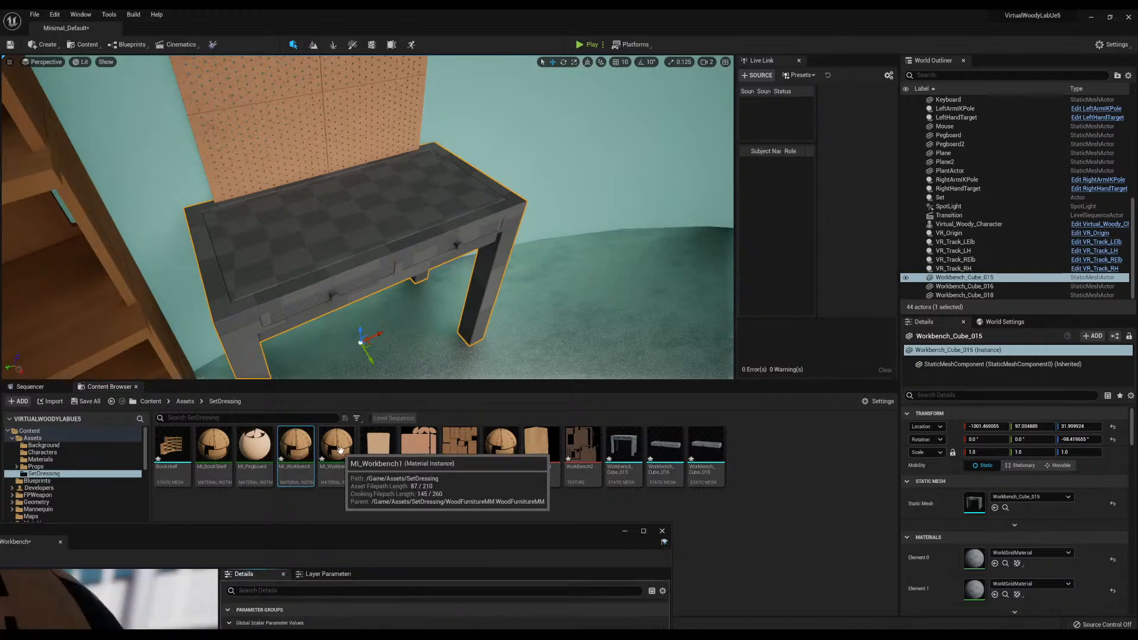
drag(335, 546, 654, 469)
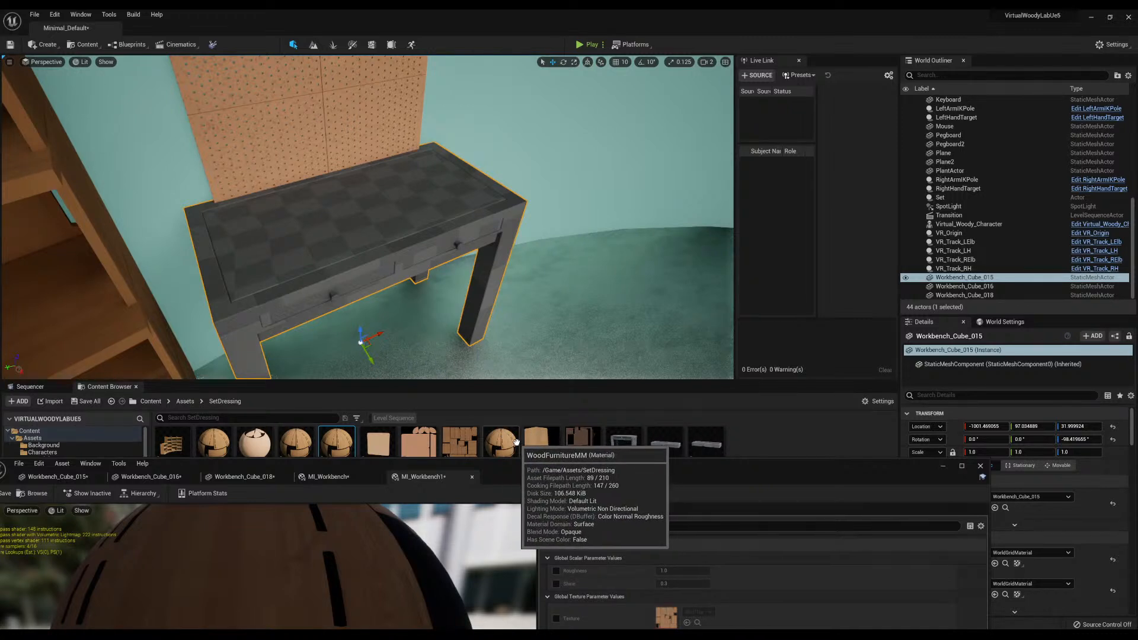
Enable the texture override in MI_Workbench1 and assign the WorkBench1 texture to it
drag(544, 442, 666, 617)
click(556, 620)
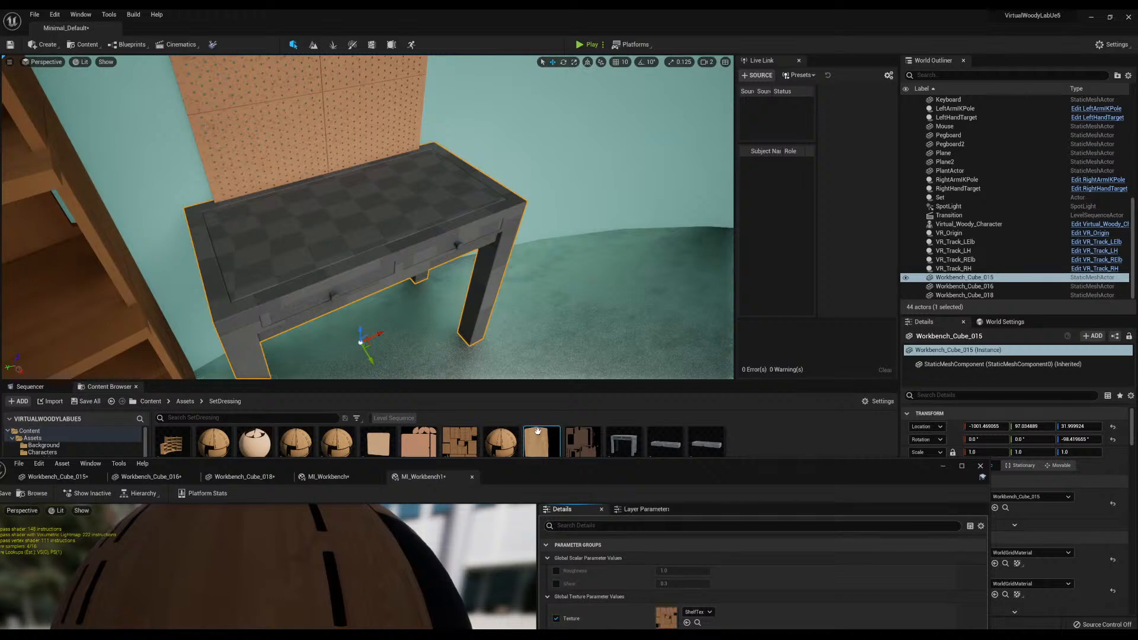
drag(537, 430, 666, 617)
drag(547, 468, 607, 272)
click(293, 277)
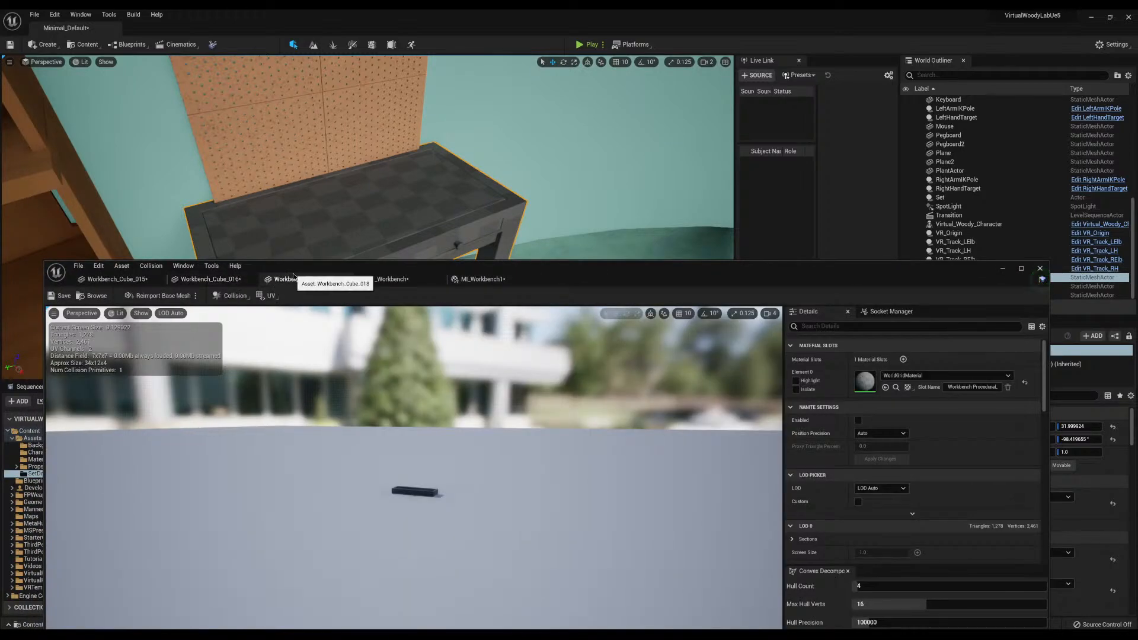
click(387, 279)
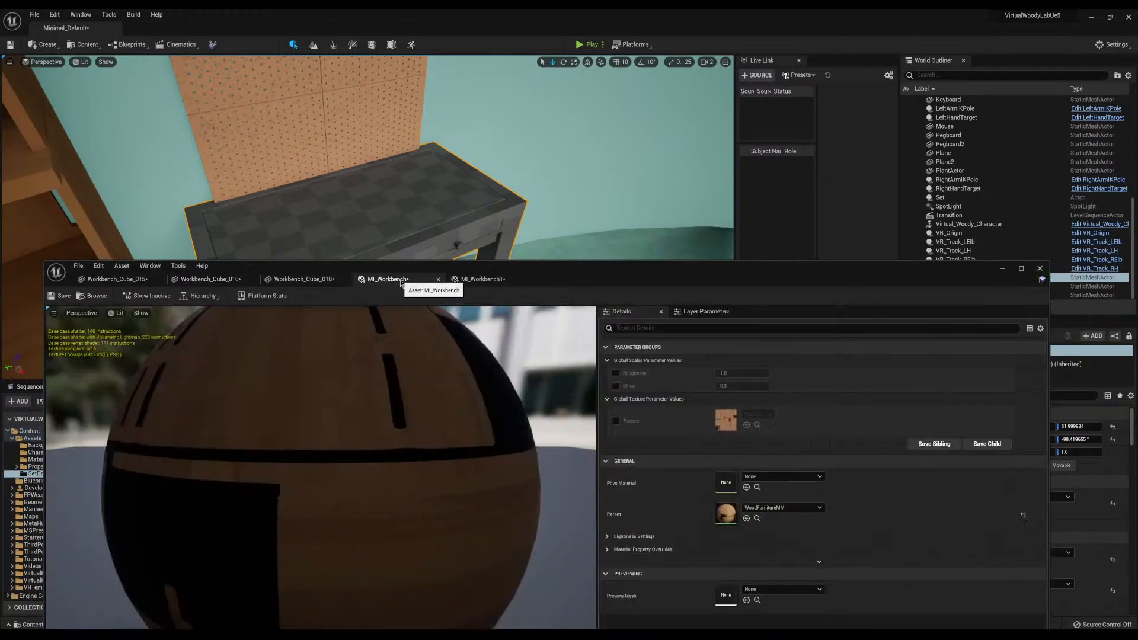
click(483, 280)
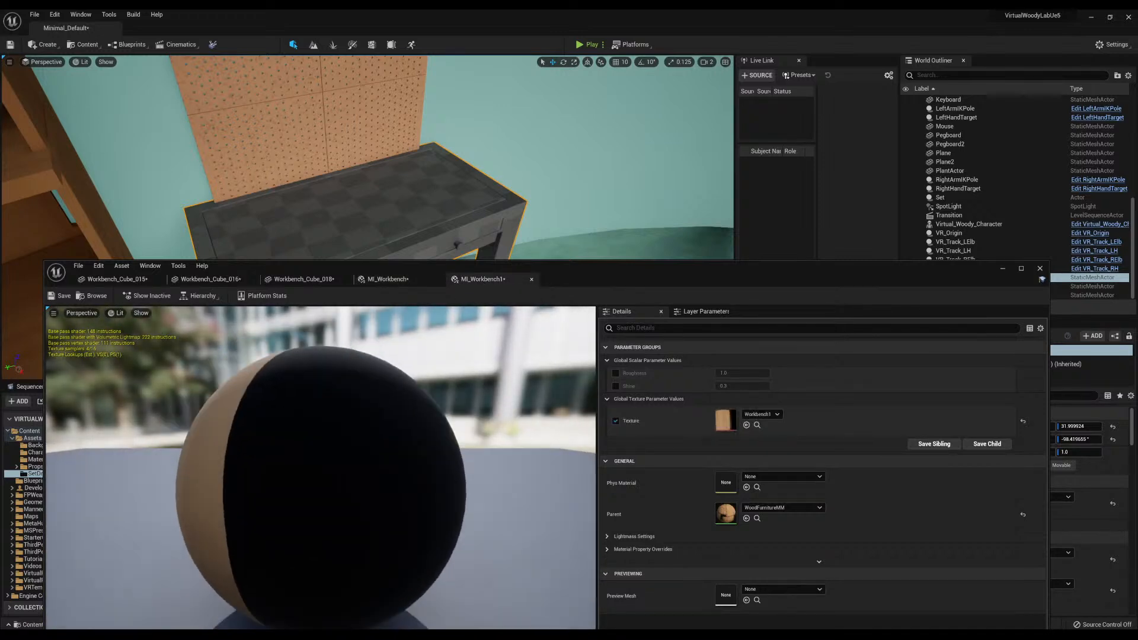
Highlight each material slot of Workbench_Cube_015 in turn to examine which surfaces it covers
click(219, 280)
click(121, 281)
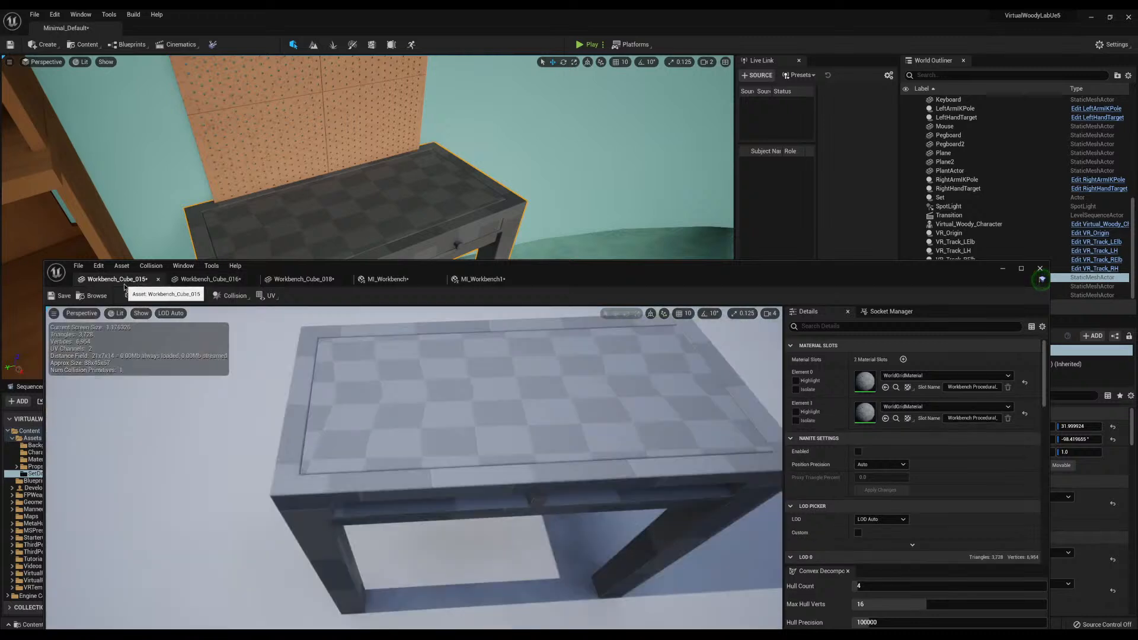
click(795, 381)
click(796, 382)
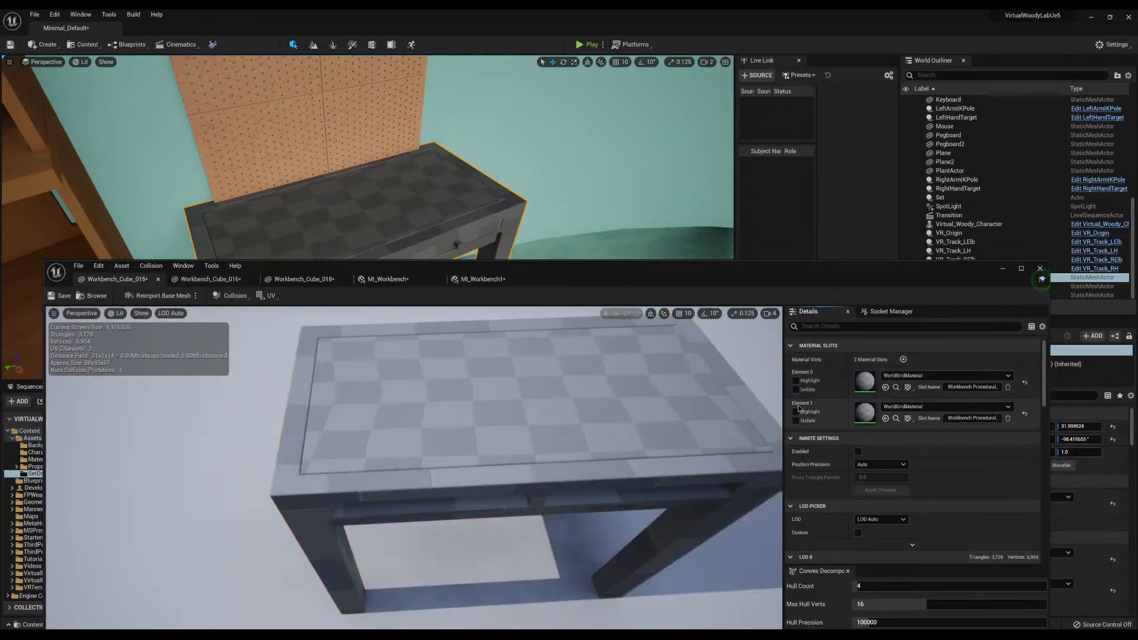
click(795, 412)
click(796, 412)
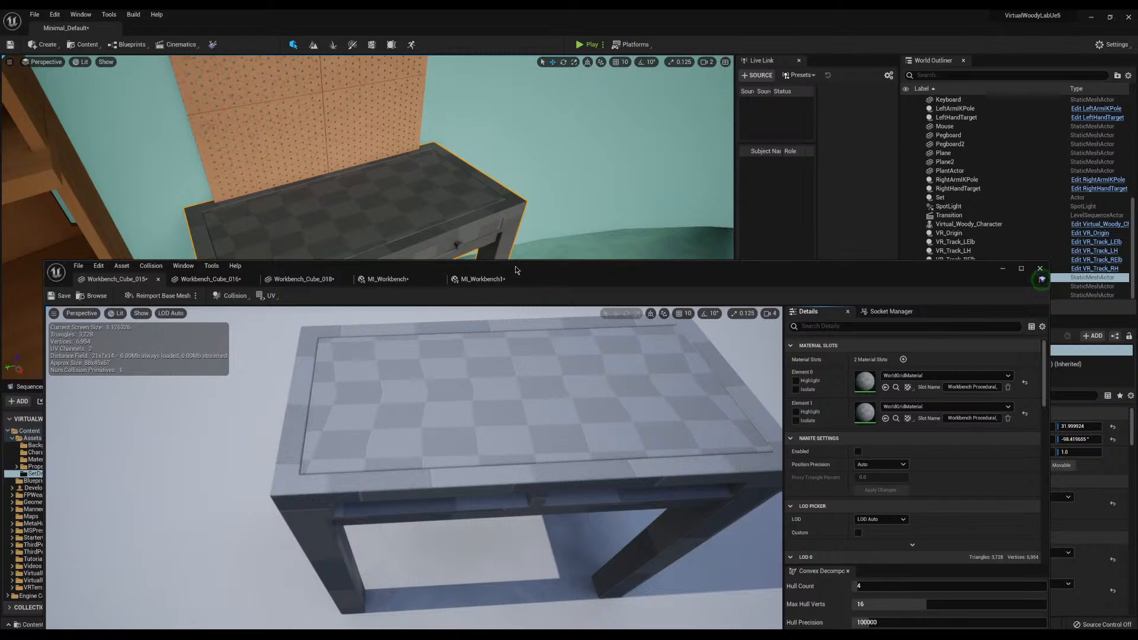
drag(515, 265, 607, 96)
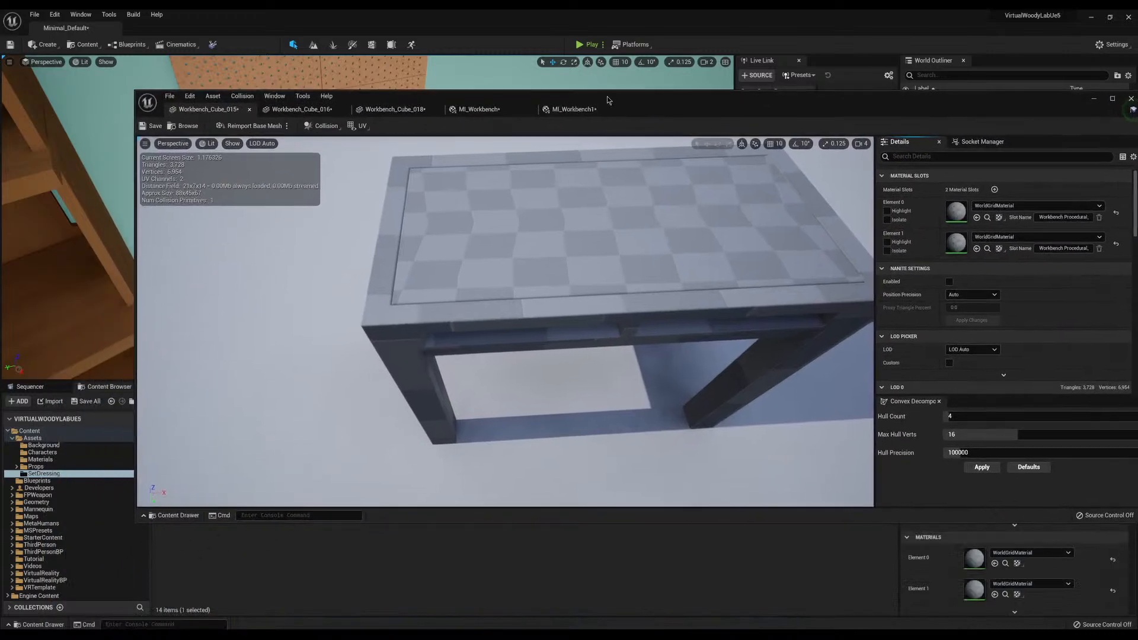
click(888, 241)
click(888, 241)
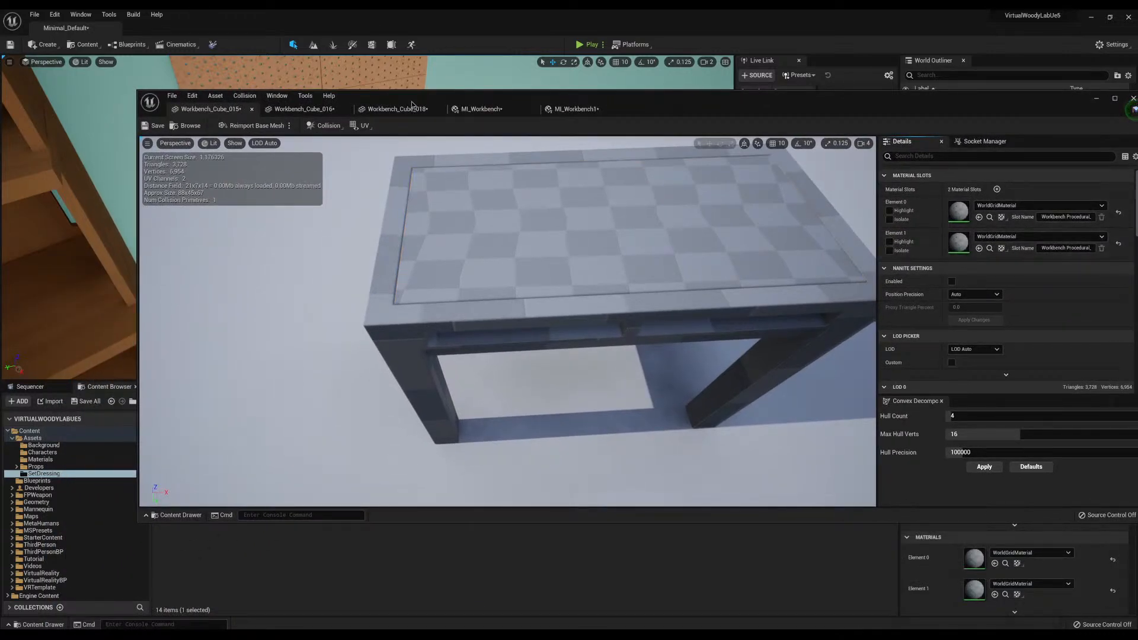
Assign the MI_Workbench1 material to the Element 1 slot of Workbench_Cube_015
drag(550, 102, 788, 34)
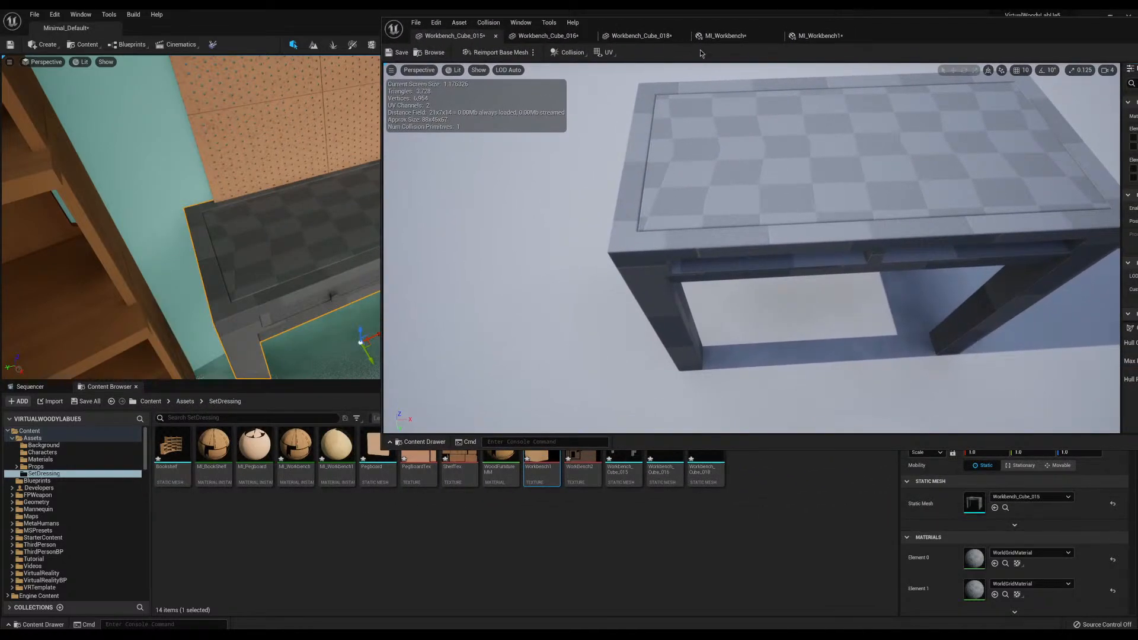
click(827, 36)
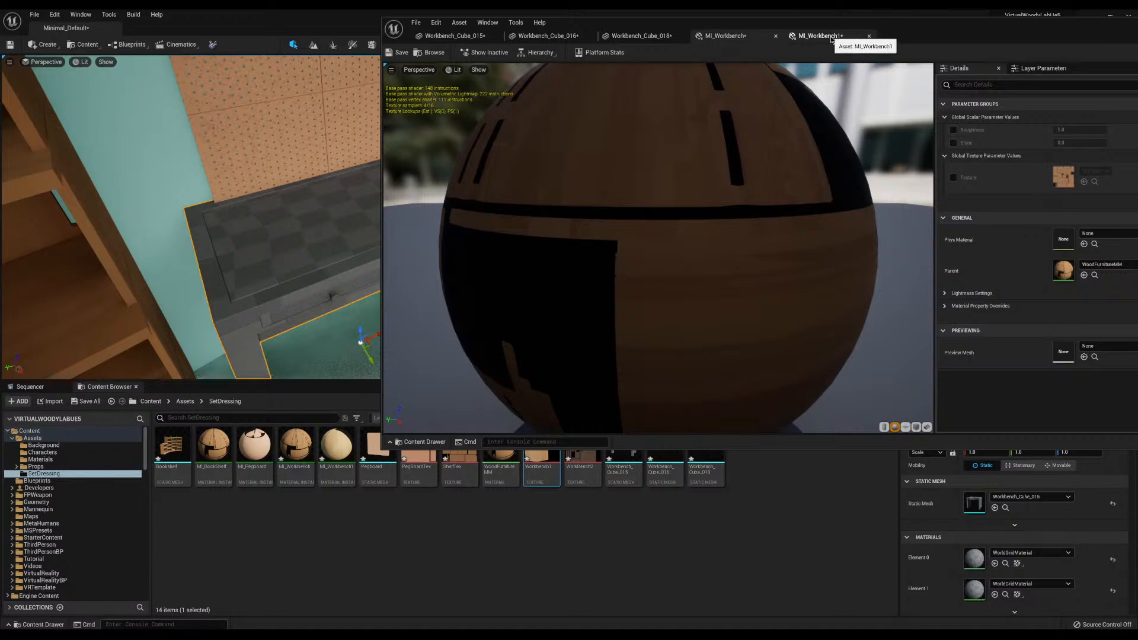
click(444, 37)
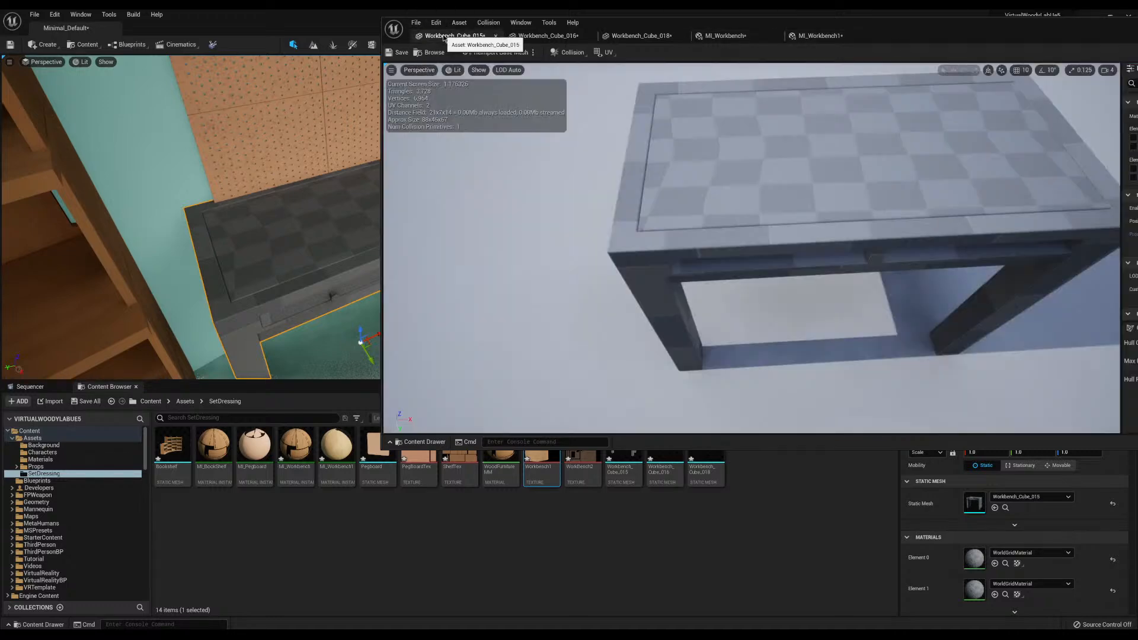
drag(642, 18, 342, 18)
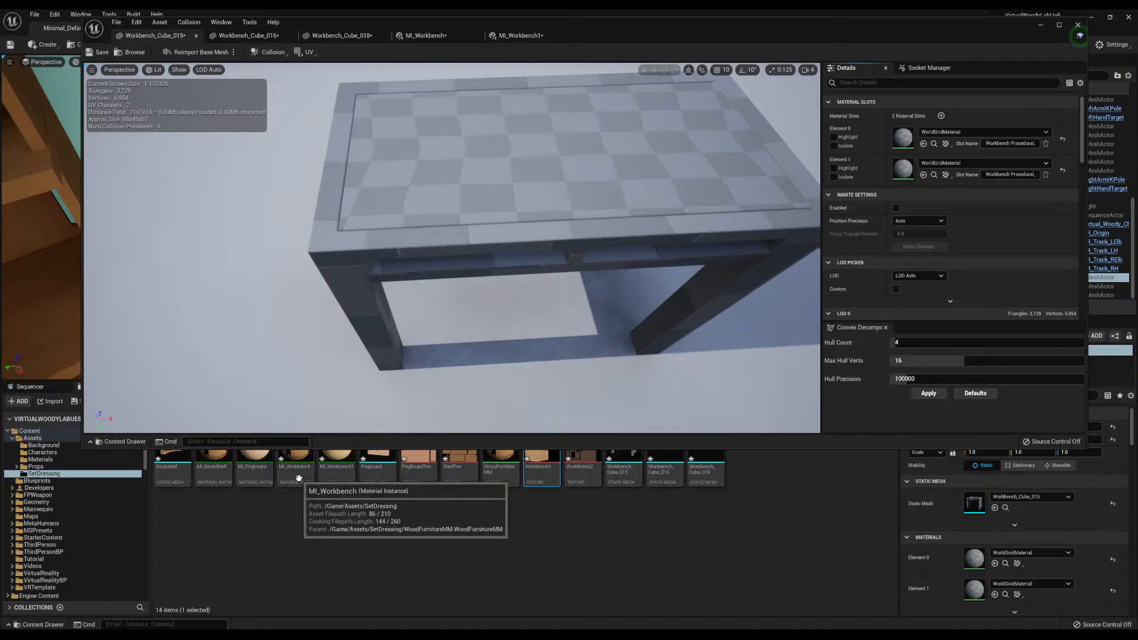
drag(336, 468, 915, 169)
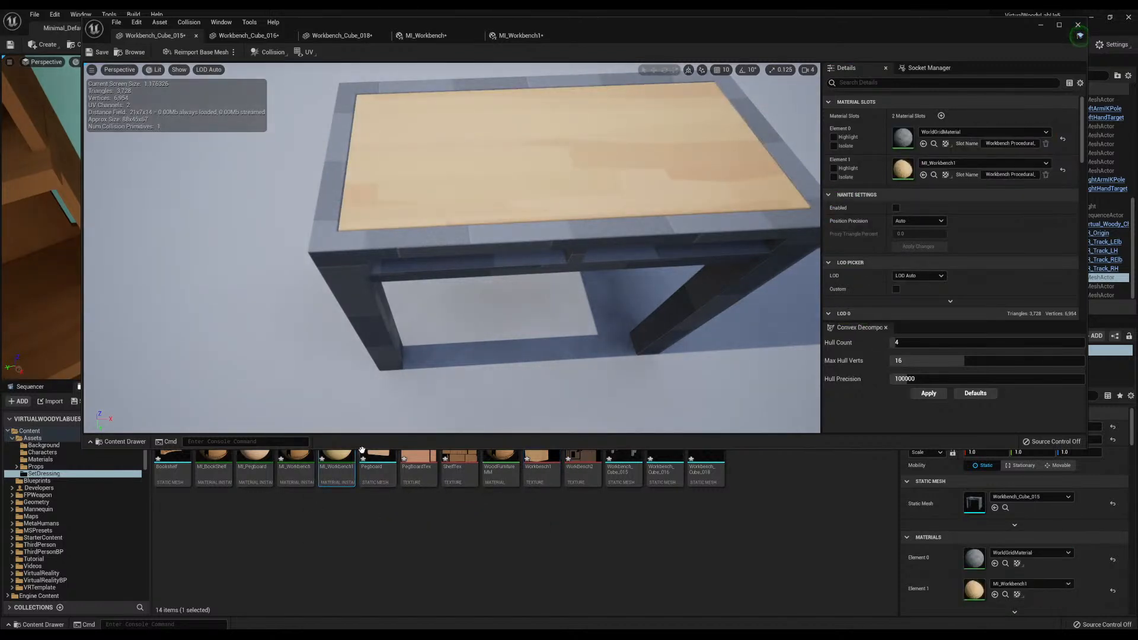
Override the texture parameter of the MI_Workbench material instance with the WorkBench2 texture and save the instance
click(522, 36)
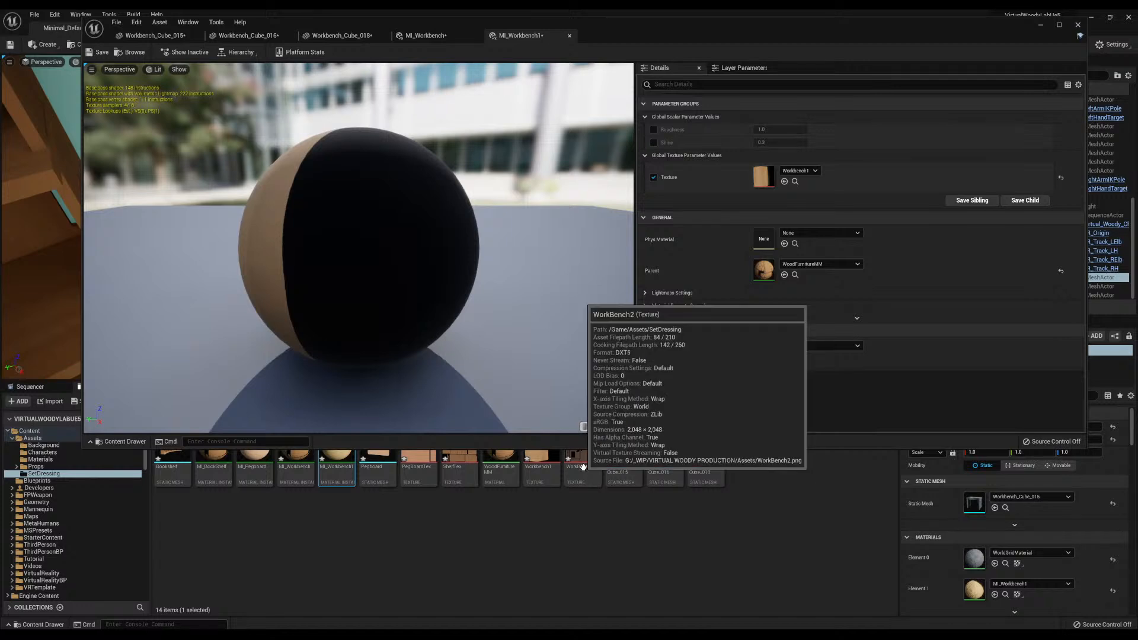
drag(582, 466, 674, 183)
click(421, 36)
click(654, 178)
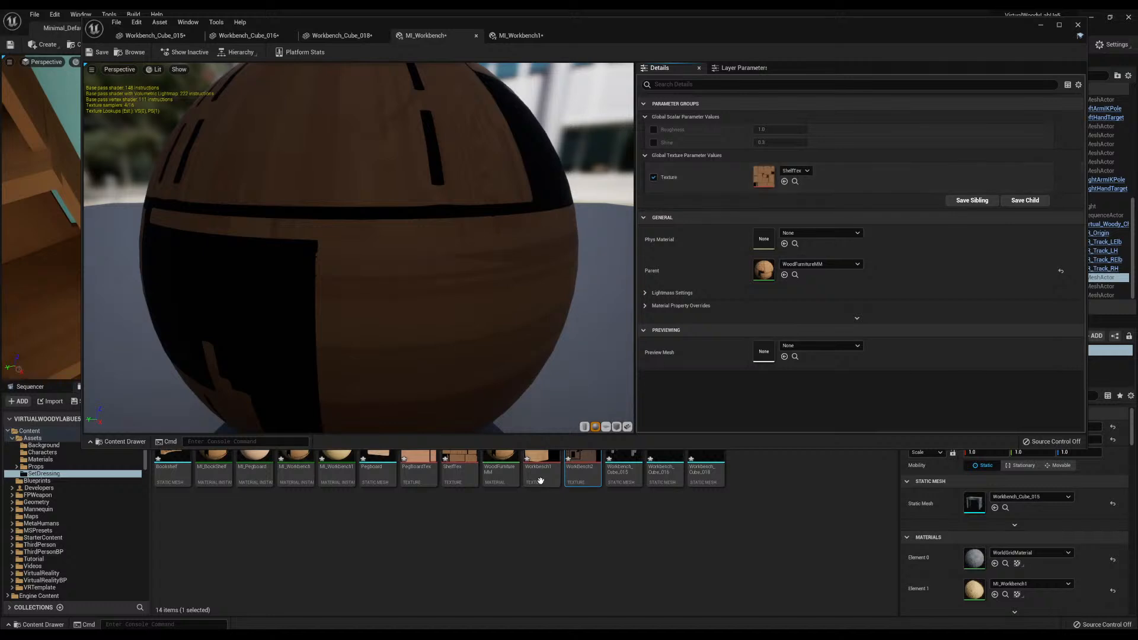
drag(582, 465, 765, 177)
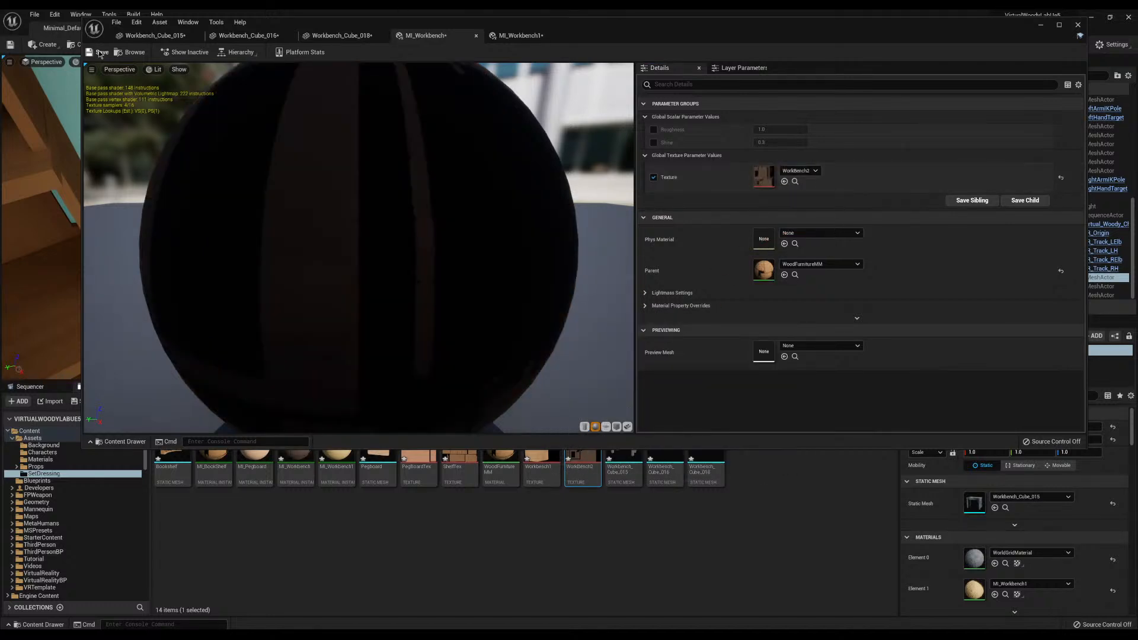
Assign the MI_Workbench material to the Element 0 slot of Workbench_Cube_015
click(356, 37)
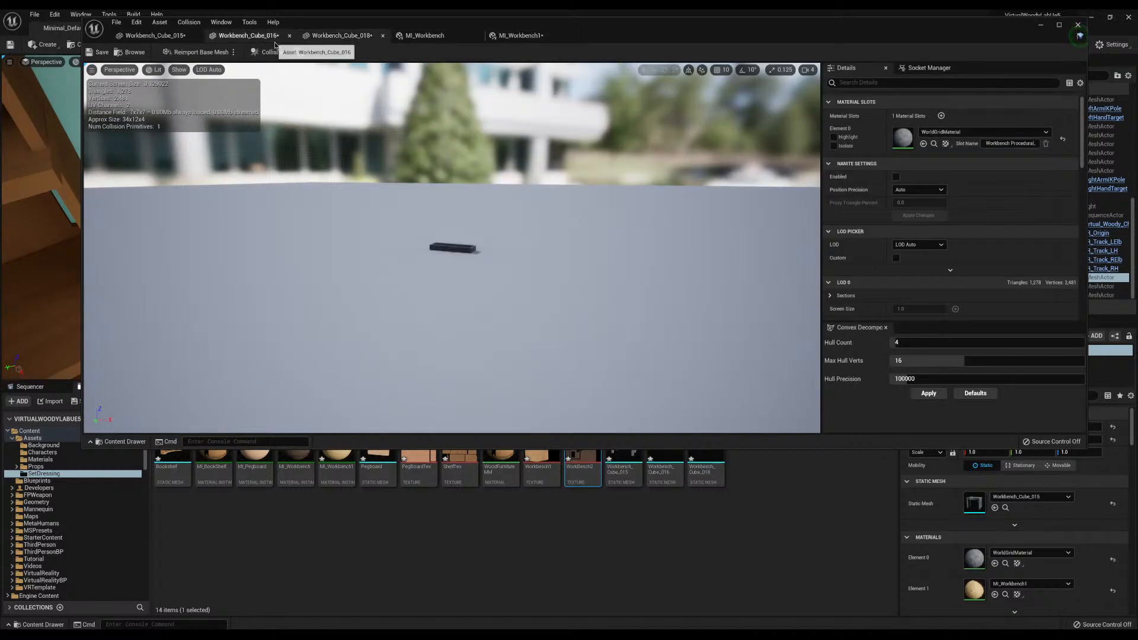
click(173, 38)
click(174, 41)
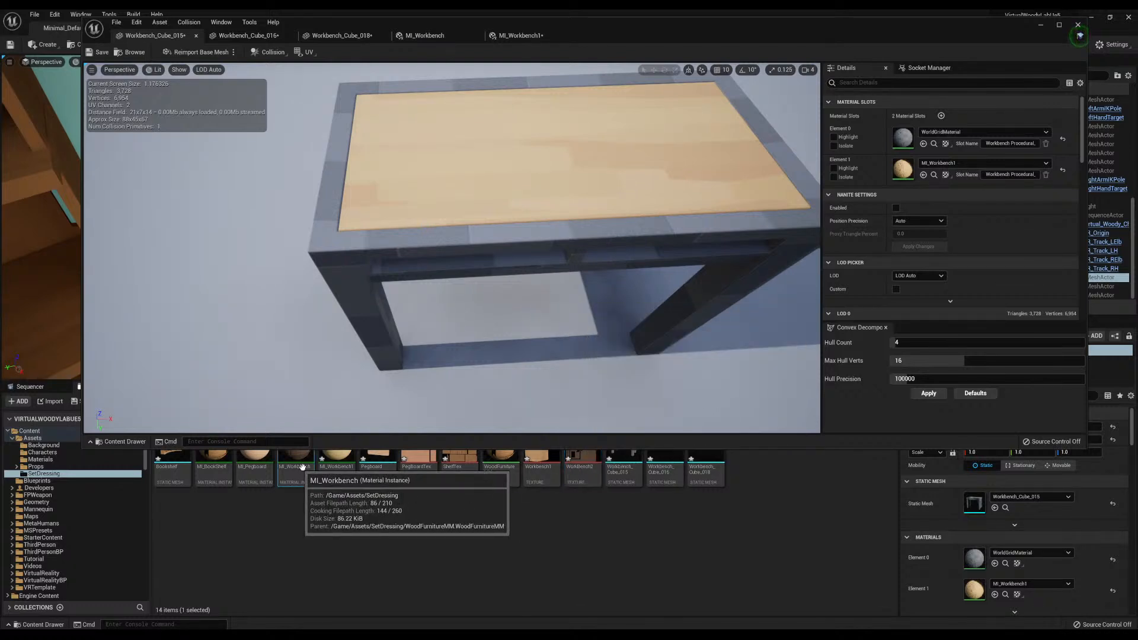
drag(307, 484, 905, 136)
right_drag(767, 193, 512, 173)
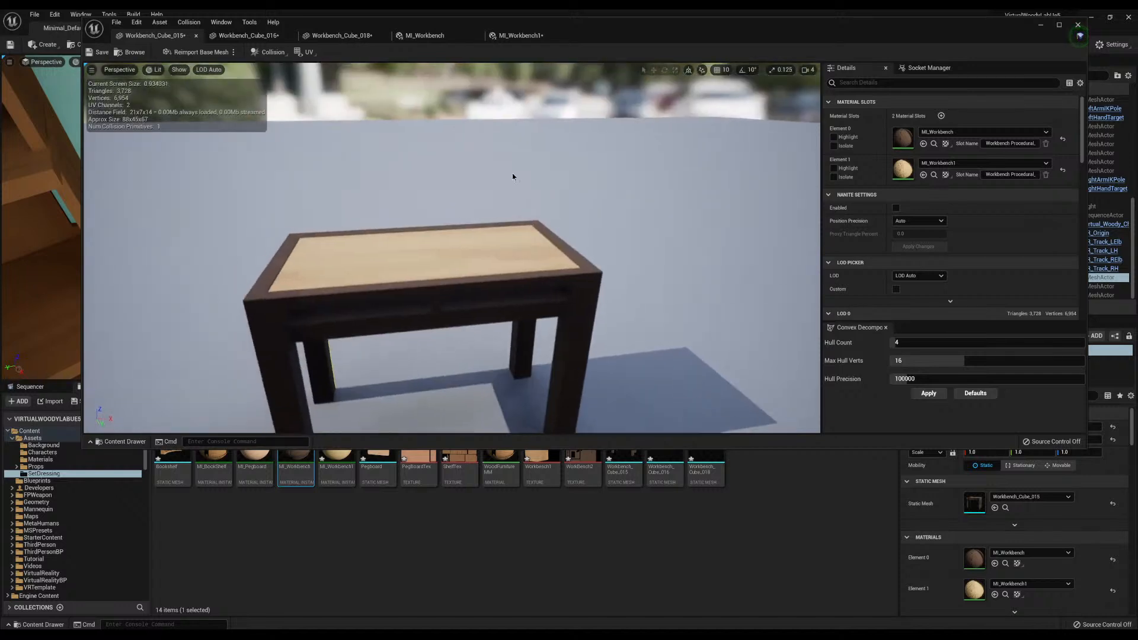
Assign the MI_Workbench material to the Element 0 slot of both drawer meshes, Workbench_Cube_016 and Workbench_Cube_018
click(342, 36)
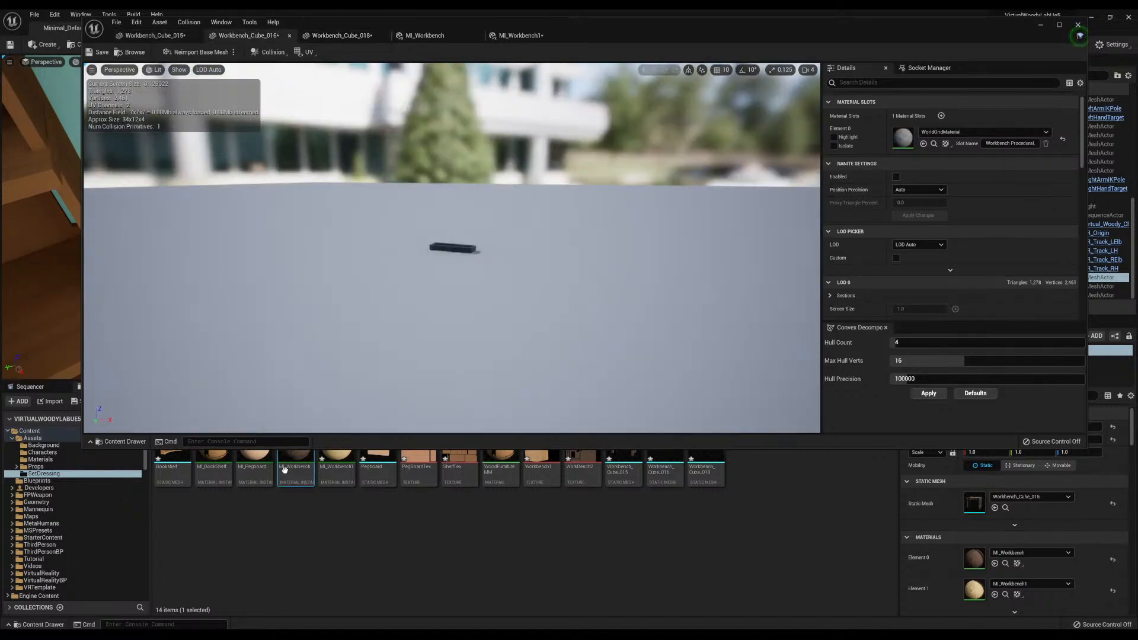
drag(295, 468, 903, 138)
click(342, 36)
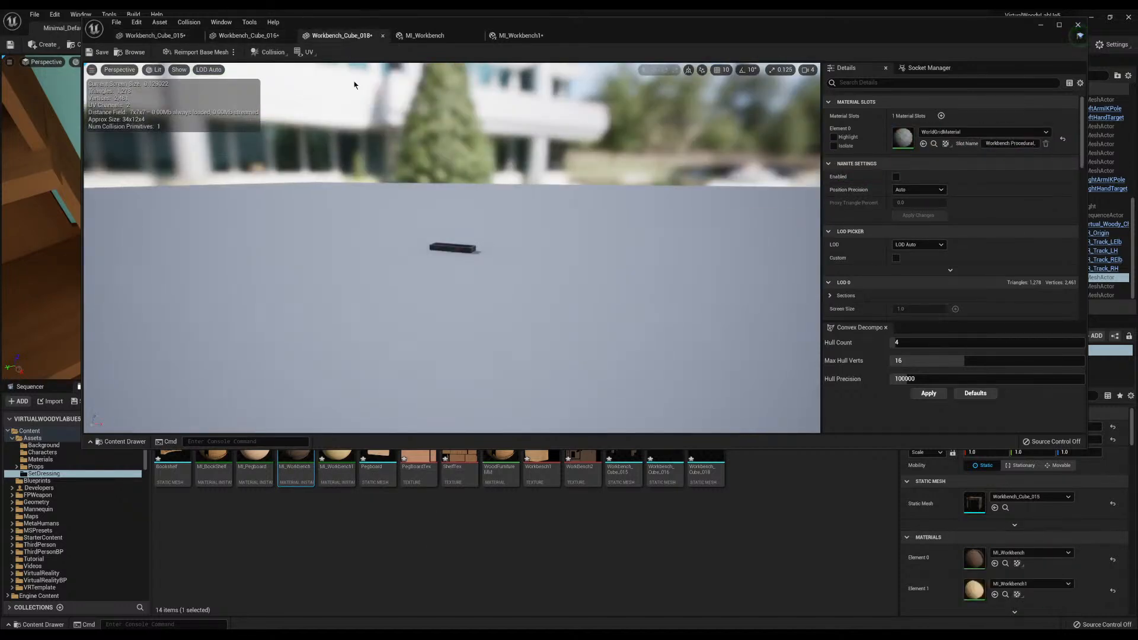
drag(295, 474, 898, 152)
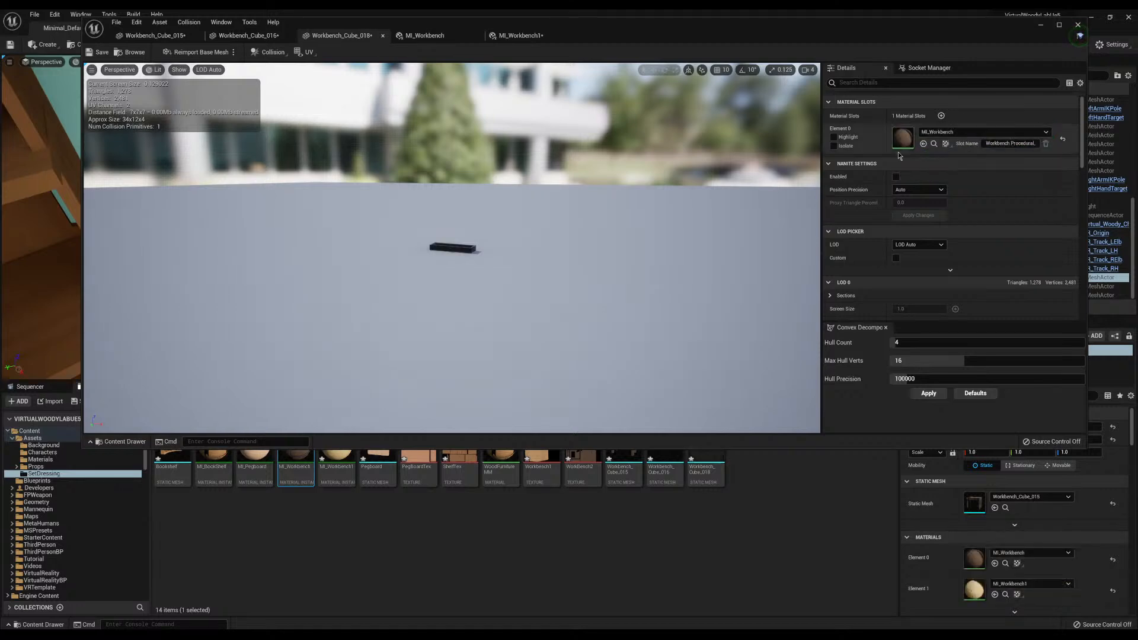
Close the asset editors and examine the textured workbench under the pegboard in the level from several angles and distances
click(1074, 23)
right_drag(368, 217, 376, 257)
double_click(336, 445)
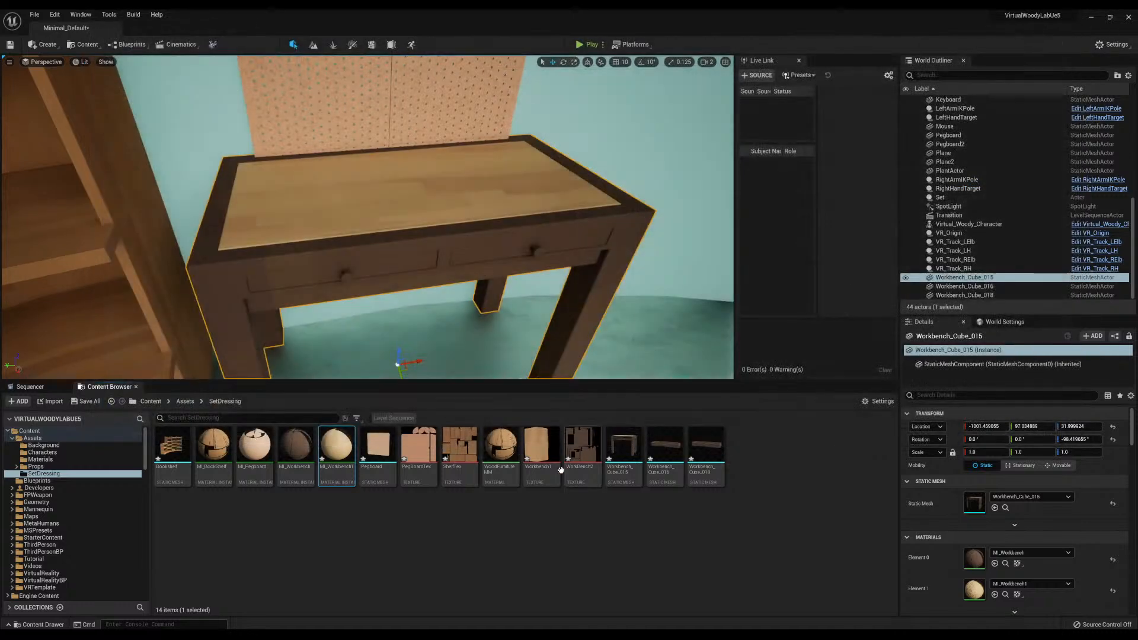
click(1078, 26)
right_drag(464, 206, 492, 189)
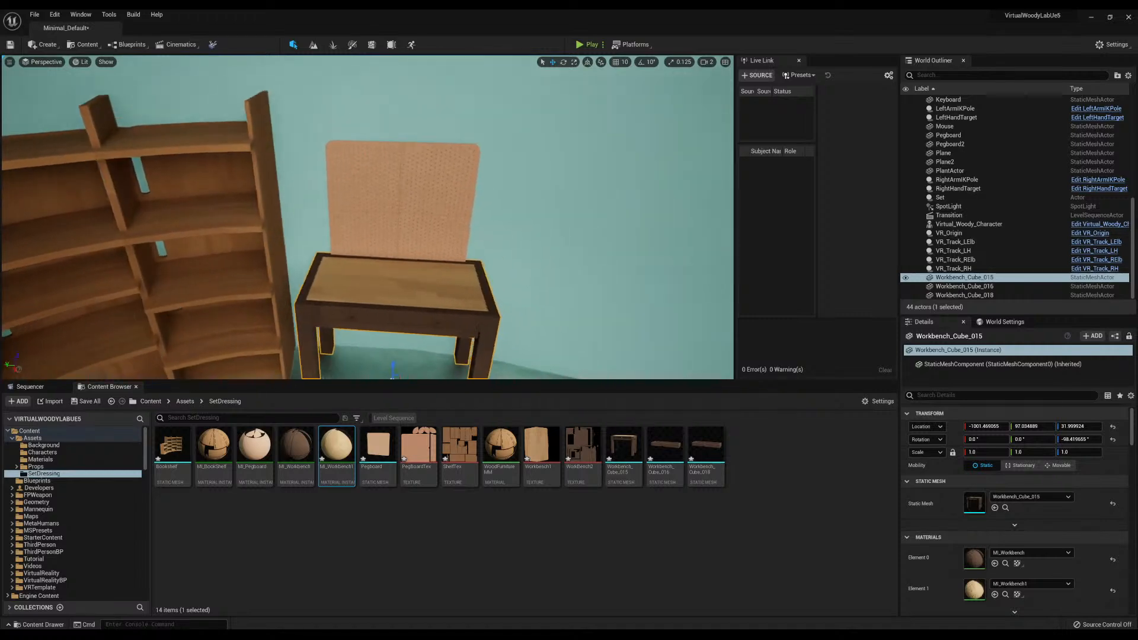
scroll(340, 249, up, 5)
scroll(346, 278, down, 3)
right_drag(346, 278, 361, 332)
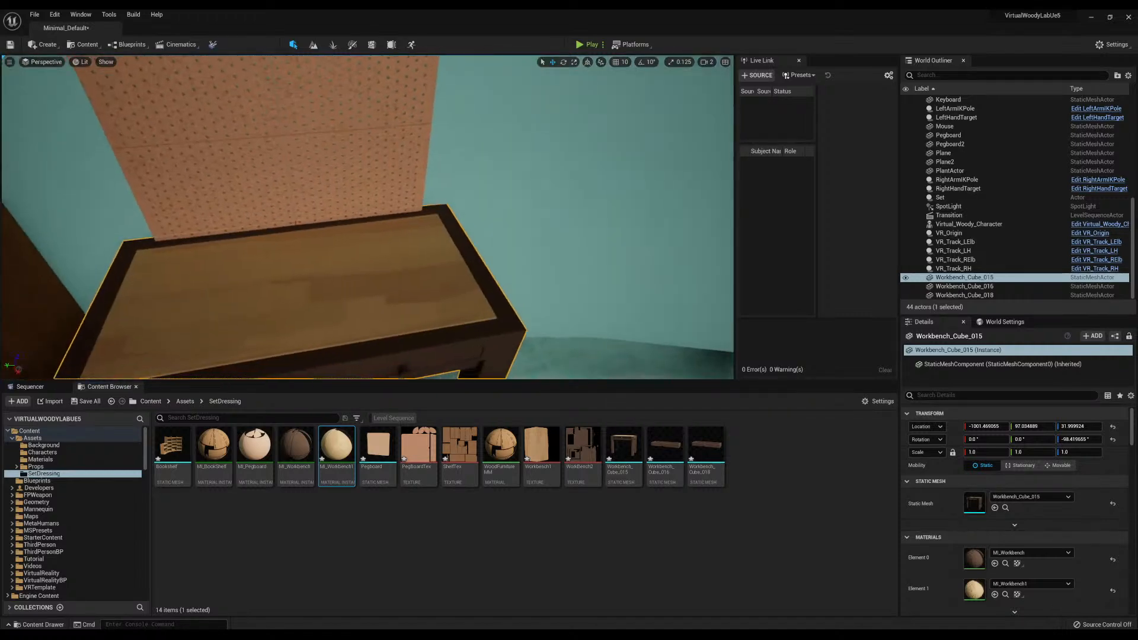
scroll(386, 239, down, 7)
scroll(371, 244, up, 4)
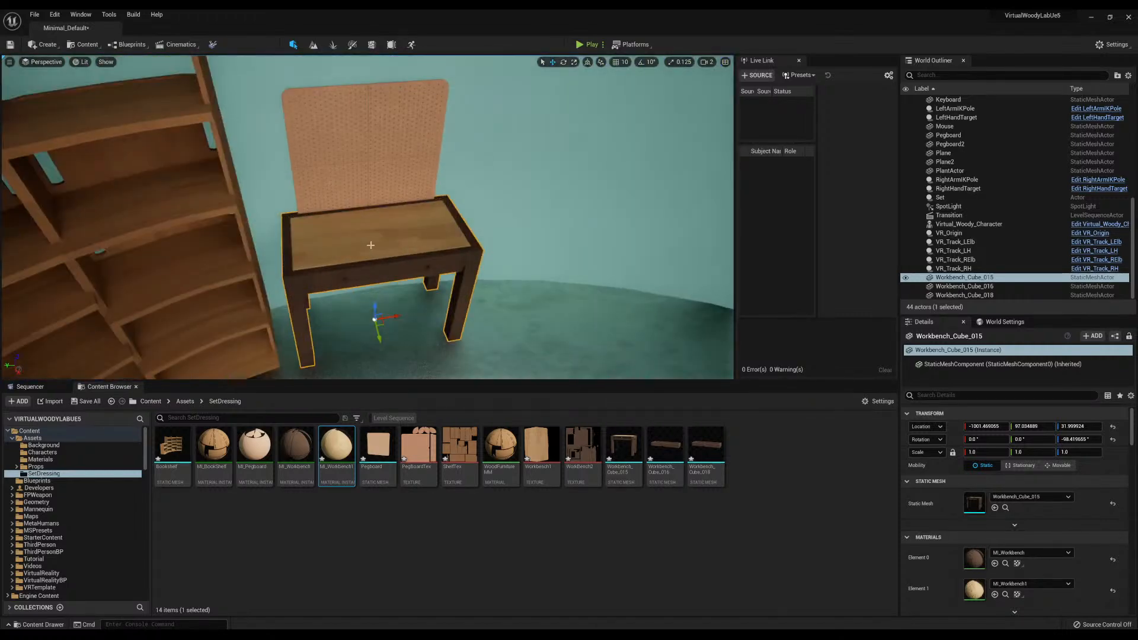
right_drag(371, 244, 394, 230)
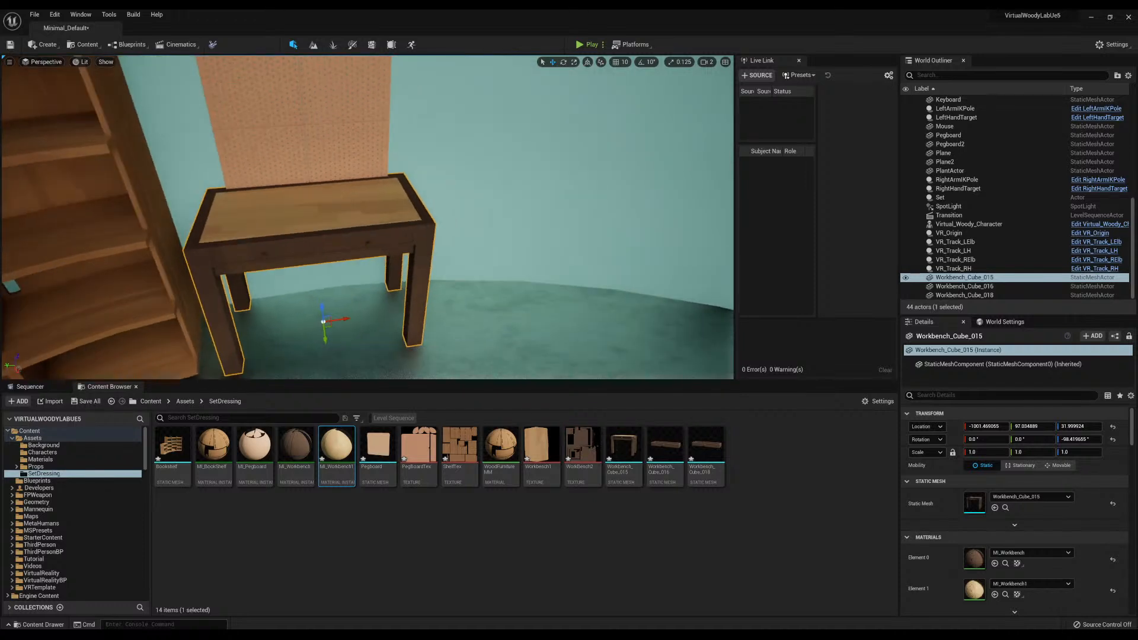